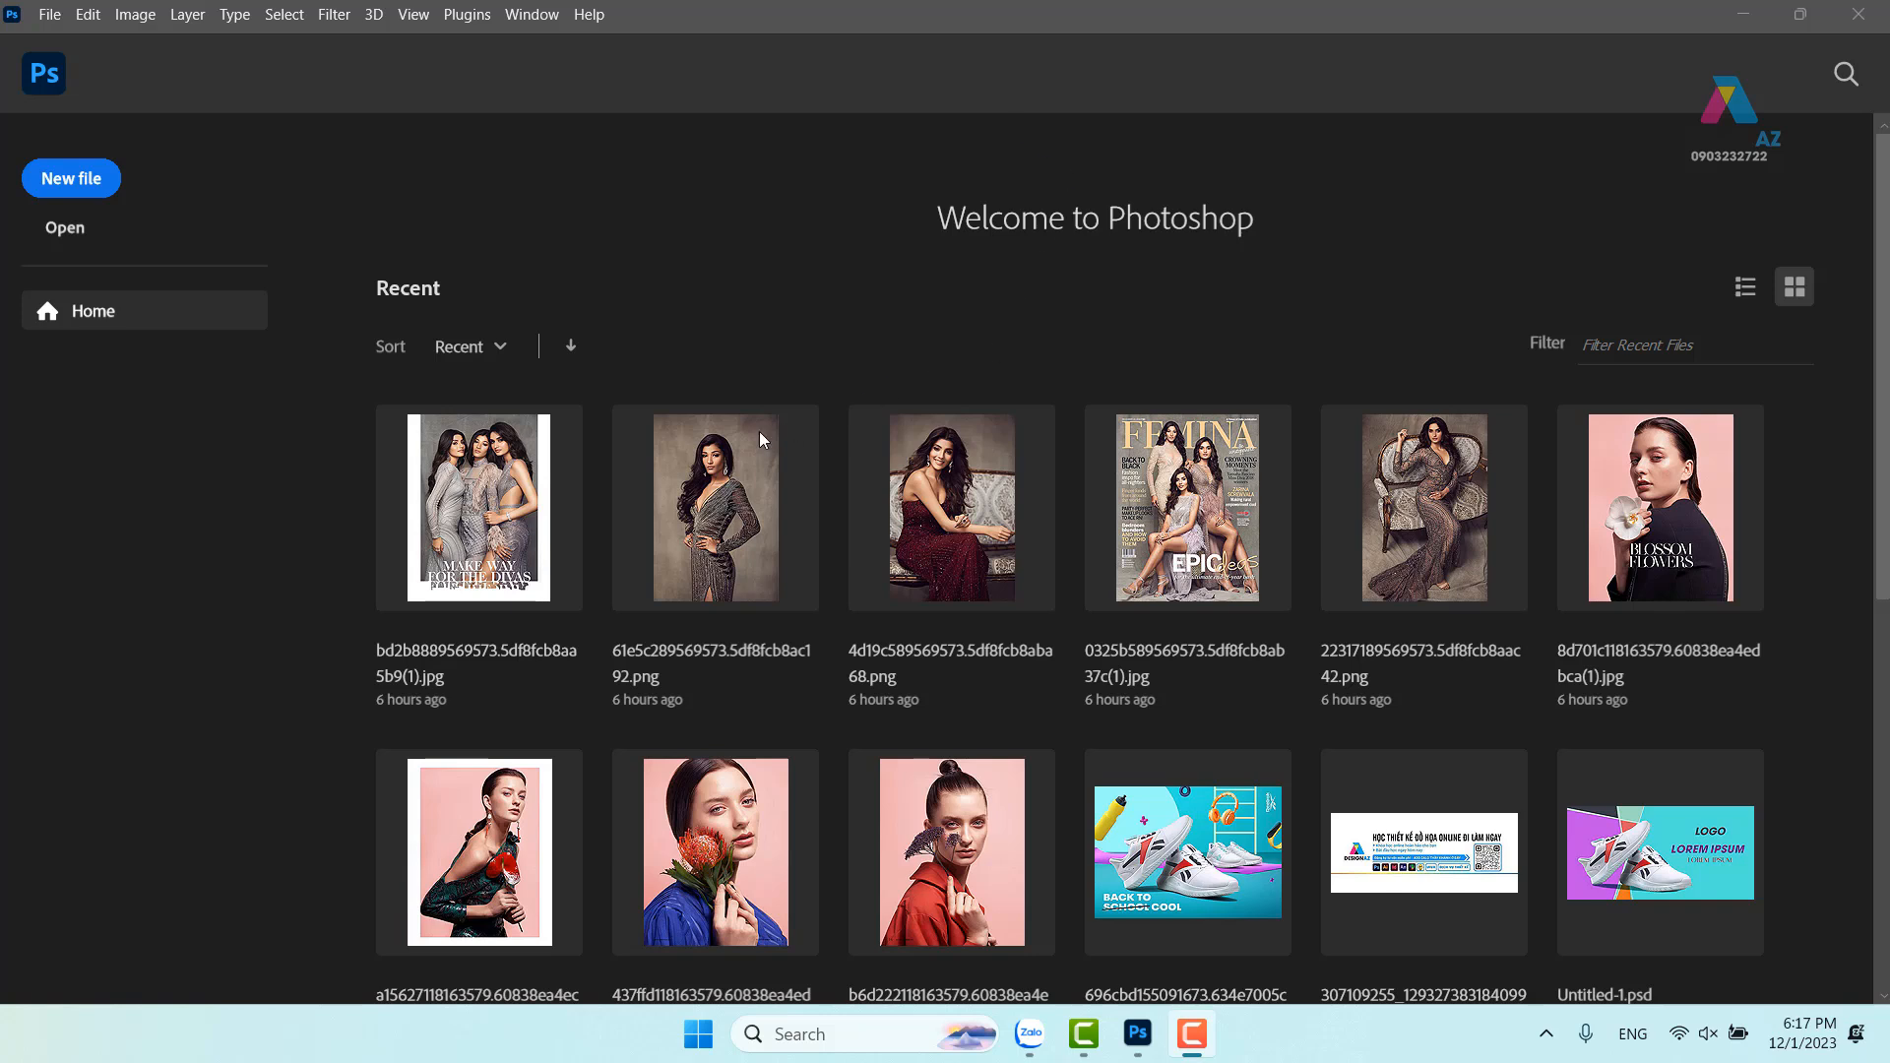
Create a new 800 x 800 pixel document at 150 pixels/inch in RGB Color with a white background
click(77, 185)
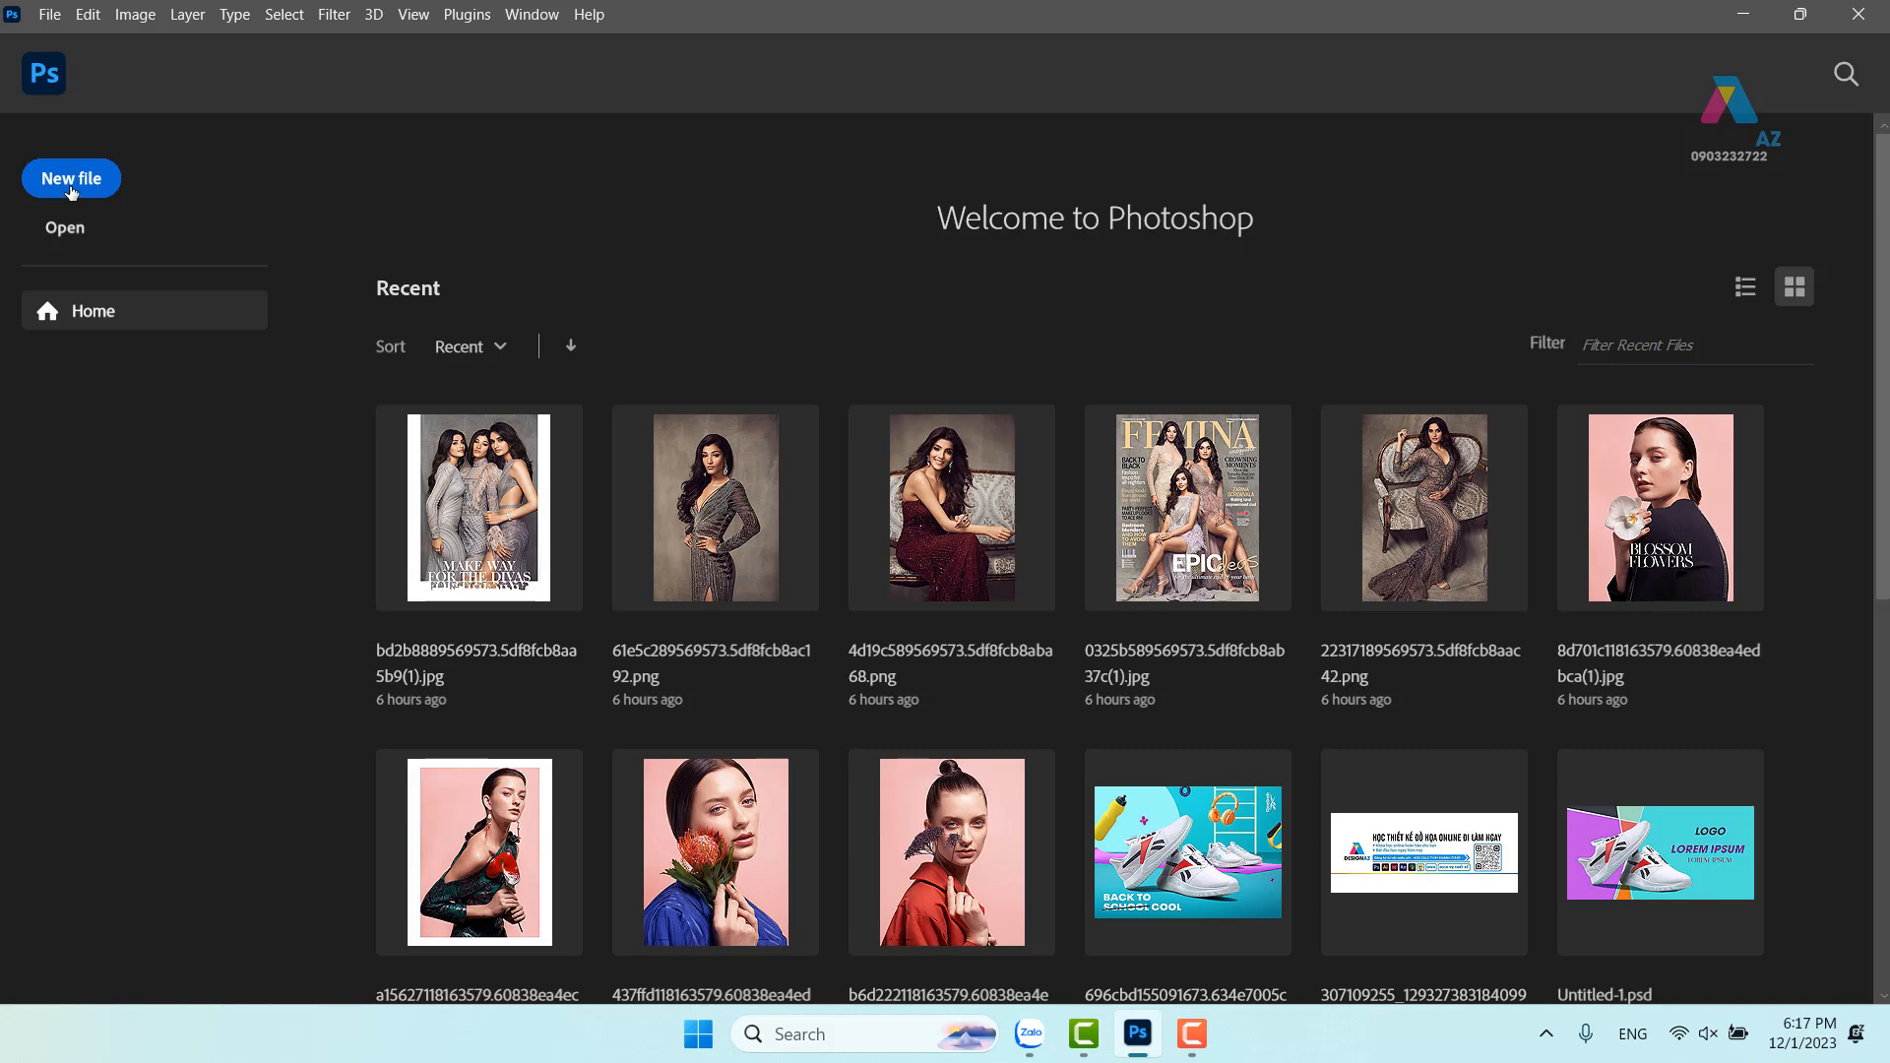
click(70, 190)
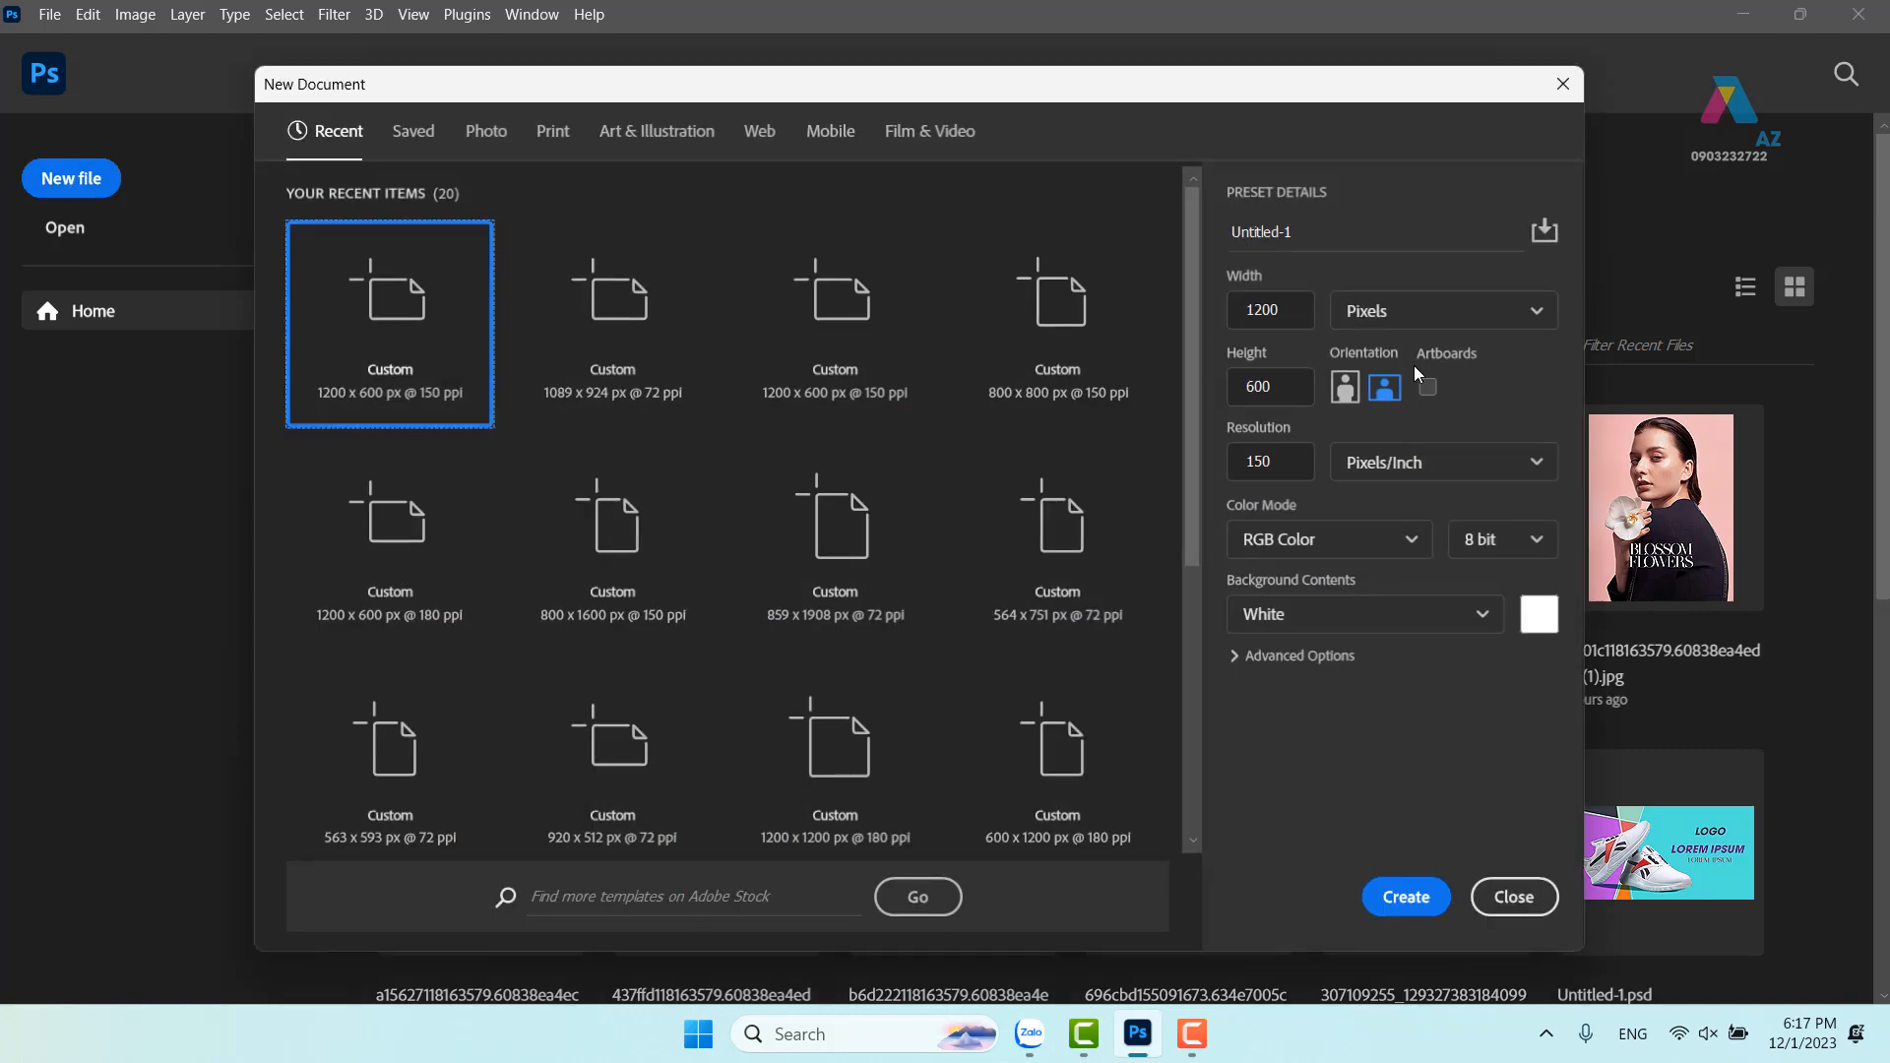
click(1293, 312)
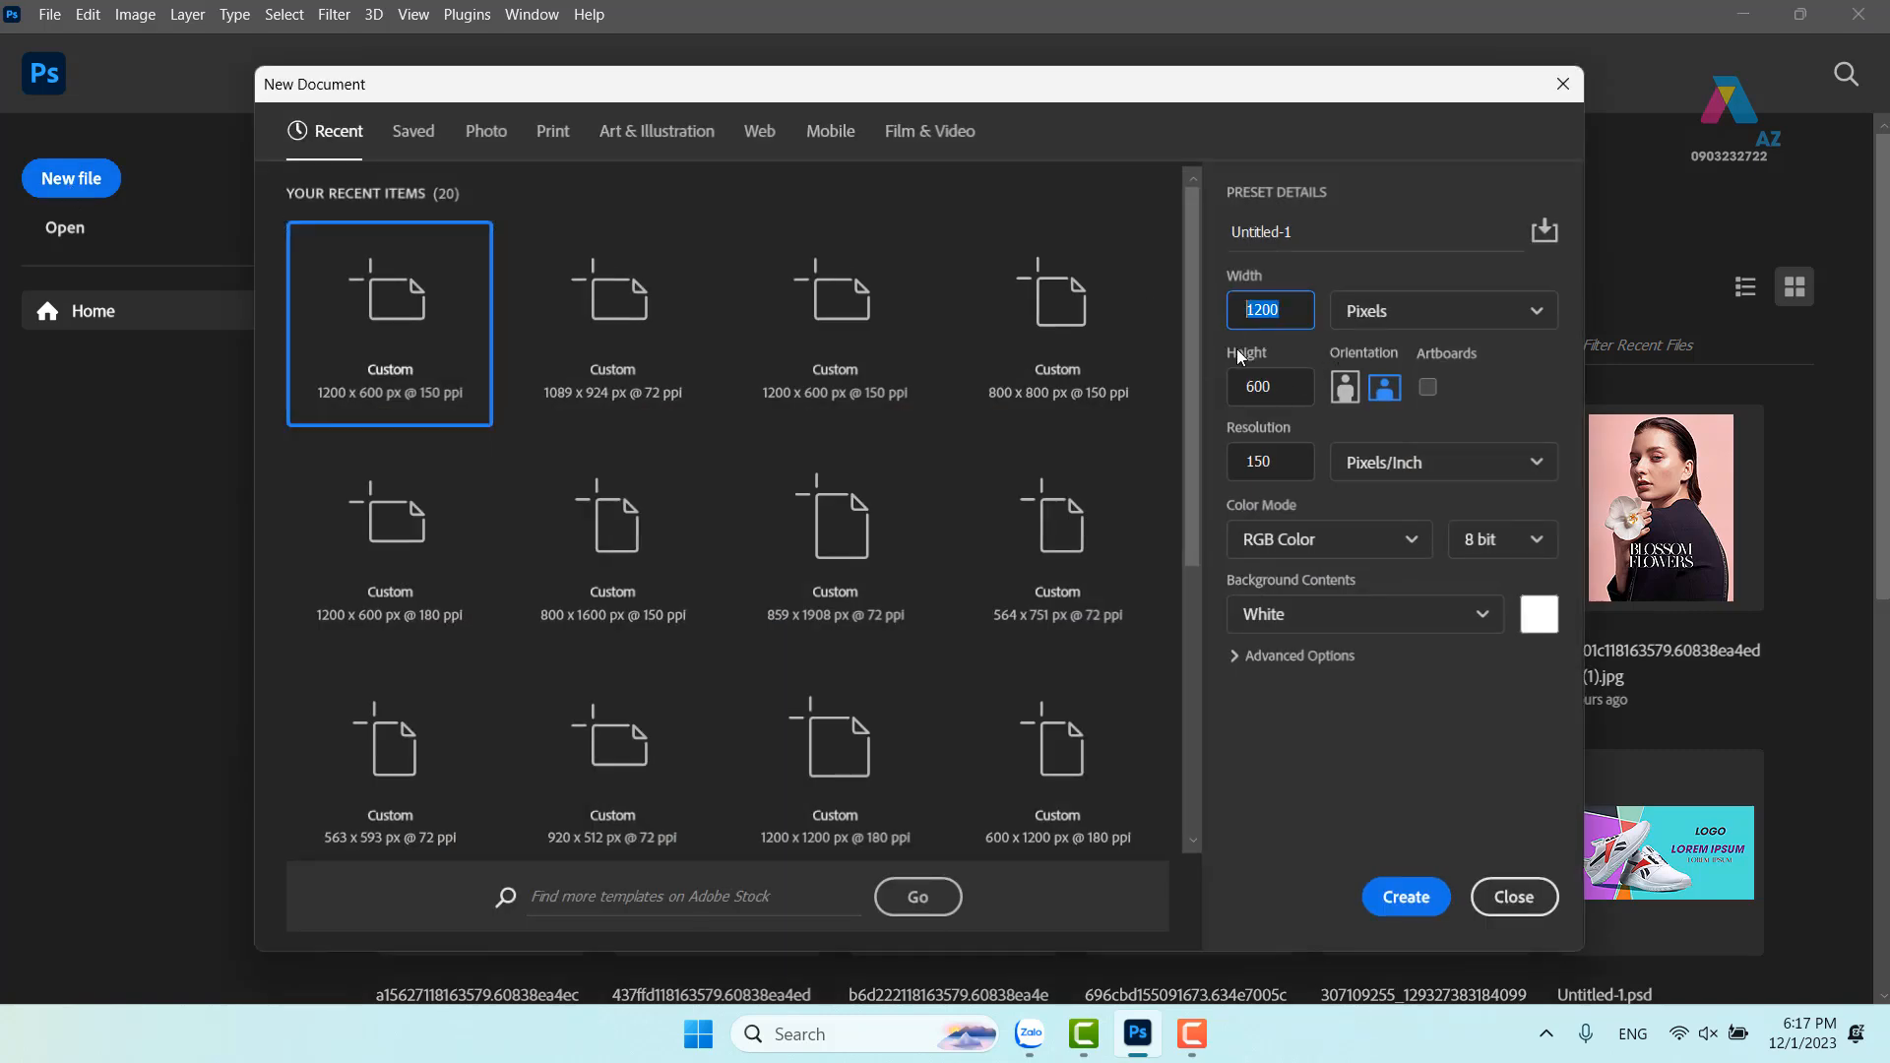
text(800)
key(Tab)
text(8)
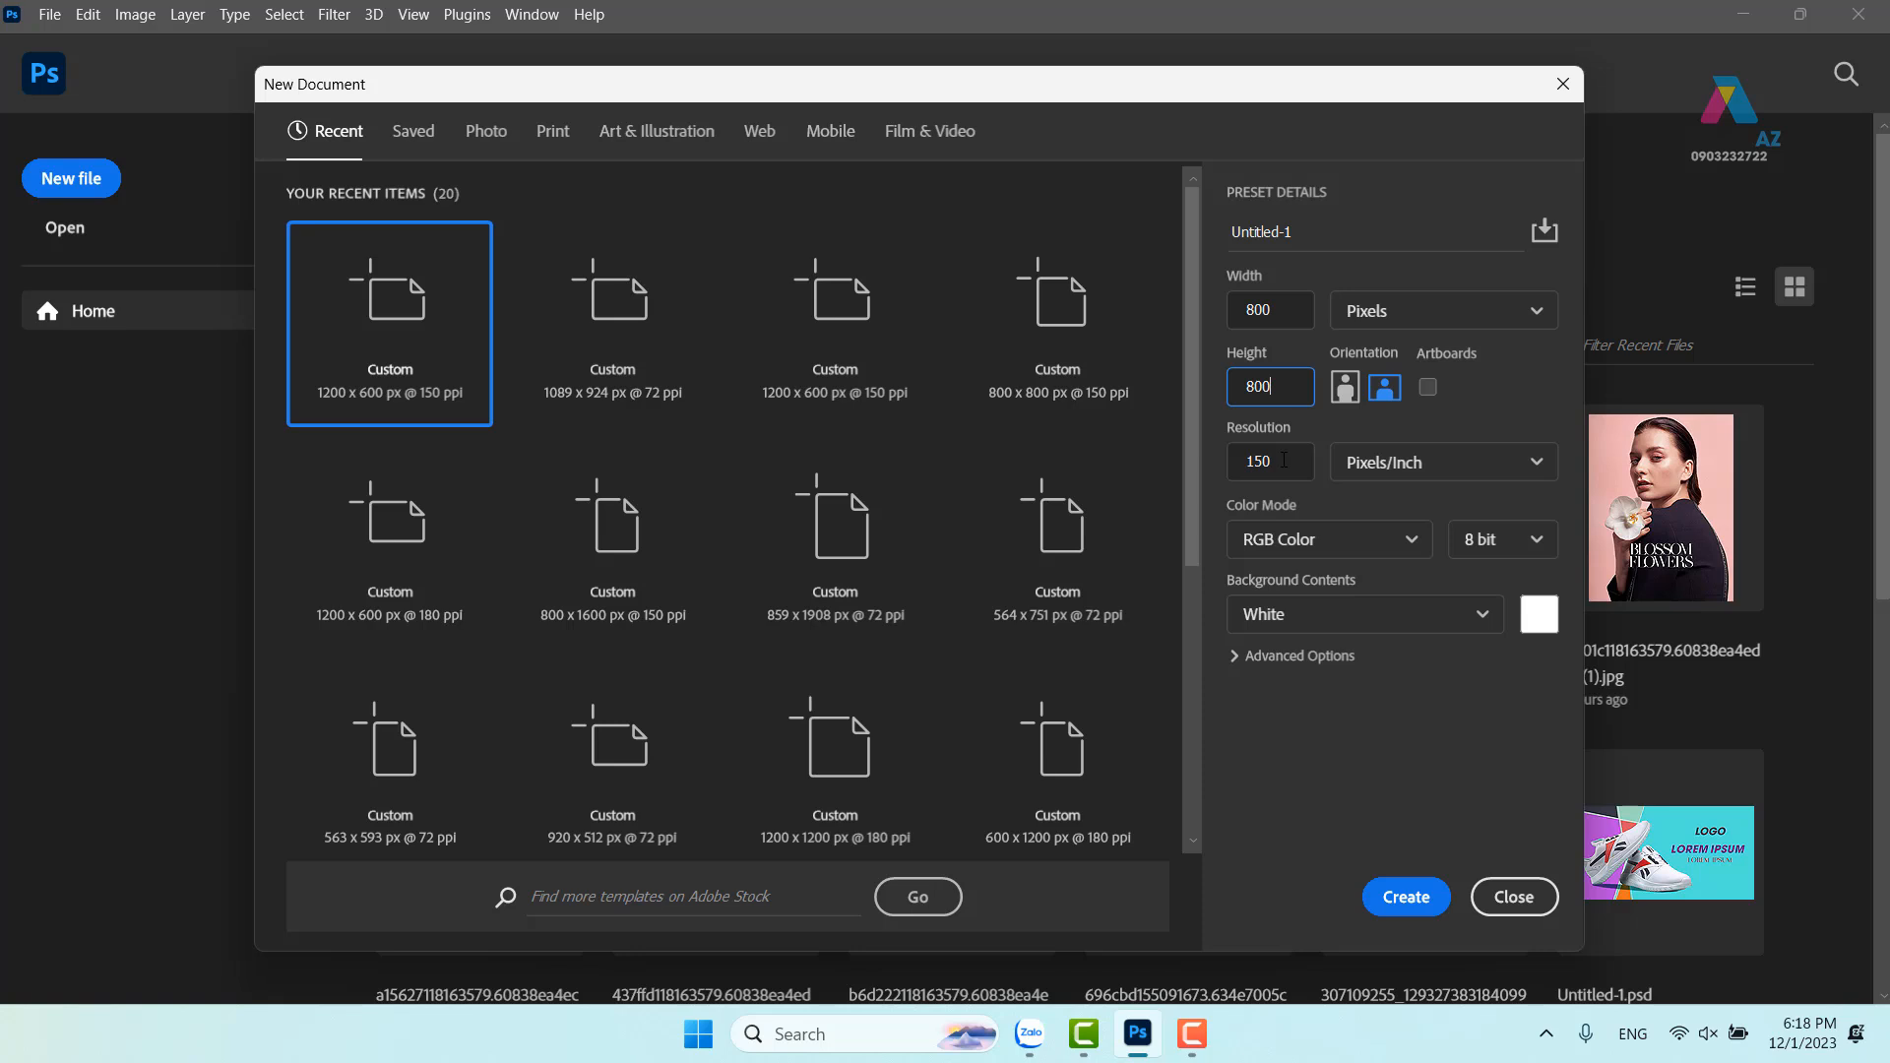
key(Tab)
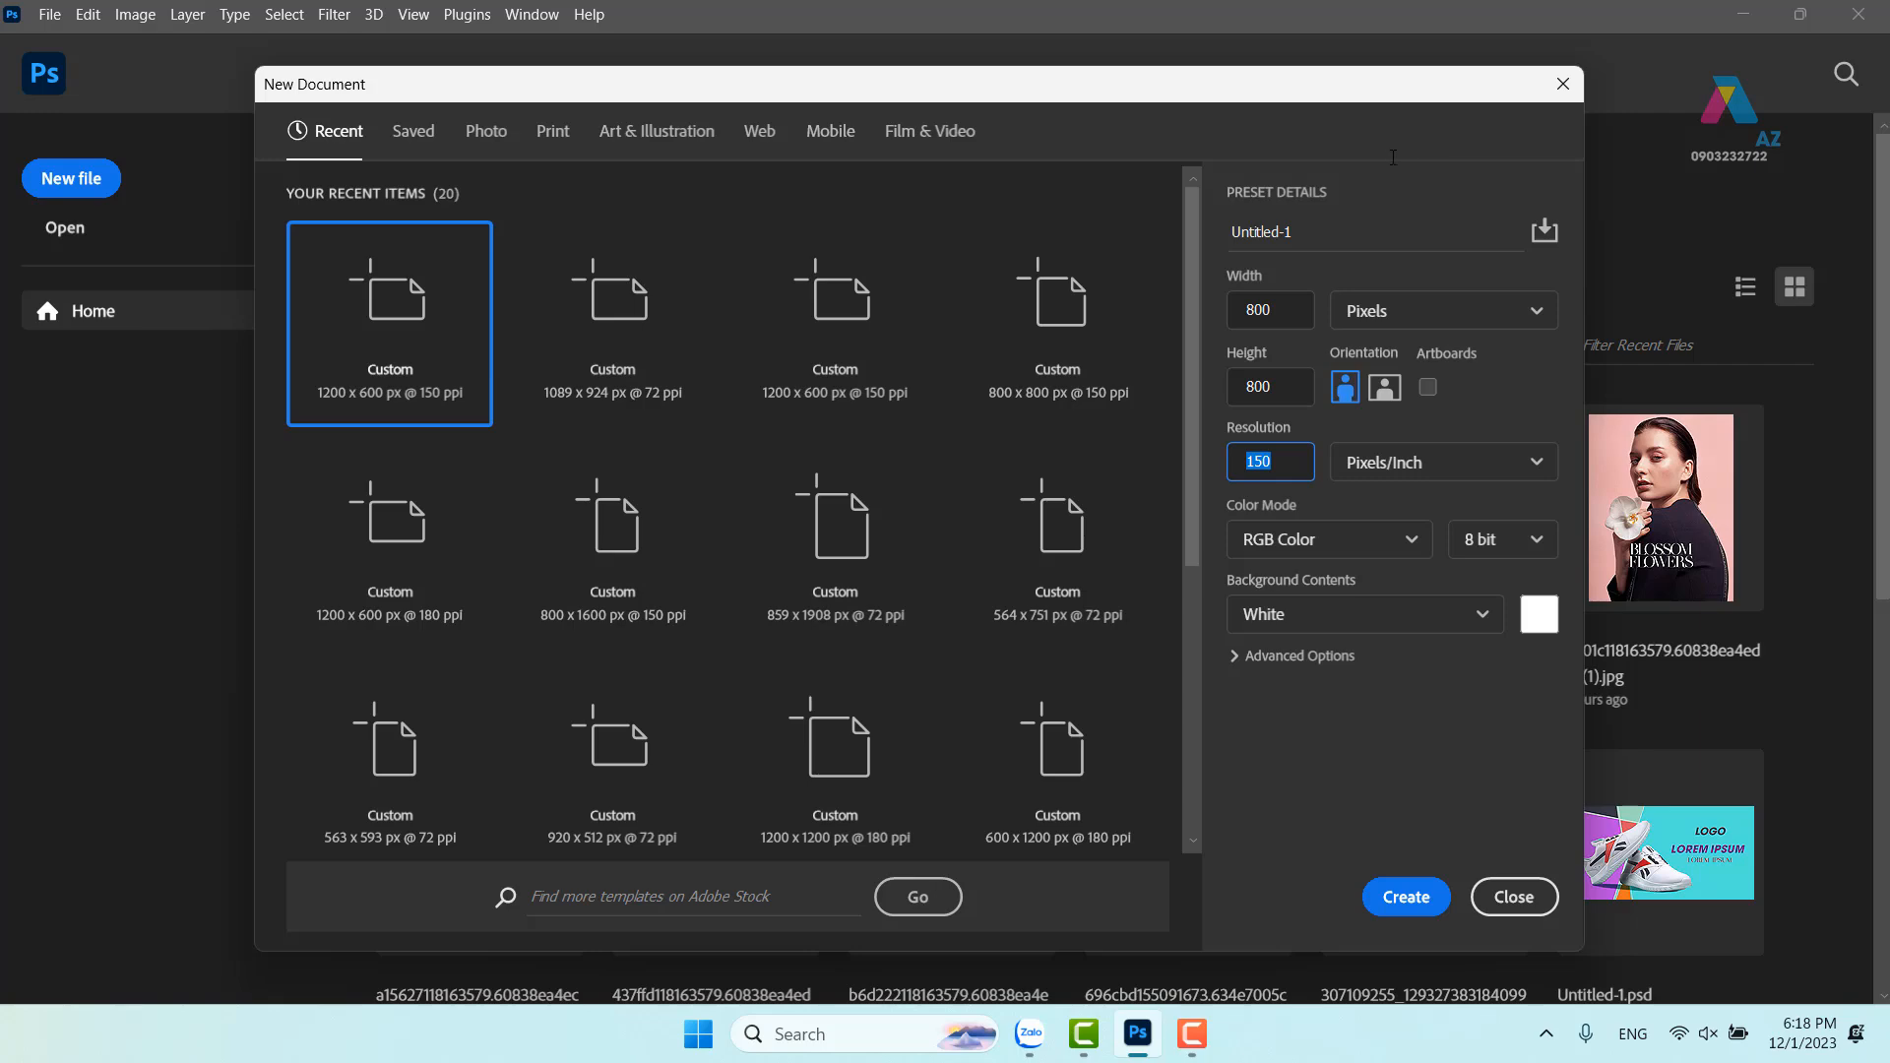
click(1421, 899)
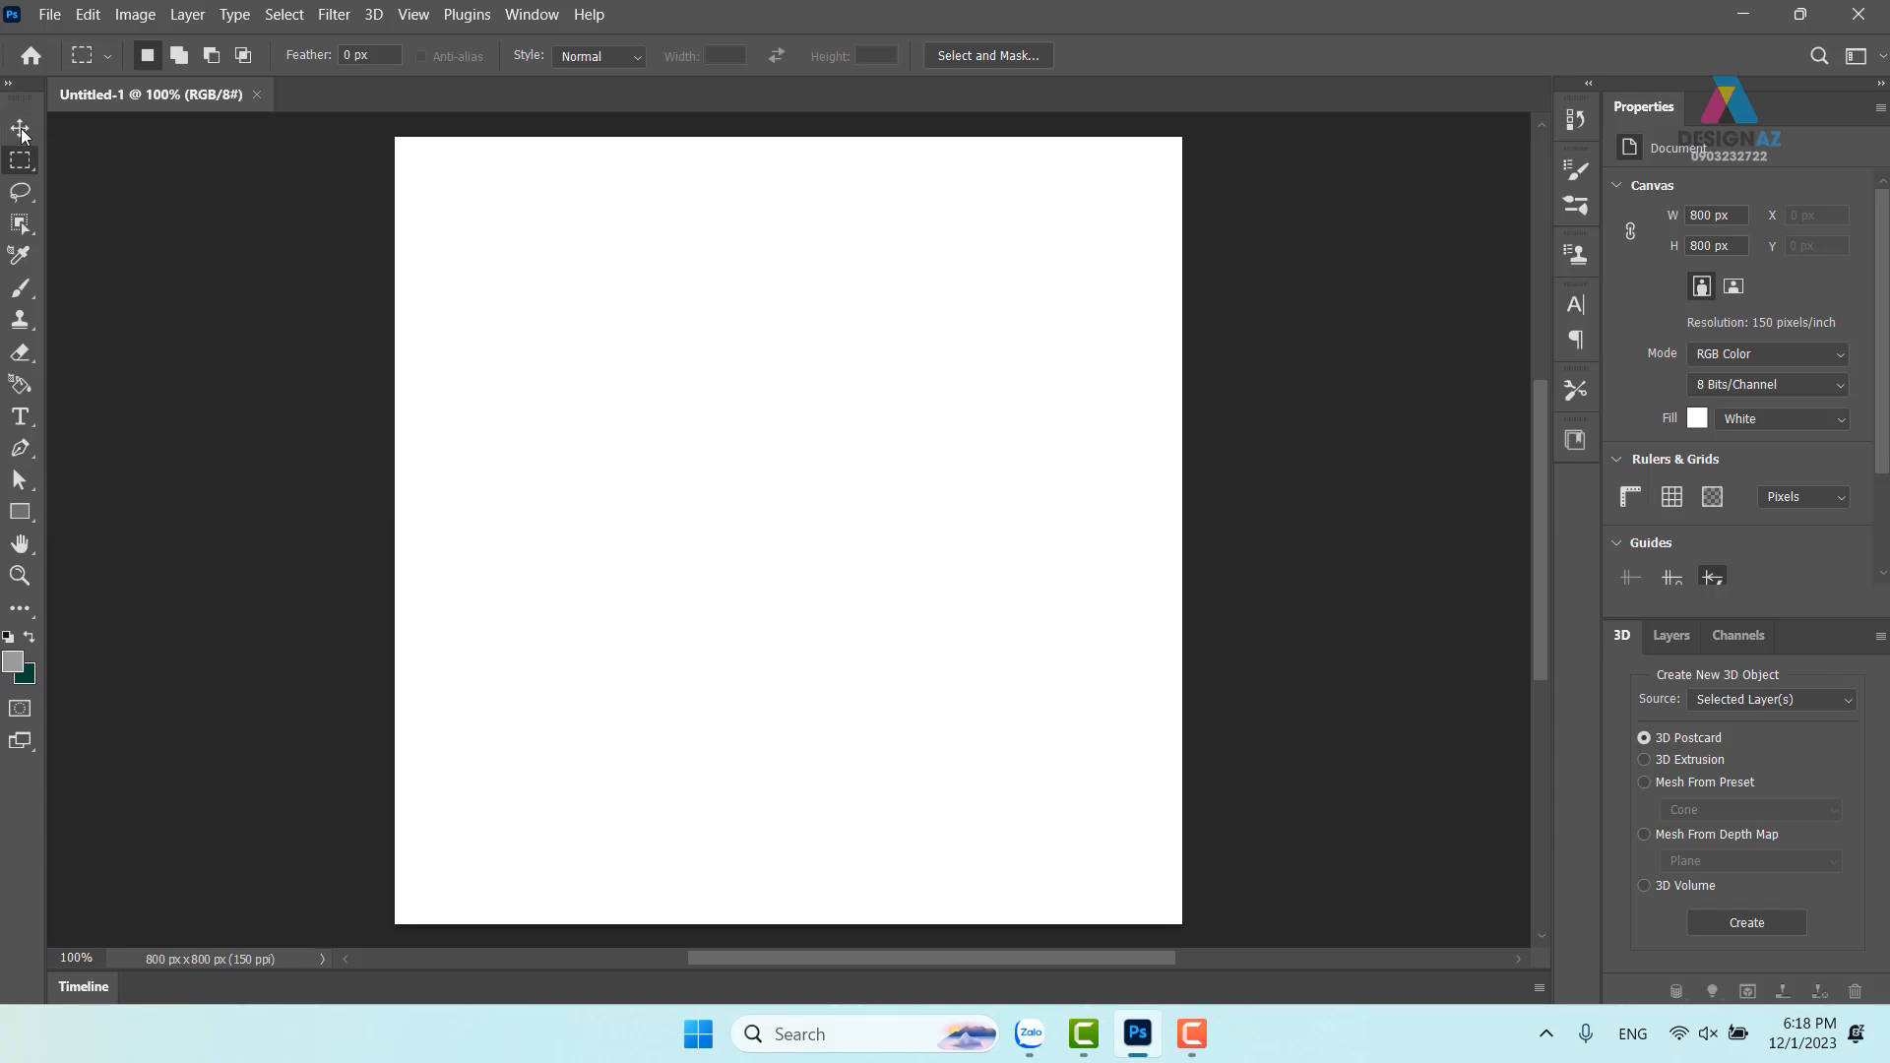
Arrange the tools in two columns and switch to the Essentials (Default) workspace
click(9, 84)
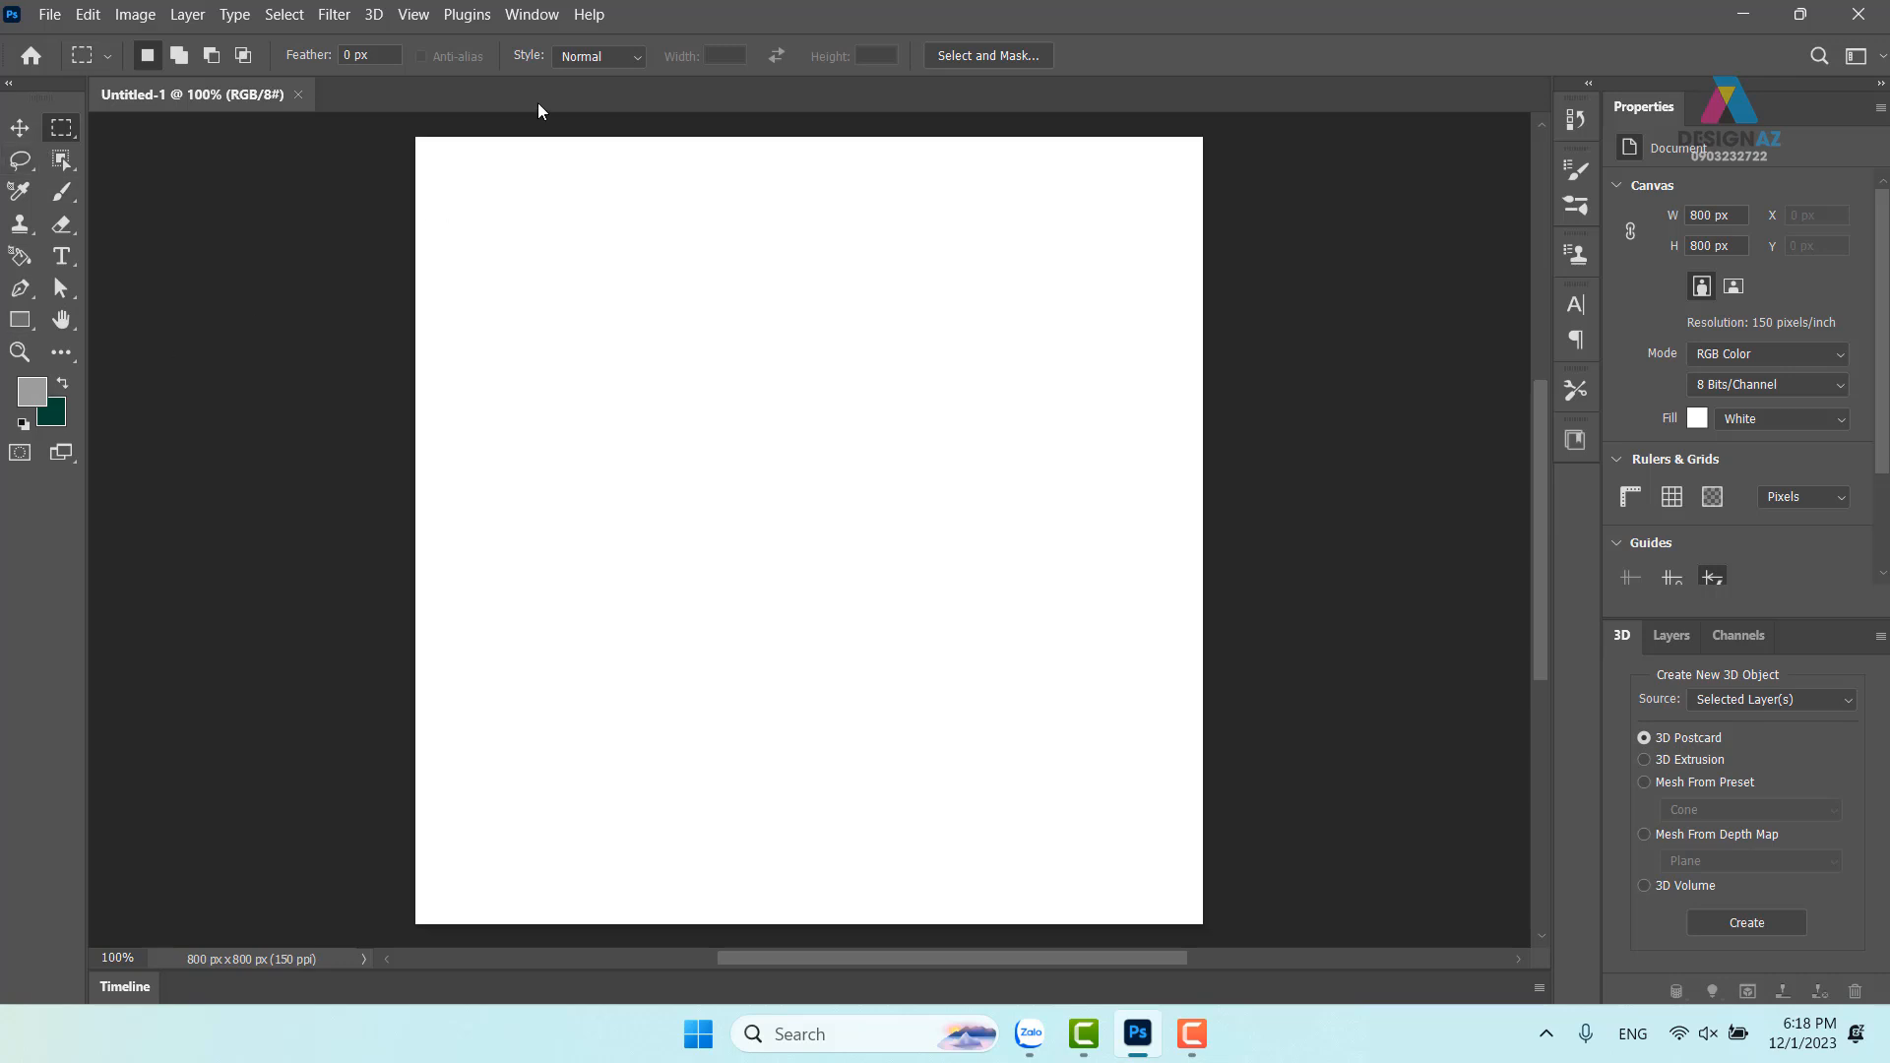
click(530, 14)
mouse_move(548, 65)
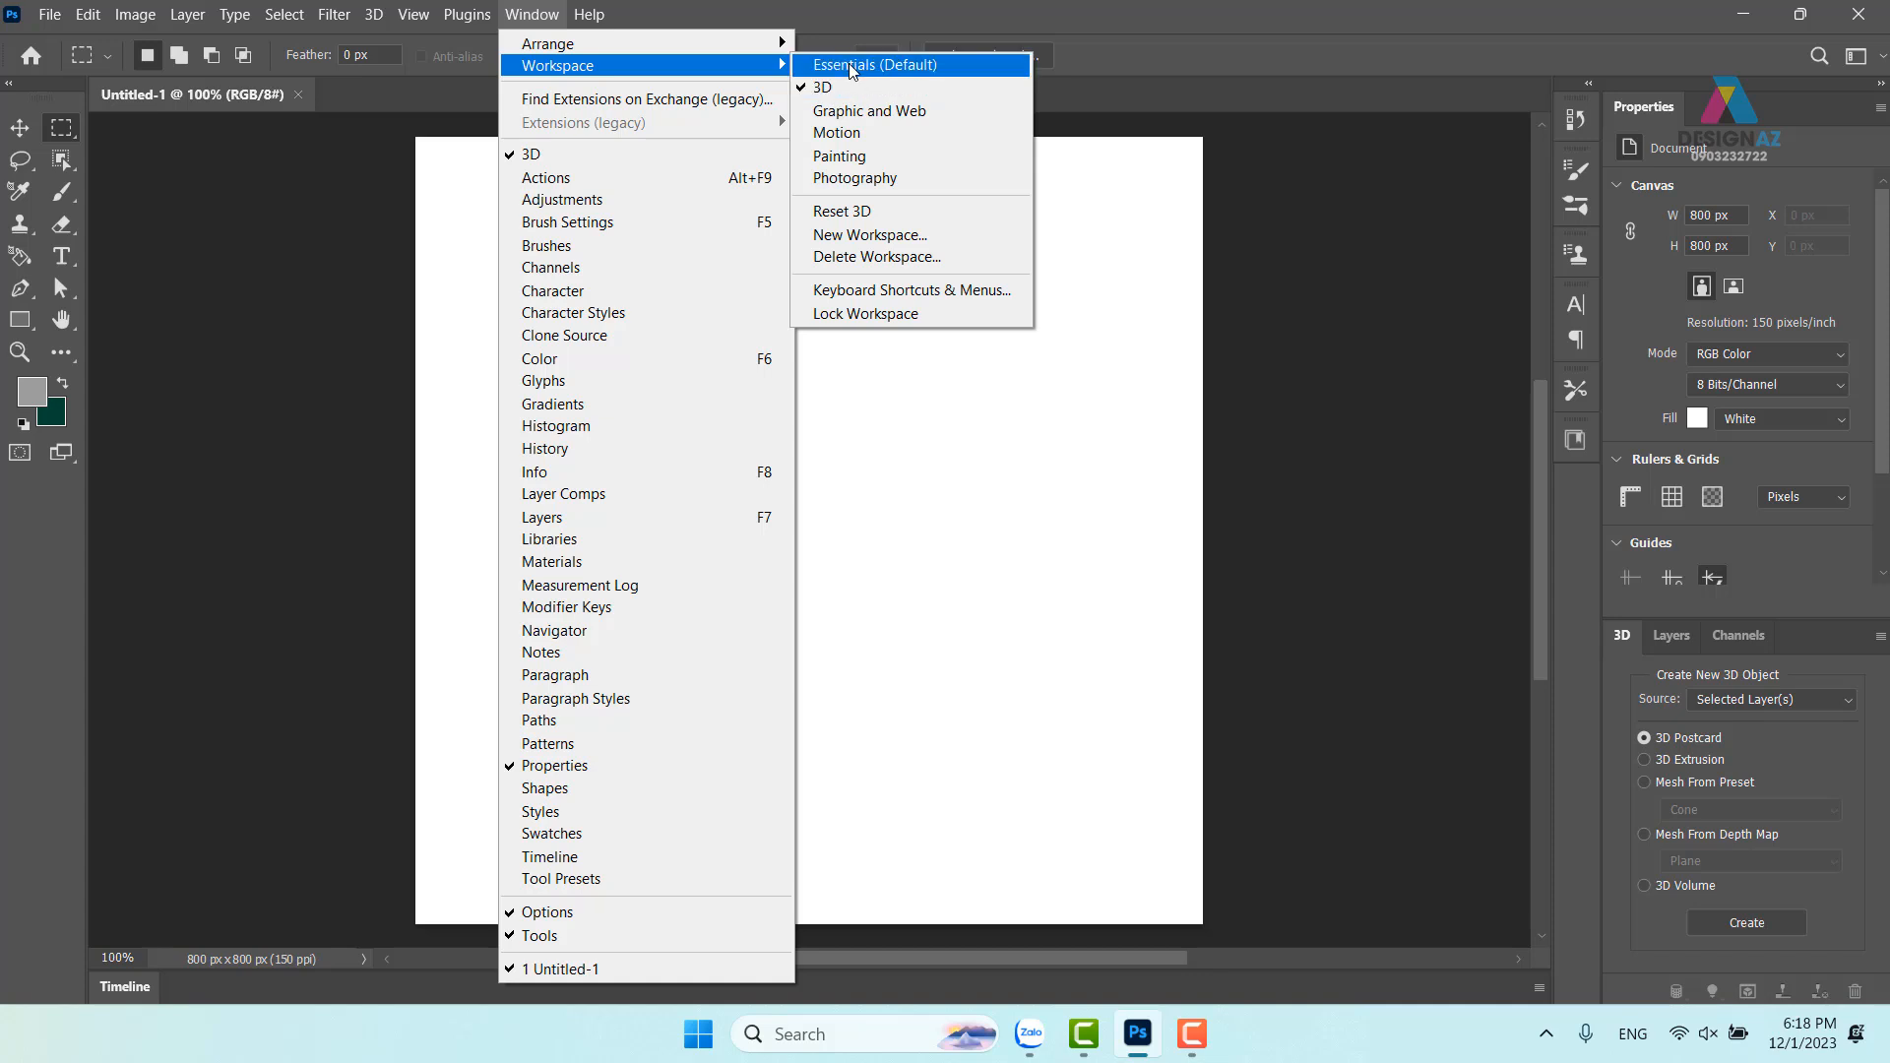
click(866, 66)
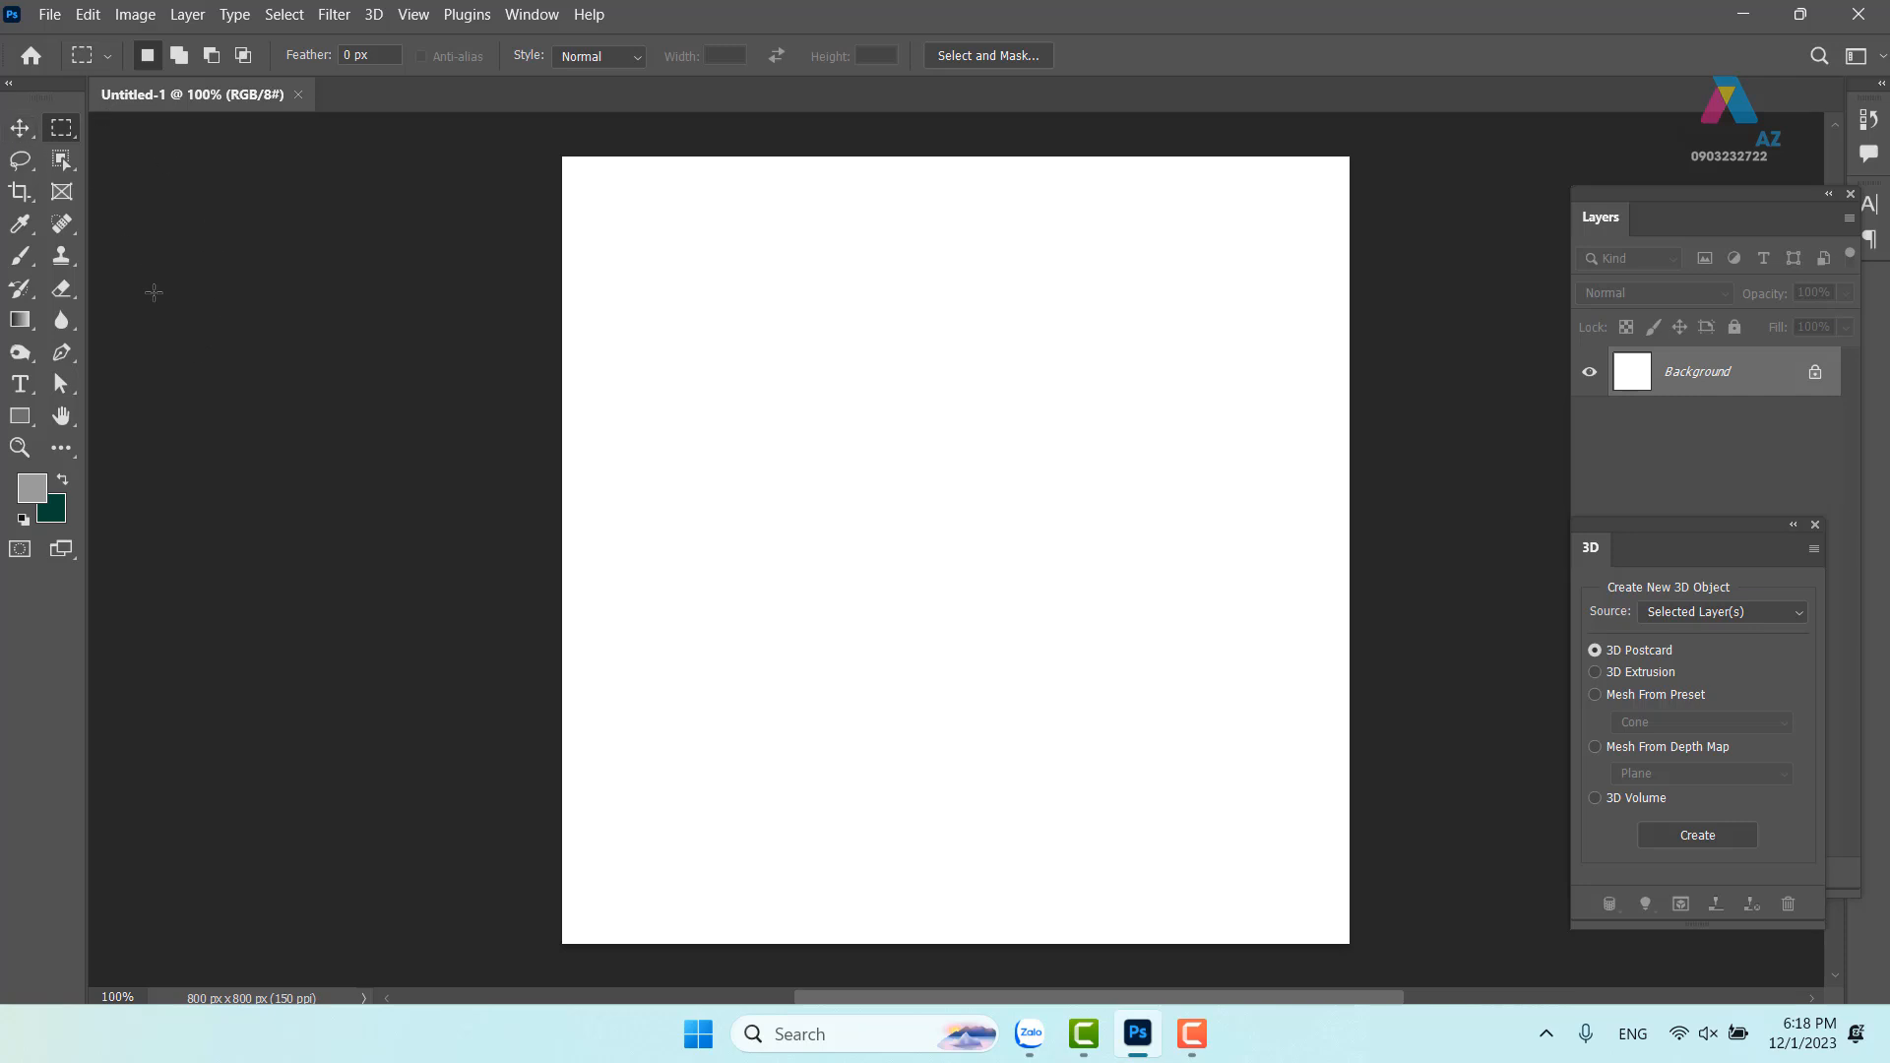
Close the floating 3D panel and set up the Brush tool with the blue foreground color 0063c8
click(29, 259)
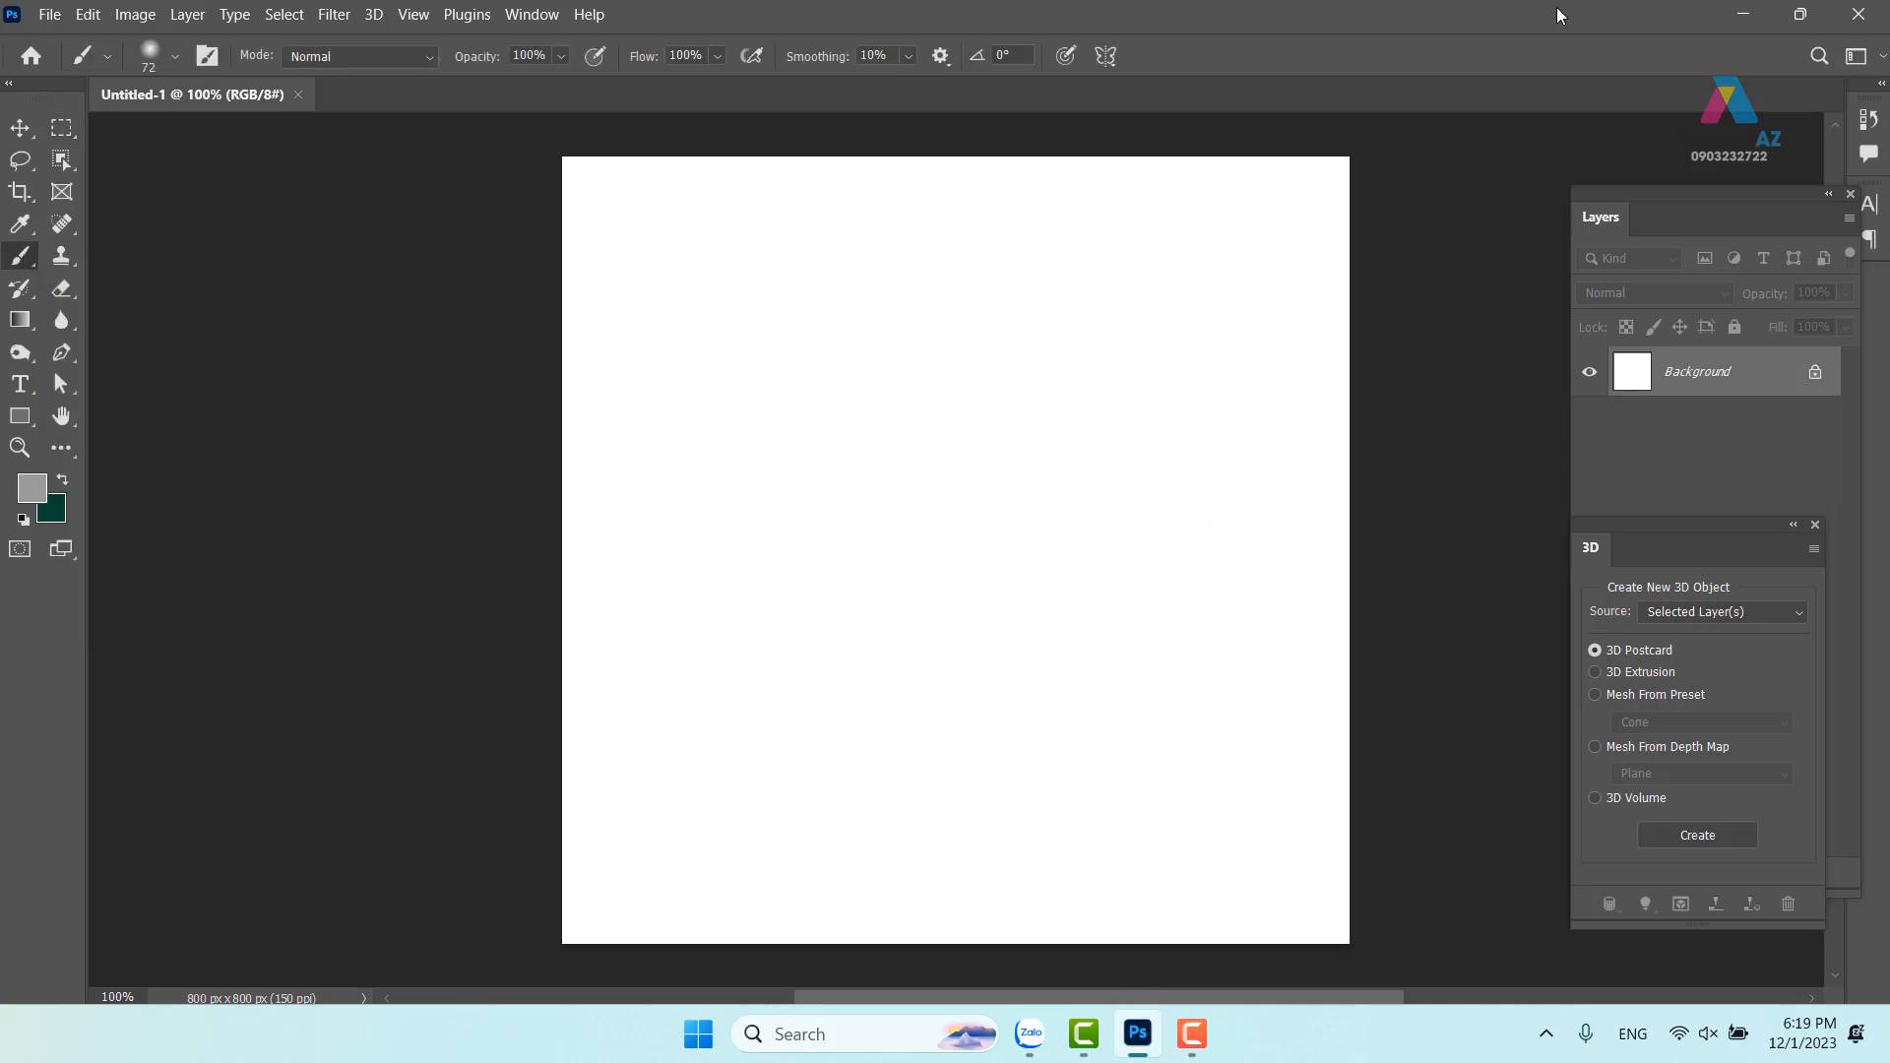
click(1815, 525)
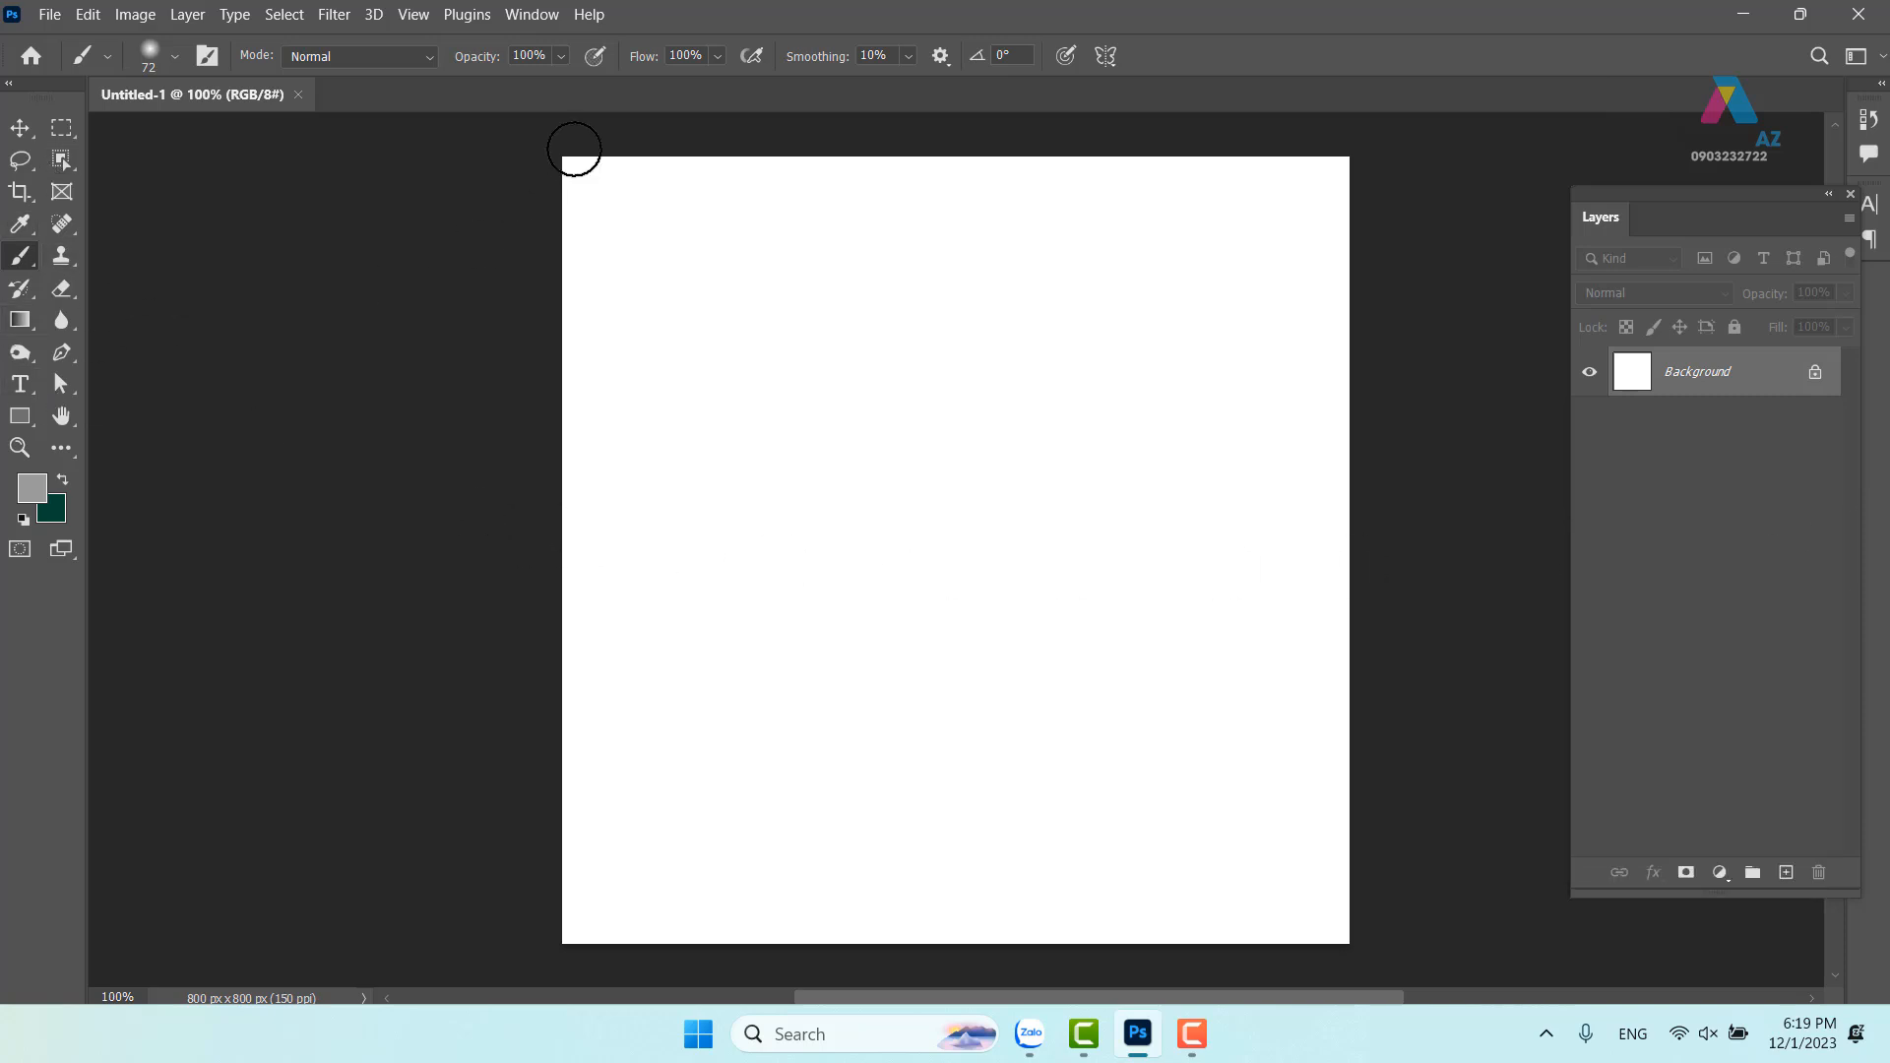
click(32, 488)
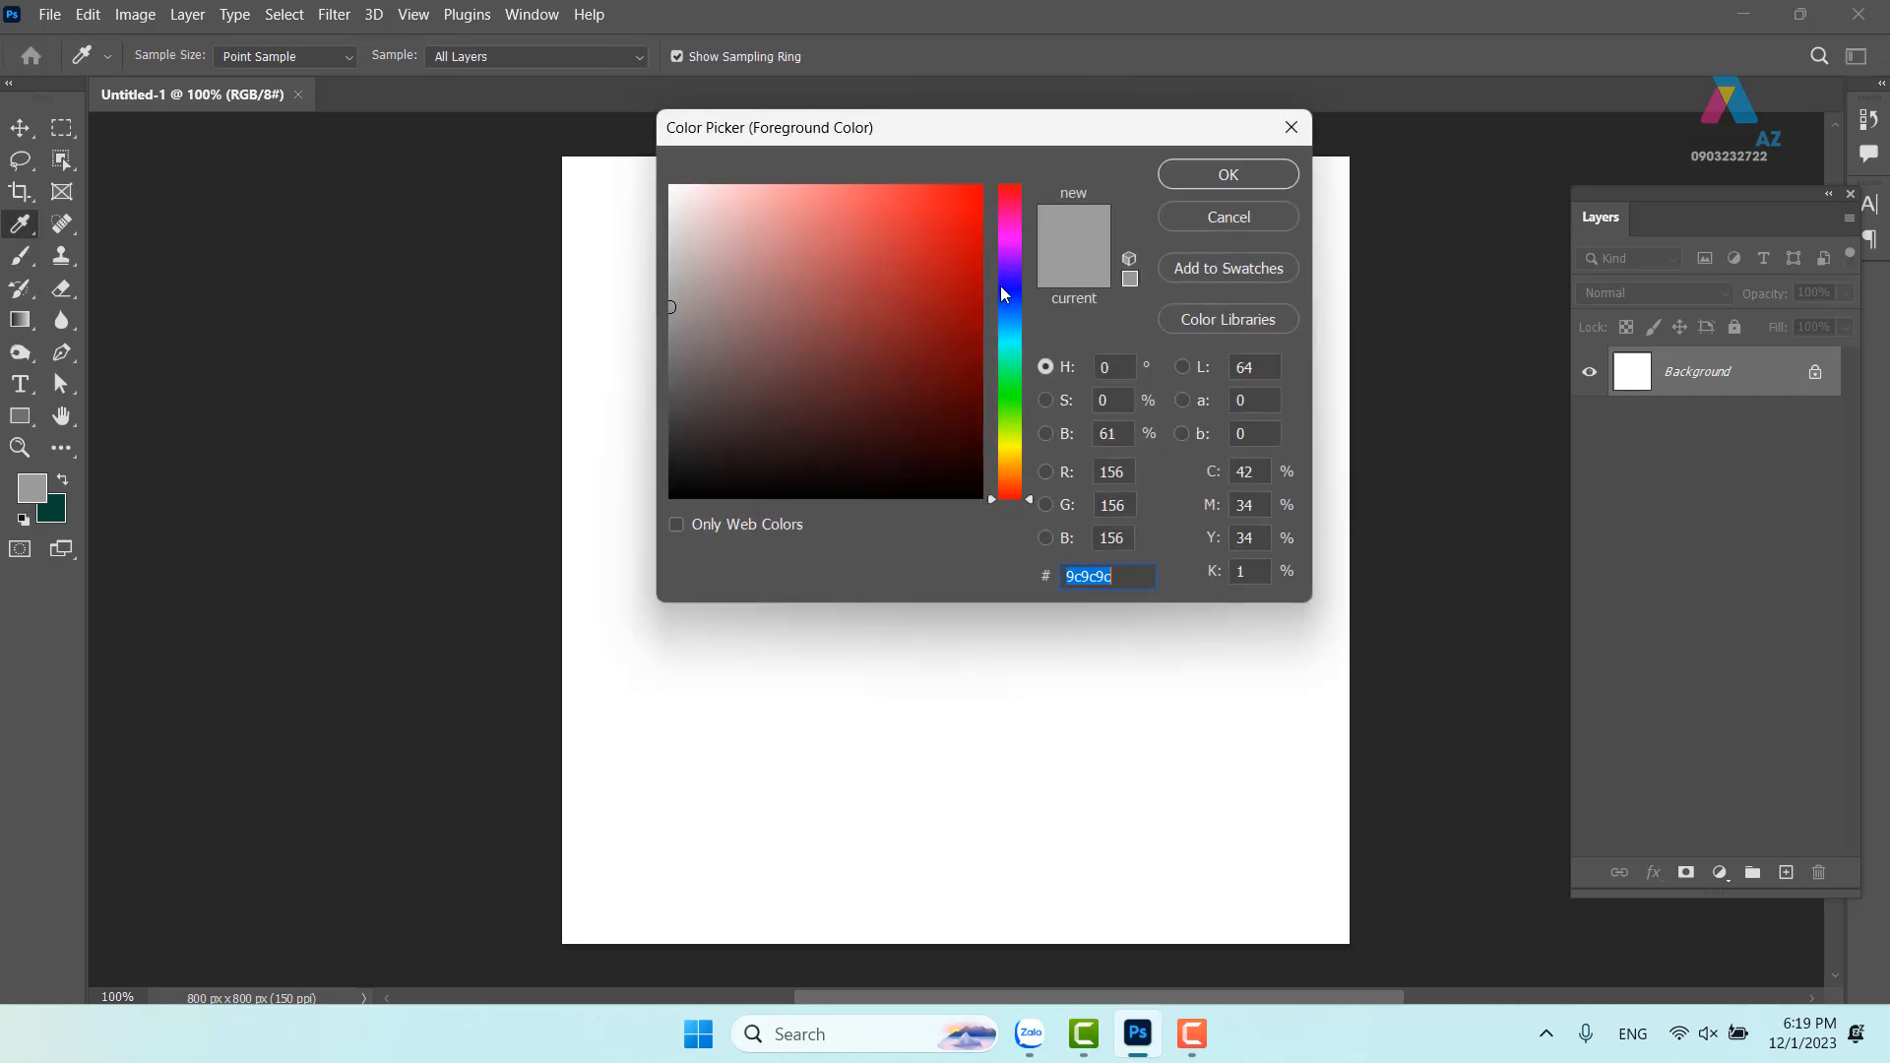
click(1013, 323)
text(0063c8)
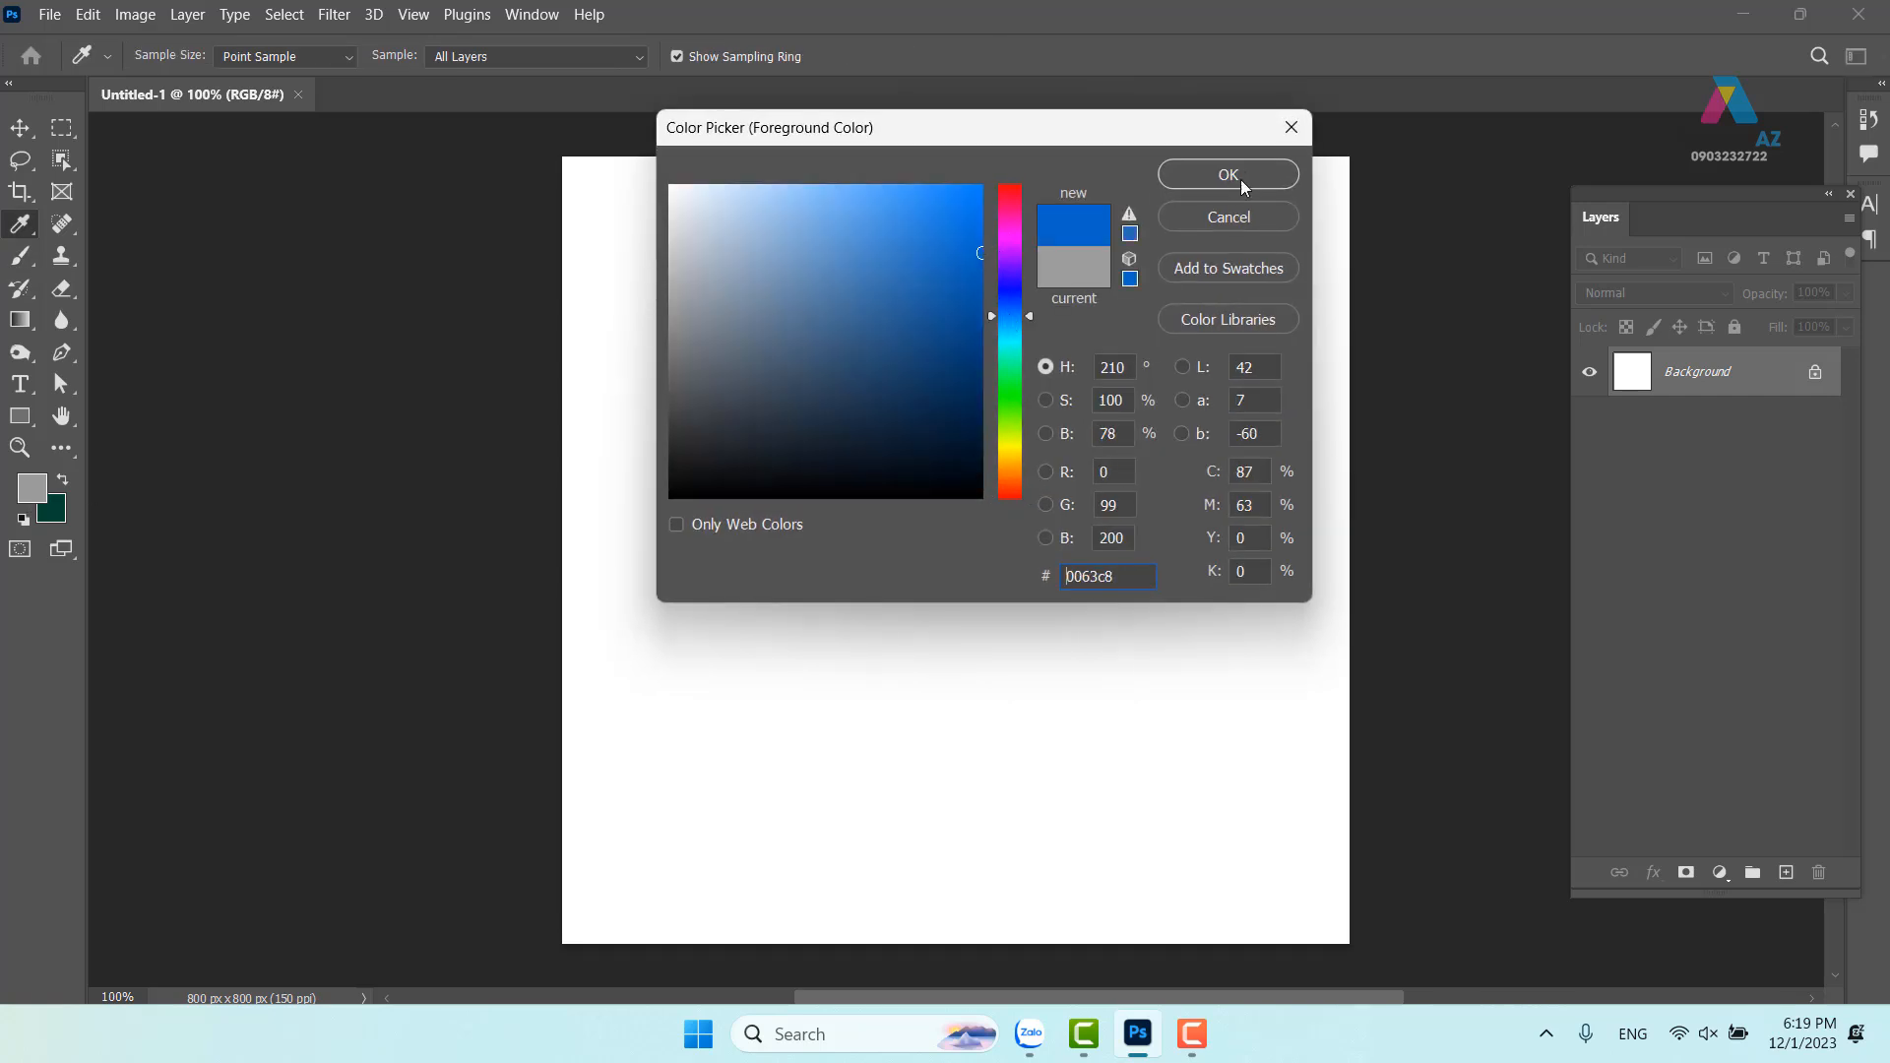
click(1245, 177)
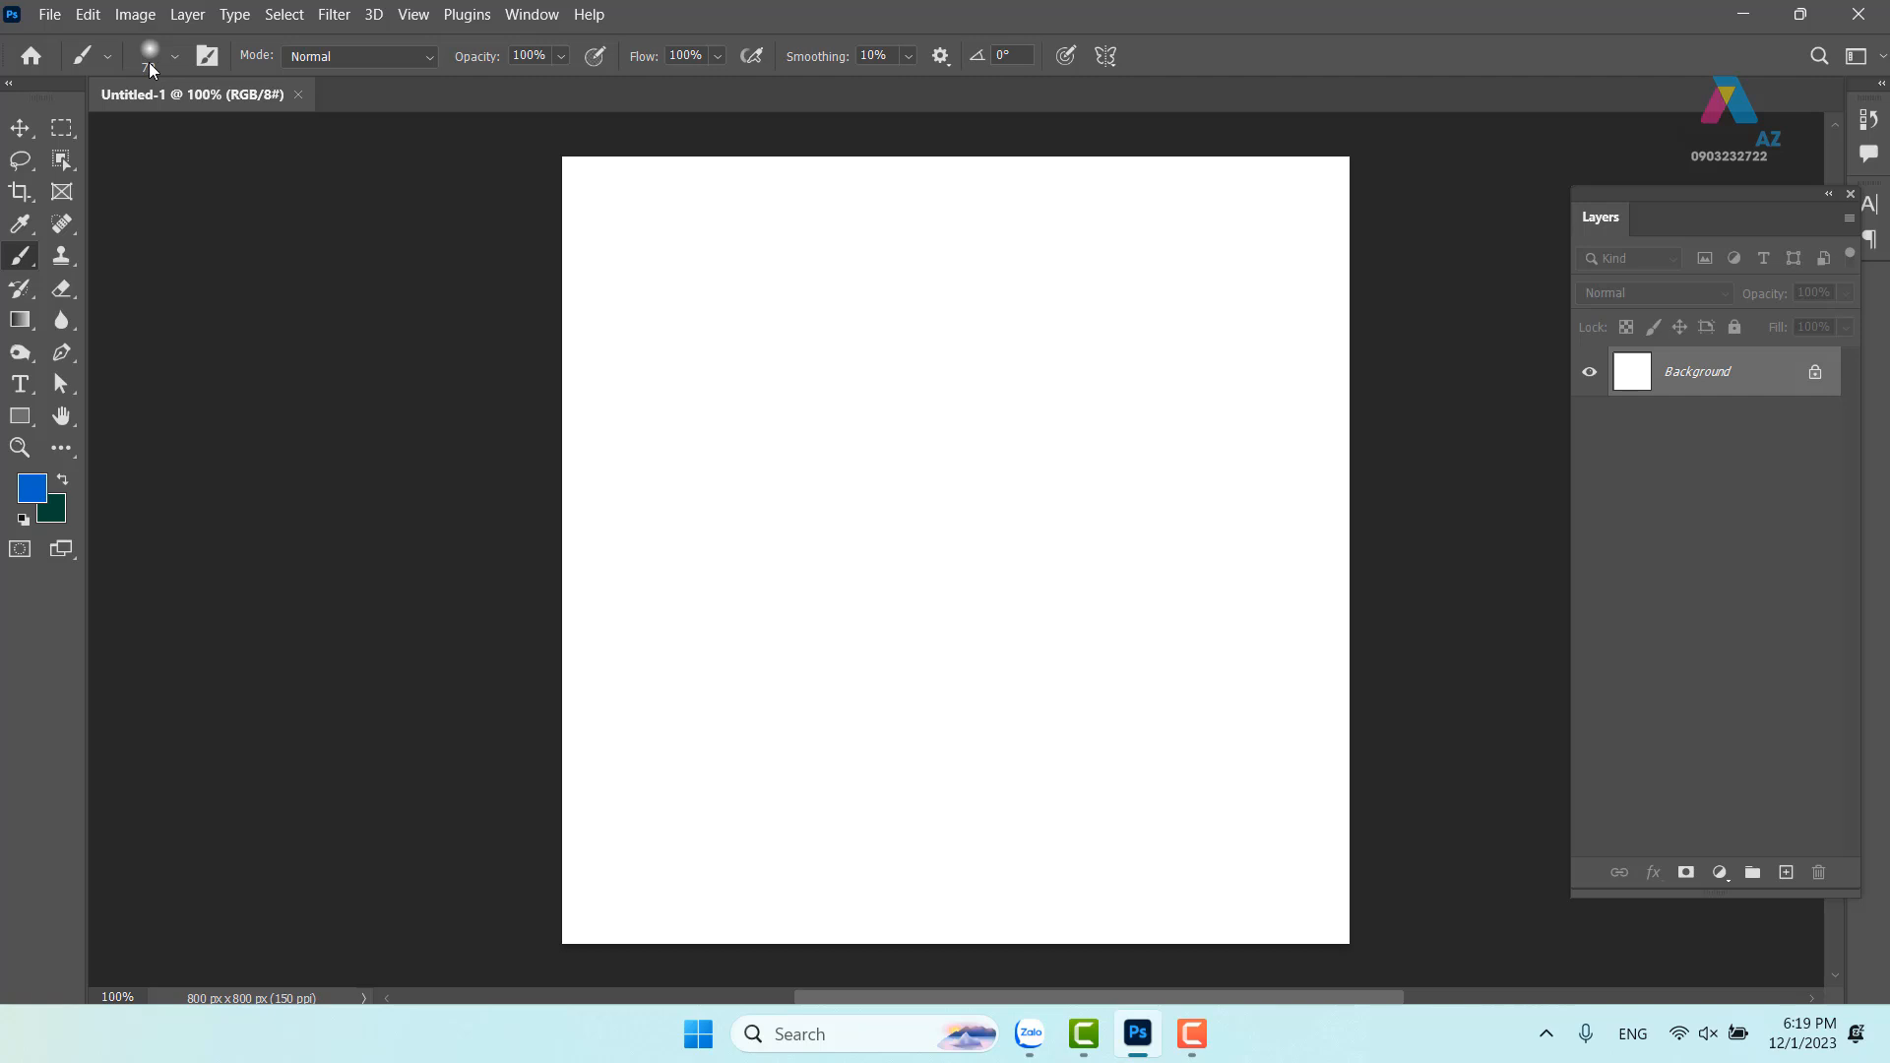
Browse the available brush presets and collapse the General Brushes group
click(175, 57)
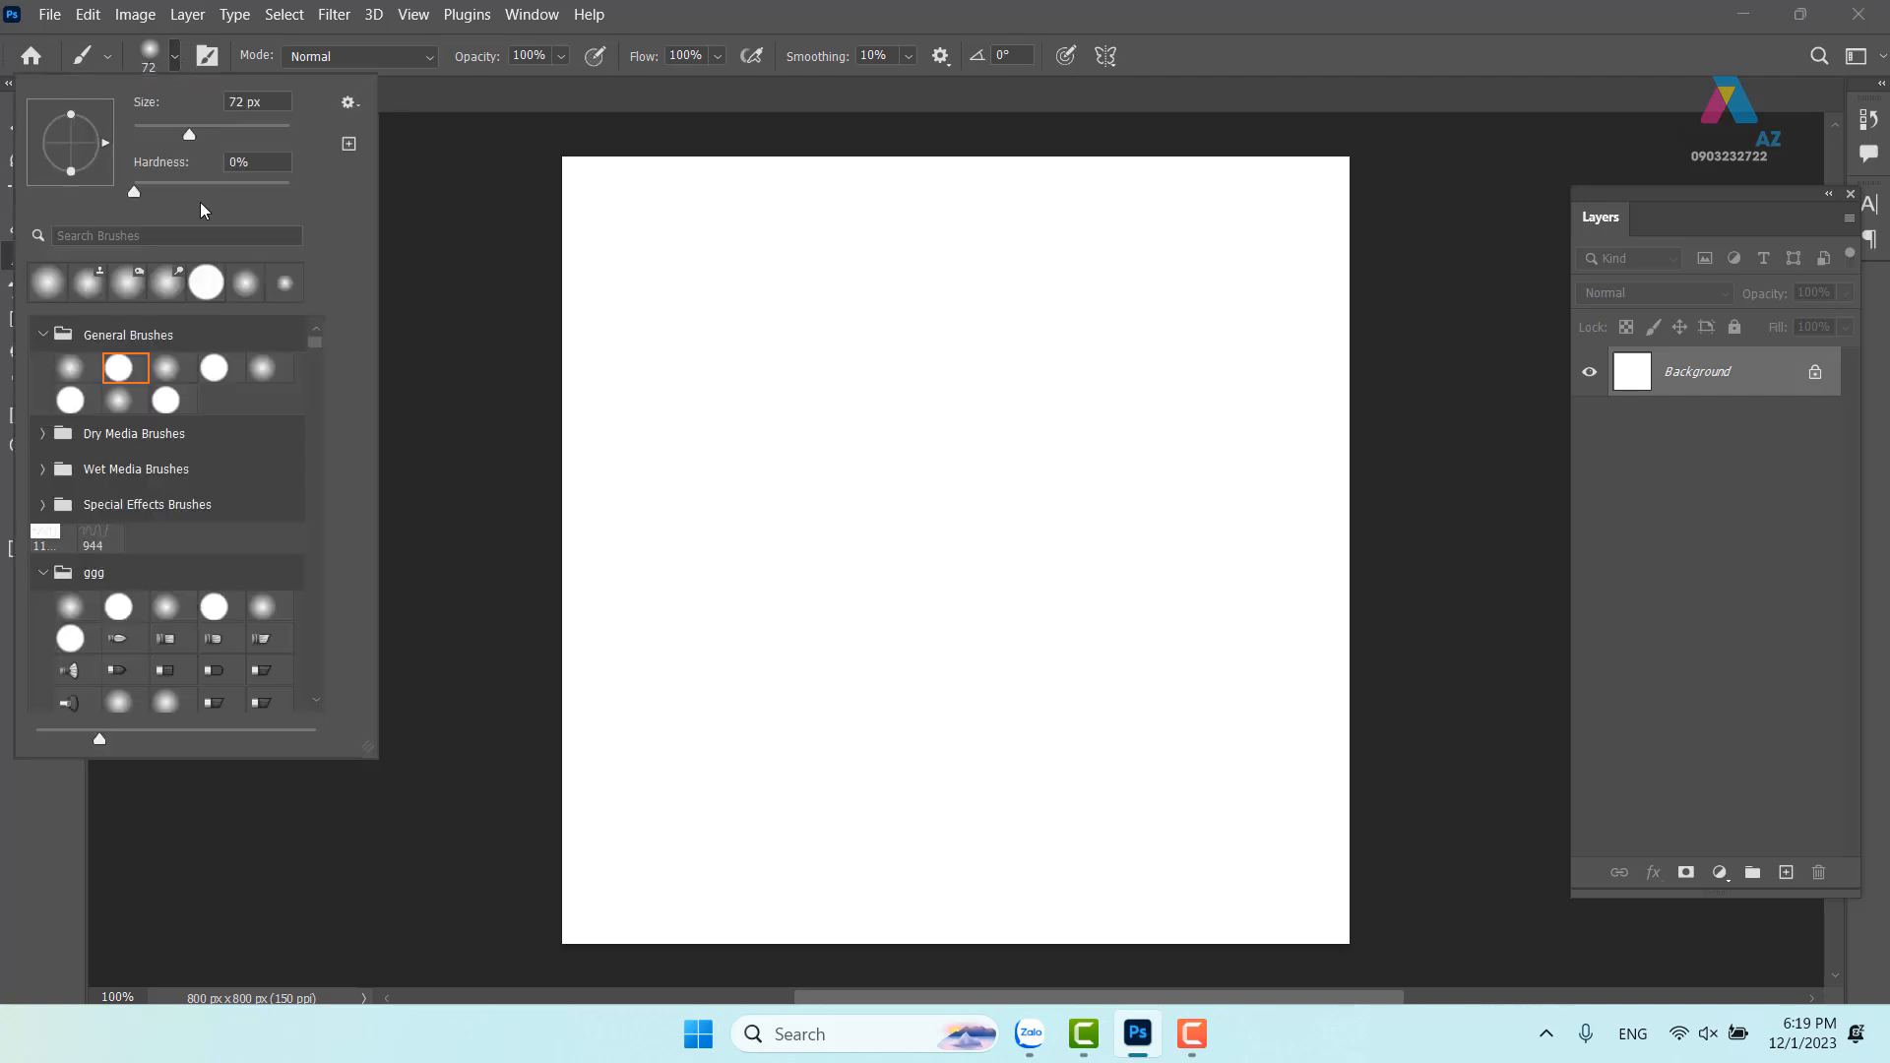
scroll(124, 369, down, 3)
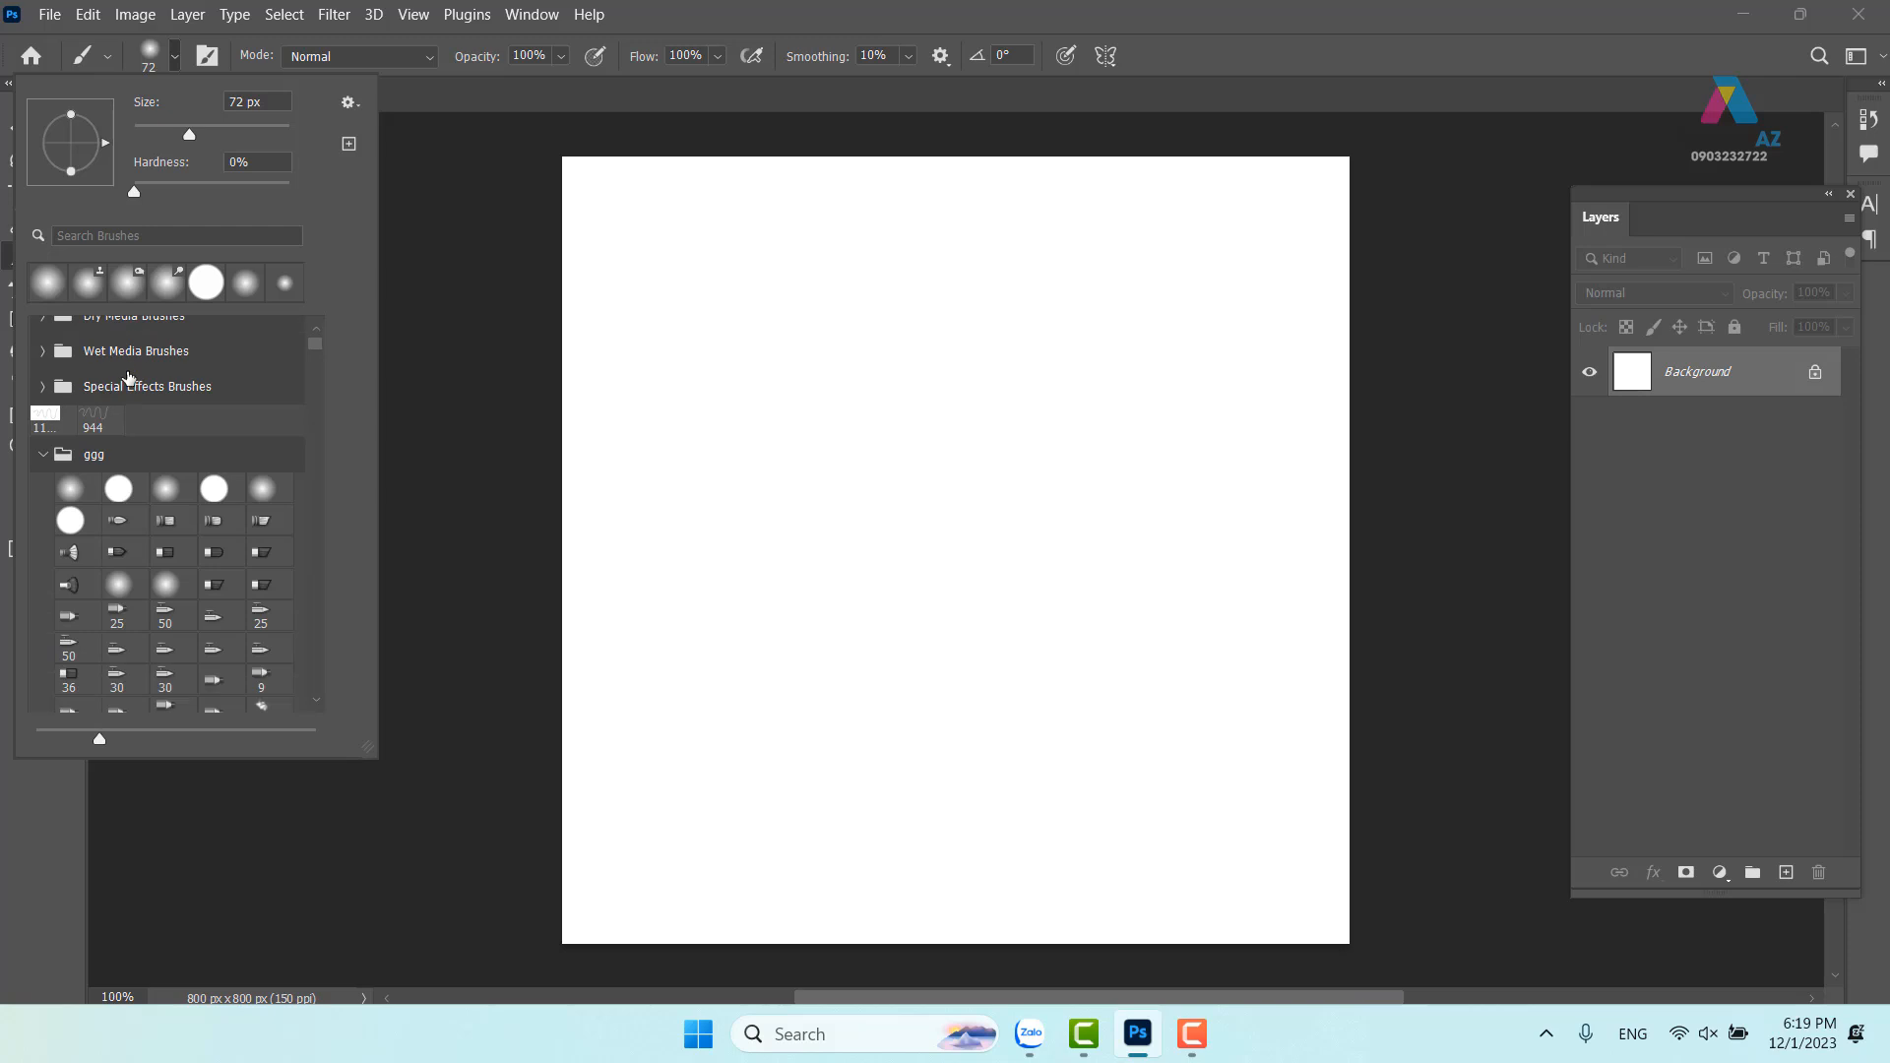
scroll(172, 399, down, 10)
scroll(175, 399, down, 10)
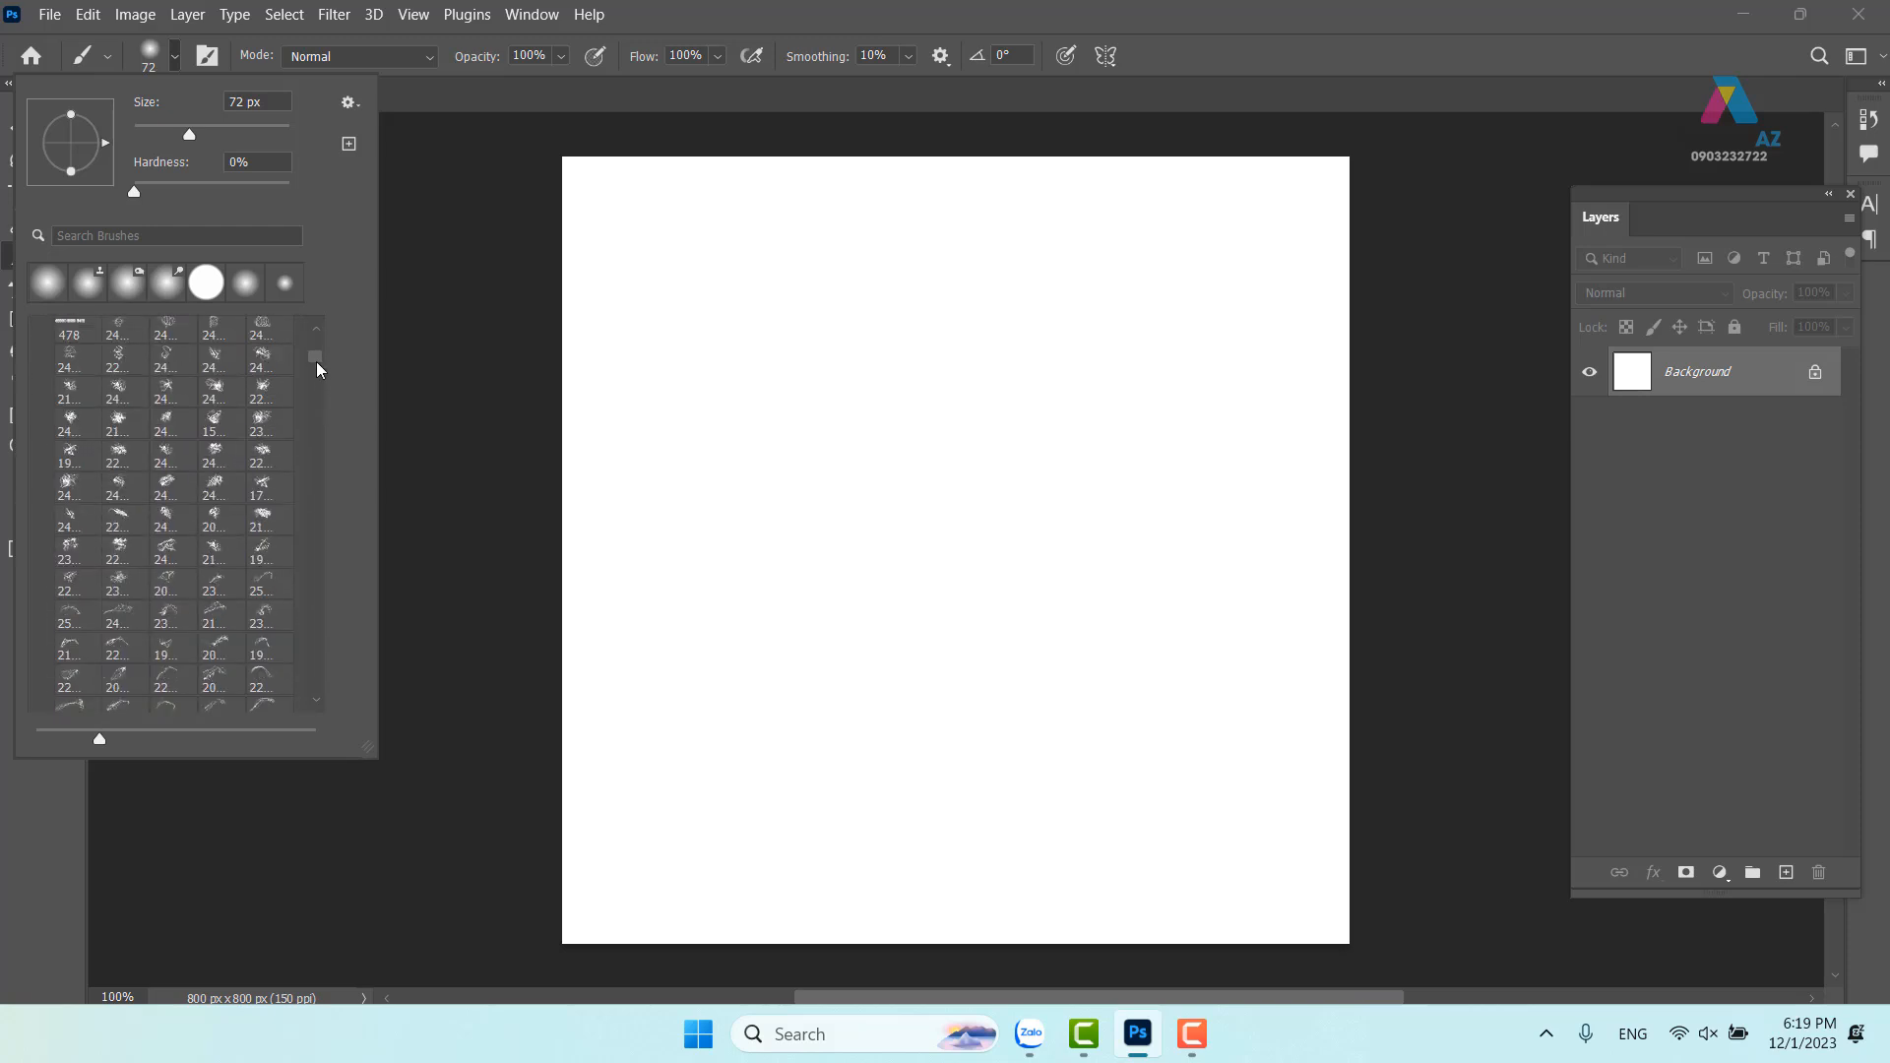
drag(317, 370, 322, 335)
click(42, 337)
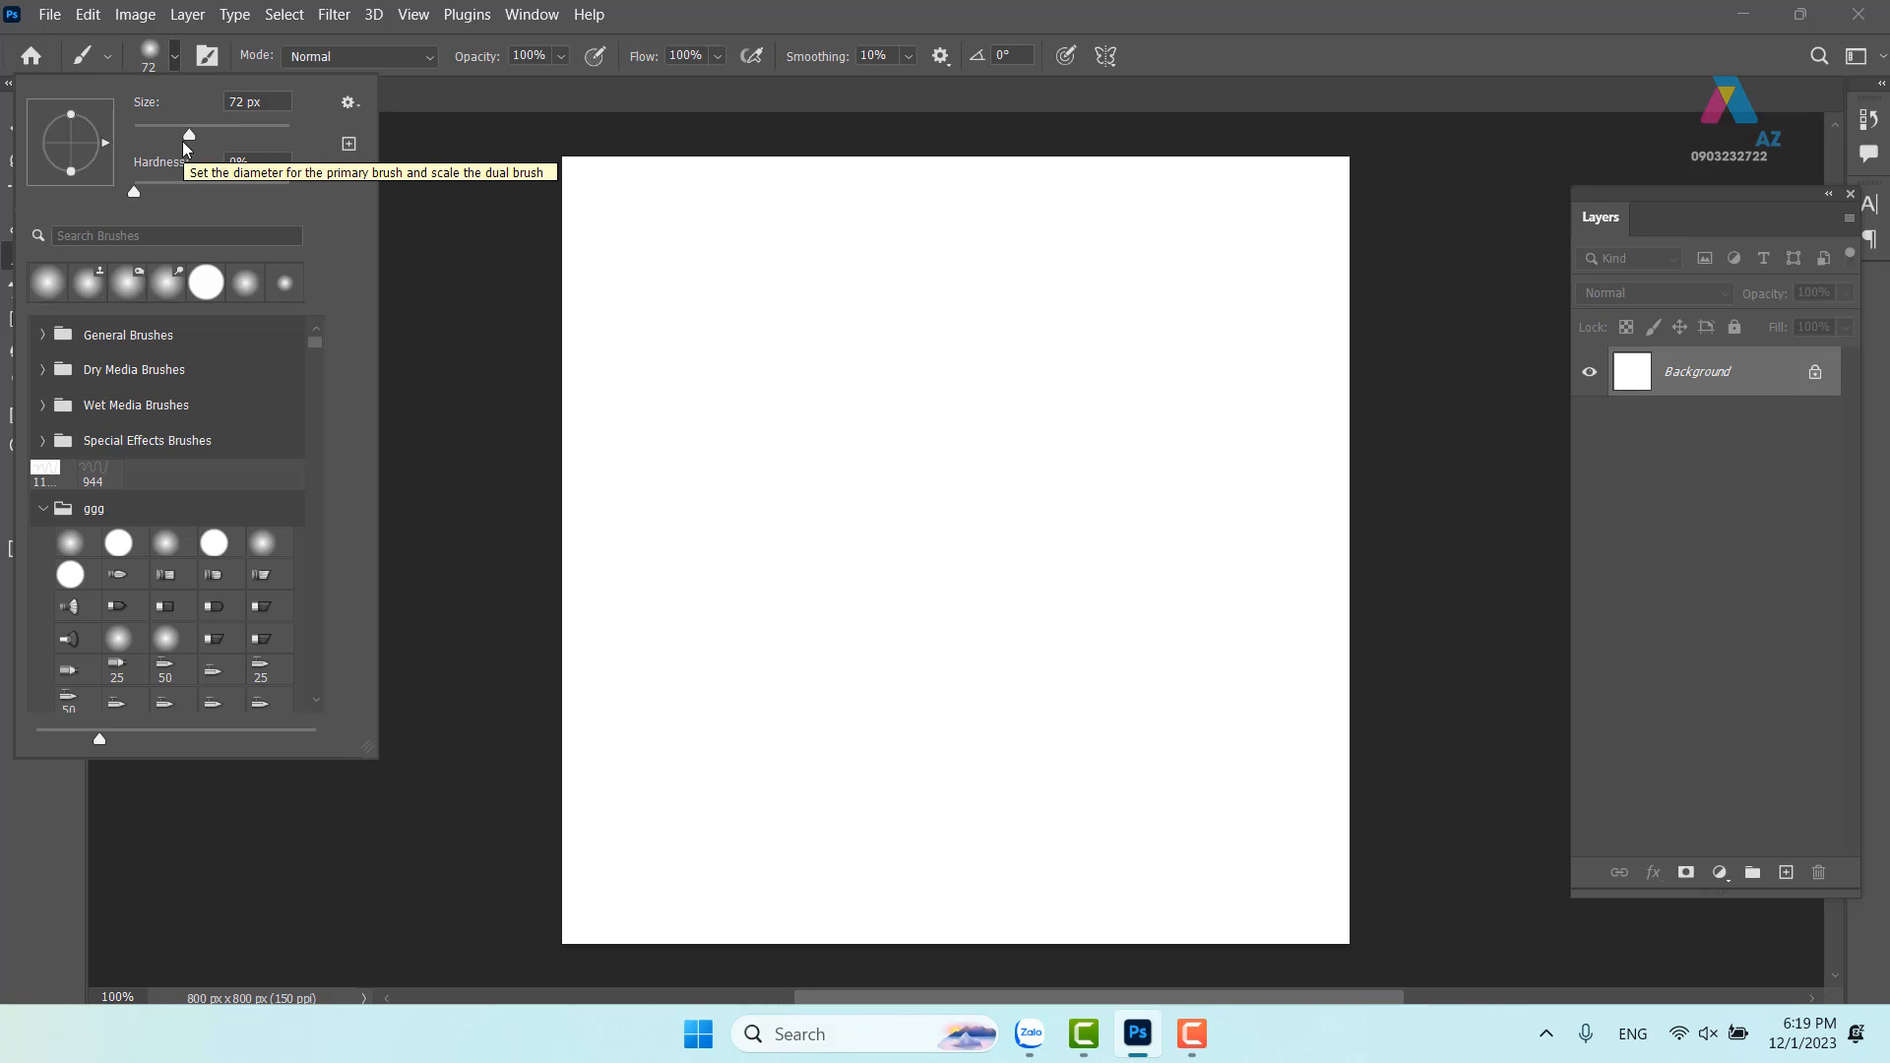
Set the brush size to 139 px and add a new layer above the Background
drag(201, 131, 156, 133)
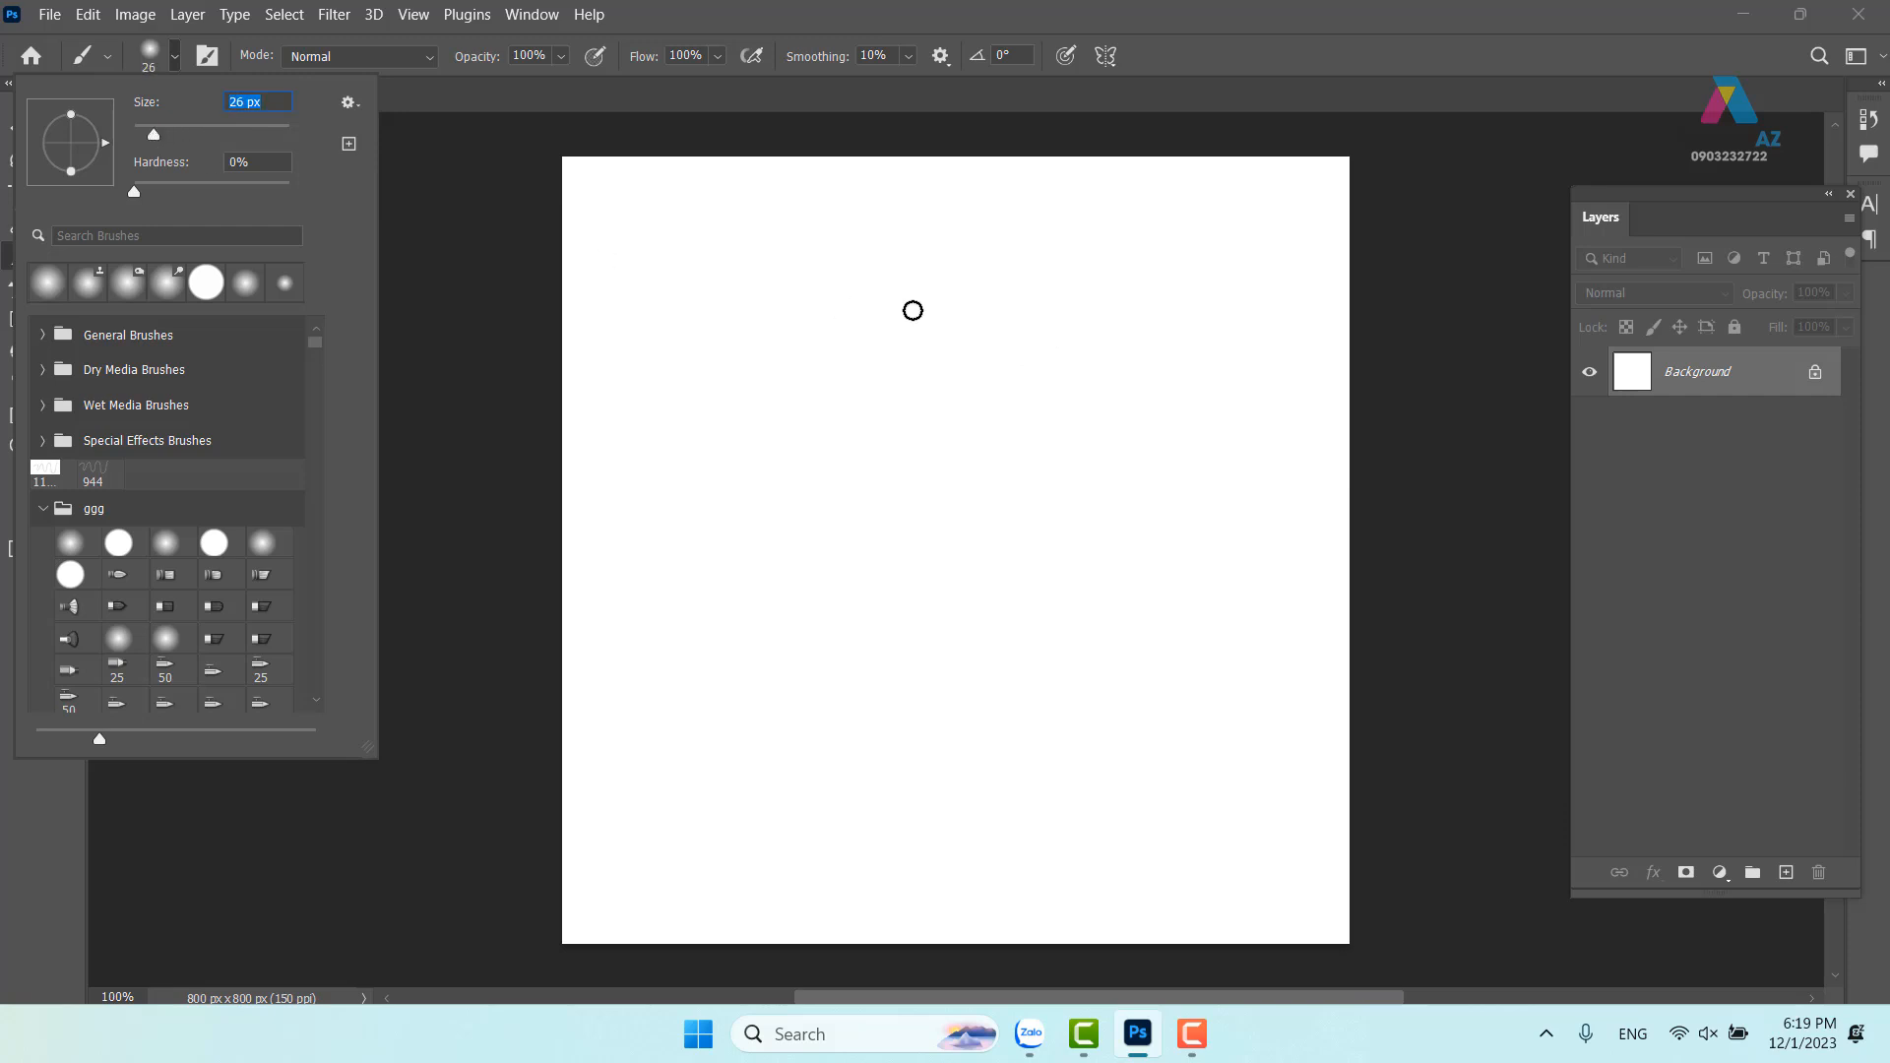
drag(151, 134, 229, 134)
click(909, 22)
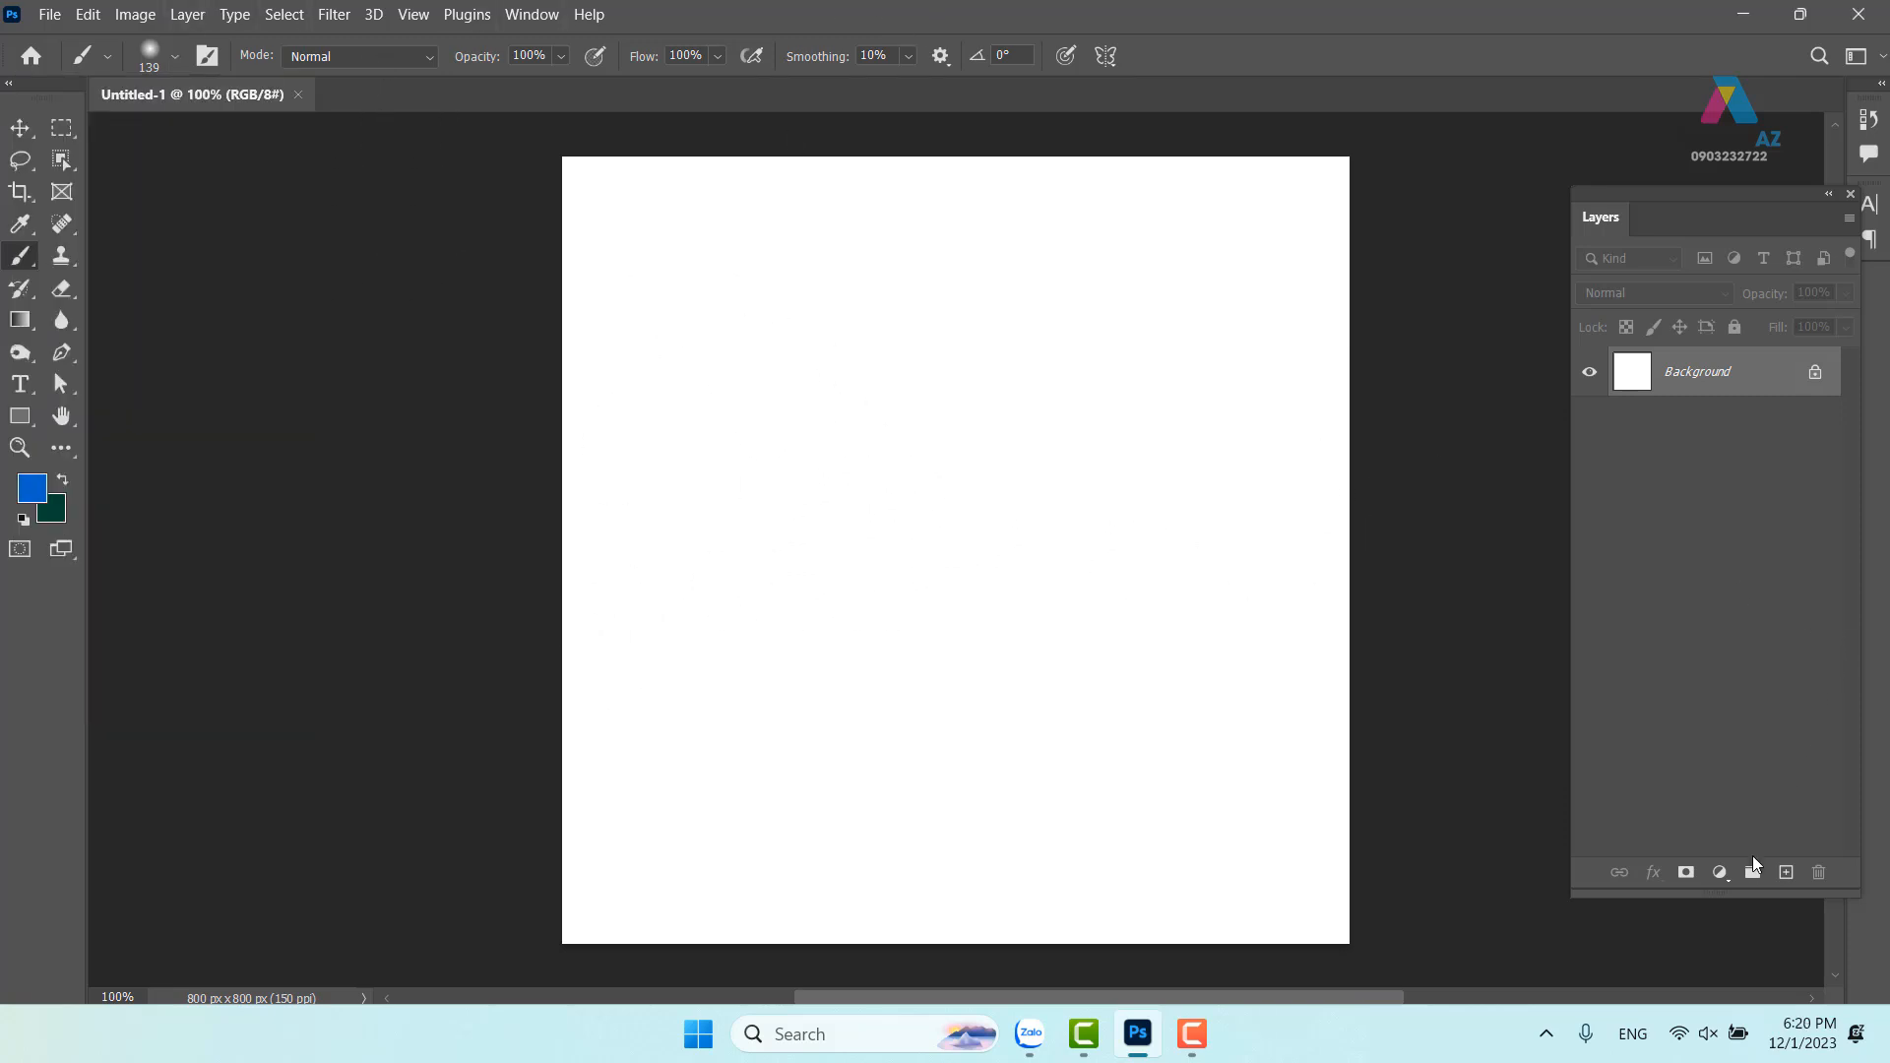
click(1785, 872)
Paint four soft-edged vertical blue strokes across the upper canvas, using the soft round brush preset
drag(862, 300, 840, 683)
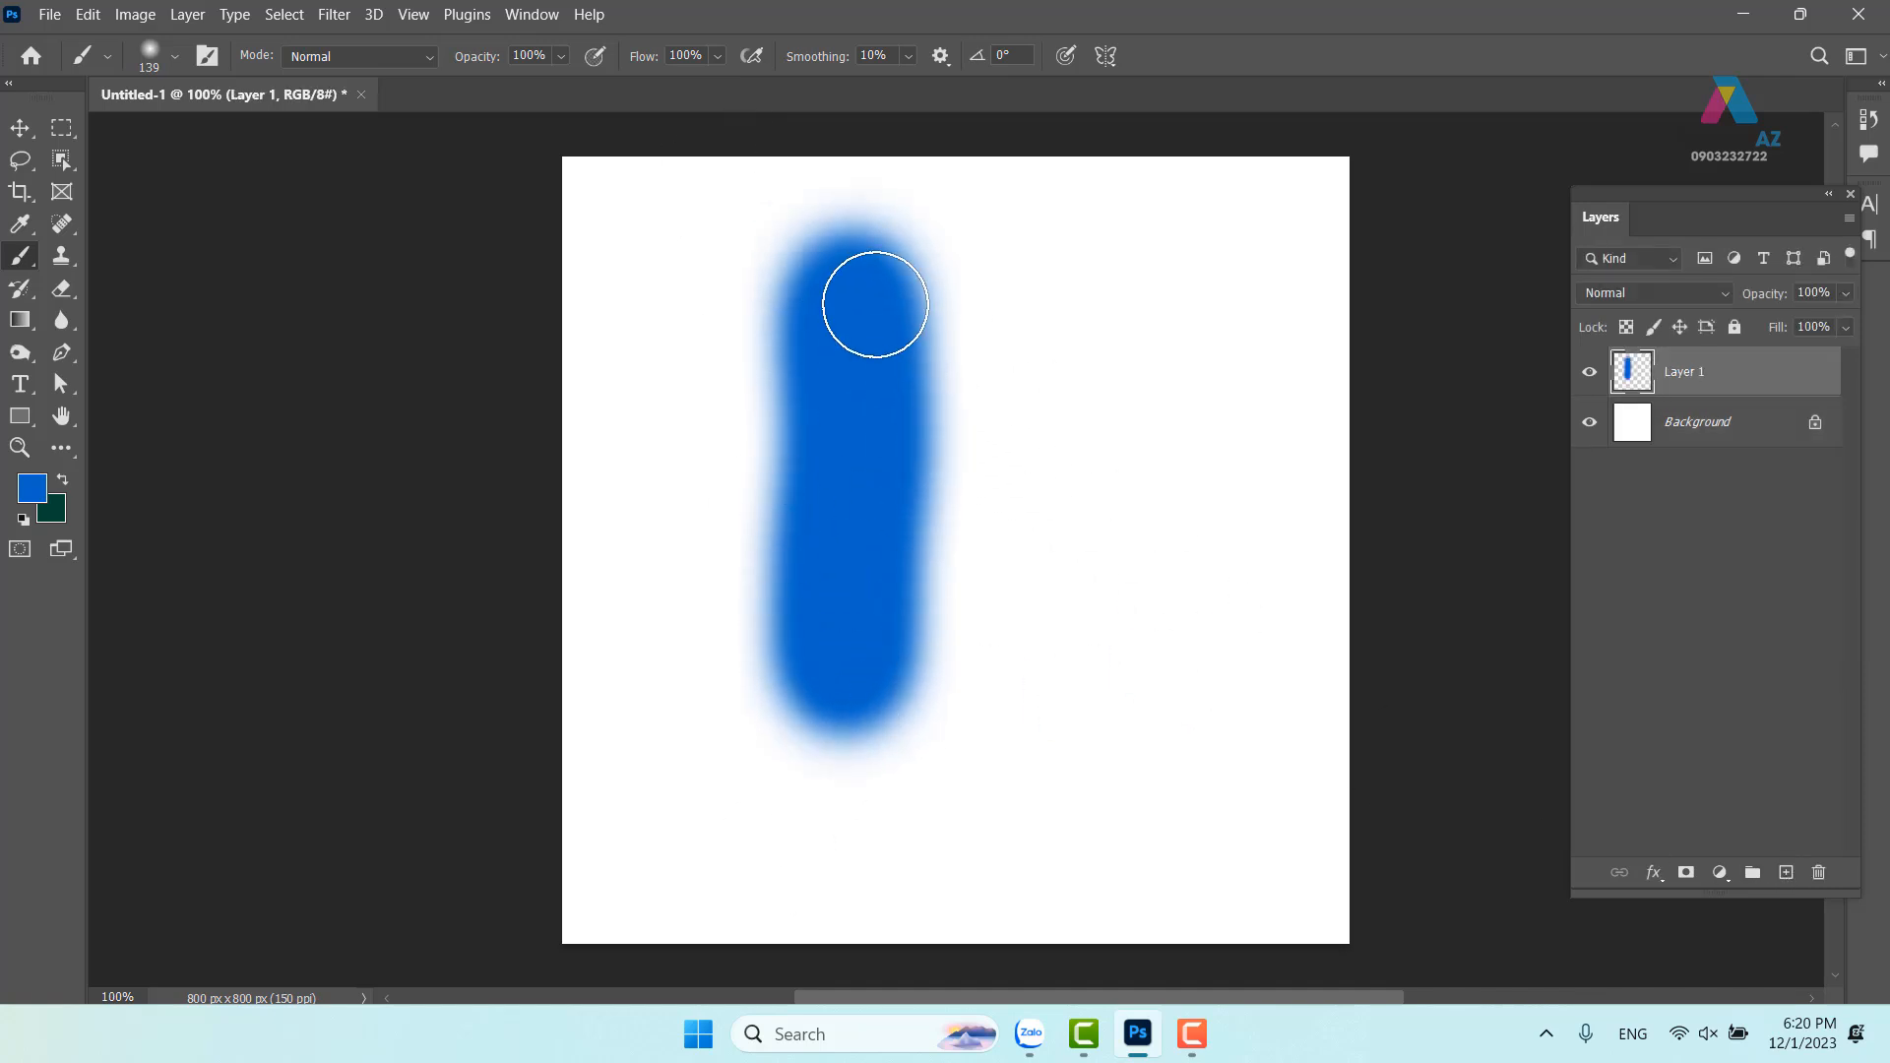
click(176, 57)
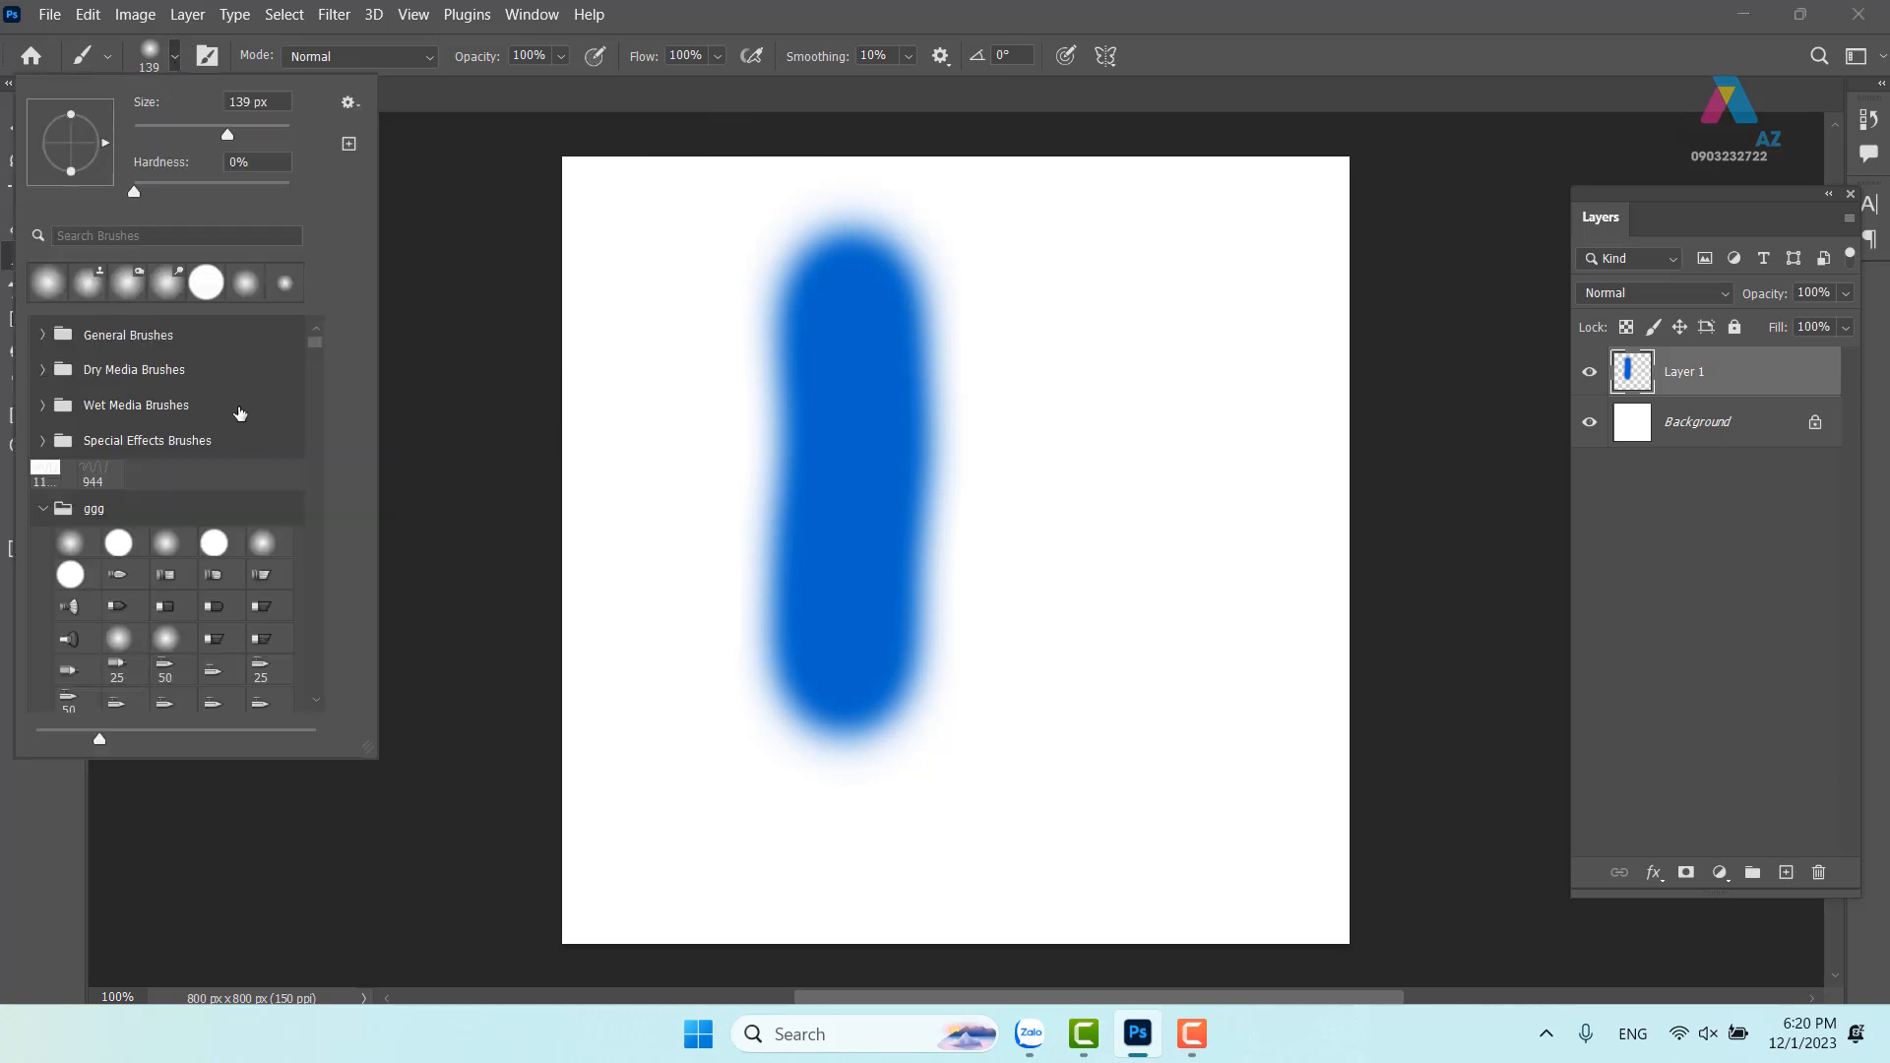
click(48, 284)
drag(1063, 274, 1053, 679)
click(1211, 276)
drag(1211, 280, 1195, 679)
drag(667, 266, 724, 677)
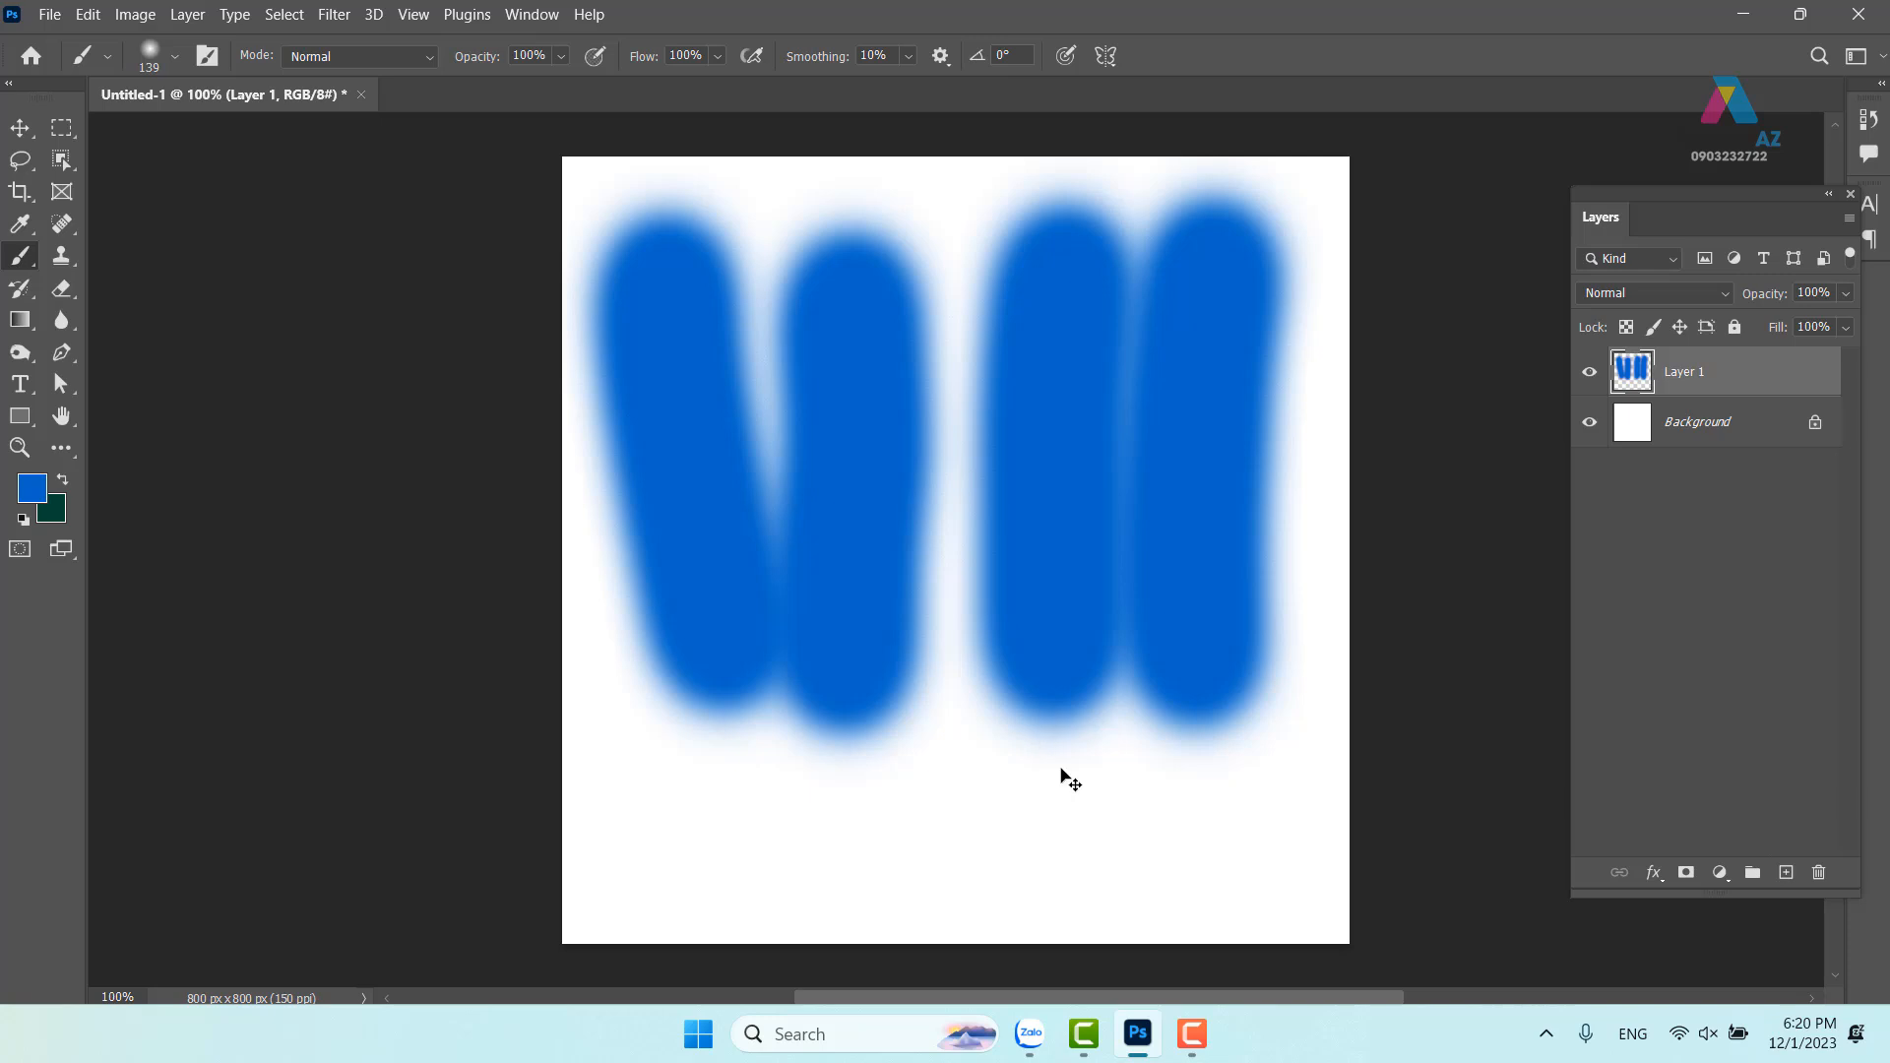
Undo all four soft-edged strokes on Layer 1
key(ctrl+z)
key(ctrl+z)
key(ctrl+z)
key(ctrl+z)
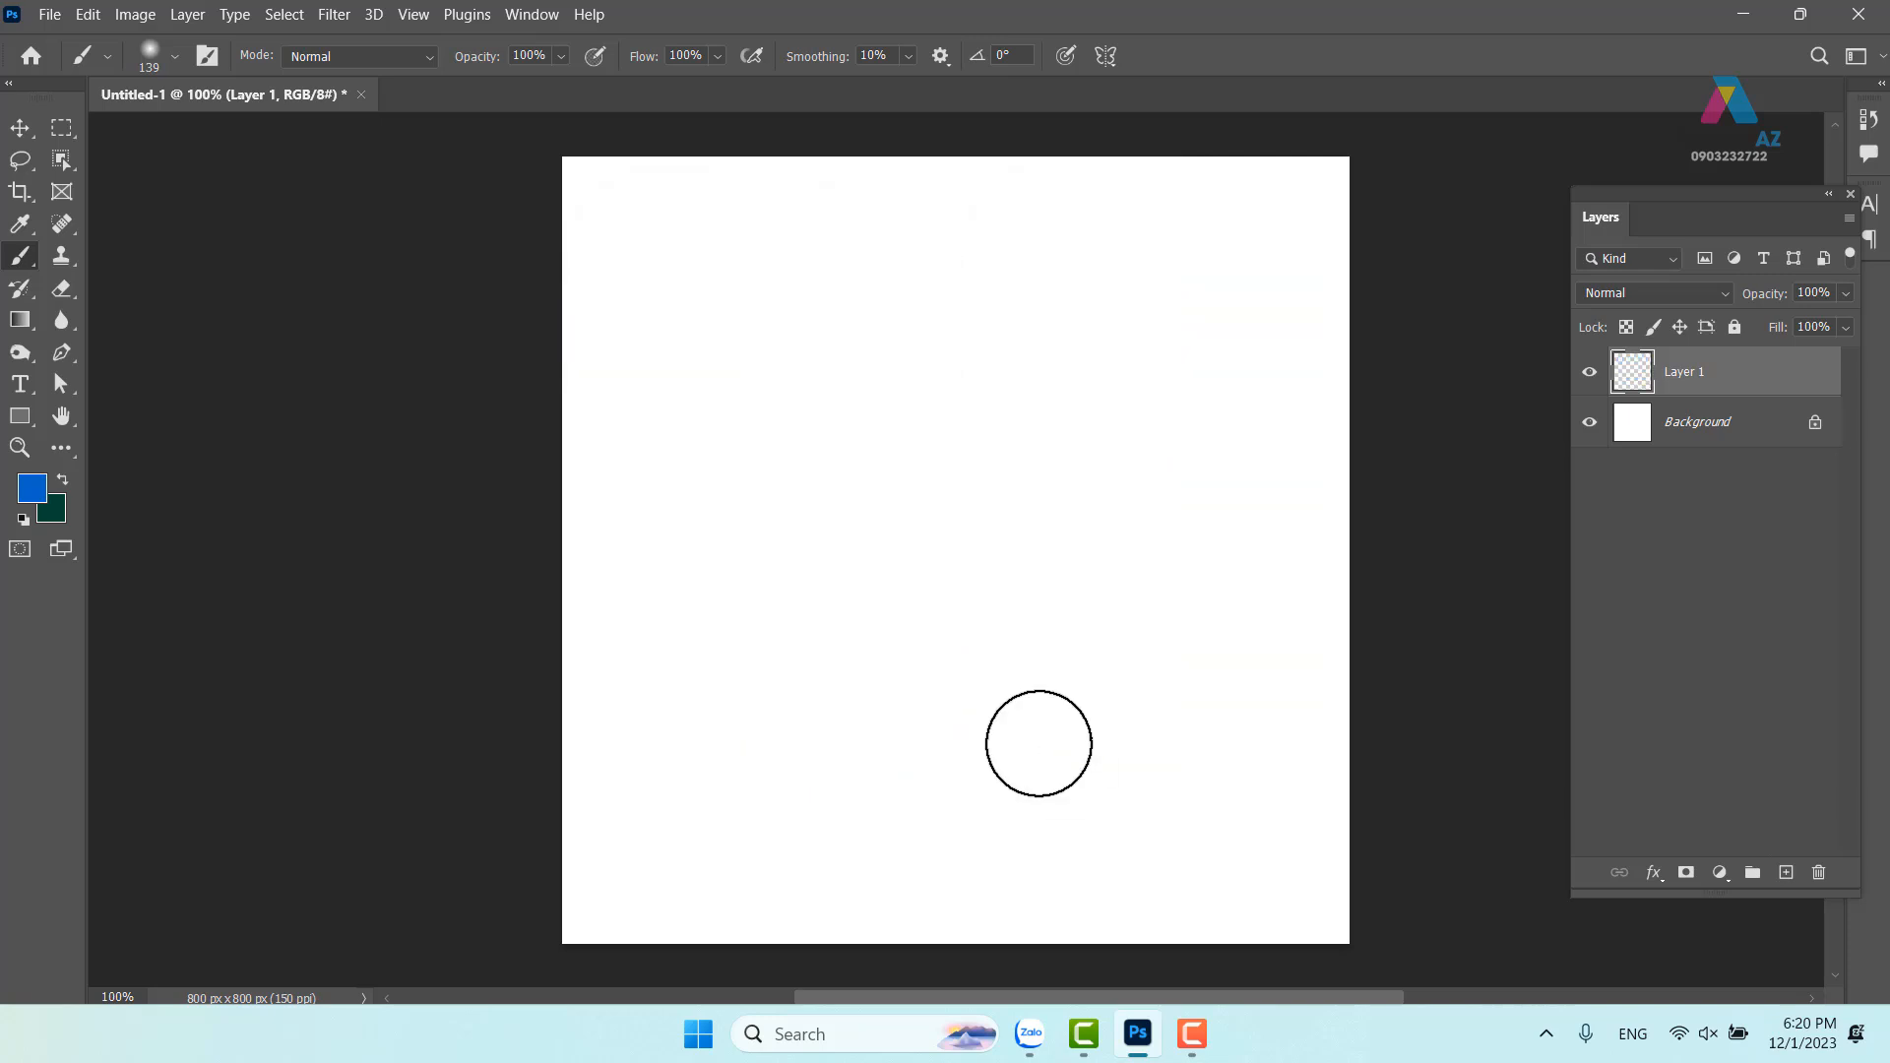
Choose the recent hard round brush and paint three vertical blue strokes side by side on Layer 1
click(174, 59)
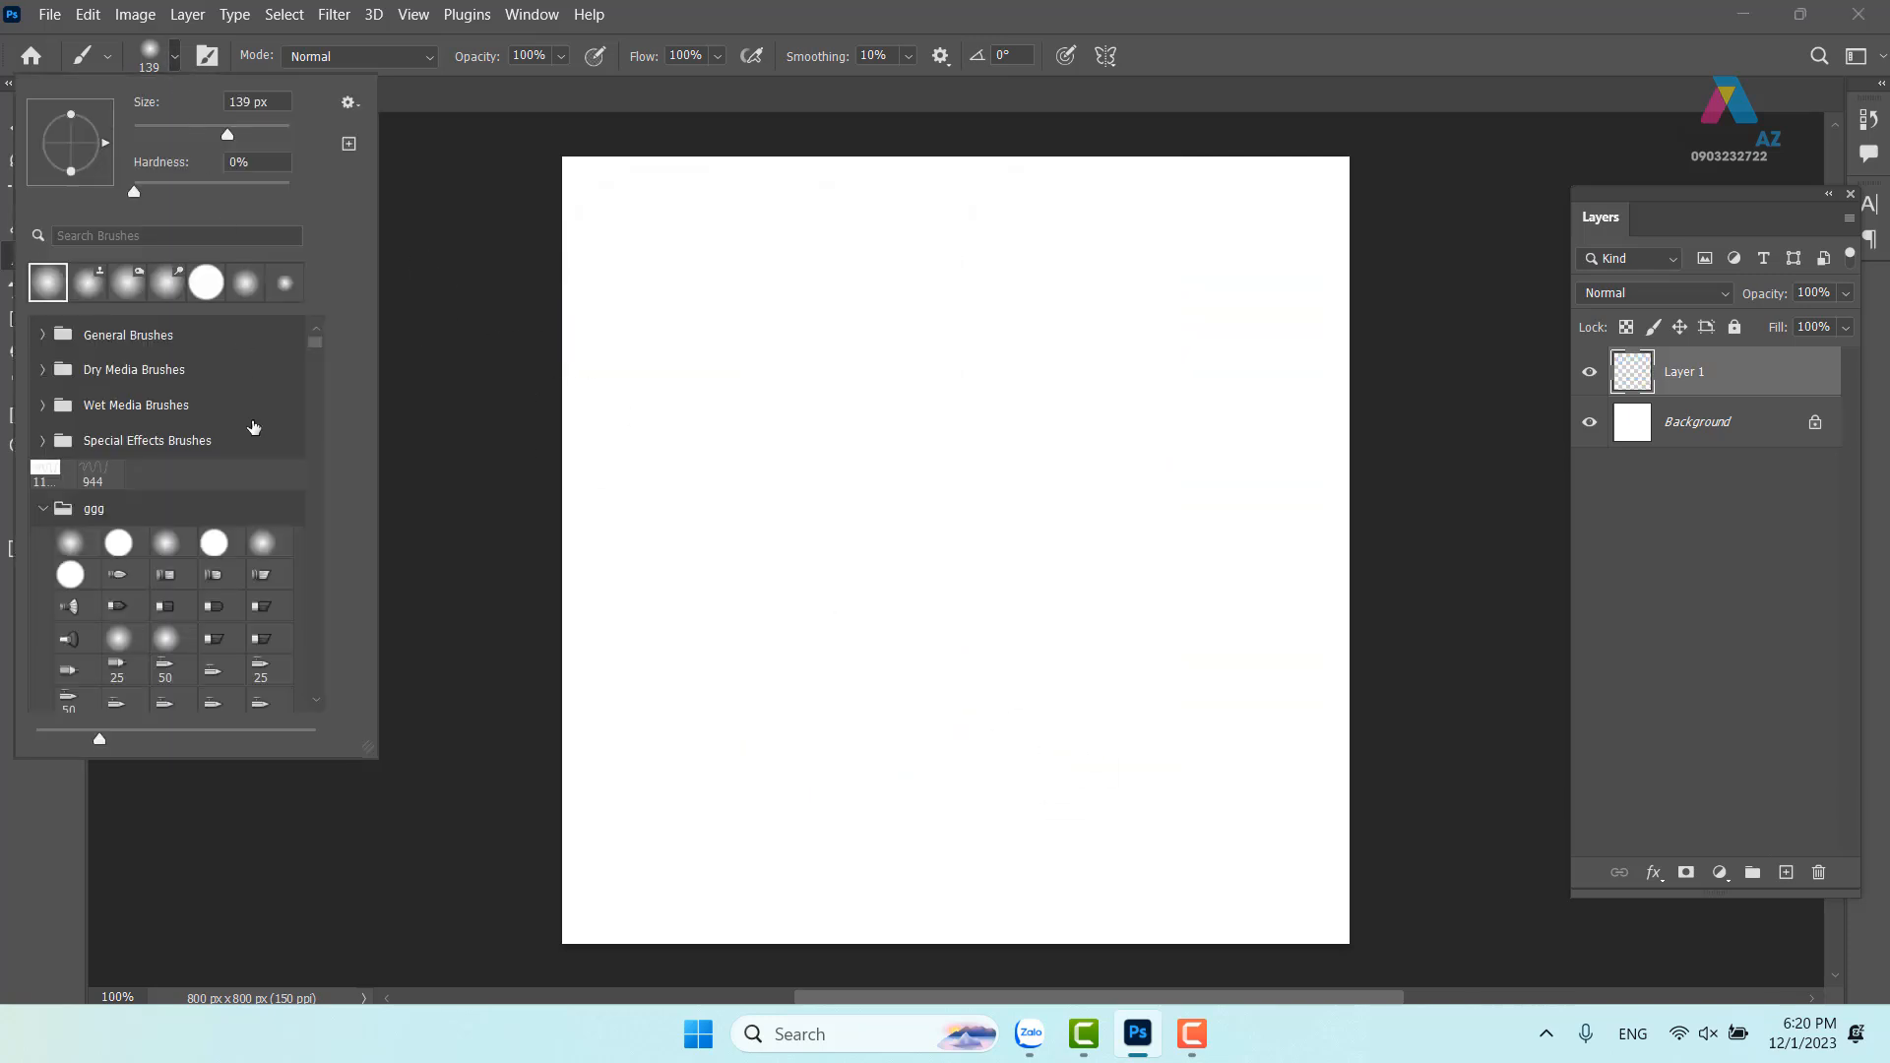
click(208, 296)
drag(822, 277, 814, 677)
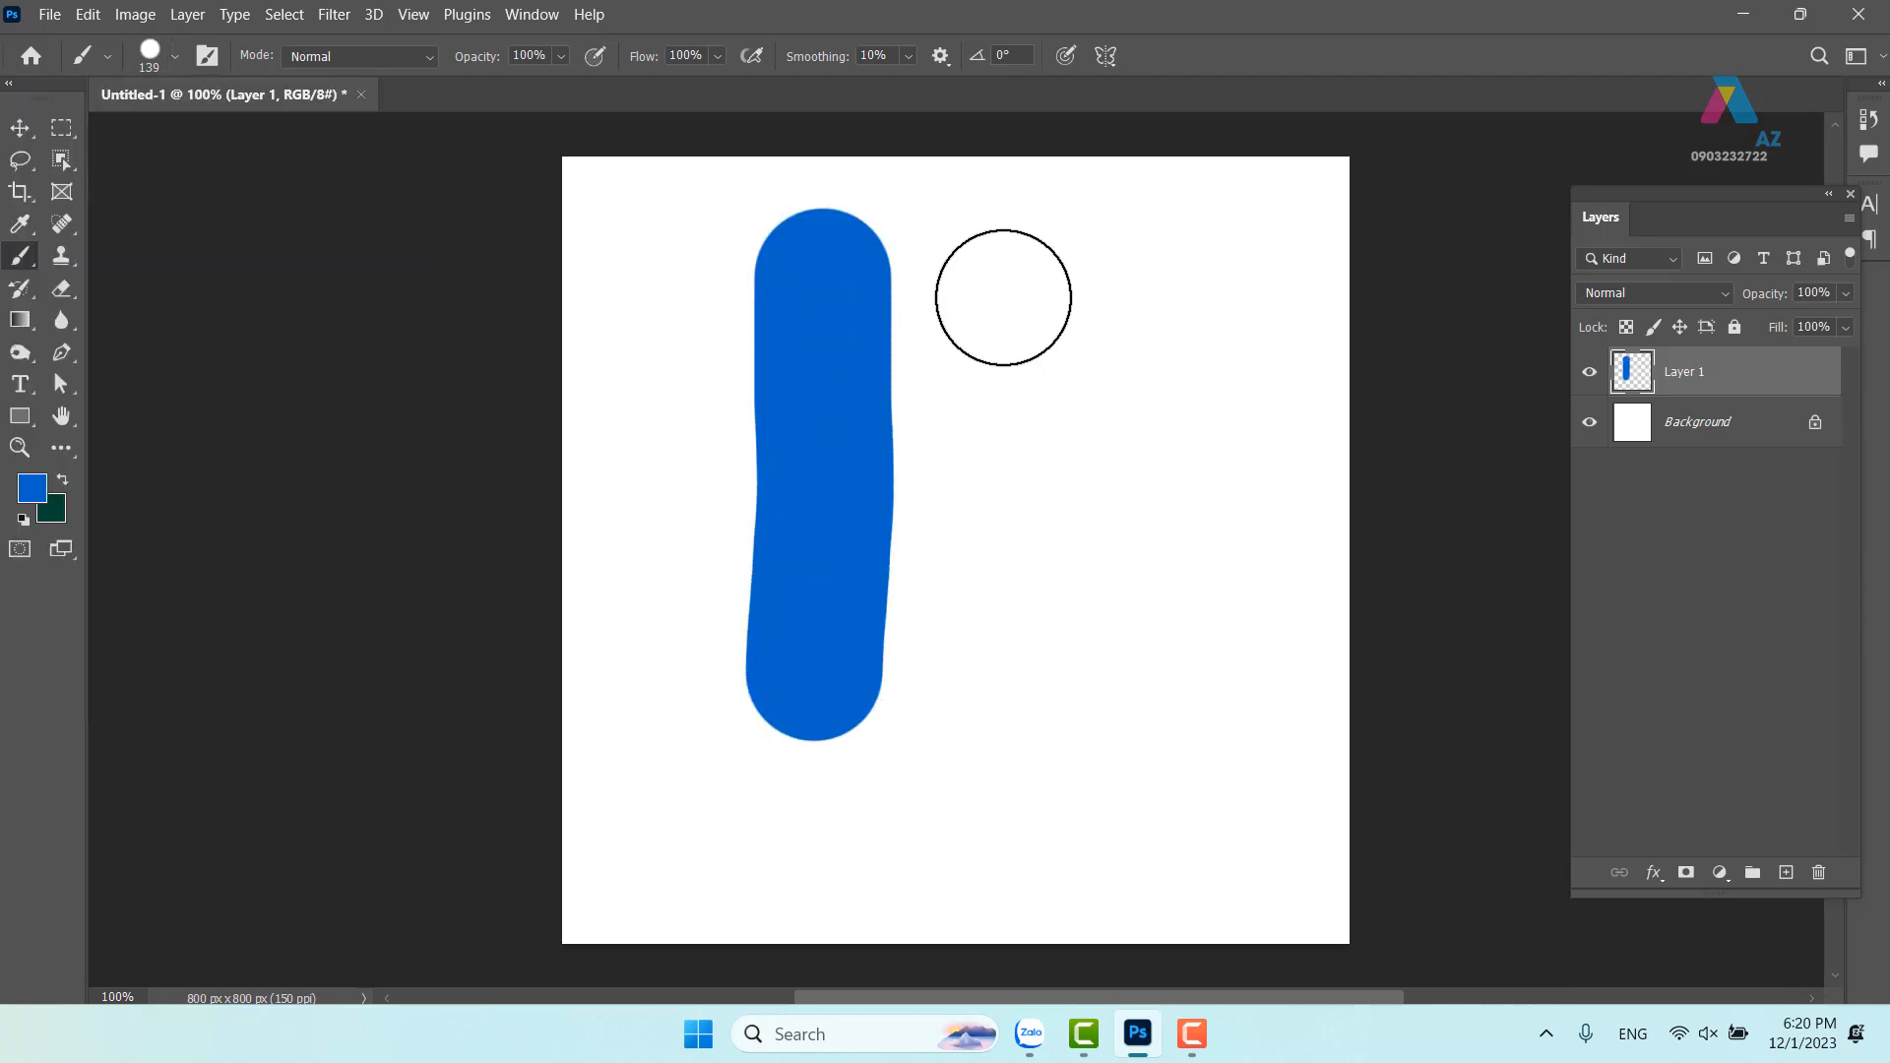
drag(1004, 296, 1034, 665)
mouse_move(1167, 313)
mouse_down()
mouse_move(1158, 454)
mouse_move(1185, 731)
mouse_up()
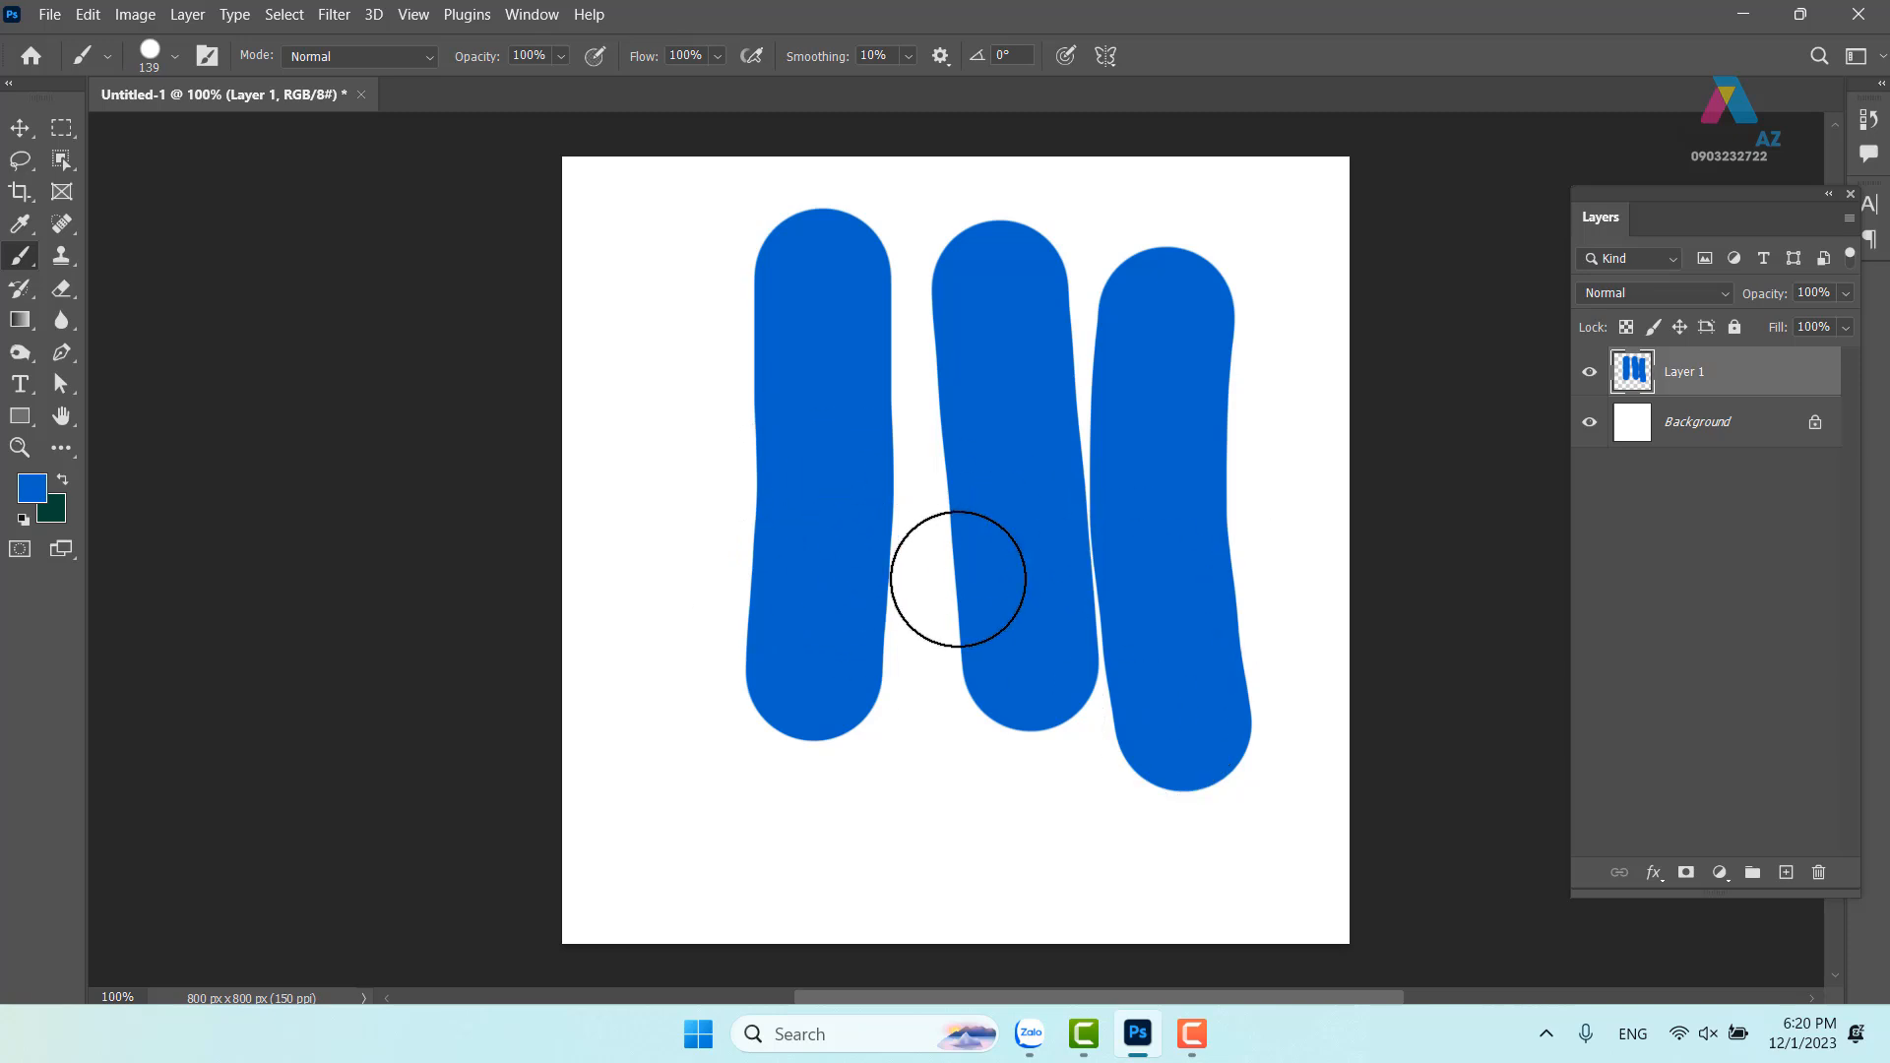
Undo the three hard-edged strokes on Layer 1
key(ctrl+z)
key(ctrl+z)
key(ctrl+z)
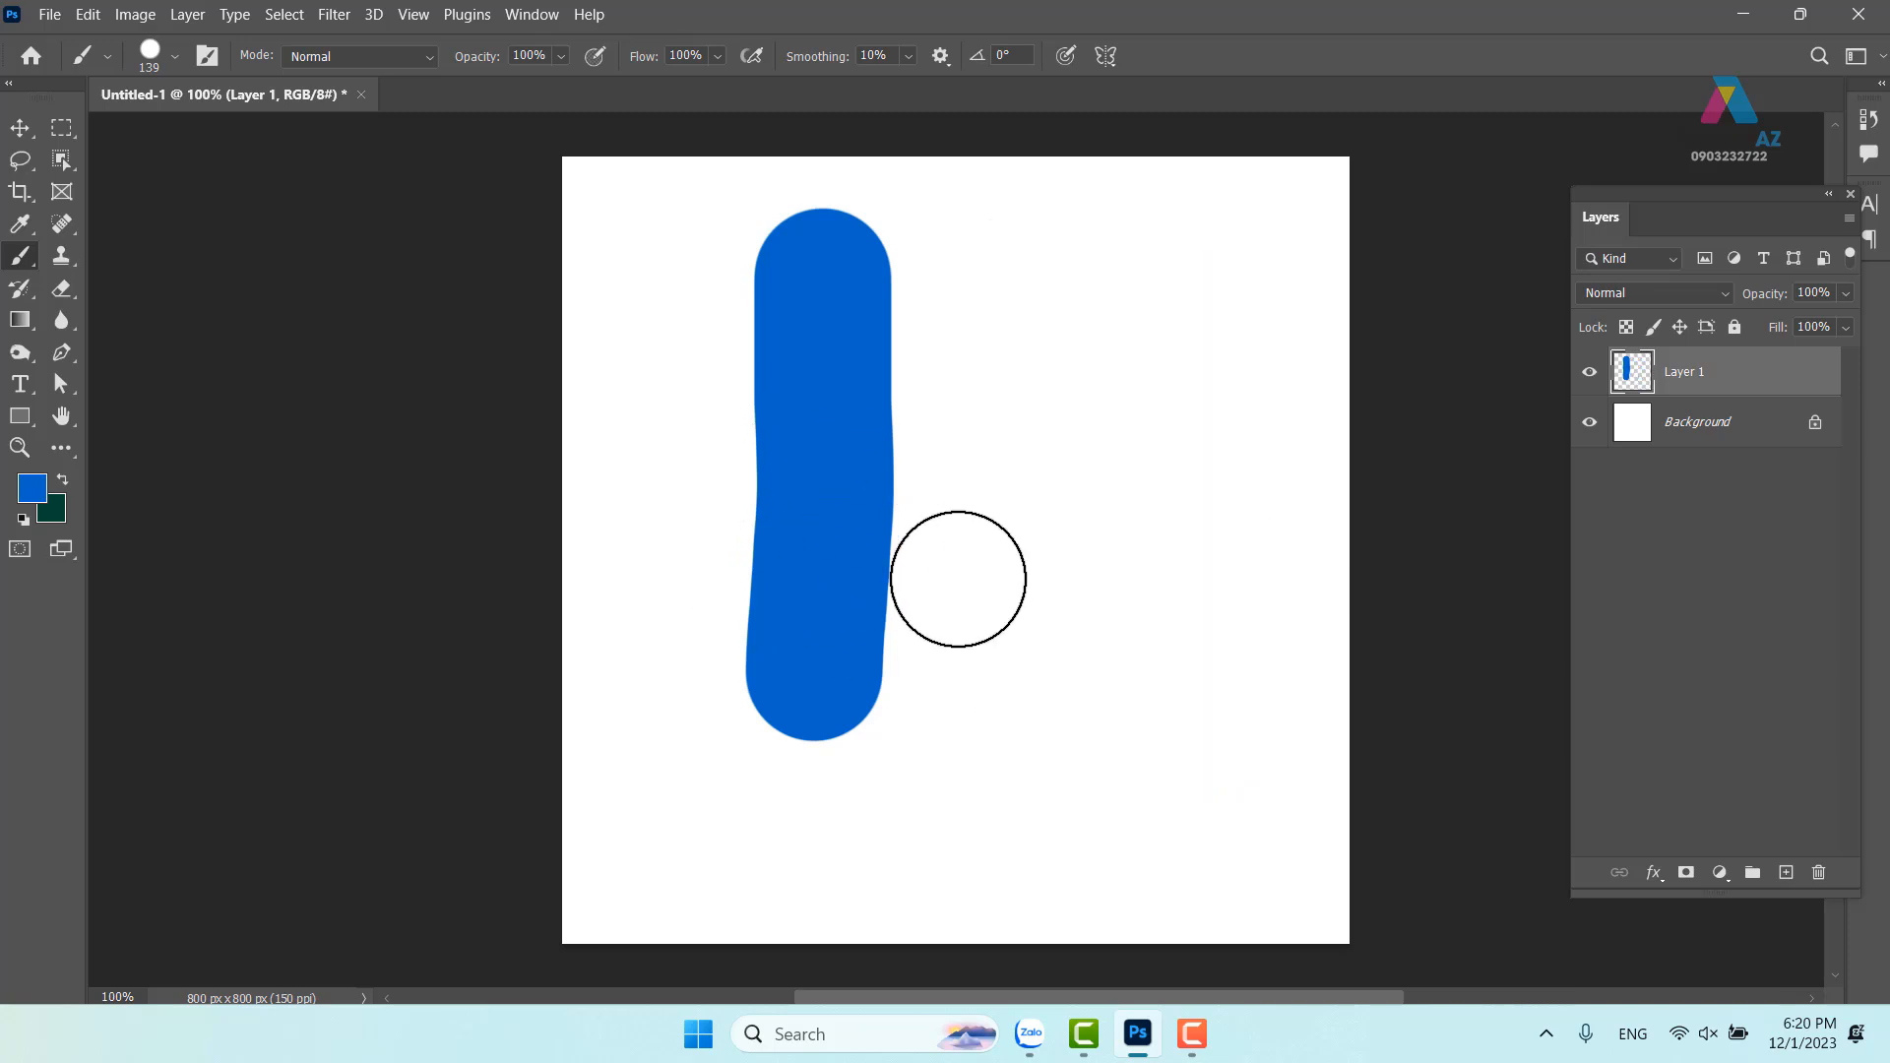
Lower the brush hardness to its minimum and paint one vertical stroke left of the canvas center
click(174, 57)
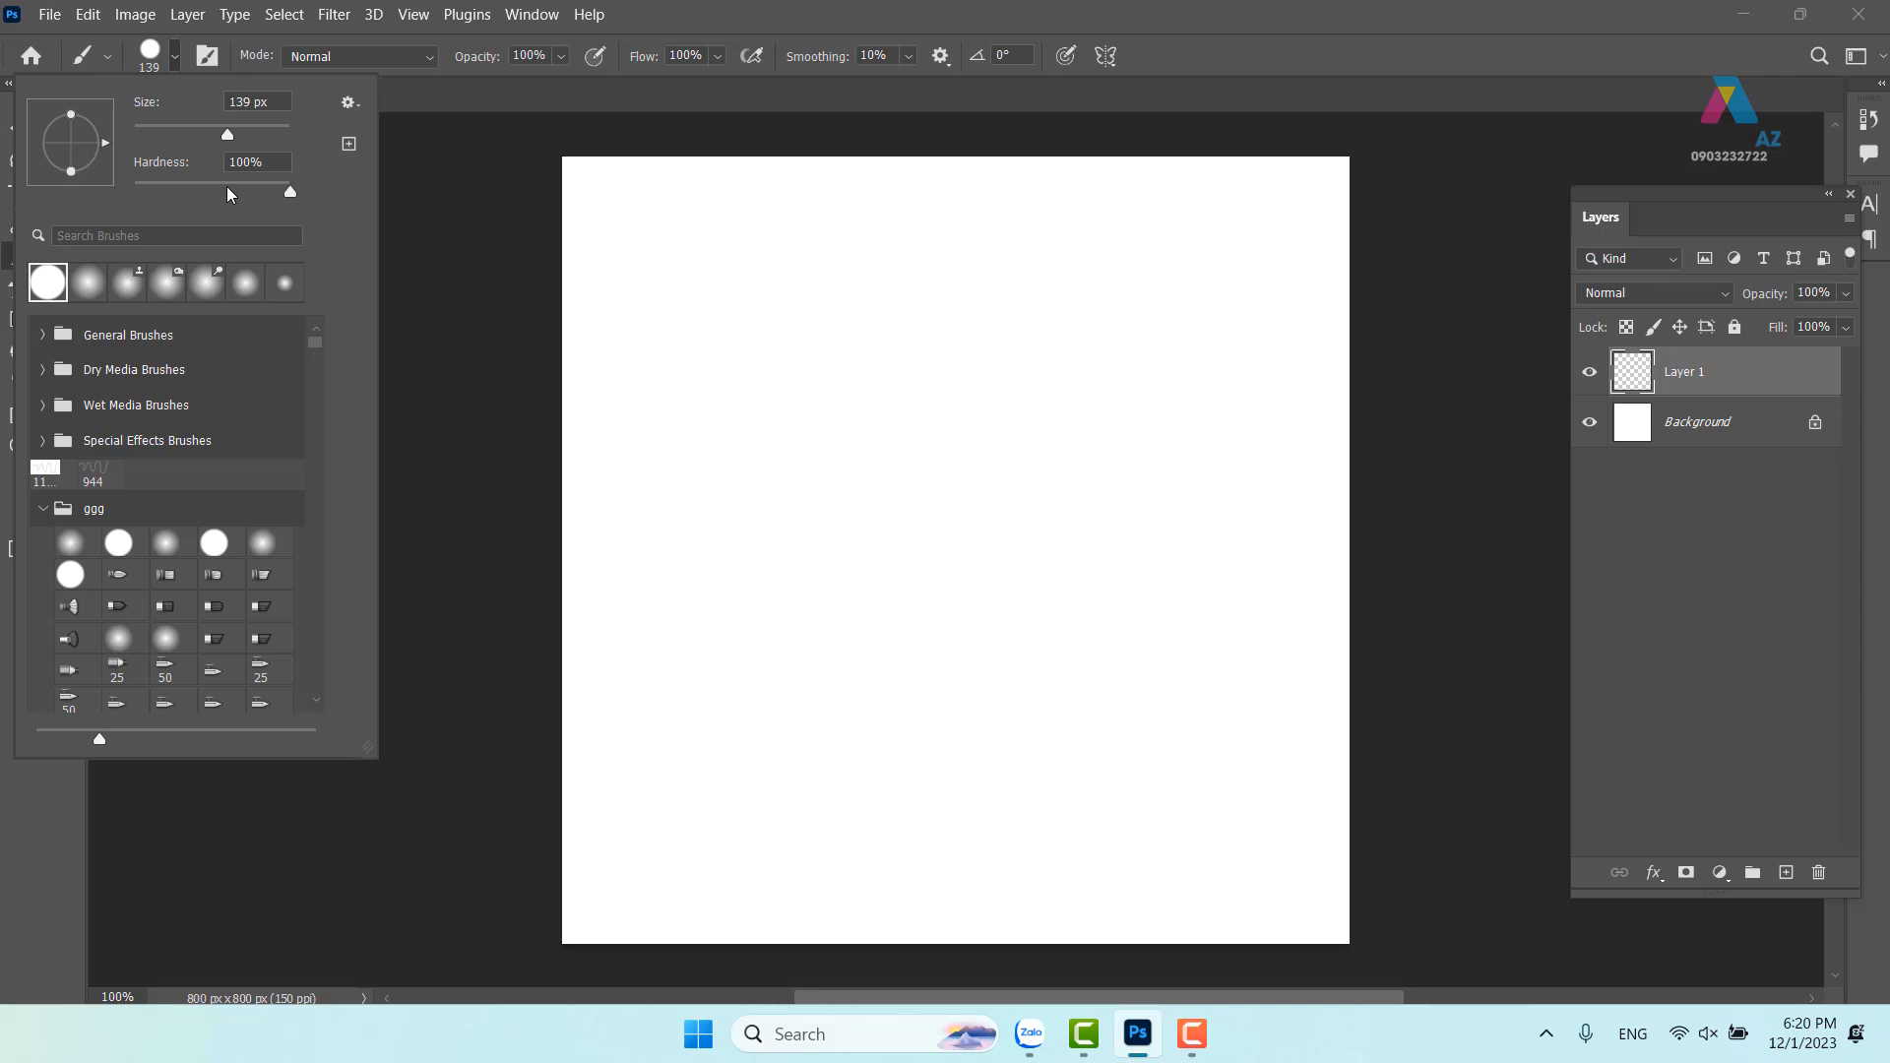
drag(290, 192, 136, 190)
click(823, 274)
drag(823, 275, 825, 762)
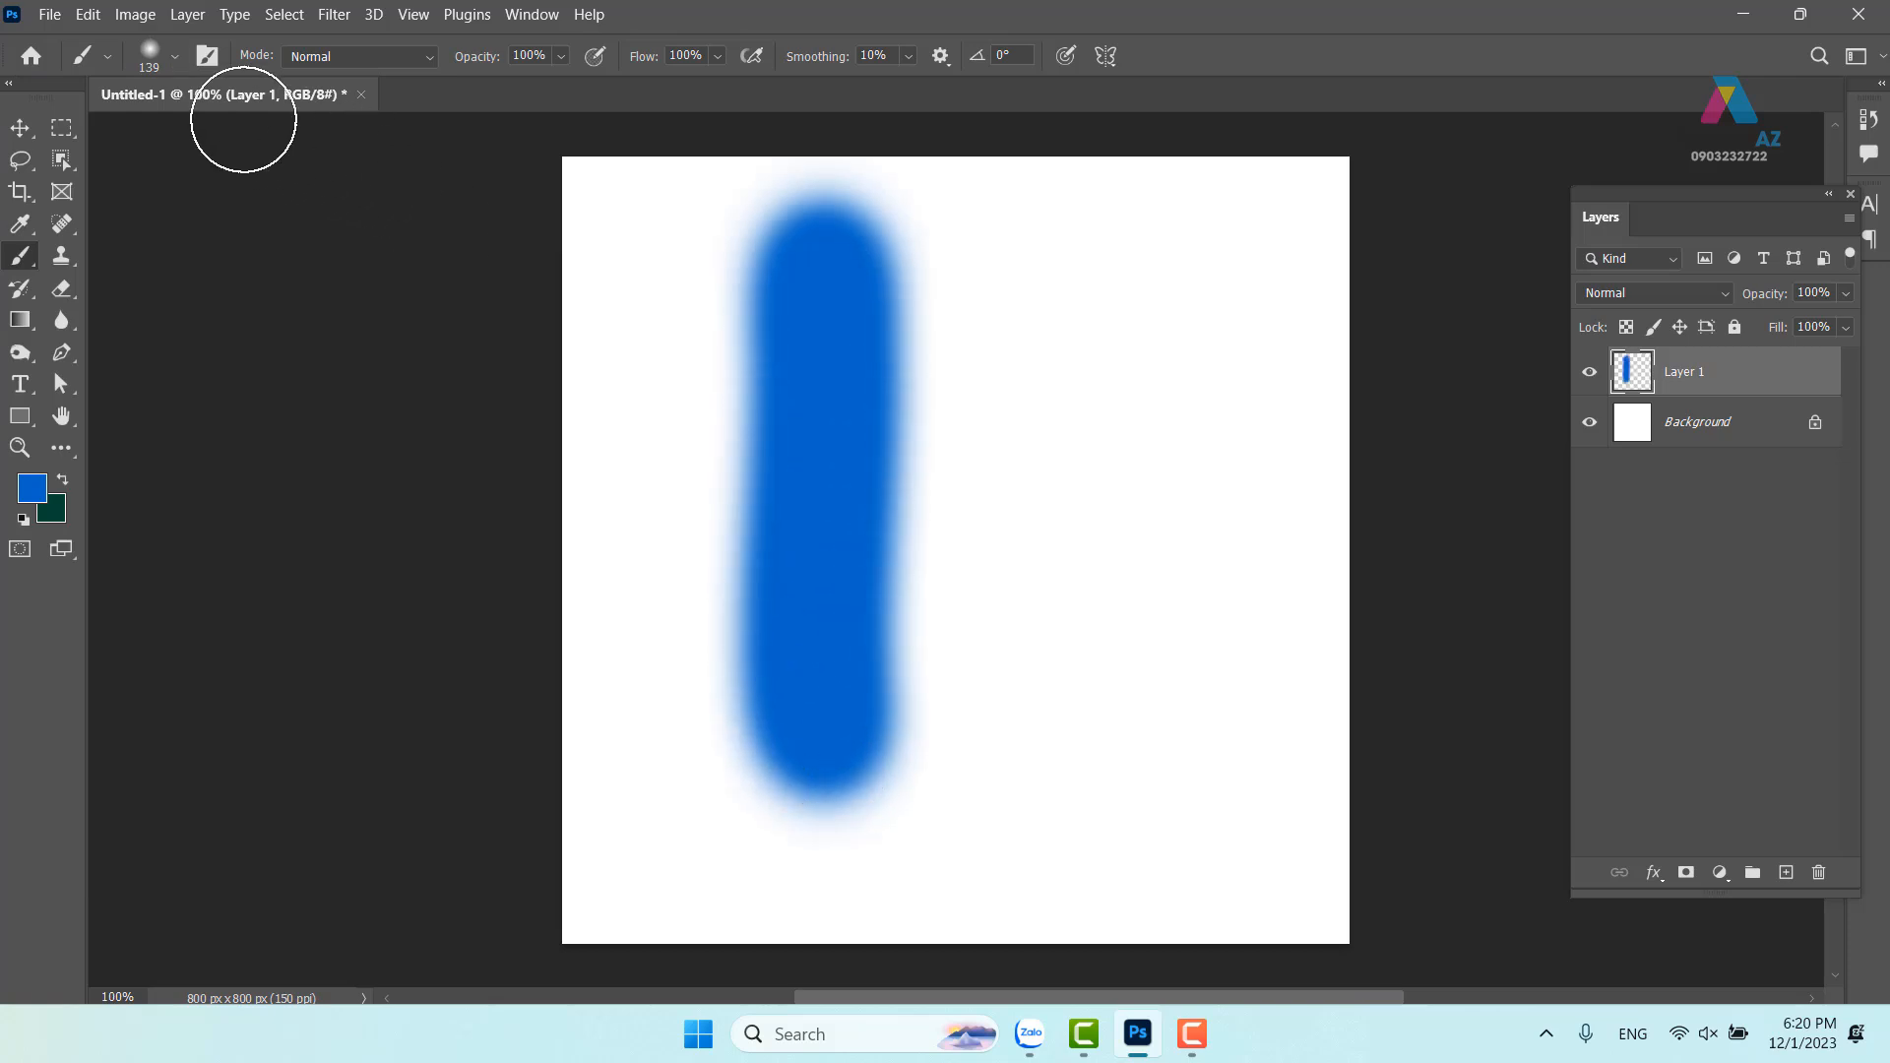
Set the brush hardness to 100% and paint a second vertical stroke beside the soft one
click(174, 56)
drag(140, 192, 411, 200)
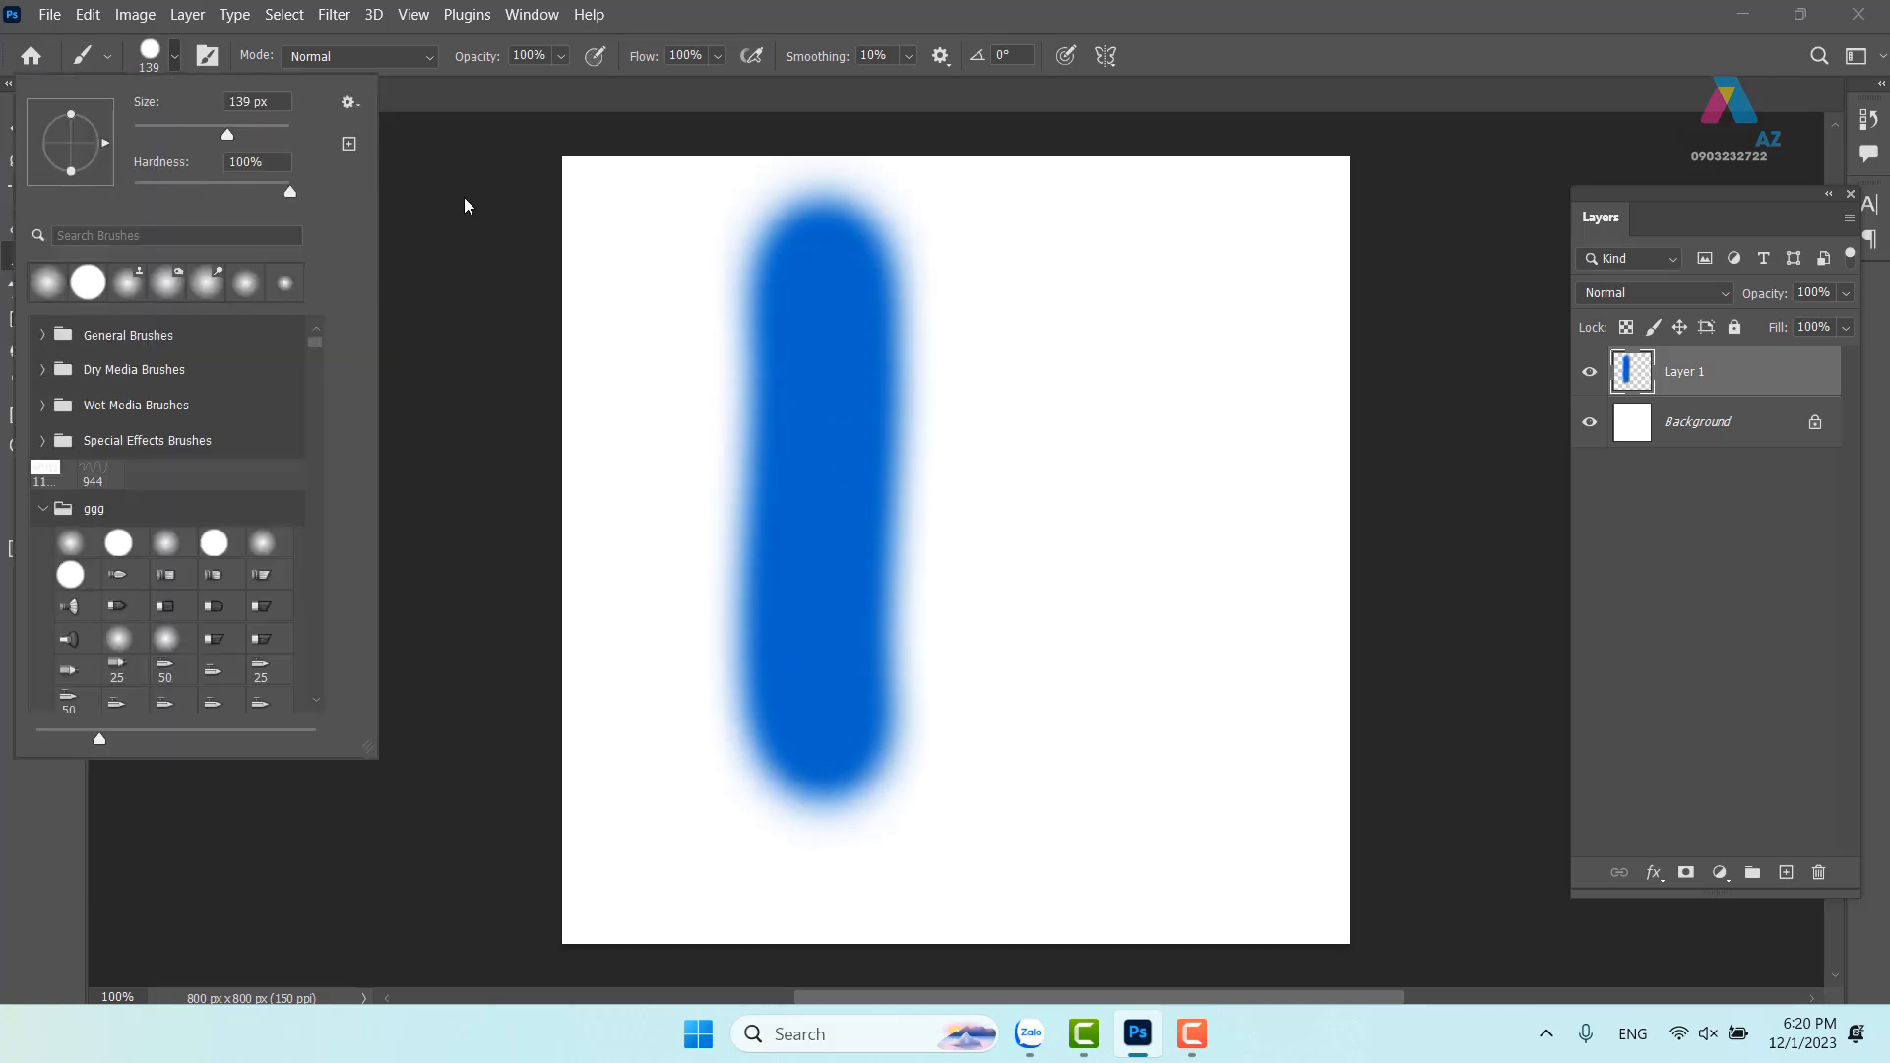
click(1051, 328)
drag(1058, 255, 1075, 705)
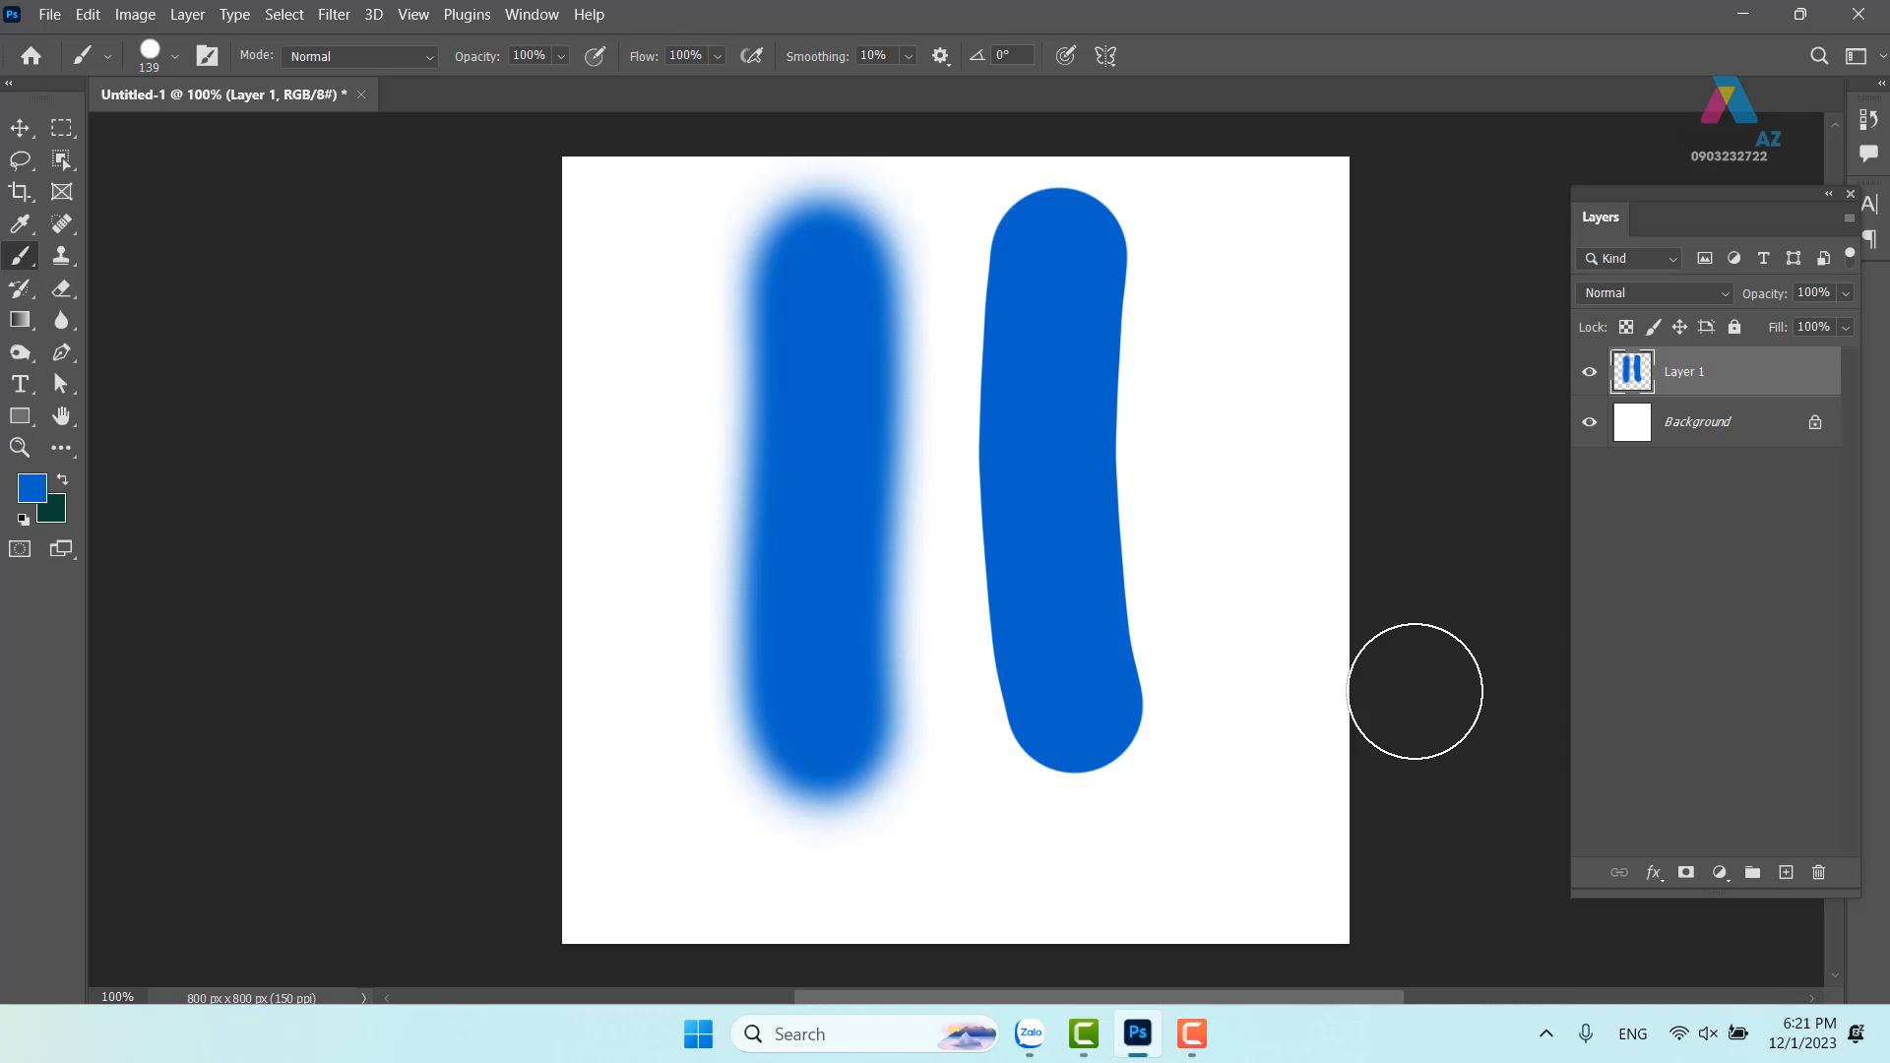
Undo the soft and hard comparison strokes so Layer 1 is empty, keeping the current brush settings
key(ctrl+z)
key(ctrl+z)
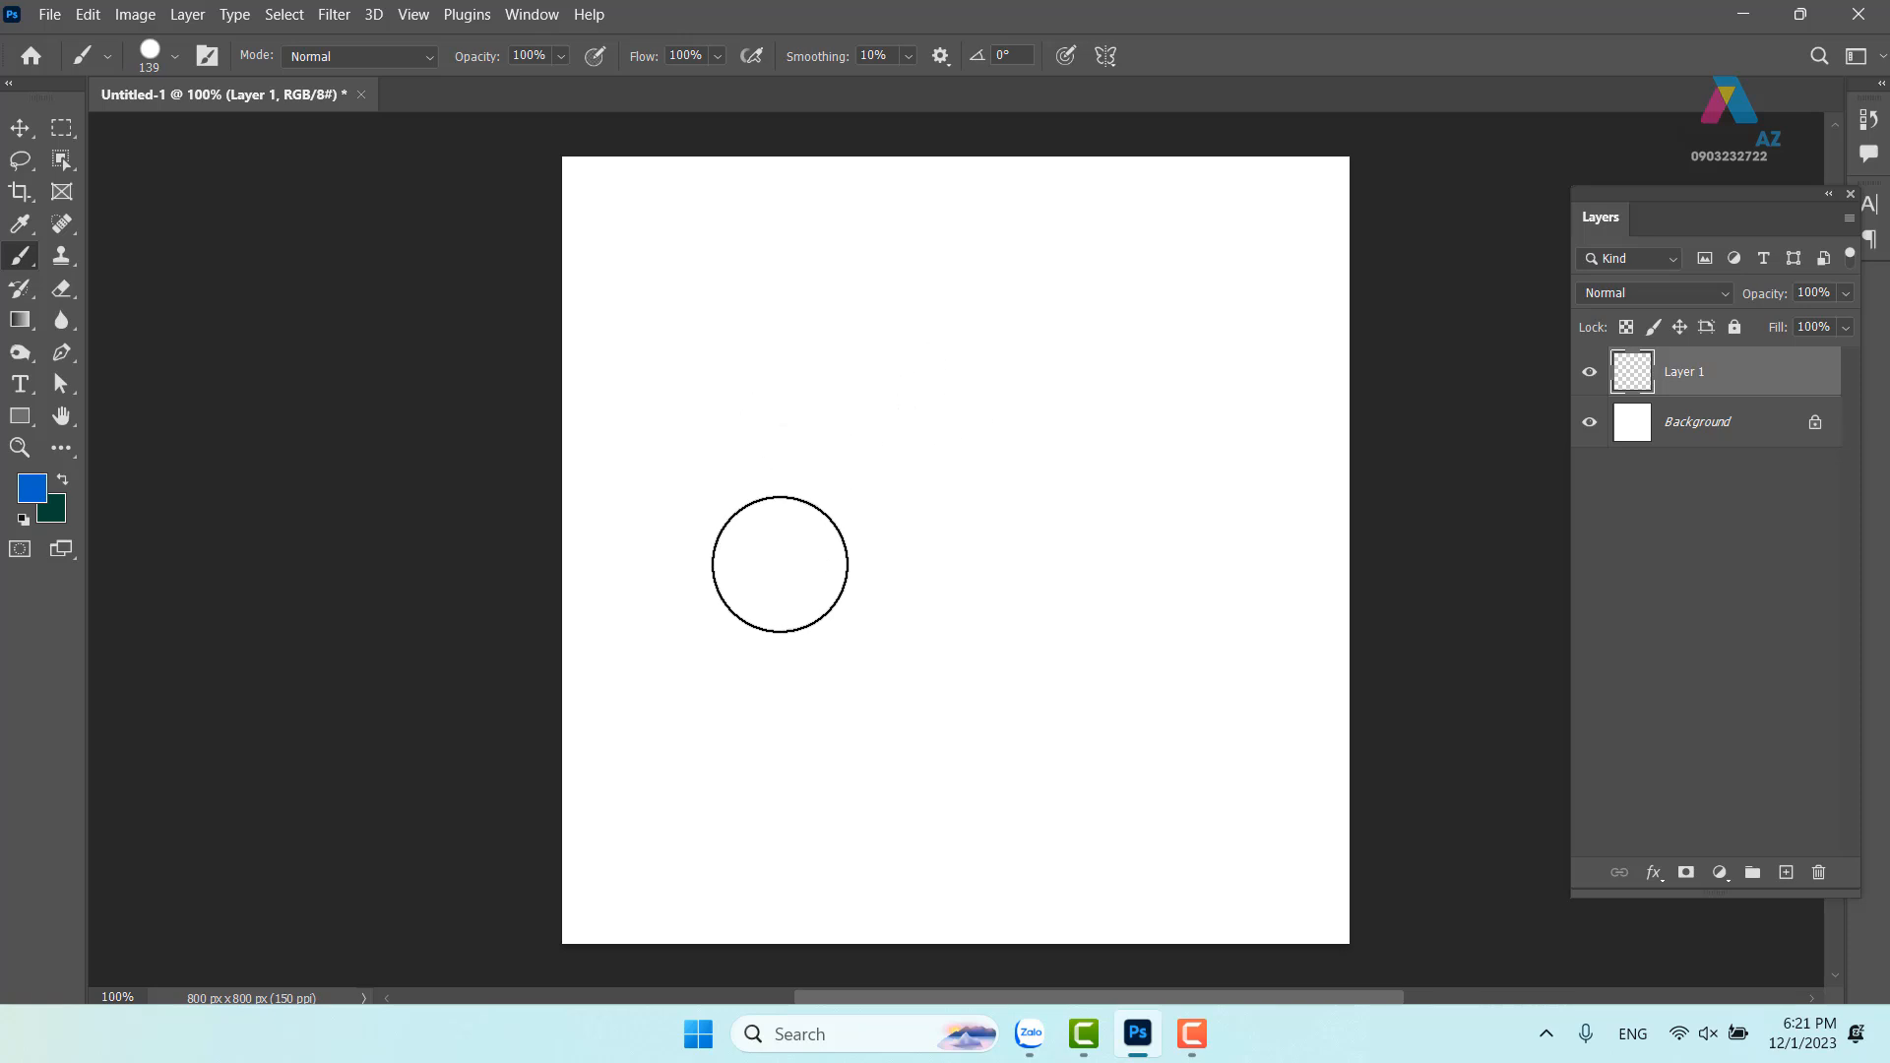
click(174, 56)
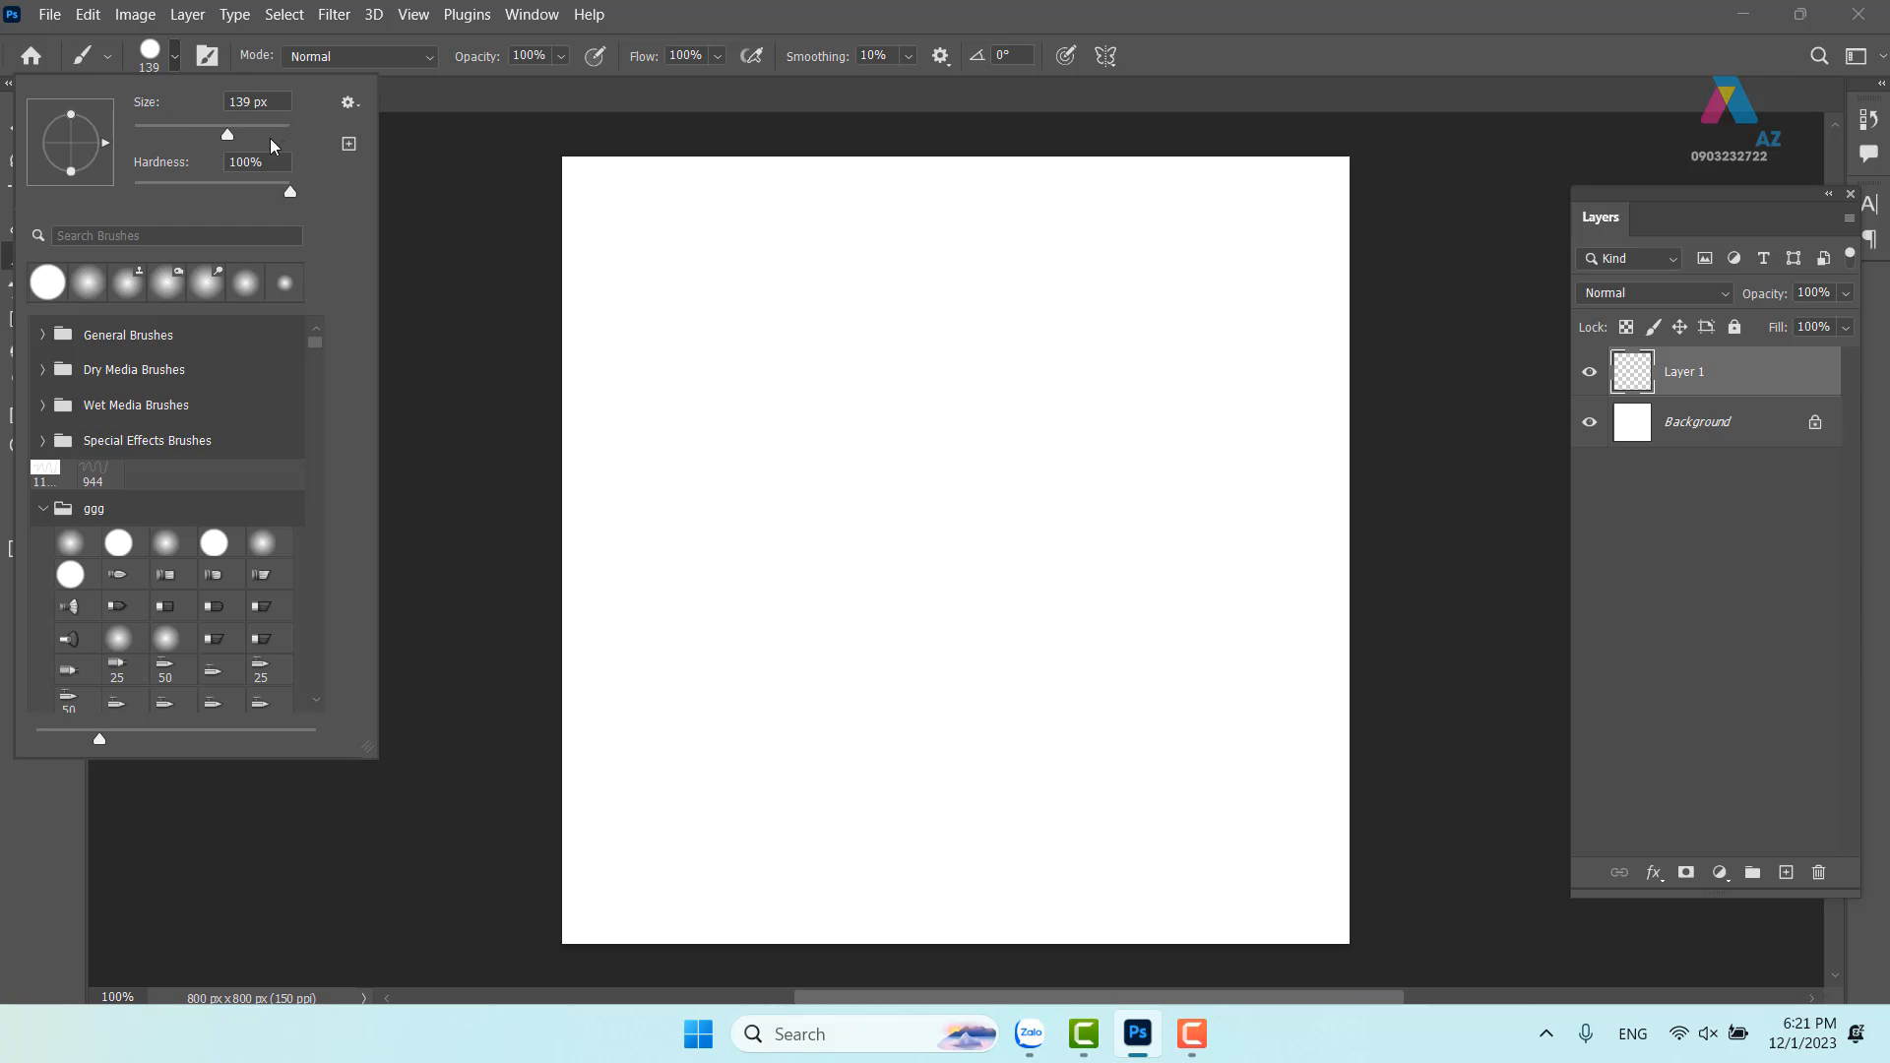
click(1271, 54)
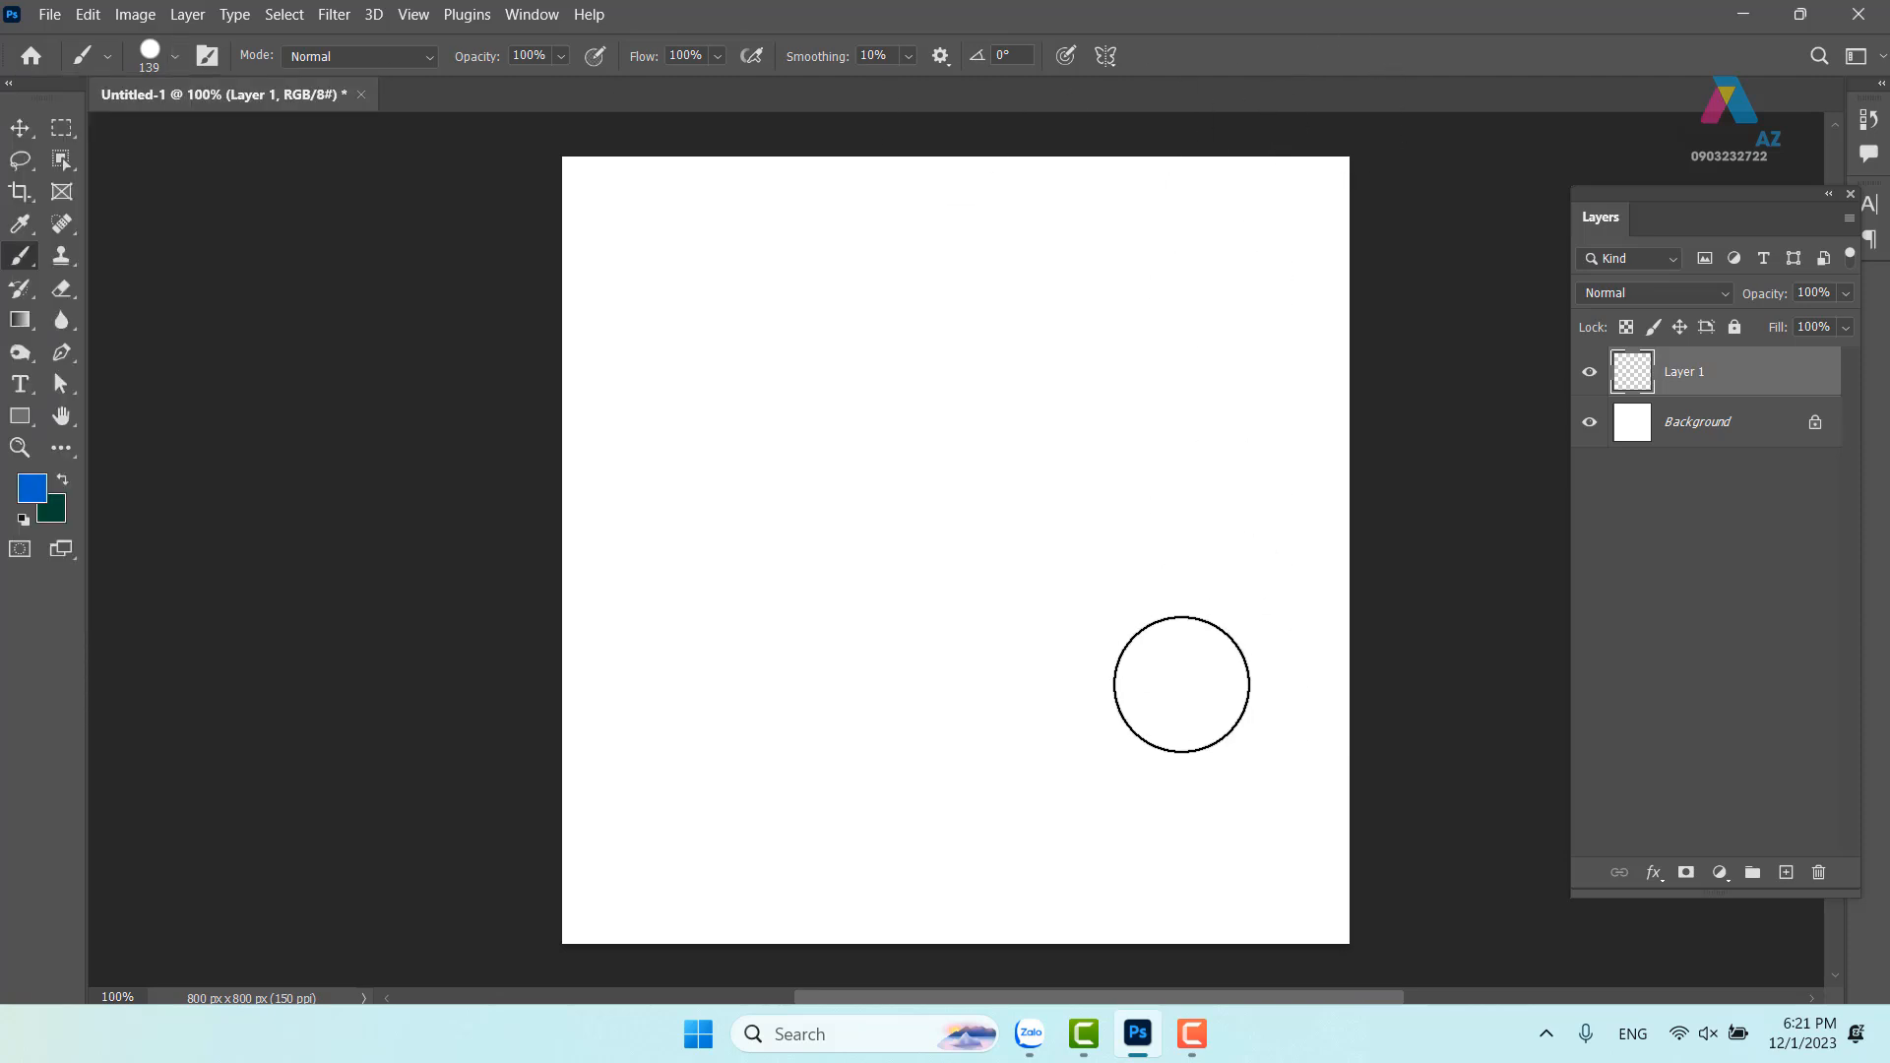
Reduce the brush size to 56 px in the on-canvas brush settings
right_click(871, 364)
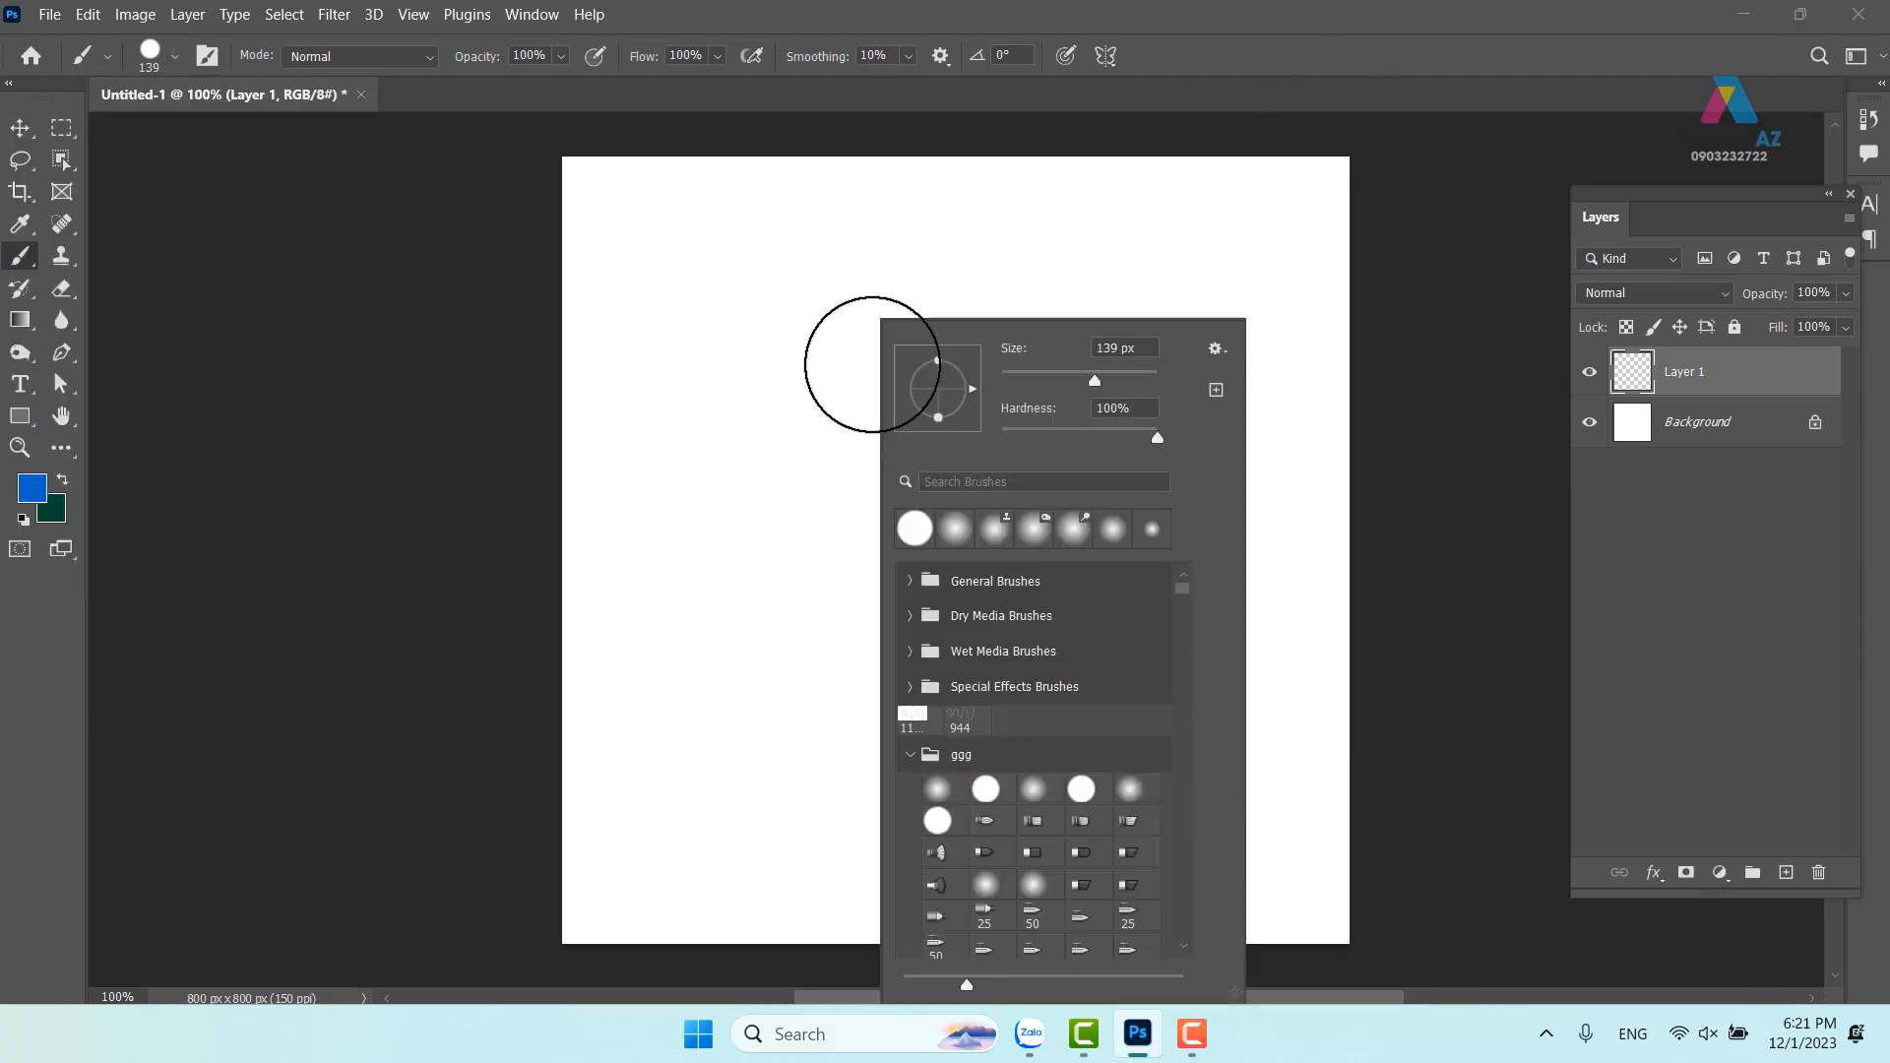
mouse_move(1094, 381)
mouse_down()
mouse_move(1128, 382)
mouse_move(1014, 381)
mouse_up()
right_click(789, 340)
click(1049, 228)
right_click(1049, 227)
drag(1273, 287, 1220, 287)
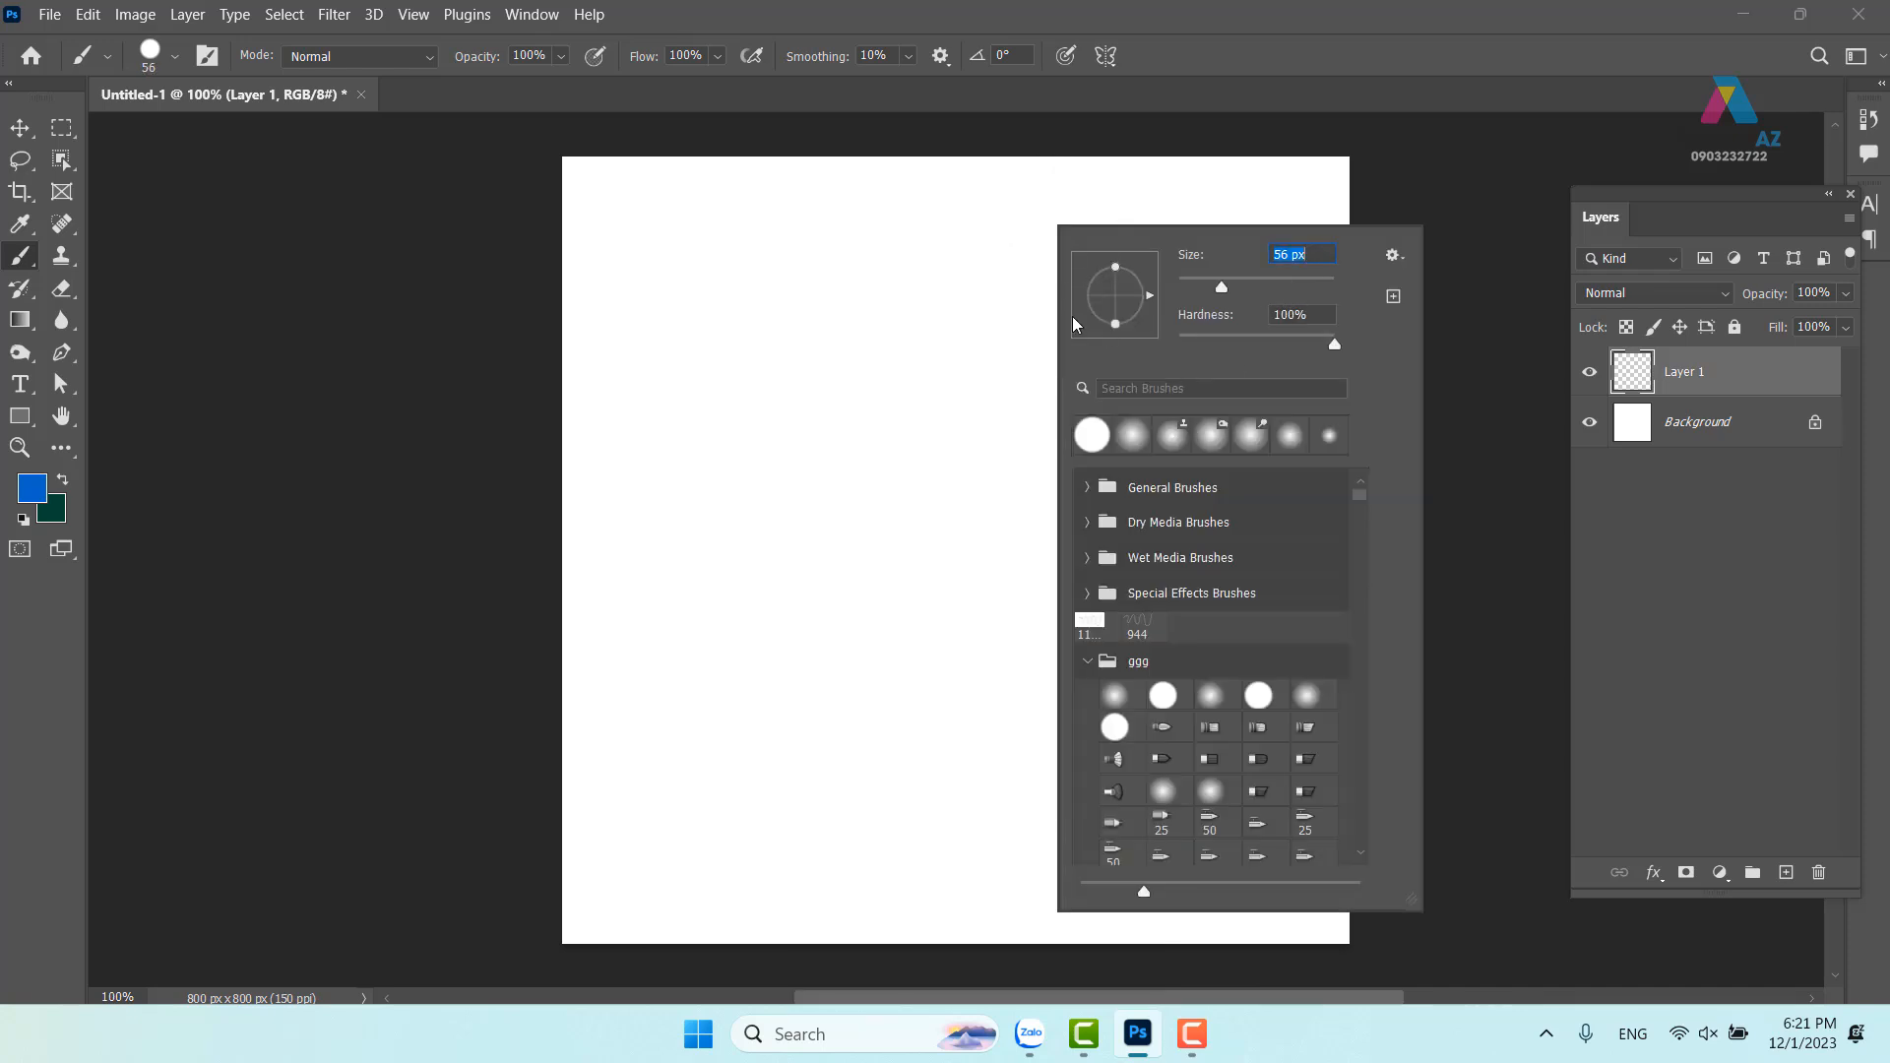
click(1184, 67)
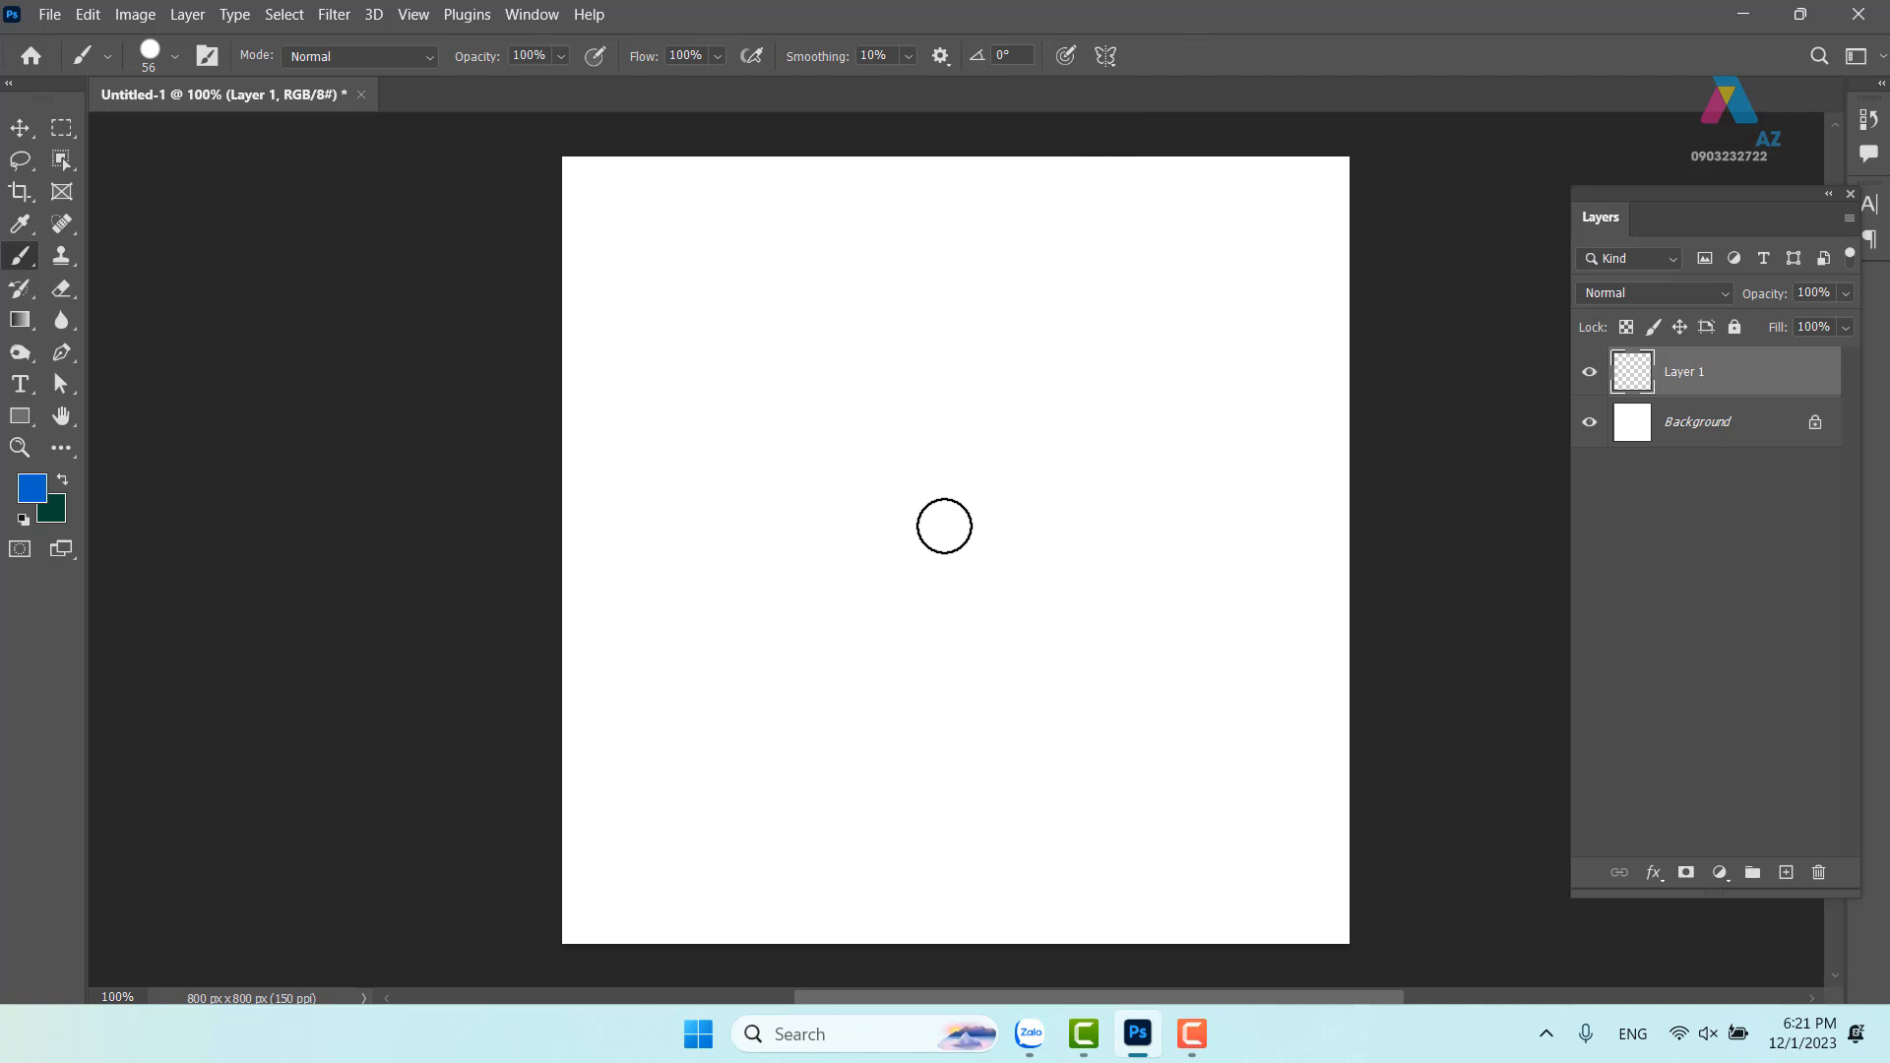
Resize the brush interactively on the canvas to 448 px with 0% hardness, sampling the canvas white as the foreground color
mouse_move(944, 526)
mouse_down()
mouse_move(1240, 557)
mouse_move(958, 564)
mouse_move(1339, 551)
mouse_move(994, 551)
mouse_up()
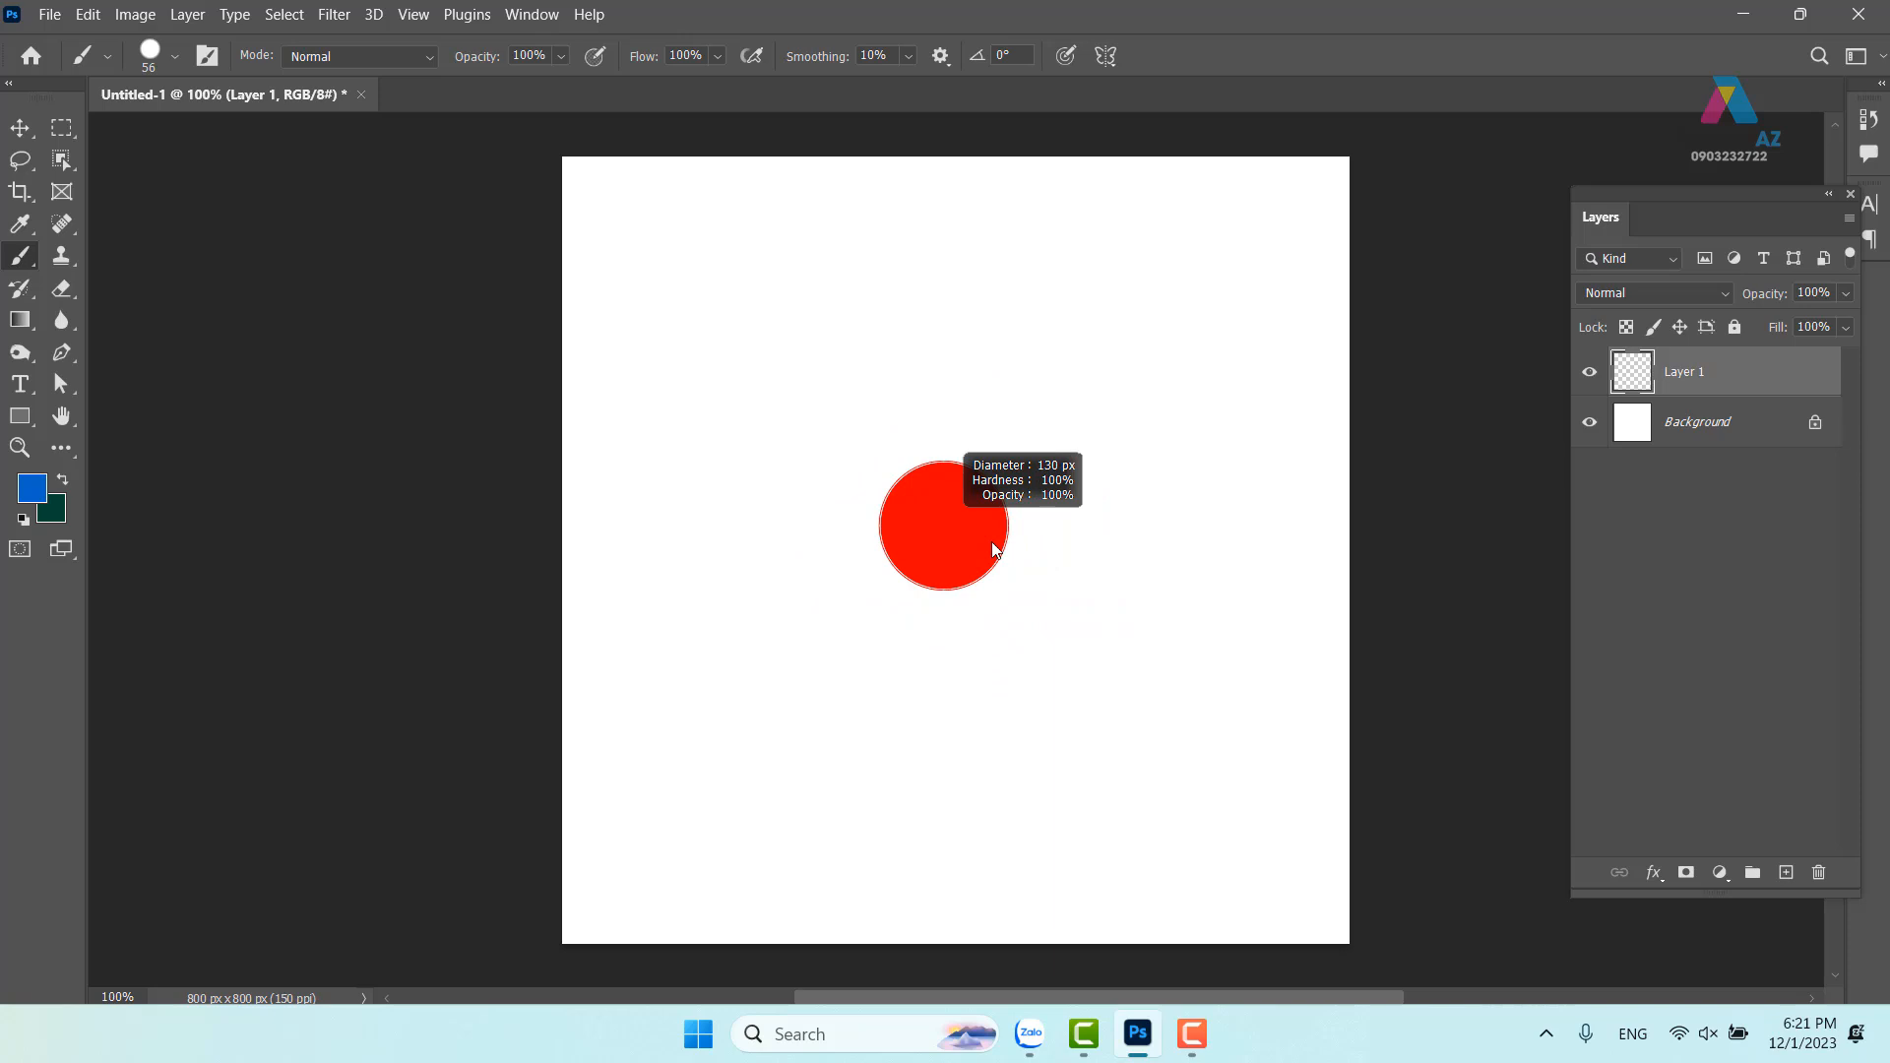
mouse_move(994, 551)
mouse_down()
mouse_move(1333, 561)
mouse_move(1032, 575)
mouse_move(1185, 577)
mouse_up()
alt+click(1025, 523)
mouse_move(1002, 543)
mouse_down()
mouse_move(865, 548)
mouse_move(1147, 542)
mouse_move(1085, 527)
mouse_up()
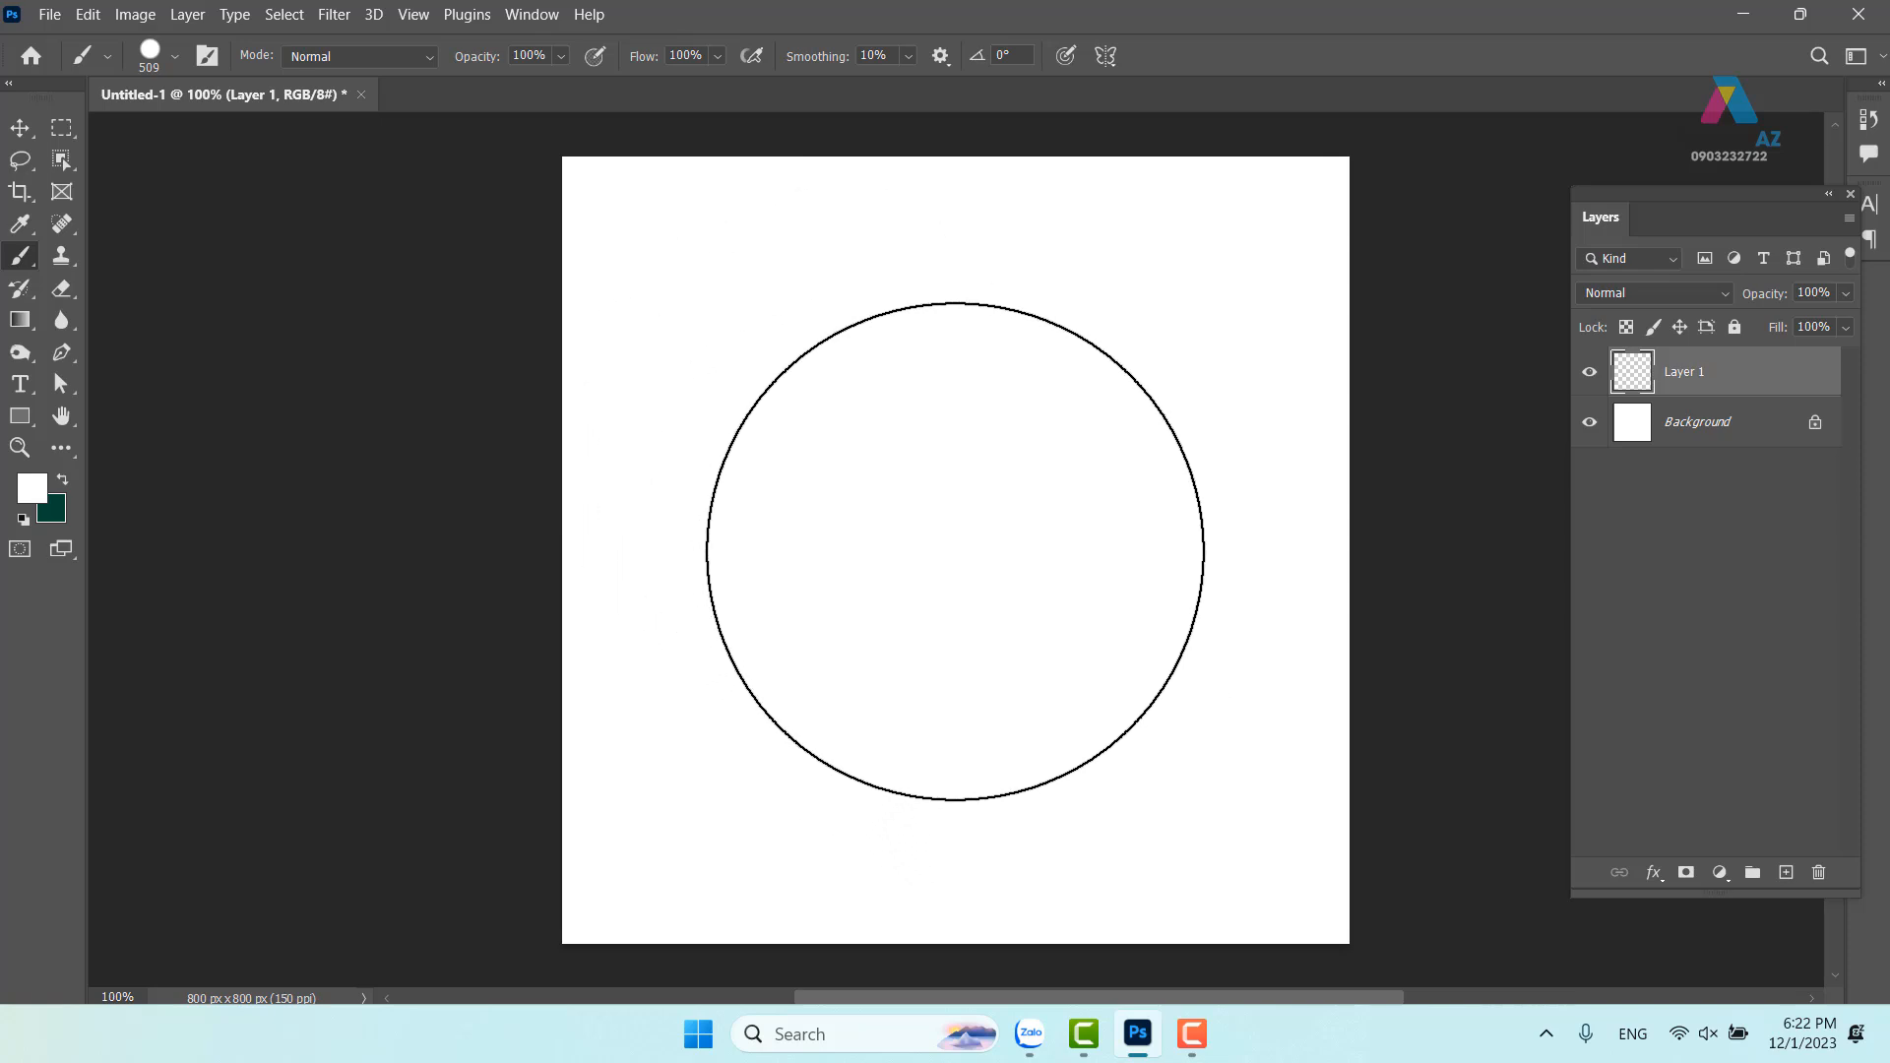
mouse_move(1012, 574)
mouse_down()
mouse_move(1222, 567)
mouse_move(943, 559)
mouse_move(992, 39)
mouse_move(1024, 59)
mouse_move(1029, 538)
mouse_move(1059, 8)
mouse_move(1035, 666)
mouse_move(1071, 209)
mouse_move(1072, 569)
mouse_move(1118, 110)
mouse_move(1038, 547)
mouse_move(1067, 163)
mouse_move(974, 489)
mouse_move(999, 162)
mouse_up()
mouse_move(838, 374)
mouse_down()
mouse_move(897, 599)
mouse_move(941, 477)
mouse_up()
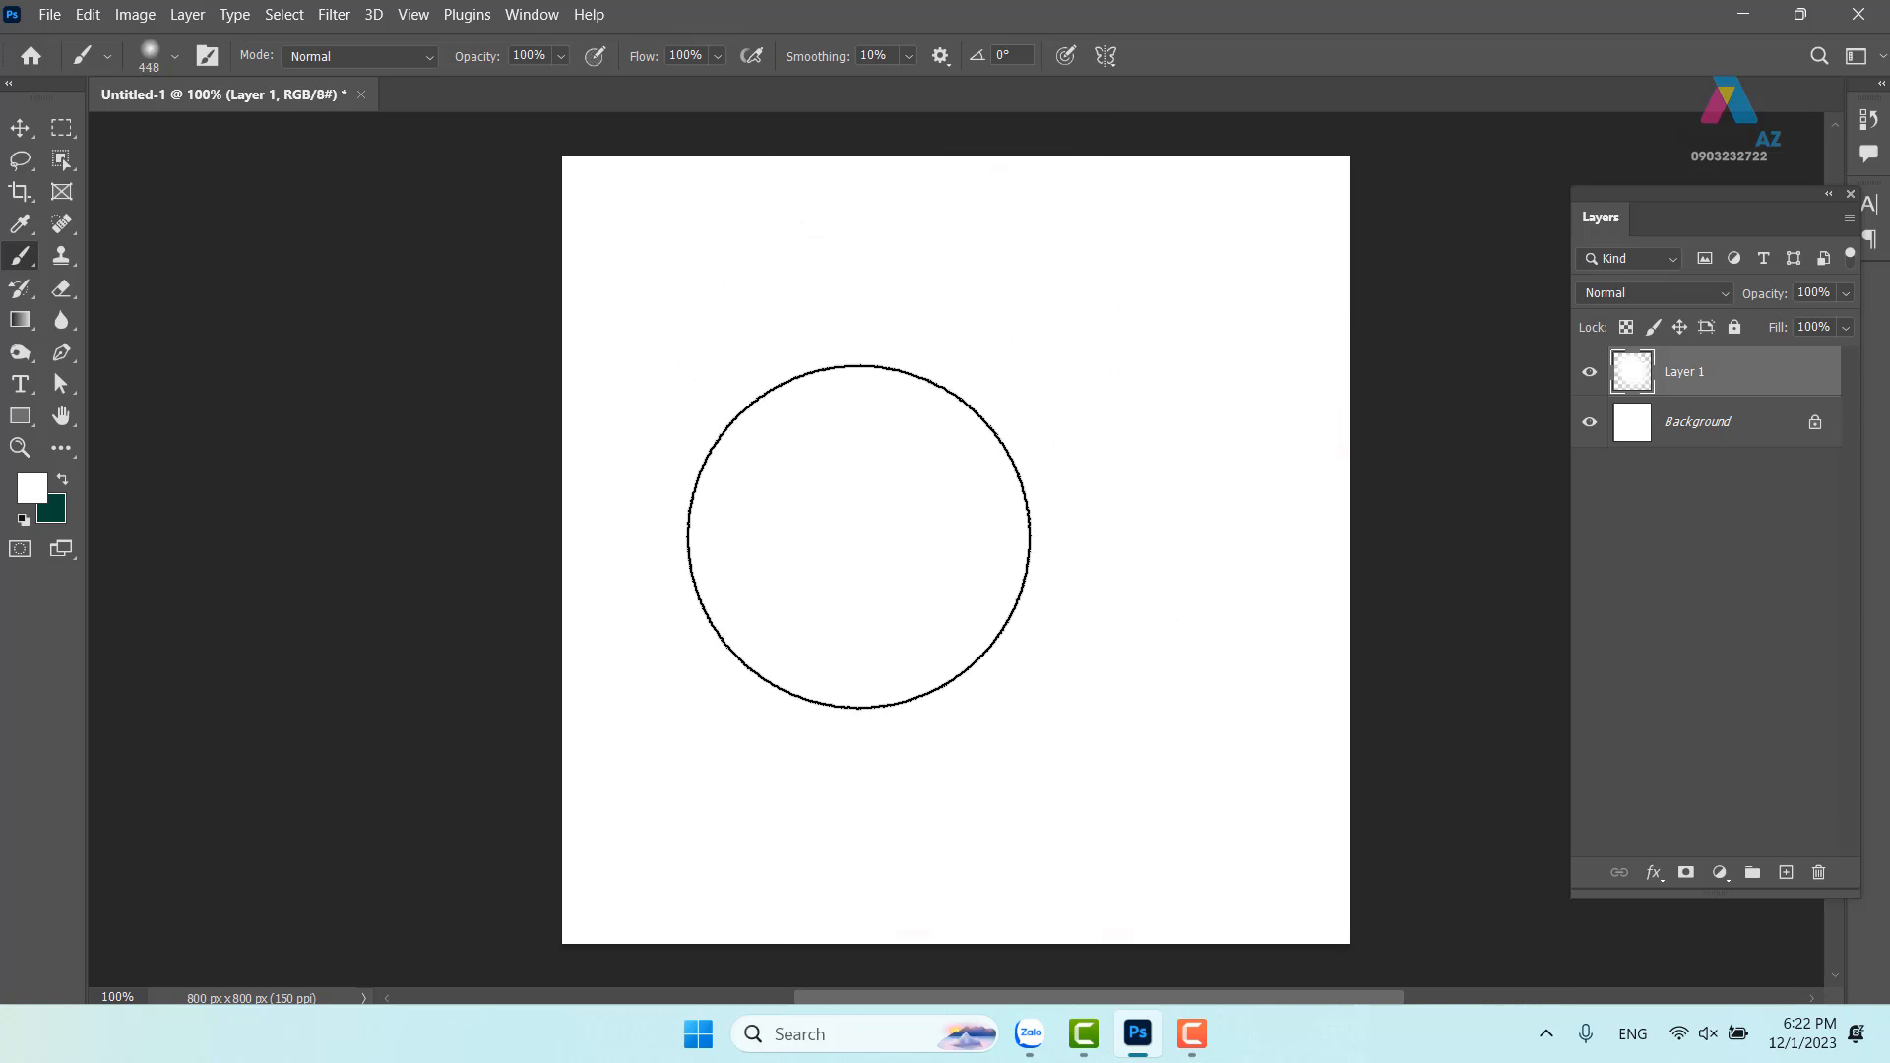
Set the foreground color to ff7f7f
click(31, 487)
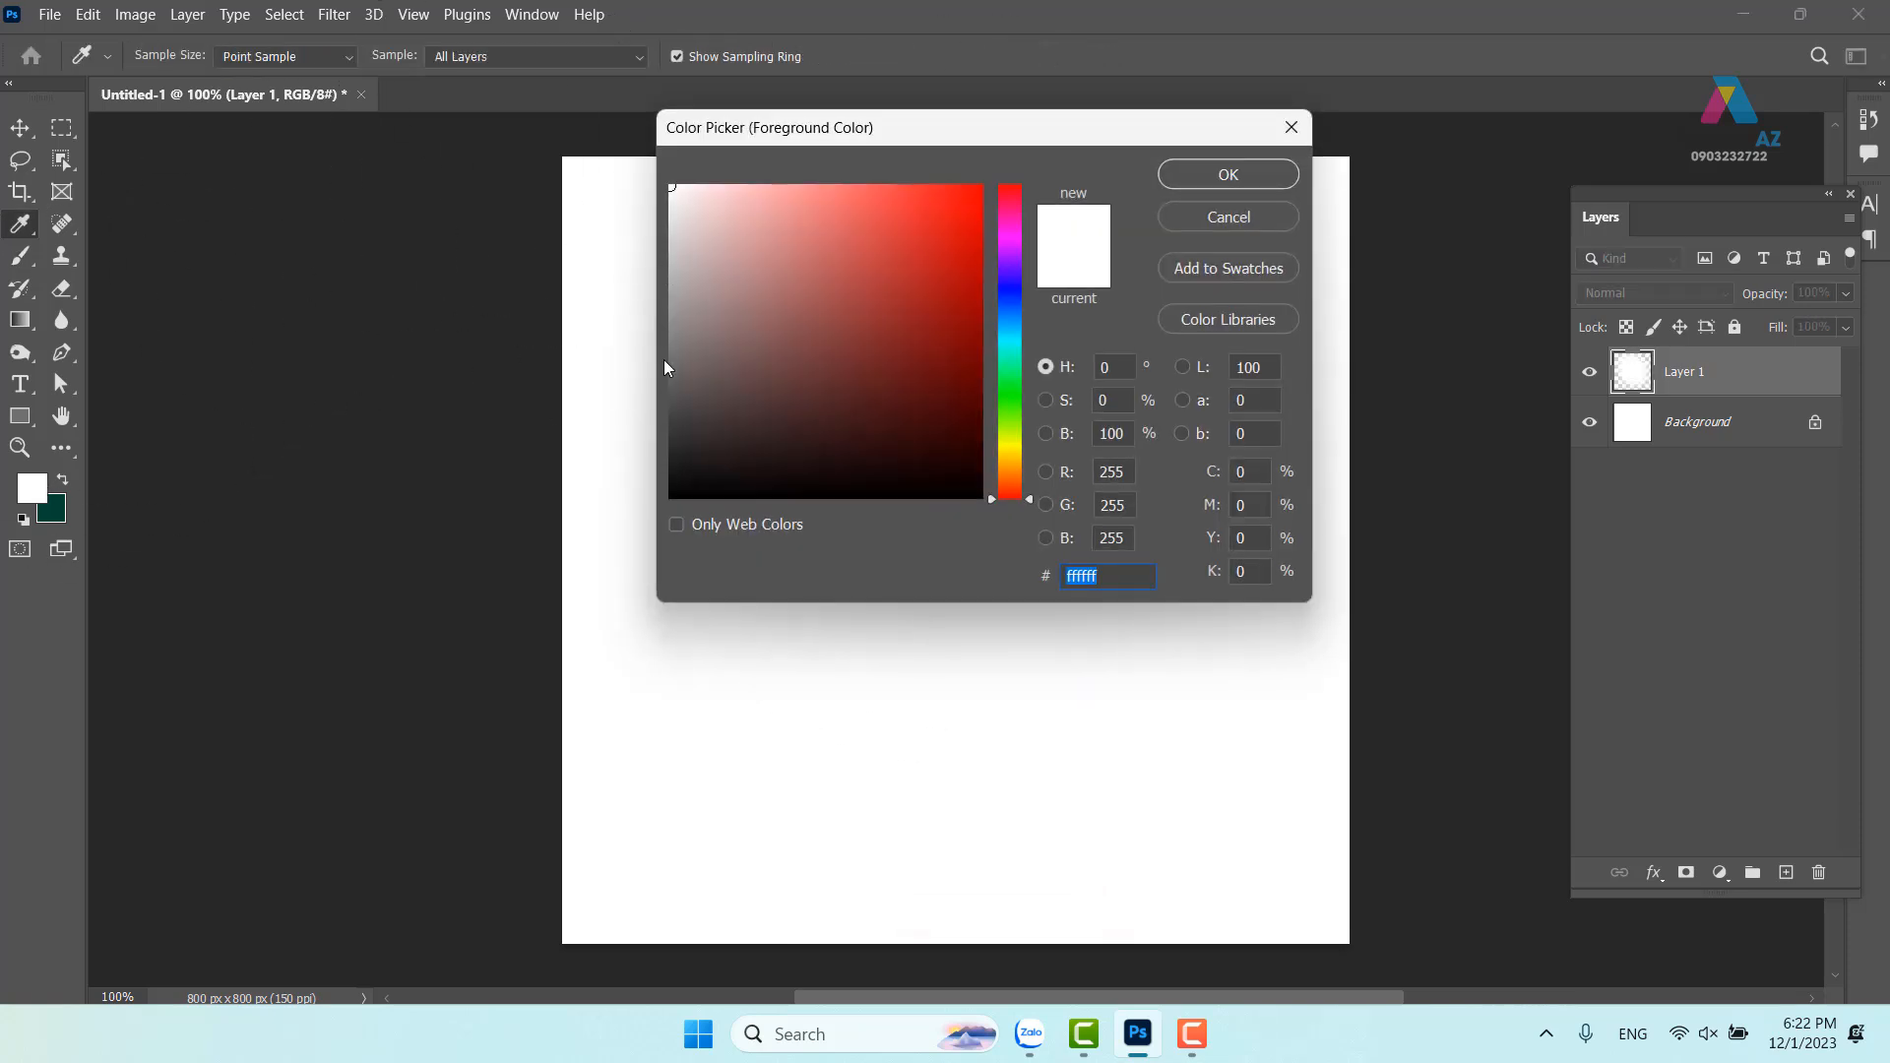
text(ff7f7f)
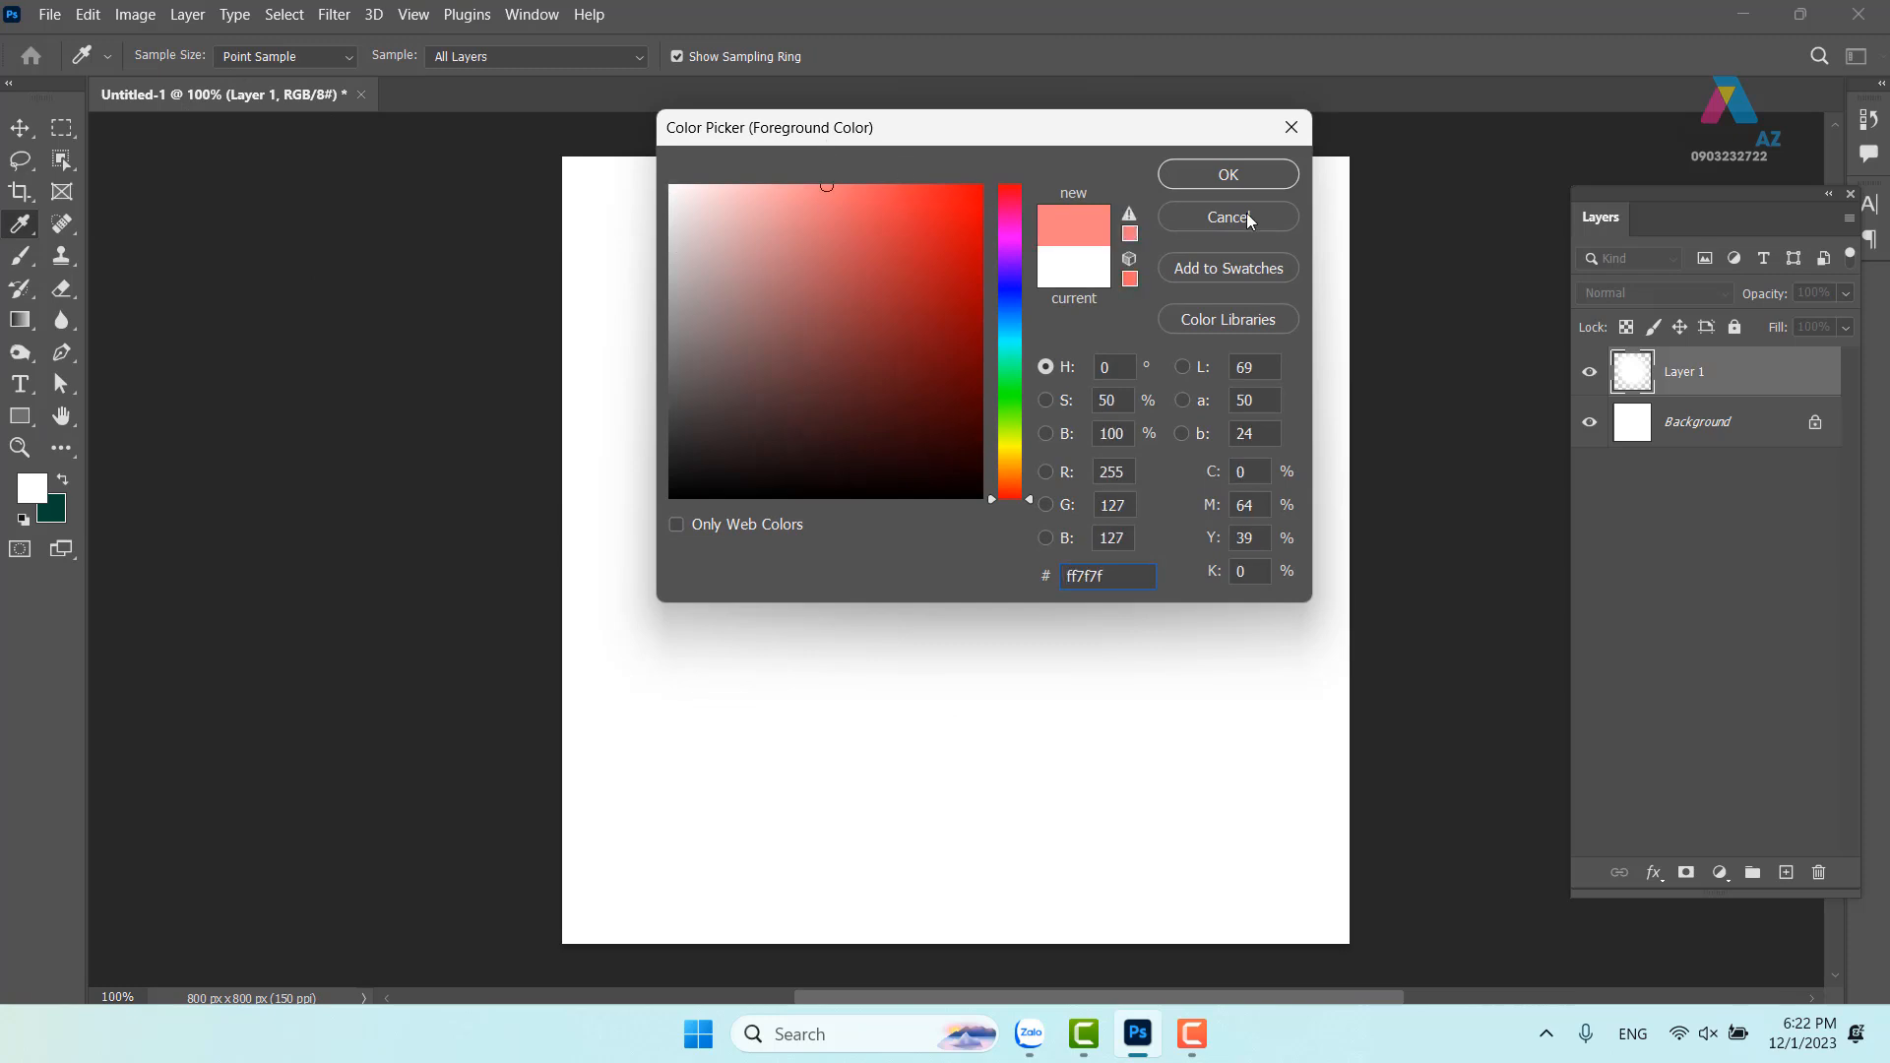
click(1257, 180)
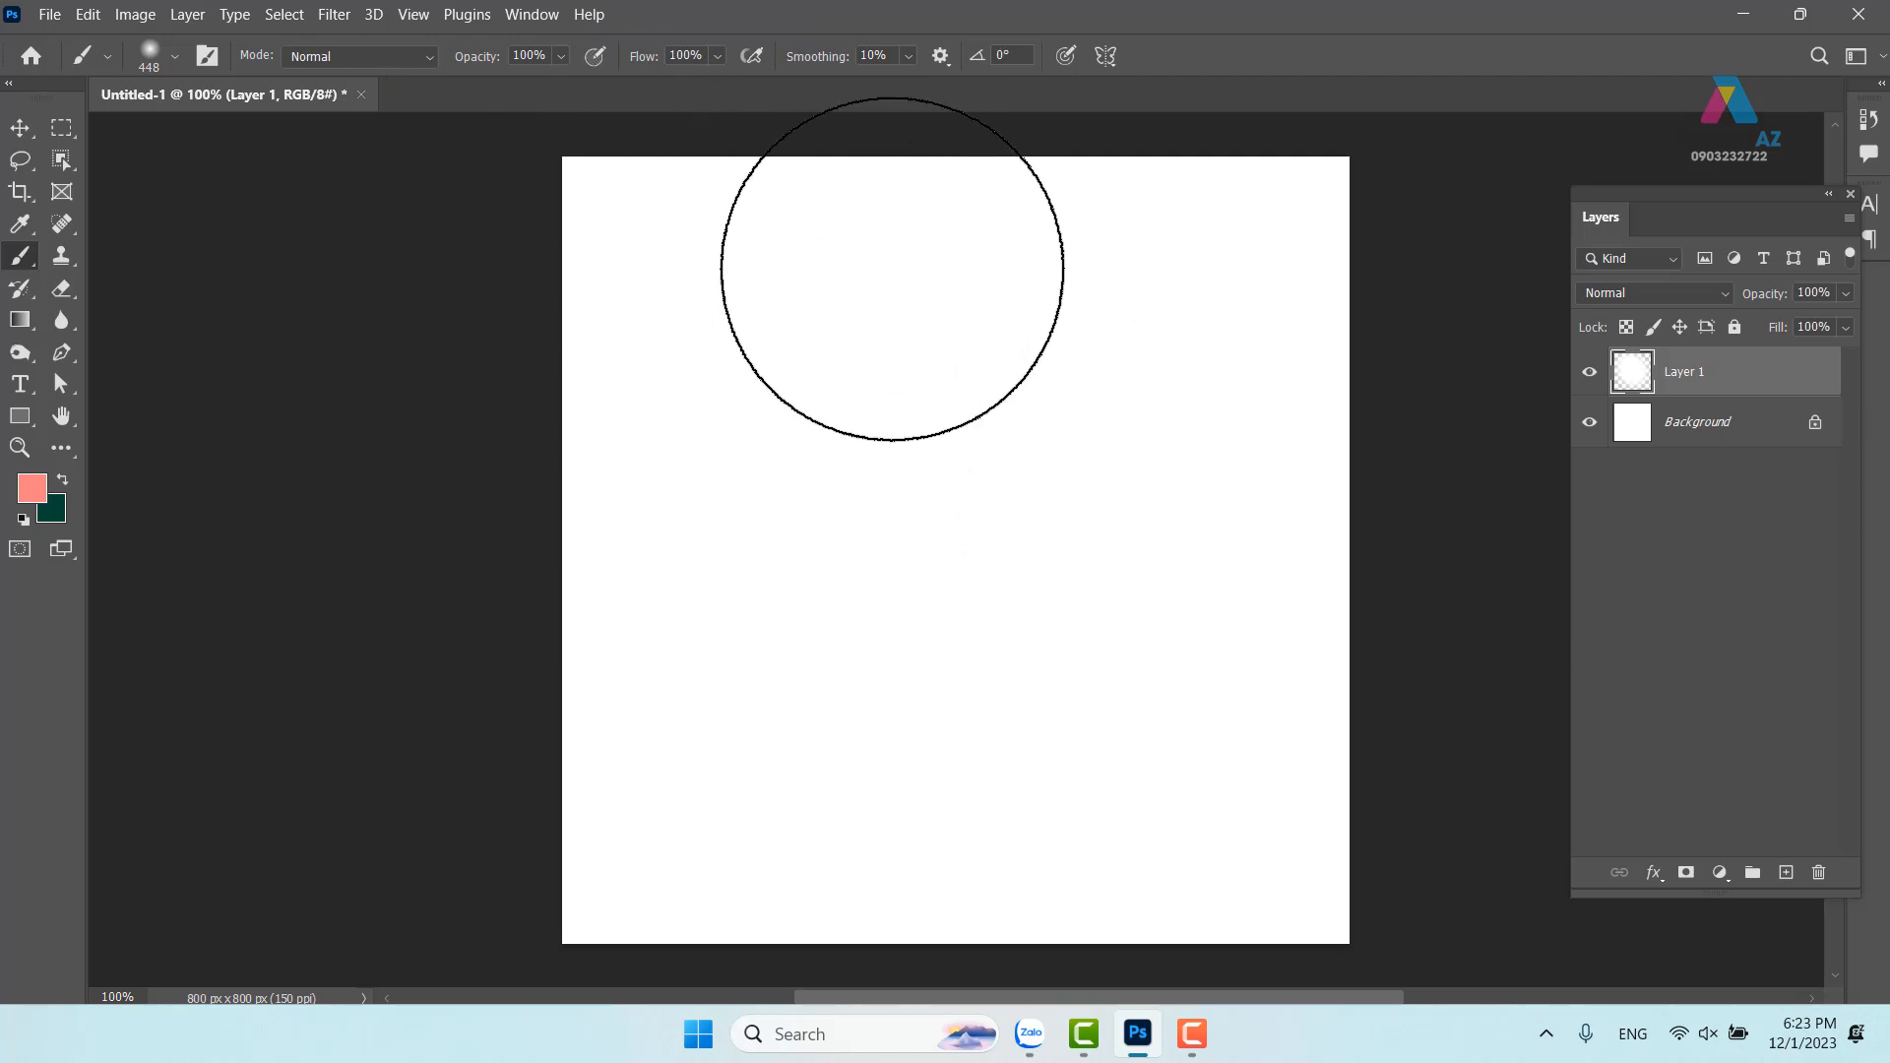
Reduce the brush size to 234 px and rotate the brush tip to 31°, rounding it back to a full circle
drag(976, 462, 813, 470)
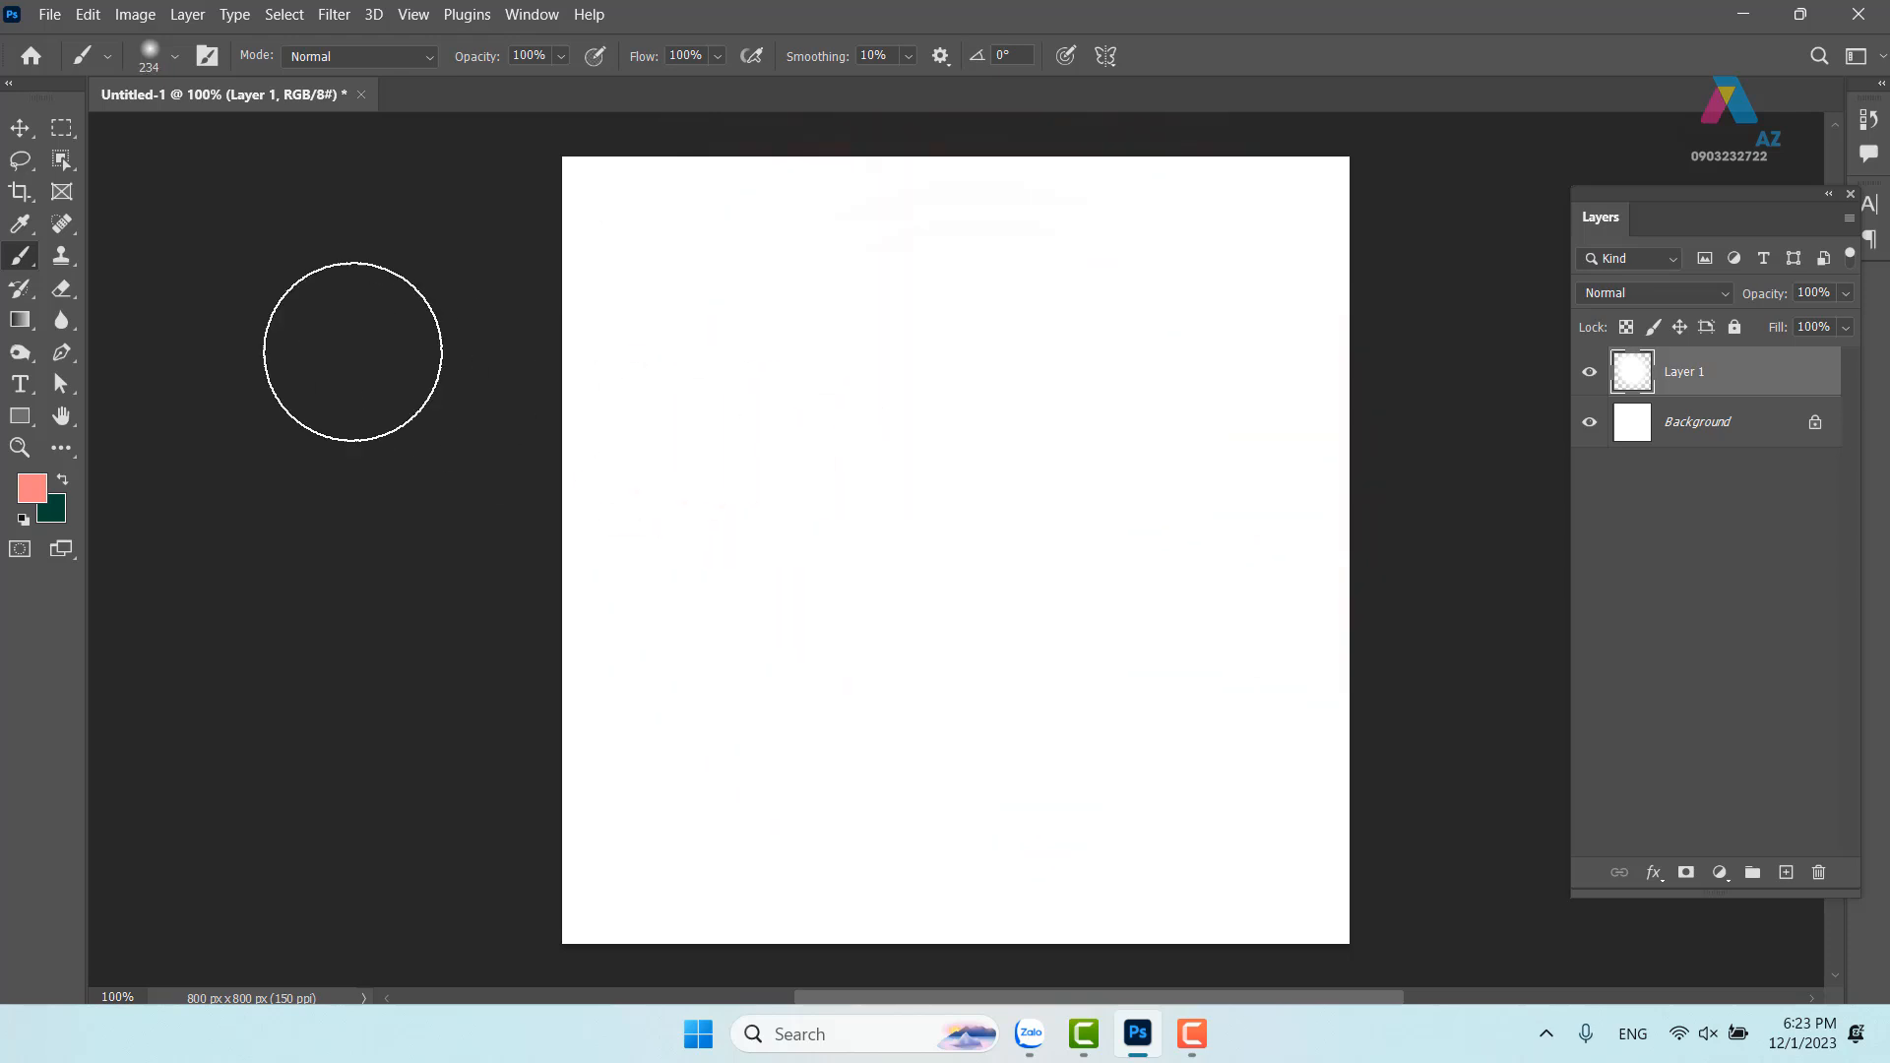
click(176, 57)
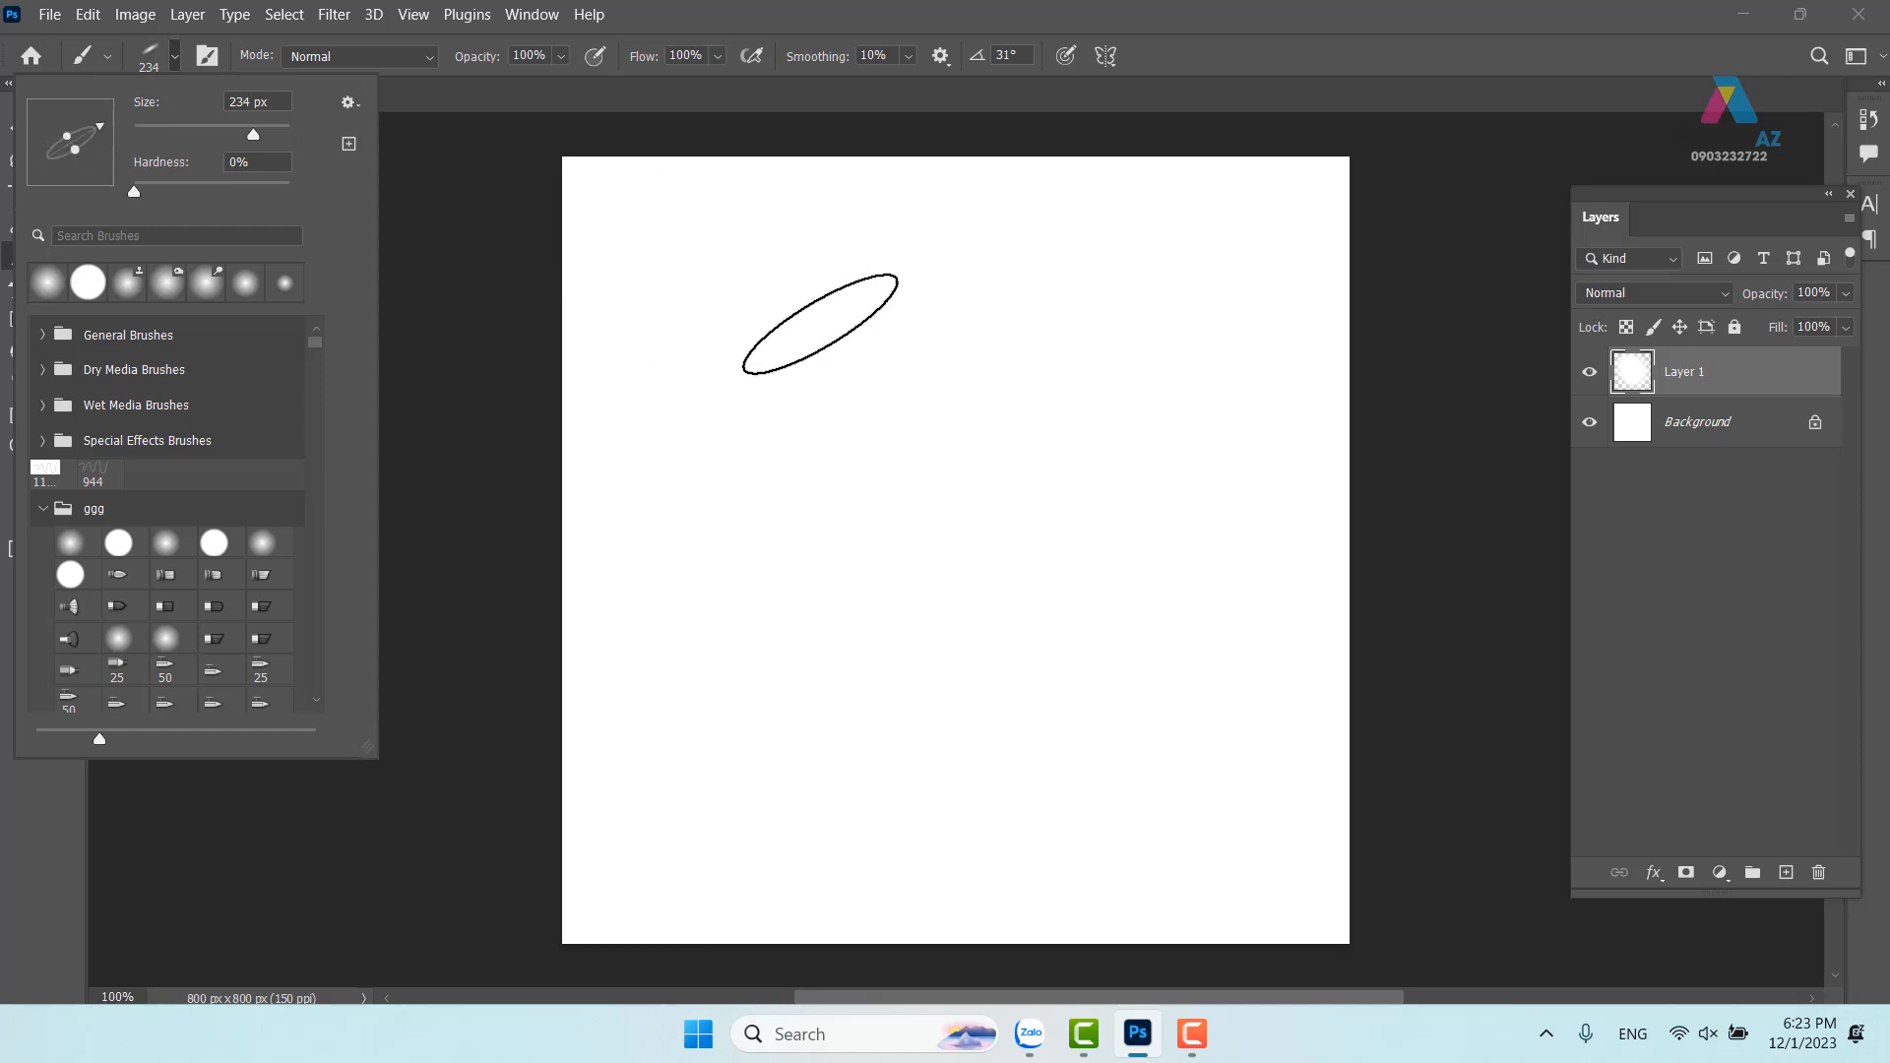
drag(77, 151, 120, 220)
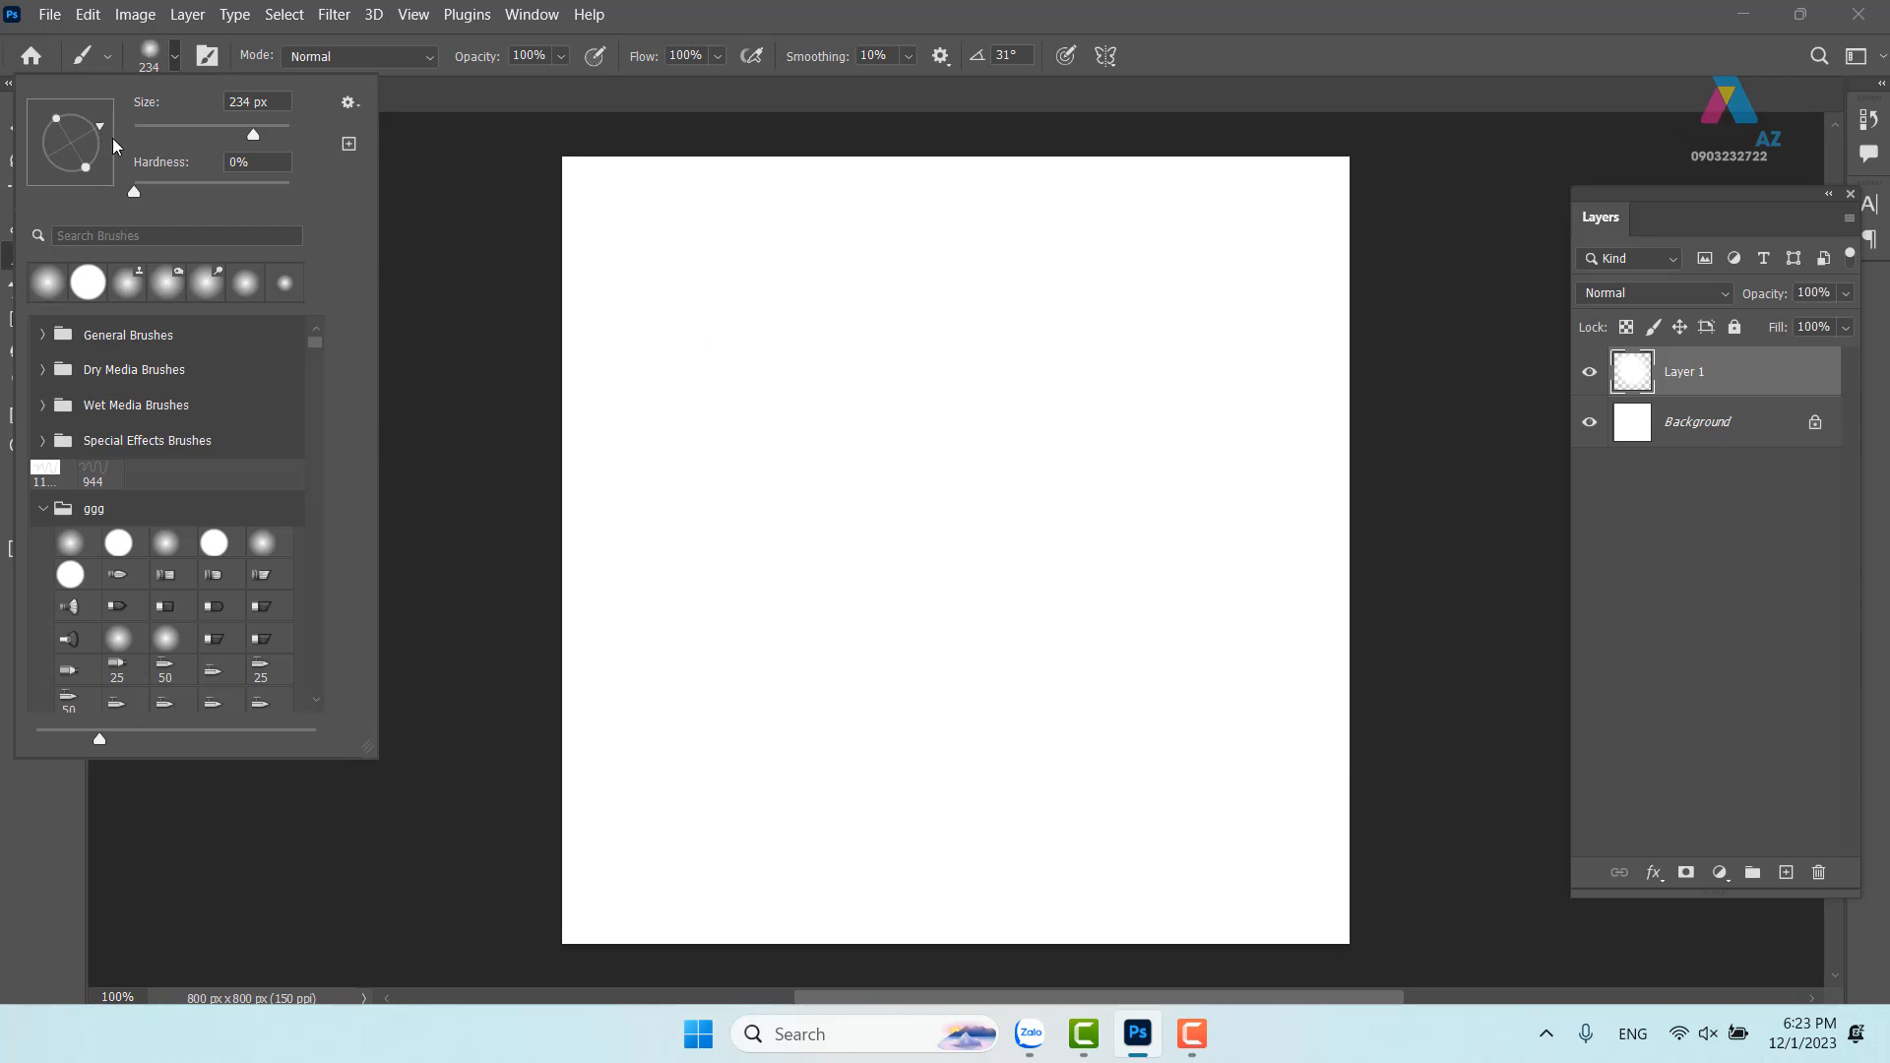
Import the brush file ggg.abr from the nội dung đồ họa folder into the brush presets
click(354, 105)
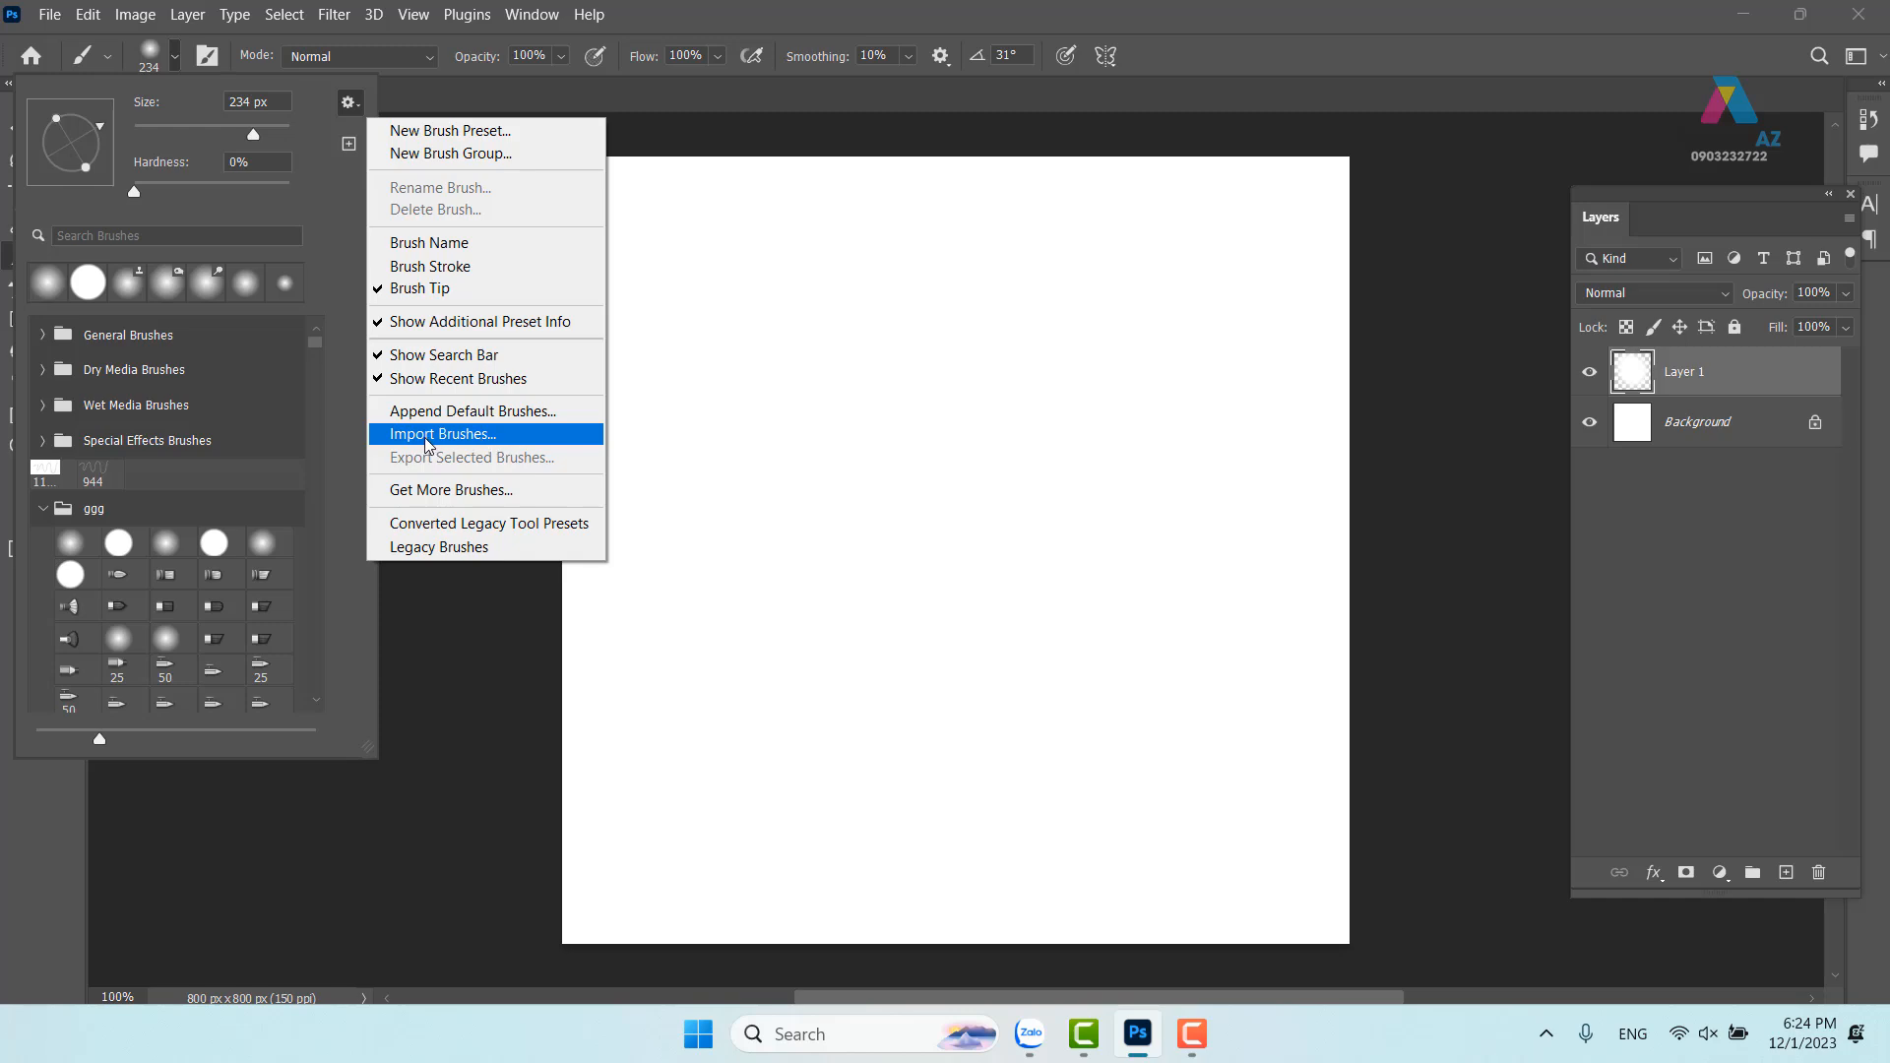
click(482, 434)
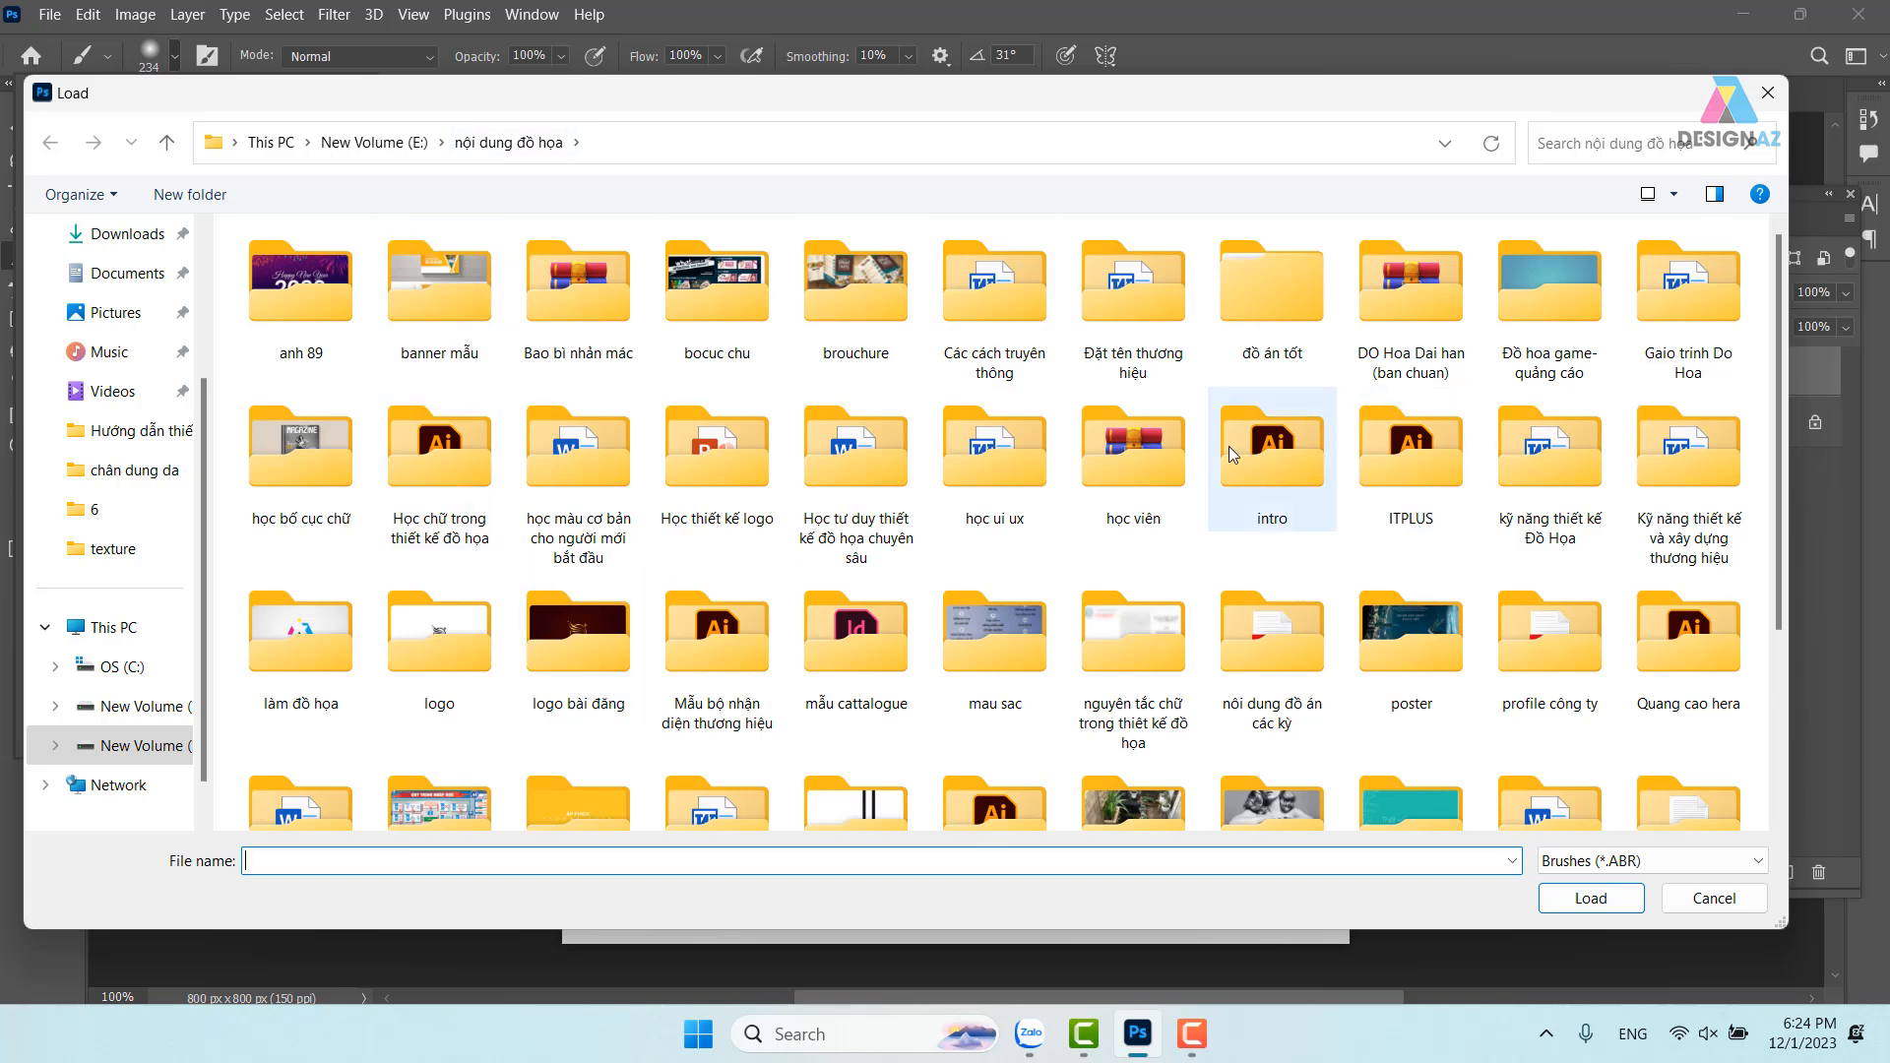
click(1153, 457)
key(g)
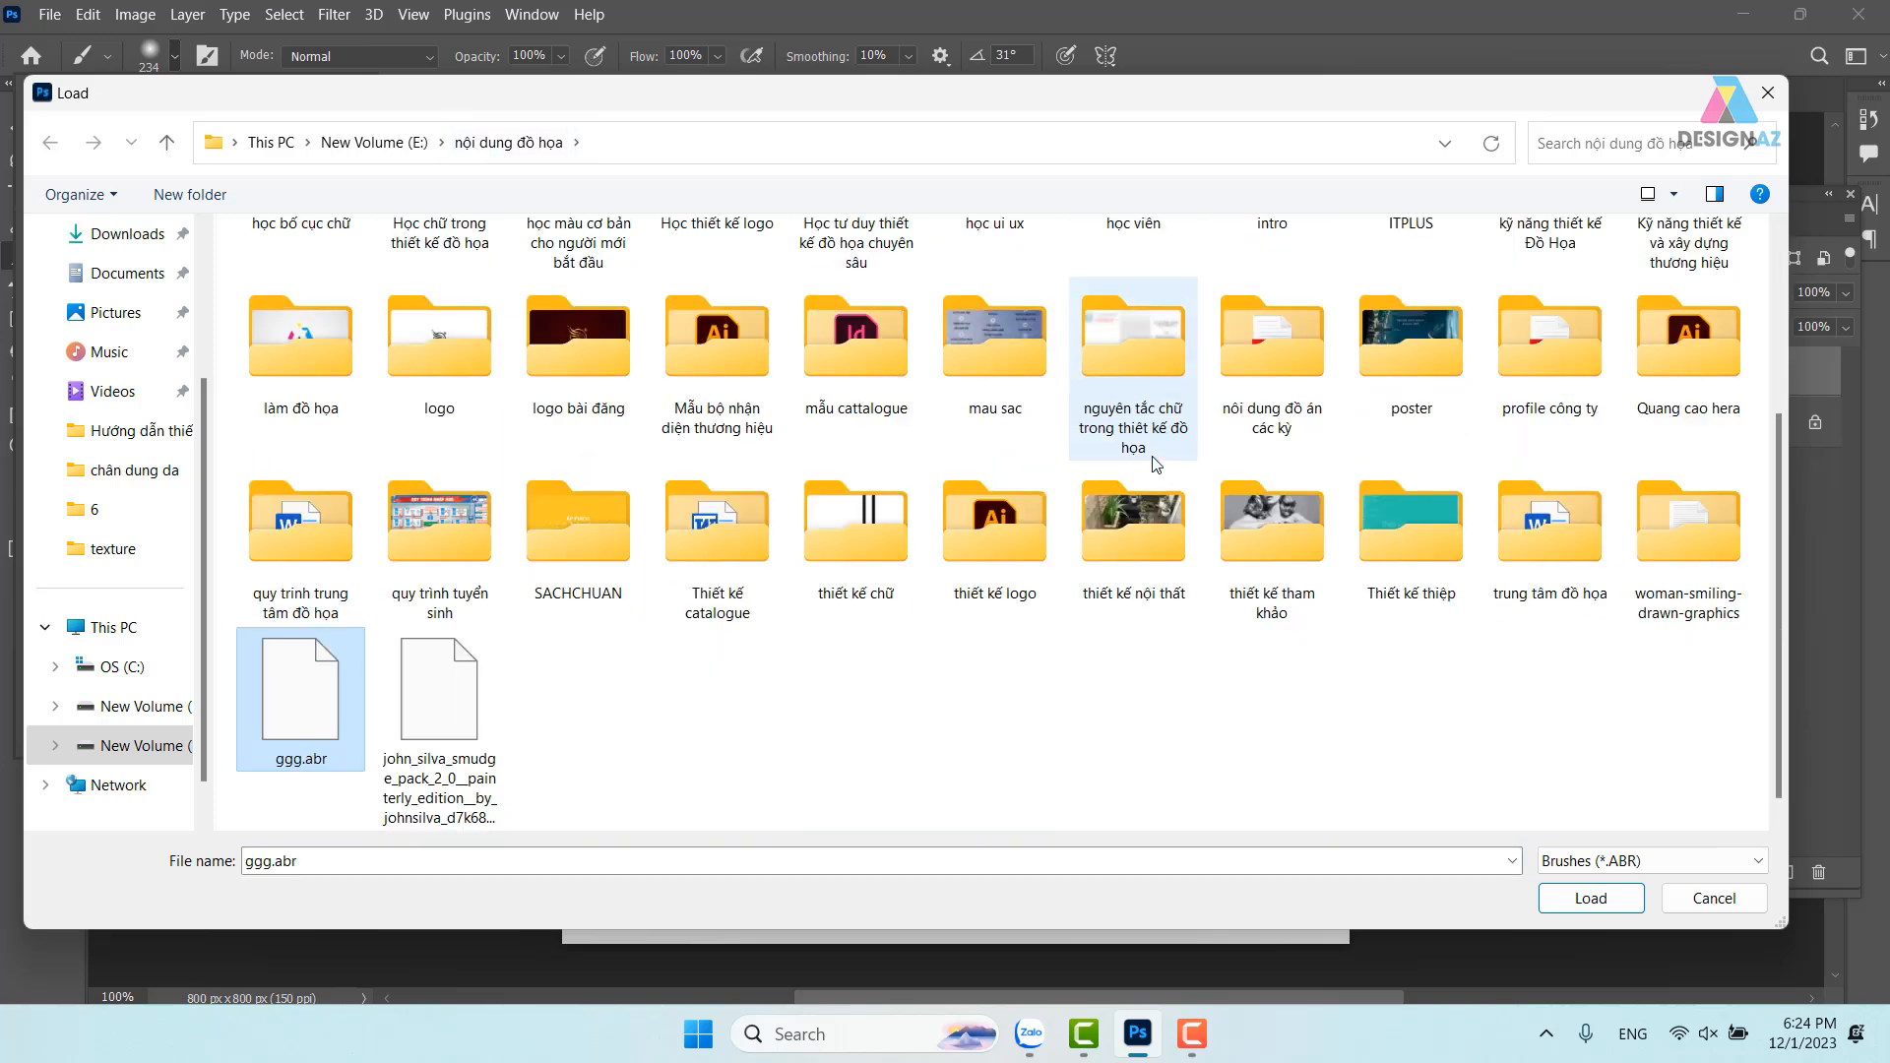
key(g)
key(g)
key(g)
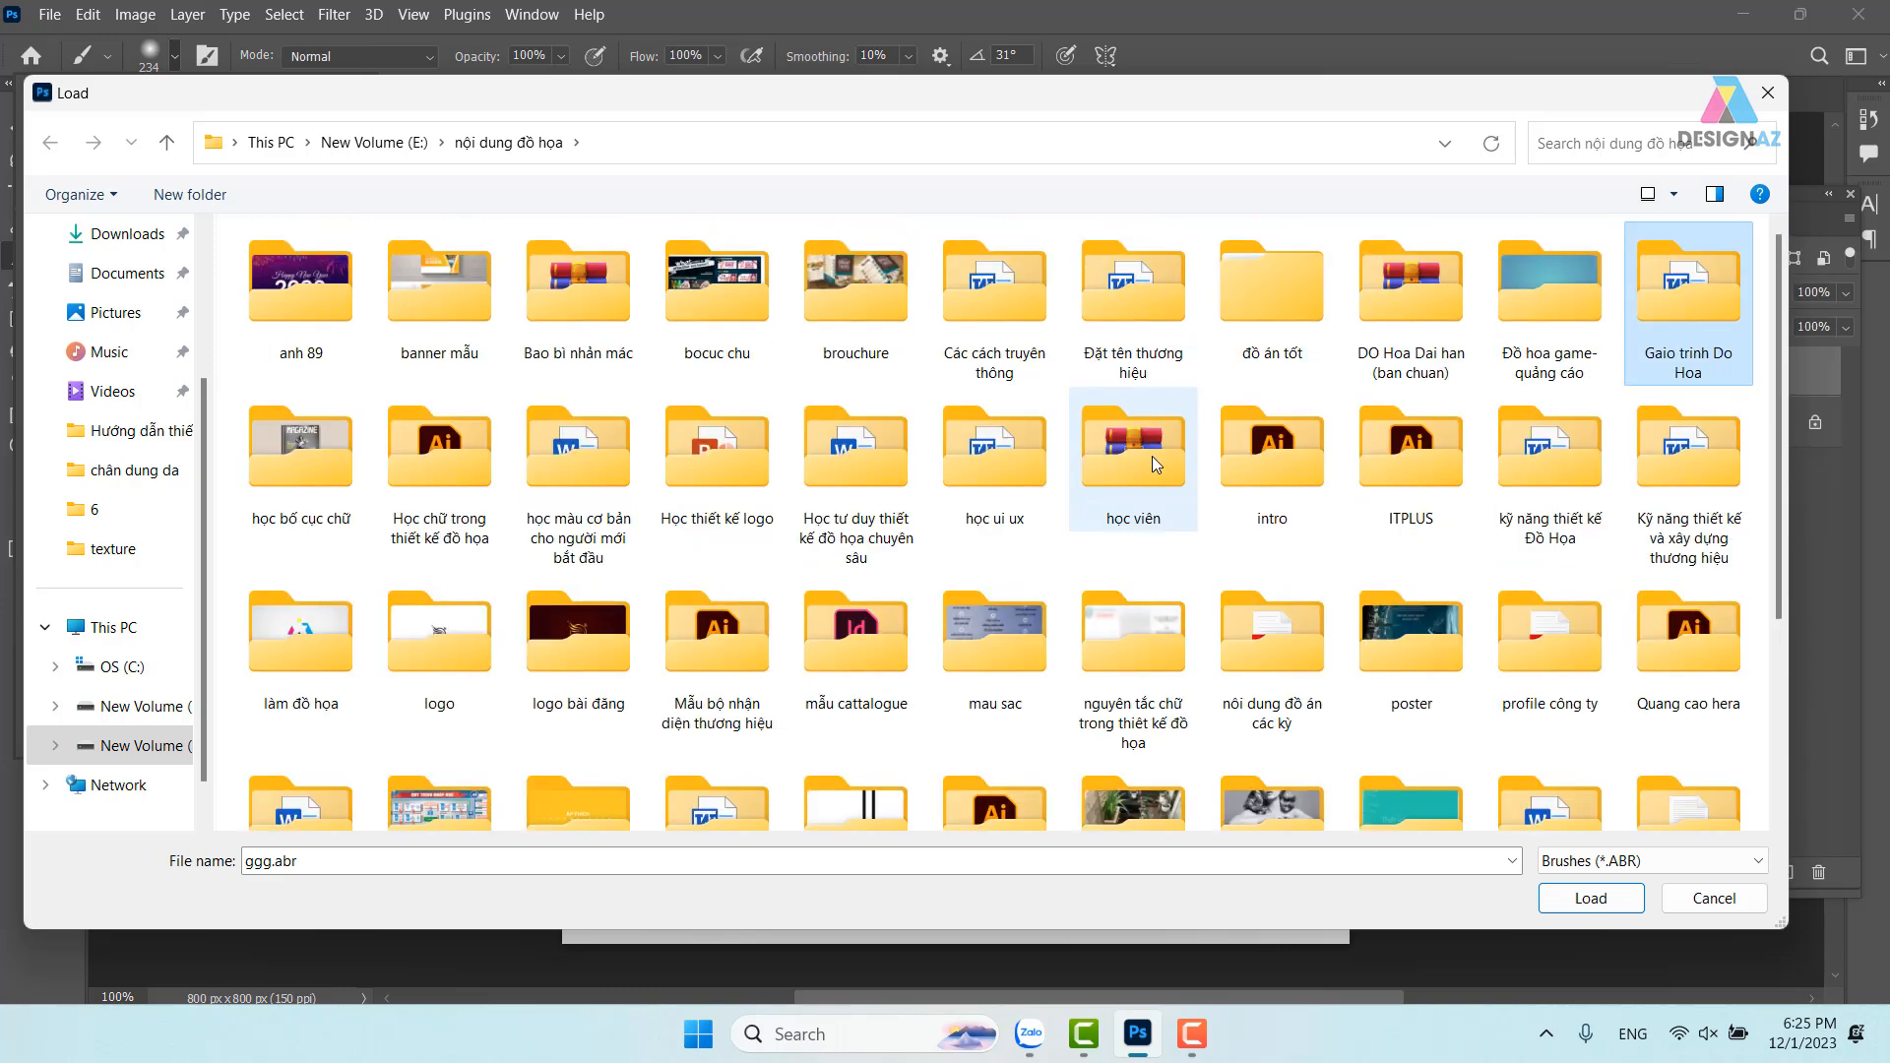
click(970, 463)
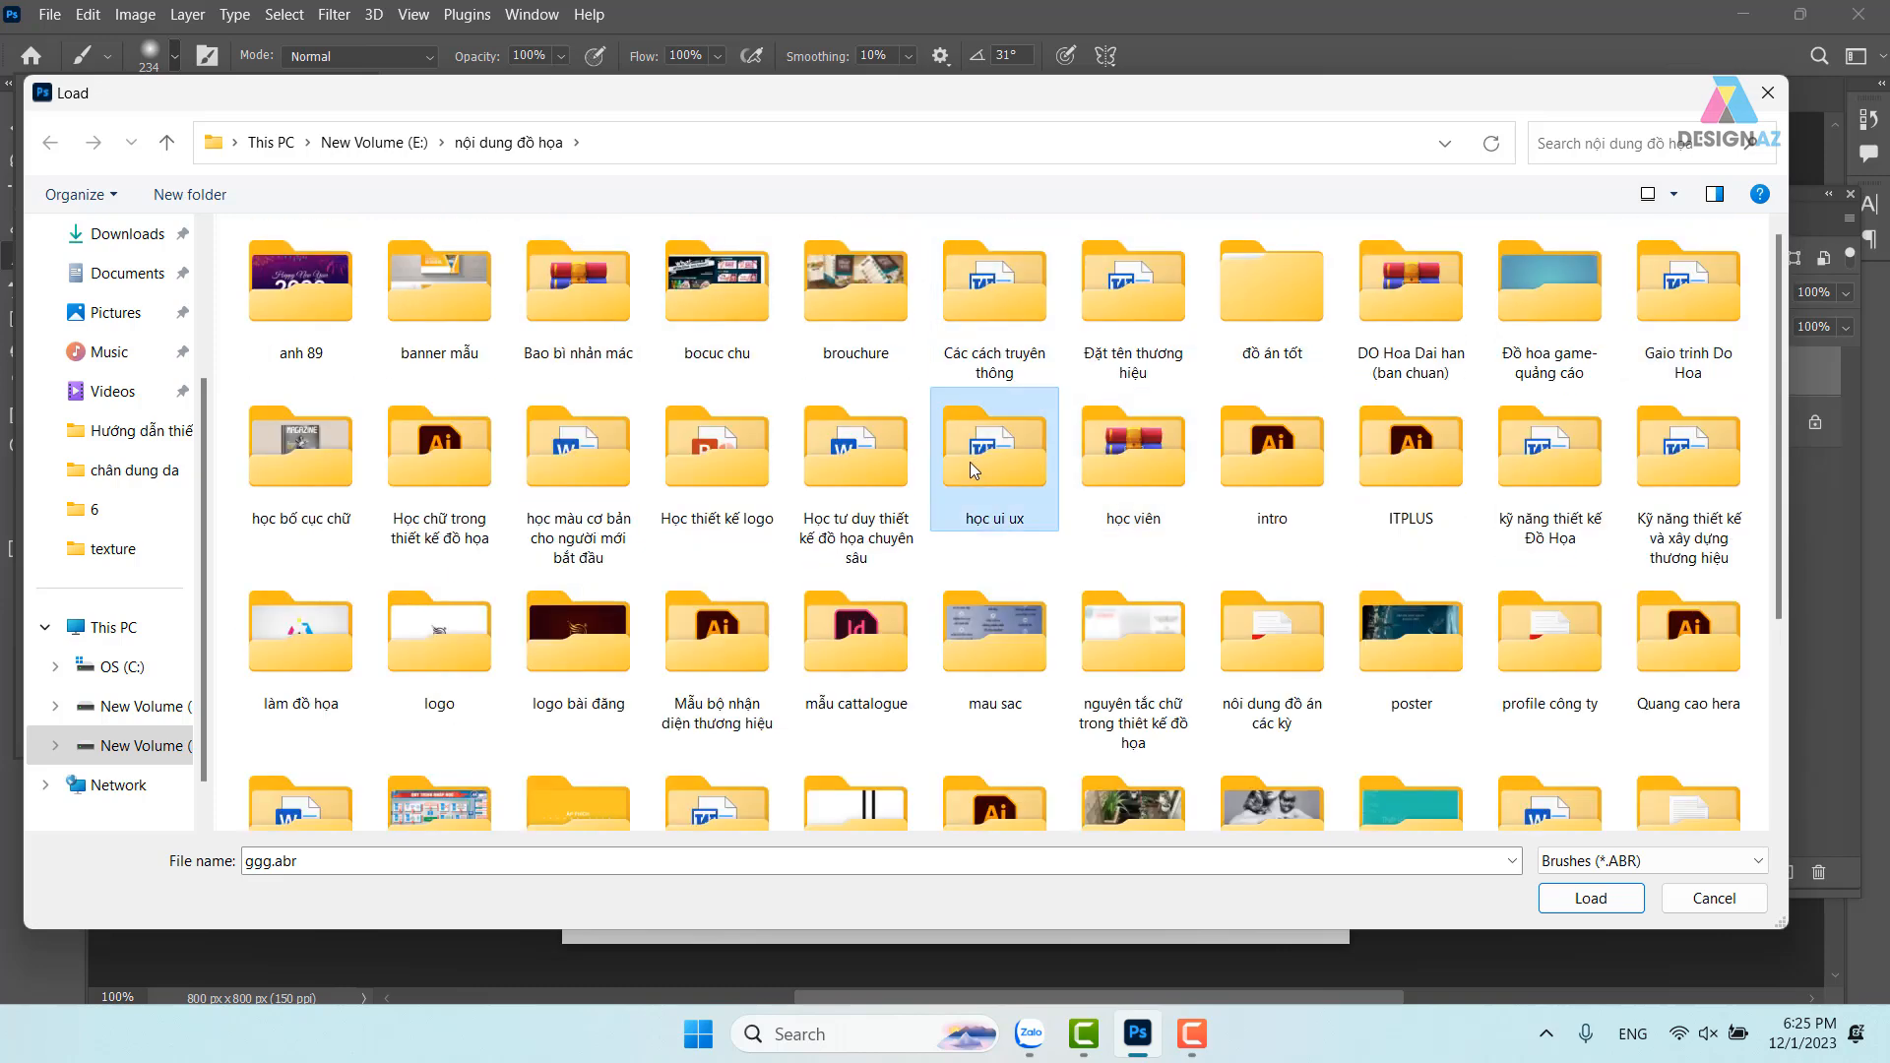
key(g)
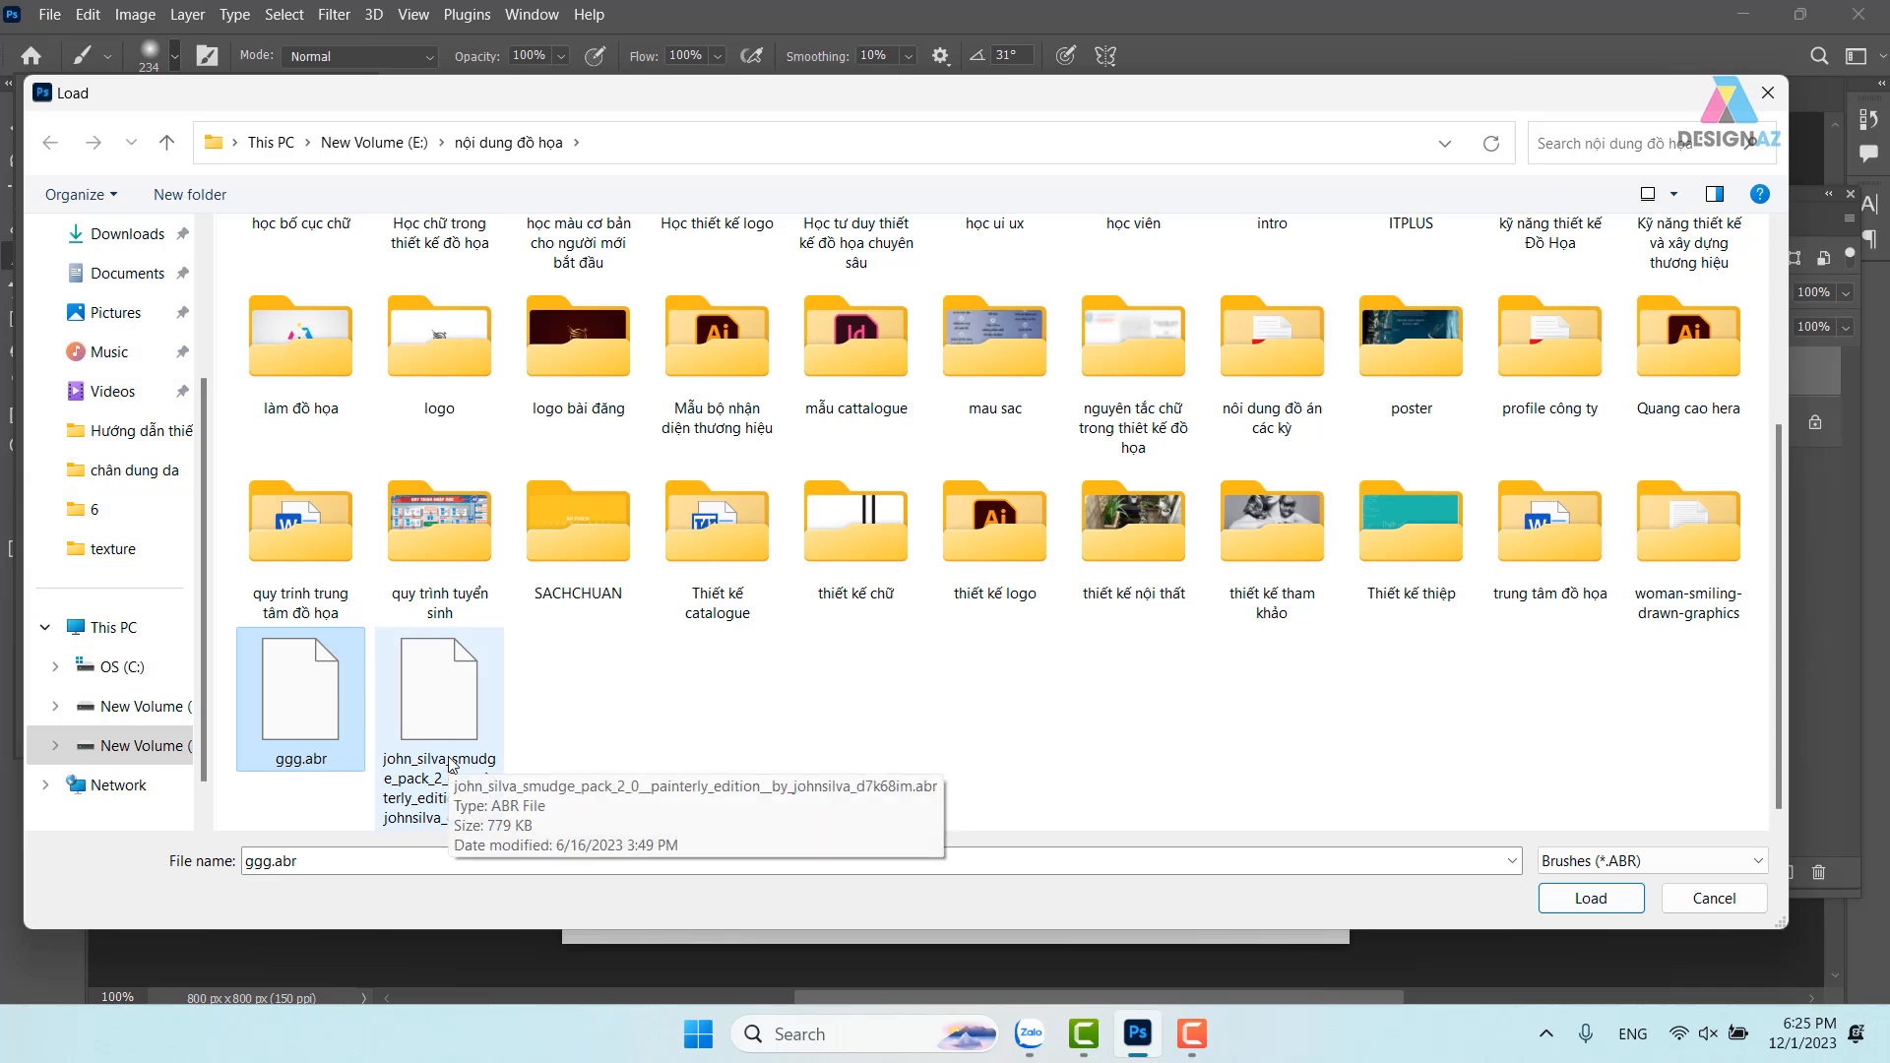
click(1588, 898)
click(963, 403)
Collapse the ggg brush group and delete the duplicate group ggg 2
click(175, 56)
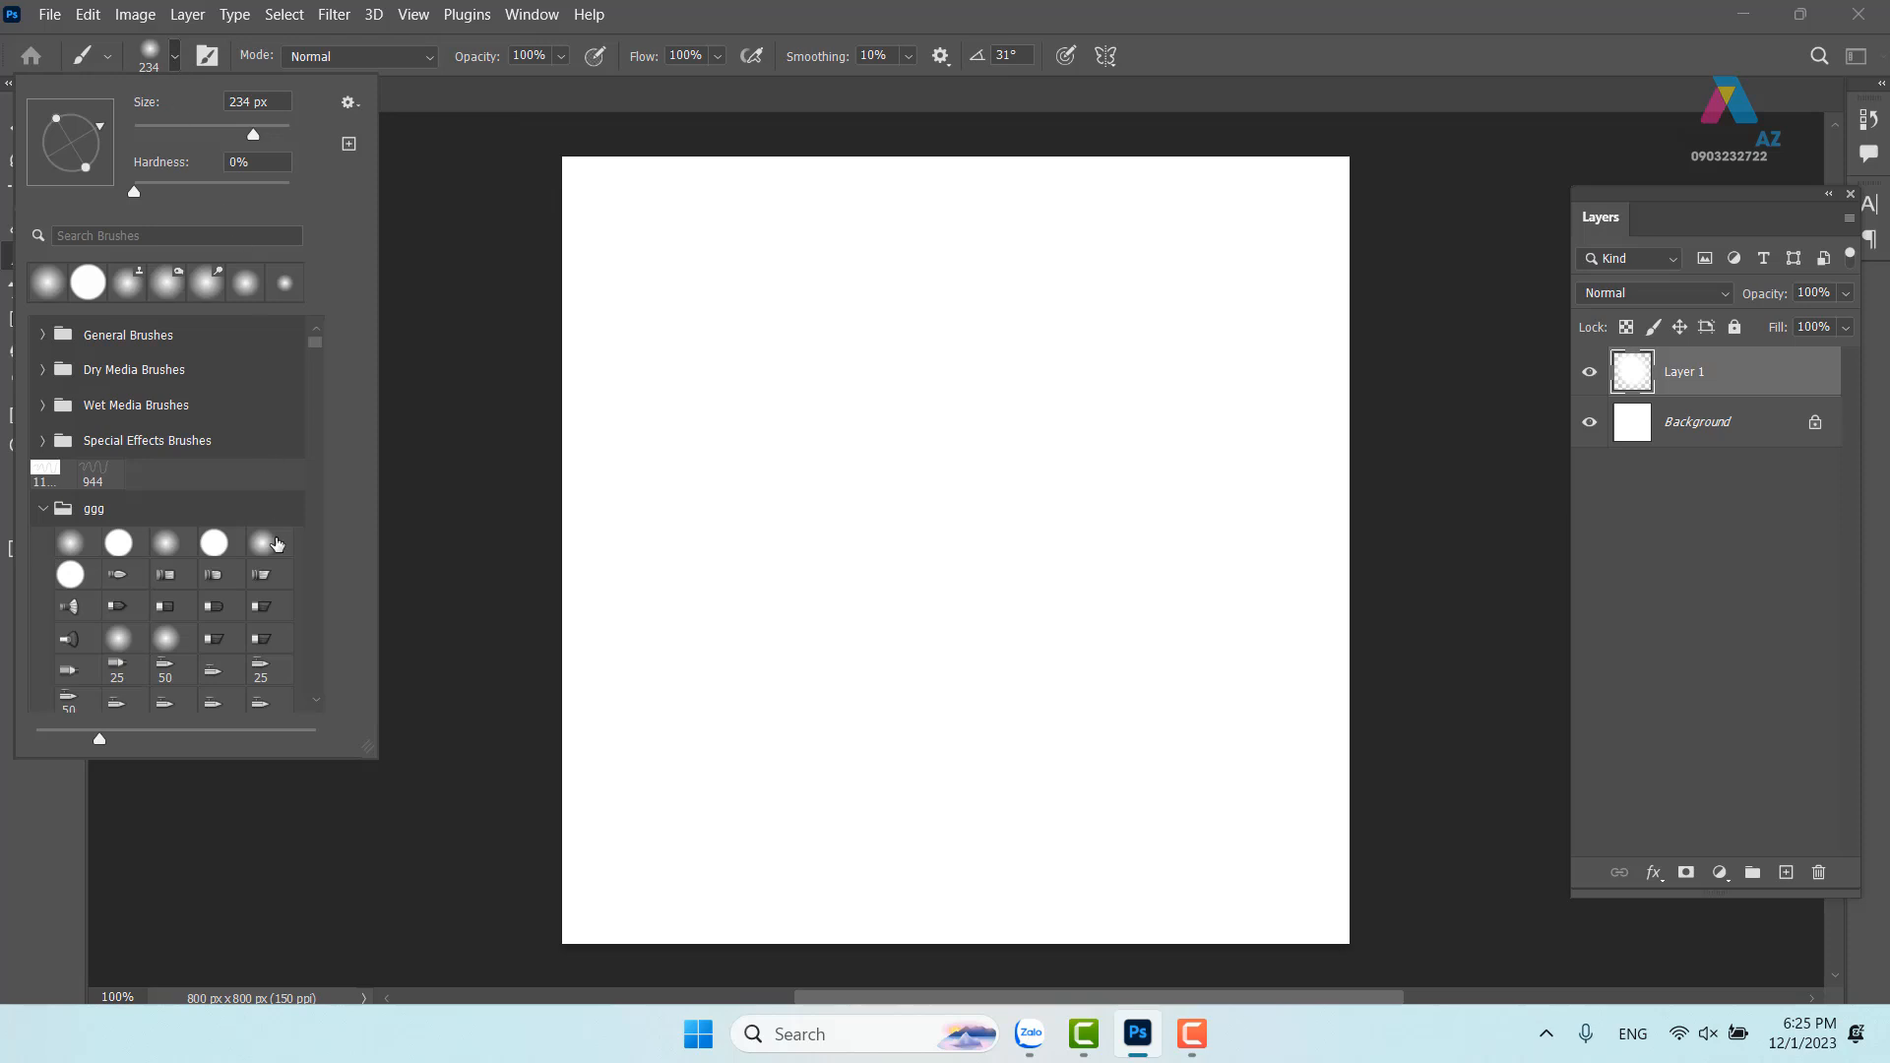
click(43, 508)
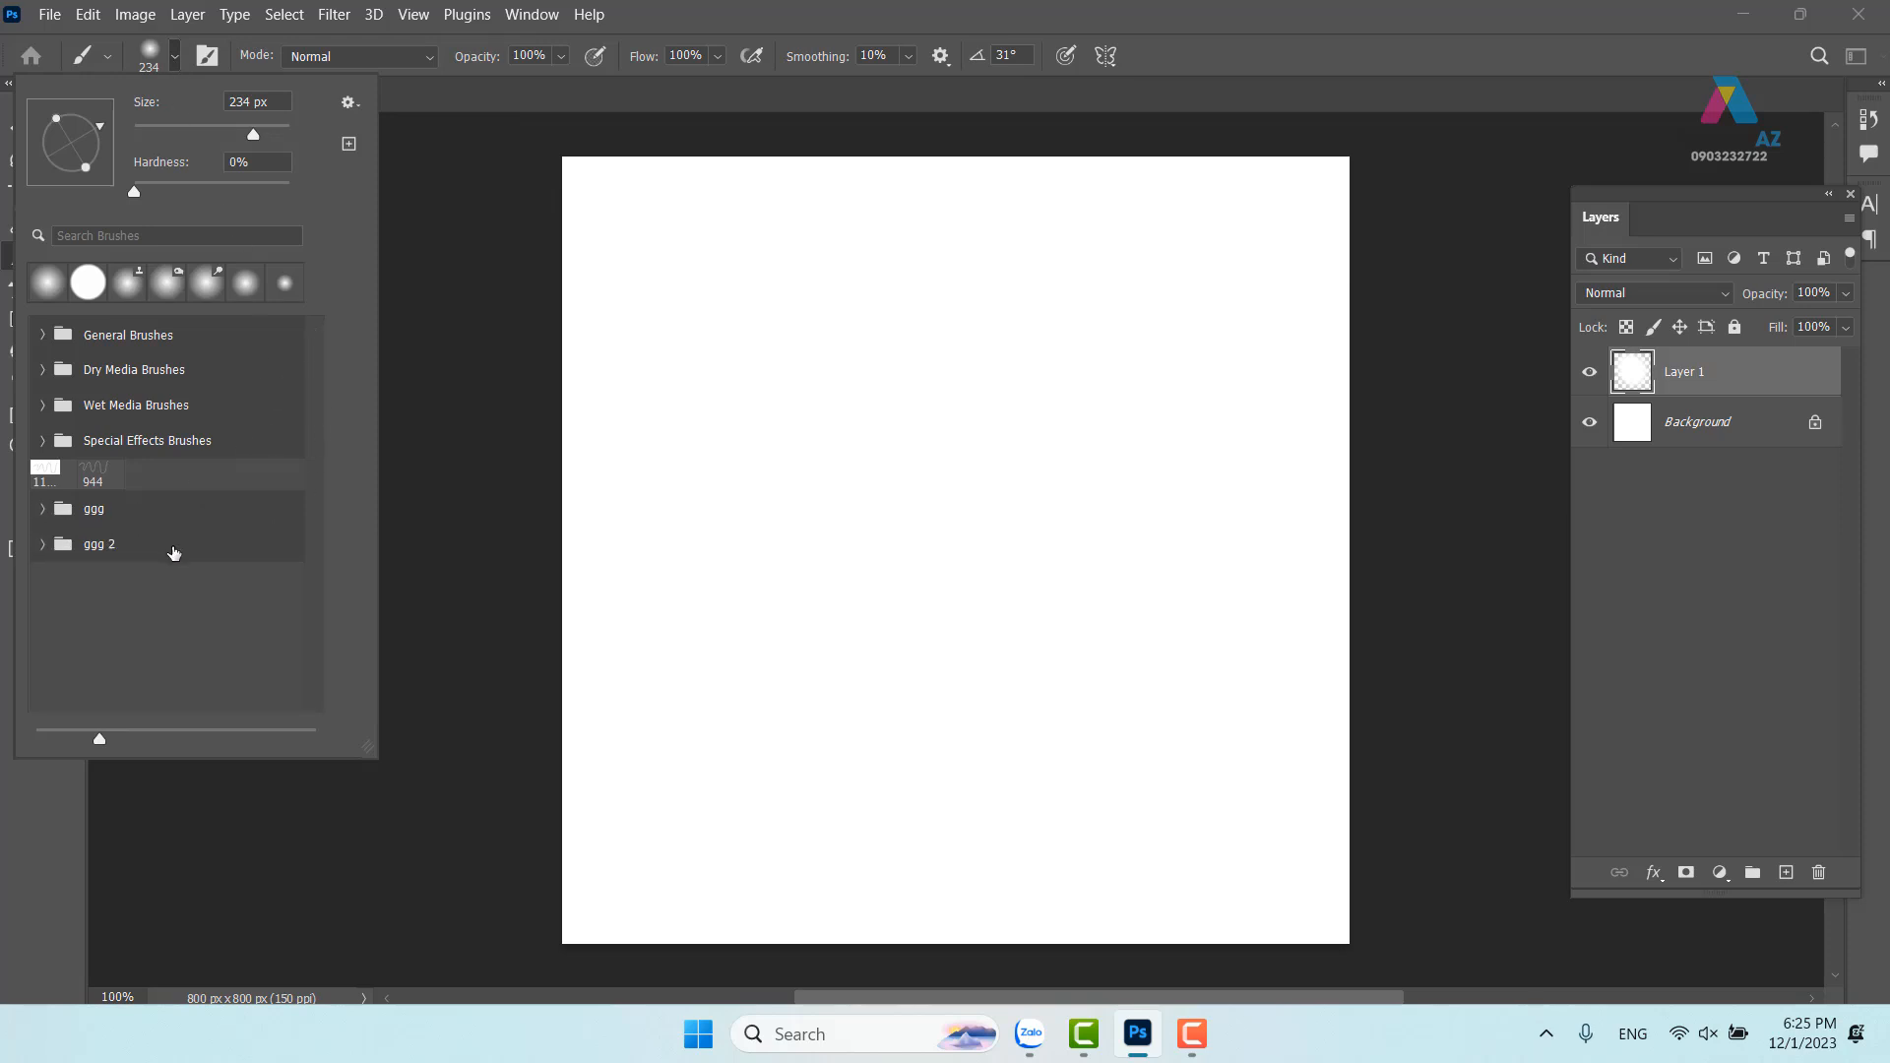
click(171, 547)
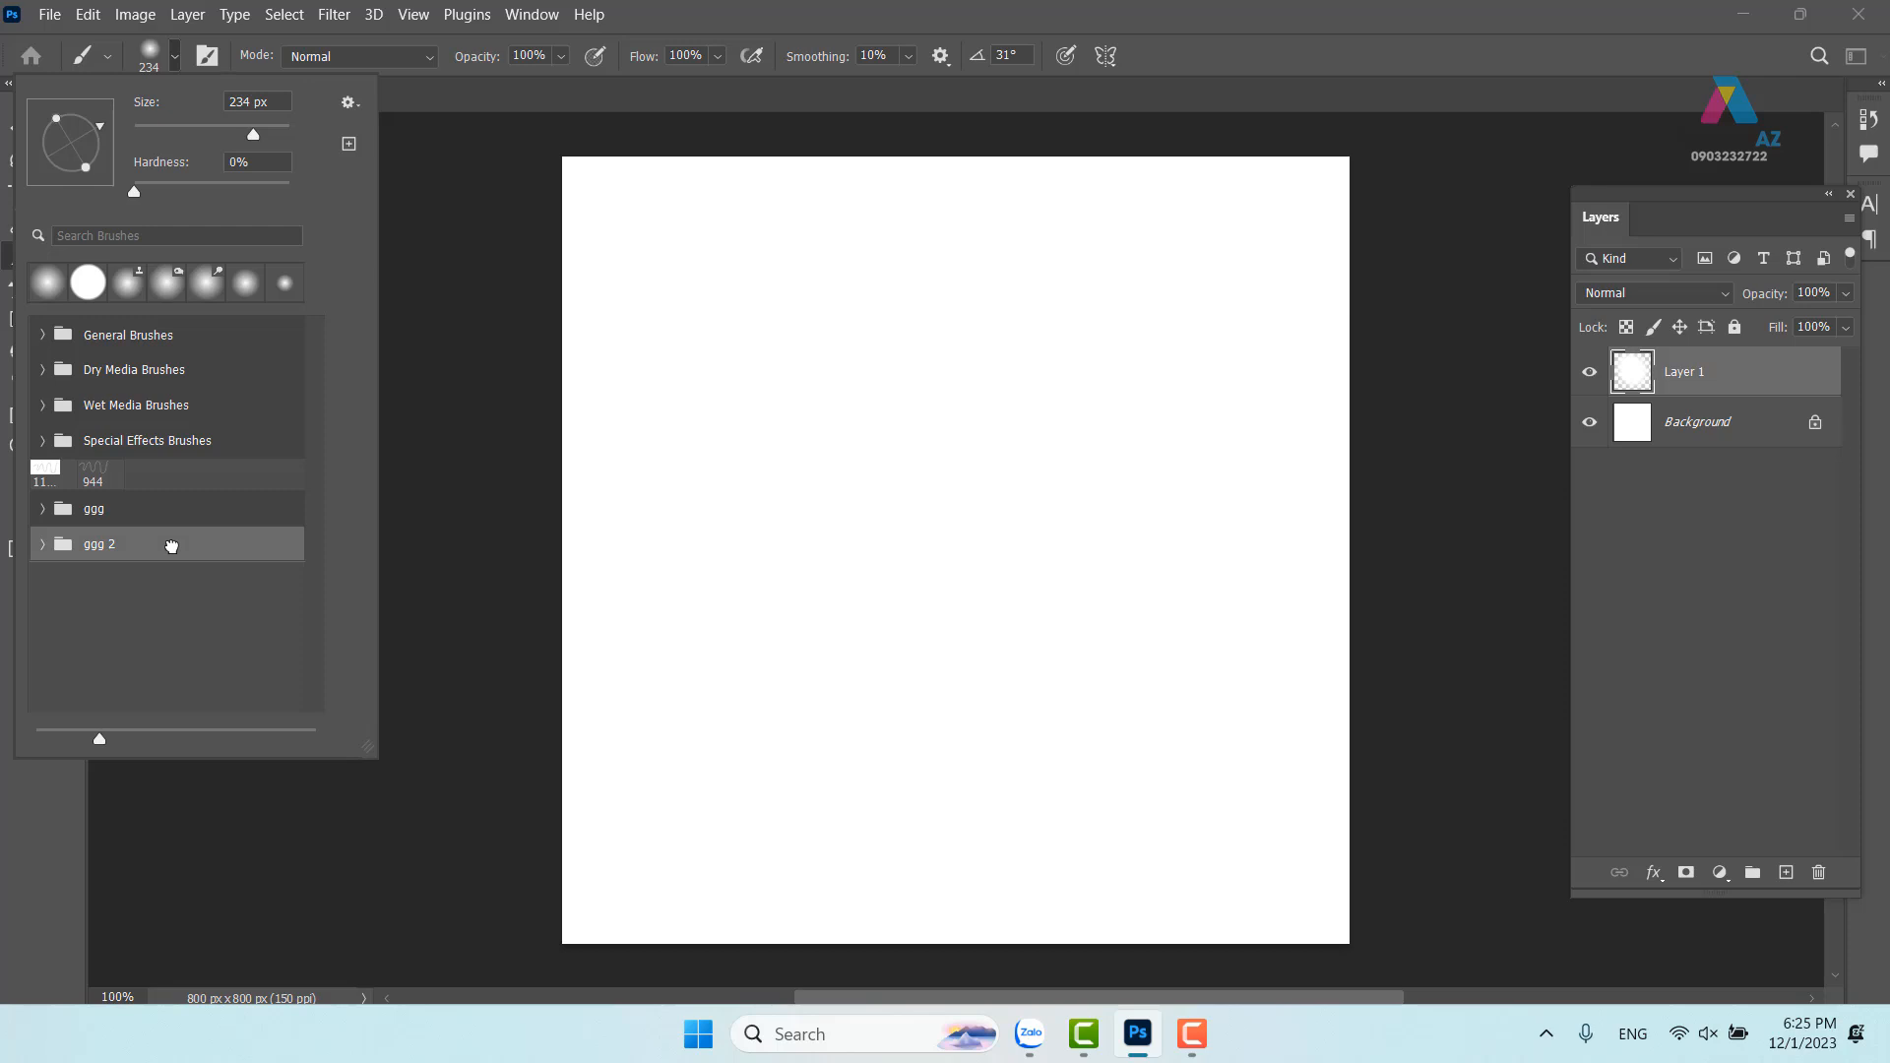
right_click(171, 546)
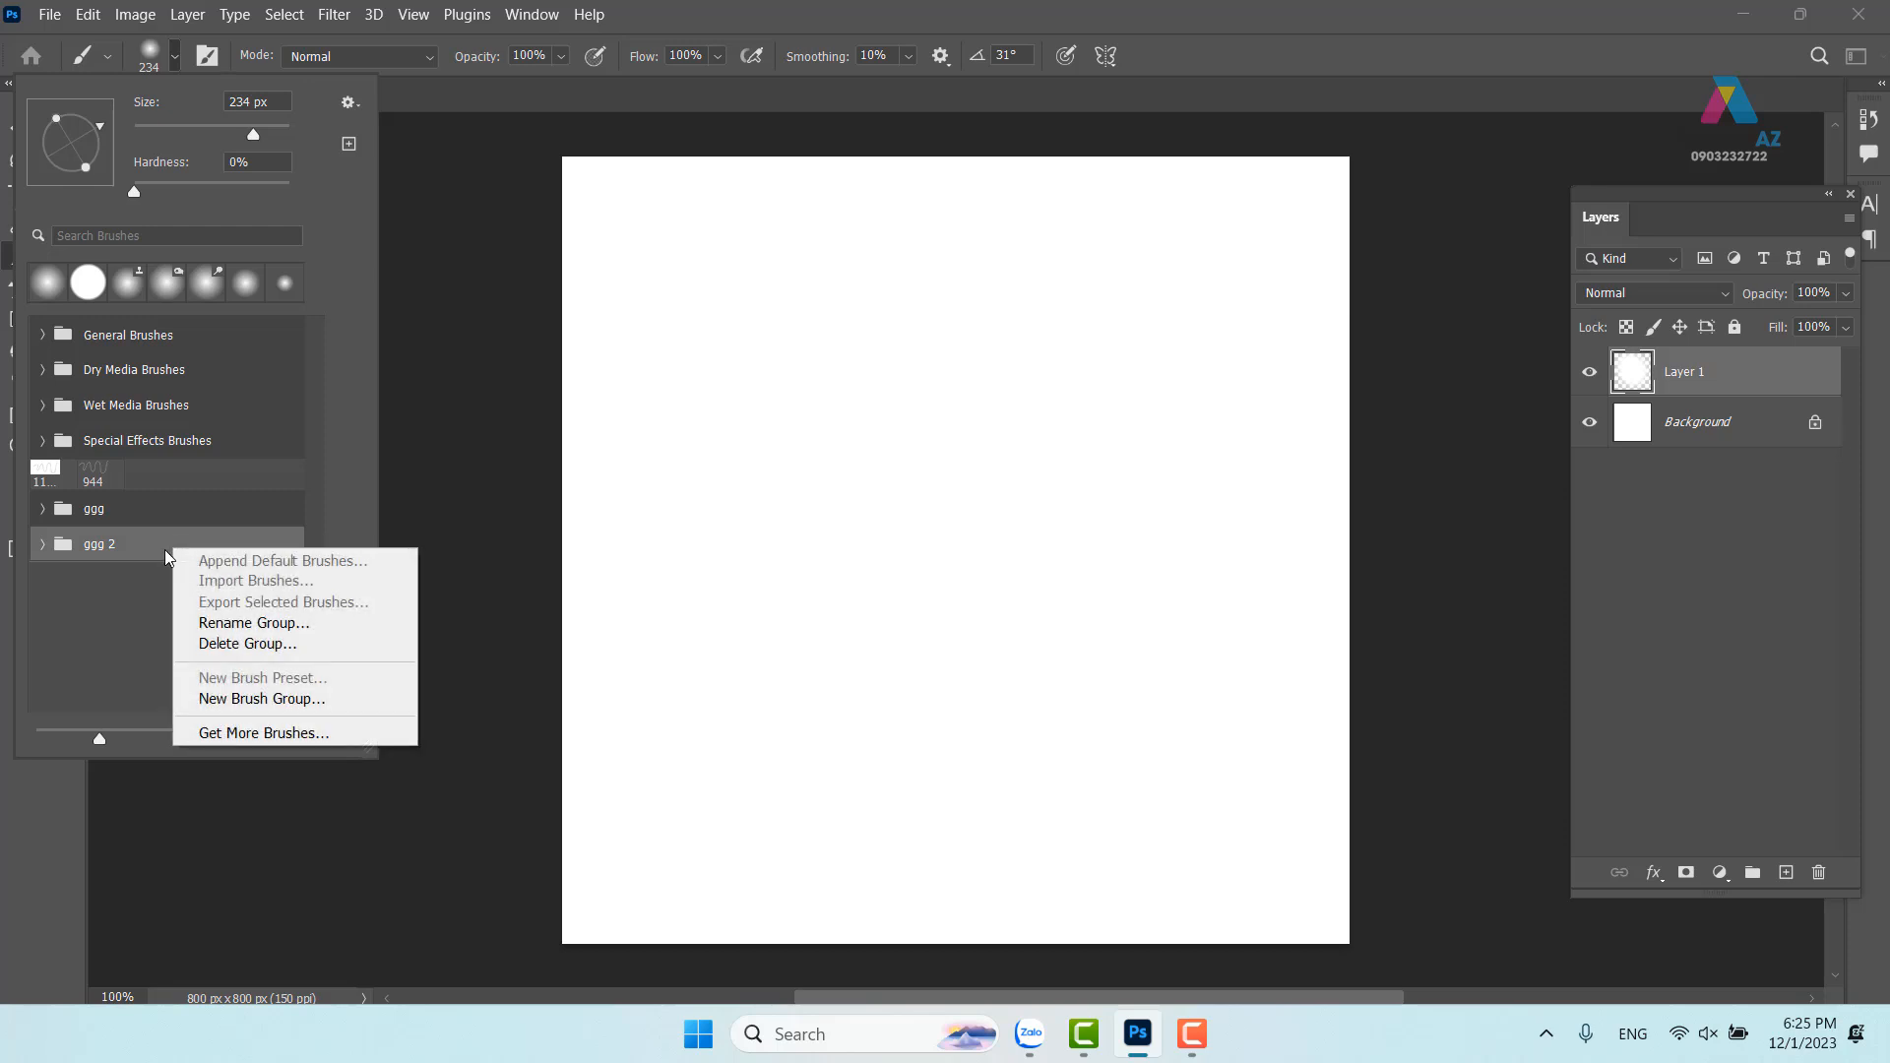
click(108, 591)
right_click(167, 554)
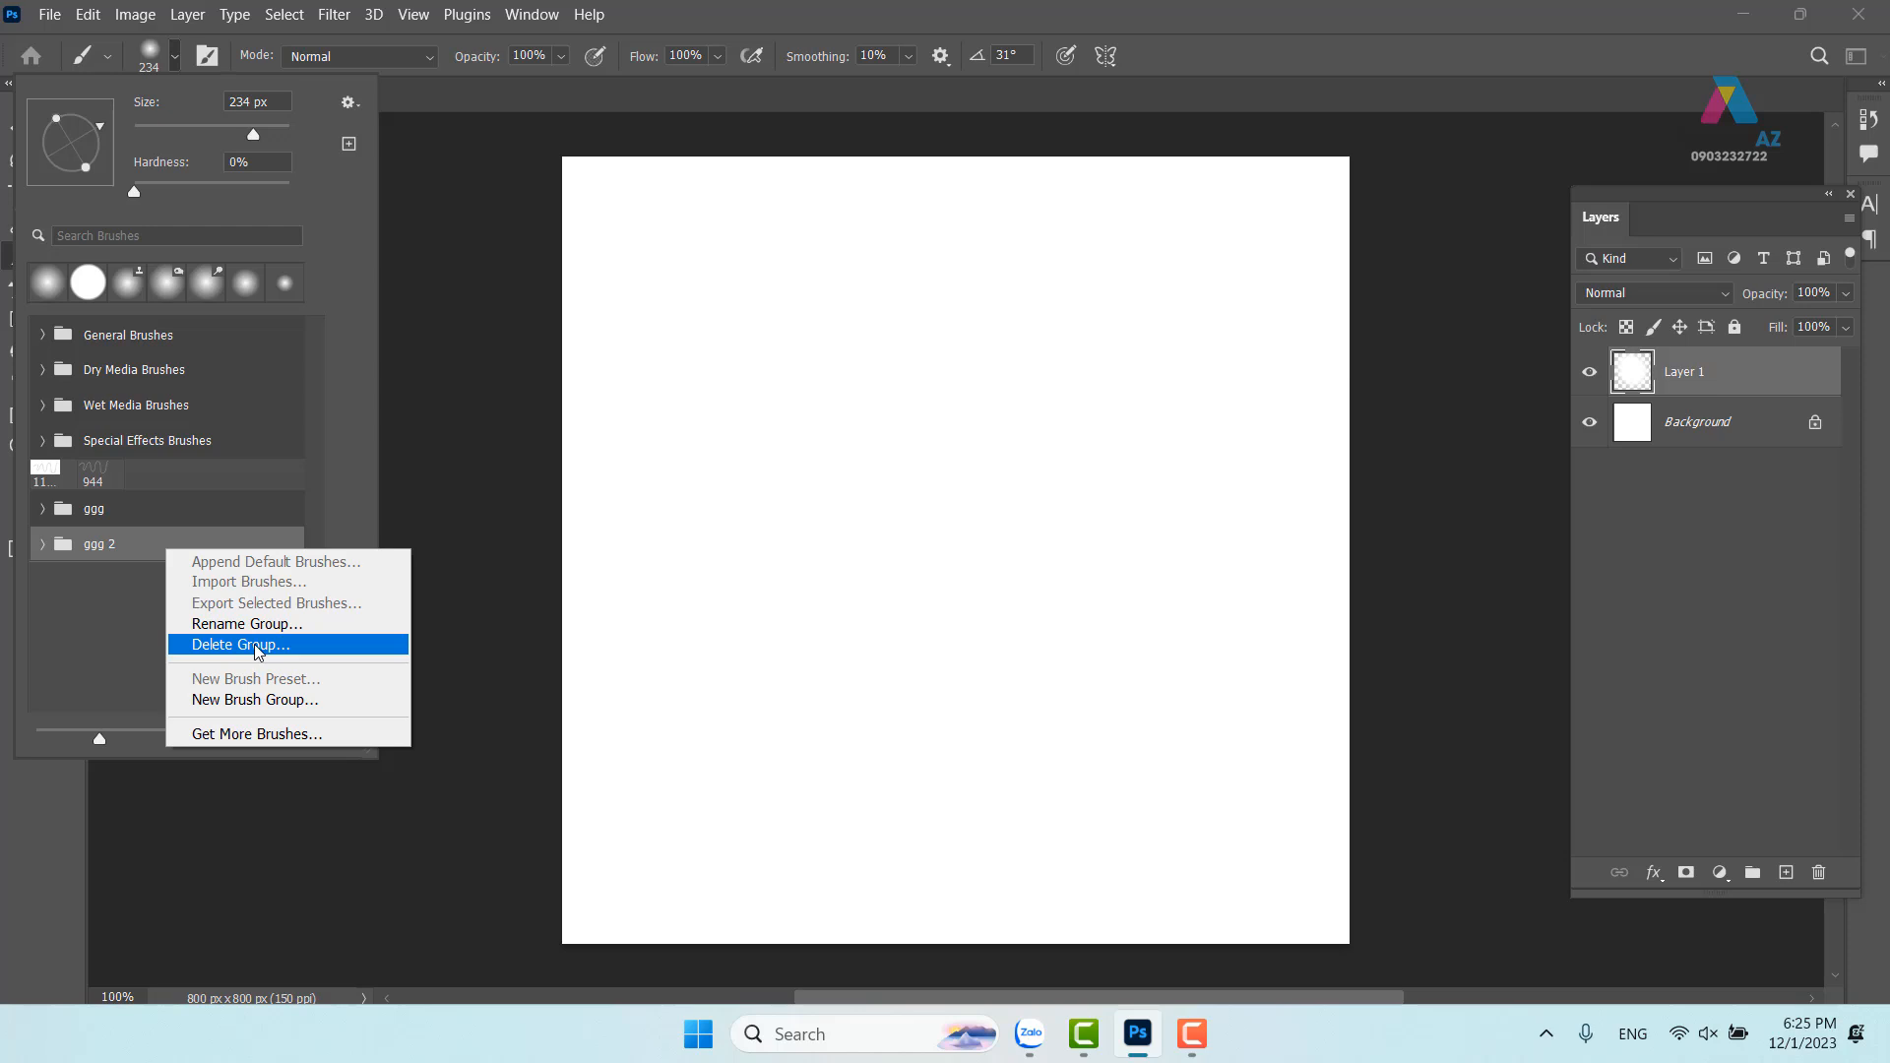
click(255, 645)
click(869, 413)
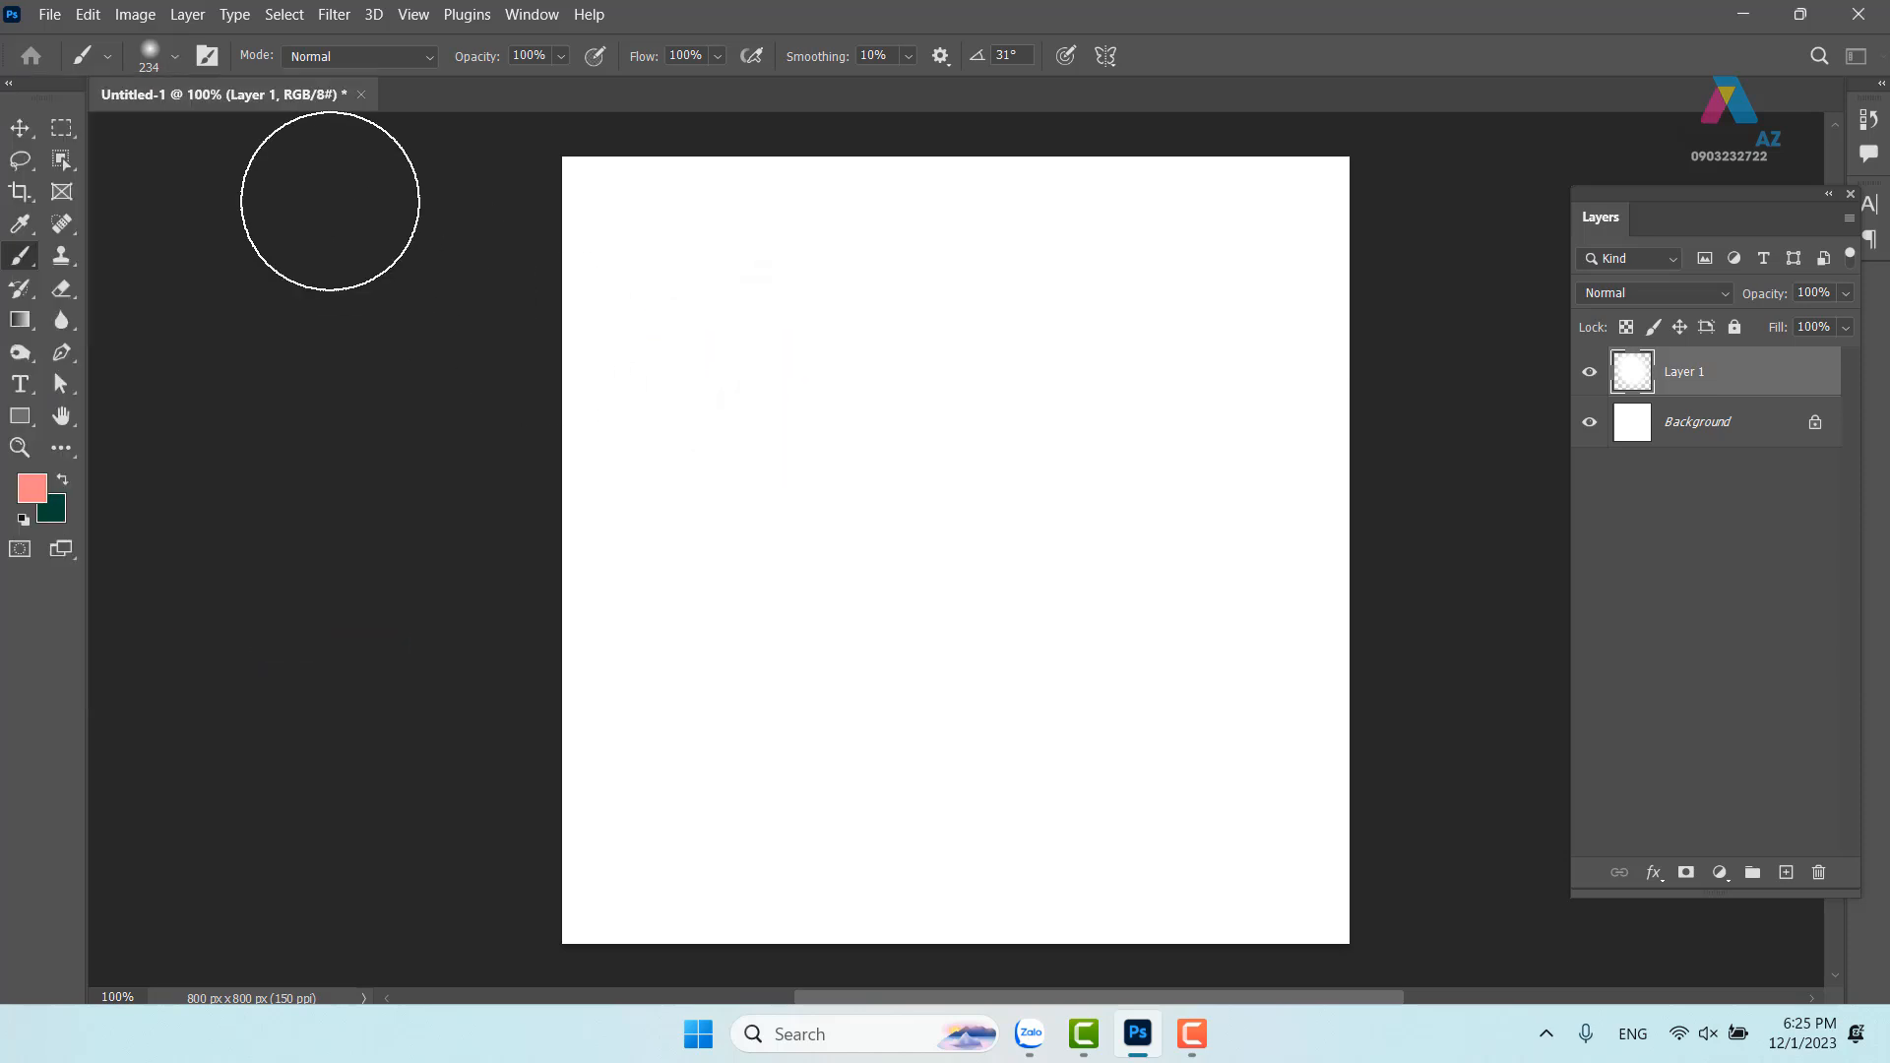
Start exporting the ggg brush group as an ABR file, and cancel without saving
click(175, 56)
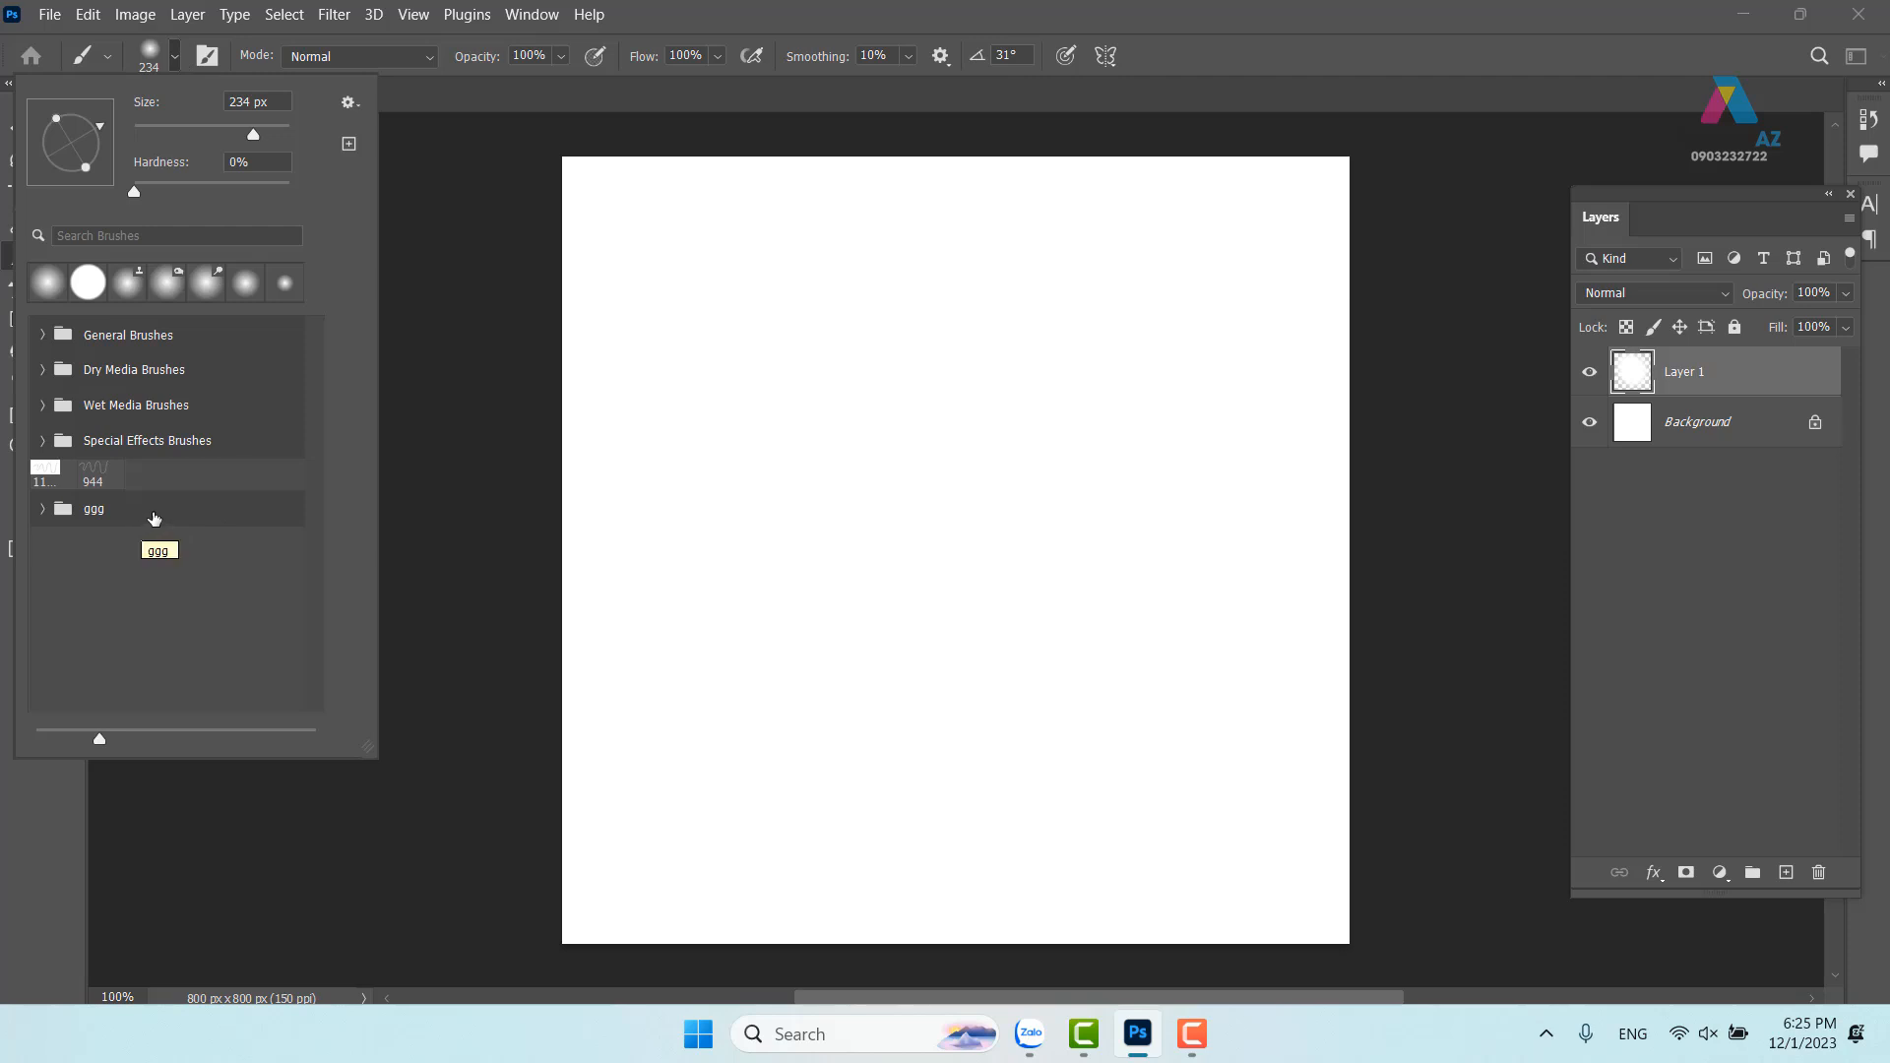
click(218, 519)
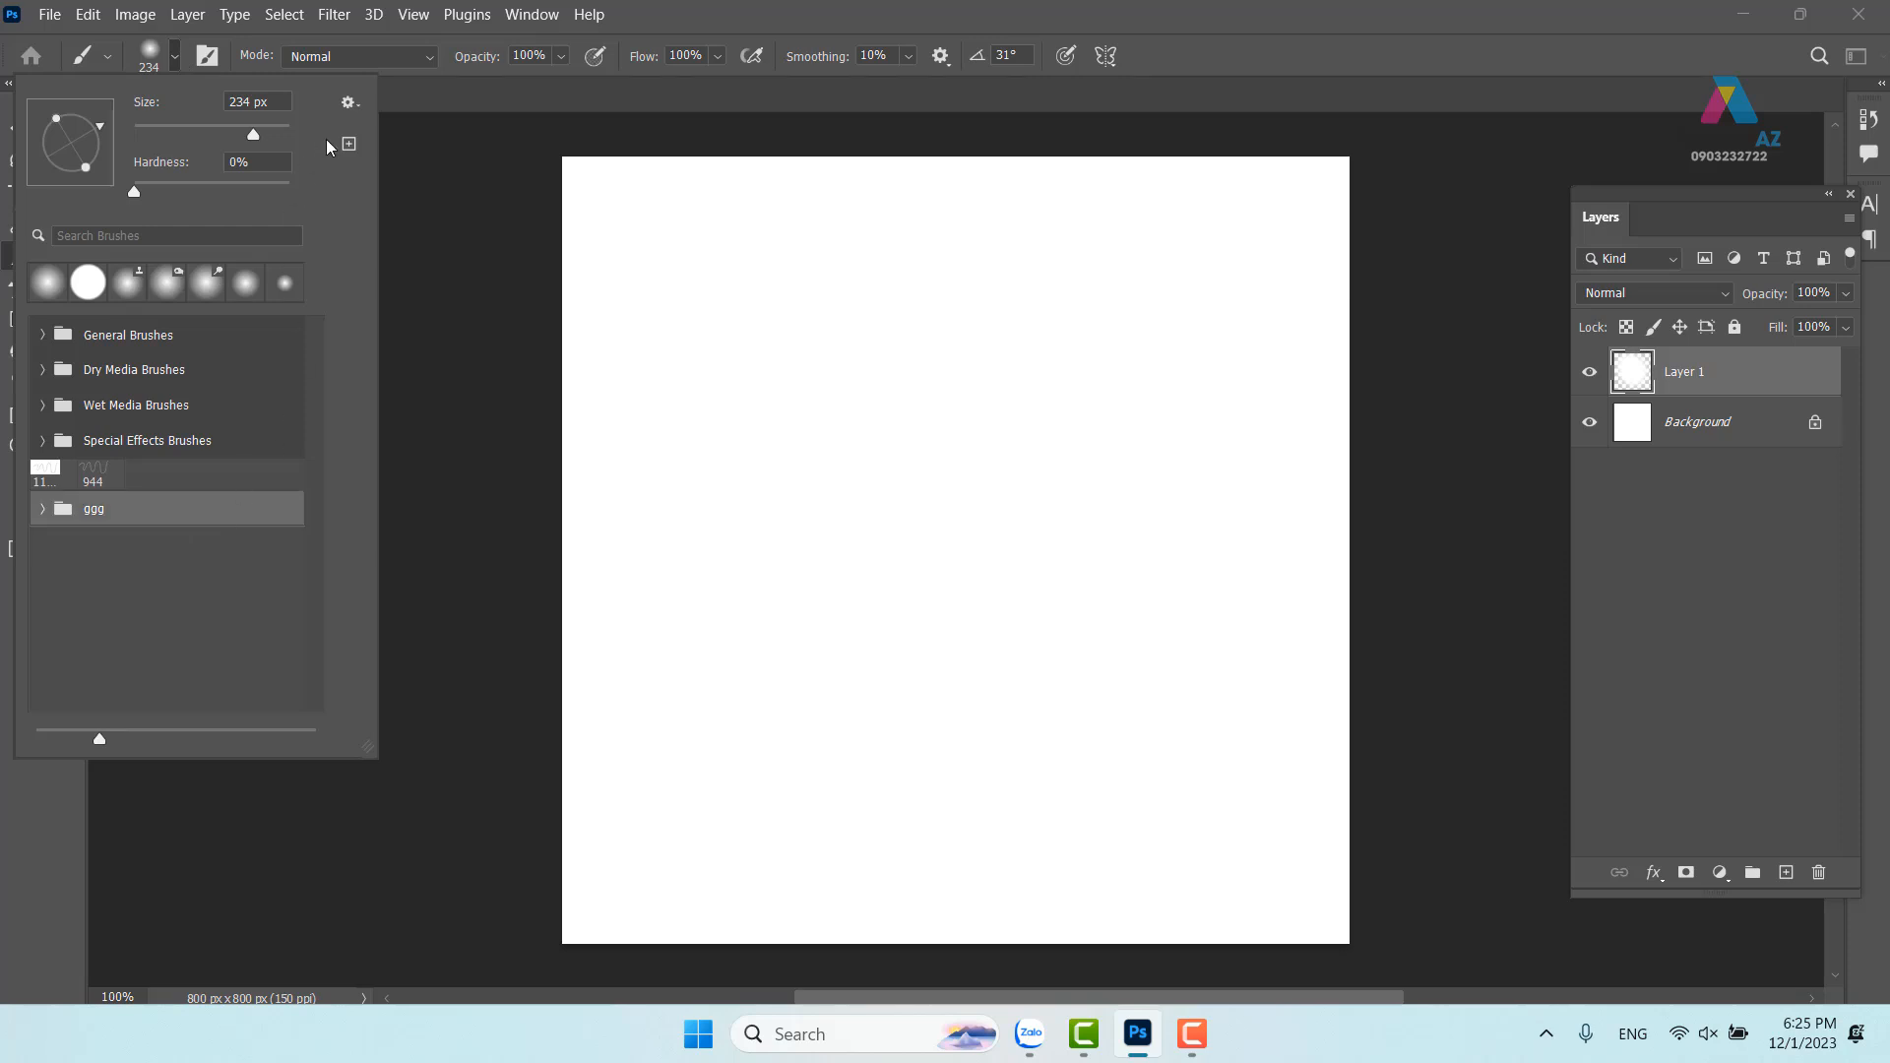
click(347, 102)
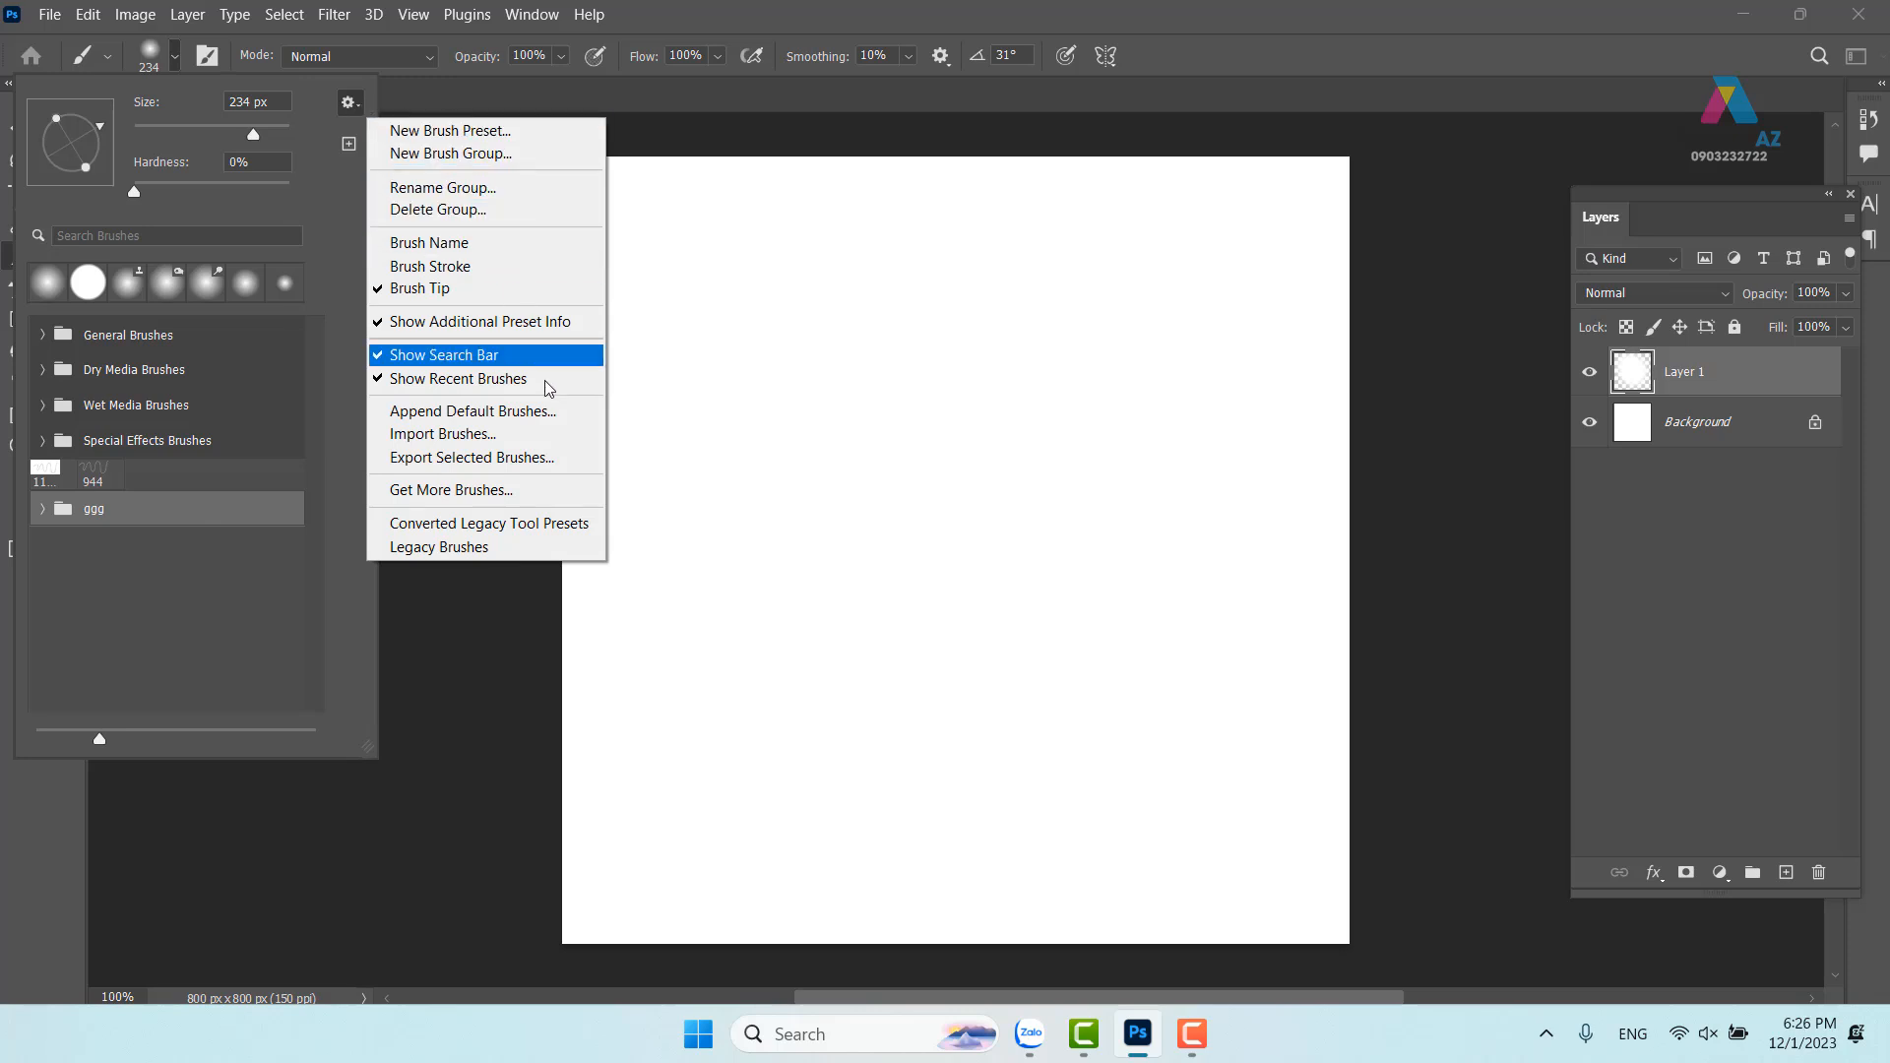
click(511, 459)
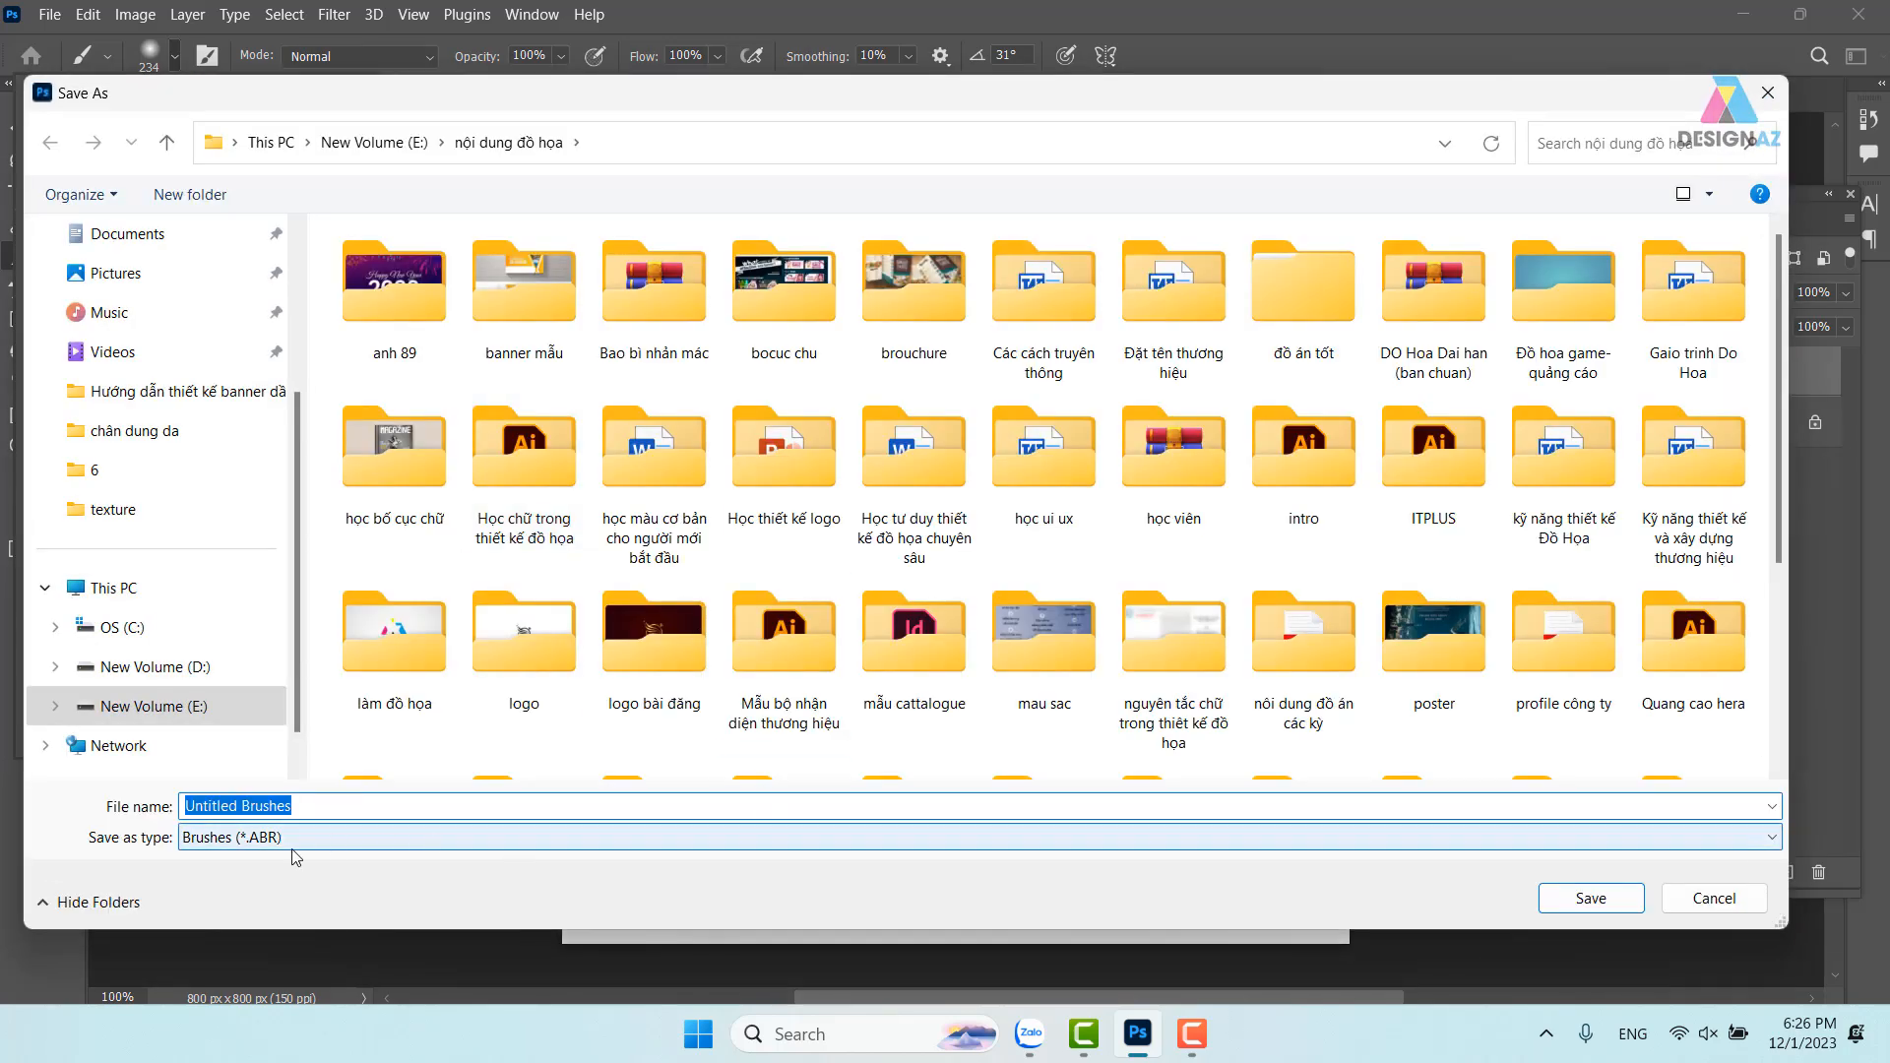
click(300, 801)
key(ctrl+a)
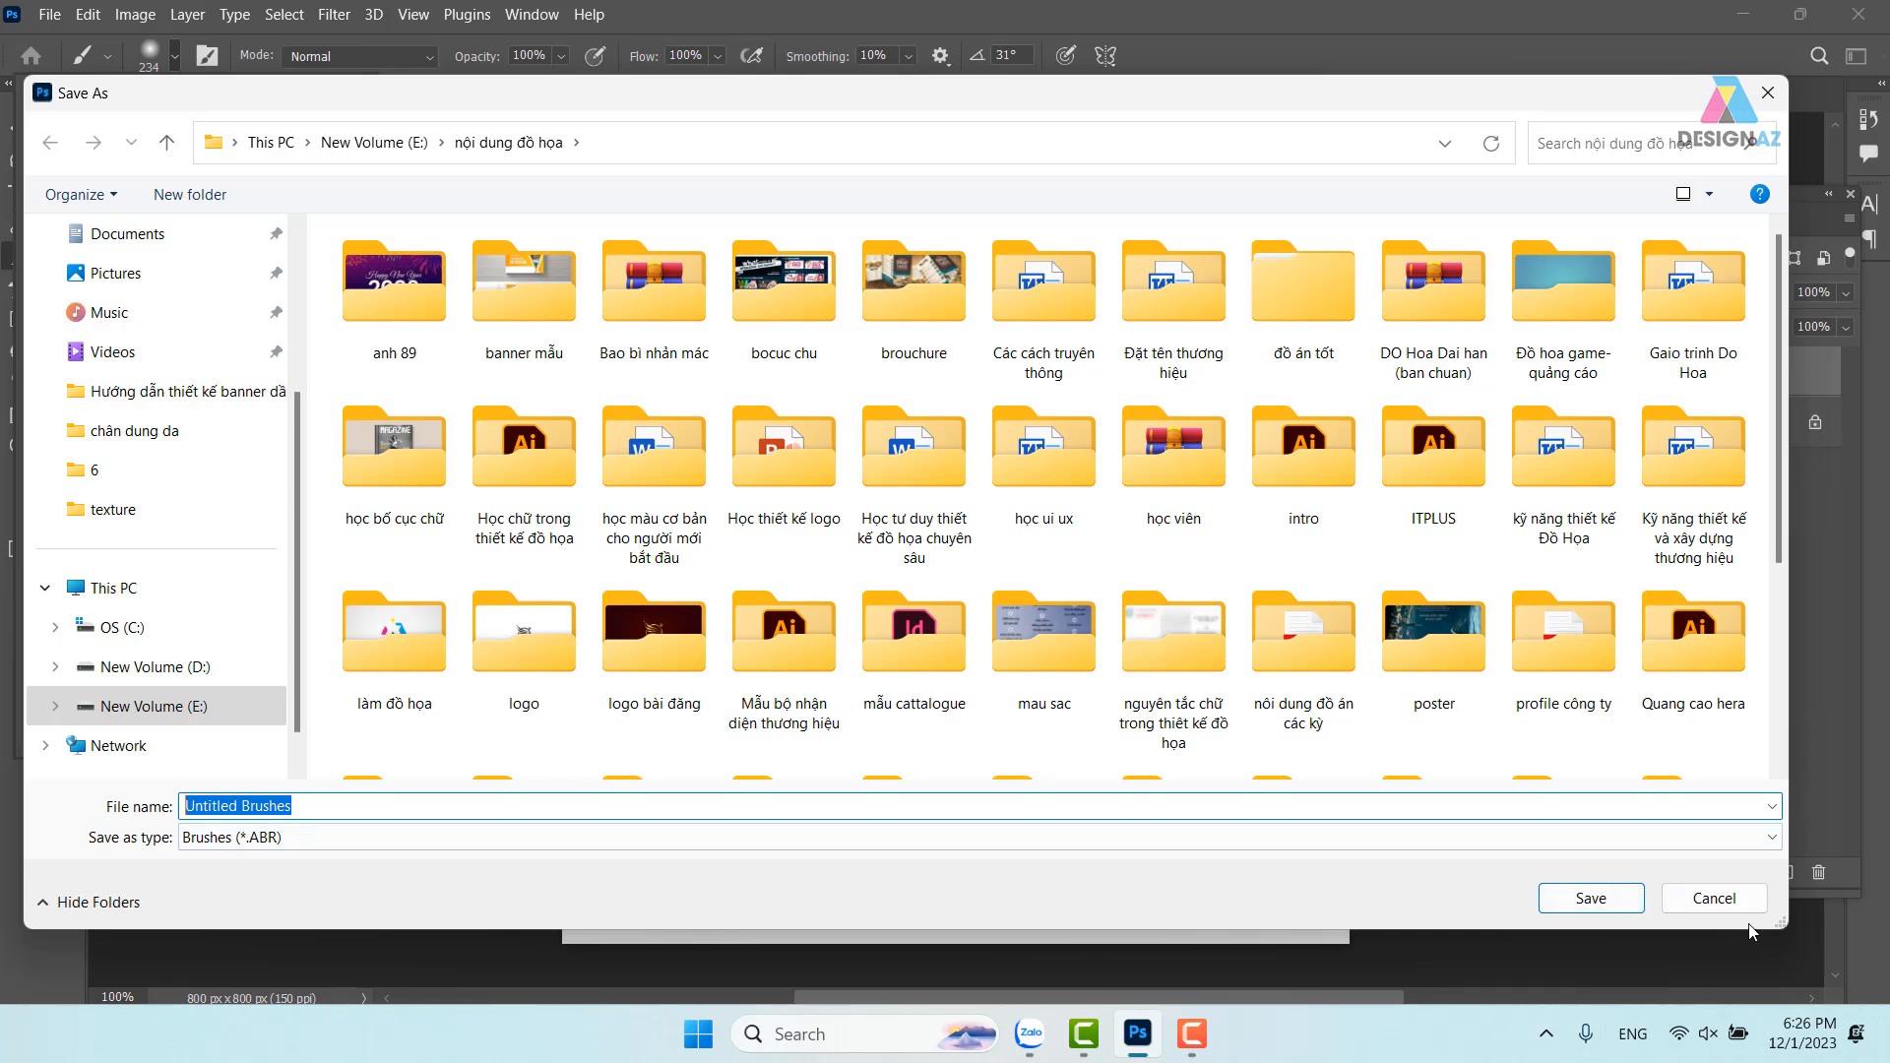
click(1717, 899)
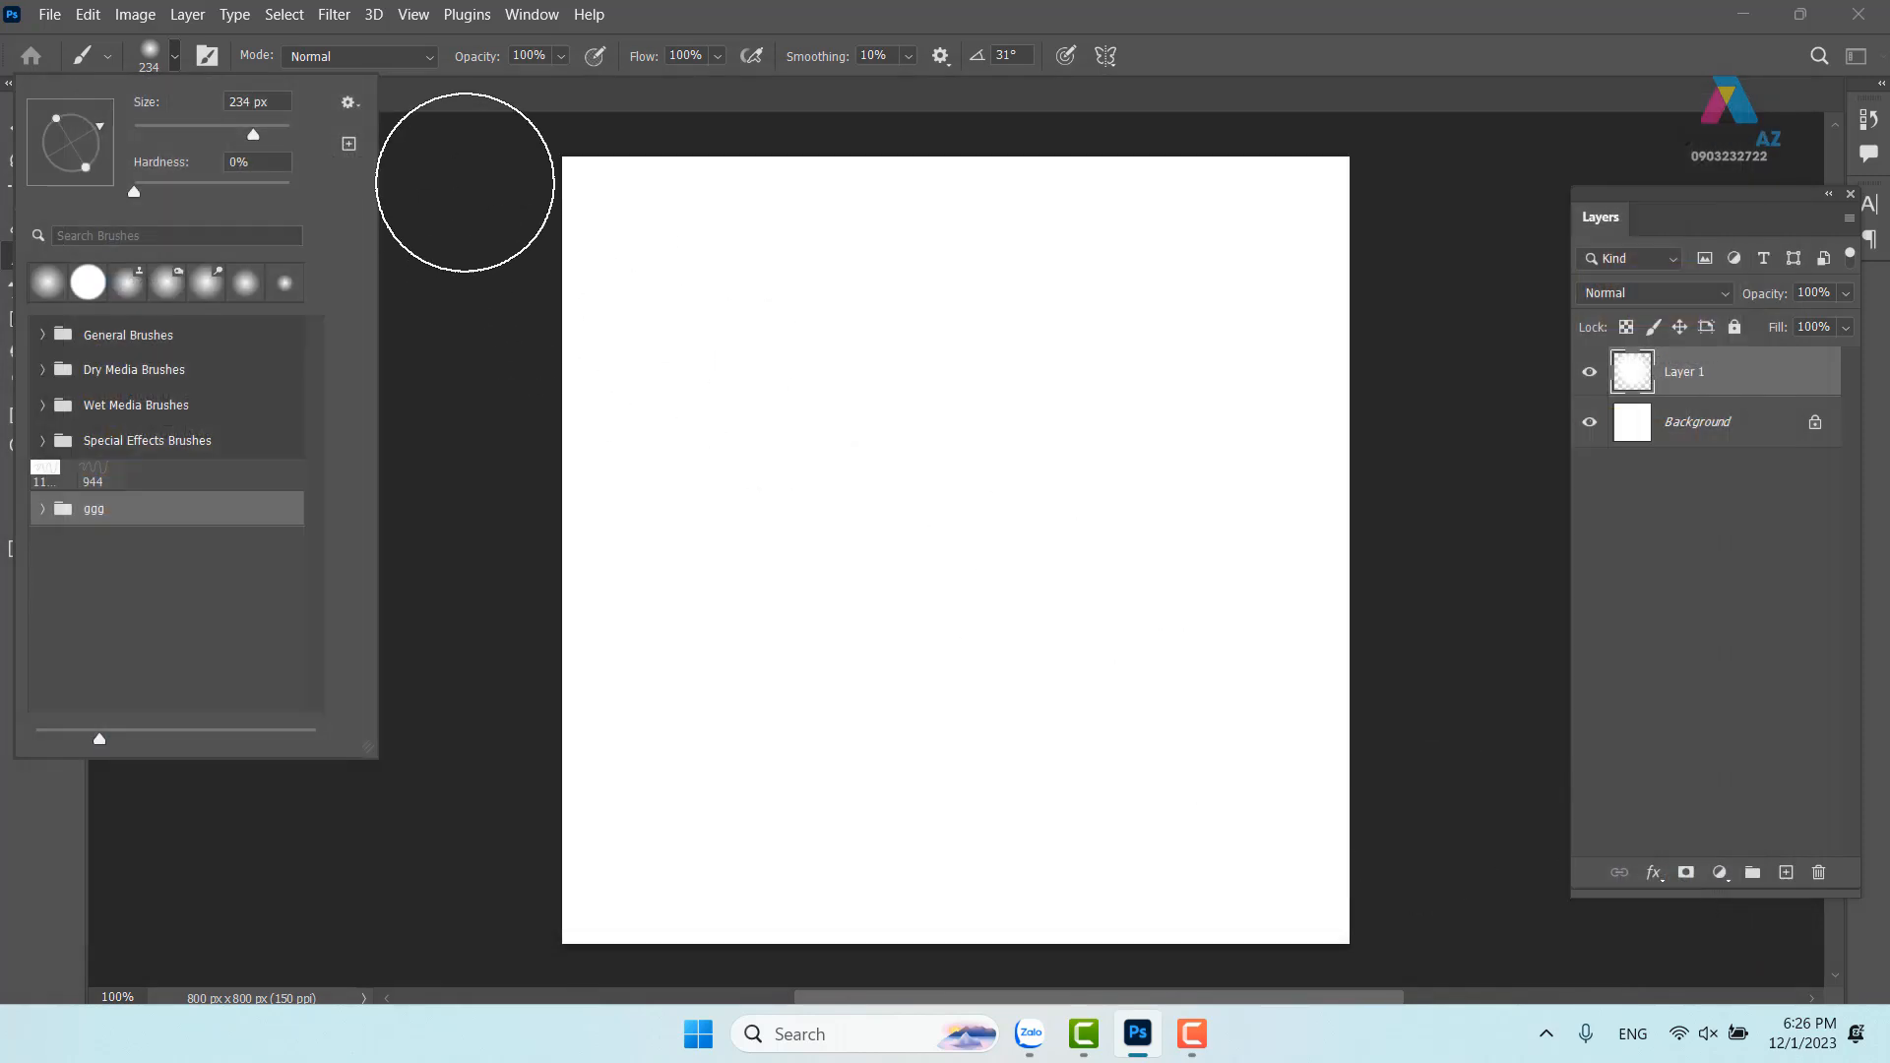
click(1347, 28)
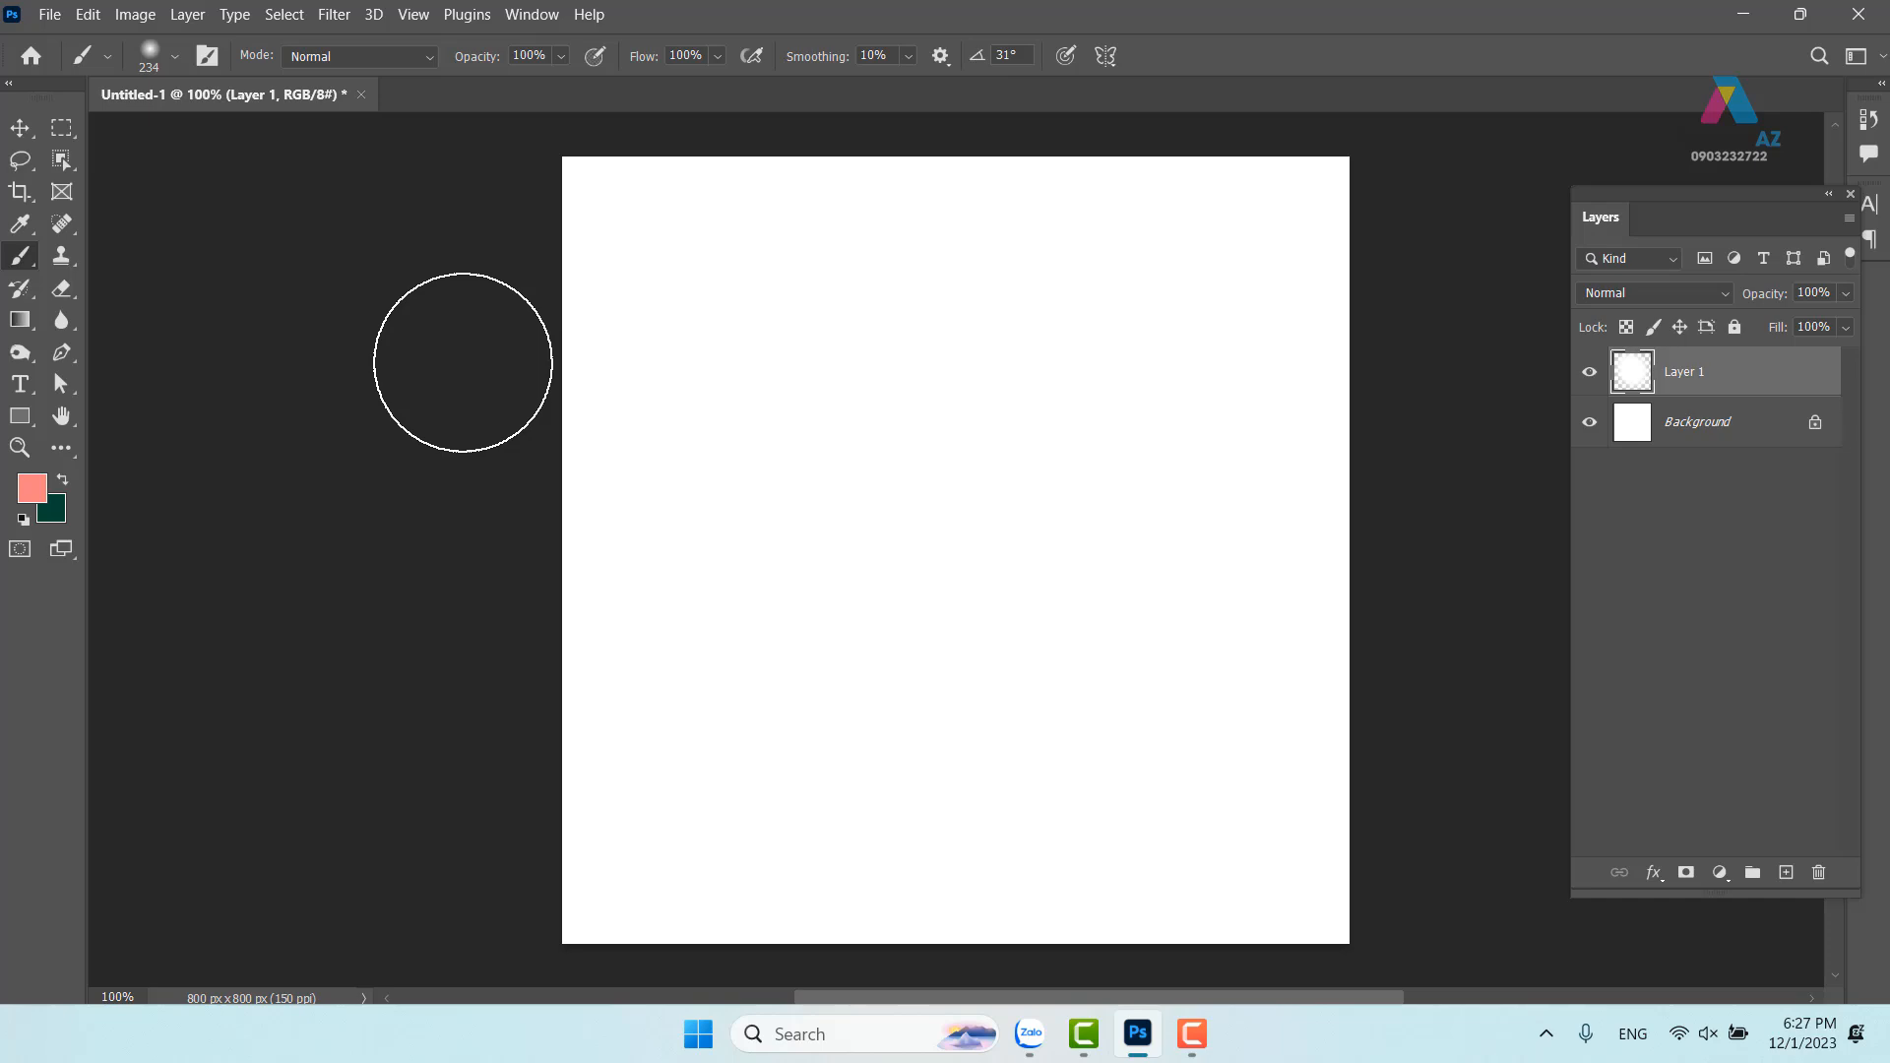
key(ctrl+o)
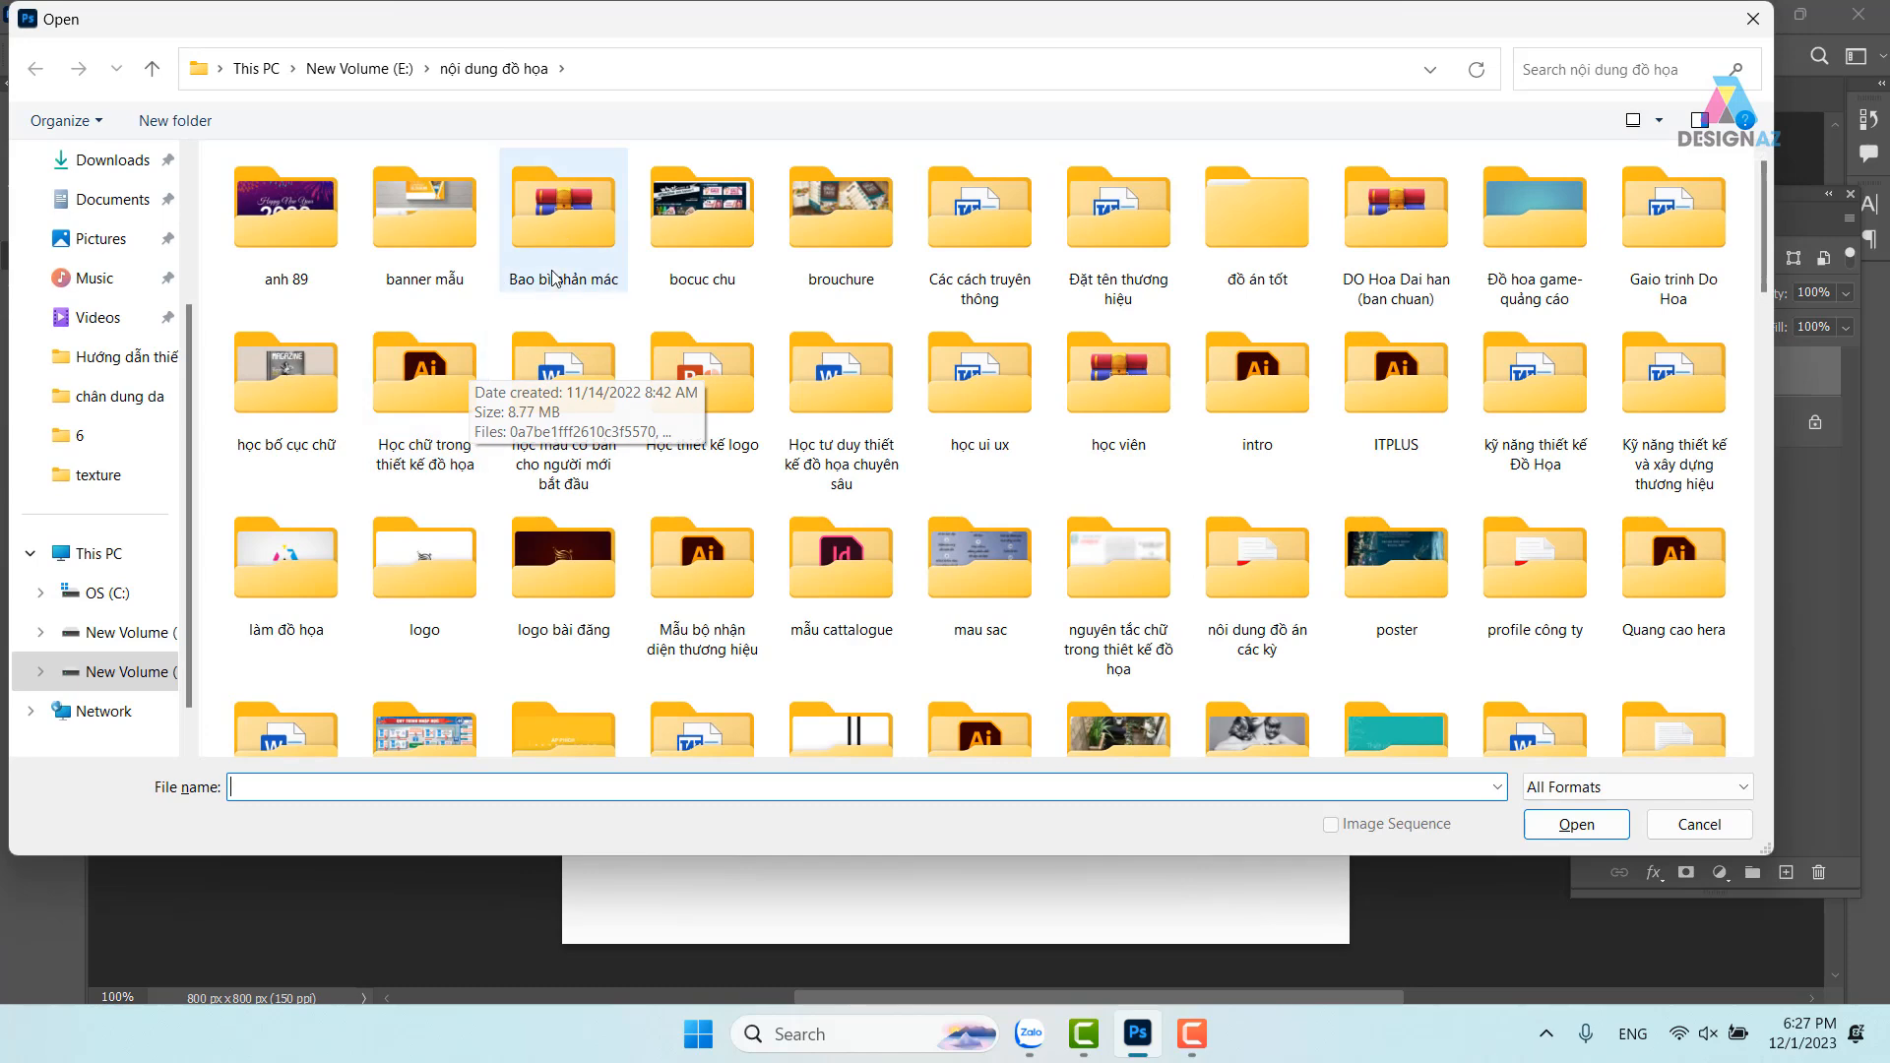
click(359, 68)
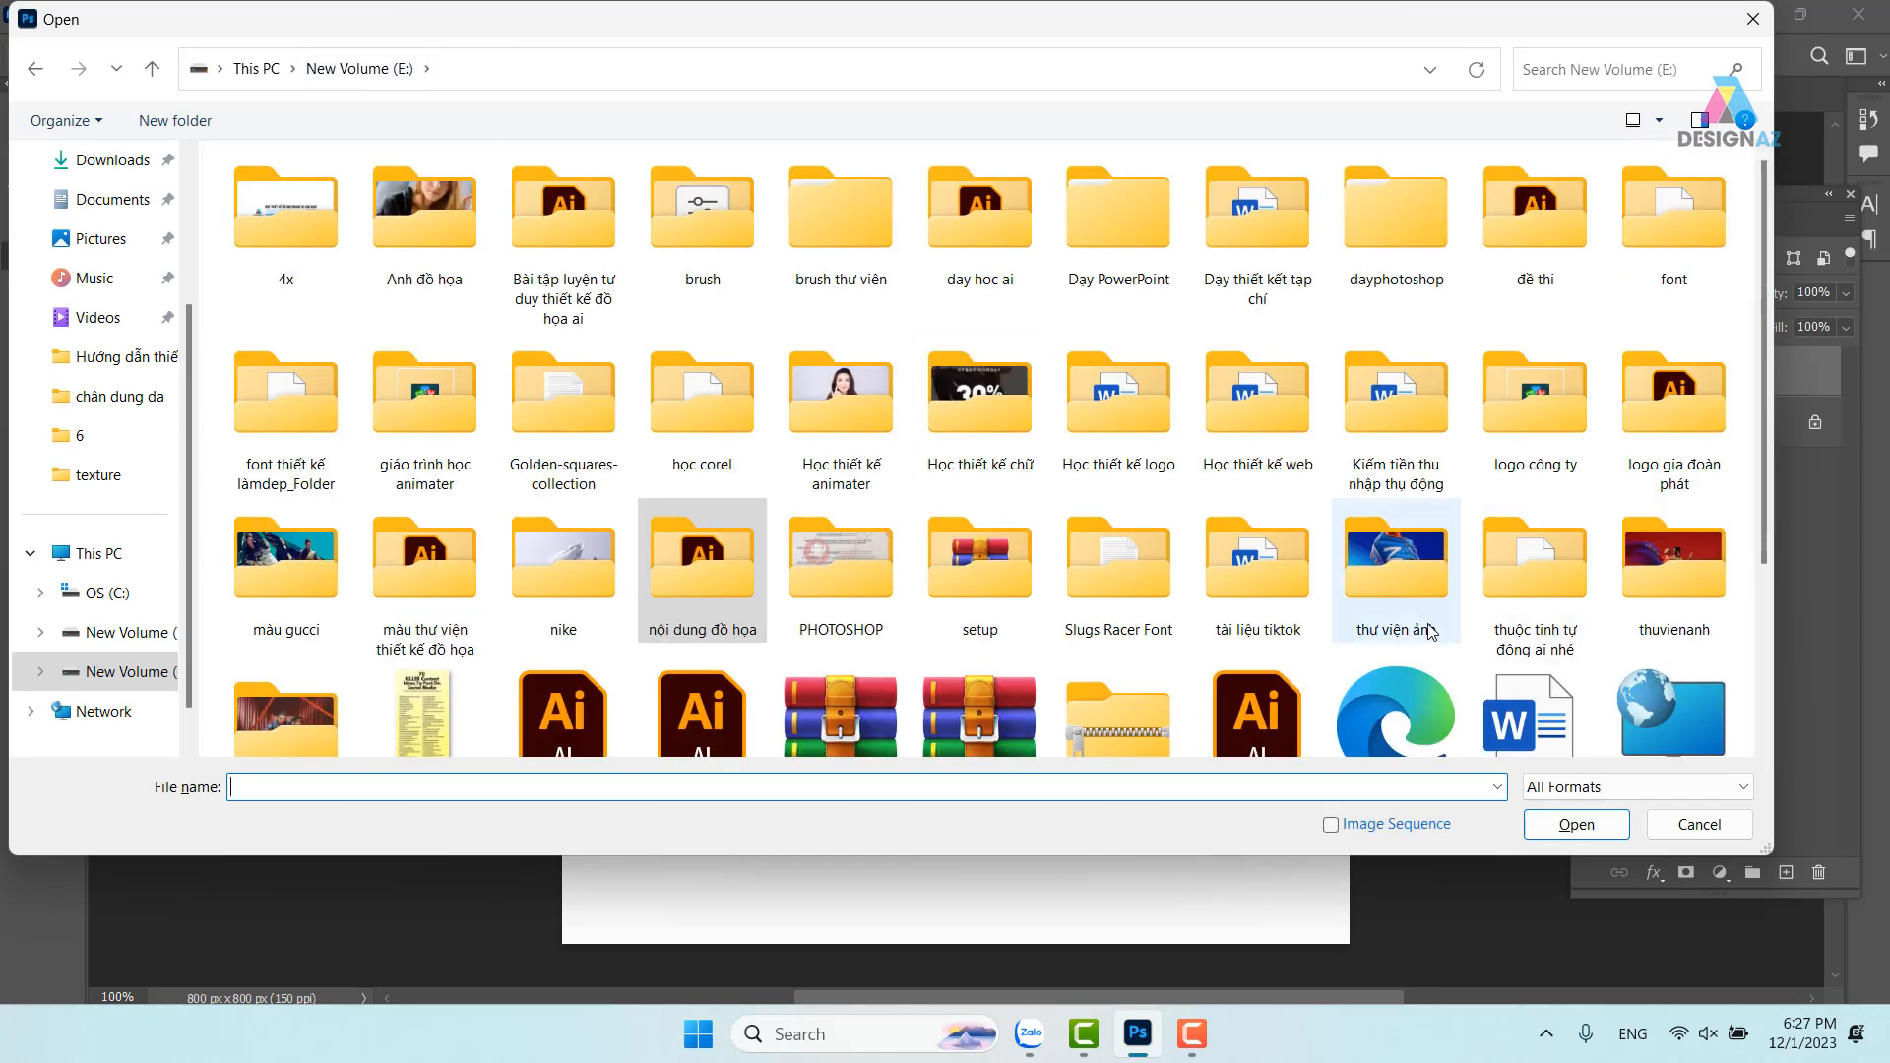
double_click(1693, 588)
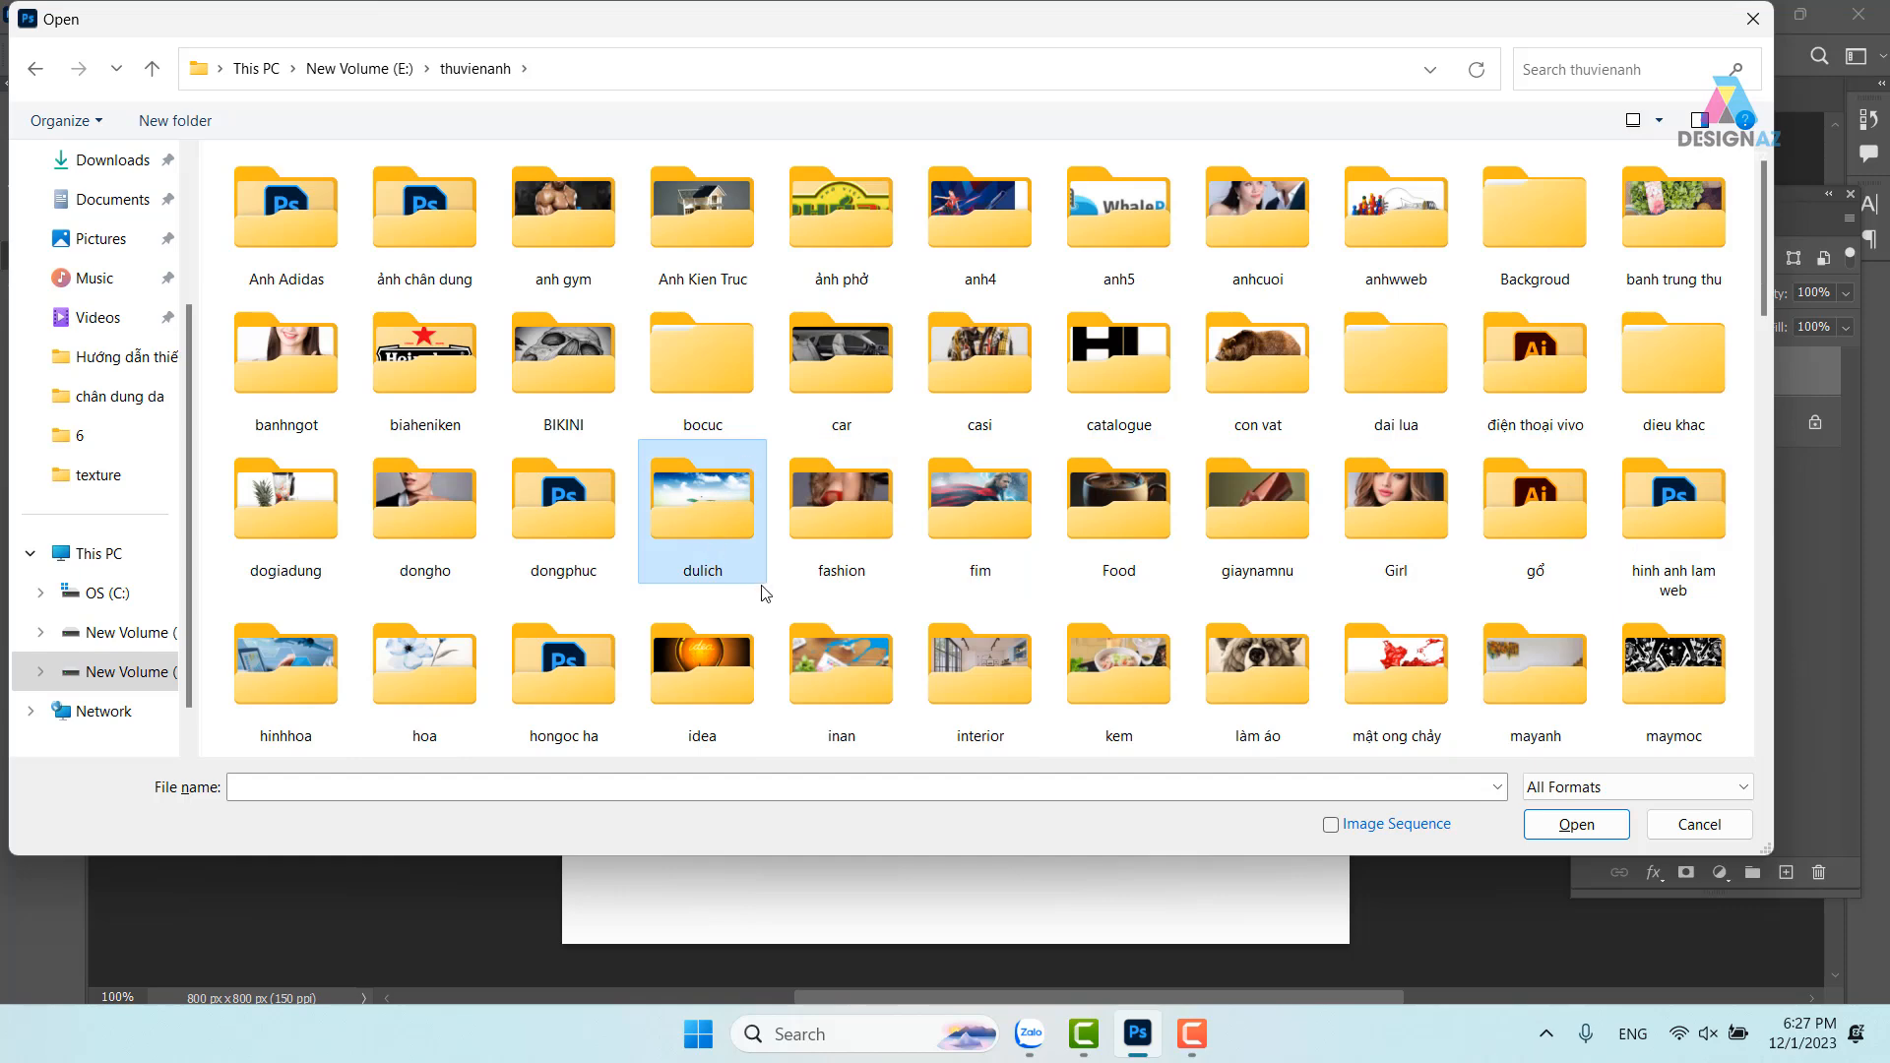
scroll(759, 601, down, 5)
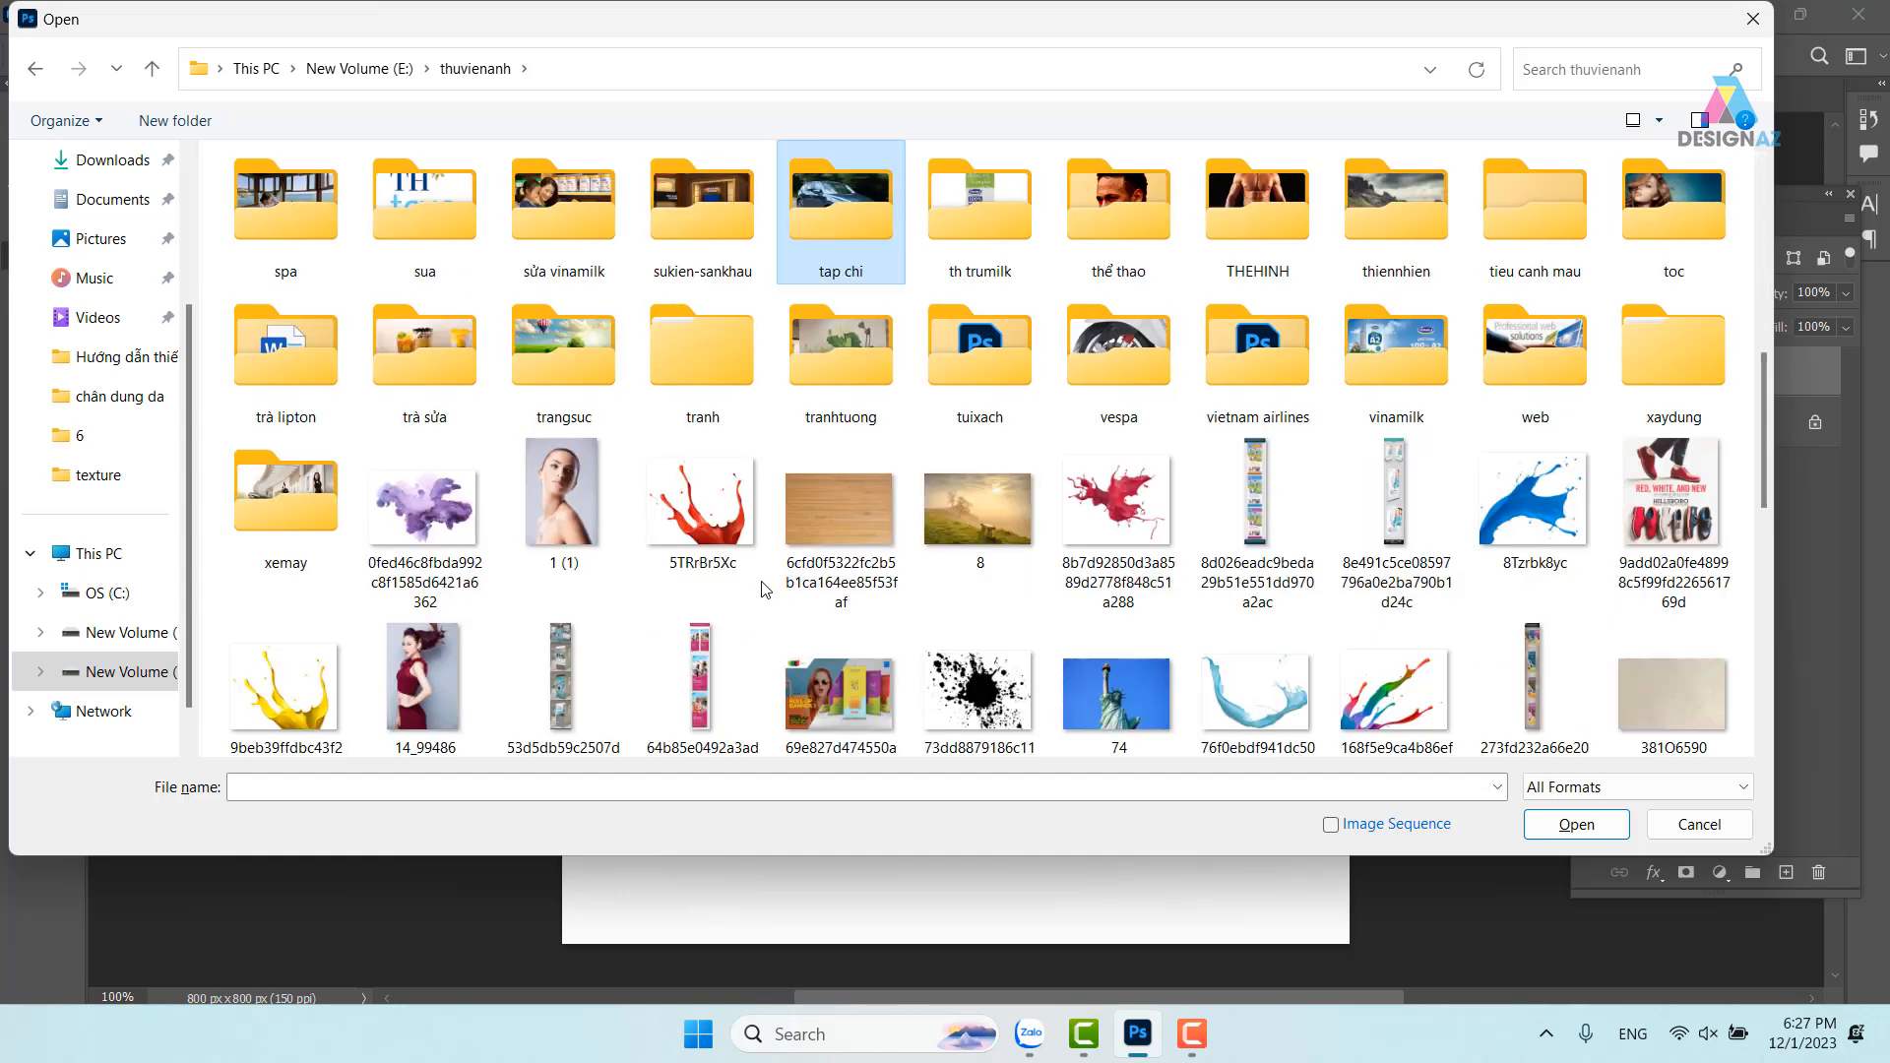
double_click(1399, 212)
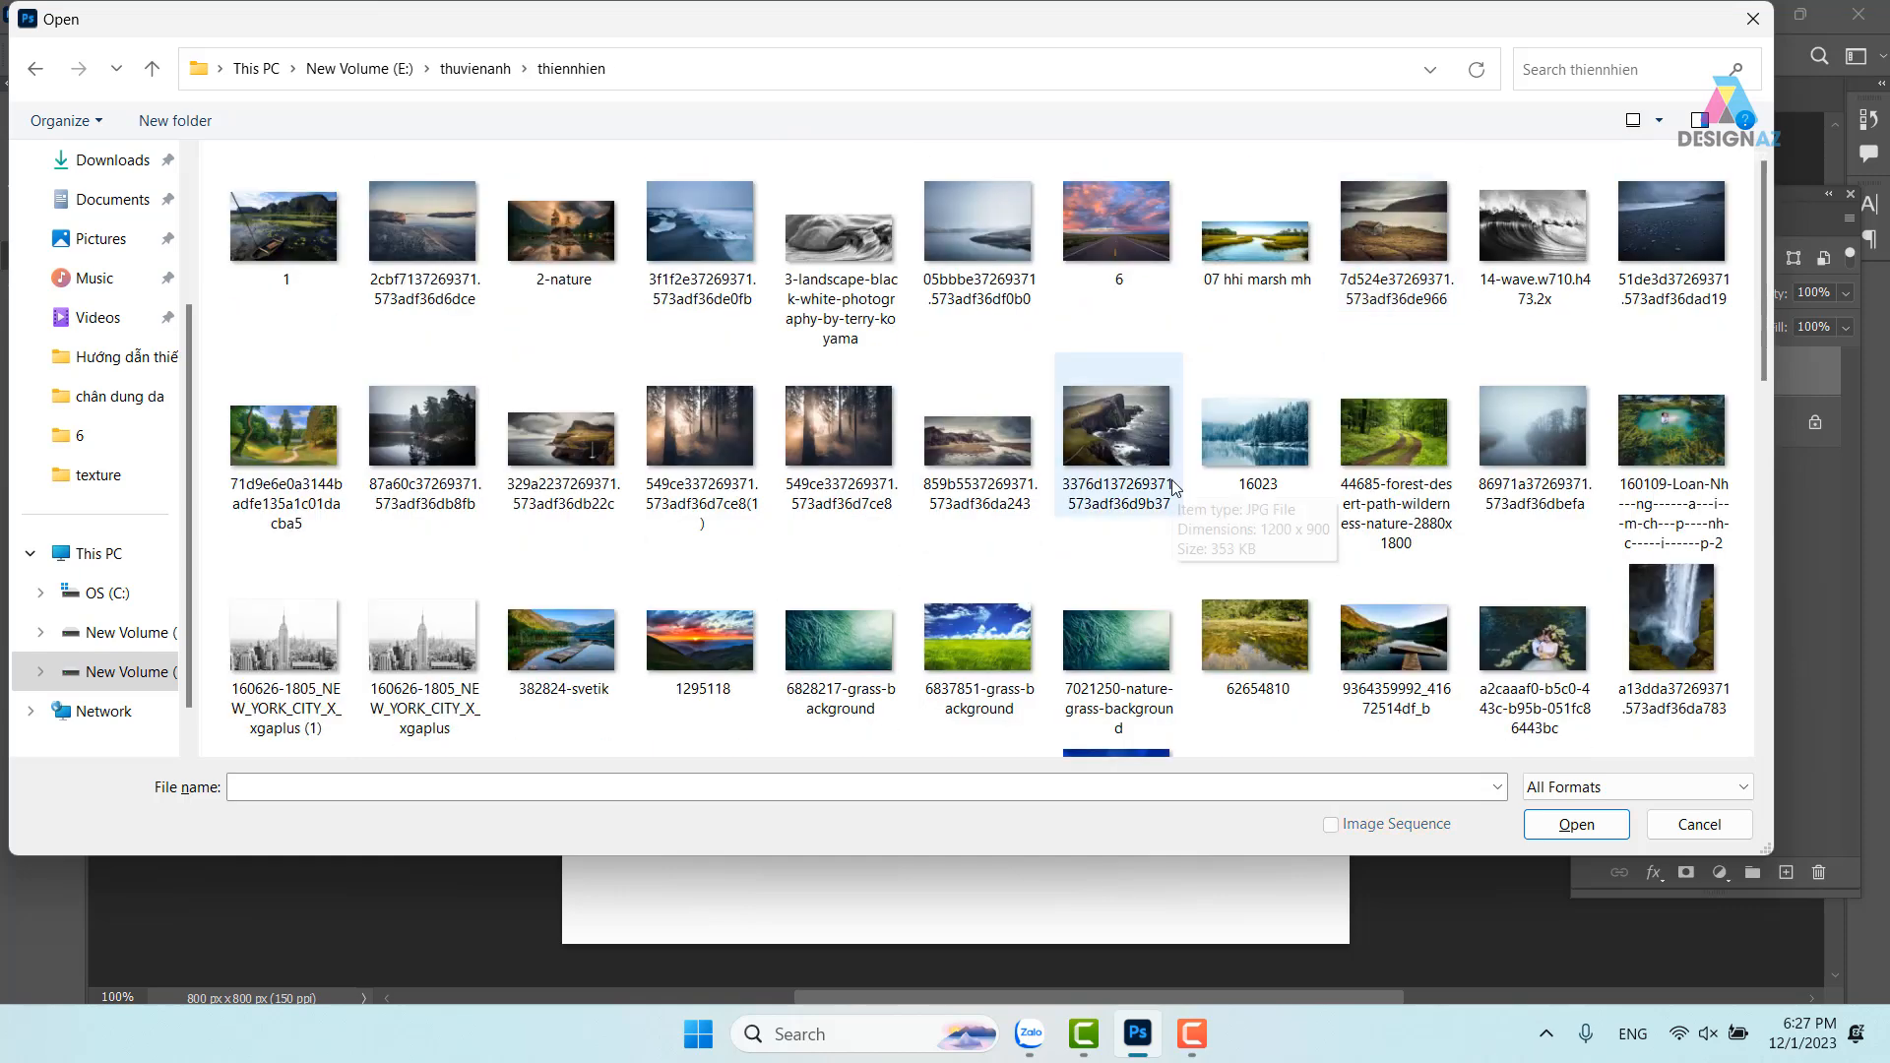
scroll(1173, 488, down, 3)
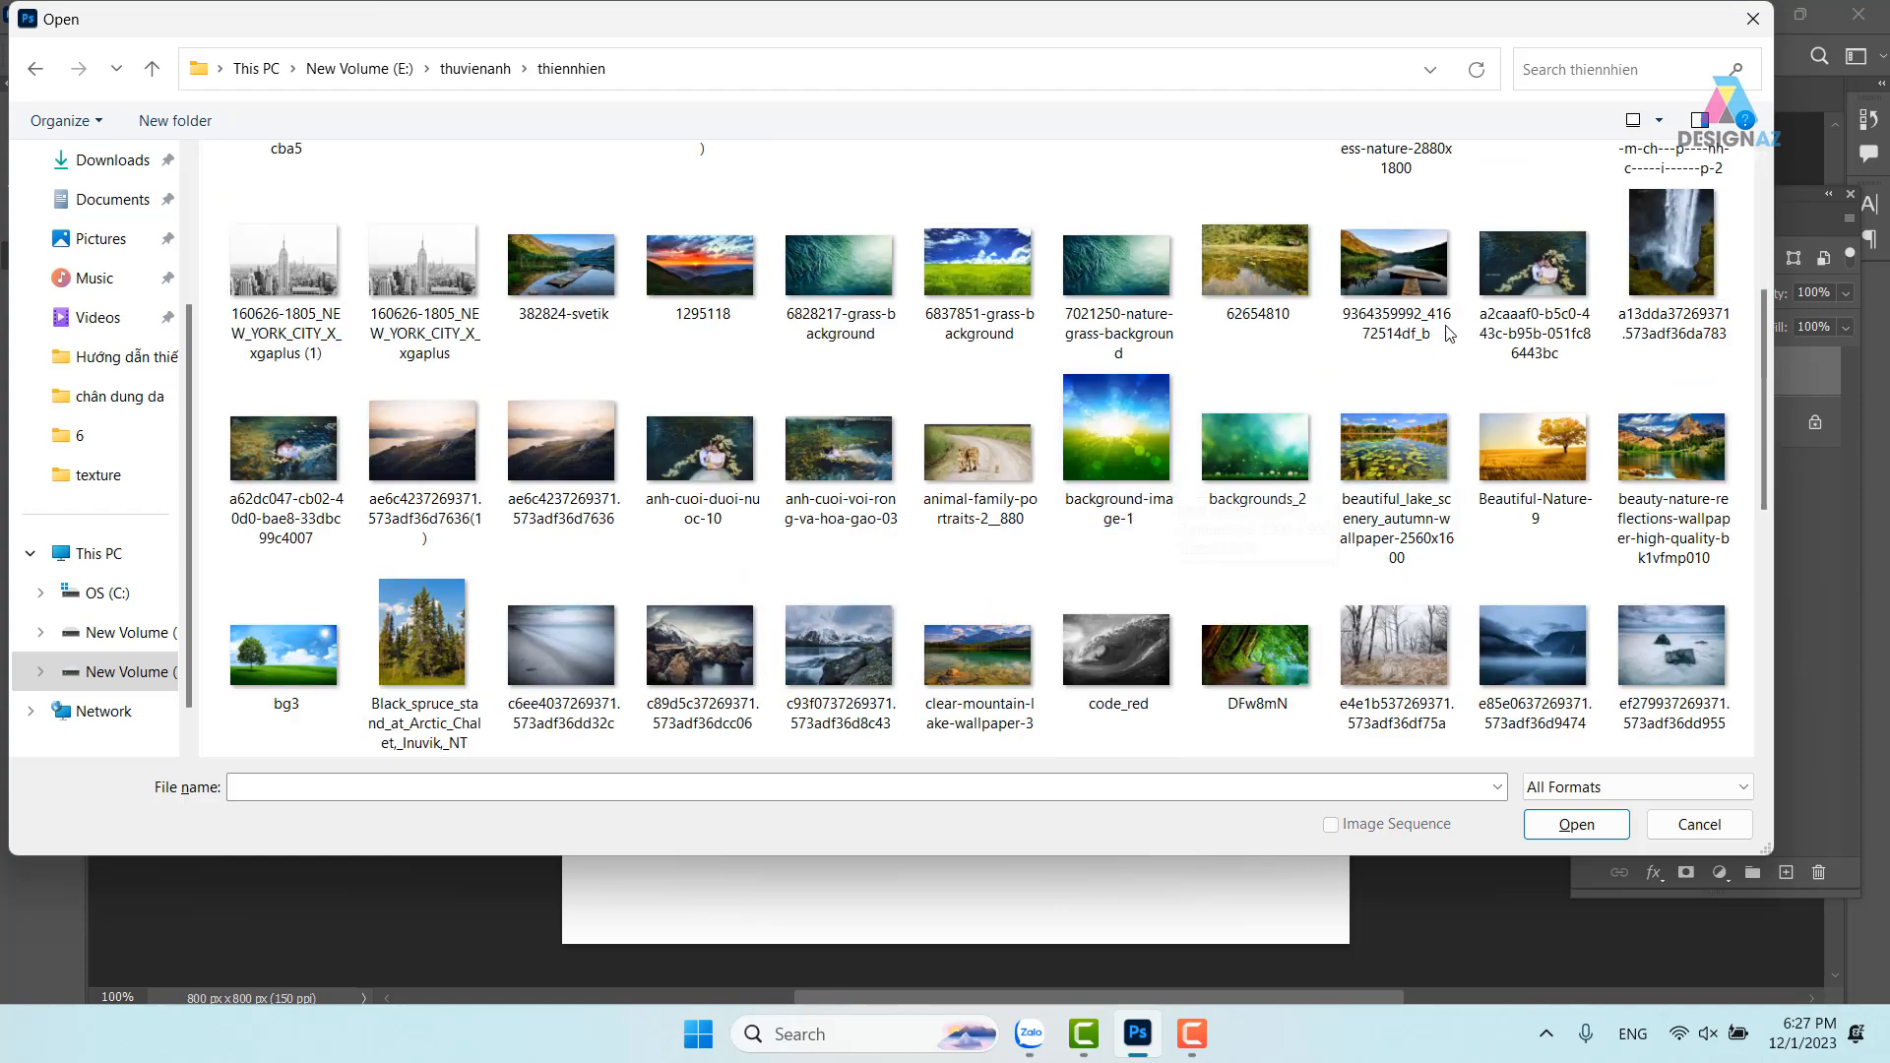
click(1432, 290)
click(1566, 833)
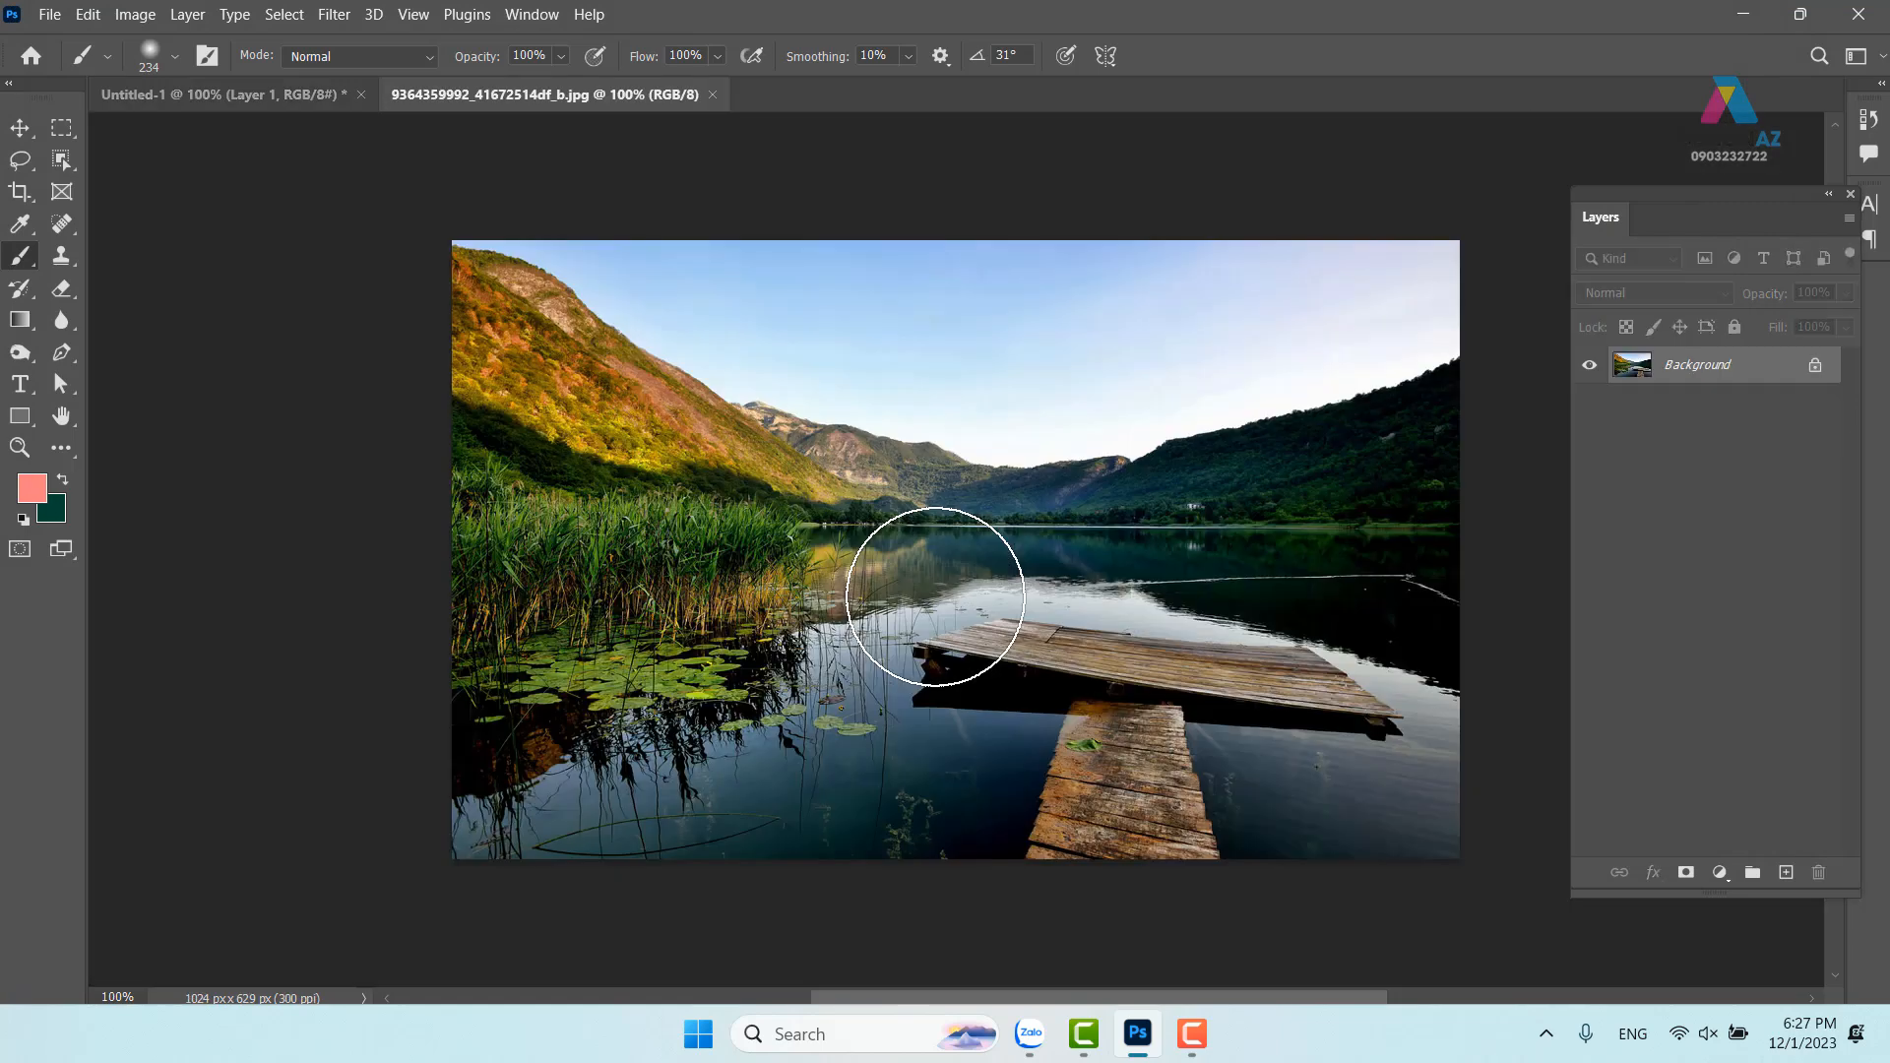
click(712, 94)
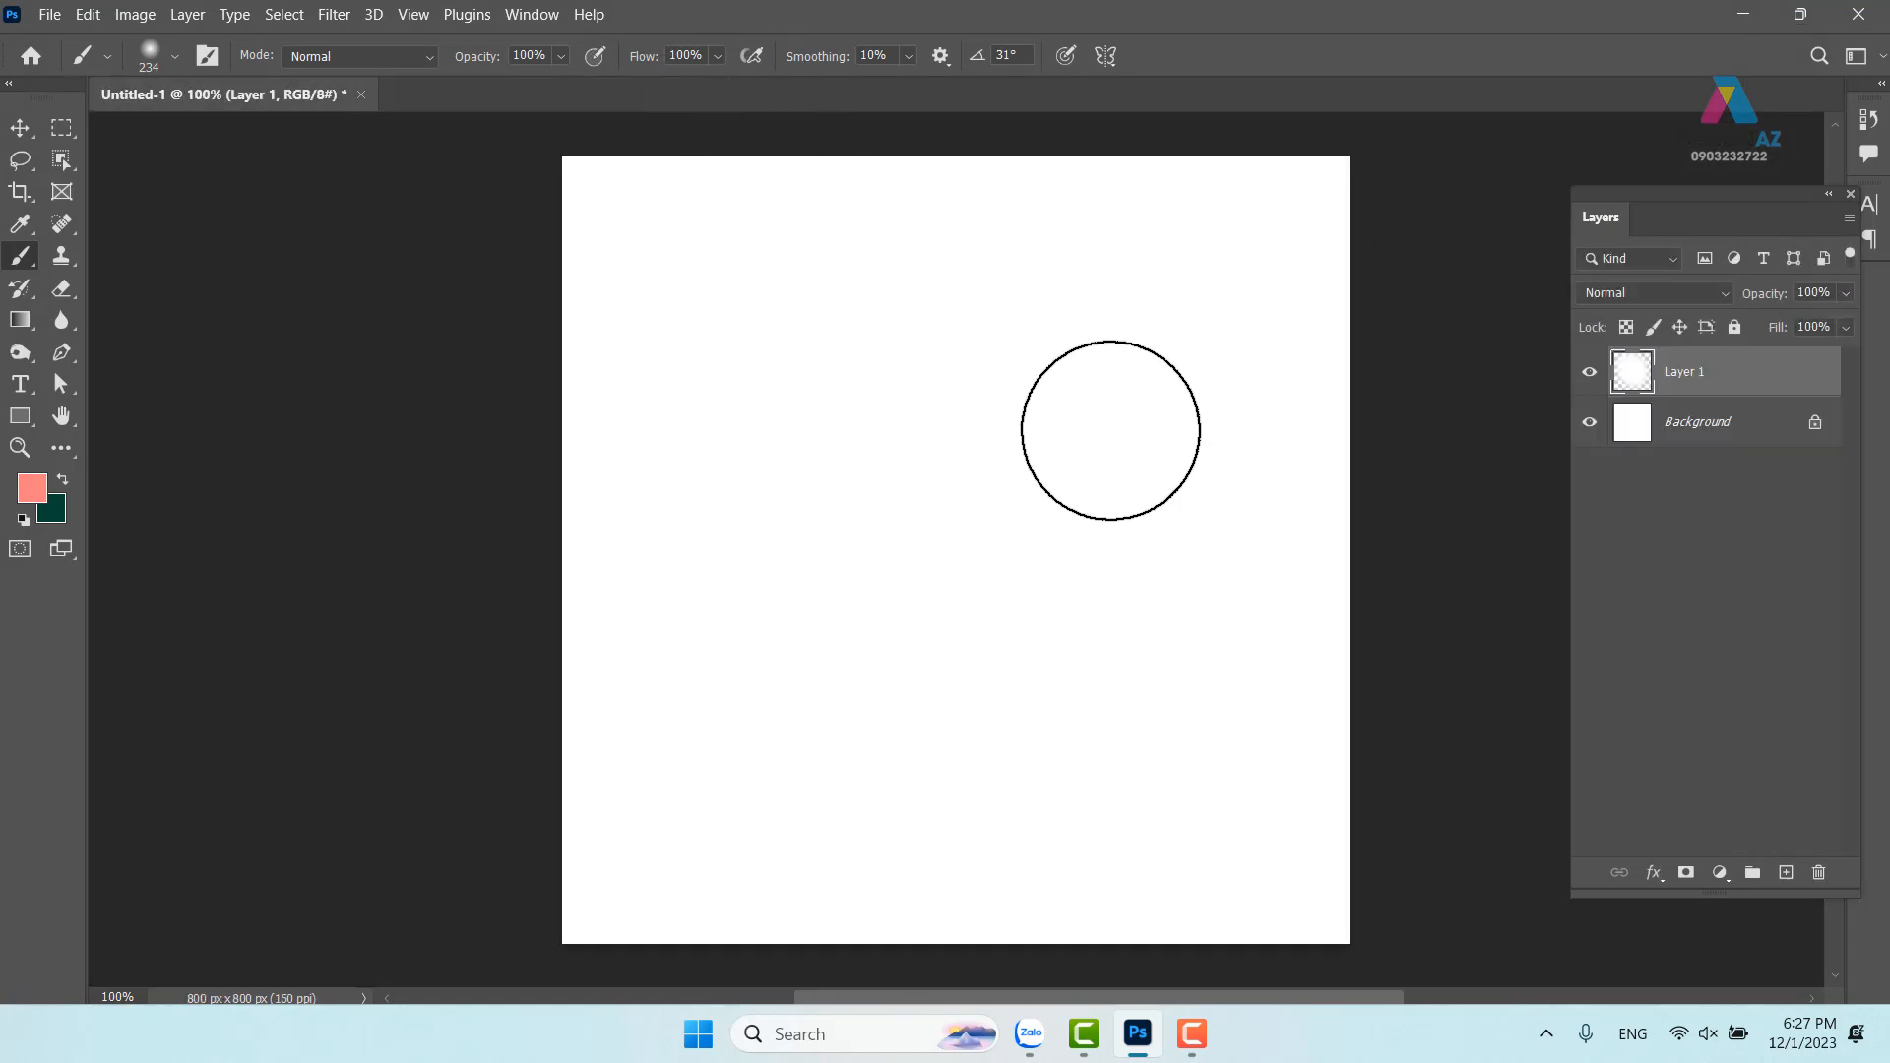
Open 382824-svetik.jpg from the thiennhien folder and add an empty layer above its background
key(ctrl+o)
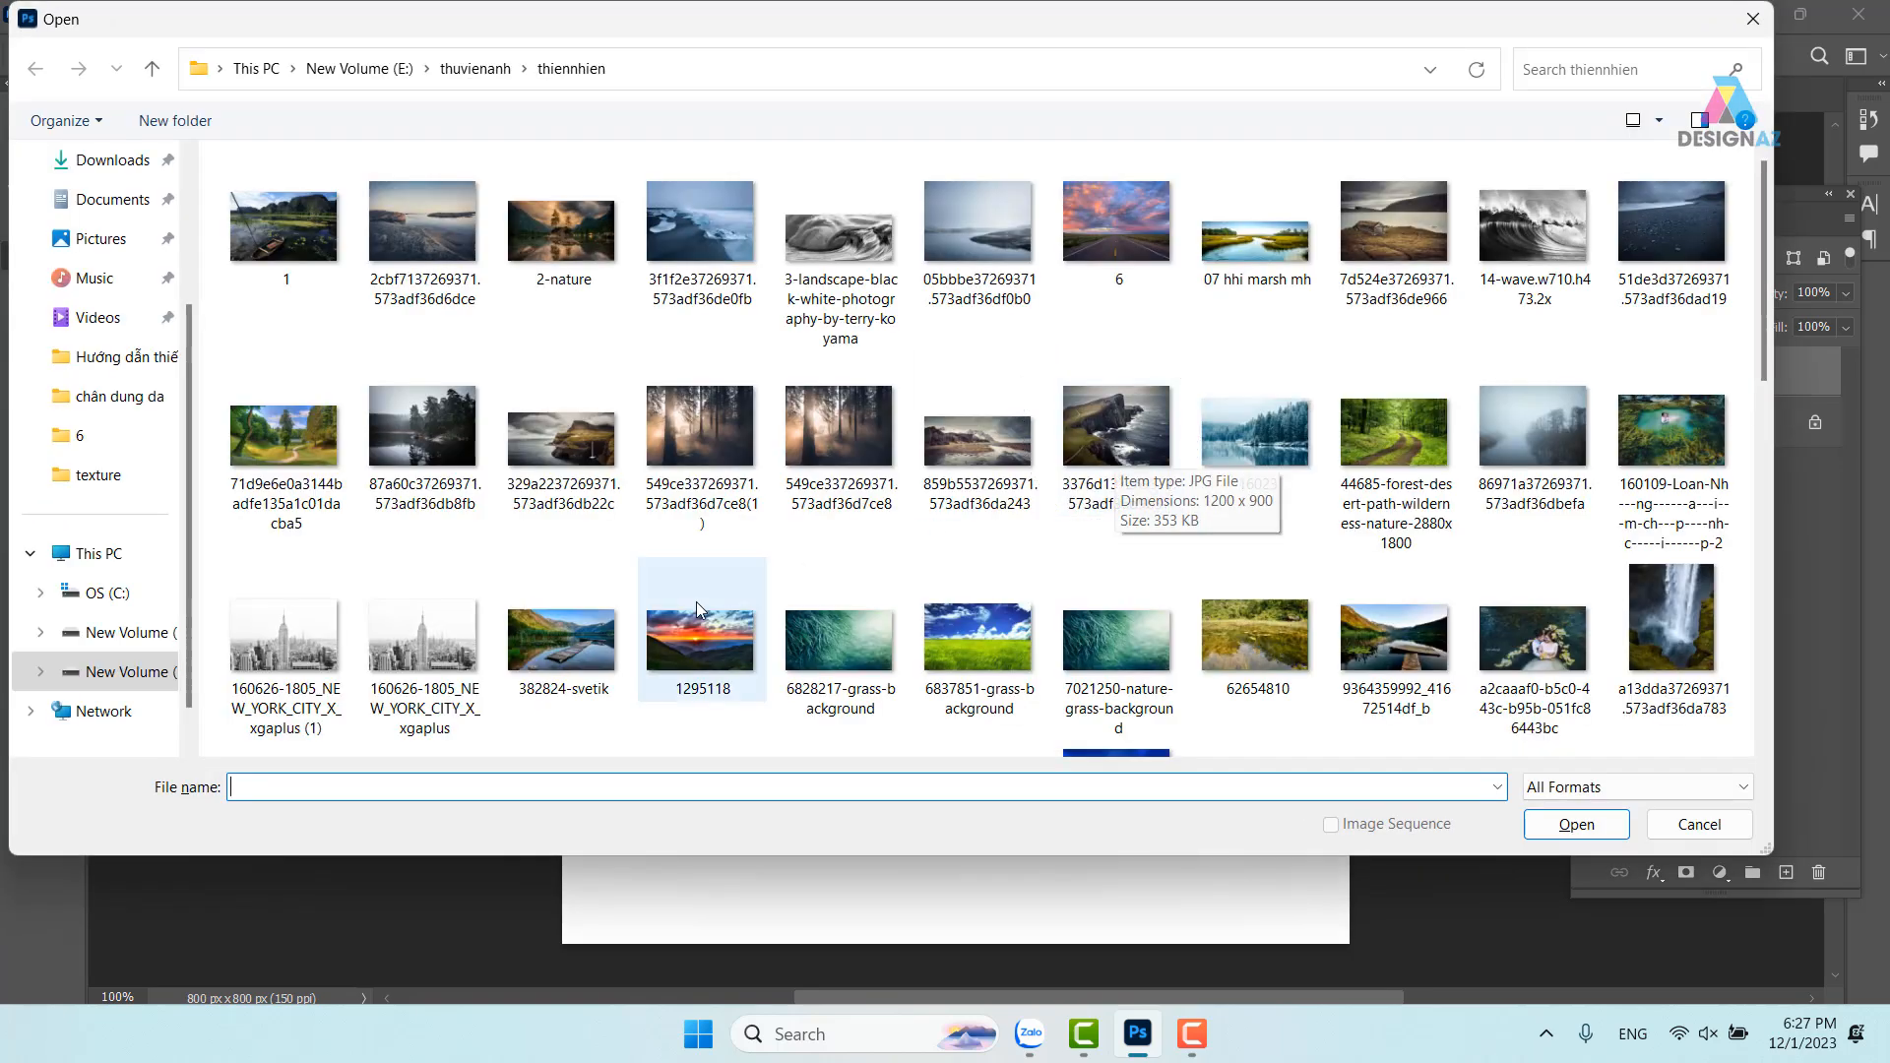
click(561, 640)
click(1576, 824)
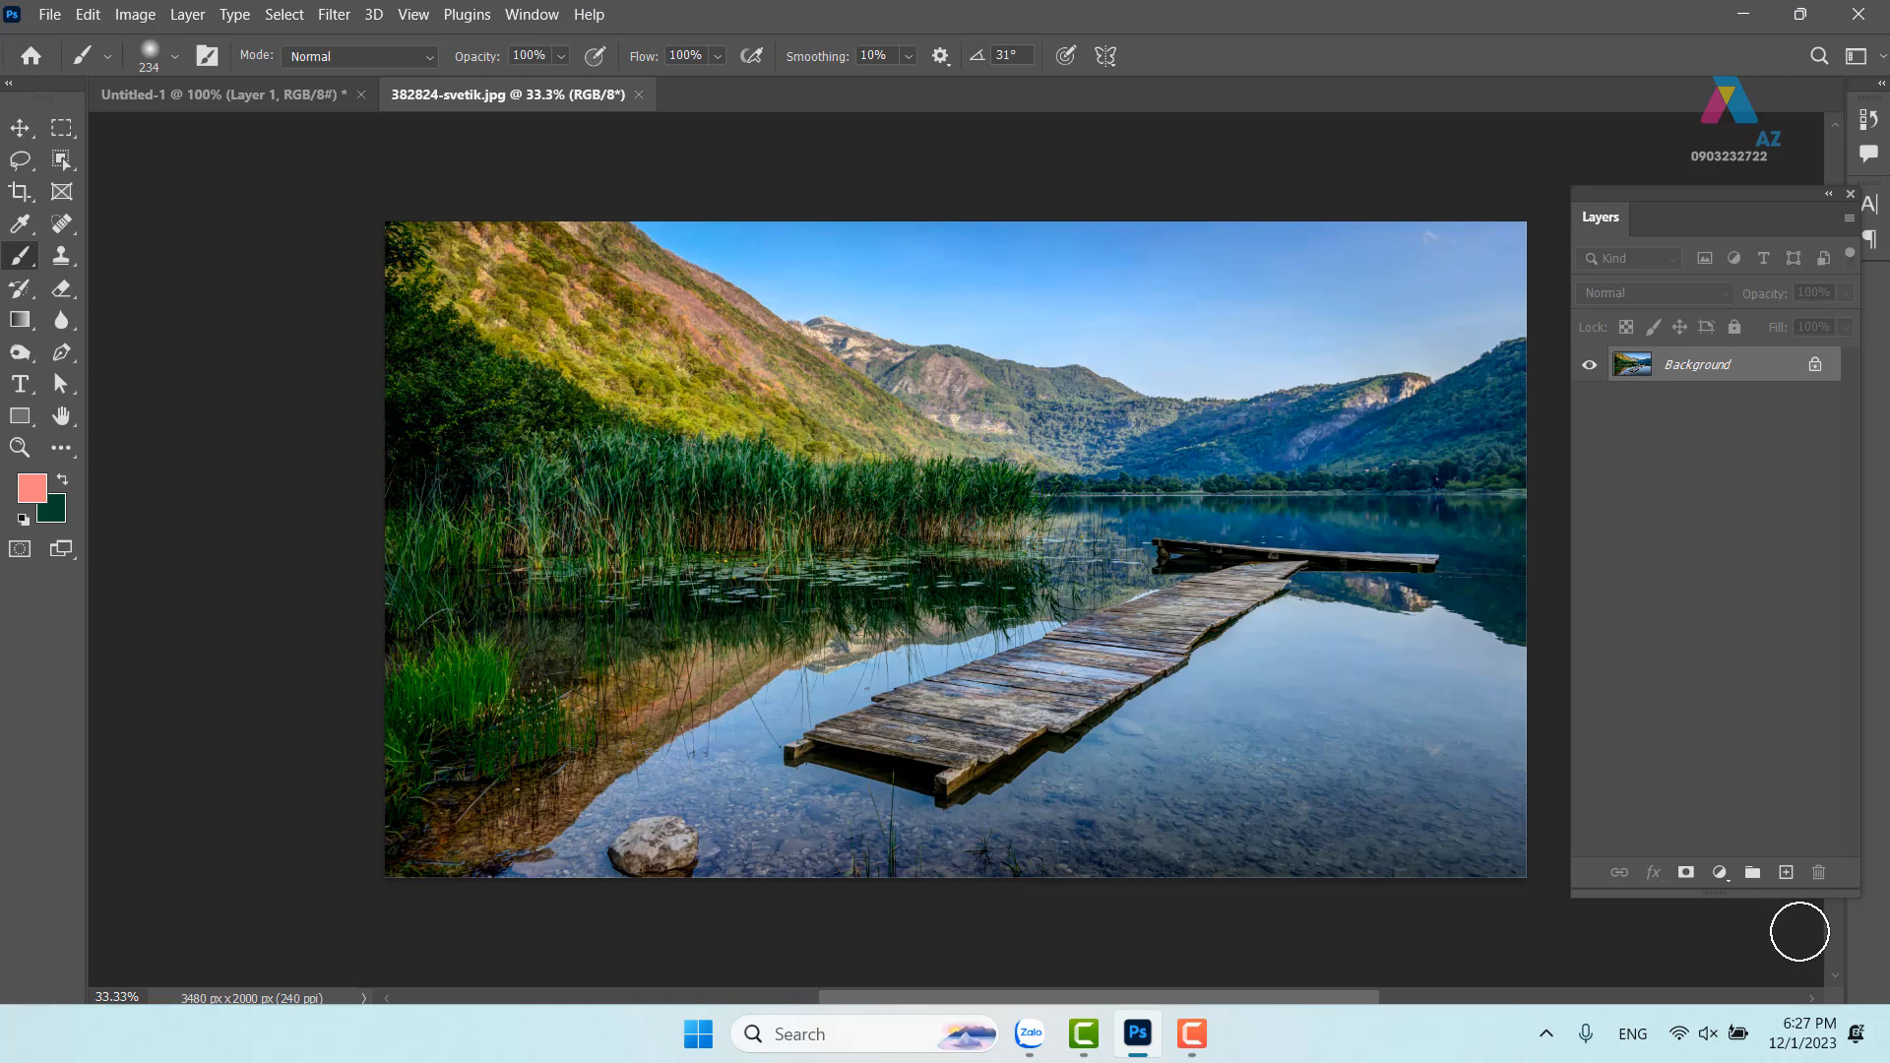
click(1786, 872)
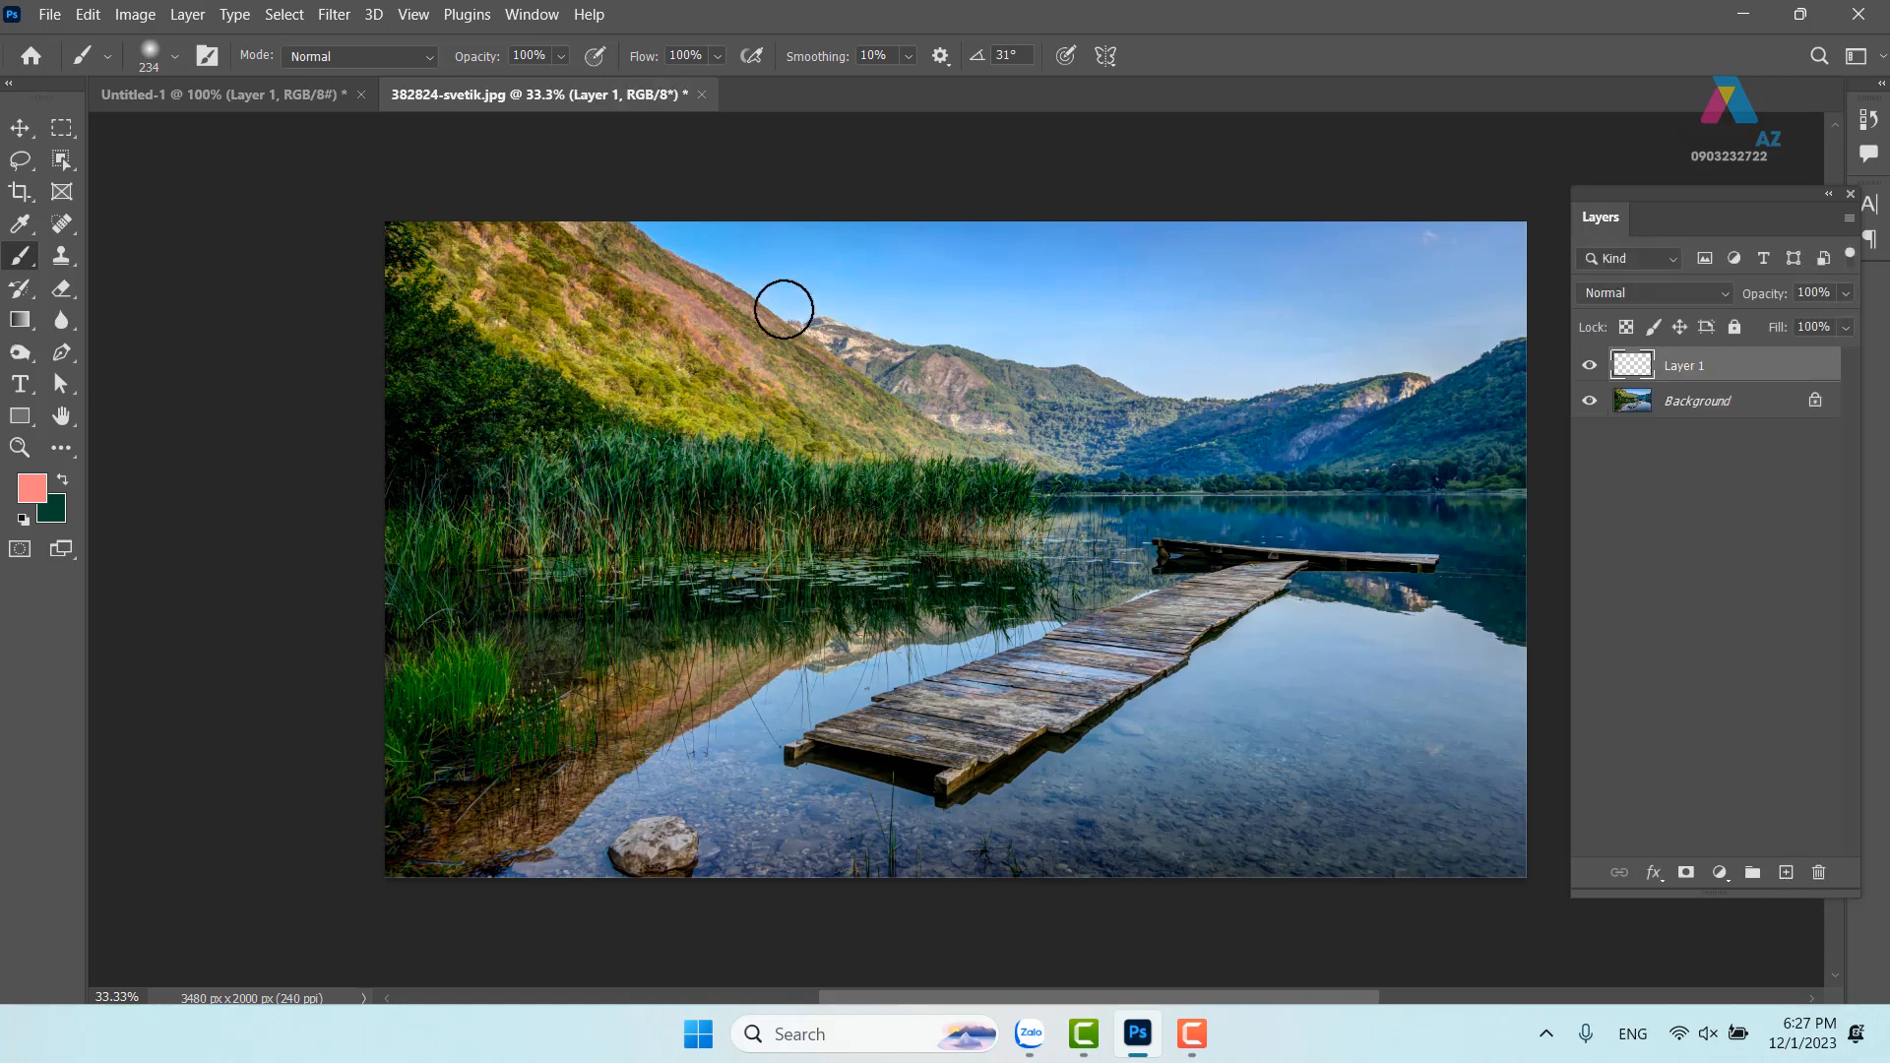
Choose the first recent soft round brush, test a pink stroke on the yellow hillside and undo it
click(174, 59)
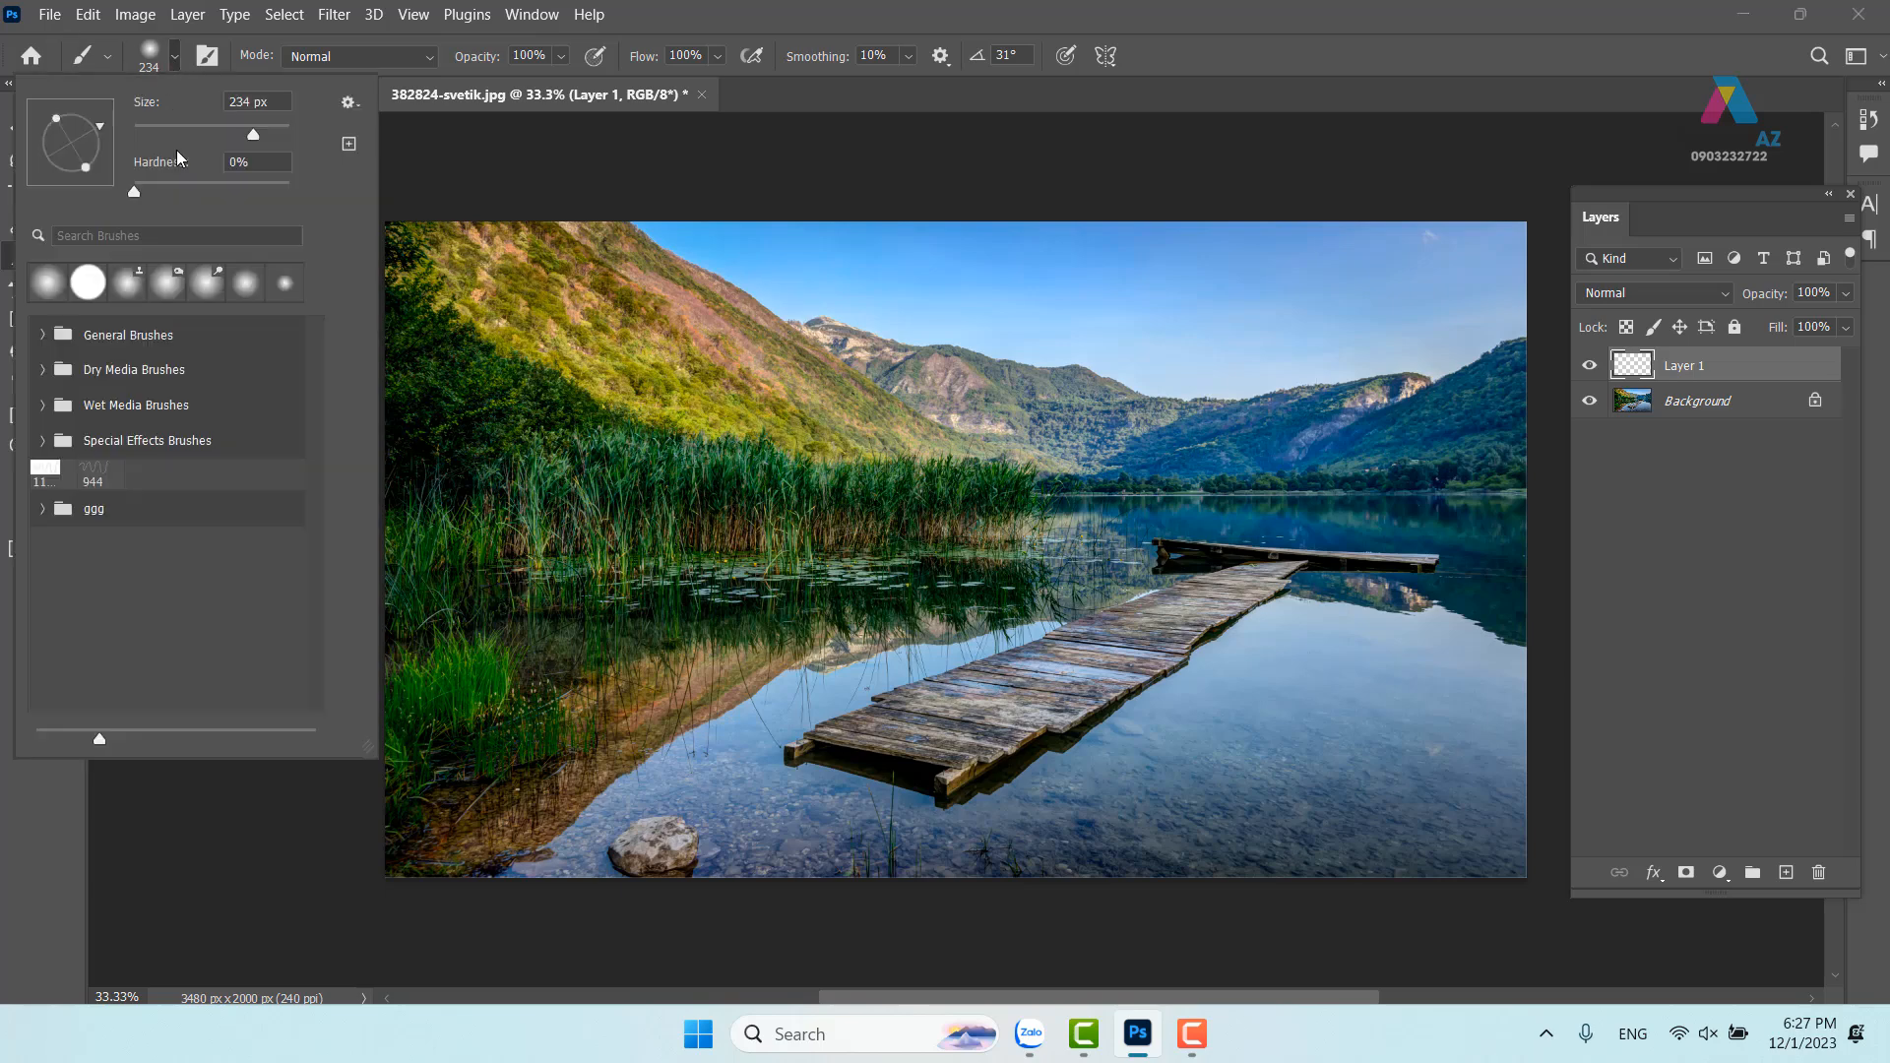
click(47, 287)
drag(654, 350, 798, 433)
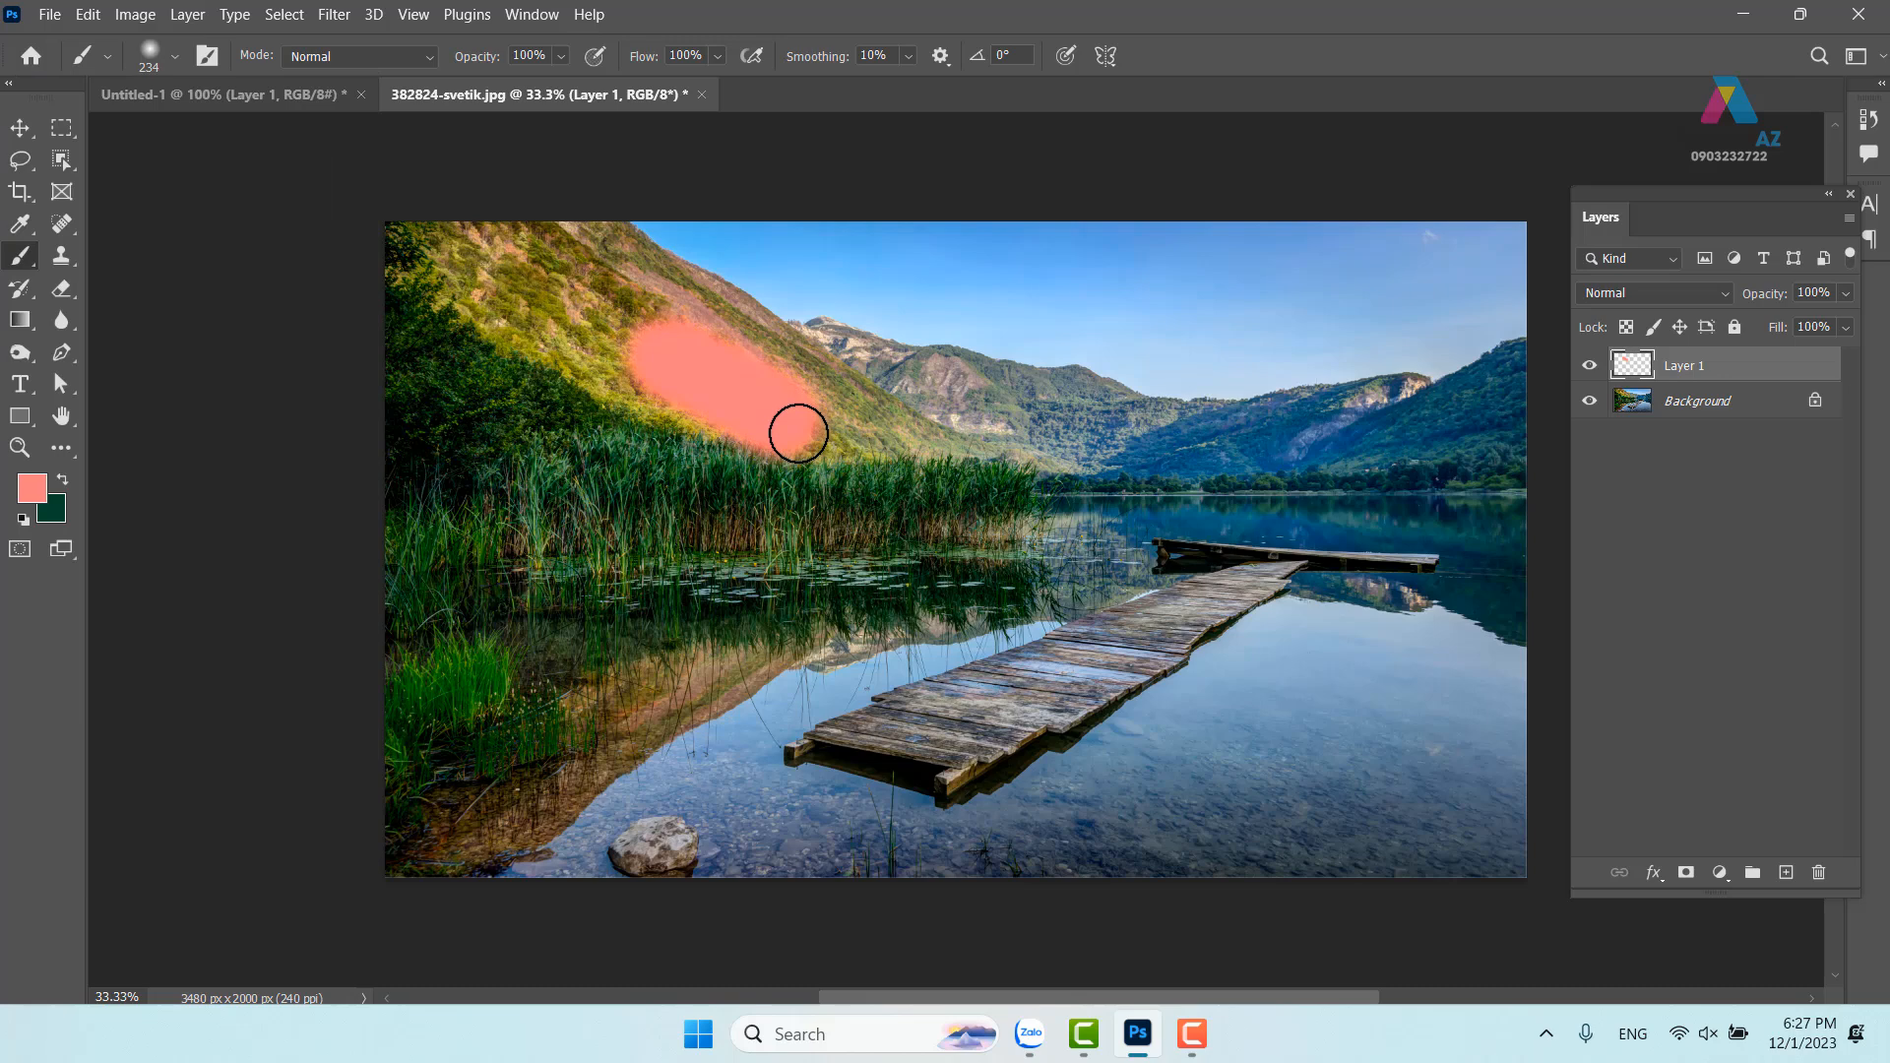
key(ctrl+z)
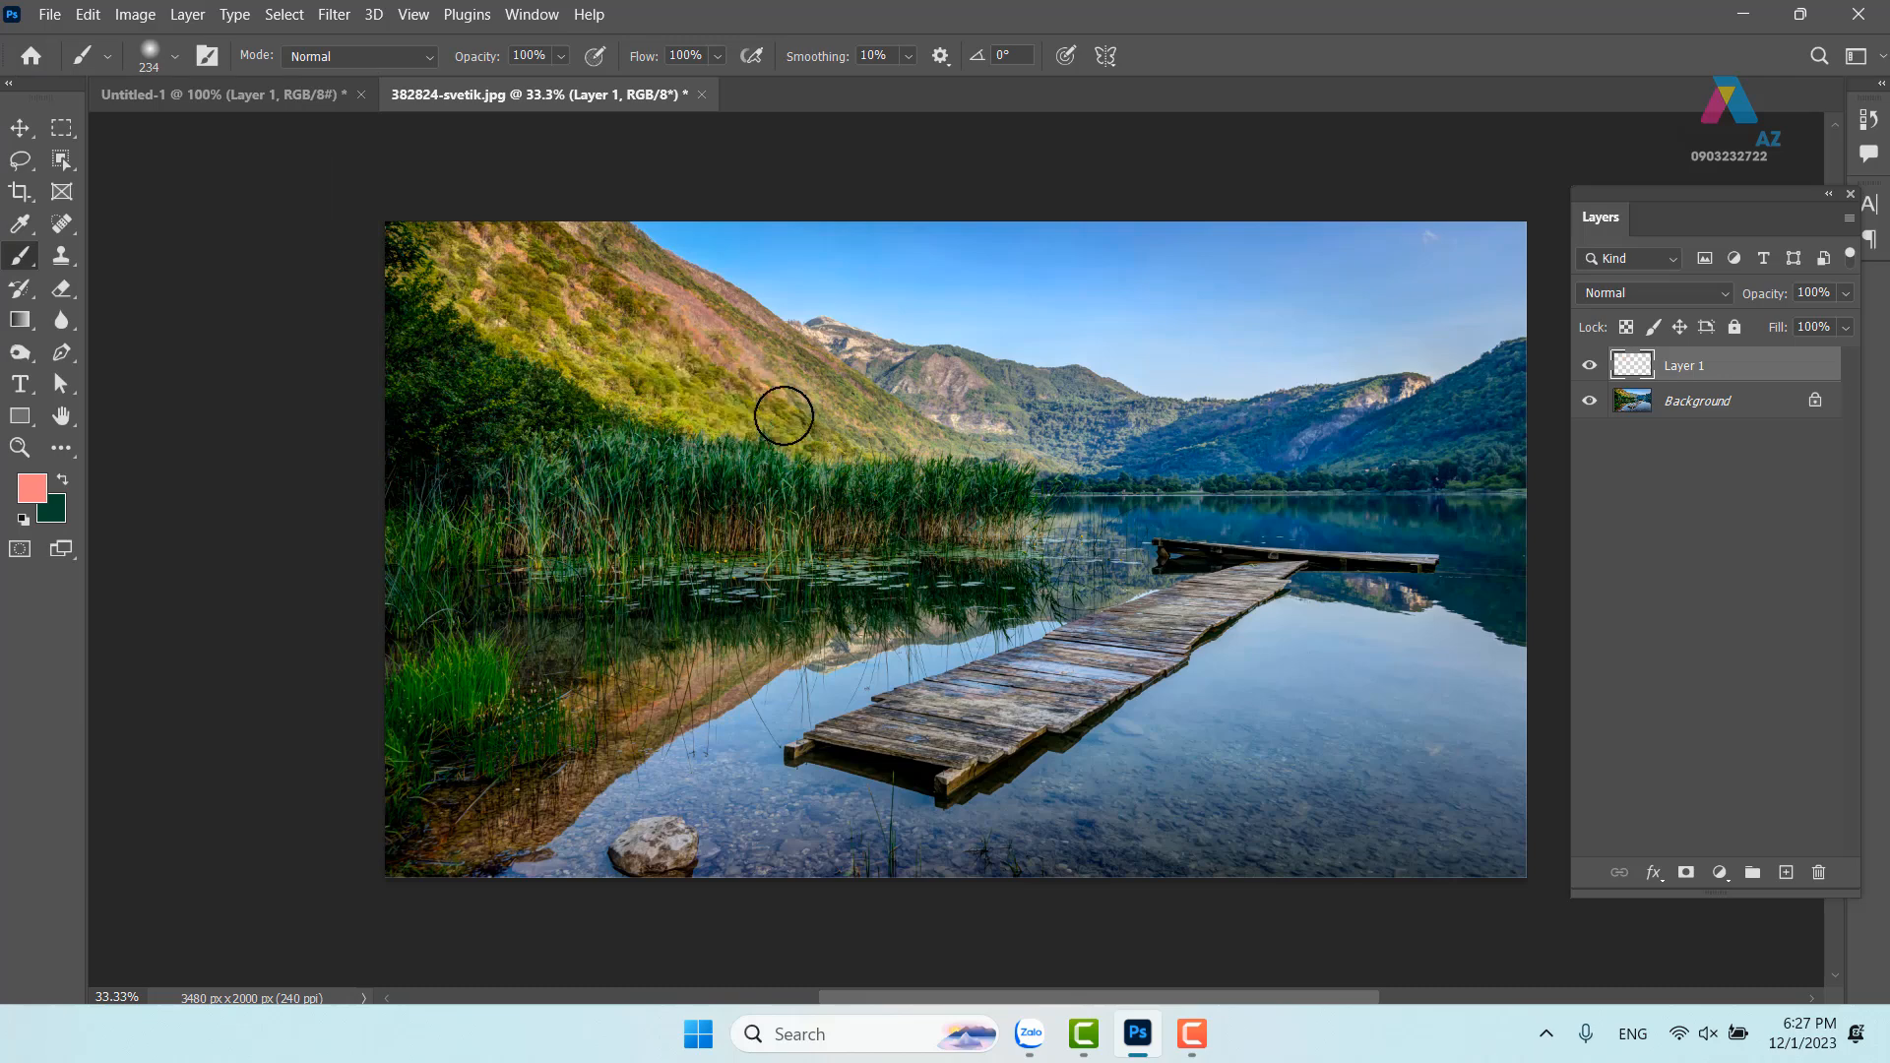
Sample an olive-yellow from the hillside and paint it over the slope on Layer 1
key(i)
click(634, 345)
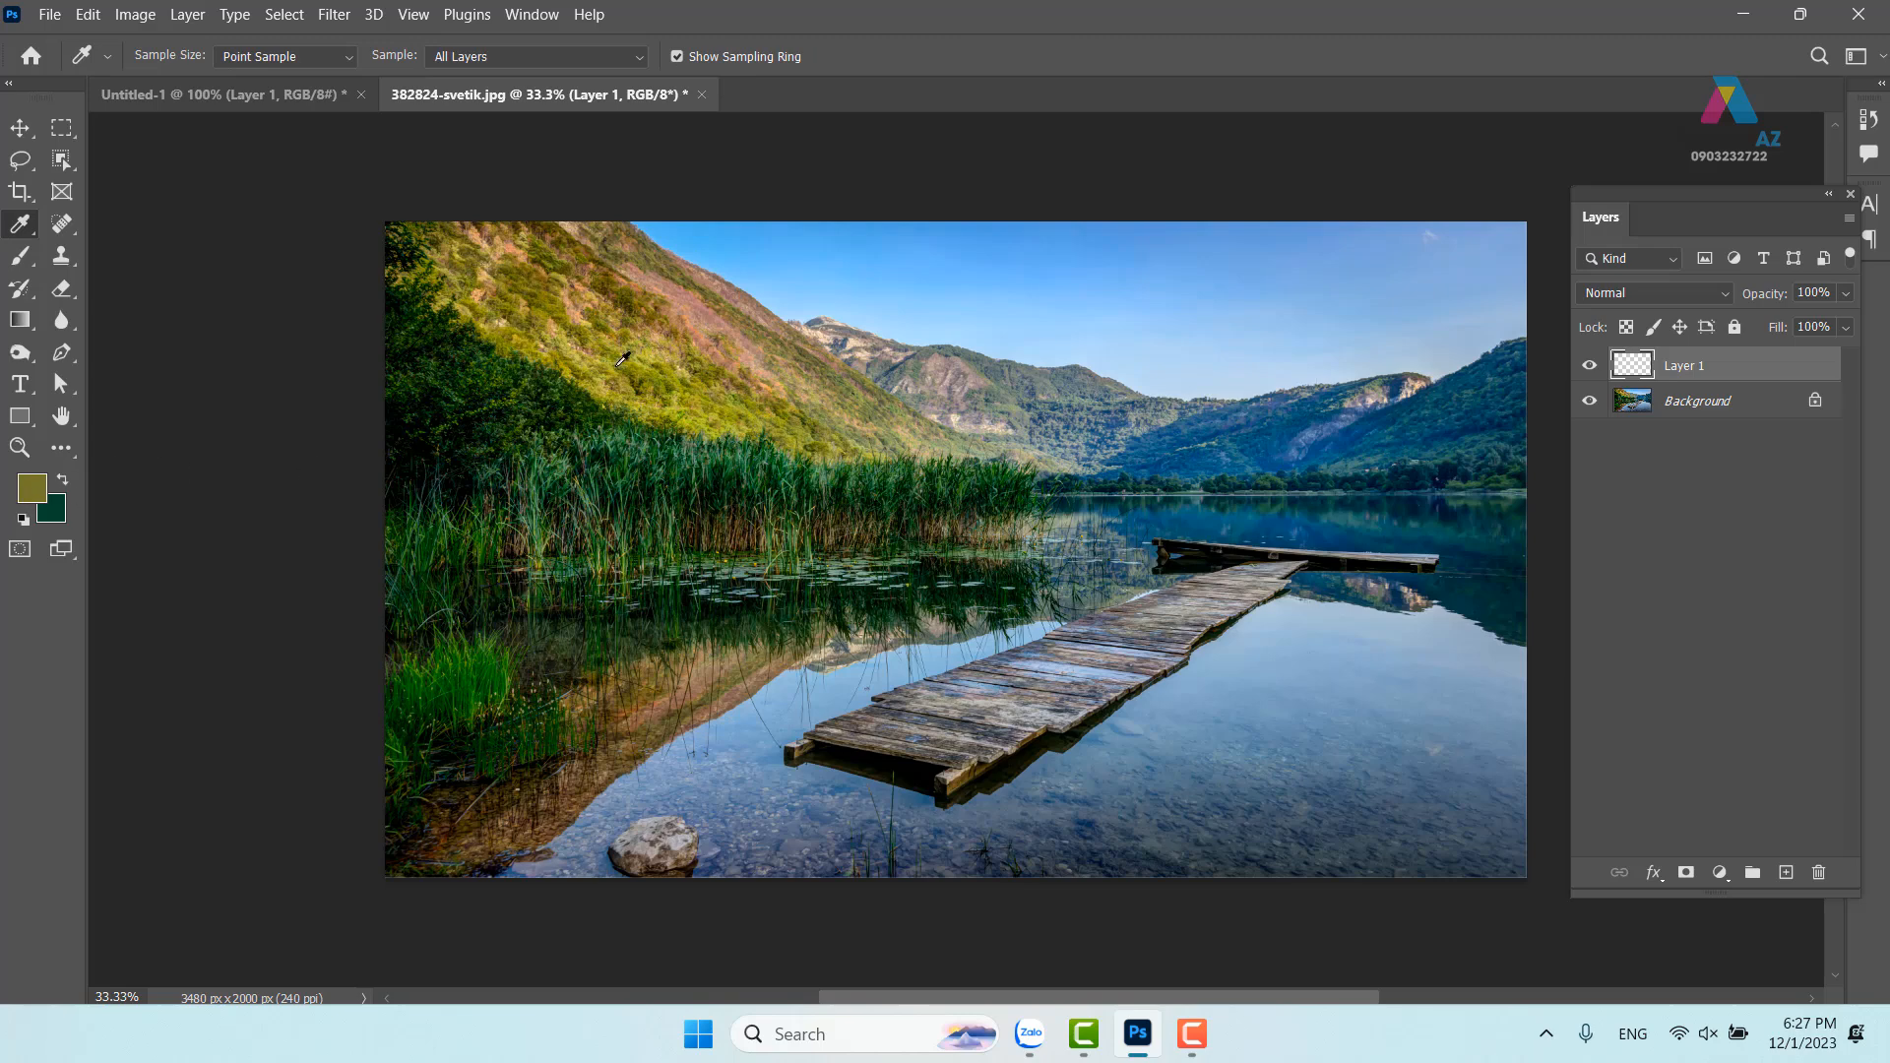
click(606, 384)
key(b)
mouse_move(751, 341)
mouse_down()
mouse_move(926, 441)
mouse_move(734, 383)
mouse_move(644, 289)
mouse_move(721, 336)
mouse_move(525, 286)
mouse_move(571, 339)
mouse_move(679, 374)
mouse_up()
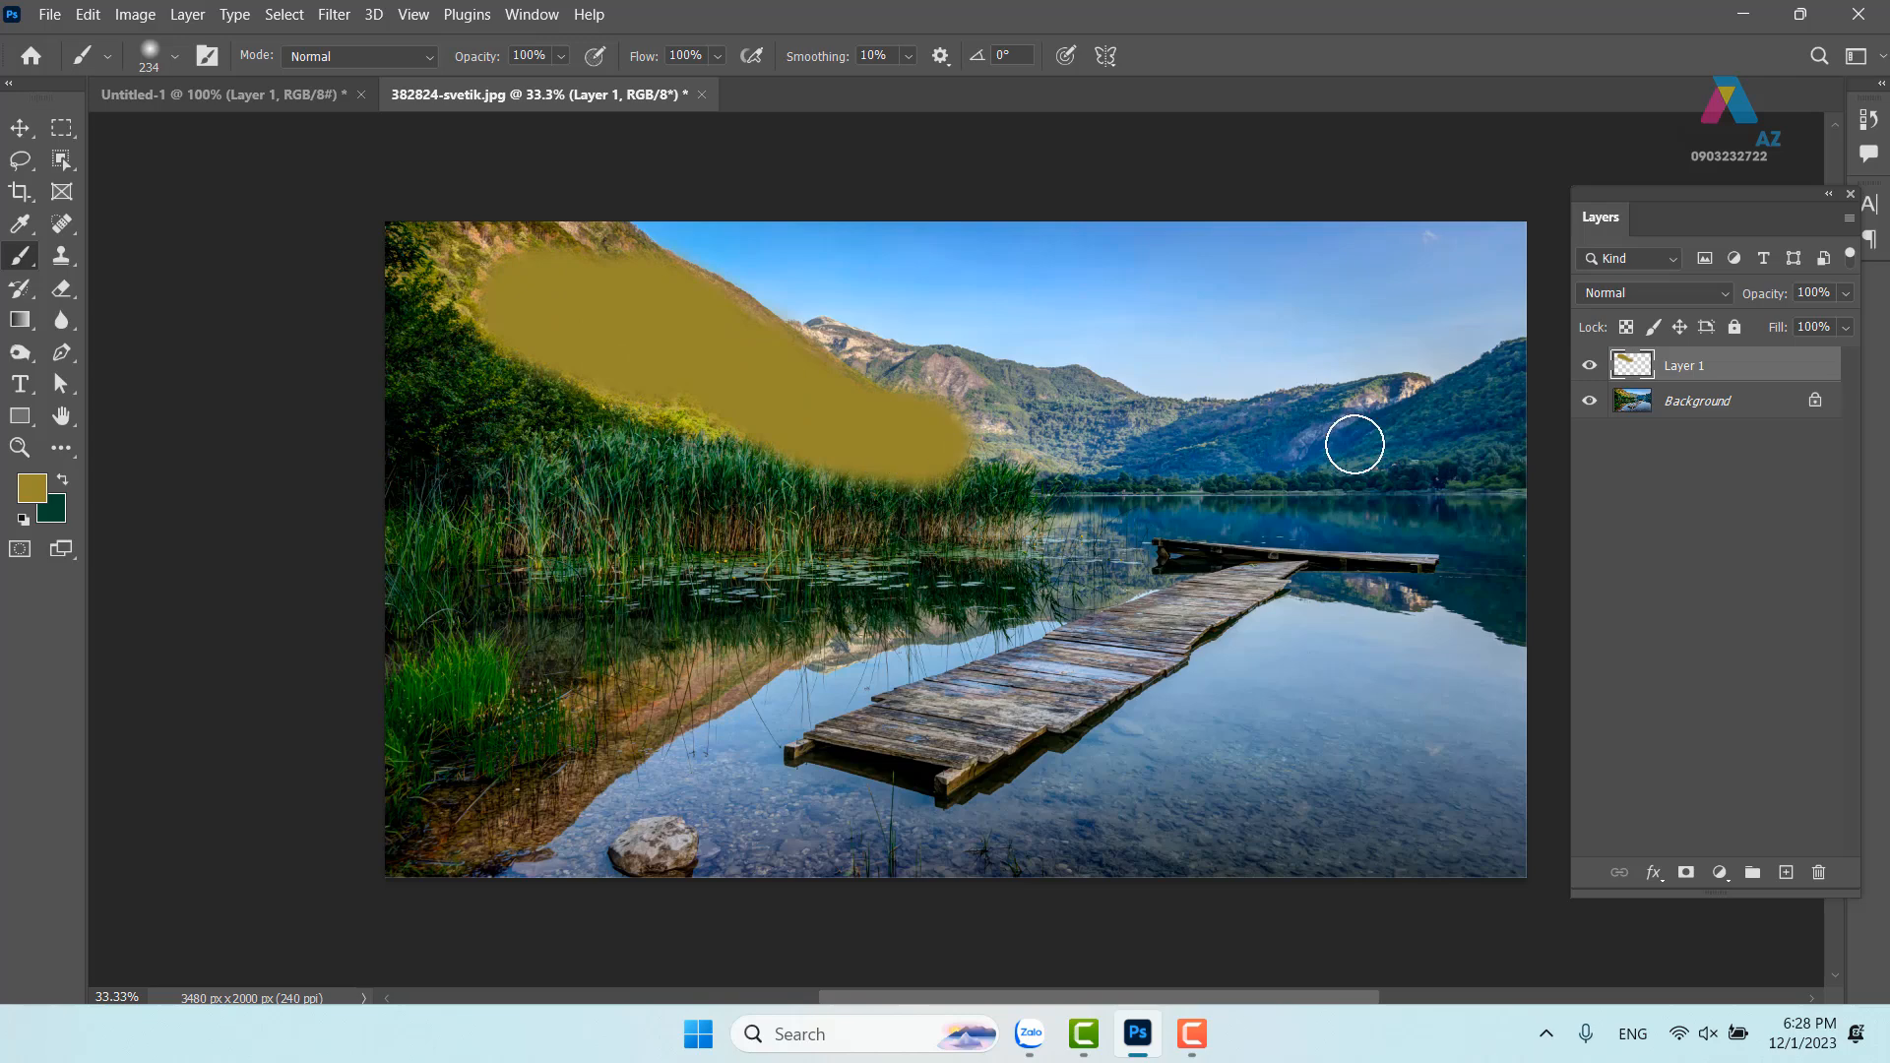
Set Layer 1's blend mode to Overlay and extend the yellow painting onto the neighbouring mountains
click(1689, 291)
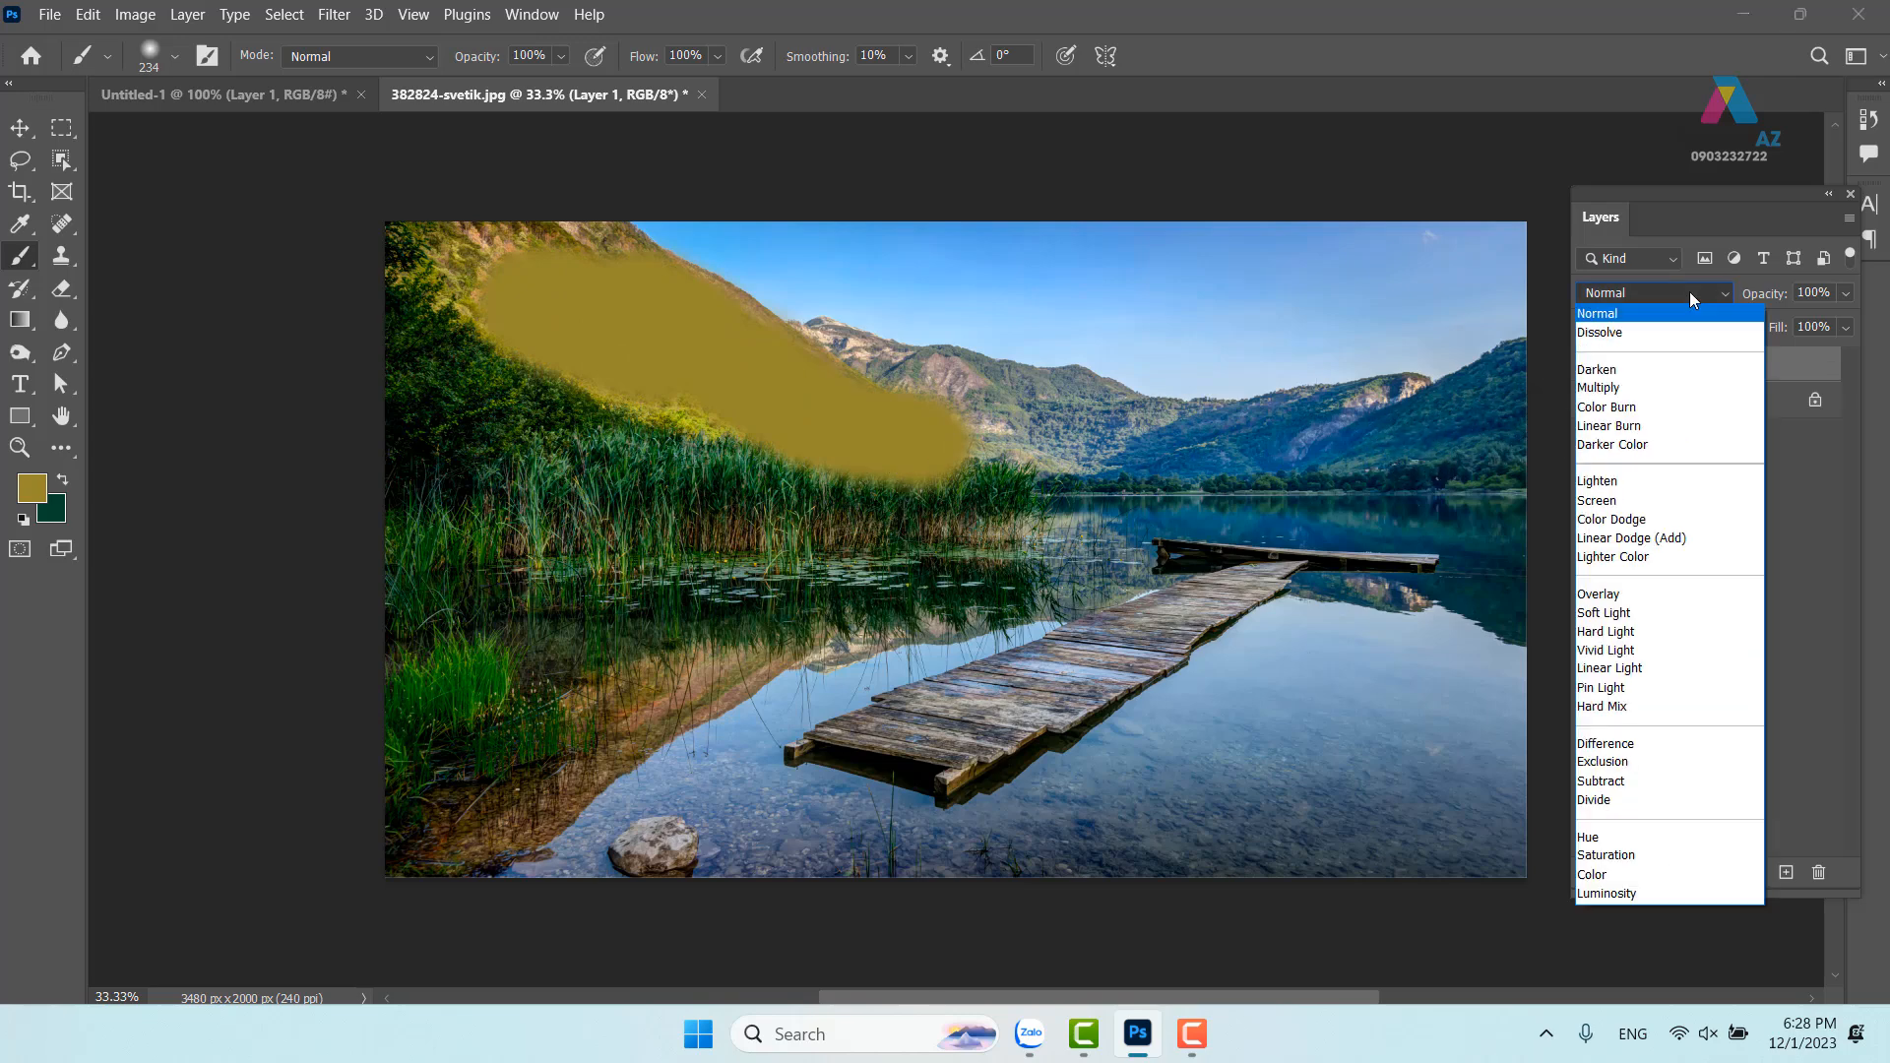
click(1603, 595)
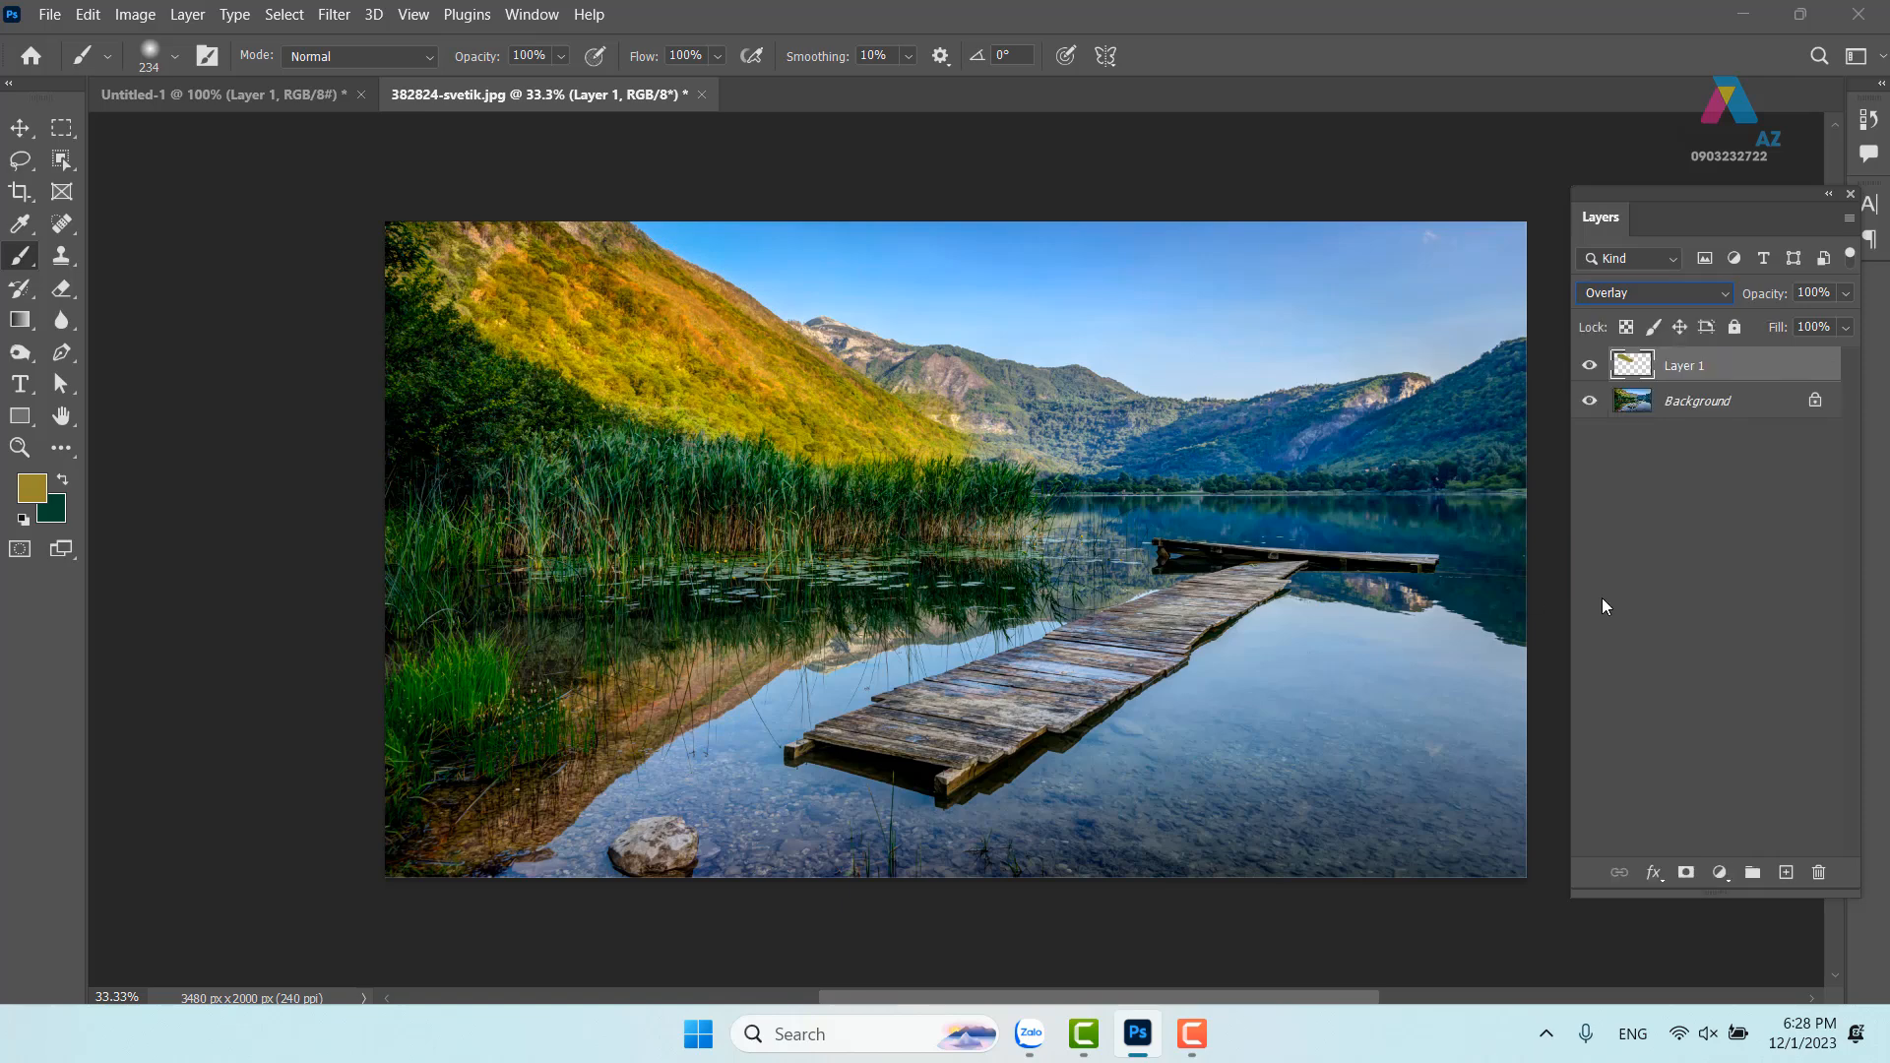
mouse_move(811, 356)
mouse_down()
mouse_move(998, 422)
mouse_move(1143, 446)
mouse_move(1027, 398)
mouse_move(873, 413)
mouse_move(673, 359)
mouse_move(536, 284)
mouse_move(410, 251)
mouse_move(579, 259)
mouse_up()
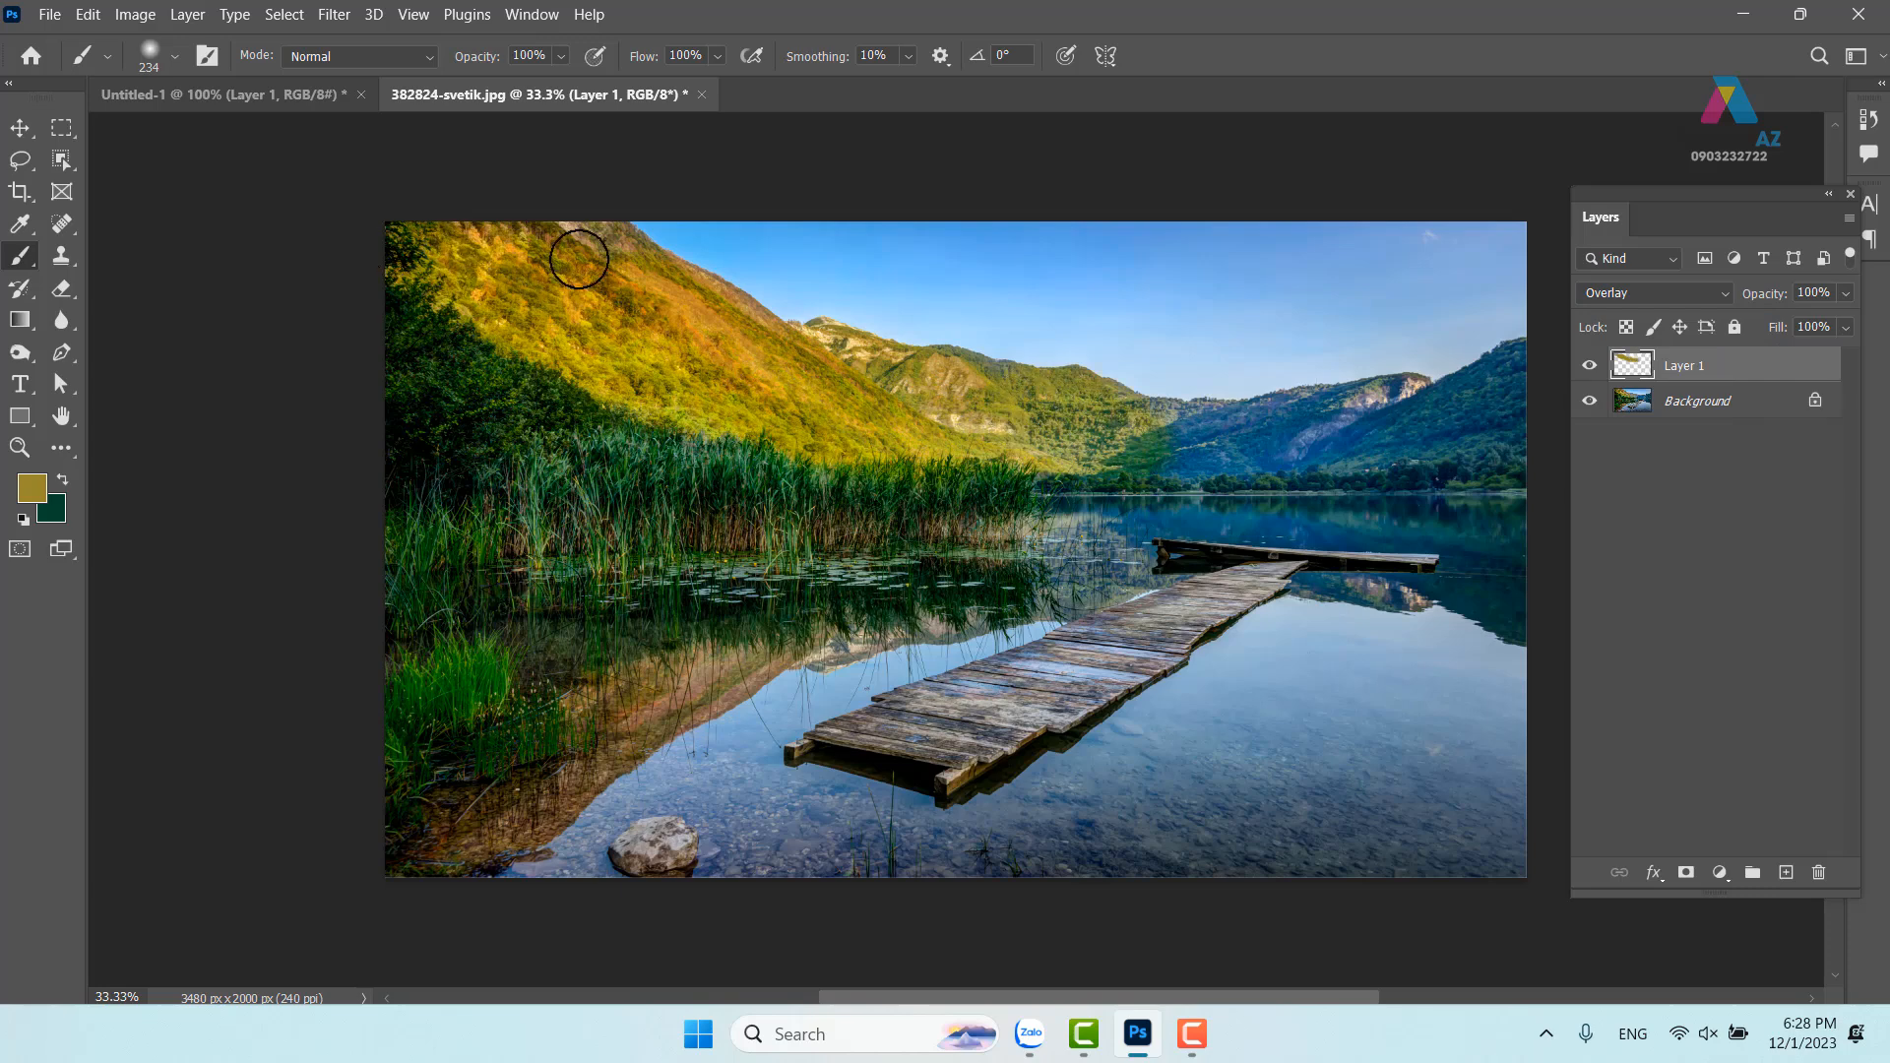
Set the foreground colour to a bright green and paint over the trees and reeds, undoing any stray stroke
click(25, 494)
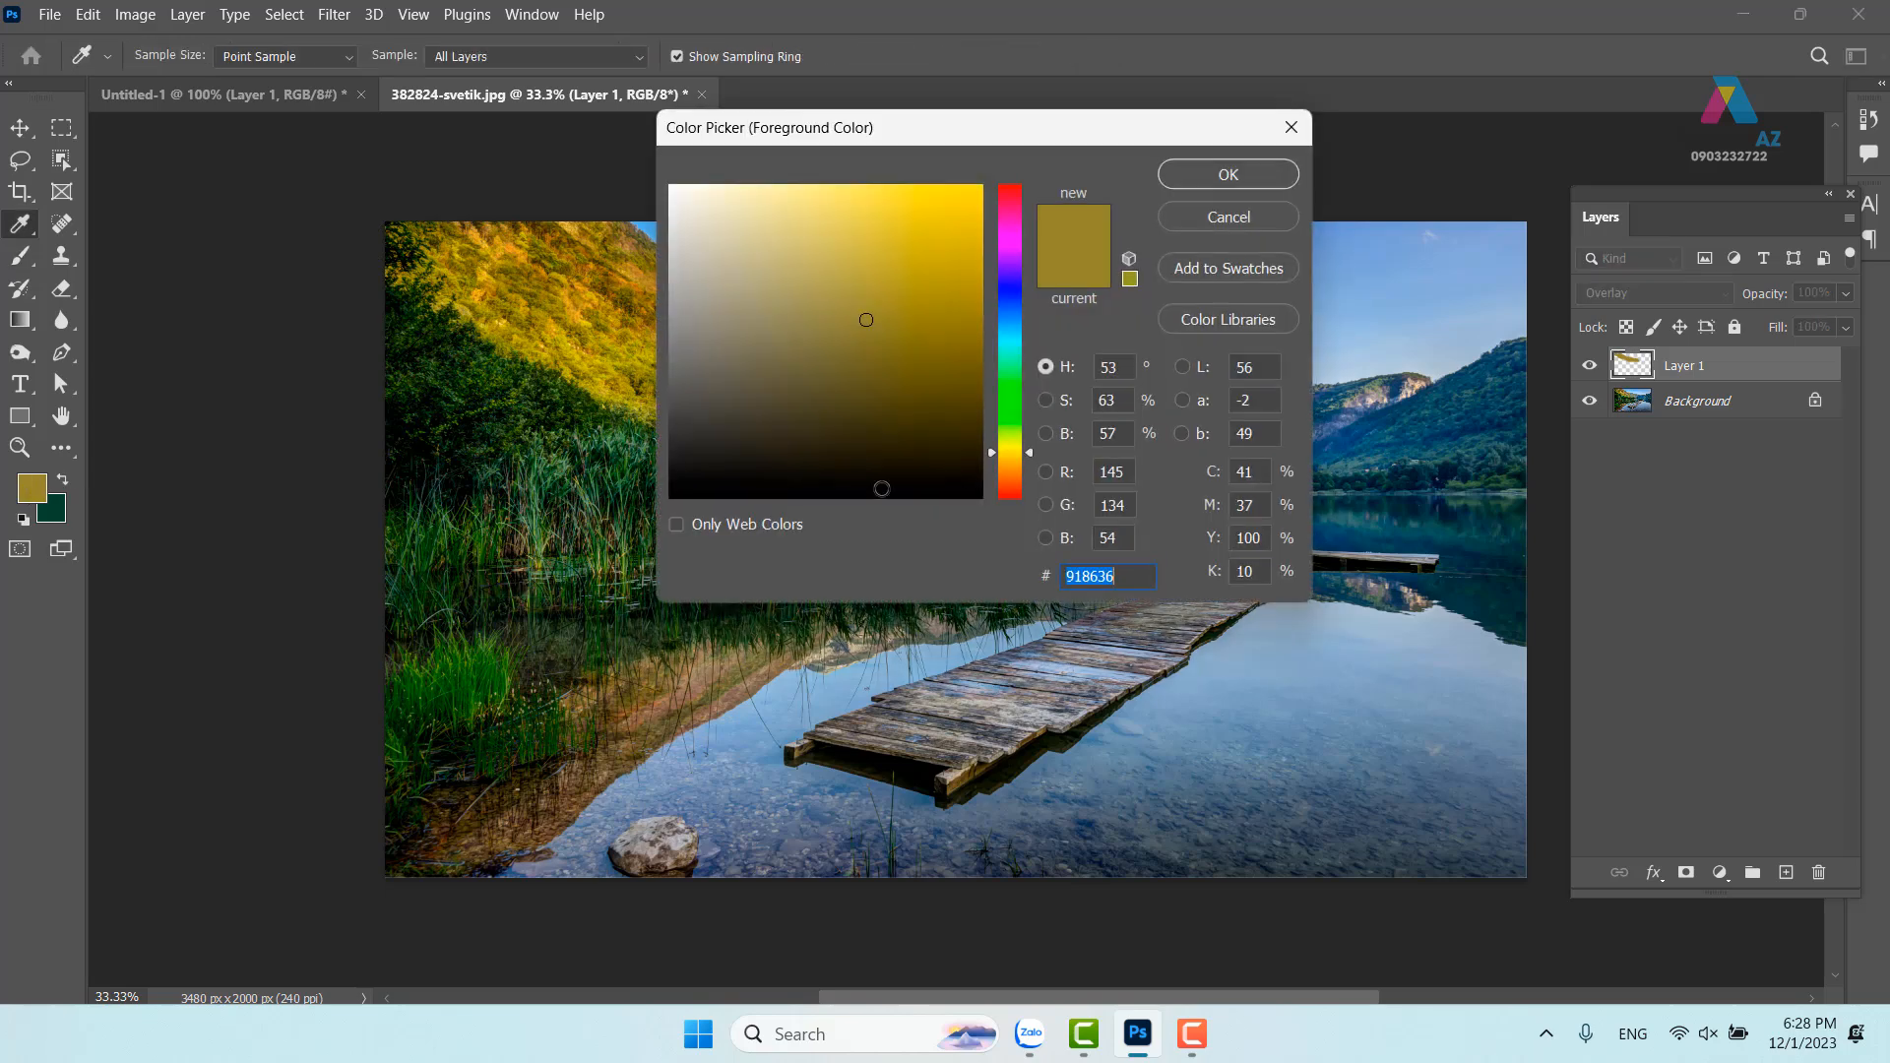
click(1004, 373)
drag(902, 282, 956, 262)
click(1226, 175)
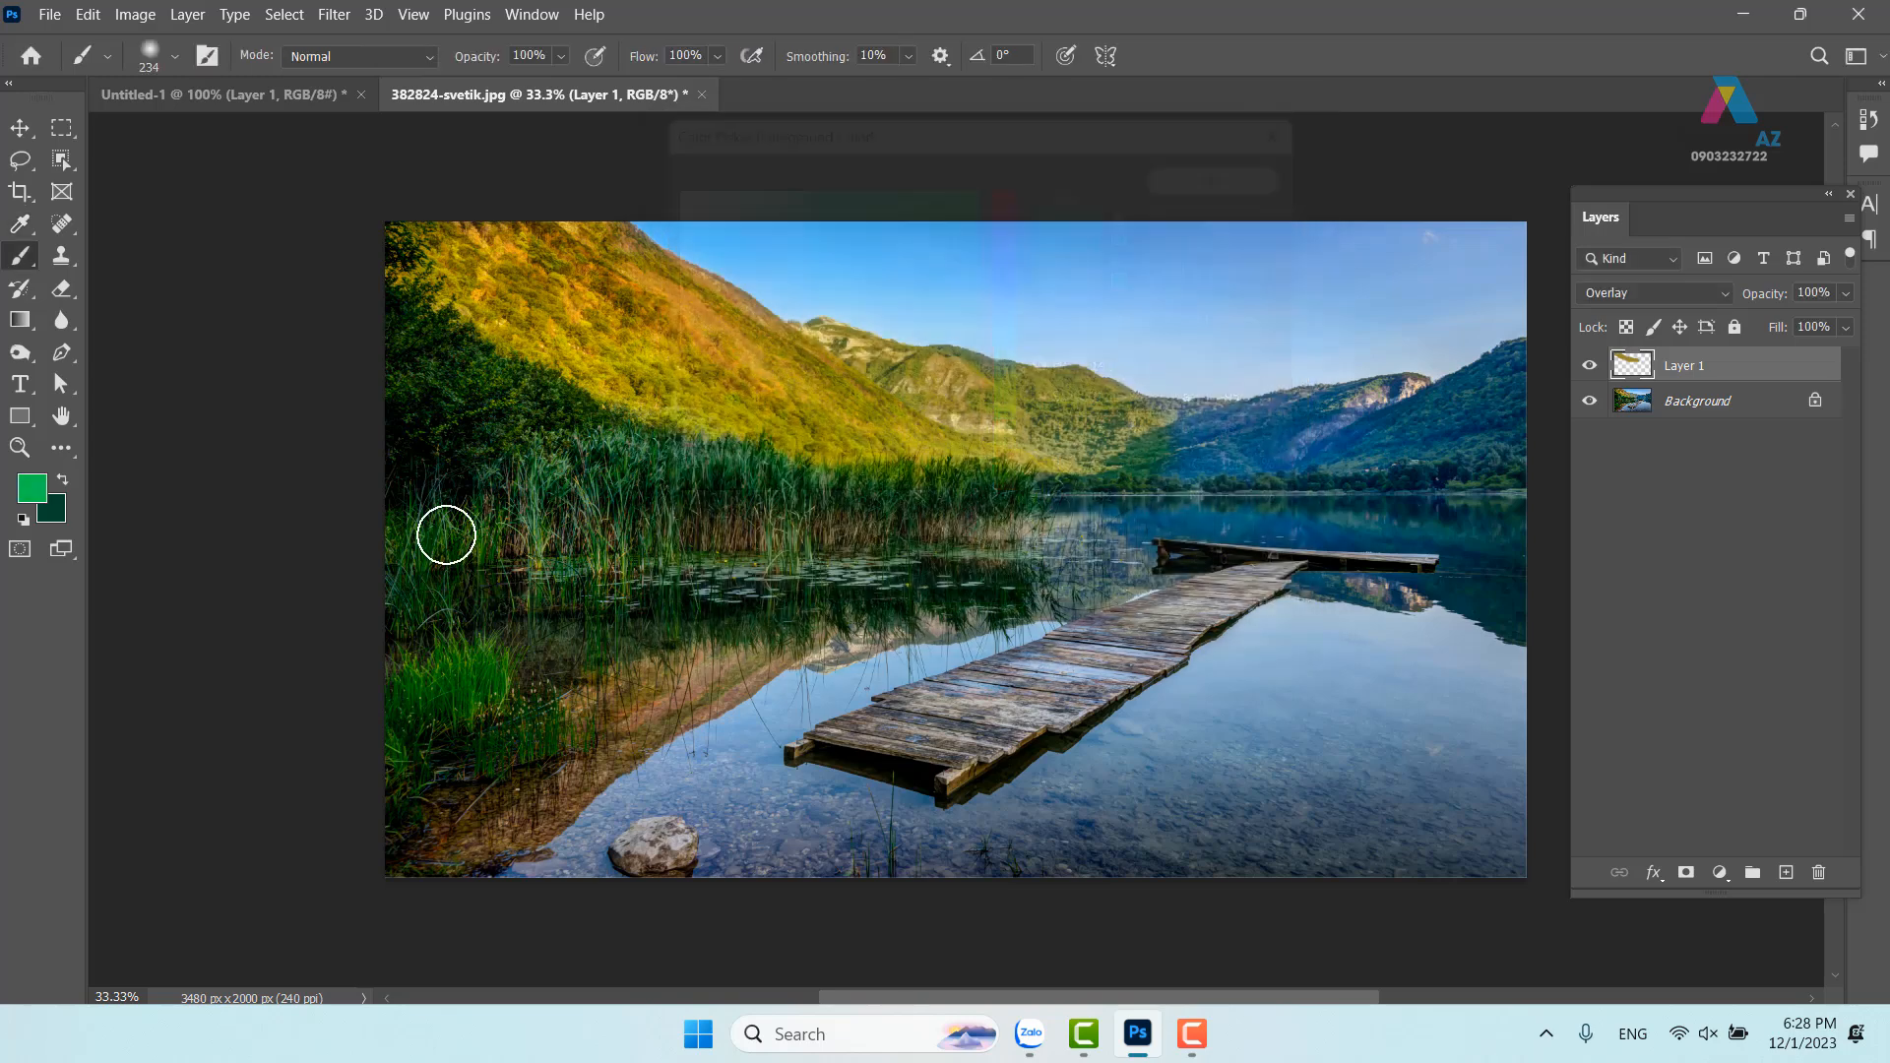
mouse_move(473, 469)
mouse_down()
mouse_move(955, 474)
mouse_move(1009, 512)
mouse_move(516, 434)
mouse_move(382, 305)
mouse_move(415, 374)
mouse_move(418, 501)
mouse_move(399, 517)
mouse_move(781, 496)
mouse_move(464, 617)
mouse_move(496, 708)
mouse_move(423, 675)
mouse_up()
key(ctrl+z)
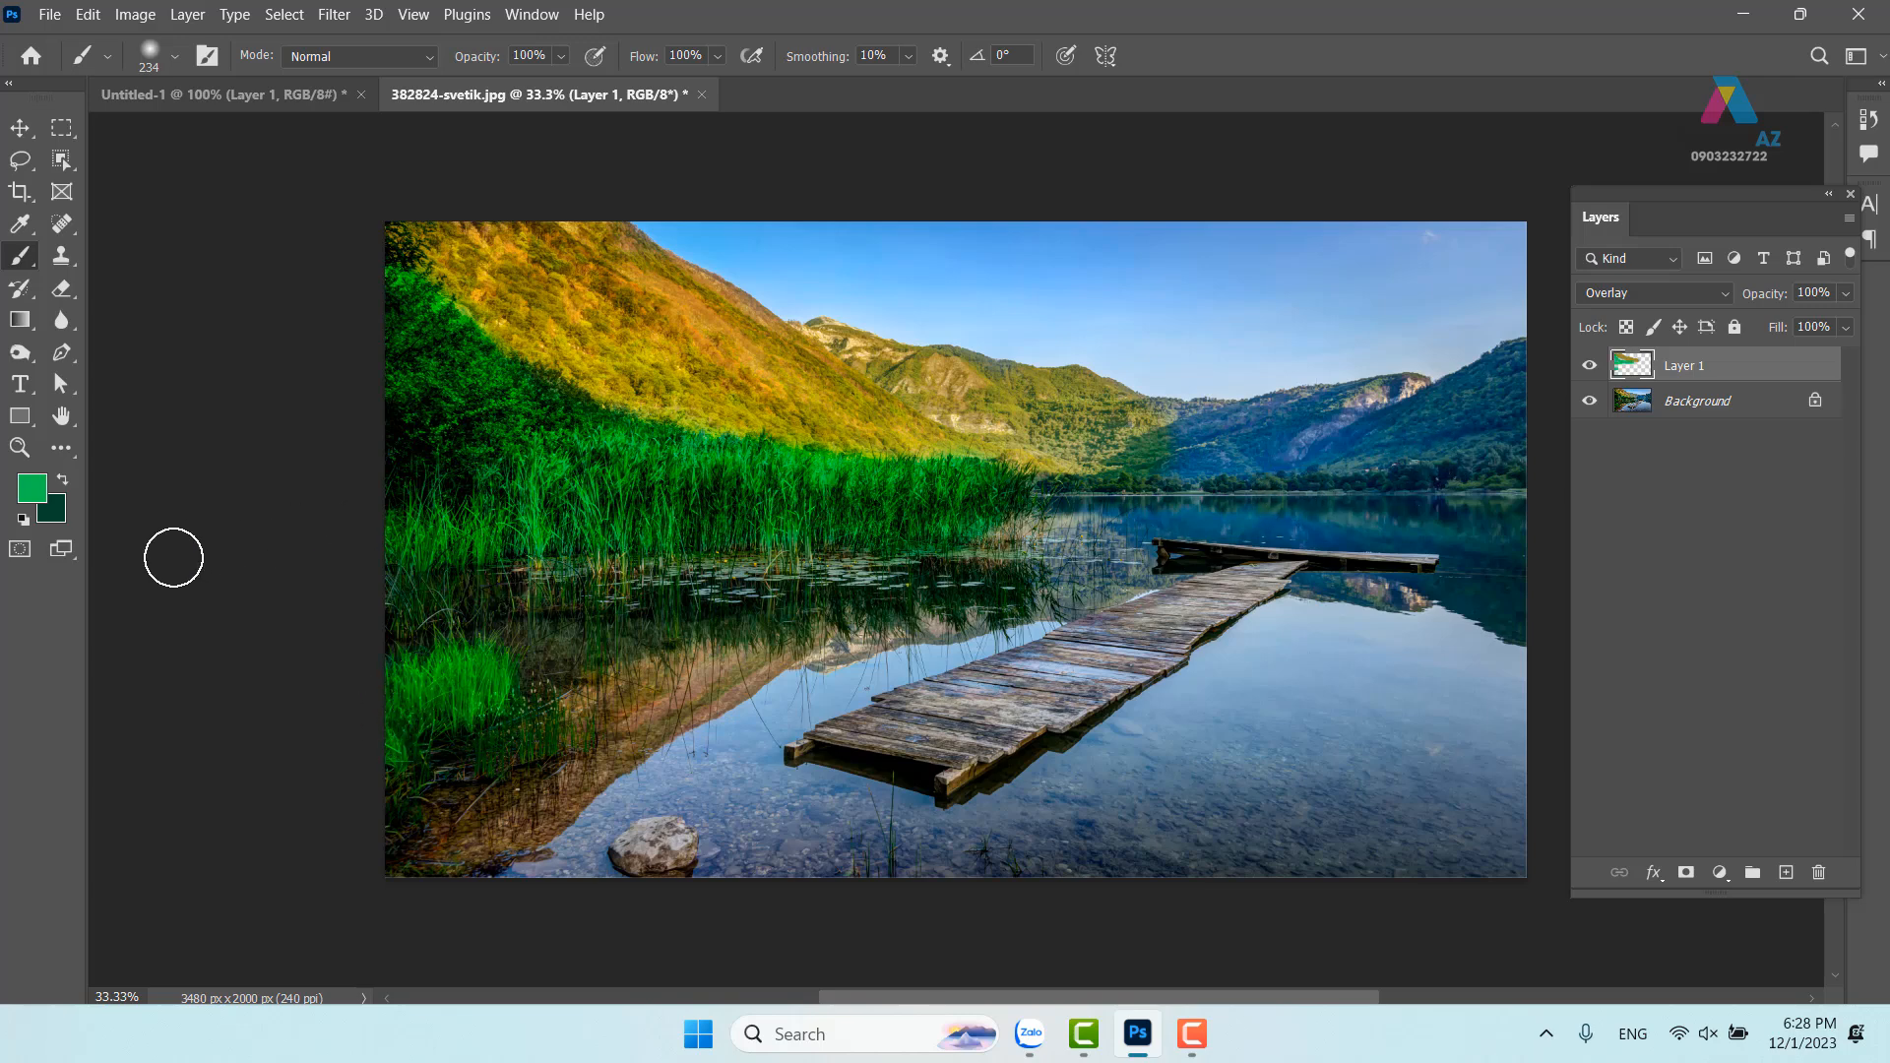
Change the foreground colour to a darker green and paint it over the distant mountains behind the lake
click(35, 489)
click(1445, 414)
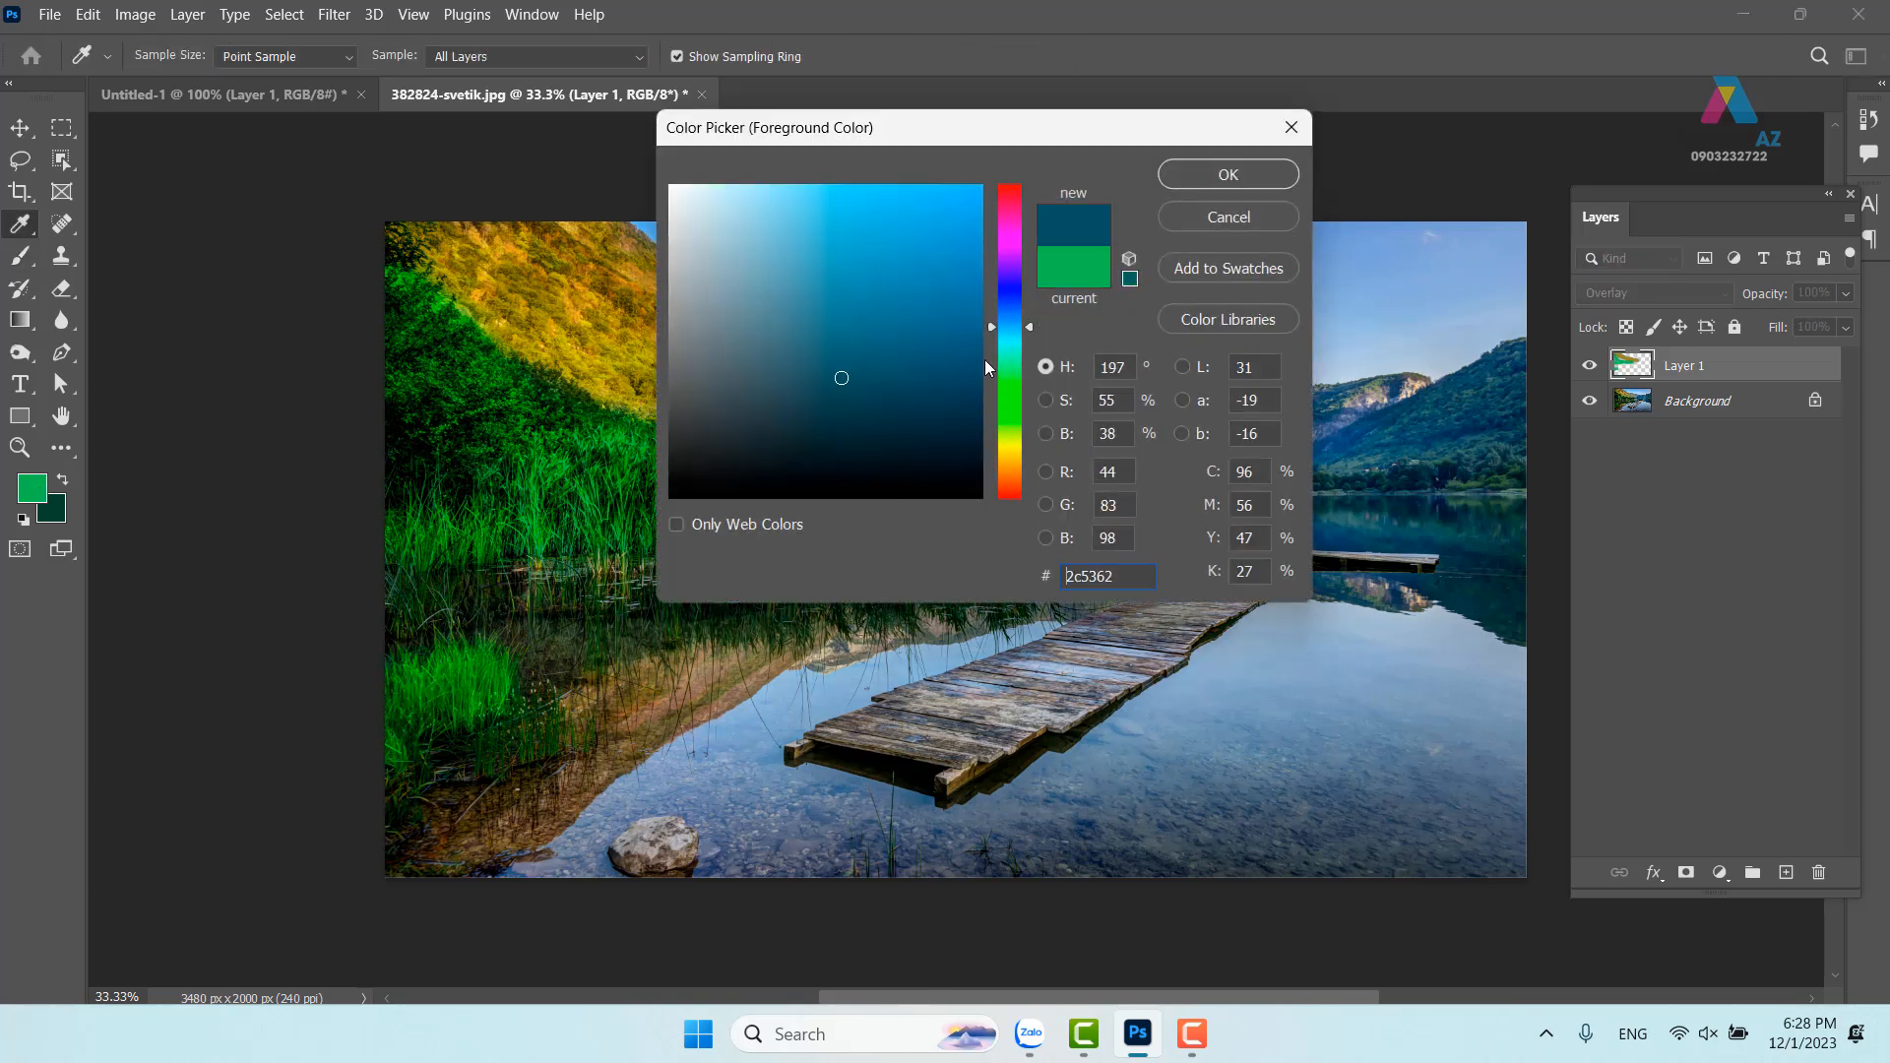
mouse_move(1009, 347)
mouse_down()
mouse_move(1013, 374)
mouse_move(993, 314)
mouse_up()
click(1198, 185)
mouse_move(1396, 430)
mouse_down()
mouse_move(1514, 386)
mouse_move(1515, 424)
mouse_move(1480, 446)
mouse_move(1265, 444)
mouse_move(1351, 412)
mouse_move(1146, 461)
mouse_move(1270, 428)
mouse_move(1078, 435)
mouse_move(898, 380)
mouse_up()
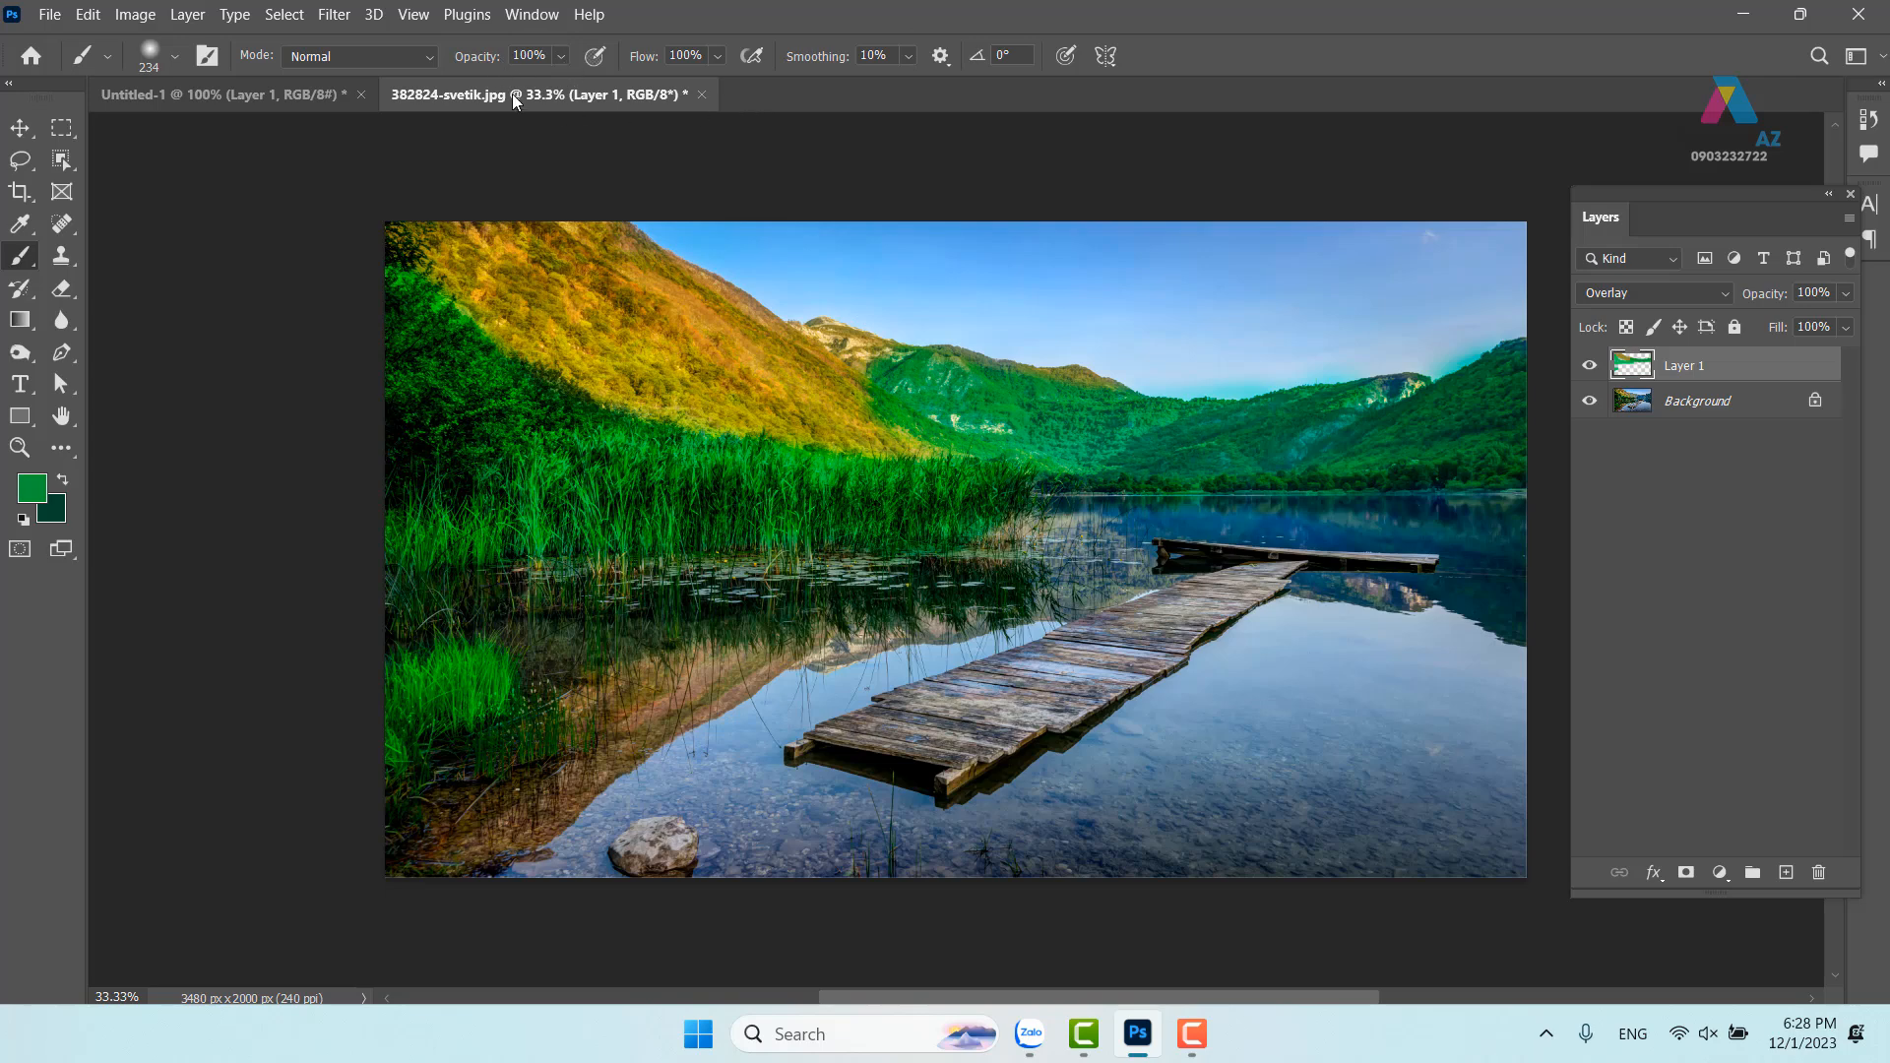
Lower the brush opacity to 50% and paint green lightly over the yellow hillside
click(562, 57)
drag(533, 83, 526, 83)
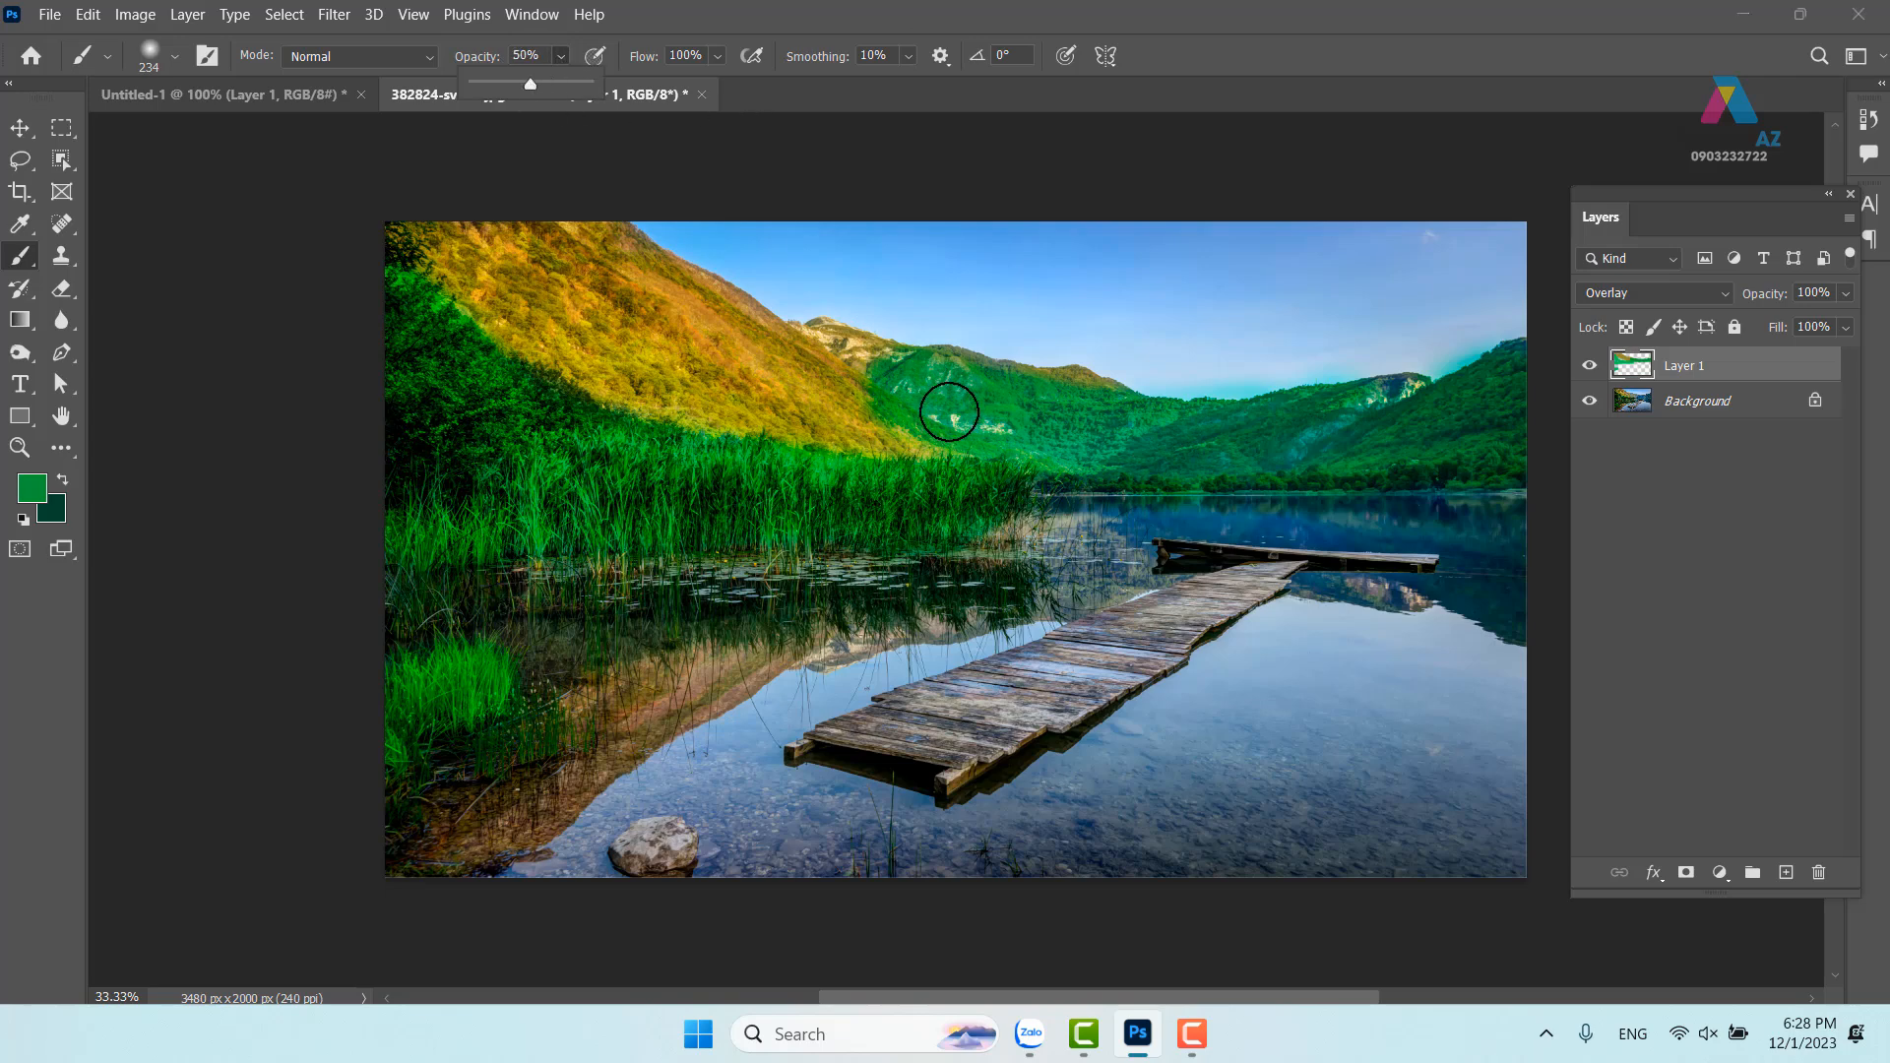
click(962, 409)
mouse_move(944, 435)
mouse_down()
mouse_move(816, 396)
mouse_move(671, 301)
mouse_move(700, 312)
mouse_move(563, 253)
mouse_move(763, 378)
mouse_move(600, 340)
mouse_move(703, 402)
mouse_move(593, 362)
mouse_move(452, 257)
mouse_move(566, 244)
mouse_move(630, 298)
mouse_up()
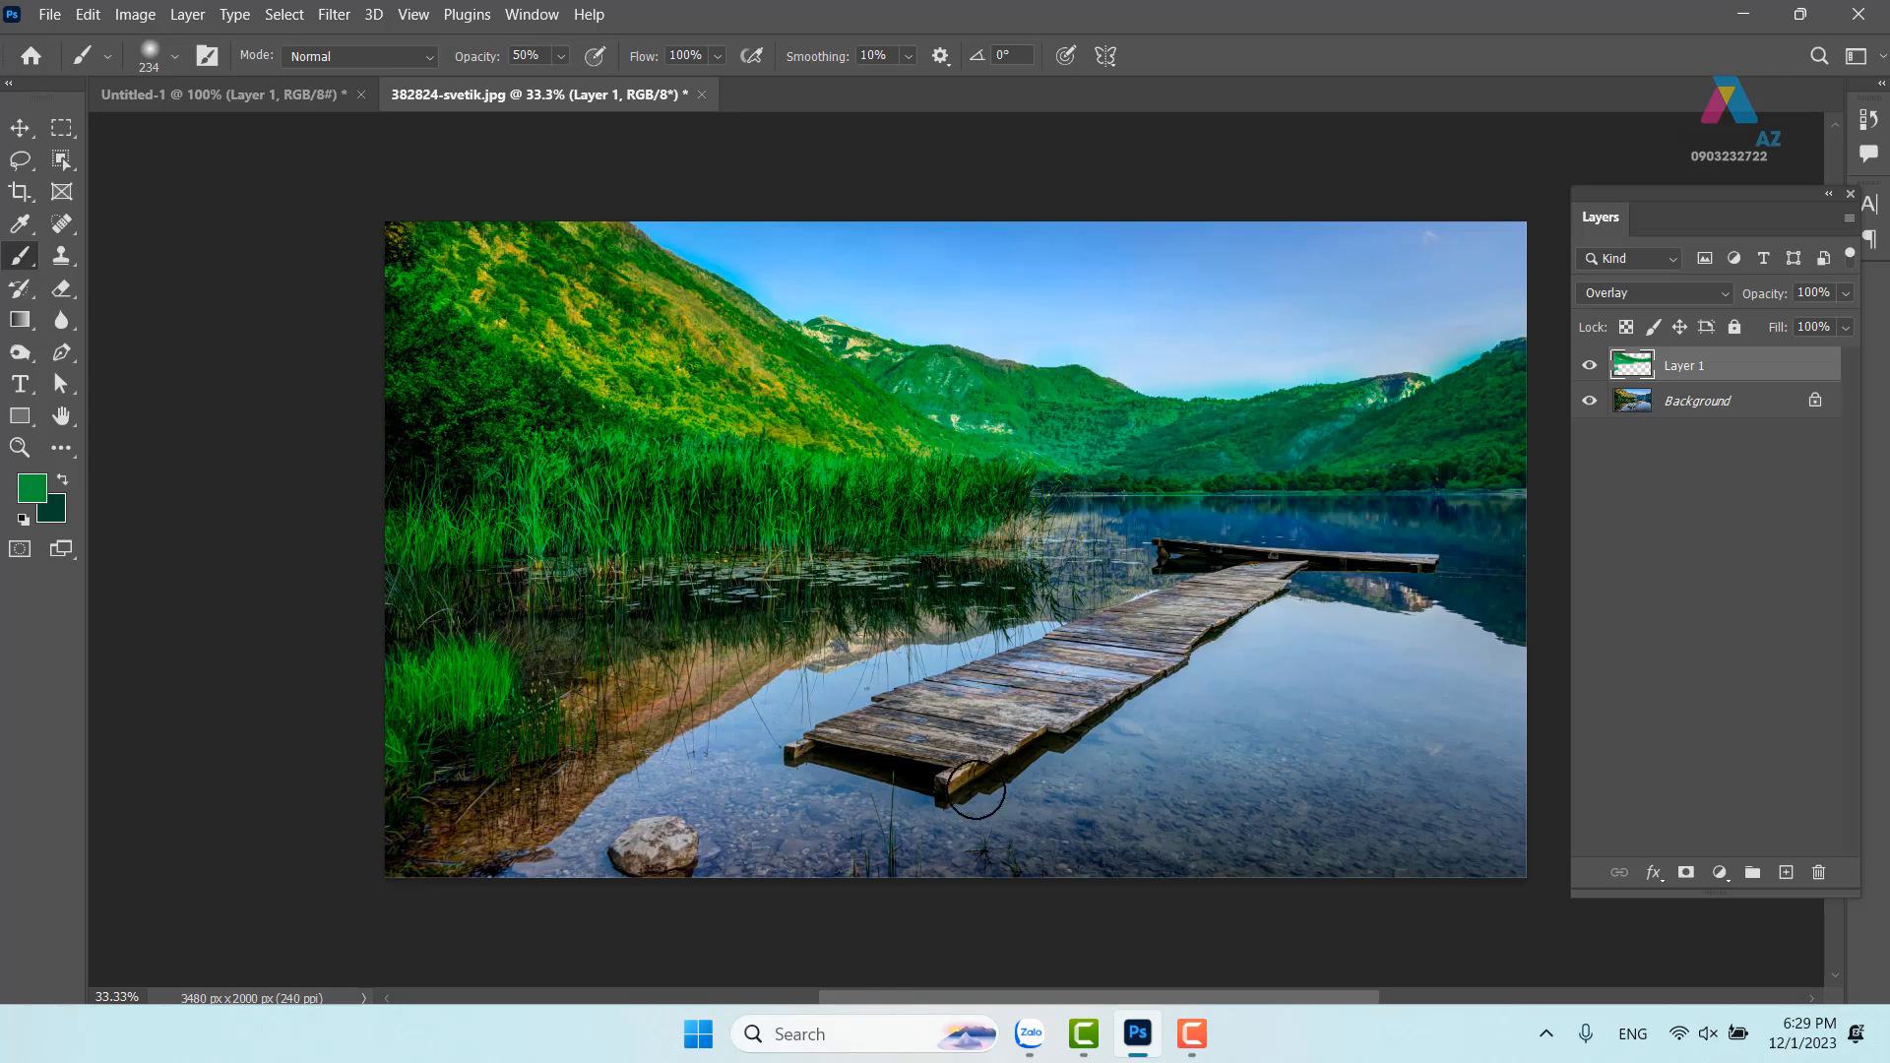
Add a new layer above Layer 1 and brush the pier planks with a light grey sampled from them
drag(964, 731, 943, 640)
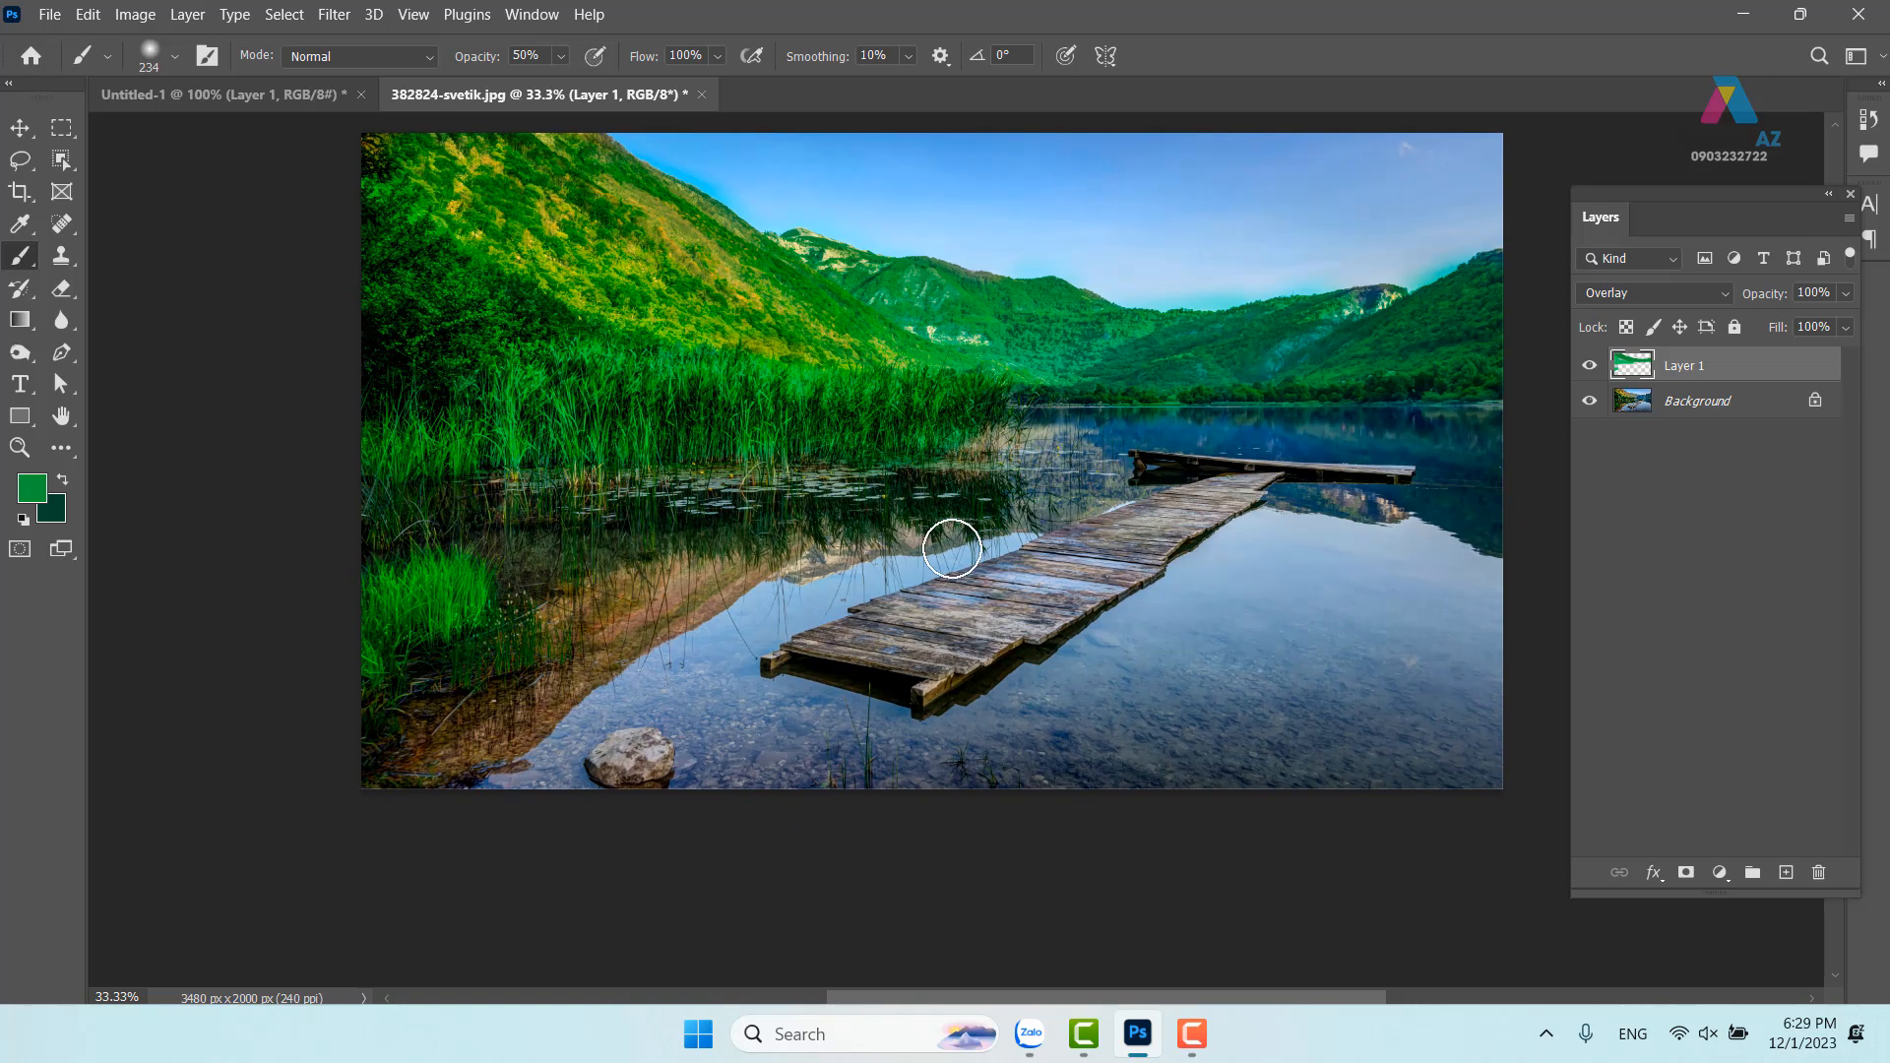
key(i)
click(1177, 525)
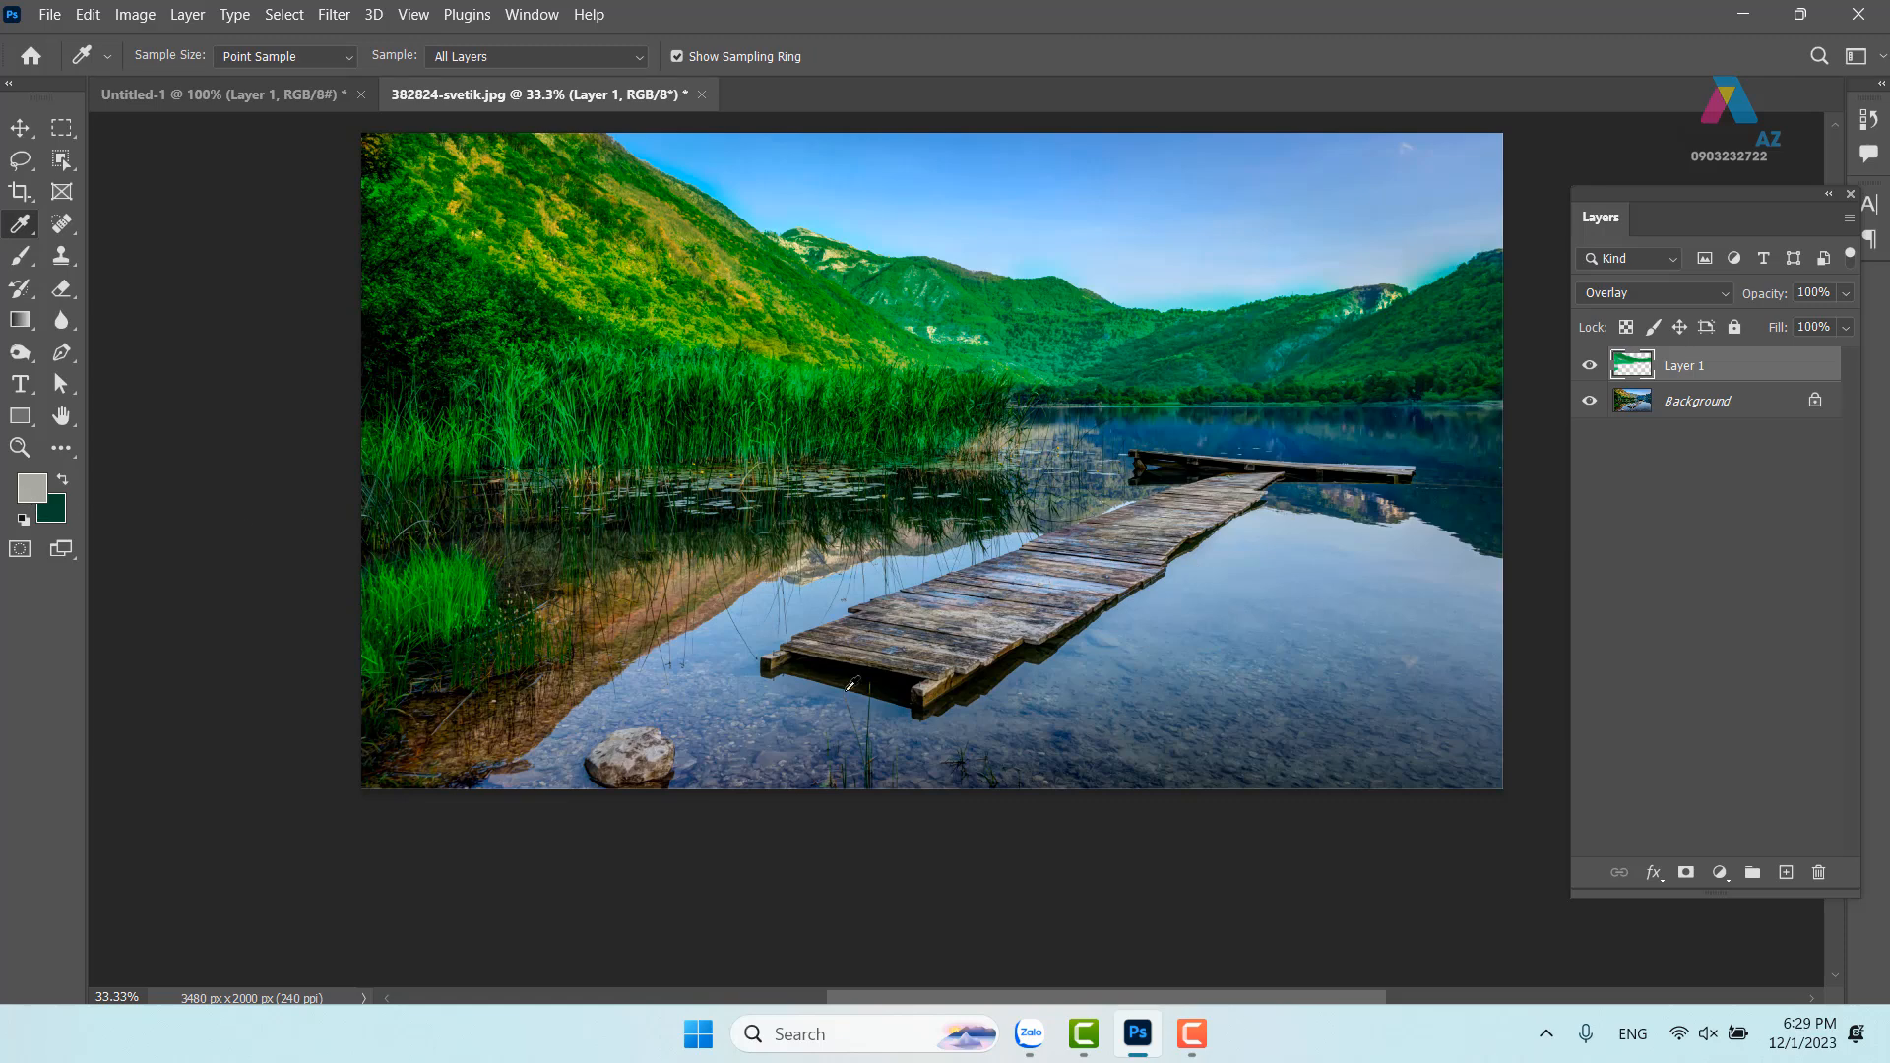
click(1787, 876)
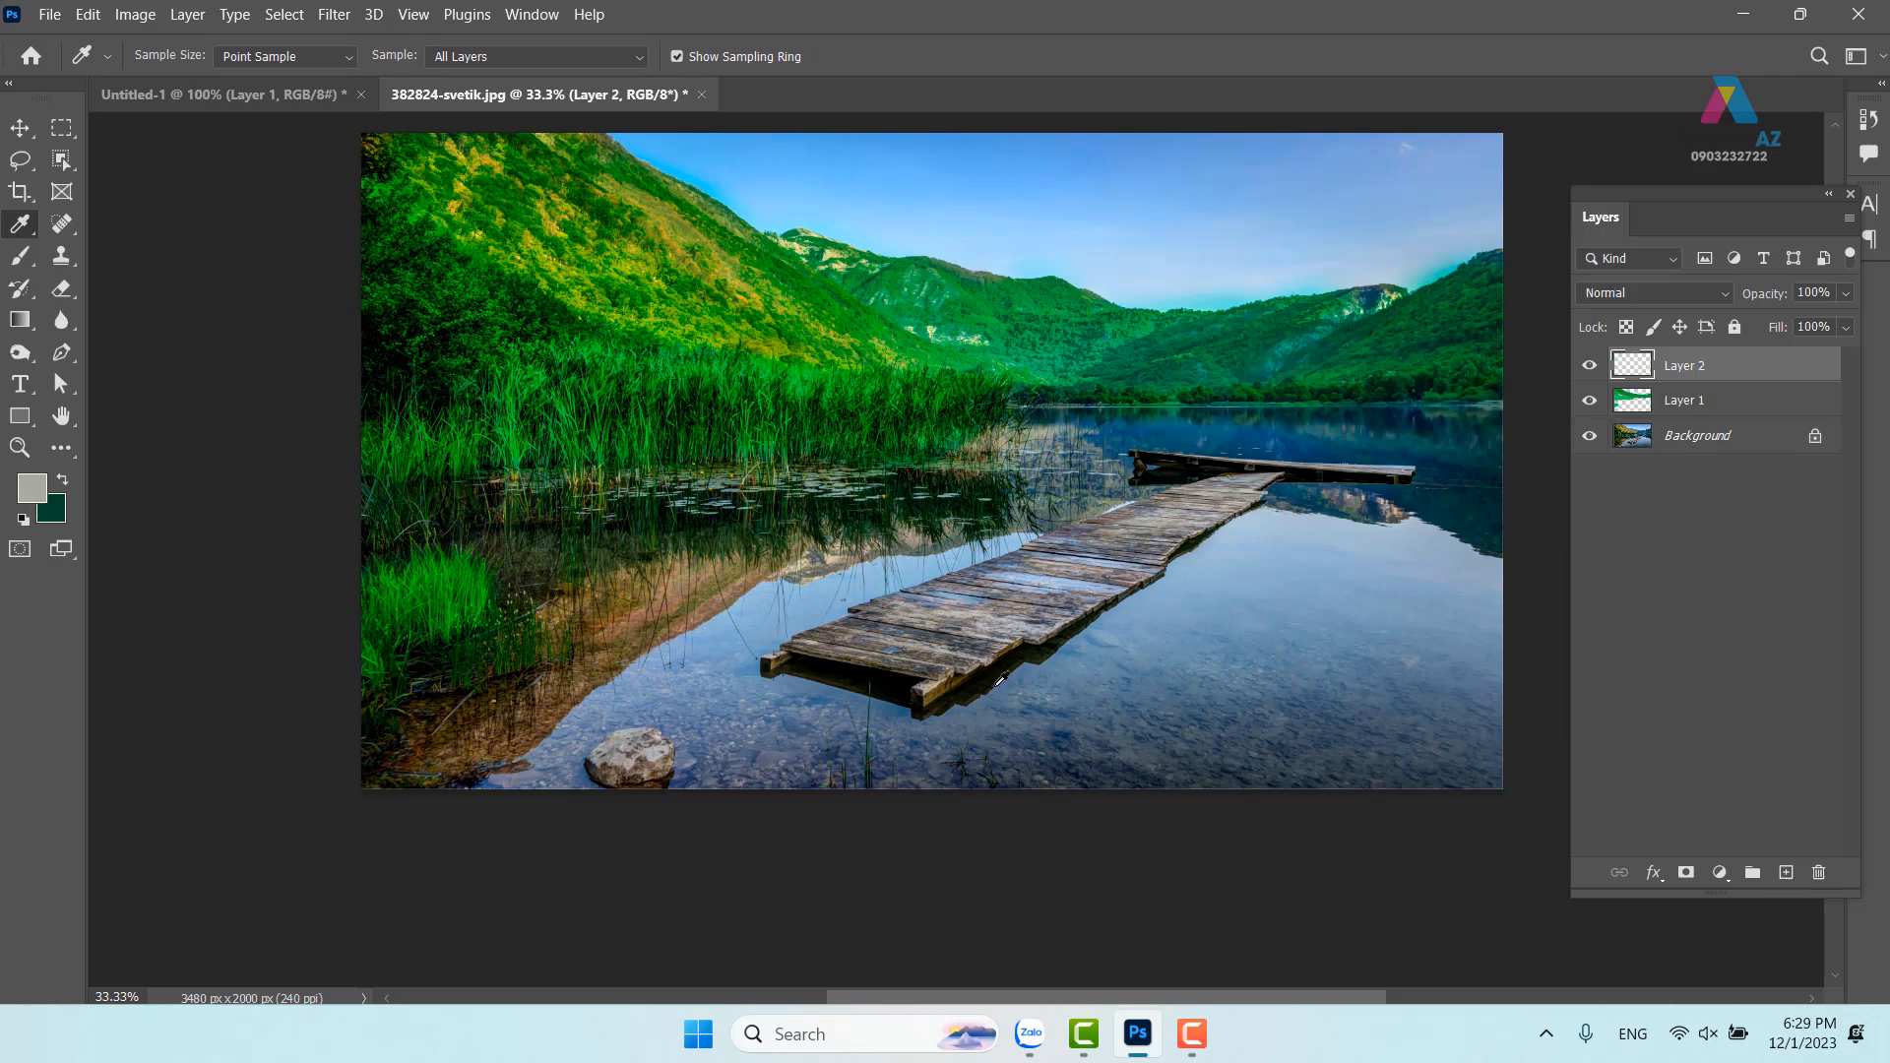
key(b)
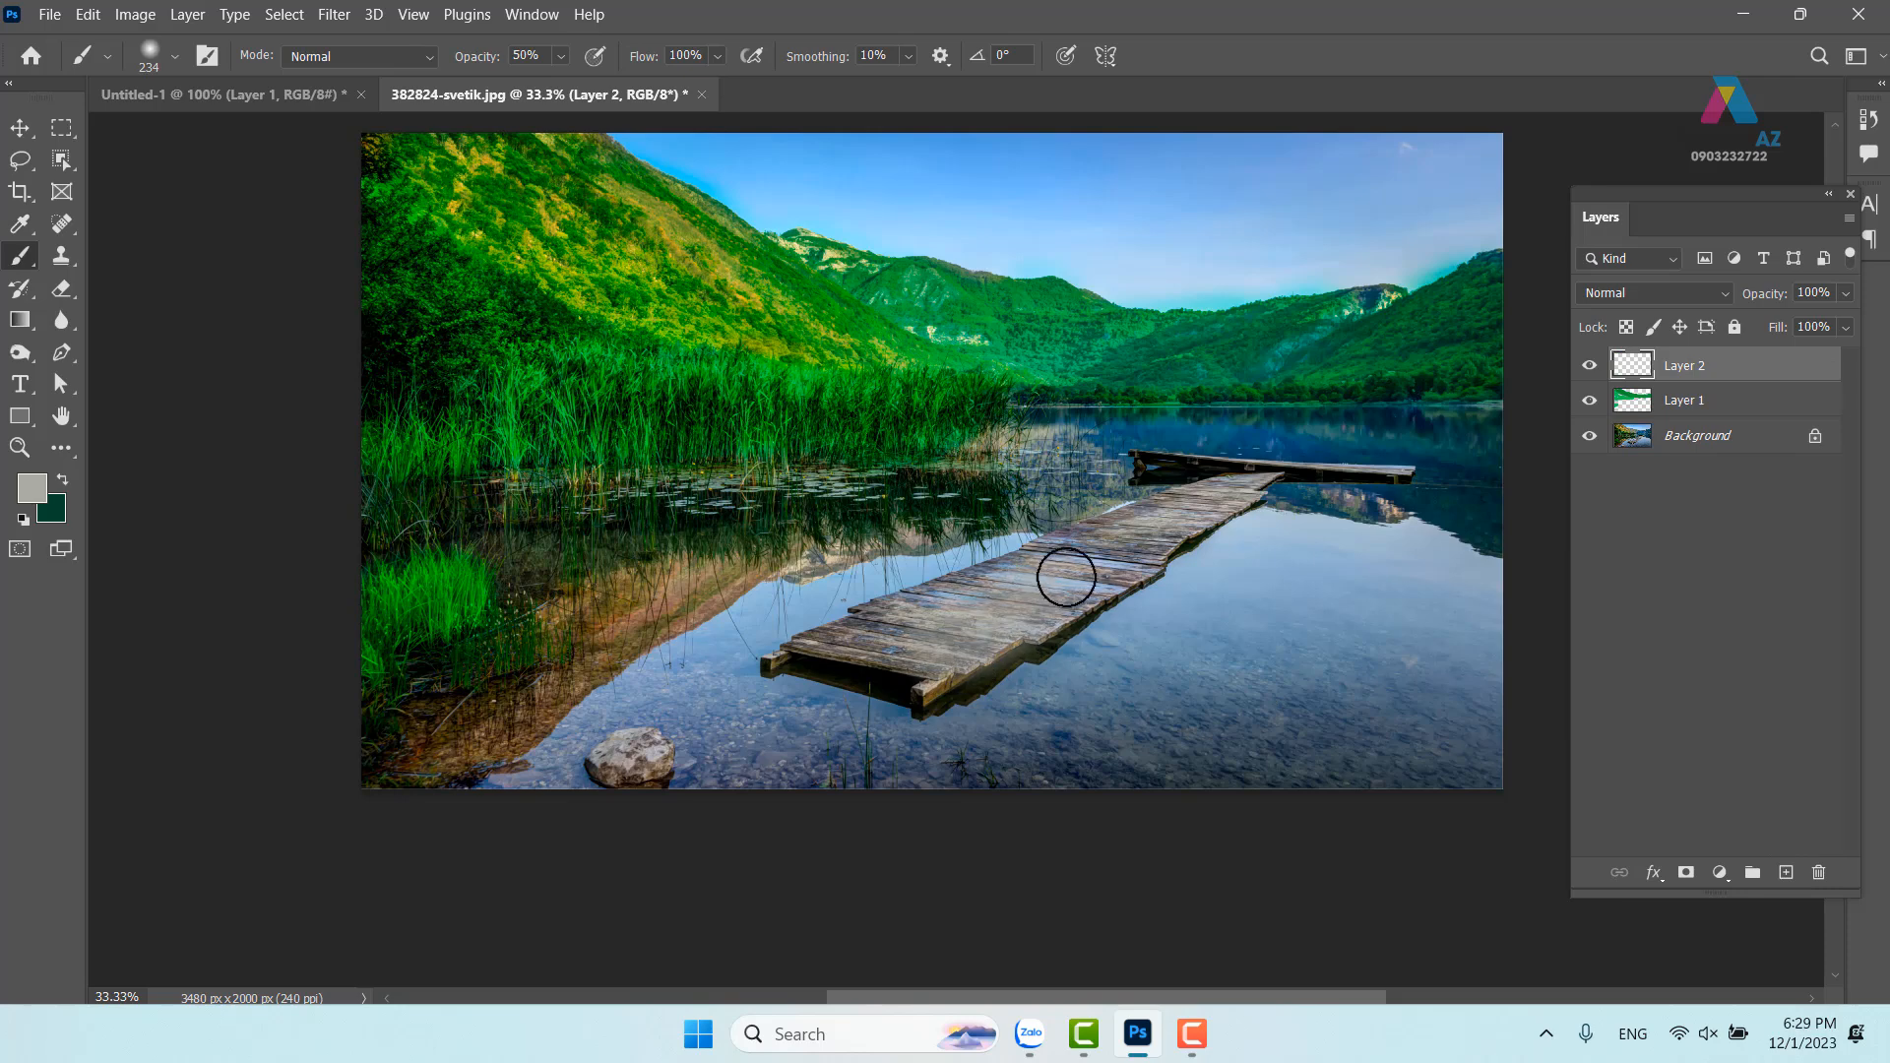
Set Layer 2's blend mode to Soft Light and paint the wooden pier with the amber colour b08900
click(1678, 294)
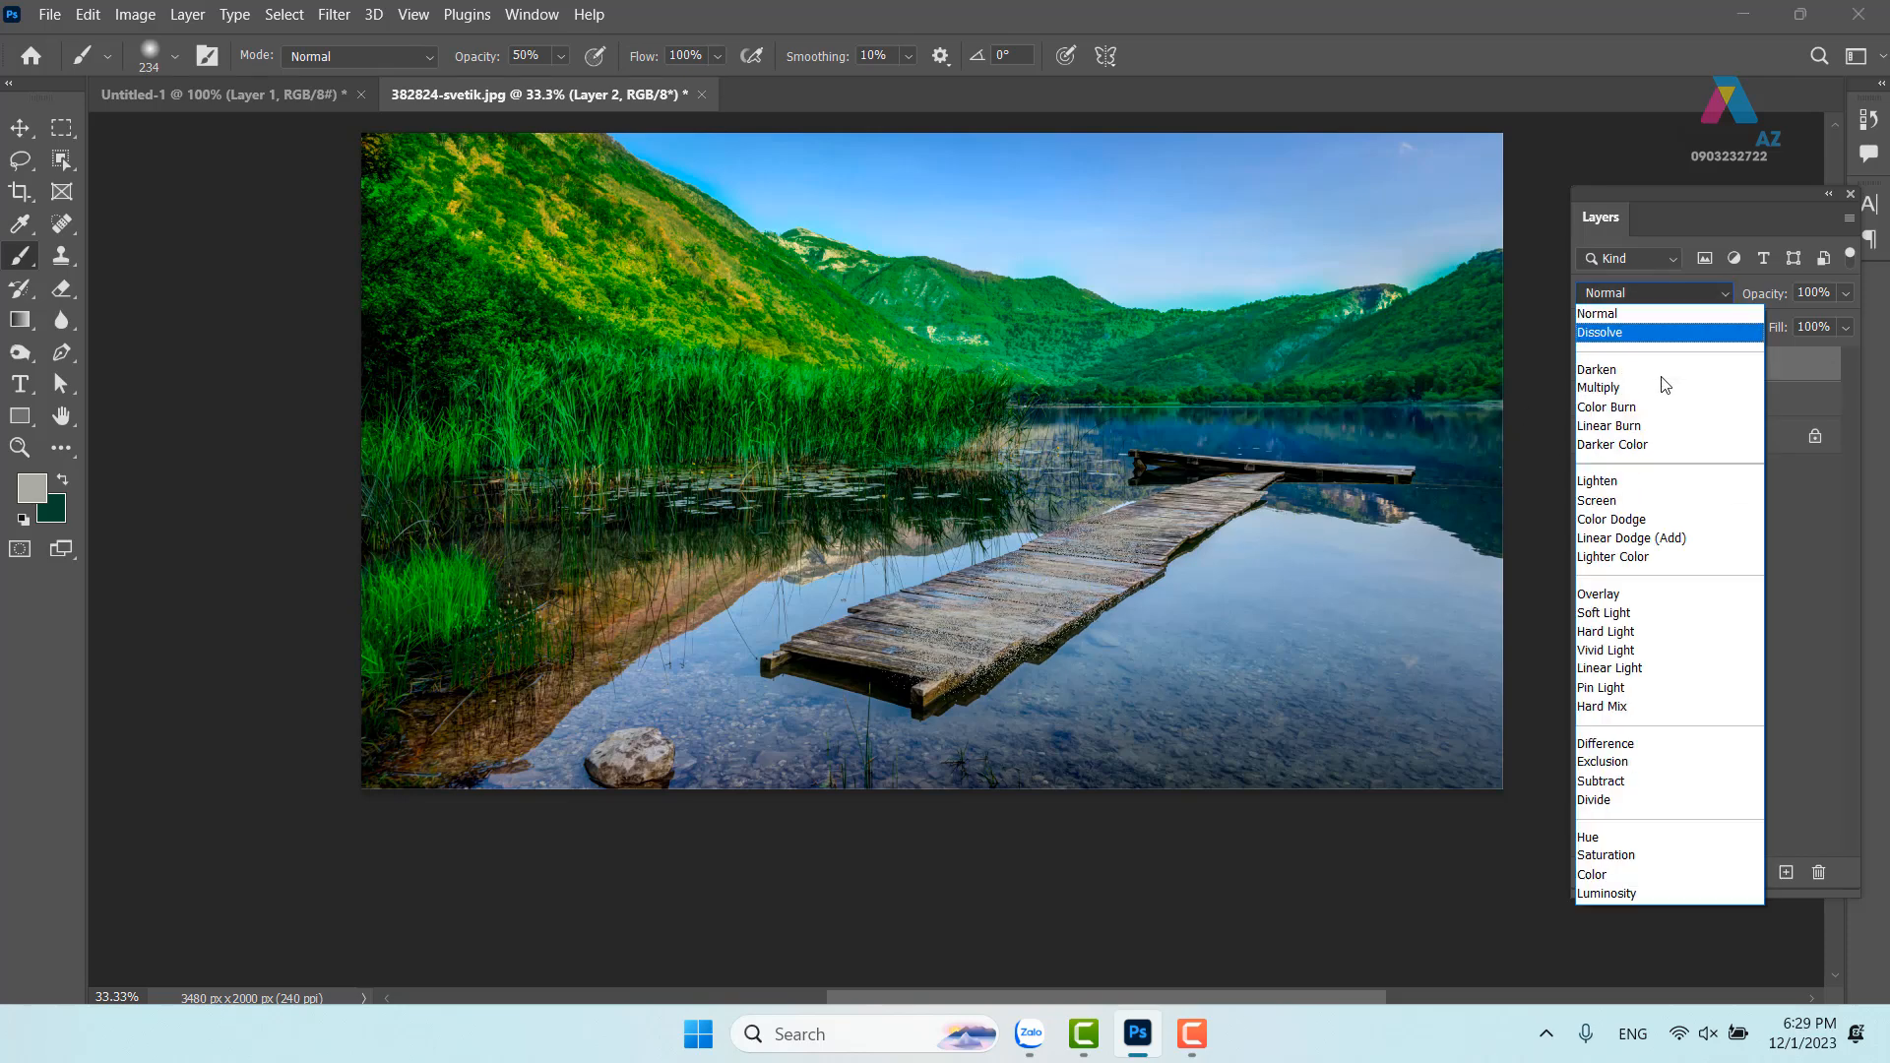
click(1640, 615)
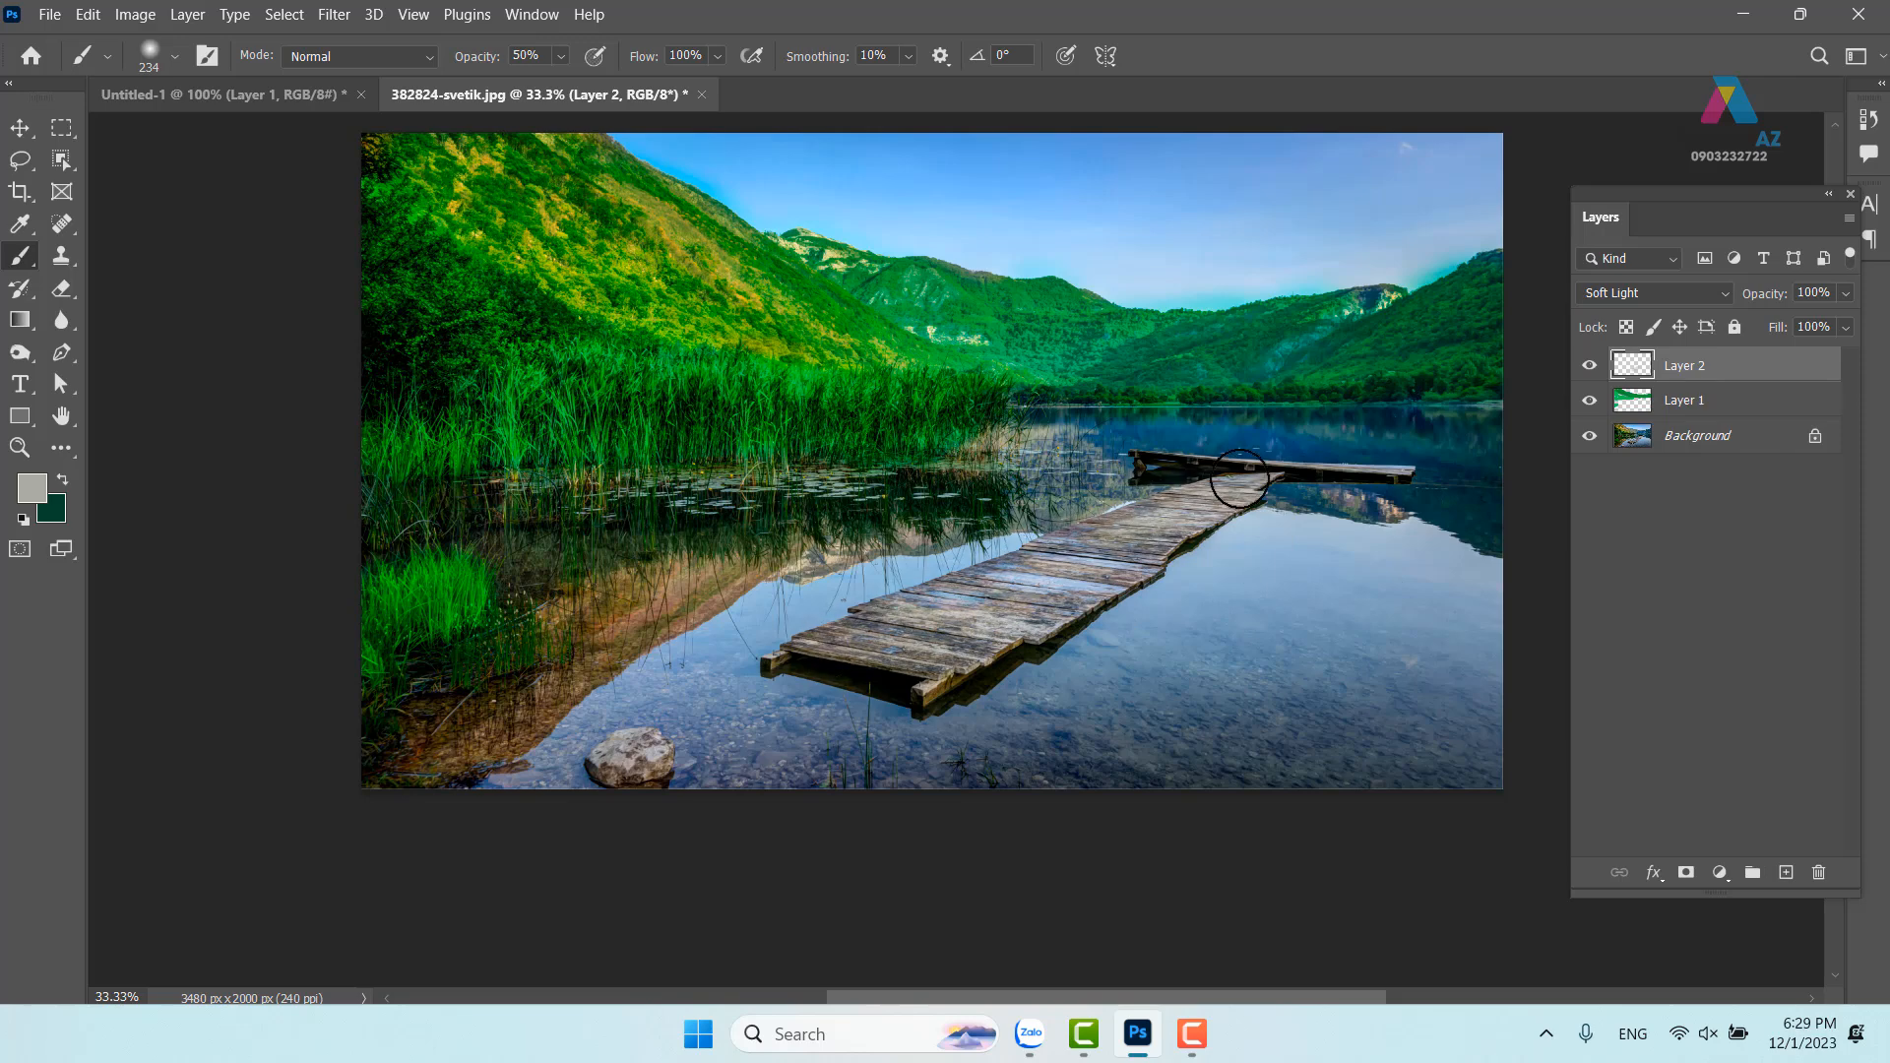
click(32, 497)
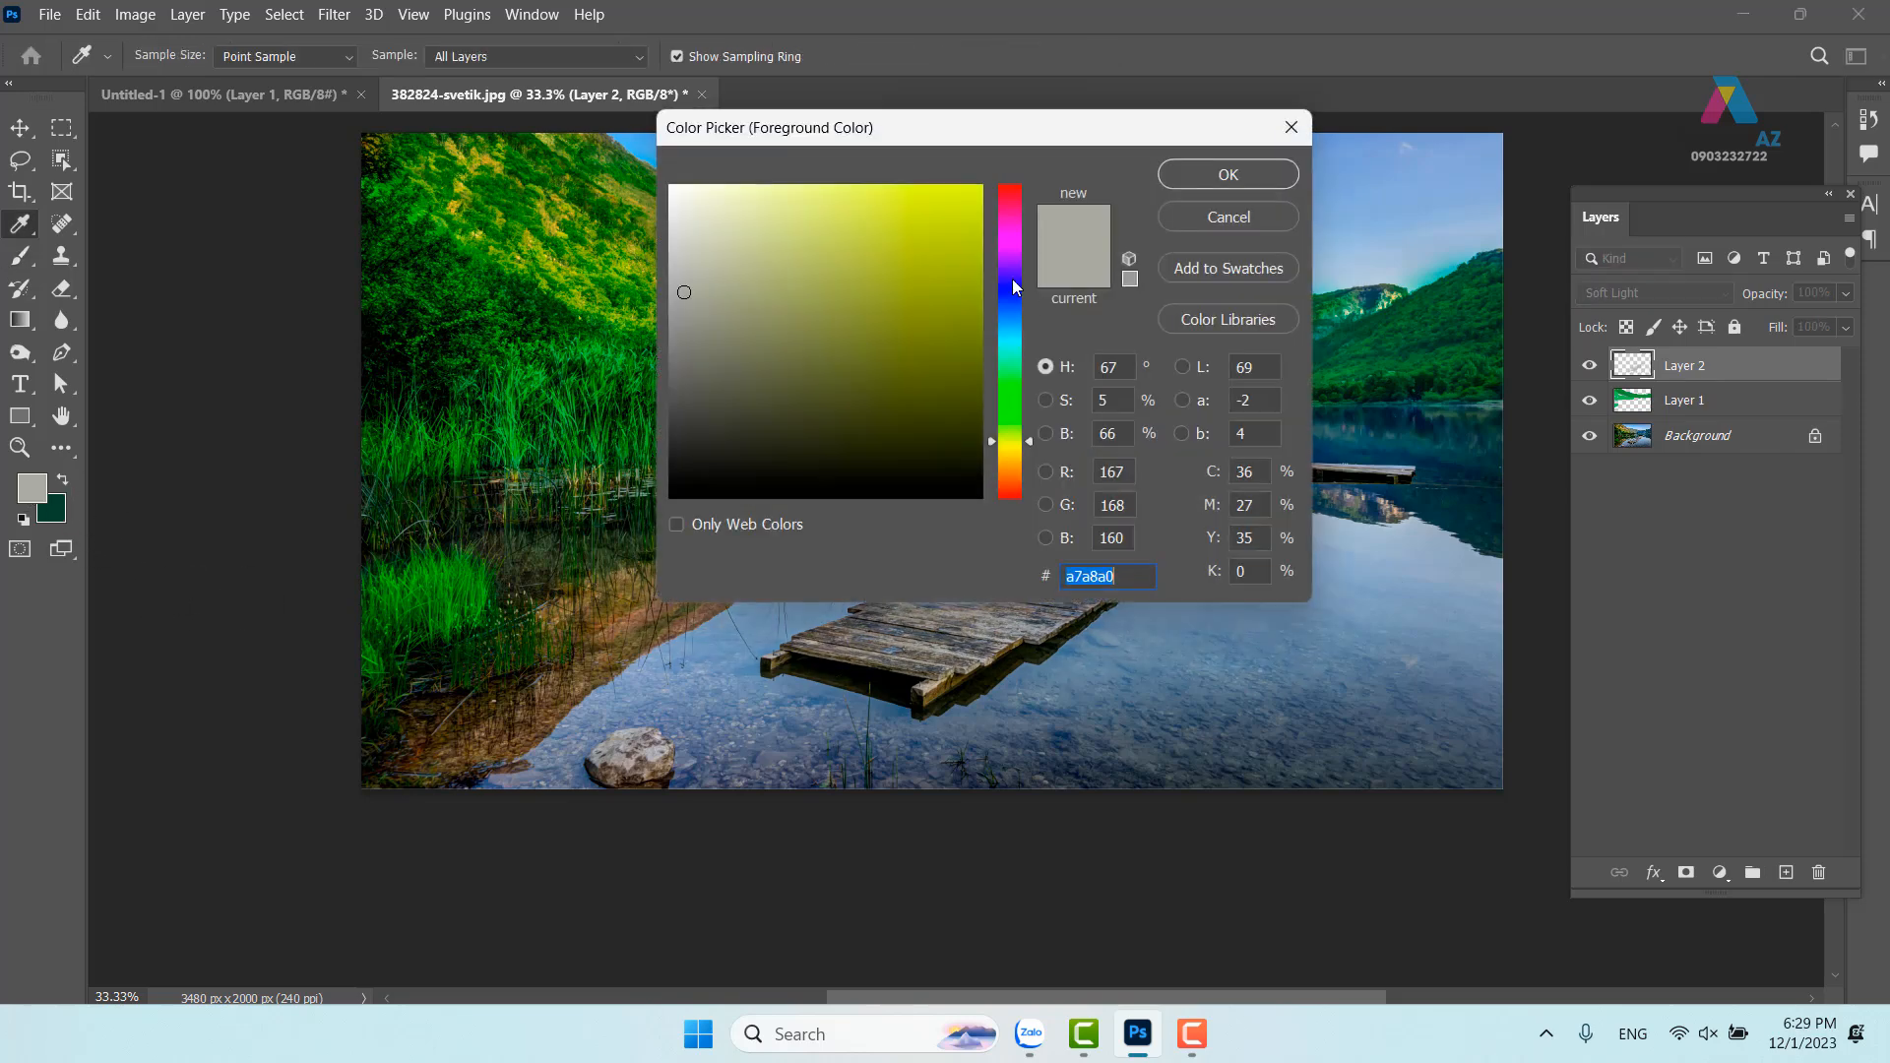
drag(1009, 445, 1009, 458)
click(981, 282)
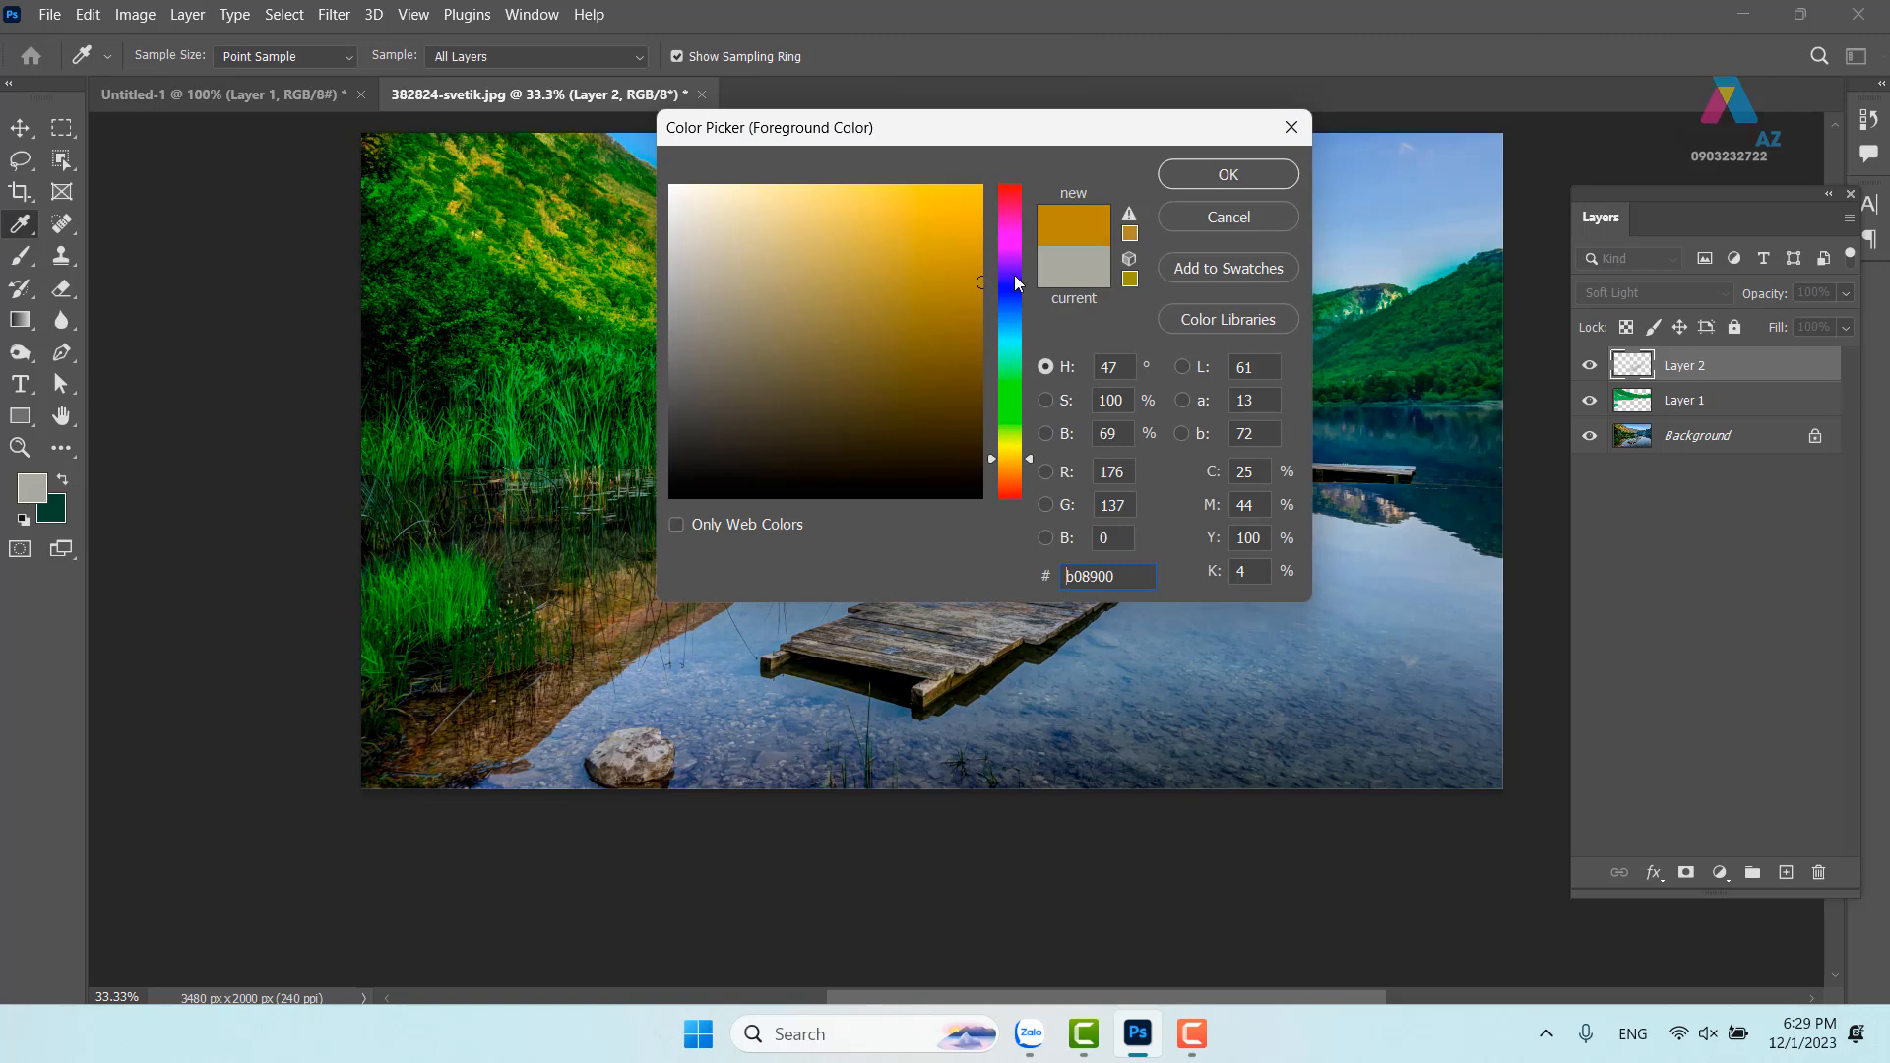
click(1242, 182)
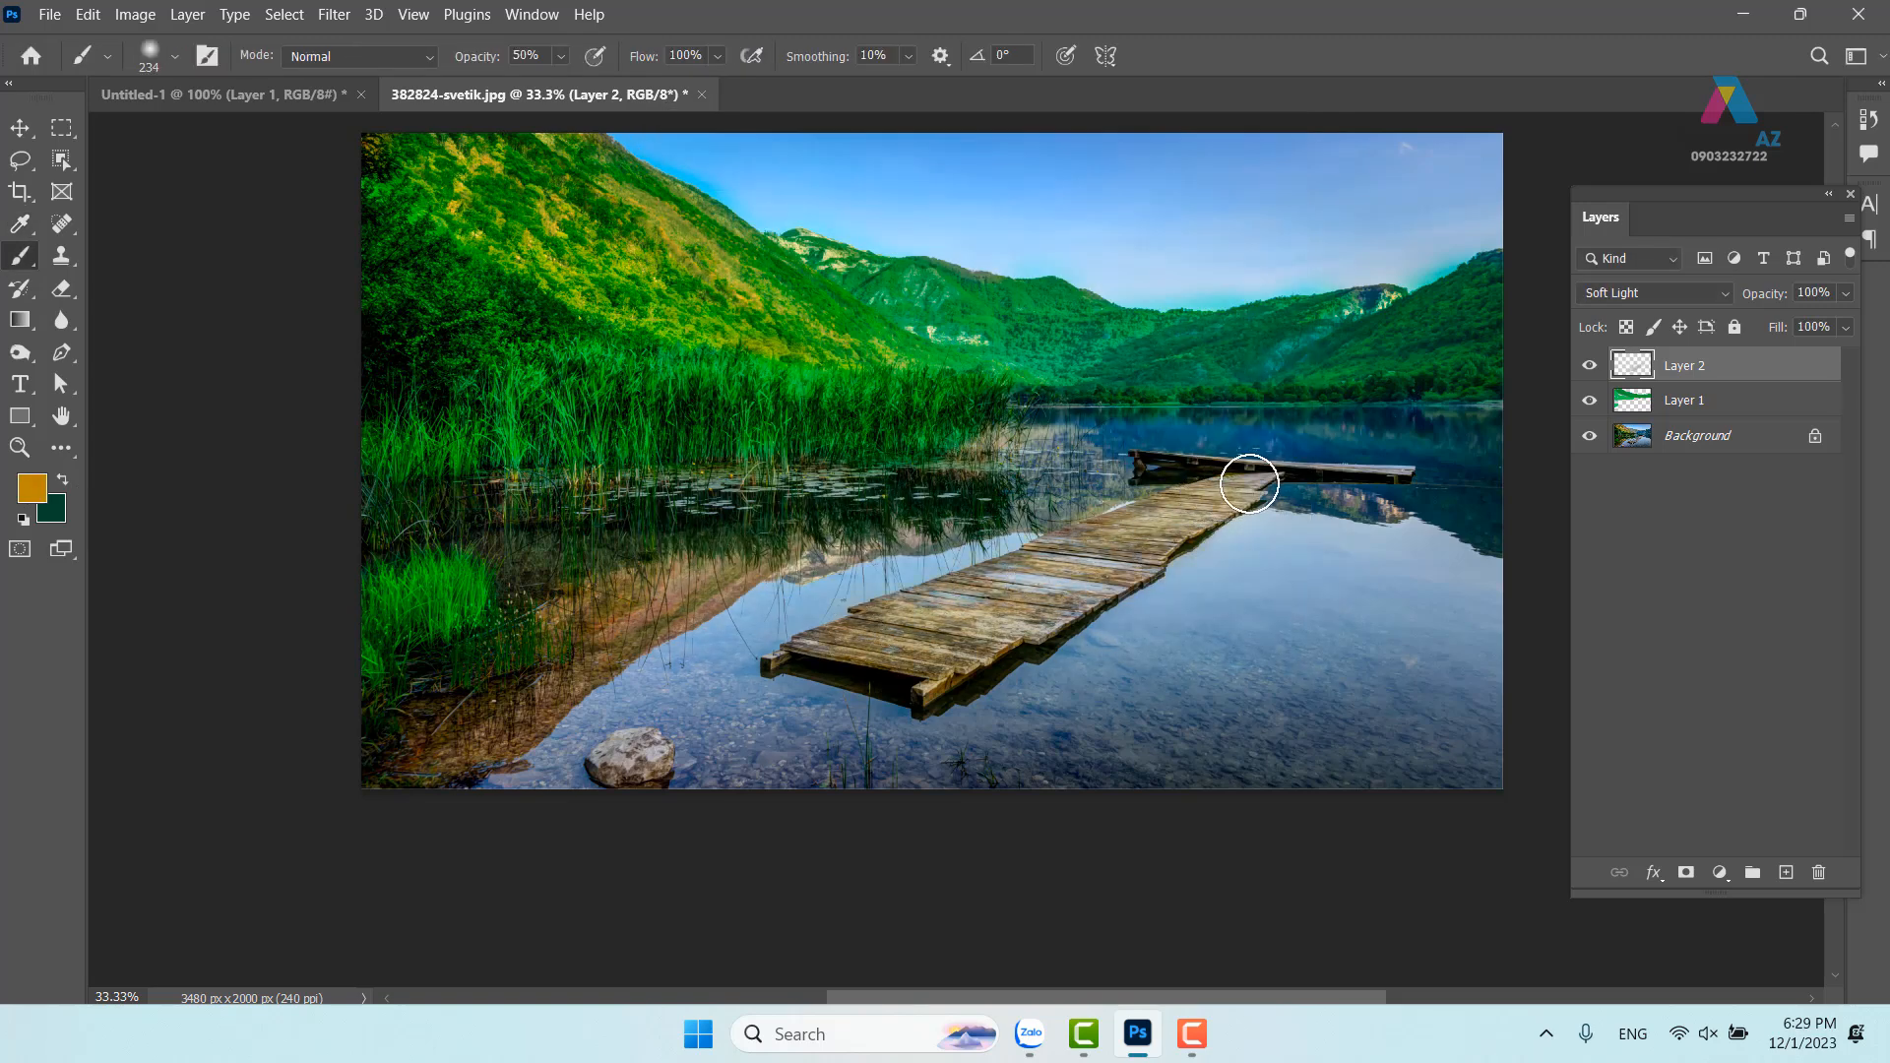
Finish brushing amber over the wooden pier on Layer 2 and change the foreground colour to purple
drag(1267, 469, 677, 760)
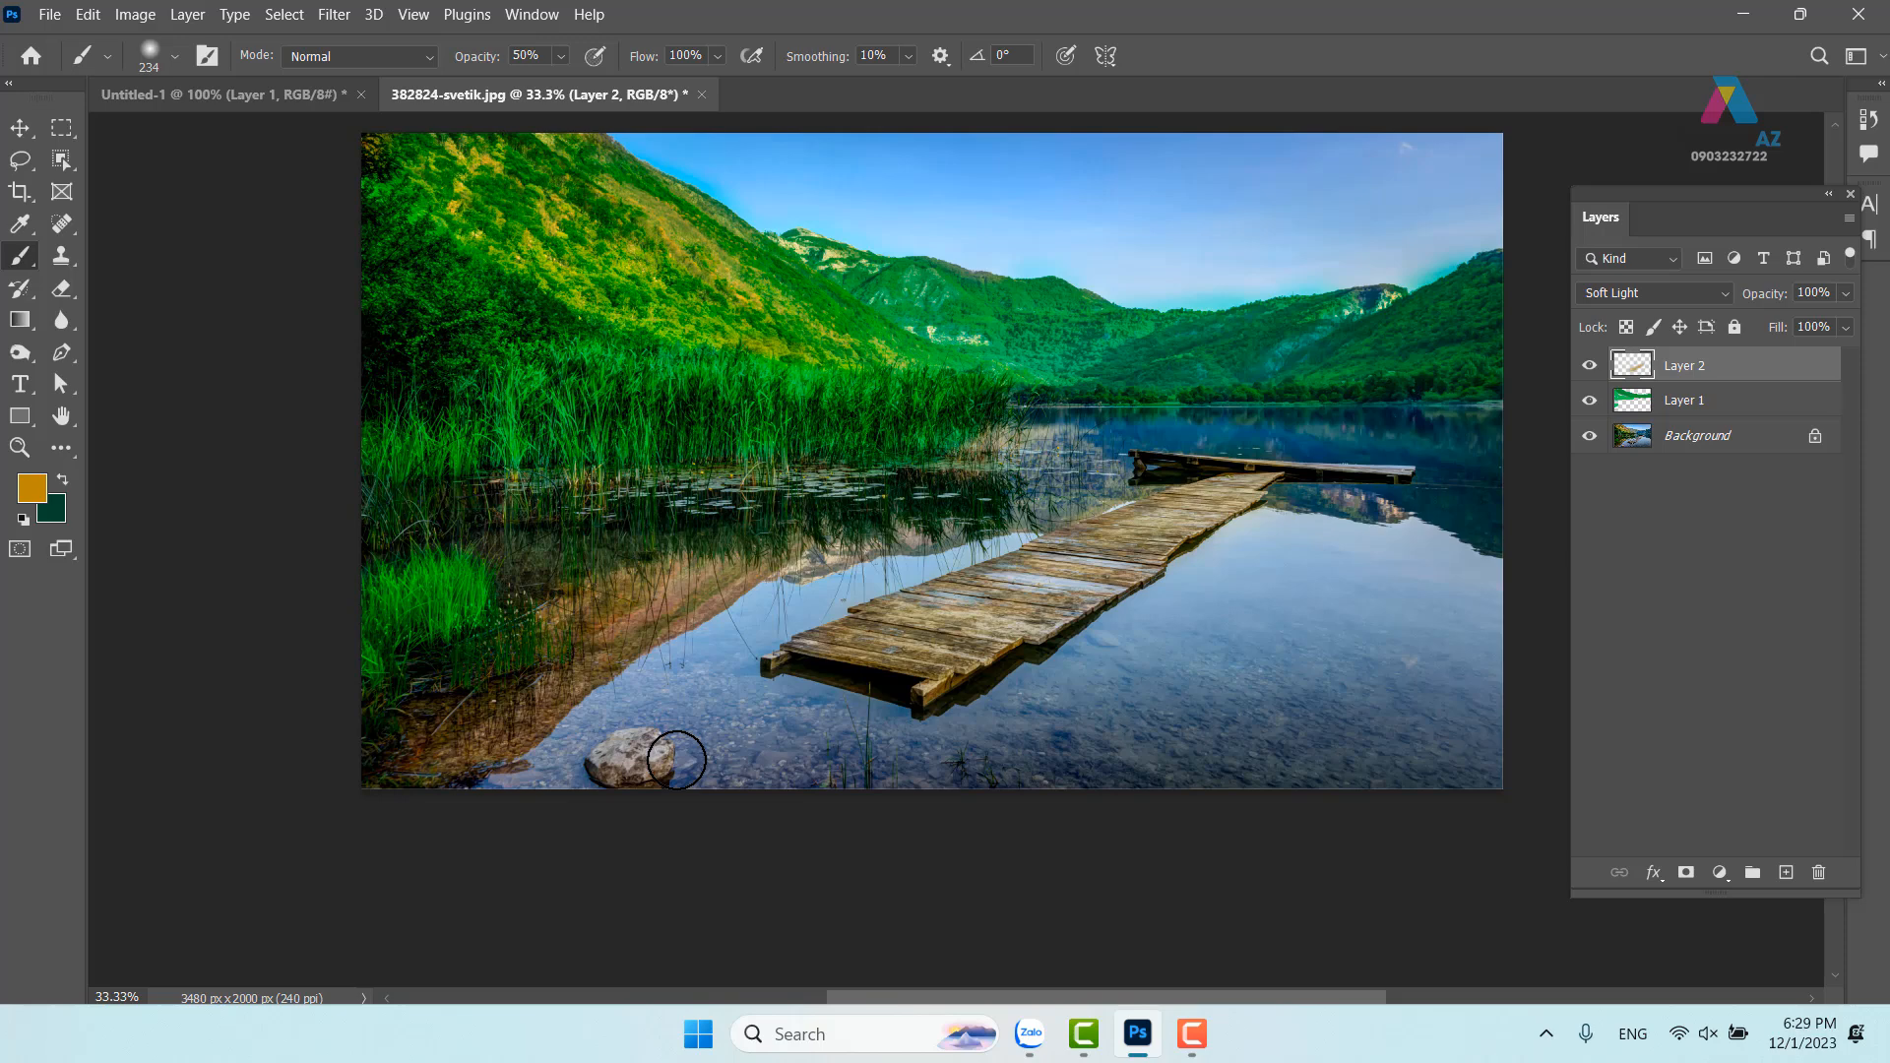
click(32, 489)
drag(1018, 254, 994, 238)
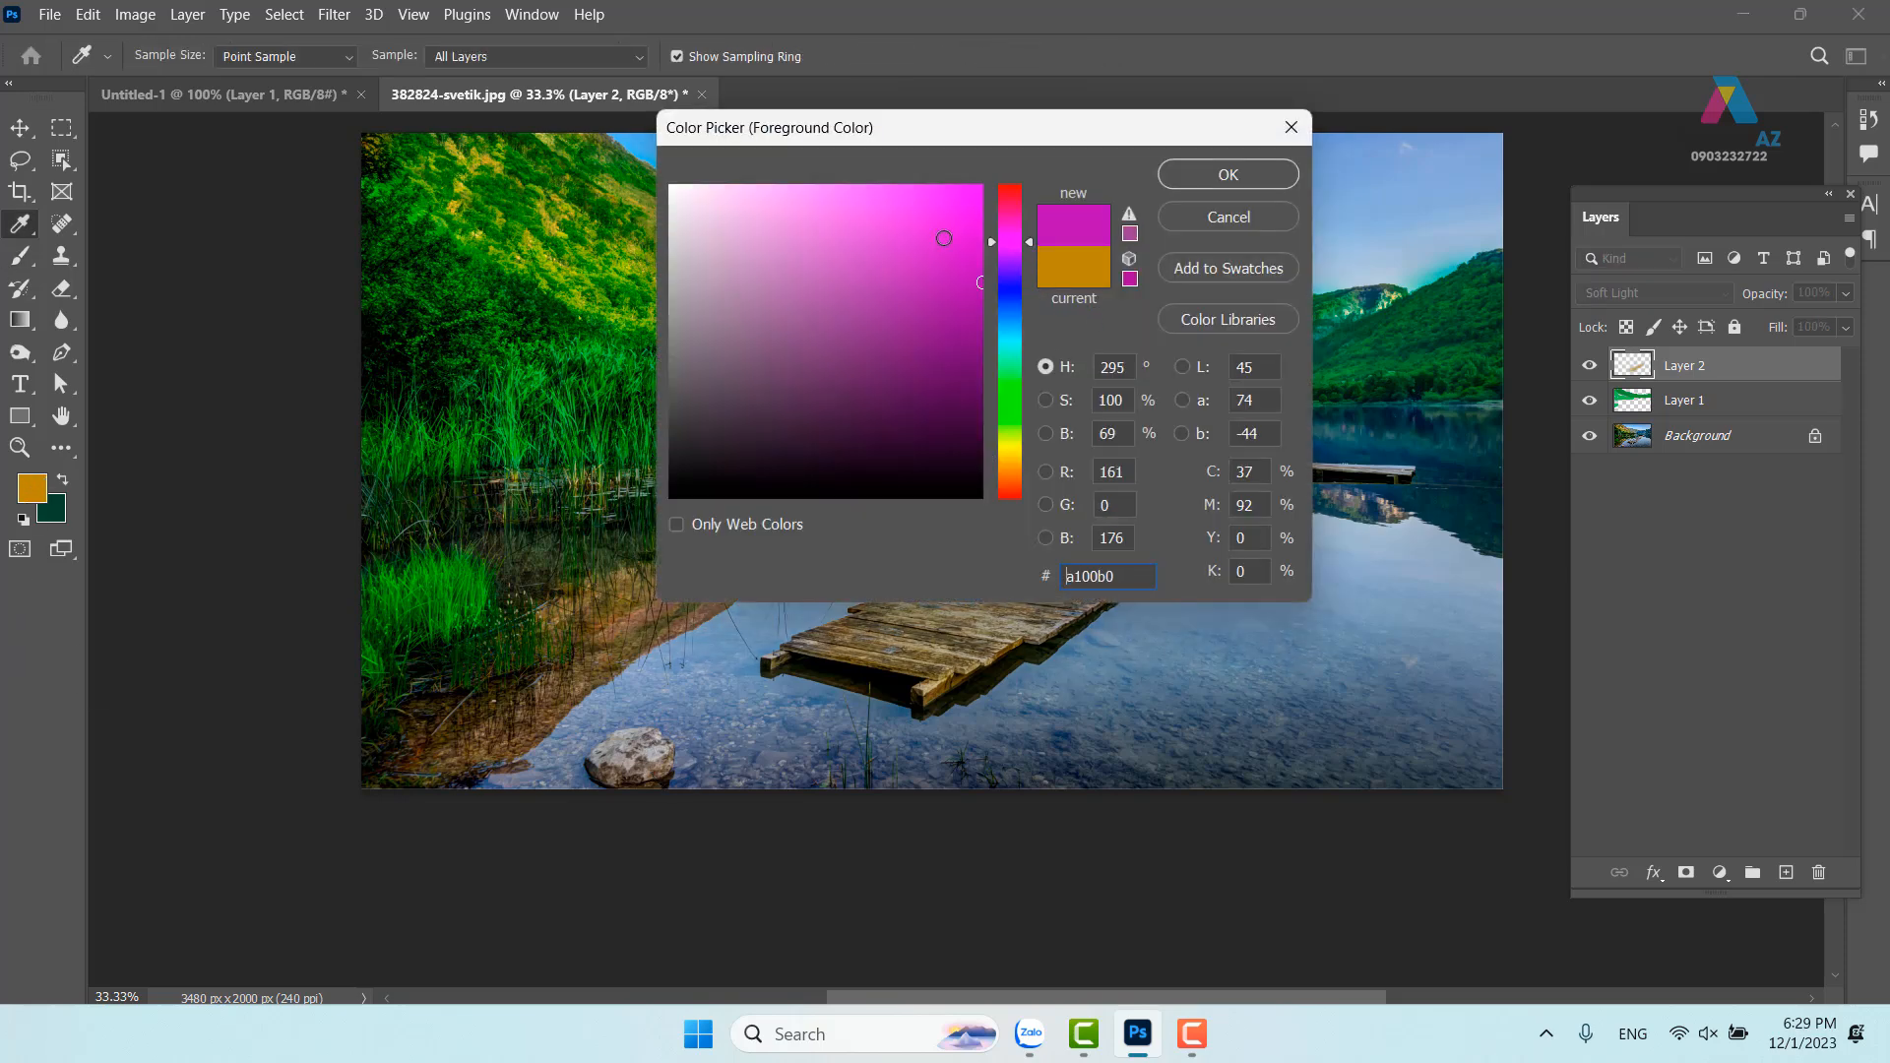
click(1206, 175)
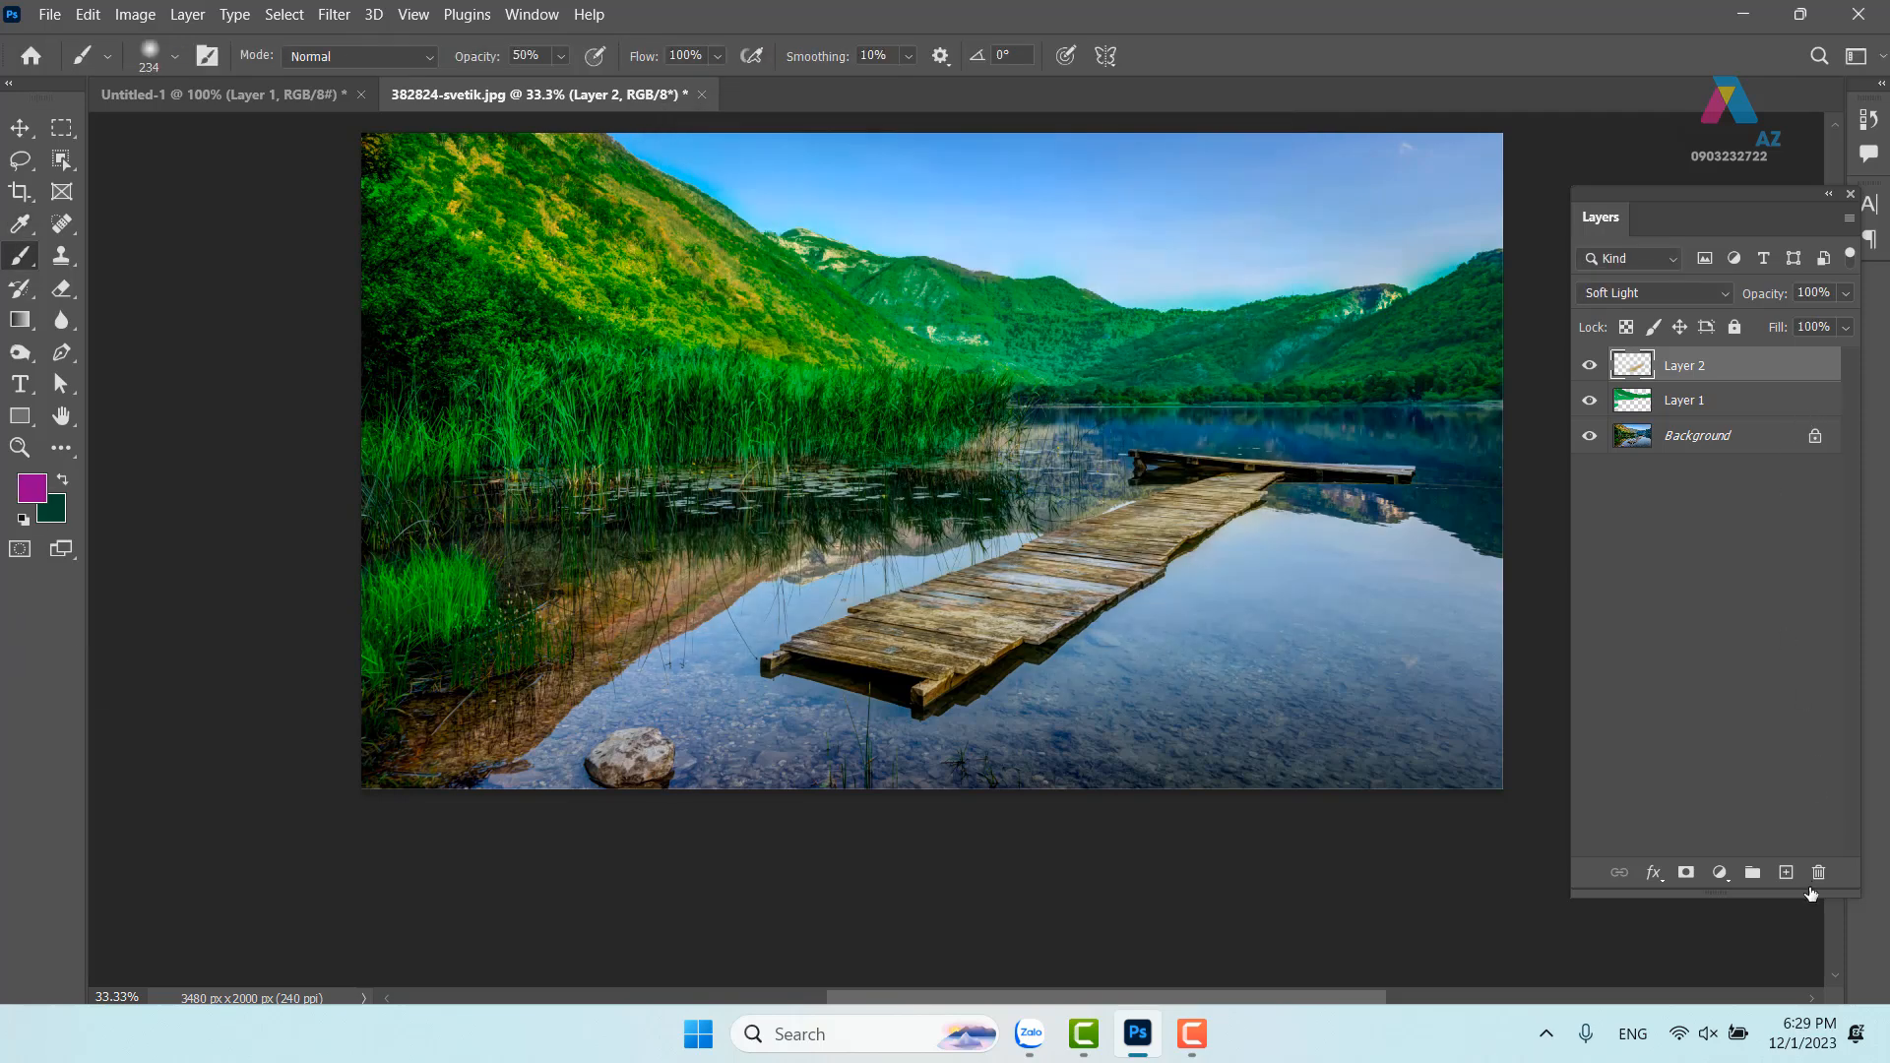
Add a new layer with its blend mode set to Soft Light and paint purple across the lake's far water and shoreline reflections
click(1786, 873)
mouse_move(1342, 426)
mouse_down()
mouse_move(1481, 458)
mouse_move(1172, 430)
mouse_move(1429, 433)
mouse_up()
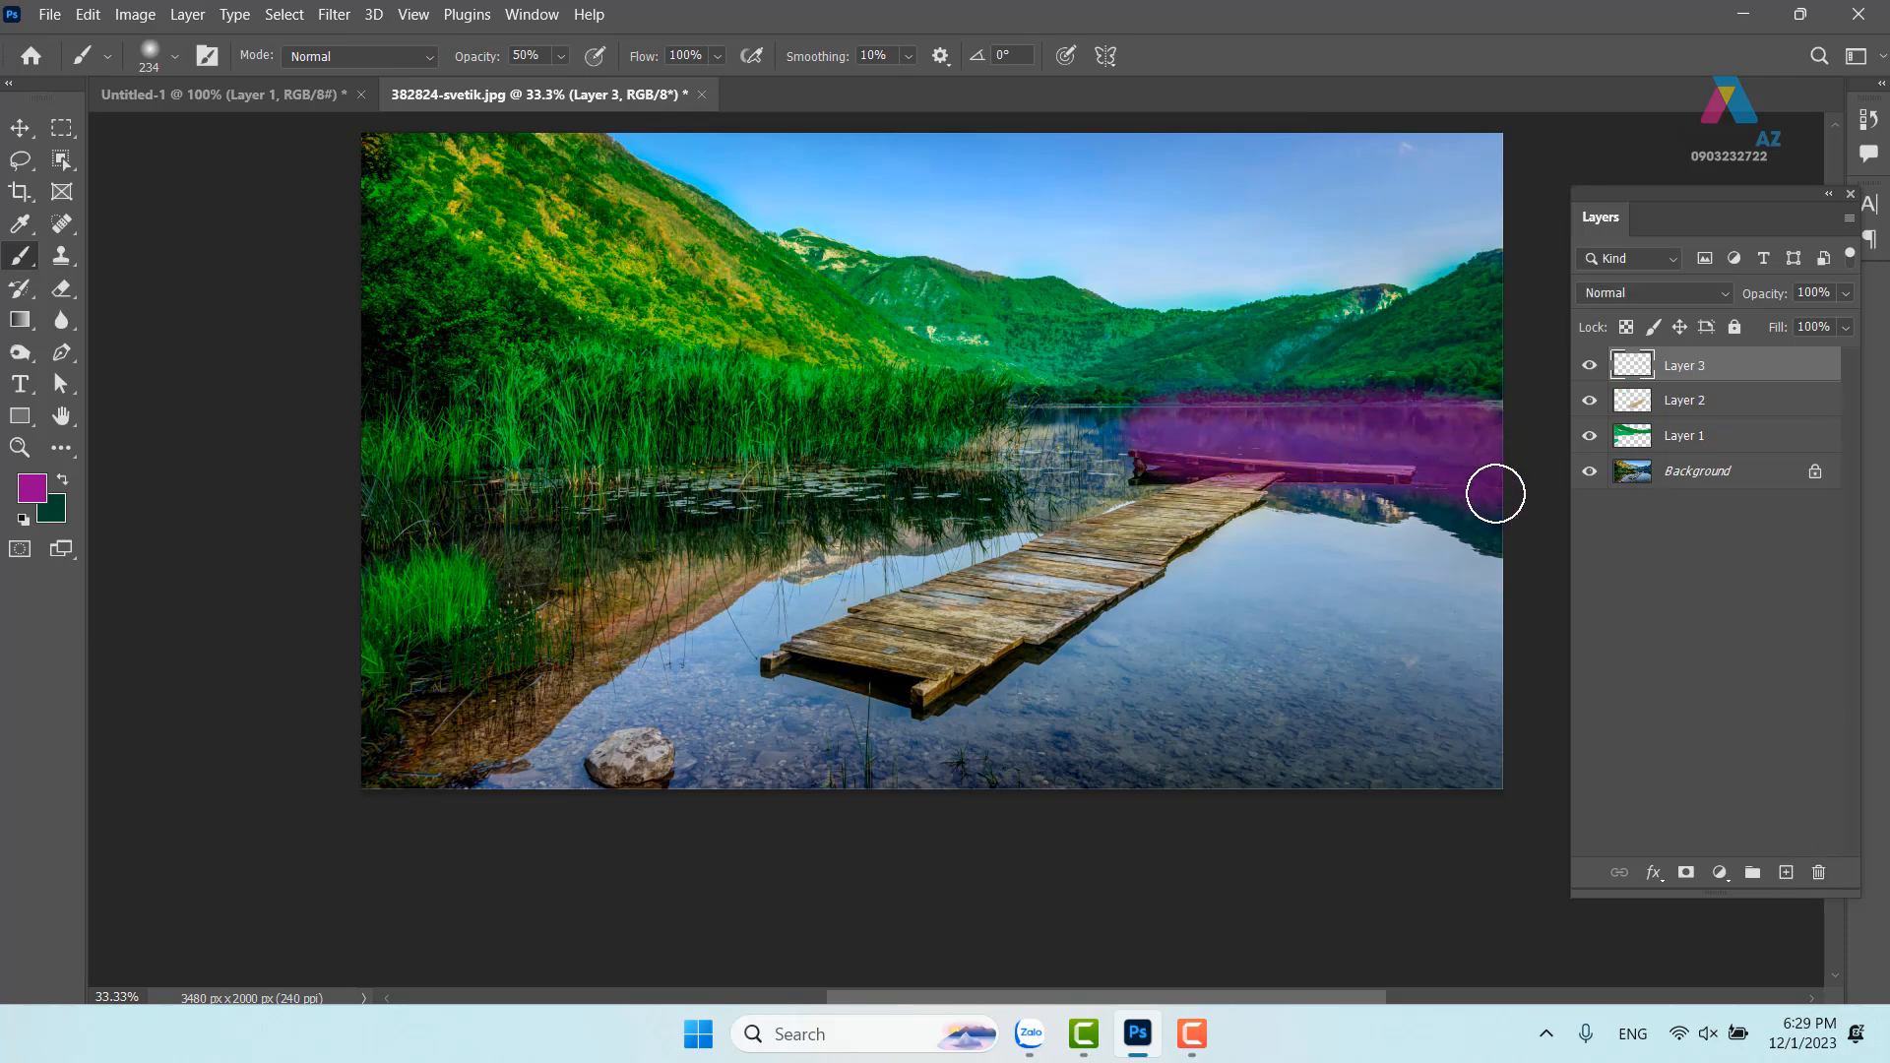
click(1653, 292)
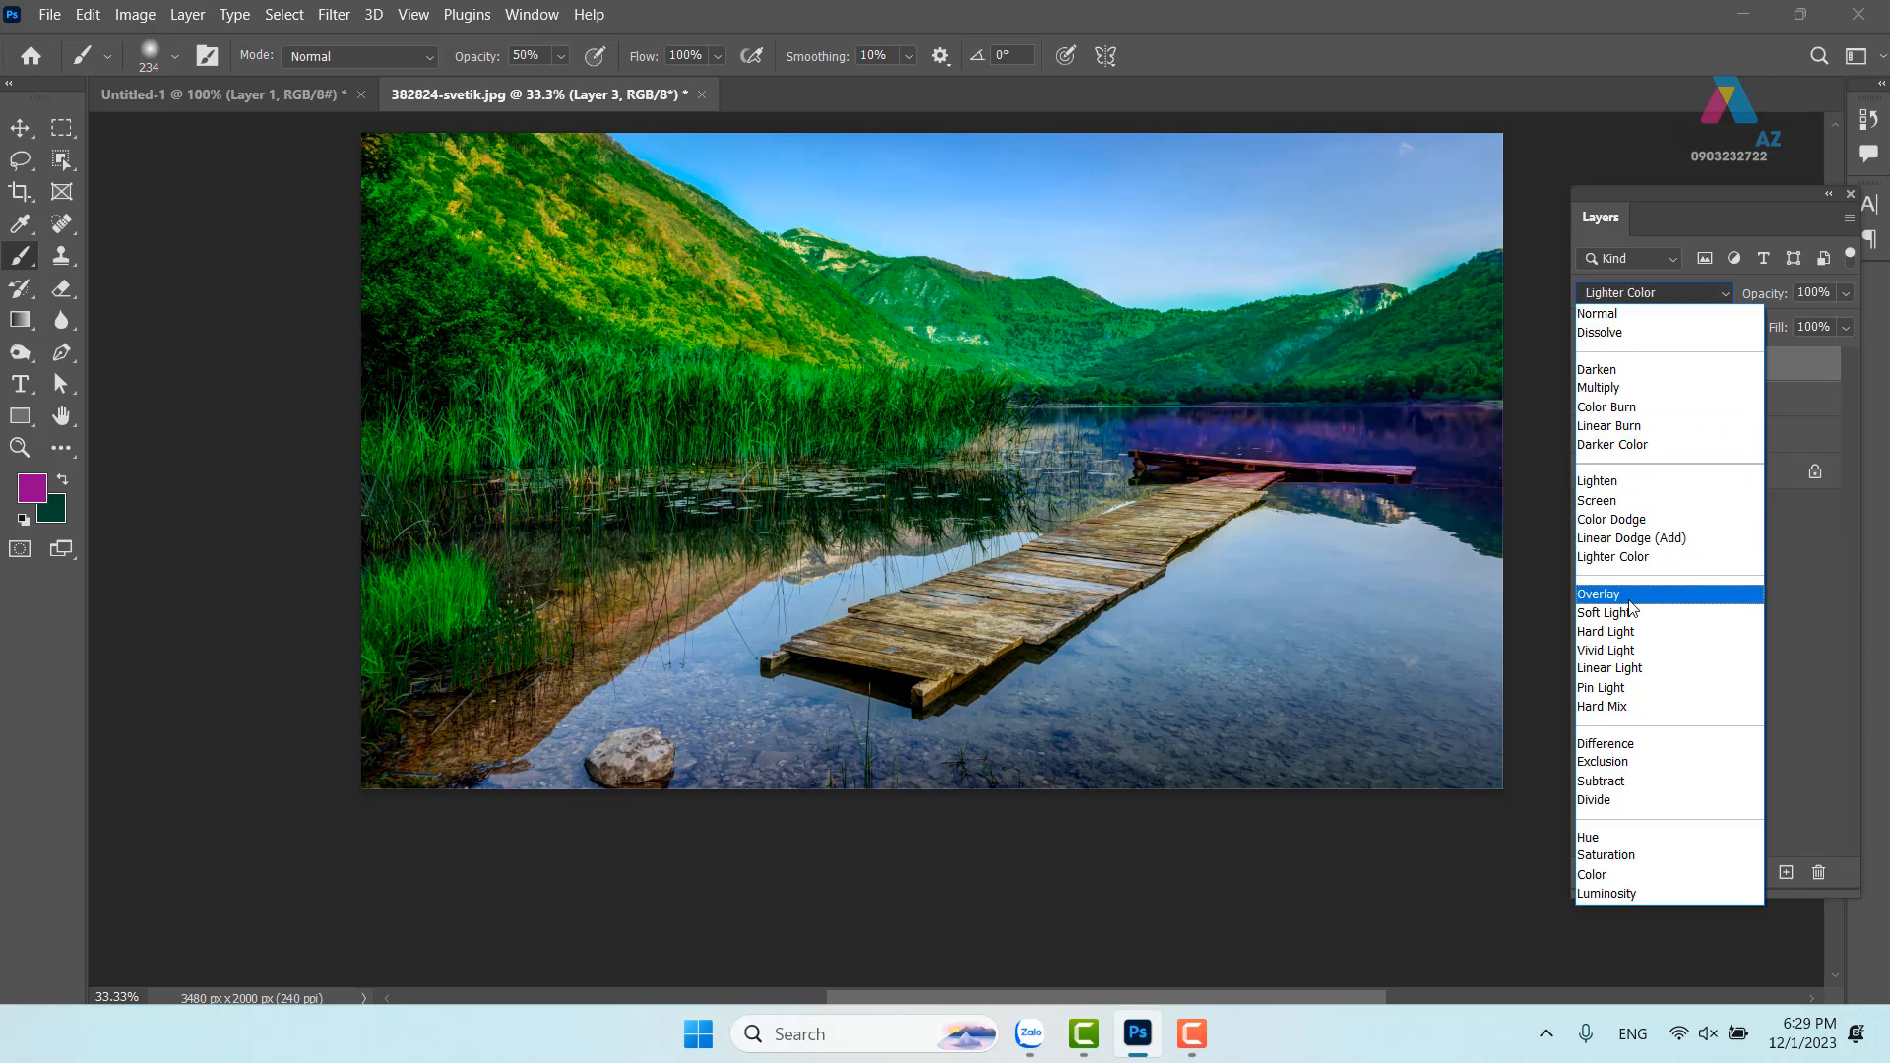
click(1603, 612)
drag(1512, 429, 962, 426)
mouse_move(1255, 448)
mouse_down()
mouse_move(741, 533)
mouse_move(820, 525)
mouse_move(506, 532)
mouse_move(1006, 502)
mouse_move(569, 550)
mouse_move(483, 676)
mouse_move(382, 739)
mouse_move(387, 786)
mouse_move(525, 633)
mouse_move(465, 524)
mouse_move(363, 505)
mouse_move(893, 516)
mouse_move(1078, 486)
mouse_move(1035, 486)
mouse_move(1015, 446)
mouse_move(1143, 525)
mouse_up()
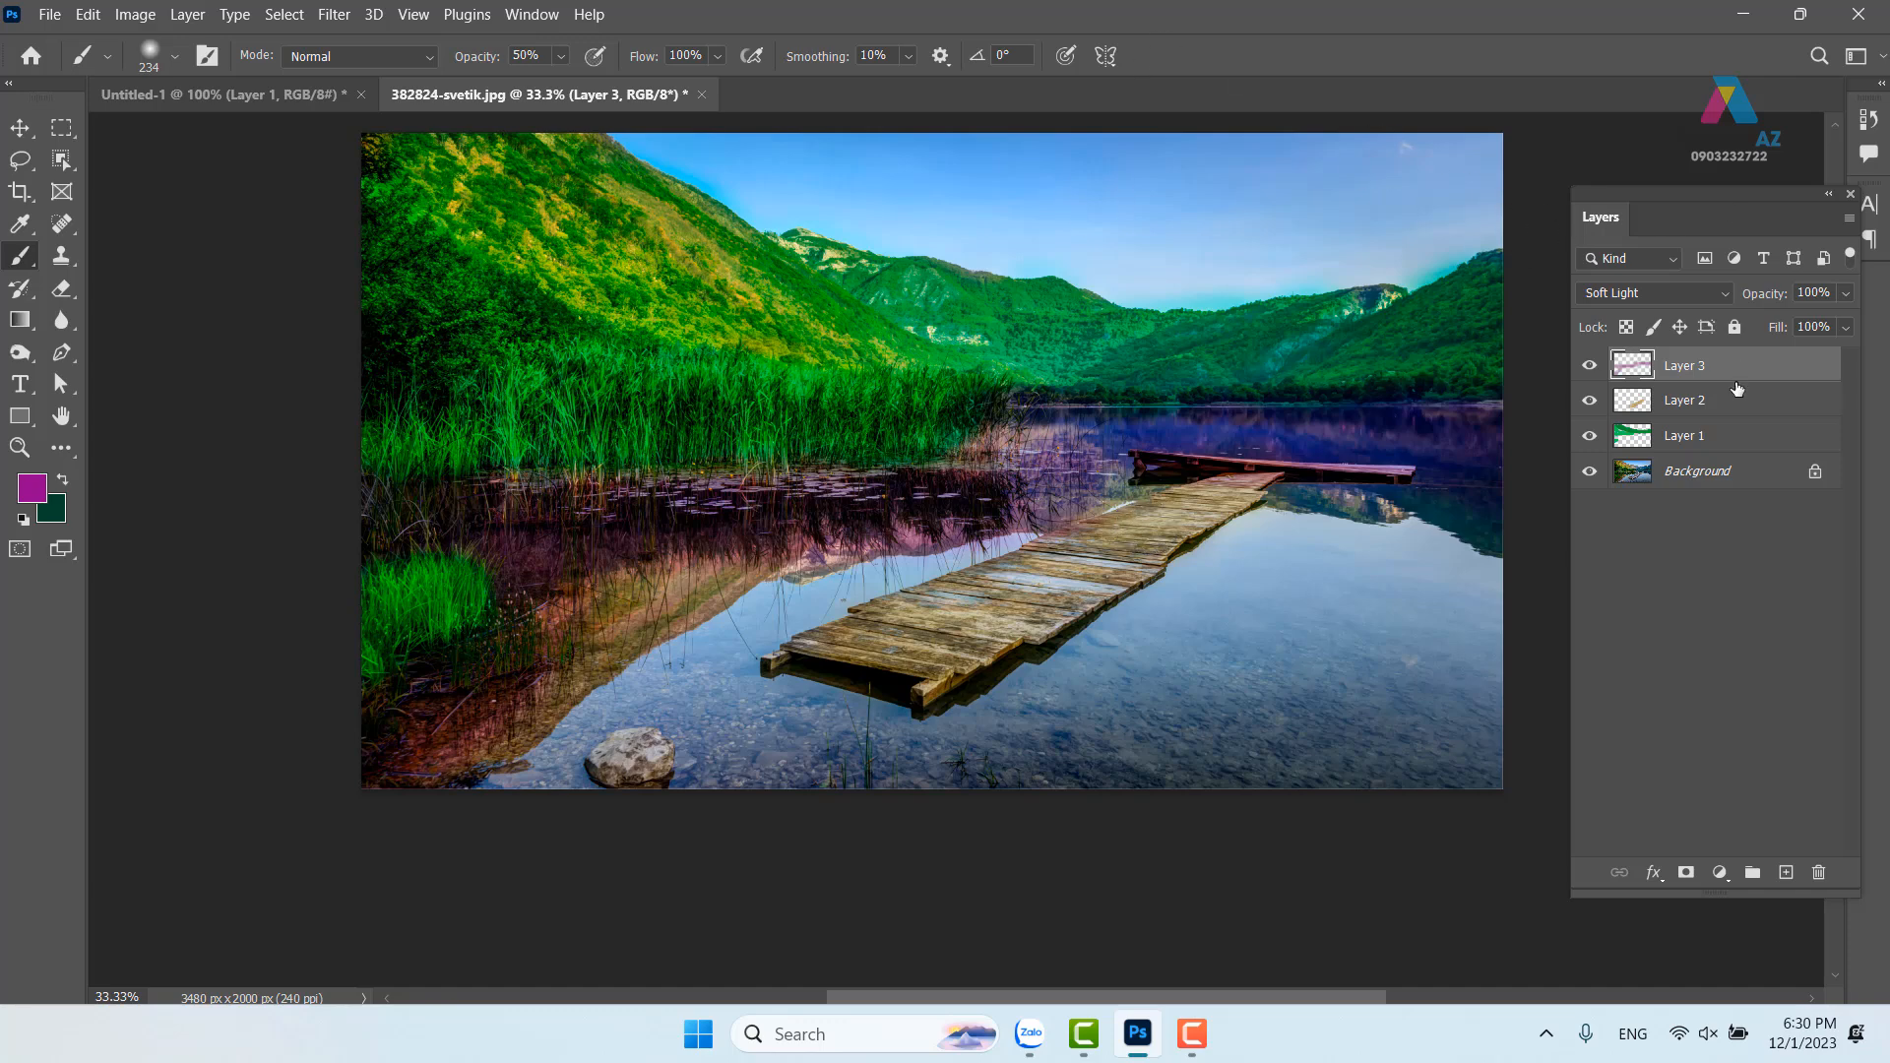
Delete Layer 1, Layer 2 and Layer 3 together to restore the original landscape photo
shift+click(1753, 440)
key(Delete)
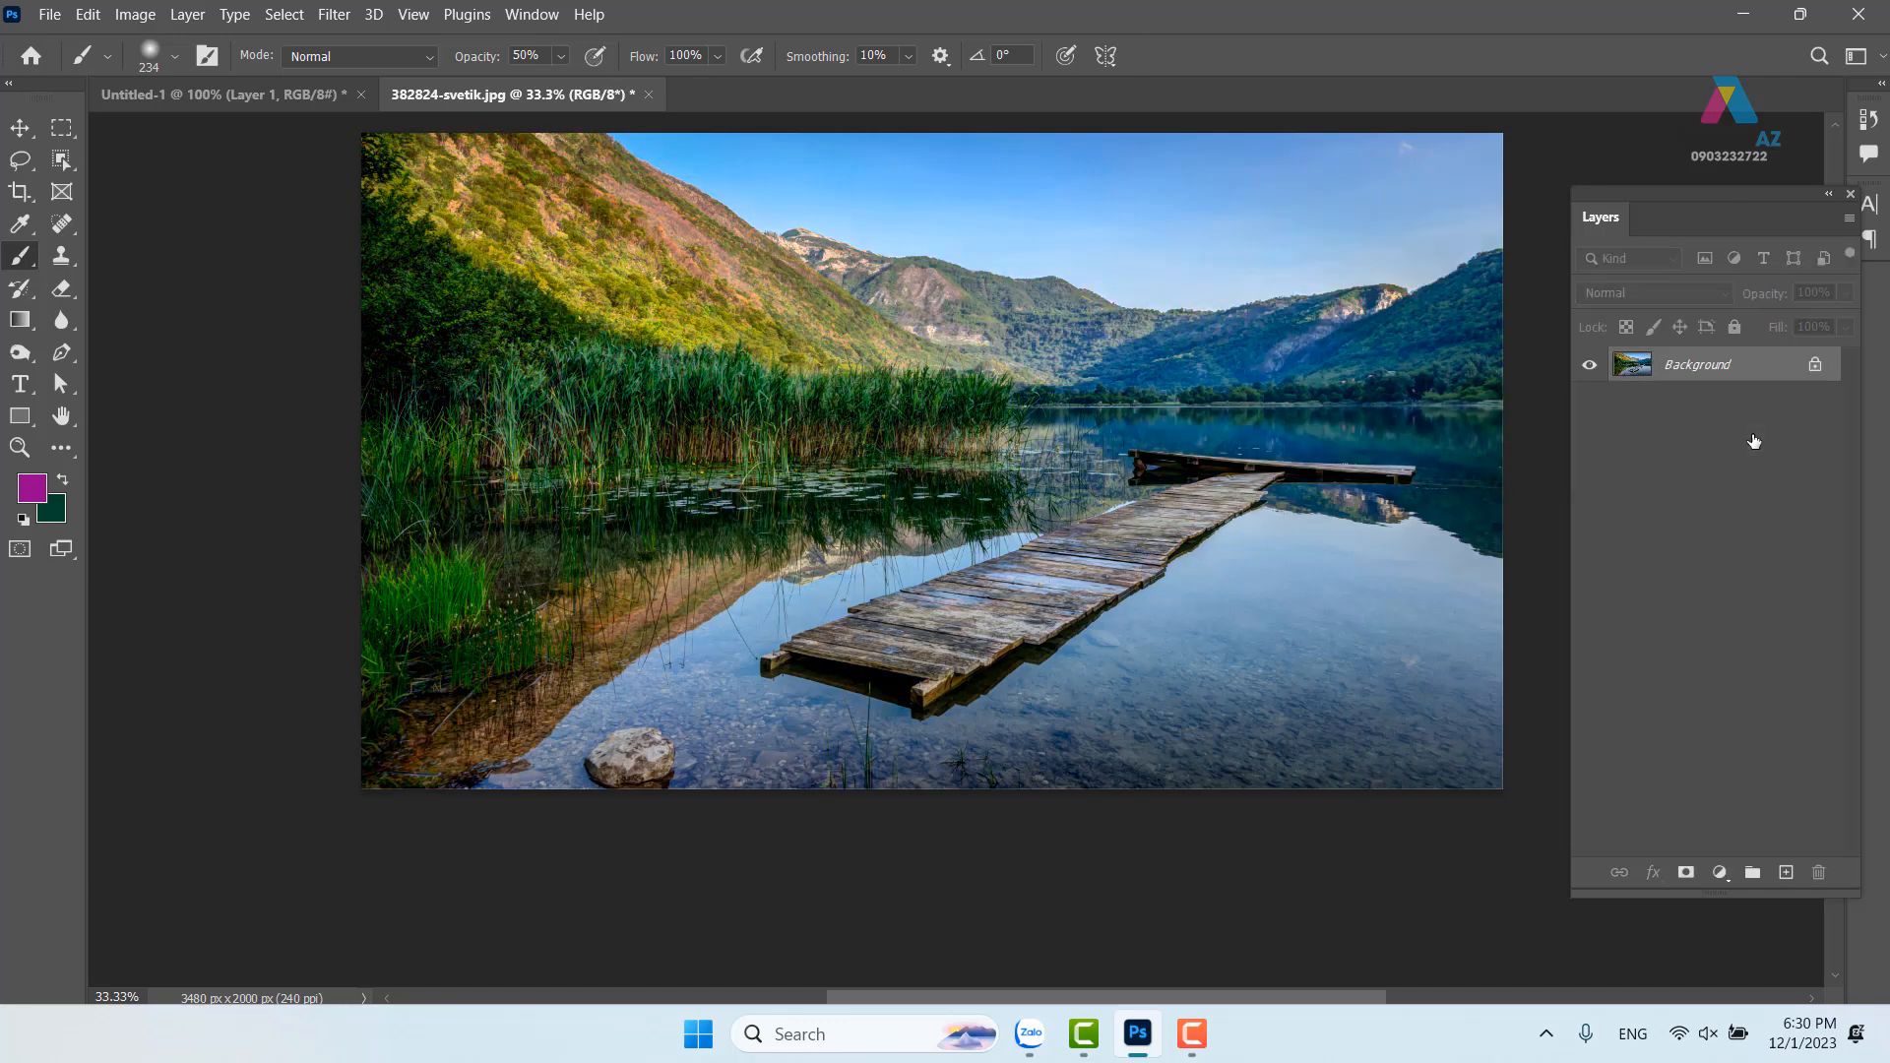
drag(987, 421, 881, 526)
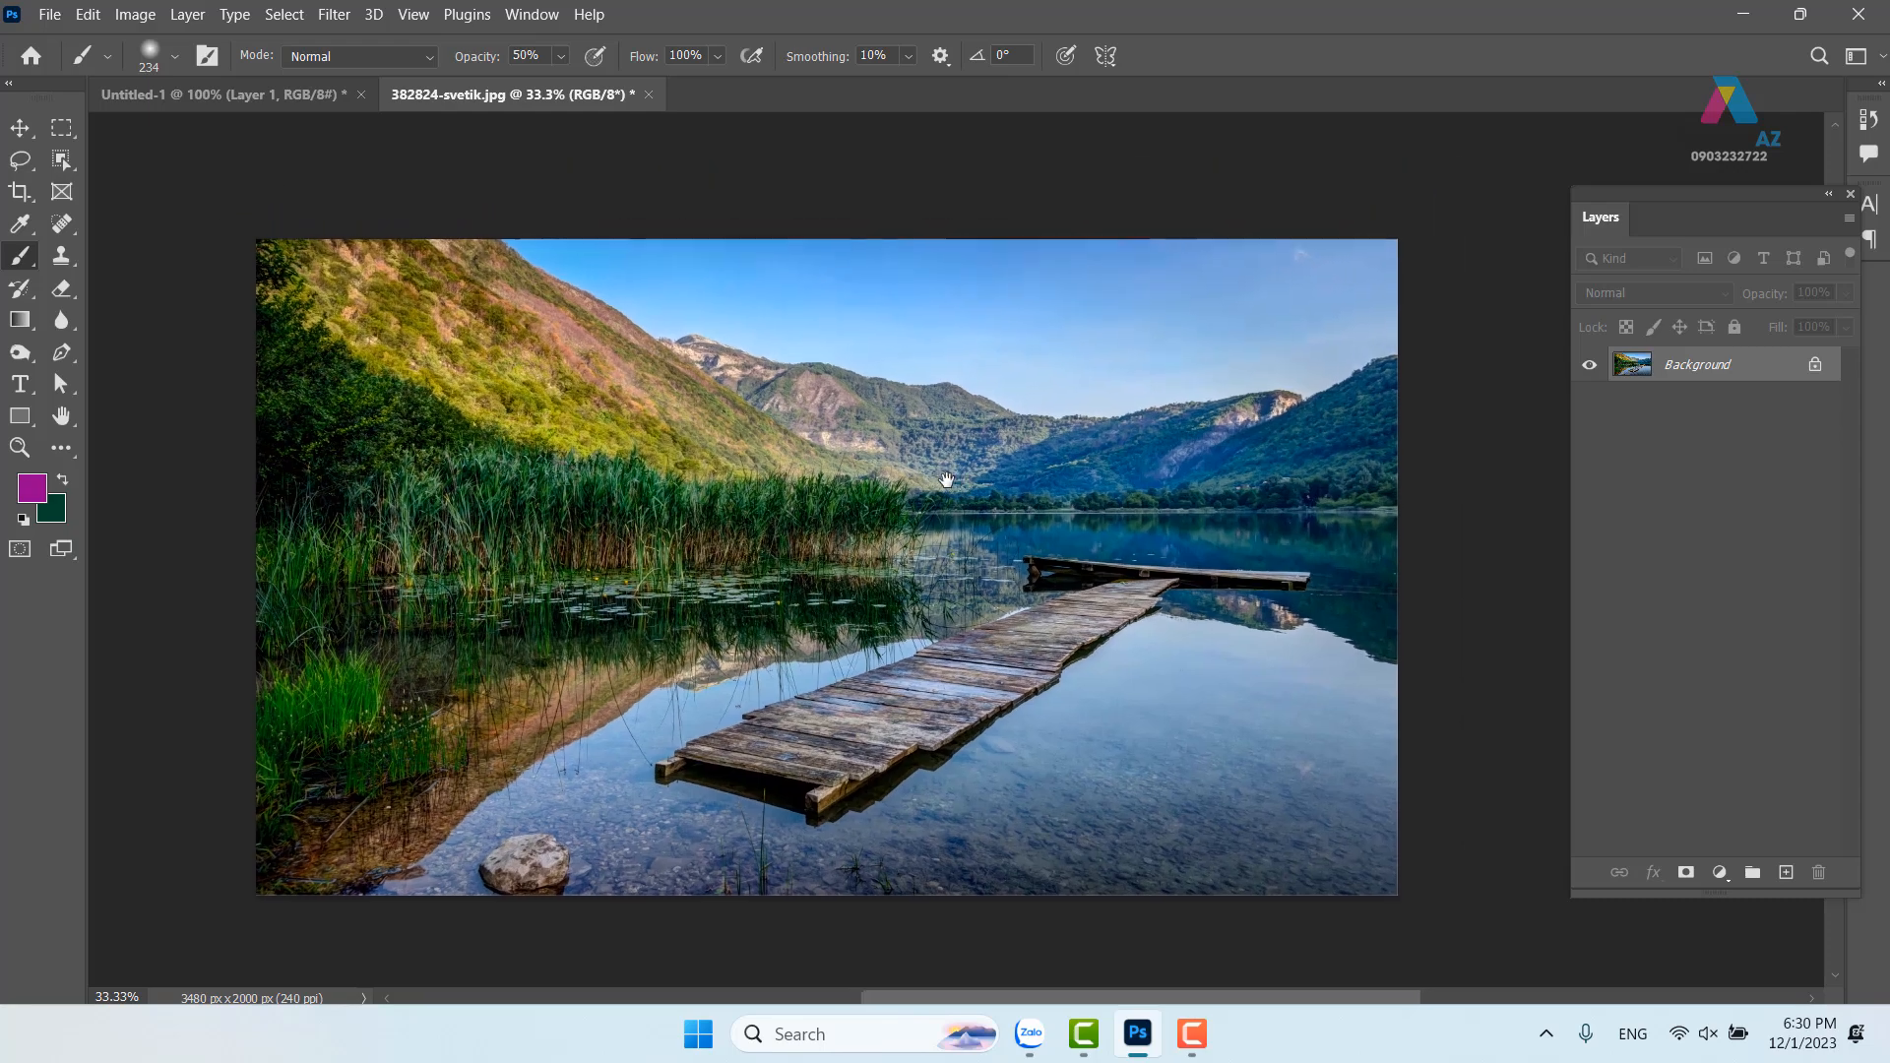
key(ctrl+plus)
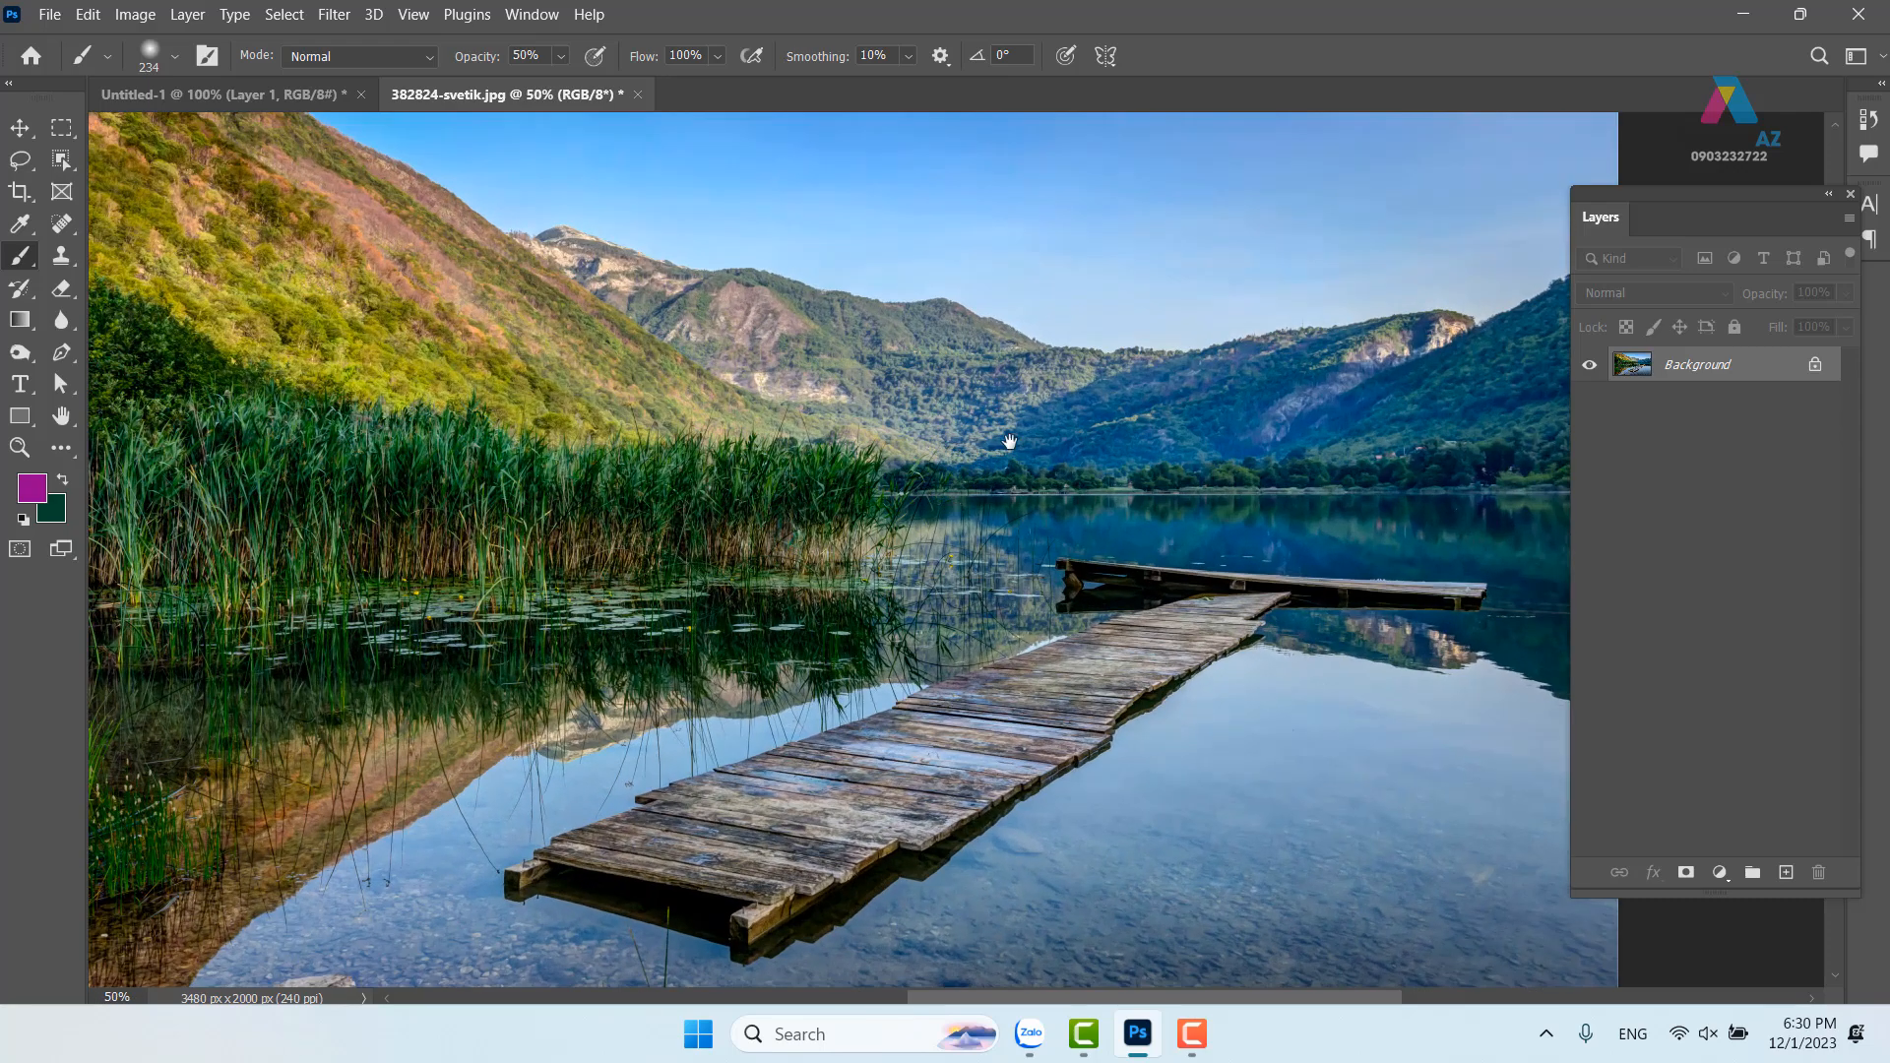
drag(959, 372, 1038, 458)
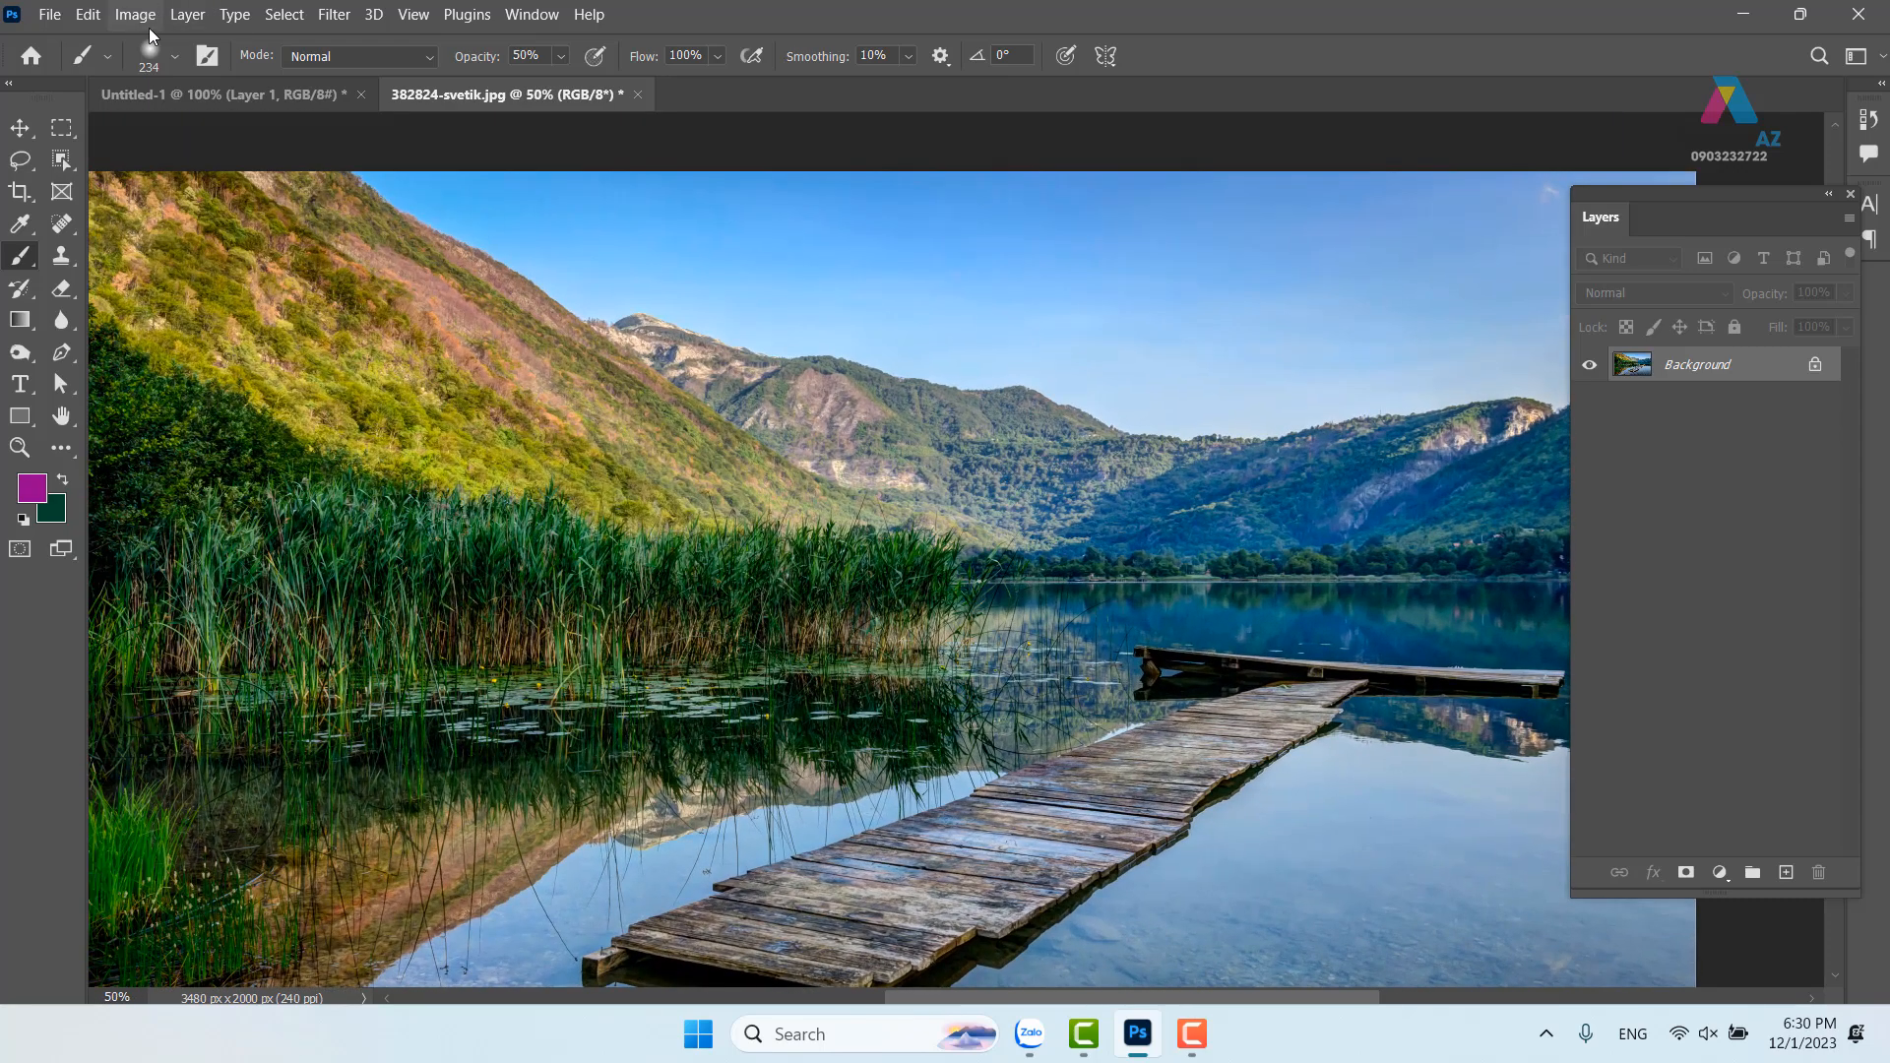
Expand the ggg brush group, try several of its cloud brushes and select the 786 px cloud preset
click(176, 57)
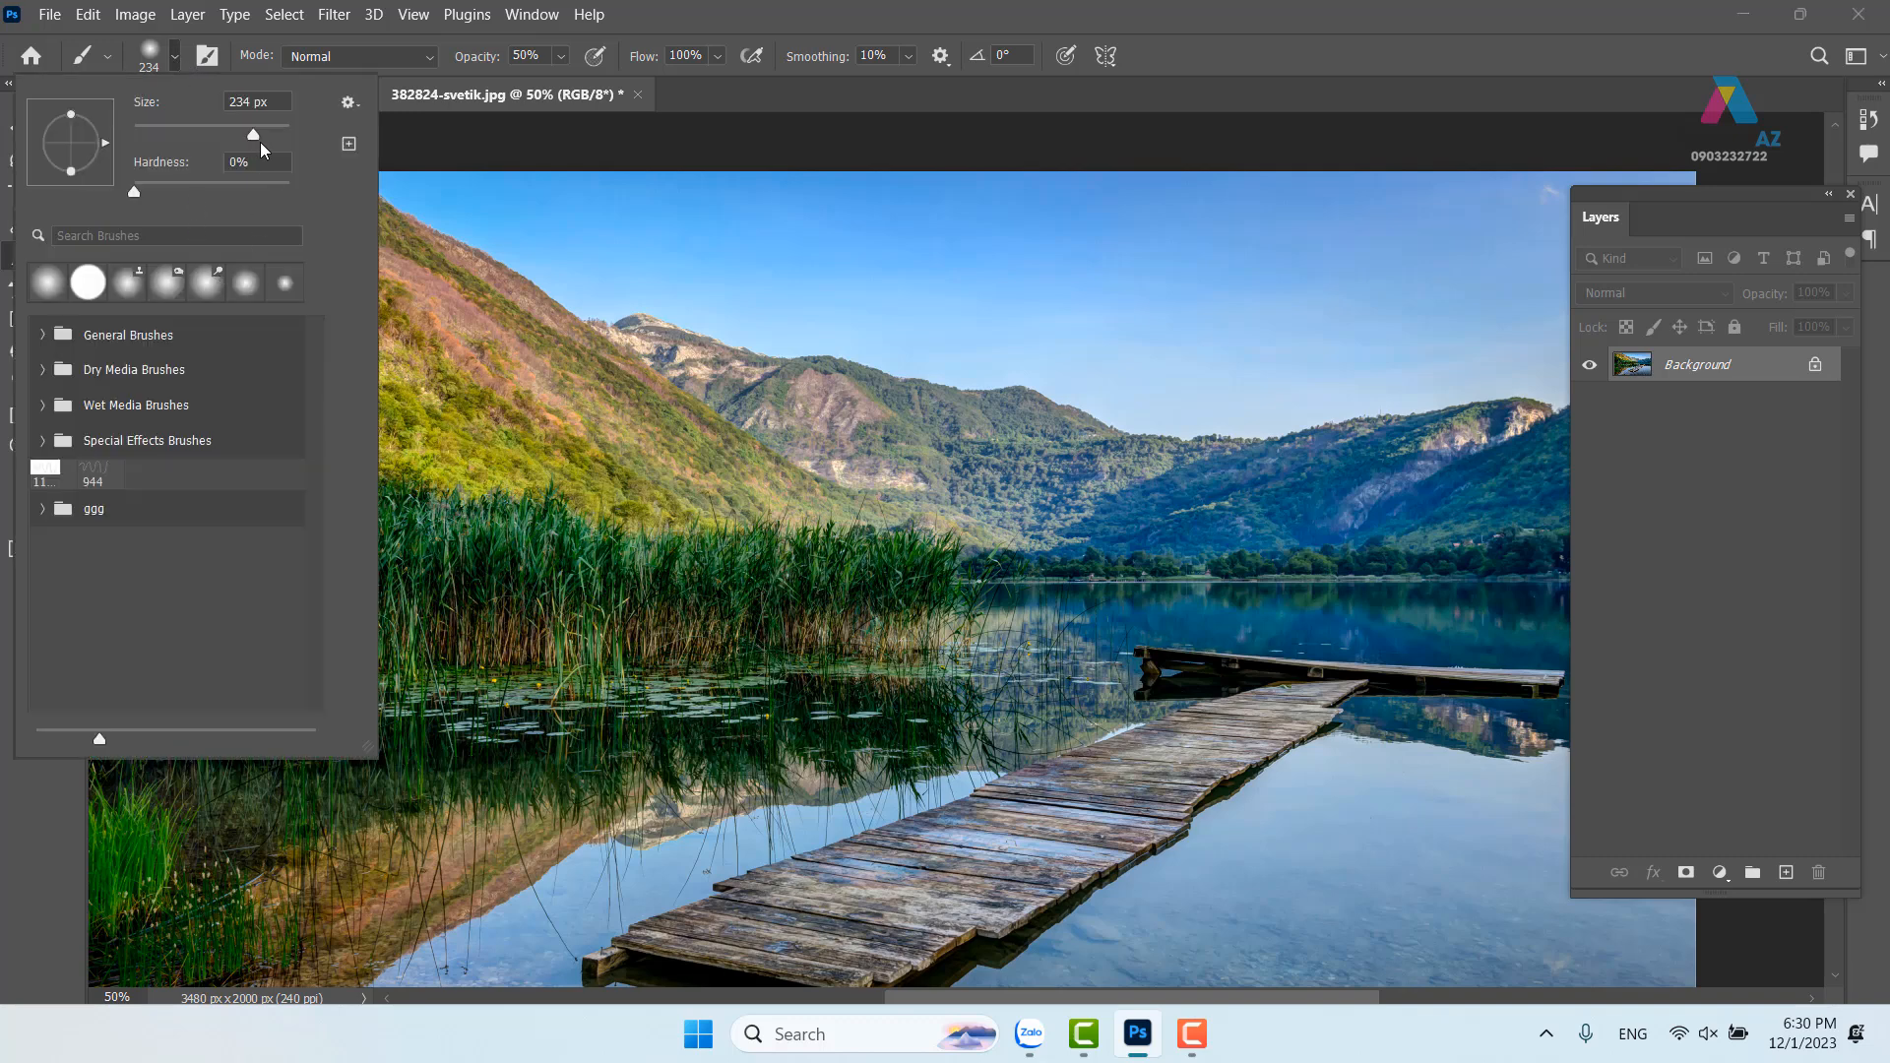
click(42, 510)
scroll(237, 530, down, 6)
scroll(238, 530, down, 5)
scroll(237, 530, down, 10)
scroll(237, 530, down, 2)
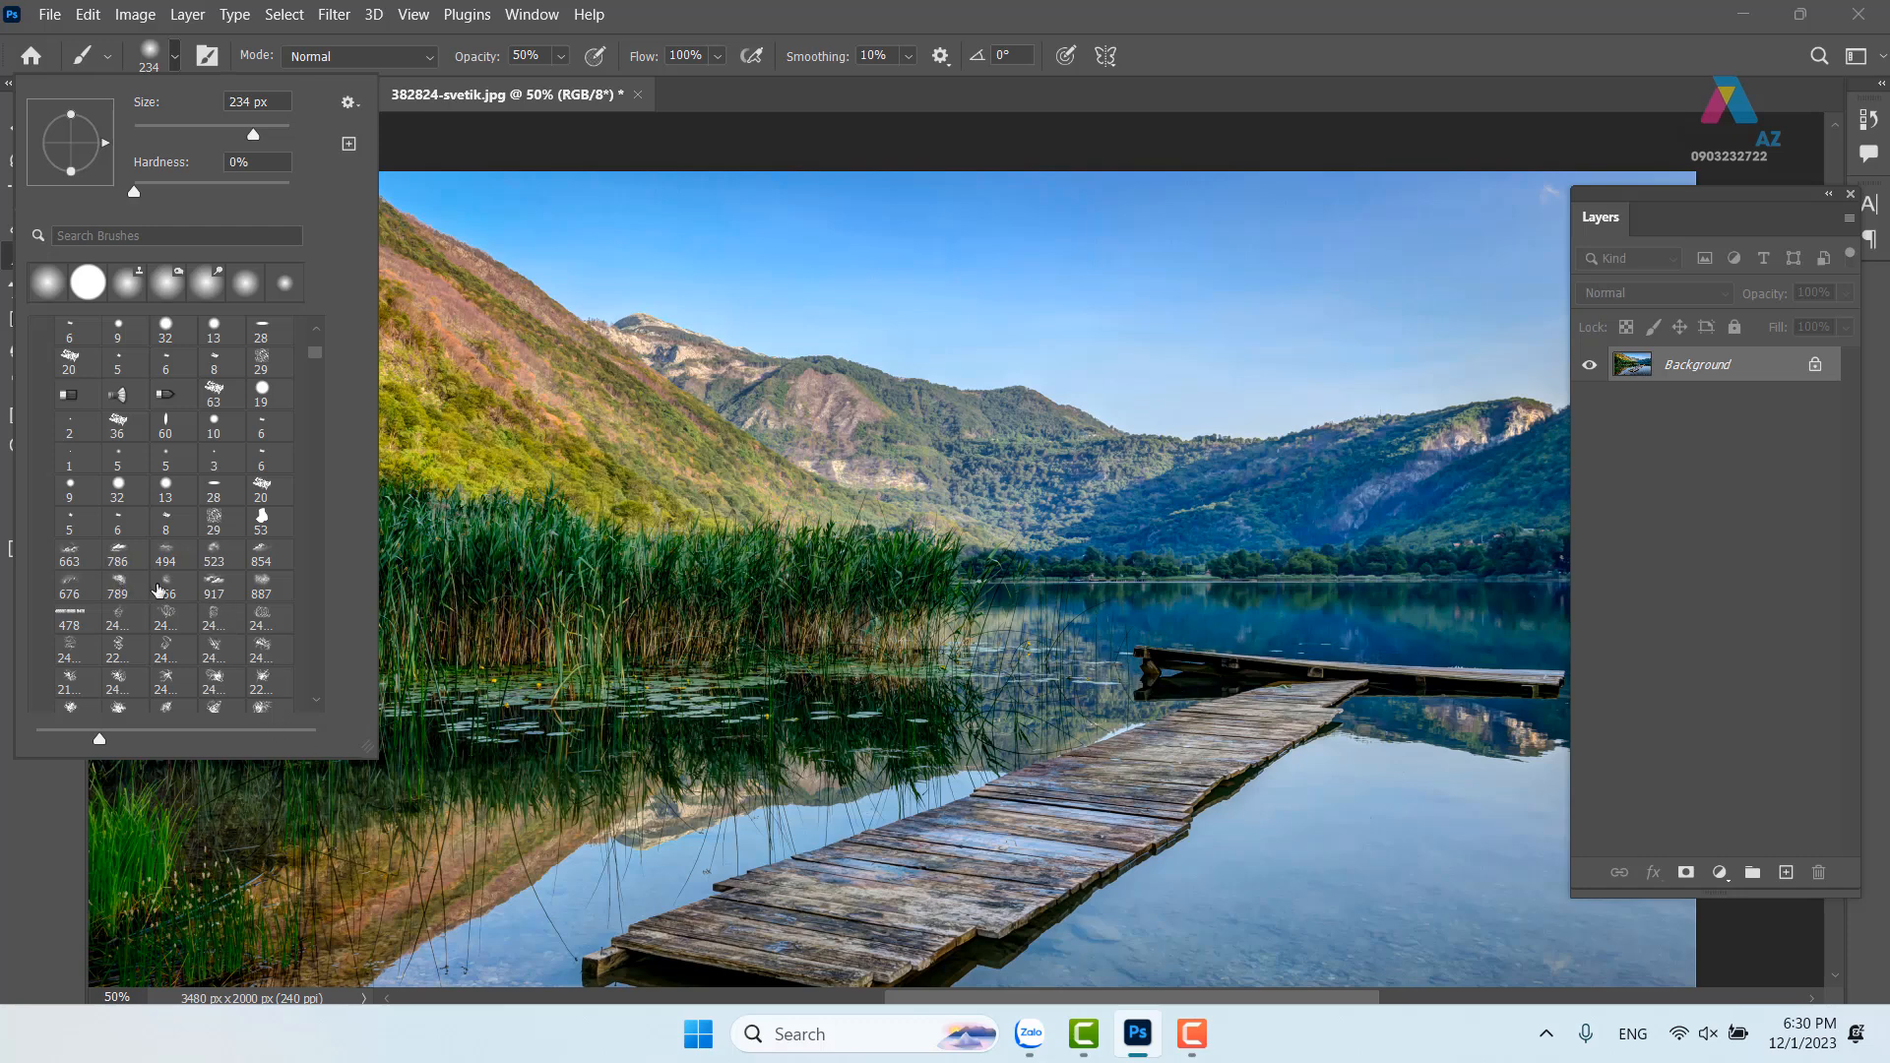
click(217, 587)
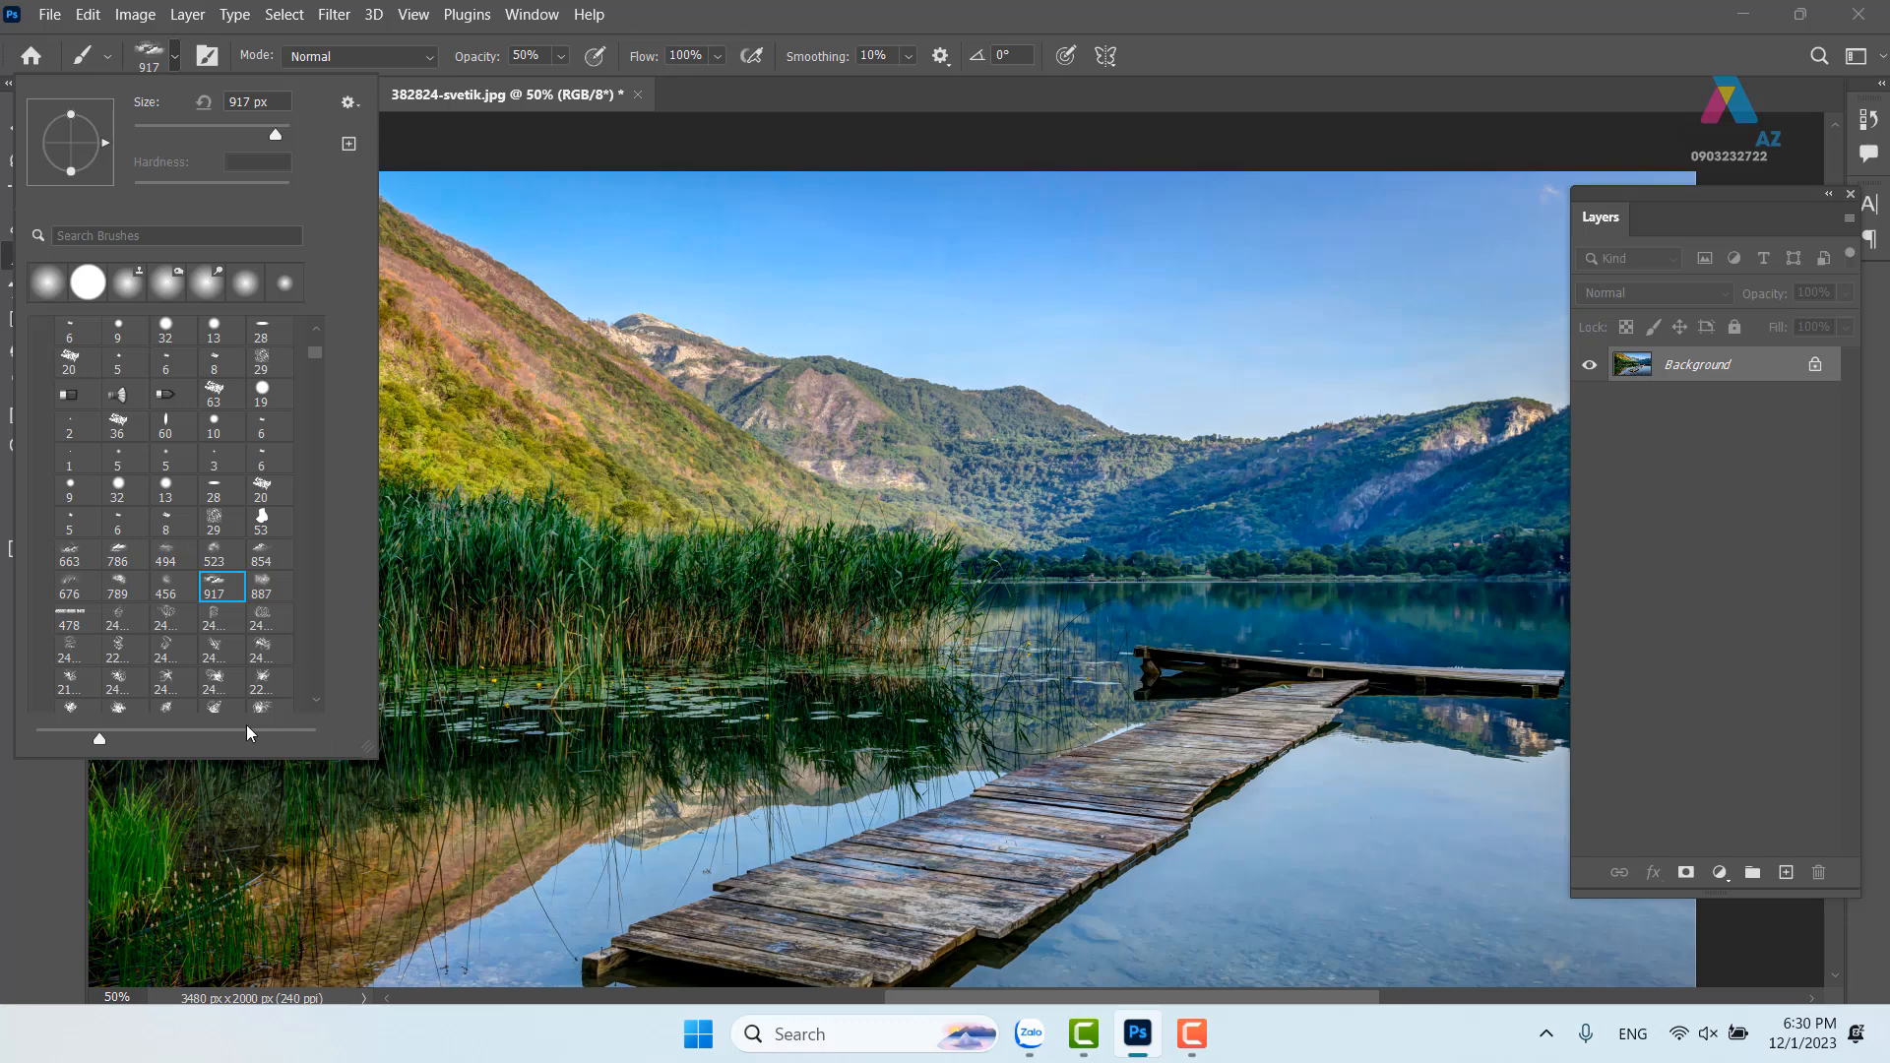
click(117, 586)
click(118, 552)
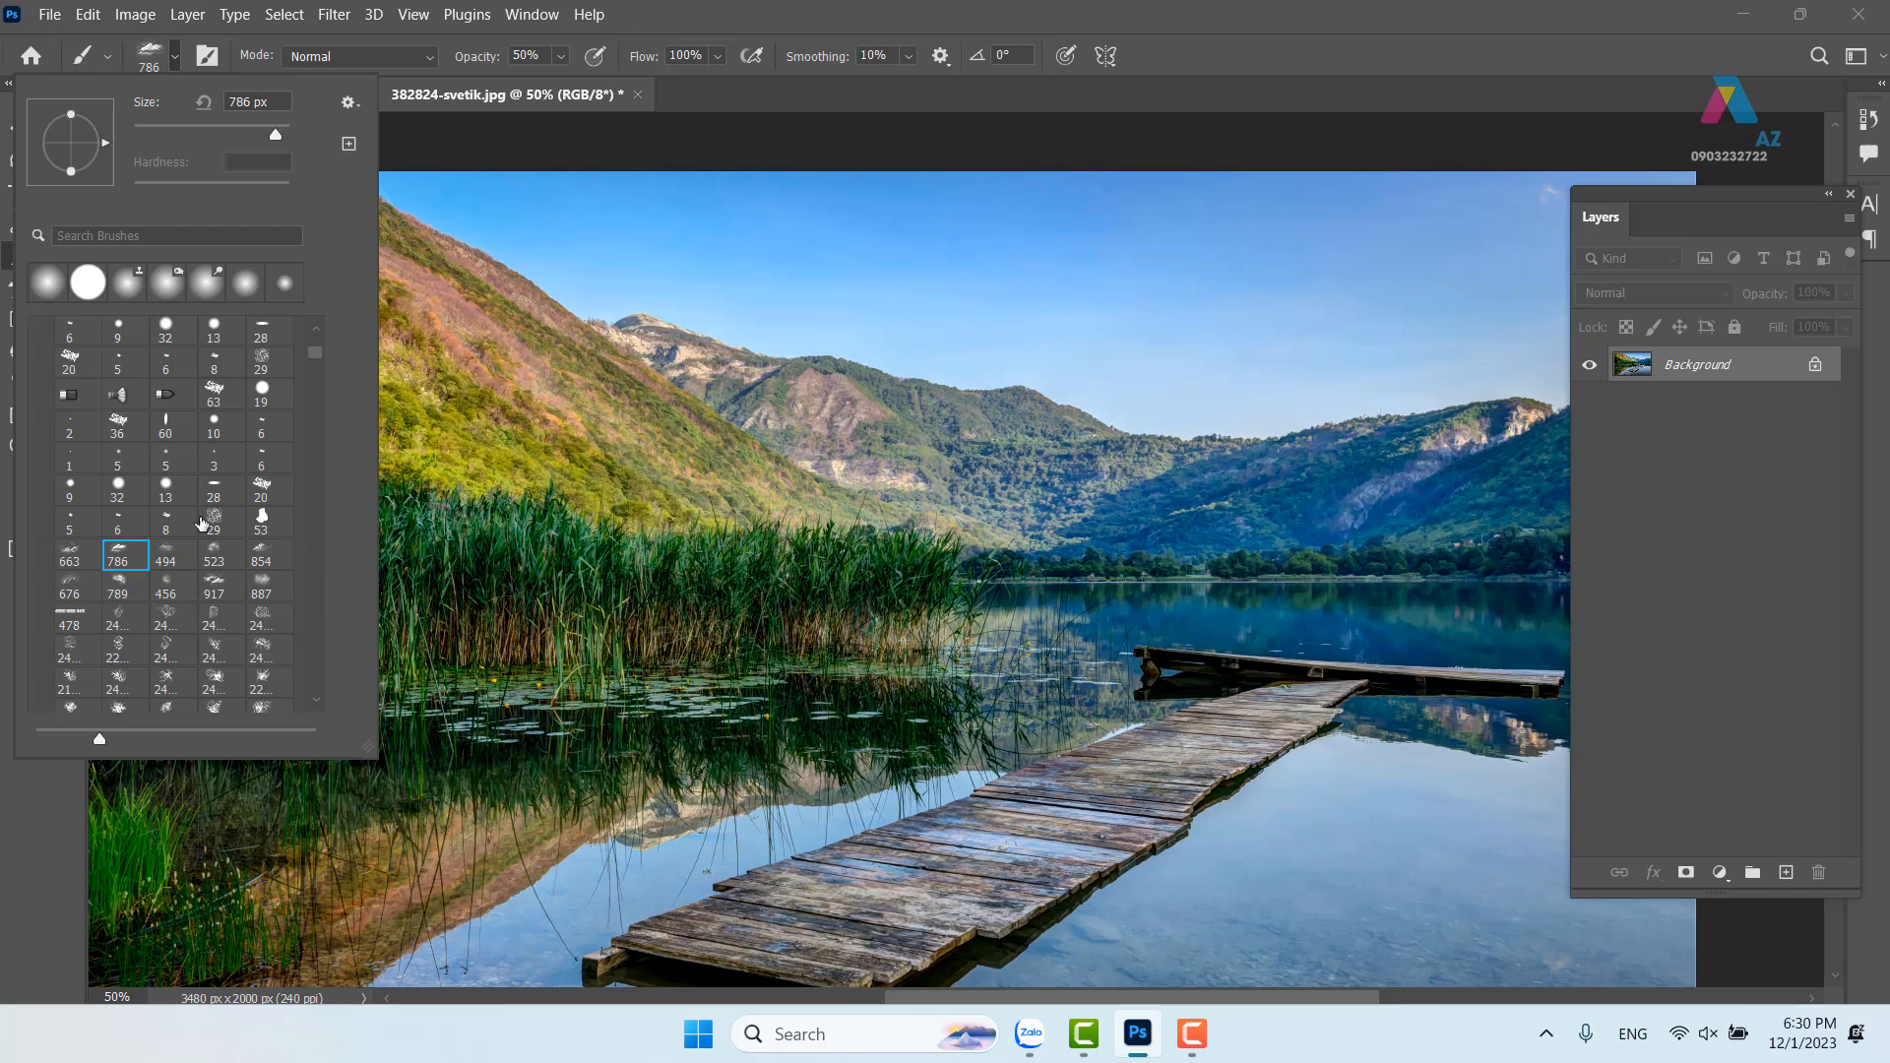
click(63, 558)
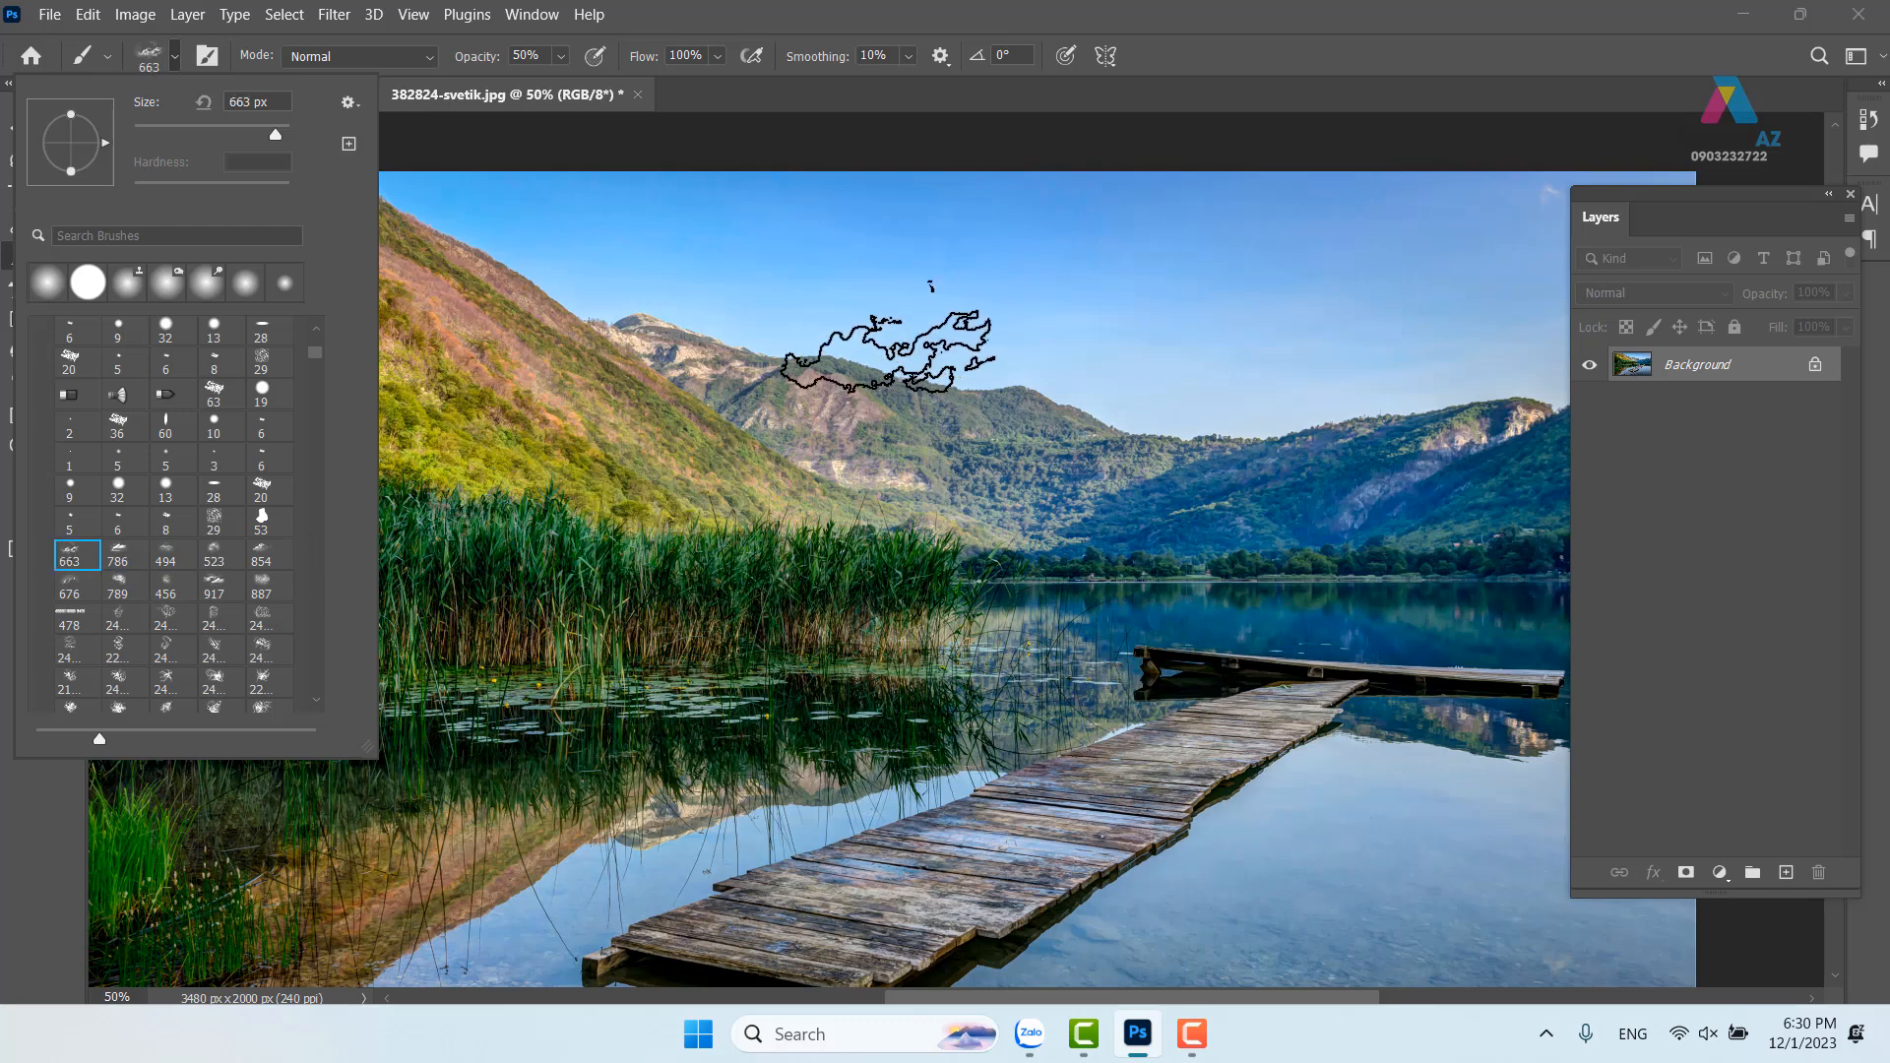
click(115, 548)
Try stamping a purple cloud in the sky directly on the Background layer, and undo it
drag(970, 295, 1102, 280)
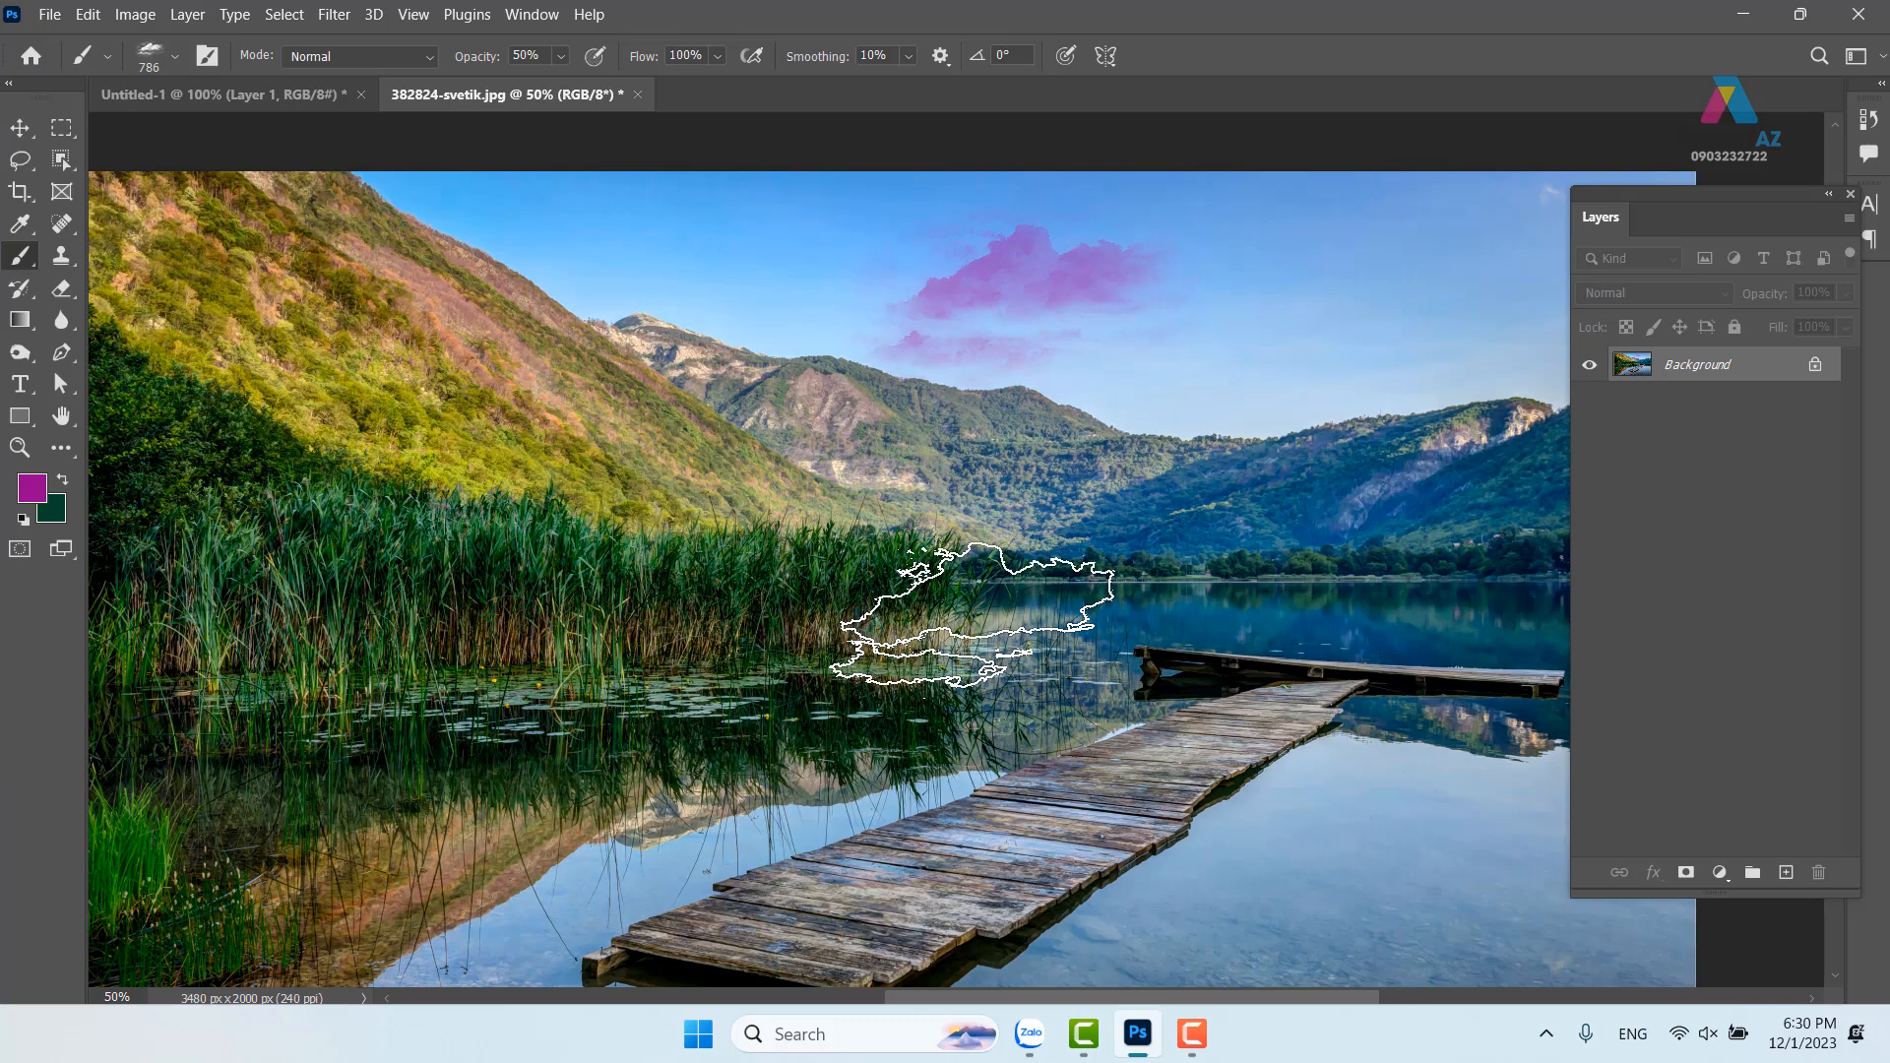
key(ctrl+z)
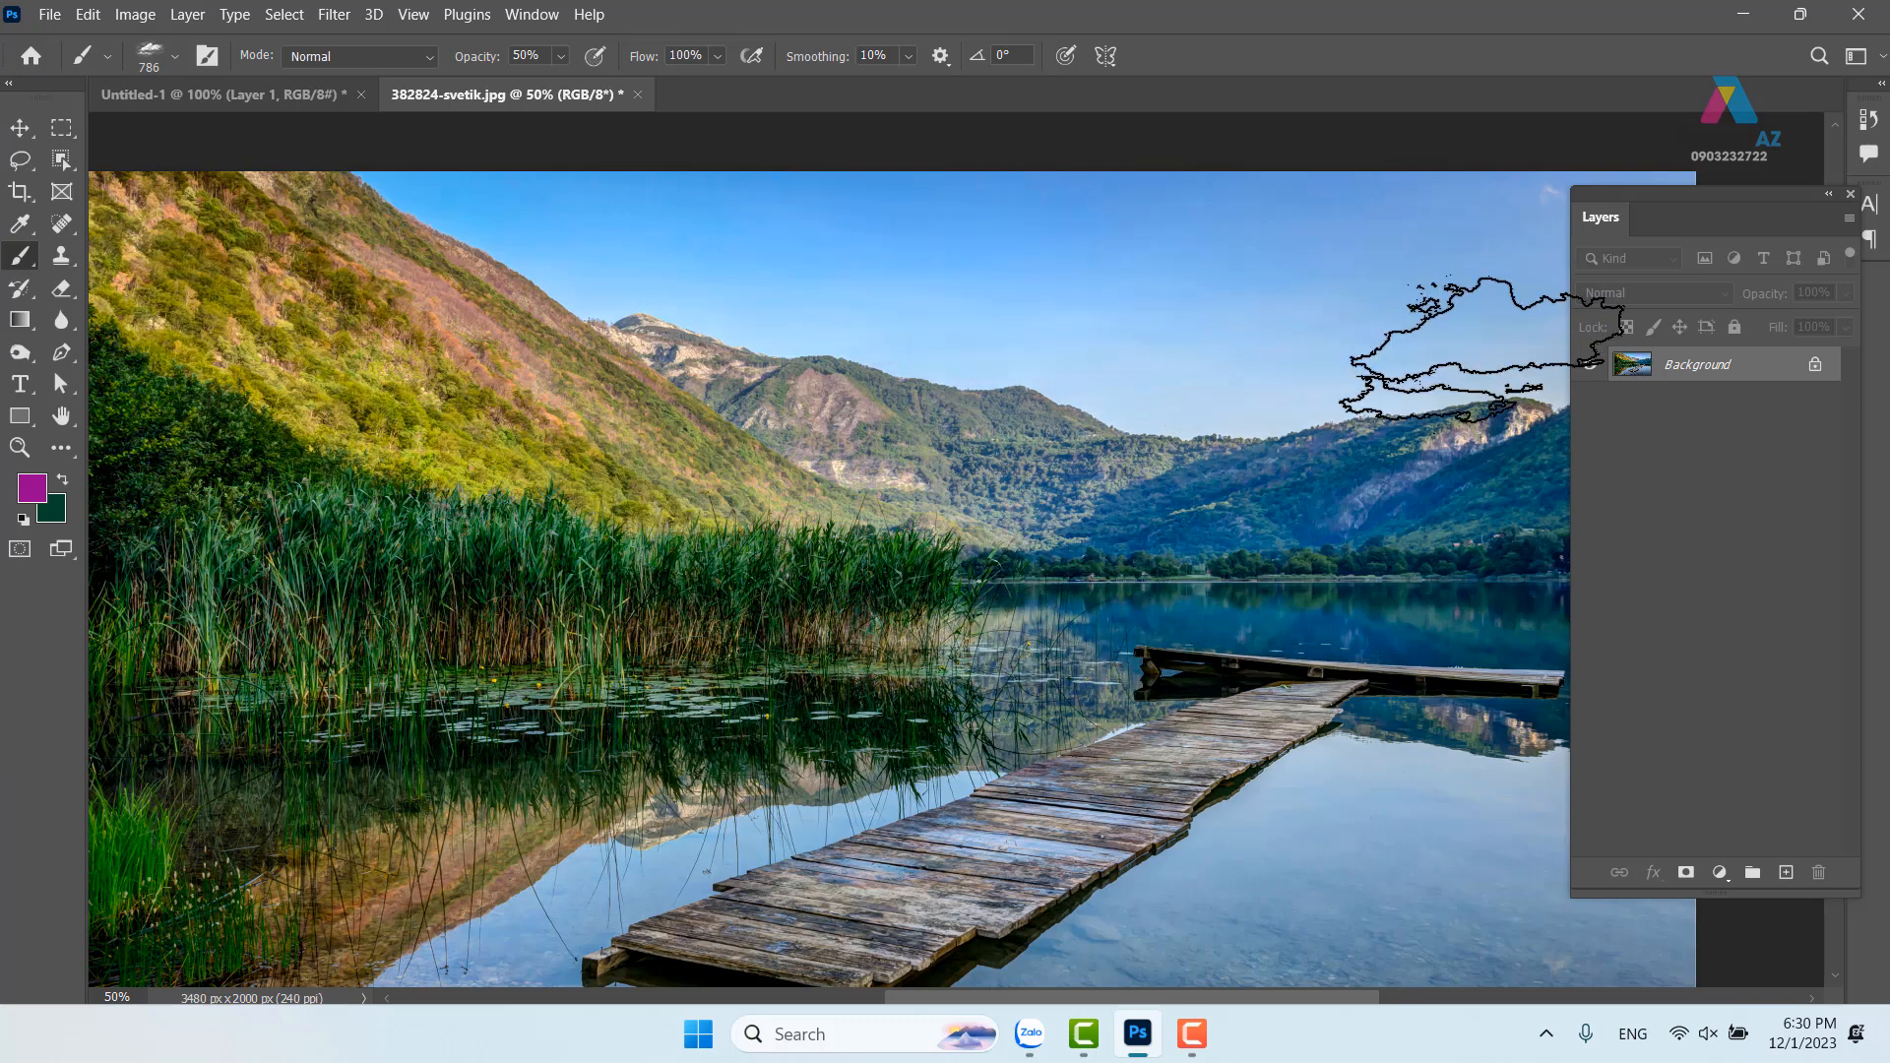
Add a new layer above the Background, set the foreground colour to white and raise the brush opacity to 100%
click(1784, 874)
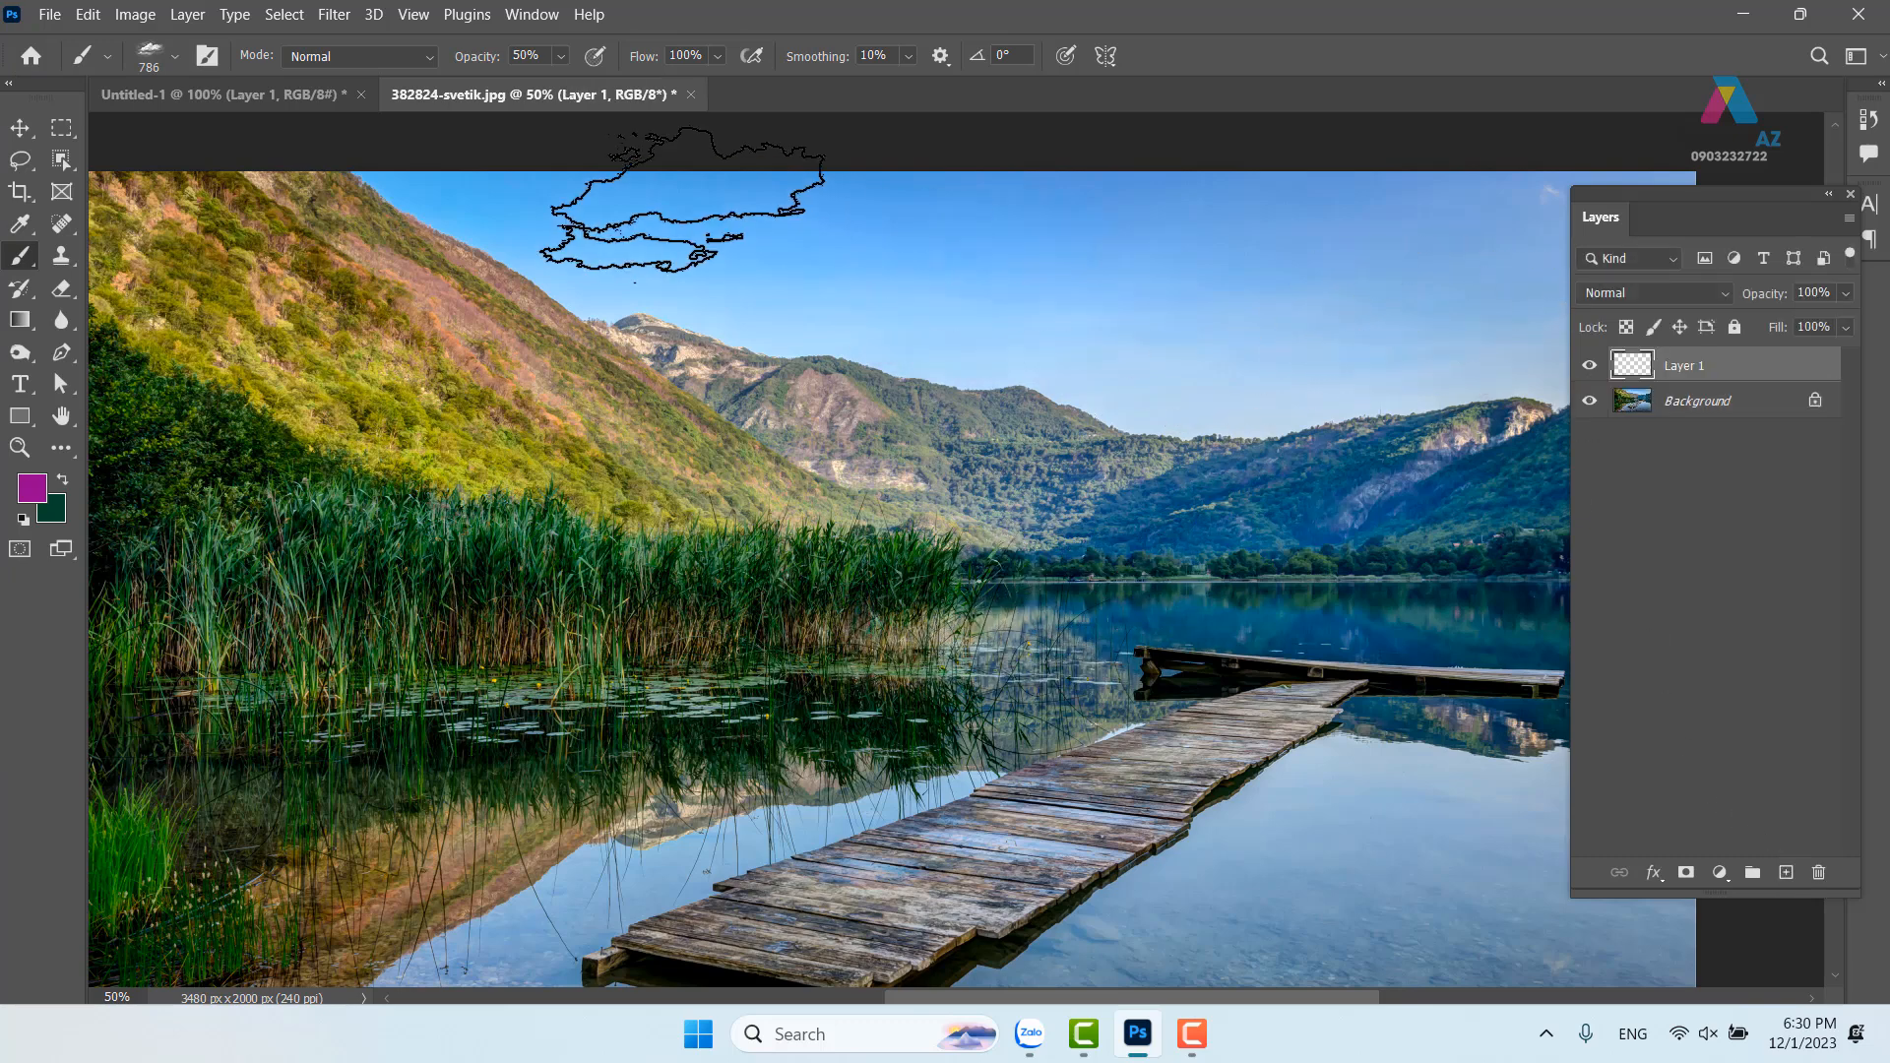
click(37, 495)
drag(802, 248, 606, 138)
click(1267, 177)
drag(562, 56, 668, 88)
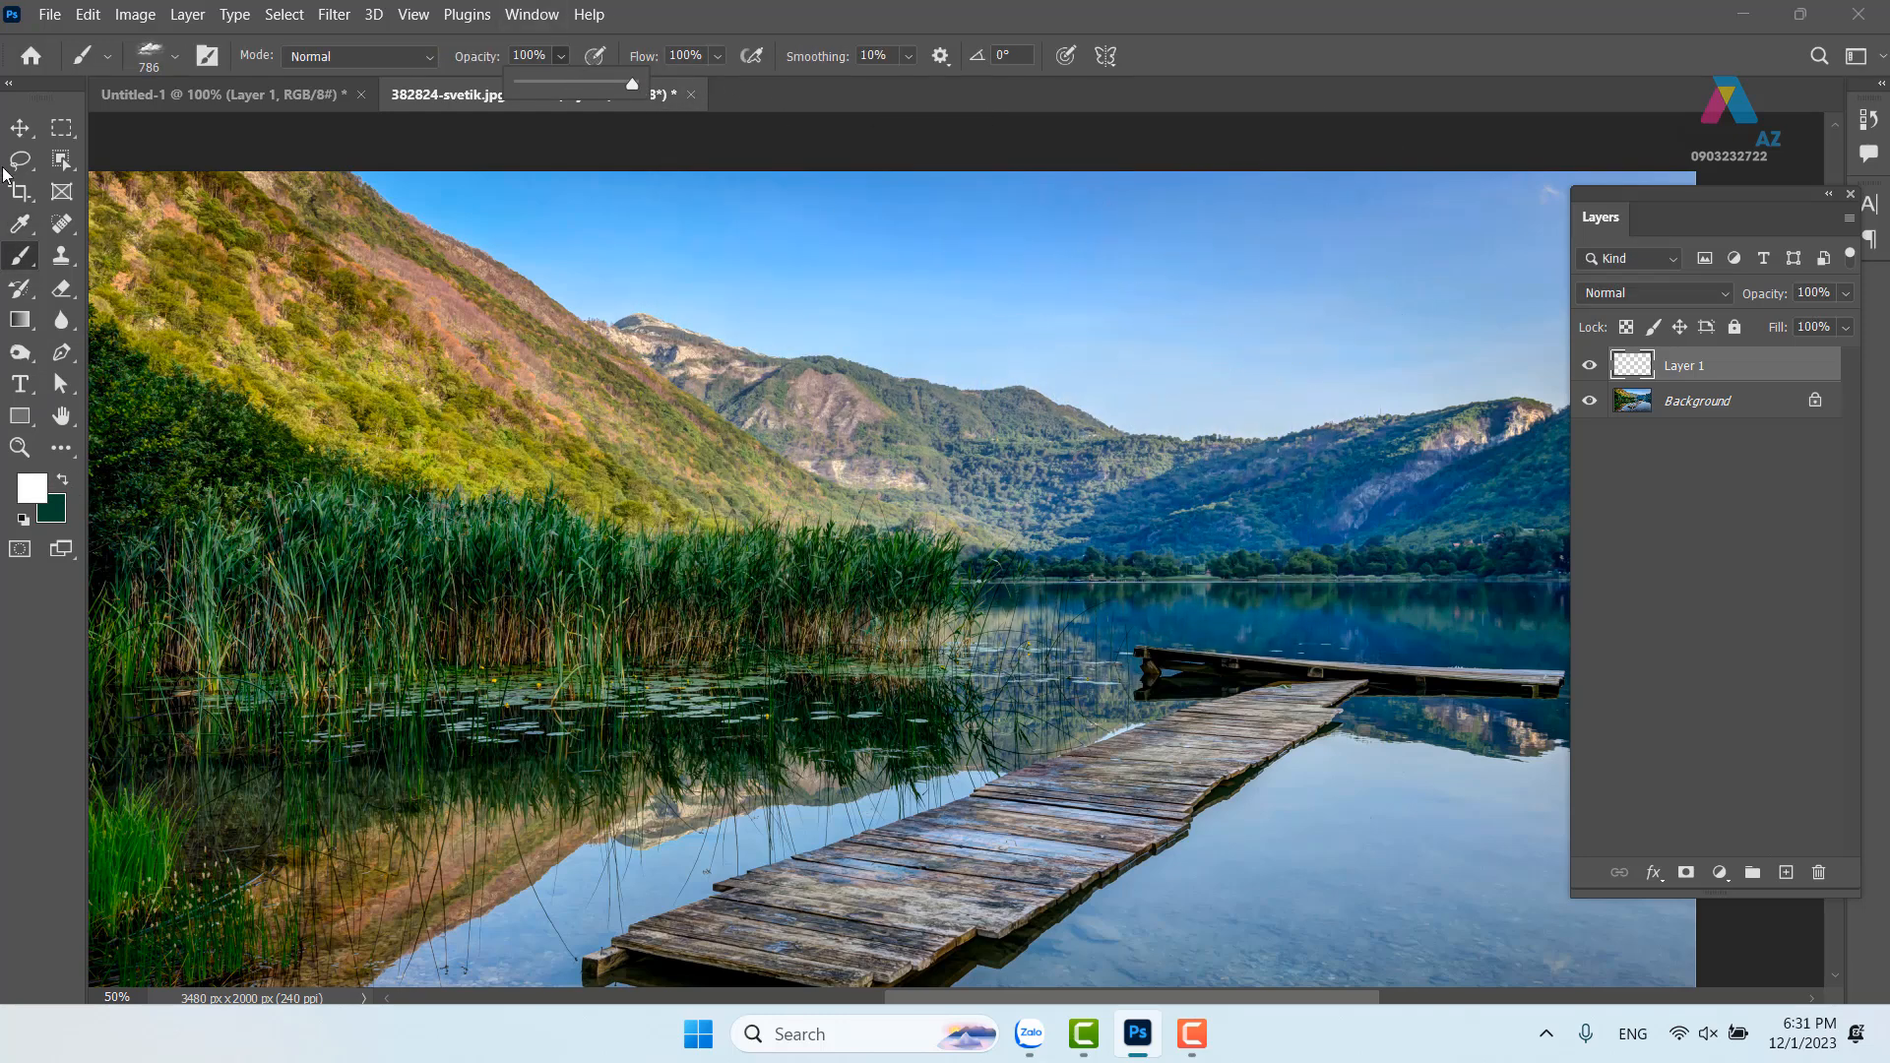
Enlarge the cloud brush to 911 px, try one white cloud stamp in the sky, and undo it
drag(1006, 312, 1051, 303)
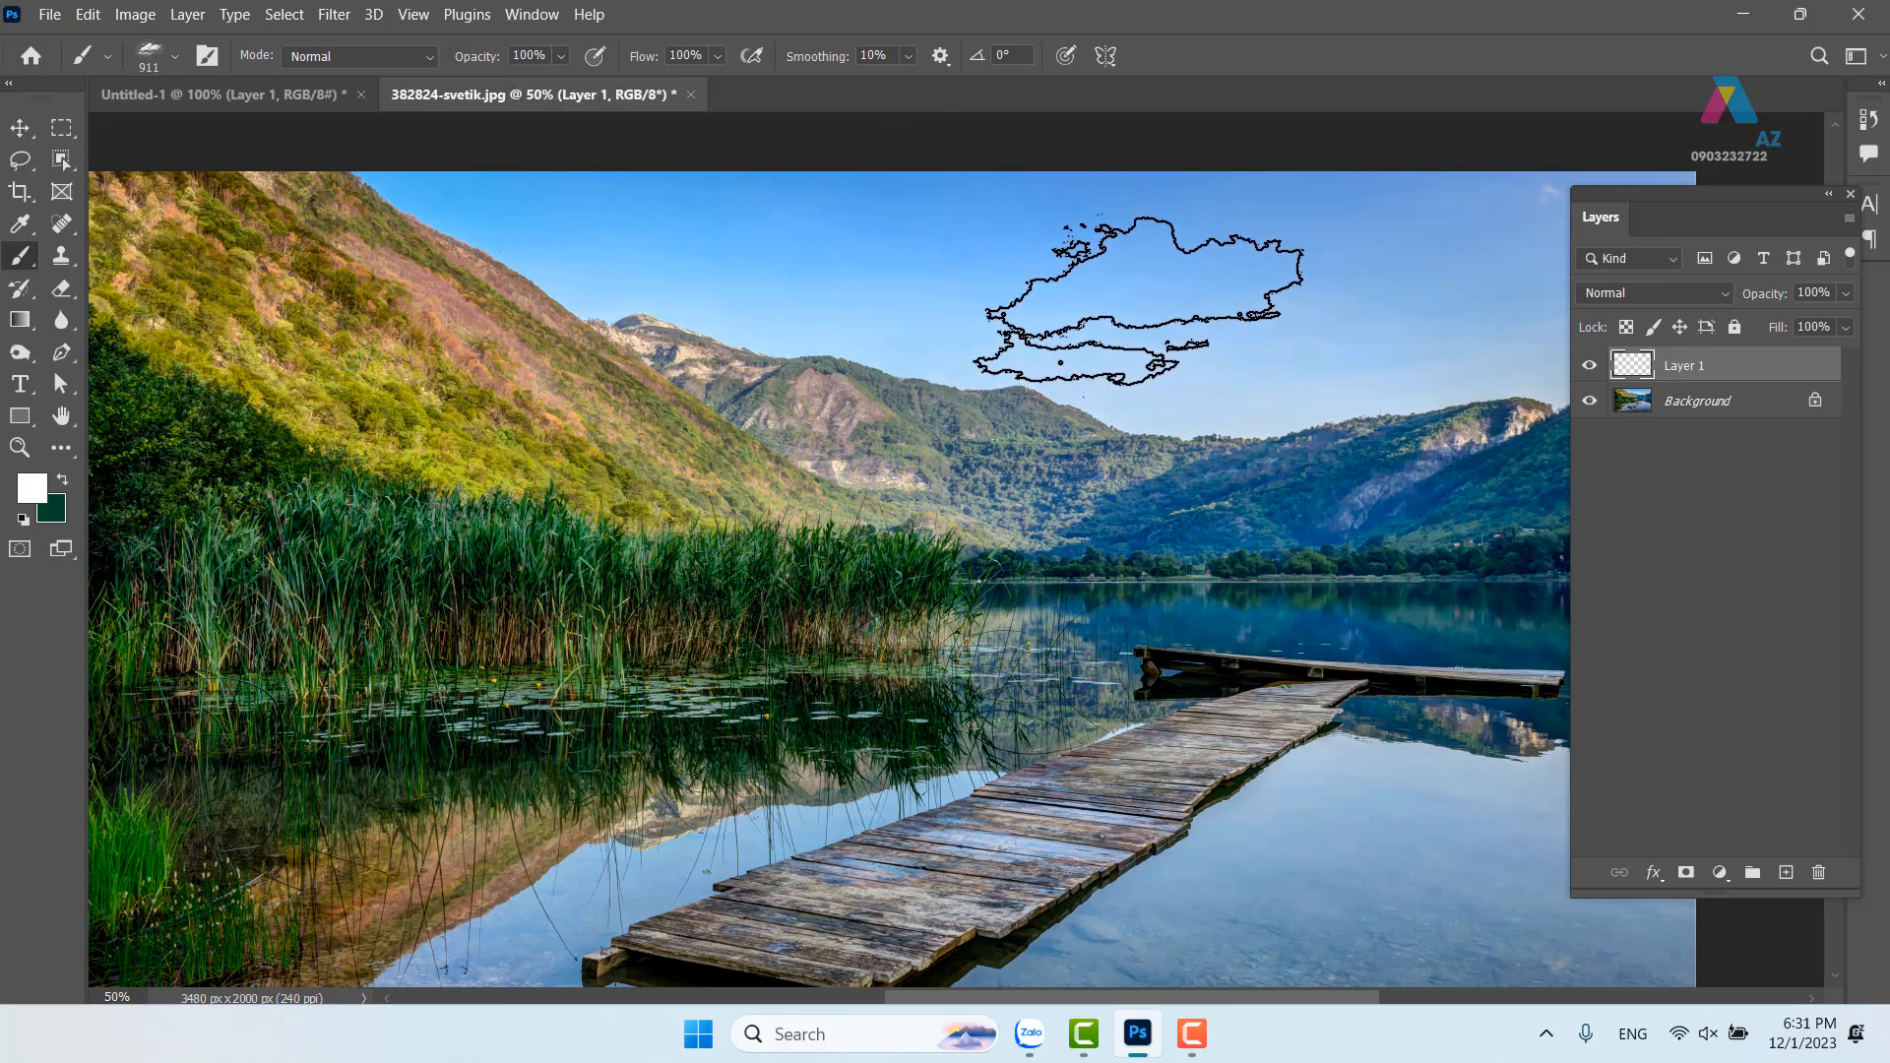
click(1139, 300)
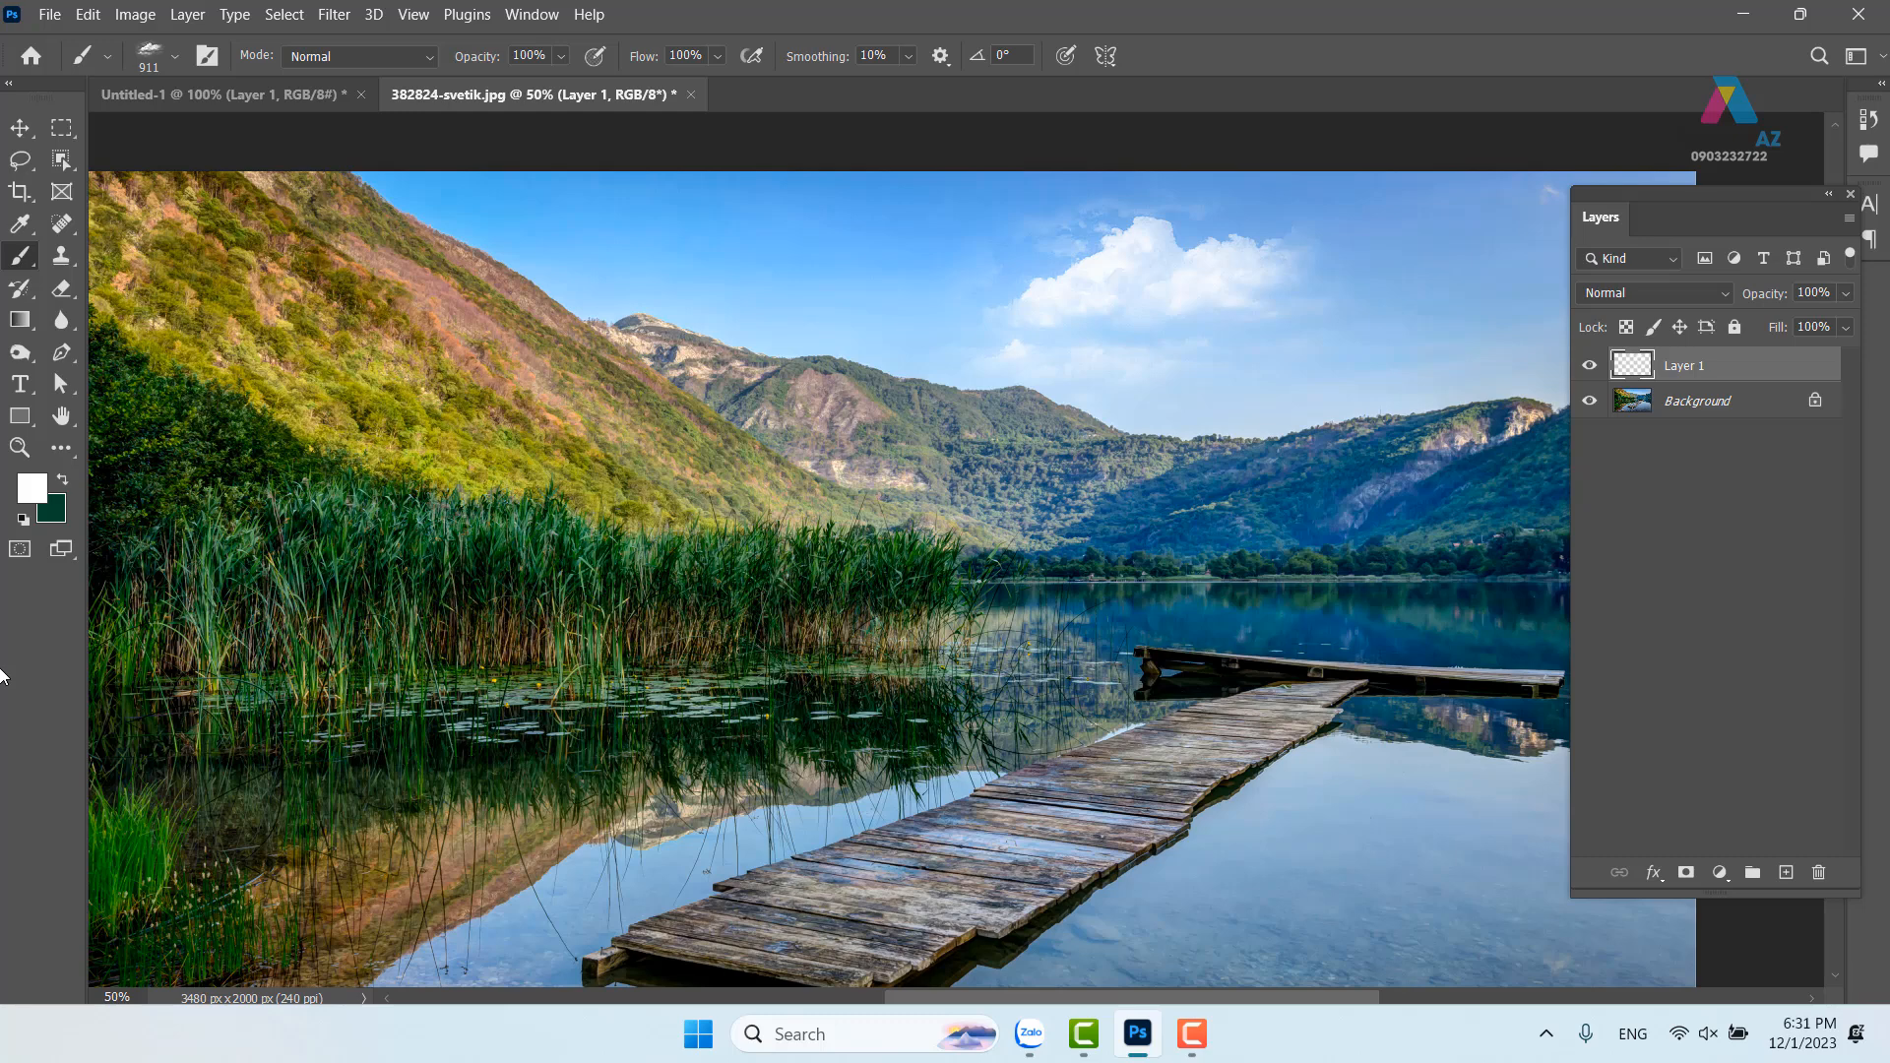
key(ctrl+z)
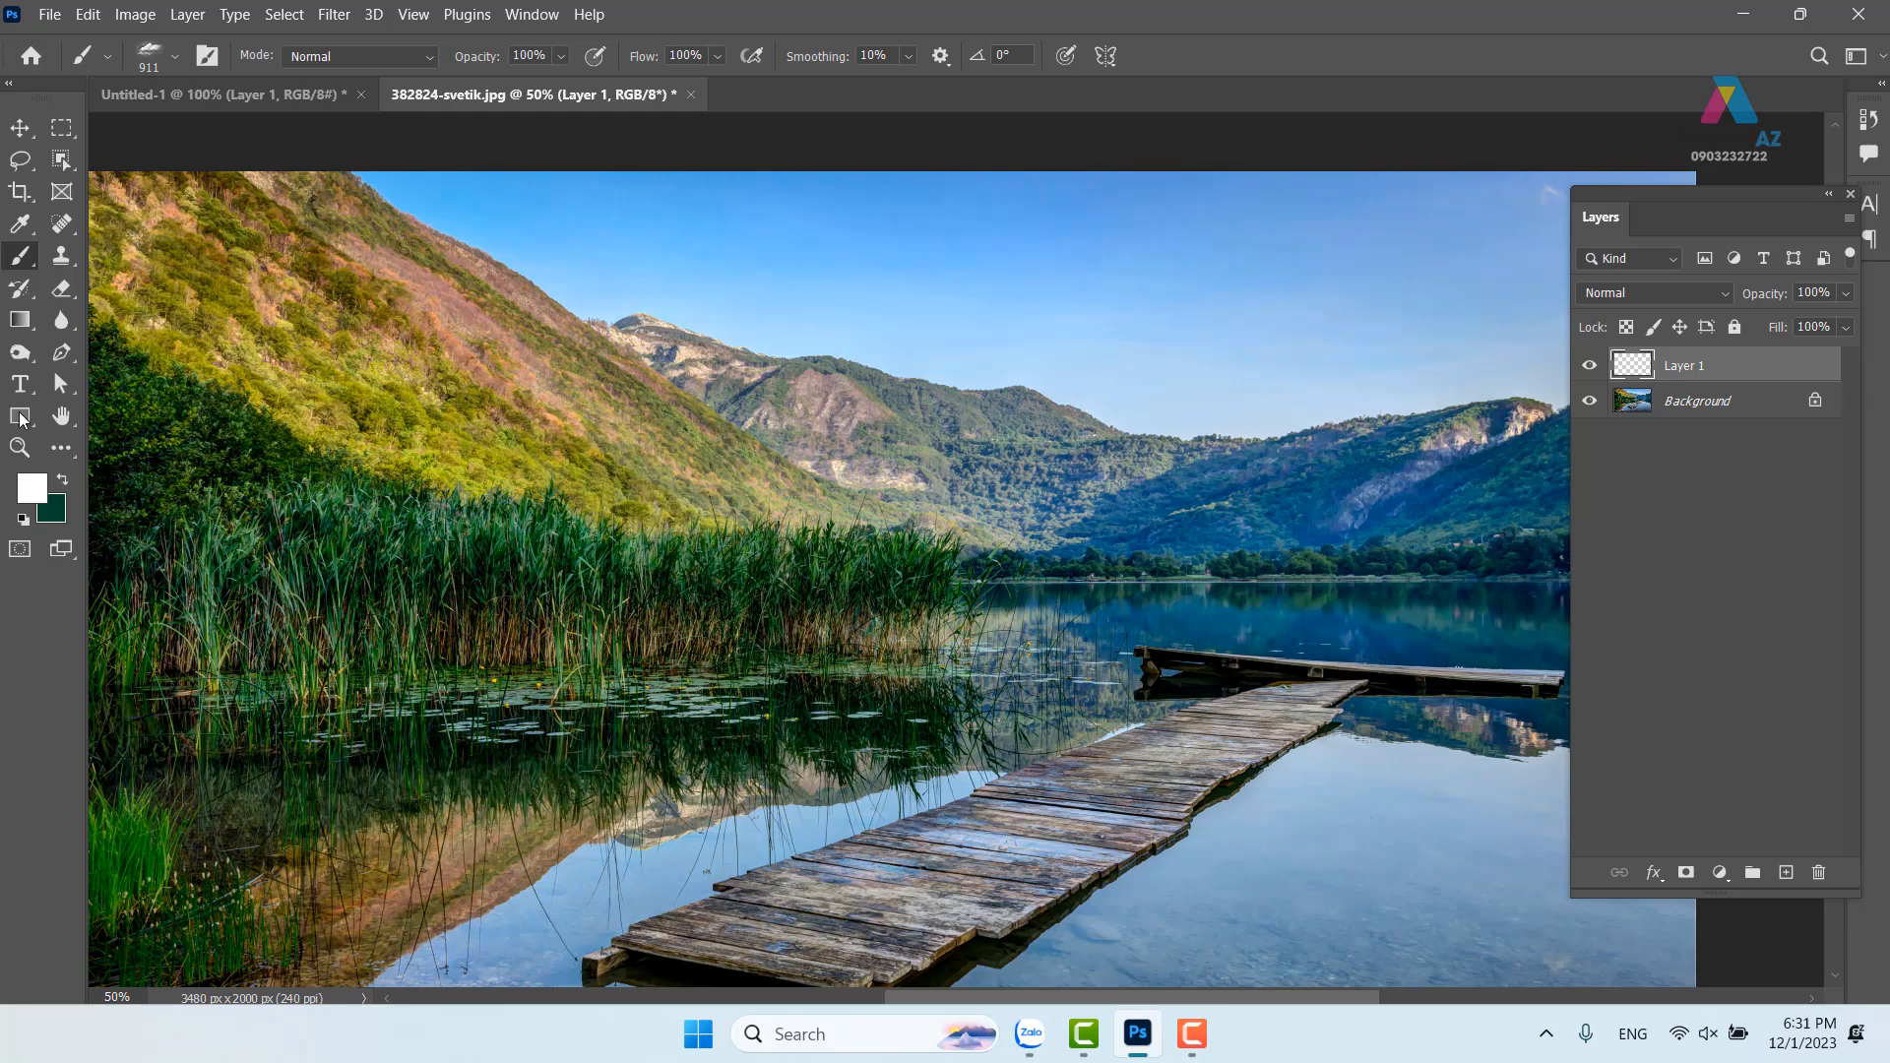
Switch to the 854 px cloud brush preset and stamp one white cloud in the sky above the mountains
click(174, 59)
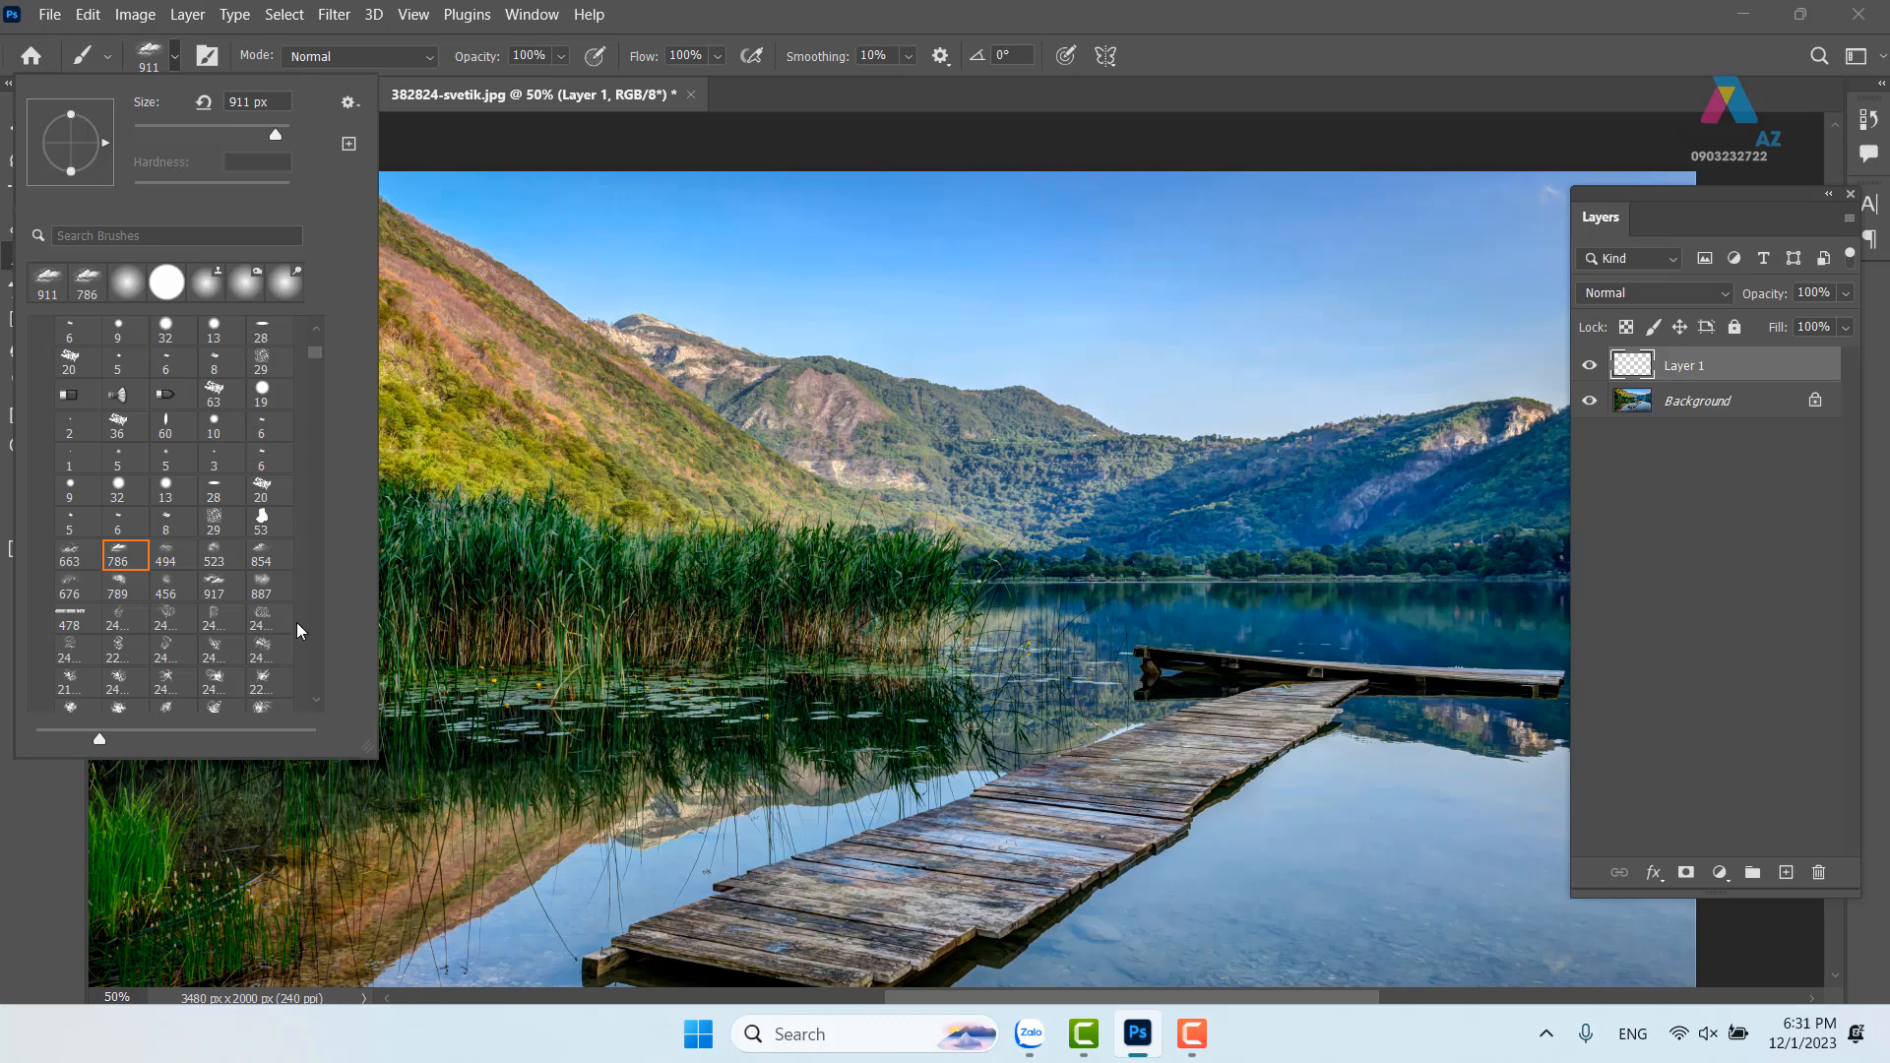
click(260, 558)
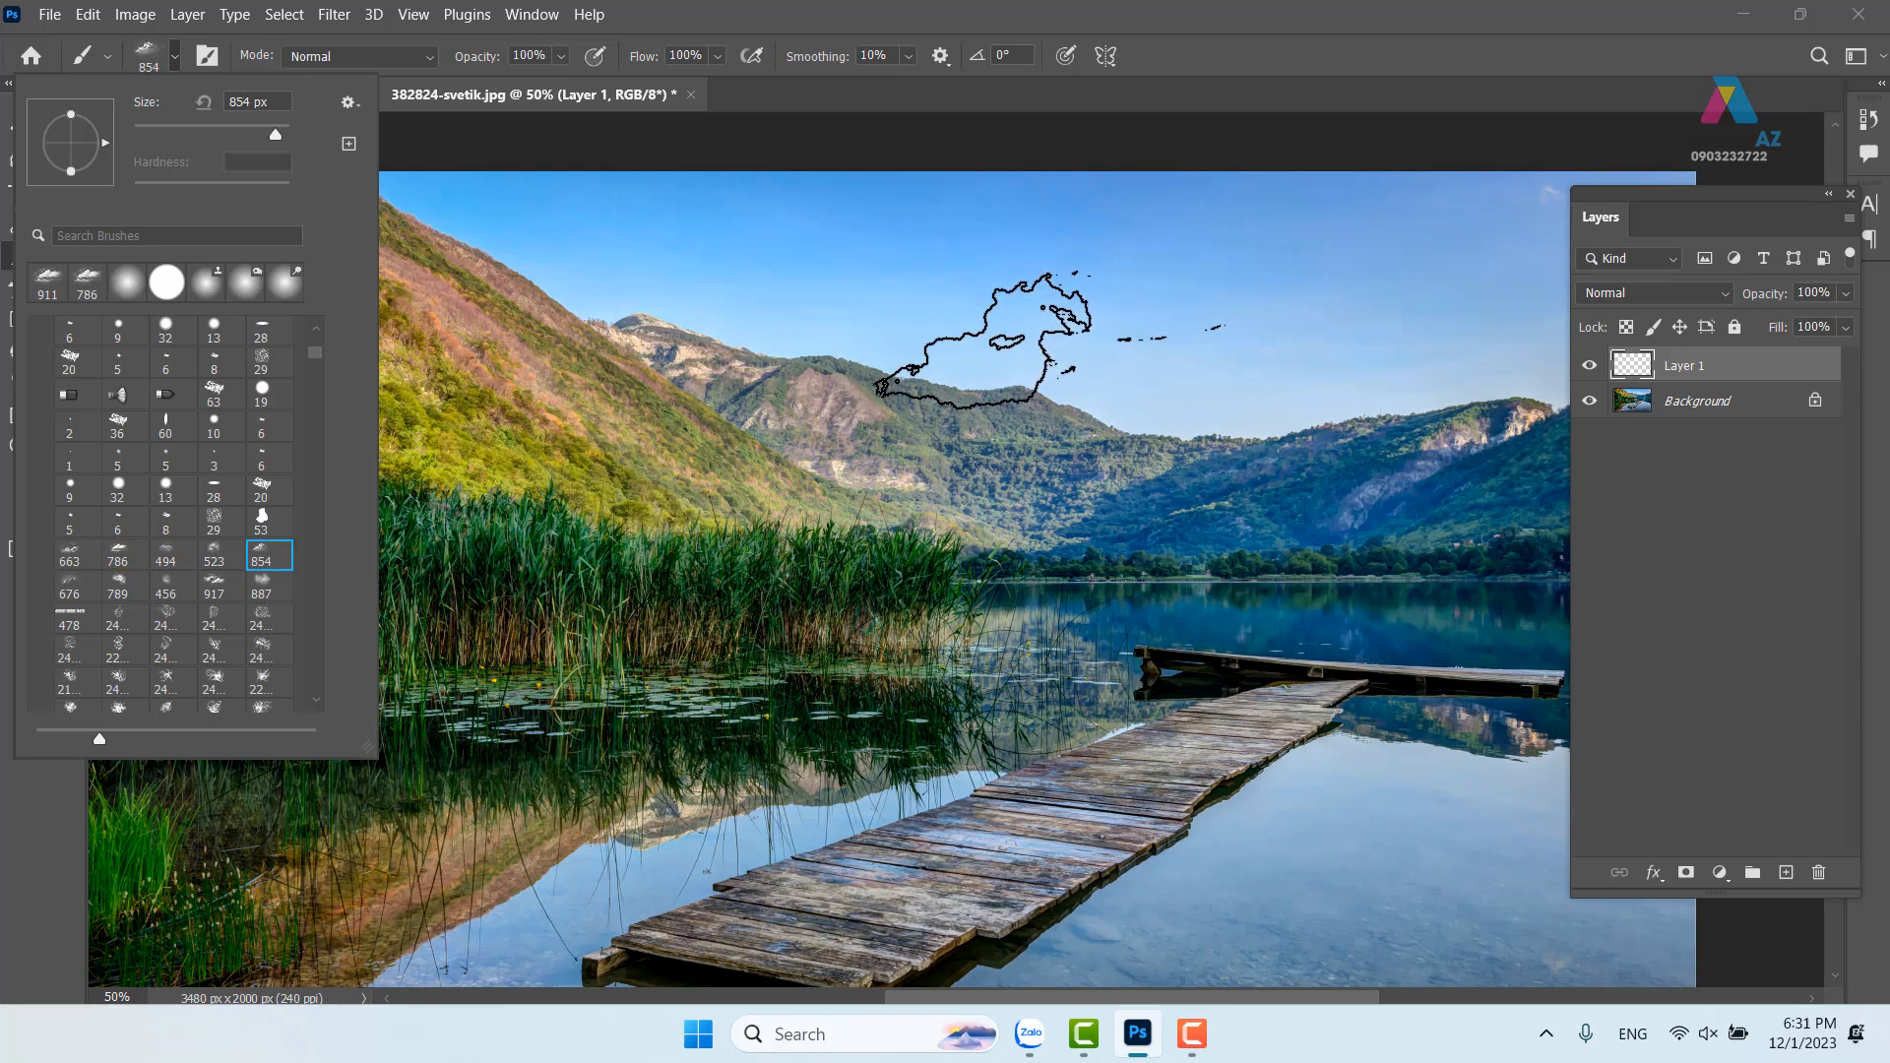
click(1106, 295)
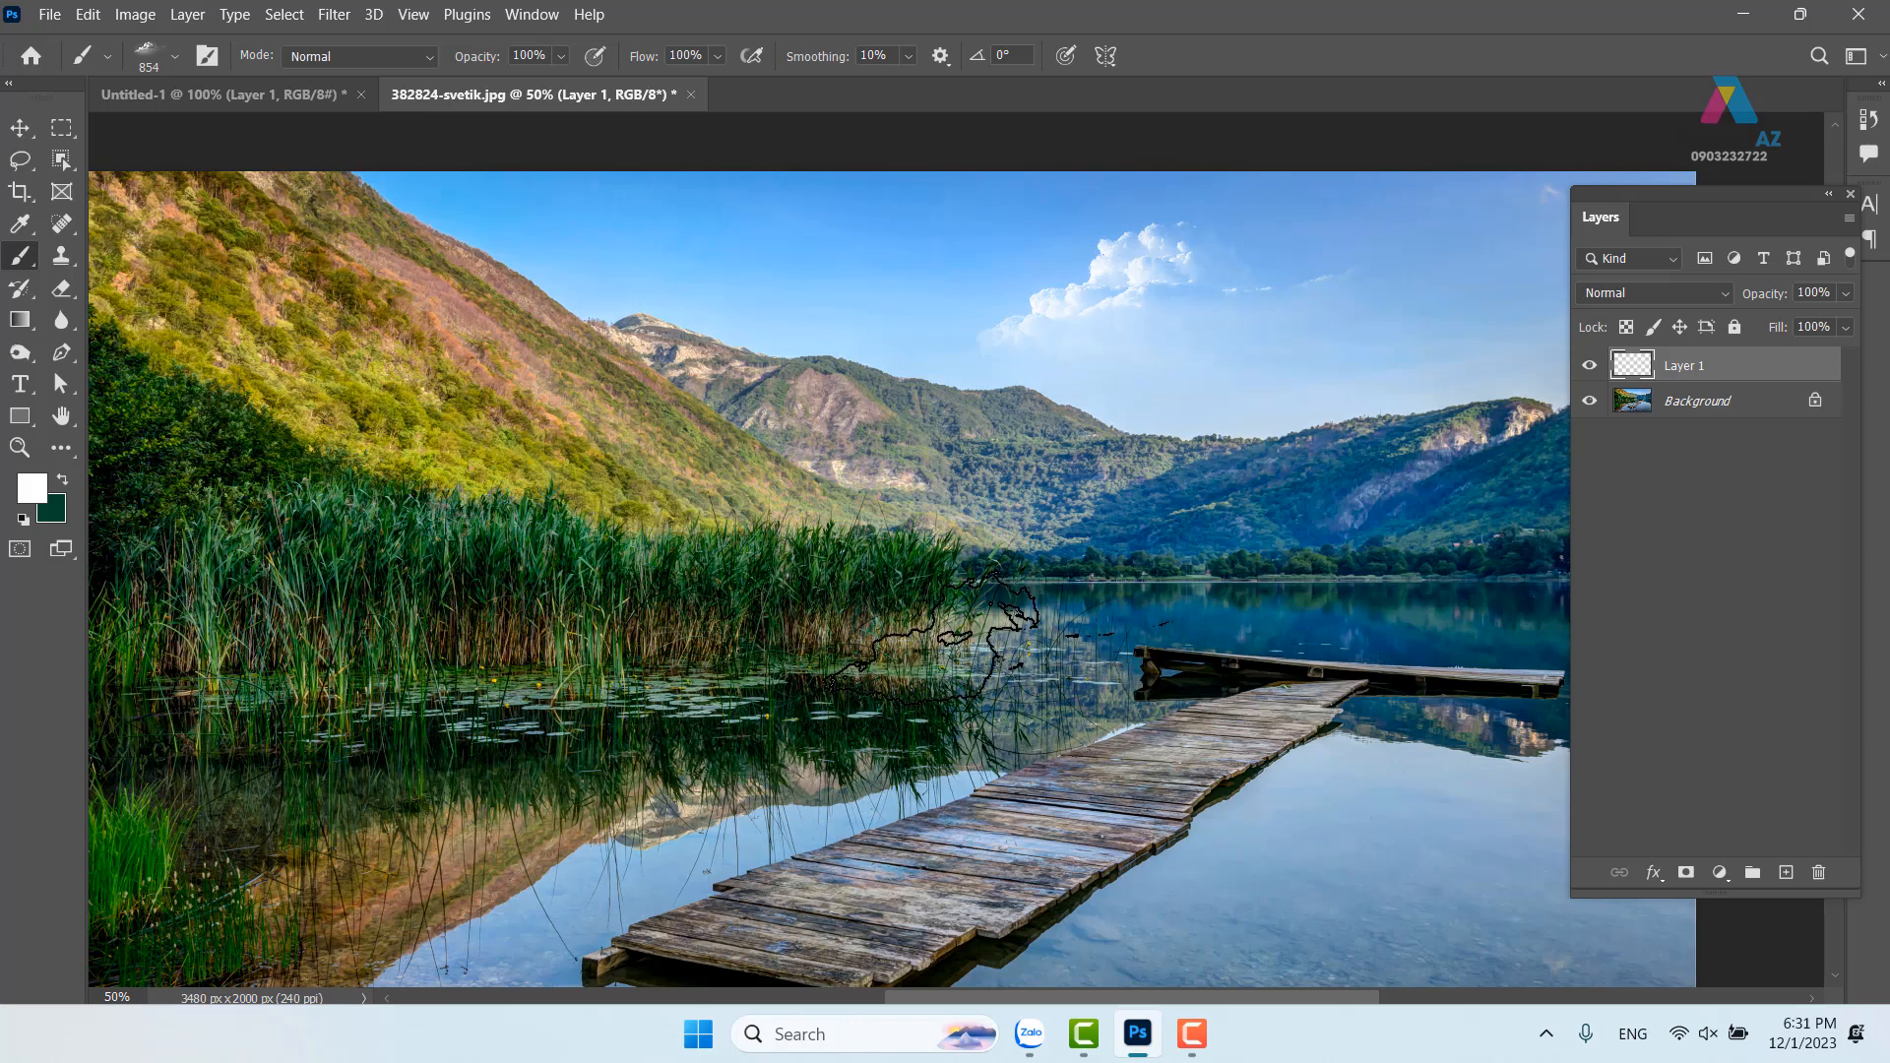
Replace the stamped cloud with a larger one by undoing it and stamping with the brush enlarged to 1232 px
key(ctrl+z)
drag(1071, 387, 1213, 368)
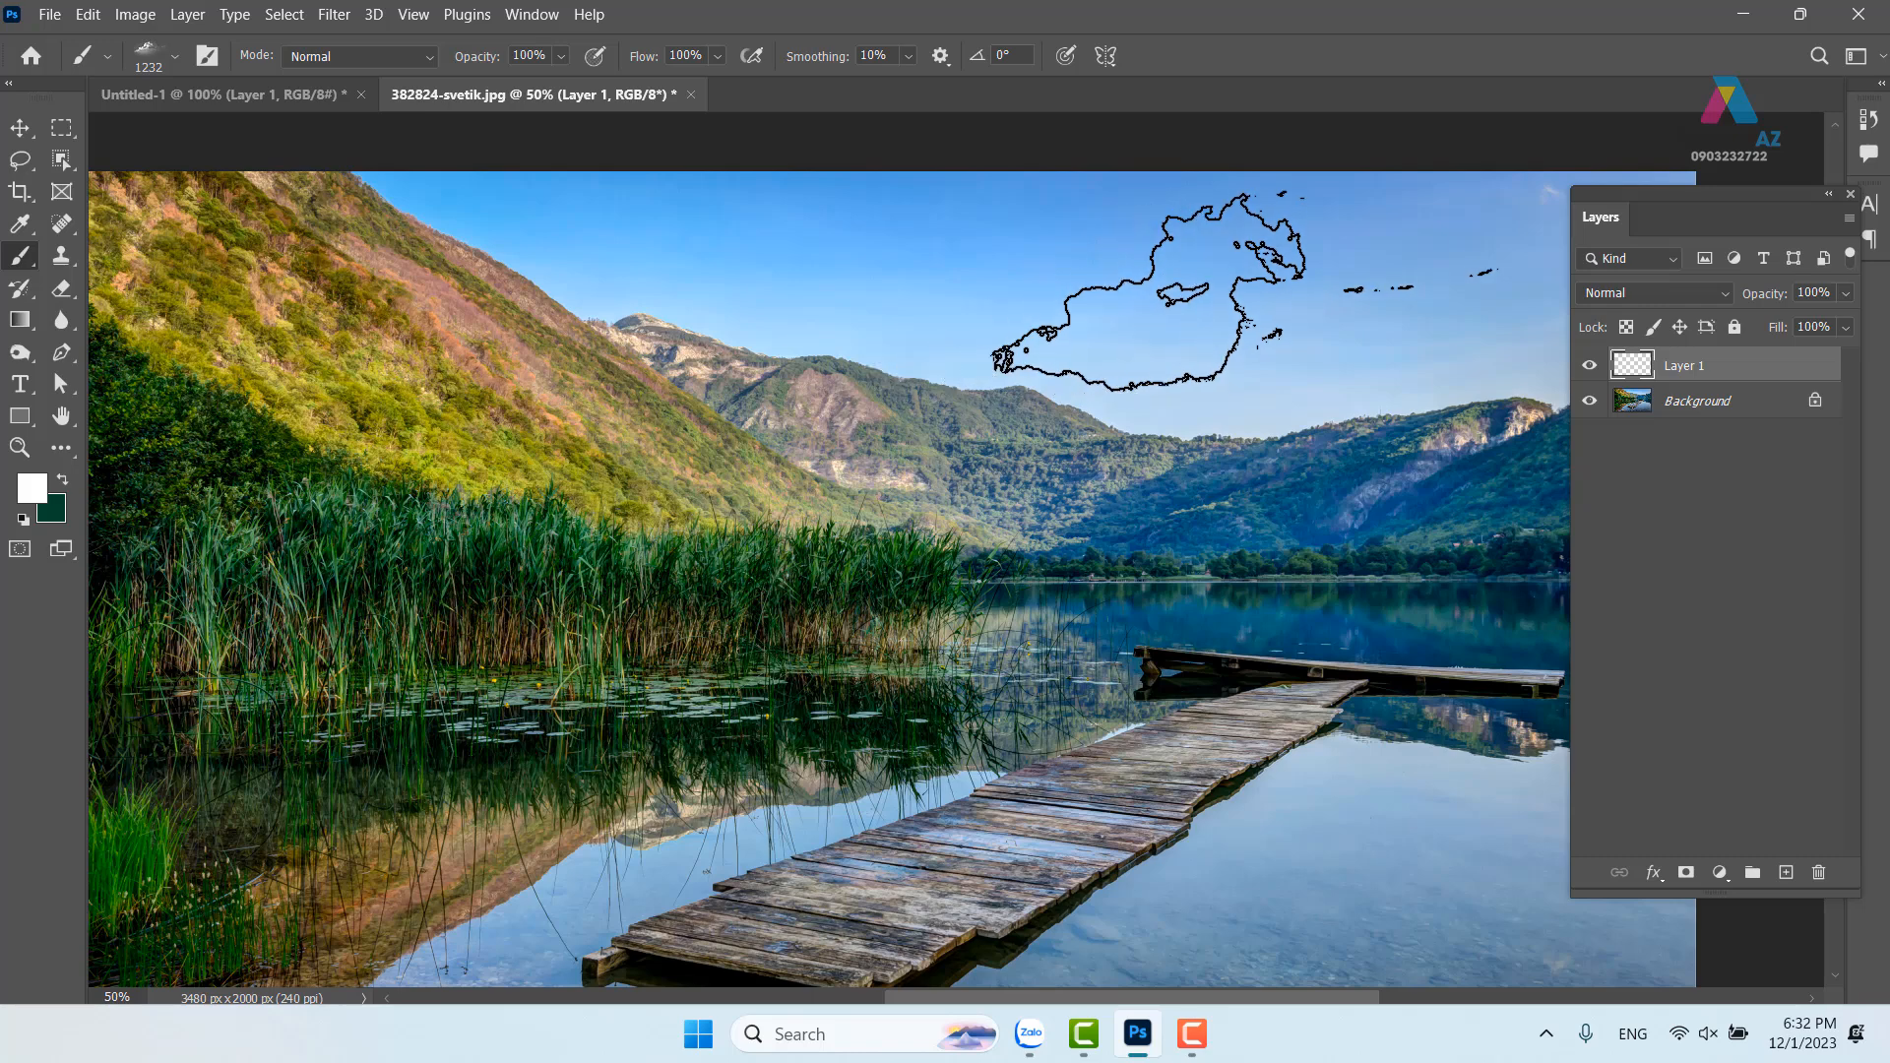
click(1242, 298)
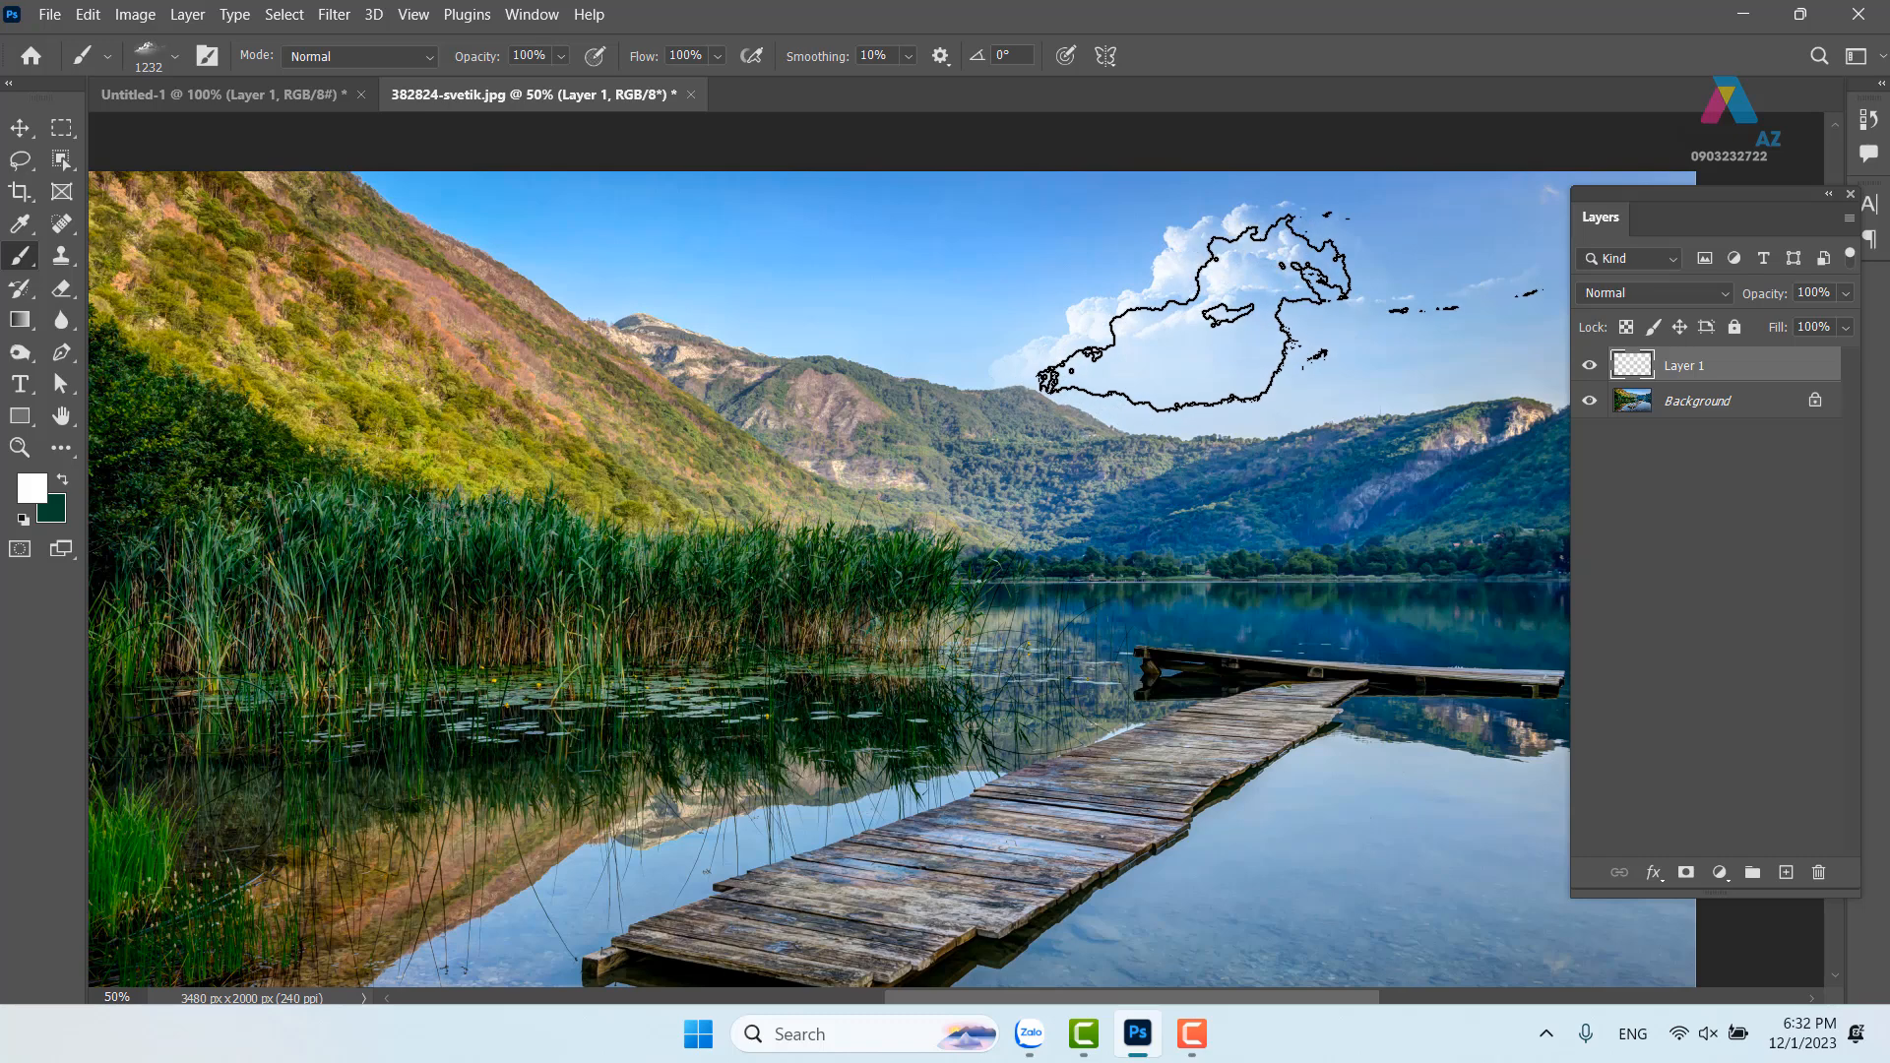
Switch to the Move tool and delete Layer 1 so only the Background layer is left
click(22, 126)
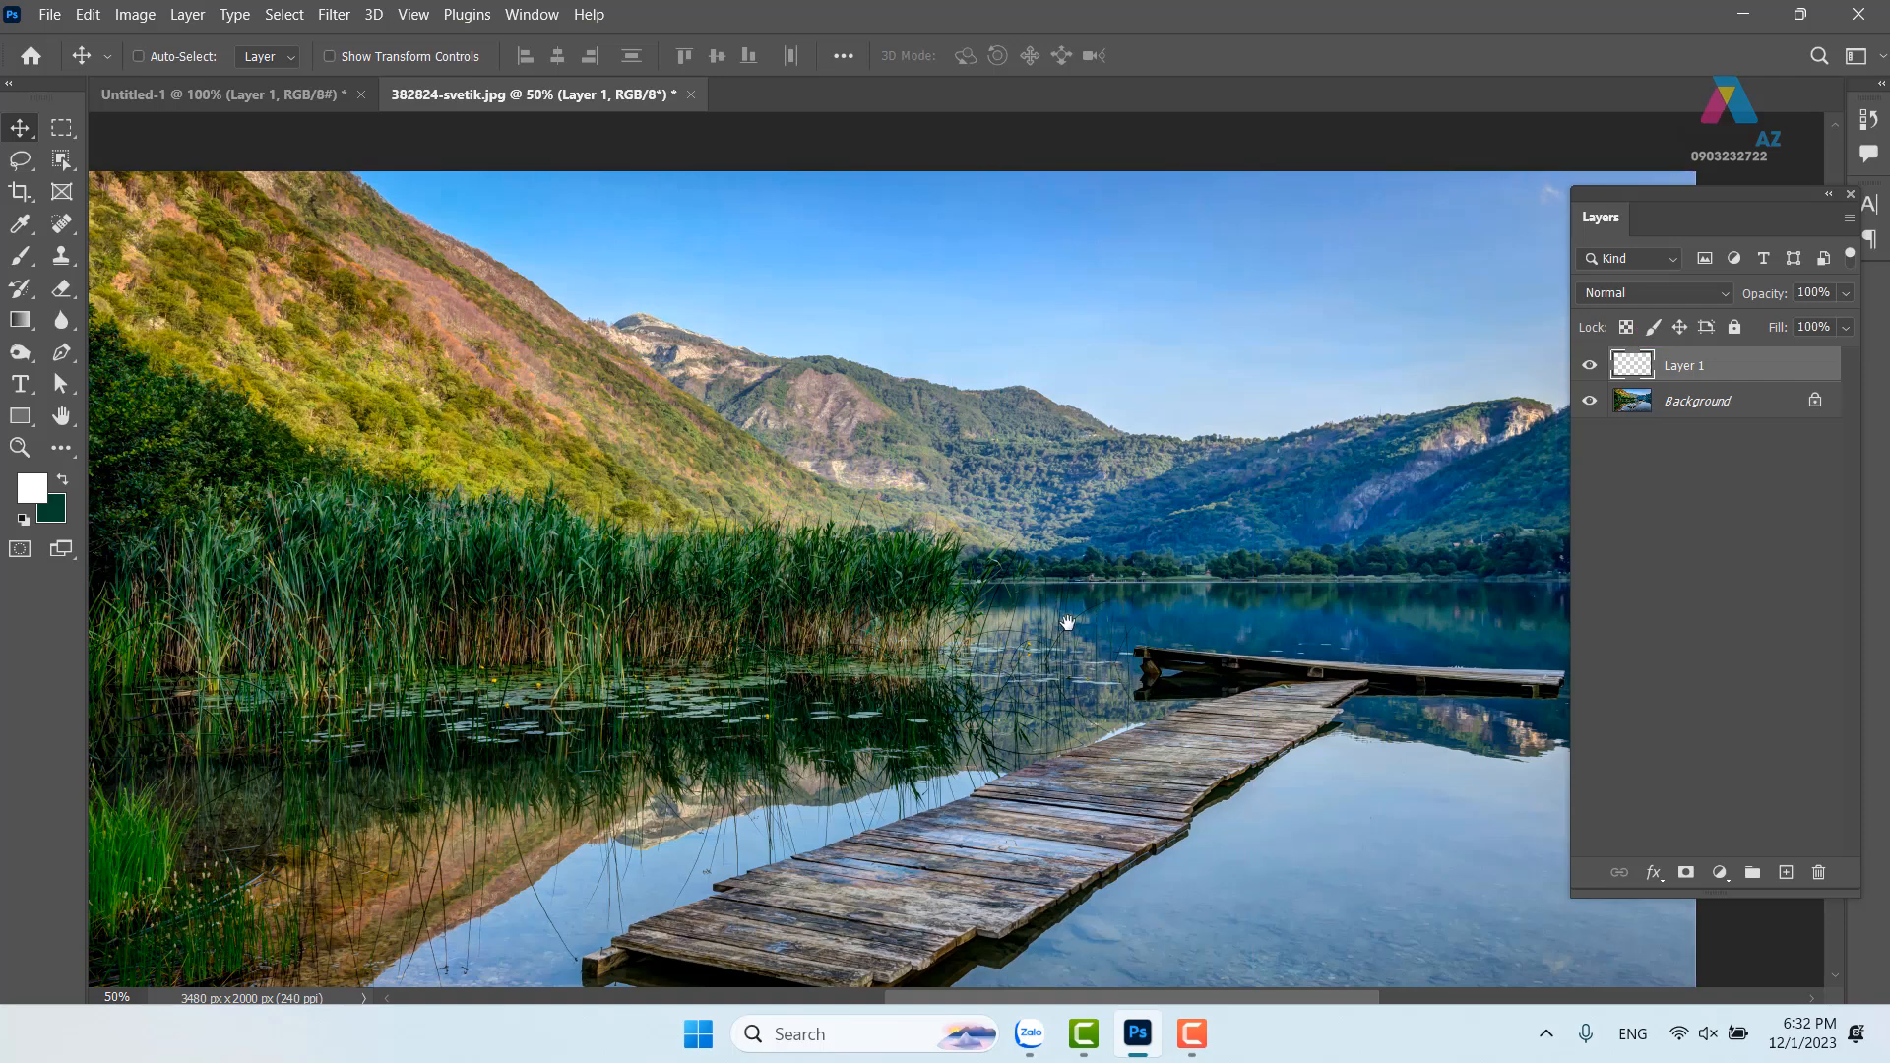
drag(1113, 599, 1049, 583)
key(ctrl+minus)
drag(771, 599, 771, 542)
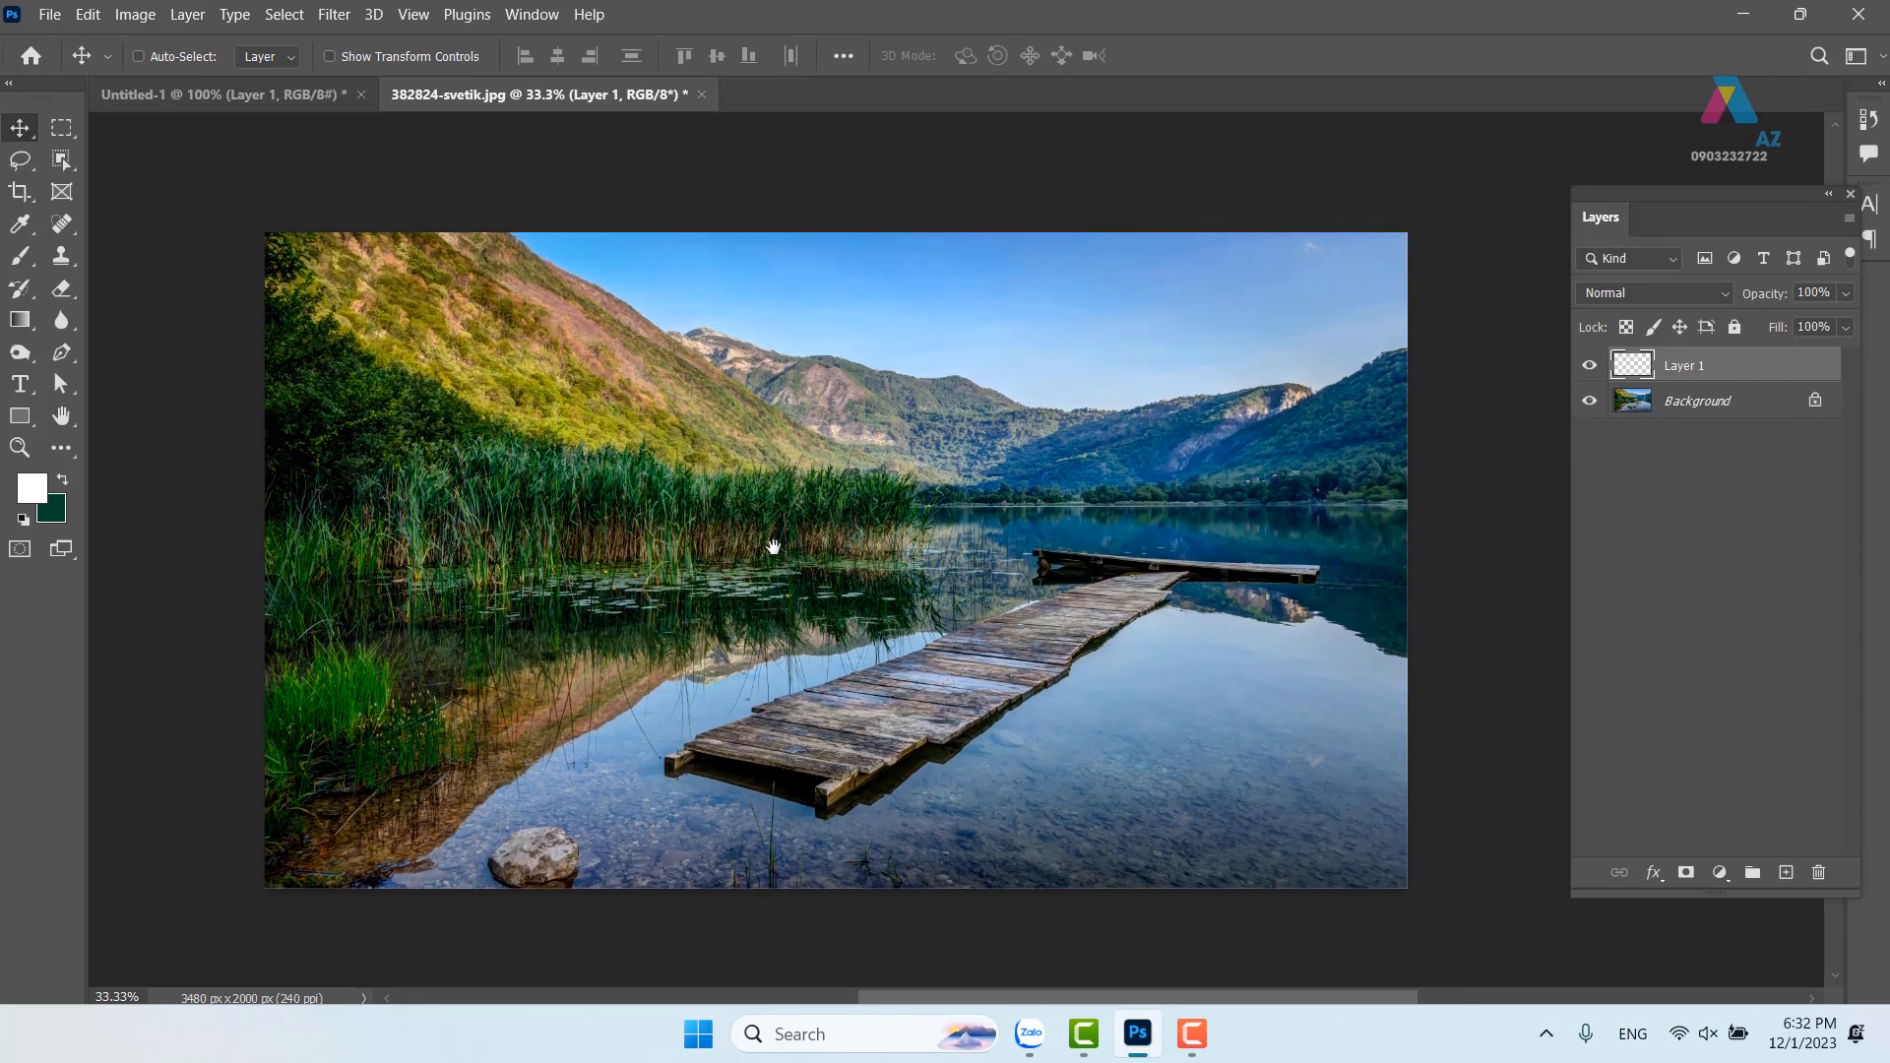
key(Delete)
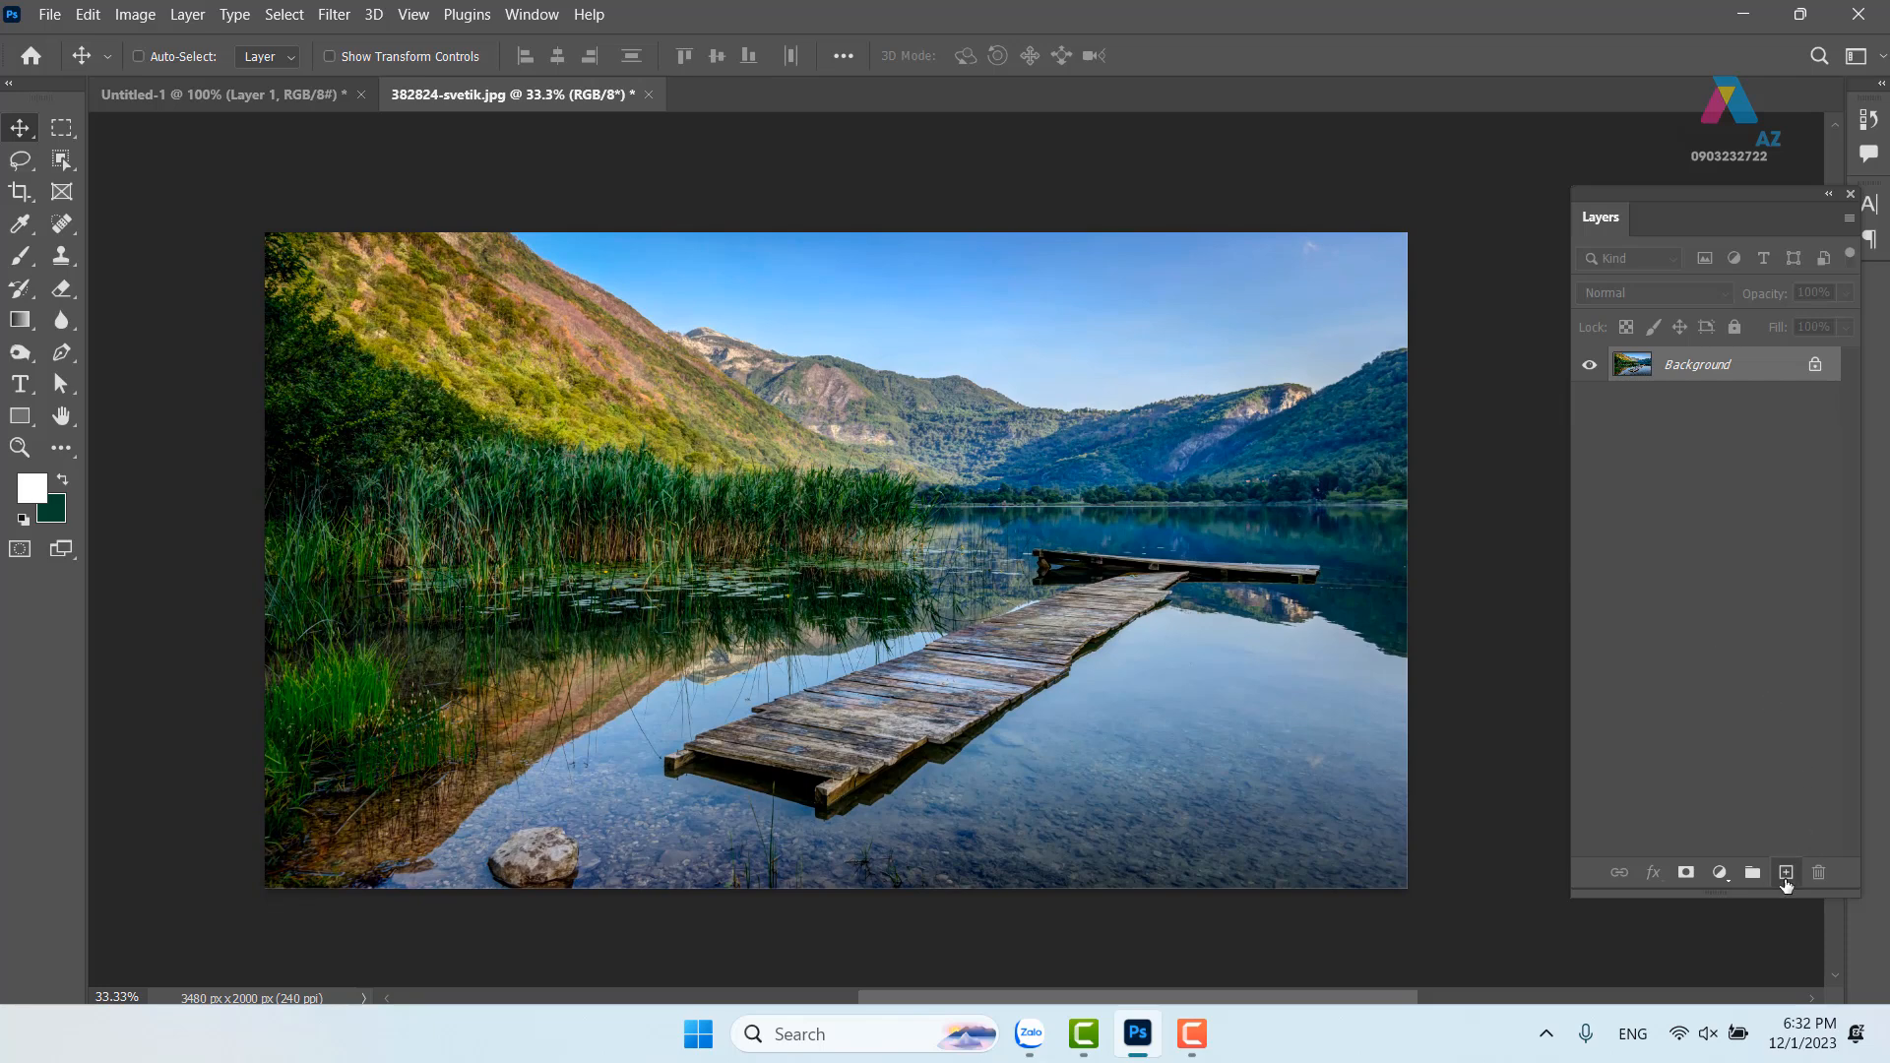
Add a new layer and stamp a white cloud in the sky with the Brush tool at 1232 px
click(1786, 873)
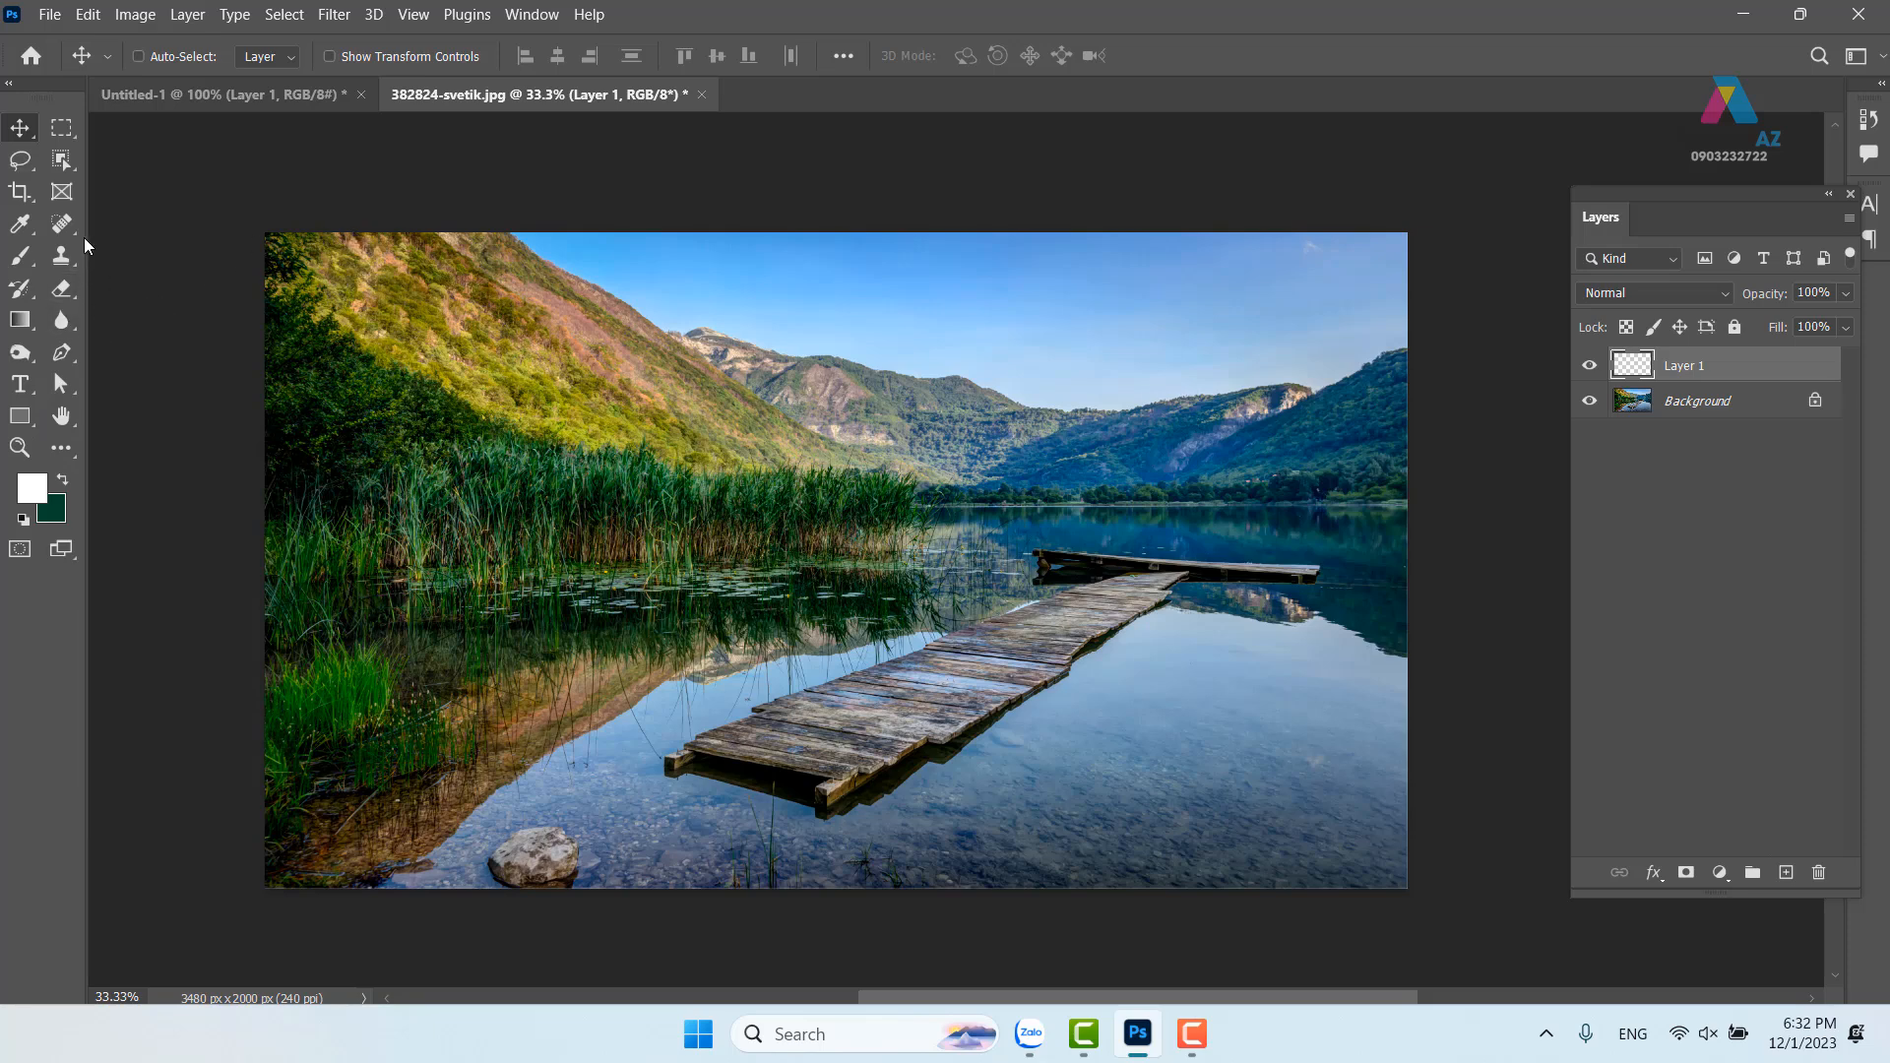
click(20, 256)
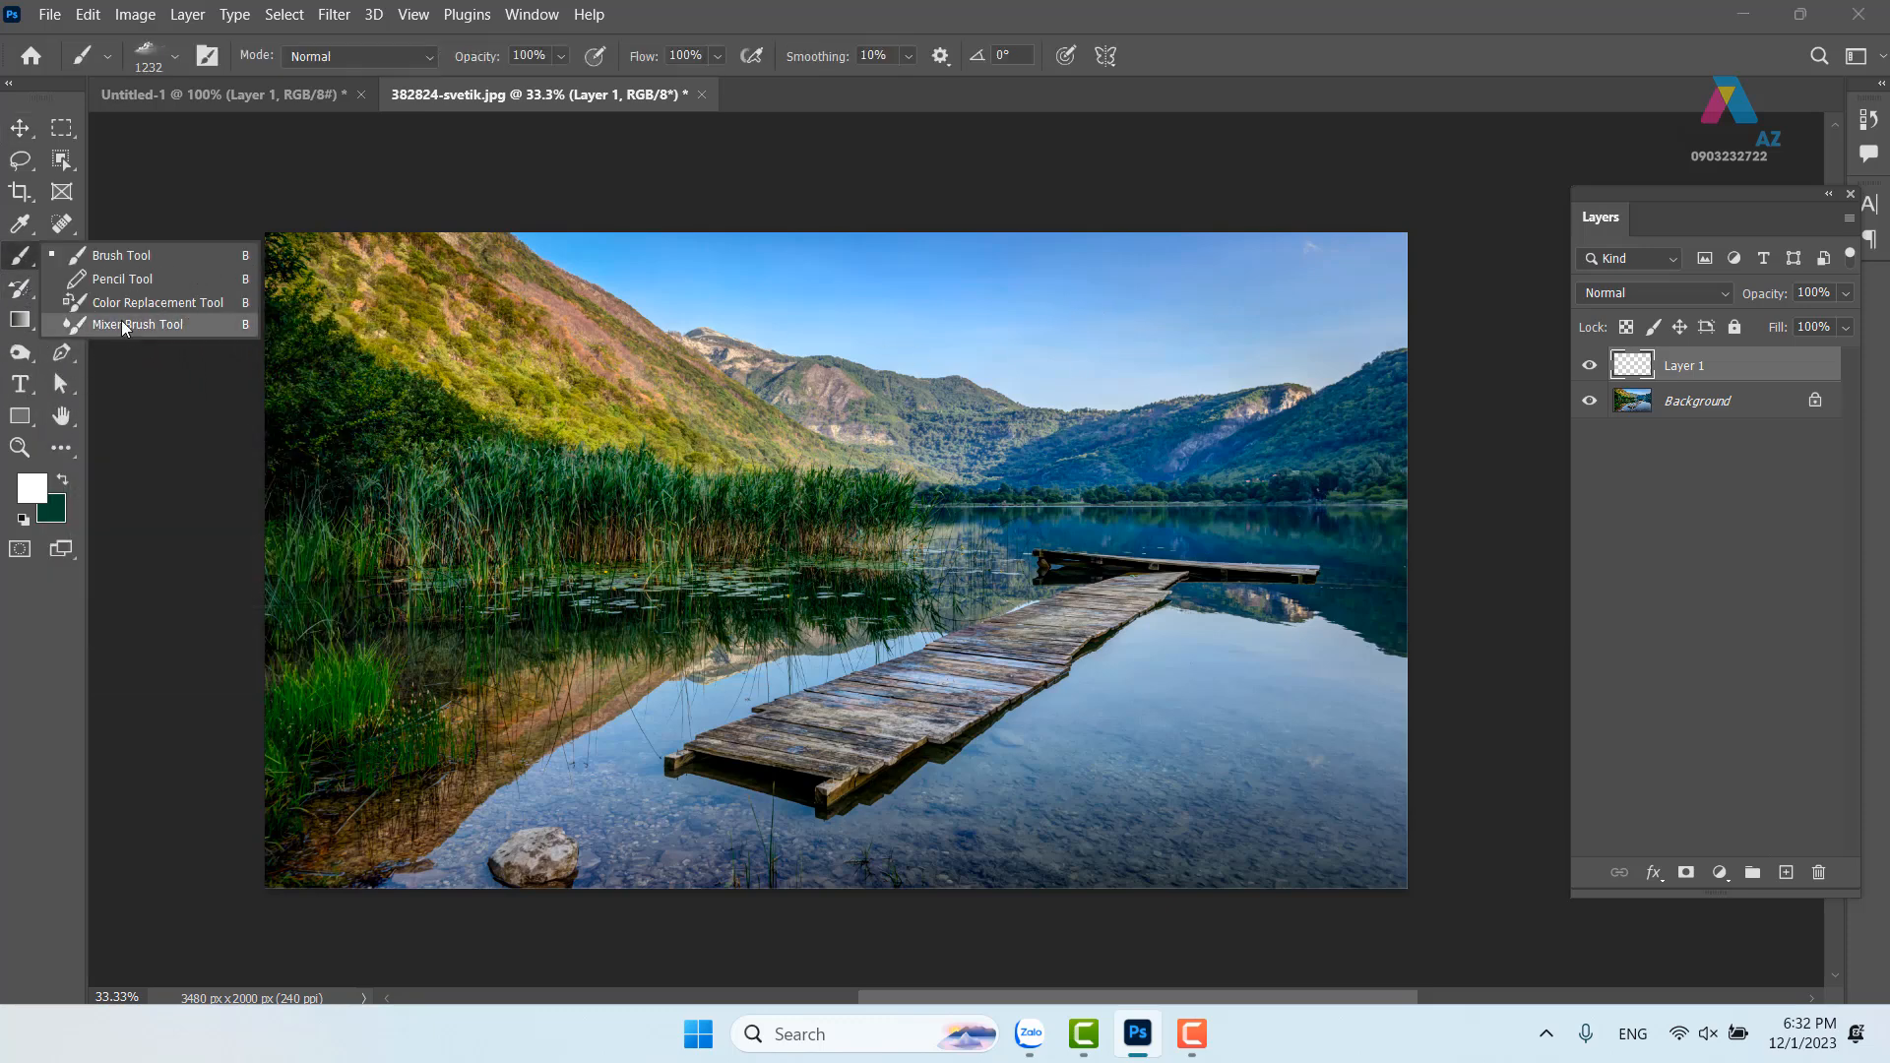
click(1013, 310)
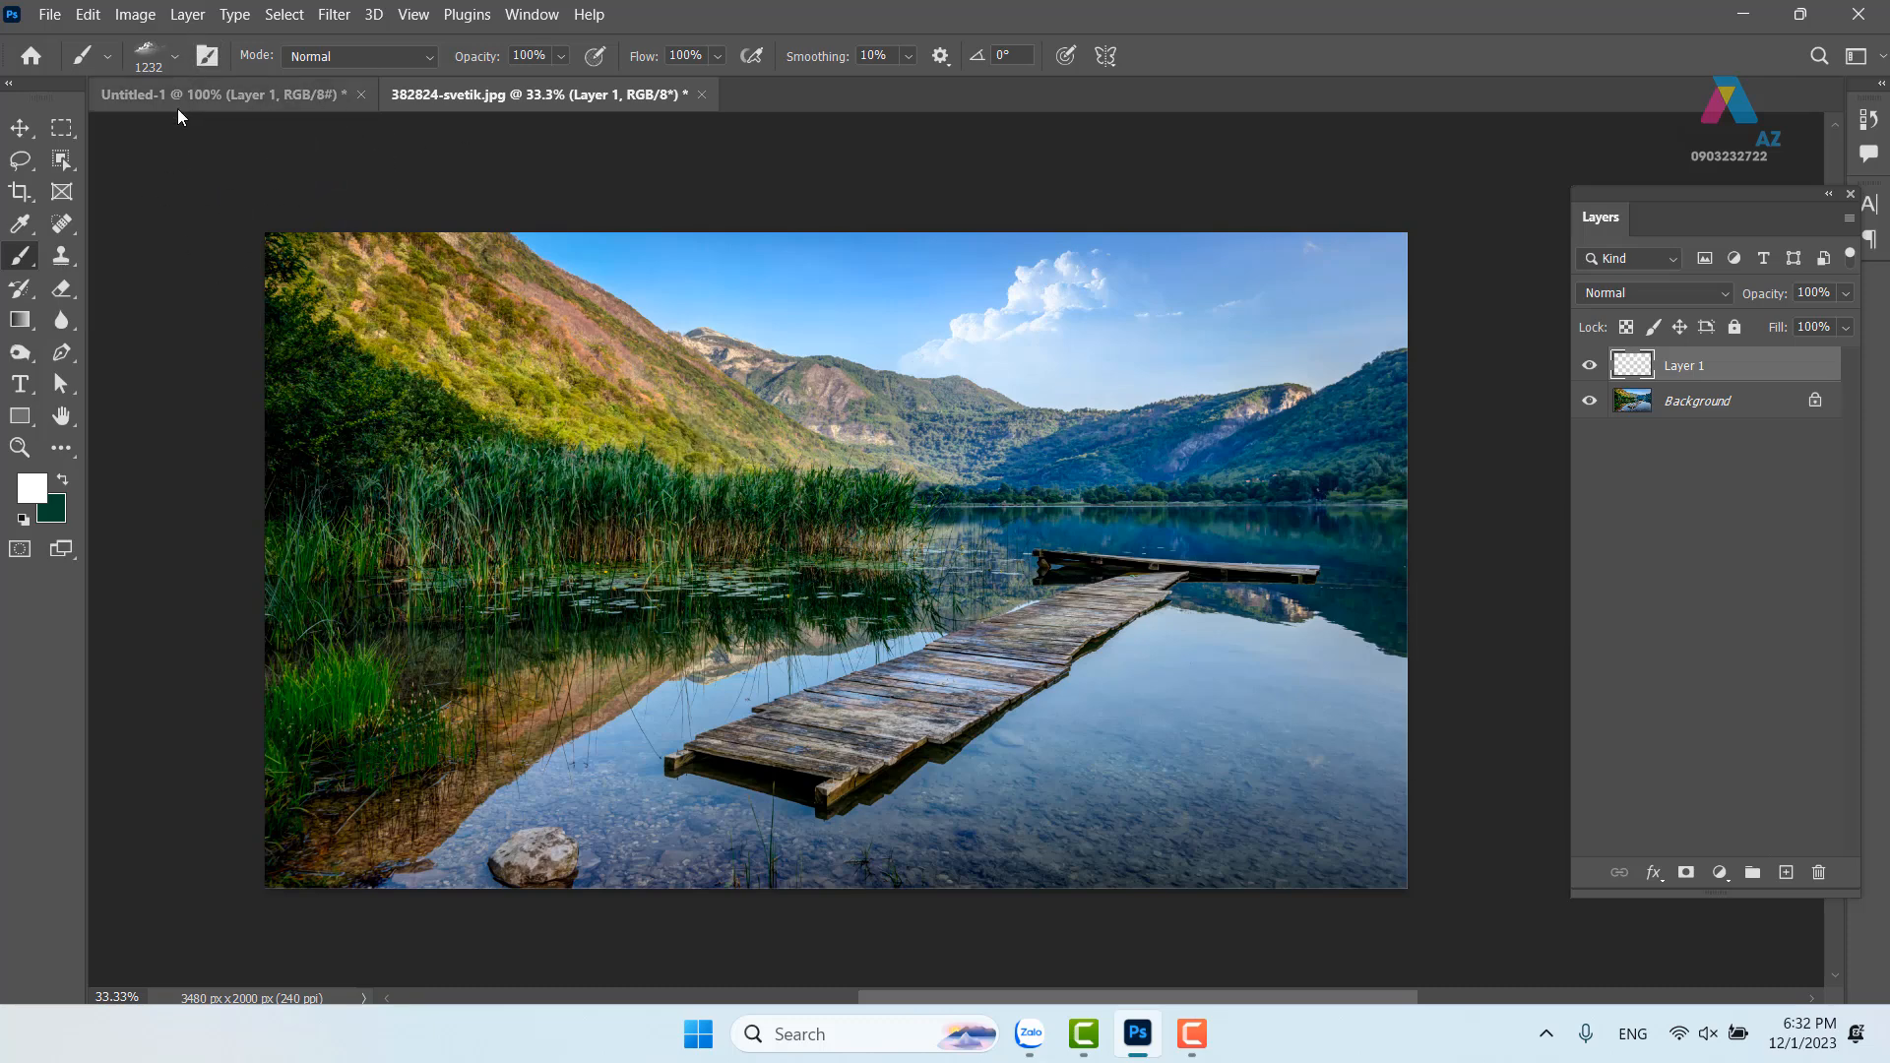
Switch to the second preset in the ggg brush group, a hard round brush, and reduce its size to 56 px
click(173, 59)
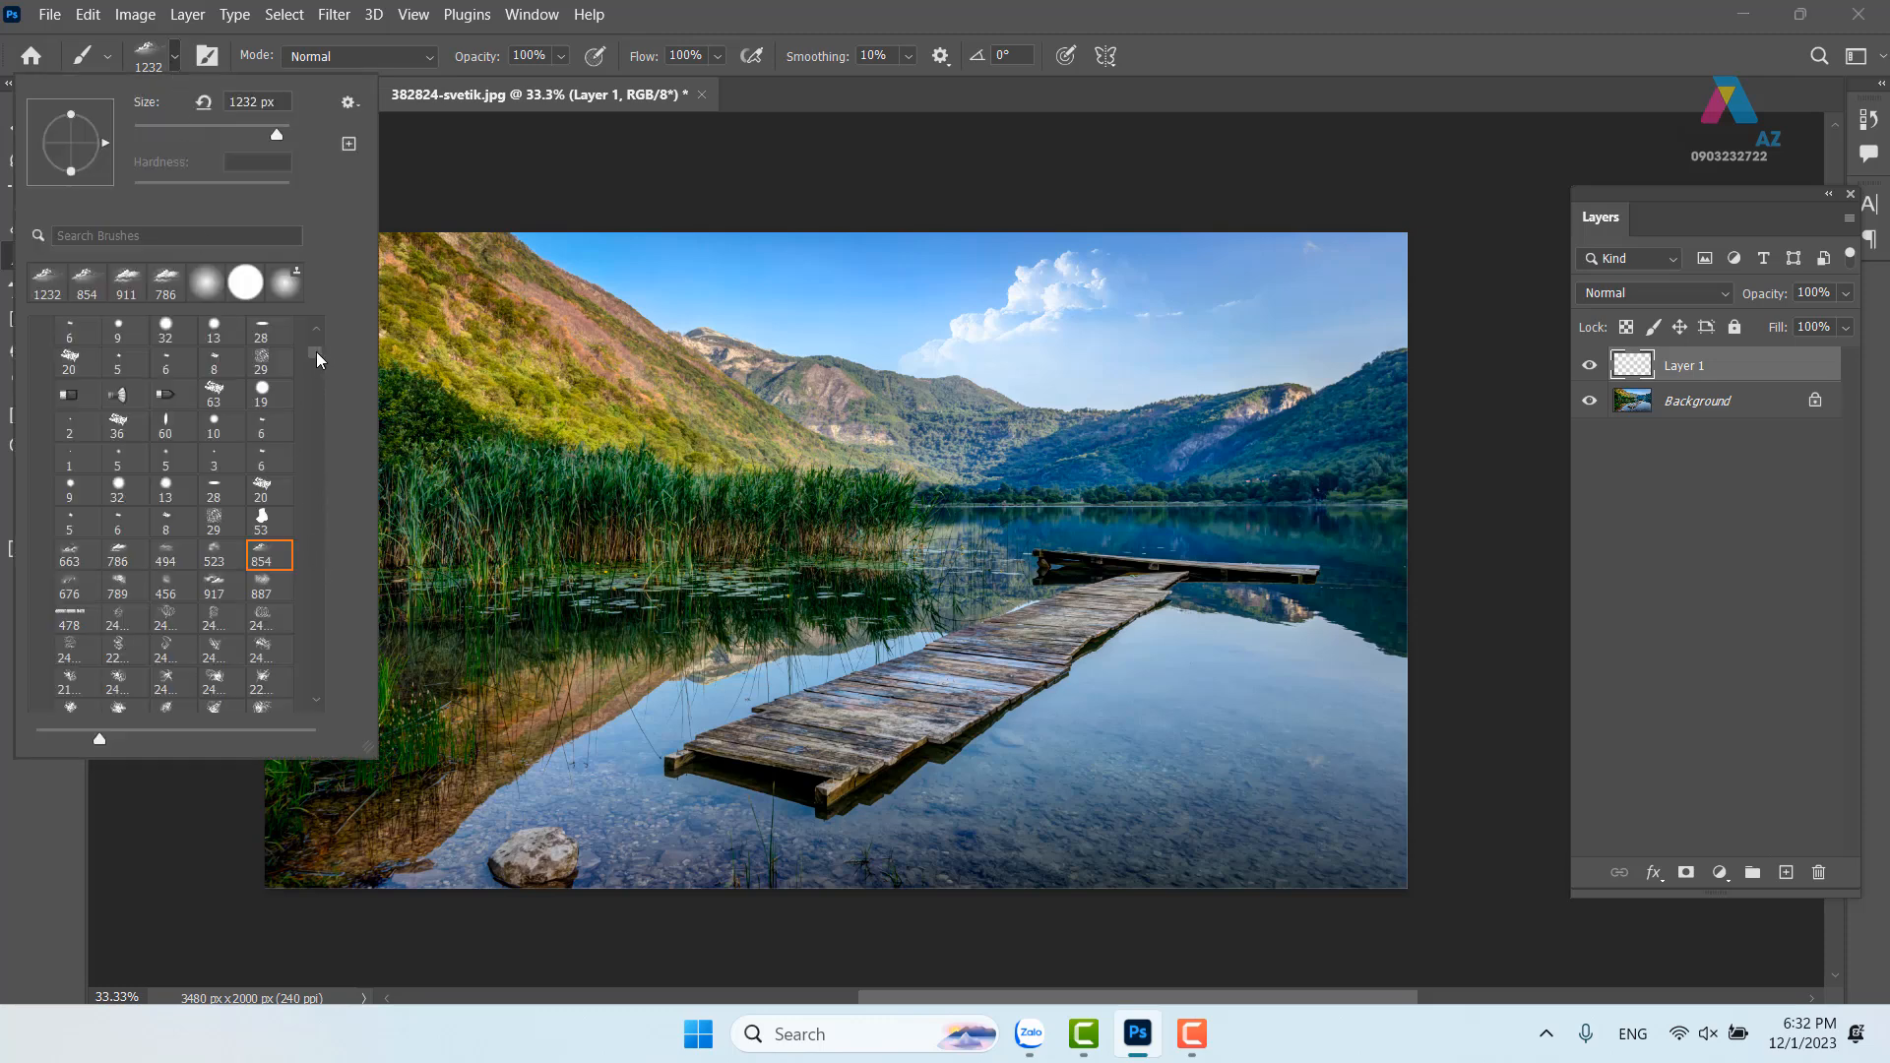
drag(317, 352, 316, 335)
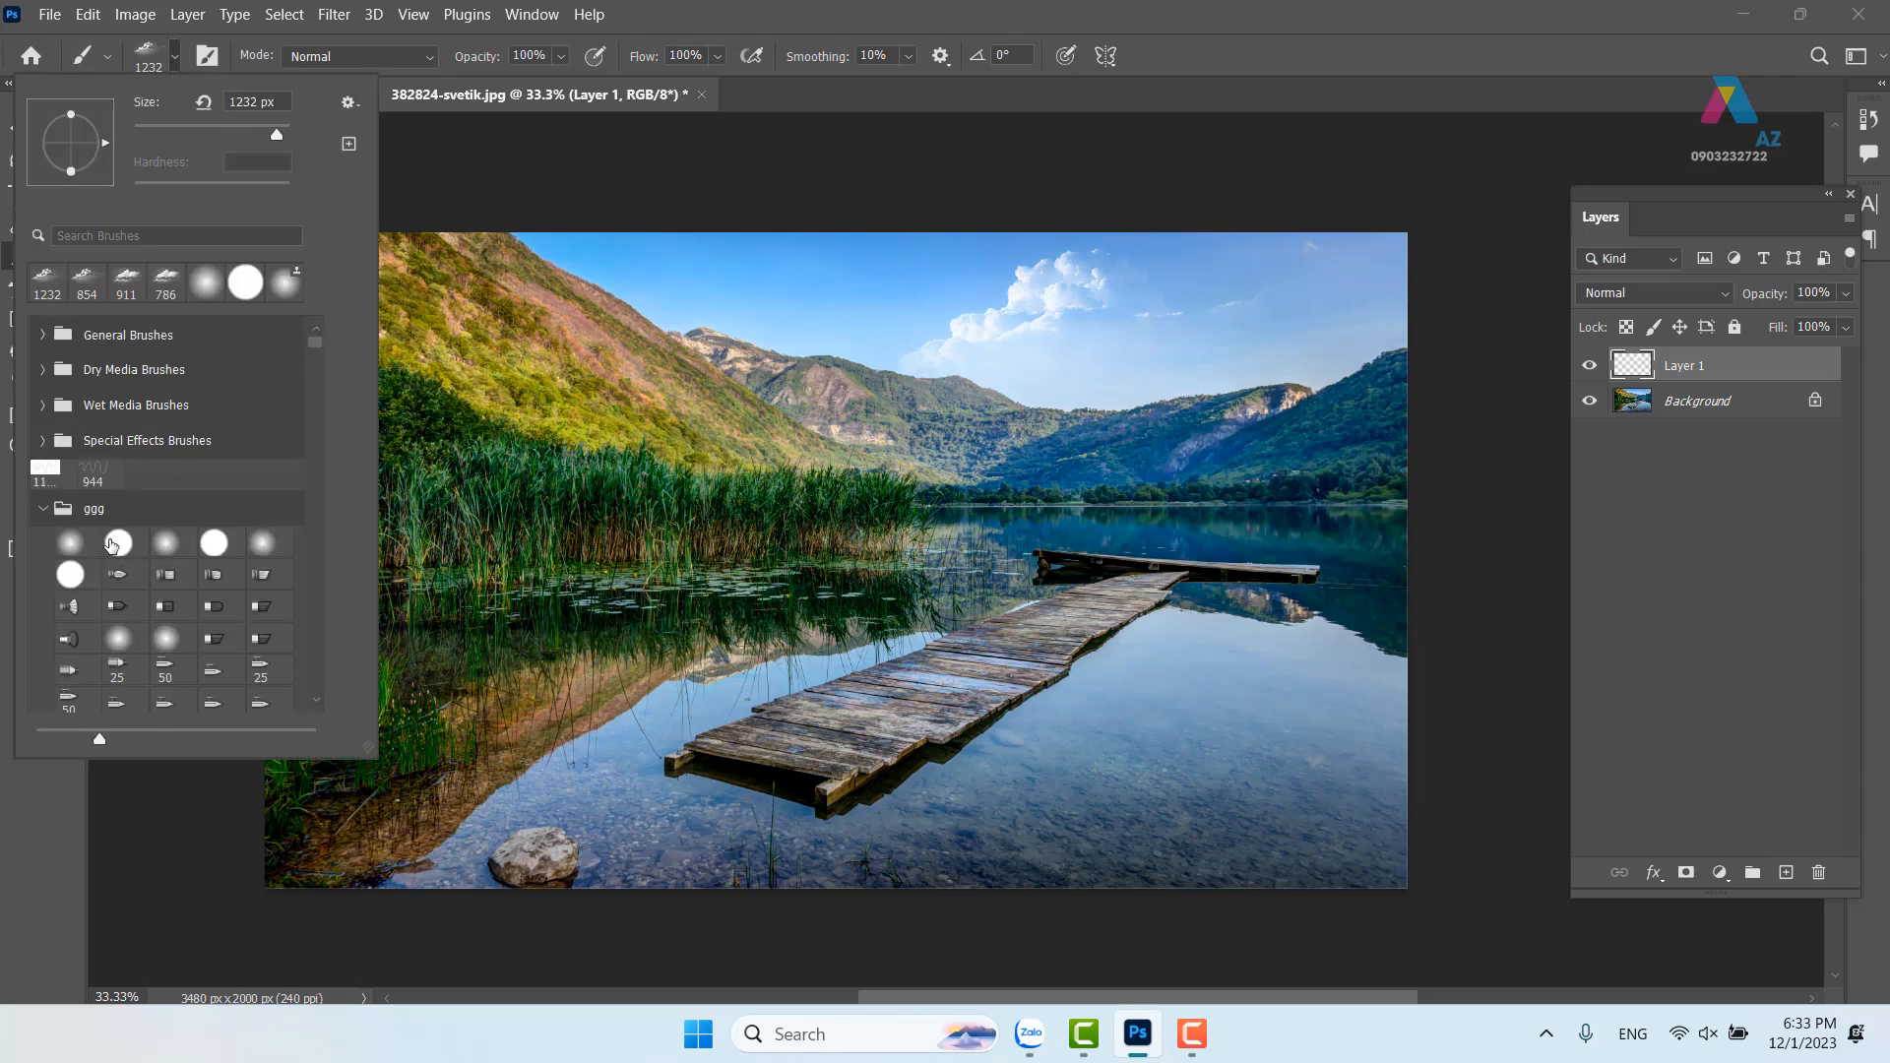
click(118, 543)
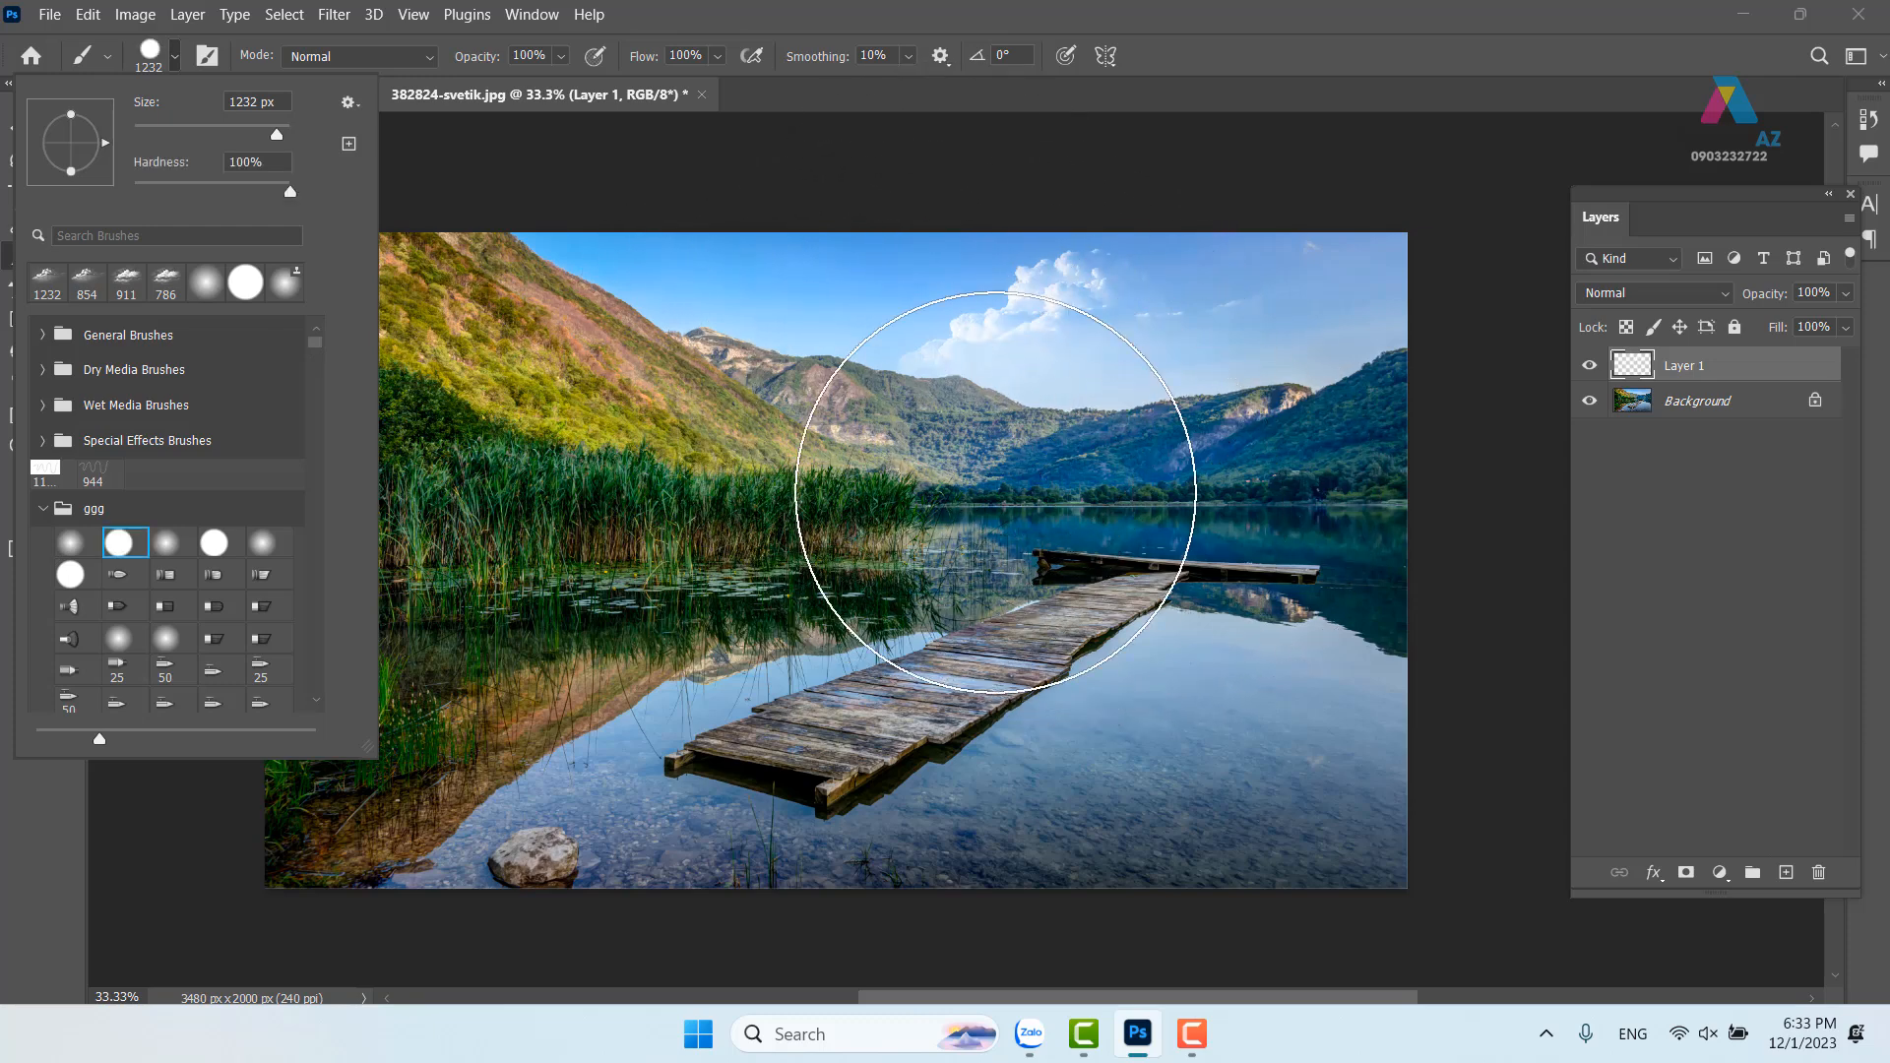
alt+right_click(1113, 508)
drag(1112, 505, 886, 498)
drag(937, 401, 846, 427)
Stamp a white test dab on the hillside and undo it
click(660, 401)
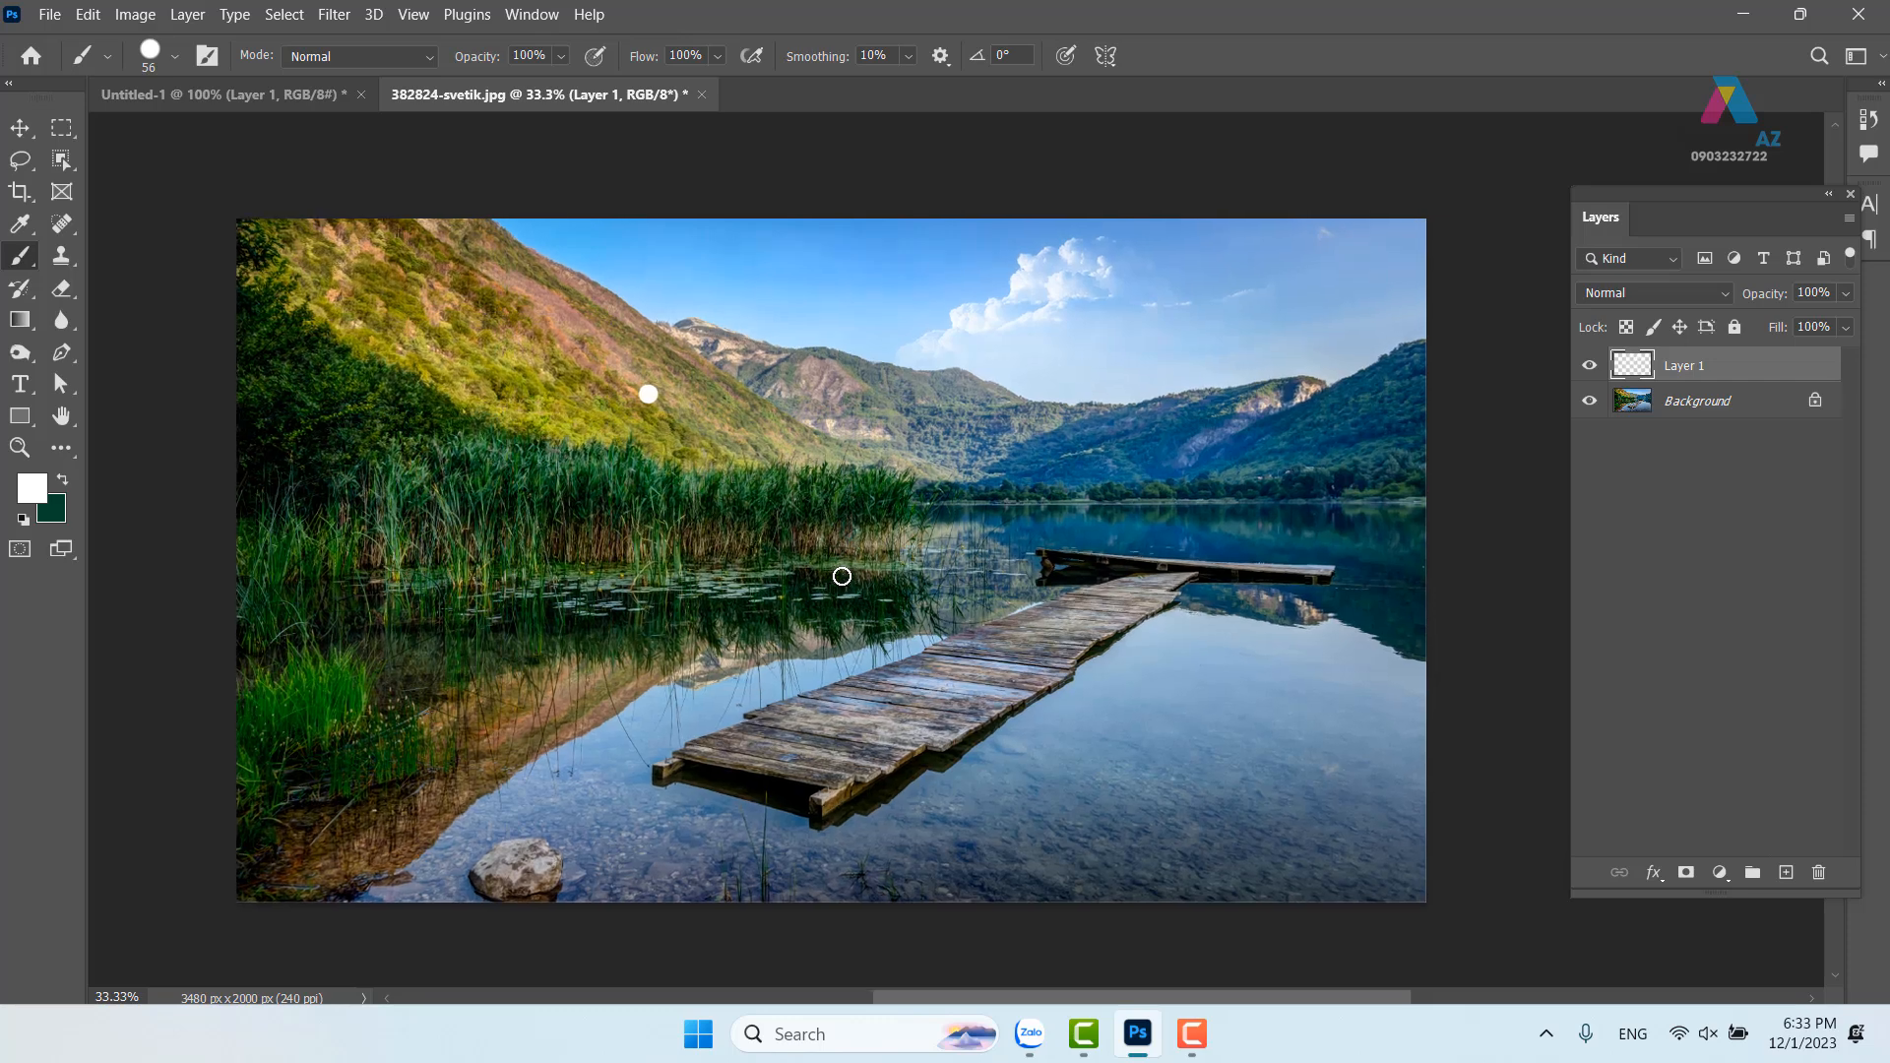
scroll(842, 575, up, 1)
key(ctrl+z)
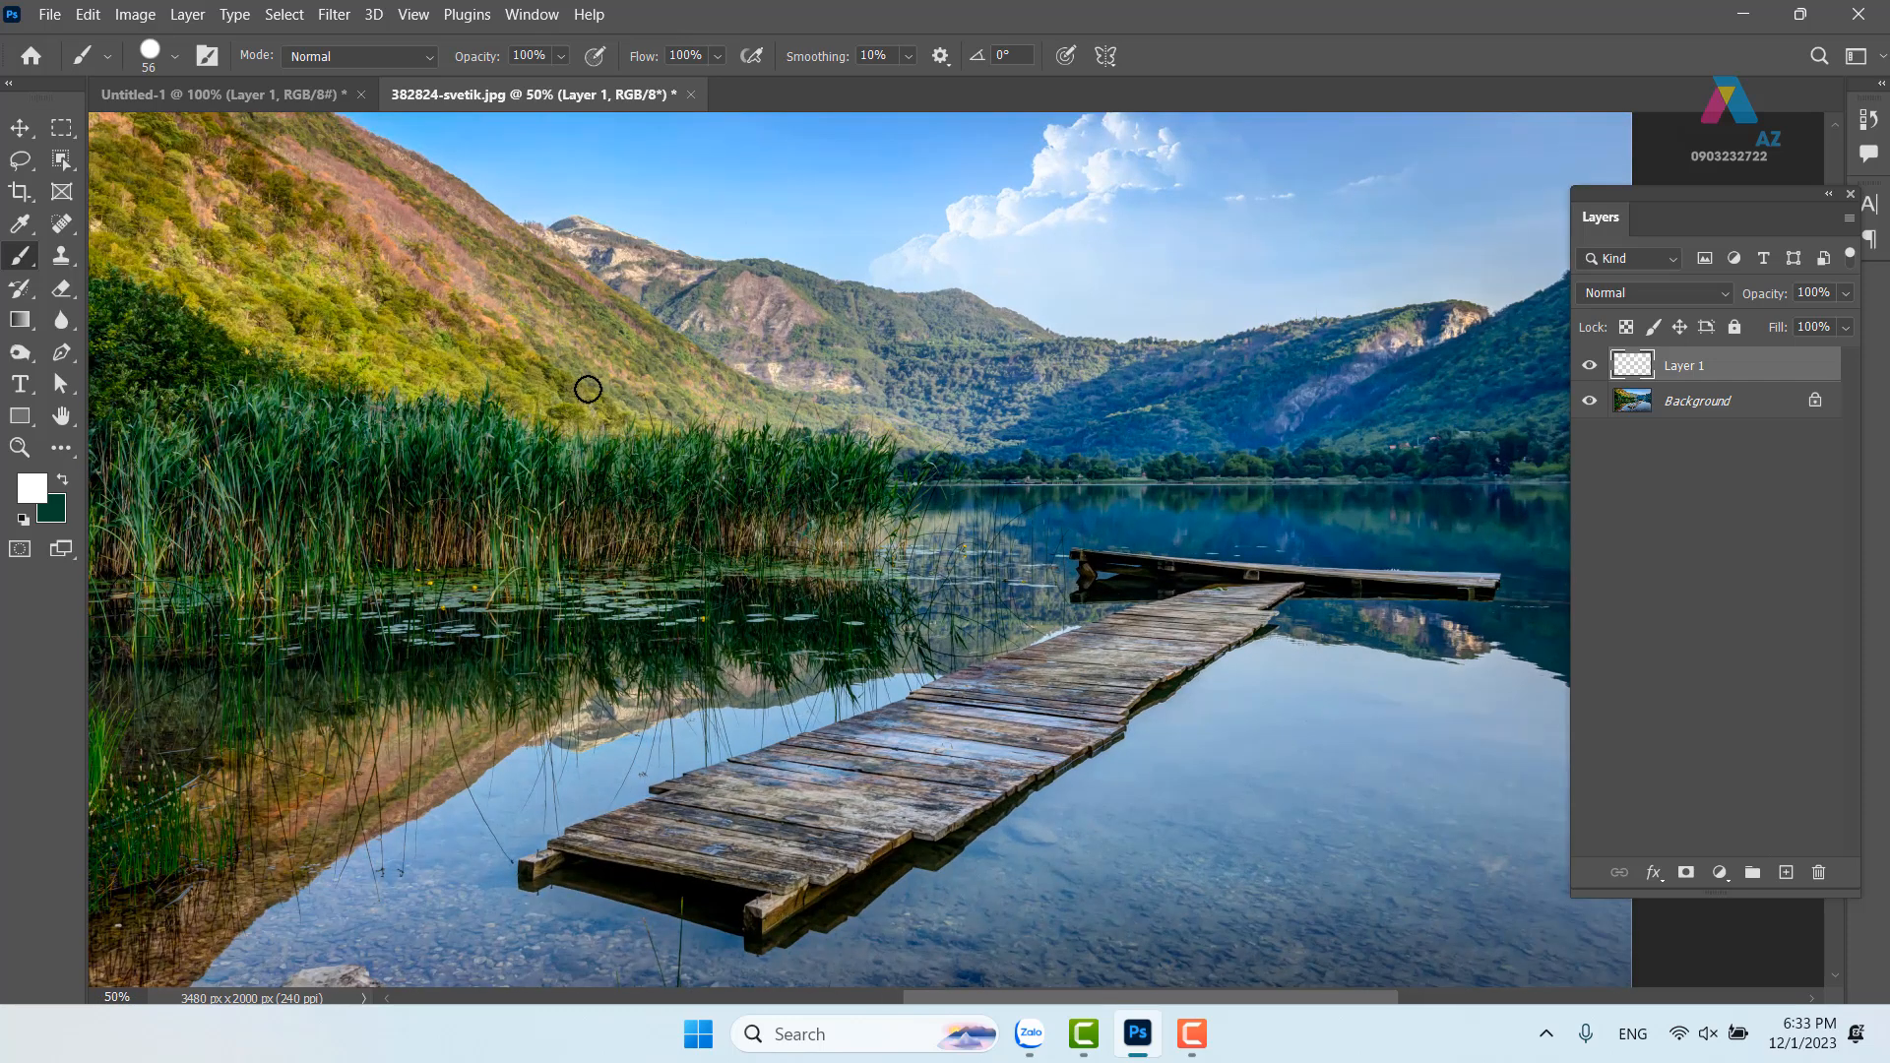
Lower the brush hardness to 66% and then further, stamping a white test dab on the mountains at each setting
click(178, 57)
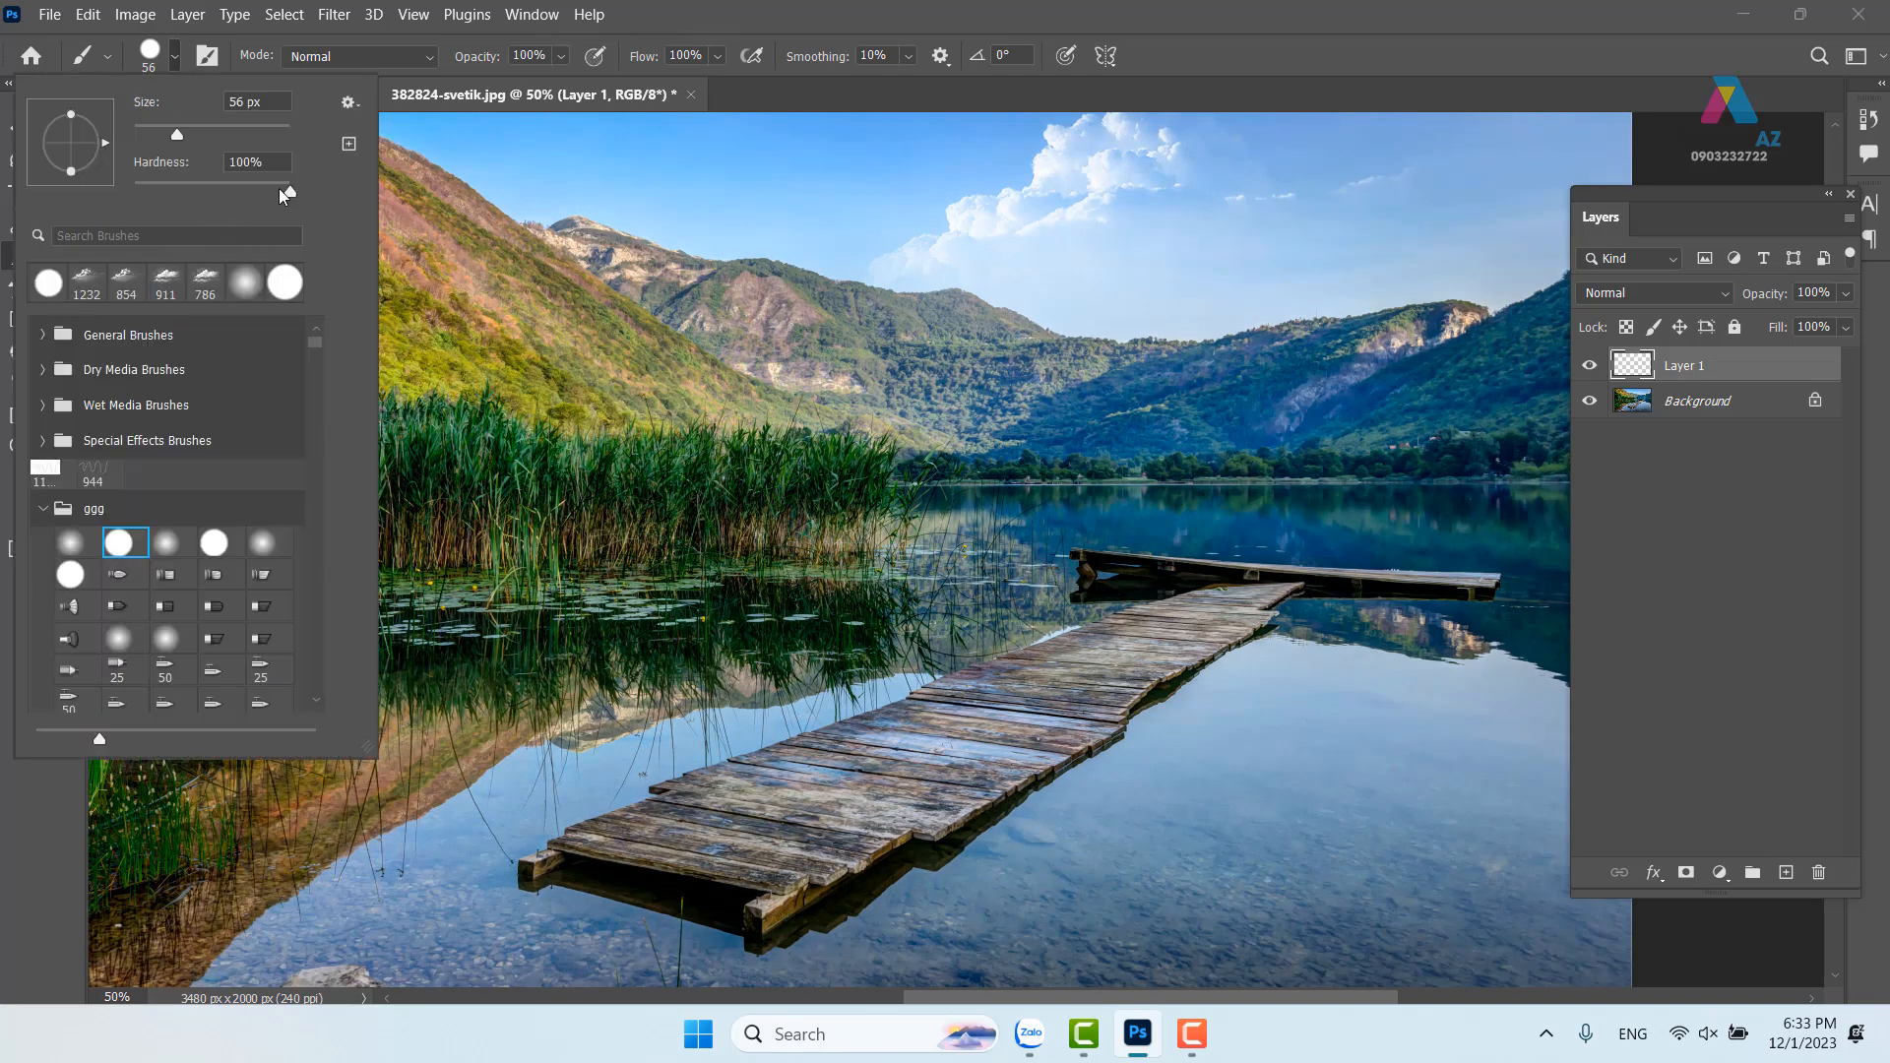
drag(288, 190, 241, 194)
click(714, 330)
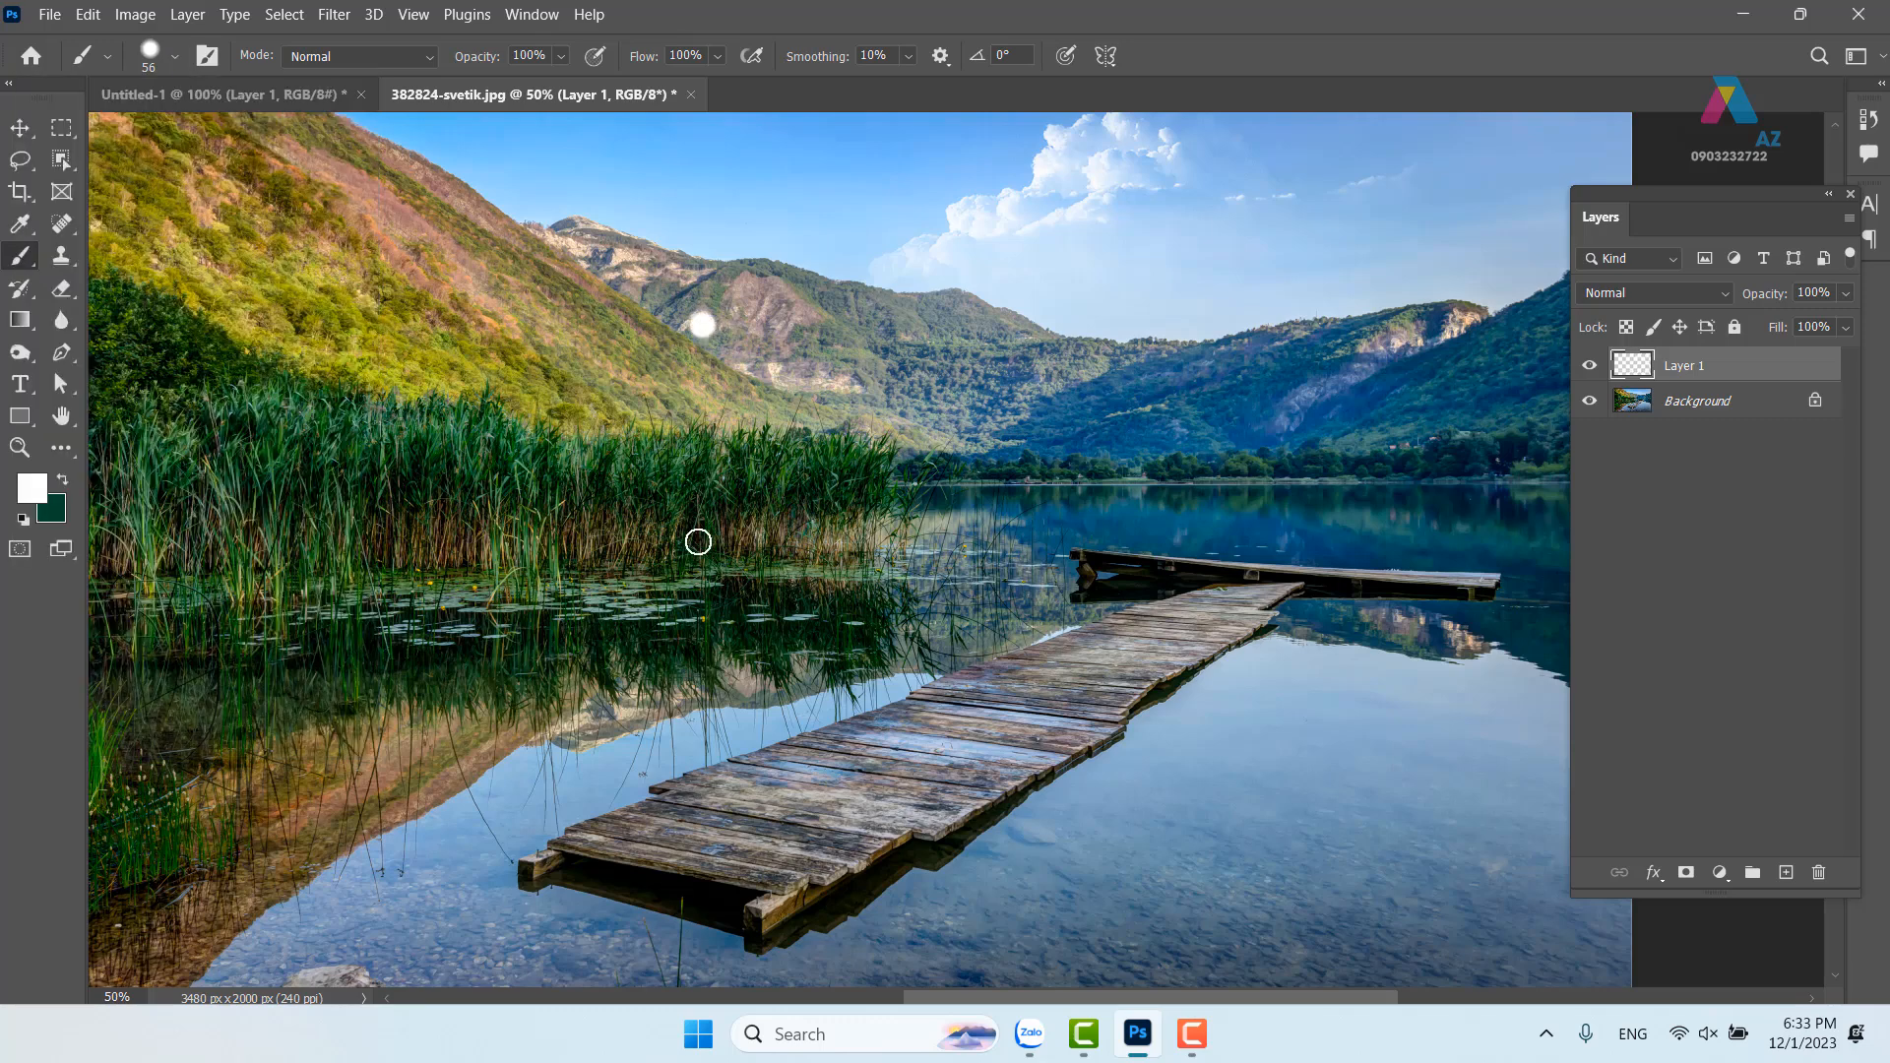
click(176, 56)
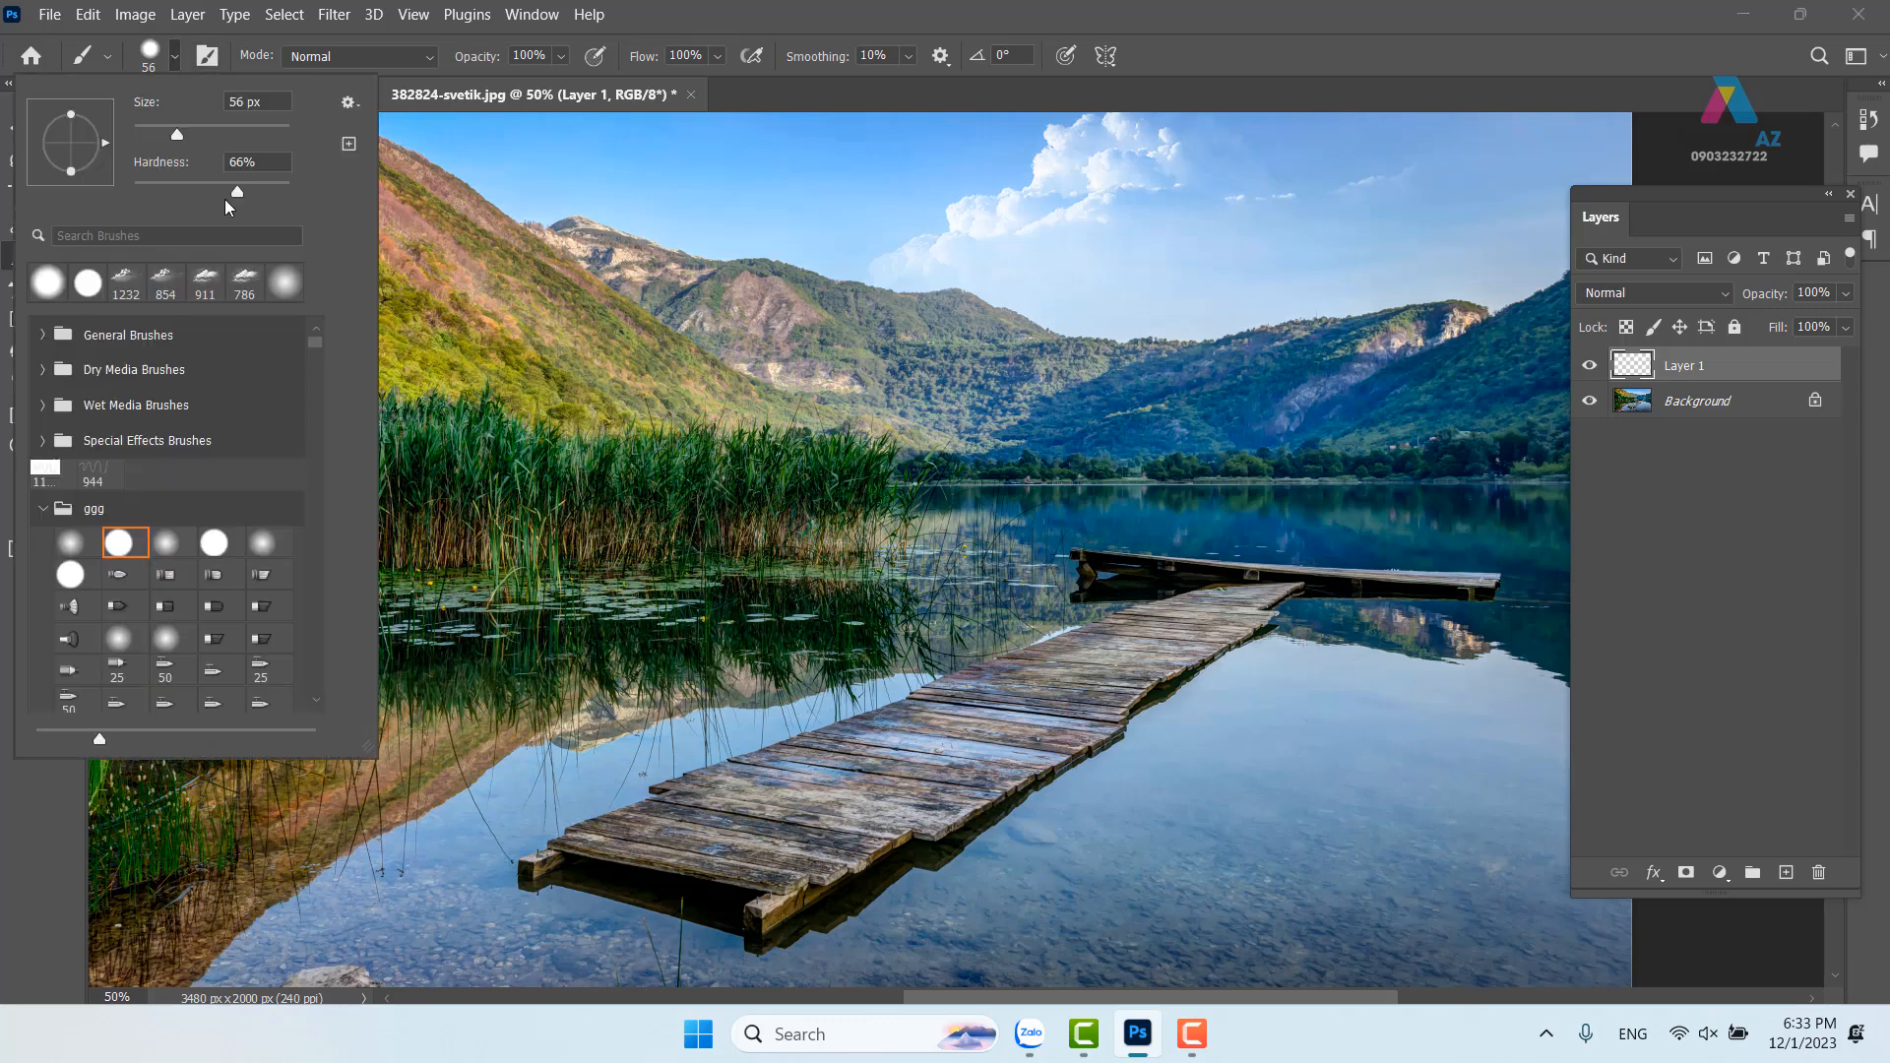
drag(241, 192, 190, 198)
click(657, 350)
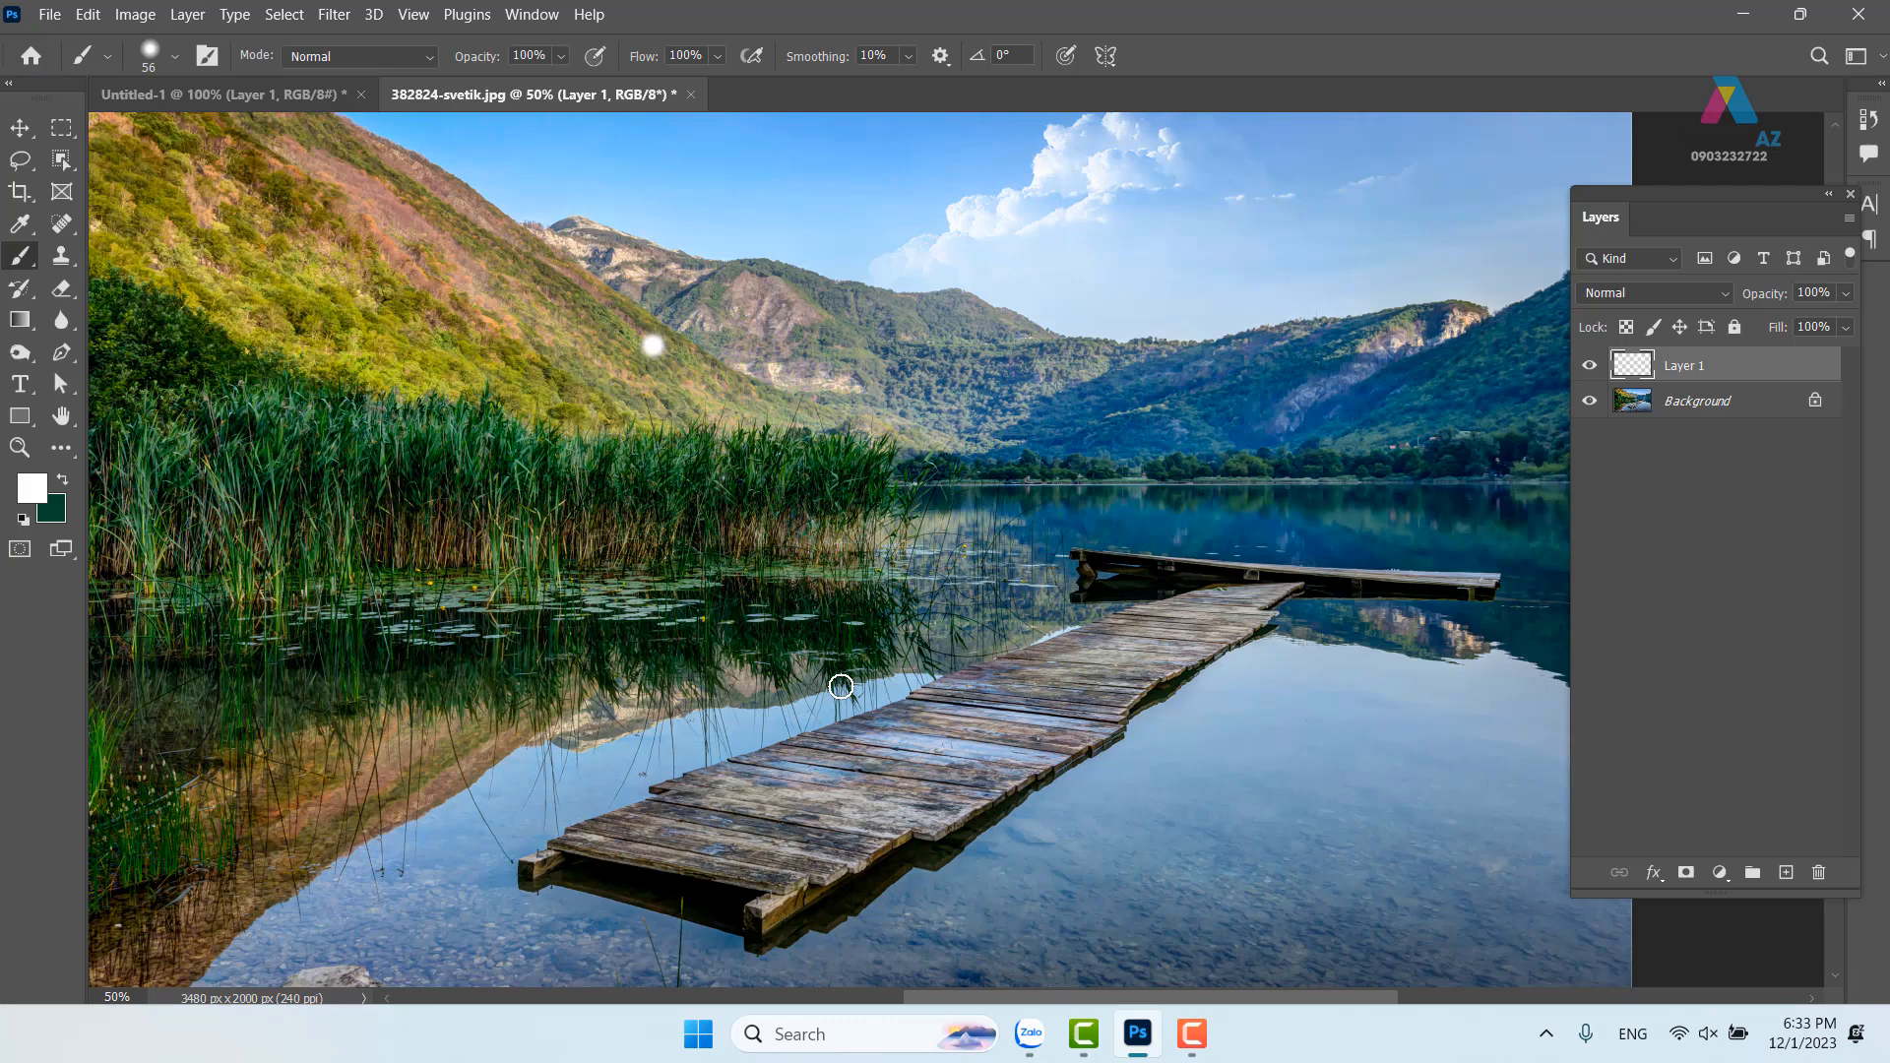
Set the brush hardness to 14% and stamp a soft white test dab on the hillside
click(175, 56)
drag(189, 191, 158, 193)
click(582, 336)
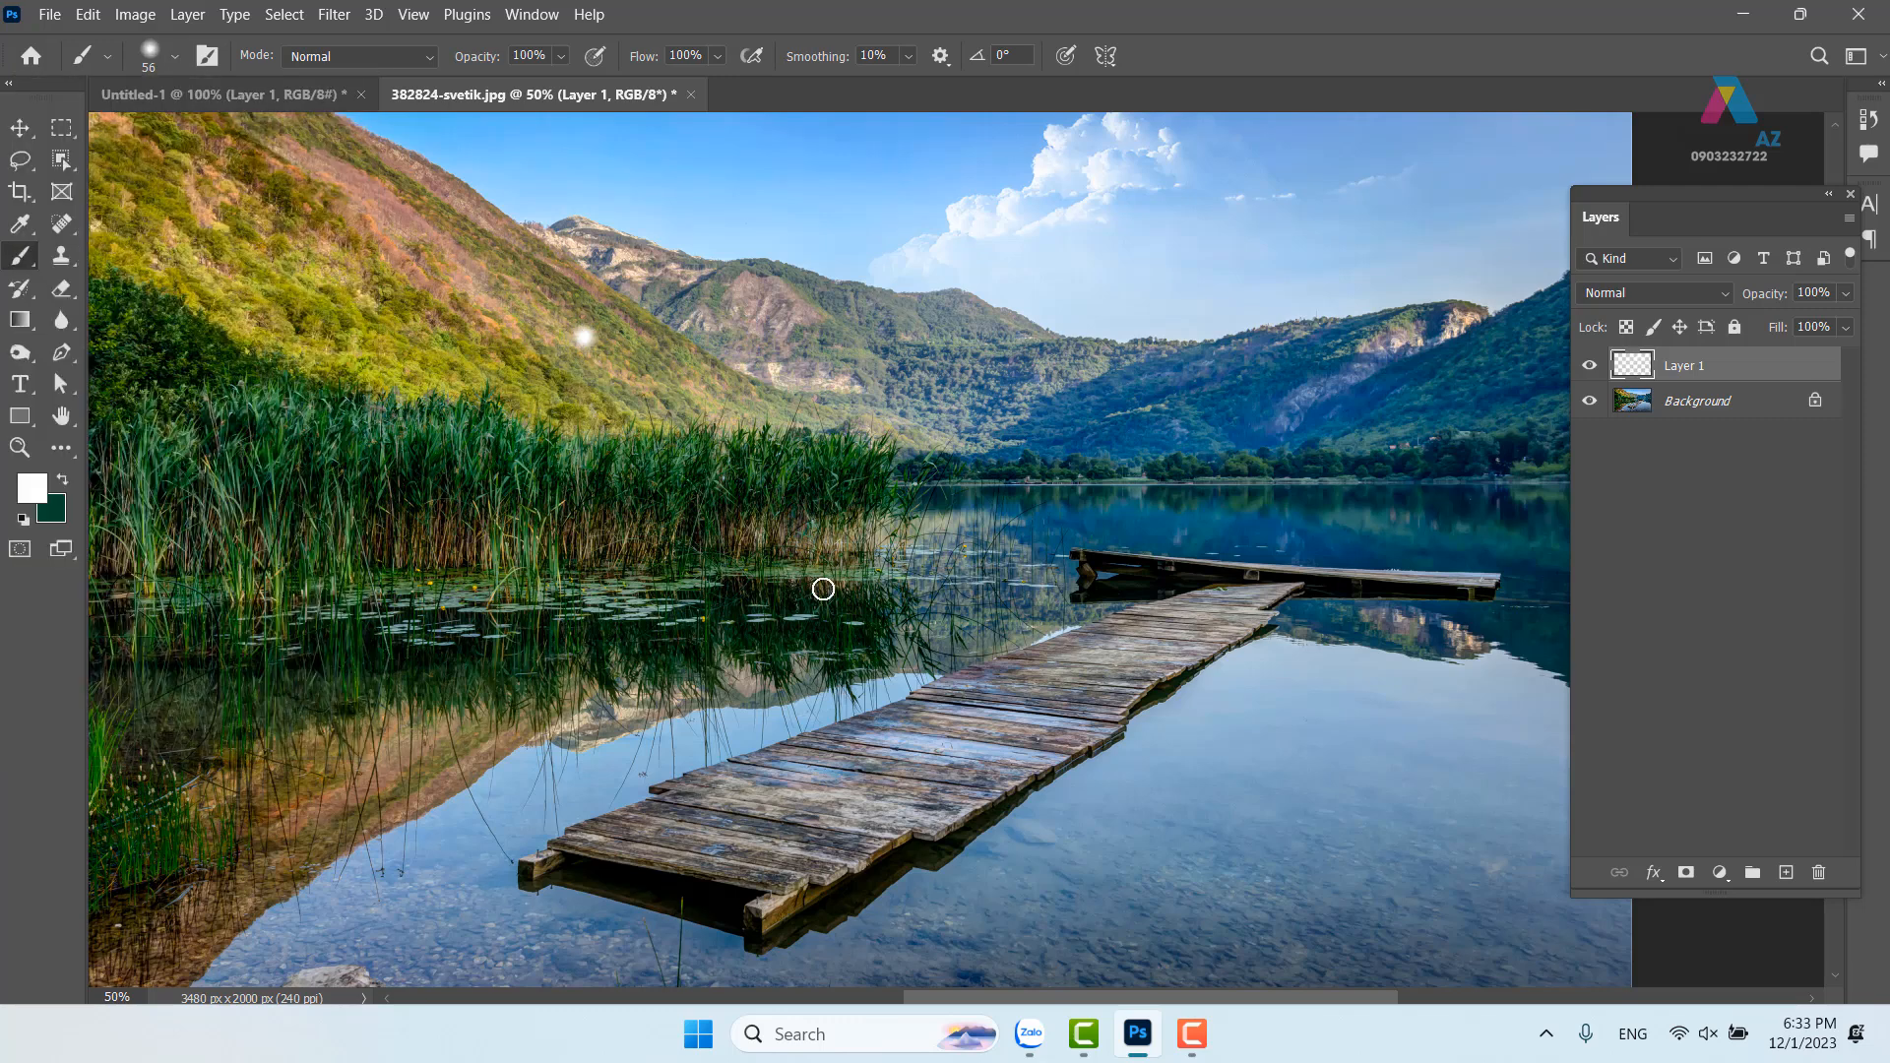
drag(877, 401, 929, 420)
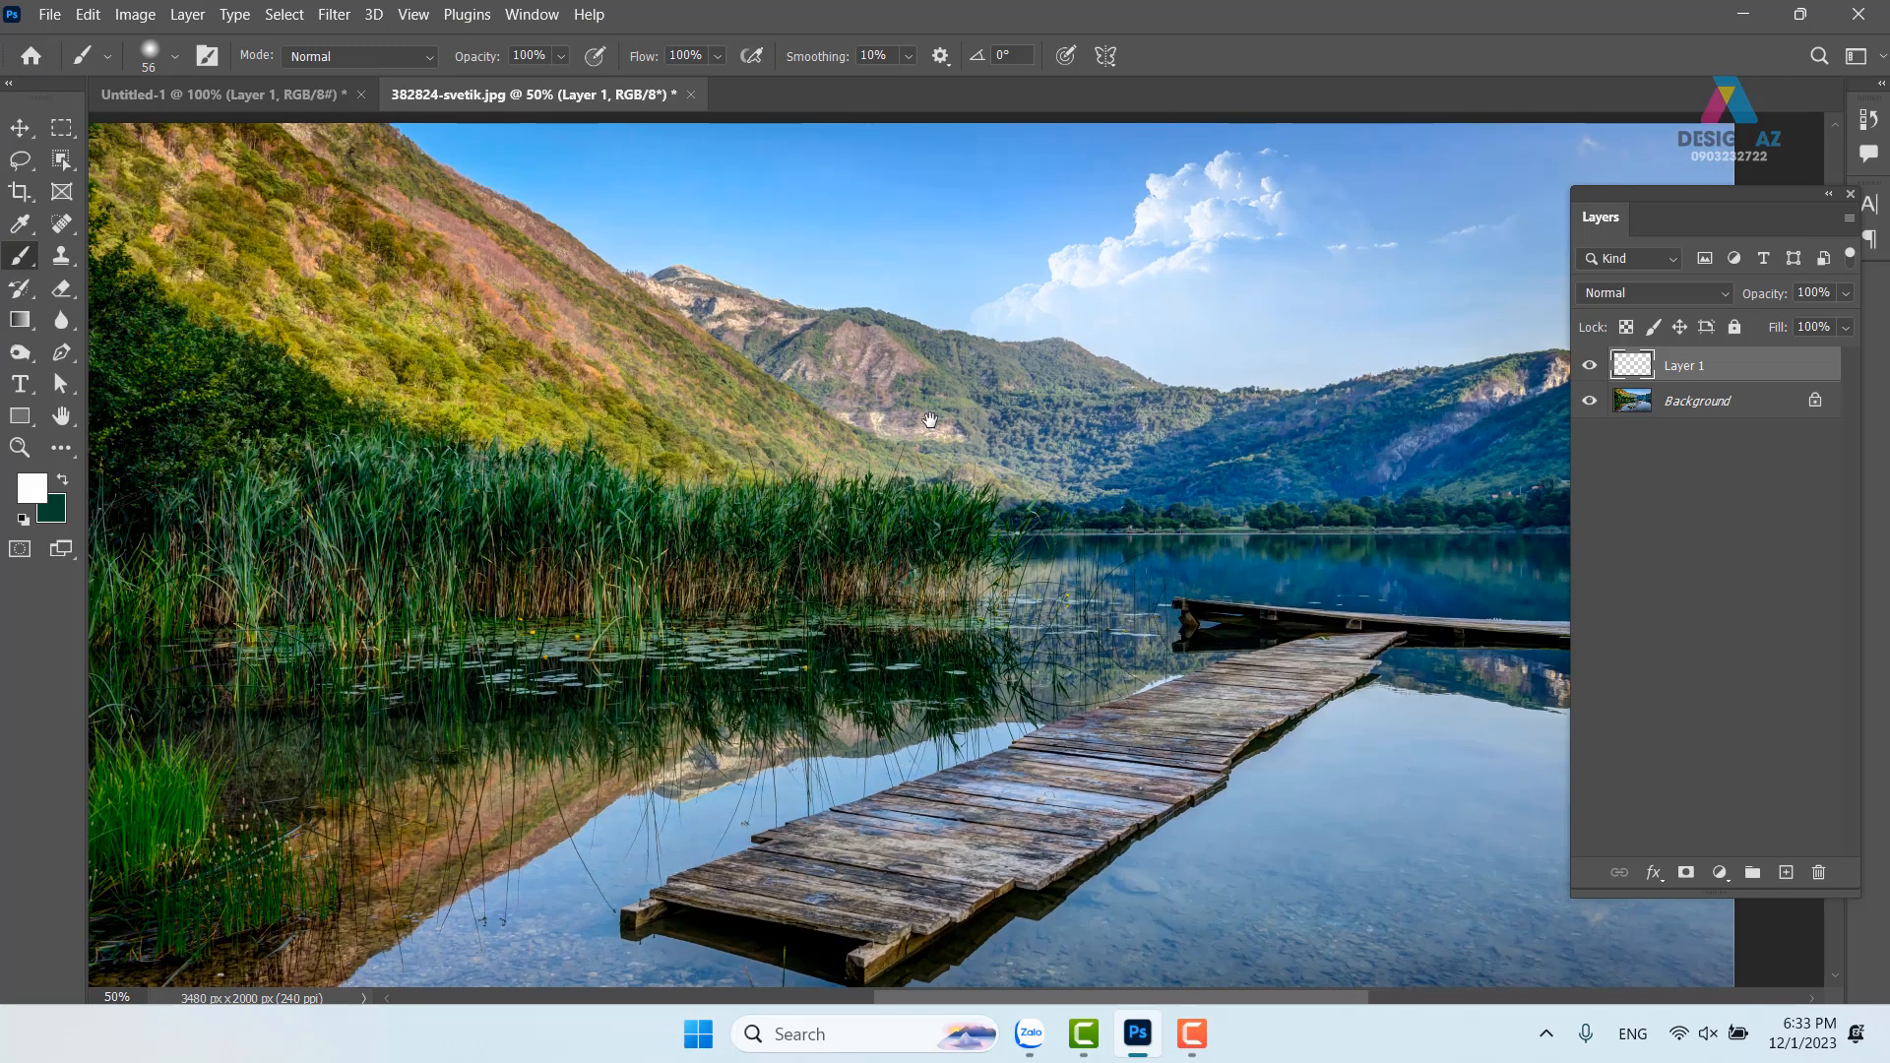
drag(912, 511, 826, 501)
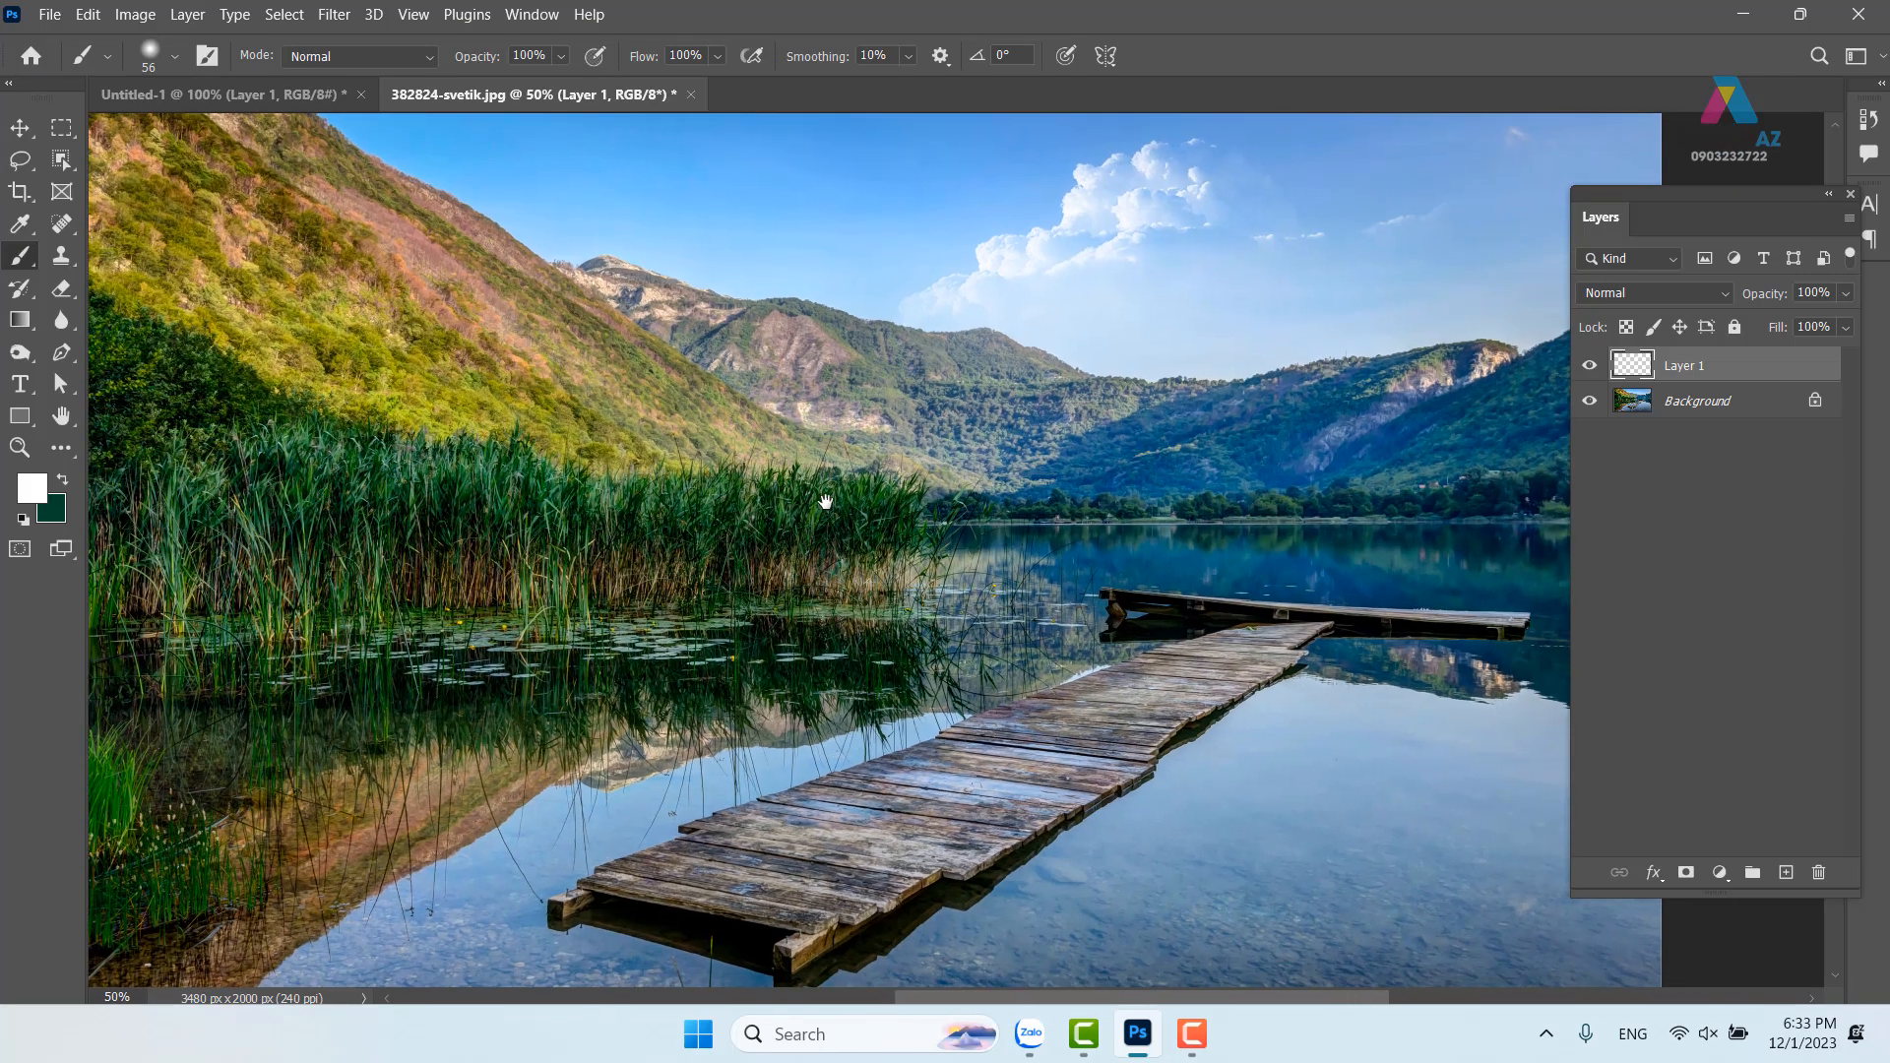
key(ctrl+minus)
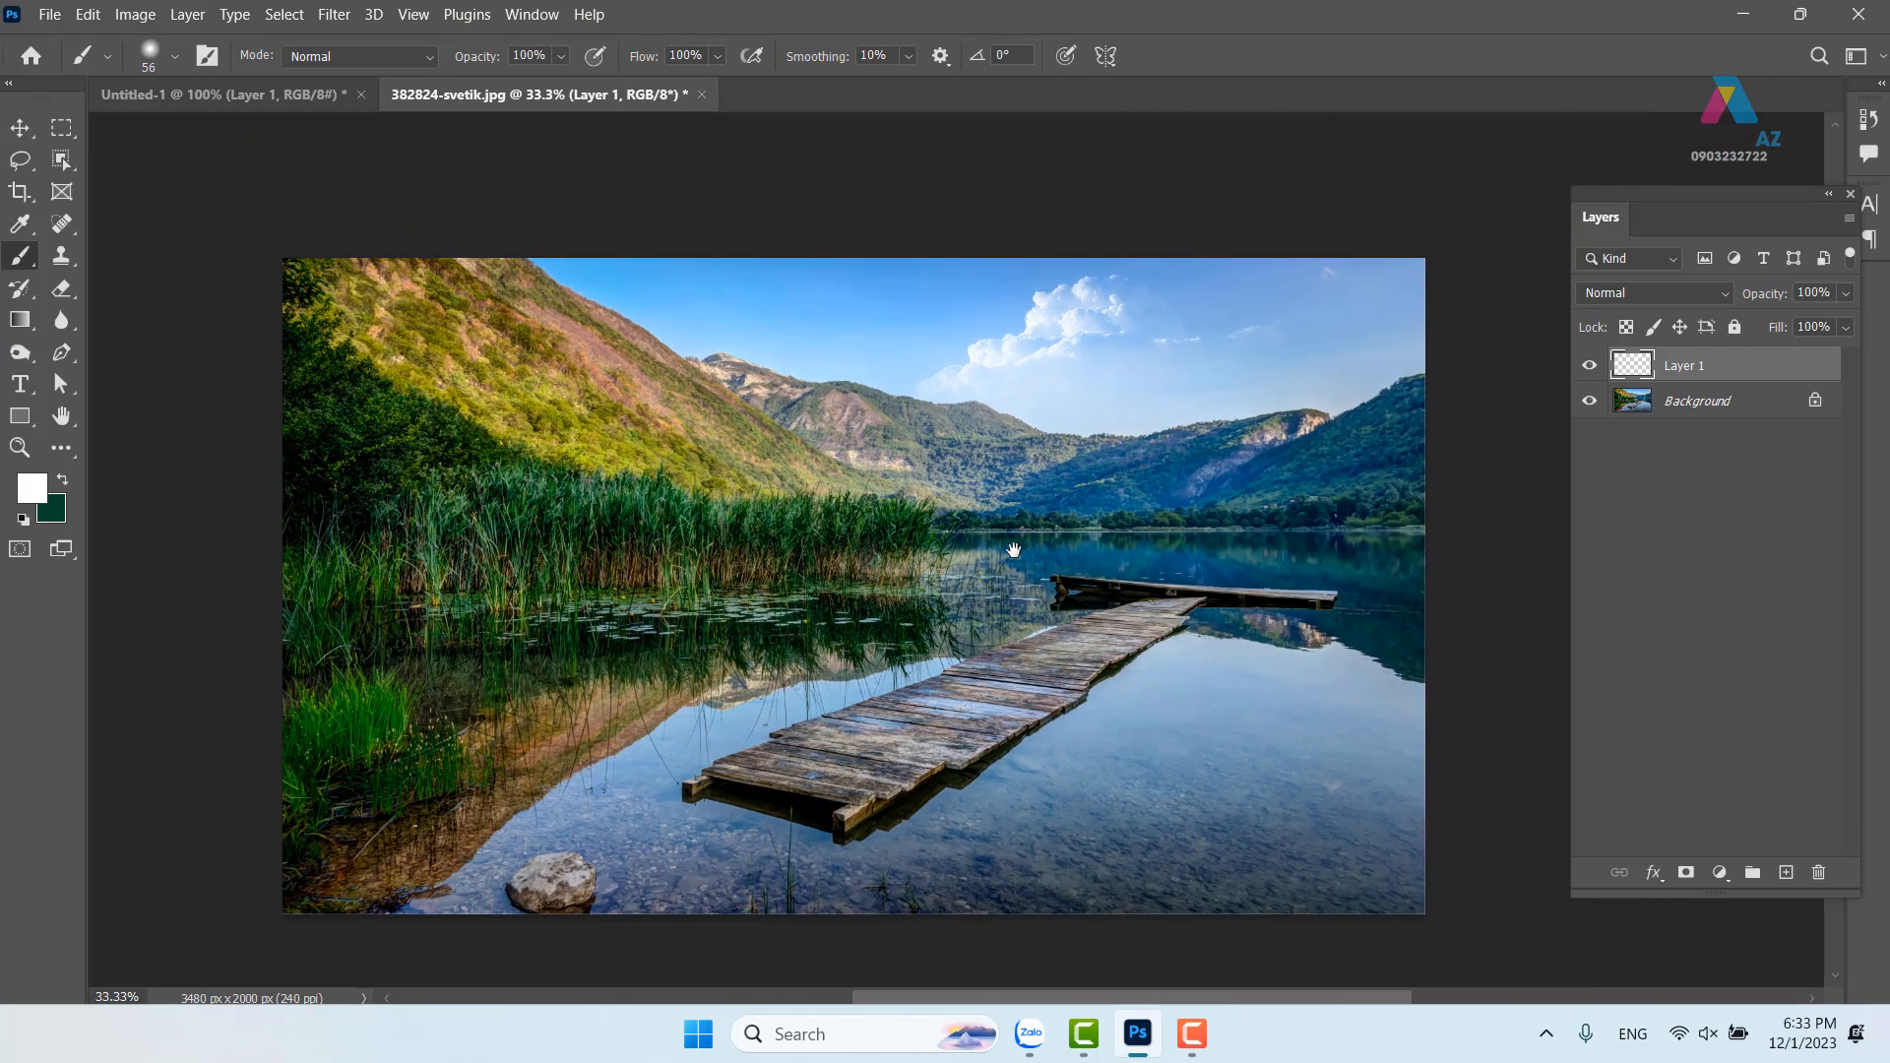
drag(1022, 552, 967, 535)
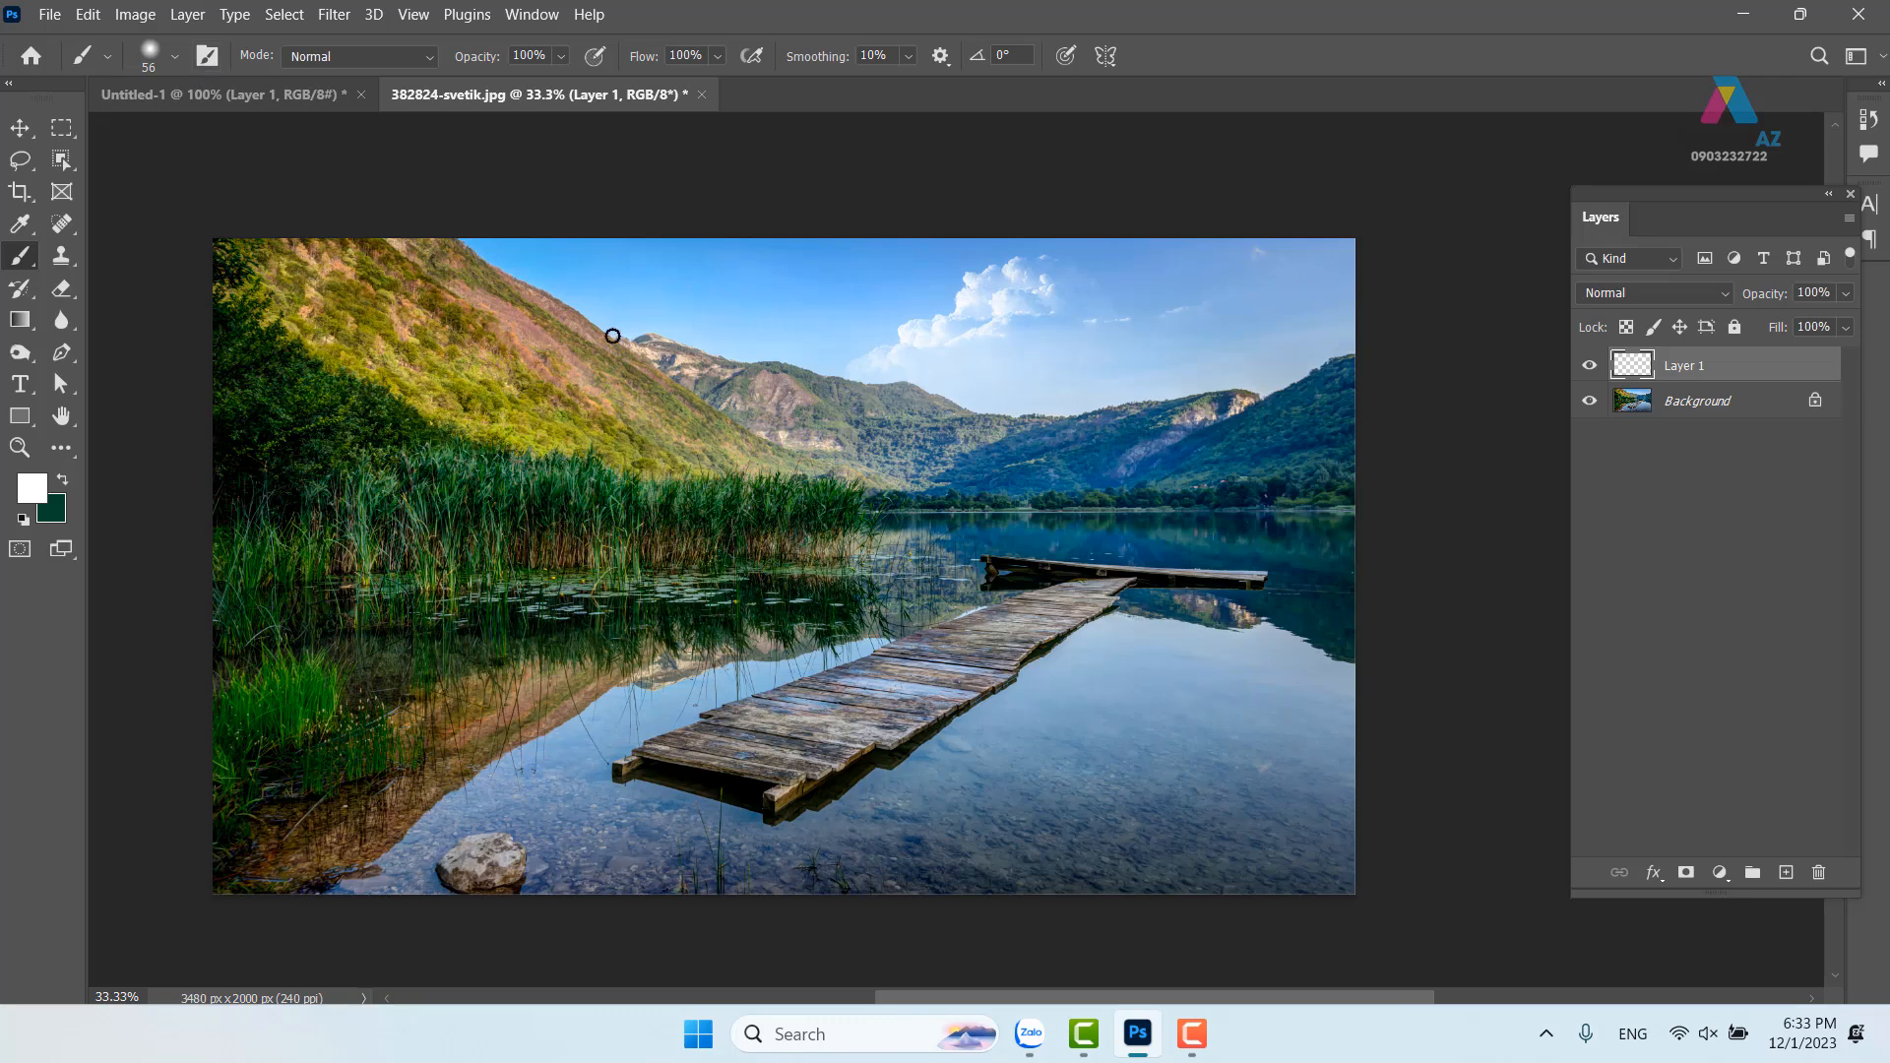
Open the Brush Settings, place them over the image, and set the brush spacing to 124%
click(531, 14)
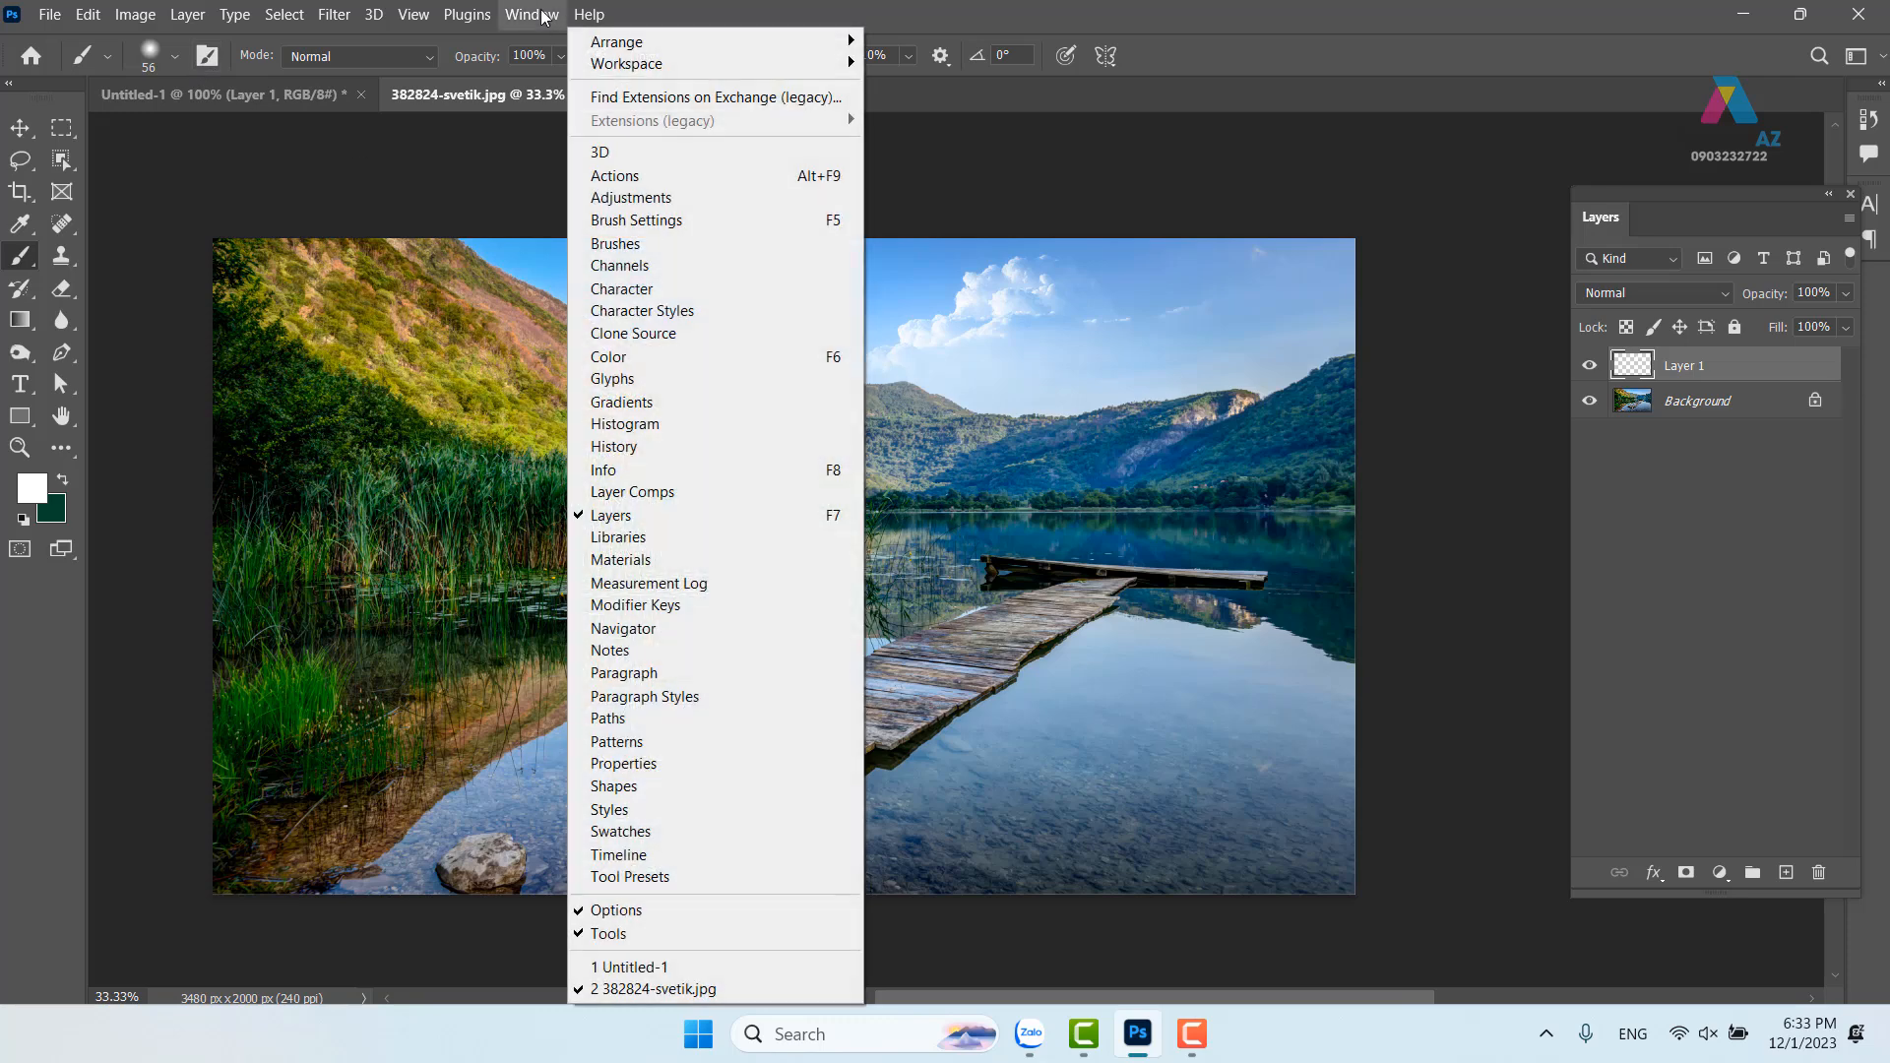
click(662, 222)
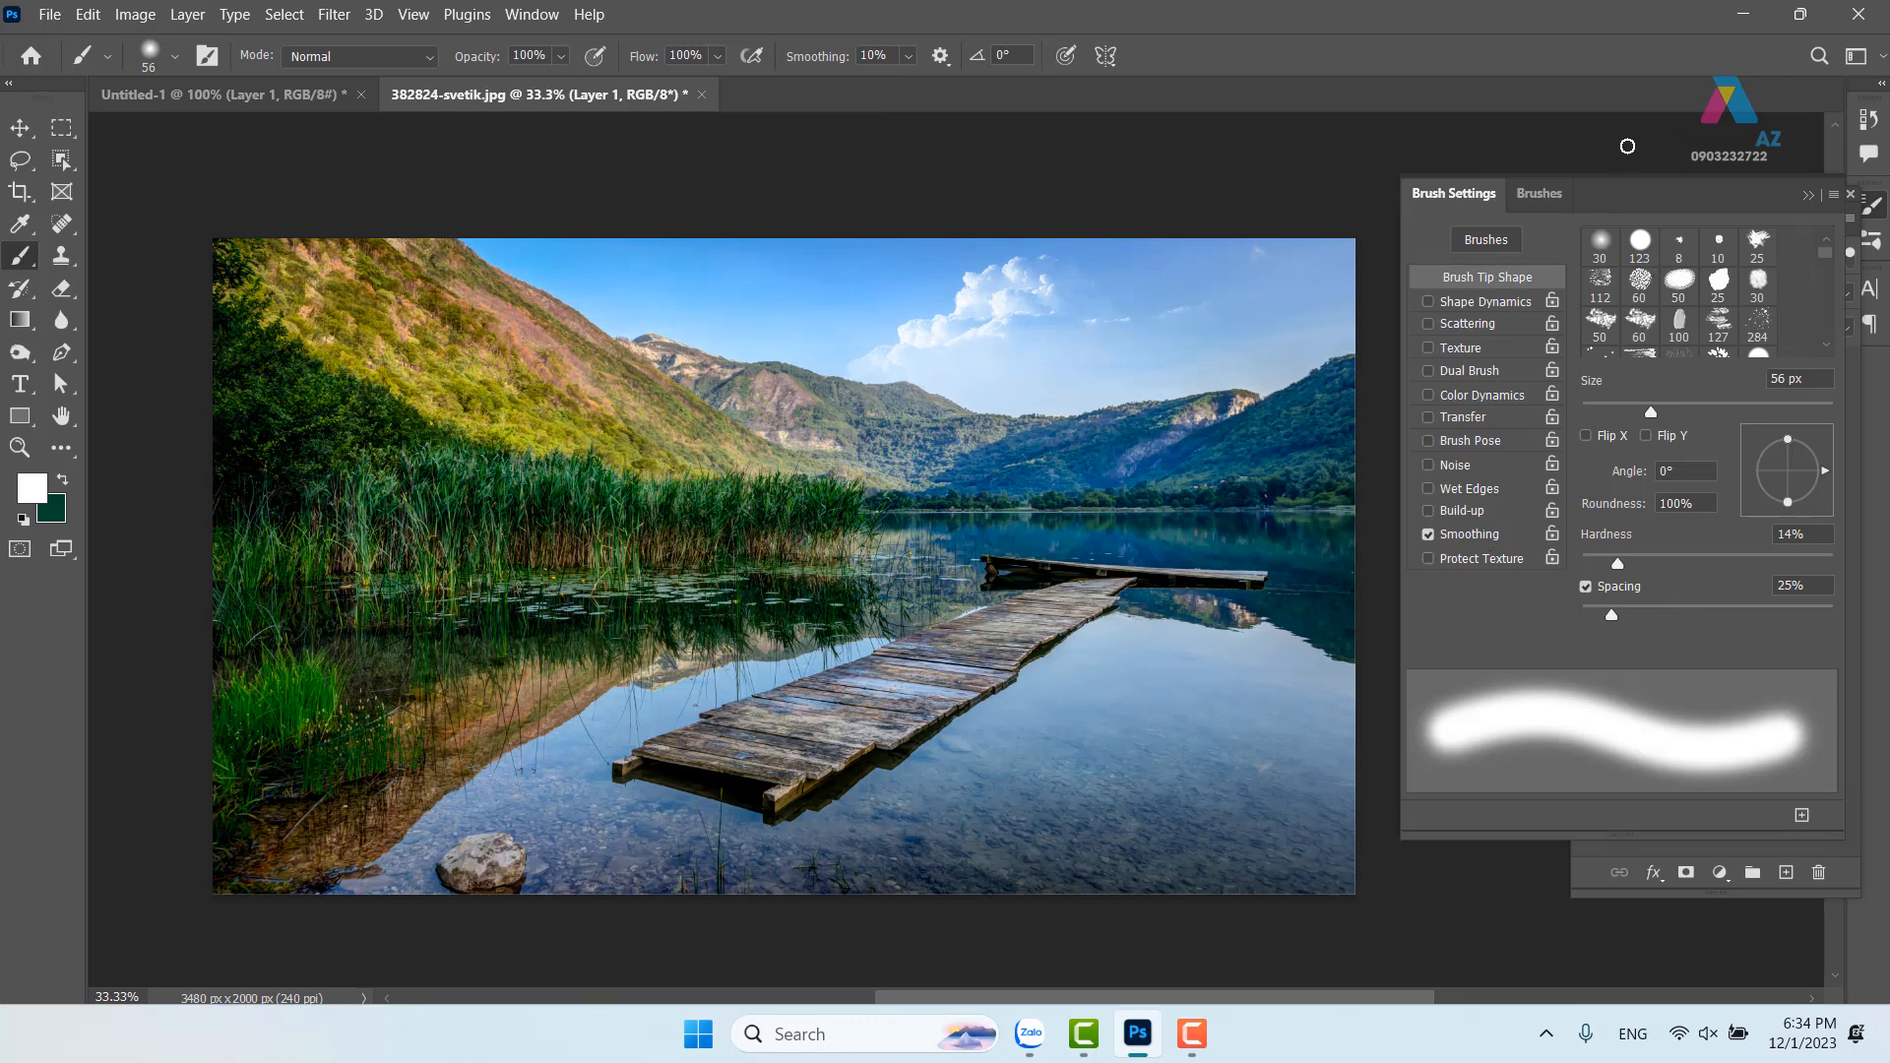
drag(1528, 185, 1130, 143)
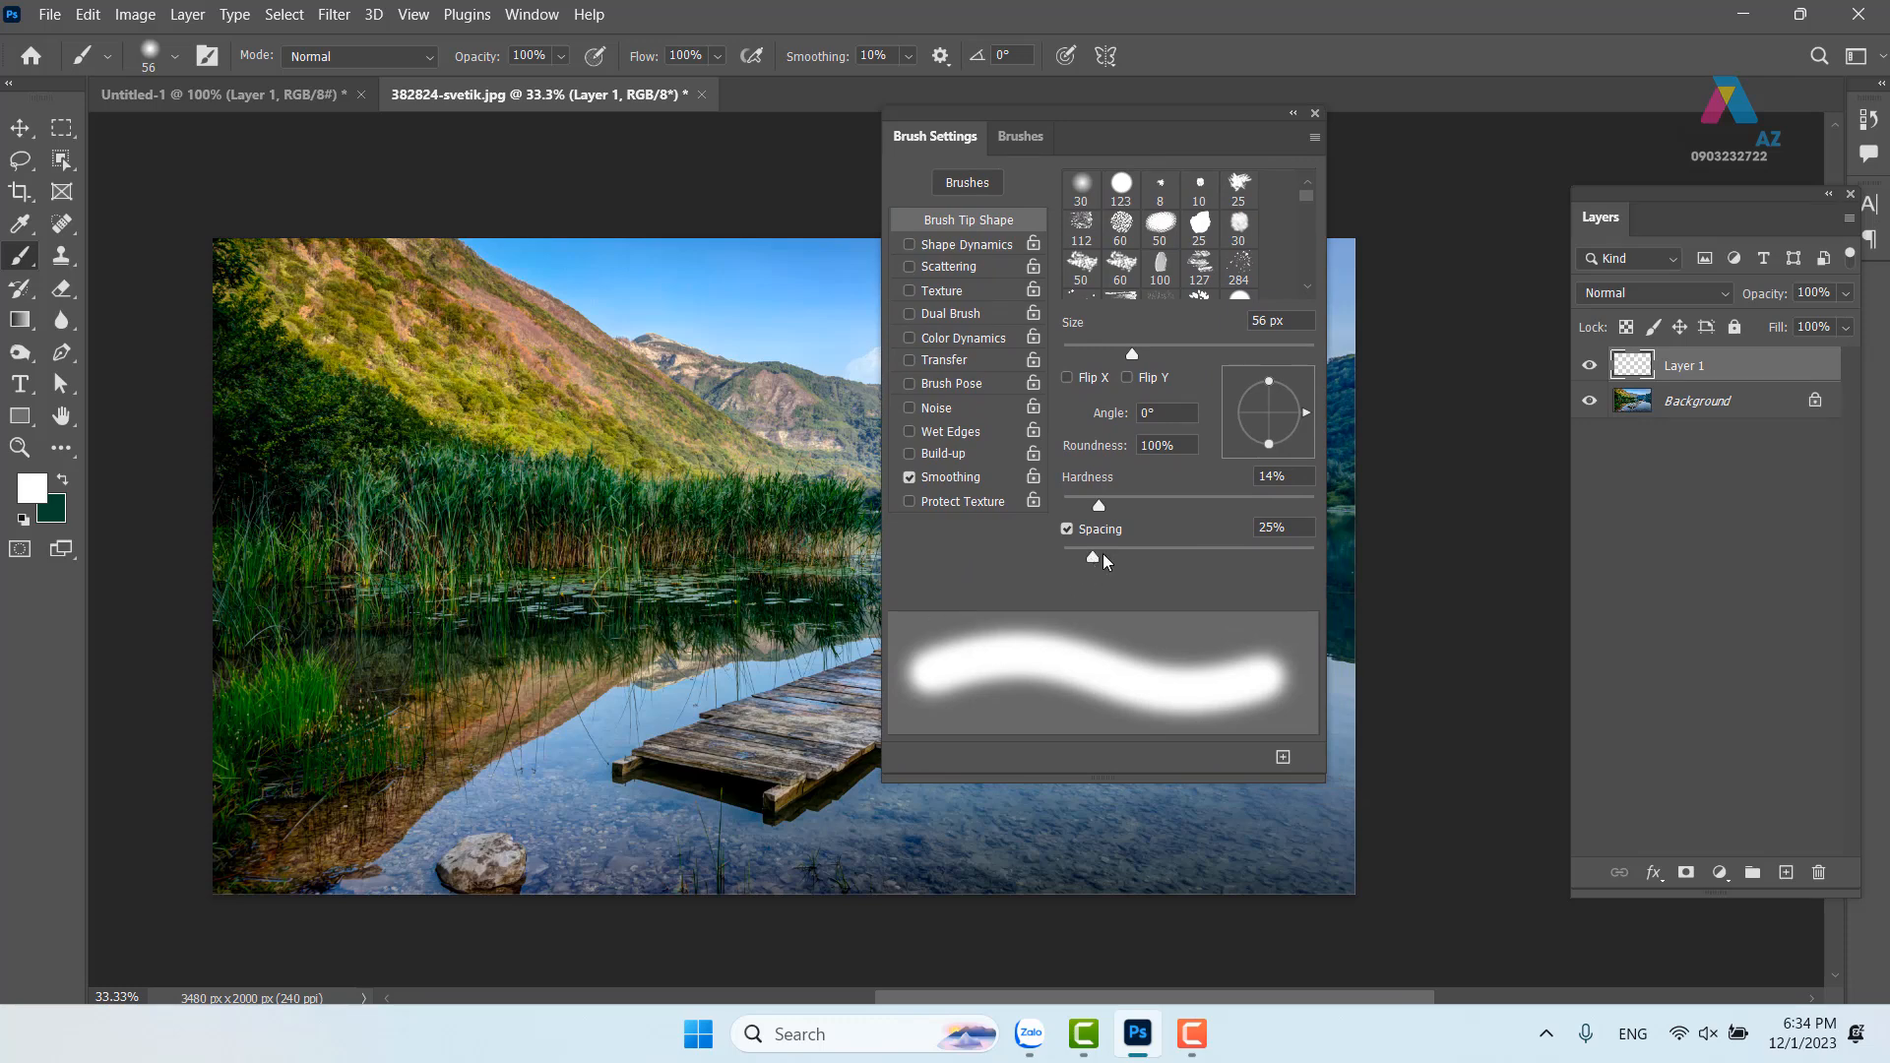
drag(1100, 558, 1203, 558)
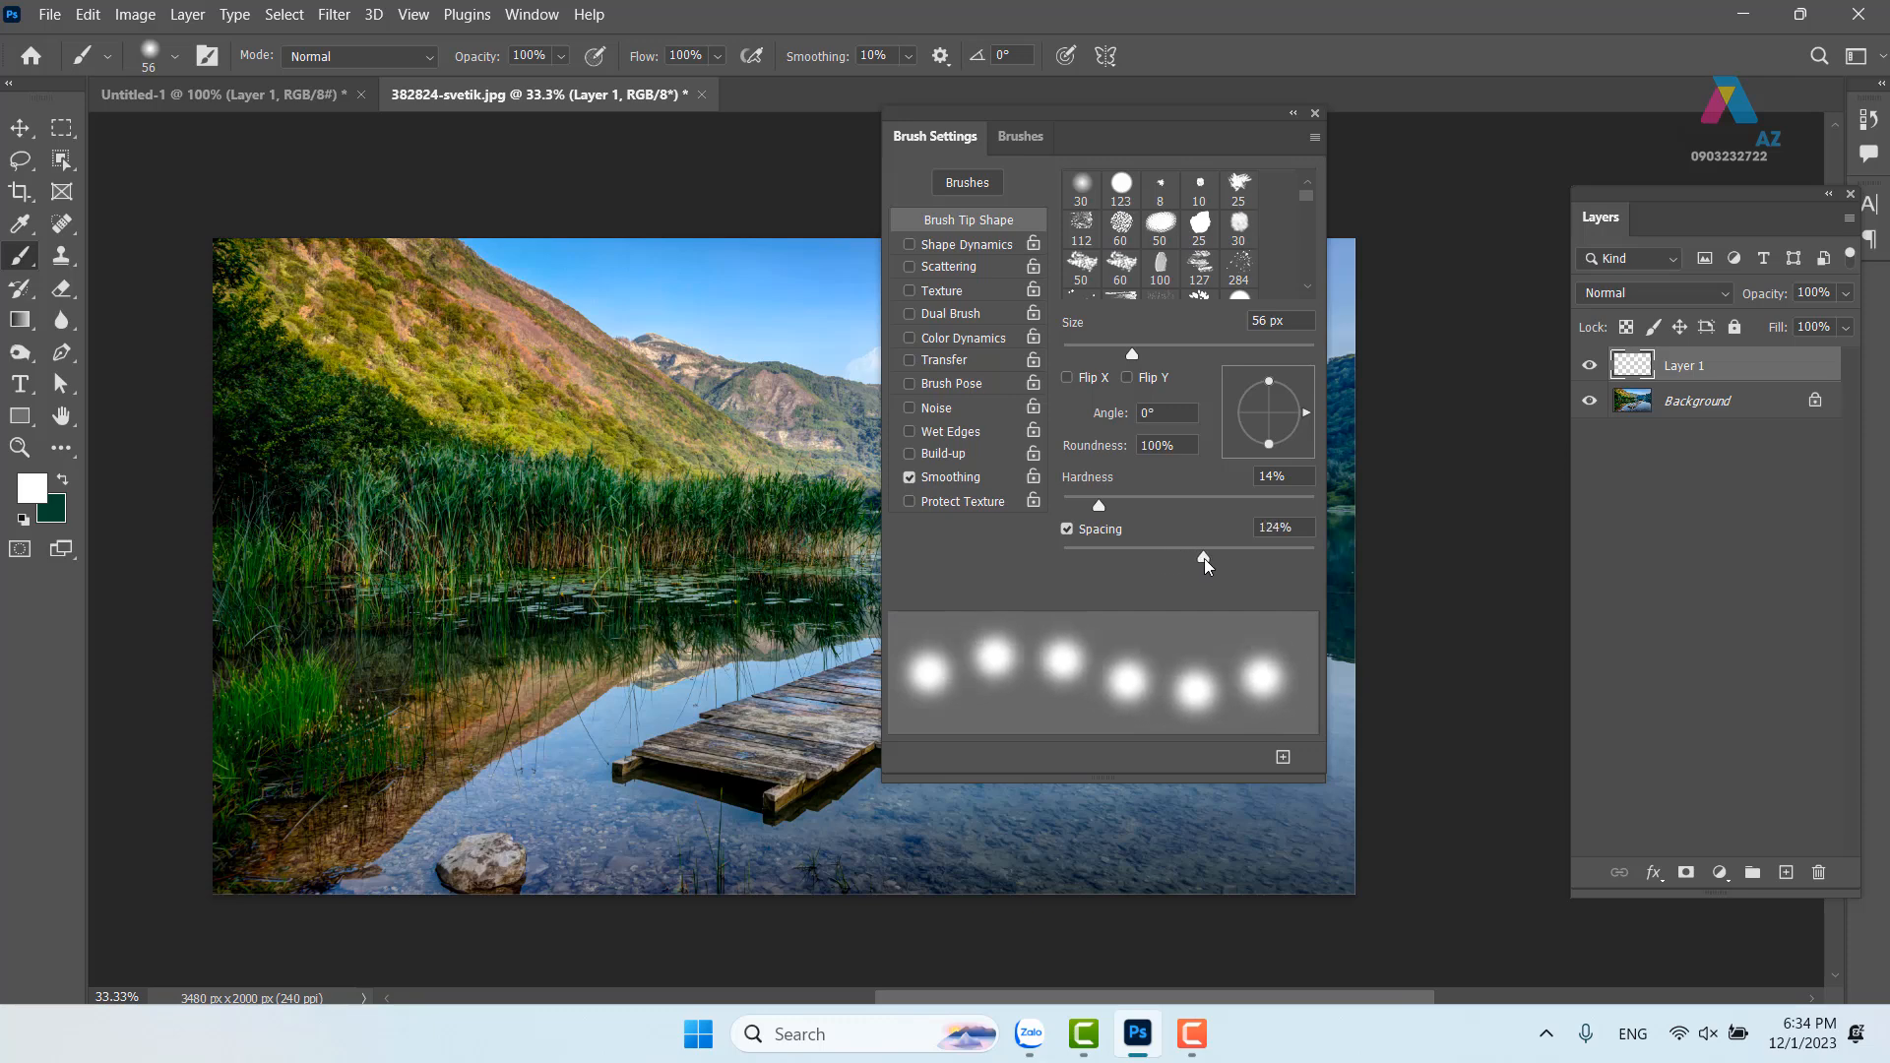
Paint a diagonal dotted stroke over the reeds and a garland of dots across the mountains, undoing each stroke
drag(431, 645, 793, 370)
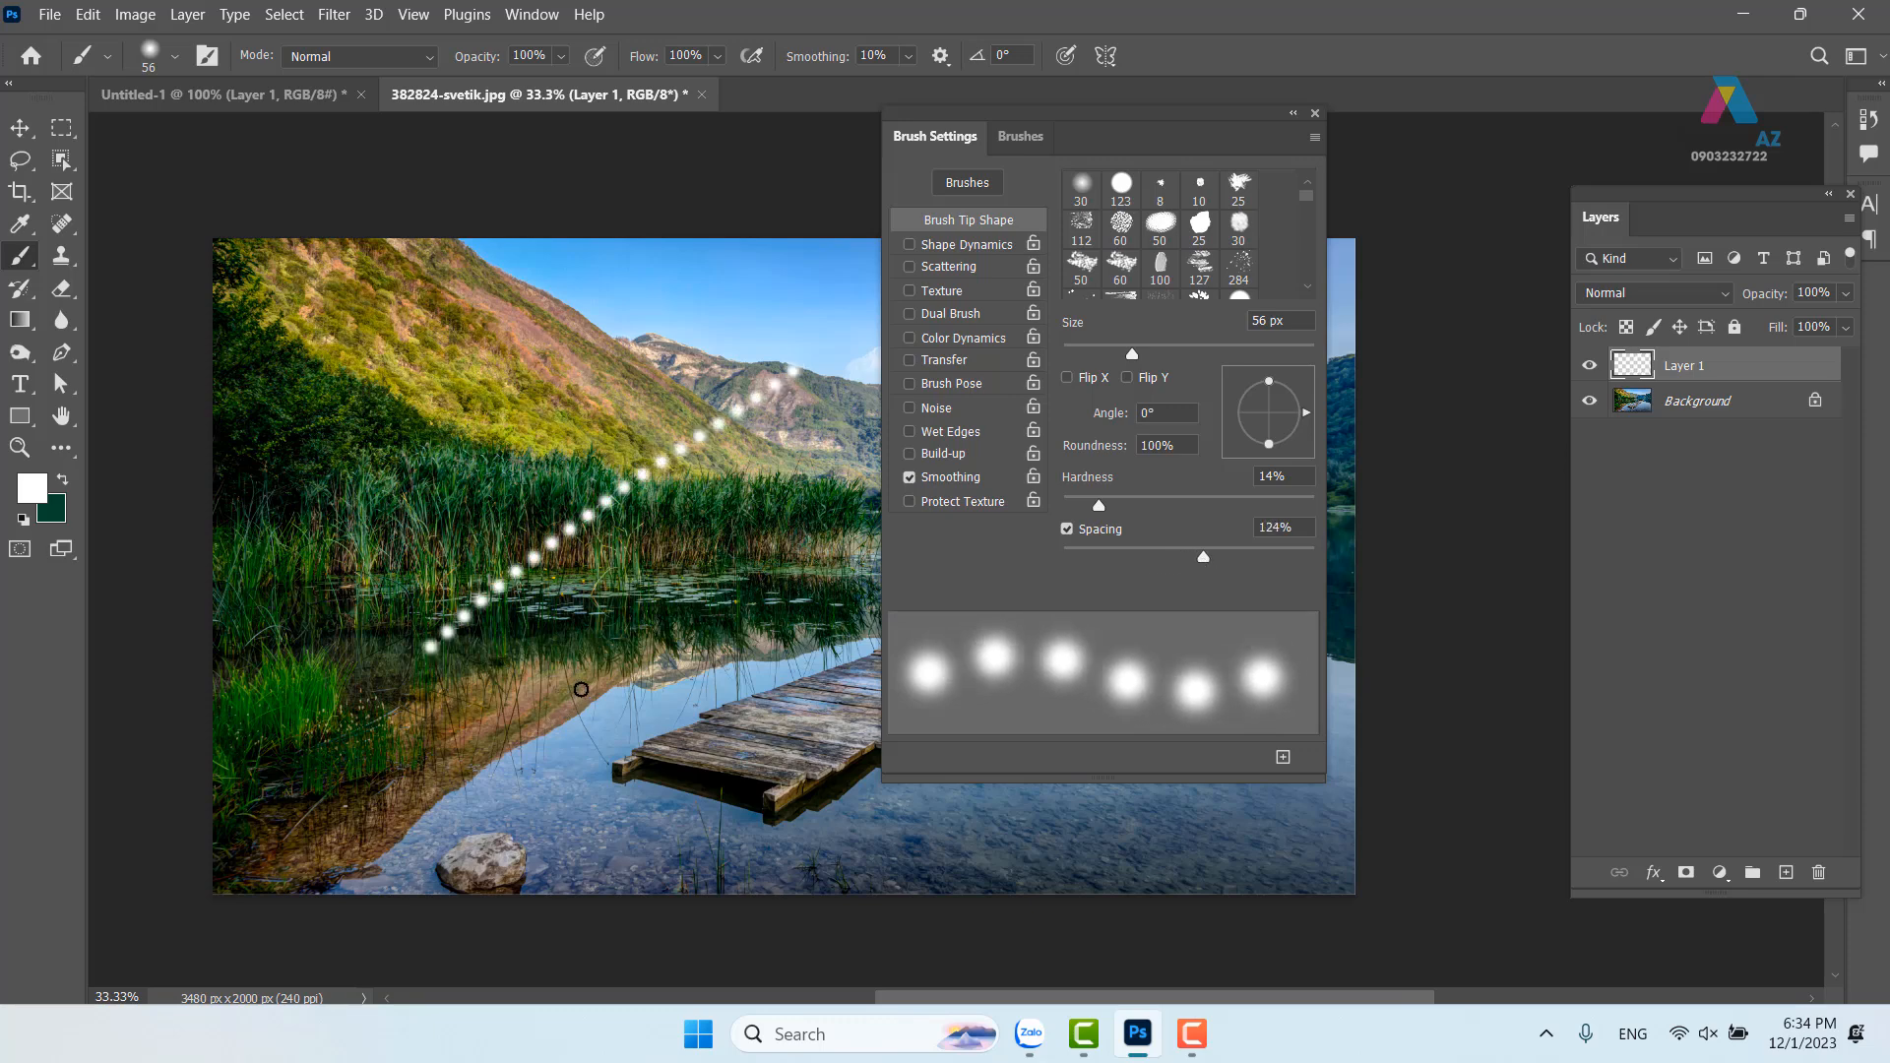
key(ctrl+z)
click(1315, 114)
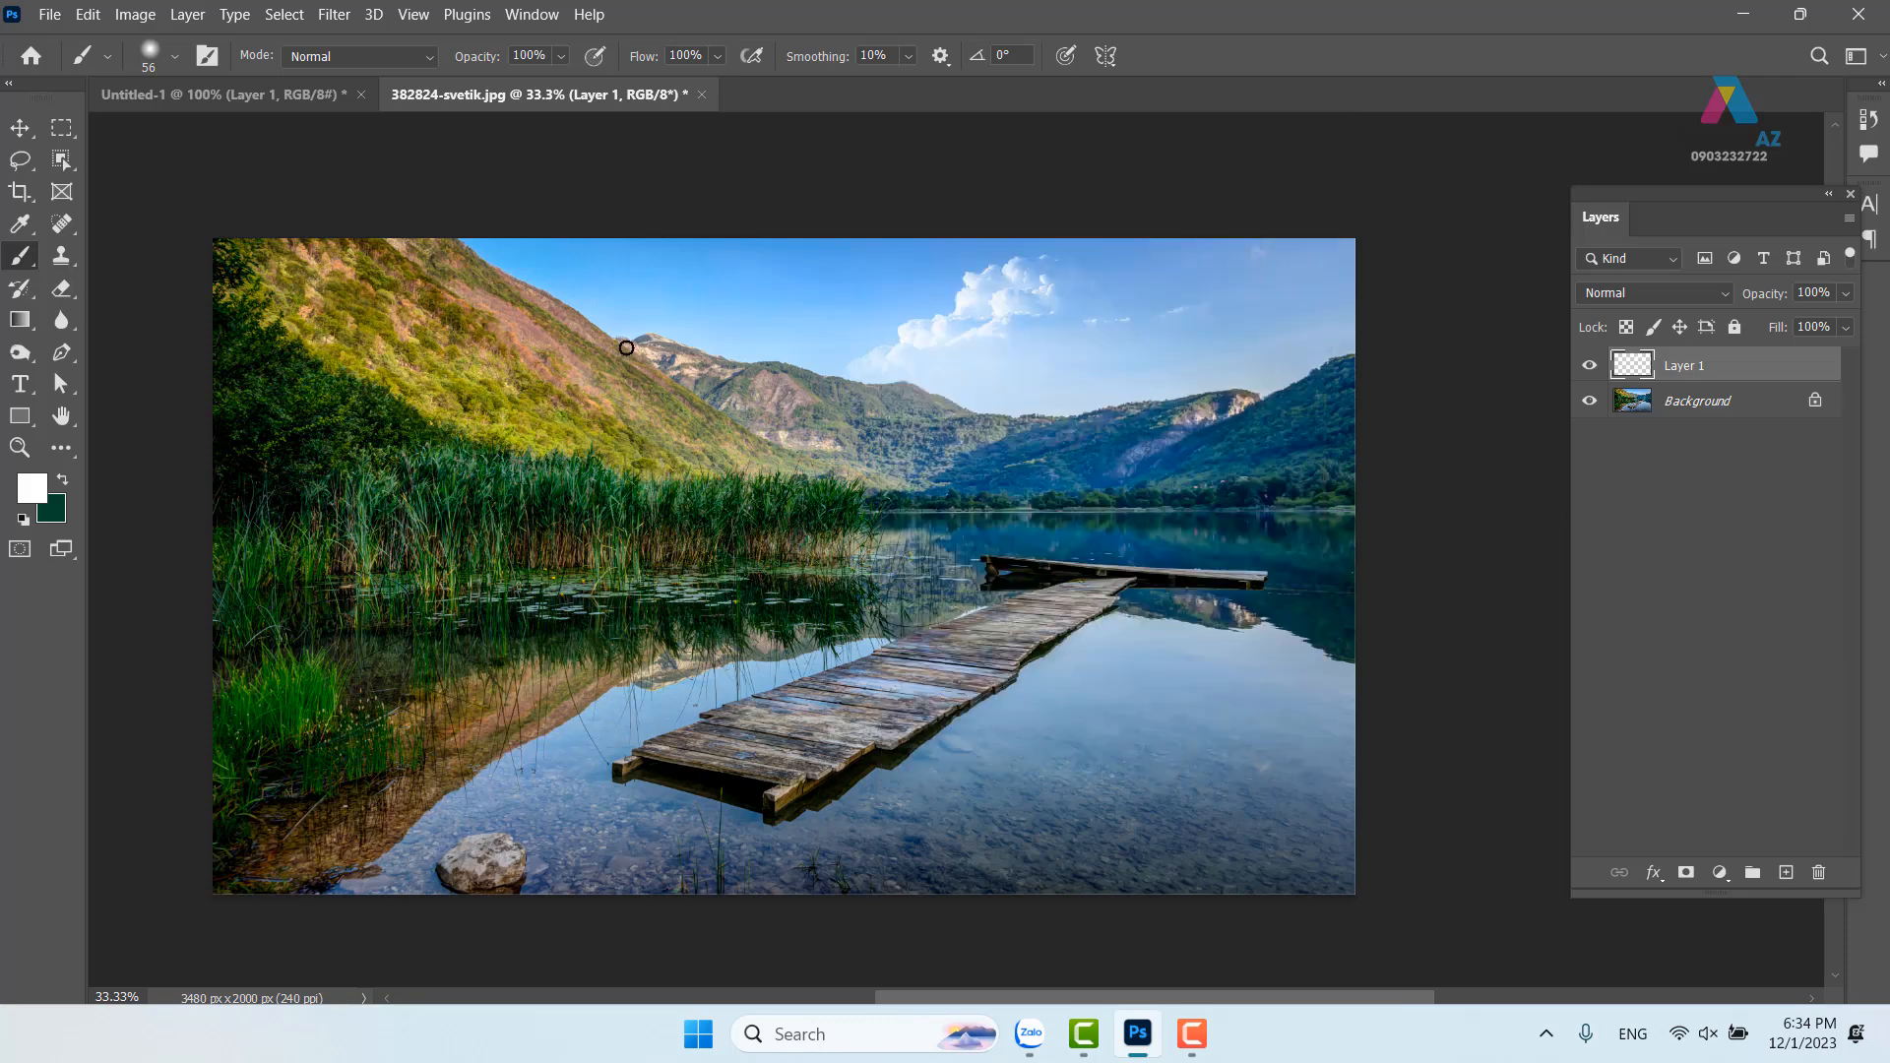
mouse_move(218, 254)
mouse_down()
mouse_move(390, 413)
mouse_move(590, 407)
mouse_move(723, 308)
mouse_move(733, 402)
mouse_move(861, 452)
mouse_move(1009, 384)
mouse_move(1083, 295)
mouse_move(1137, 381)
mouse_move(1311, 399)
mouse_up()
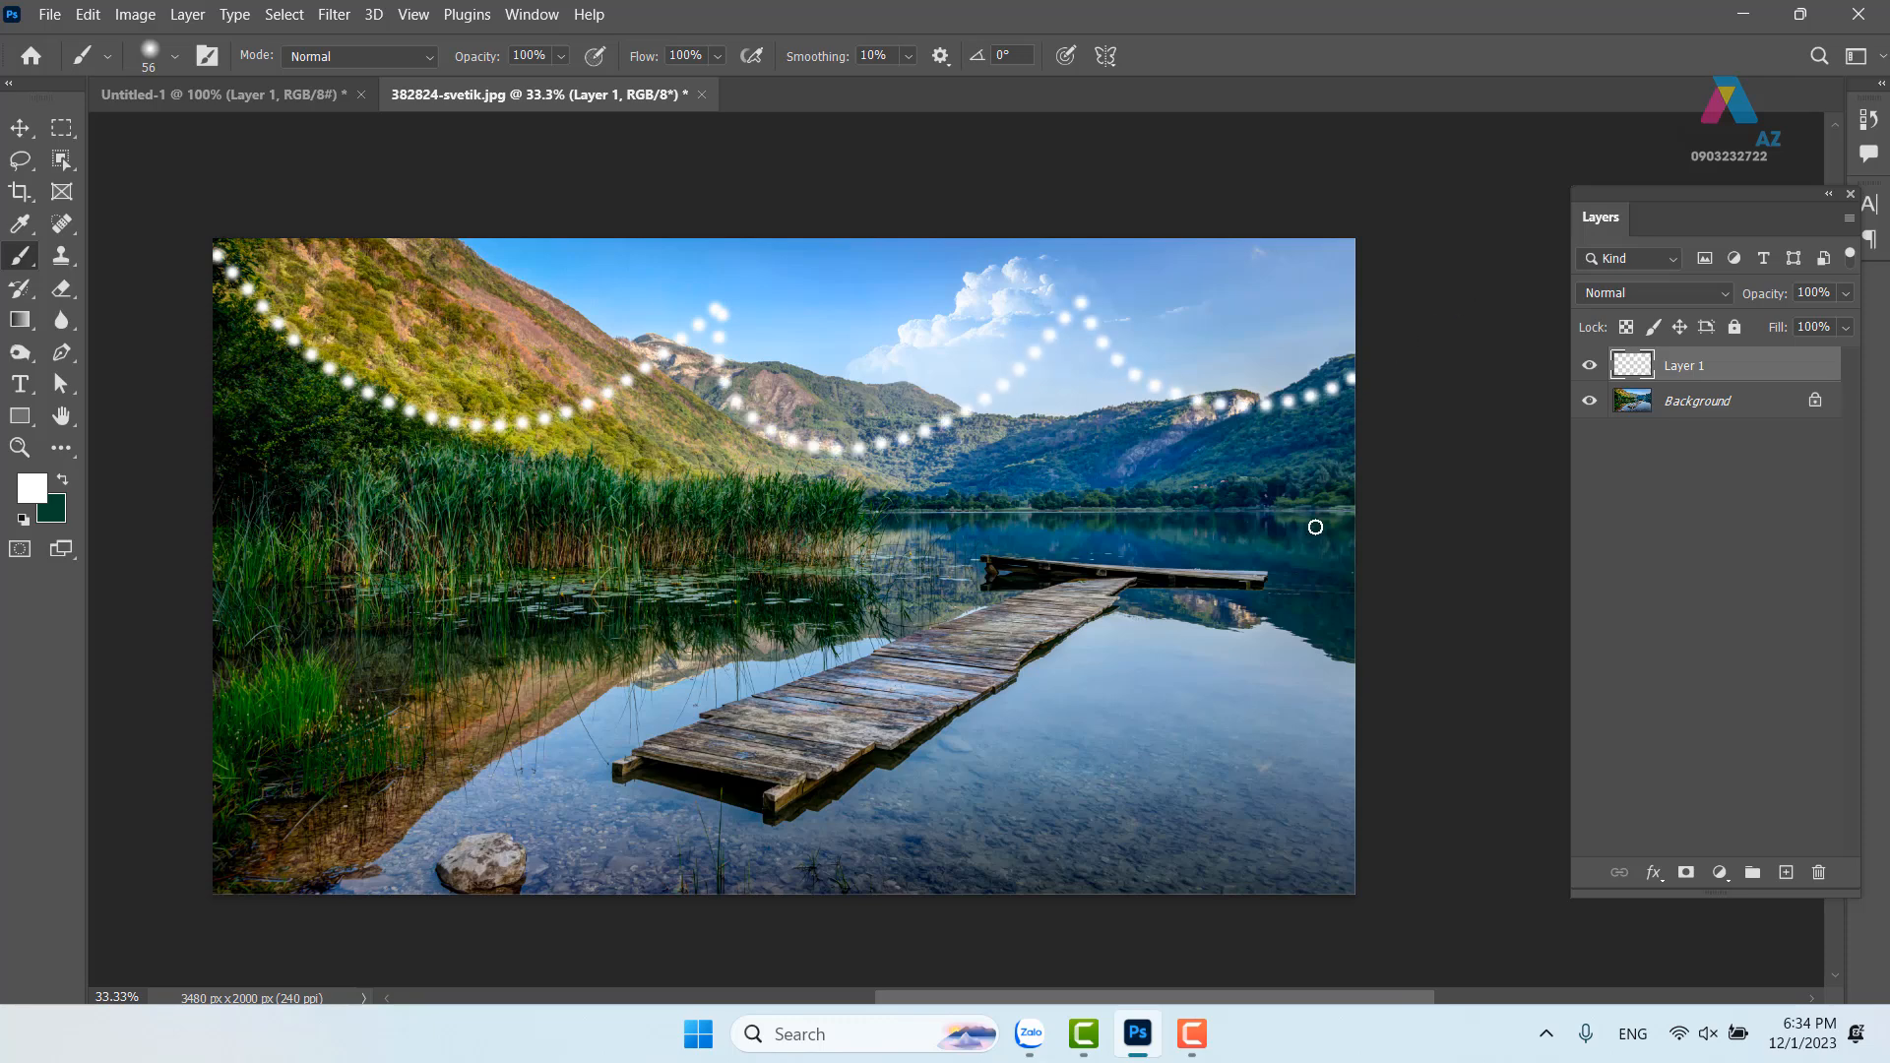
key(ctrl+z)
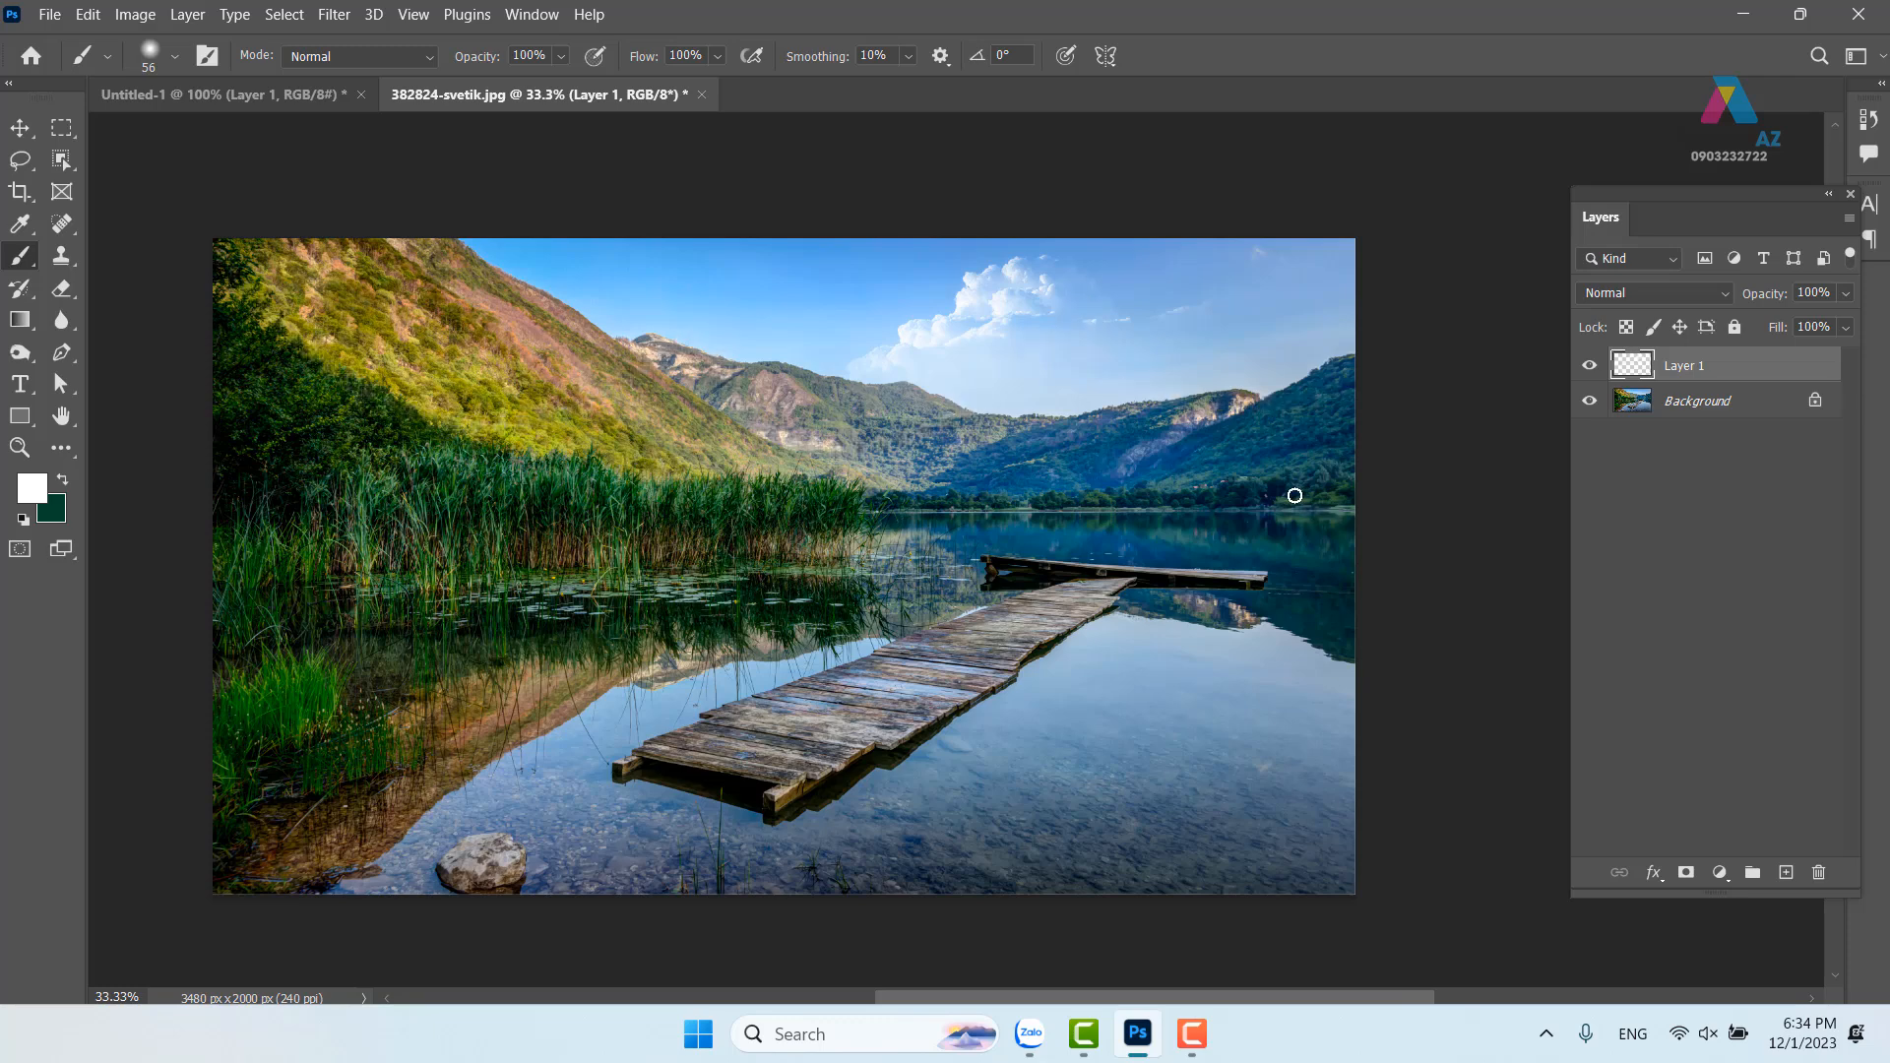
Paint a large dotted 8, a dash and a 3 over the lake and dock, and undo all three strokes
mouse_move(680, 462)
mouse_down()
mouse_move(705, 395)
mouse_move(679, 513)
mouse_up()
mouse_move(730, 584)
mouse_down()
mouse_move(603, 687)
mouse_move(745, 443)
mouse_up()
mouse_move(822, 565)
mouse_down()
mouse_move(886, 558)
mouse_move(940, 441)
mouse_move(992, 497)
mouse_move(1034, 614)
mouse_move(959, 591)
mouse_up()
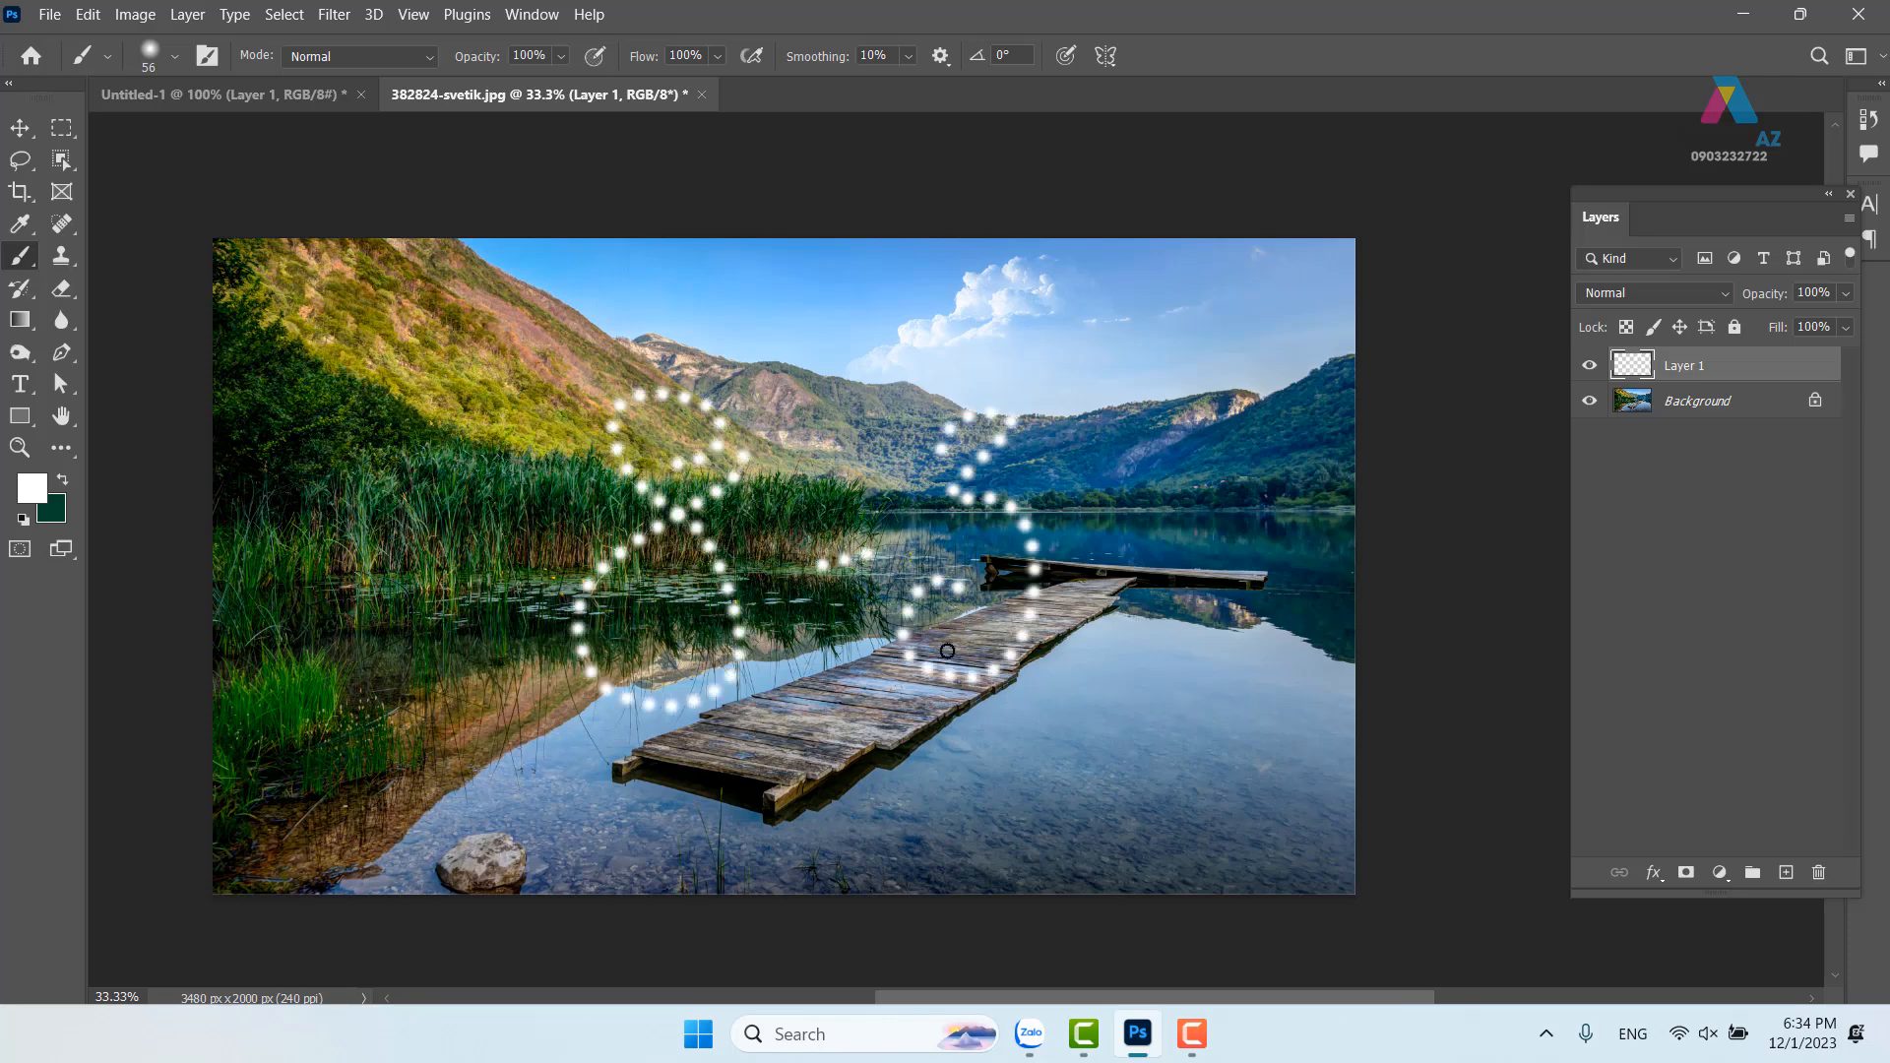
key(ctrl+z)
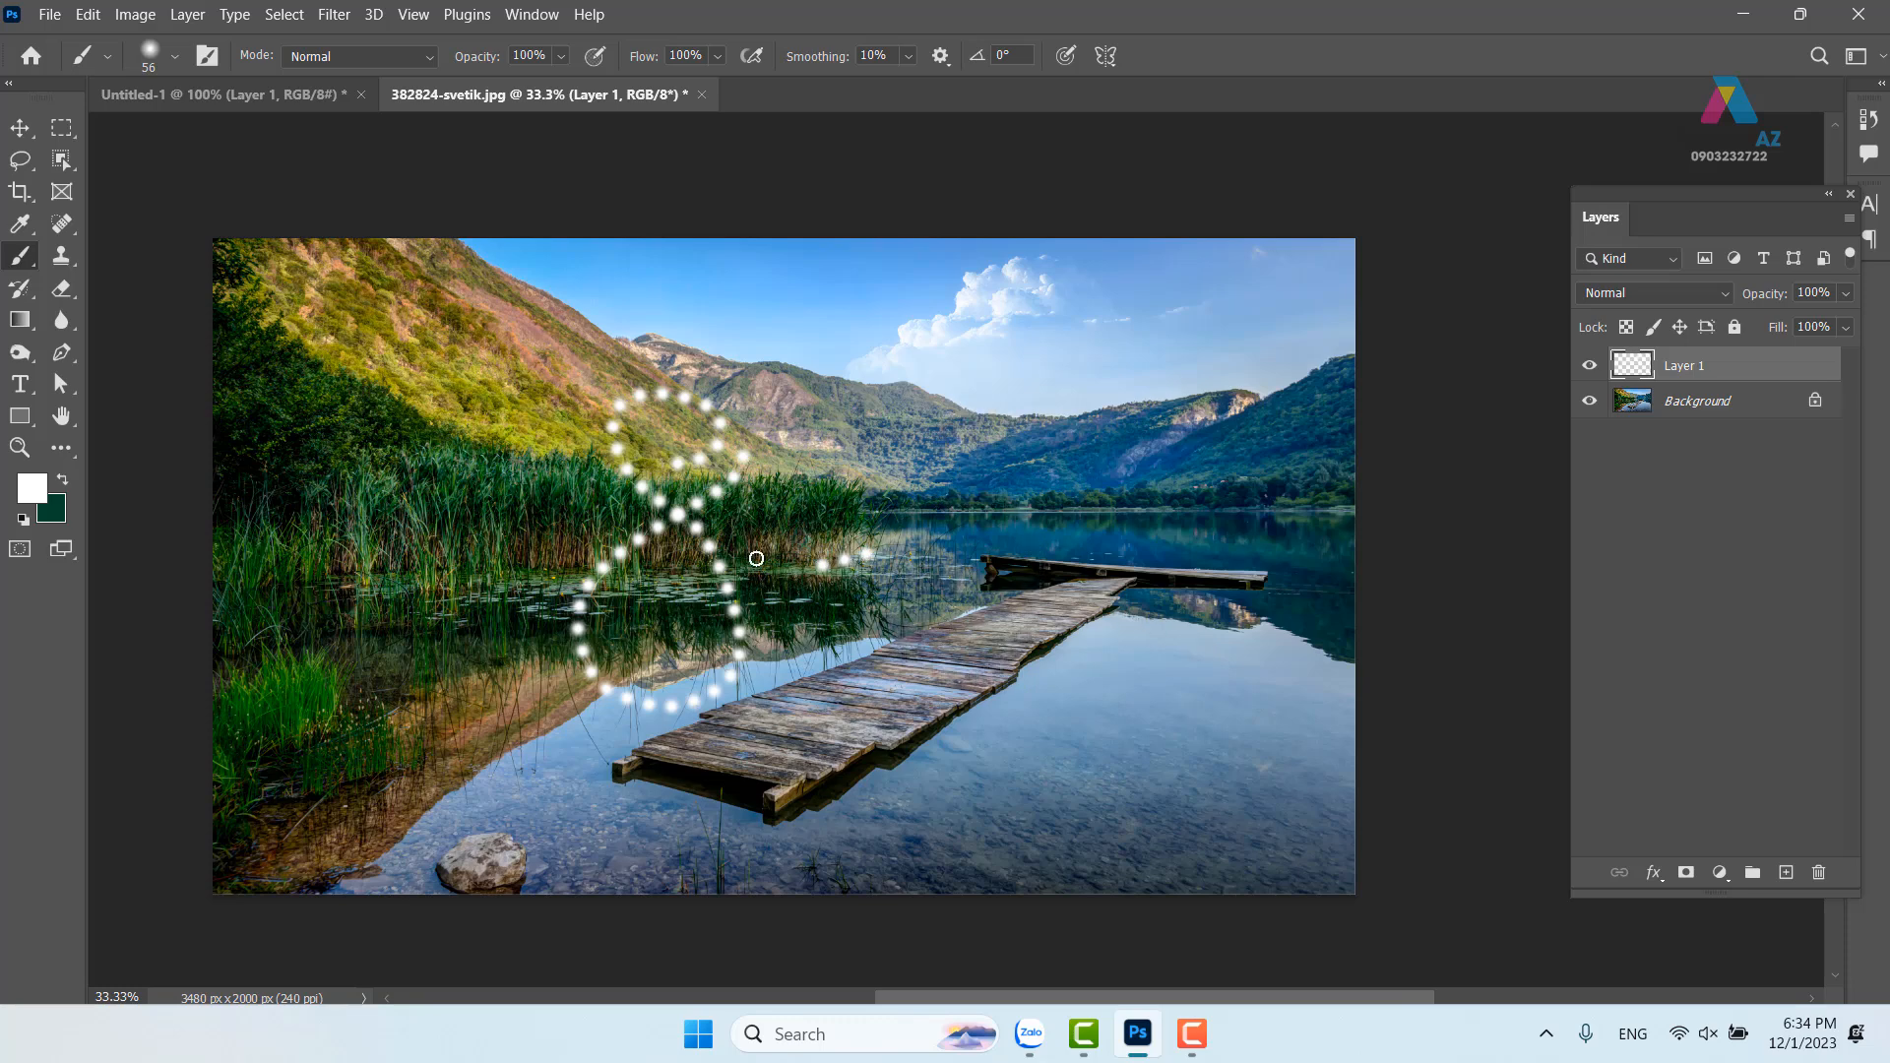
key(ctrl+z)
key(ctrl+z)
Paint large looping dotted curves across the hillside, lake and dock, and undo them all
mouse_move(704, 450)
mouse_down()
mouse_move(532, 481)
mouse_move(859, 332)
mouse_move(738, 676)
mouse_move(472, 634)
mouse_move(581, 694)
mouse_up()
drag(874, 477, 1022, 399)
mouse_move(1012, 310)
mouse_down()
mouse_move(871, 500)
mouse_move(665, 657)
mouse_move(656, 573)
mouse_move(795, 691)
mouse_move(1023, 588)
mouse_up()
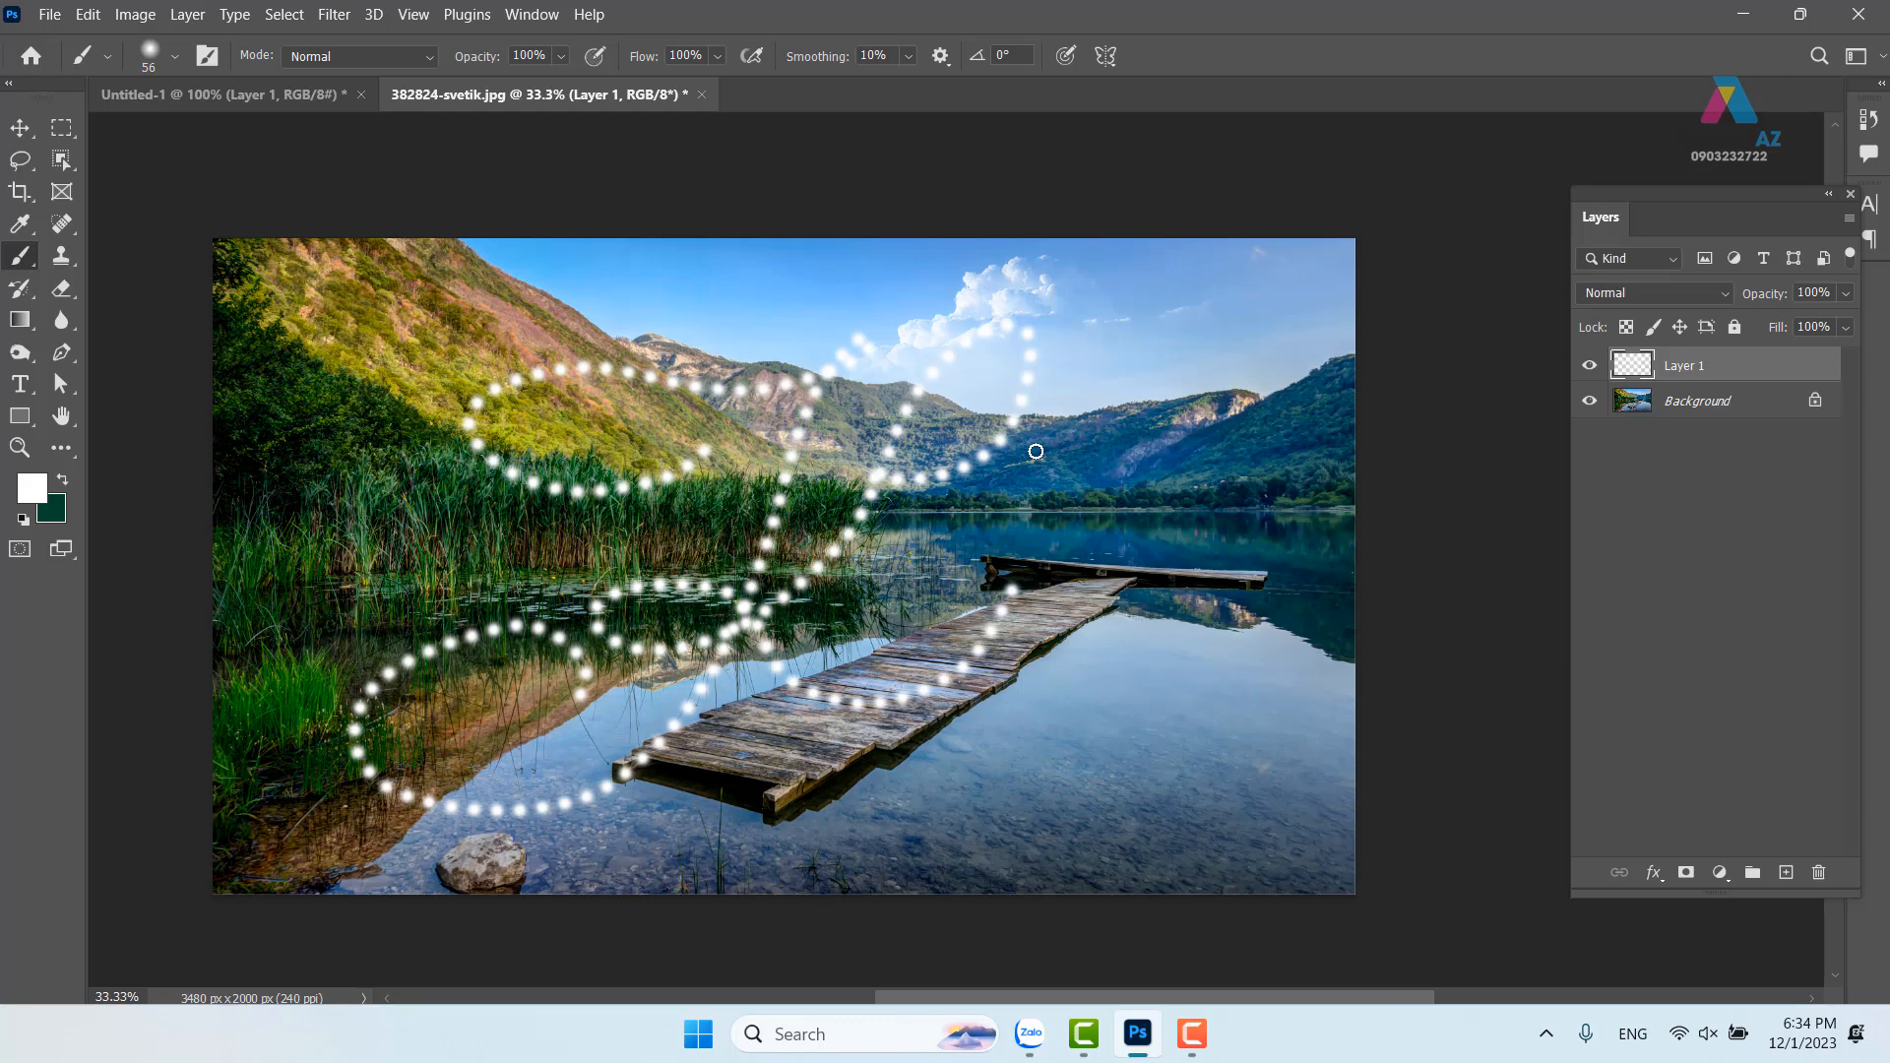
key(ctrl+z)
key(ctrl+z)
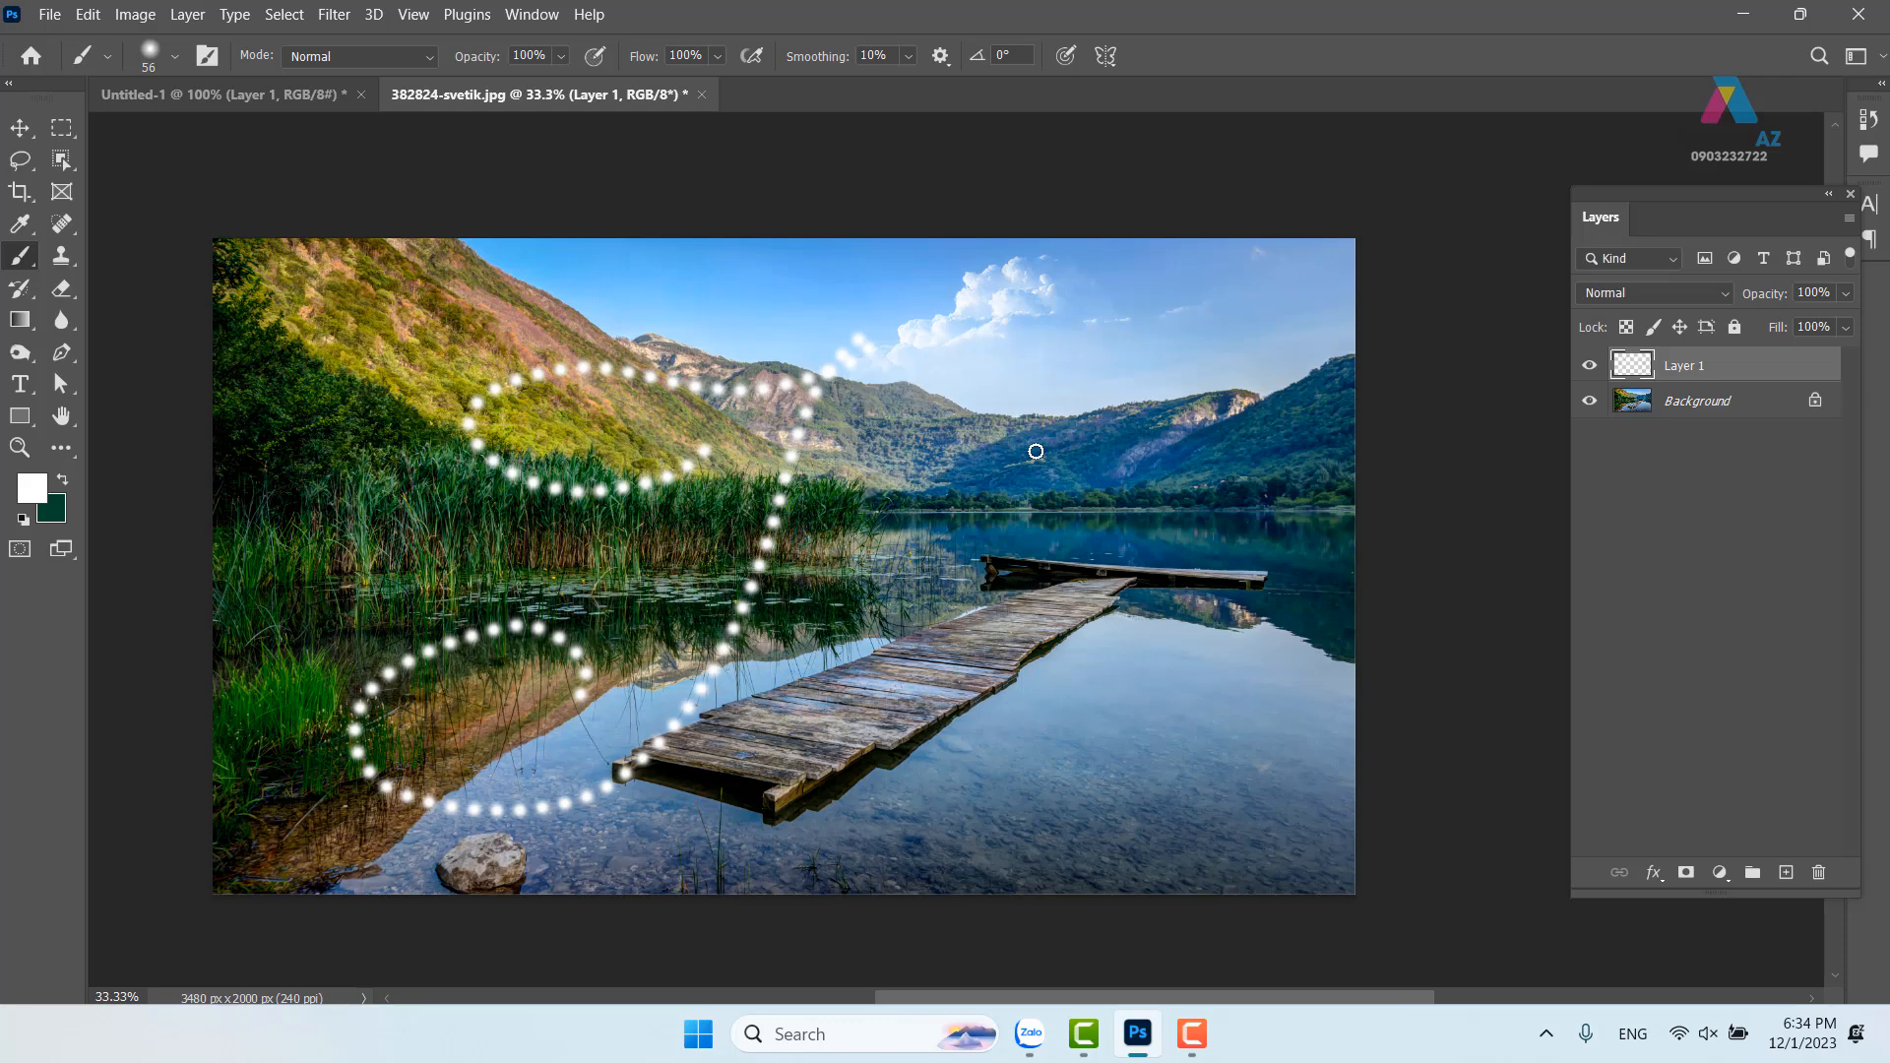
key(ctrl+z)
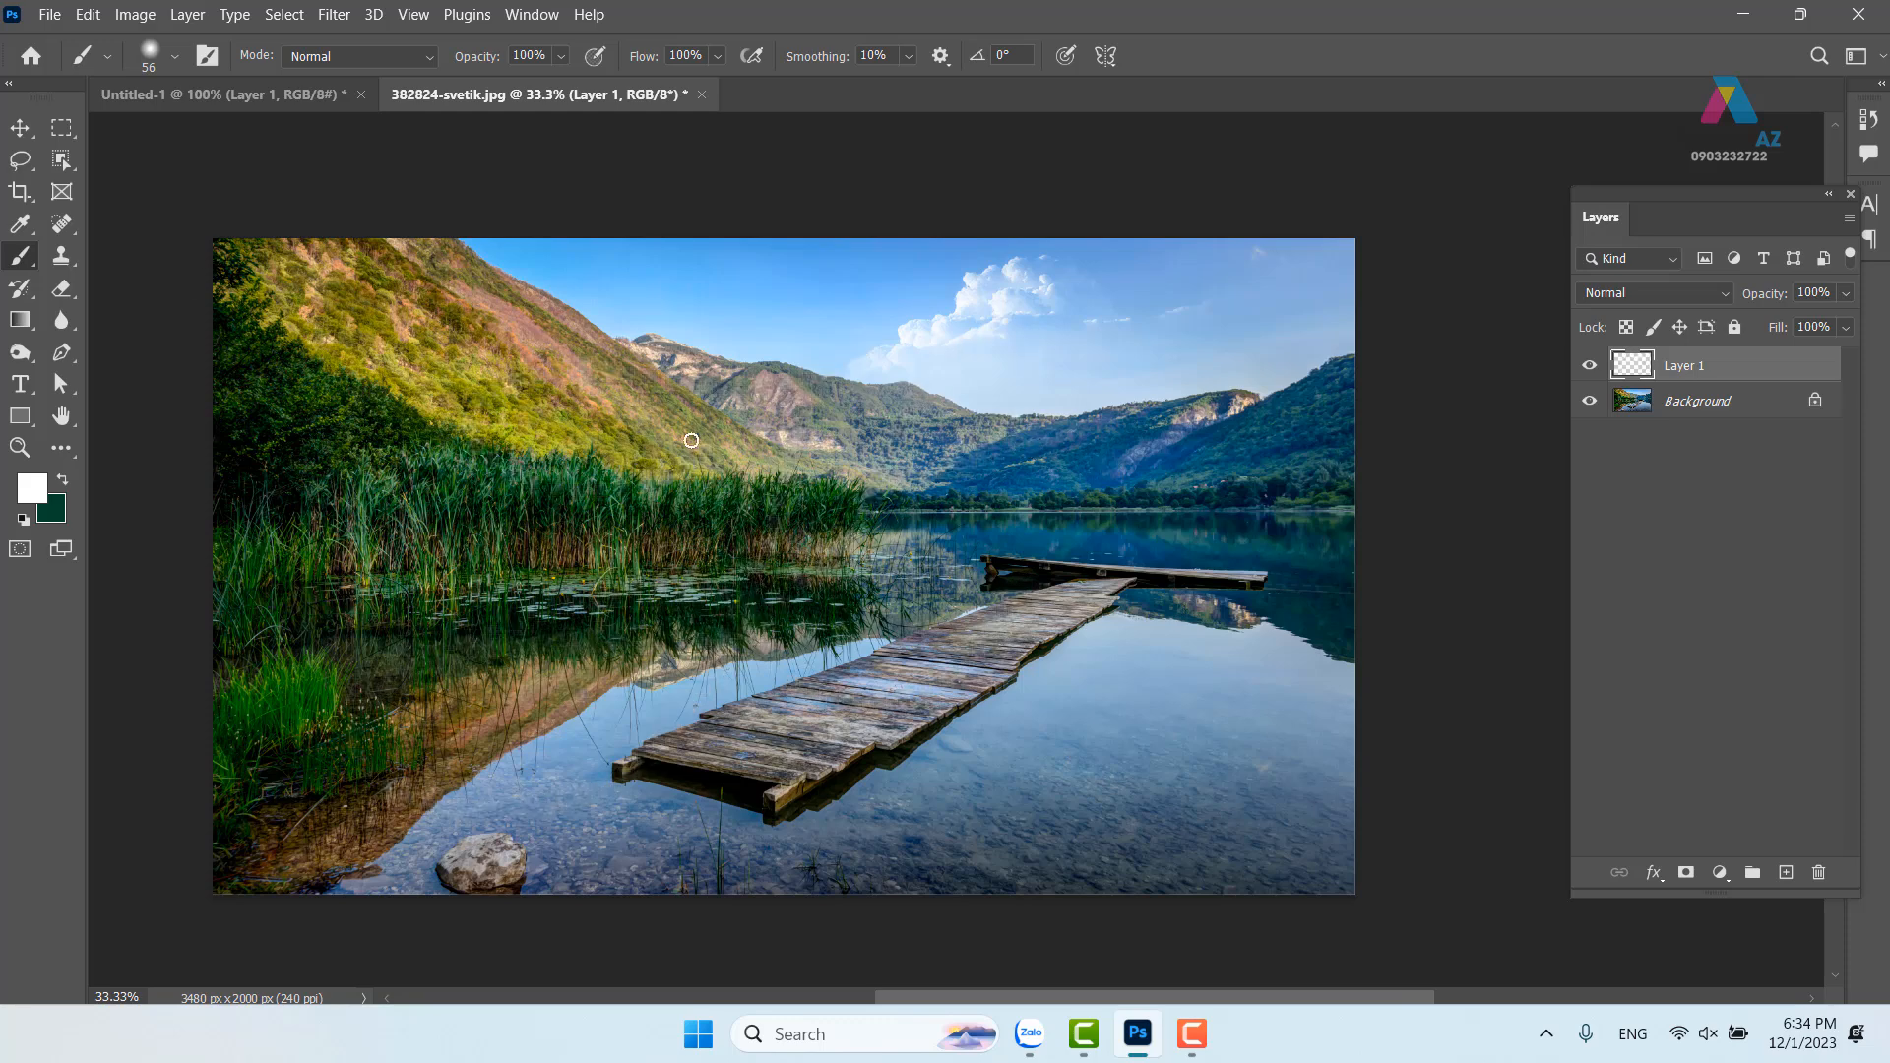
Set the brush spacing to 147% and enable Shape Dynamics with 100% Size Jitter
key(F5)
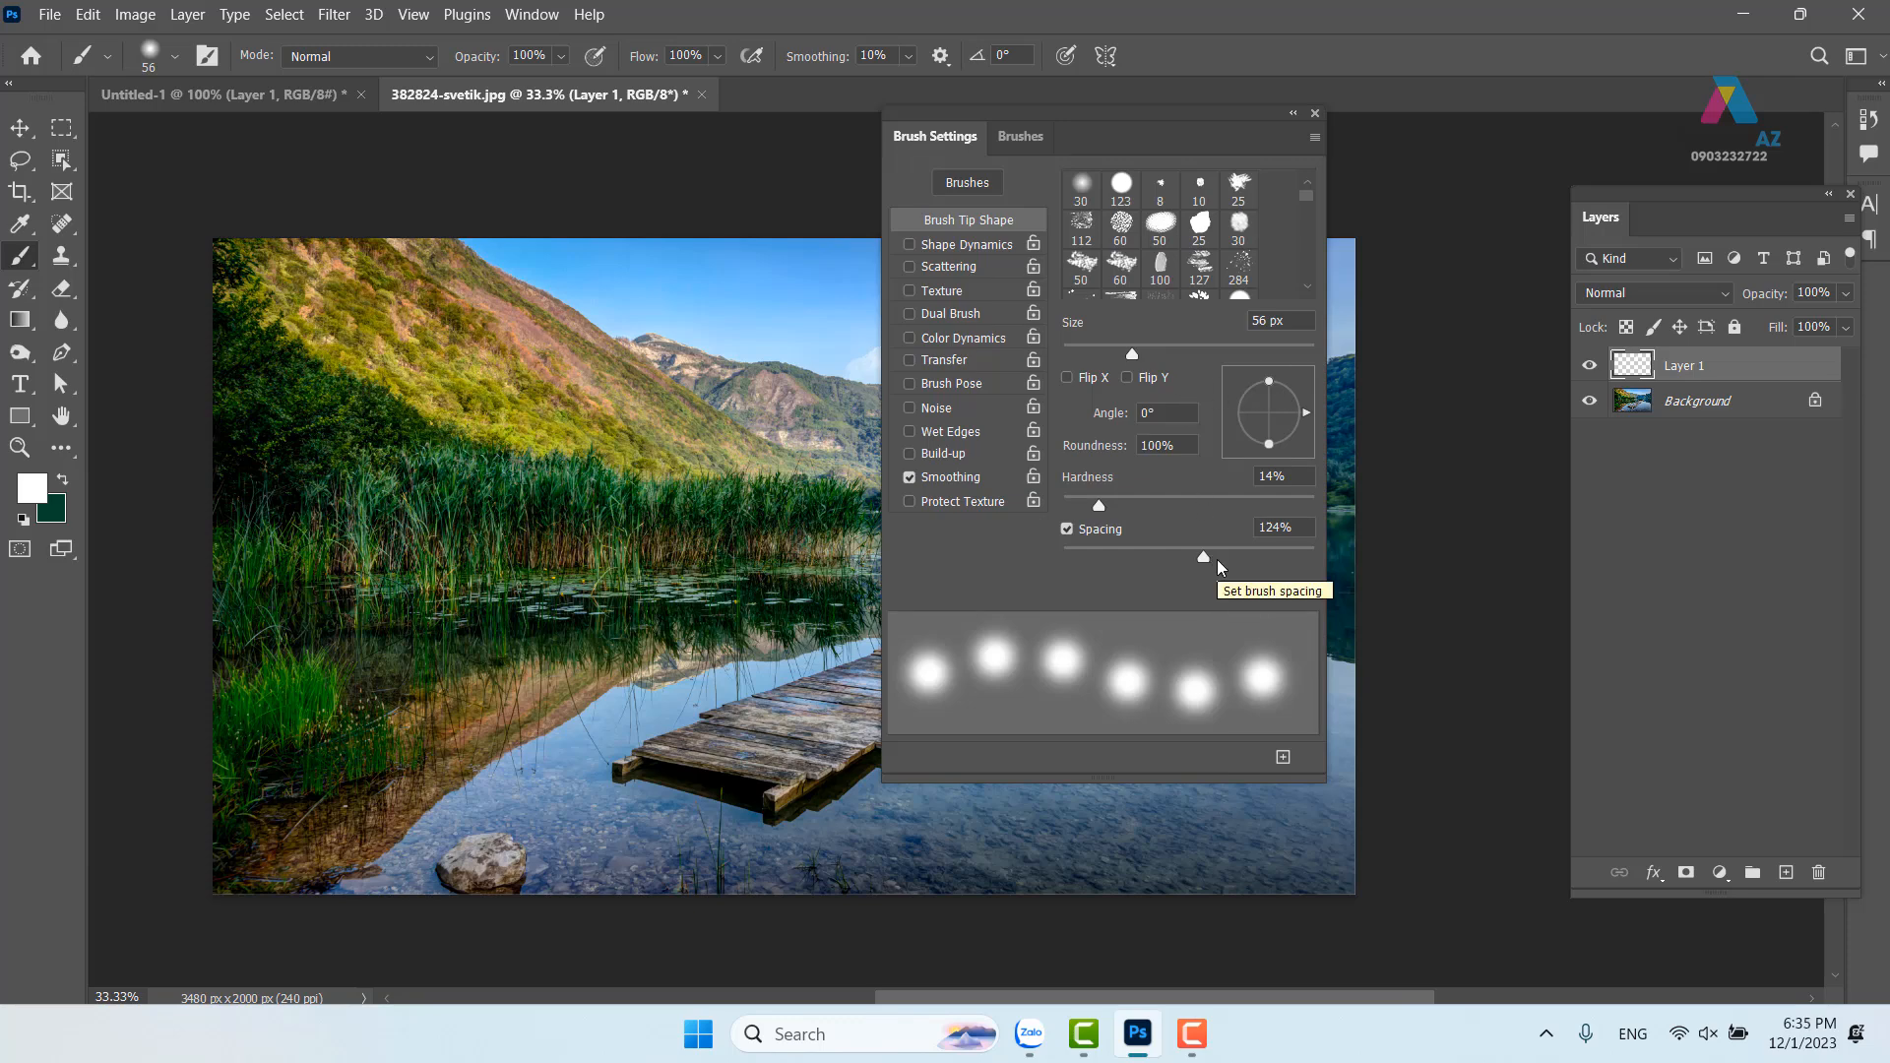
drag(1207, 558, 1217, 558)
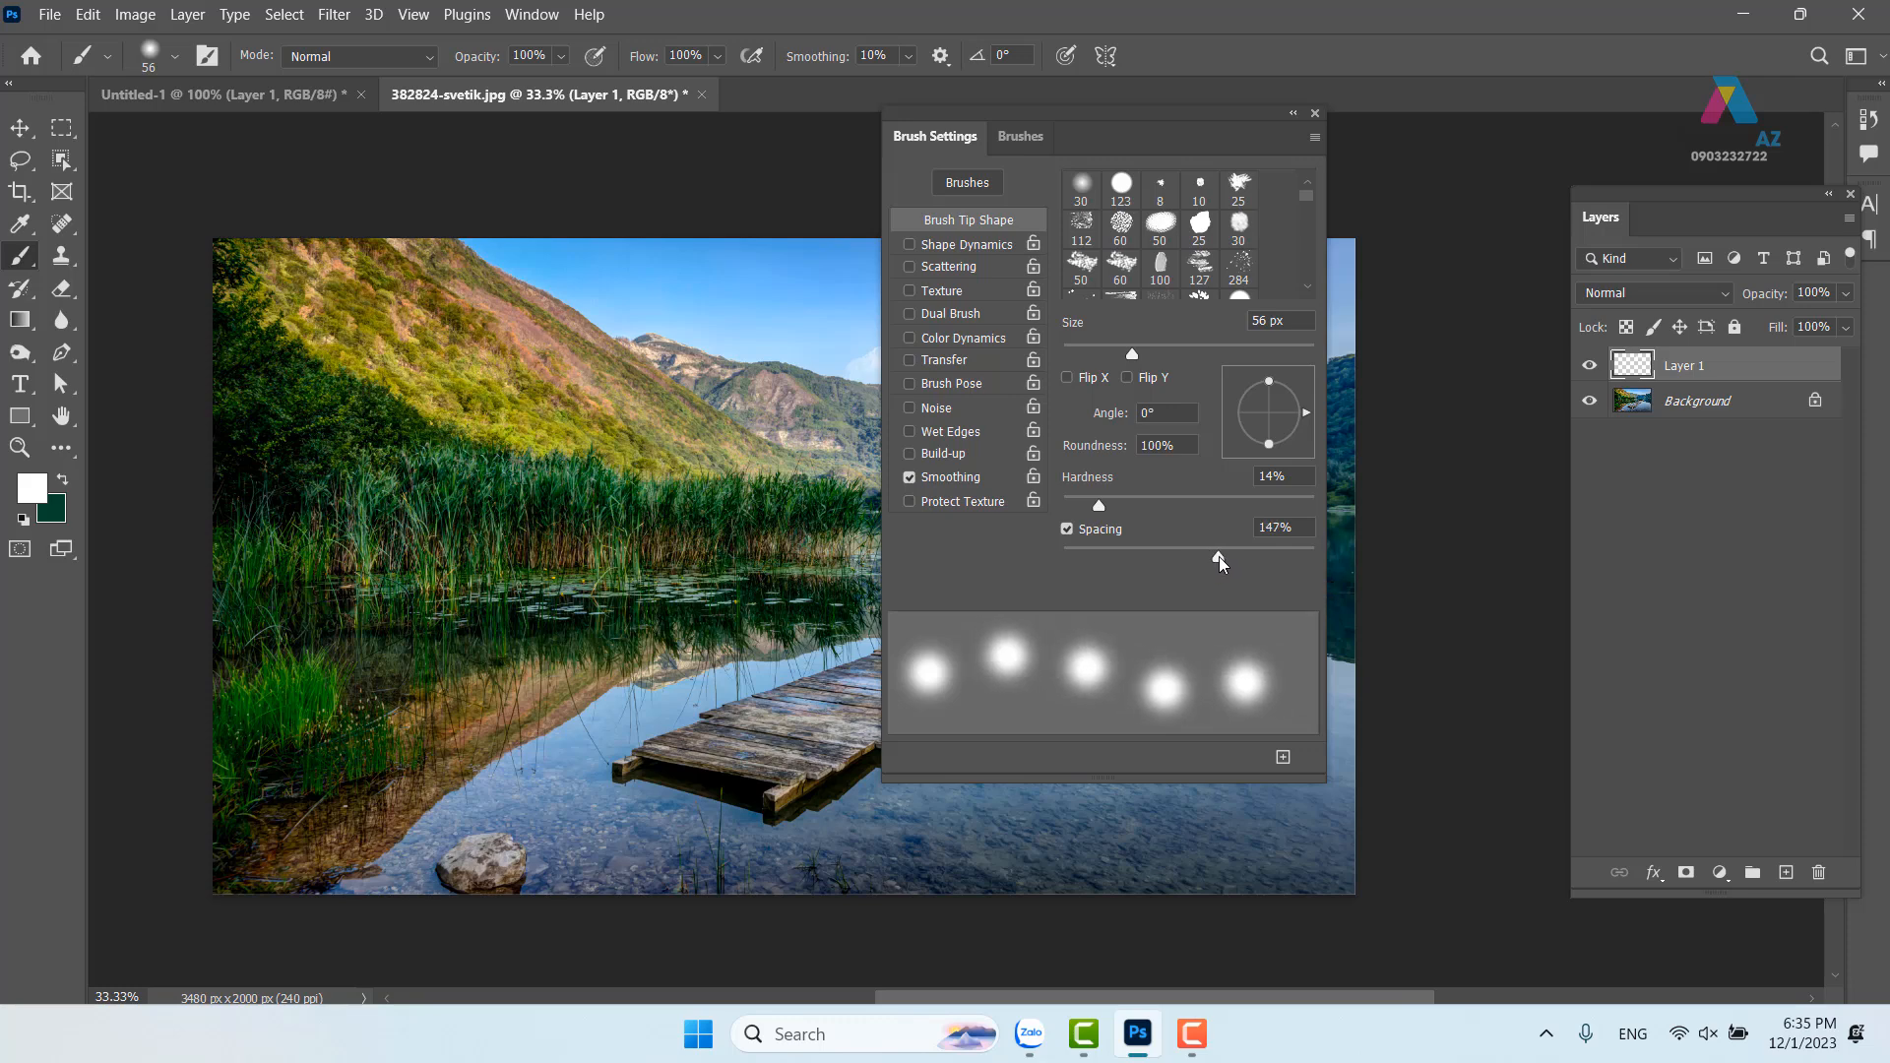
click(970, 246)
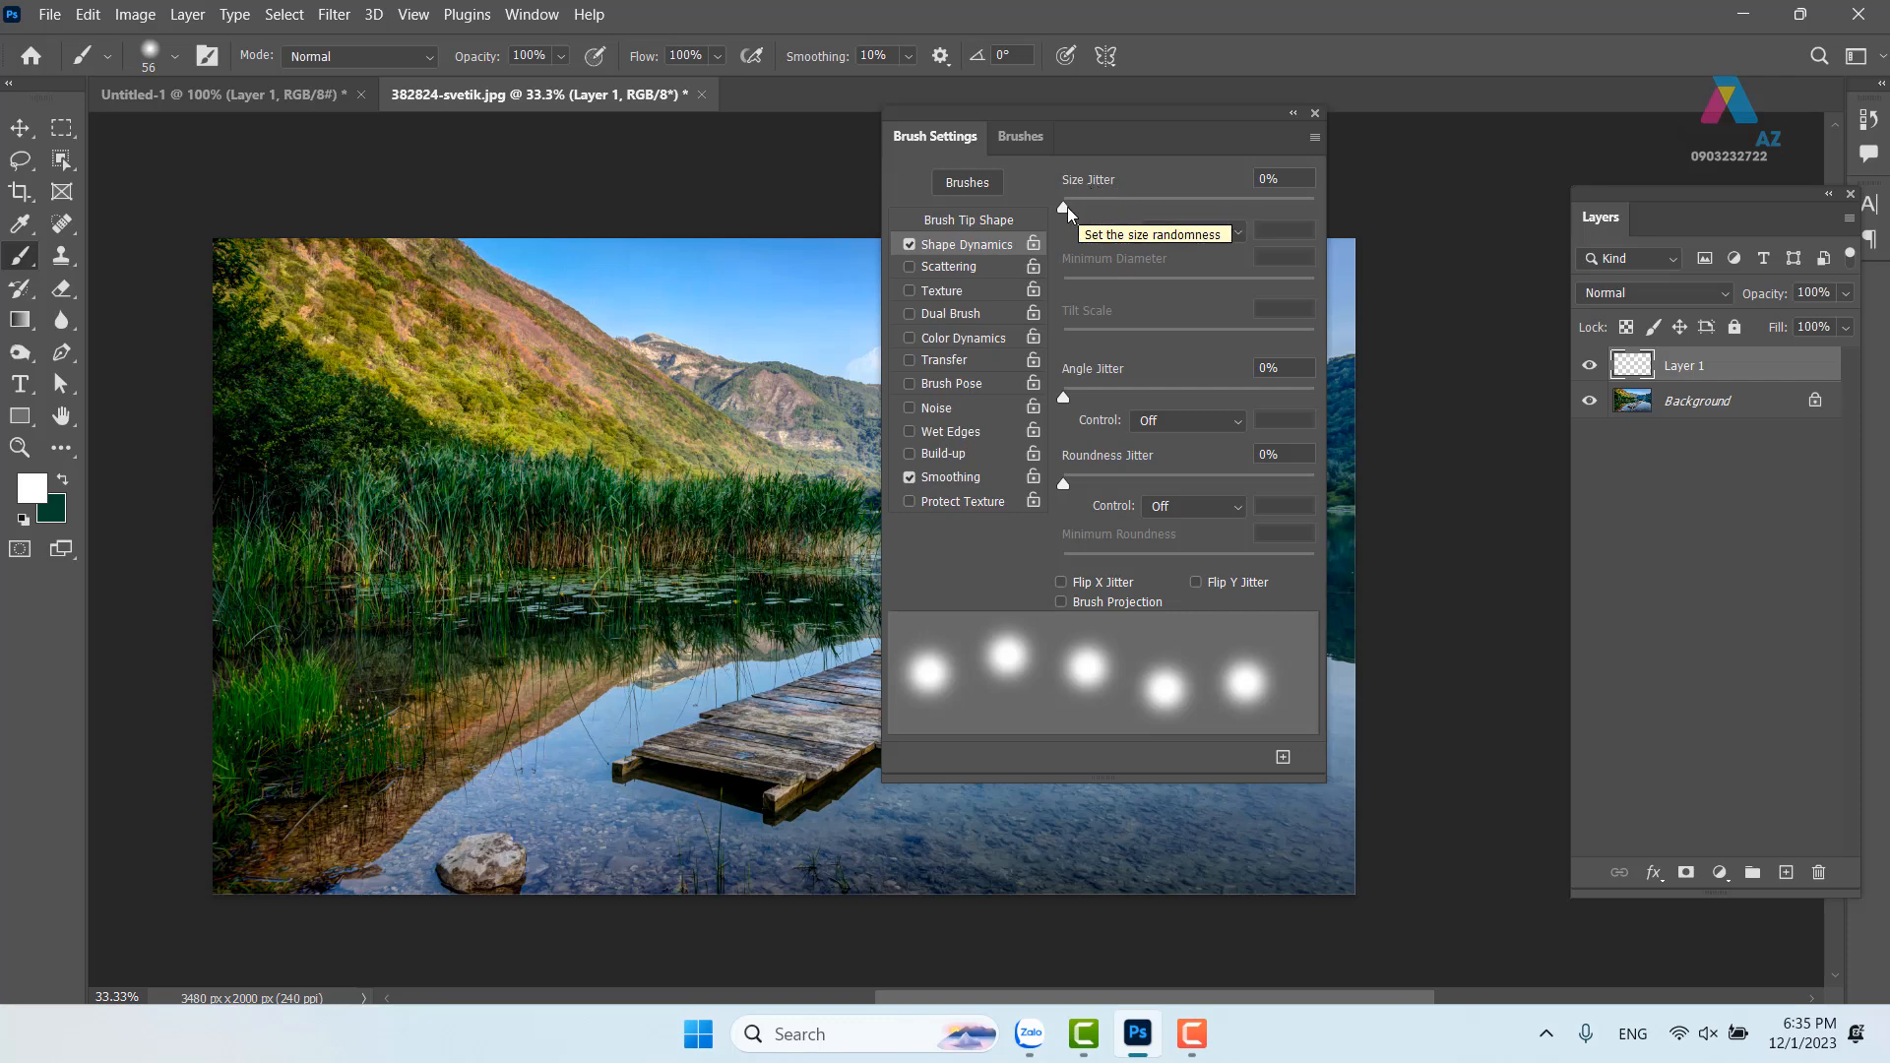
drag(1066, 214, 1432, 201)
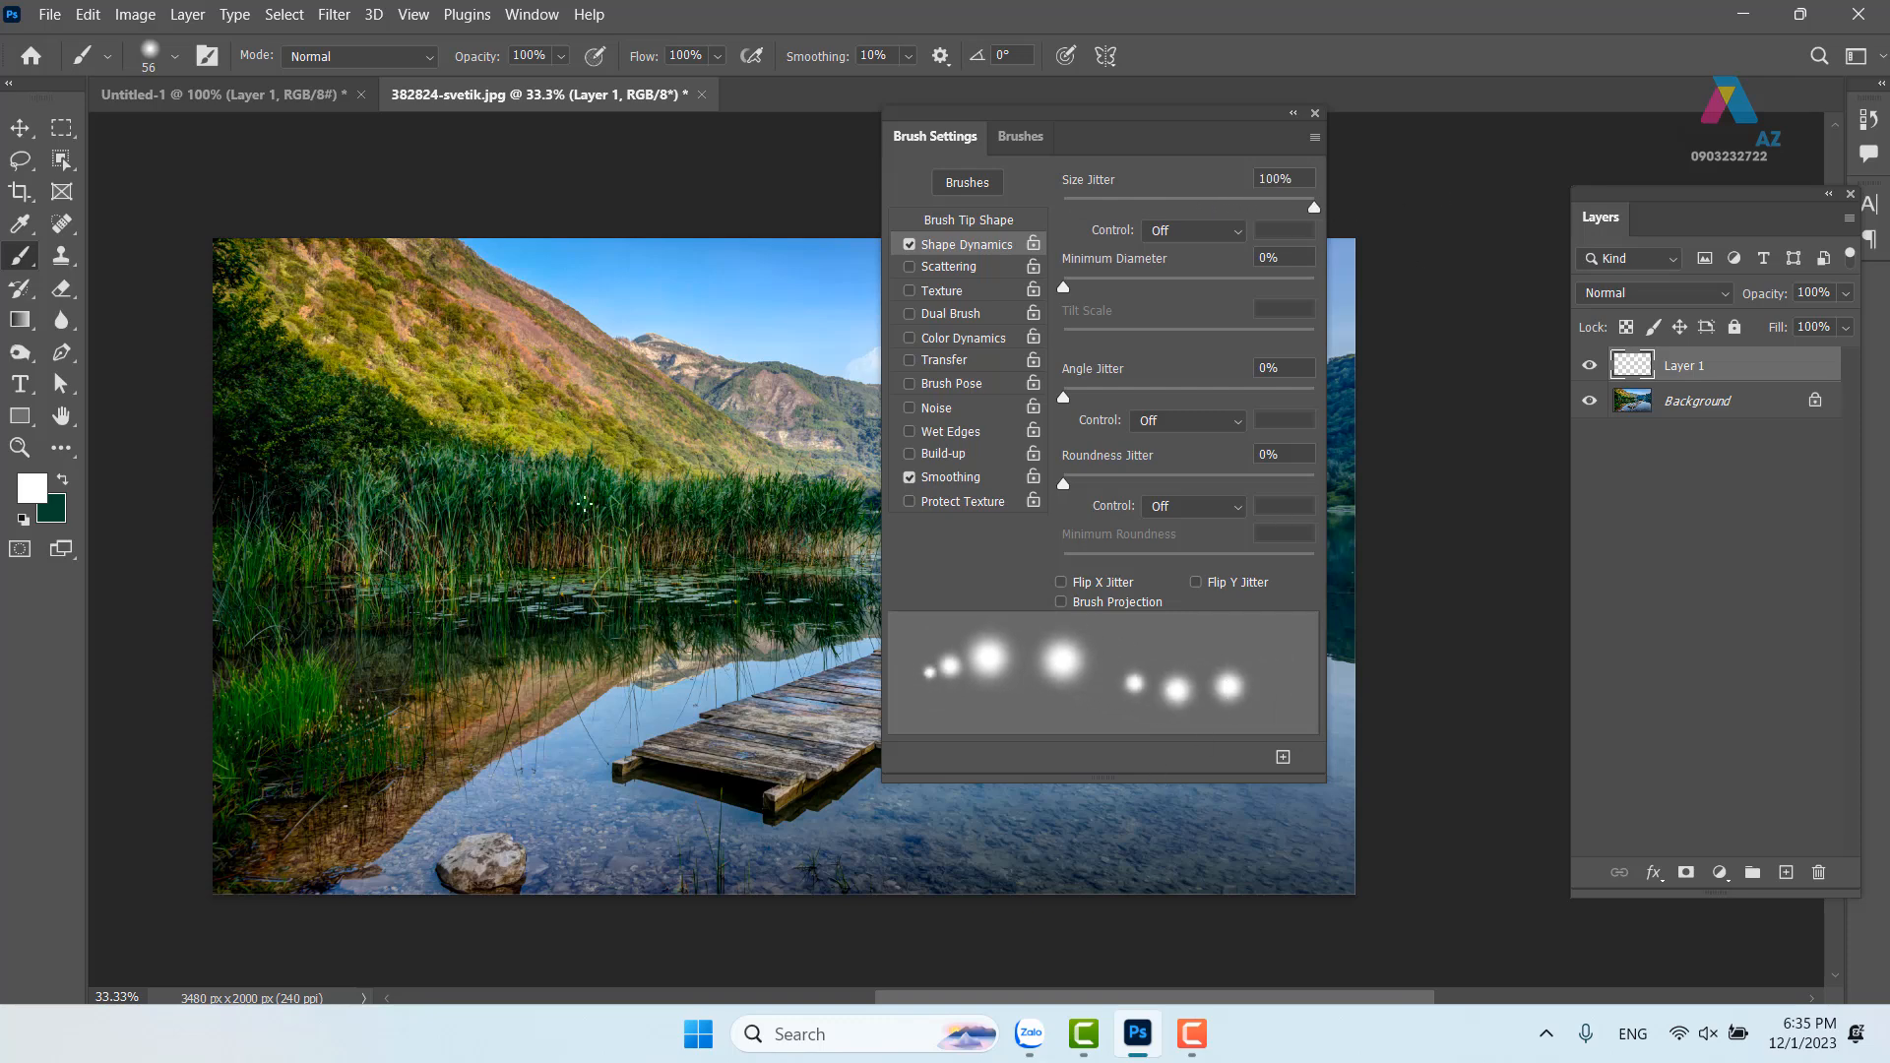
Paint a looping test stroke of varied dots over the reeds and water, and undo it
mouse_move(271, 542)
mouse_down()
mouse_move(538, 380)
mouse_move(703, 497)
mouse_move(492, 666)
mouse_move(466, 794)
mouse_move(707, 769)
mouse_move(715, 495)
mouse_move(591, 645)
mouse_up()
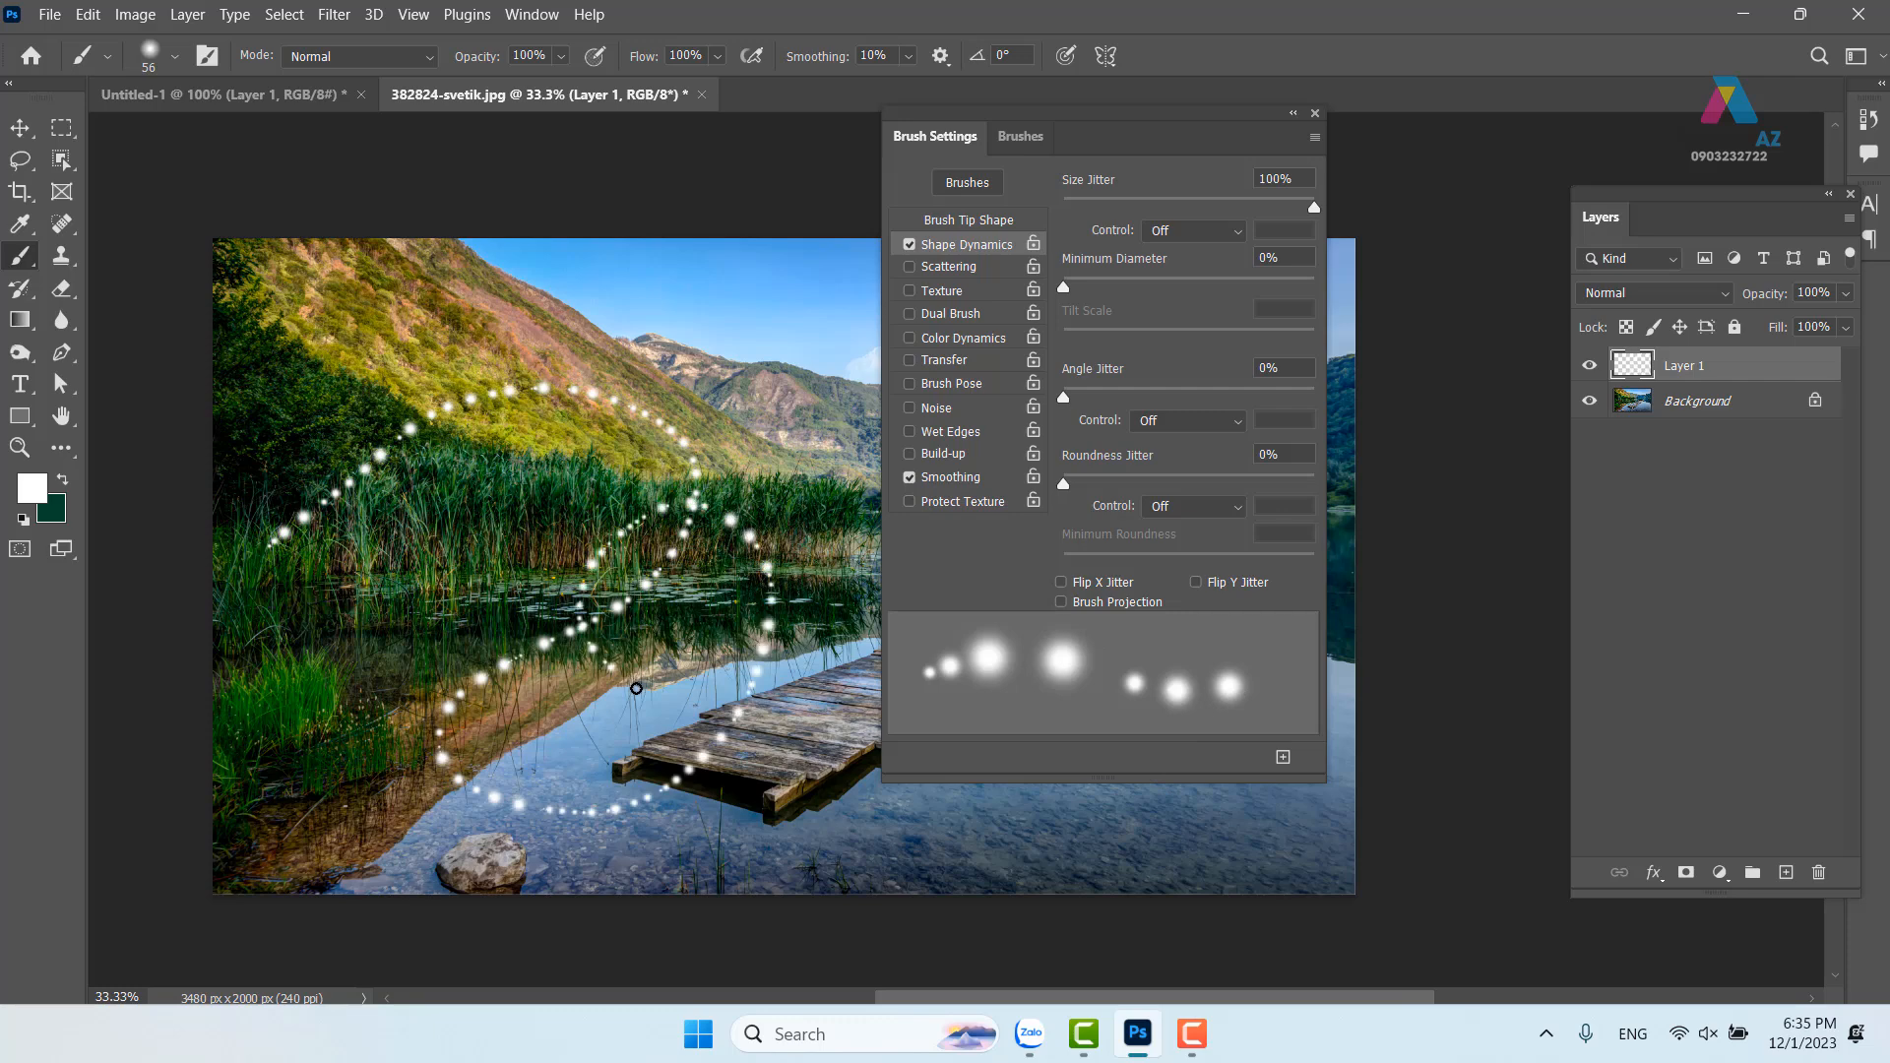
key(ctrl+z)
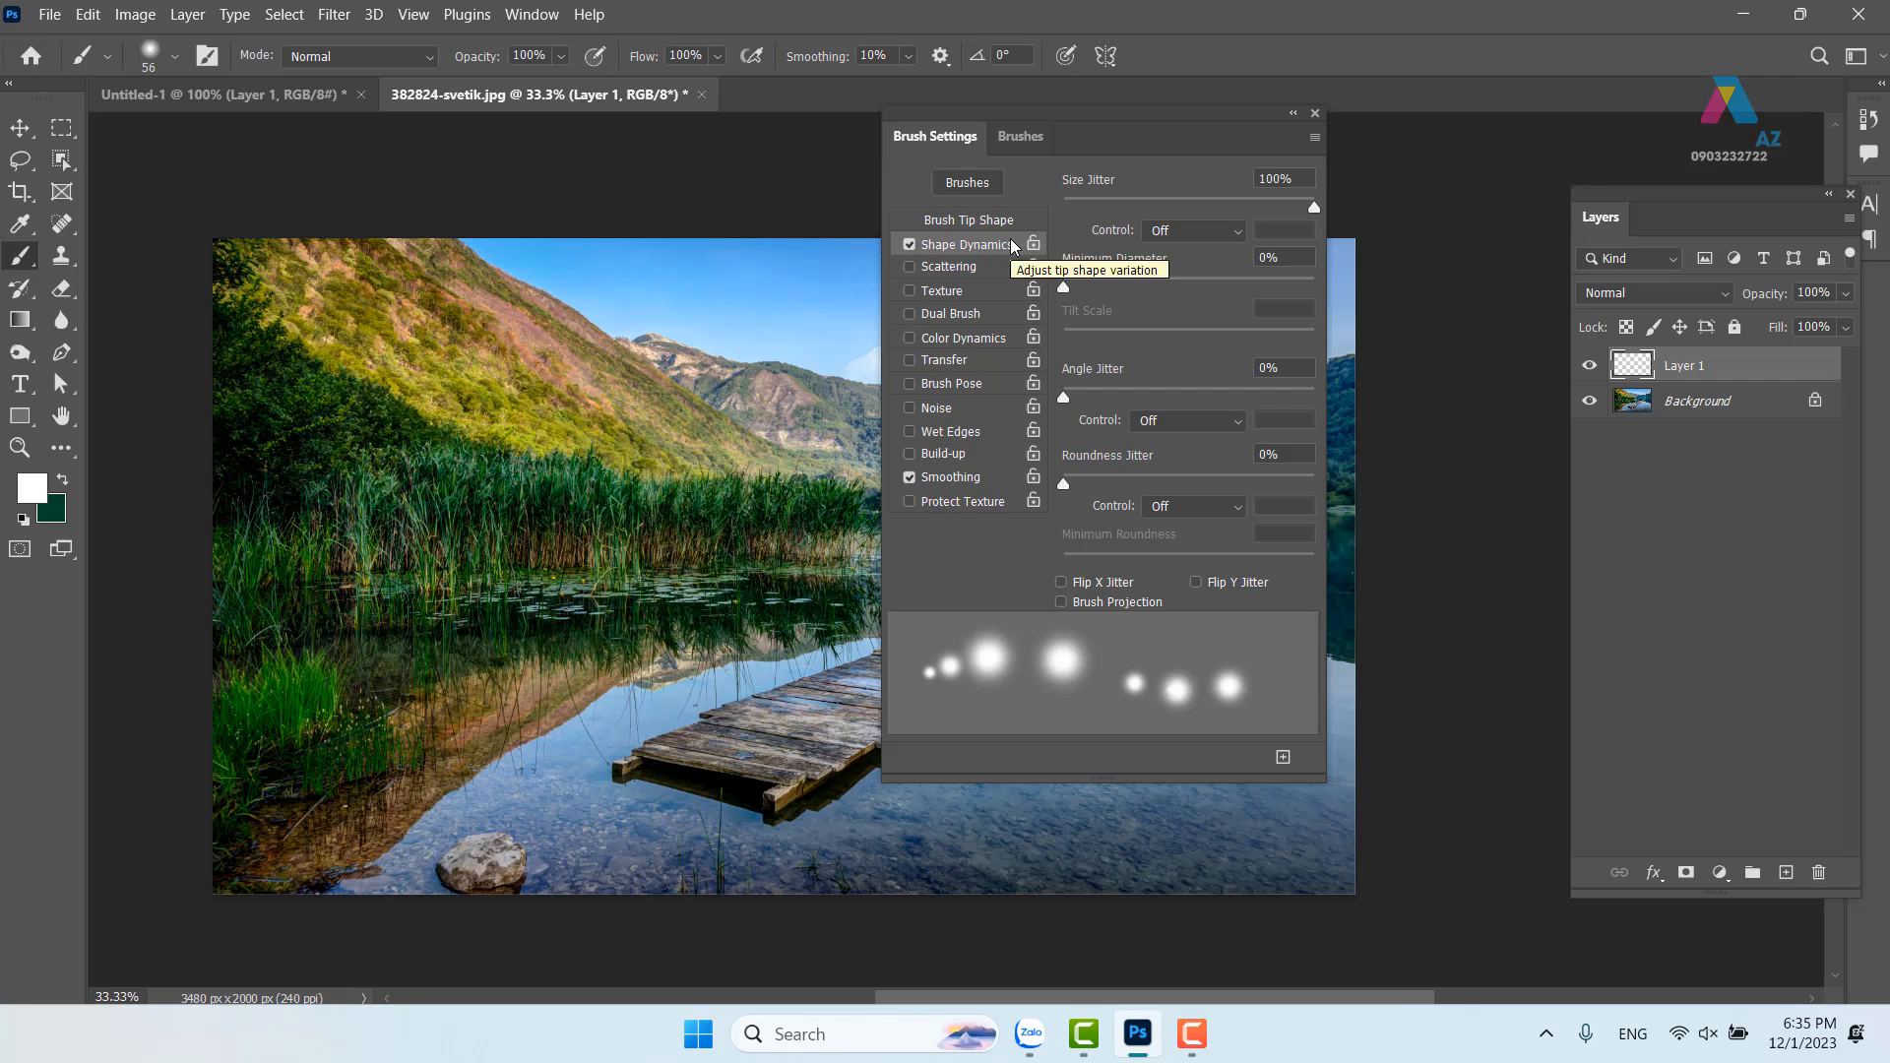
Enable Scattering with Scatter at 755% and Transfer with 100% Opacity Jitter for the brush, and close its settings
click(909, 246)
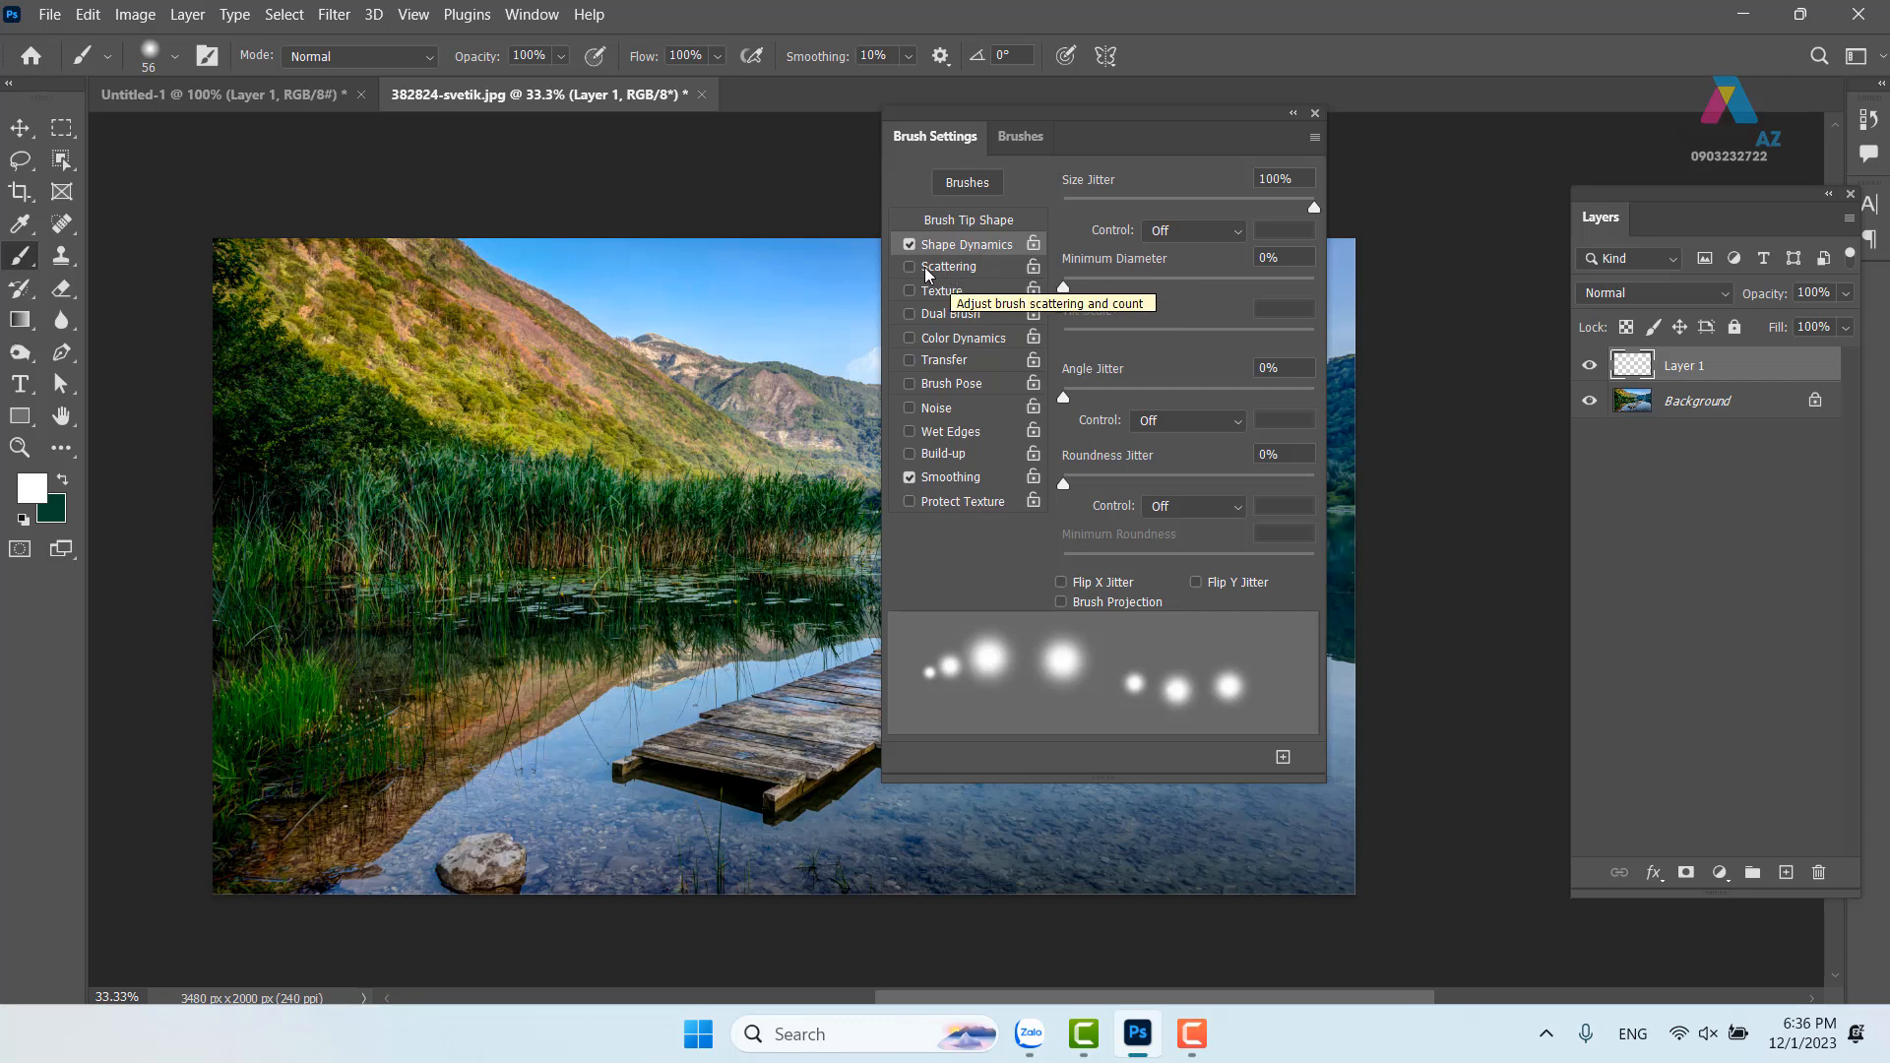
click(950, 267)
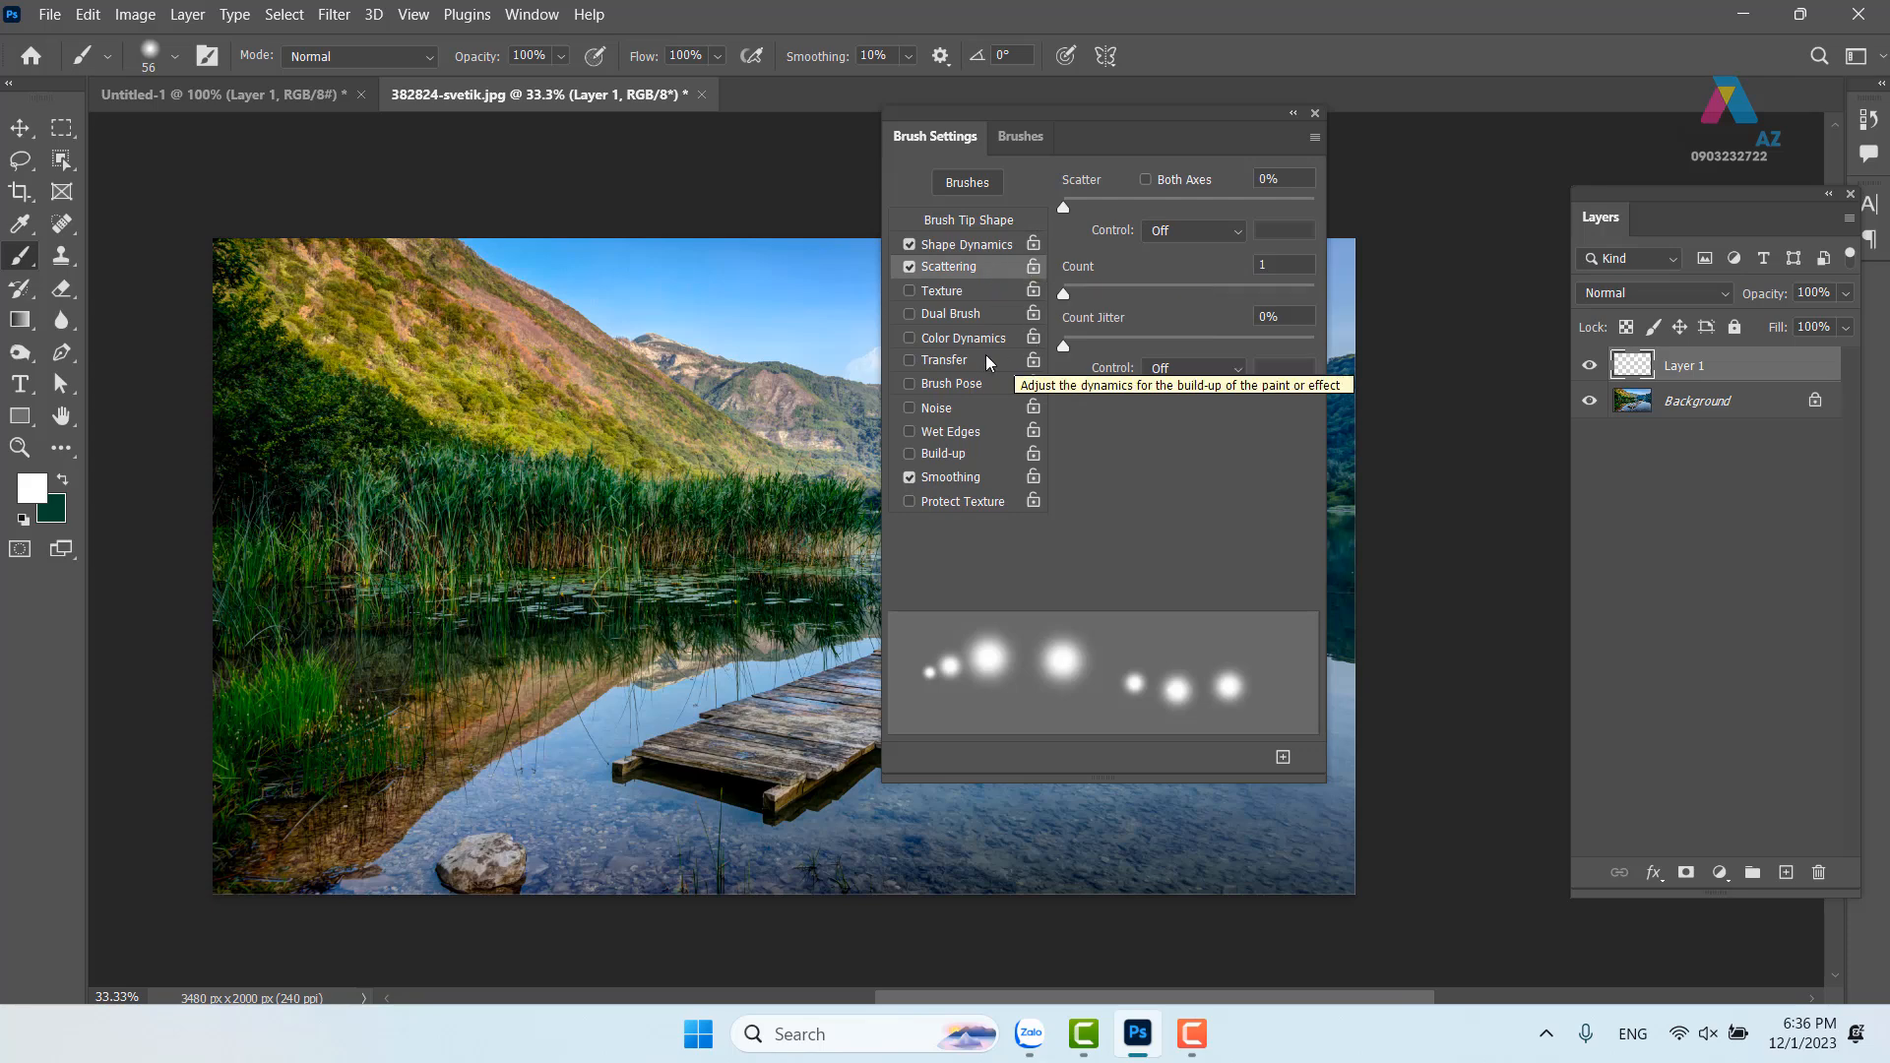
mouse_move(1063, 205)
mouse_down()
mouse_move(1286, 207)
mouse_move(1255, 208)
mouse_up()
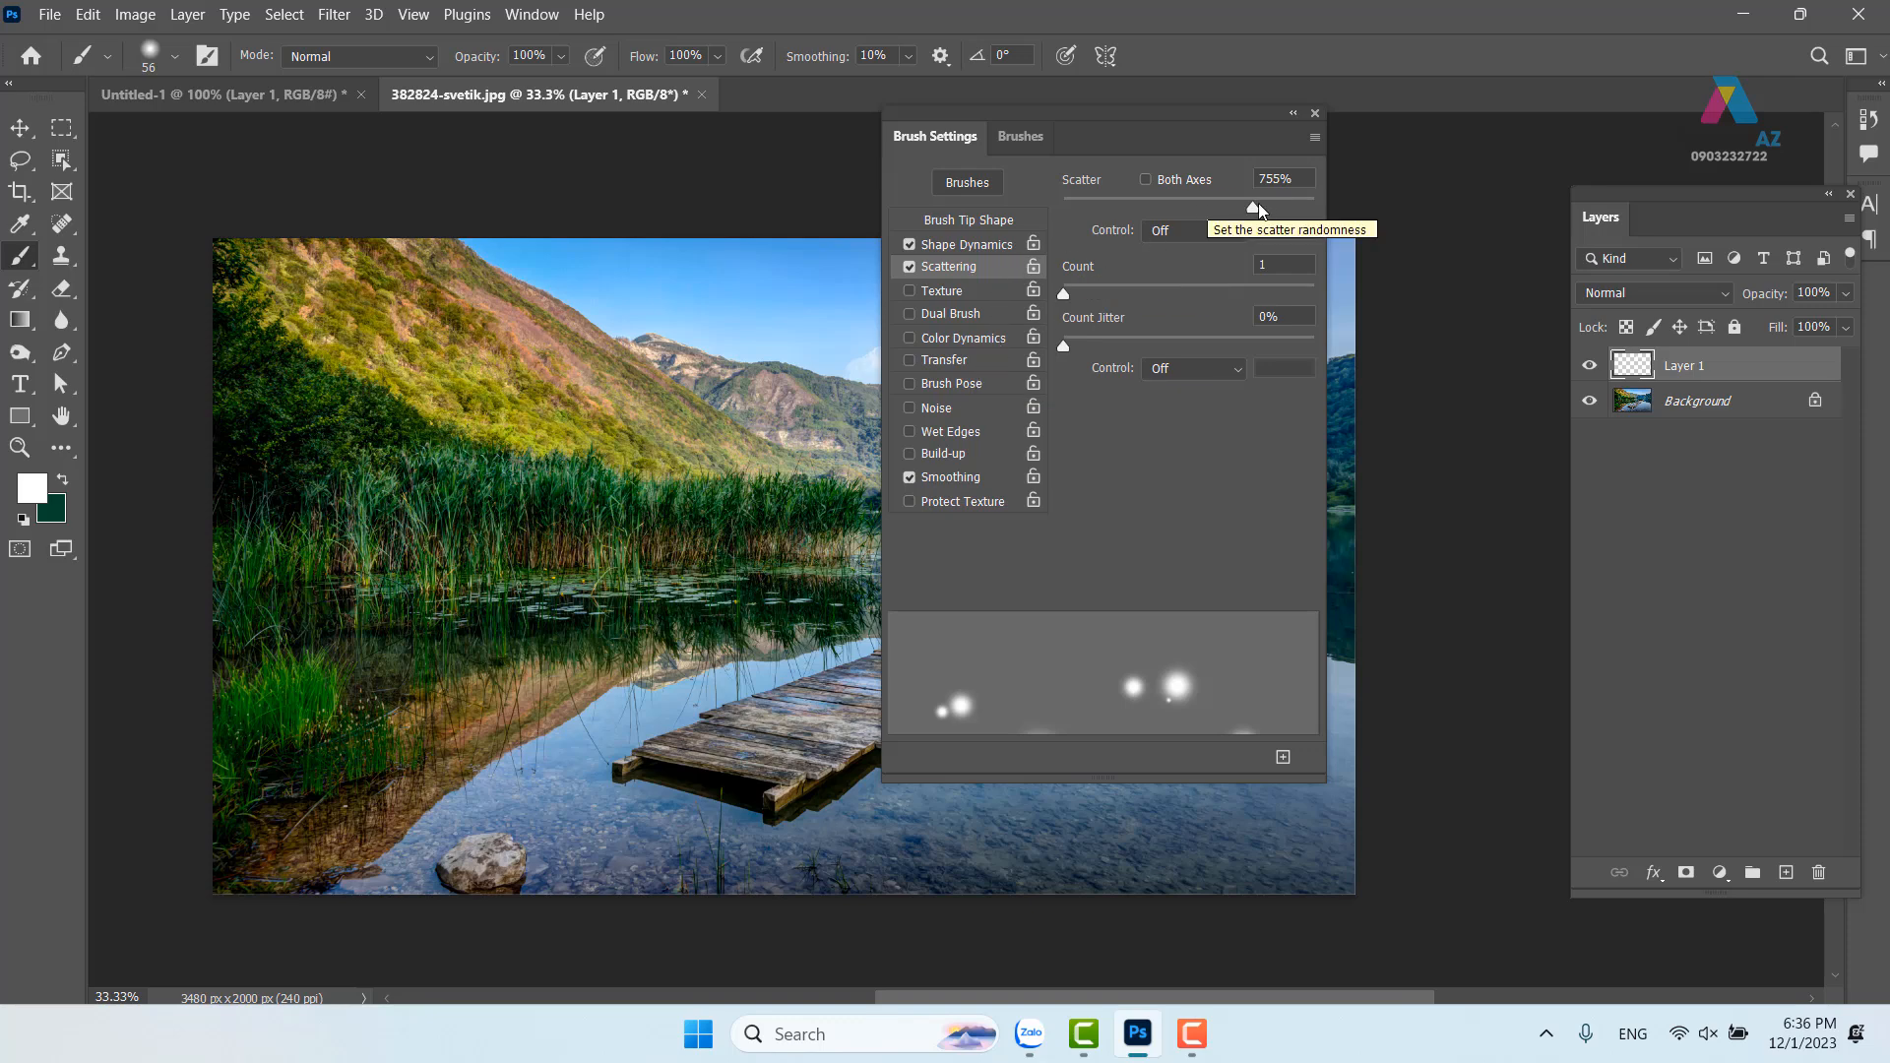
click(980, 361)
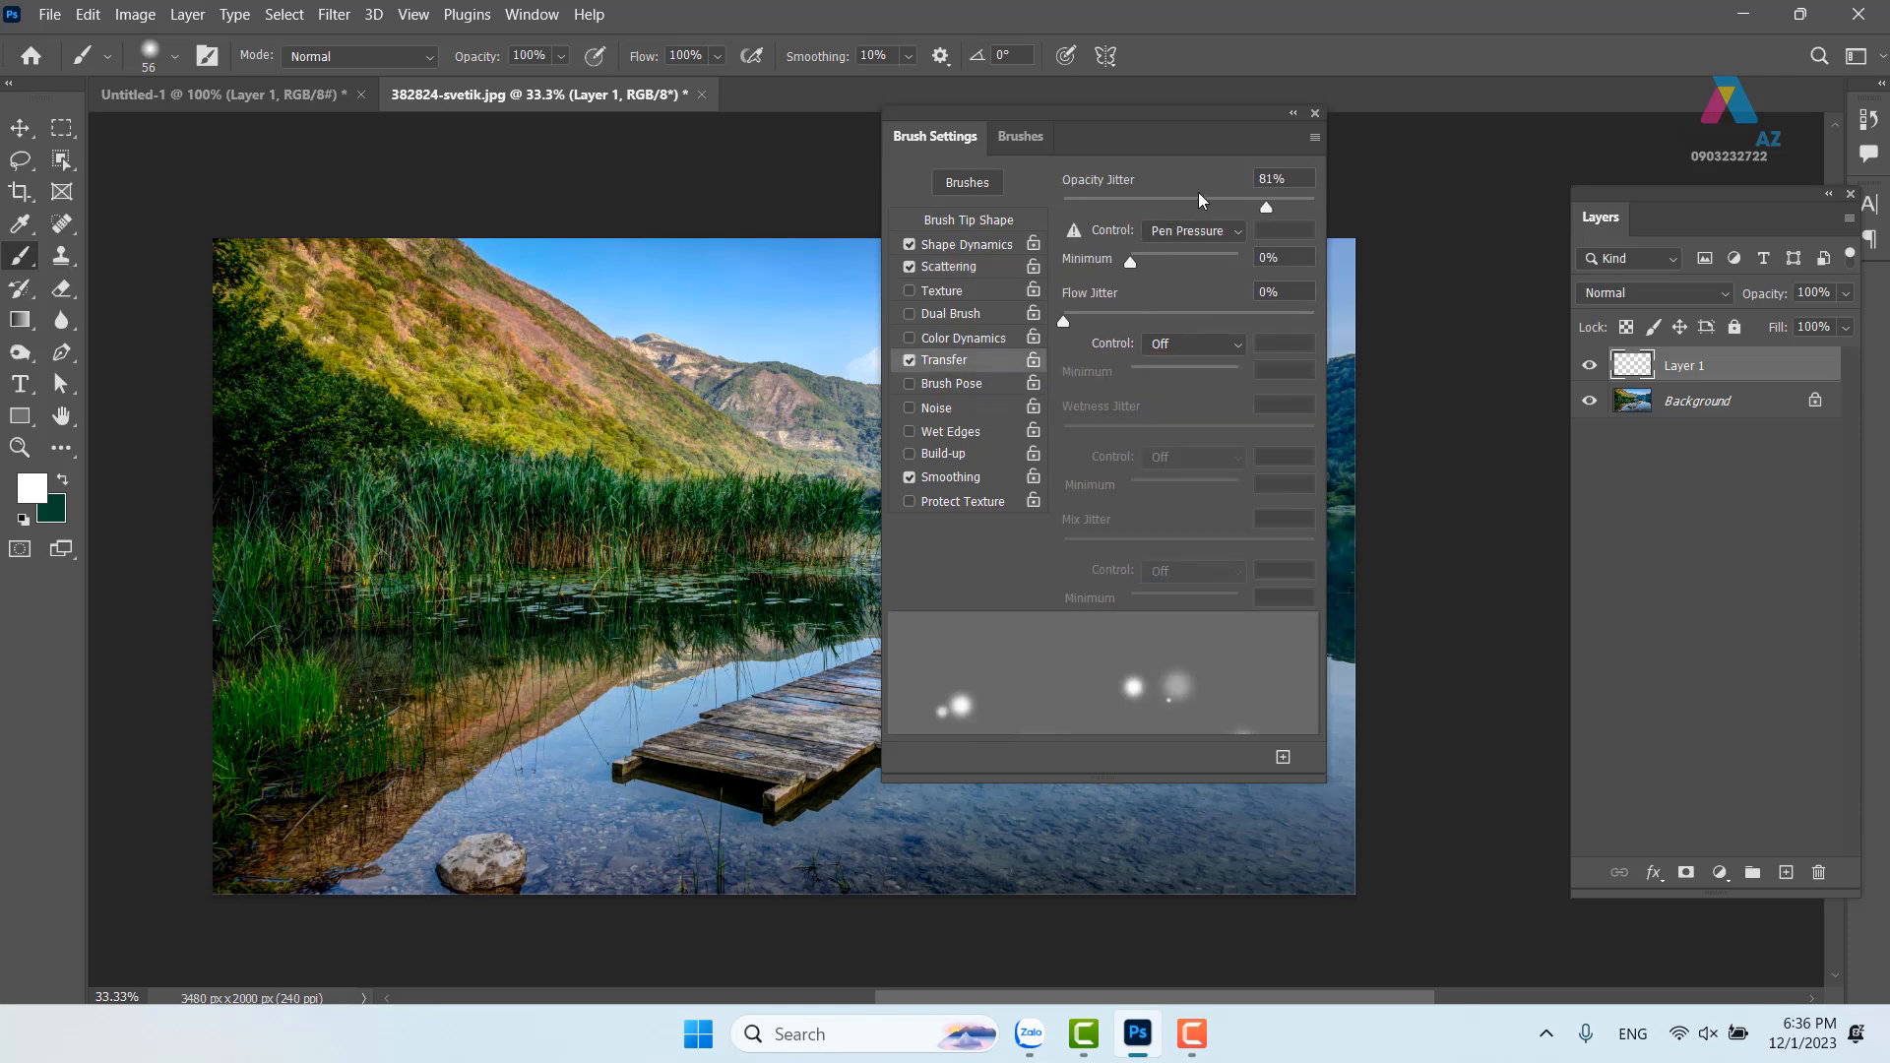
drag(1266, 208, 1317, 208)
click(1316, 113)
Paint scattered white dots like snow across the entire landscape photo, and undo the stroke
mouse_move(475, 399)
mouse_down()
mouse_move(269, 440)
mouse_move(635, 337)
mouse_move(912, 327)
mouse_move(1147, 367)
mouse_move(1319, 487)
mouse_move(1214, 615)
mouse_move(465, 690)
mouse_move(260, 557)
mouse_move(314, 283)
mouse_move(207, 174)
mouse_move(213, 271)
mouse_move(424, 577)
mouse_move(1077, 475)
mouse_move(1429, 344)
mouse_move(688, 290)
mouse_move(314, 237)
mouse_move(633, 283)
mouse_move(540, 433)
mouse_move(1158, 386)
mouse_move(1419, 302)
mouse_move(569, 361)
mouse_move(157, 573)
mouse_move(260, 719)
mouse_move(1244, 709)
mouse_move(1347, 772)
mouse_move(240, 868)
mouse_move(1010, 890)
mouse_move(1418, 851)
mouse_move(853, 657)
mouse_move(503, 414)
mouse_move(777, 769)
mouse_up()
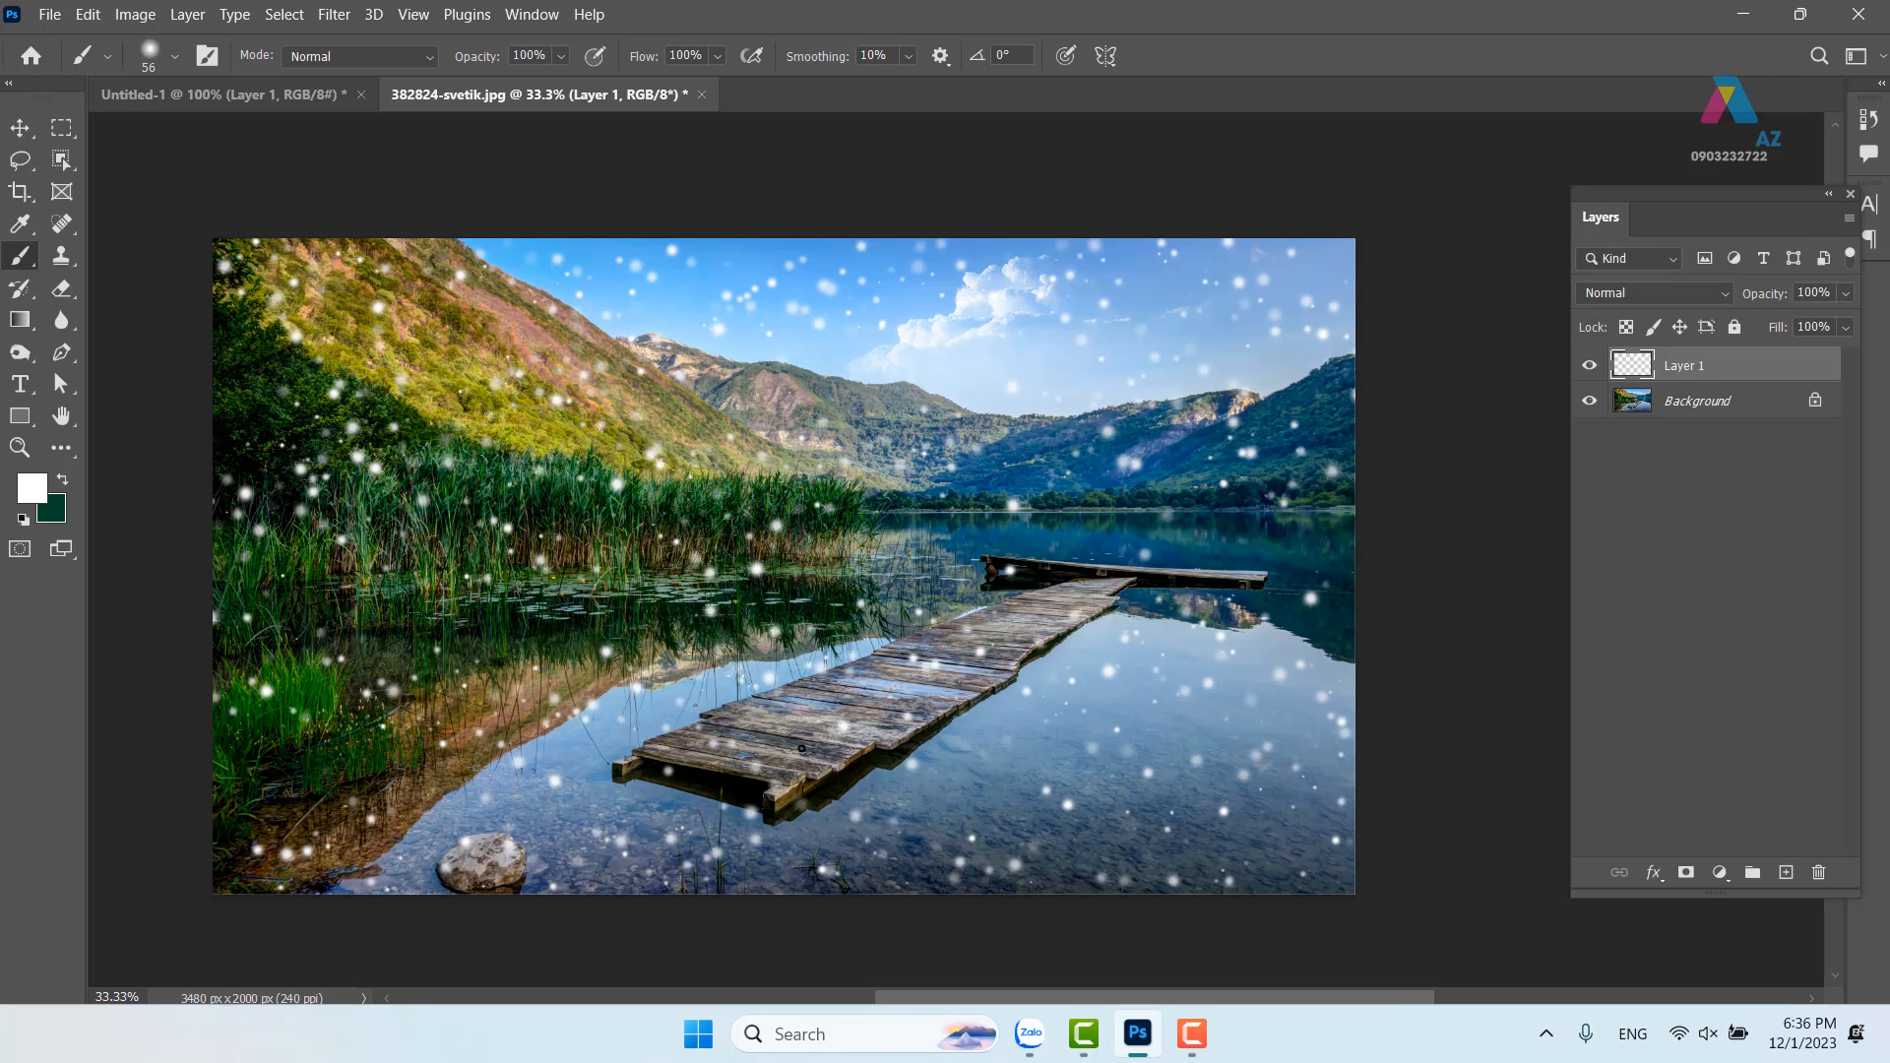
key(ctrl+z)
Set the brush size to 38 and paint small scattered dots over the dock, reeds, hillside and far lake shore
drag(785, 721, 772, 719)
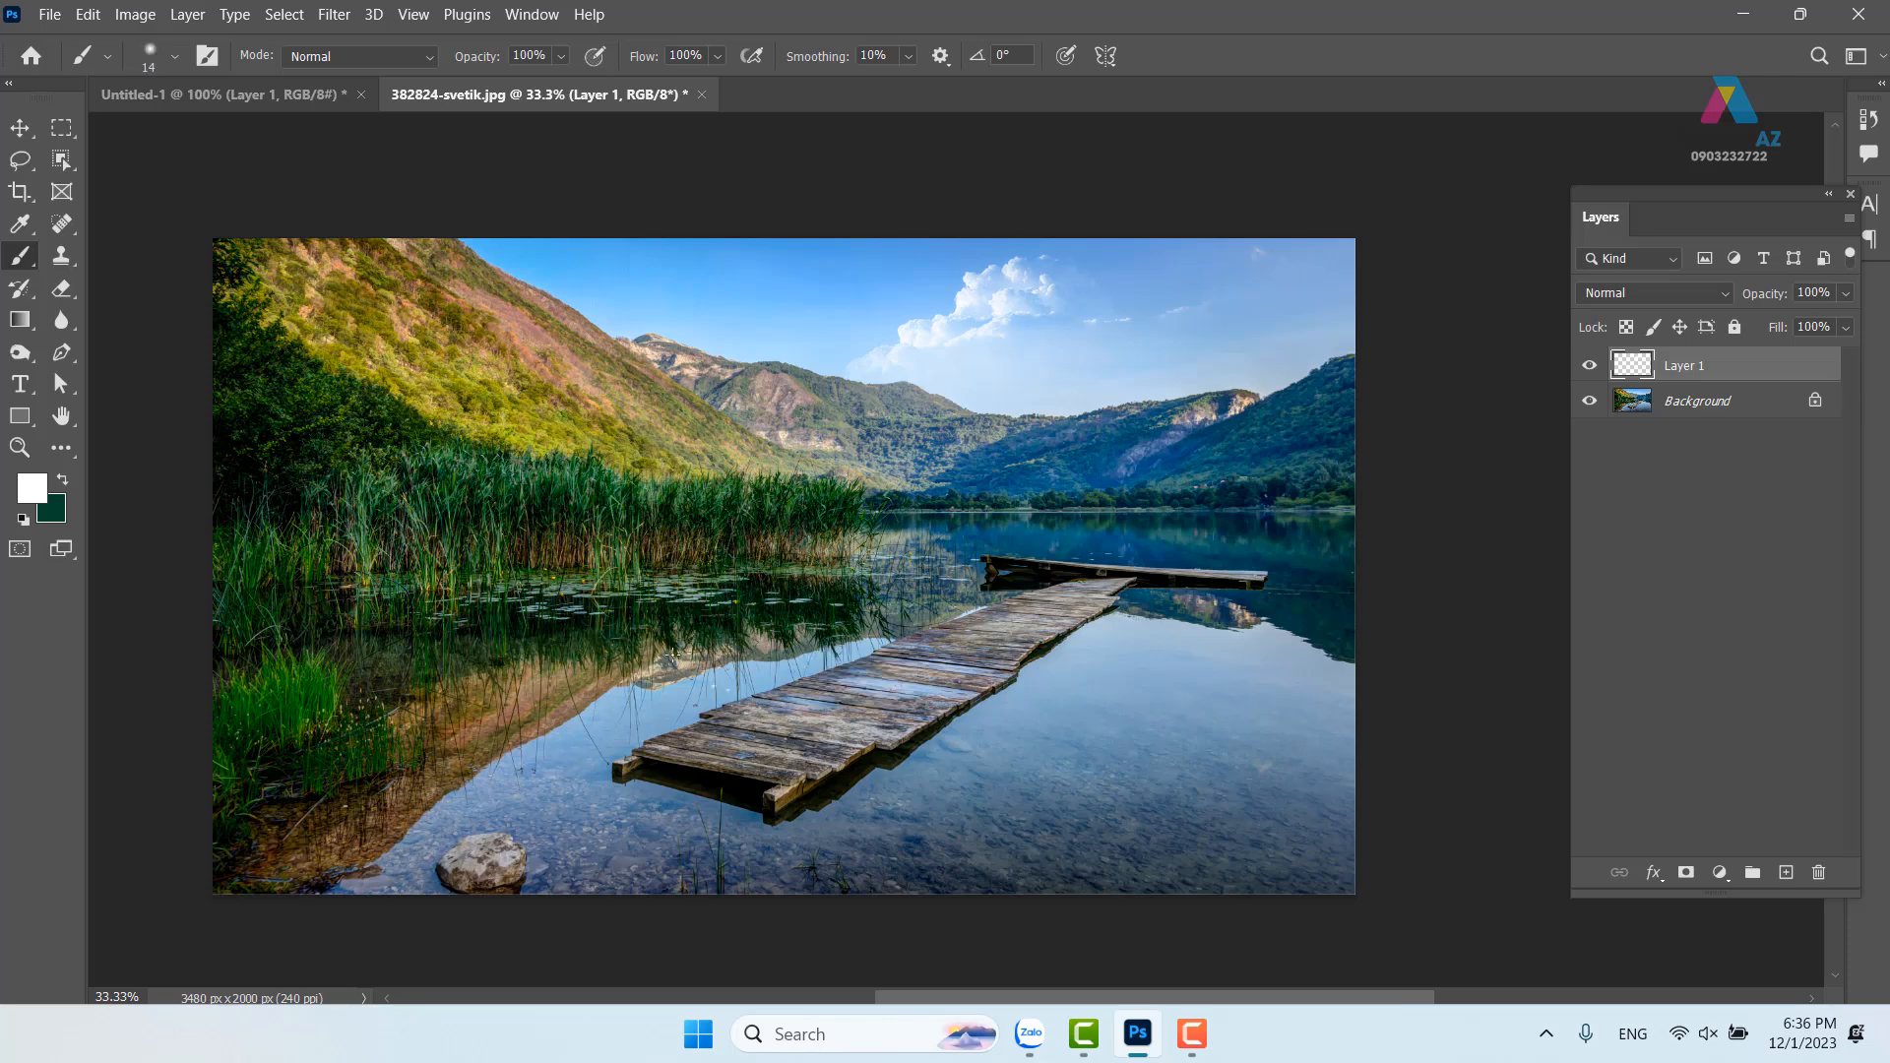
drag(803, 738, 800, 740)
click(711, 733)
click(632, 563)
click(629, 513)
click(650, 537)
click(648, 501)
click(696, 466)
mouse_move(1051, 401)
mouse_down()
mouse_move(967, 632)
mouse_move(784, 786)
mouse_move(1086, 486)
mouse_move(1089, 421)
mouse_move(935, 423)
mouse_move(833, 497)
mouse_move(687, 443)
mouse_move(588, 560)
mouse_move(837, 786)
mouse_move(709, 703)
mouse_move(561, 534)
mouse_move(775, 434)
mouse_up()
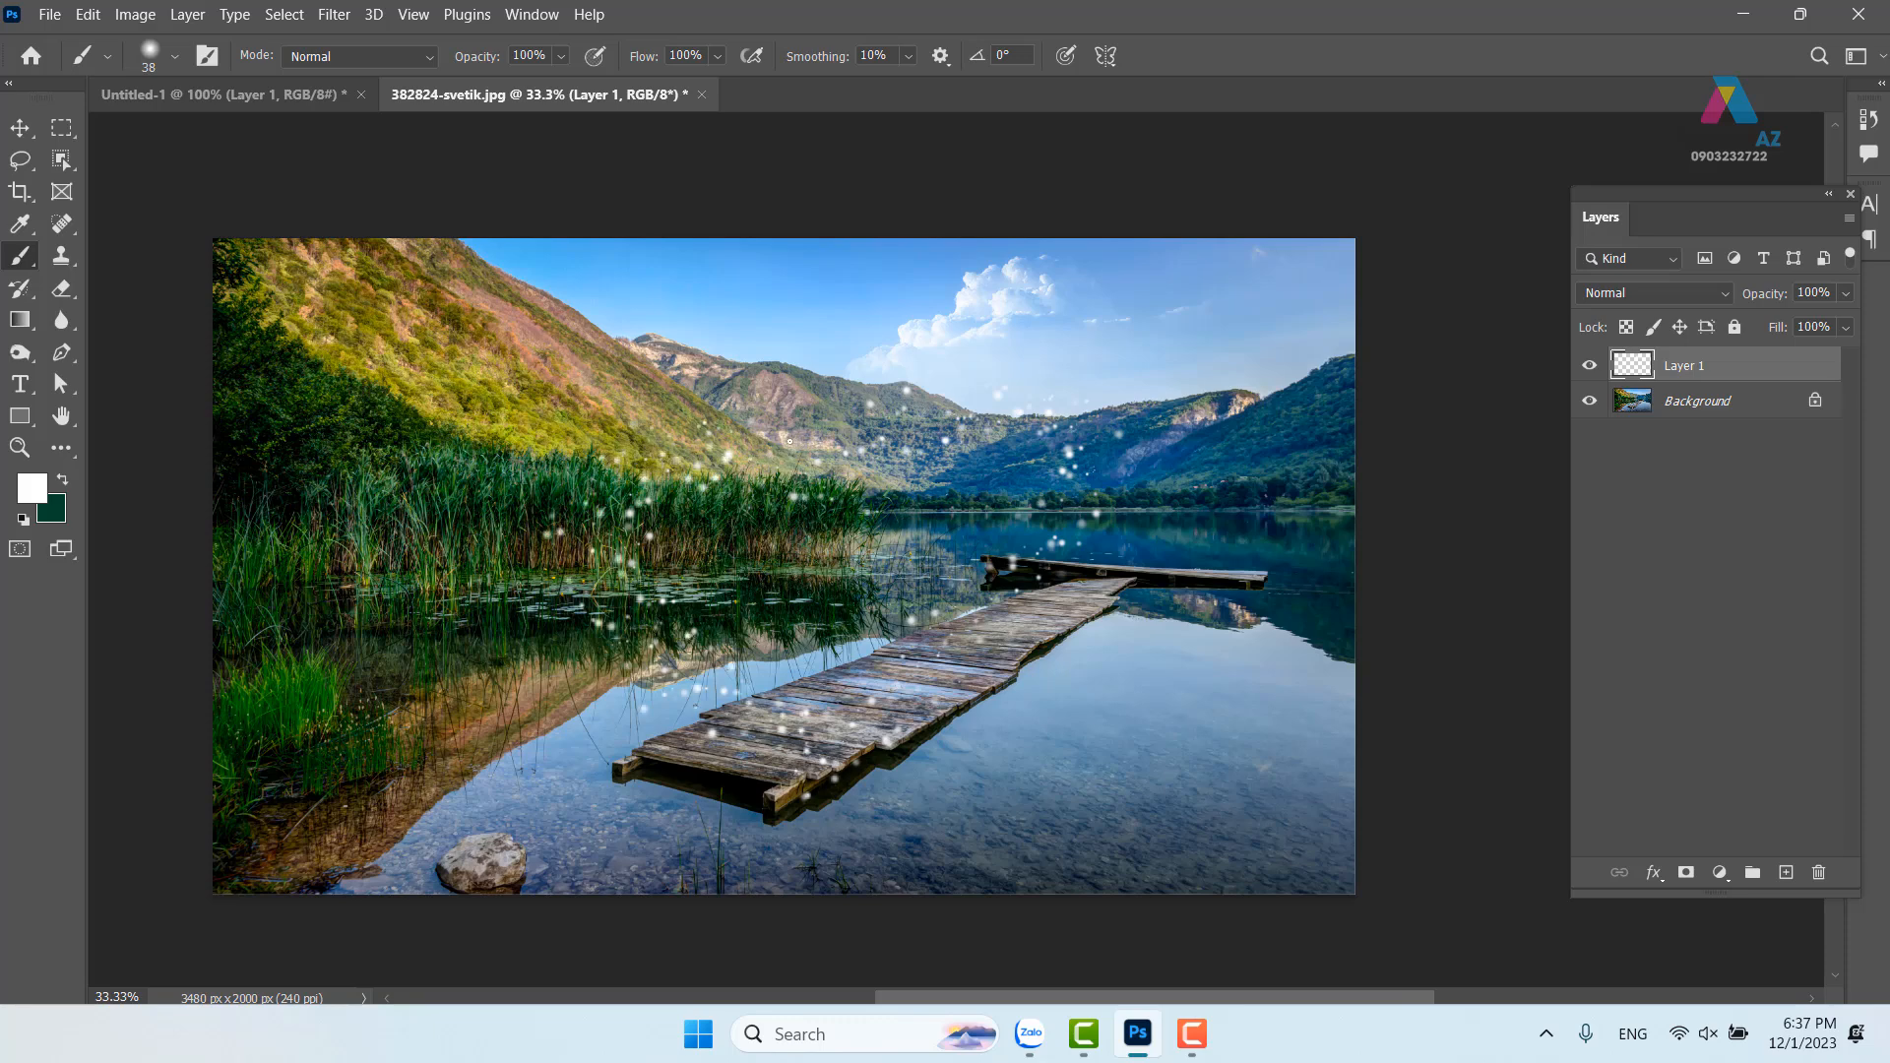
mouse_move(1147, 533)
mouse_down()
mouse_move(799, 788)
mouse_move(594, 465)
mouse_move(746, 432)
mouse_move(874, 492)
mouse_move(982, 417)
mouse_move(1127, 442)
mouse_move(1074, 550)
mouse_move(879, 672)
mouse_move(940, 856)
mouse_up()
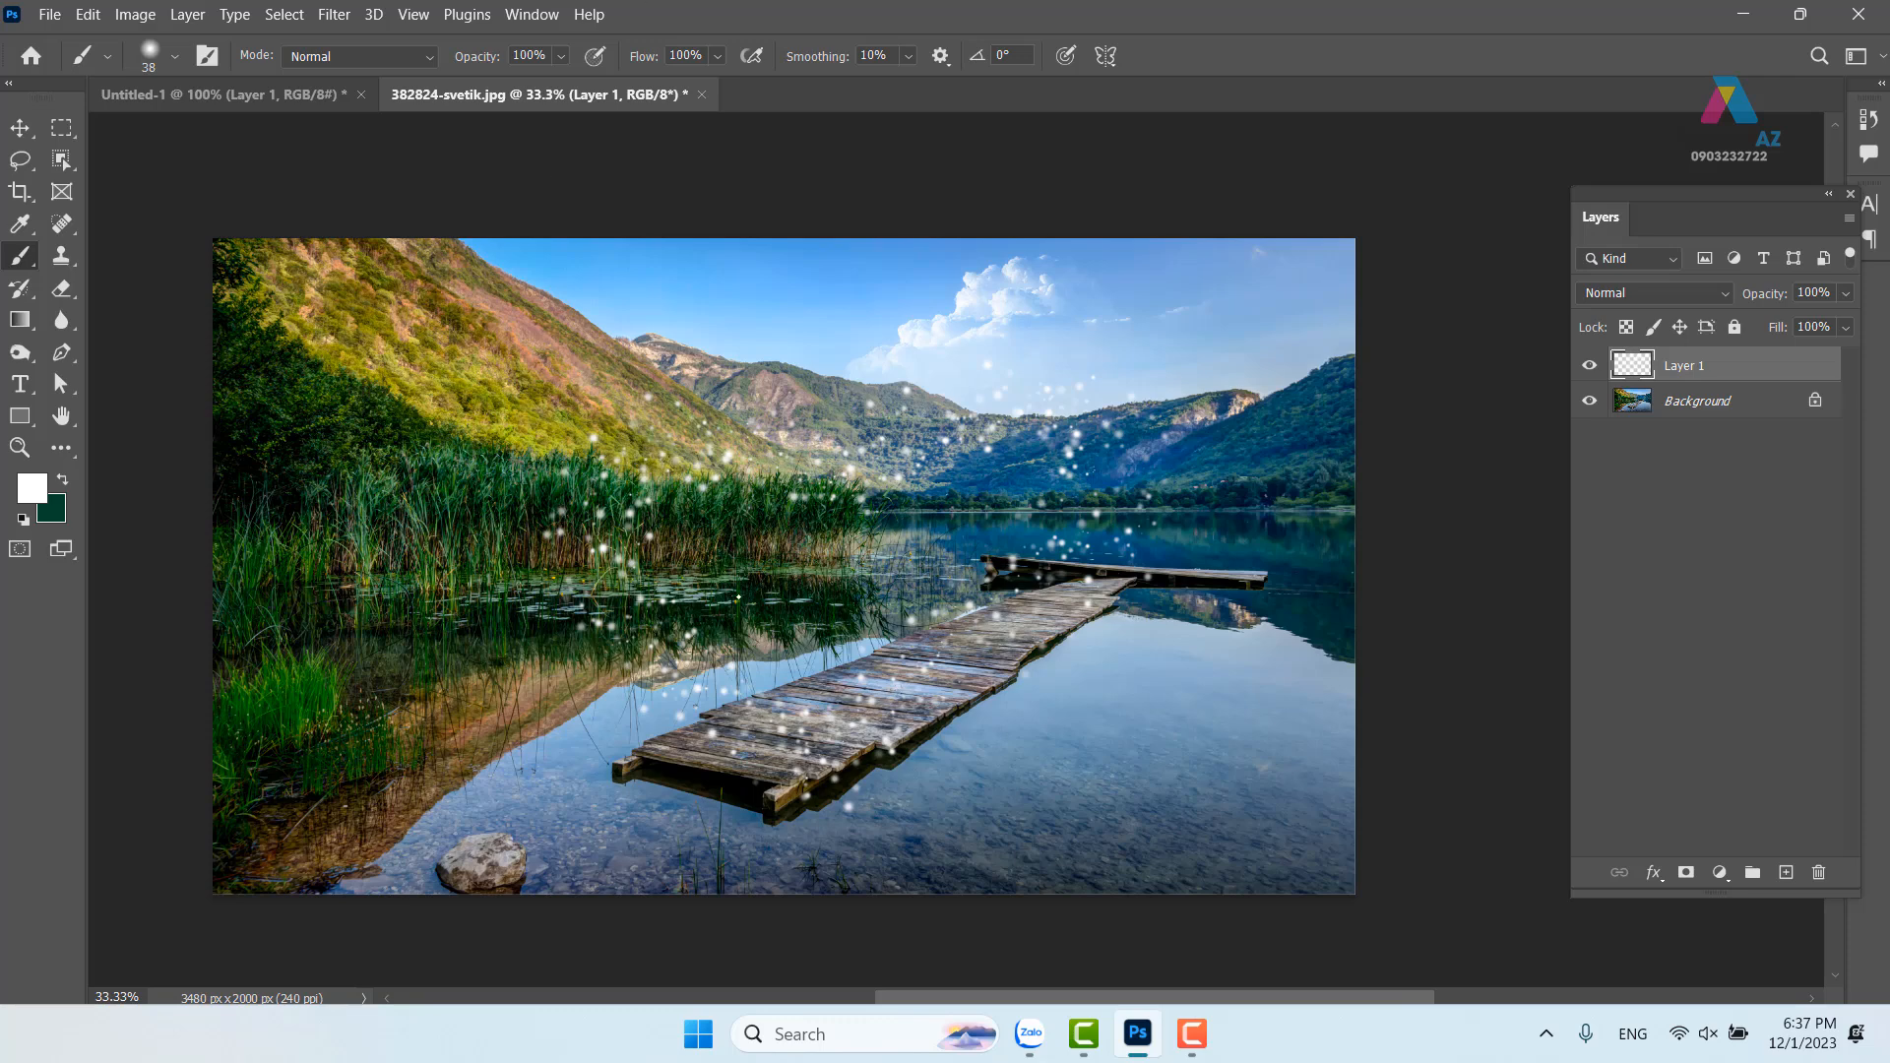
Start opening another image and browse the contents of the Downloads folder
key(ctrl+o)
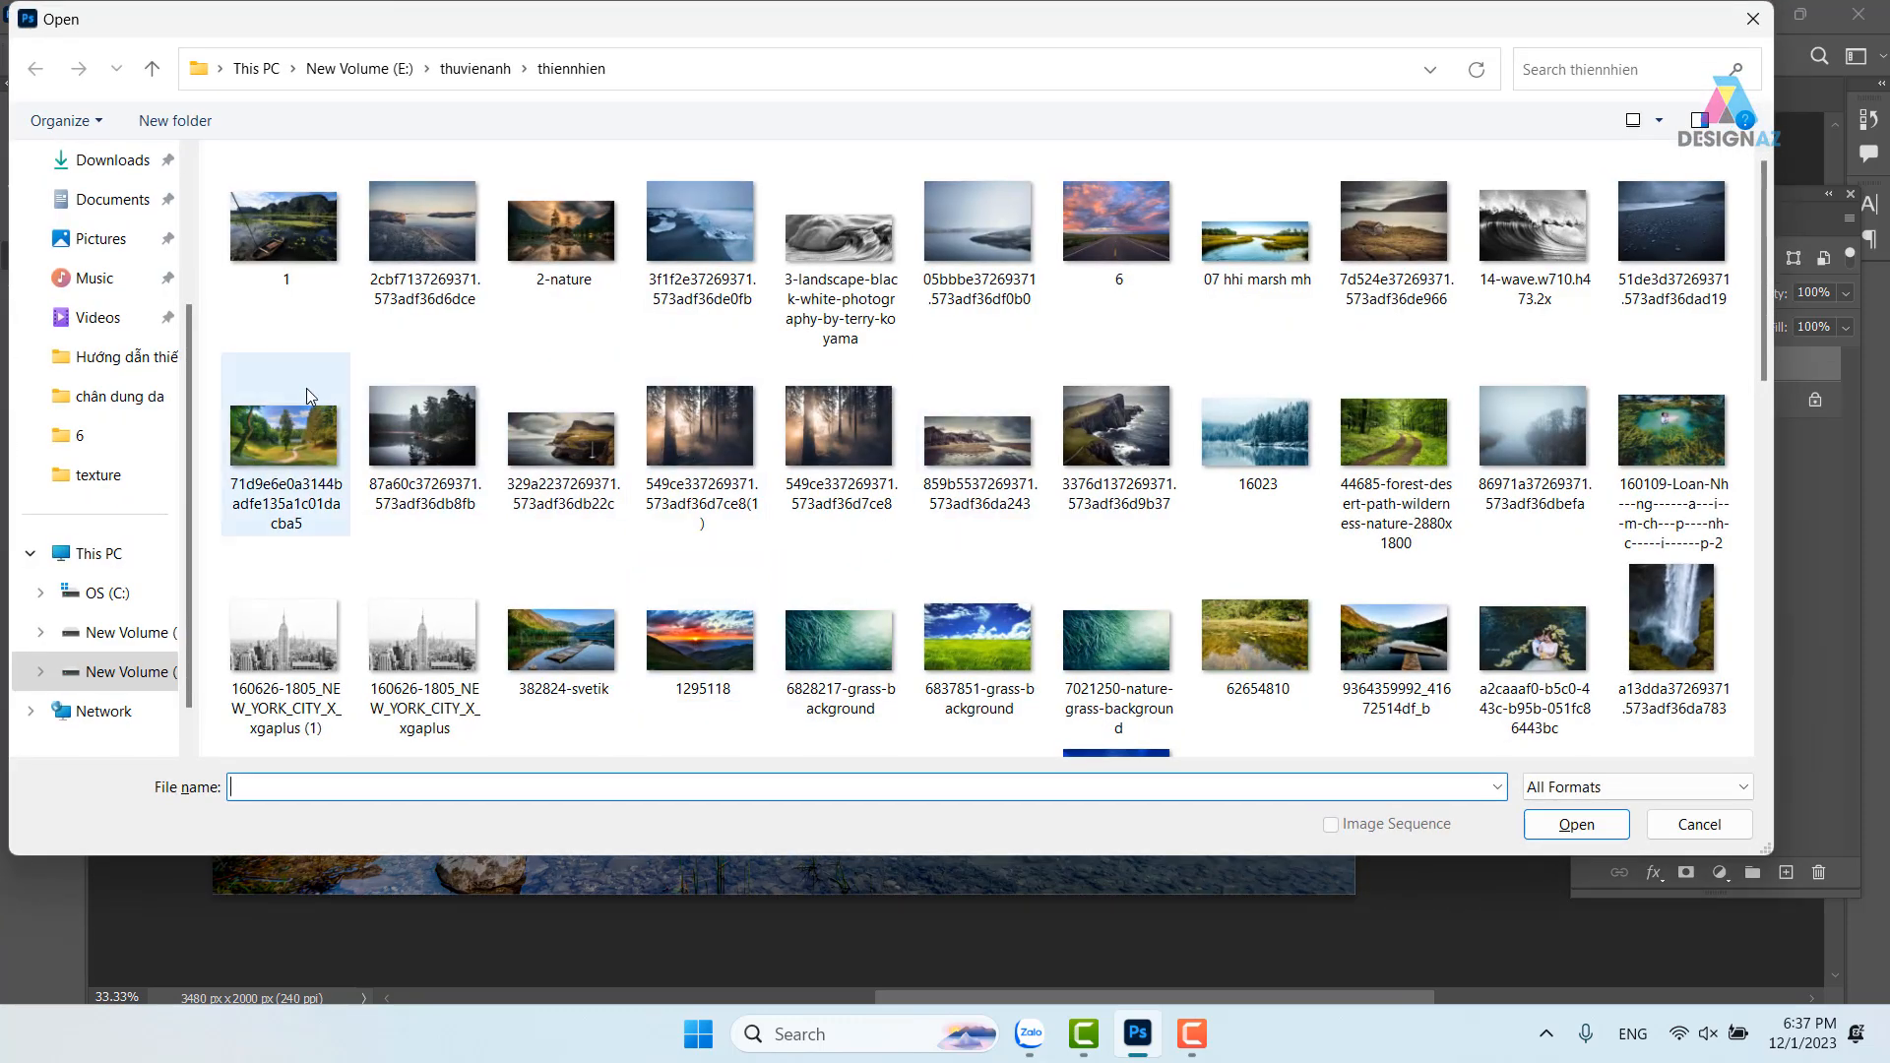
click(128, 205)
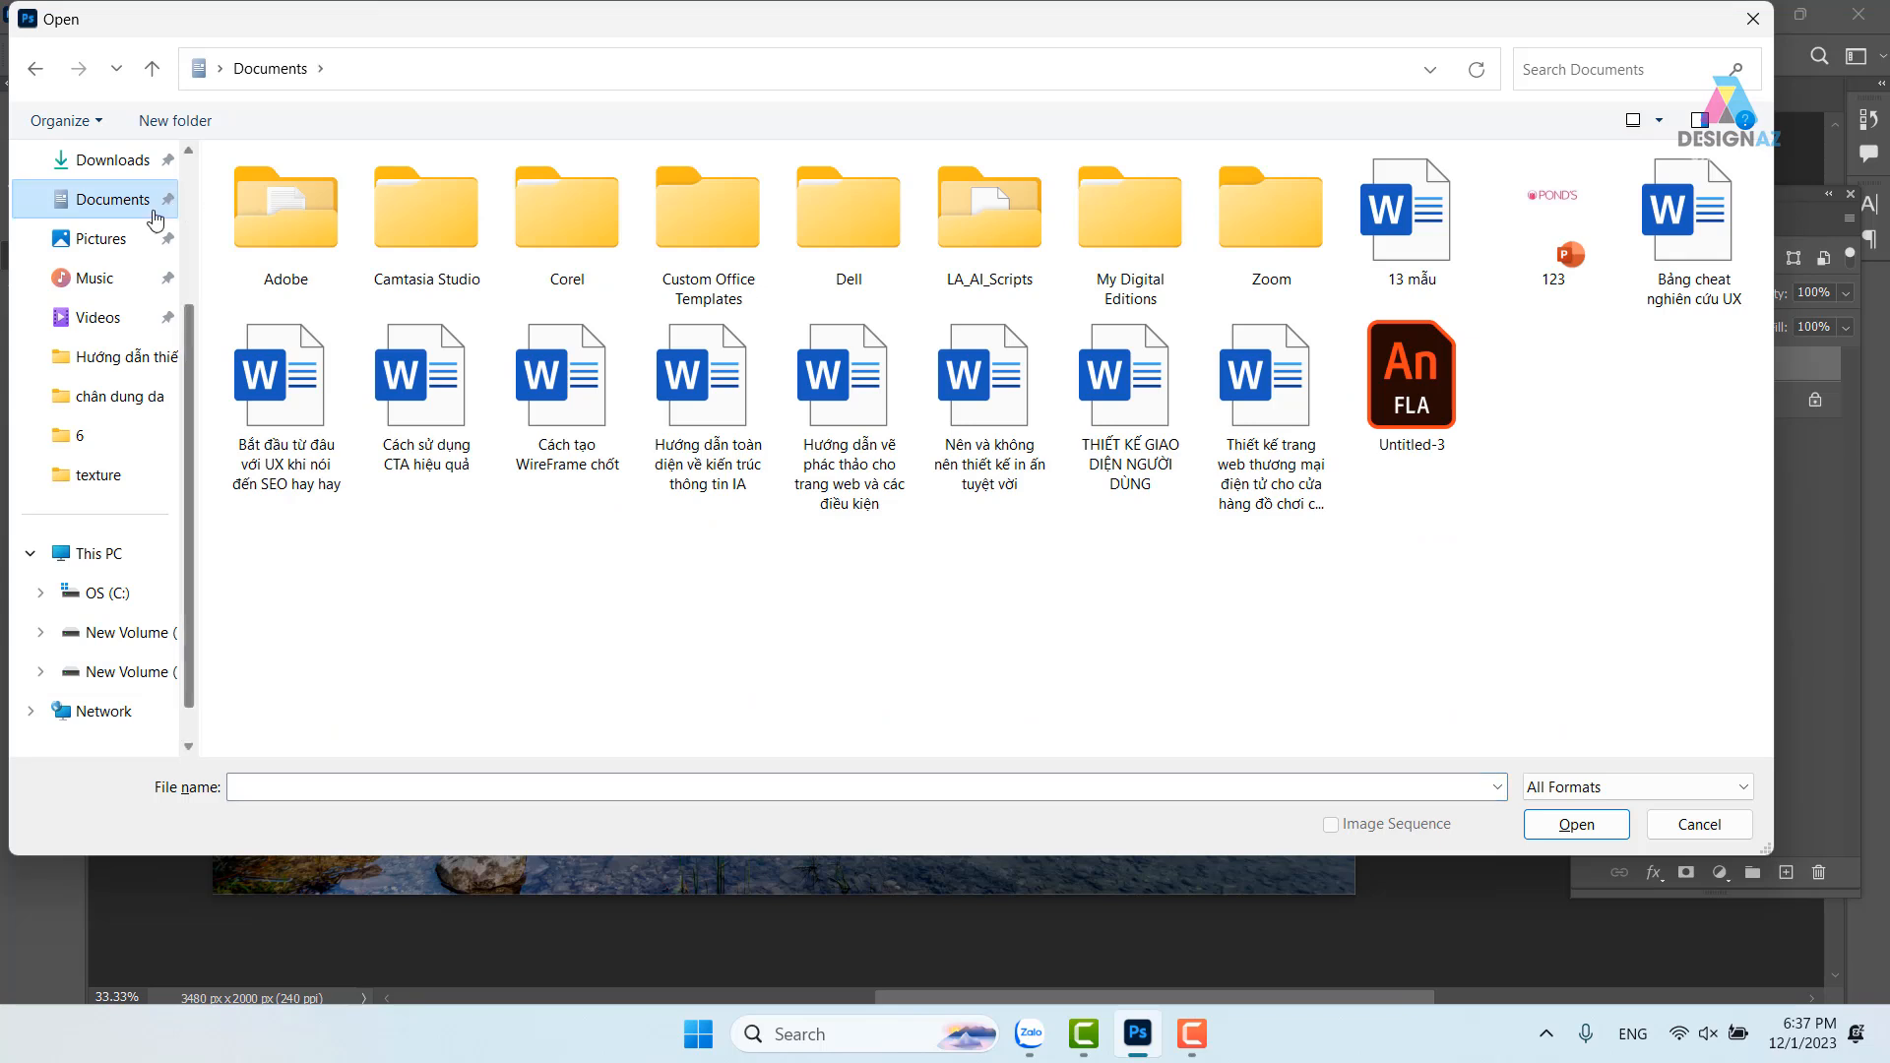
scroll(118, 288, up, 2)
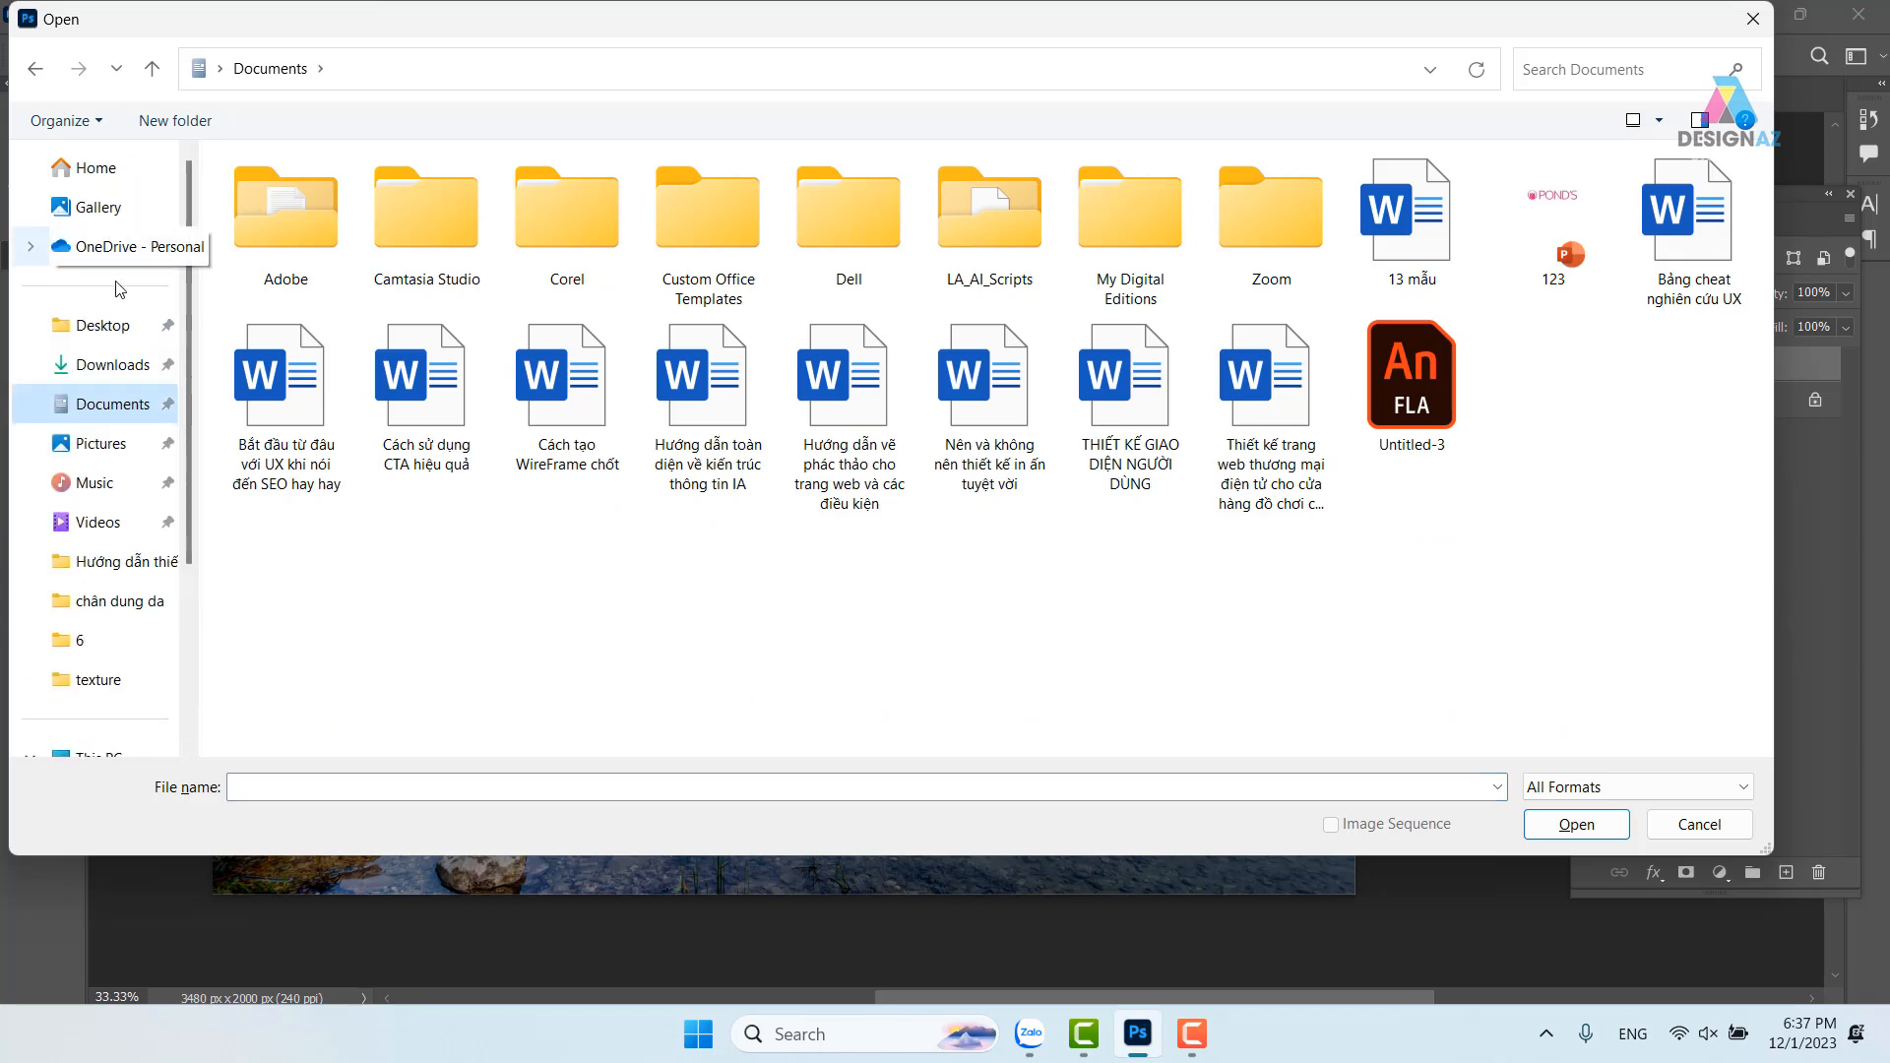
click(117, 369)
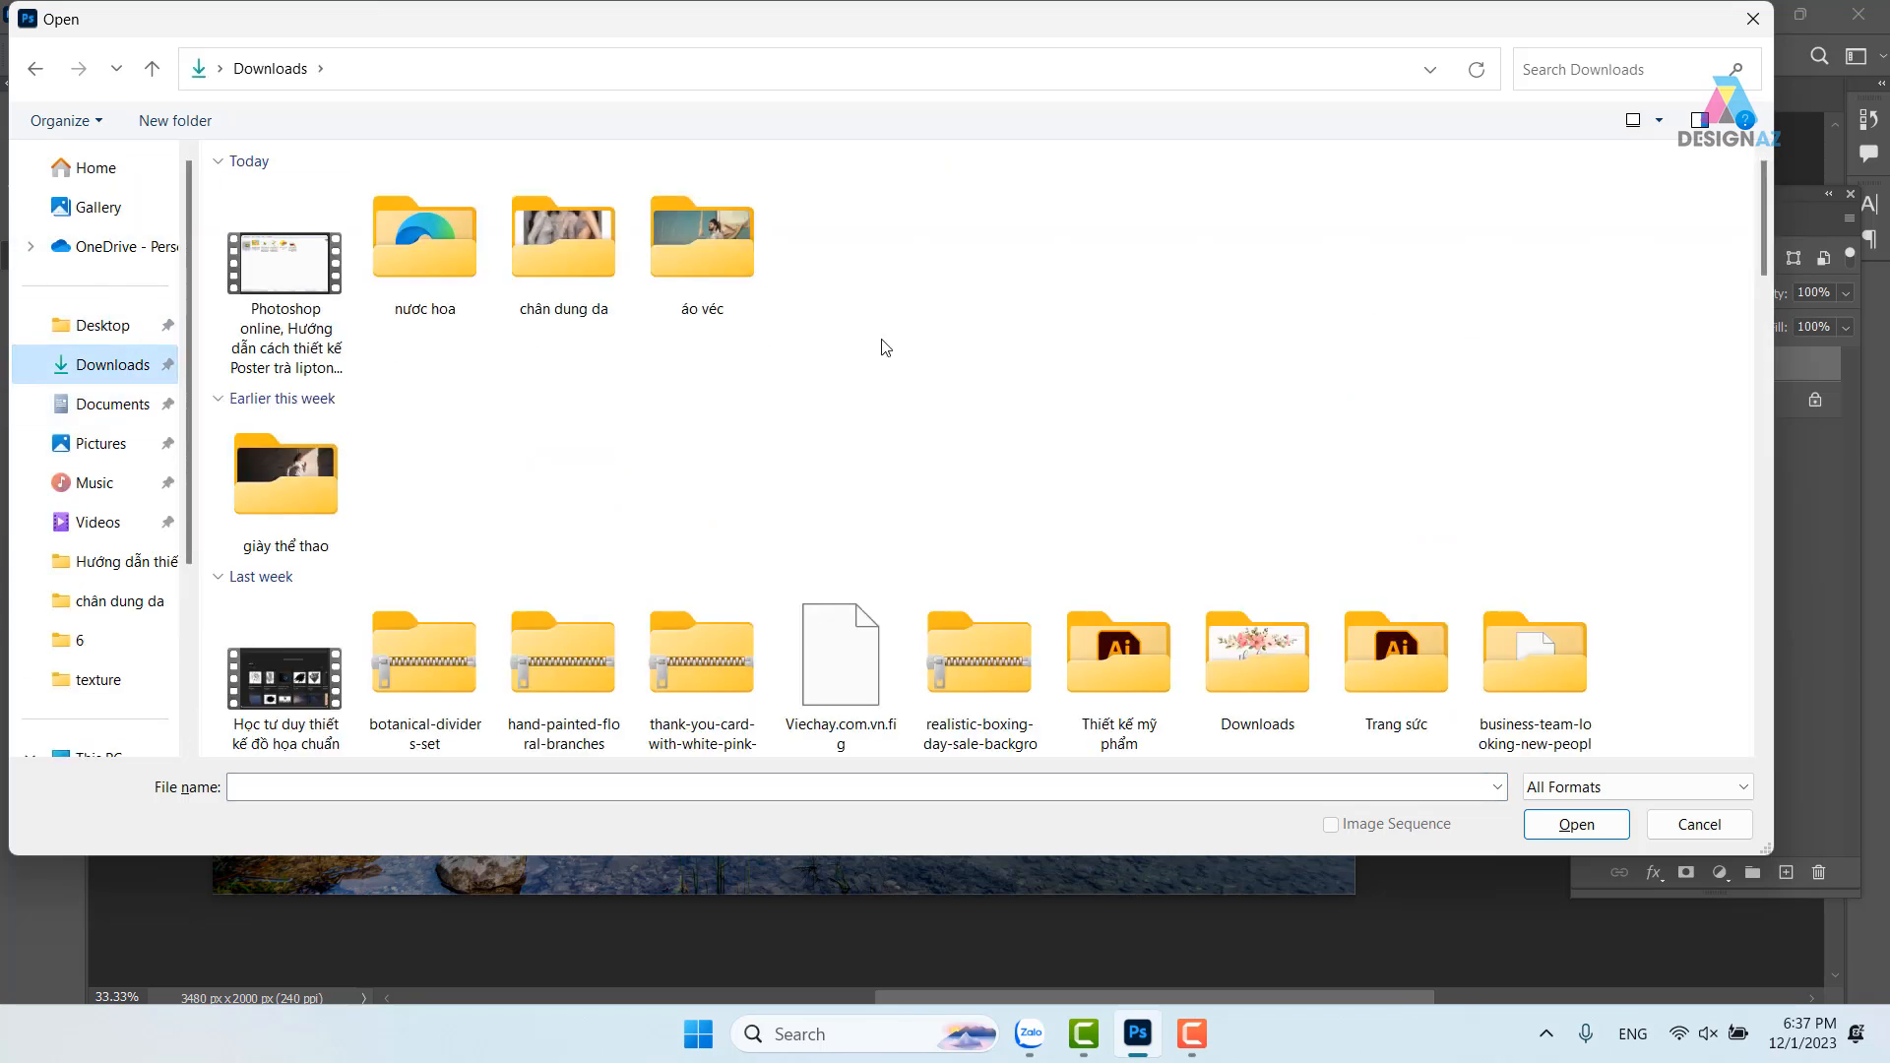
scroll(956, 343, down, 3)
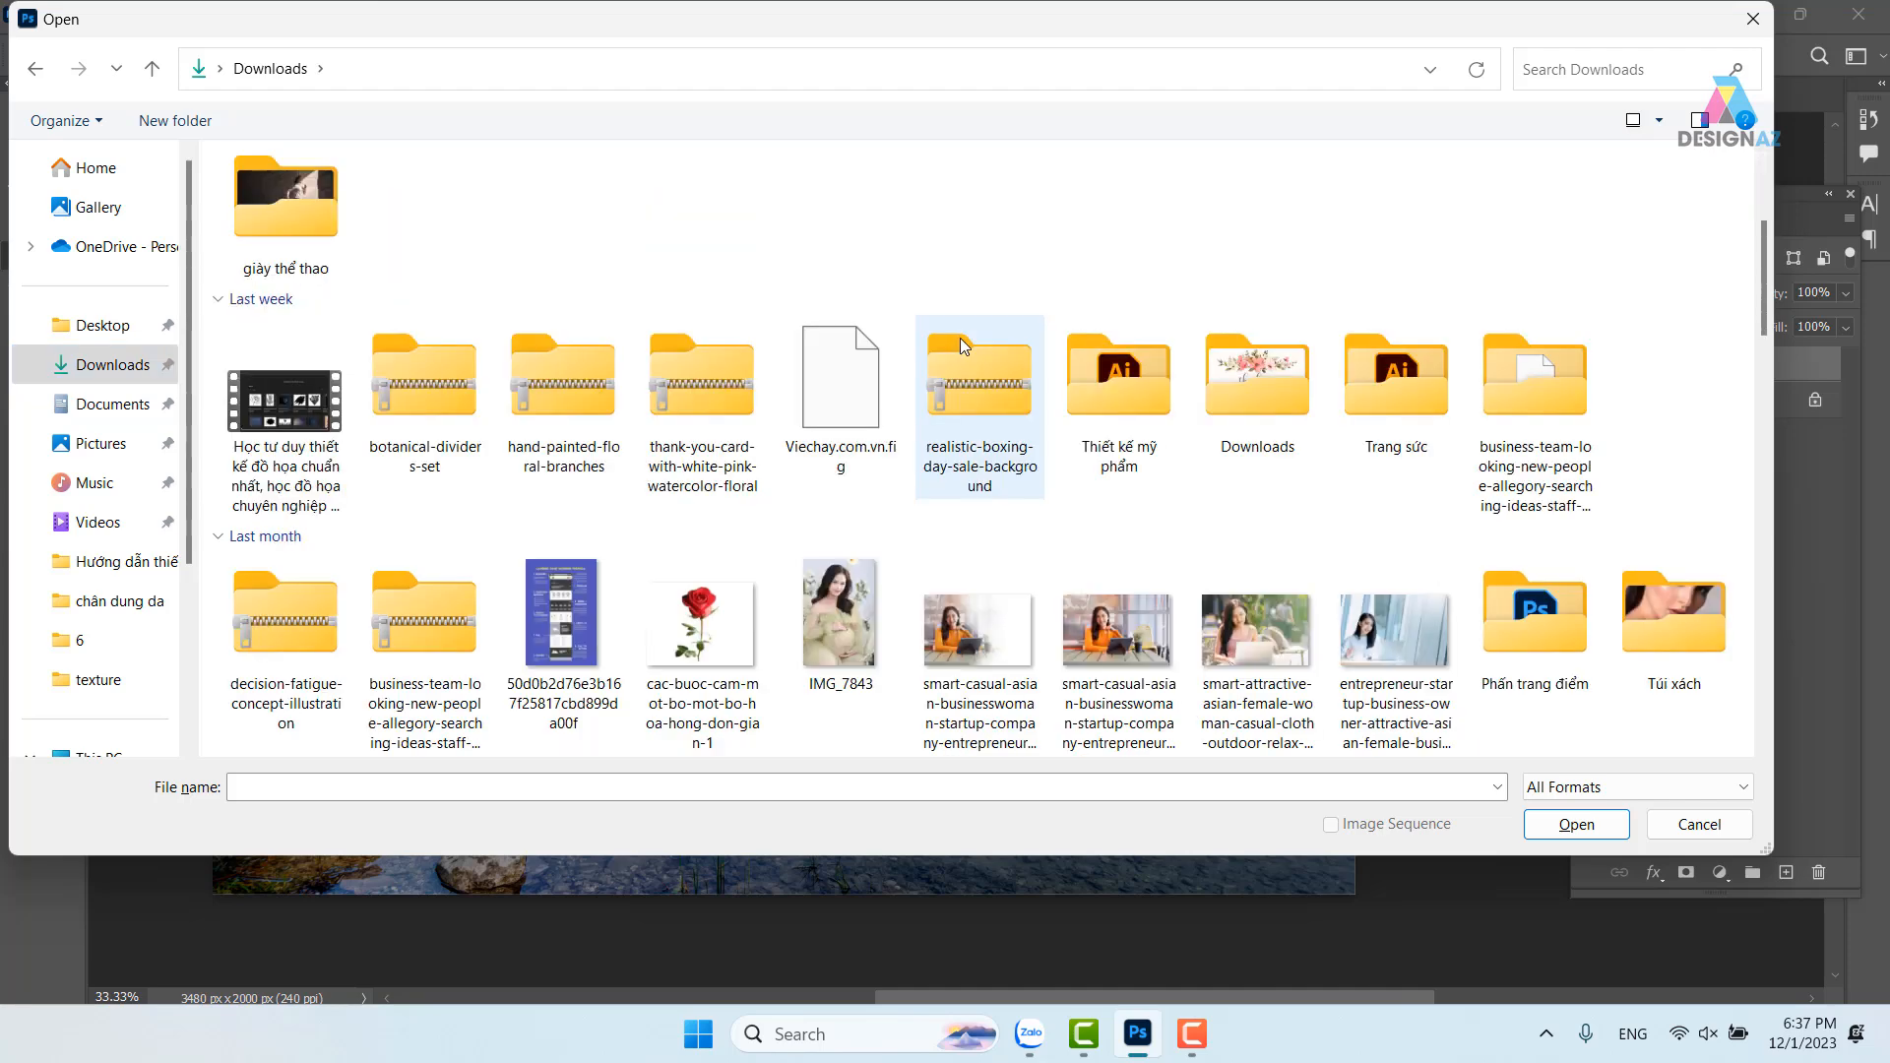
scroll(960, 338, down, 4)
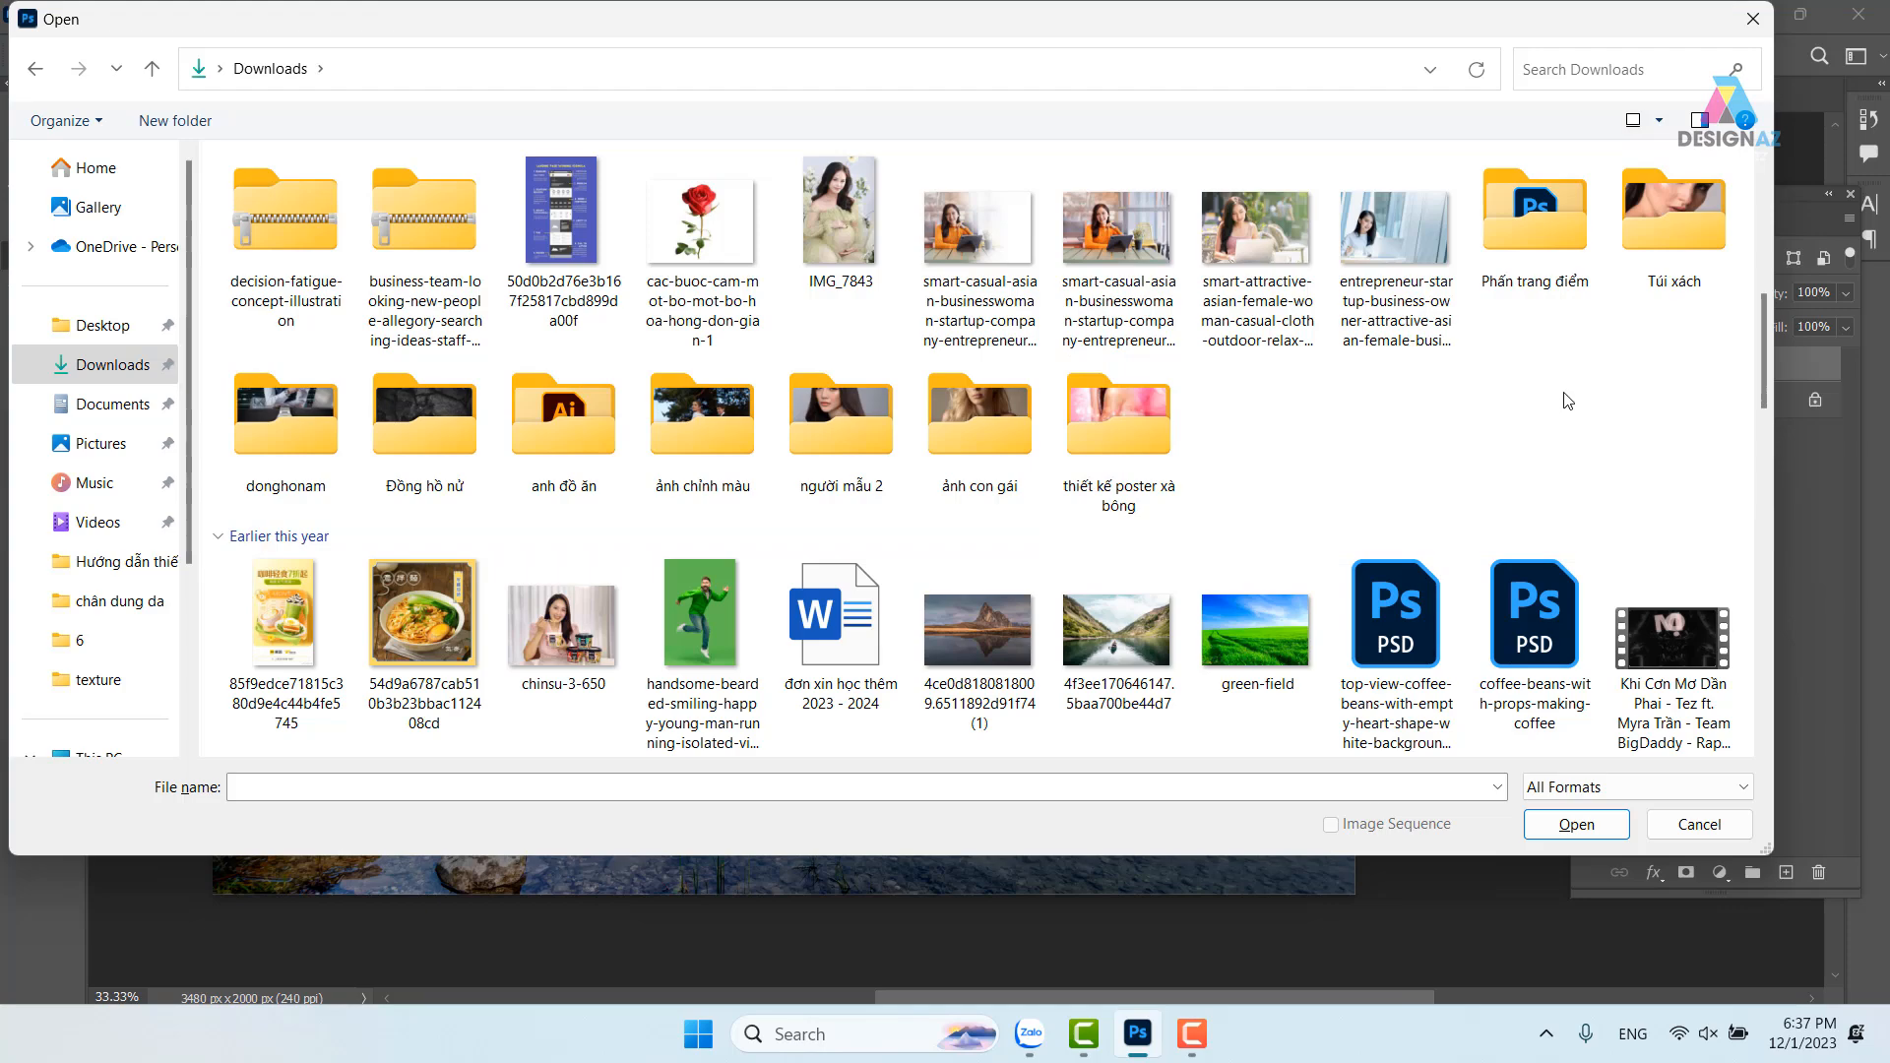
scroll(1565, 394, down, 4)
scroll(1565, 394, up, 10)
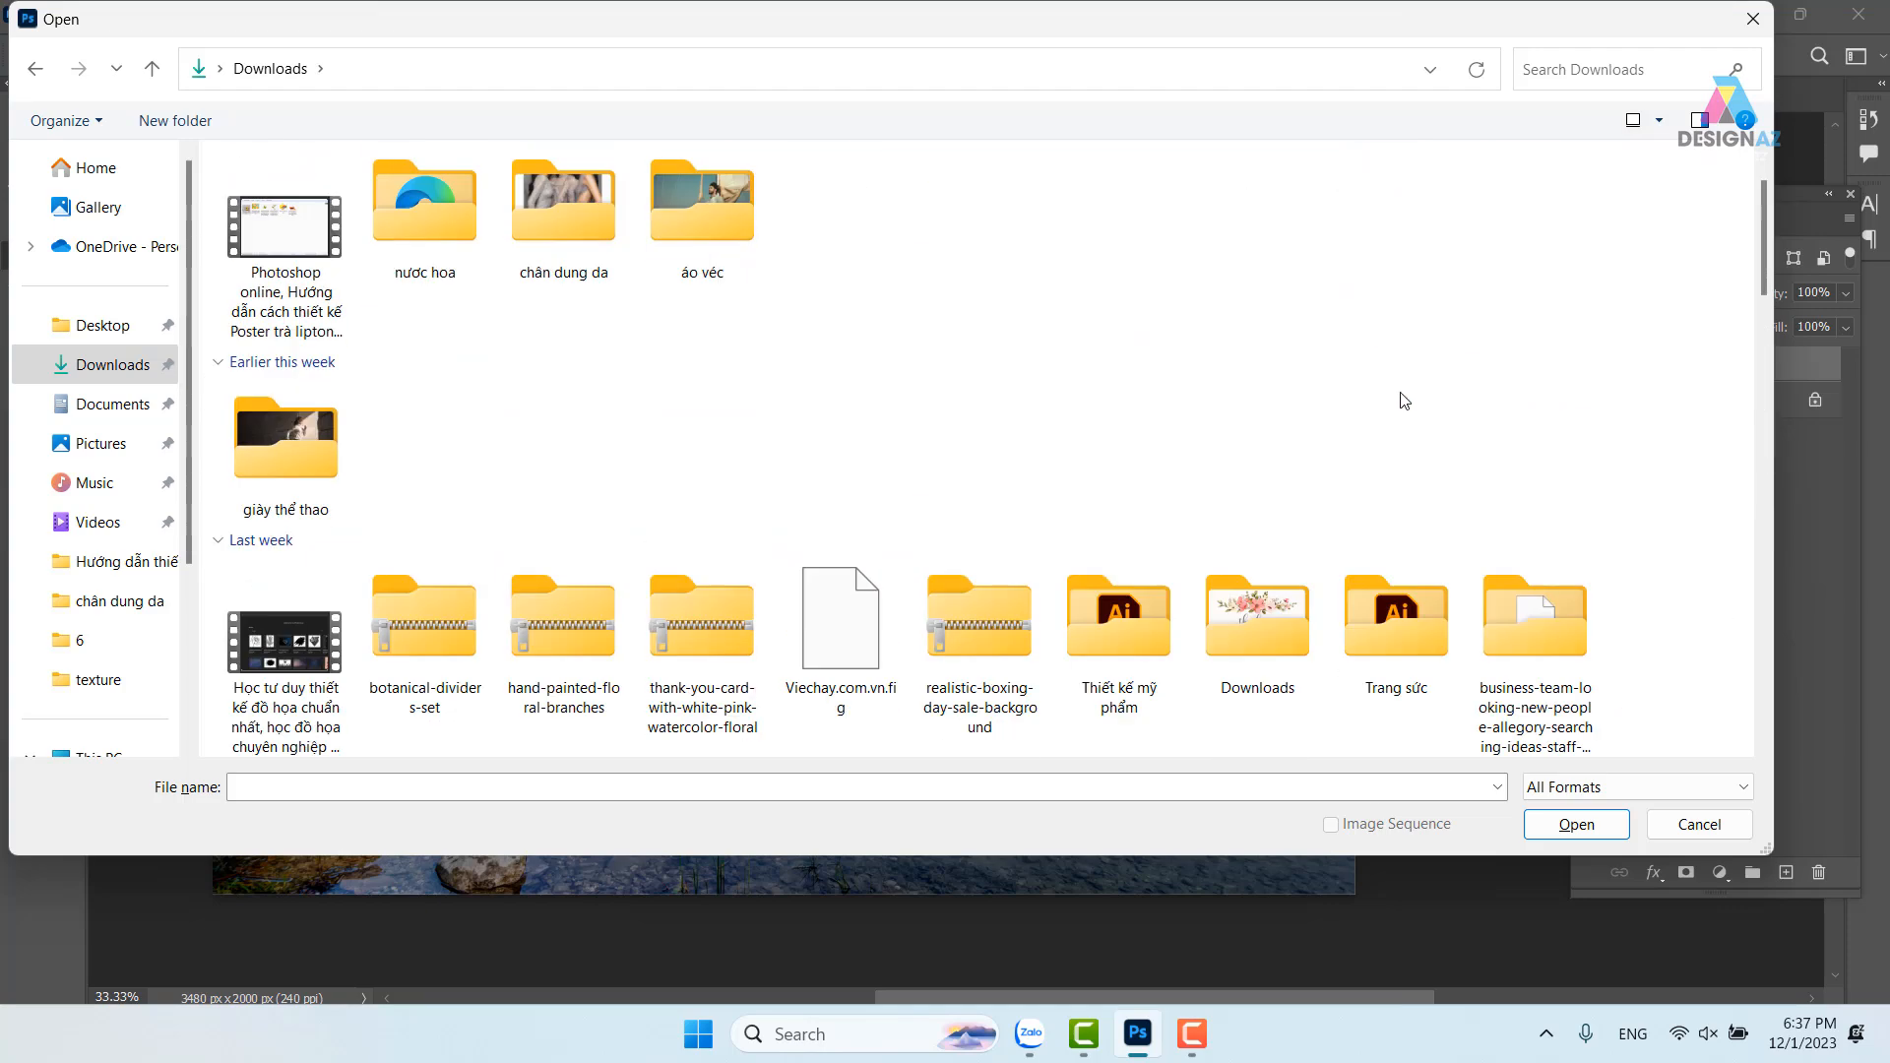
Go into the "nược hoa" folder in Downloads and display its contents as thumbnails
double_click(439, 219)
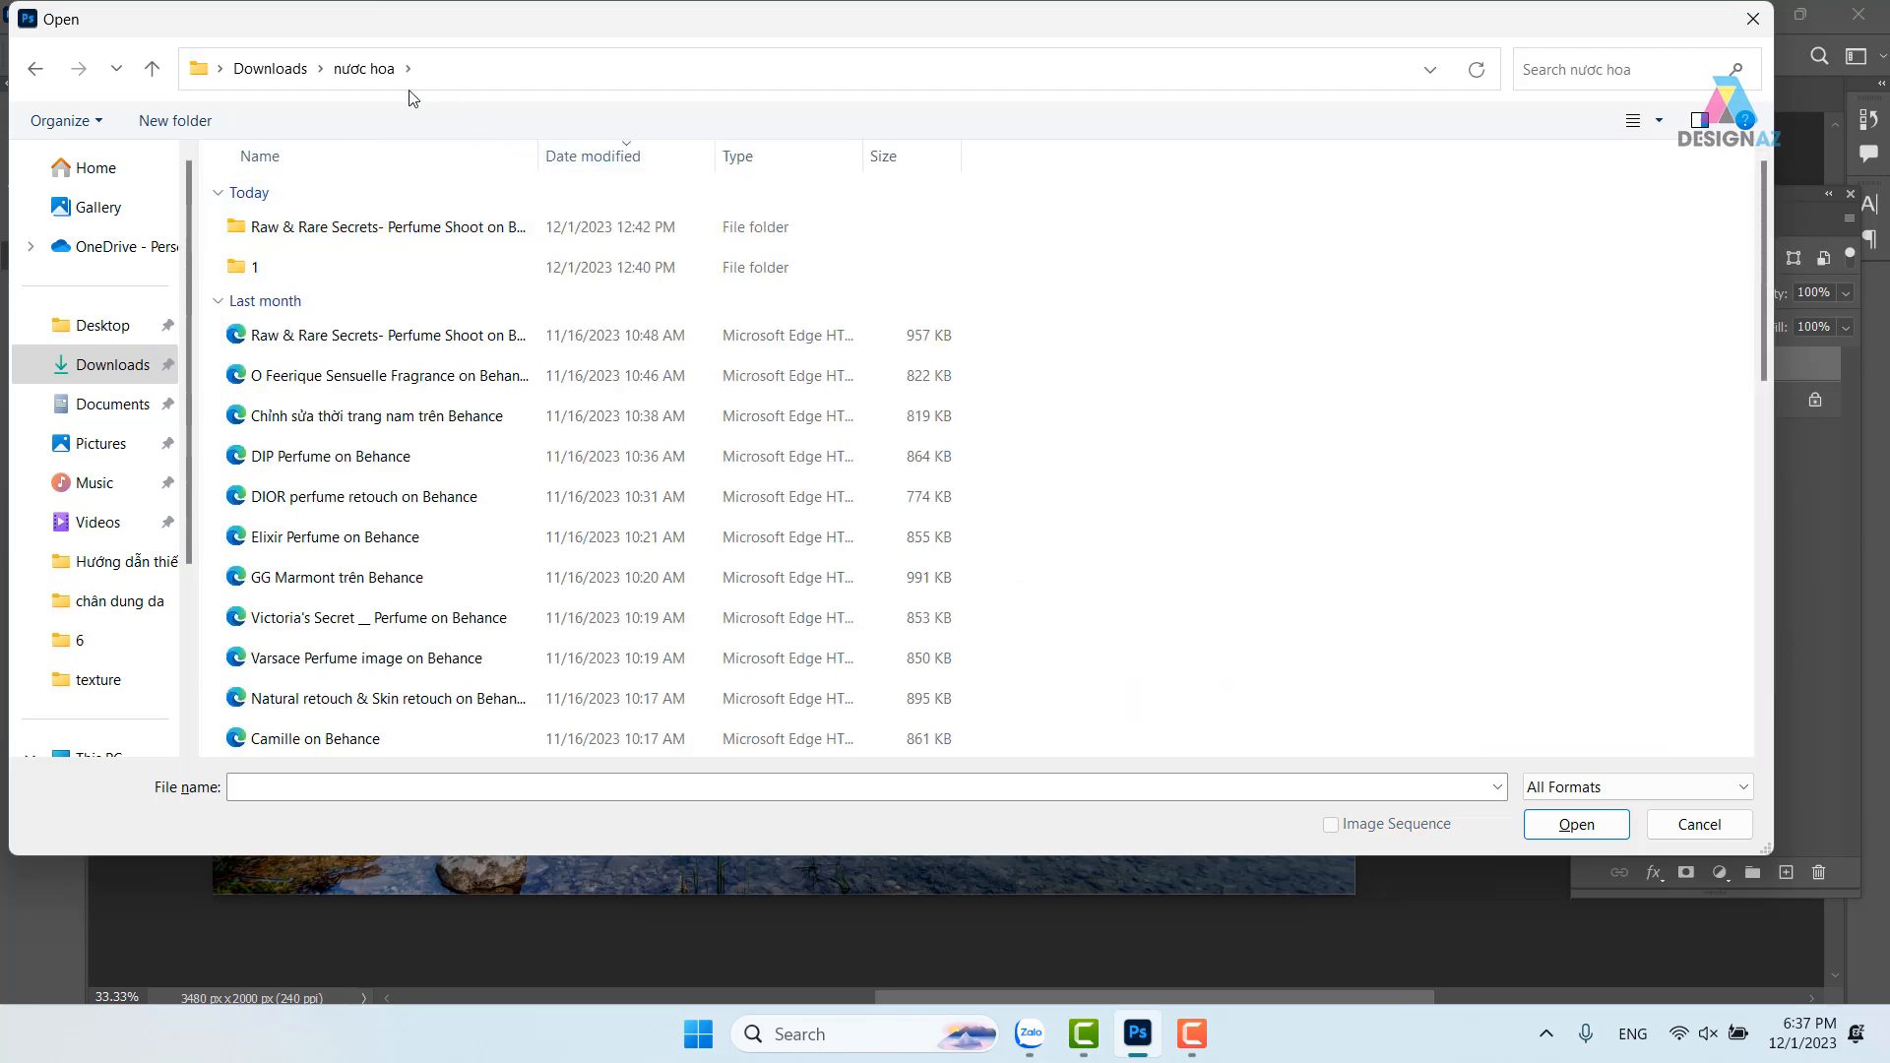
click(1660, 121)
click(1712, 84)
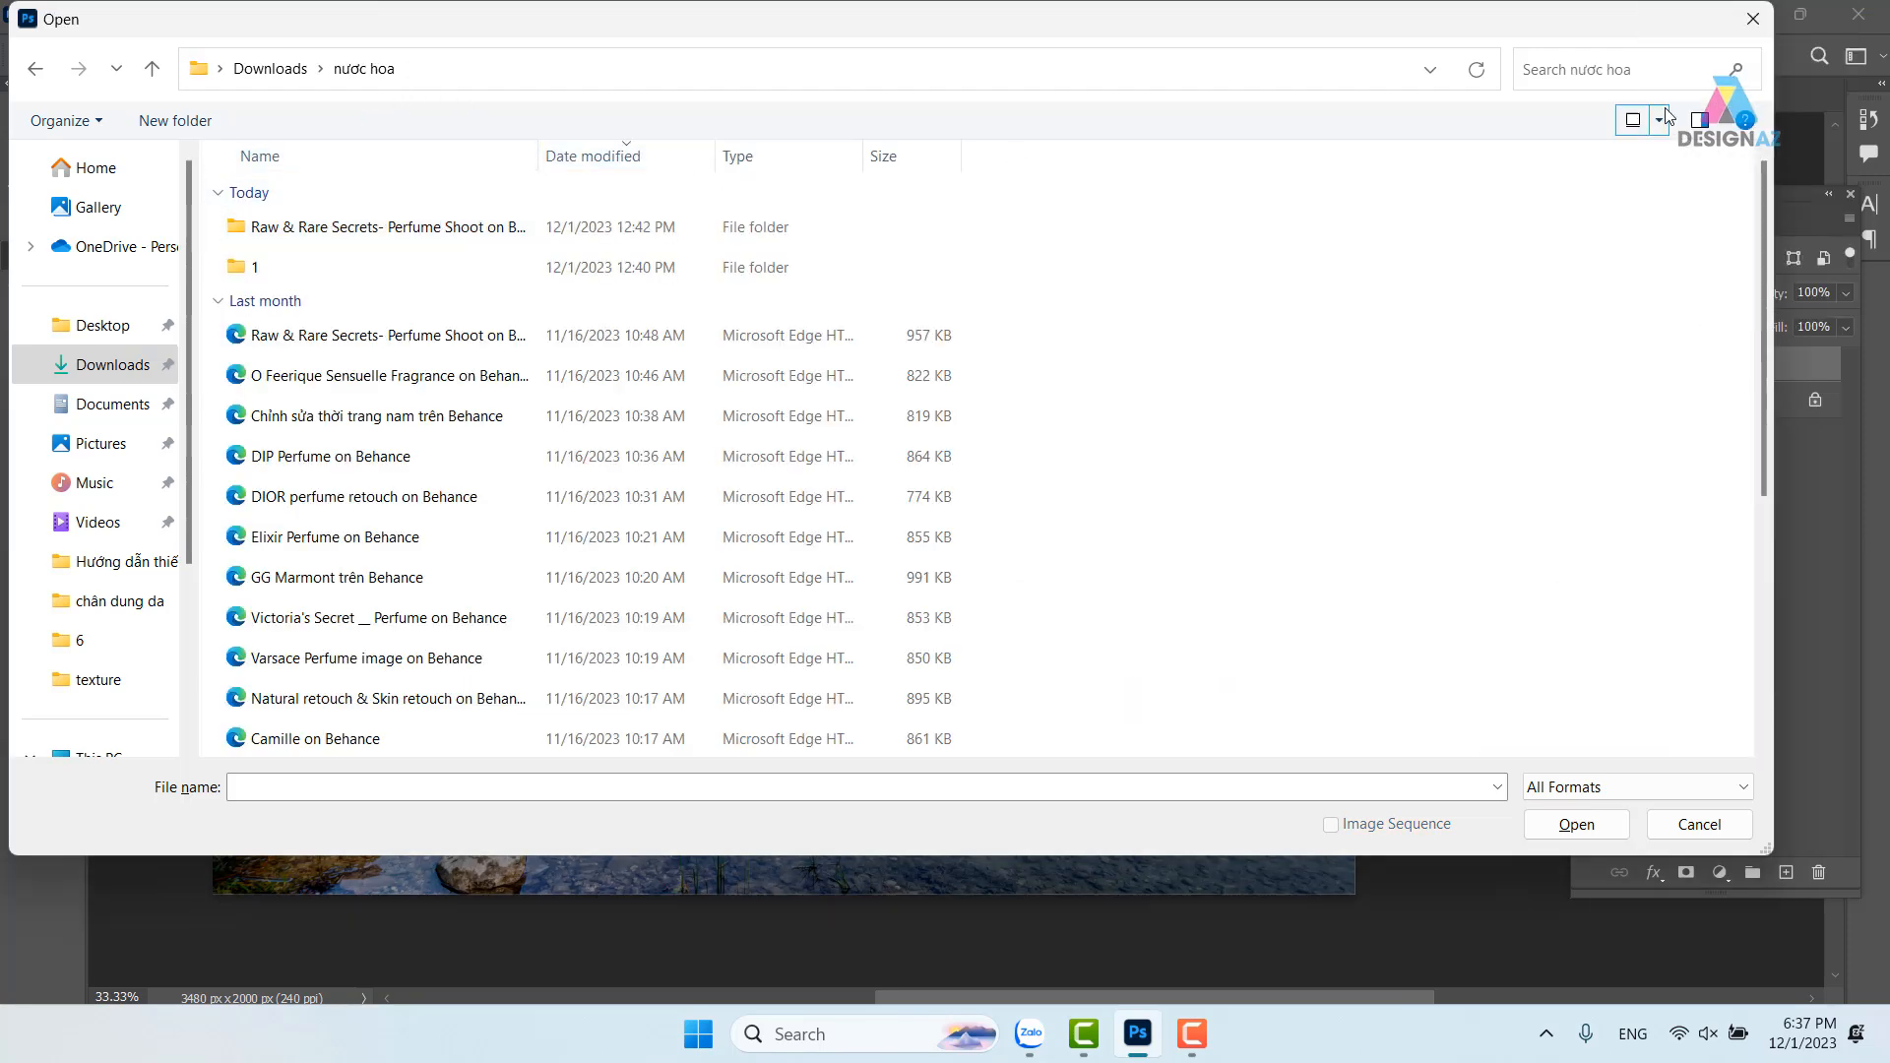
scroll(756, 310, down, 3)
scroll(756, 310, down, 2)
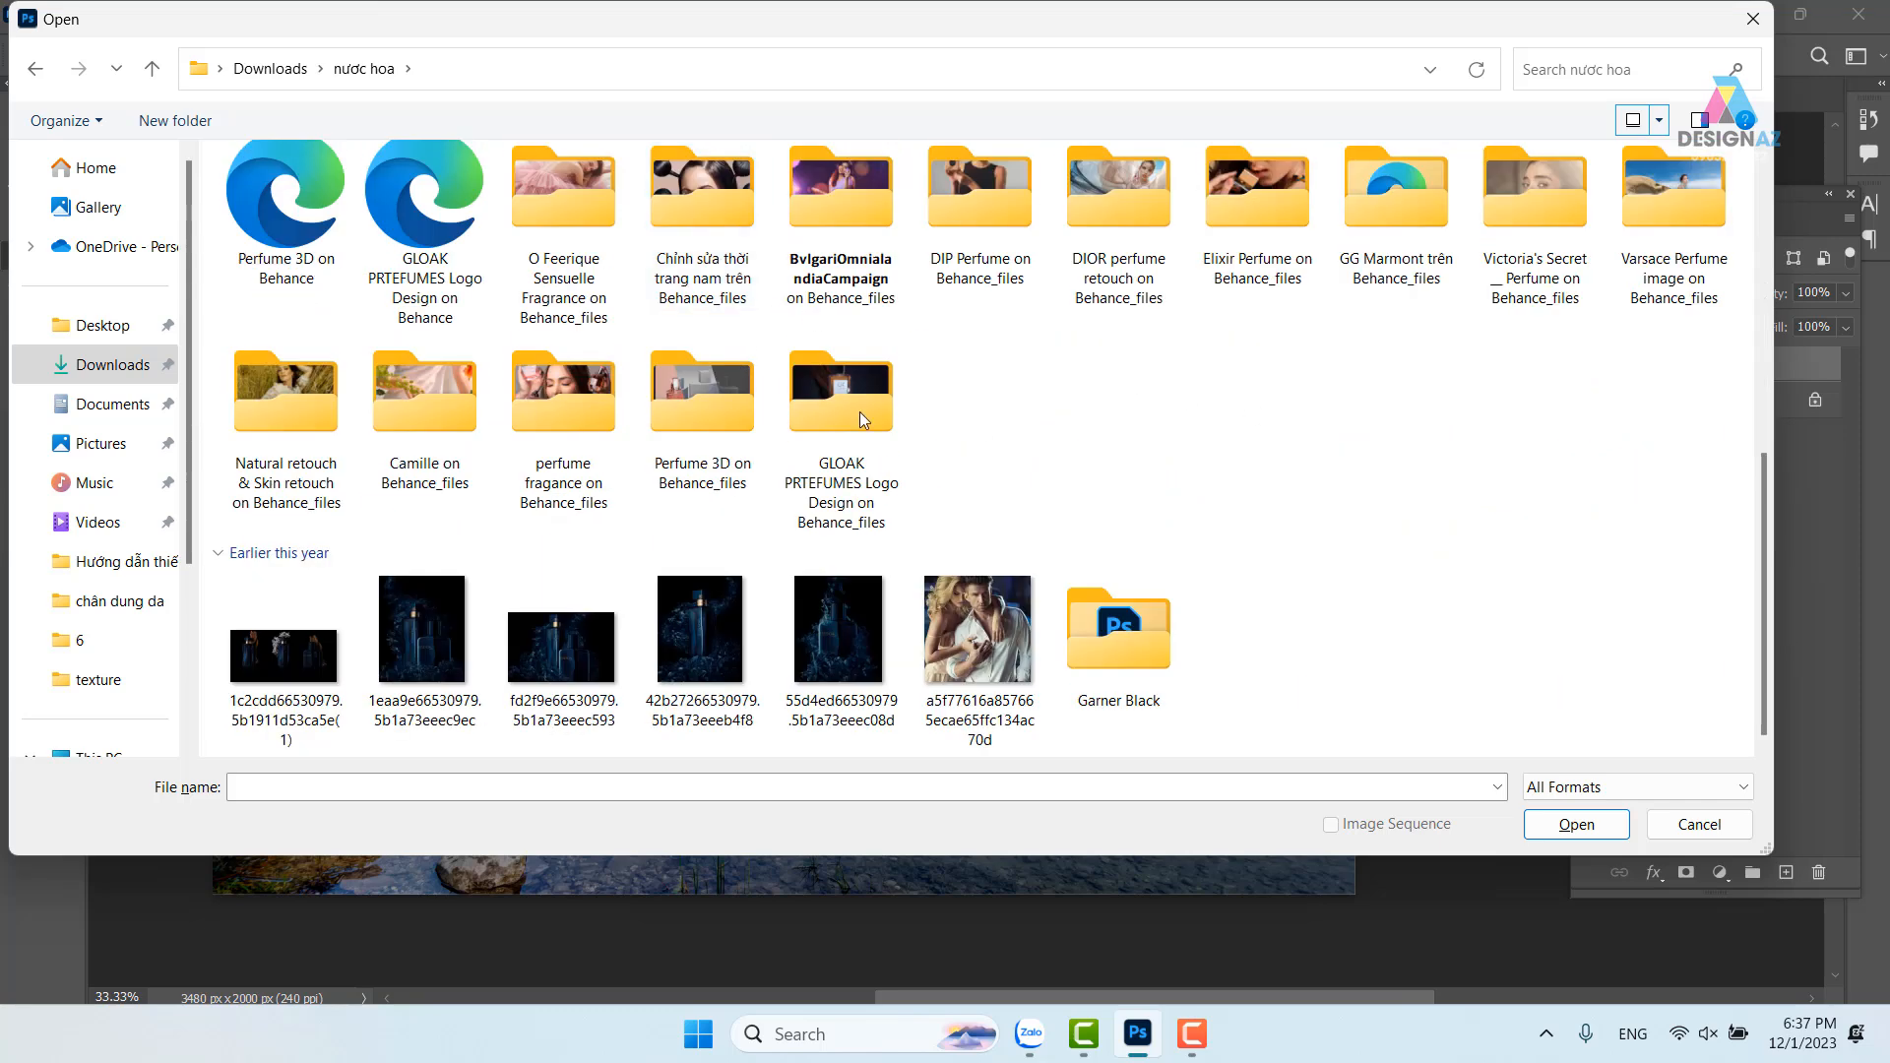
Examine the image thumbnails in the "Perfume 3D on Behance_files" folder and return to the parent folder
click(729, 396)
double_click(728, 394)
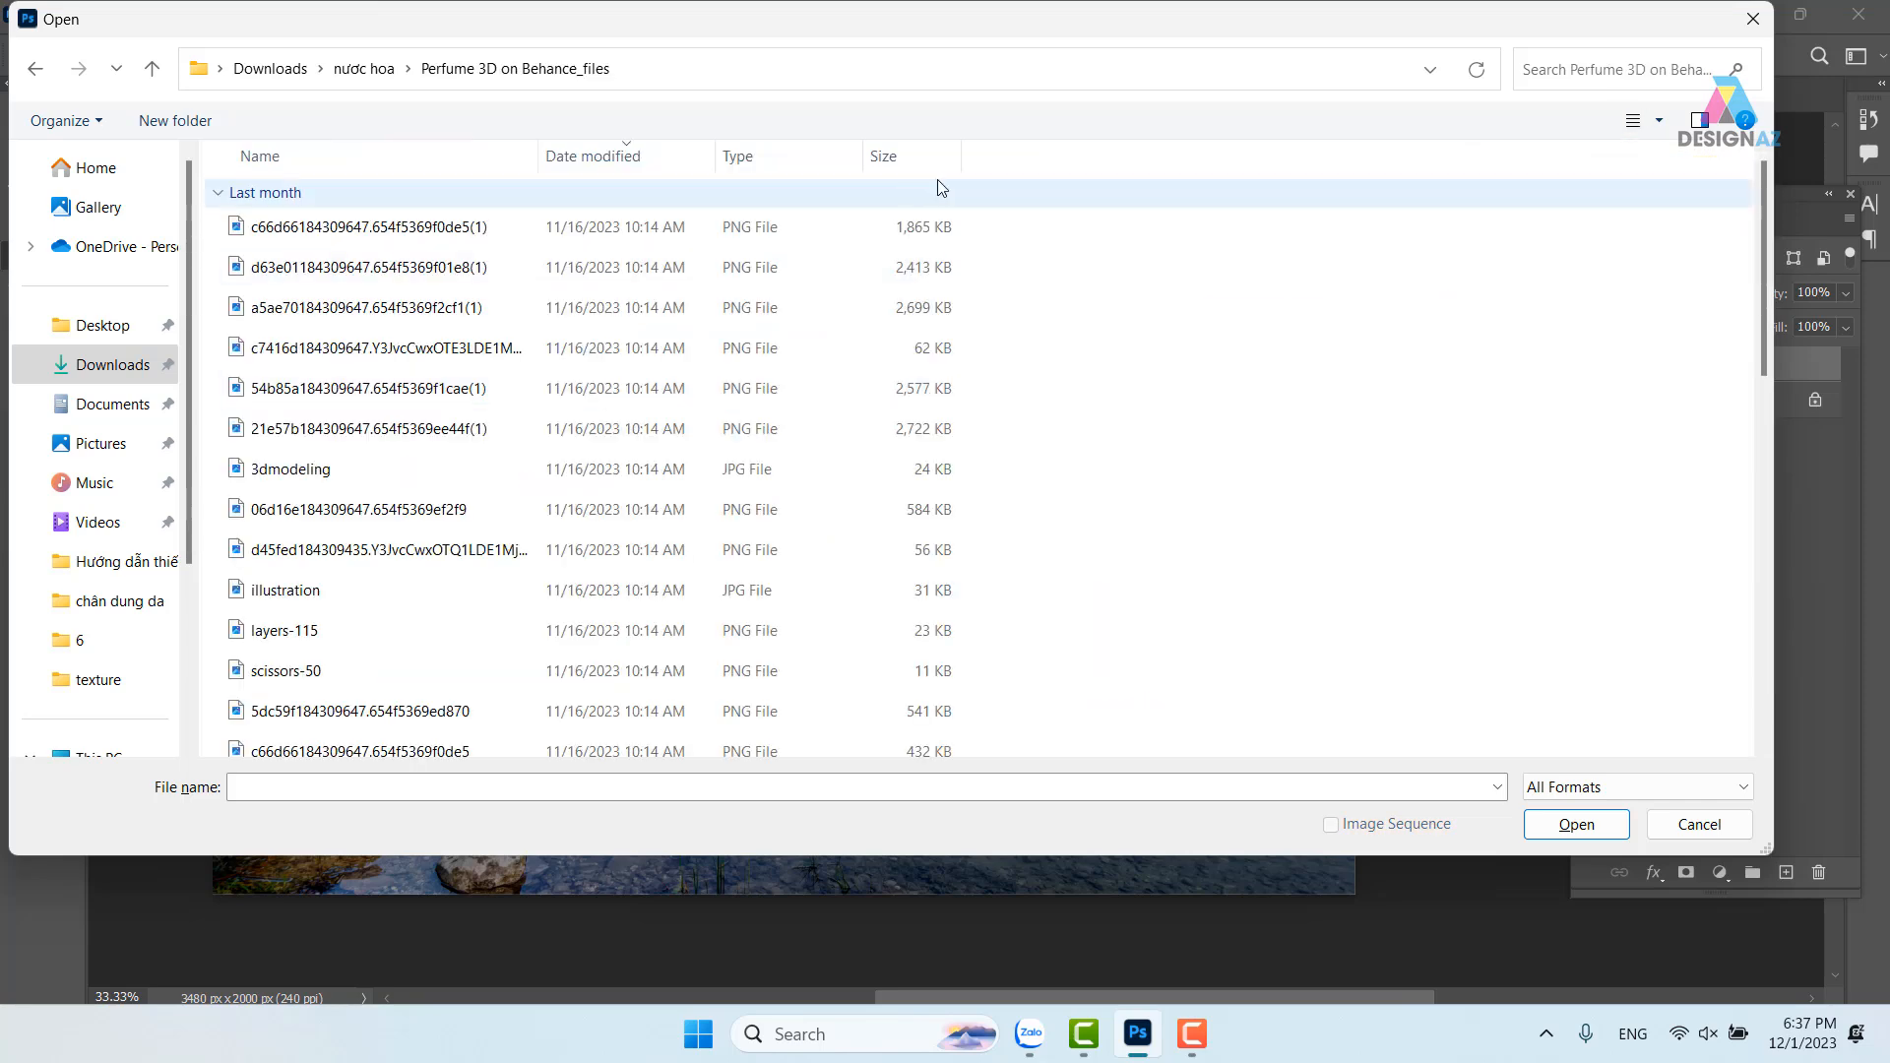
click(1659, 122)
click(1754, 73)
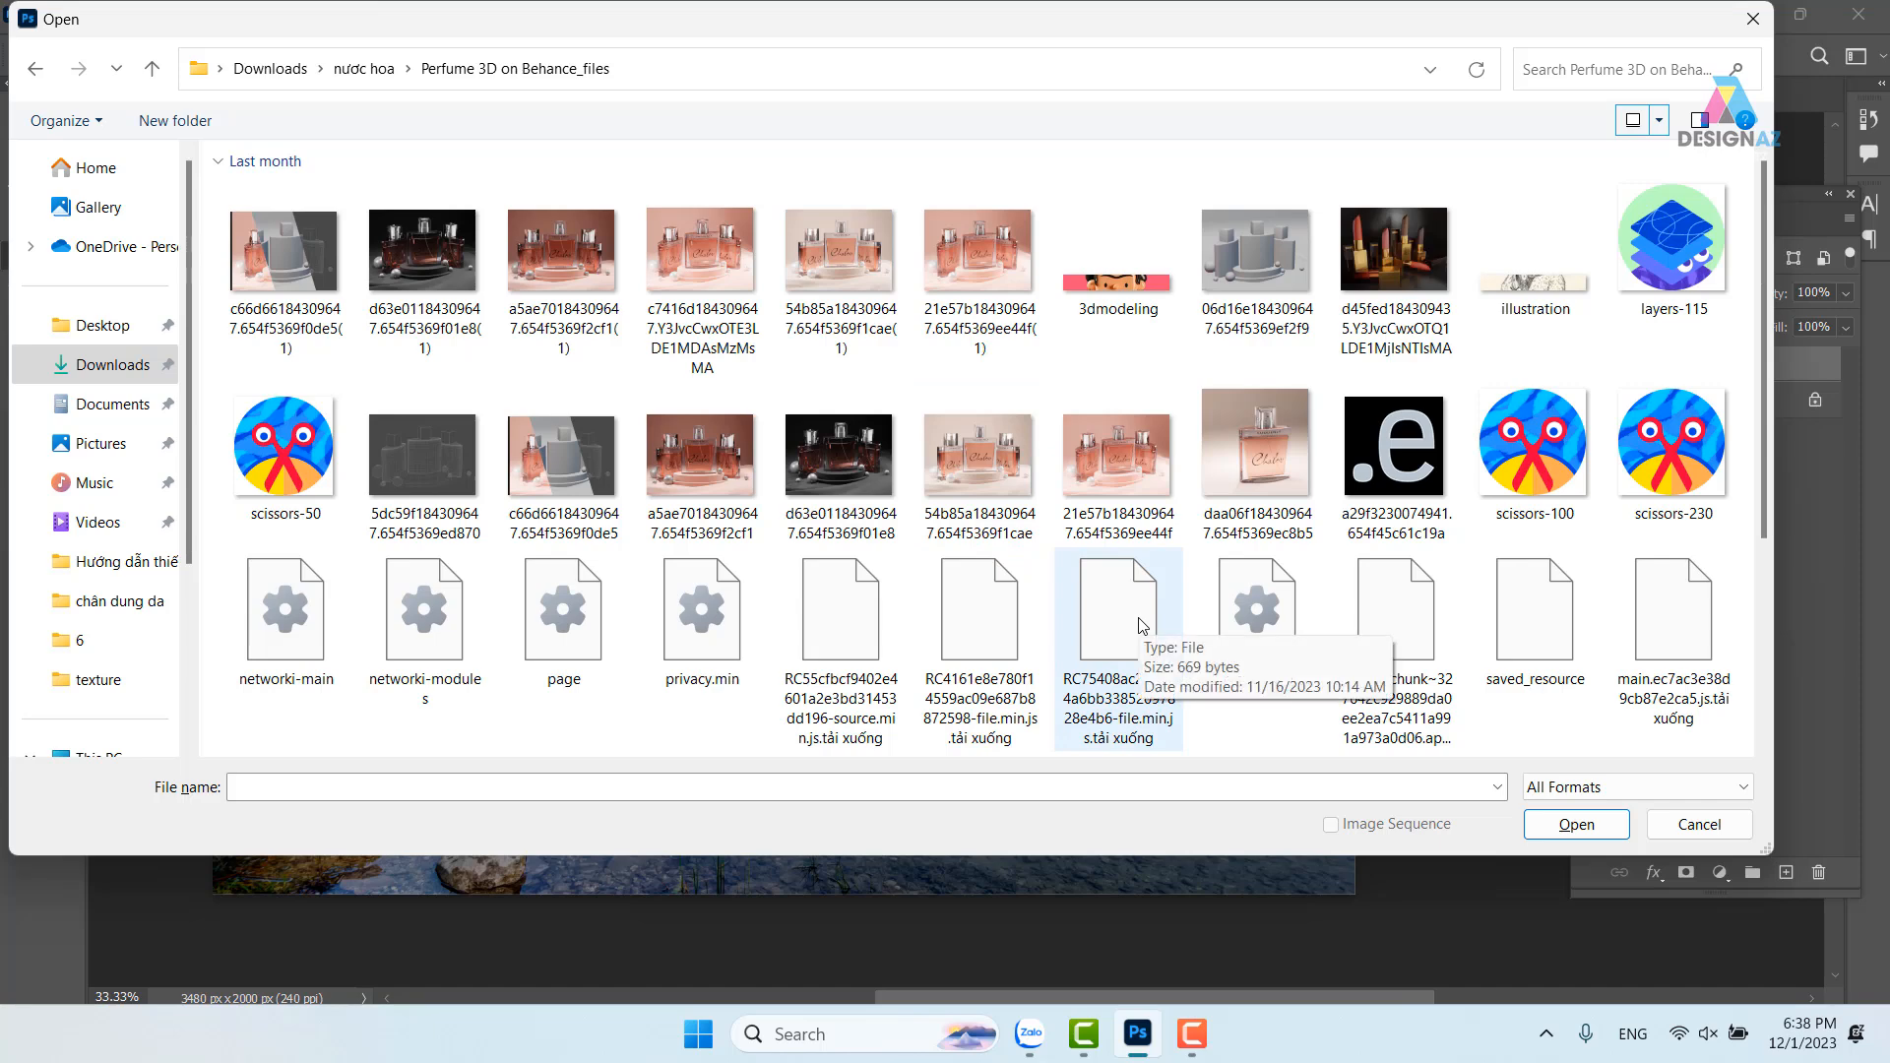
scroll(1181, 635, down, 2)
scroll(1182, 635, up, 2)
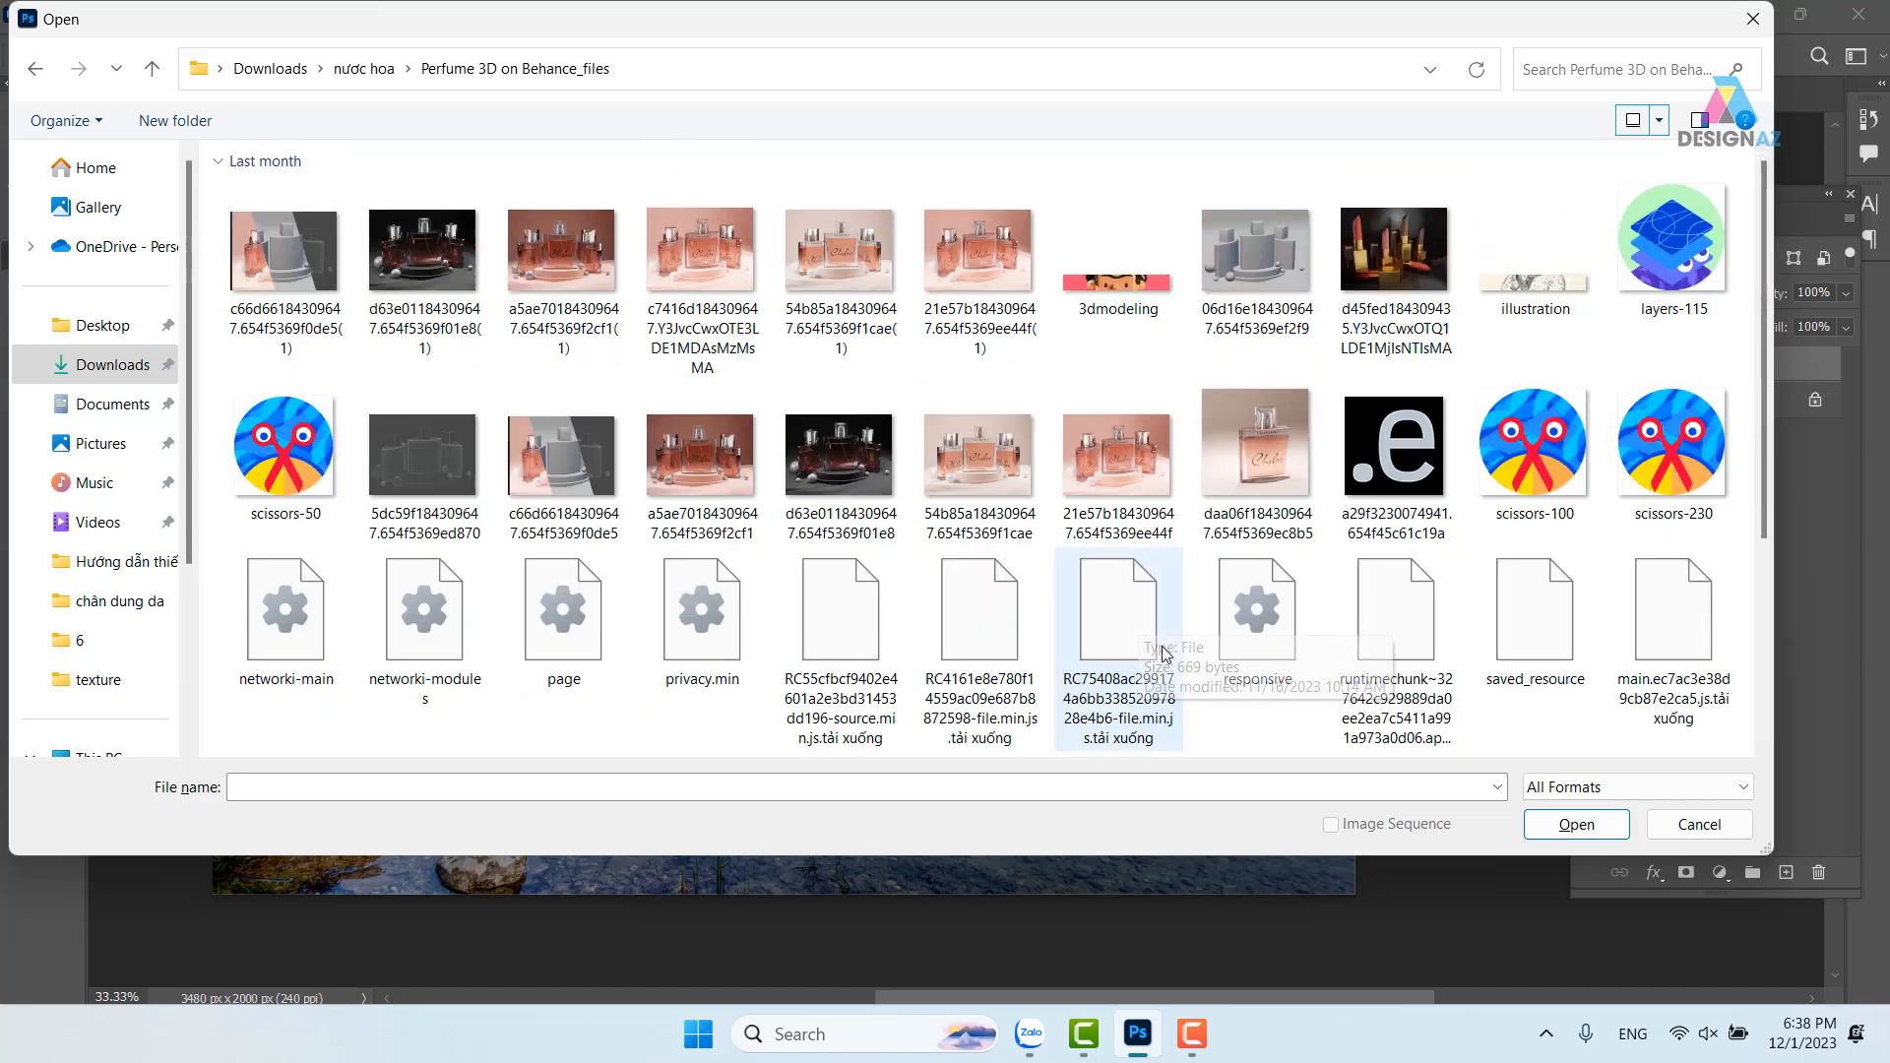
click(36, 70)
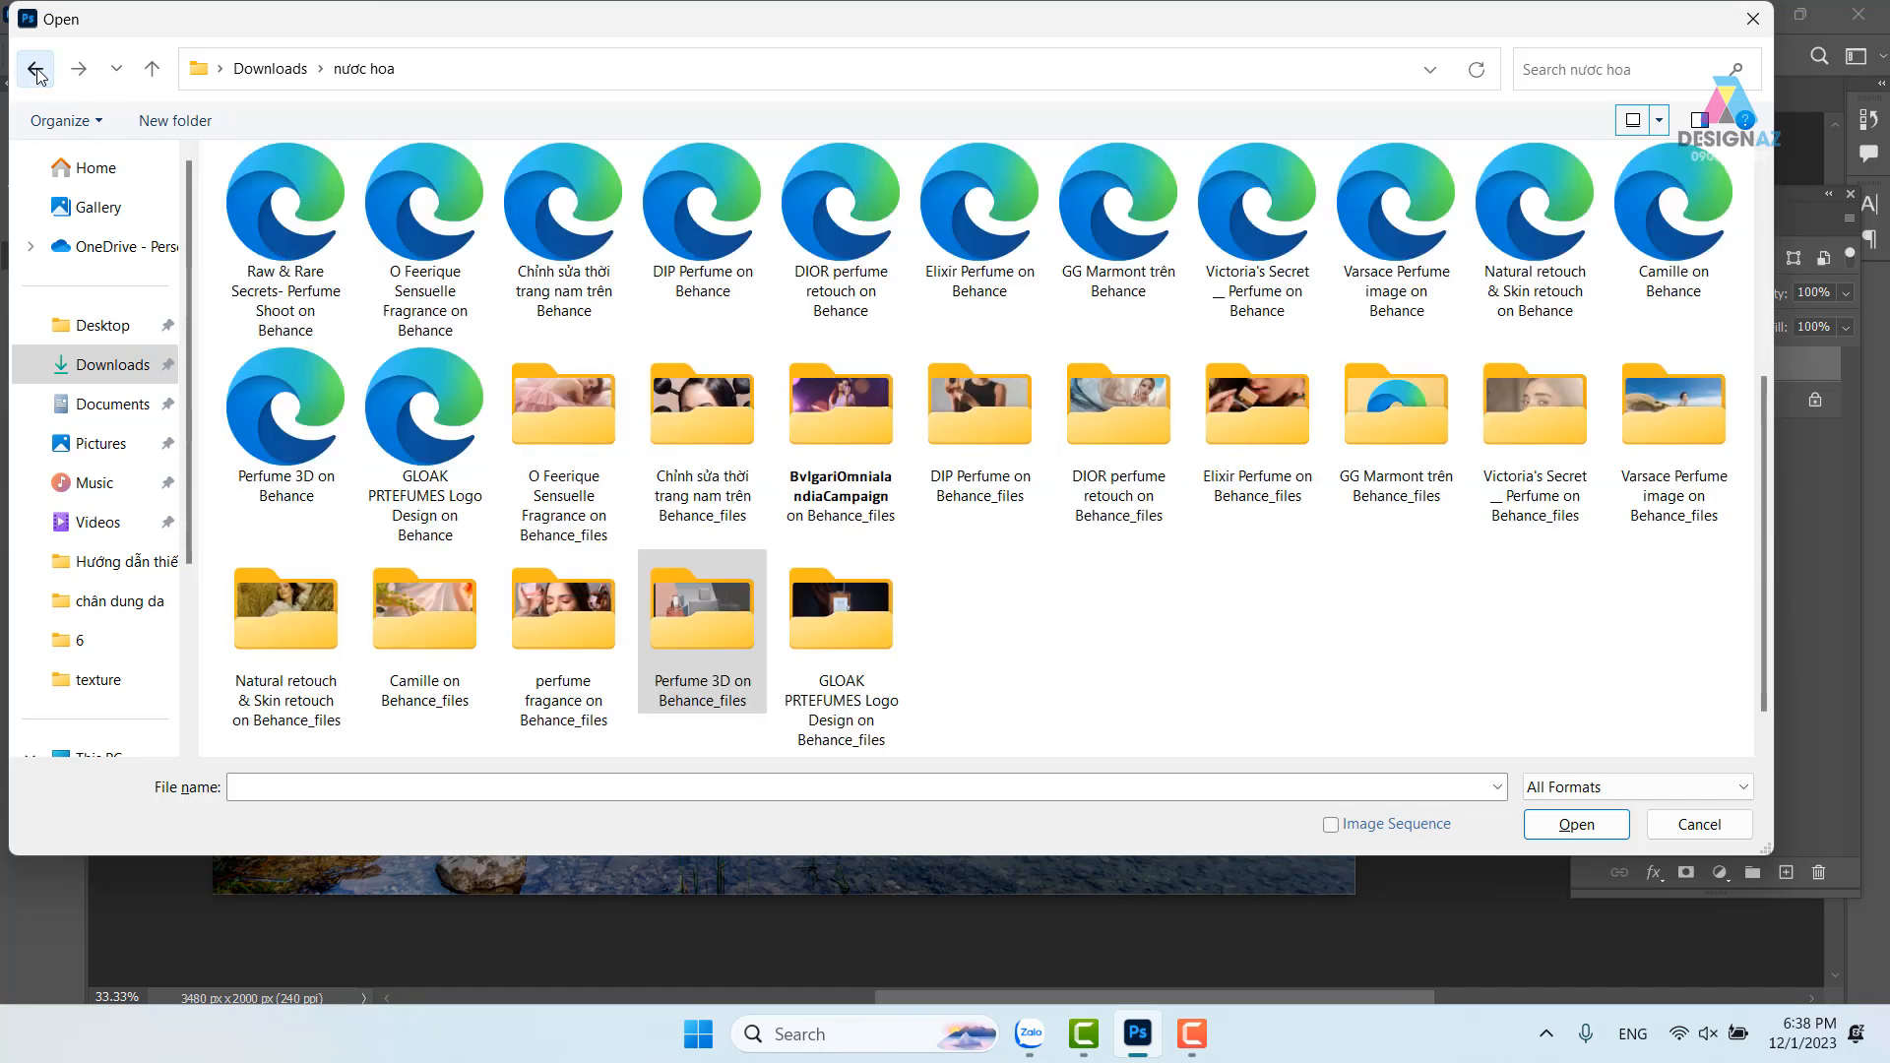
Open the moonlit perfume bottle image 9cf67d183534271.6541770e8c0ce from the "GLOAK PRTEFUMES Logo Design on Behance_files" folder
click(849, 613)
double_click(849, 613)
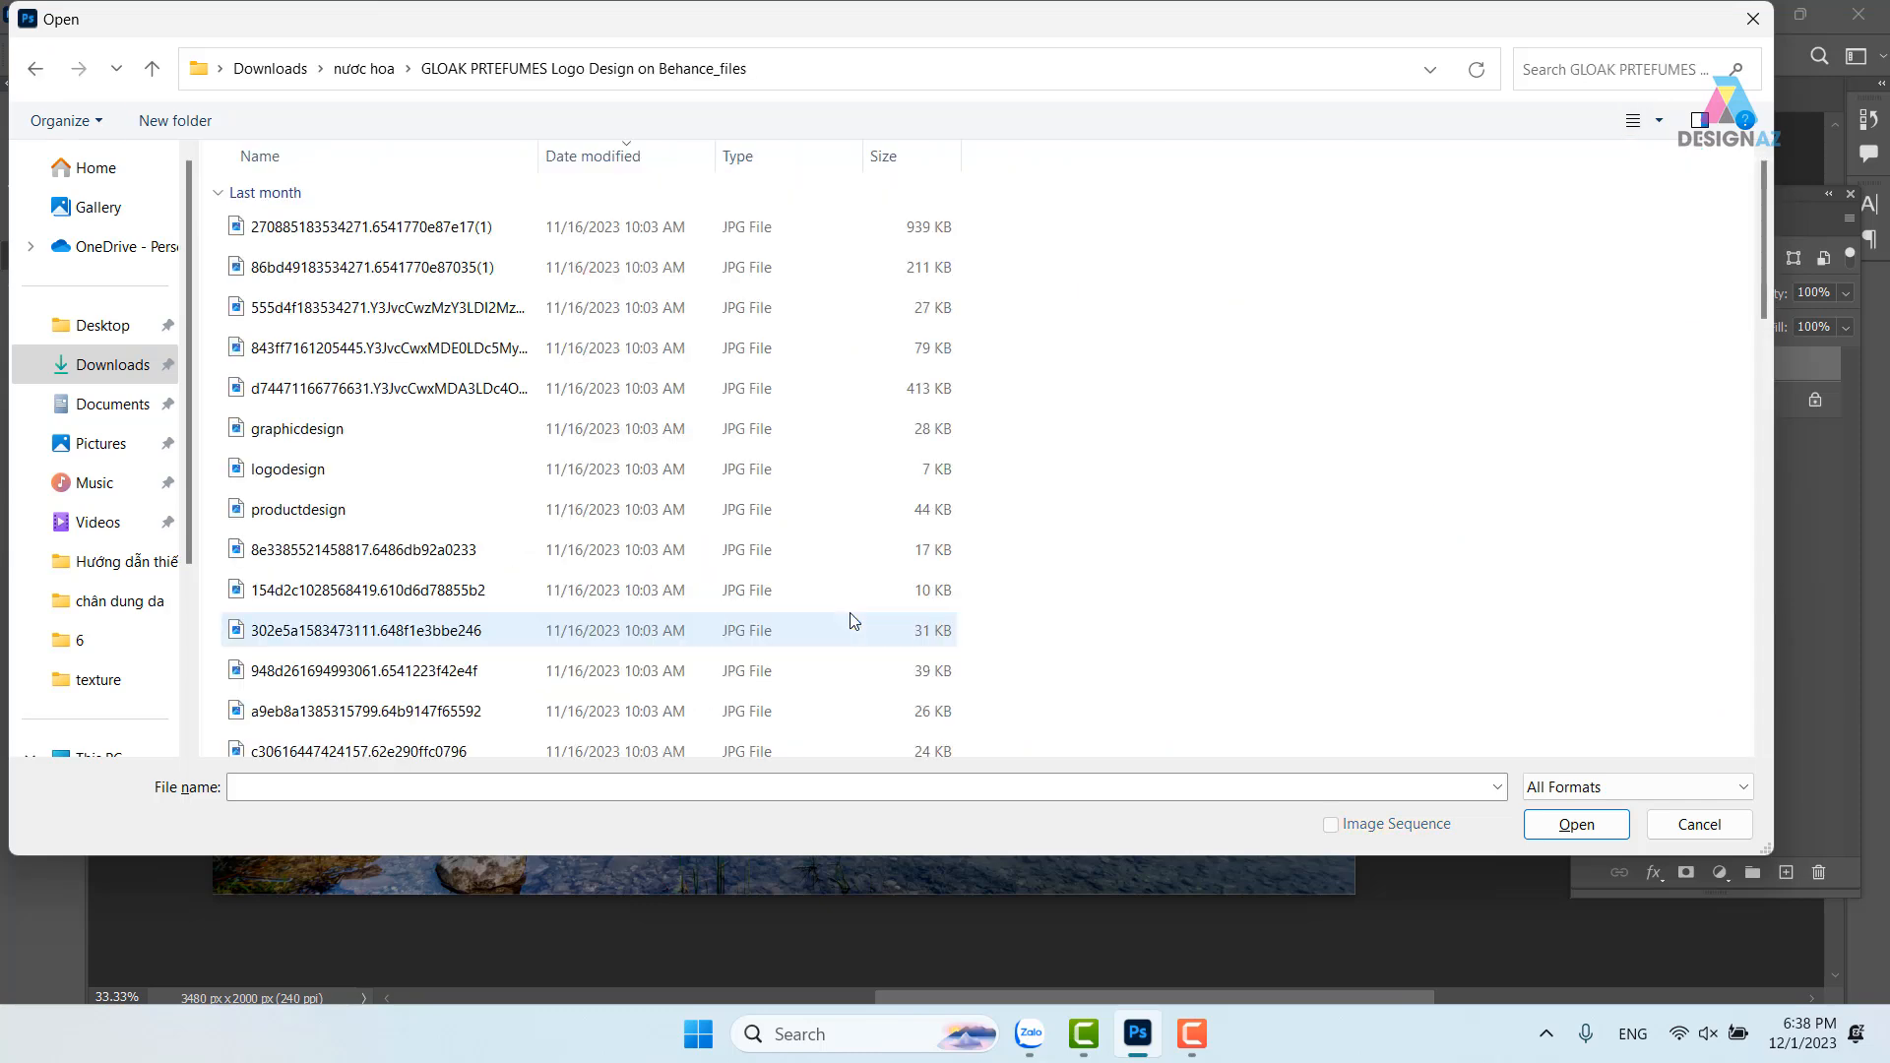
click(1662, 119)
click(1756, 71)
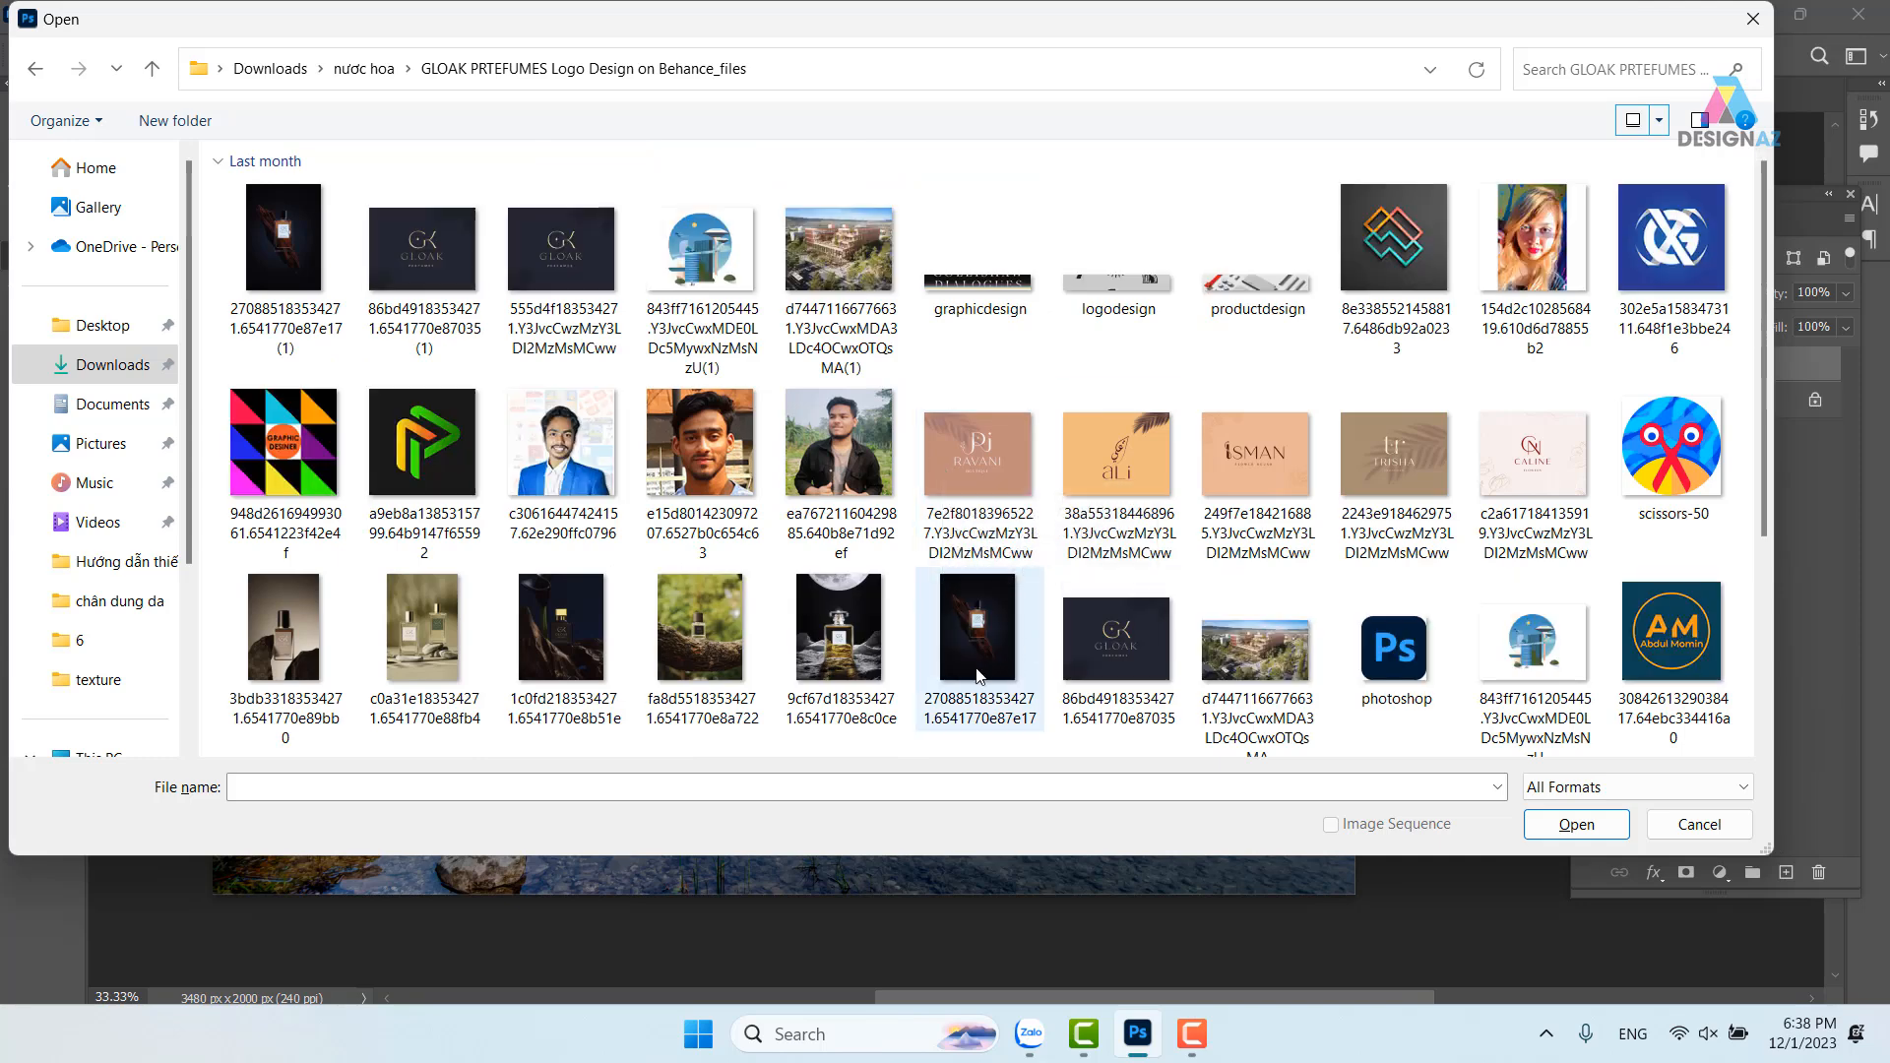
click(842, 665)
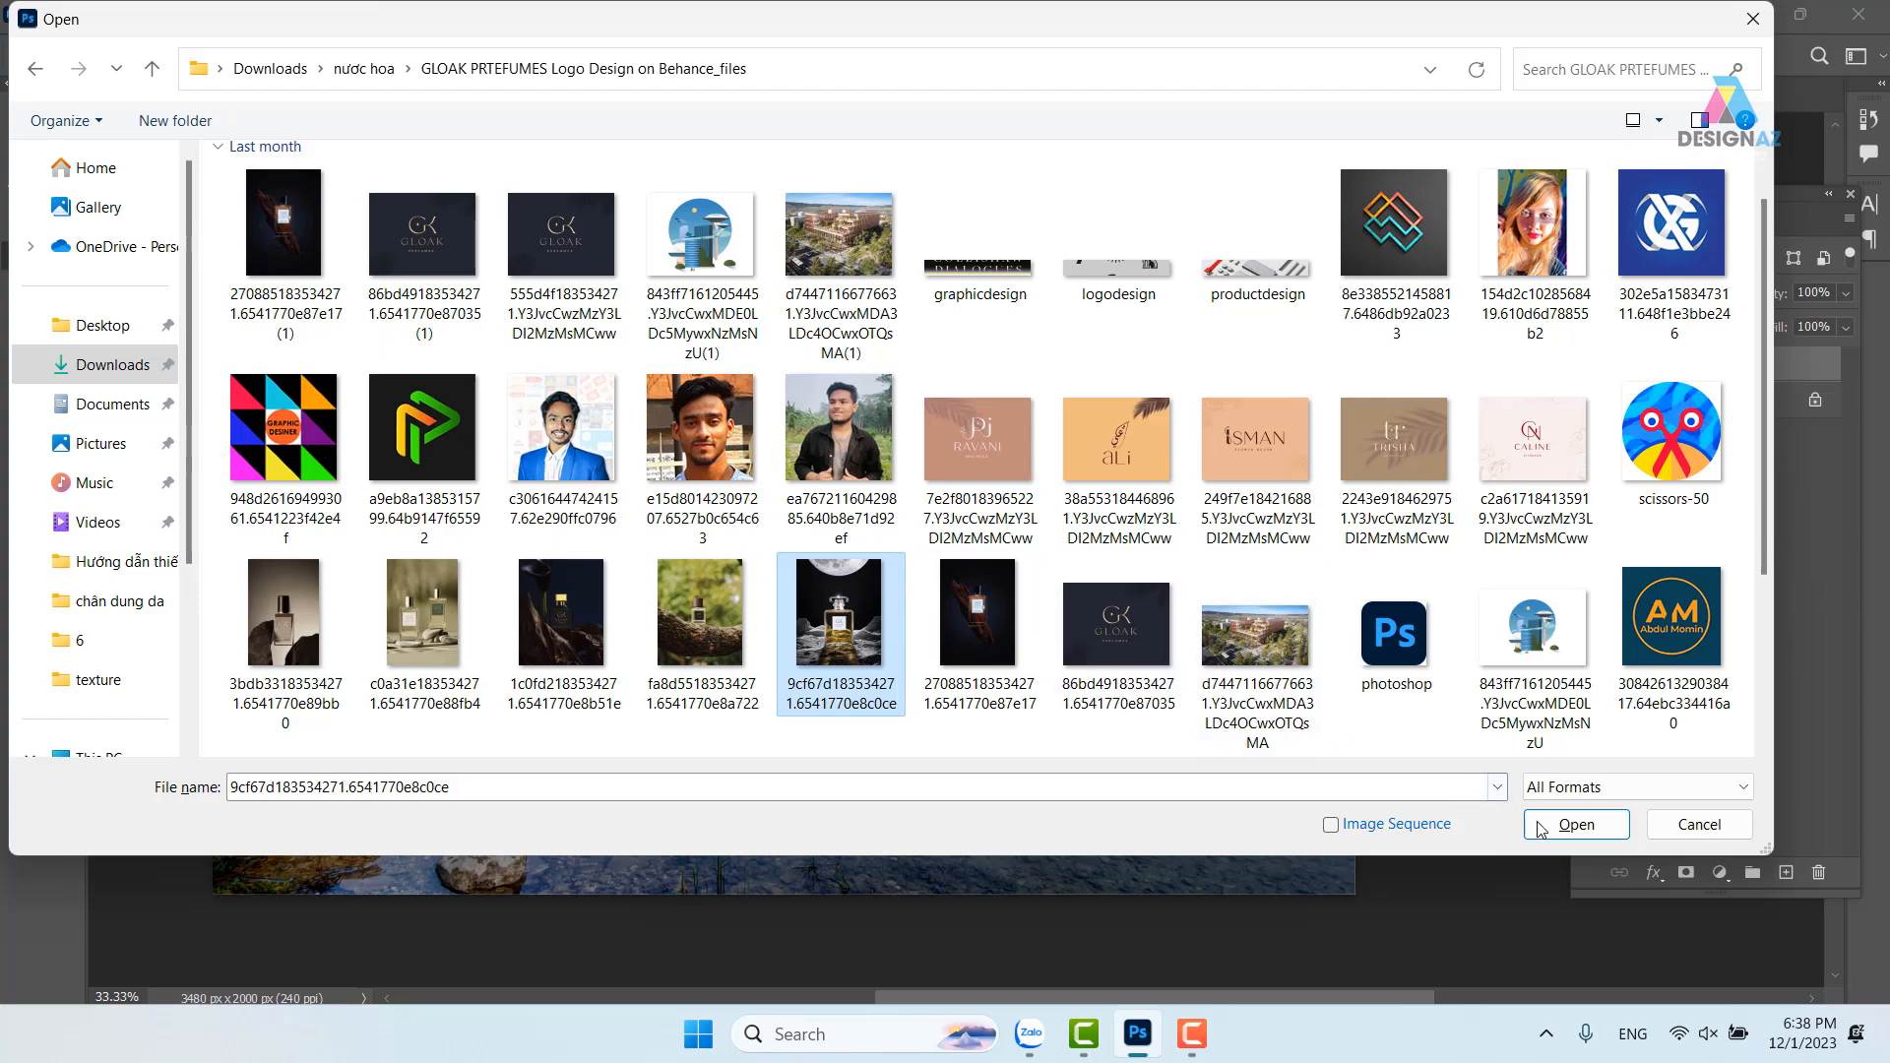
click(1574, 825)
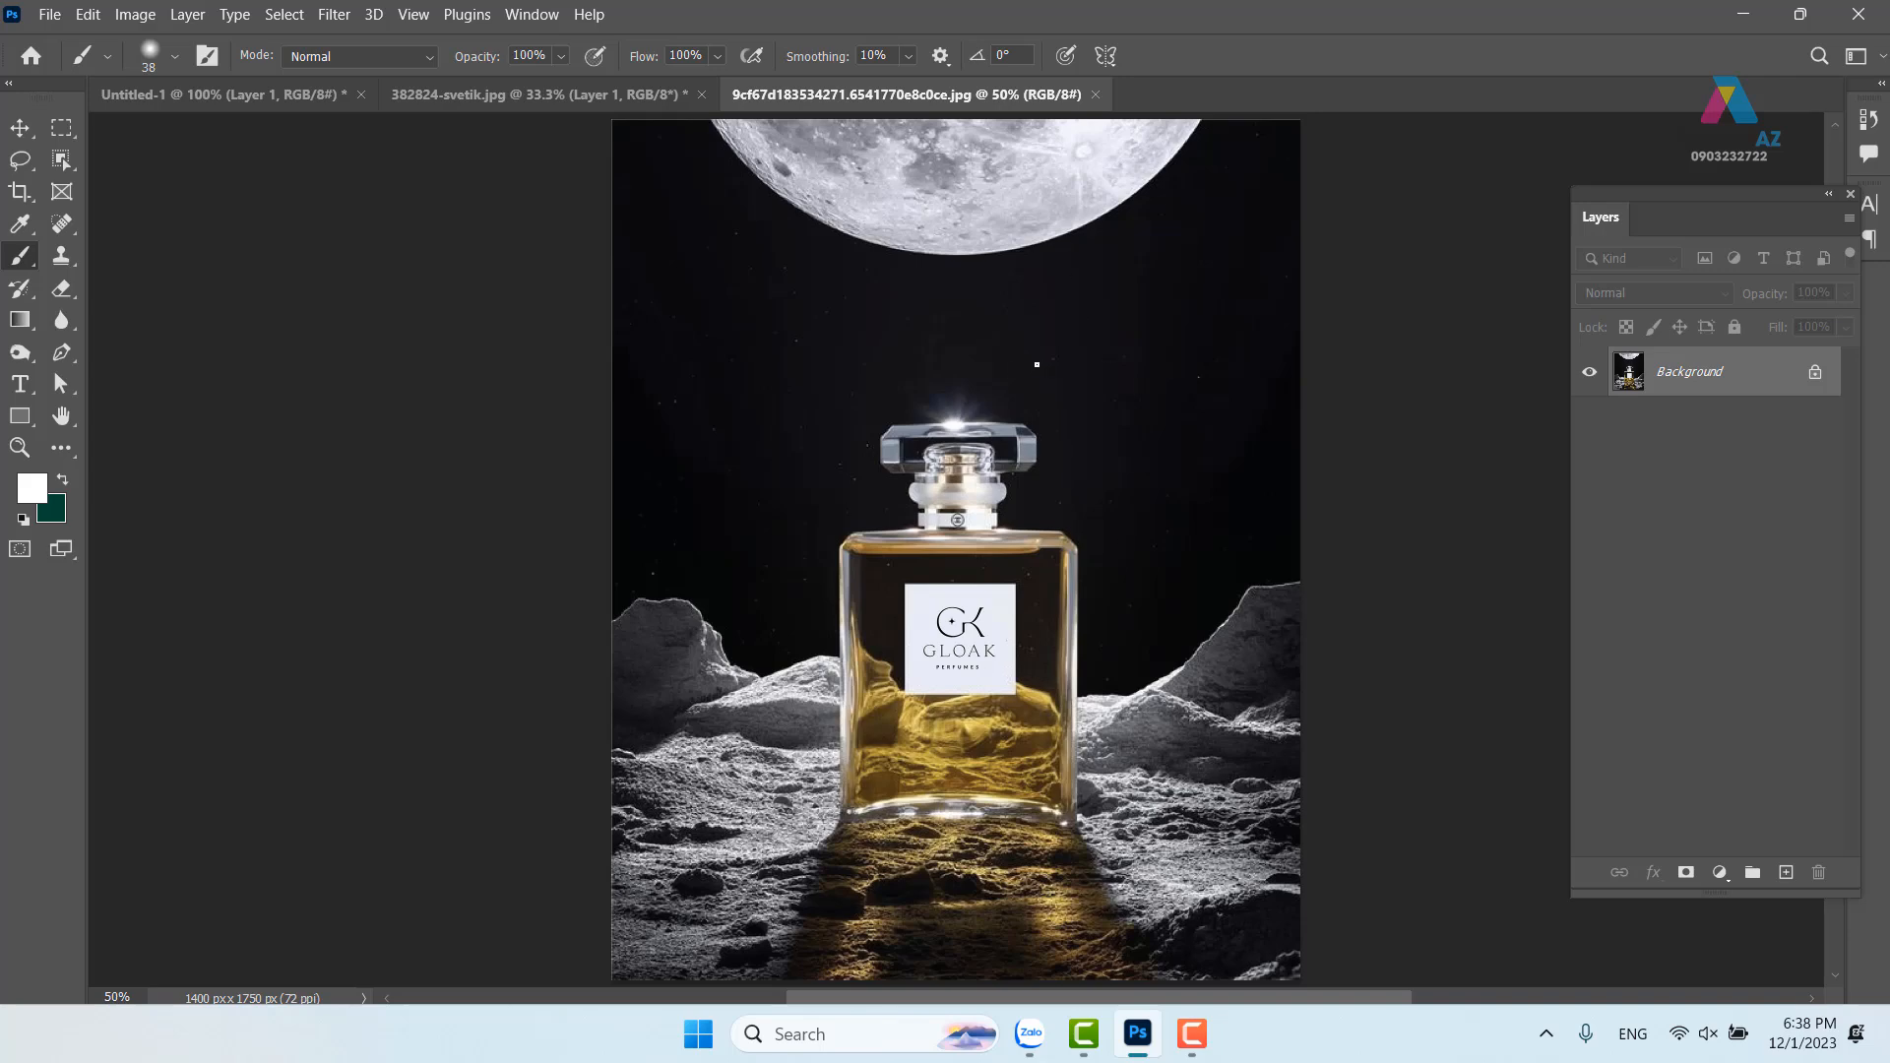
Paint two winding test strokes of scattered dots around the perfume bottle, undoing each one
mouse_move(1048, 770)
mouse_down()
mouse_move(945, 689)
mouse_move(837, 551)
mouse_move(1162, 394)
mouse_move(968, 202)
mouse_move(1024, 208)
mouse_up()
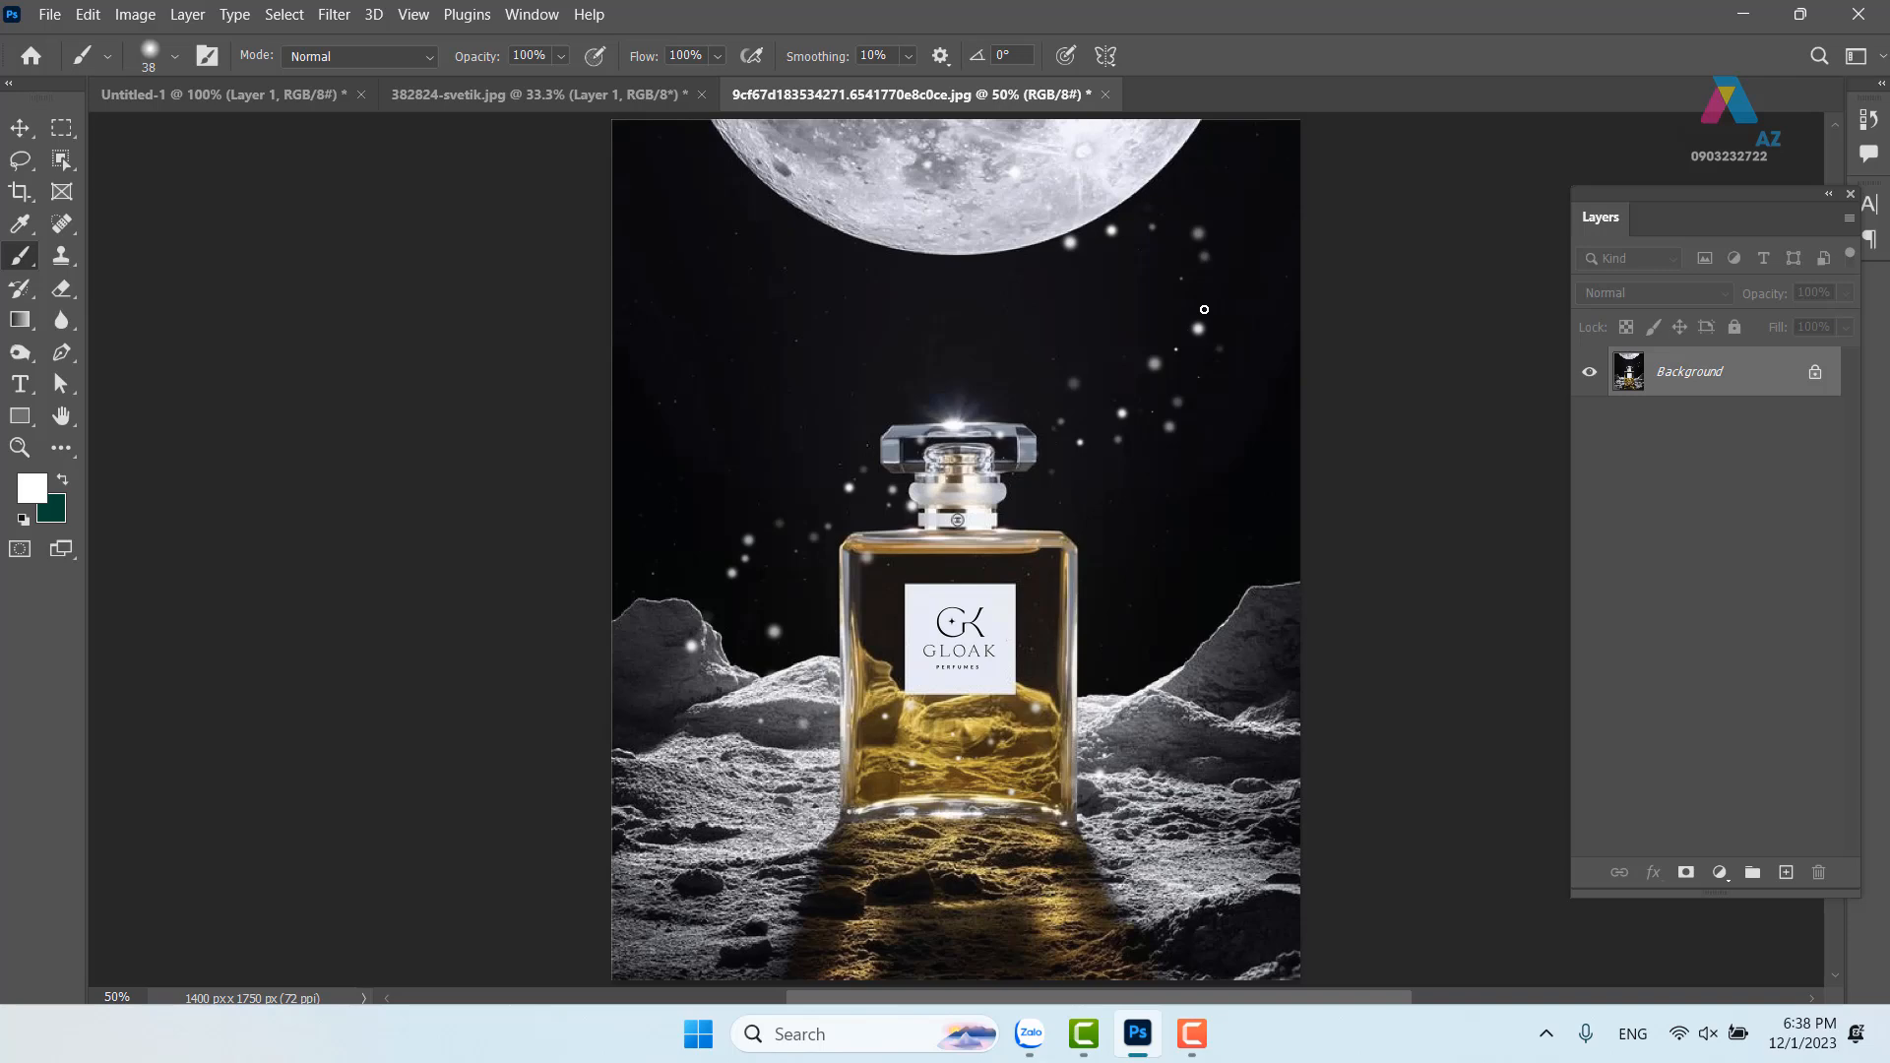
key(ctrl+z)
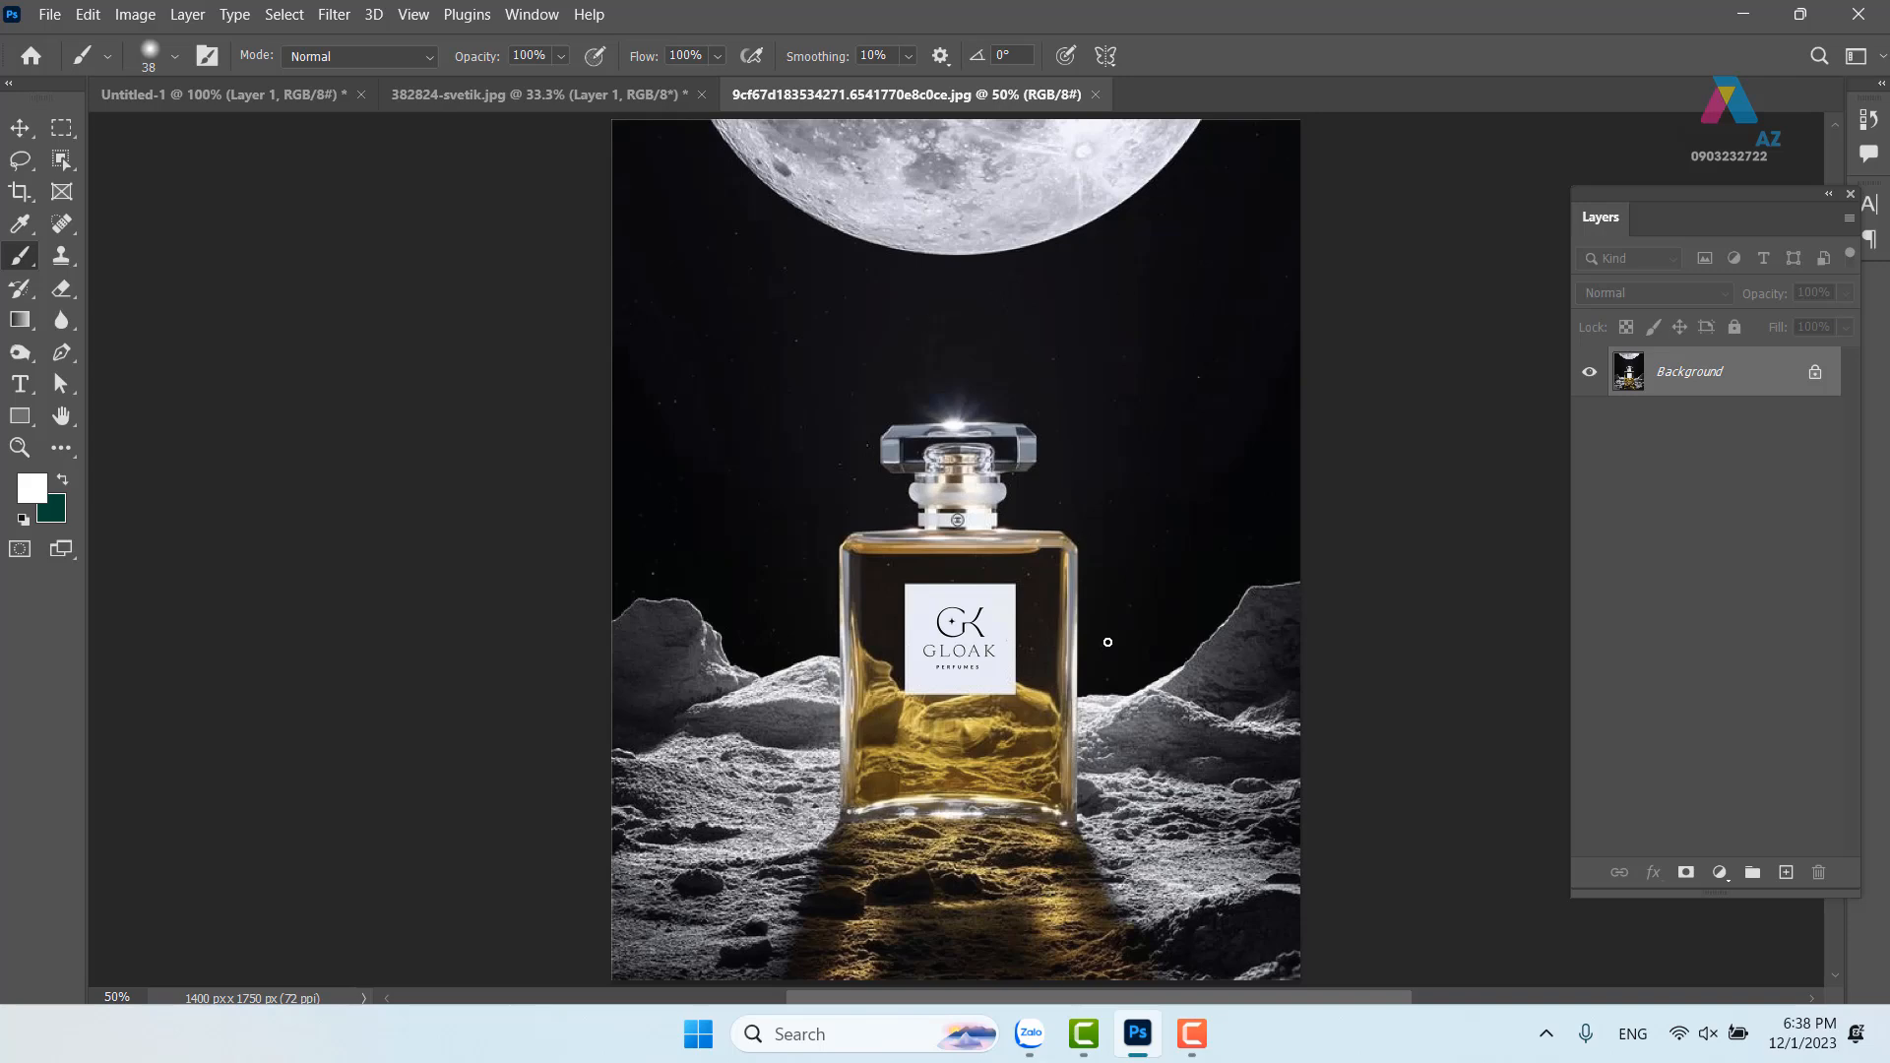
mouse_move(1086, 880)
mouse_down()
mouse_move(959, 924)
mouse_move(750, 860)
mouse_move(801, 750)
mouse_up()
key(ctrl+z)
Set the brush size to 61, paint scattered dots from the ground up to the moon, and undo the stroke
drag(761, 333, 773, 334)
mouse_move(1102, 798)
mouse_down()
mouse_move(764, 656)
mouse_move(723, 553)
mouse_move(783, 467)
mouse_move(1144, 313)
mouse_move(1187, 223)
mouse_up()
key(ctrl+z)
Reduce the brush's Scatter to 324% in the Scattering settings
key(F5)
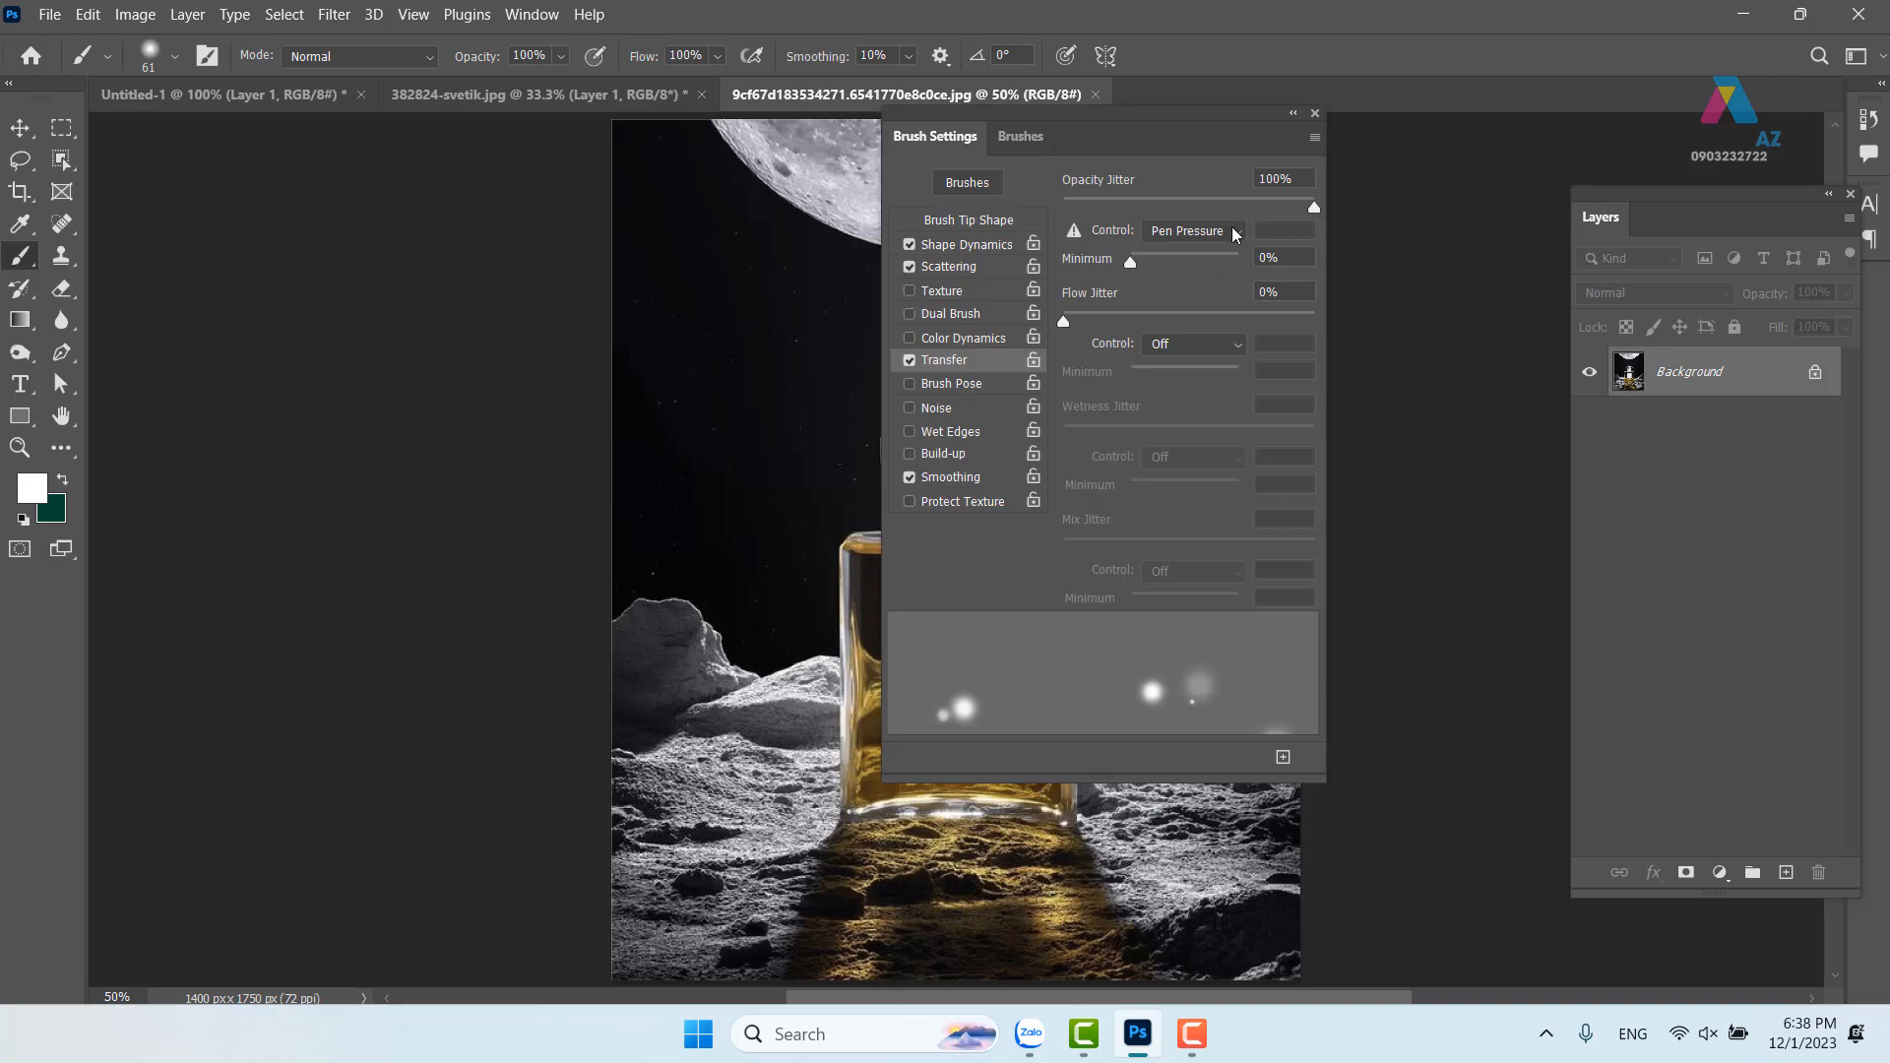
click(1004, 266)
drag(1252, 206, 1146, 206)
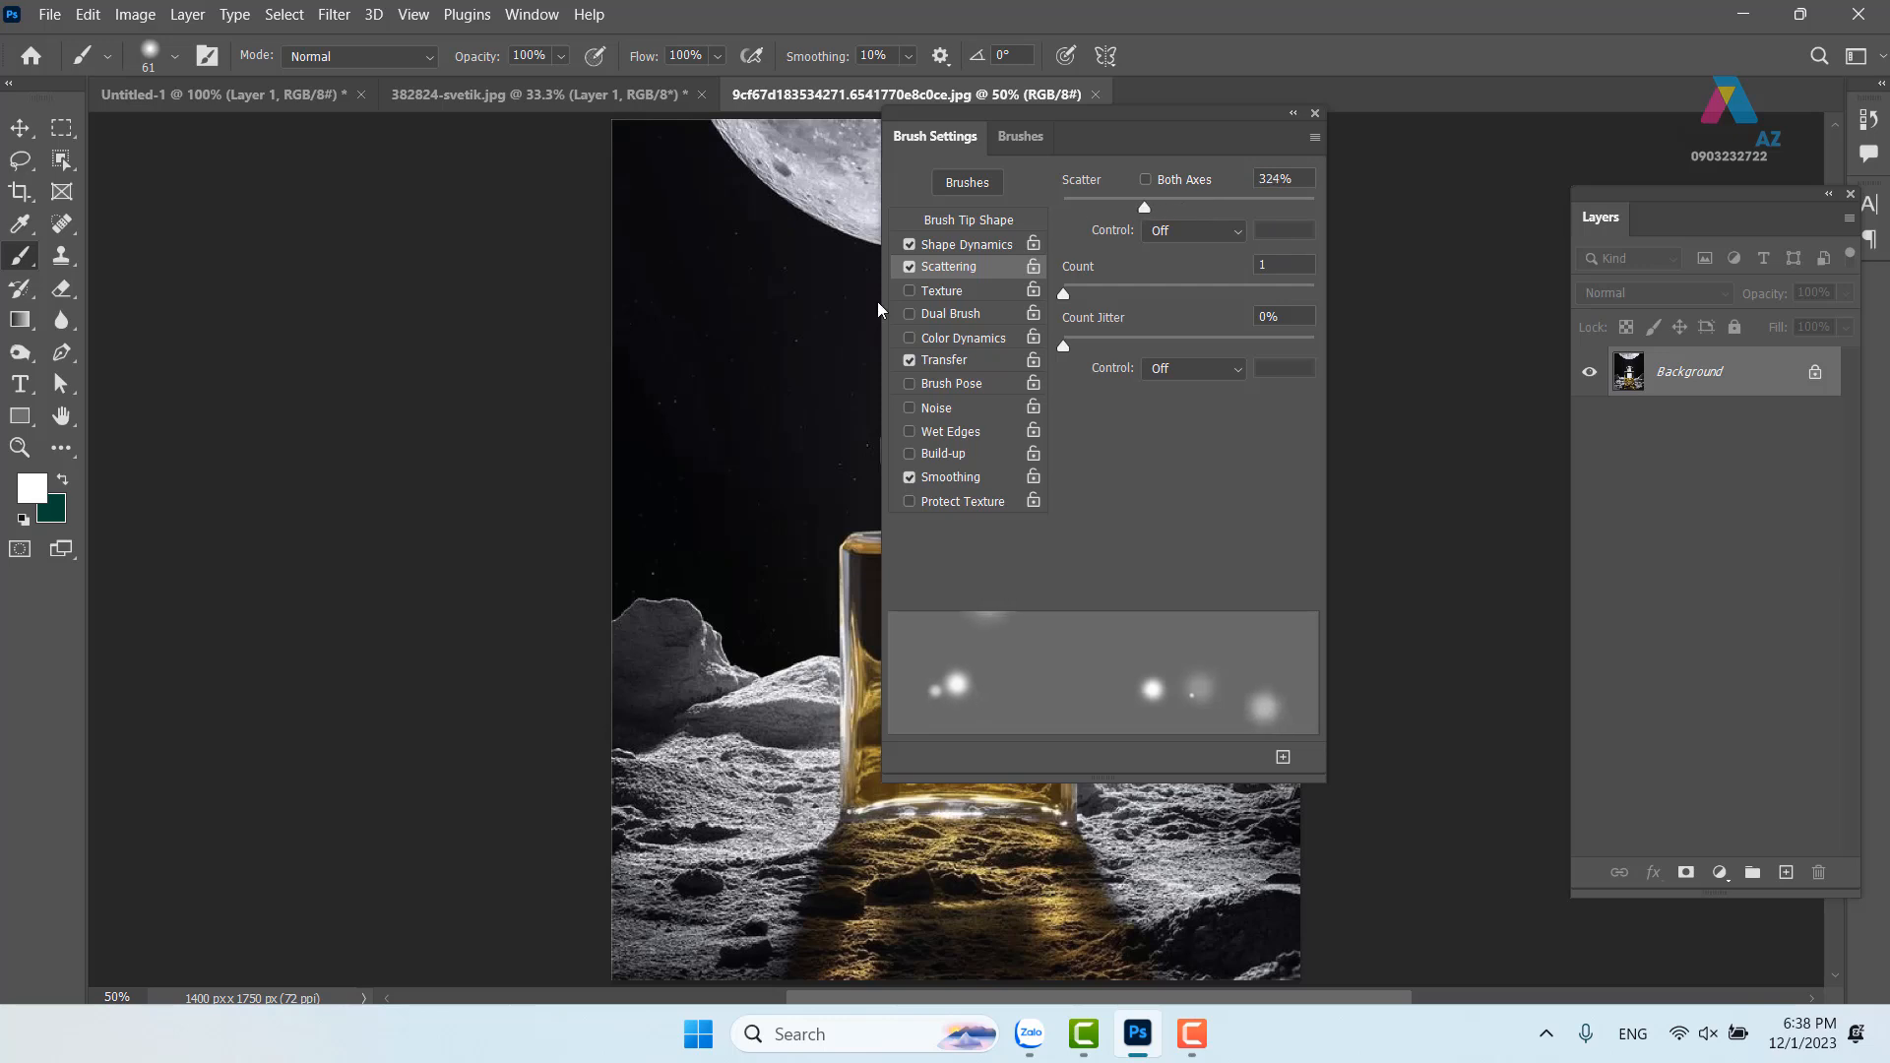
Paint a short test stroke of dots in the dark sky beside the bottle, undo it, and close the brush settings
mouse_move(726, 489)
mouse_down()
mouse_move(774, 403)
mouse_move(847, 308)
mouse_up()
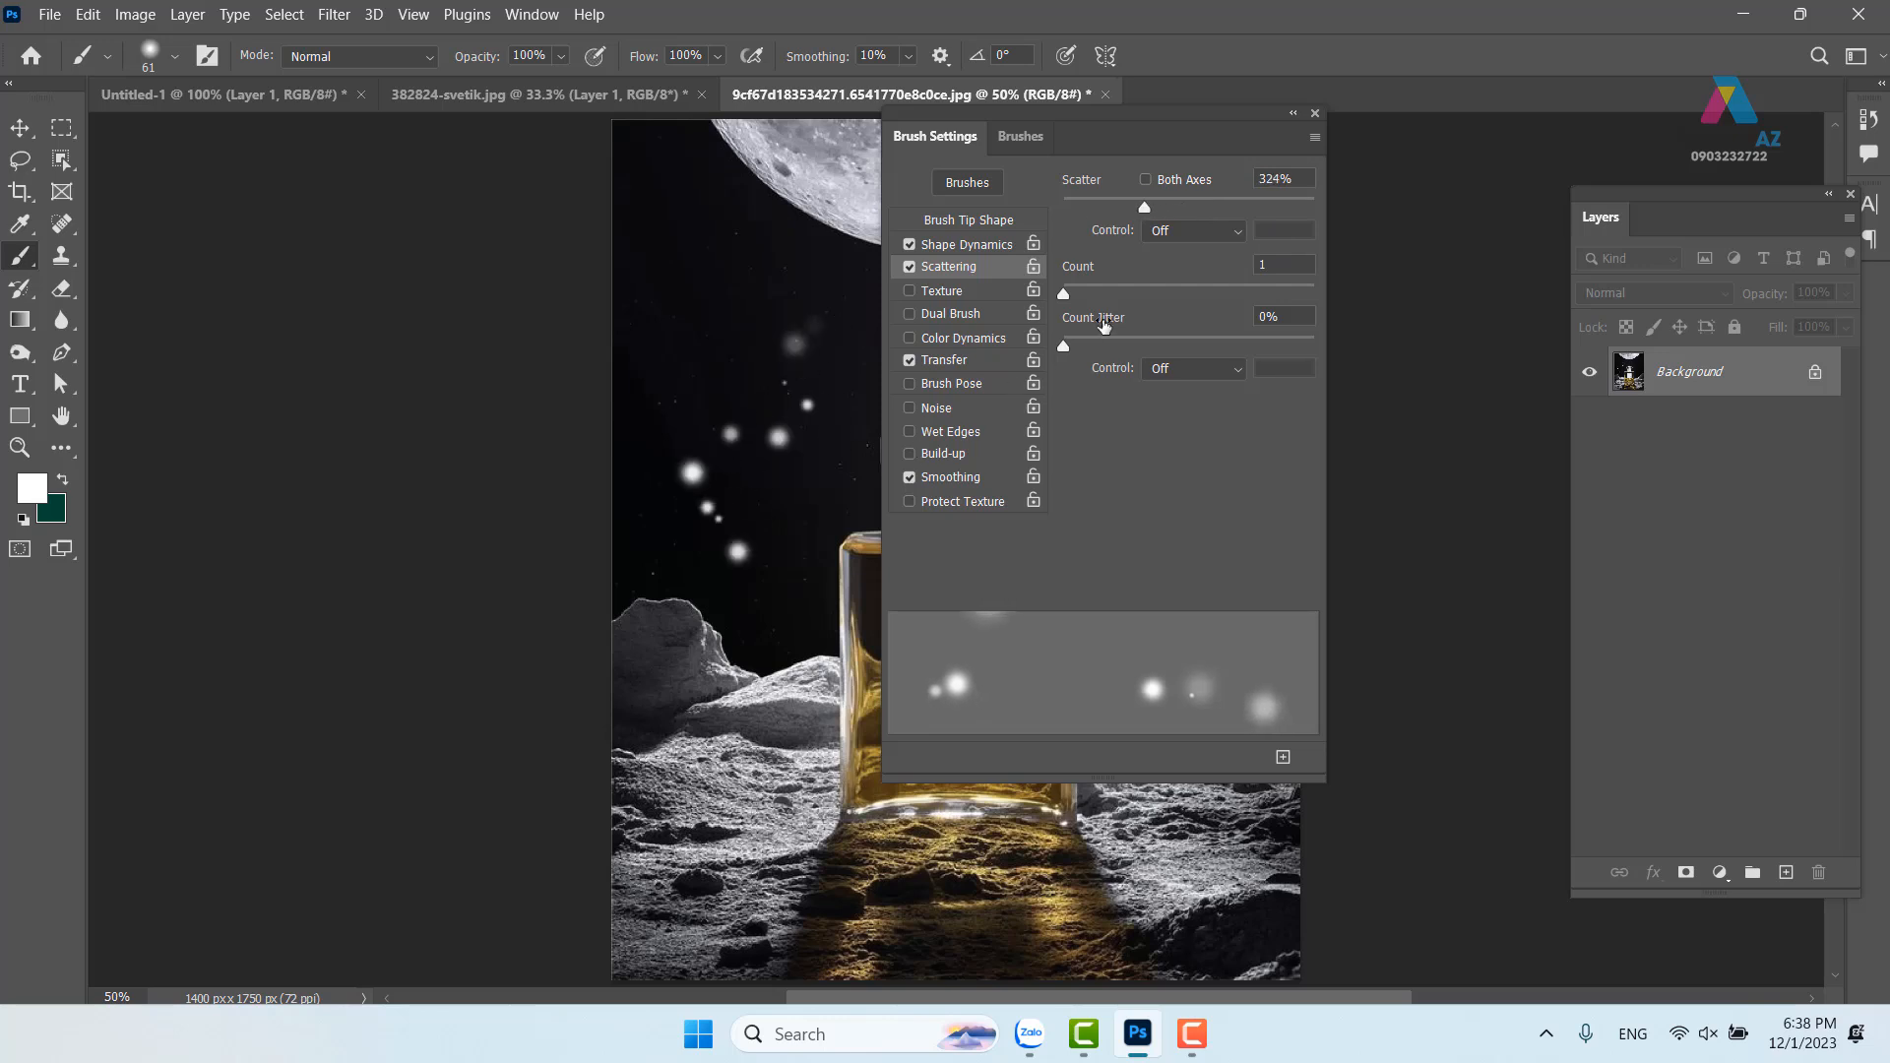
key(ctrl+z)
click(1315, 113)
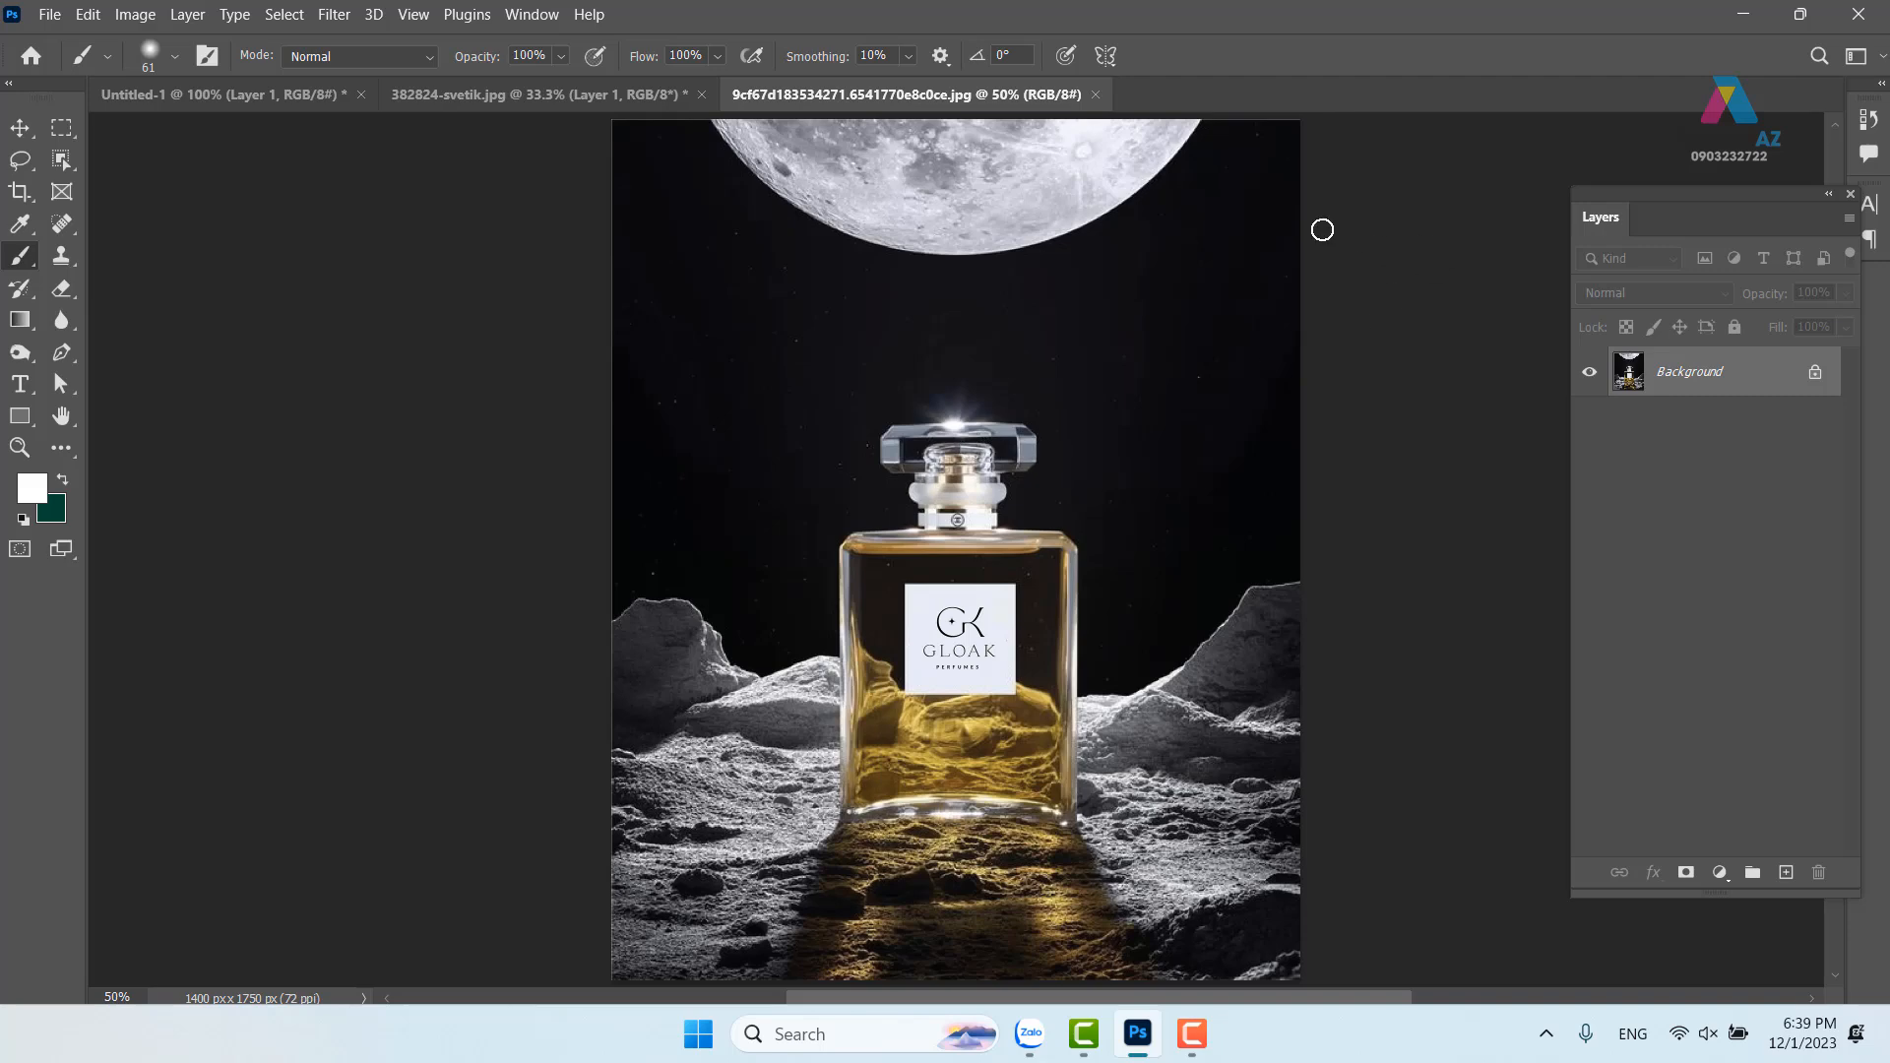
Add a new layer with the Color Dodge blend mode and Transparency Shapes Layer turned off in its blending options
click(1784, 873)
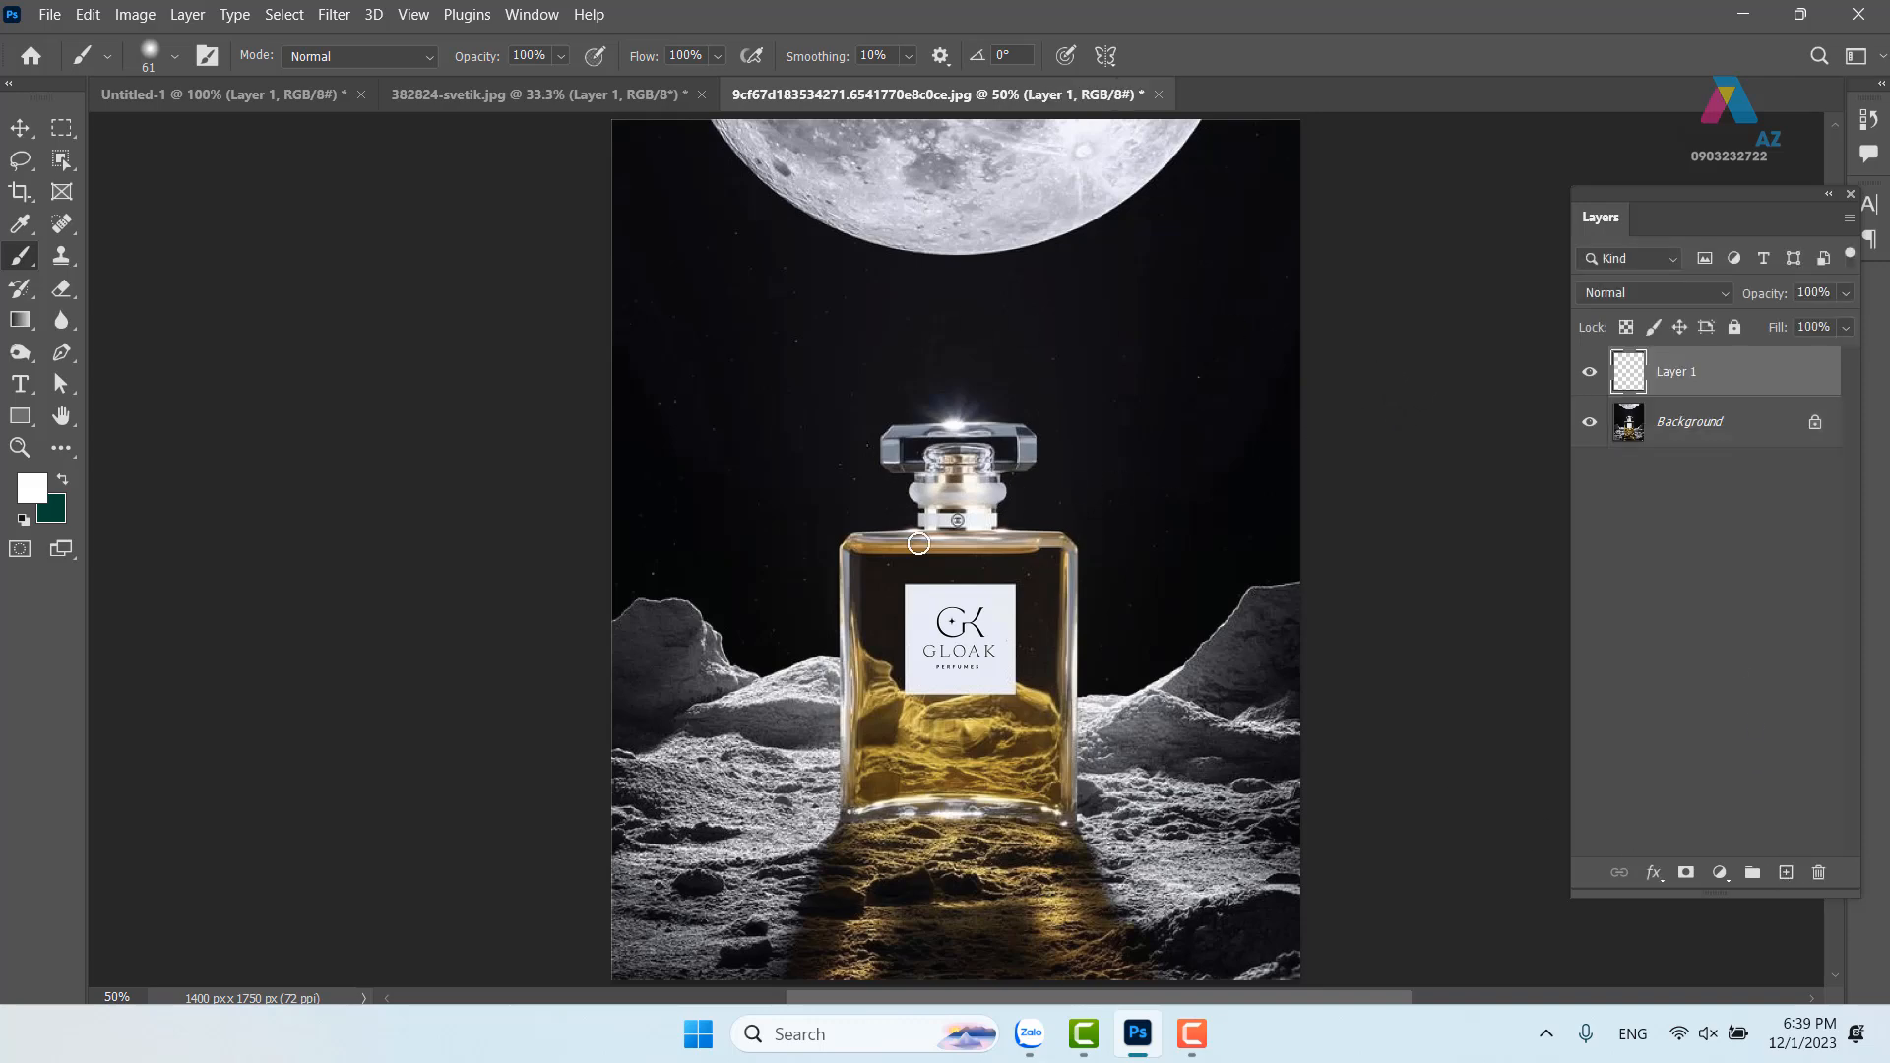
right_click(1802, 374)
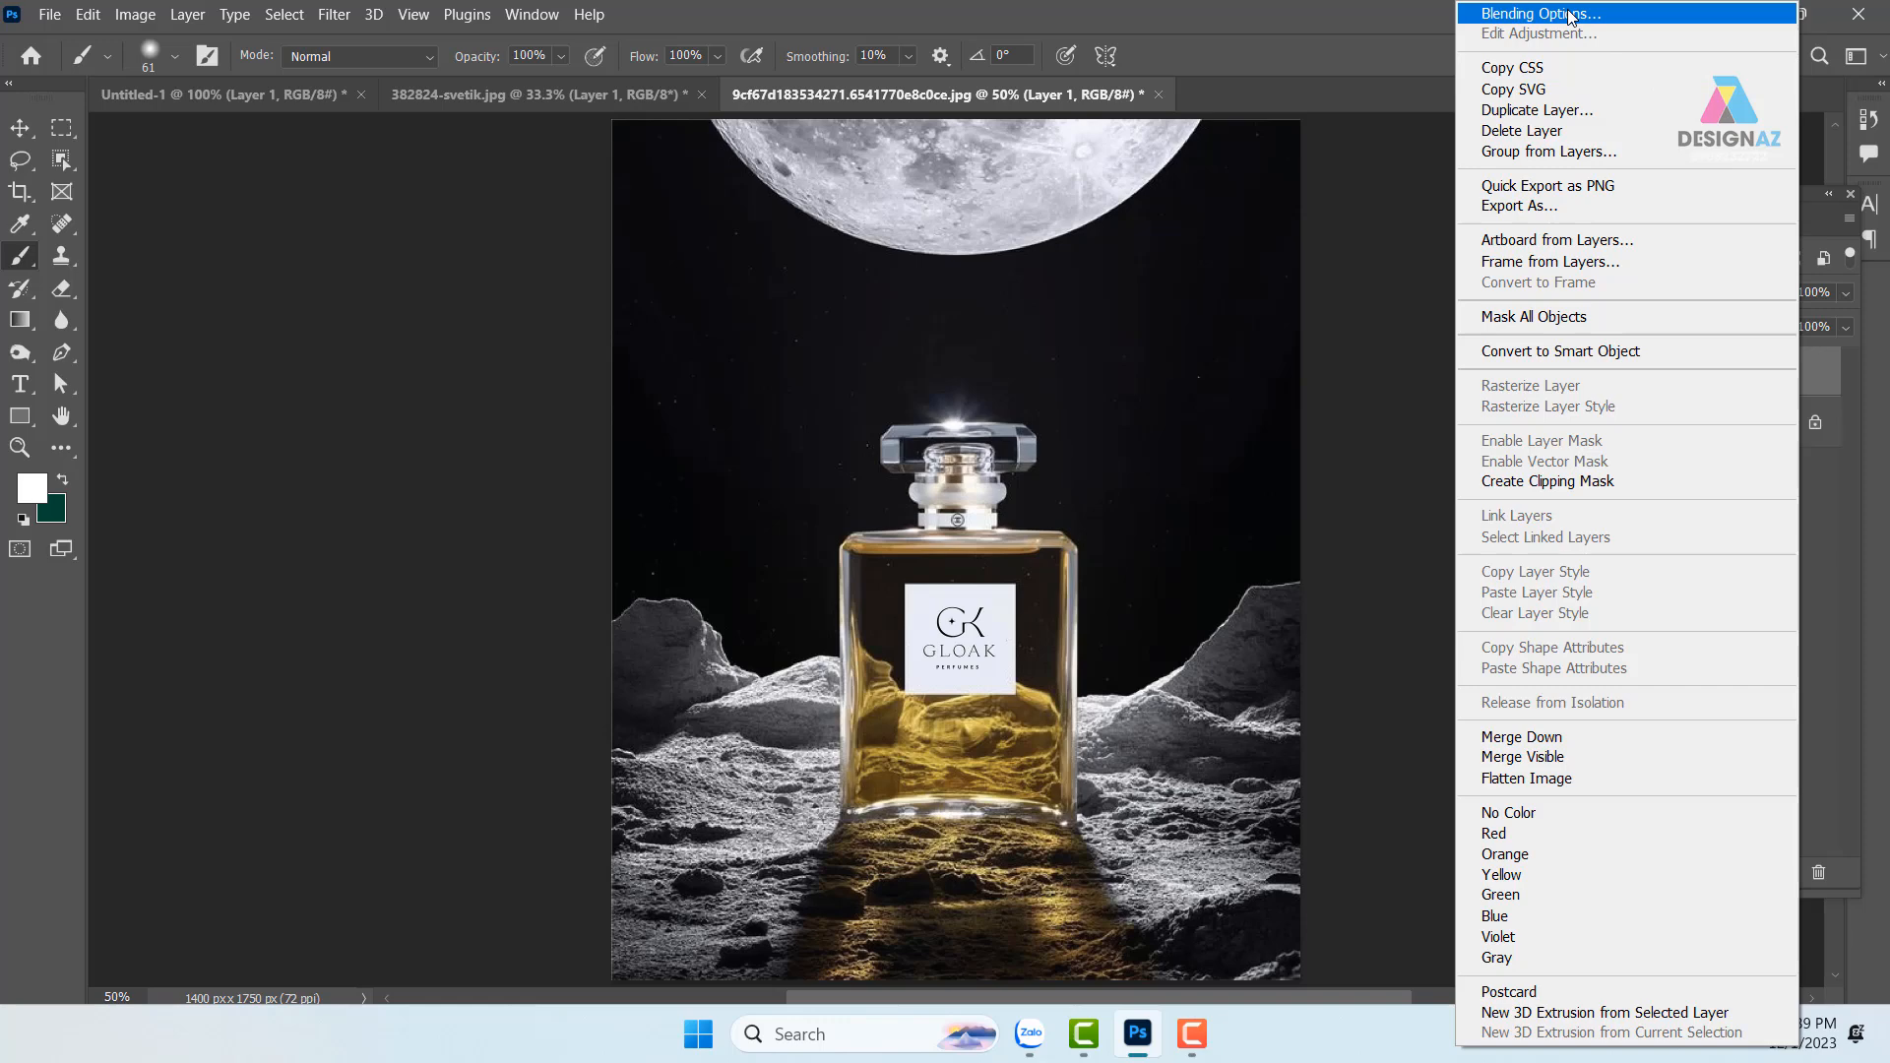
click(1569, 14)
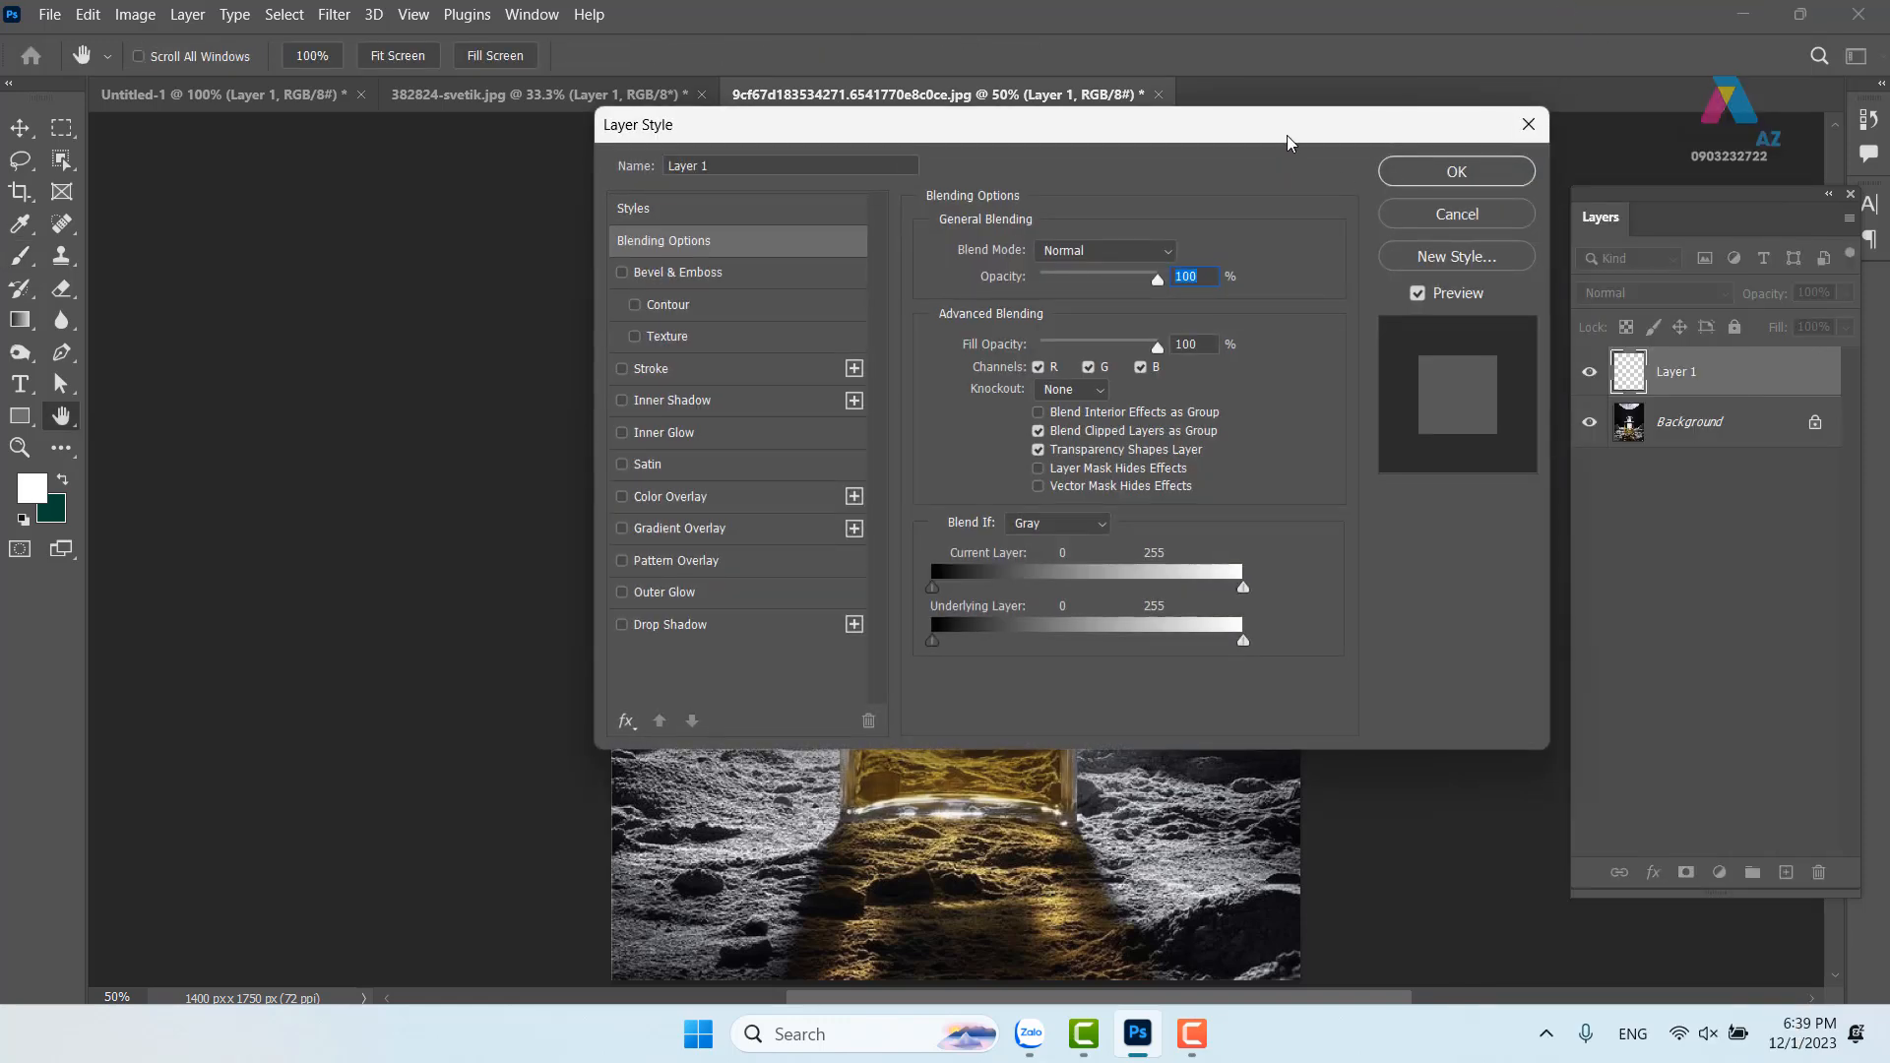
drag(1285, 134, 626, 98)
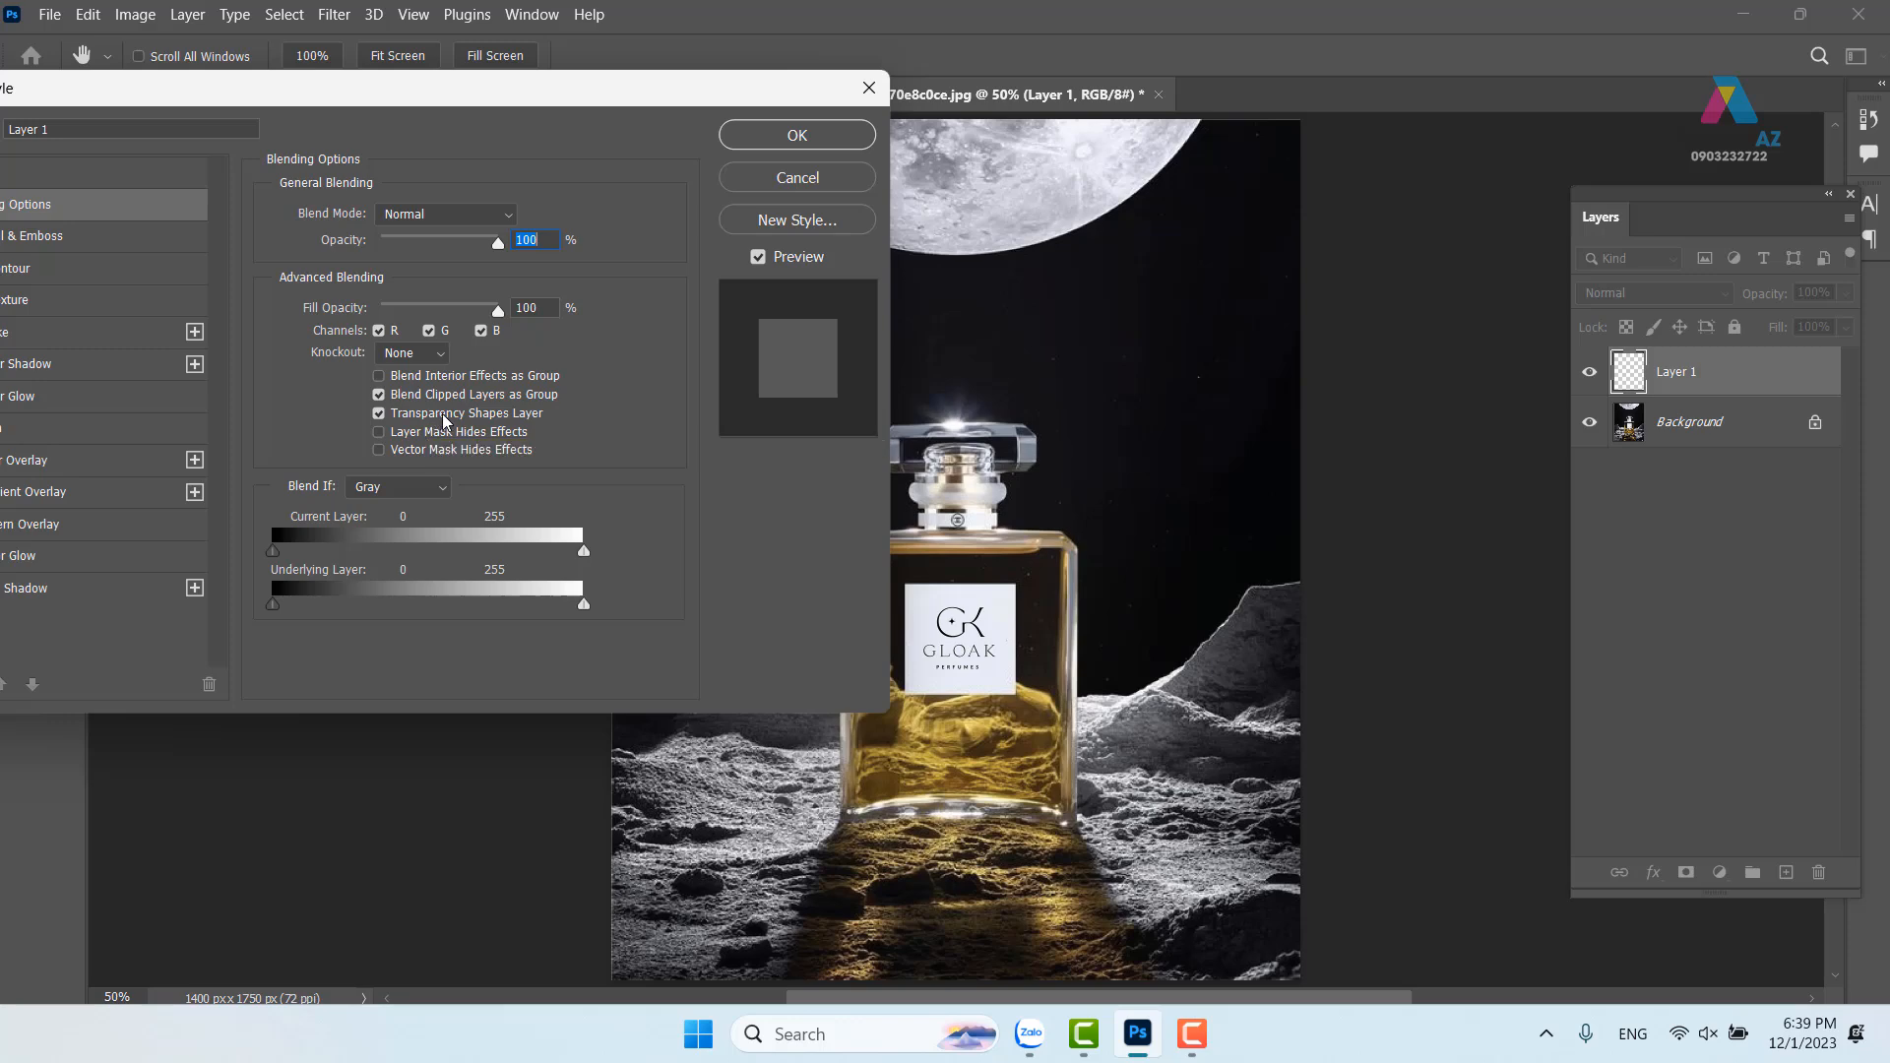
click(510, 220)
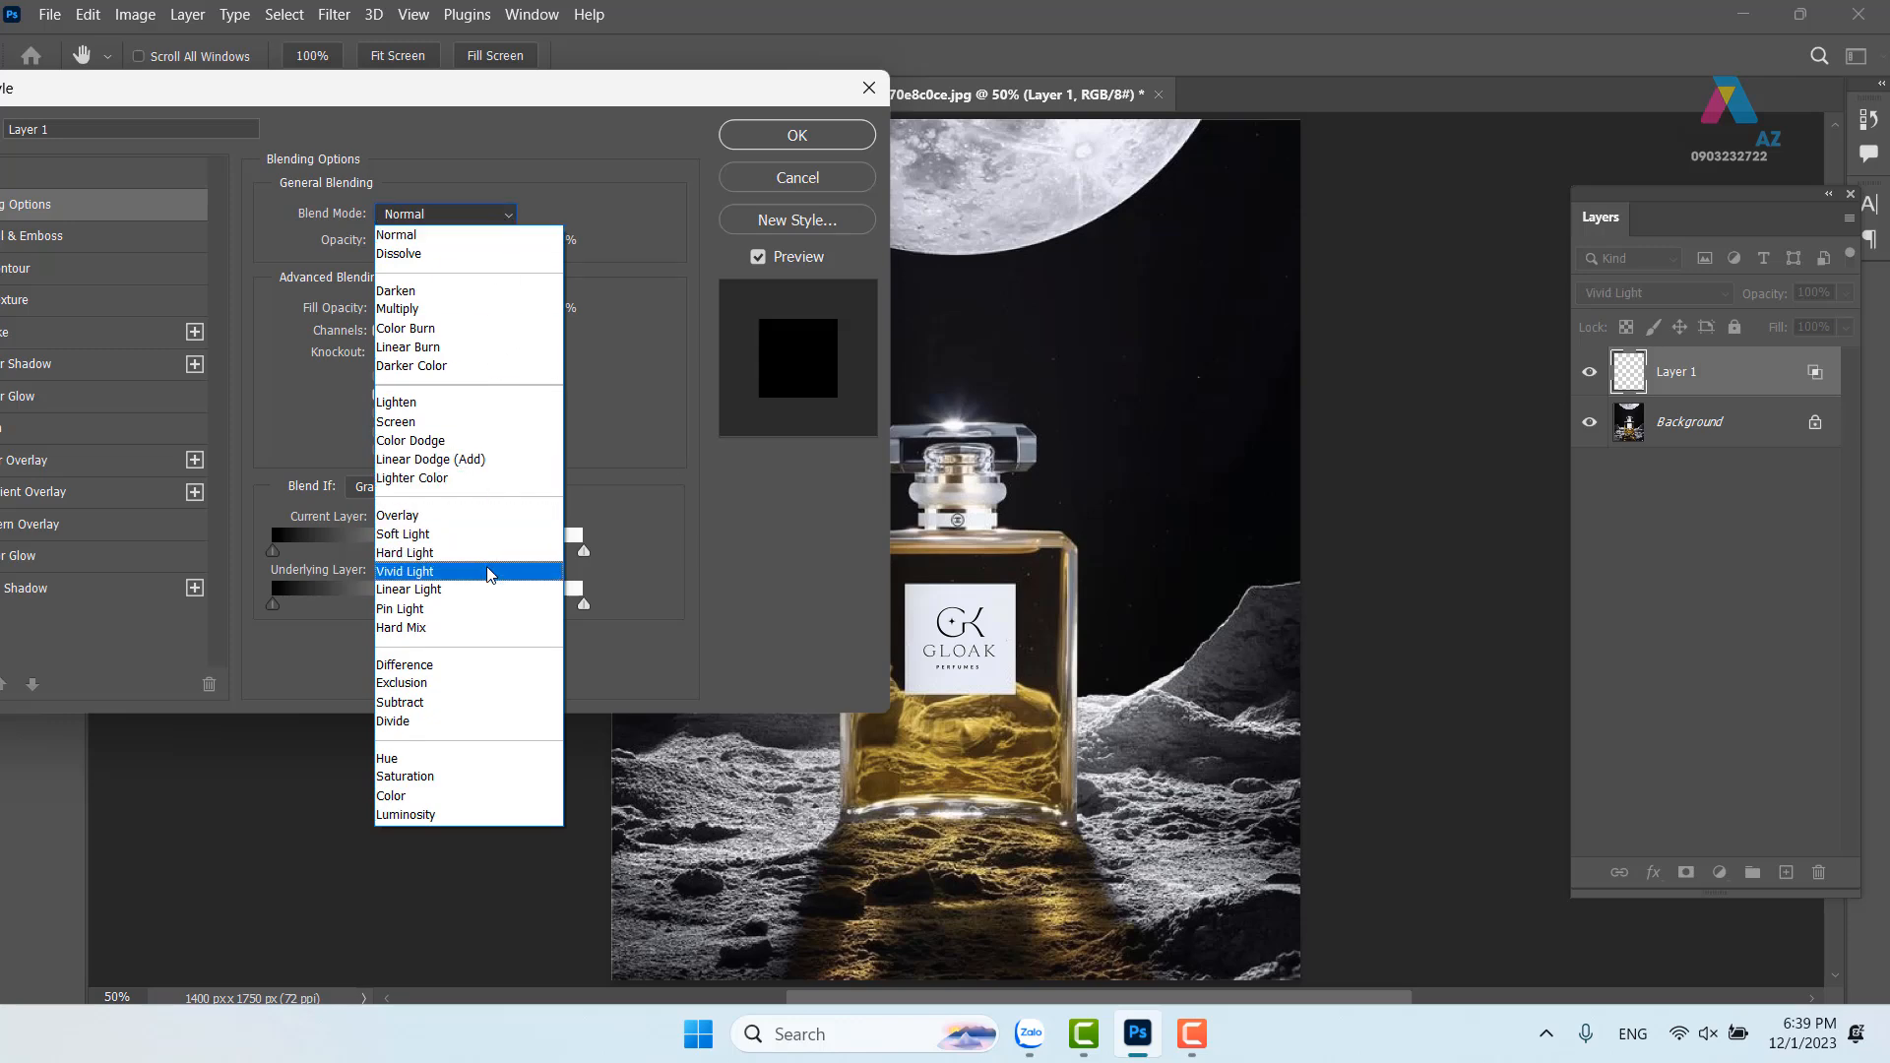
click(463, 450)
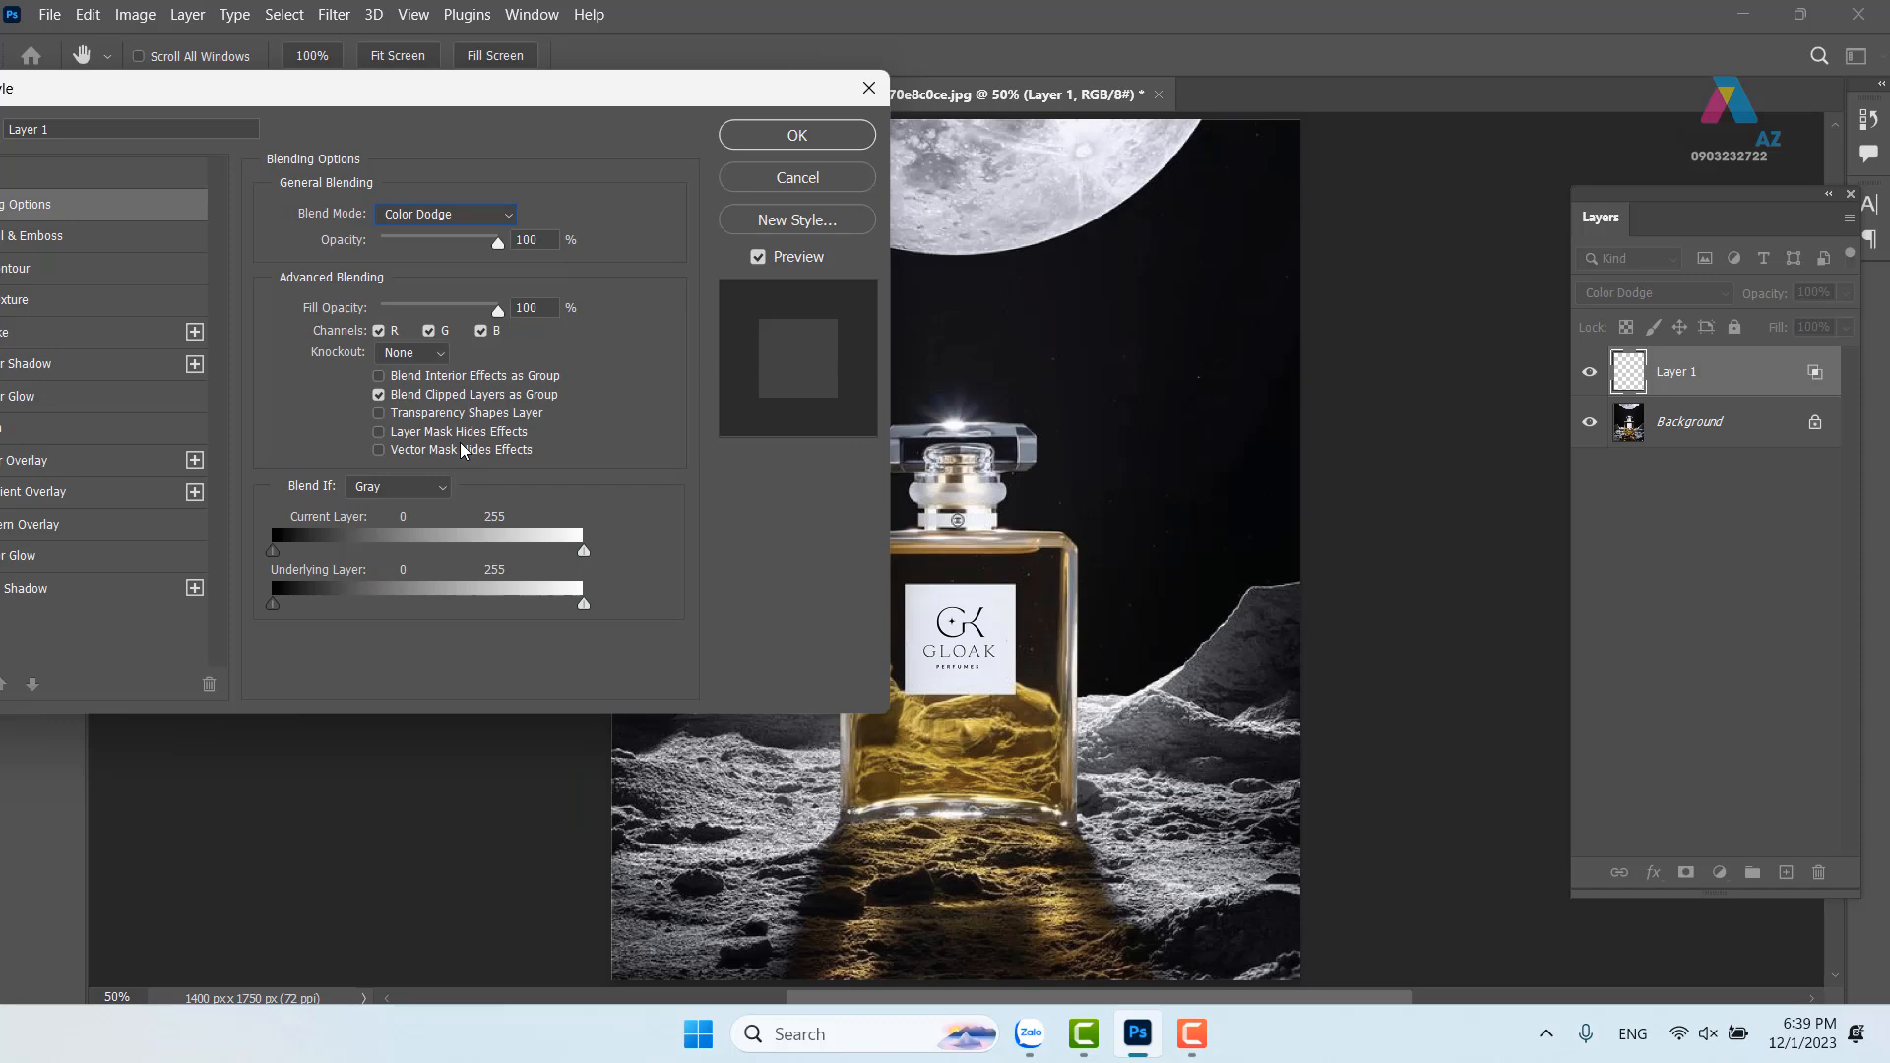
click(801, 138)
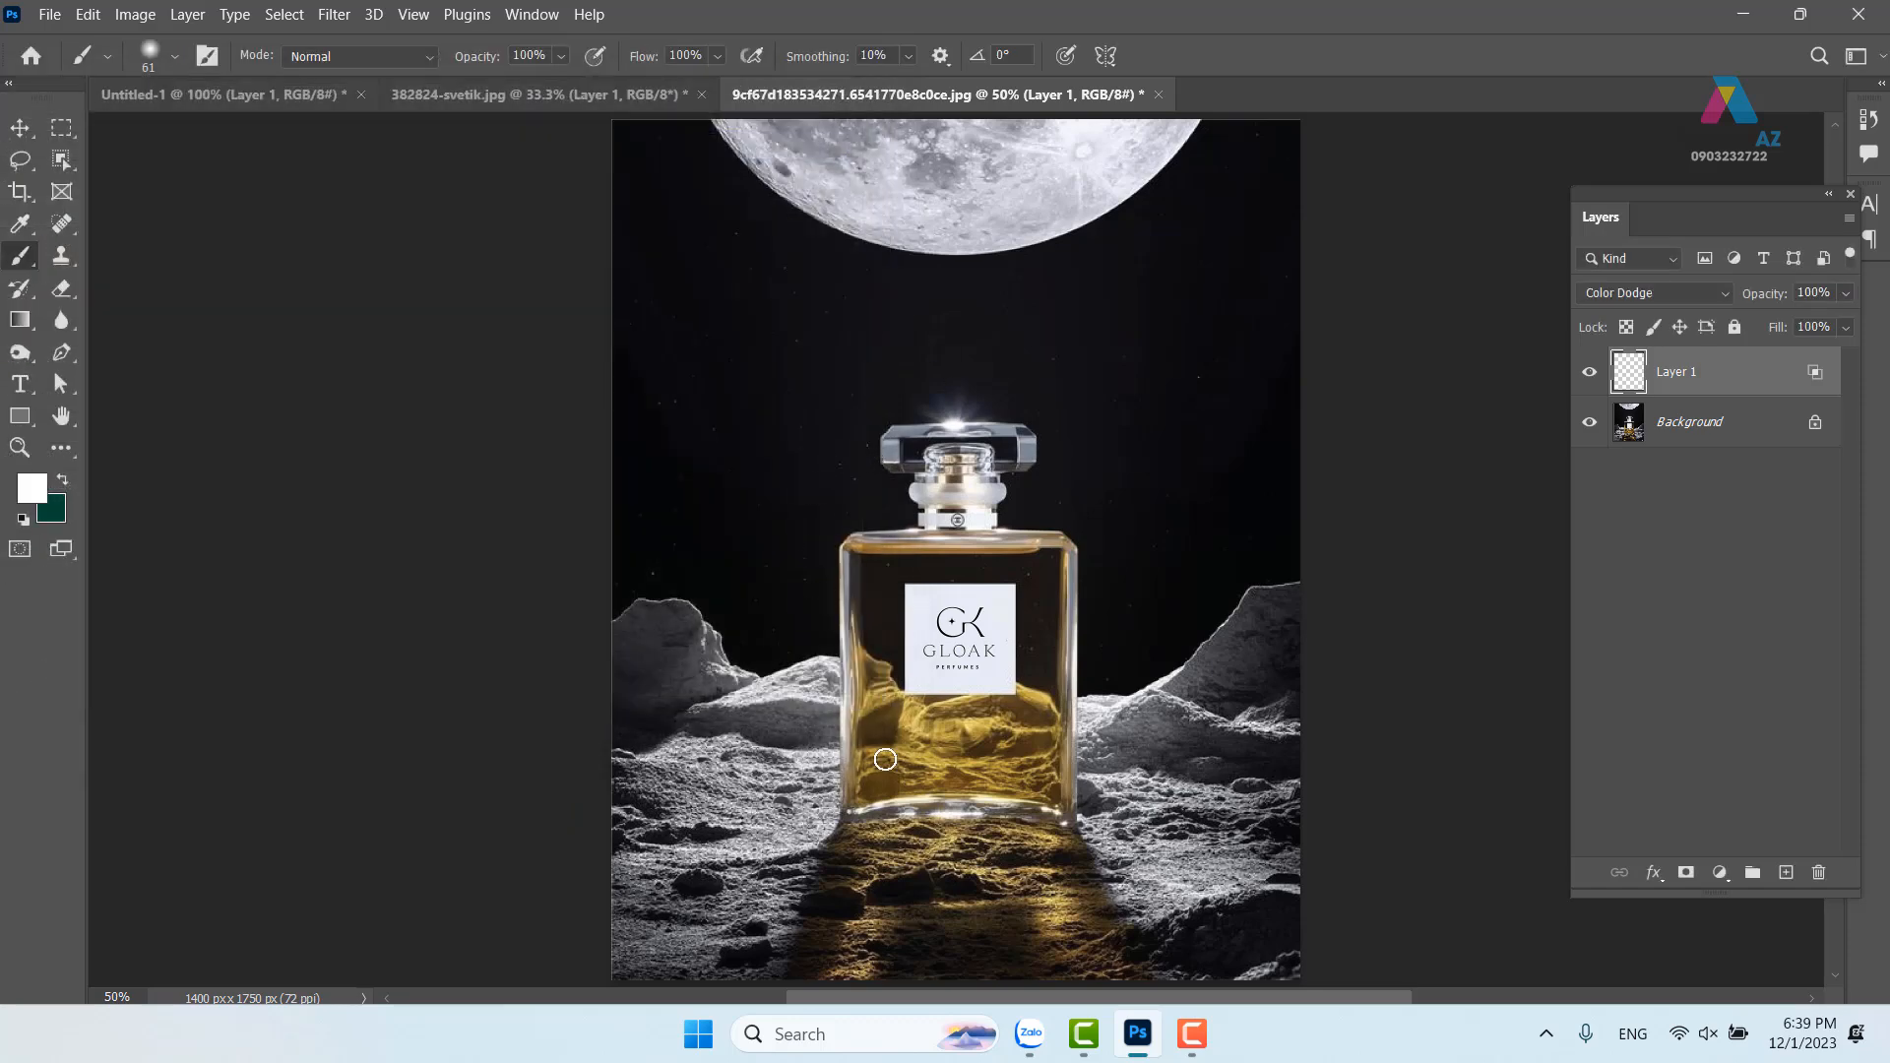
Dab glowing white particles on the rocks beside the bottle, in the dark sky, and along the moon's lower edge
click(695, 627)
click(766, 588)
click(1182, 394)
click(1224, 375)
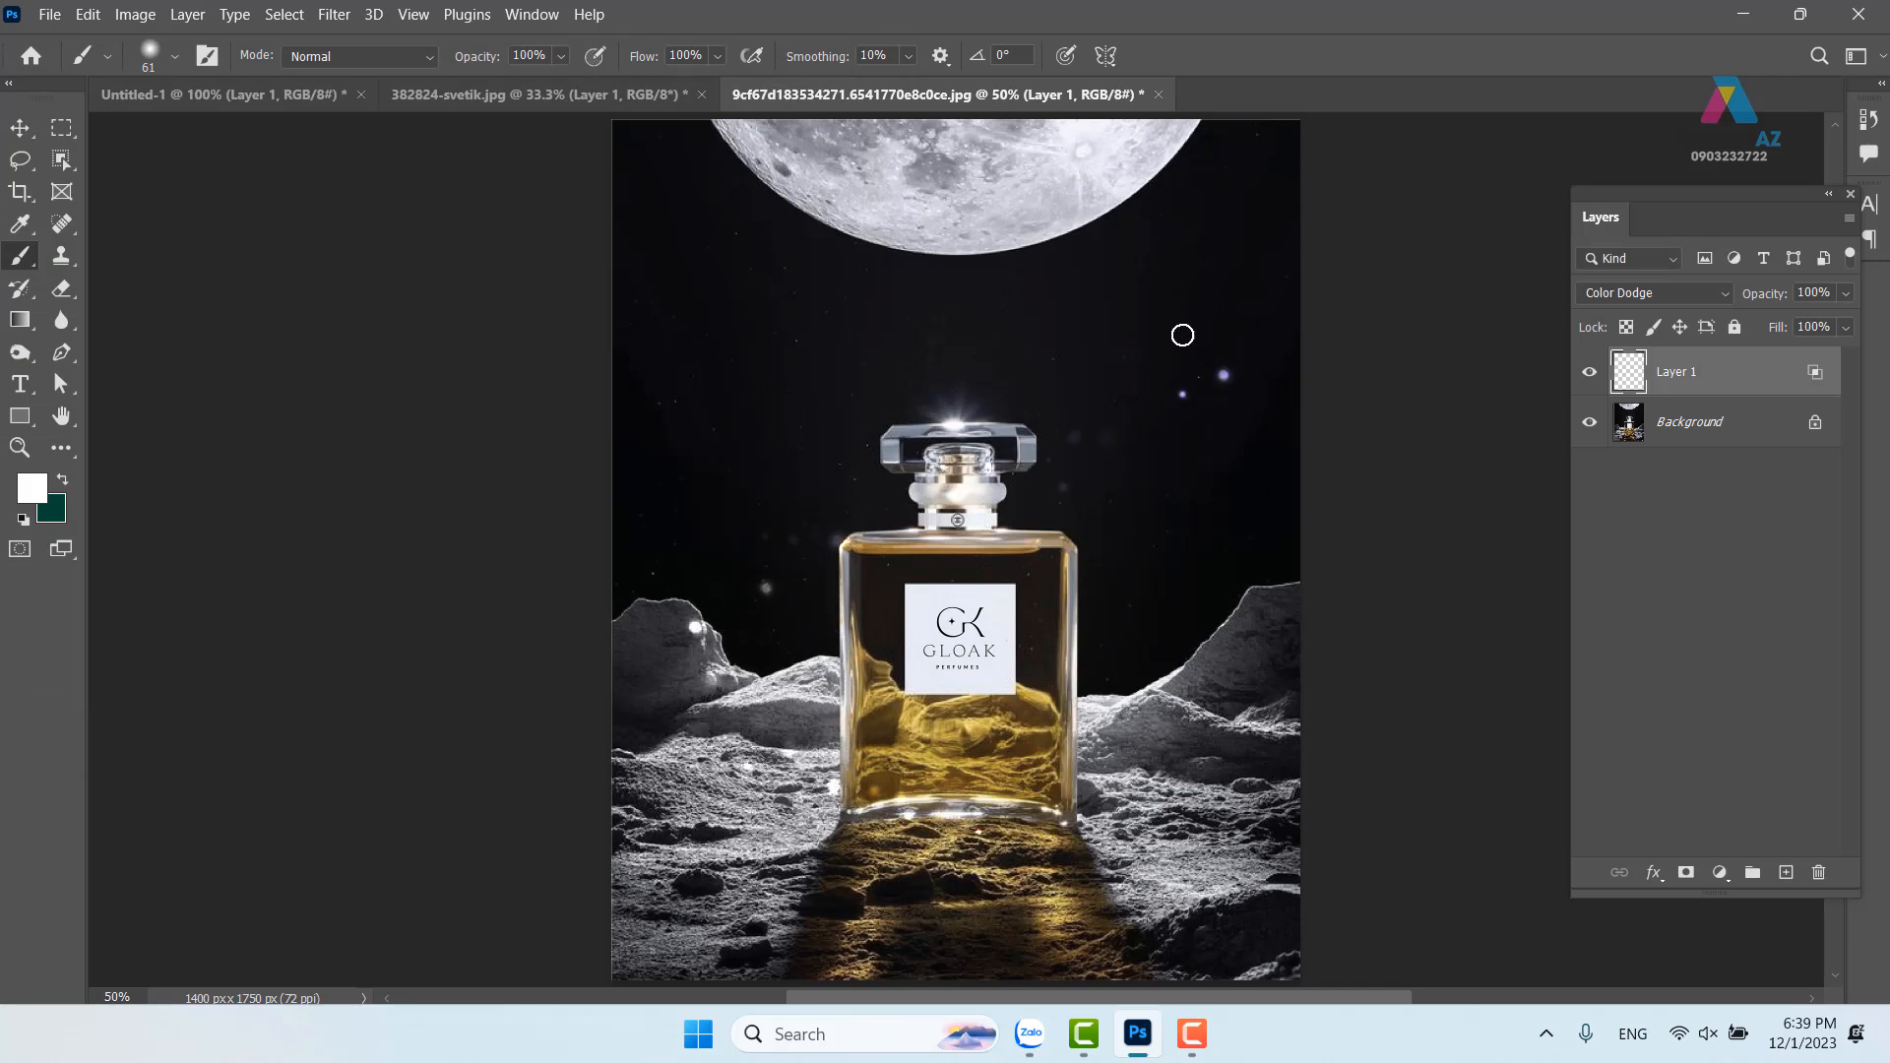
click(1080, 207)
click(1024, 239)
click(999, 232)
click(970, 236)
click(928, 234)
click(950, 207)
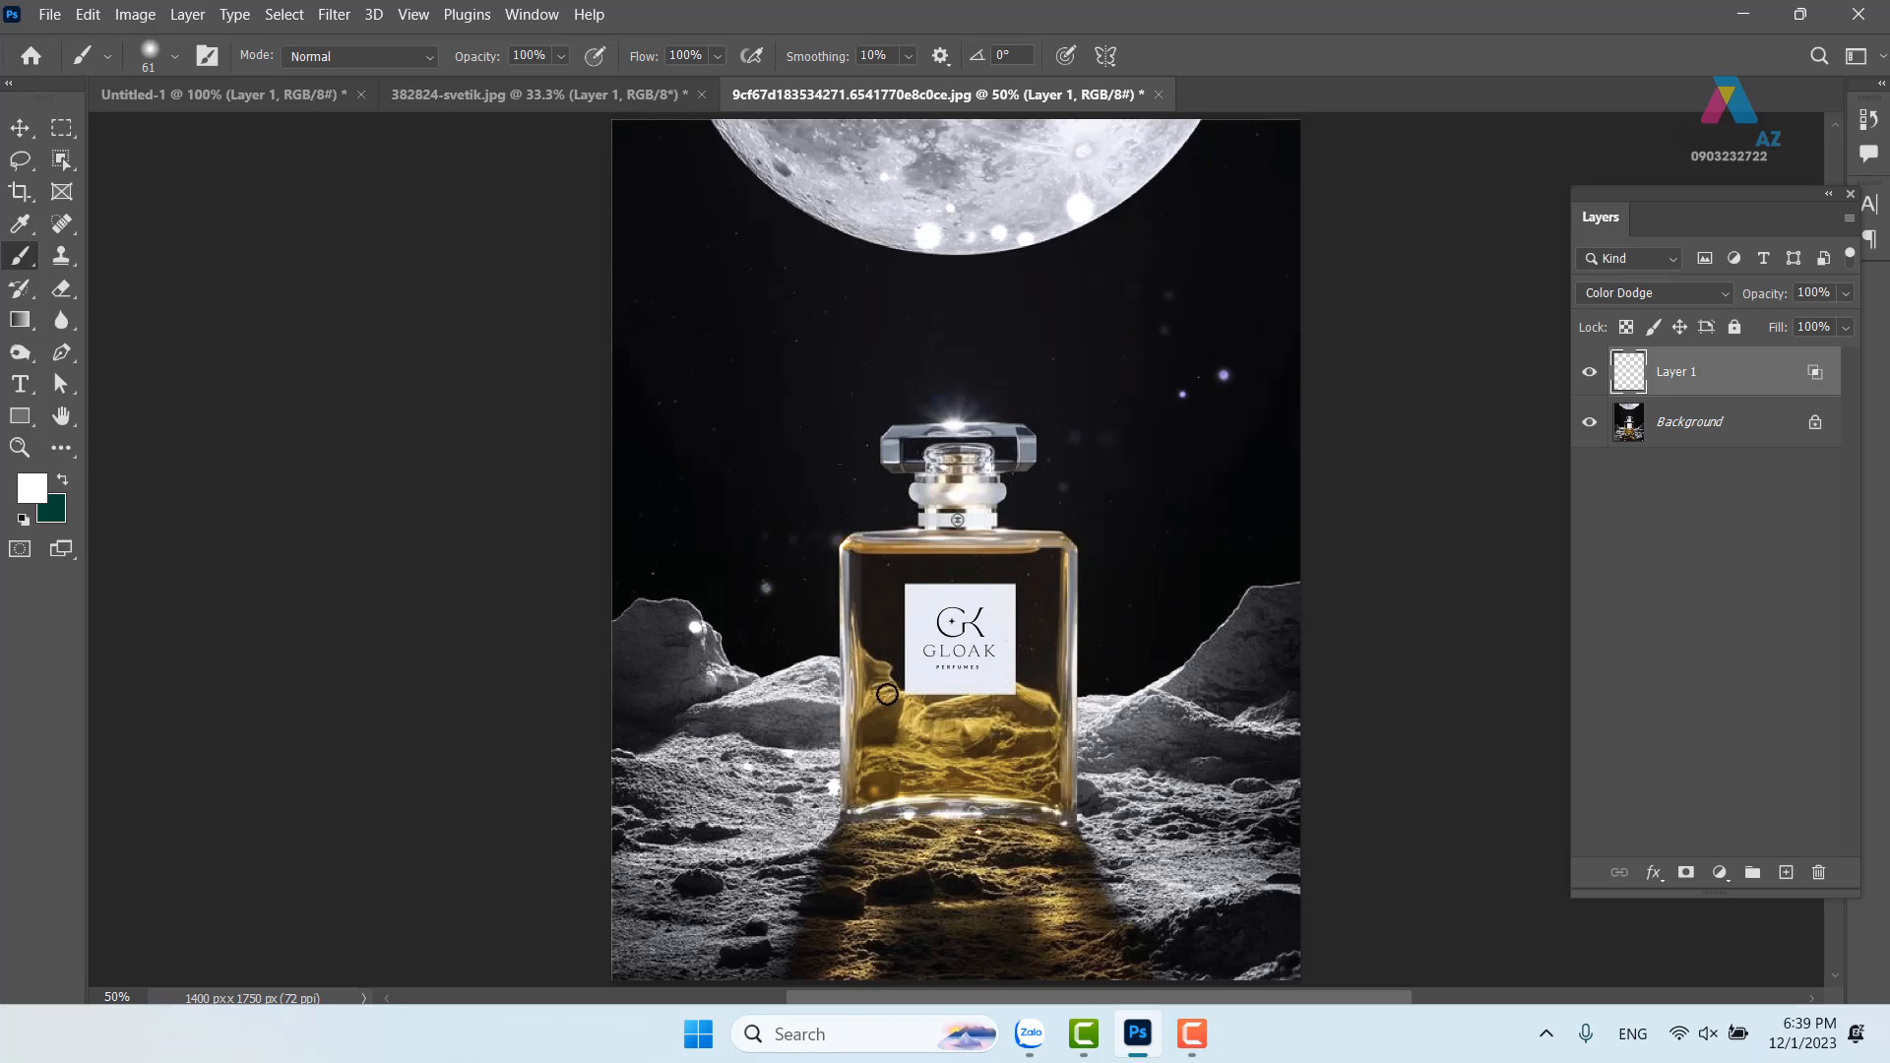
Paint more white particles over the bottle's base, up through the sky to the moon, and across the foreground ground
click(951, 809)
click(1026, 758)
click(1002, 724)
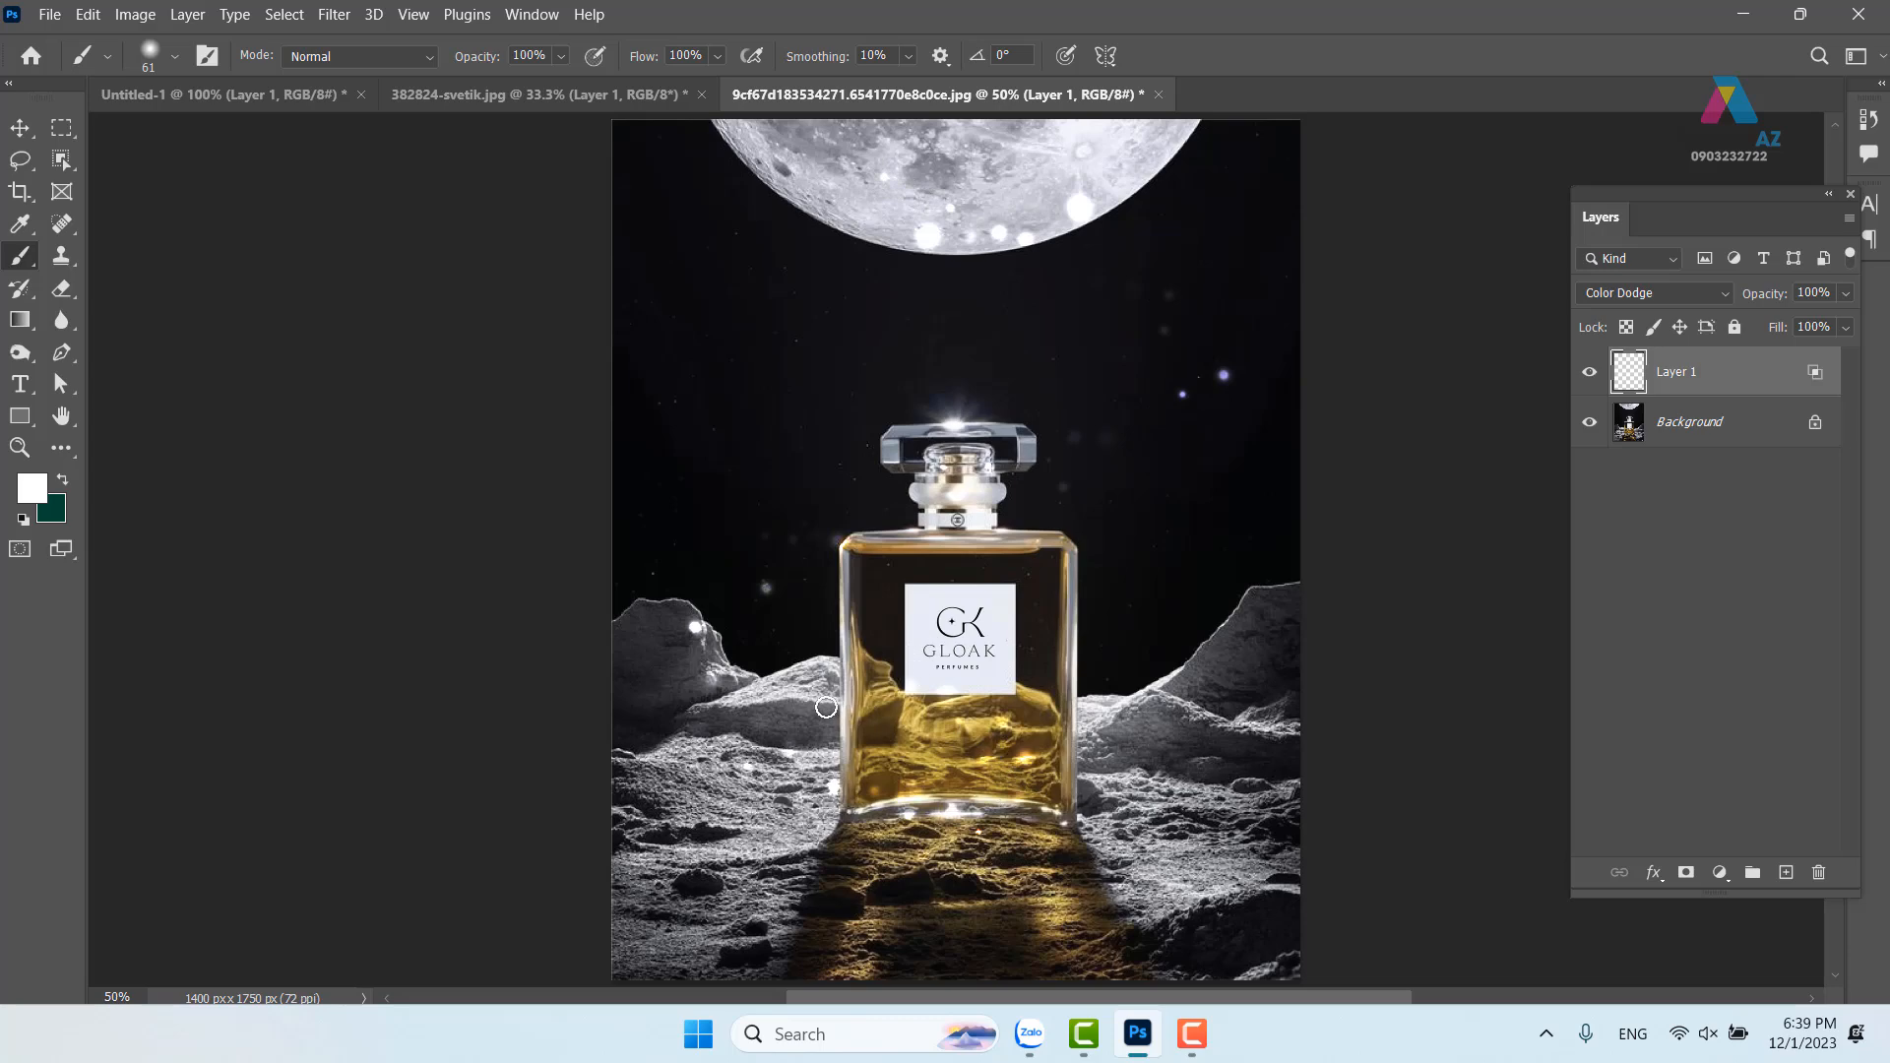
click(688, 730)
mouse_move(870, 552)
mouse_down()
mouse_move(976, 457)
mouse_move(1197, 391)
mouse_up()
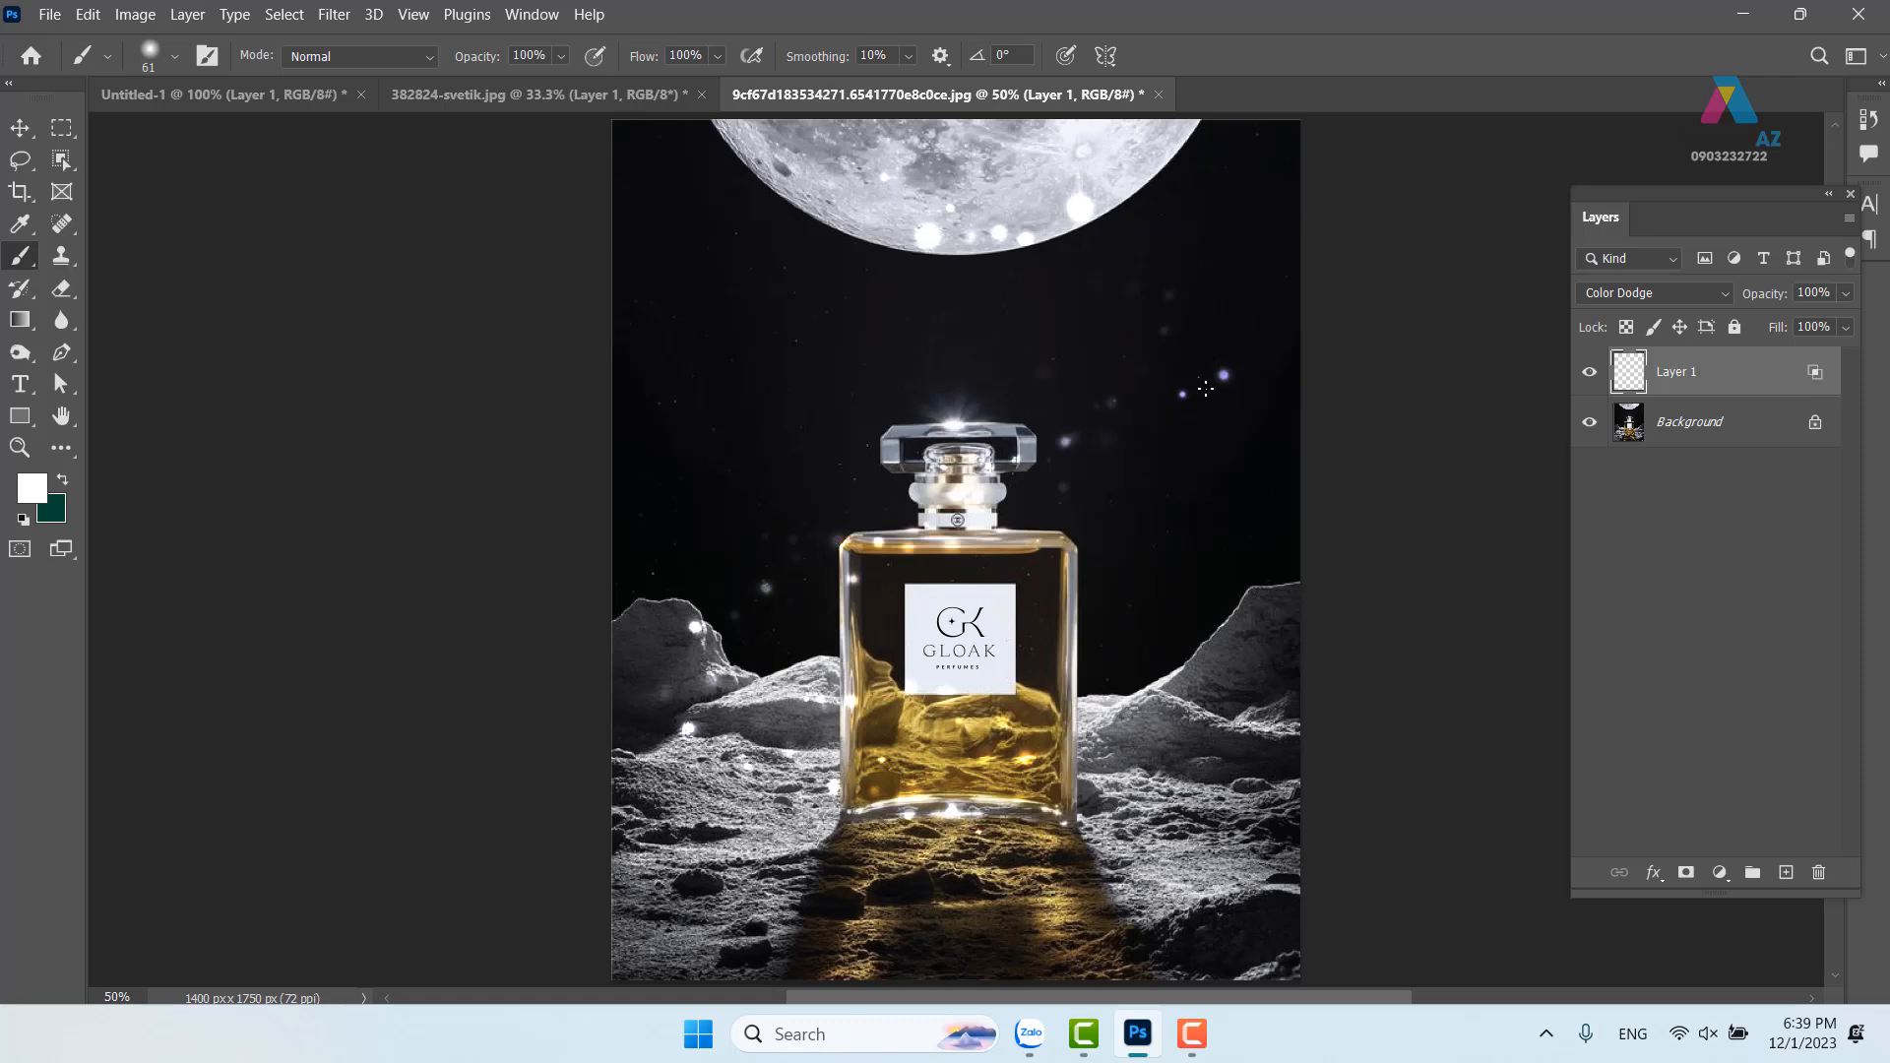
mouse_move(1229, 278)
mouse_down()
mouse_move(1037, 237)
mouse_move(879, 133)
mouse_up()
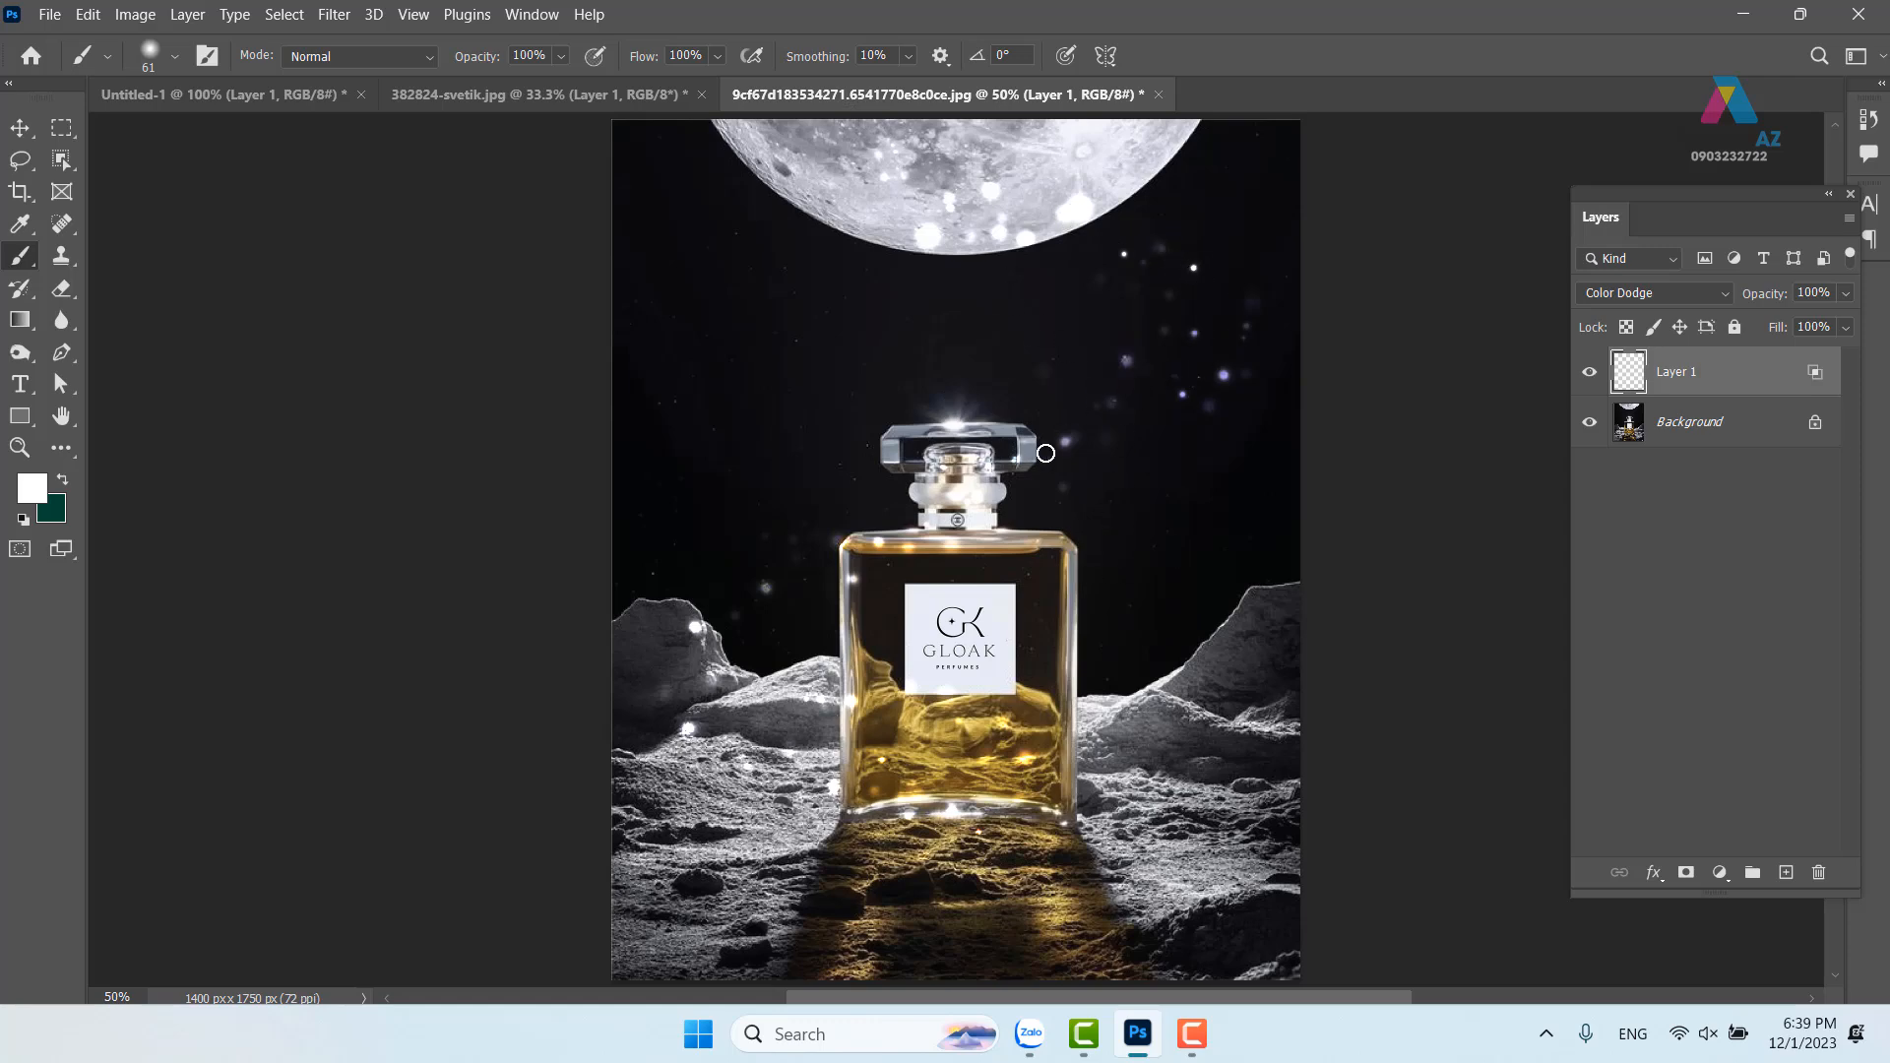
mouse_move(751, 591)
mouse_down()
mouse_move(683, 710)
mouse_move(820, 821)
mouse_move(1122, 875)
mouse_move(1245, 923)
mouse_up()
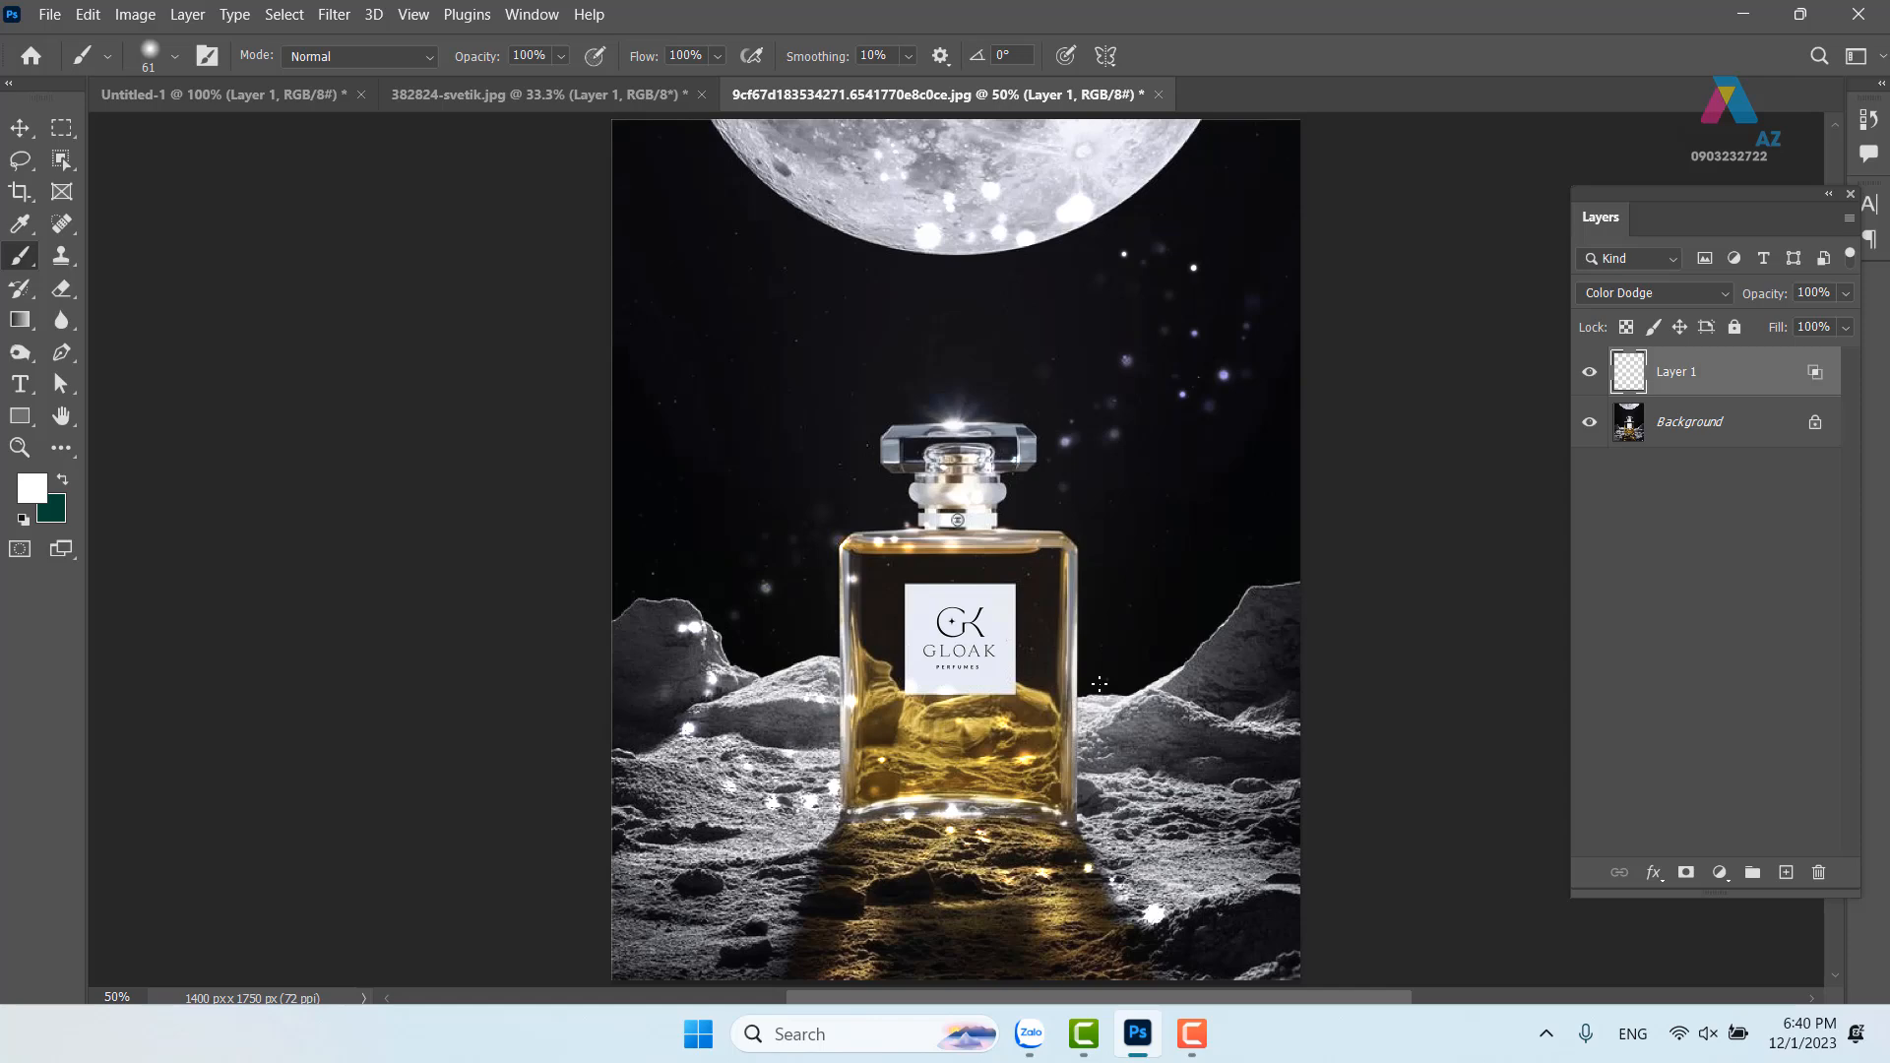
Add a new layer filled with golden yellow, hue 45°, and clip it to the particle layer
click(1786, 872)
click(40, 484)
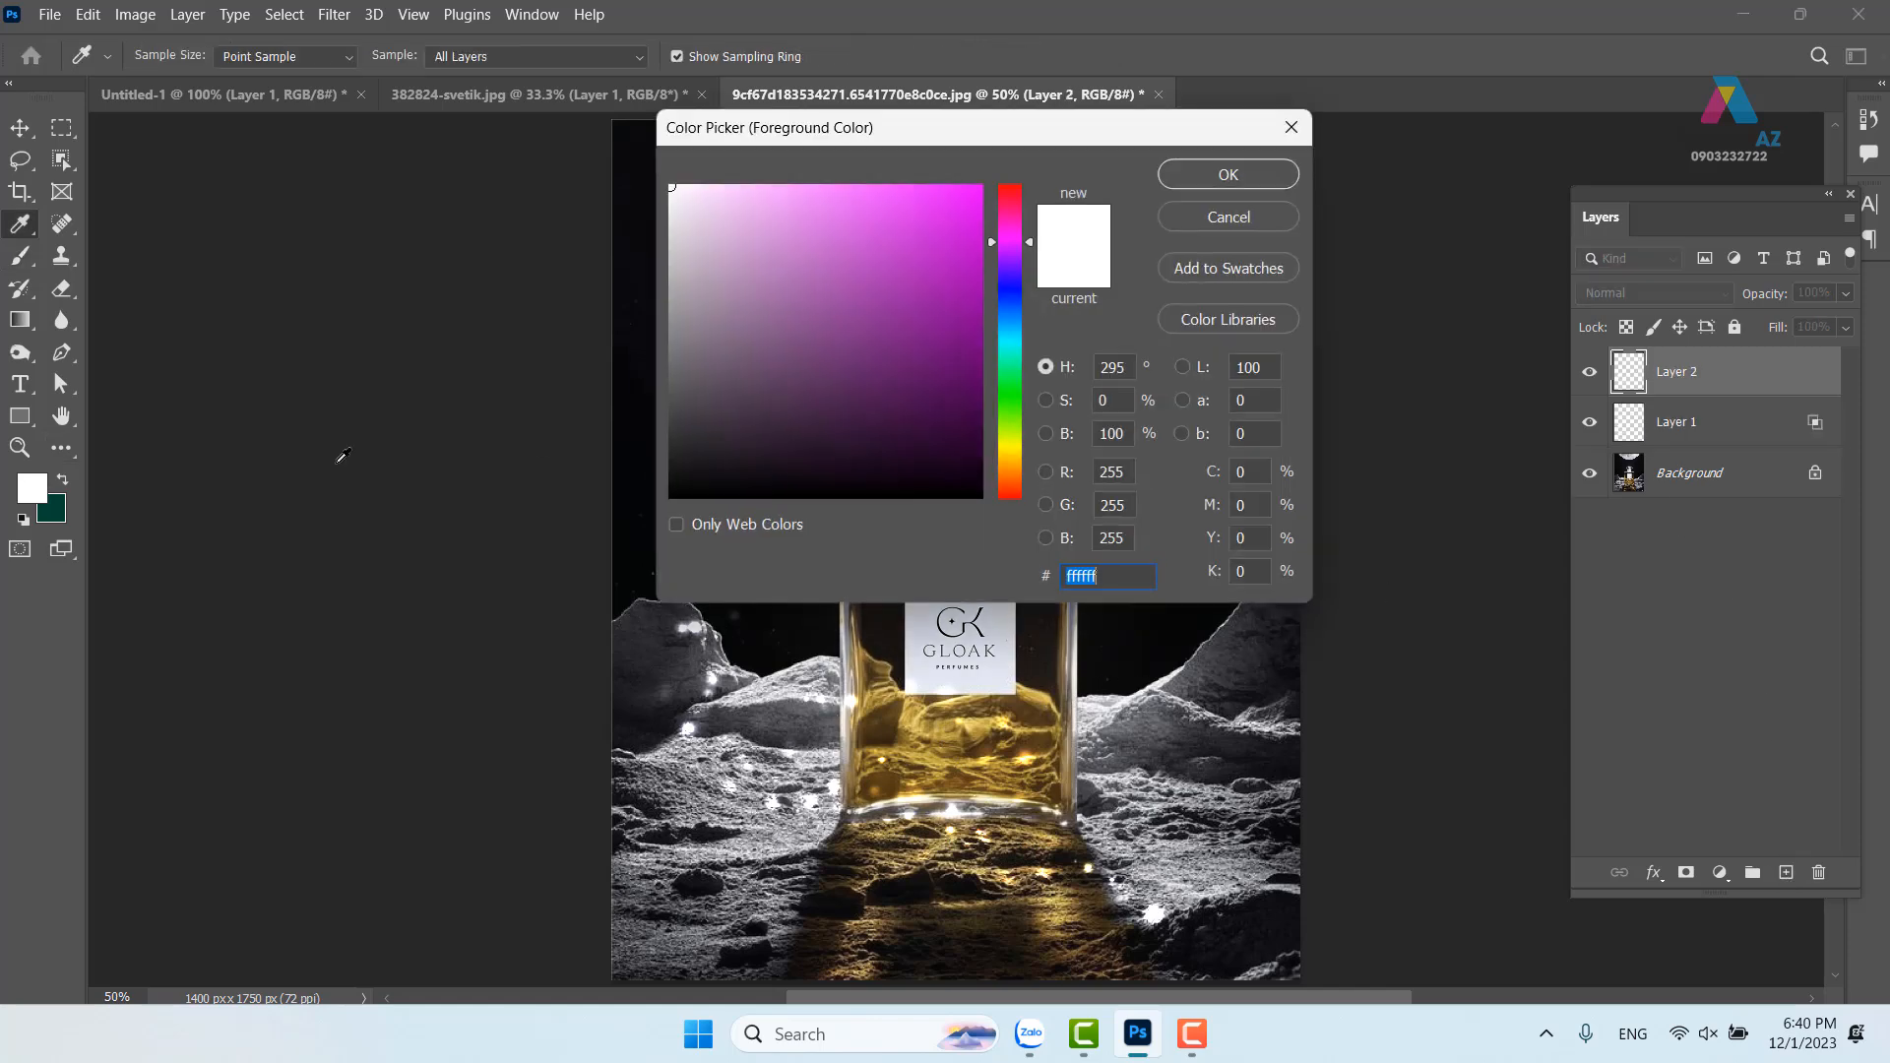
click(1009, 452)
drag(1009, 453, 1010, 460)
click(980, 187)
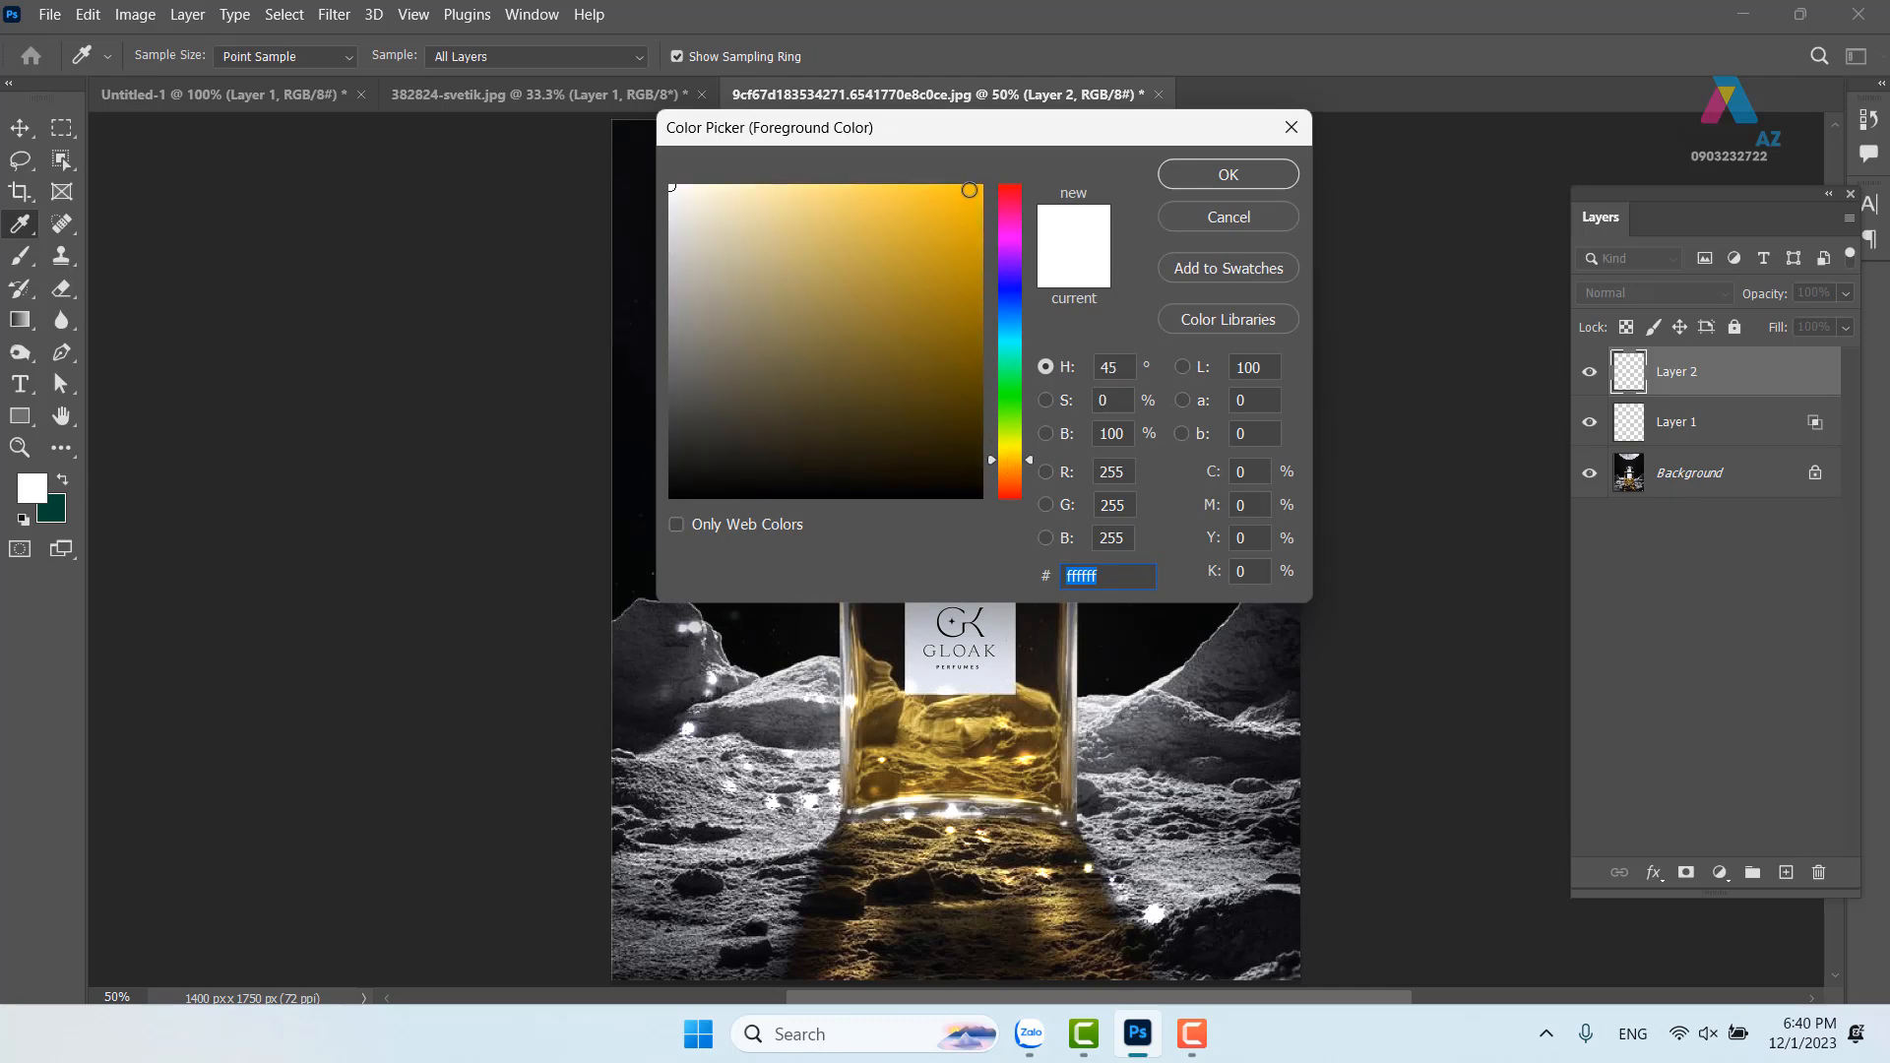
click(1246, 181)
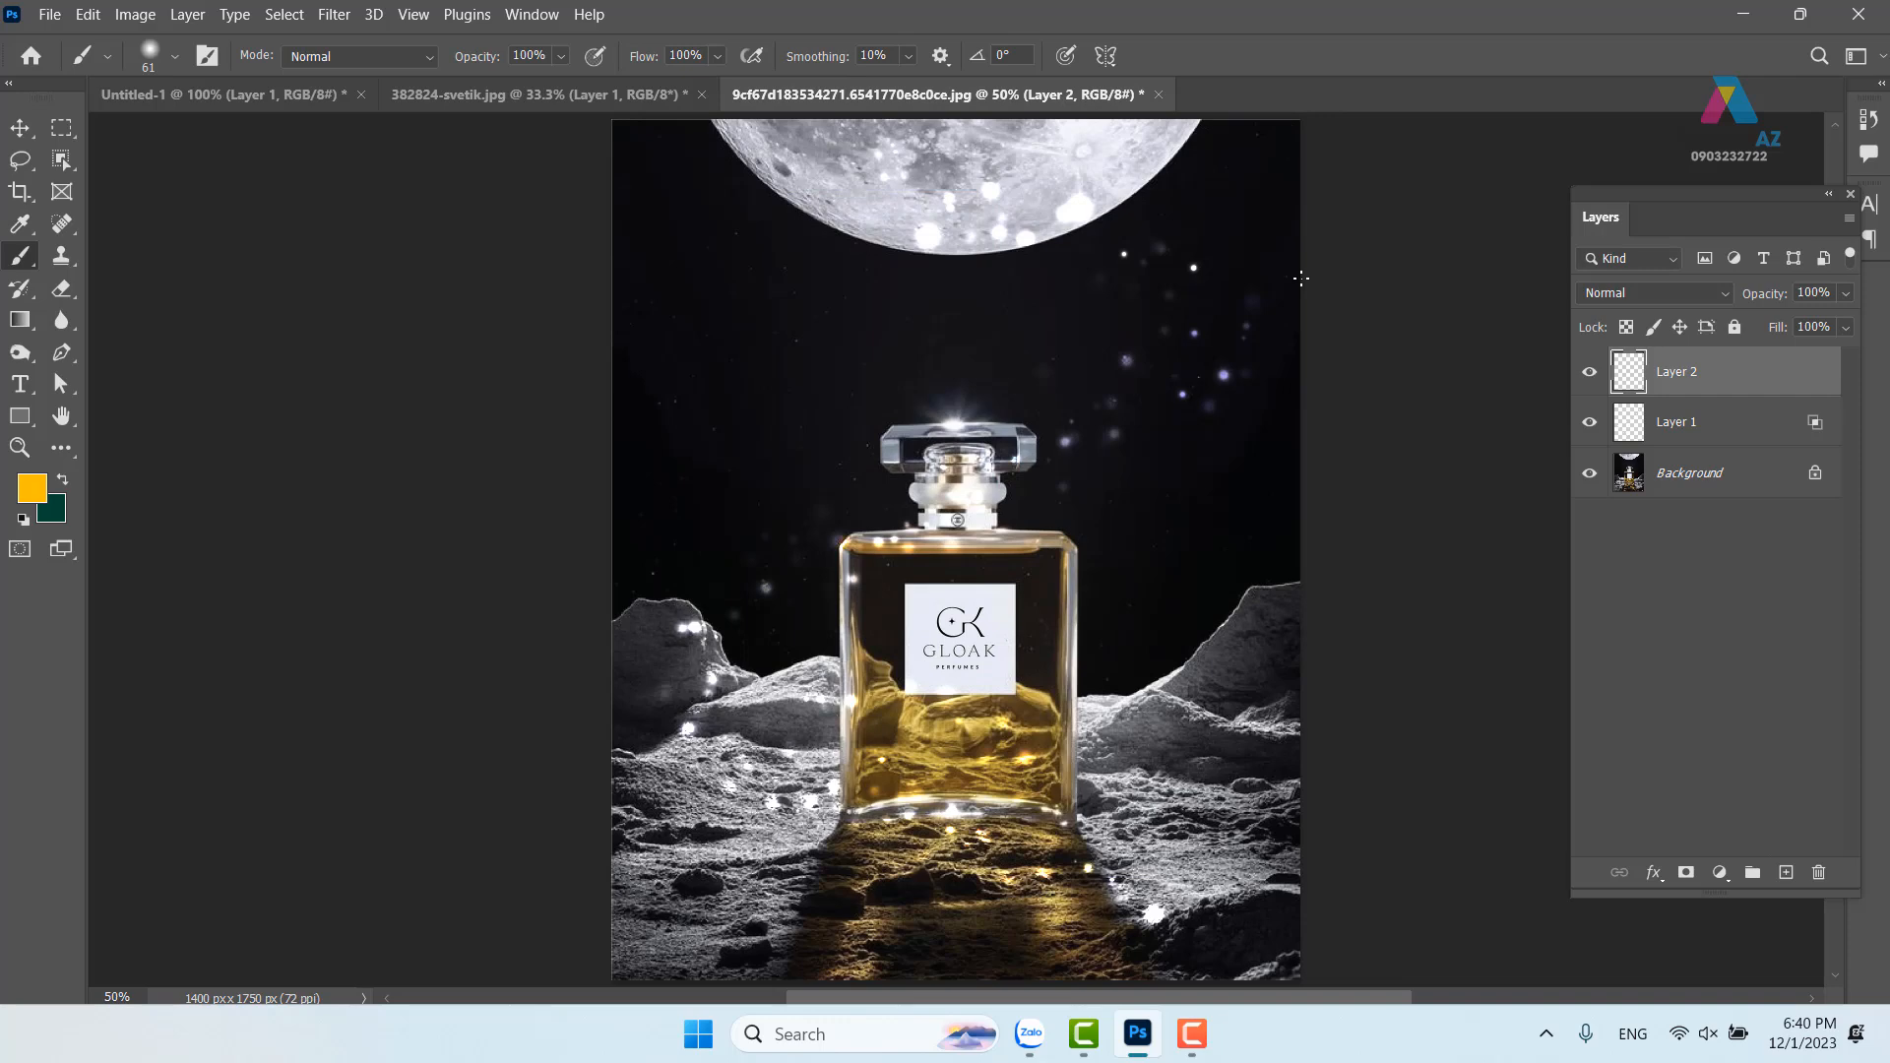
key(alt+BackSpace)
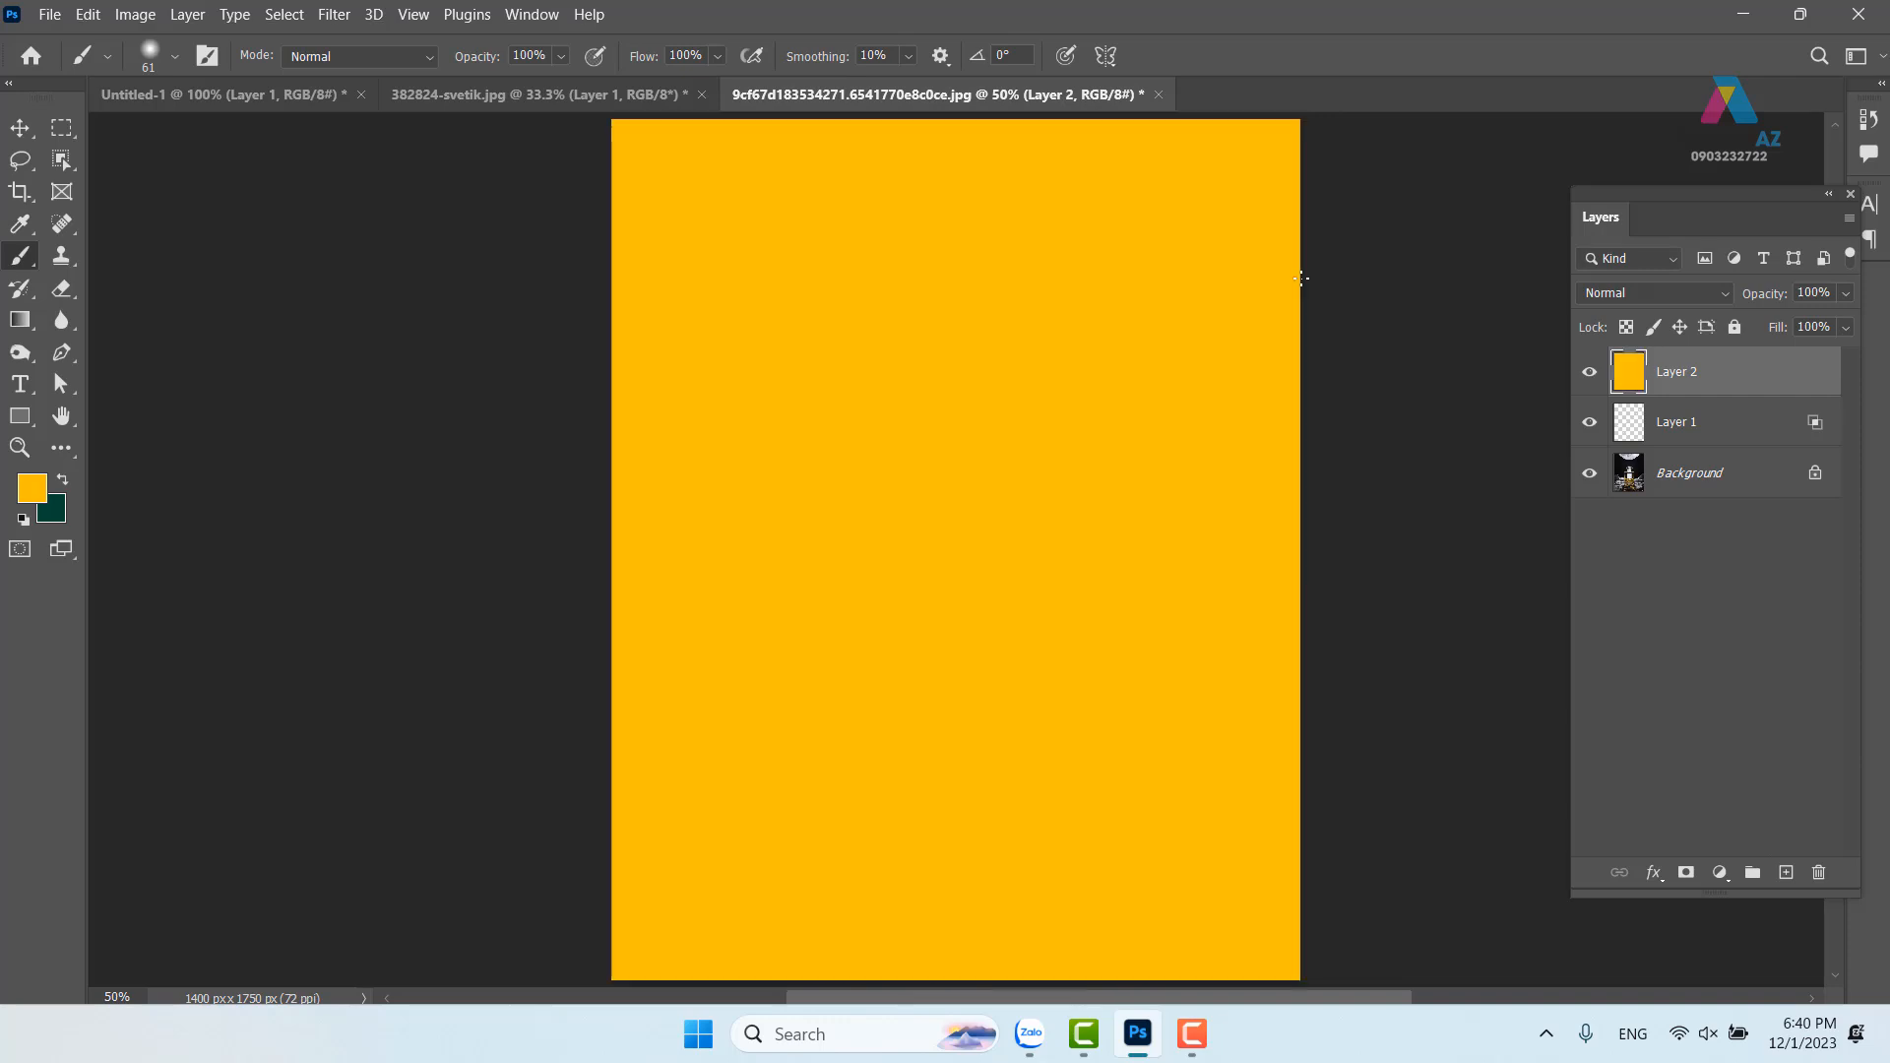
key(ctrl+alt+g)
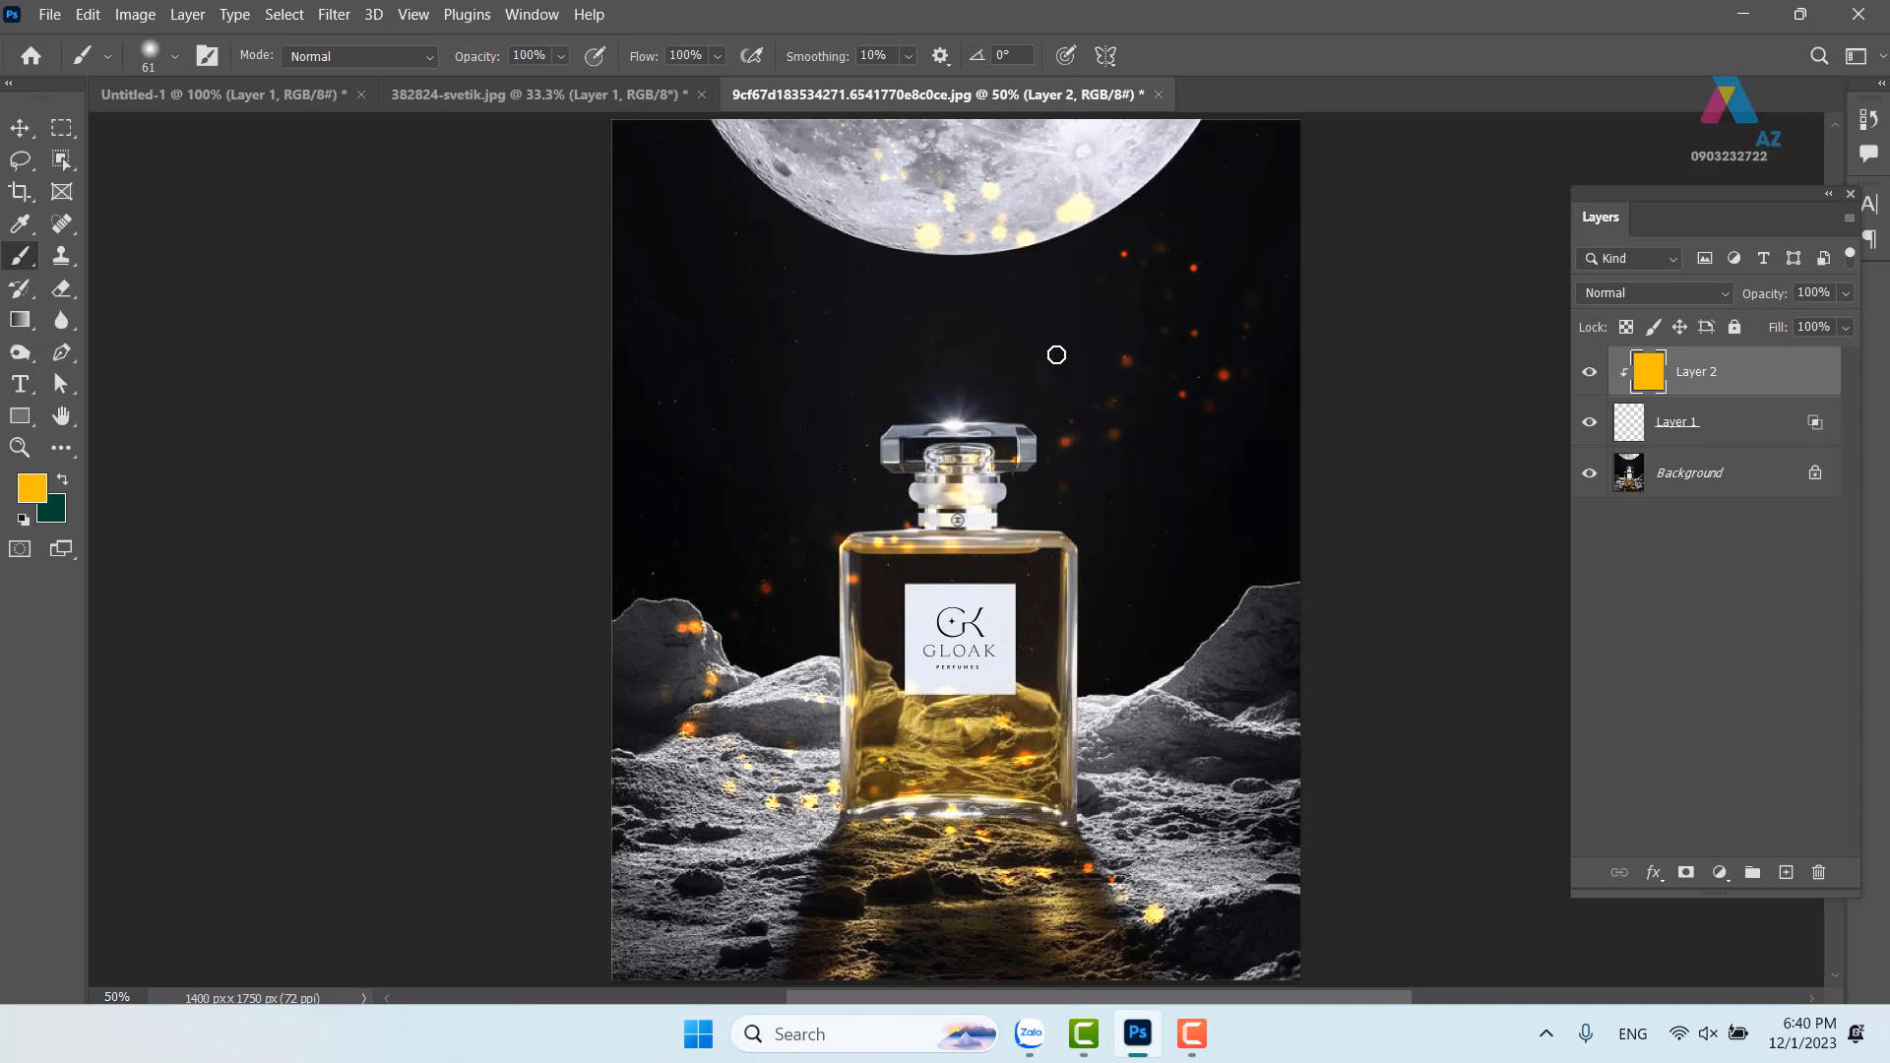
With a 19 px brush on Layer 1, paint a winding trail of small sparks from the ground around the bottle to the moon
drag(1120, 354, 1103, 354)
click(1636, 431)
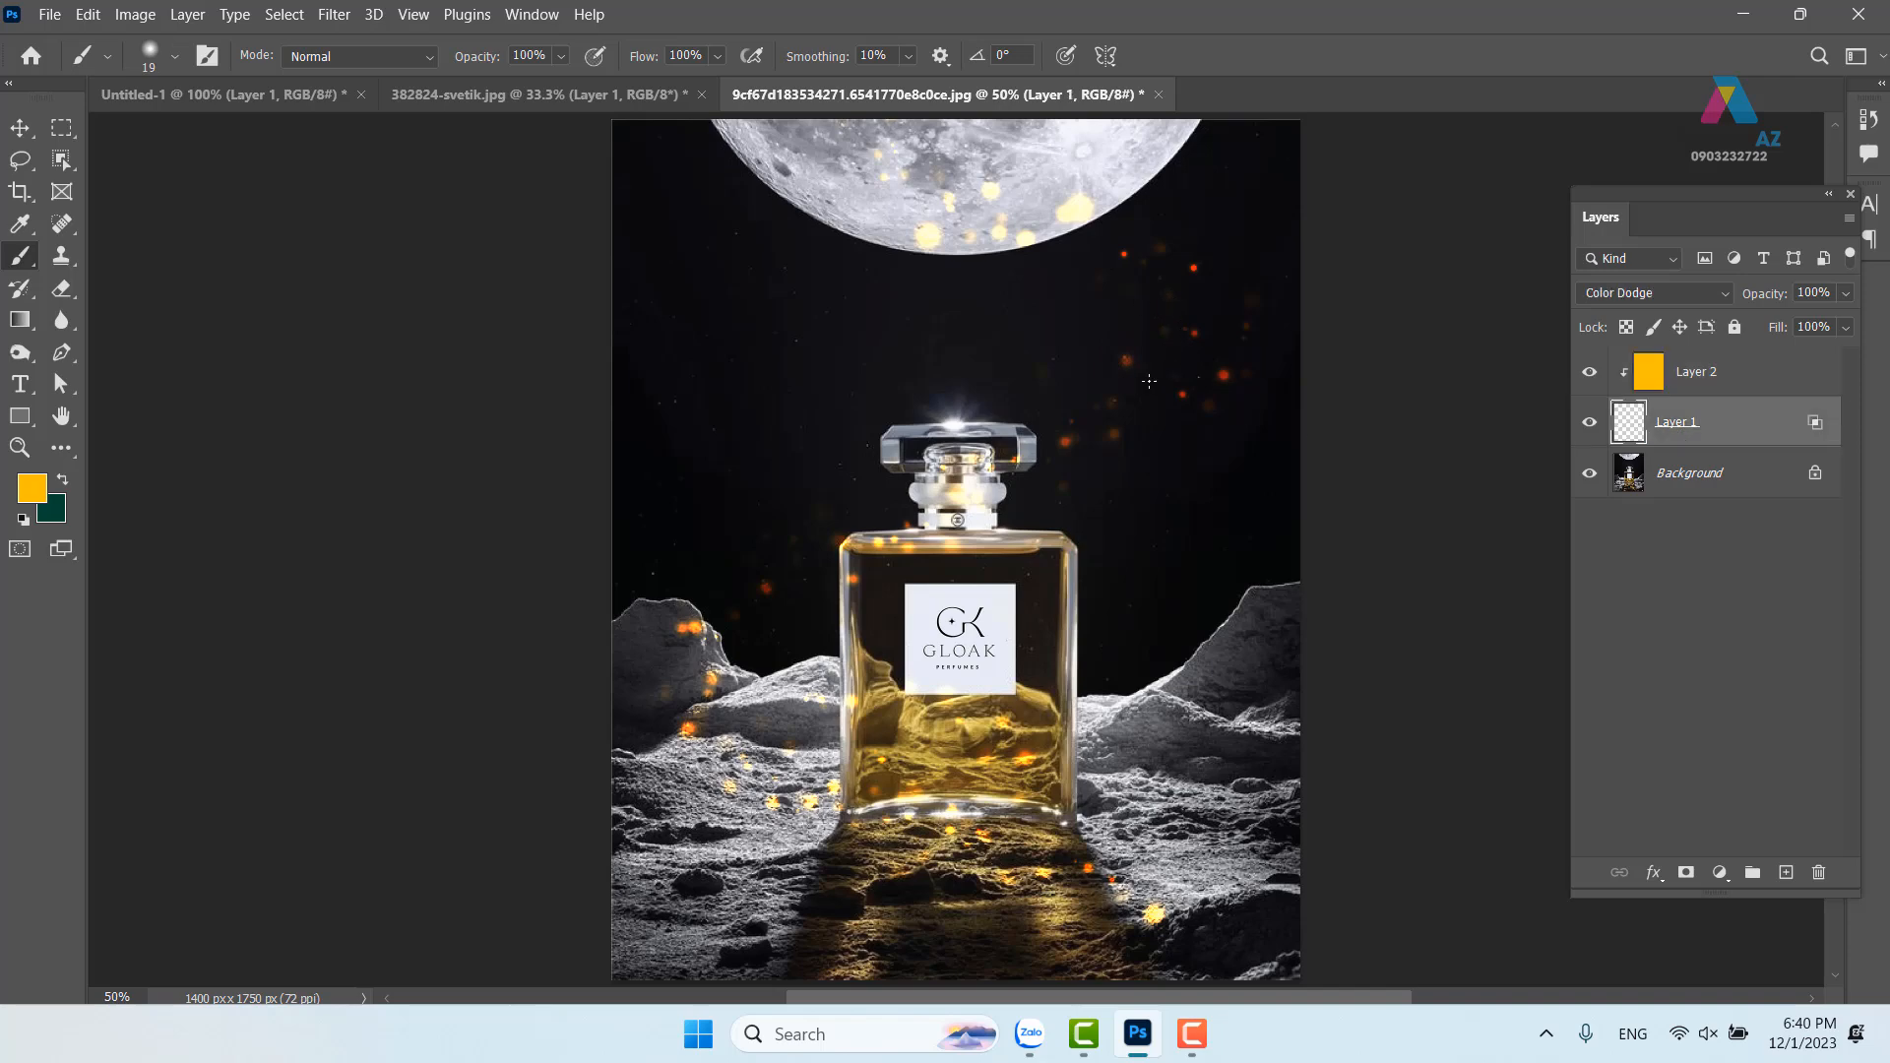
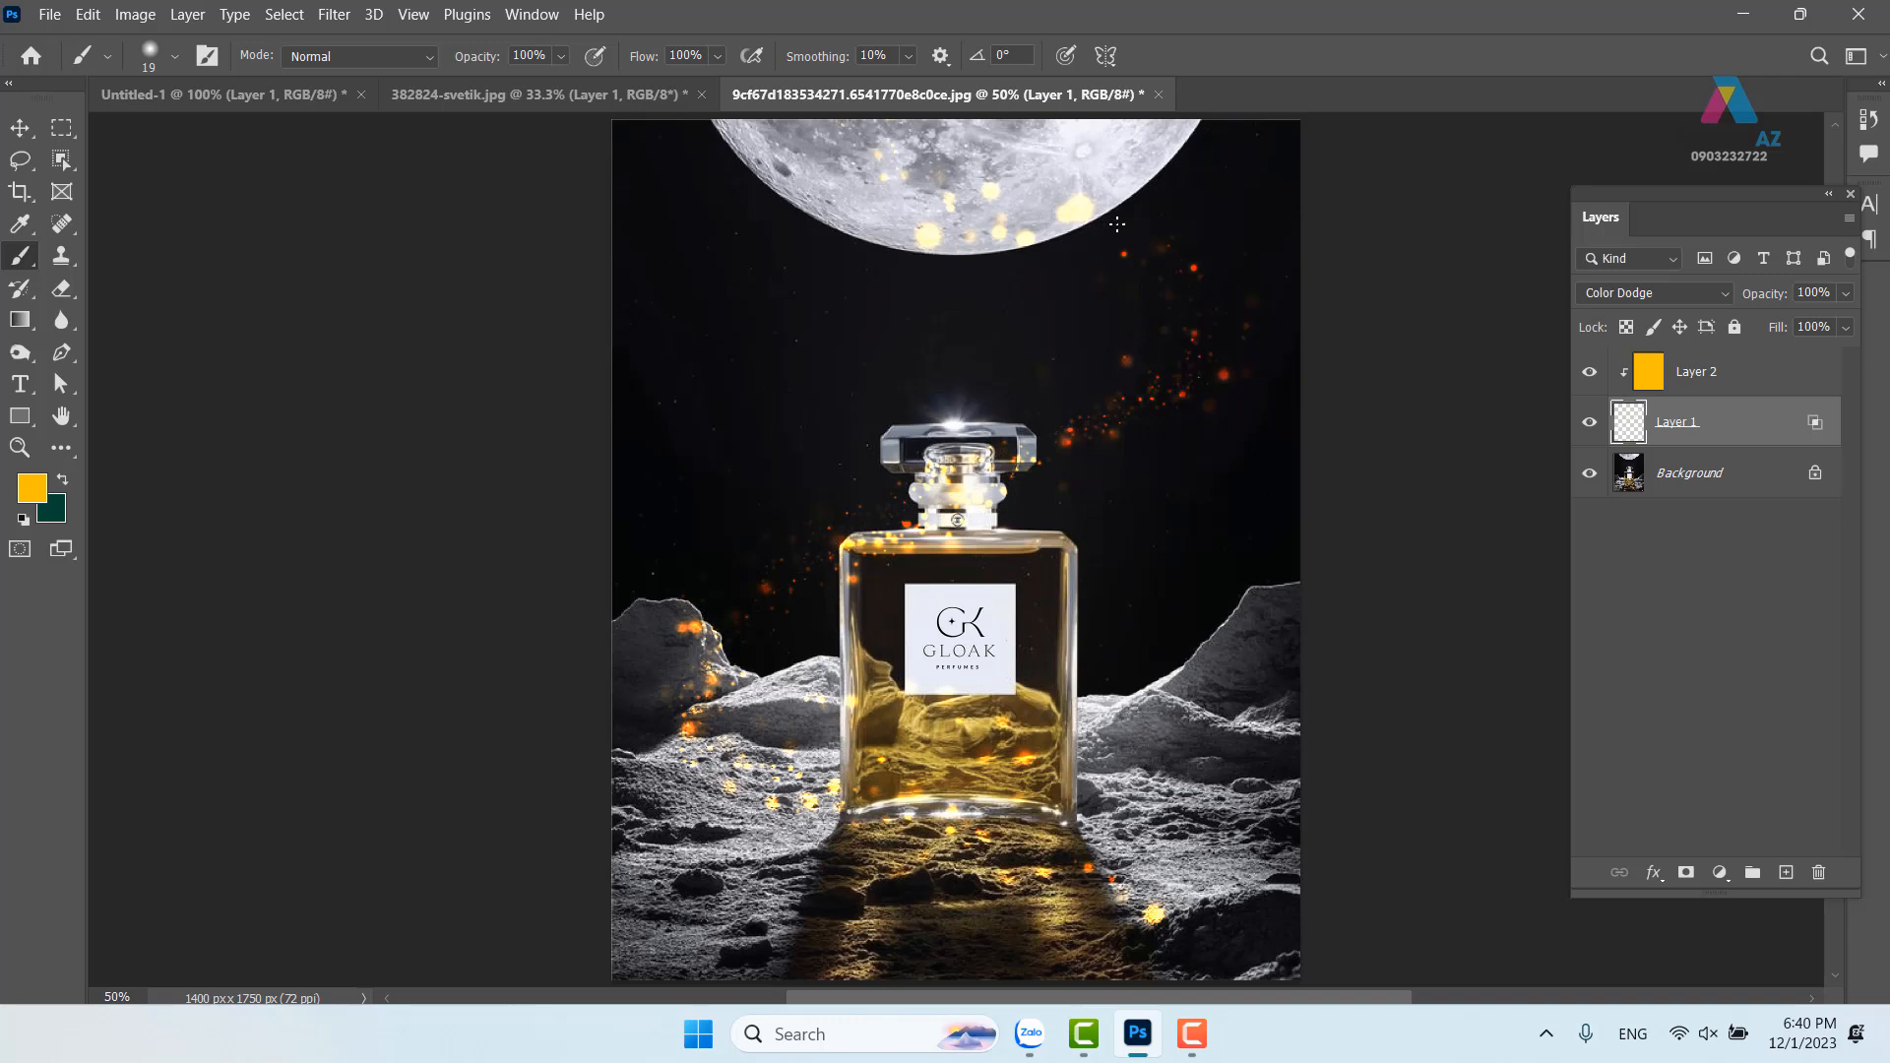
mouse_move(1191, 294)
mouse_down()
mouse_move(907, 200)
mouse_move(819, 141)
mouse_move(1047, 210)
mouse_up()
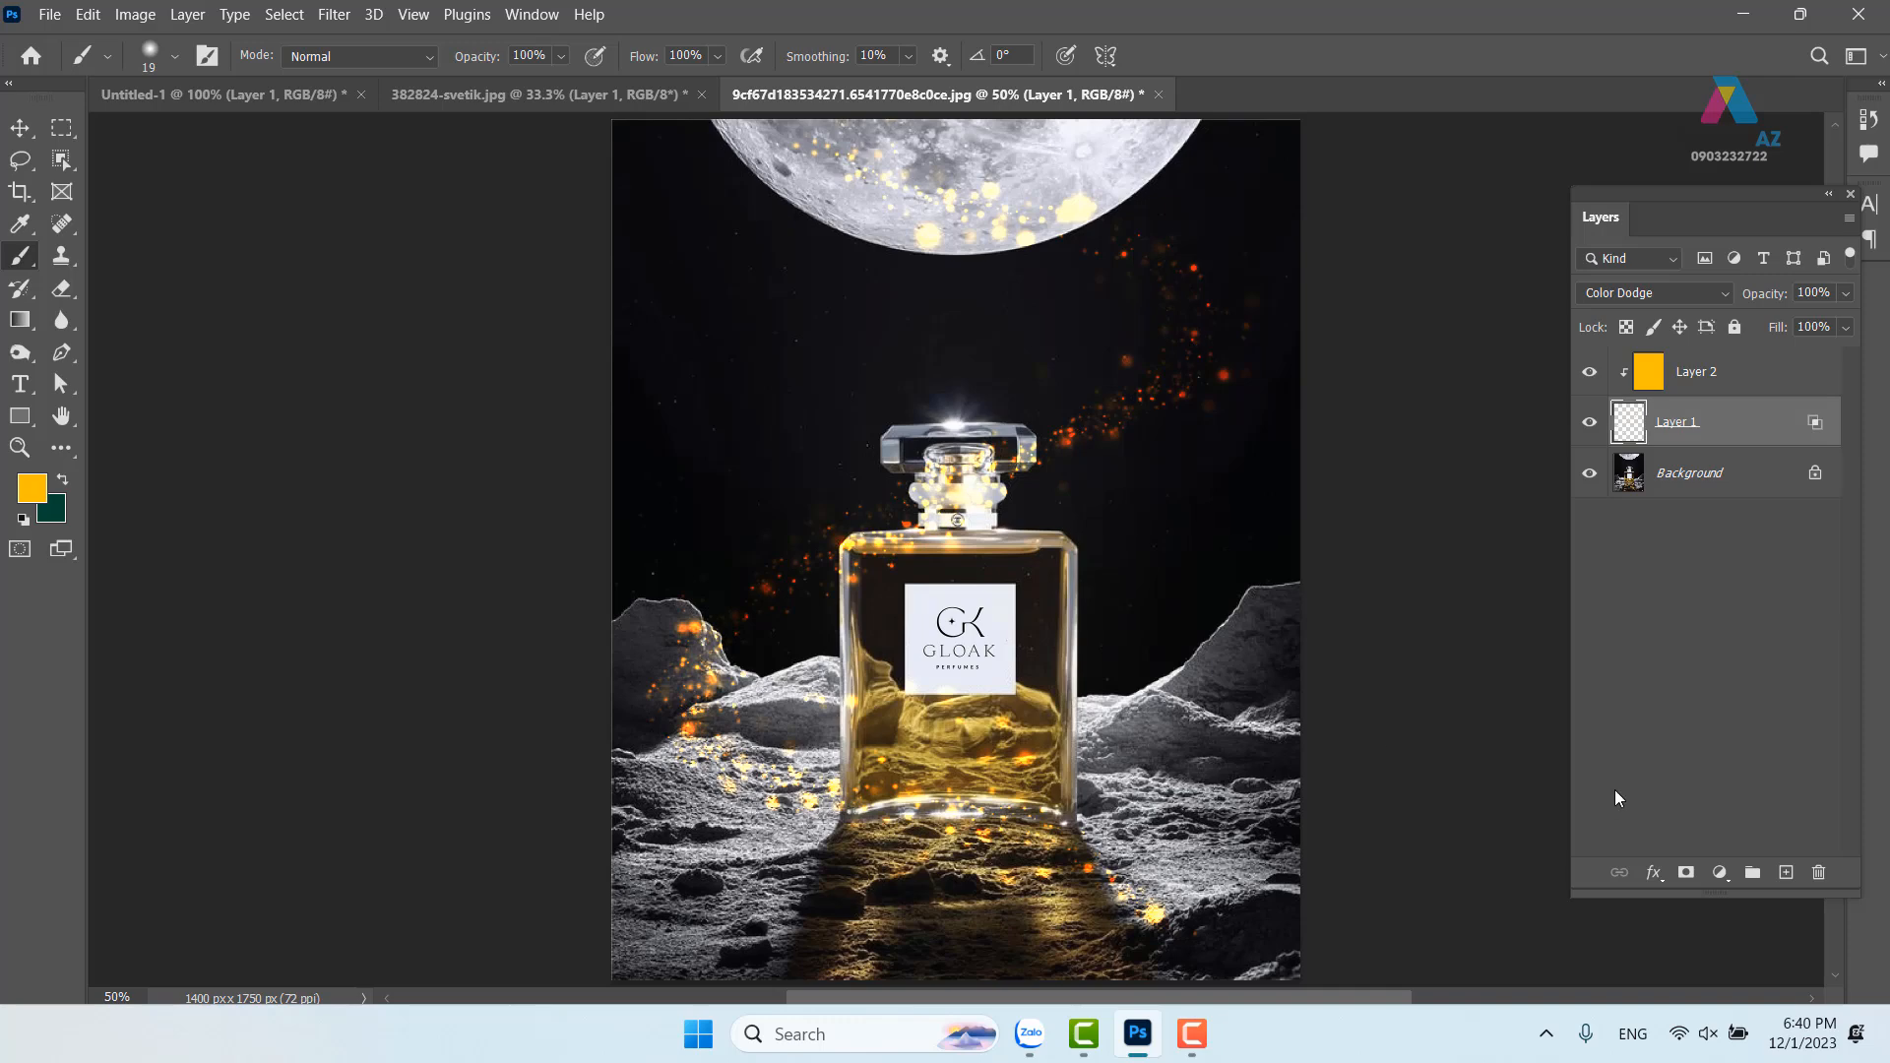
Duplicate the Background layer and set the copy's blend mode to Soft Light
key(ctrl+plus)
drag(1142, 590, 1148, 300)
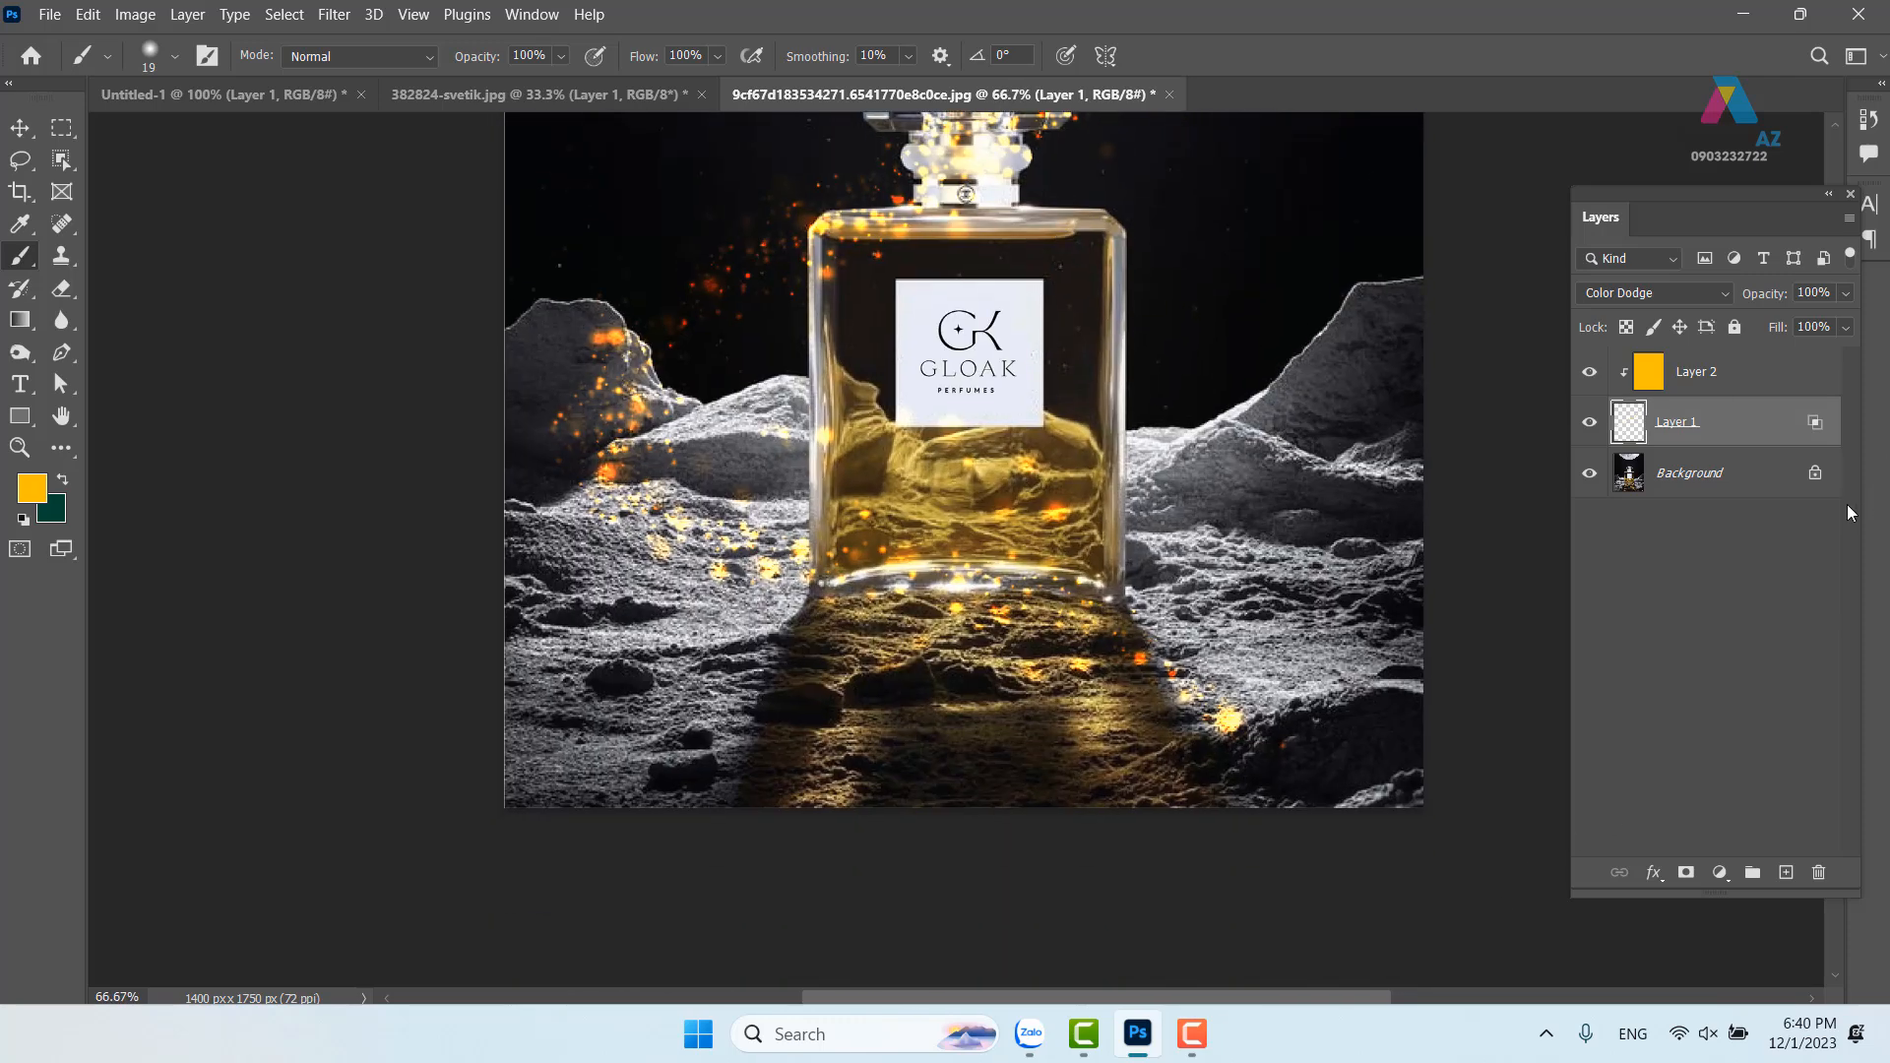
click(1761, 480)
key(ctrl+j)
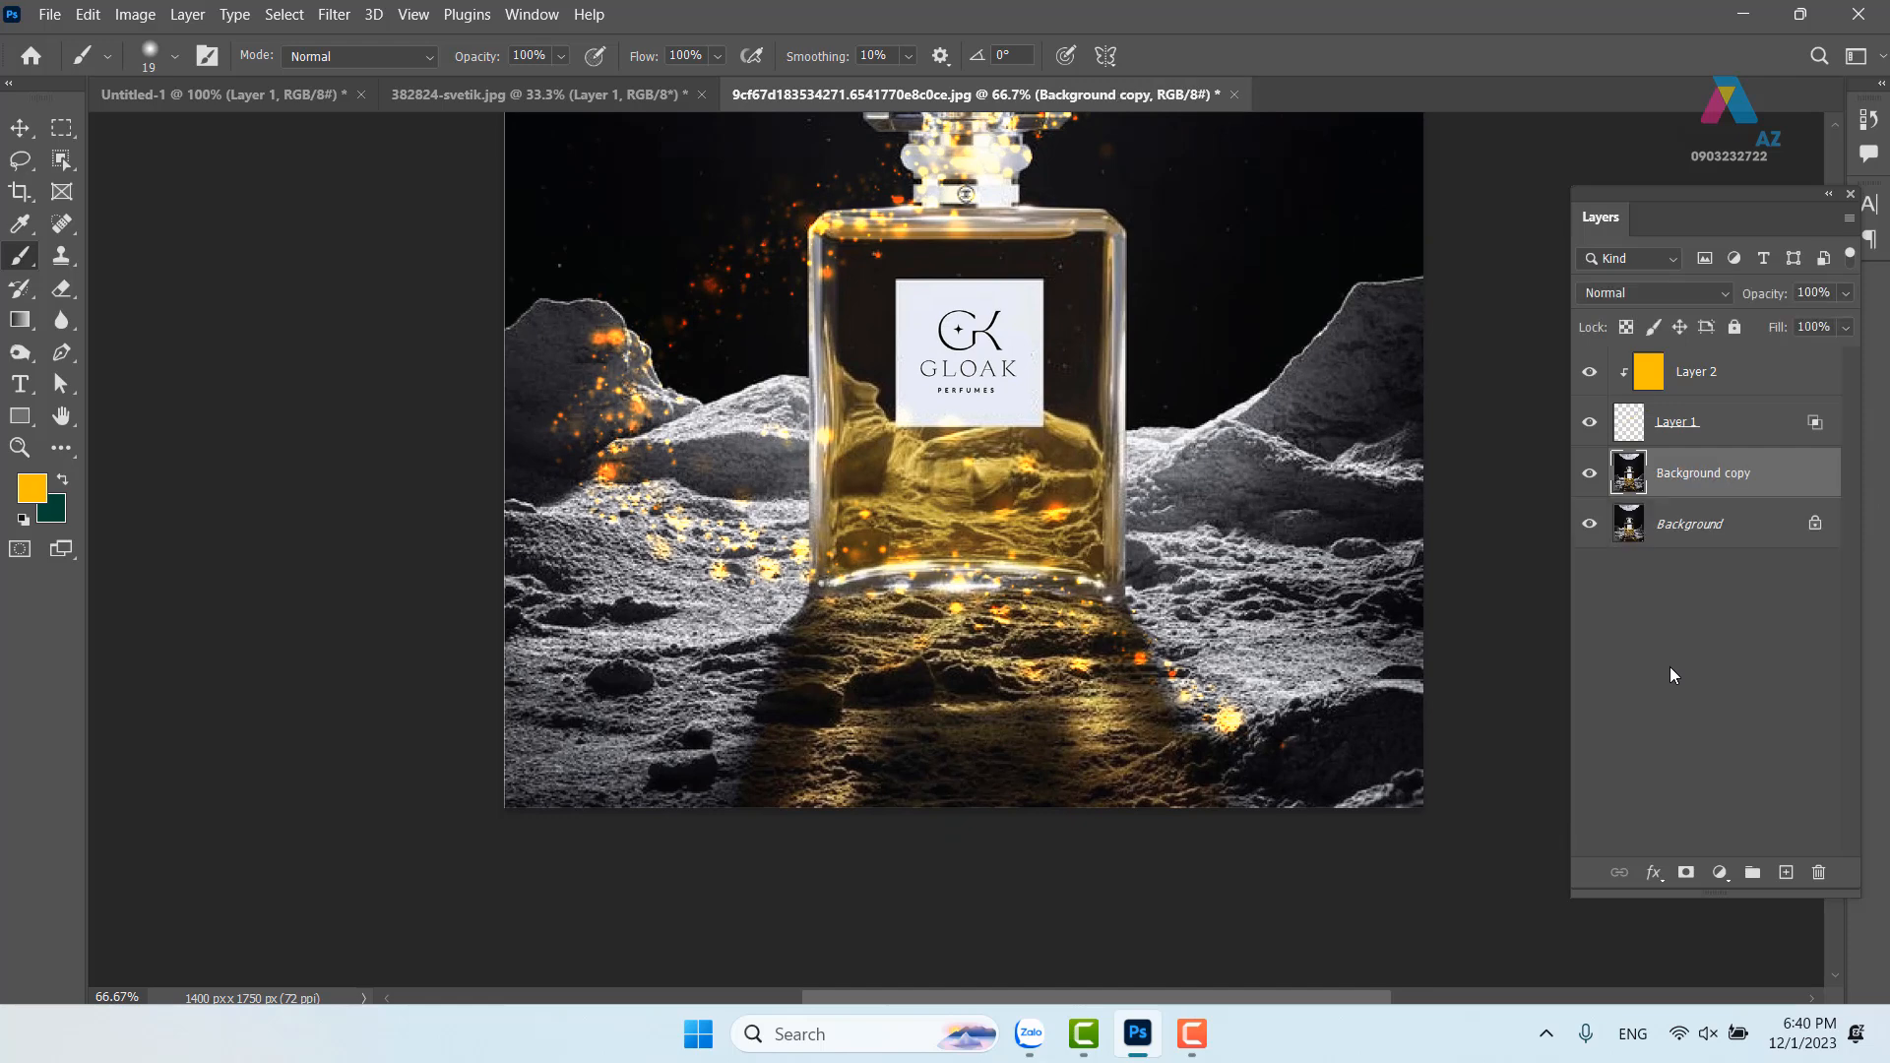
click(1717, 292)
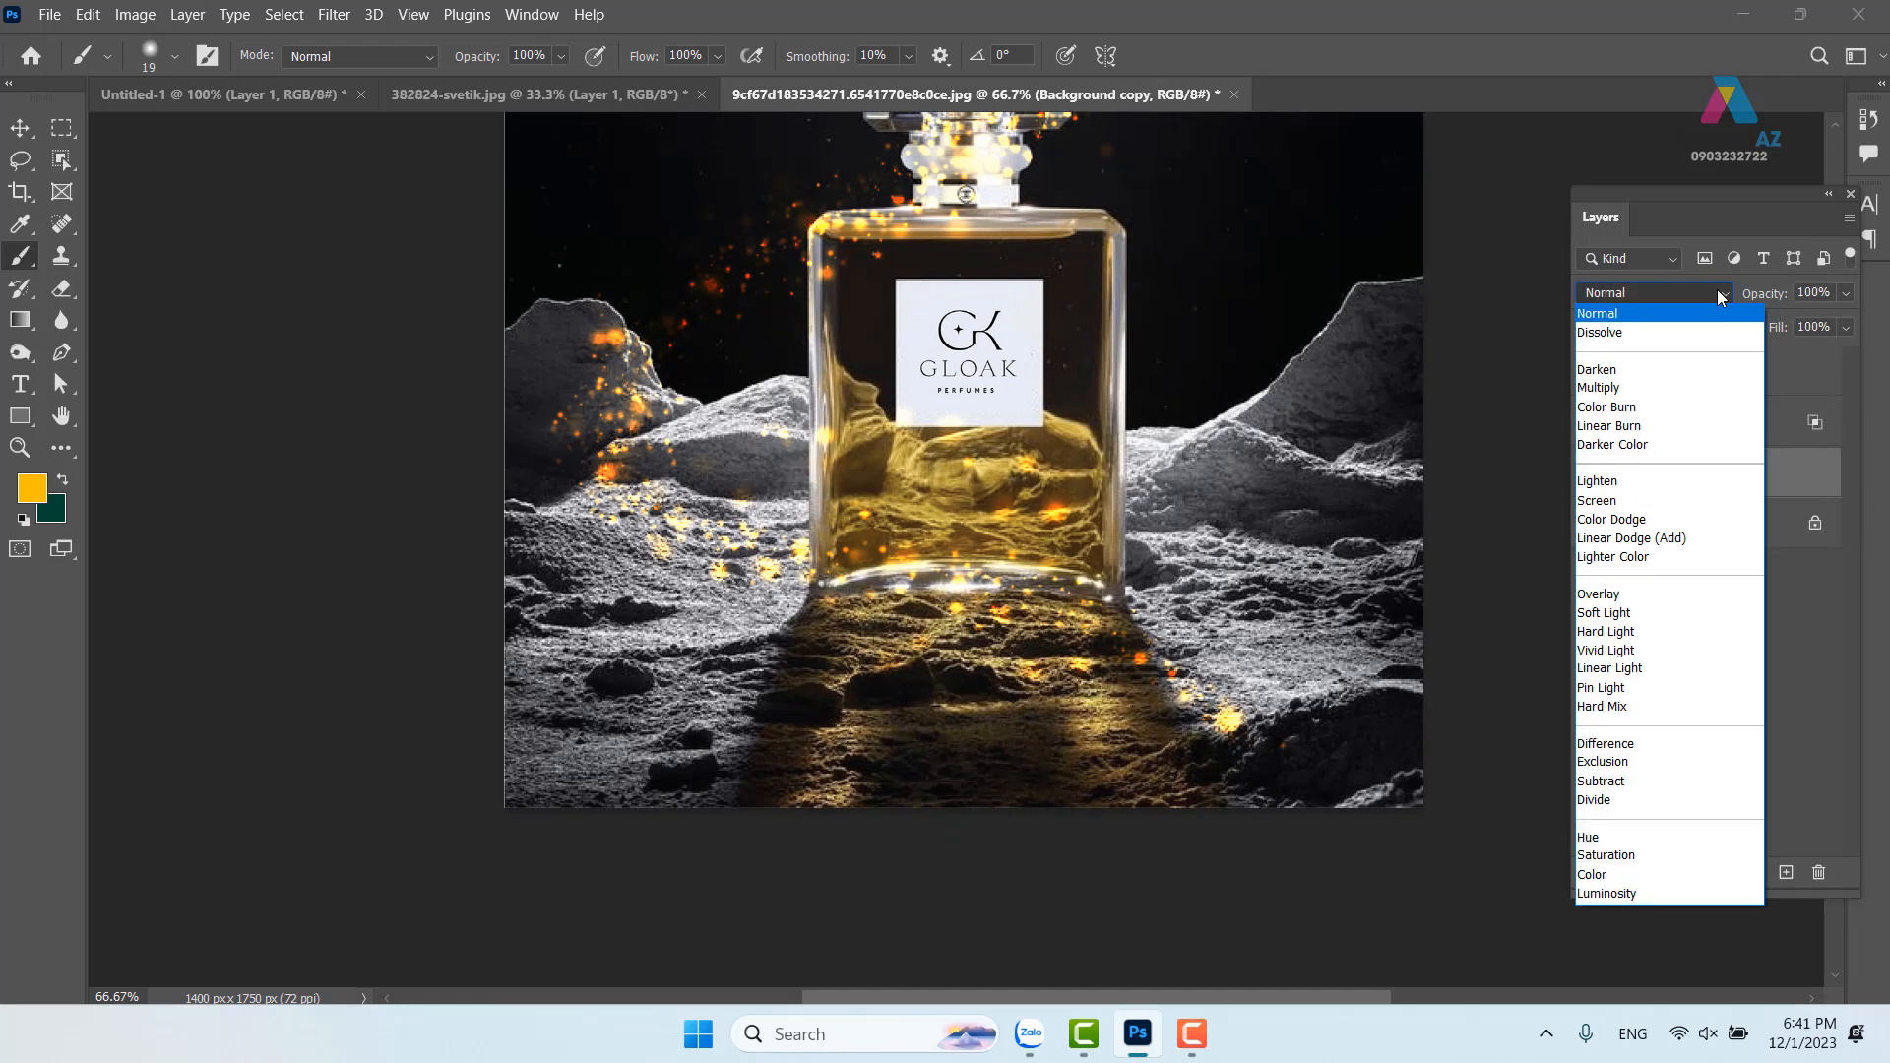
click(1650, 612)
drag(1042, 453, 900, 567)
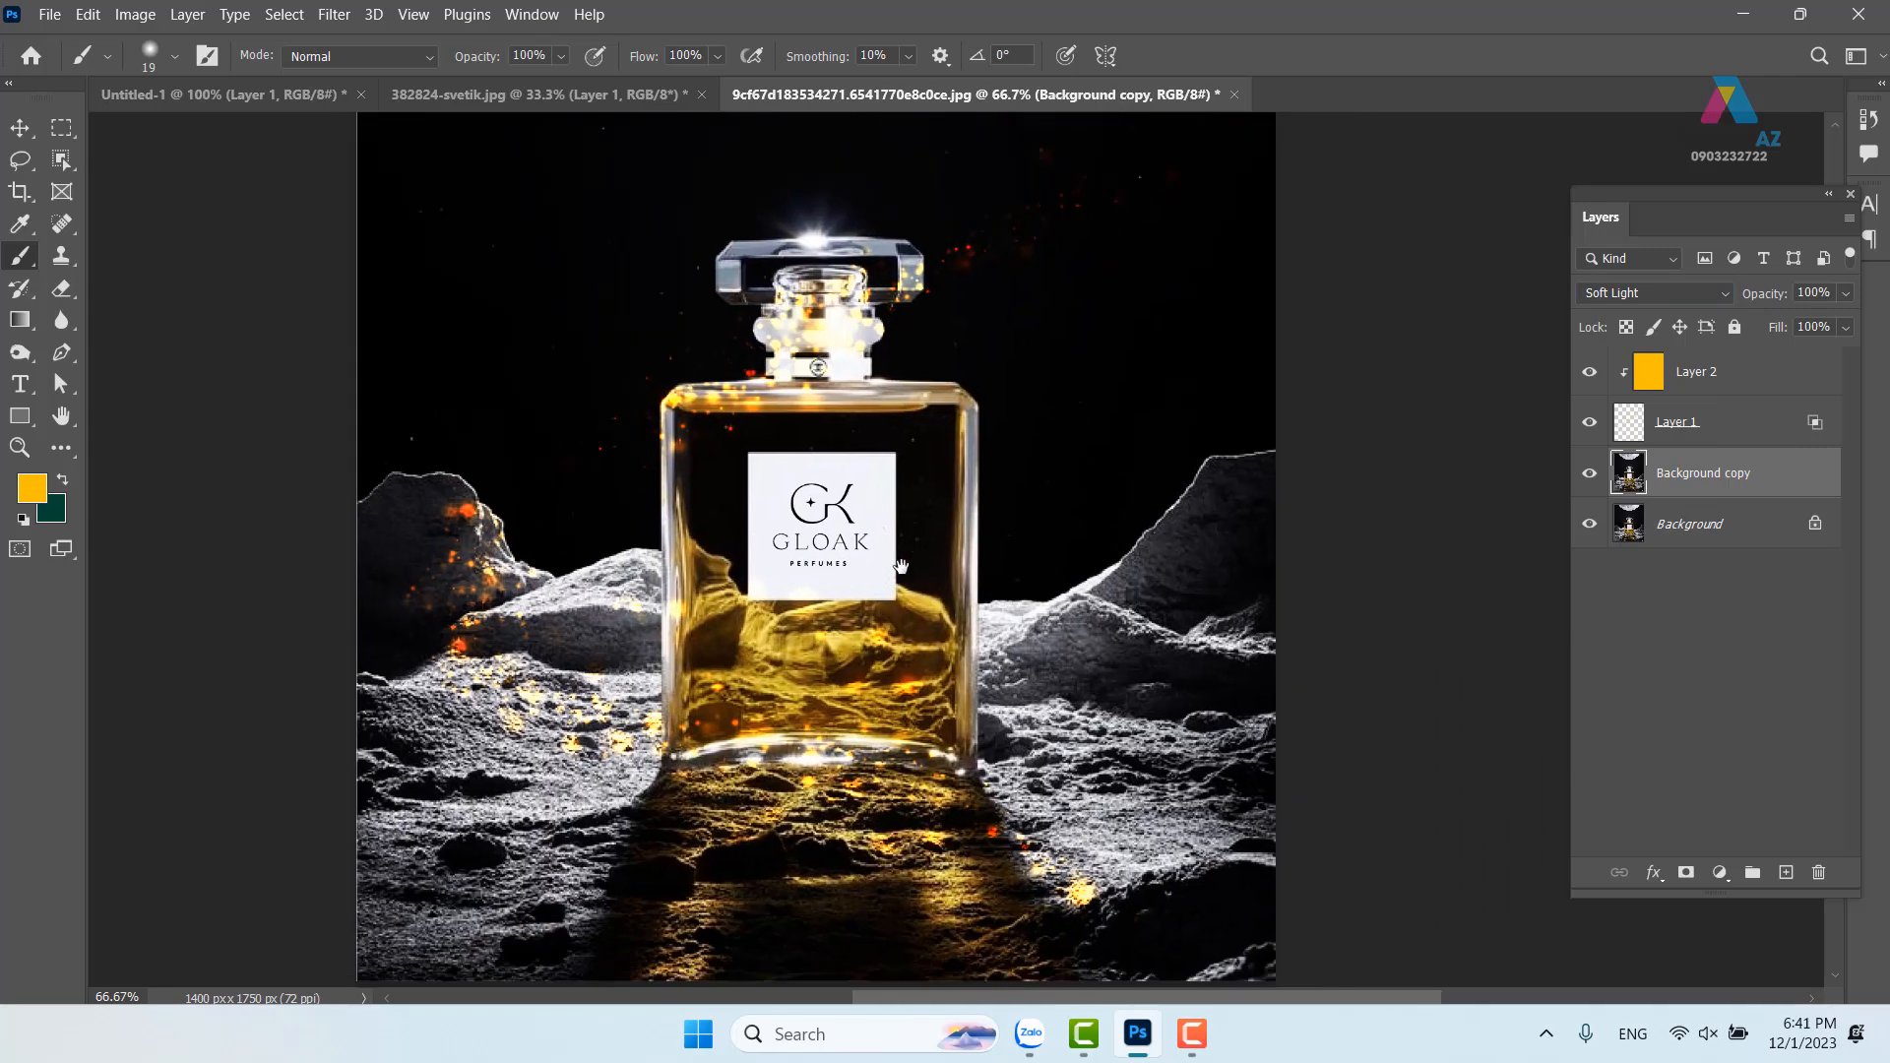
Try the Background copy in Overlay and again in Soft Light, and delete the copy
click(1693, 287)
click(1642, 595)
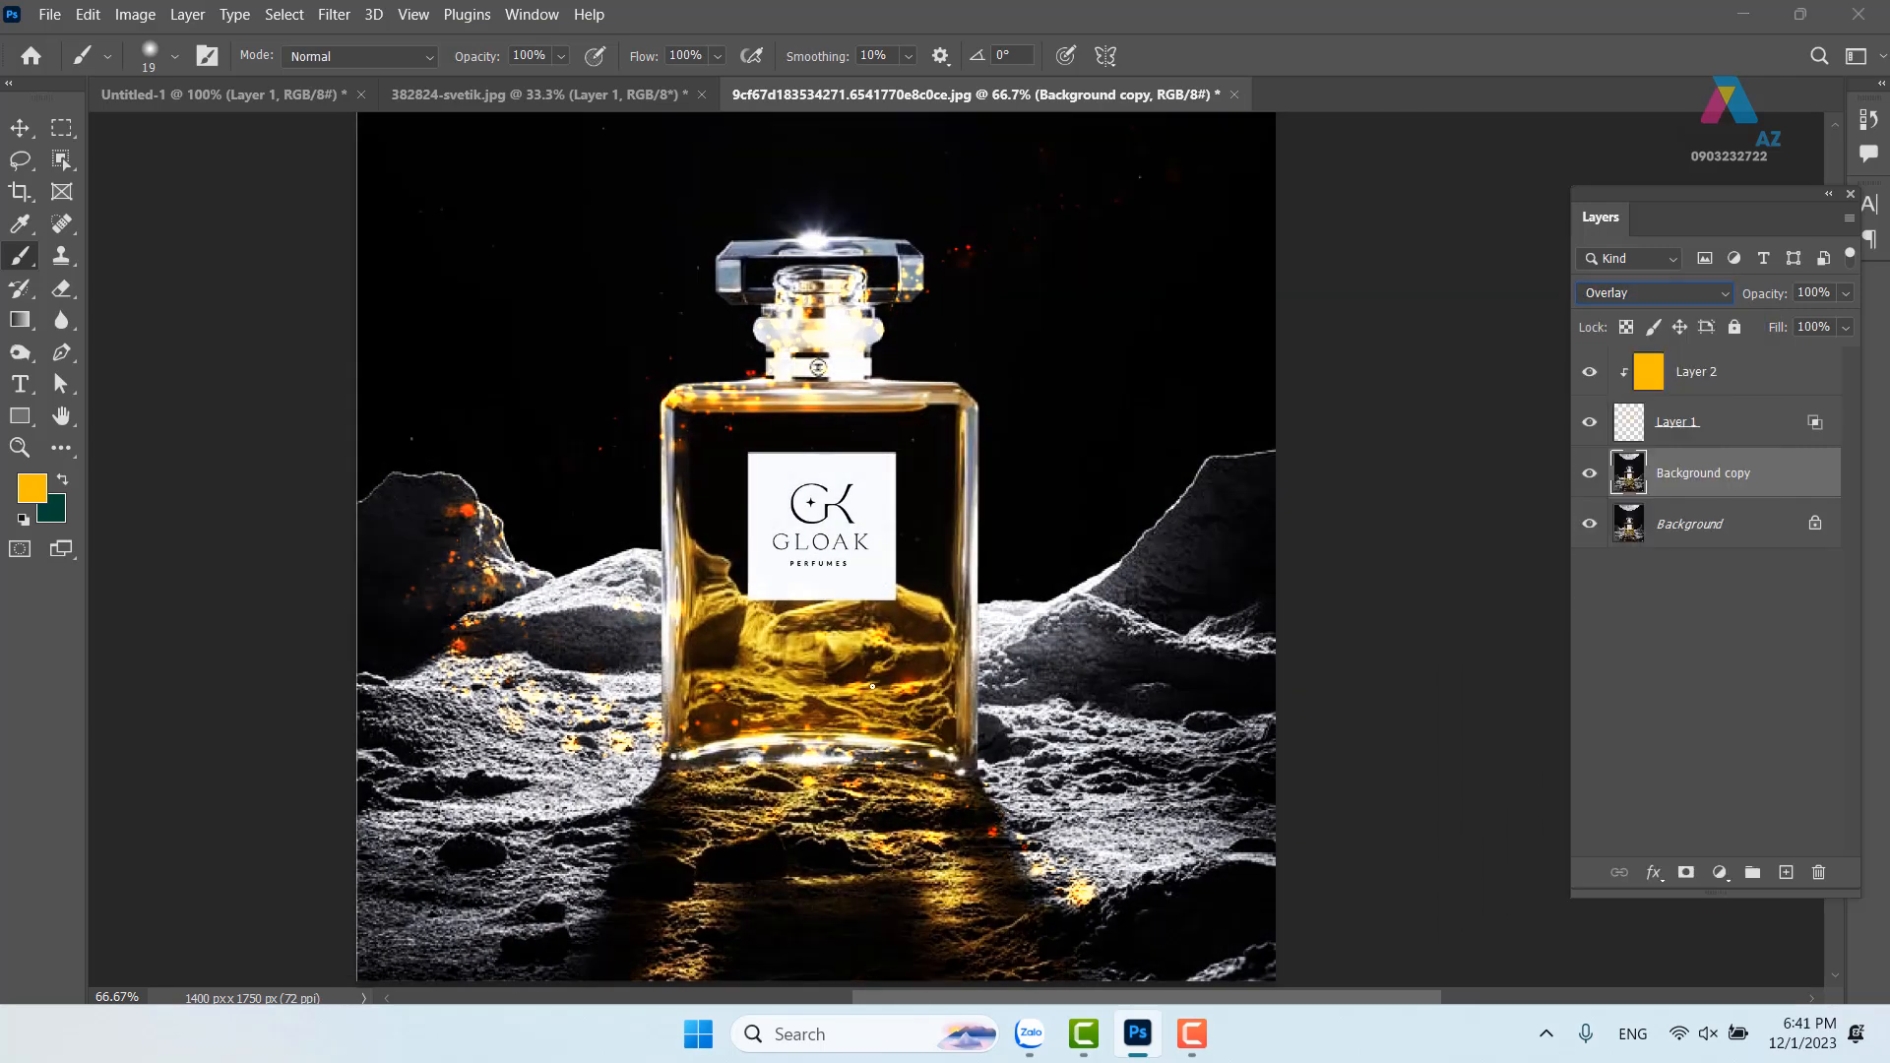
click(1706, 293)
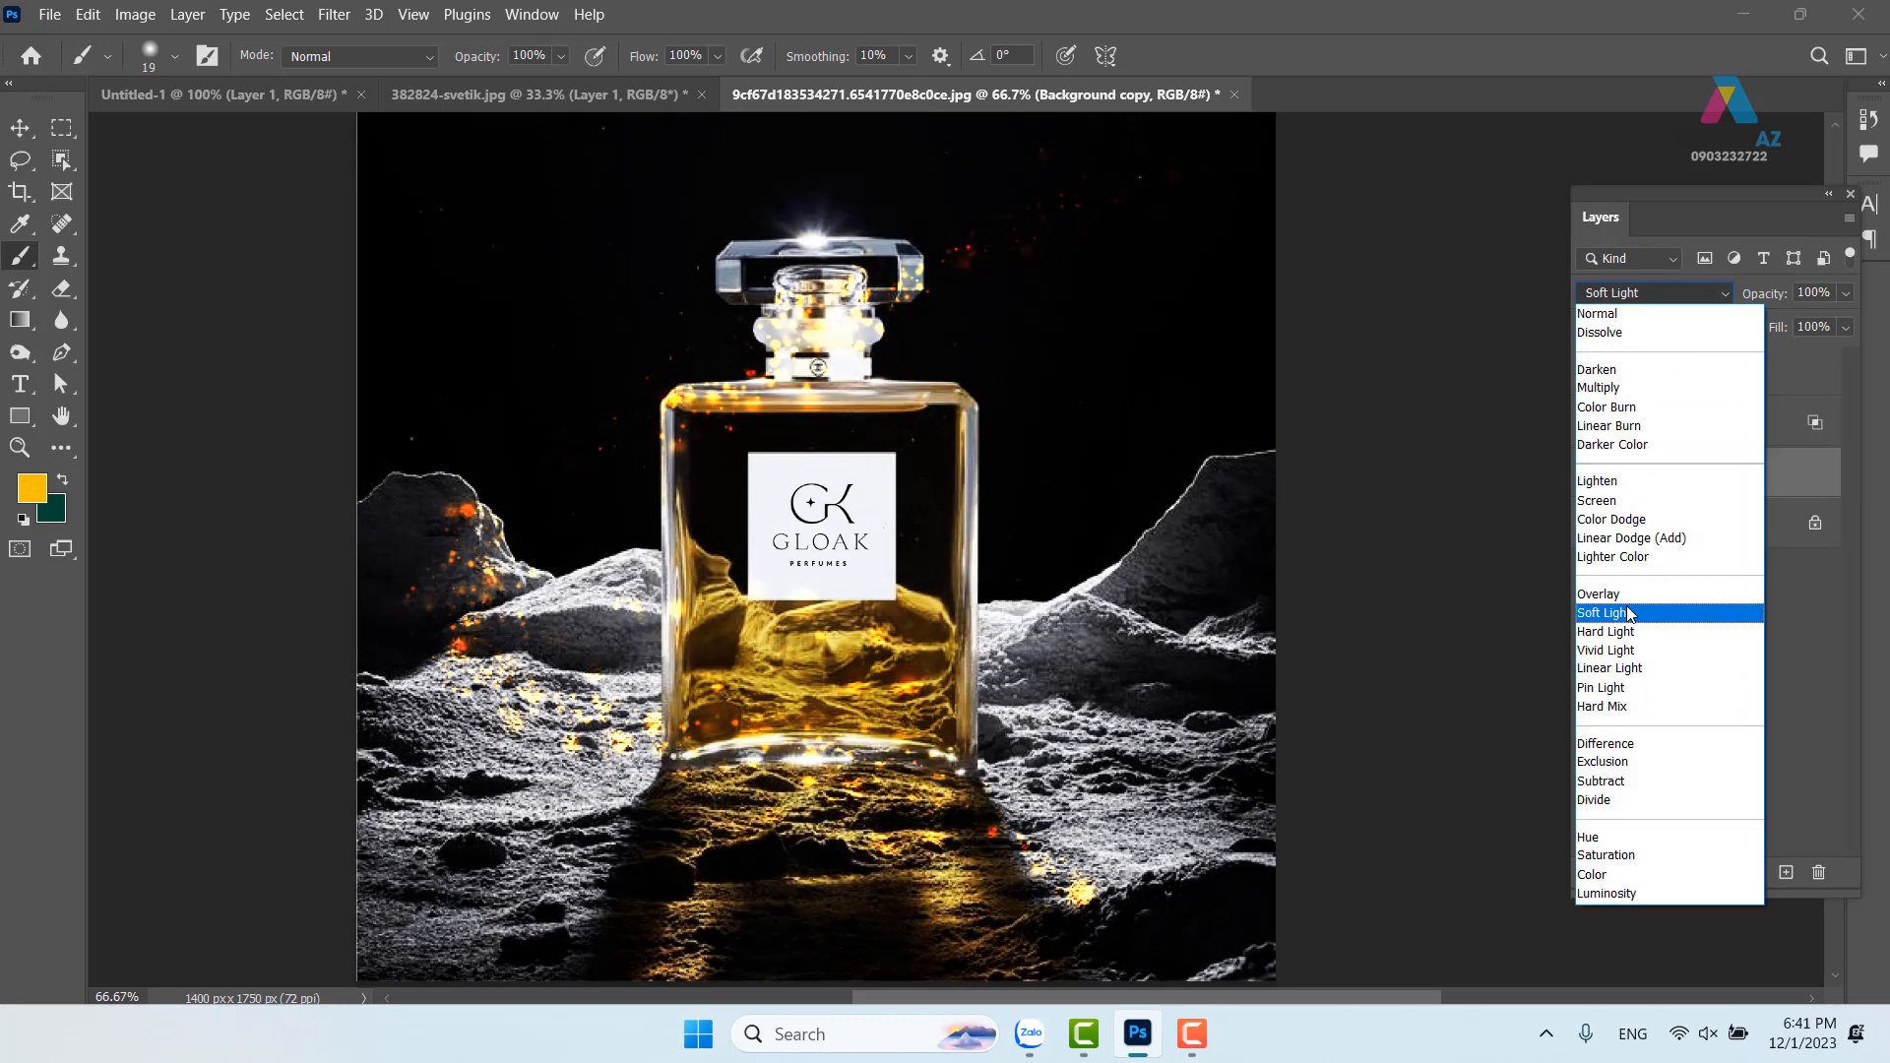
click(1629, 613)
key(ctrl+minus)
key(ctrl+minus)
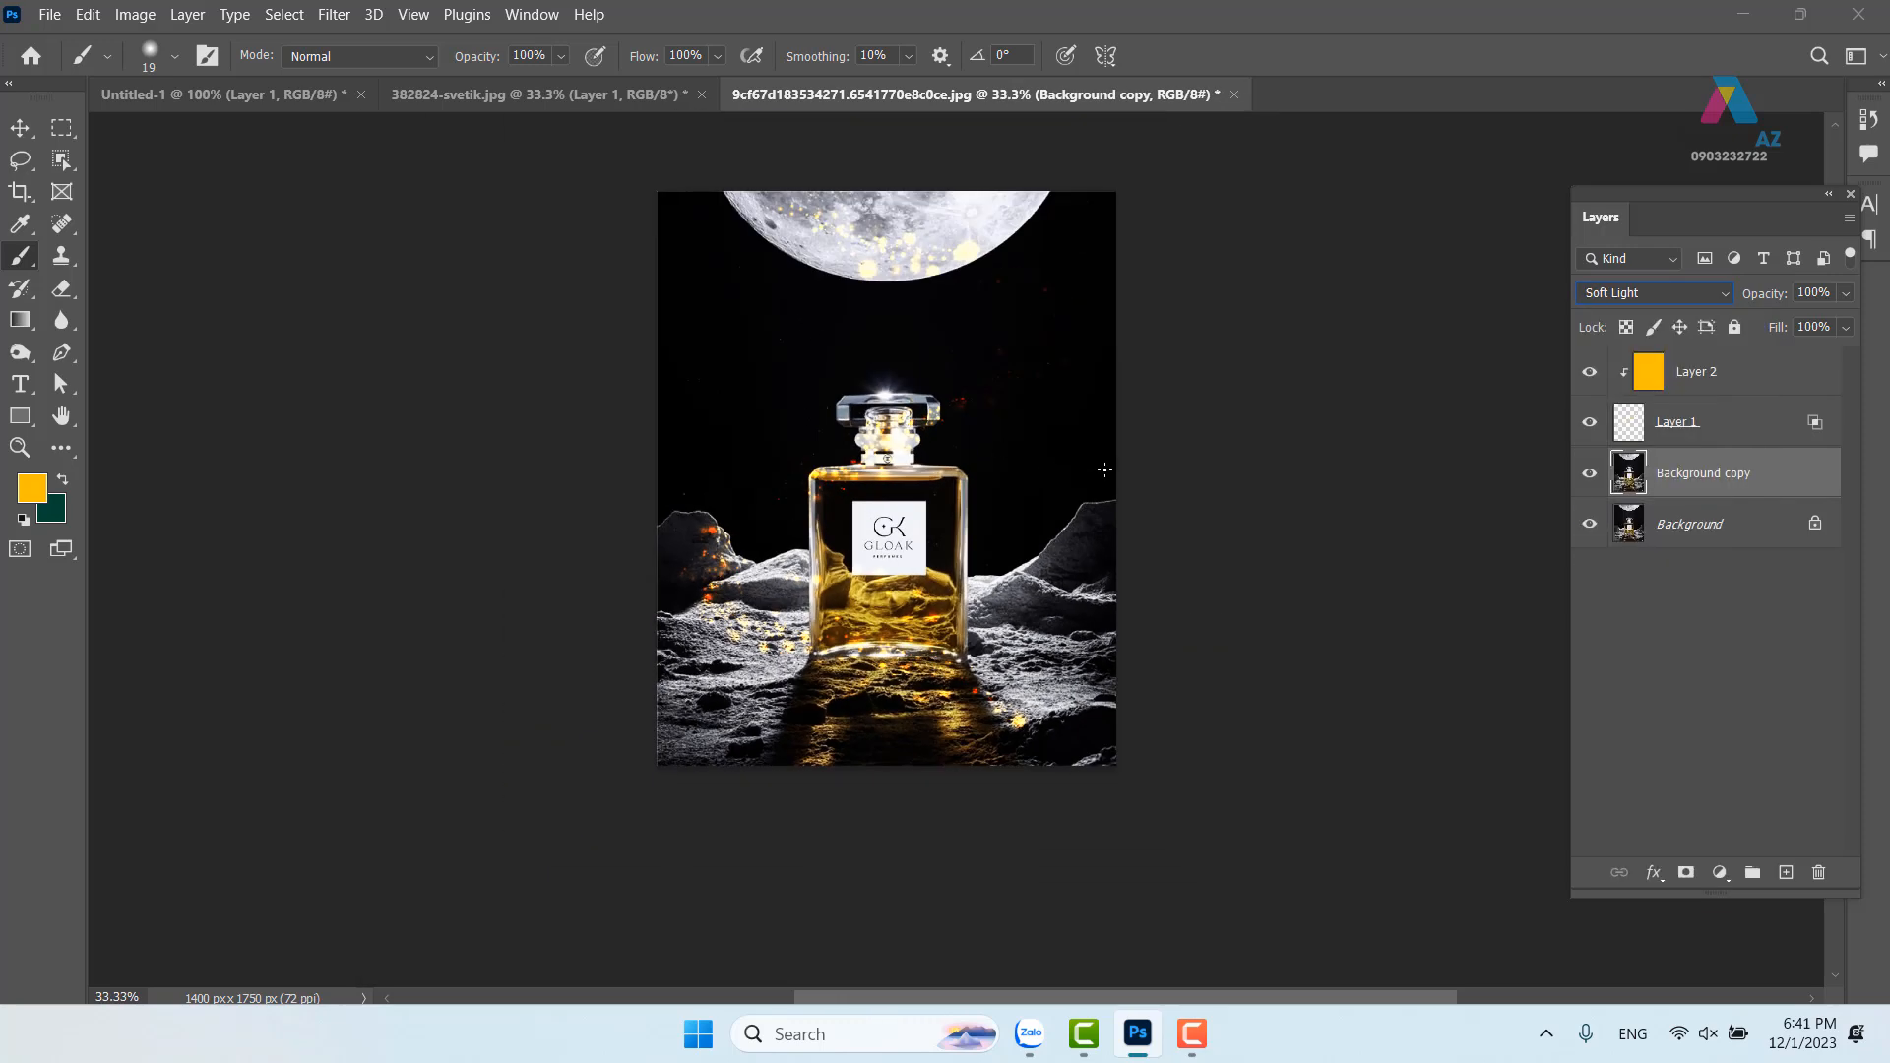
key(Delete)
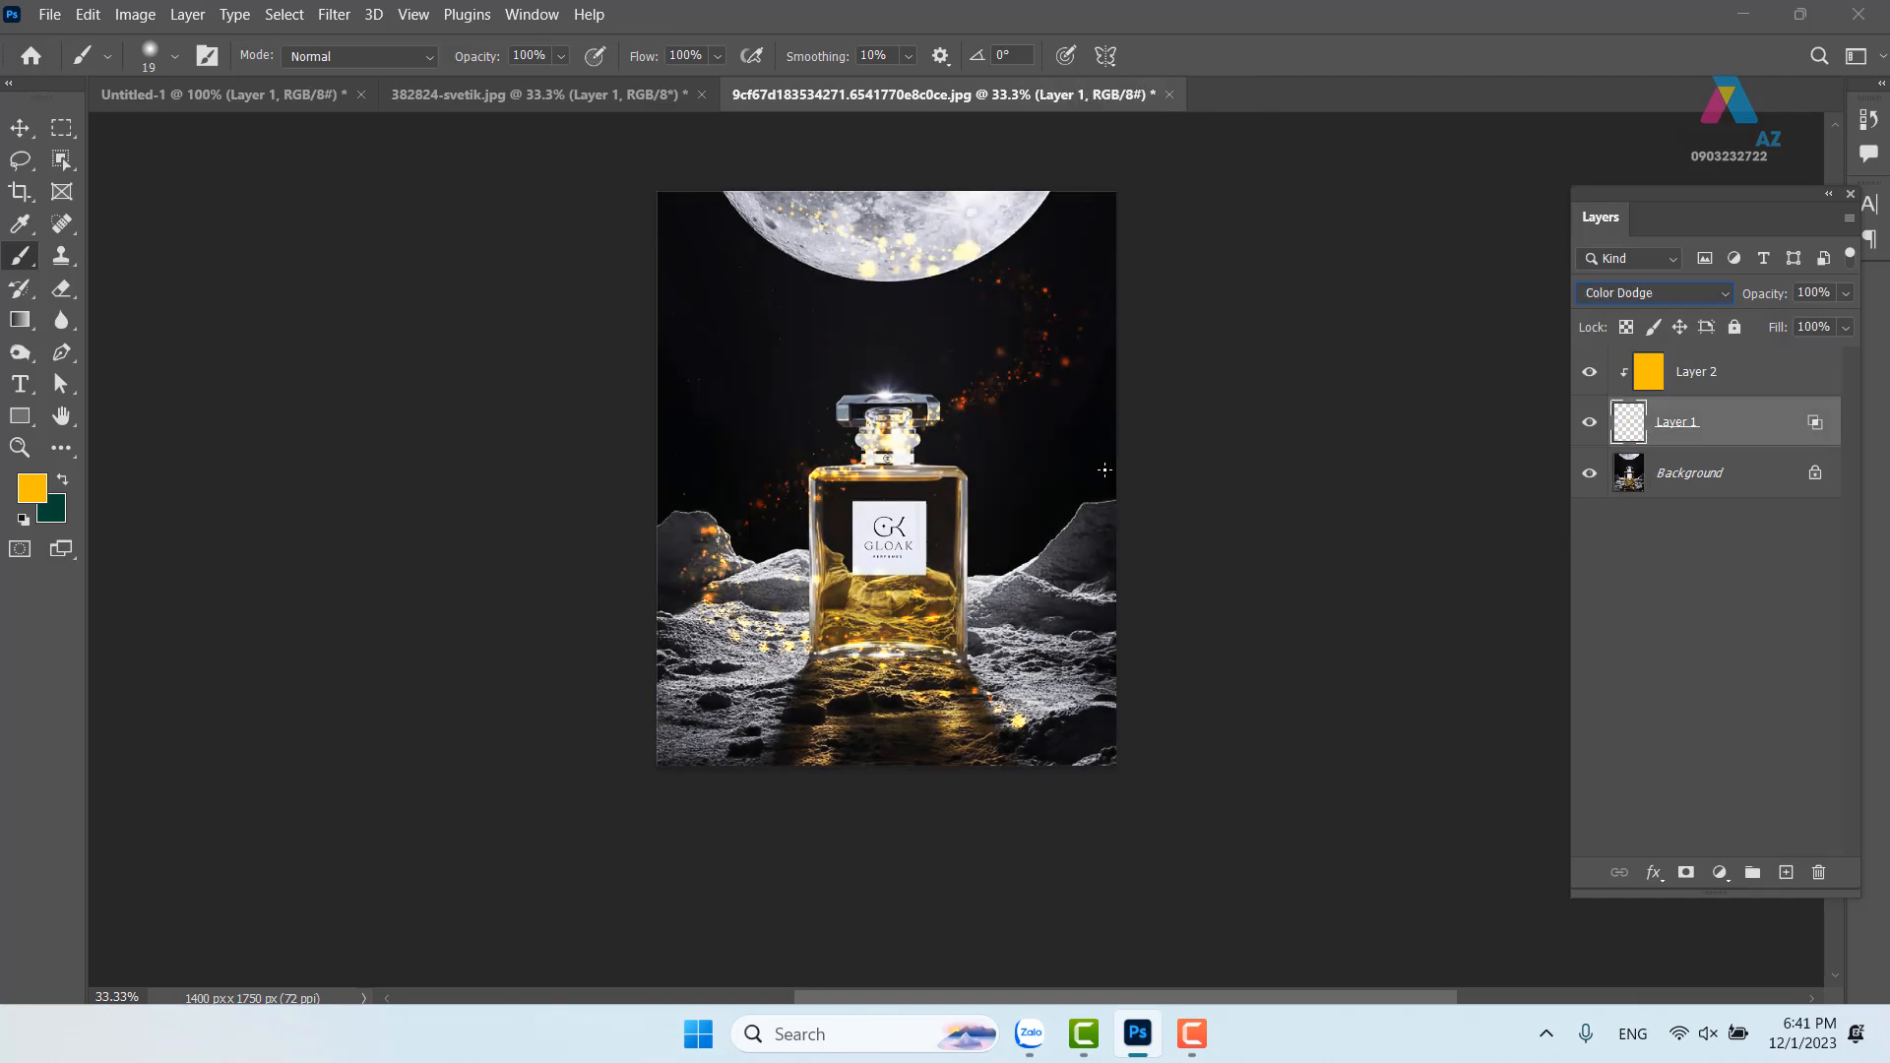
Set the clipped yellow Layer 2's blend mode to Color and select Layer 1 beneath it
key(ctrl+plus)
key(ctrl+plus)
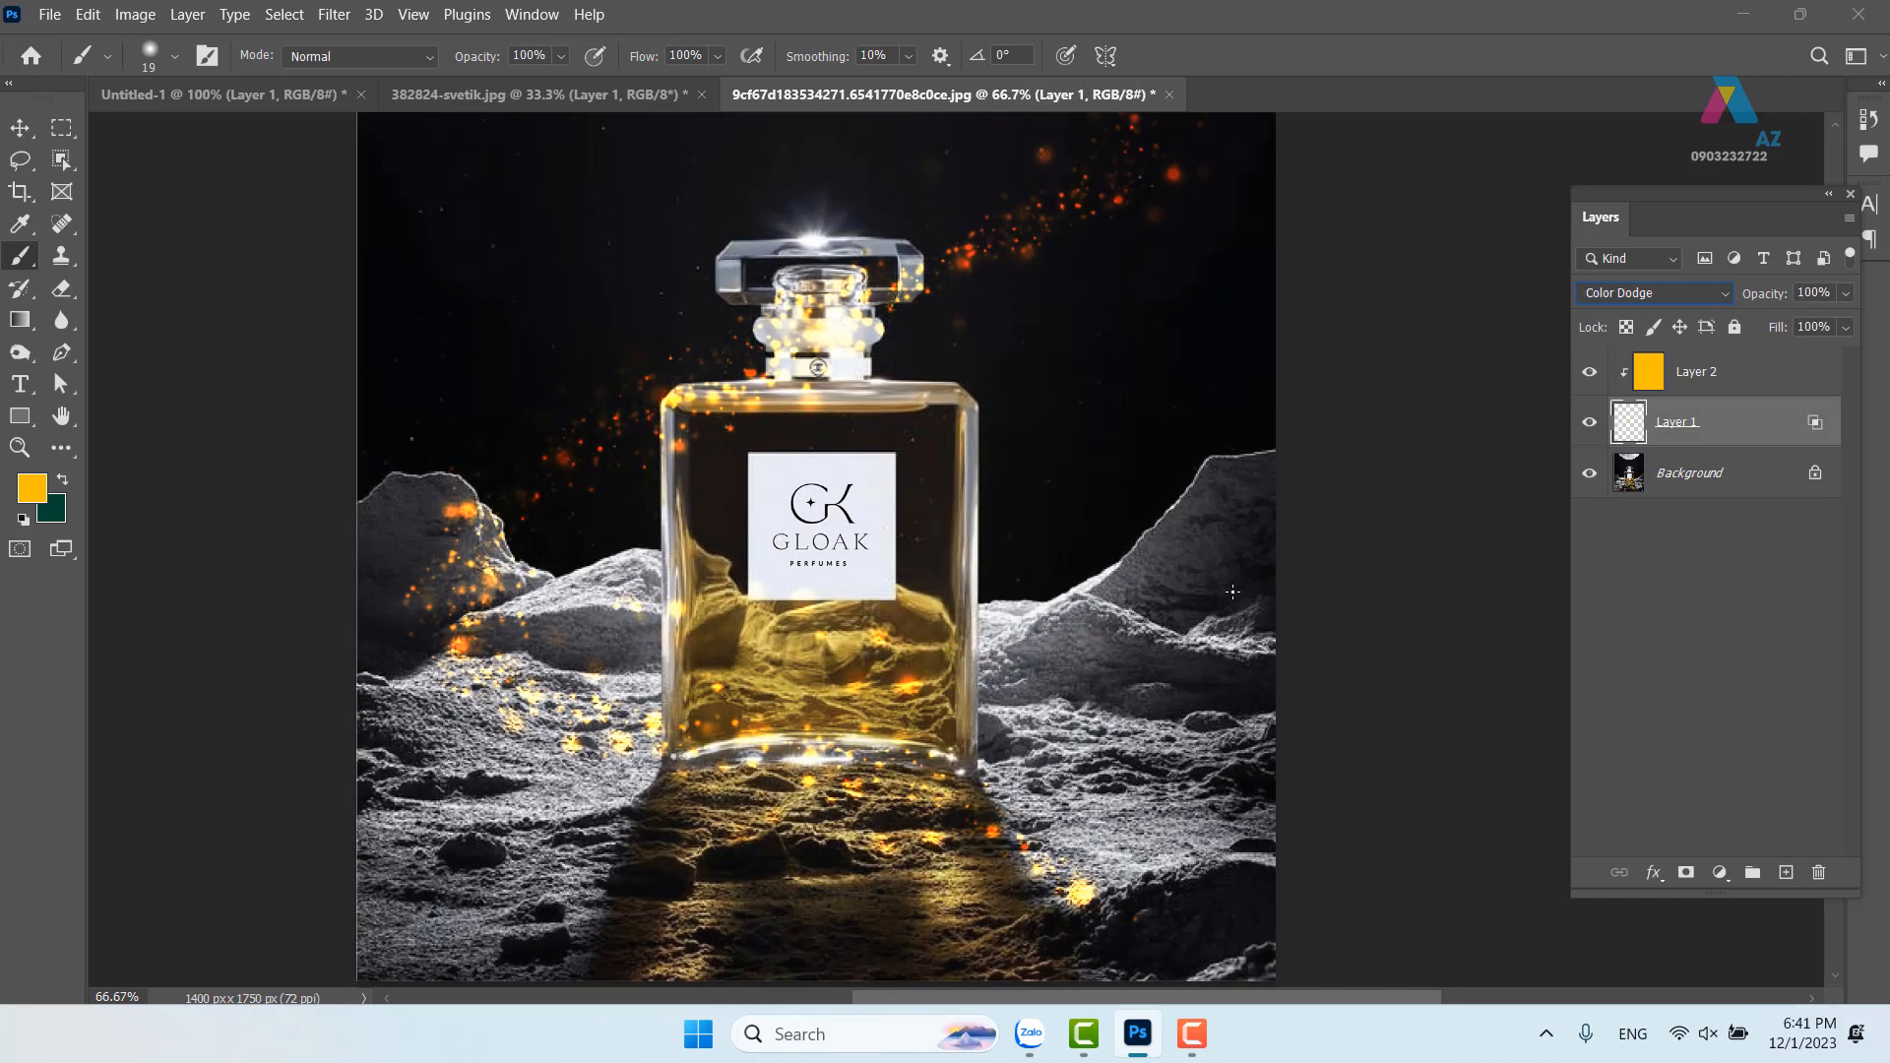
click(1762, 372)
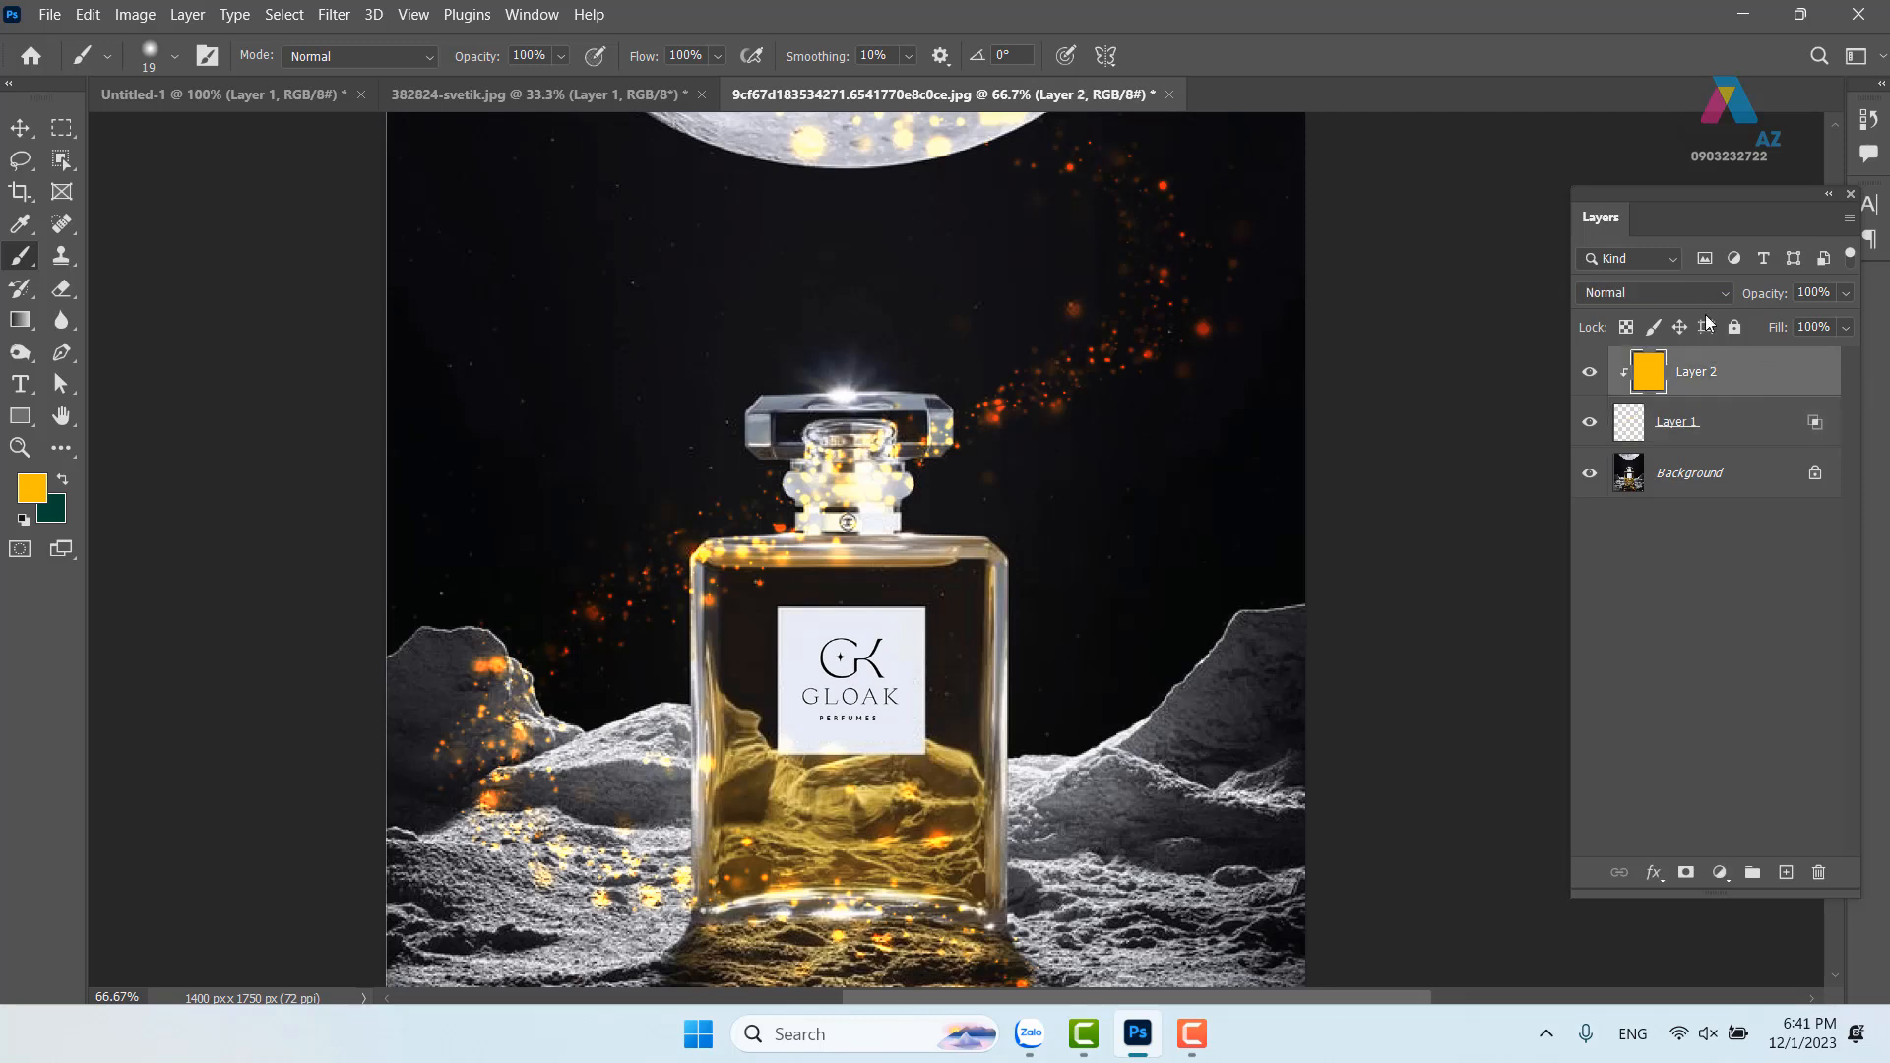
click(1654, 293)
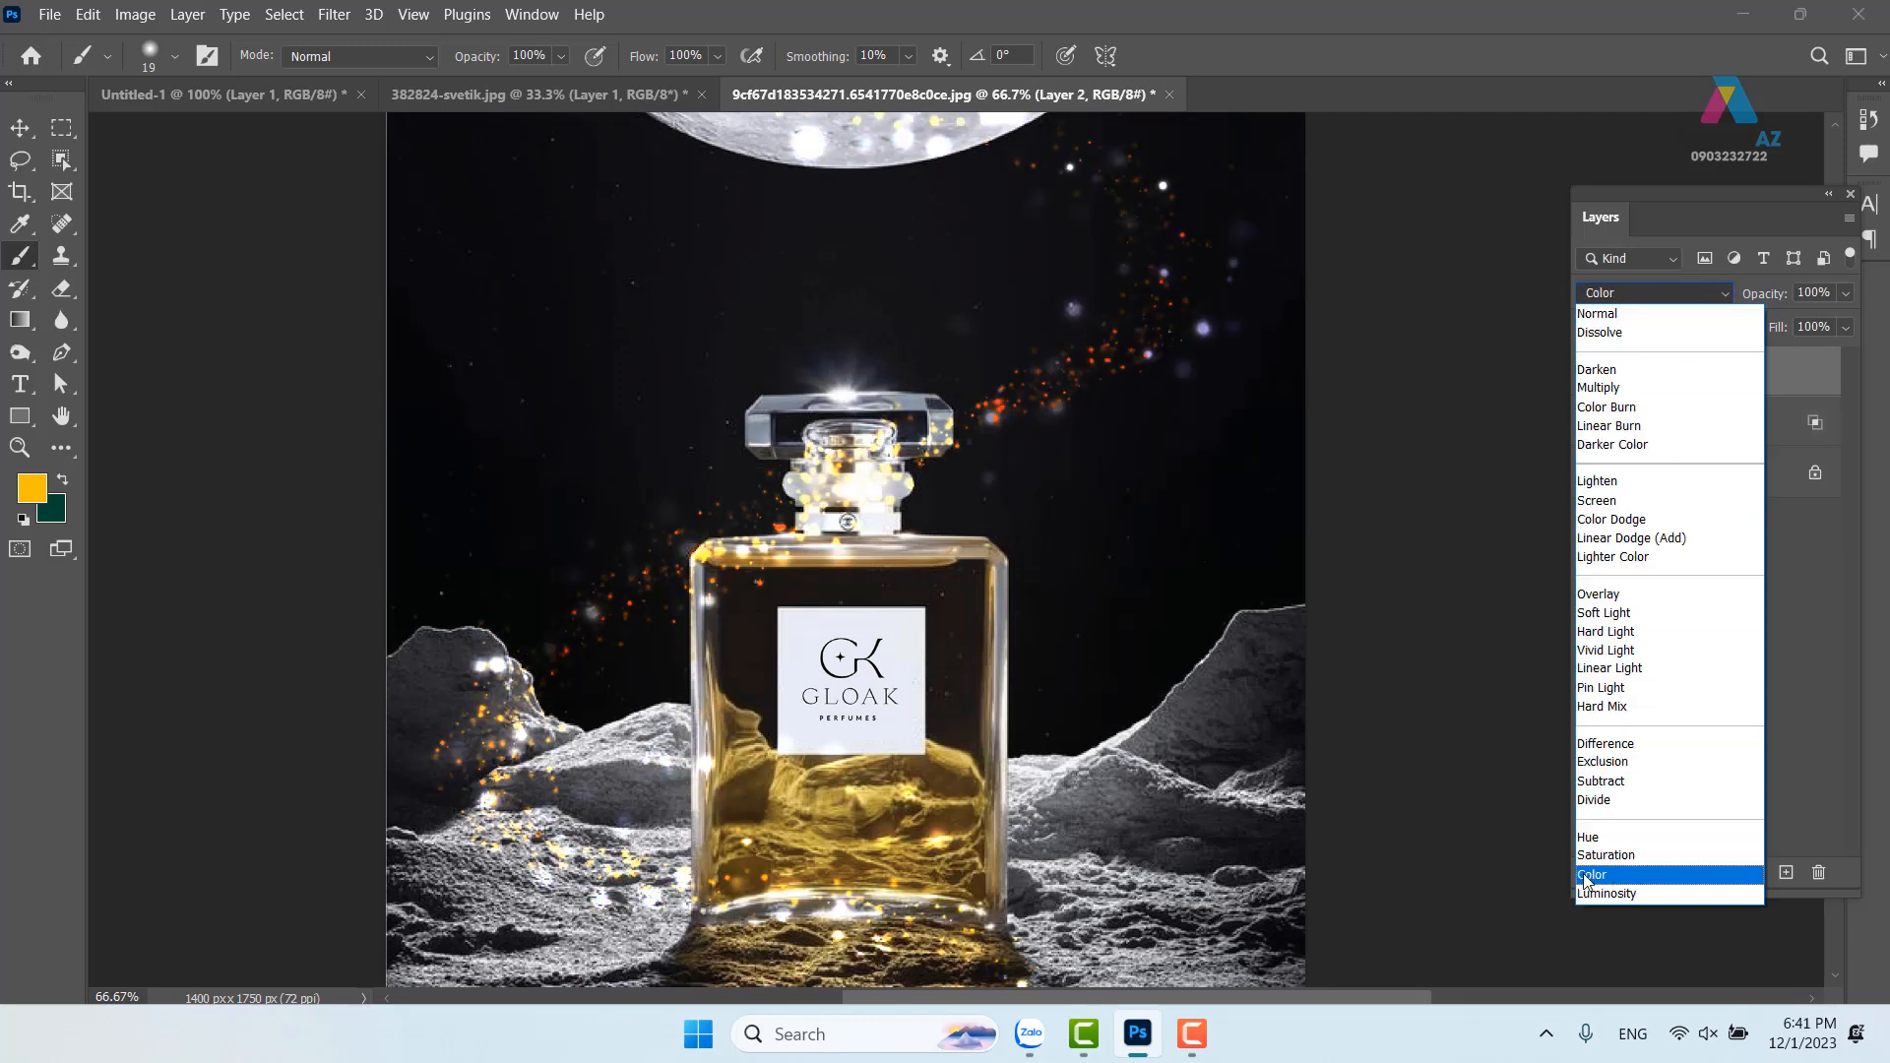
click(1586, 877)
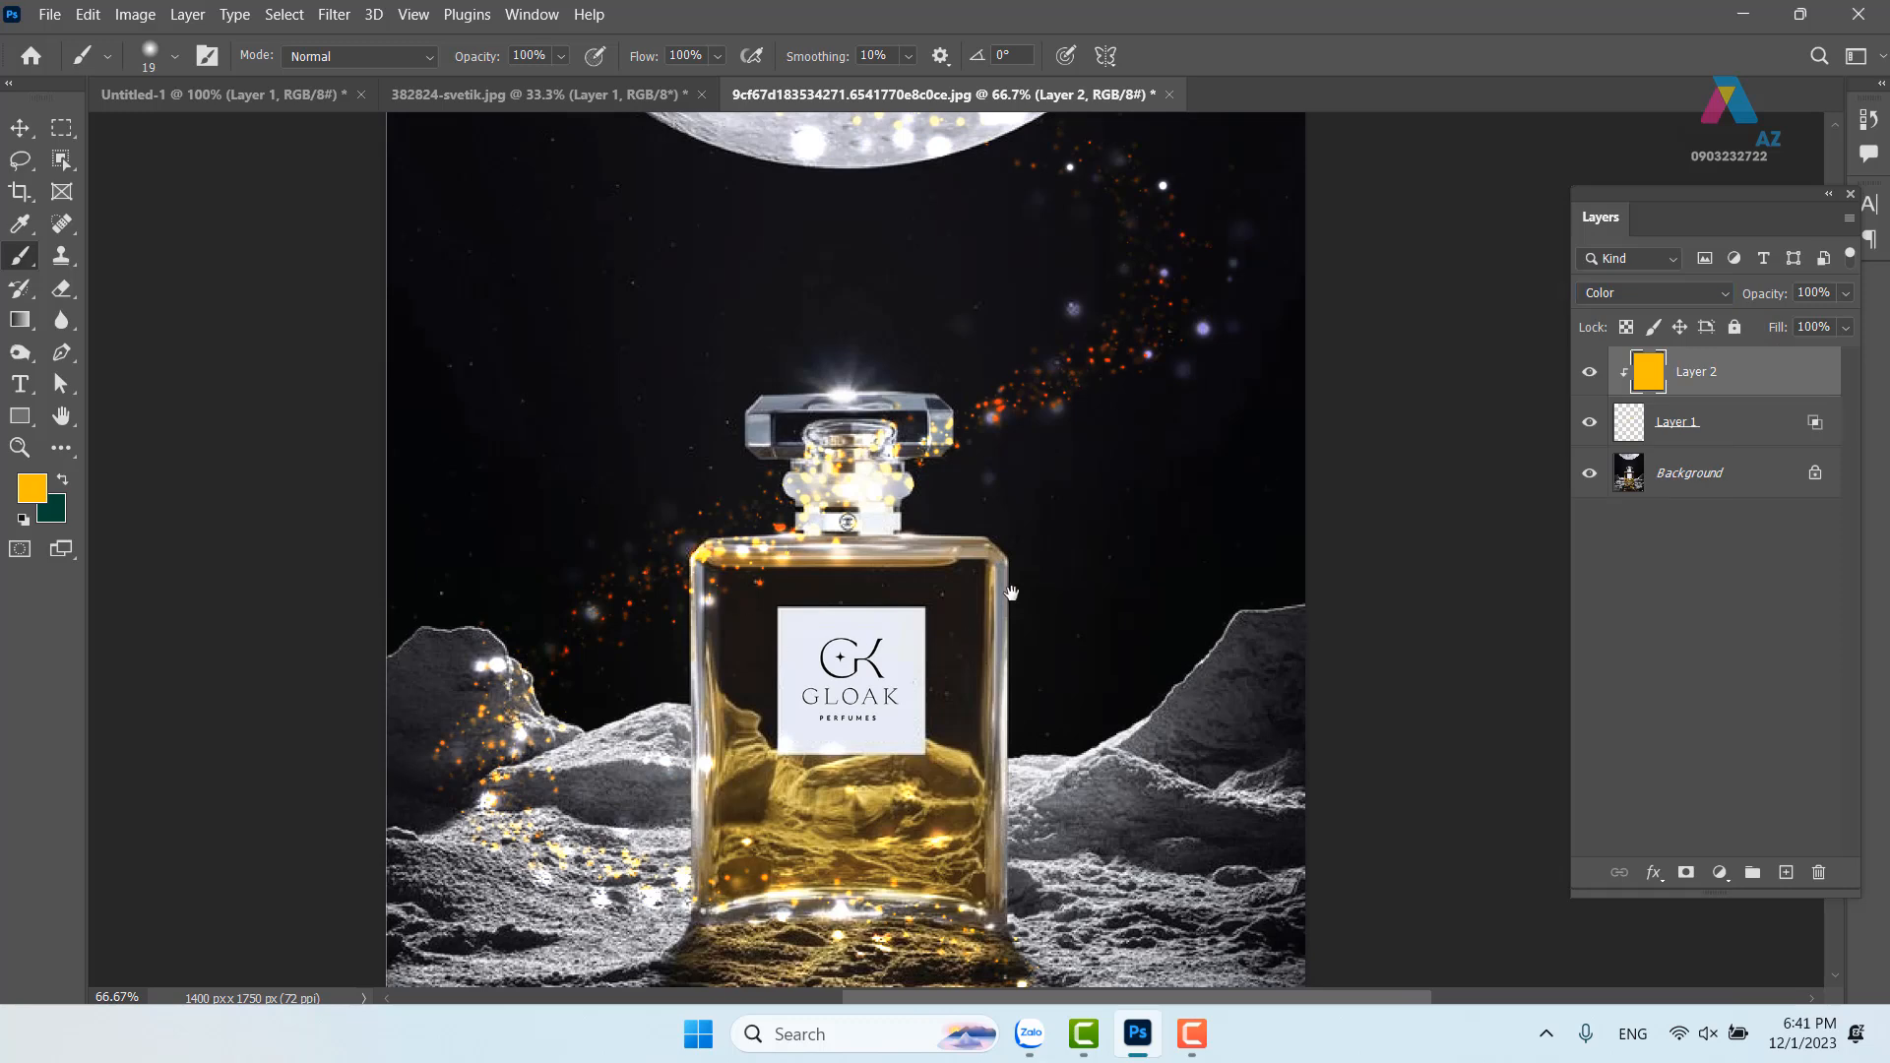
drag(998, 612, 1019, 554)
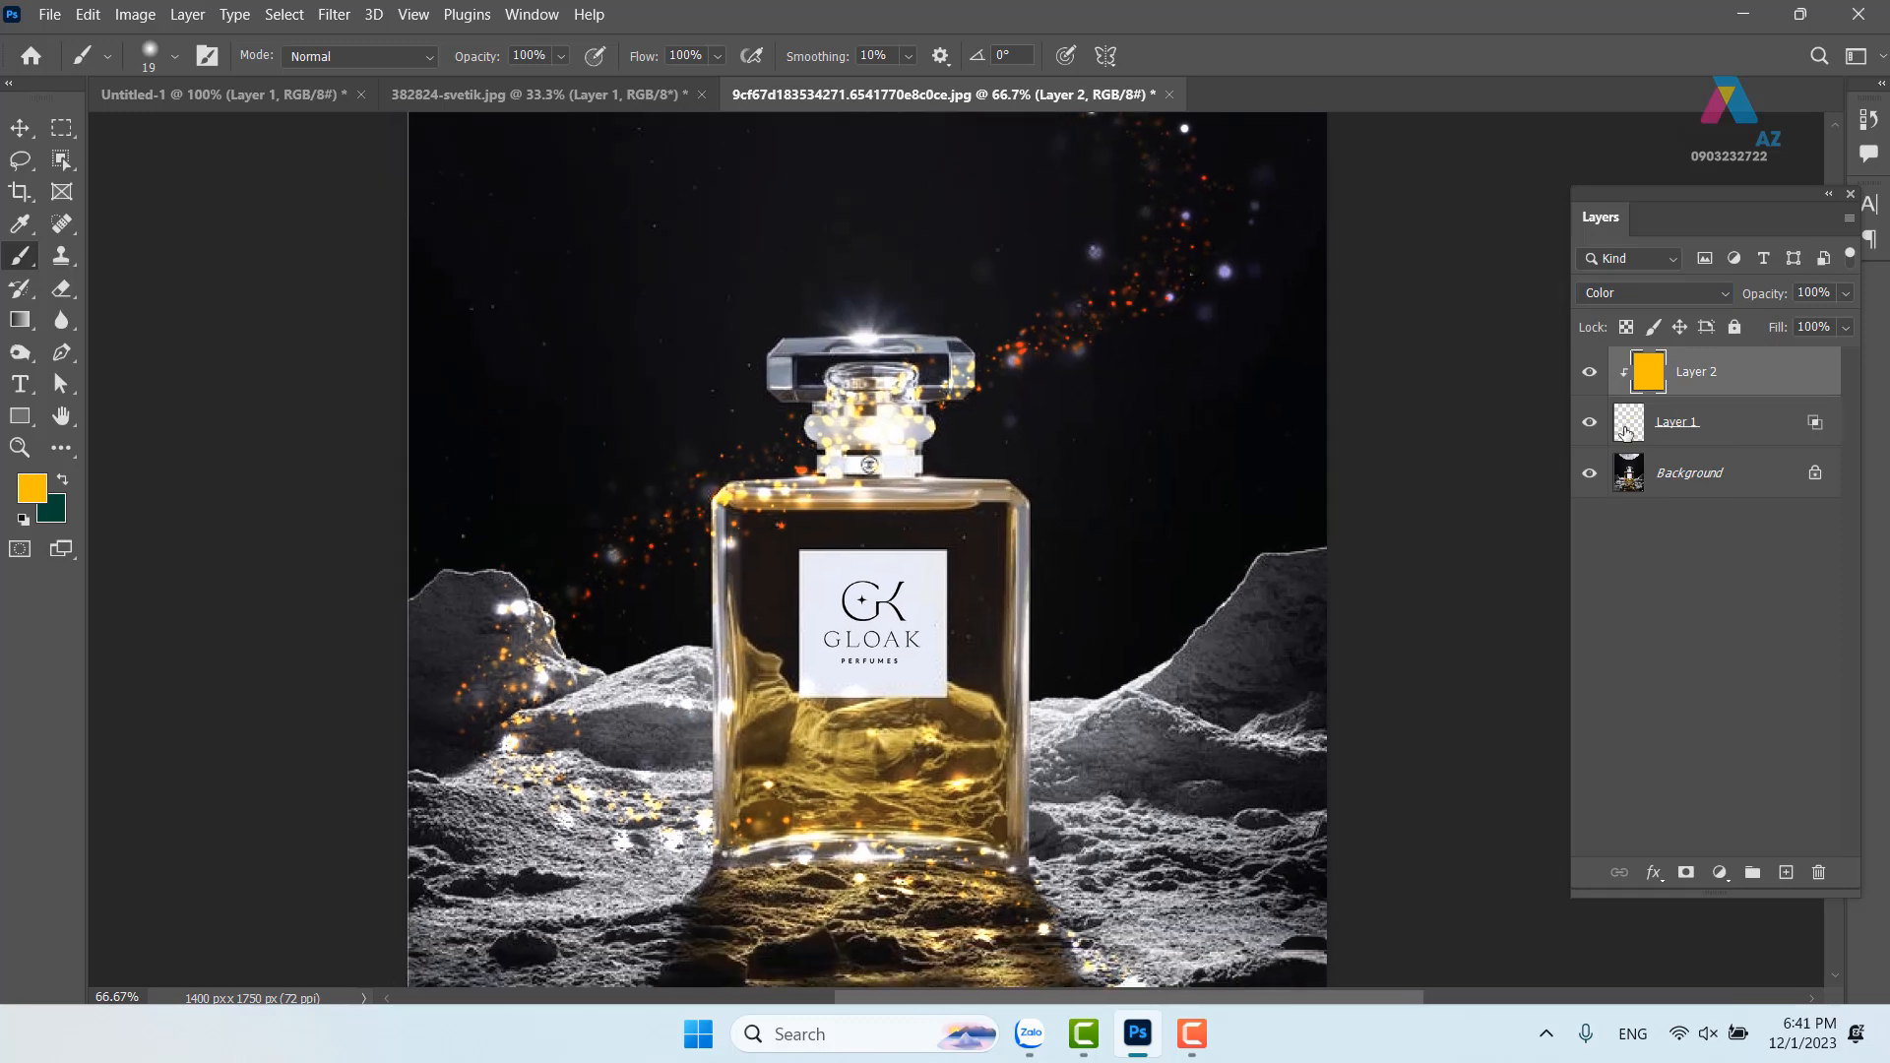
click(1663, 429)
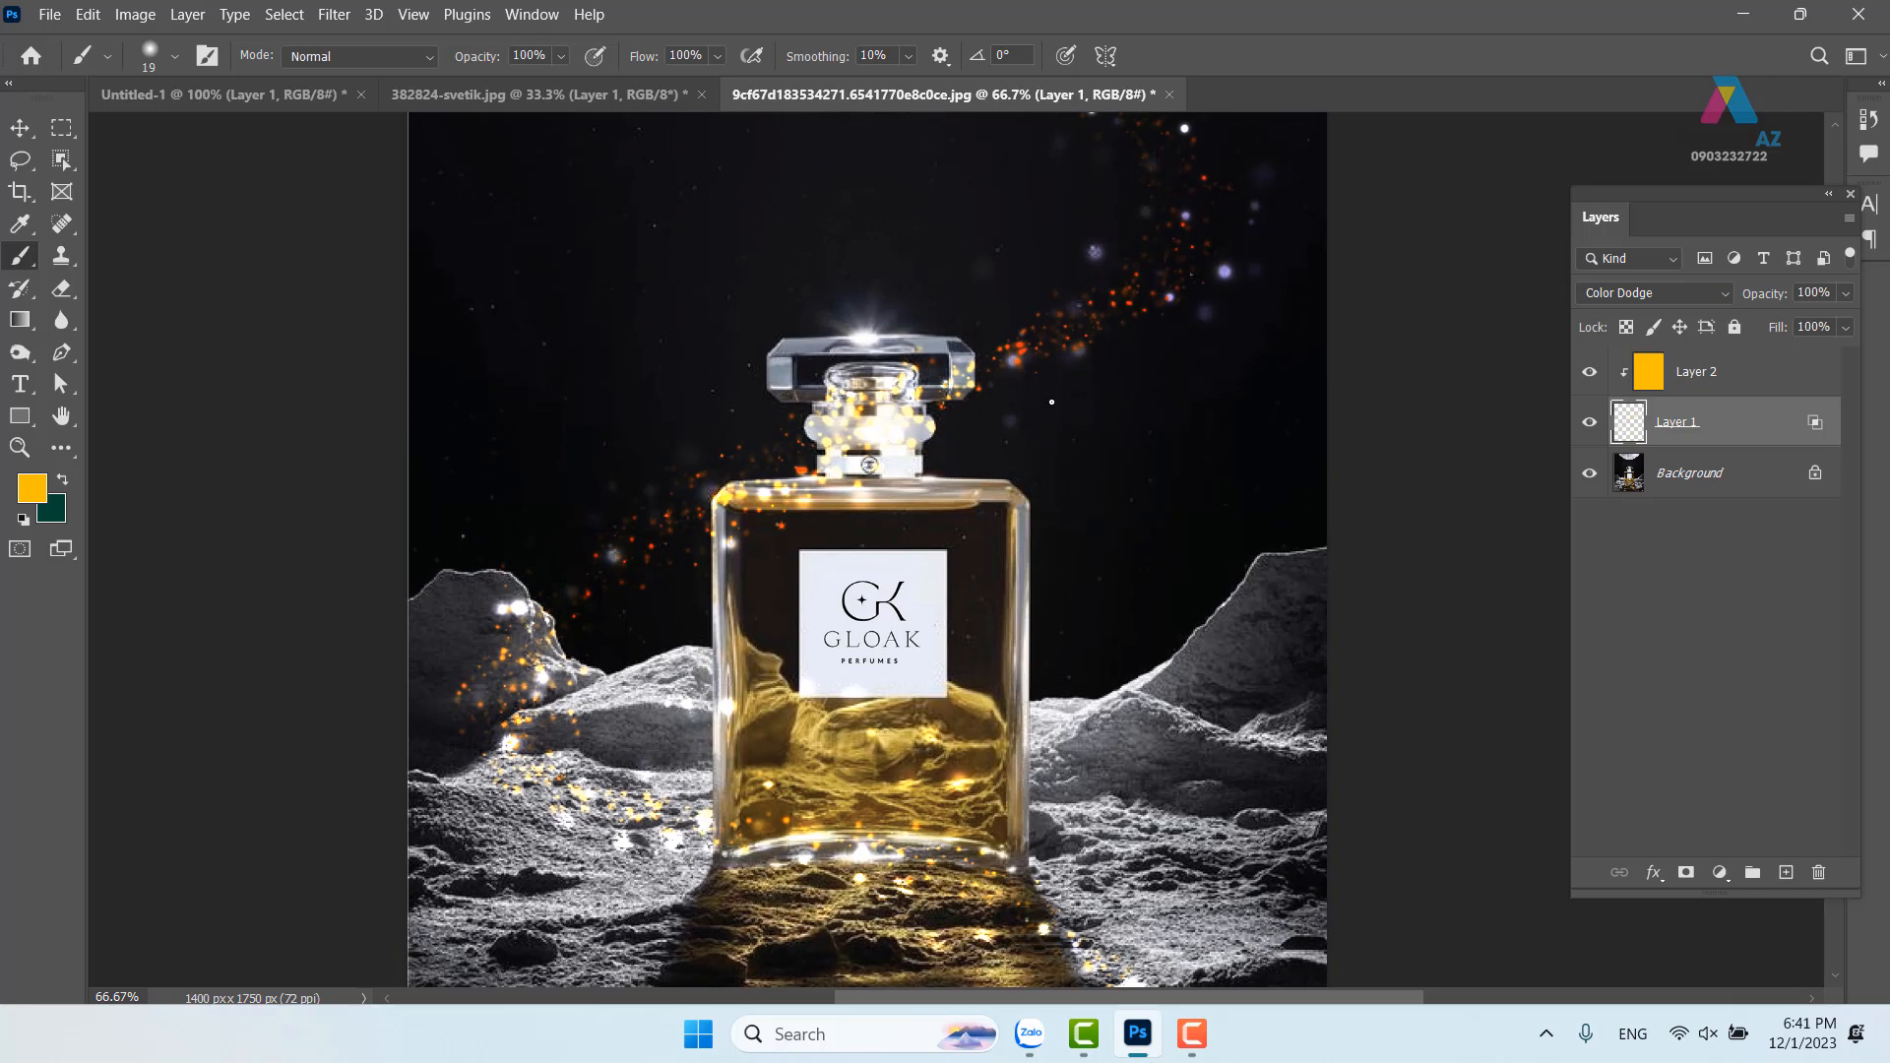
Enlarge the brush to 53 px and dab brighter sparks onto the trail over the rocks beside the bottle
alt+right_click(1064, 399)
click(585, 677)
click(537, 730)
click(635, 774)
click(654, 807)
click(613, 751)
click(548, 749)
click(537, 623)
click(499, 578)
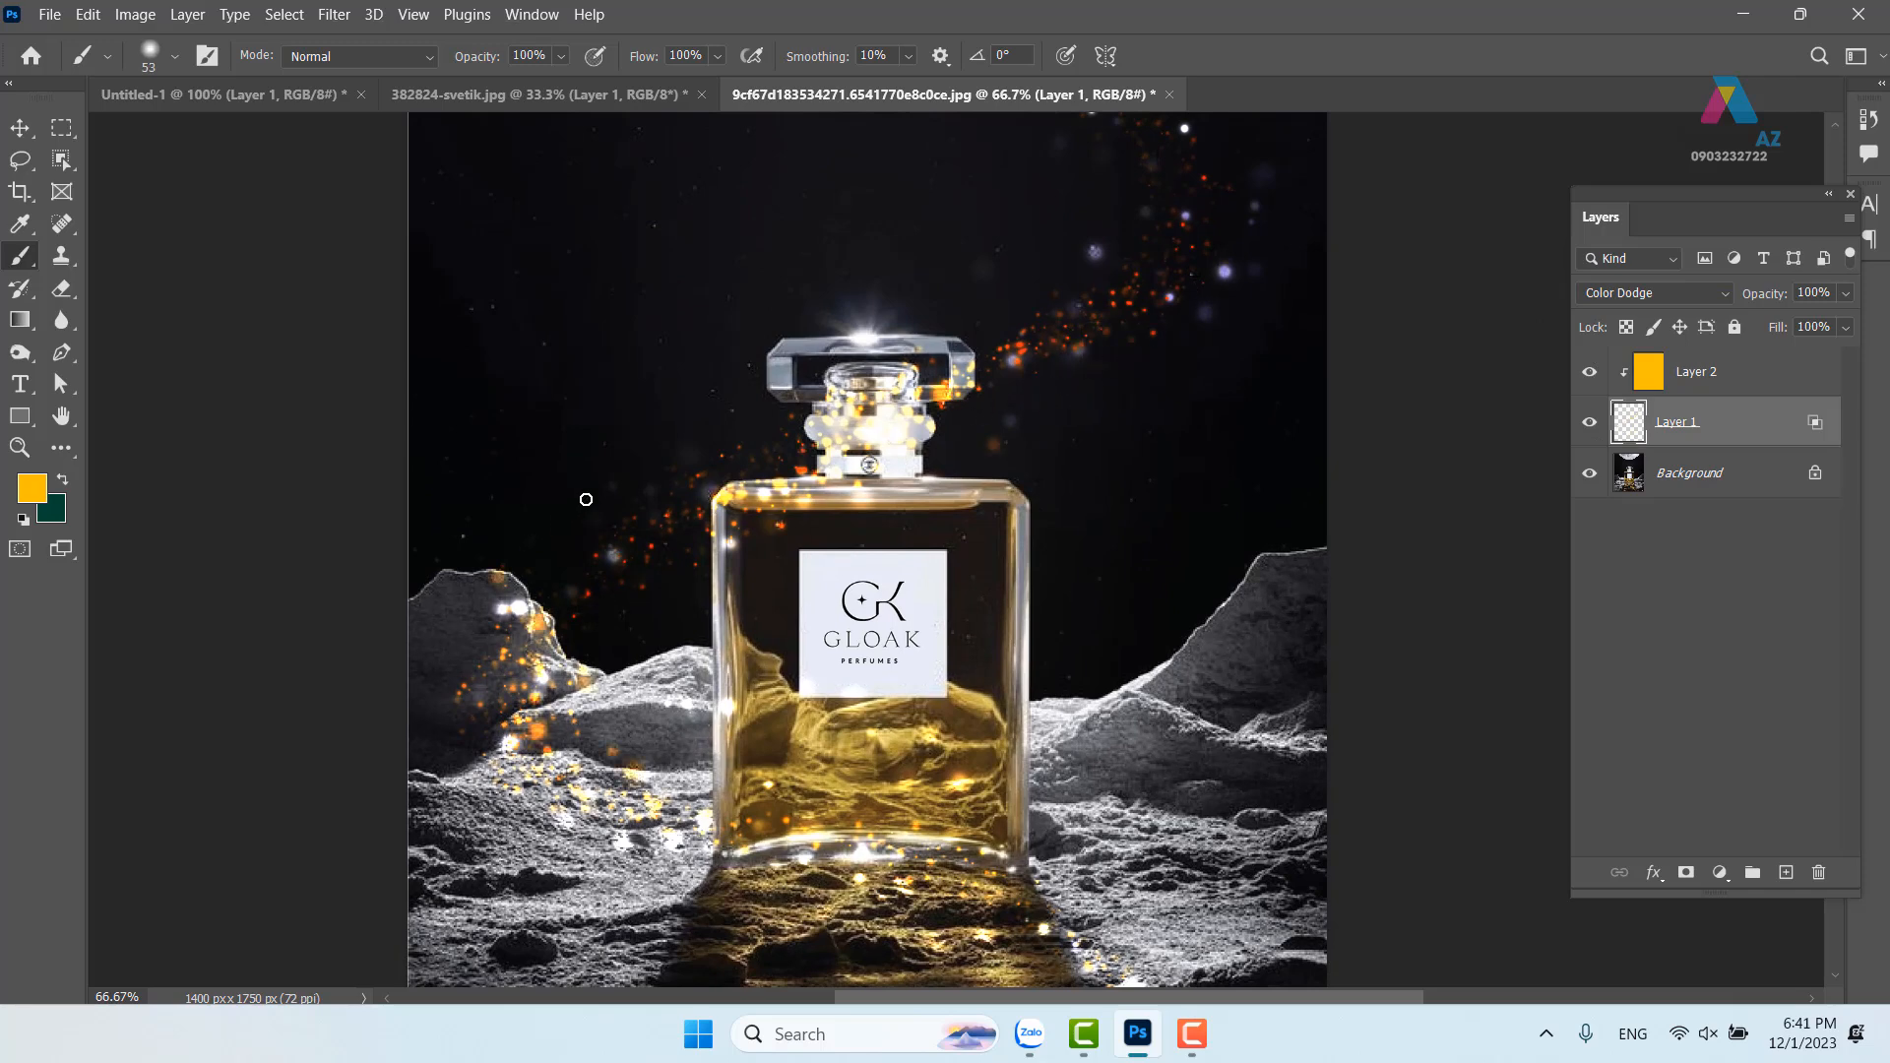
Scatter larger 53 px sparks around the bottle's cap, neck and shoulders and along the trail rising behind it
click(725, 342)
click(770, 325)
click(696, 361)
click(684, 416)
click(649, 438)
click(1086, 247)
click(1024, 252)
click(1033, 223)
click(751, 355)
click(680, 388)
click(665, 398)
click(781, 385)
click(884, 311)
click(955, 308)
click(757, 385)
click(919, 389)
click(812, 470)
click(848, 429)
click(907, 343)
click(1043, 372)
click(1006, 453)
click(871, 451)
click(734, 513)
drag(1250, 565, 1116, 470)
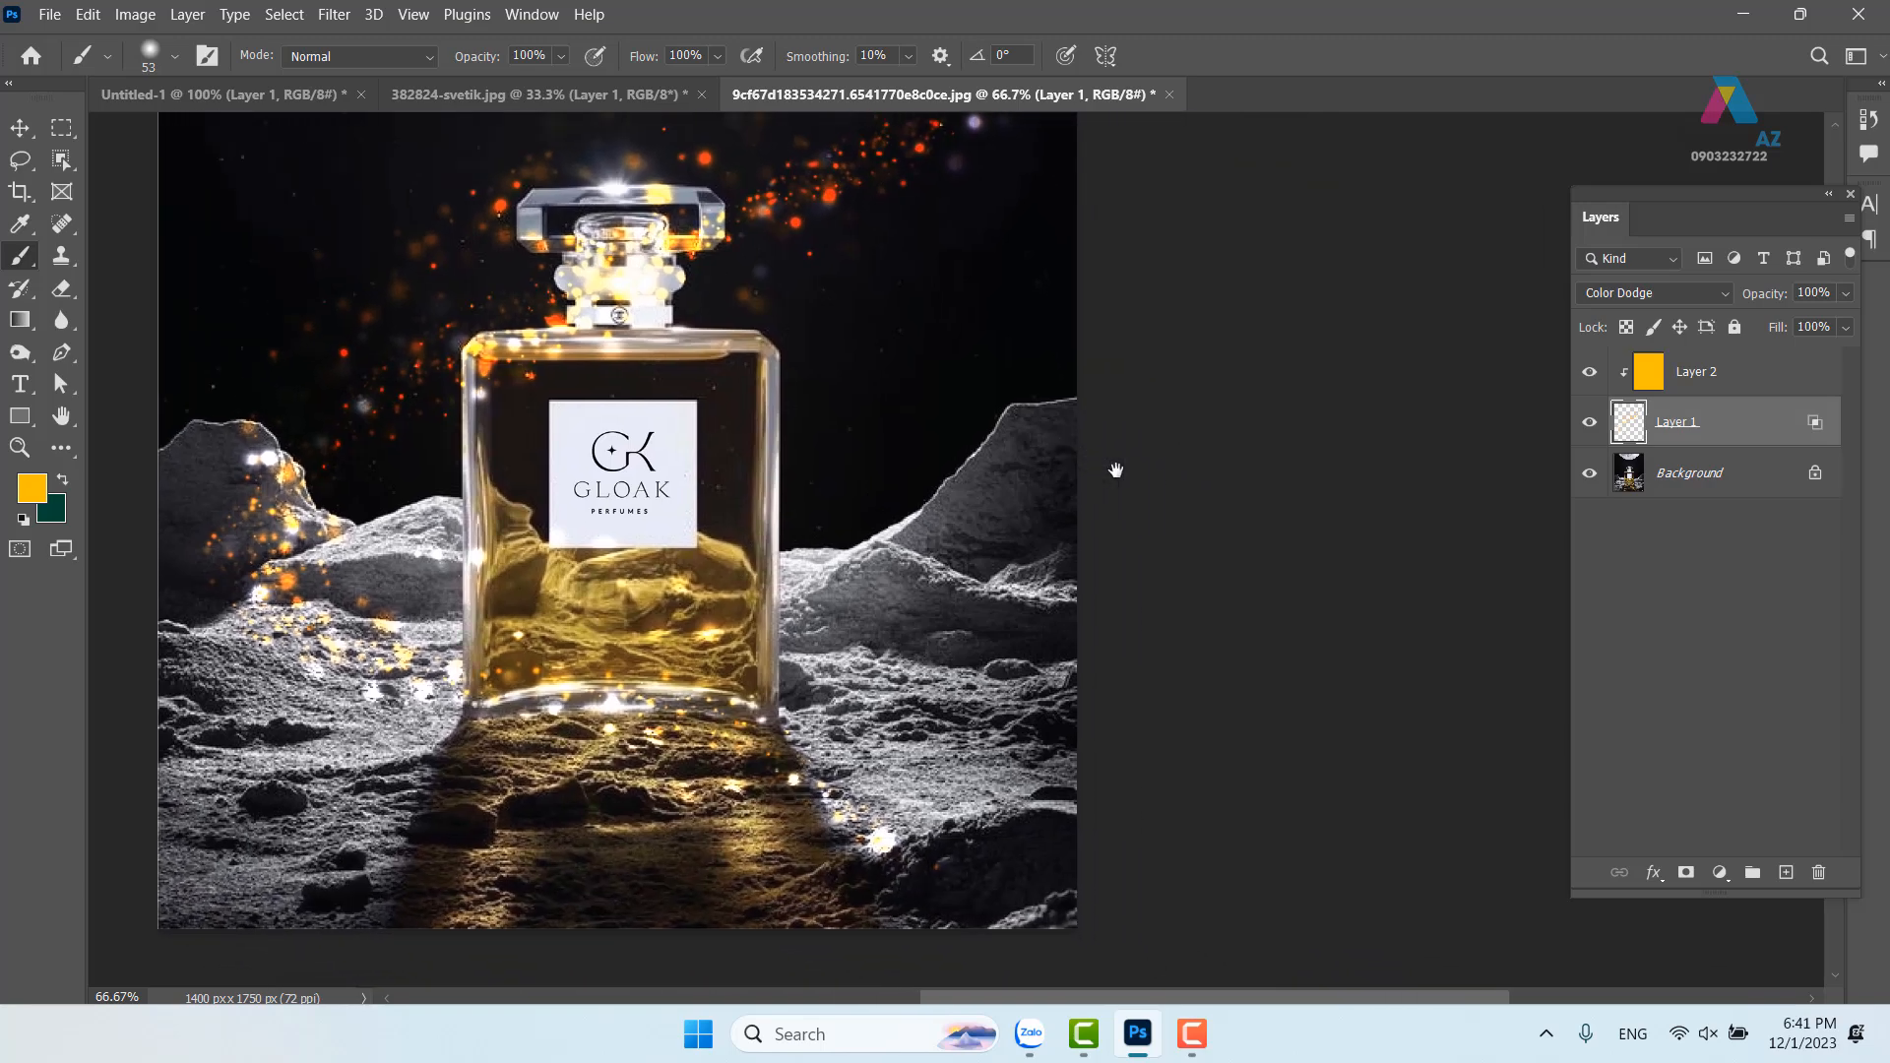
Open the perfume image fa8d55183534271.6541770e8a722.jpg, showing the bottle on a tree branch
key(ctrl+o)
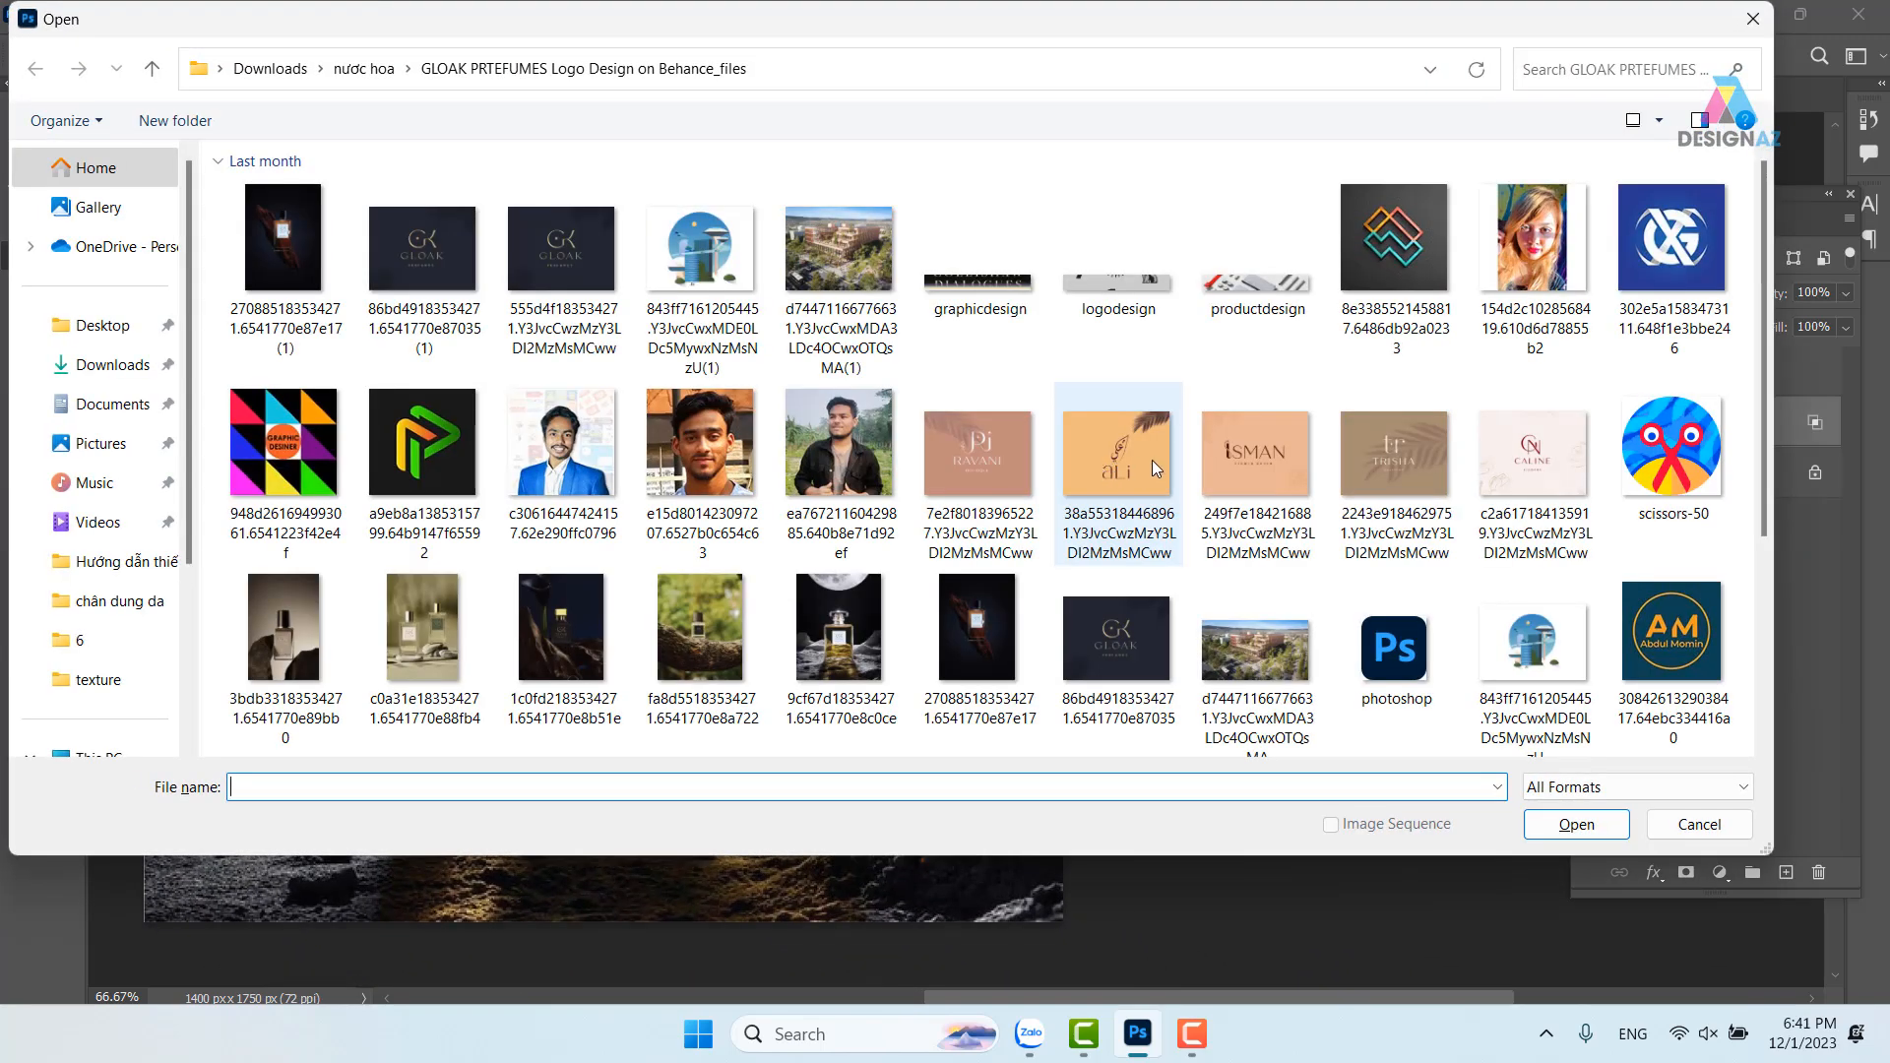
scroll(1142, 457, down, 2)
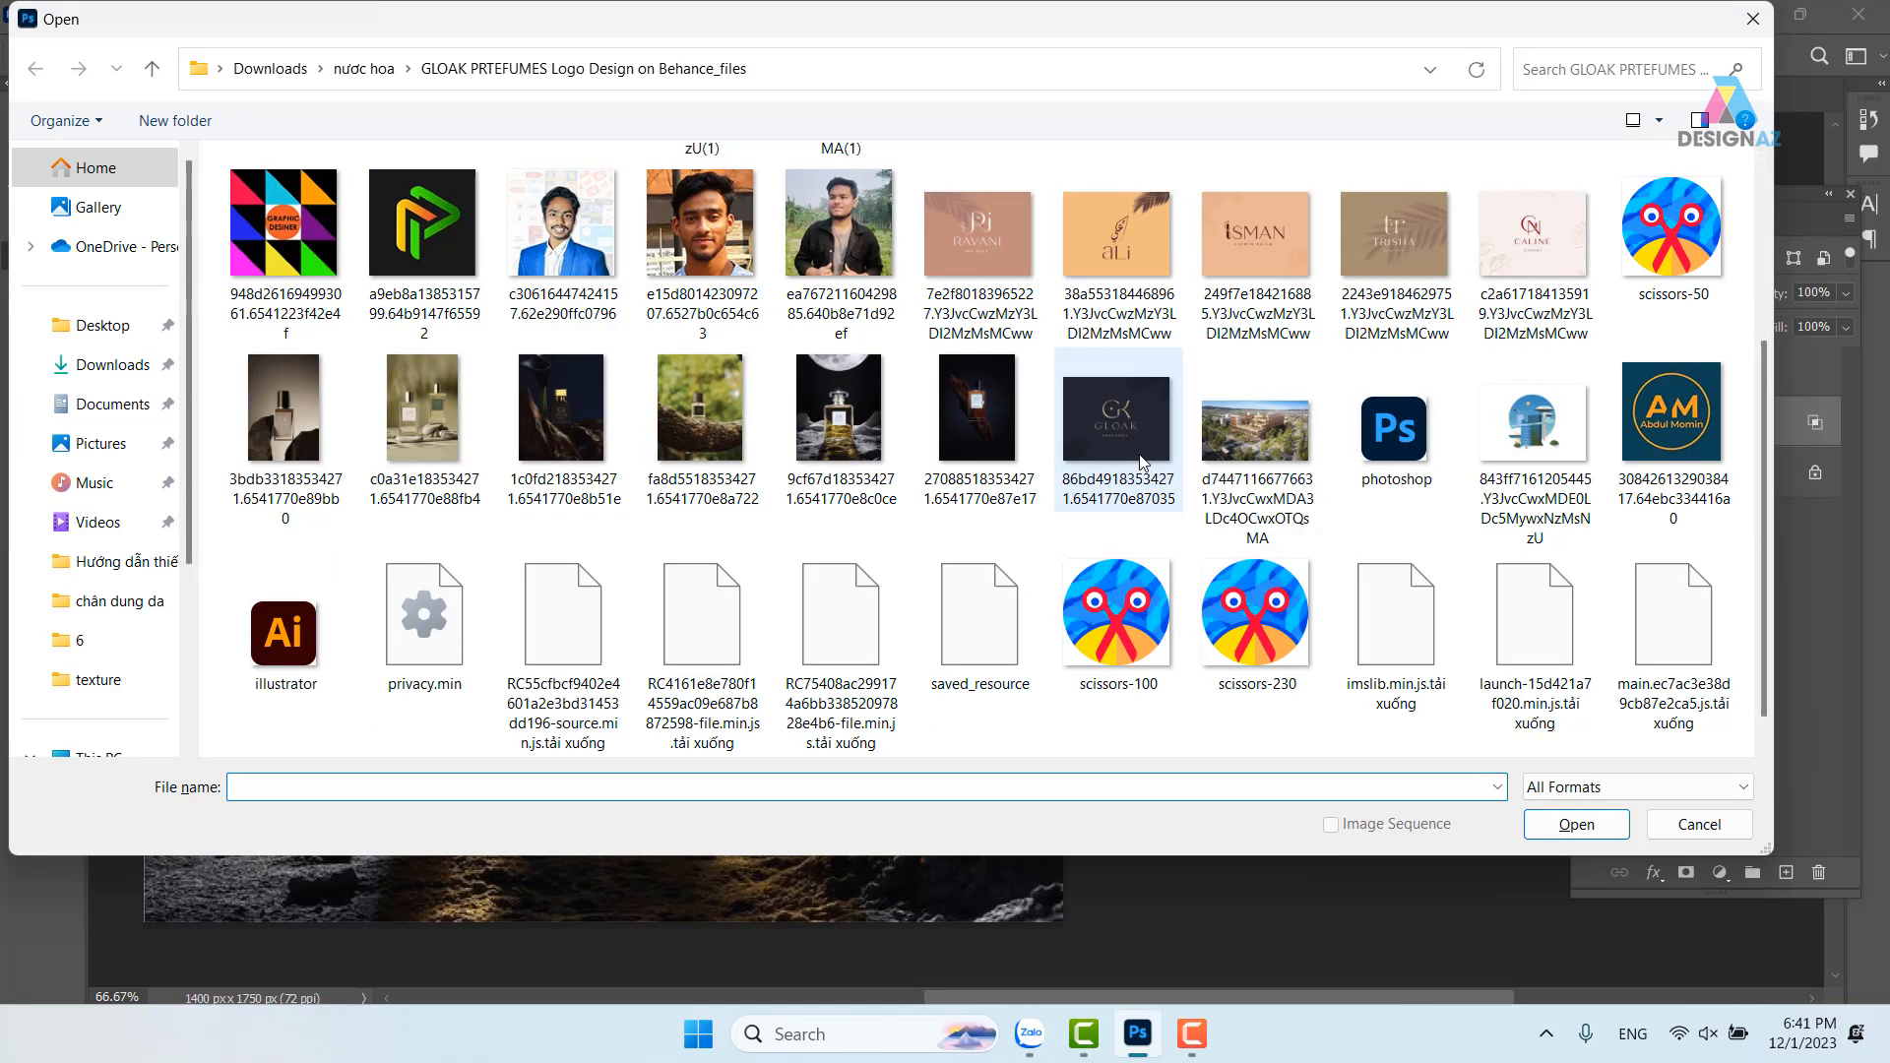
click(725, 436)
click(1576, 824)
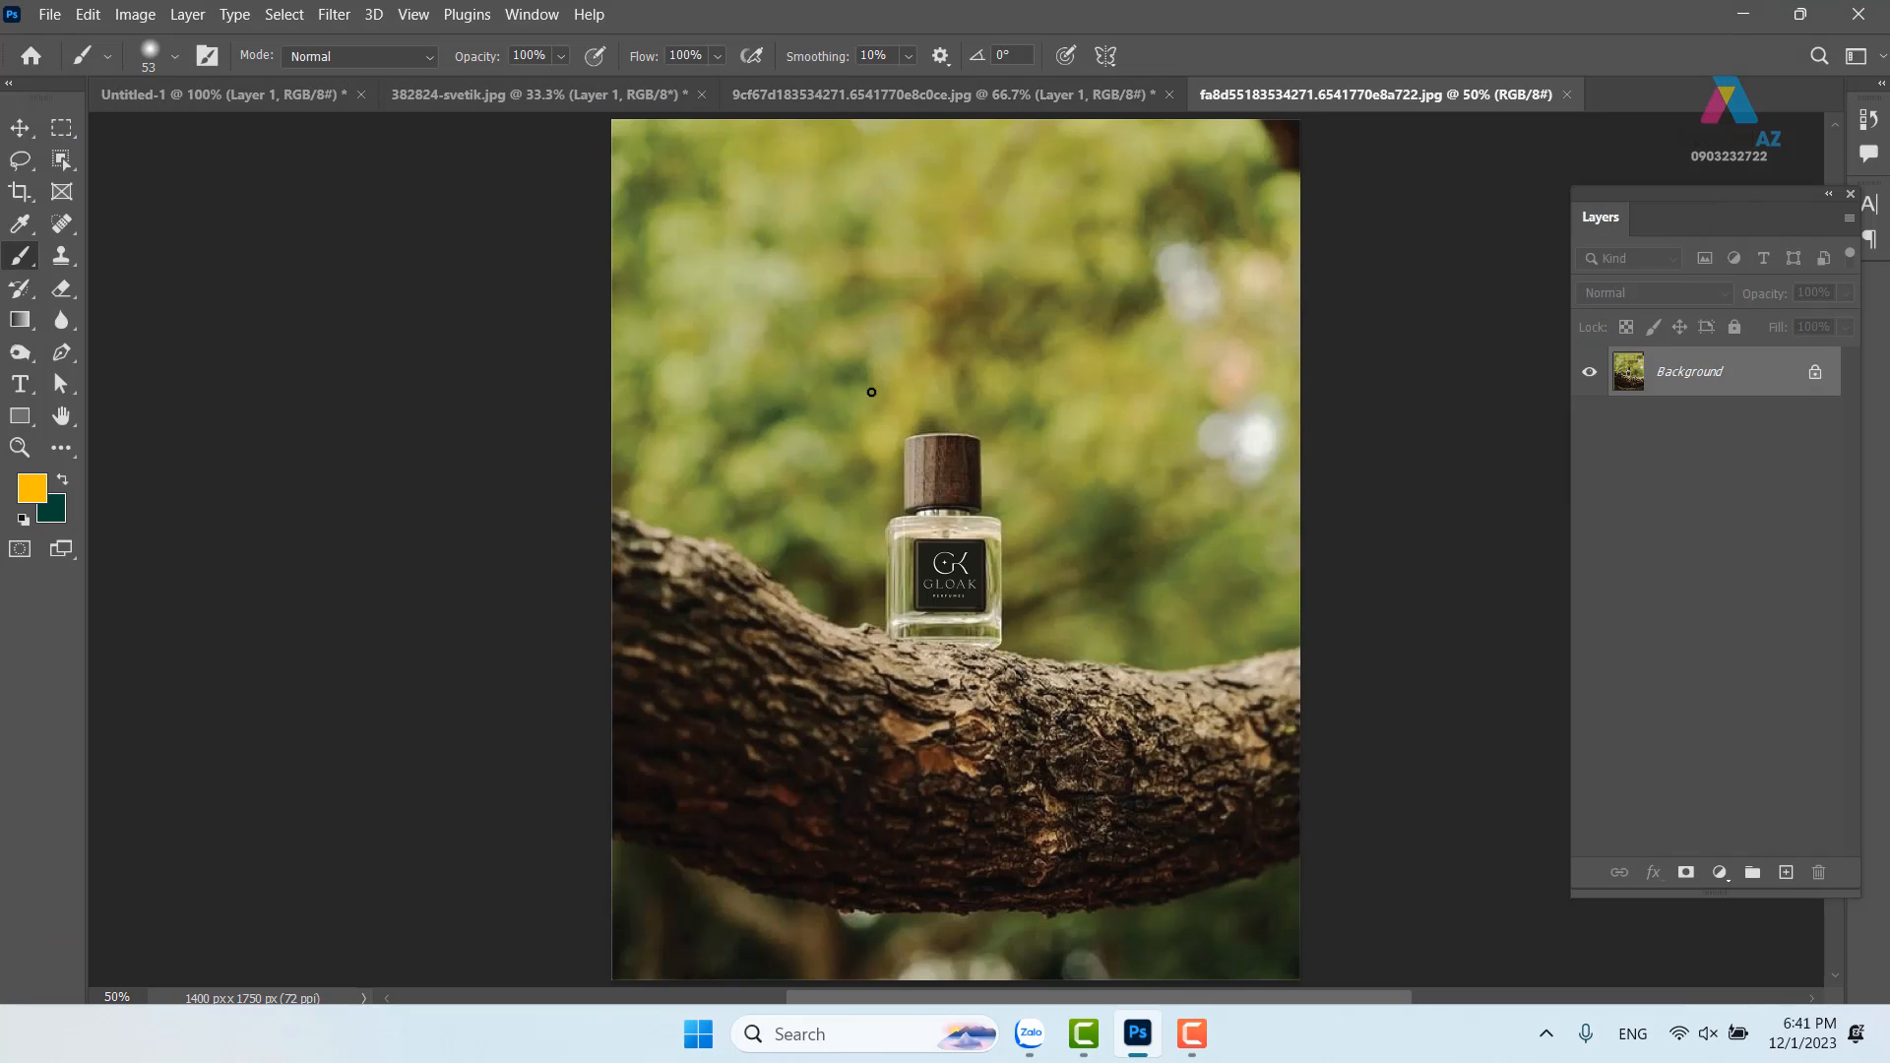
mouse_move(947, 463)
mouse_down()
mouse_move(865, 487)
mouse_move(925, 411)
mouse_move(1053, 351)
mouse_up()
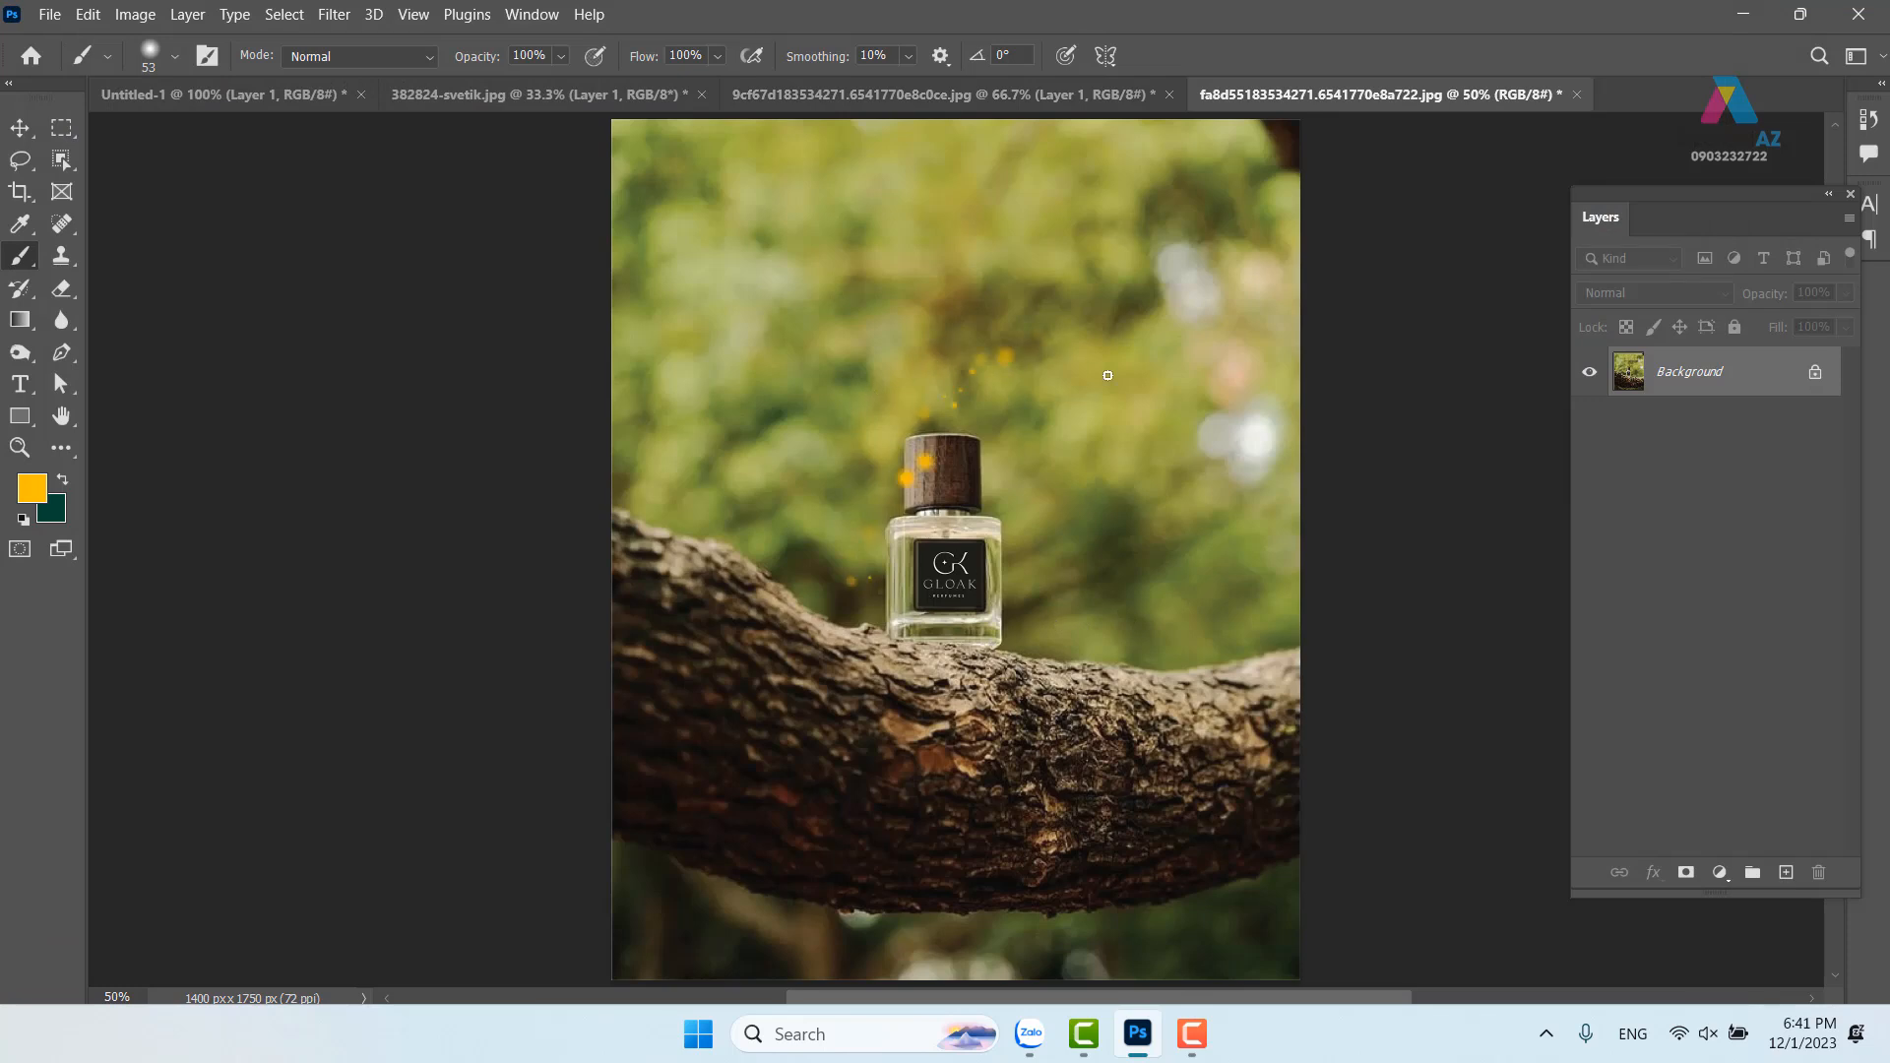
key(ctrl+z)
key(ctrl+z)
key(ctrl+z)
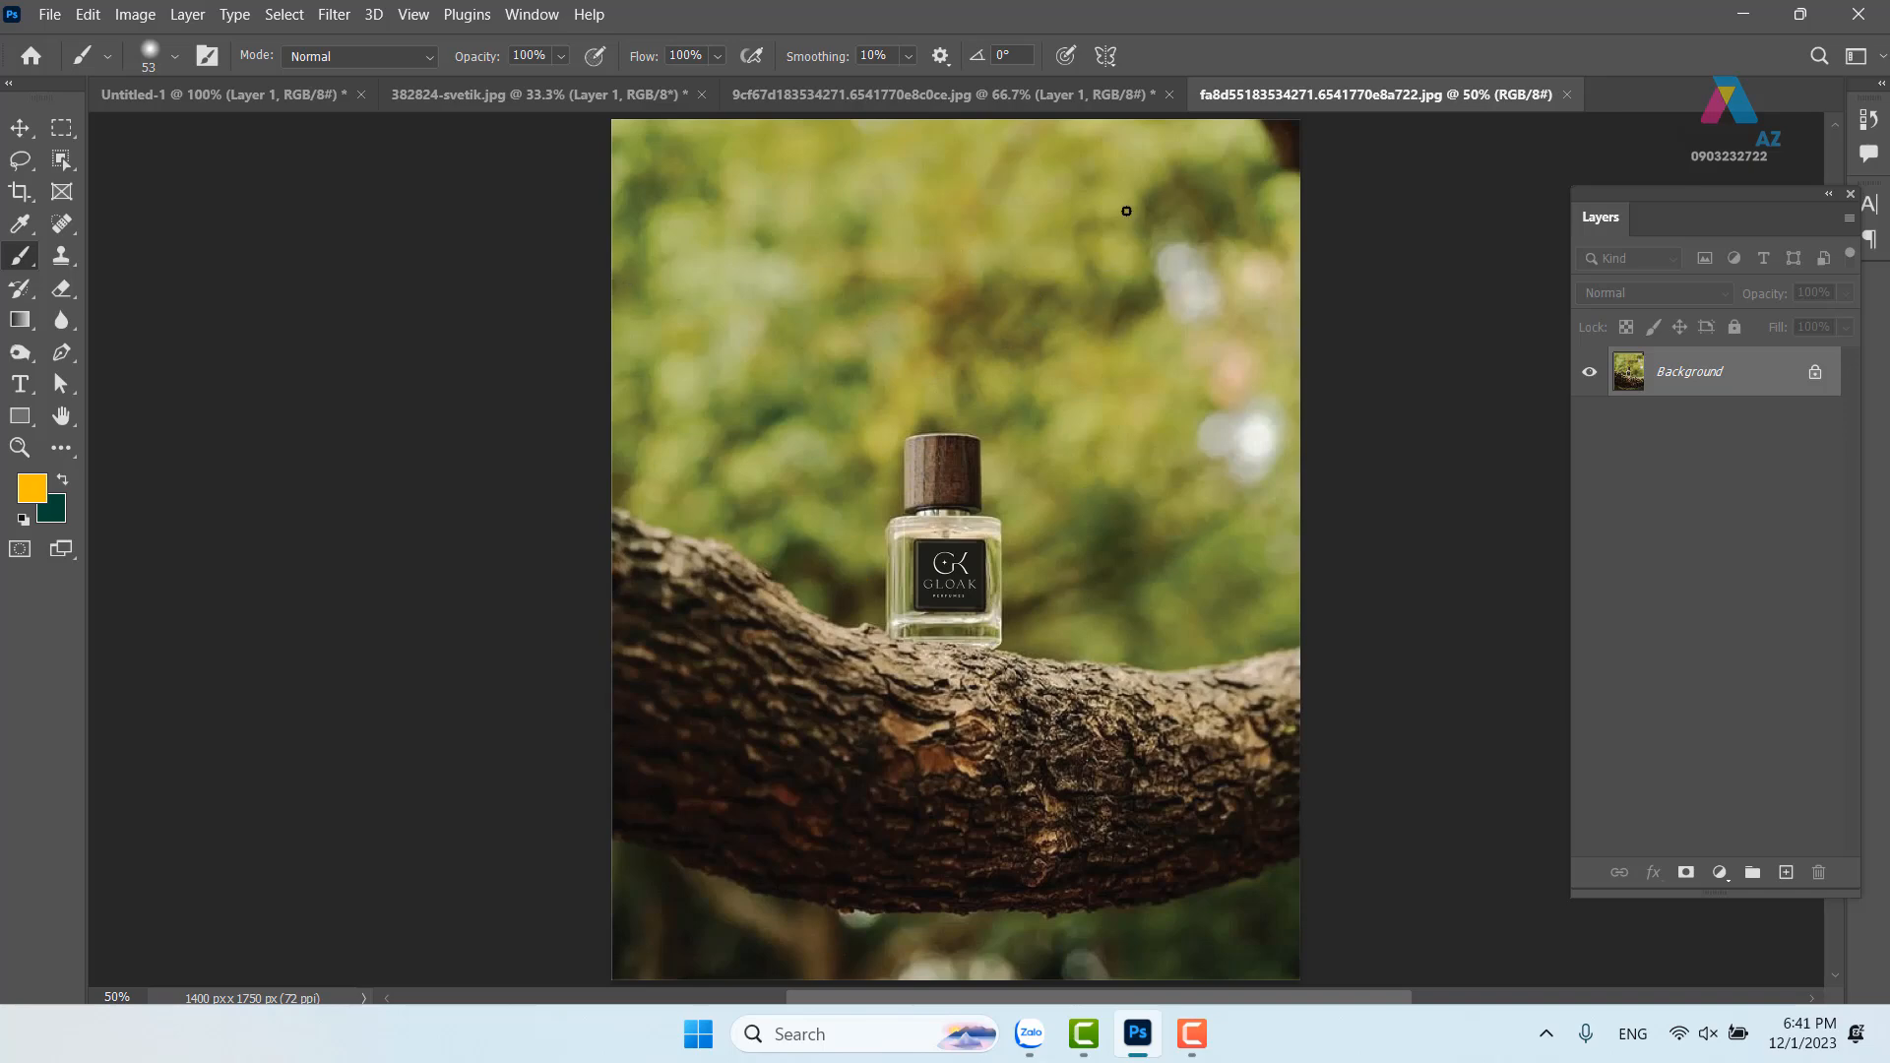
Add a new empty layer above the Background and set the foreground color to white, ffffff
click(1785, 872)
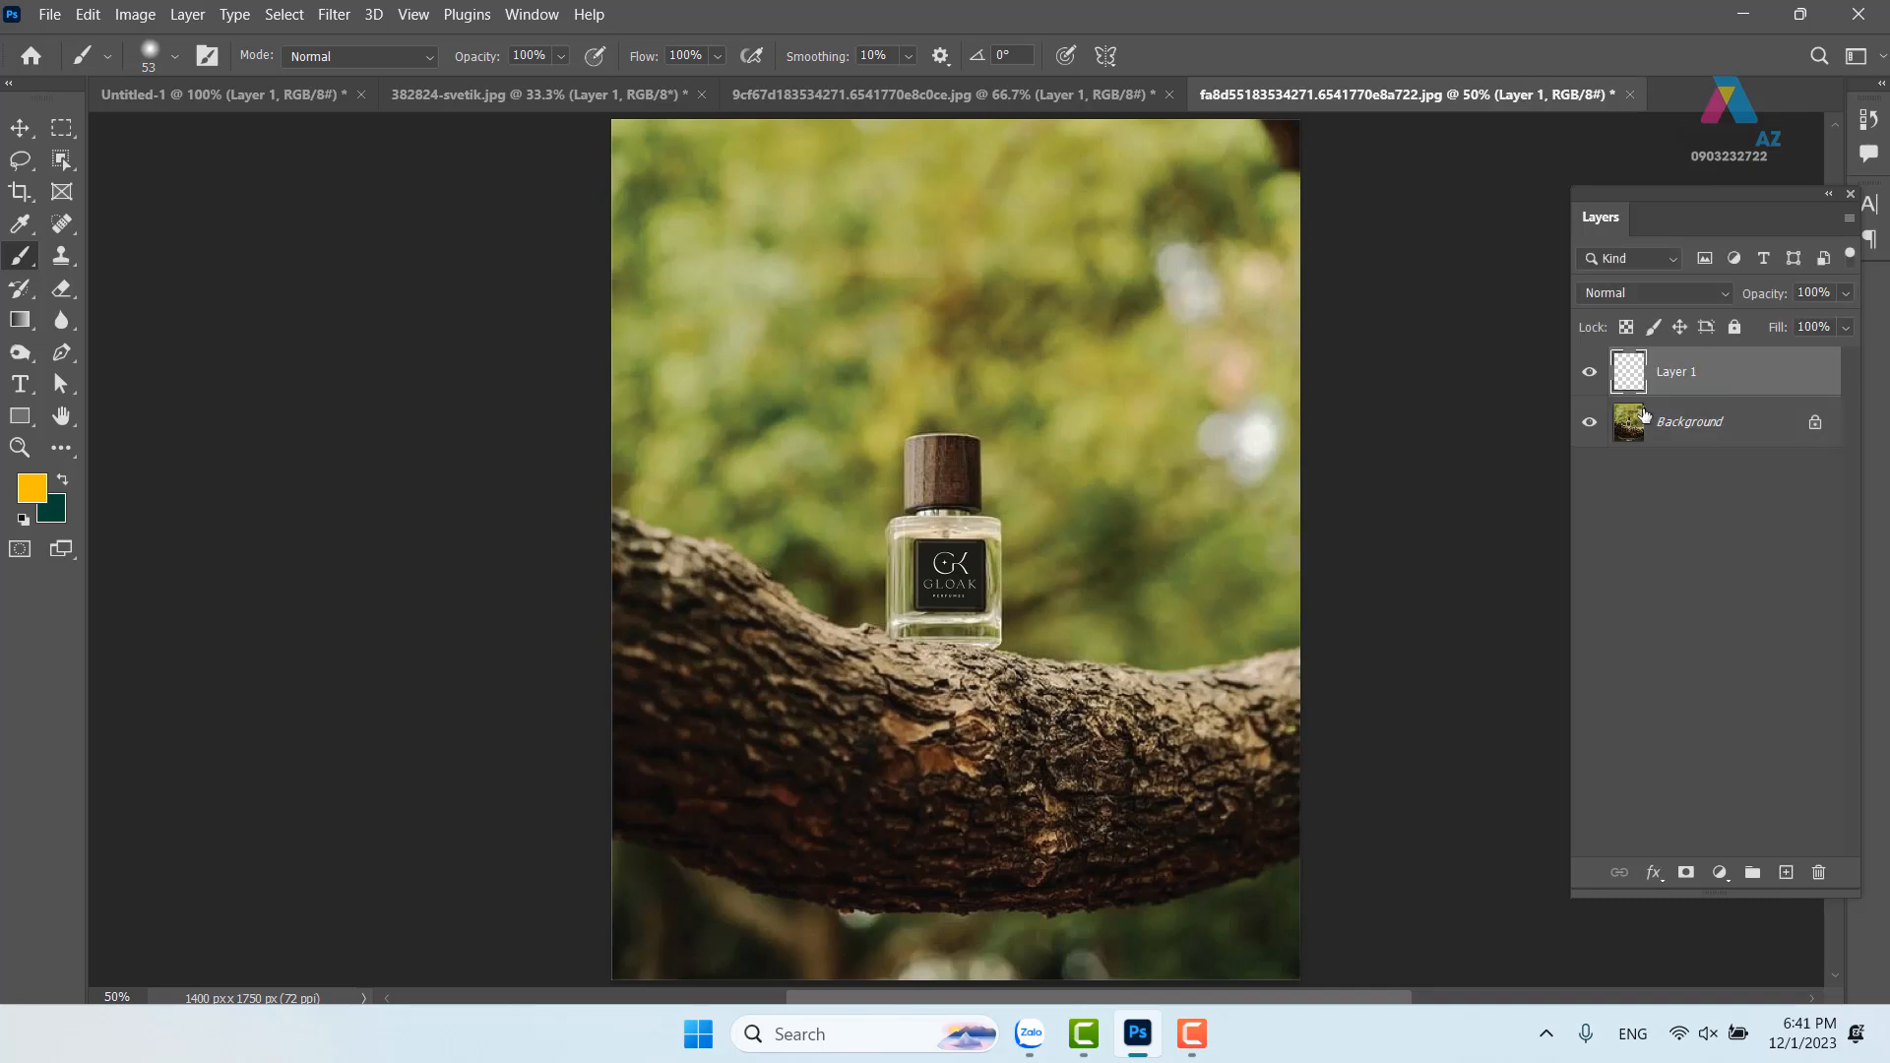
click(31, 488)
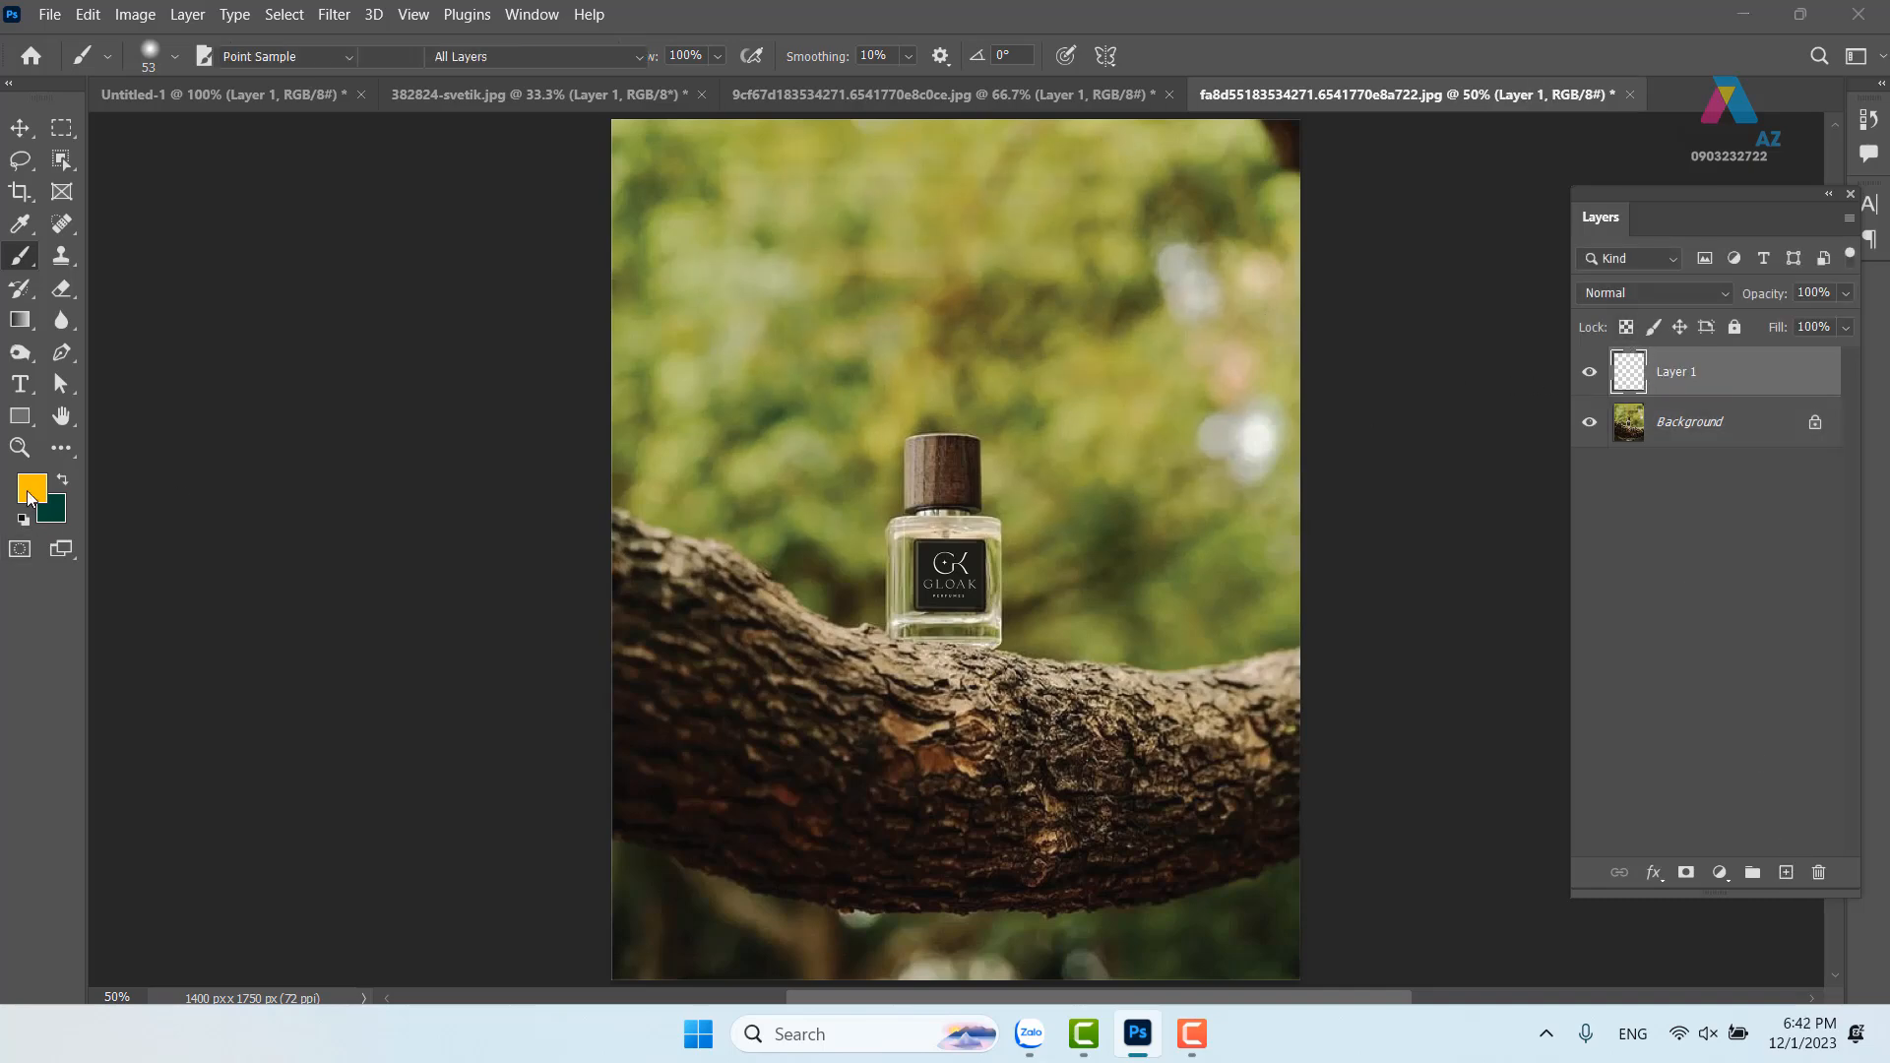
text(ffffff)
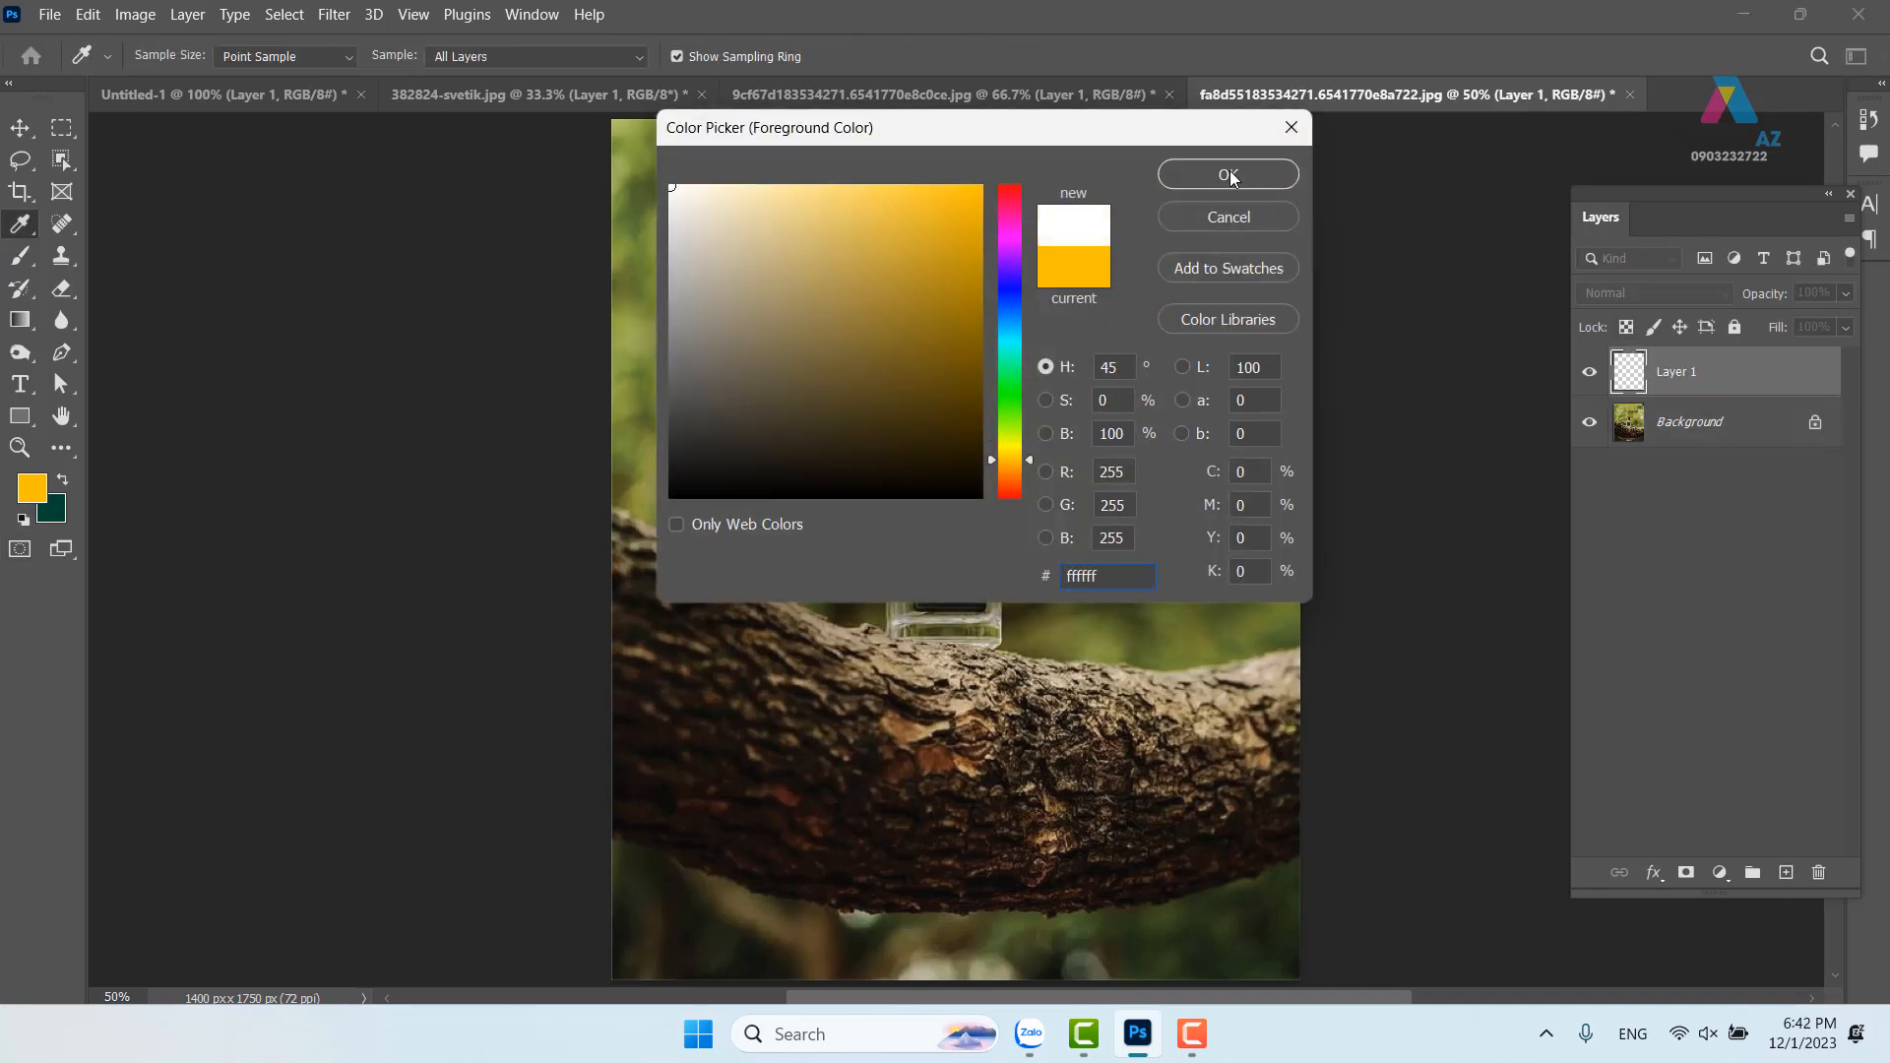
click(1227, 175)
With the 53 px brush, scatter white dots on Layer 1 over the foliage above the bottle
mouse_move(992, 197)
mouse_down()
mouse_move(1093, 176)
mouse_move(1220, 231)
mouse_move(1243, 177)
mouse_up()
mouse_move(1005, 117)
mouse_down()
mouse_move(1060, 337)
mouse_move(1142, 298)
mouse_move(1218, 220)
mouse_move(1135, 200)
mouse_move(1035, 232)
mouse_move(1059, 264)
mouse_move(1124, 235)
mouse_up()
drag(1189, 319, 1087, 383)
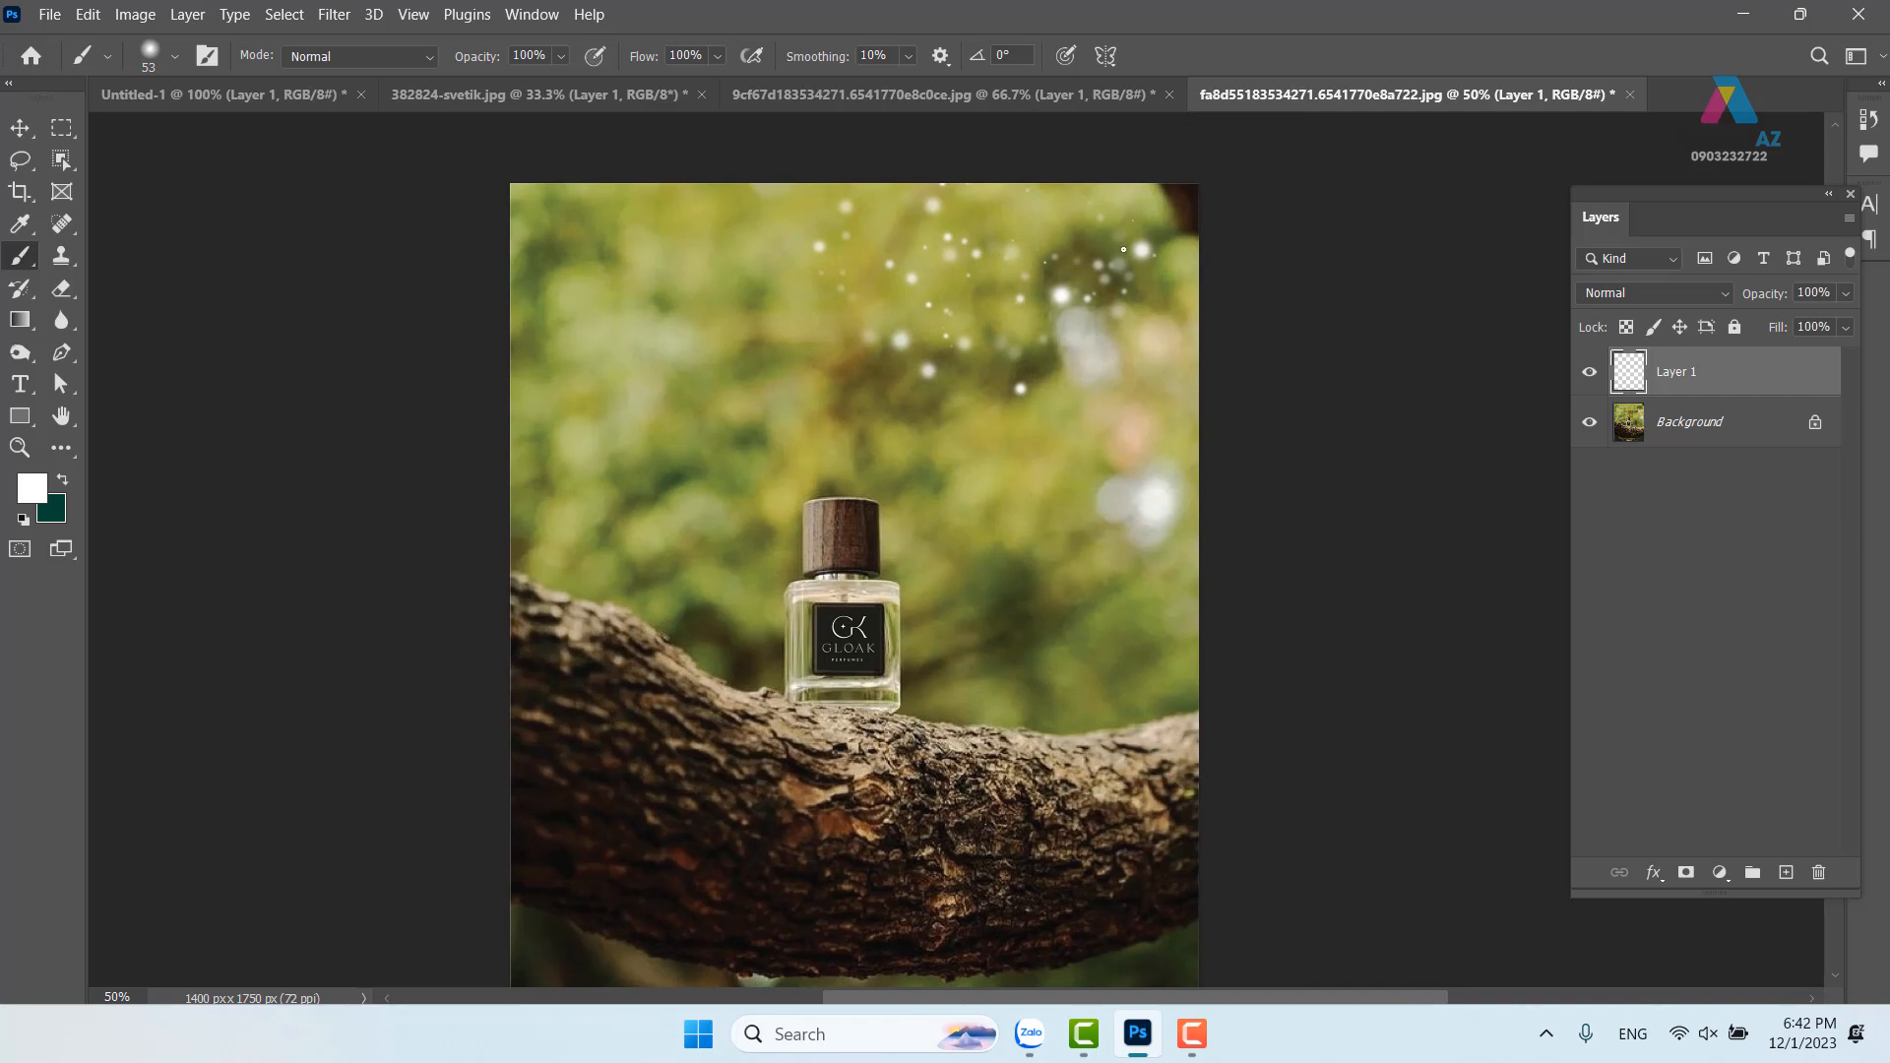
key(v)
drag(907, 384, 923, 383)
key(ctrl+z)
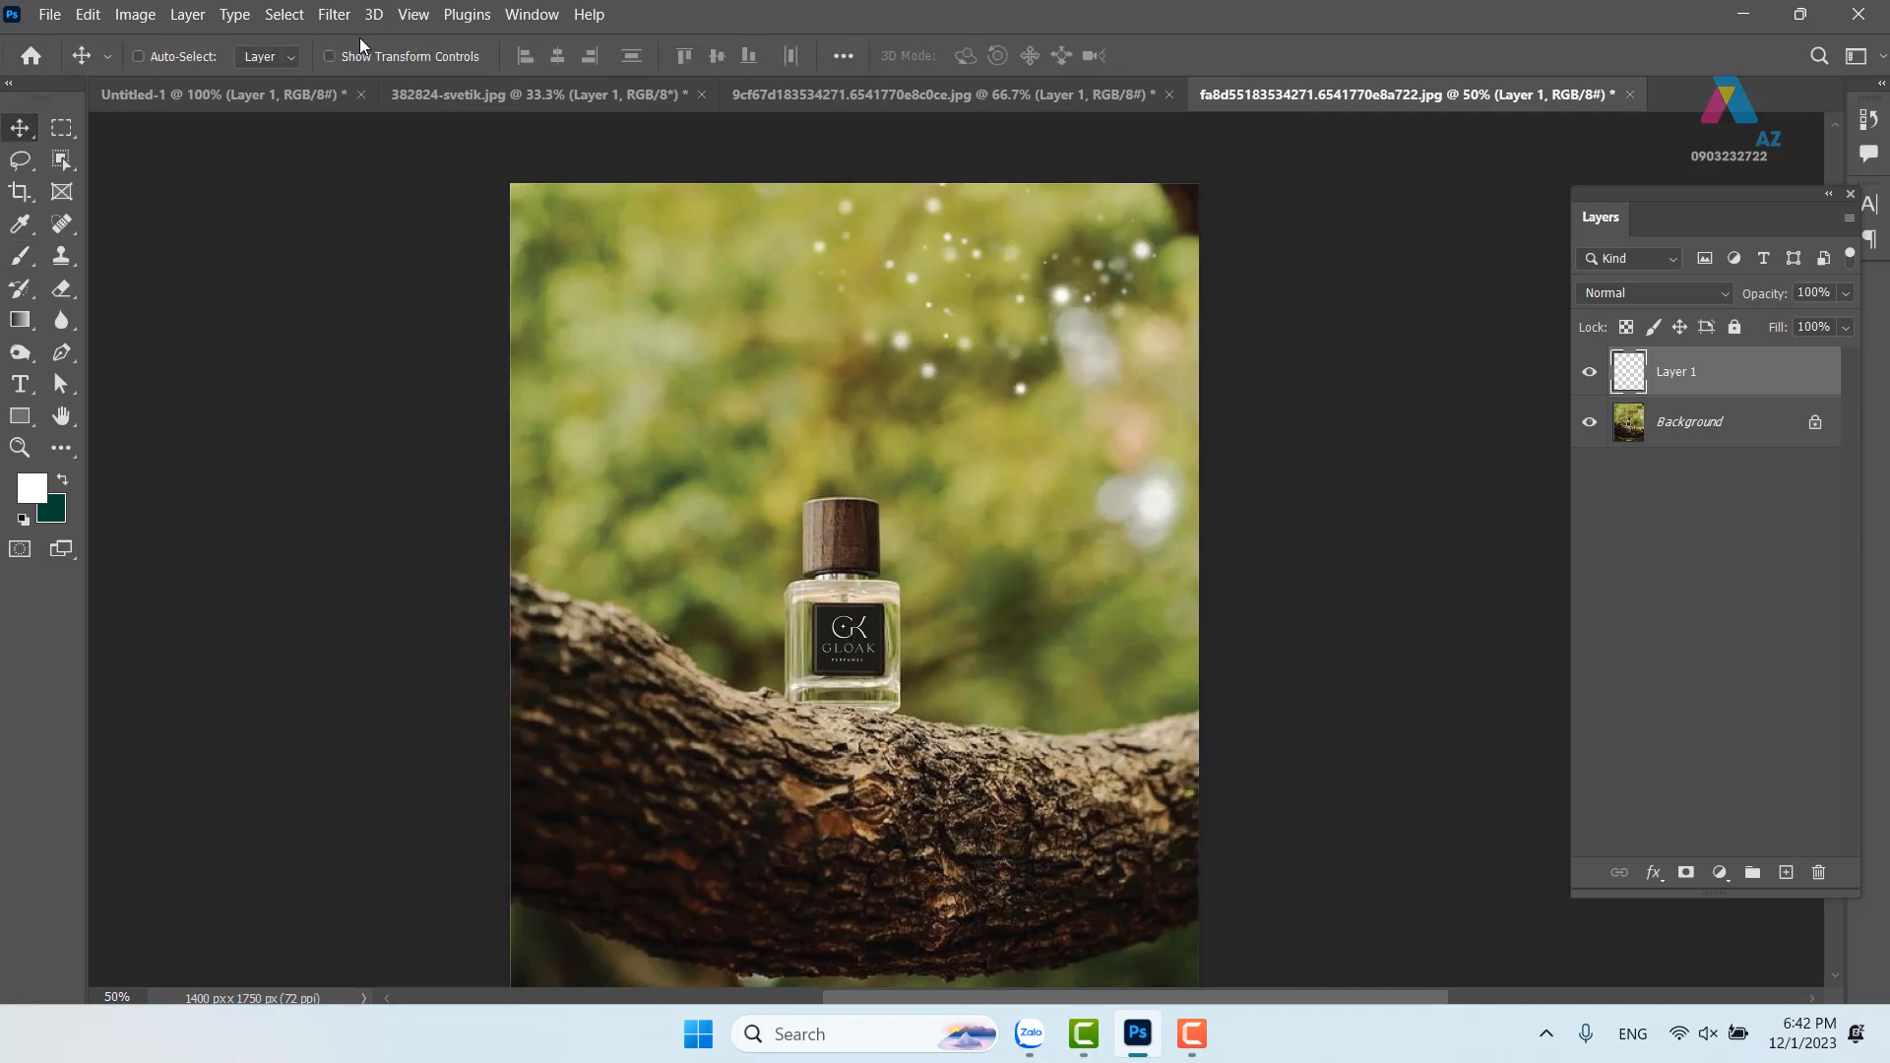
Apply a Motion Blur with angle 57° and distance 1298 pixels to Layer 1, and shift the streaks slightly right
click(334, 14)
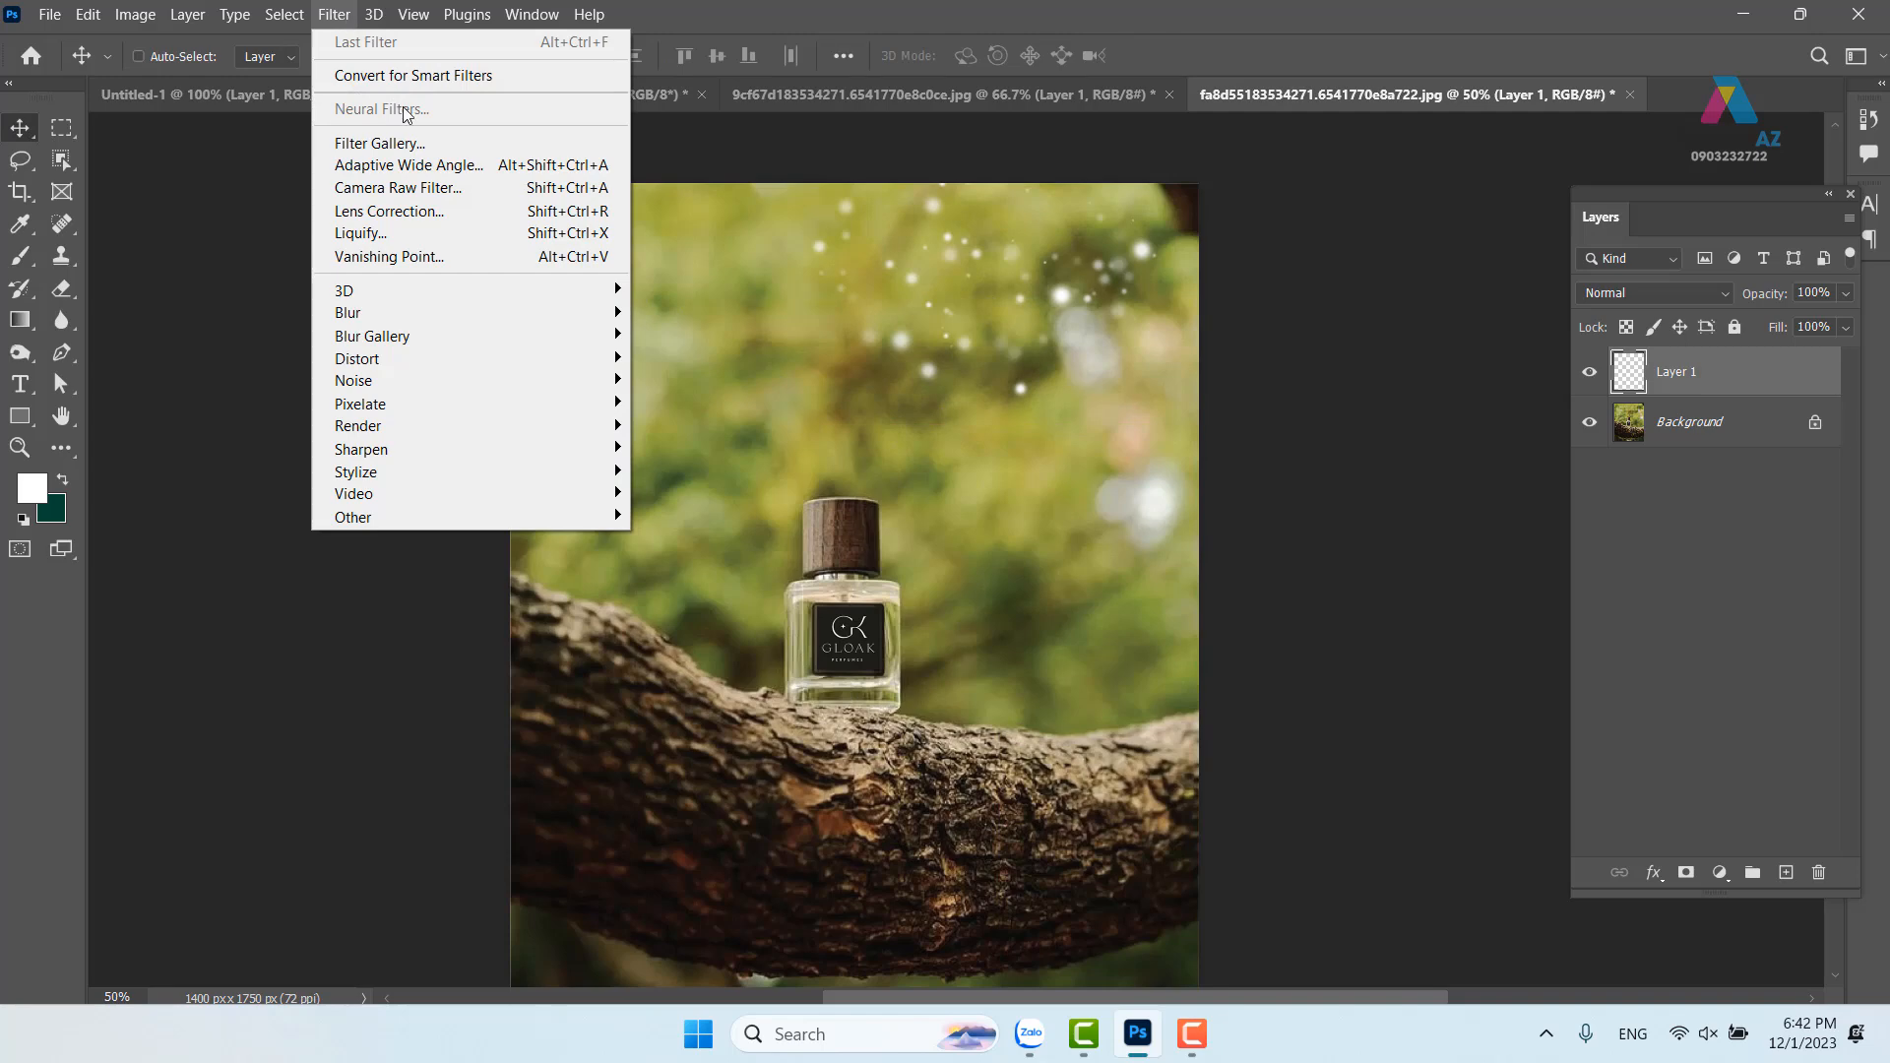
mouse_move(462, 309)
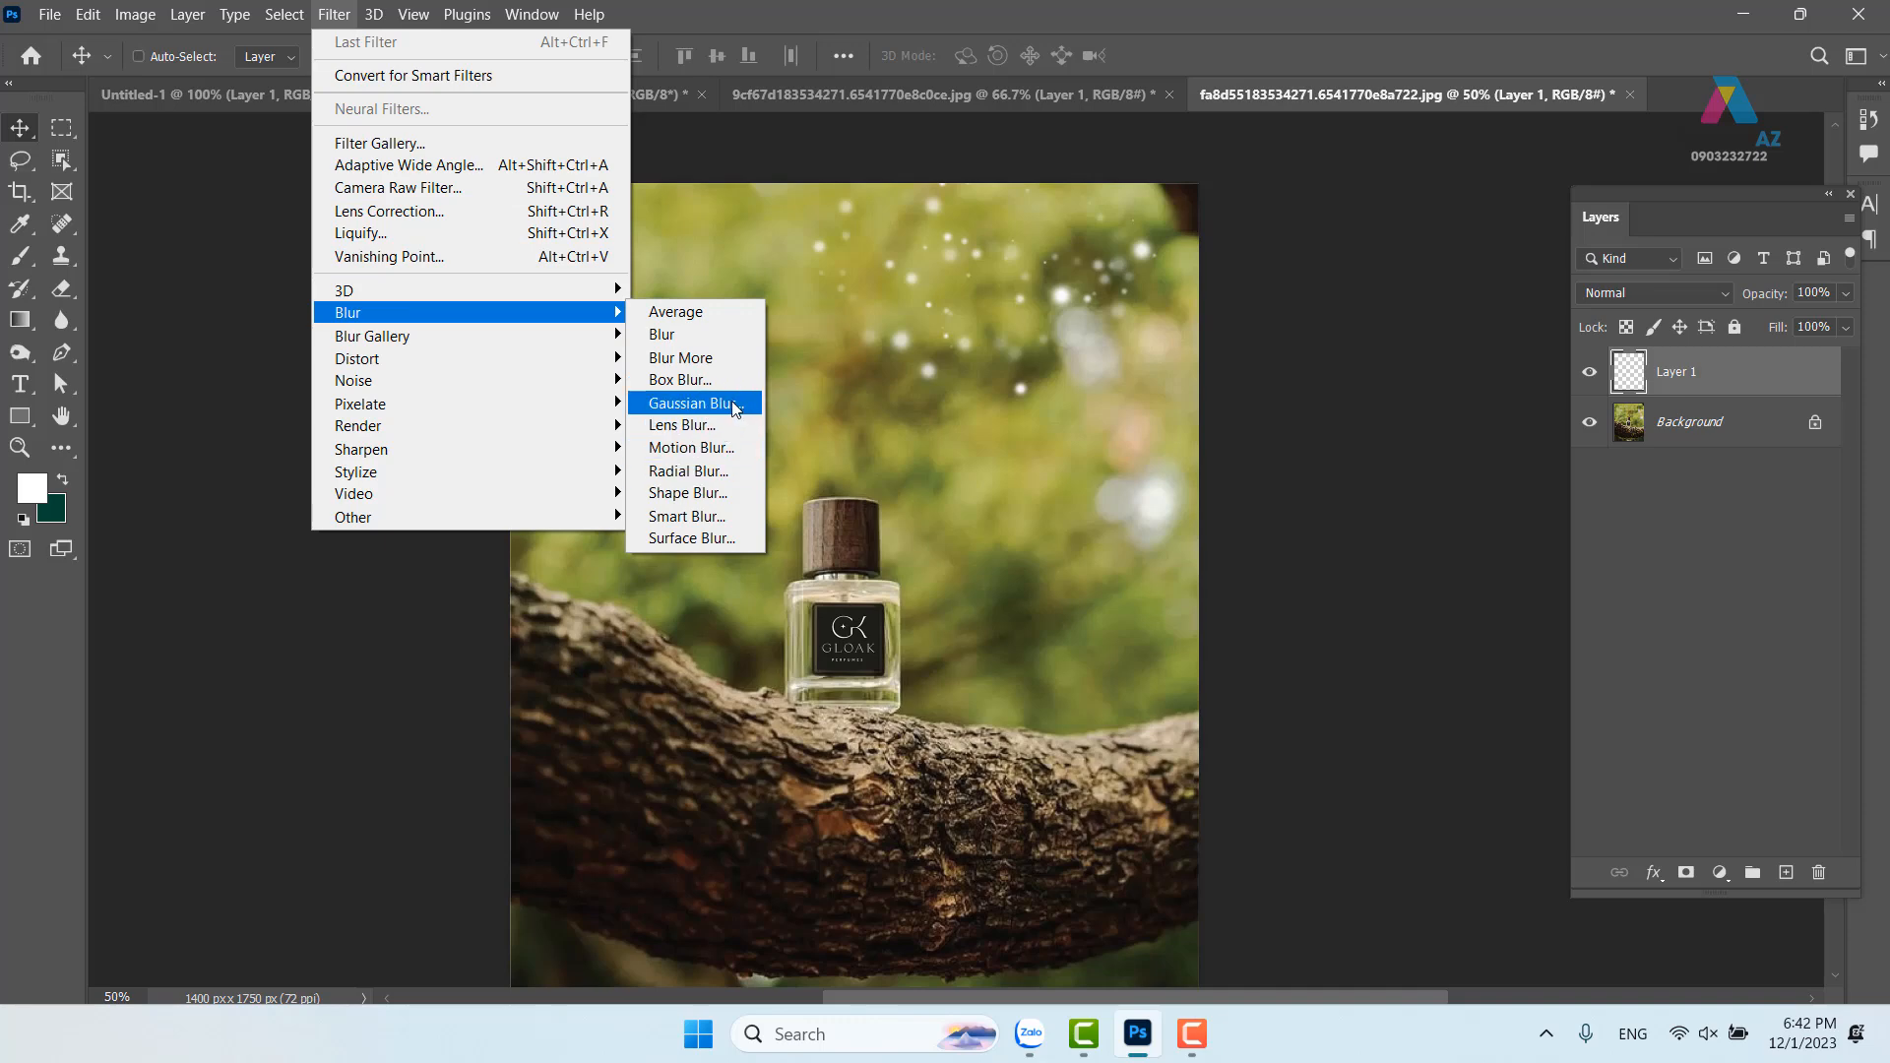
click(715, 455)
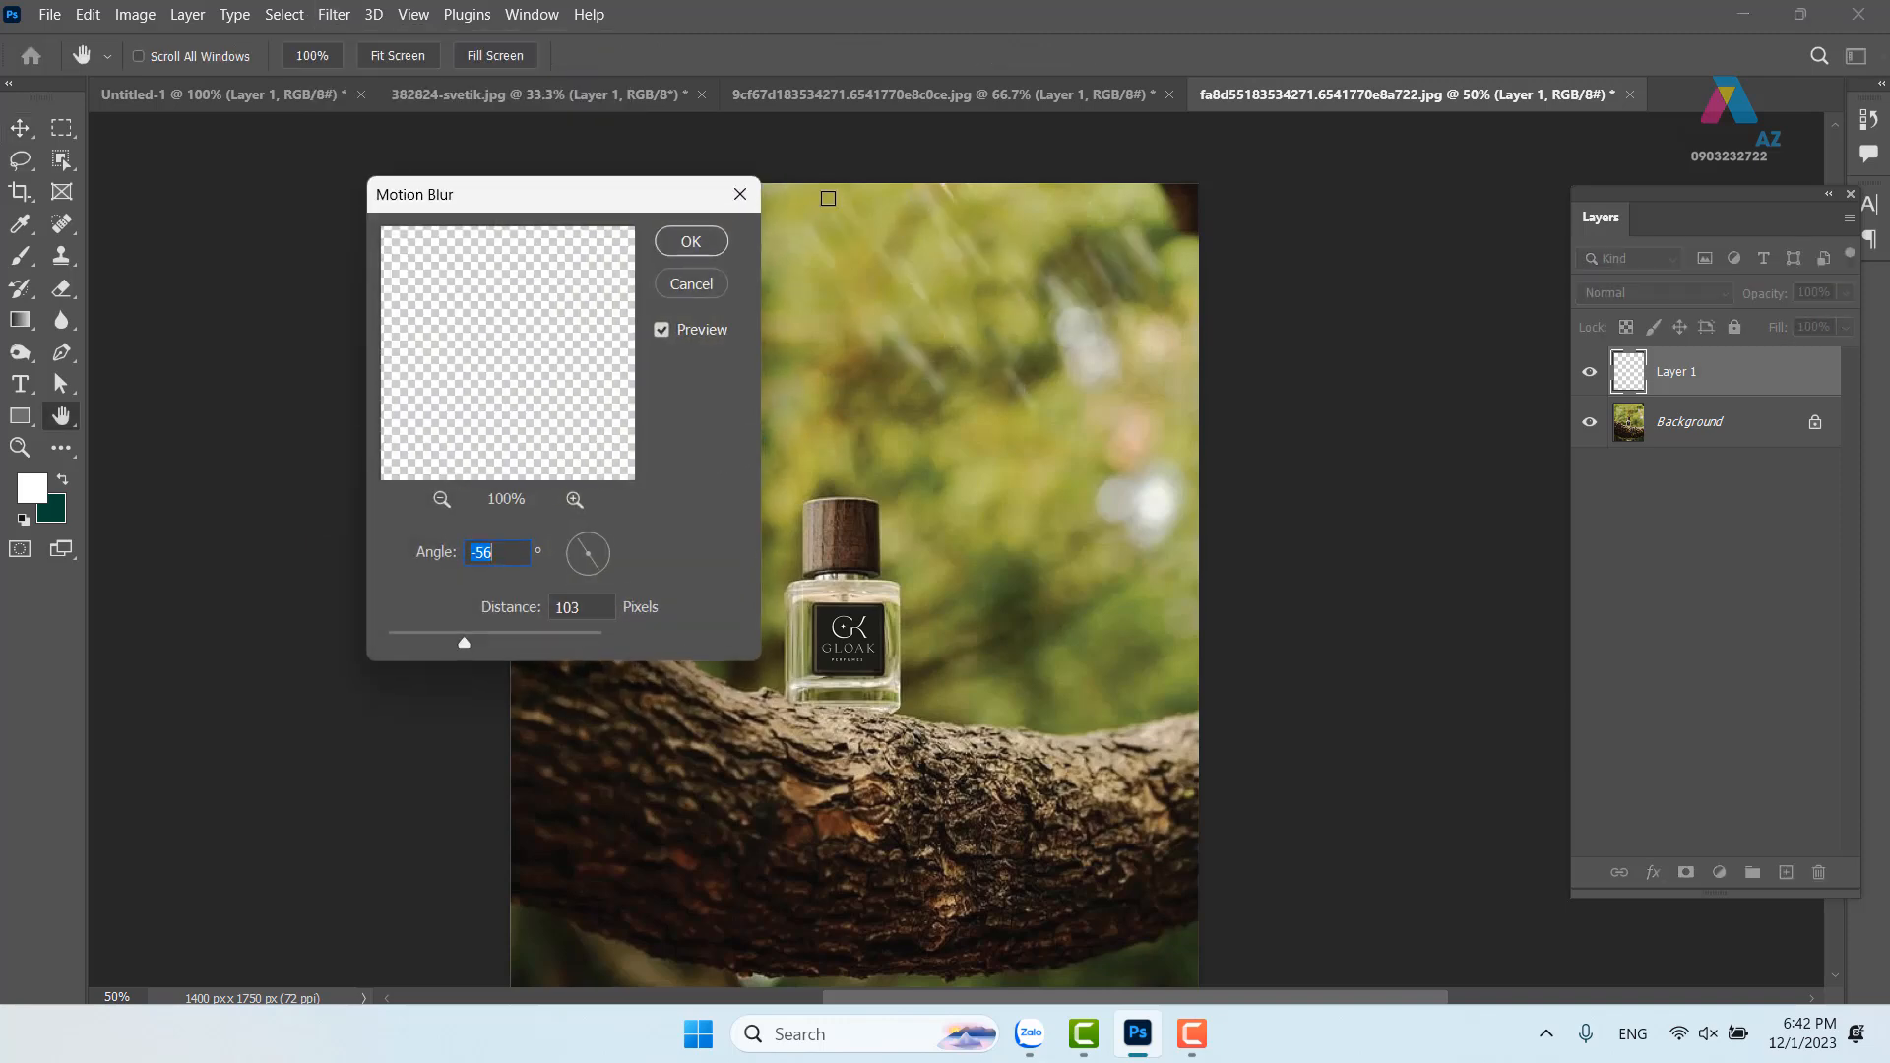
drag(599, 571, 574, 575)
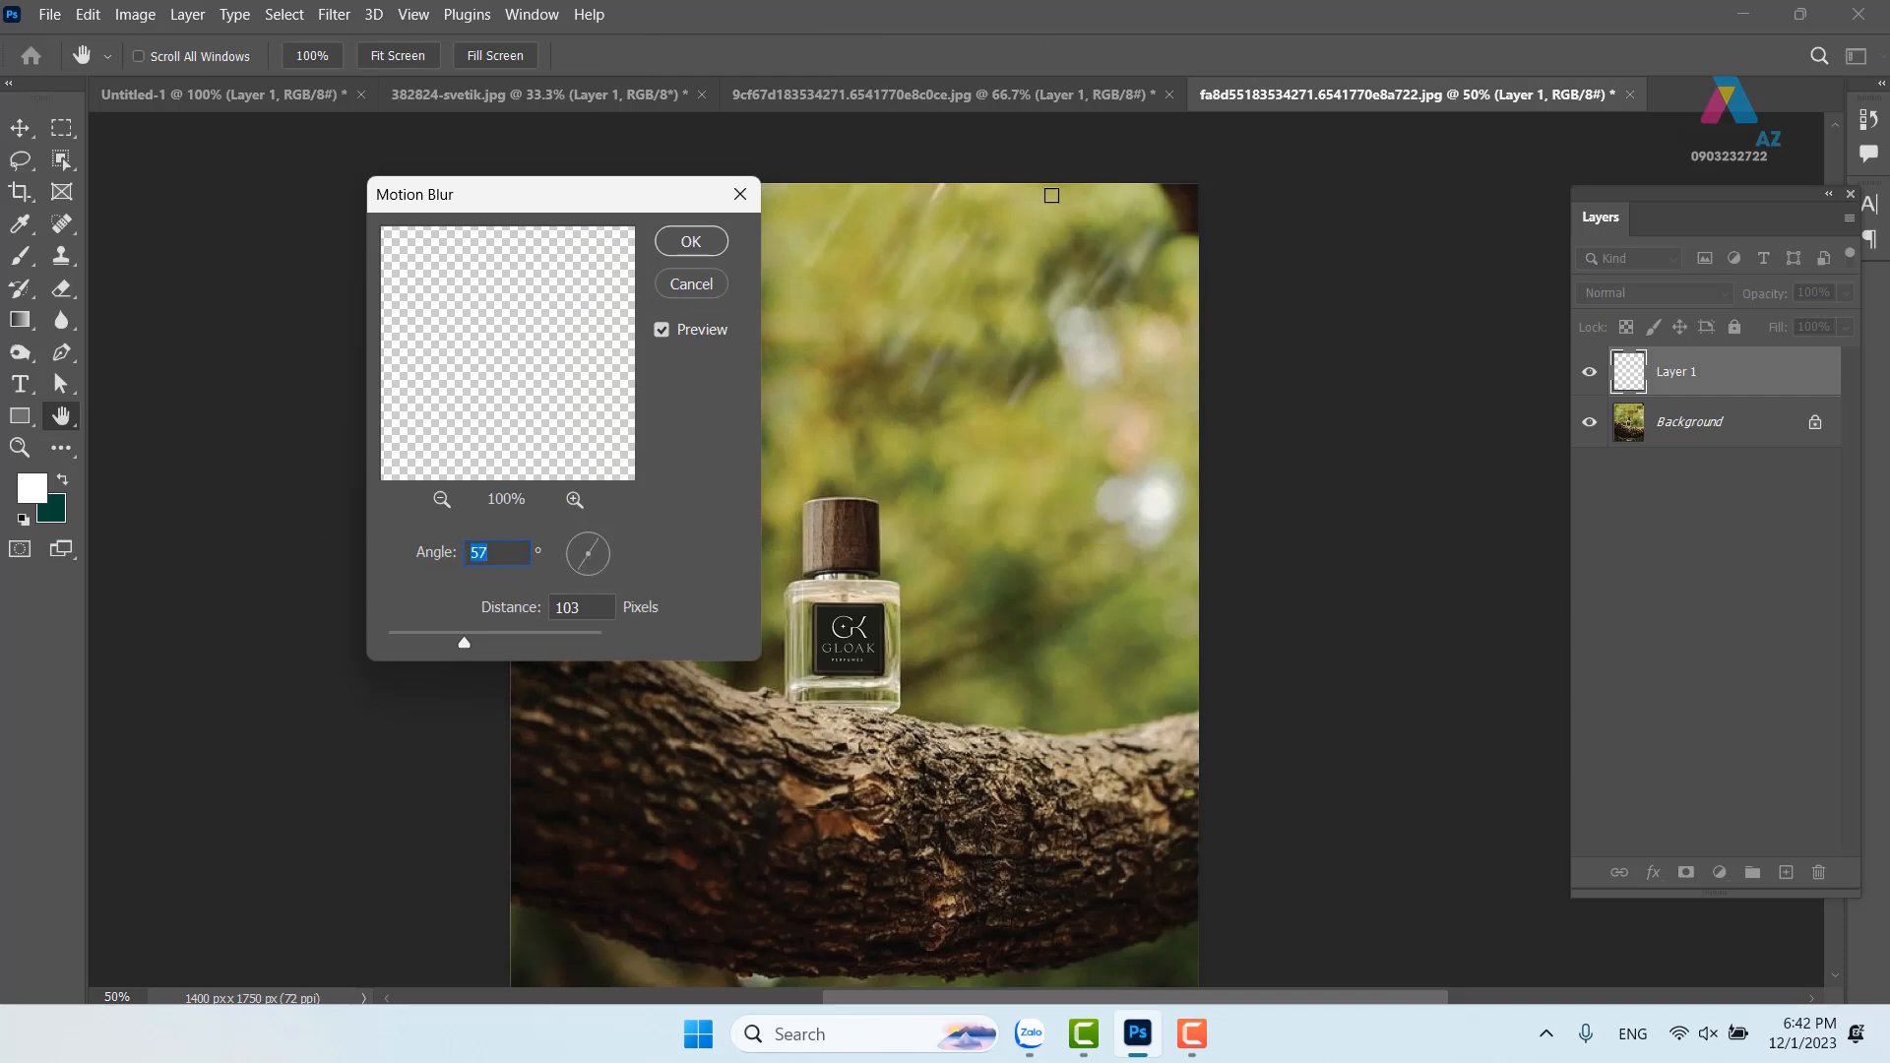
drag(465, 642, 574, 634)
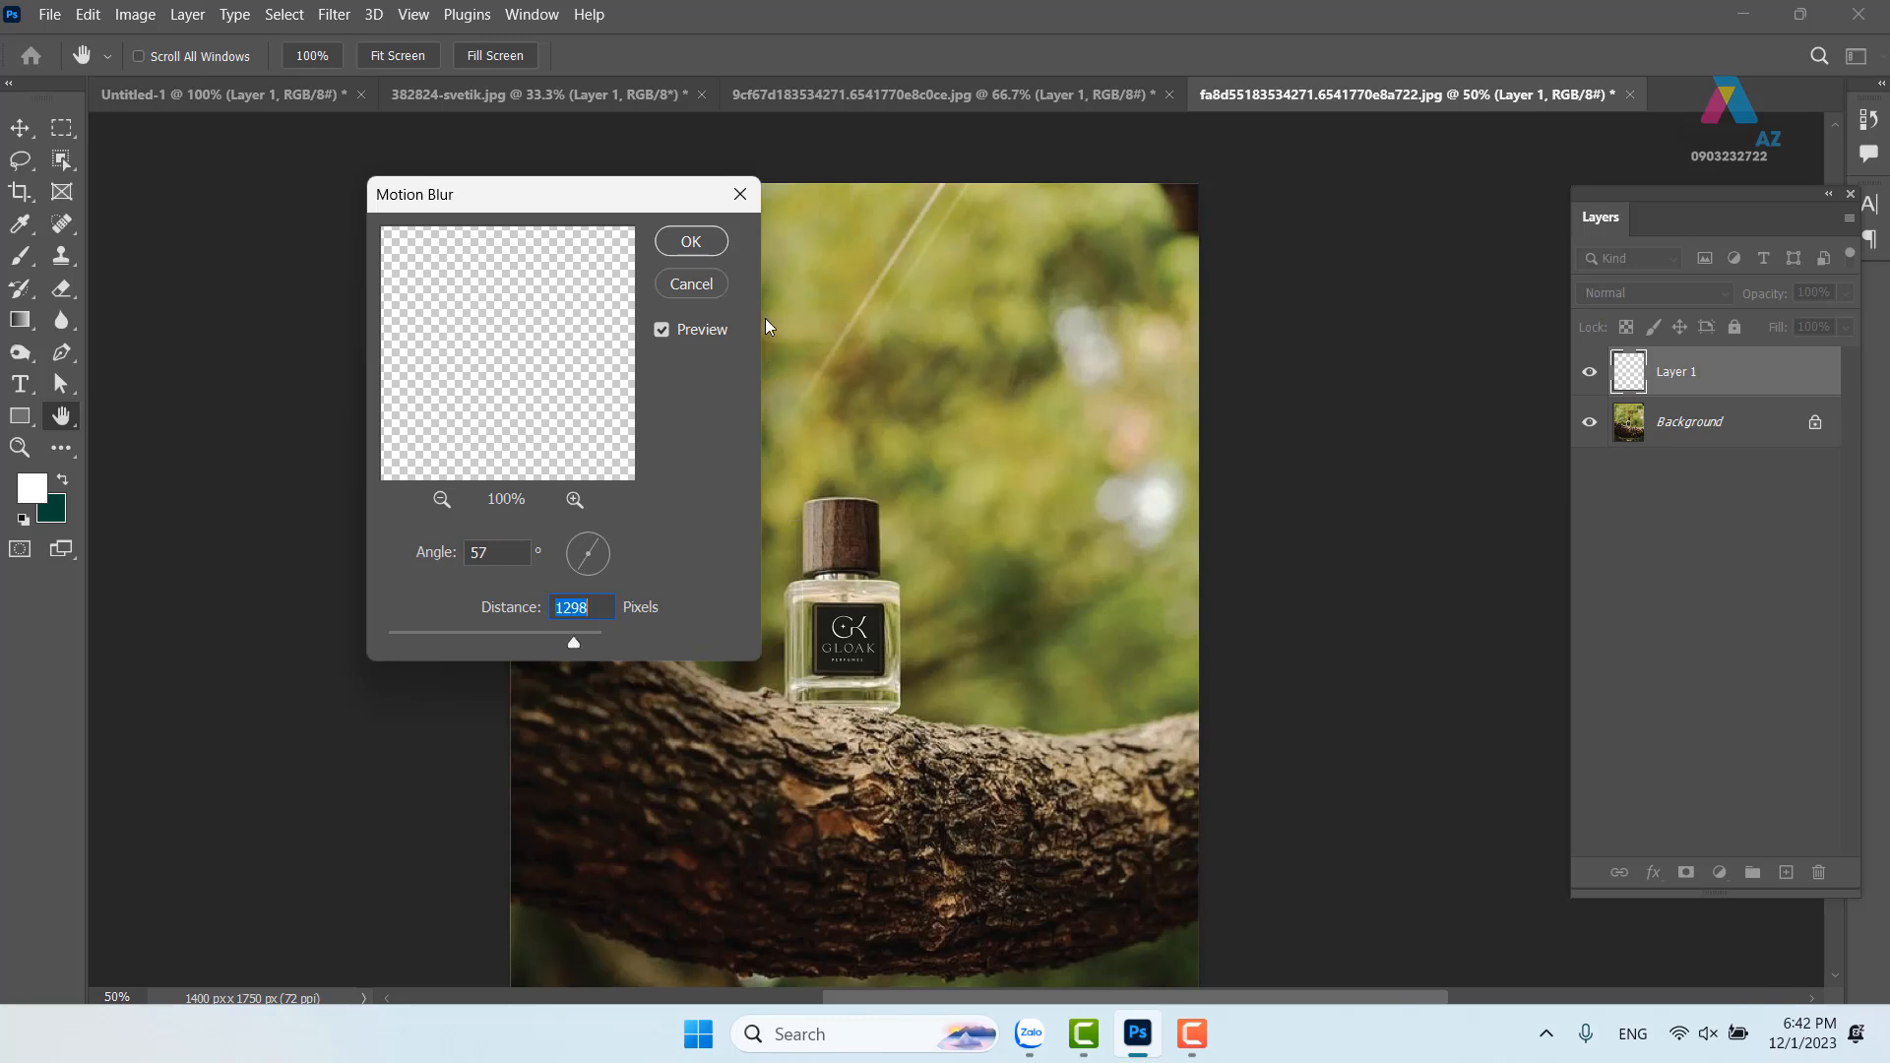
click(691, 241)
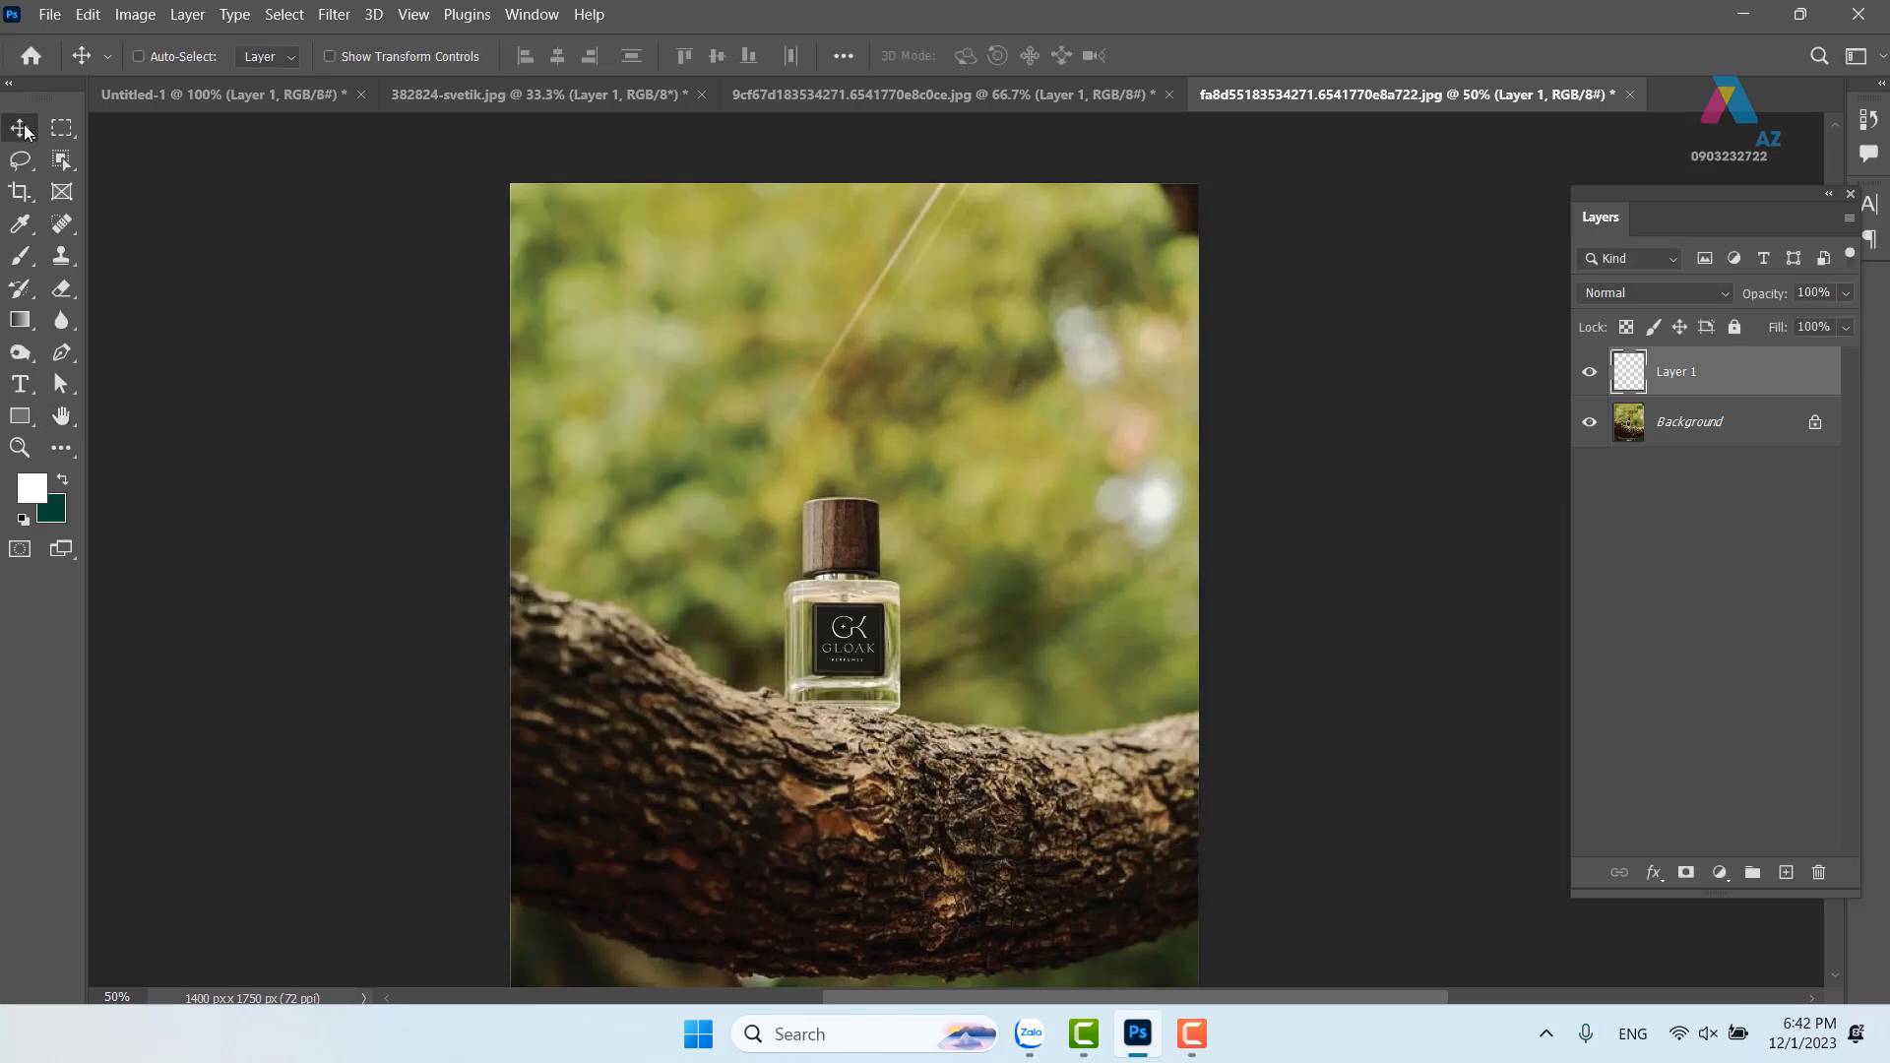
mouse_move(928, 342)
mouse_down()
mouse_move(767, 334)
mouse_move(949, 351)
mouse_move(941, 373)
mouse_move(1001, 347)
mouse_up()
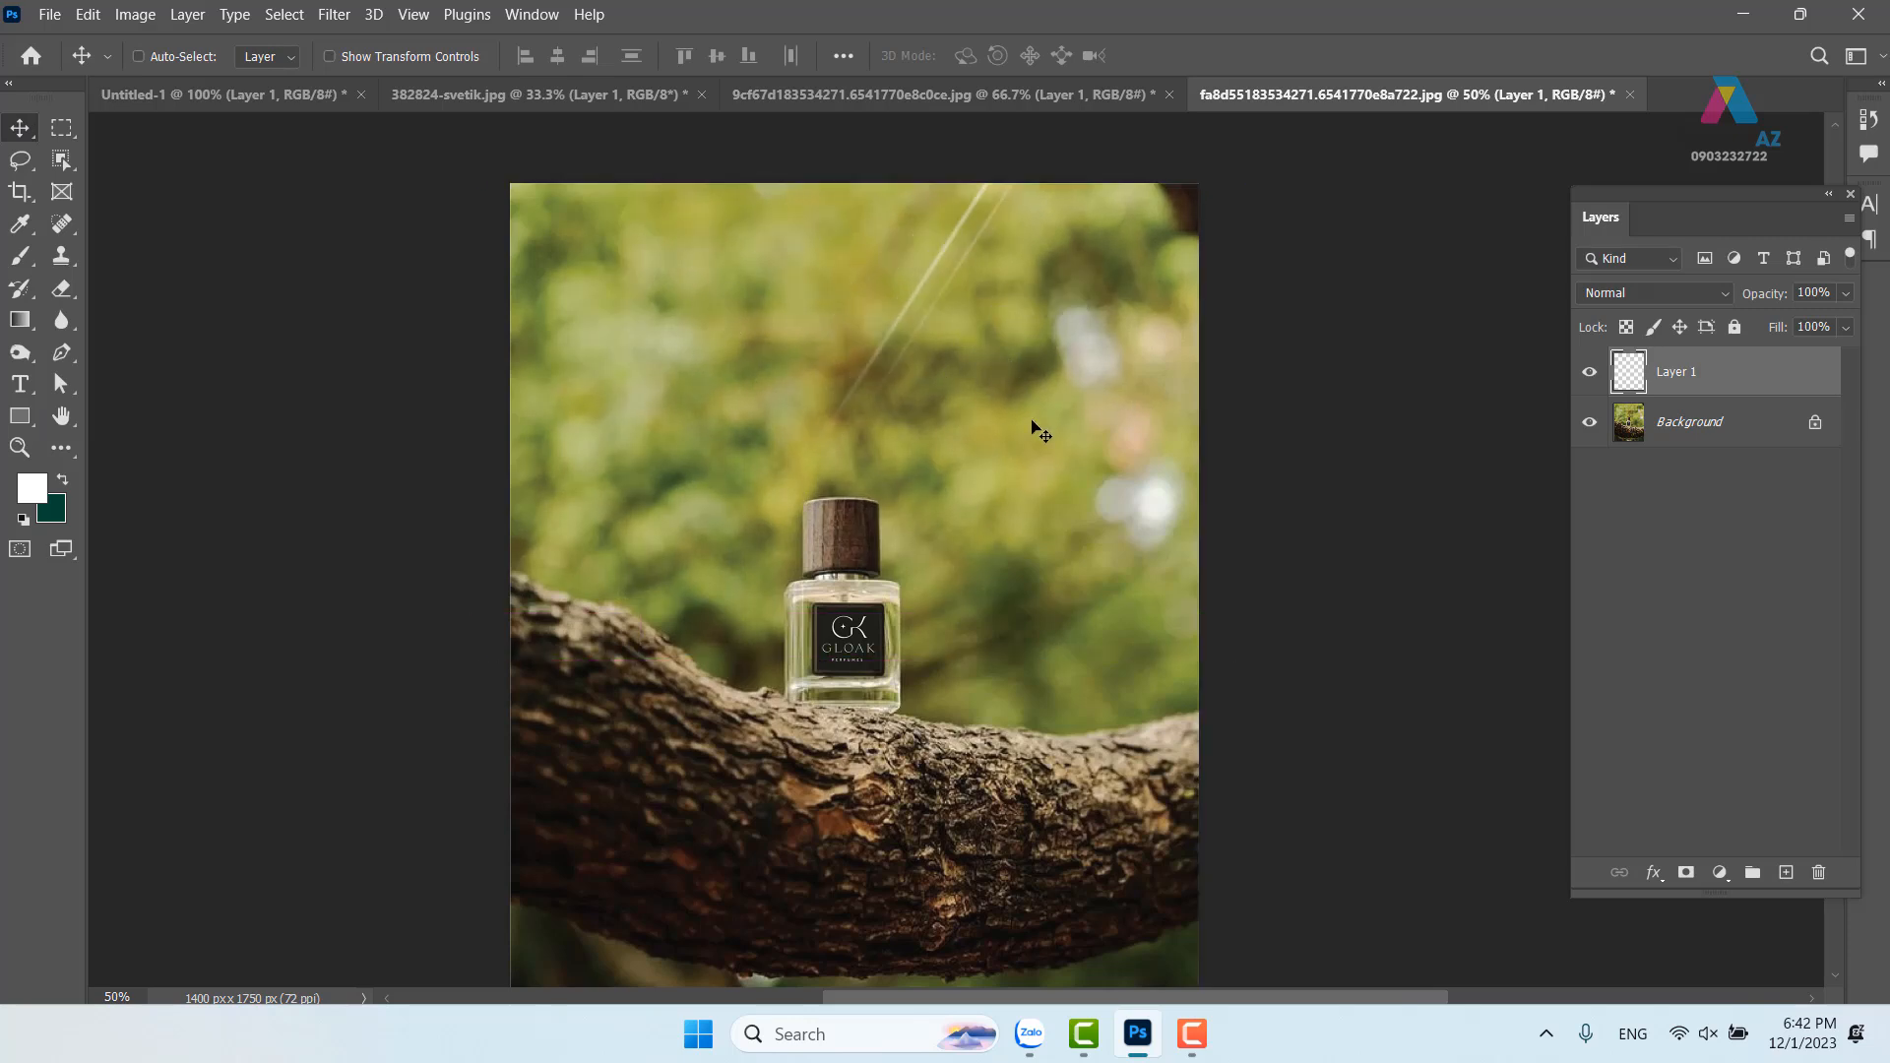
Duplicate Layer 1 six times to strengthen the light rays, and merge Layer 1 with all its copies
key(ctrl+j)
key(ctrl+j)
key(ctrl+j)
key(ctrl+j)
key(ctrl+j)
key(ctrl+j)
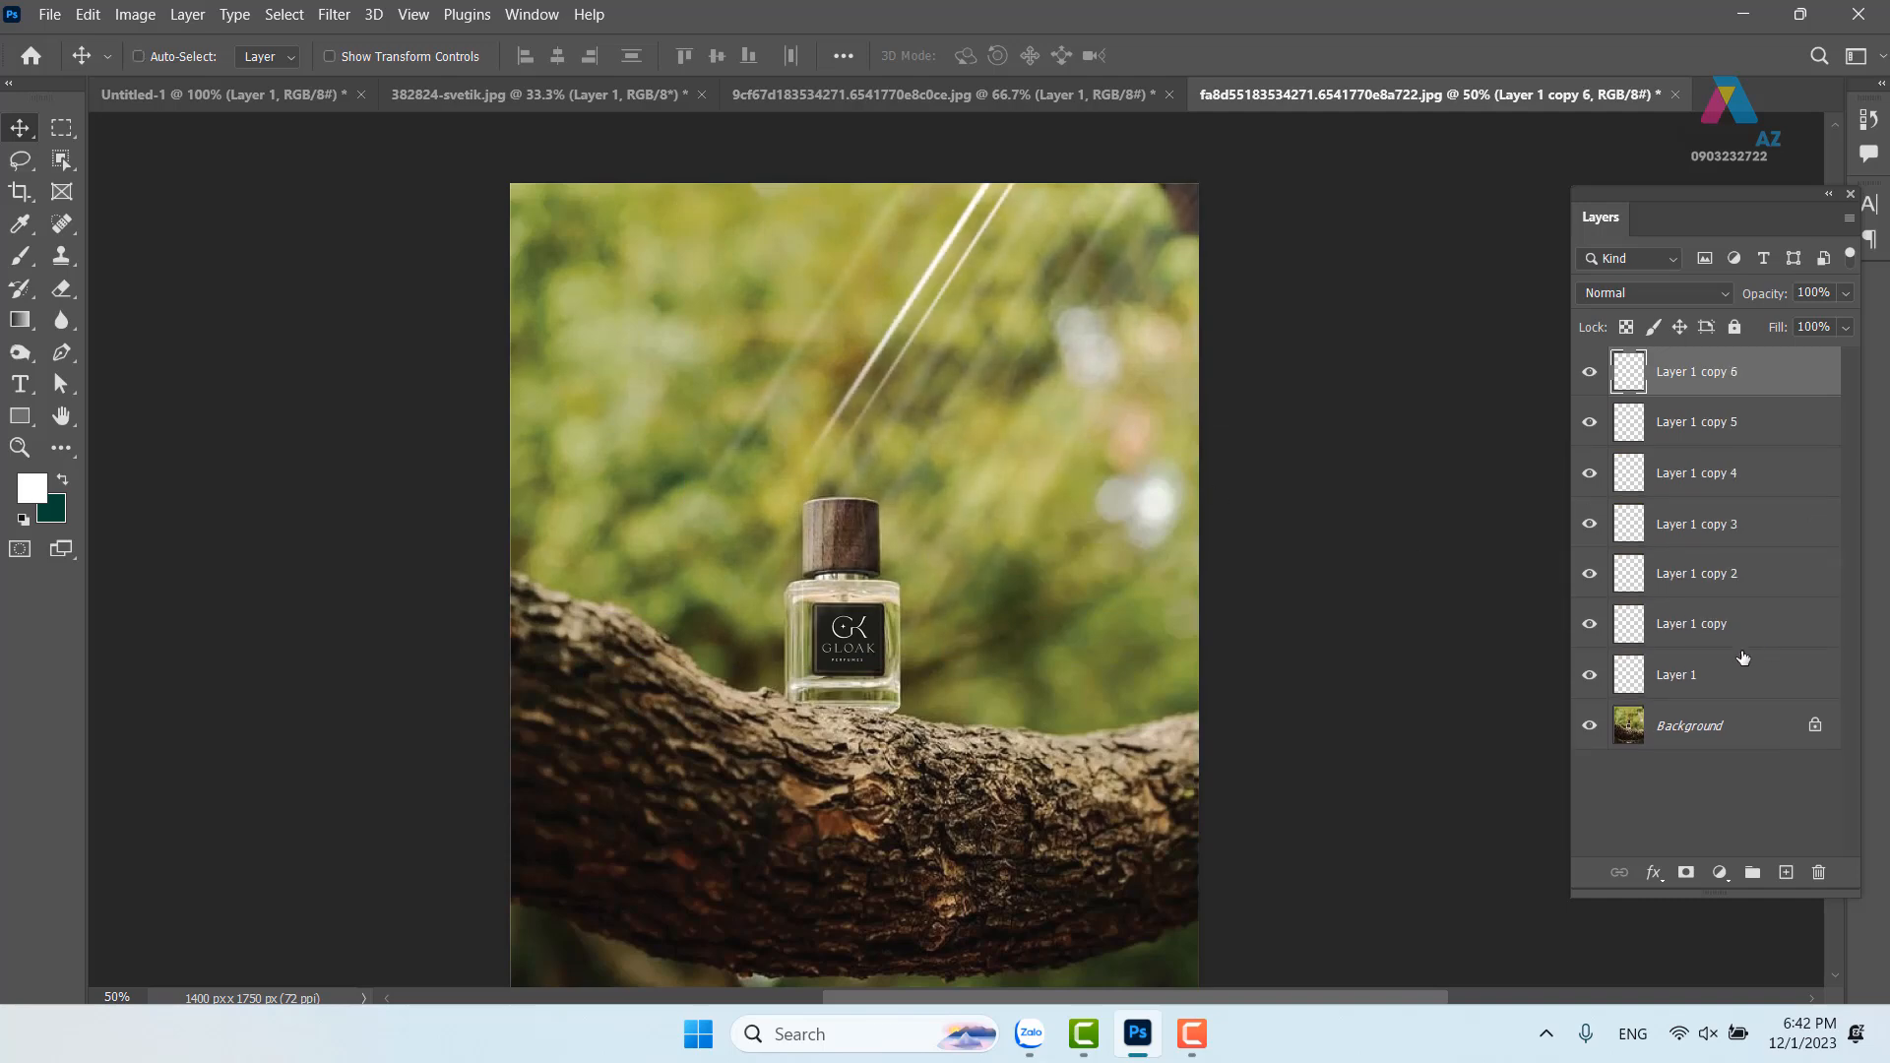
shift+click(1709, 693)
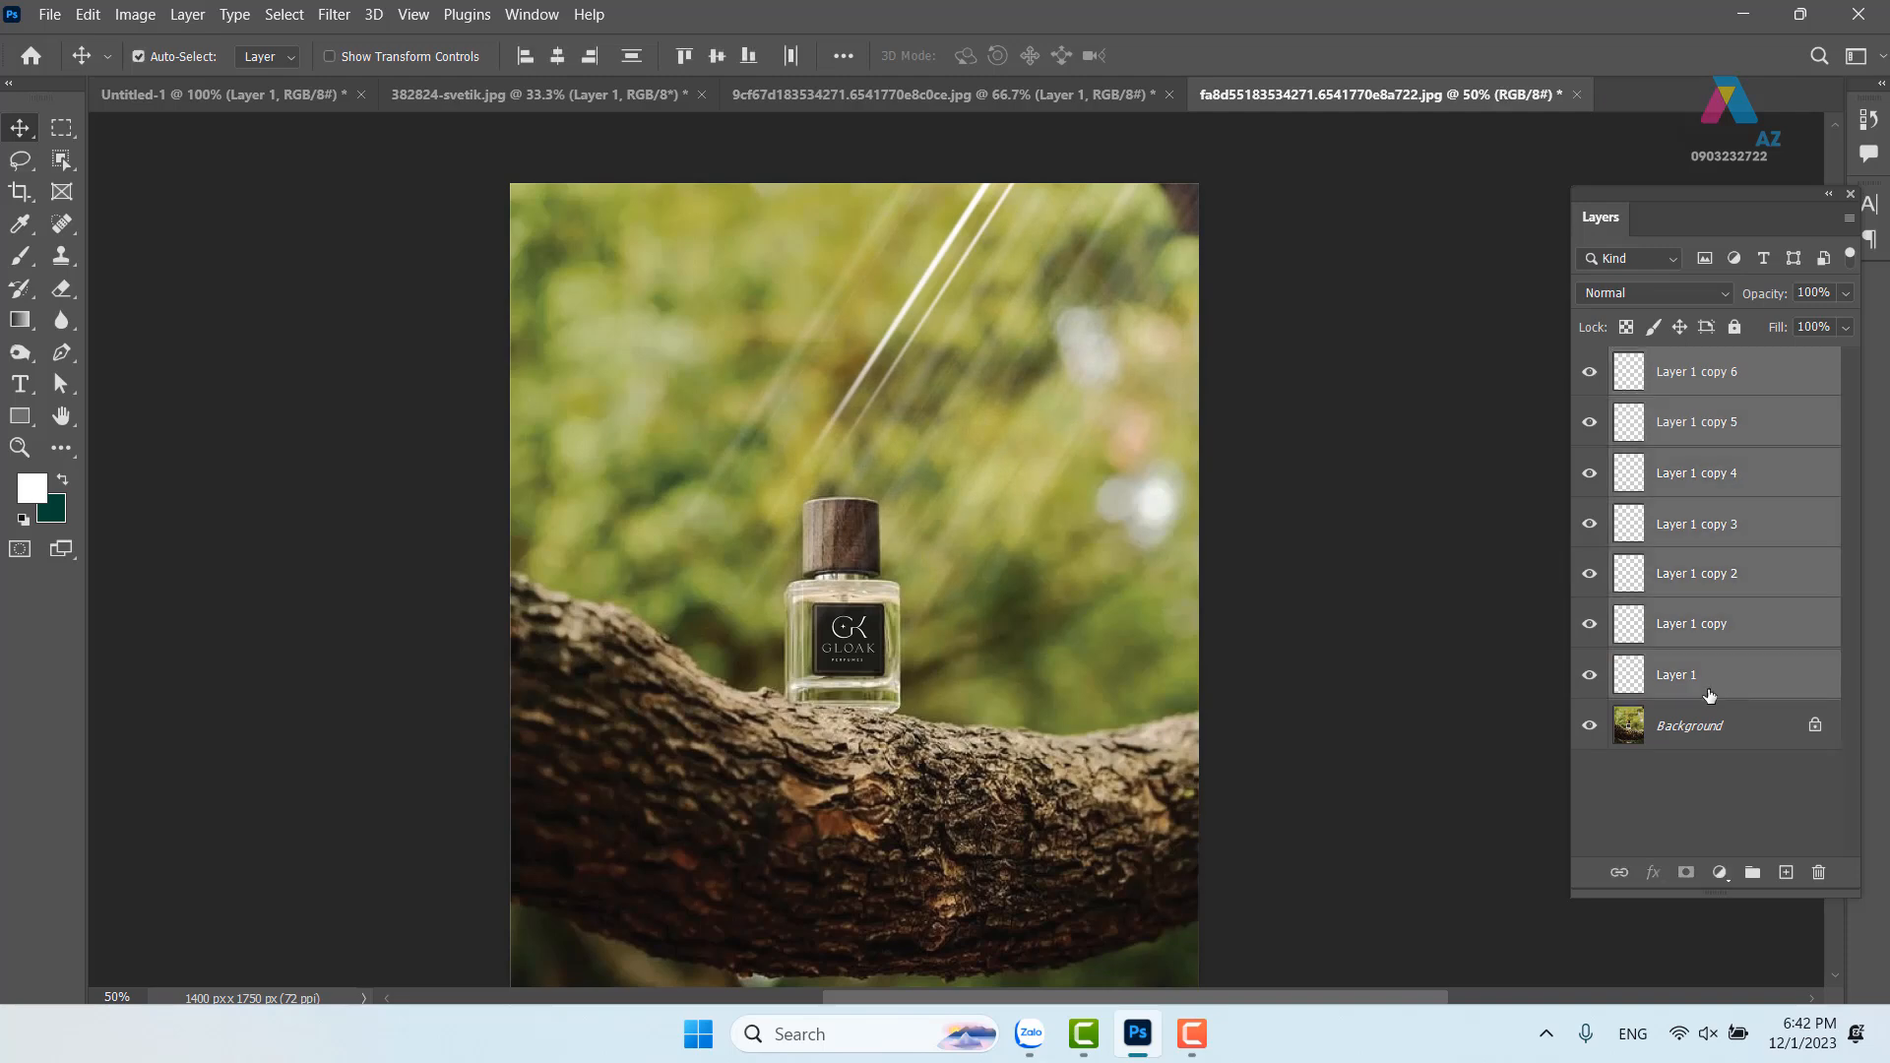
key(ctrl+e)
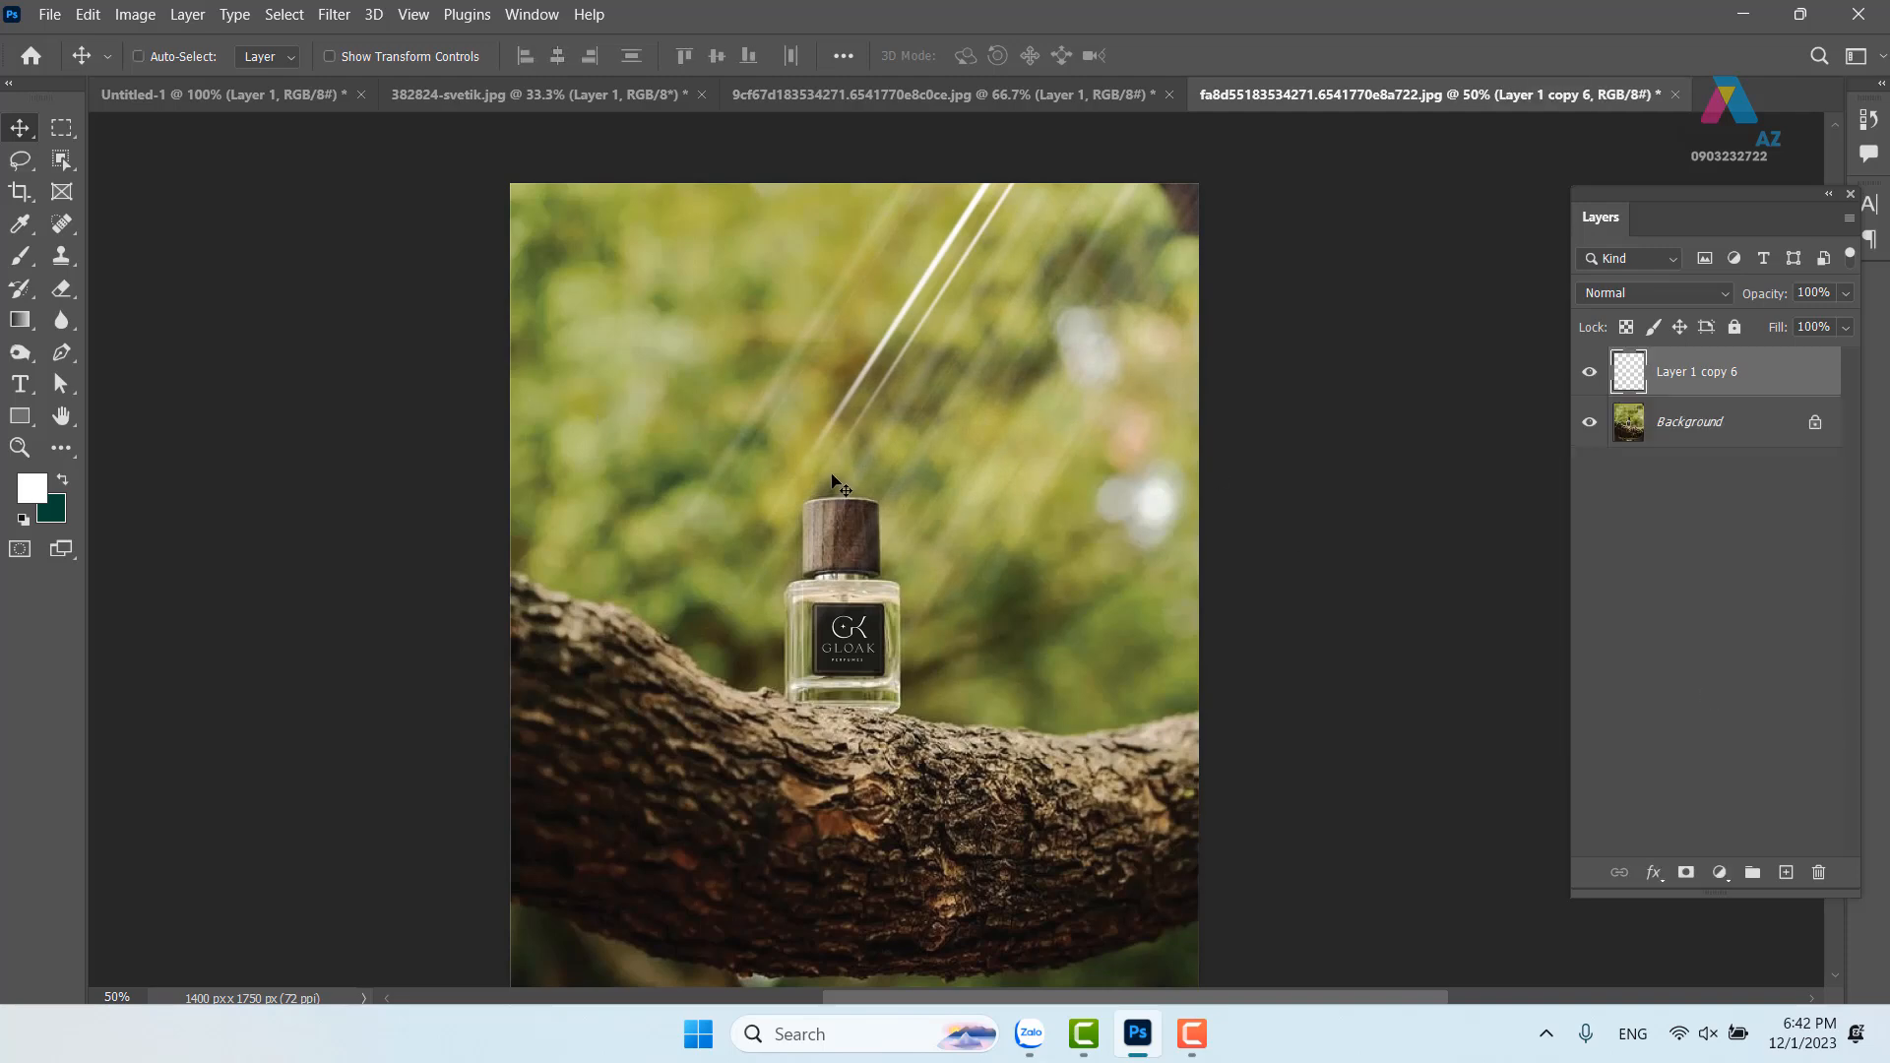
With a 104 px brush, dab soft white dots on the merged ray layer beside the rays
key(b)
drag(1075, 305, 1090, 307)
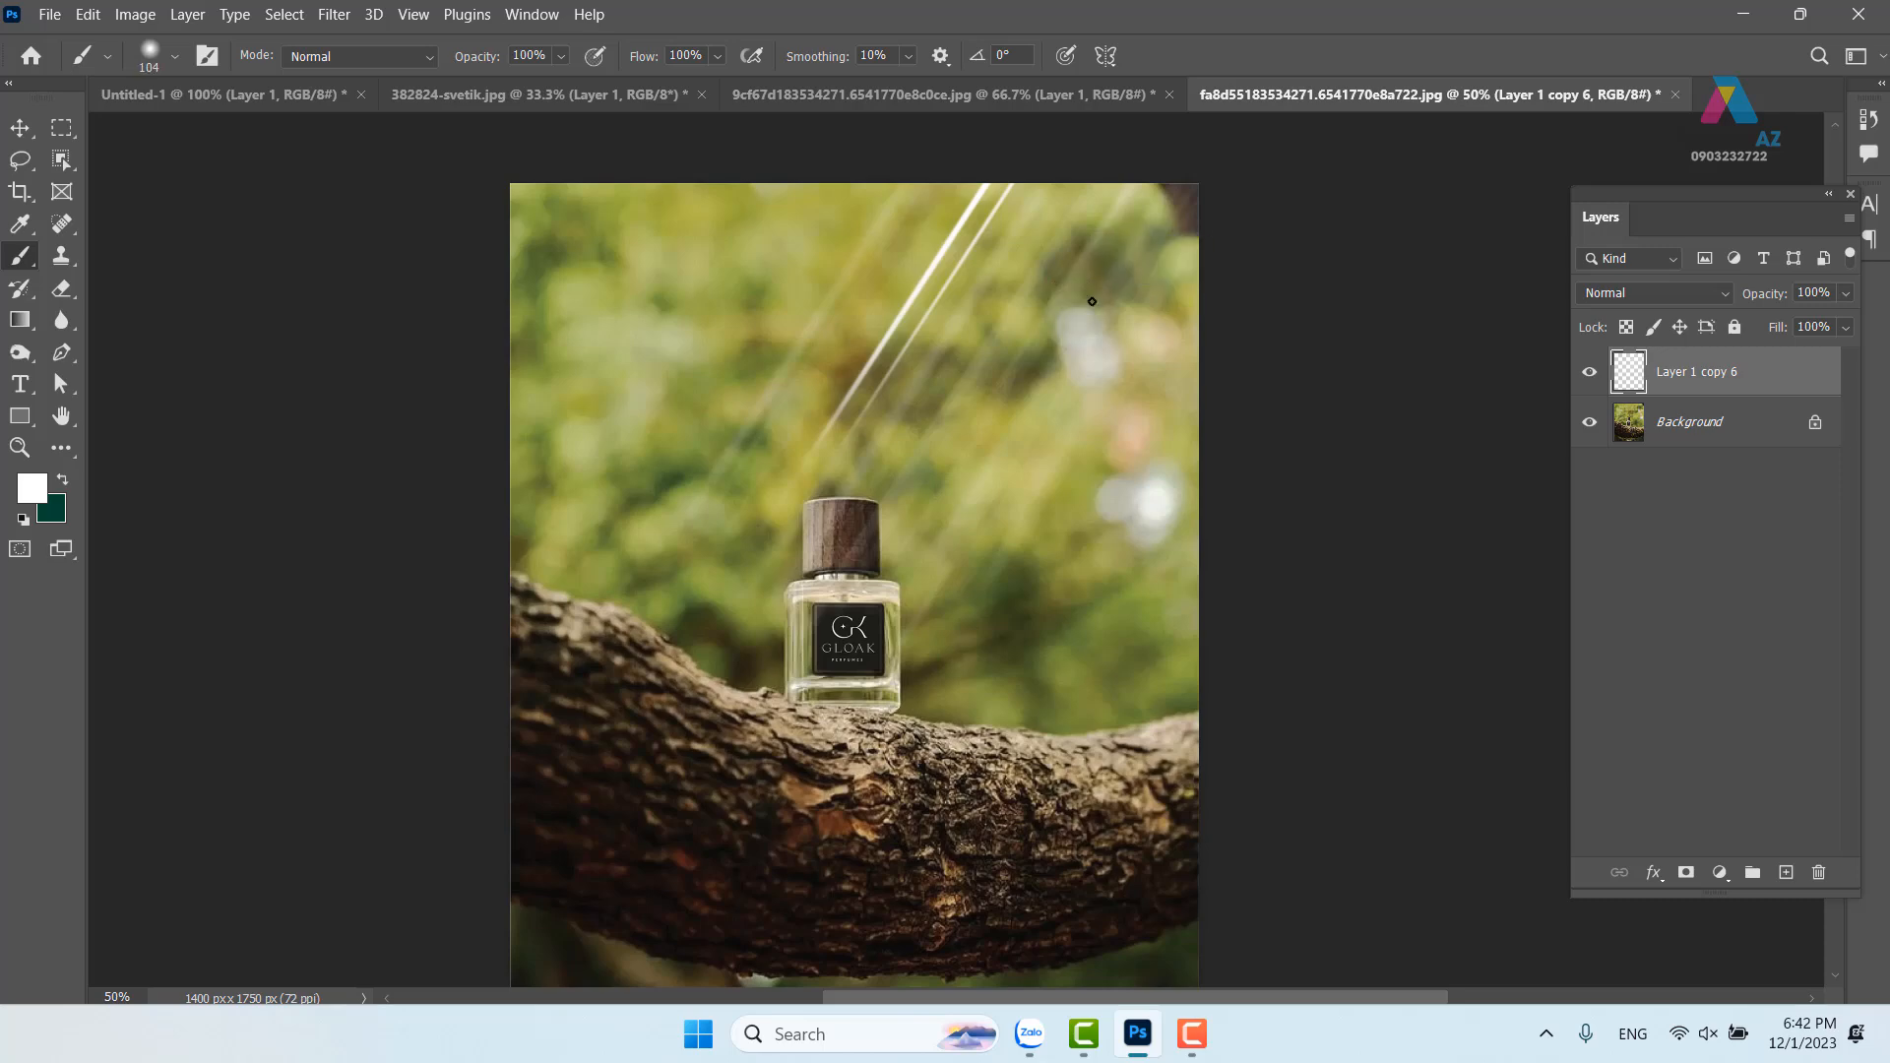
click(1085, 271)
click(1074, 338)
click(1033, 252)
click(980, 332)
Raise the brush hardness to maximum and paint looping trails of white dots across the rays at 21 px
click(175, 56)
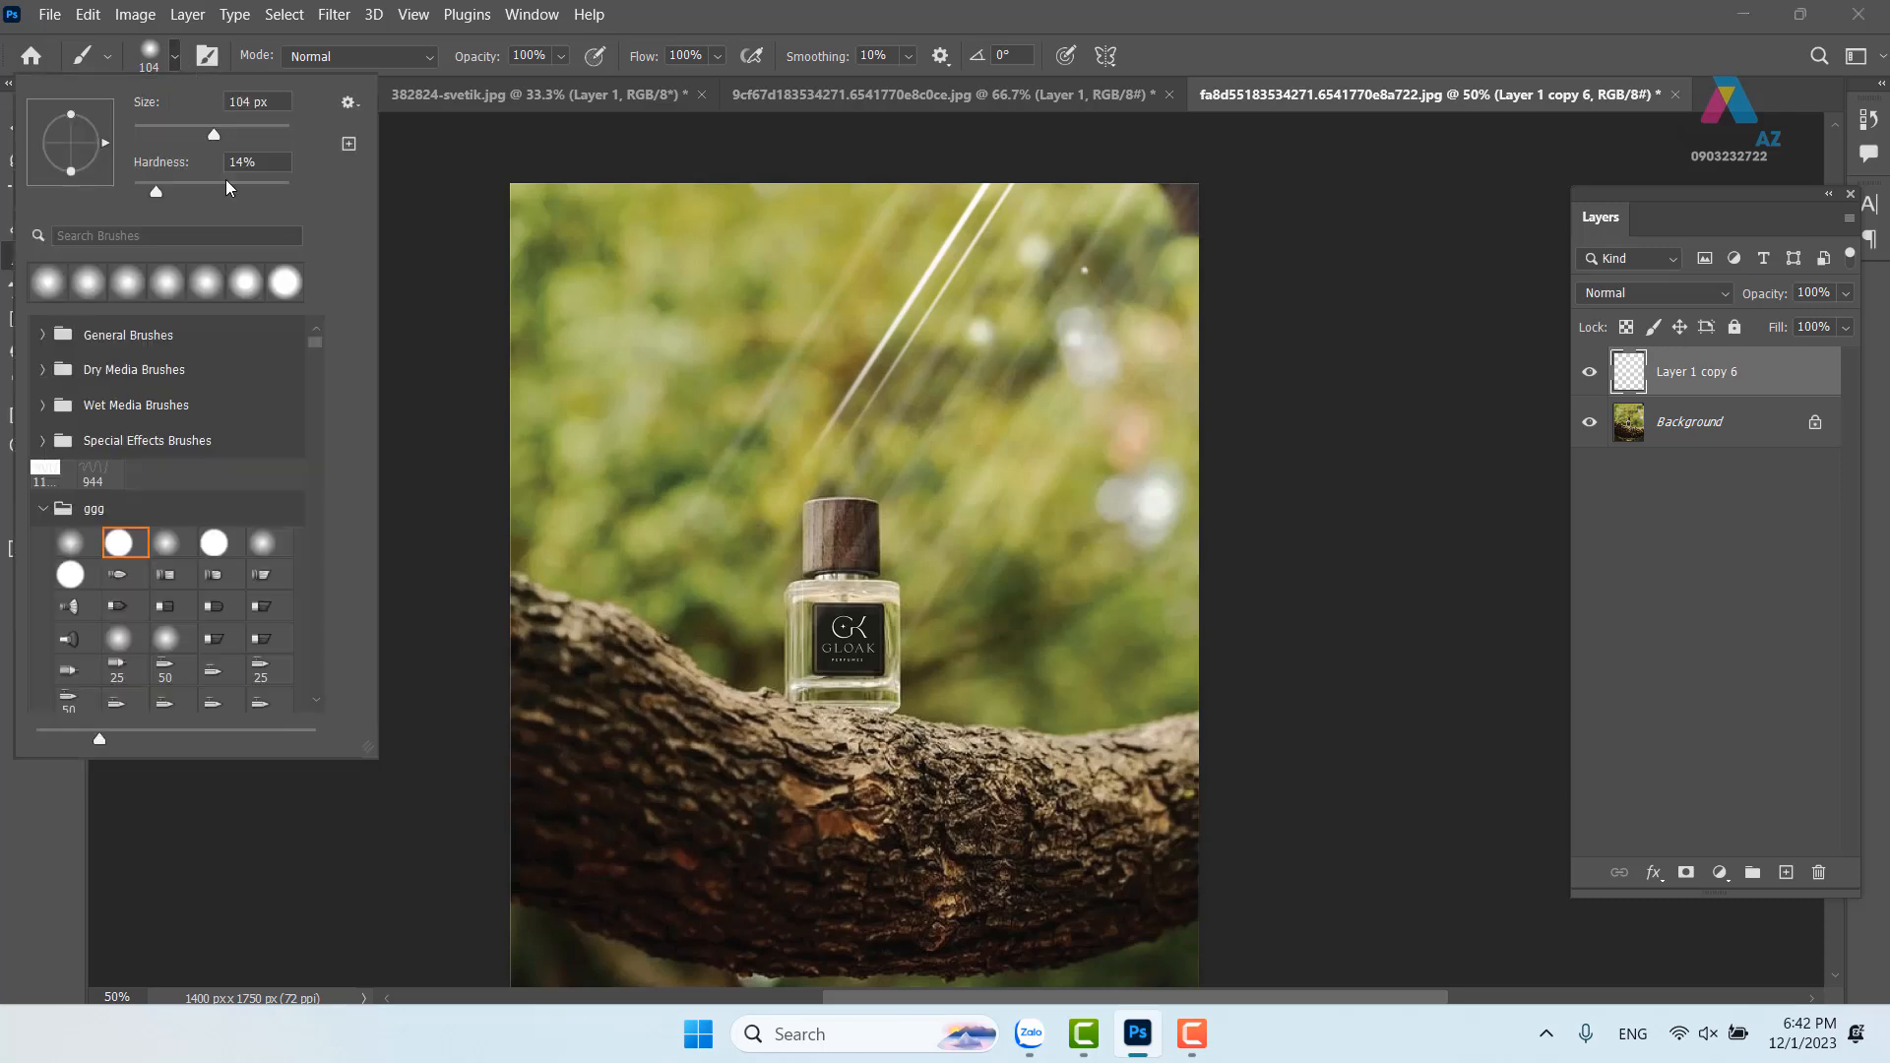
drag(158, 191, 288, 185)
click(1055, 272)
key(ctrl+z)
drag(1108, 291, 1075, 305)
mouse_move(1107, 236)
mouse_down()
mouse_move(1135, 378)
mouse_move(977, 384)
mouse_move(880, 301)
mouse_move(881, 229)
mouse_move(1006, 195)
mouse_move(1125, 207)
mouse_up()
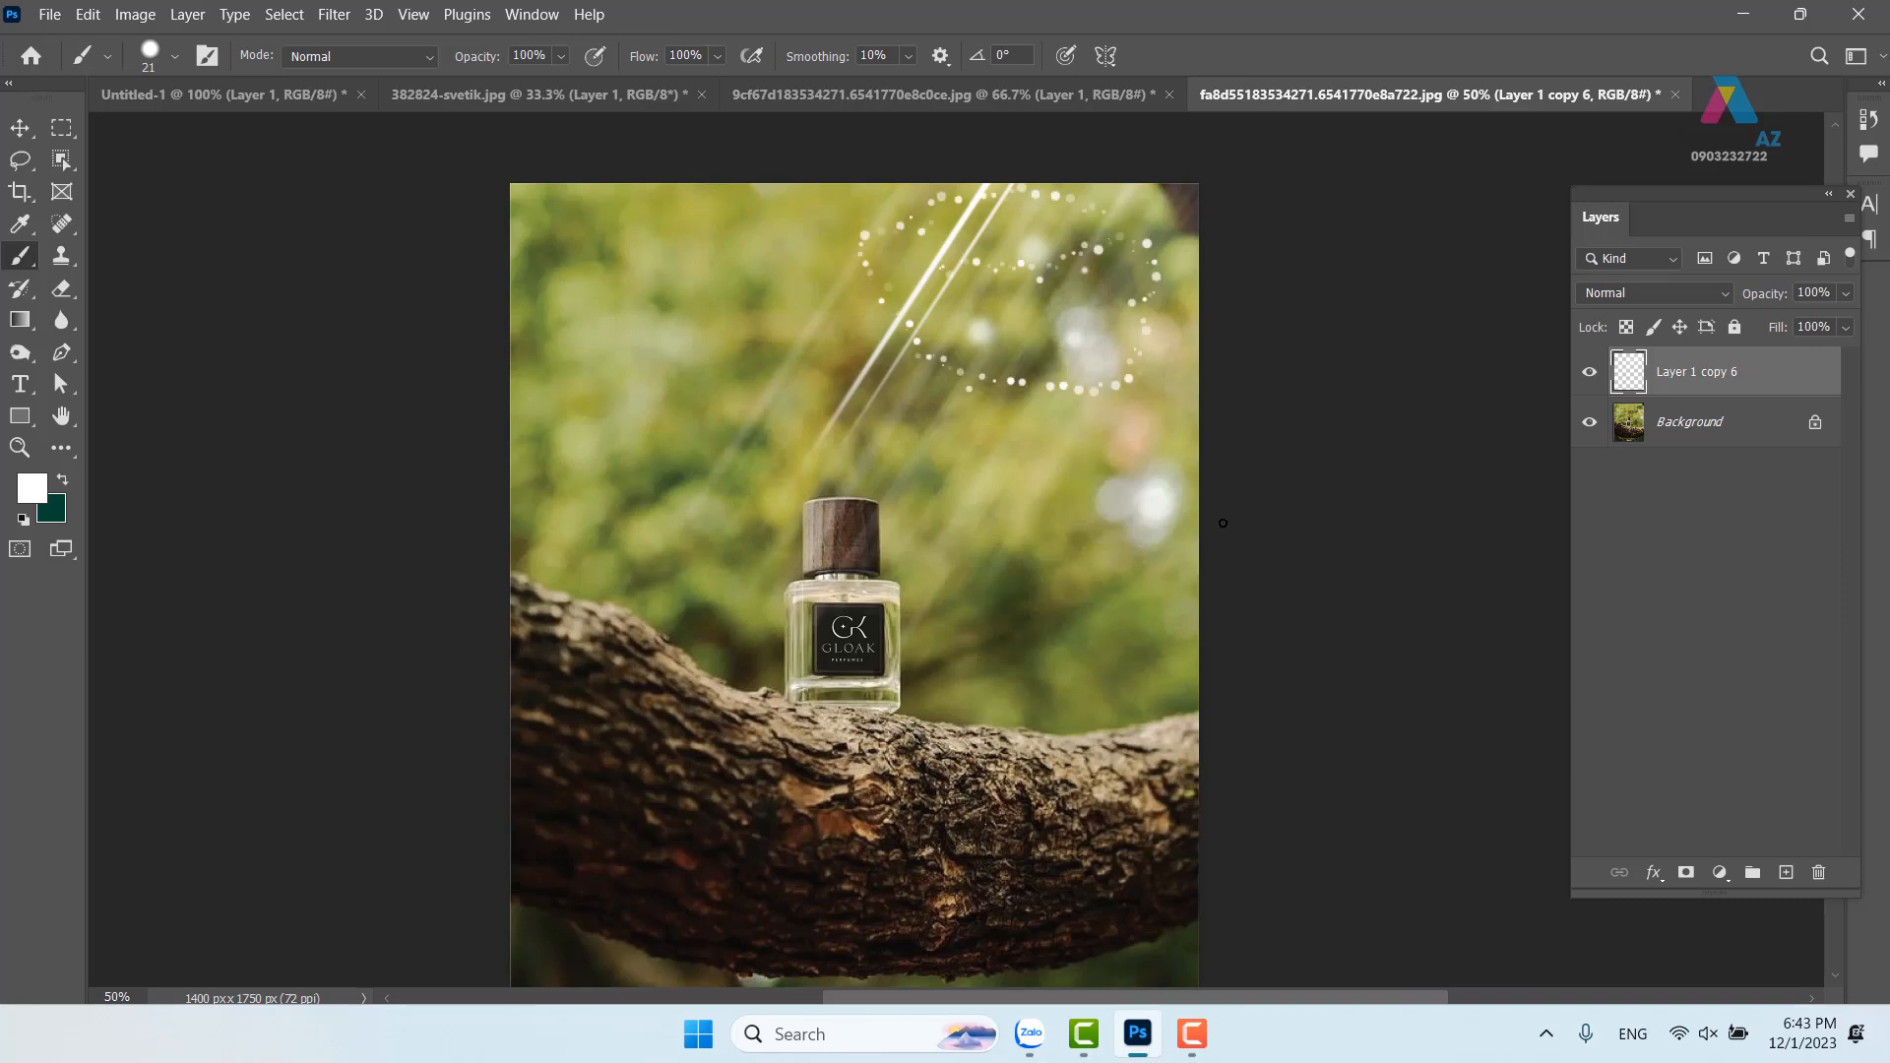
Apply a Motion Blur with angle 57° and distance 1298 pixels to Layer 1 copy 6
click(337, 15)
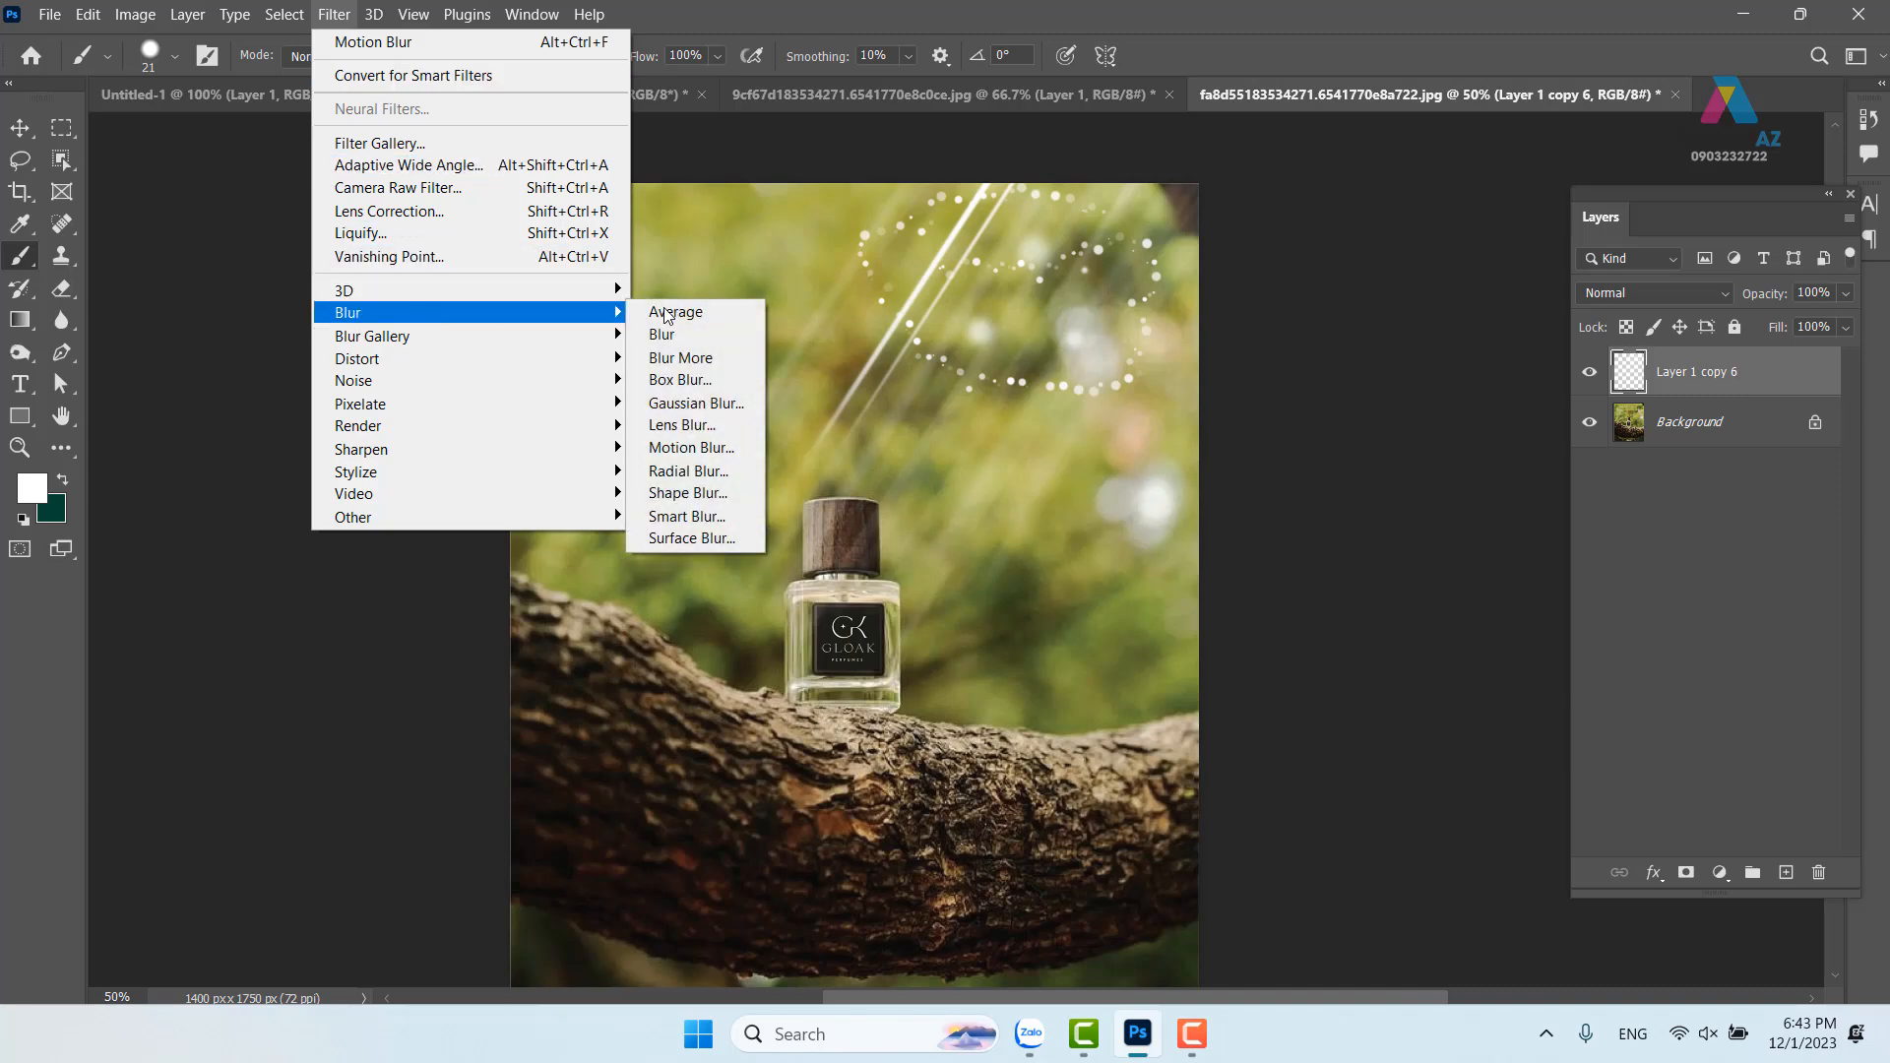
click(689, 448)
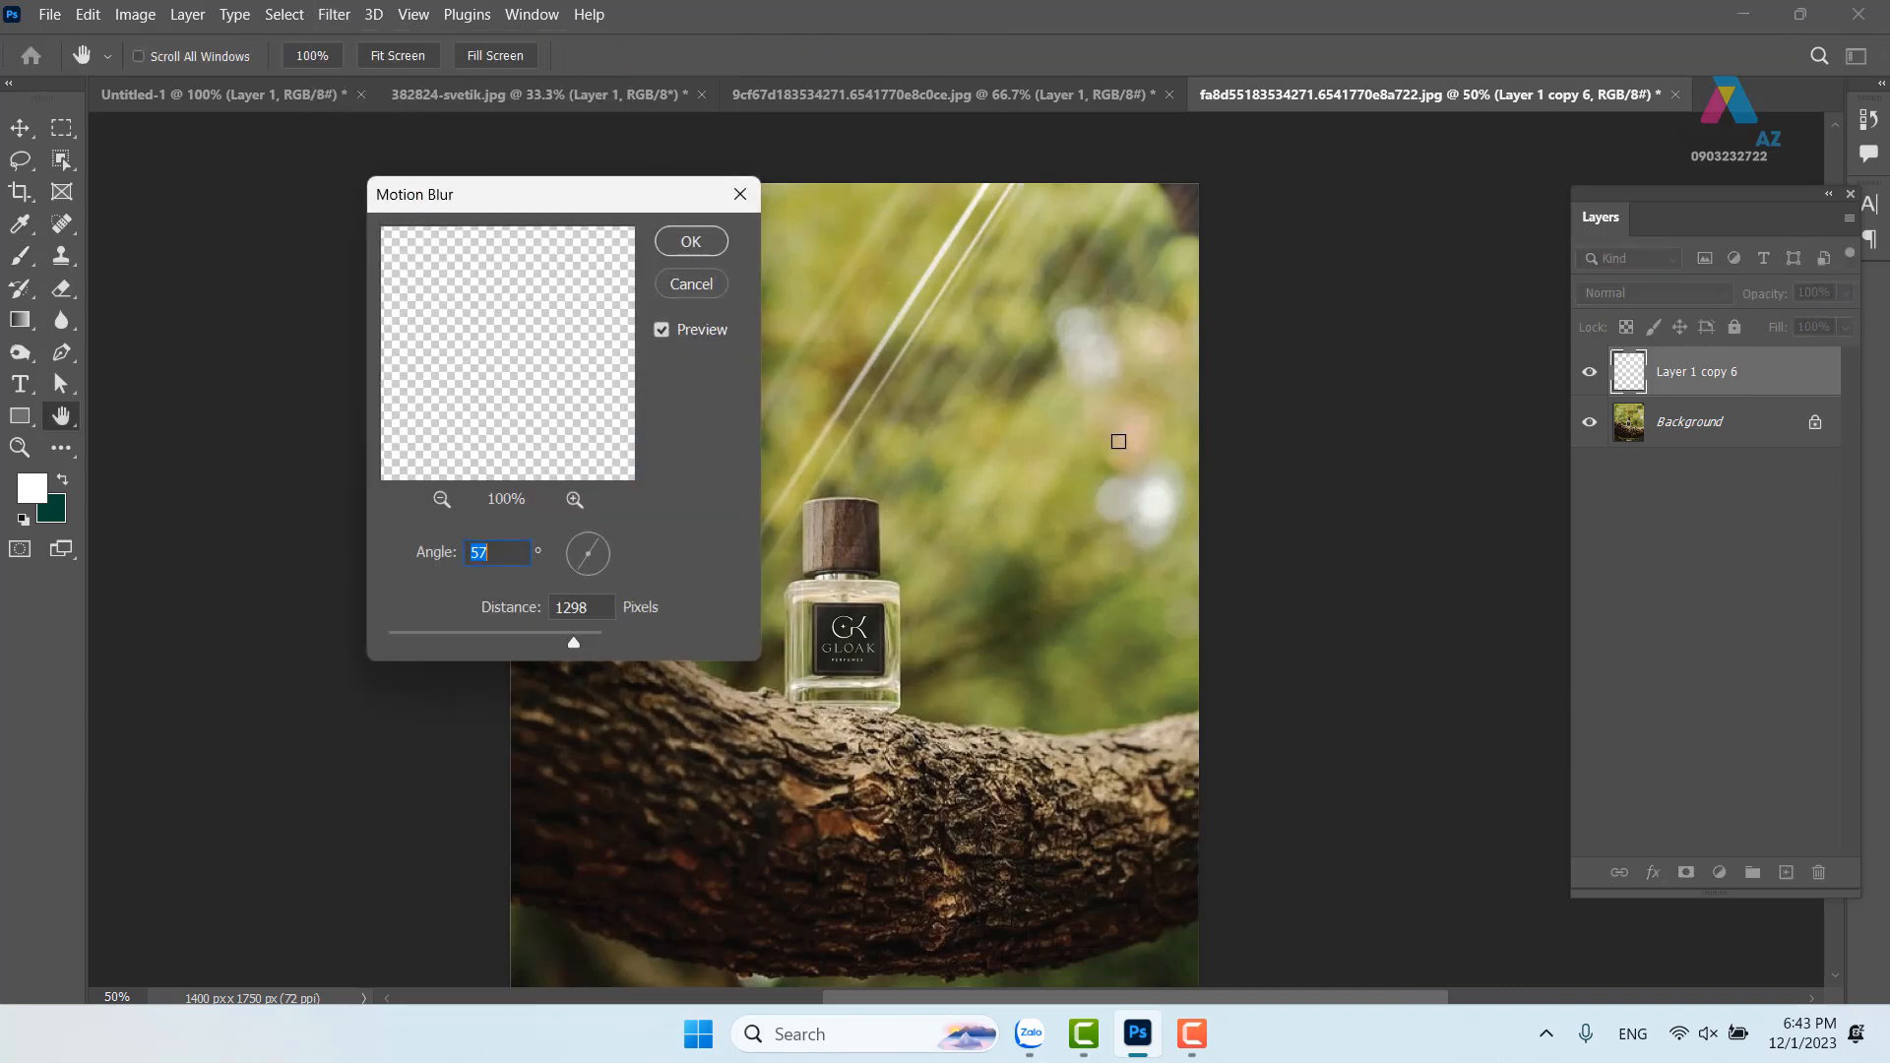
click(704, 245)
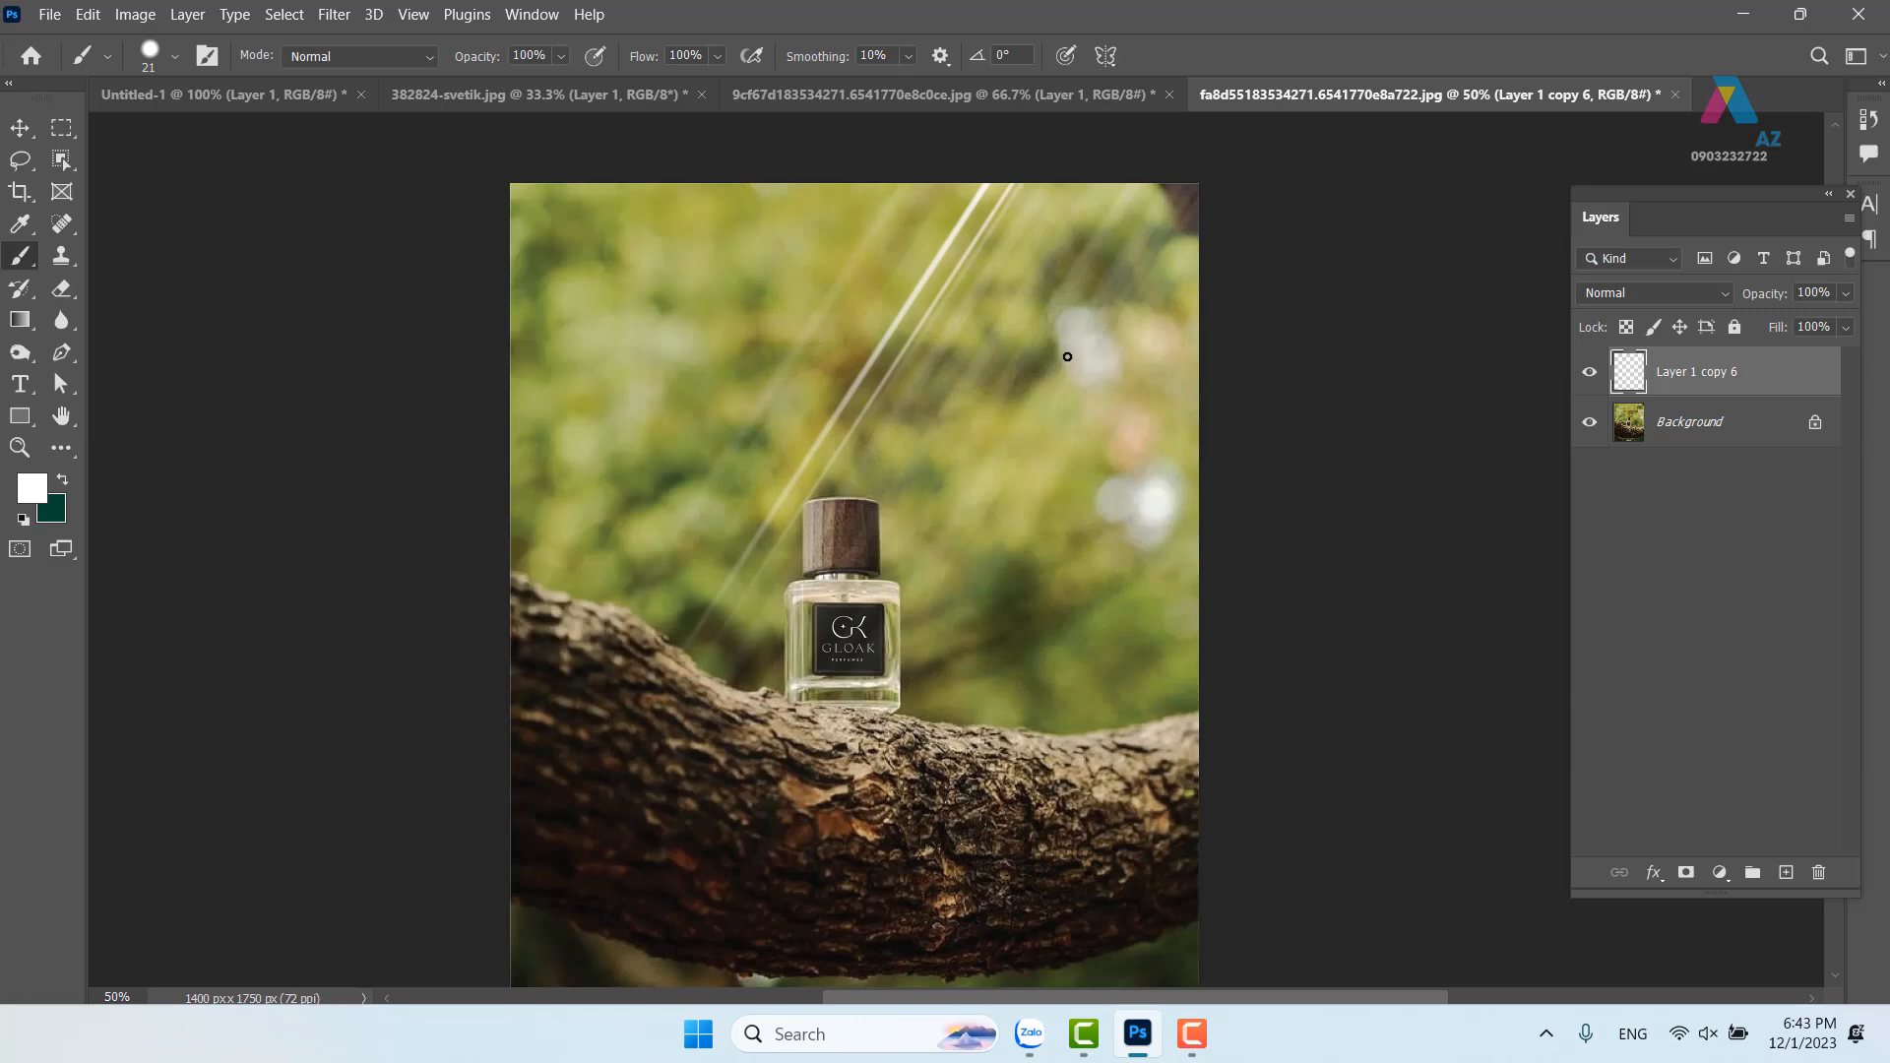
Paint more 21 px white dots on both sides of the rays and reapply the last Motion Blur
drag(823, 252, 834, 258)
drag(789, 187, 835, 188)
mouse_move(1137, 410)
mouse_down()
mouse_move(1091, 335)
mouse_move(1033, 440)
mouse_move(1002, 405)
mouse_move(1173, 216)
mouse_move(1176, 246)
mouse_move(1021, 277)
mouse_up()
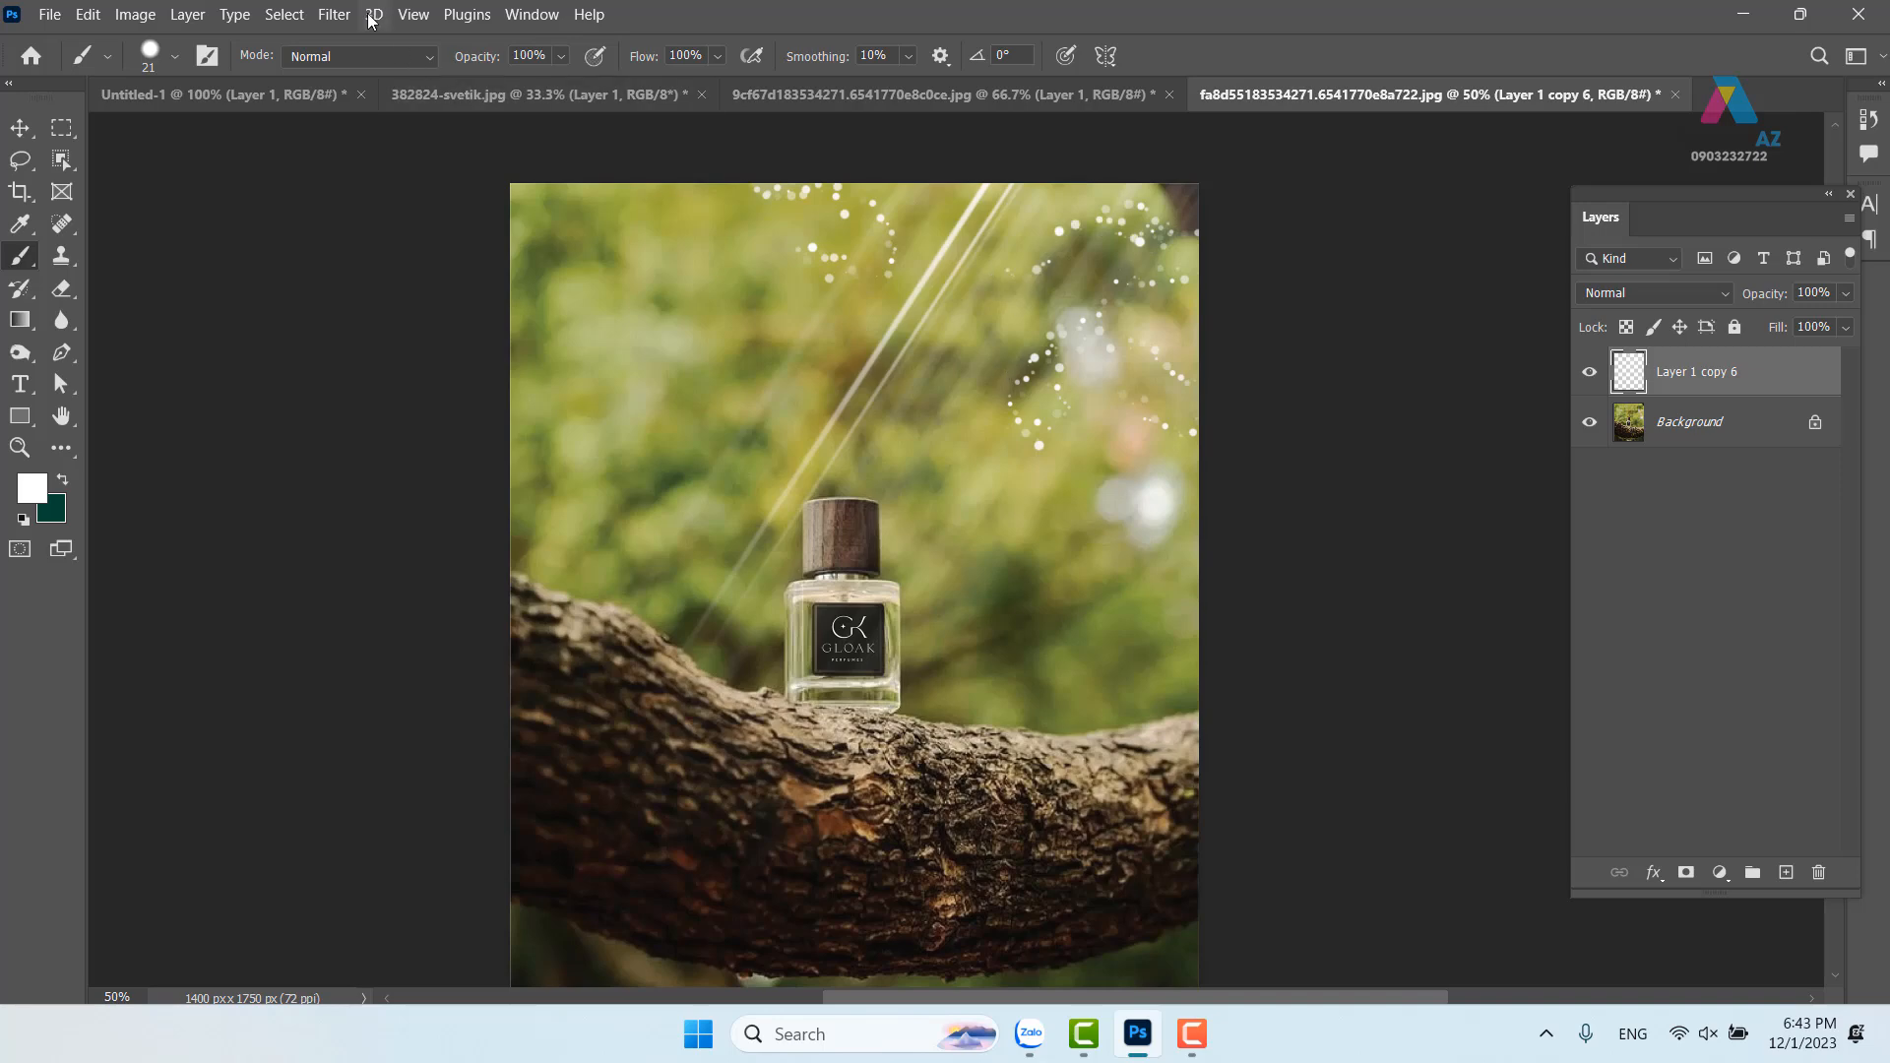
click(335, 14)
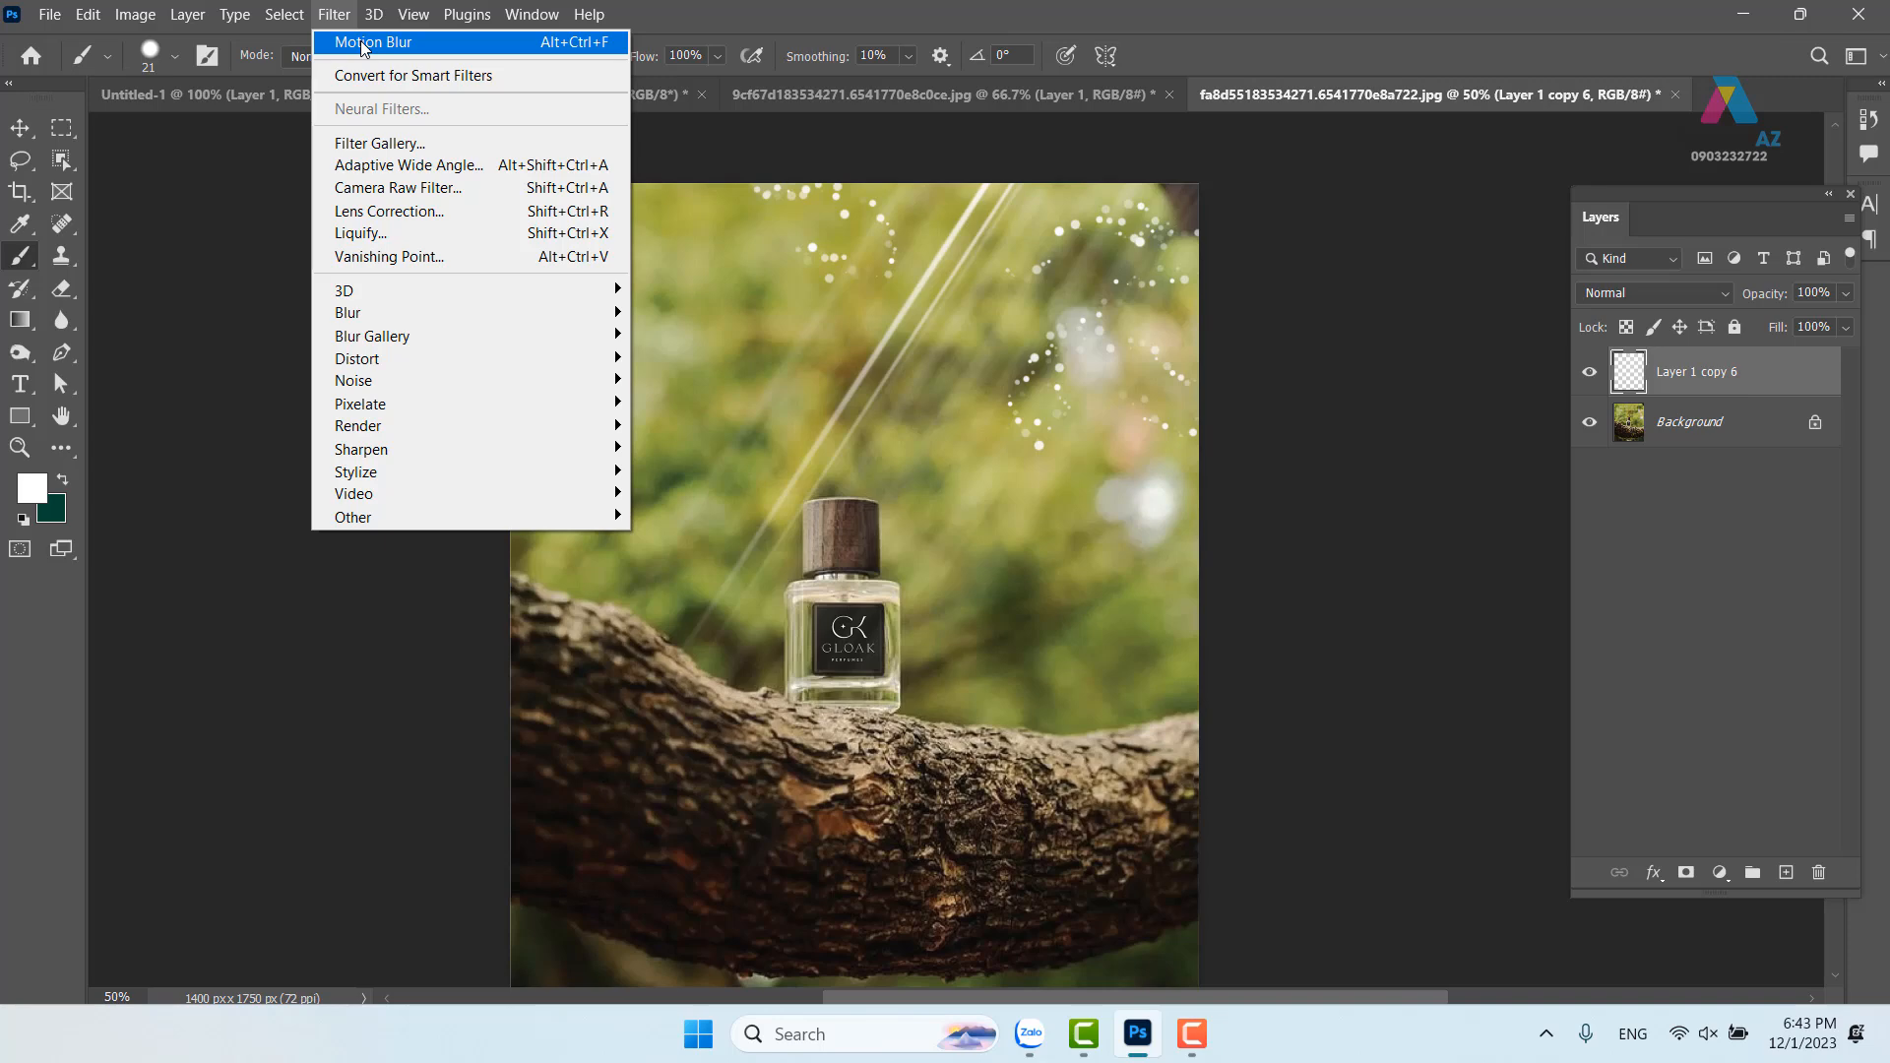
click(362, 42)
key(v)
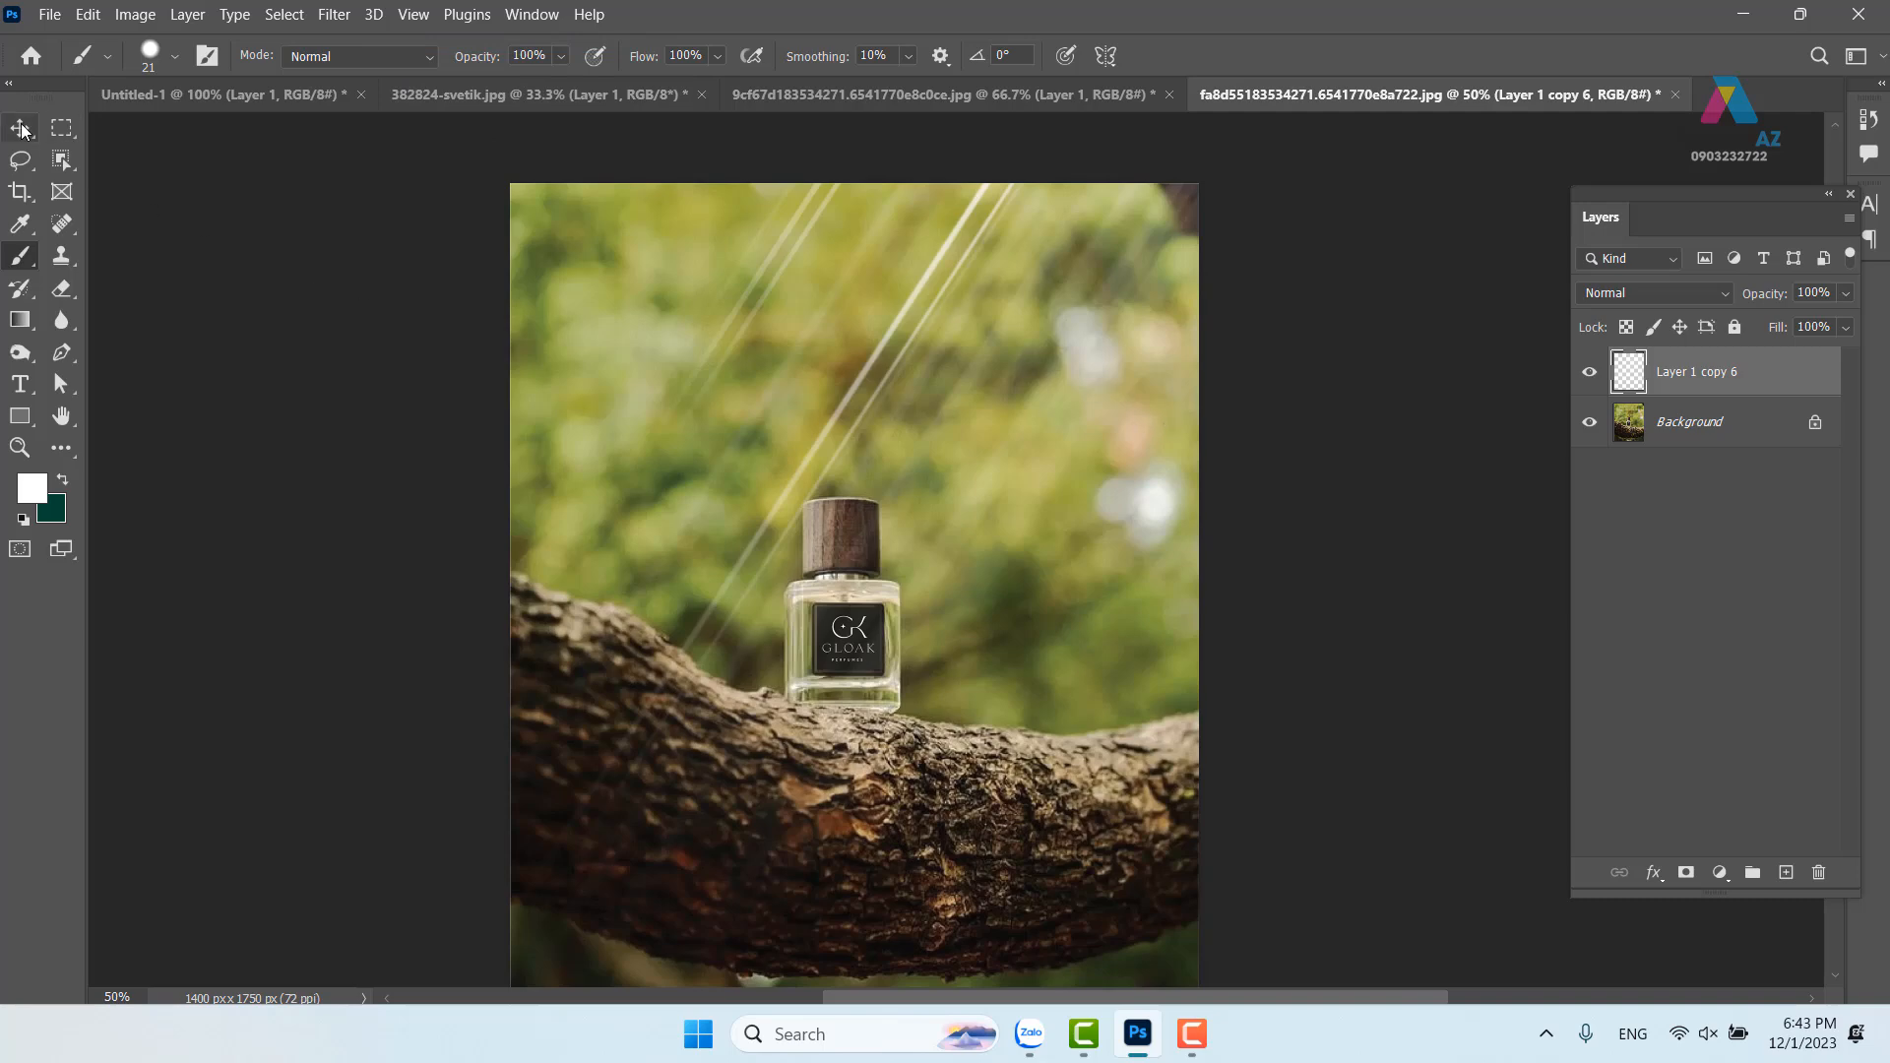
drag(978, 342, 812, 287)
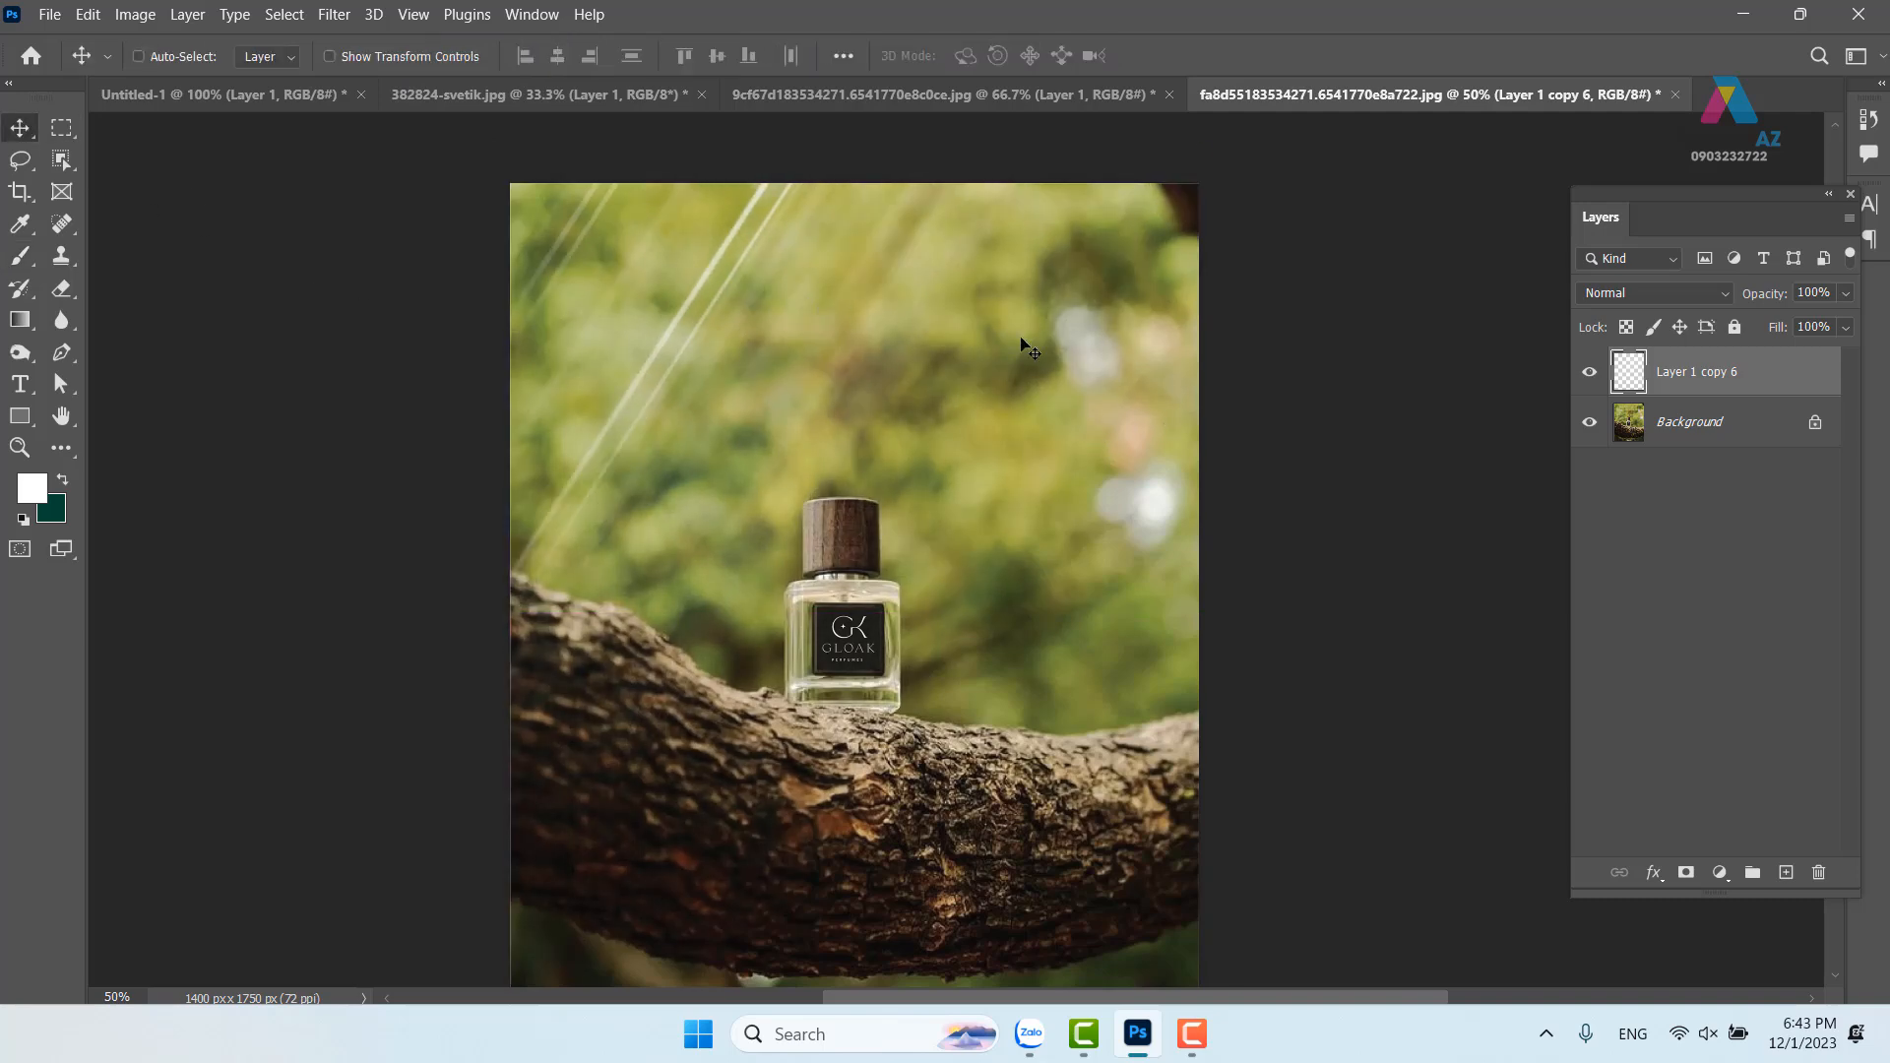
key(ctrl+z)
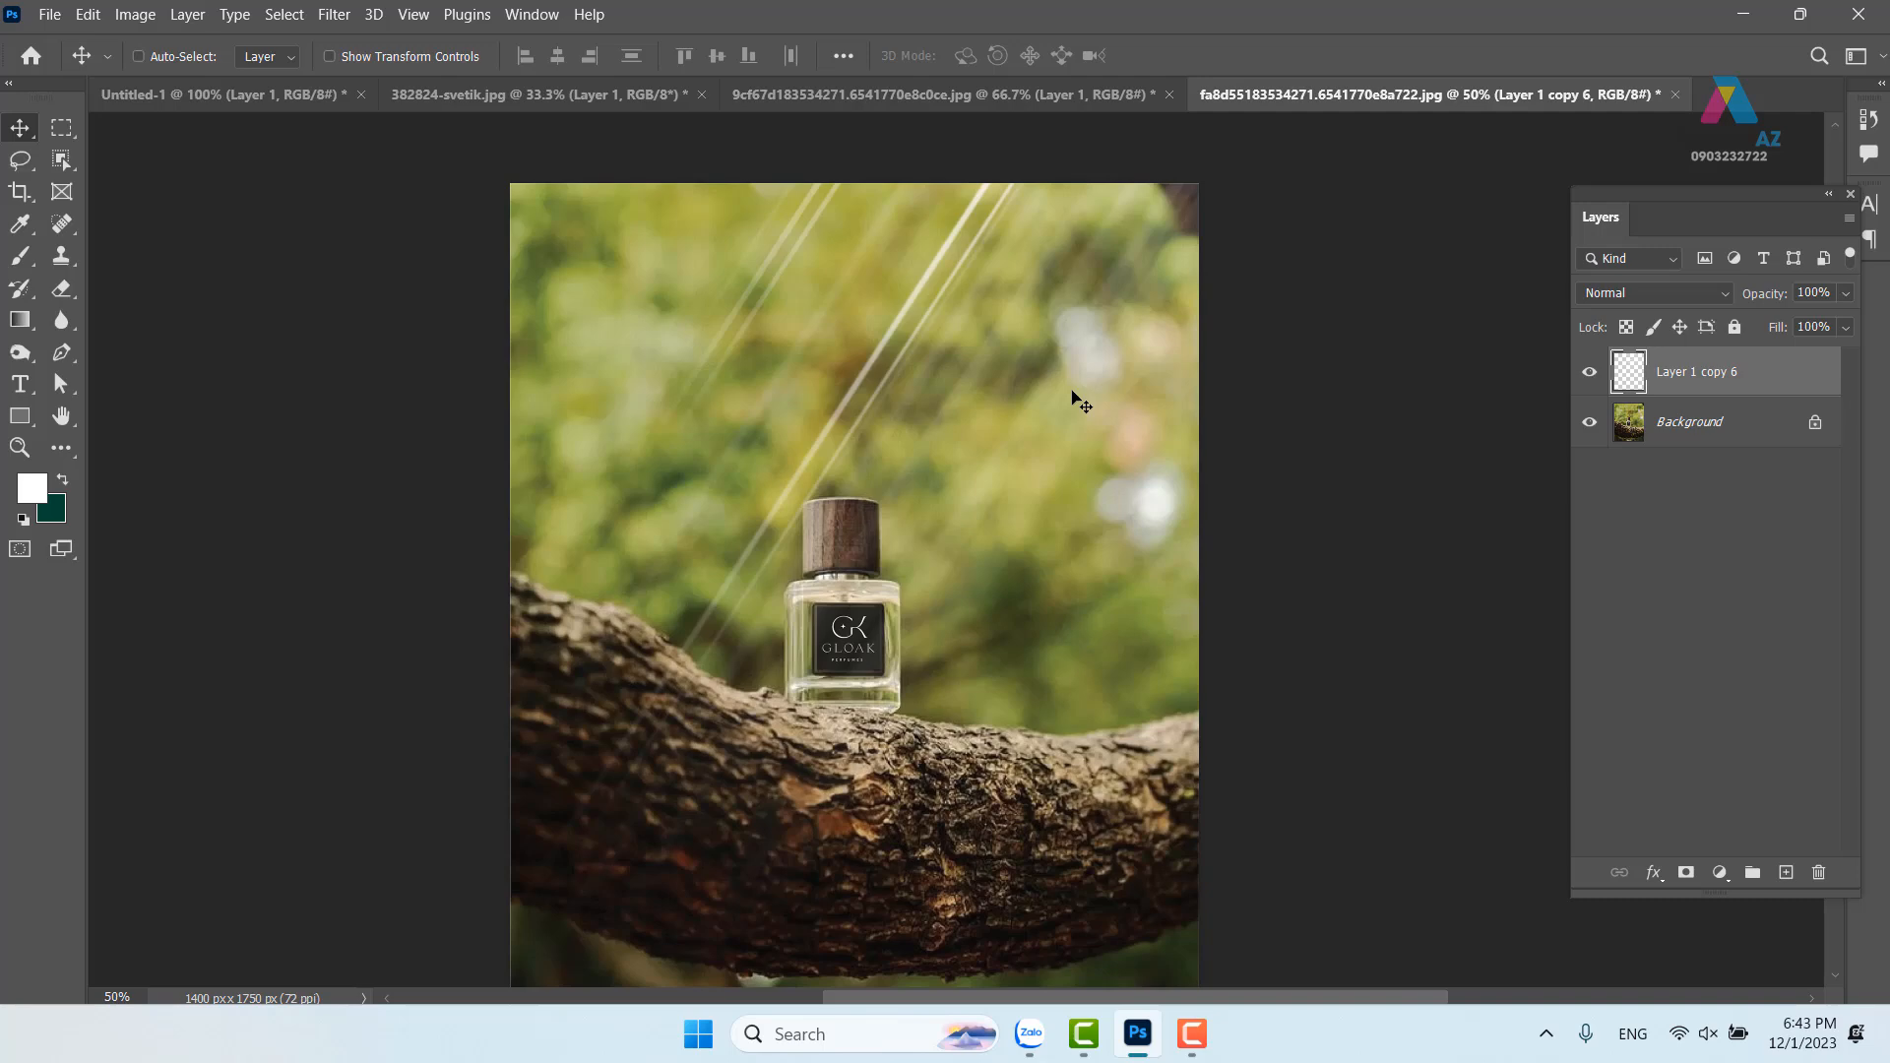
Duplicate Layer 1 copy 6 to brighten the rays and merge it with the copy
key(ctrl+j)
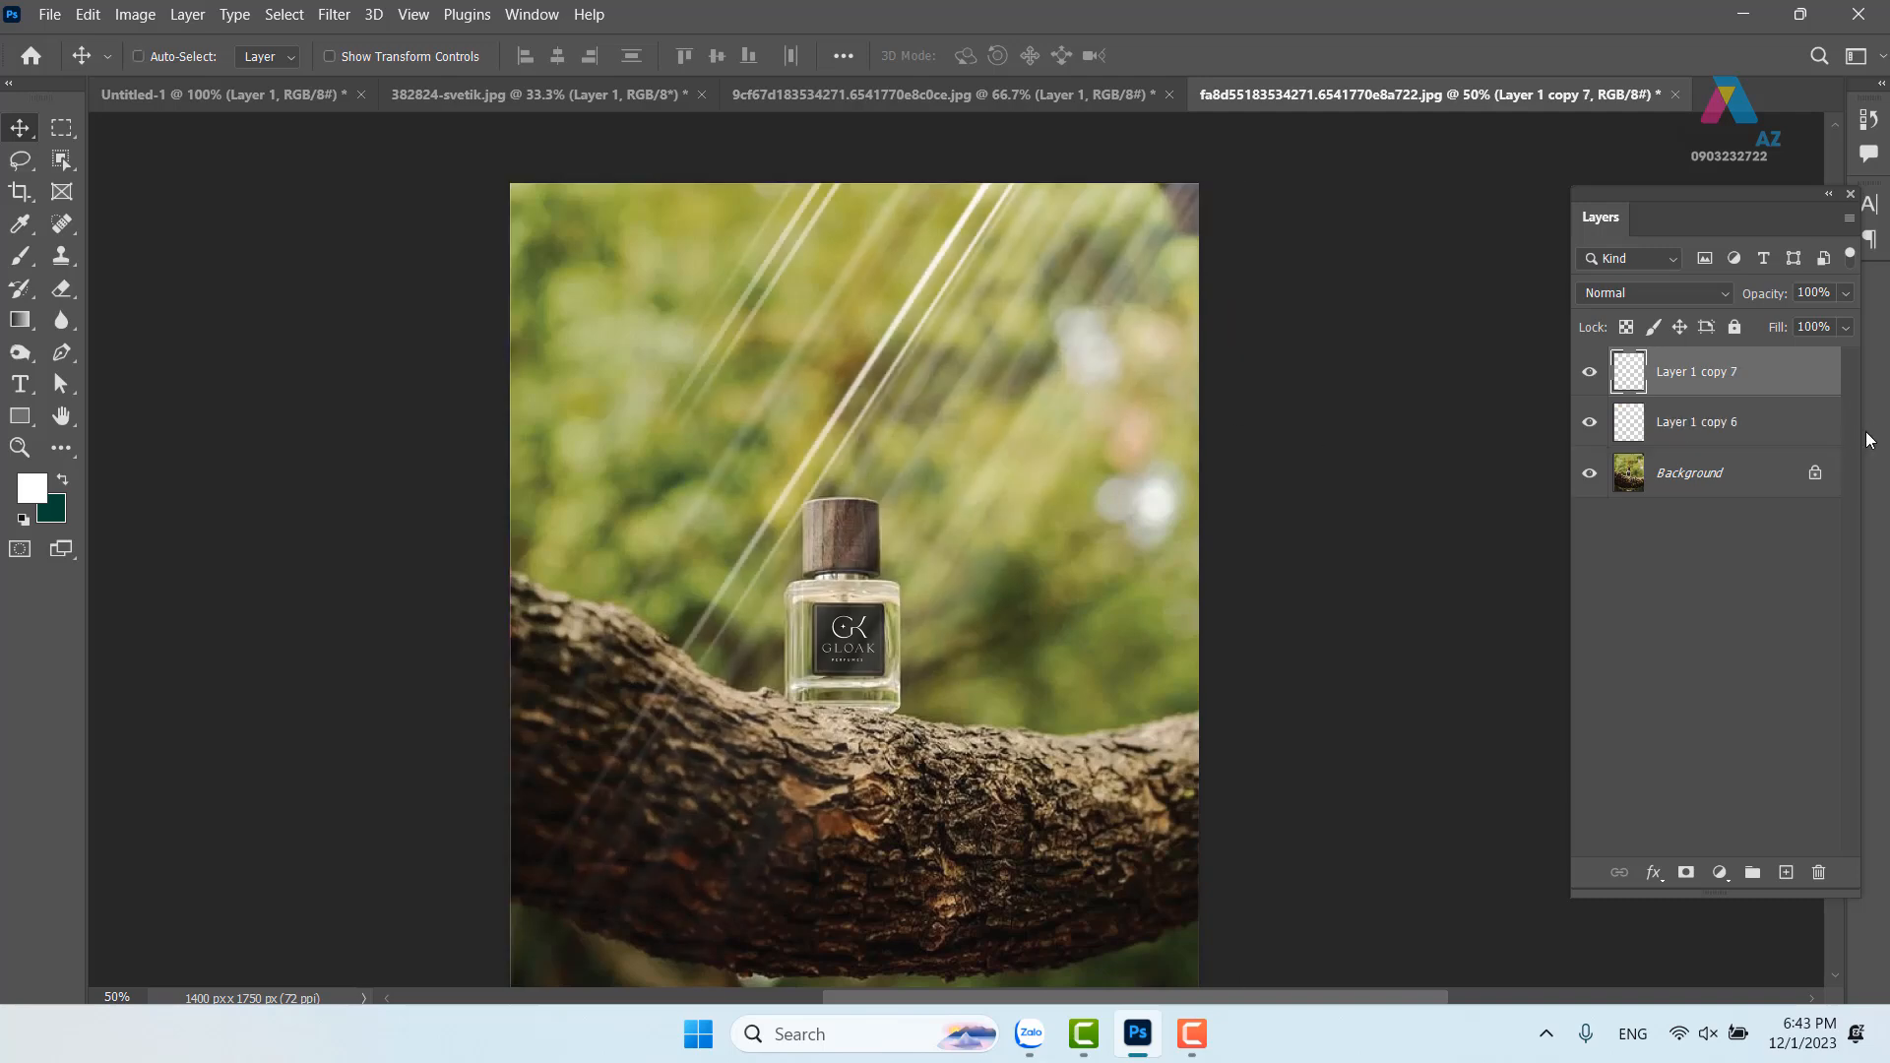
shift+click(1782, 433)
key(ctrl+e)
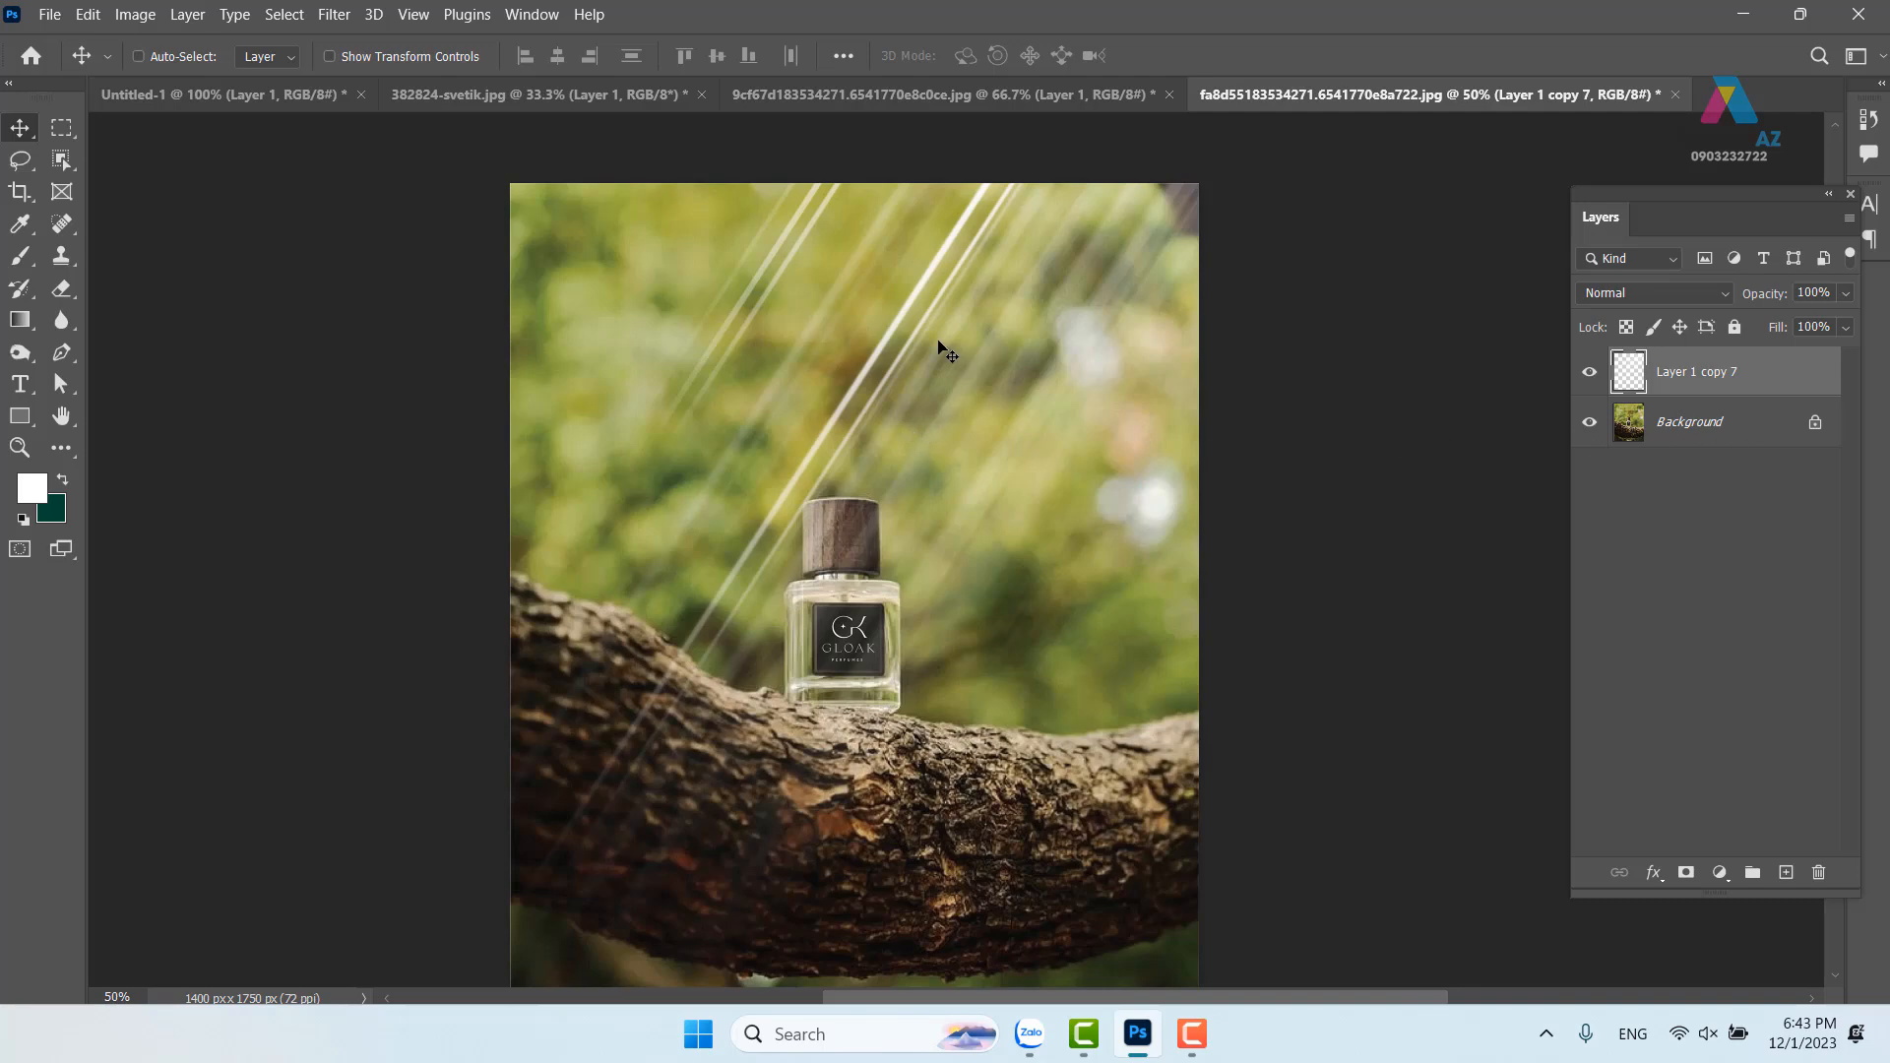
Turn off Transparency Shapes Layer for Layer 1 copy 7 in its blending options and set its blend mode to Color Dodge
drag(927, 341, 1045, 363)
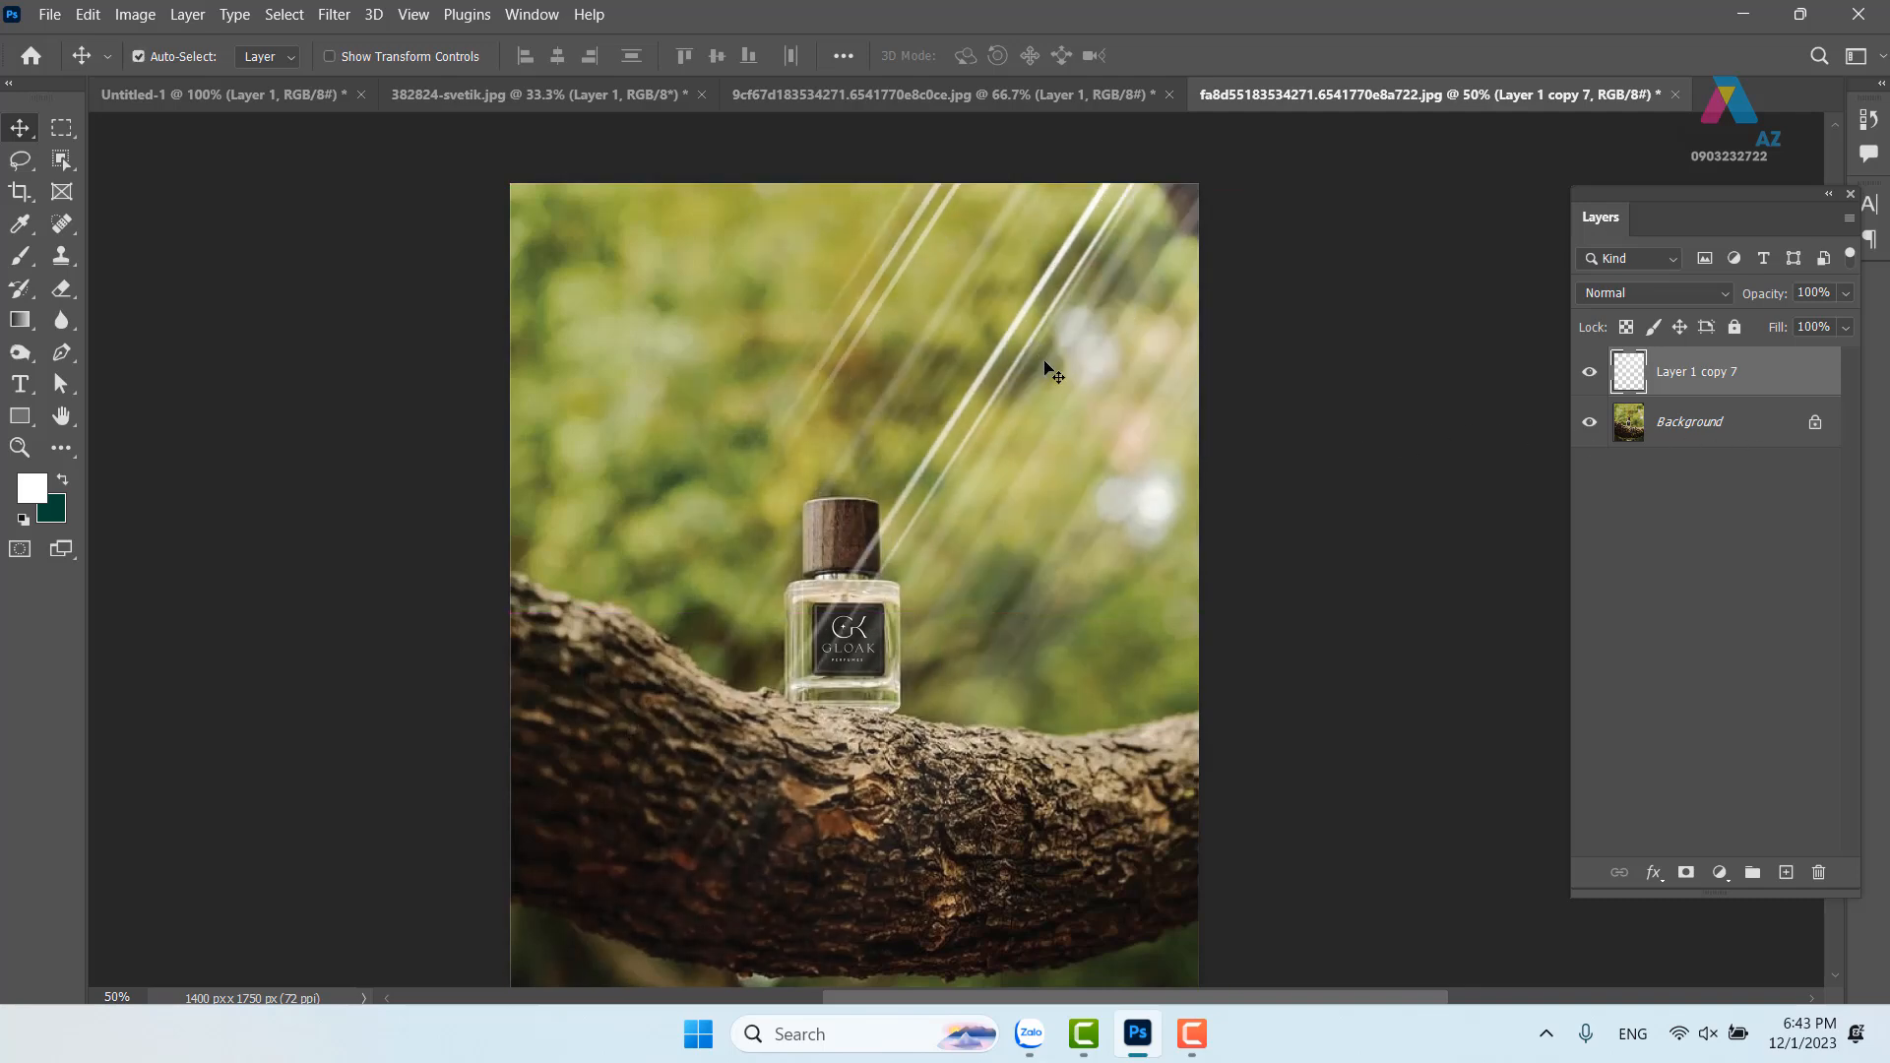
key(ctrl+z)
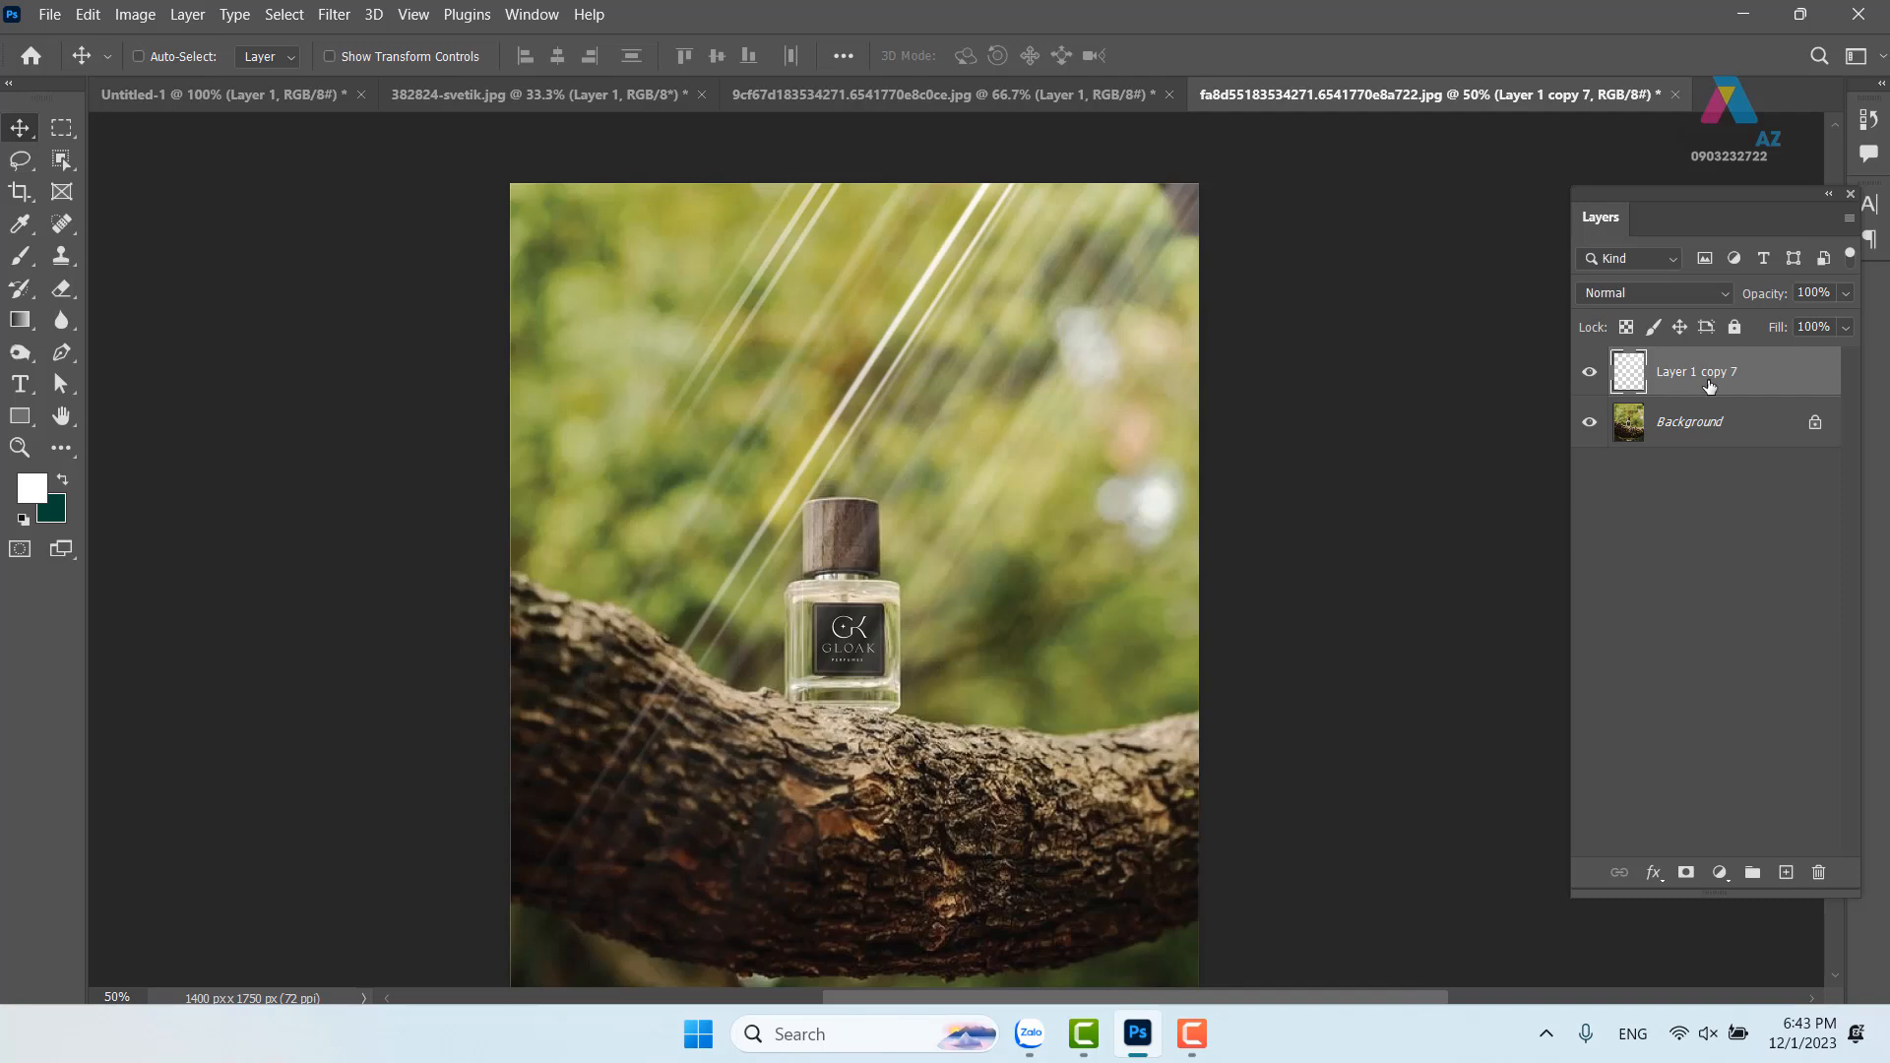
right_click(1766, 382)
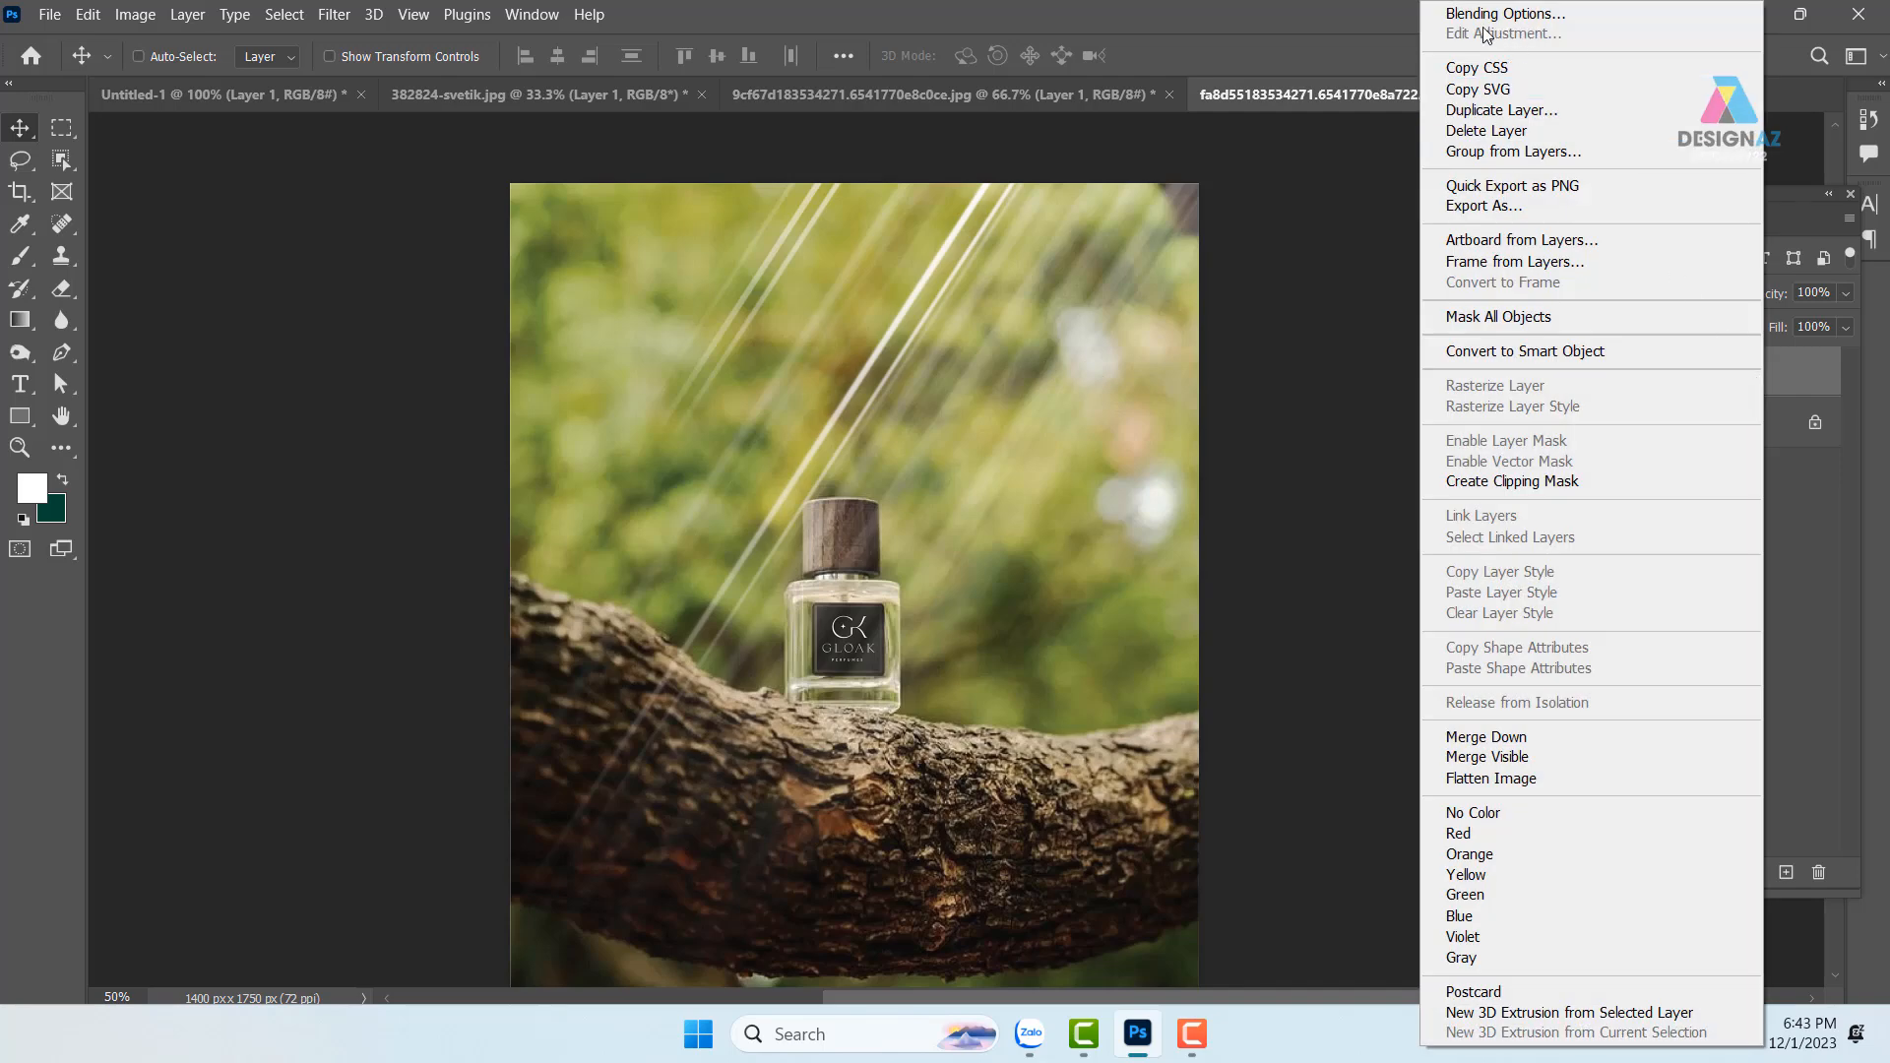
click(1516, 16)
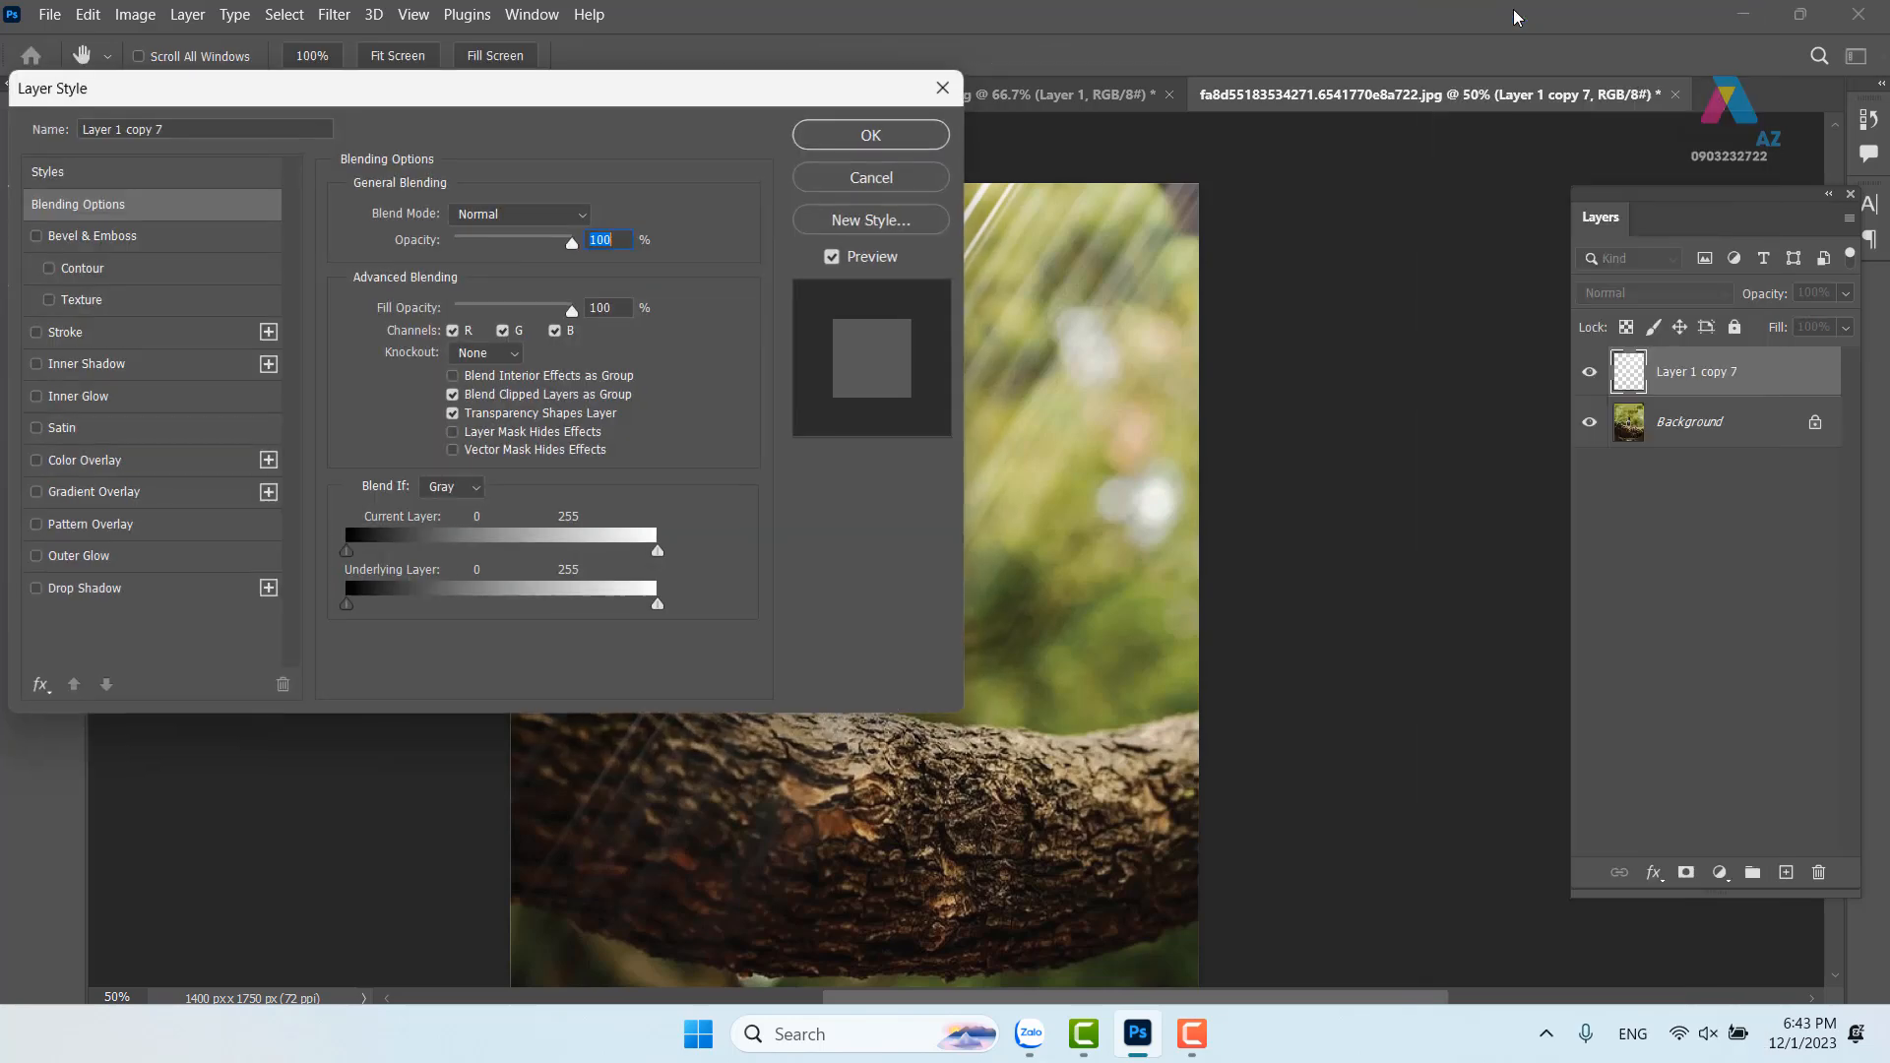
click(453, 415)
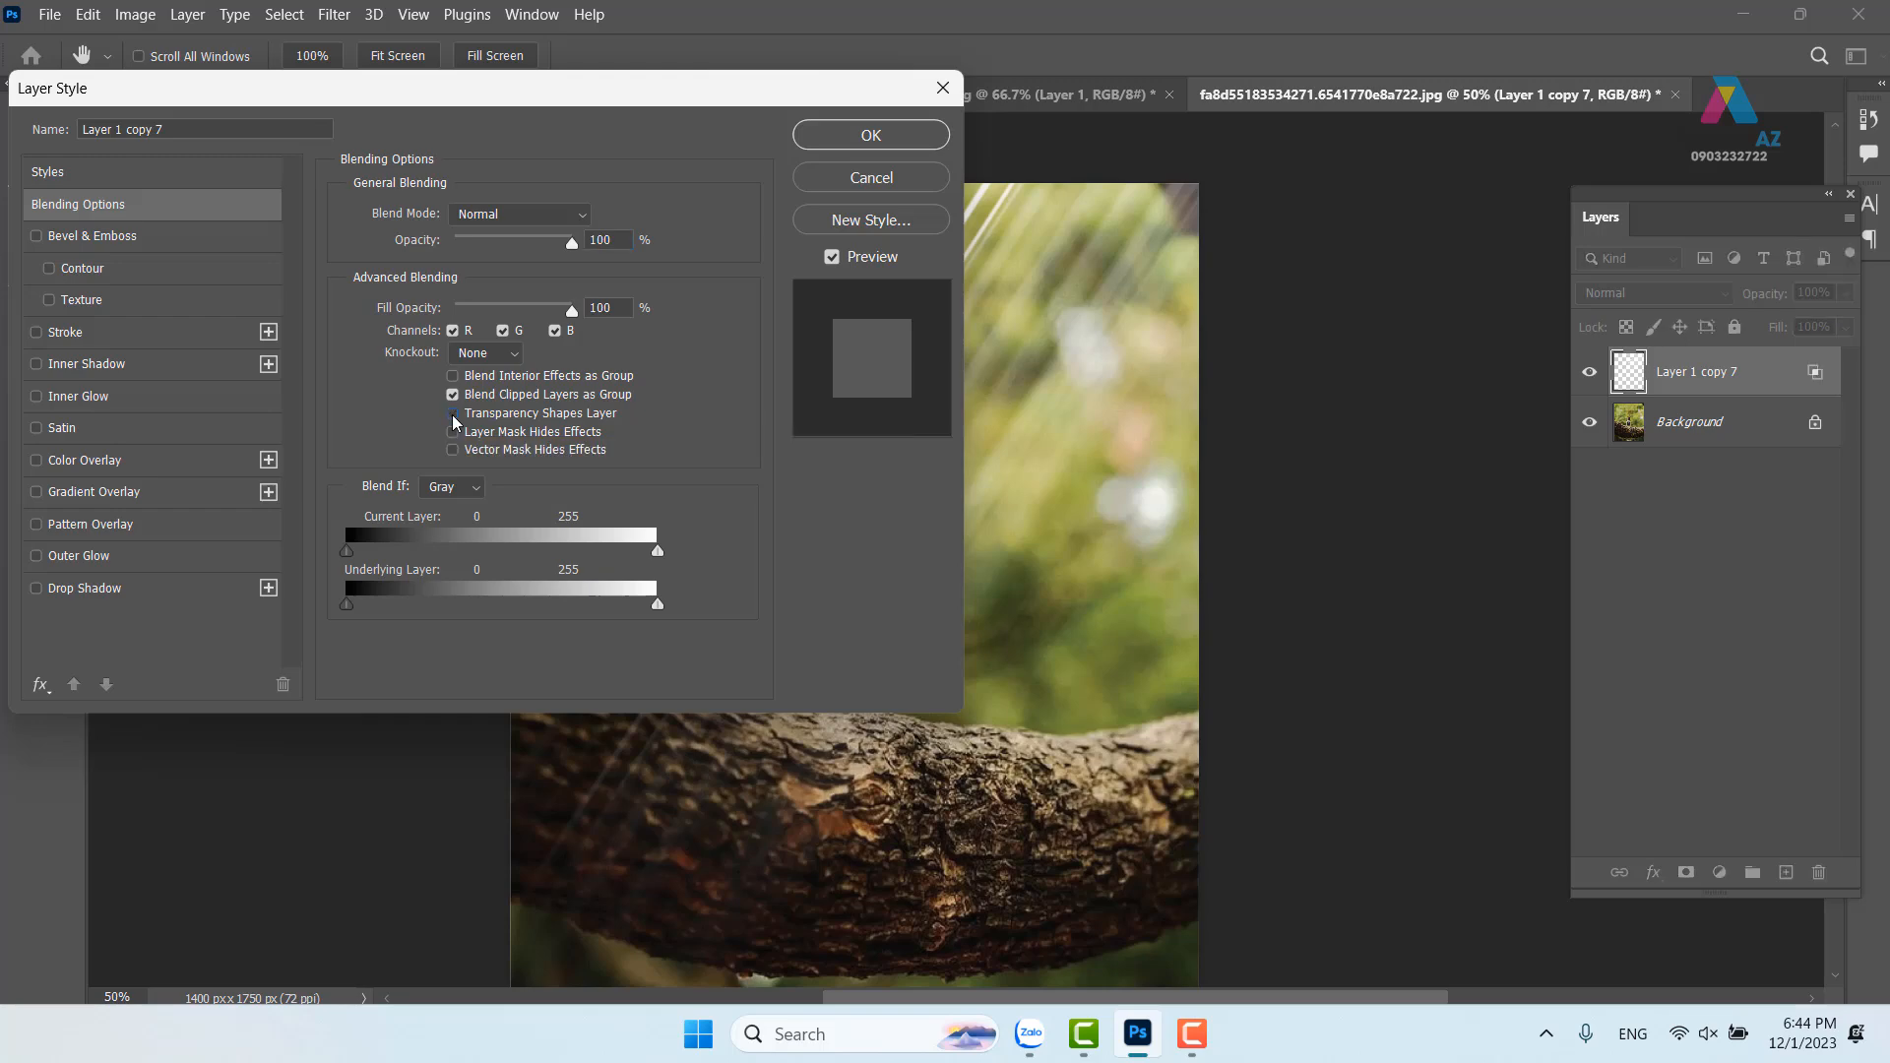
click(554, 221)
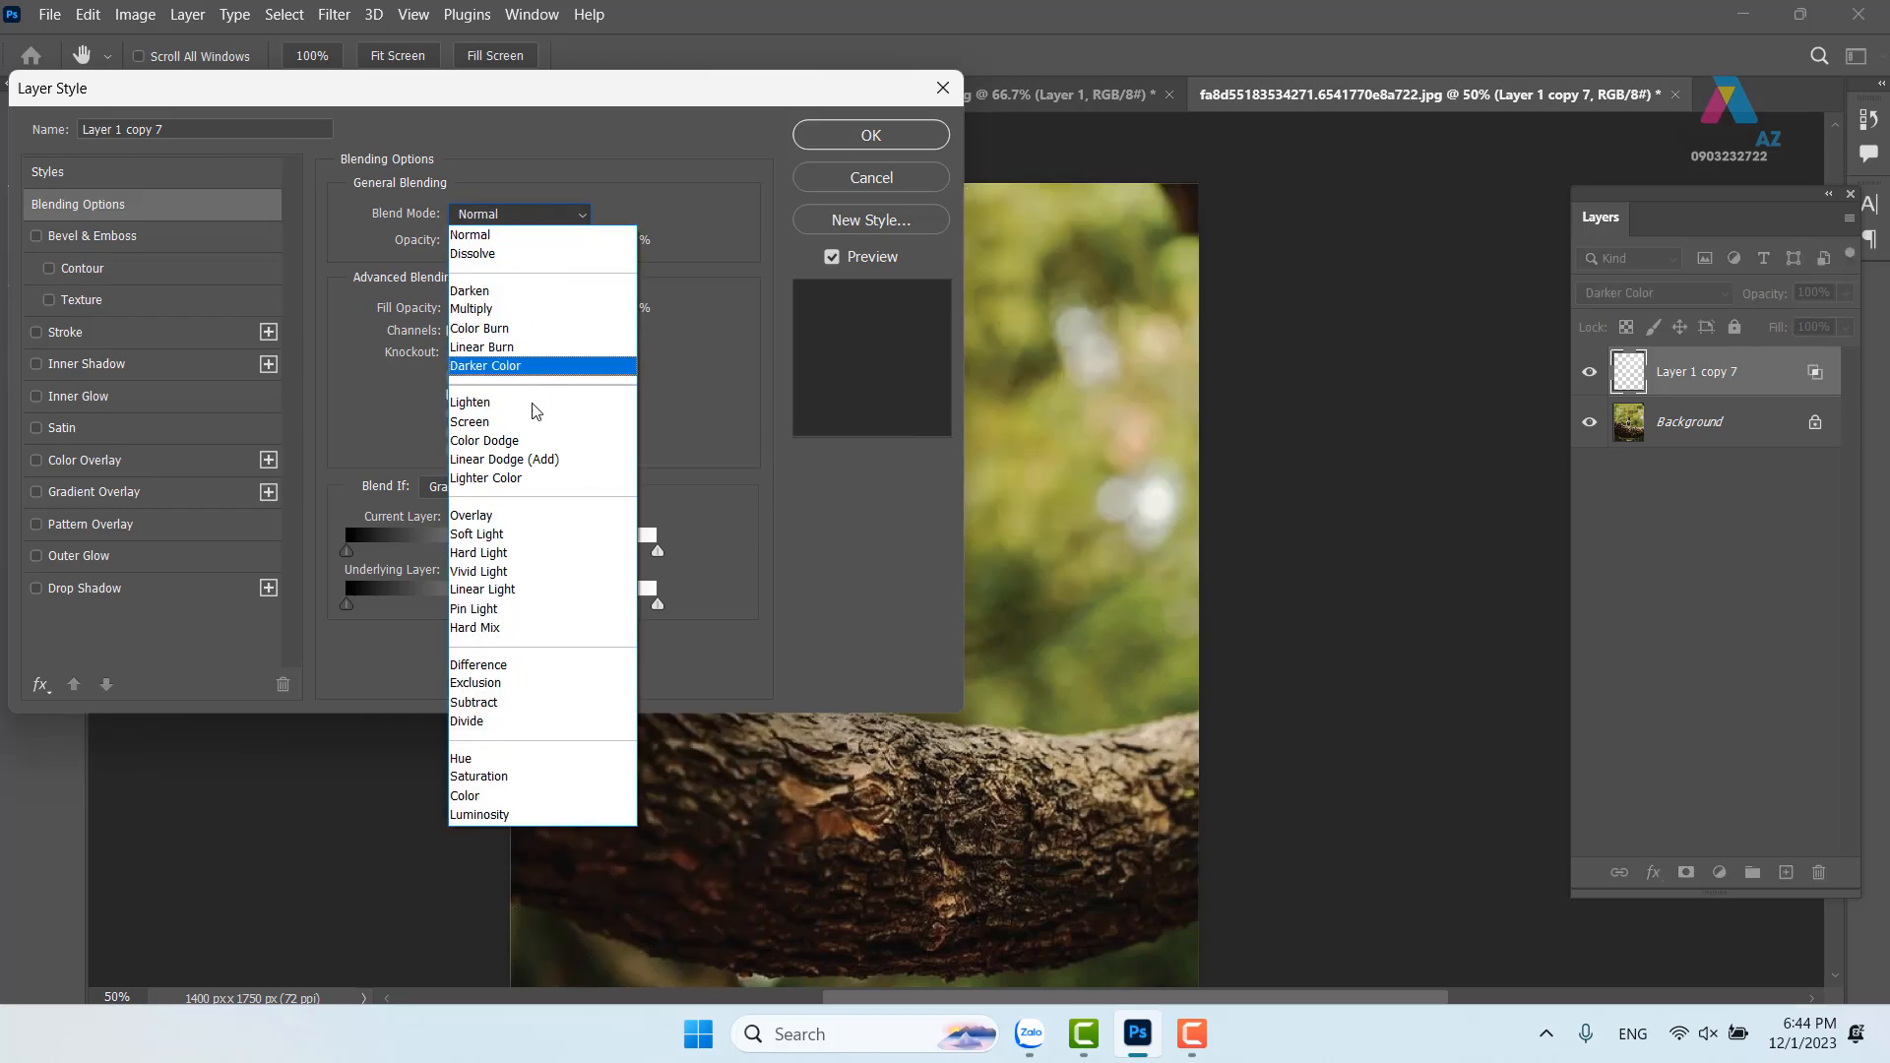
click(519, 440)
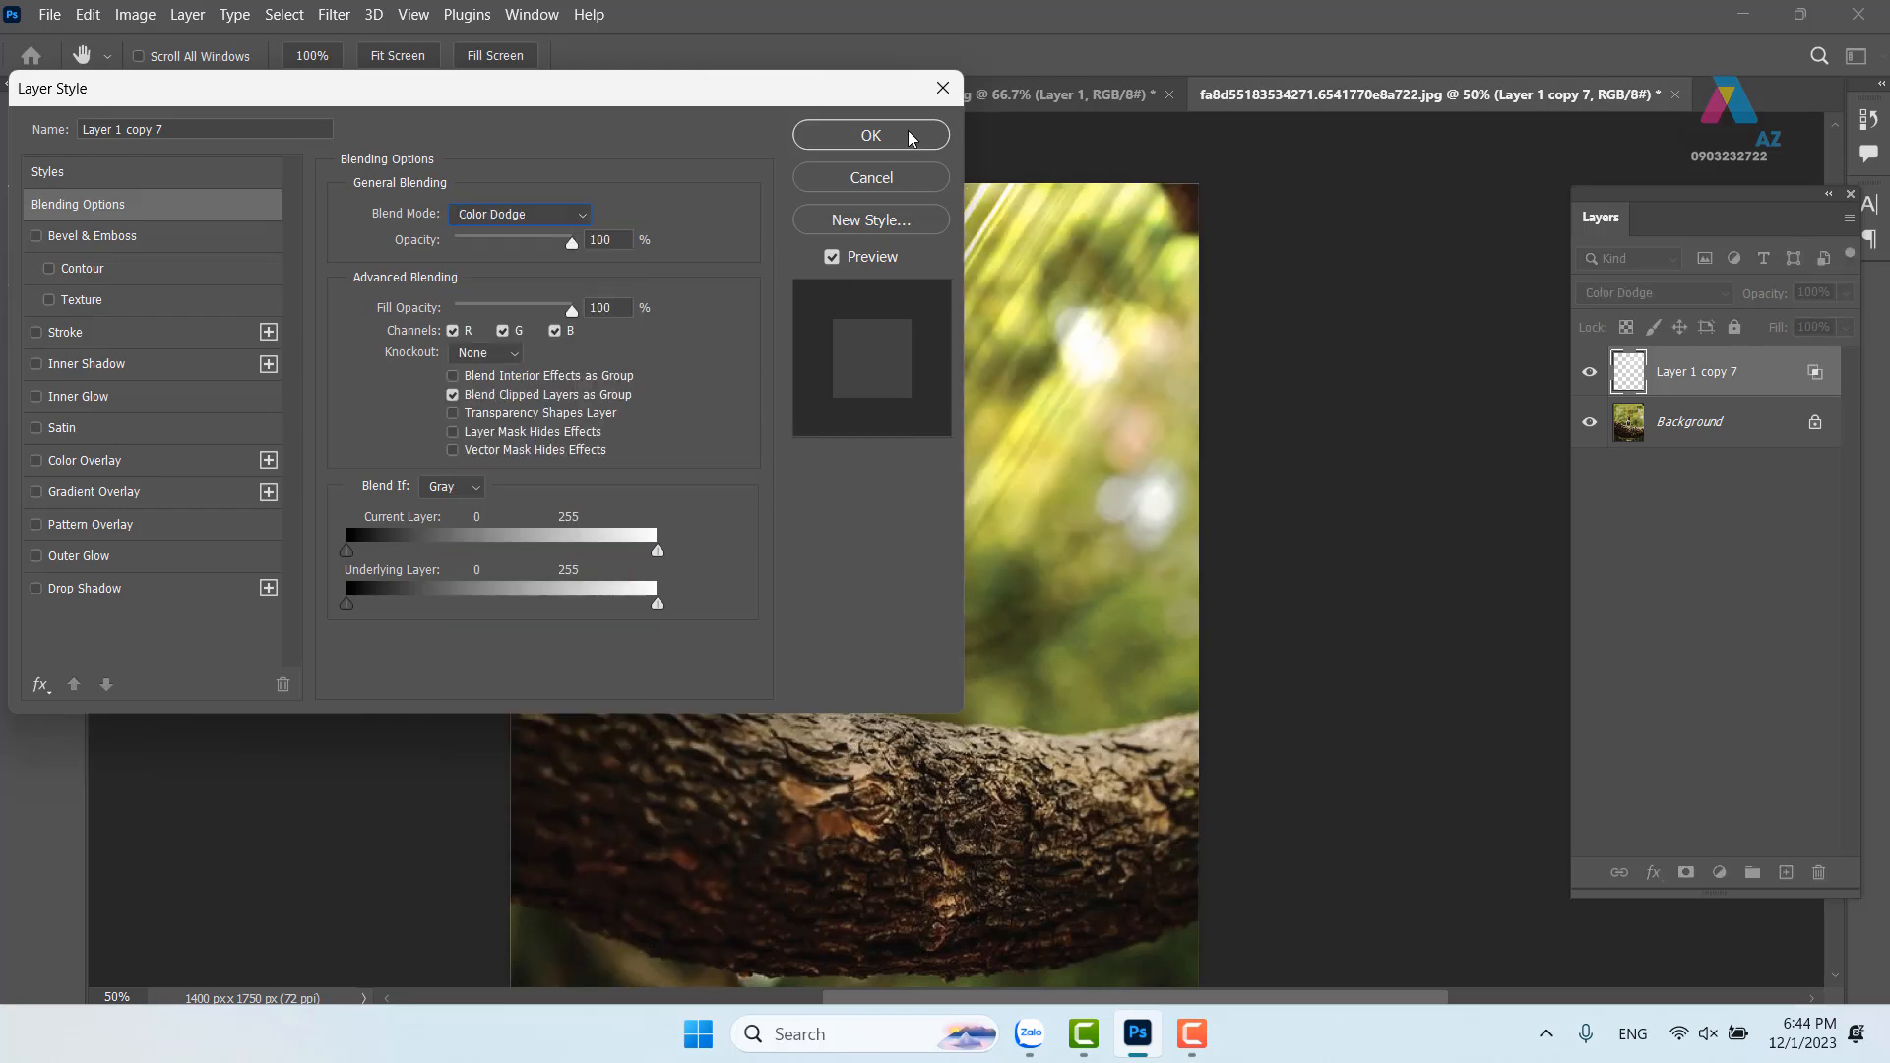
mouse_move(759, 101)
mouse_down()
mouse_move(568, 110)
mouse_move(460, 88)
mouse_up()
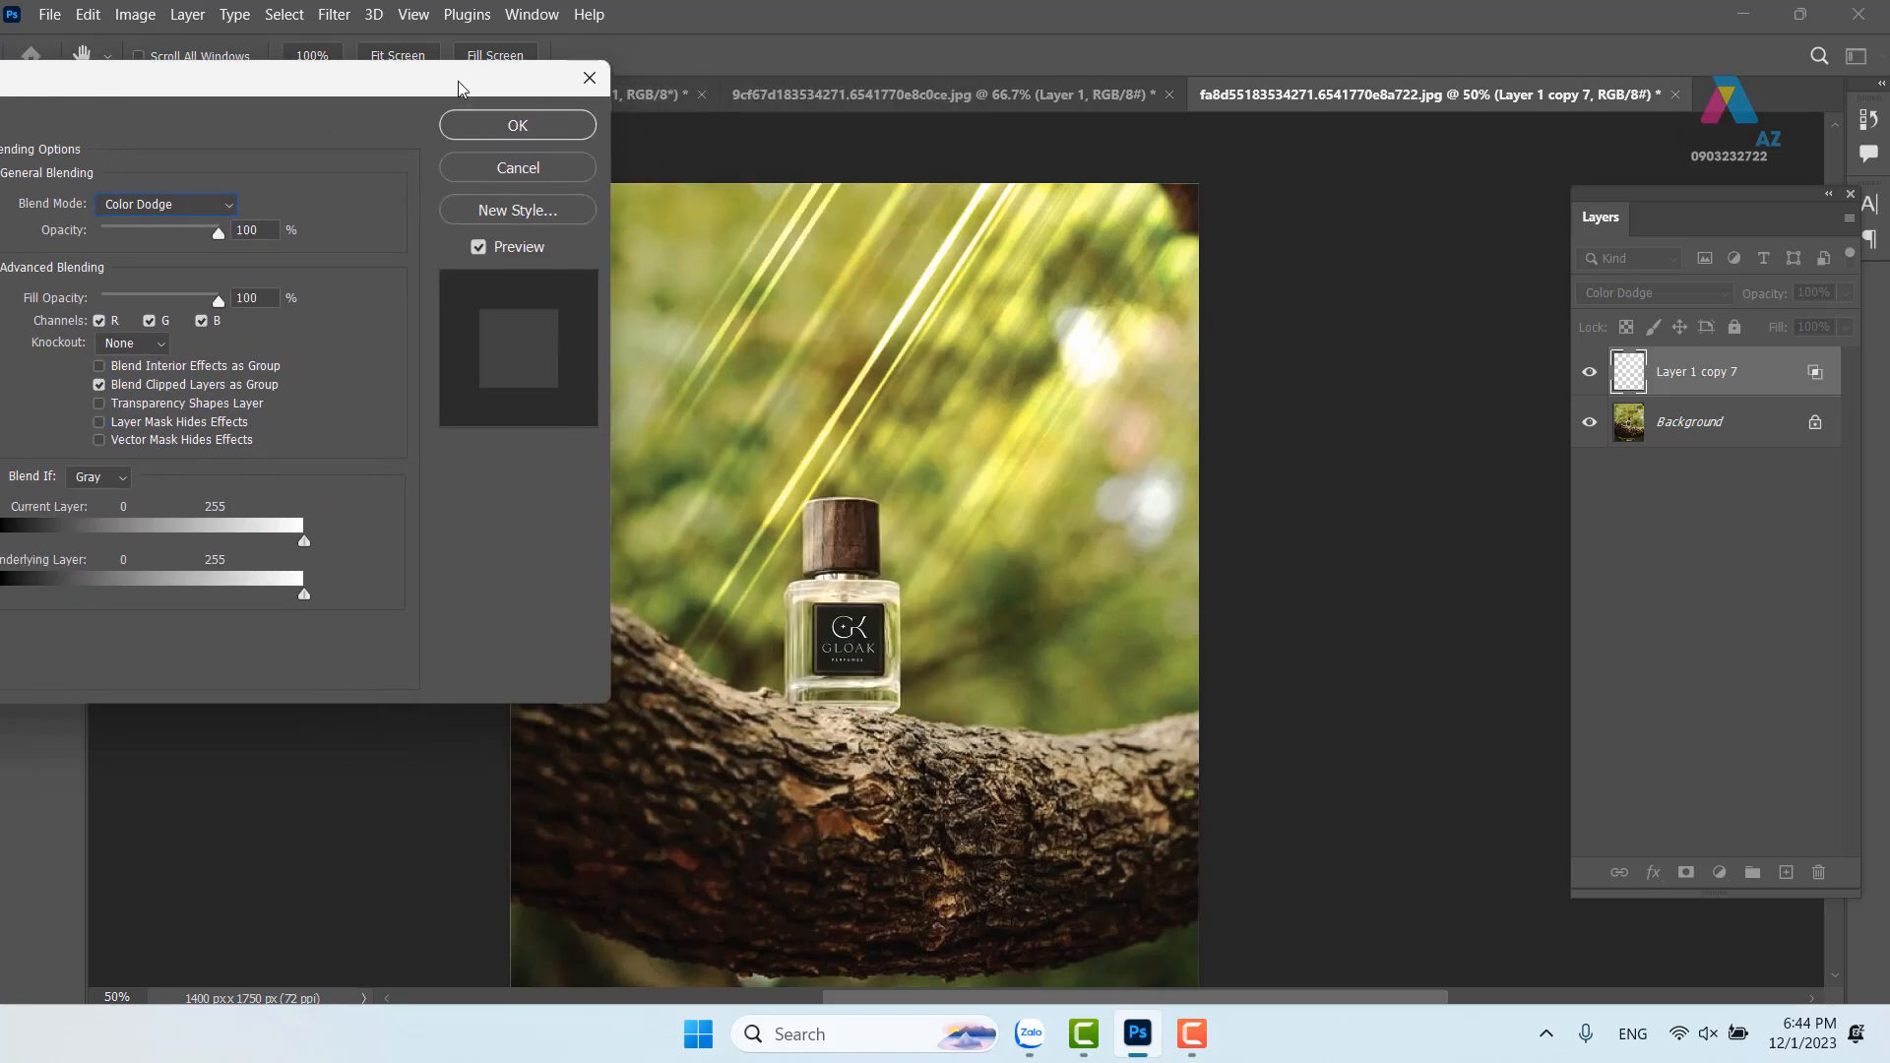
click(557, 129)
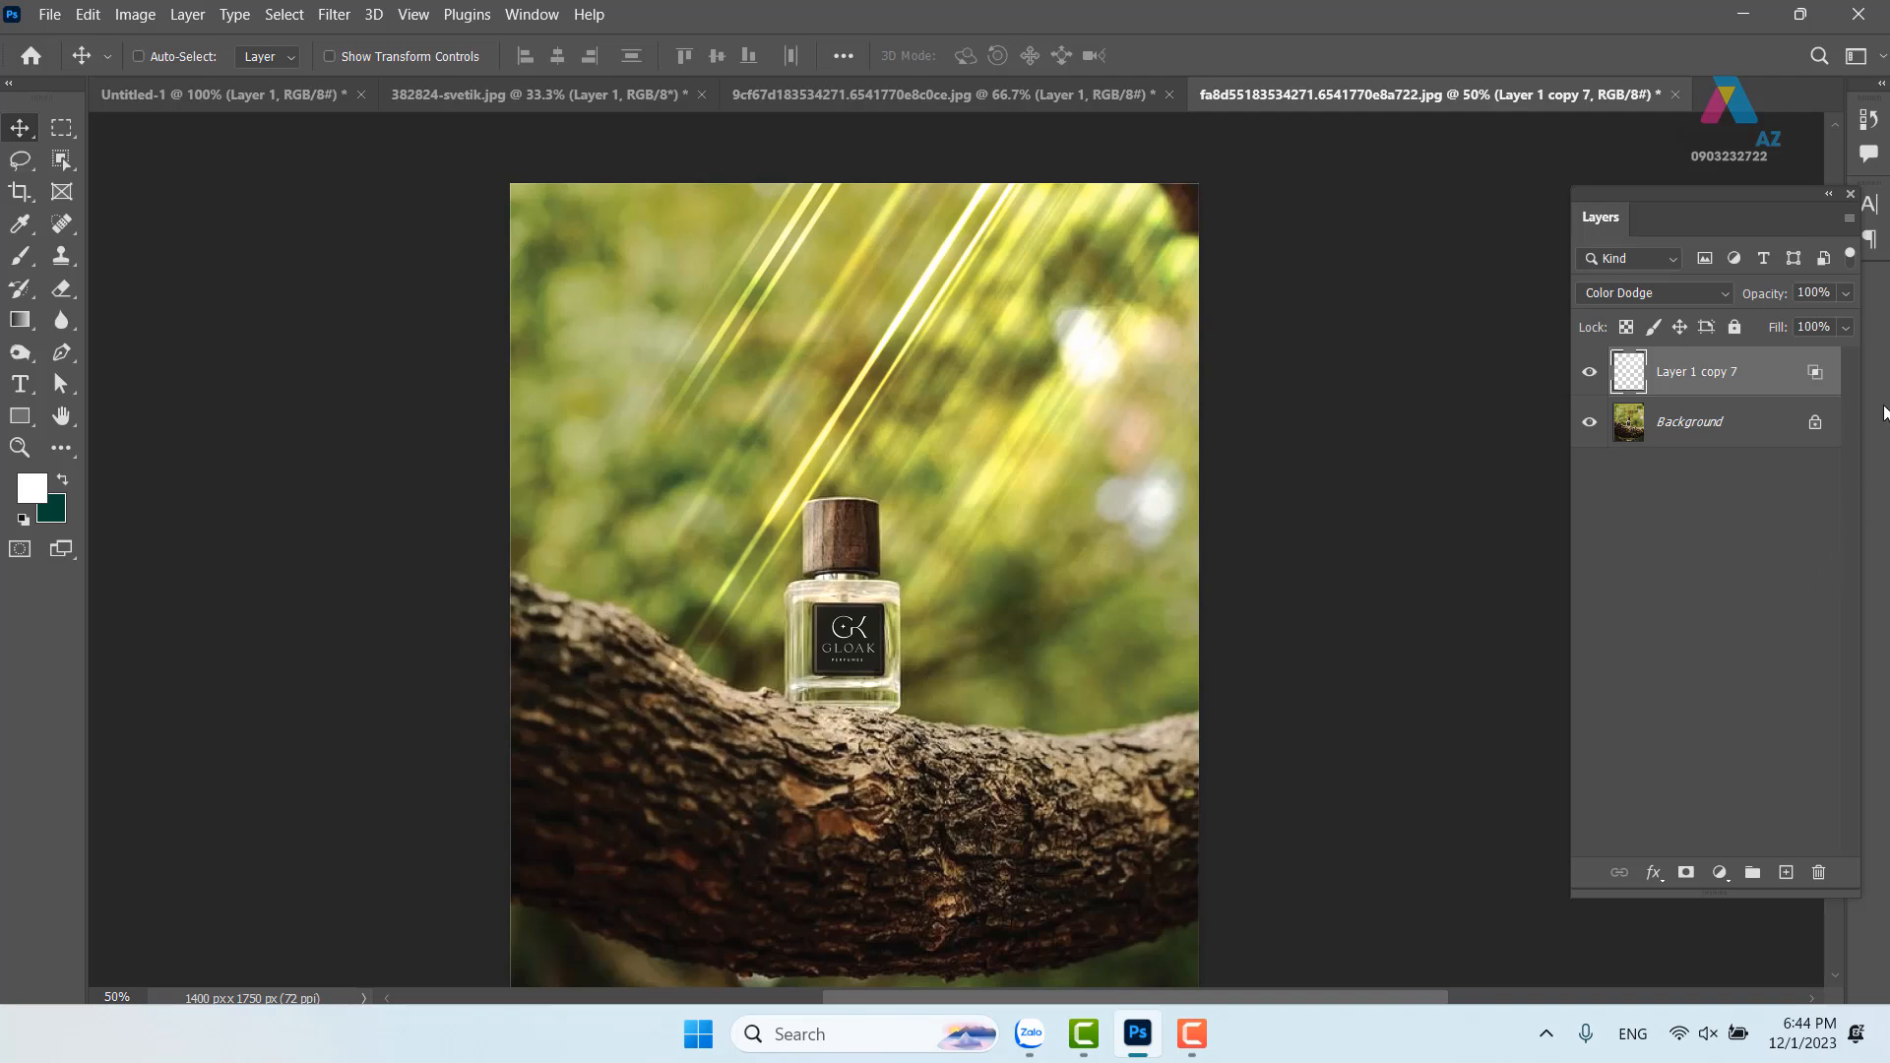
Lower the fill of Layer 1 copy 7 to 72% to soften the glowing rays
click(1847, 329)
drag(1839, 358, 1827, 358)
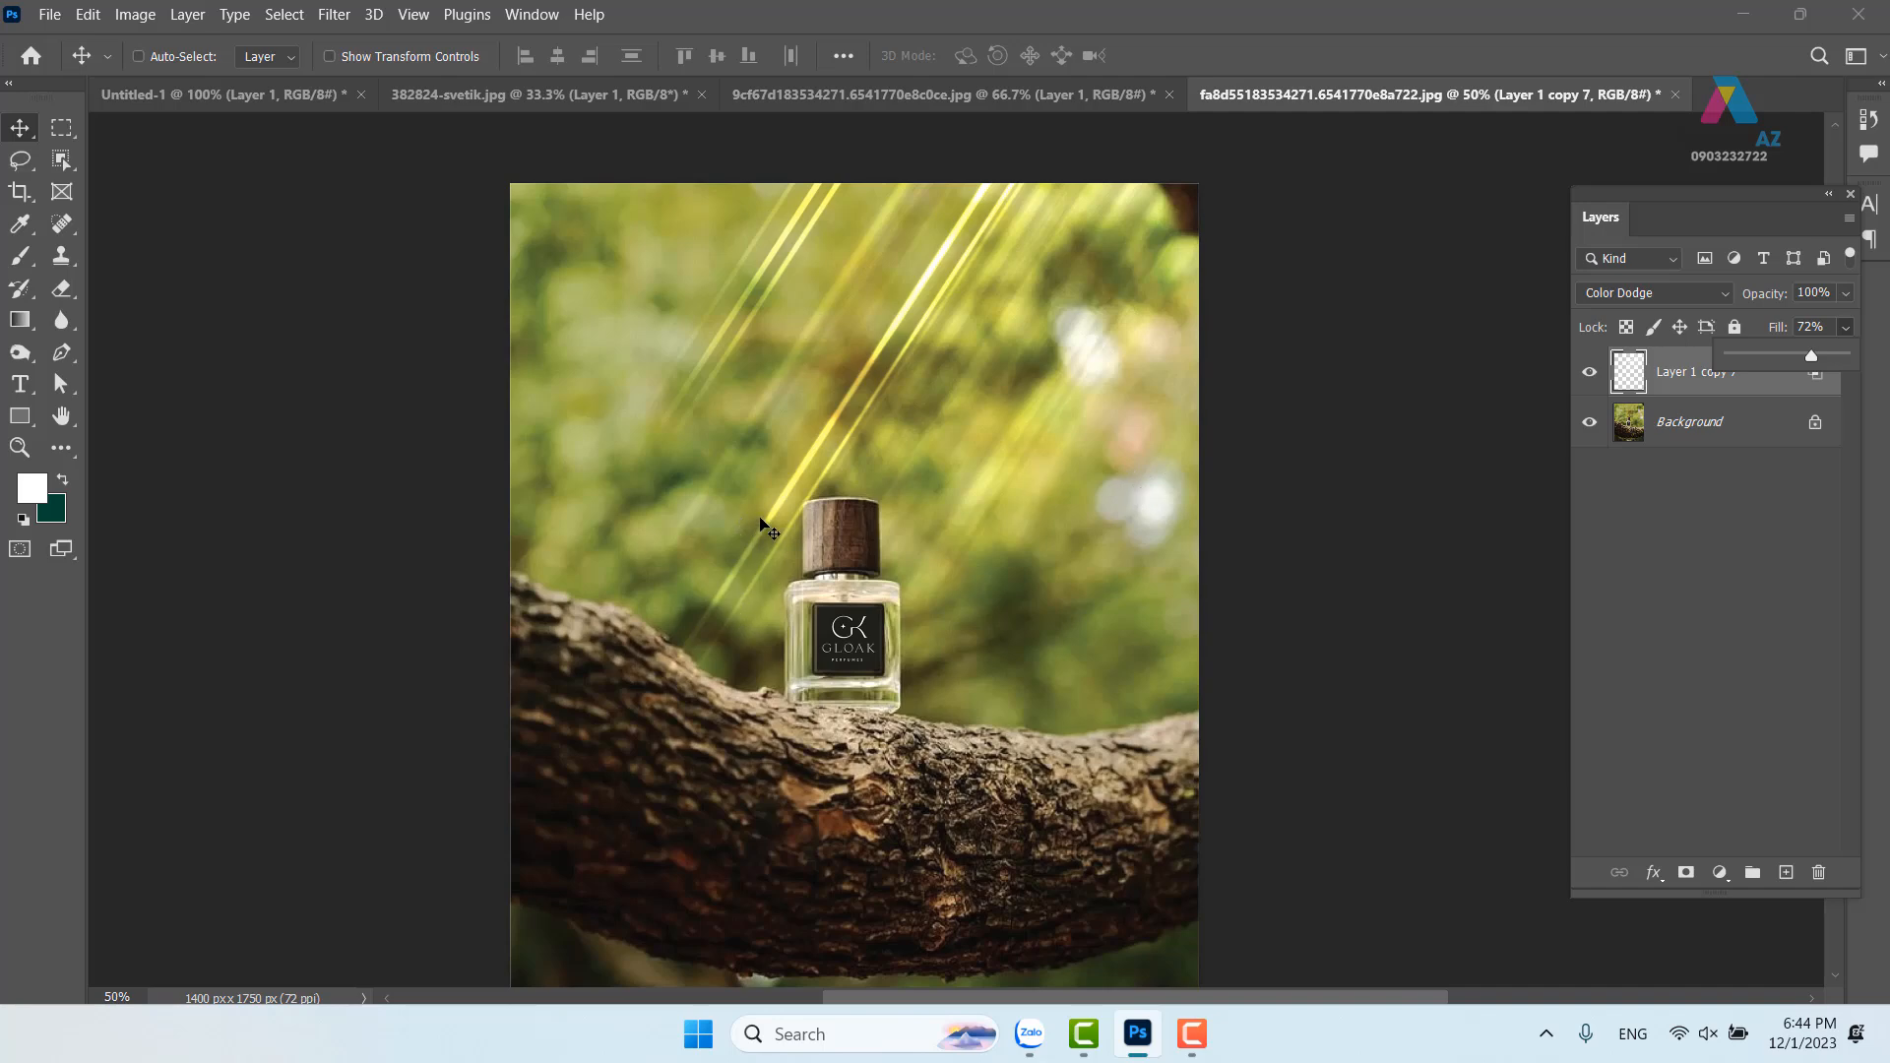
click(1670, 391)
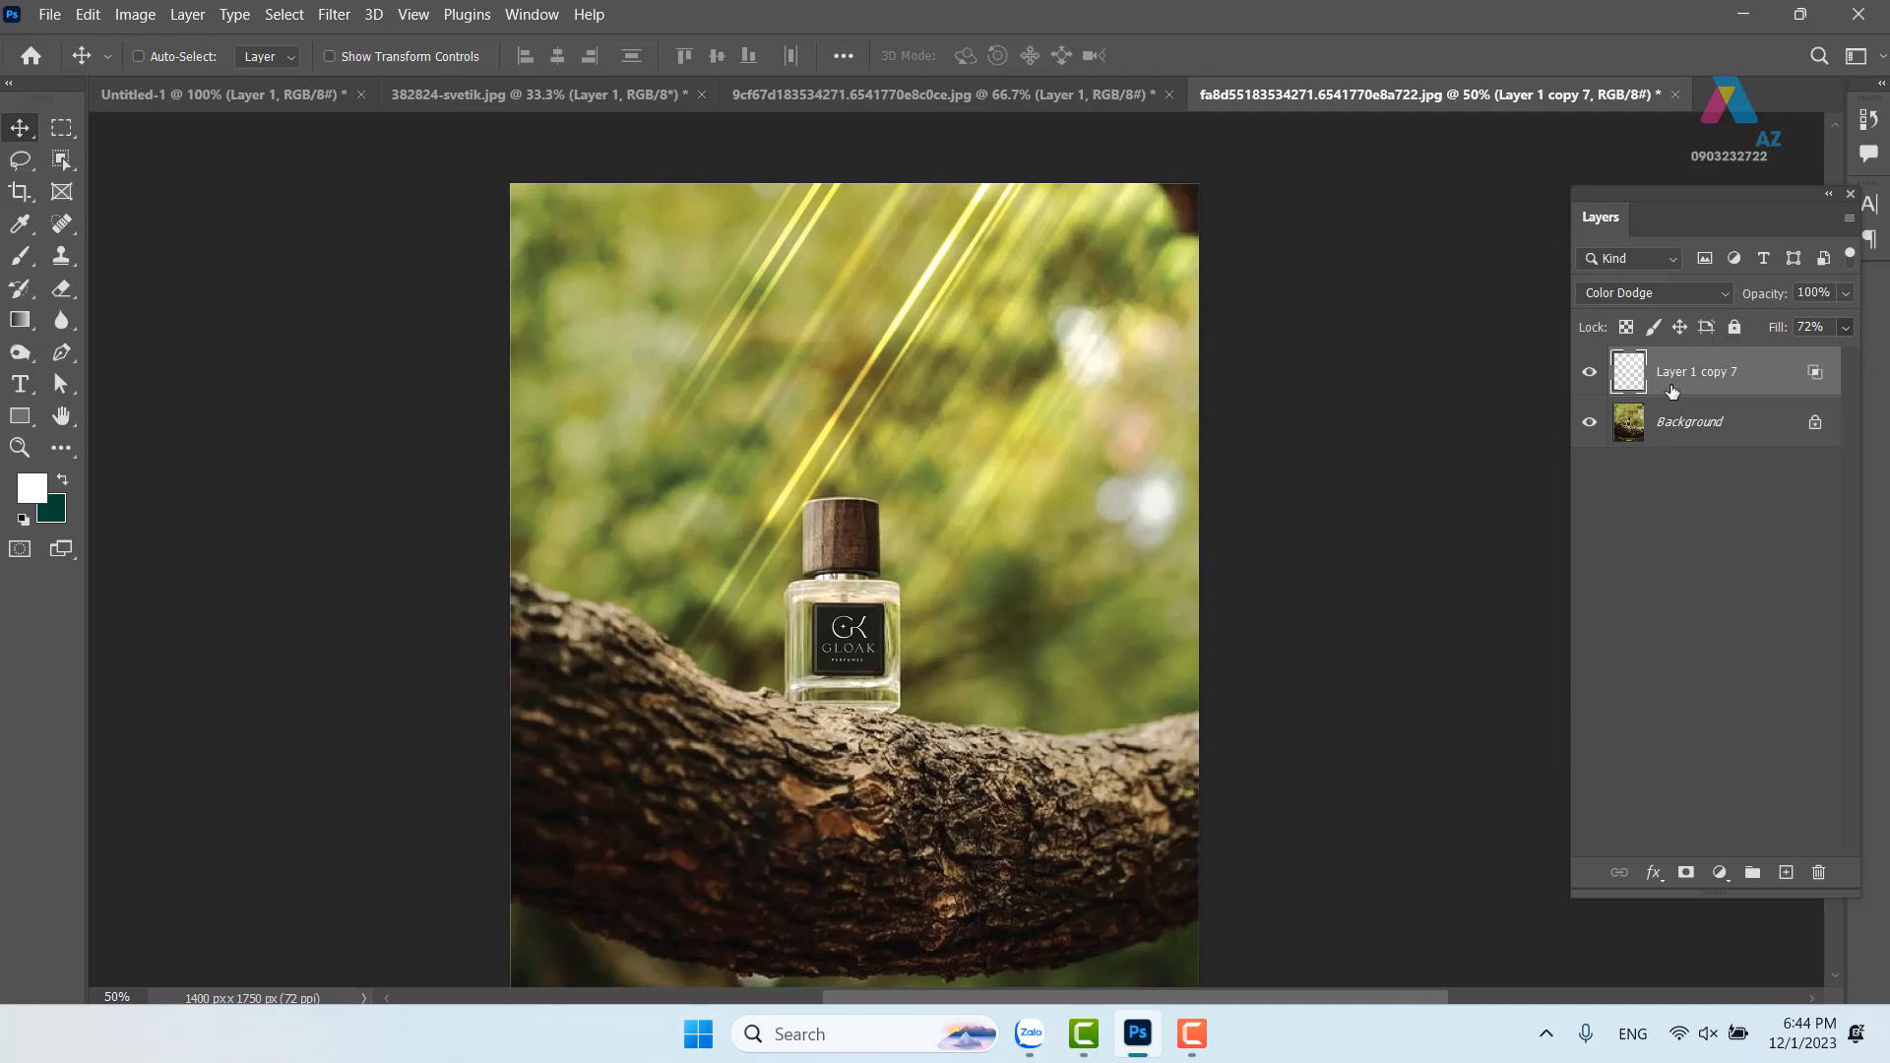
Add a layer mask to Layer 1 copy 7 and prepare a soft black brush at 0% hardness and 322 px
click(1687, 873)
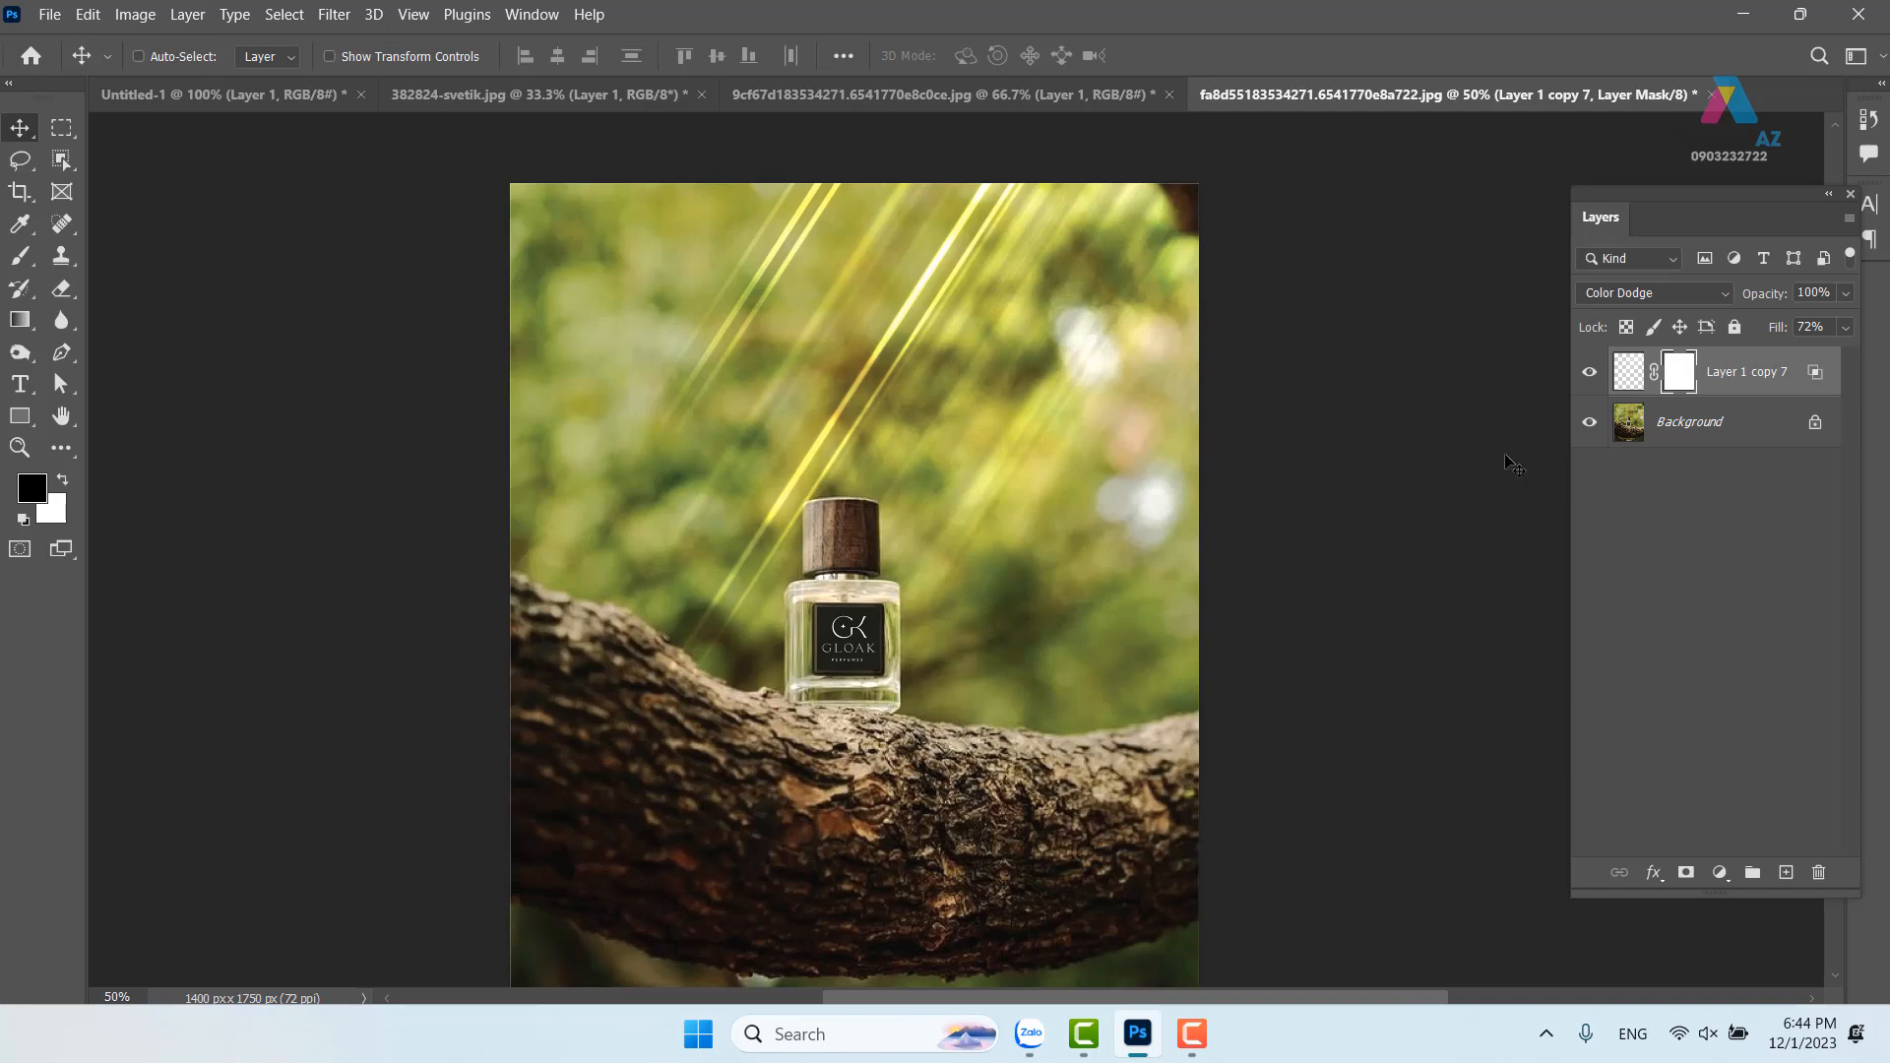
key(b)
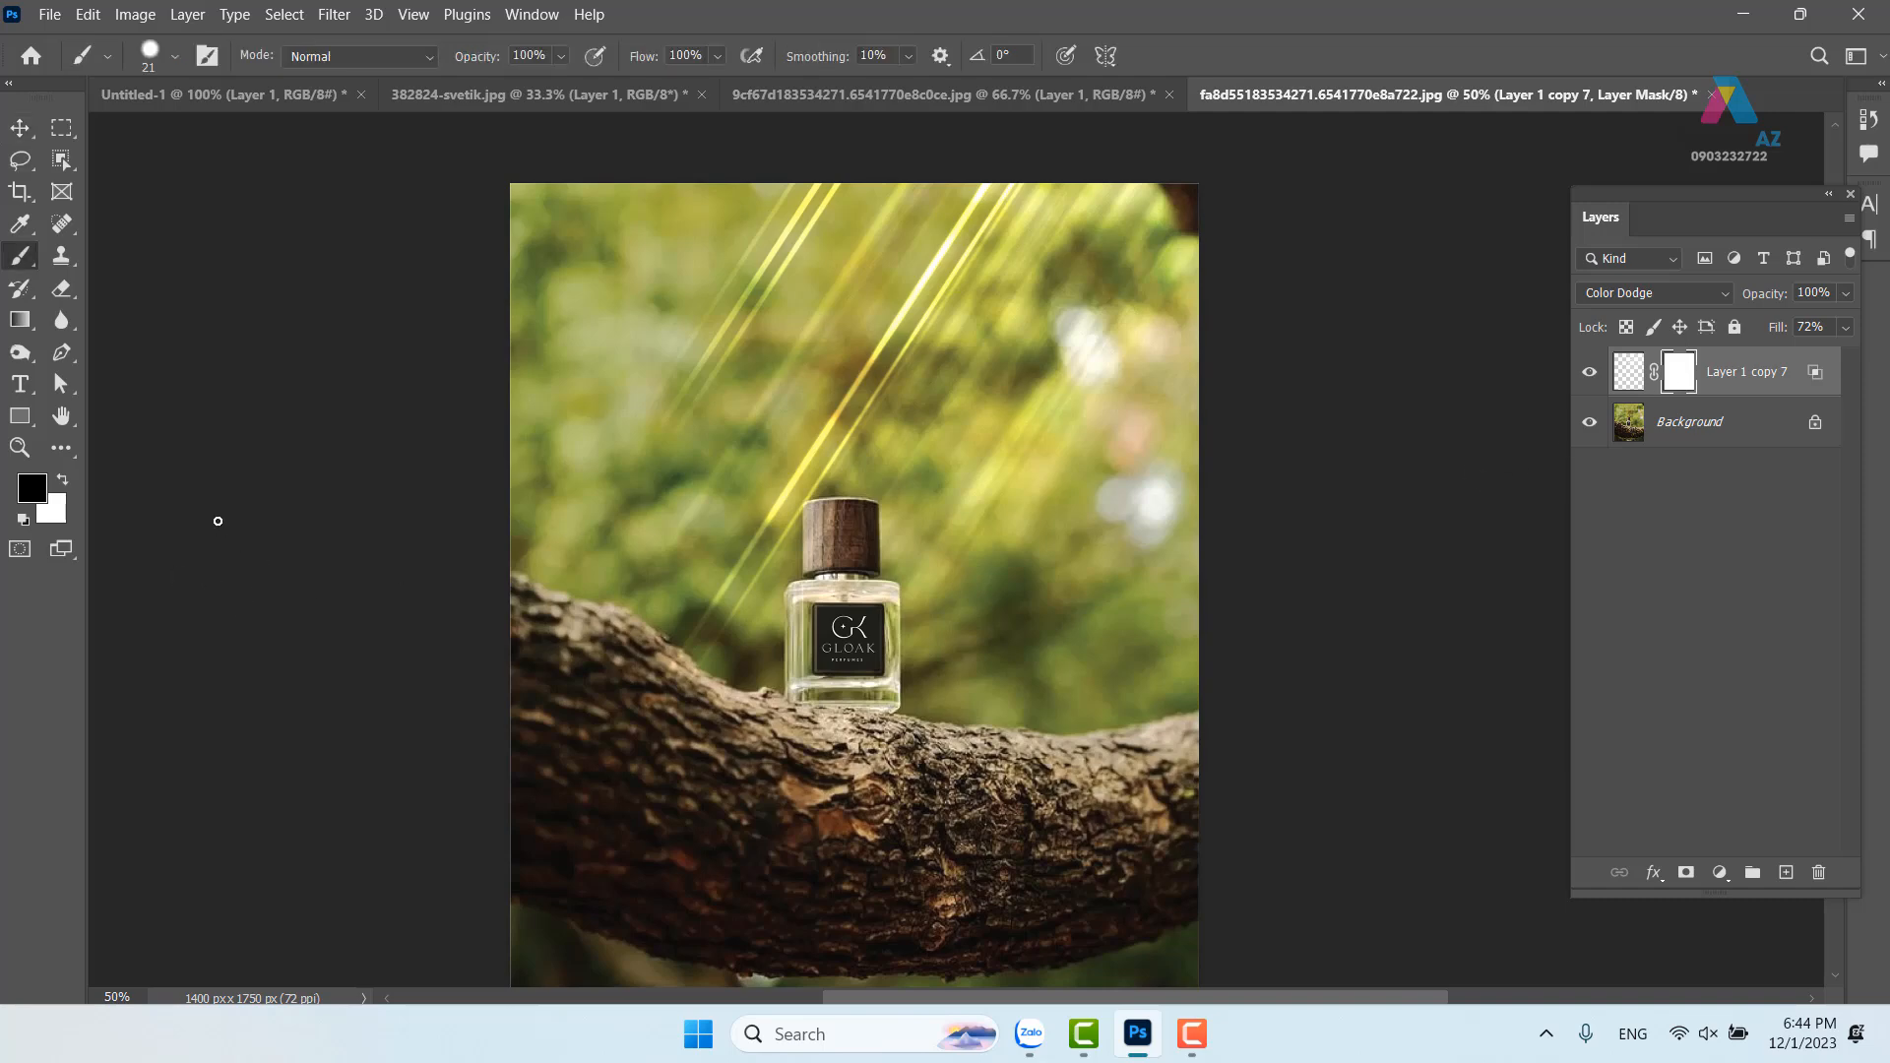
click(158, 56)
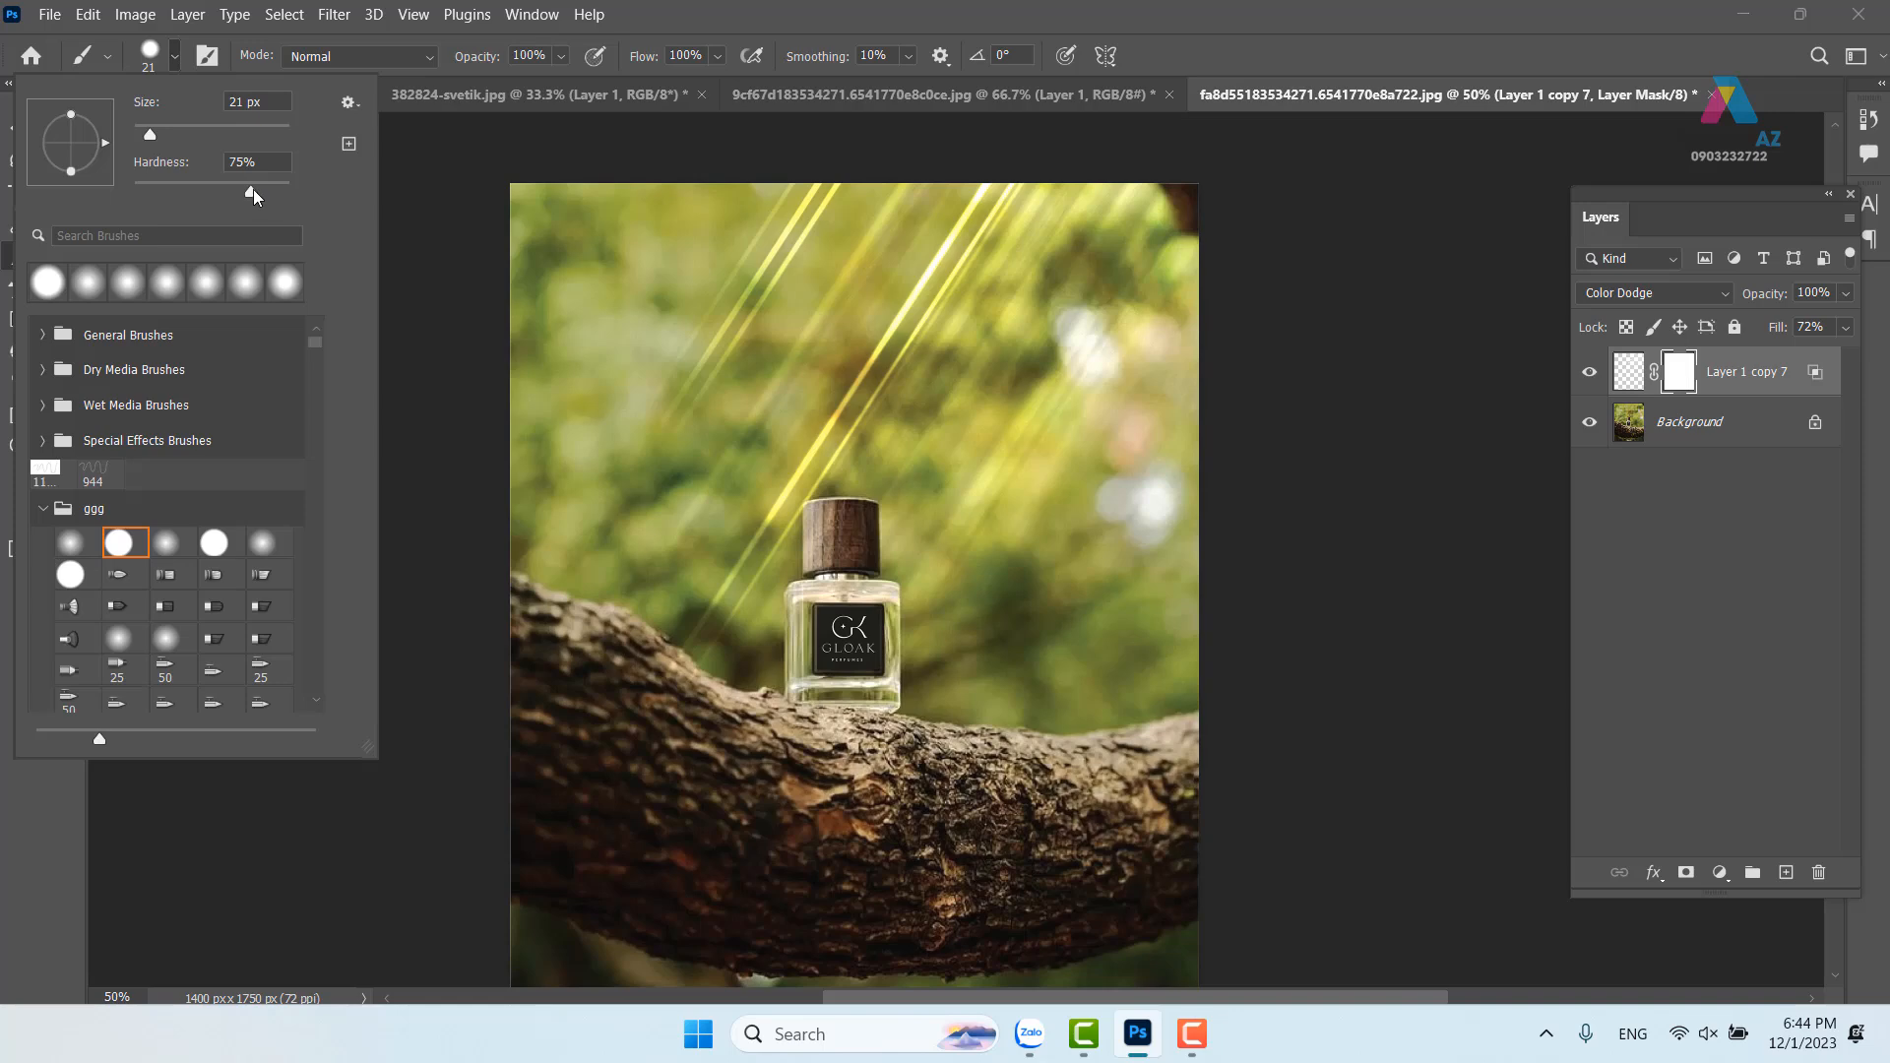
drag(172, 199, 118, 217)
drag(642, 371, 752, 352)
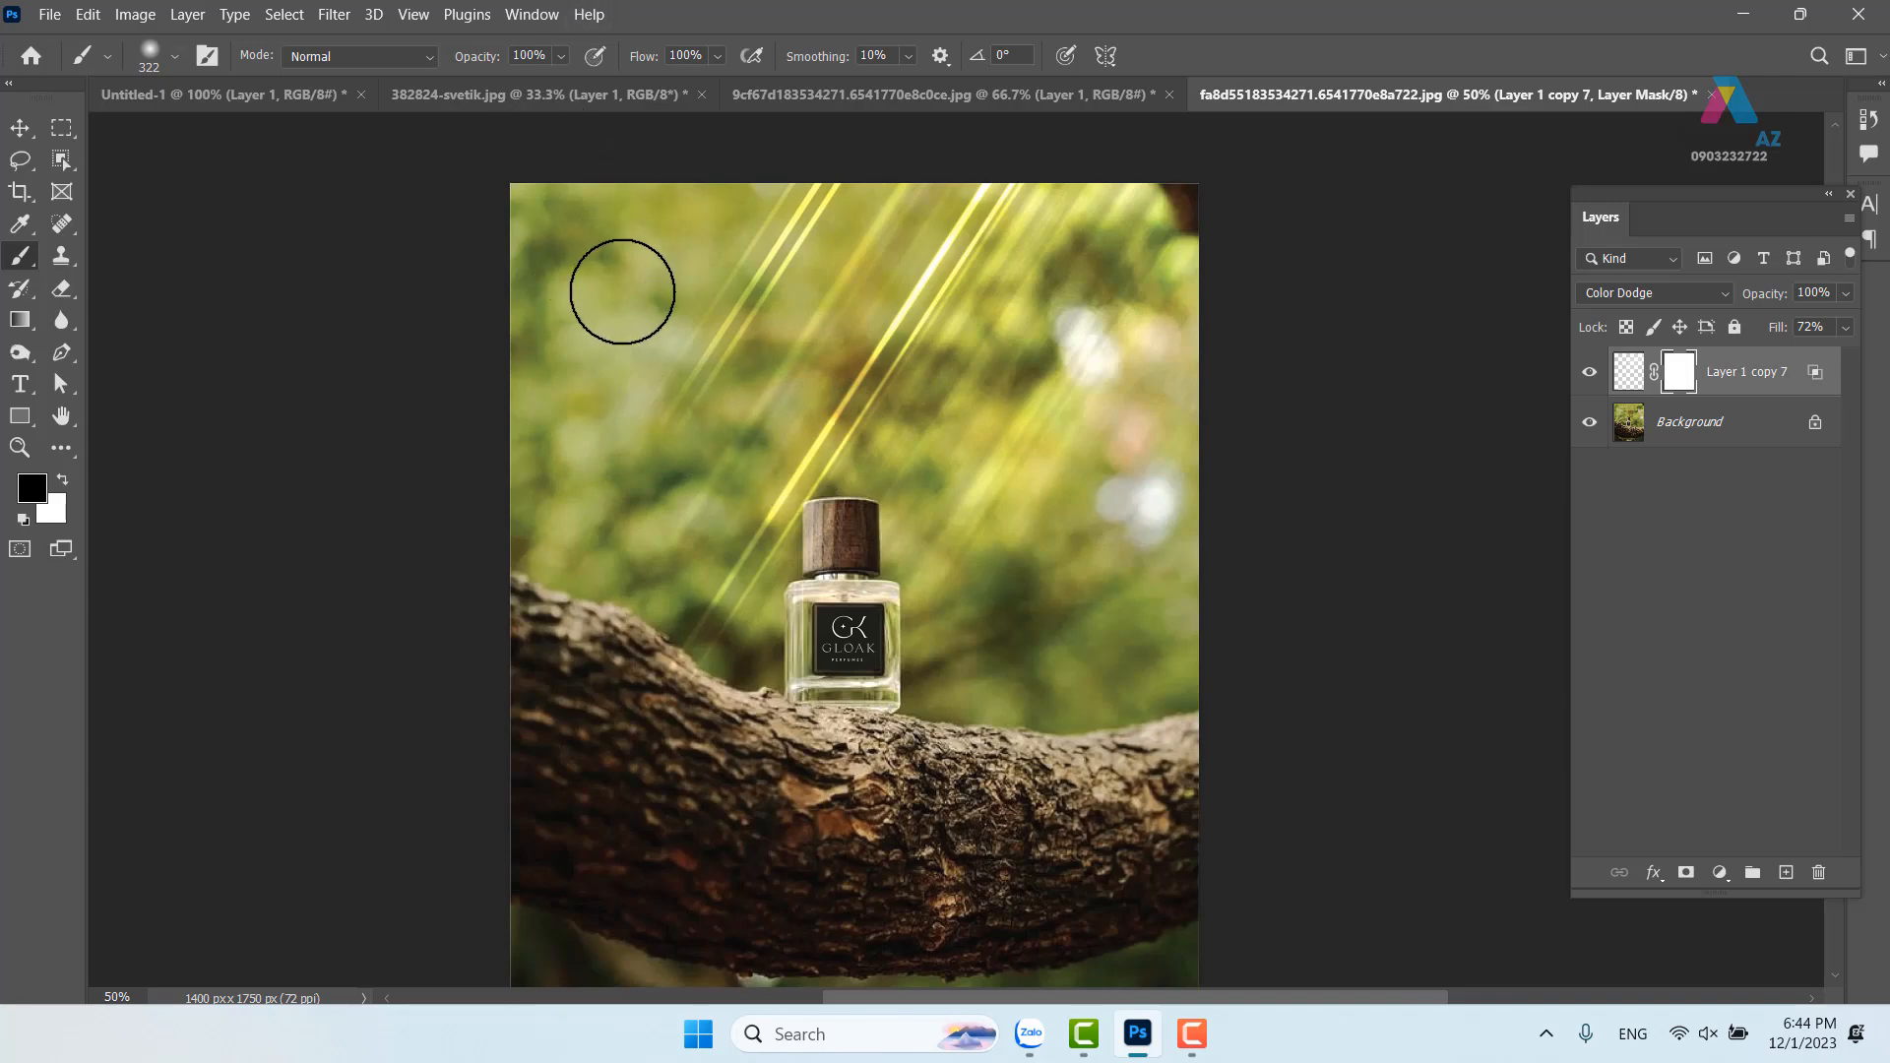
Paint black on the layer mask over the lower ends of the rays beside the bottle to fade them
click(698, 516)
key(bracketleft)
key(bracketleft)
key(bracketleft)
key(bracketleft)
key(bracketleft)
key(bracketleft)
key(bracketleft)
key(bracketleft)
drag(731, 638, 742, 625)
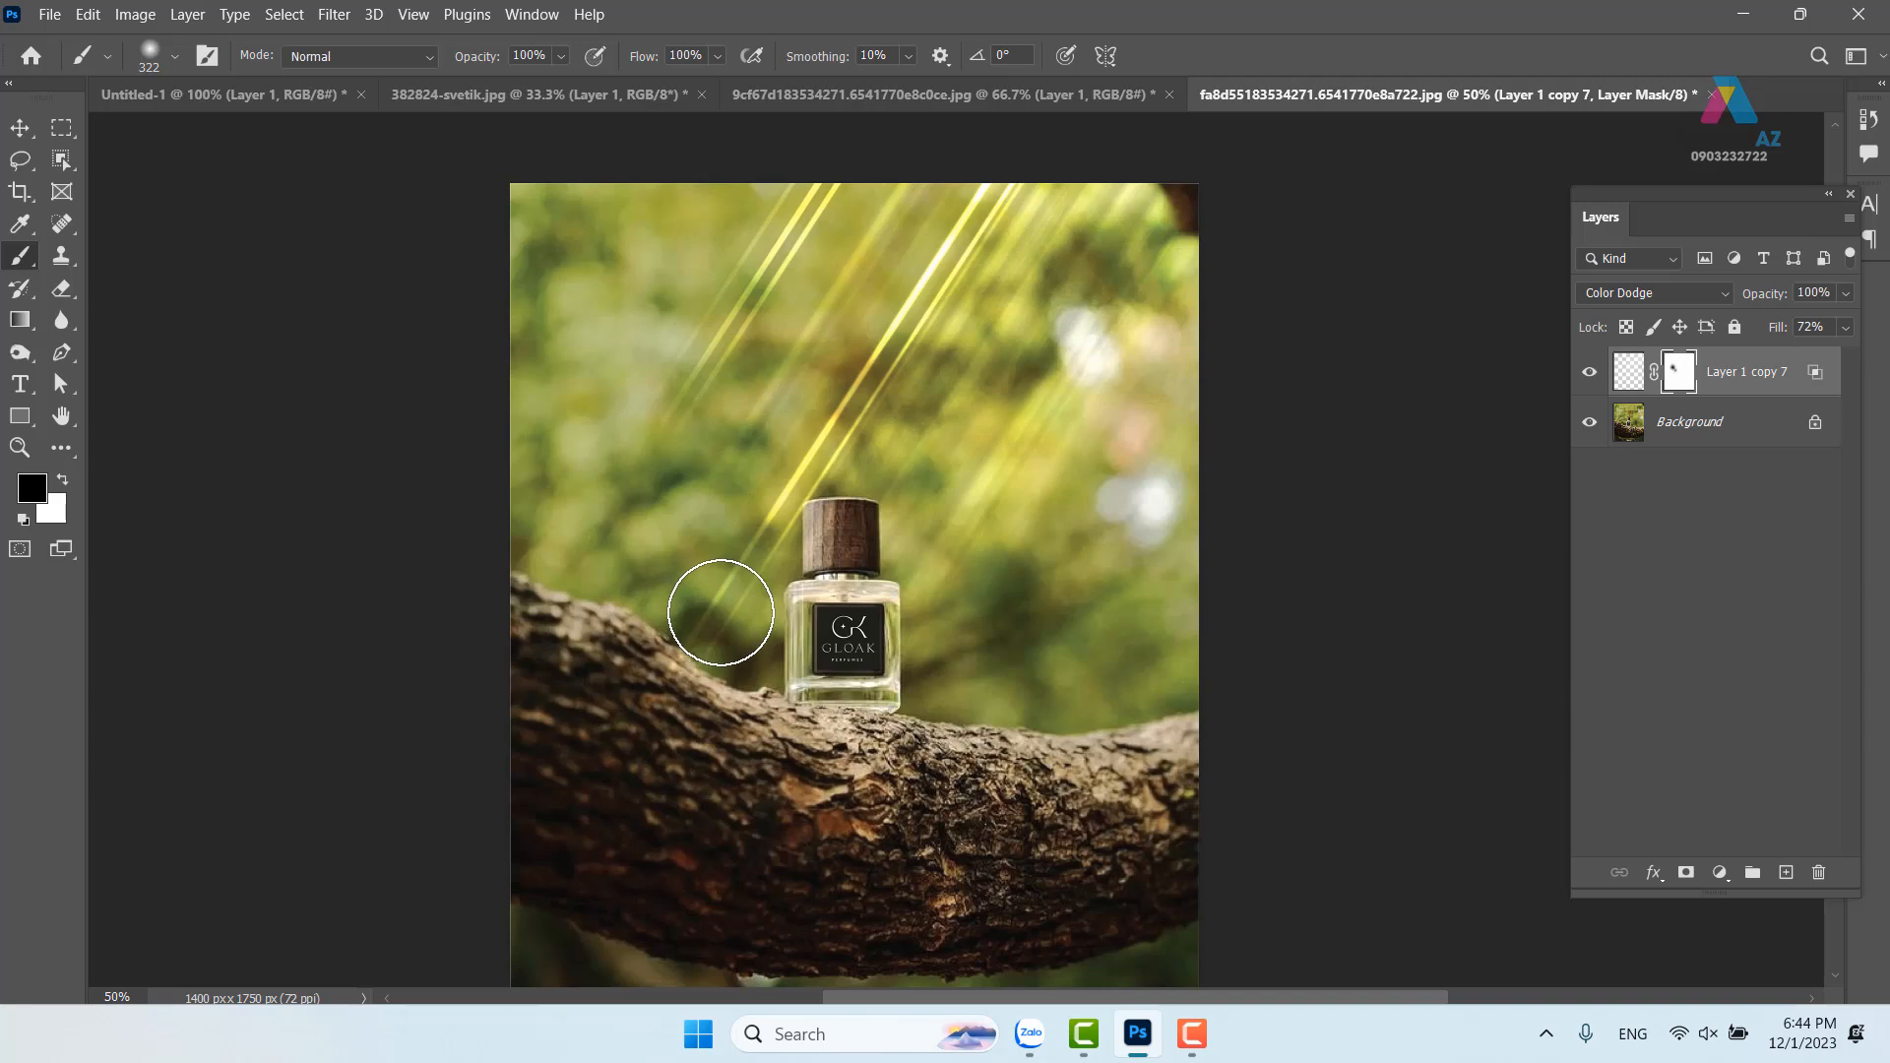
click(163, 60)
click(42, 285)
click(687, 537)
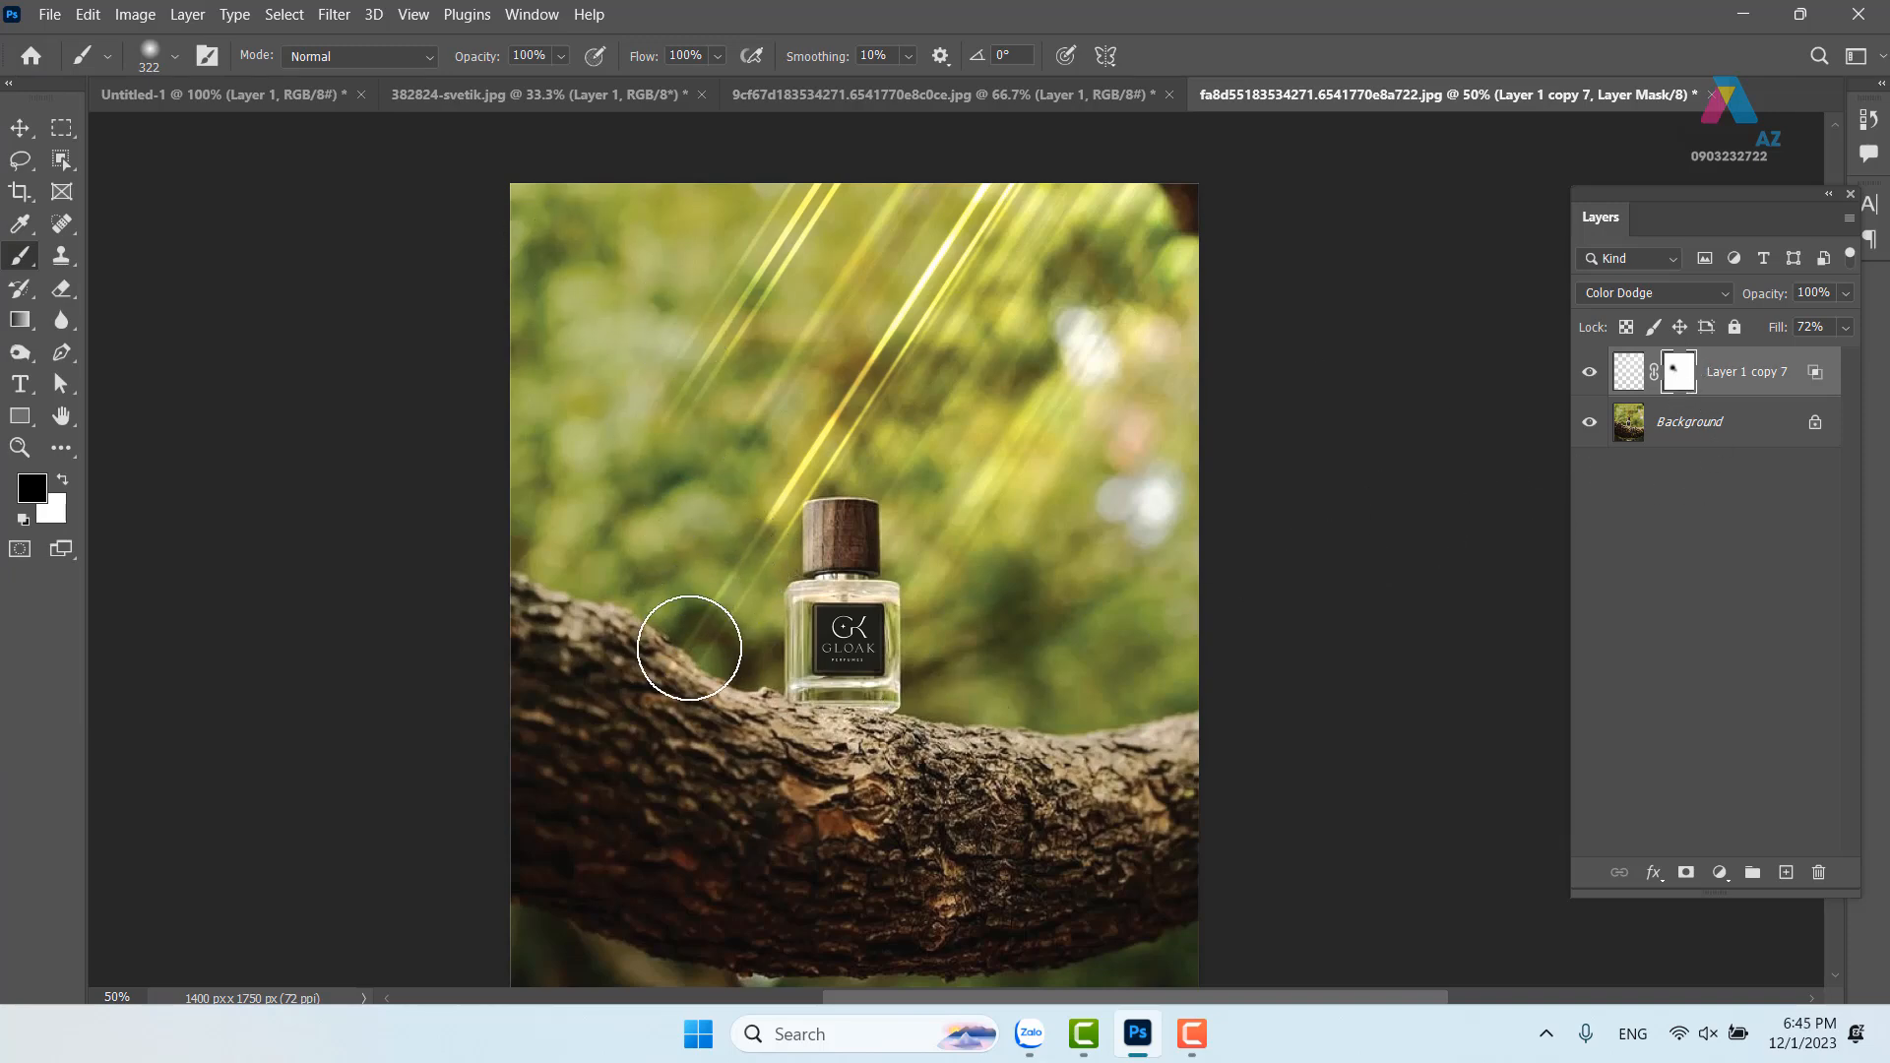
Fade the lower rays near the bottle further on the mask with a soft round 604 px brush at 50% opacity
click(175, 57)
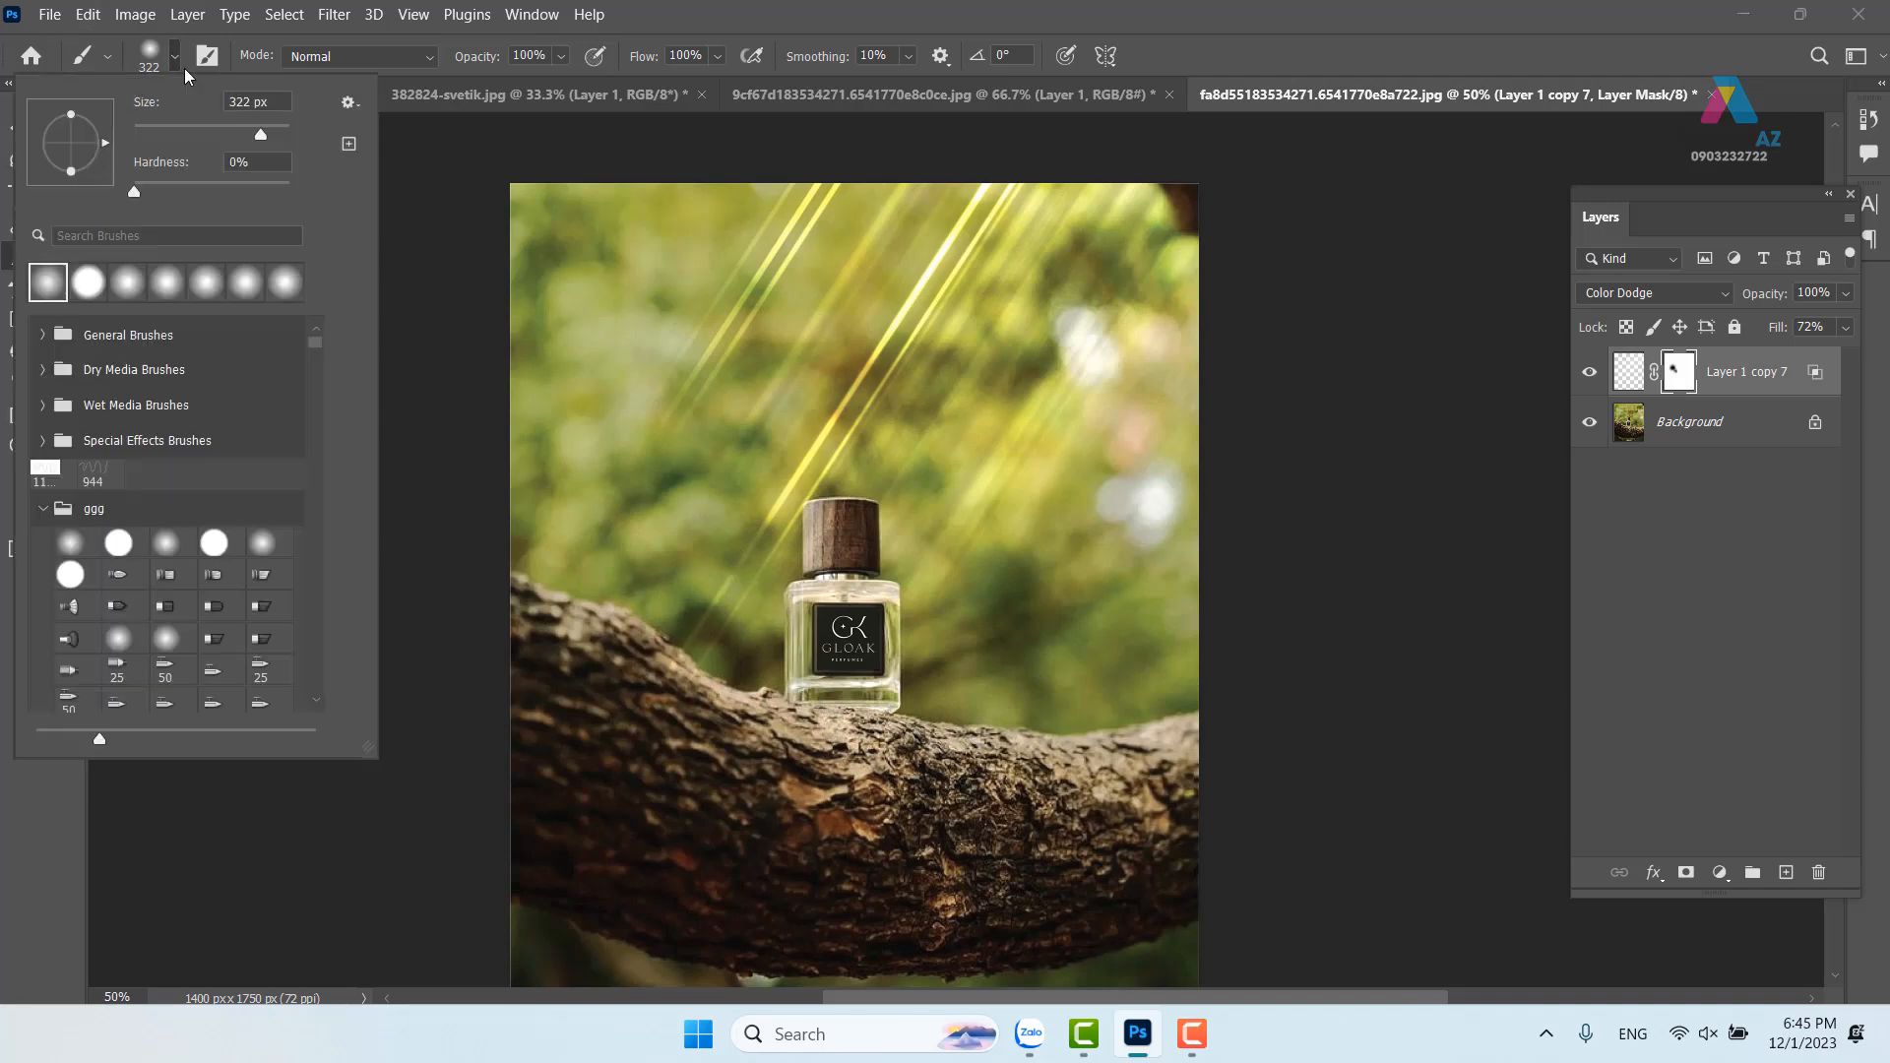
click(70, 542)
drag(685, 423, 700, 668)
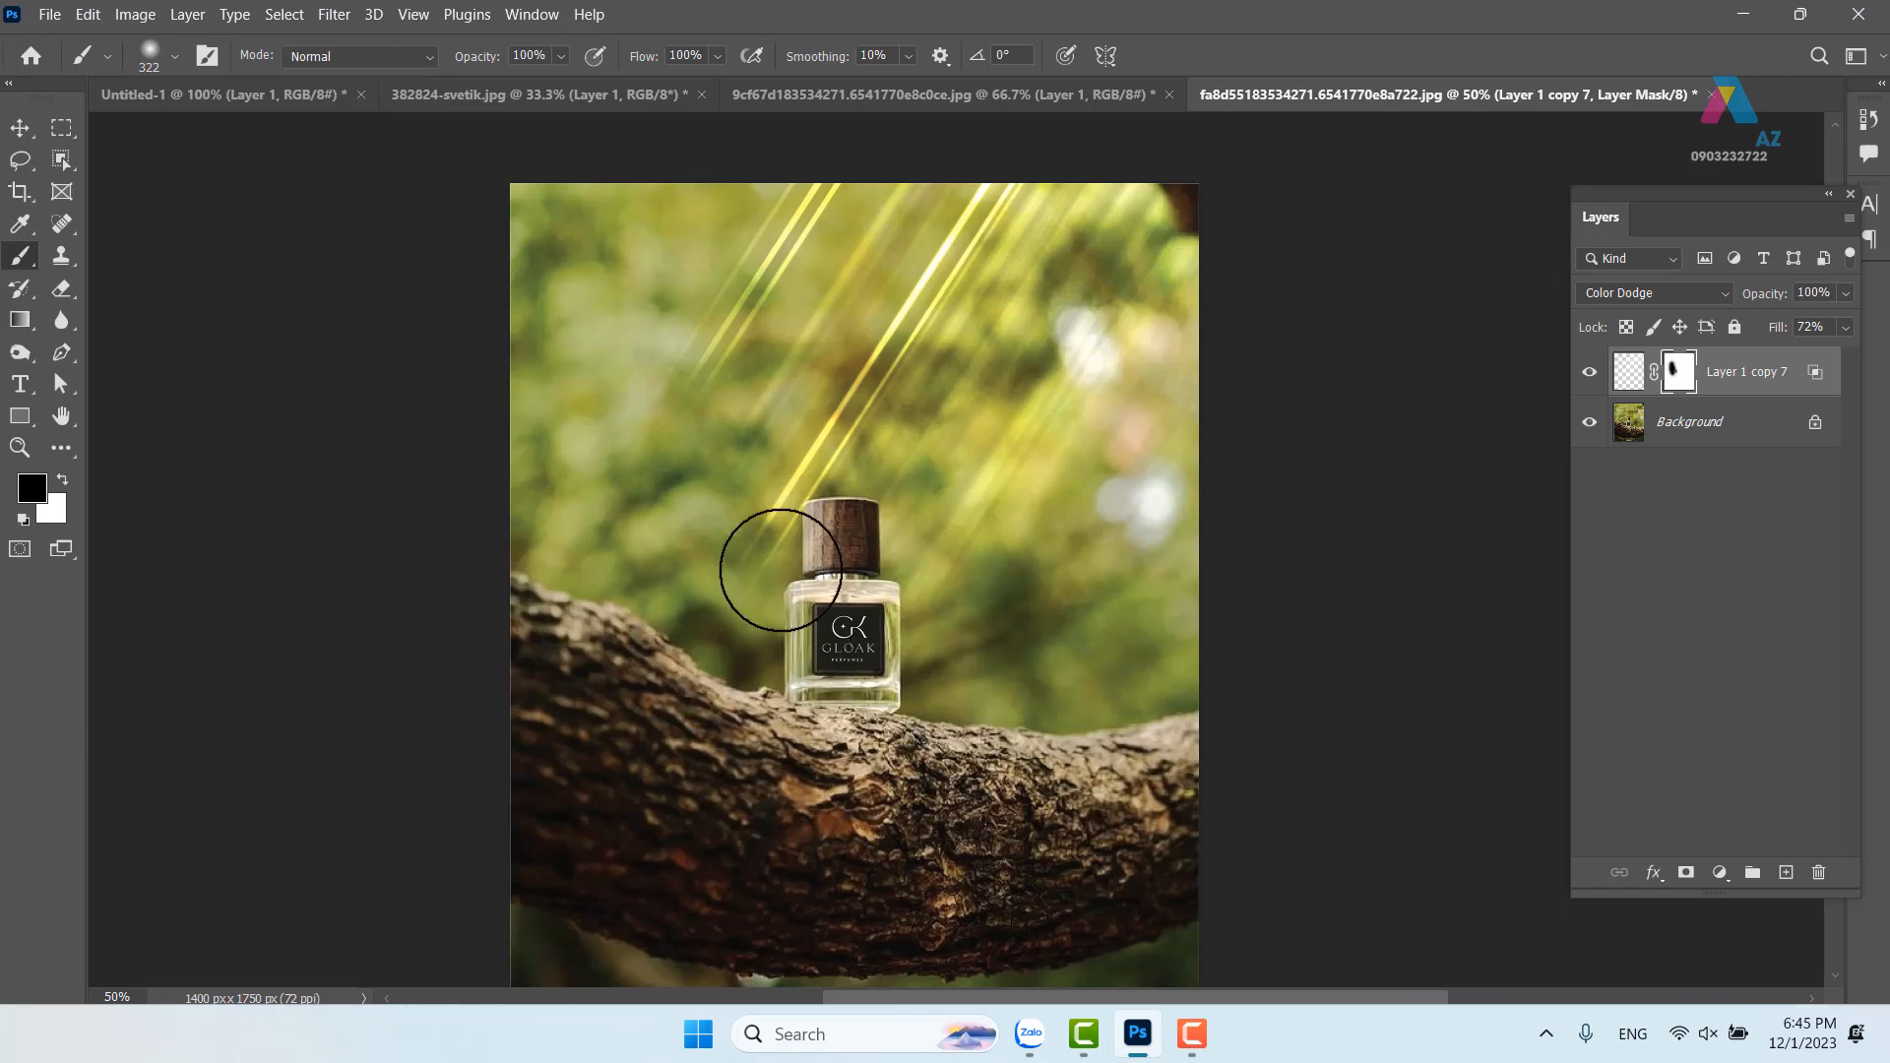
key(ctrl+z)
drag(866, 630, 954, 630)
drag(731, 364, 681, 733)
key(ctrl+z)
key(ctrl+z)
click(562, 56)
drag(538, 86, 527, 87)
click(764, 513)
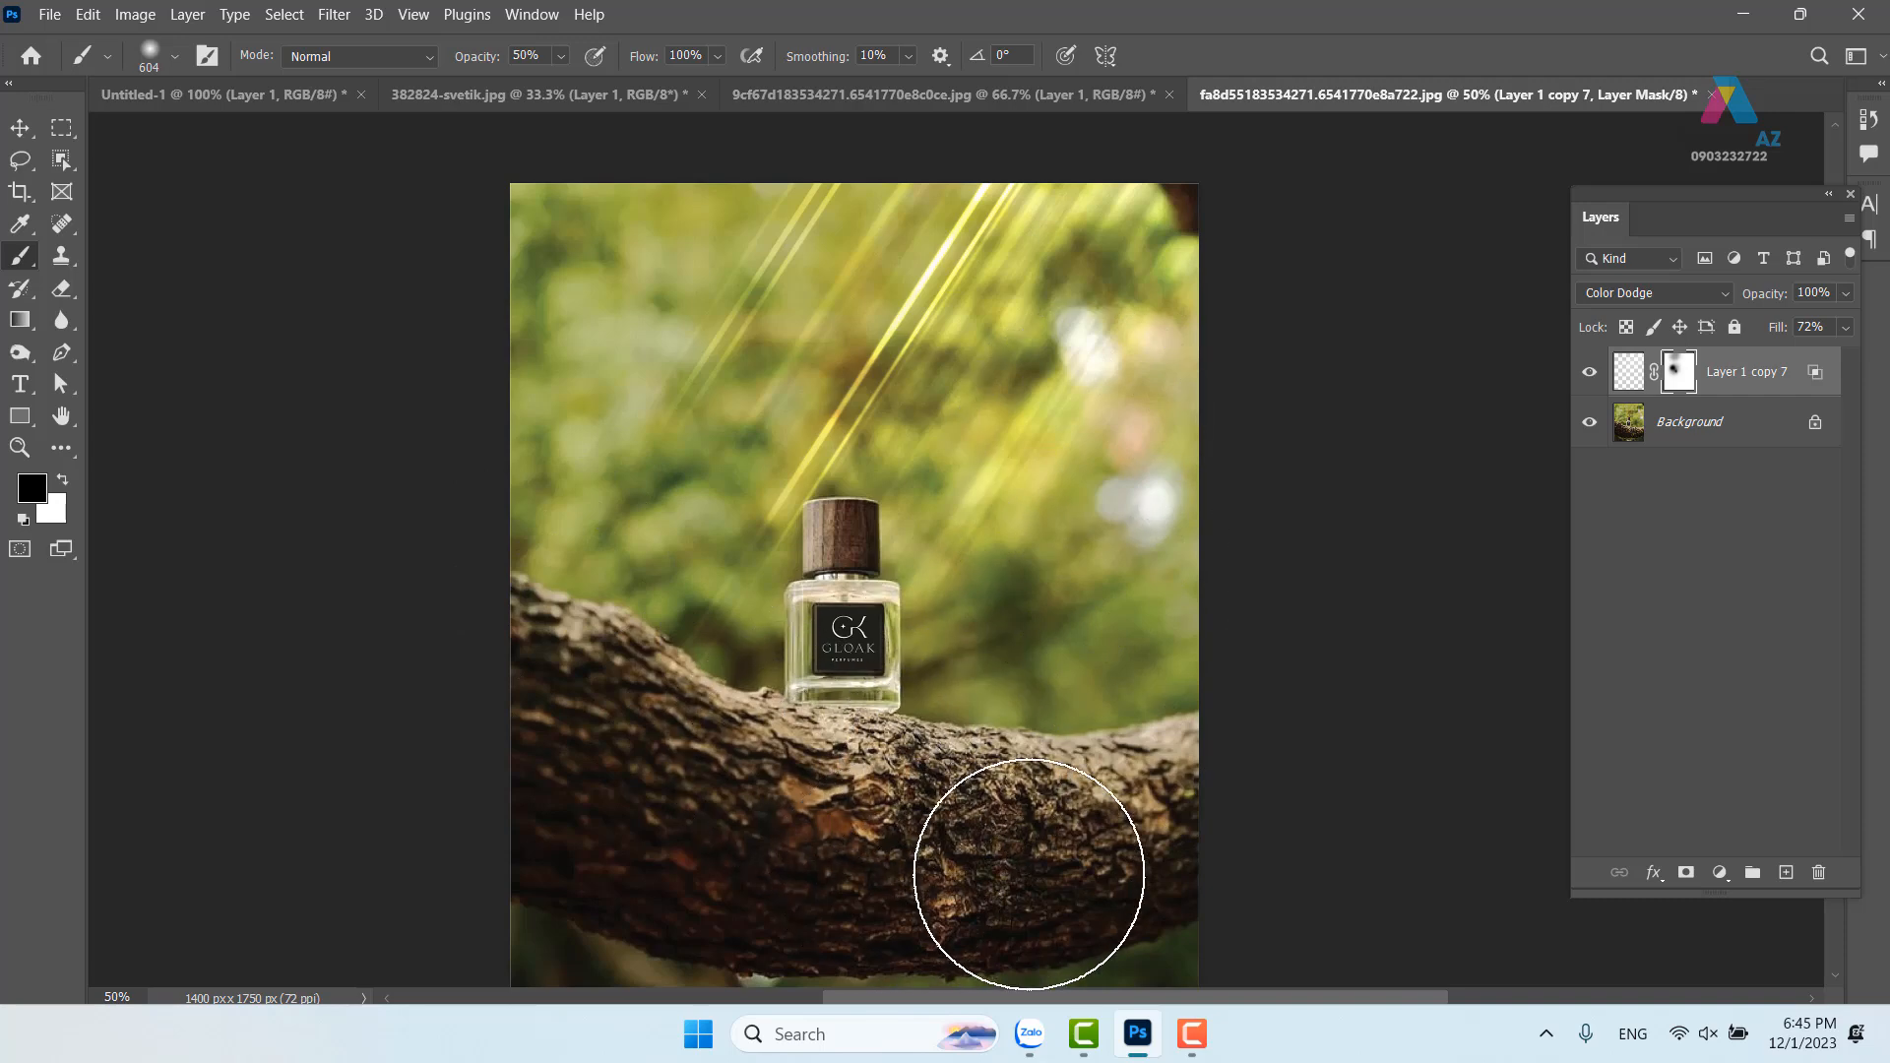
click(20, 128)
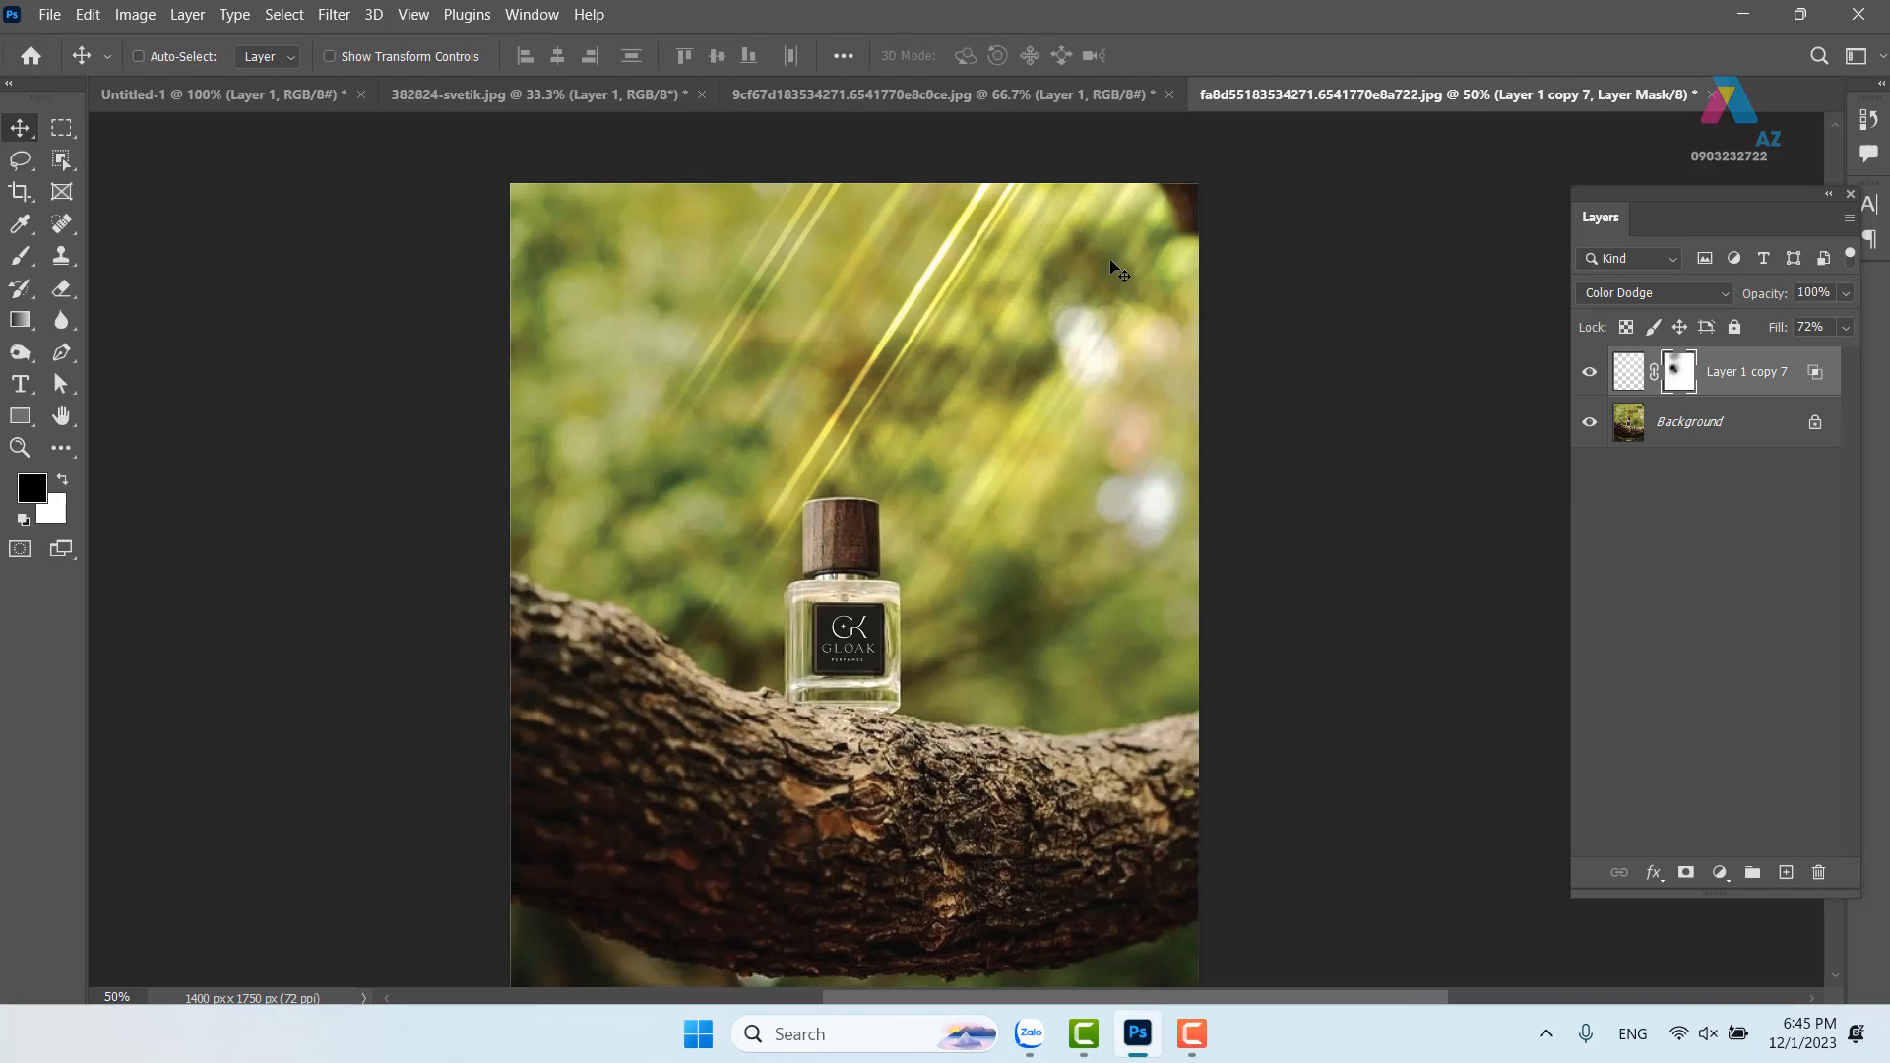
Create a new layer above the rays and choose a soft round brush at 370 px
click(1785, 872)
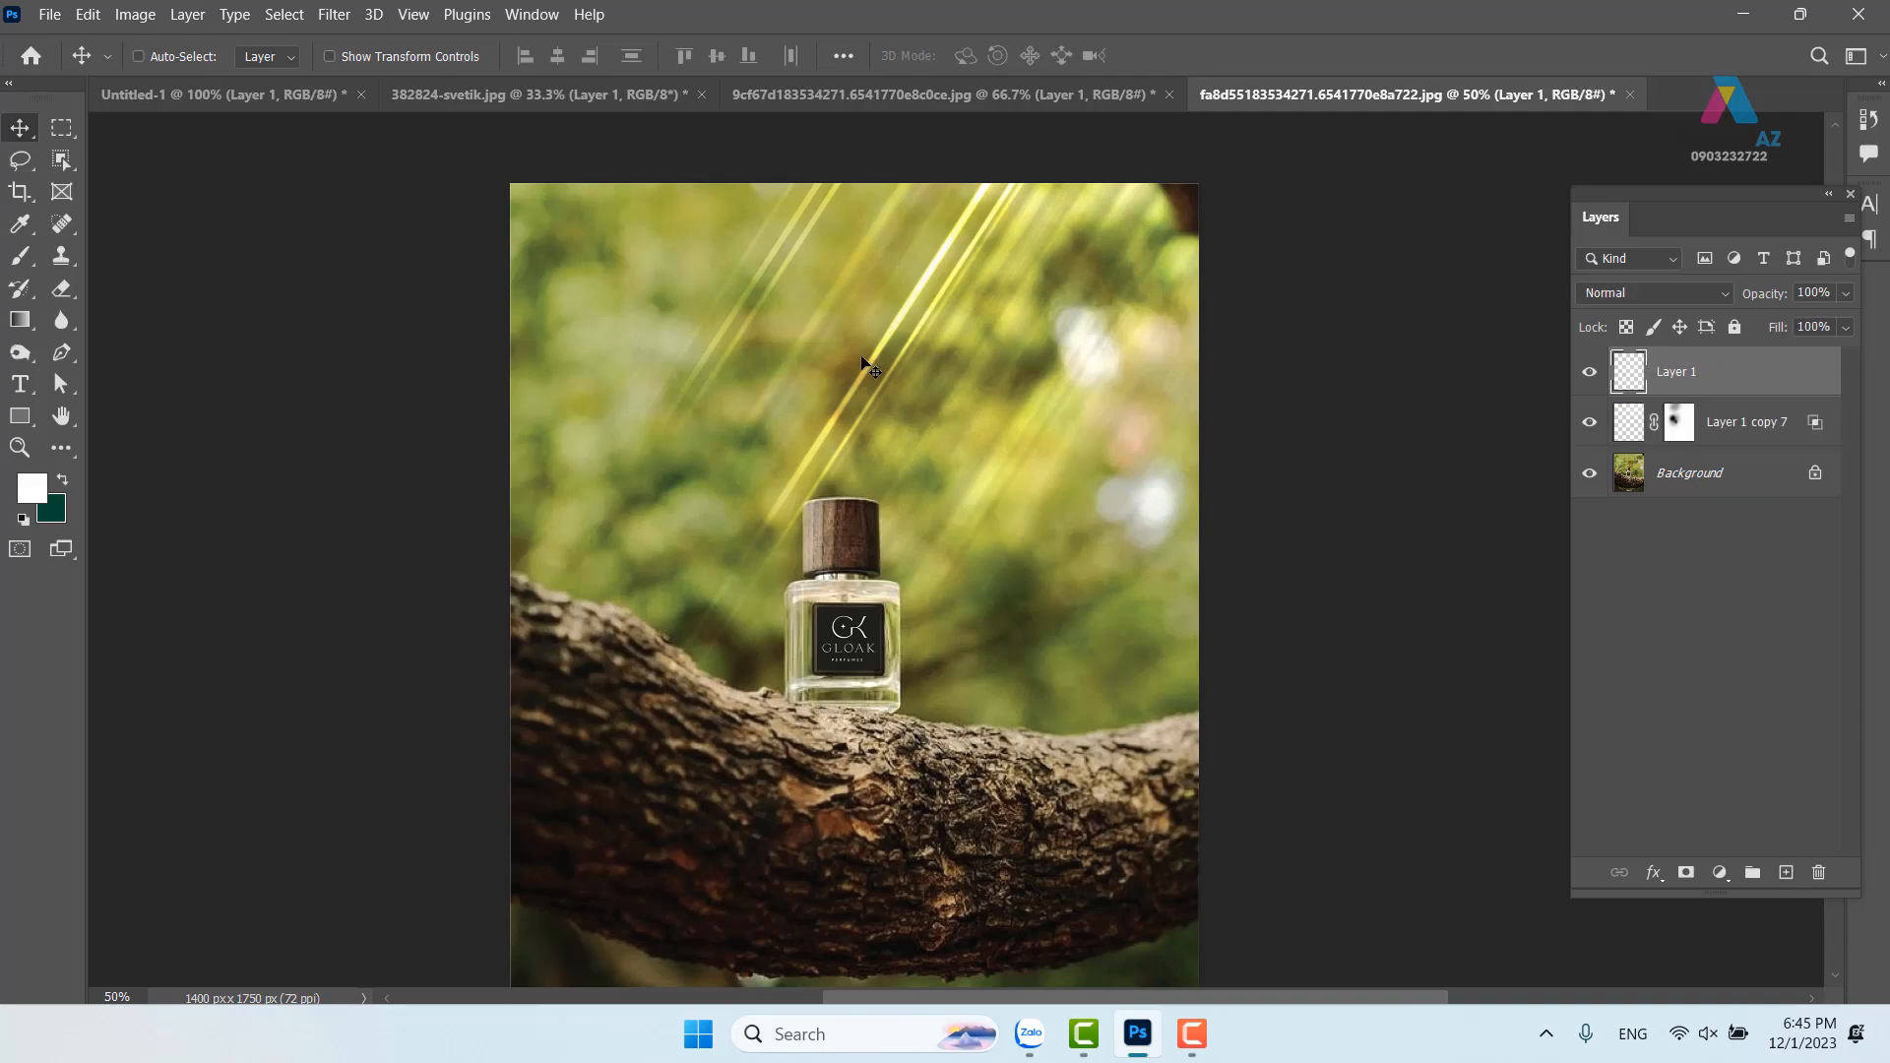
key(b)
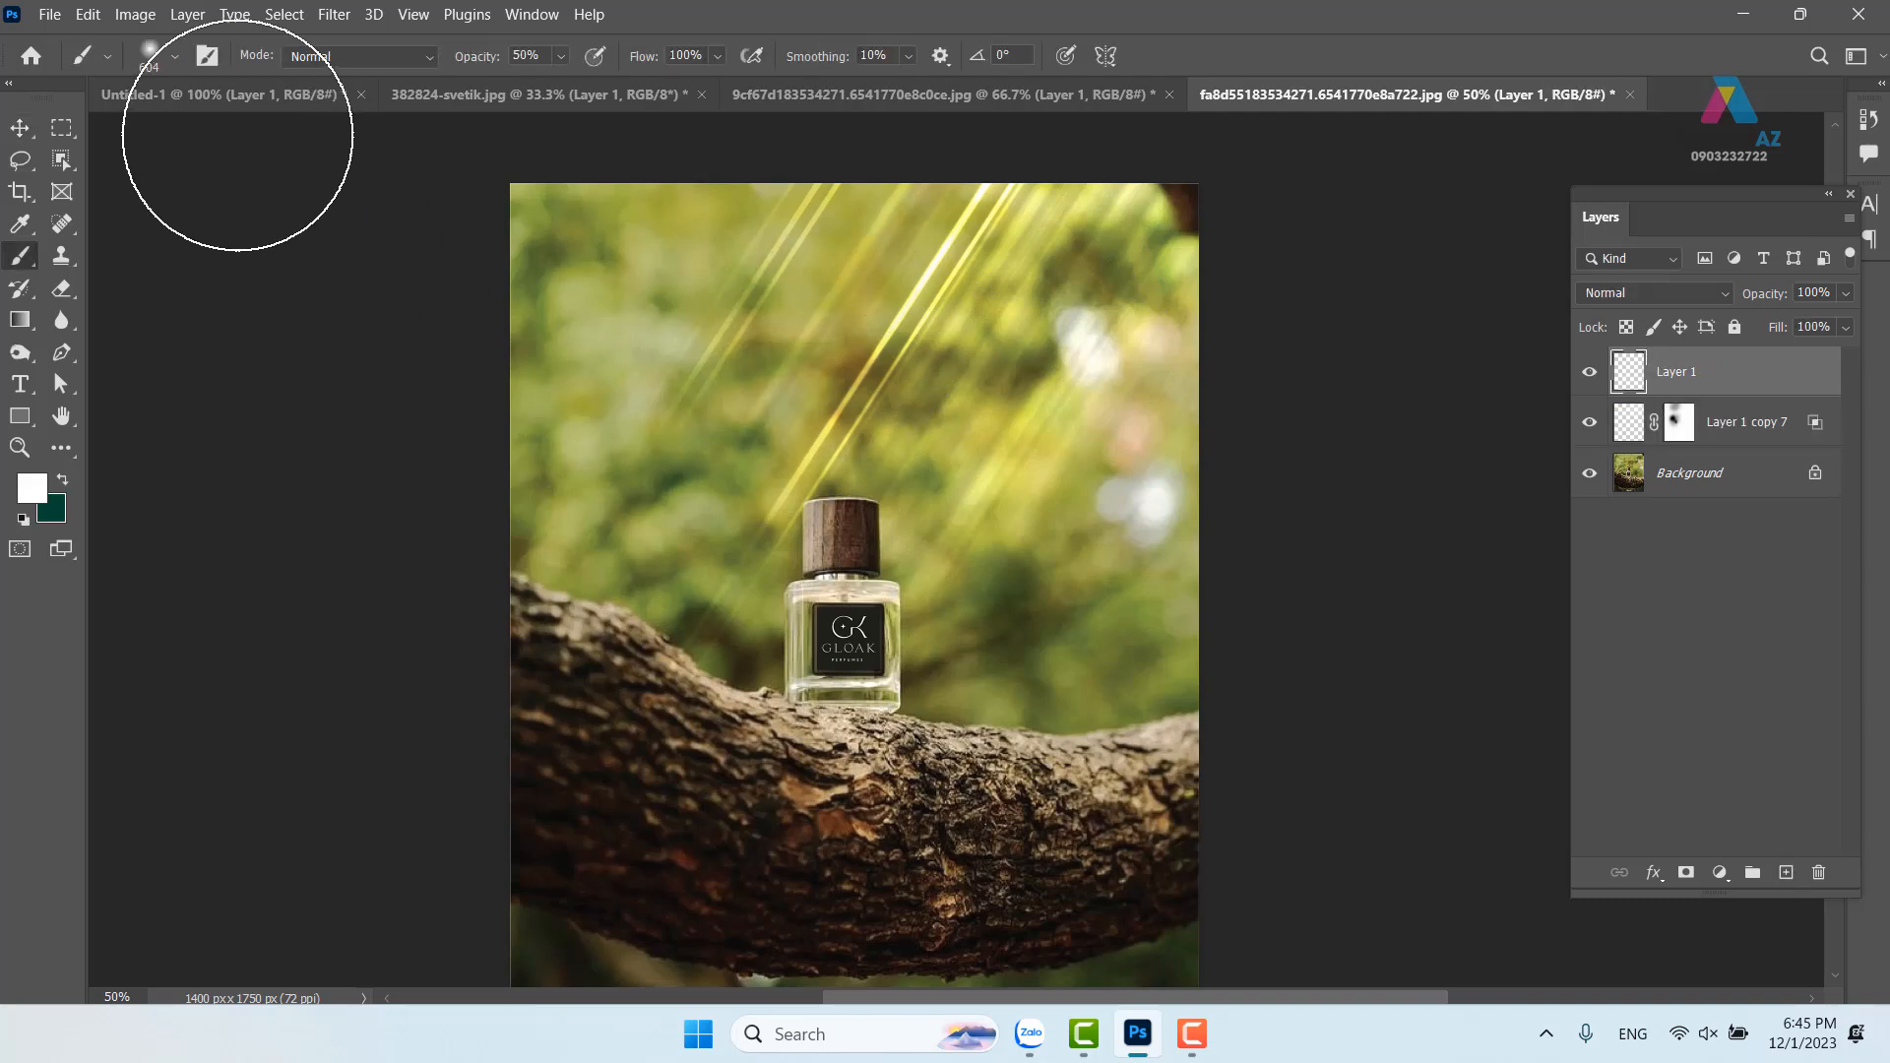
click(174, 56)
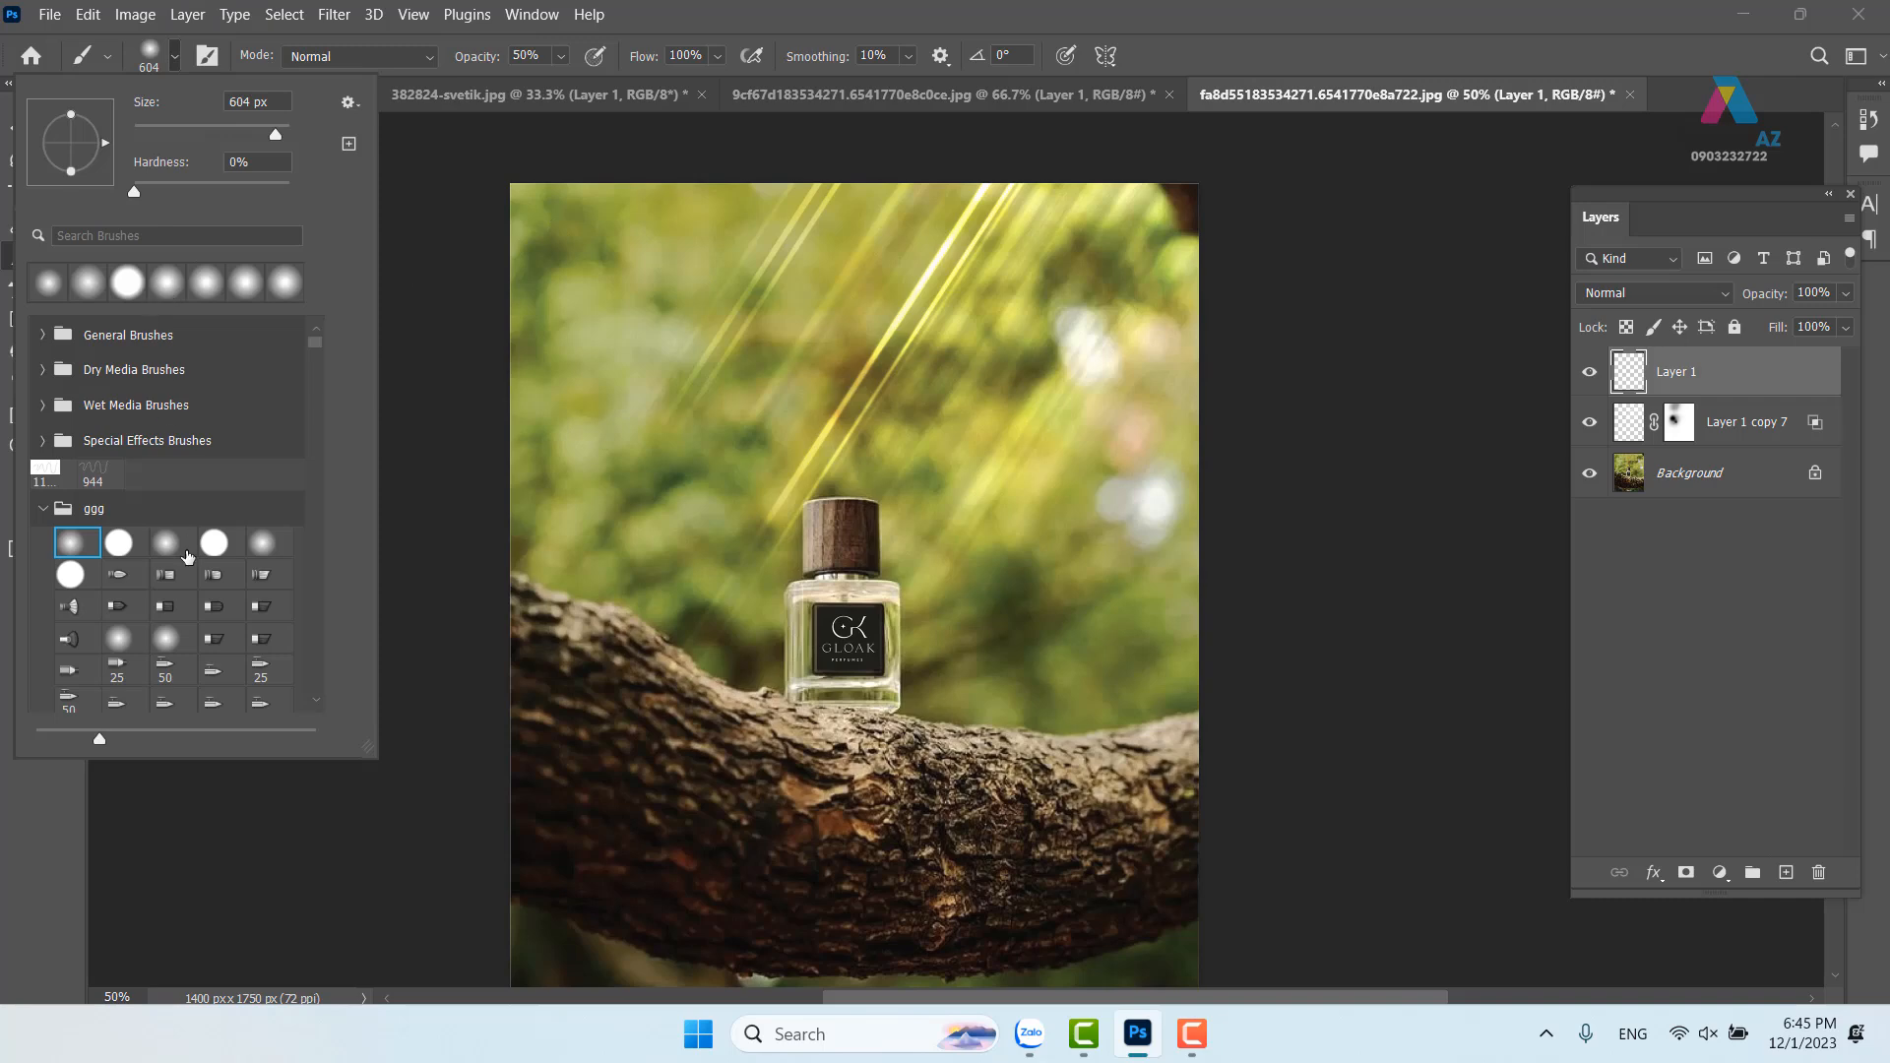
click(166, 547)
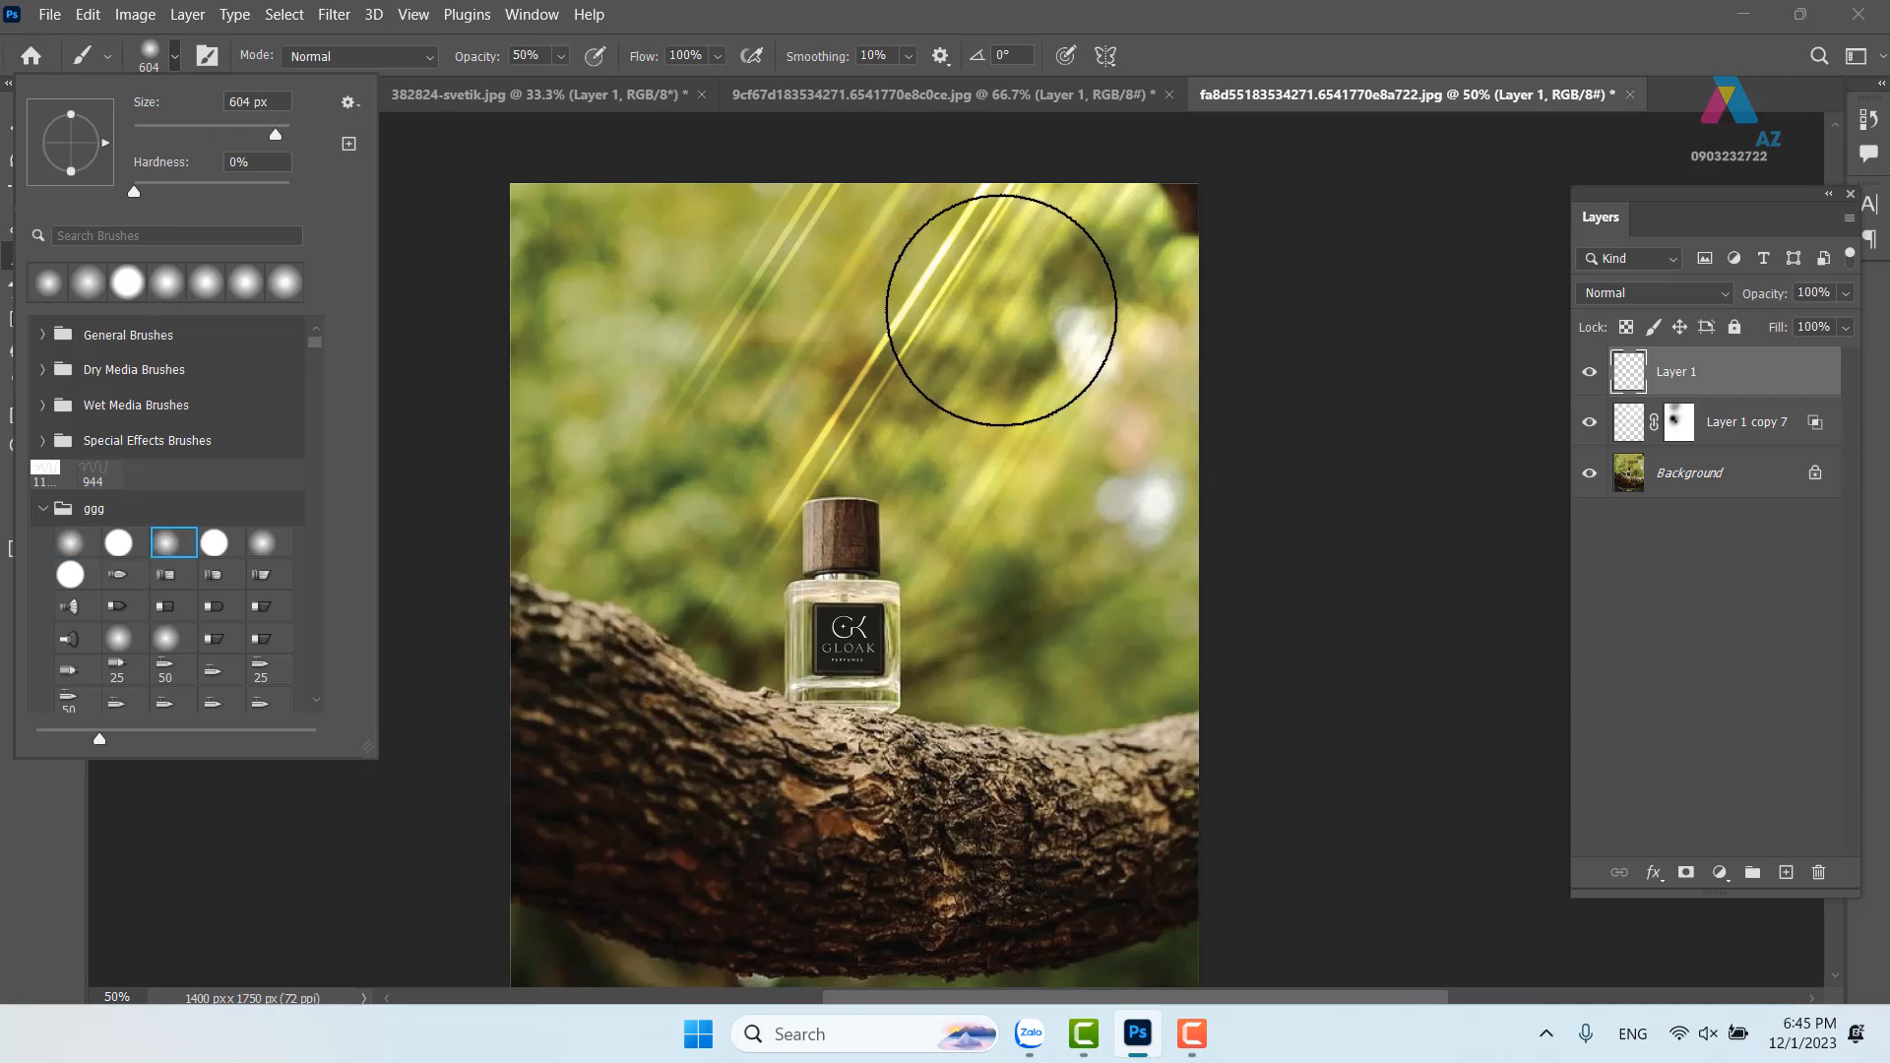
drag(1054, 357, 978, 366)
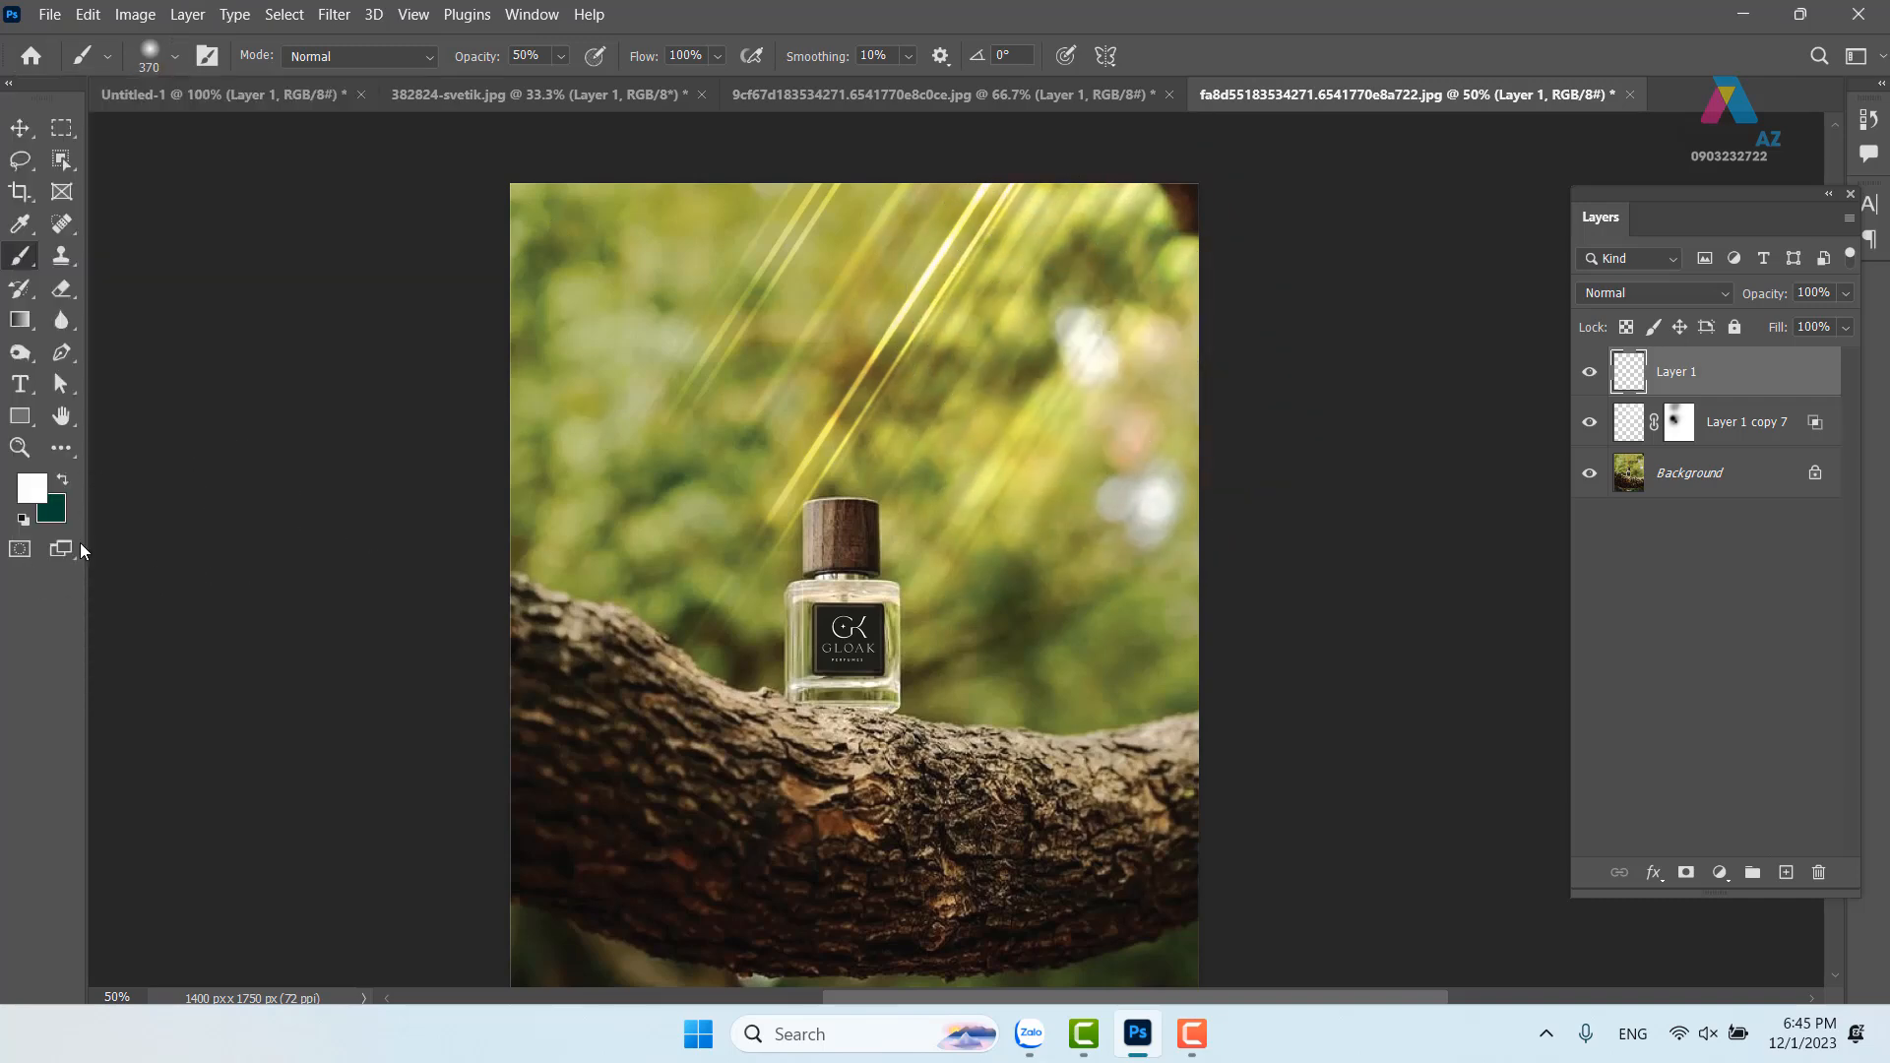
Change the foreground color from white to a saturated orange
click(33, 488)
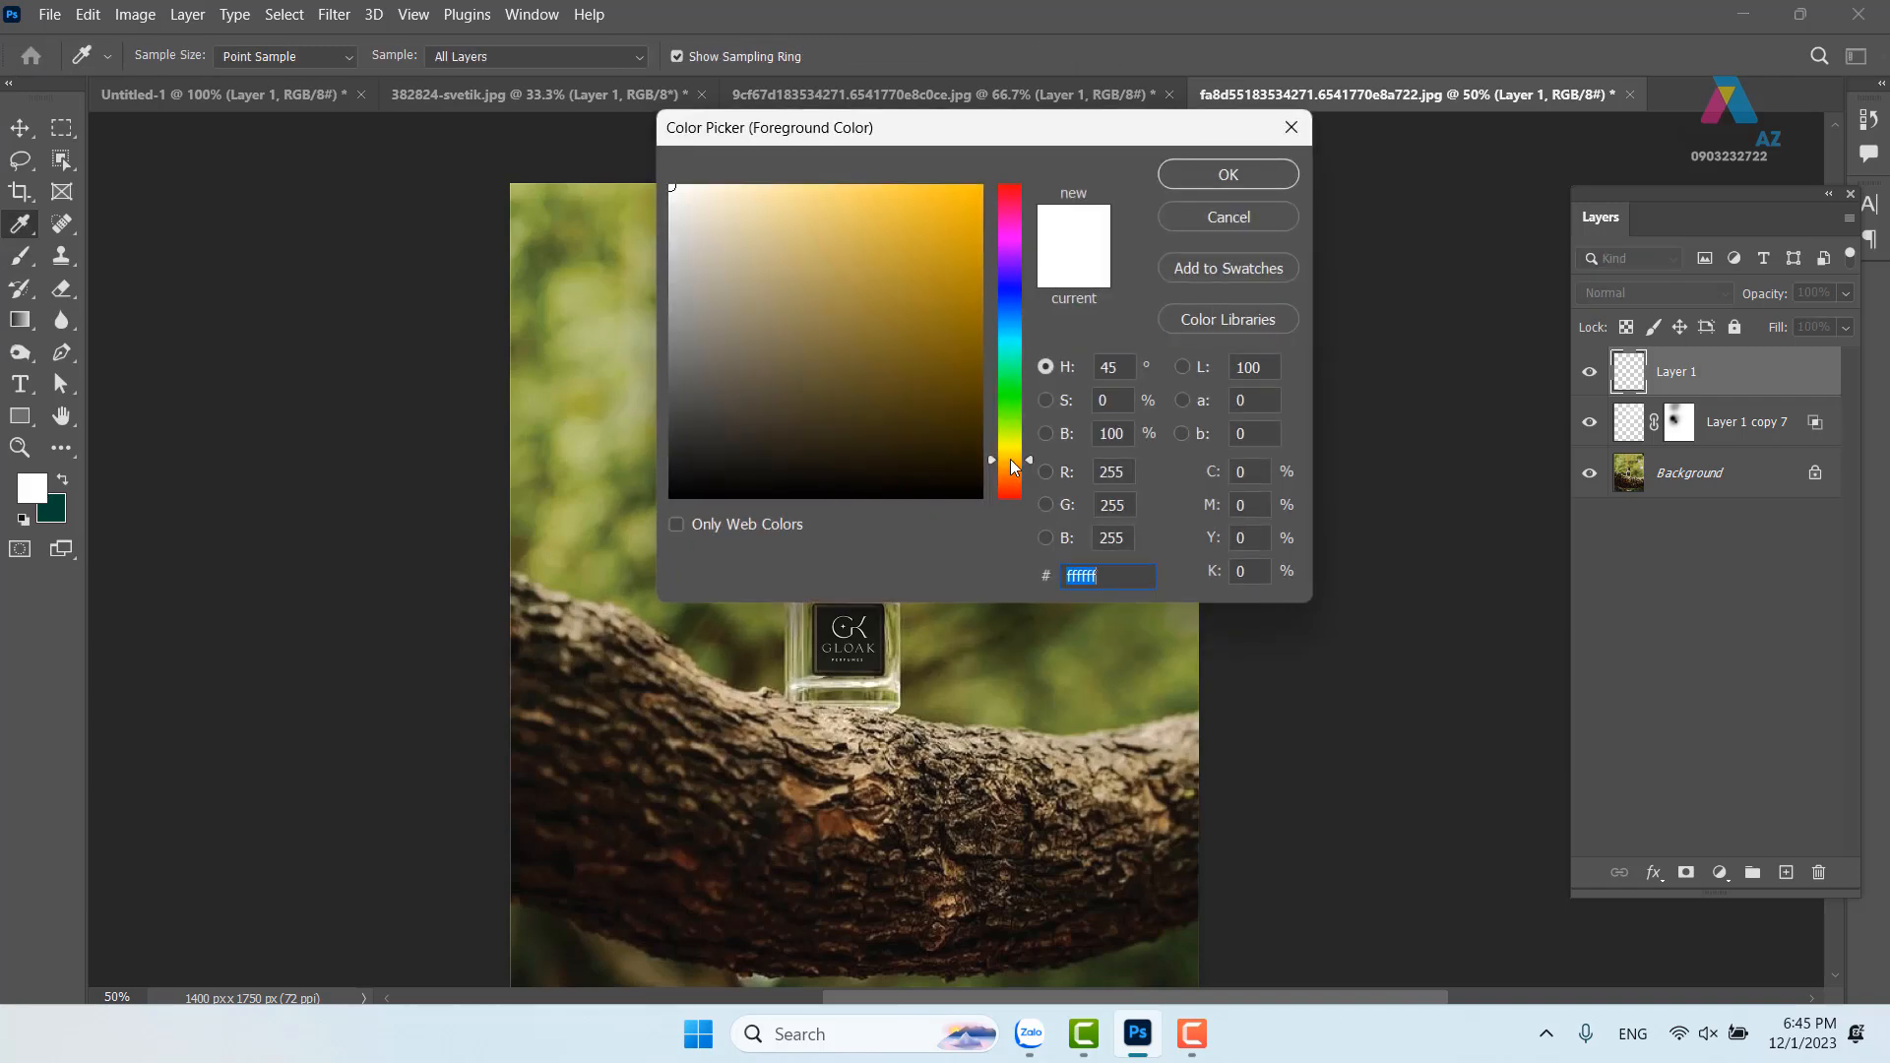
click(980, 194)
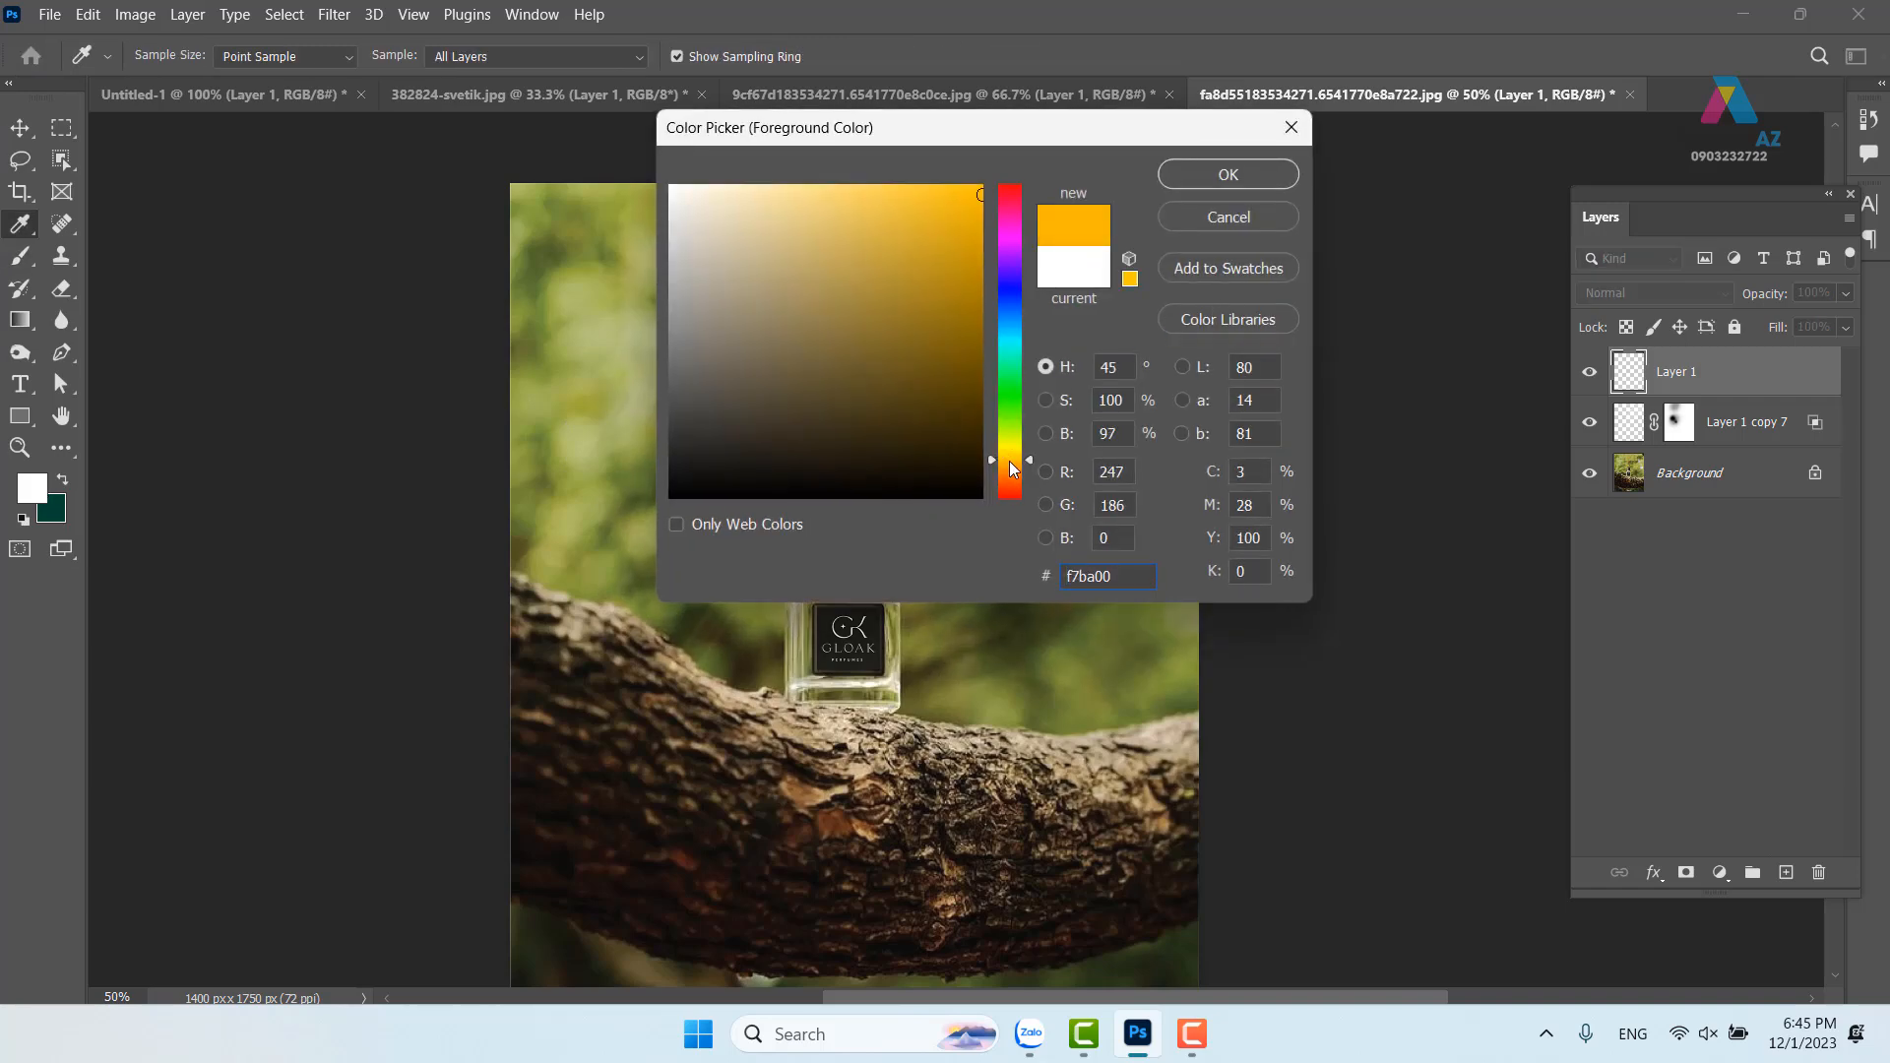
drag(1008, 456, 1012, 465)
click(1227, 175)
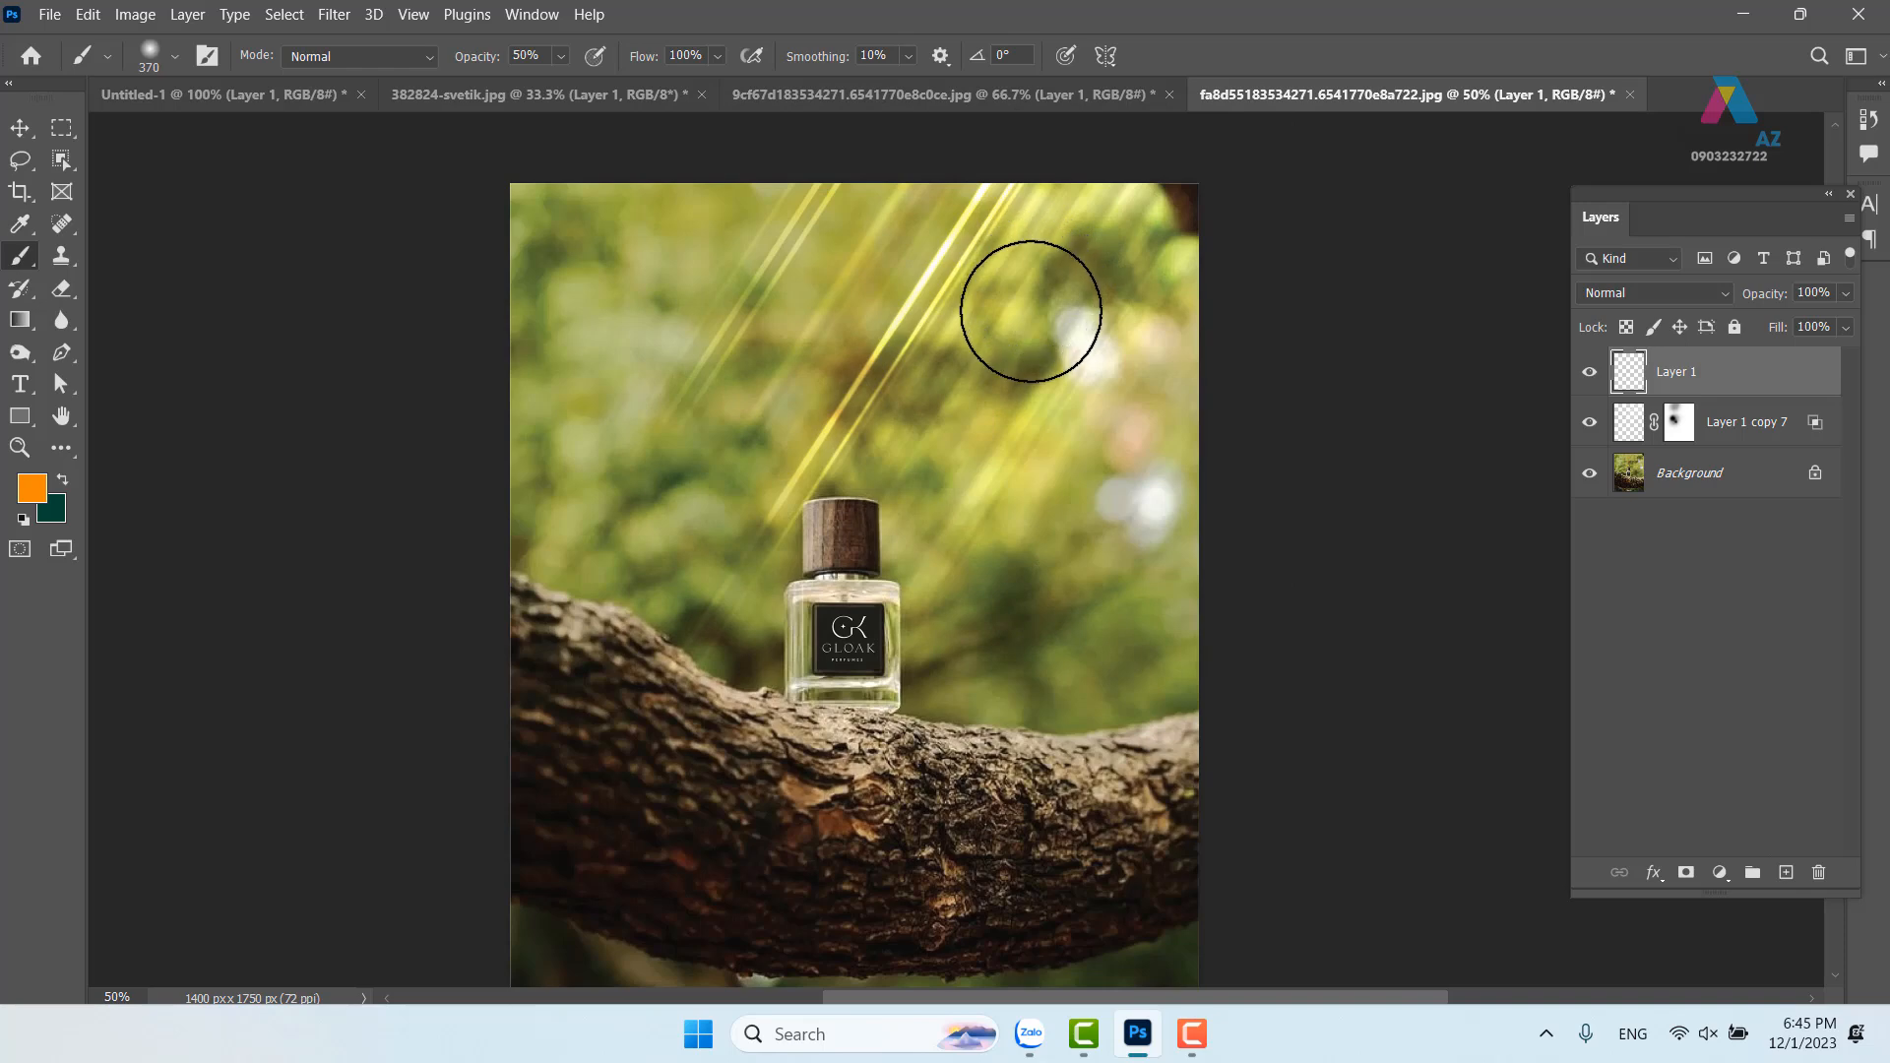
Set the brush opacity to 100% and paint a single orange dab beside the upper part of the rays
click(561, 56)
drag(585, 83, 875, 109)
click(1038, 295)
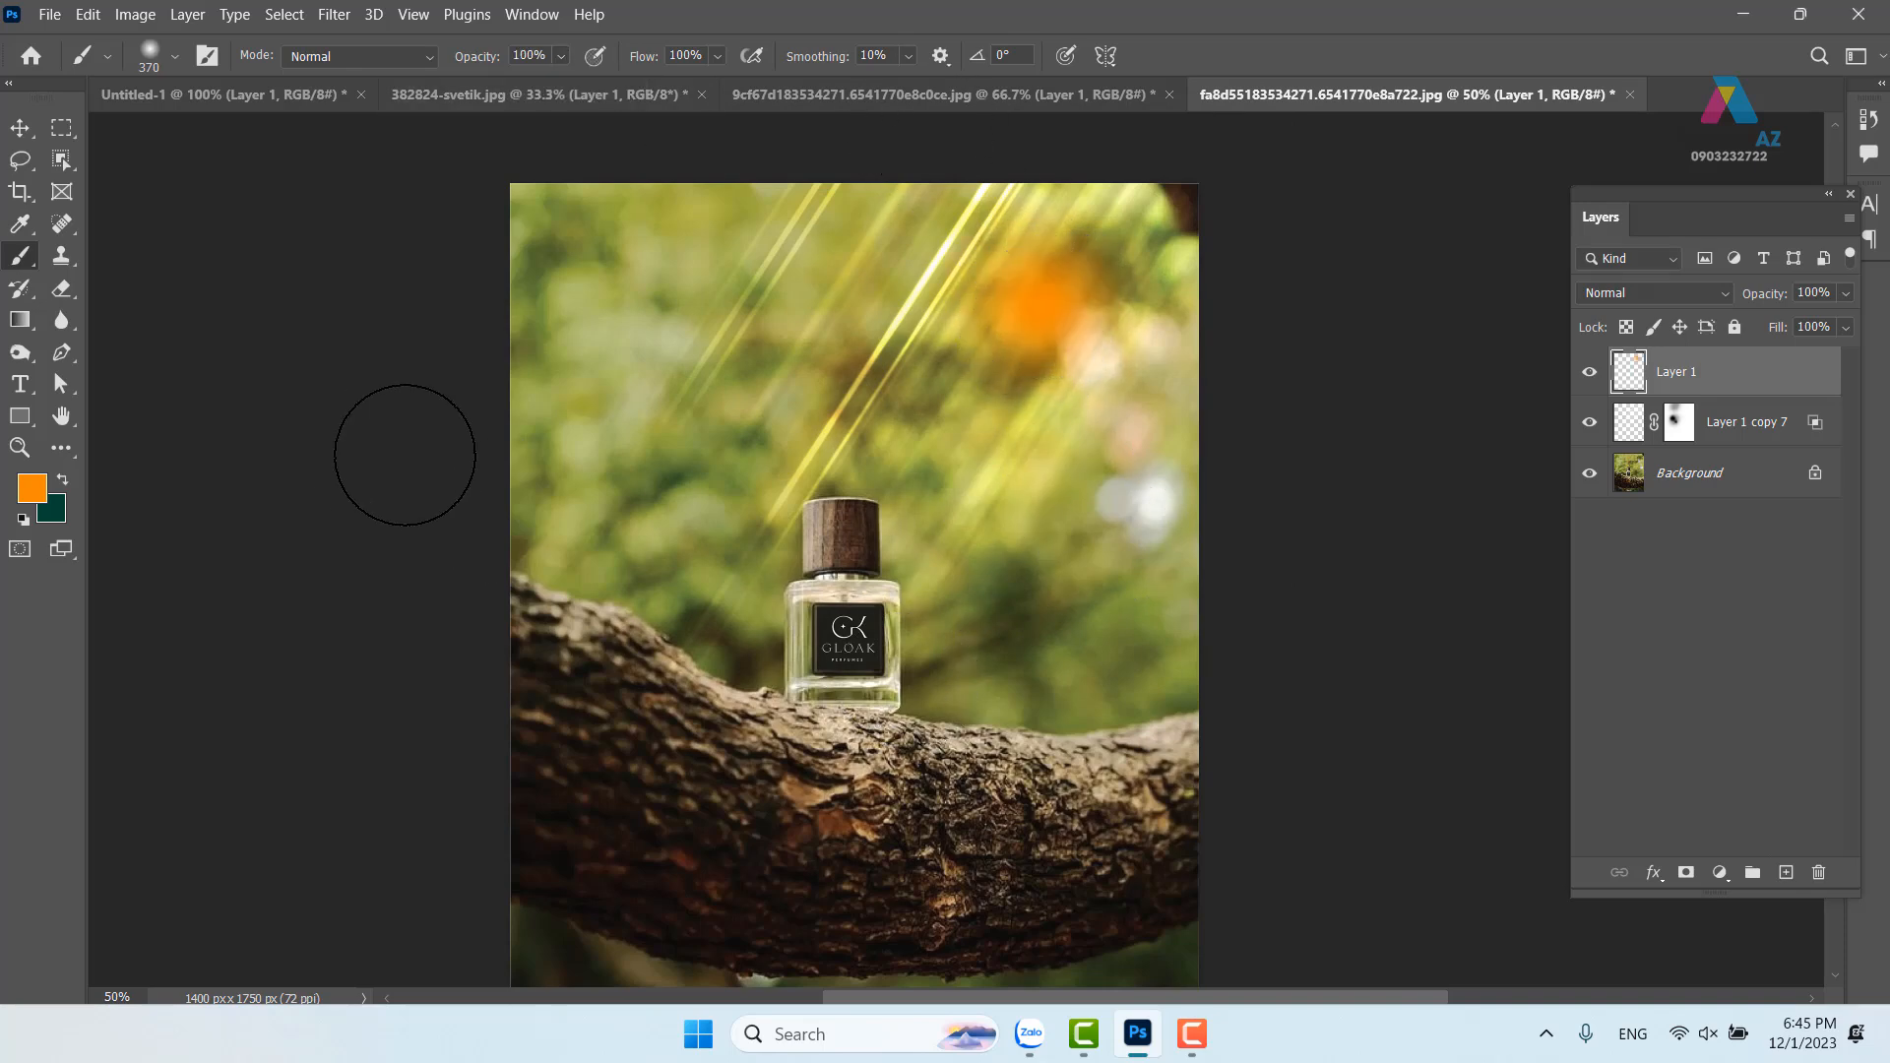
Enlarge the orange glow with Free Transform and move it into the image's upper-right corner
click(20, 128)
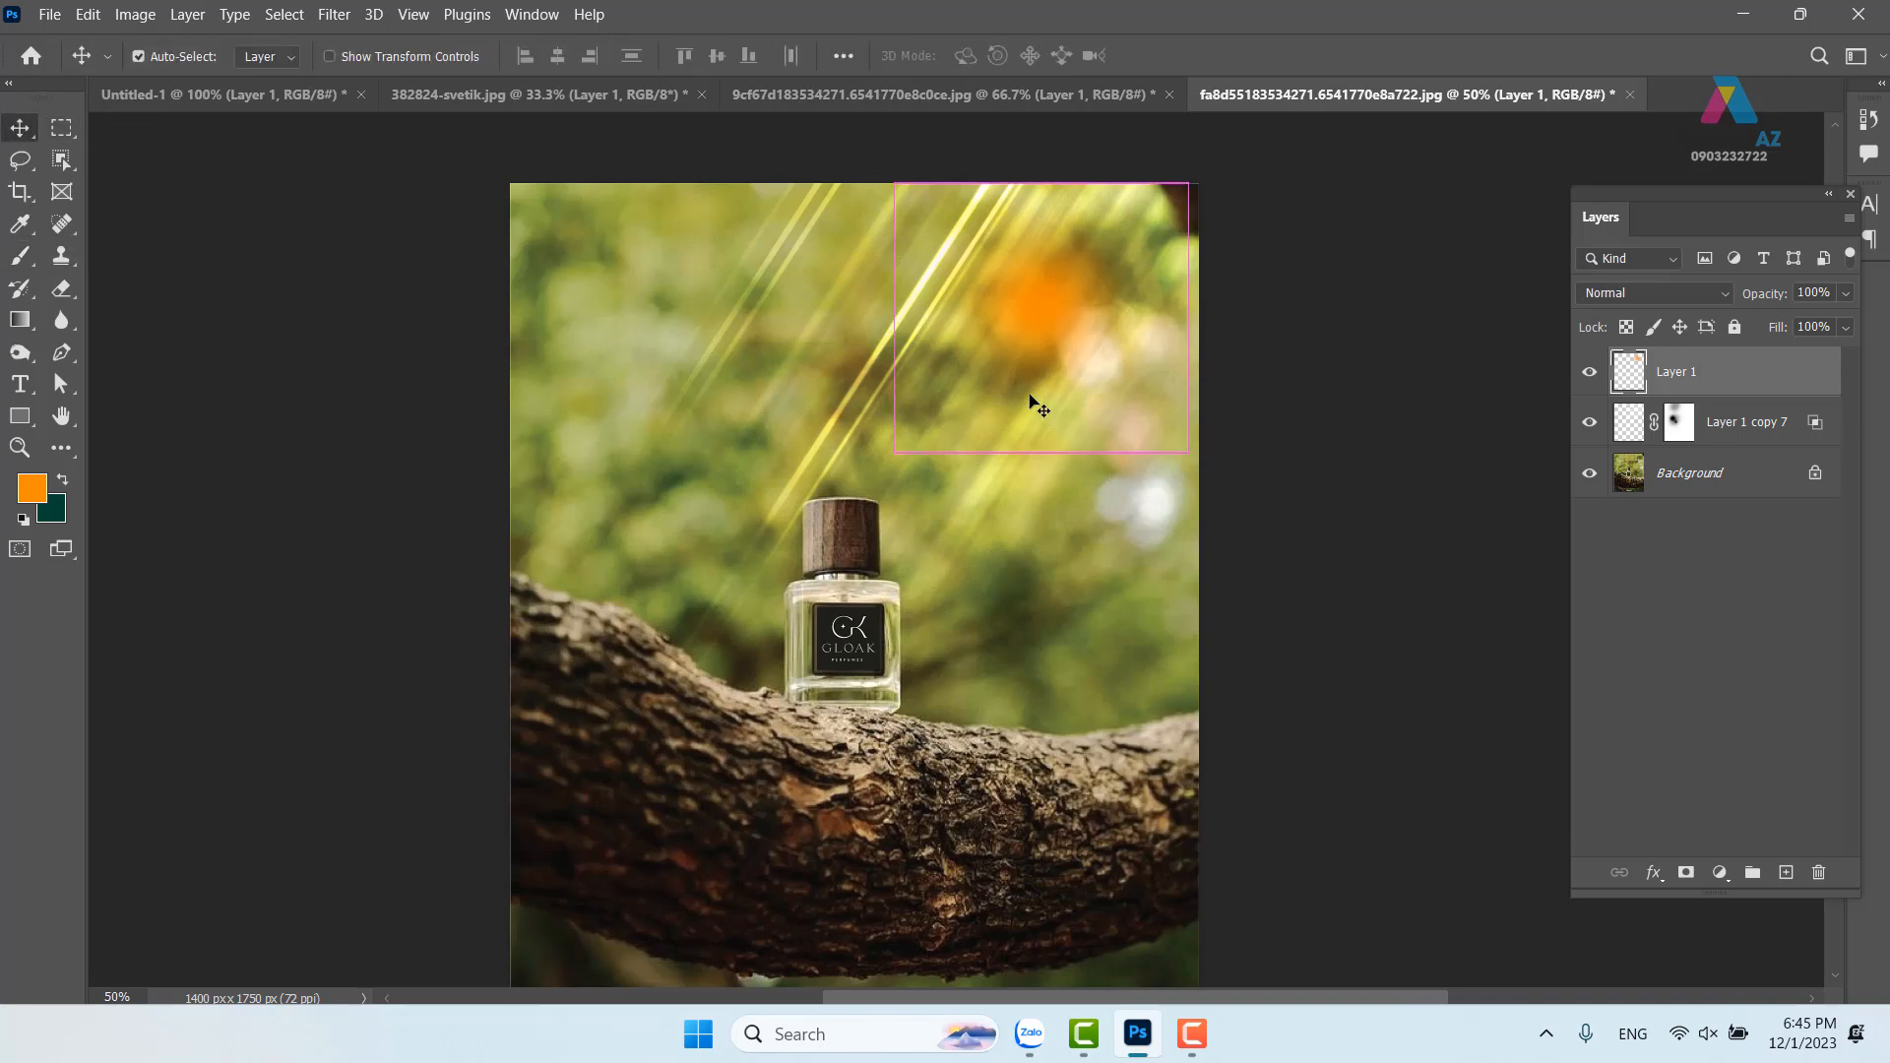
key(ctrl+t)
drag(880, 463, 624, 611)
drag(1121, 410, 1140, 354)
key(Return)
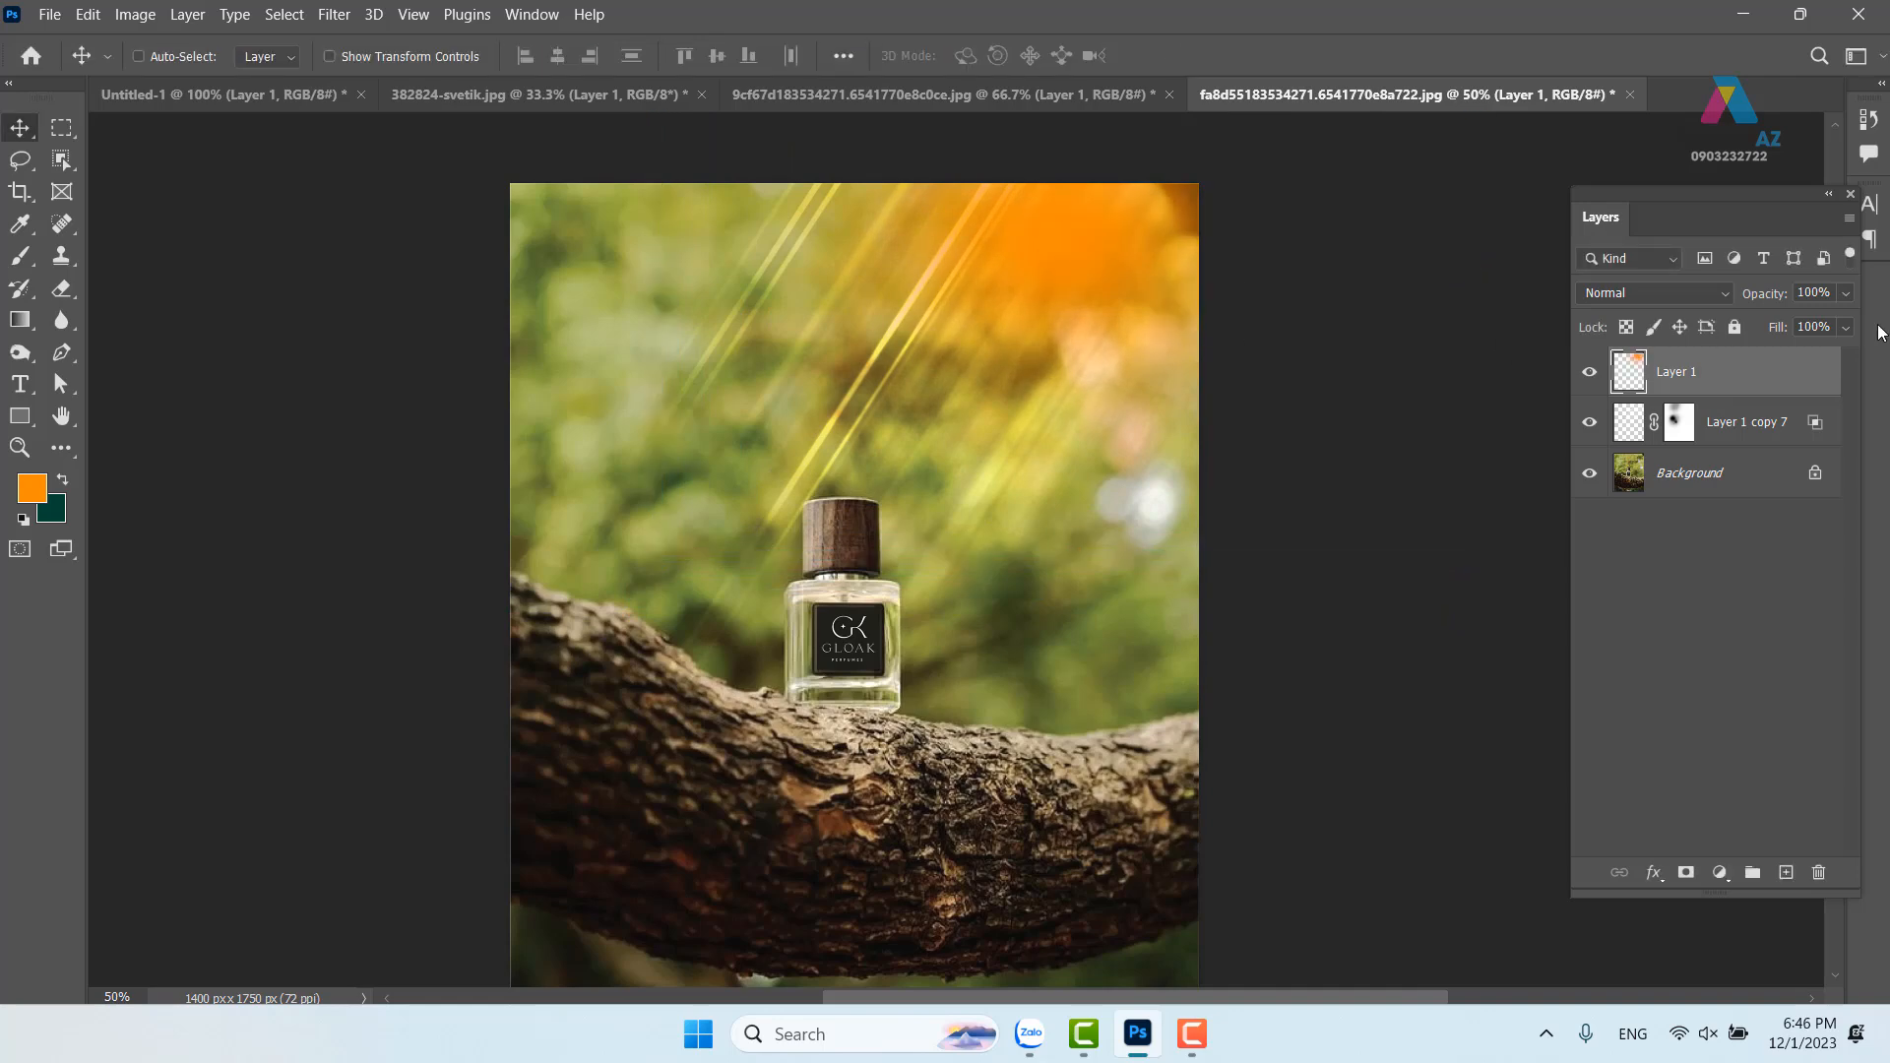
Set the blend mode of the orange glow layer to Screen and check the effect by toggling its visibility
click(1671, 297)
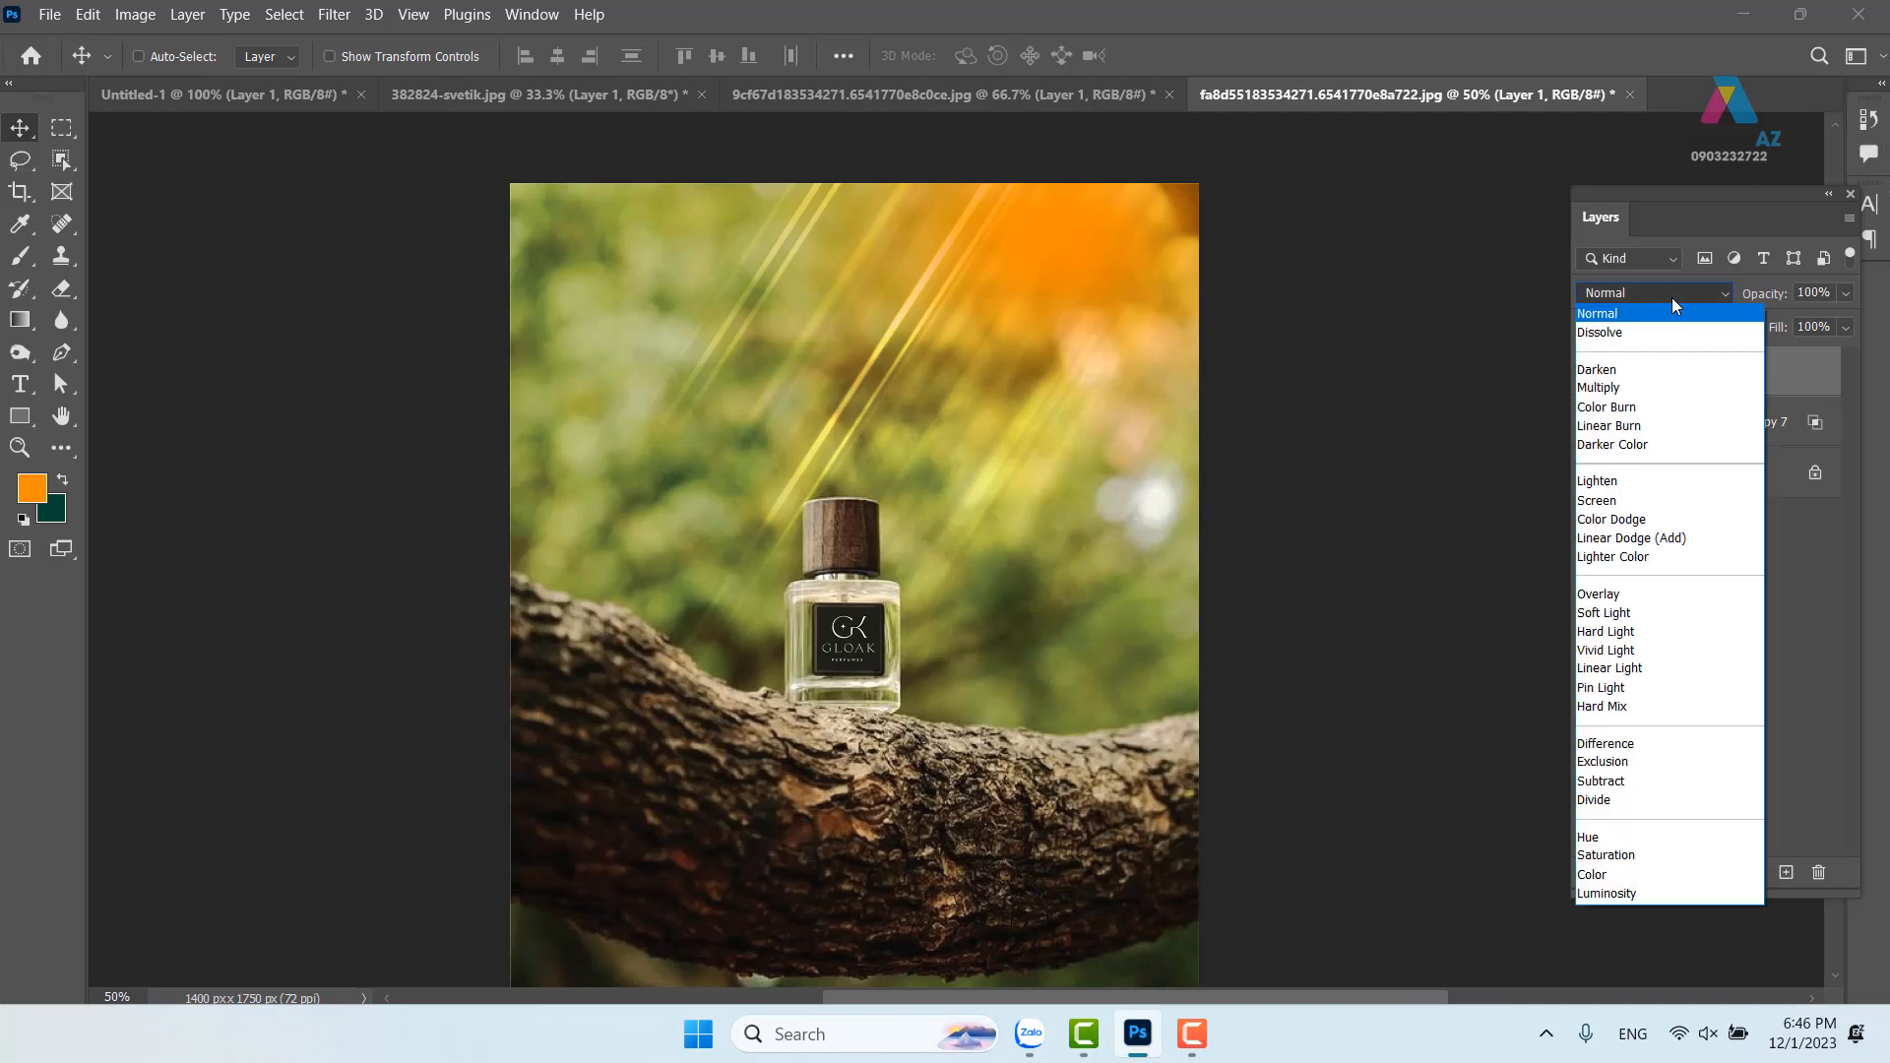
click(1634, 502)
click(1590, 373)
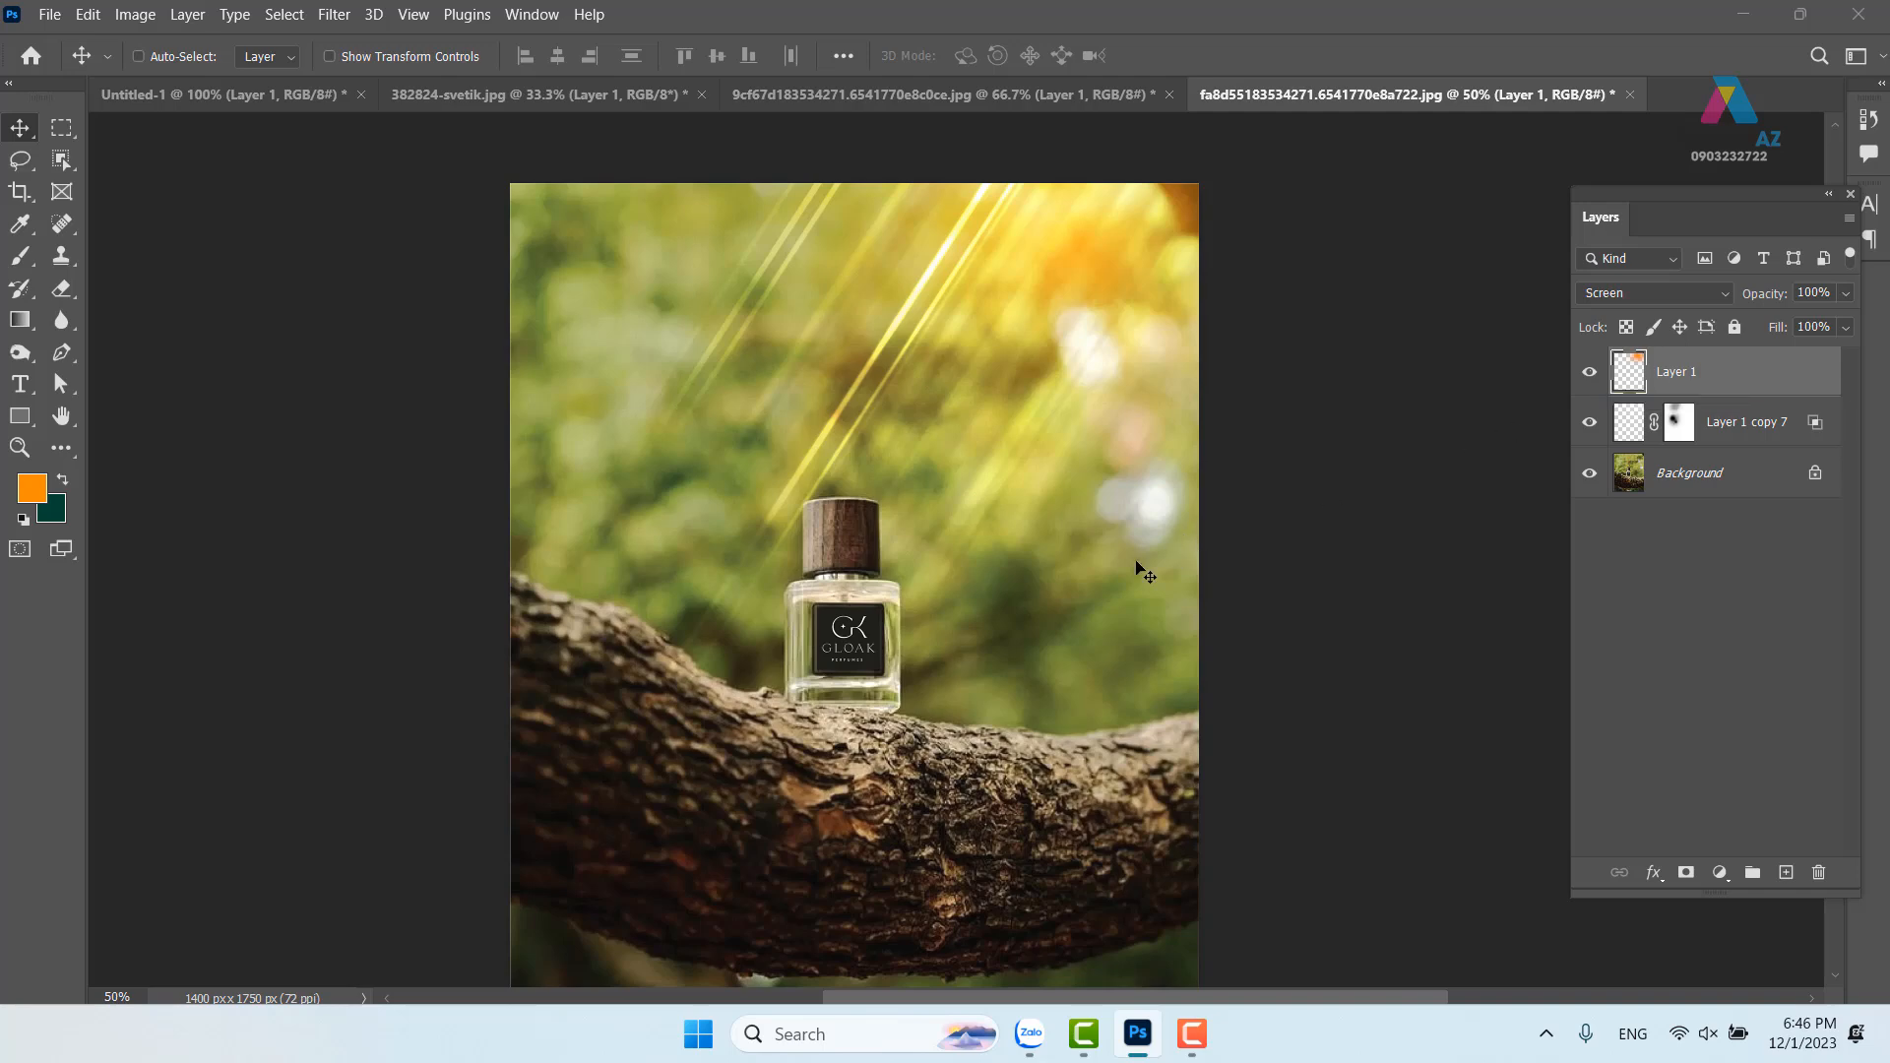
Select the Background layer by picking it from the branch area of the image
right_click(804, 750)
click(813, 750)
right_click(799, 727)
click(824, 736)
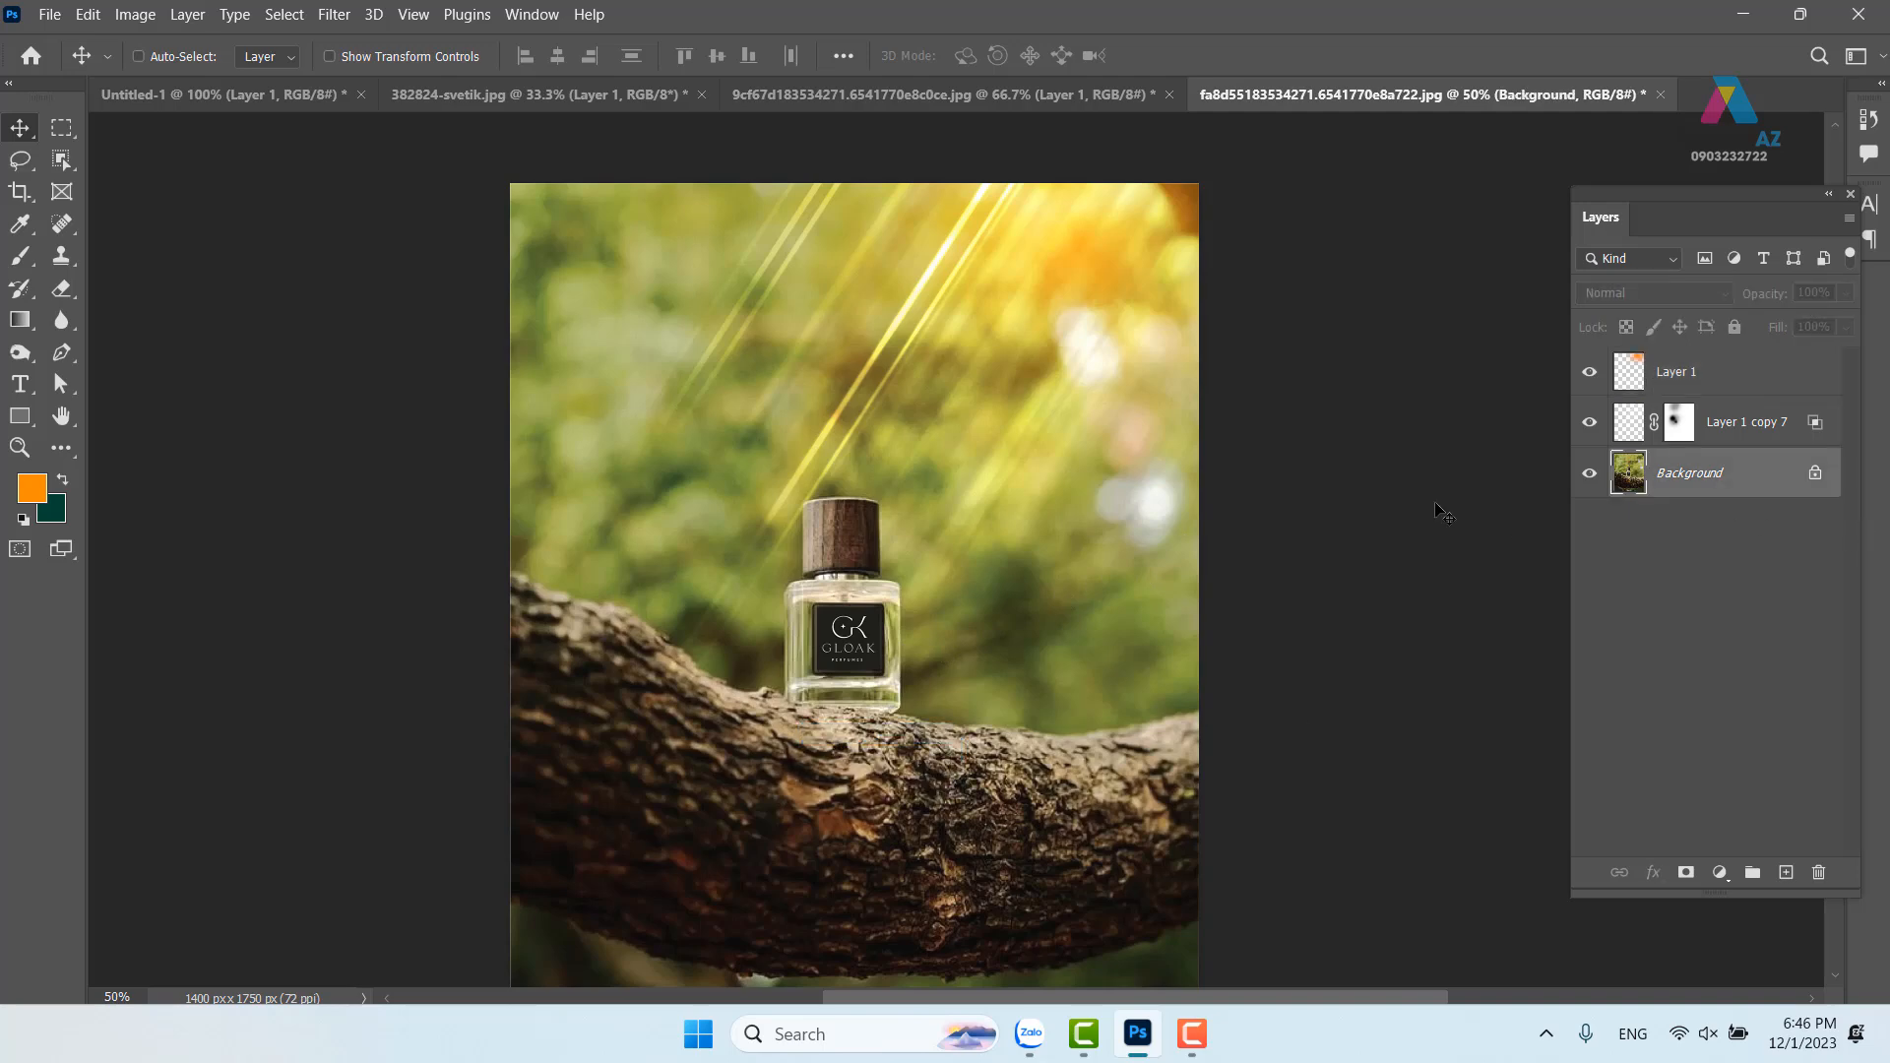
Duplicate the Background layer and set the copy's blend mode to Screen
key(ctrl+j)
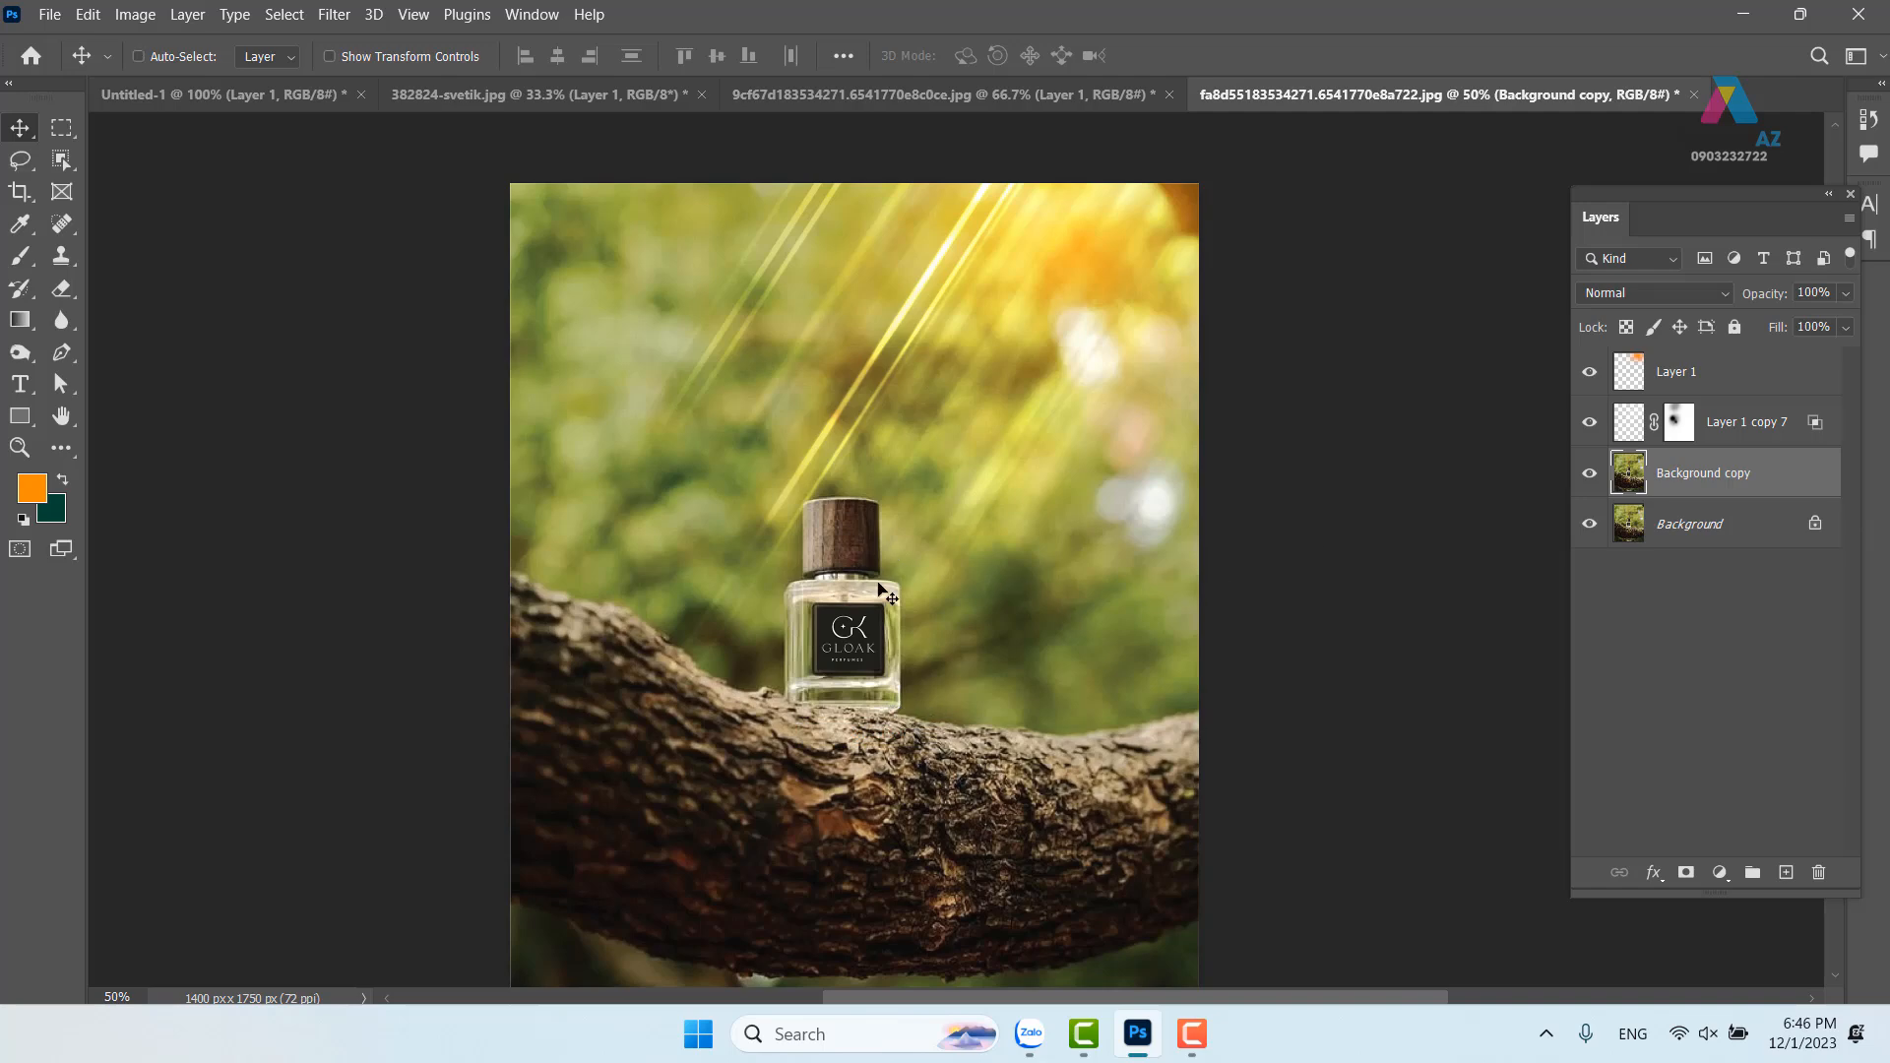
click(1683, 292)
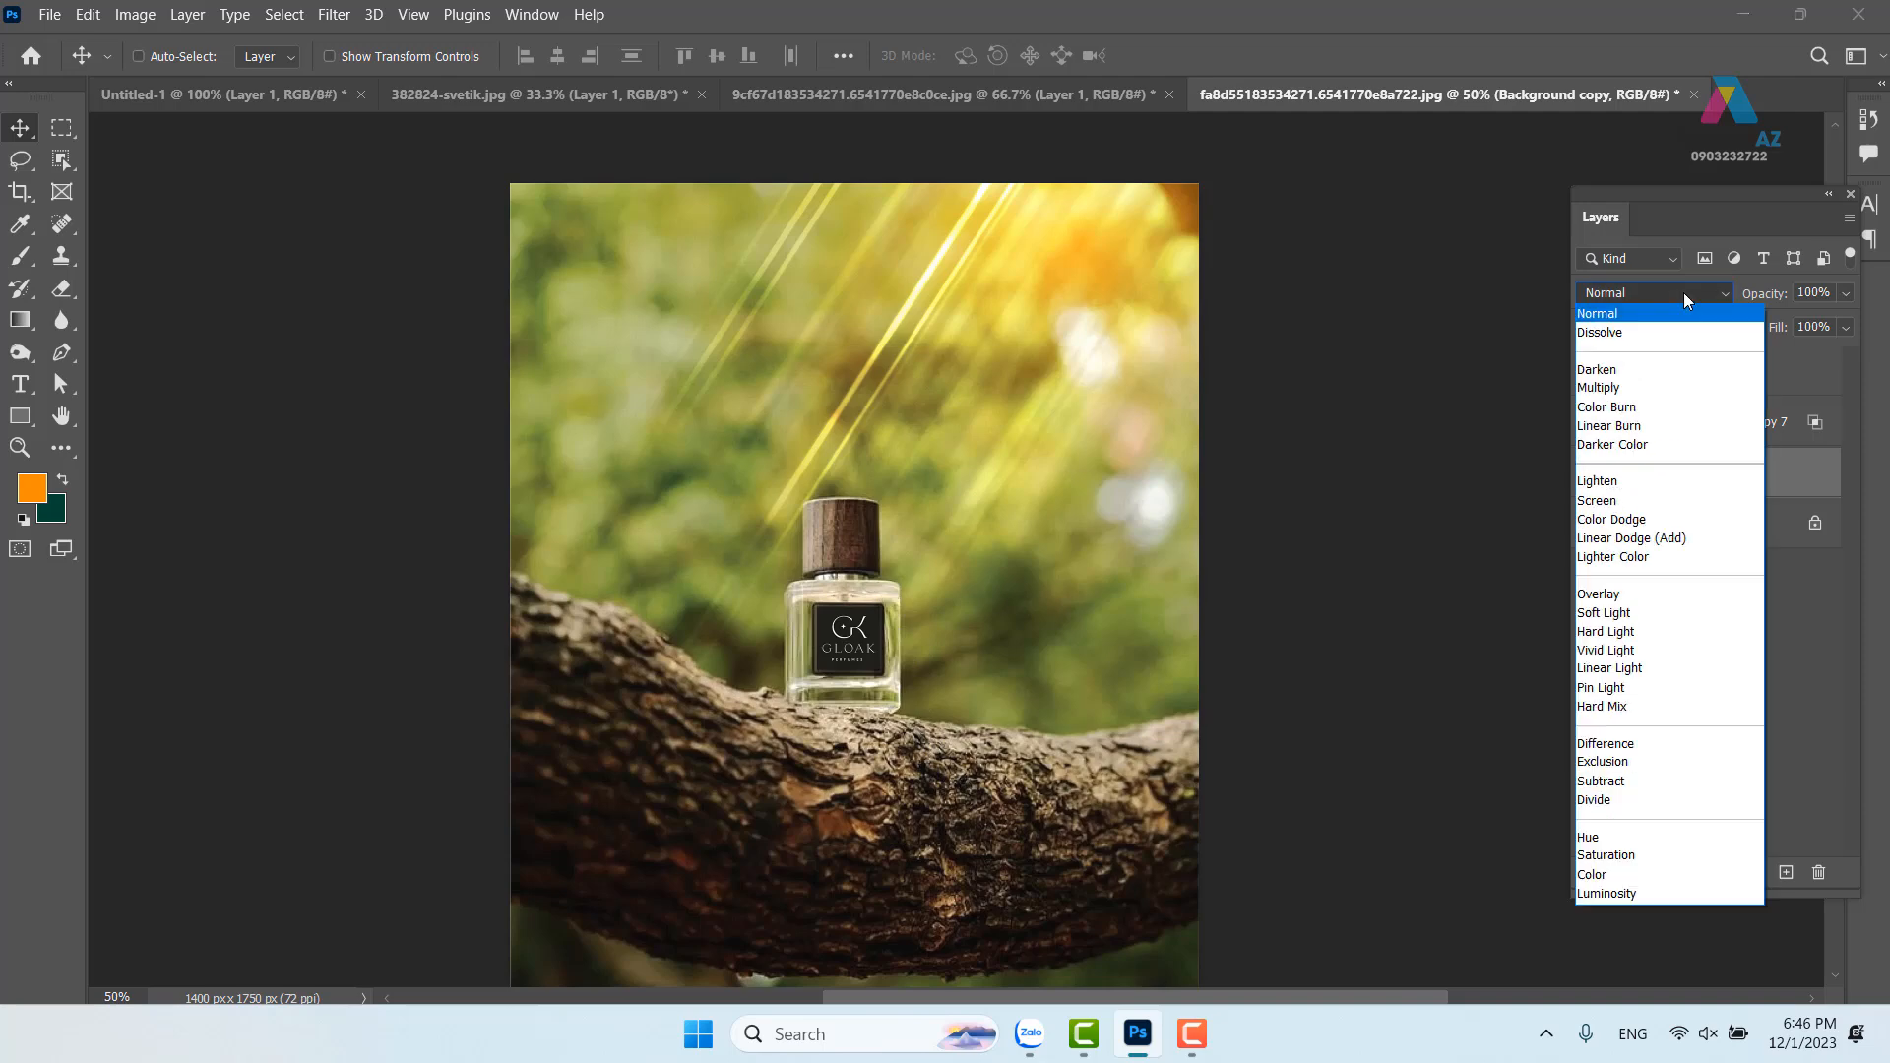
click(1673, 500)
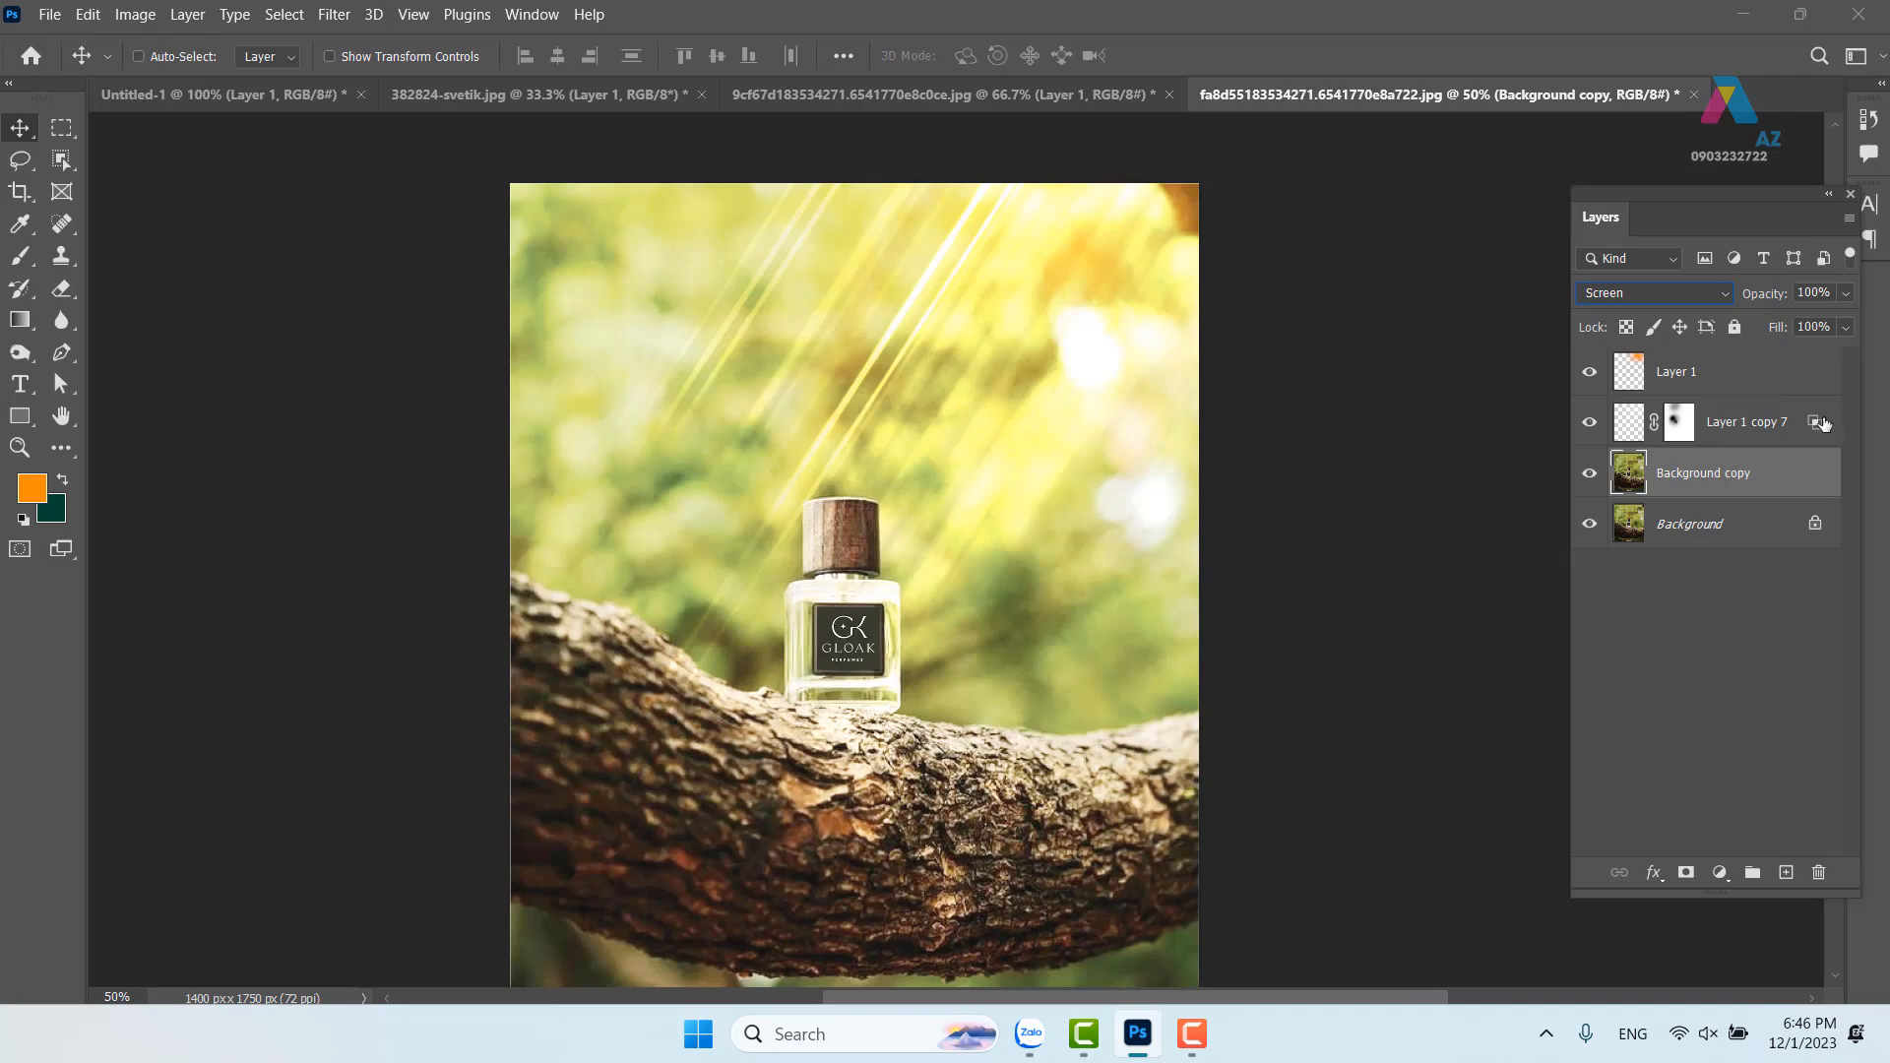
Split the Current Layer dark Blend If slider of the Screen copy to 82 / 228 and compare the image with and without the layer
right_click(1762, 480)
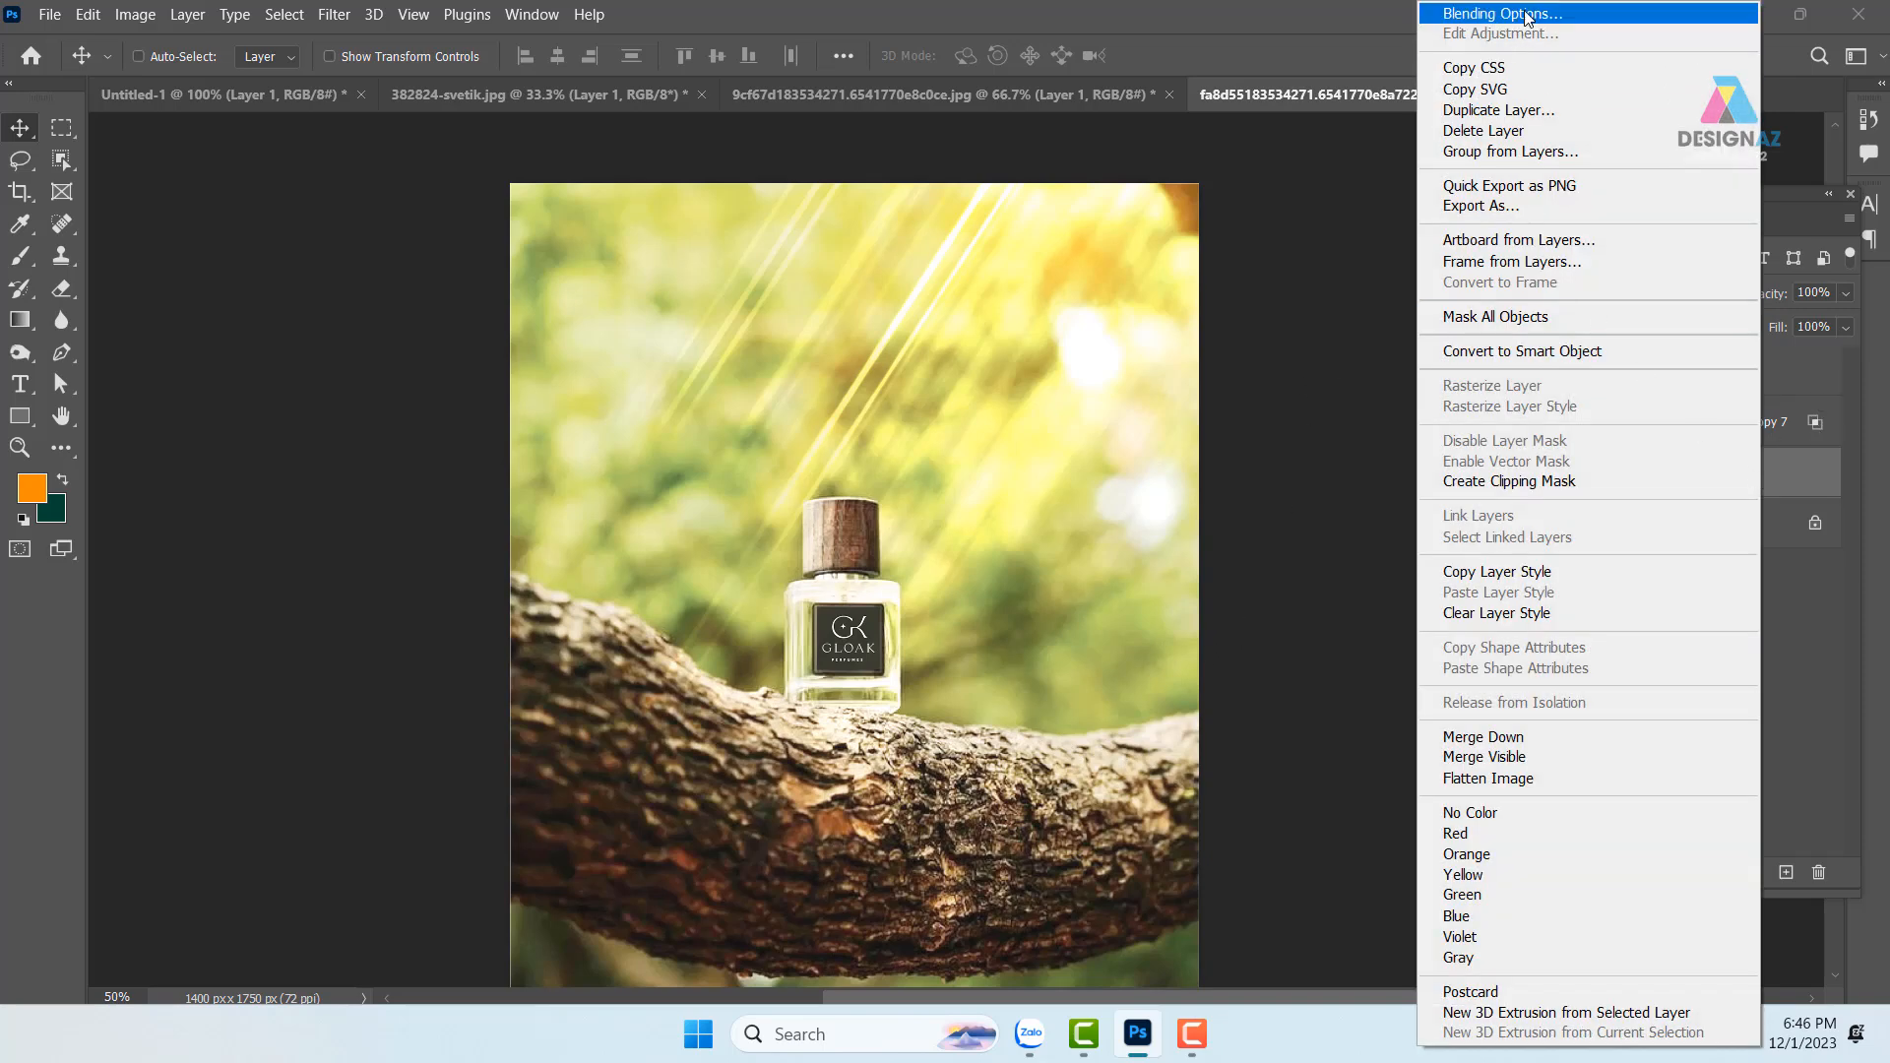
key(Escape)
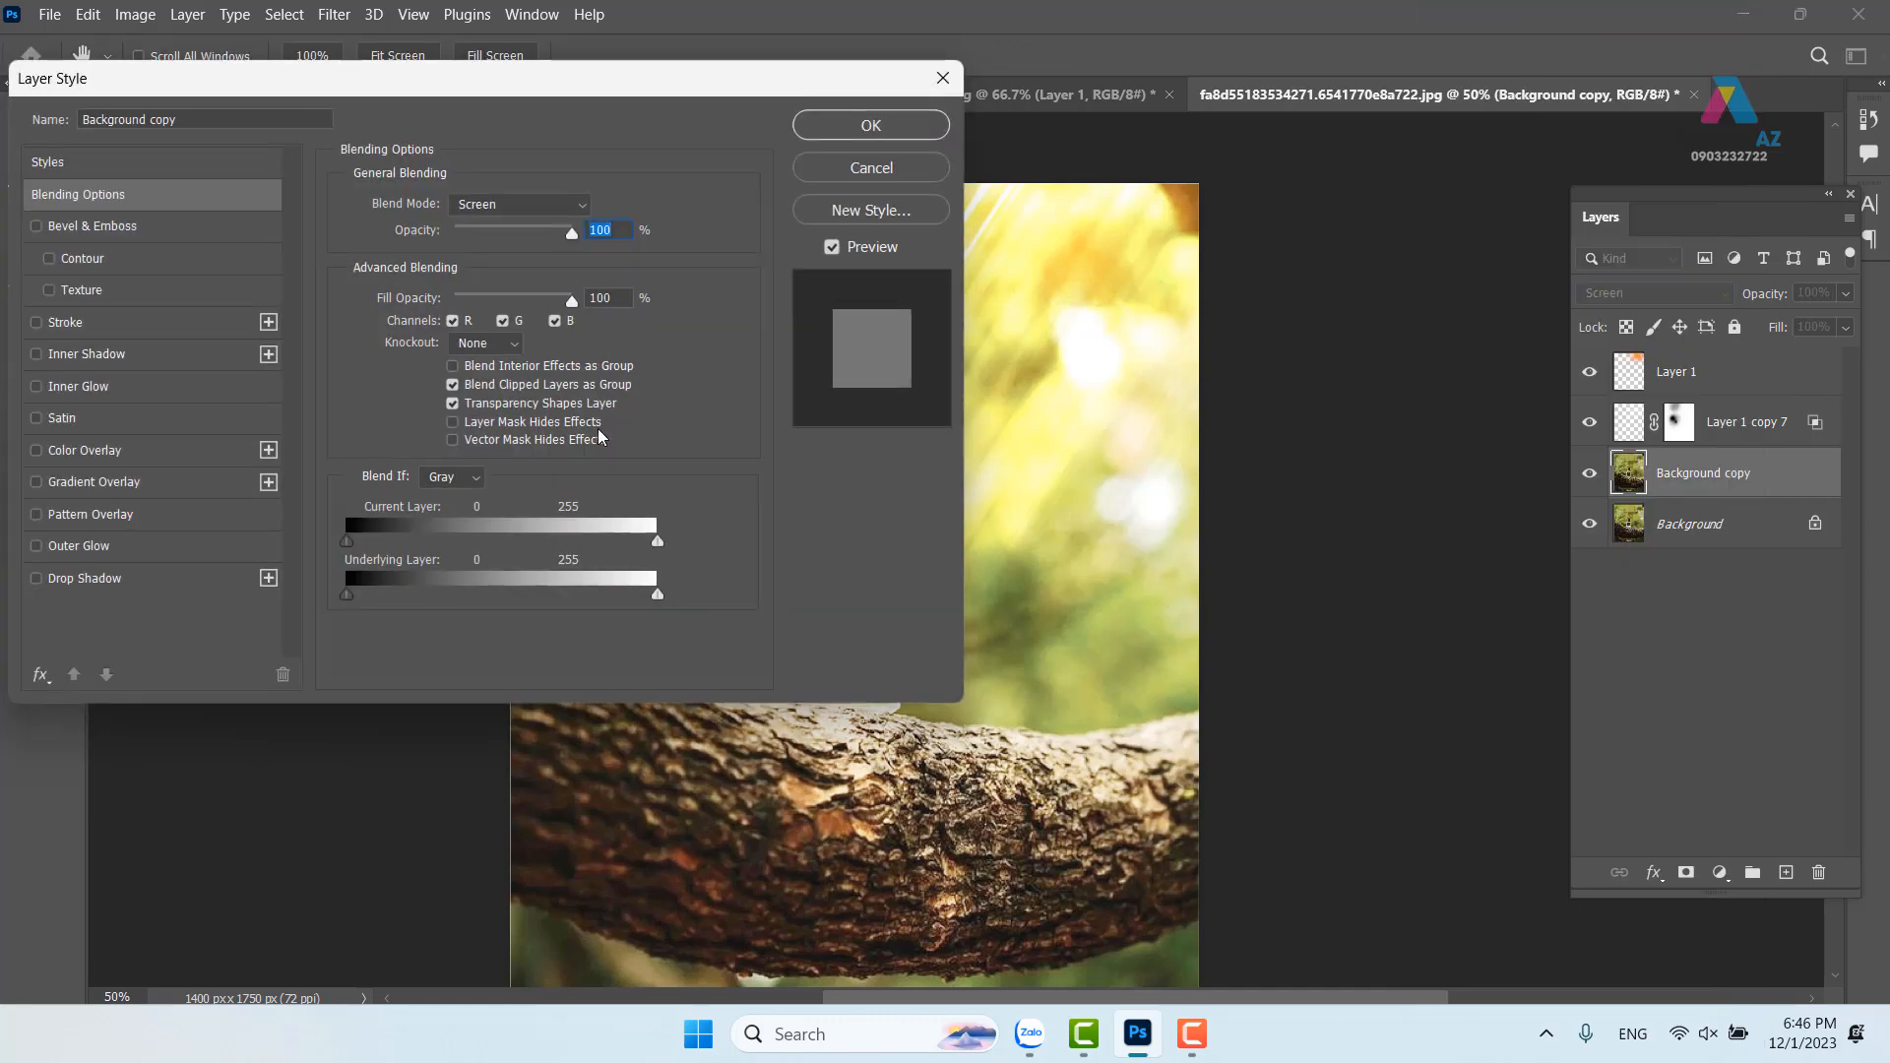
drag(608, 118, 309, 116)
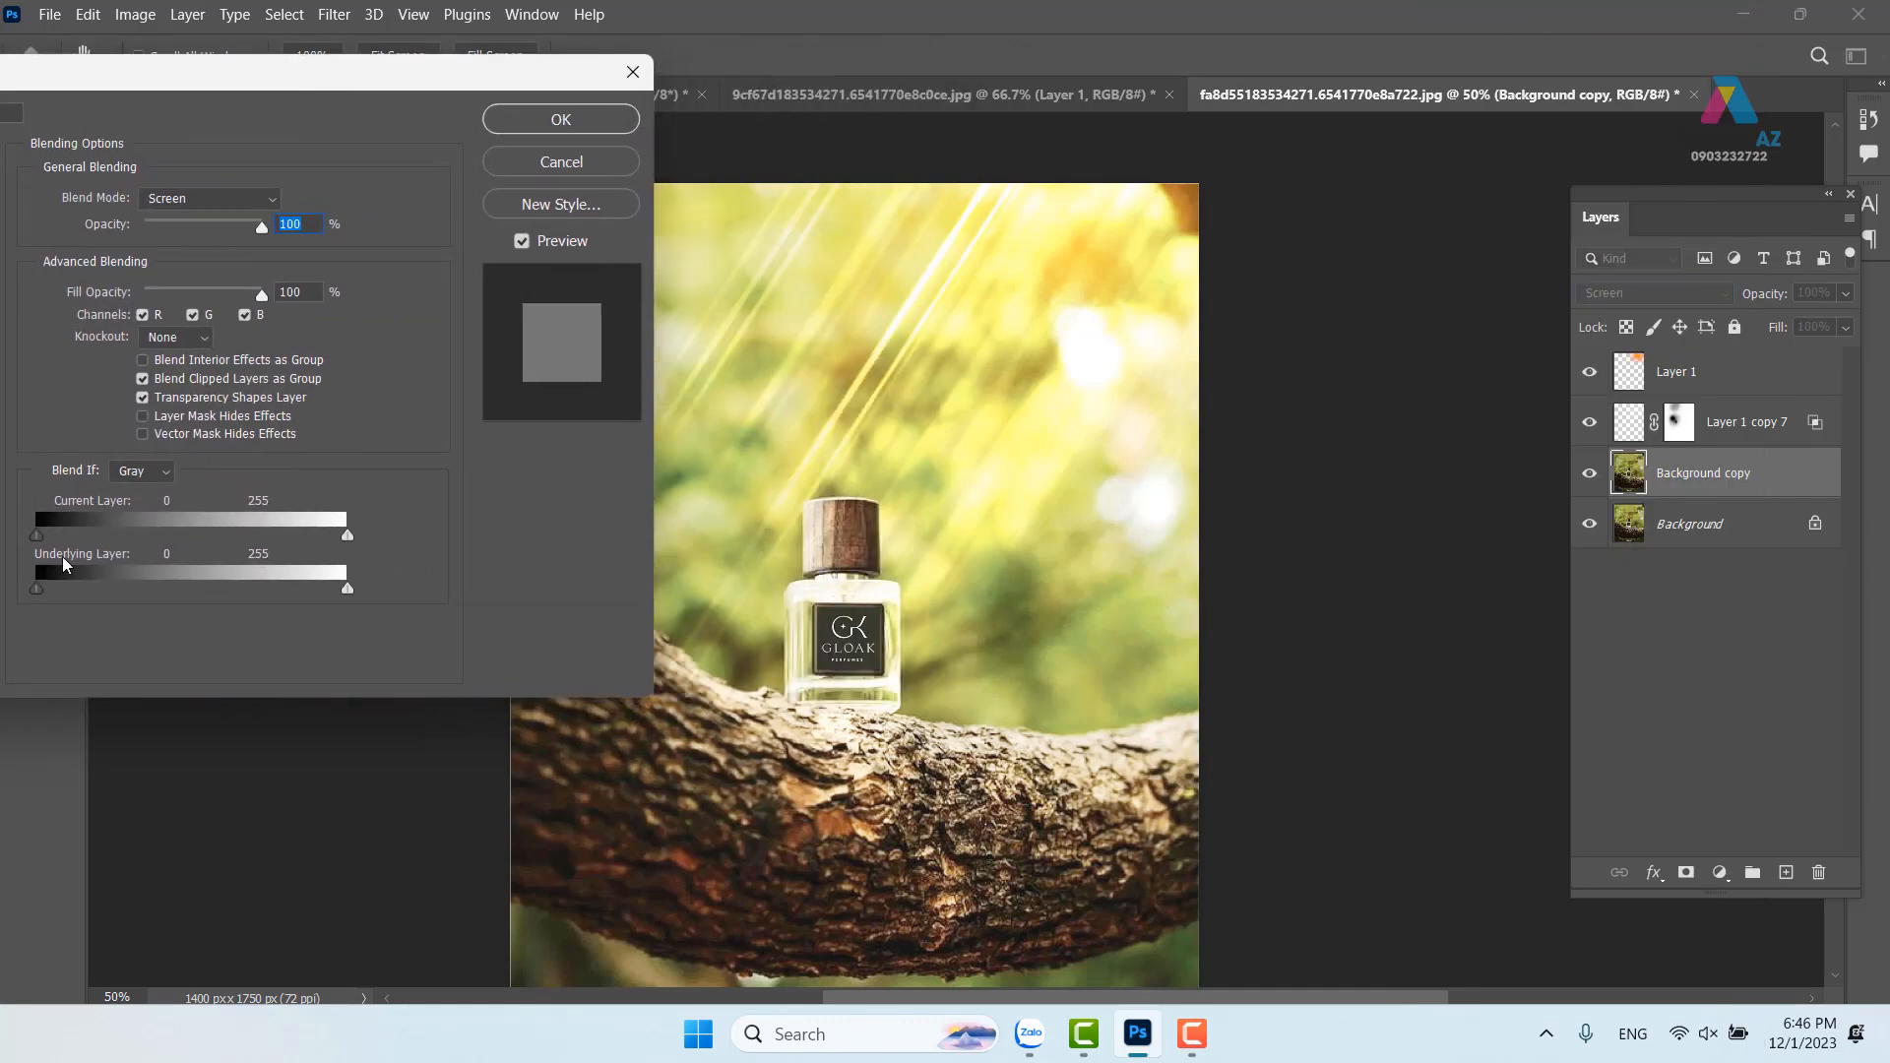
drag(38, 534, 281, 534)
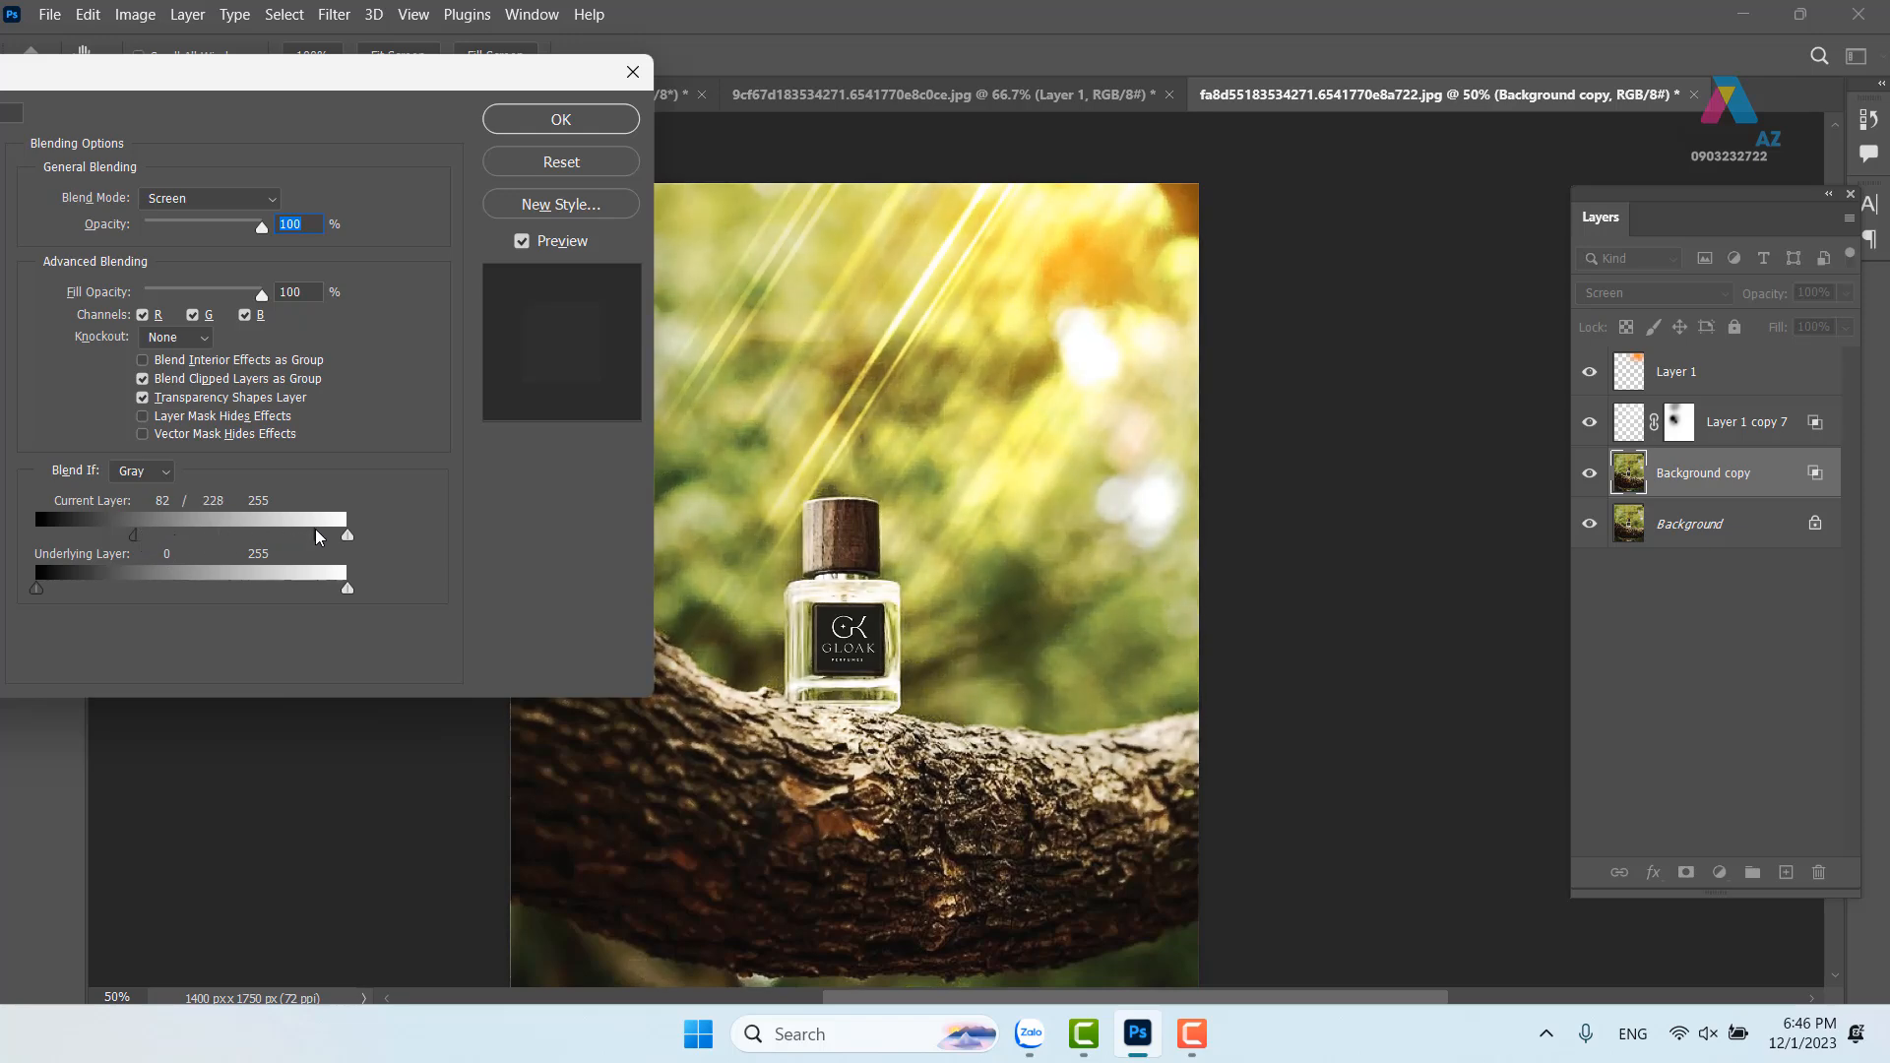
click(589, 116)
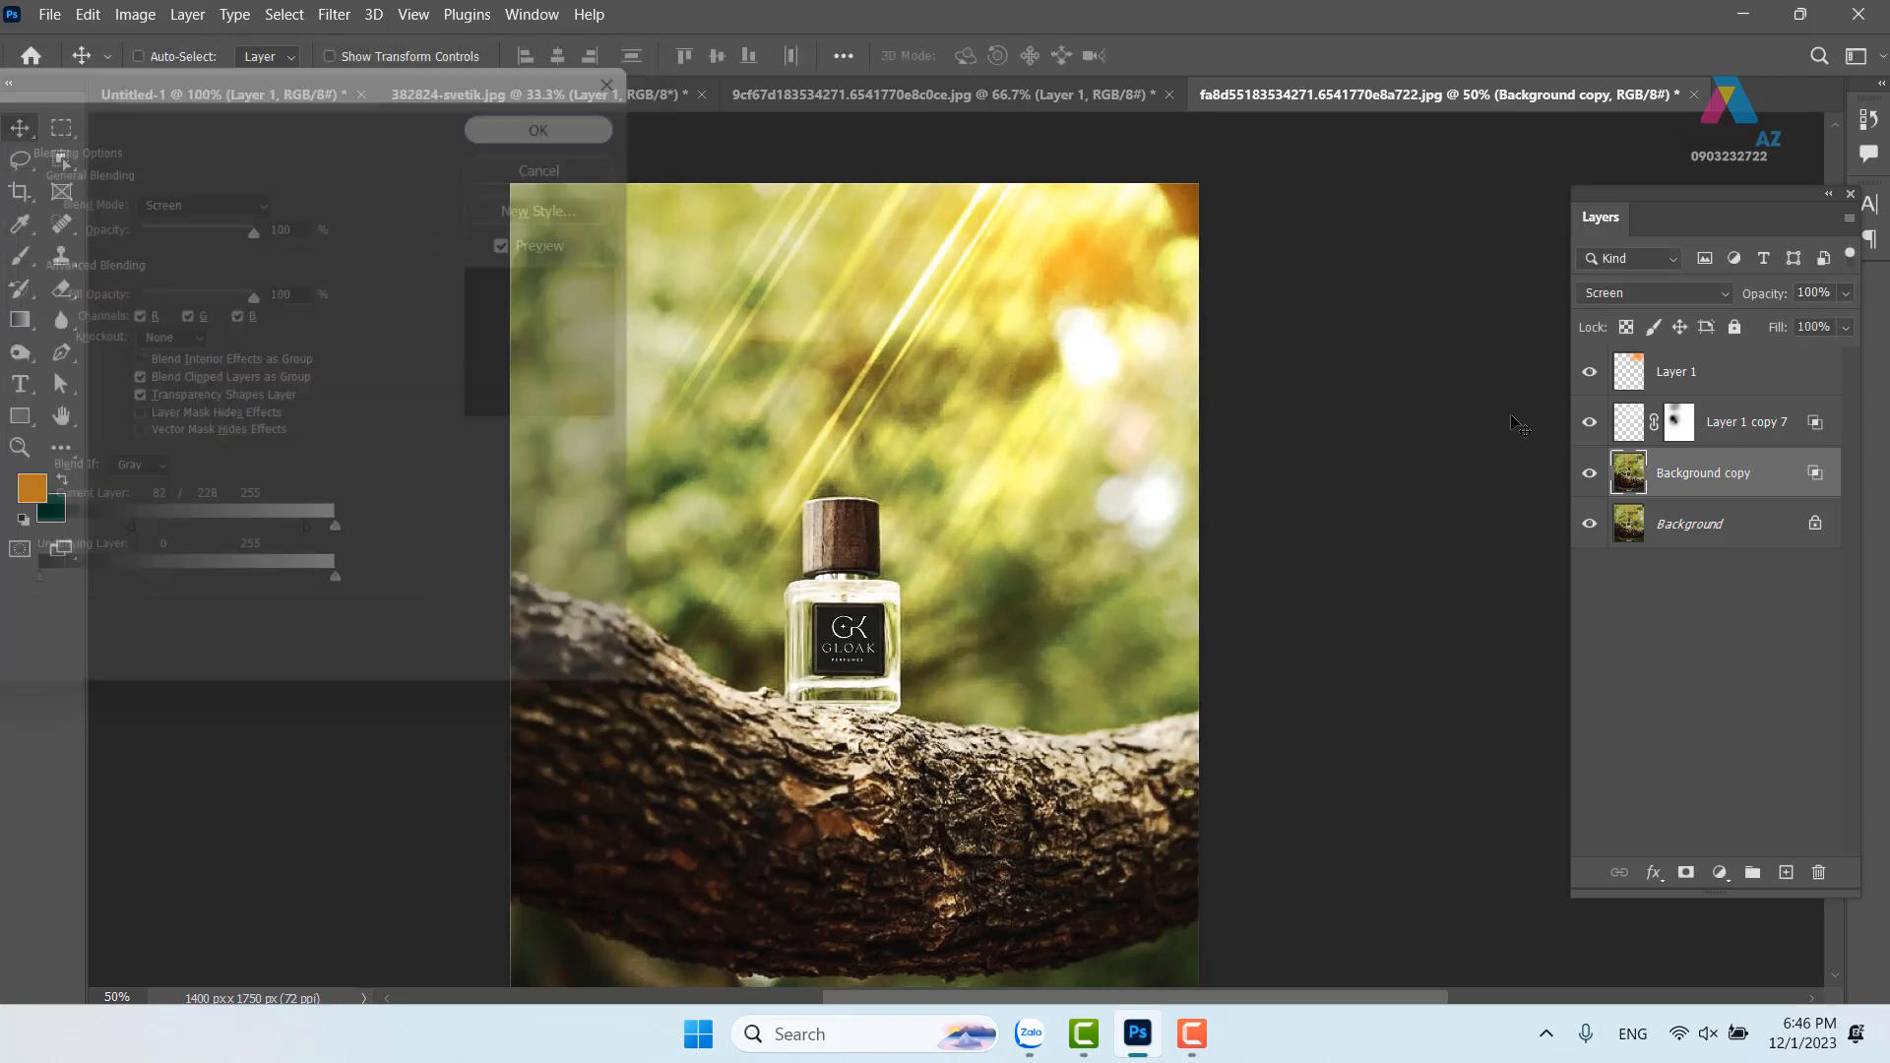
click(1589, 474)
click(1588, 473)
click(1589, 473)
click(1589, 473)
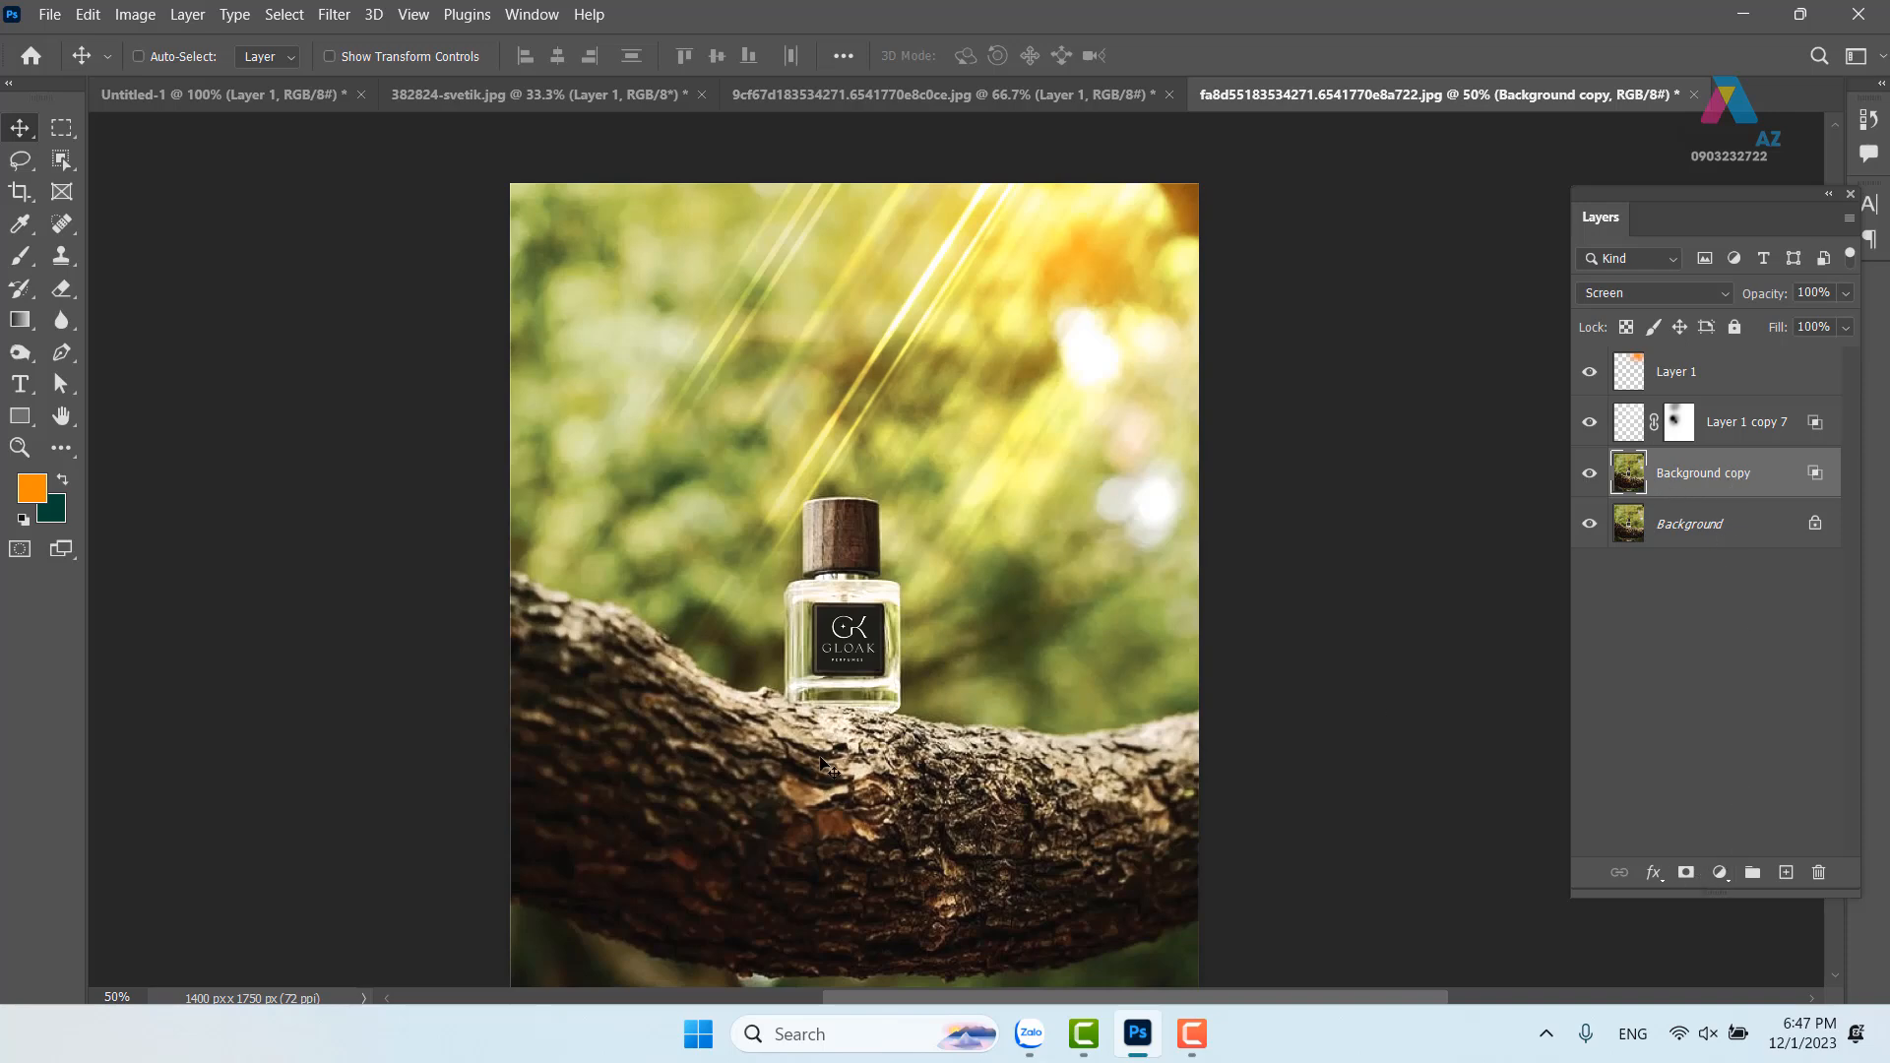
Add a layer mask to the Background copy and invert it to black
click(1685, 872)
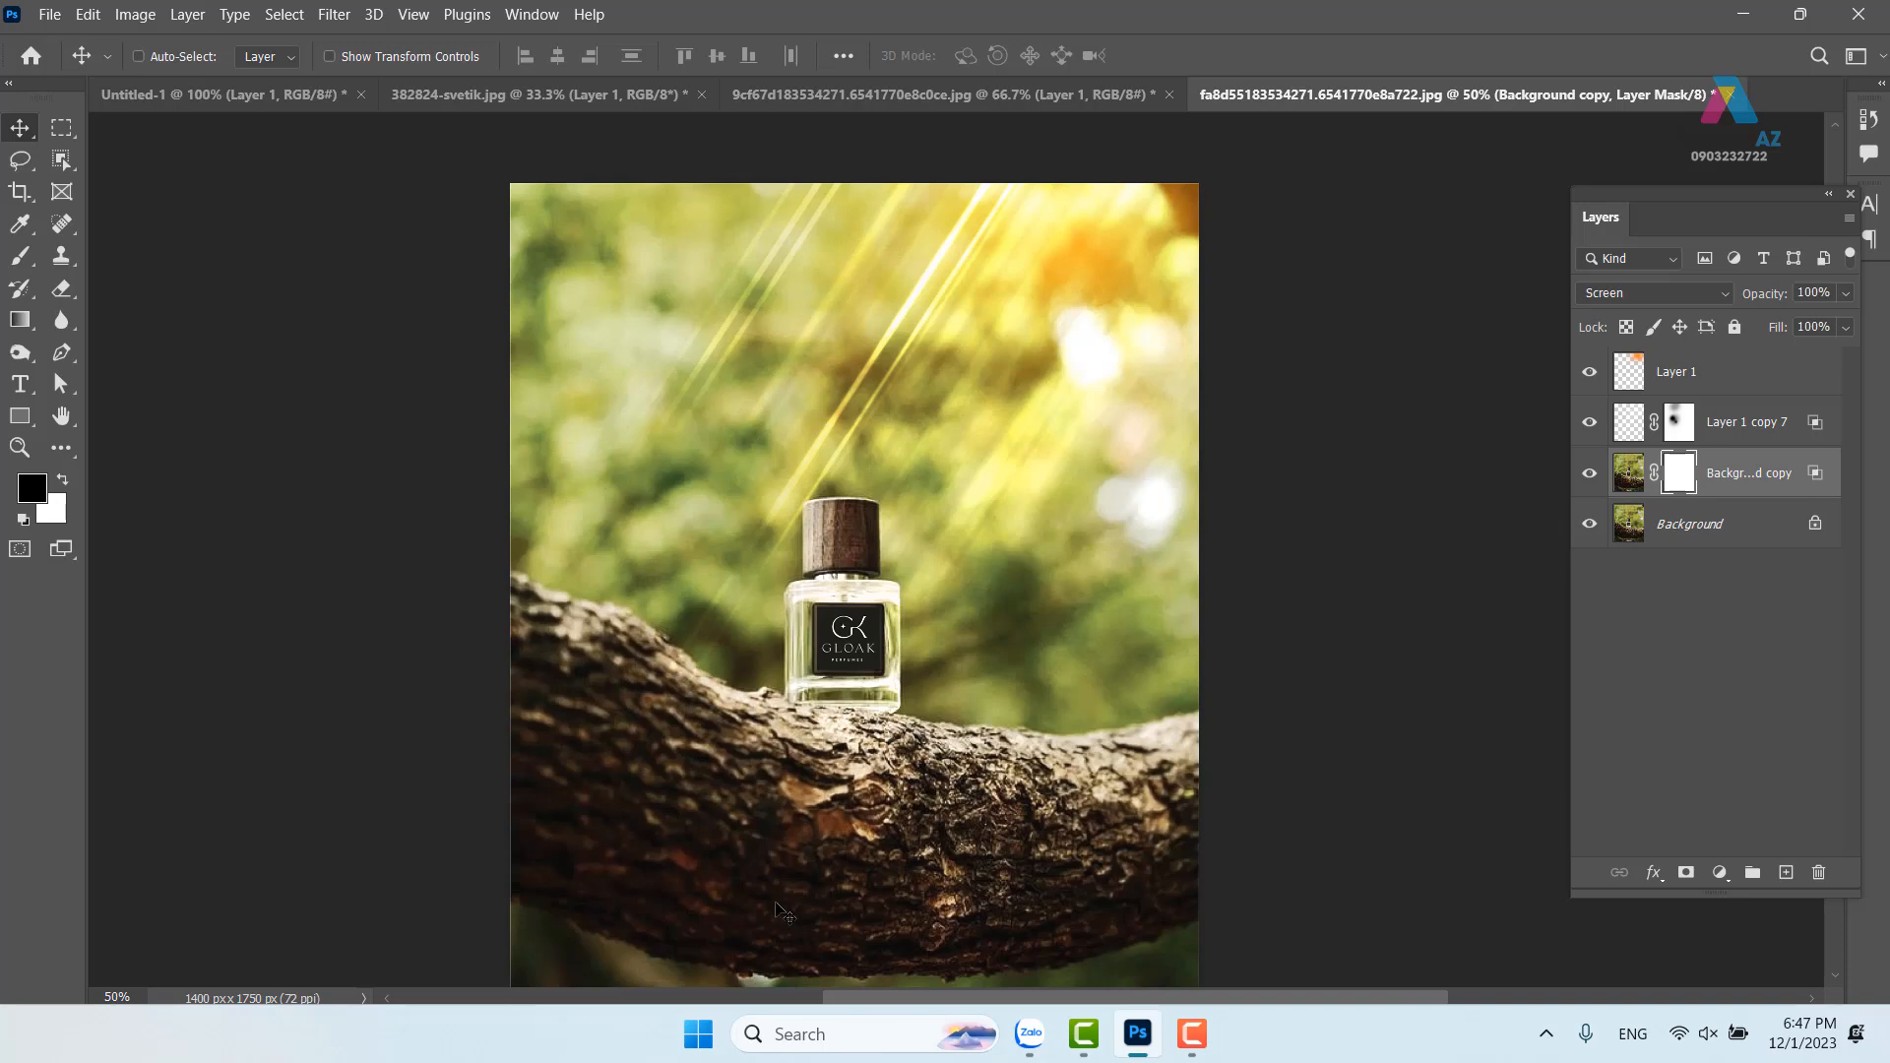
drag(805, 741, 740, 637)
key(ctrl+z)
key(ctrl+i)
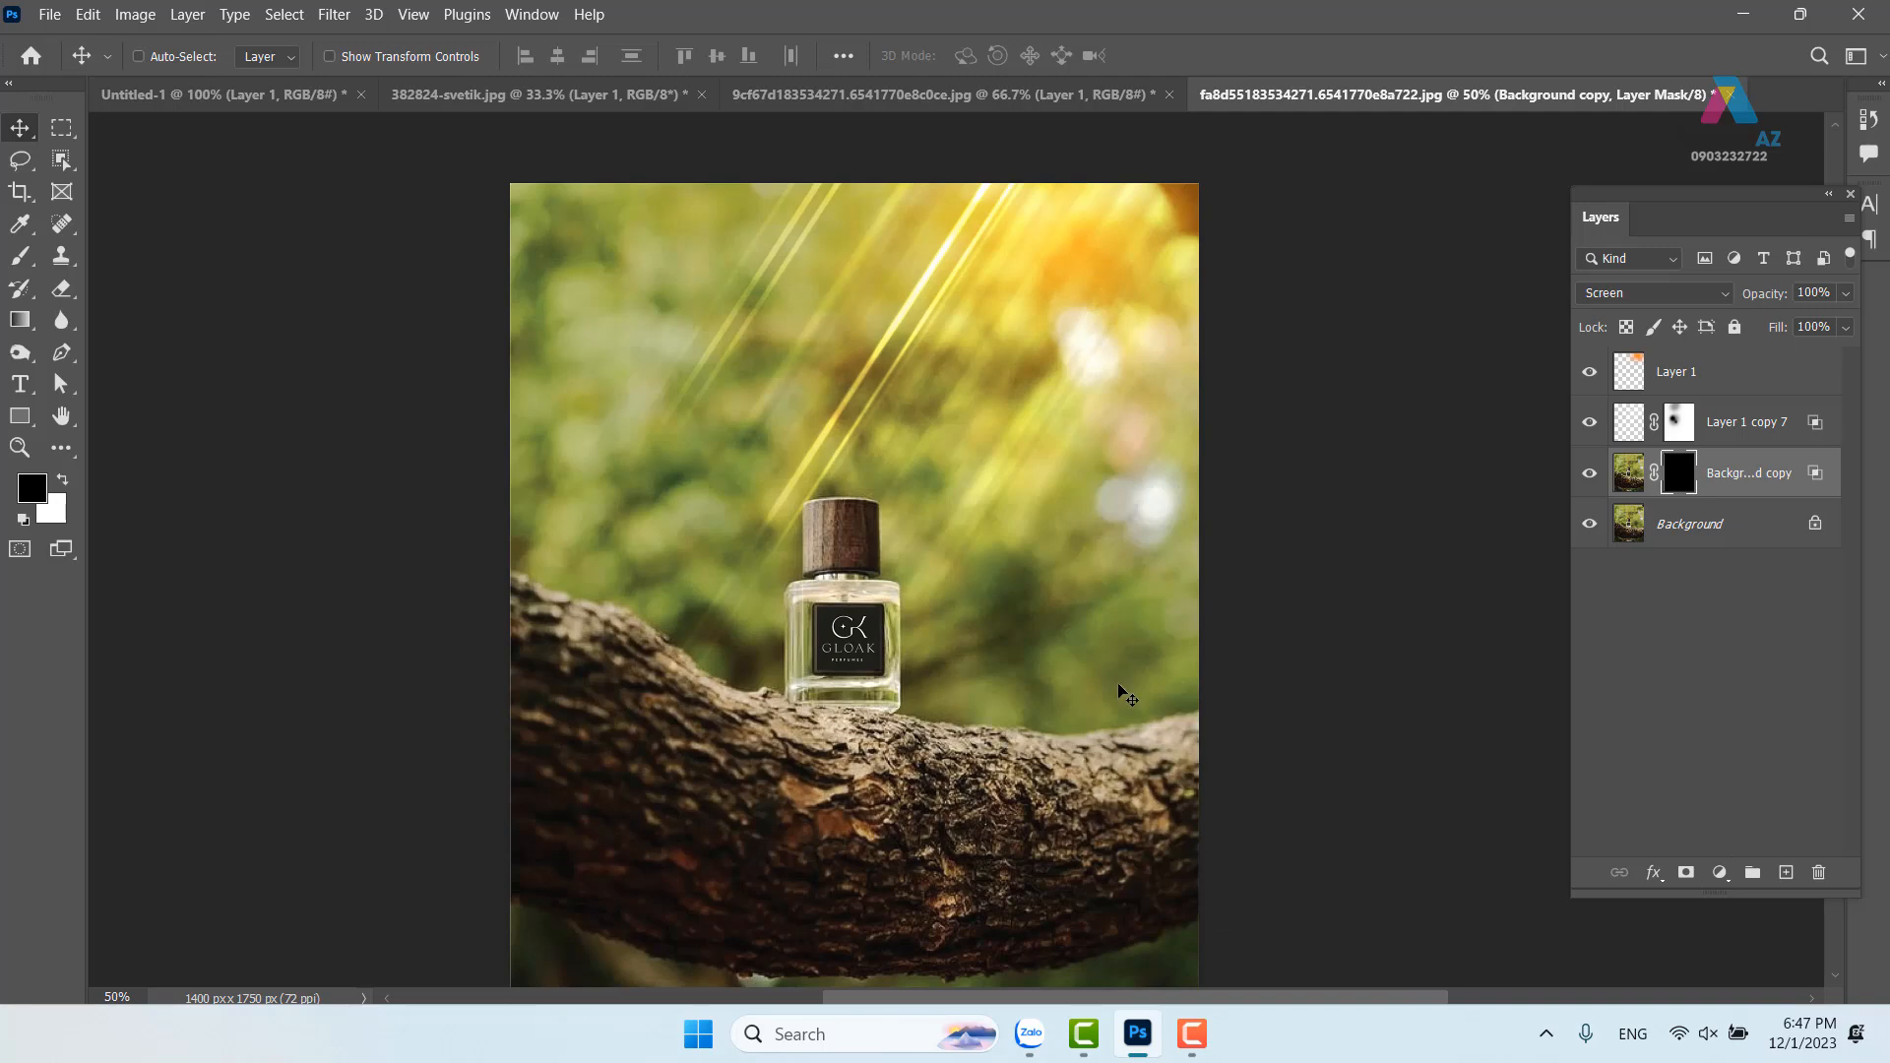
Set the Brush foreground color to white and paint on the mask along the upper surface of the branch to brighten it
key(b)
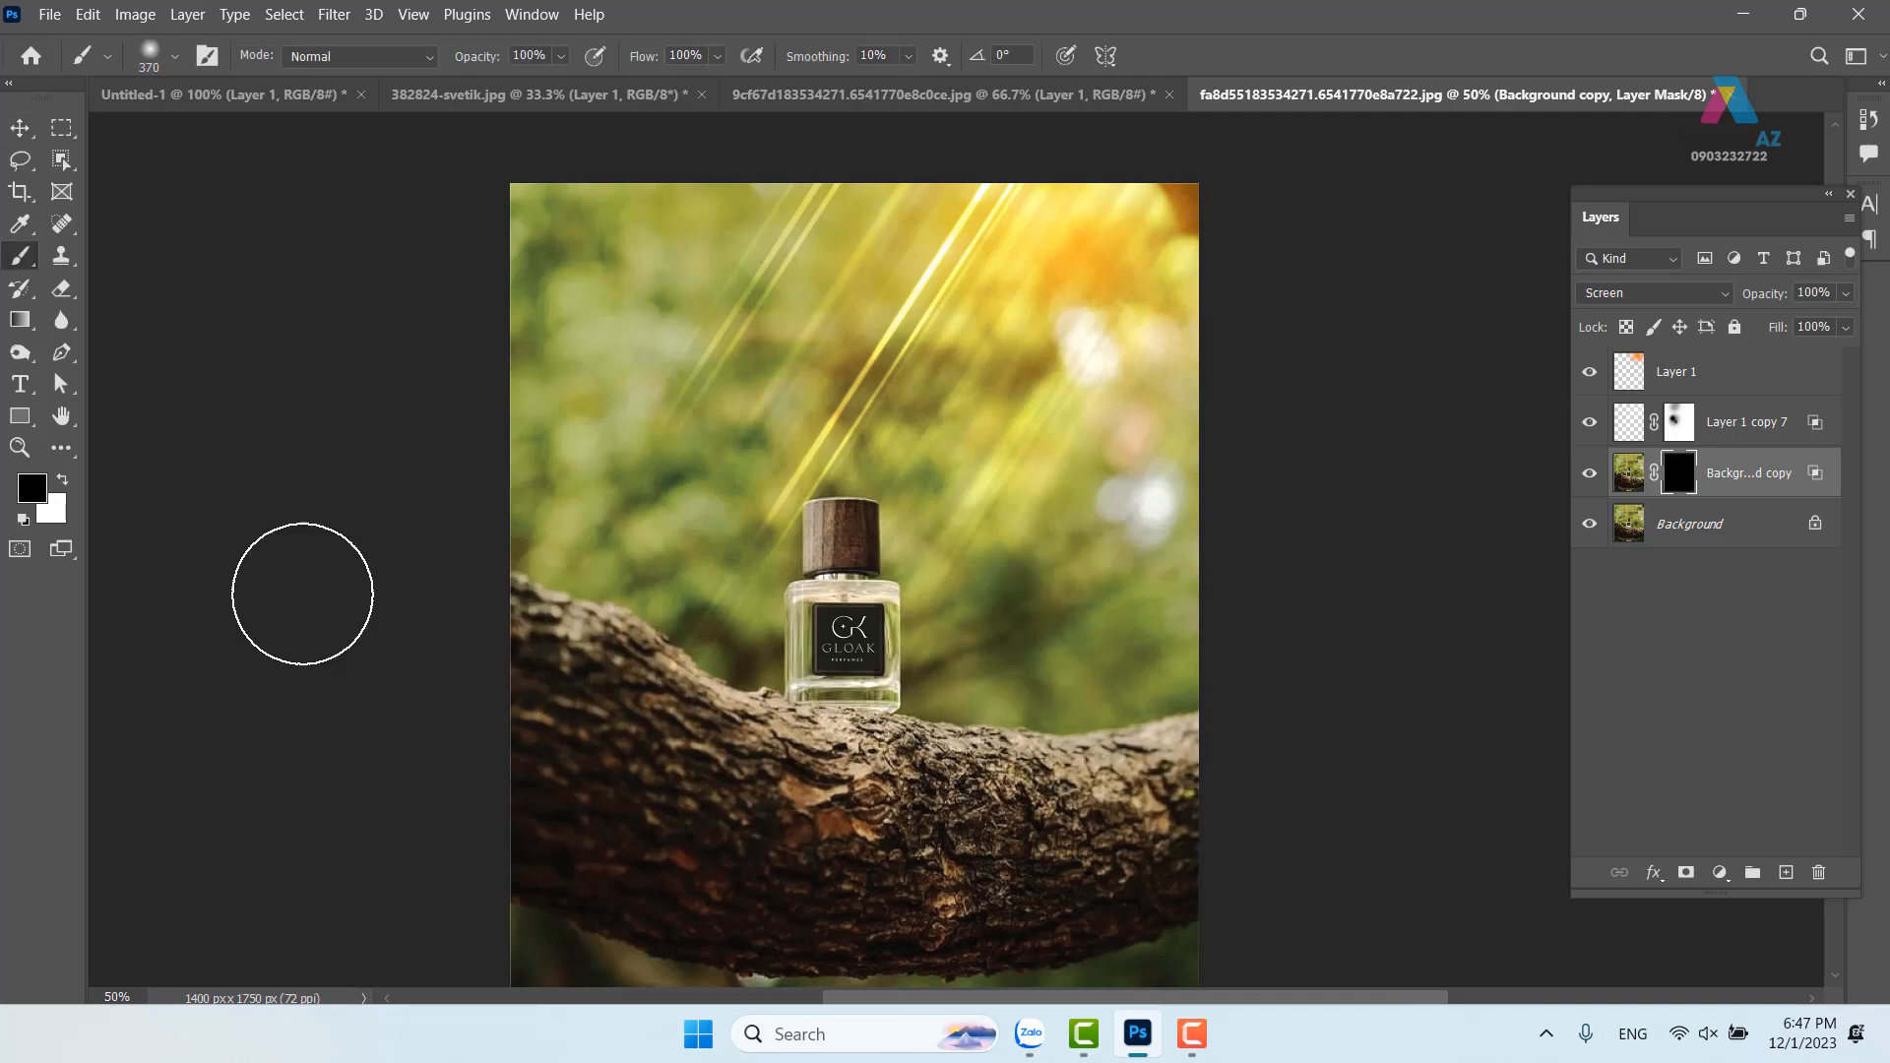
click(34, 495)
drag(790, 309, 670, 186)
click(1283, 175)
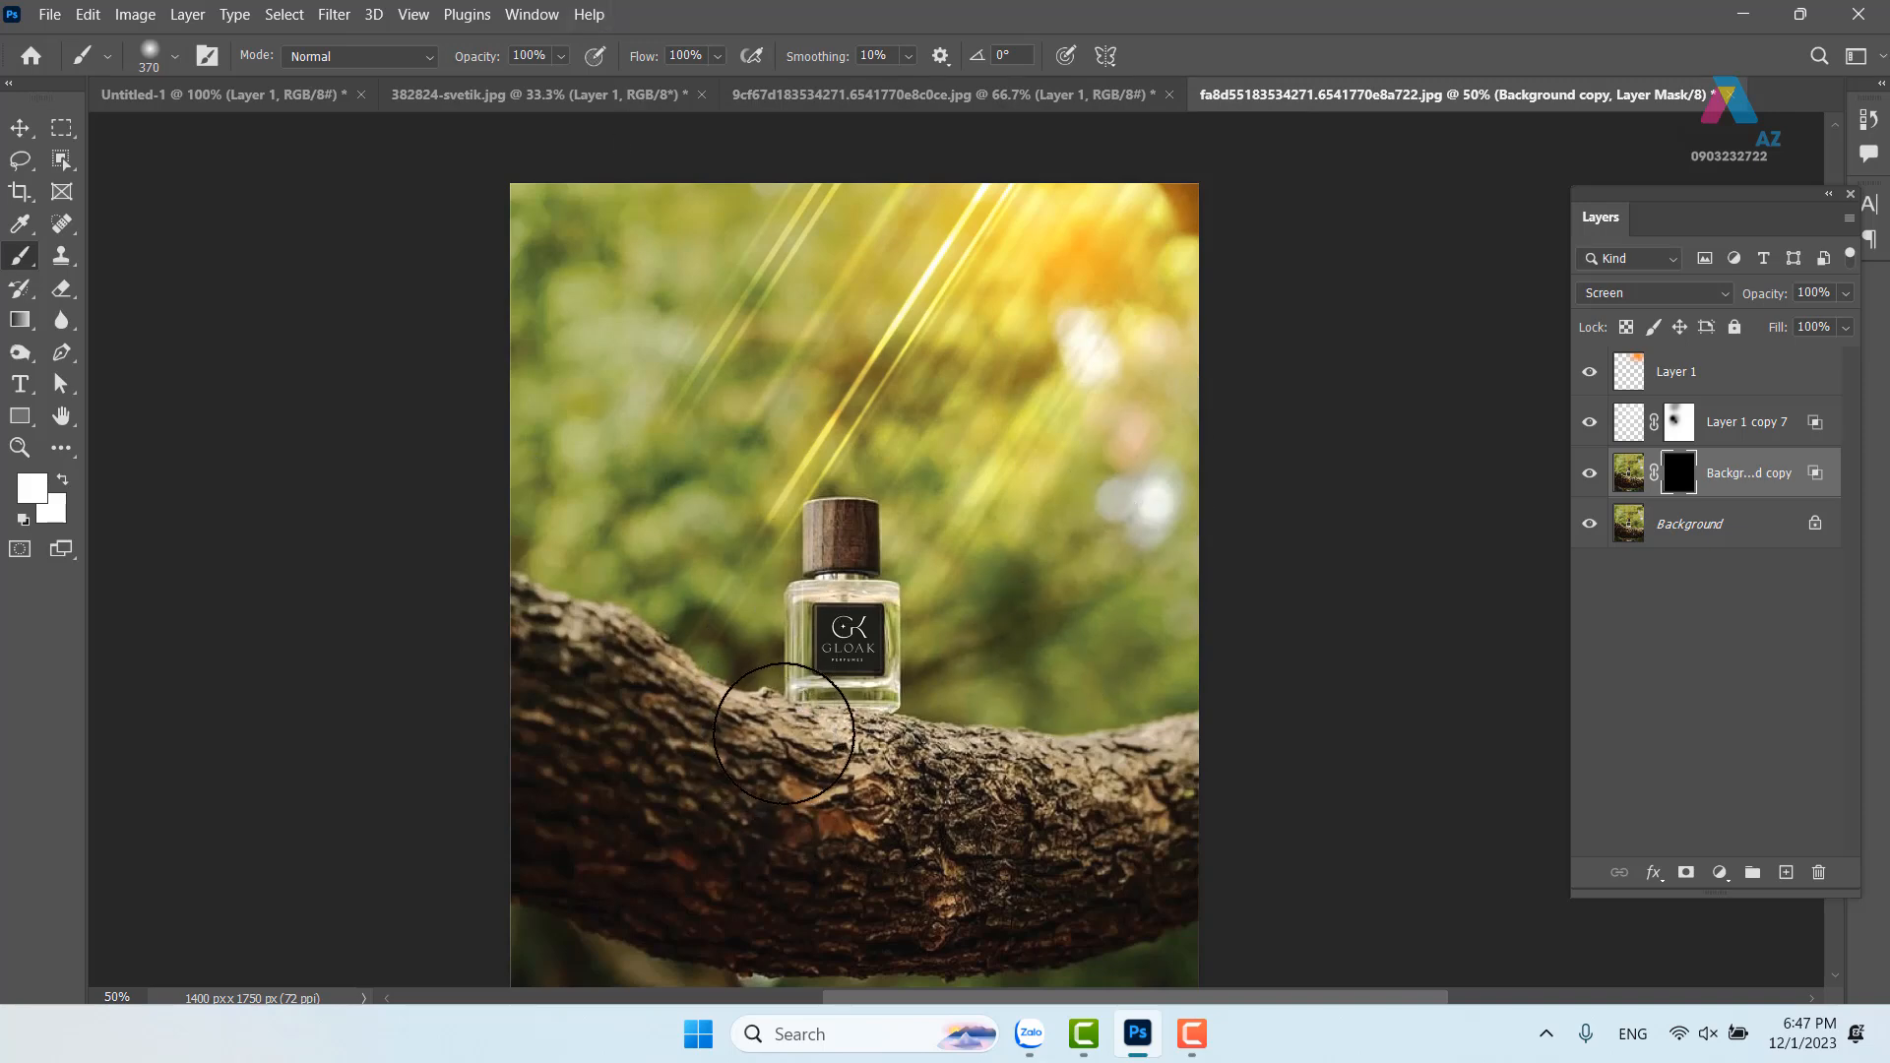
drag(797, 731, 884, 747)
mouse_move(1100, 767)
mouse_down()
mouse_move(1202, 751)
mouse_move(1076, 784)
mouse_up()
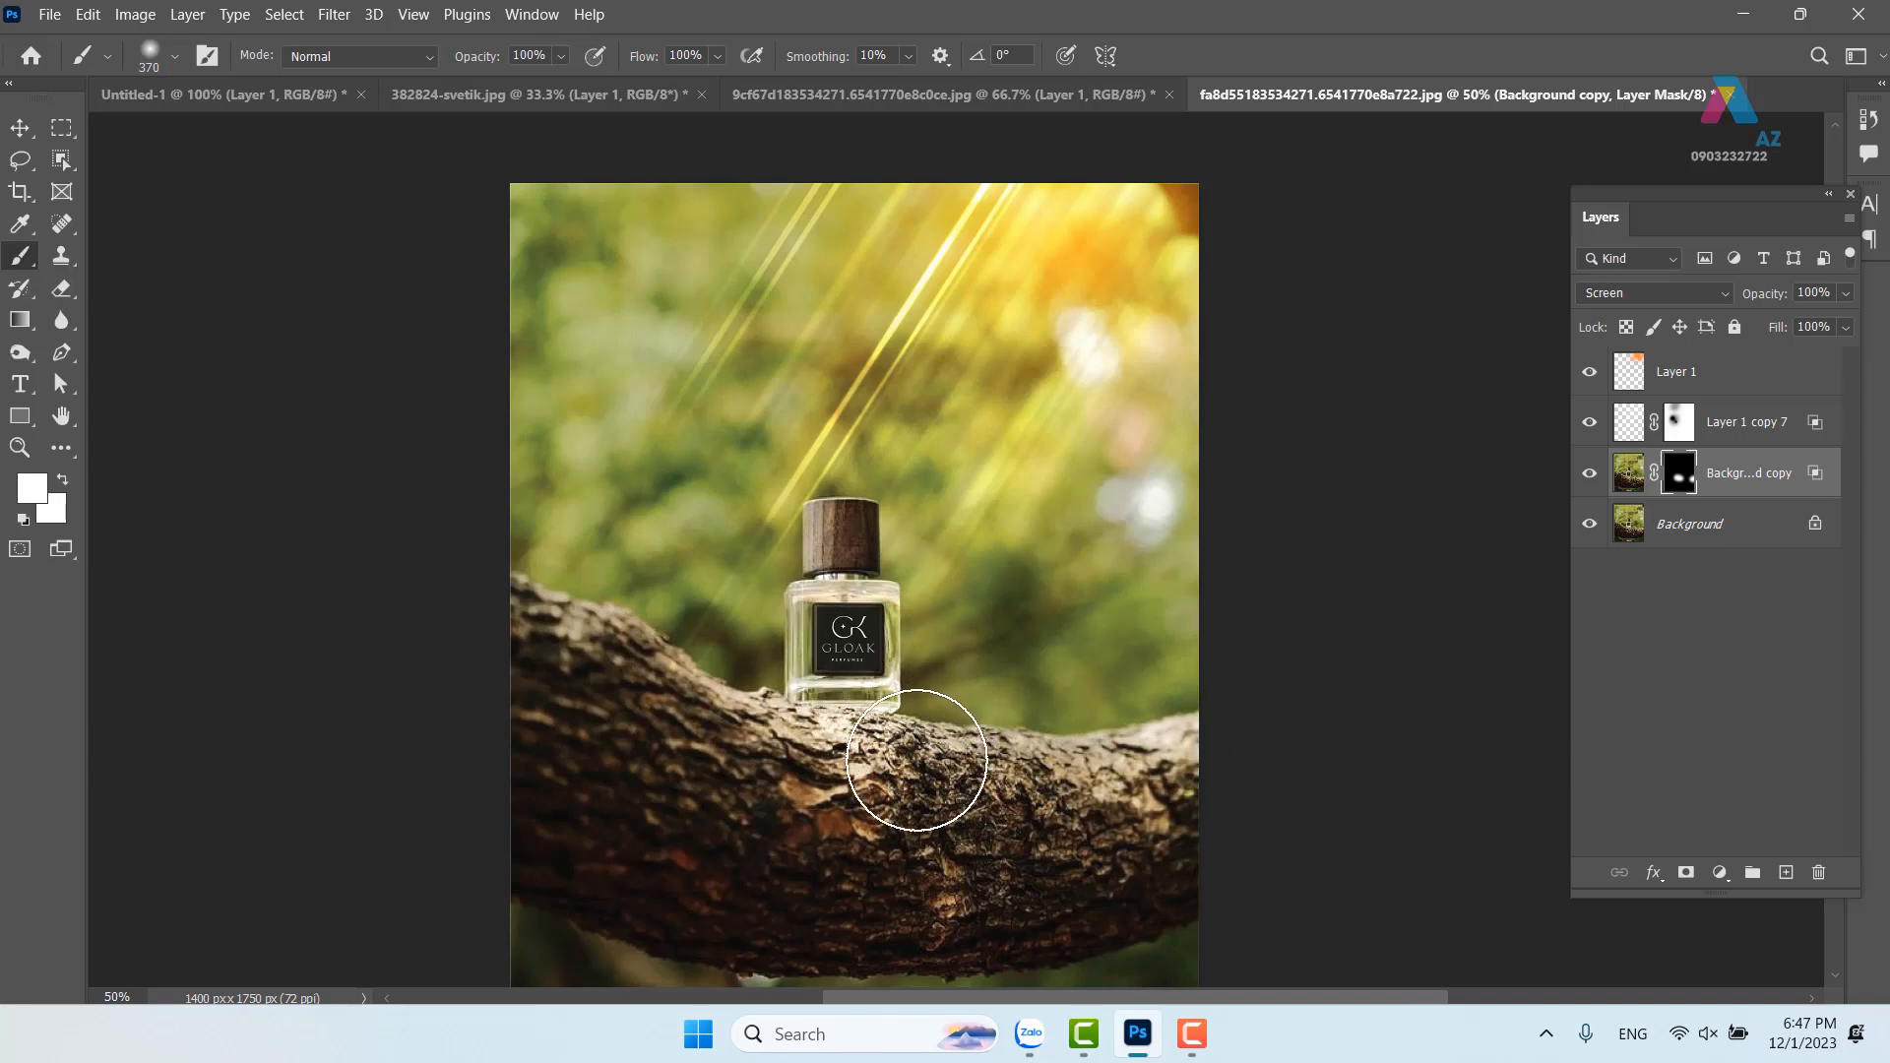
mouse_move(521, 625)
mouse_down()
mouse_move(742, 725)
mouse_move(1042, 772)
mouse_move(1245, 746)
mouse_up()
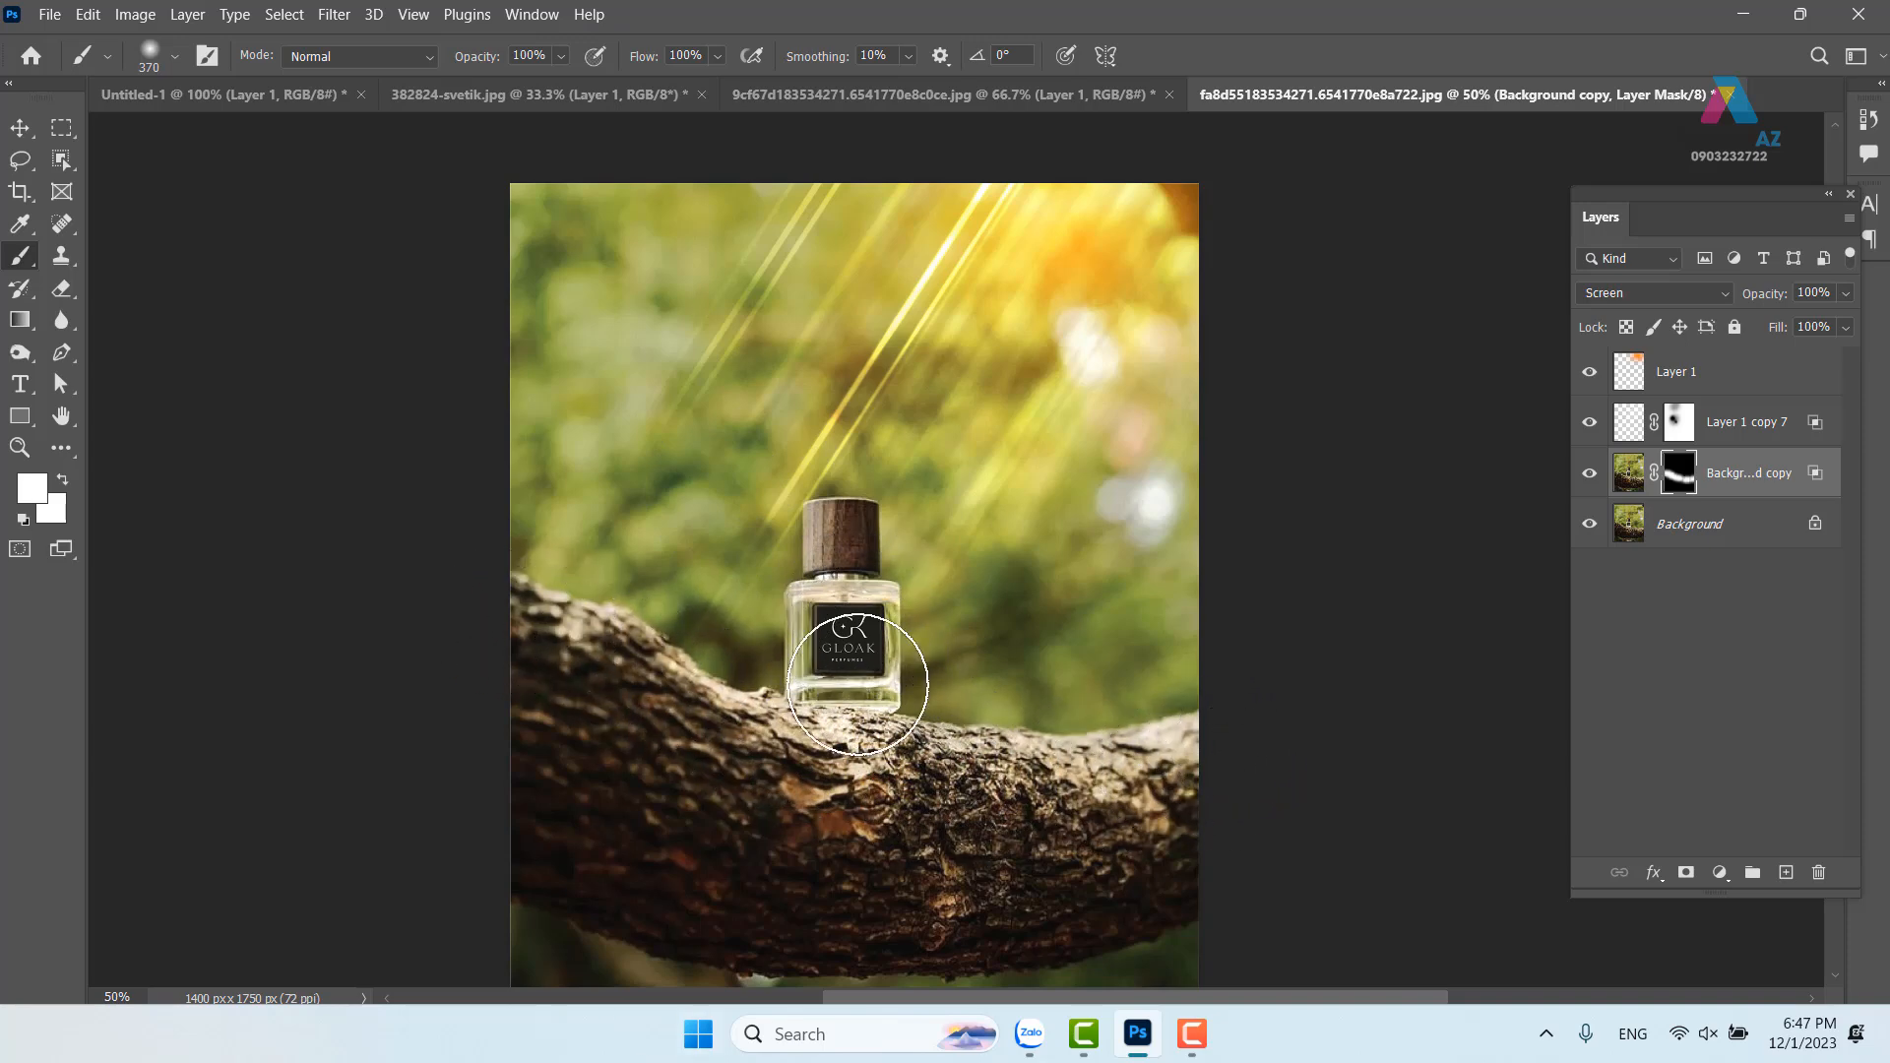
Reduce the brush to 90 px and paint white on the mask over the perfume bottle to brighten it
key(ctrl+plus)
key(ctrl+plus)
key(ctrl+plus)
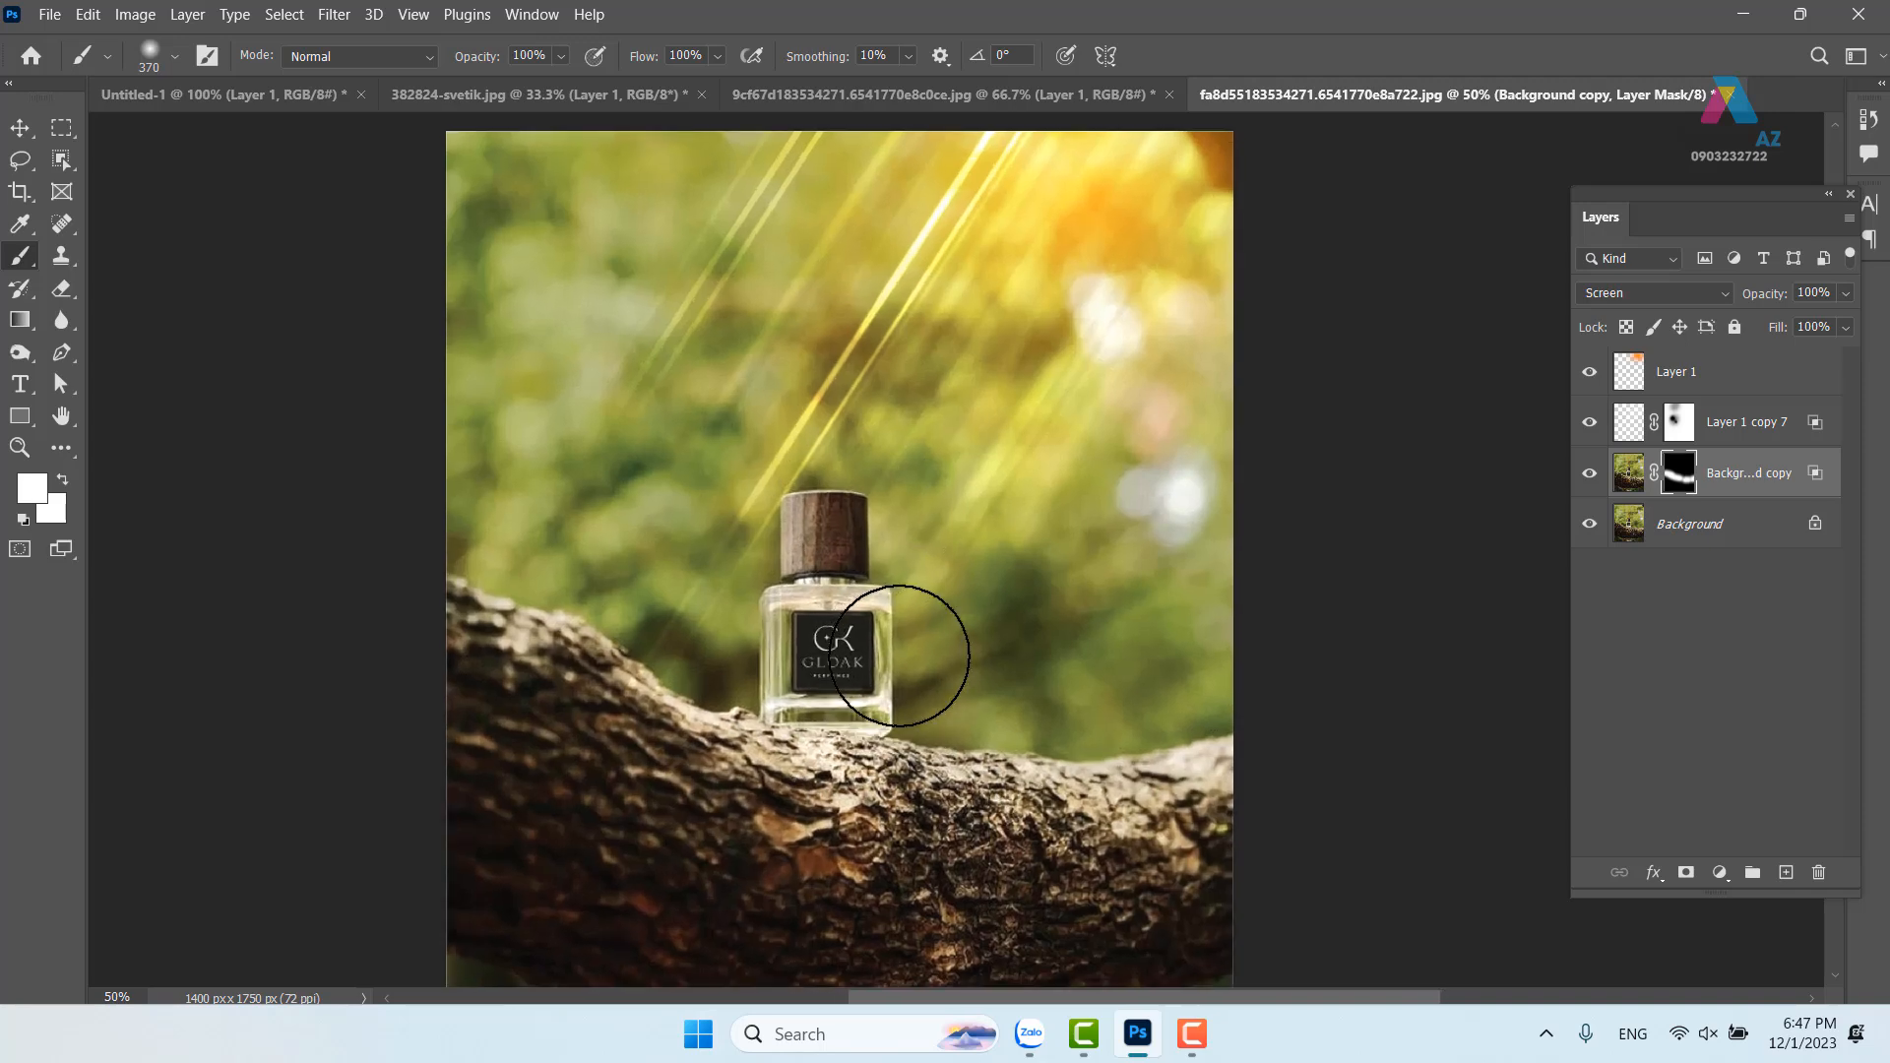
drag(771, 480, 925, 170)
mouse_move(960, 414)
mouse_down()
mouse_move(633, 396)
mouse_move(856, 388)
mouse_move(851, 860)
mouse_up()
mouse_move(458, 414)
mouse_down()
mouse_move(482, 589)
mouse_move(473, 845)
mouse_up()
drag(572, 412, 621, 715)
mouse_move(630, 315)
mouse_down()
mouse_move(620, 430)
mouse_move(679, 679)
mouse_up()
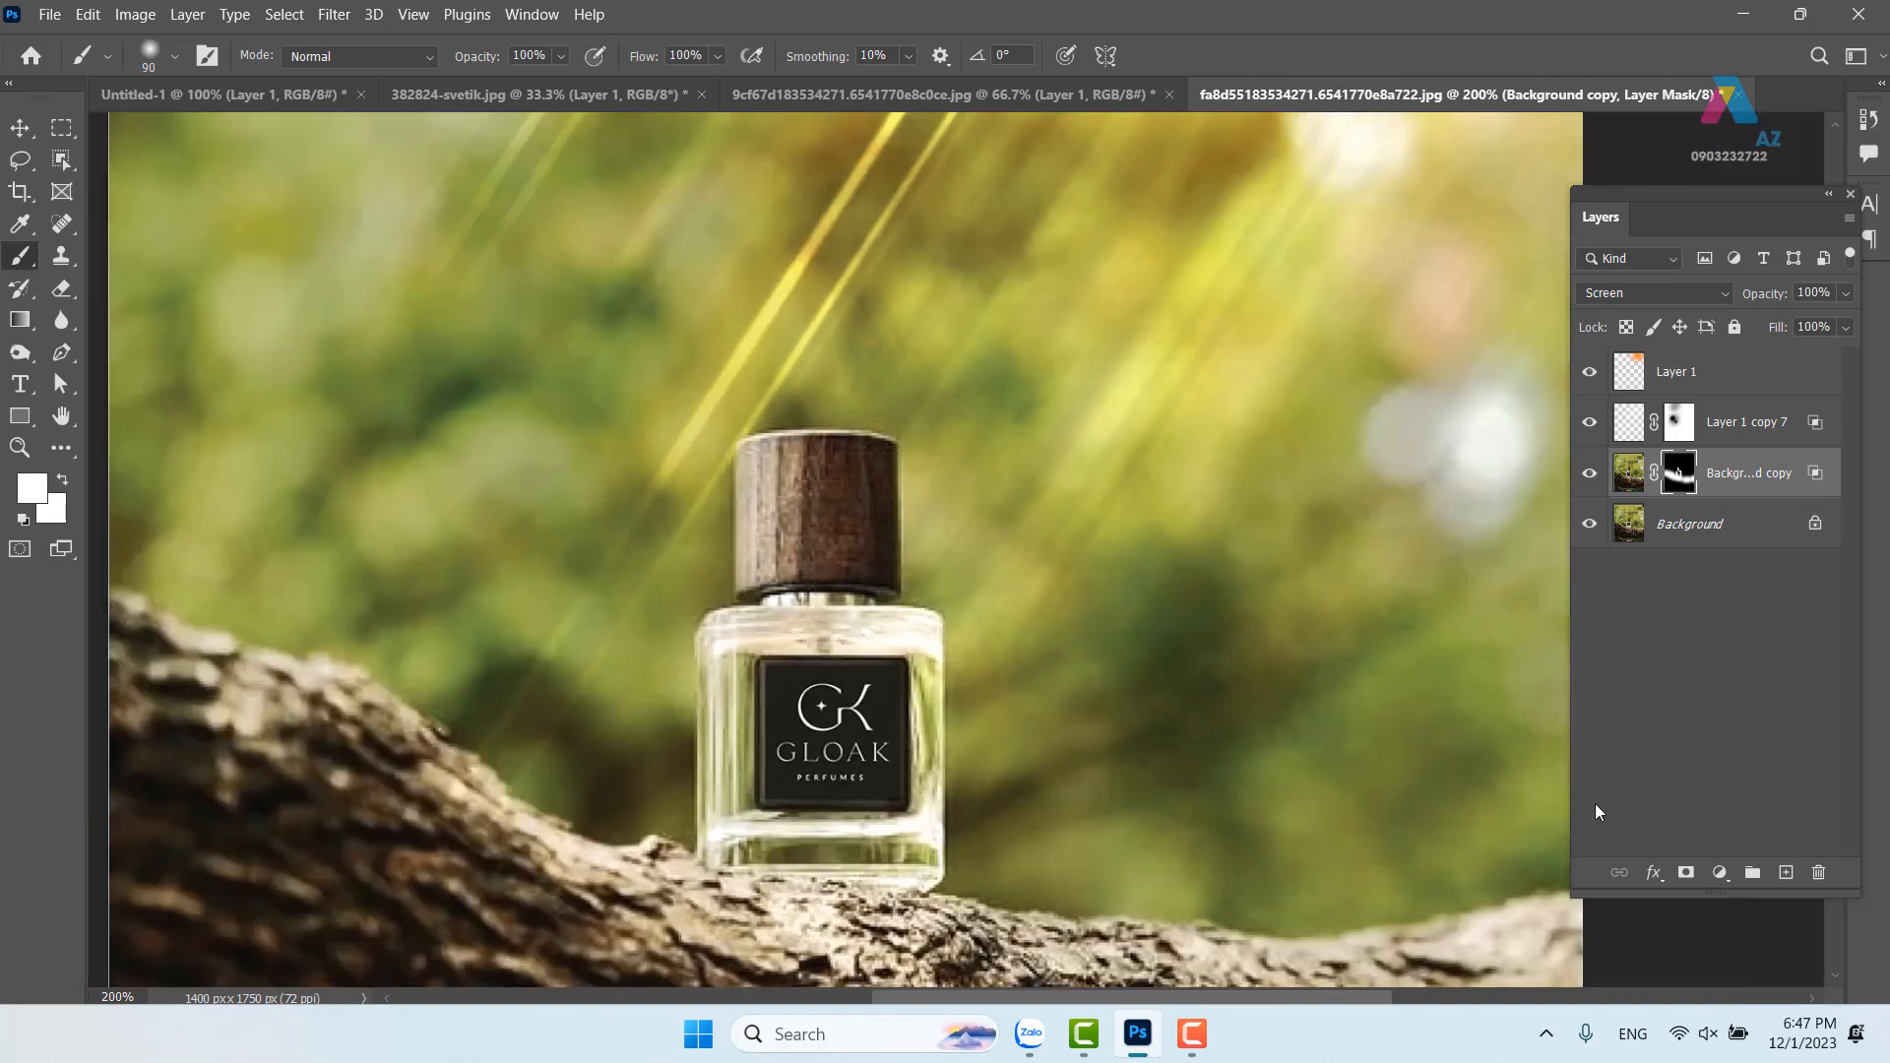
Toggle the Background copy's visibility to compare the lighting on the branch and bottle, and view the whole image
key(ctrl+minus)
key(ctrl+minus)
key(ctrl+minus)
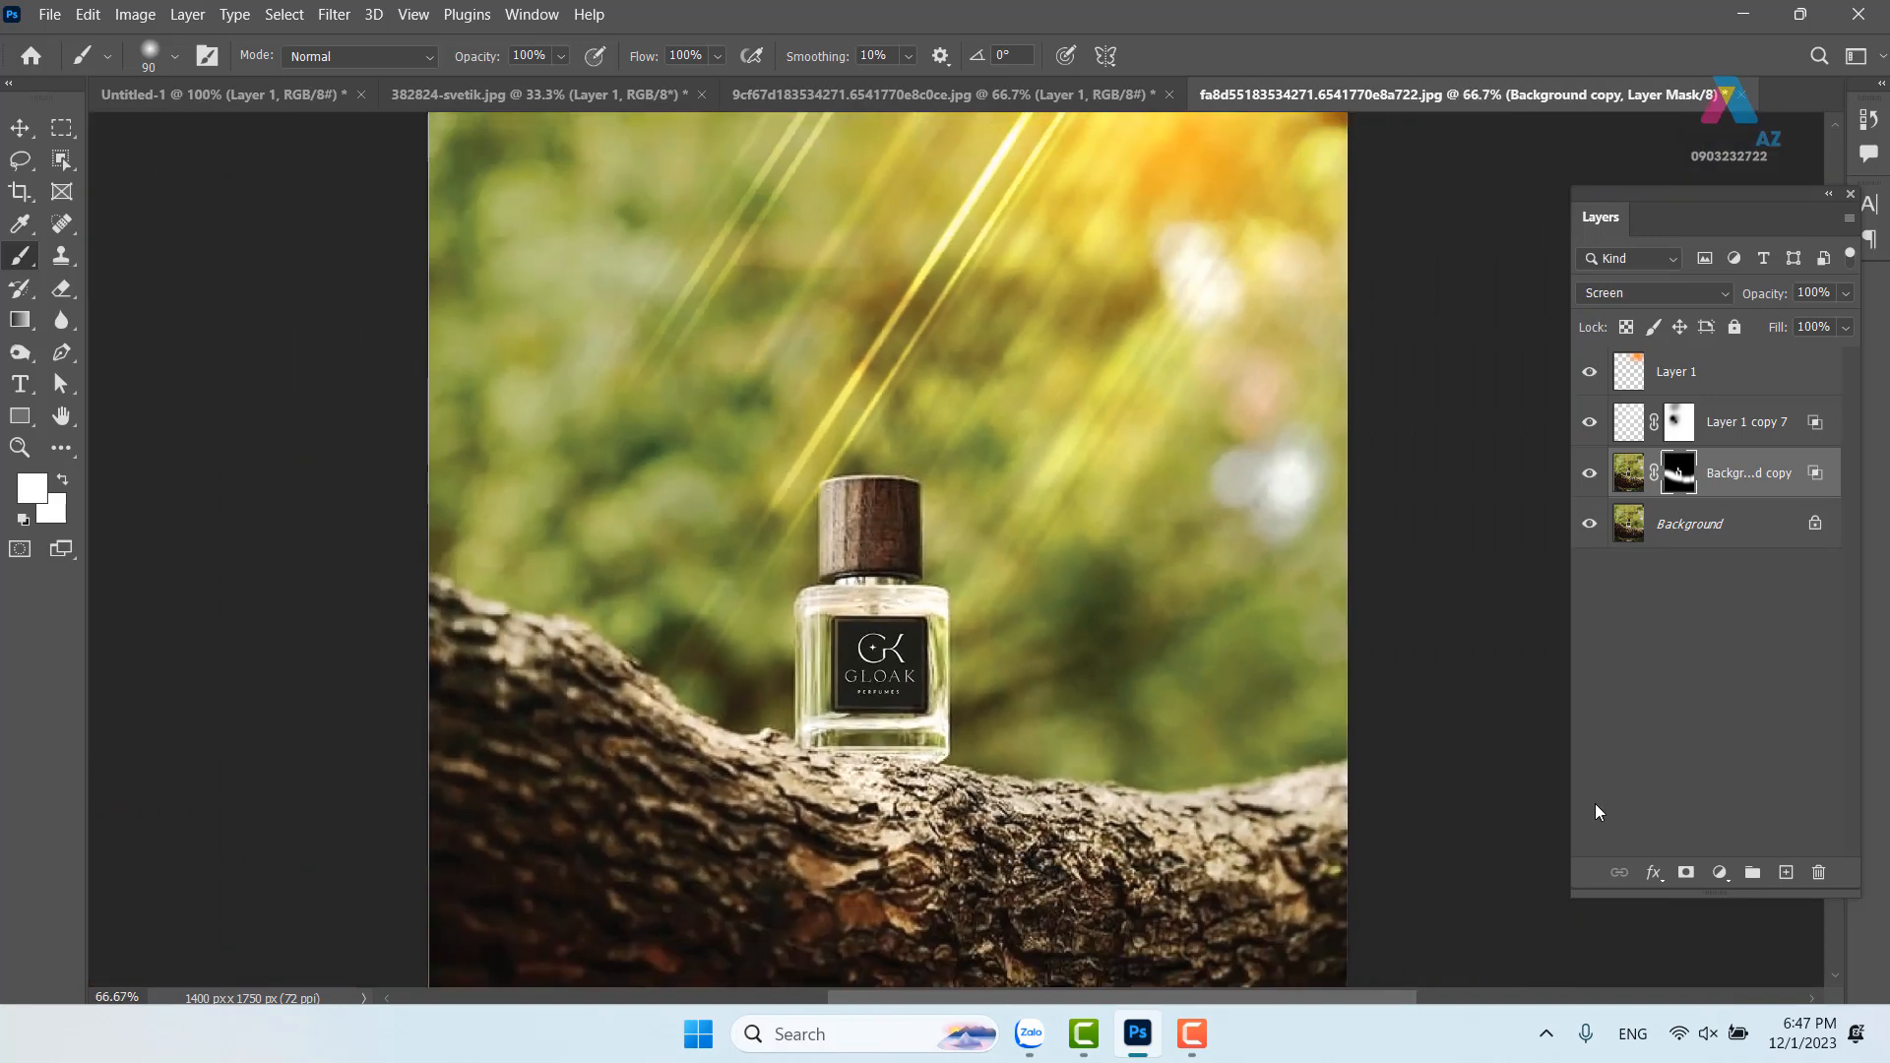
click(1589, 473)
click(1589, 475)
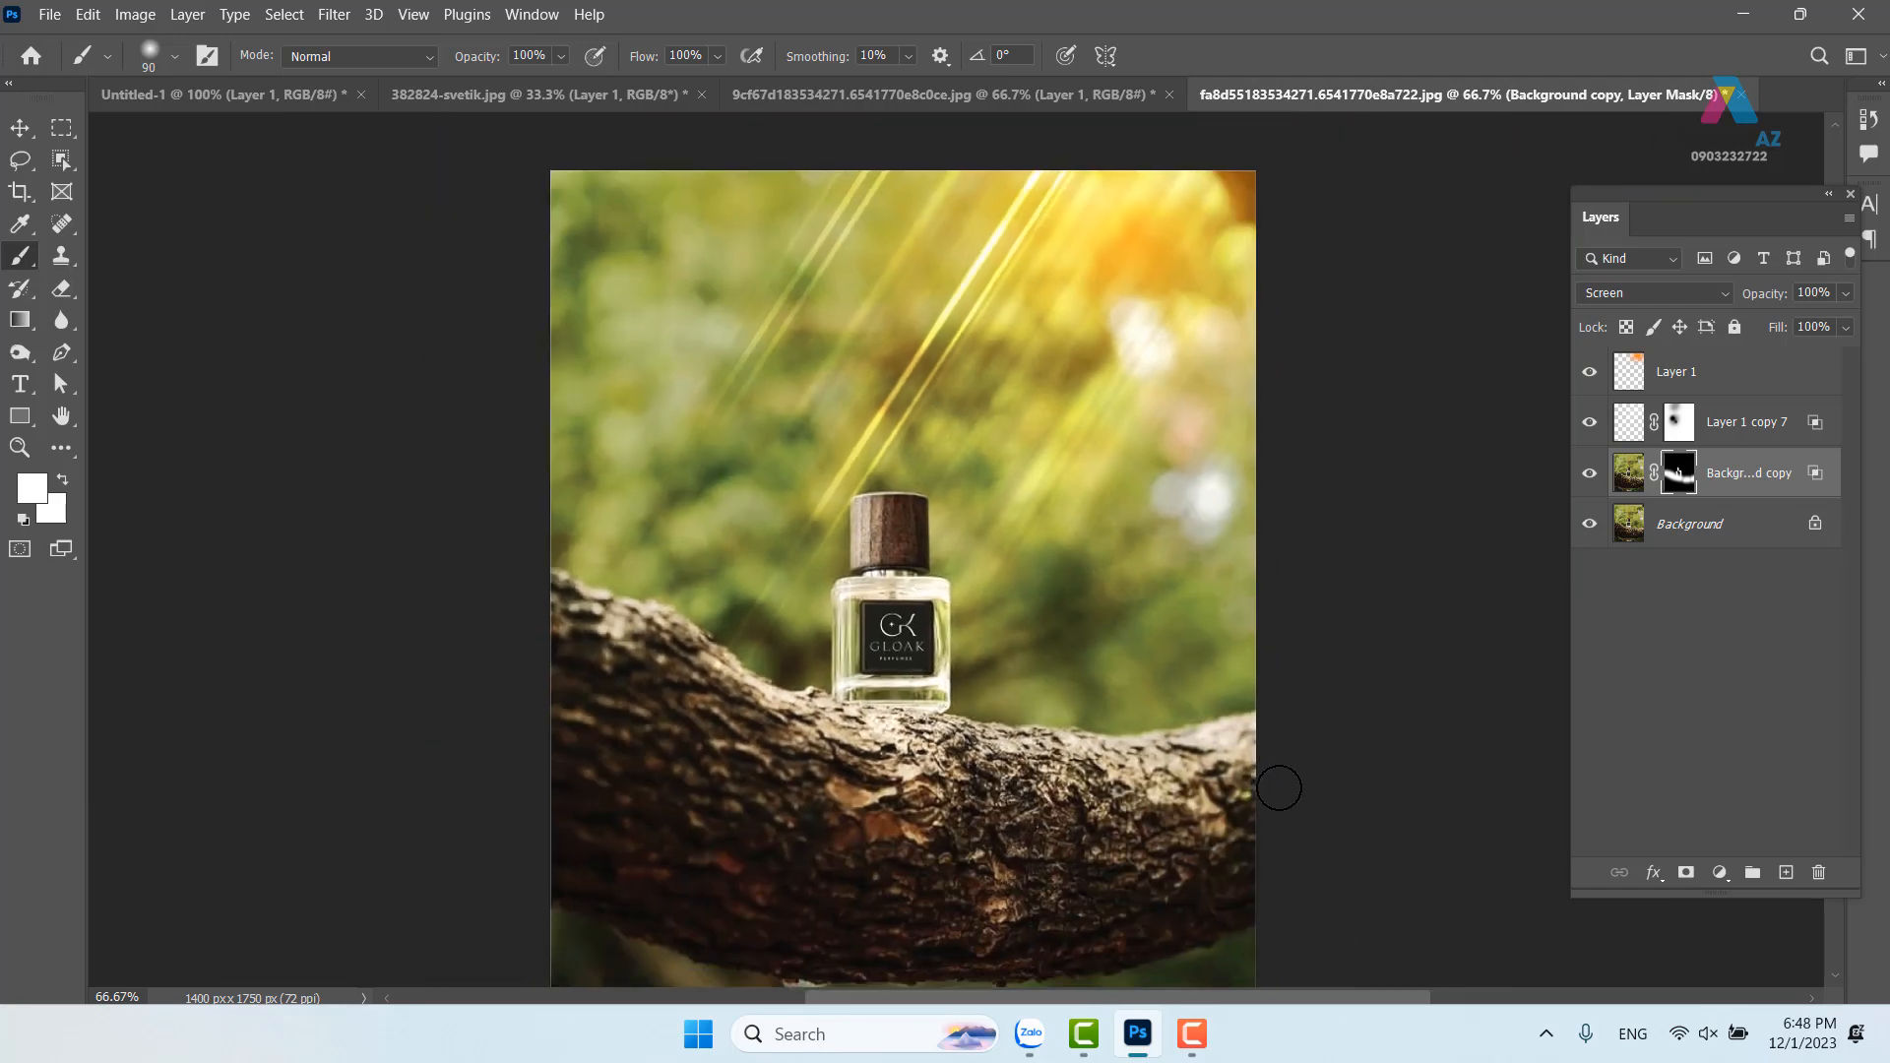
drag(1132, 734, 990, 624)
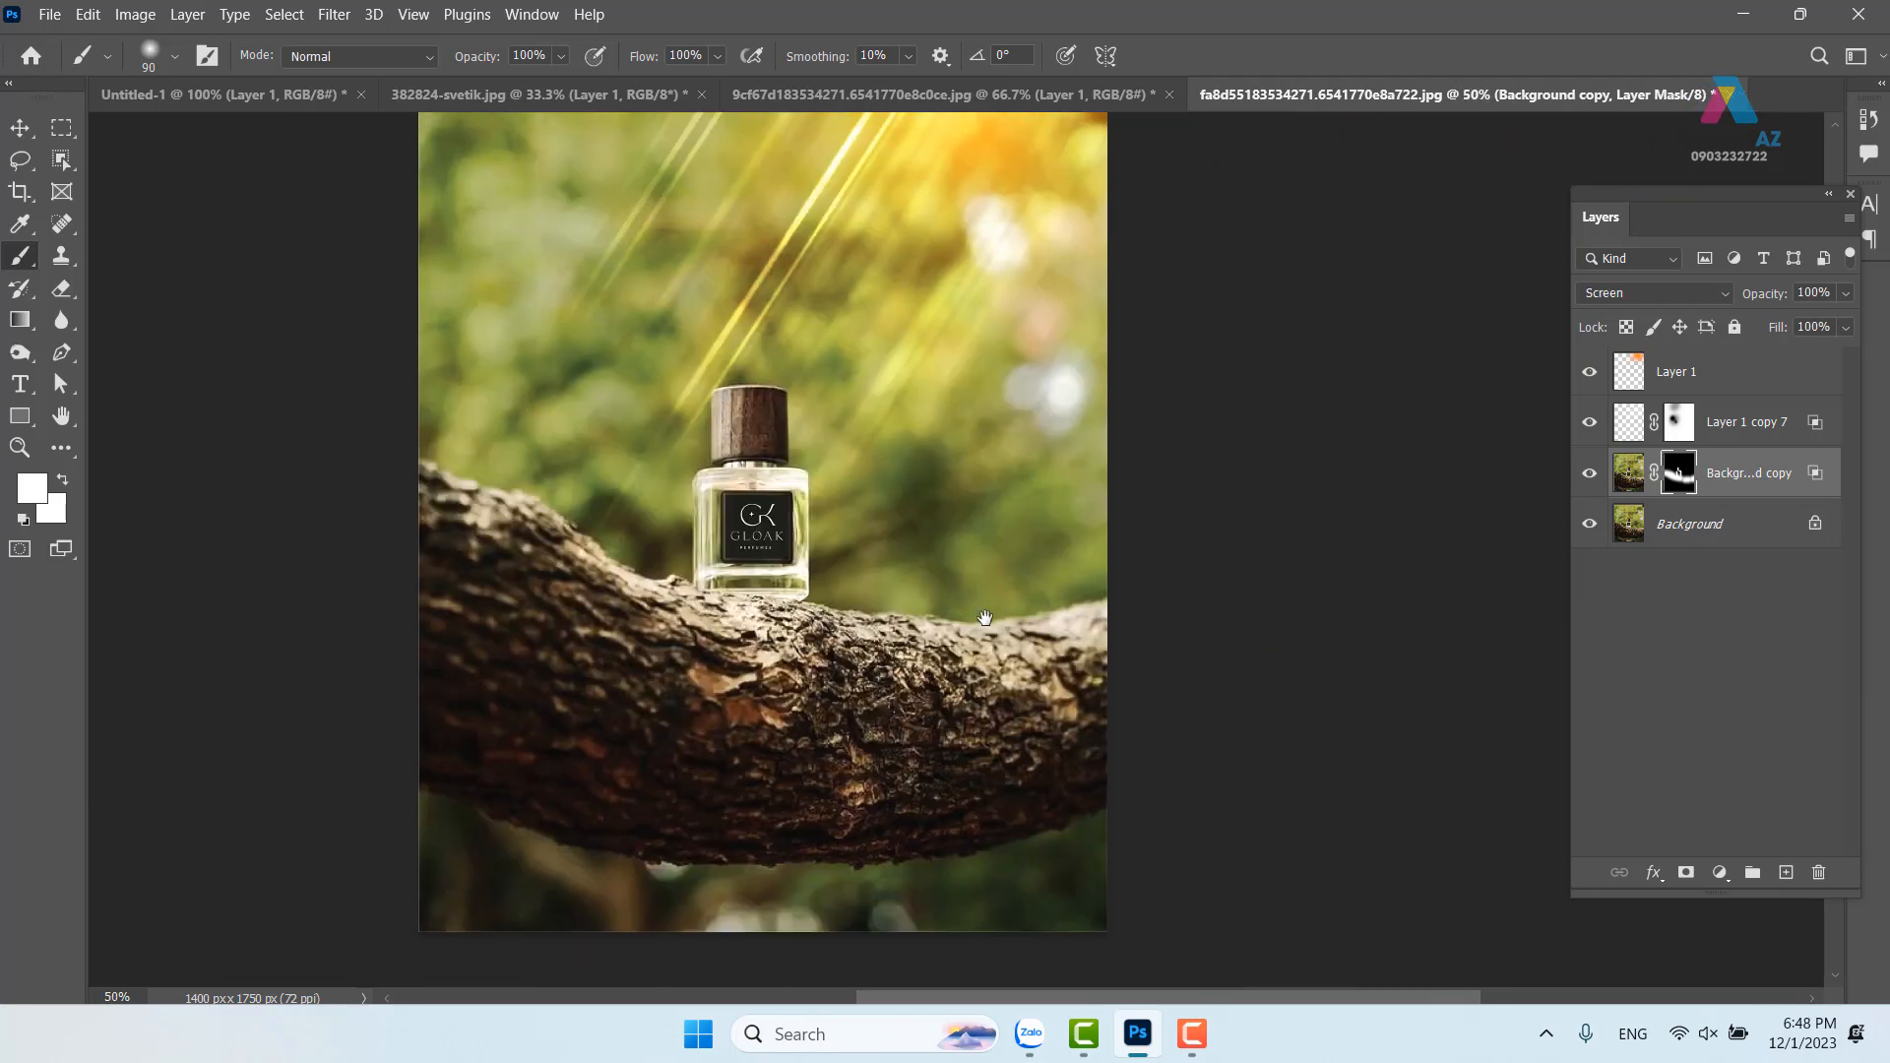
drag(836, 692, 922, 656)
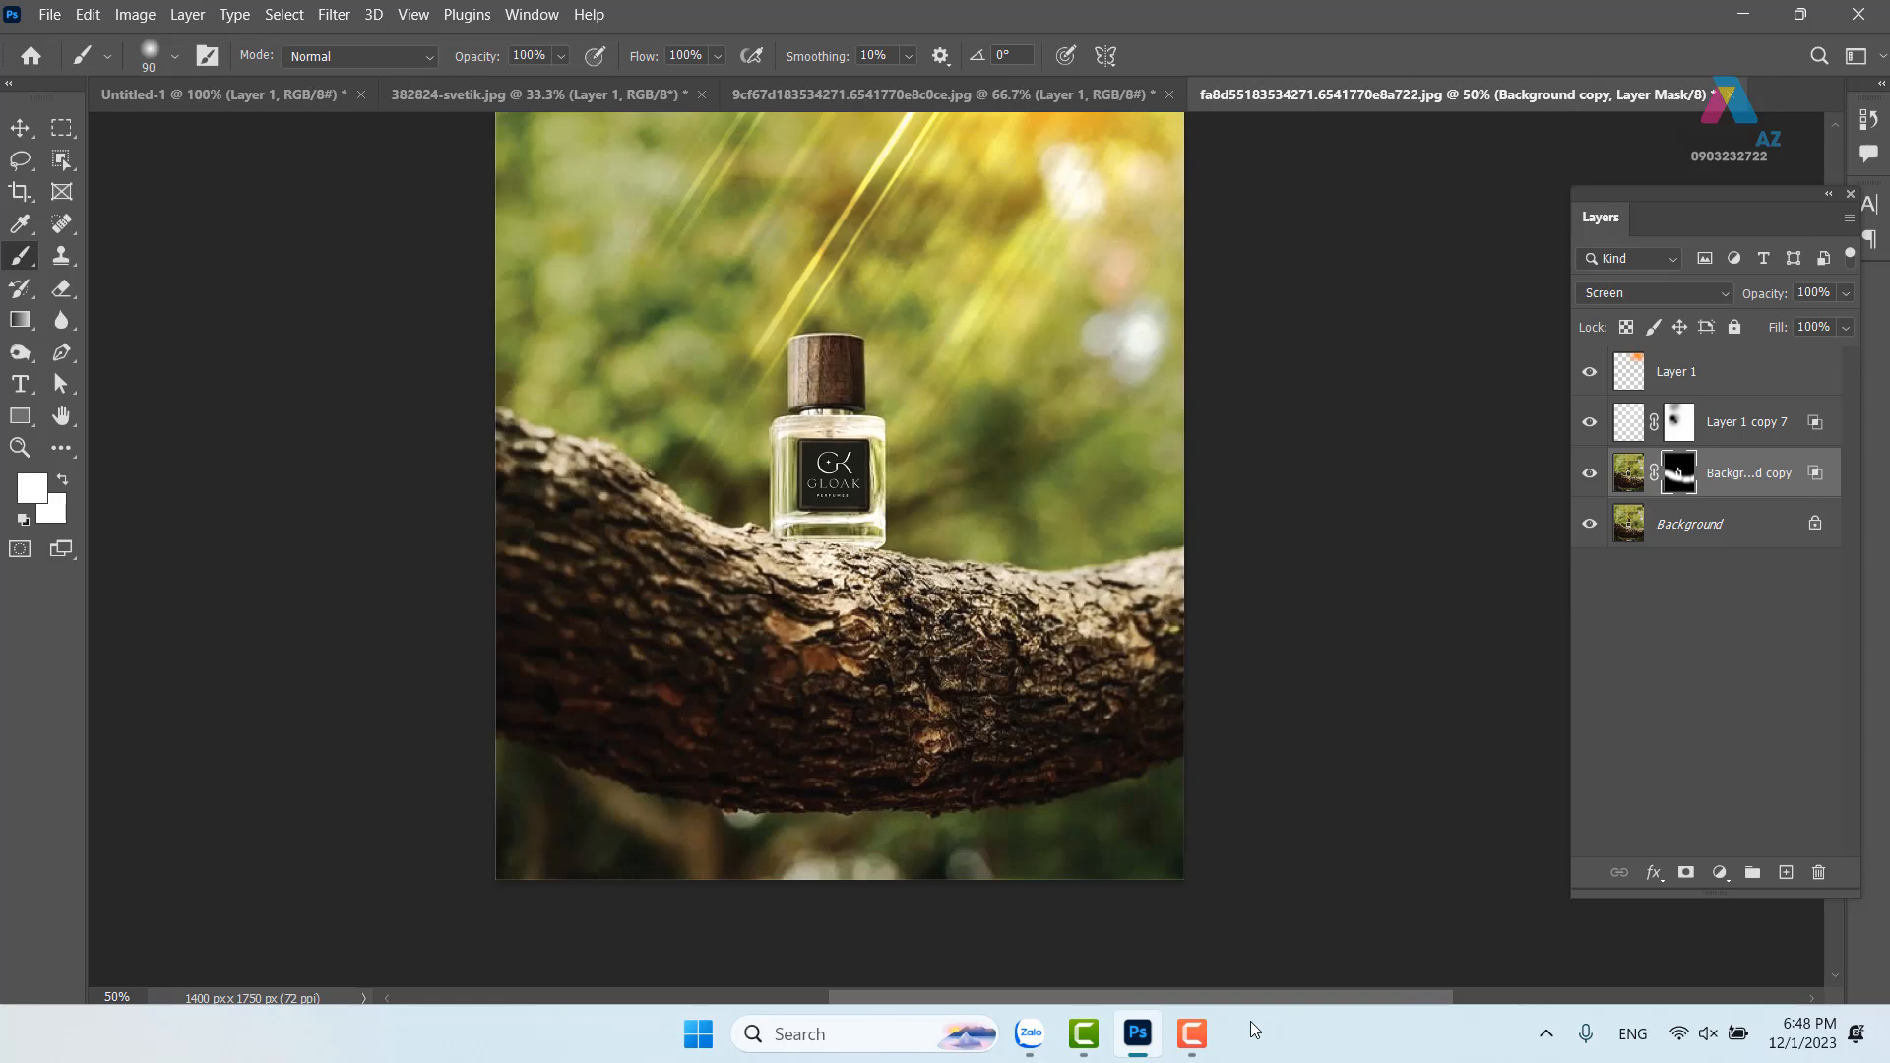
Start opening another image and browse to the thuvienanh folder on the E: drive
key(ctrl+o)
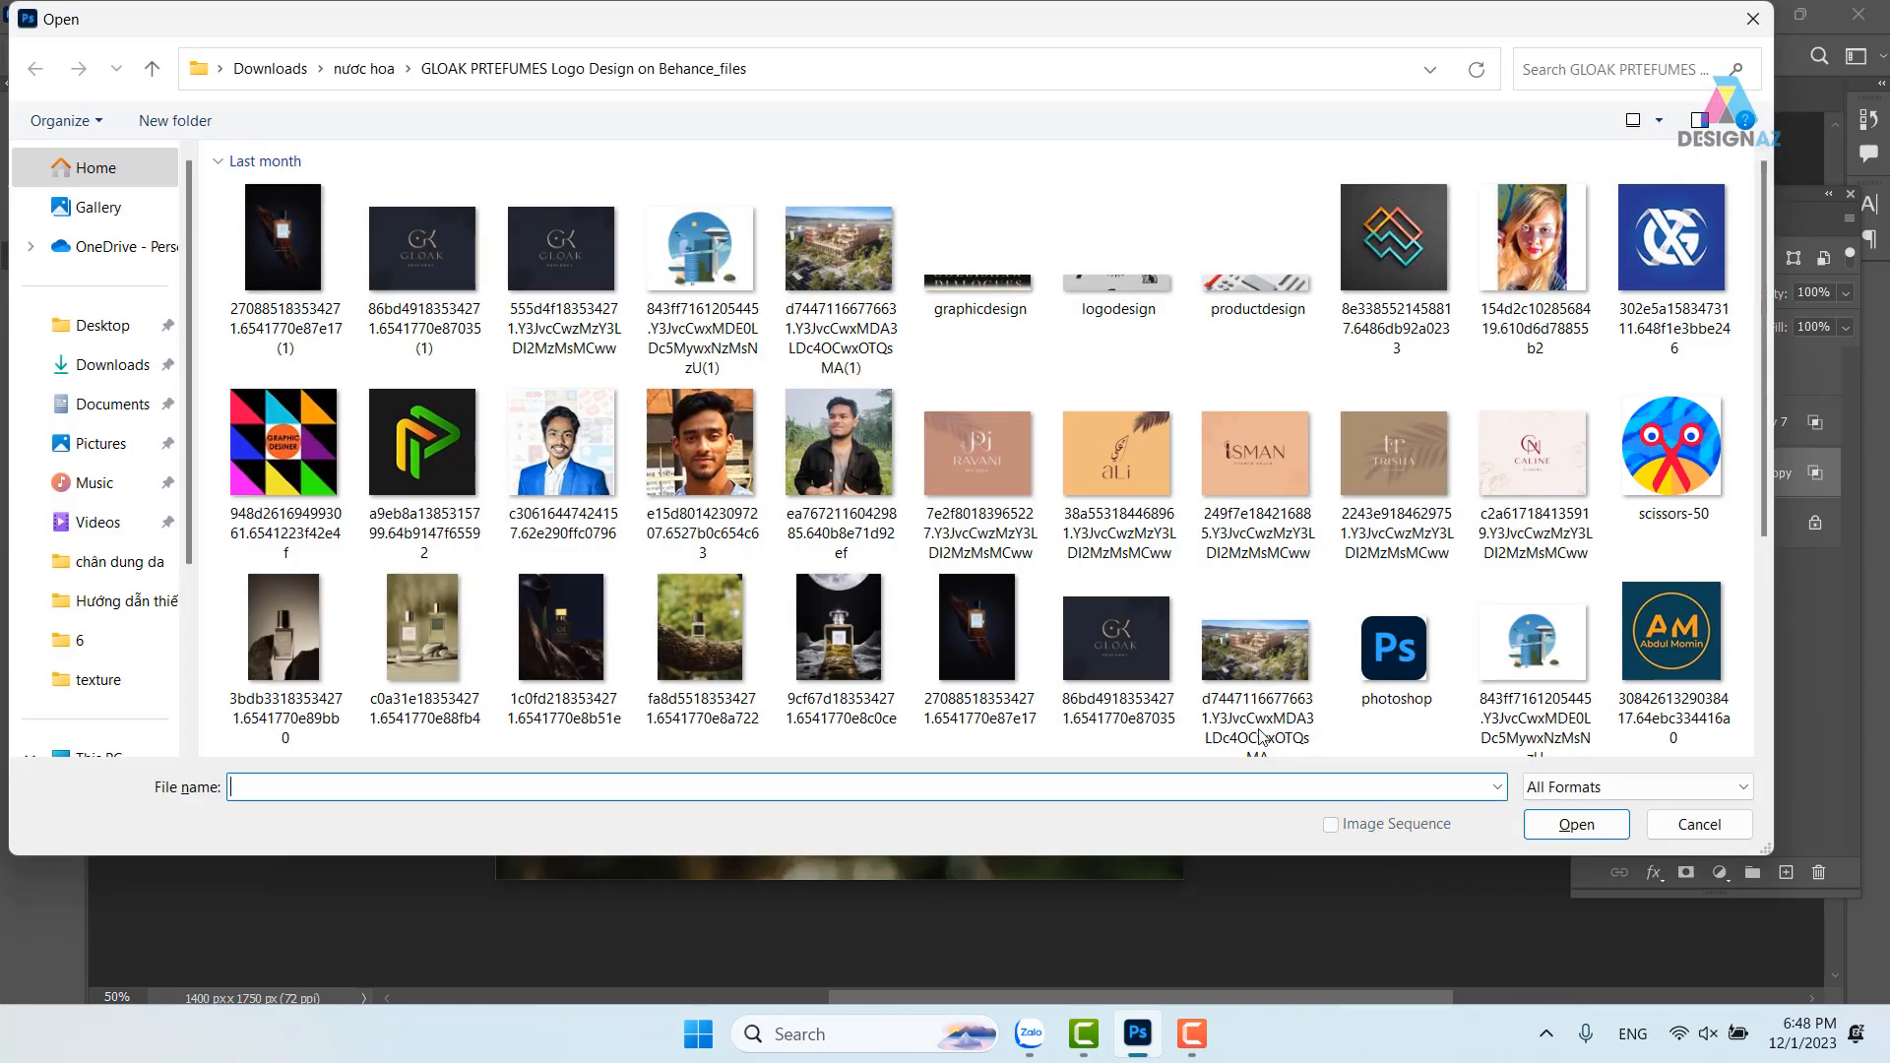
scroll(49, 480, down, 3)
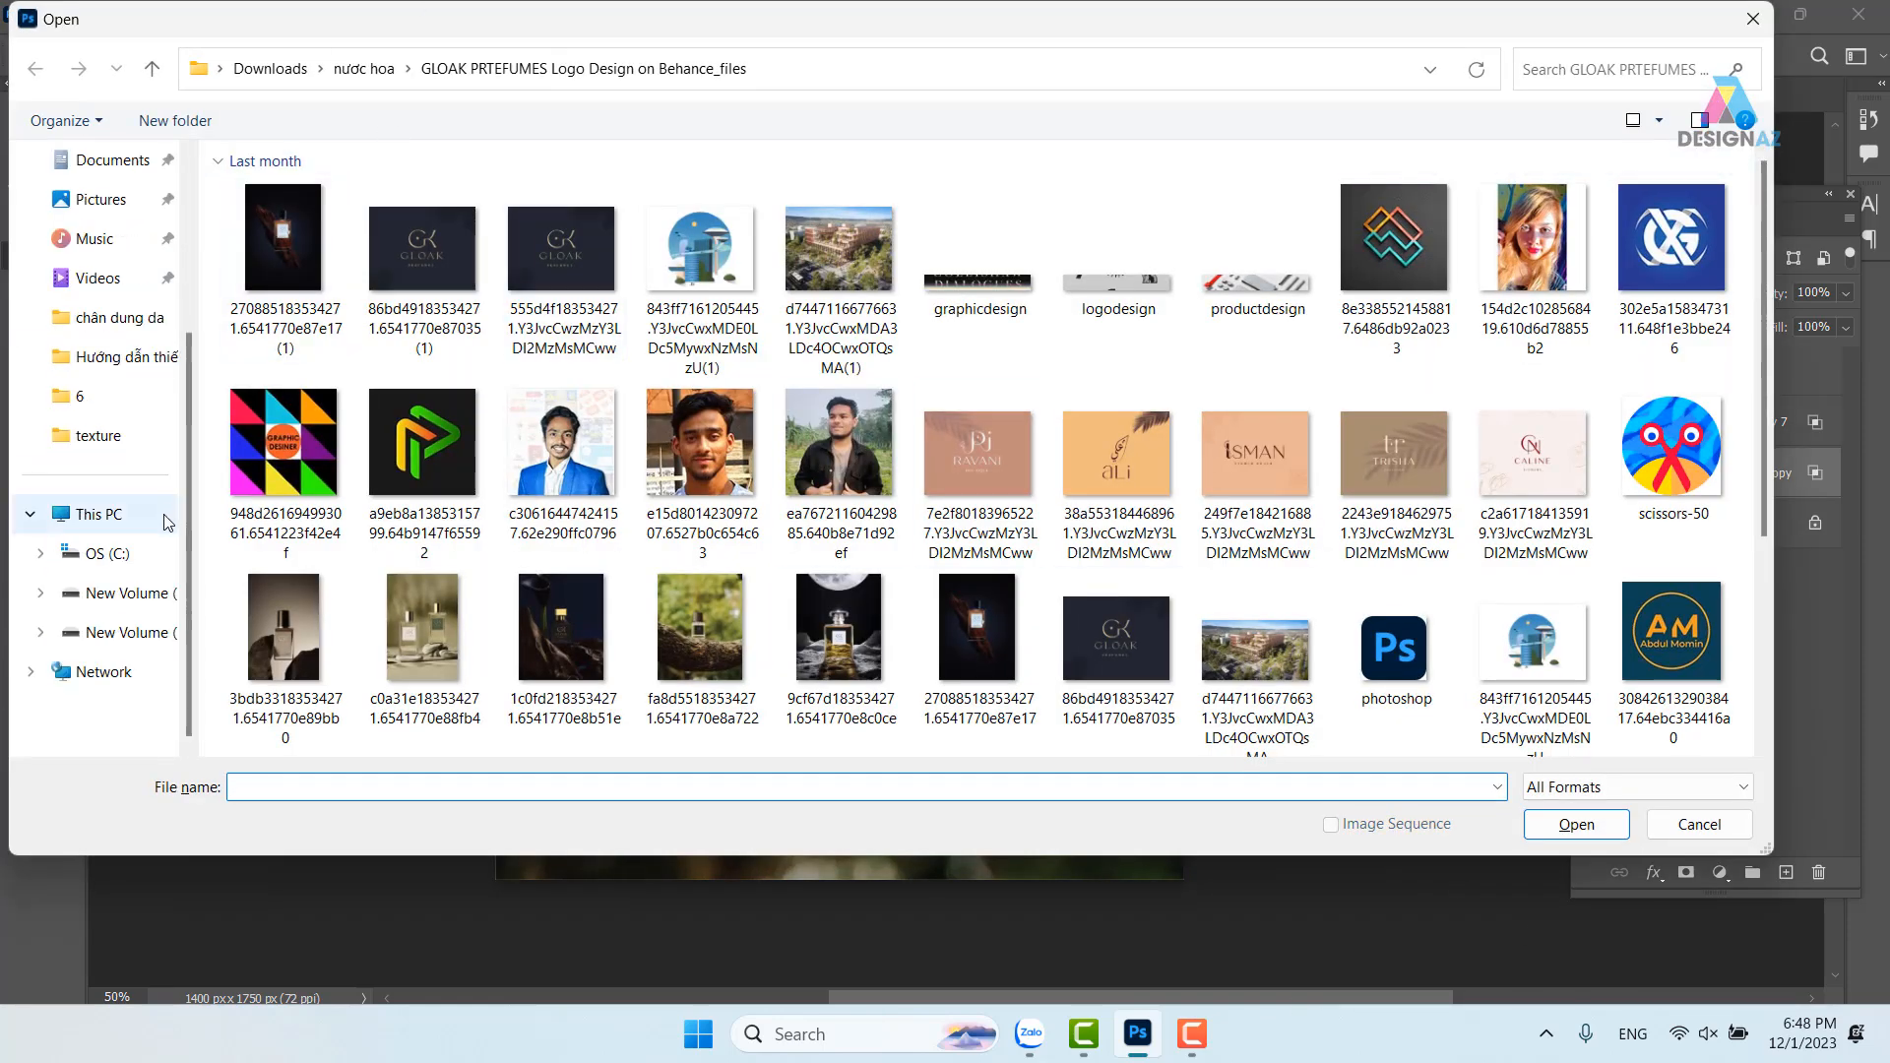
click(127, 632)
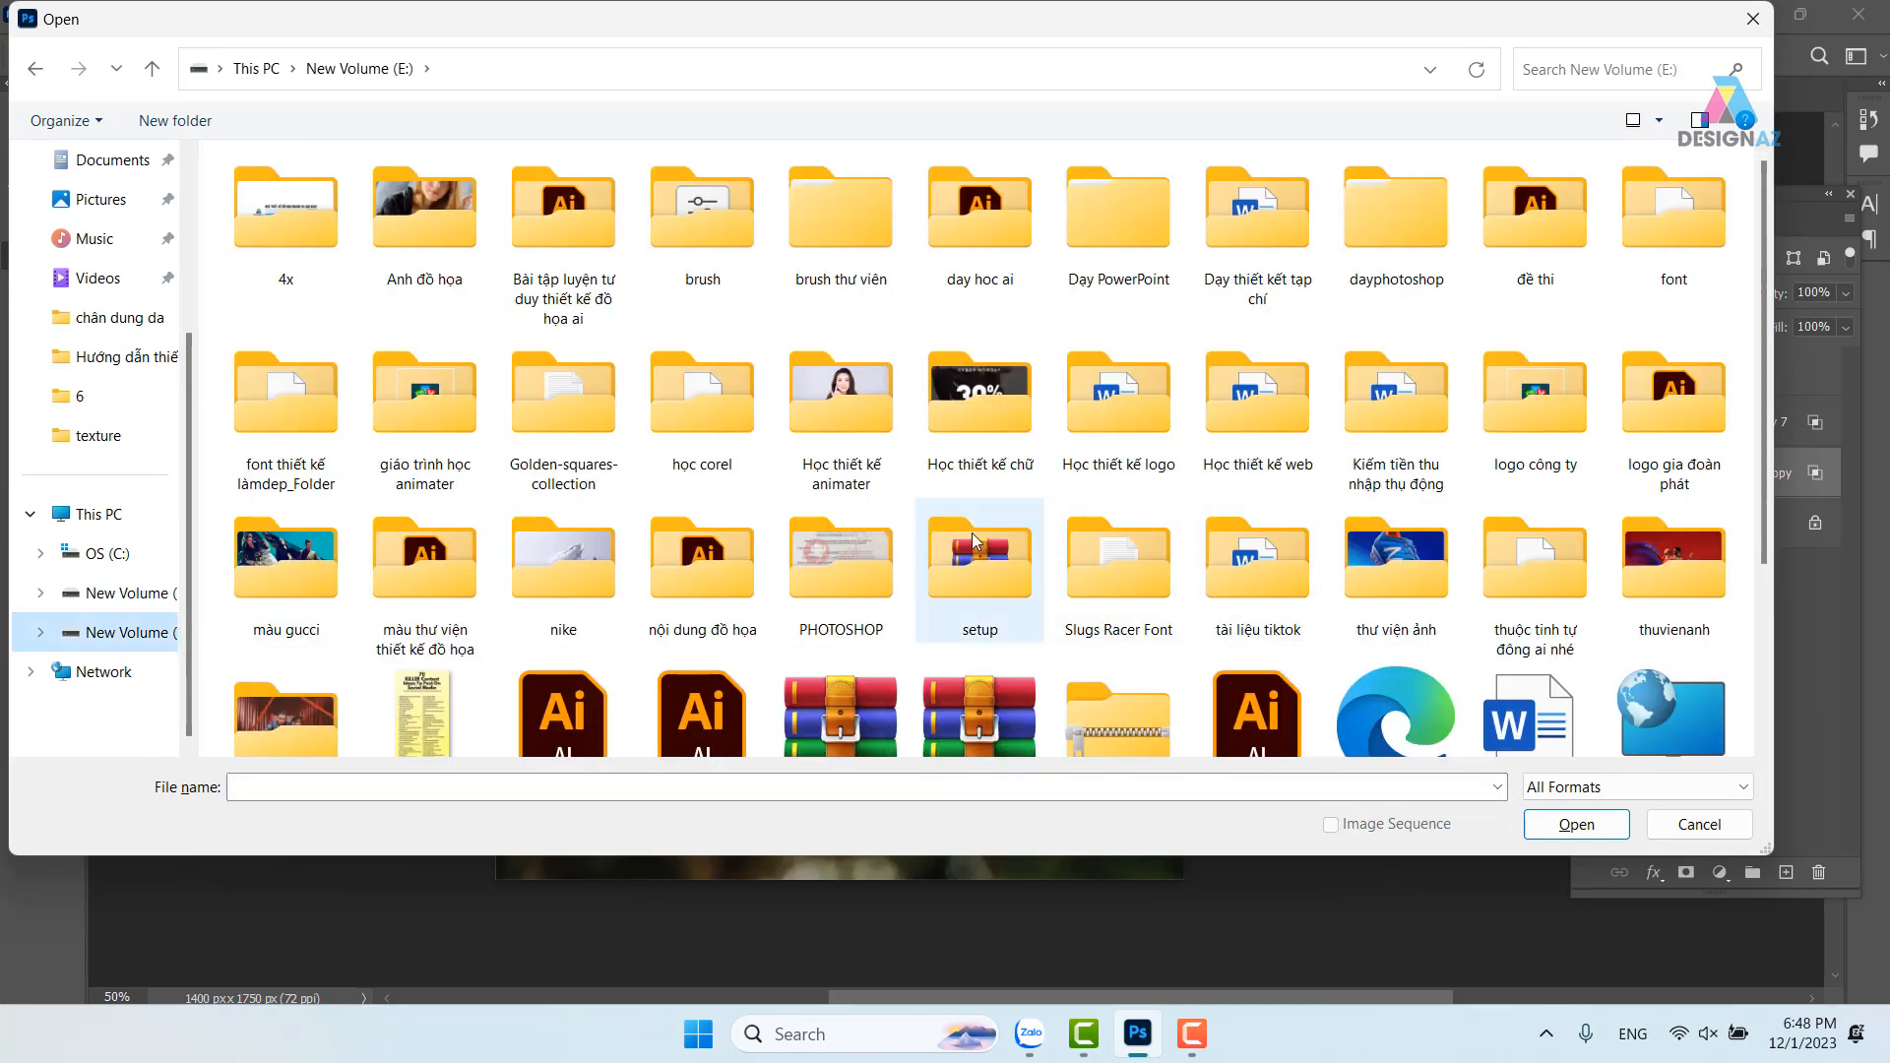
scroll(975, 541, down, 2)
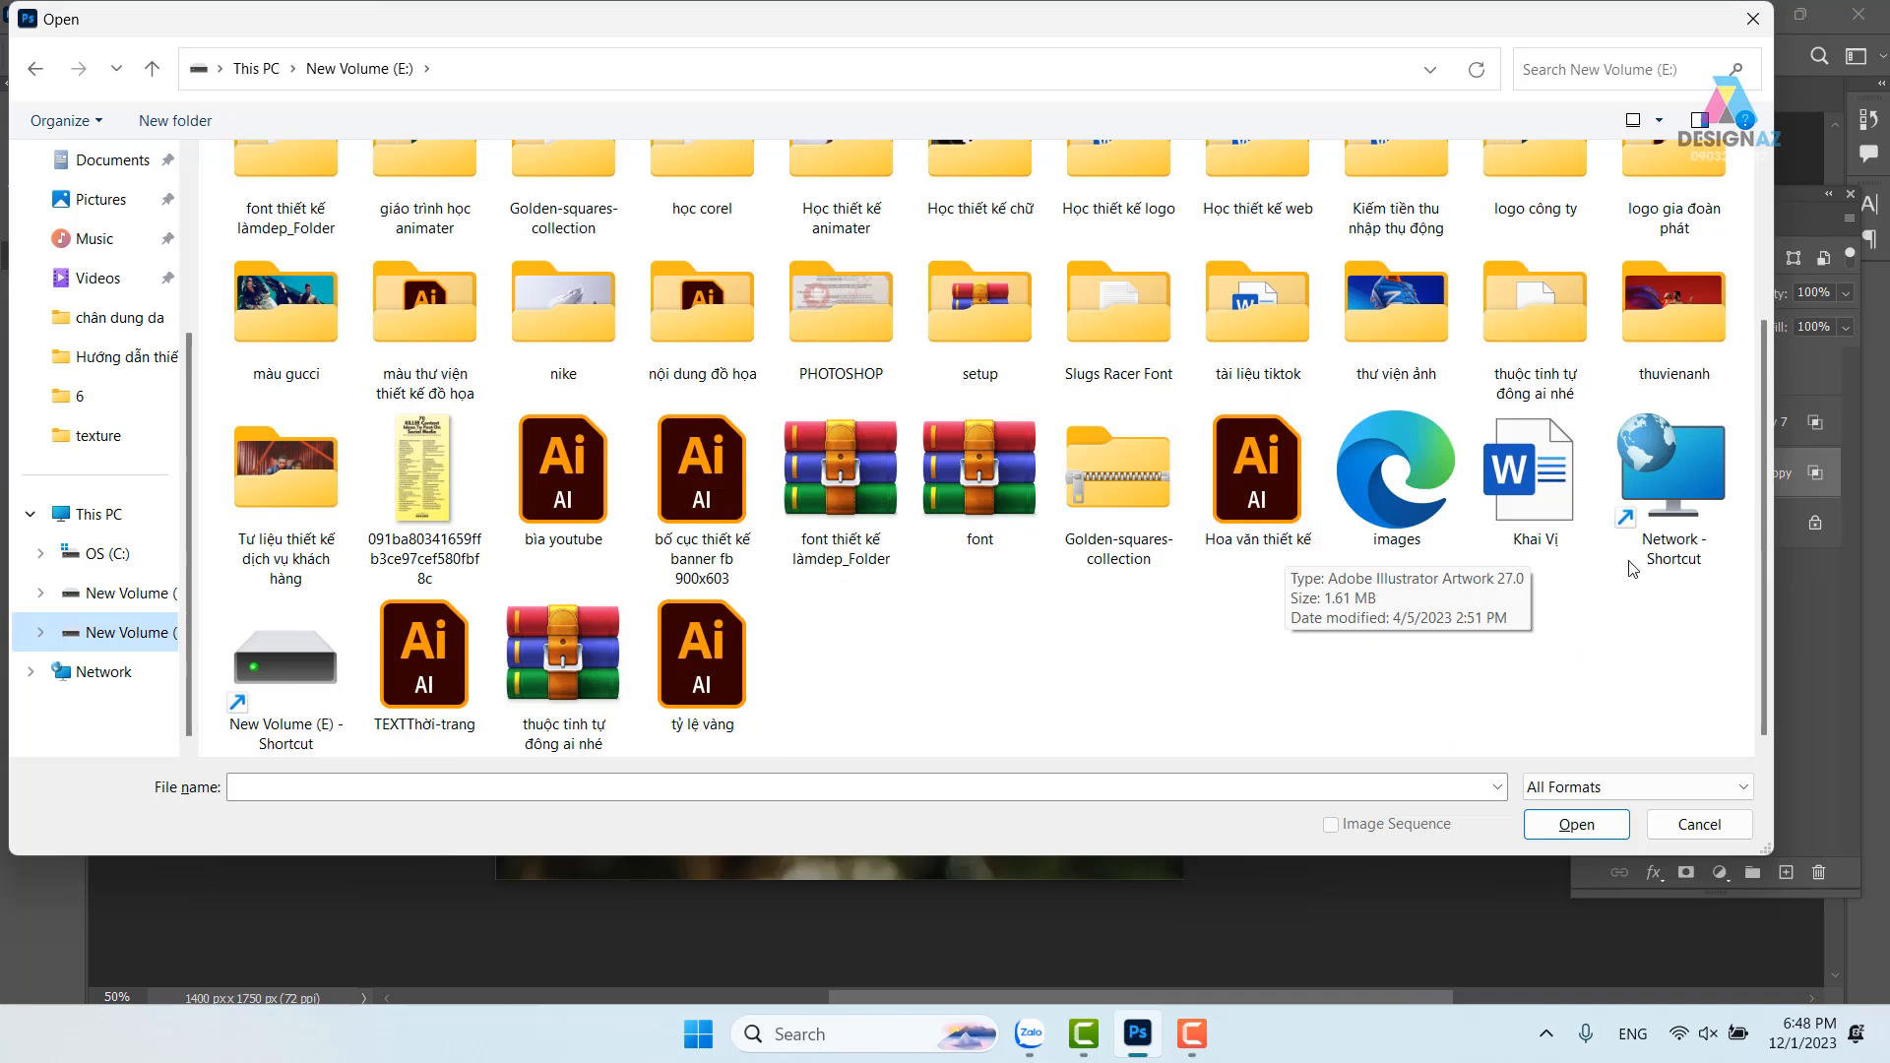
click(1655, 332)
double_click(1656, 326)
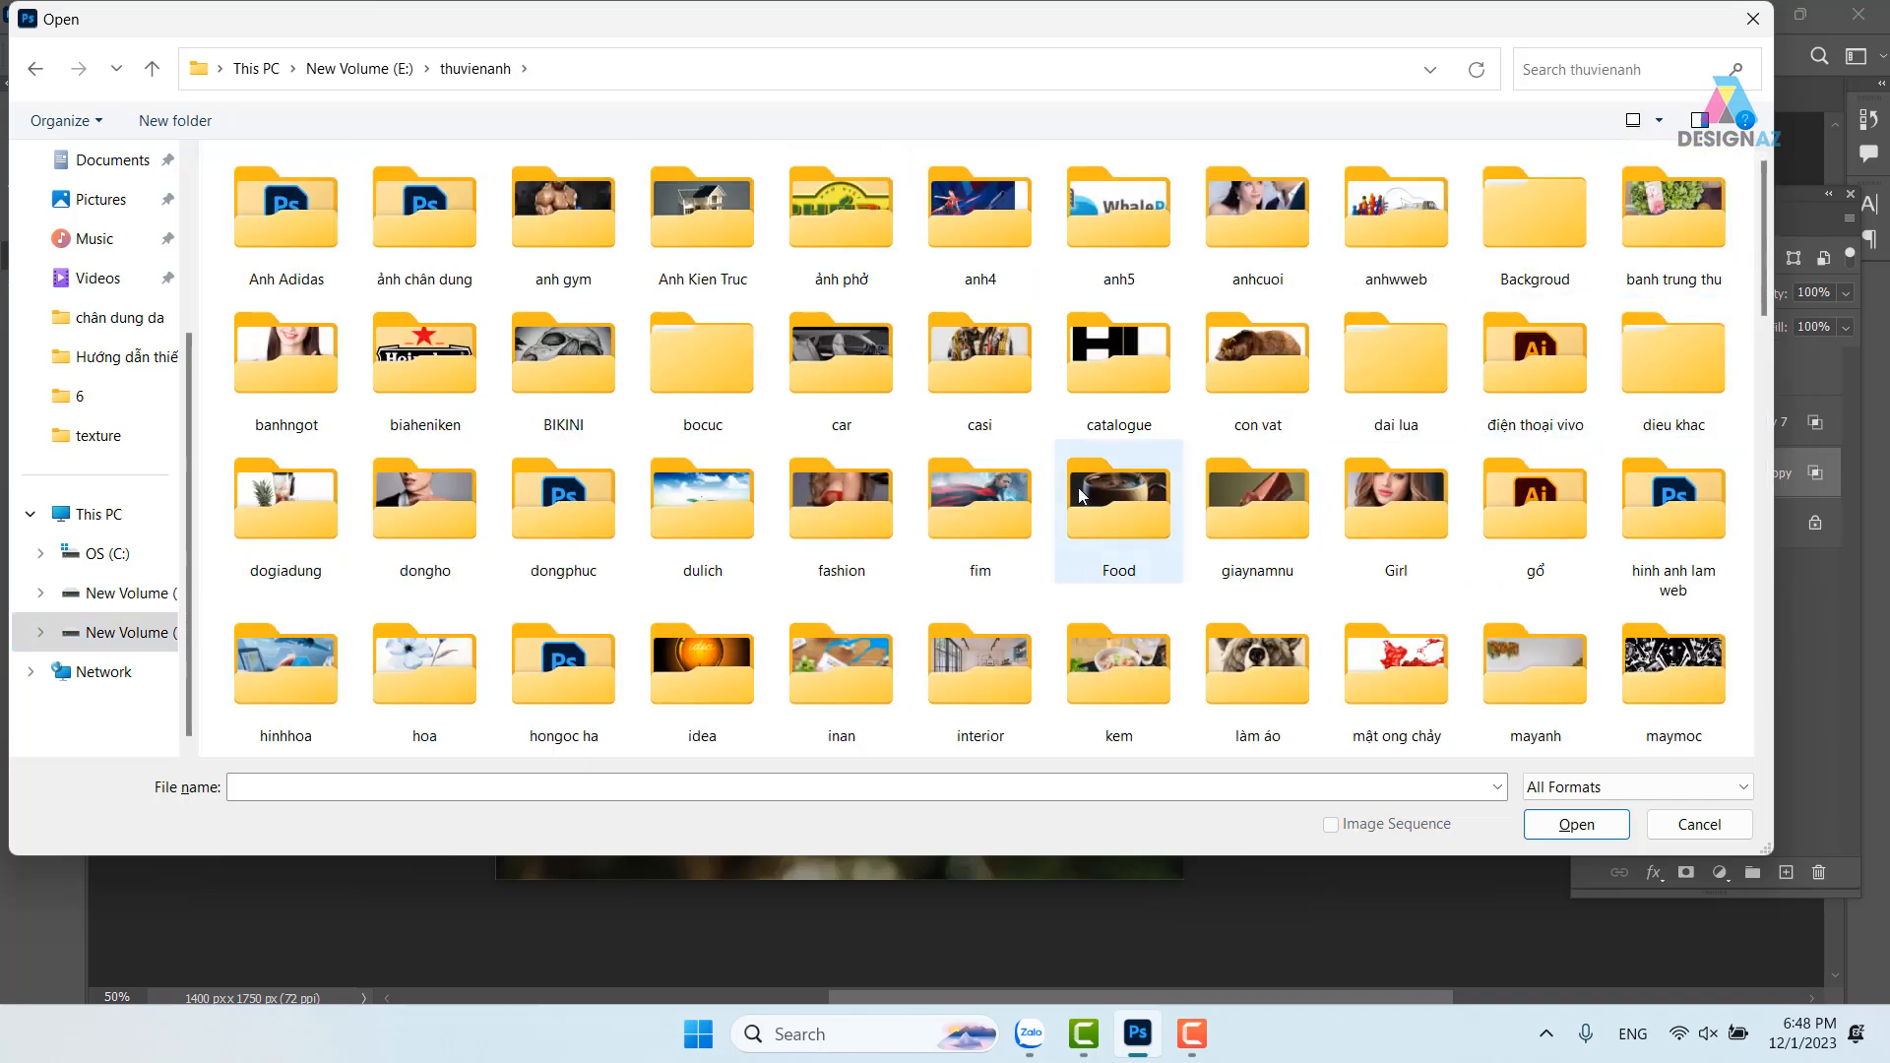
Look through the thuvienanh library and open its nước folder
scroll(1012, 482, down, 5)
scroll(1012, 481, down, 5)
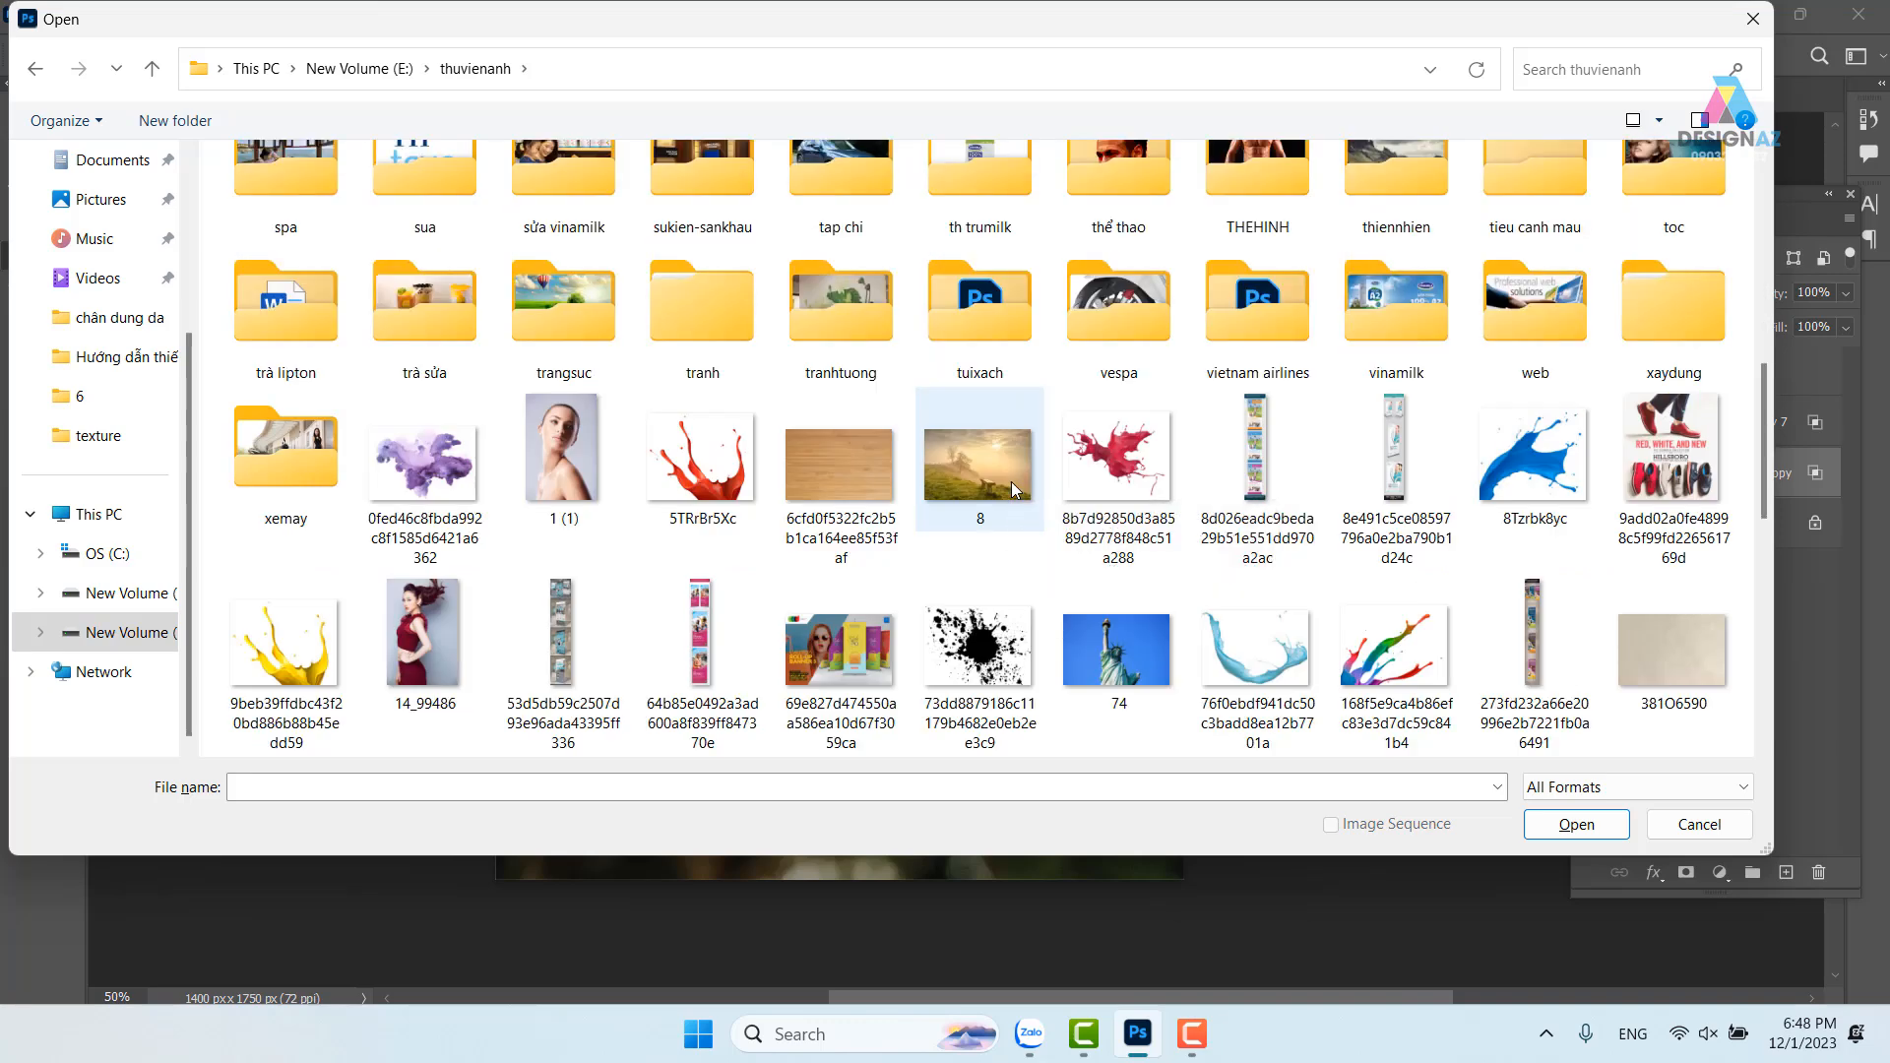
scroll(1012, 481, up, 10)
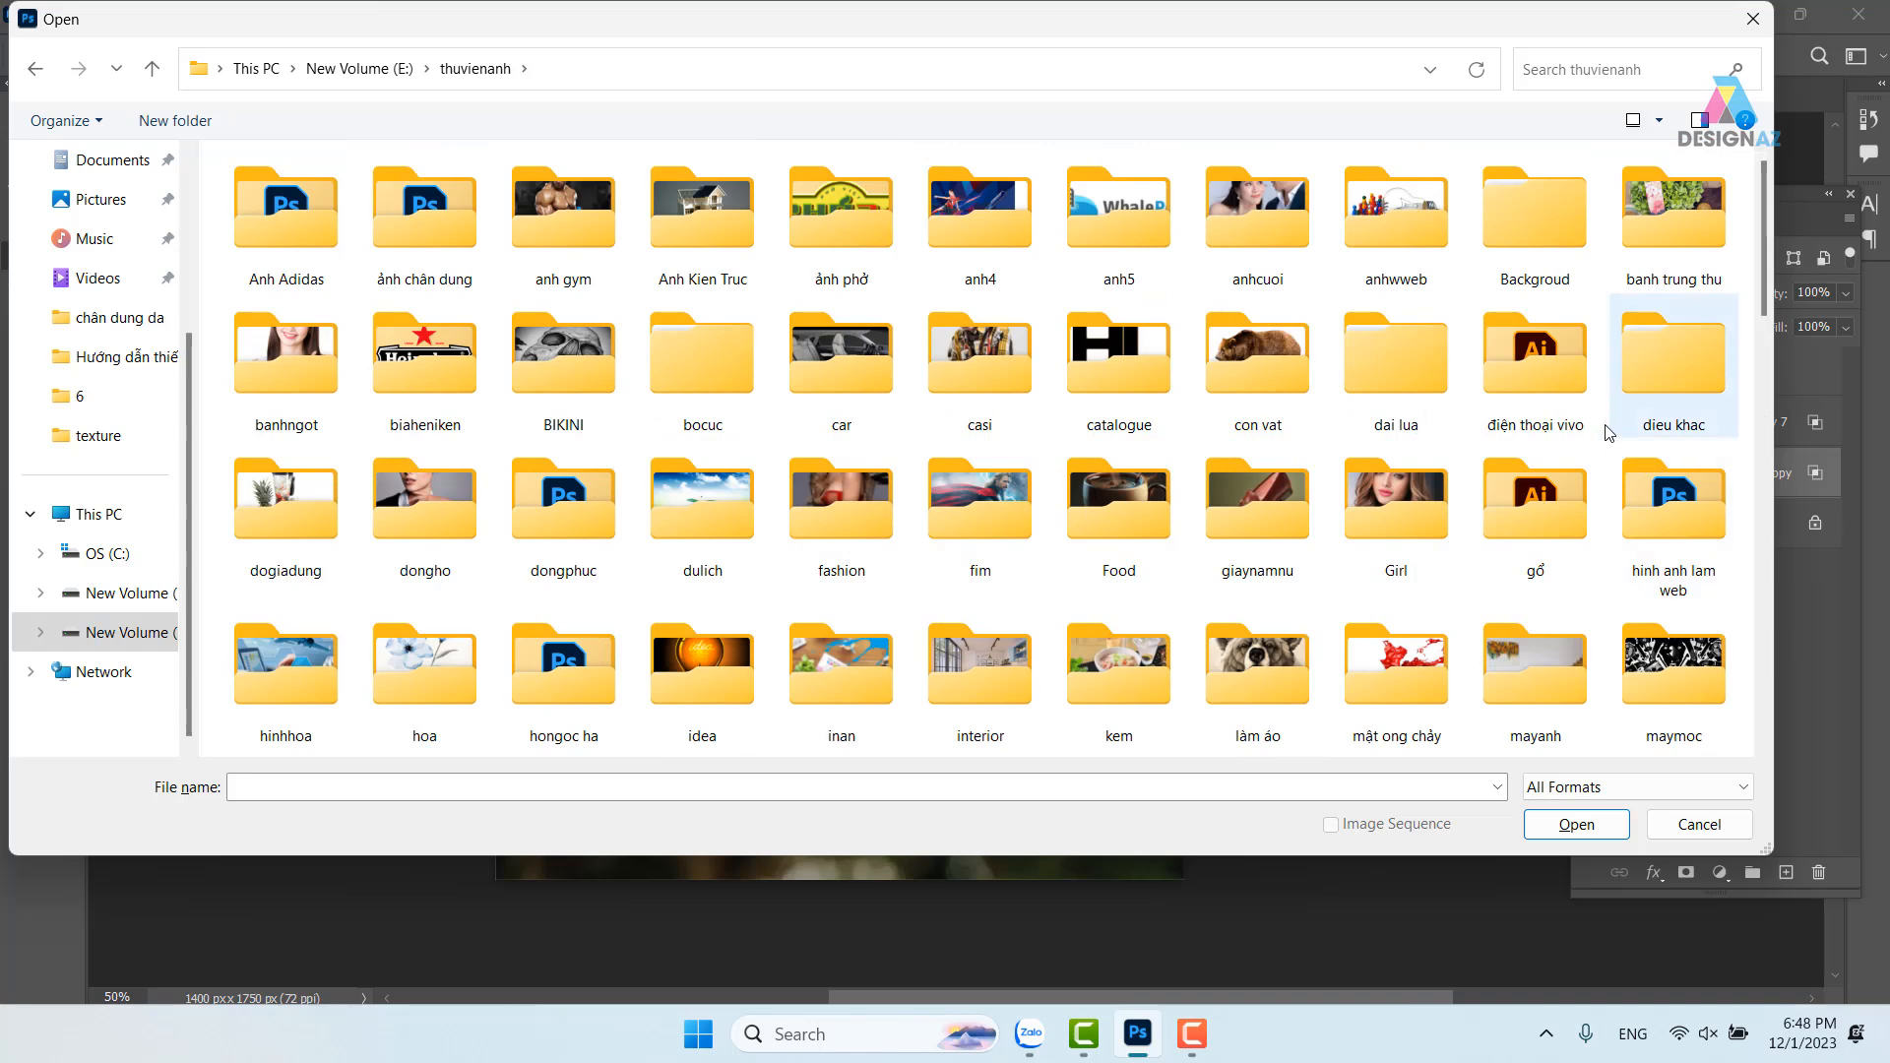
click(1098, 518)
key(n)
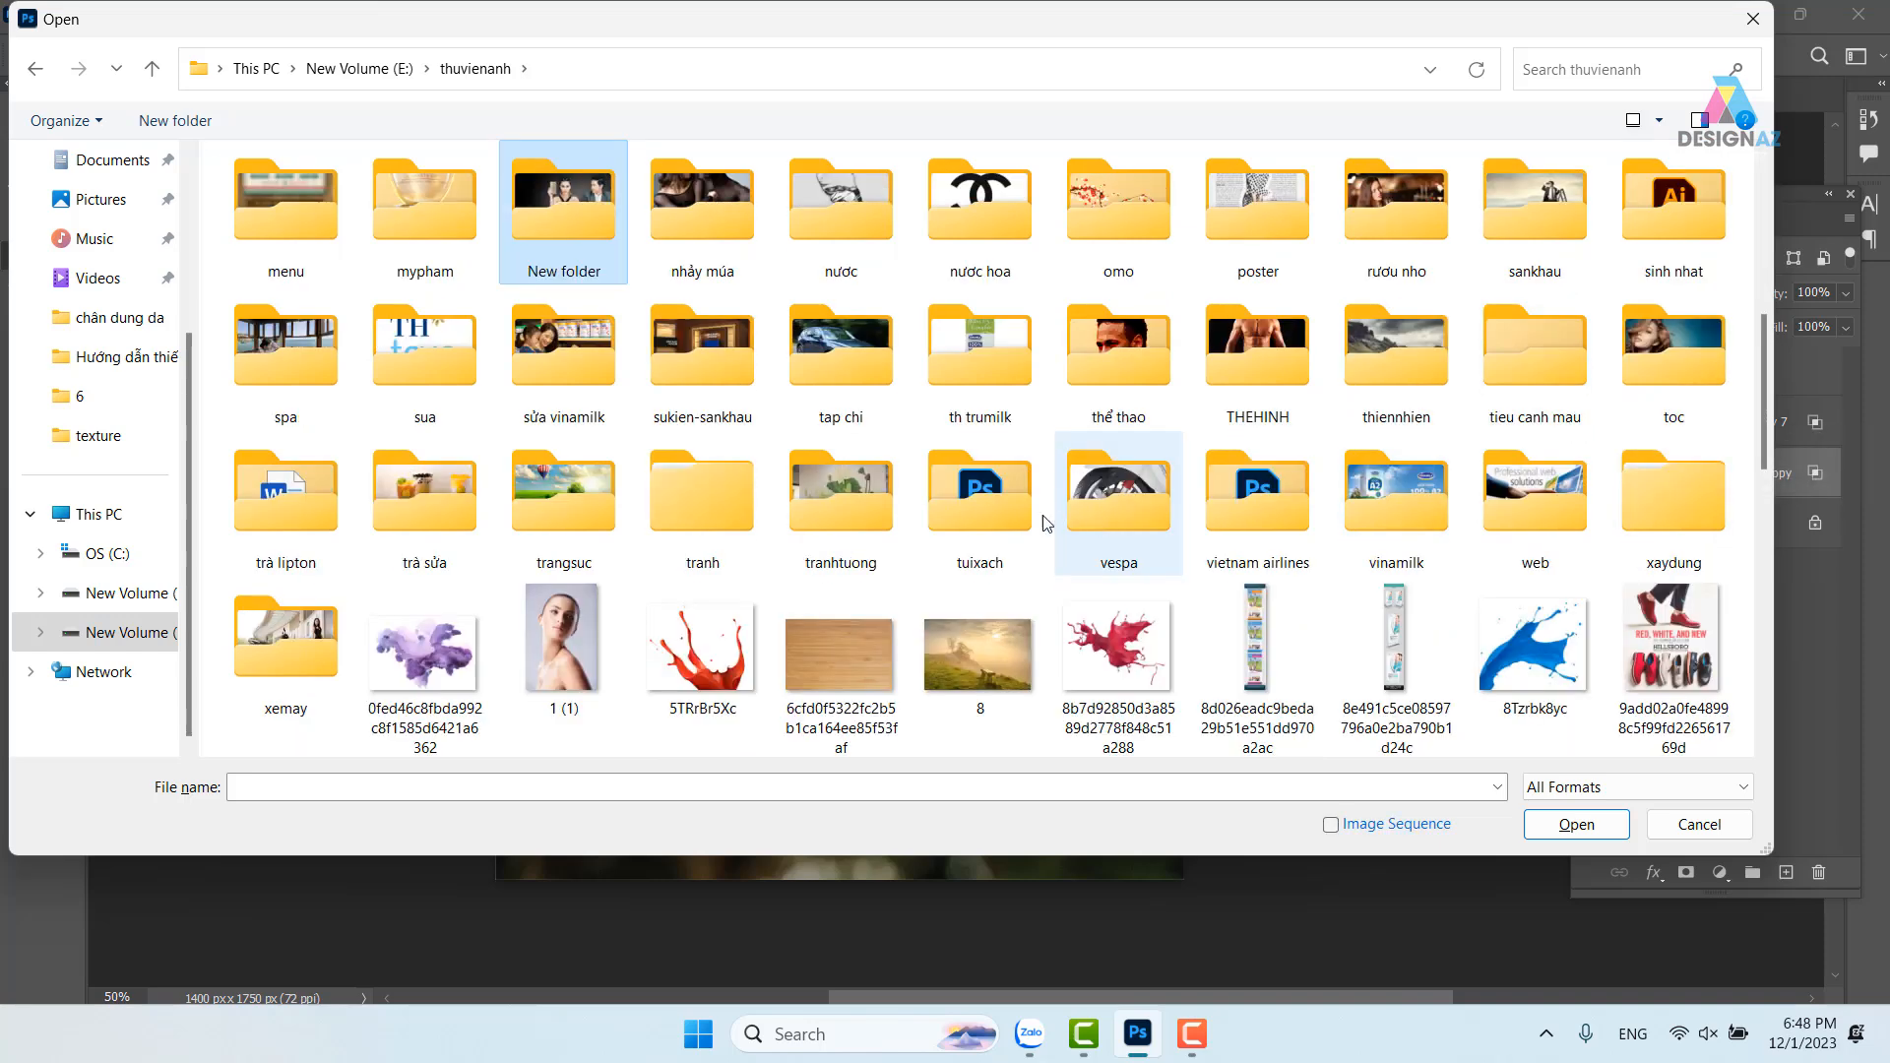
double_click(868, 209)
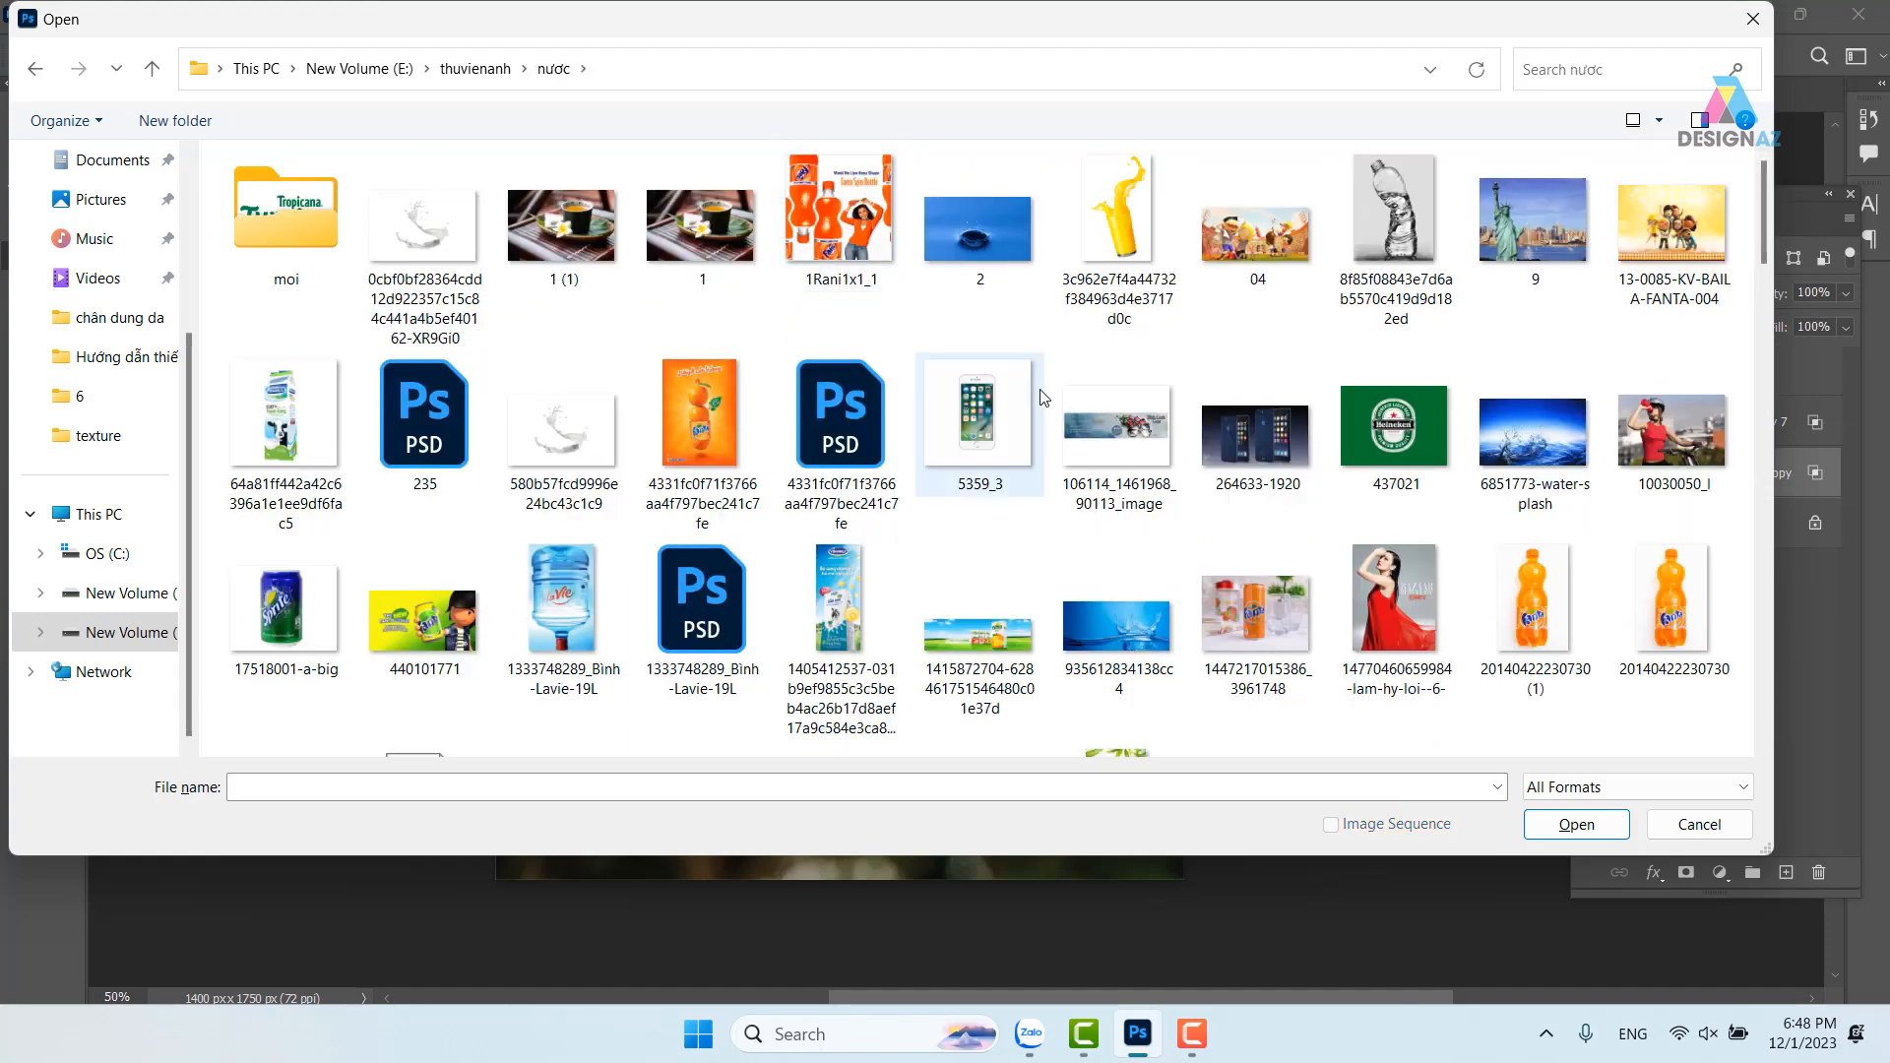
Find and open the PureSqueezedSomePulp100PercentOrangeJuice_59flozBottle_Hero image from the nước folder
scroll(1044, 396, down, 3)
scroll(1045, 399, down, 3)
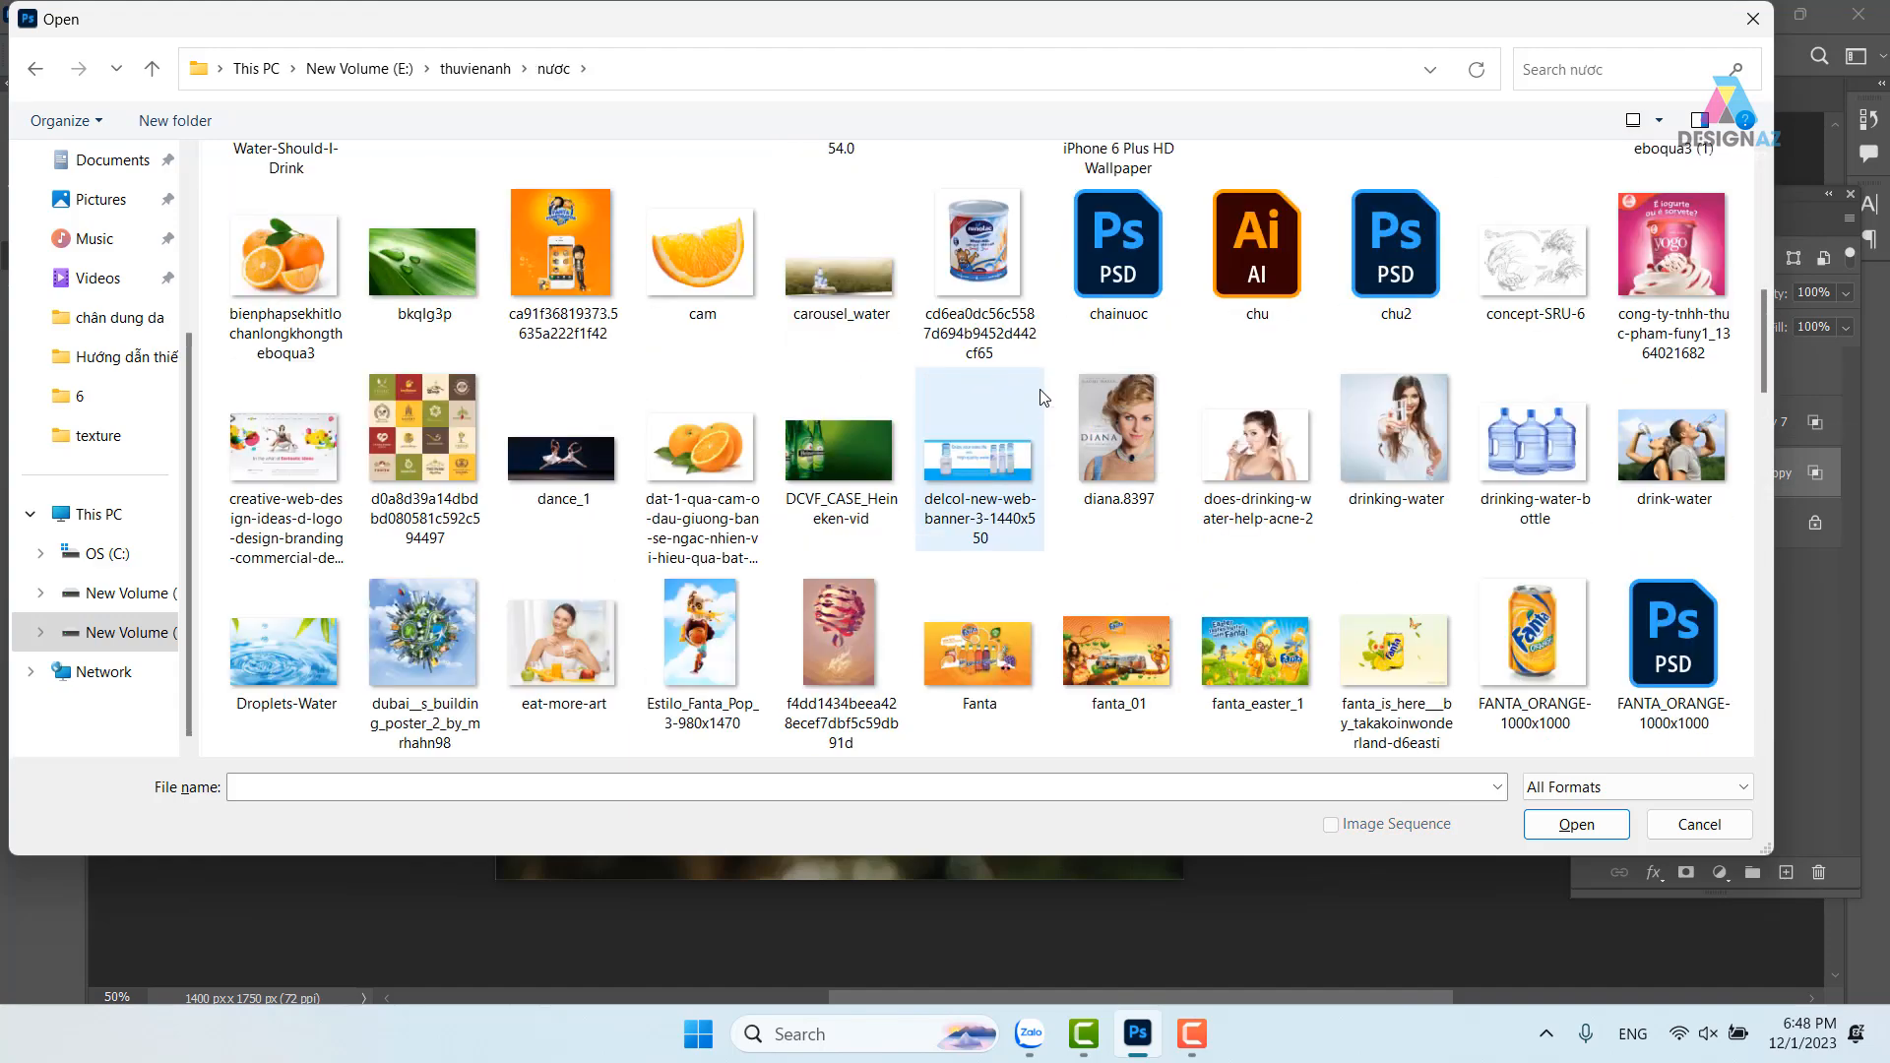
scroll(1049, 403, up, 3)
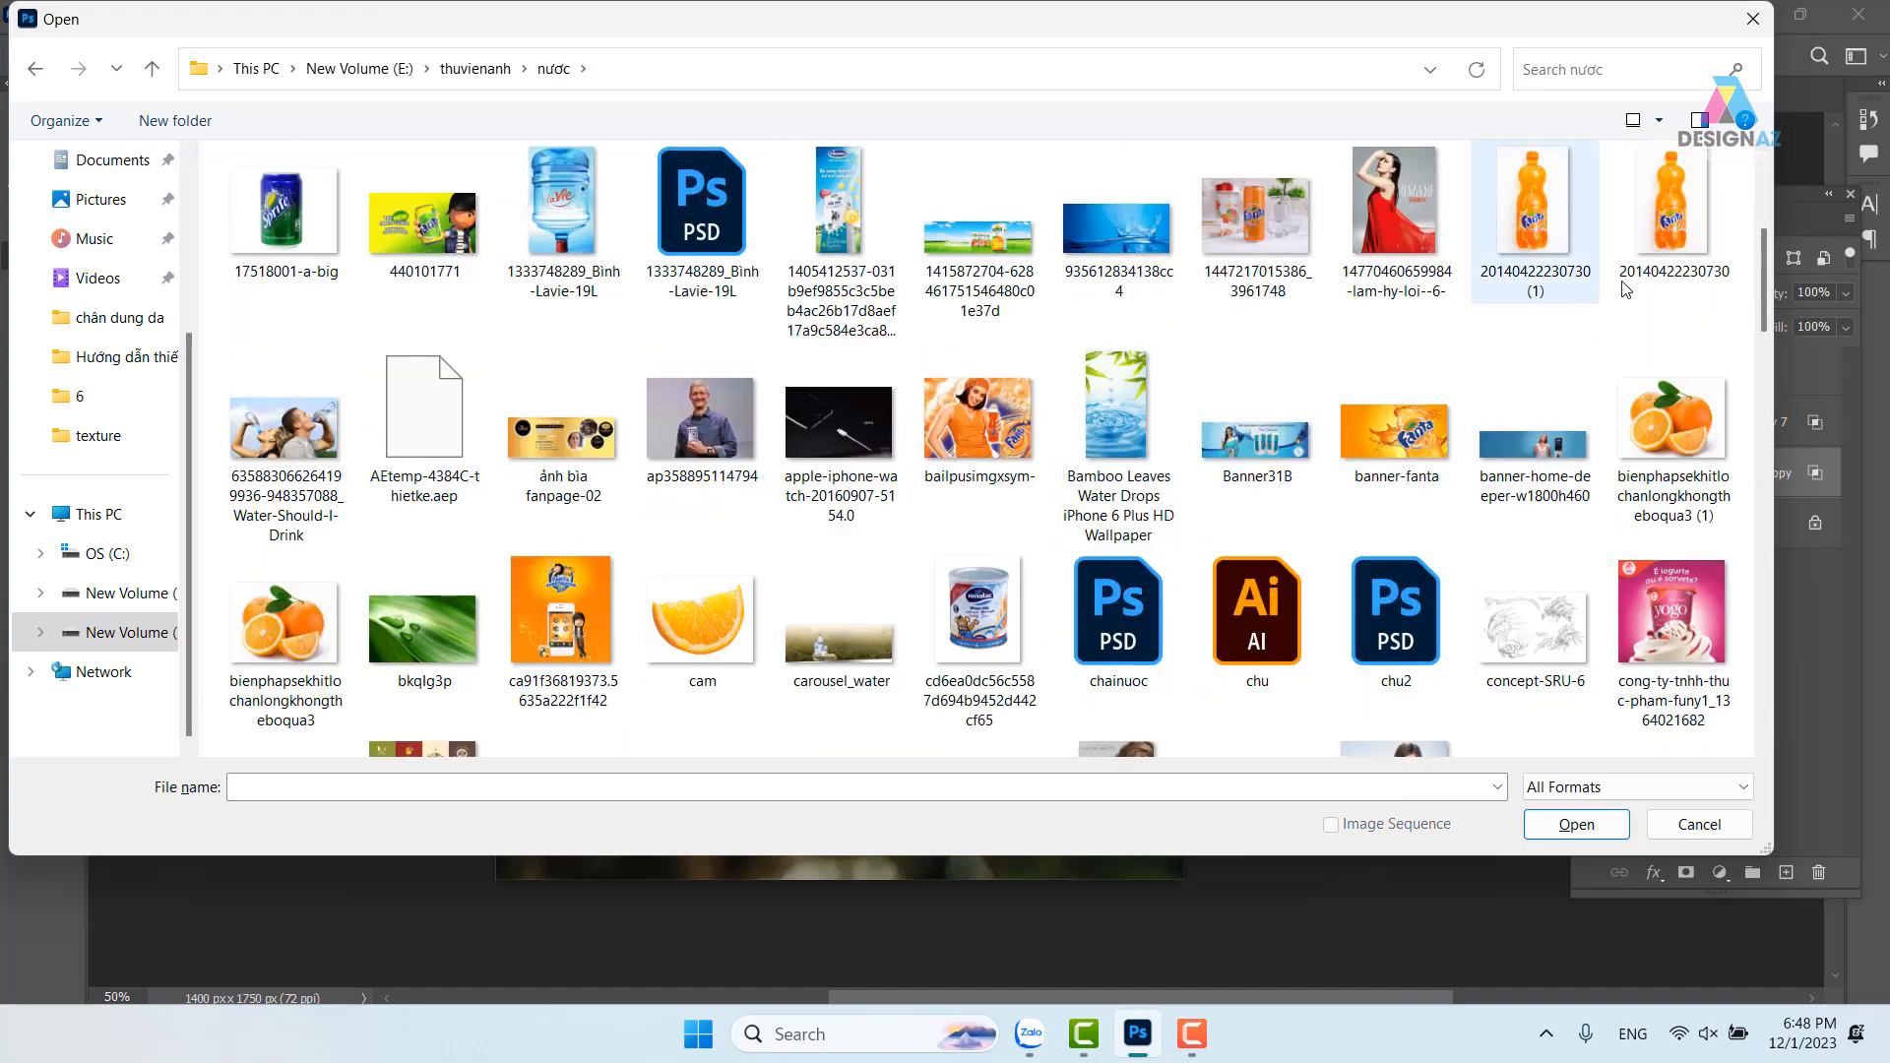
scroll(1153, 382, down, 3)
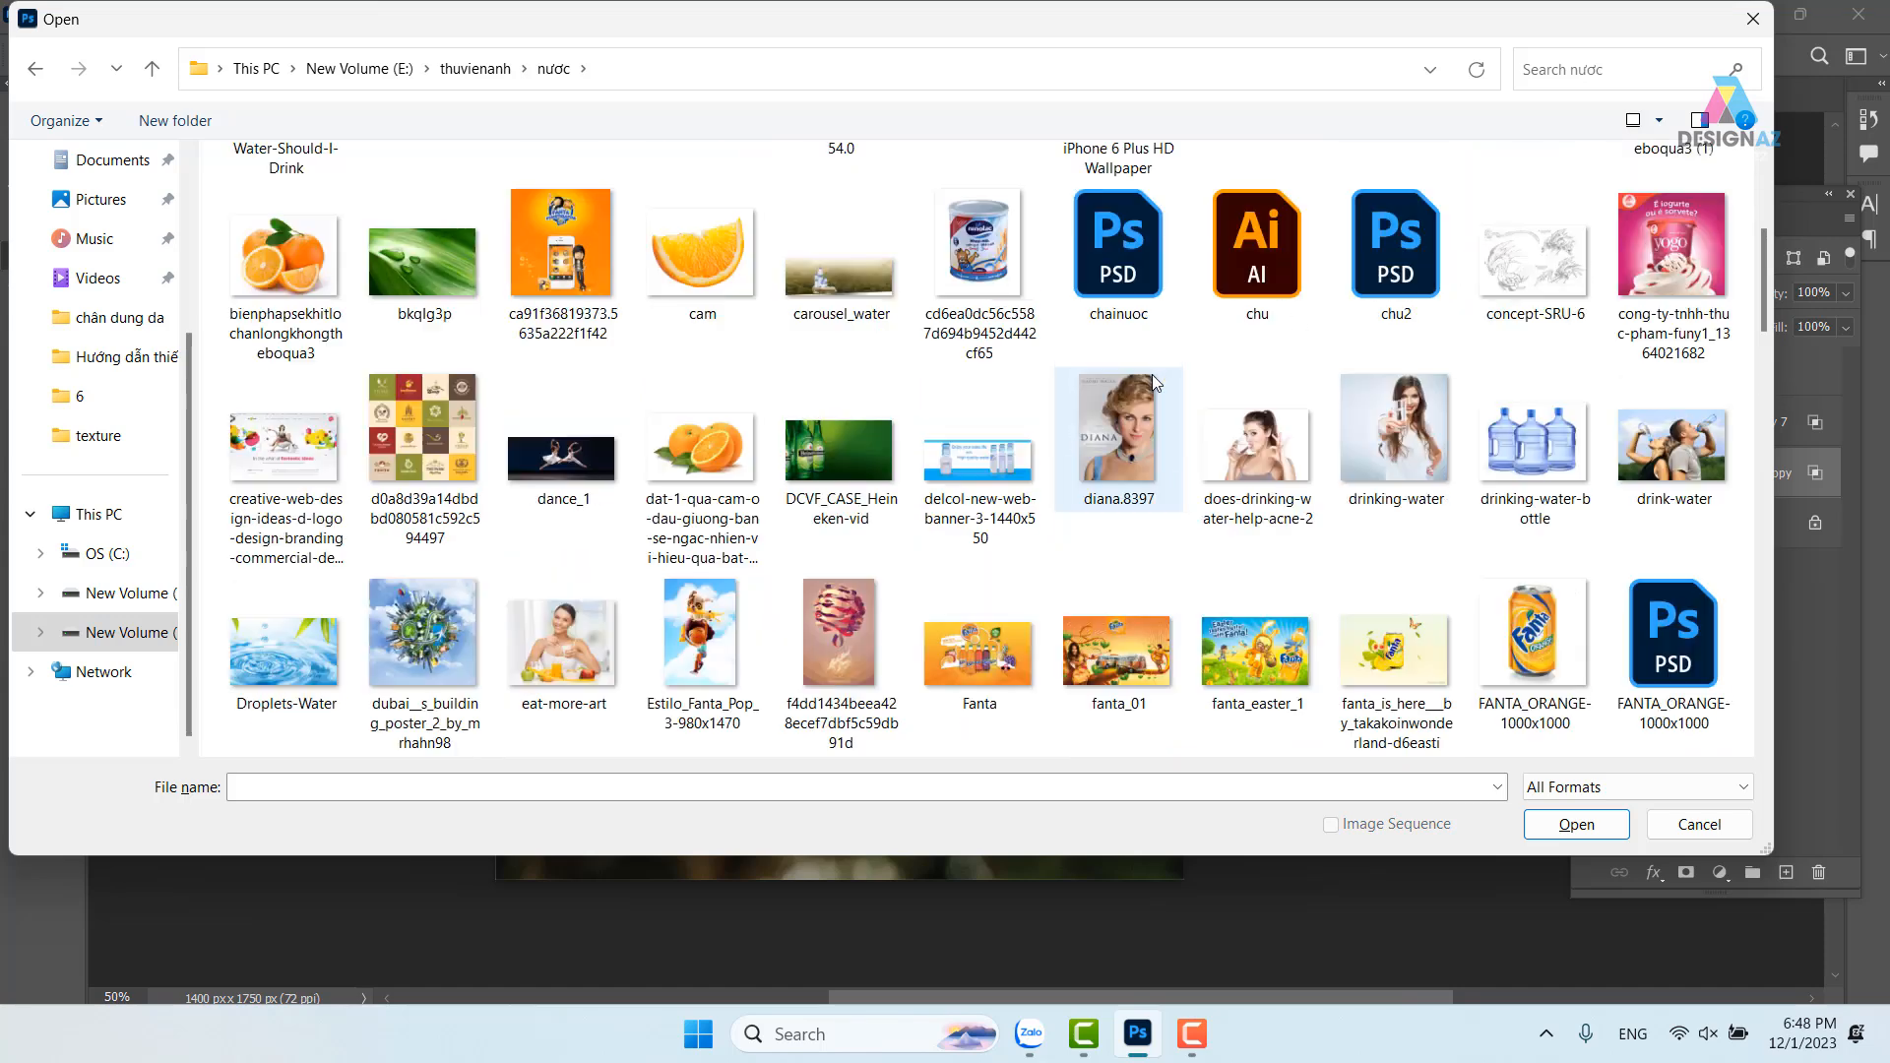
scroll(1151, 374, down, 3)
scroll(1151, 374, down, 3)
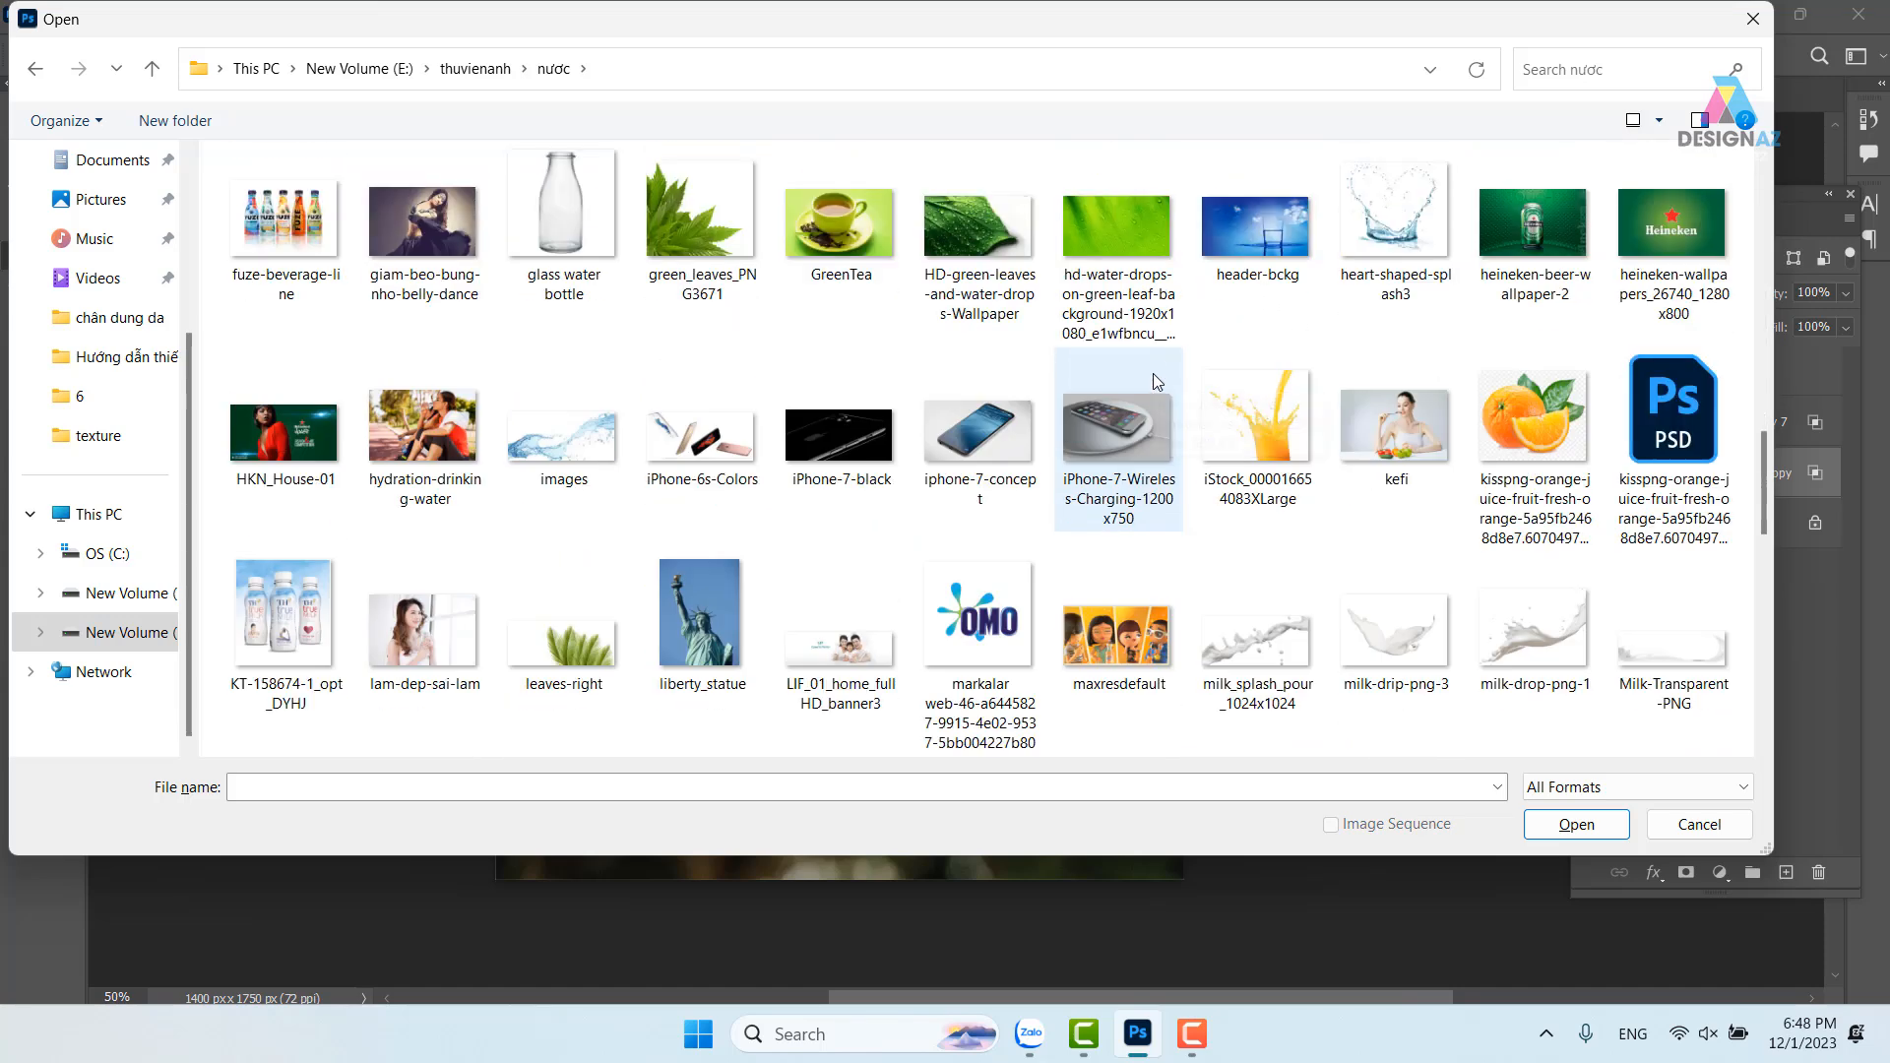
scroll(1154, 374, down, 6)
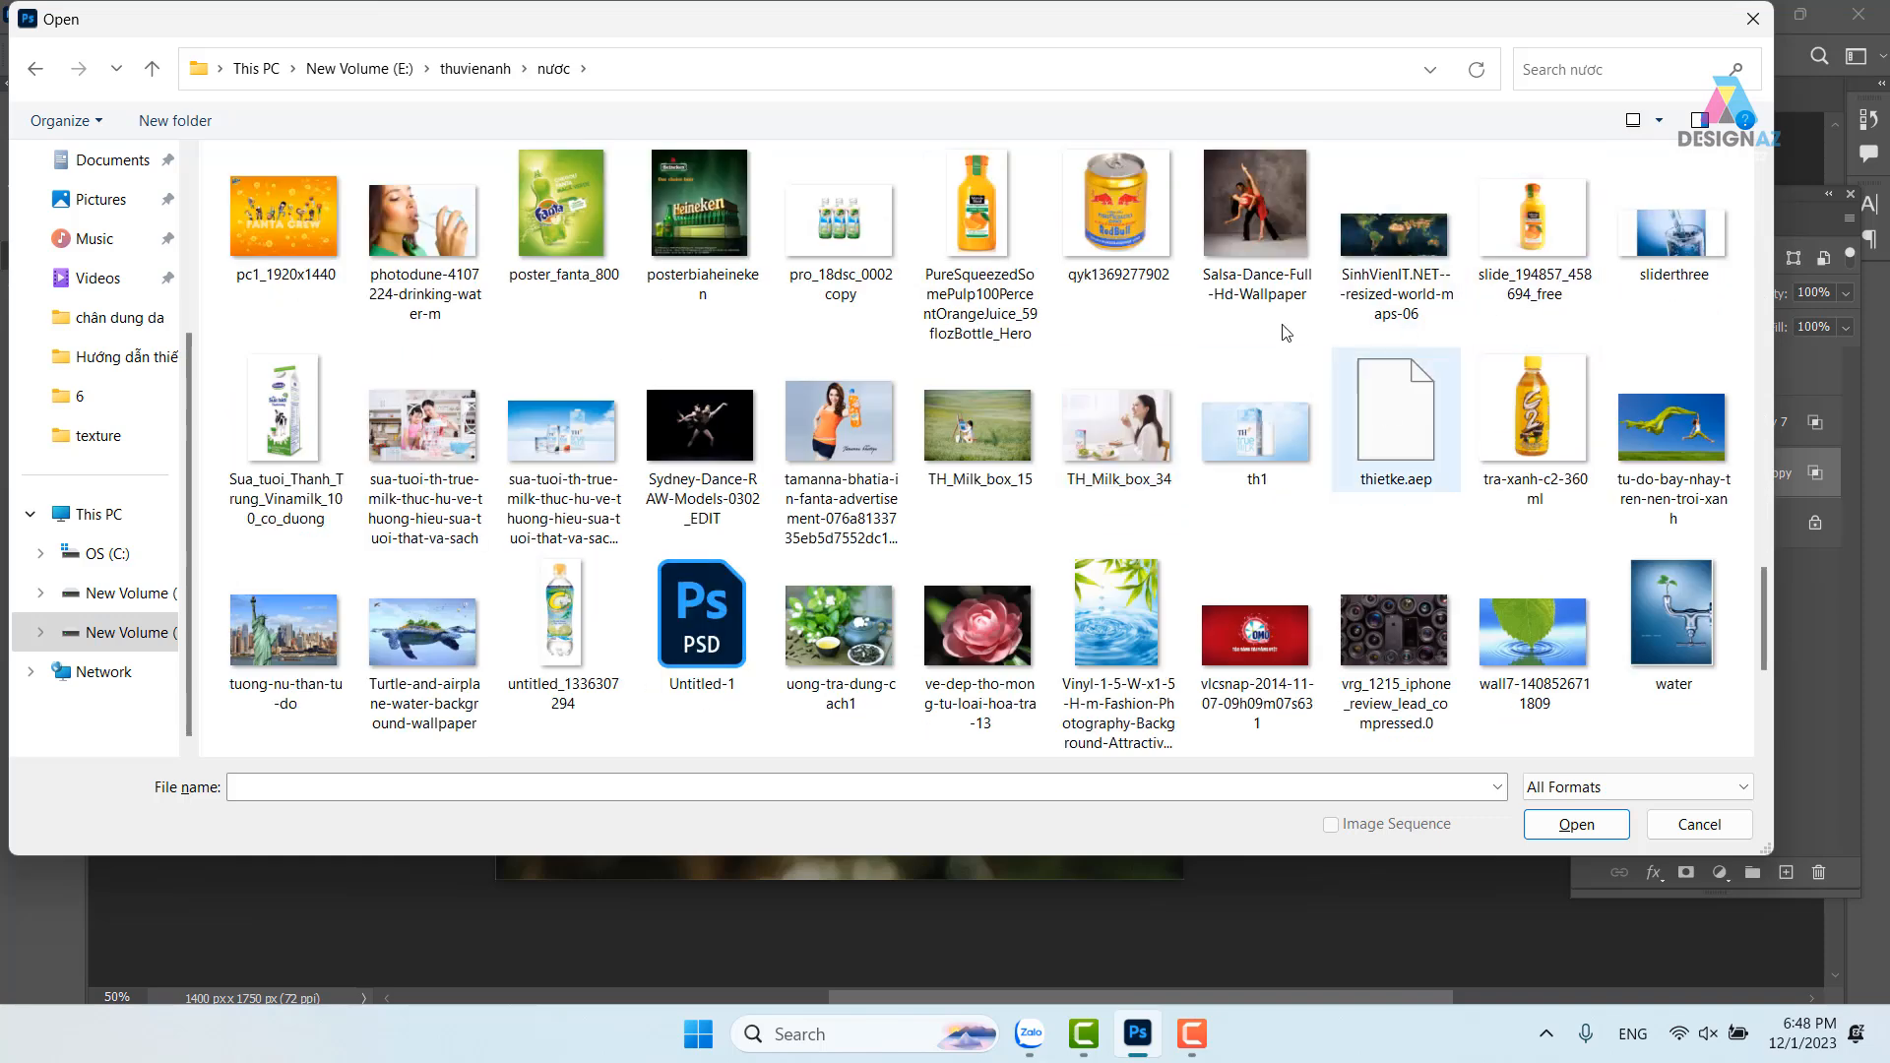
click(977, 212)
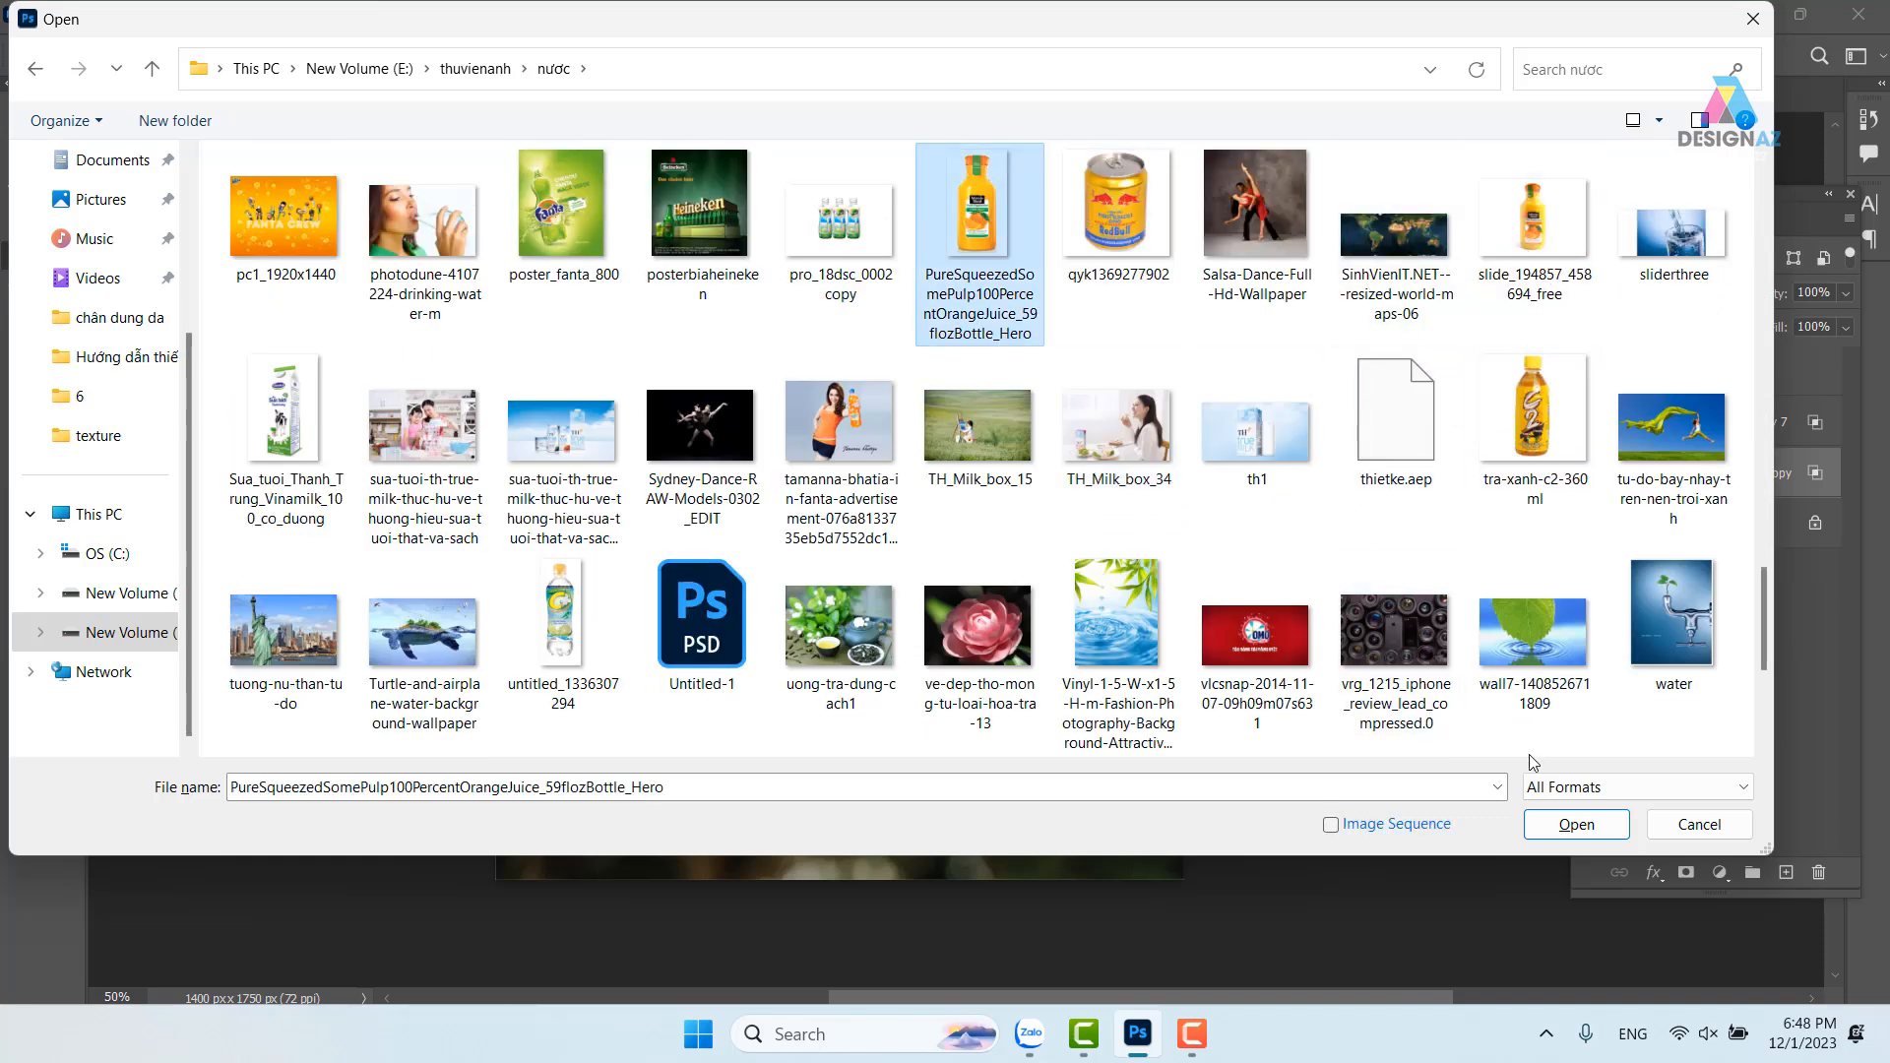
click(1576, 824)
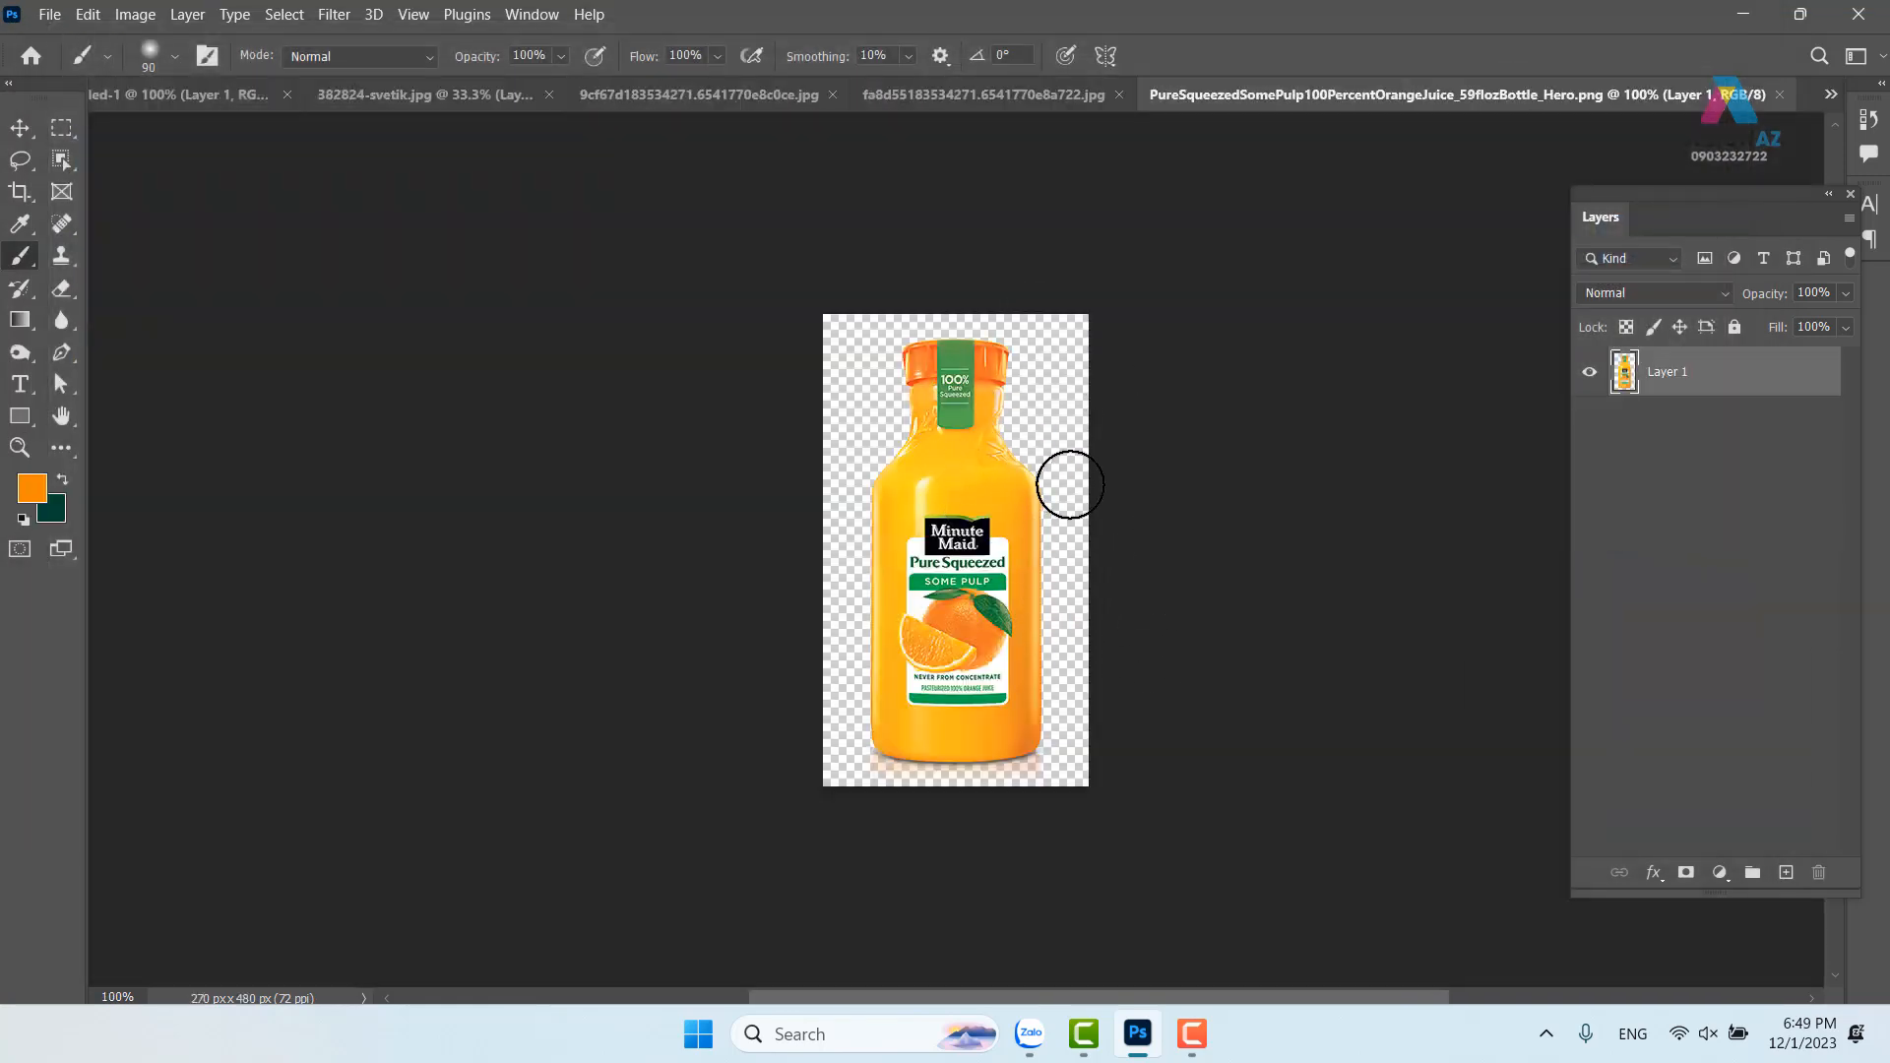
Open the blue Waterdrop-Into-Water background JPG from the same nước folder
key(ctrl+o)
scroll(1242, 433, down, 5)
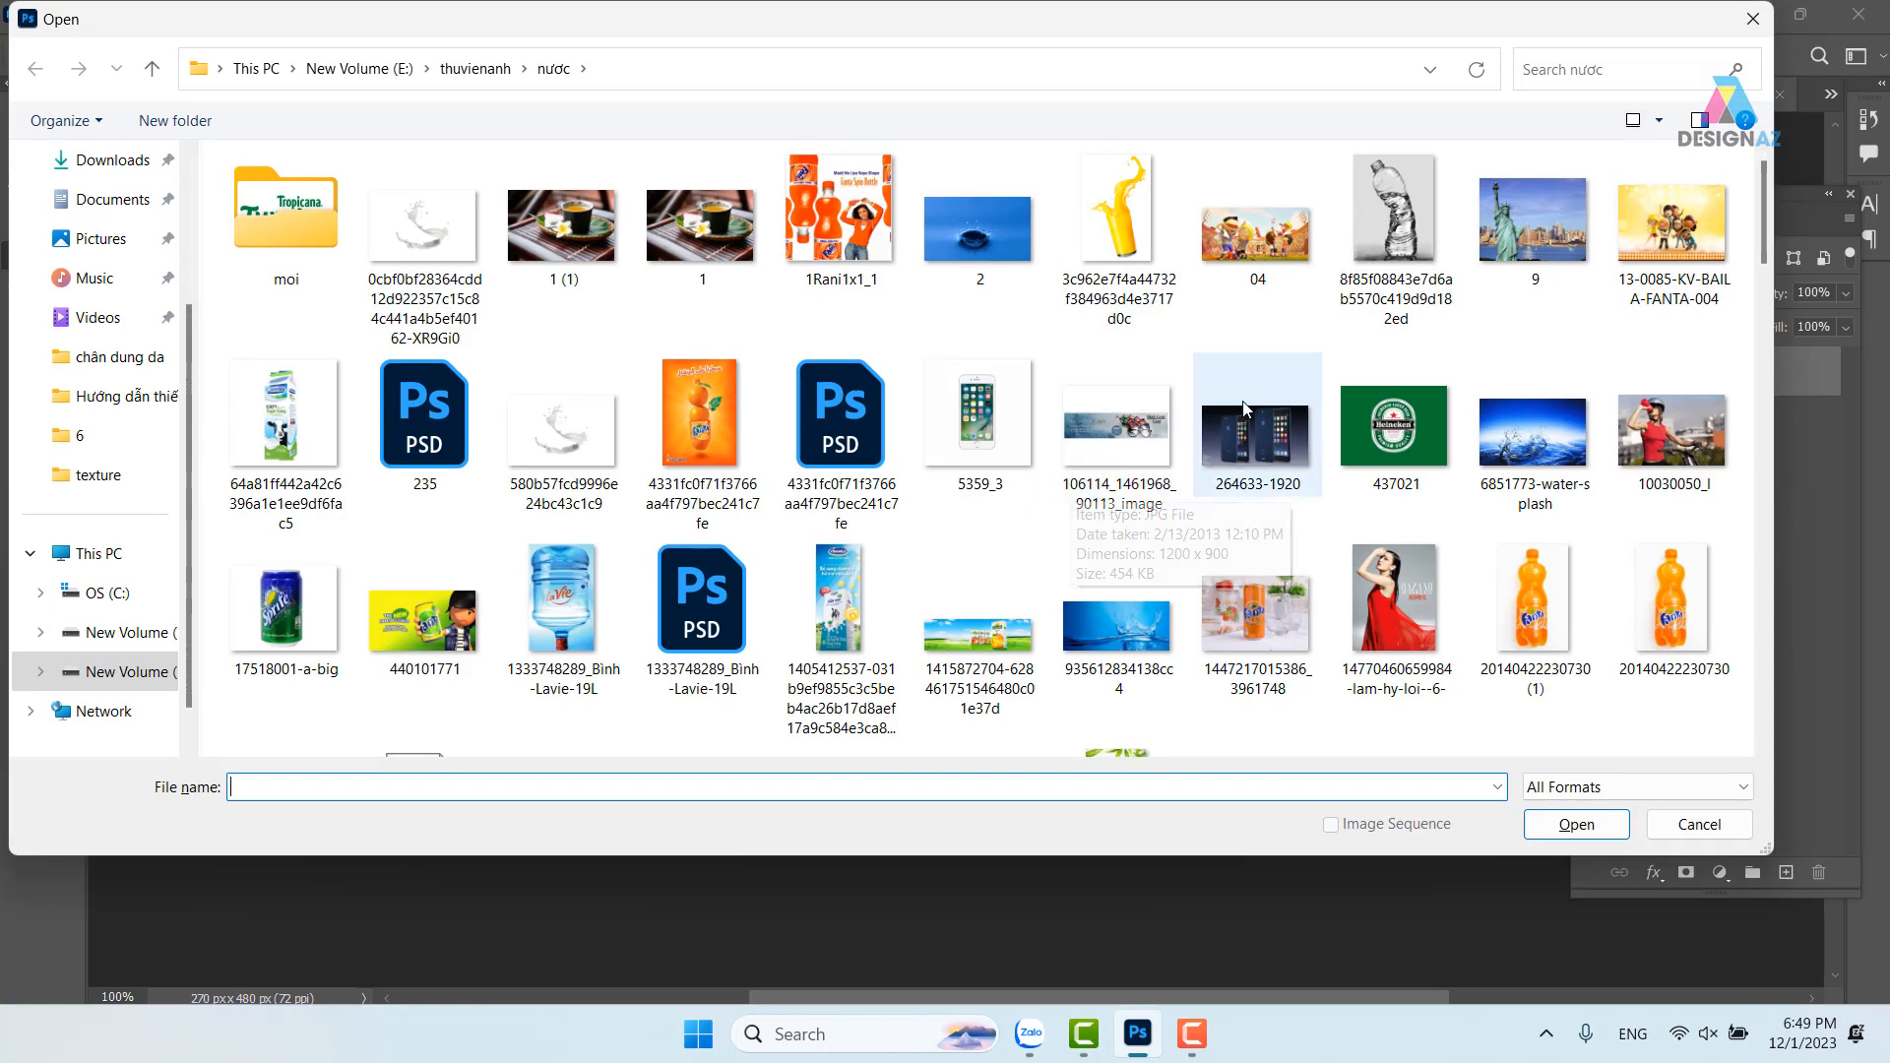
scroll(1238, 413, down, 5)
click(1393, 457)
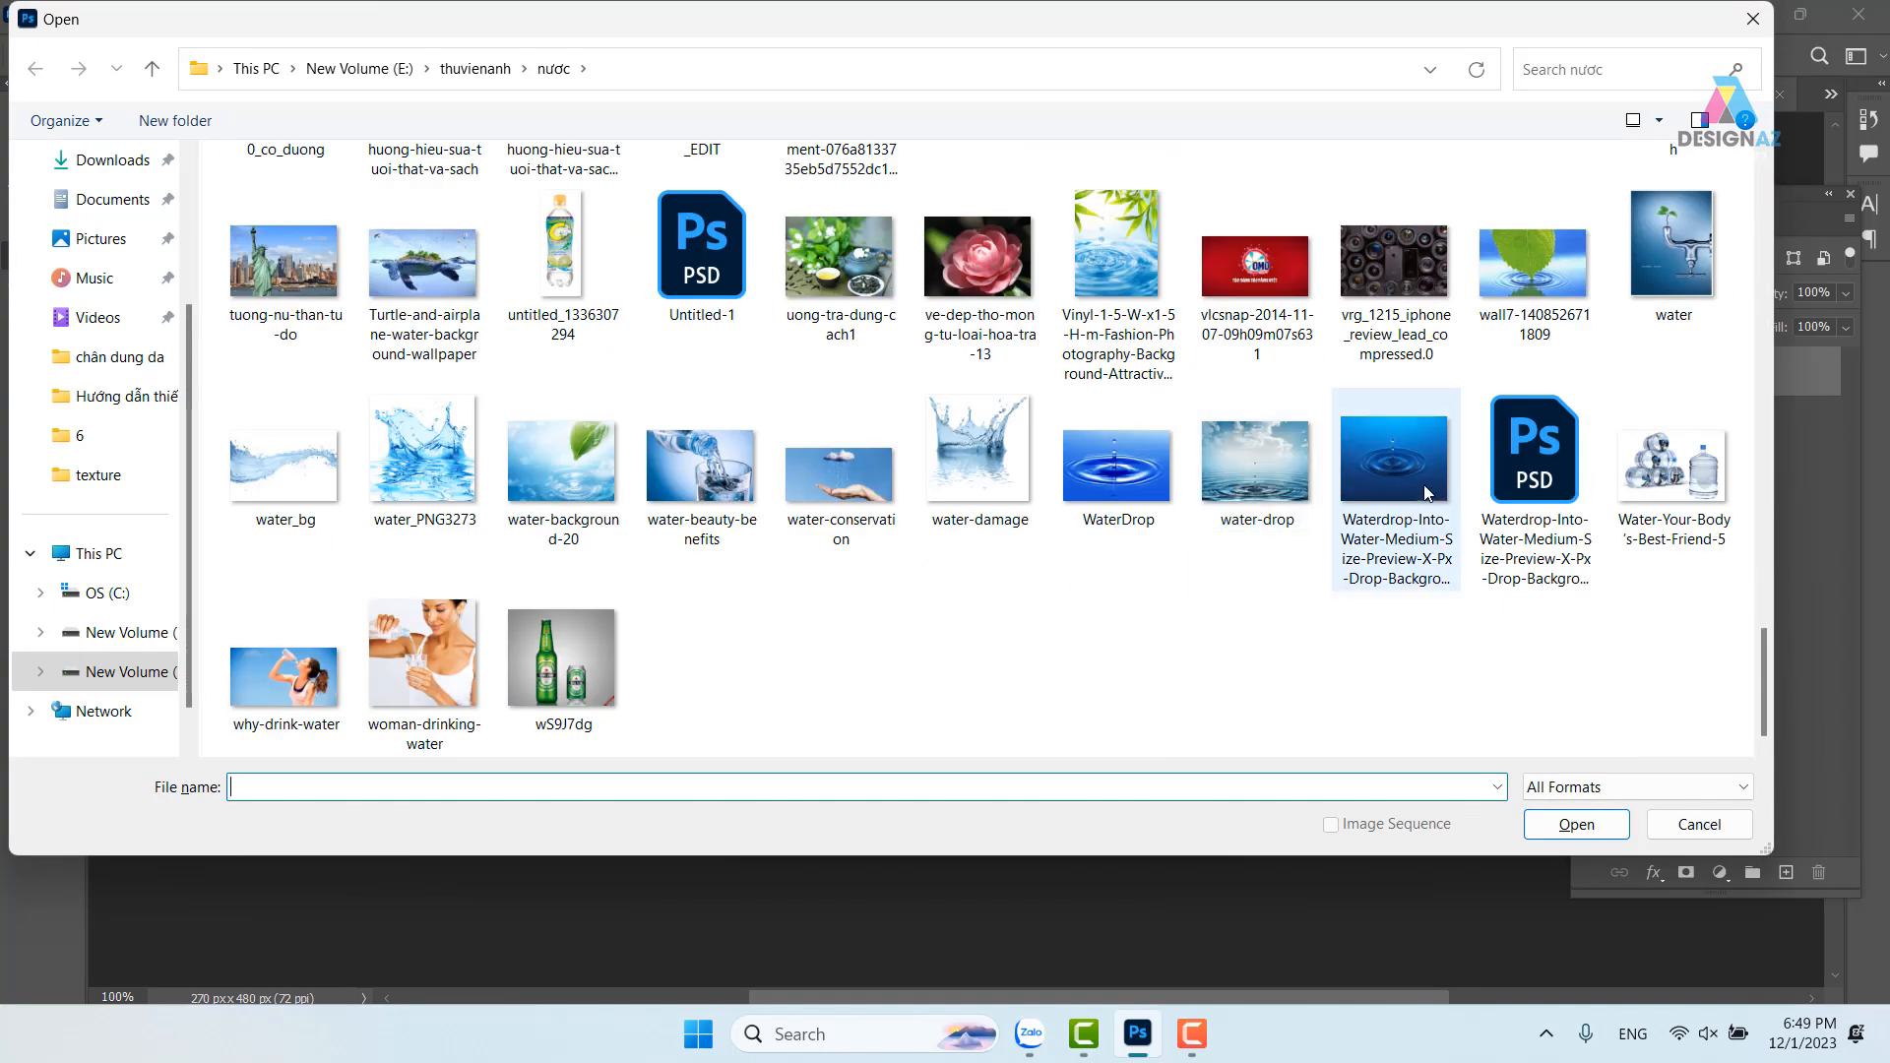
click(1580, 827)
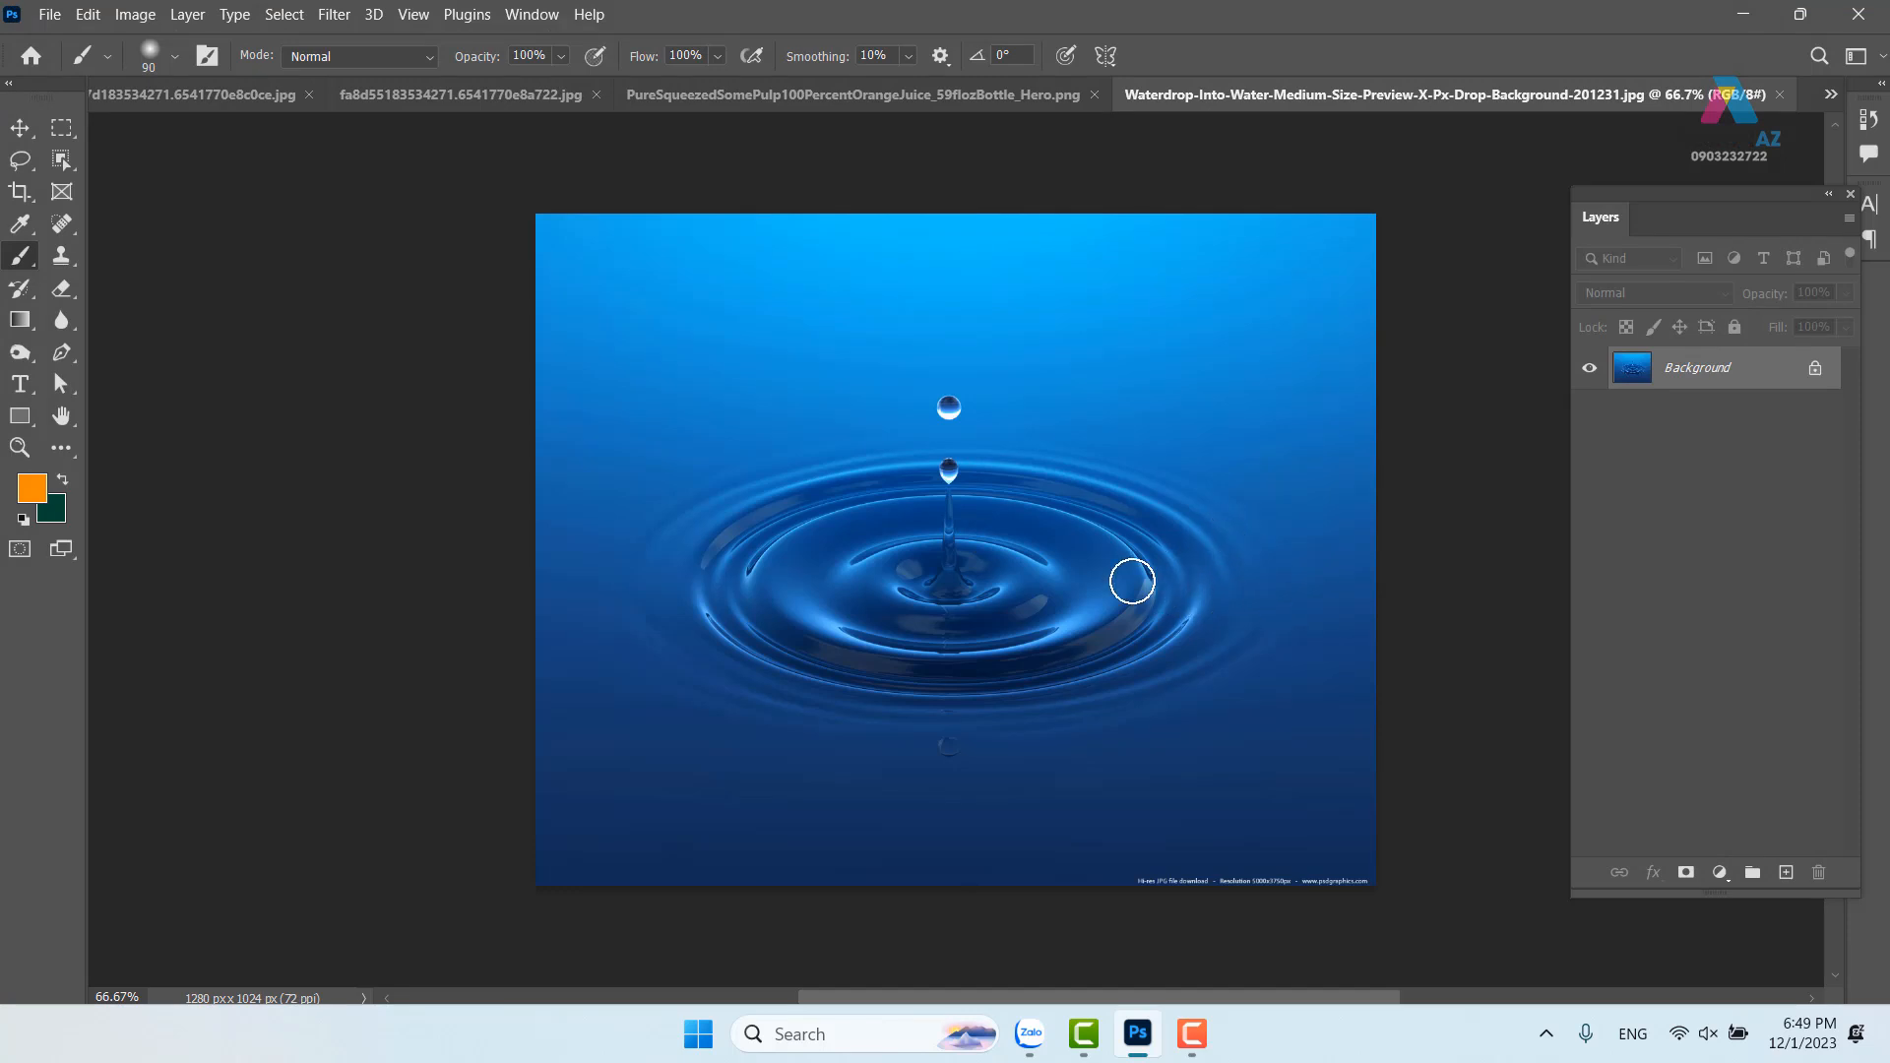
Convert the water drop image's locked Background into a regular layer, keeping the default settings
key(ctrl+minus)
key(ctrl+minus)
key(ctrl+minus)
drag(982, 604, 861, 709)
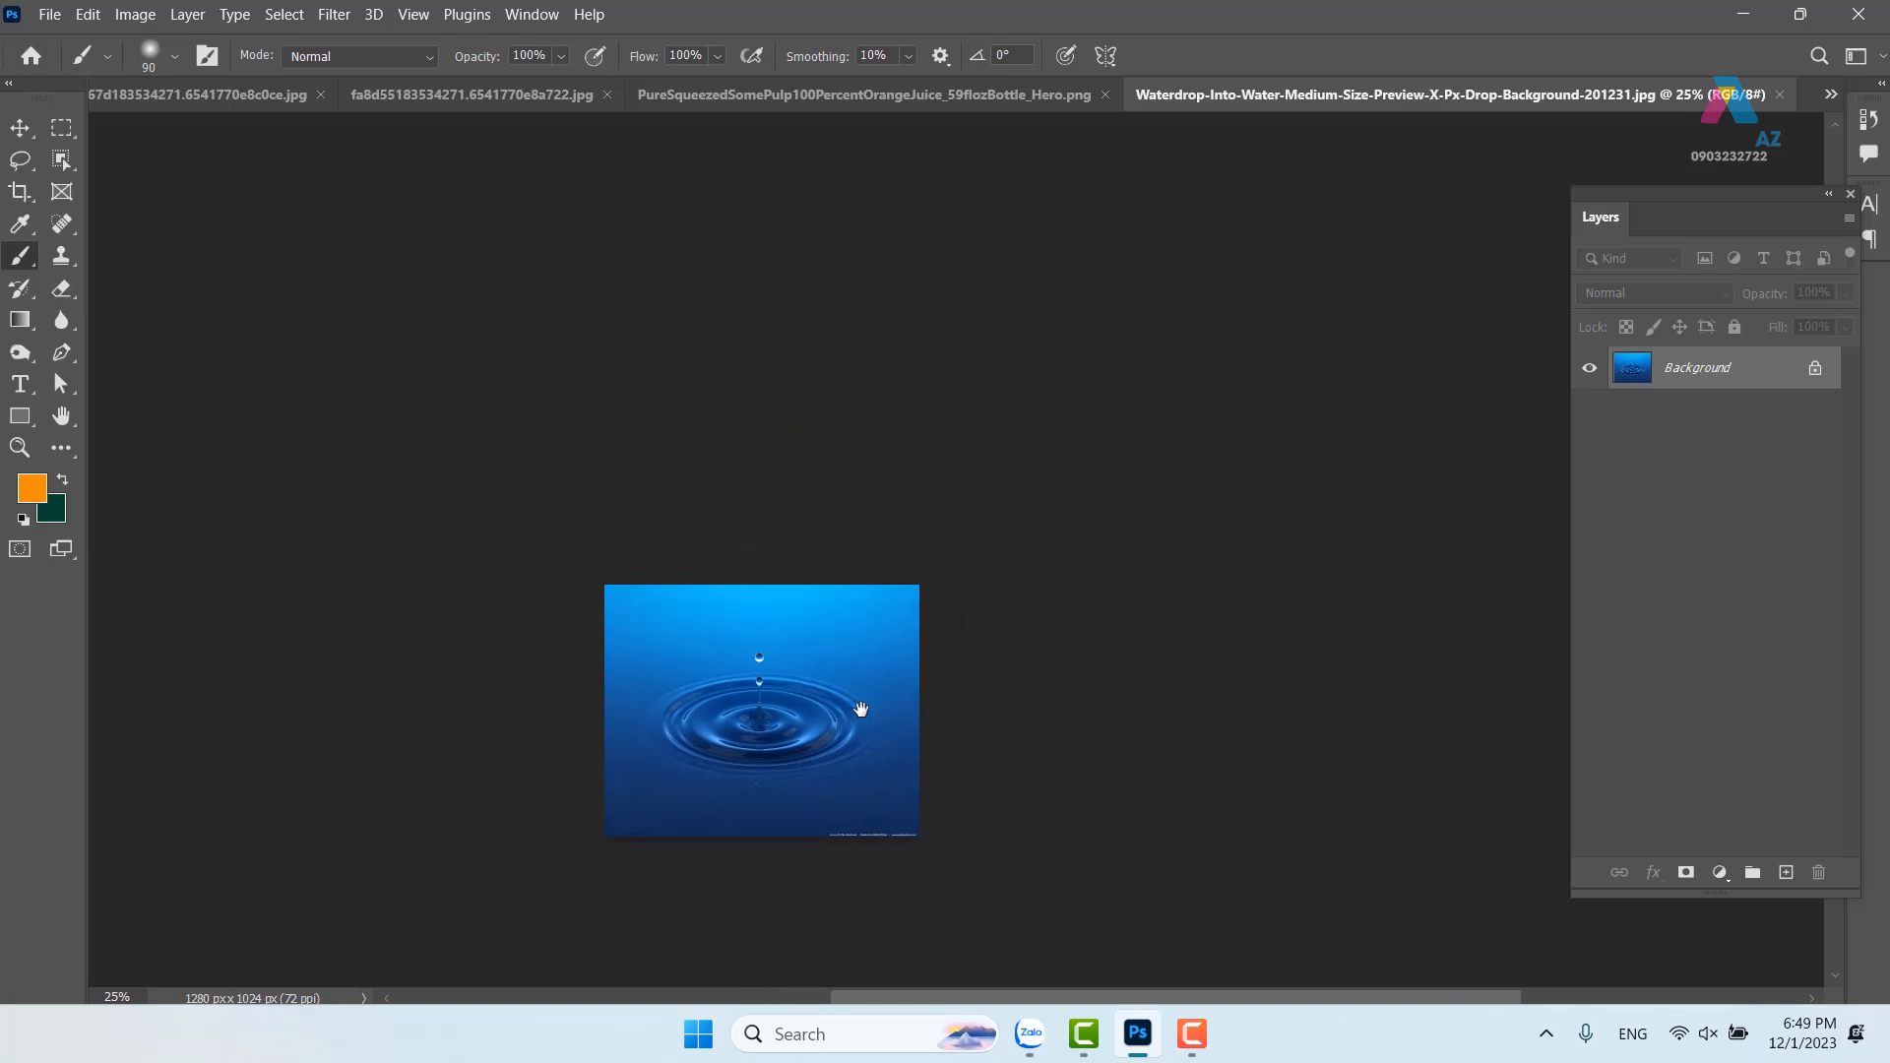
double_click(1793, 369)
click(1146, 295)
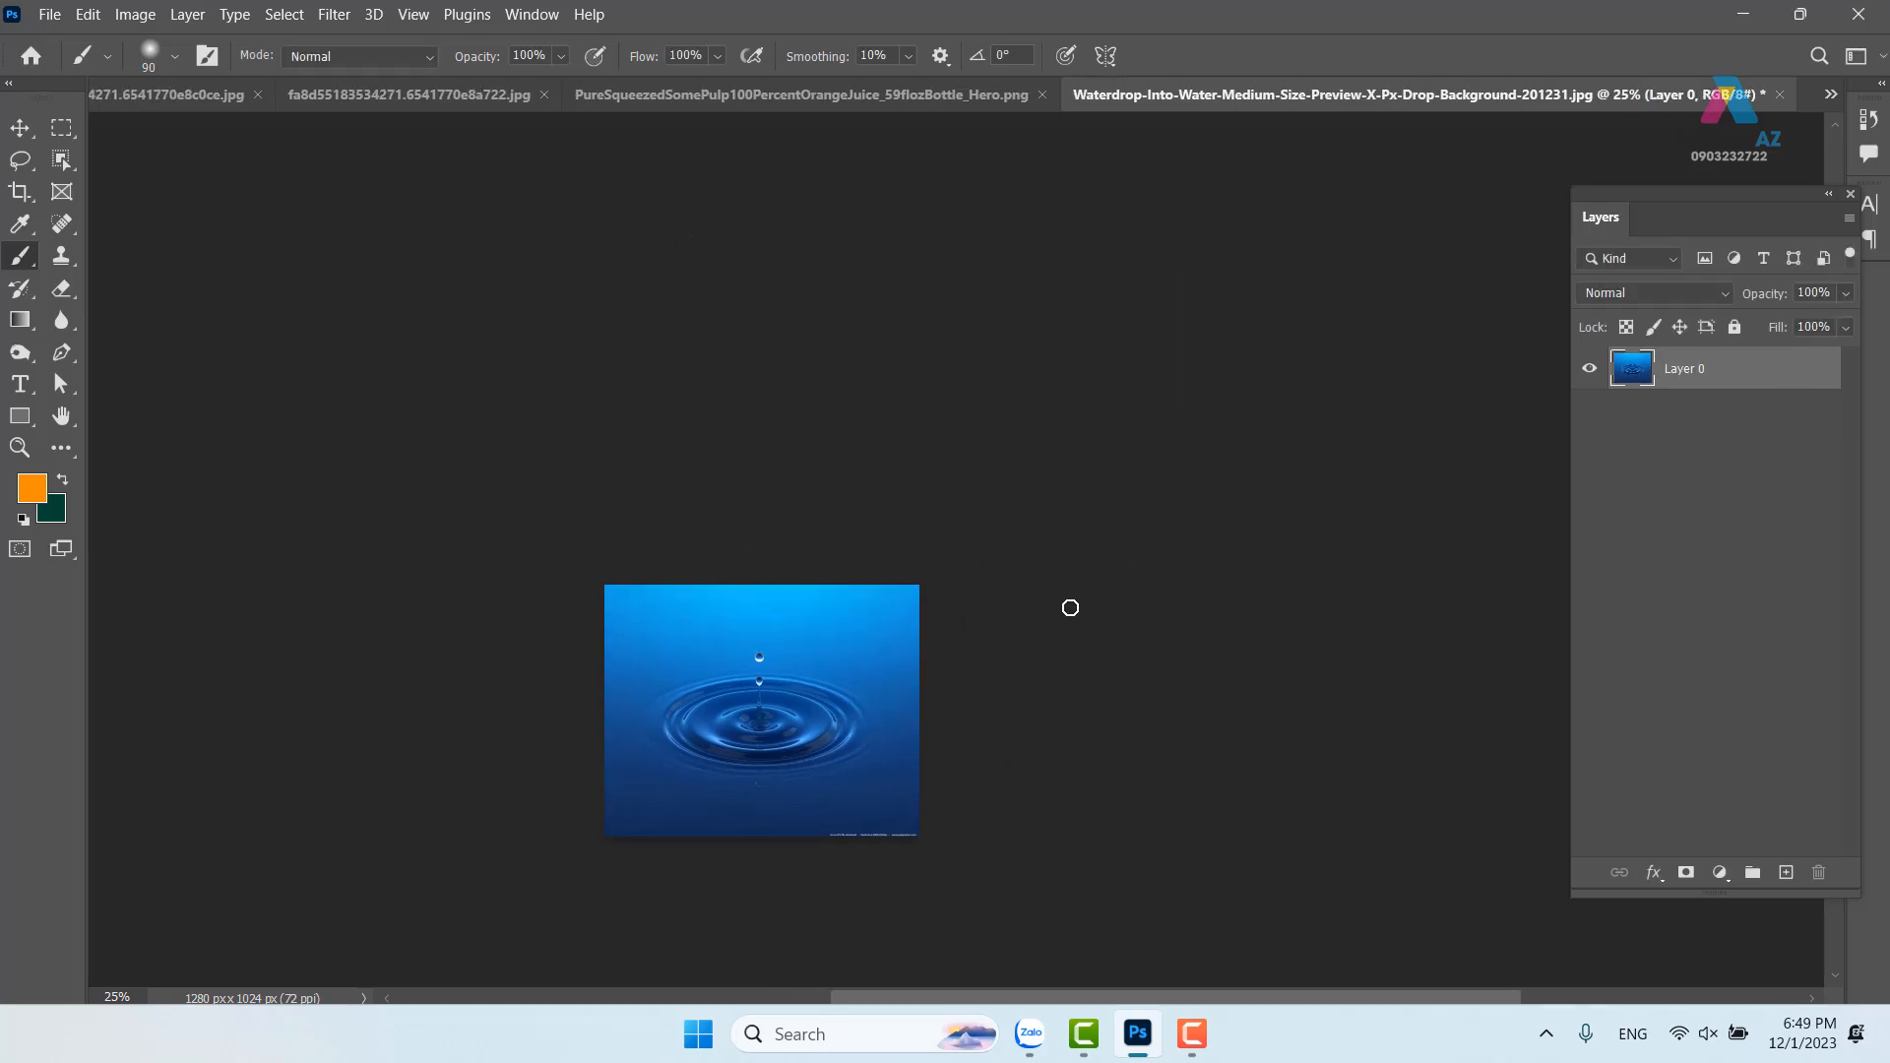
Extend the canvas upward with the Crop tool to about 2512 px high, leaving empty space above the water
key(c)
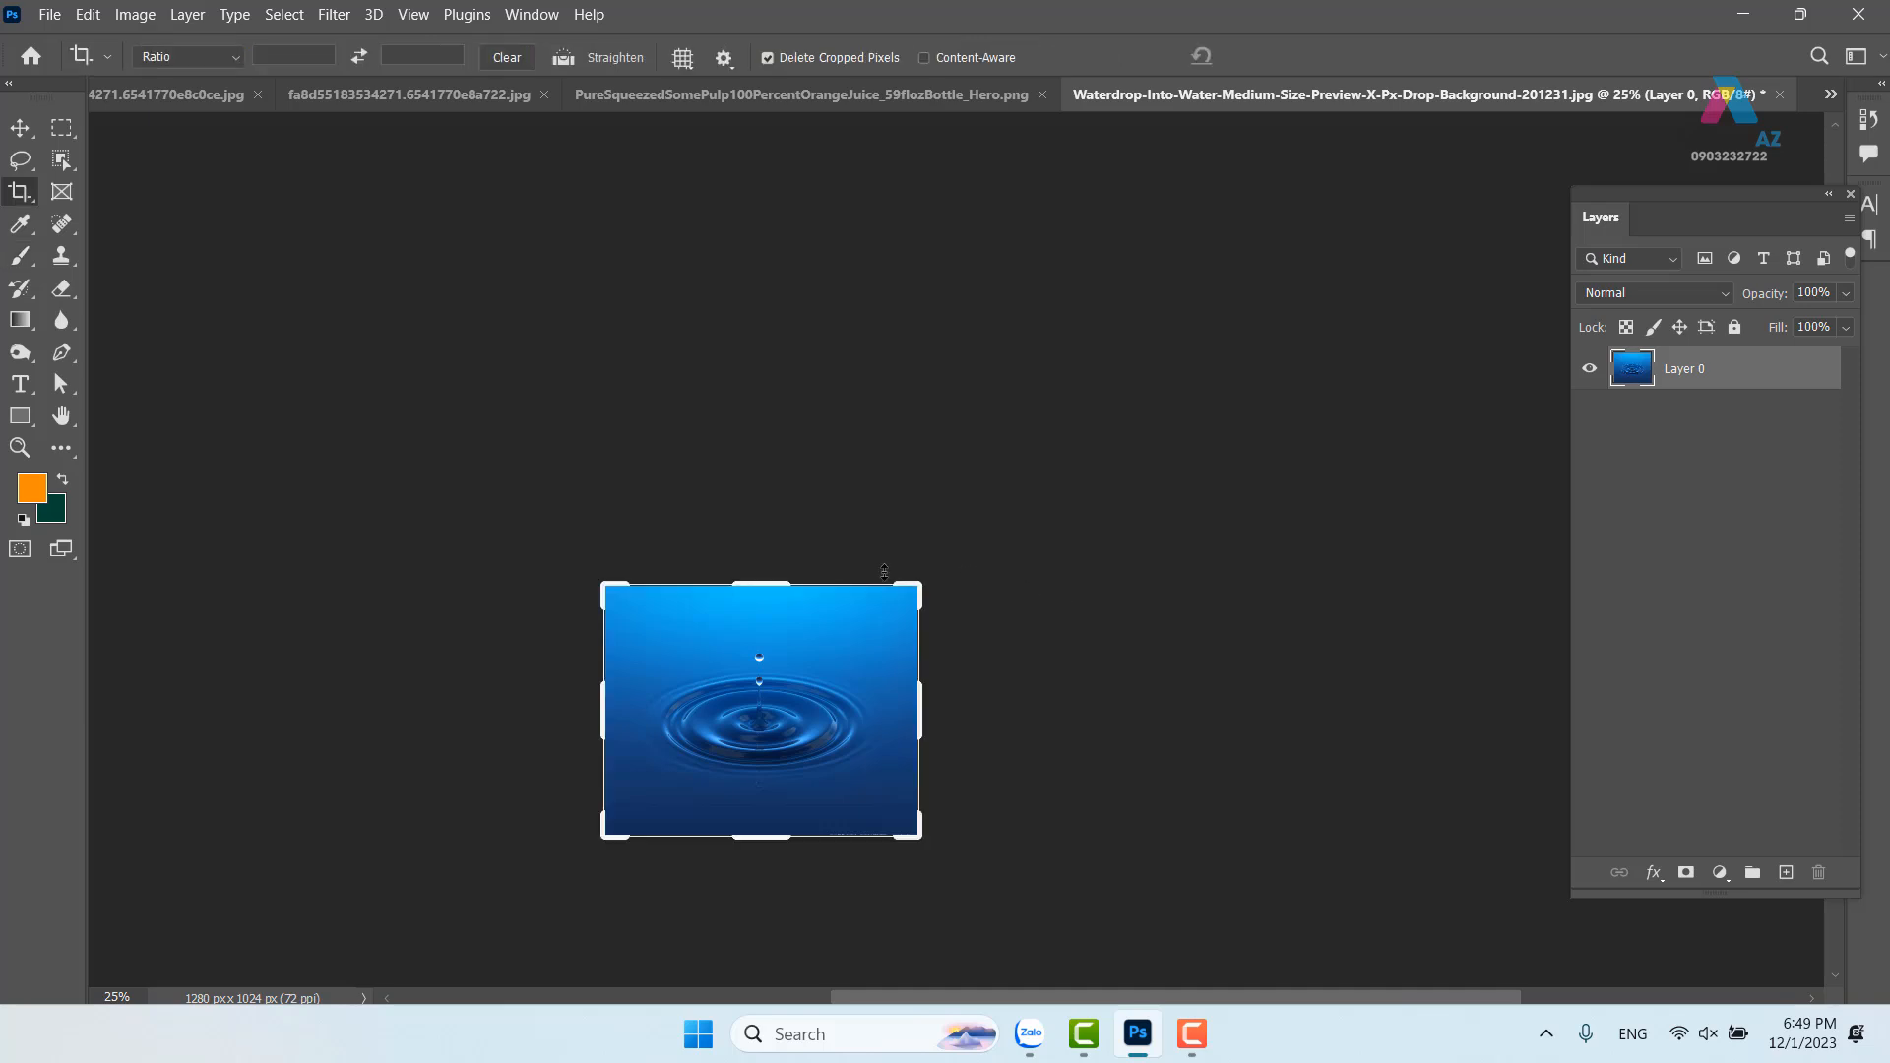
drag(780, 587, 795, 400)
key(Return)
drag(827, 715, 988, 541)
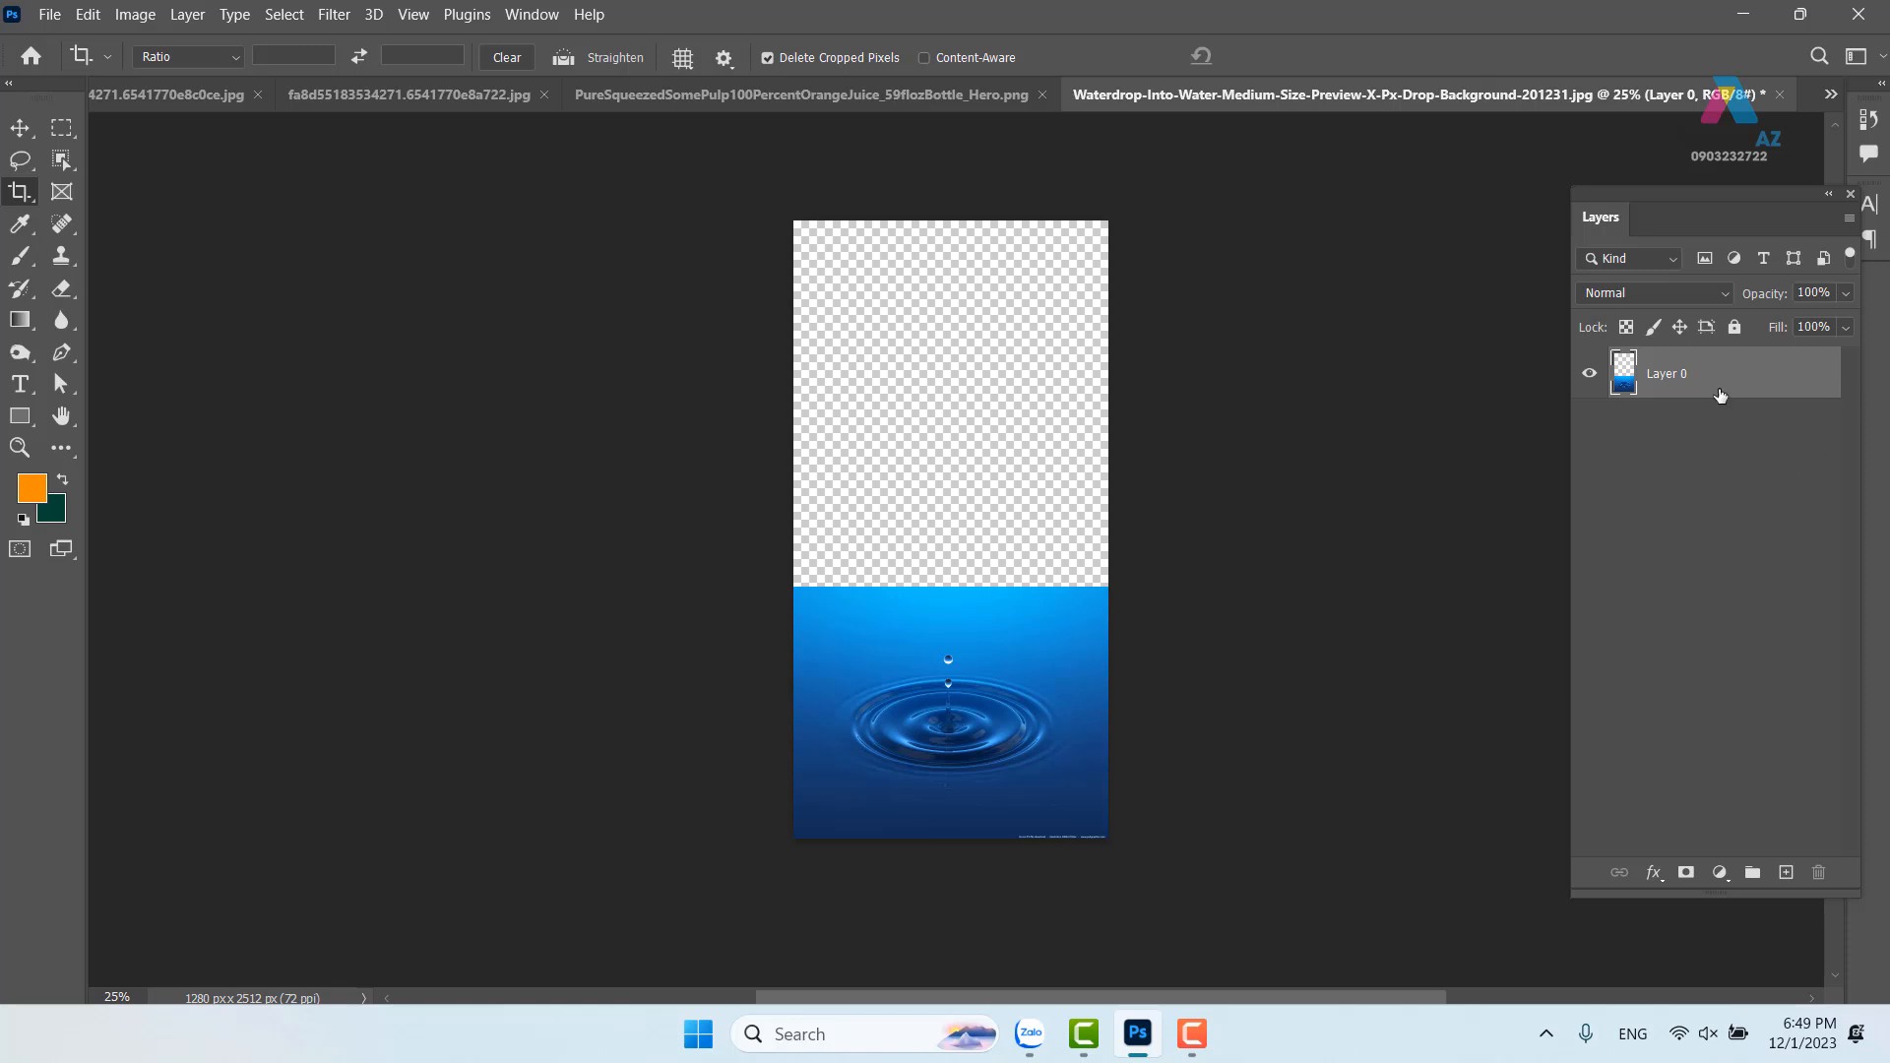
Add a new layer filled with the light blue sampled from the water photo's upper edge, and place it beneath the photo
click(1785, 874)
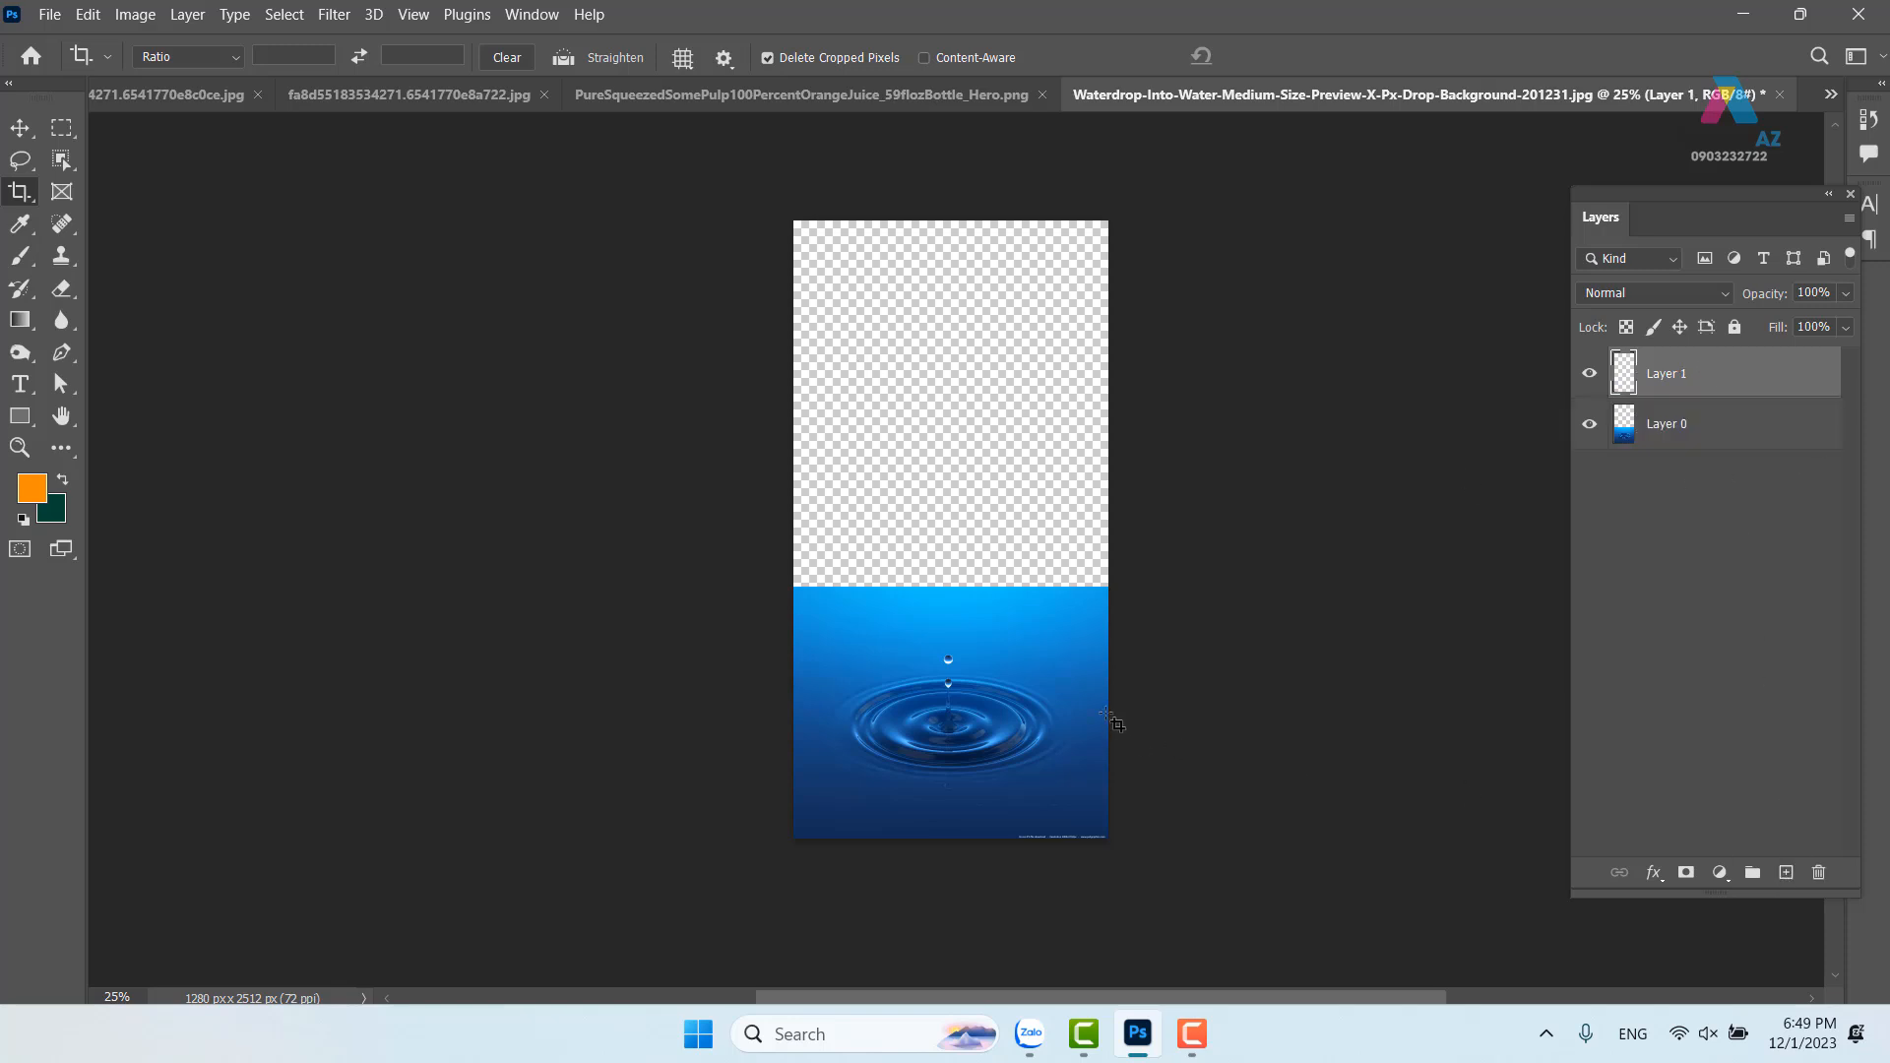
key(i)
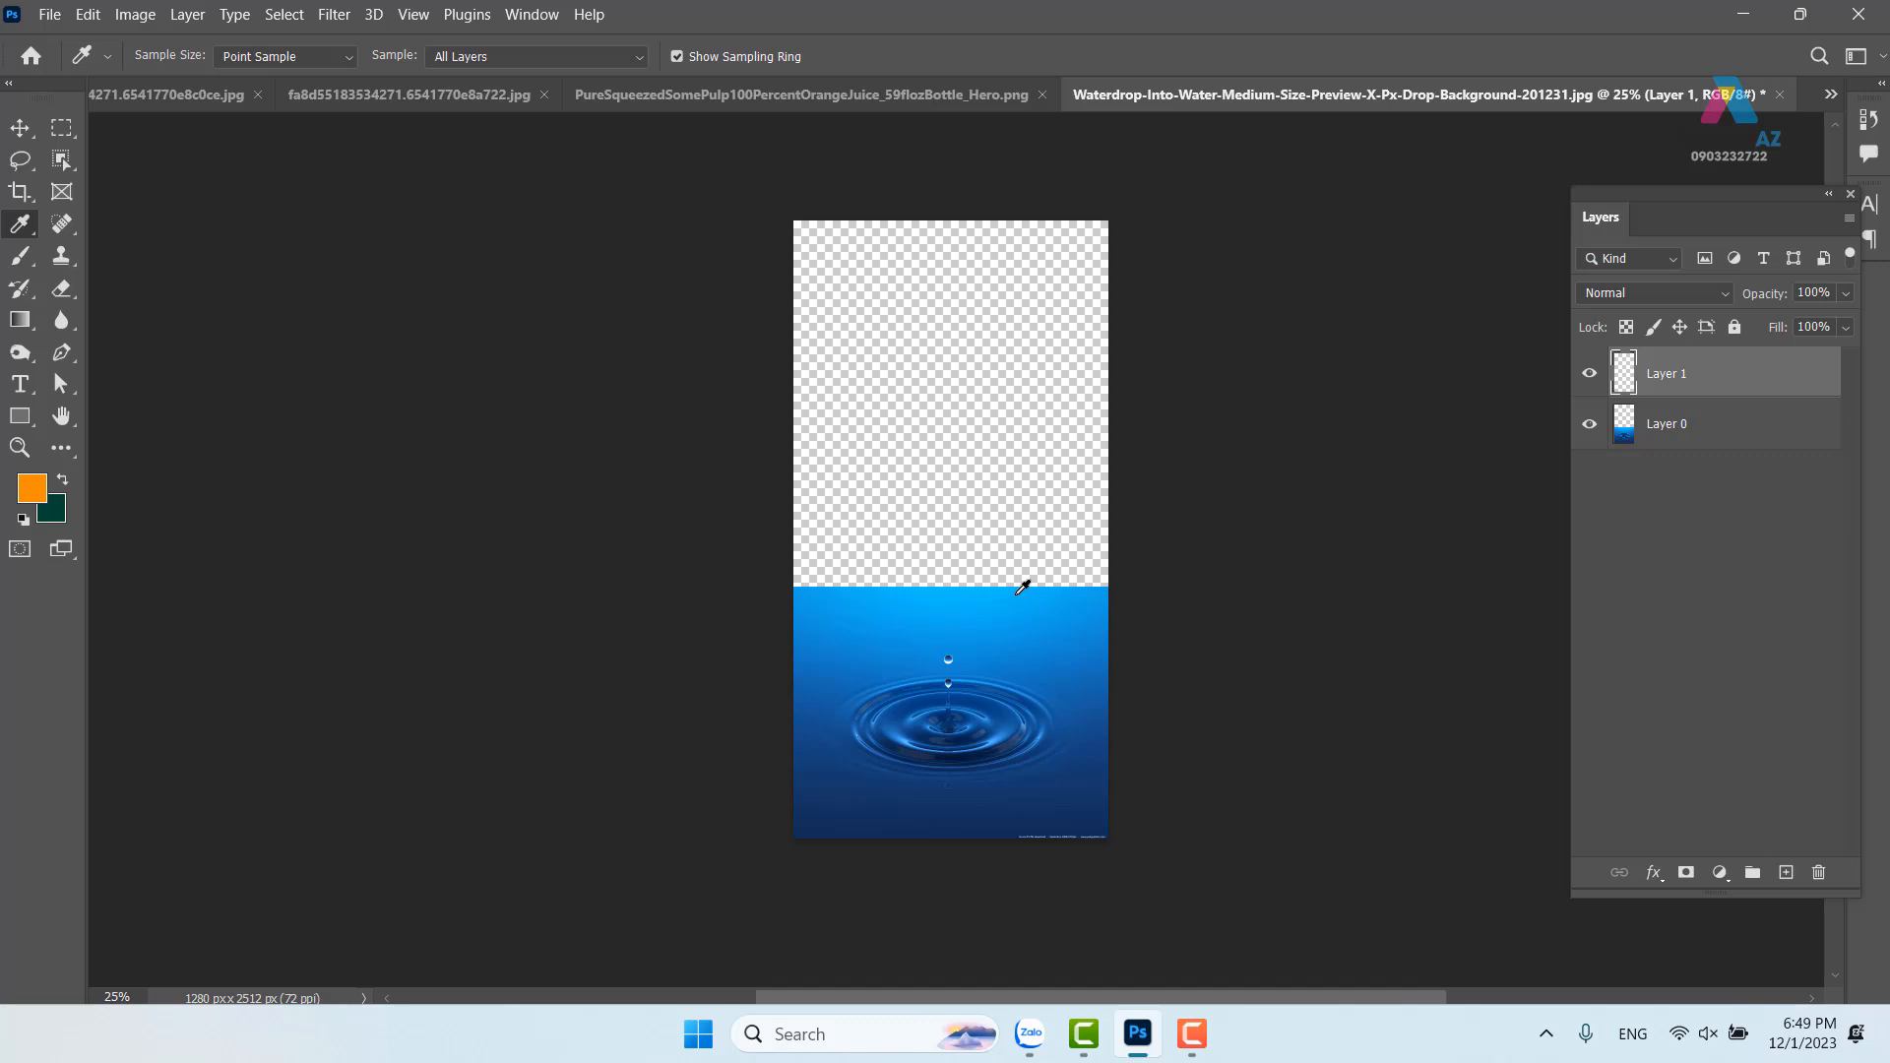
click(1013, 592)
key(alt+BackSpace)
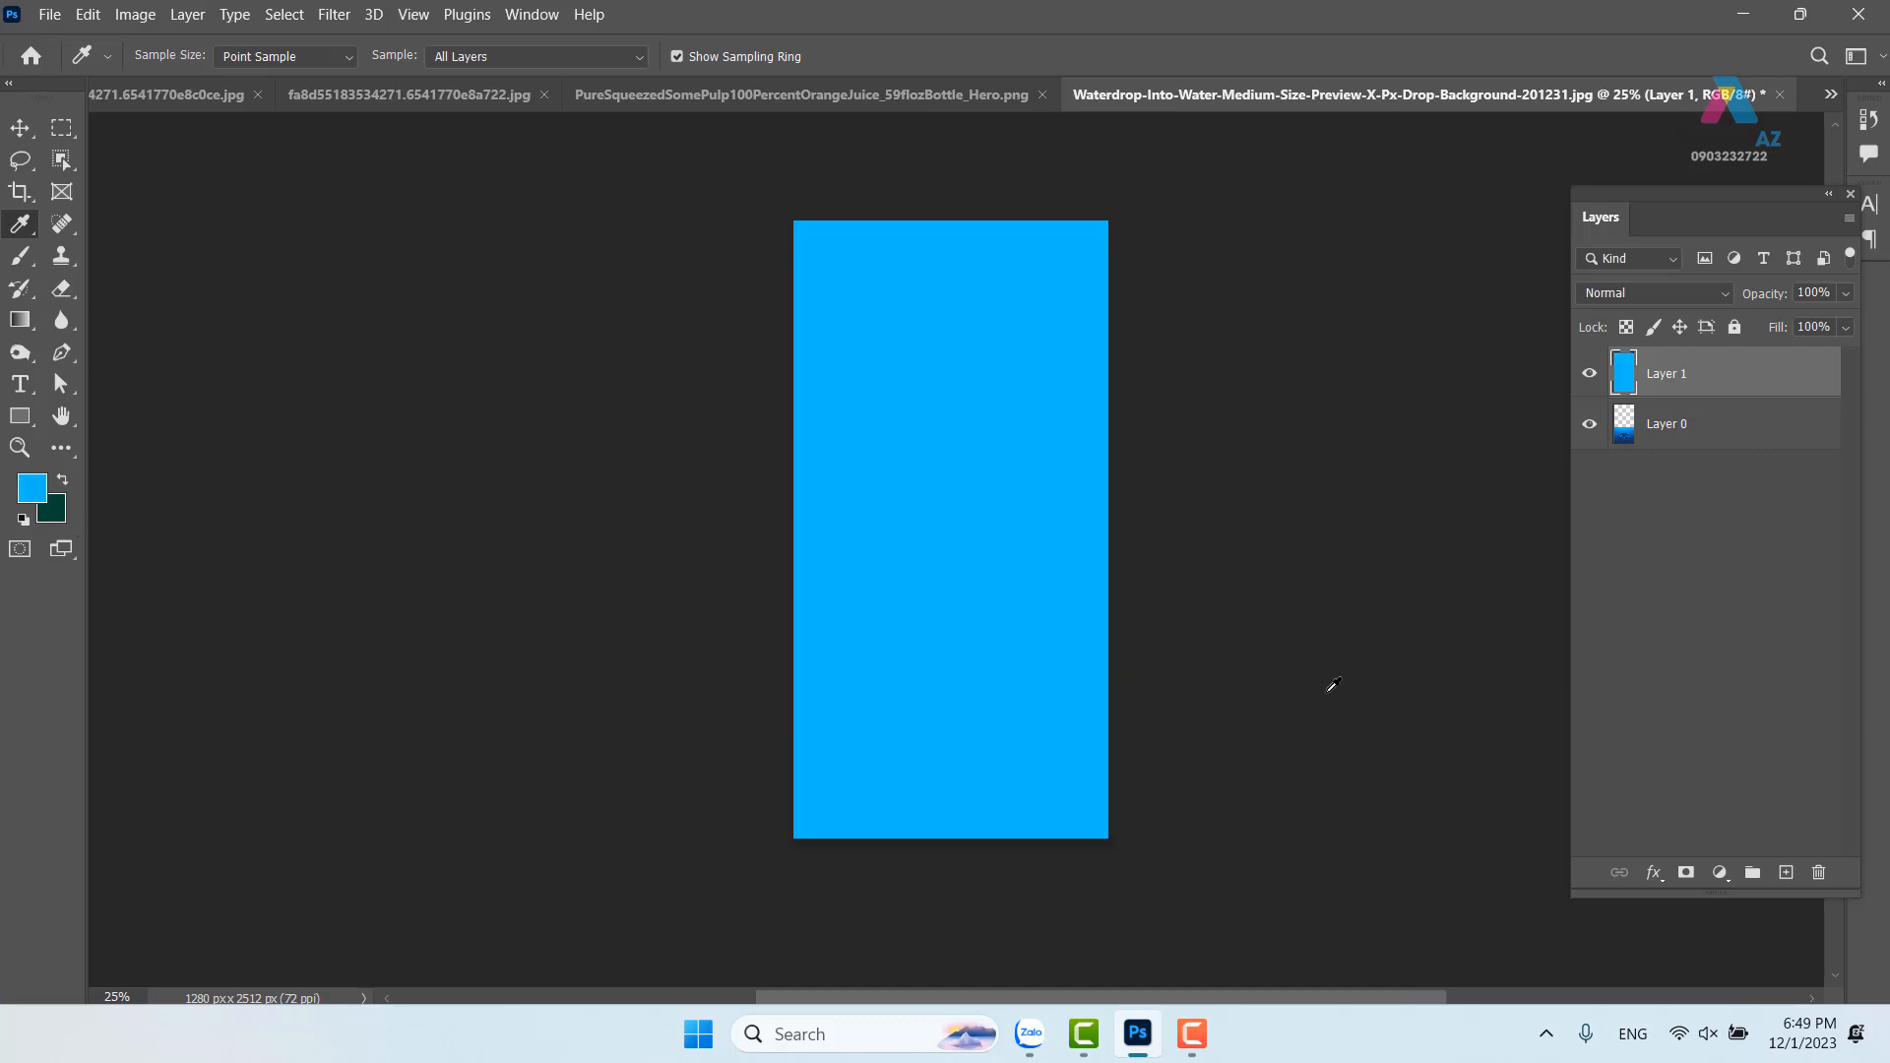
key(ctrl+bracketleft)
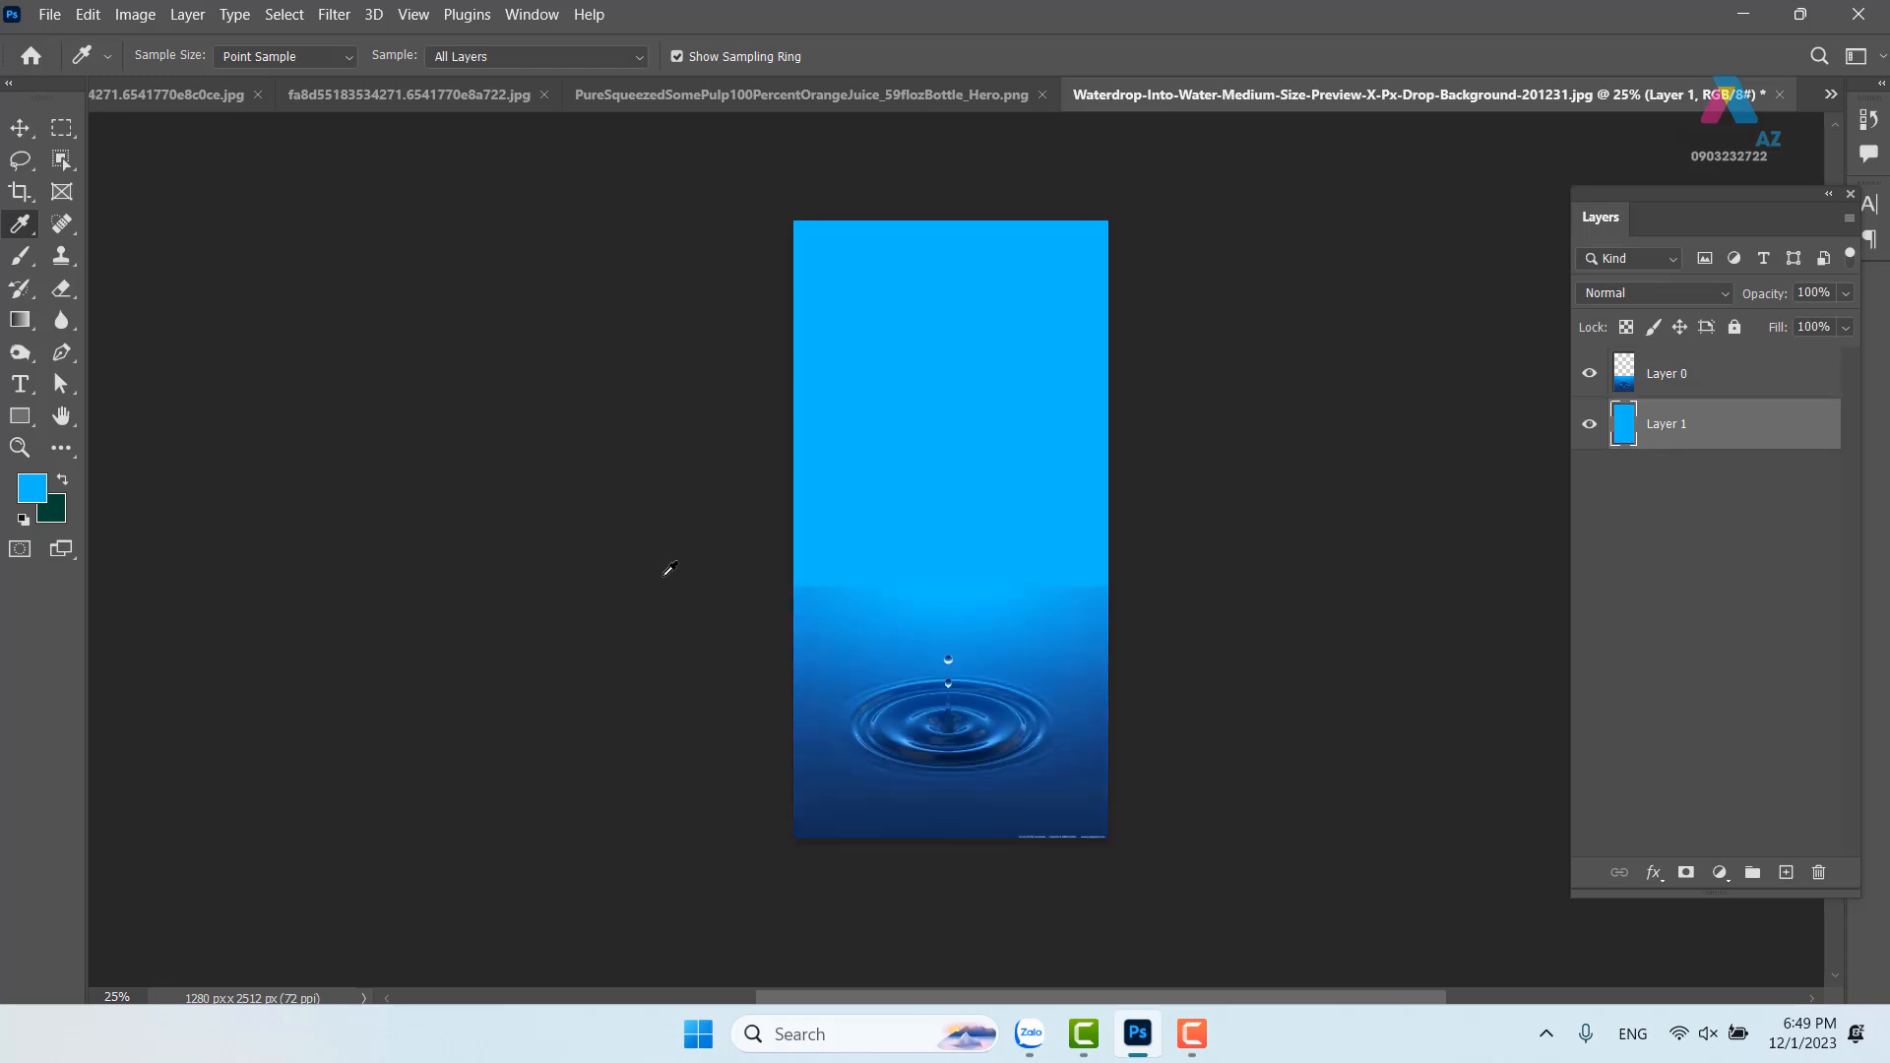
Select the water photo on Layer 0 and nudge it slightly downward
key(v)
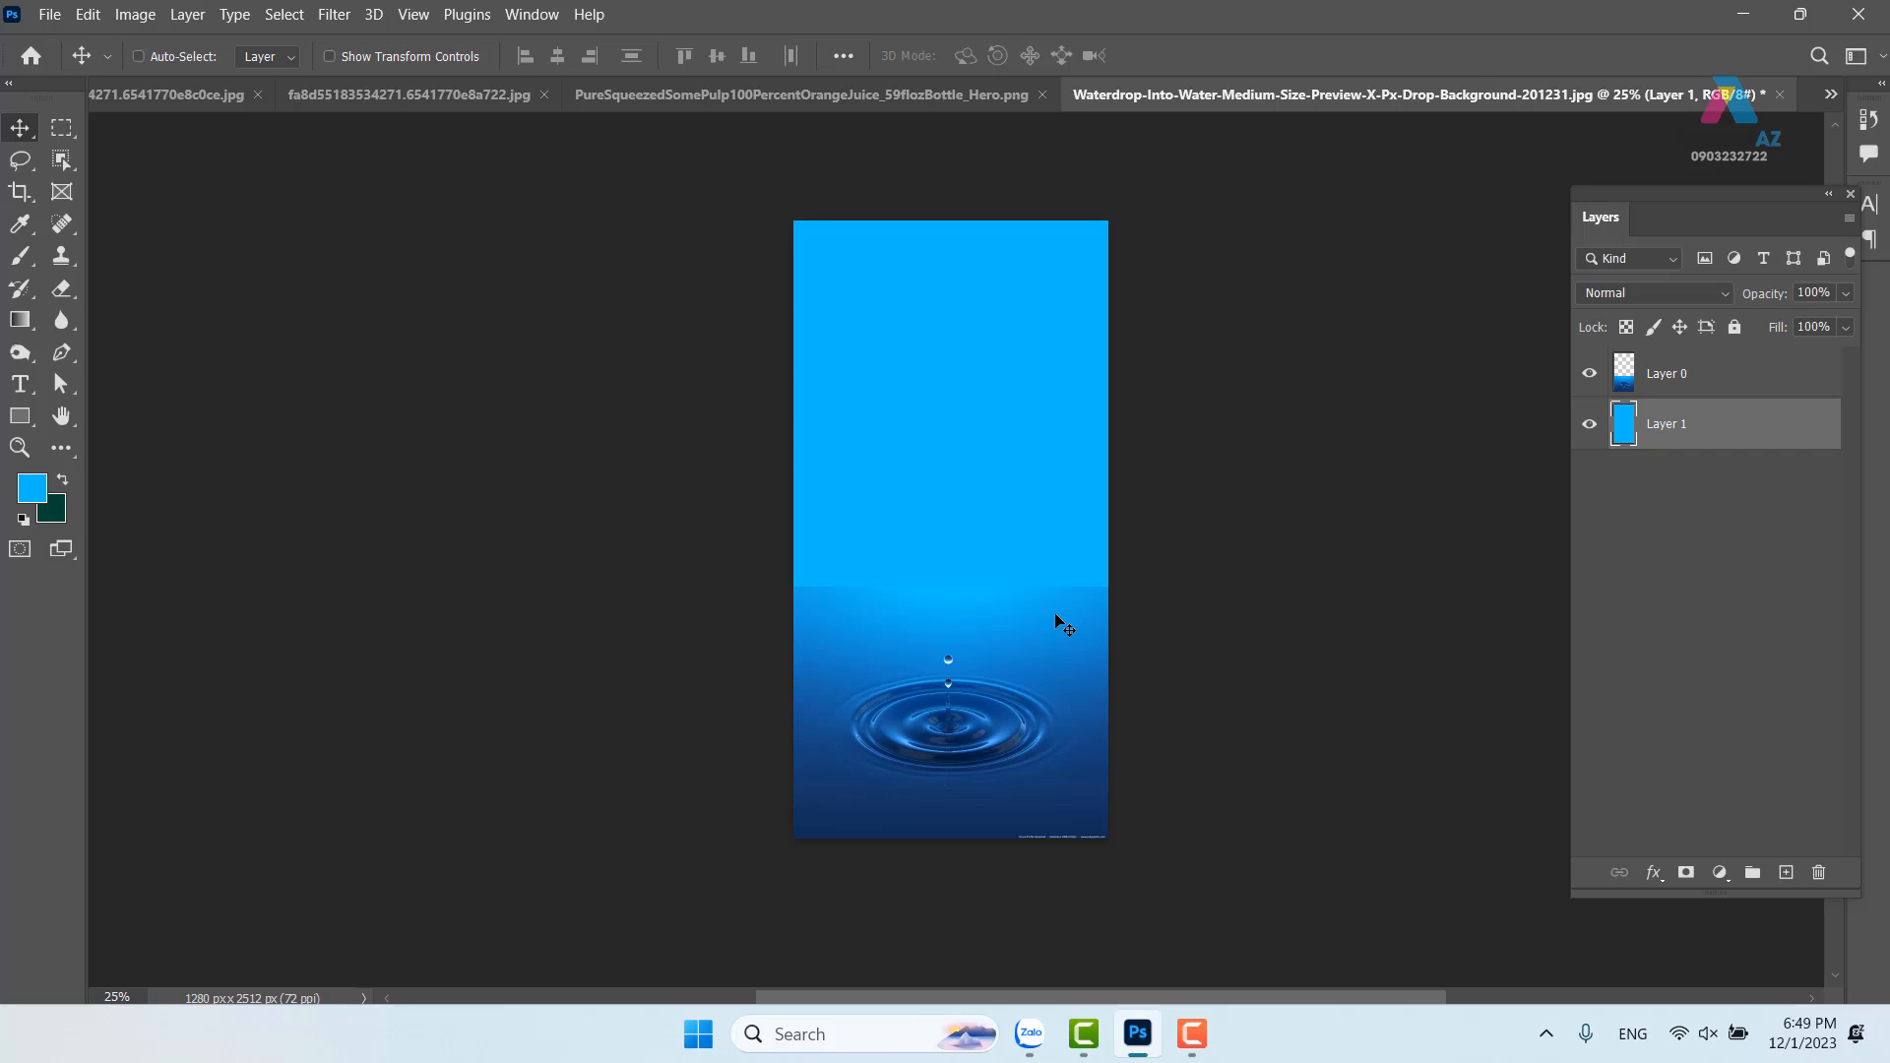
right_click(1030, 661)
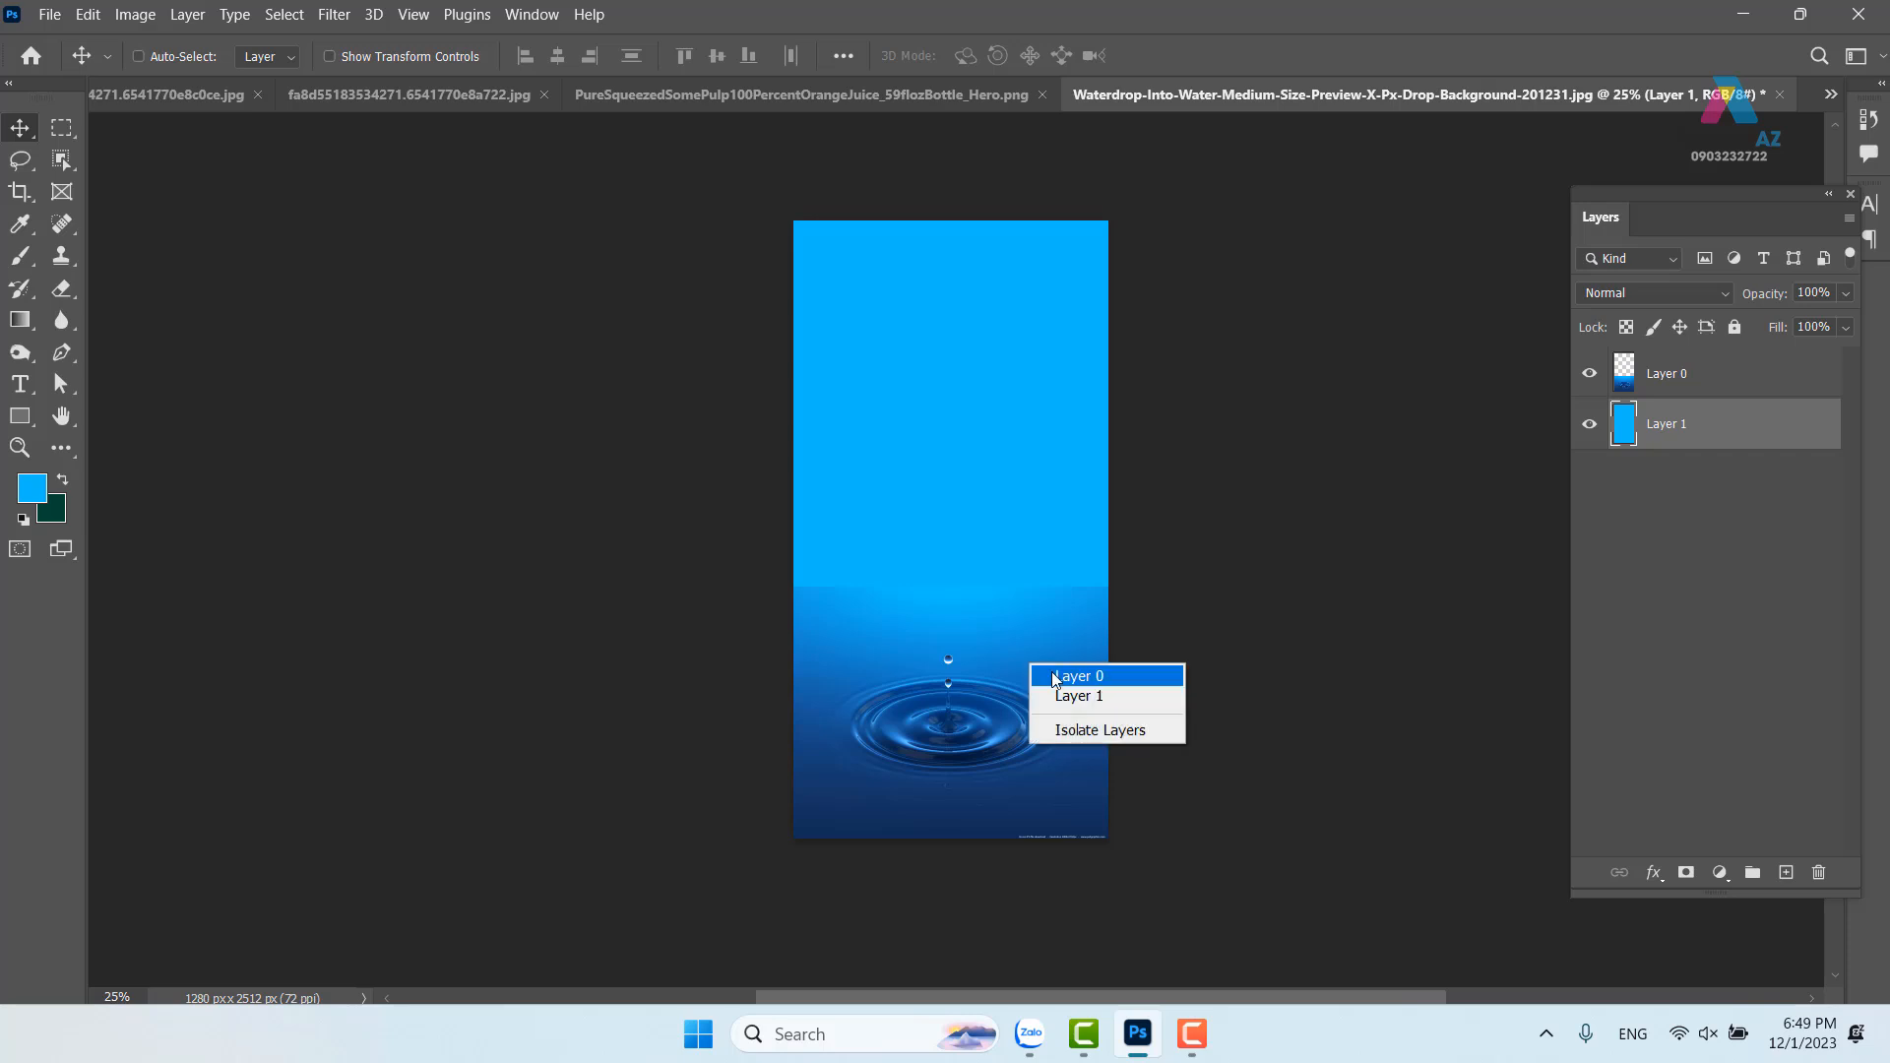
click(1057, 675)
key(Down)
key(Down)
key(Down)
key(Down)
key(Down)
key(Down)
key(Down)
key(Down)
key(Down)
key(Down)
key(Down)
key(Down)
key(Down)
key(Down)
key(Down)
key(Down)
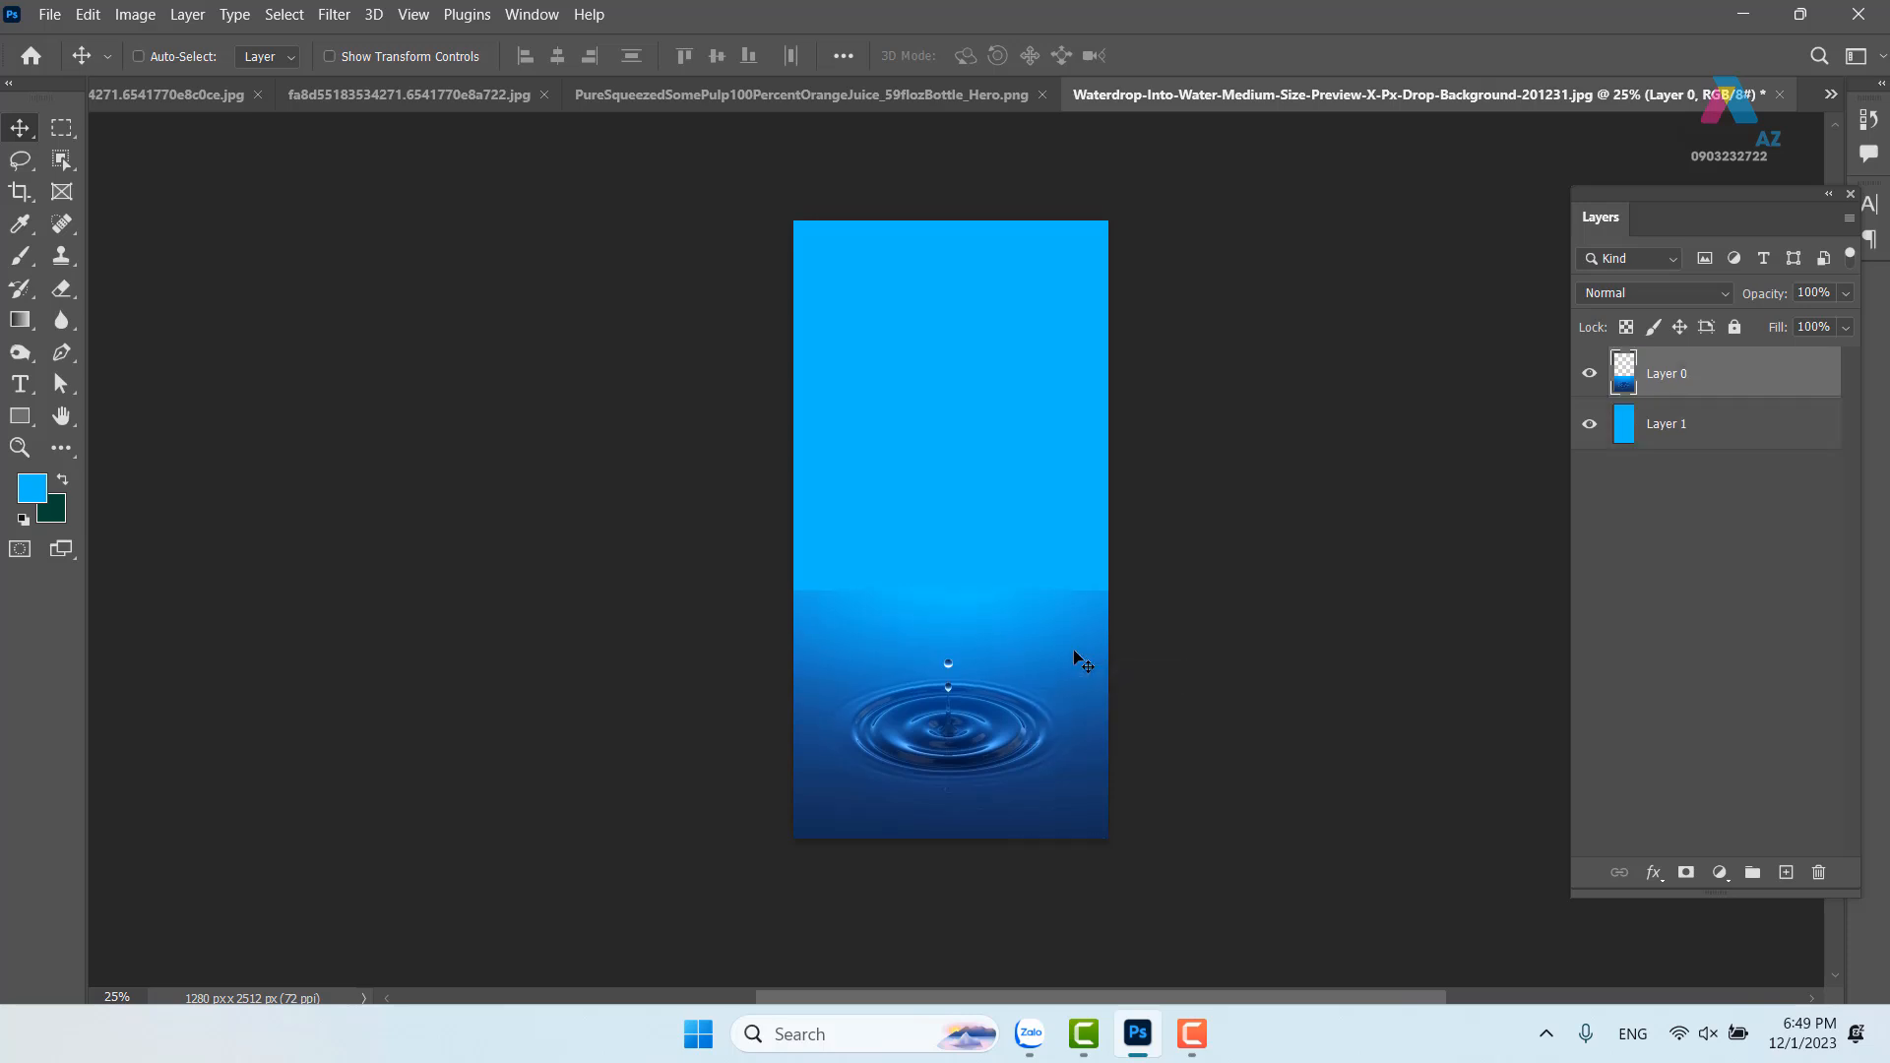
Select the solid blue layer, Layer 1
right_click(1079, 630)
click(1683, 436)
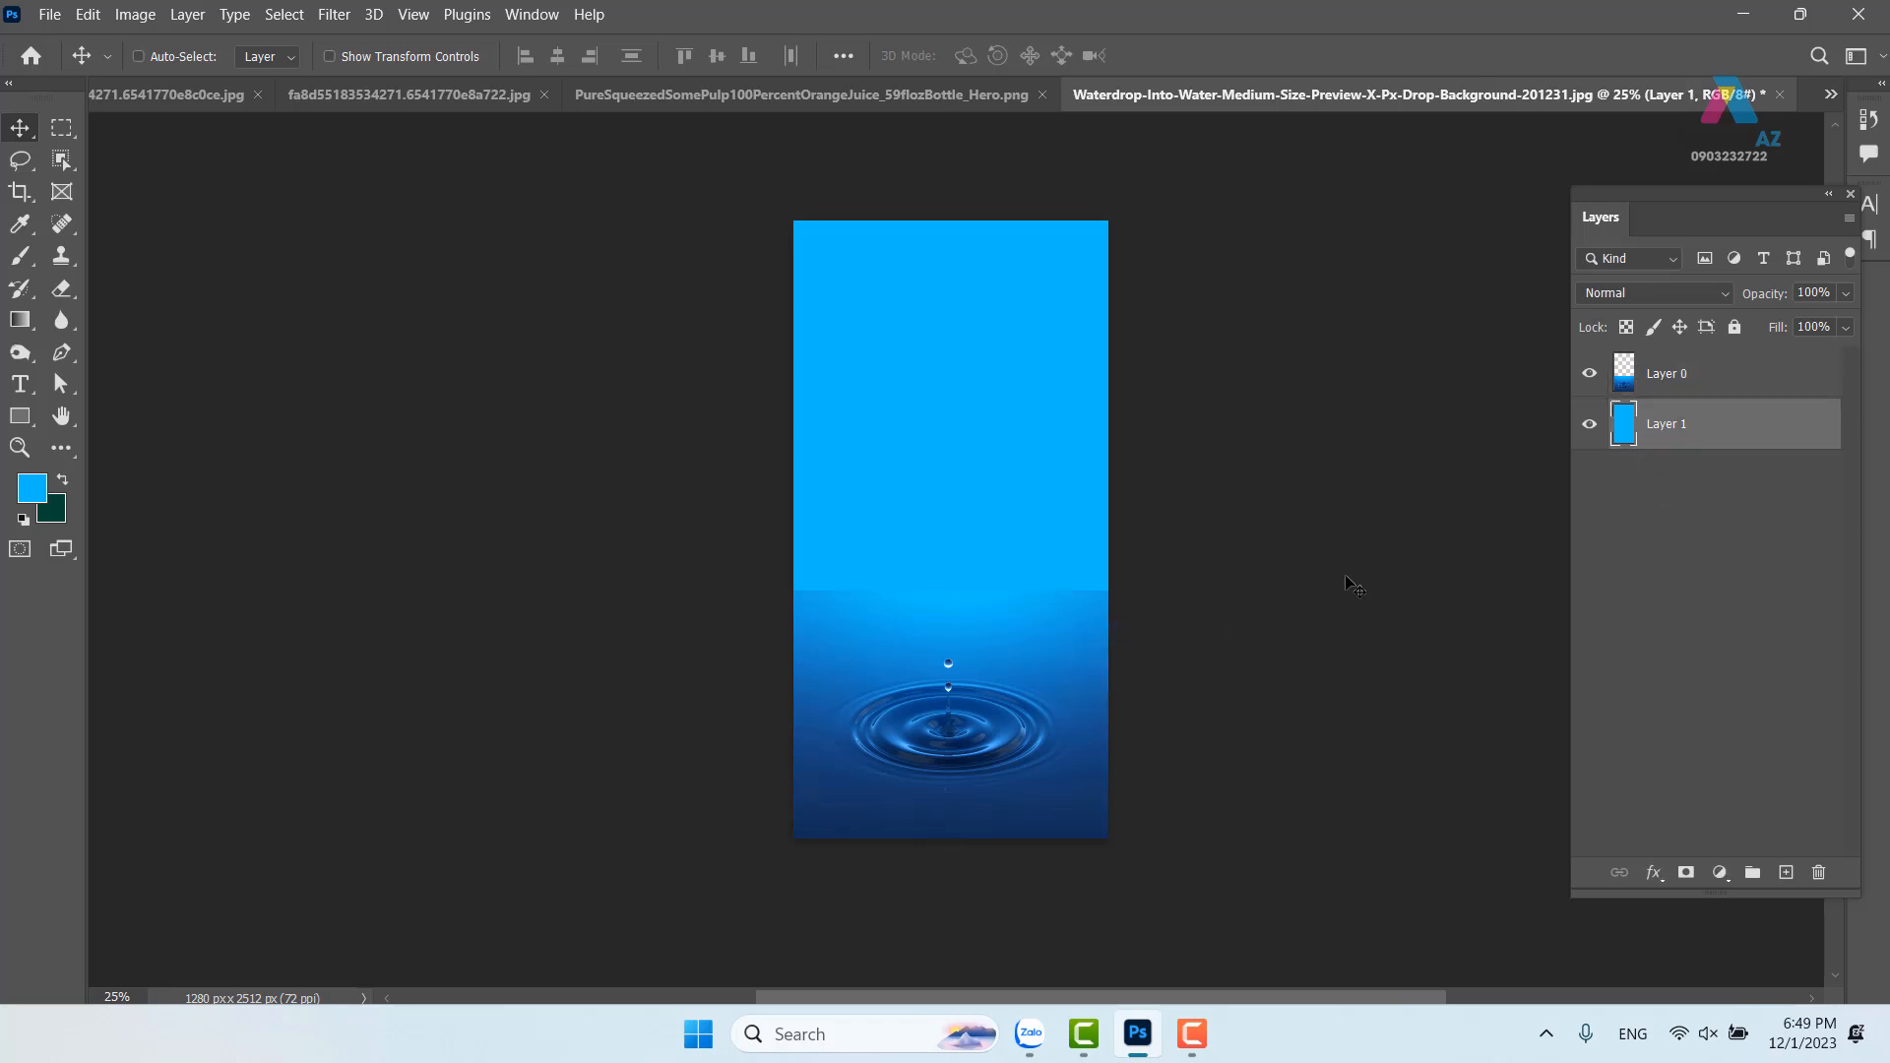
Draw a linear gradient down Layer 1, running from dark blue sampled low in the water to bright blue sampled at its upper edge
key(g)
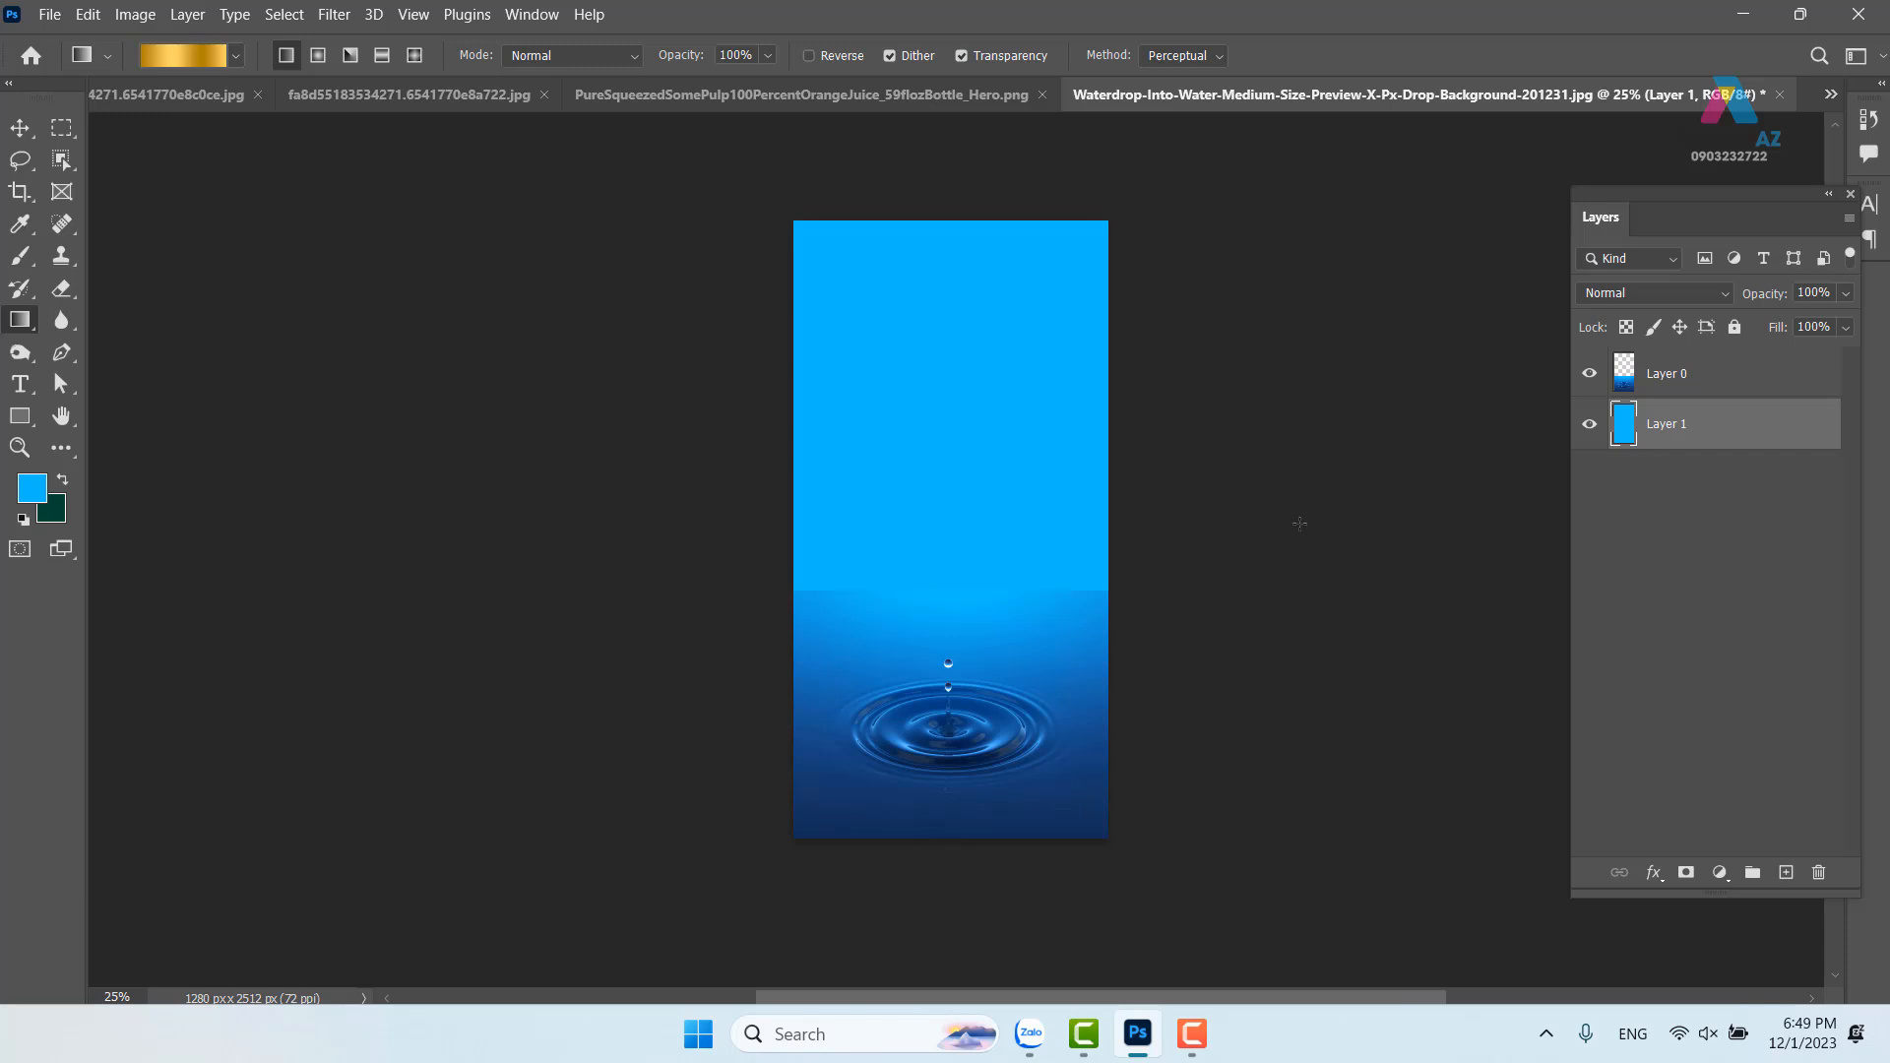
click(184, 55)
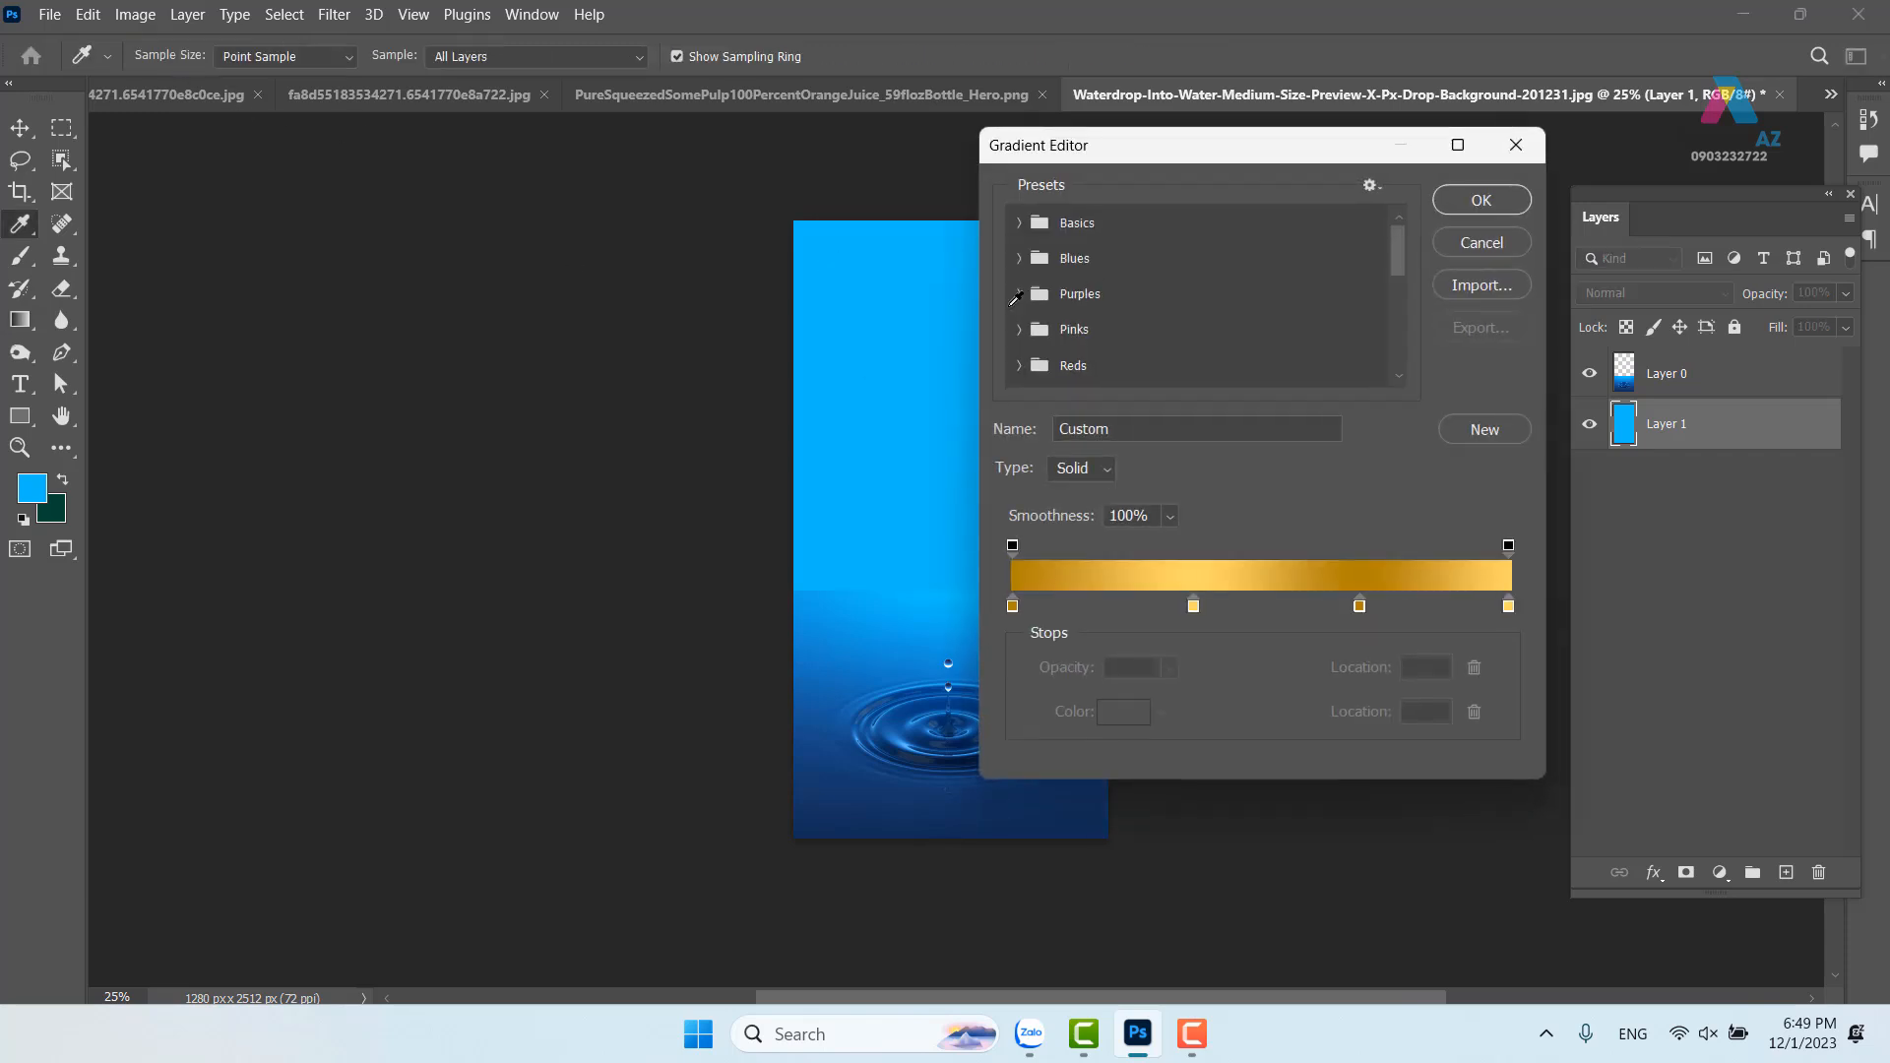
click(1020, 224)
click(1129, 264)
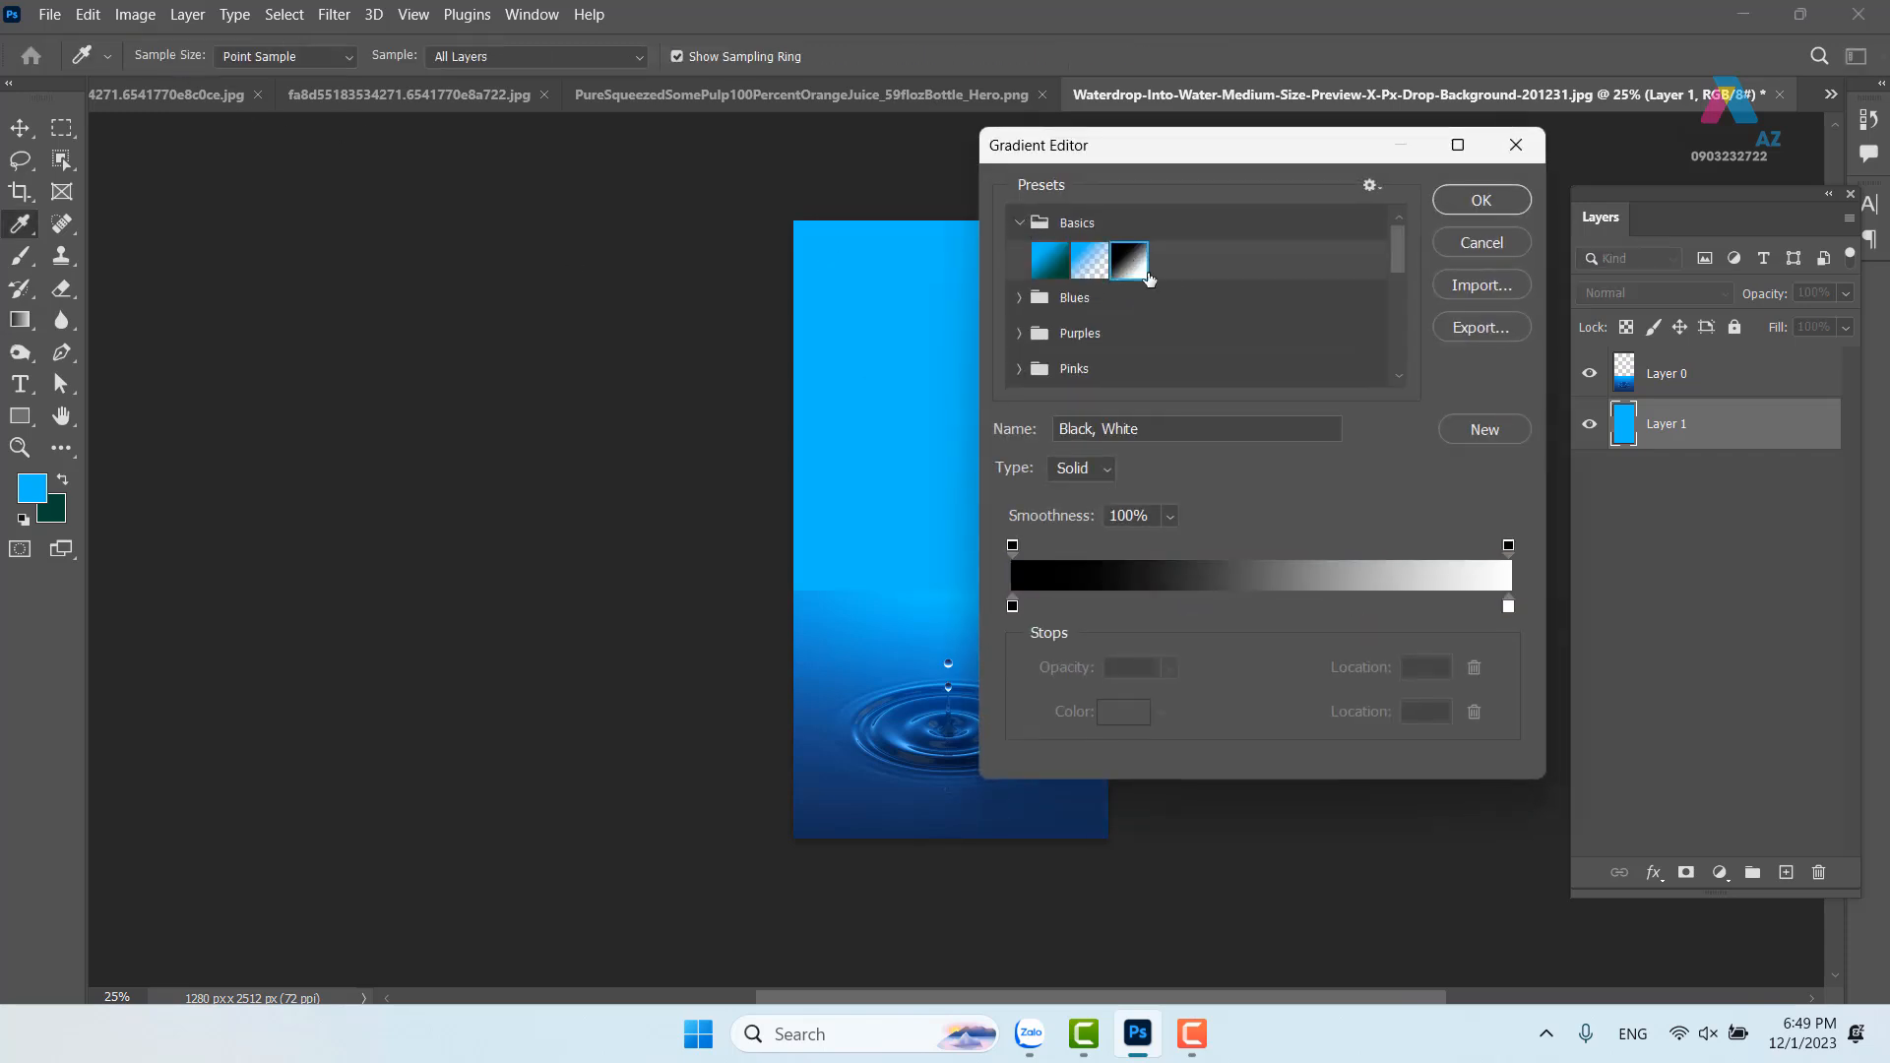
click(1013, 606)
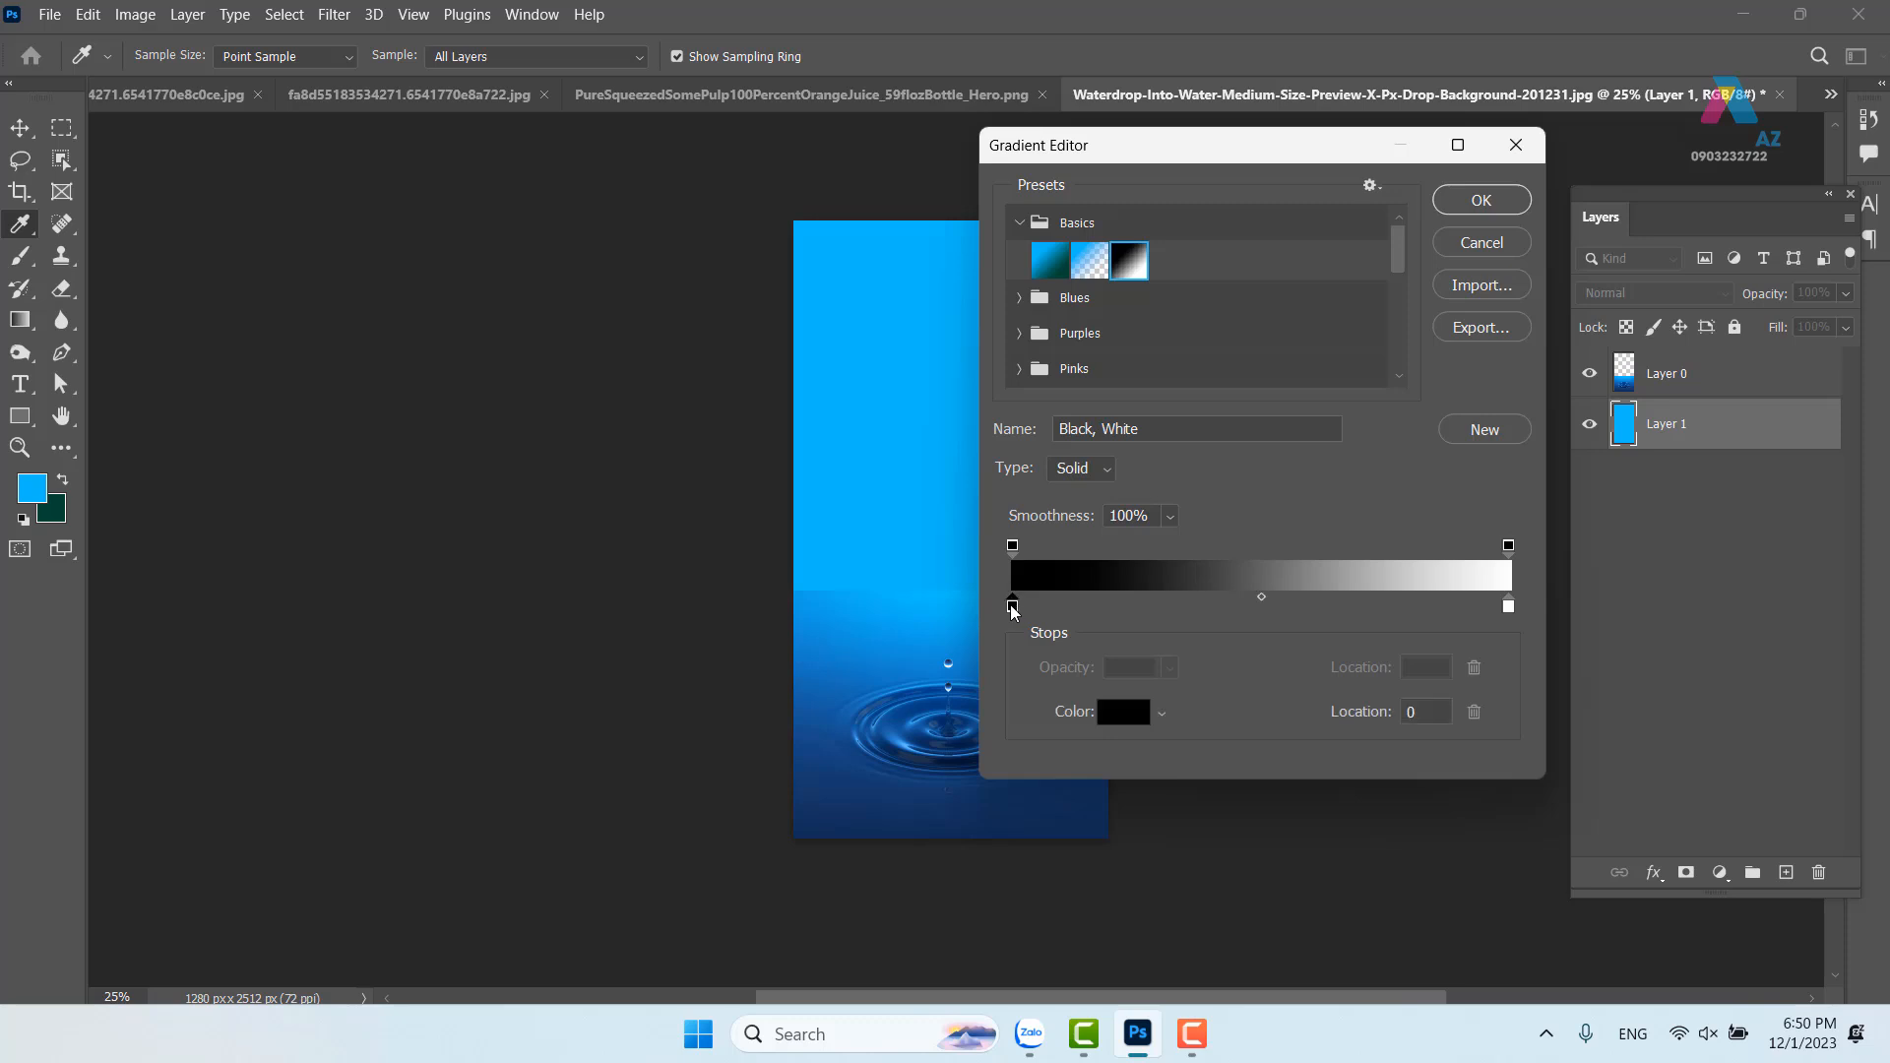
click(835, 813)
click(1508, 606)
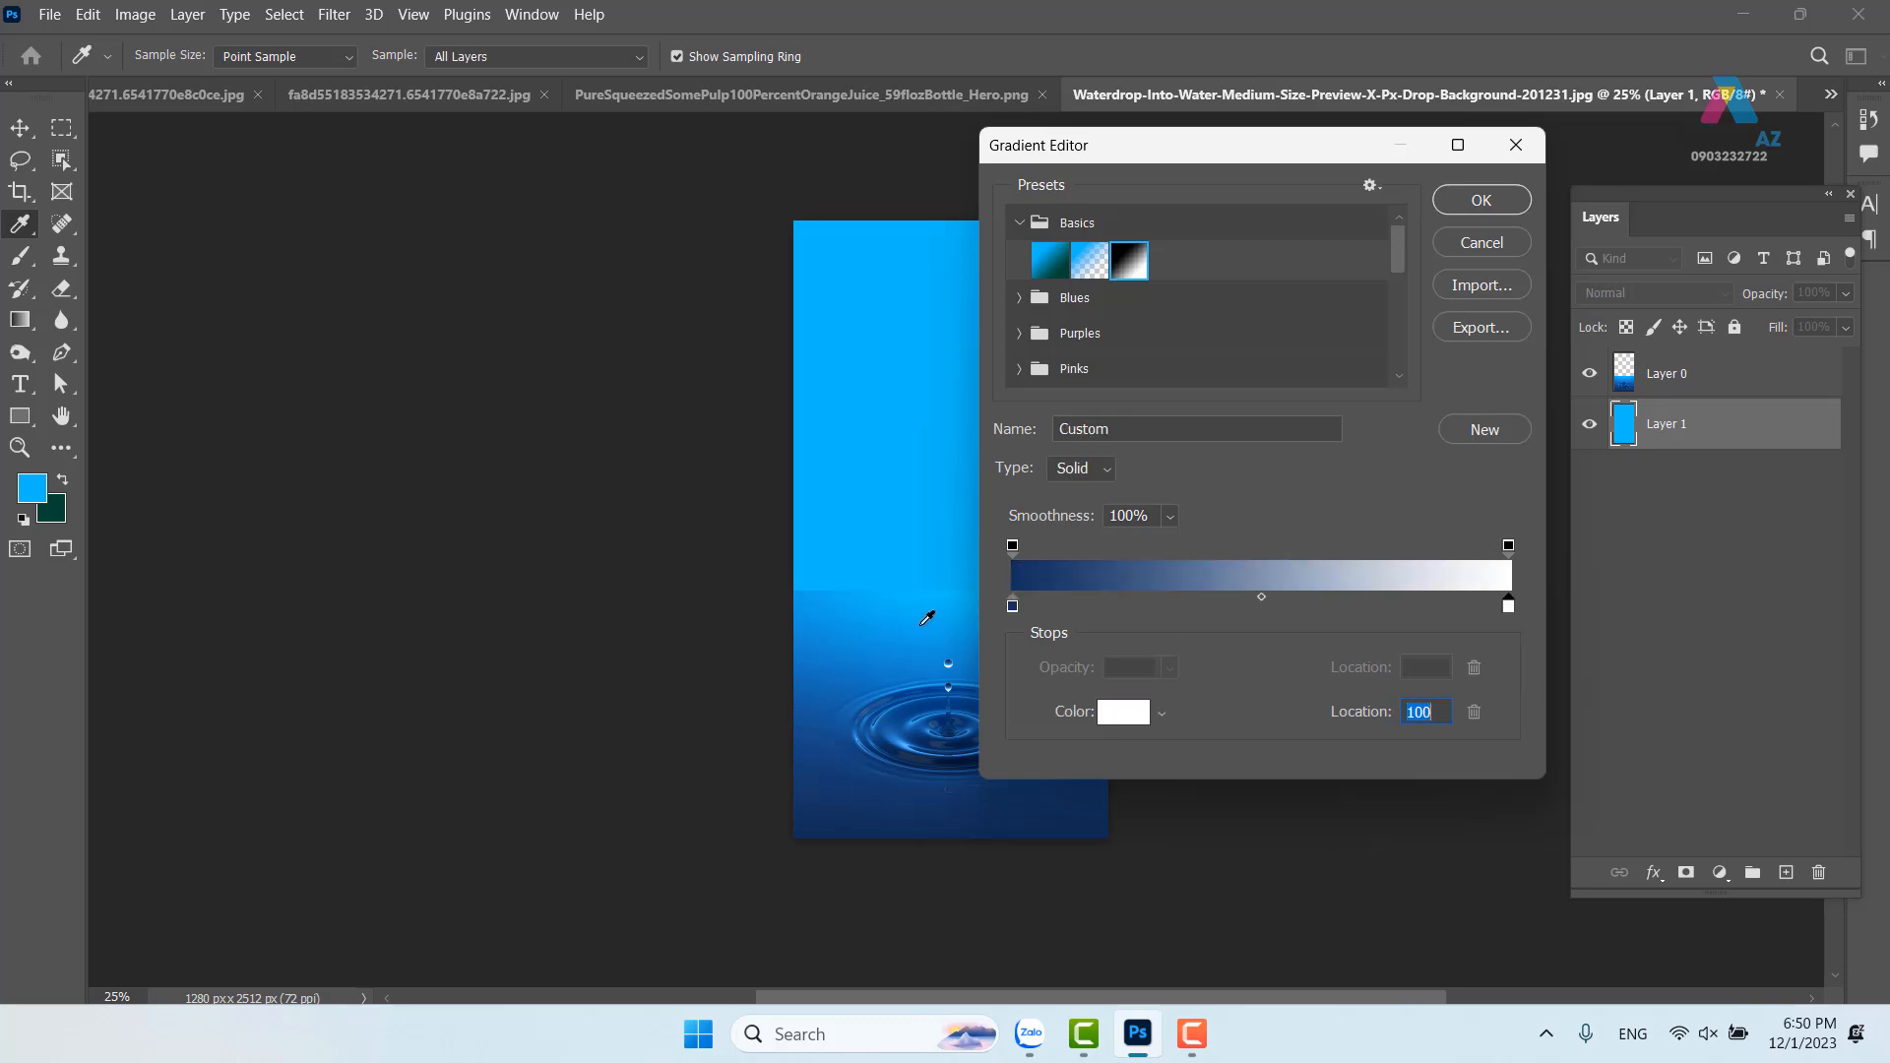
click(922, 596)
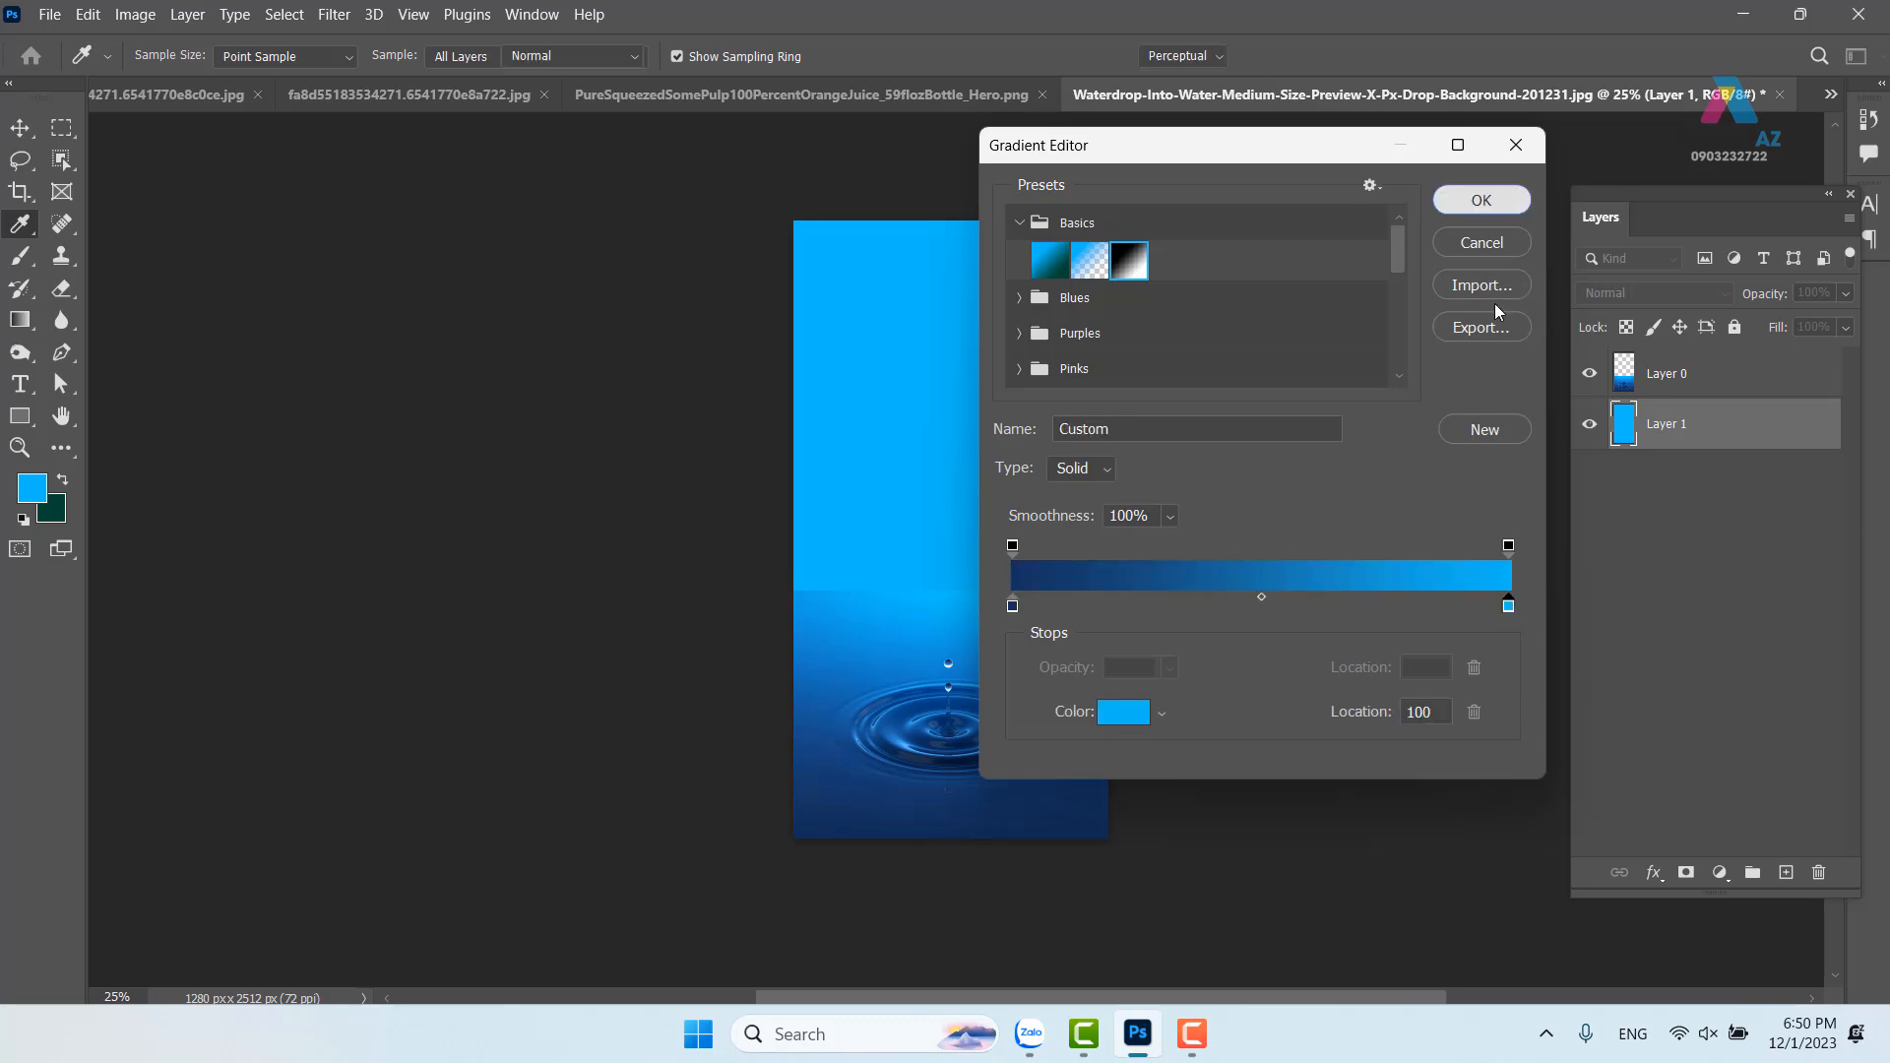
click(1481, 200)
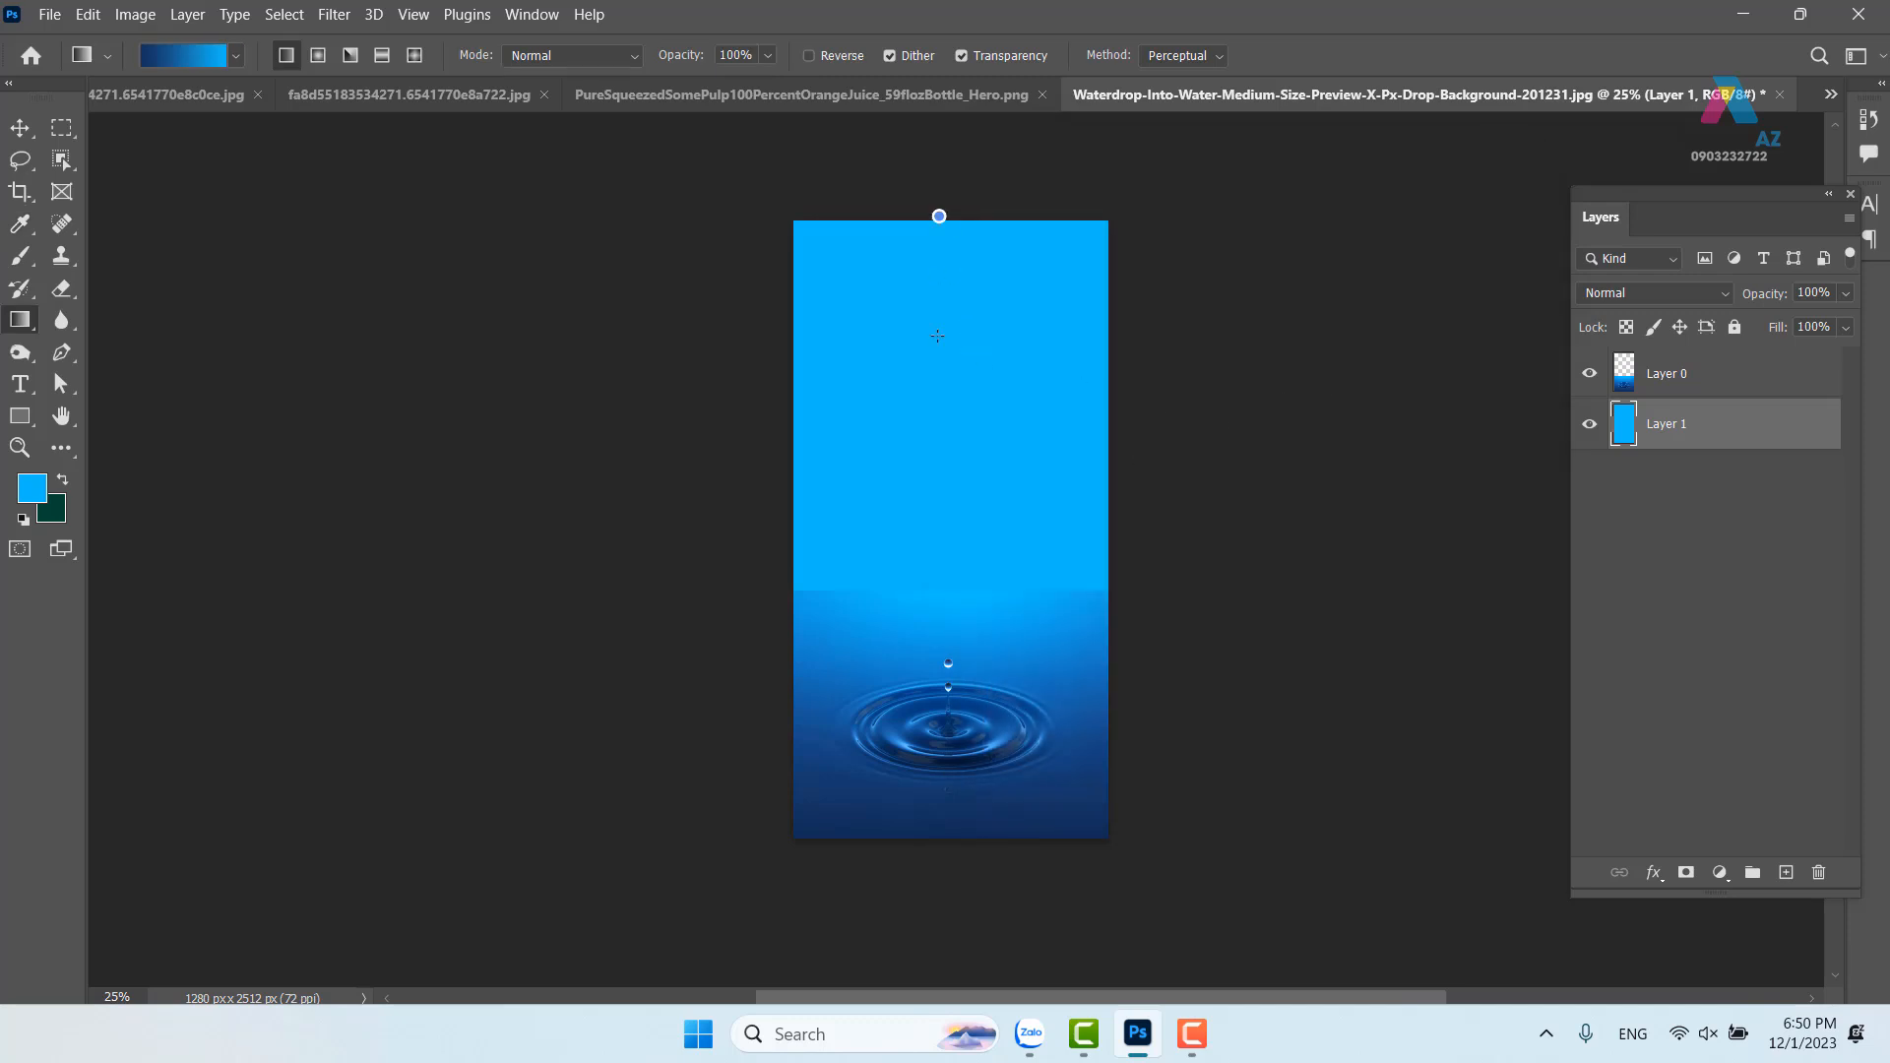
drag(948, 226, 951, 731)
drag(992, 568, 949, 590)
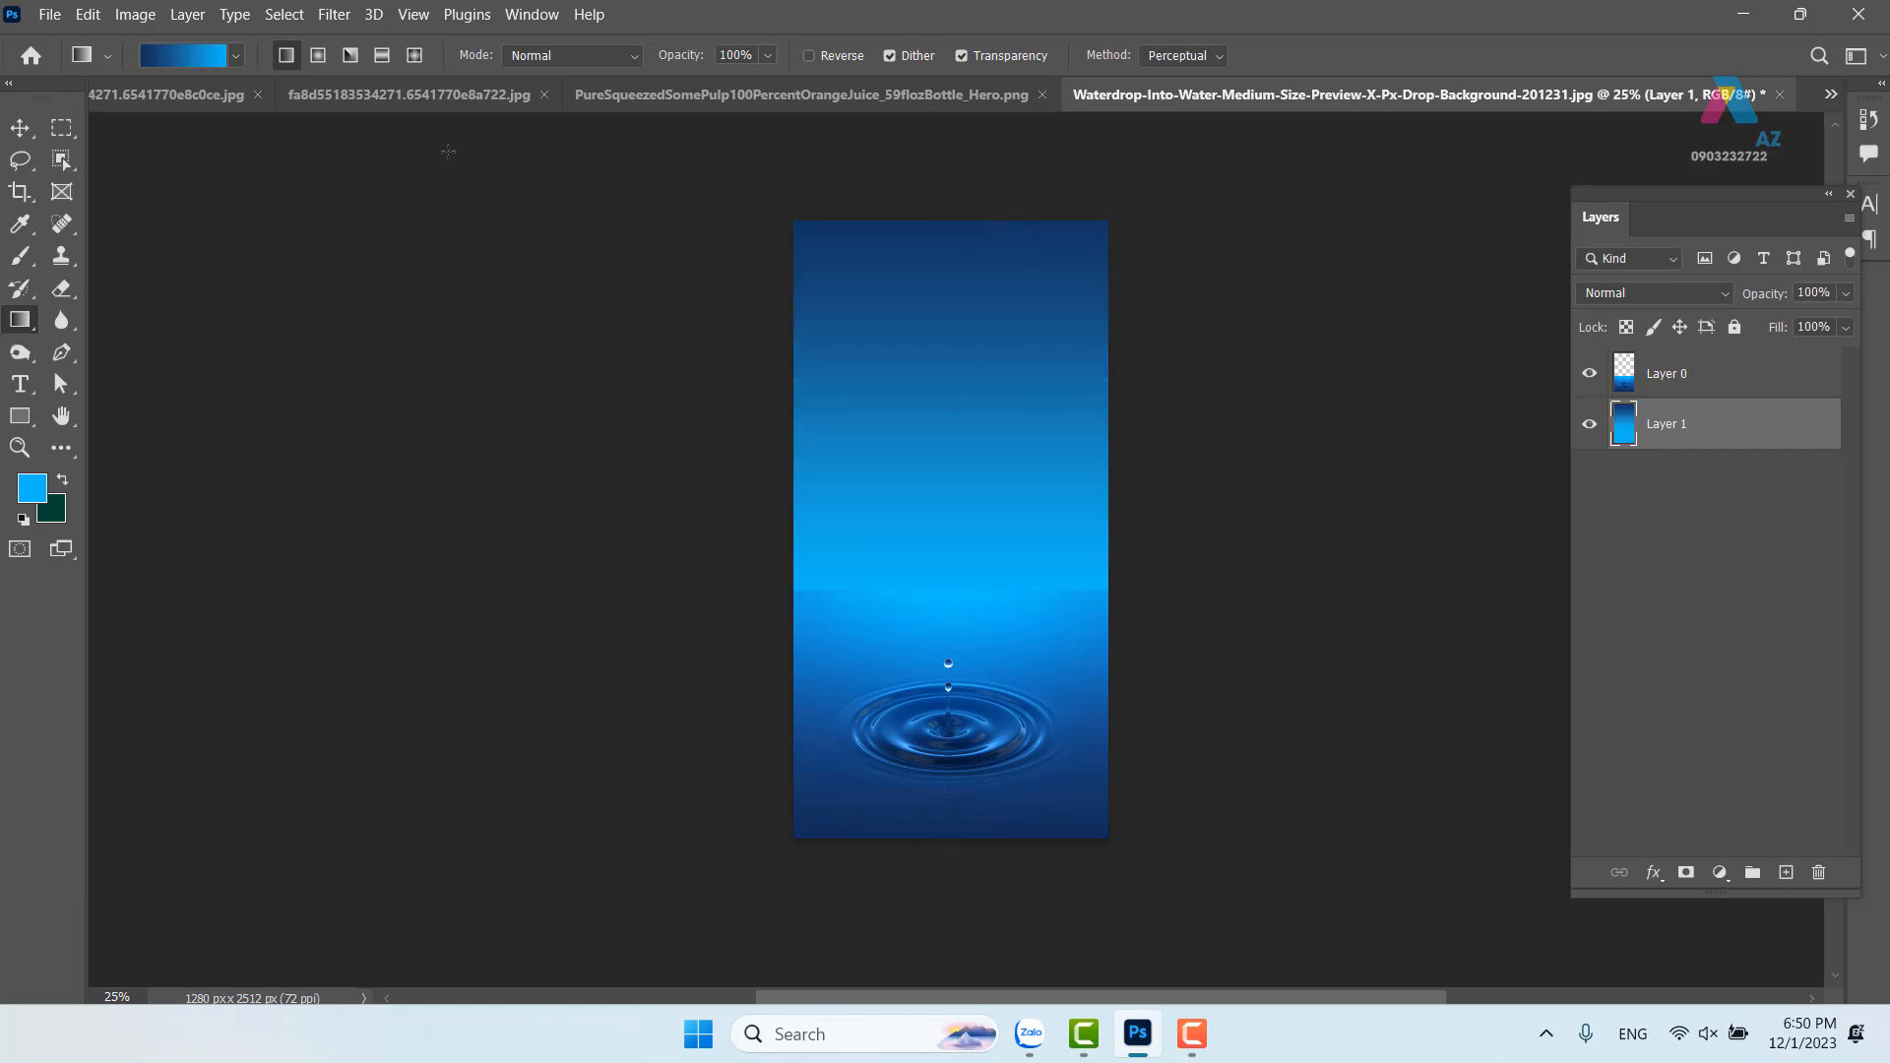
Recolour the gradient's dark blue stop to 0078c4 and redraw the gradient on Layer 1 from the canvas top to the water's edge
click(195, 55)
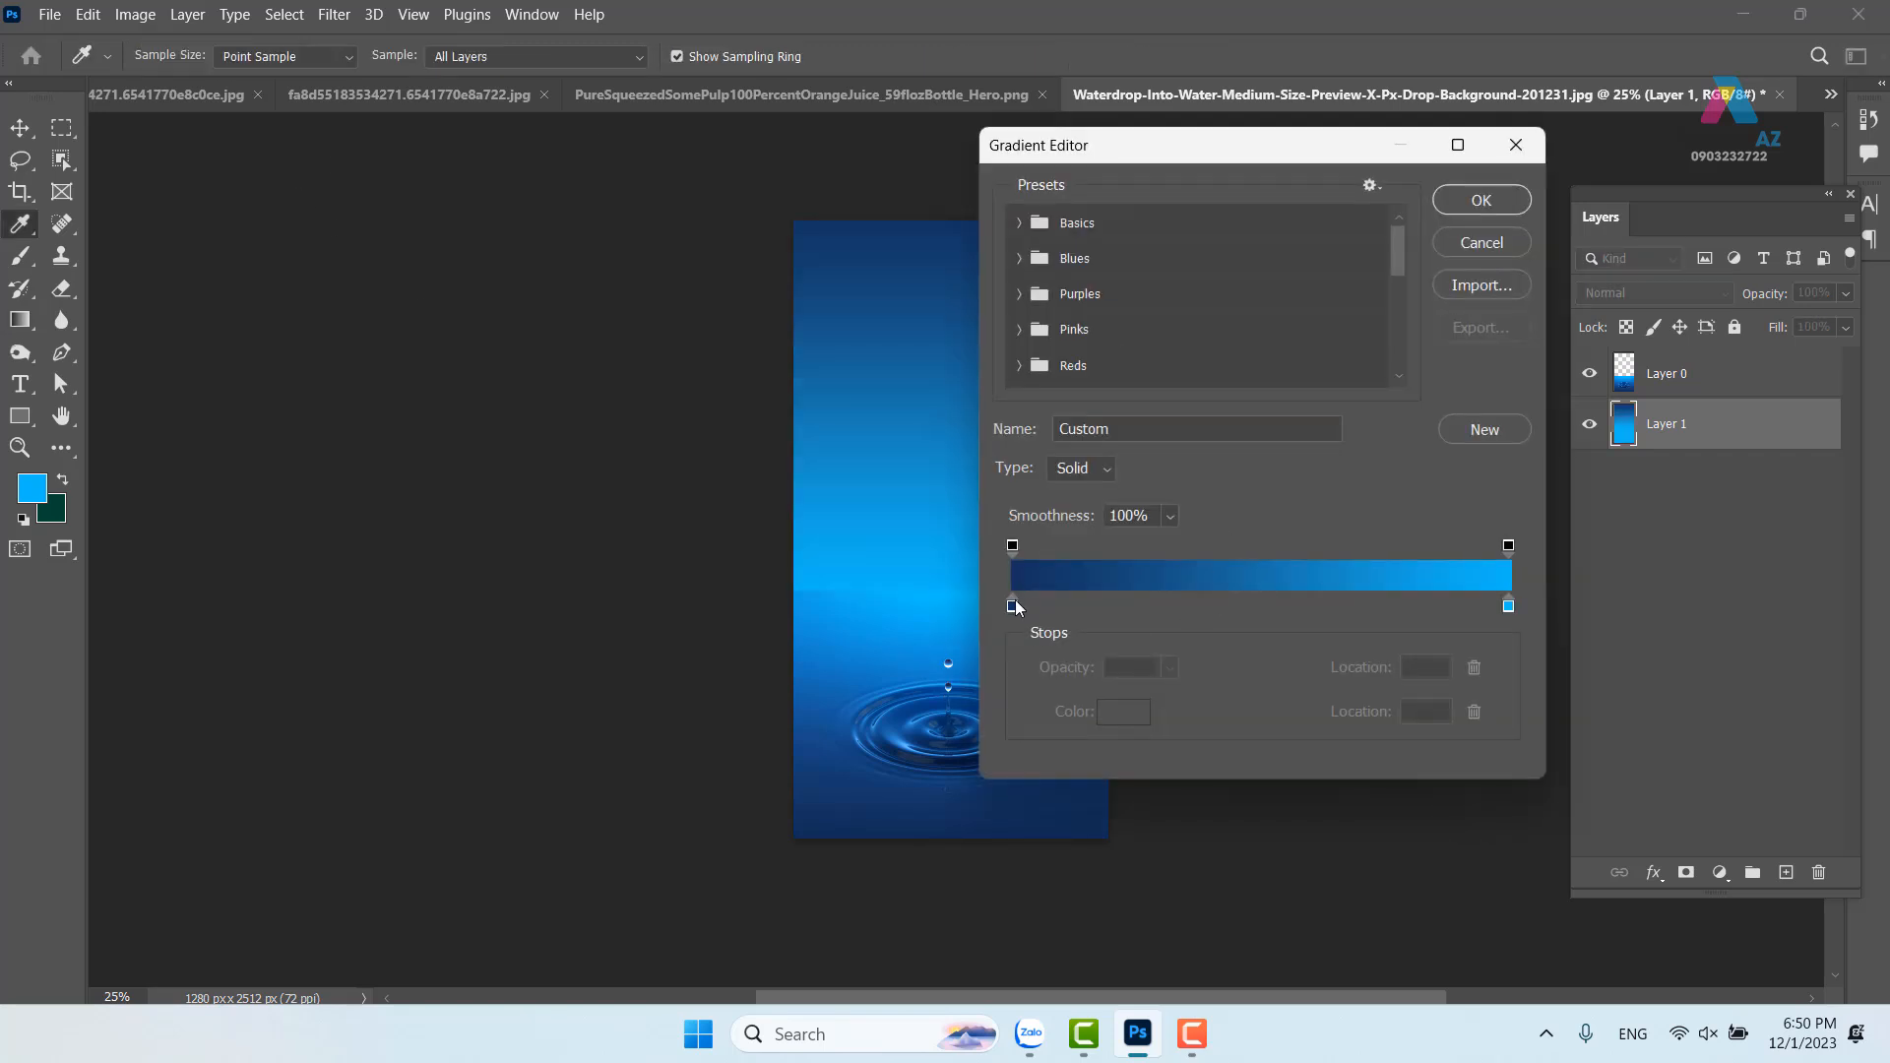
click(1013, 606)
click(1137, 711)
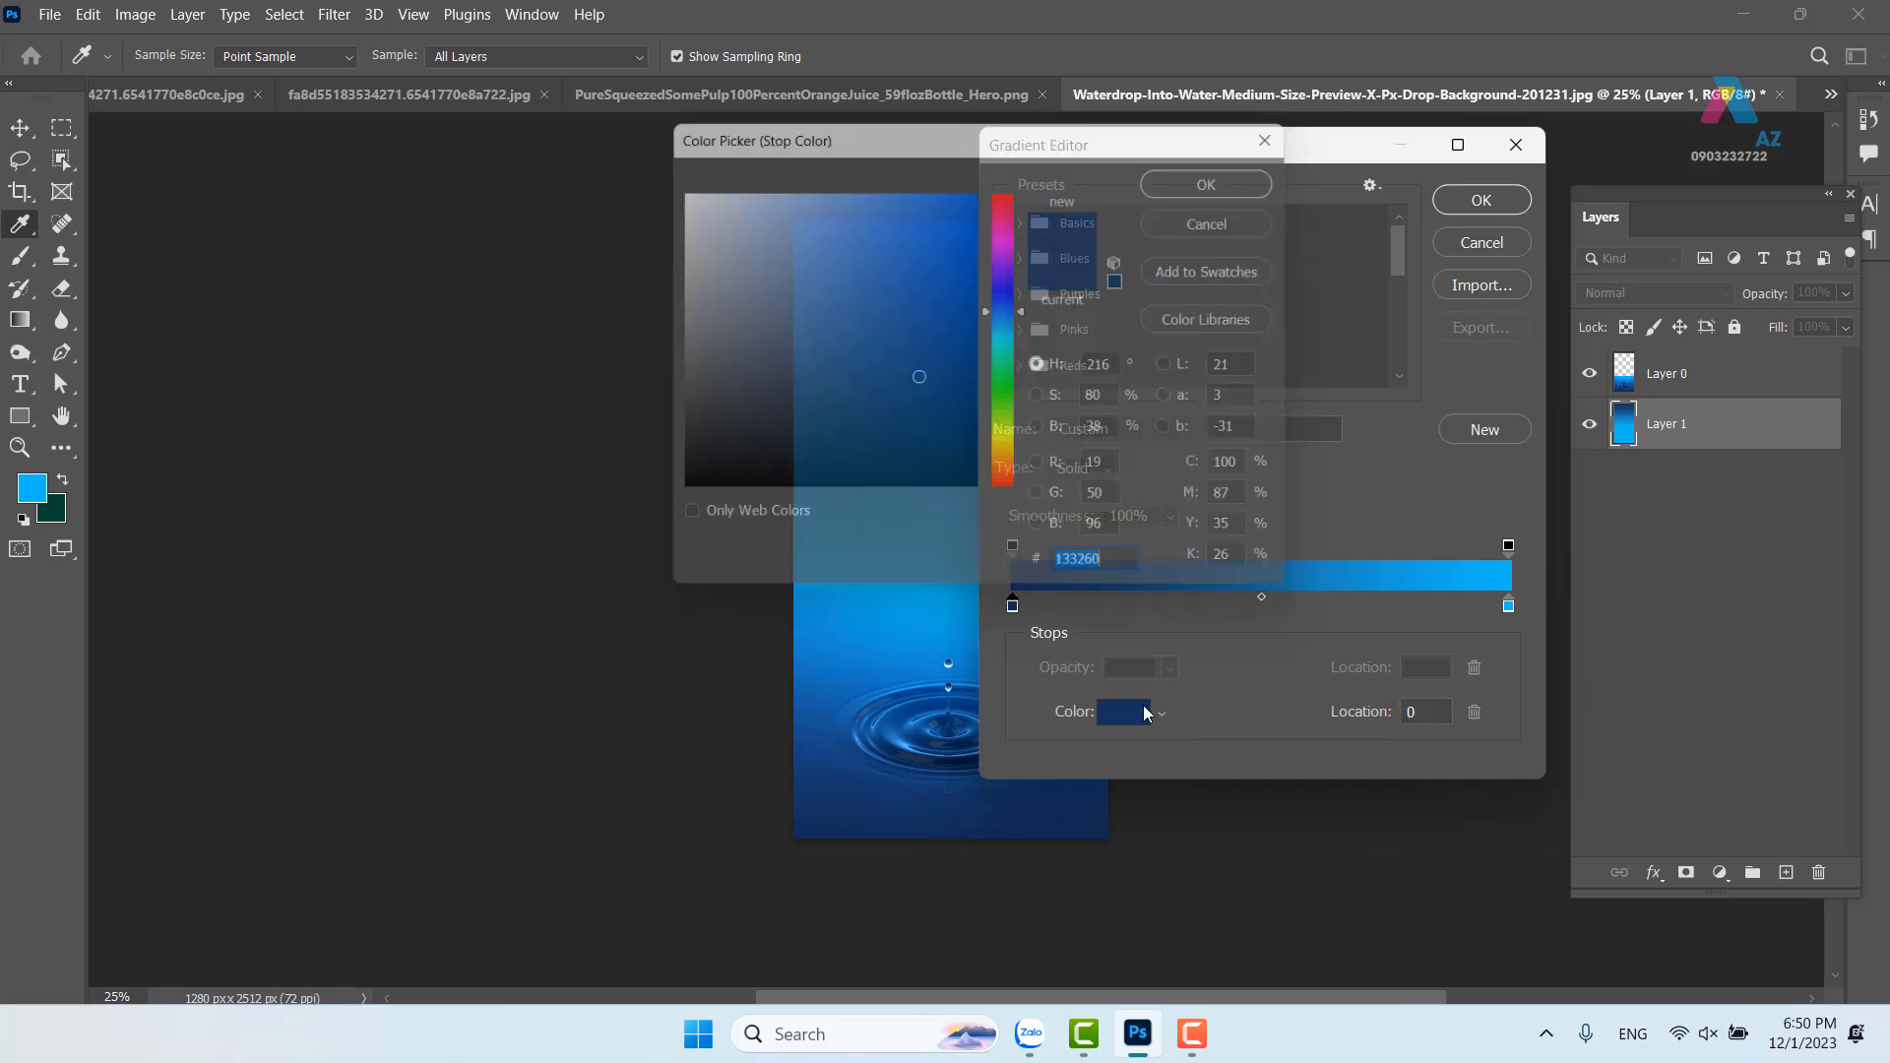
drag(1008, 316, 1008, 322)
drag(974, 224, 998, 220)
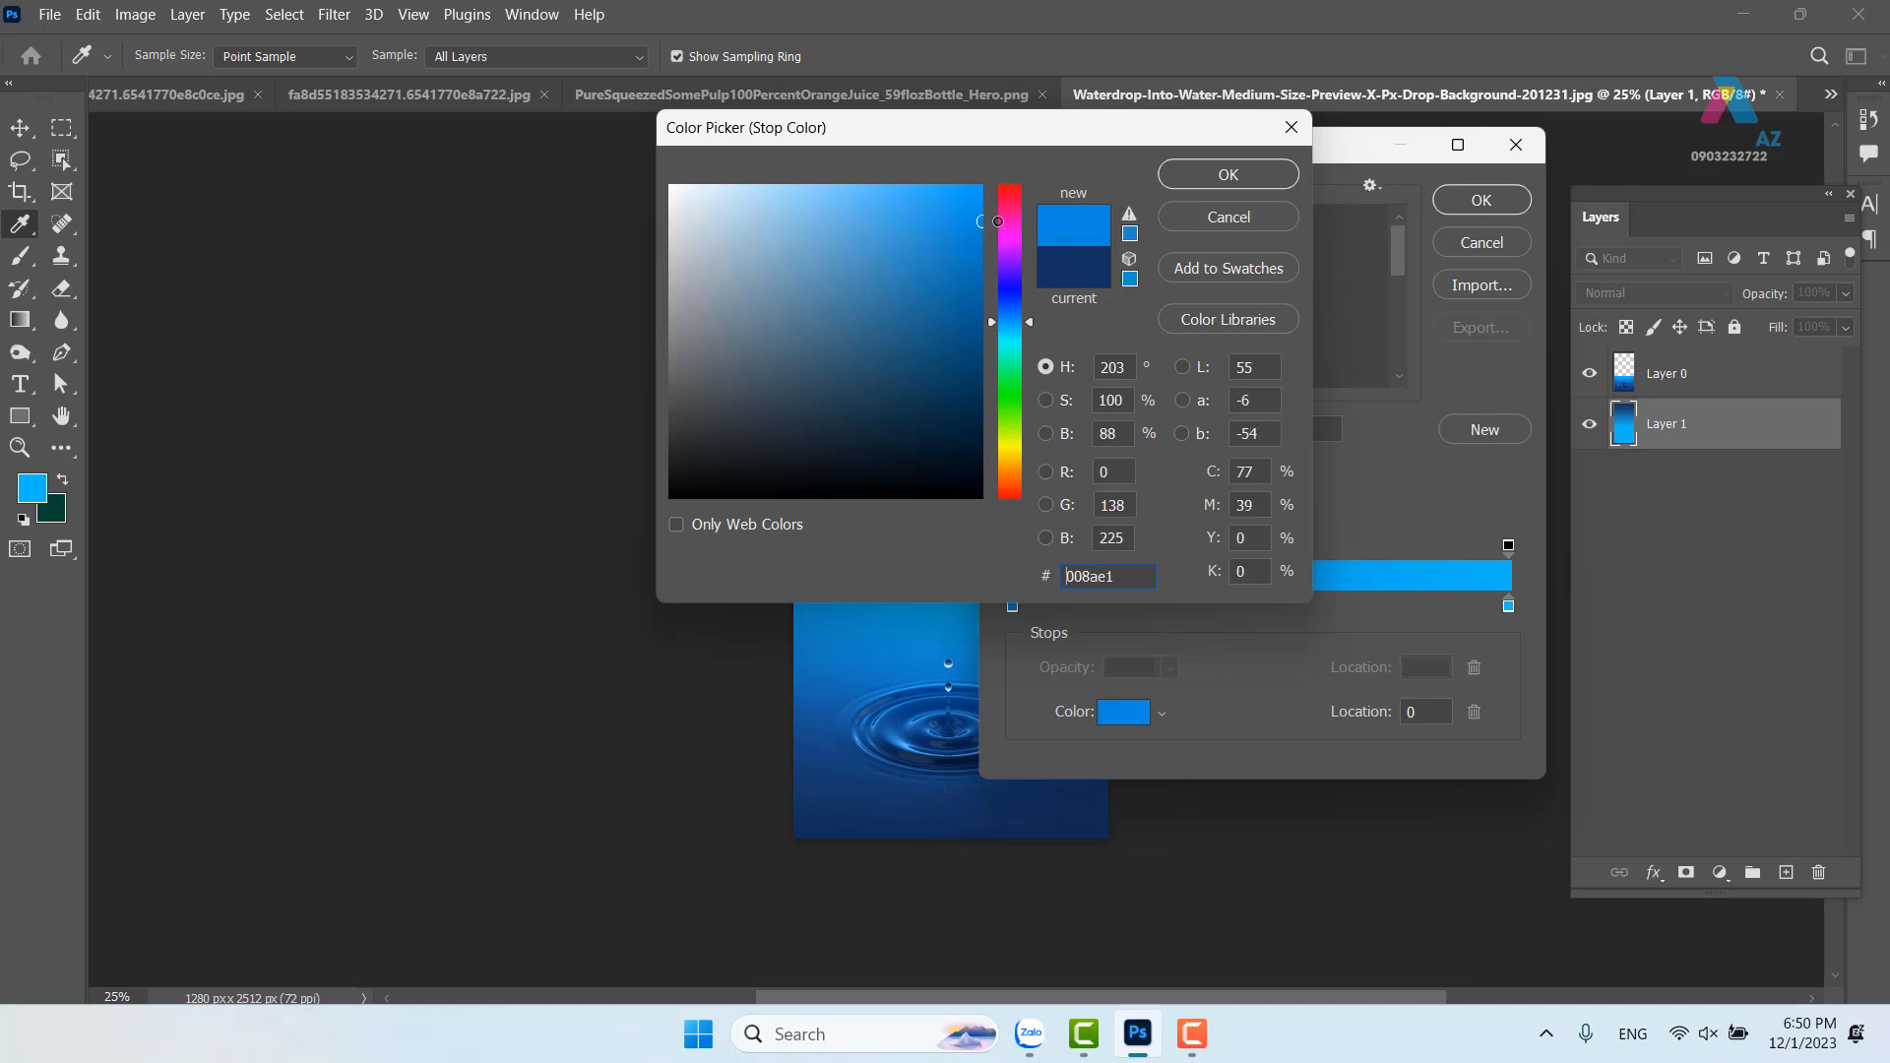
click(1074, 264)
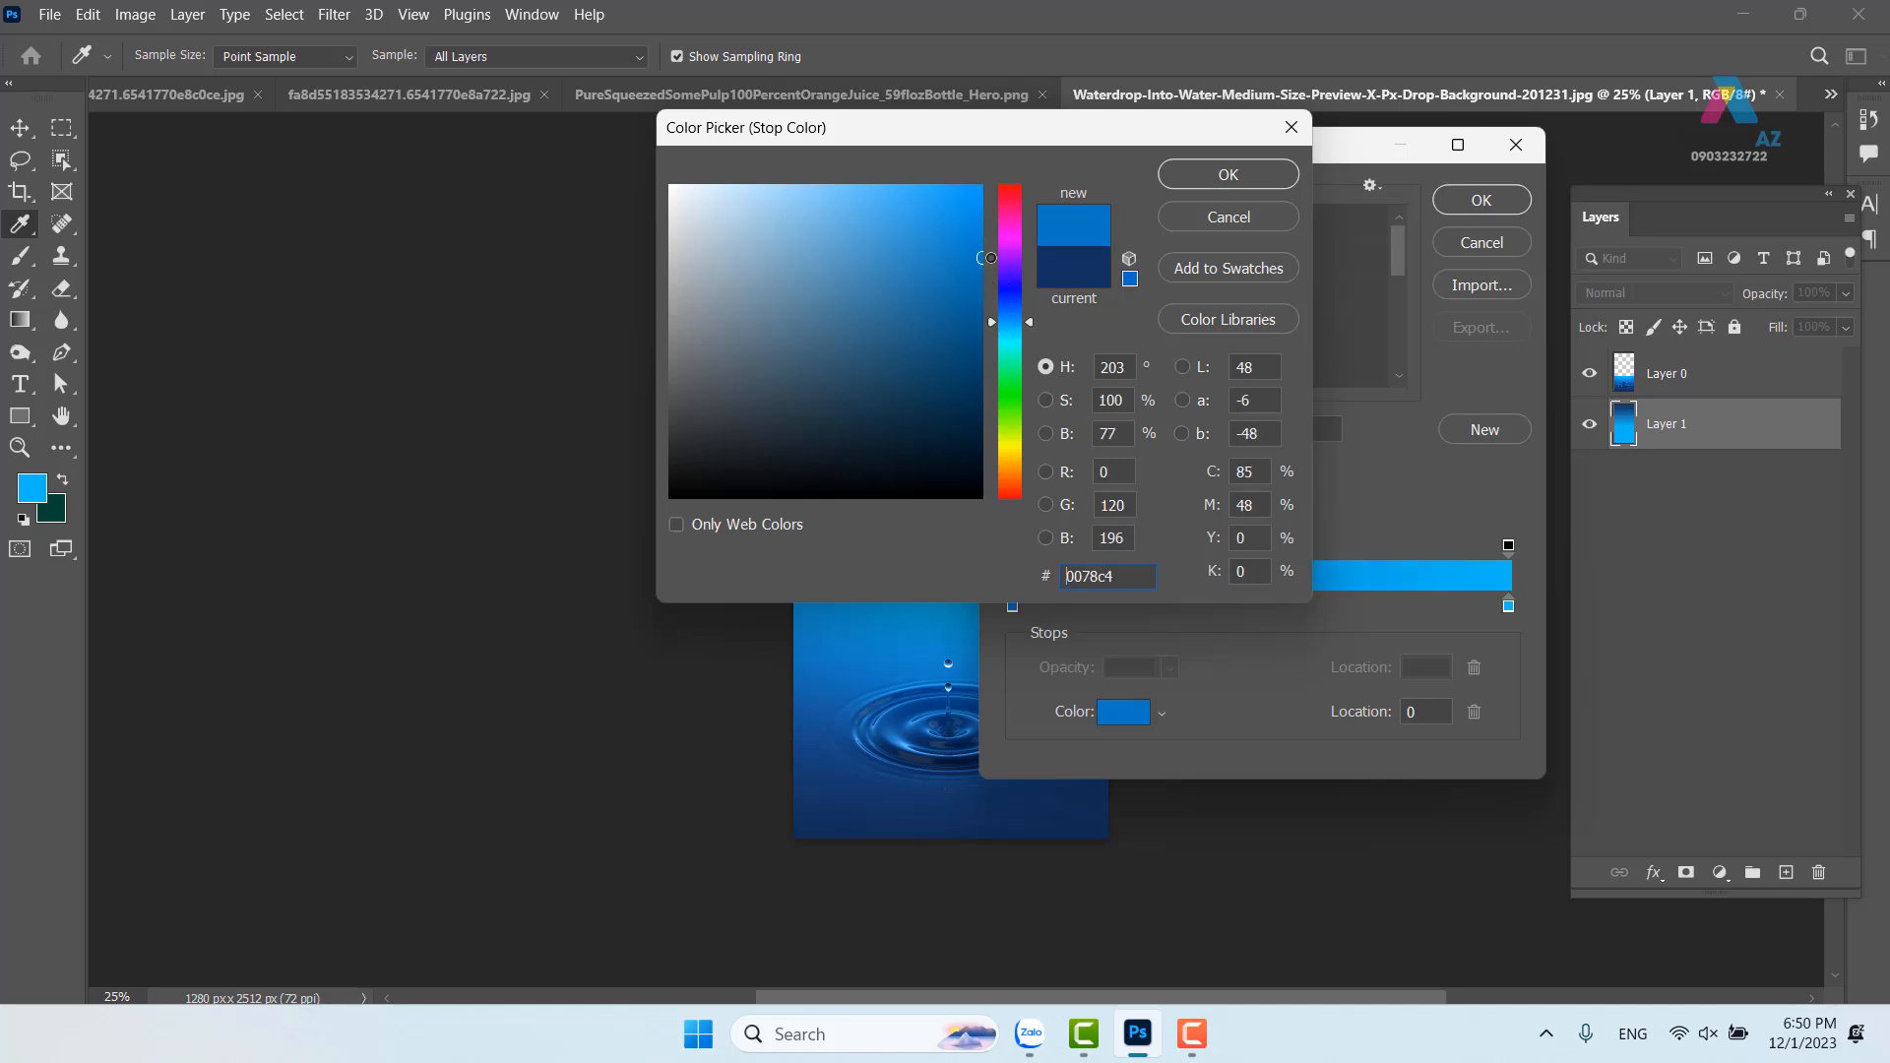
click(1229, 174)
click(1481, 201)
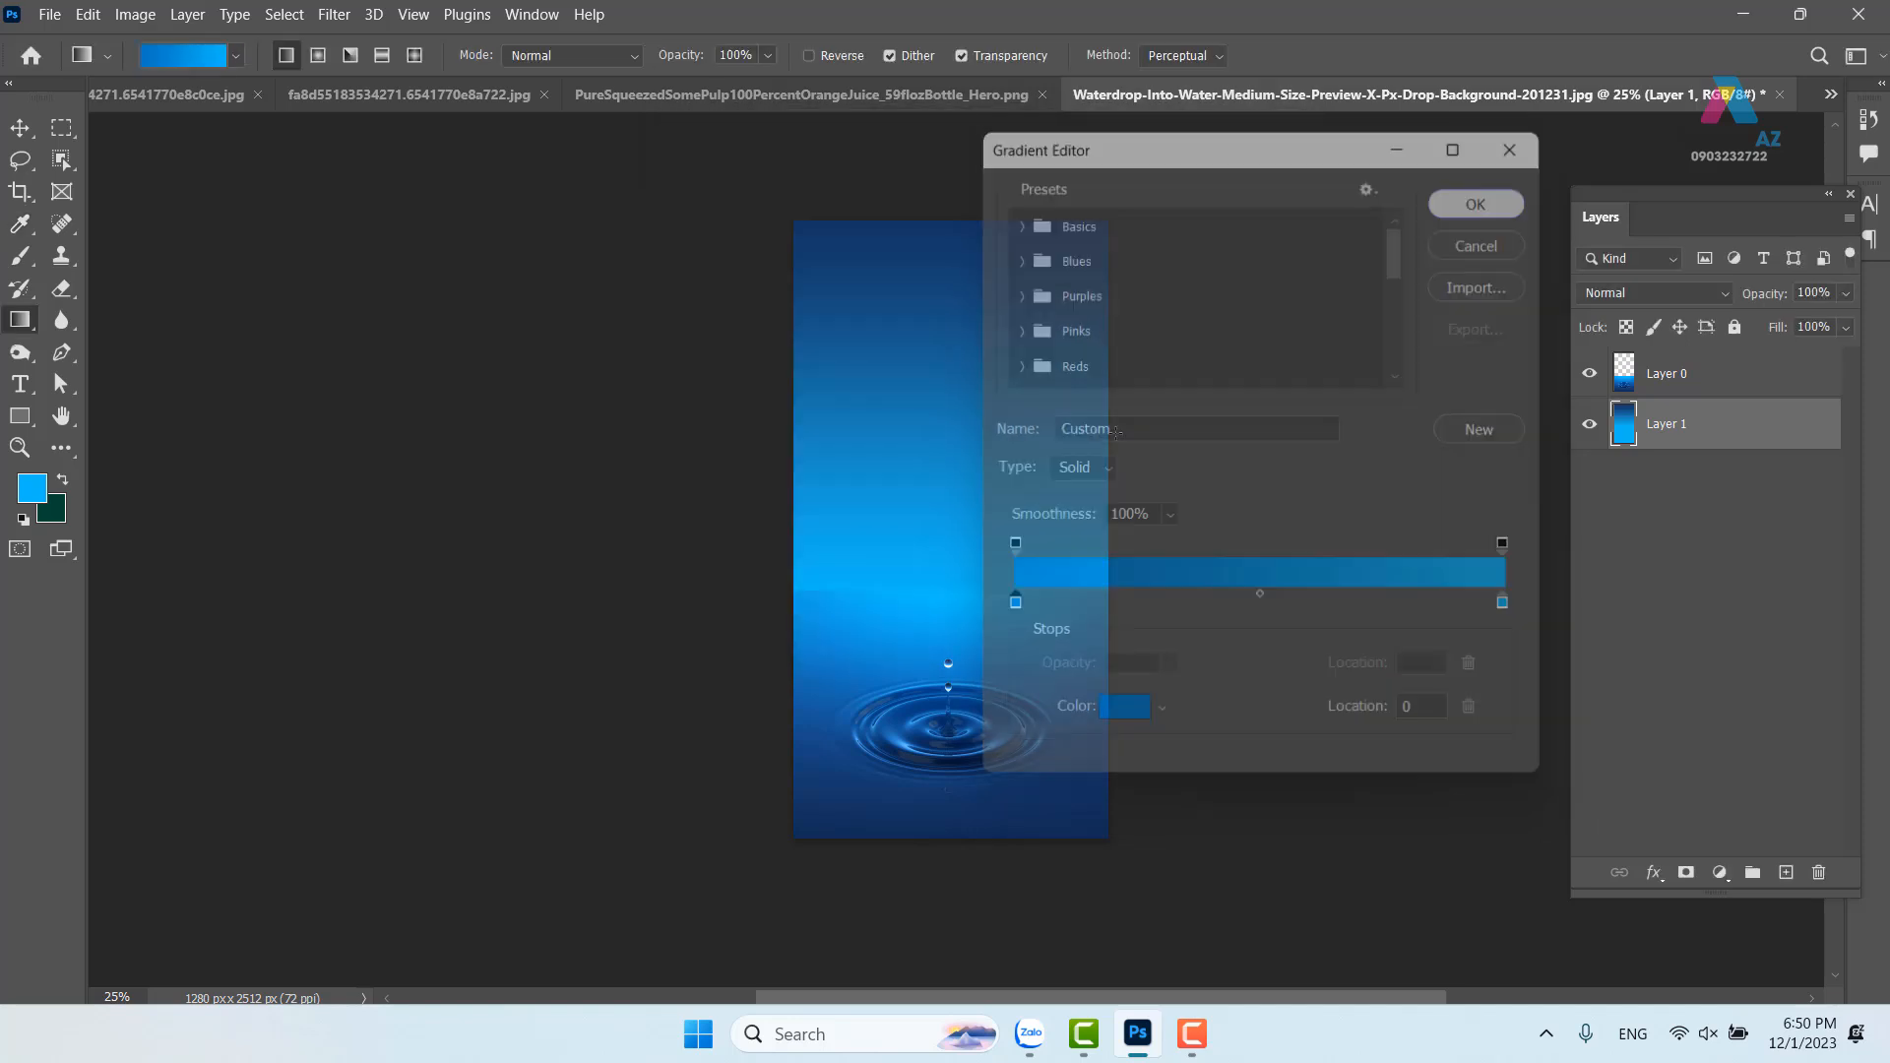
drag(949, 218, 950, 586)
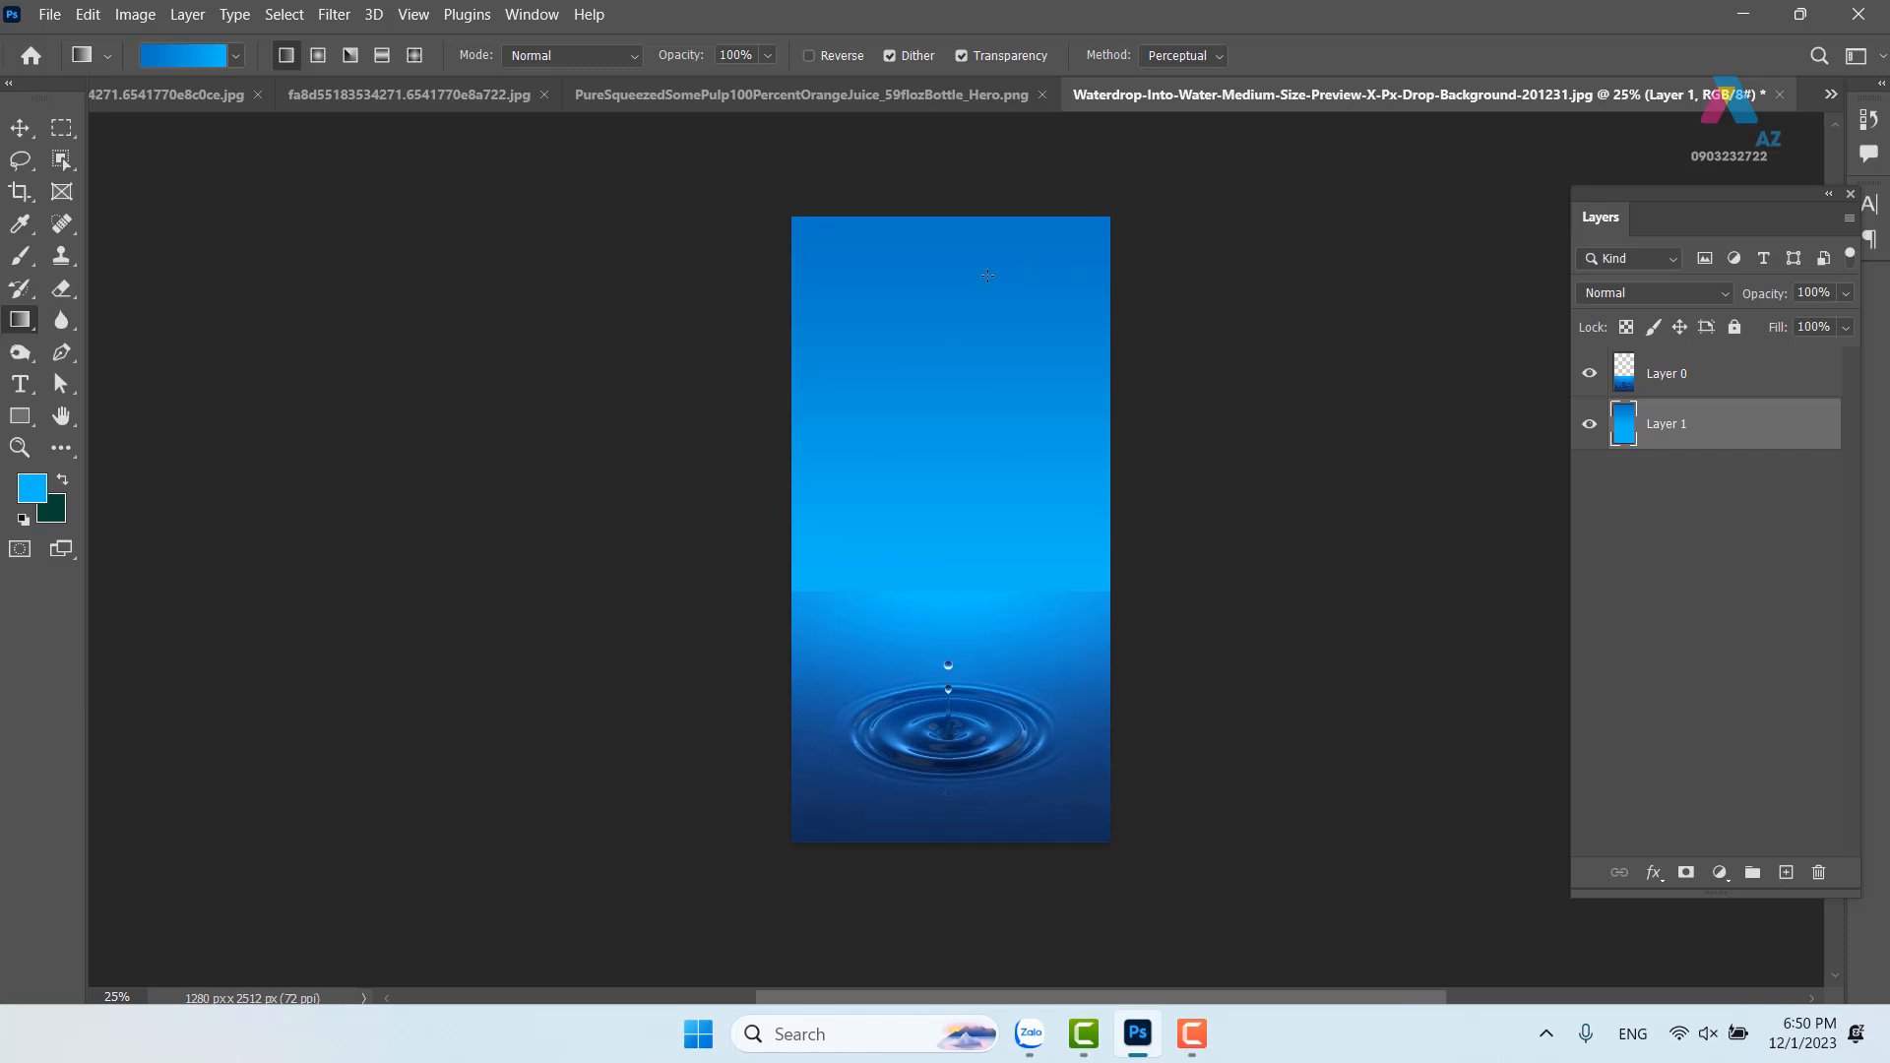
Select the water-ripple layer, Layer 0, and add a layer mask to it
key(ctrl+plus)
drag(1008, 539, 942, 452)
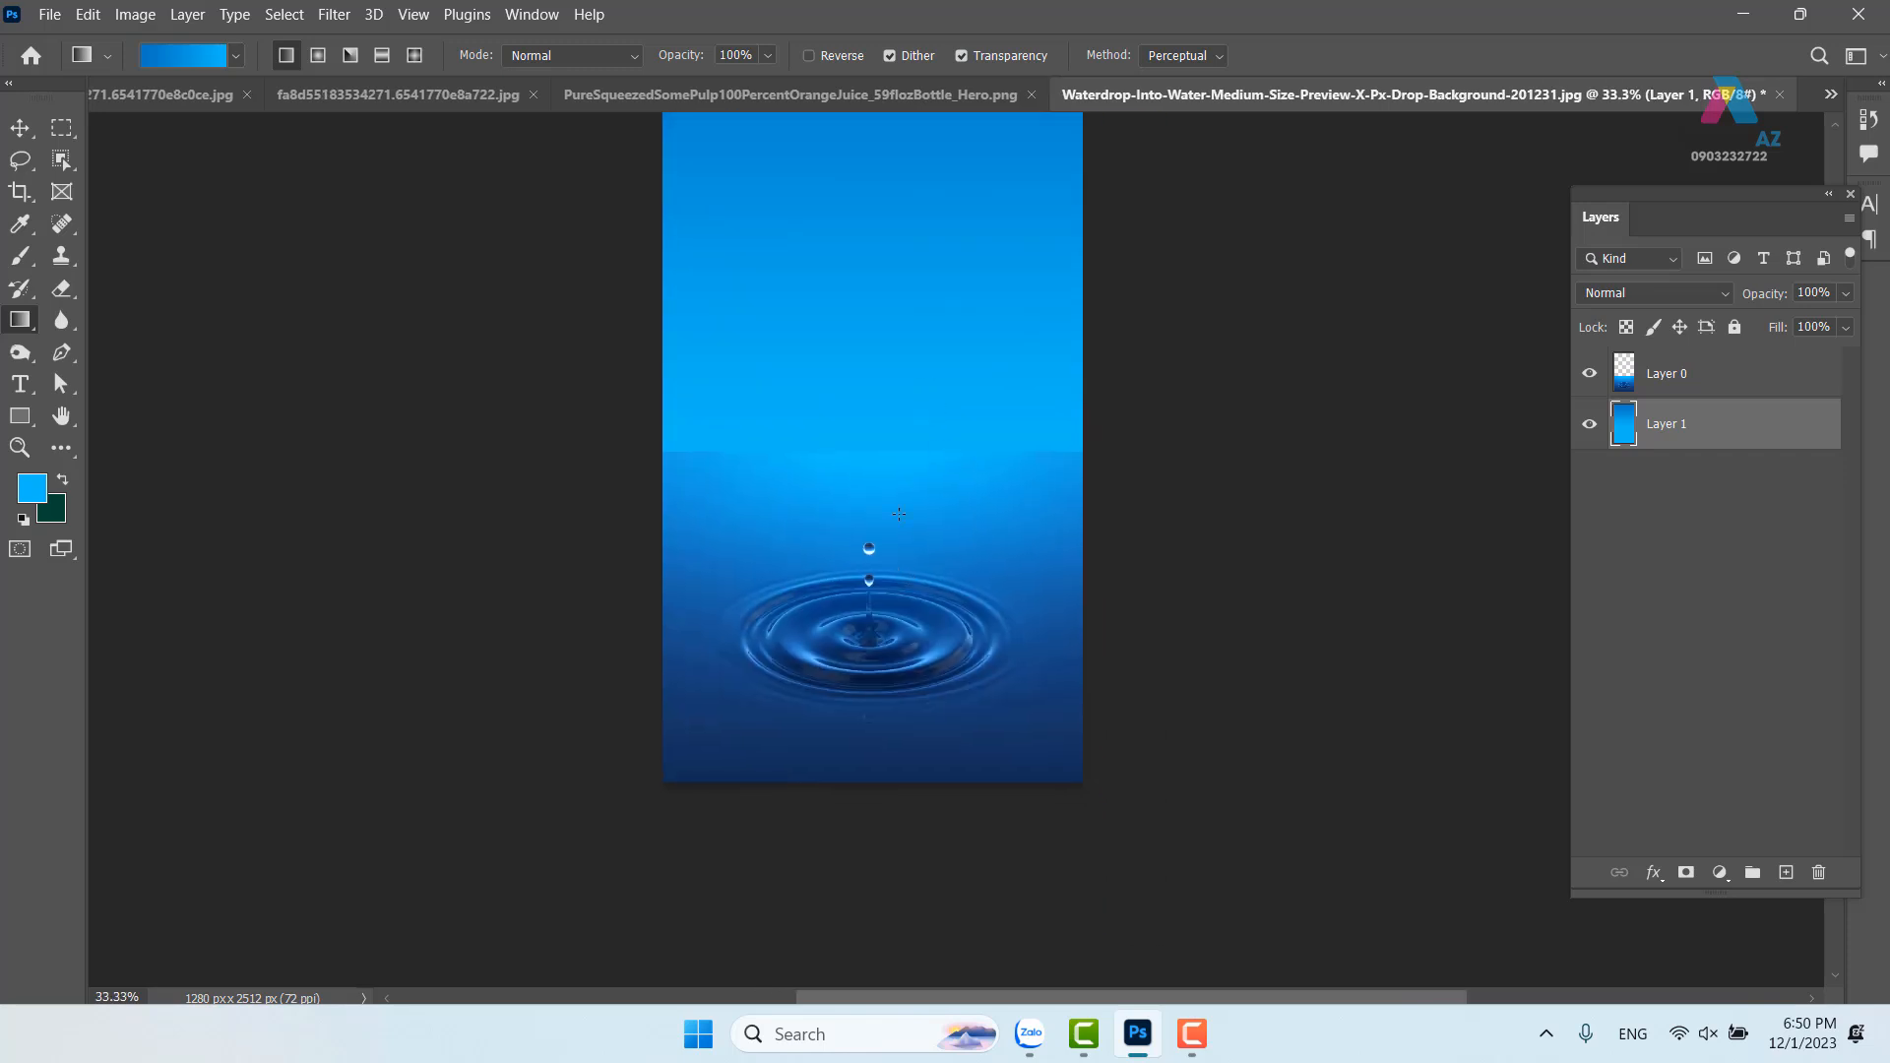
click(20, 127)
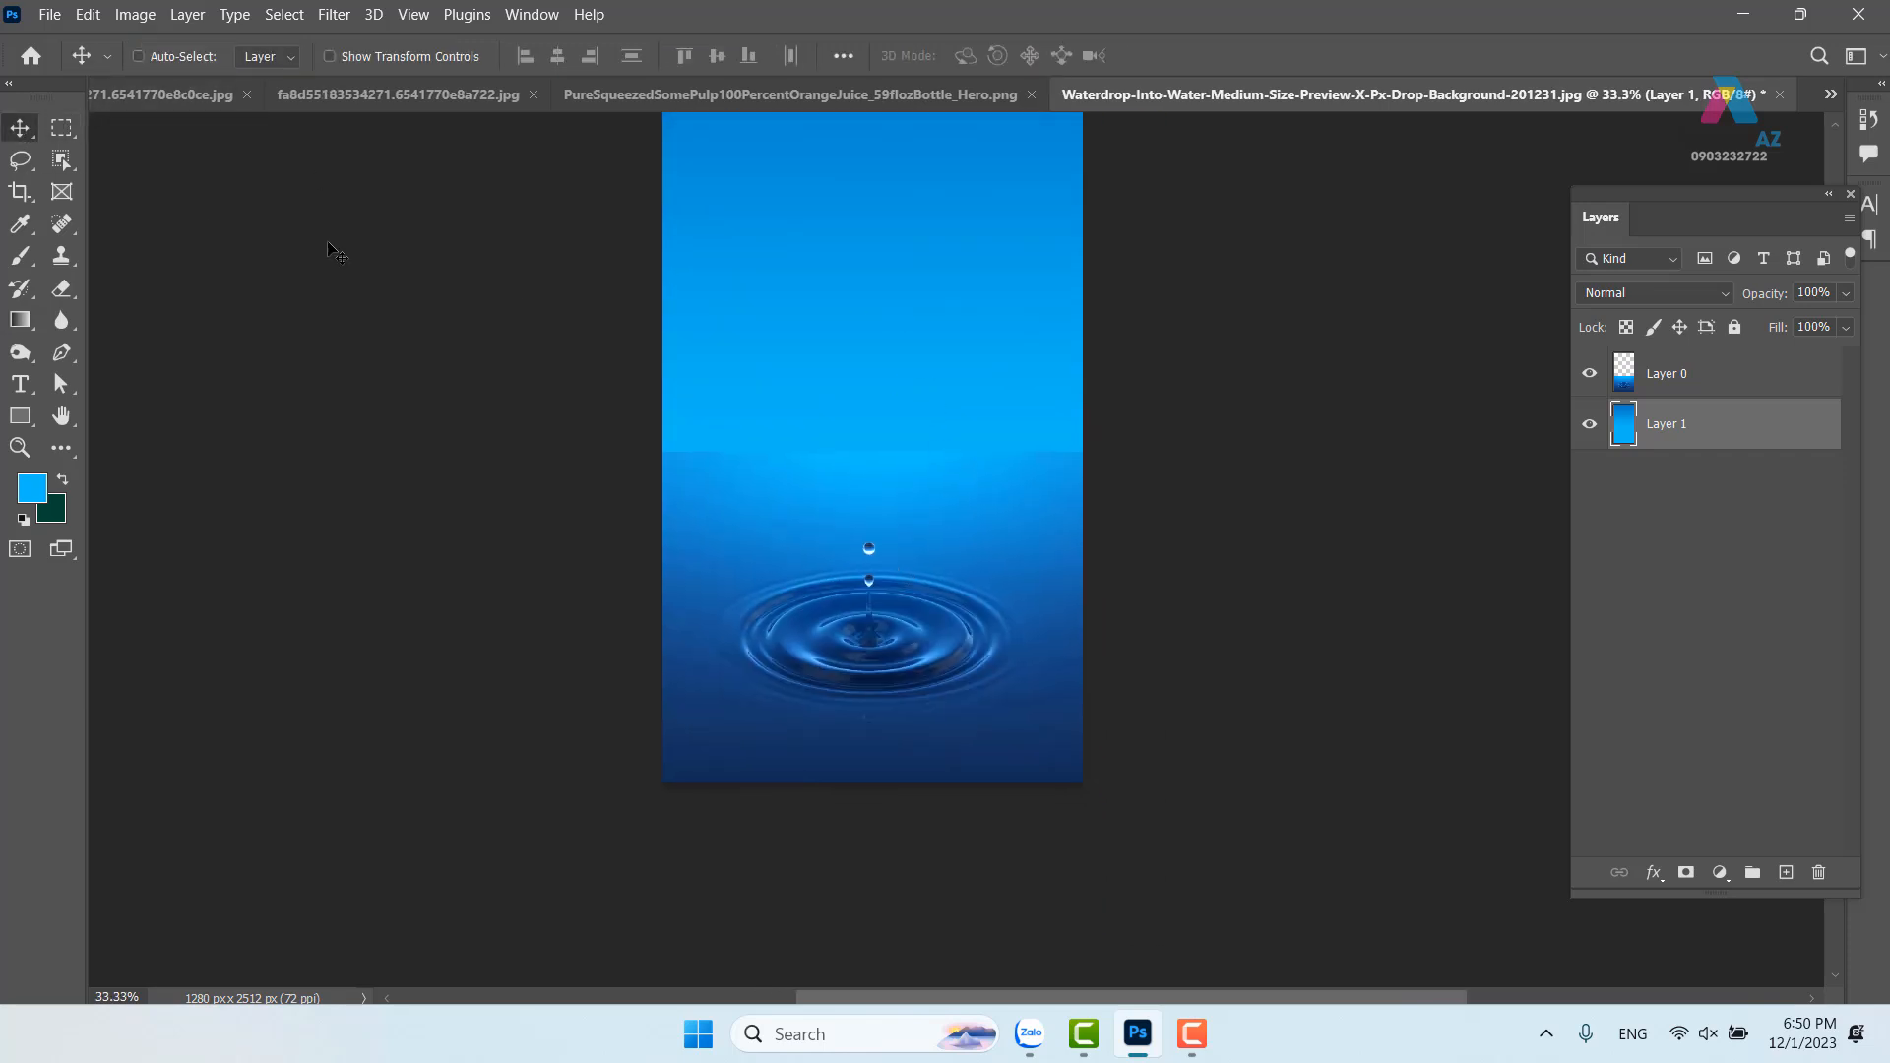
right_click(952, 616)
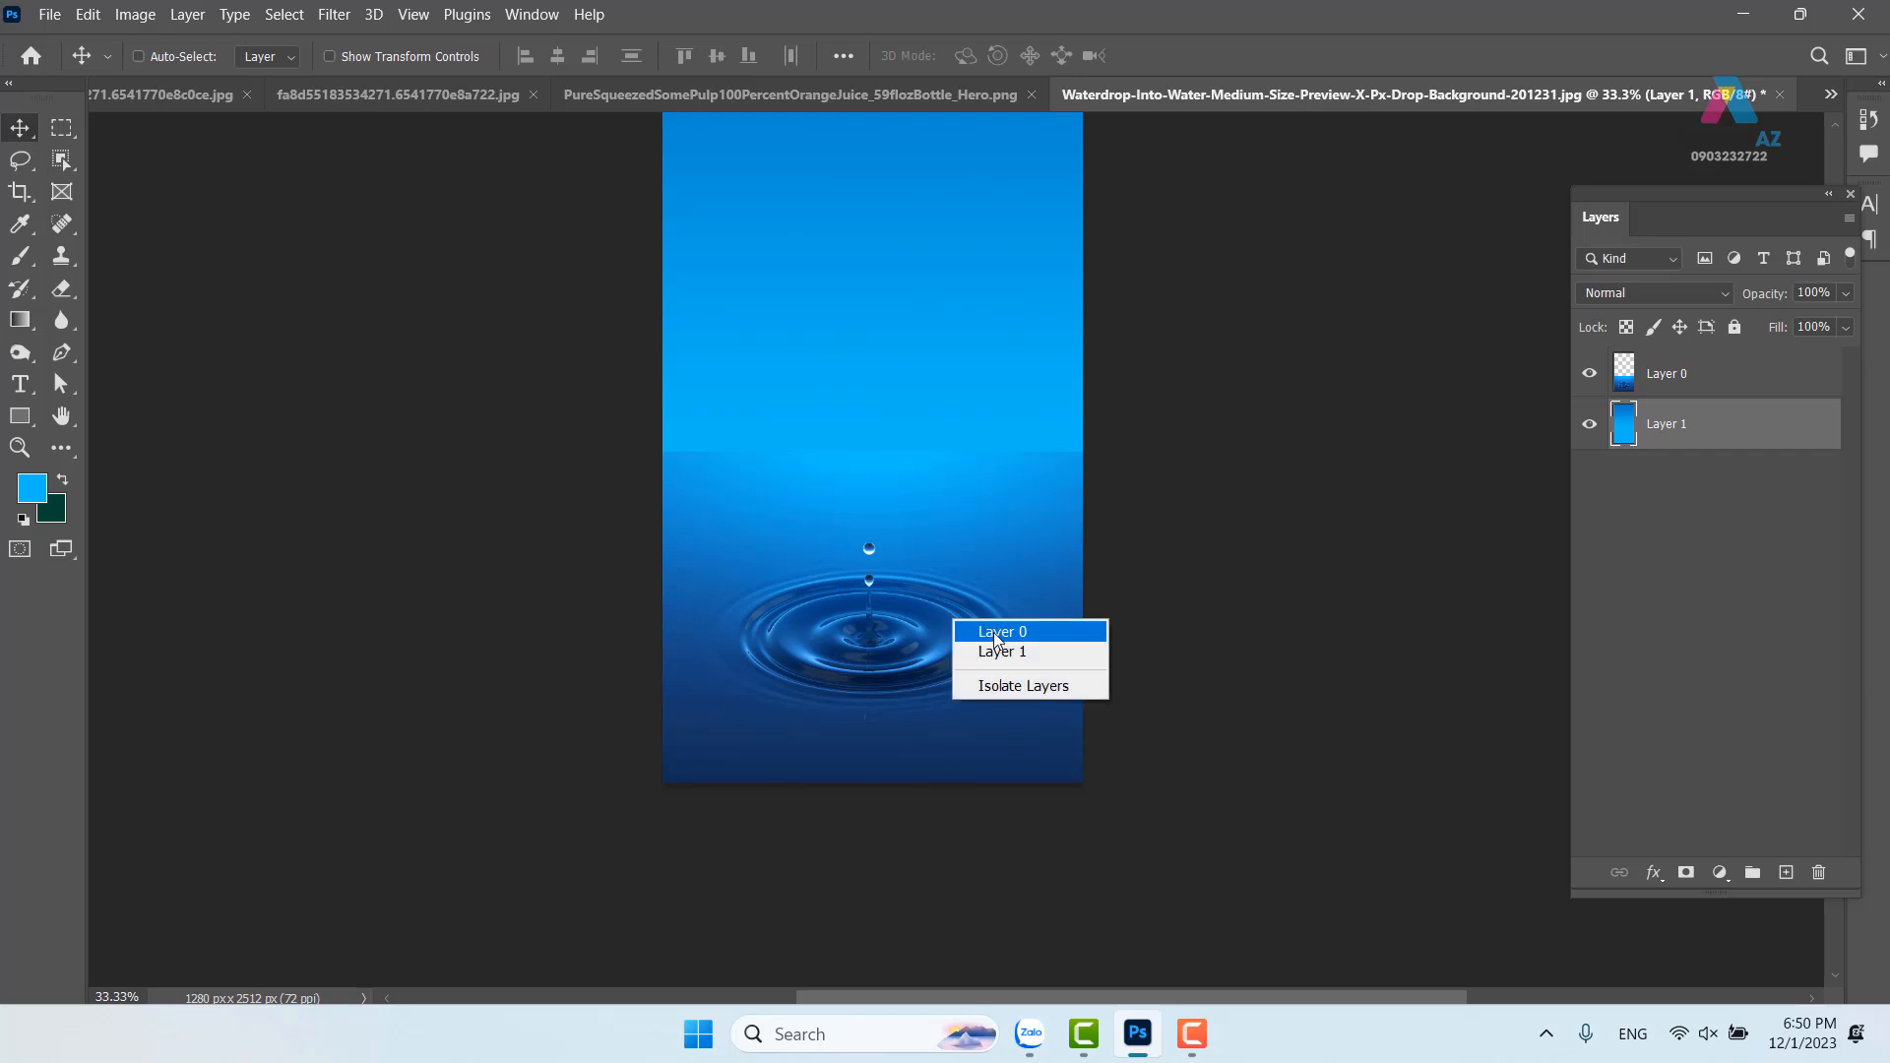
click(984, 630)
drag(909, 656, 875, 624)
key(ctrl+z)
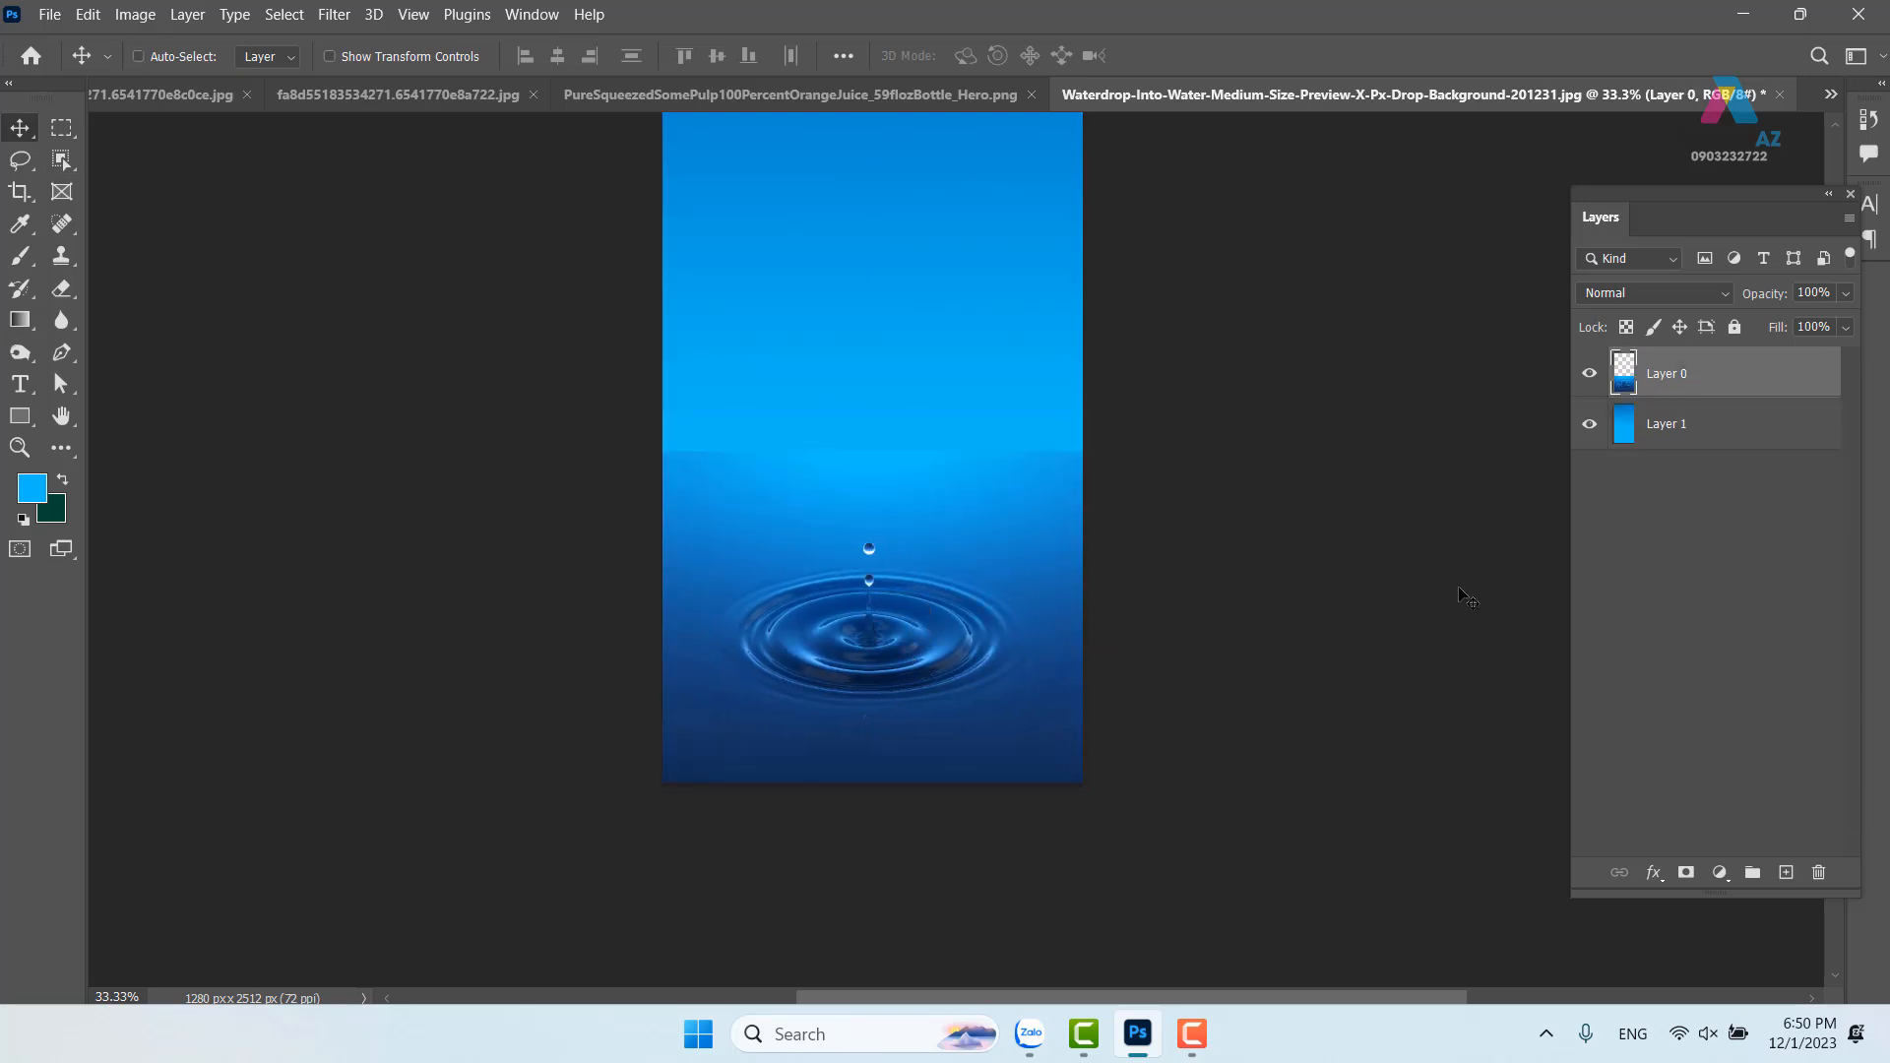
click(1686, 873)
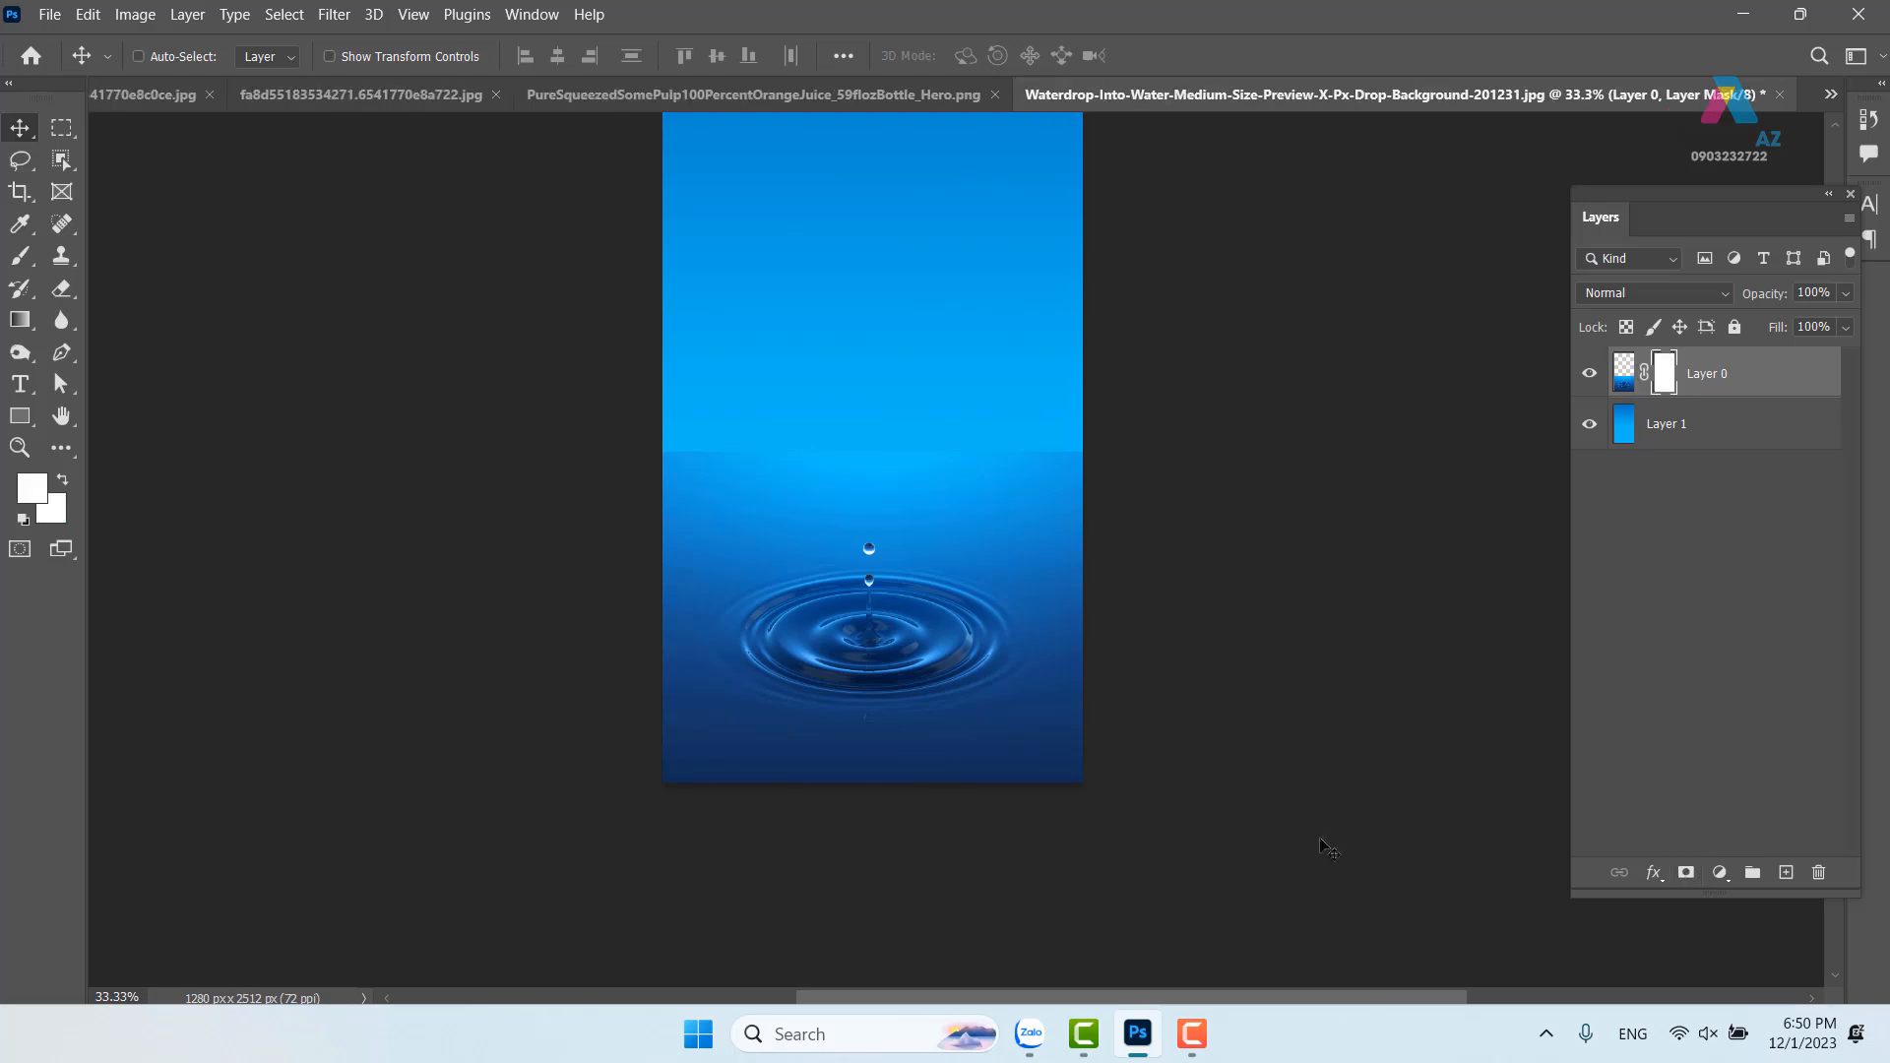
Apply the Black, White gradient to Layer 0's mask so the water's hard upper edge fades into the blue background
key(g)
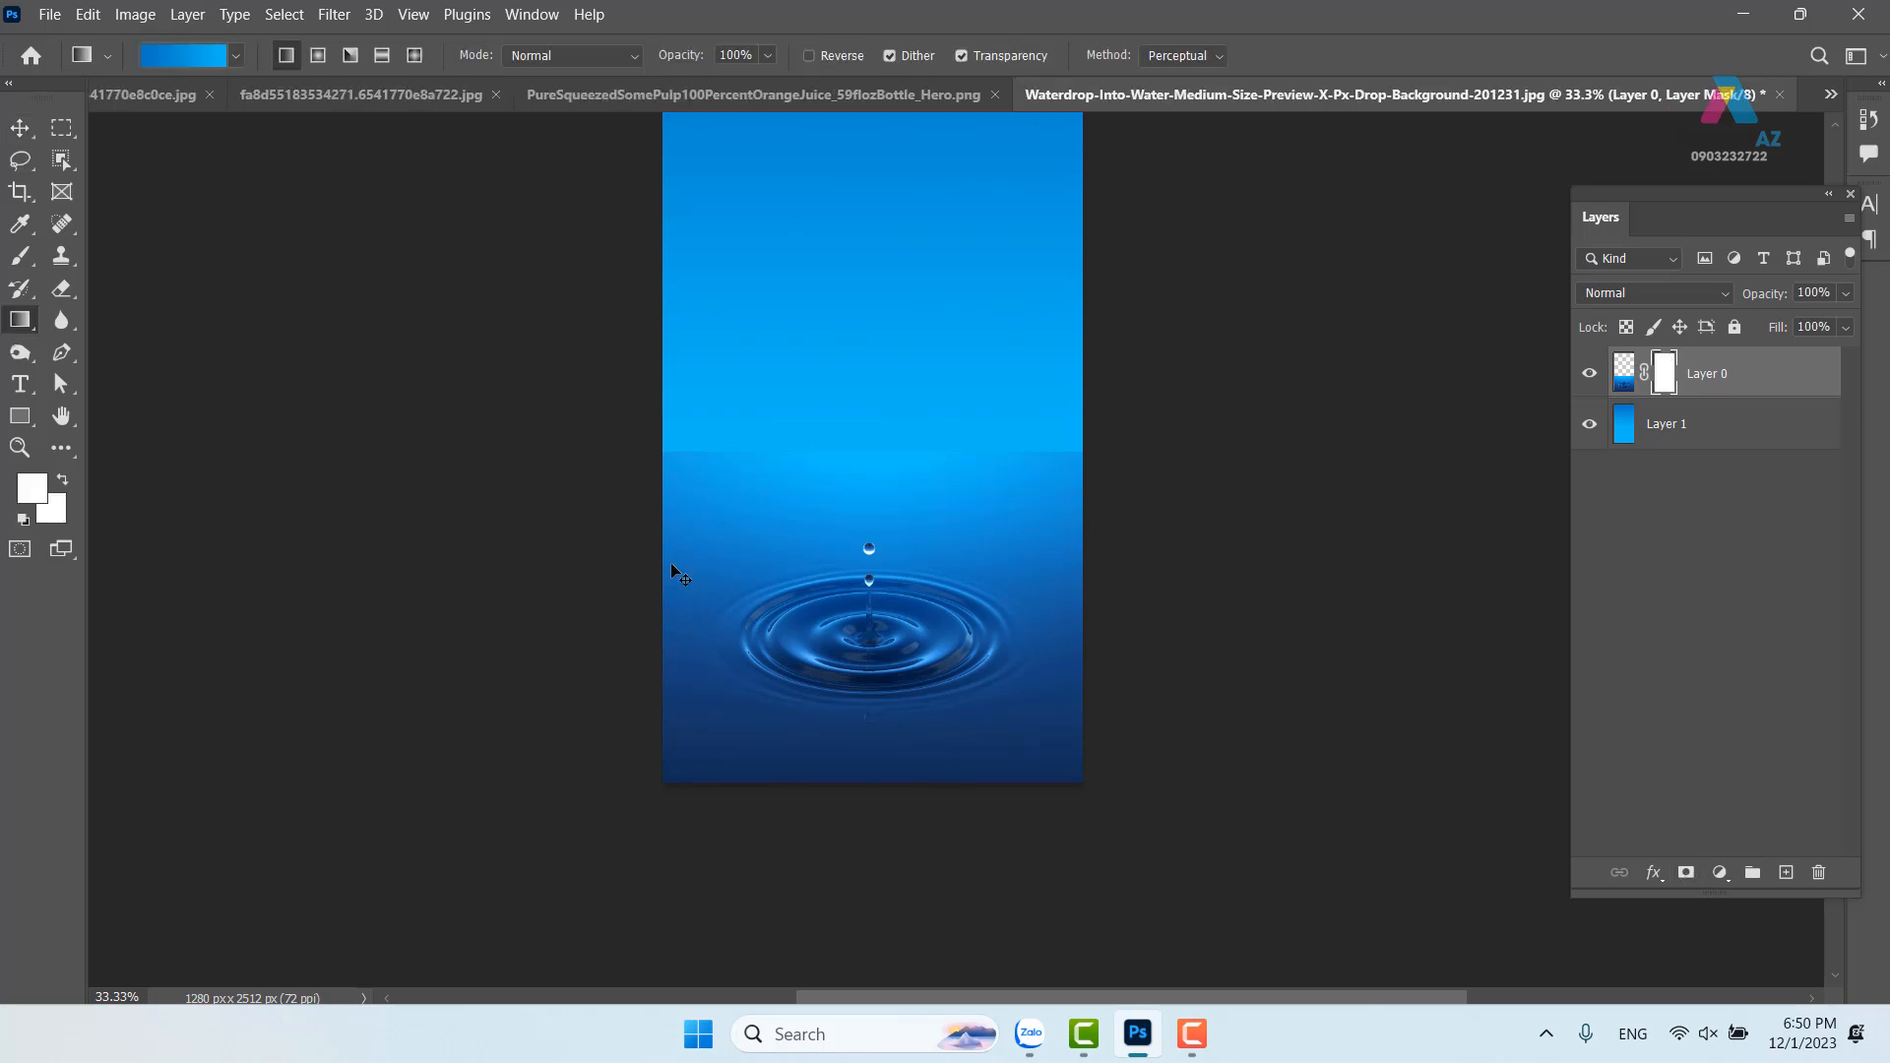
click(172, 59)
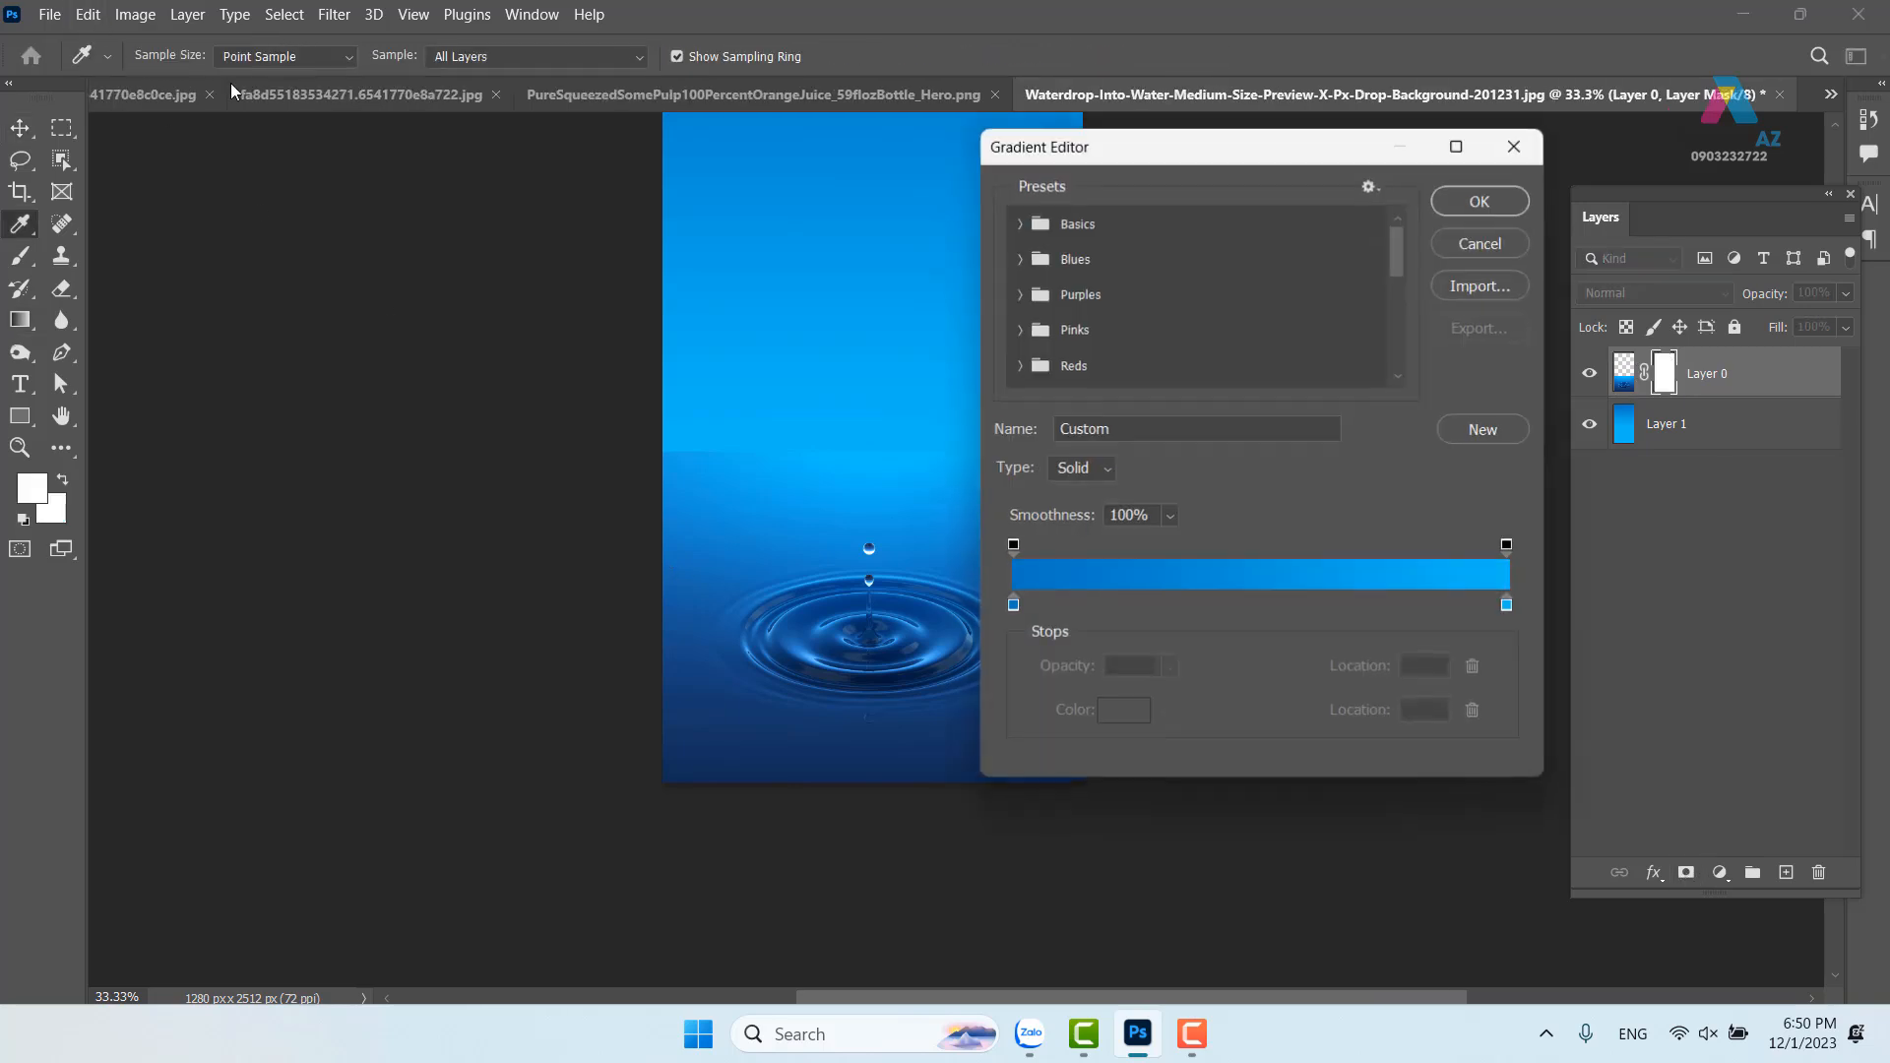
click(1018, 224)
click(1129, 261)
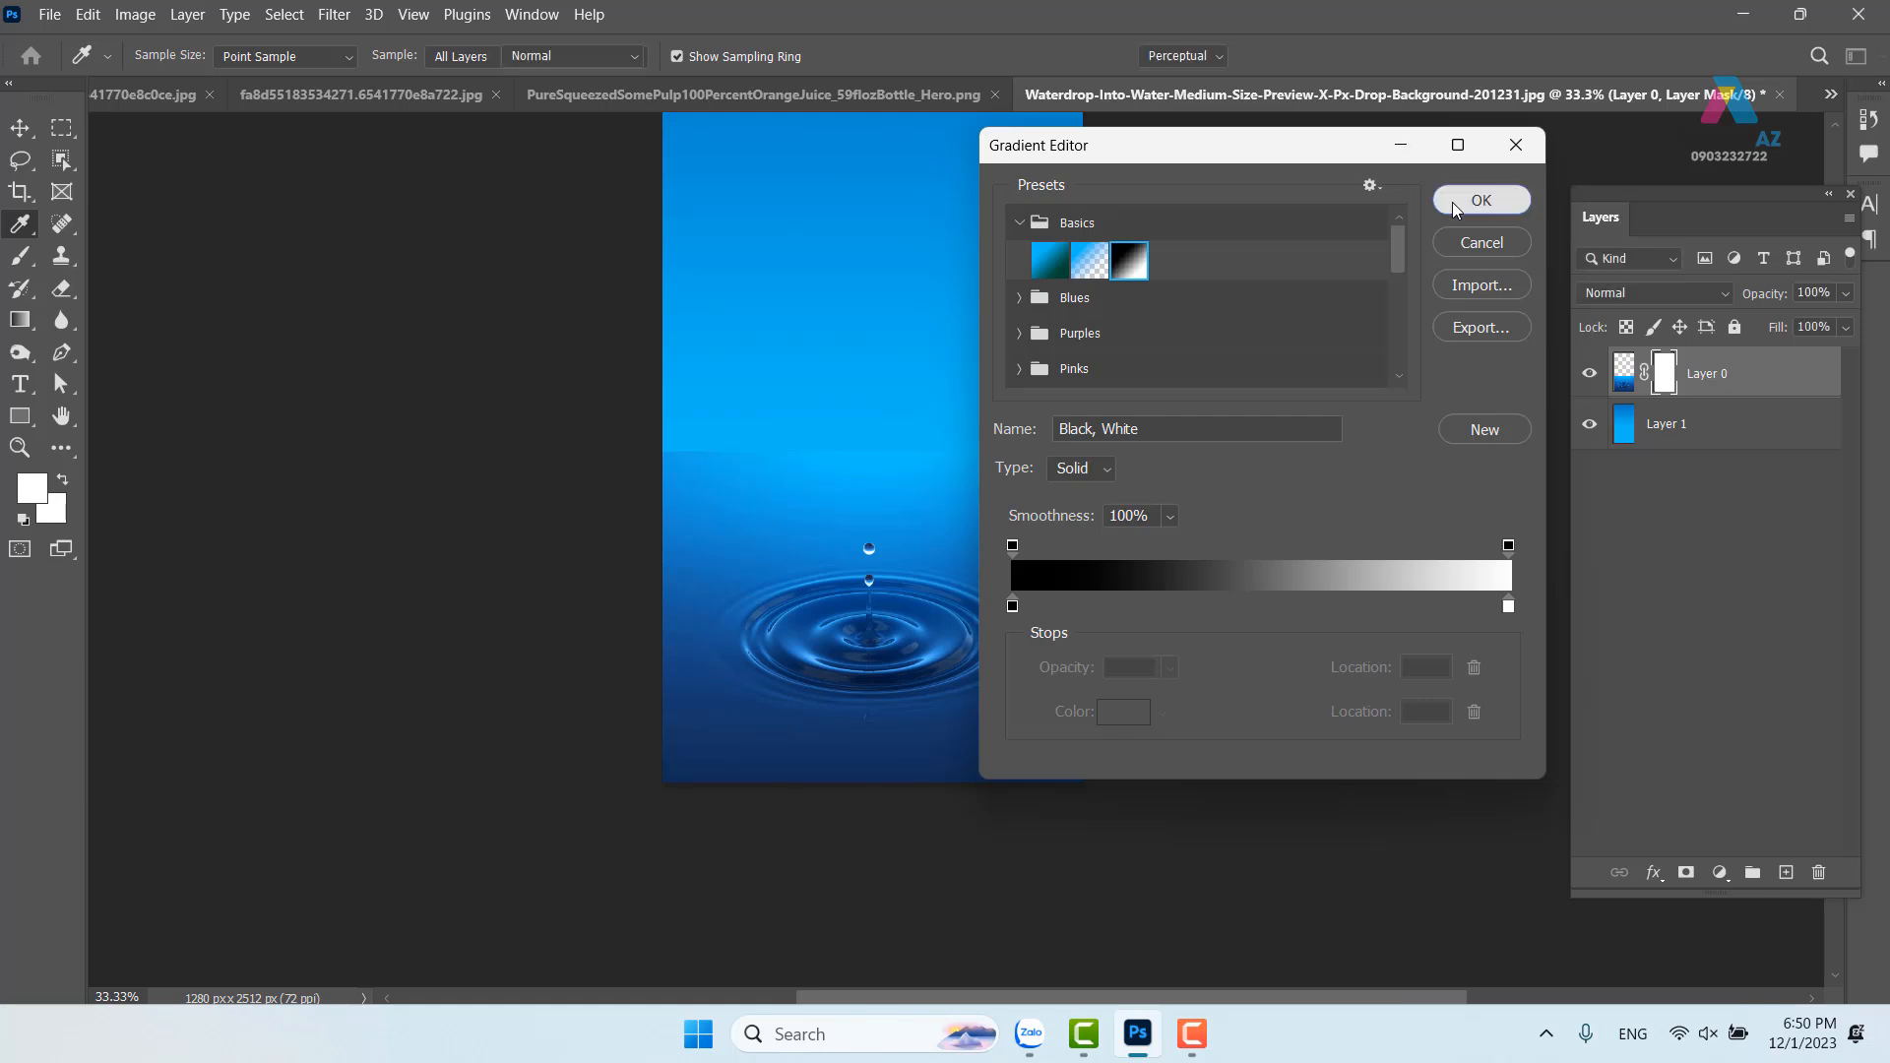
click(1453, 203)
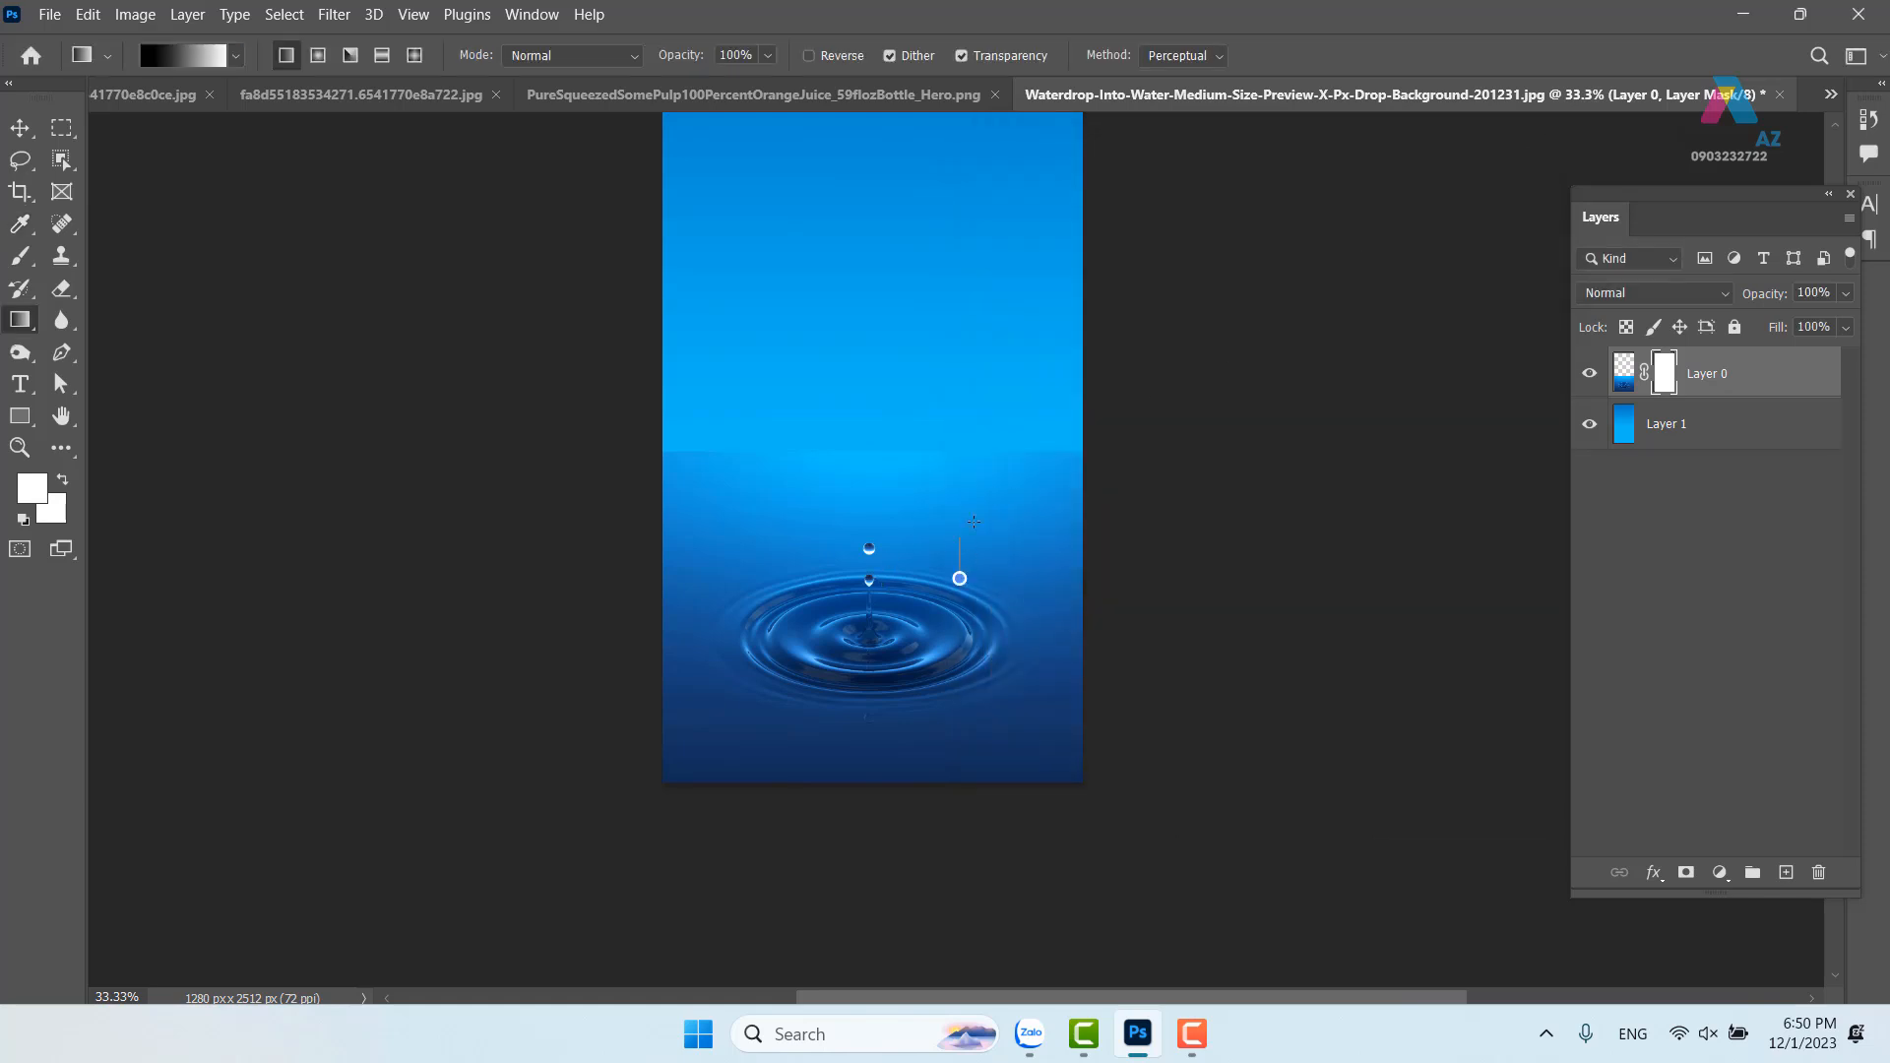
drag(983, 475, 982, 491)
key(ctrl+z)
drag(1027, 591, 1027, 591)
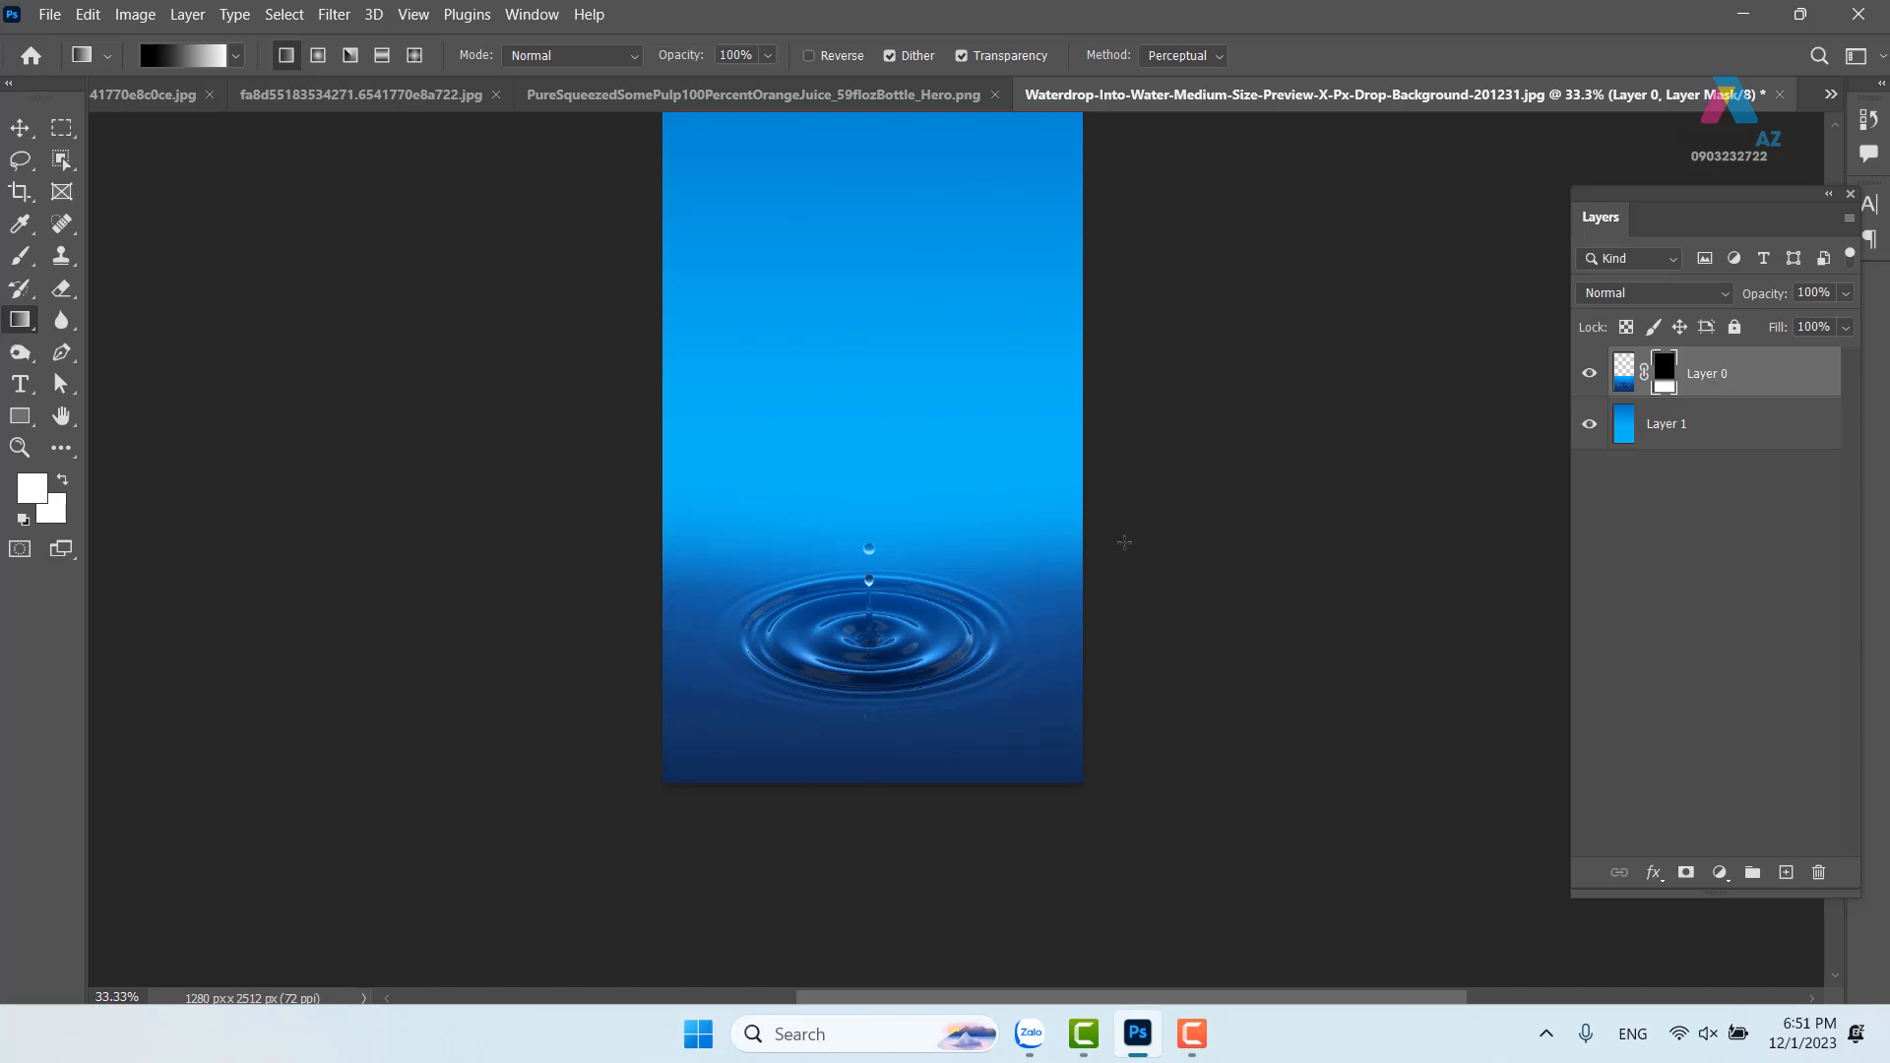
Create a new empty layer above the masked water layer
click(19, 128)
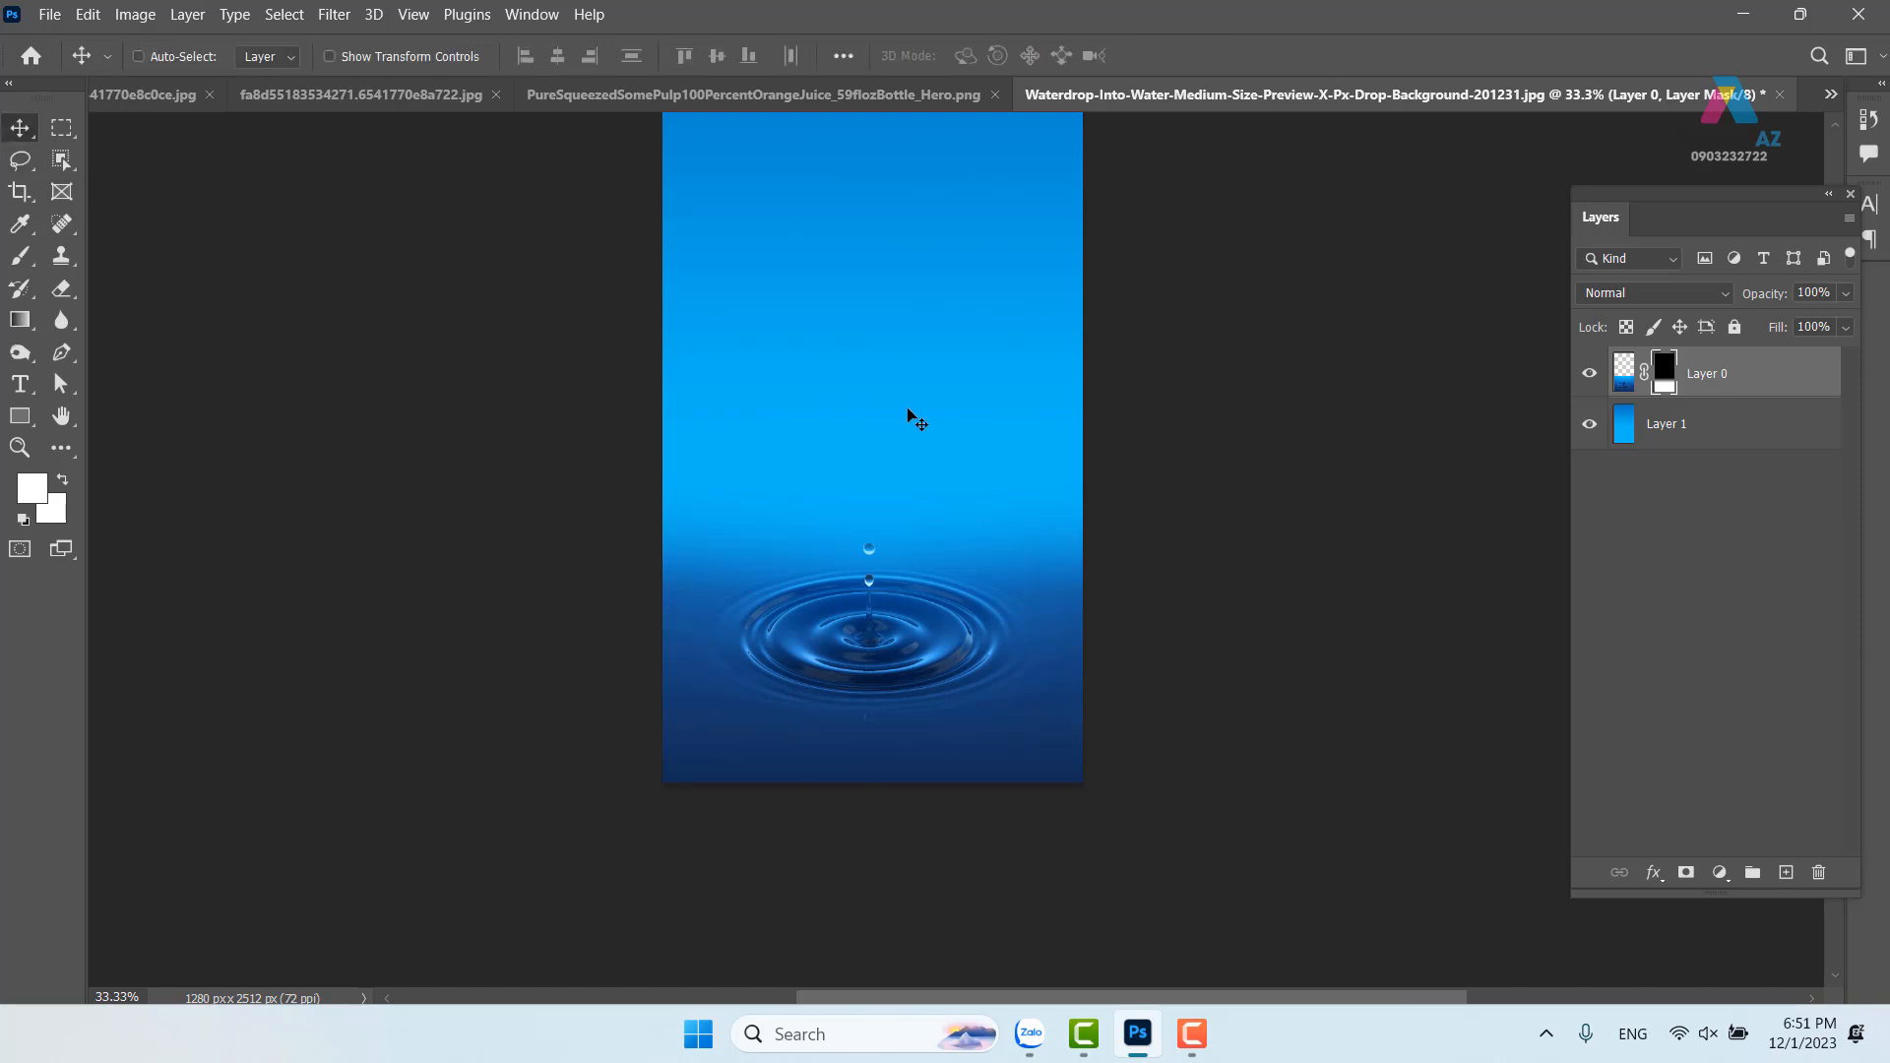
scroll(852, 452, up, 5)
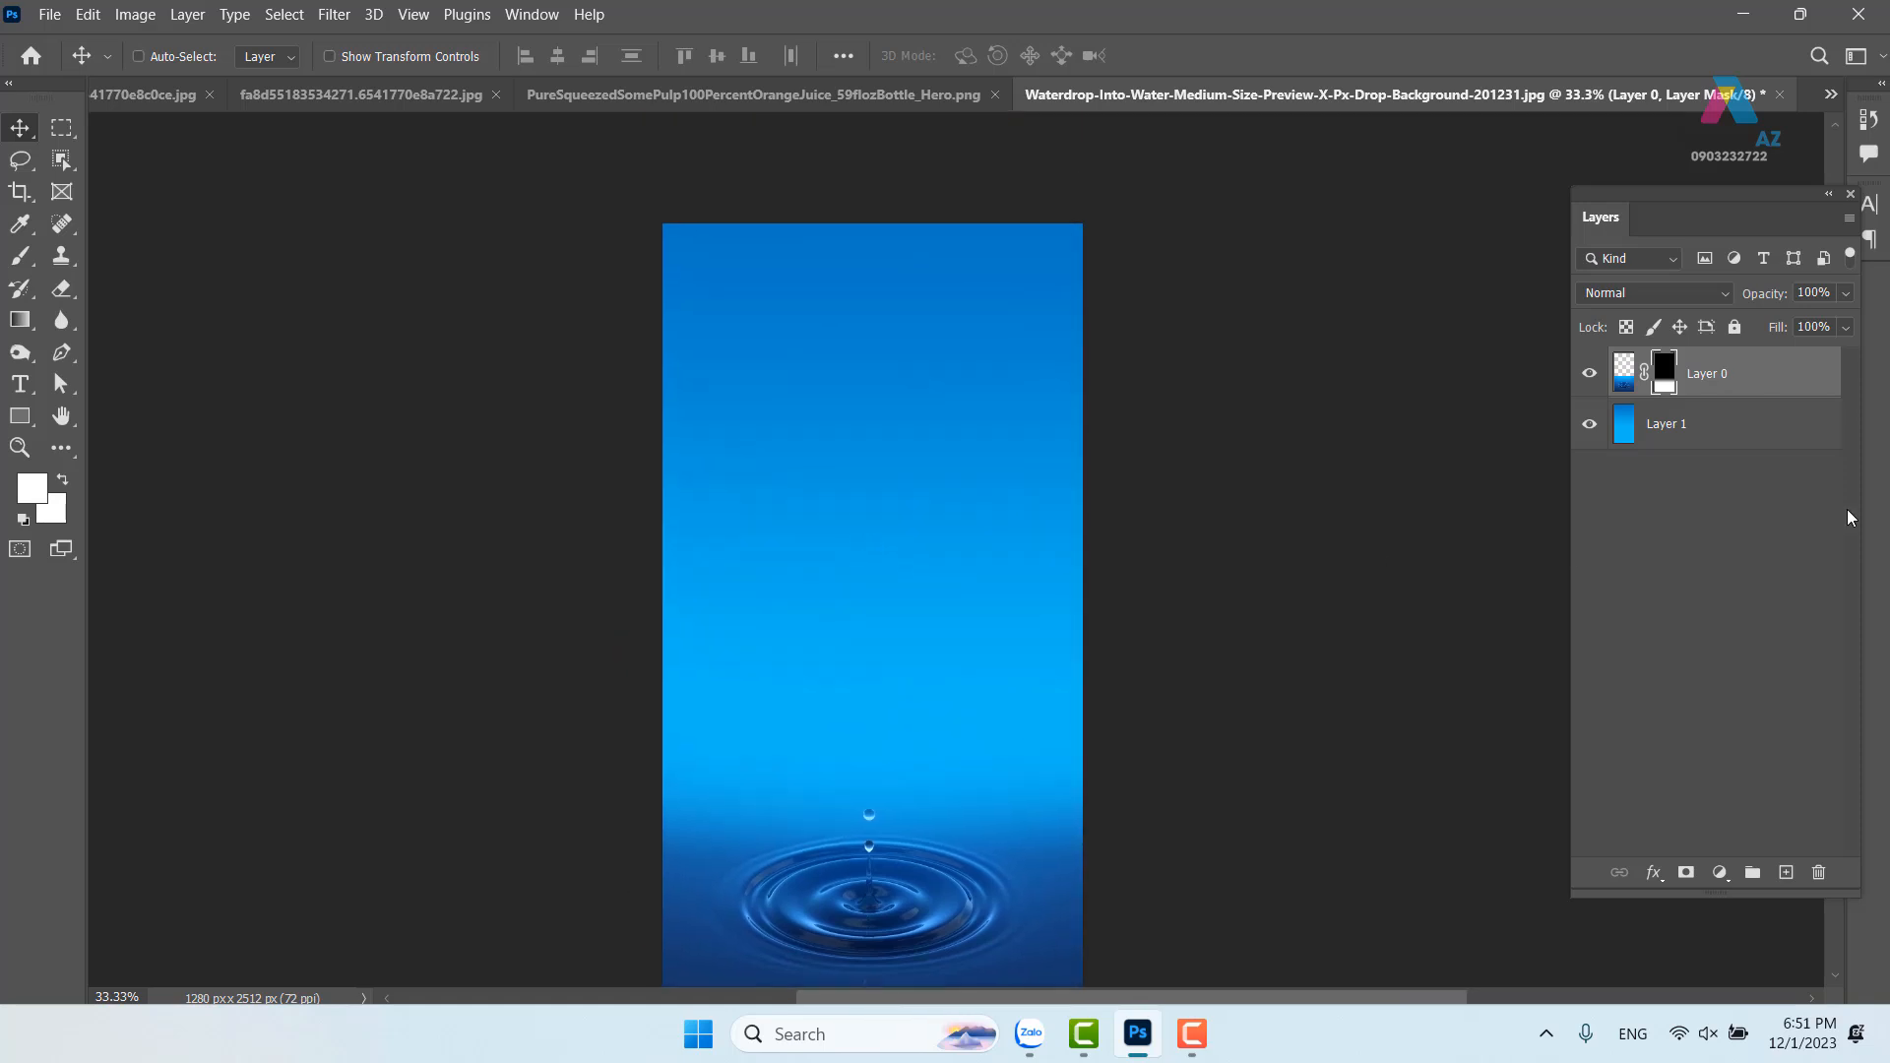
click(1786, 876)
drag(813, 567, 805, 484)
Choose the cloud-like 854 px brush from the brush presets and enlarge it to 1305 px
key(b)
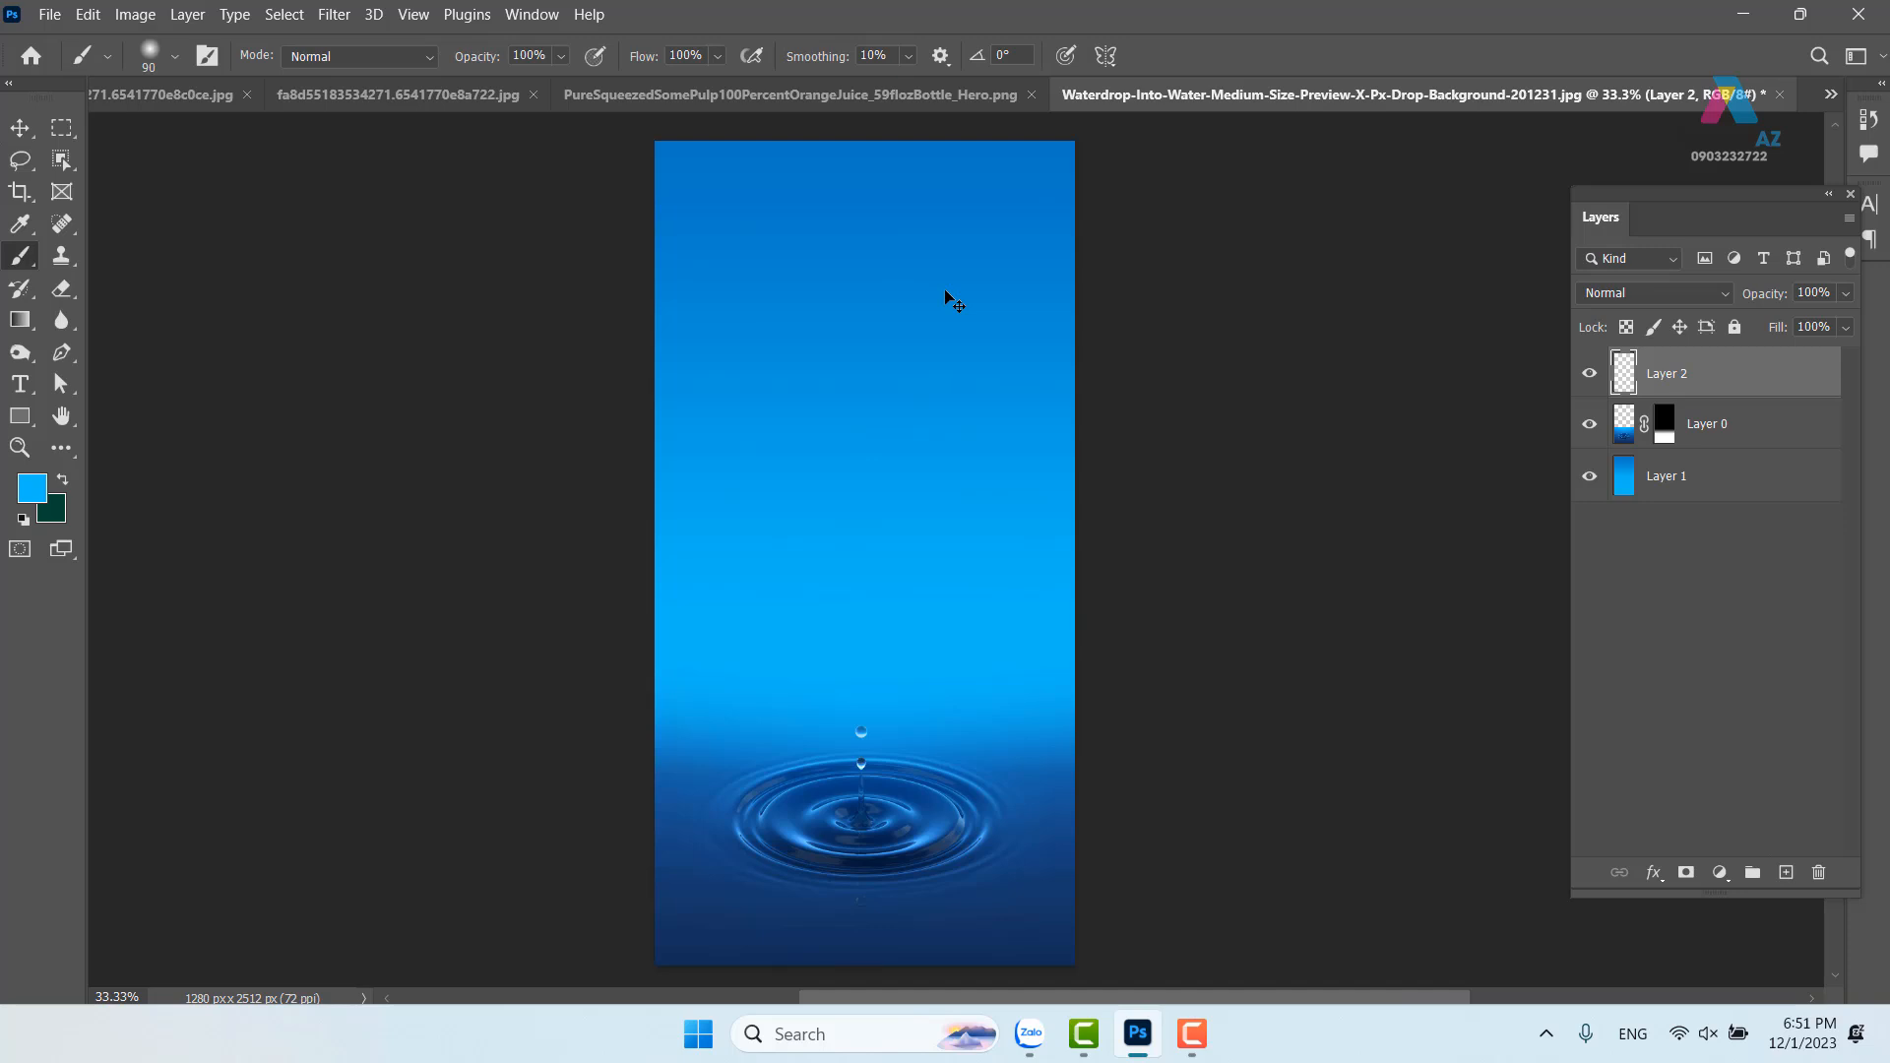
click(175, 56)
scroll(182, 544, down, 6)
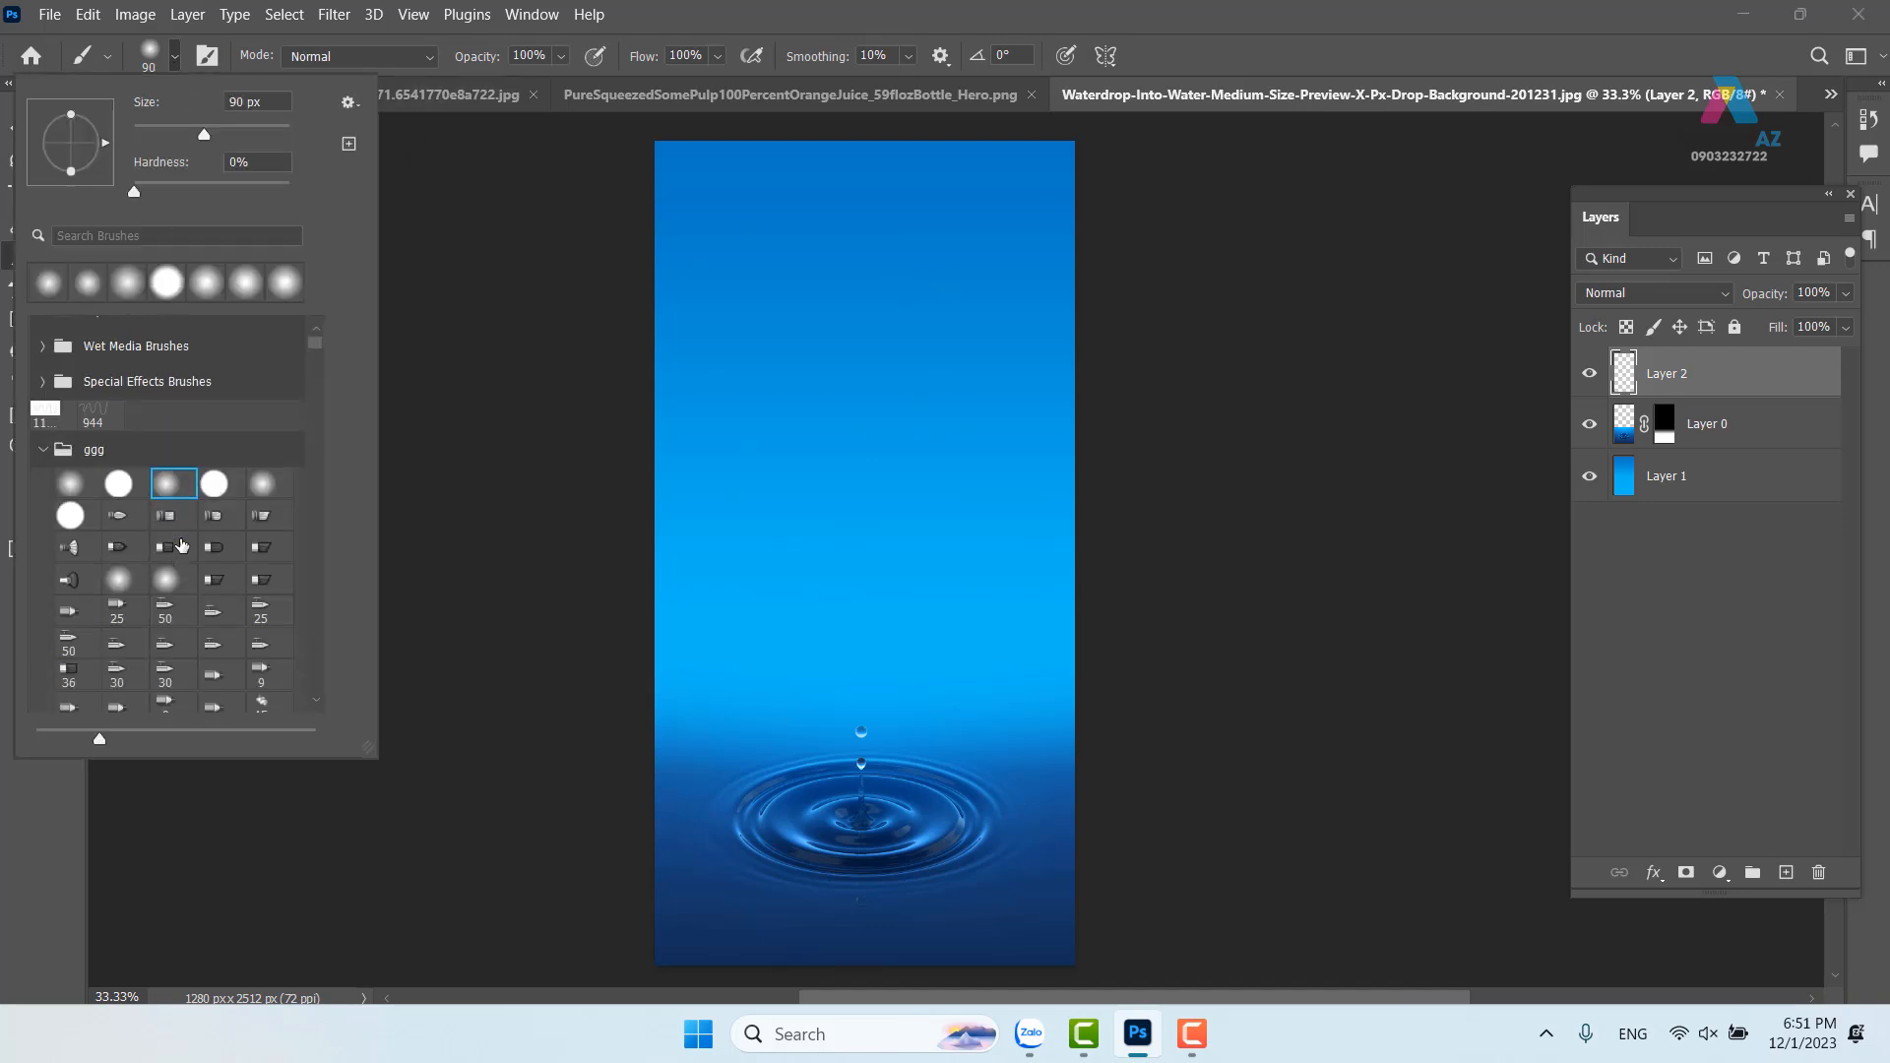
scroll(184, 541, down, 2)
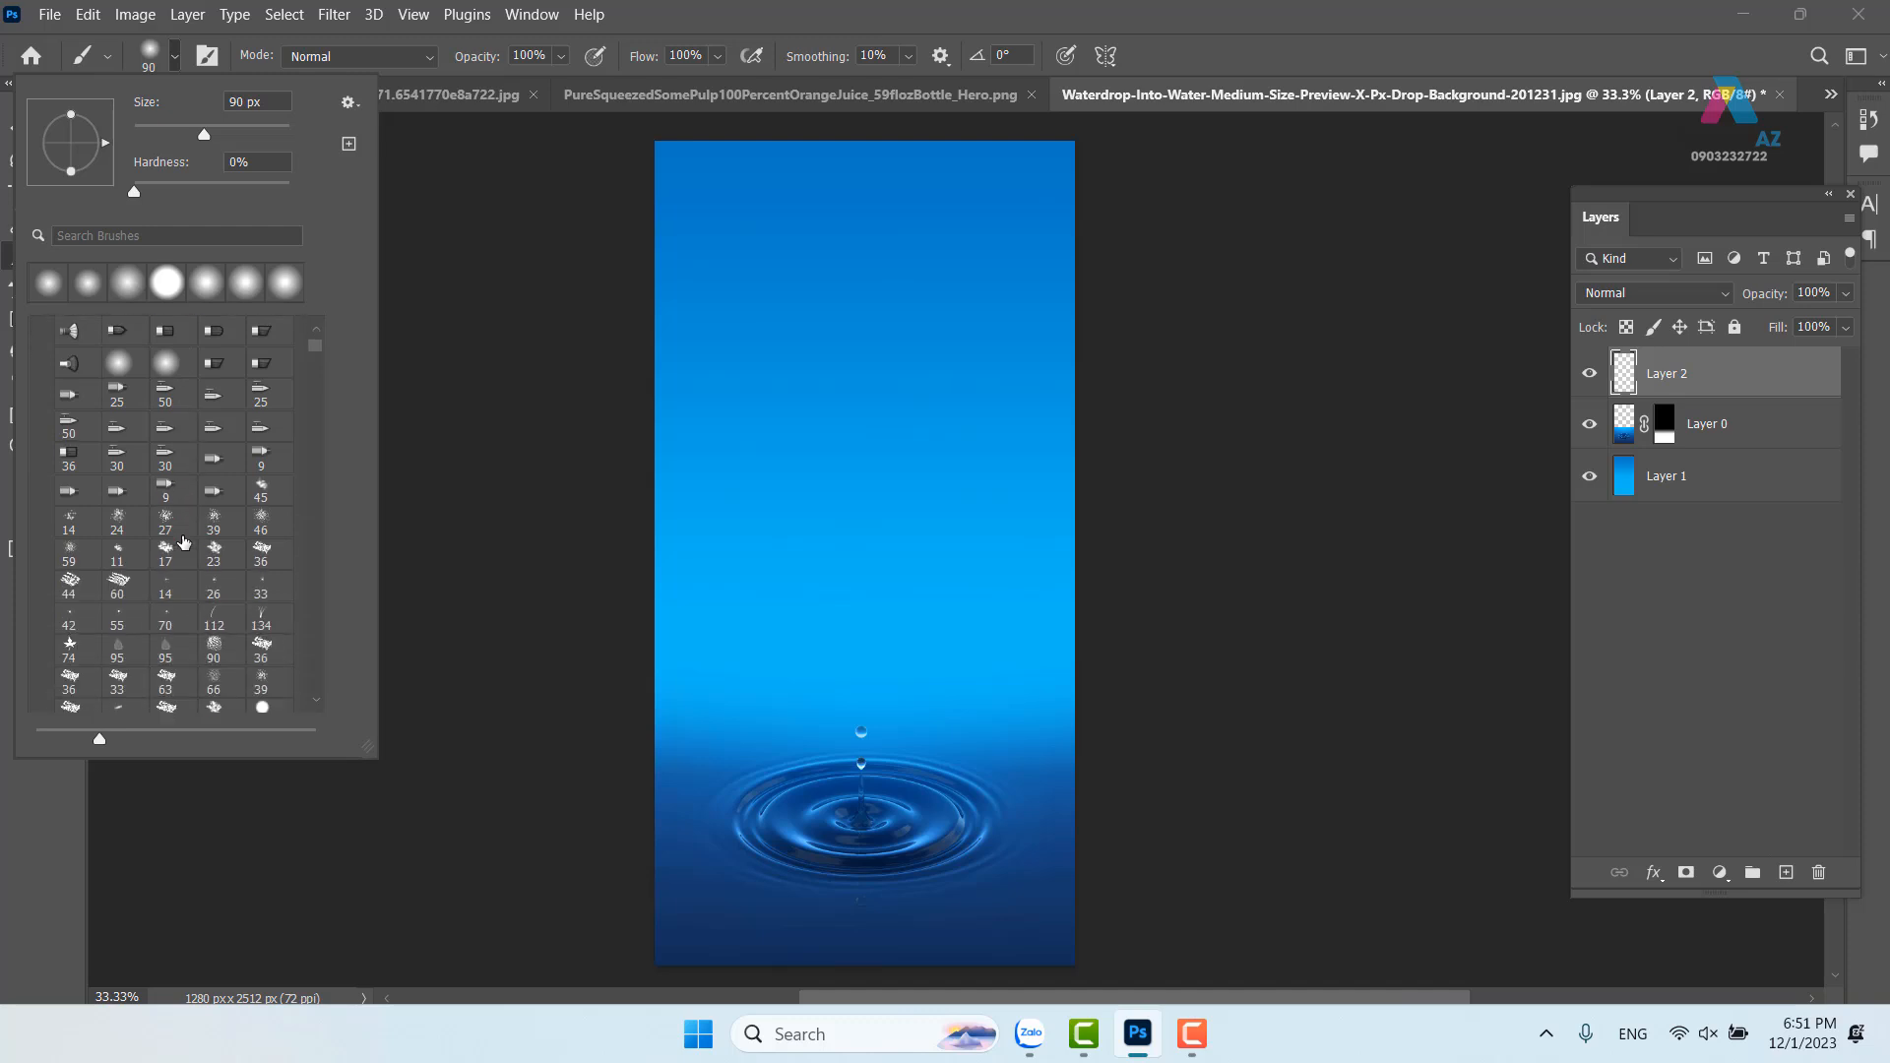
scroll(257, 562, down, 5)
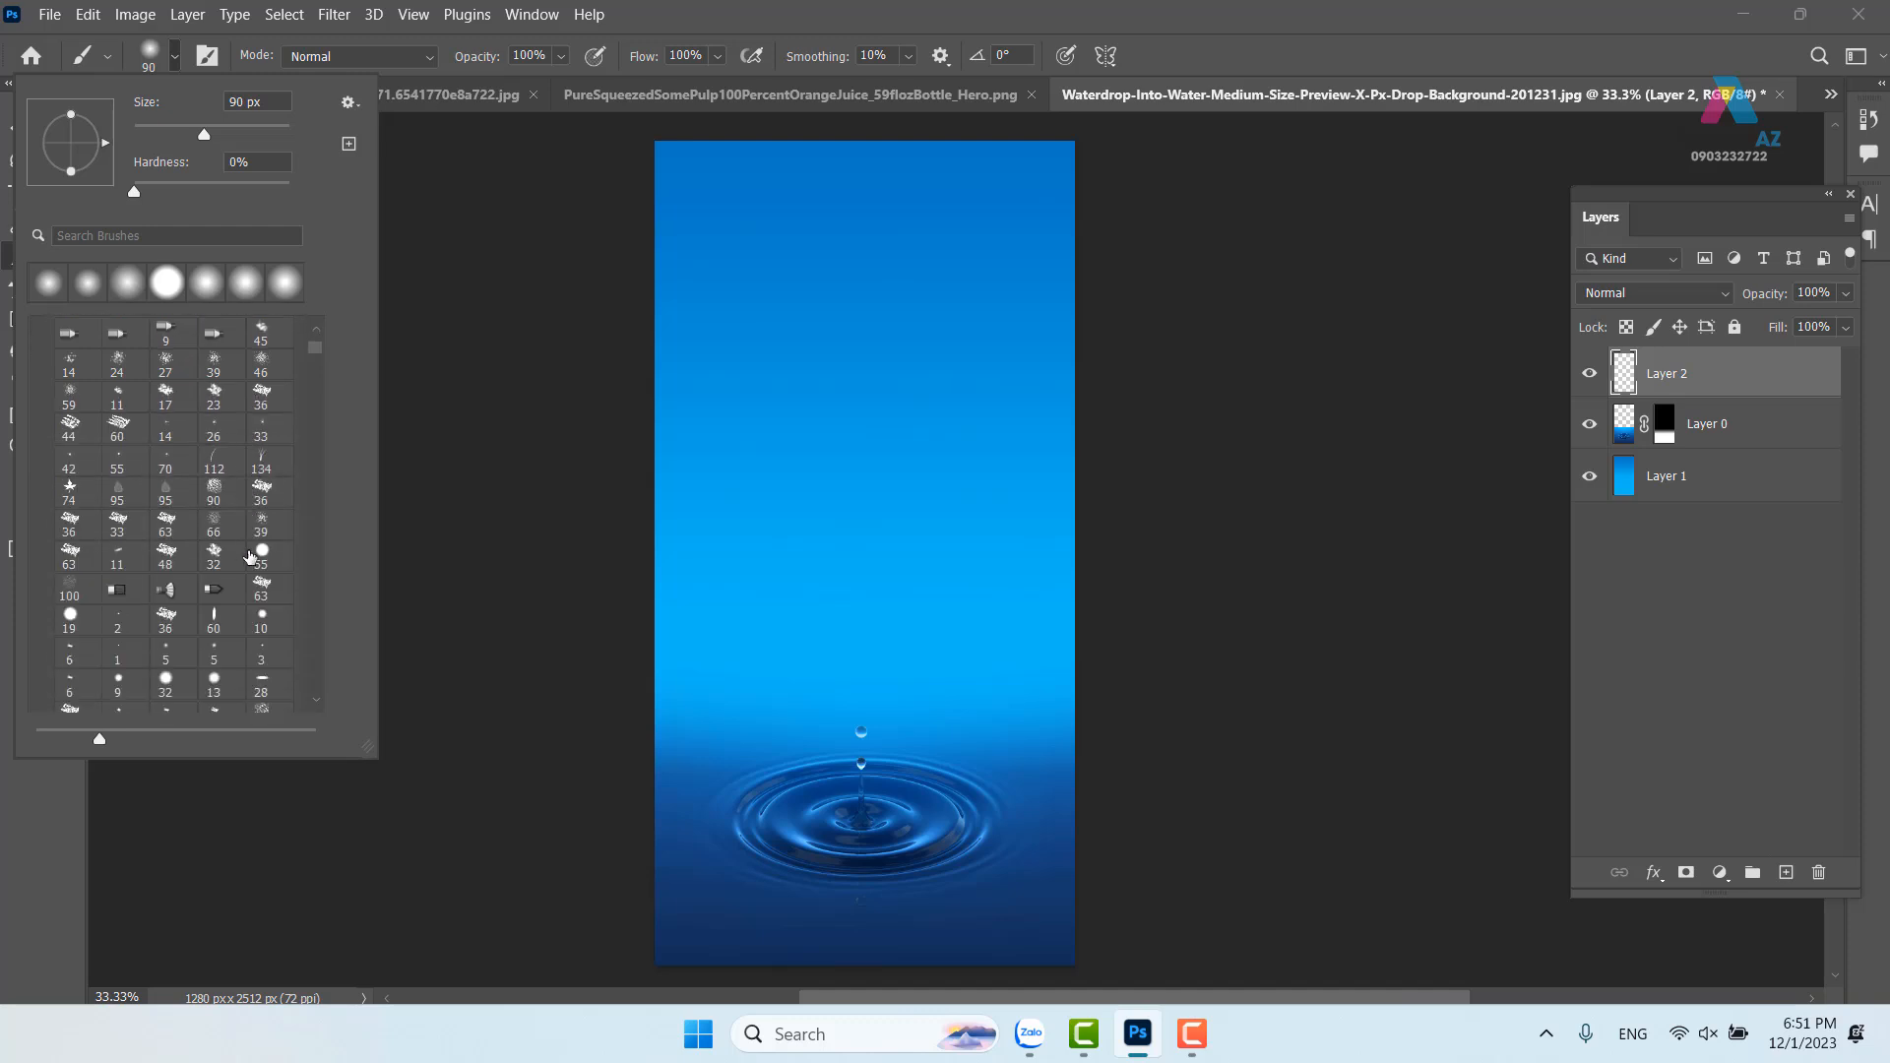
scroll(250, 557, down, 1)
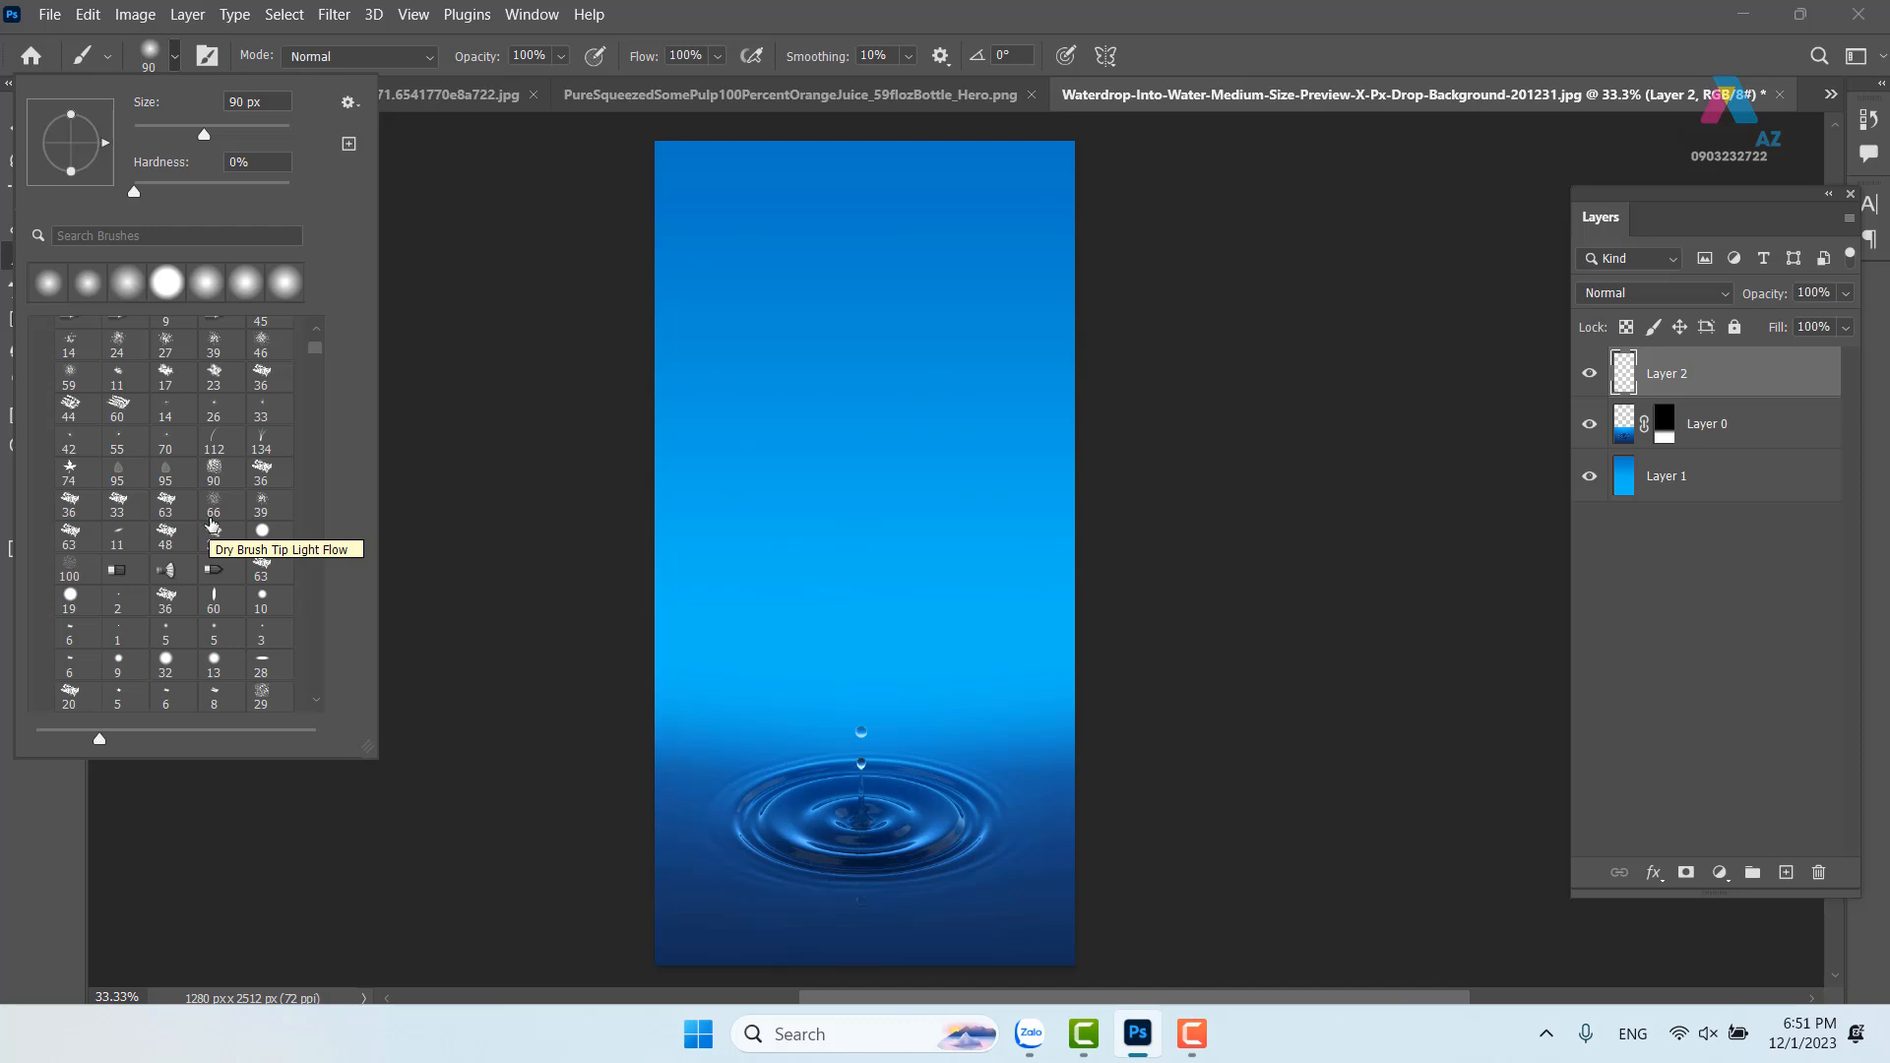
scroll(212, 523, down, 1)
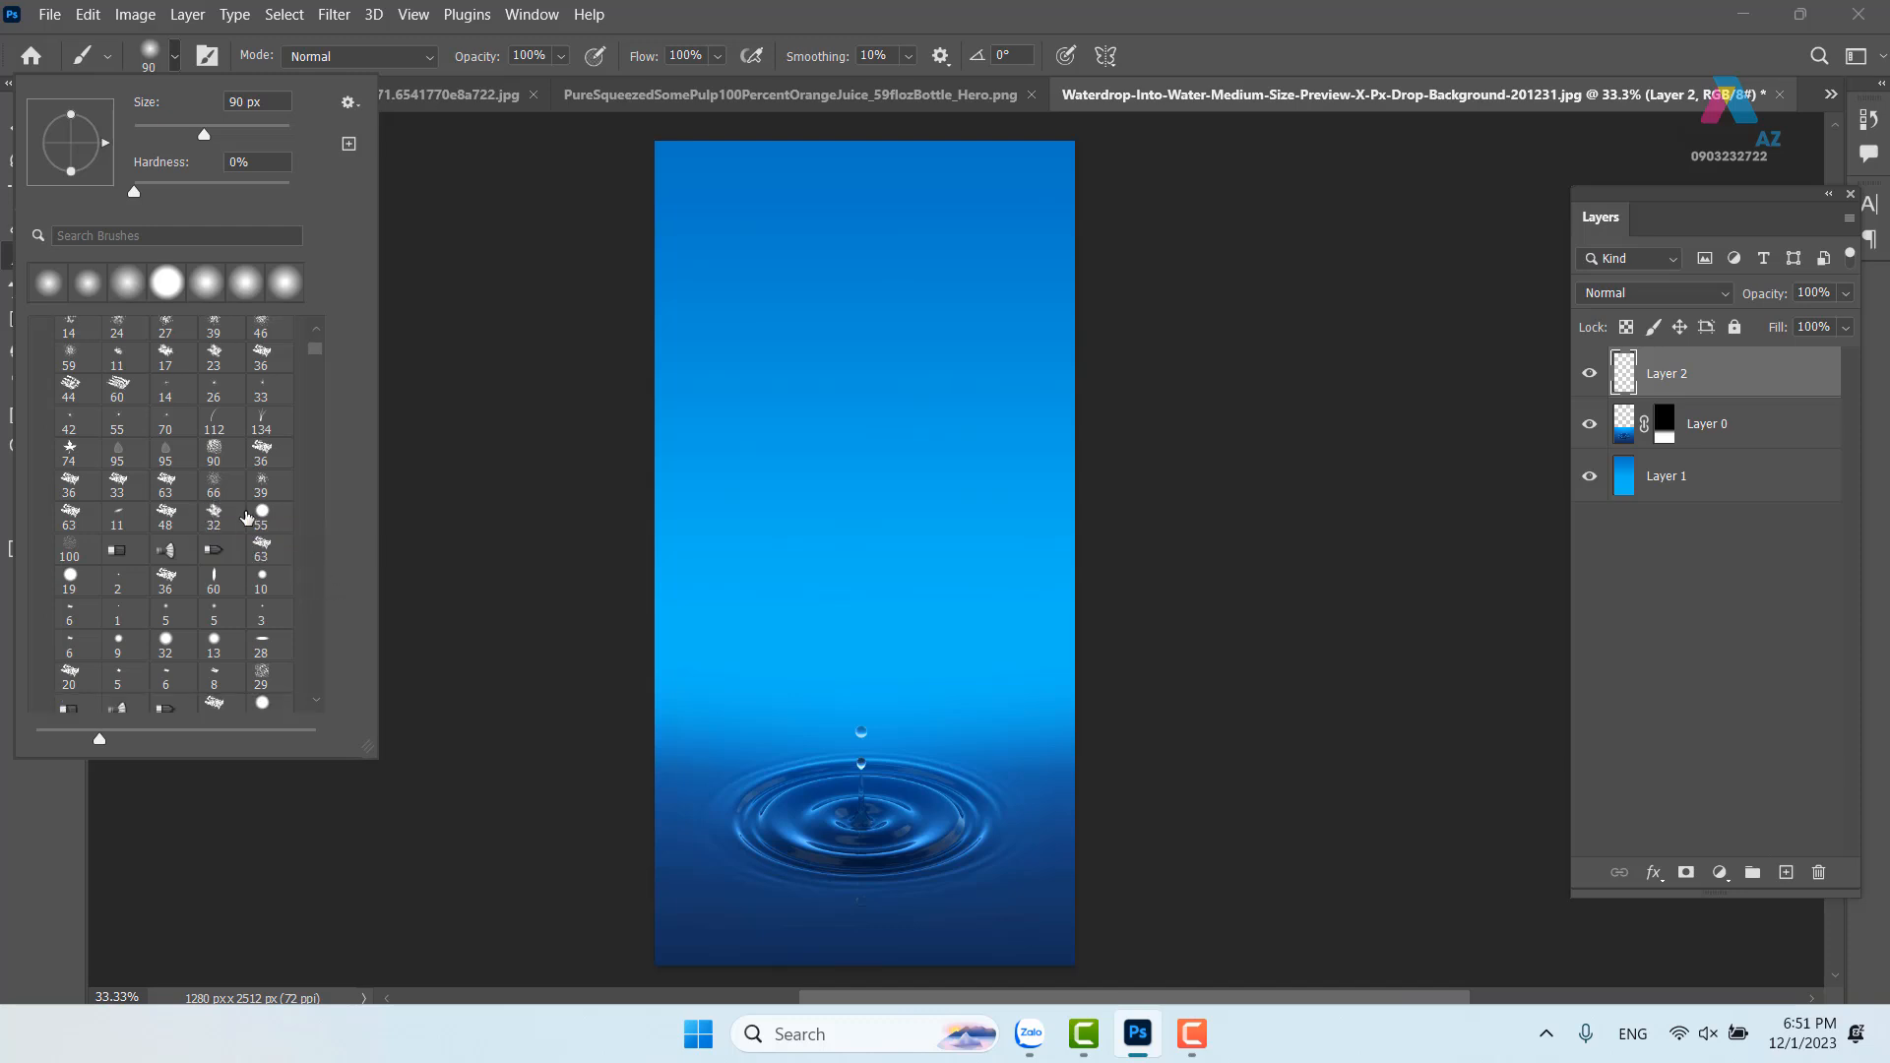
scroll(240, 551, down, 6)
scroll(216, 522, up, 8)
scroll(215, 517, down, 6)
scroll(212, 530, down, 8)
scroll(213, 530, down, 7)
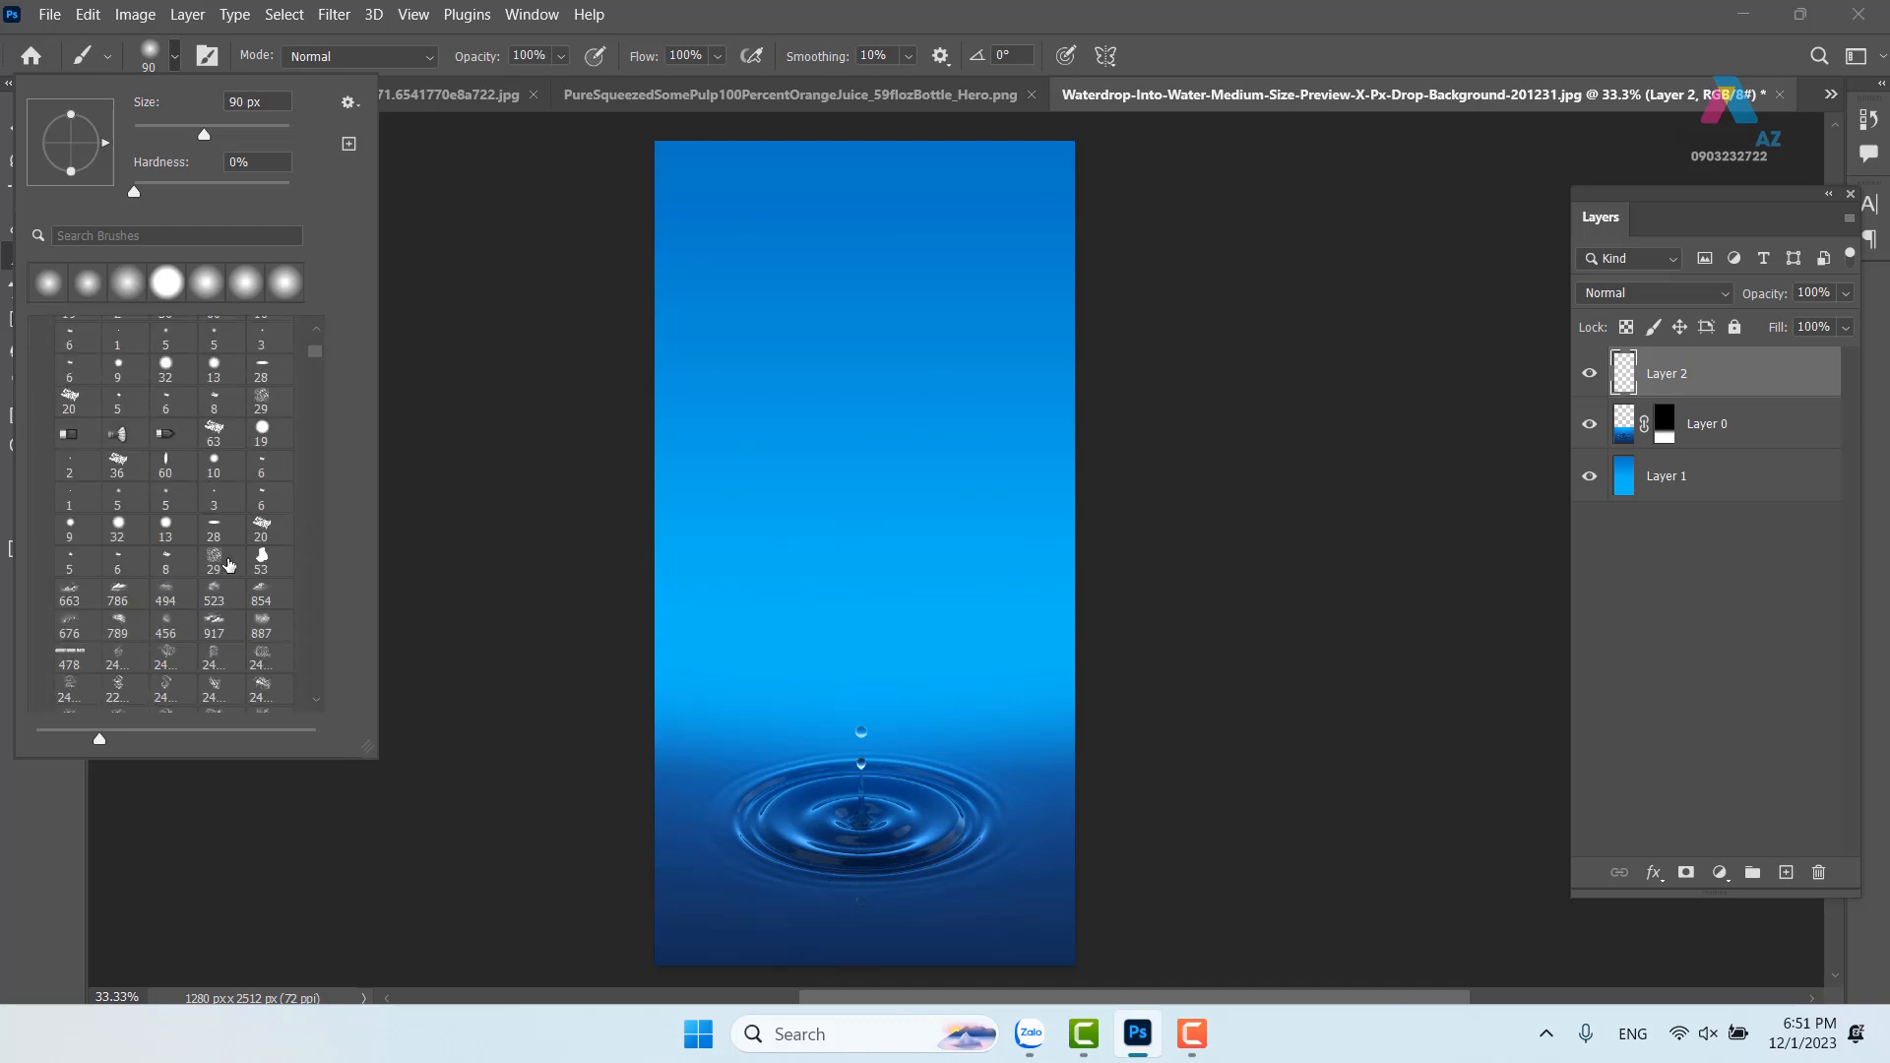
click(260, 592)
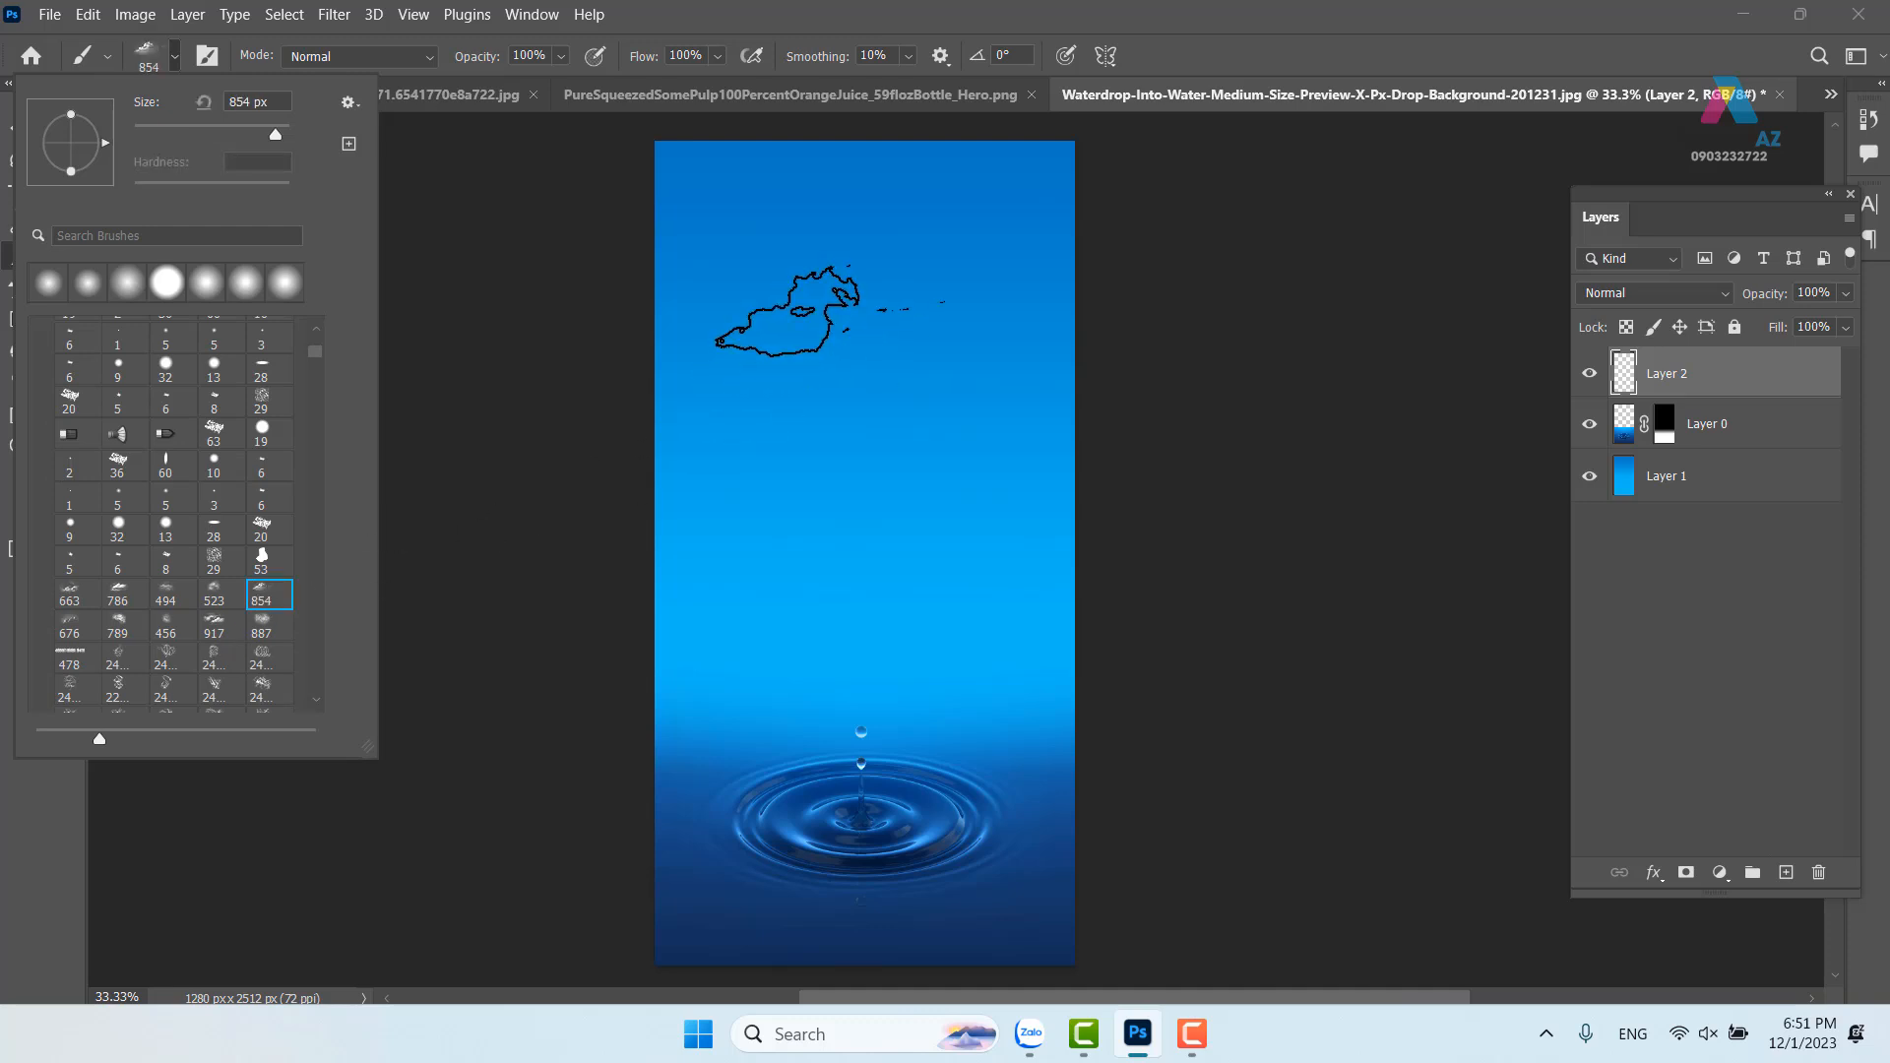
drag(823, 281, 904, 262)
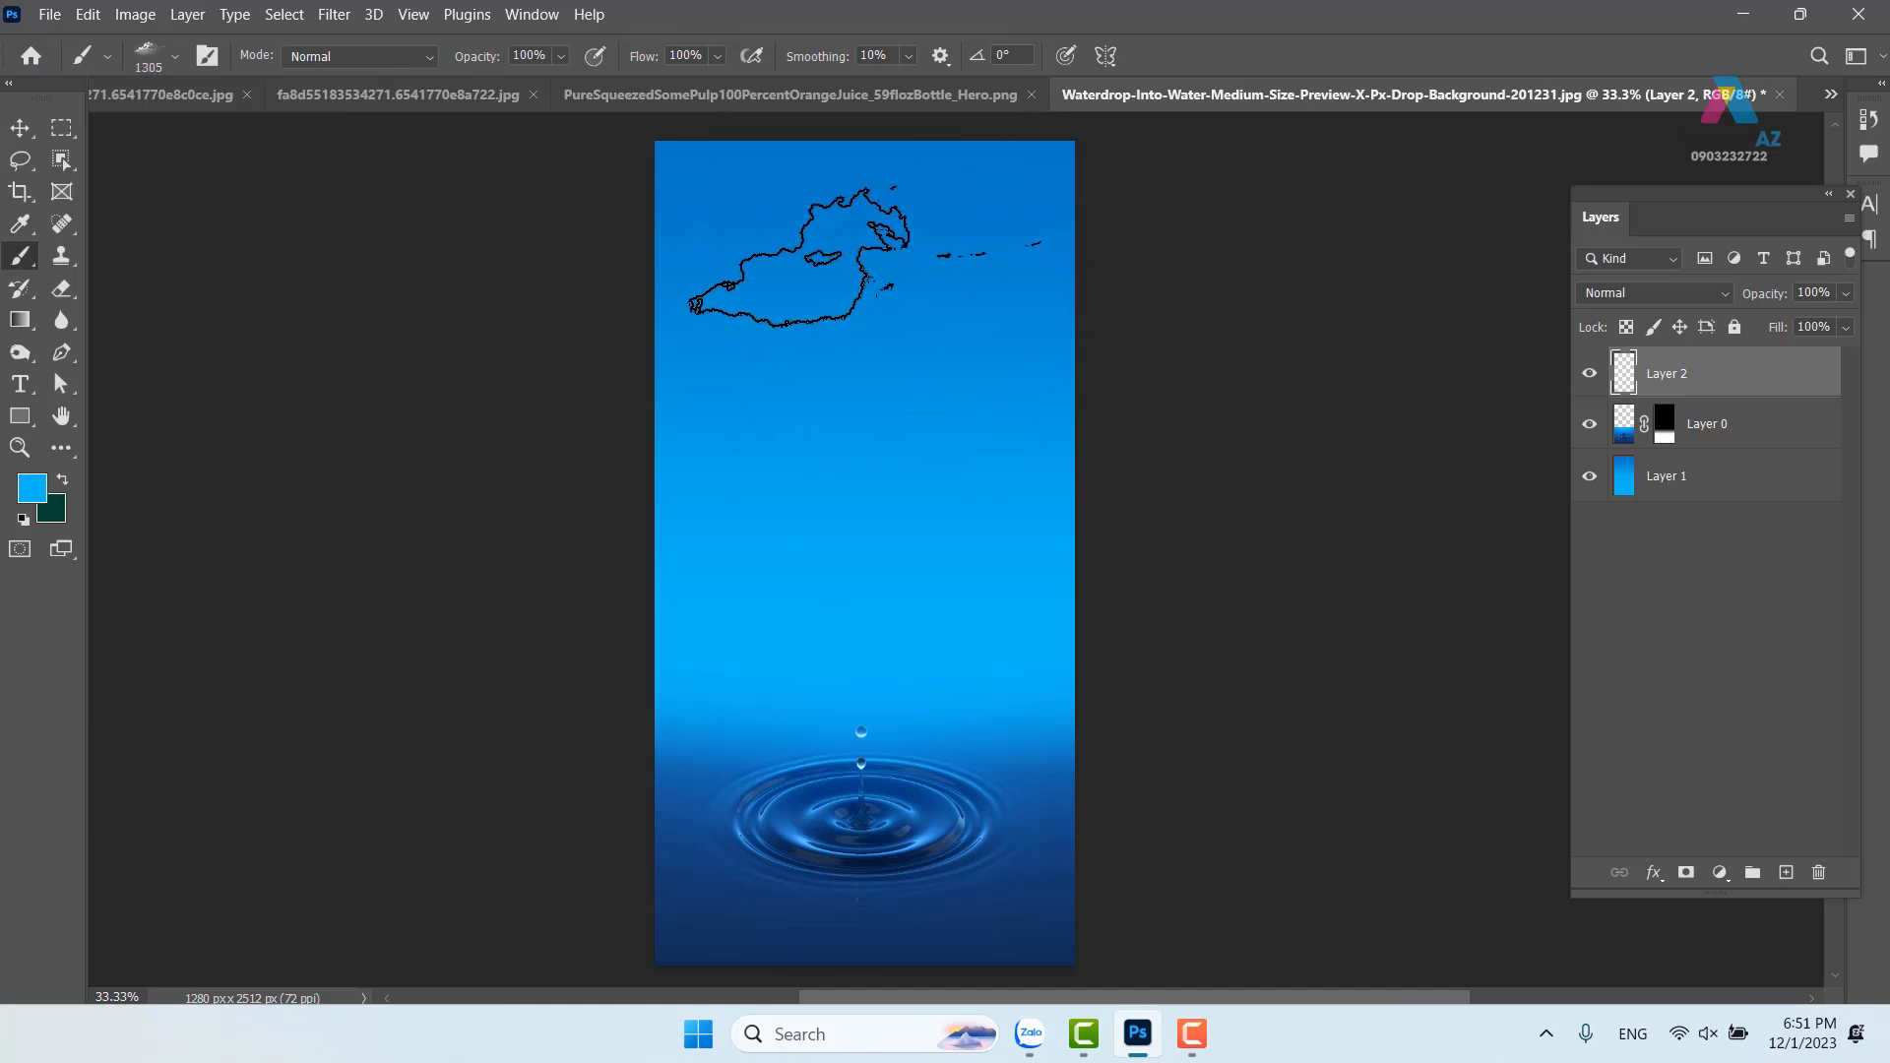
Set the foreground colour to white and stamp a single cloud near the top of the blue background on Layer 2
click(34, 495)
text(ffffff)
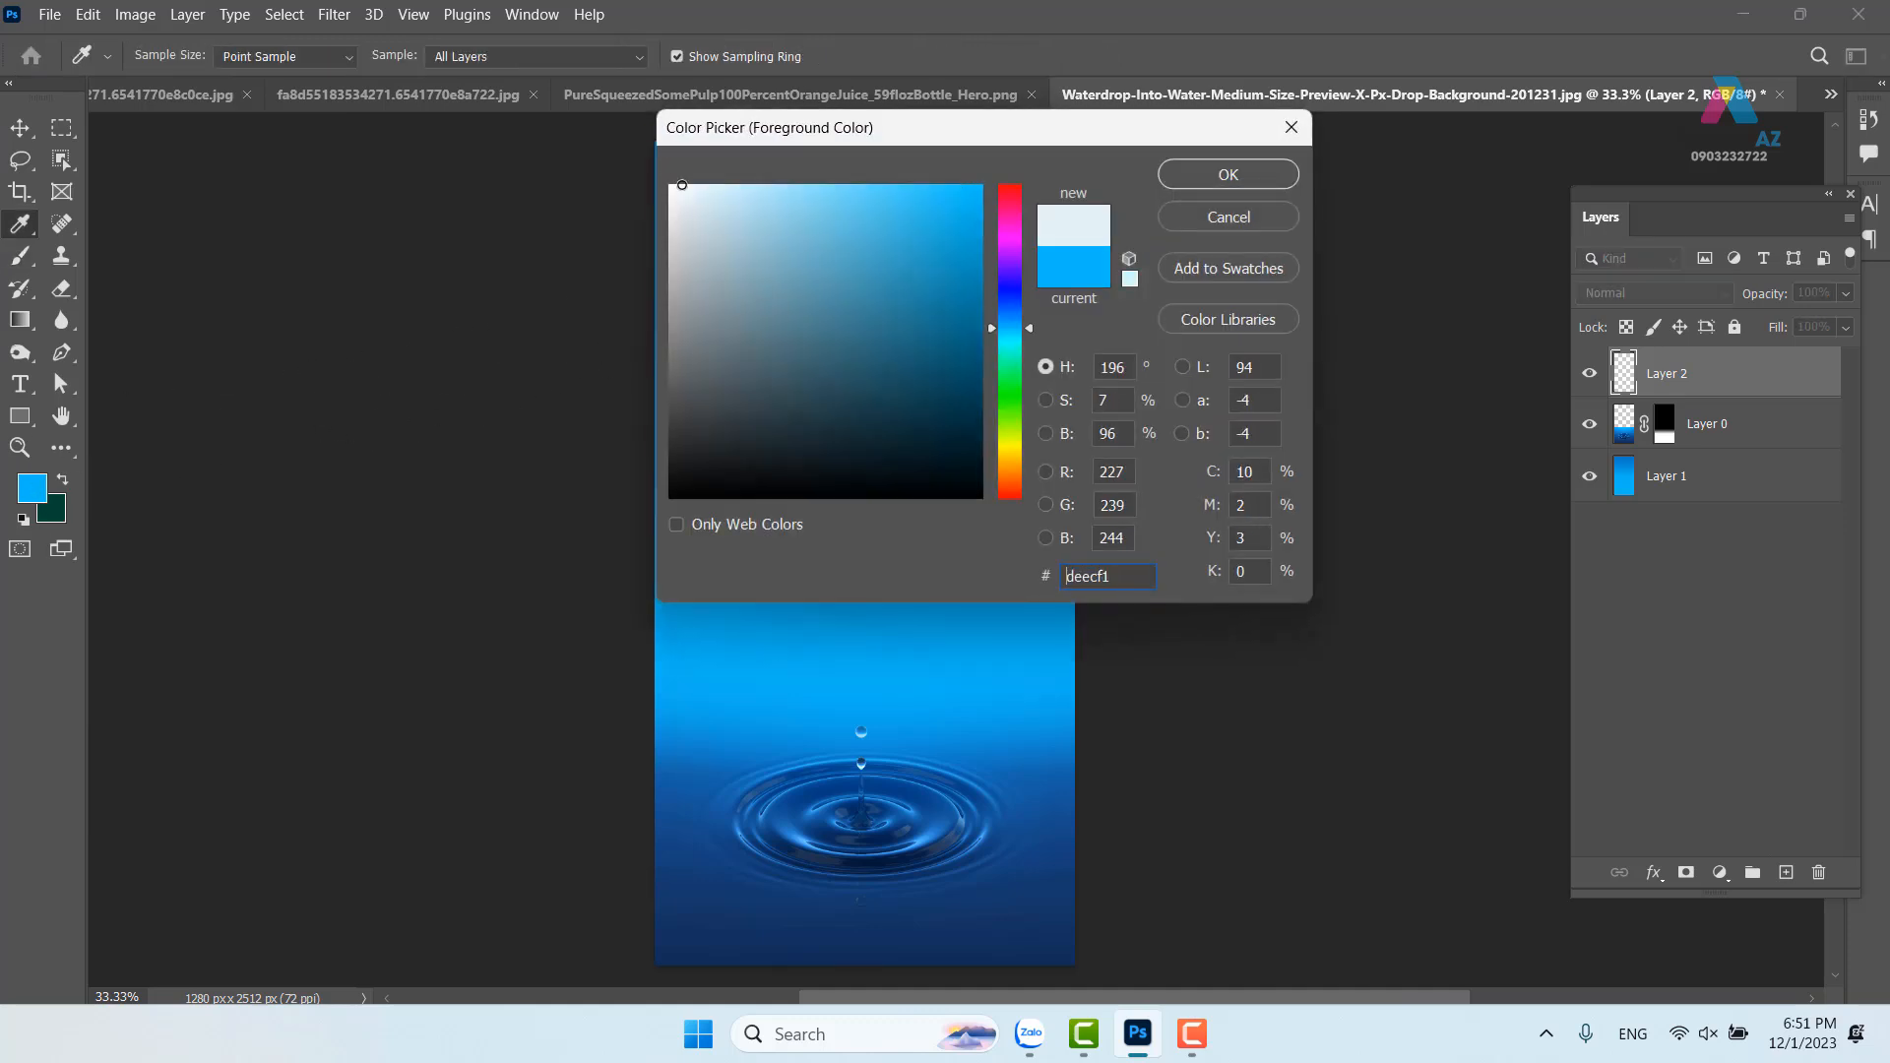
click(1266, 181)
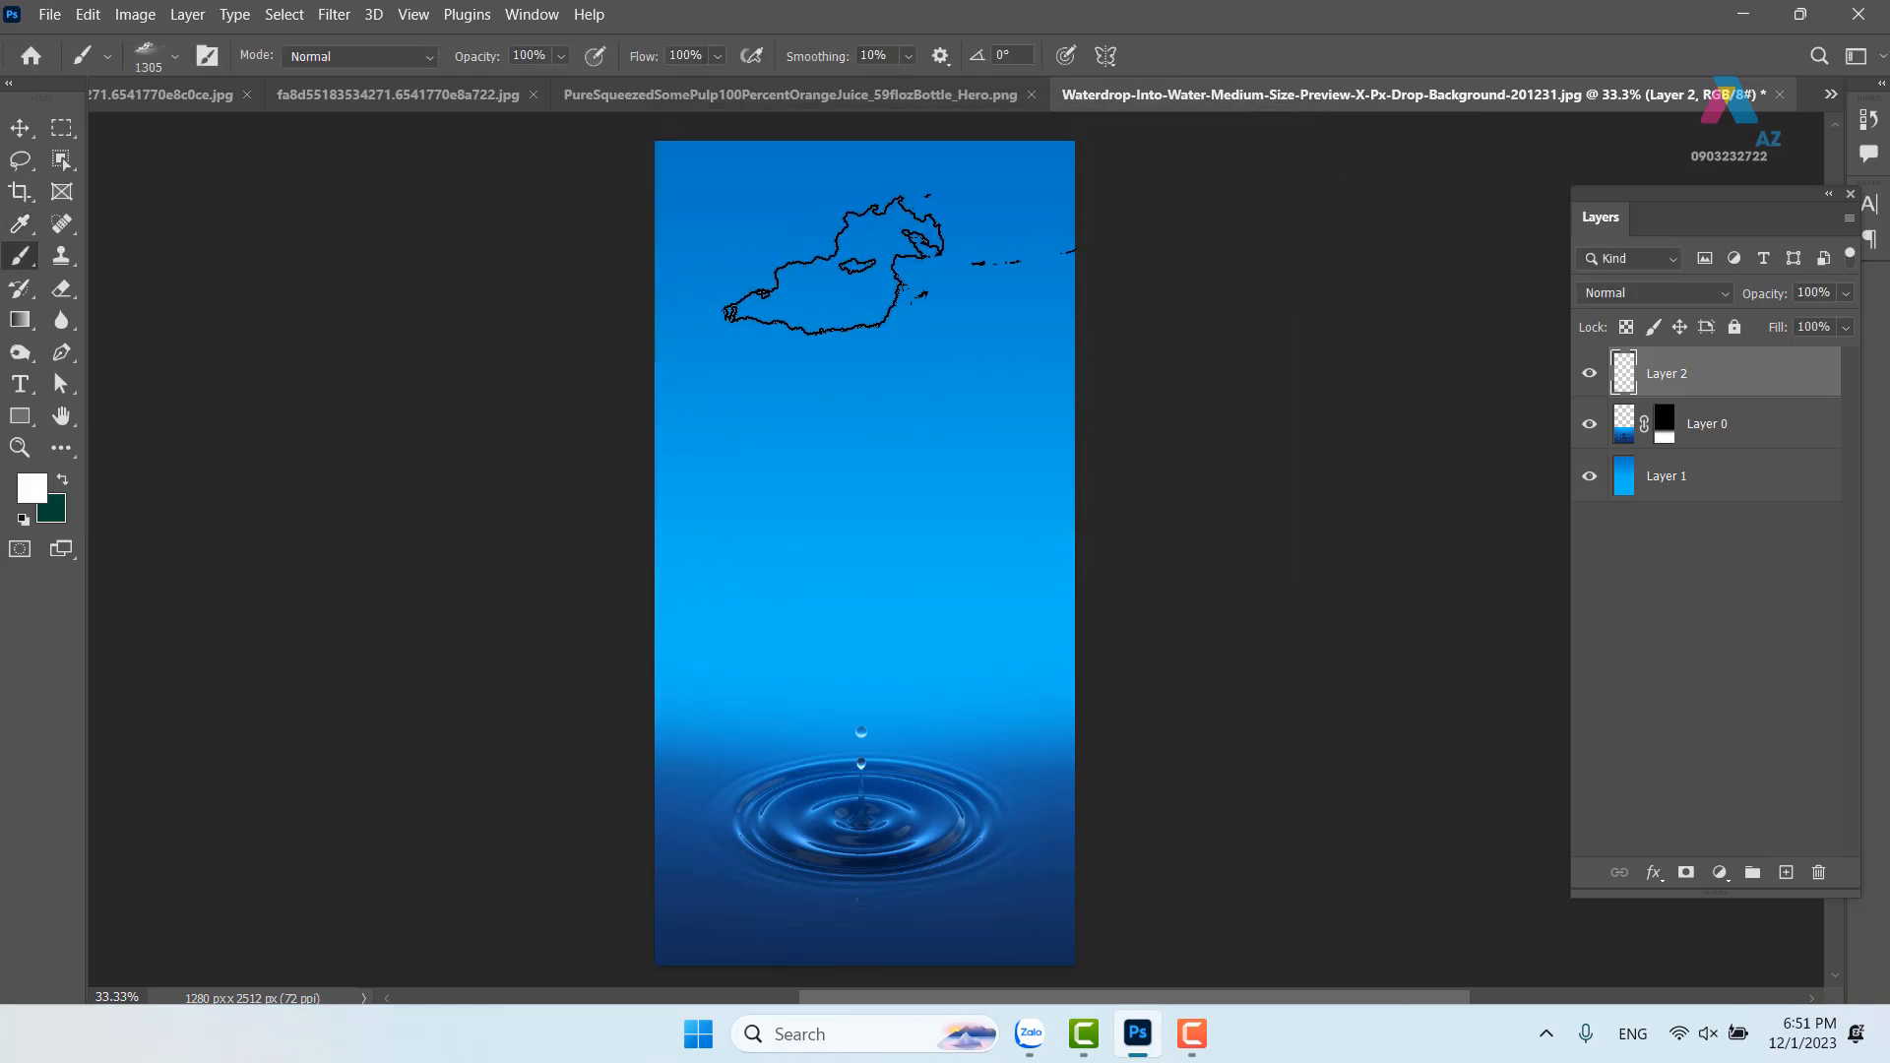
click(891, 266)
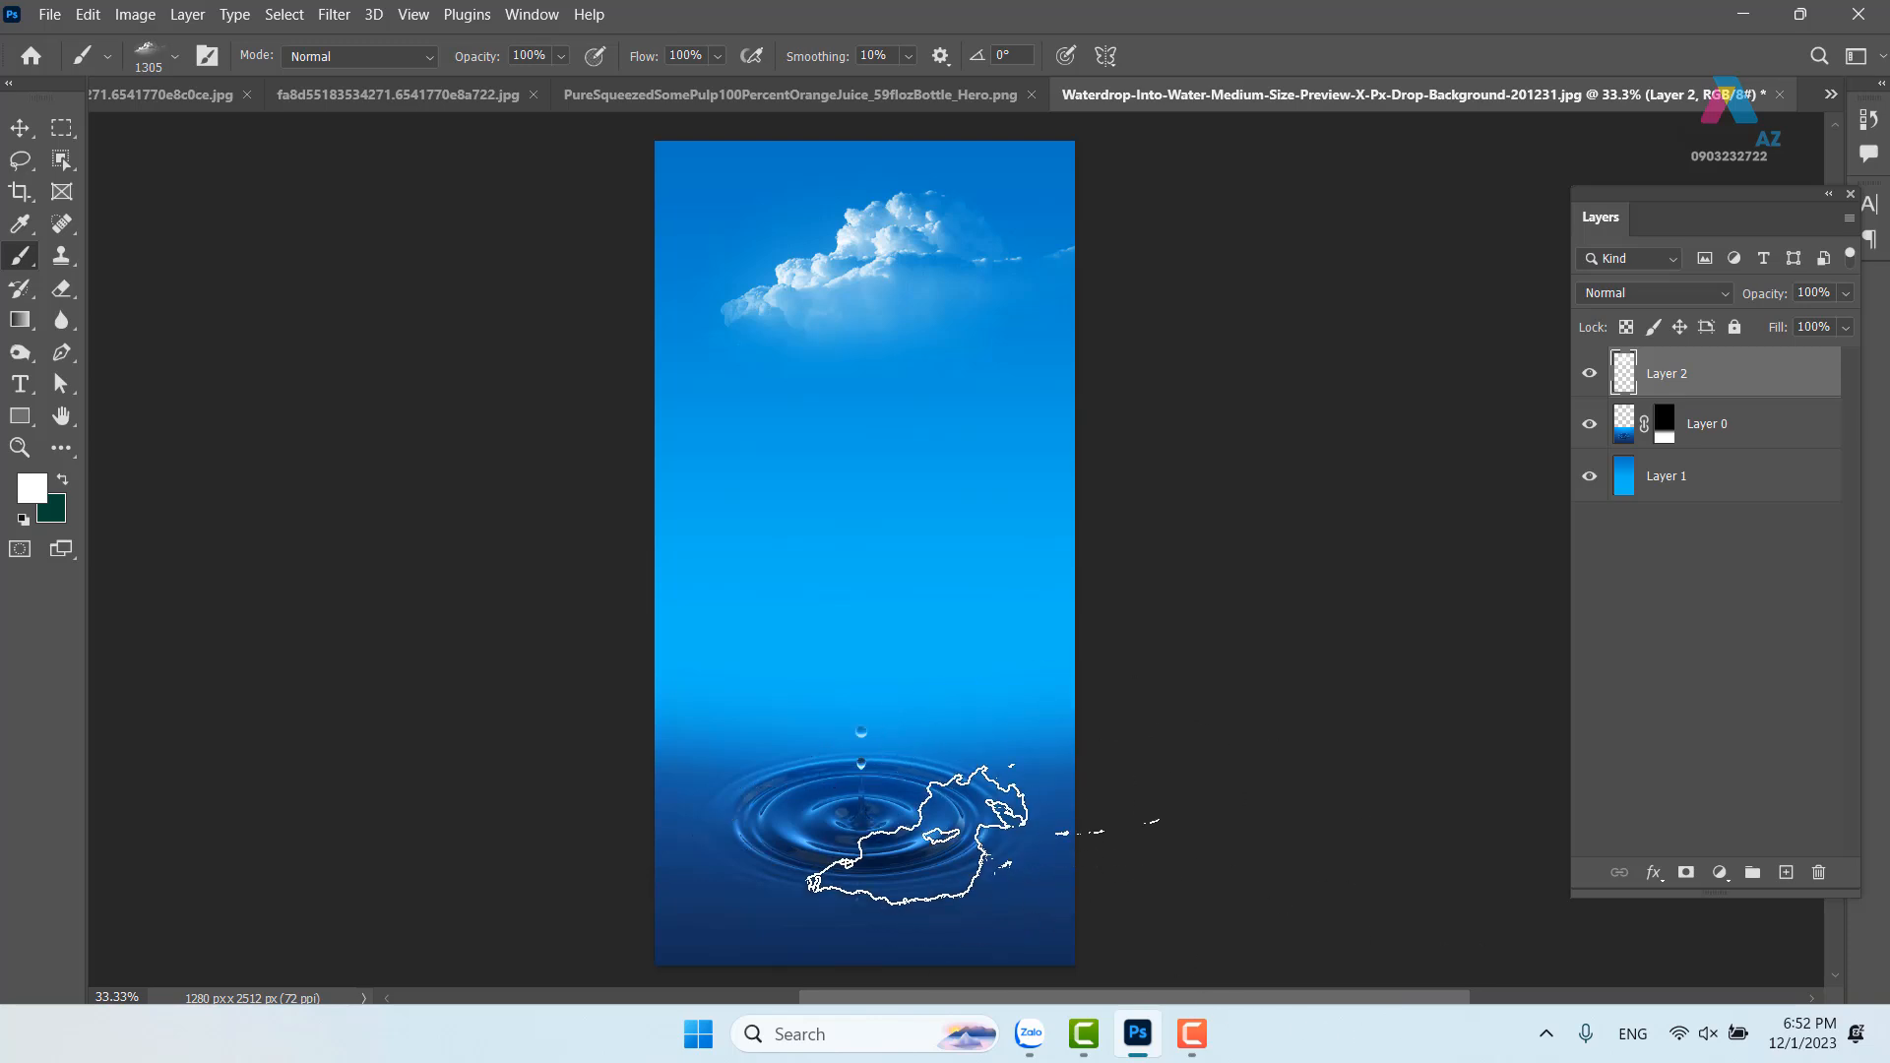
Switch to File Explorer and open the "anh đồ ăn" folder in Downloads
key(super+e)
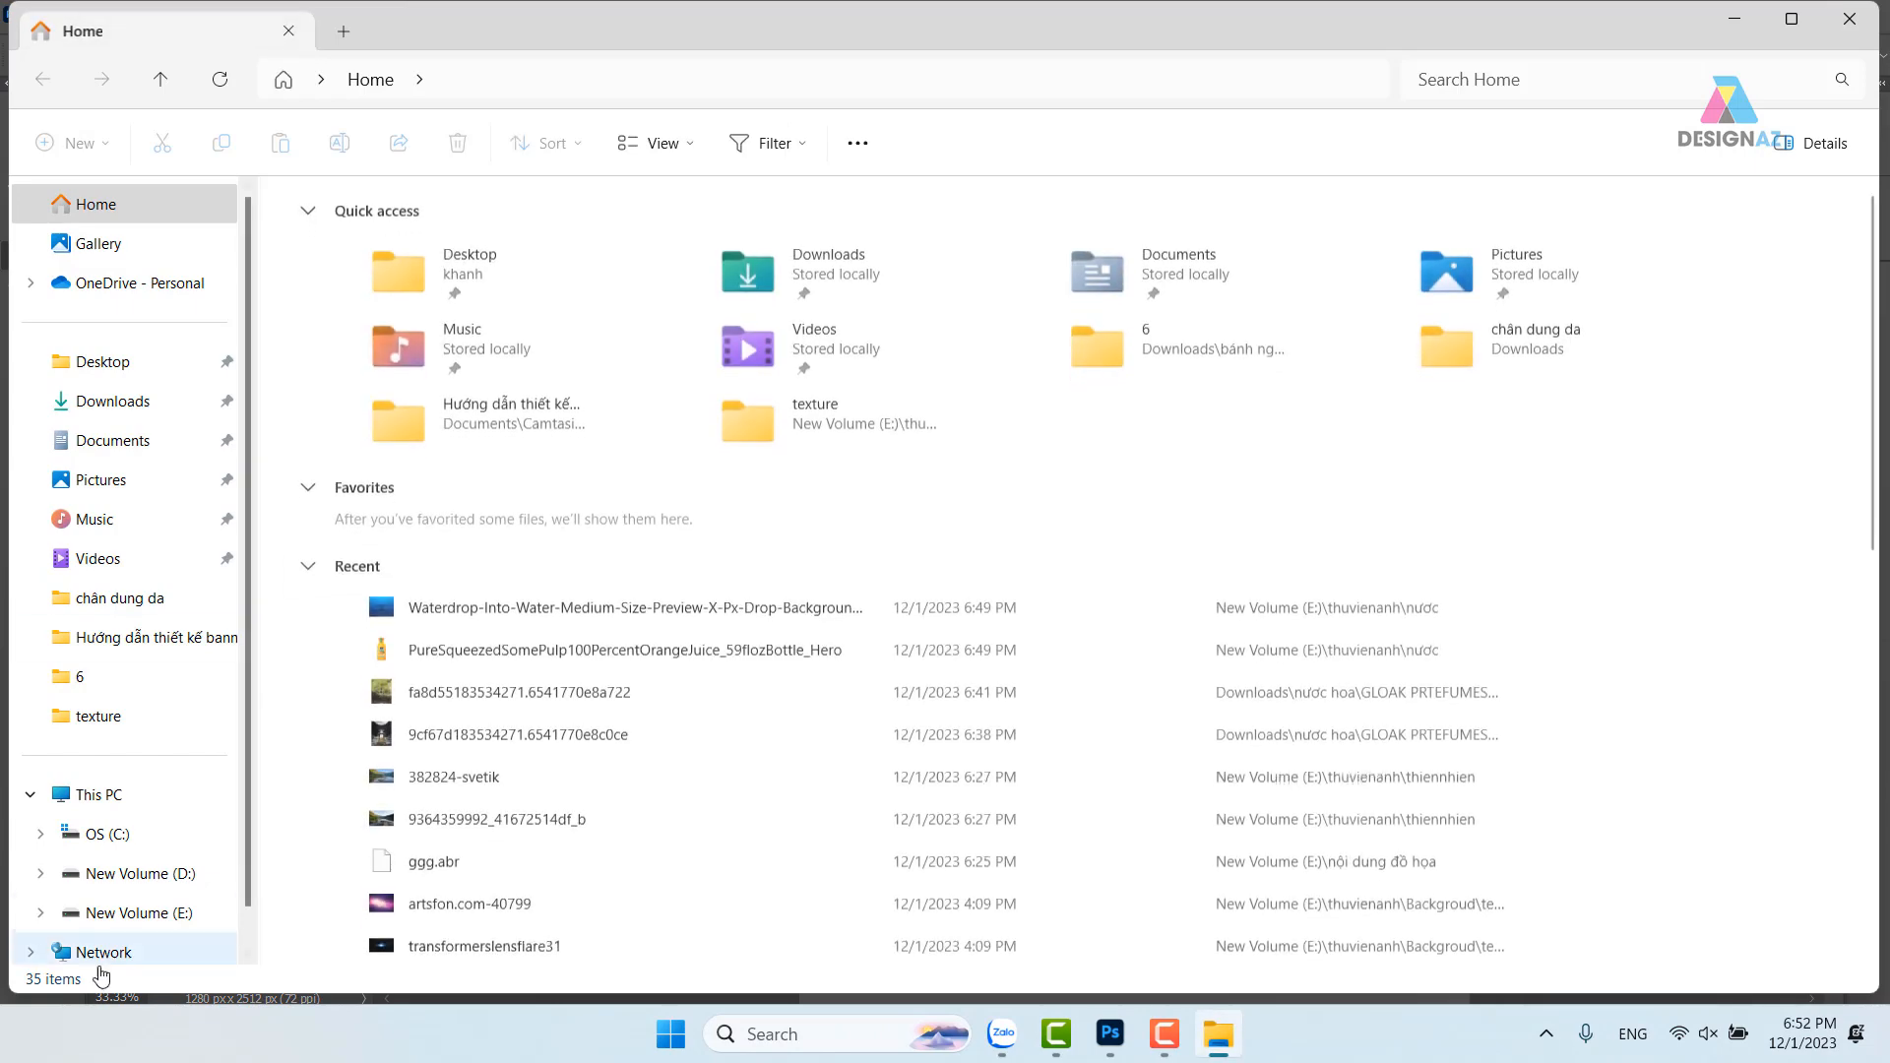
click(145, 408)
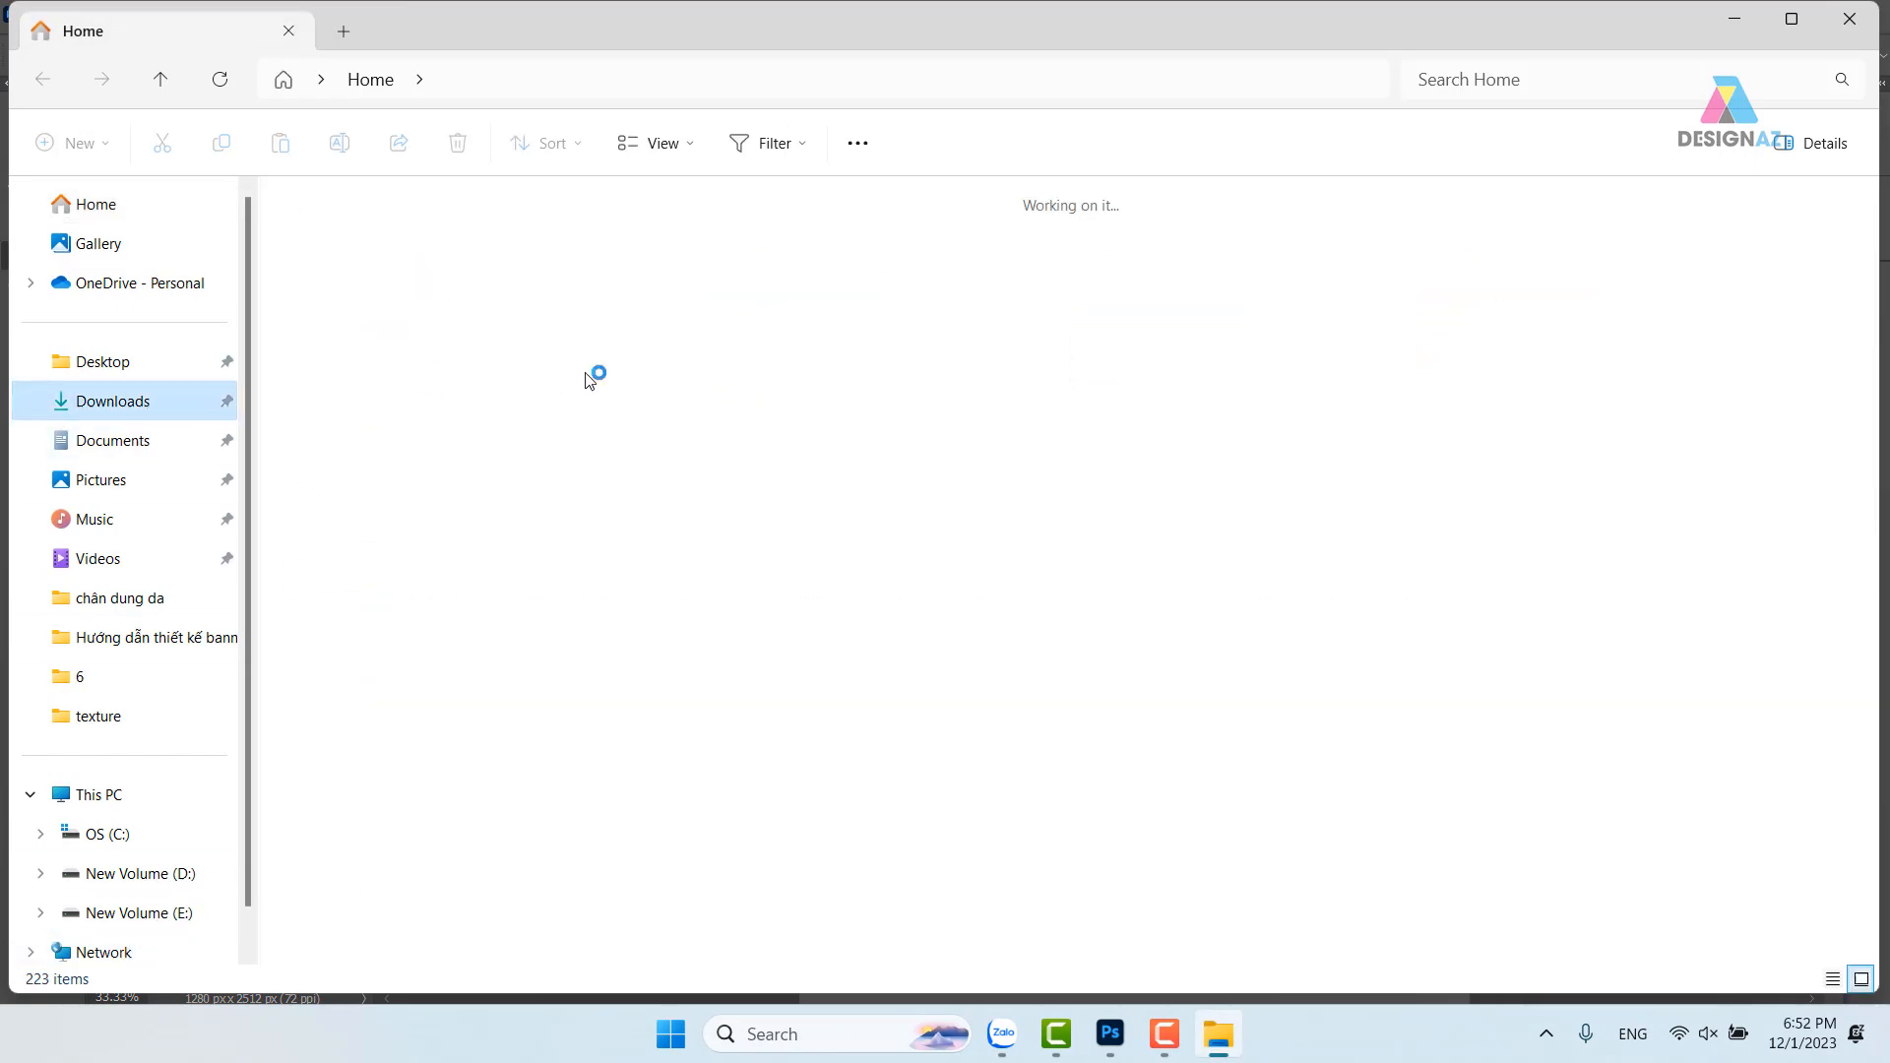
click(1268, 705)
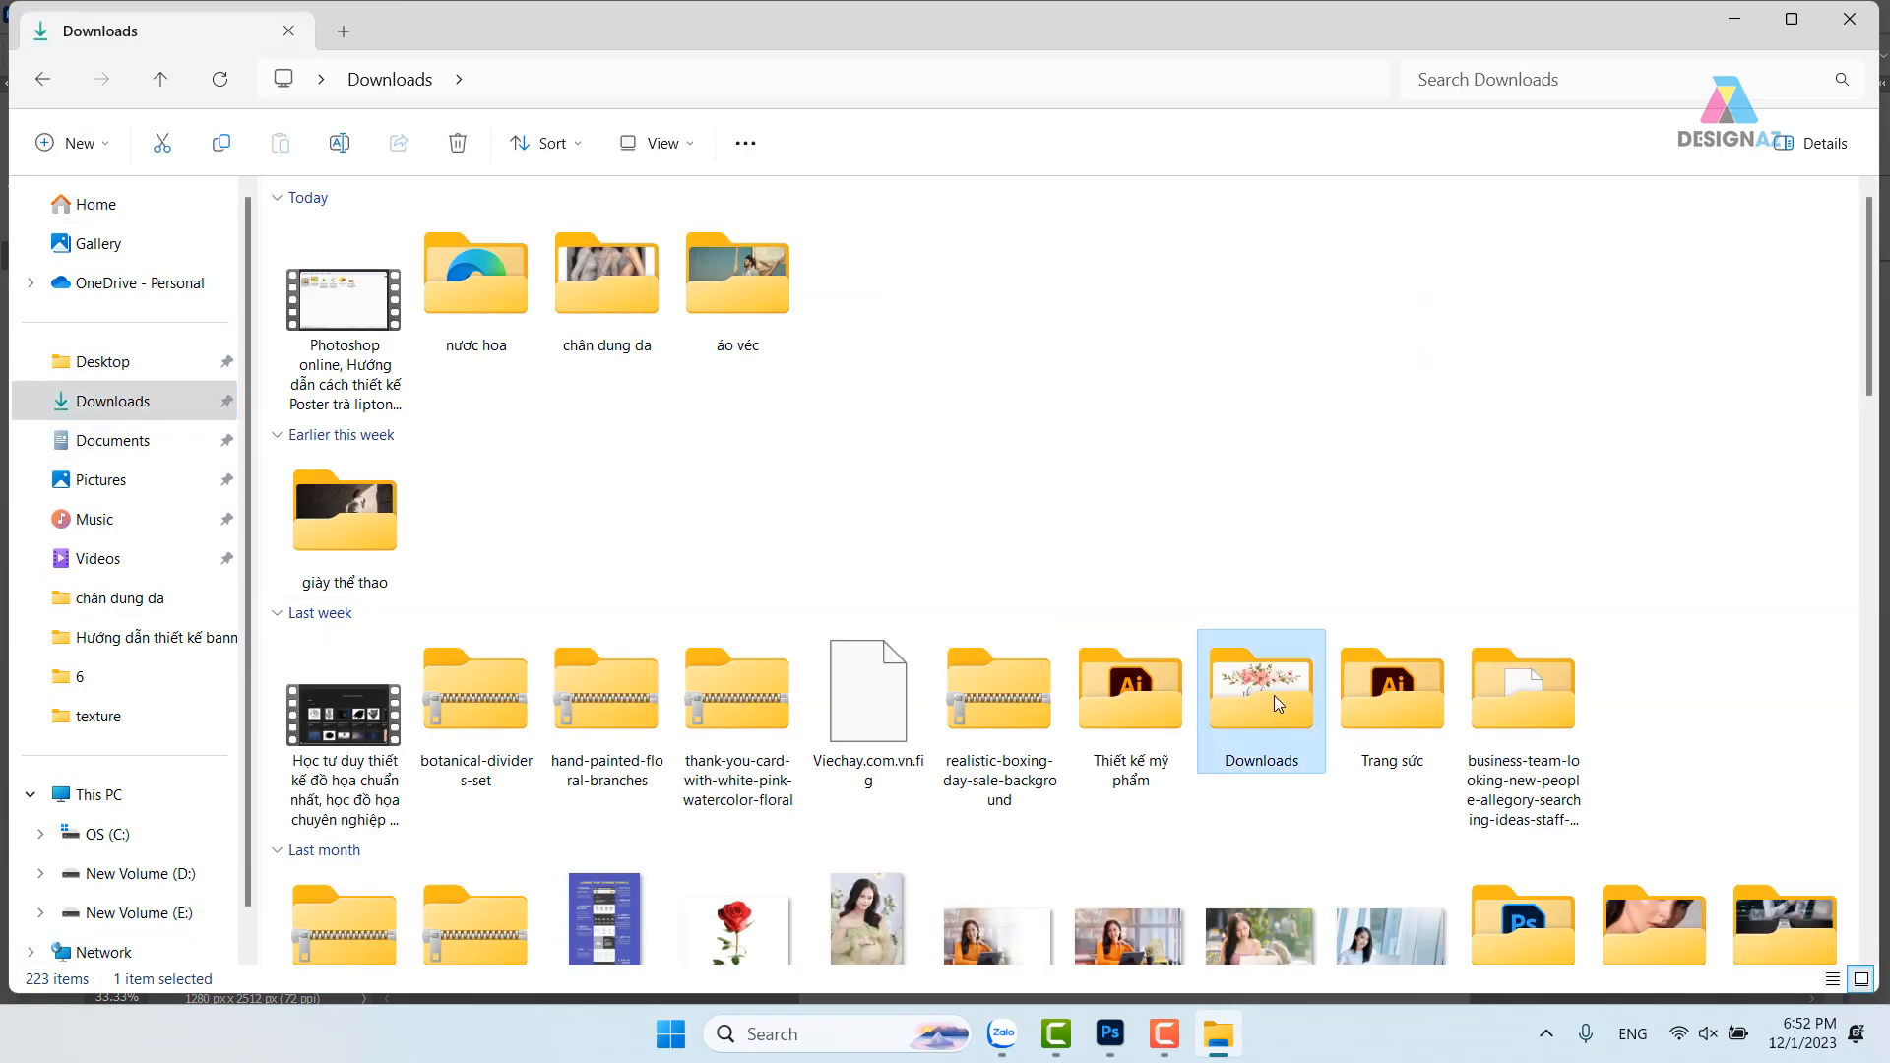
key(d)
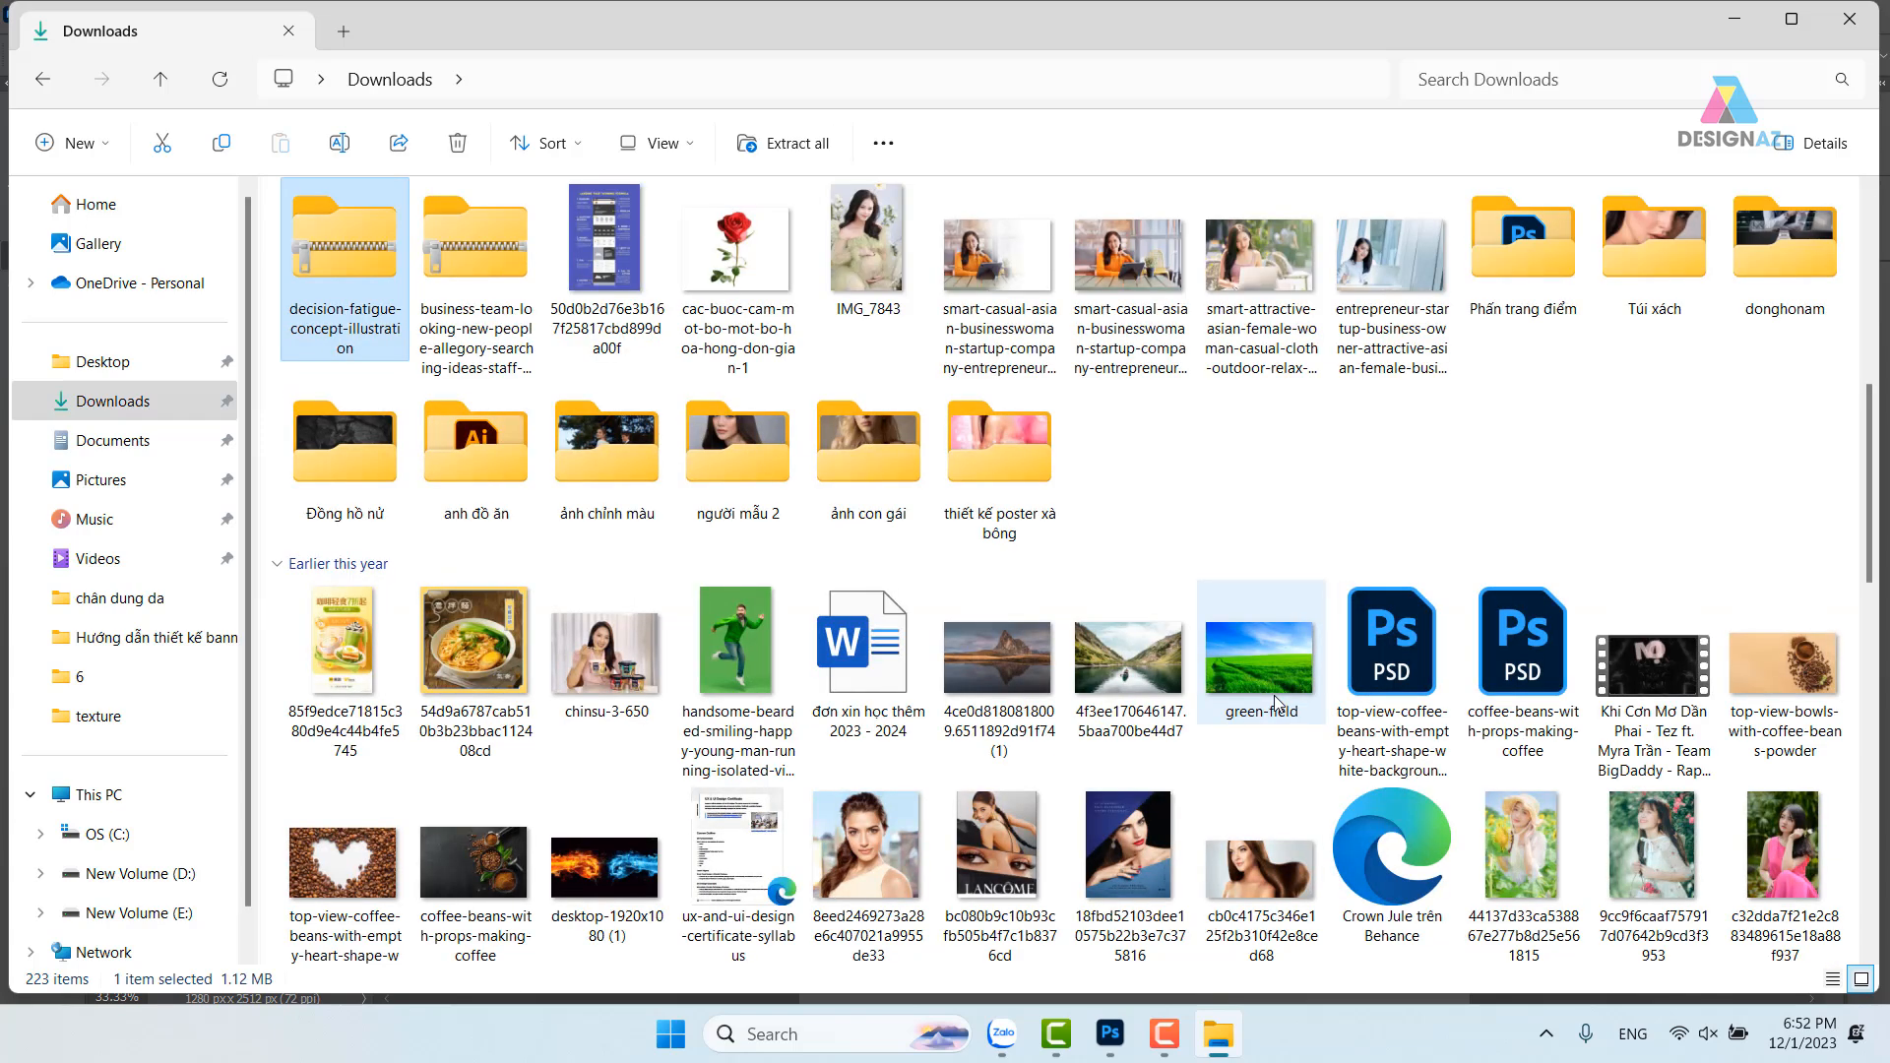
key(alt+Left)
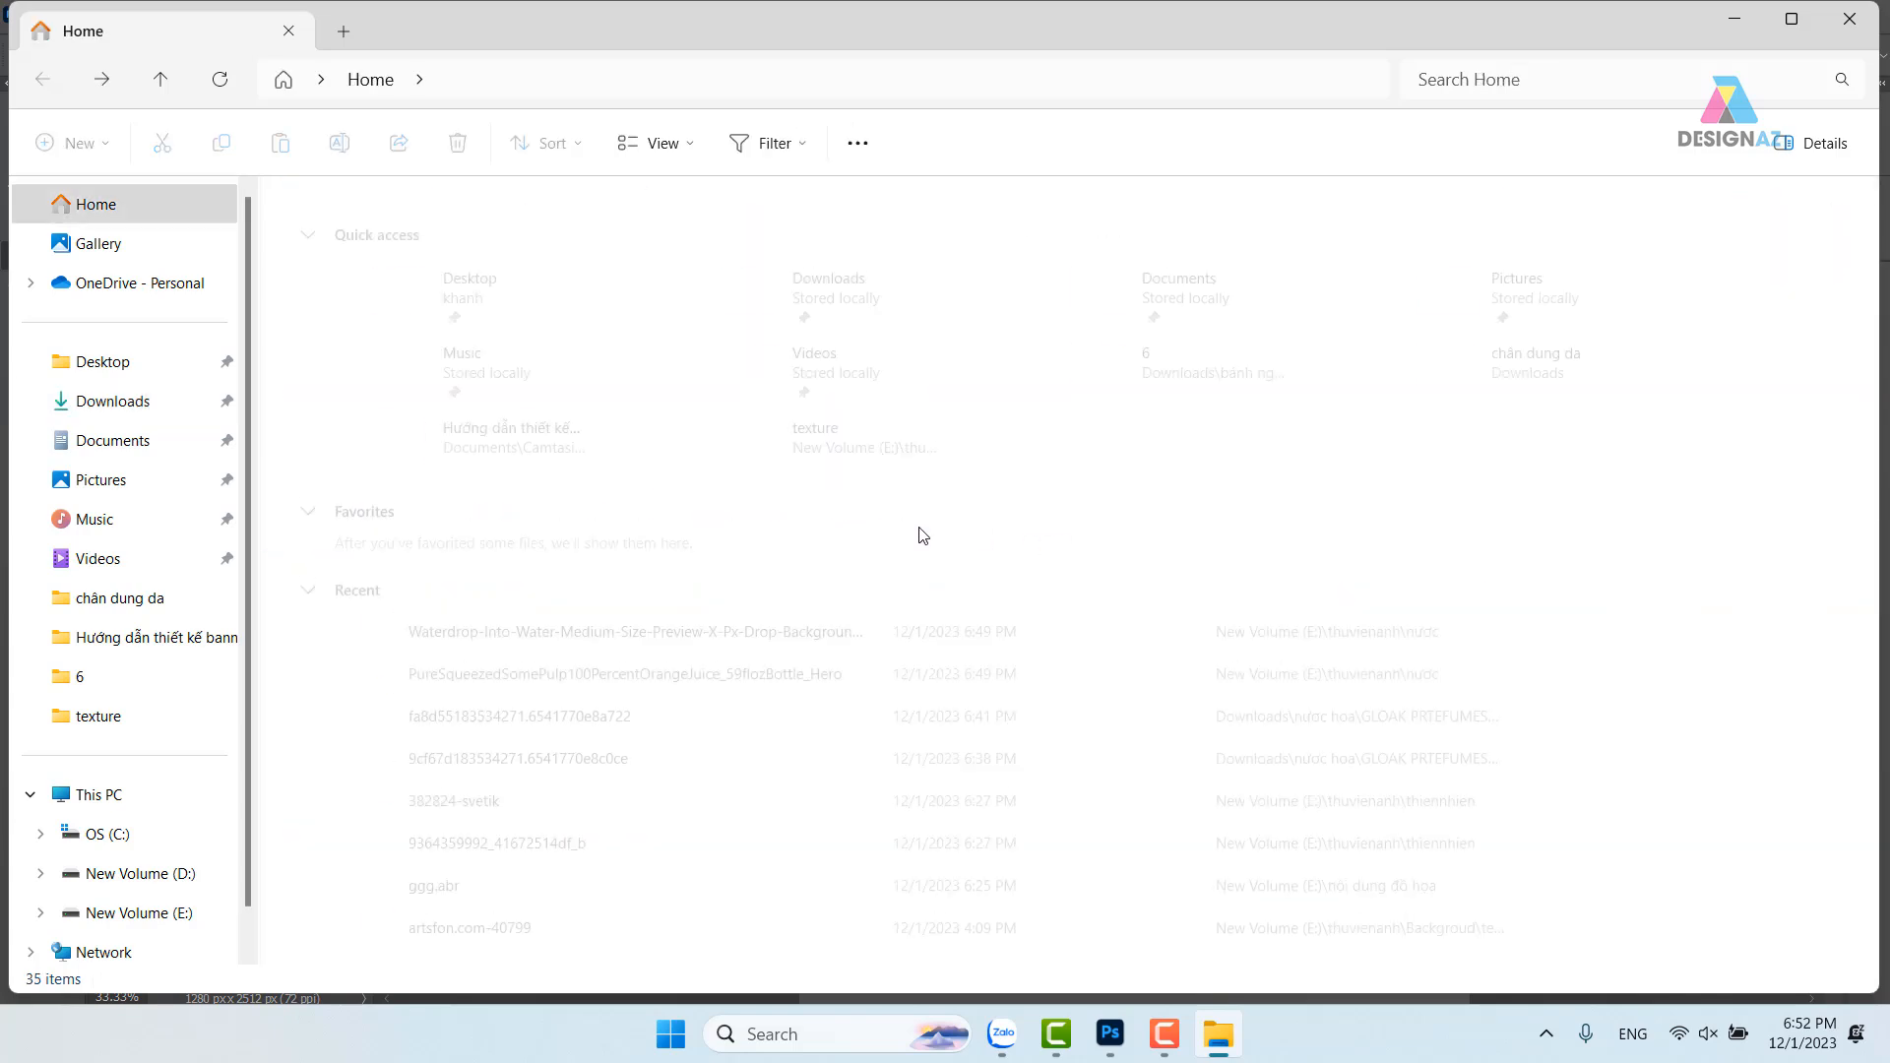
click(109, 401)
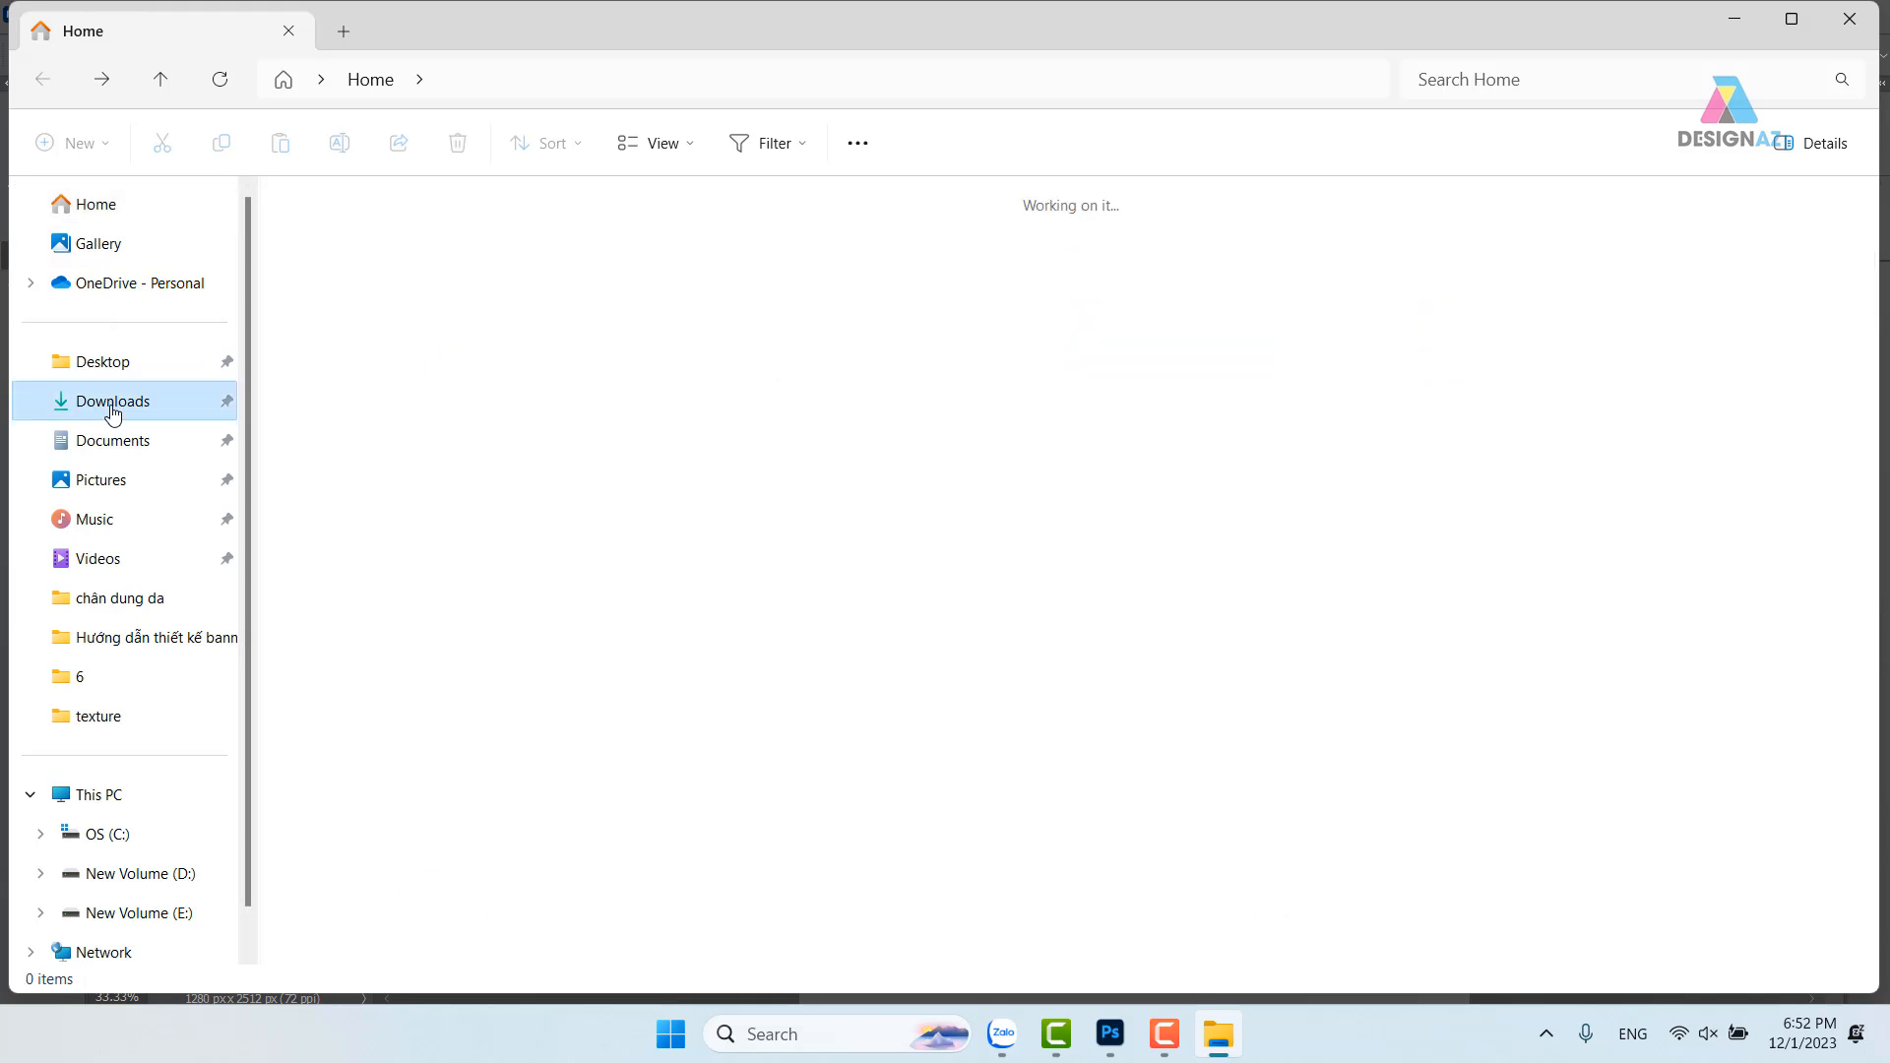
click(635, 305)
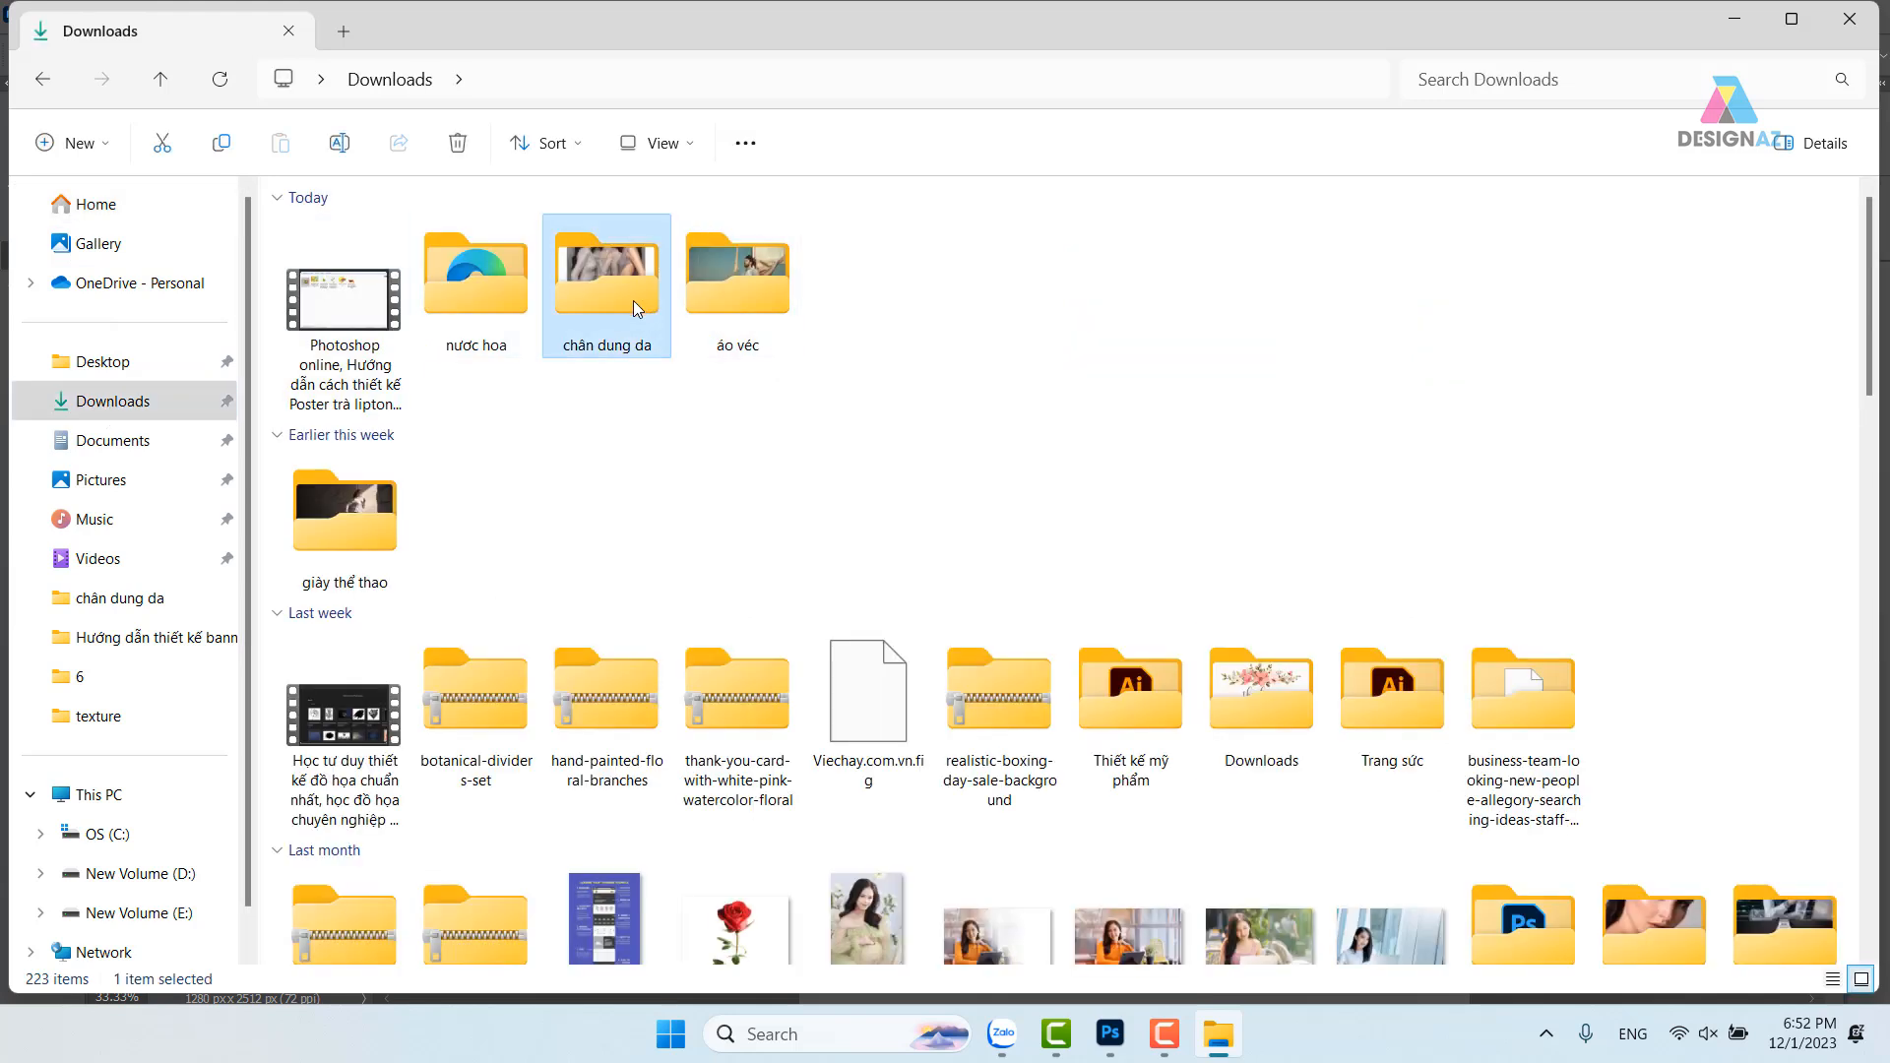
key(d)
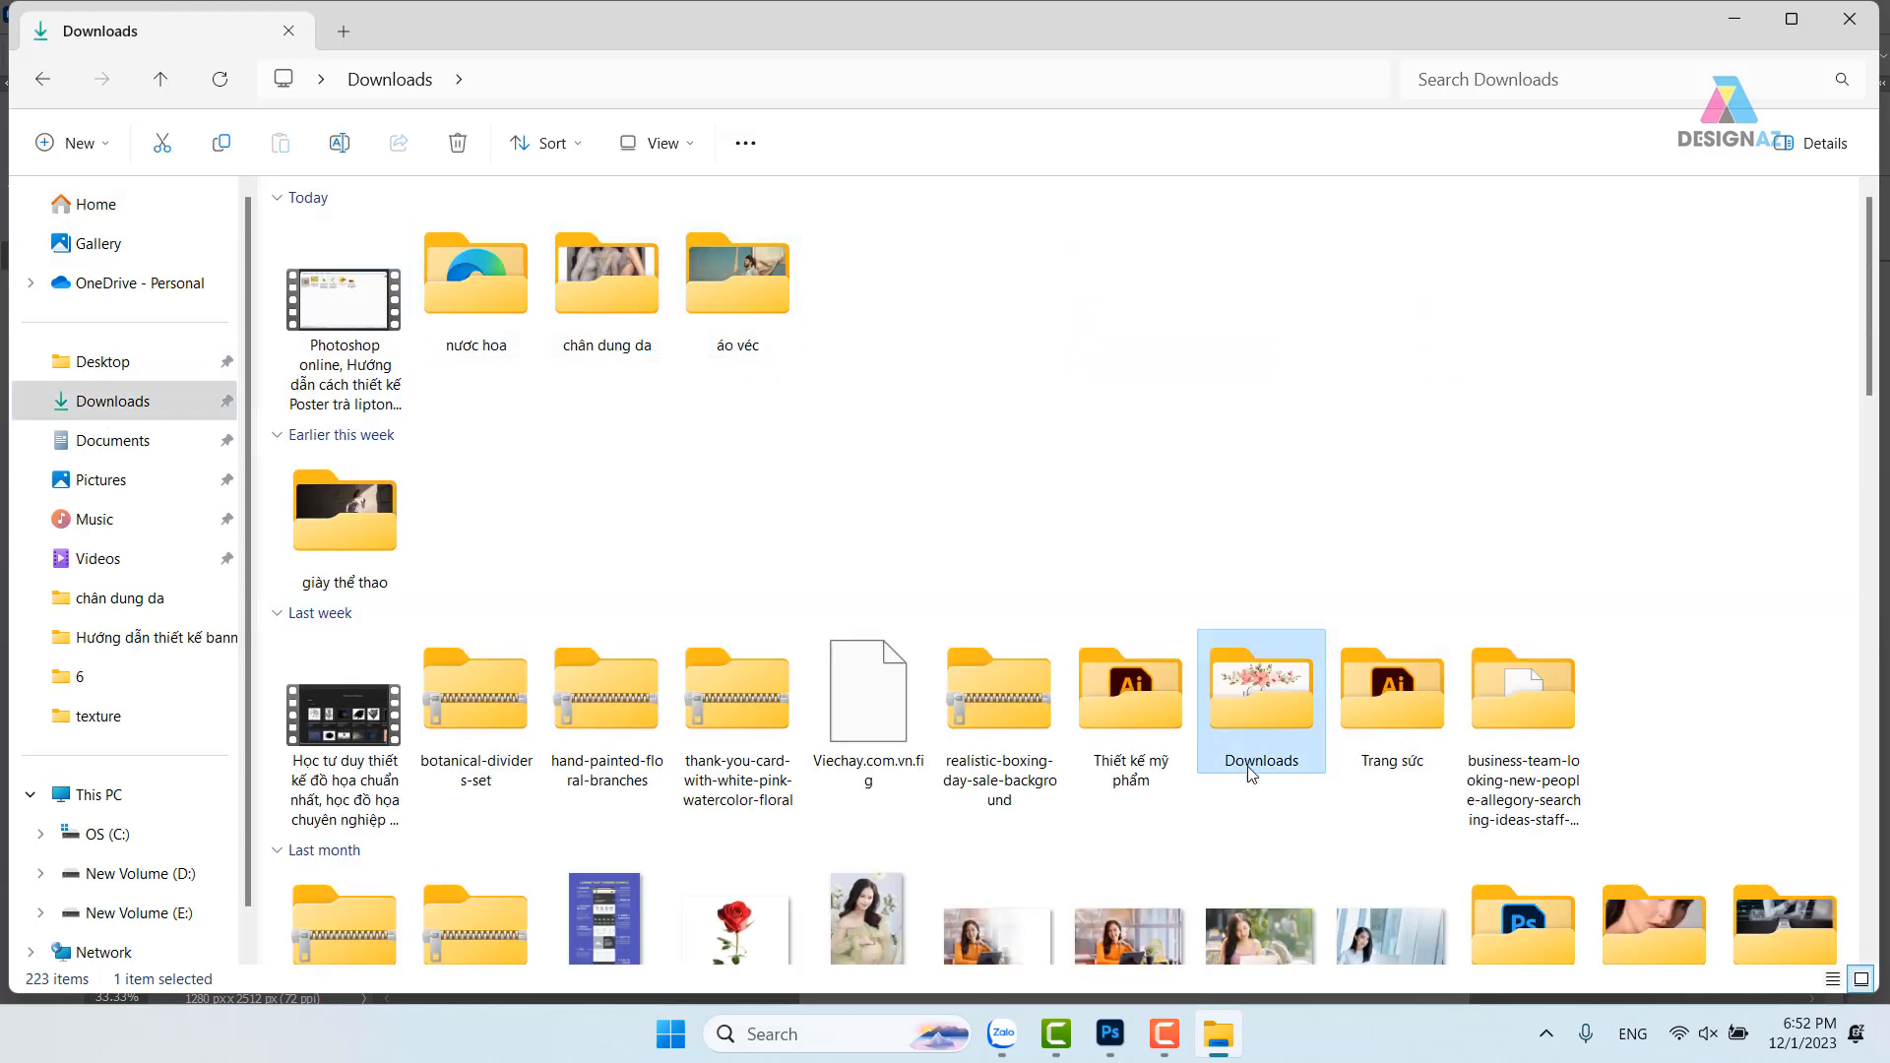
scroll(928, 679, down, 3)
scroll(928, 680, down, 6)
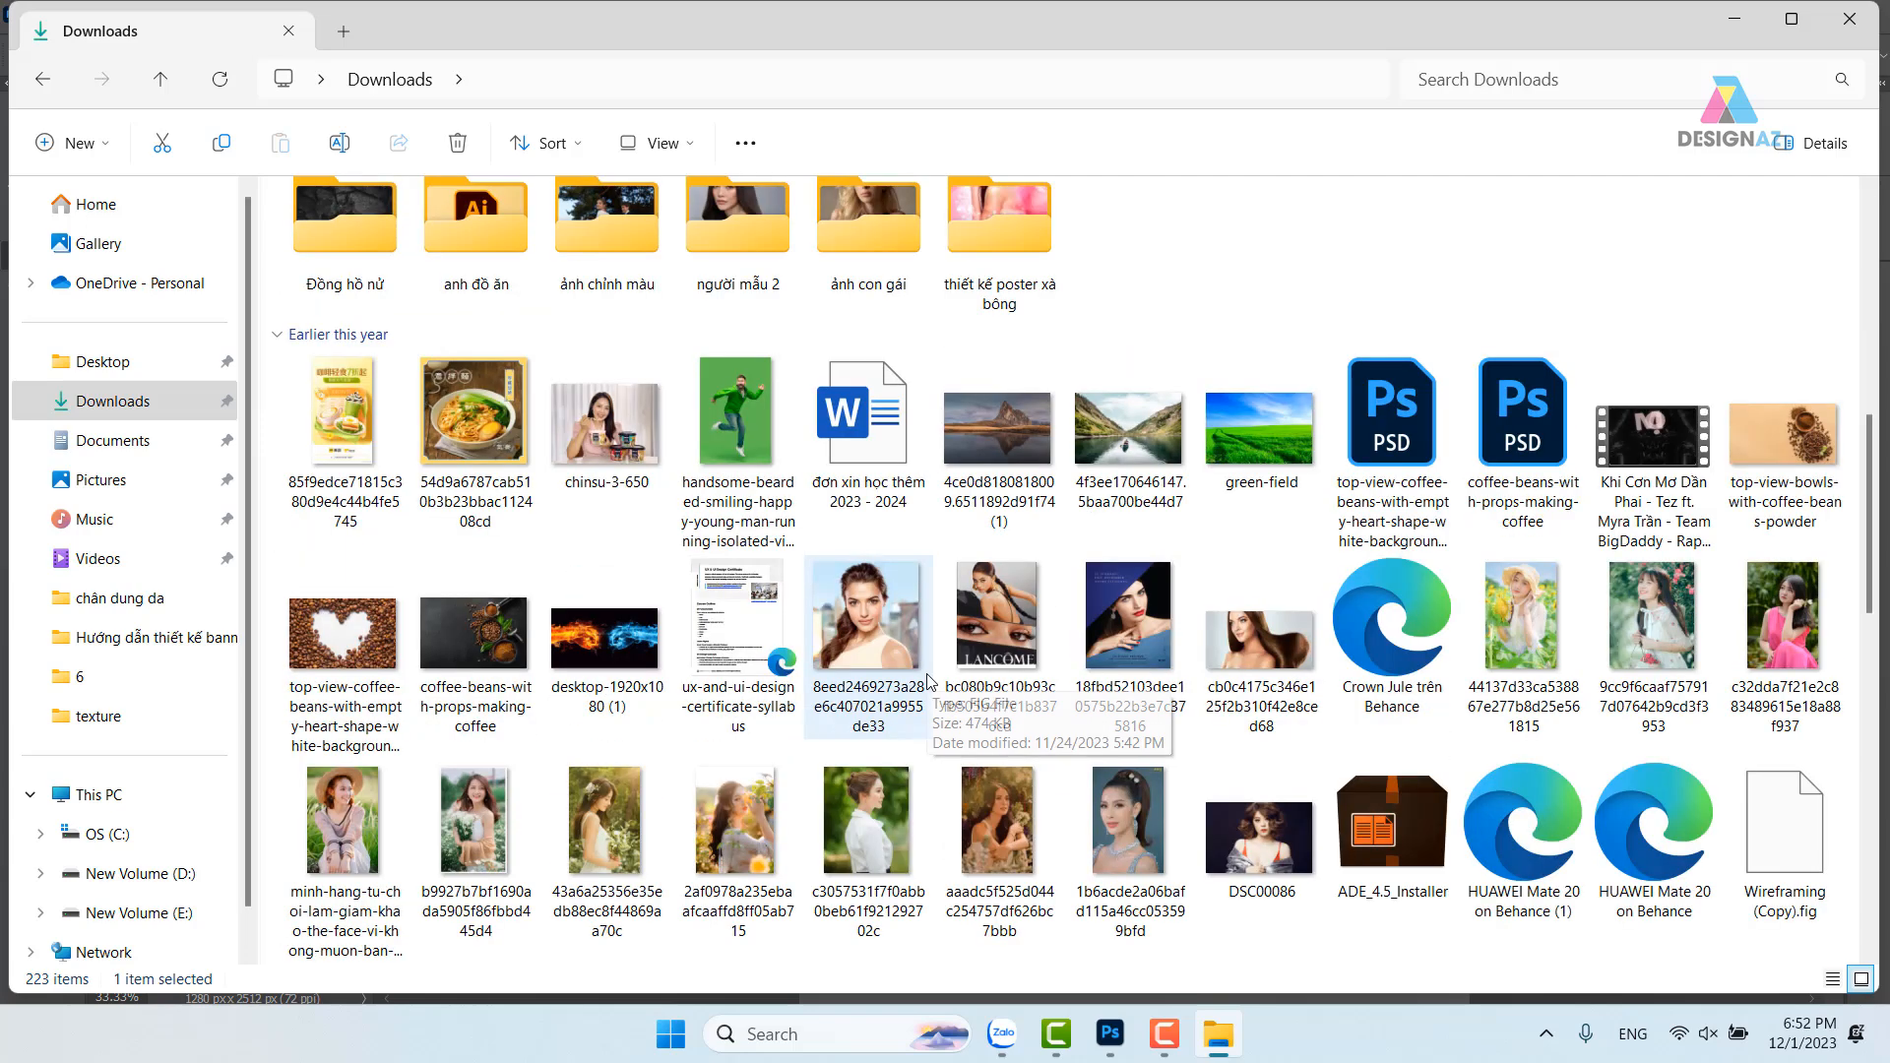
double_click(464, 244)
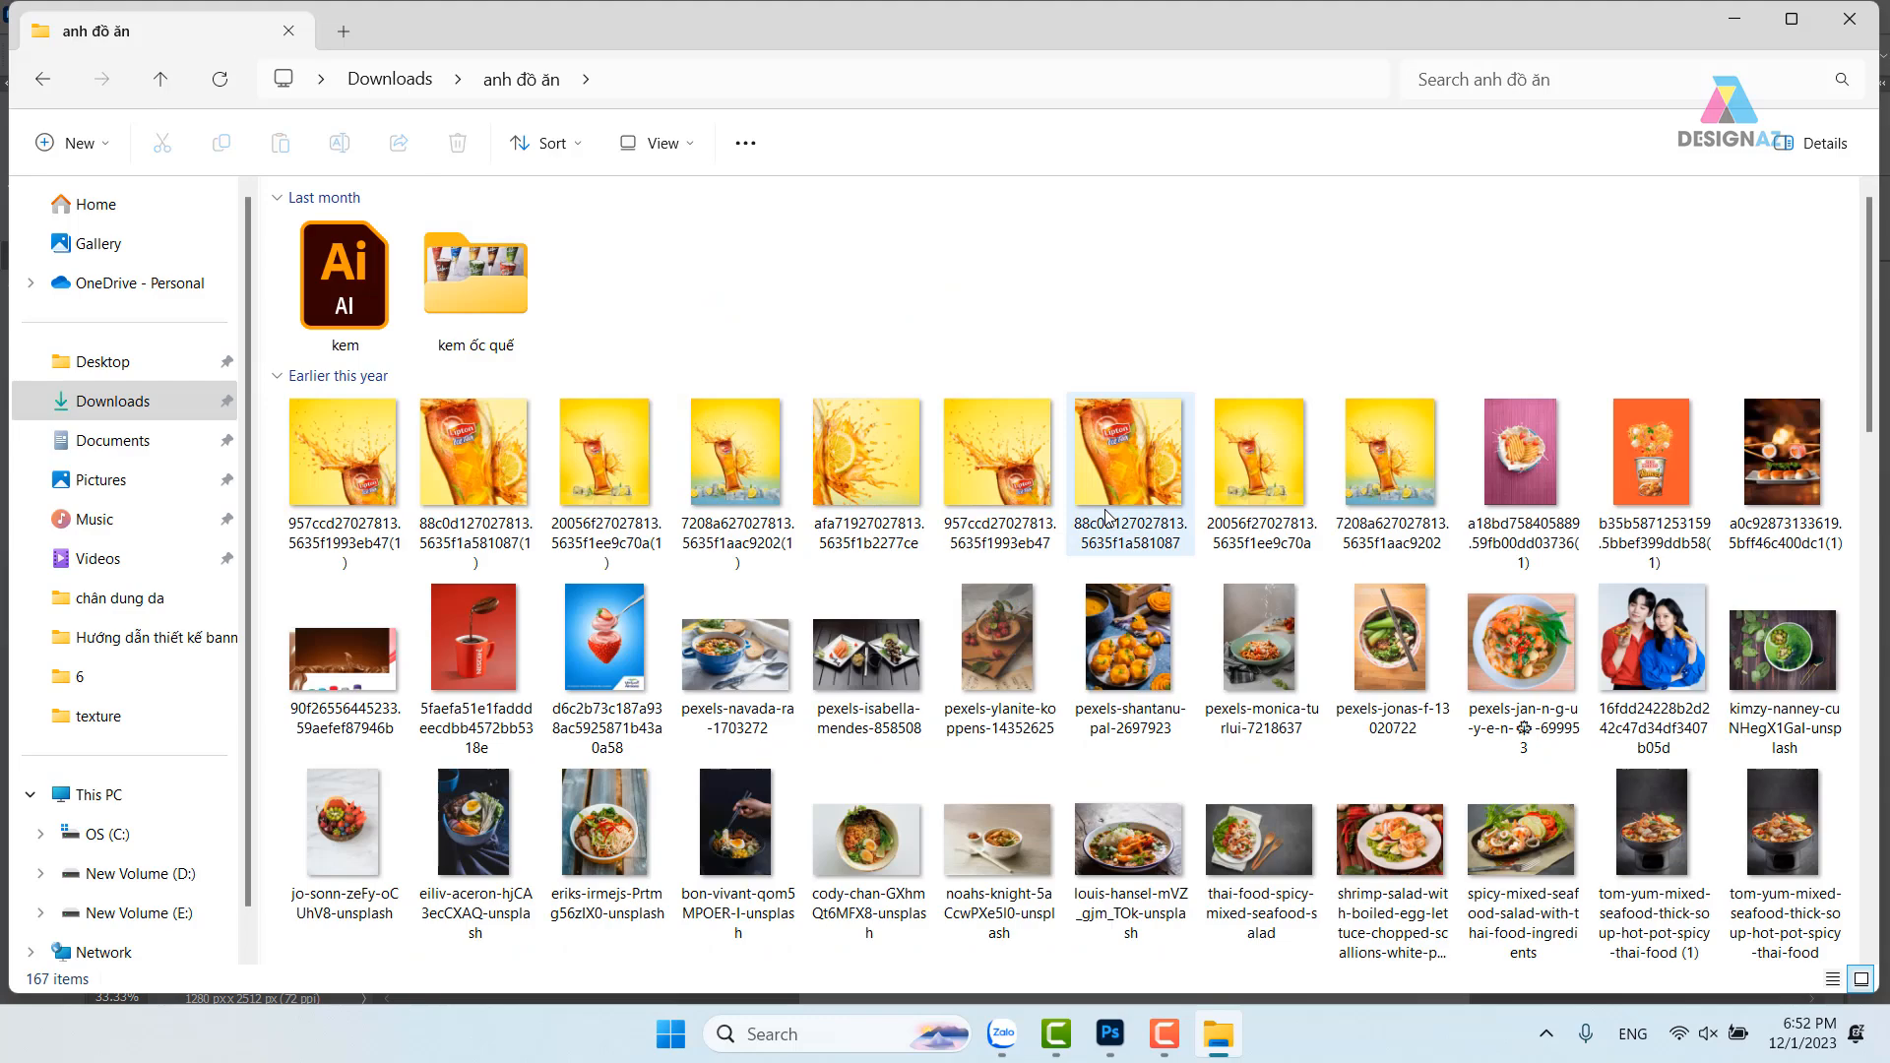
Look through the food and drink images in the "anh đồ ăn" folder for a suitable product picture
scroll(1106, 516, down, 3)
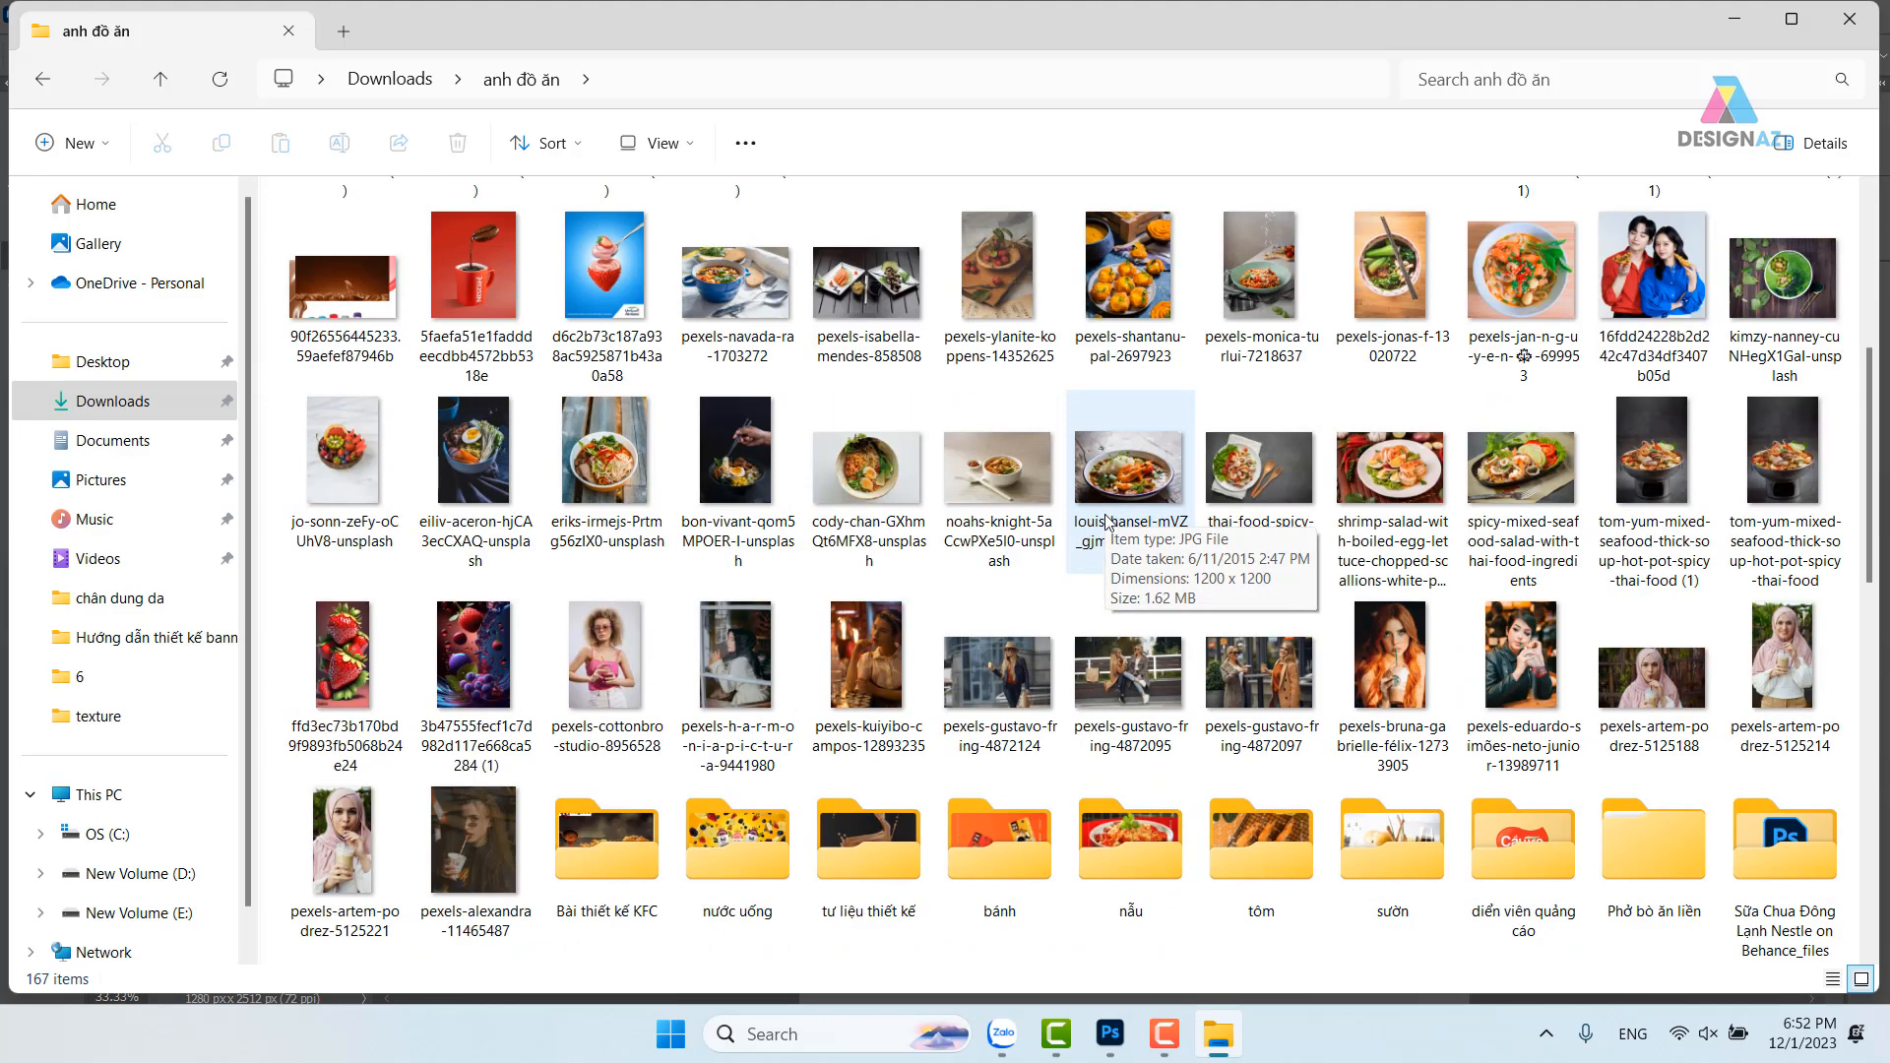
scroll(1107, 522, down, 5)
scroll(1107, 523, down, 3)
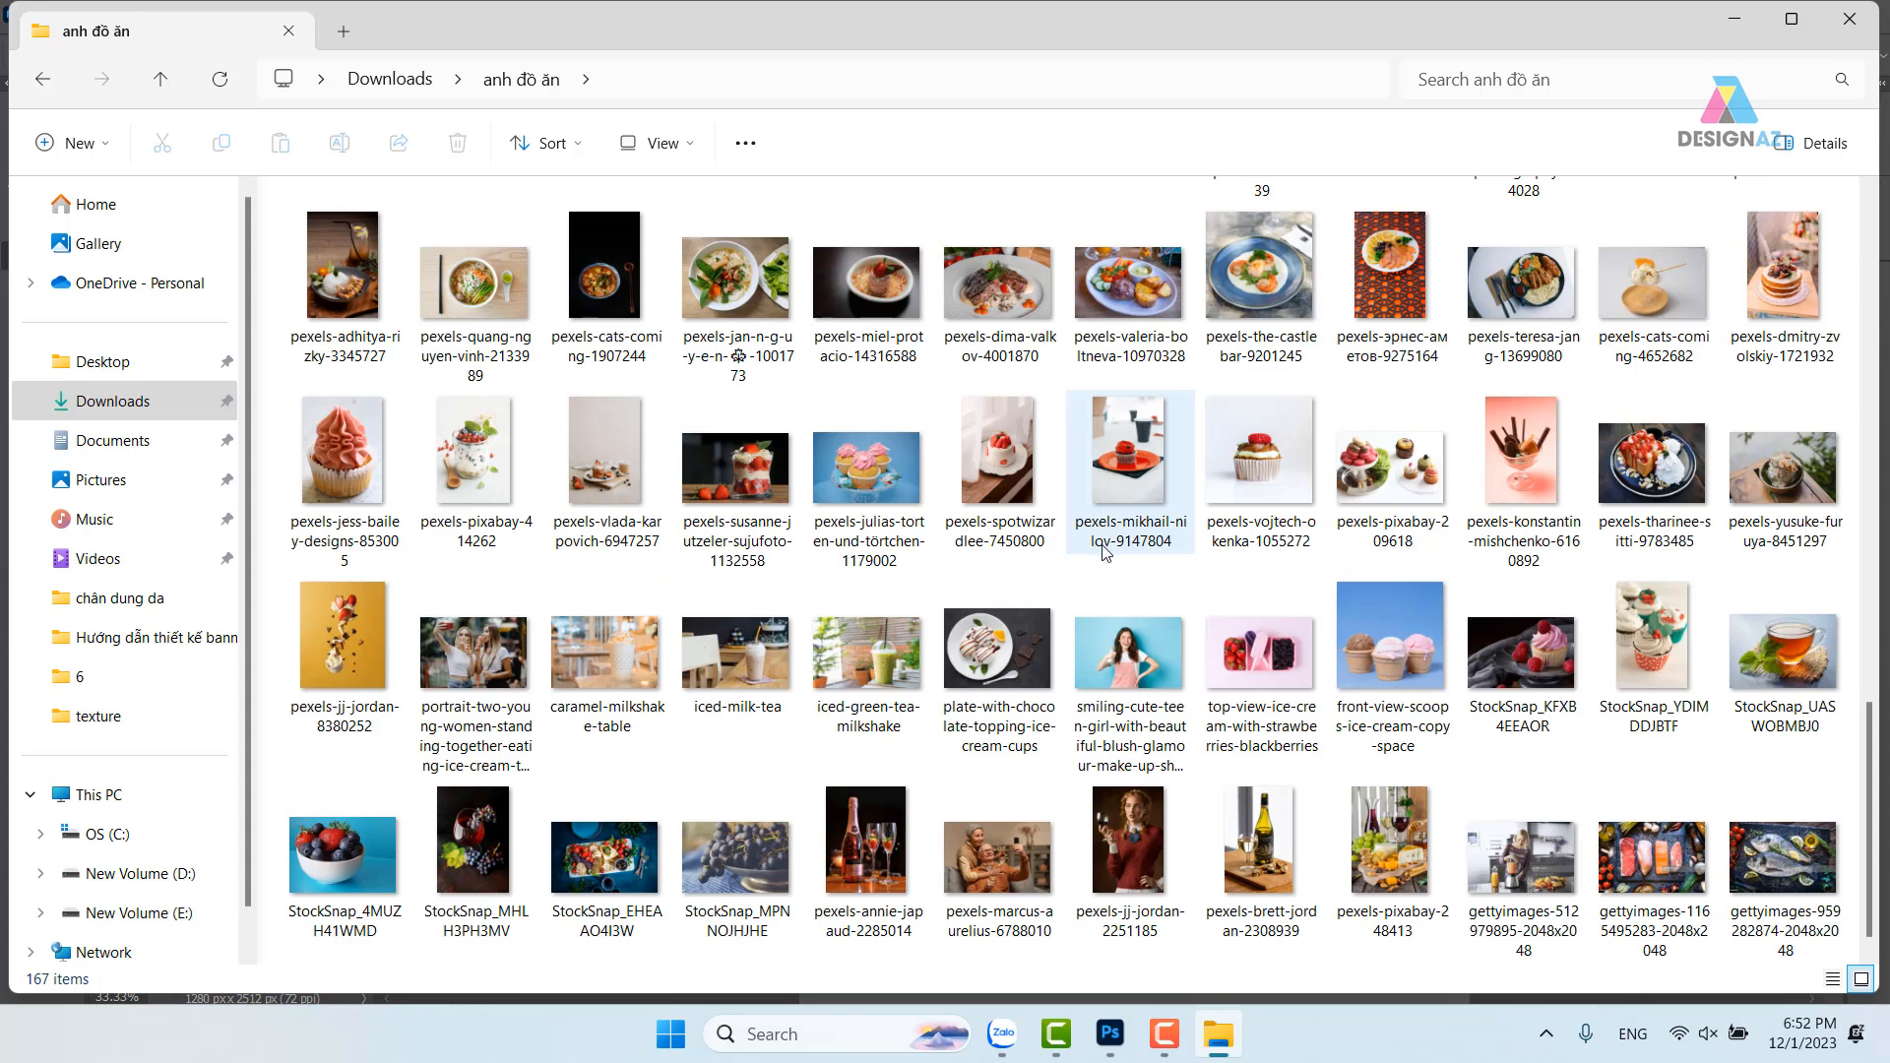
scroll(1105, 553, down, 3)
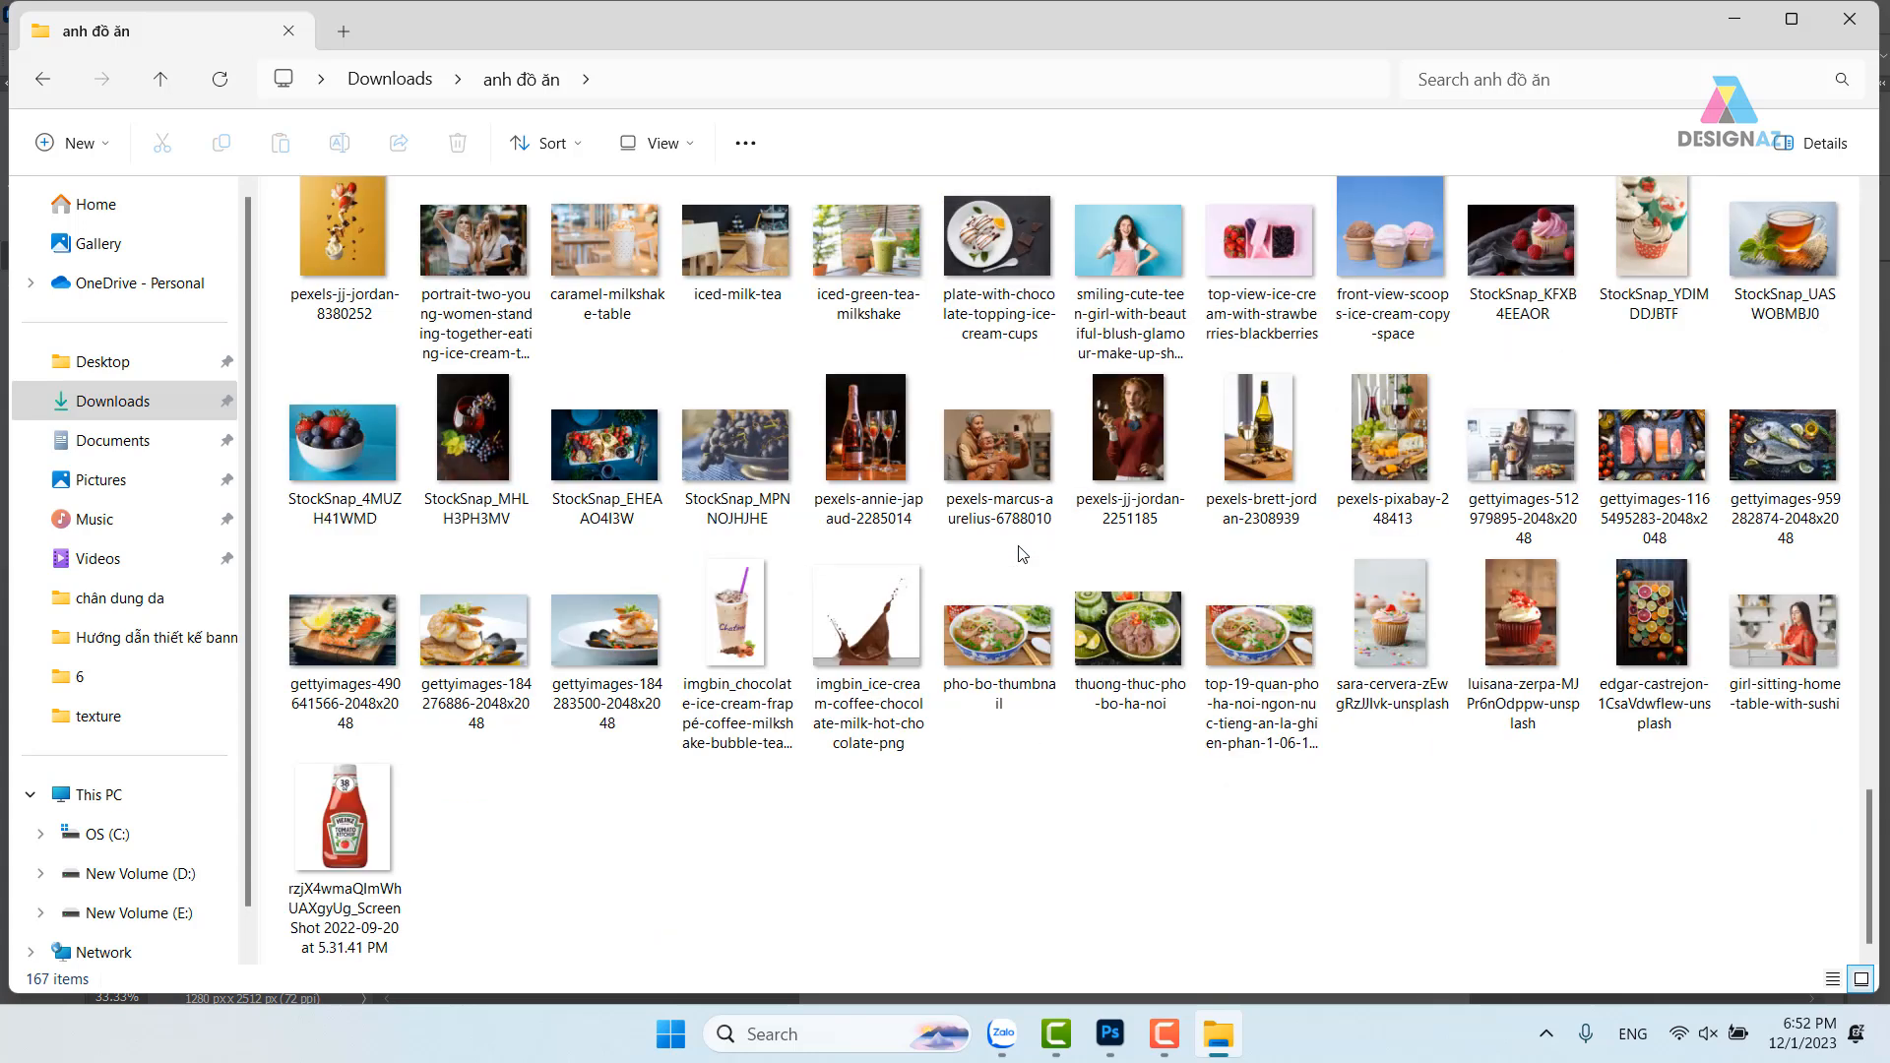
click(737, 650)
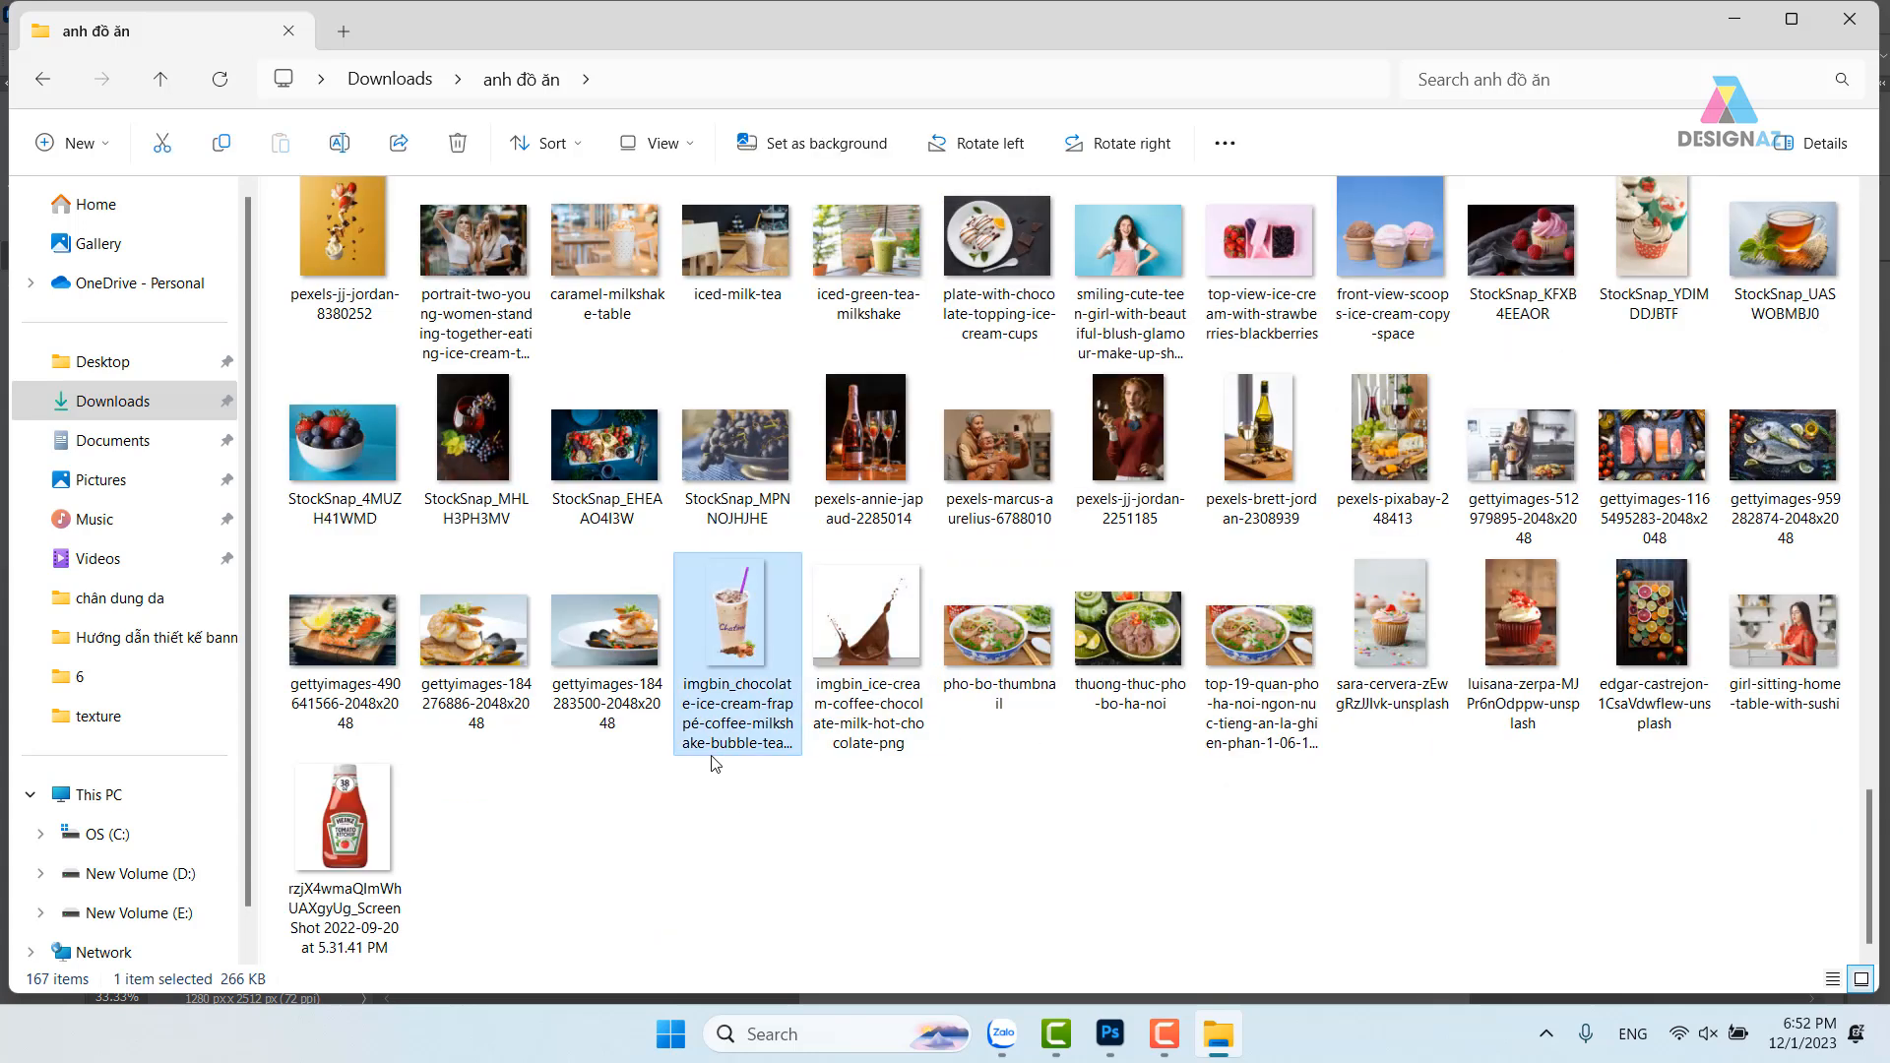
scroll(660, 427, up, 15)
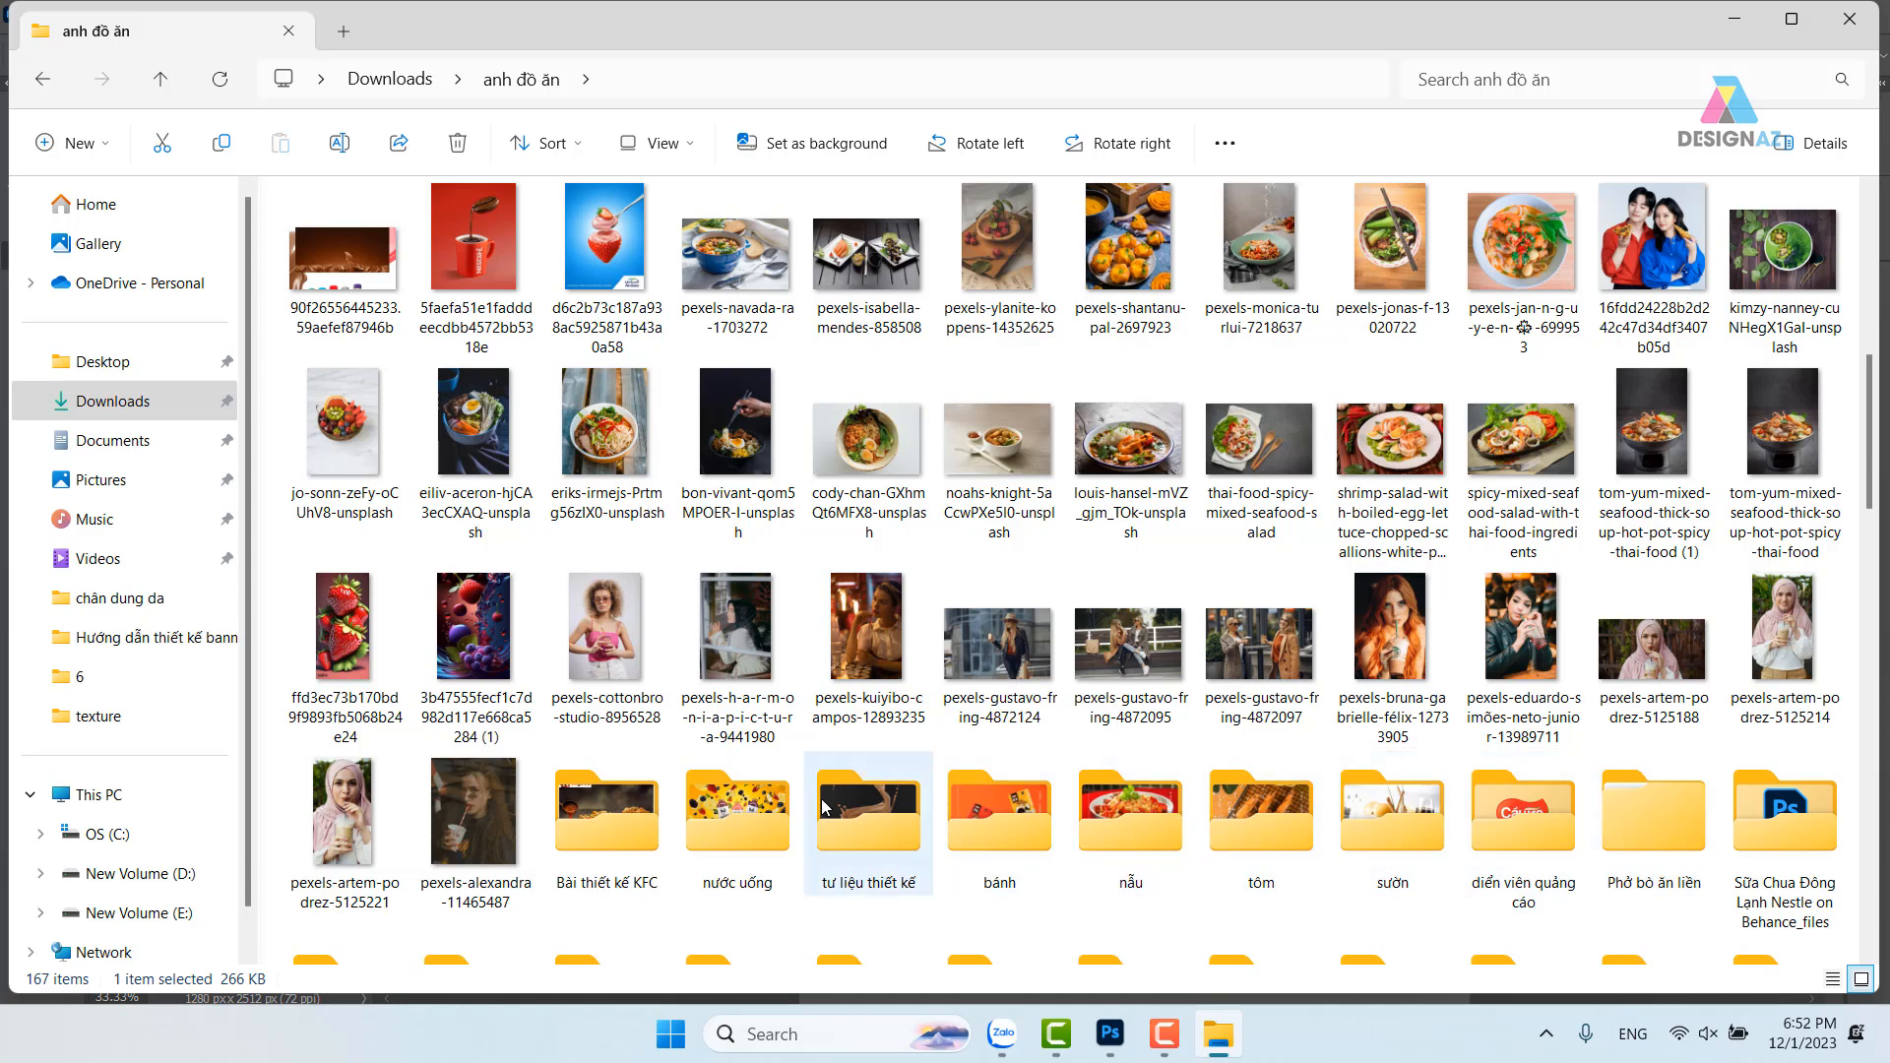
Check the "nước uống" and "kem ốc quế" subfolders for a usable product image
double_click(747, 831)
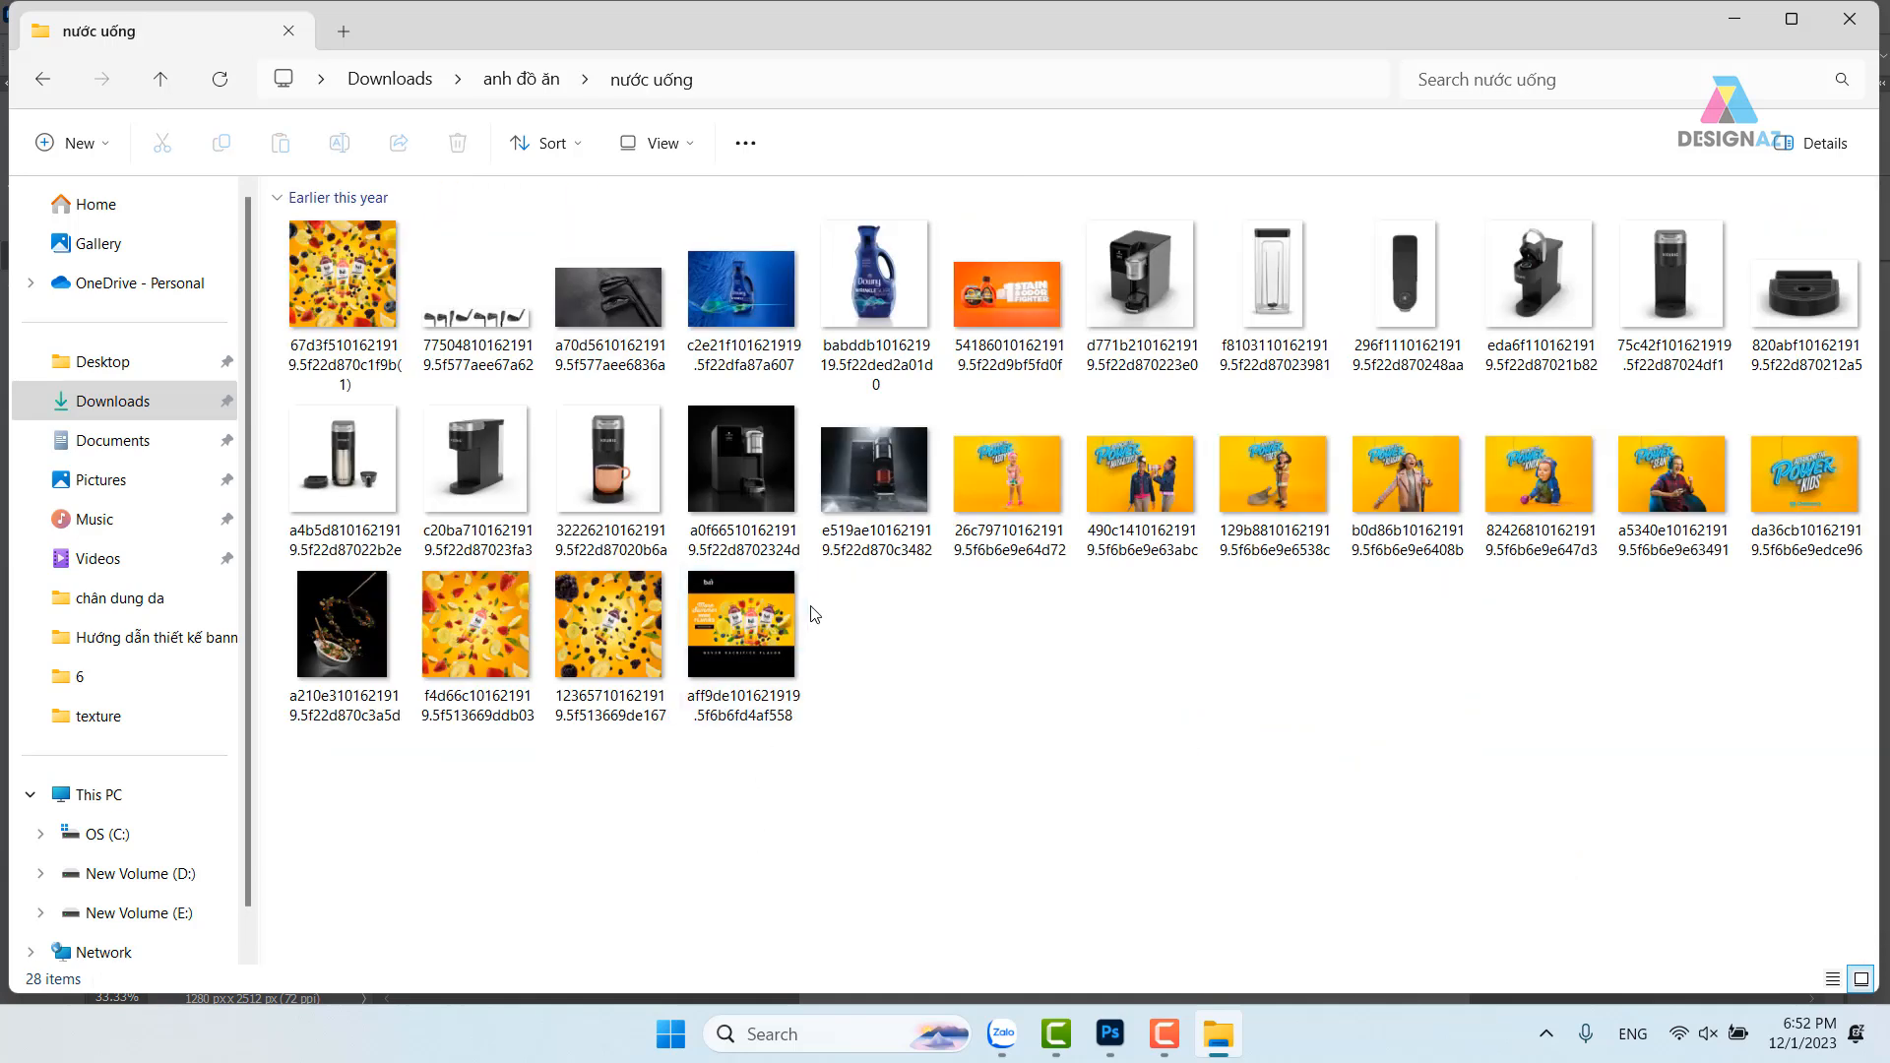
click(44, 80)
scroll(753, 538, down, 3)
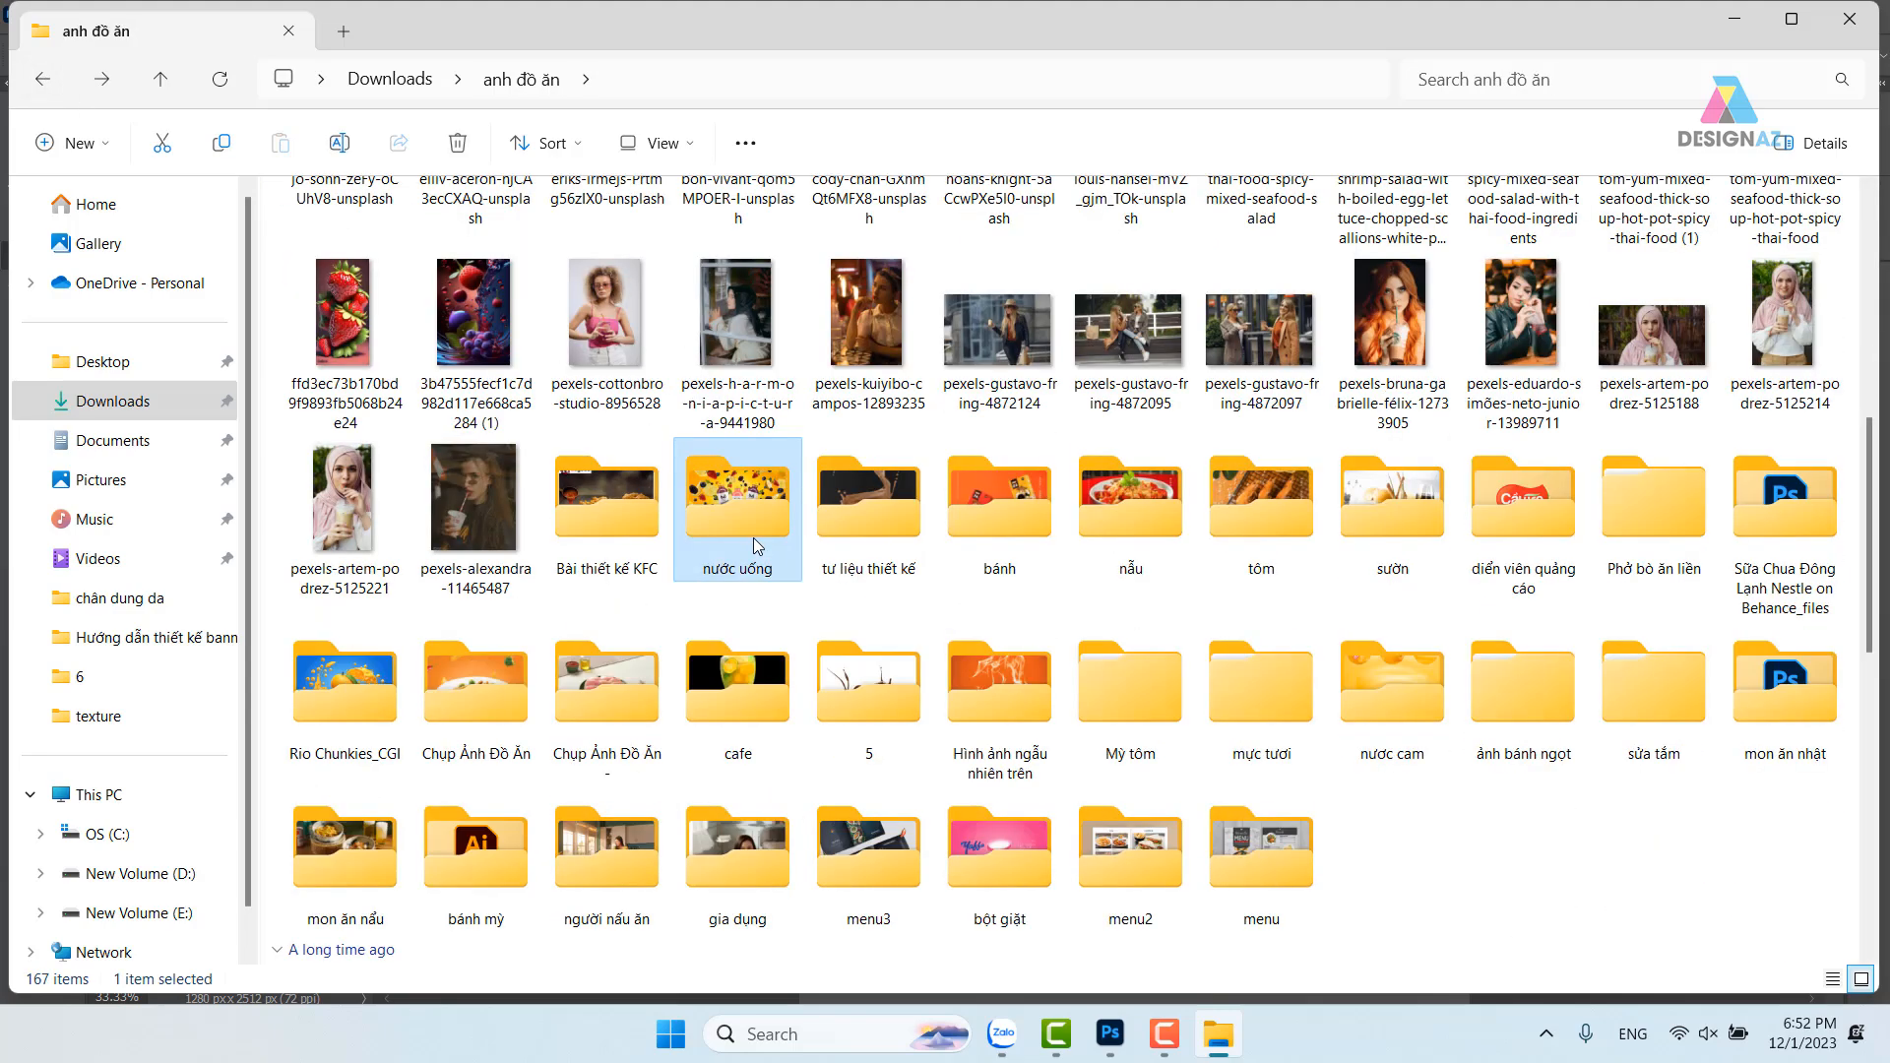
scroll(753, 538, up, 8)
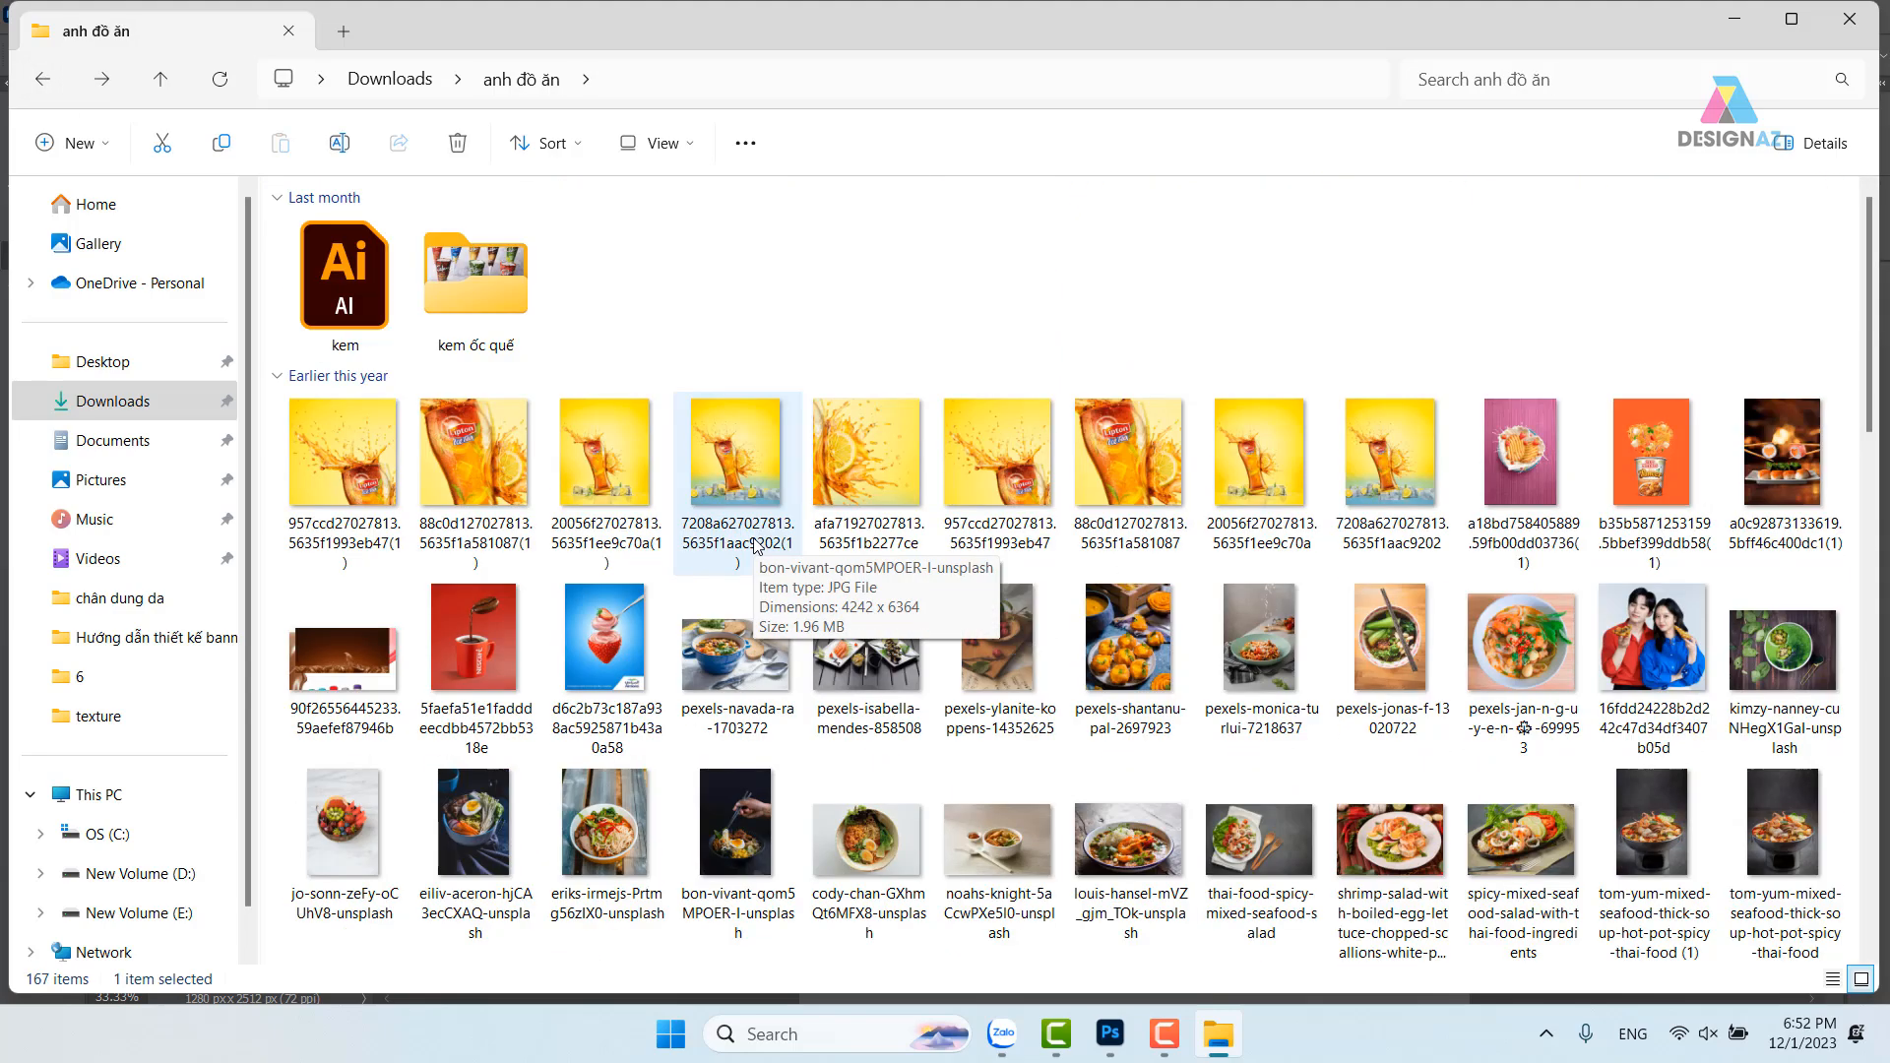
double_click(492, 289)
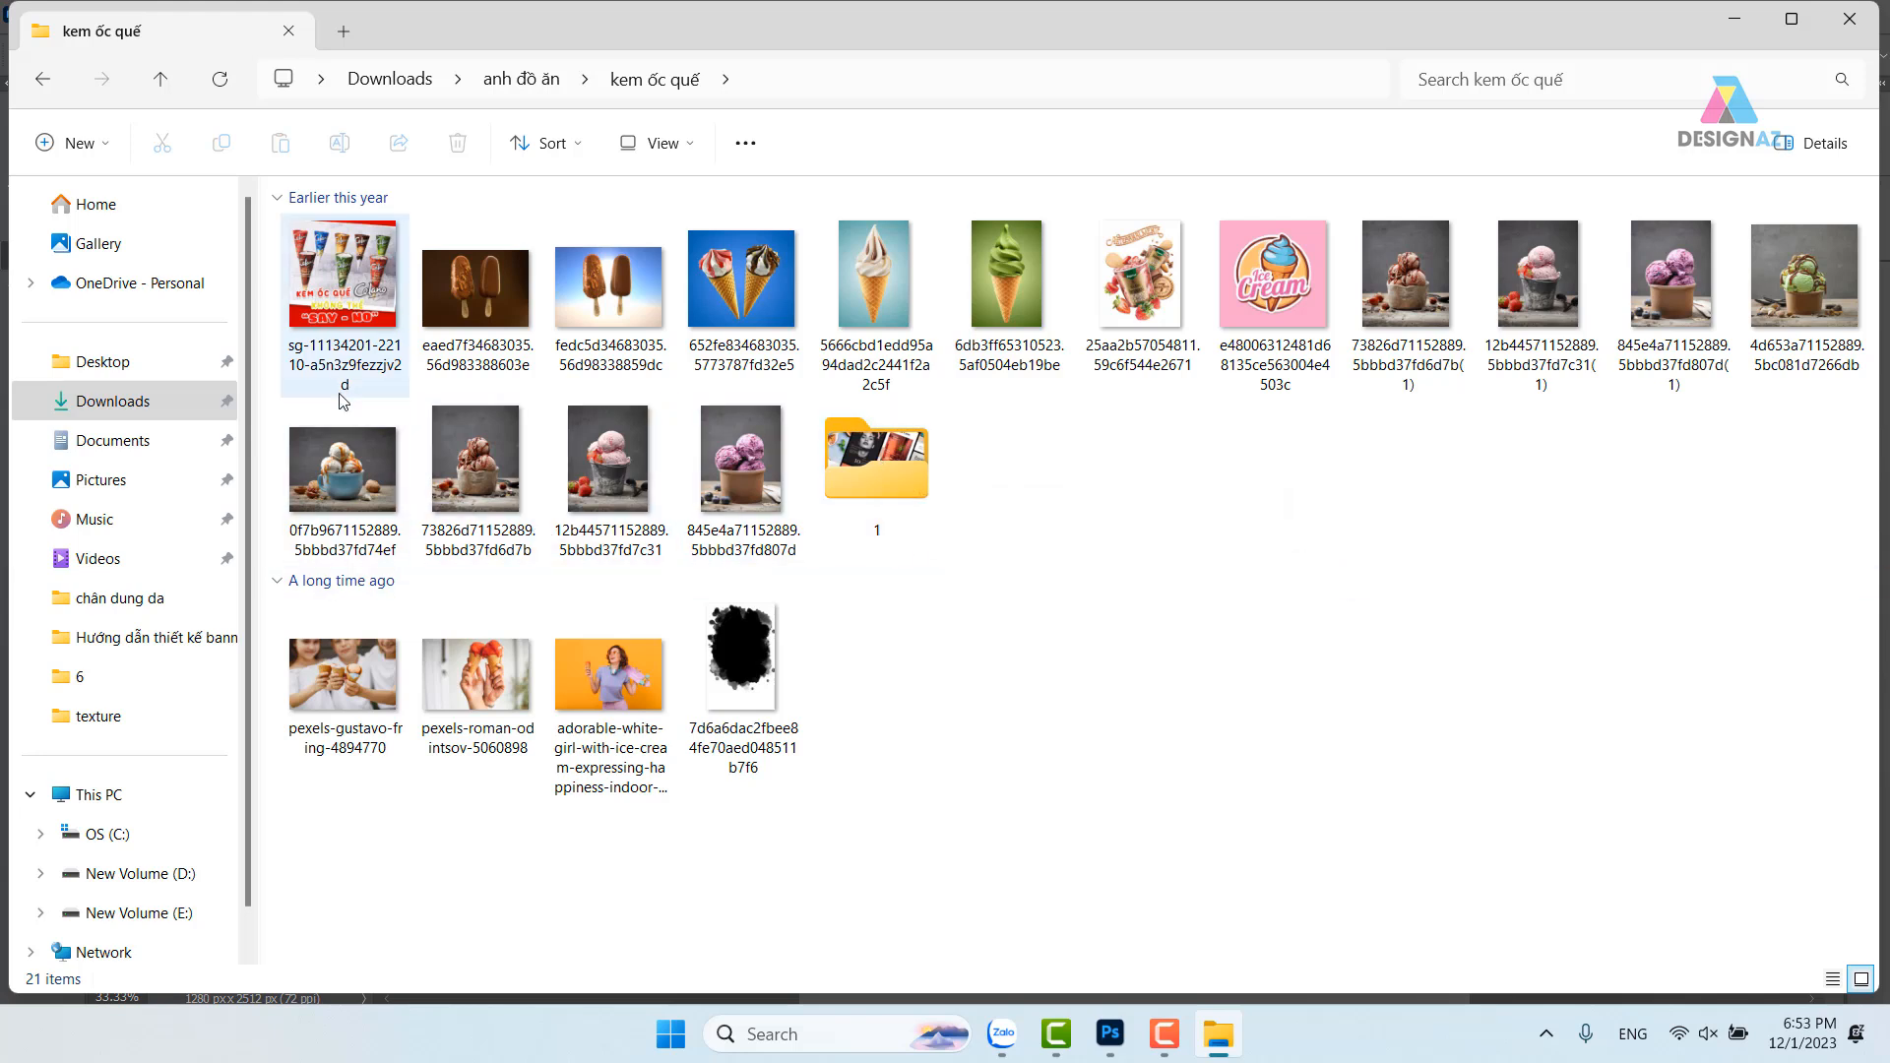
click(45, 89)
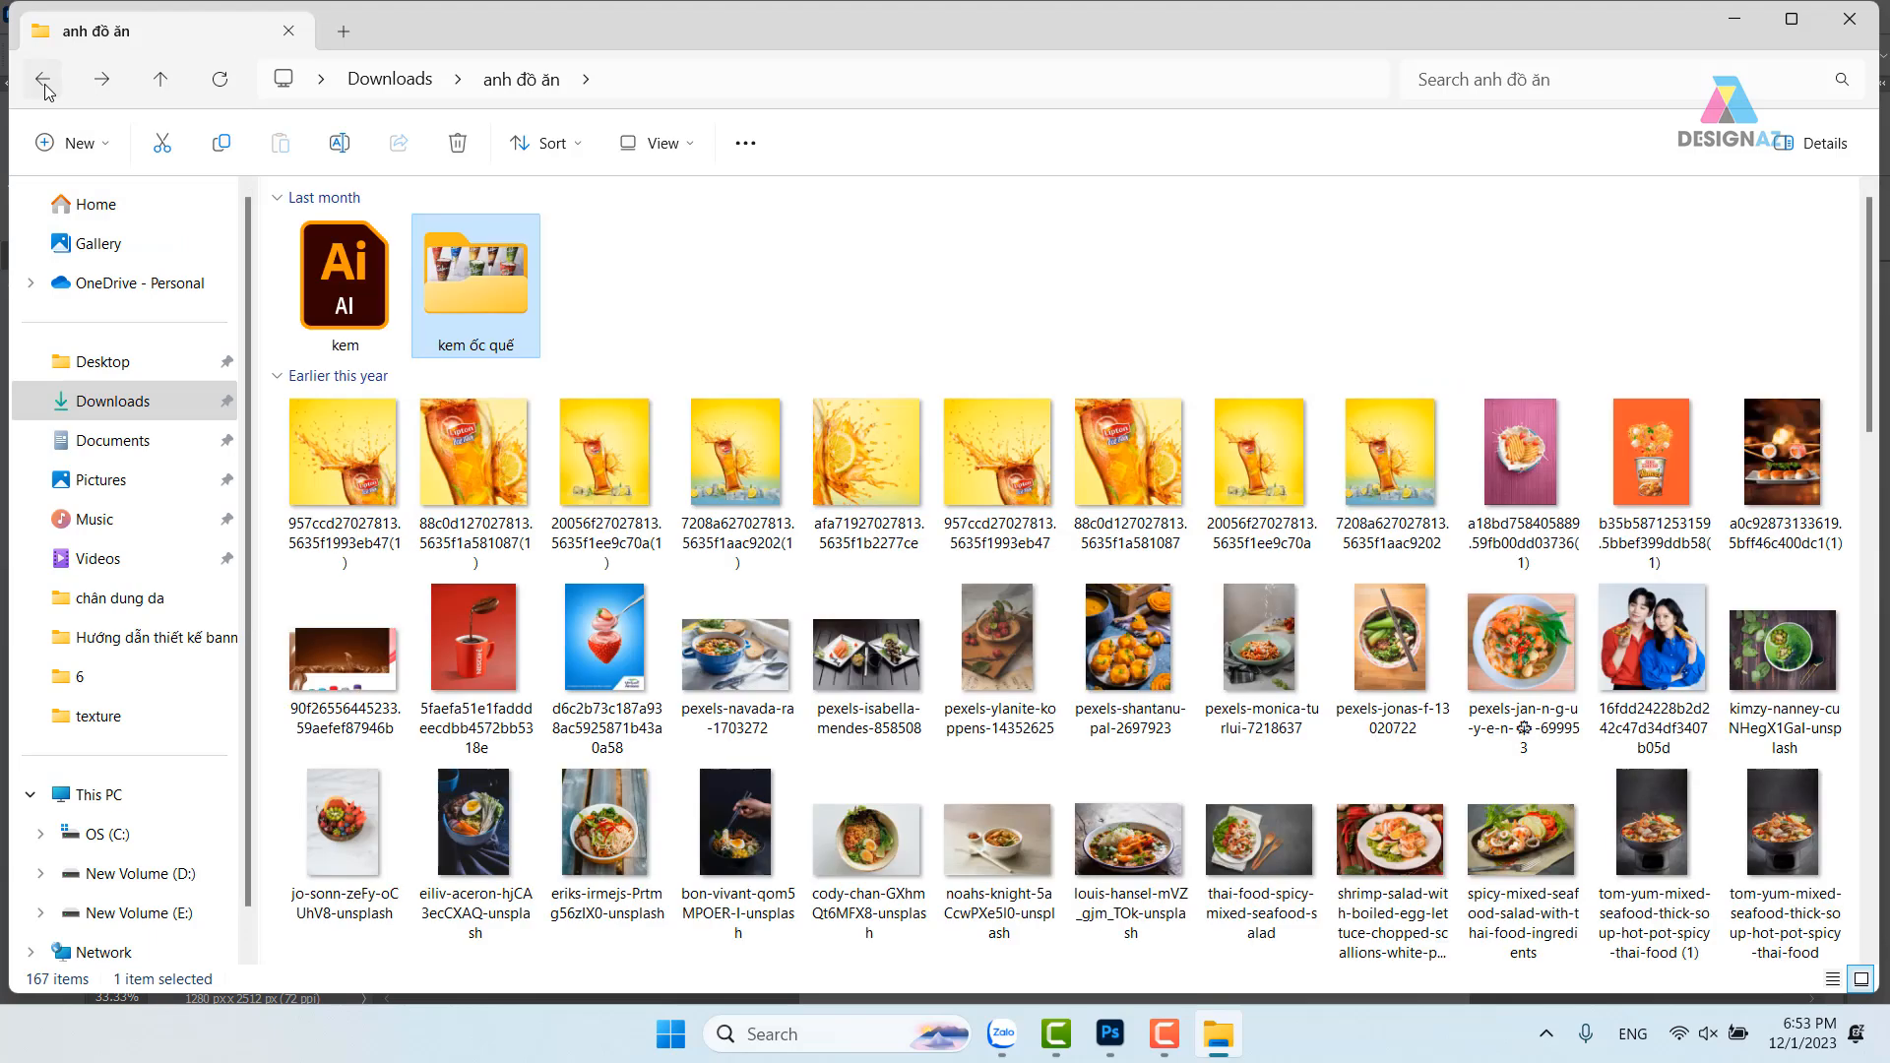
Go back to Downloads and look through its other folders and files for product images
click(44, 89)
scroll(1049, 707, down, 4)
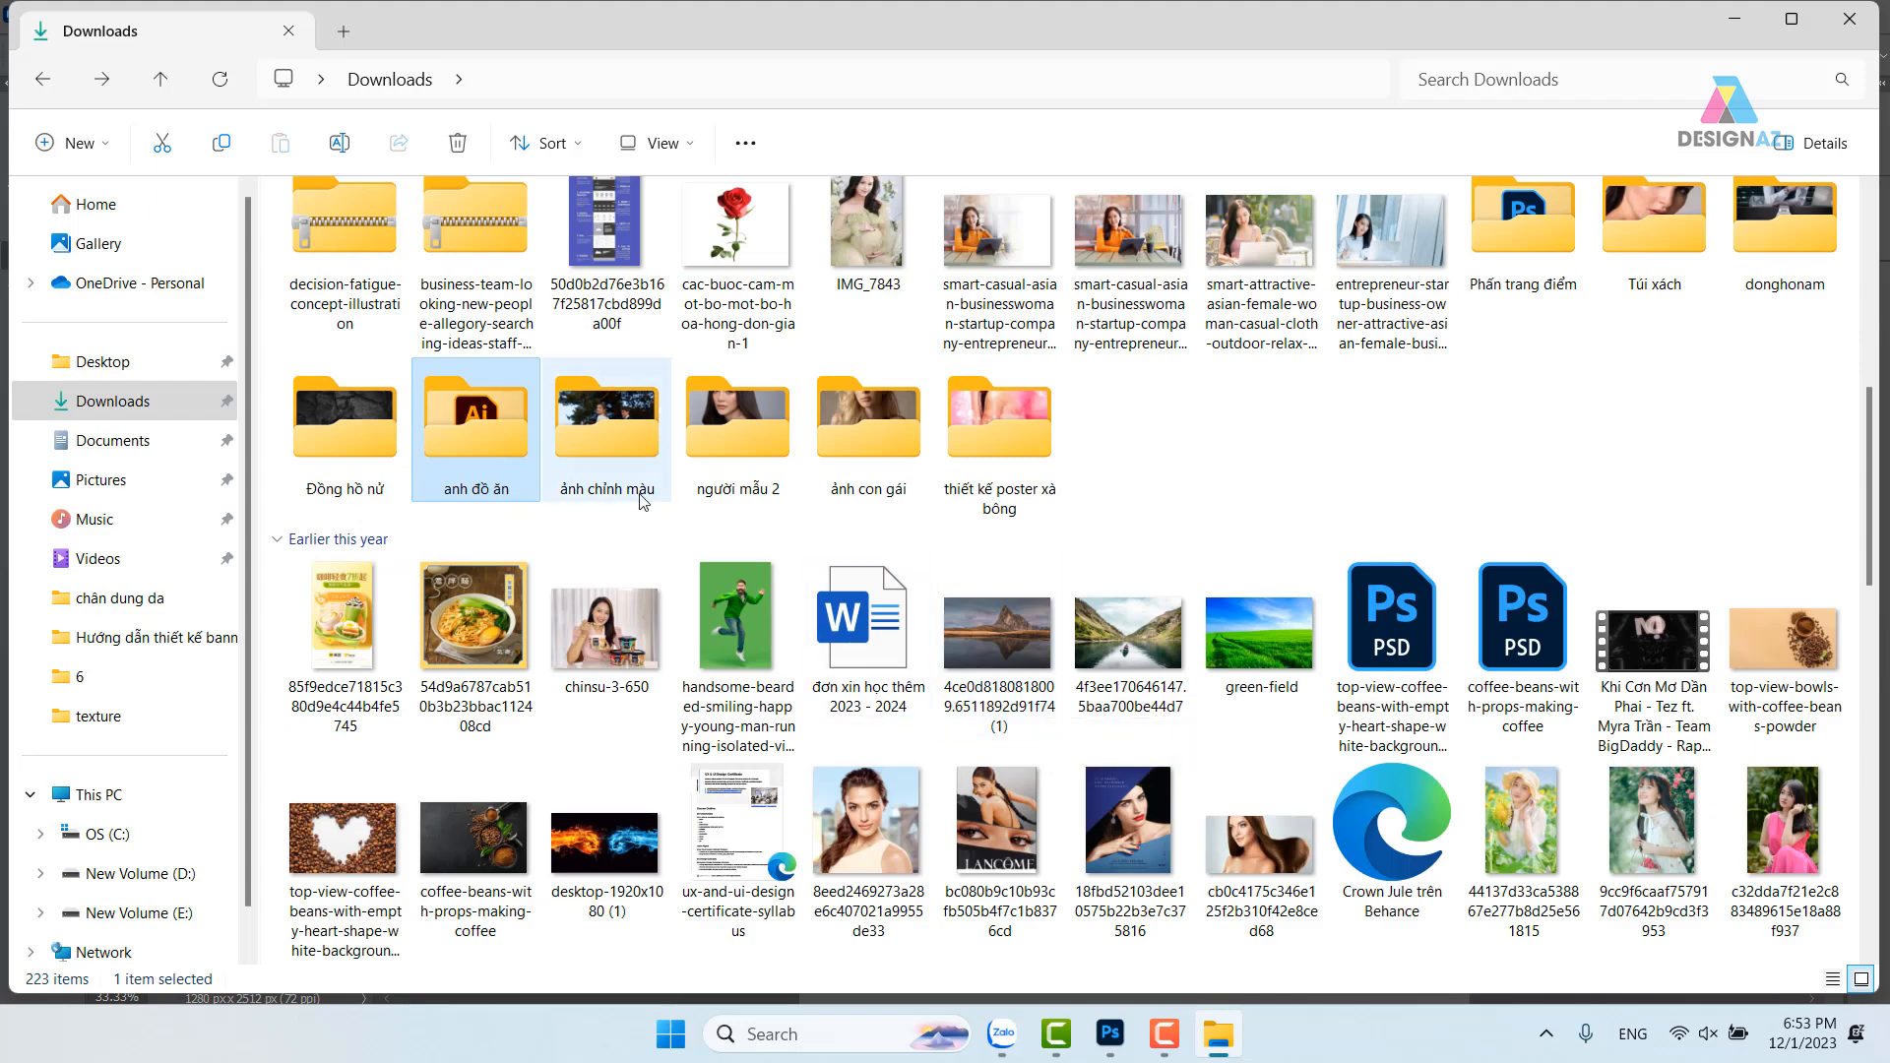
scroll(998, 532, down, 5)
scroll(1016, 533, down, 5)
scroll(1016, 532, down, 5)
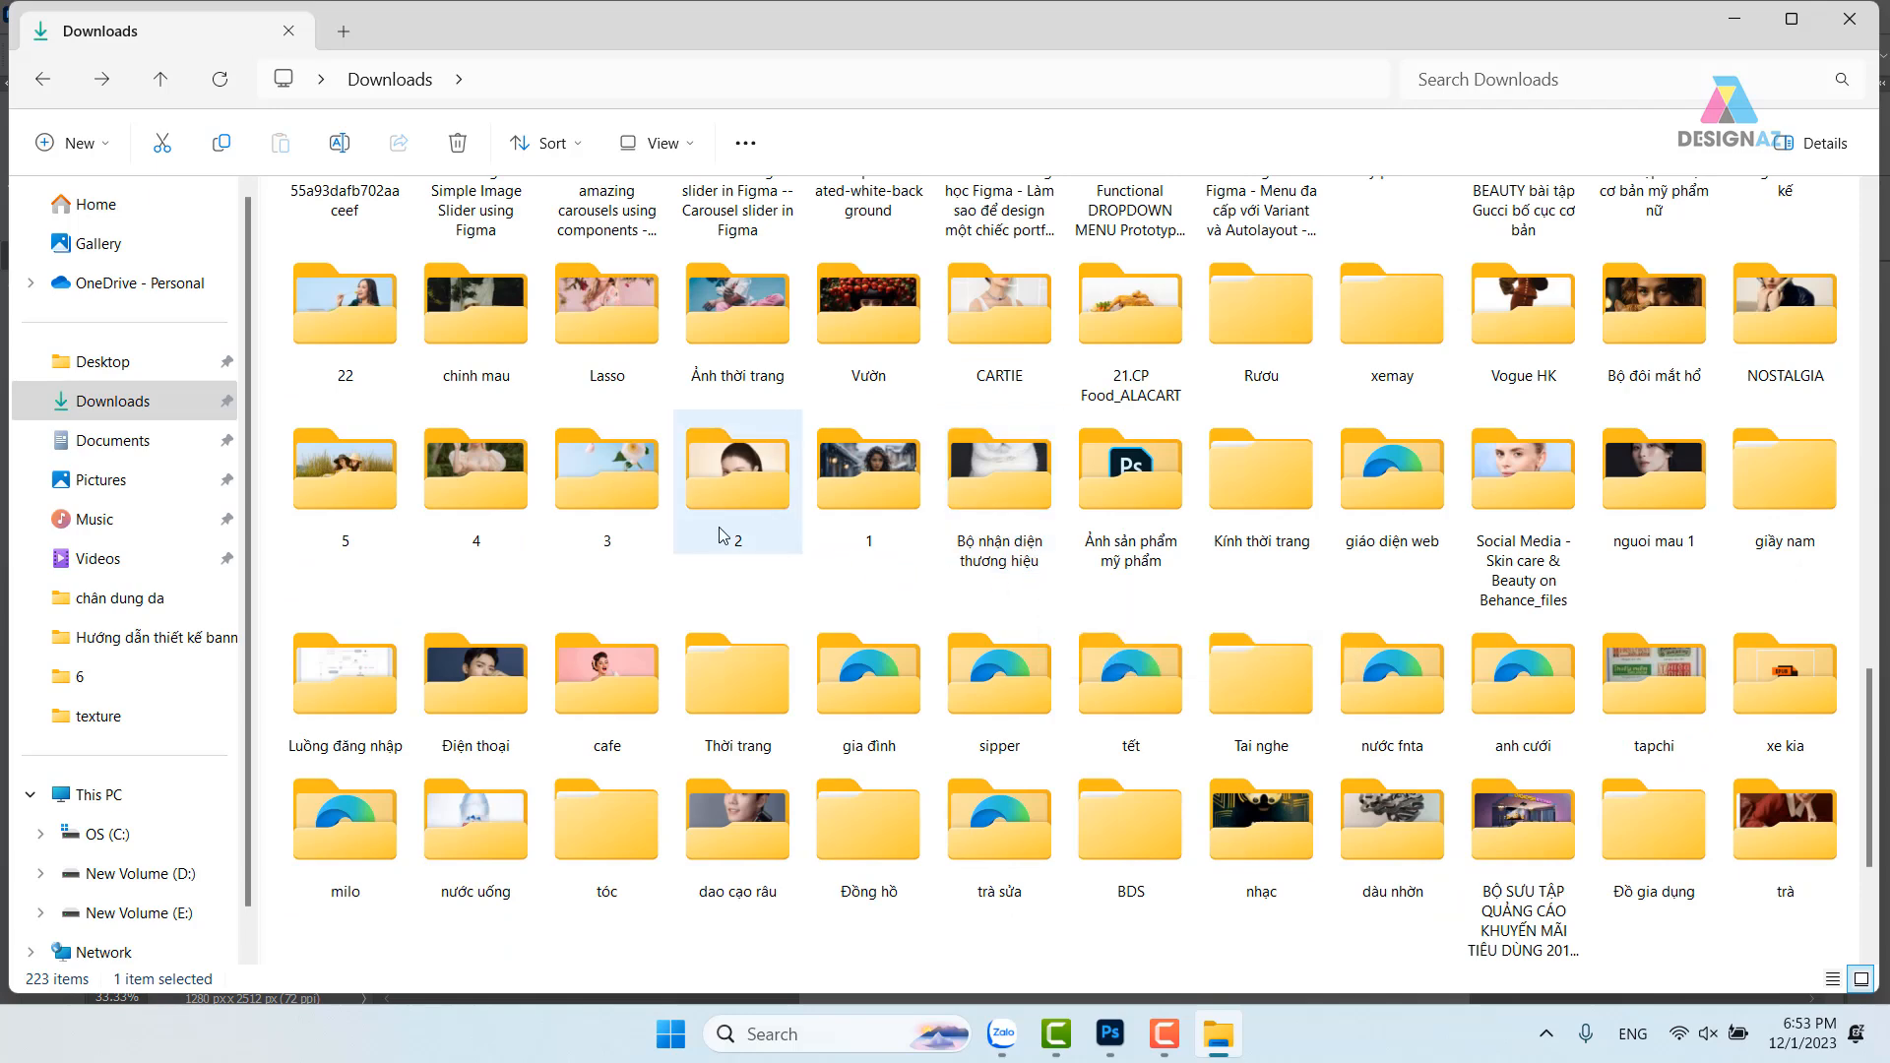
scroll(621, 497, up, 10)
scroll(622, 497, down, 8)
scroll(622, 502, up, 2)
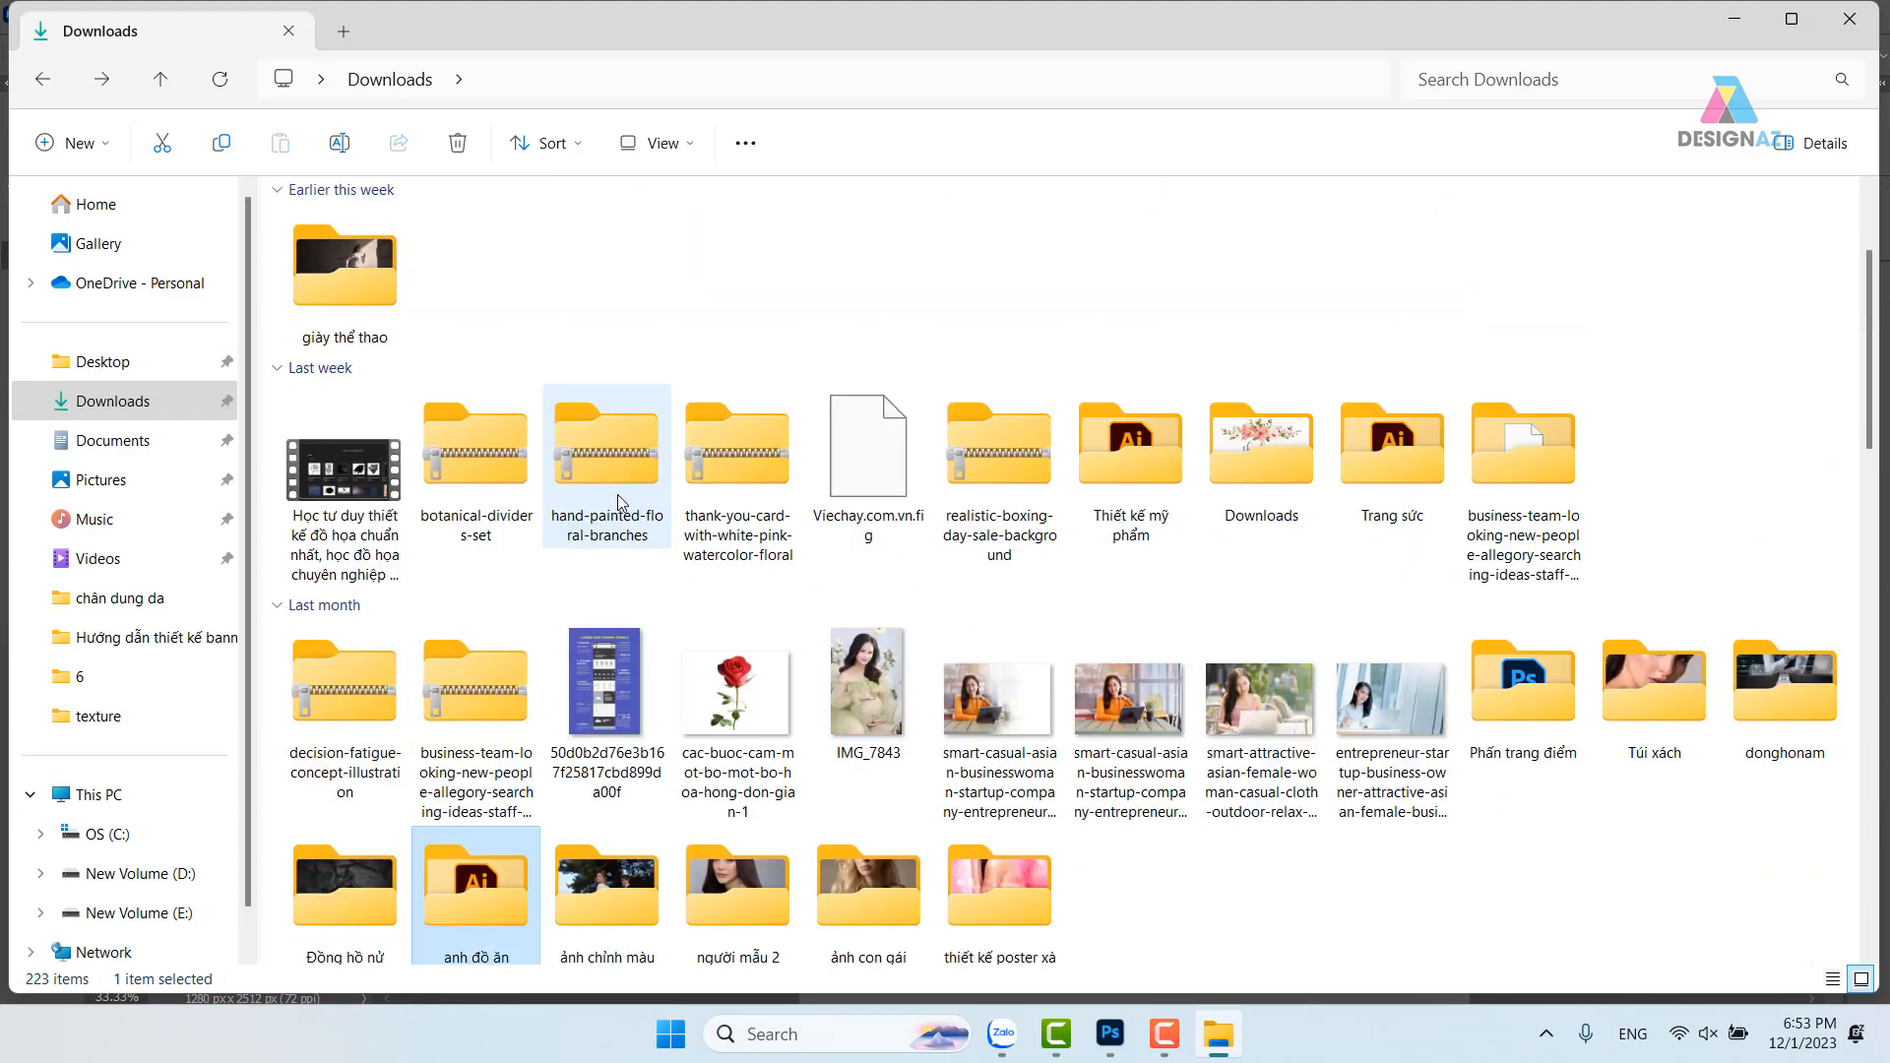
scroll(557, 517, down, 2)
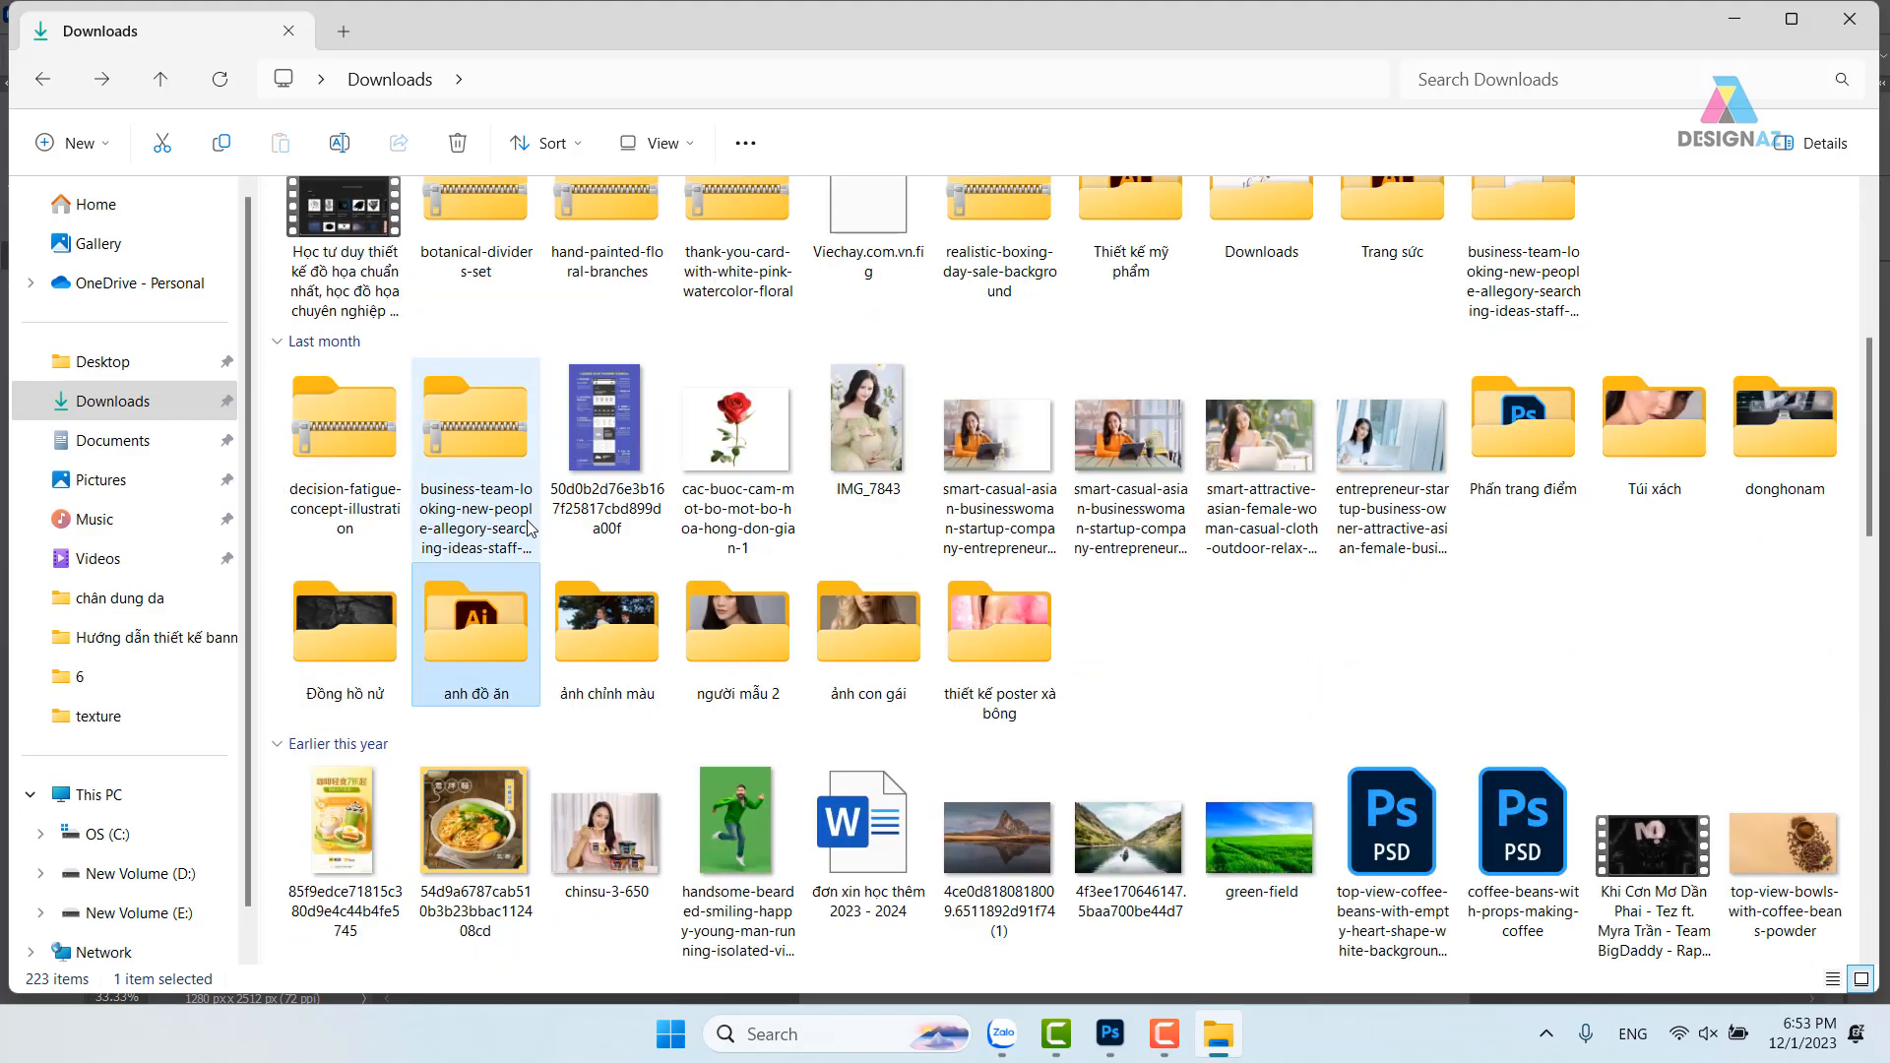
Reopen the "anh đồ ăn" folder and examine its drink photos, including iced-green-tea-milkshake and iced-milk-tea, and its subfolders
double_click(481, 634)
scroll(773, 576, down, 15)
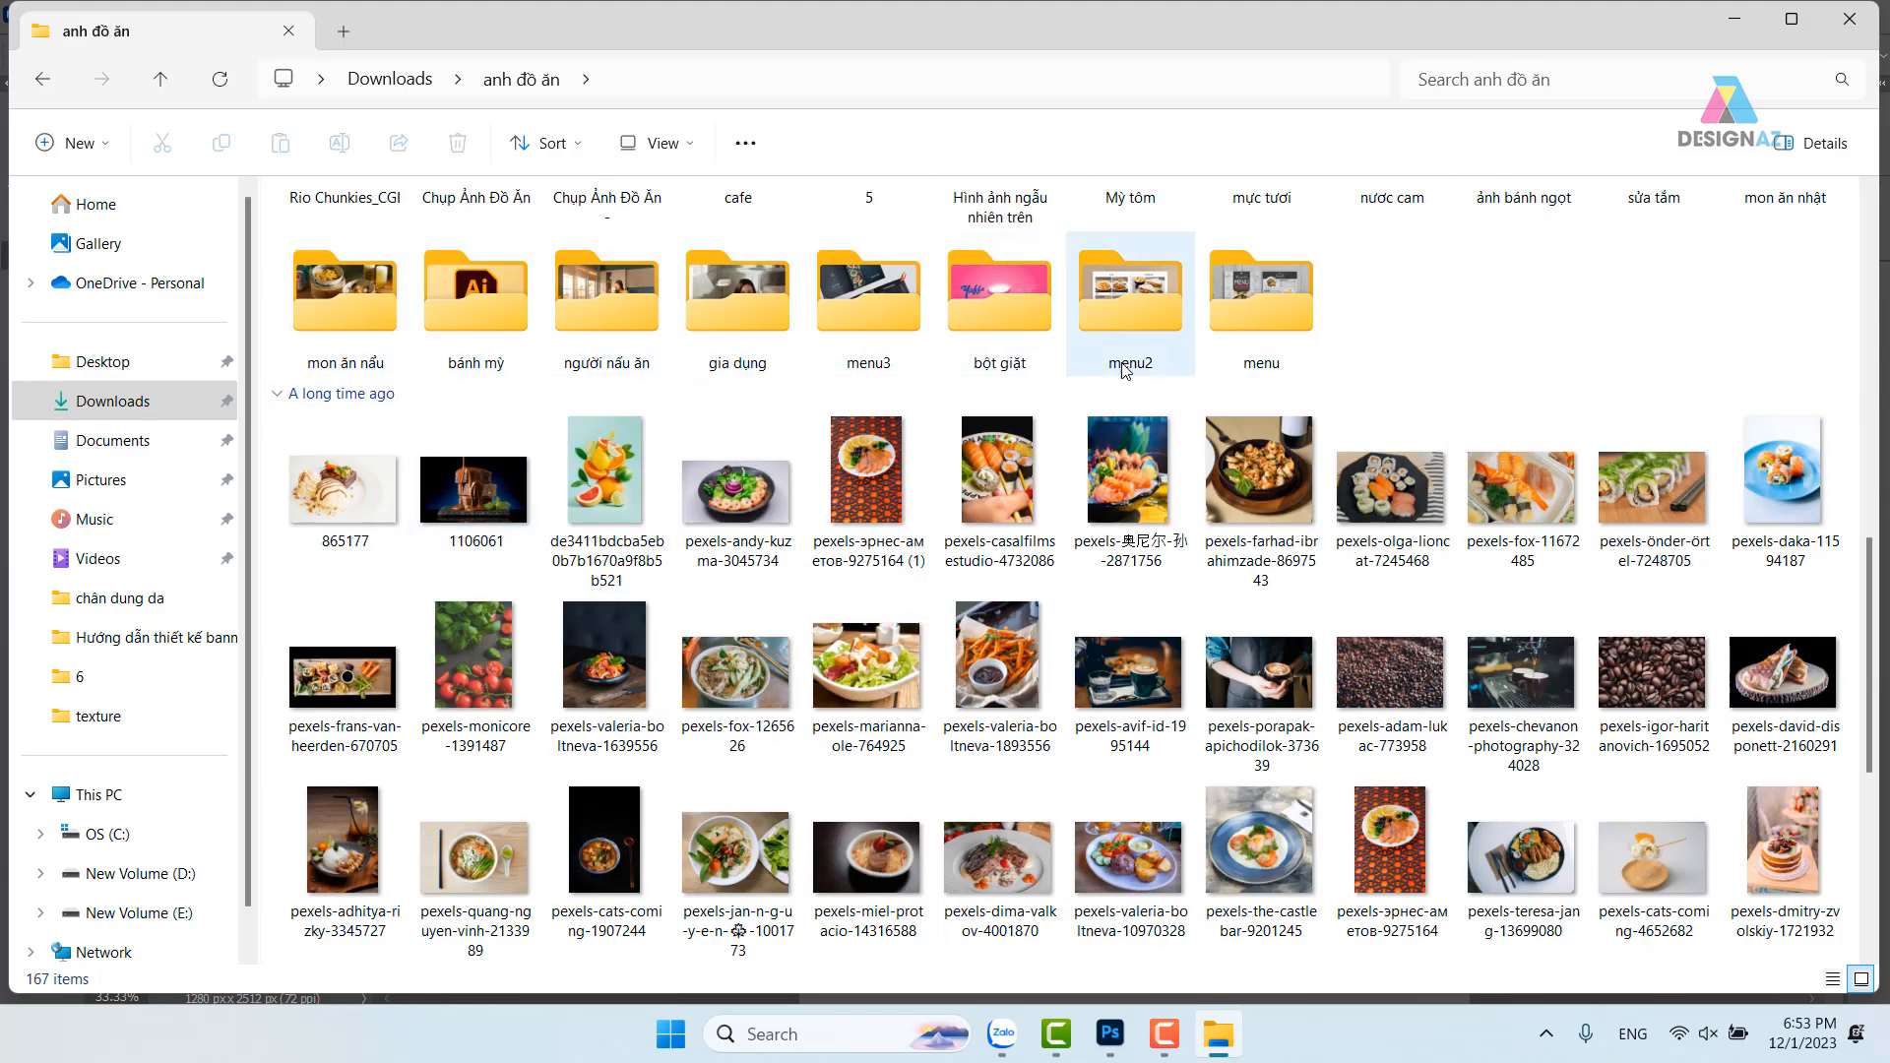
scroll(1268, 463, down, 10)
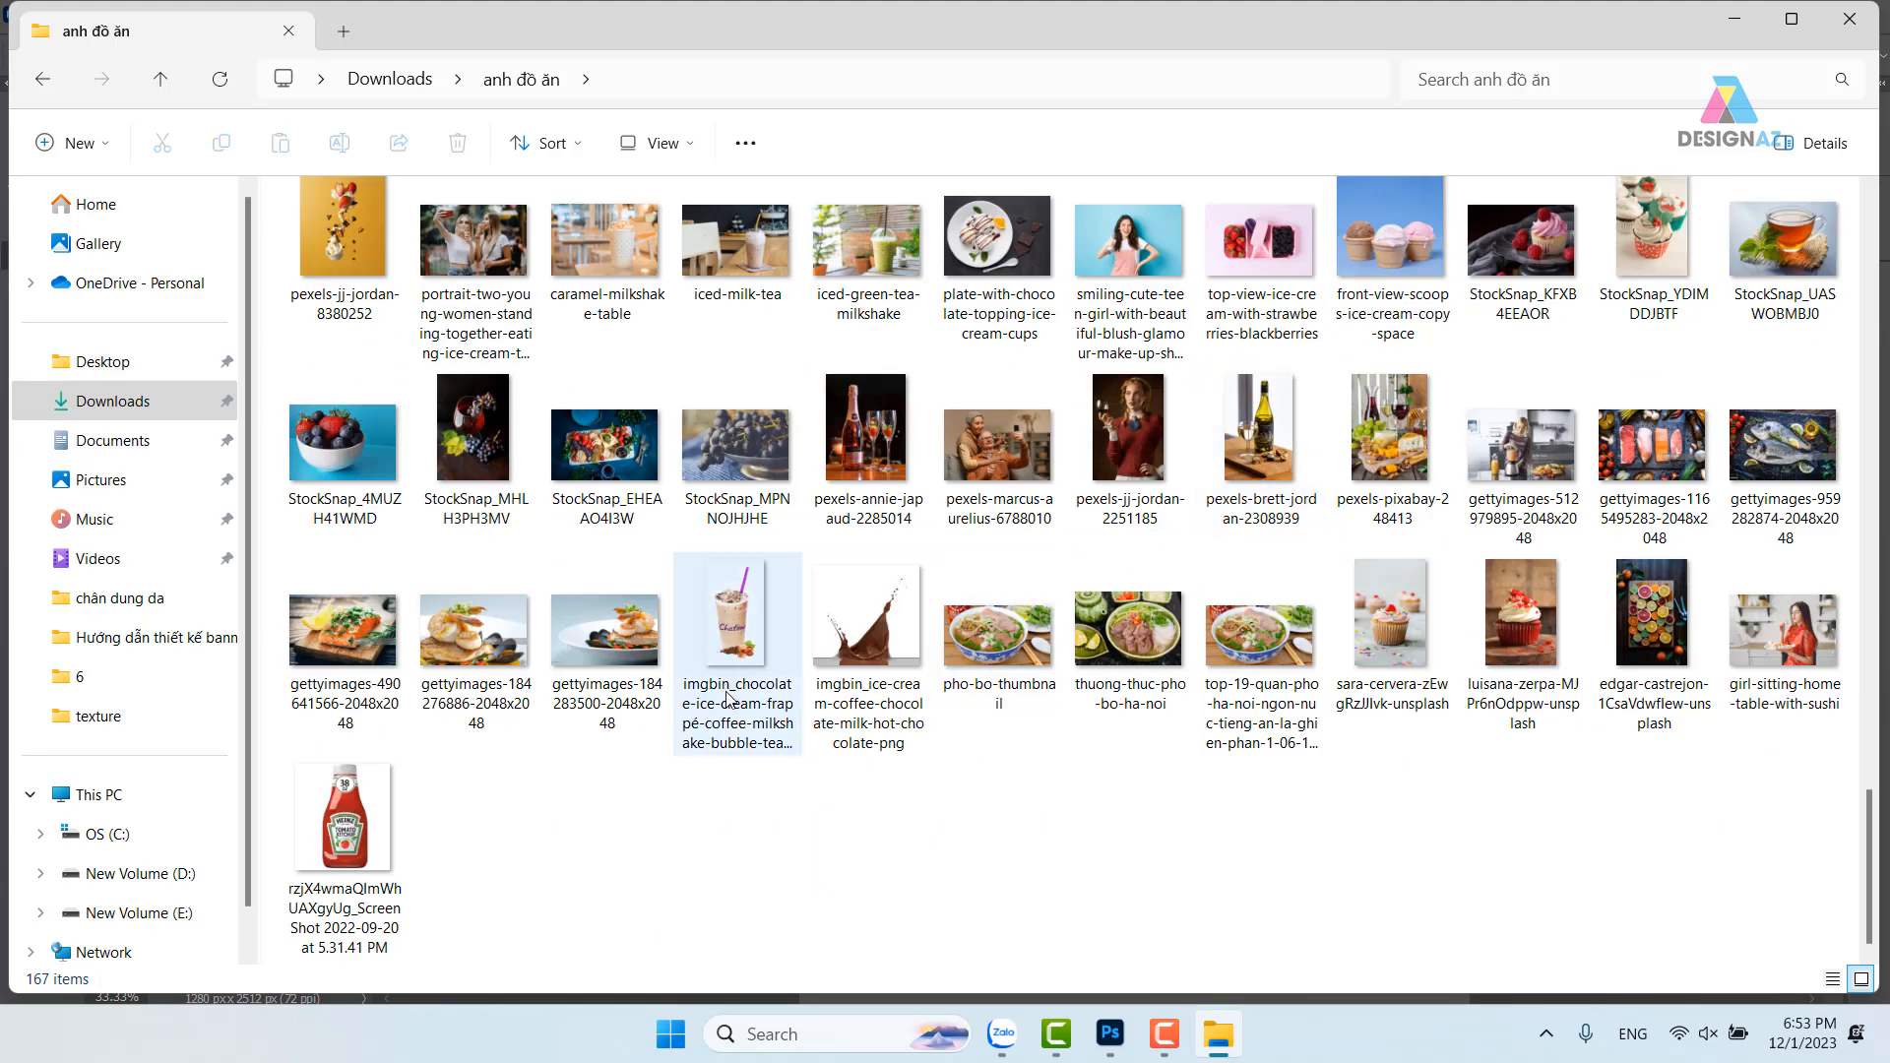
scroll(581, 650, up, 3)
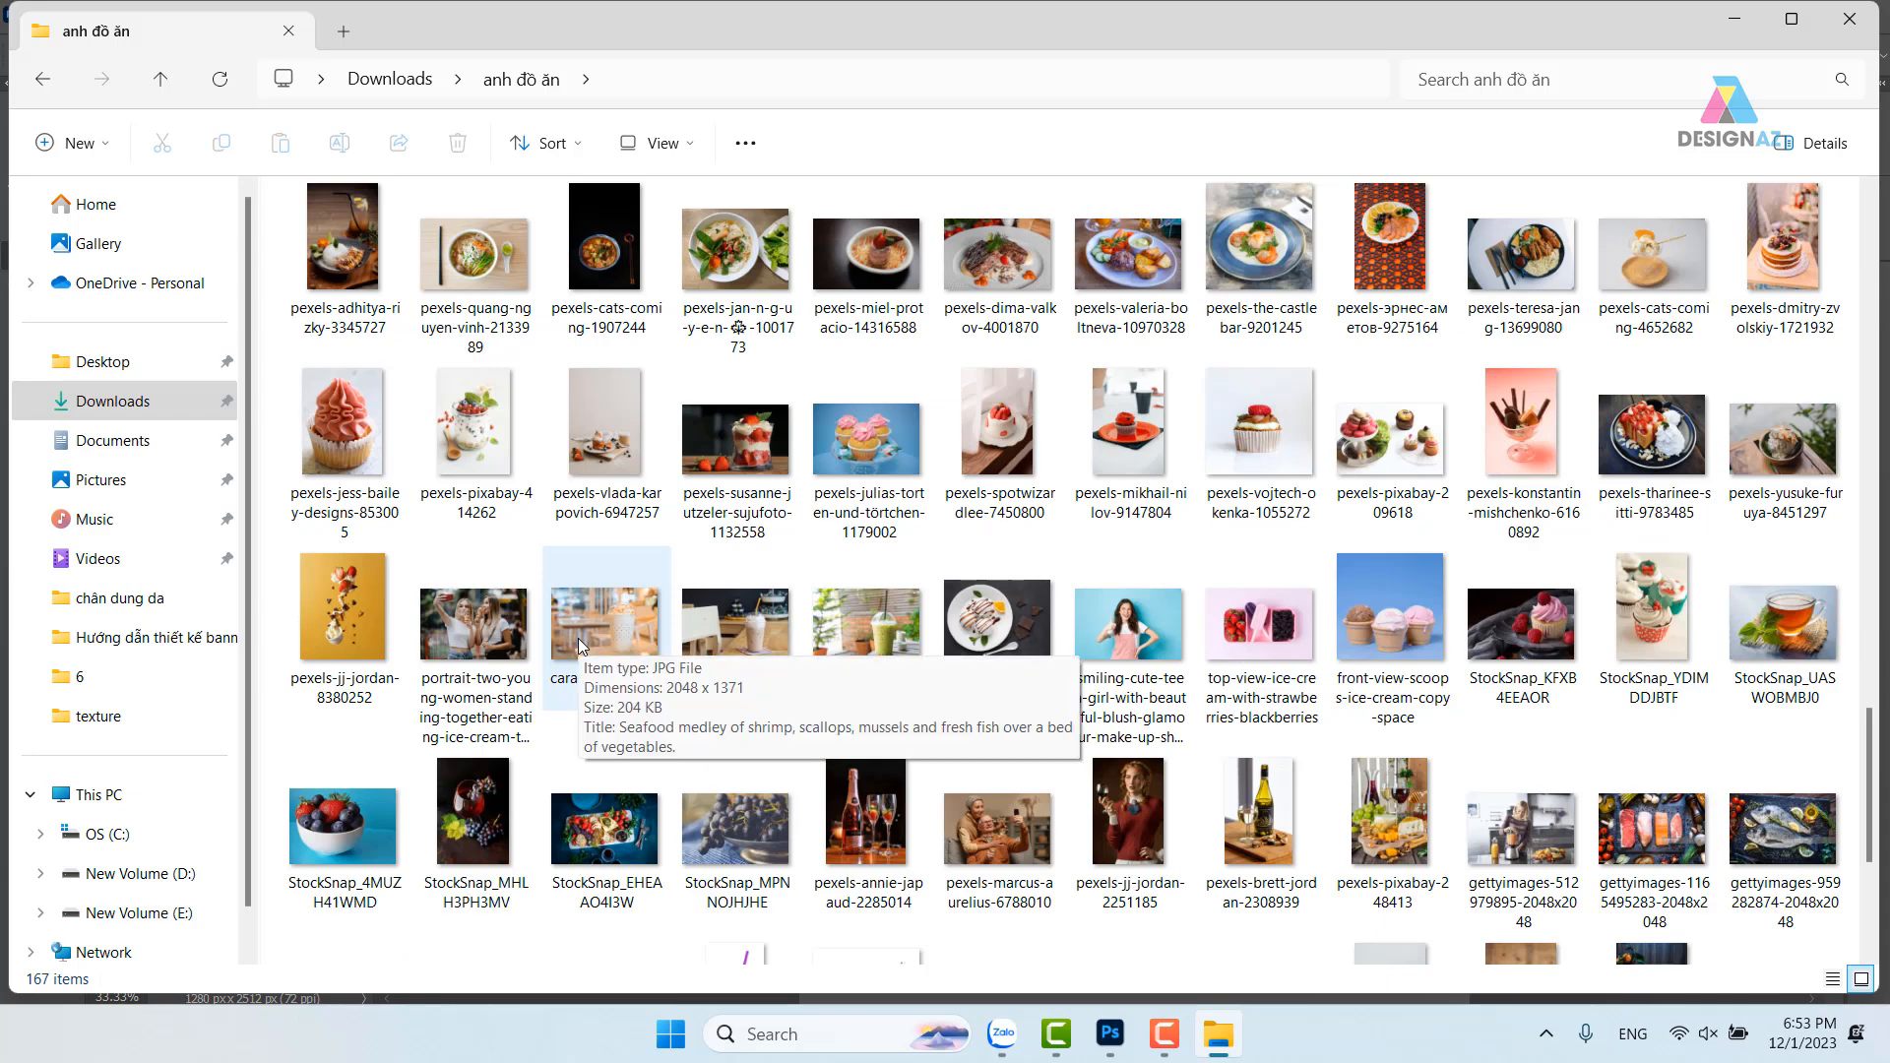
click(827, 700)
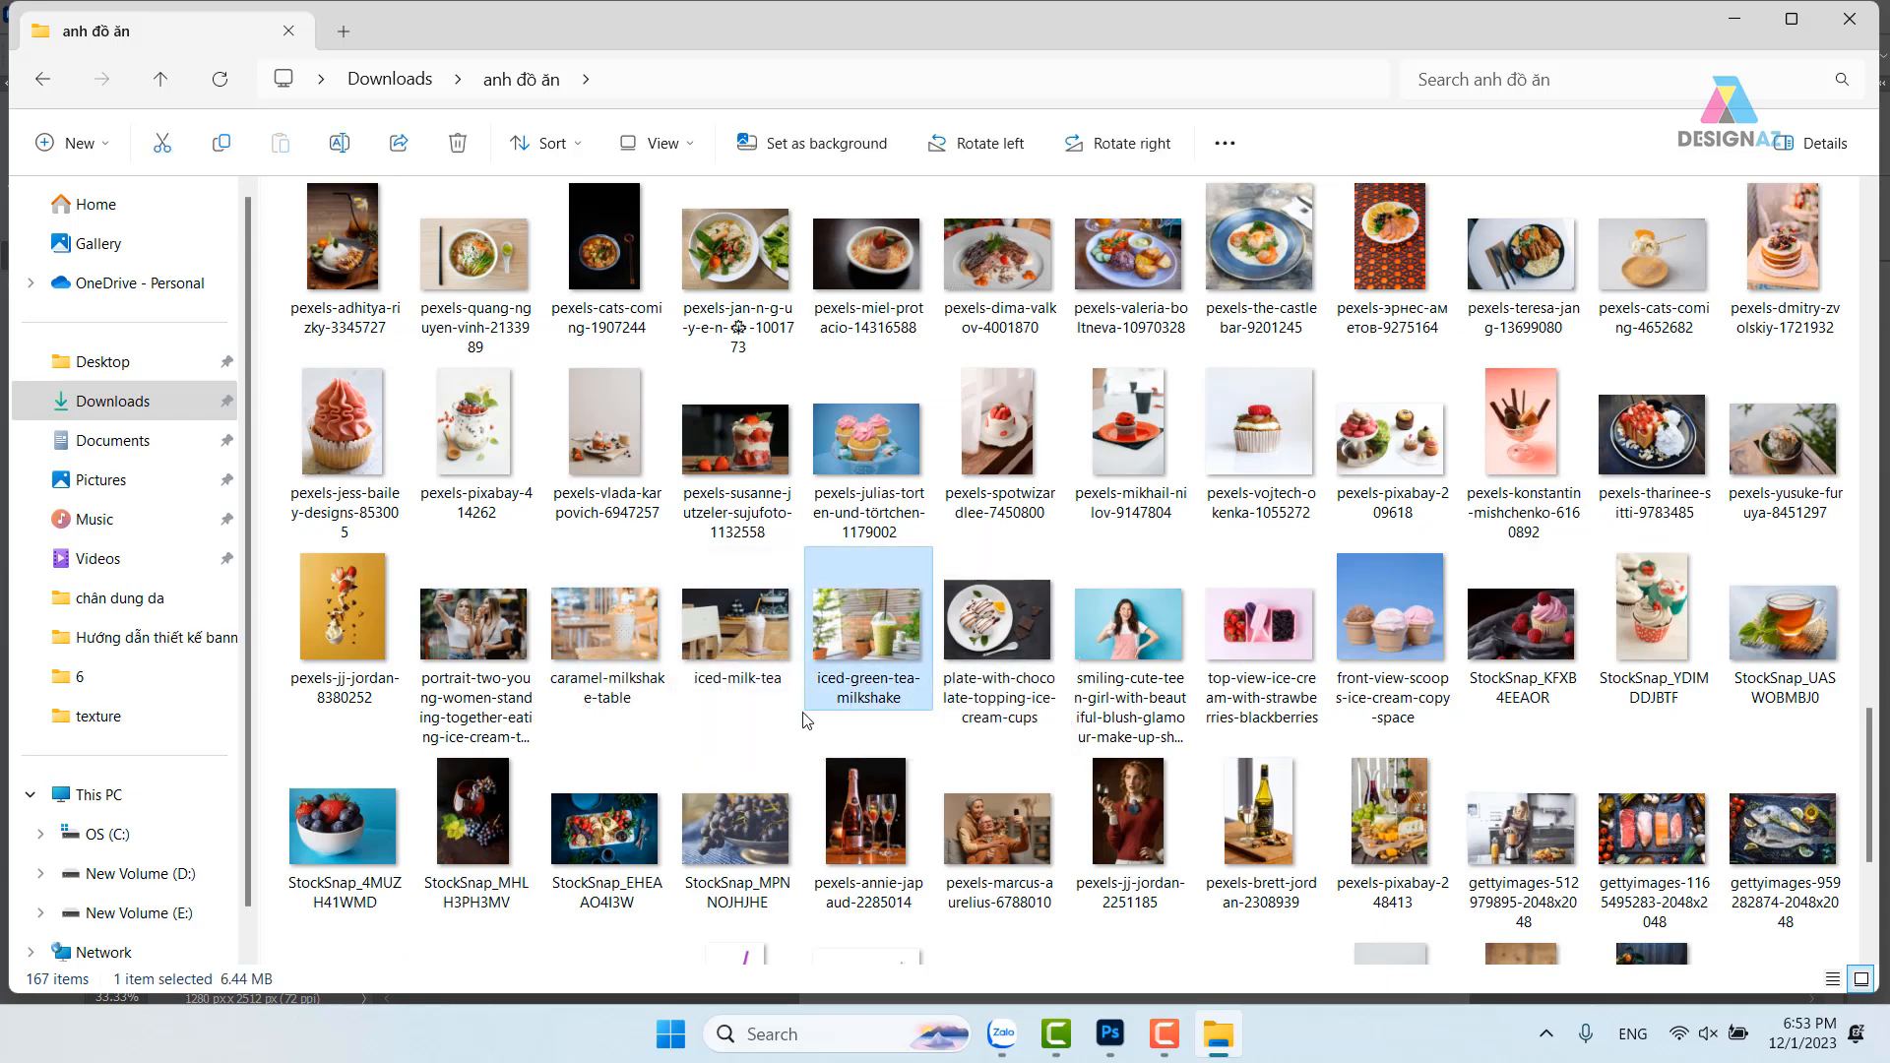
click(738, 630)
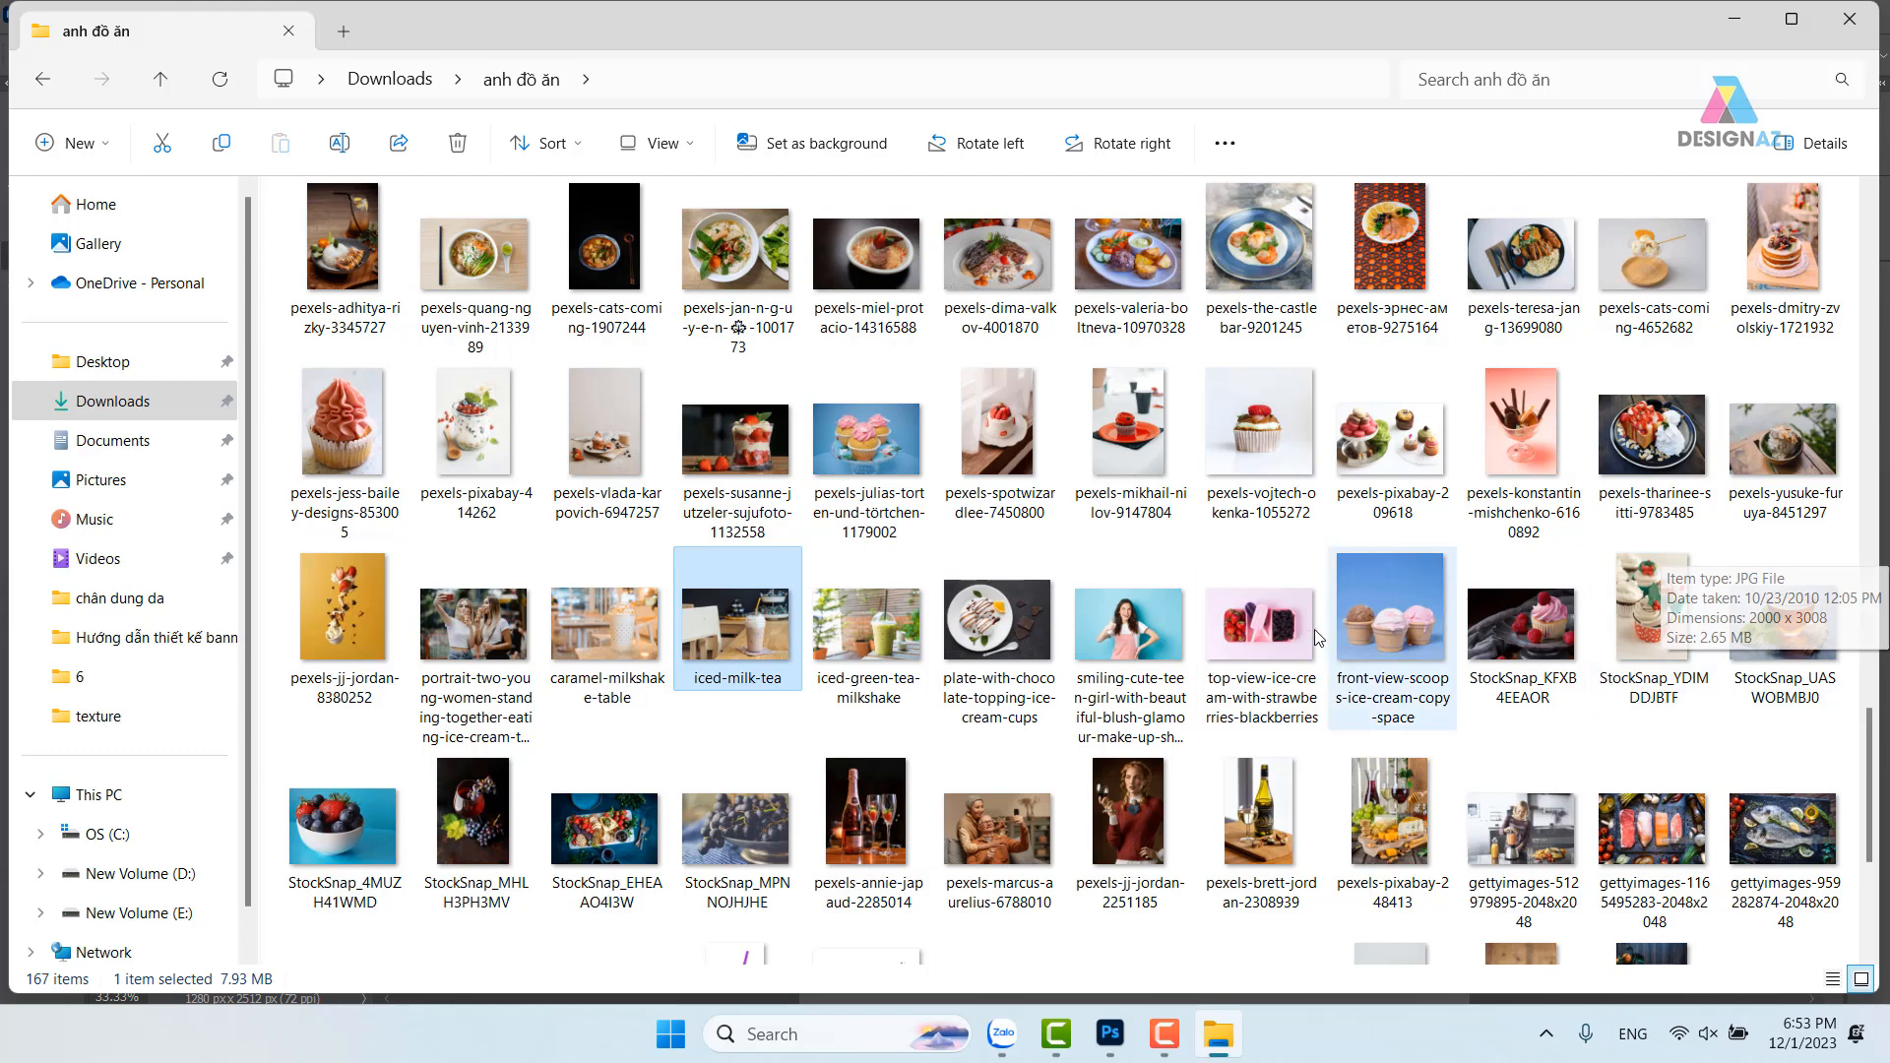
scroll(1014, 497, up, 5)
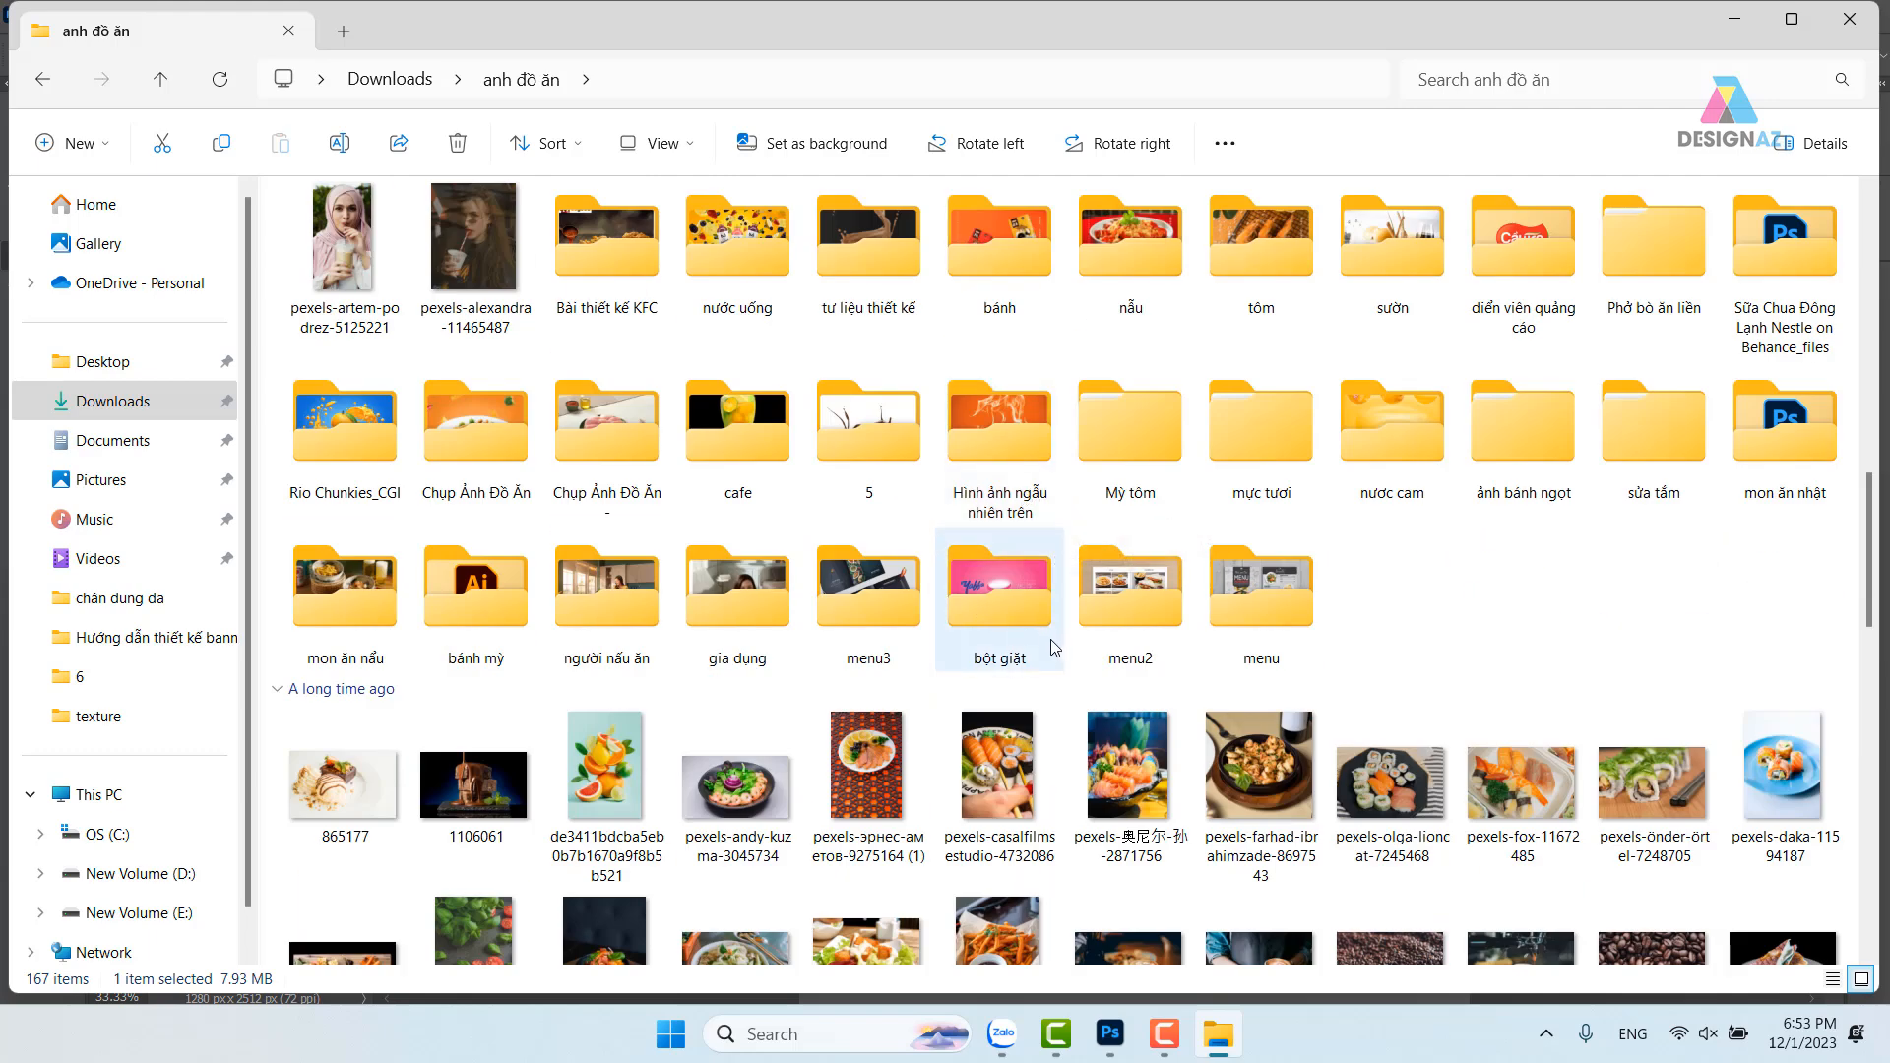
Open the "cafe" subfolder and bring the drink cup image ef4de6e0a6aad55631b325e60efb1385 into Photoshop
double_click(765, 448)
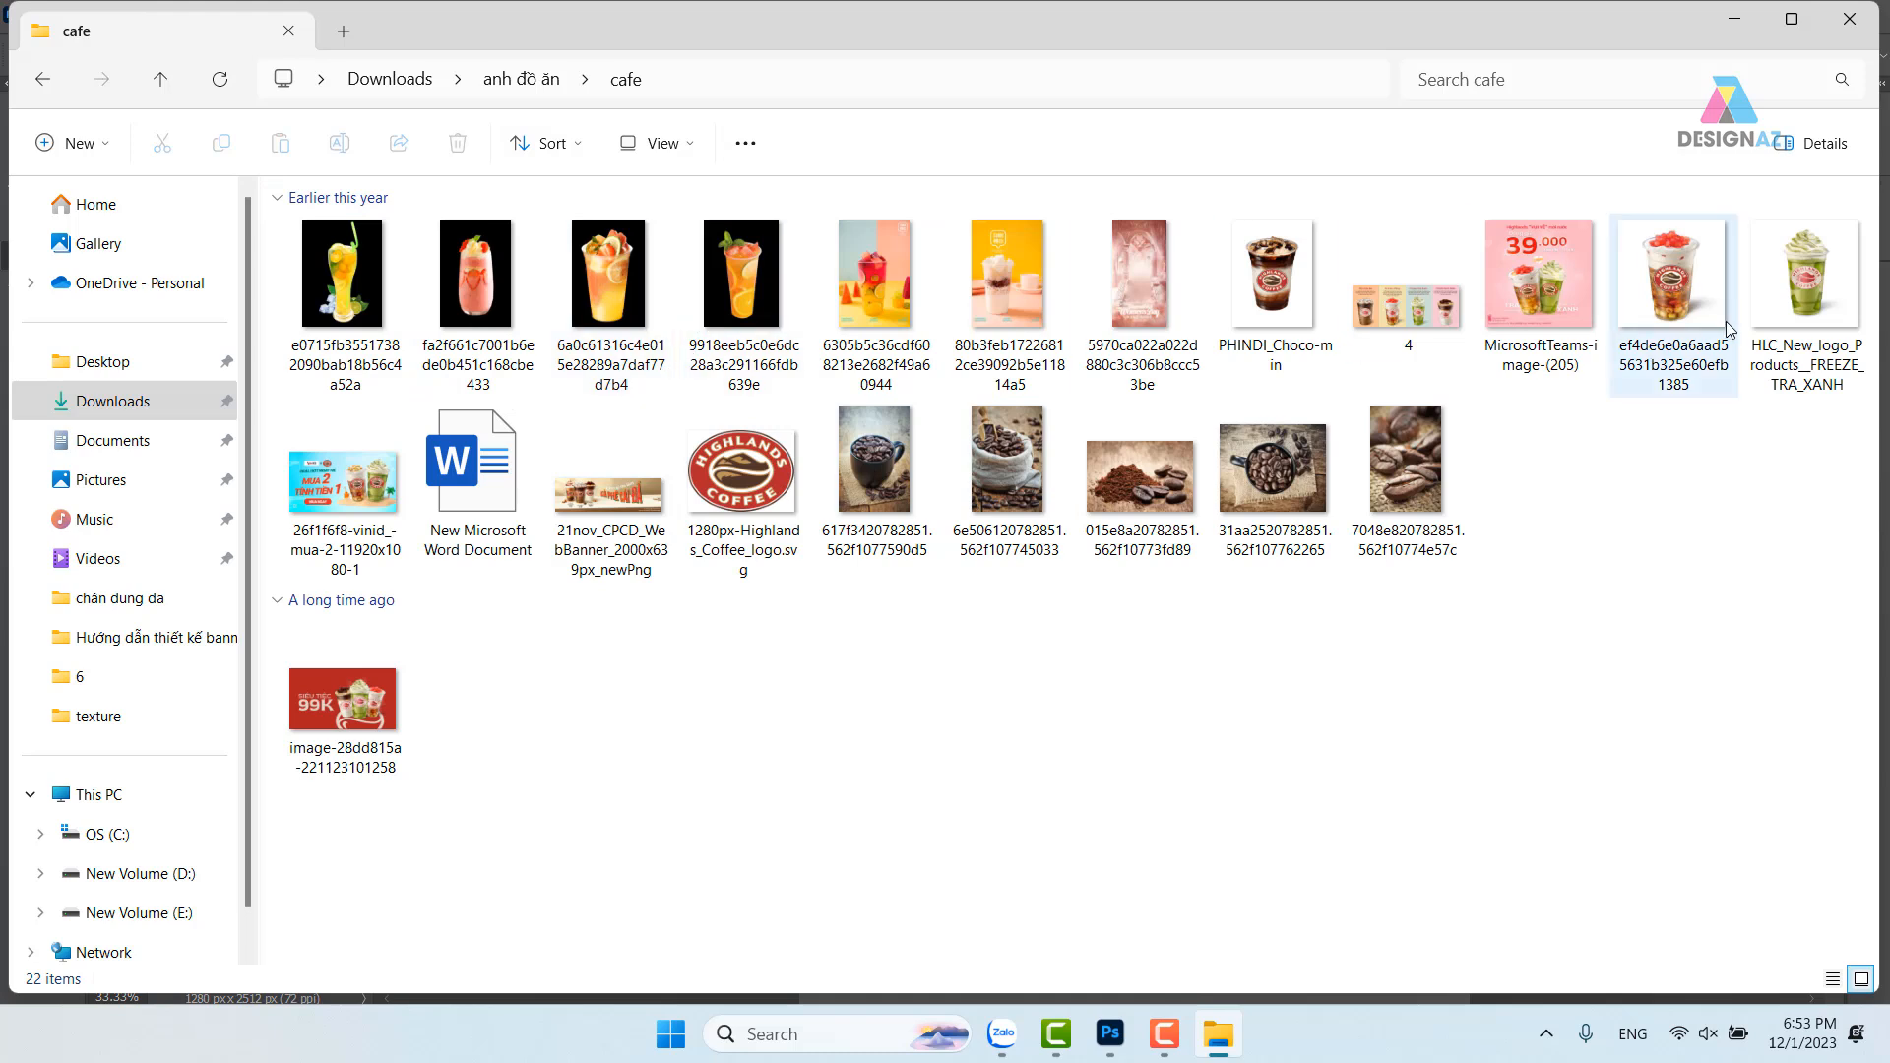
click(1671, 270)
drag(1681, 343, 1319, 88)
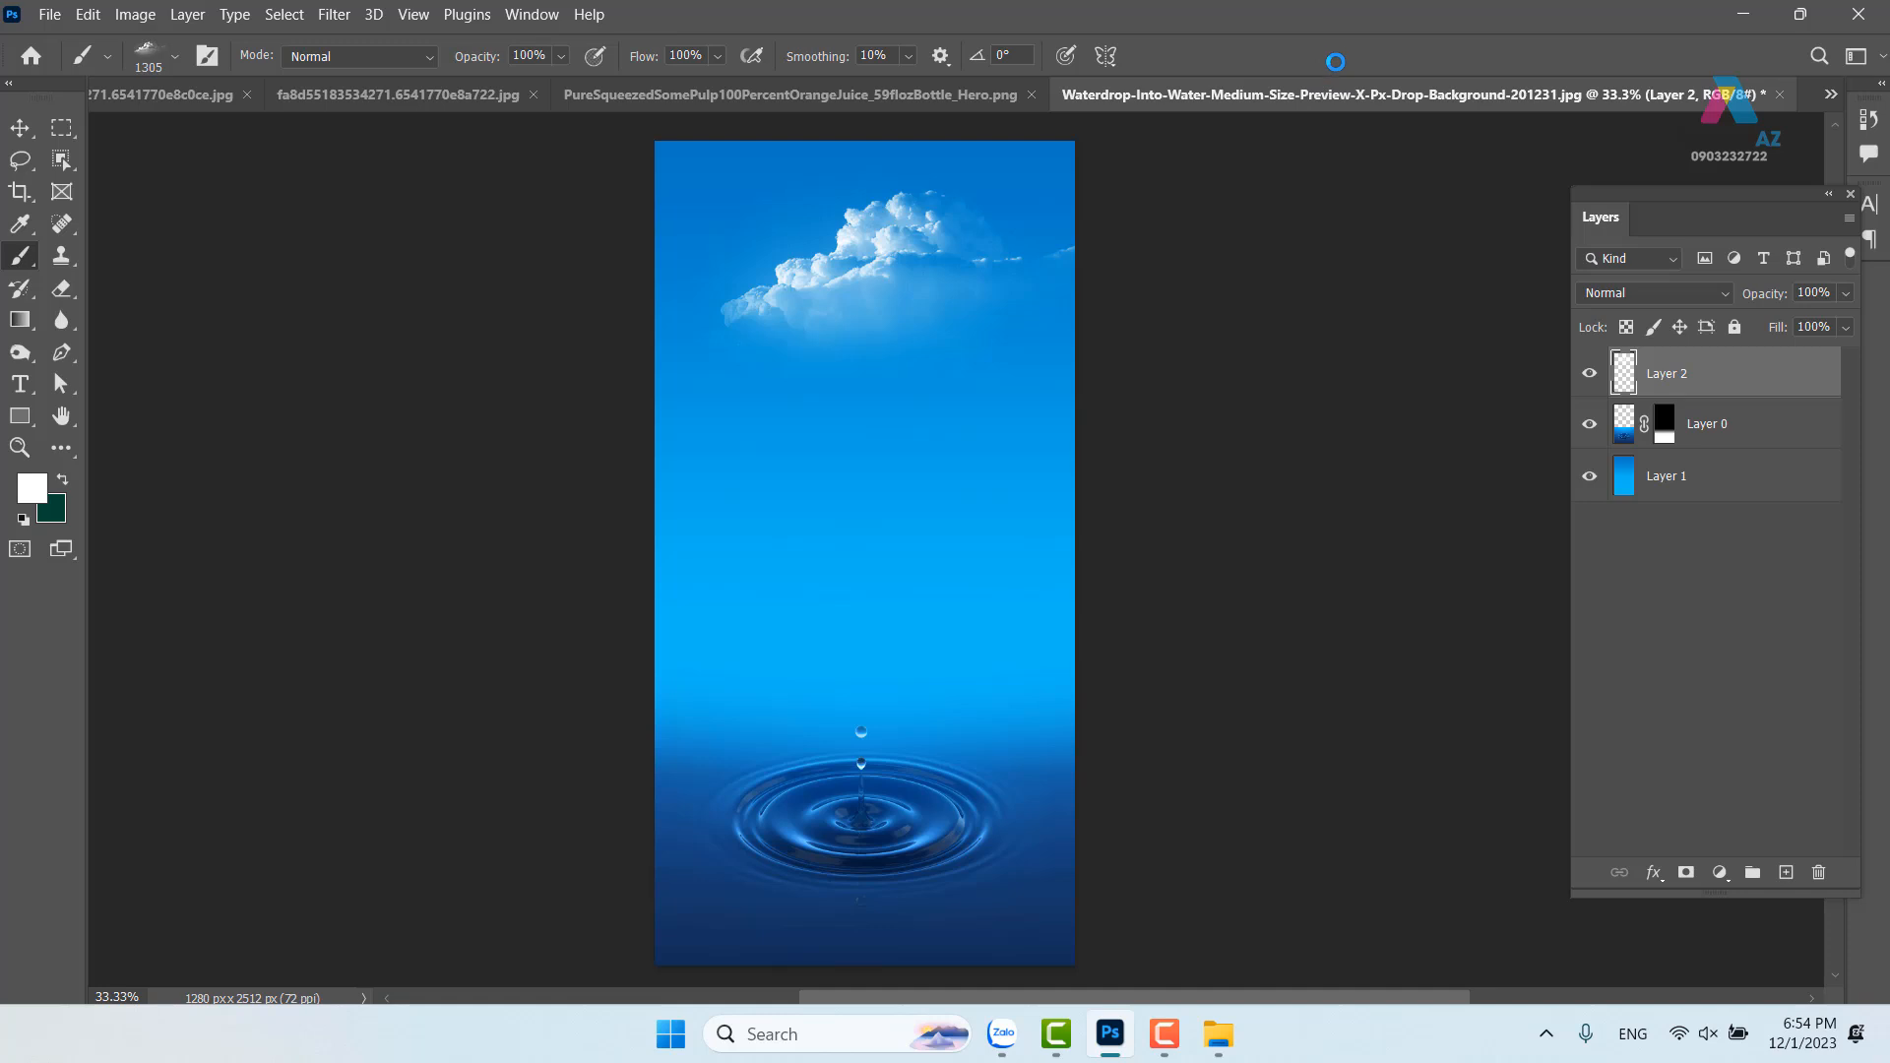
Check the open Photoshop documents for the drink image and close the dark perfume bottle document without saving
mouse_move(1230, 1042)
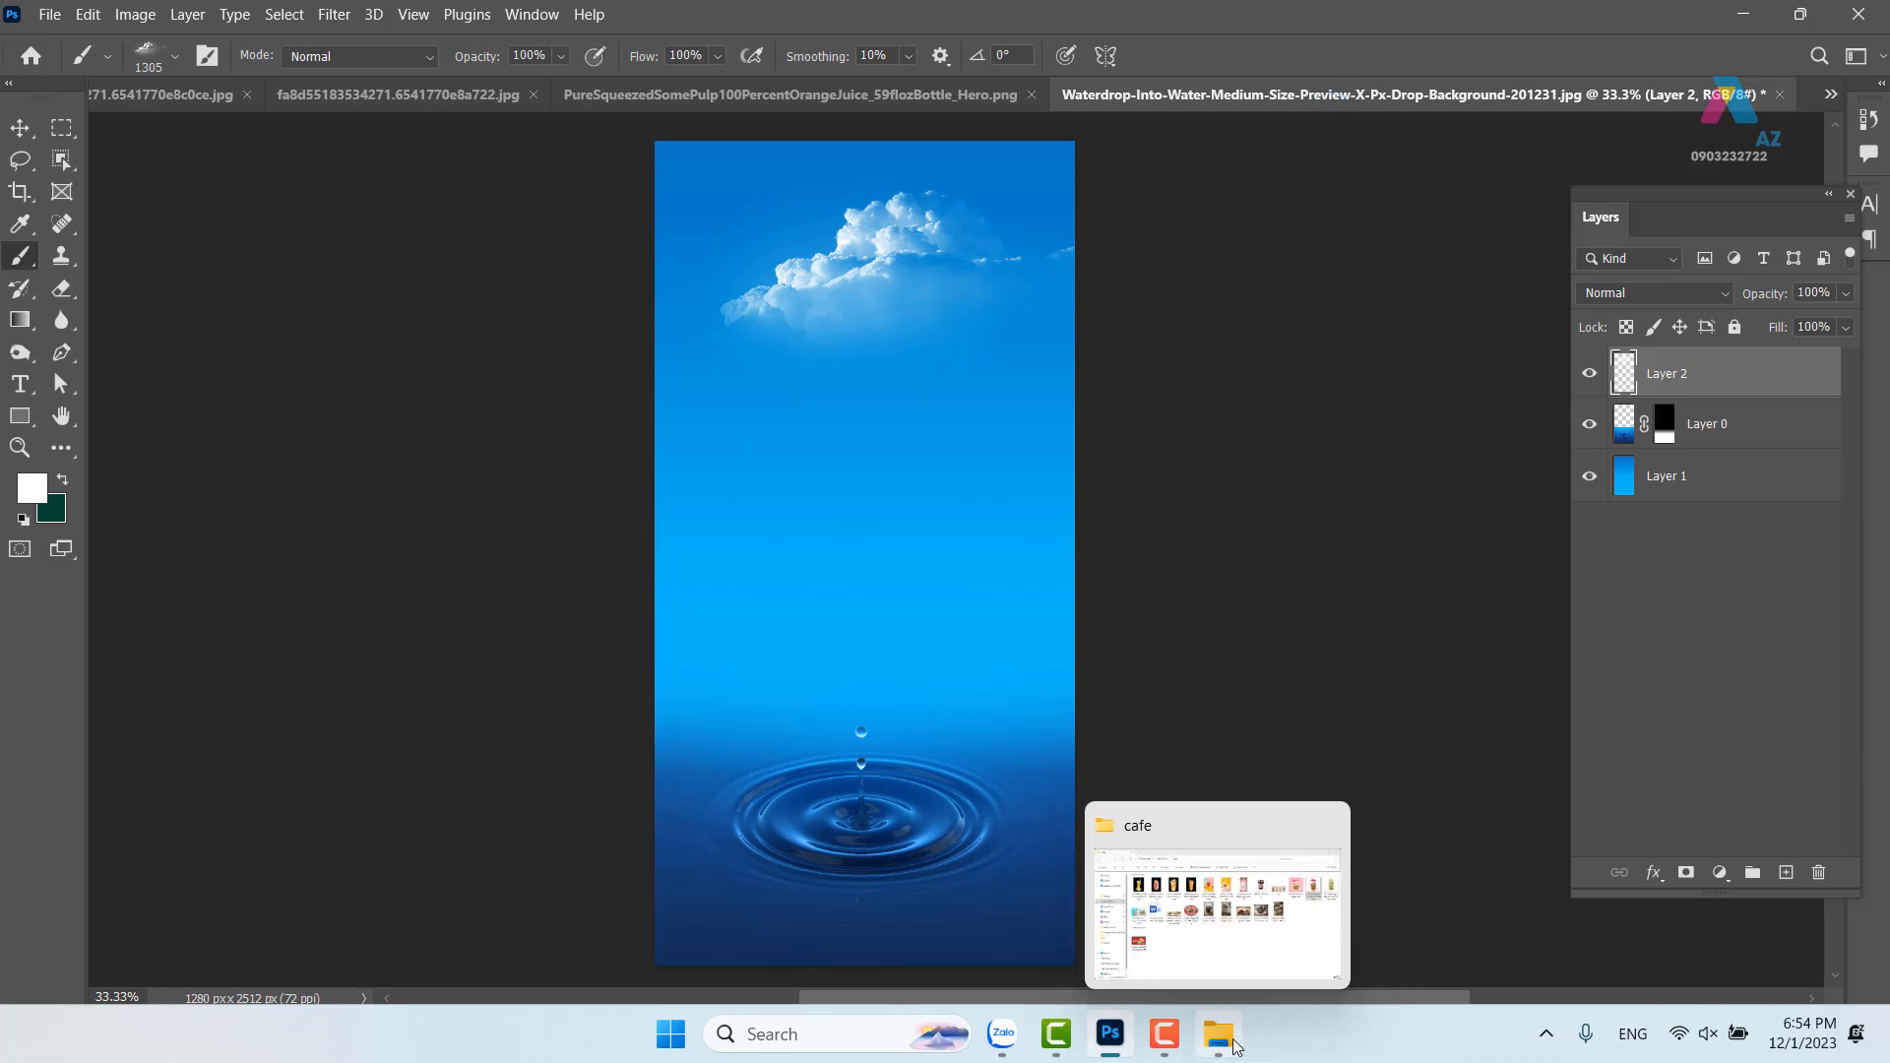
click(1260, 963)
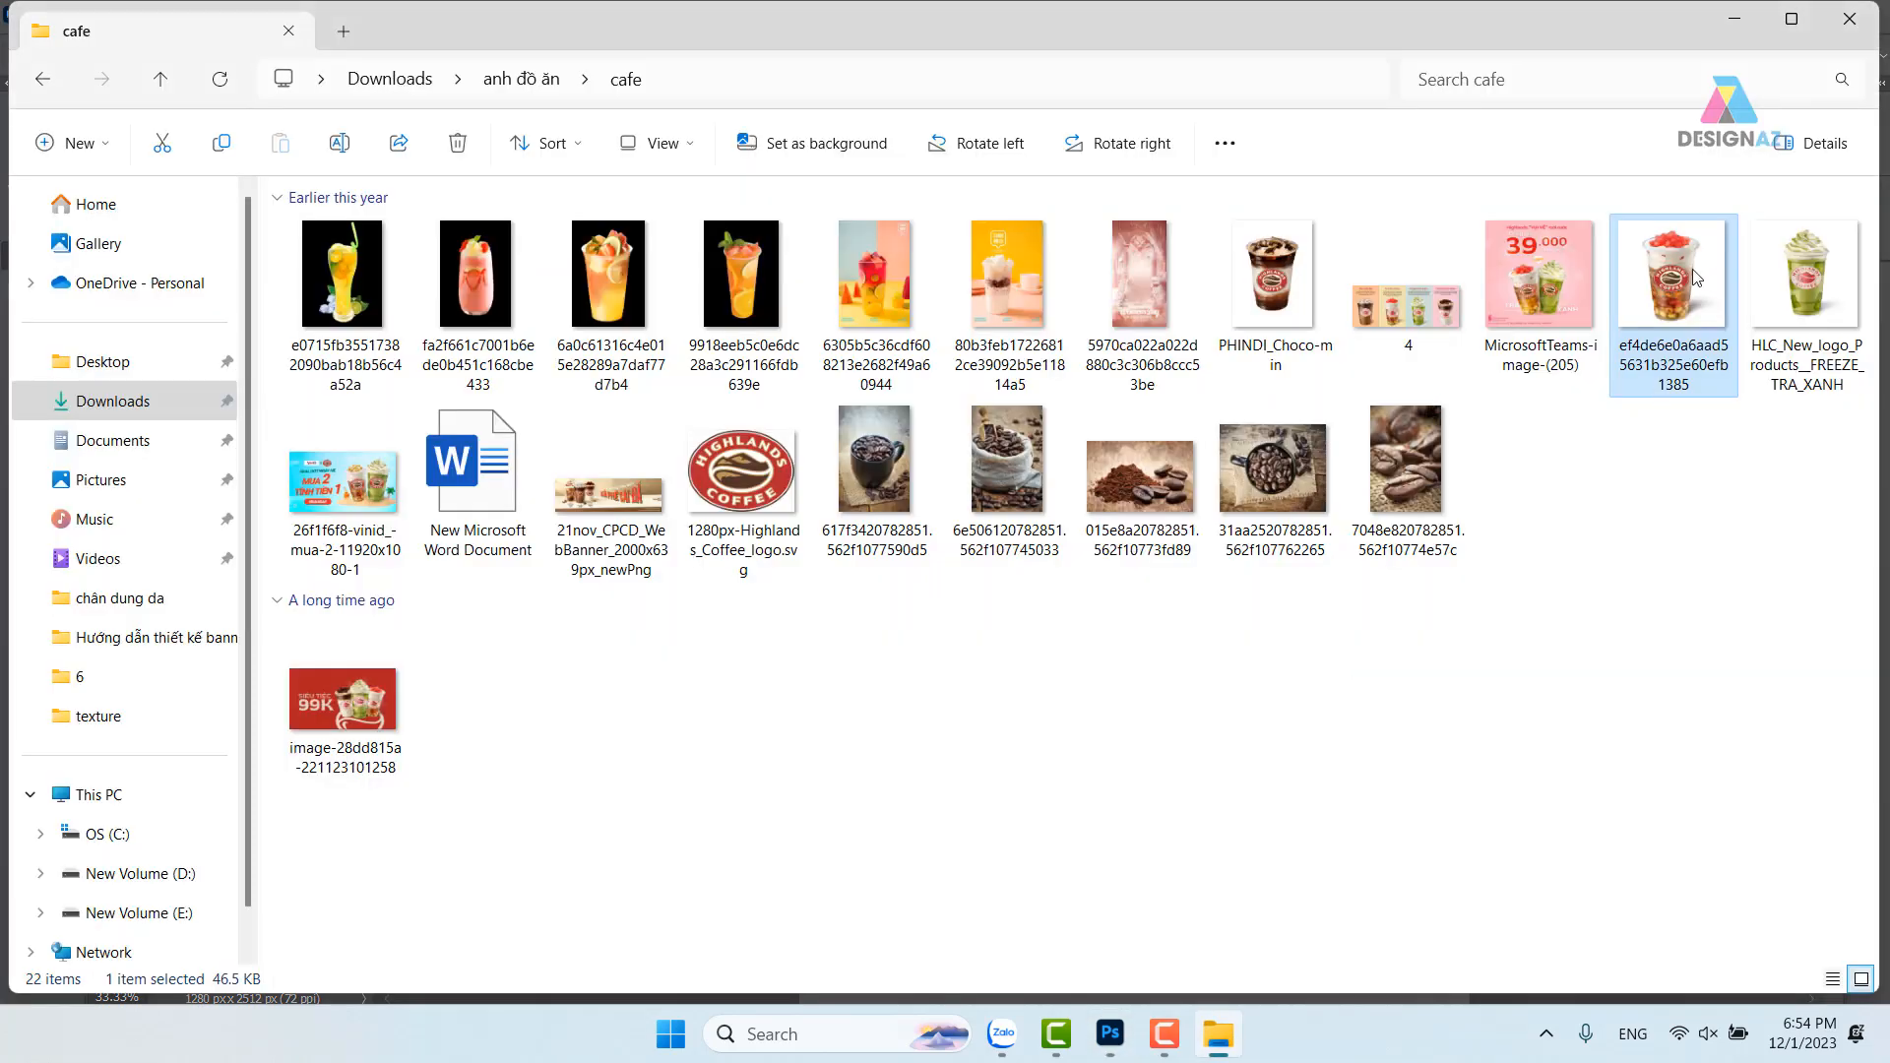
click(1111, 1045)
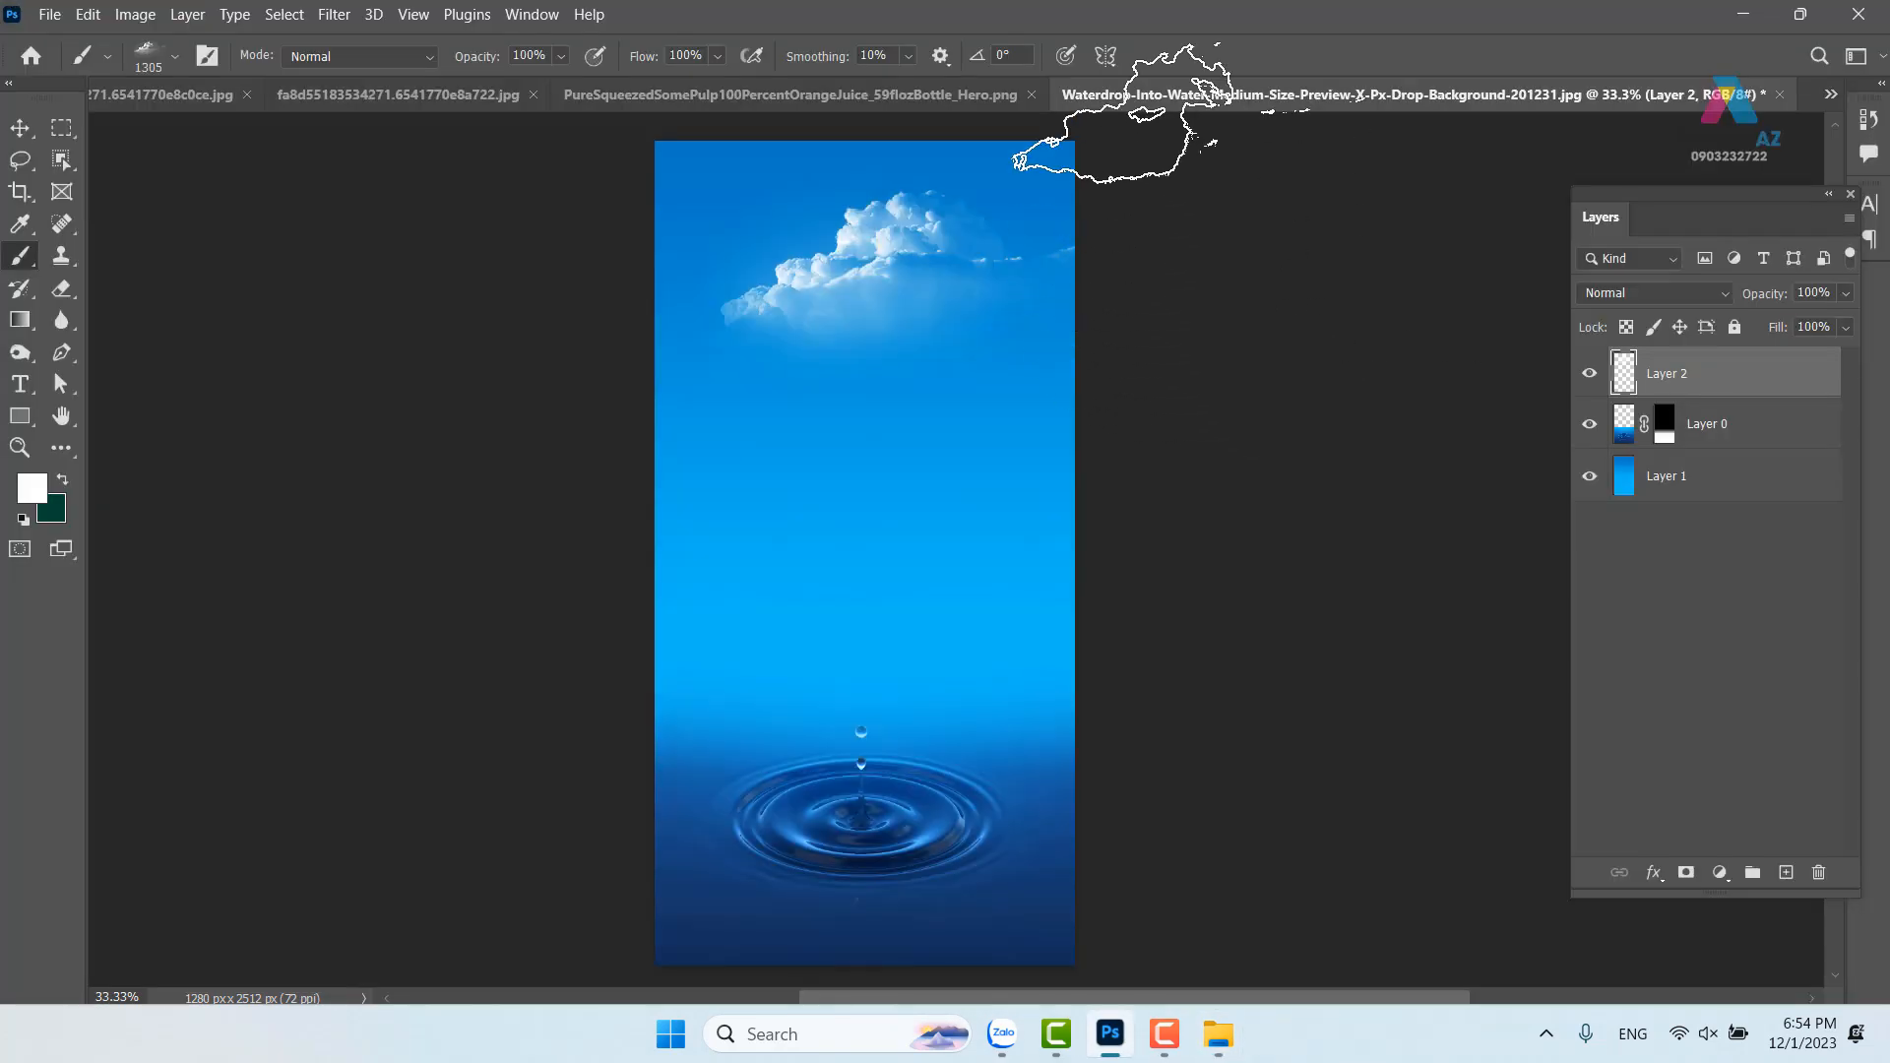
click(793, 95)
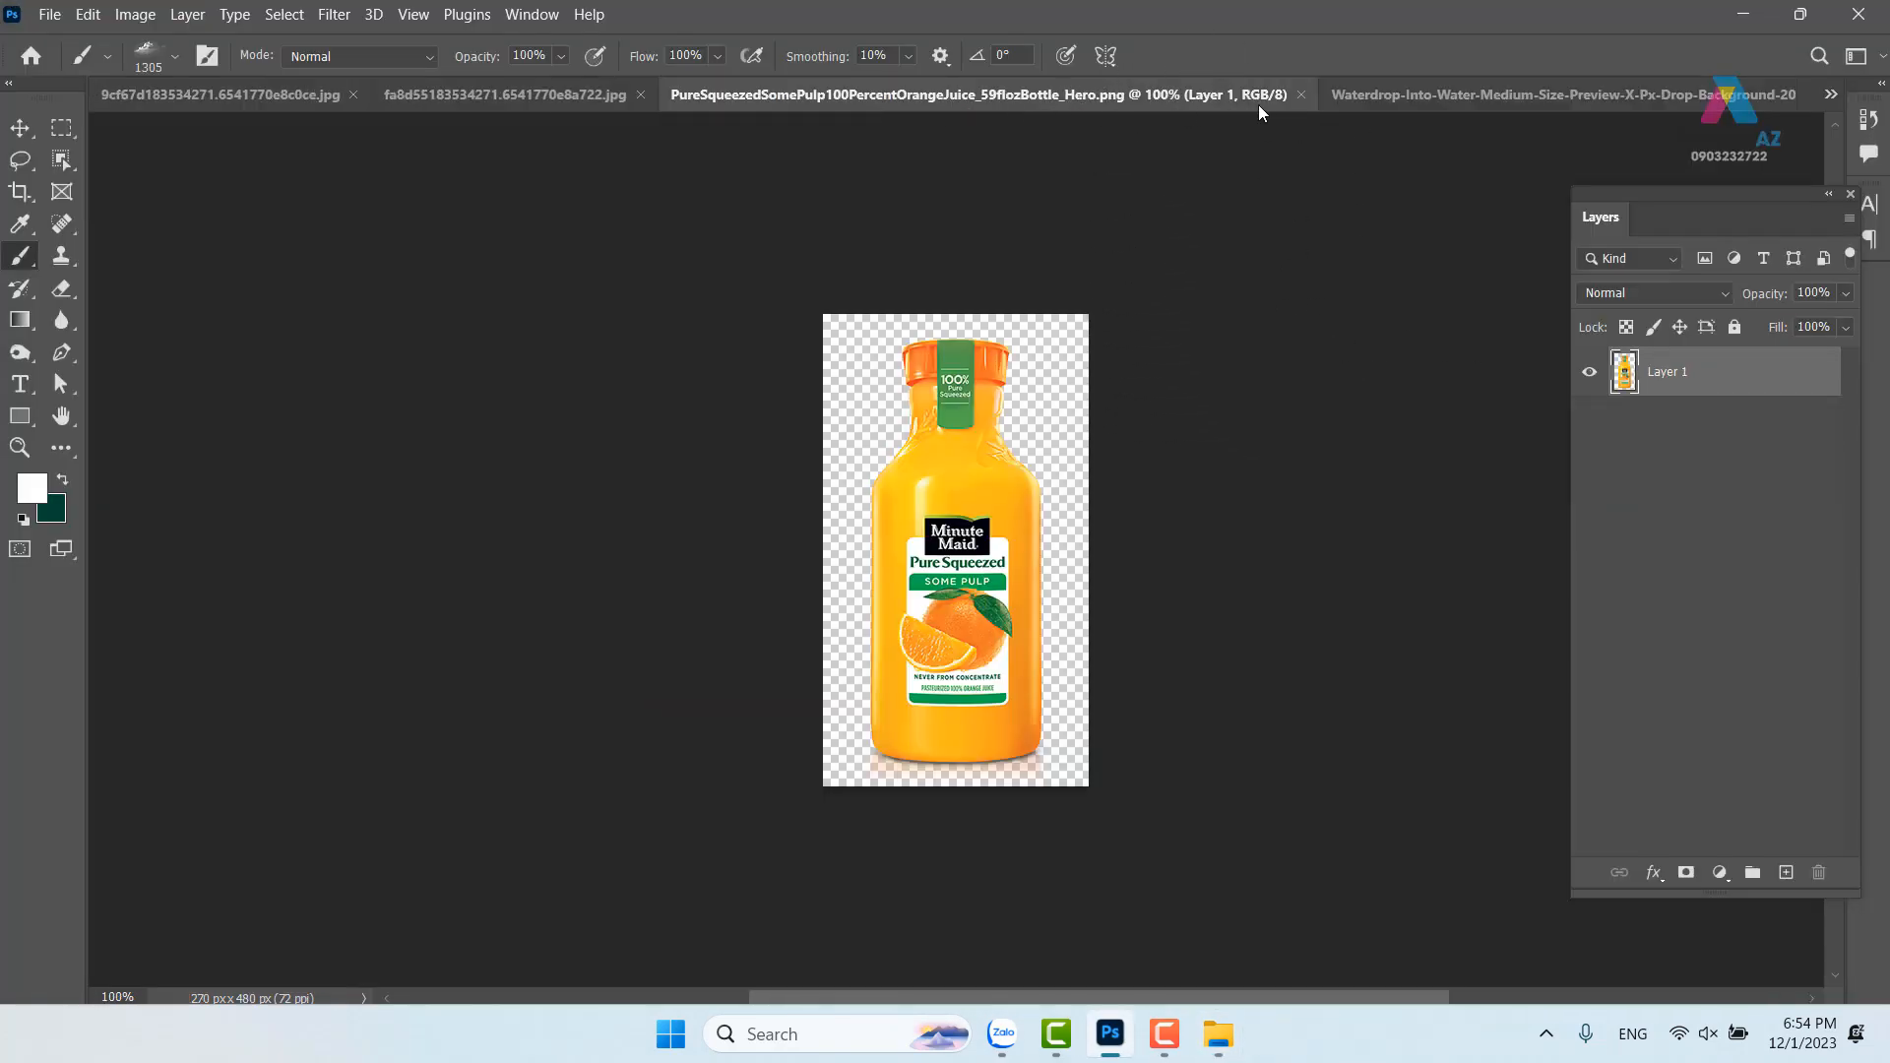
click(1460, 96)
click(447, 87)
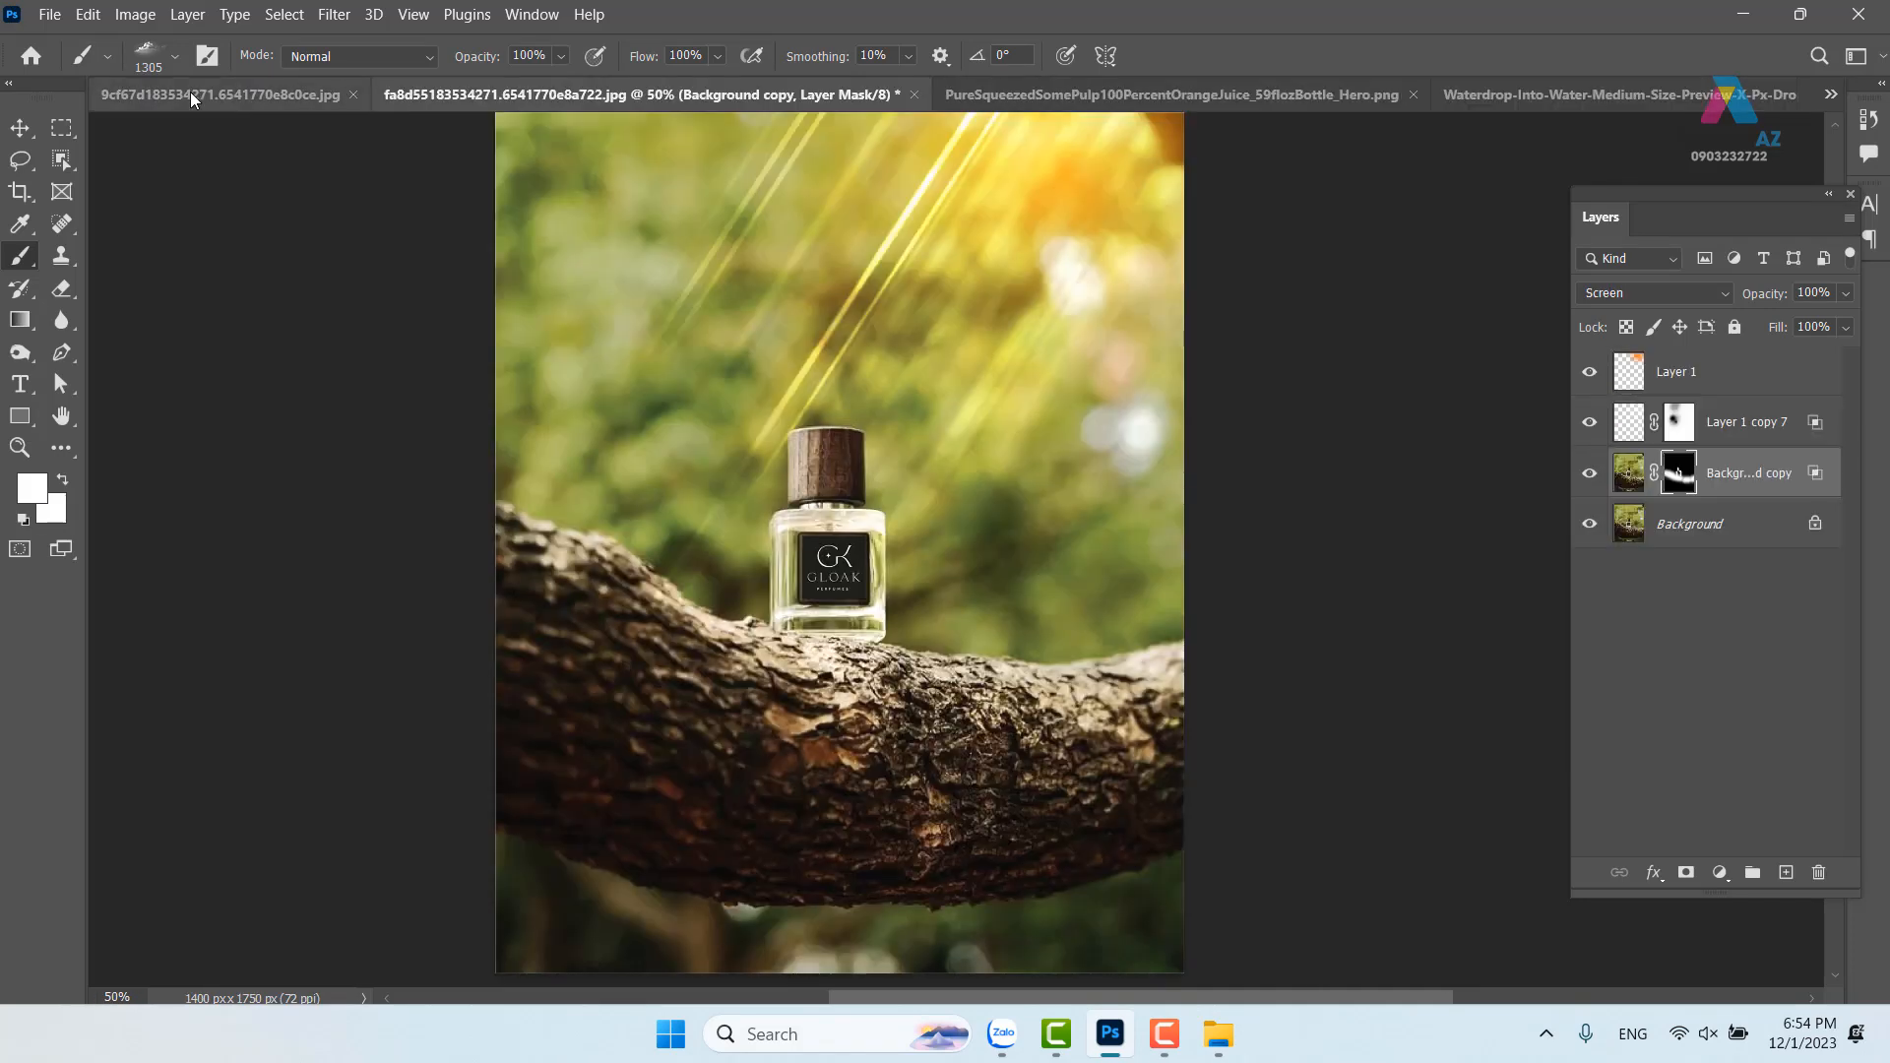
click(163, 91)
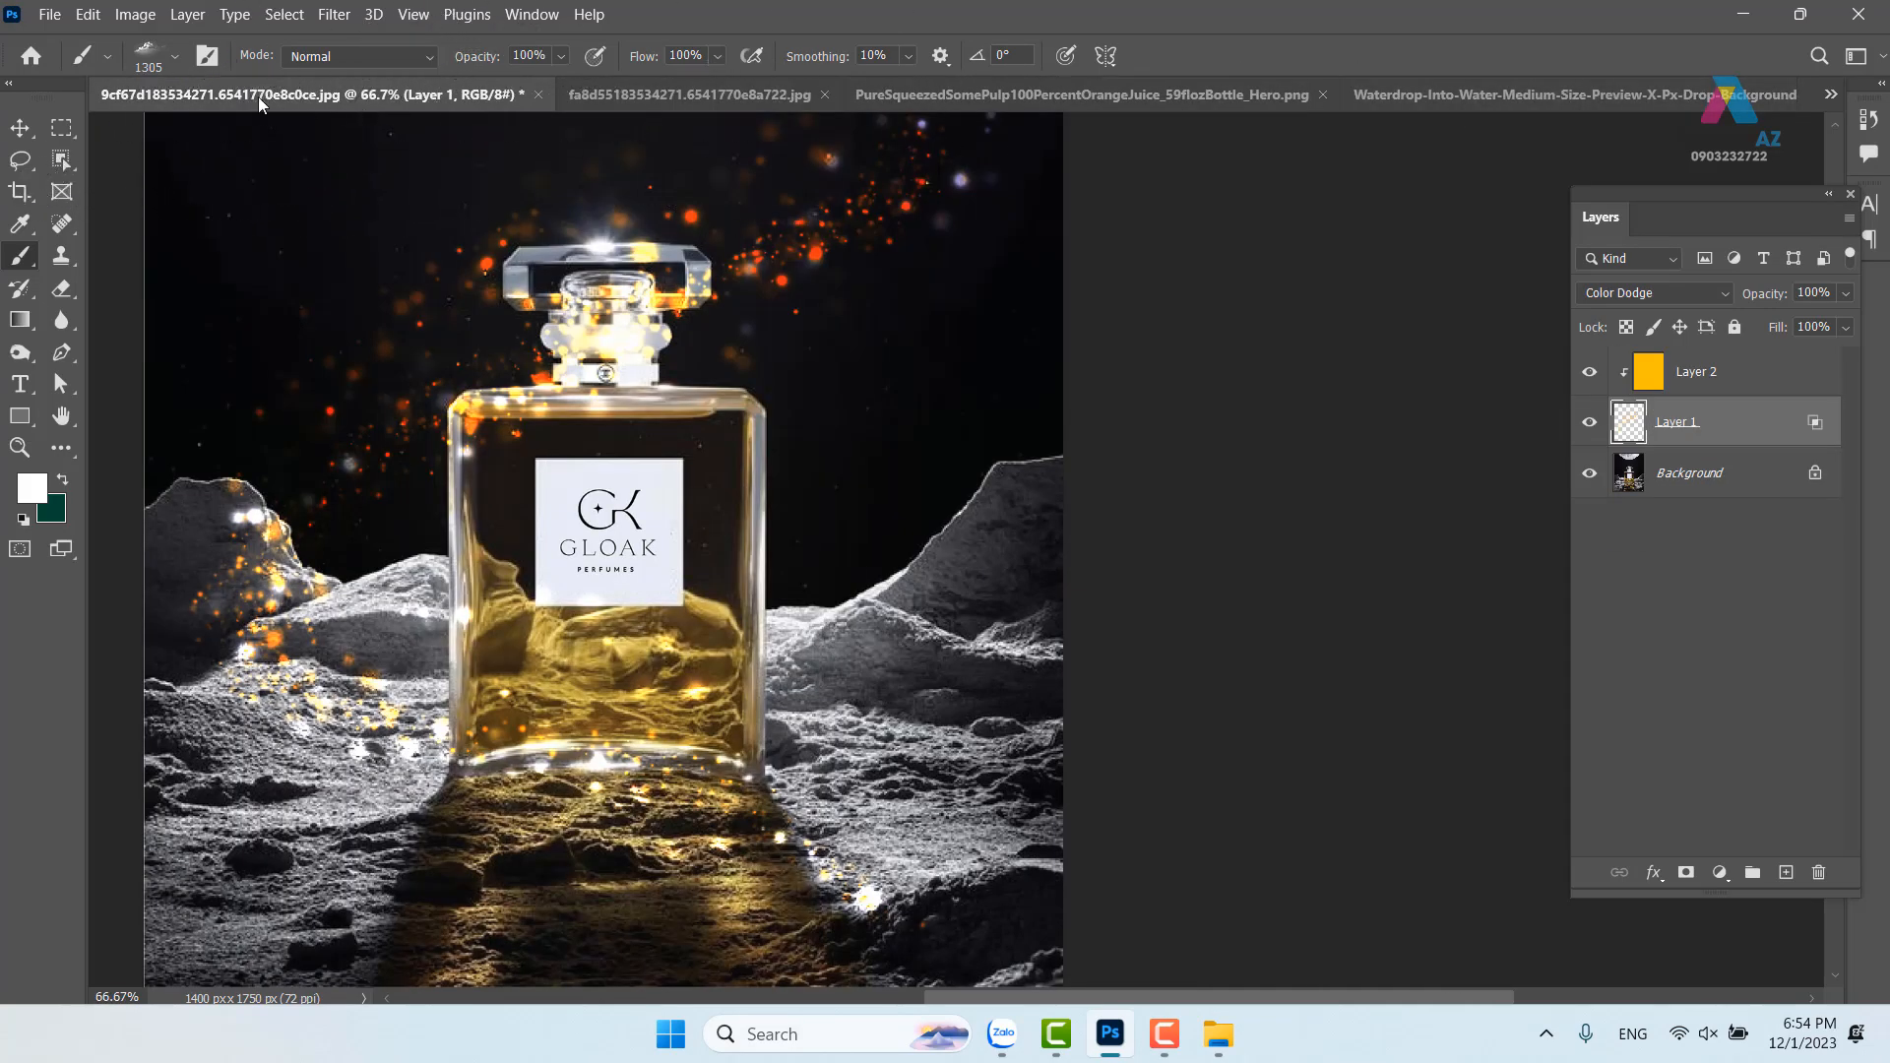
click(537, 94)
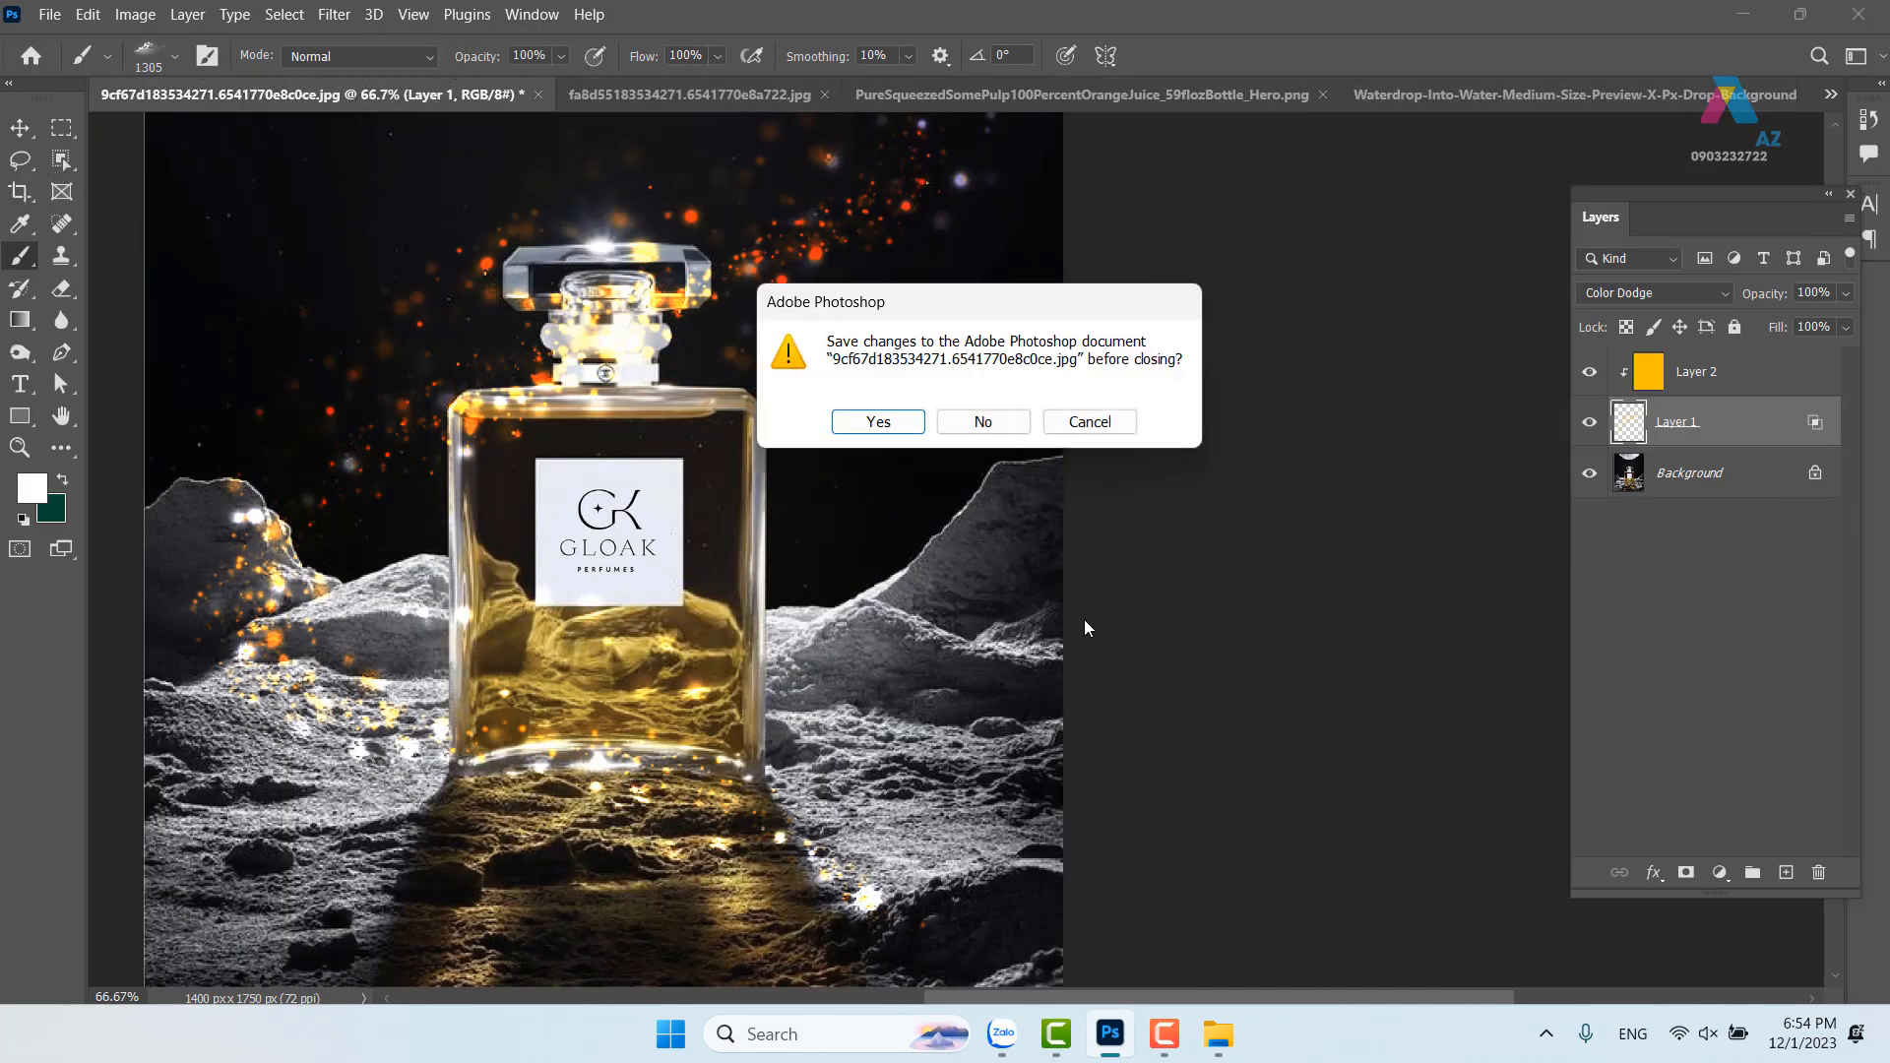
click(998, 430)
In the "cafe" folder, preview ef4de6e0a6aad55631b325e60efb1385 and examine the two cups in MicrosoftTeams-image-(205) up close
click(1228, 1046)
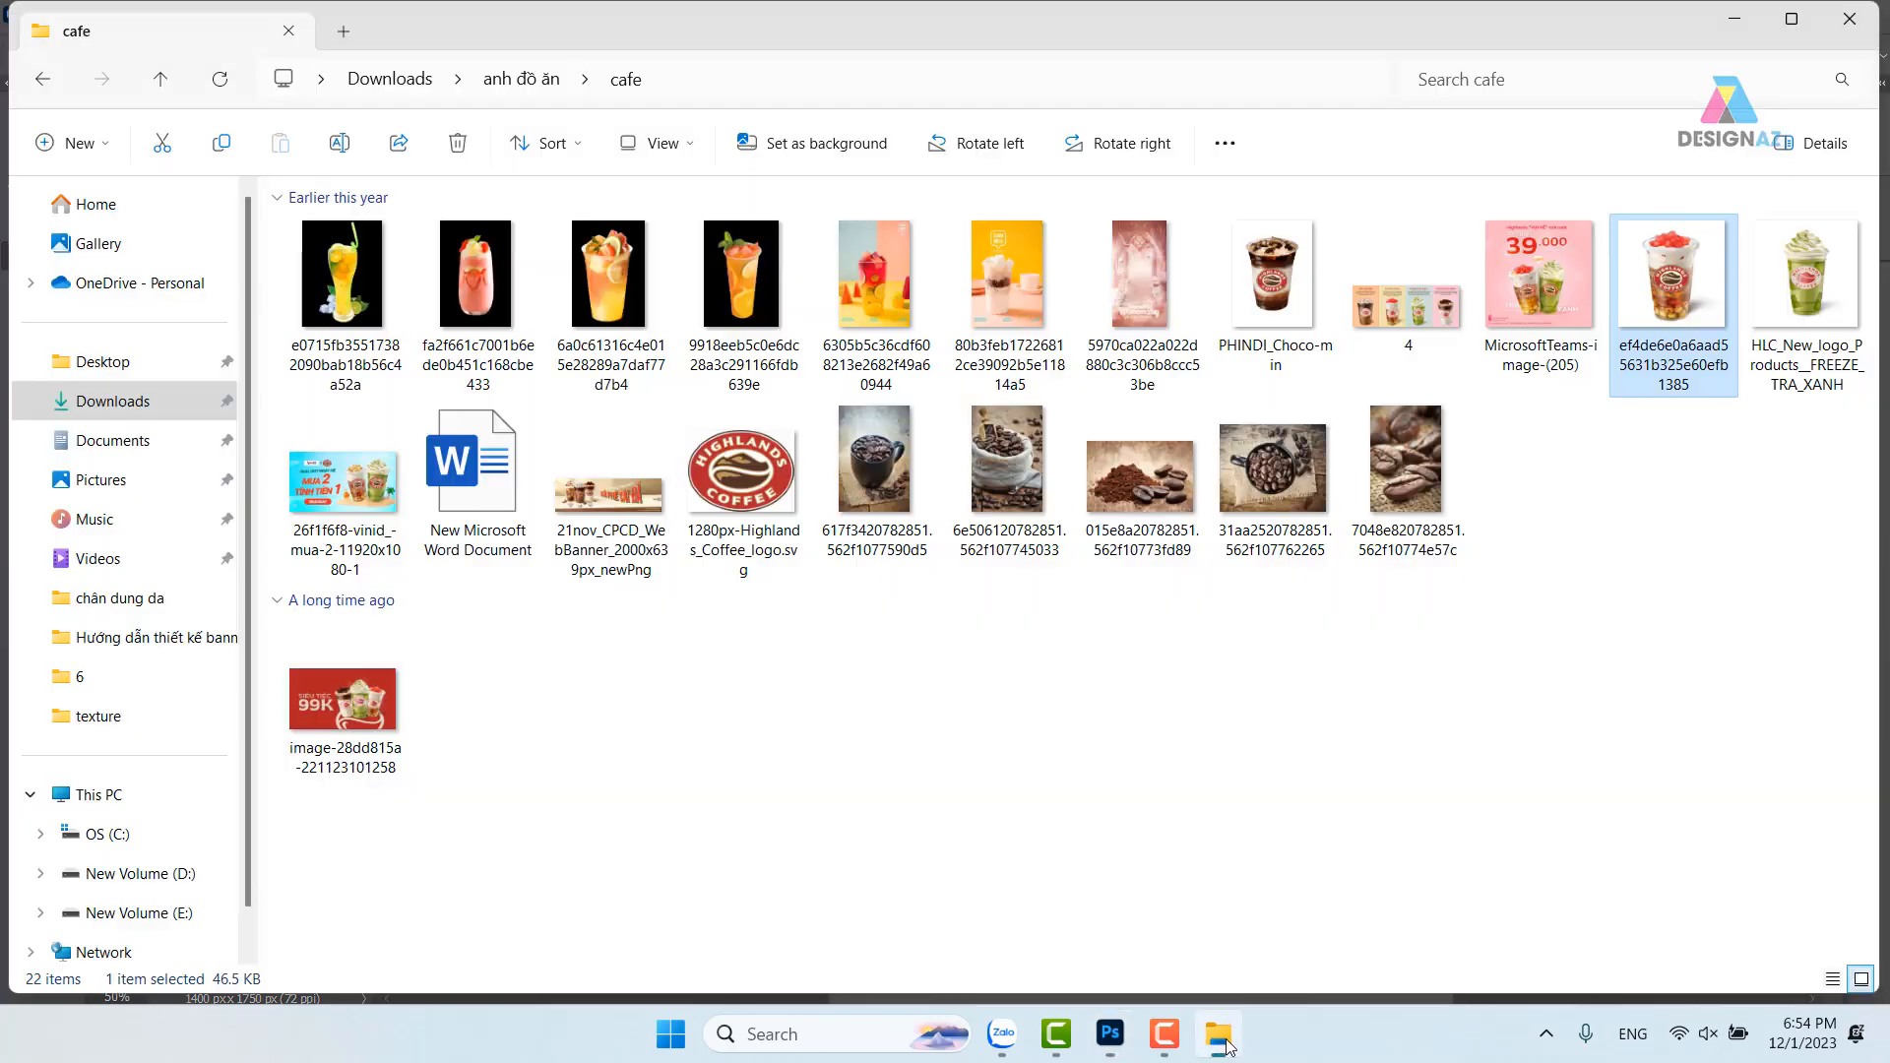
double_click(1676, 275)
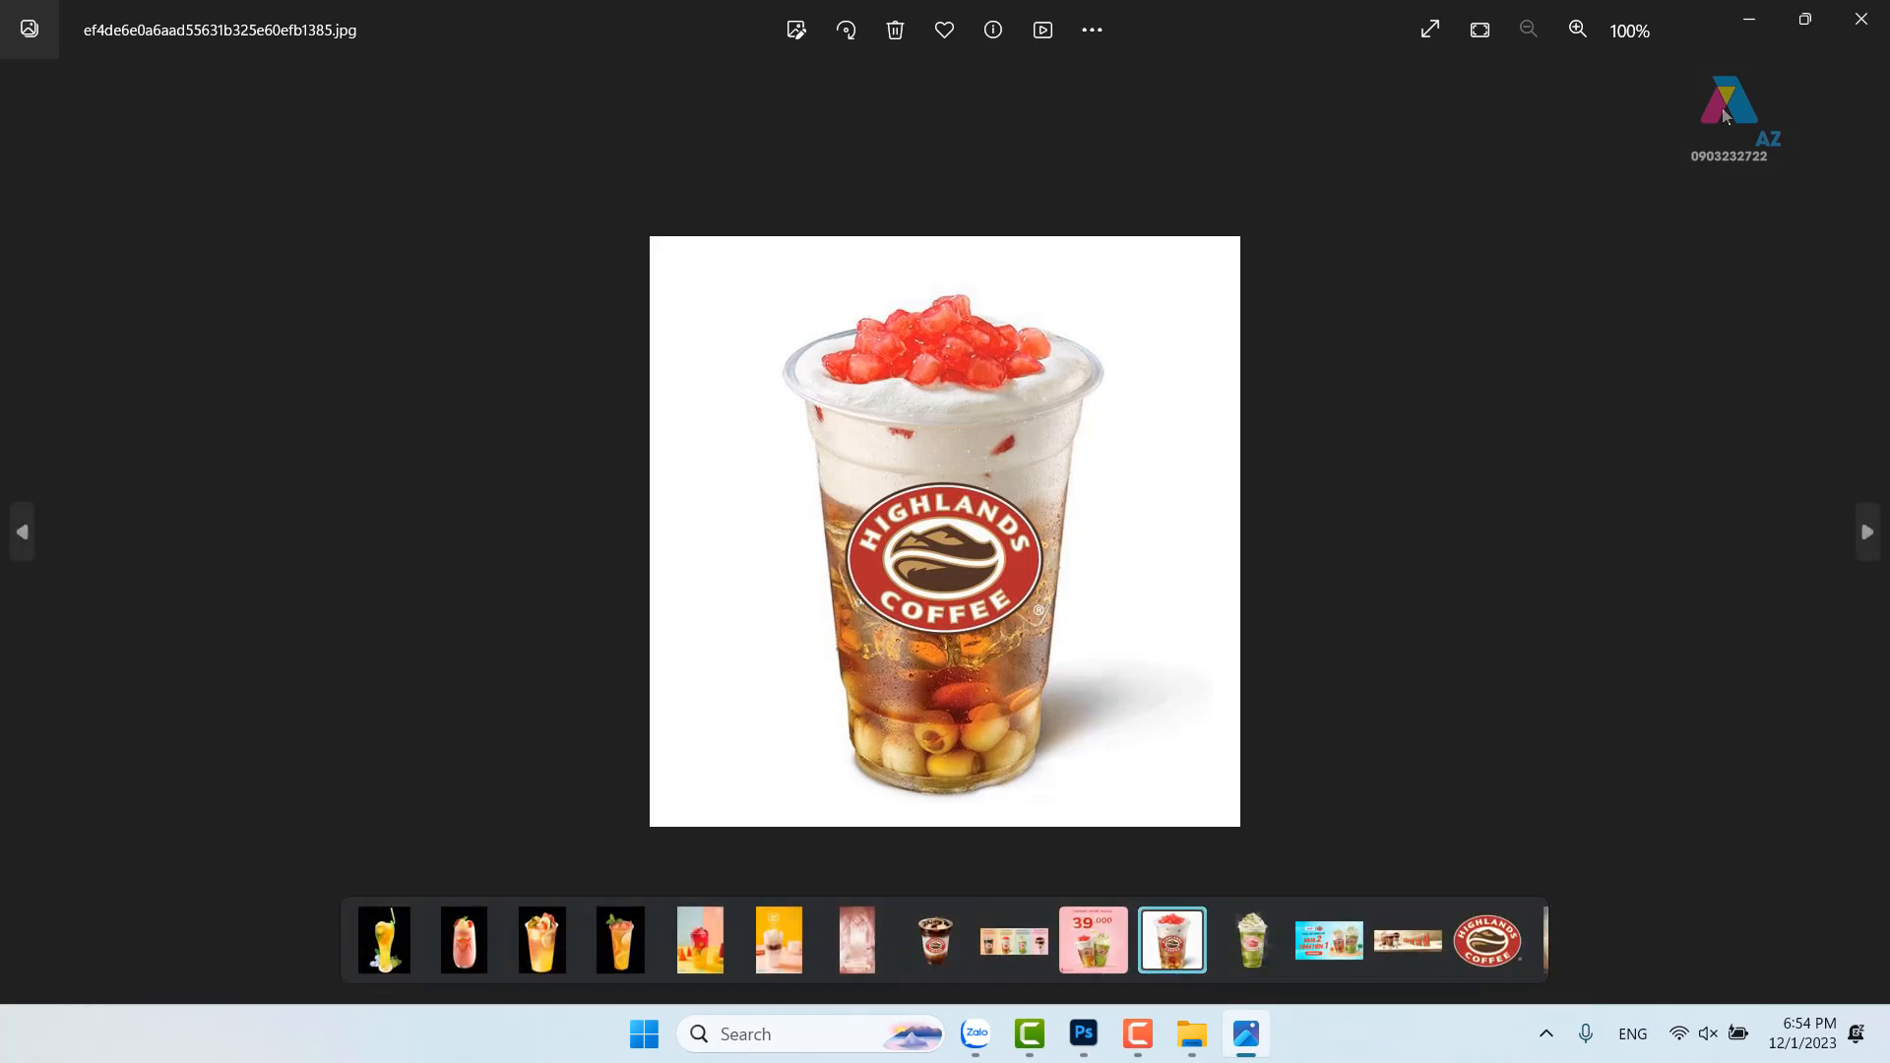
click(1861, 18)
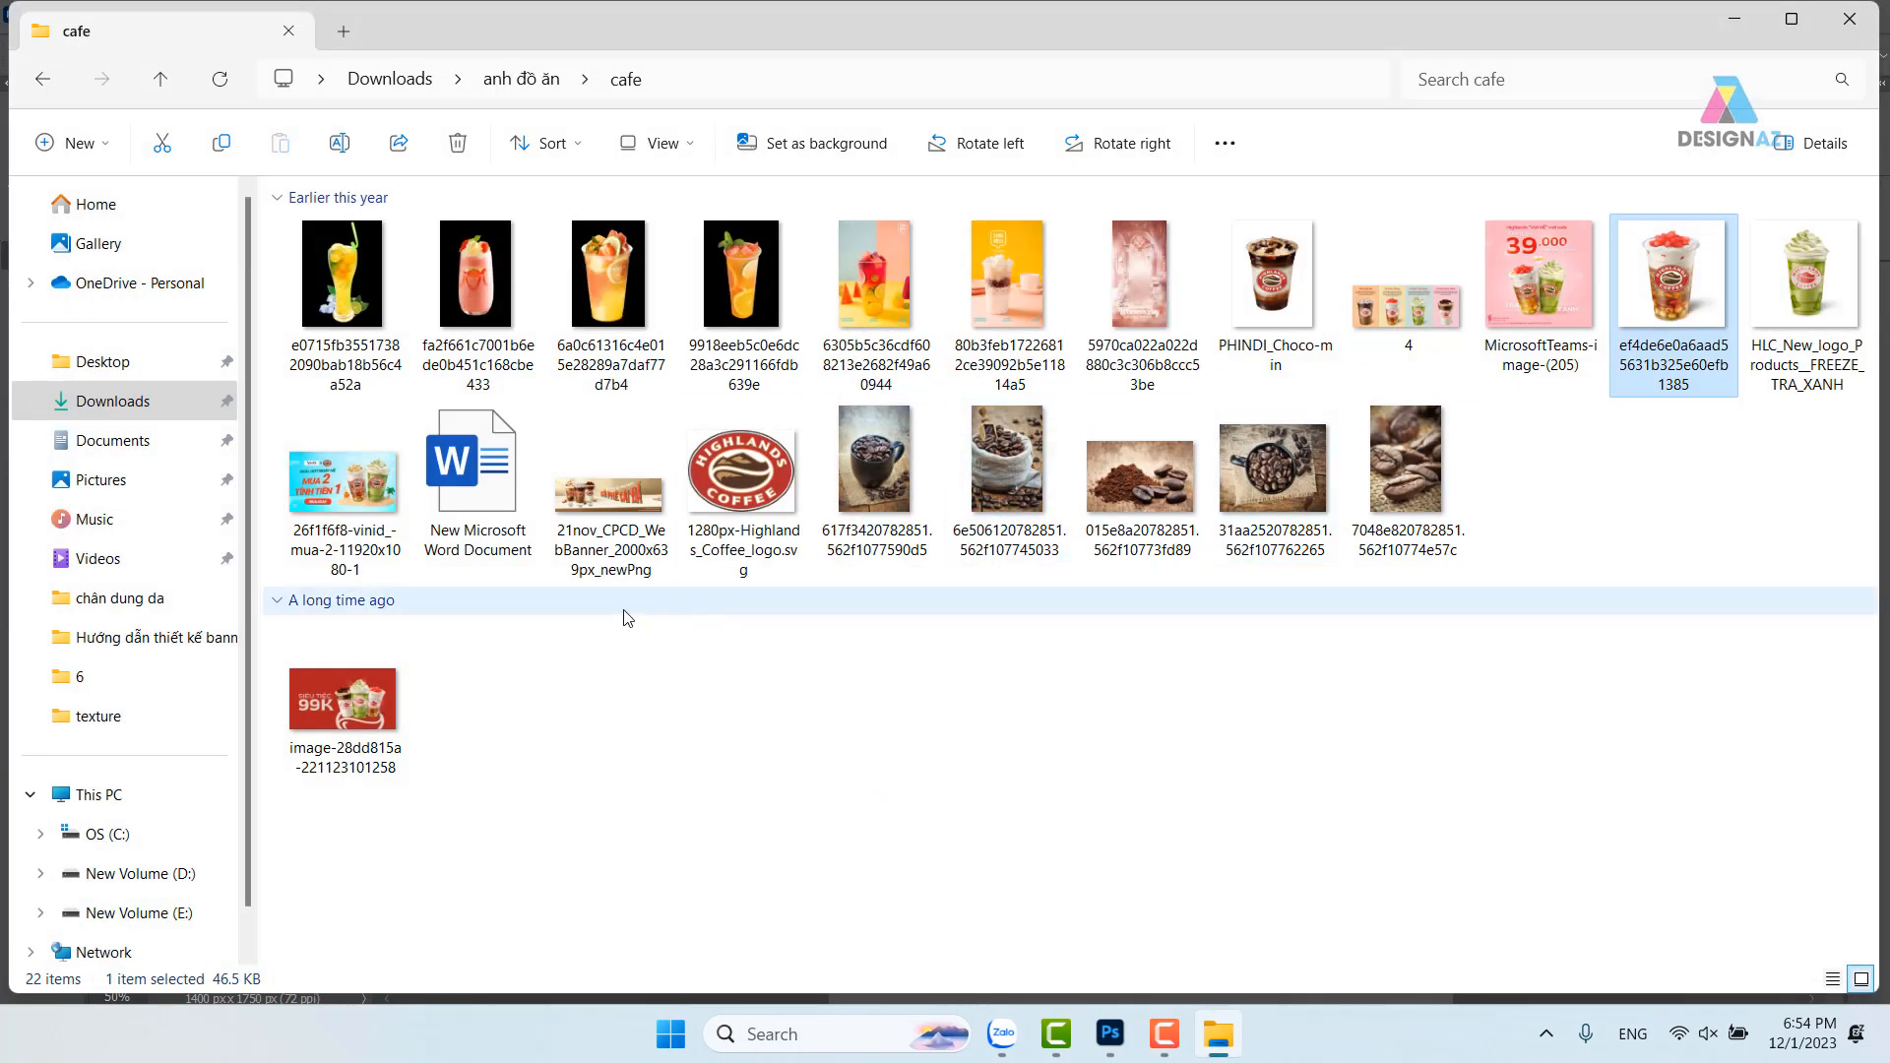
double_click(1535, 286)
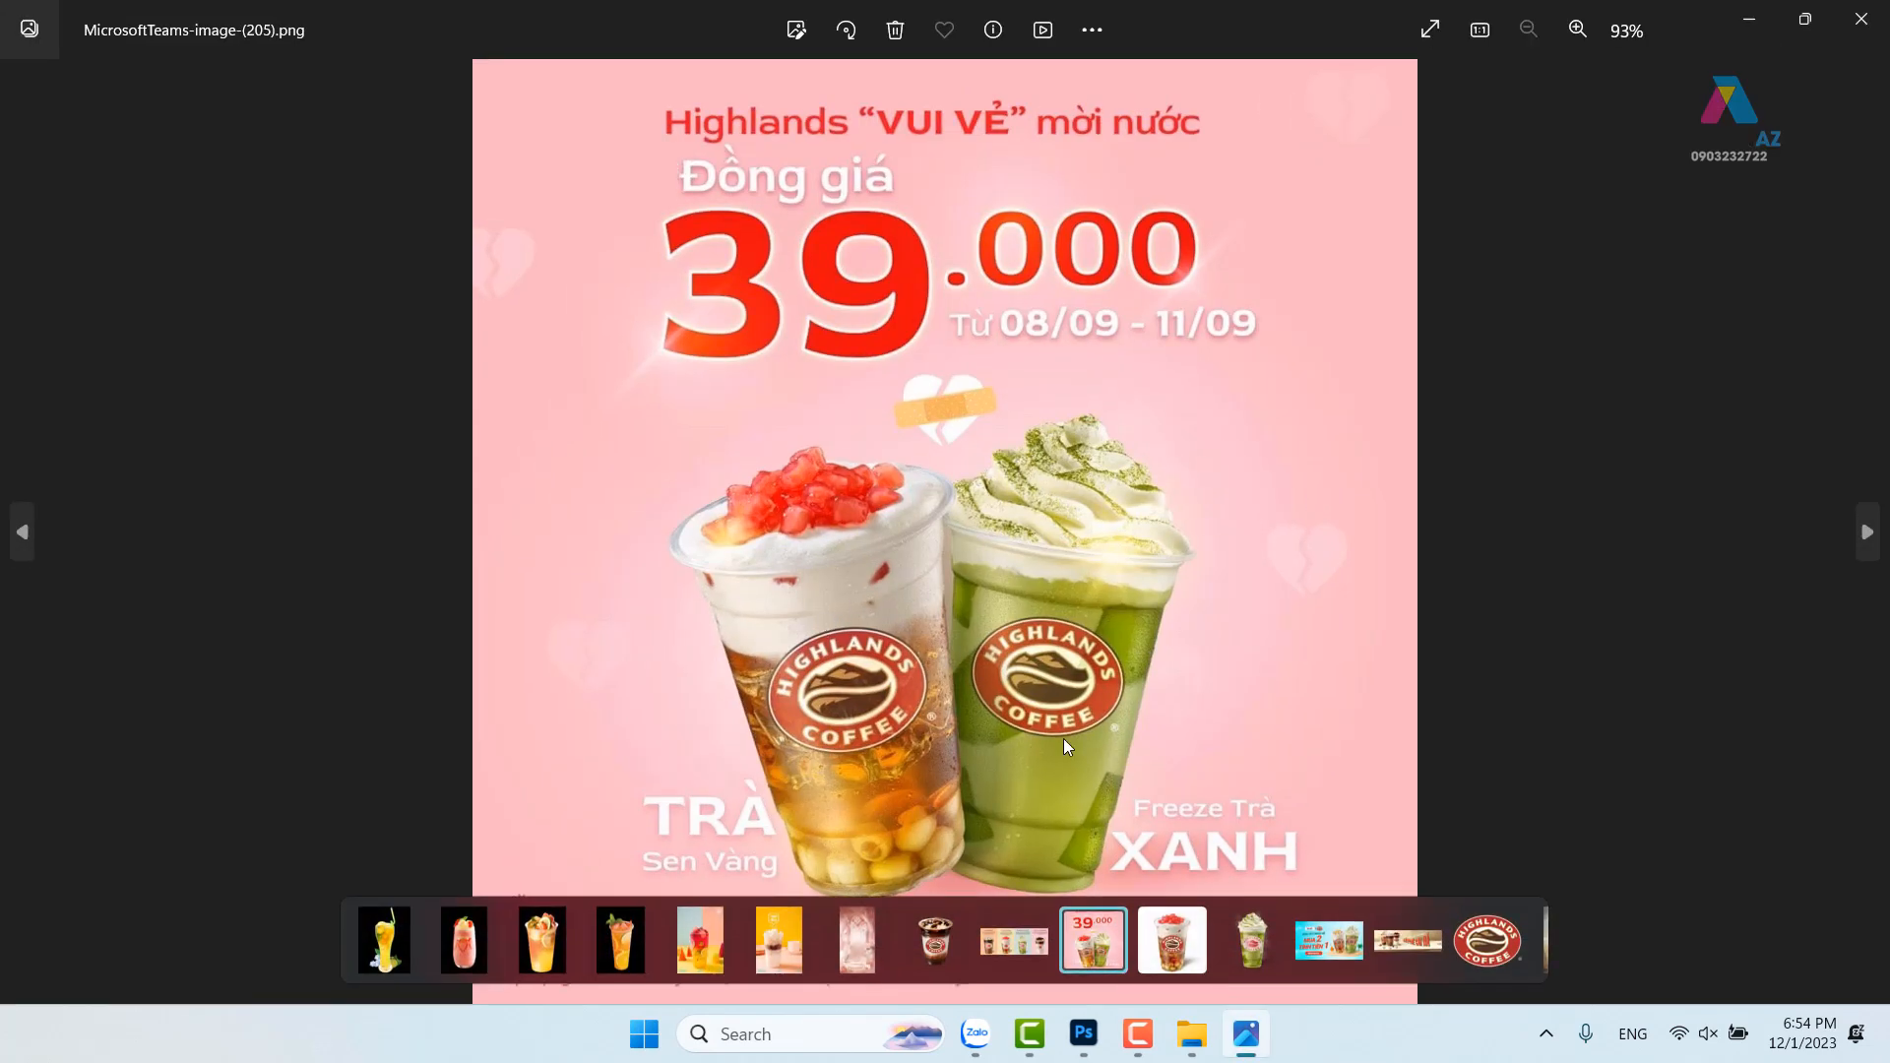
scroll(1066, 736, up, 5)
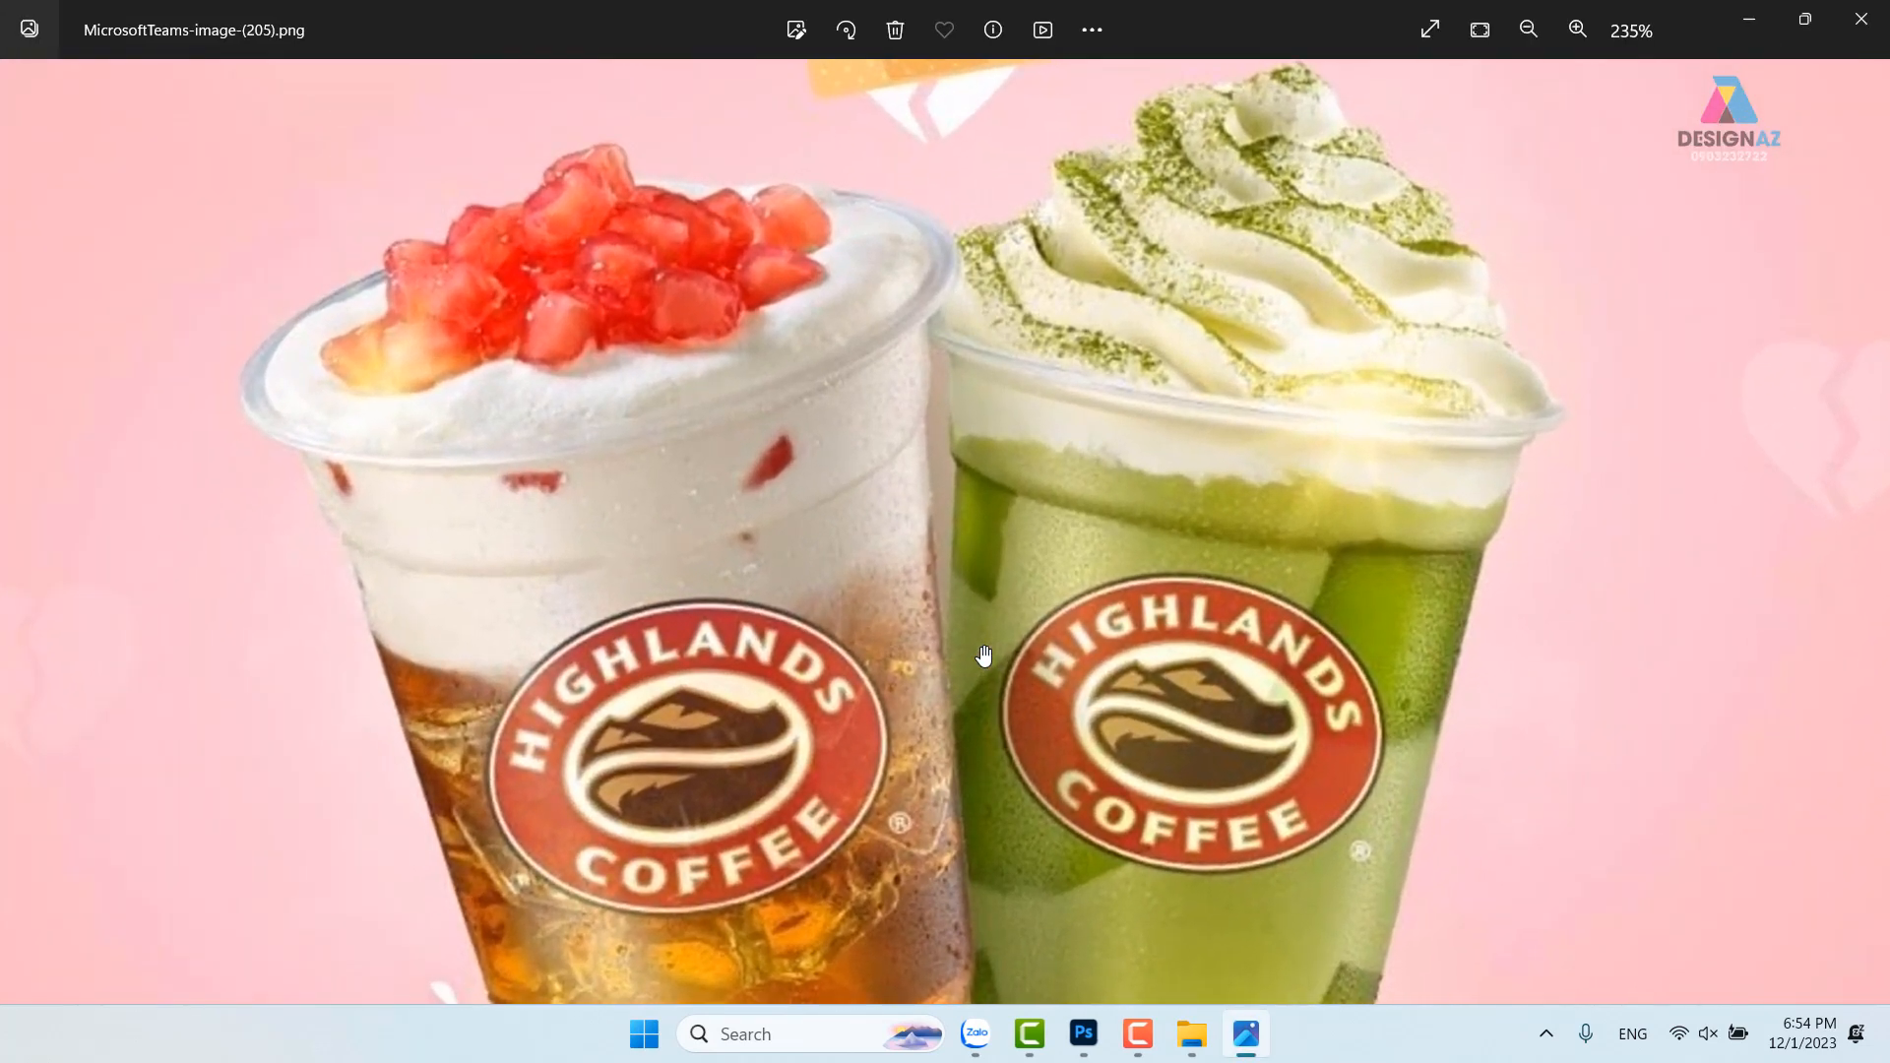
scroll(984, 654, down, 5)
click(1861, 19)
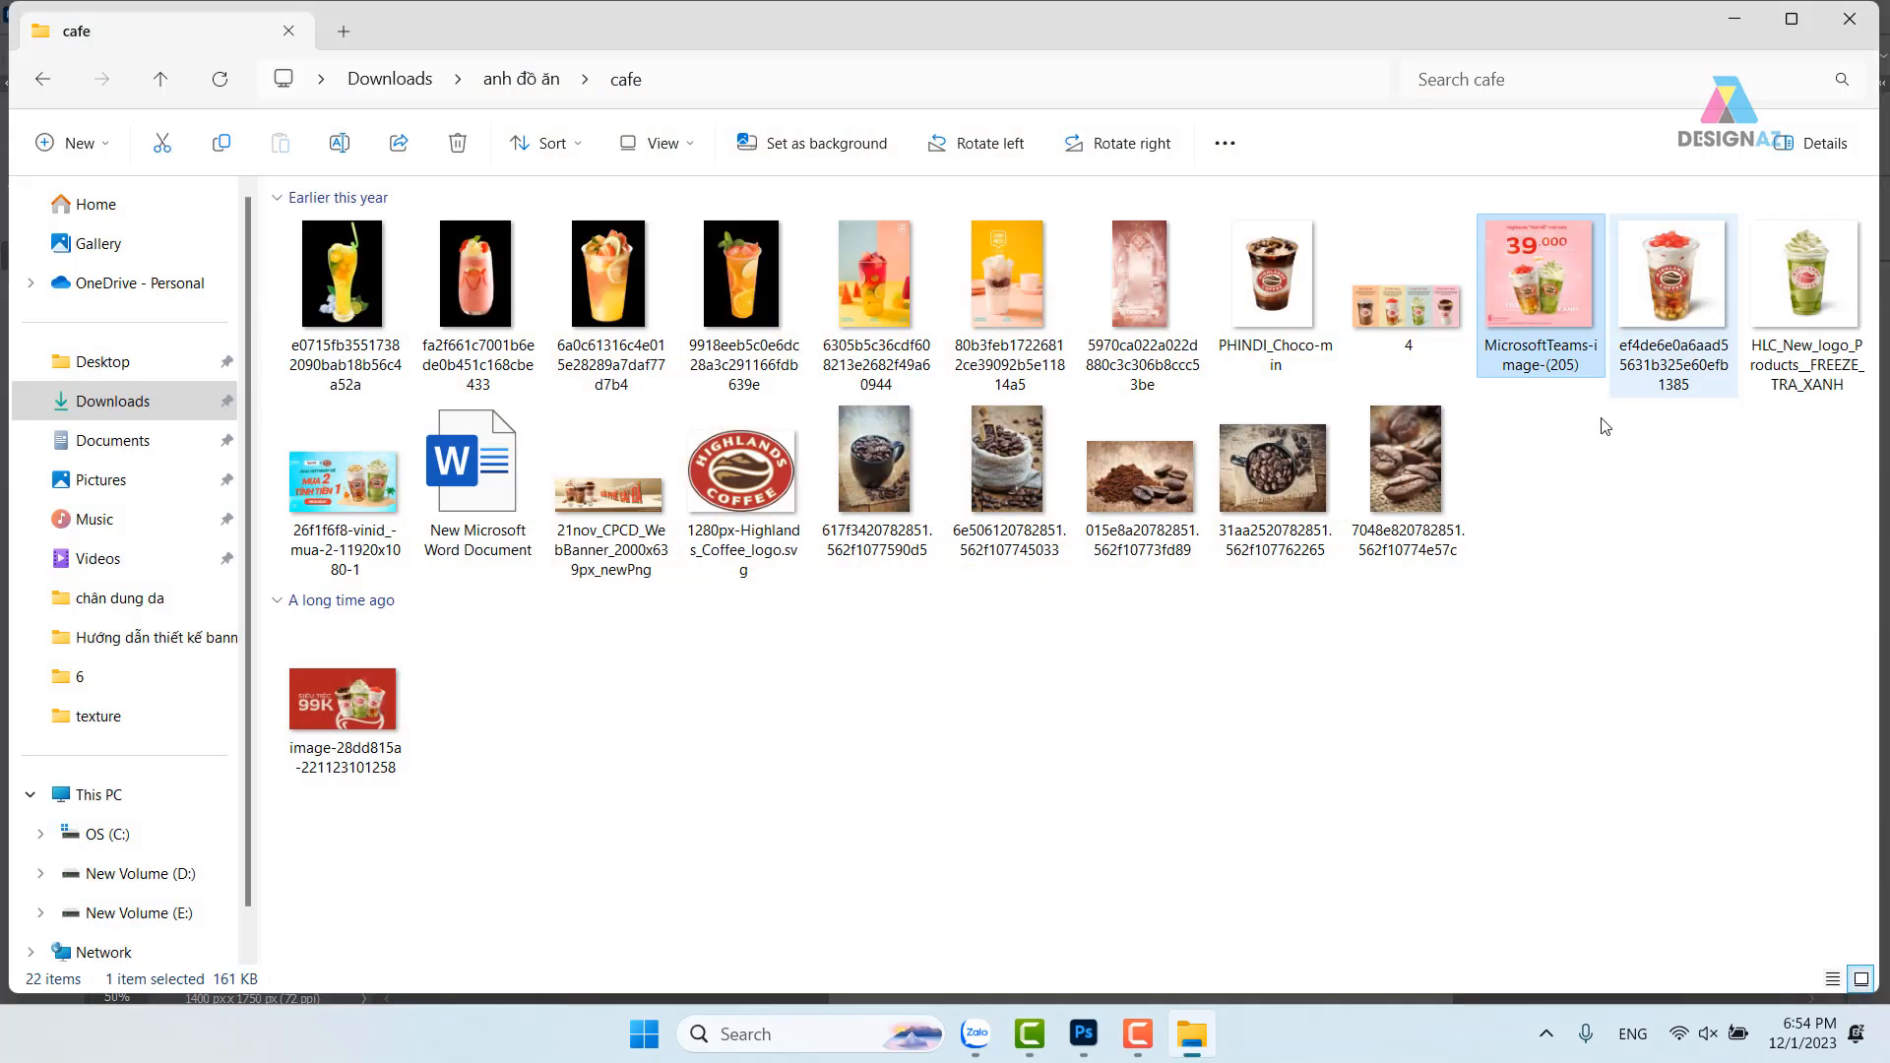
Open both ef4de6e0a6aad55631b325e60efb1385 and HLC_New_logo_Products__FREEZE_TRA_XANH in Photoshop as separate documents
click(1678, 551)
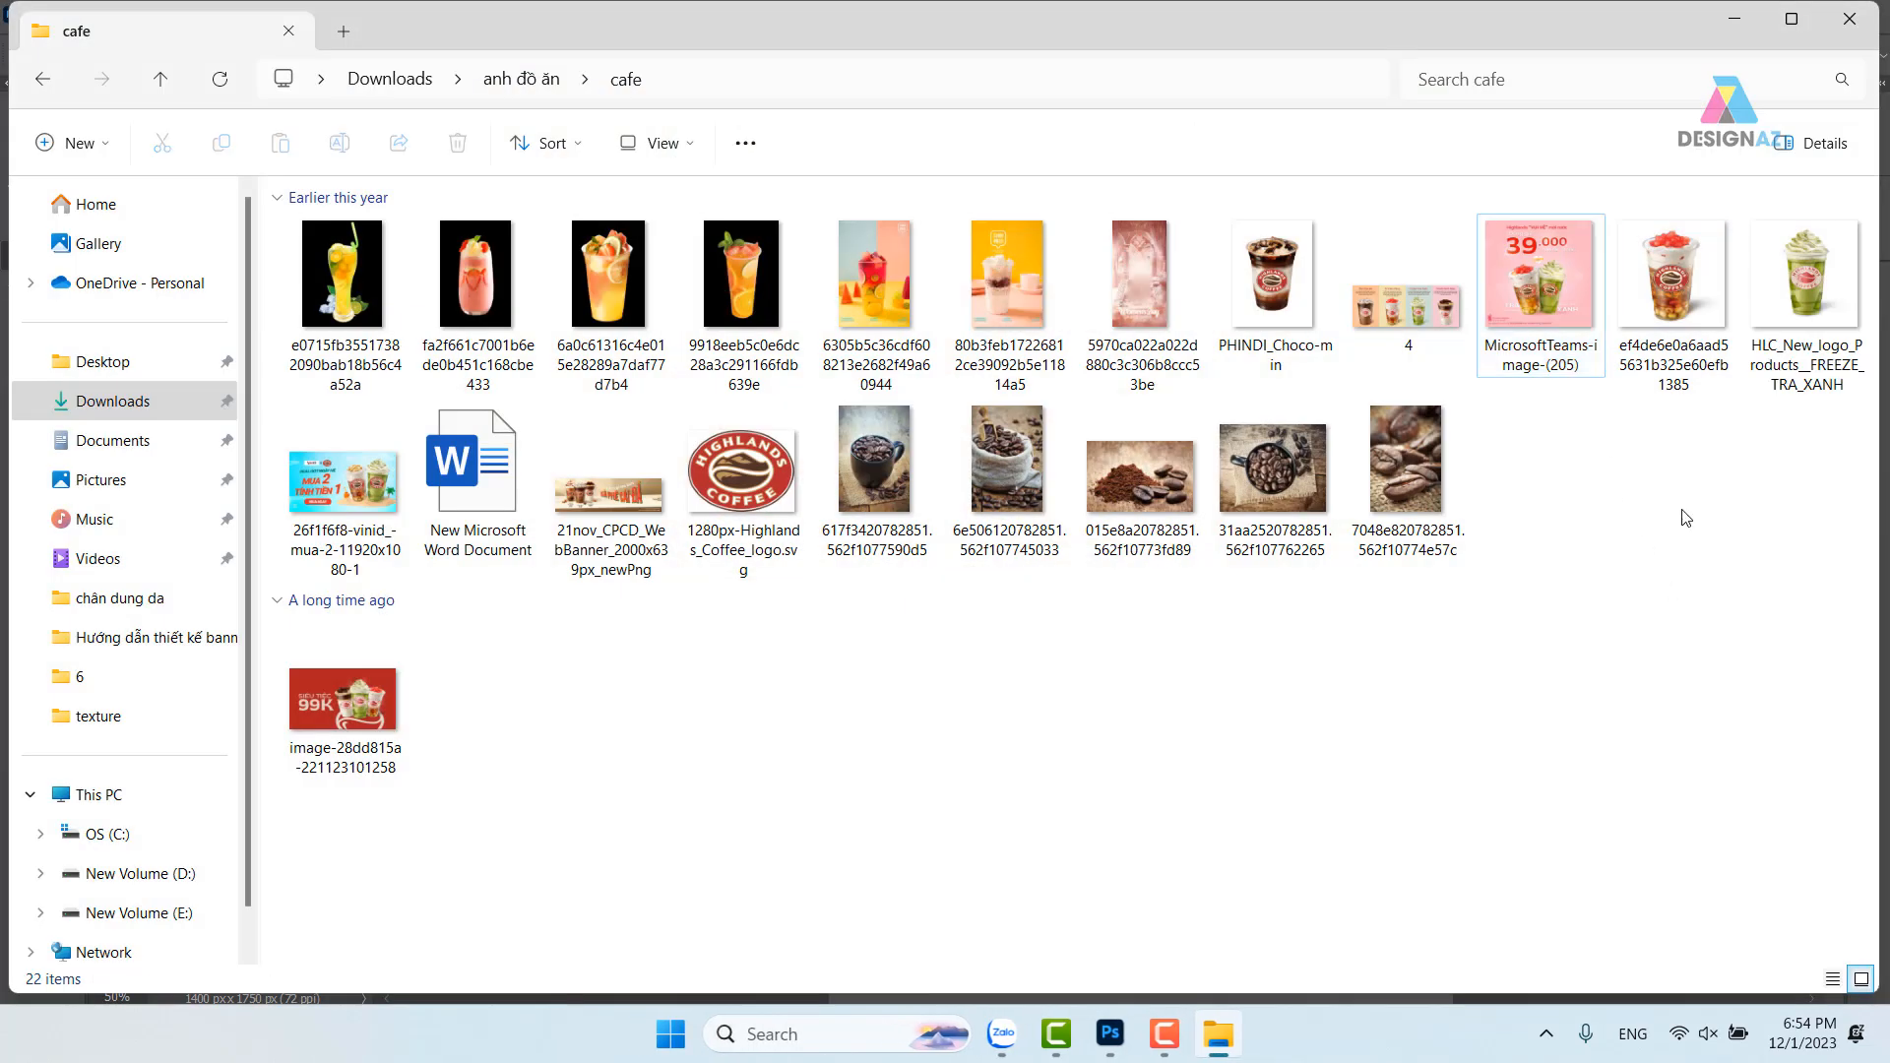
click(1700, 288)
ctrl+click(1828, 315)
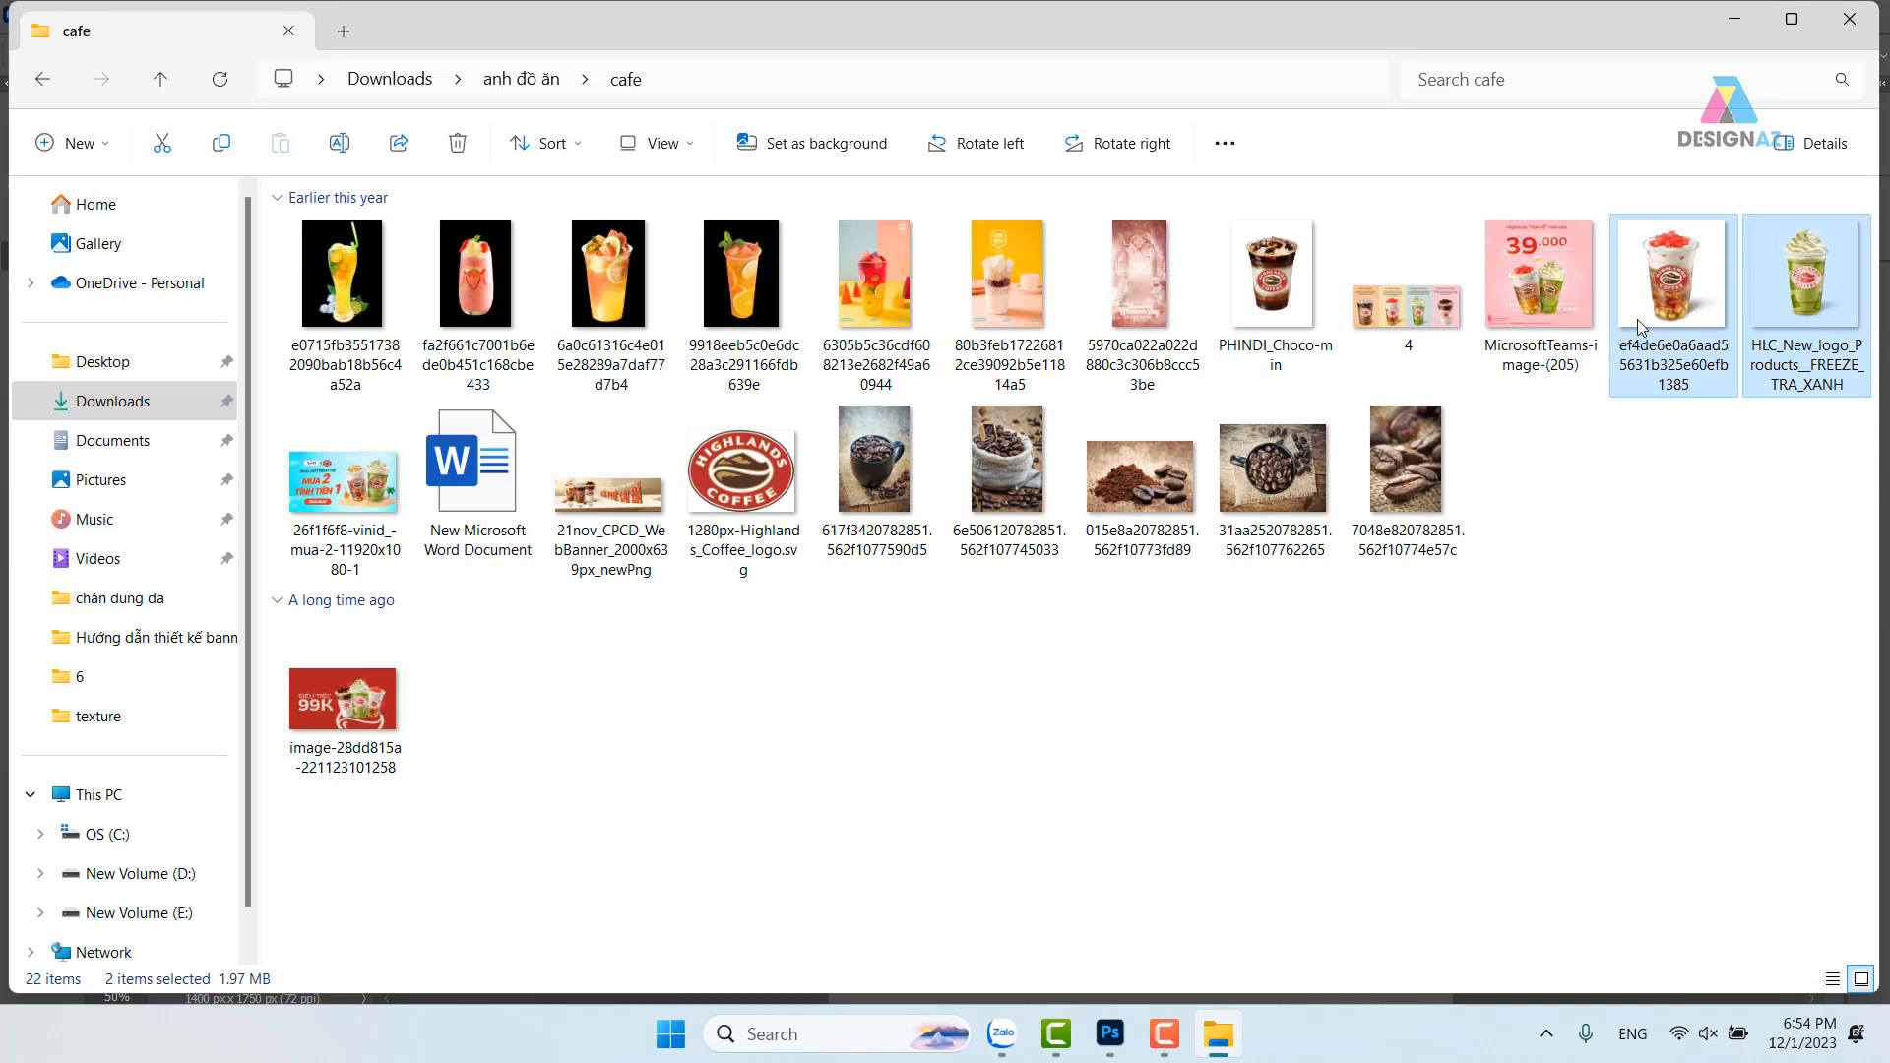
drag(1672, 280, 1339, 60)
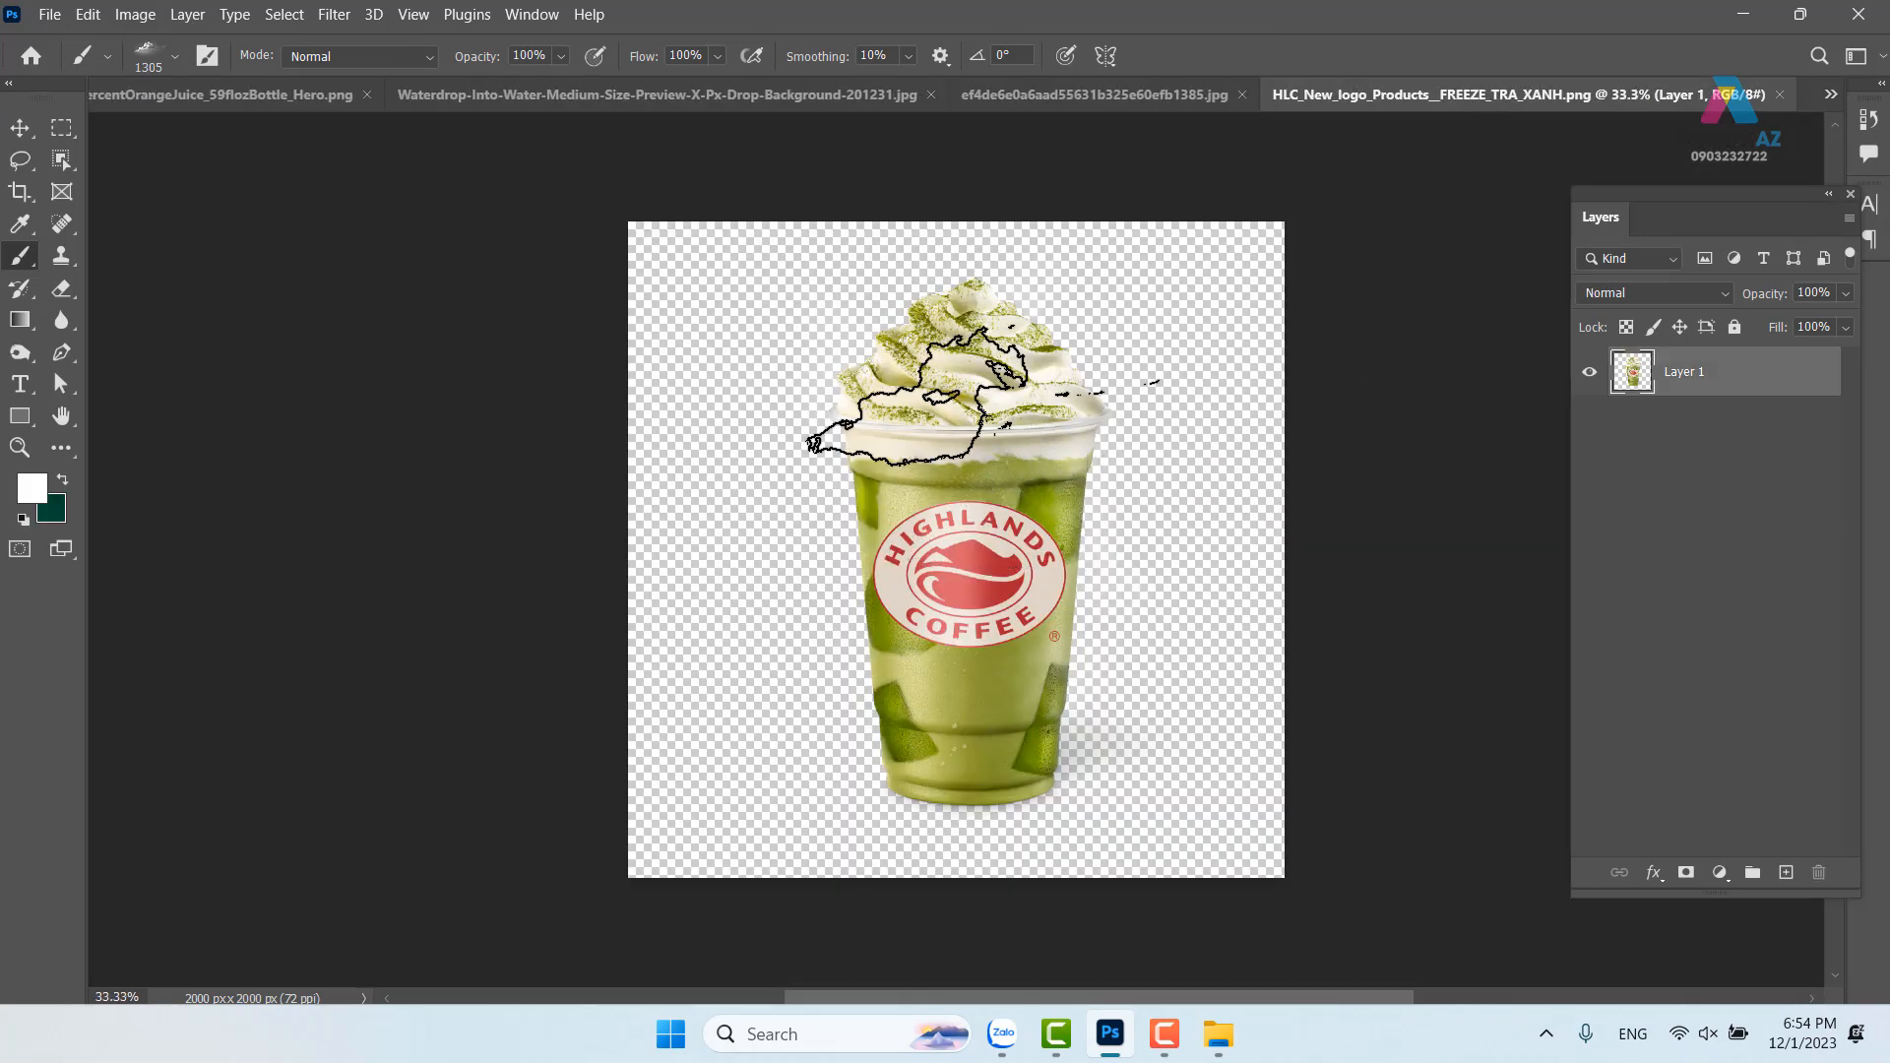
Copy the green tea freeze cup into the Waterdrop document and position it above the center of the ripples
click(1085, 97)
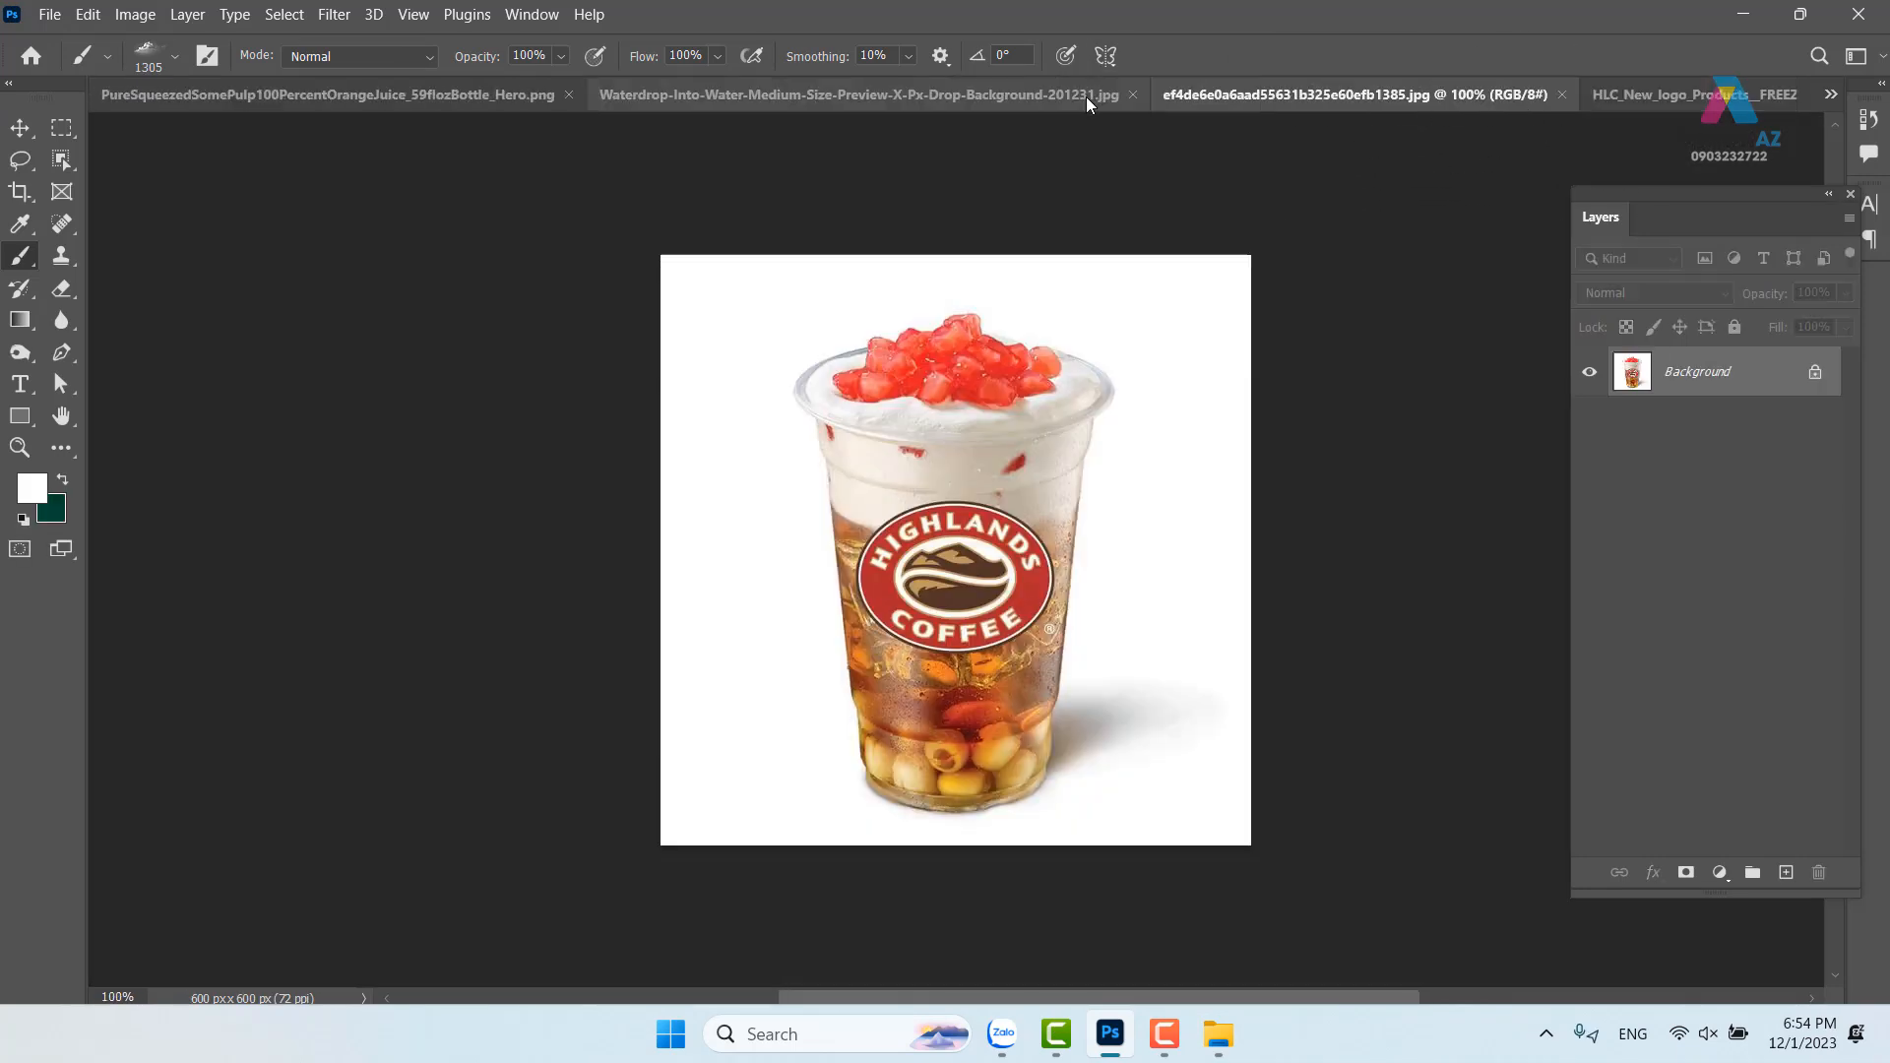
click(1693, 95)
click(19, 128)
right_click(979, 413)
click(1014, 421)
drag(1014, 421, 275, 96)
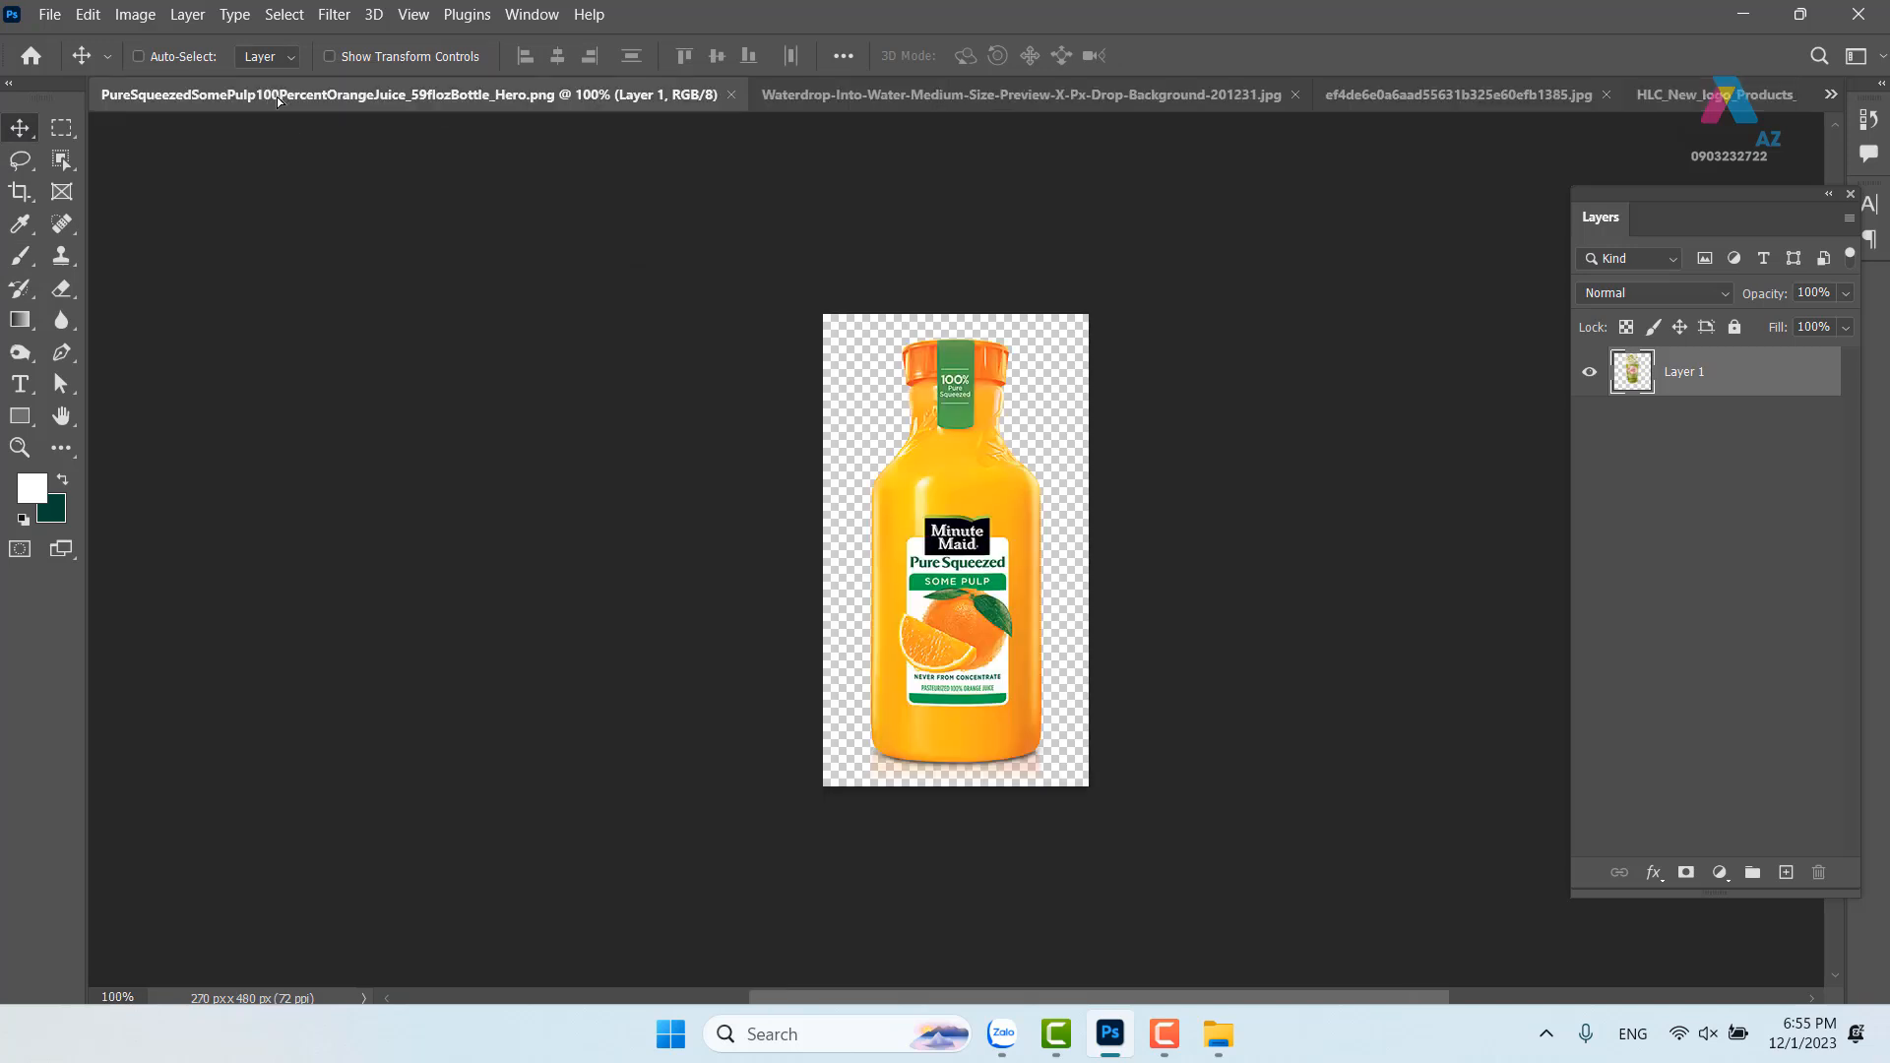
drag(904, 86, 888, 587)
key(ctrl+t)
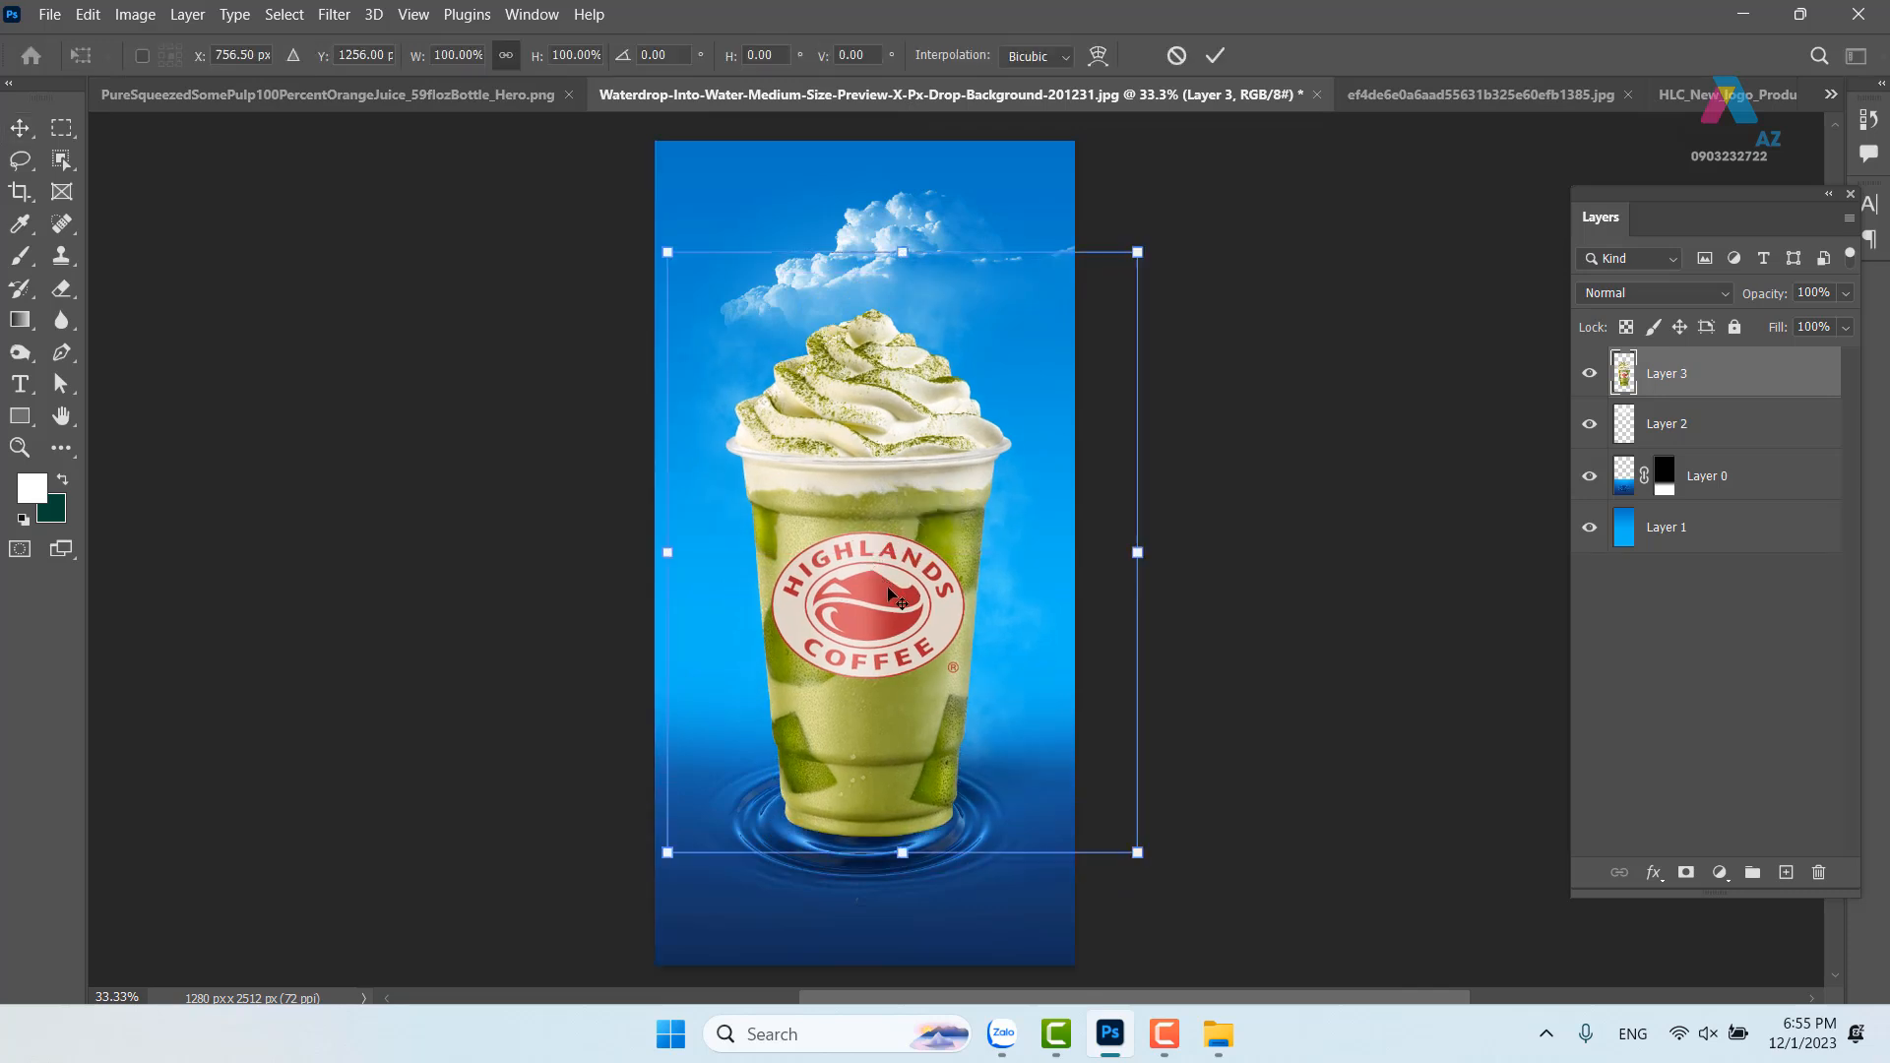
key(Return)
drag(867, 574, 882, 549)
Convert the cup layer to a smart object, shrink it to a tiny size and enlarge it again to 93.64%
right_click(1729, 378)
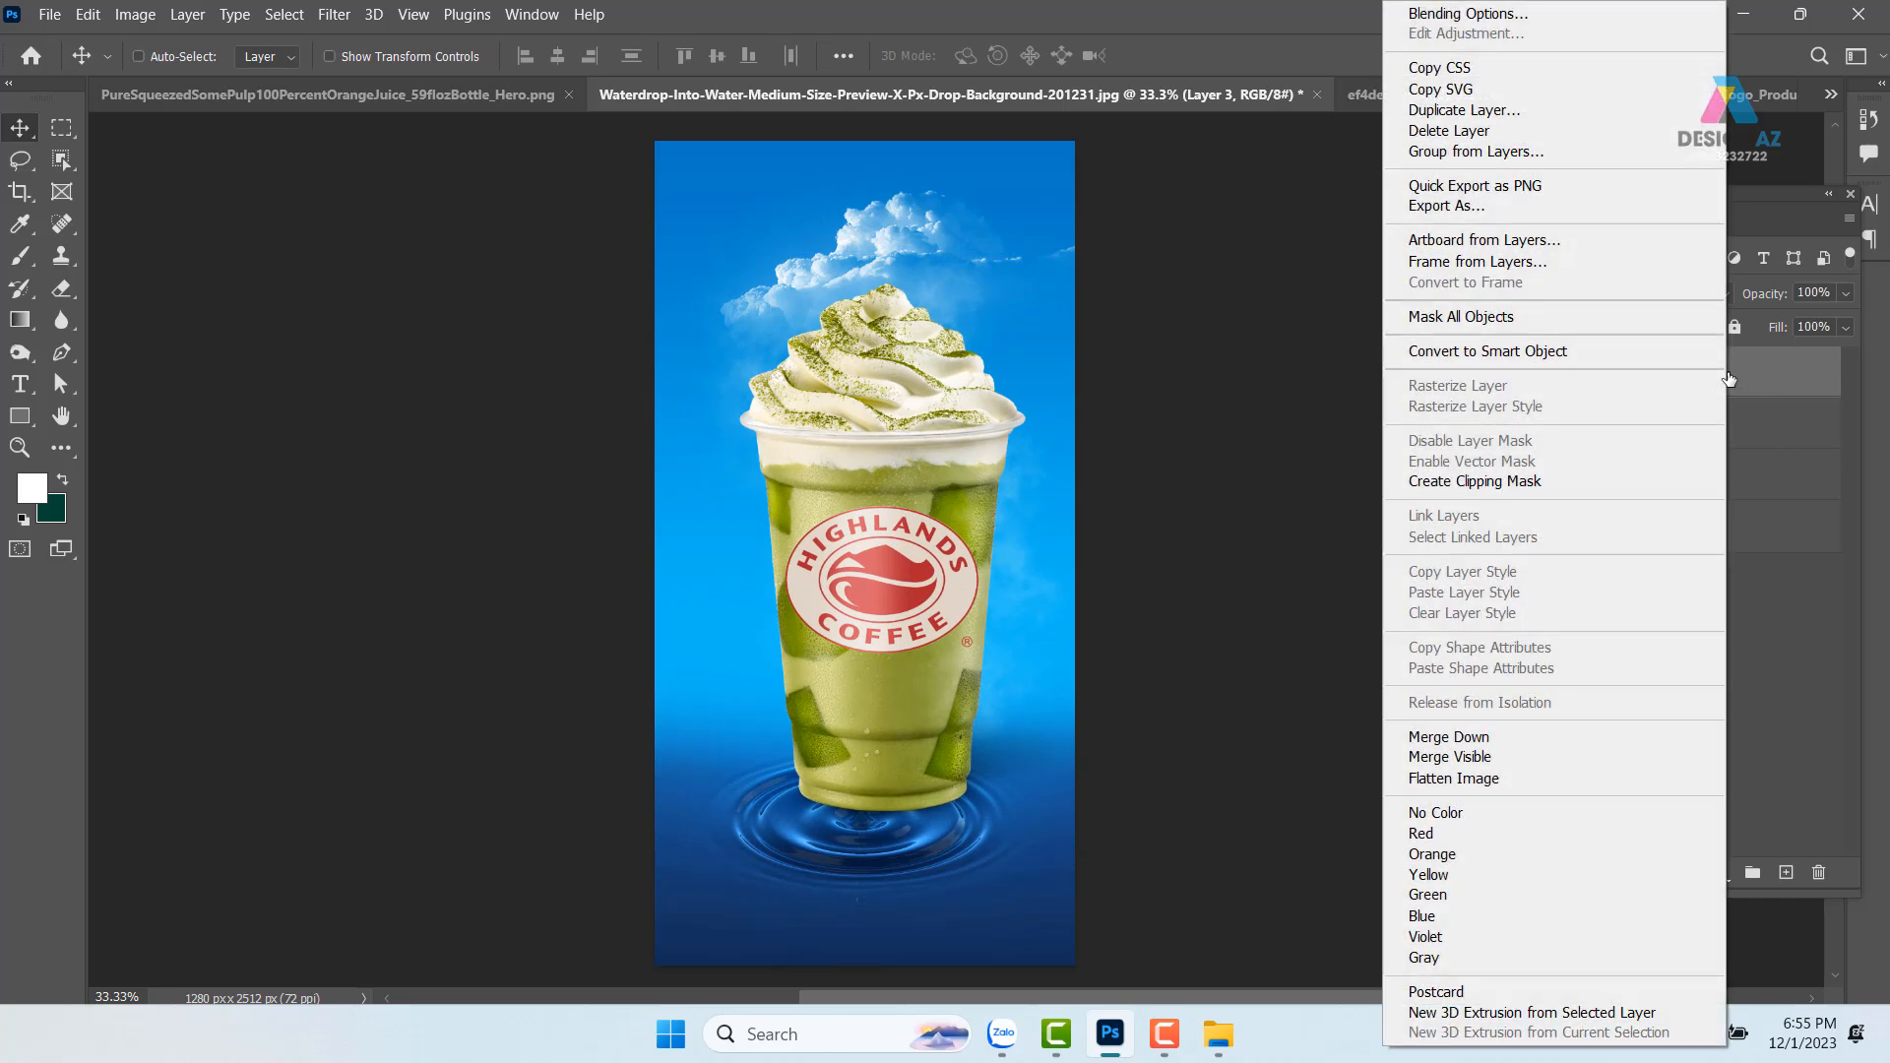
click(1585, 350)
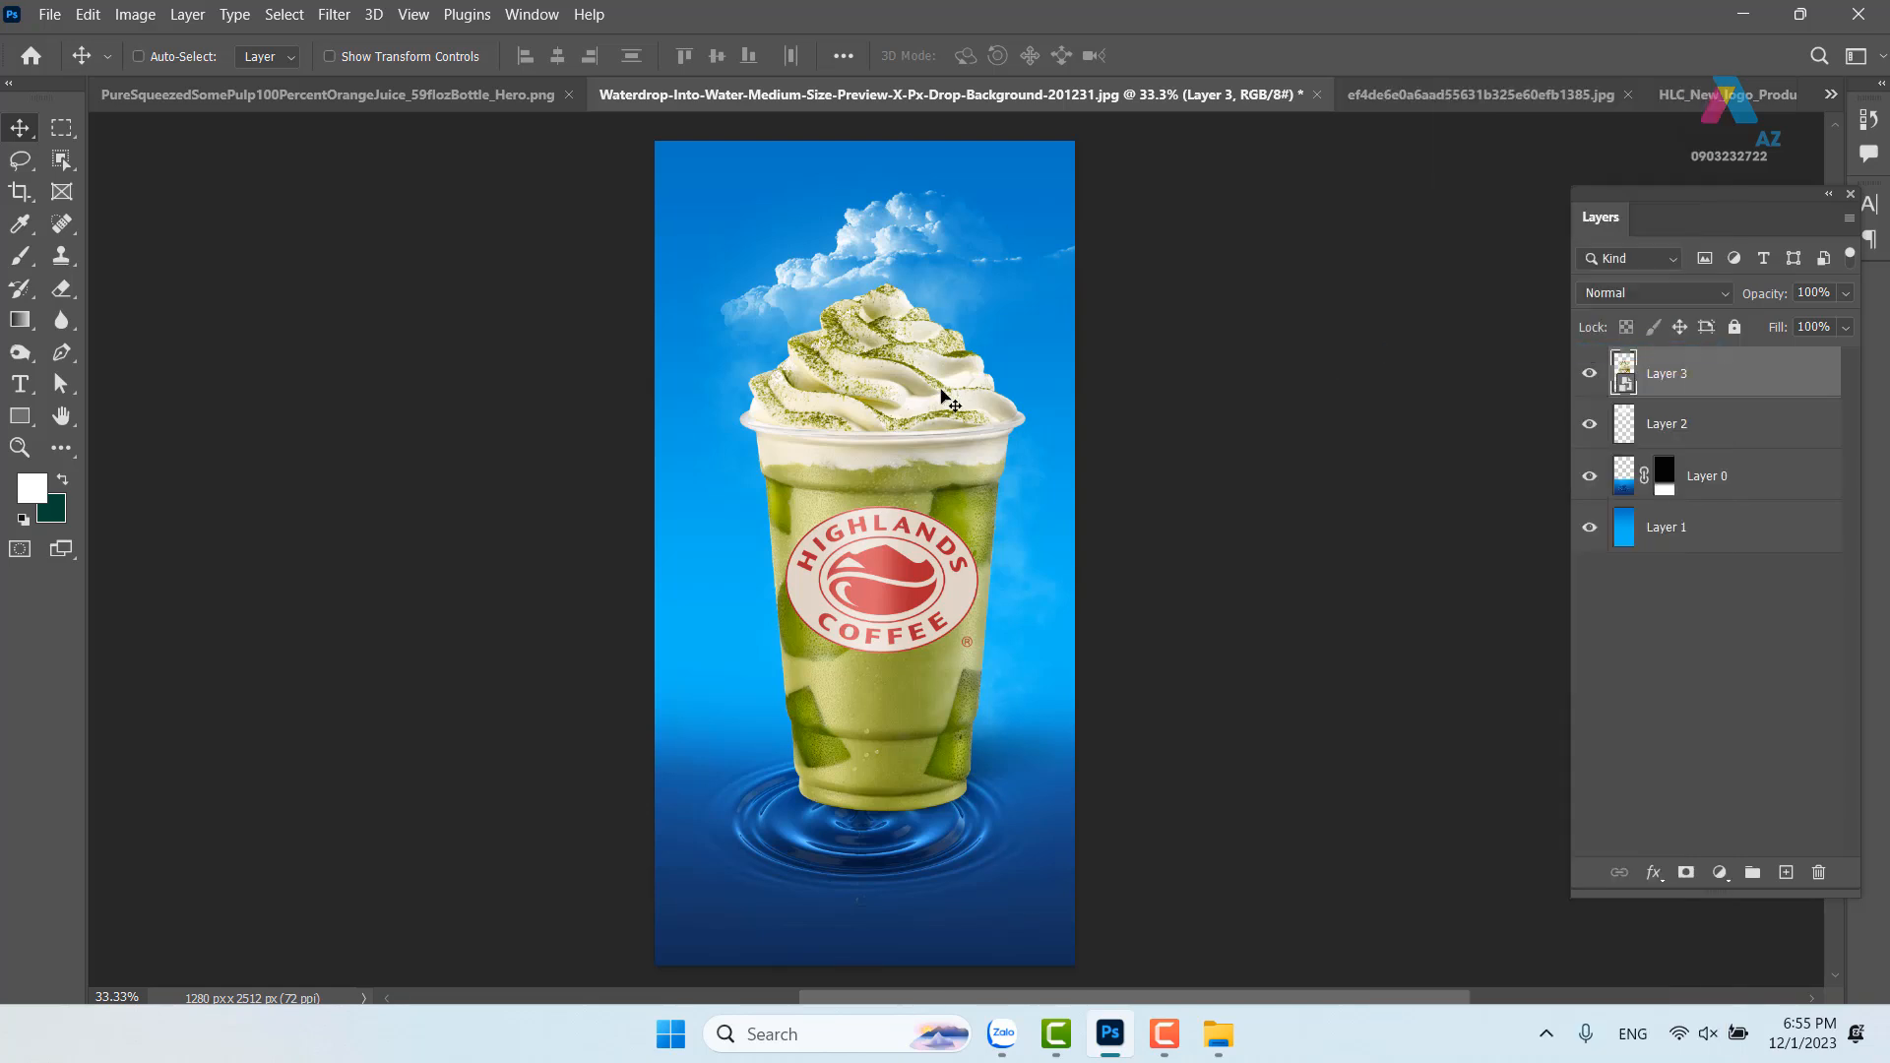
key(ctrl+t)
drag(1151, 224, 795, 755)
key(Return)
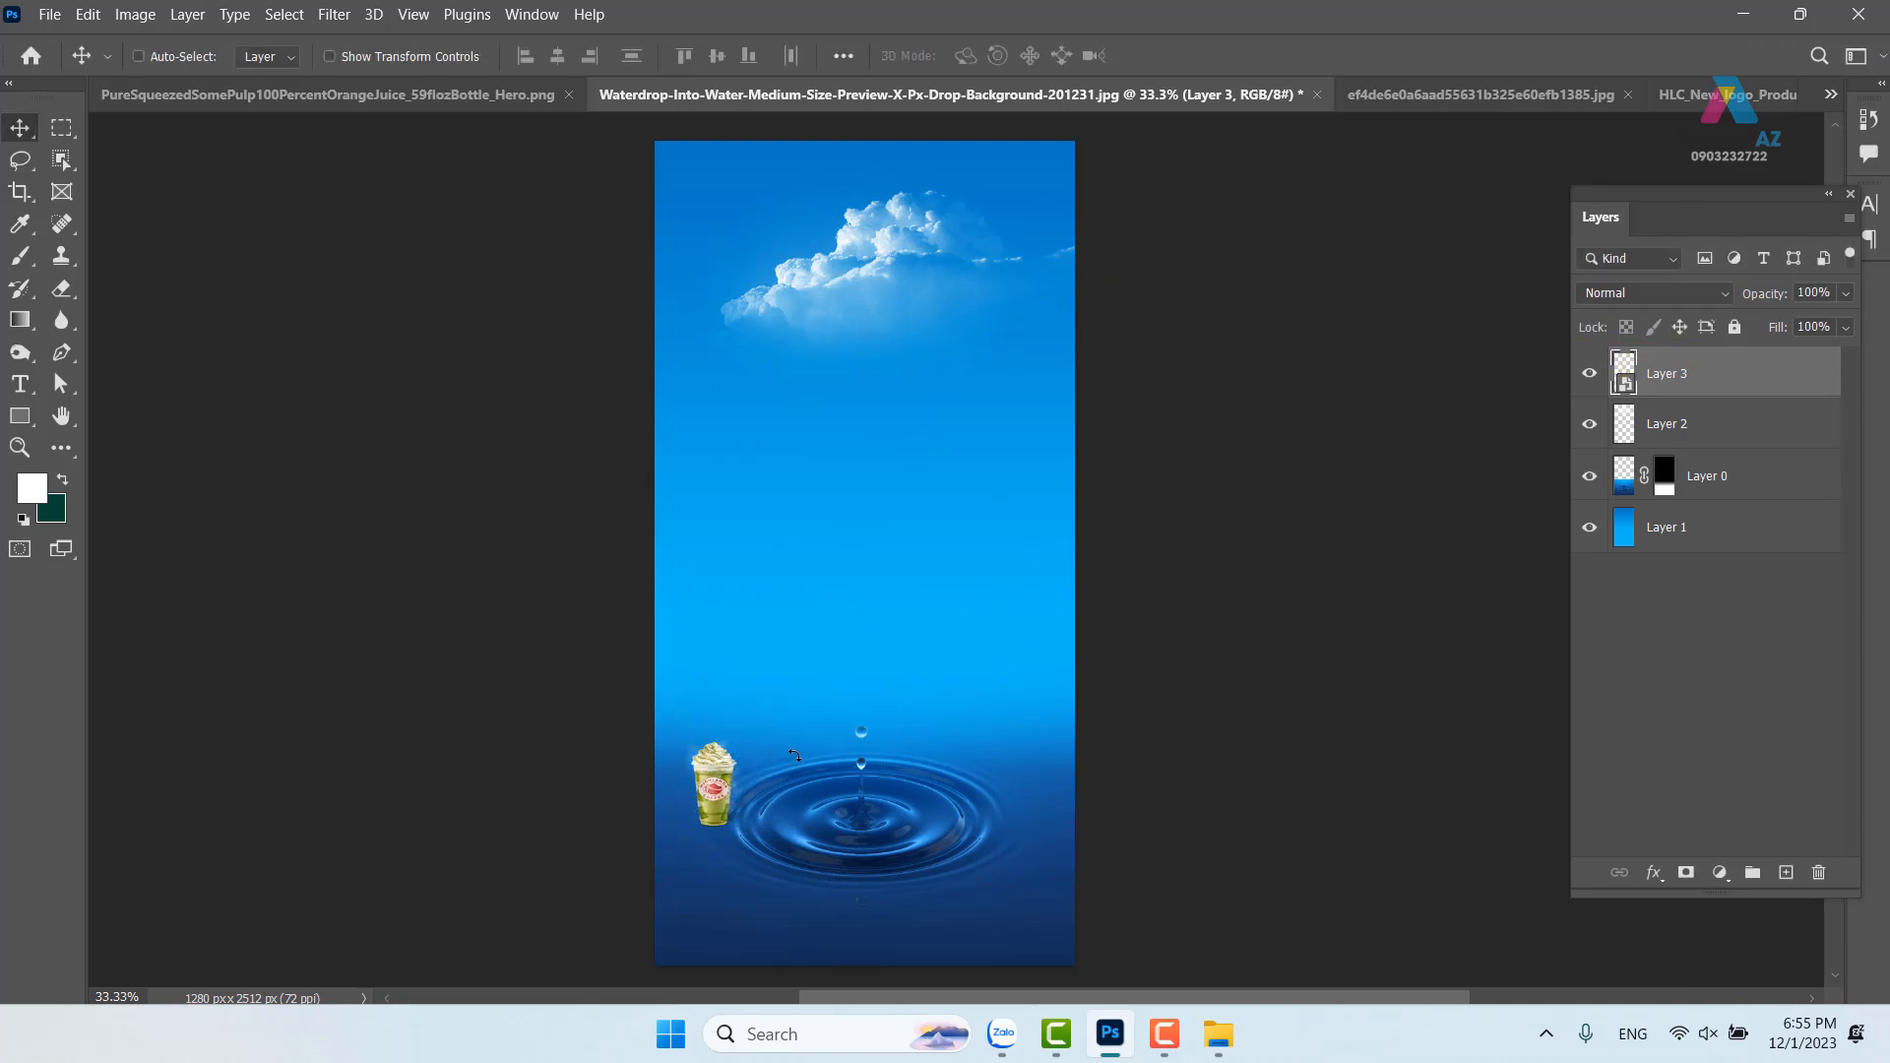
key(ctrl+t)
drag(758, 731, 1121, 265)
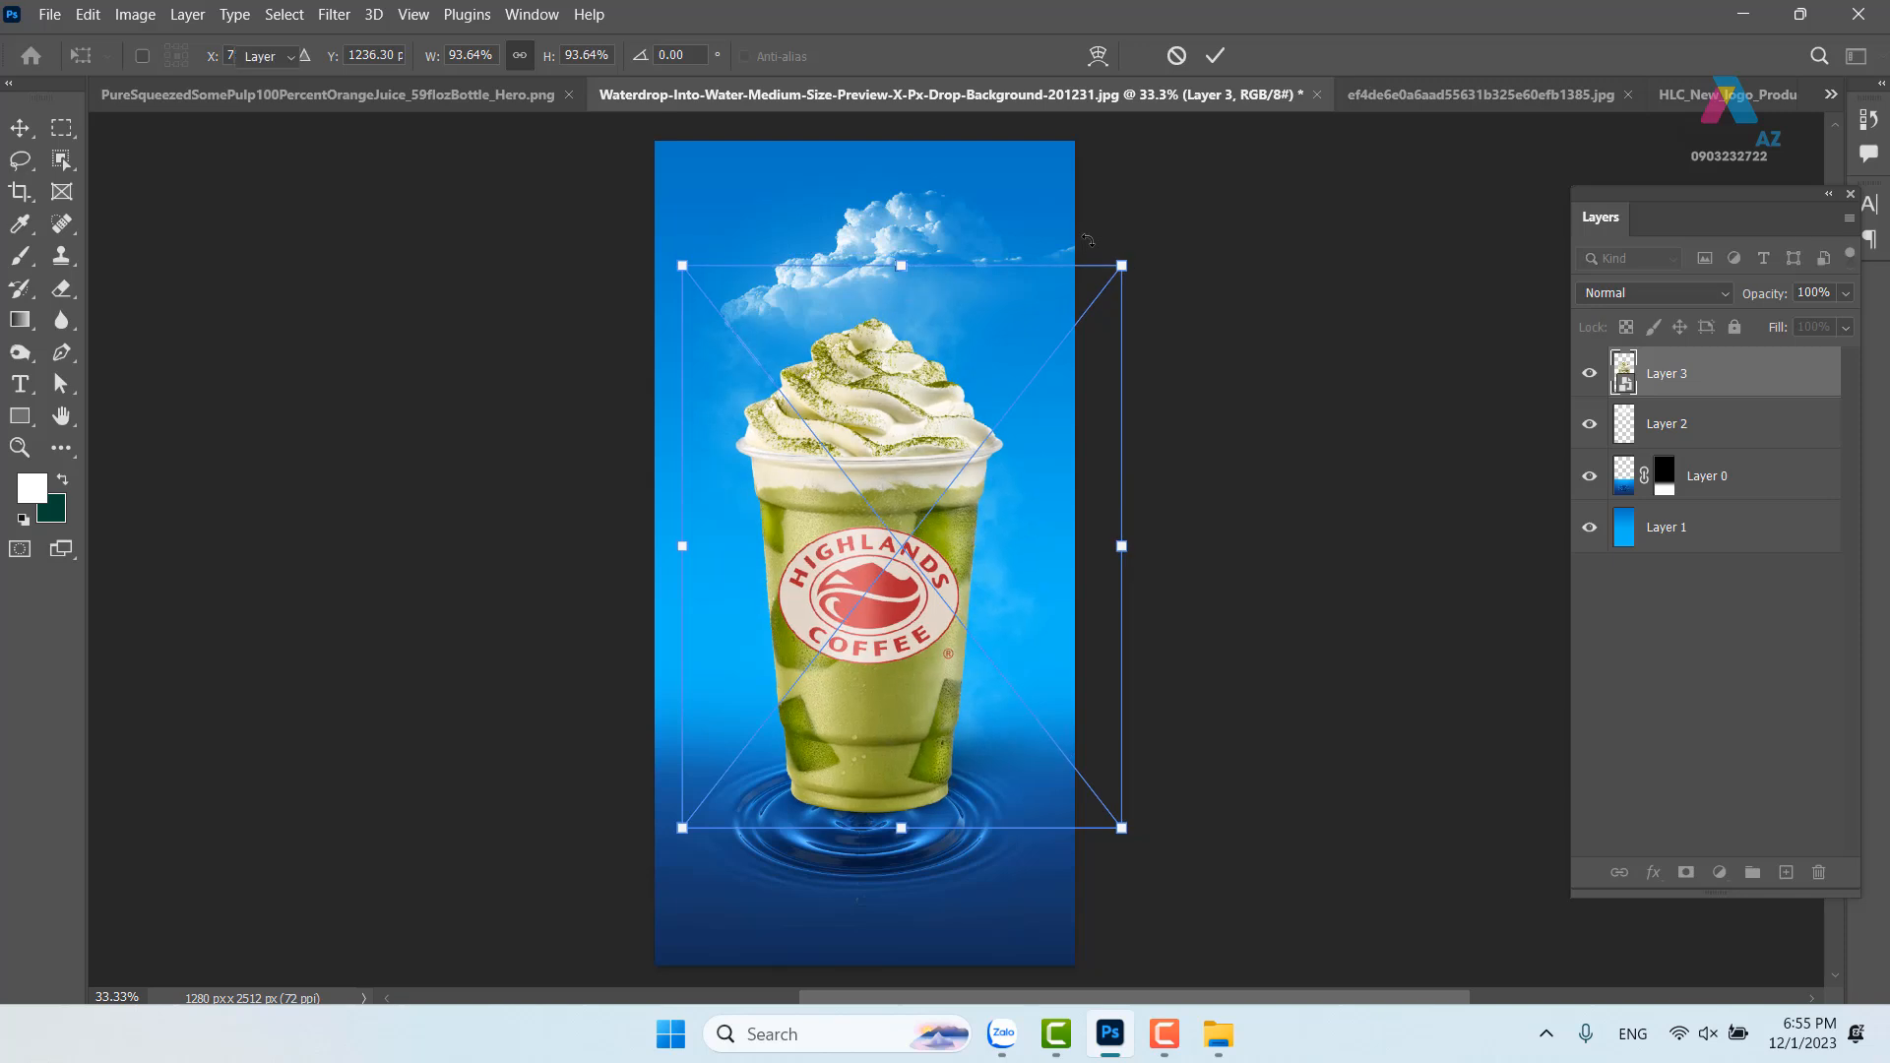
key(Return)
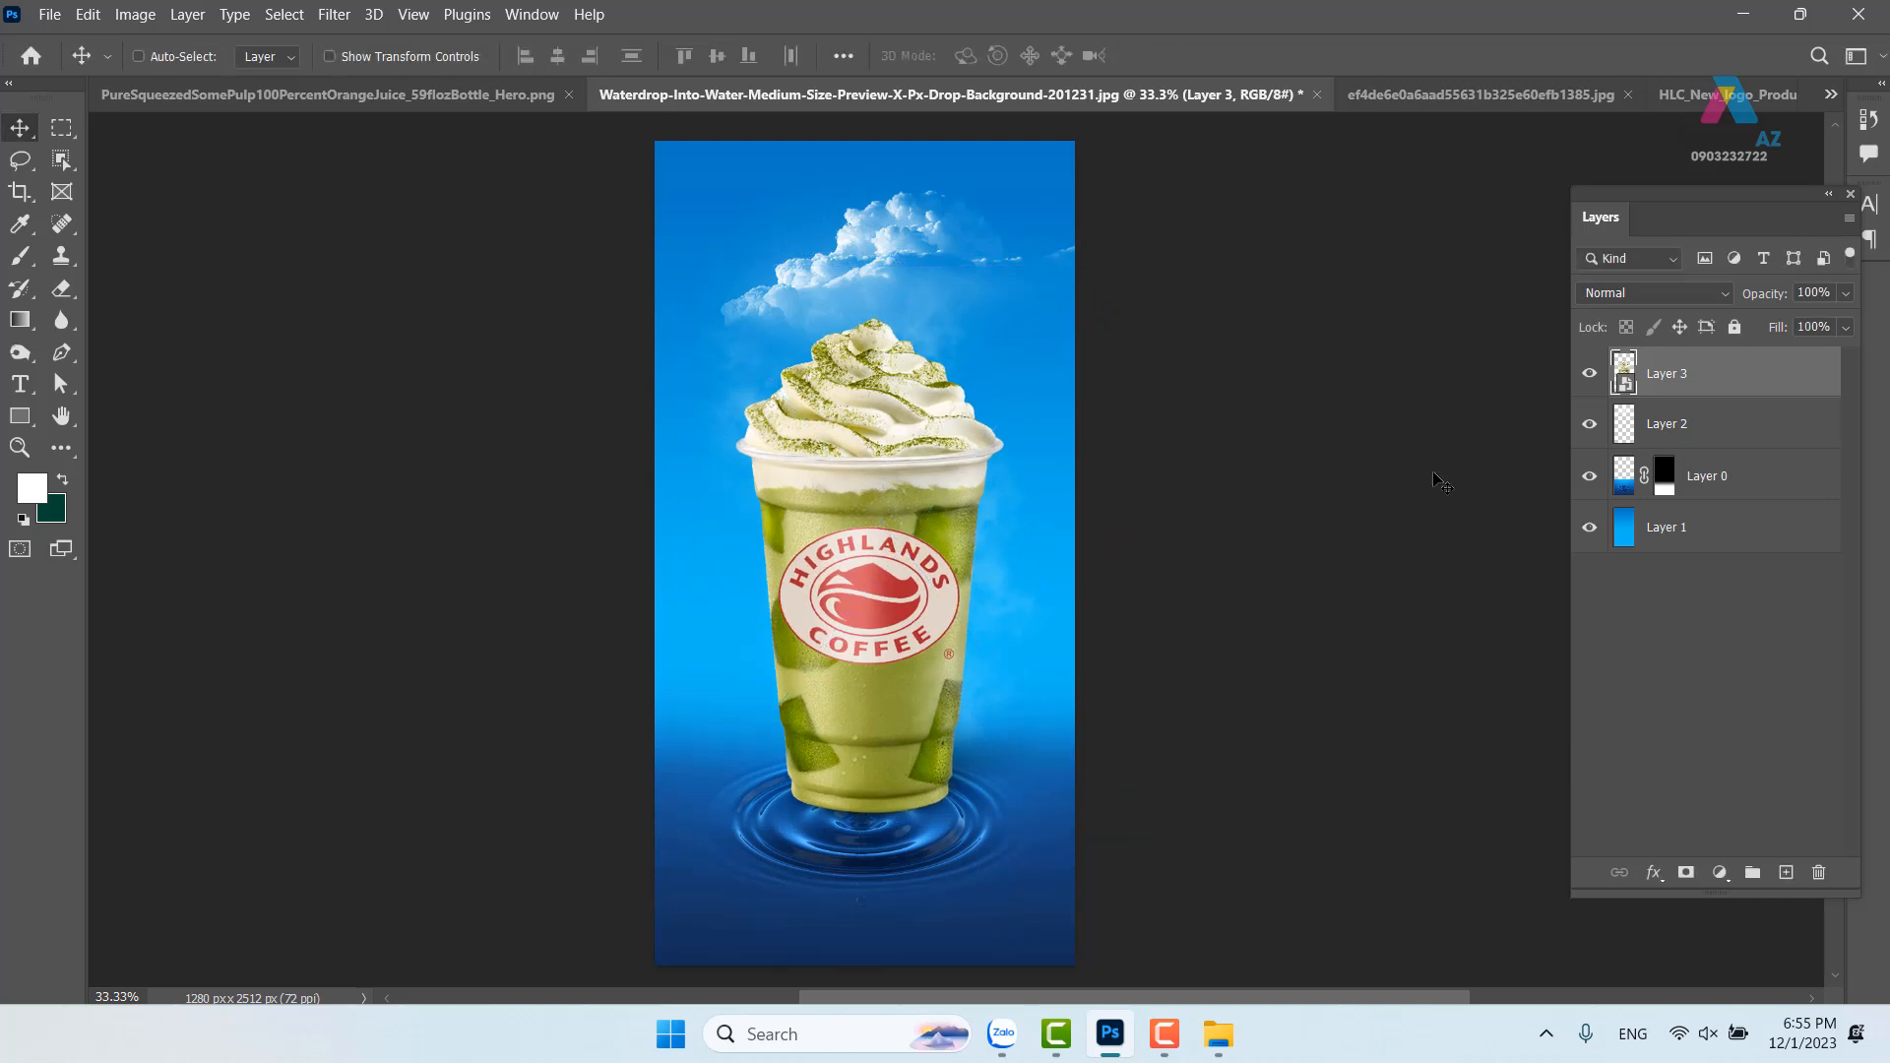
Undo the smart object scaling and conversion, and shrink and re-enlarge the plain pixel cup layer to compare its quality
key(ctrl+z)
key(ctrl+shift+z)
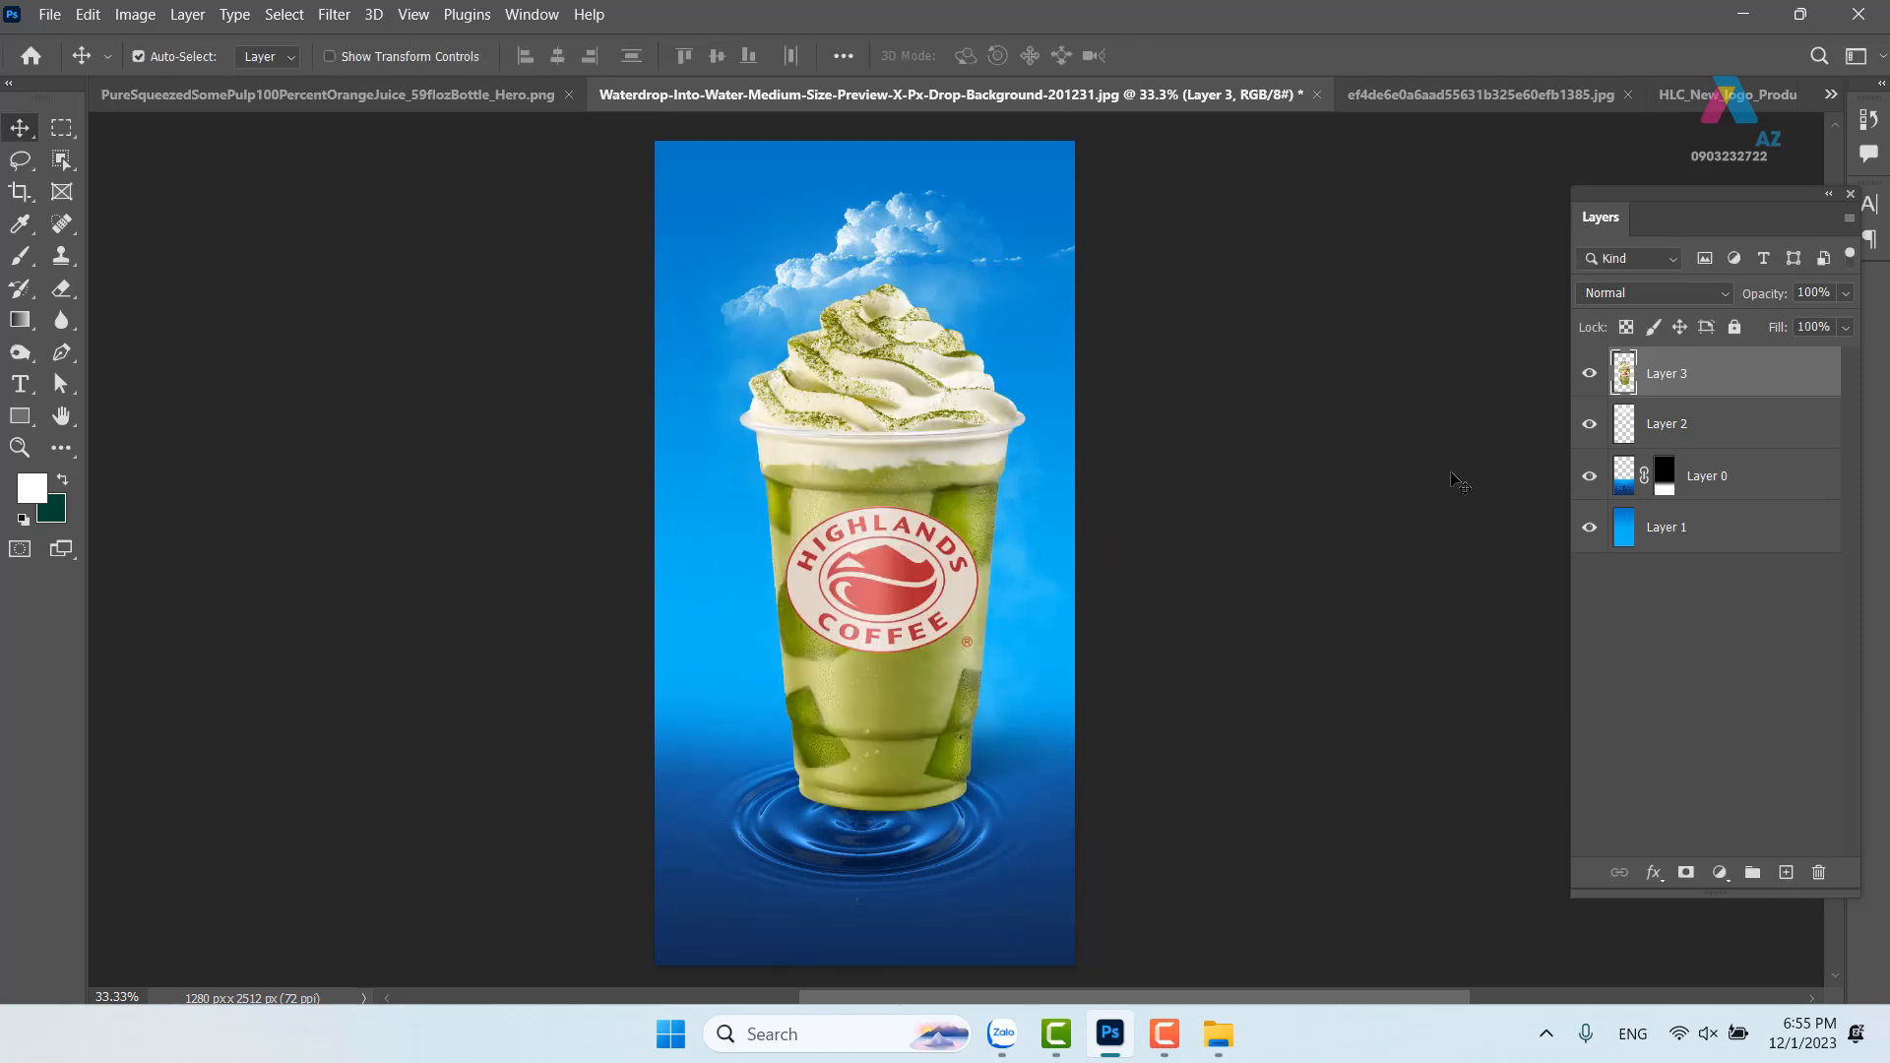
key(ctrl+t)
drag(1150, 229, 728, 790)
key(Return)
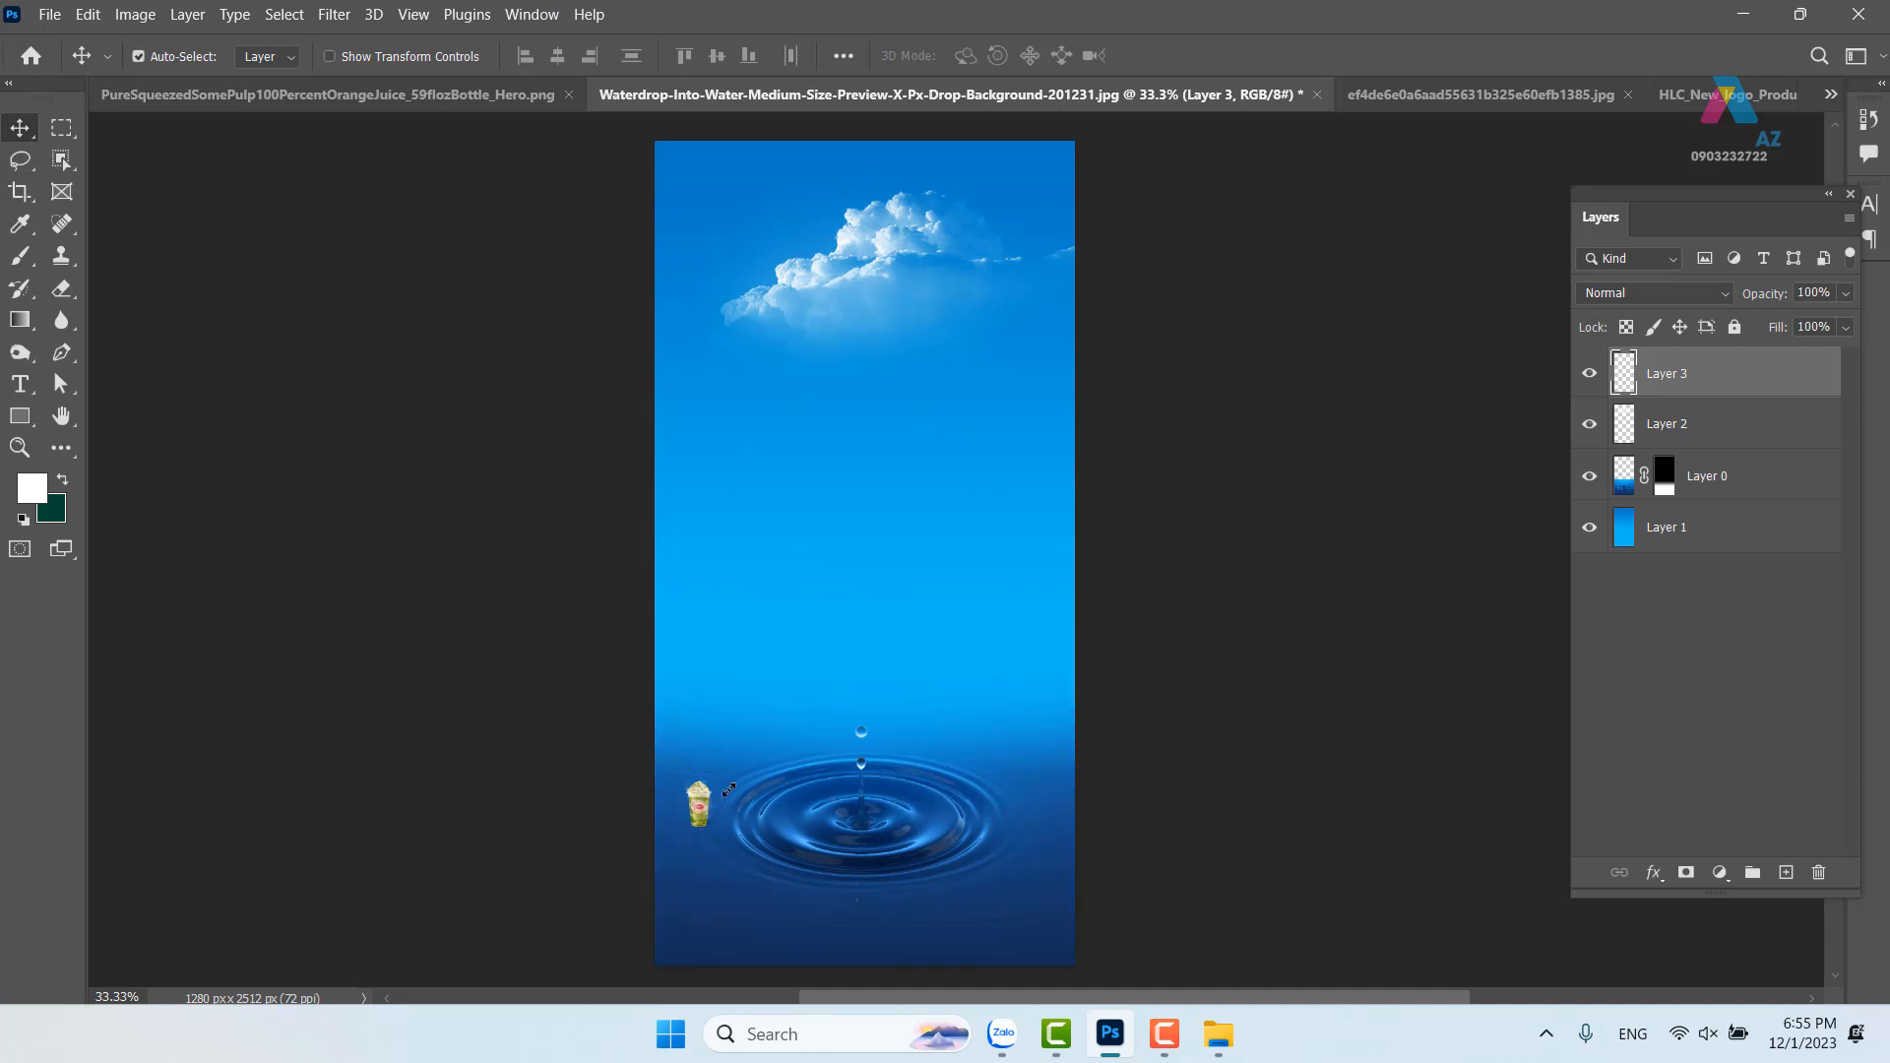
key(ctrl+t)
drag(733, 769, 1161, 223)
key(Return)
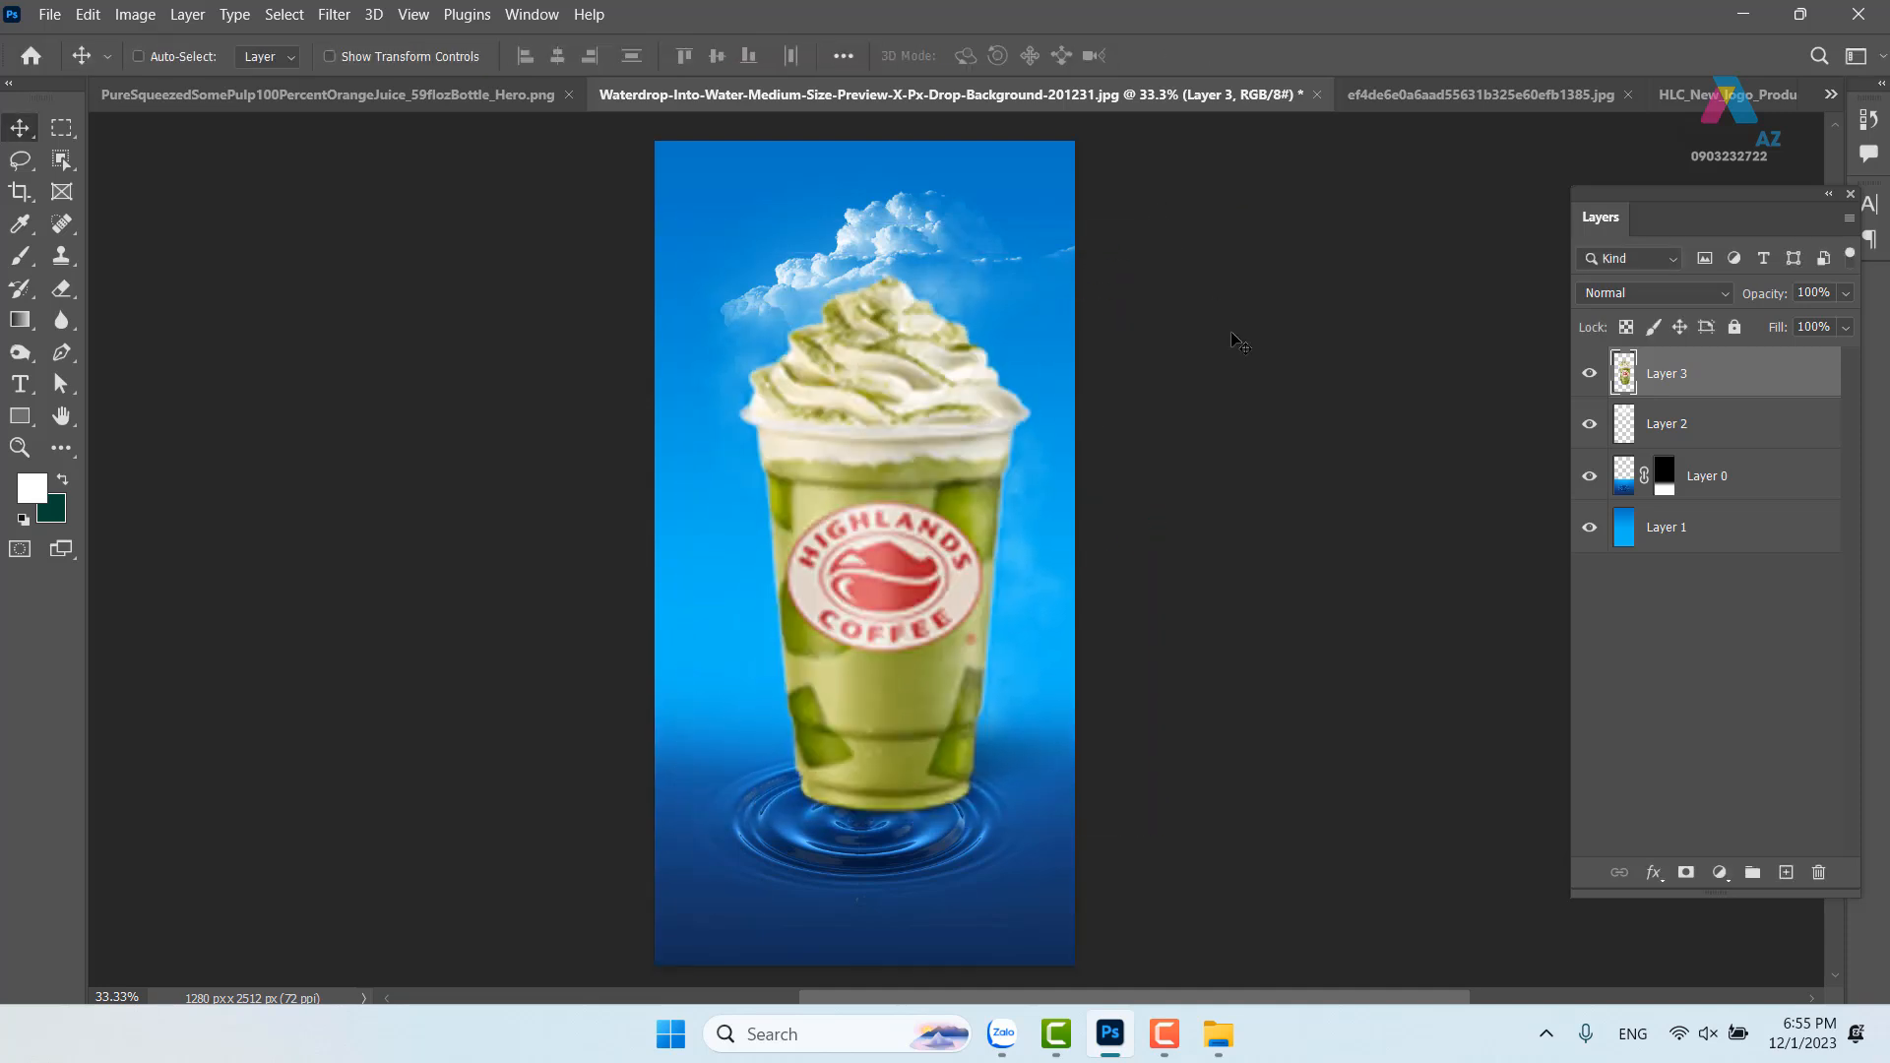
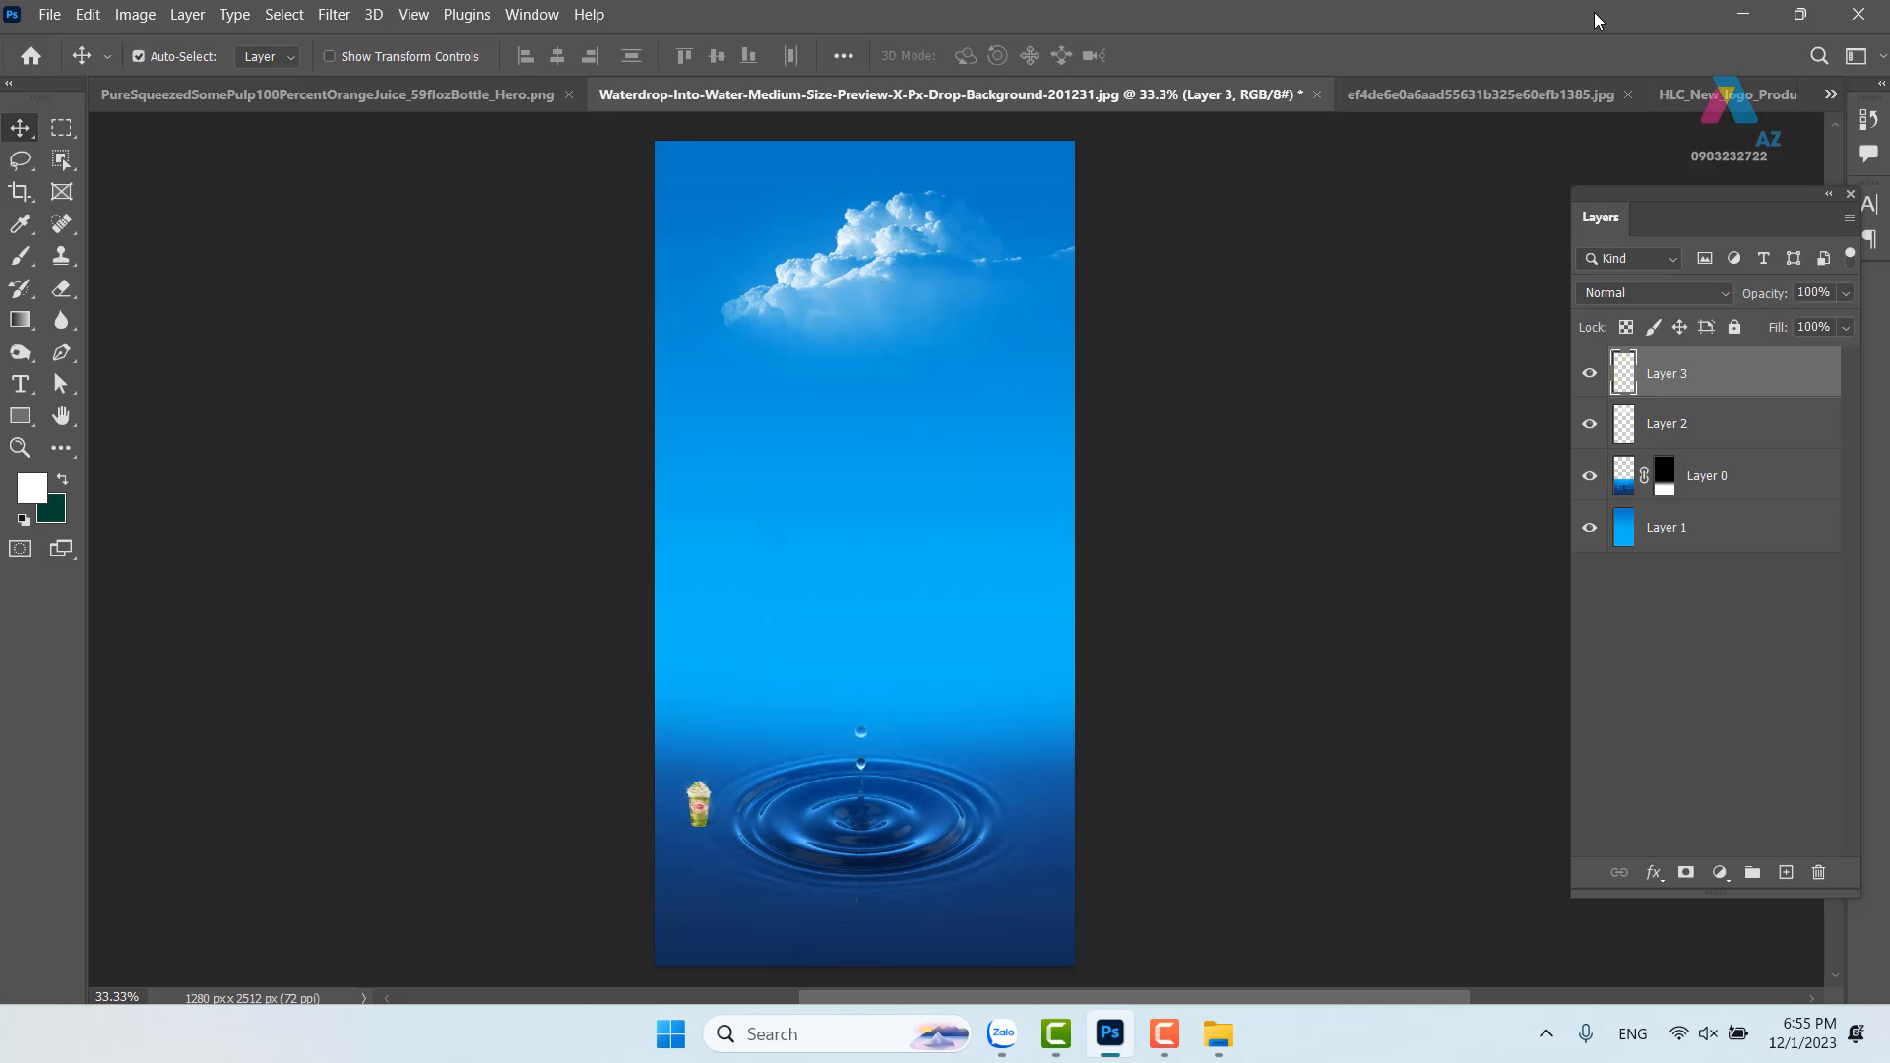
Scale the original full-quality cup to 85.30% and place it with its base in the center of the water ripples
drag(912, 543, 885, 569)
key(ctrl+t)
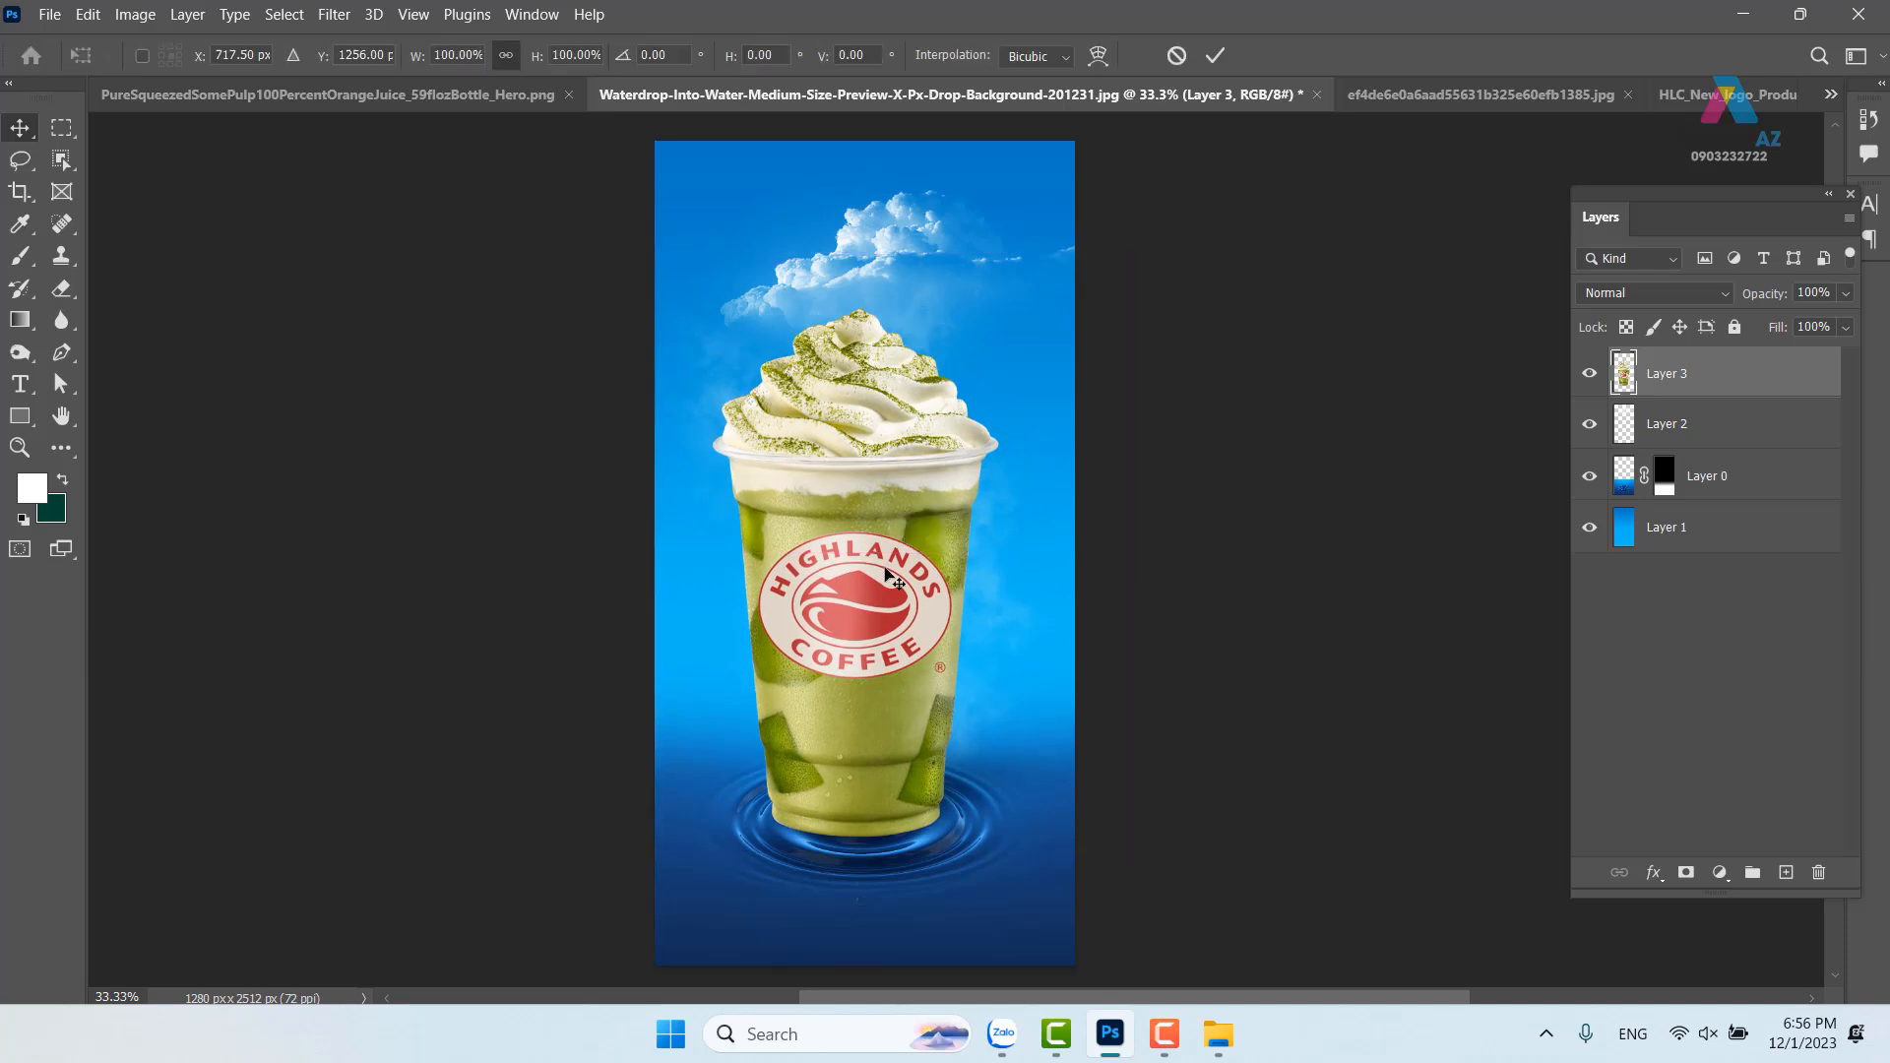
drag(1128, 250, 1055, 341)
mouse_move(868, 577)
mouse_down()
mouse_move(906, 559)
mouse_move(905, 585)
mouse_up()
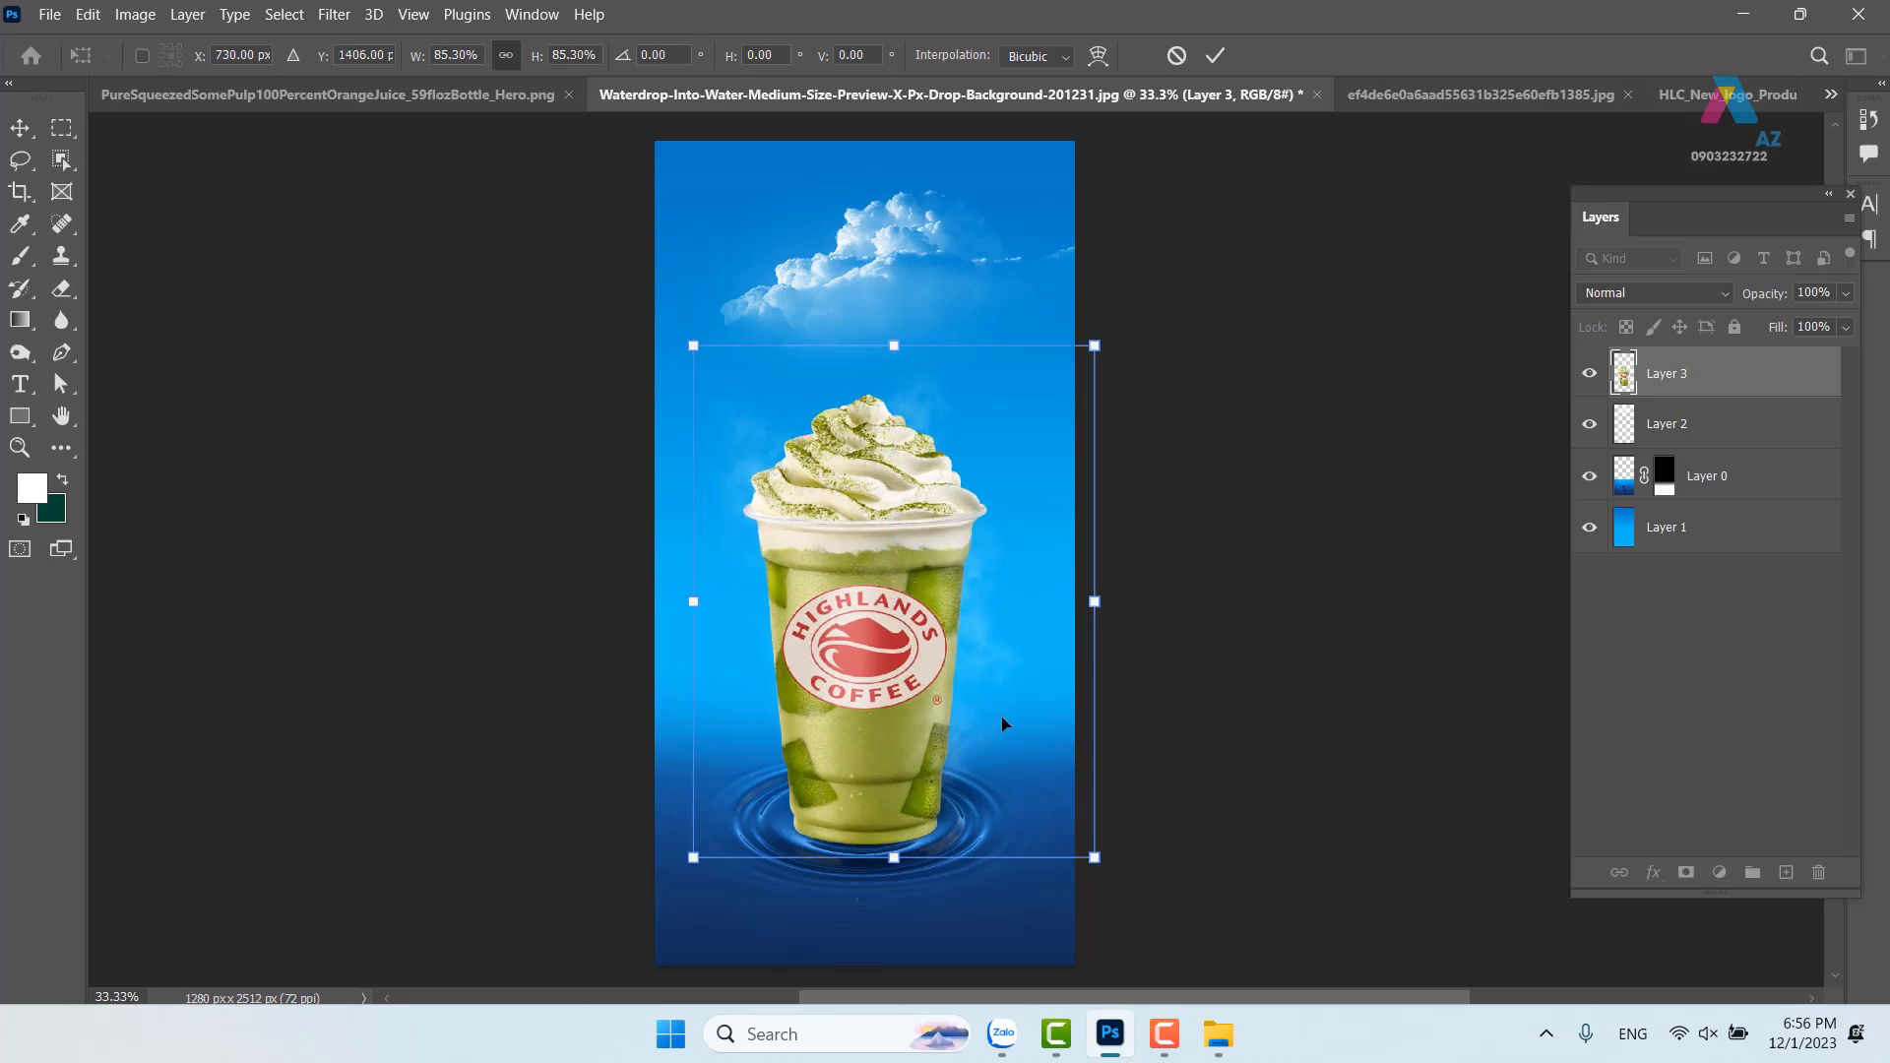
key(Return)
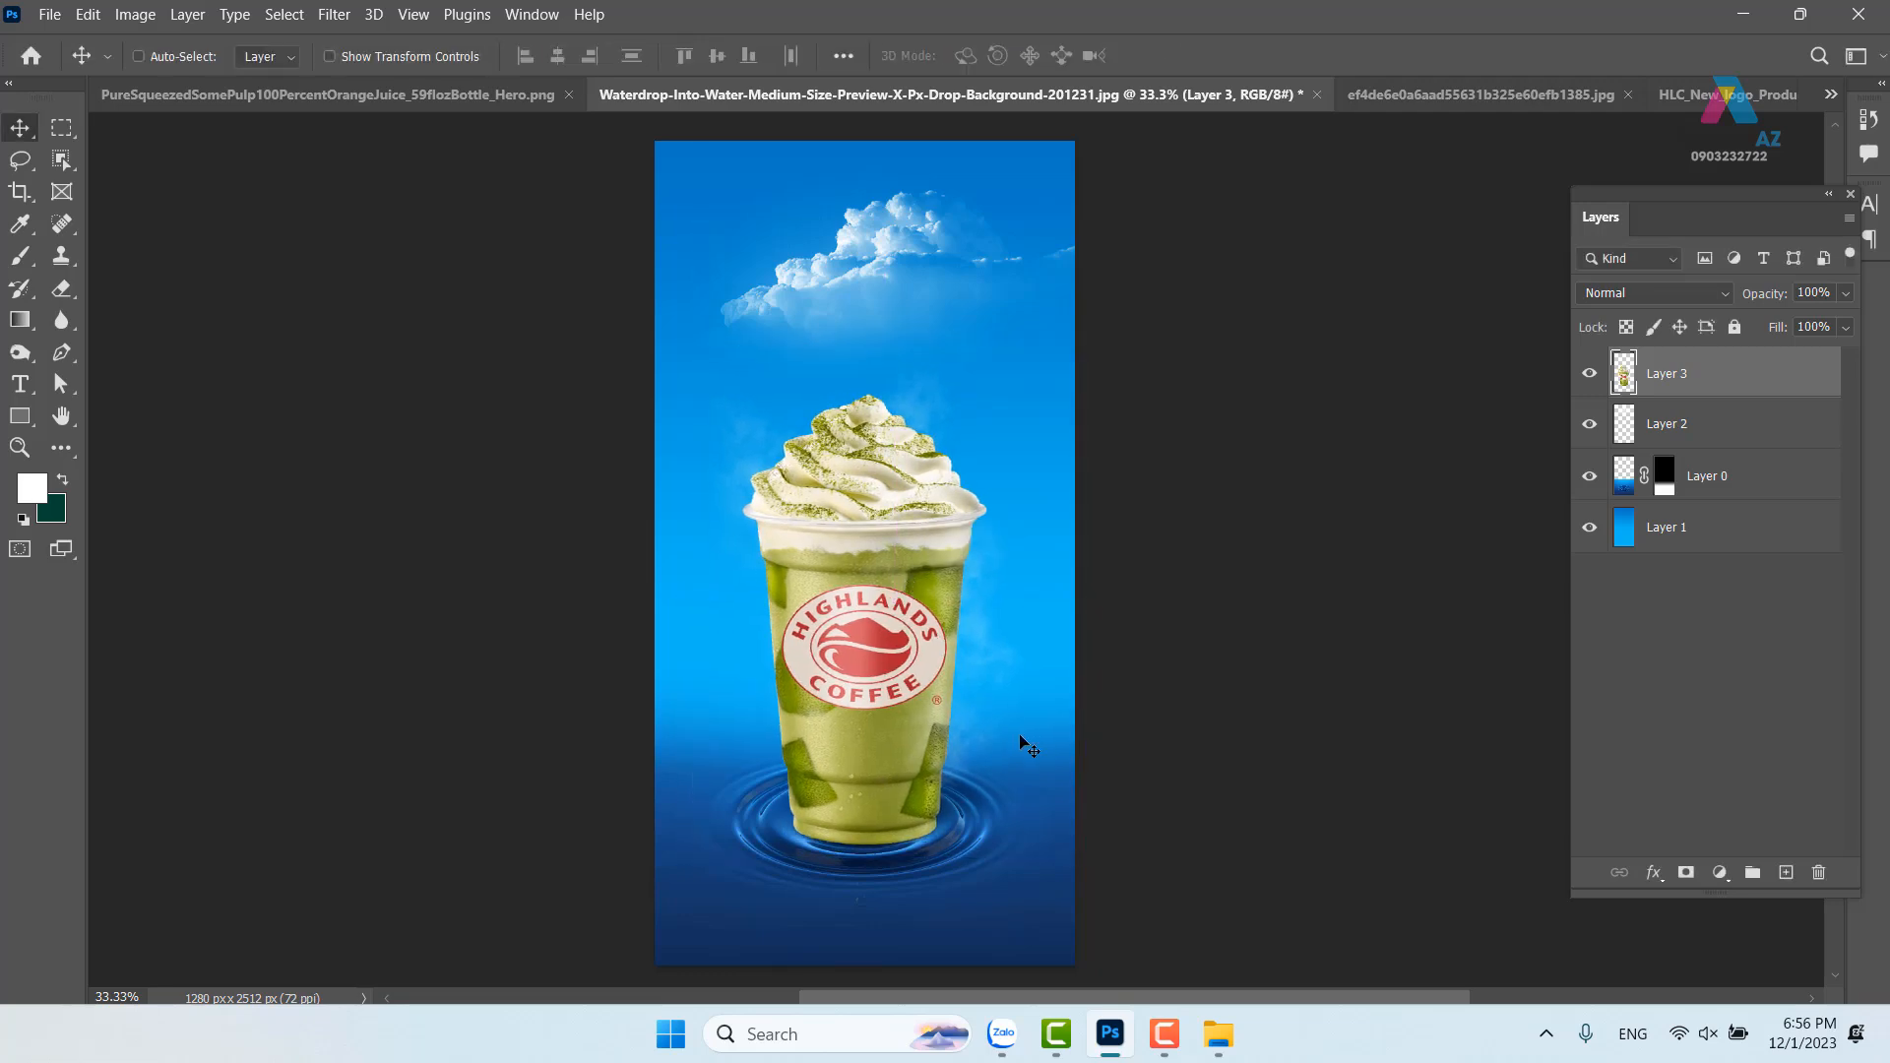
Open the 1280px-Highlands_Coffee_logo.svg image from the "cafe" folder and copy the whole logo into the Waterdrop document
click(1218, 1036)
drag(764, 480, 1368, 92)
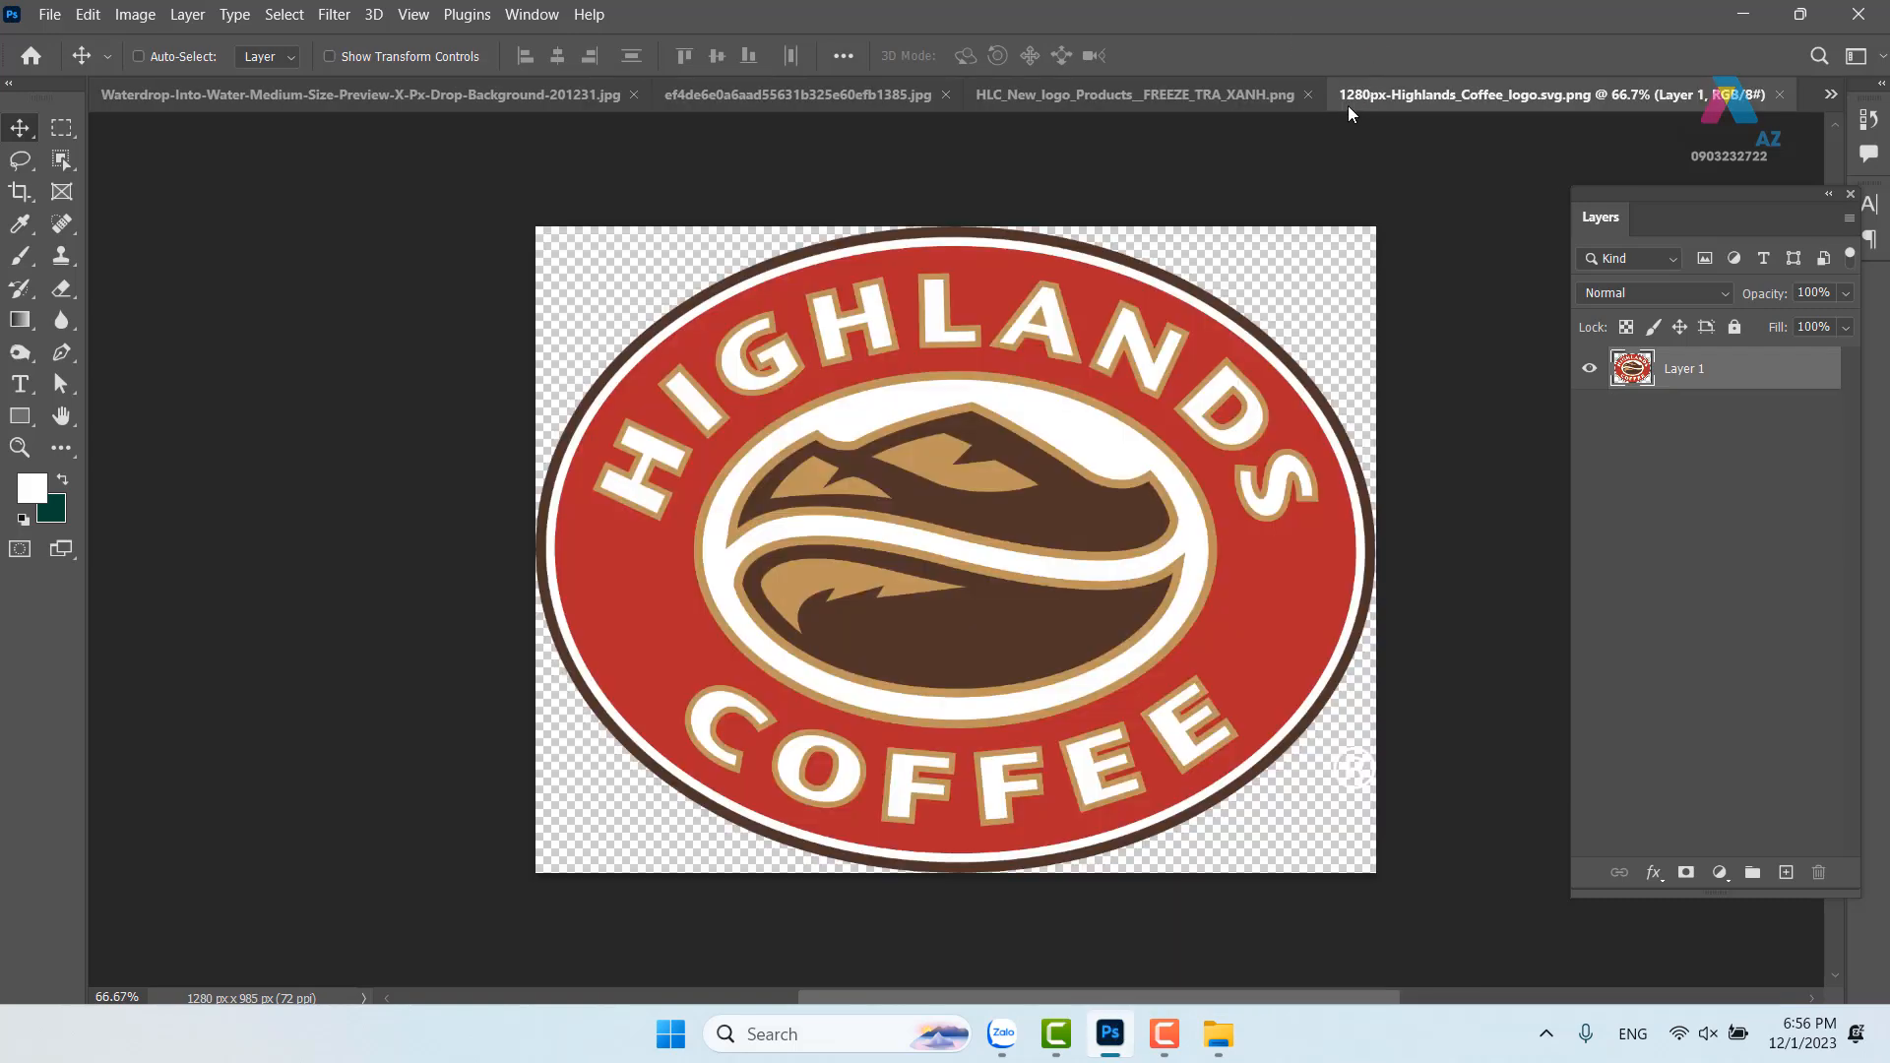
key(ctrl+a)
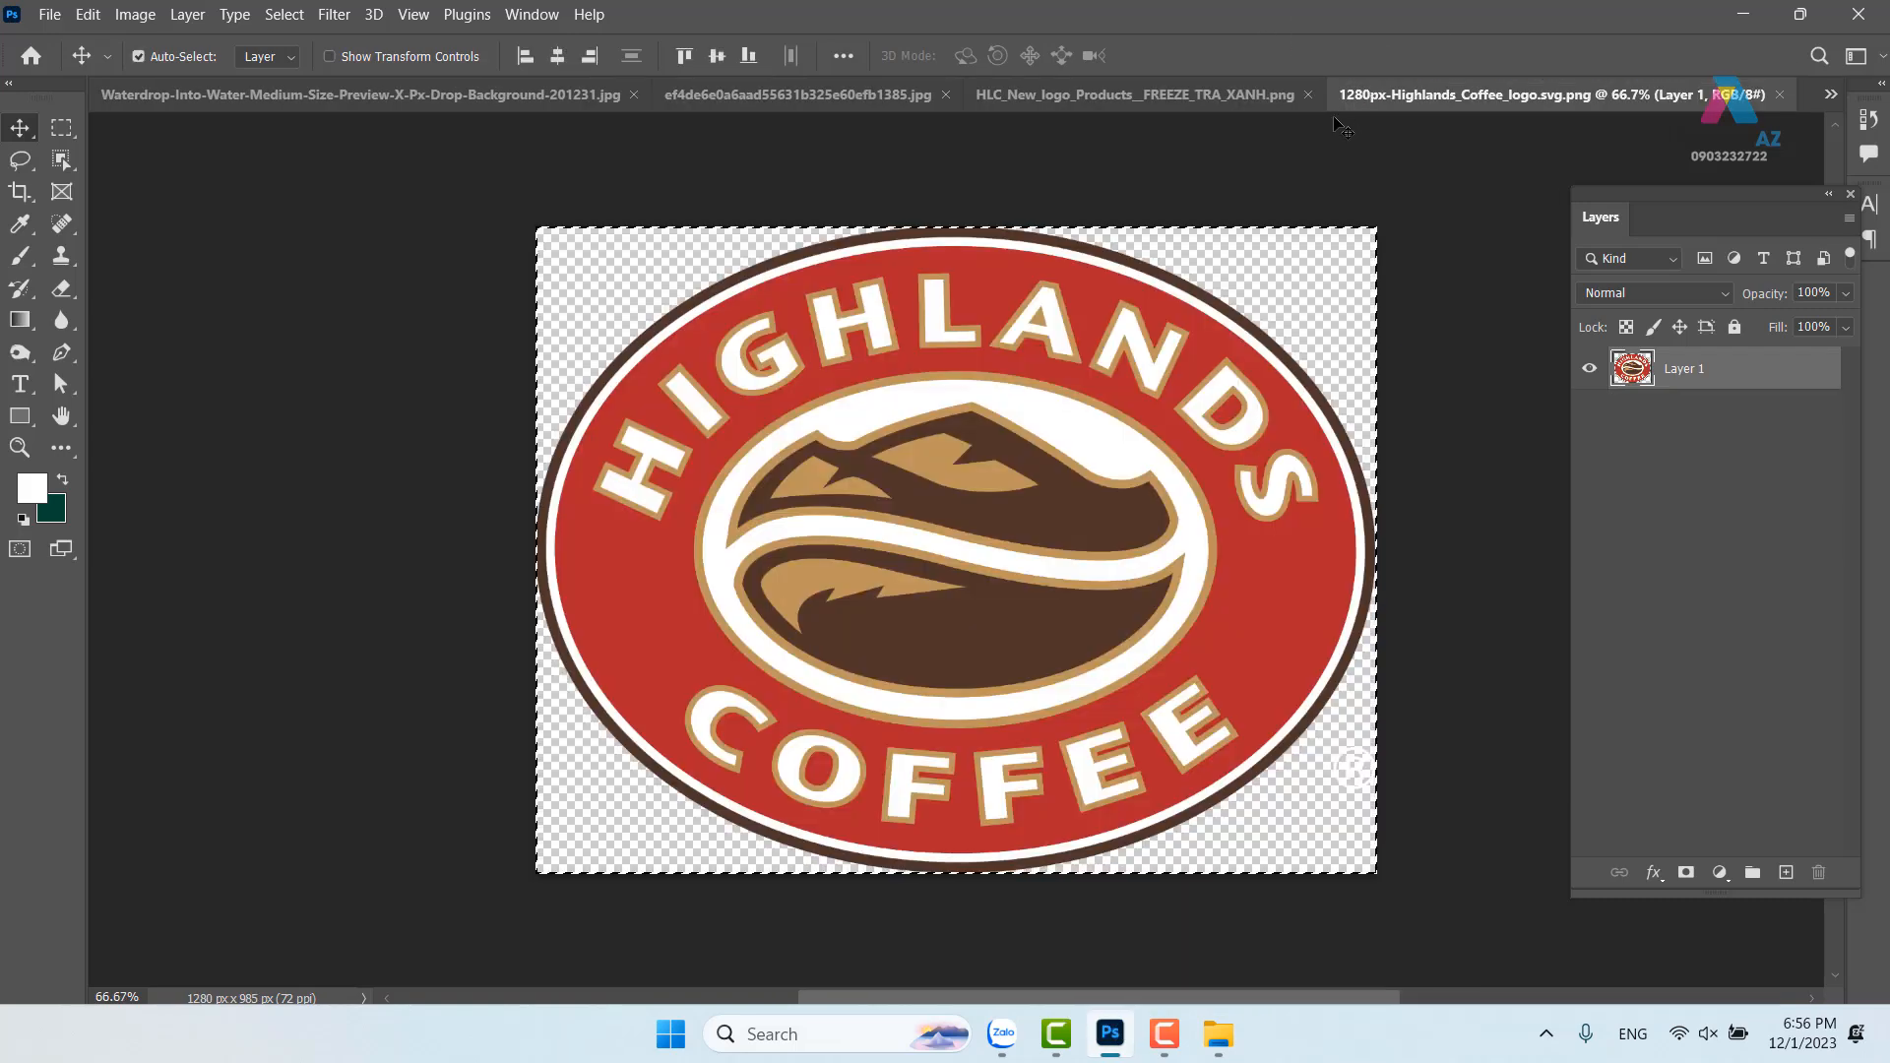
click(227, 94)
key(ctrl+v)
Scale the Highlands Coffee logo down to about the cup's label width and center it over the cloud above the cup
drag(981, 522, 993, 271)
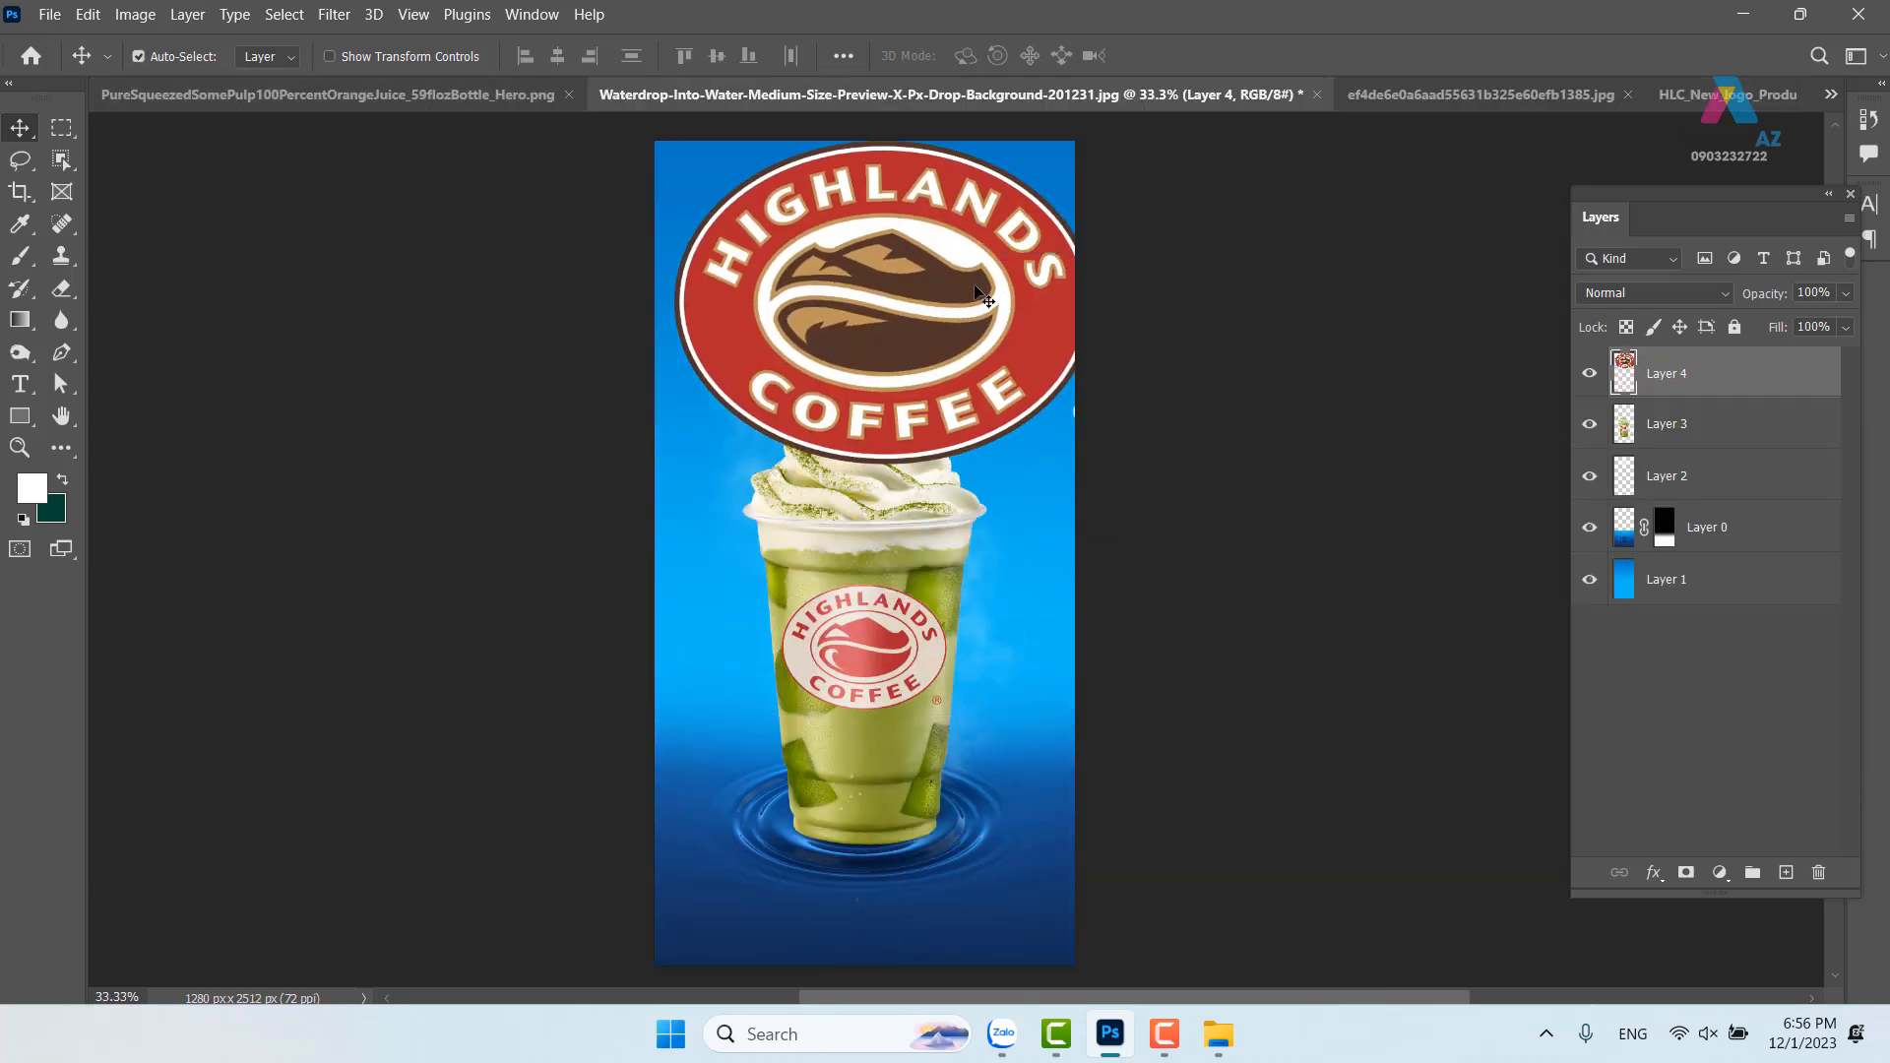
key(ctrl+t)
drag(1088, 460, 878, 286)
key(Return)
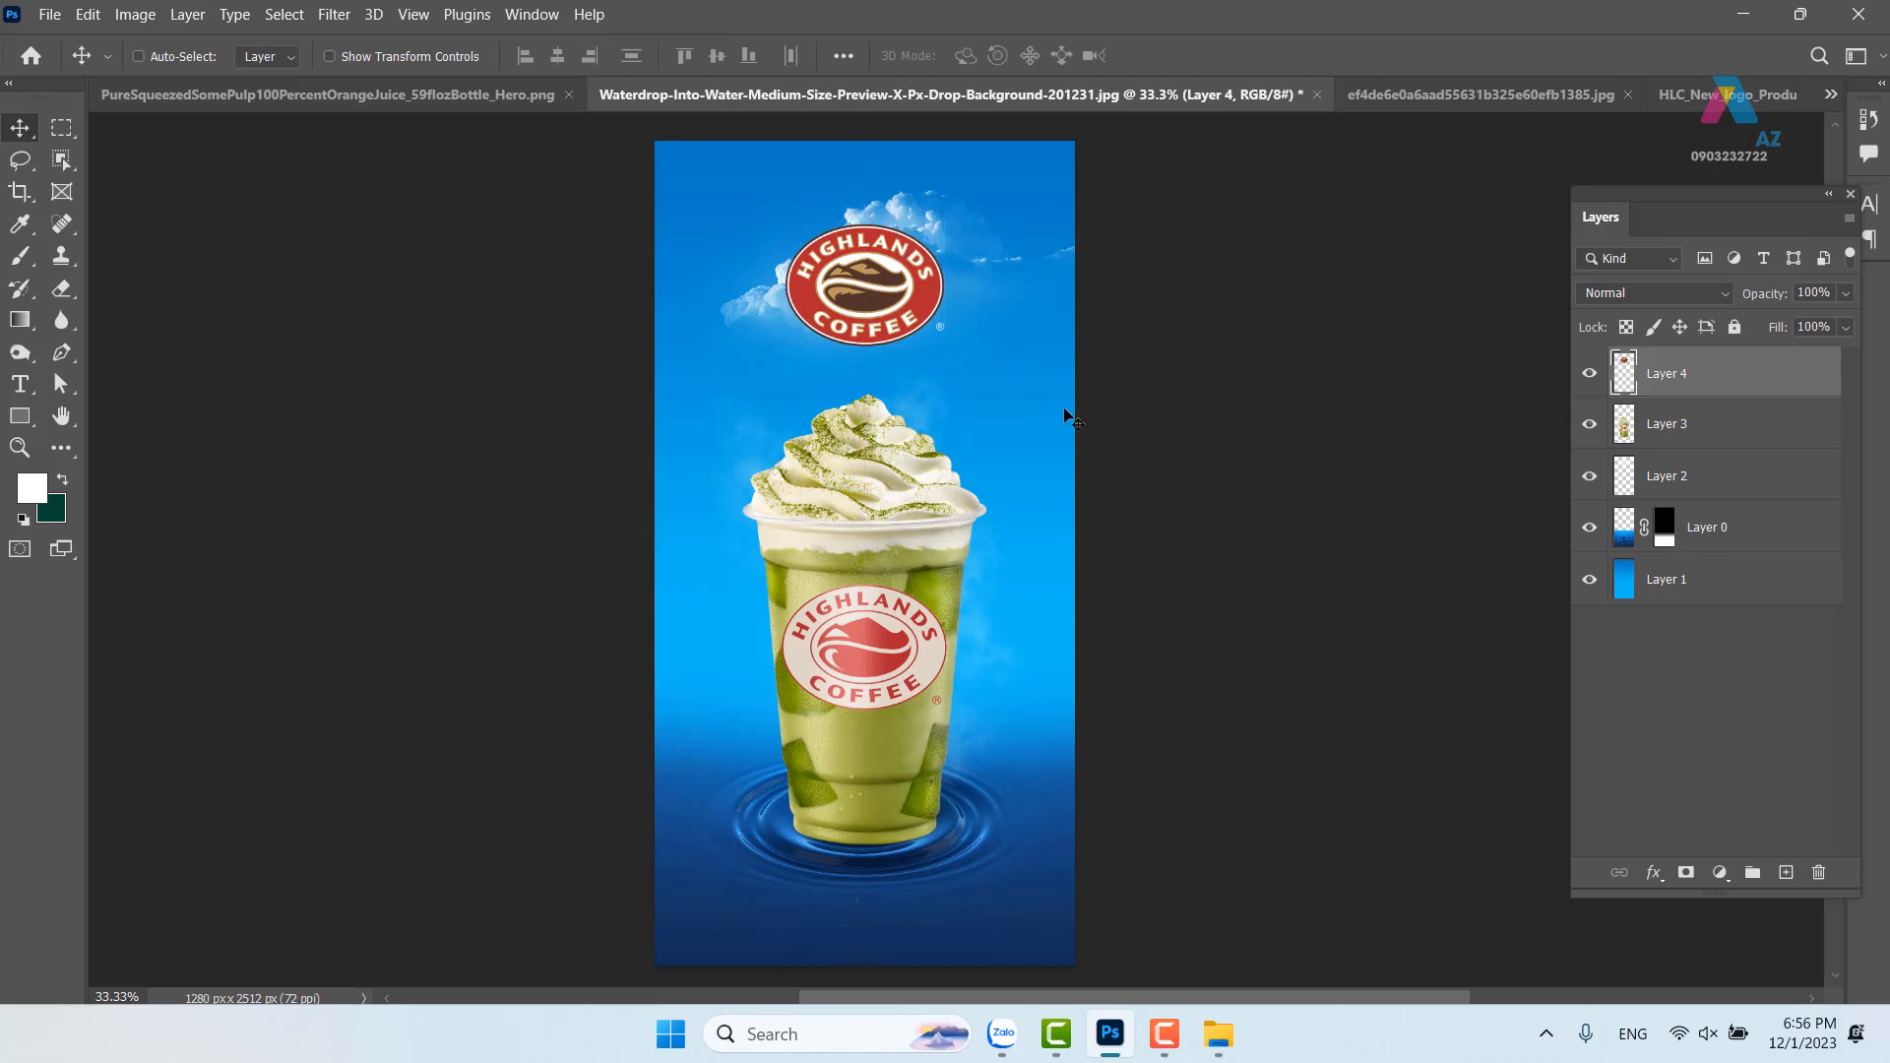
Switch to File Explorer and open the "nước" folder inside "thuvienanh" on New Volume (E:)
click(1216, 1023)
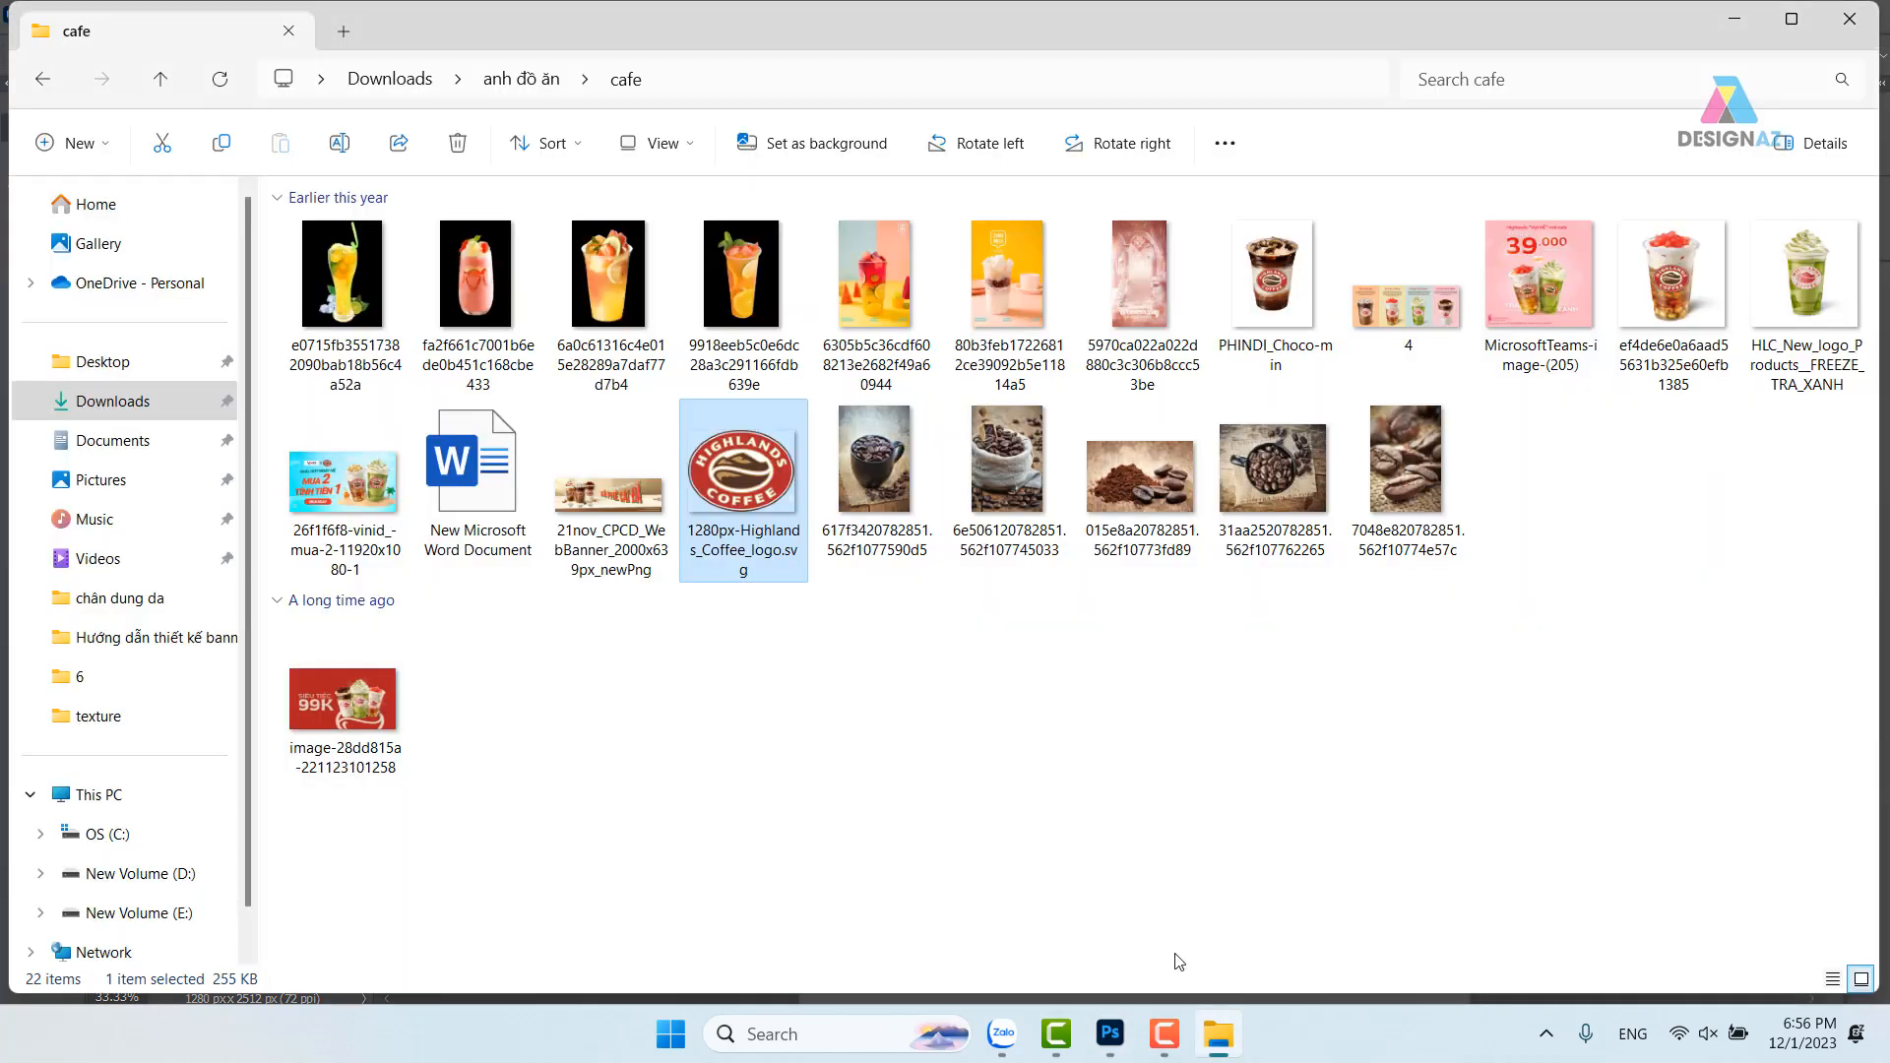
key(super+e)
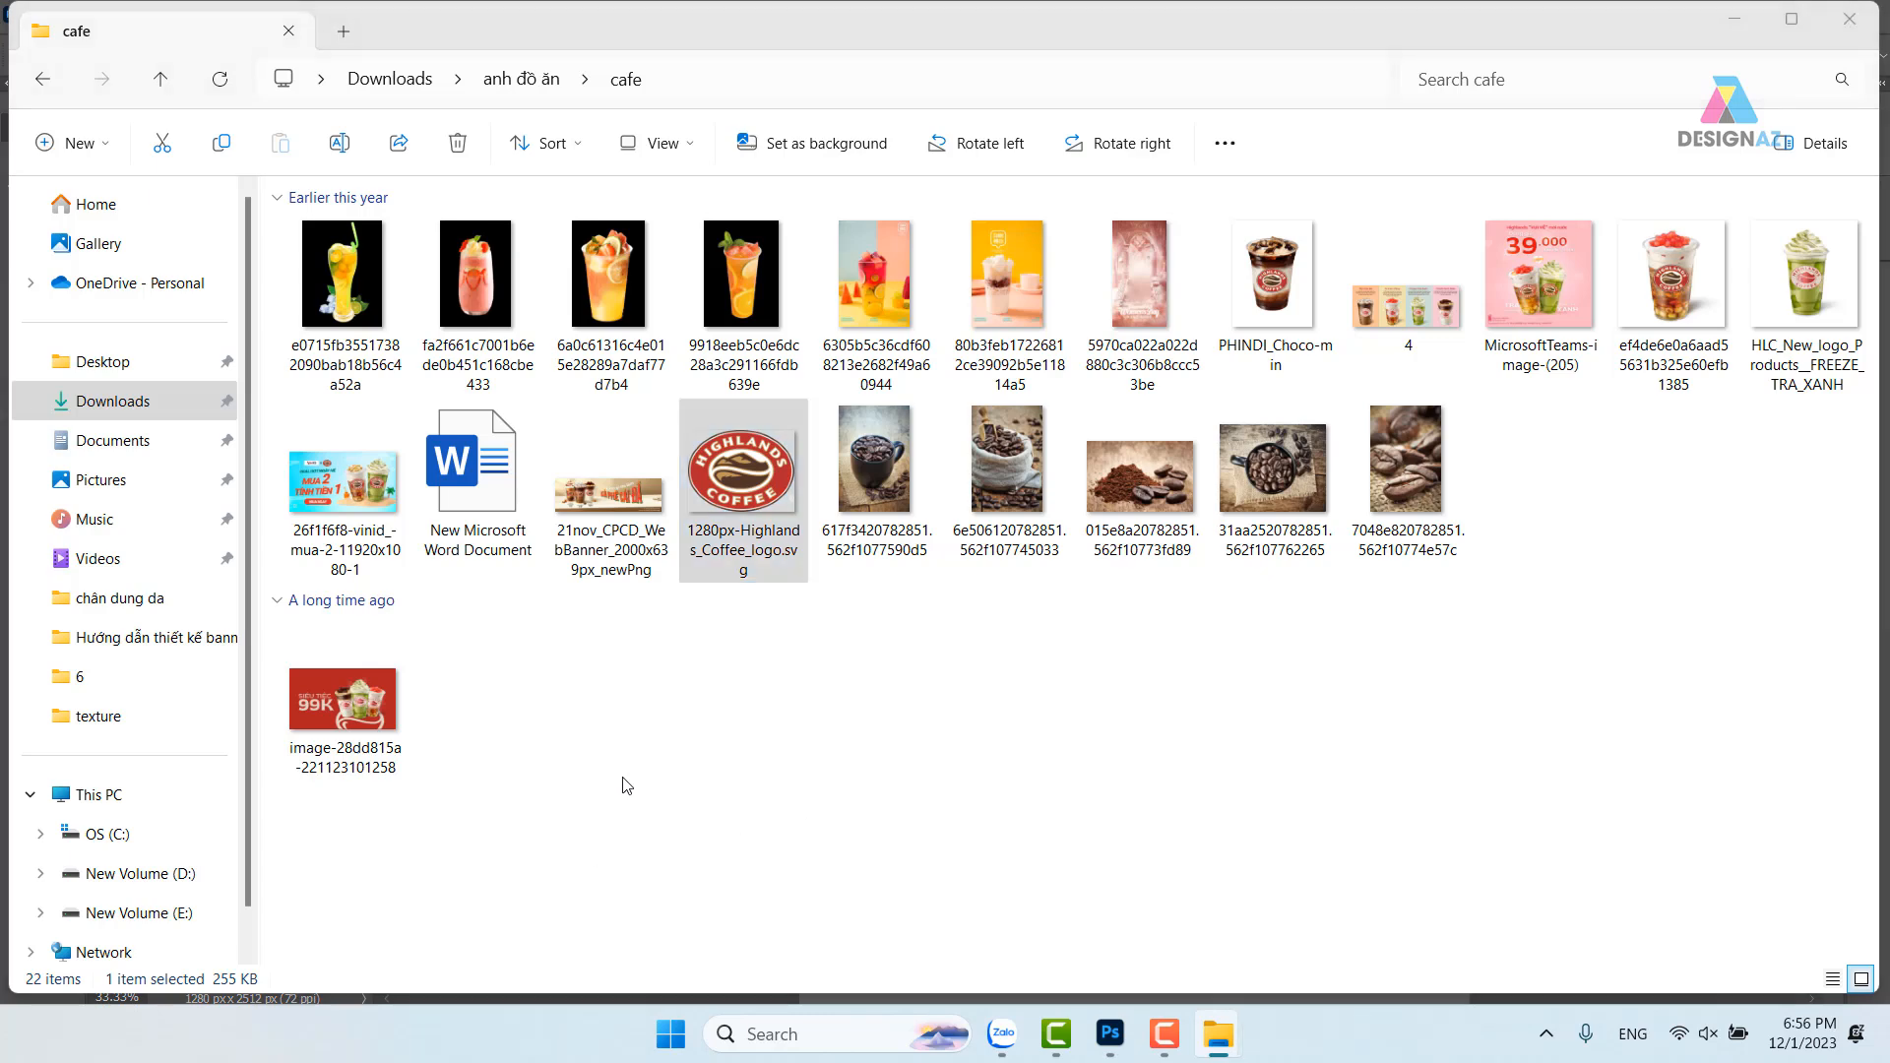
click(129, 925)
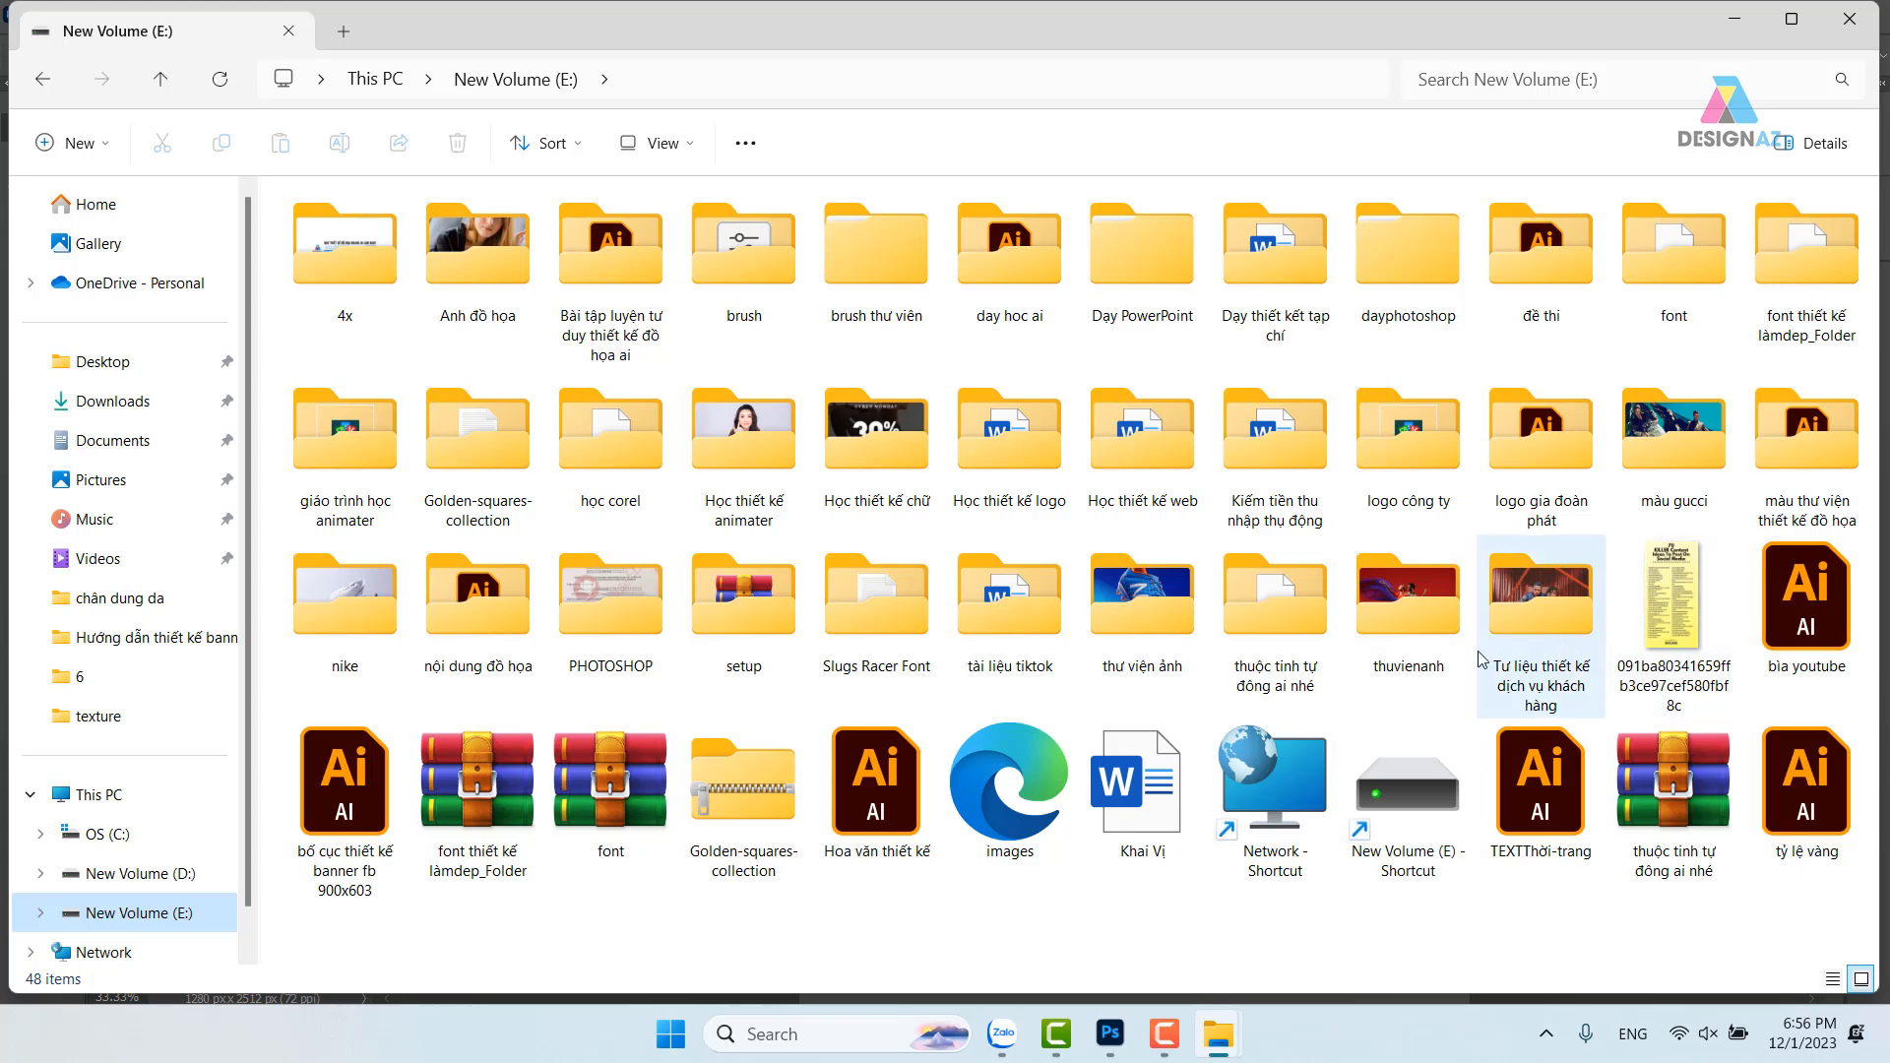
double_click(1423, 622)
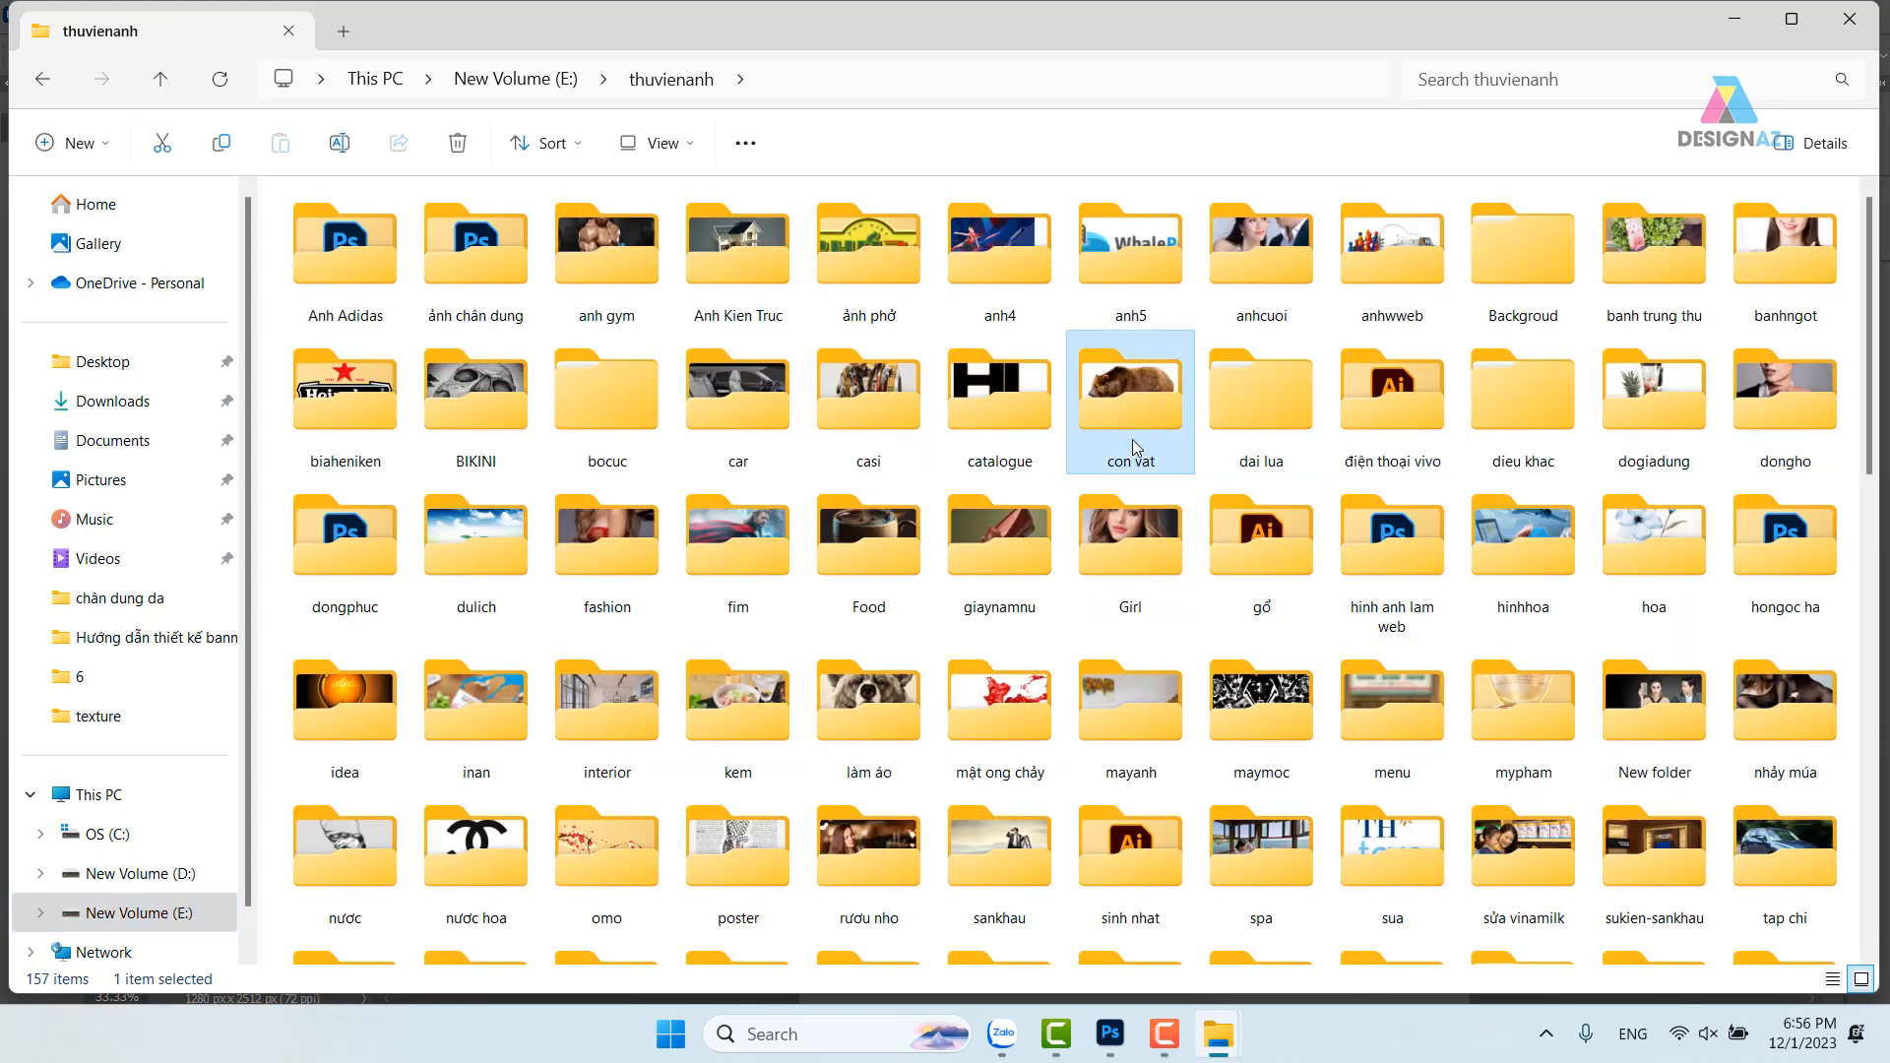
key(n)
key(n)
key(n)
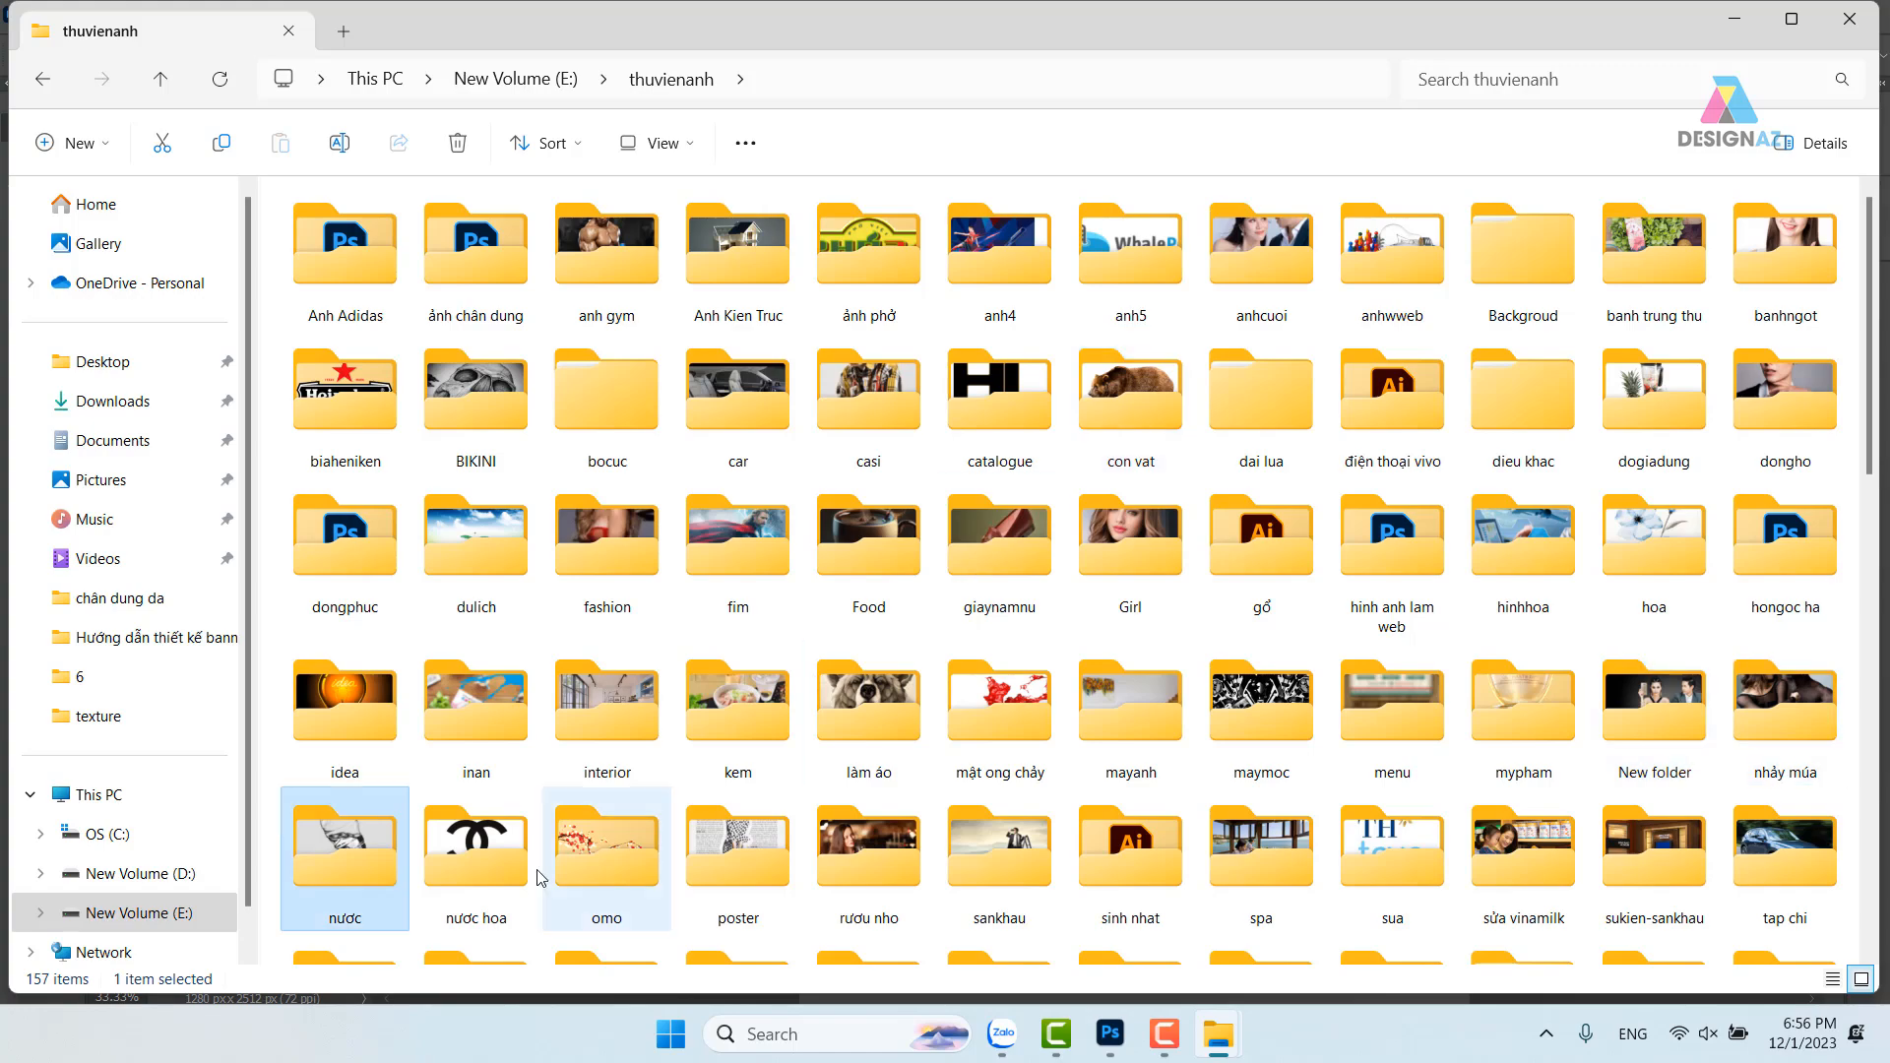
key(ctrl+shift+6)
Open green_leaves_PNG3671 and natural-fresh-background-green-leaves-water-drops-68605249 from the "nước" folder together in Photoshop
scroll(895, 478, down, 7)
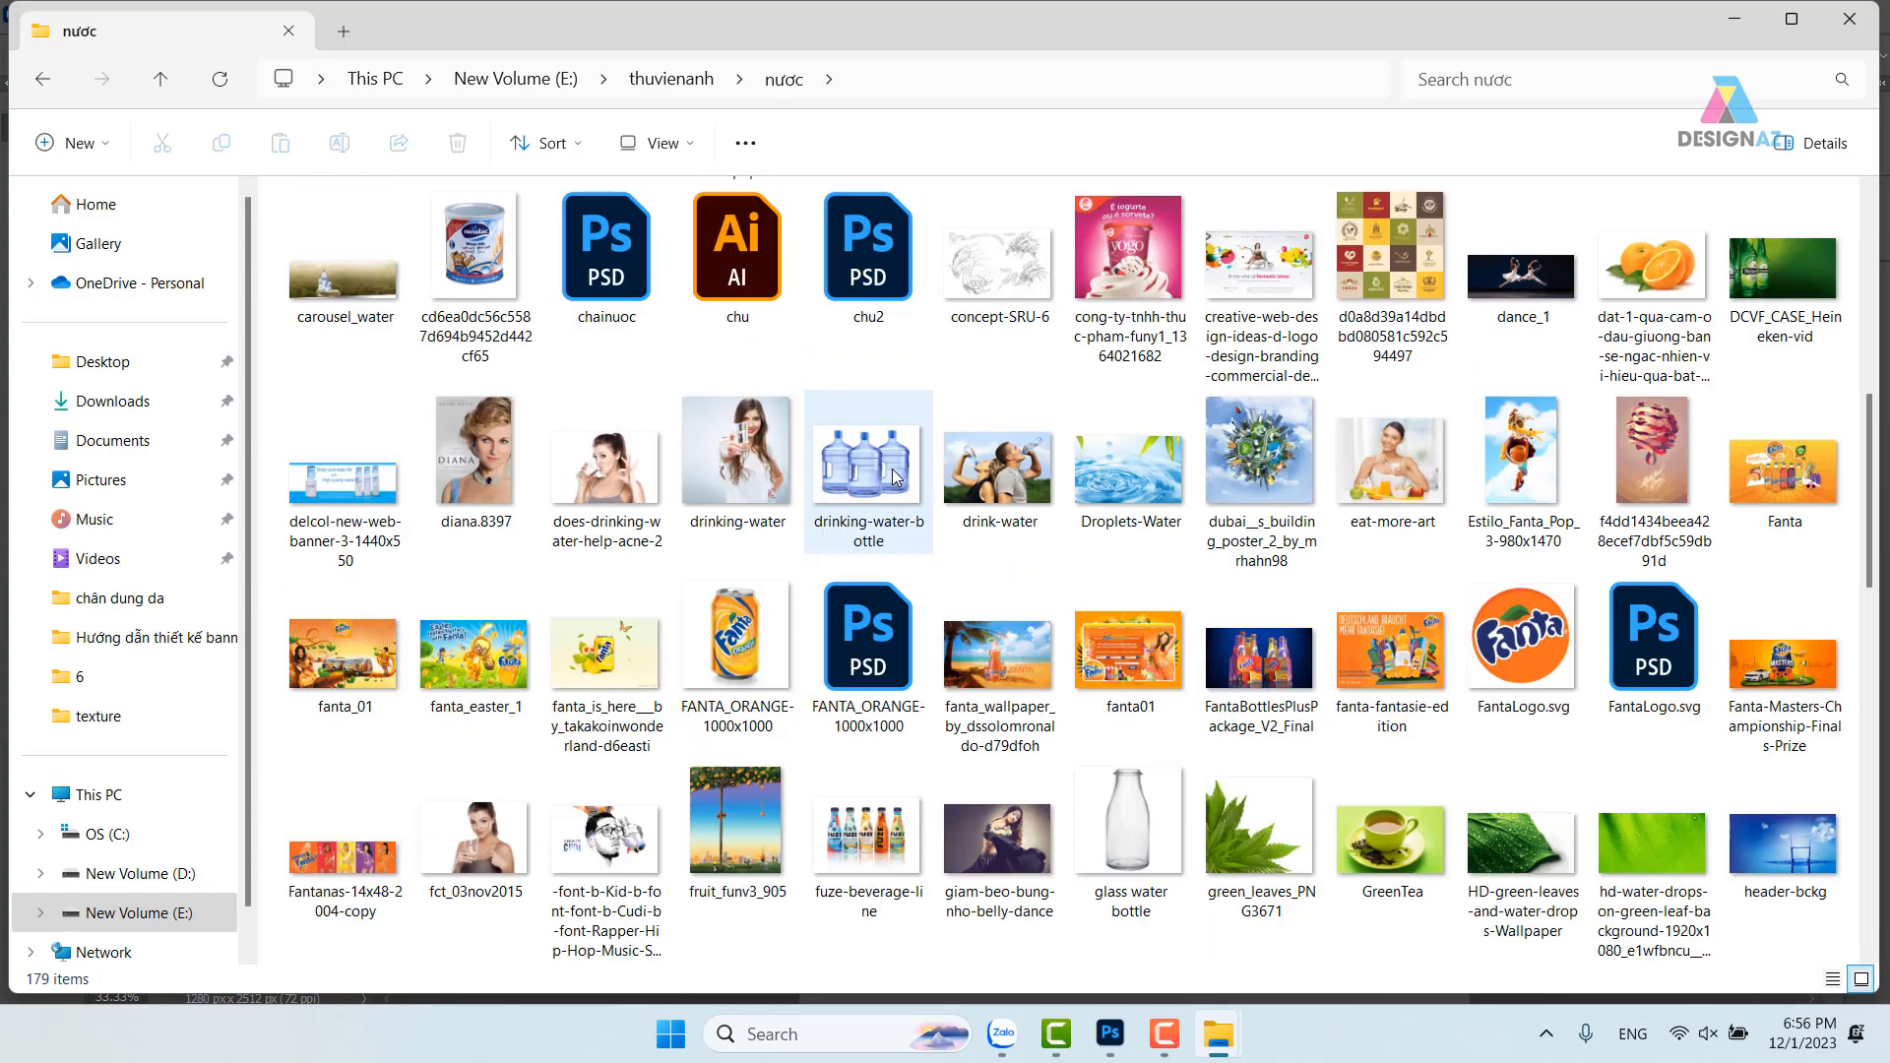
scroll(896, 477, down, 3)
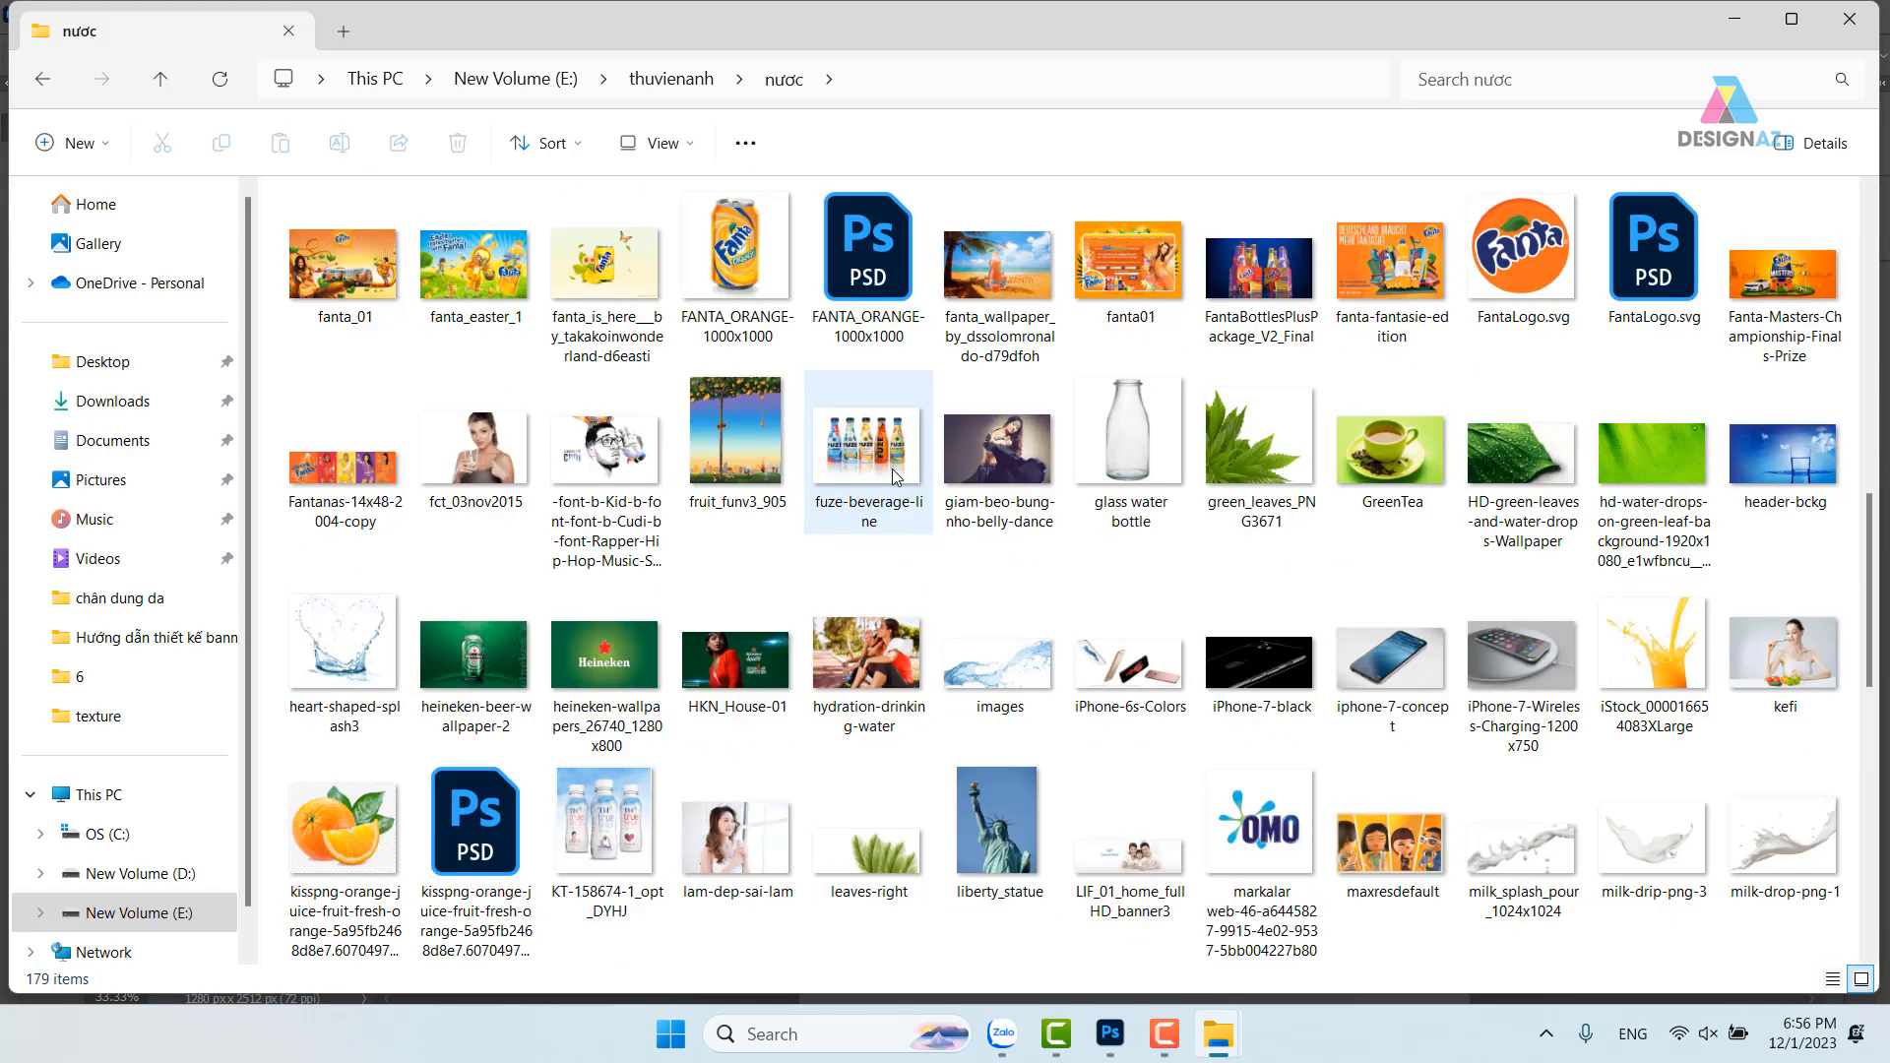
click(1250, 459)
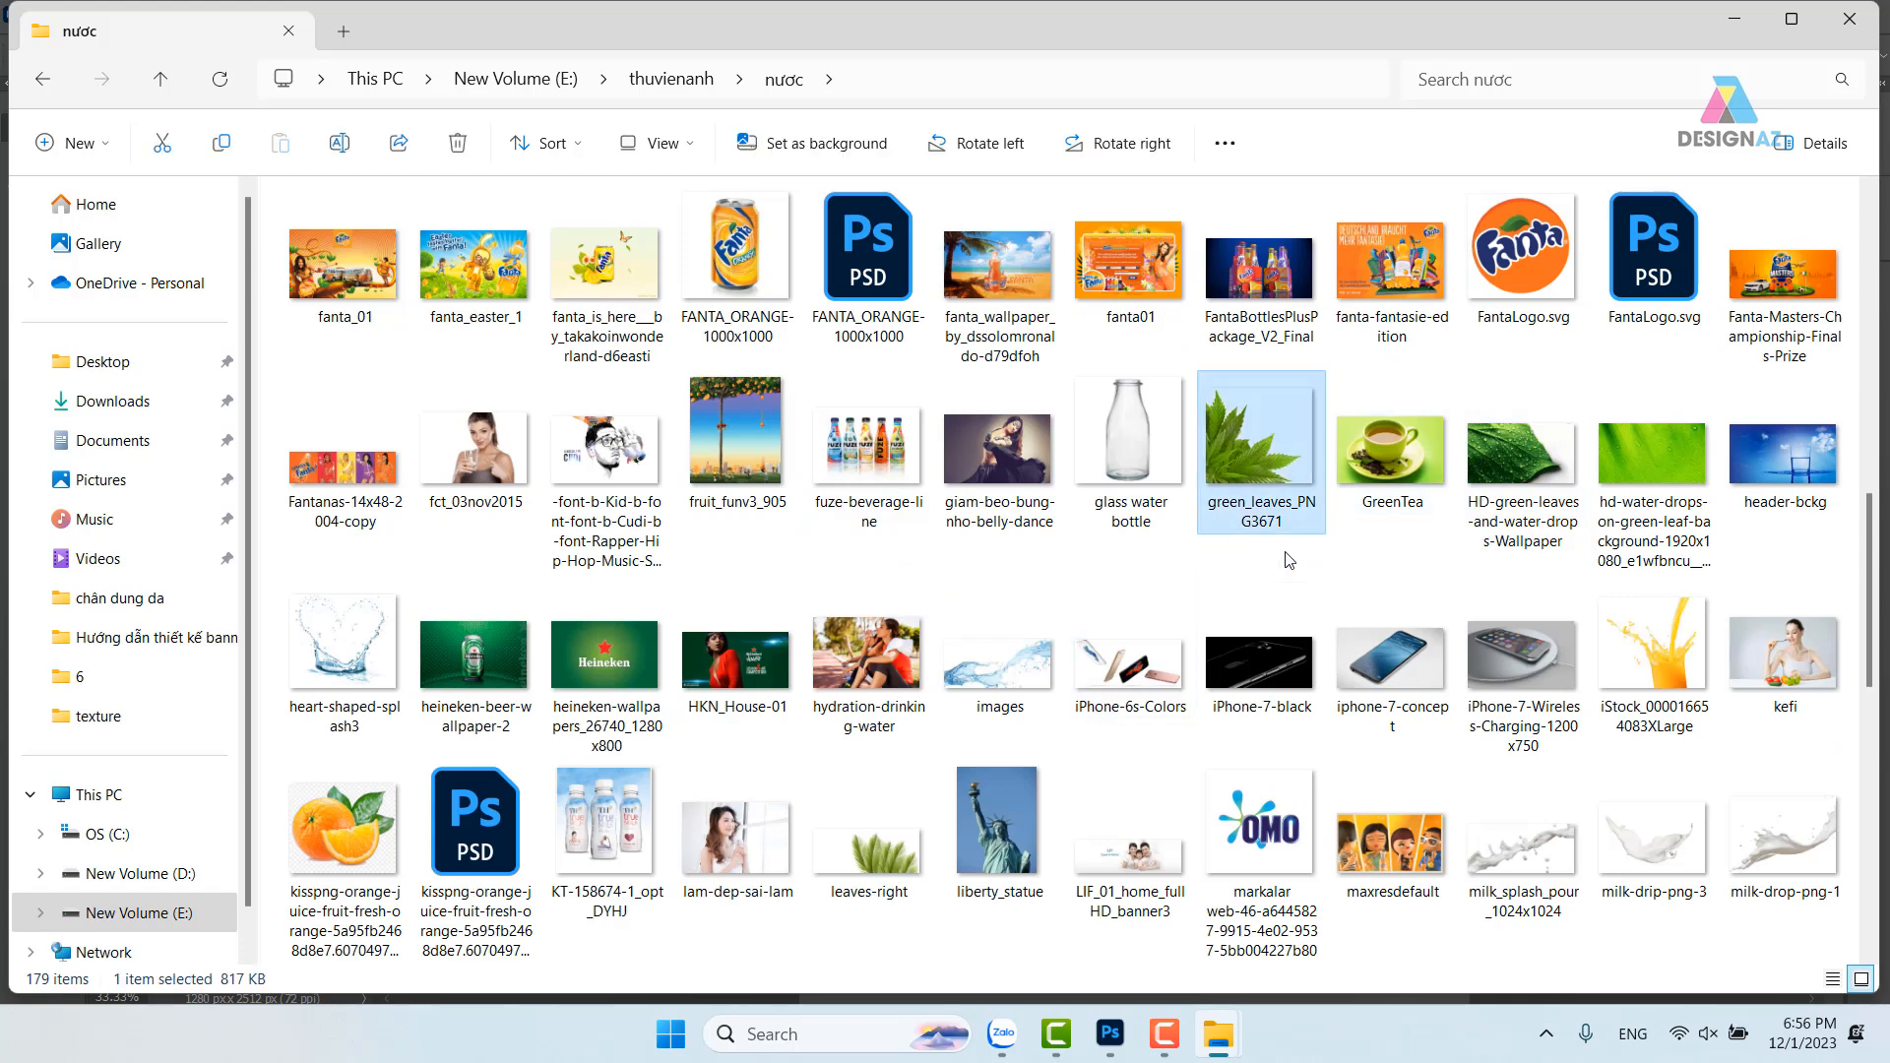
scroll(1288, 560, down, 3)
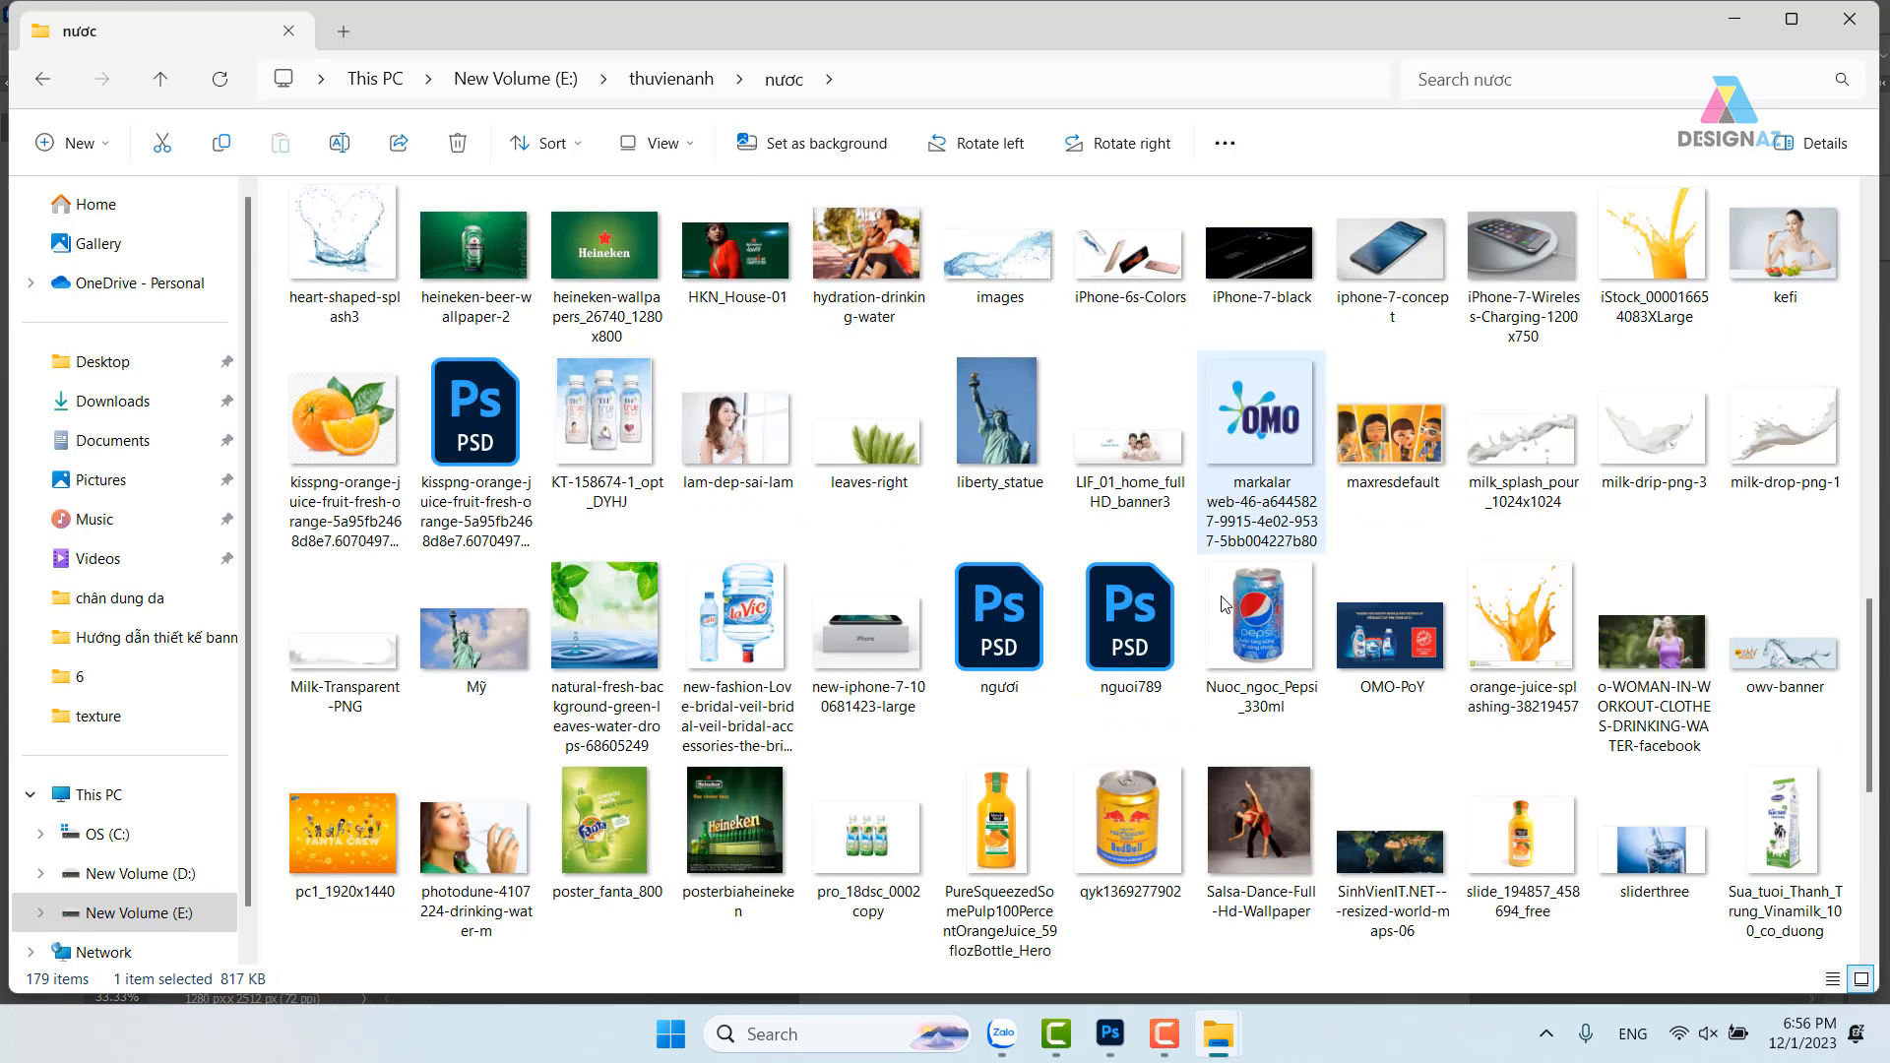
ctrl+click(610, 625)
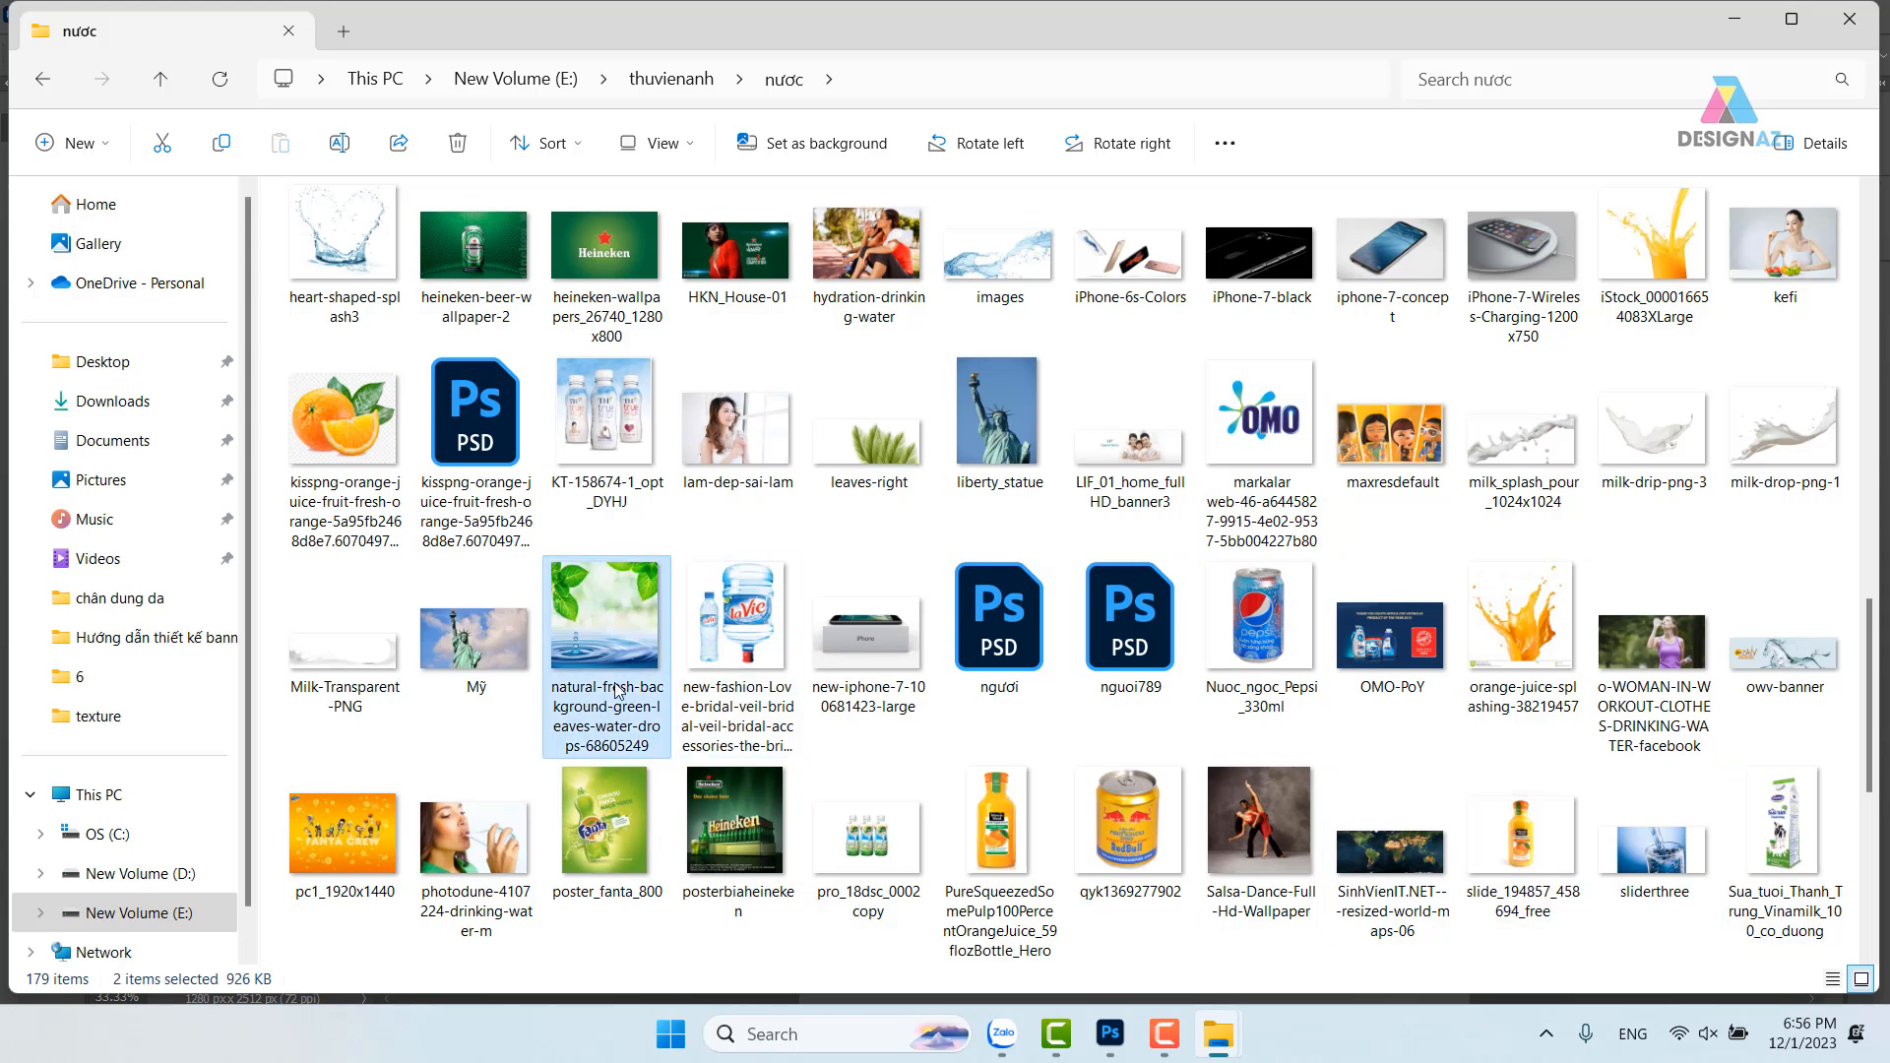
drag(642, 647, 1397, 56)
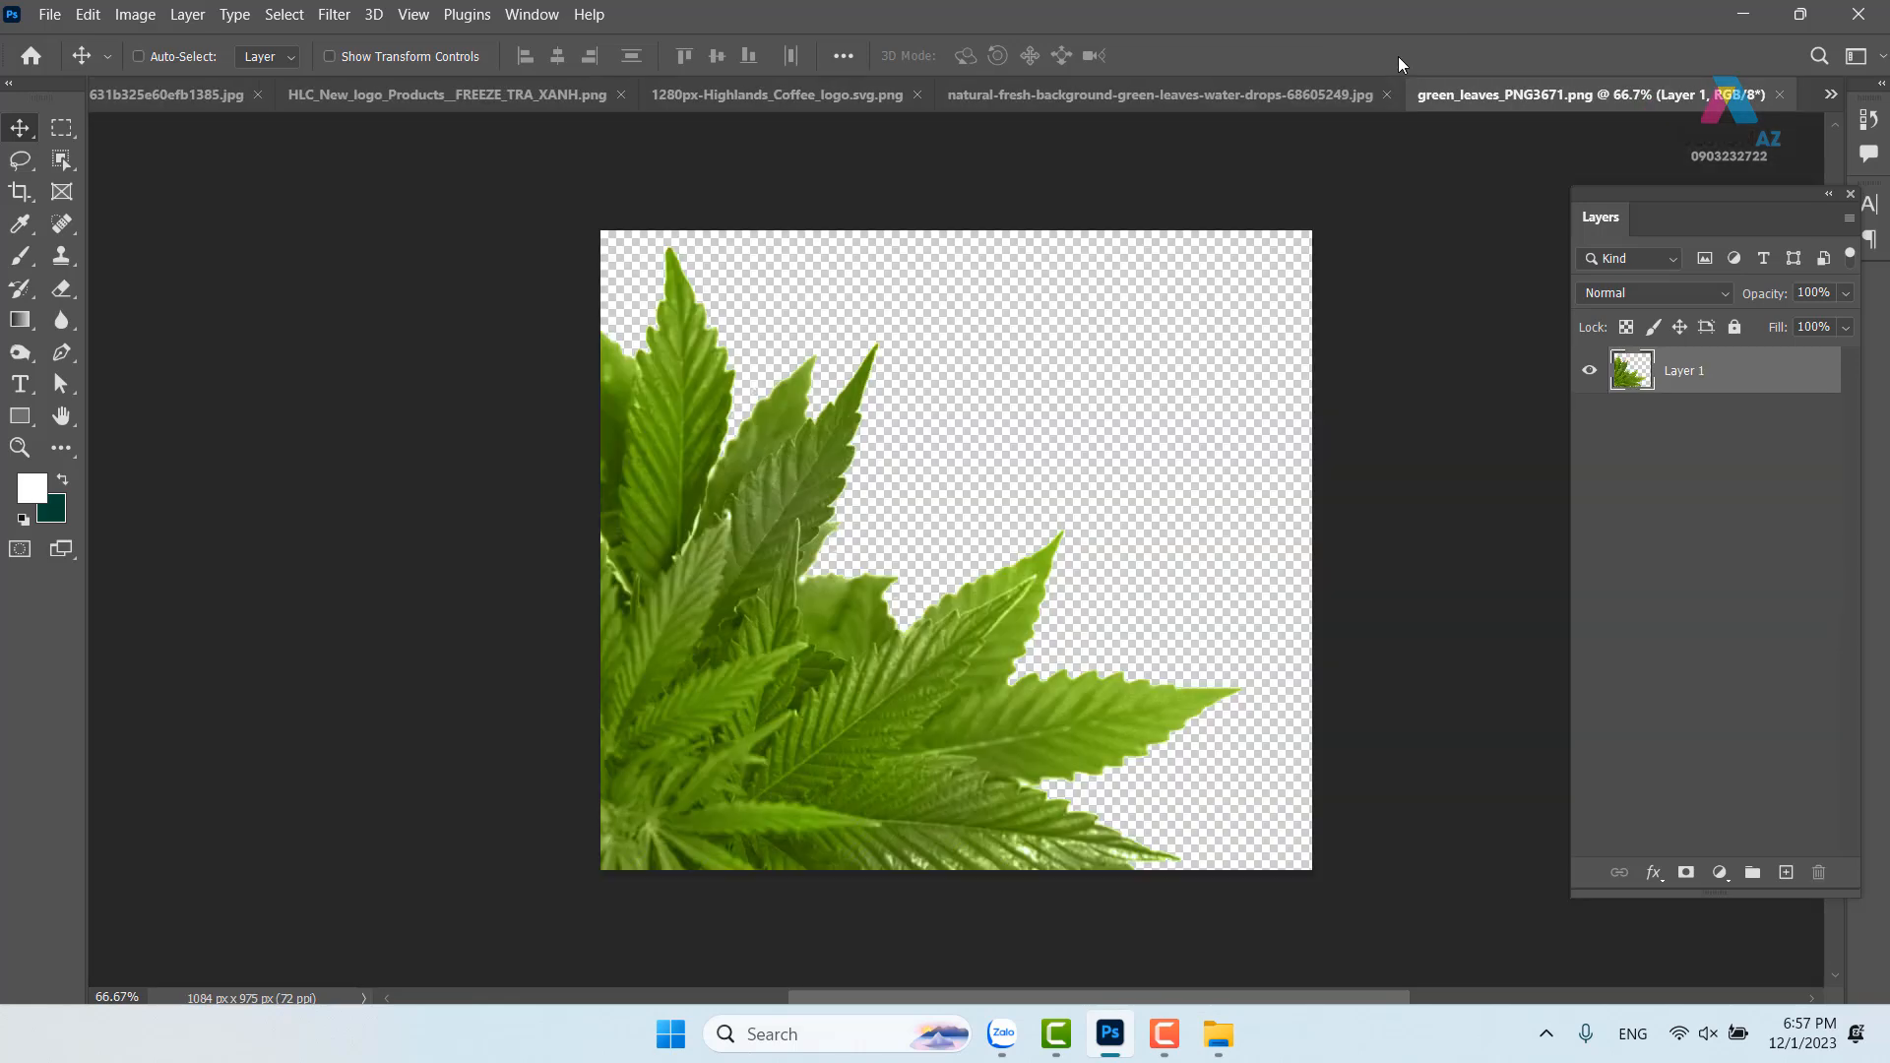
drag(733, 662, 854, 528)
key(ctrl+z)
Close the HLC_New_logo_Products__FREEZE_TRA_XANH image without saving, and close the Highlands Coffee logo image
click(427, 103)
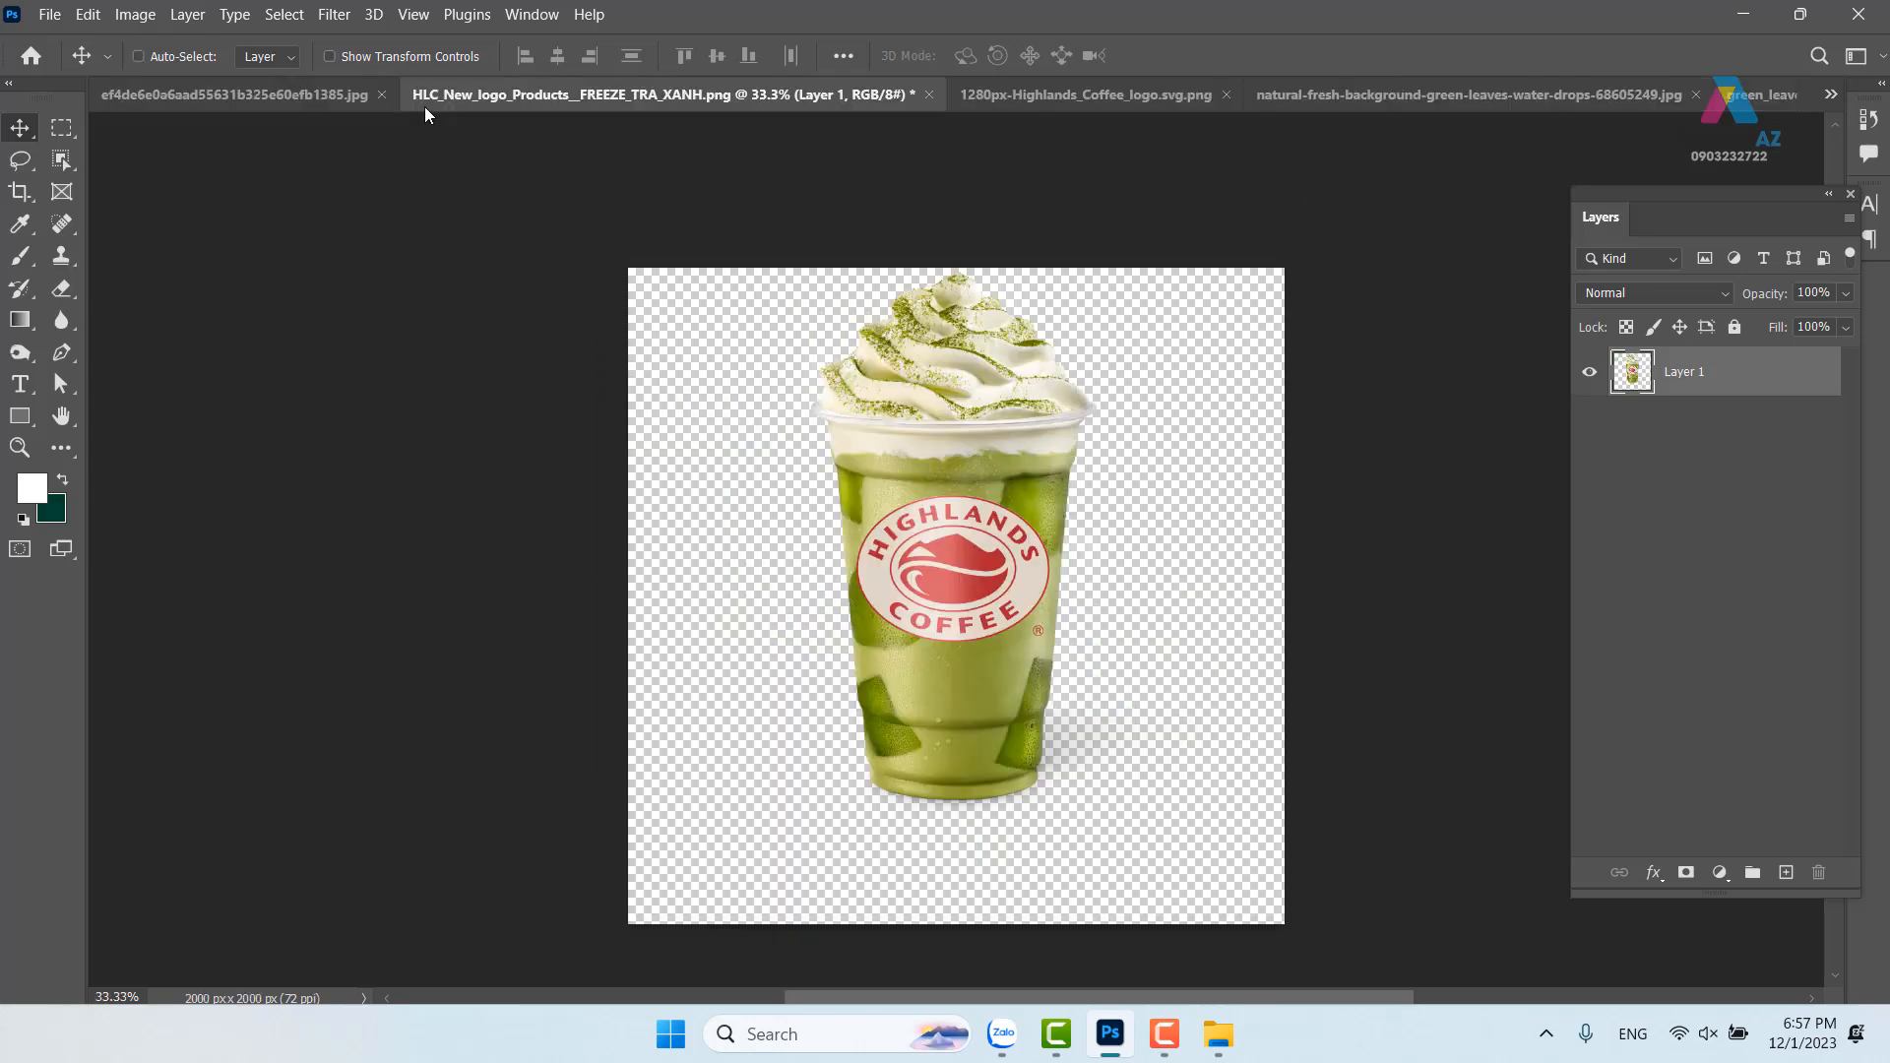
click(929, 95)
click(990, 433)
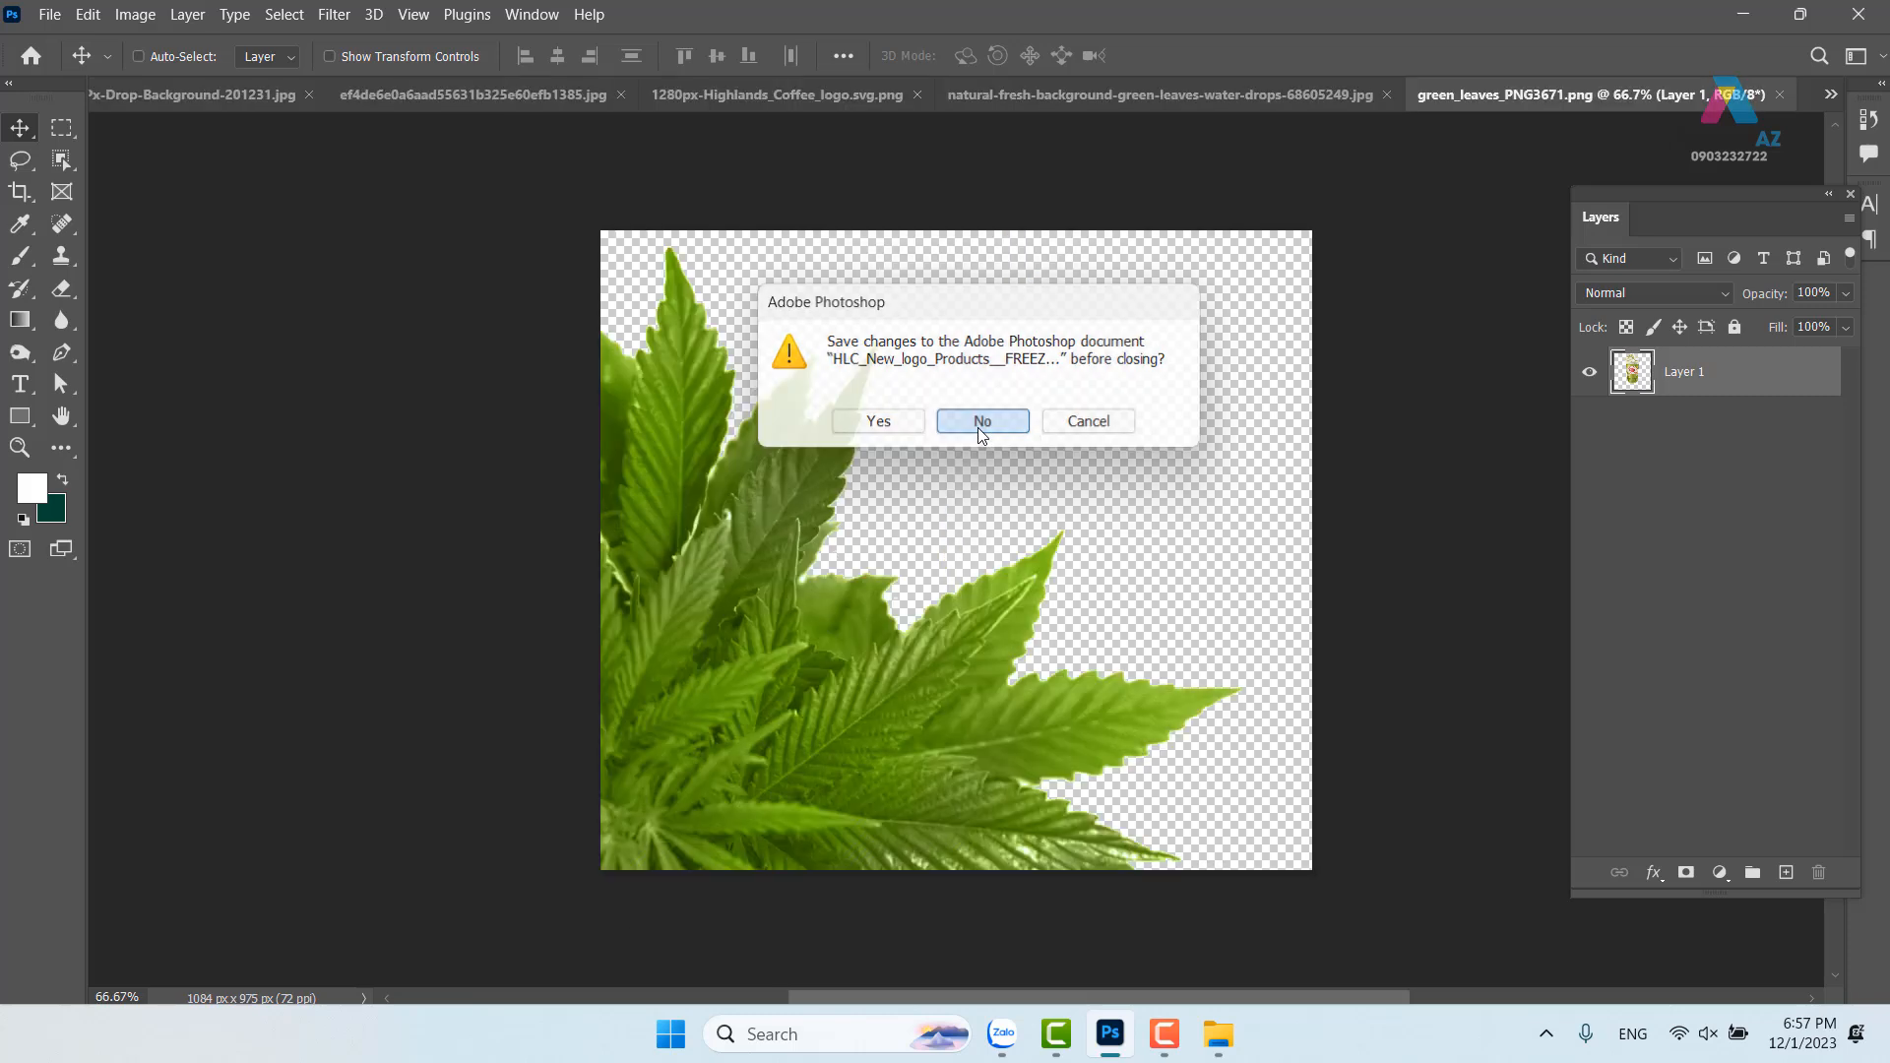
click(236, 96)
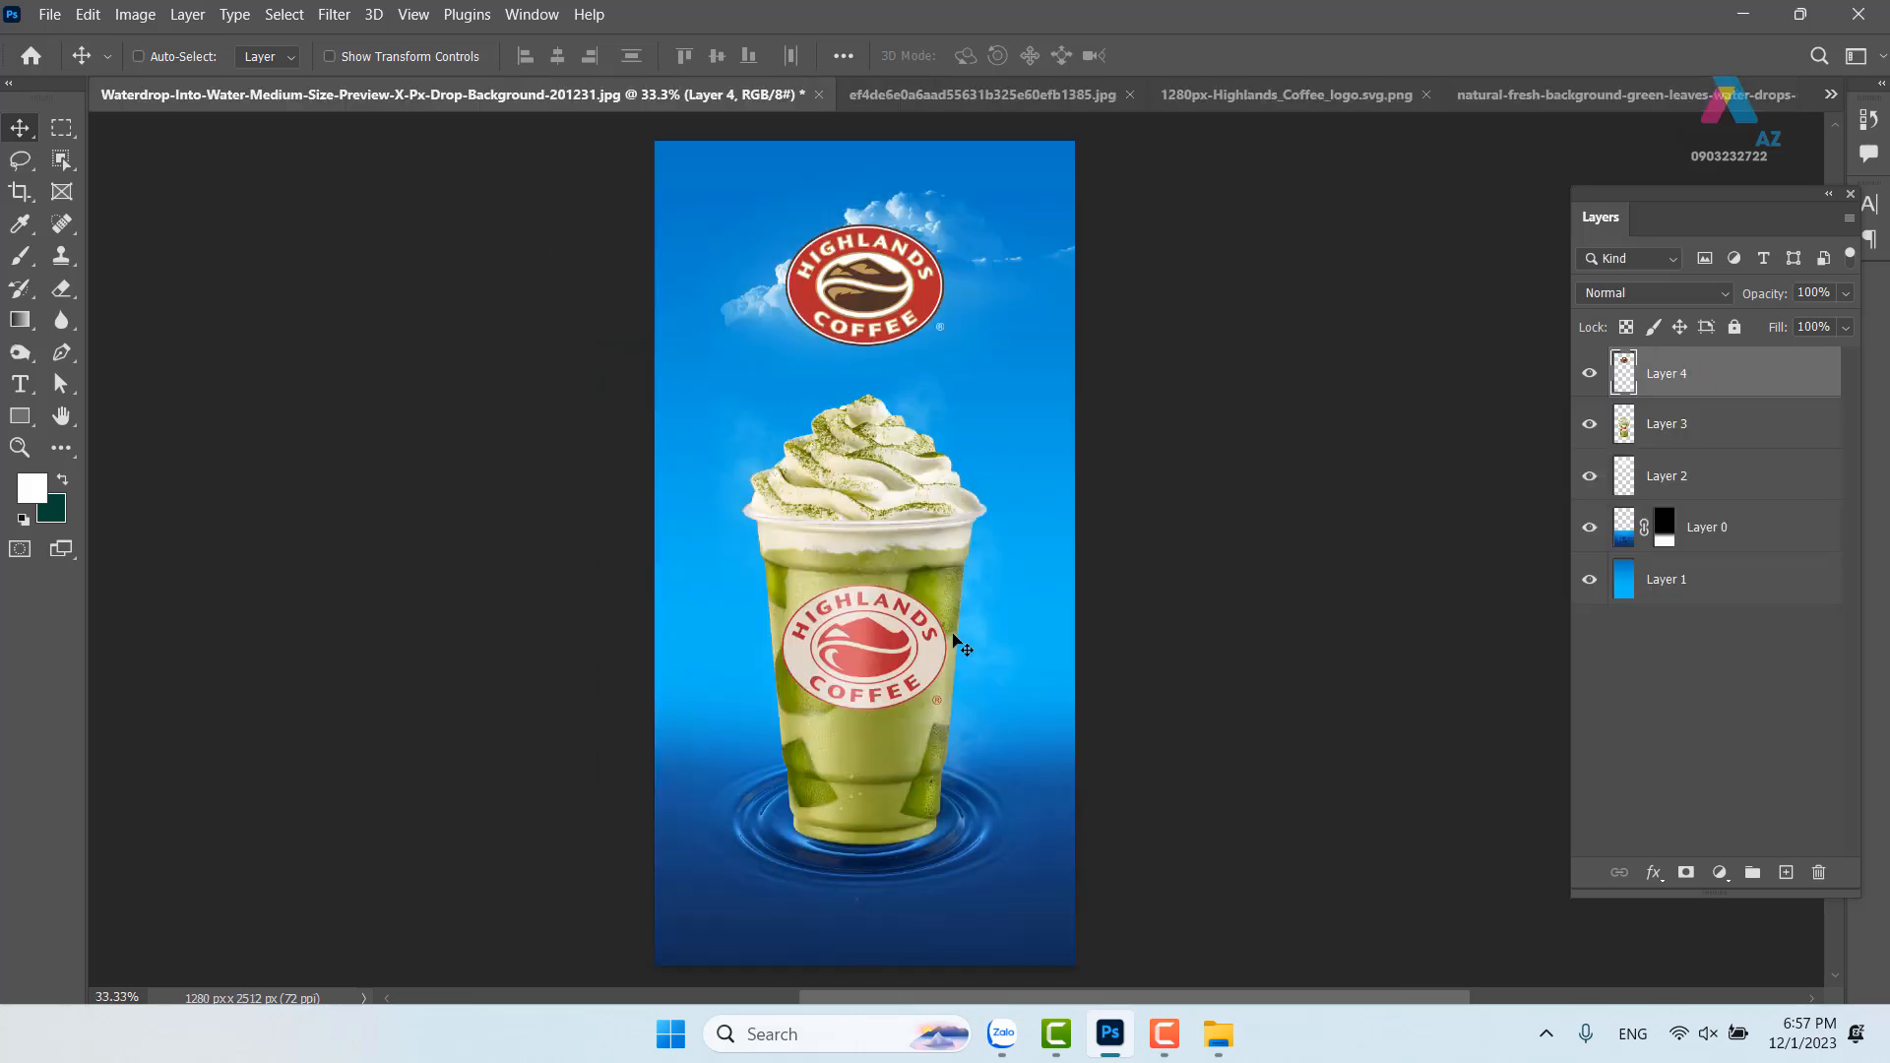
click(1268, 94)
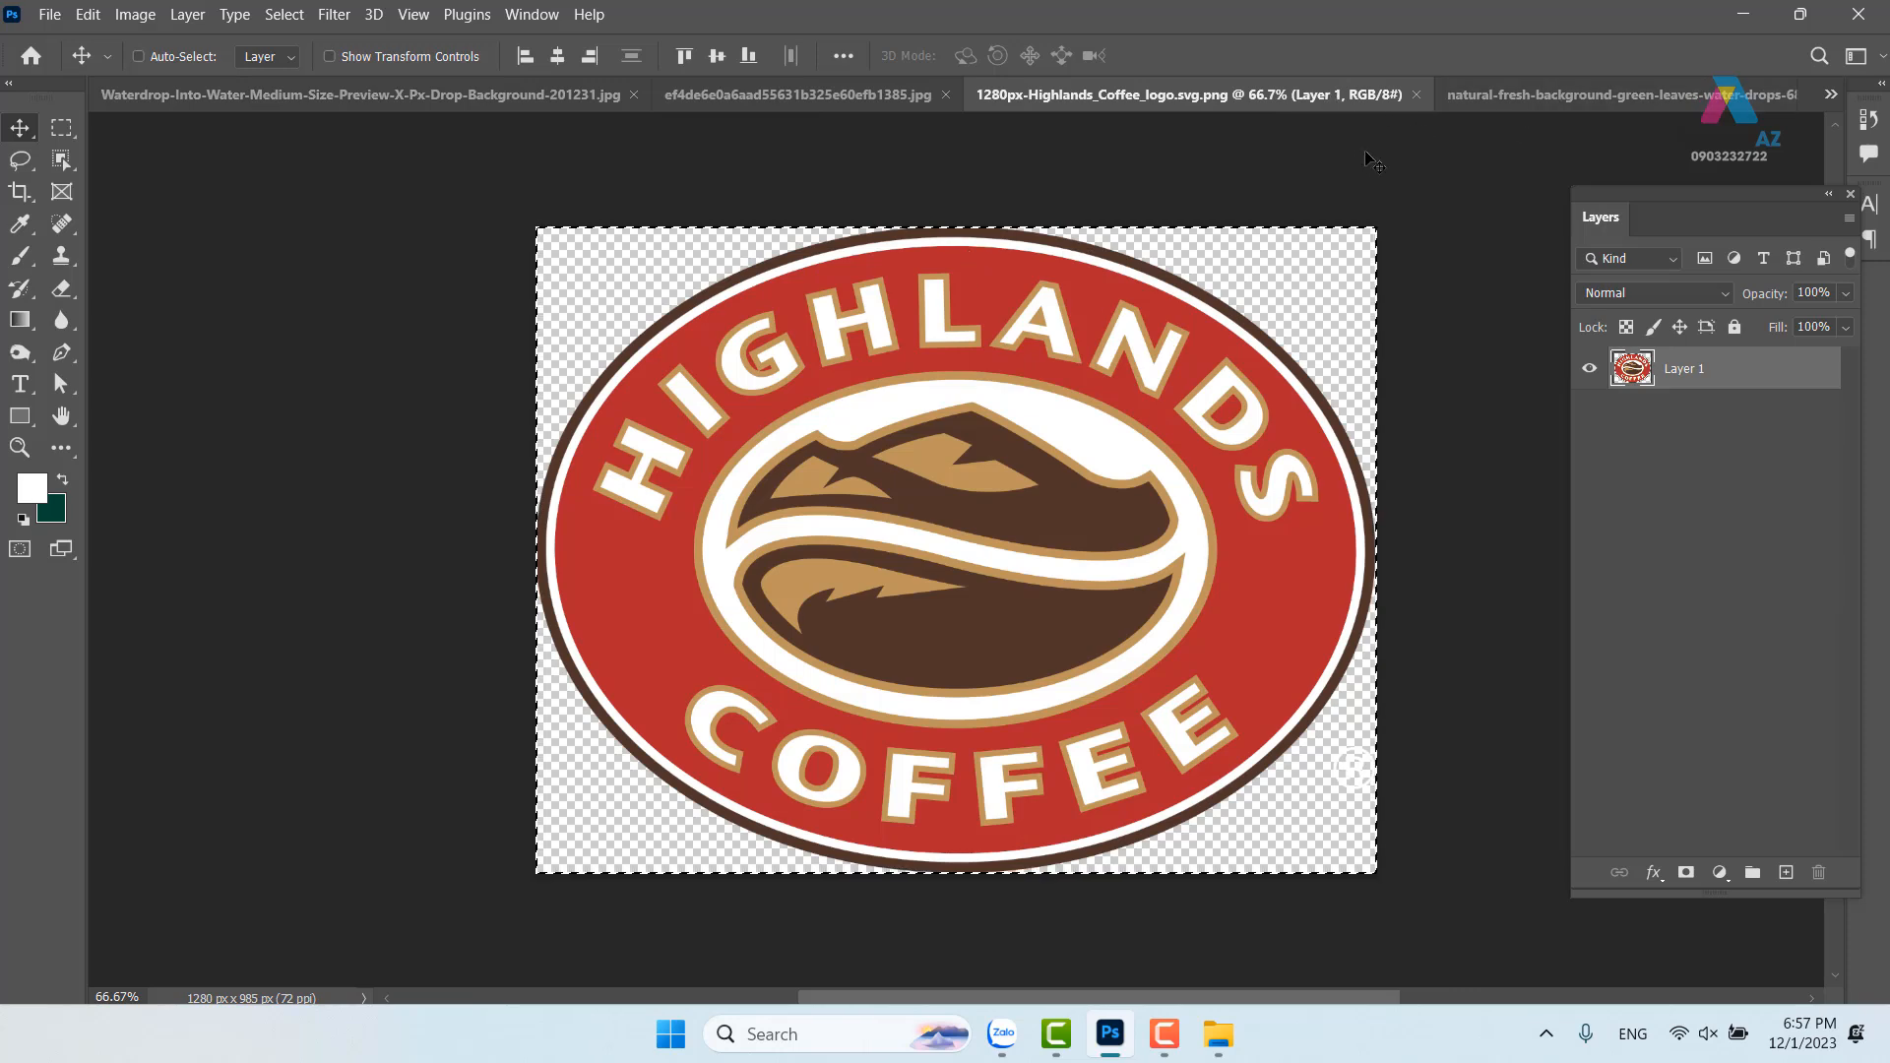
click(1415, 95)
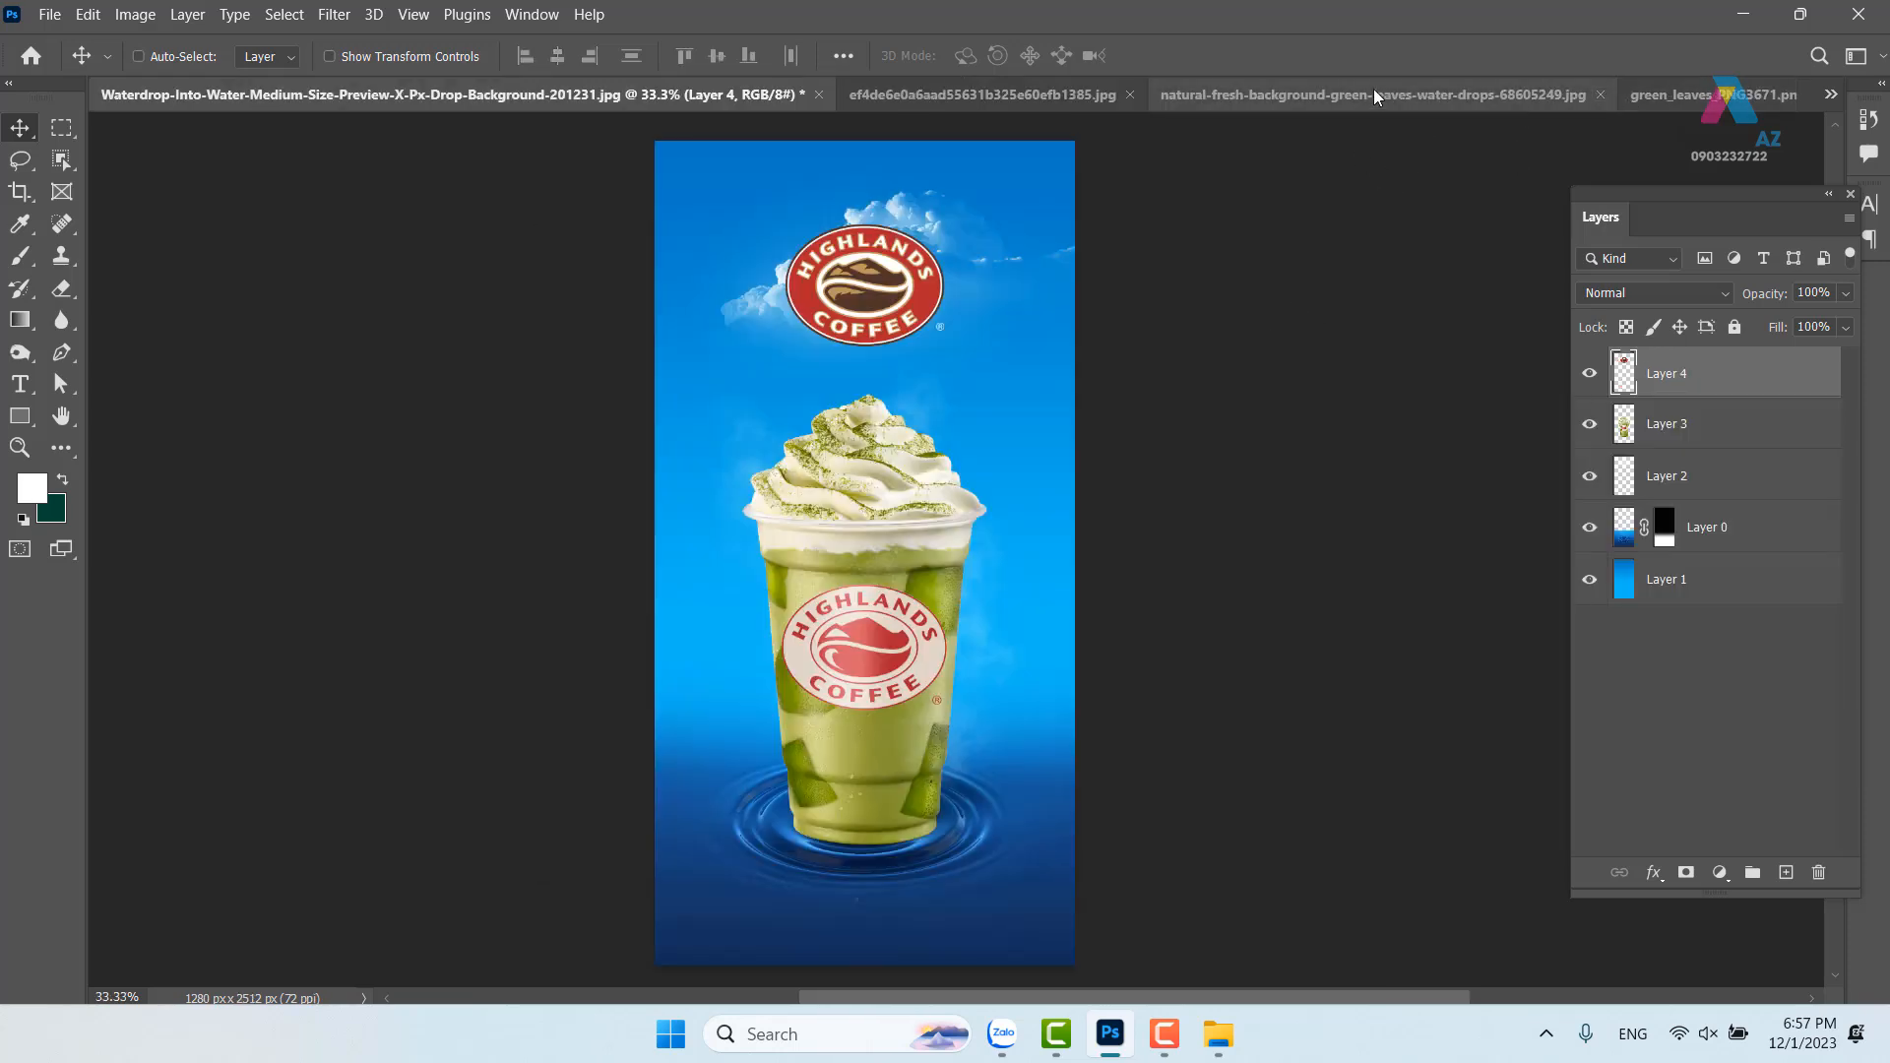
Copy the whole natural-fresh-background green leaves image into the Waterdrop document as a new layer
click(1427, 94)
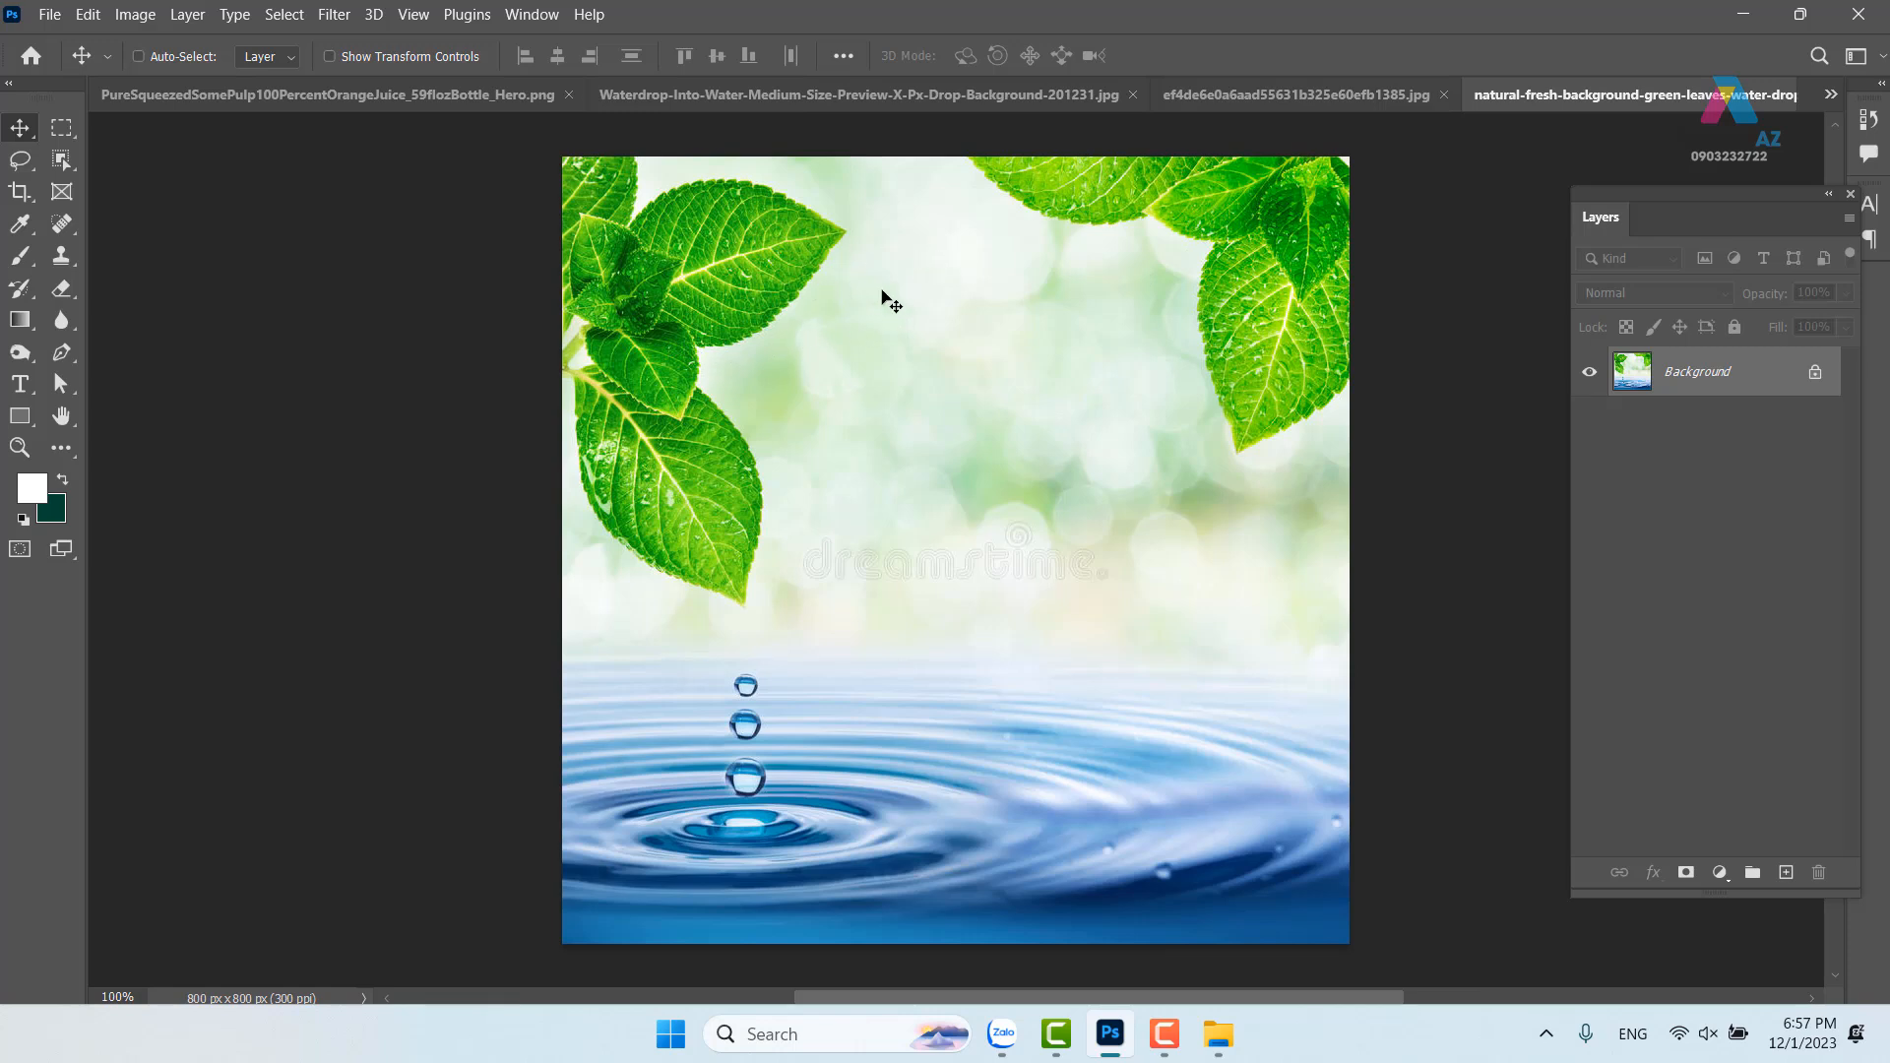
key(ctrl+a)
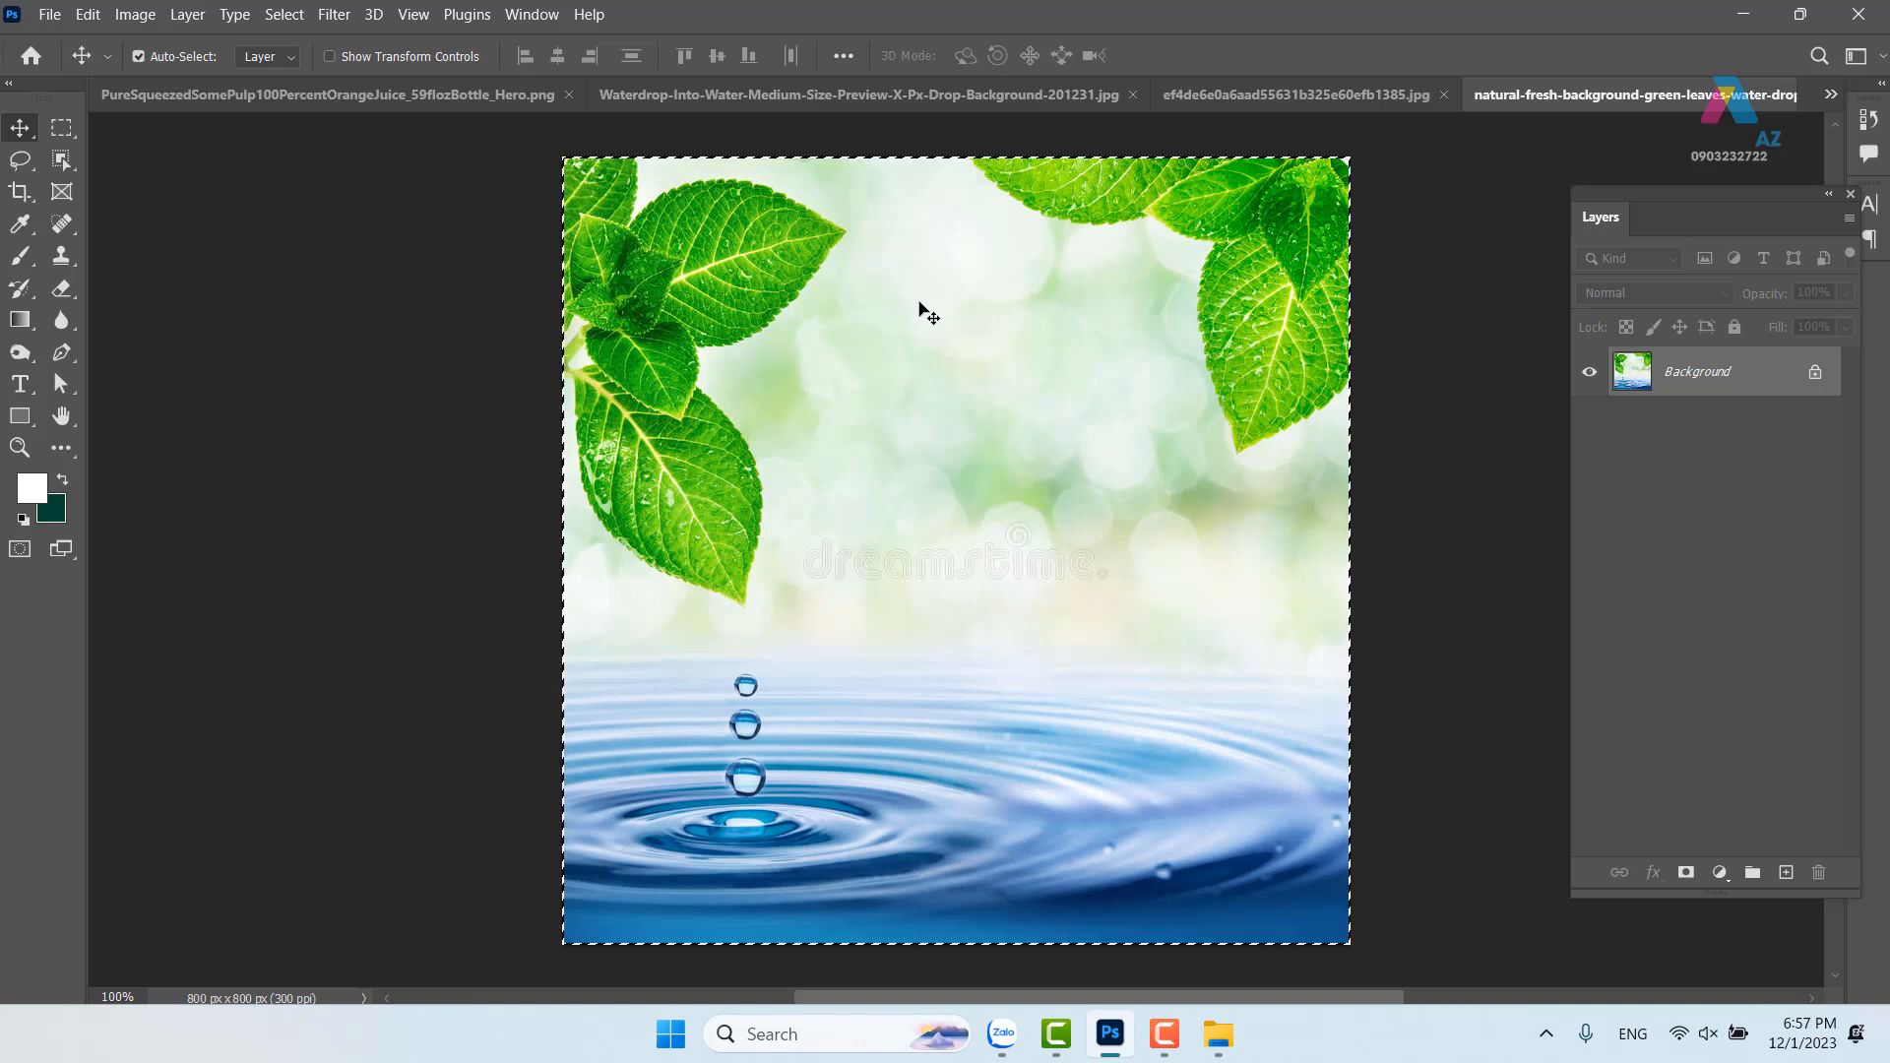
key(ctrl+c)
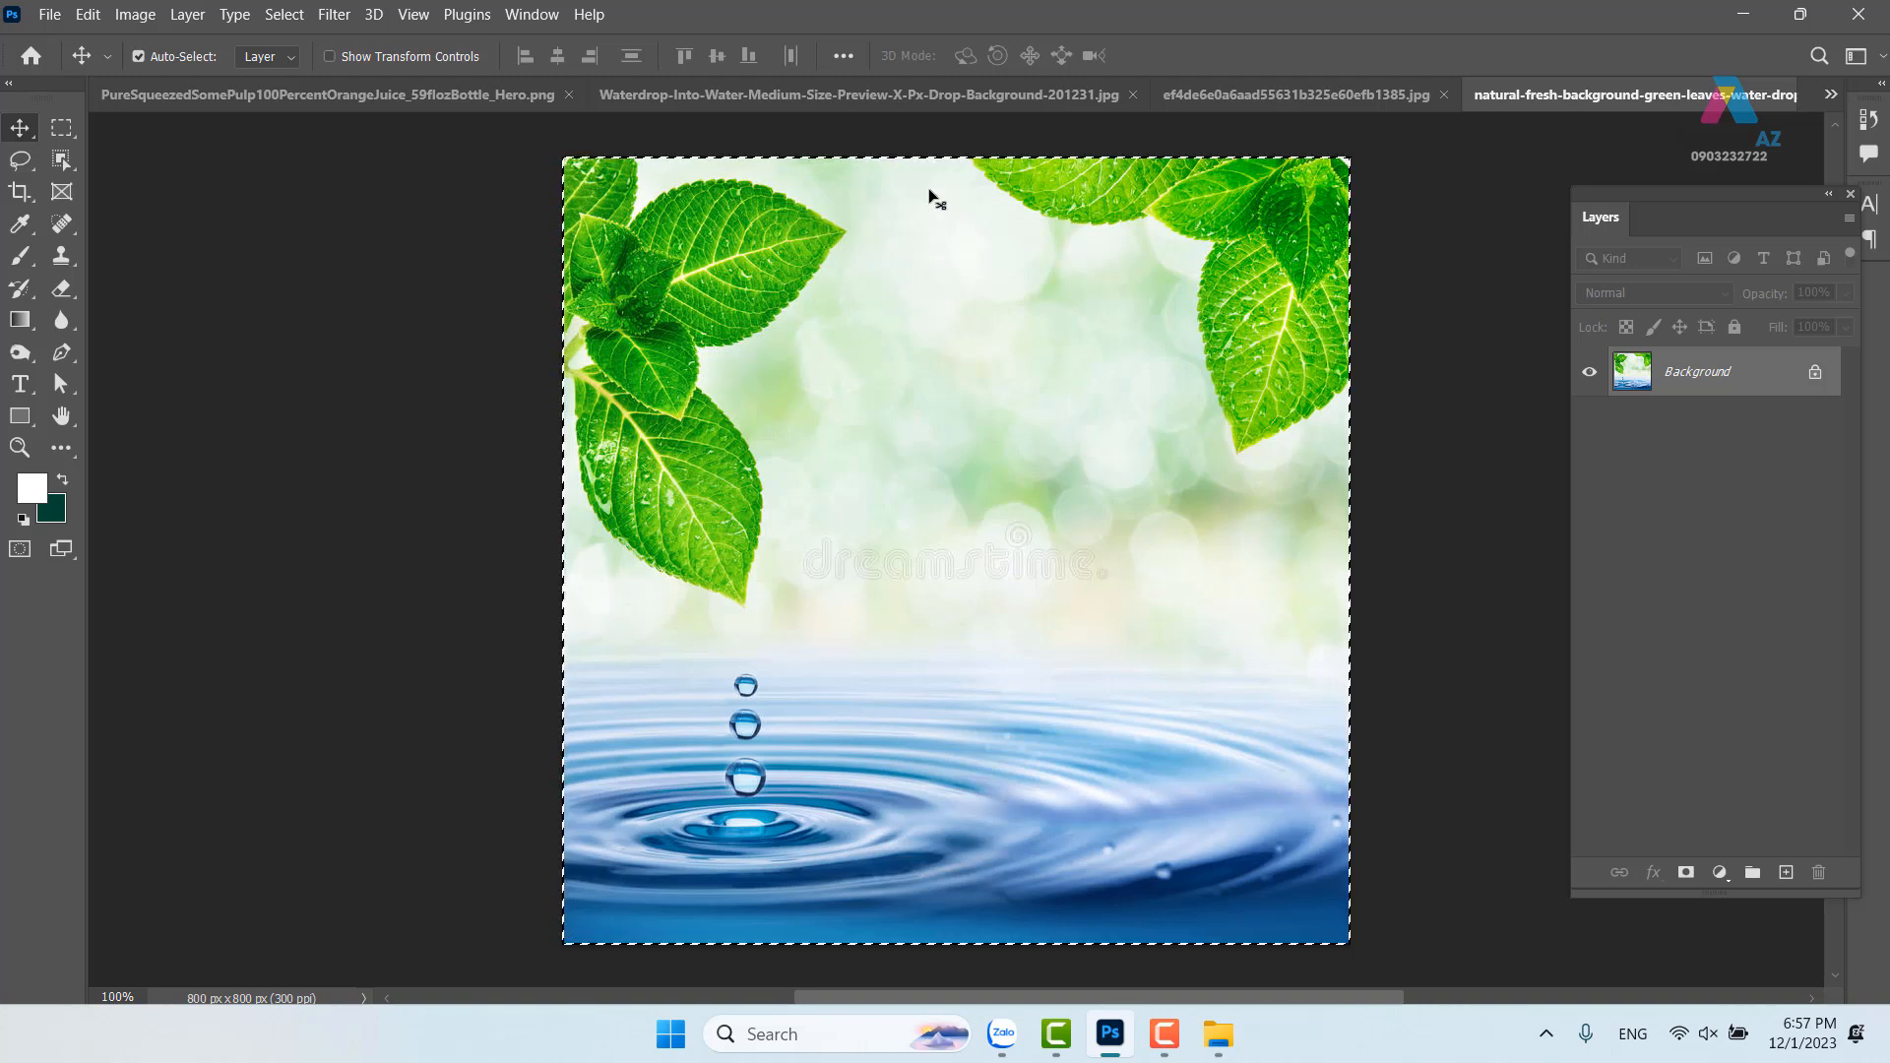
click(721, 93)
key(ctrl+v)
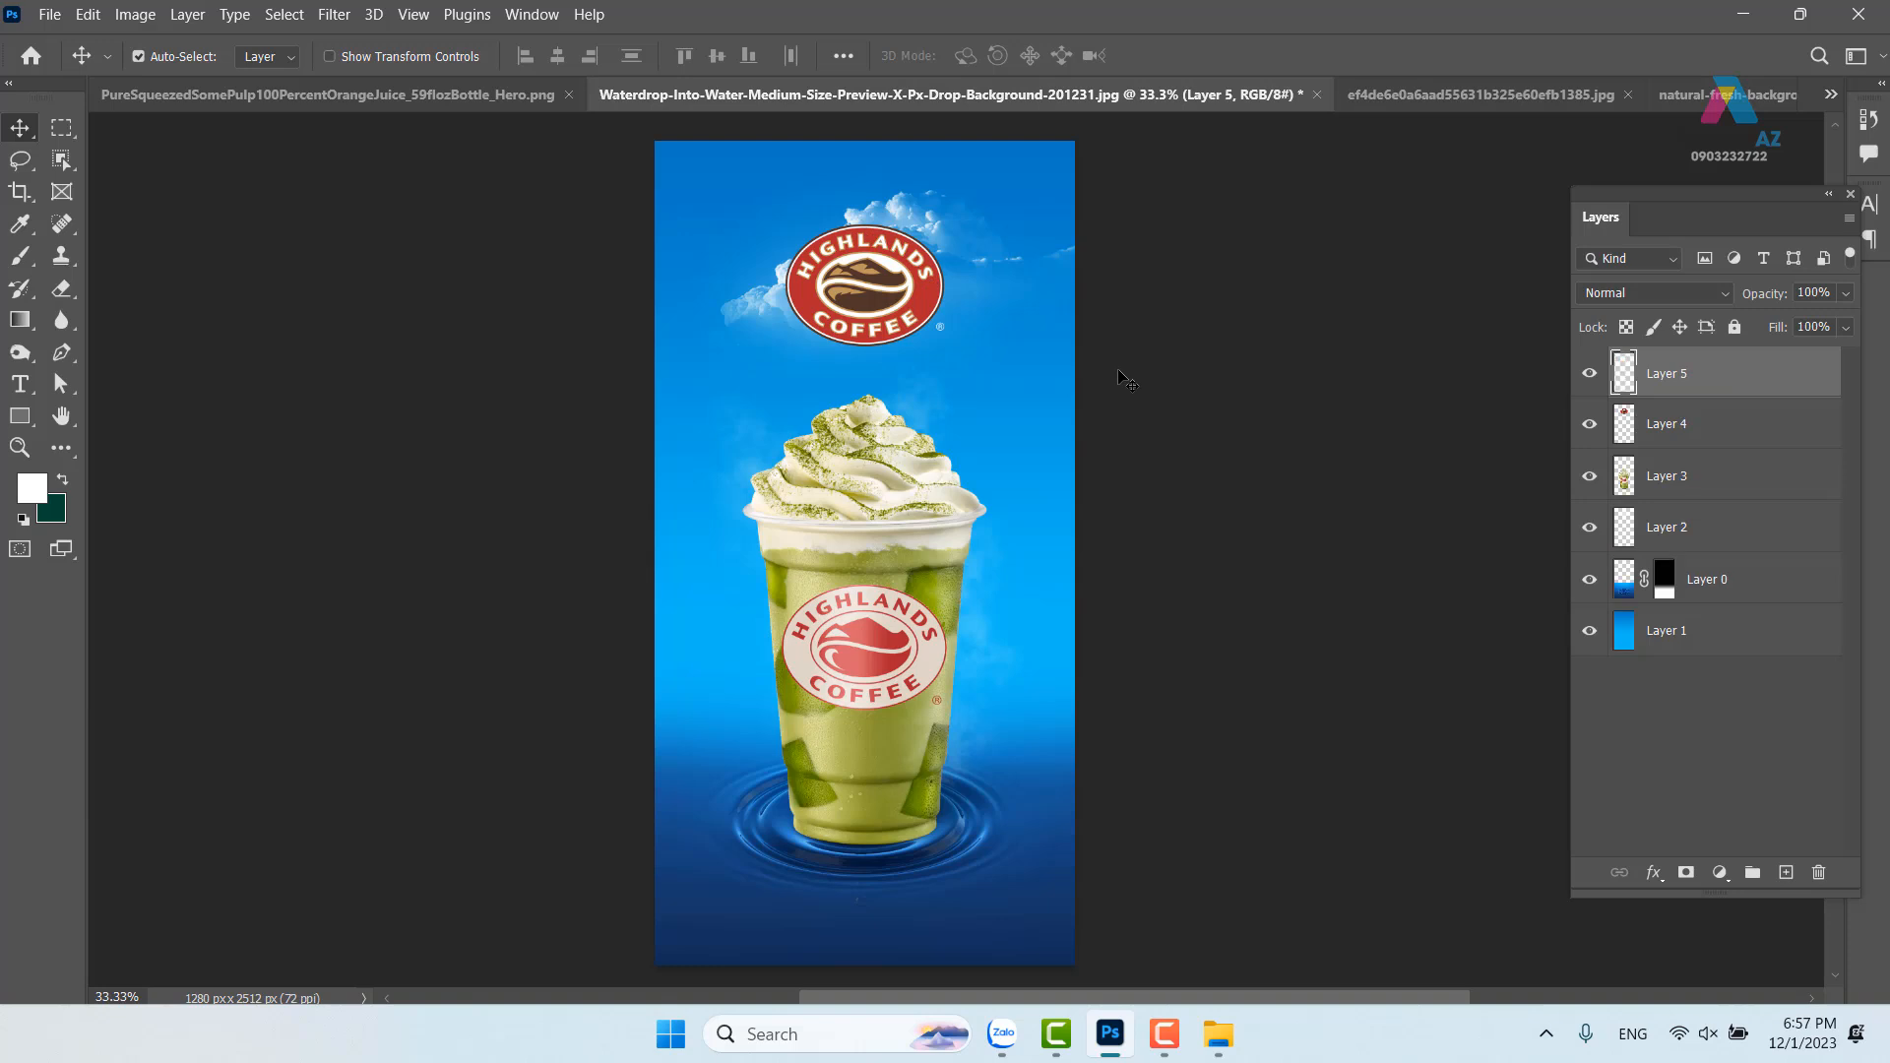
Align the pasted leaves image to the poster's top-left corner and scale it to 161.63% to span the poster's width
drag(930, 502, 832, 231)
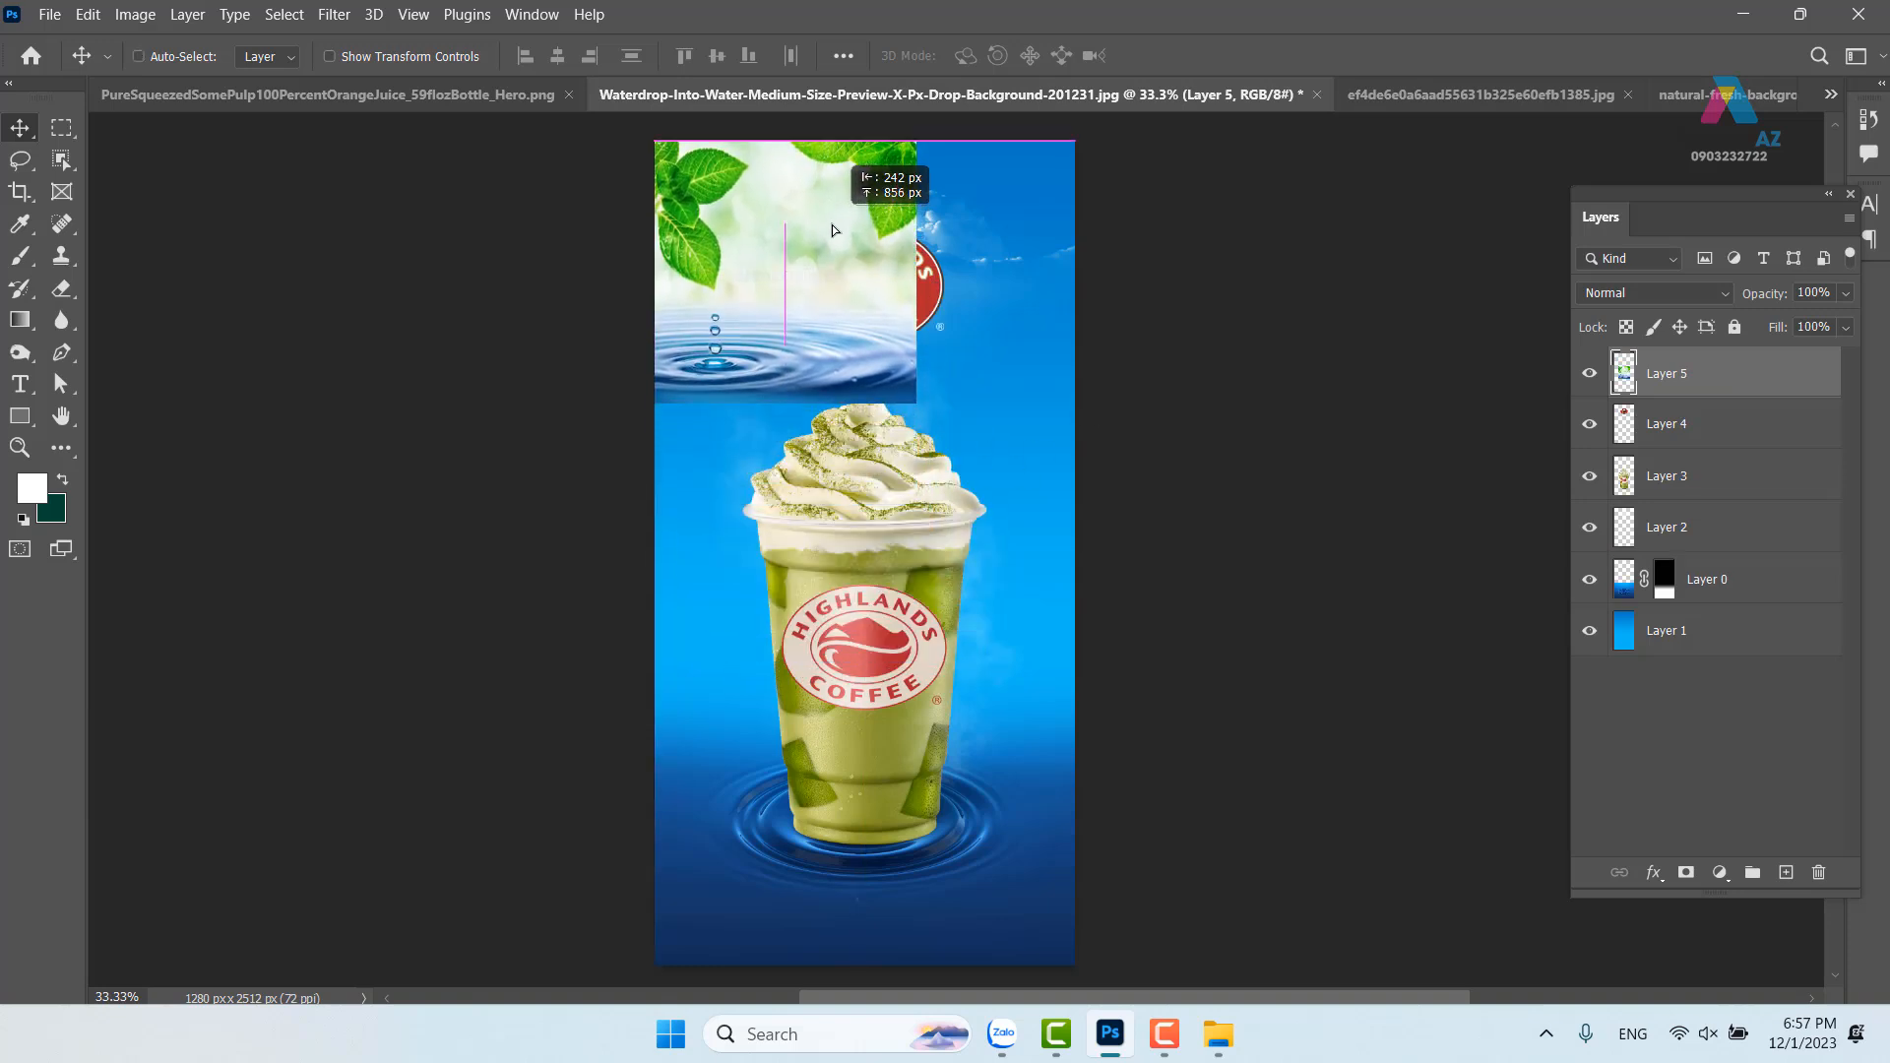
key(ctrl+t)
drag(917, 403, 1077, 564)
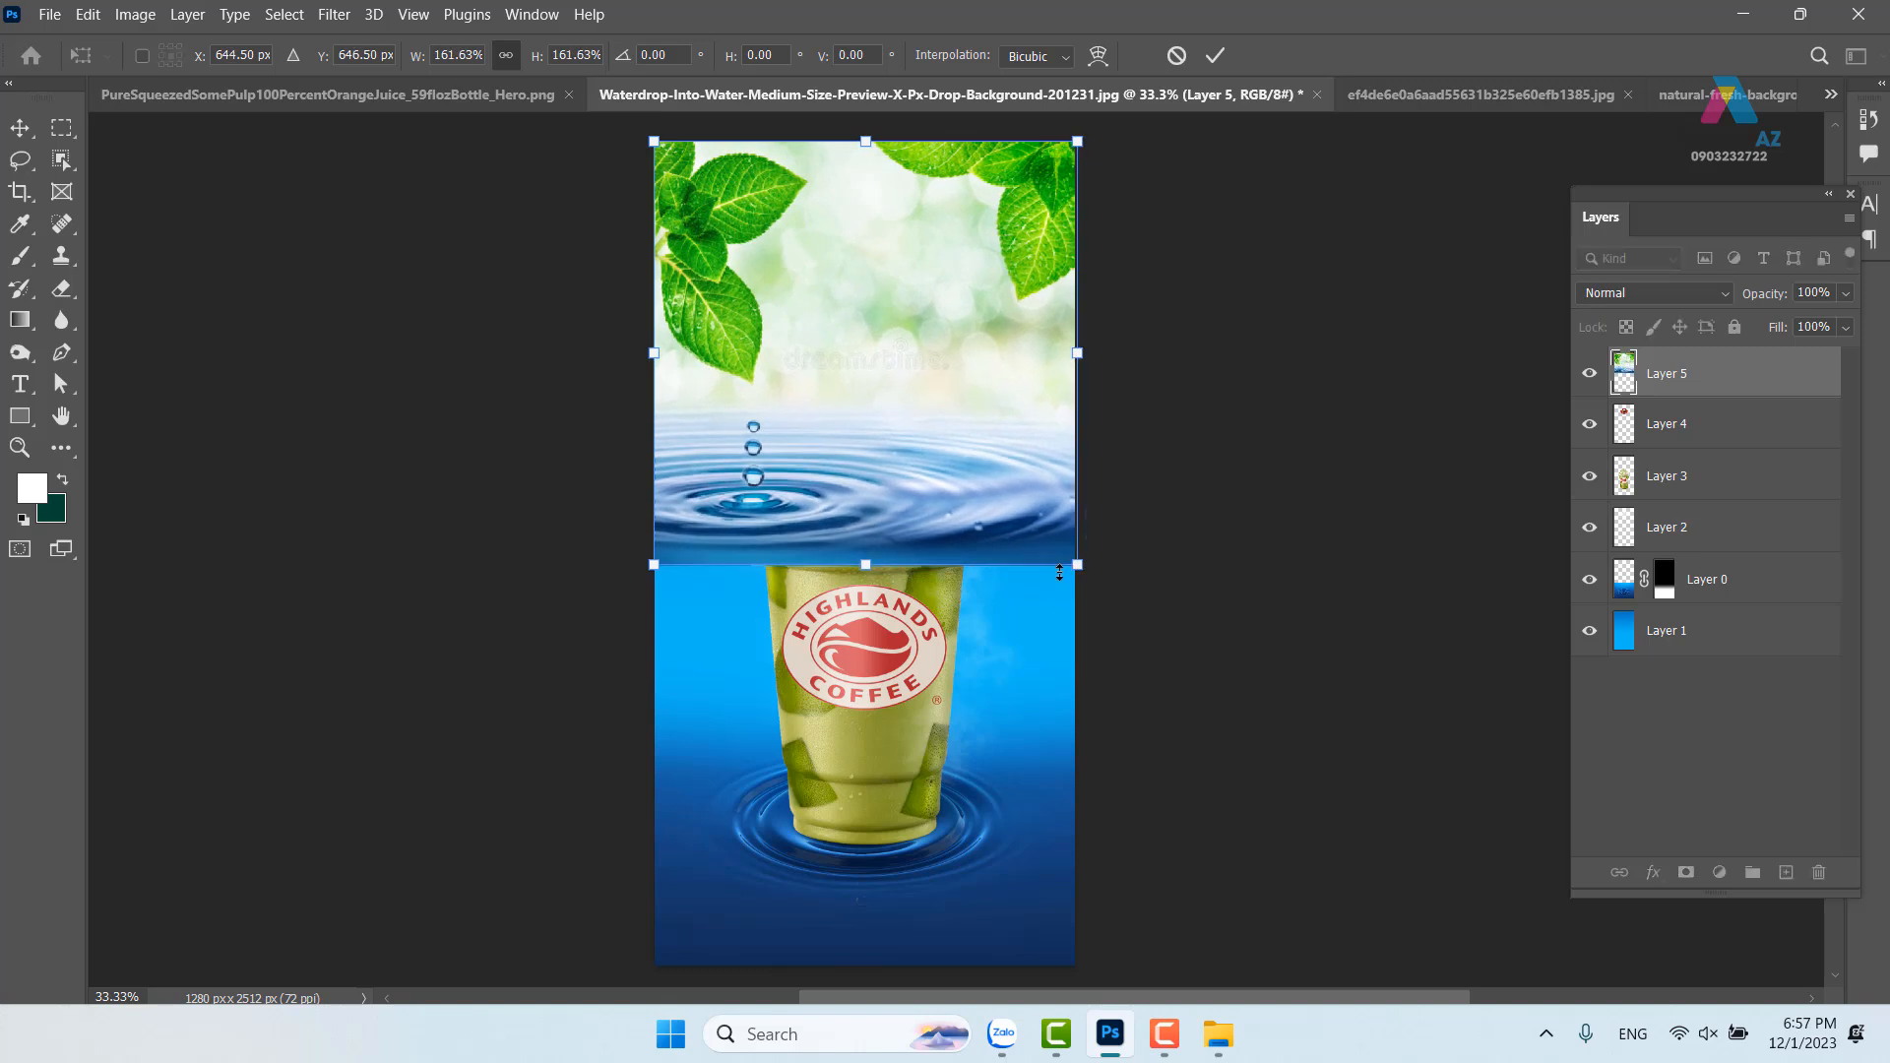
key(Return)
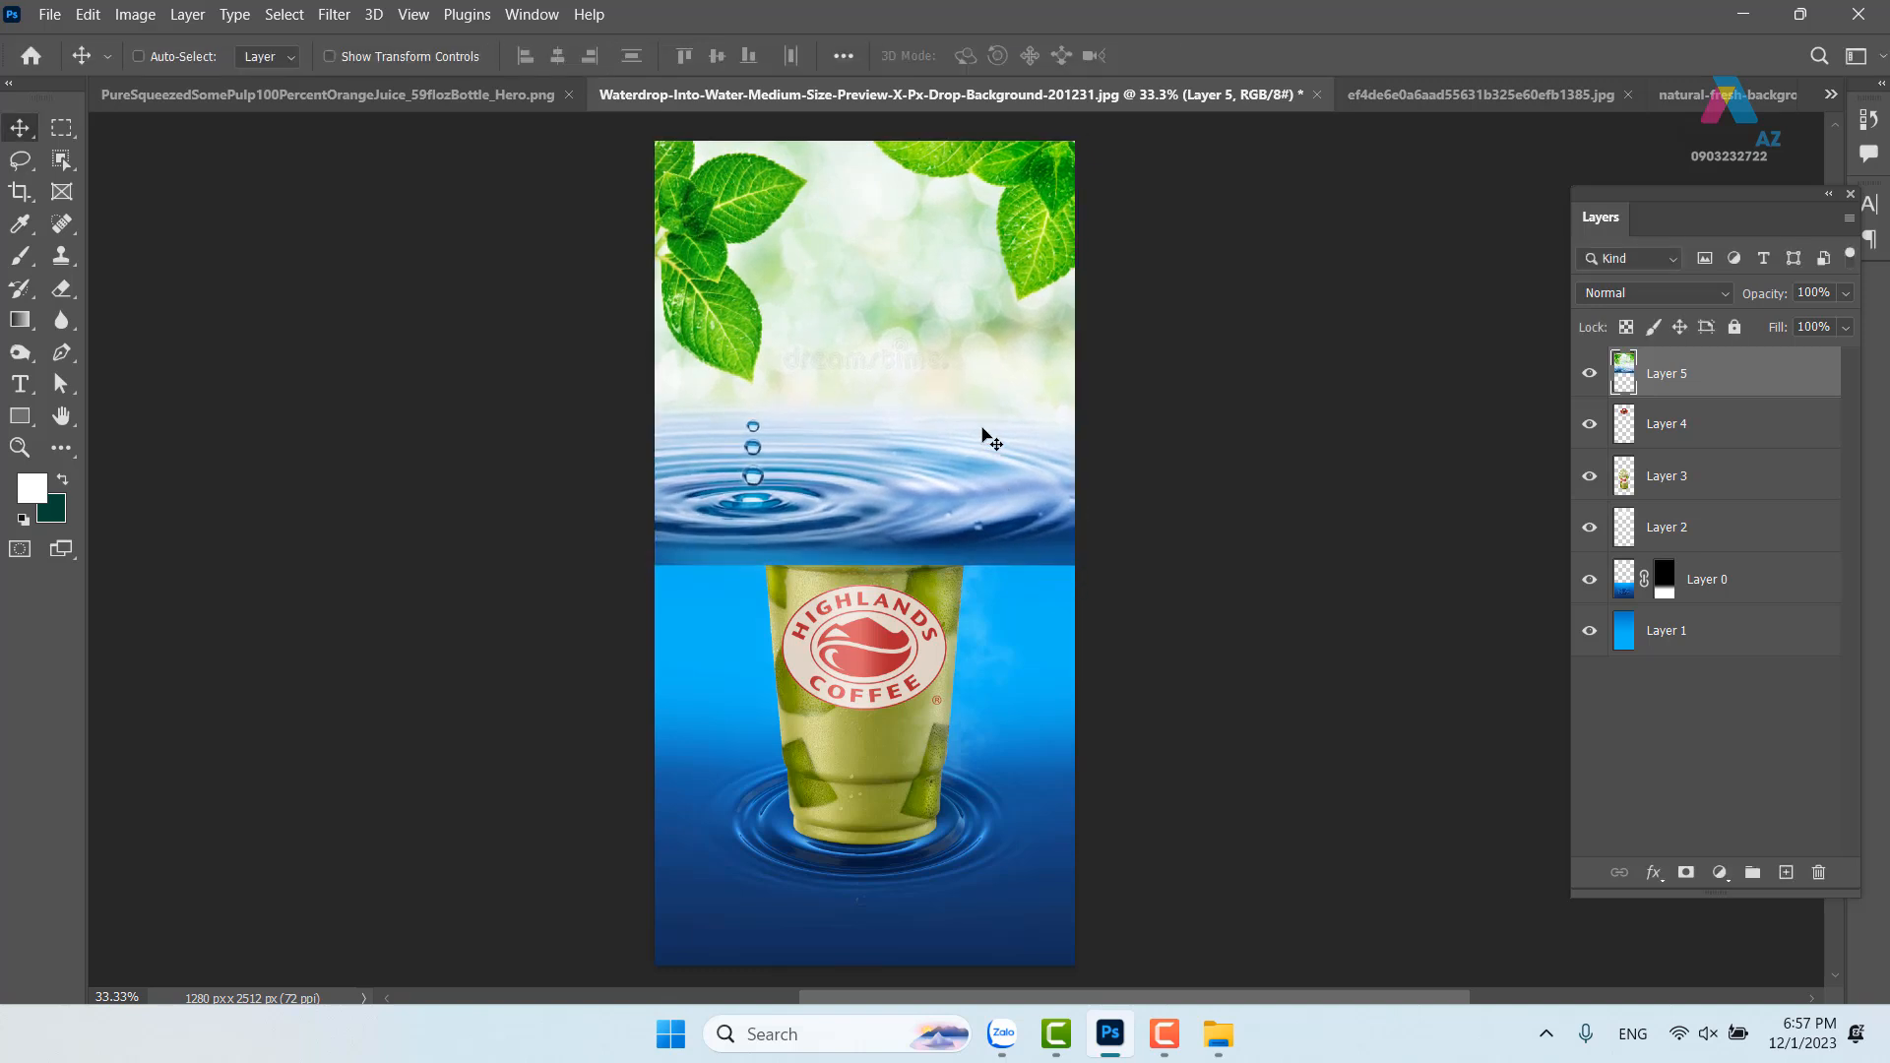
right_click(1726, 375)
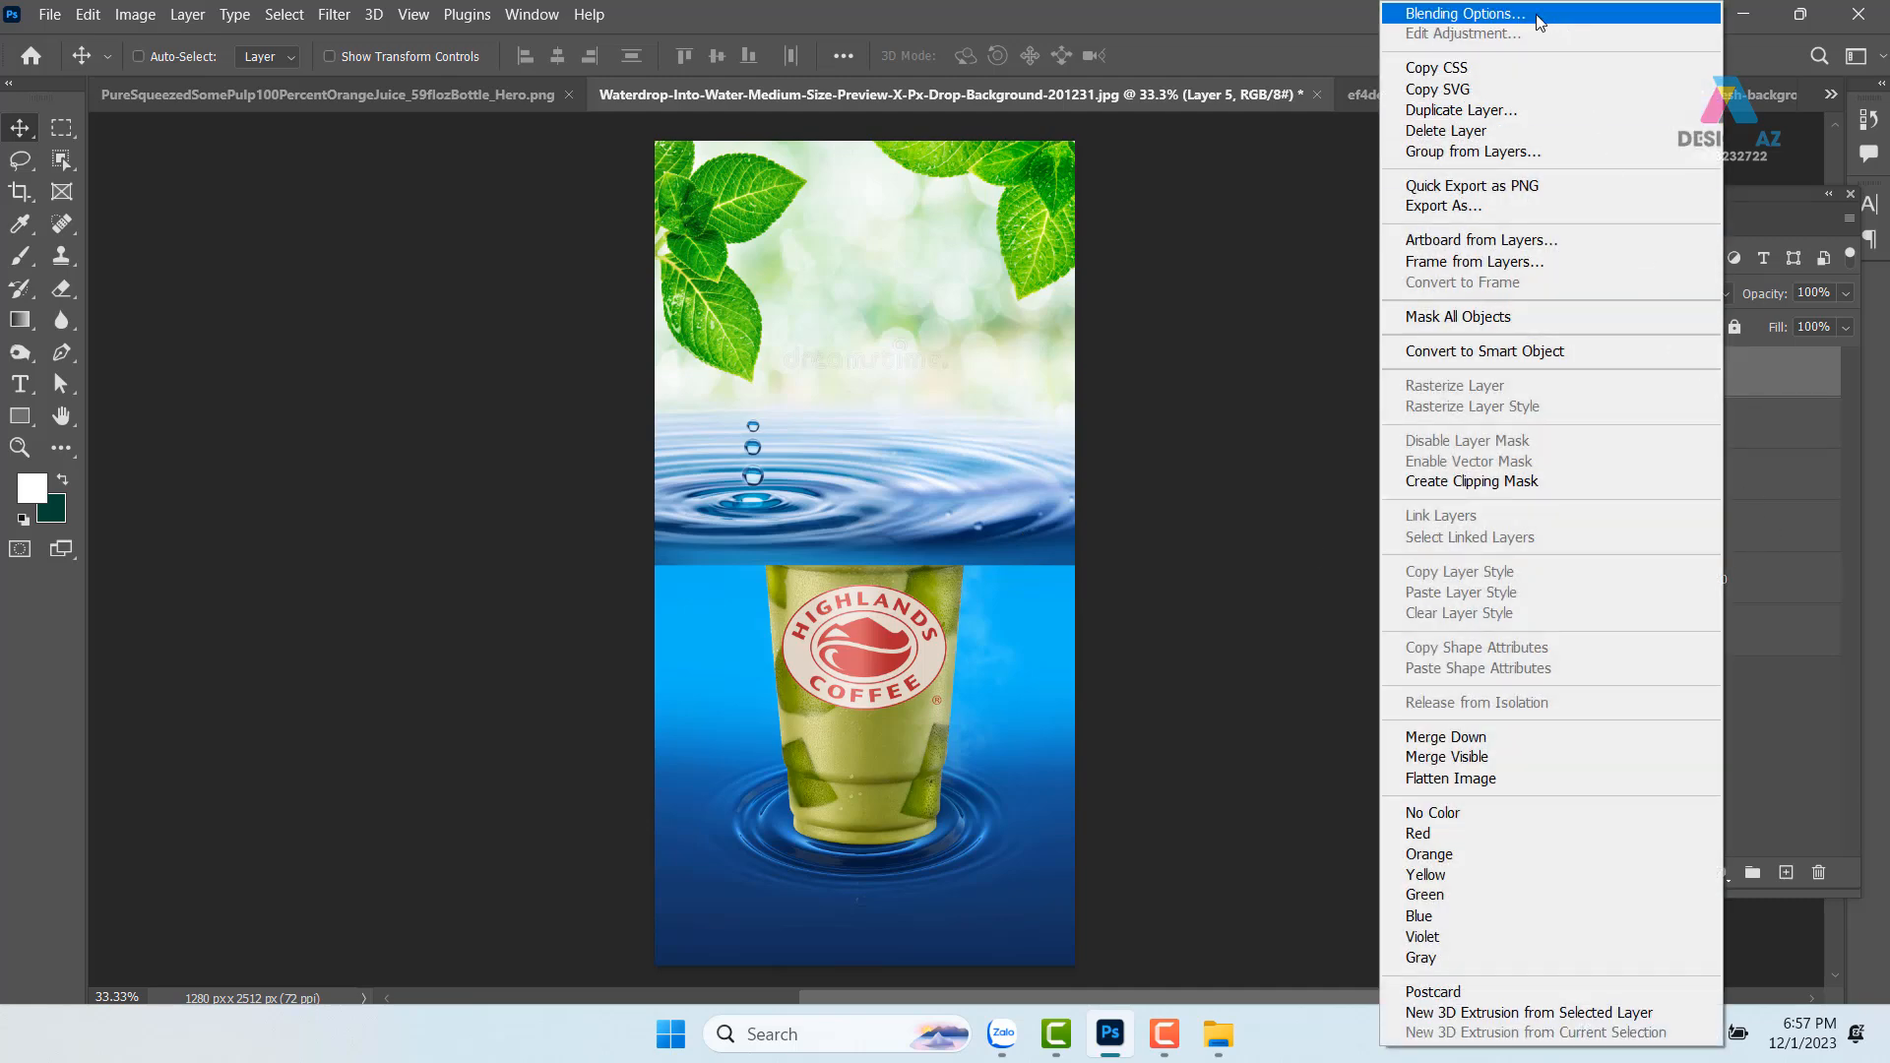
click(1538, 22)
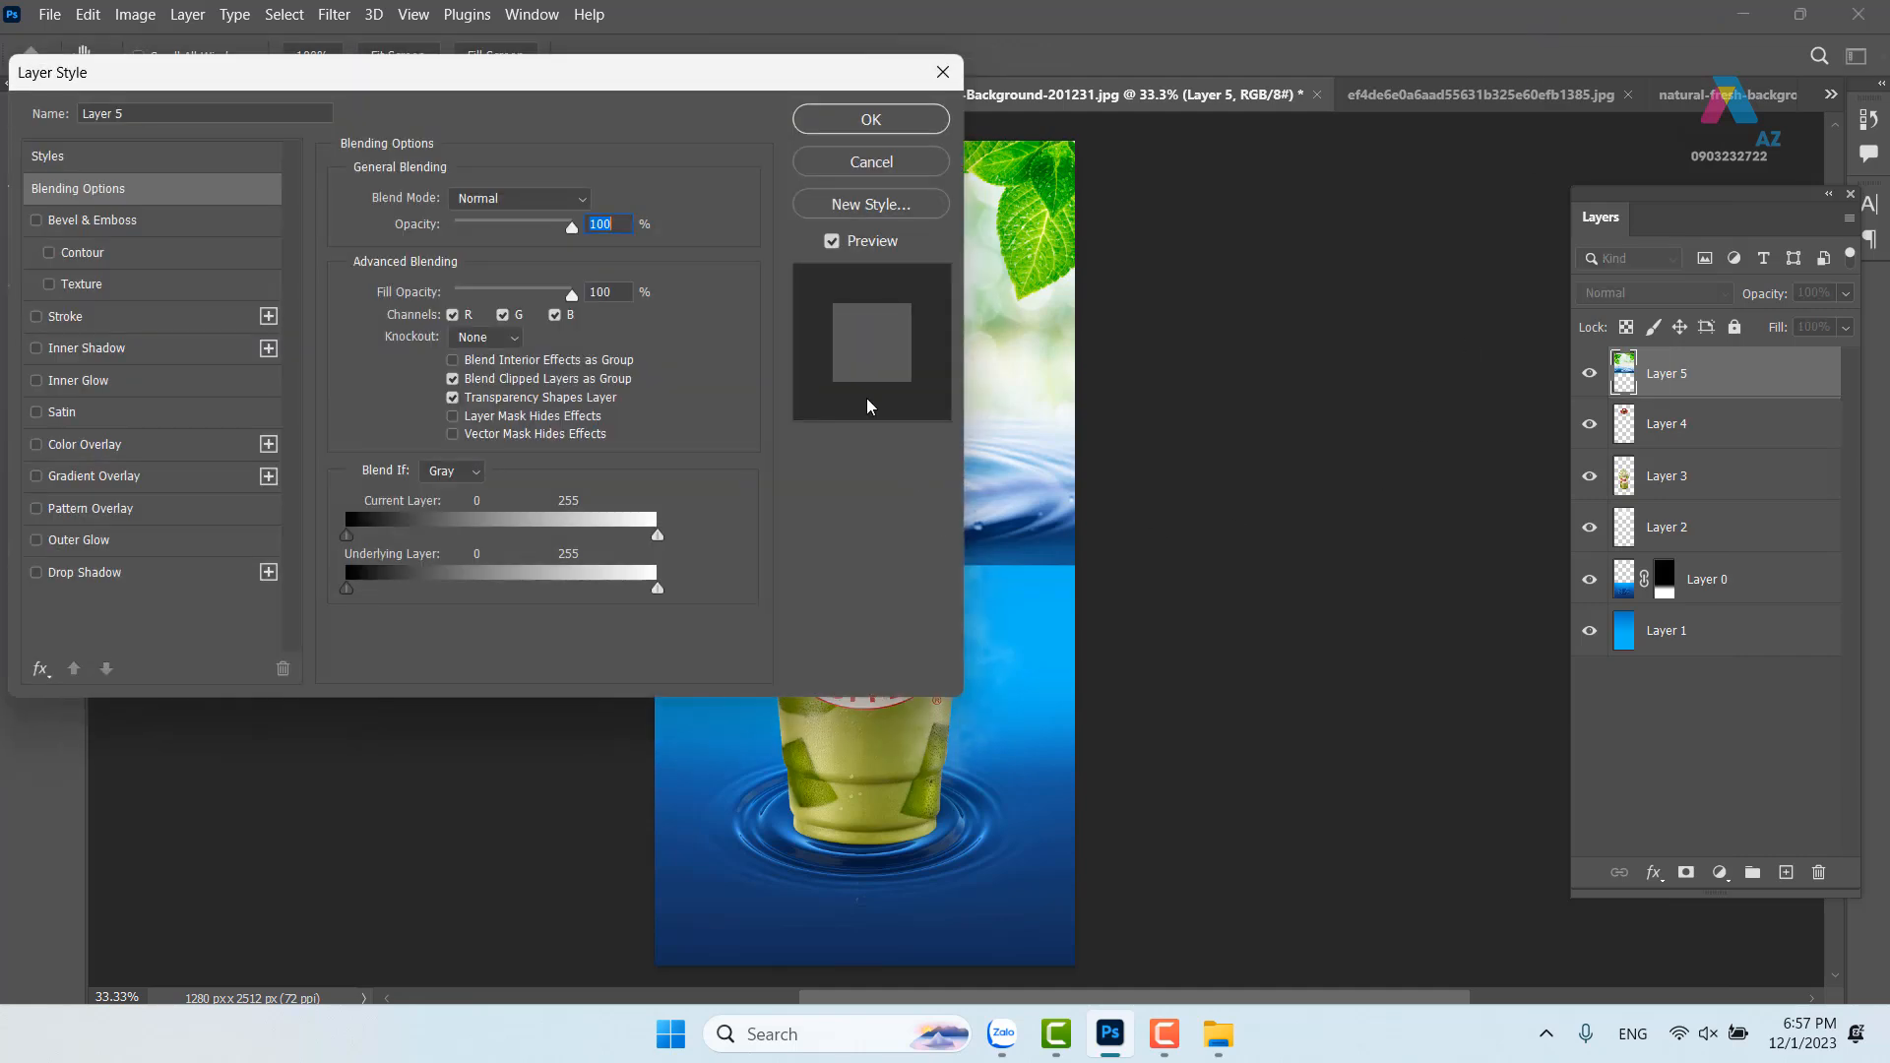
drag(618, 86, 1691, 160)
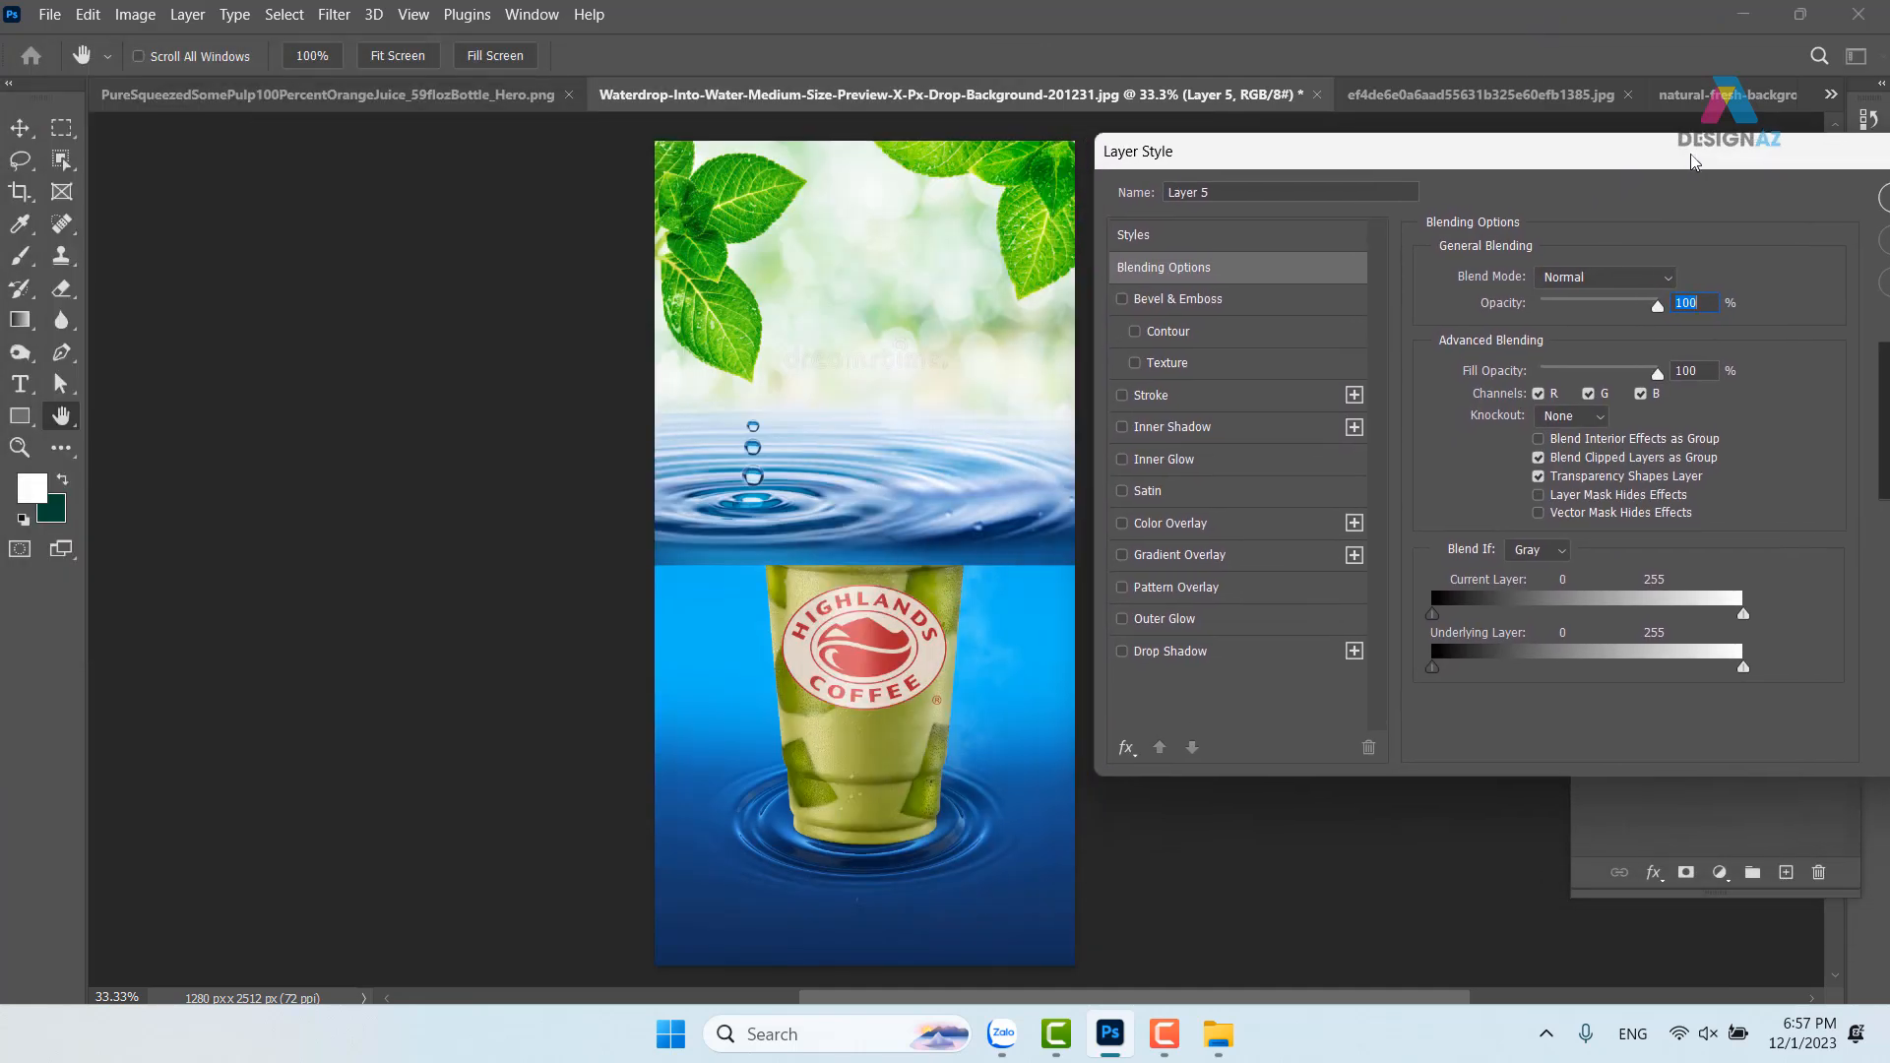
drag(1455, 615, 1359, 601)
drag(1460, 158, 1132, 213)
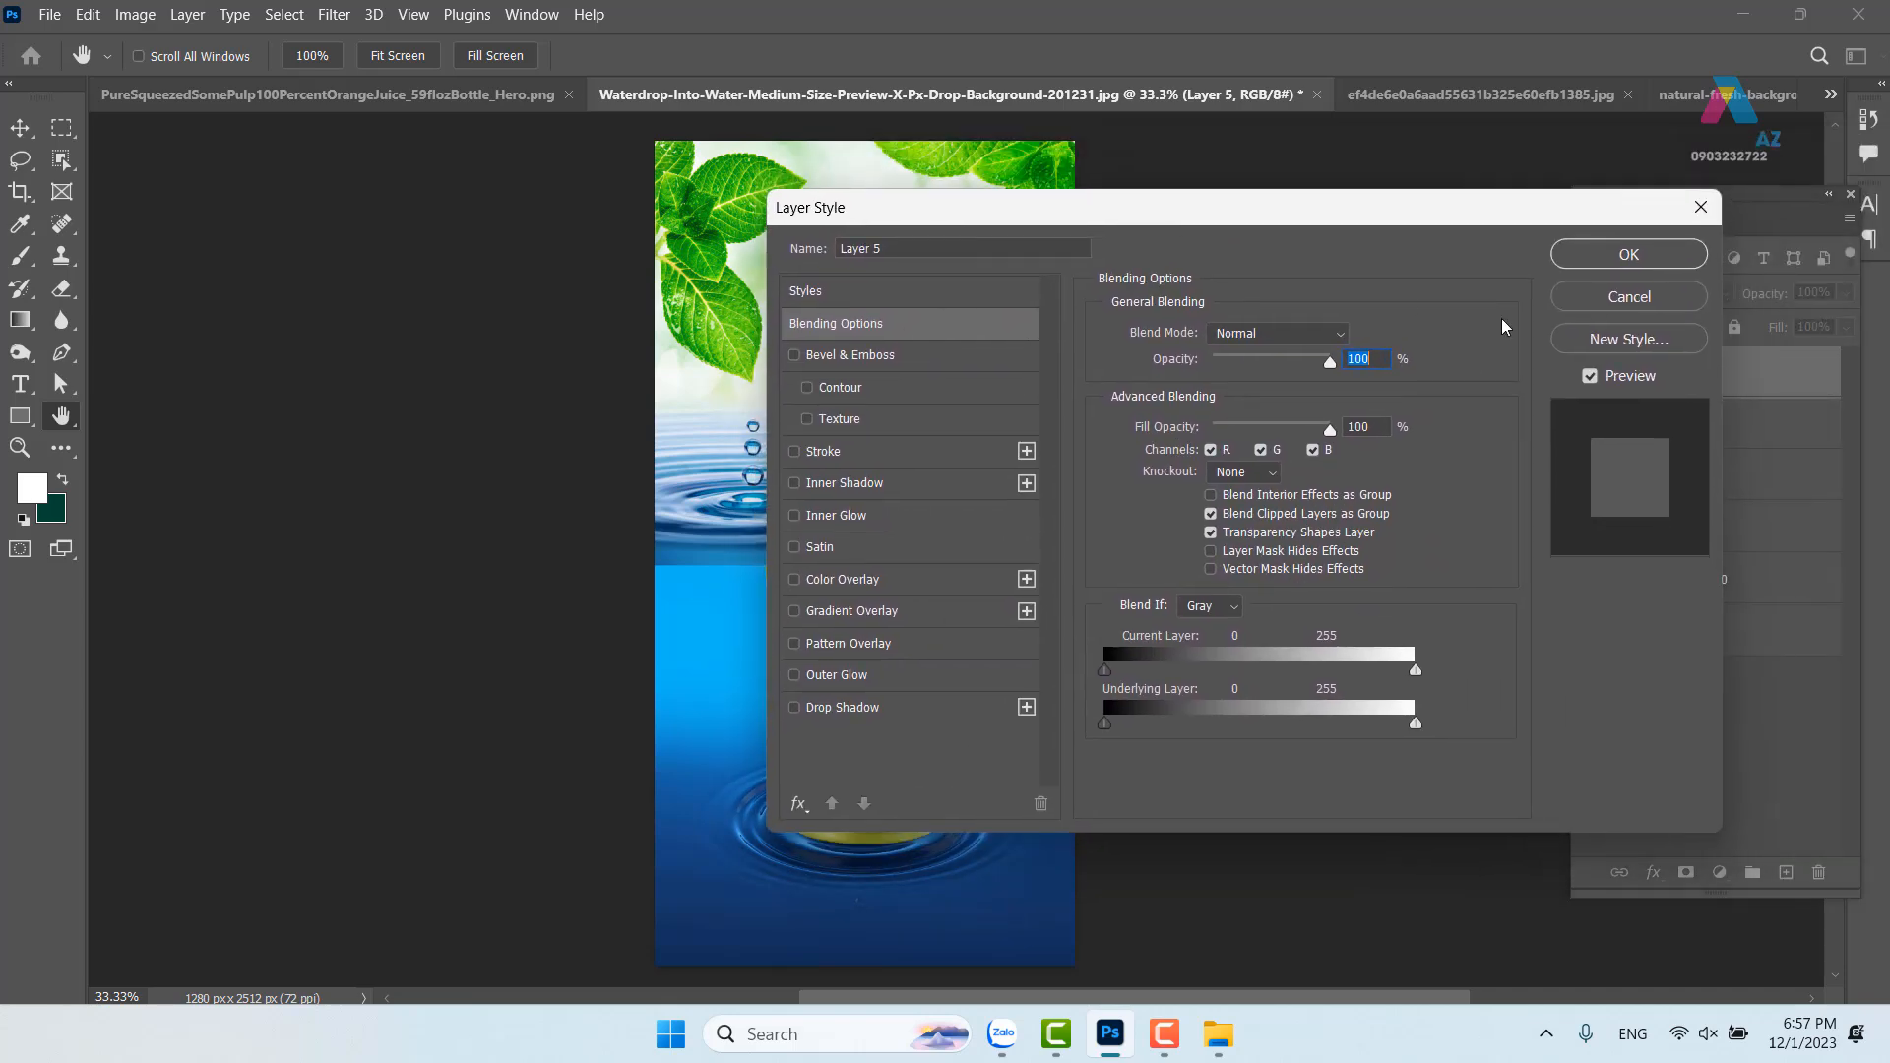
click(1685, 255)
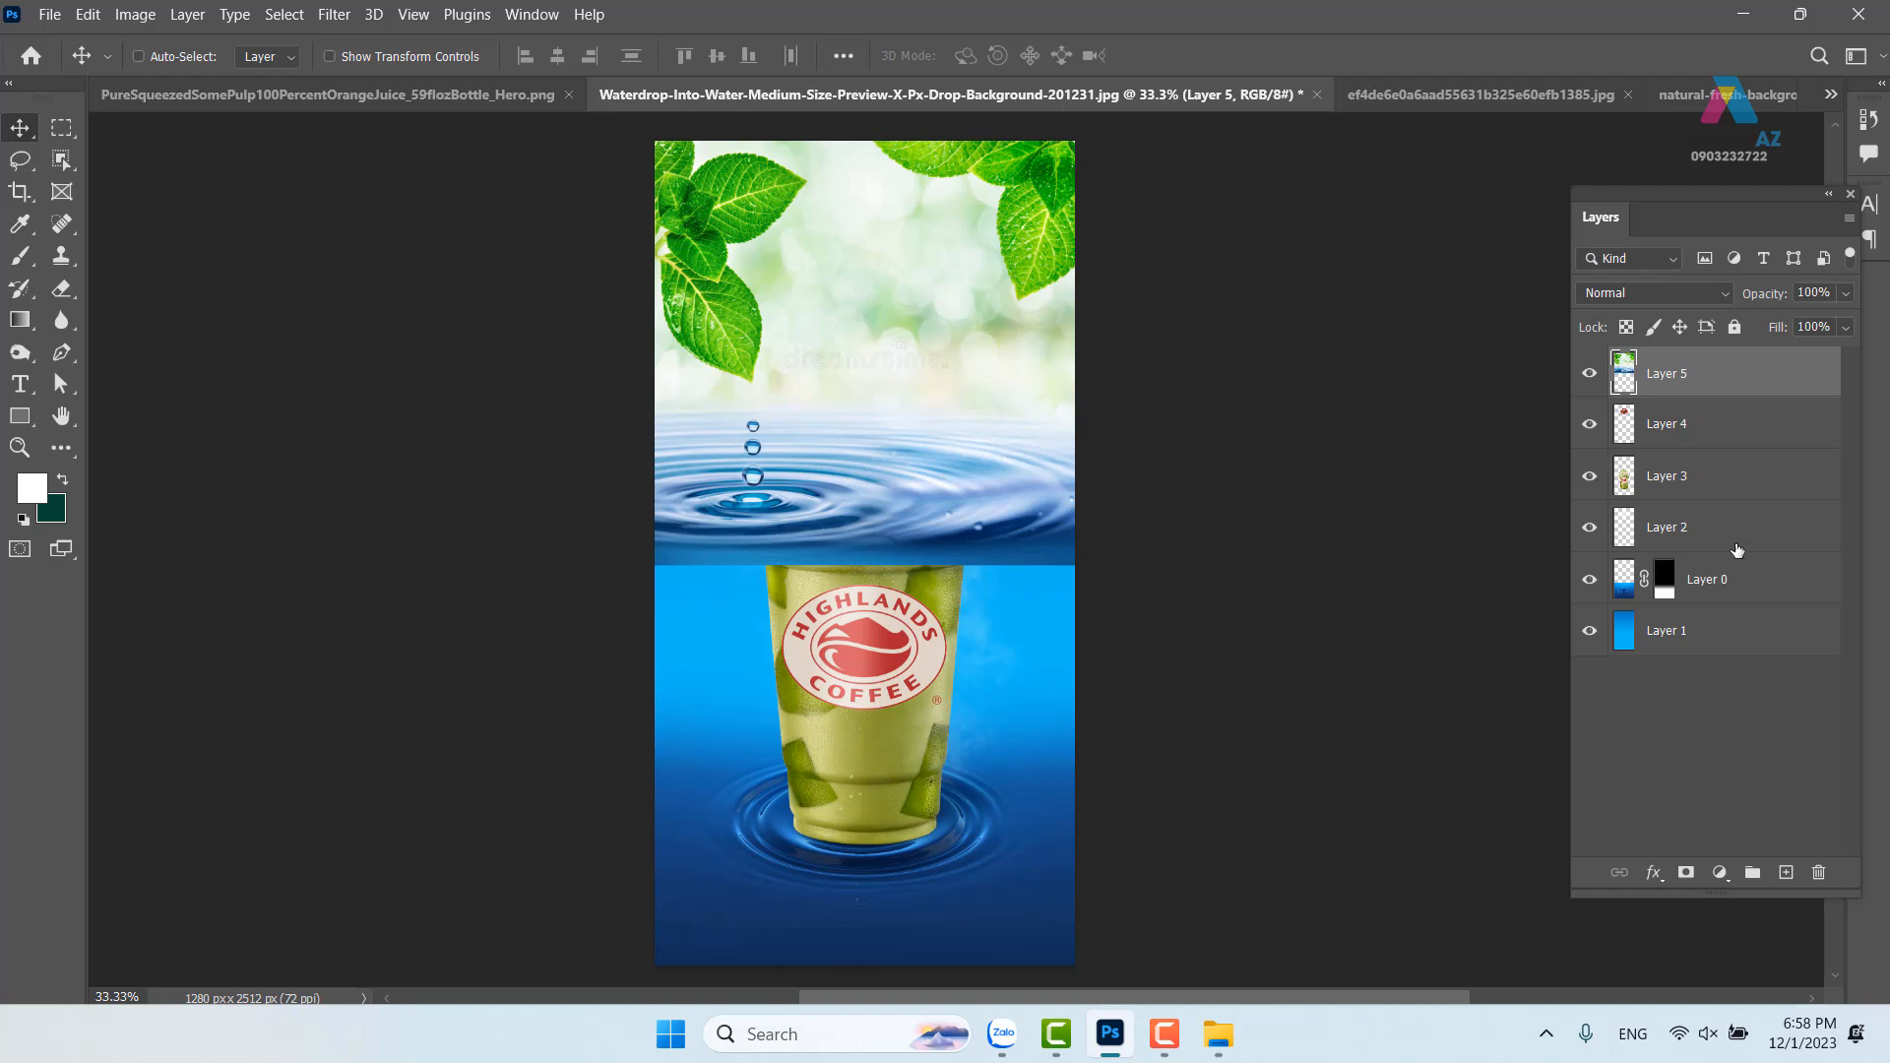
Add a layer mask to the leaves image and fade out its lower water area with a short vertical black-to-white linear gradient
click(1685, 872)
key(g)
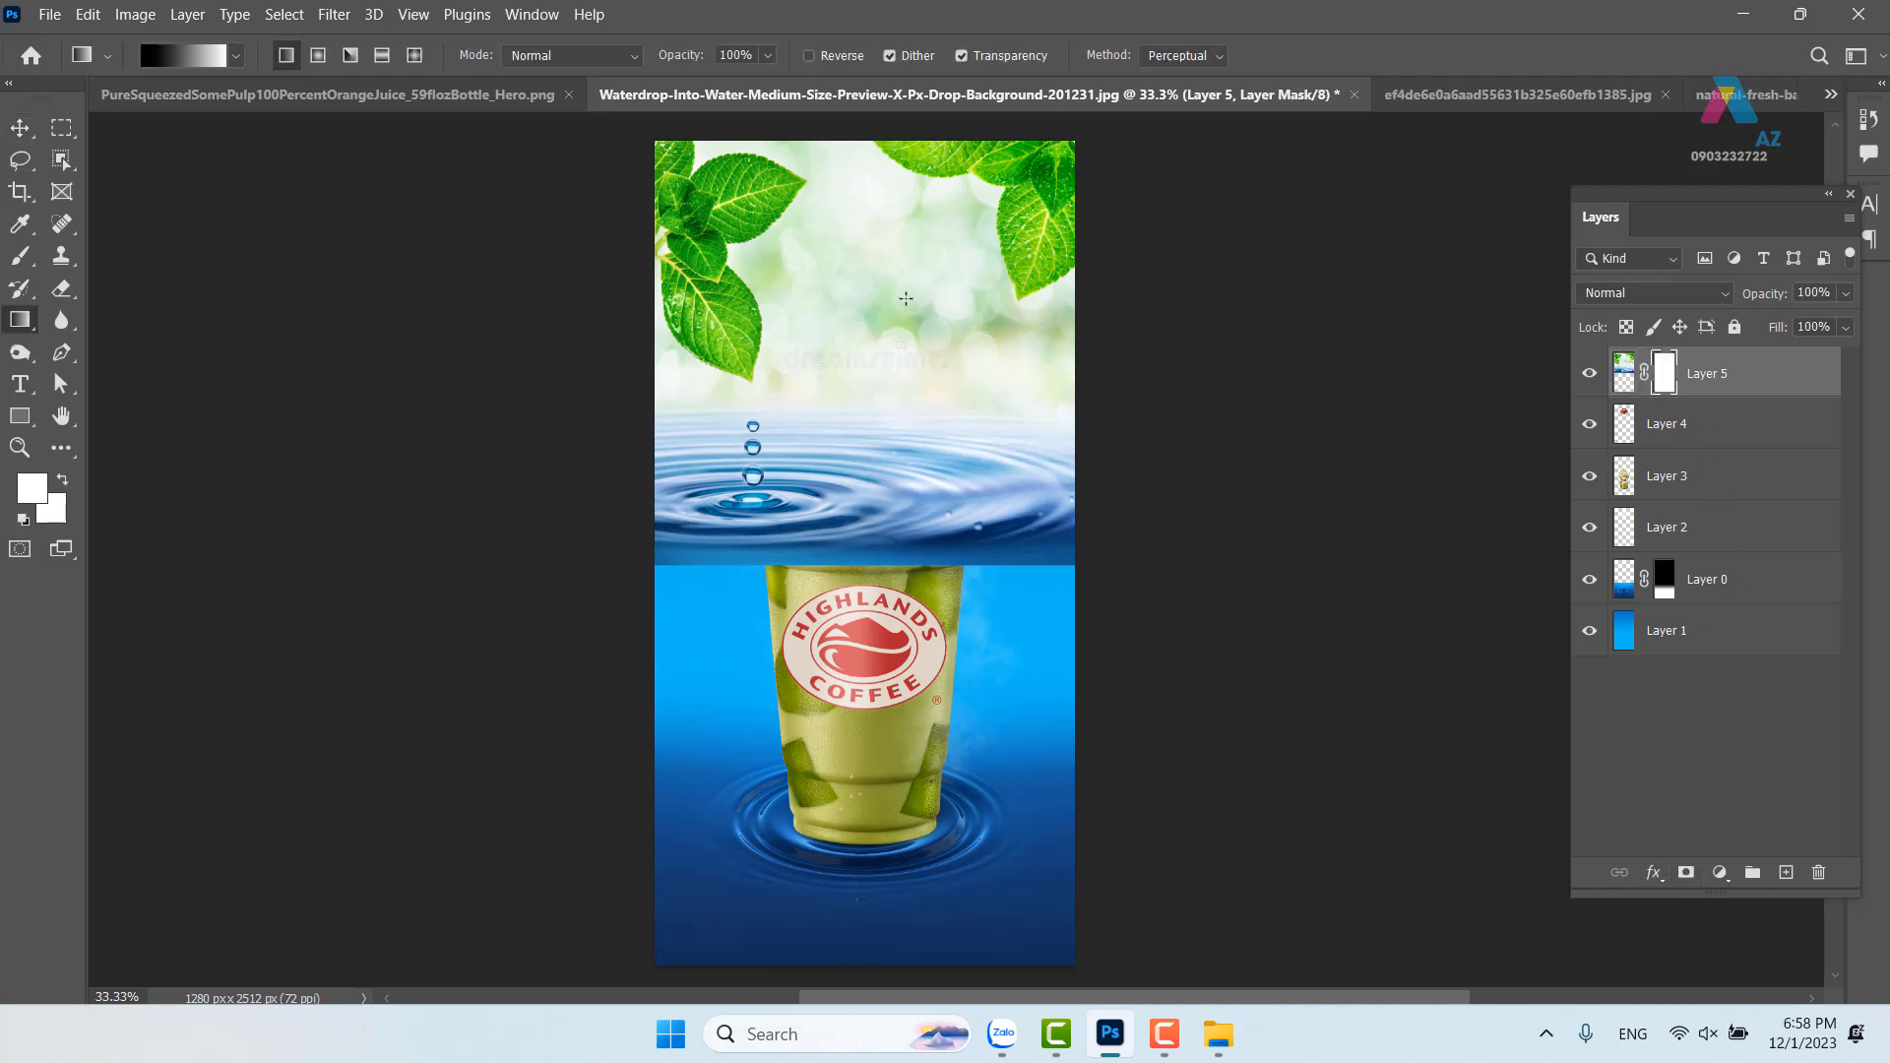
drag(888, 310, 907, 270)
key(ctrl+z)
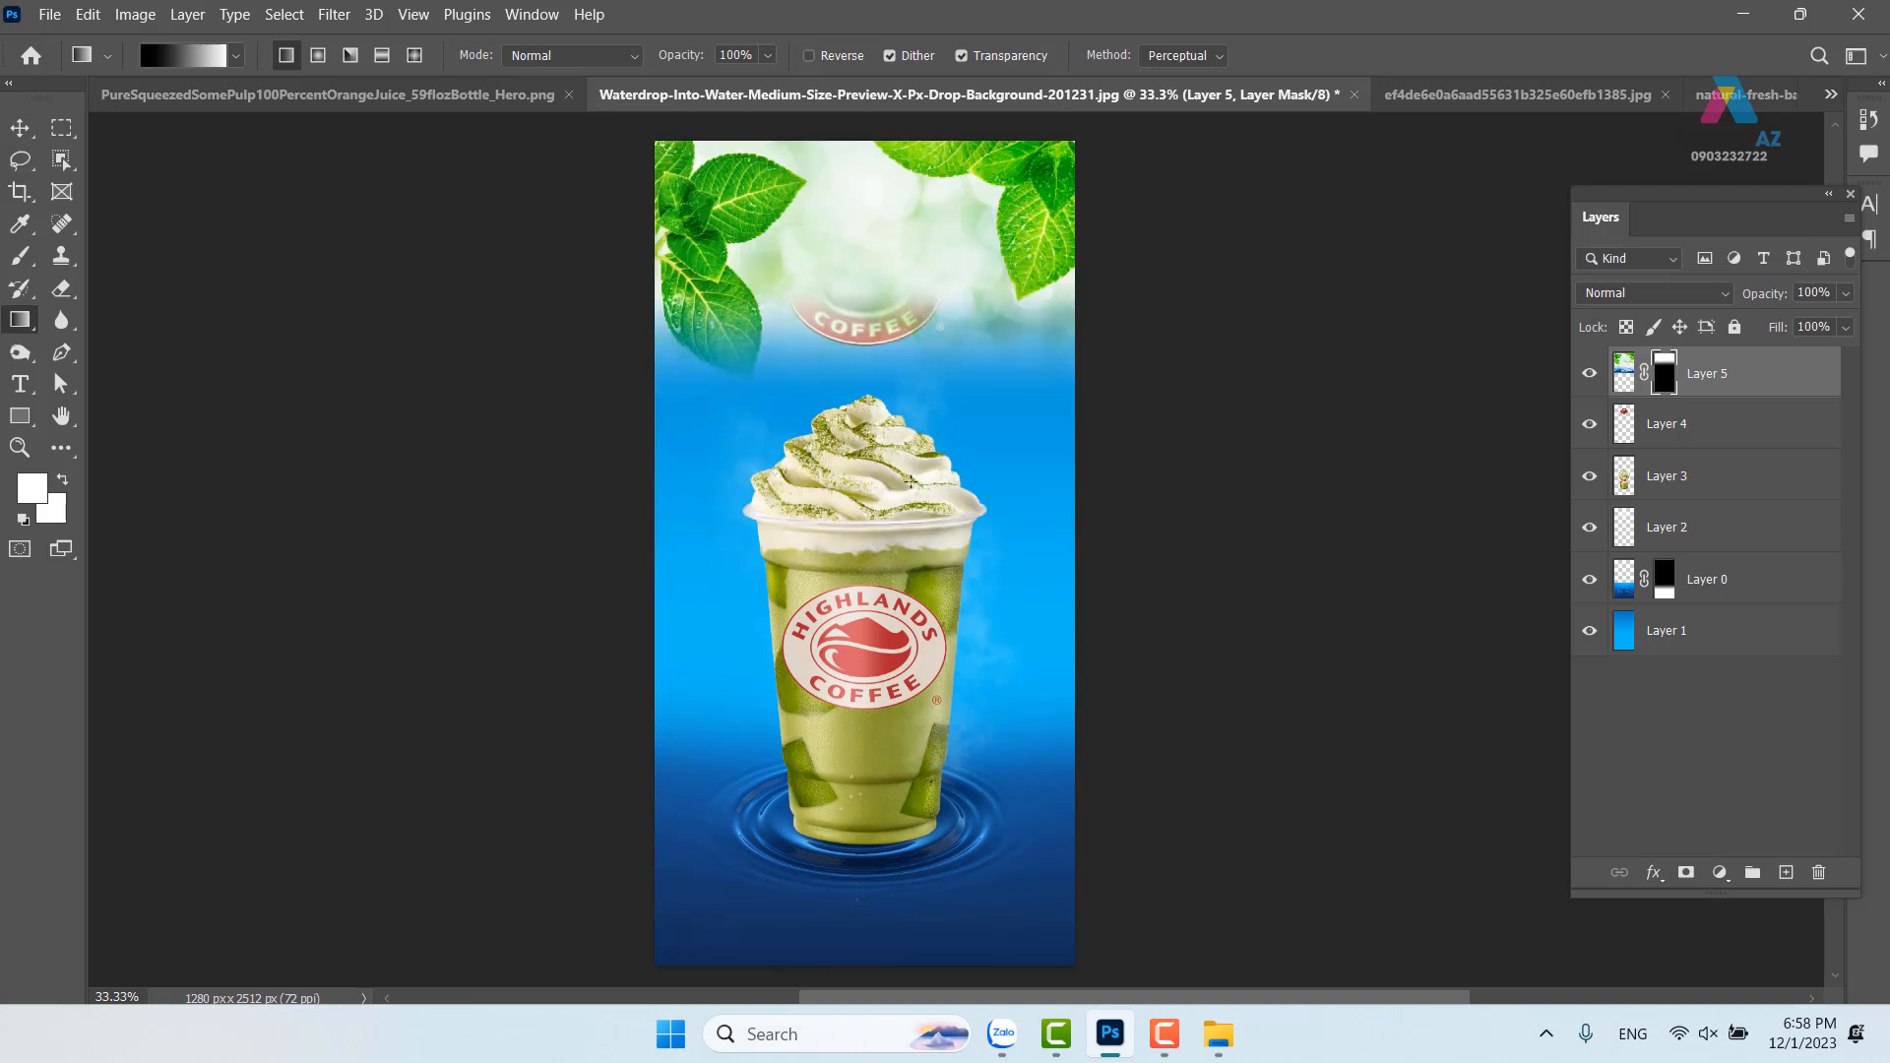
drag(881, 381, 902, 327)
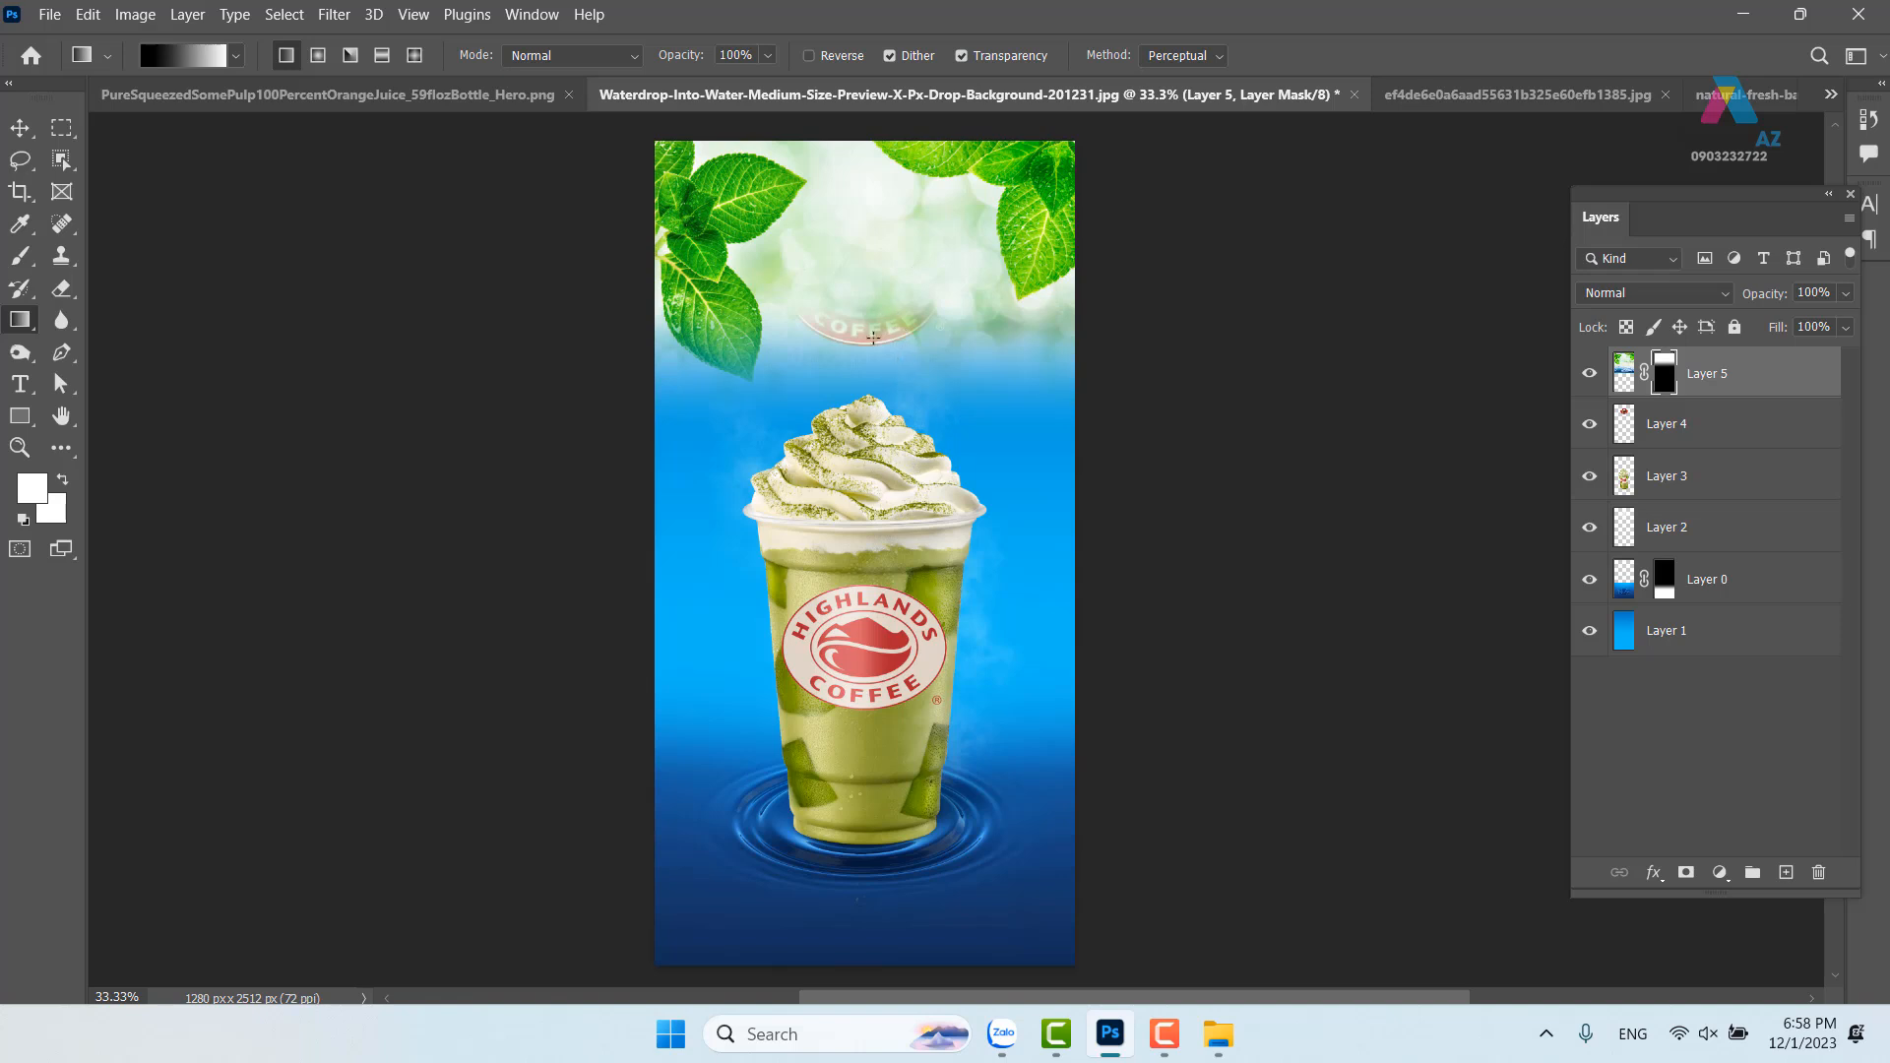
Choose the soft round brush with 0% hardness and size it to about 667 px
key(b)
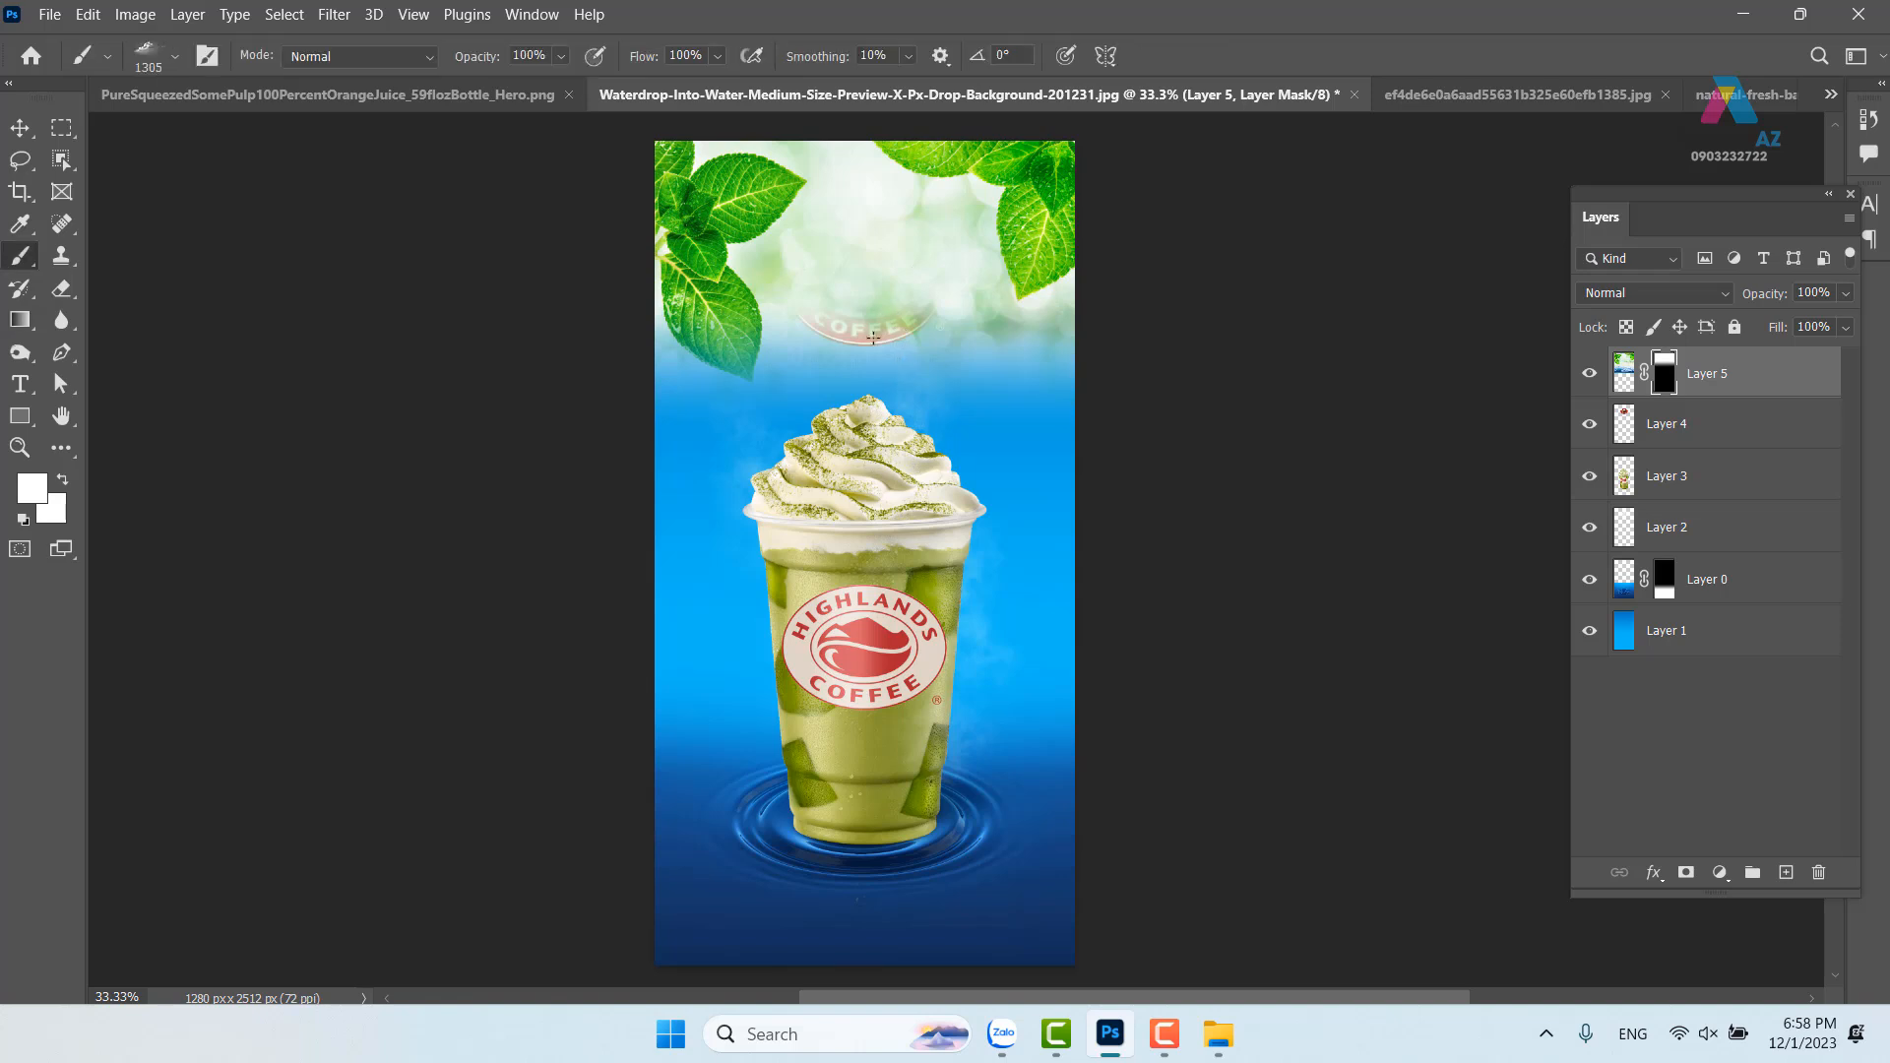
click(172, 60)
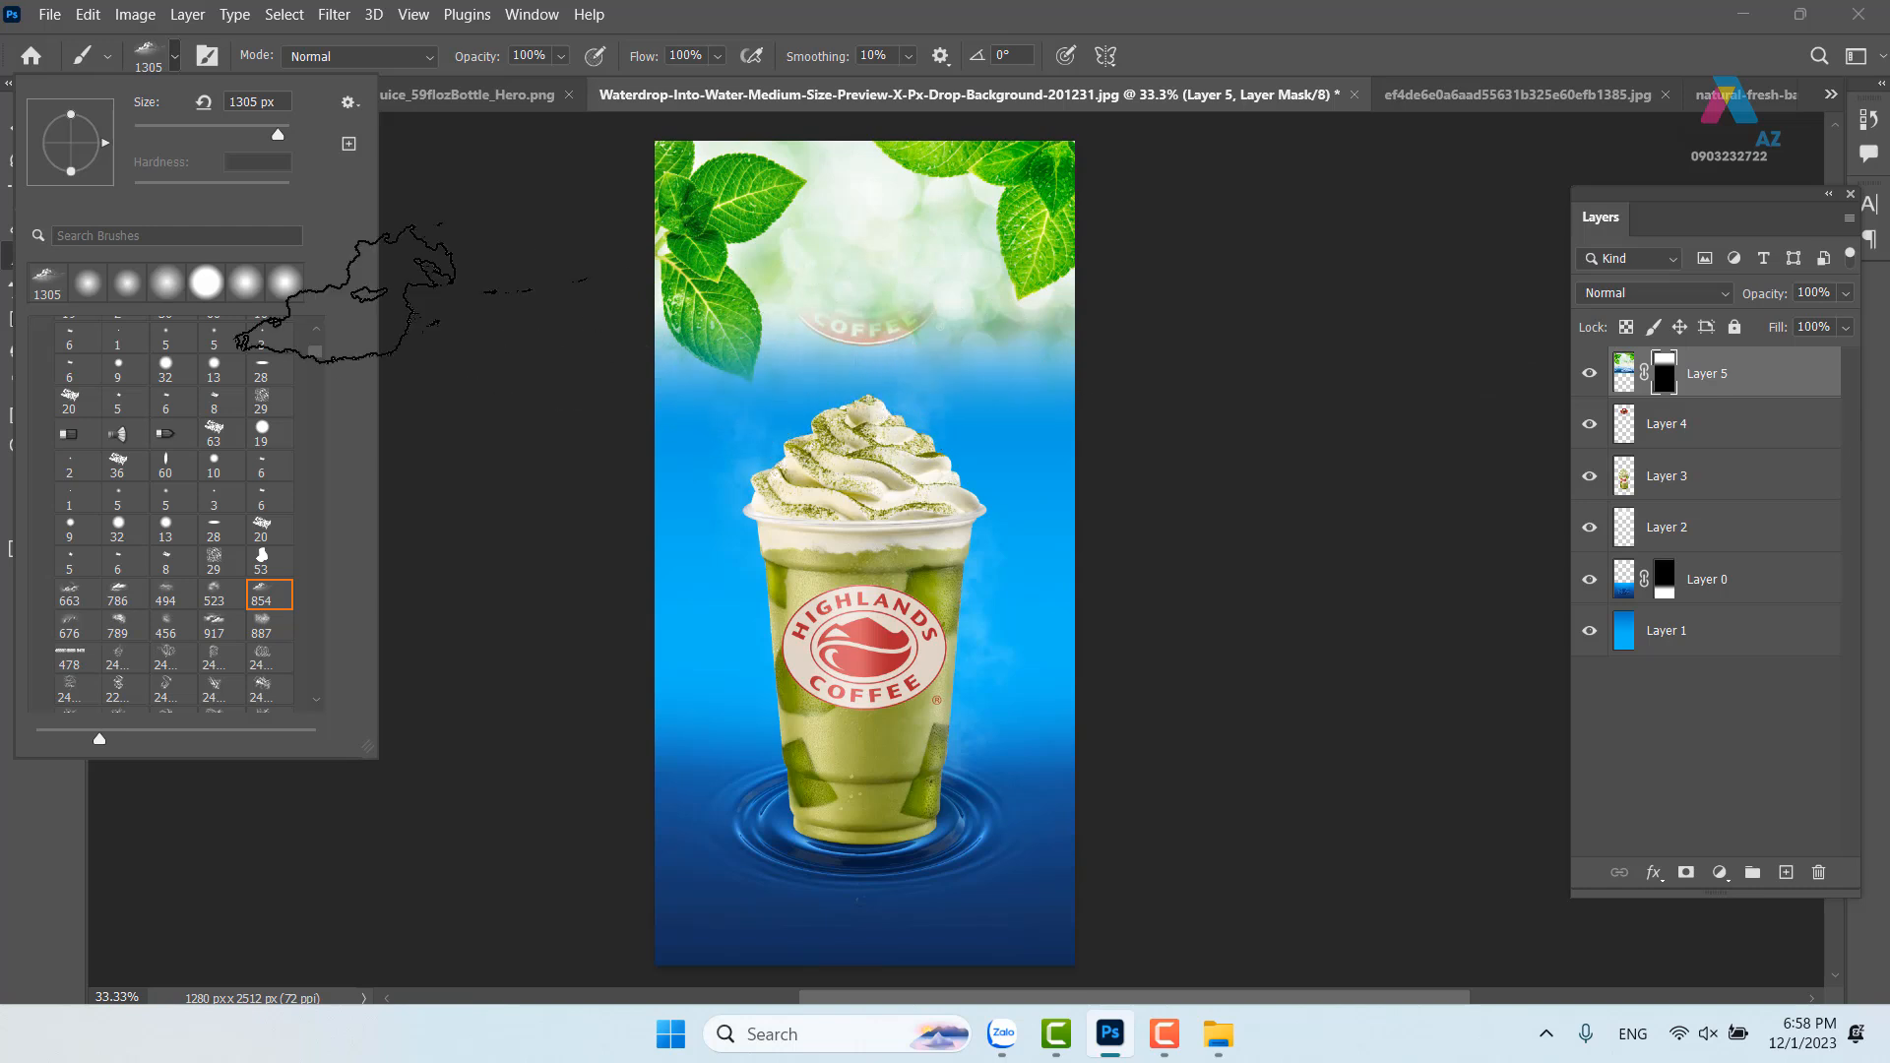
click(89, 288)
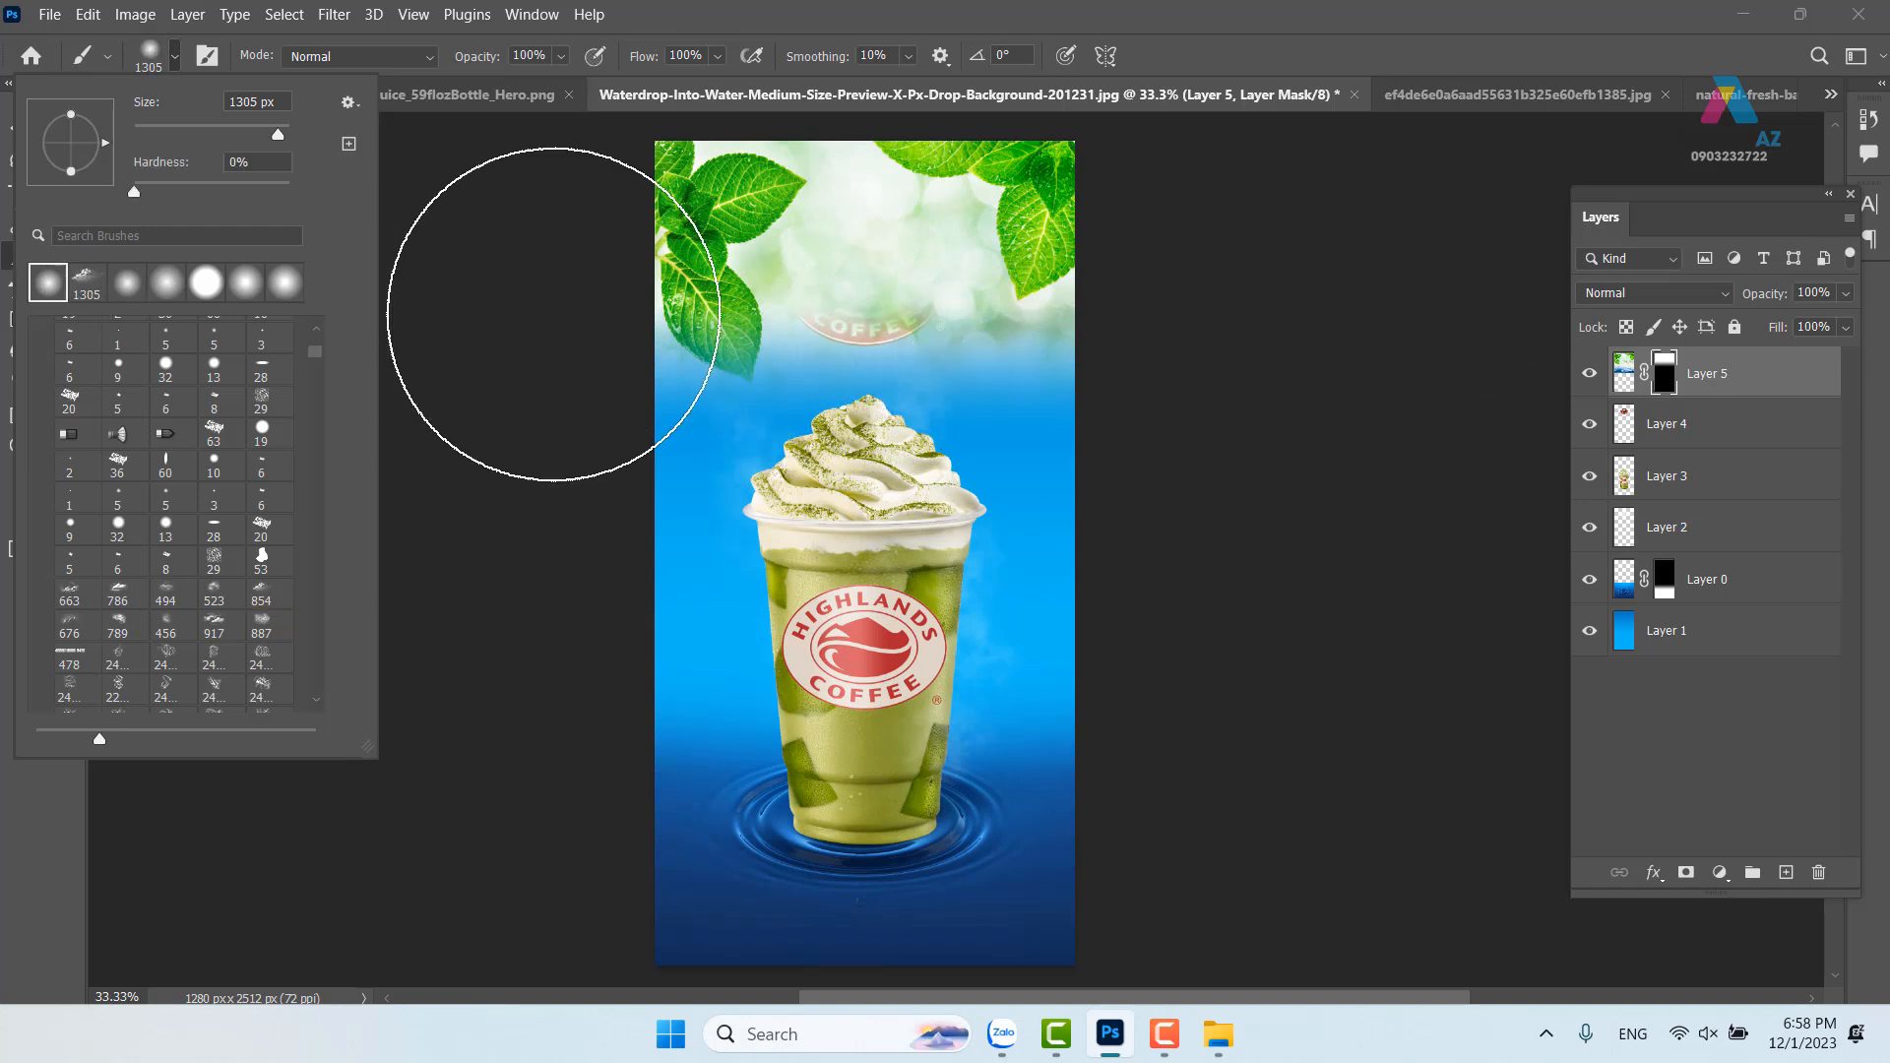
scroll(201, 383, up, 10)
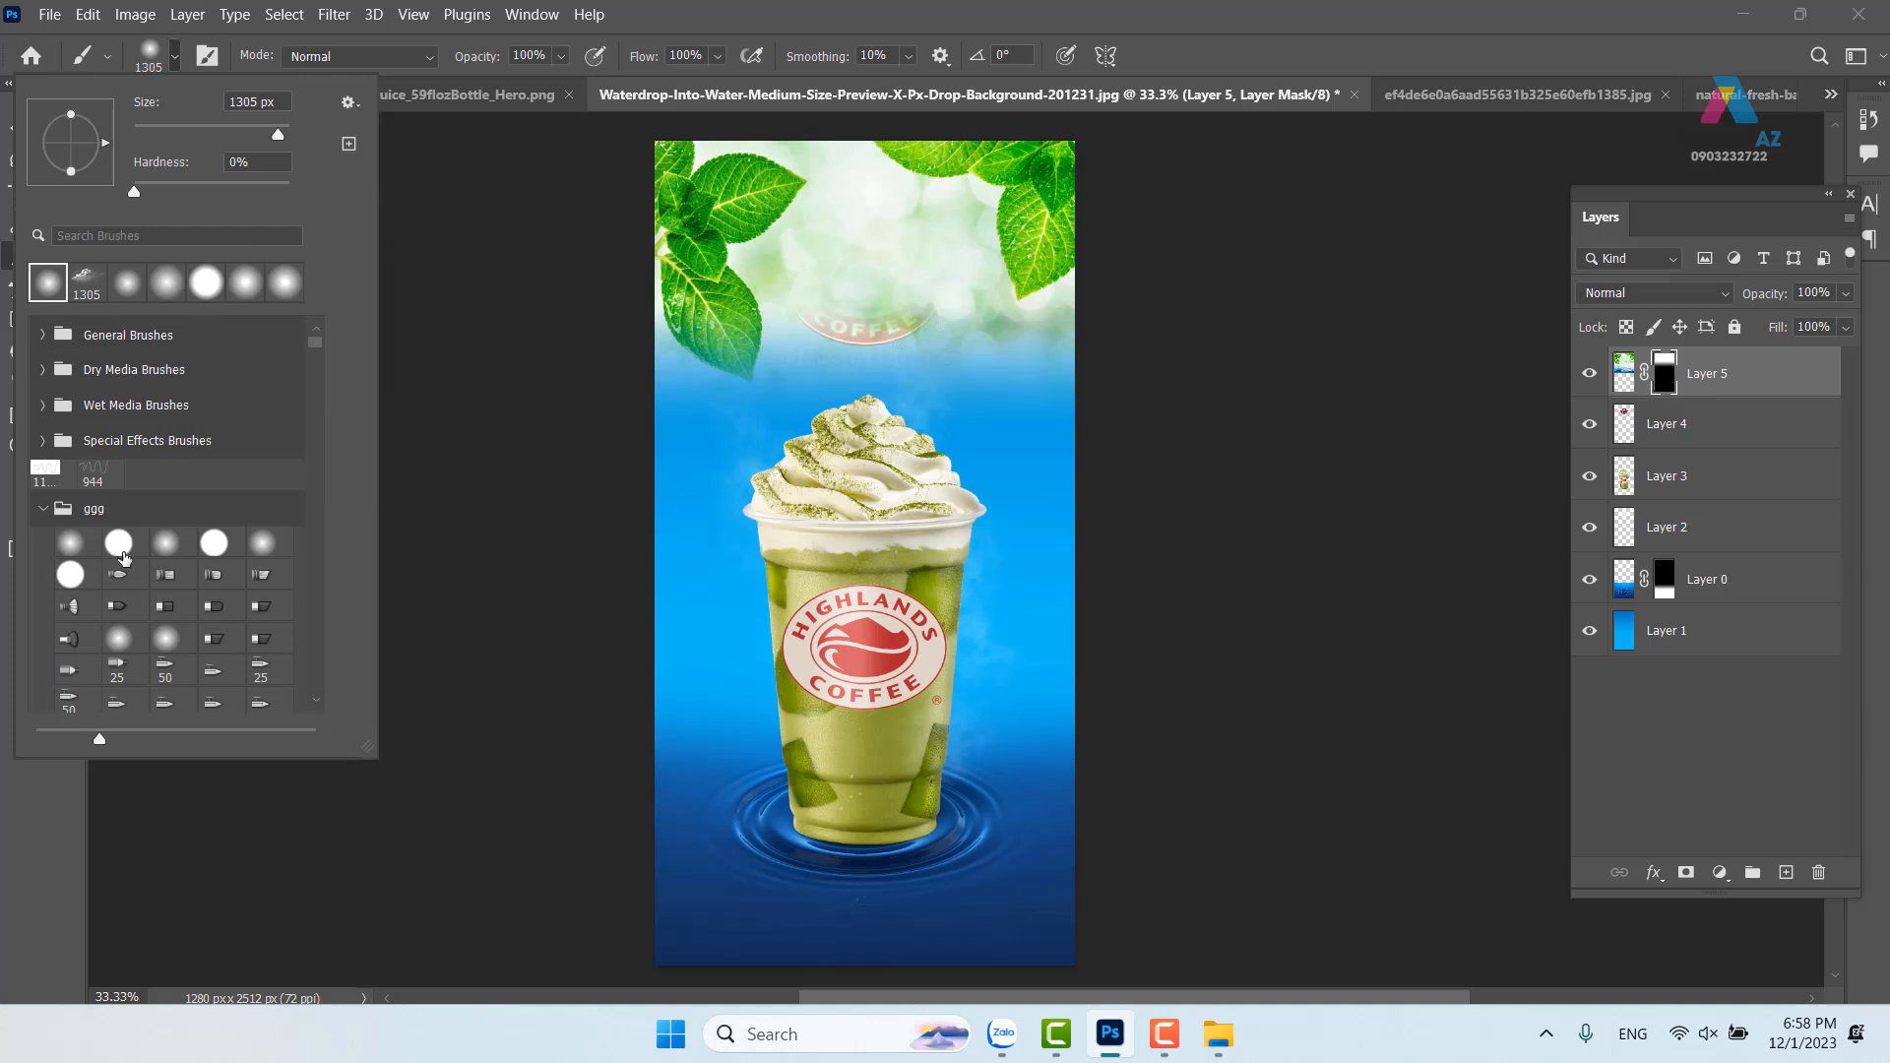
click(167, 551)
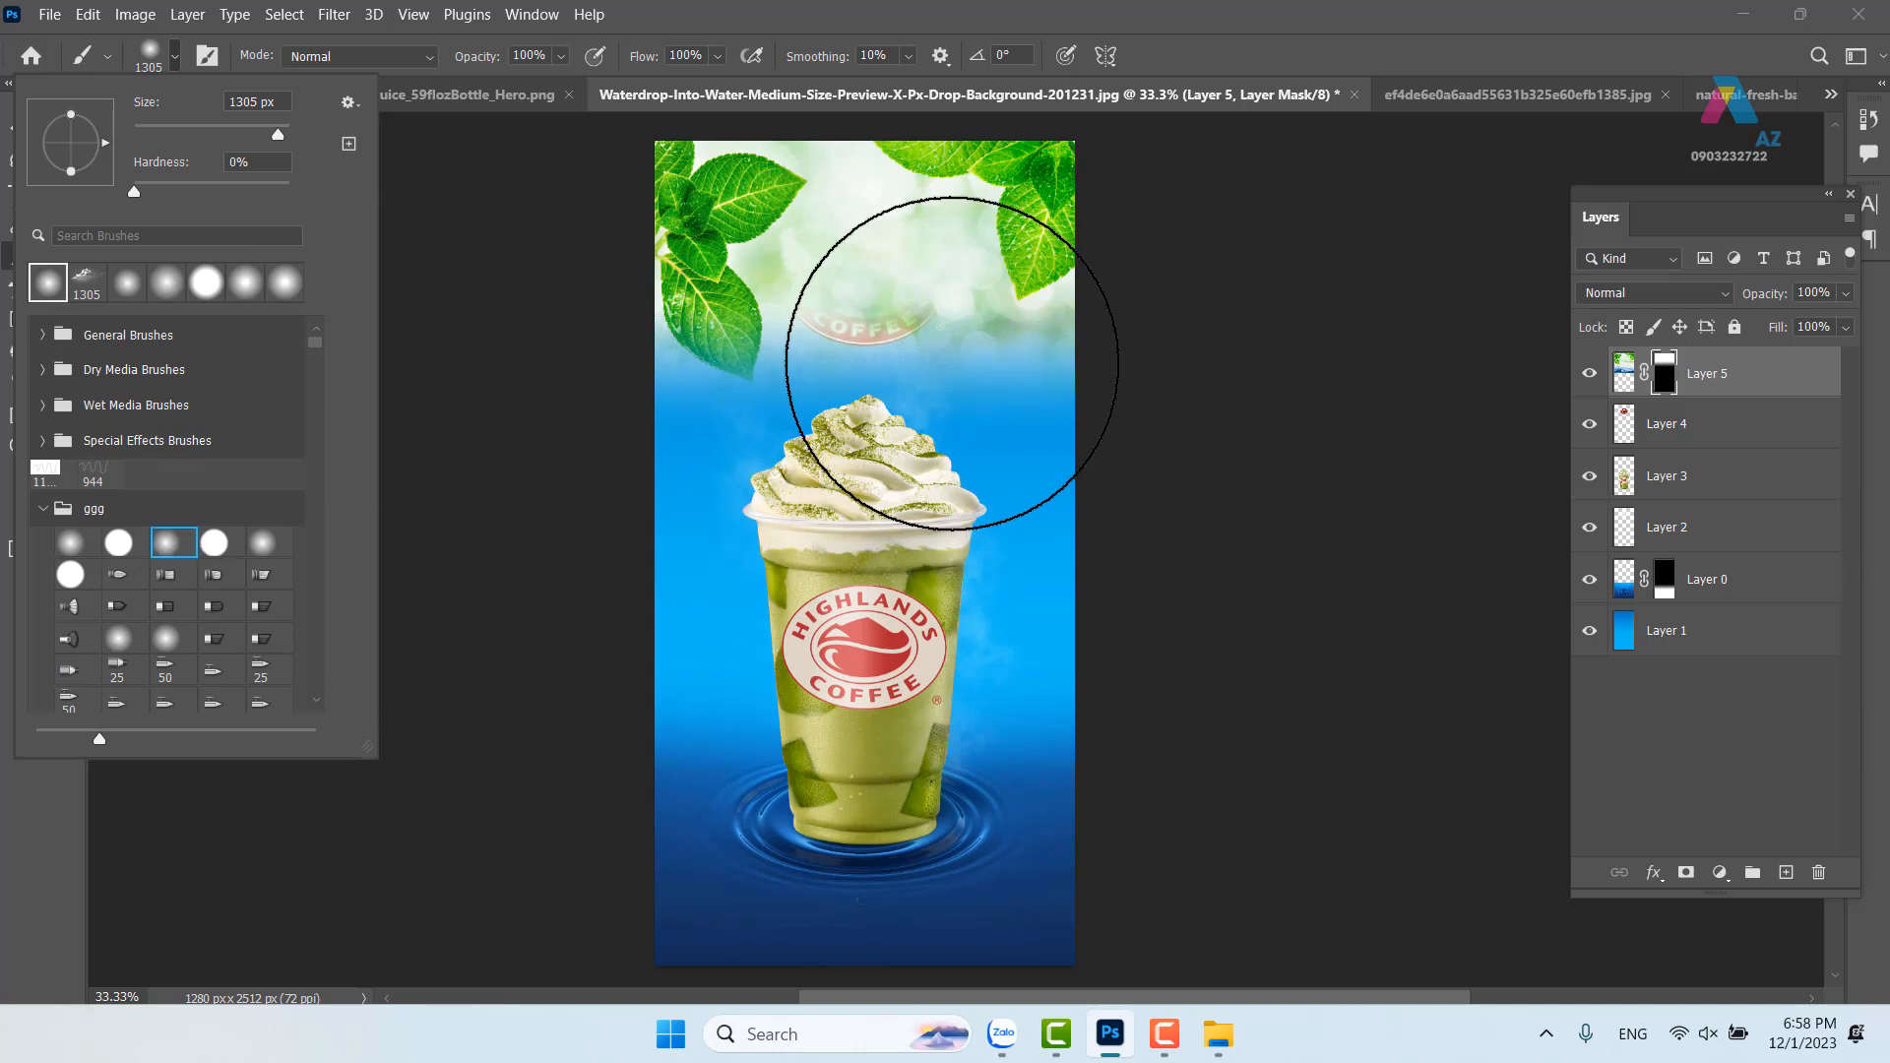
drag(970, 390, 833, 404)
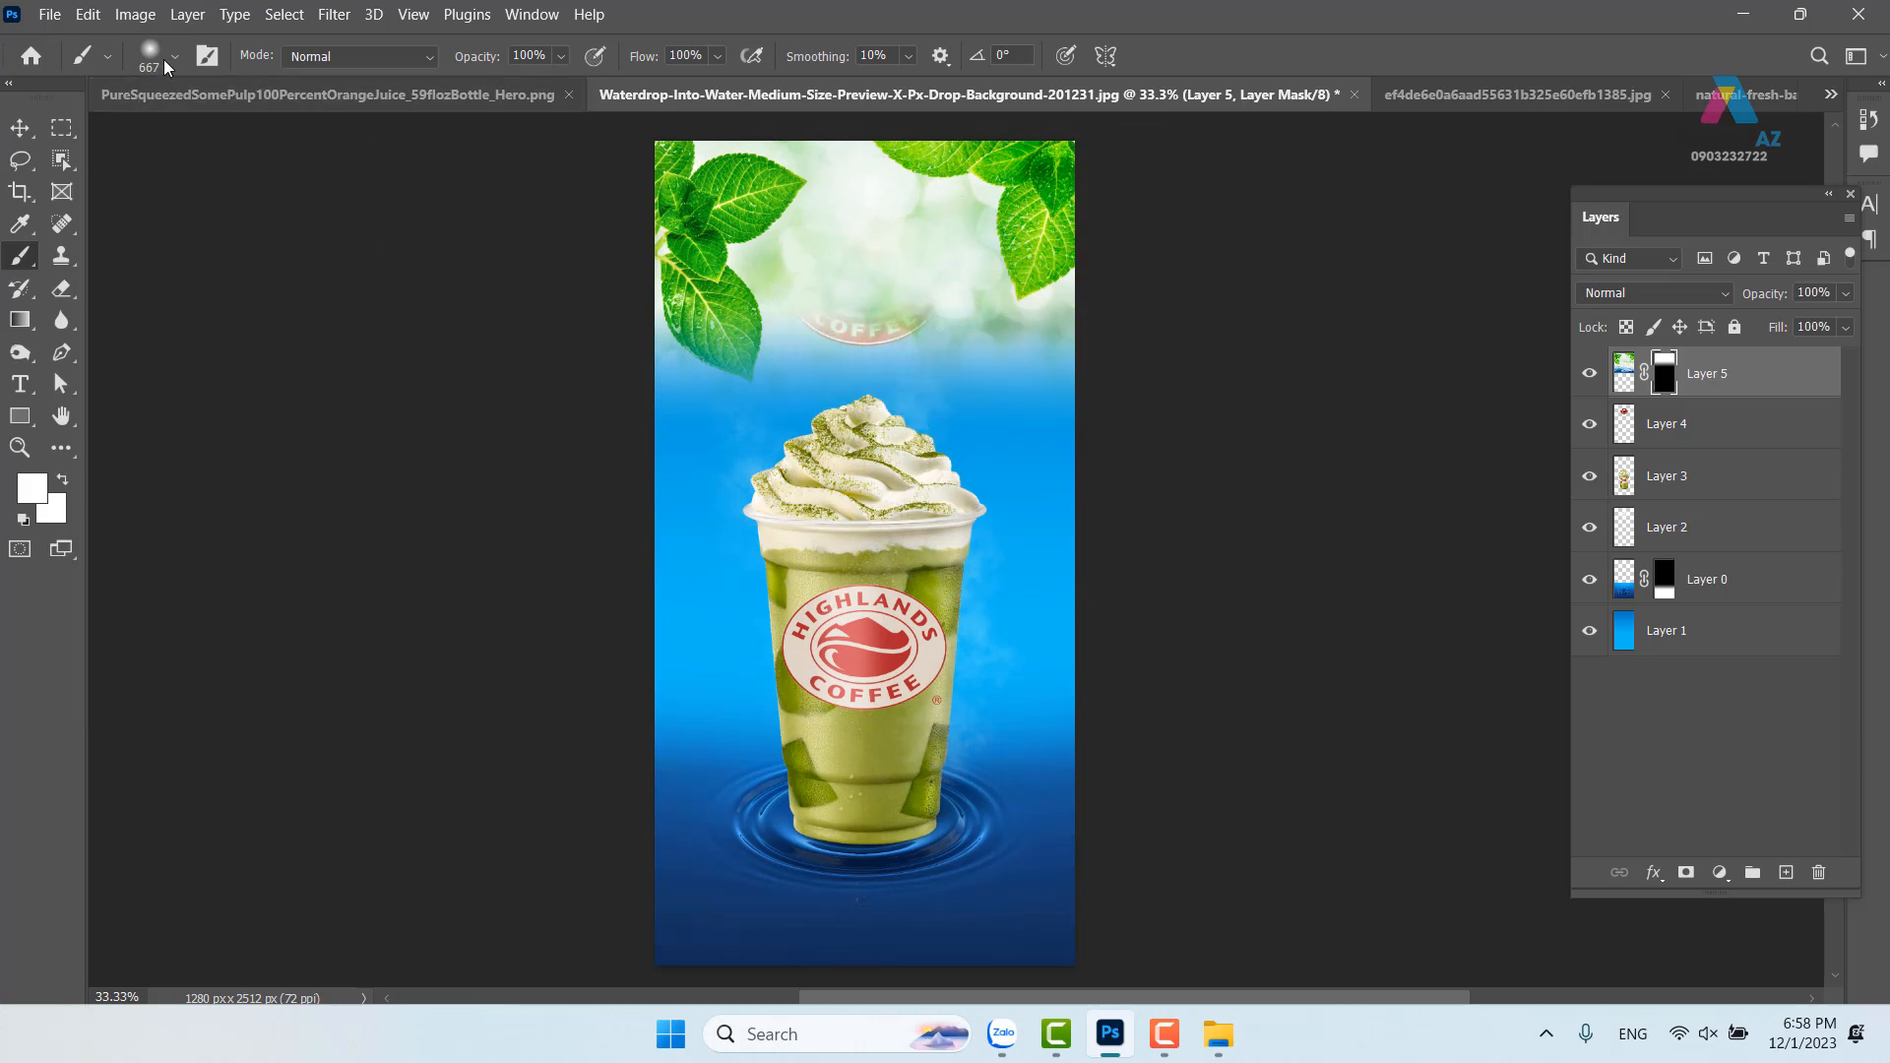
Set the foreground colour to black (000000) and paint on the leaves layer's mask to uncover the Highlands Coffee logo
click(34, 495)
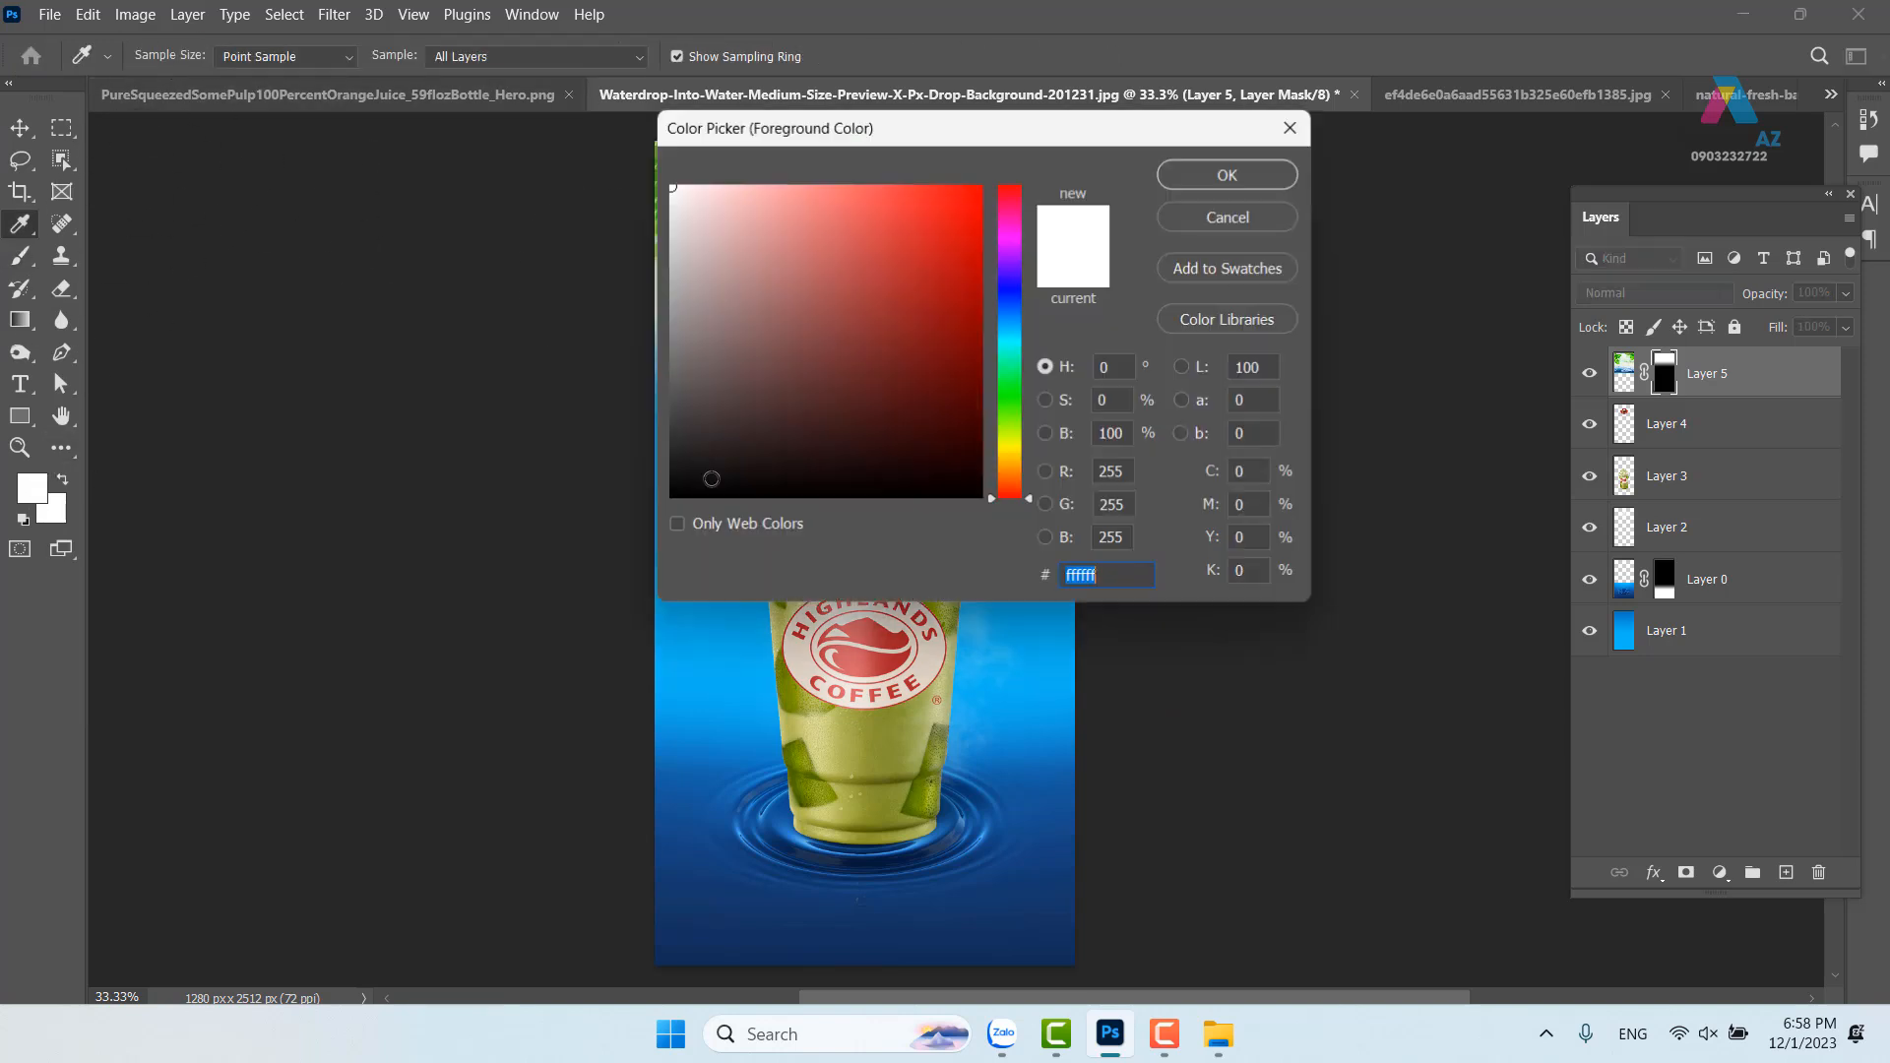
drag(859, 412, 620, 502)
click(1230, 174)
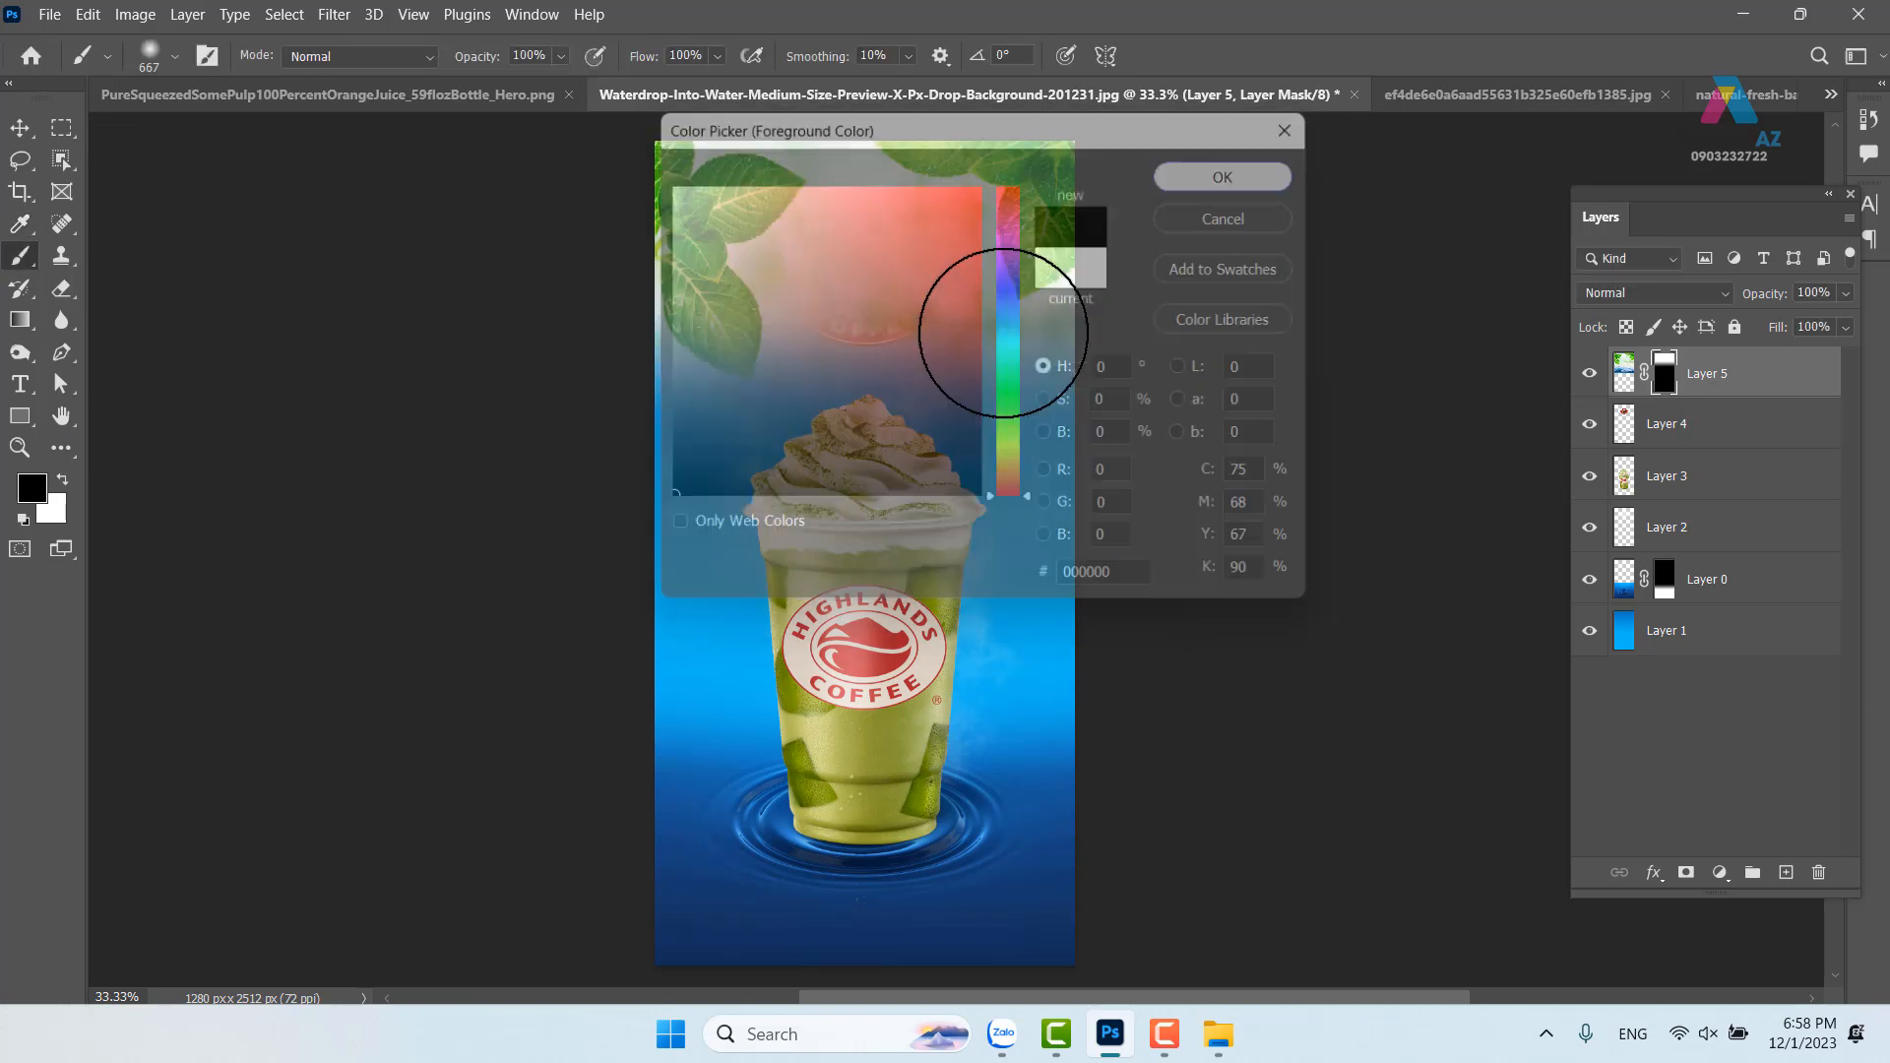
click(871, 281)
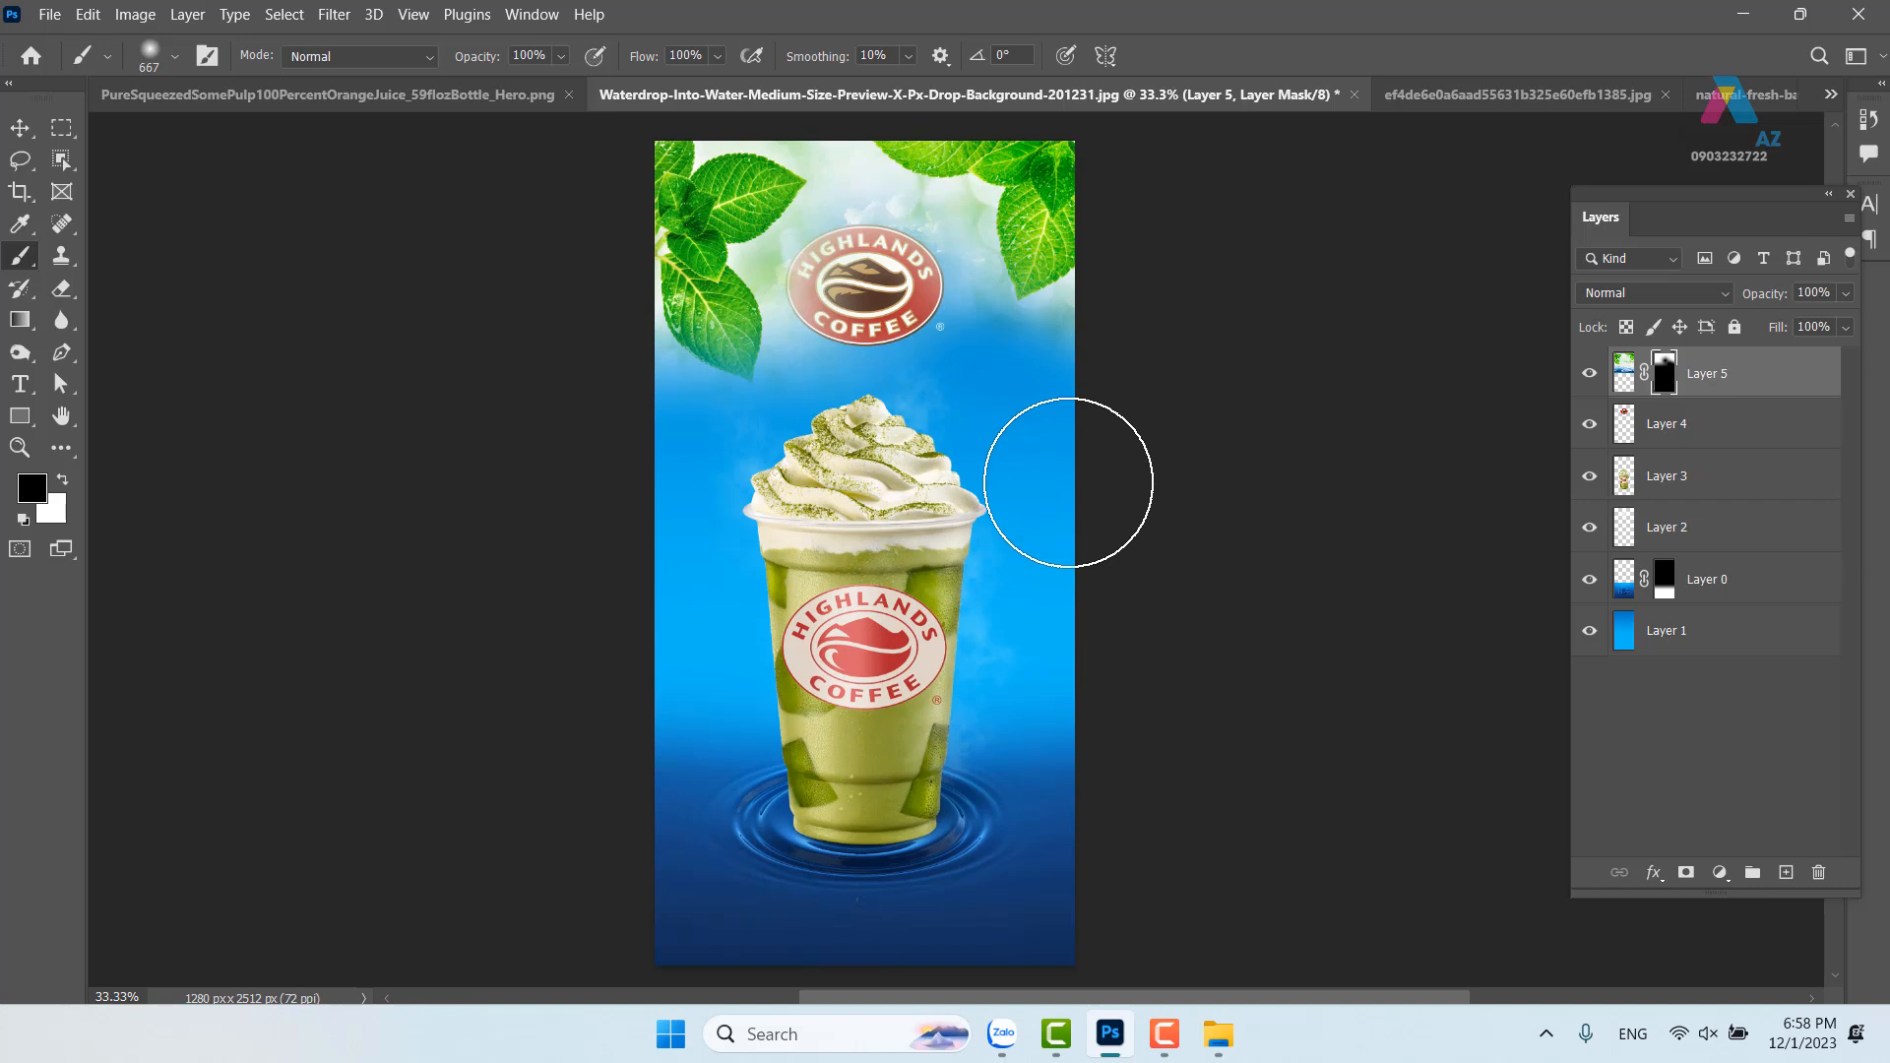
key(ctrl+z)
With a 441 px brush at 29% opacity, softly mask out the leaves image's pale background around and below the logo
drag(946, 434, 900, 437)
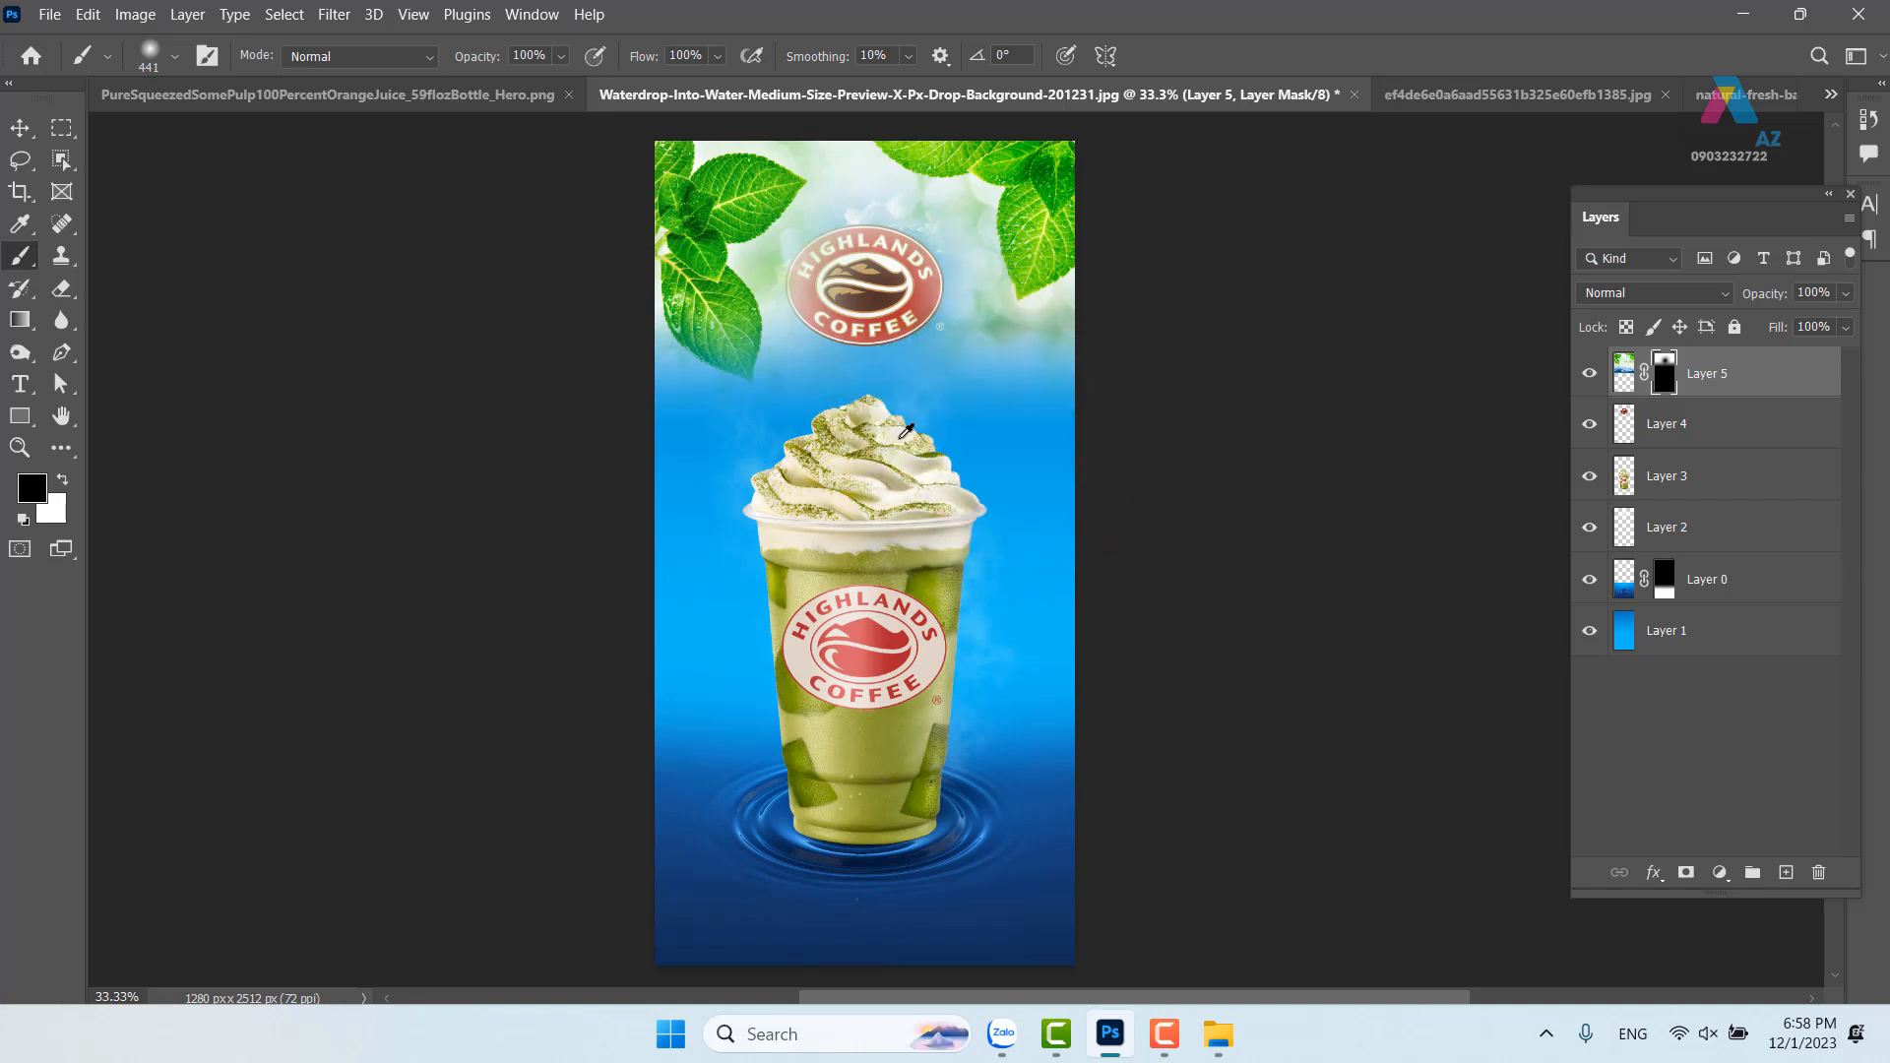
click(562, 59)
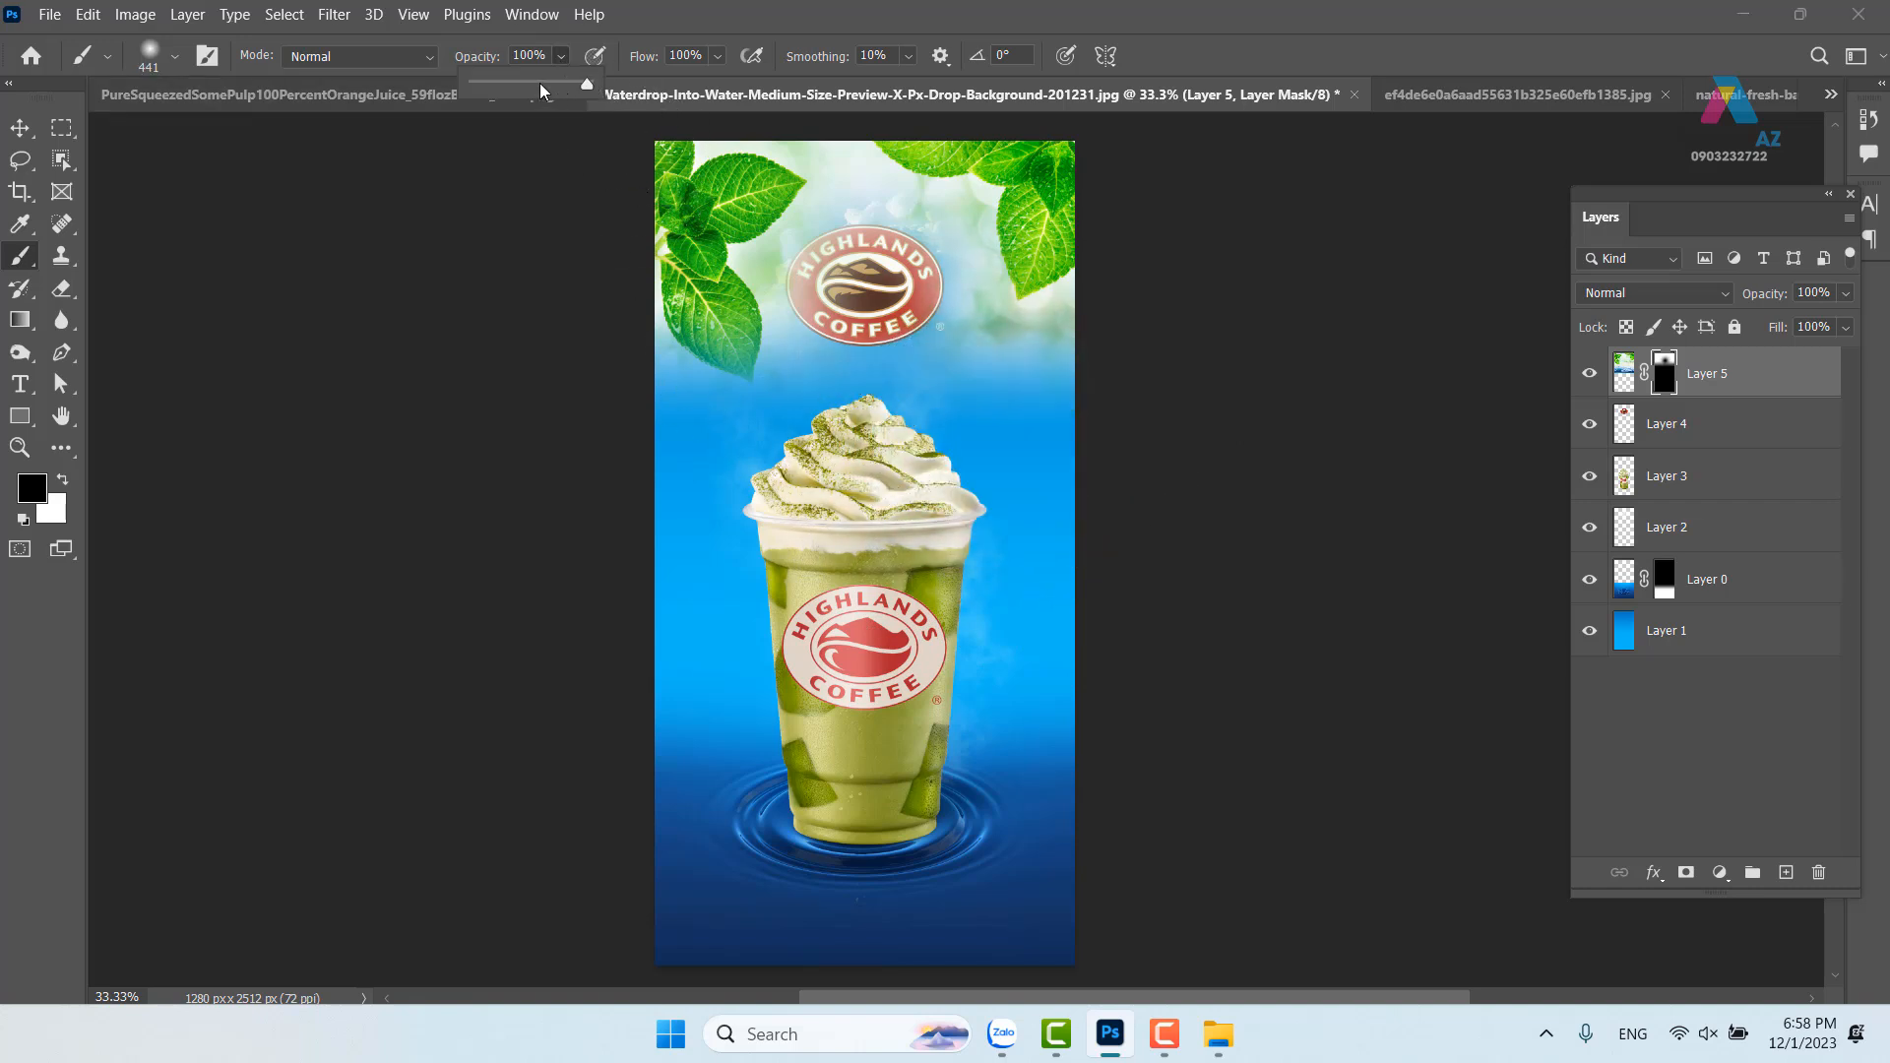
mouse_move(884, 227)
mouse_down()
mouse_move(921, 255)
mouse_move(937, 328)
mouse_move(929, 285)
mouse_move(965, 316)
mouse_up()
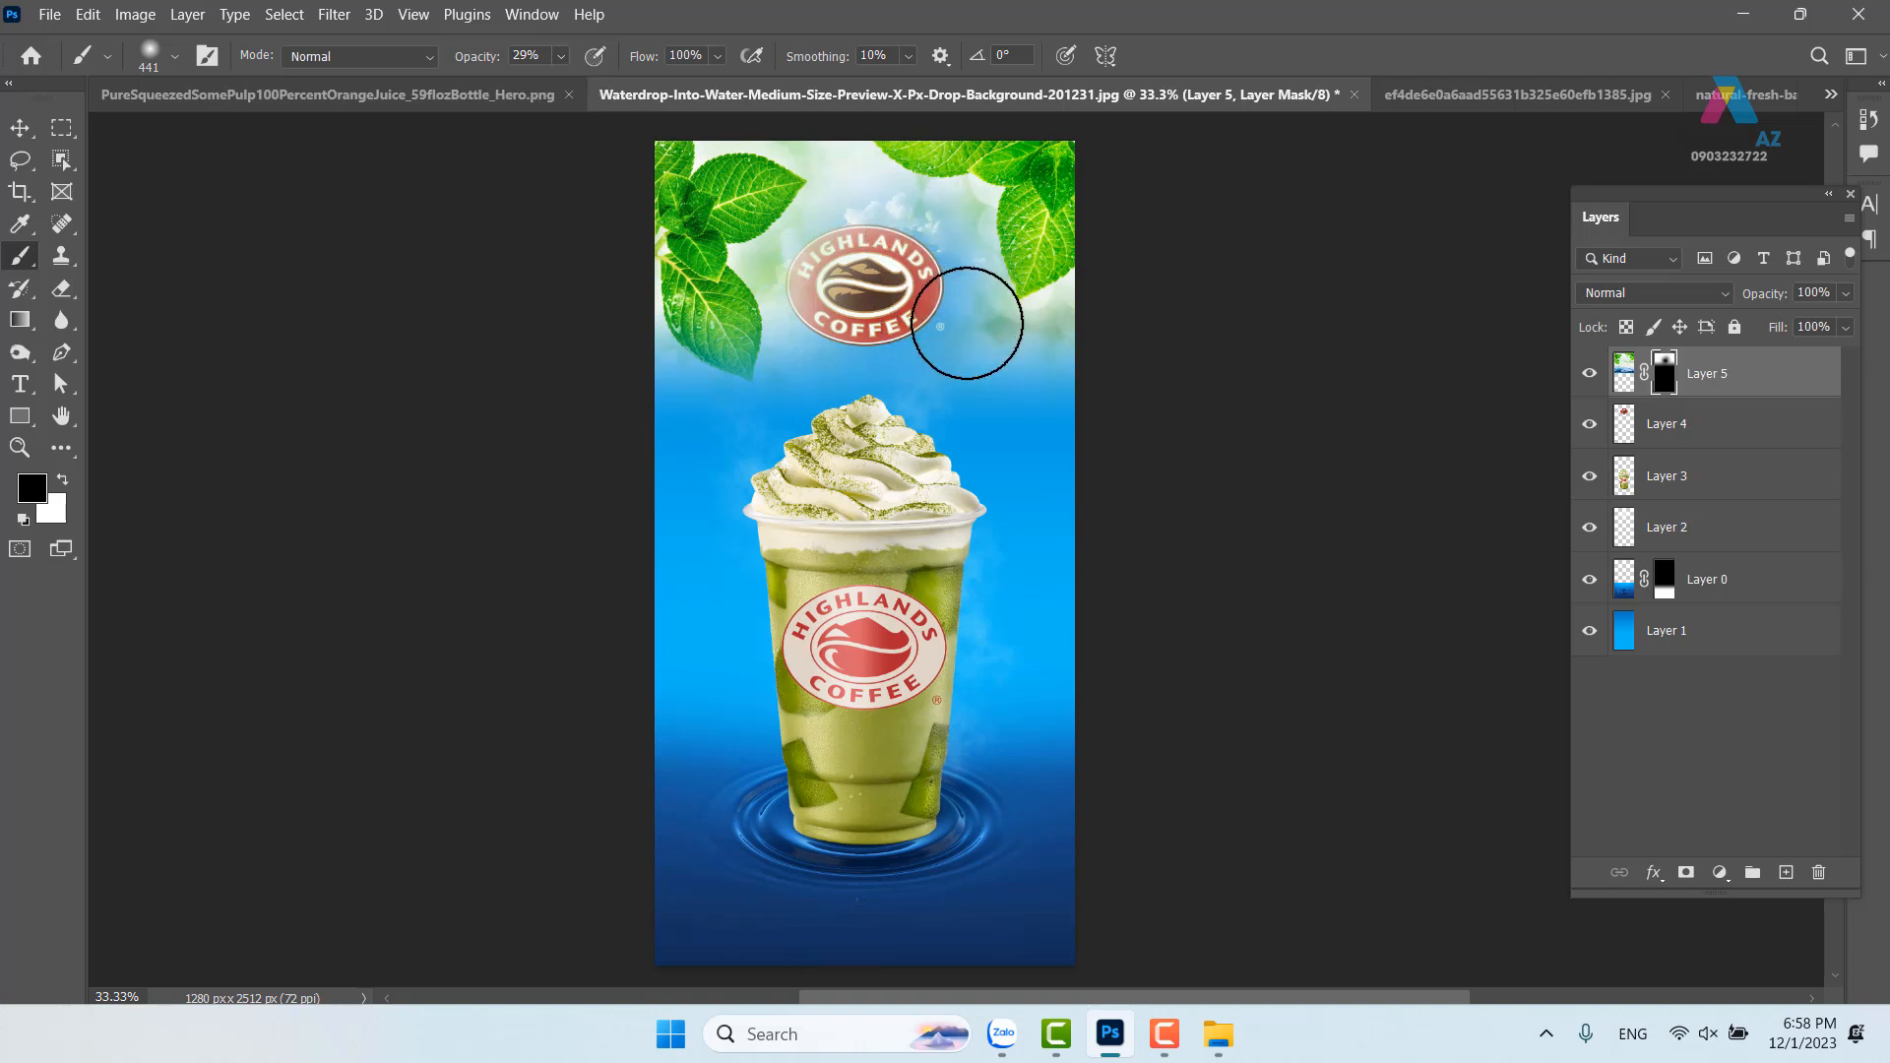
mouse_move(1117, 320)
mouse_down()
mouse_move(1054, 356)
mouse_move(918, 297)
mouse_move(870, 200)
mouse_move(797, 373)
mouse_move(726, 436)
mouse_up()
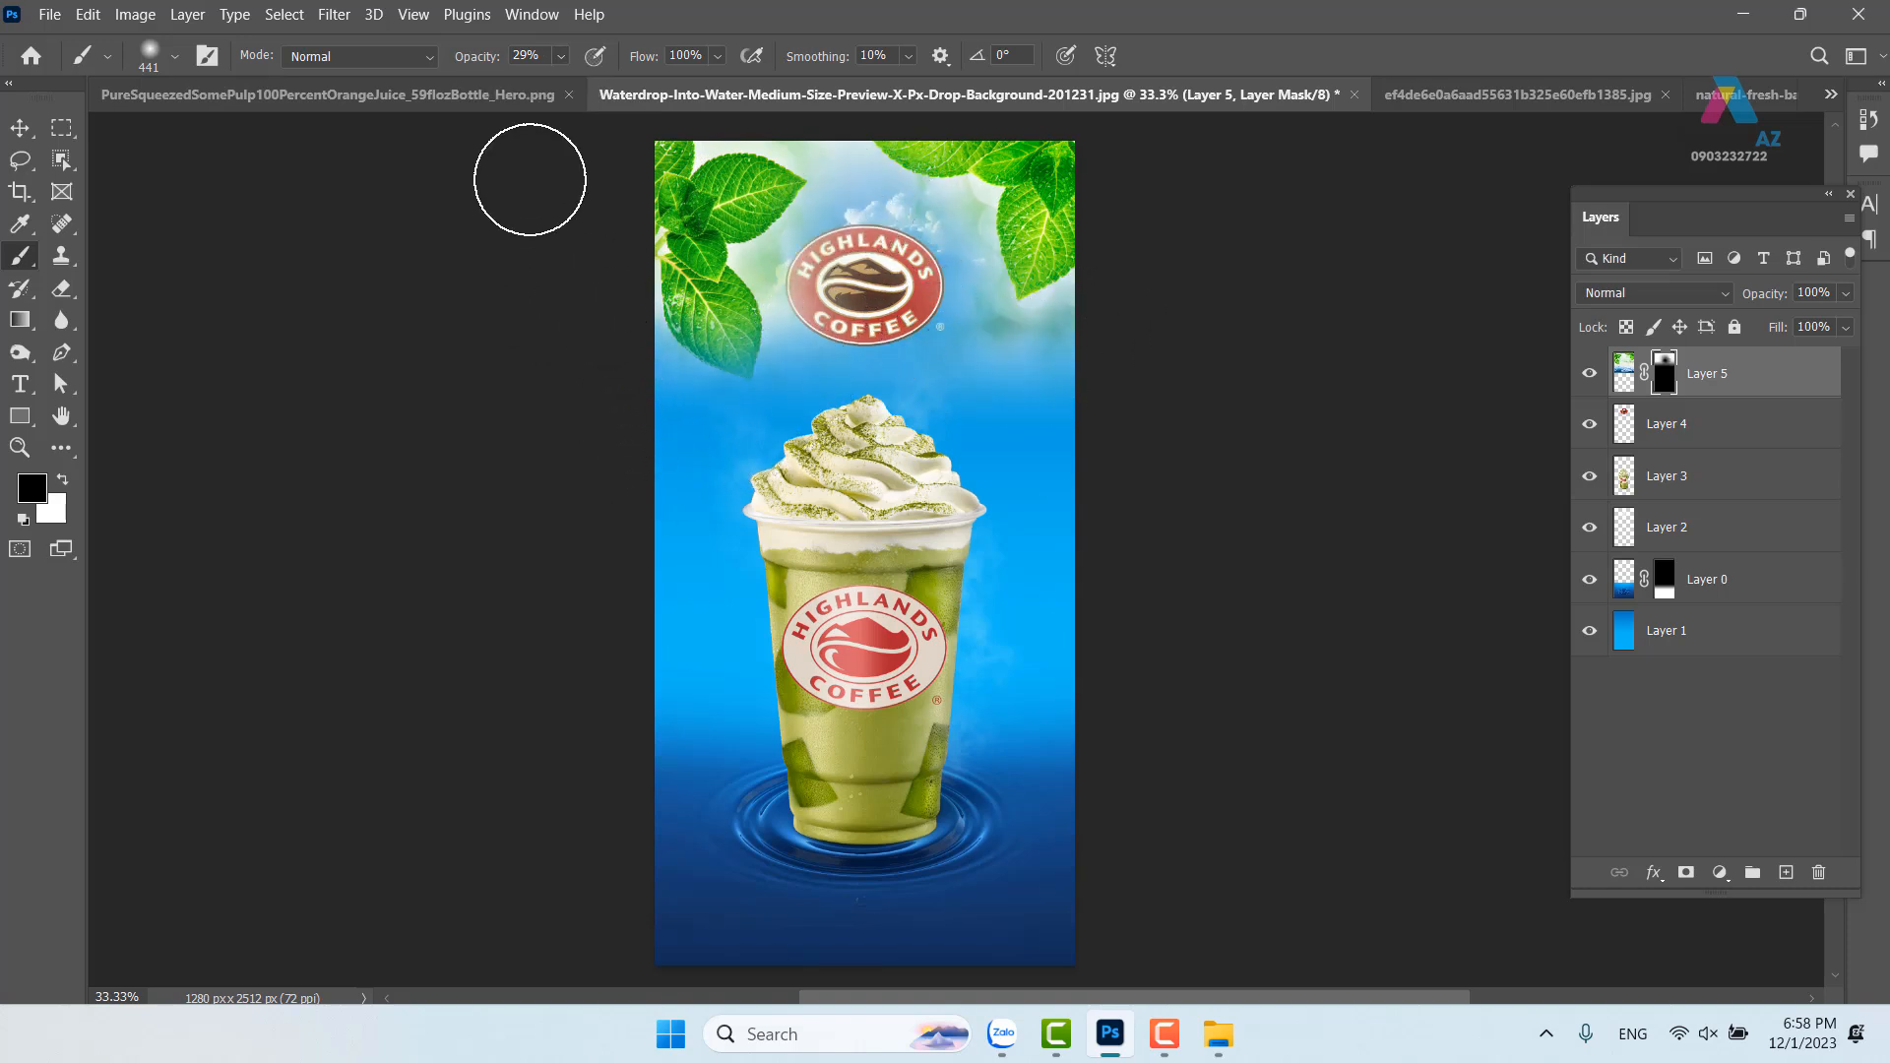
drag(817, 183, 736, 140)
mouse_move(918, 238)
mouse_down()
mouse_move(985, 256)
mouse_move(943, 272)
mouse_up()
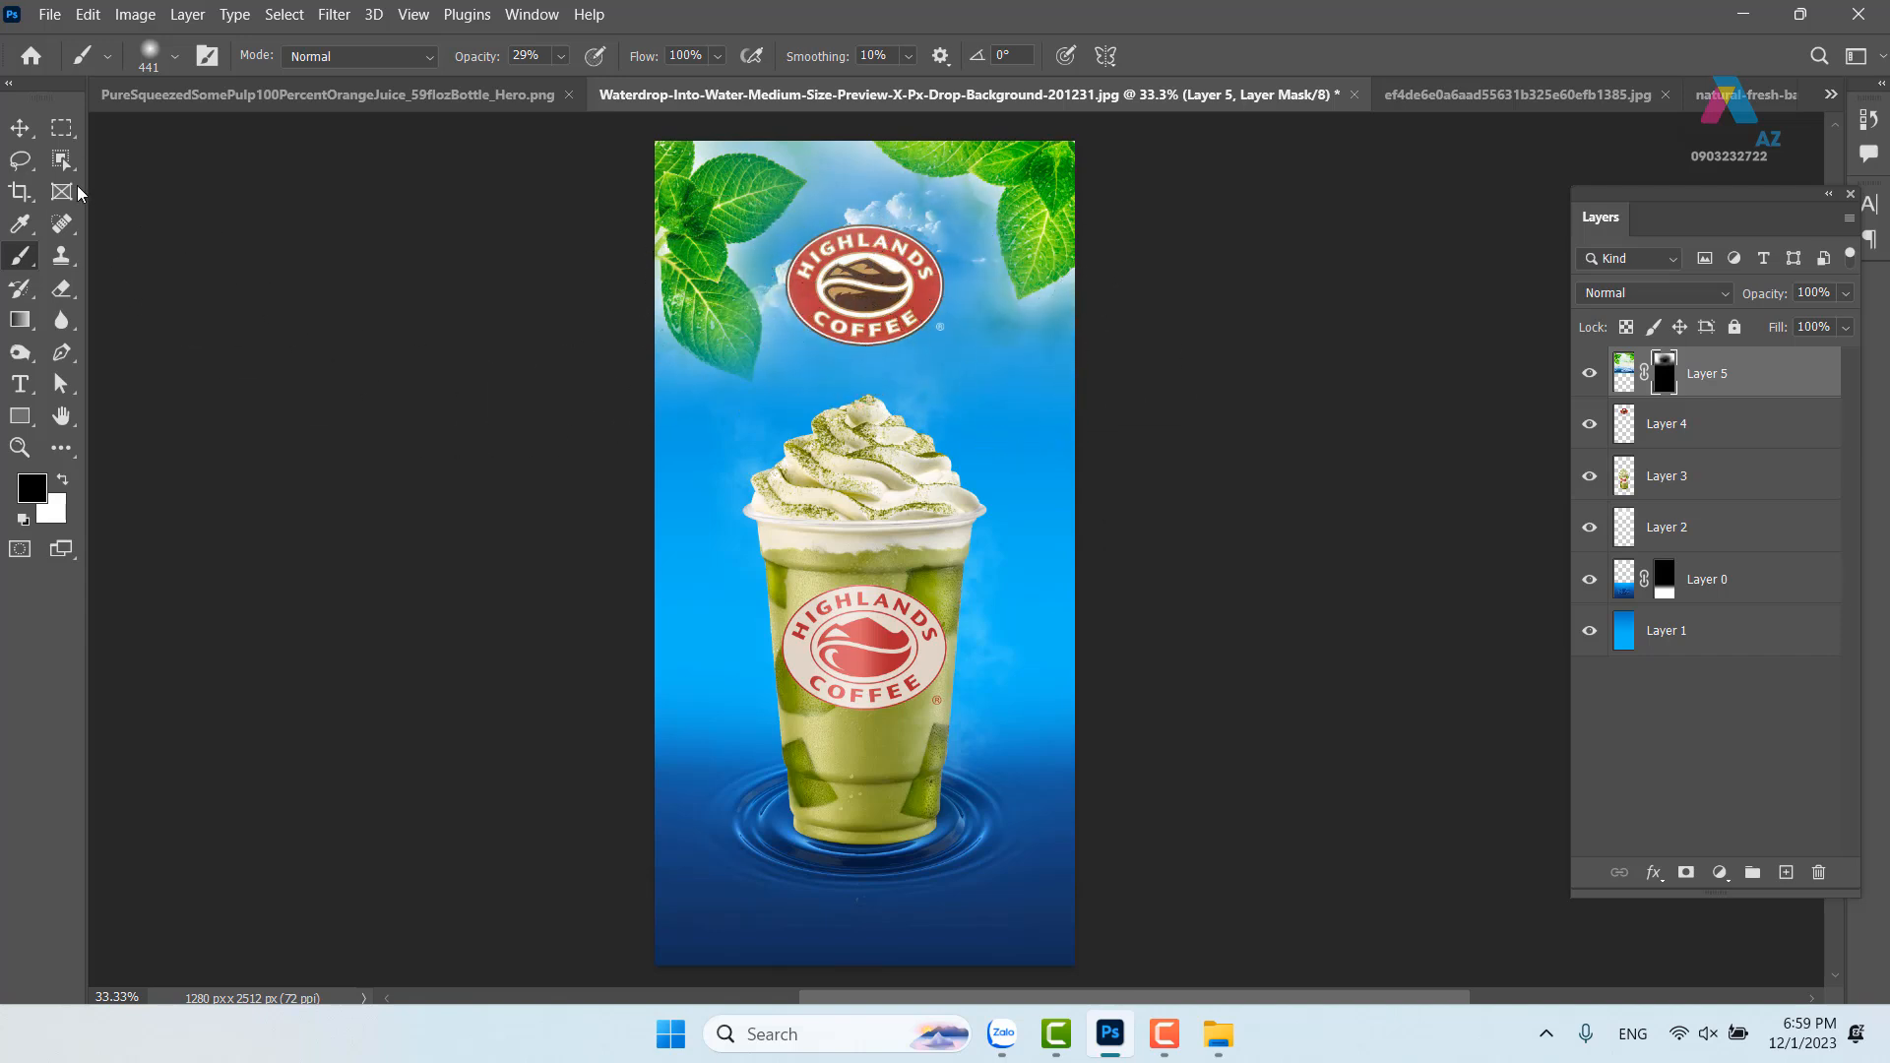
Select the logo layer at the poster's top and move the logo slightly upward
click(20, 126)
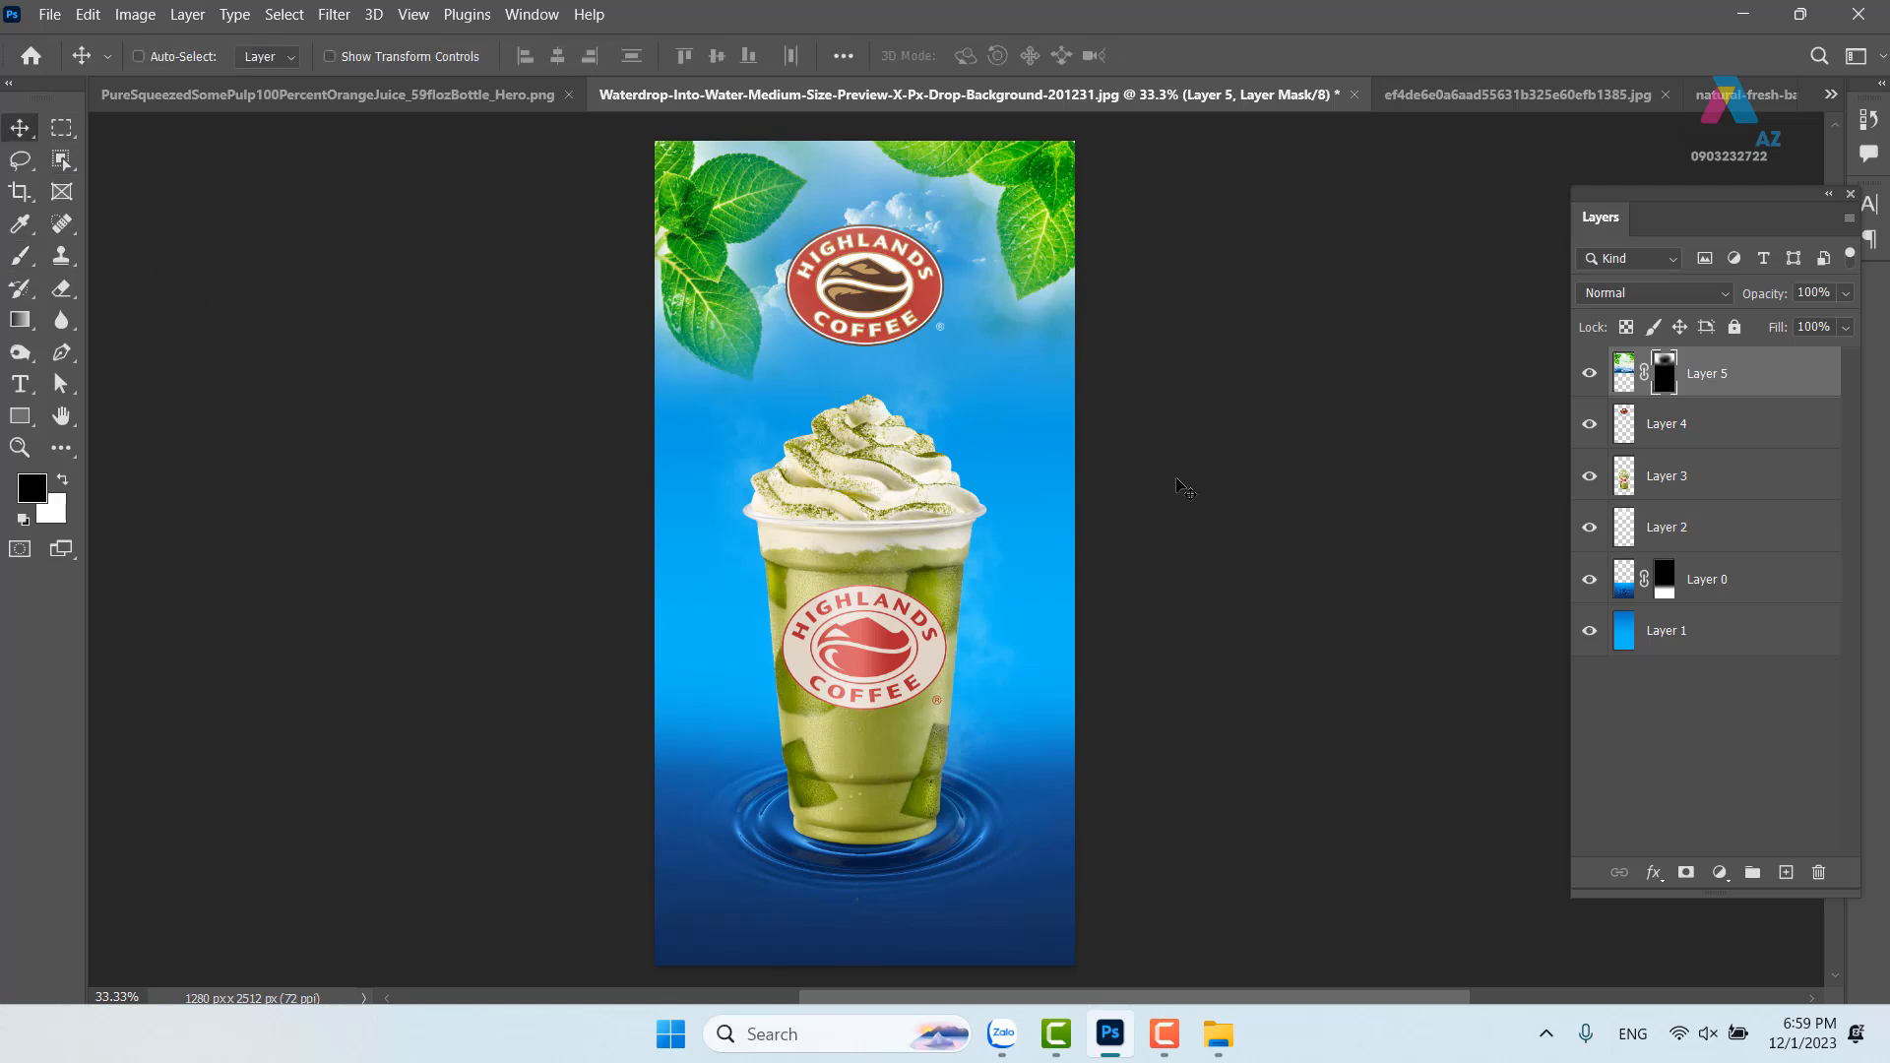
right_click(881, 287)
click(897, 300)
drag(891, 299, 894, 288)
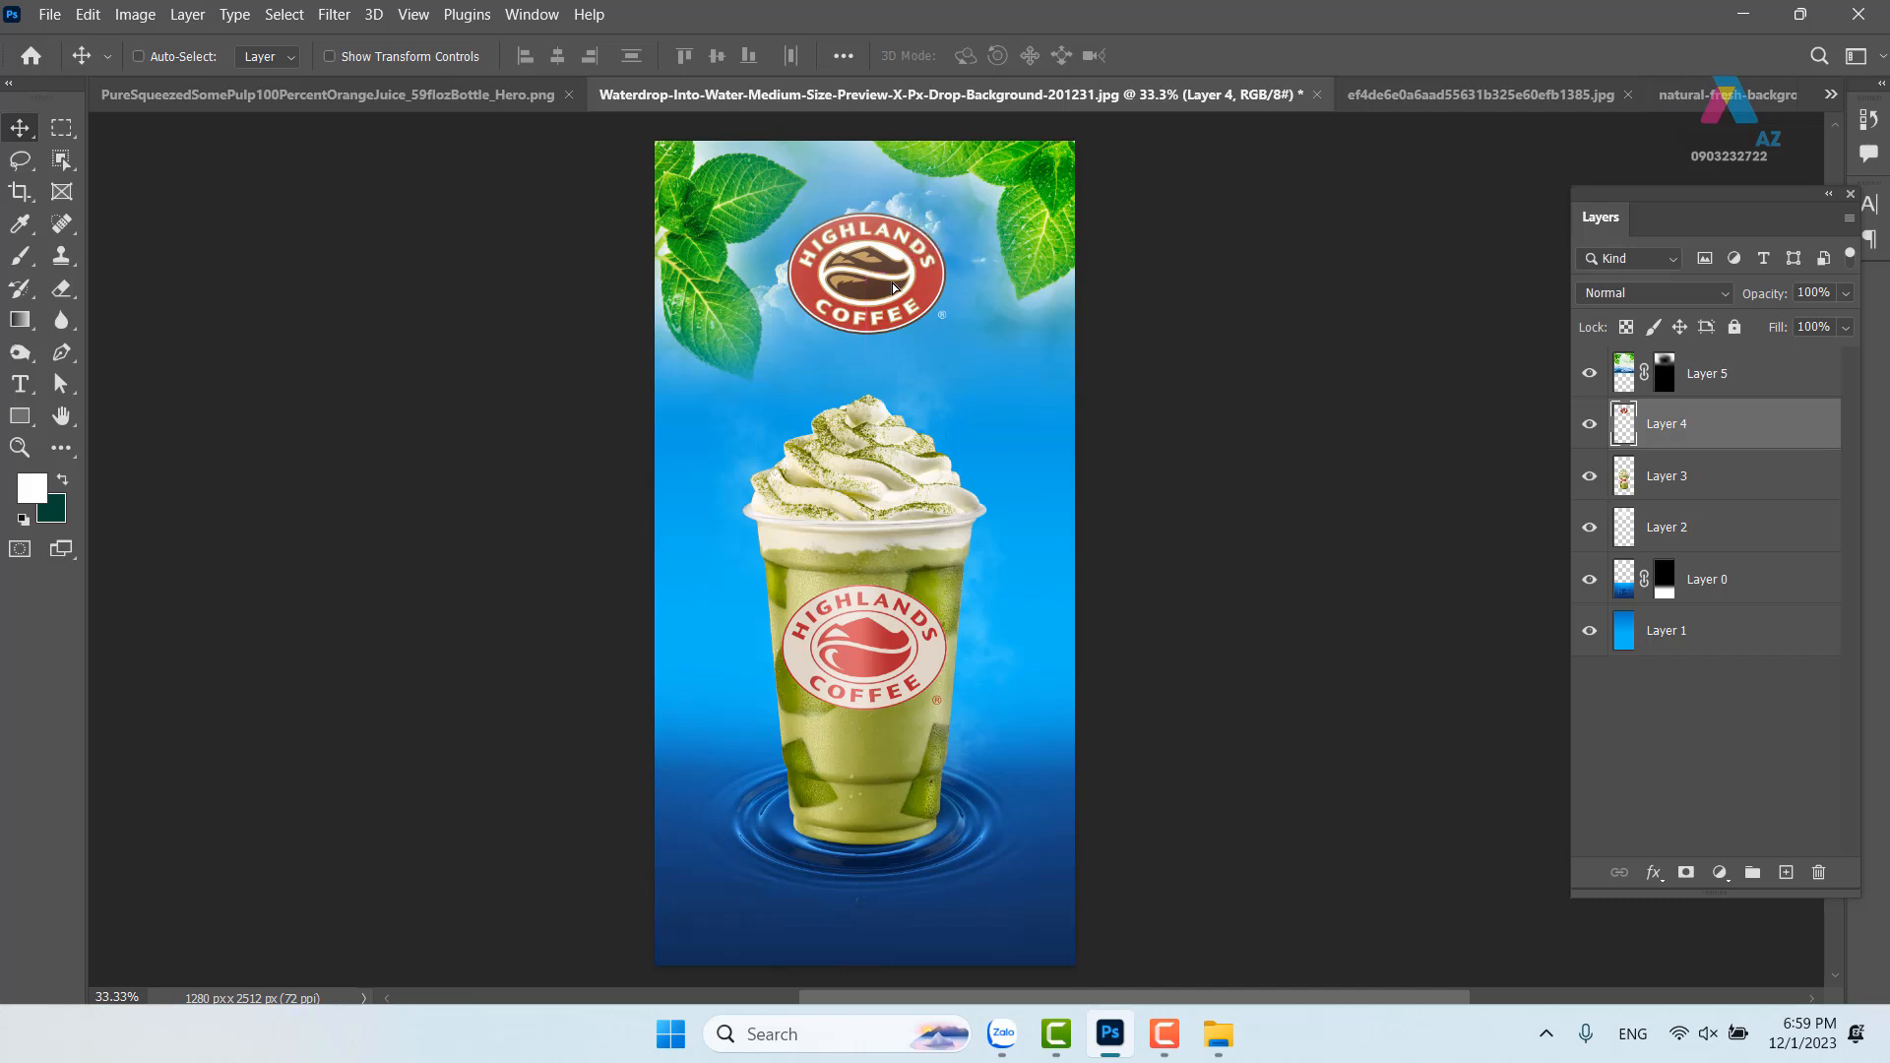
Duplicate the logo down over the whipped cream and fill the copy with white, locking transparent pixels only for the fill
key(ctrl+plus)
drag(953, 273, 918, 409)
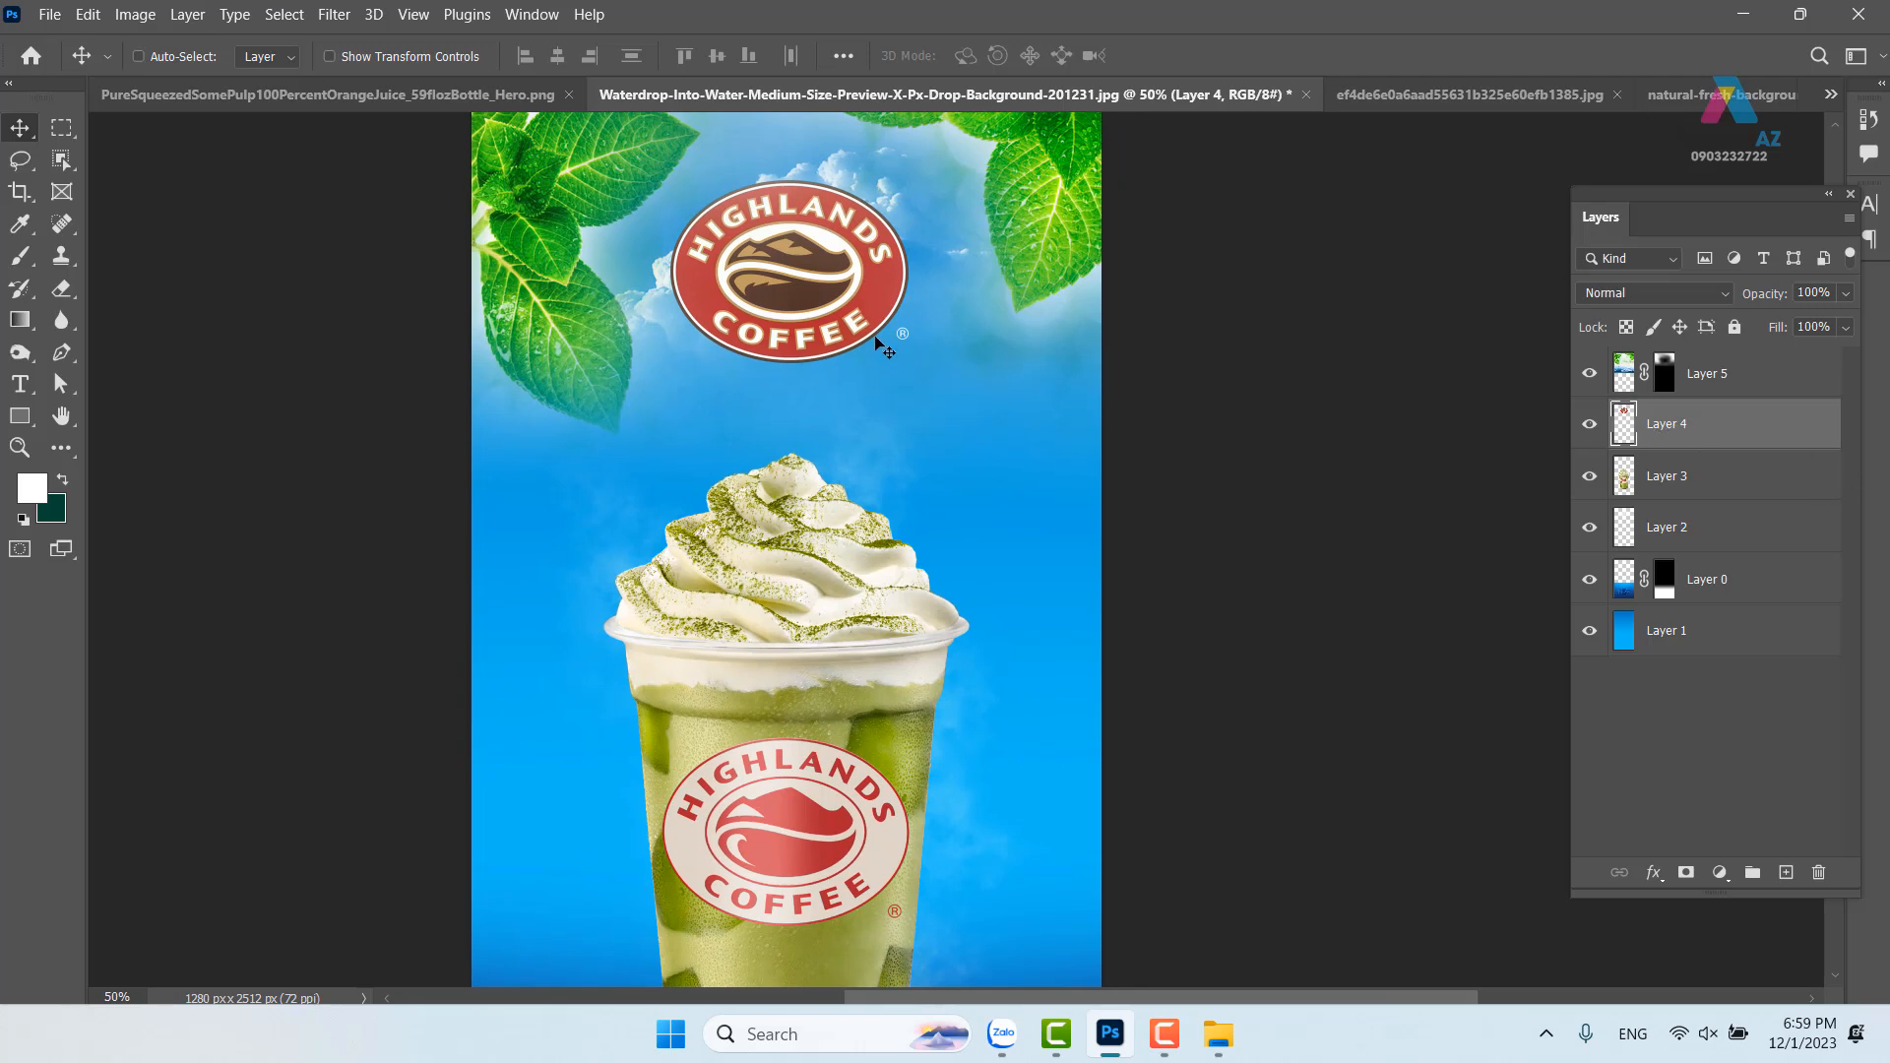
drag(863, 308, 1011, 539)
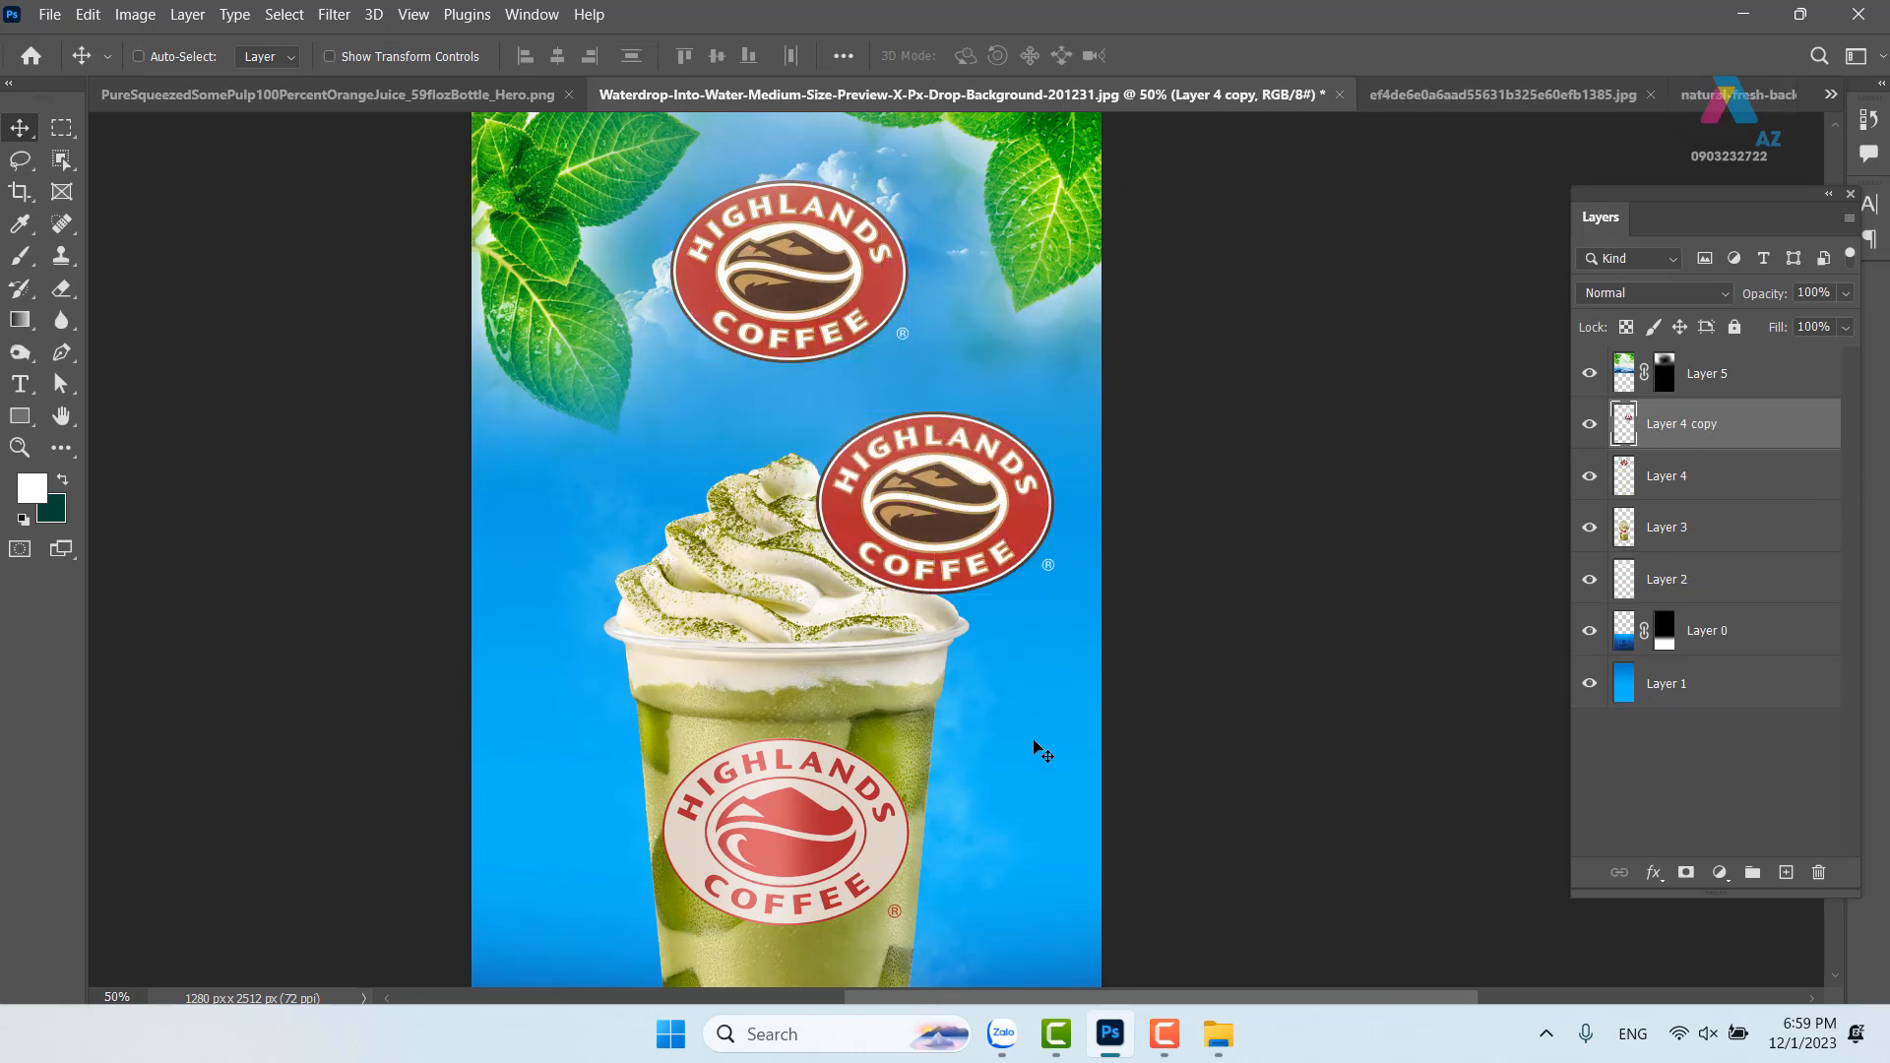
click(1627, 329)
key(alt+BackSpace)
drag(965, 522, 935, 459)
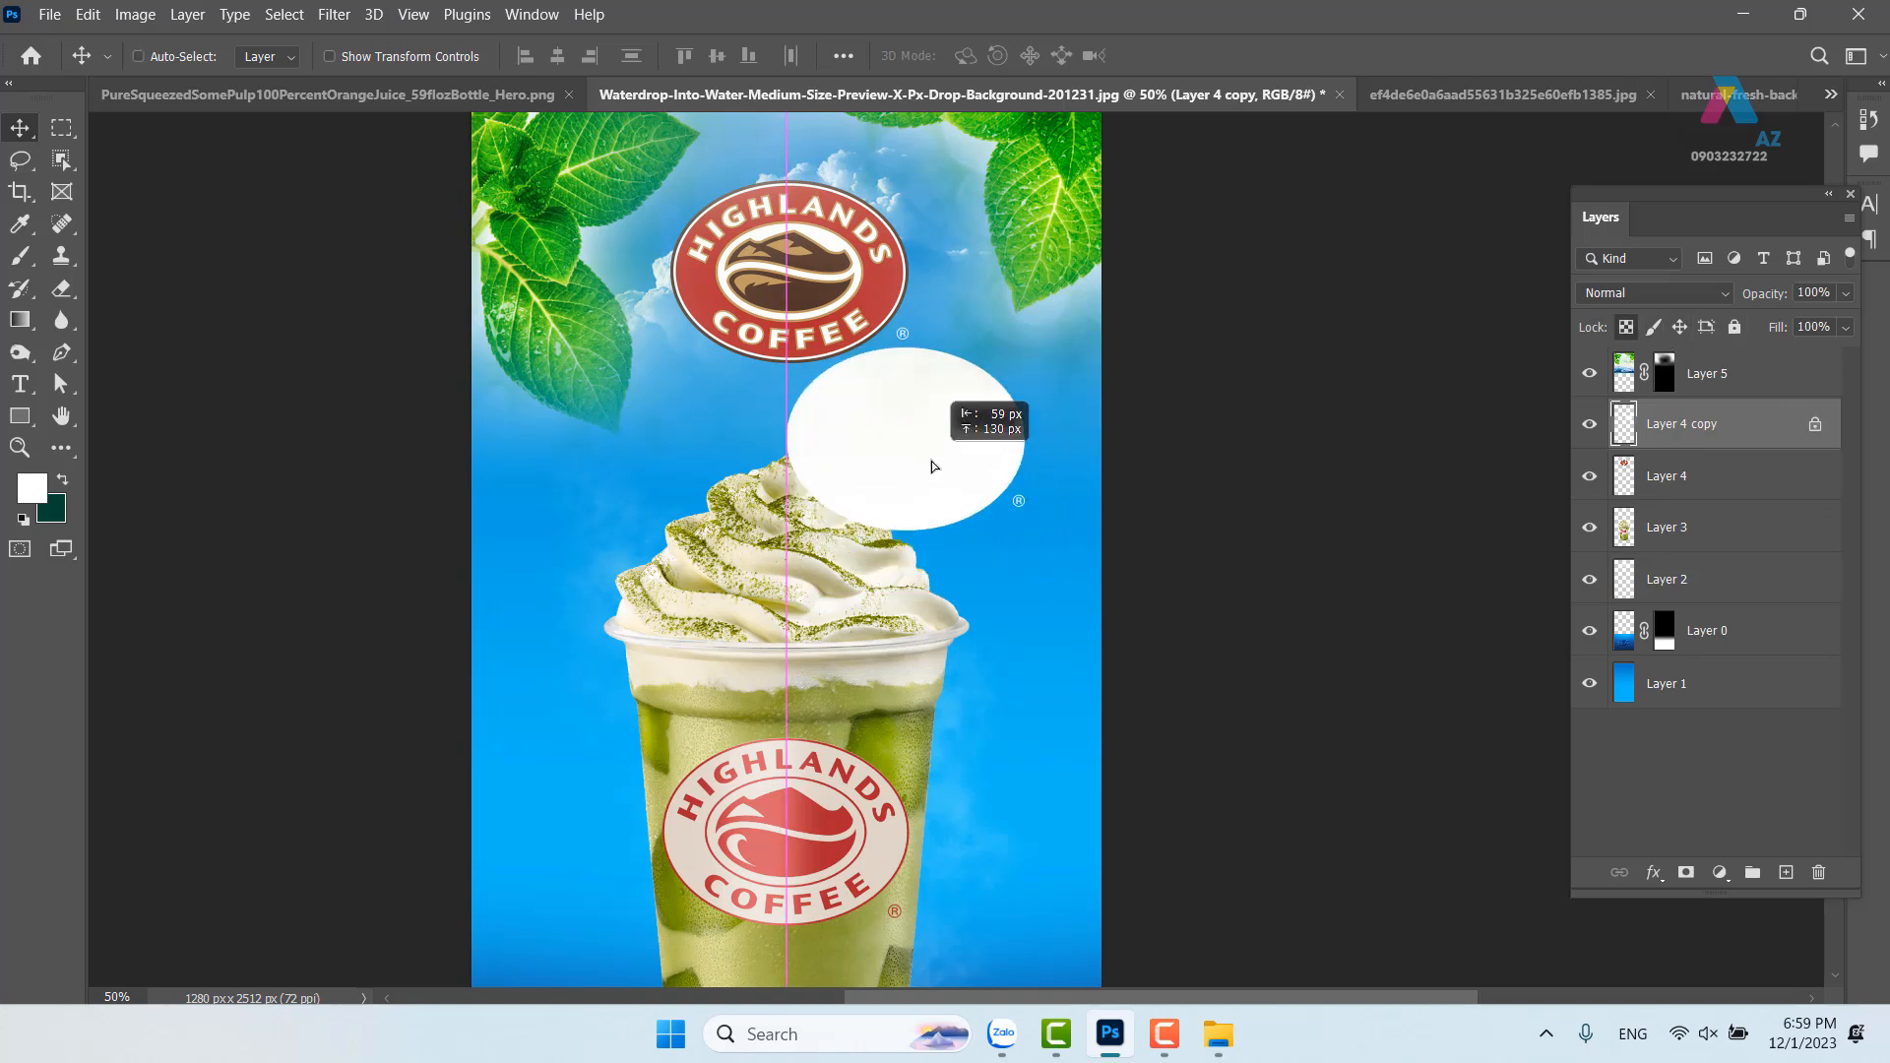
click(1627, 331)
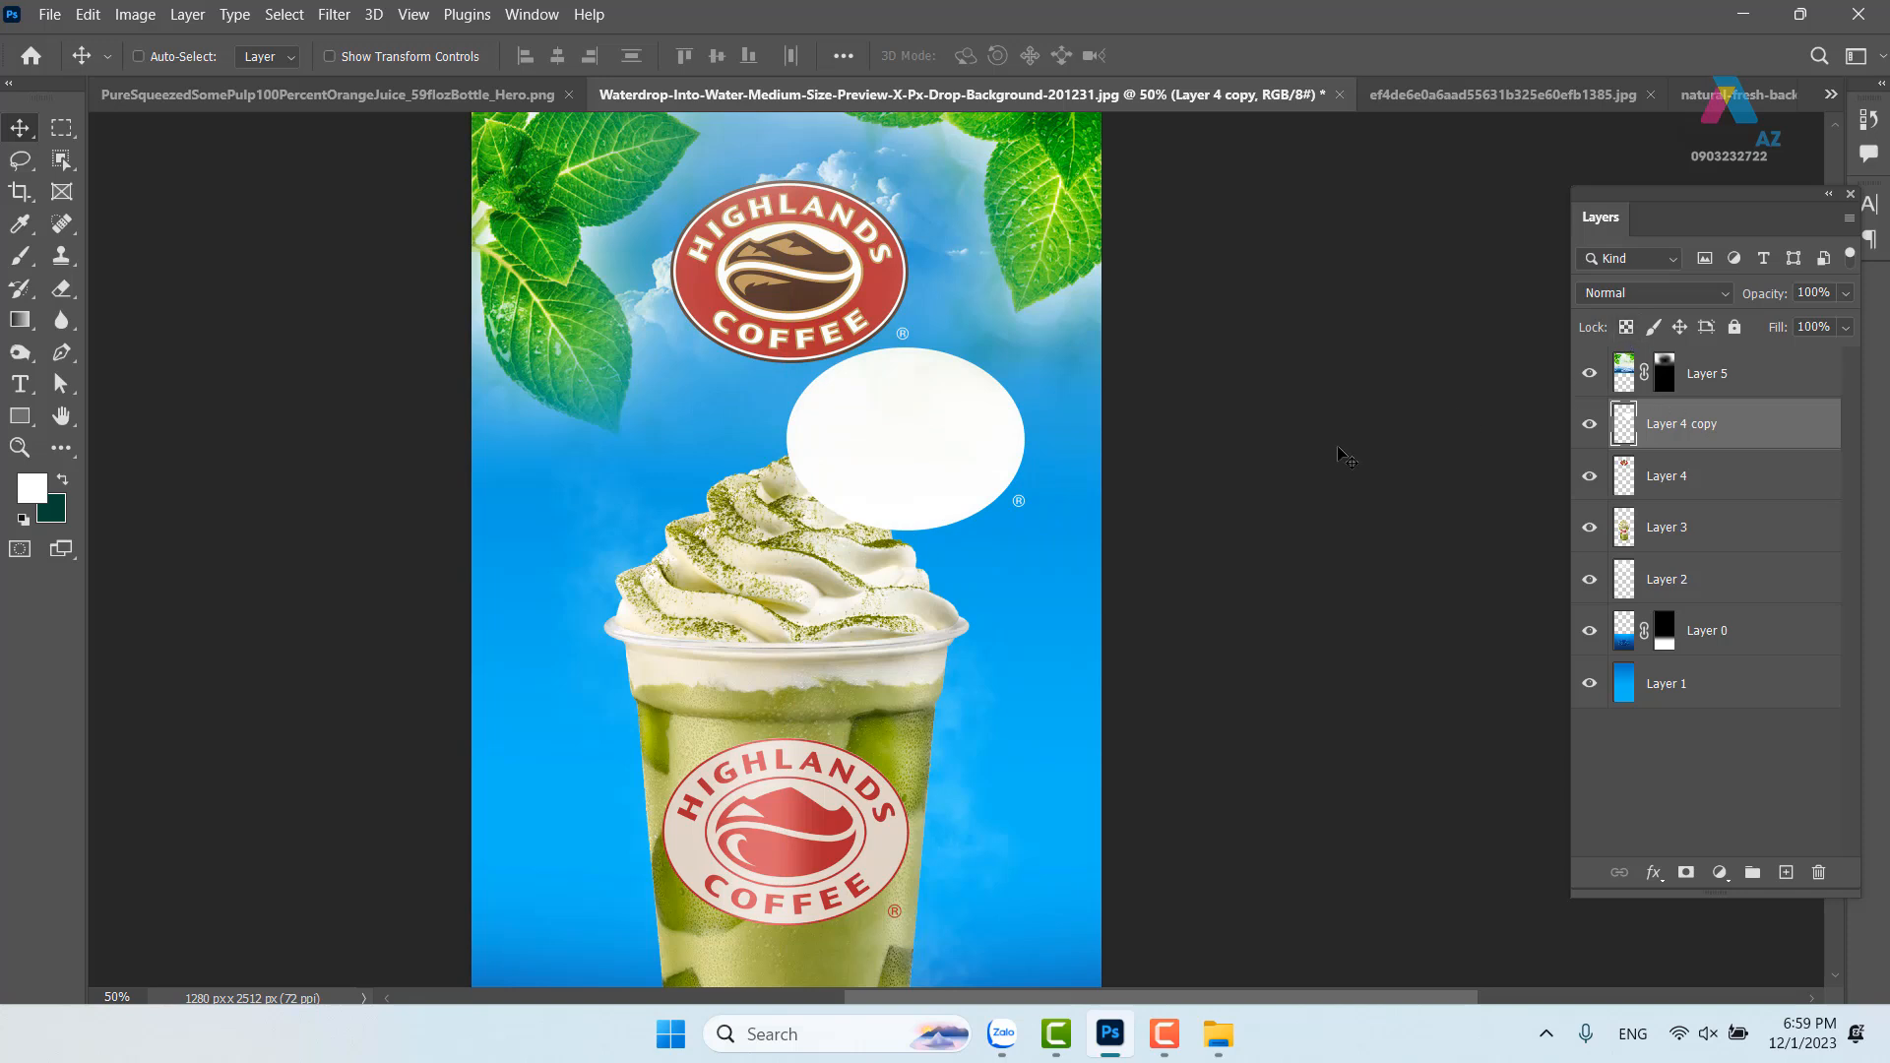
Apply a Gaussian Blur with a radius of about 45.6 pixels to the white logo copy
click(334, 15)
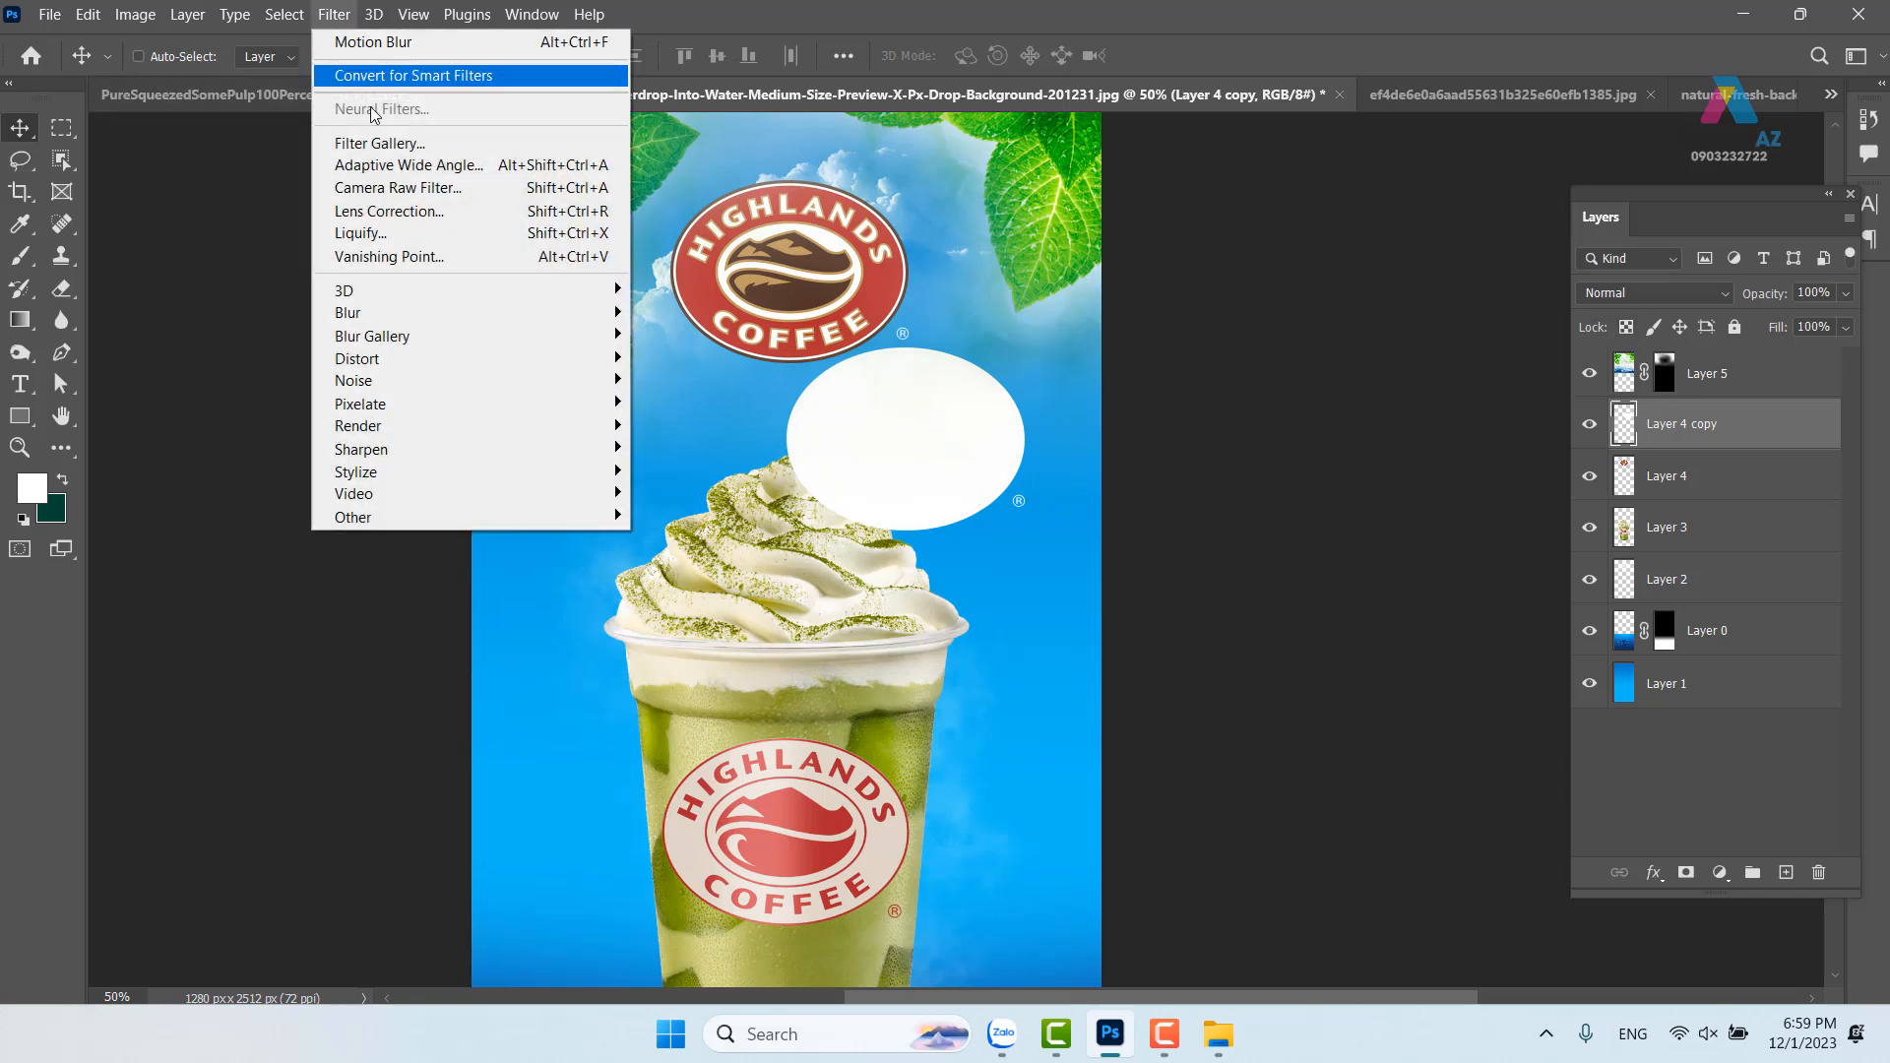
mouse_move(423, 315)
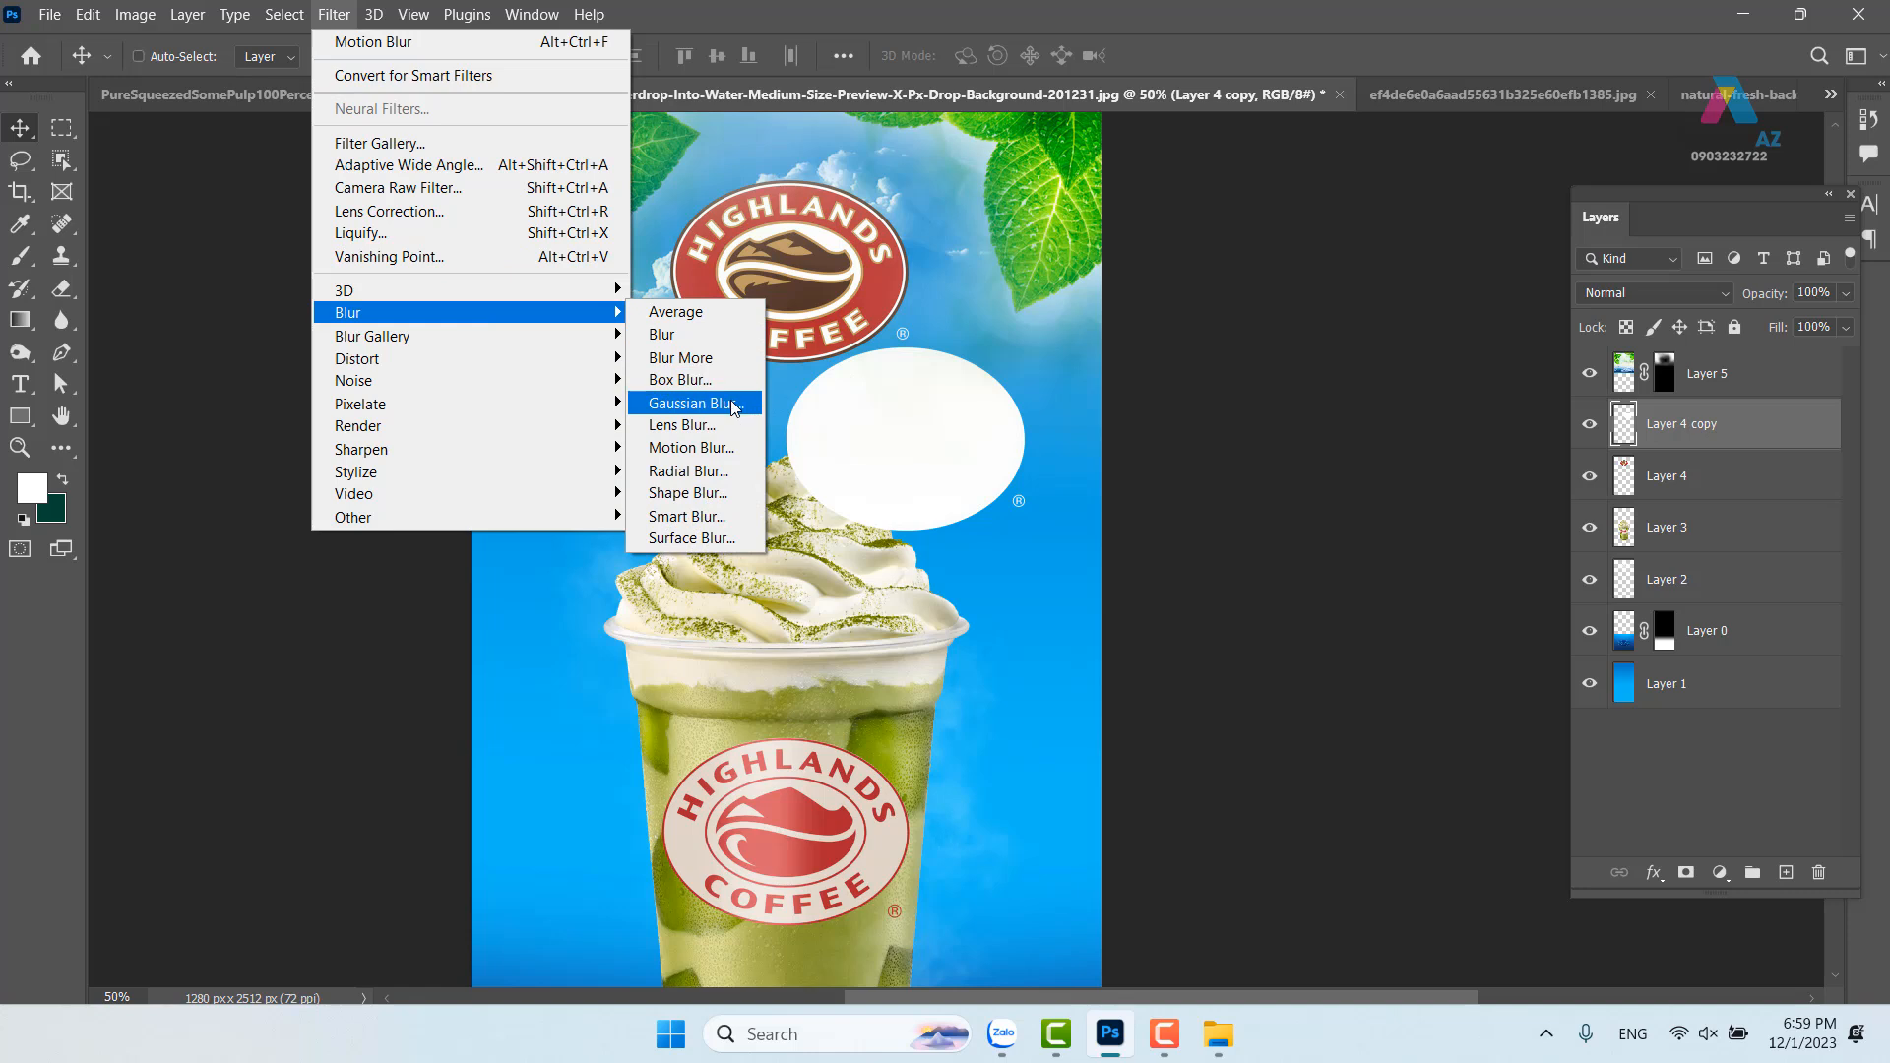
click(694, 404)
drag(1097, 545, 1161, 540)
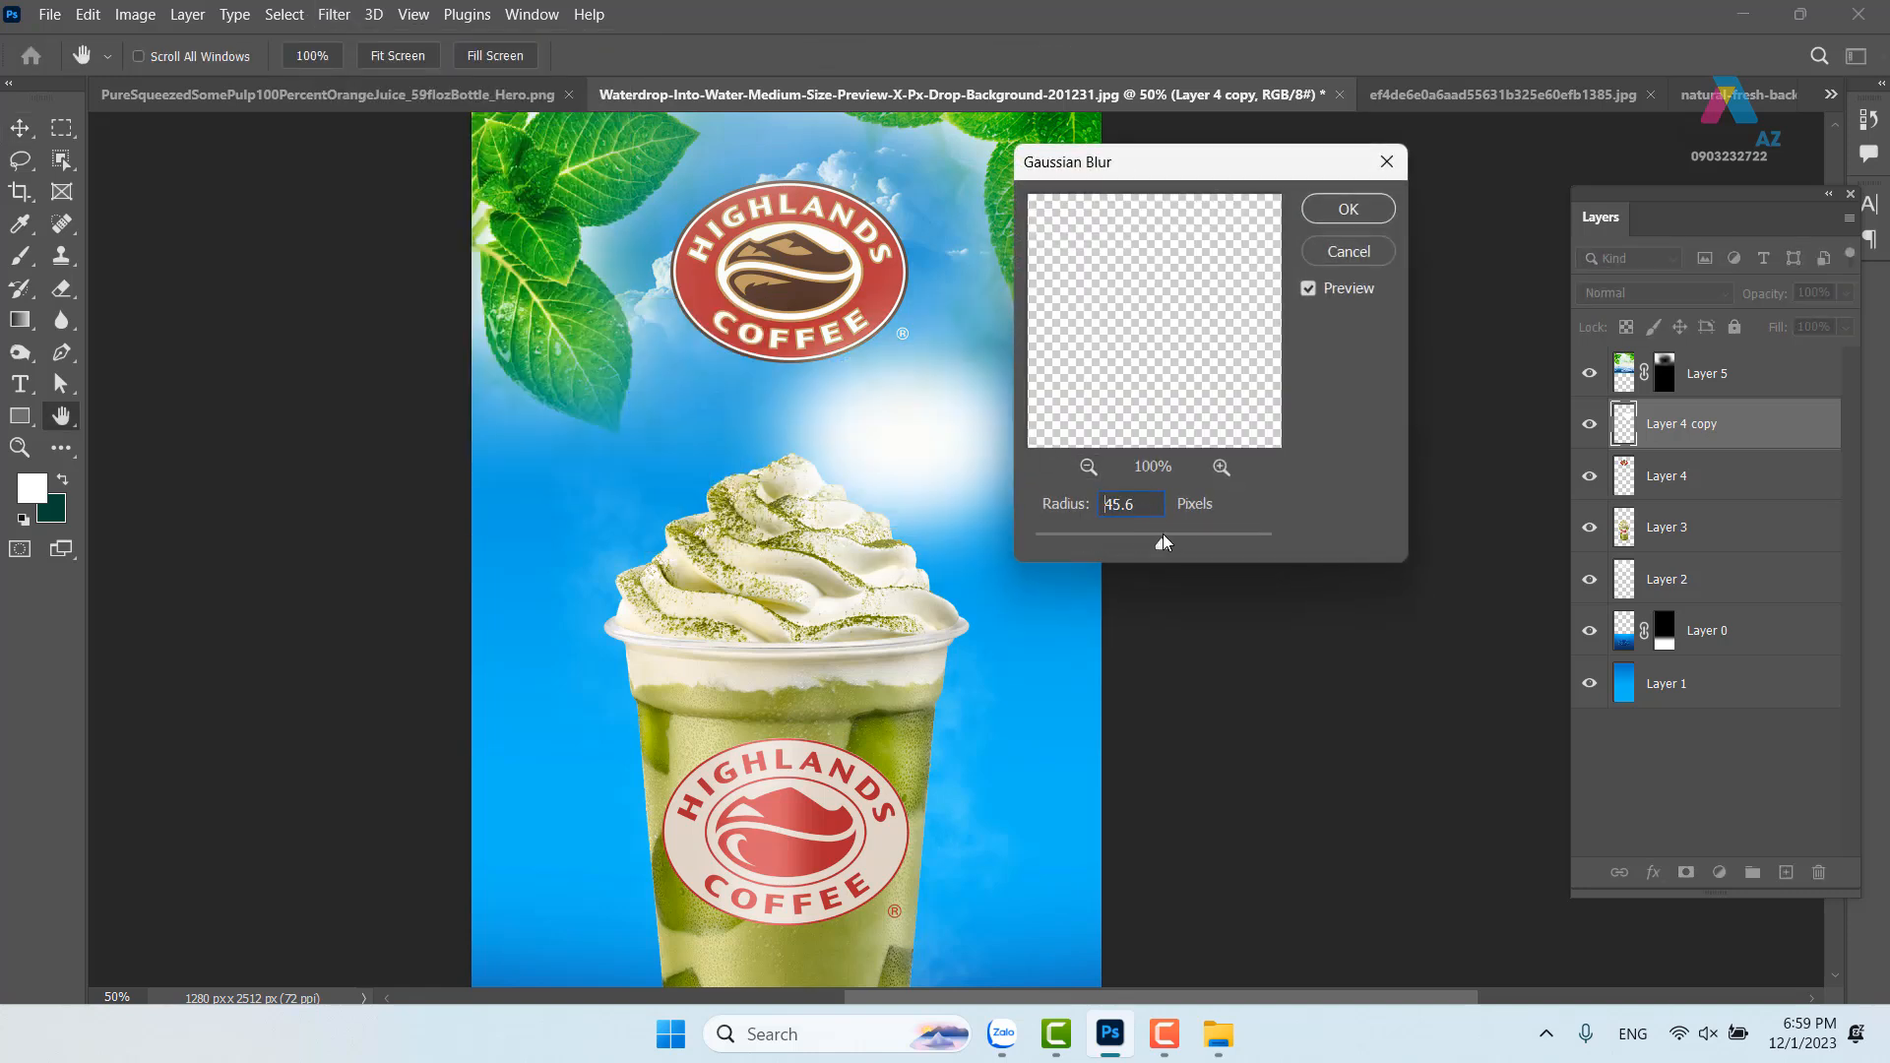
click(1346, 253)
Centre the blurred white shape on the top logo and move its layer one level below the logo layer
key(v)
drag(969, 474, 831, 298)
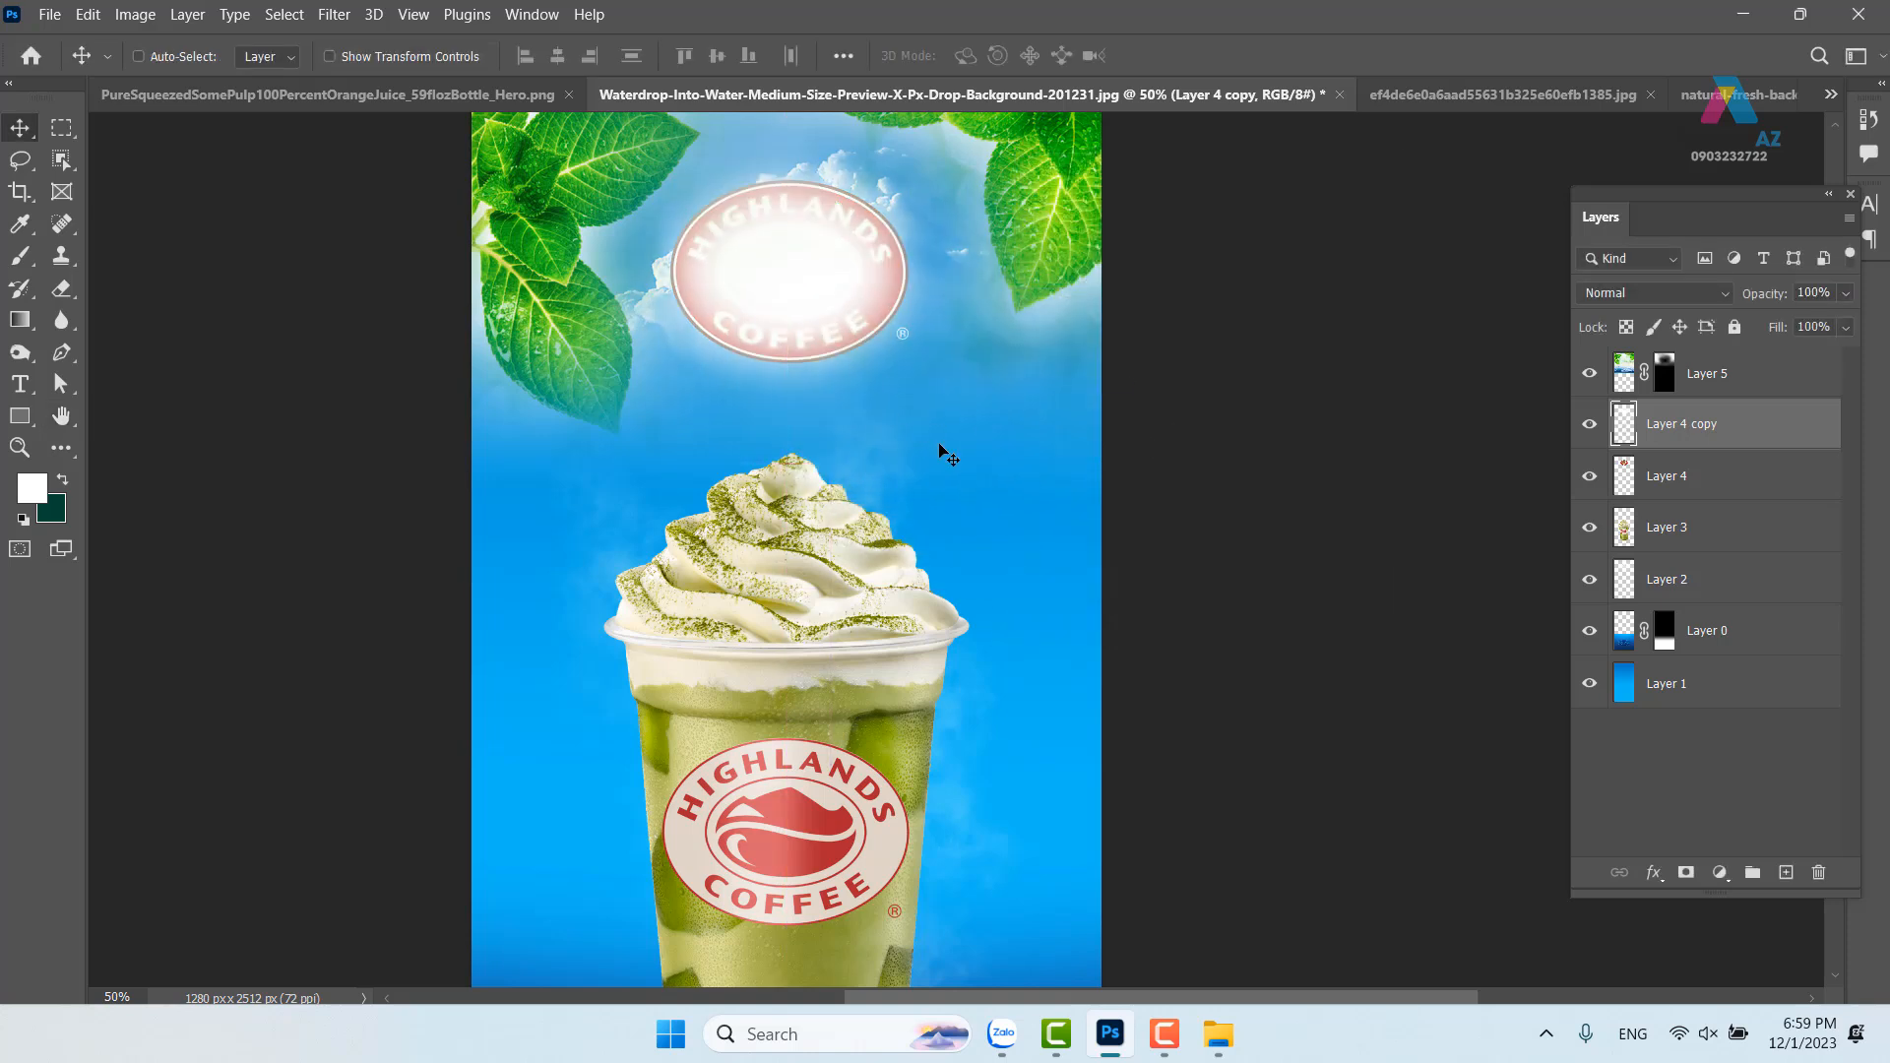
key(ctrl+bracketleft)
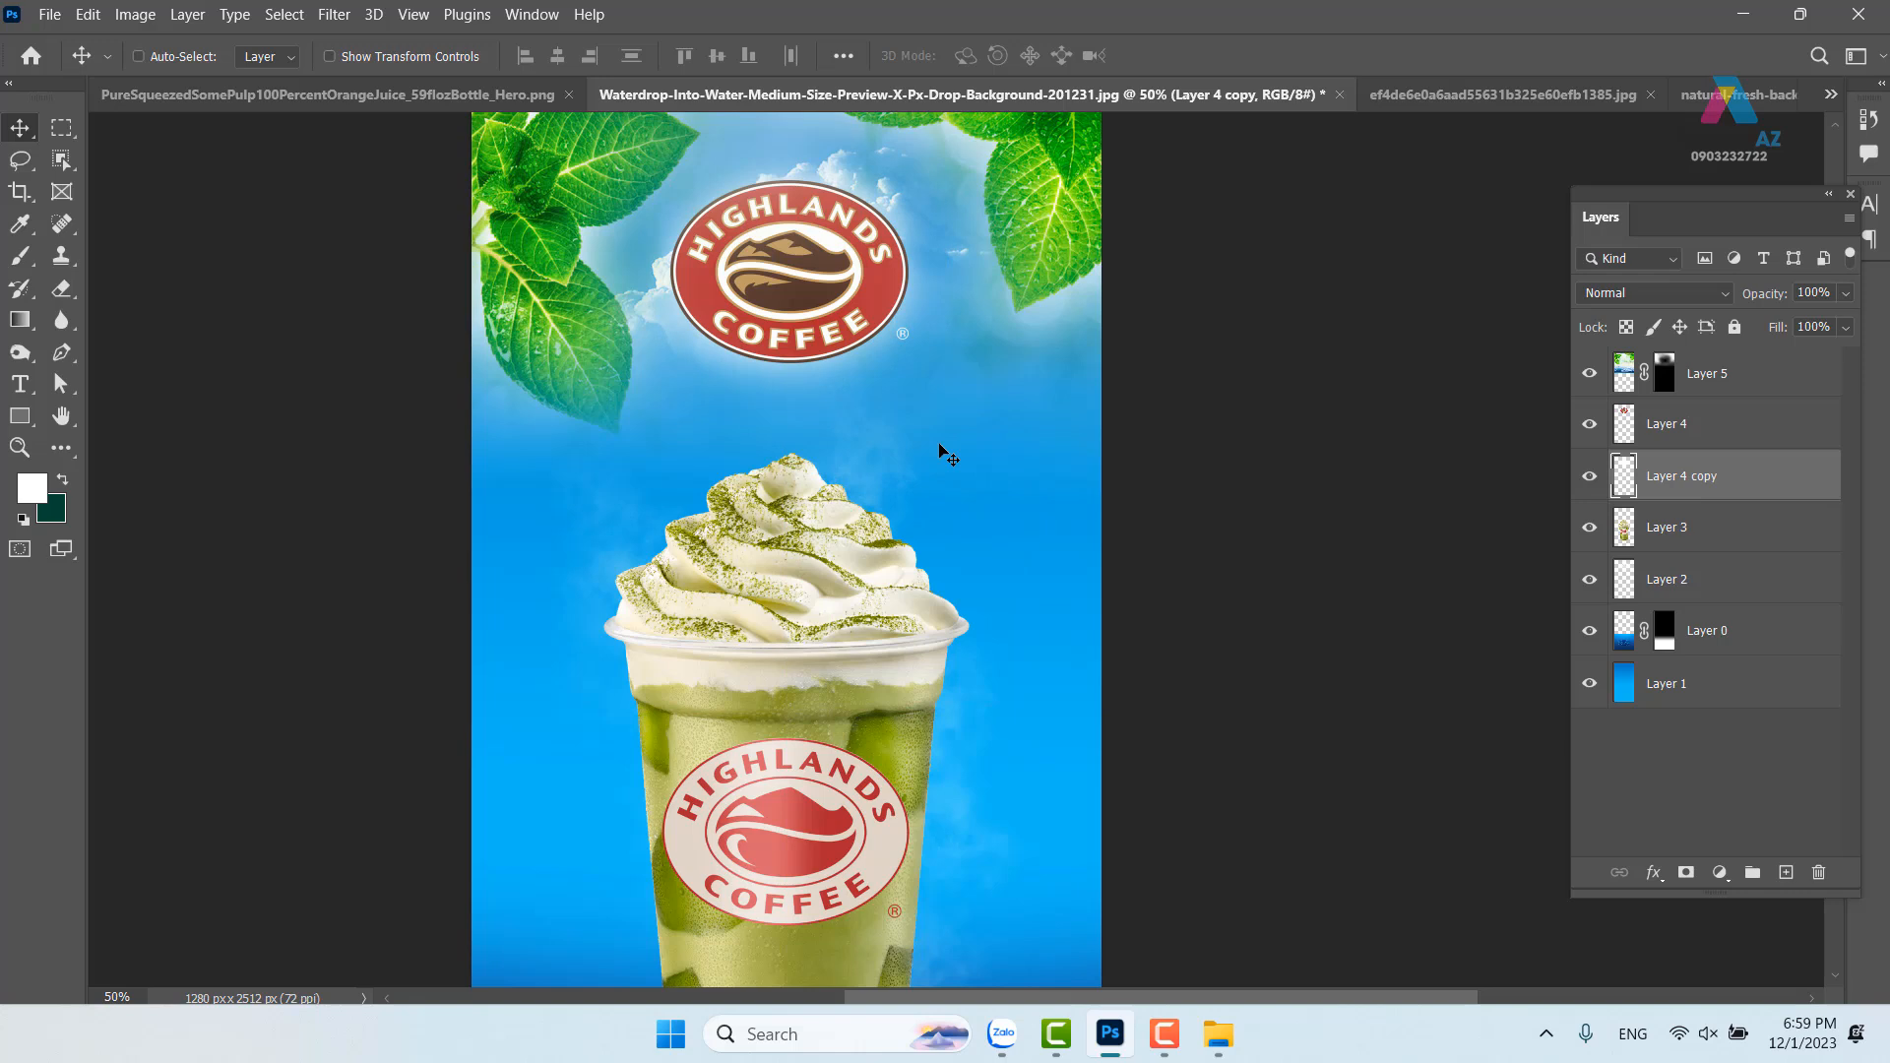
Set the white glow layer to Color Dodge, disable Transparency Shapes Layer for it, and lower its fill to 64%
right_click(1777, 492)
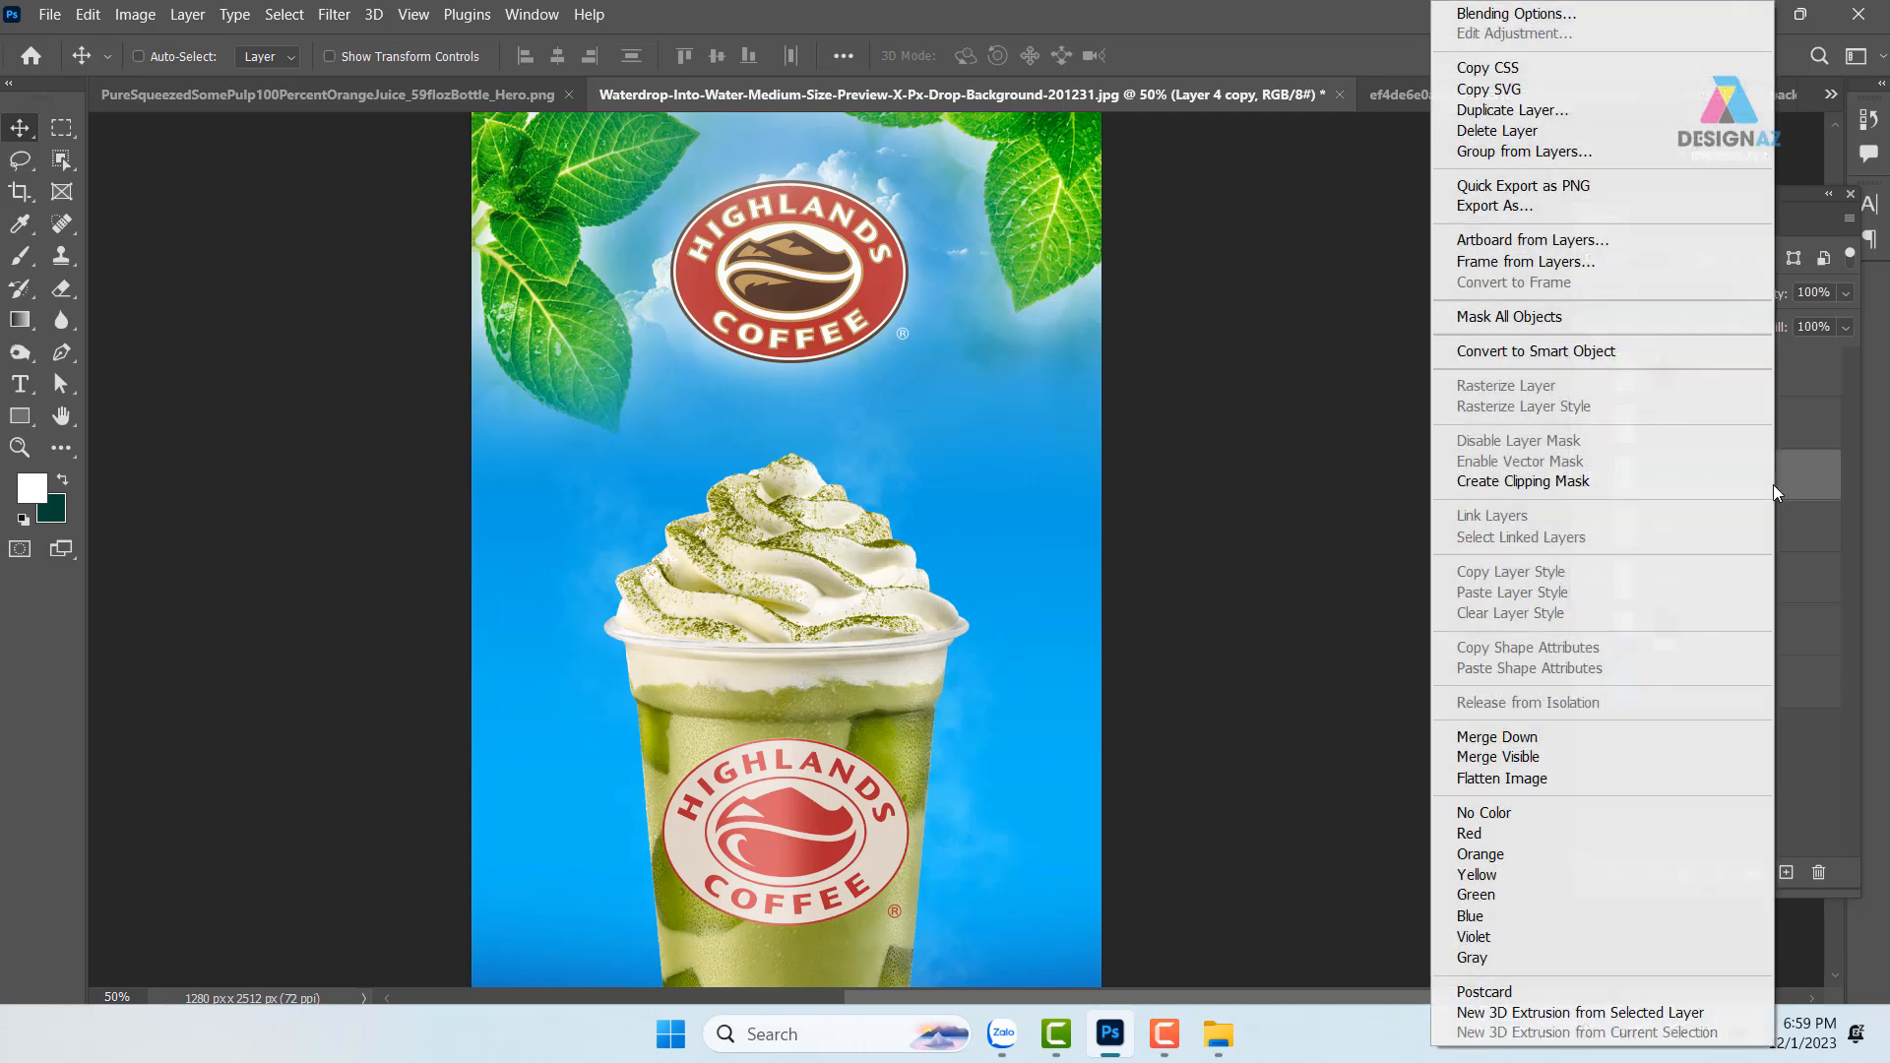
click(1627, 19)
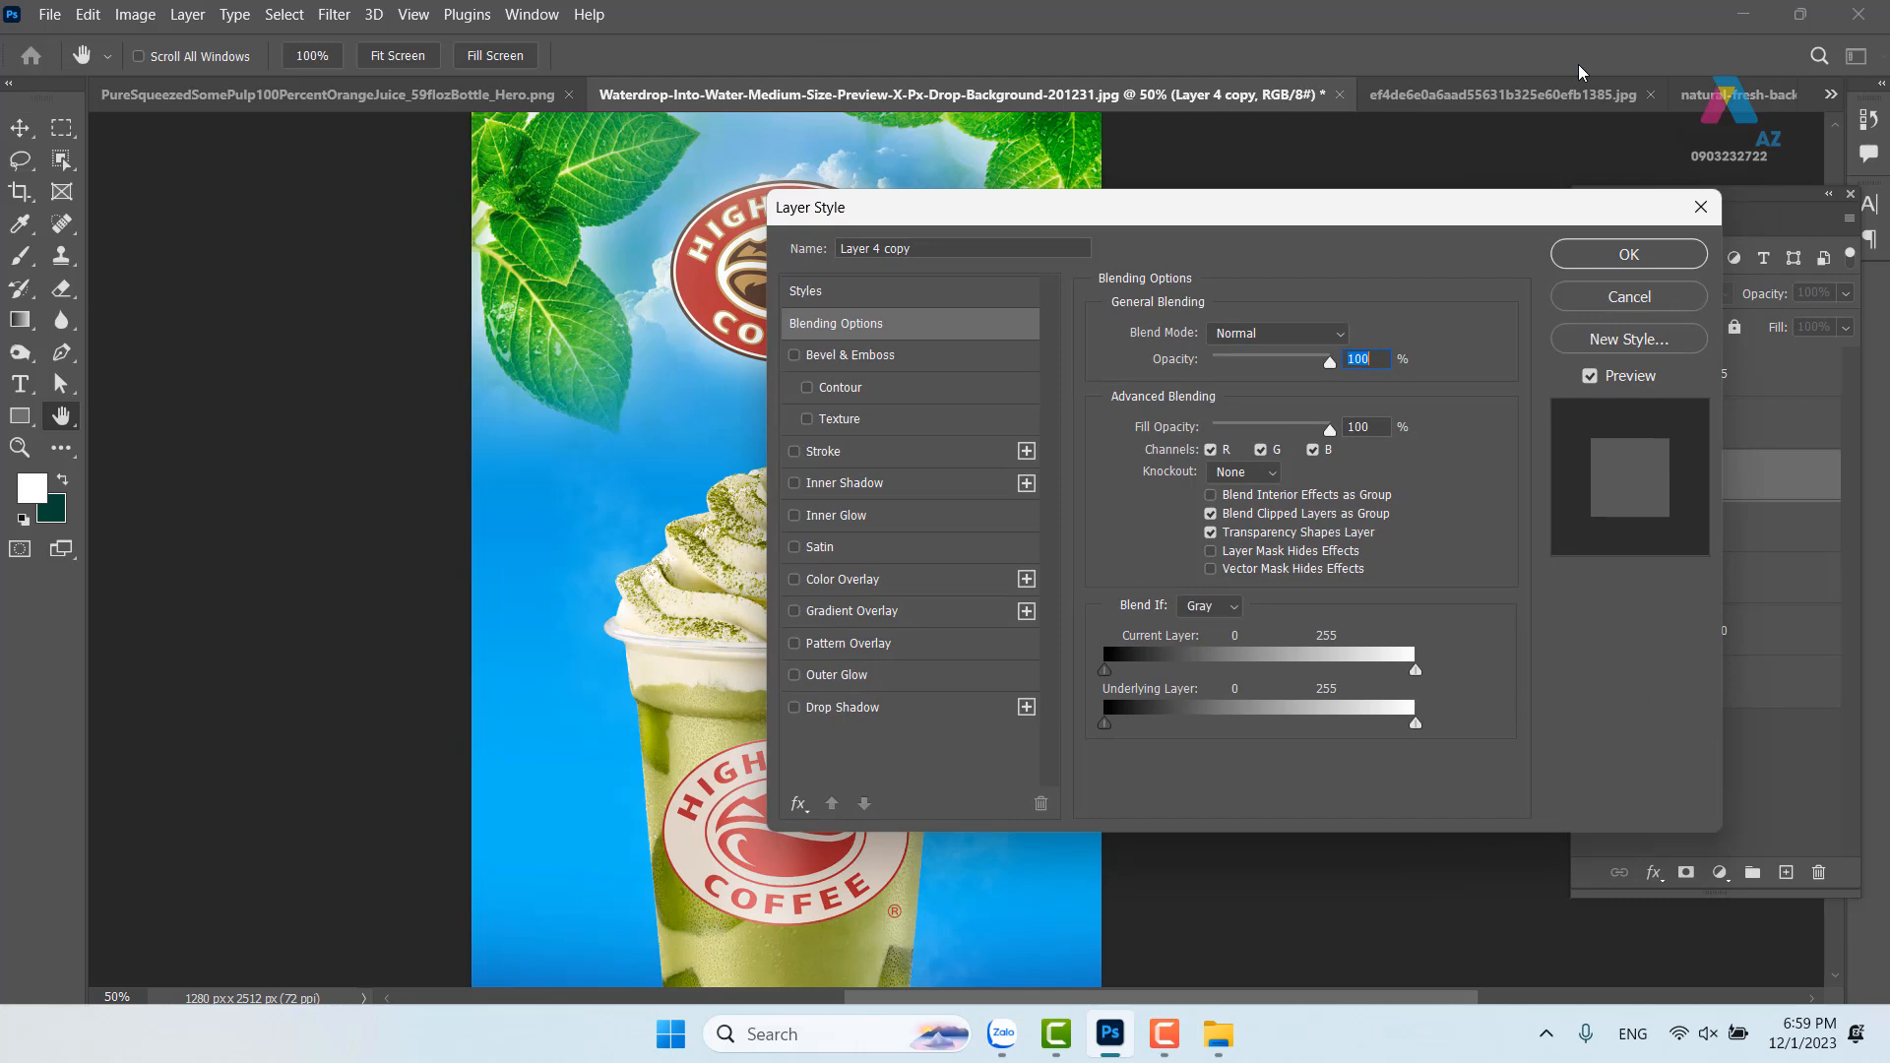
drag(1265, 216, 1464, 89)
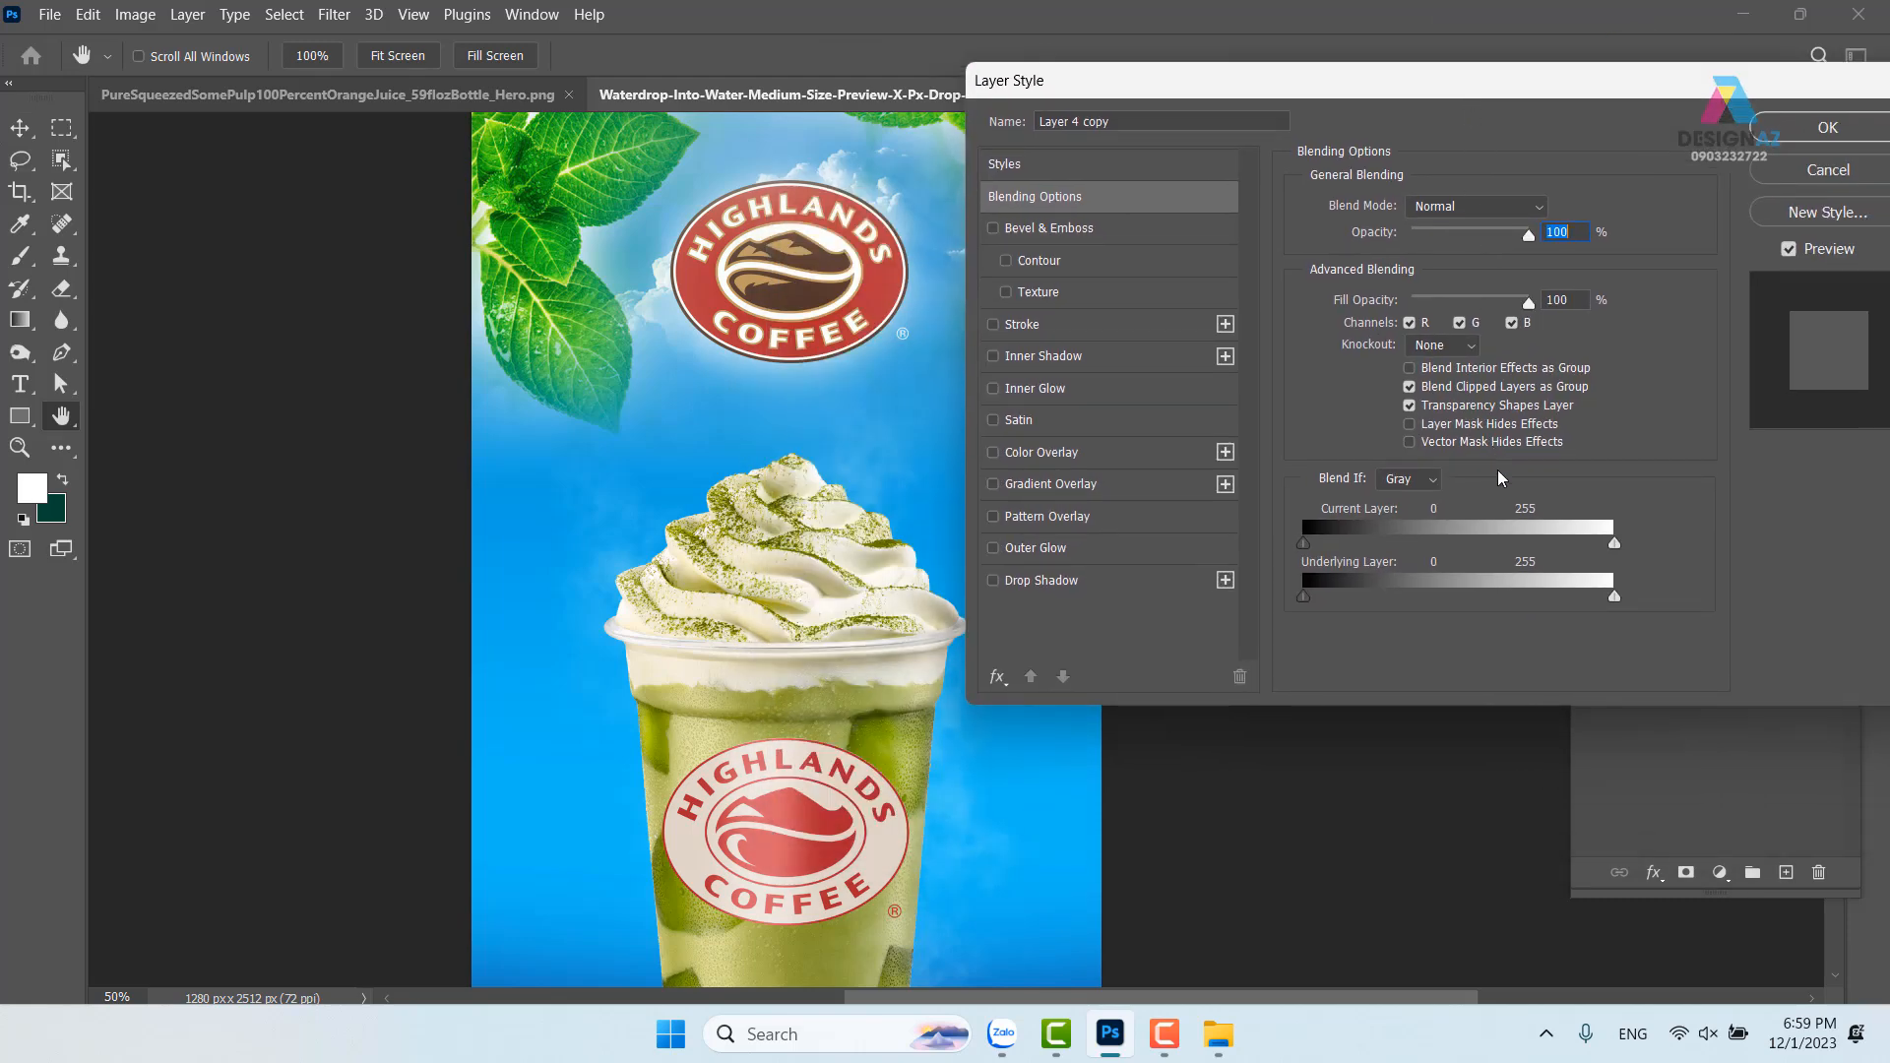
click(1411, 407)
click(1523, 208)
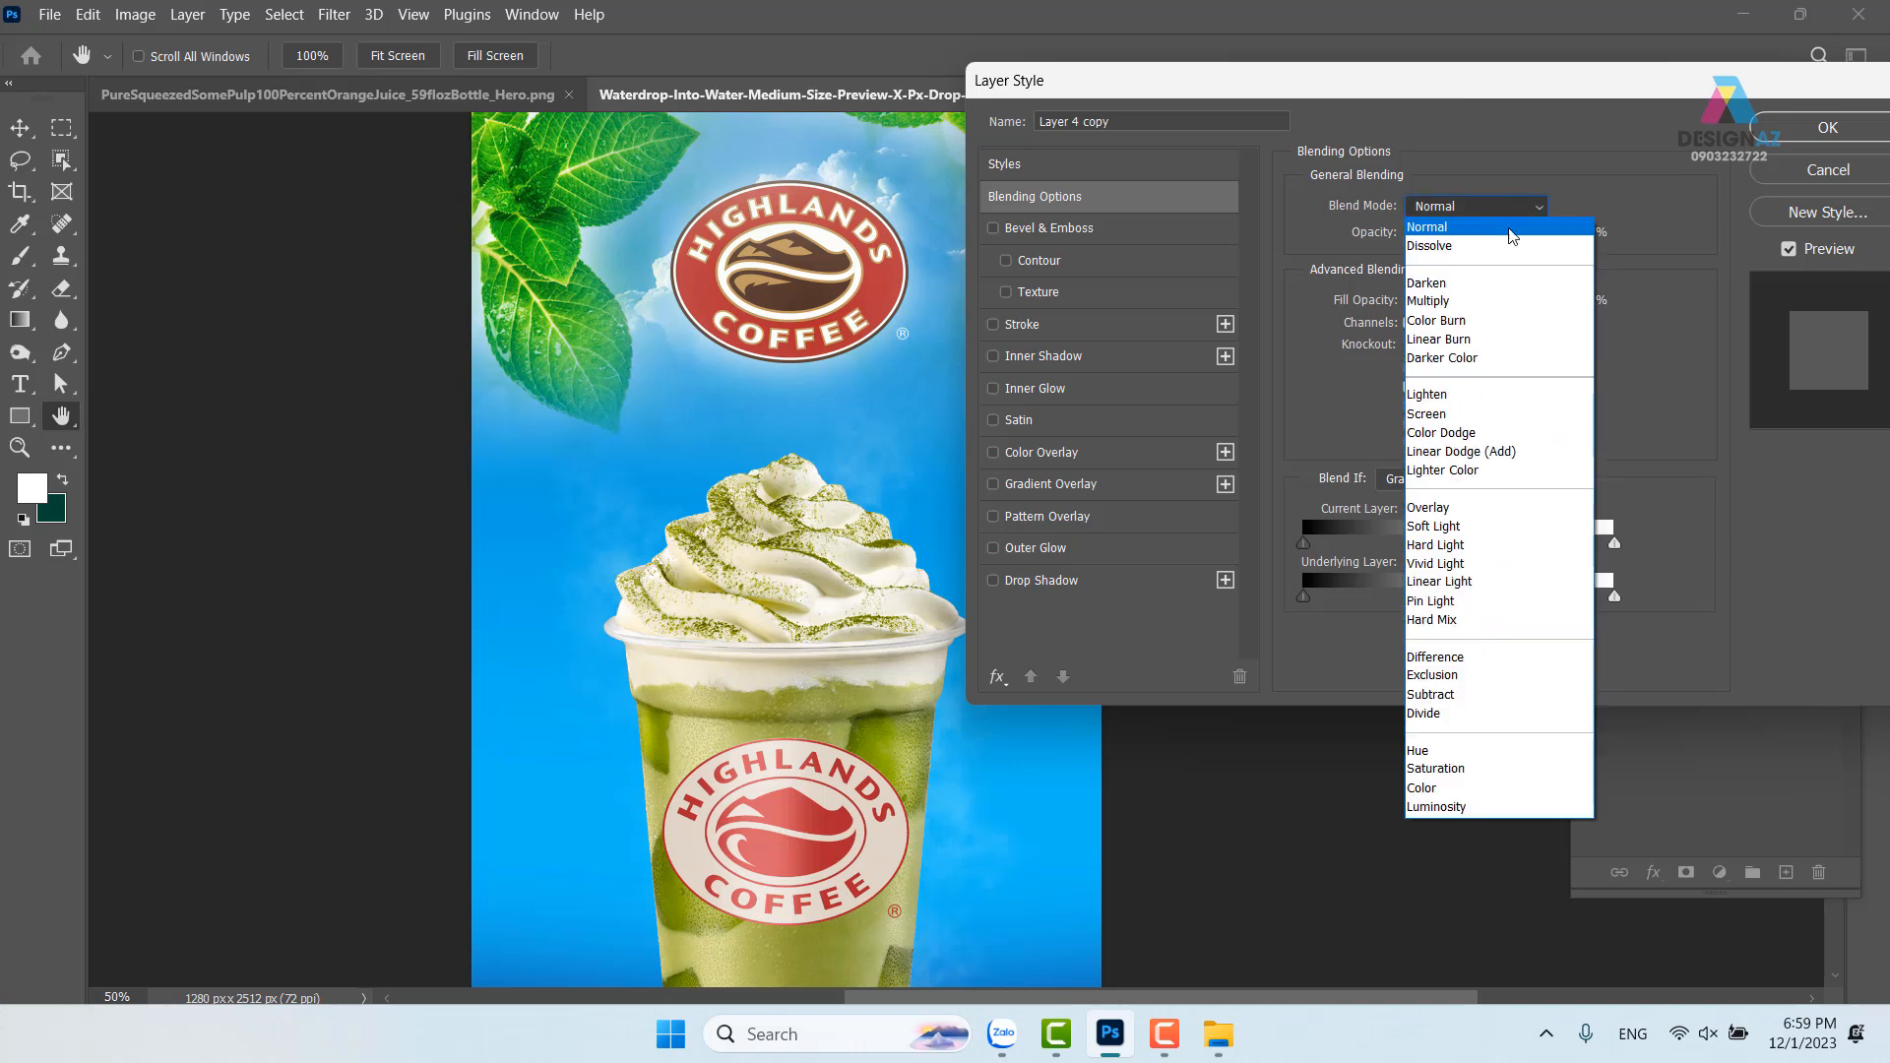
click(1469, 435)
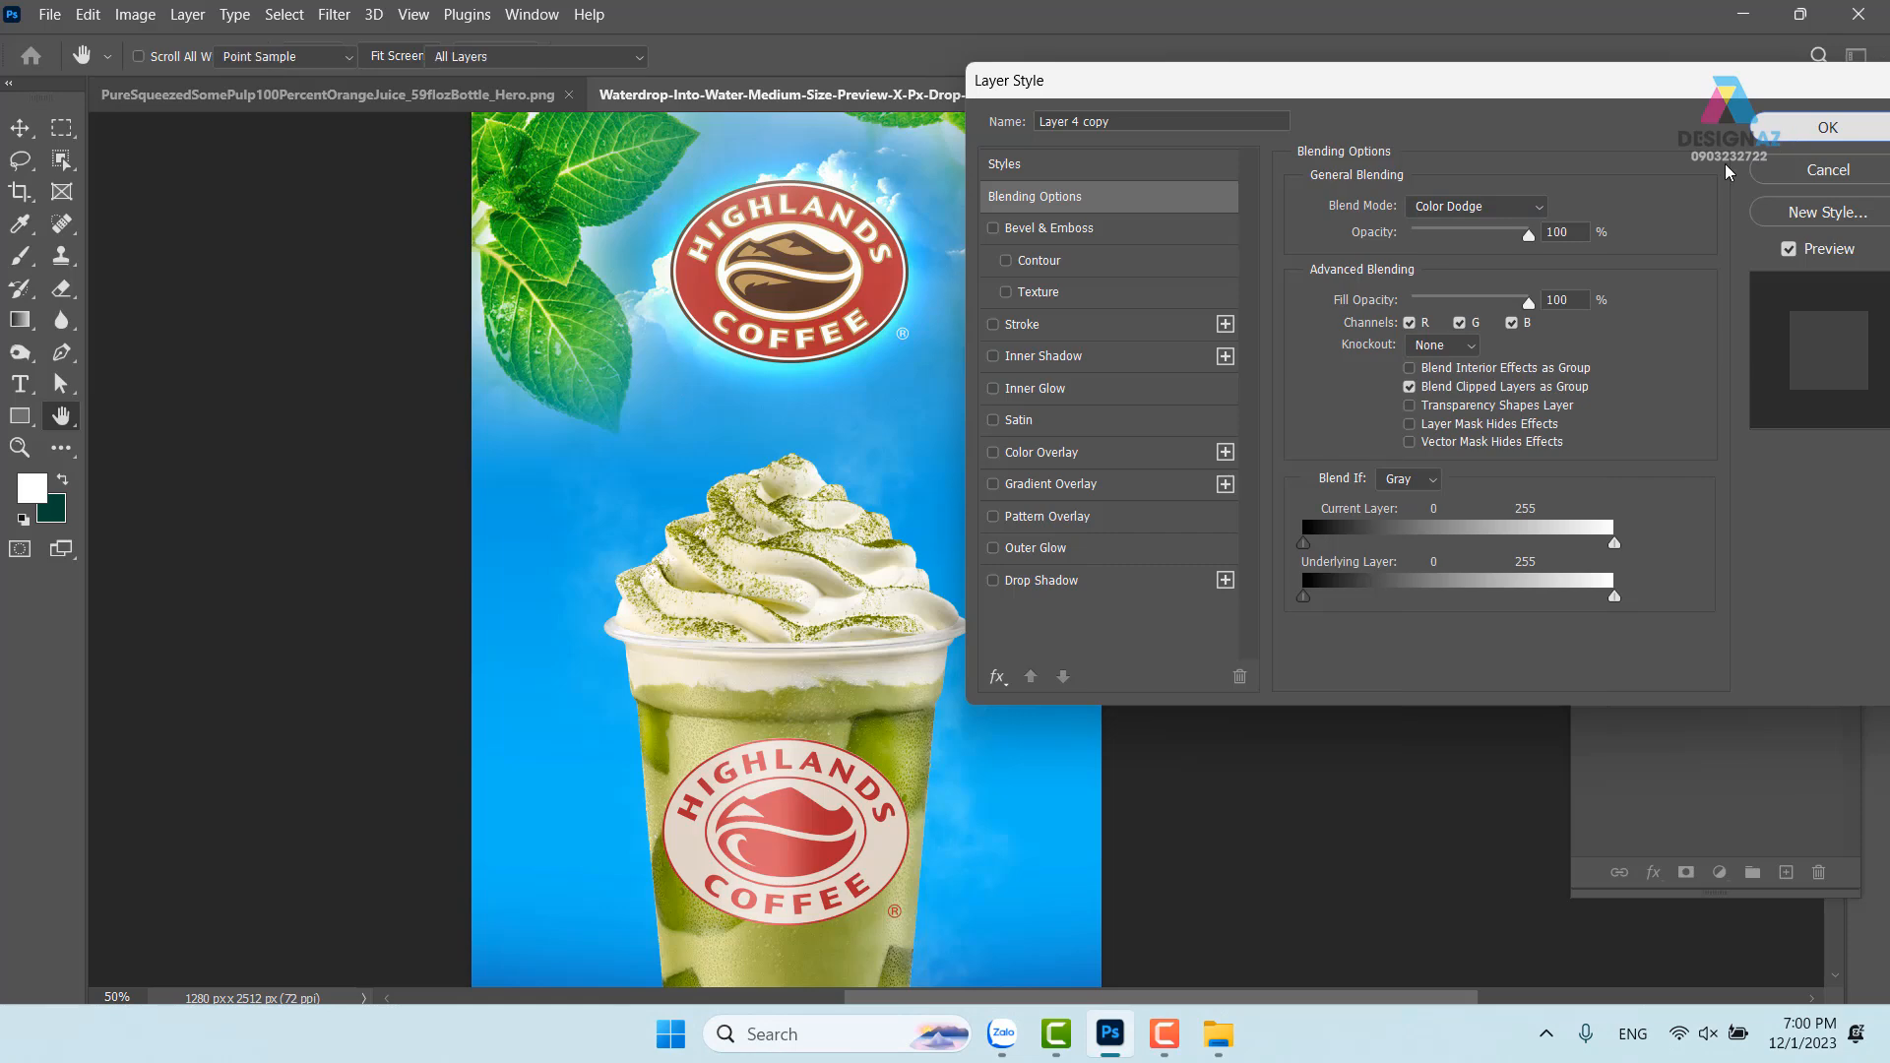
click(1762, 139)
click(1846, 329)
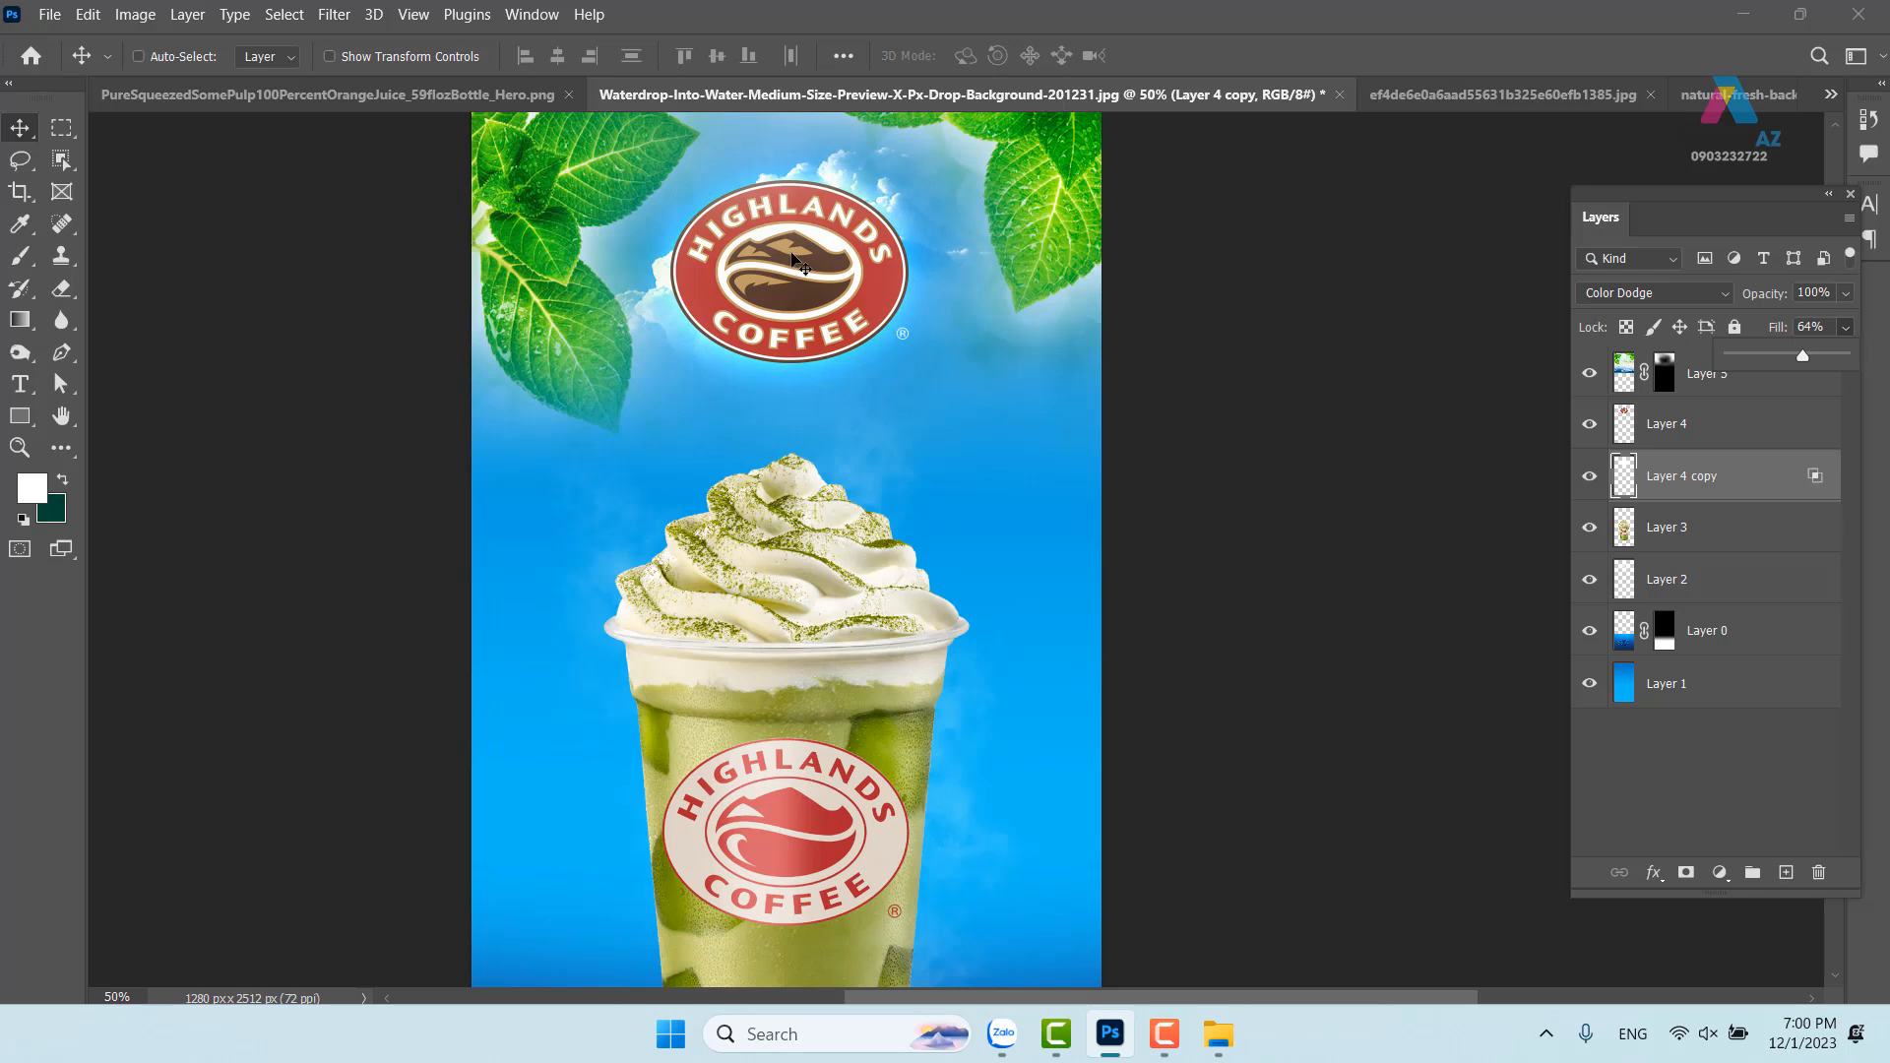
Duplicate the top logo layer in place
drag(999, 485, 1061, 473)
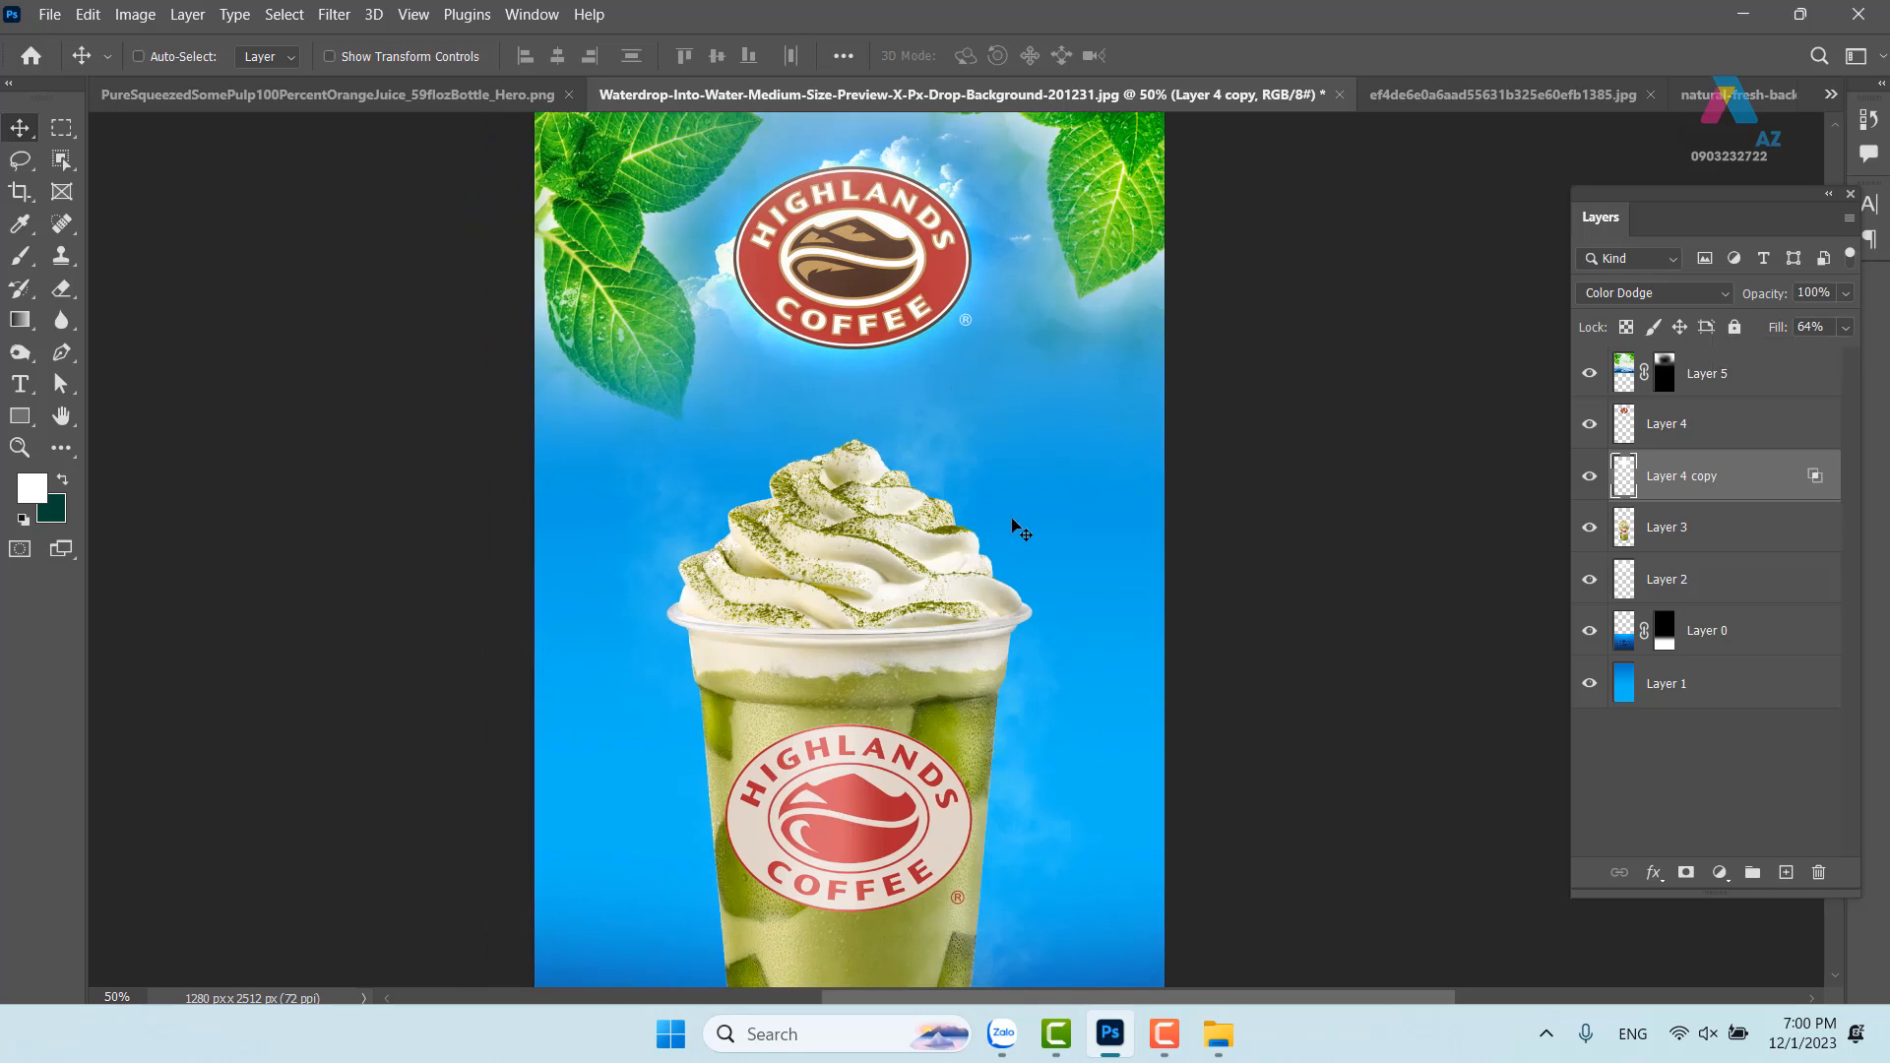
right_click(908, 256)
click(945, 270)
mouse_move(874, 268)
mouse_down()
mouse_move(907, 278)
mouse_move(866, 262)
mouse_up()
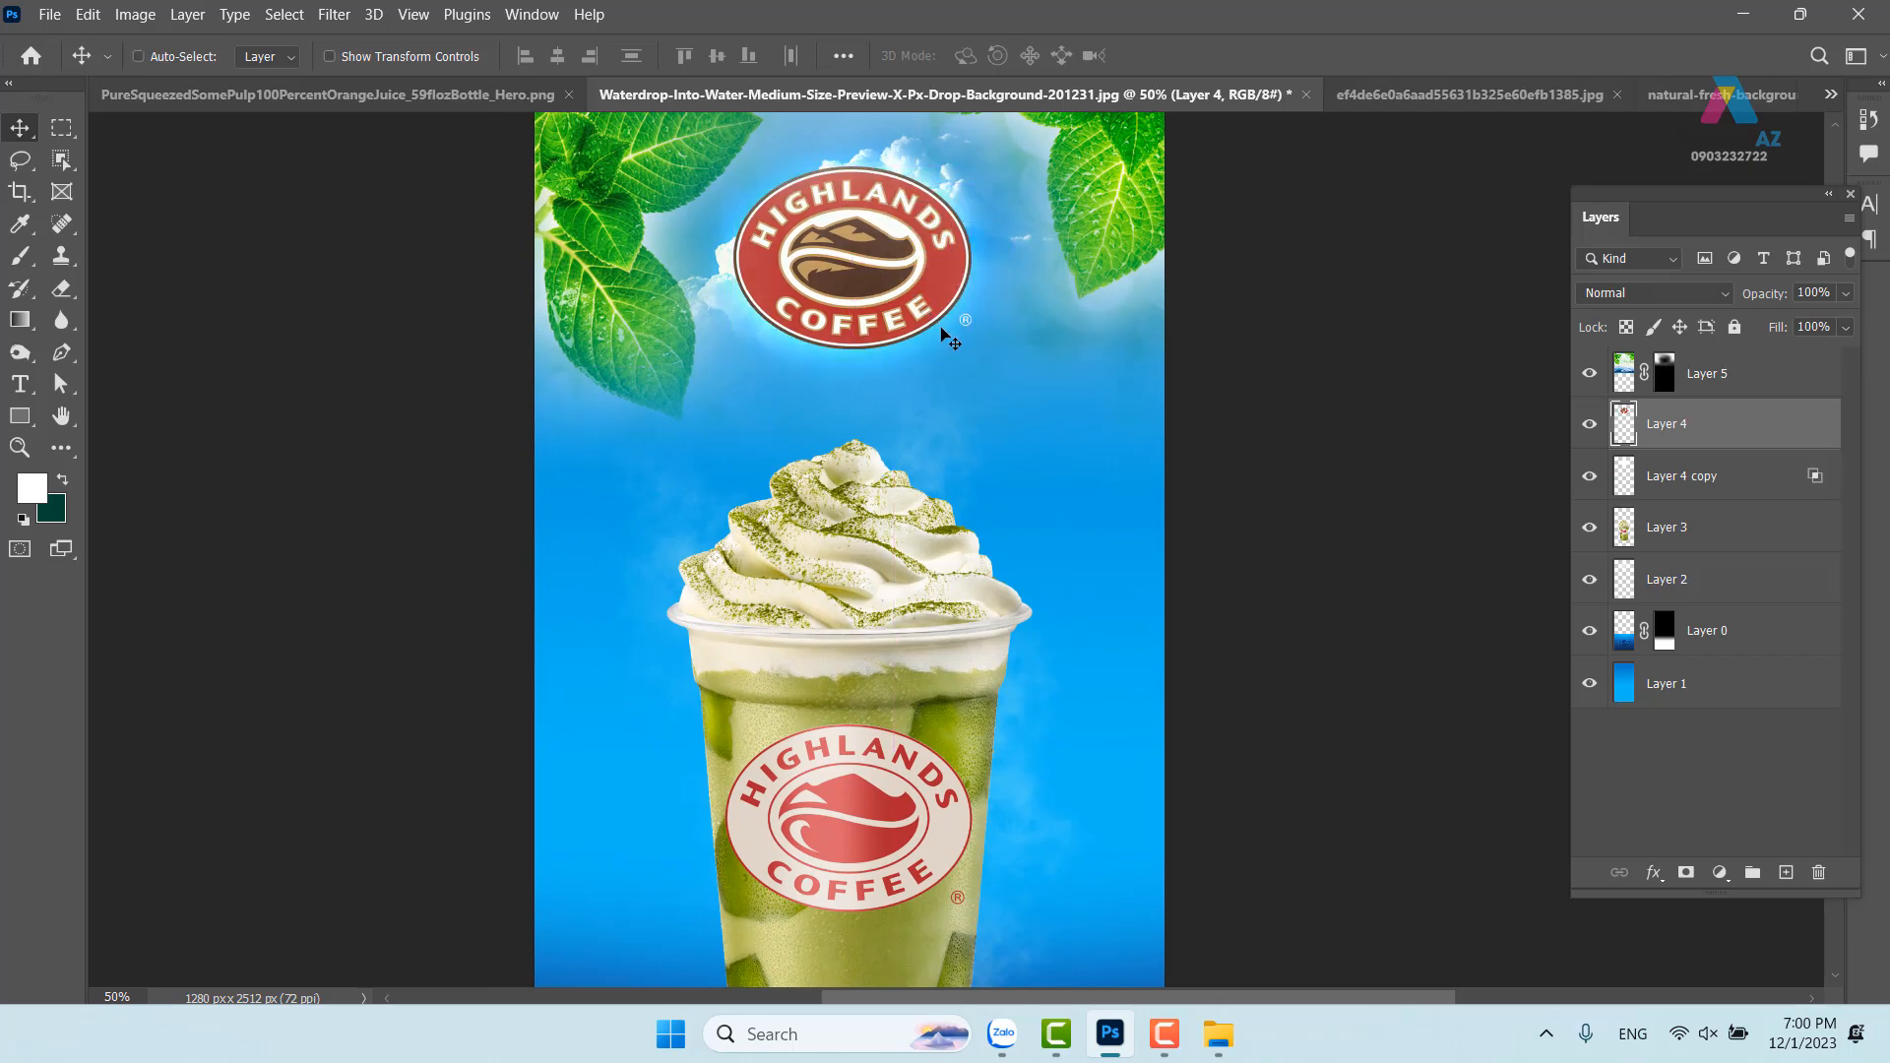
key(ctrl)
ctrl+alt+click(947, 337)
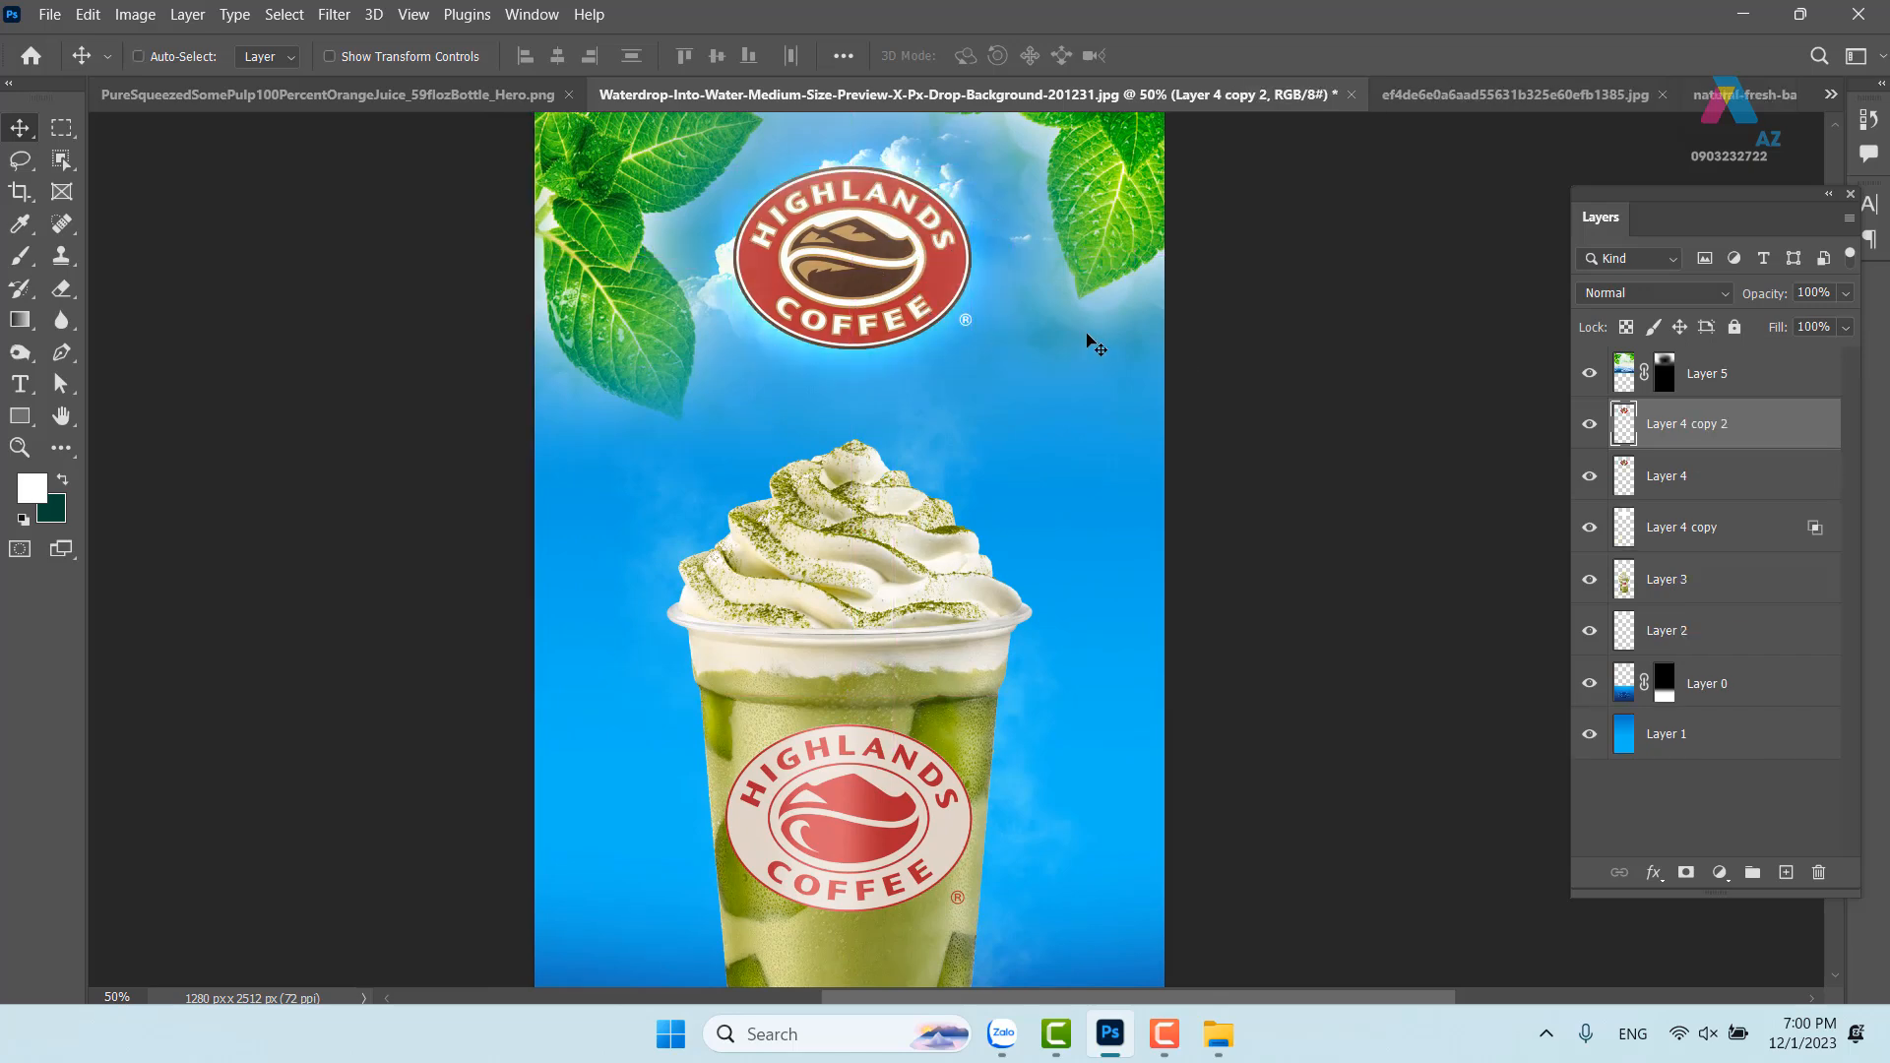
Set the duplicated logo layer's blend mode to Soft Light and compare the logo with the copy hidden and shown
click(1649, 295)
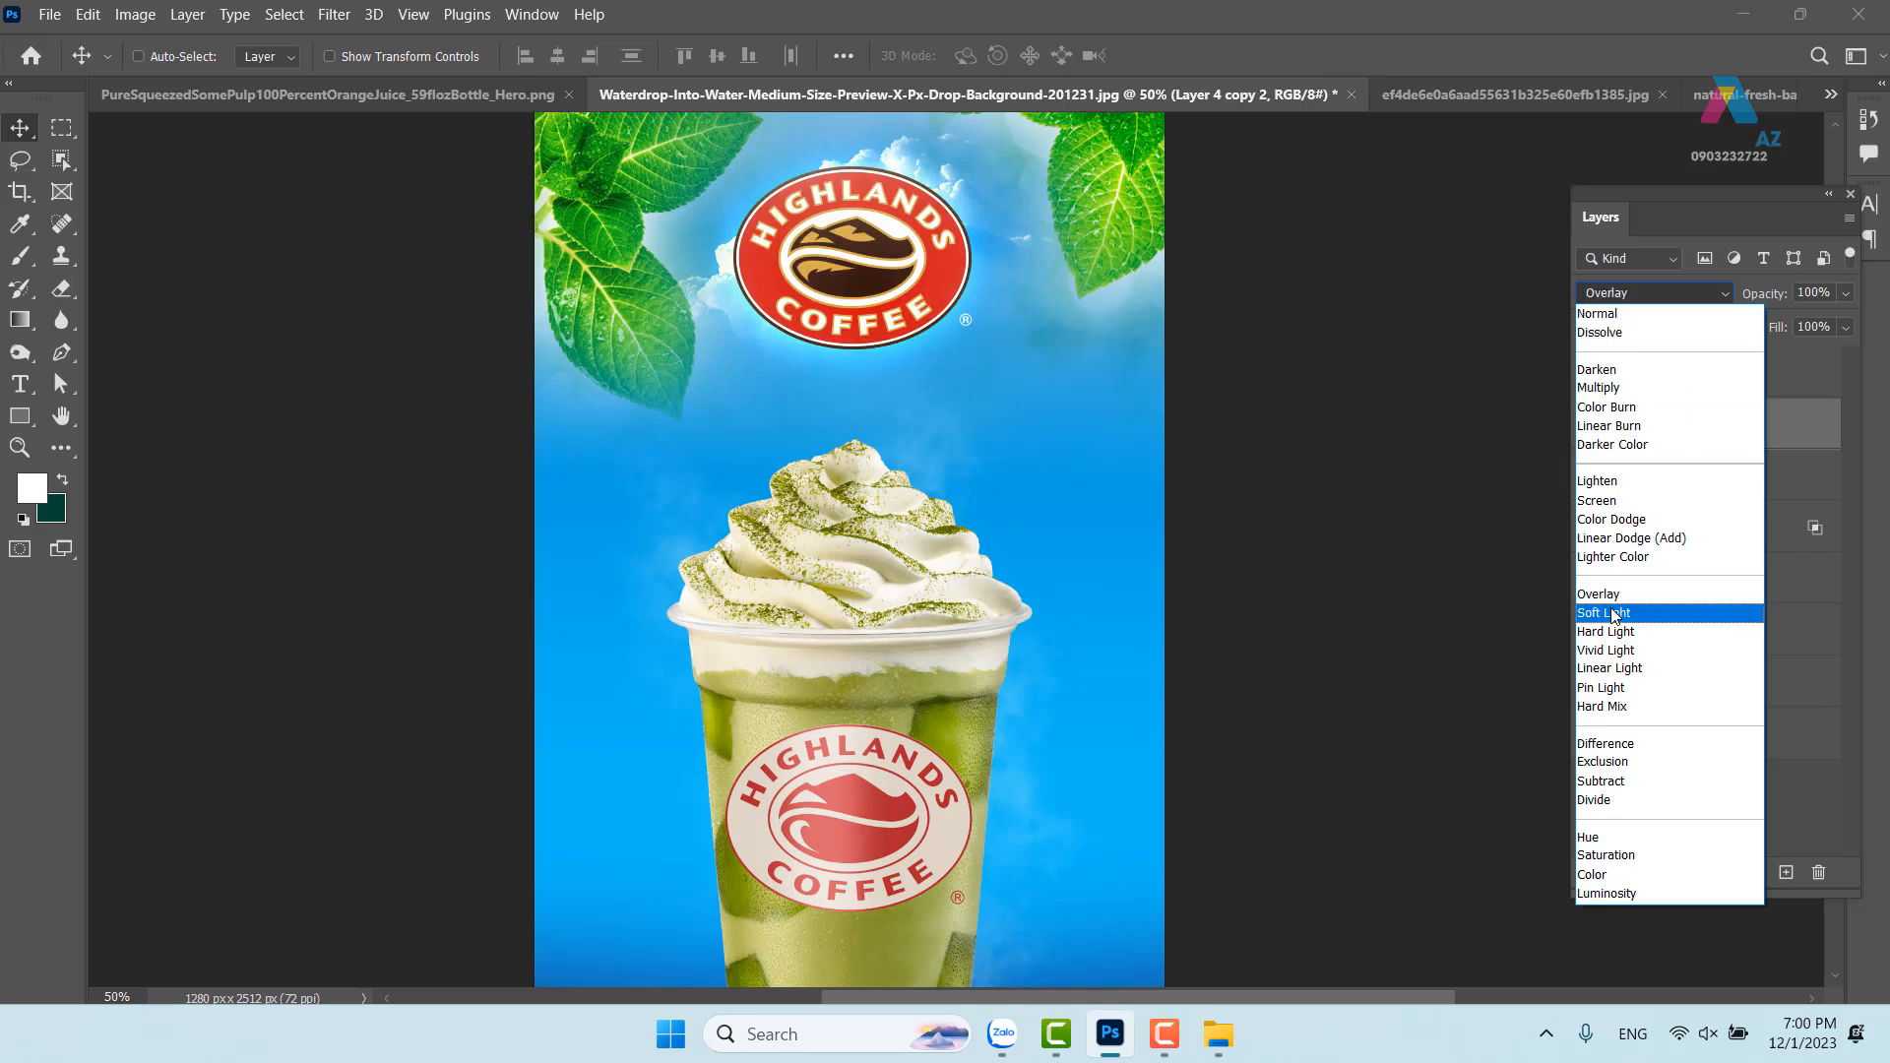
click(1611, 613)
click(1589, 424)
click(1589, 425)
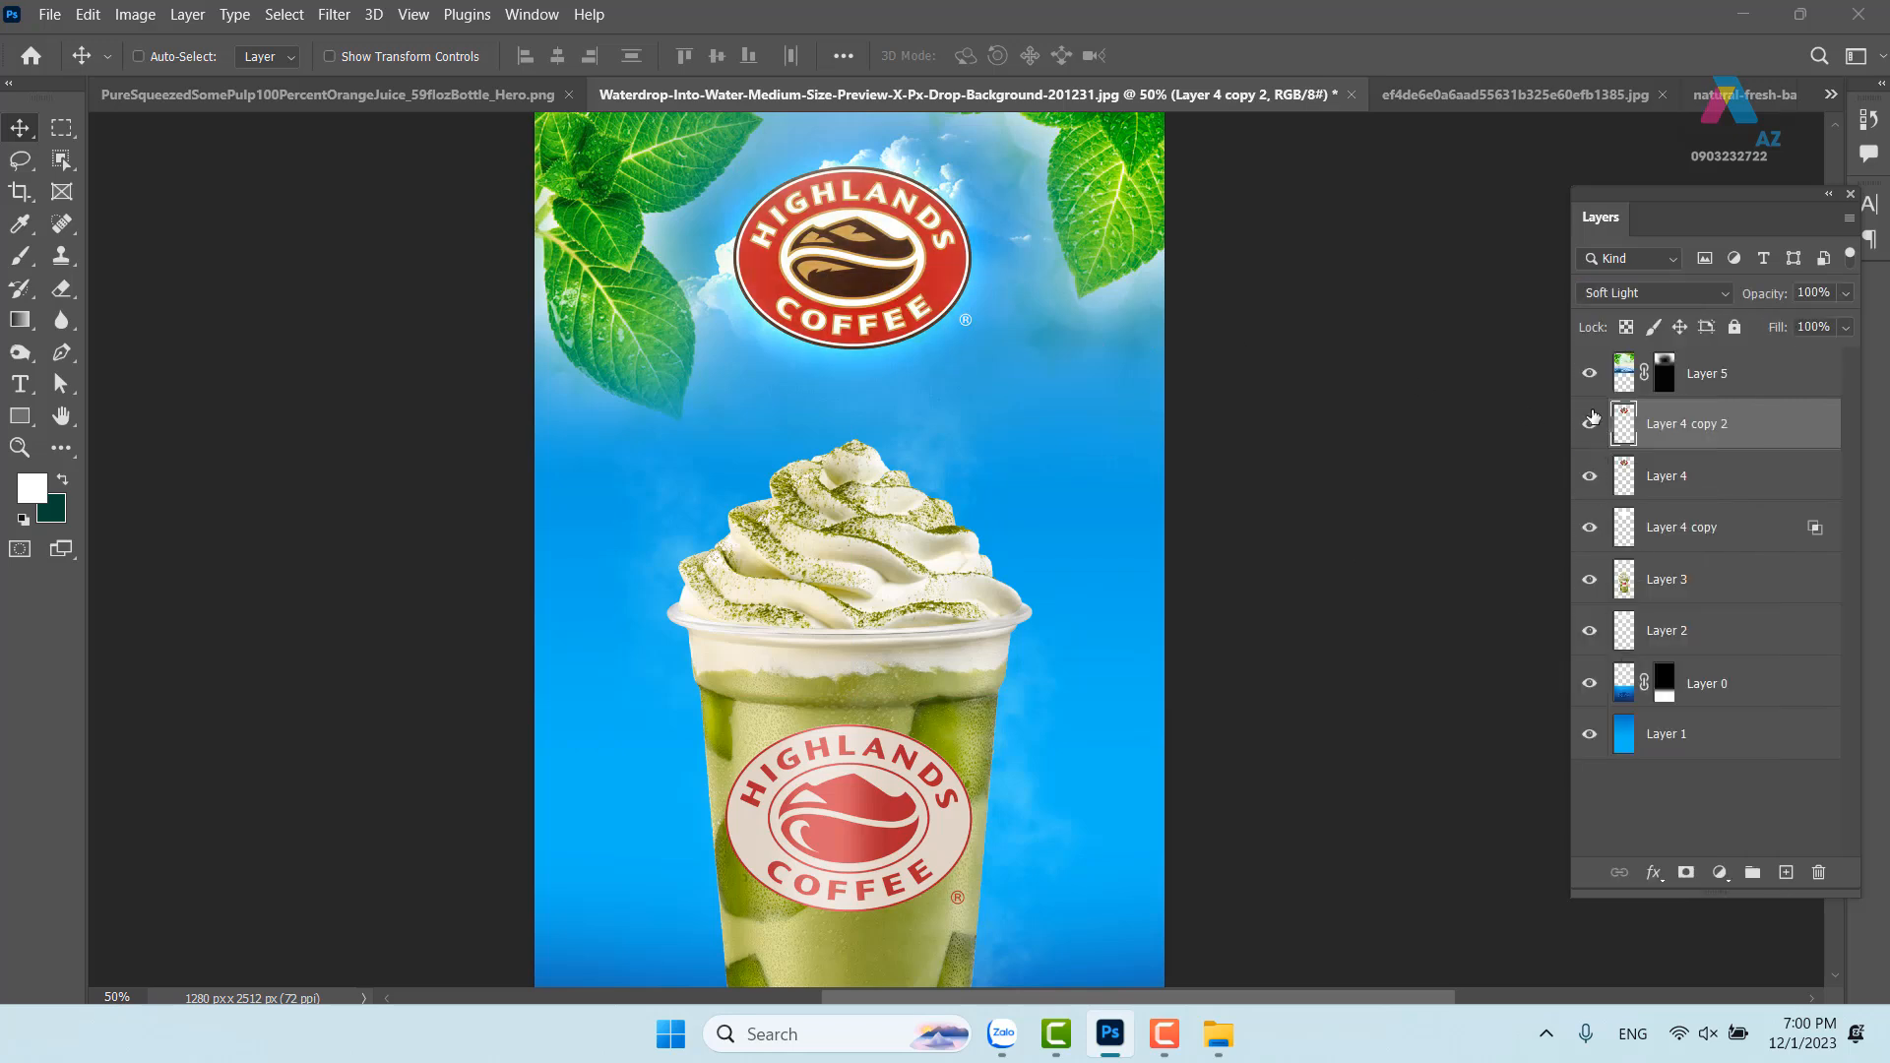
drag(1116, 361, 1142, 427)
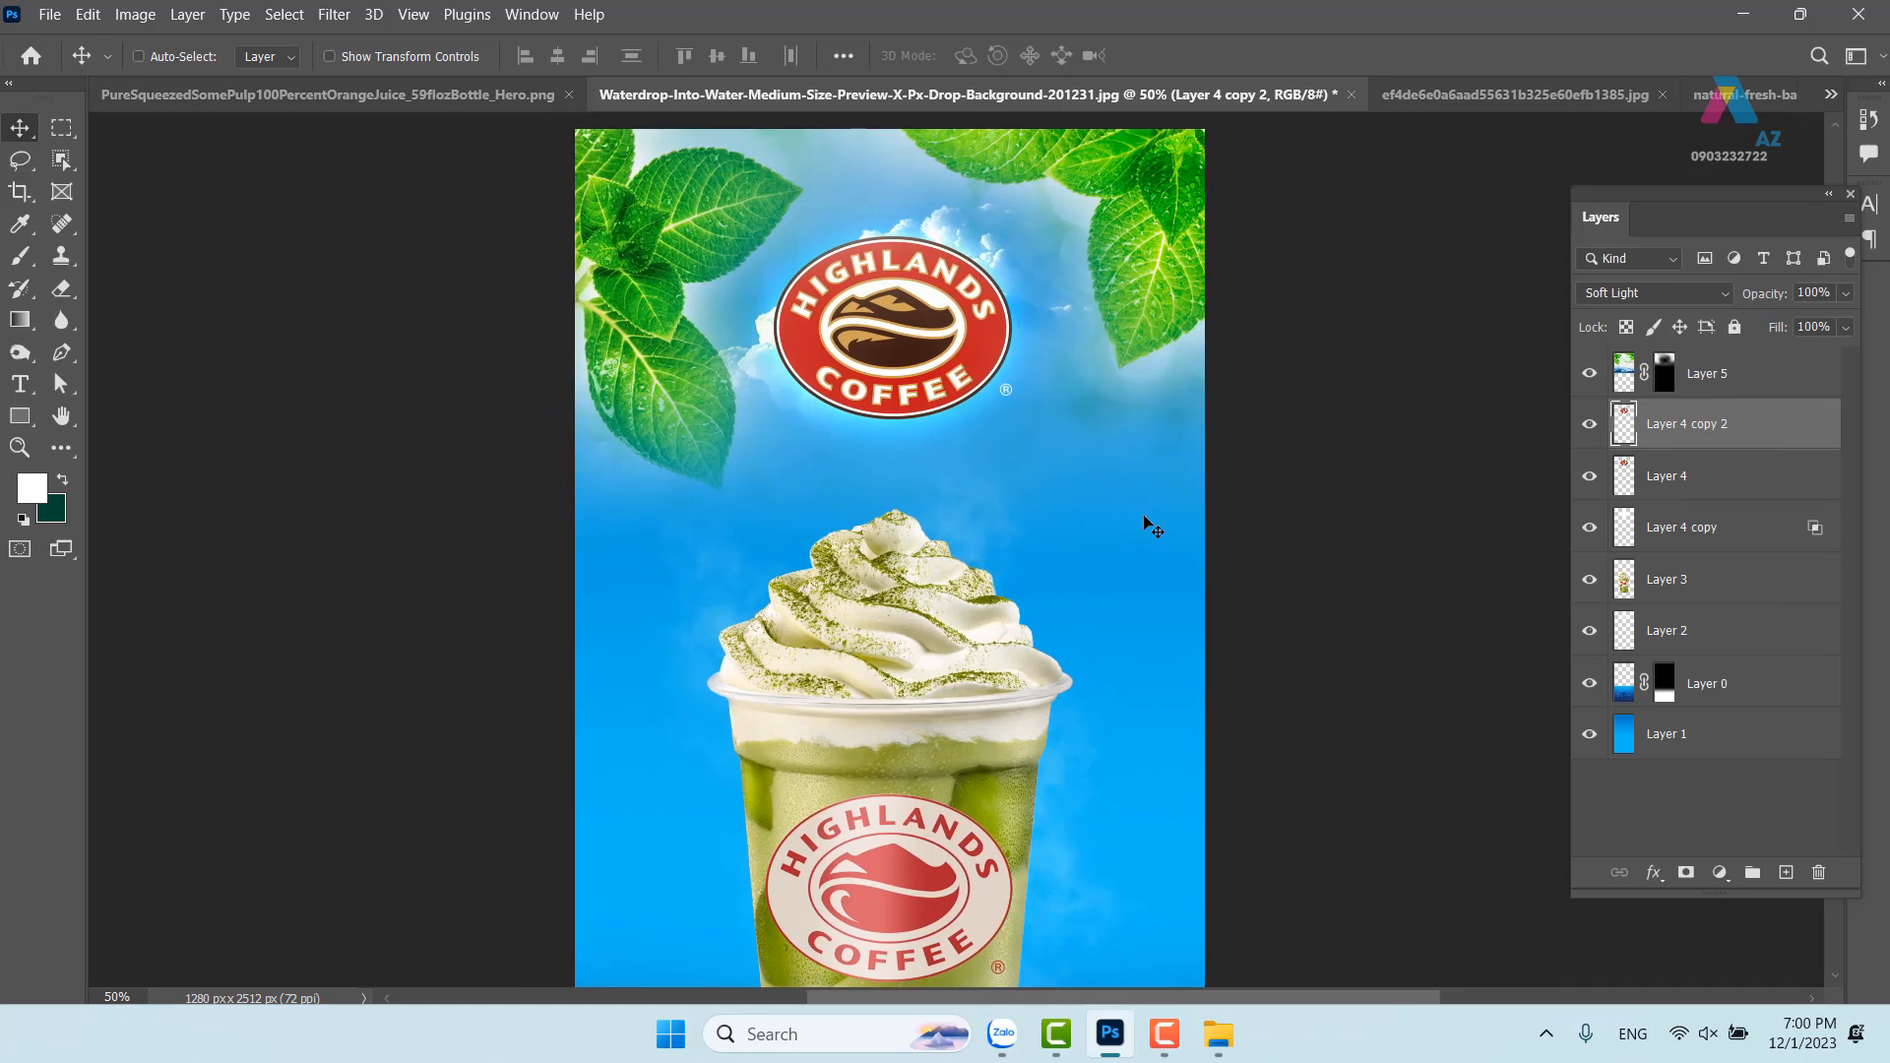
key(ctrl+minus)
drag(1053, 729, 1030, 611)
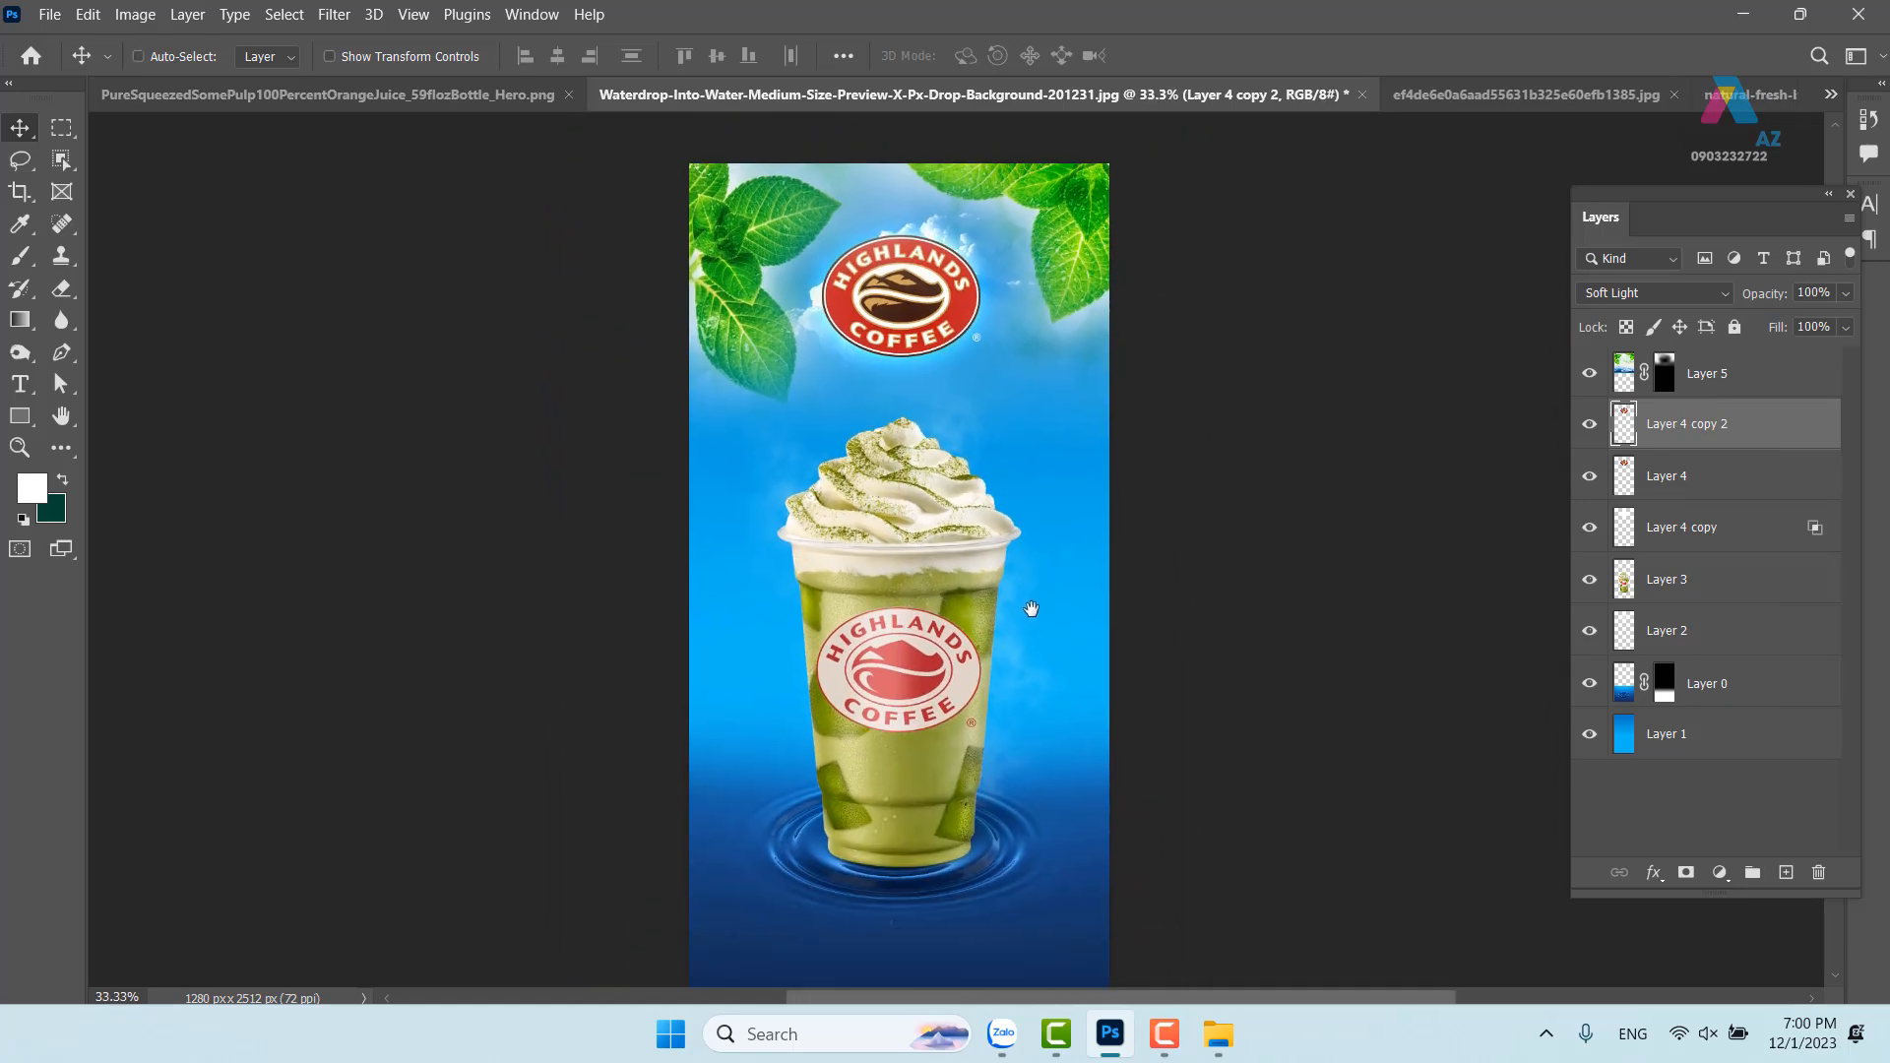
For Layer 1, edit the black-to-white gradient so its end stop takes the bright blue sampled from the poster background
click(1685, 738)
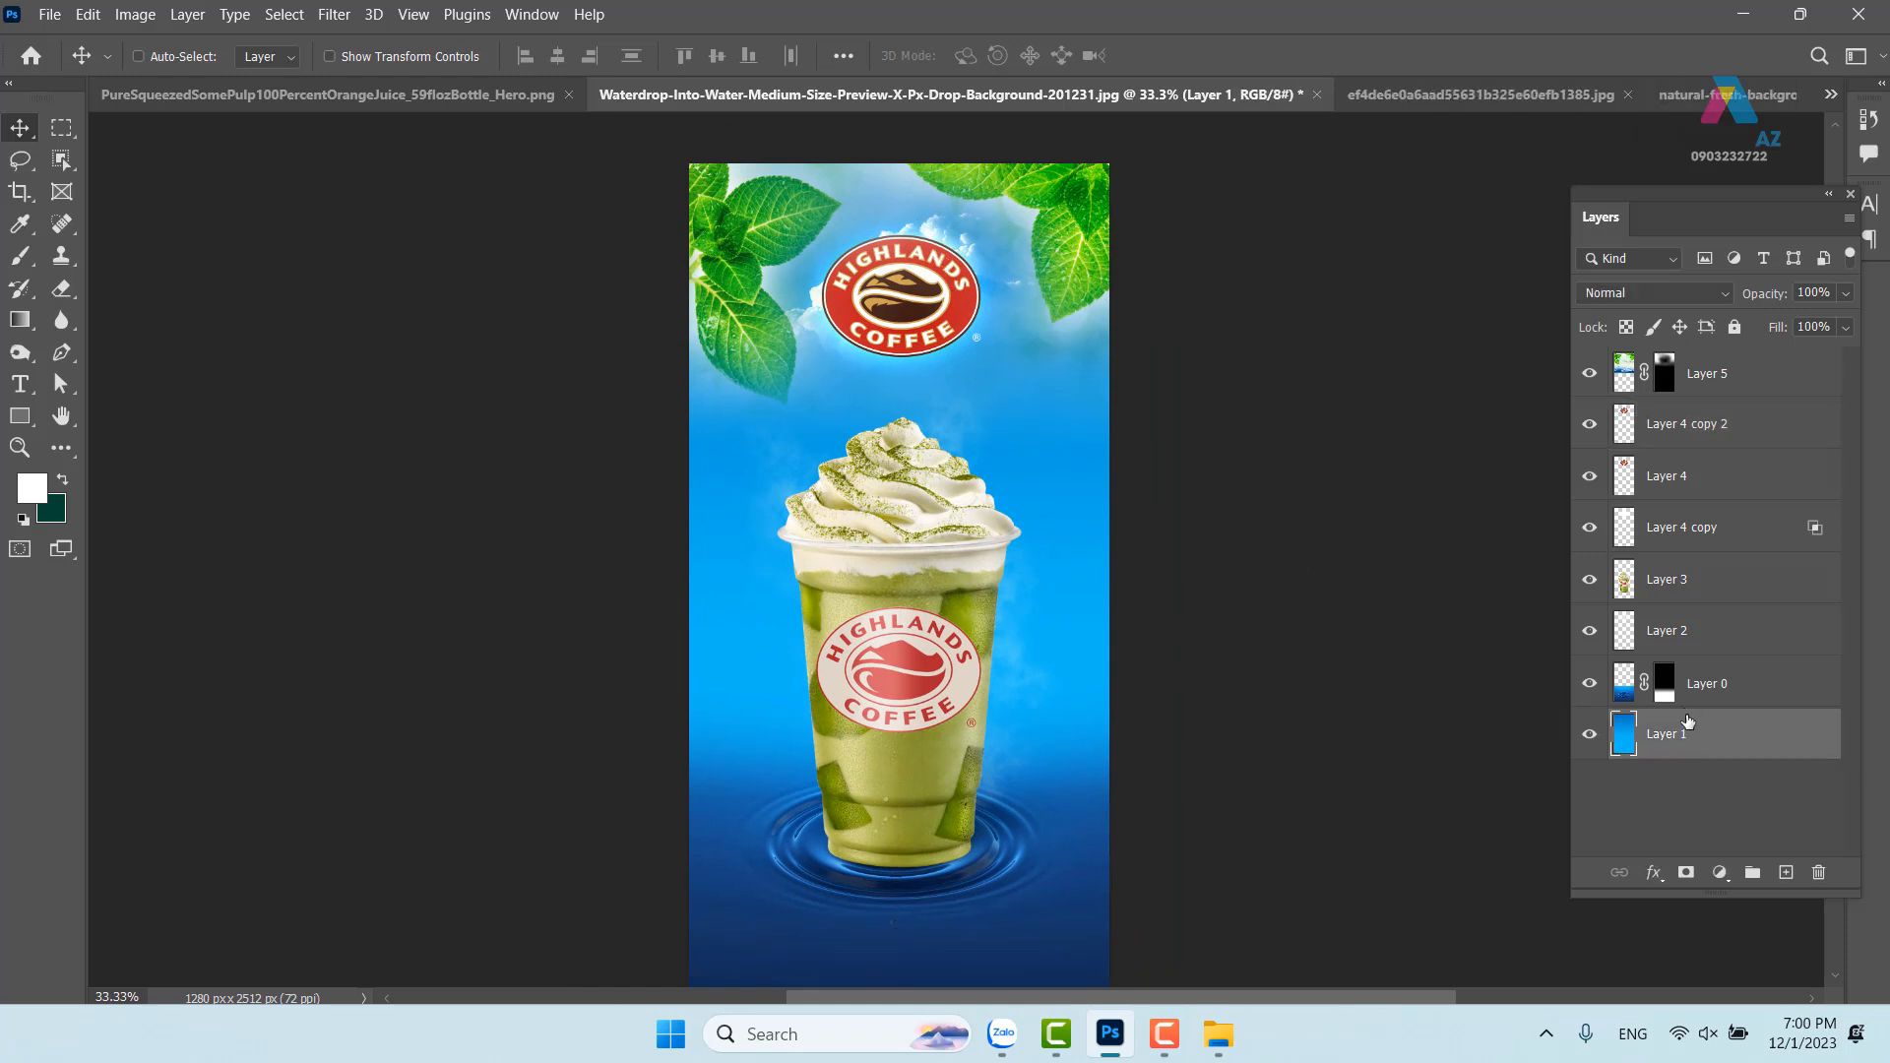
drag(1099, 505, 1055, 564)
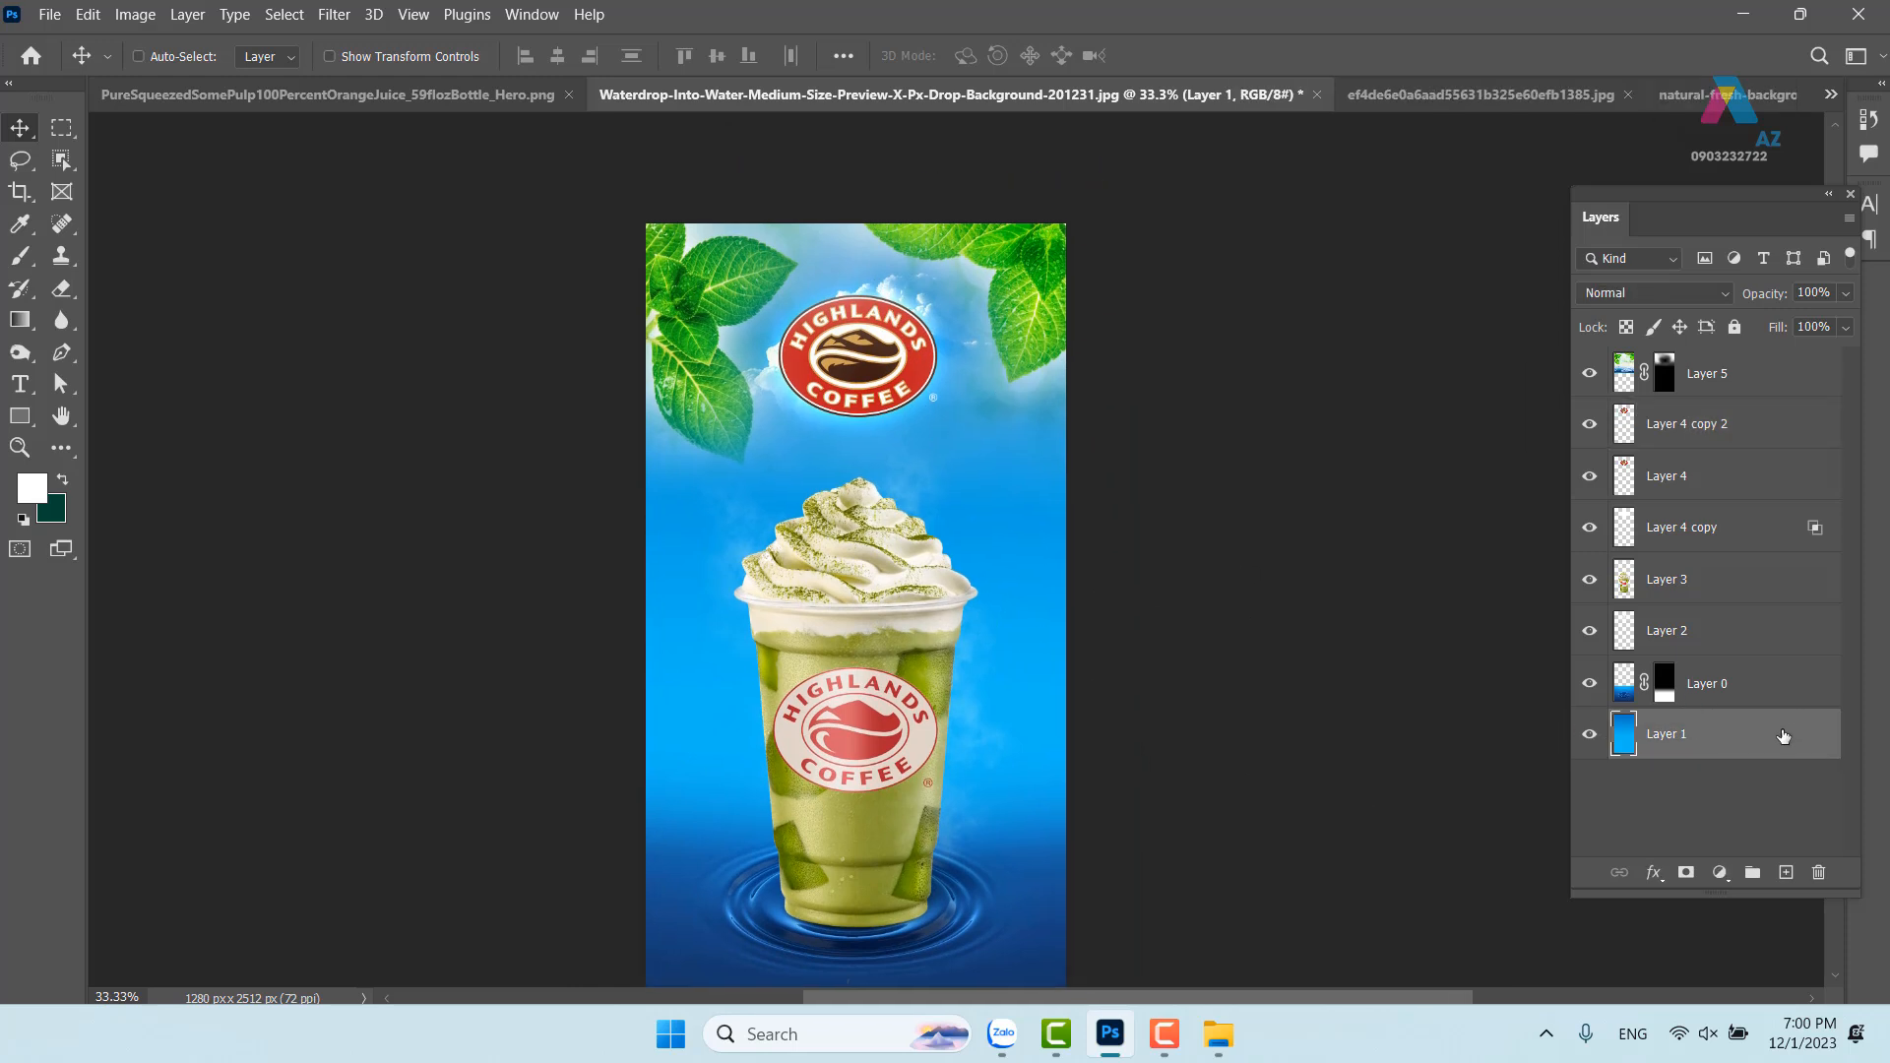
key(g)
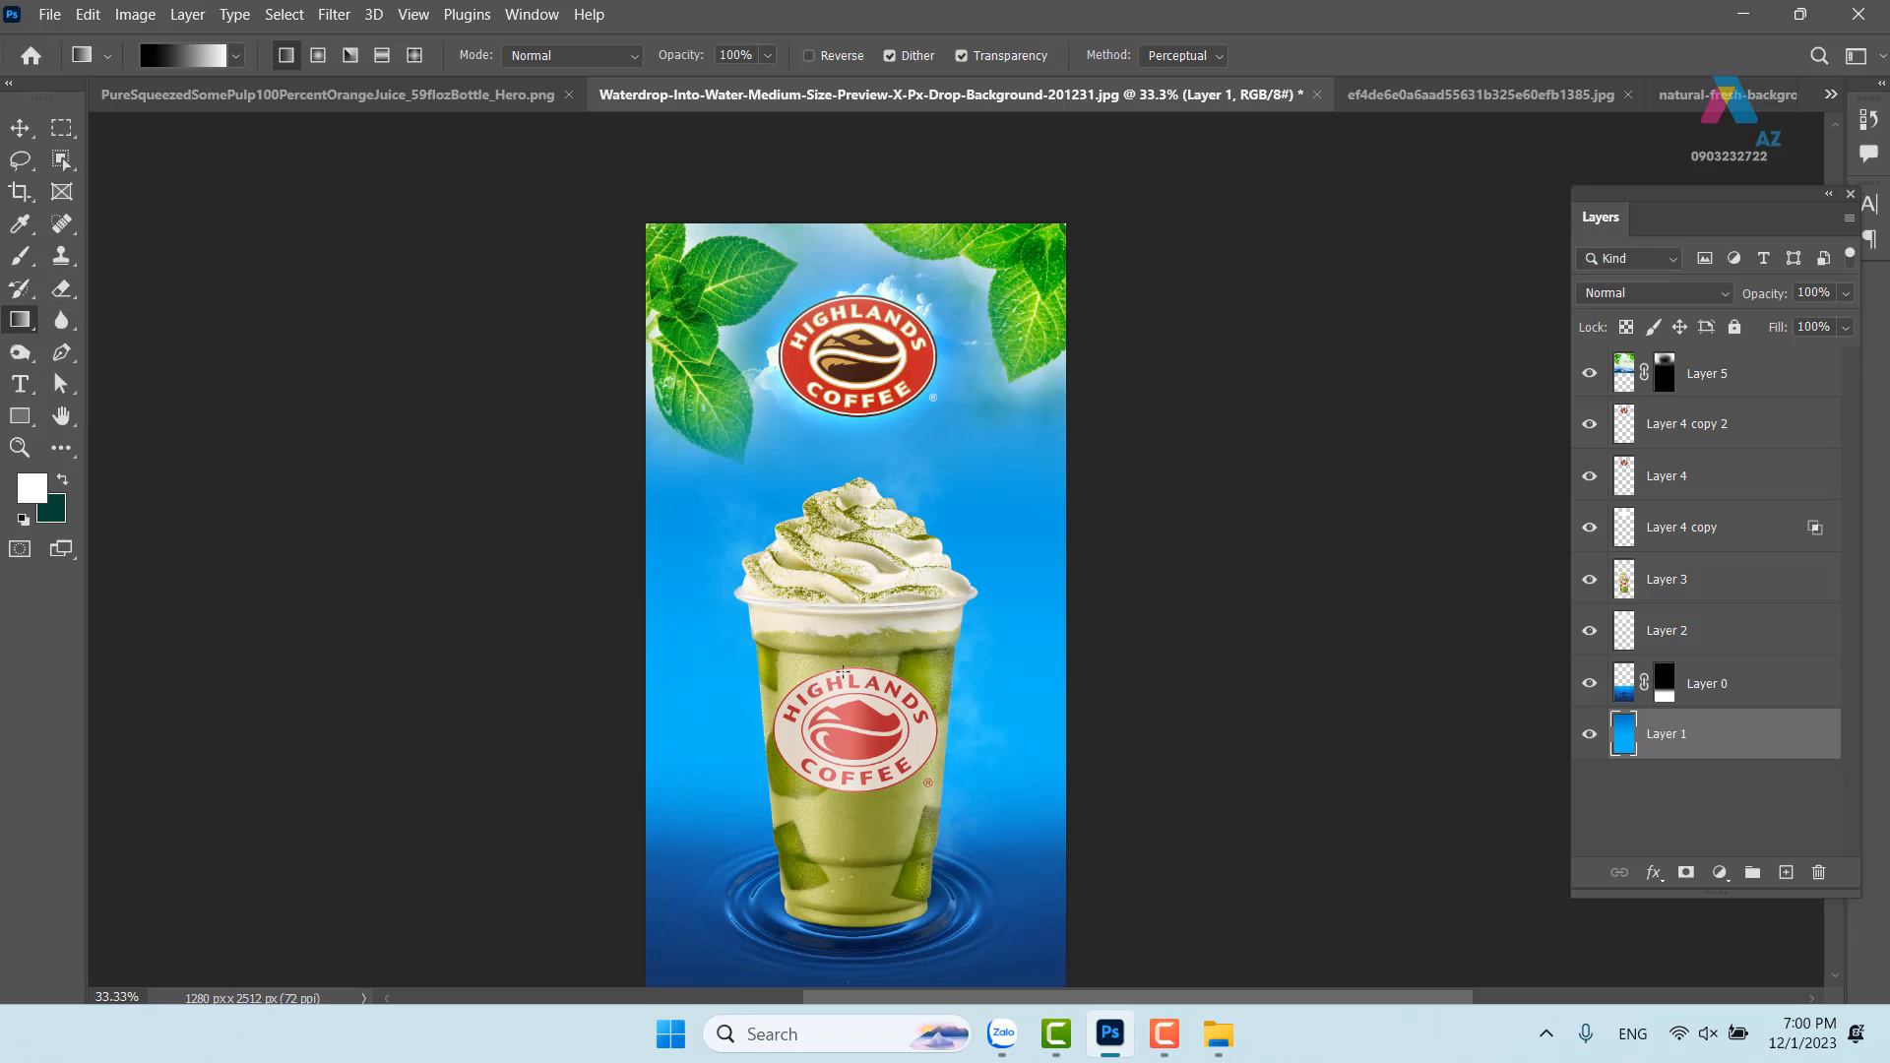
click(193, 53)
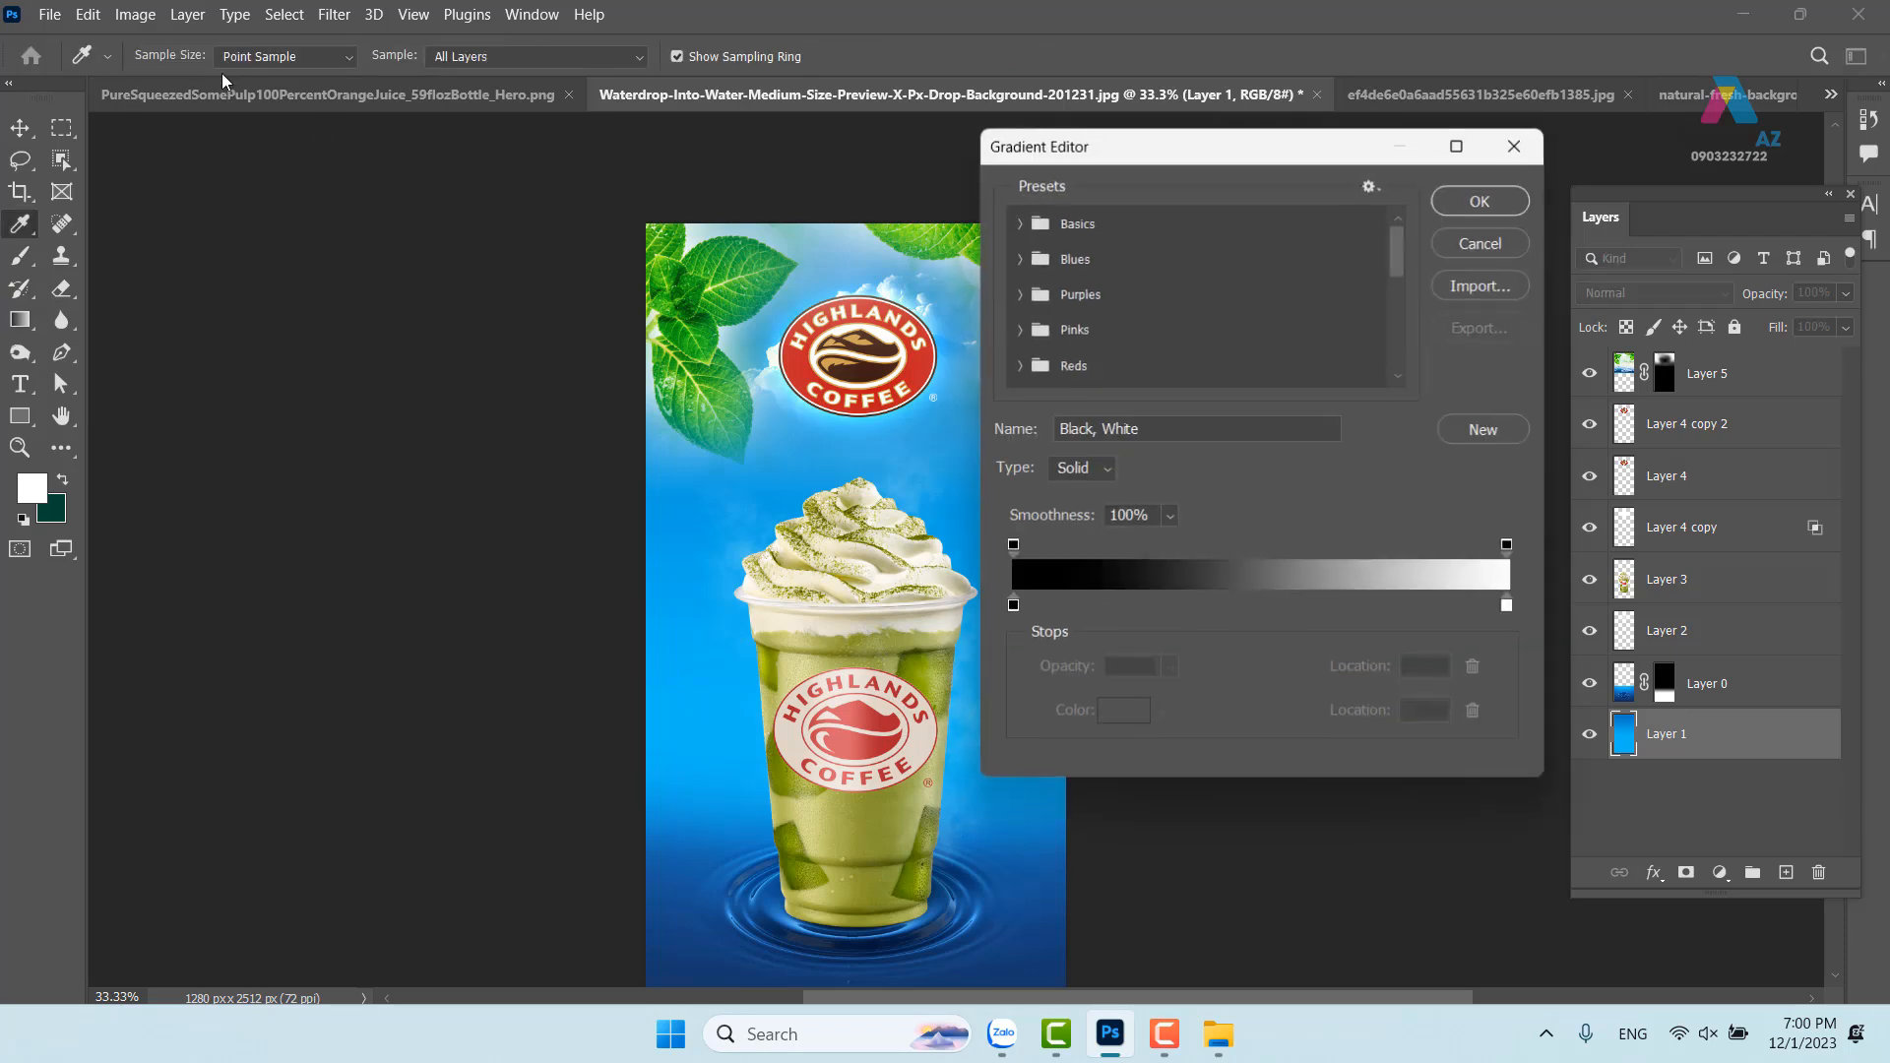
click(1021, 224)
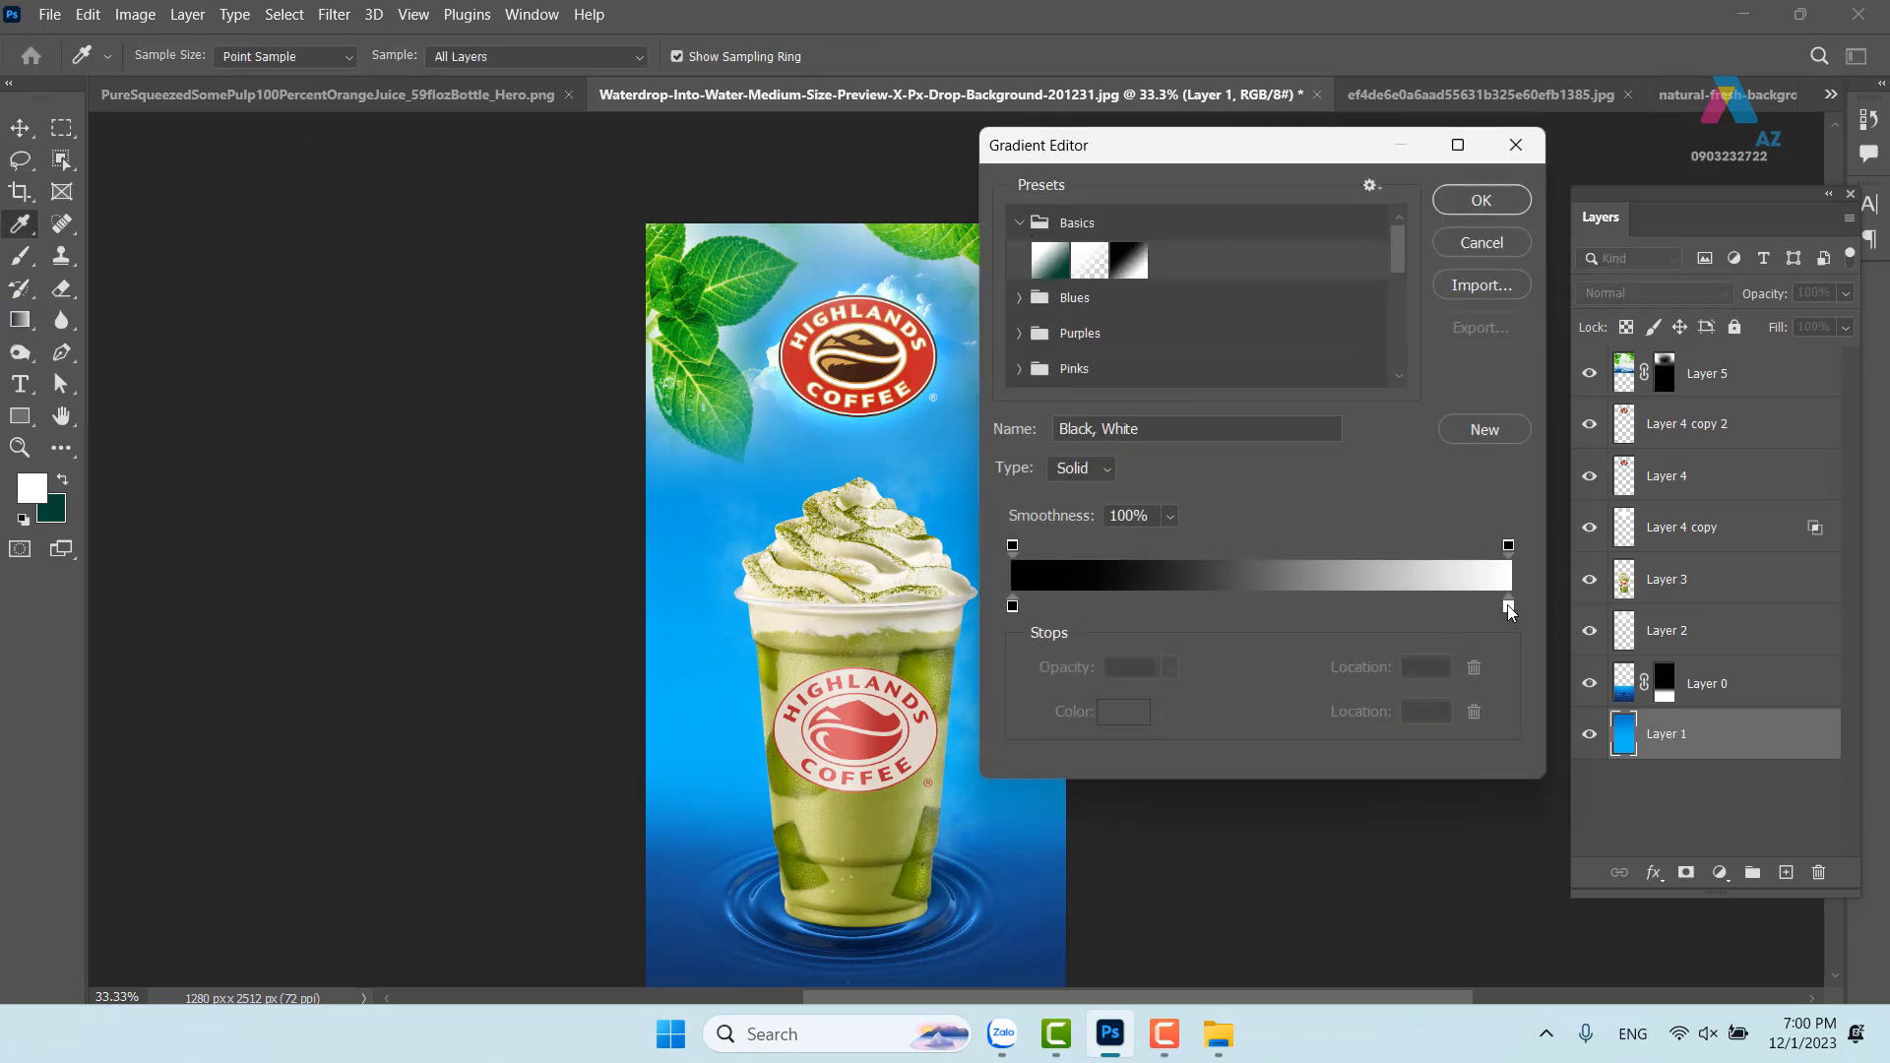
click(1508, 605)
click(722, 753)
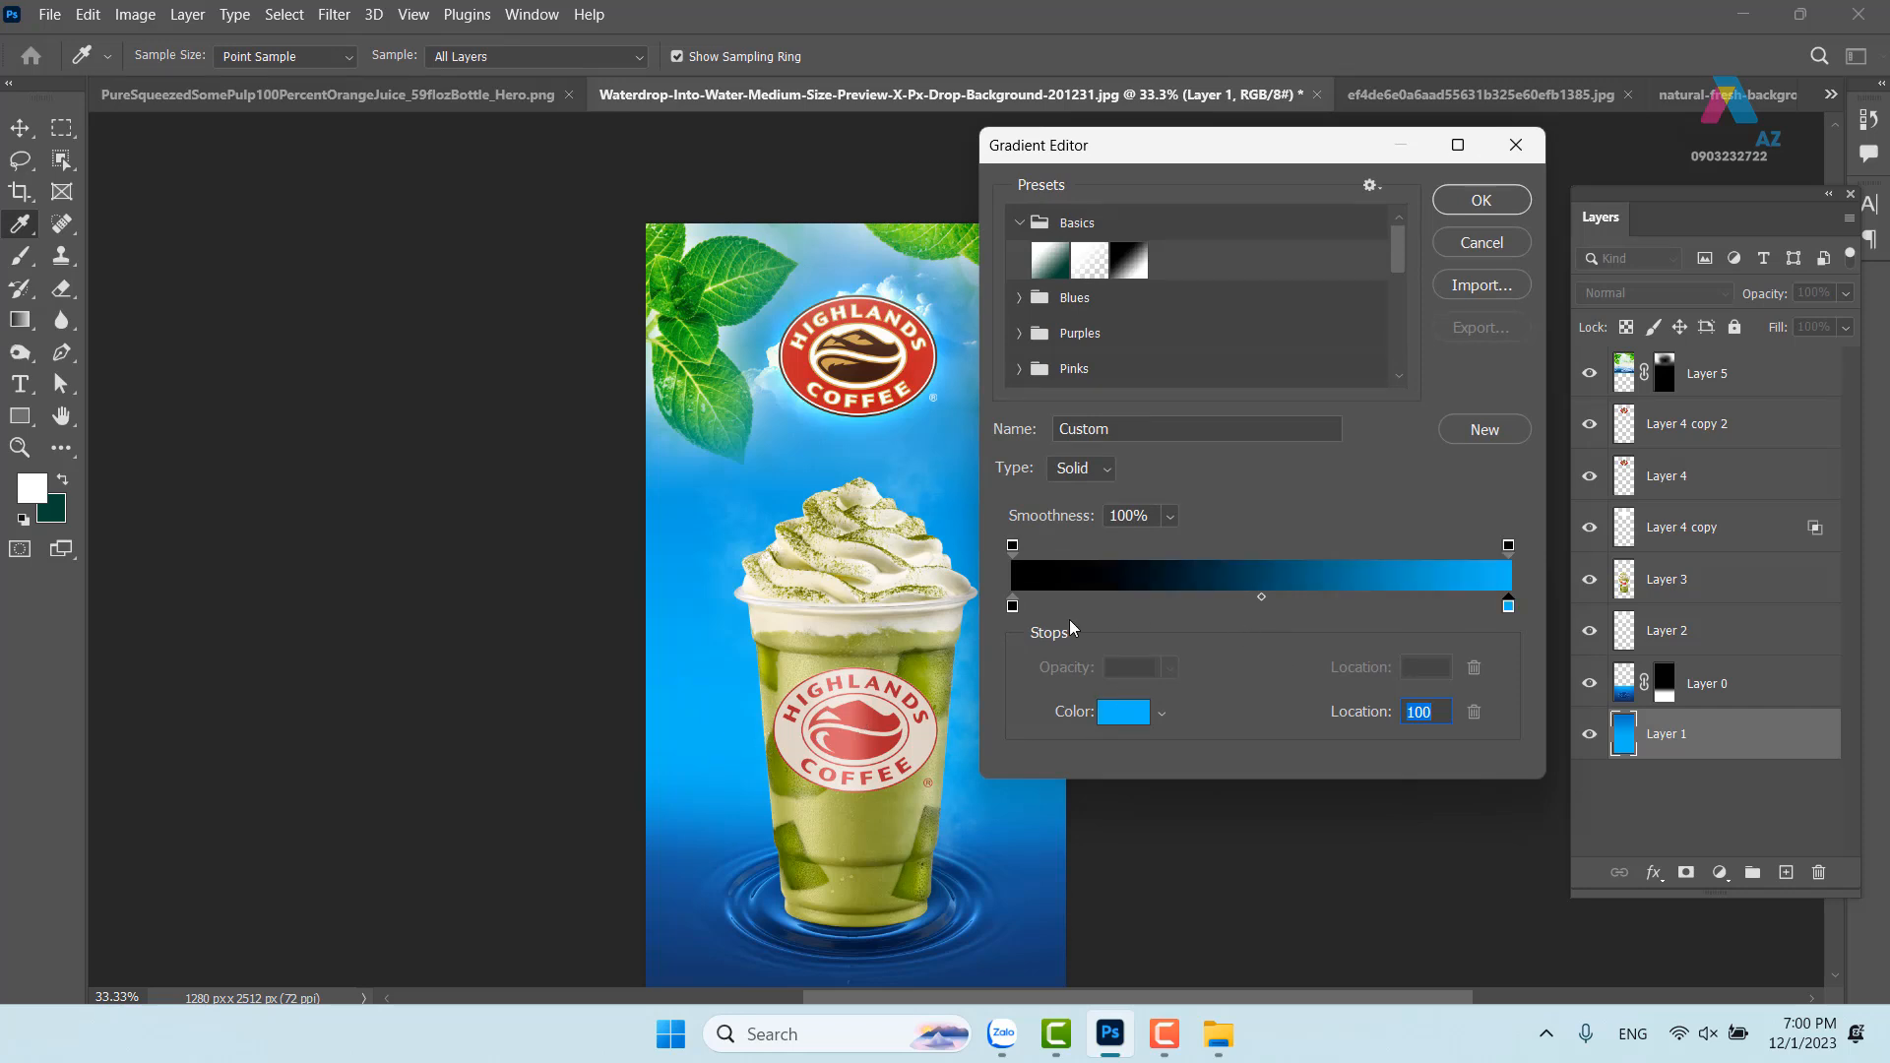
Set the gradient's start stop to light blue #96e3ff and accept the edited gradient
click(1013, 606)
click(1124, 713)
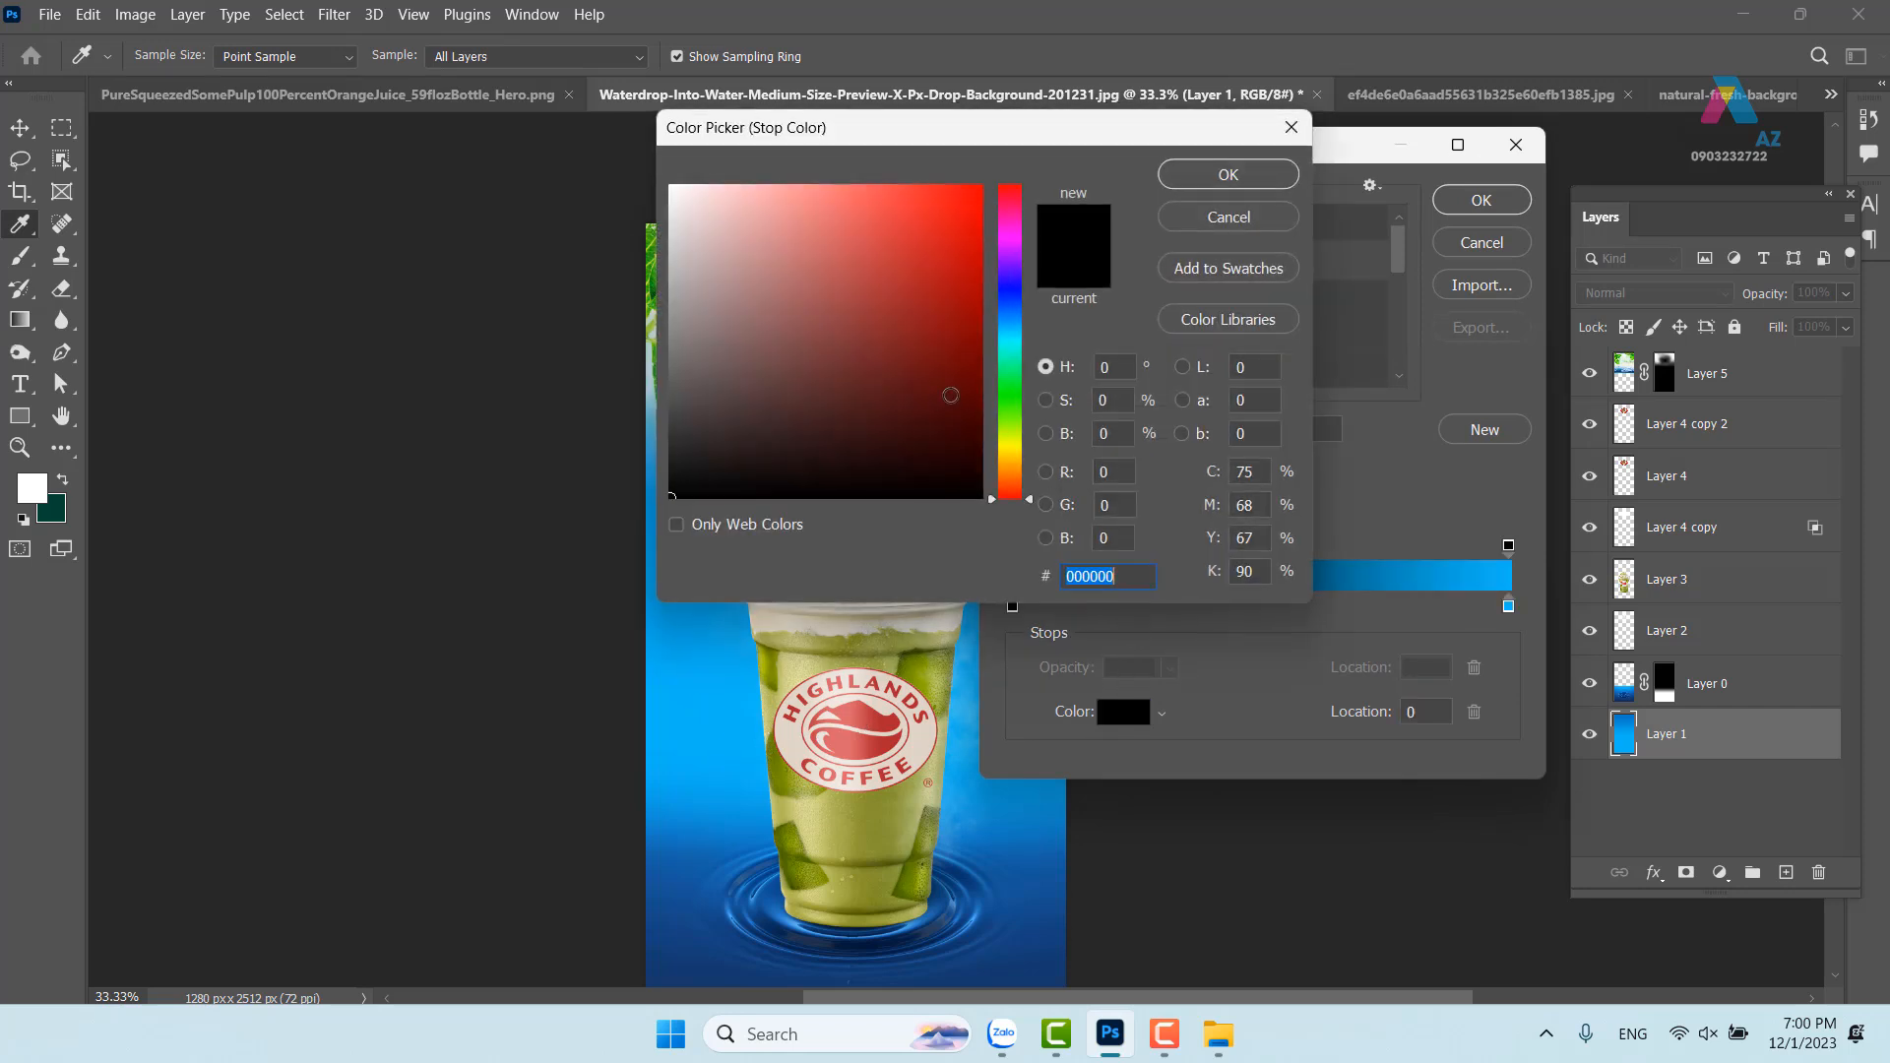
click(727, 718)
drag(803, 208, 798, 169)
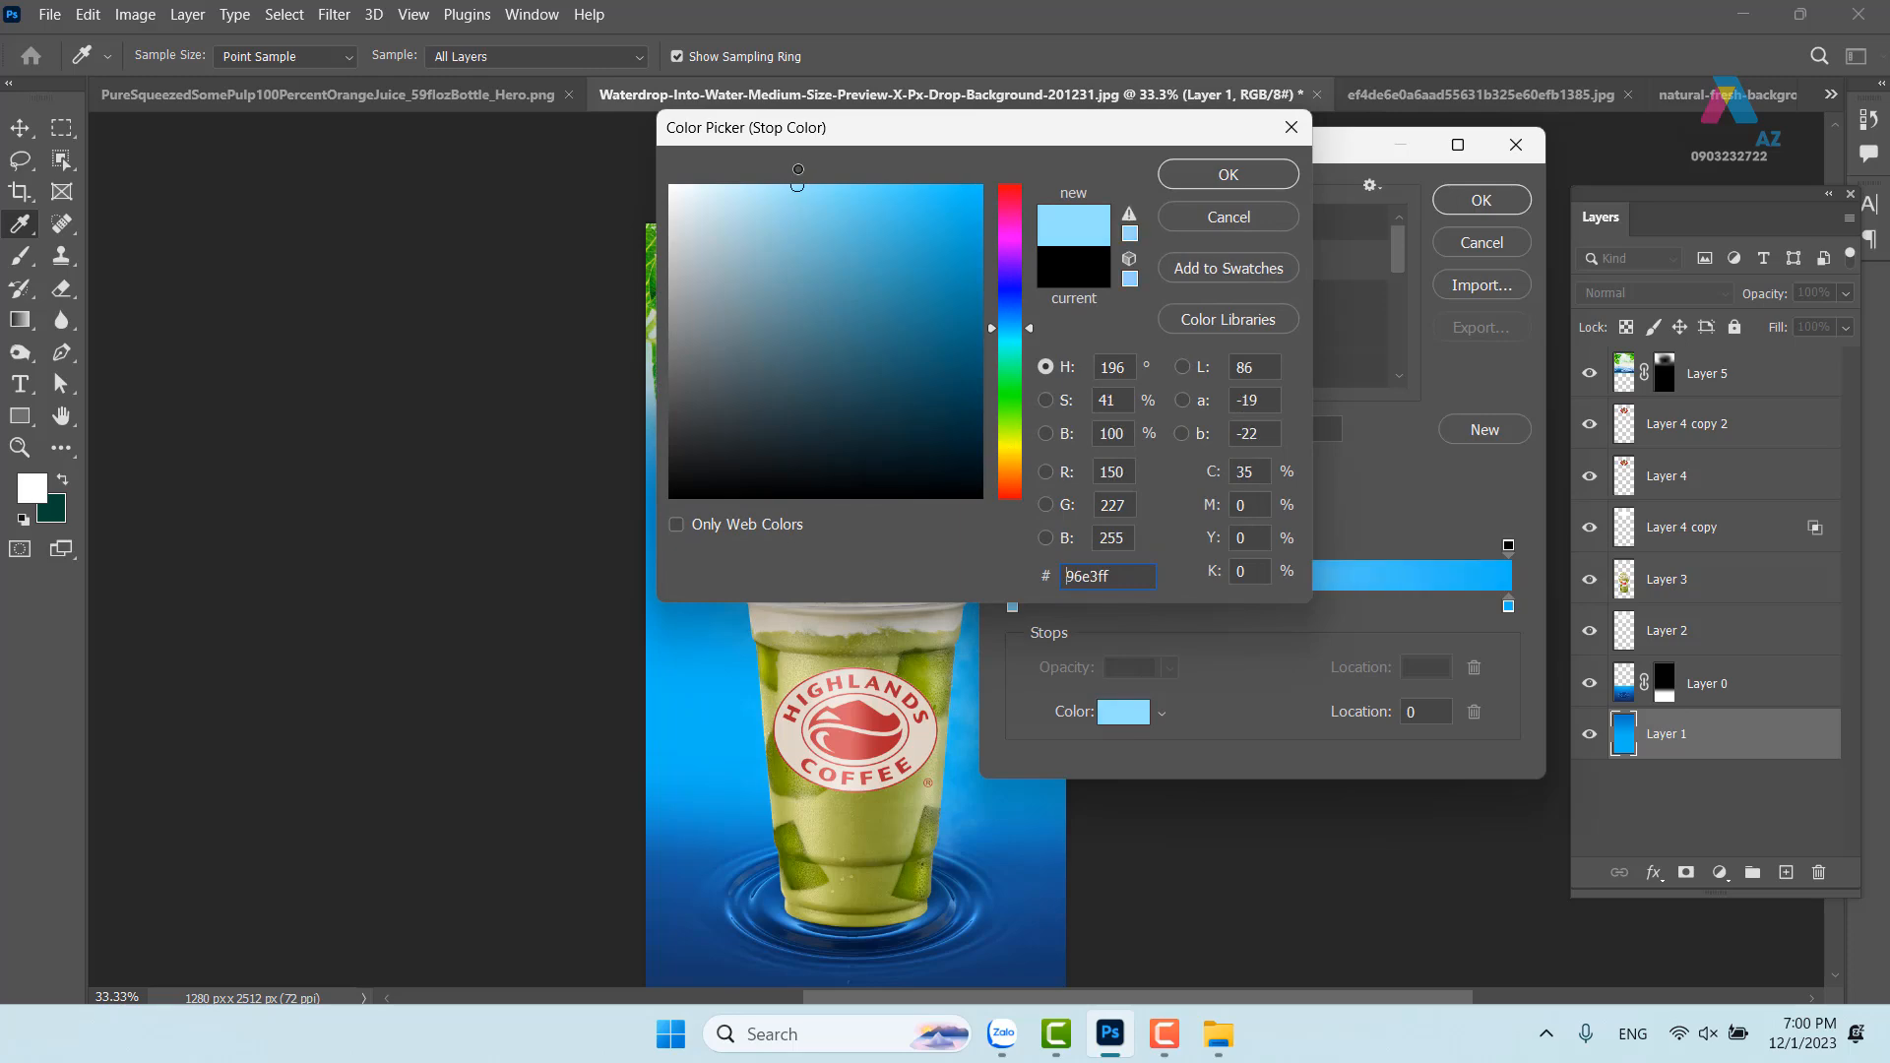
click(1228, 175)
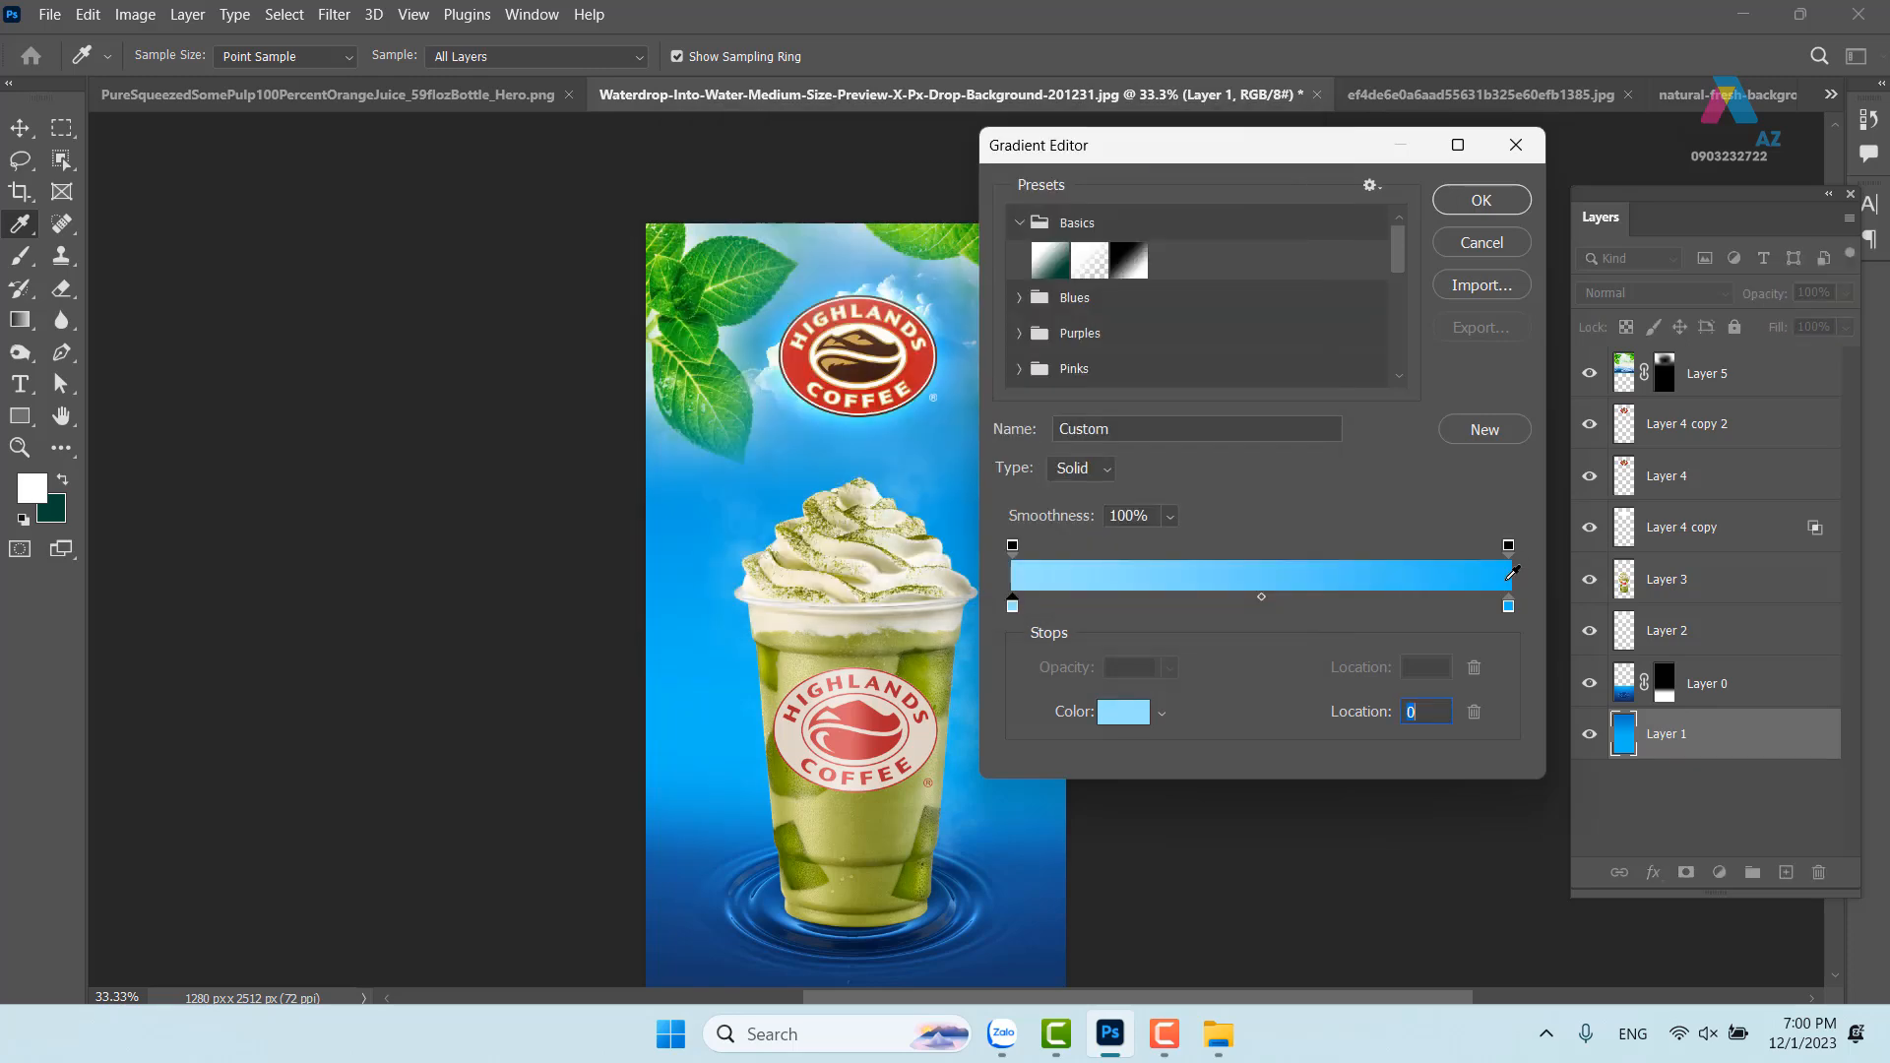
click(1516, 212)
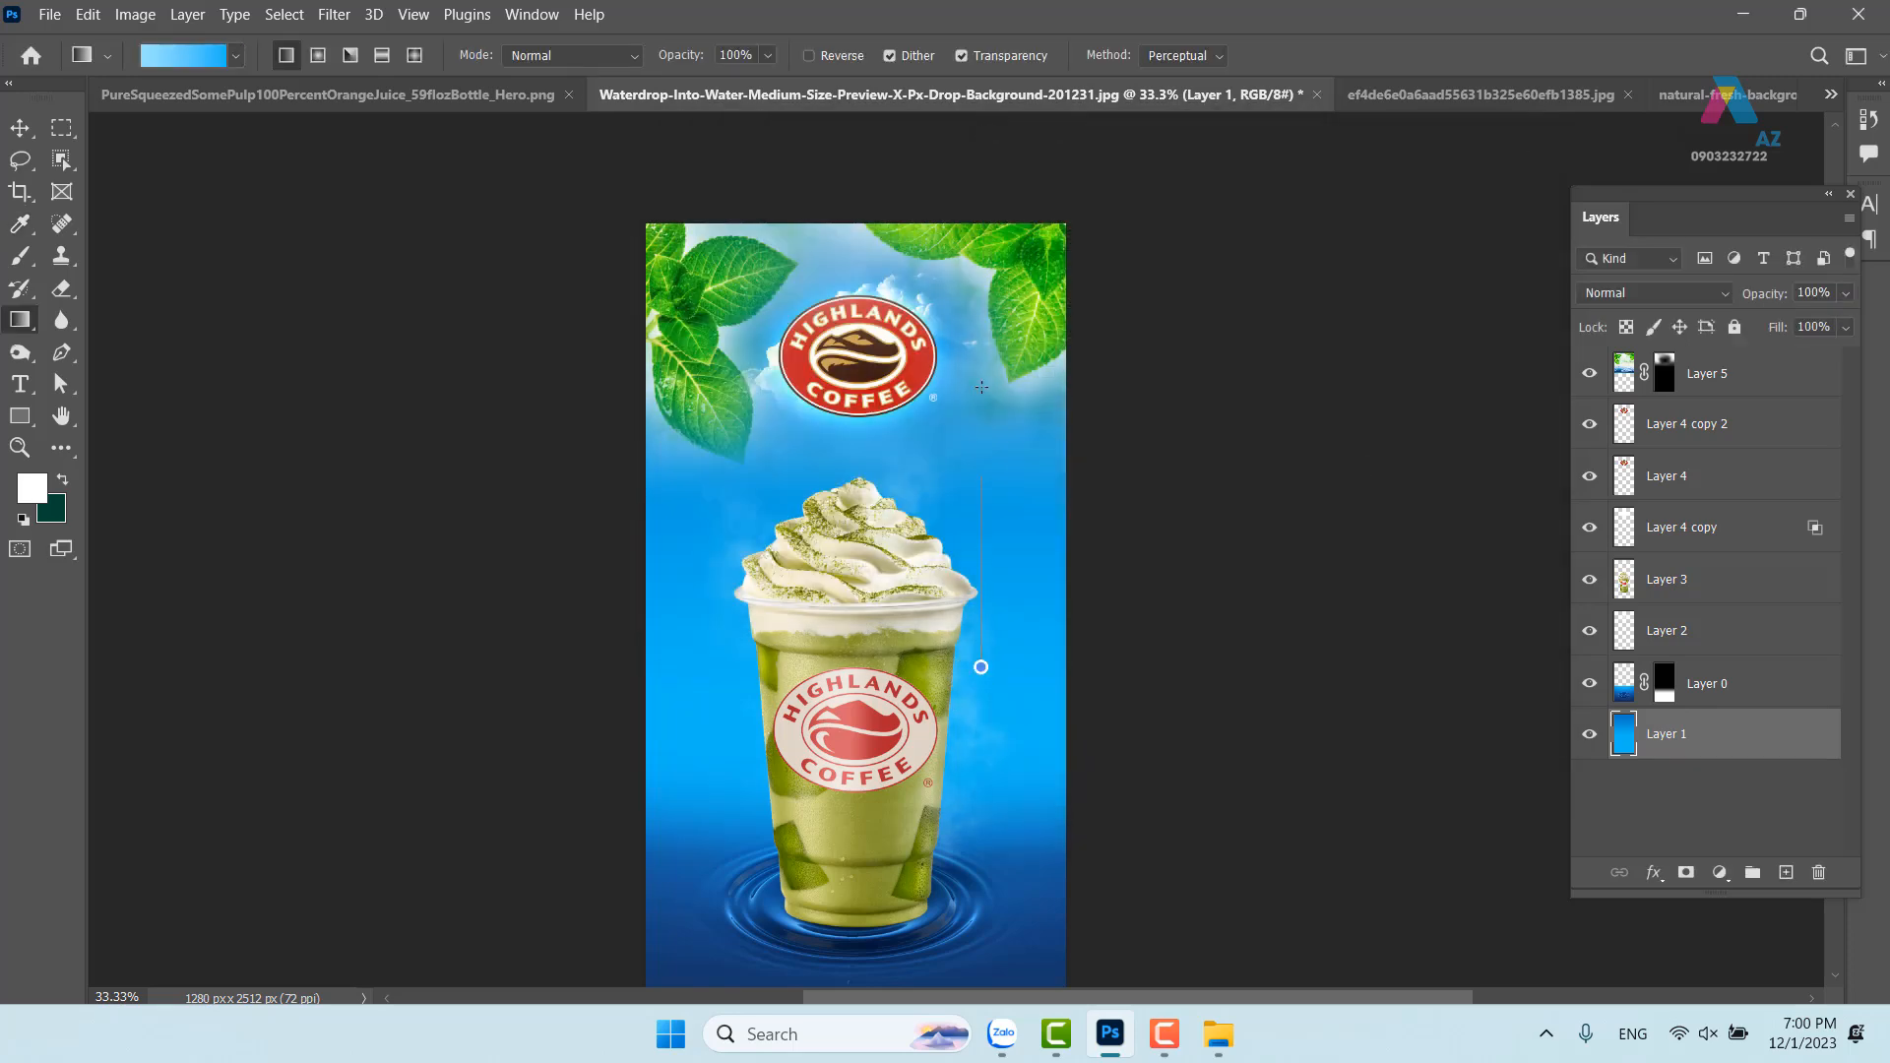
Try several upward light-to-bright-blue gradients on the background Layer 1 and undo them
drag(982, 428, 993, 220)
drag(942, 566, 939, 201)
drag(919, 623, 919, 208)
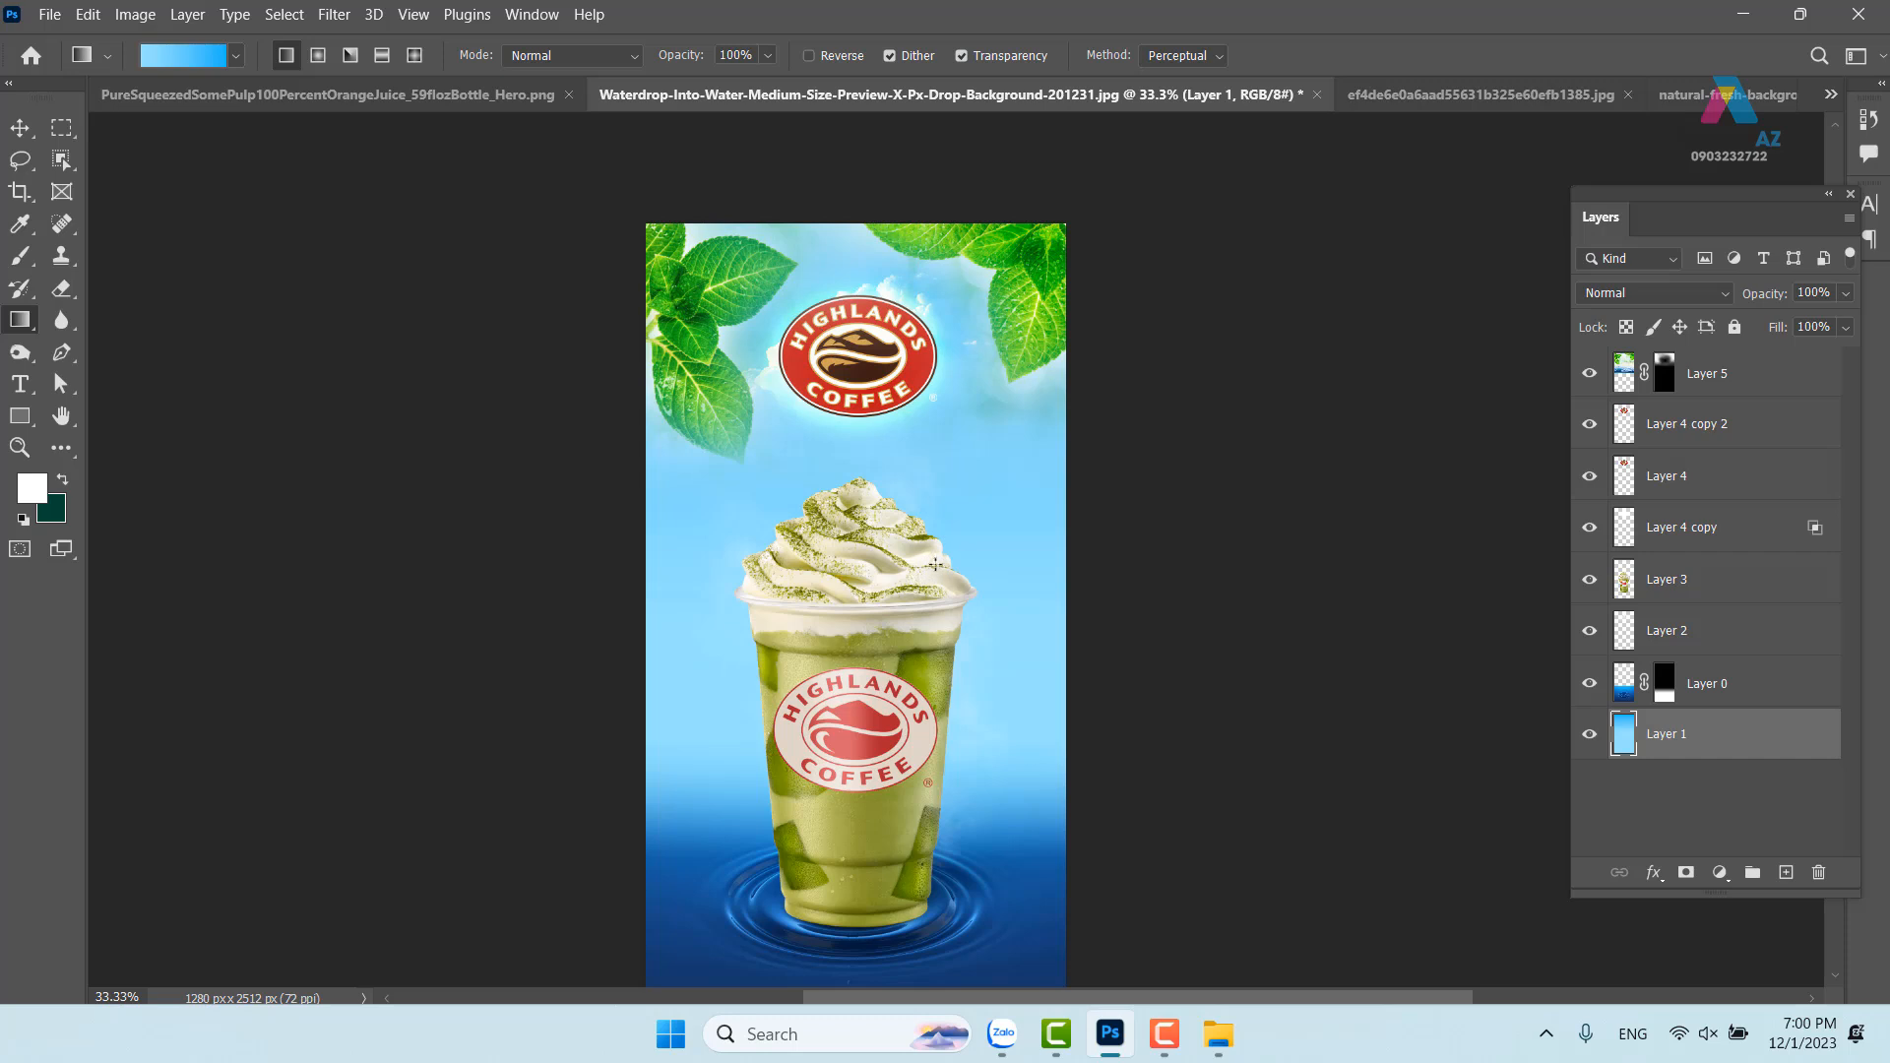
drag(978, 816, 957, 184)
drag(948, 631, 949, 197)
click(18, 129)
drag(953, 584, 942, 393)
ctrl+click(1010, 571)
key(ctrl+z)
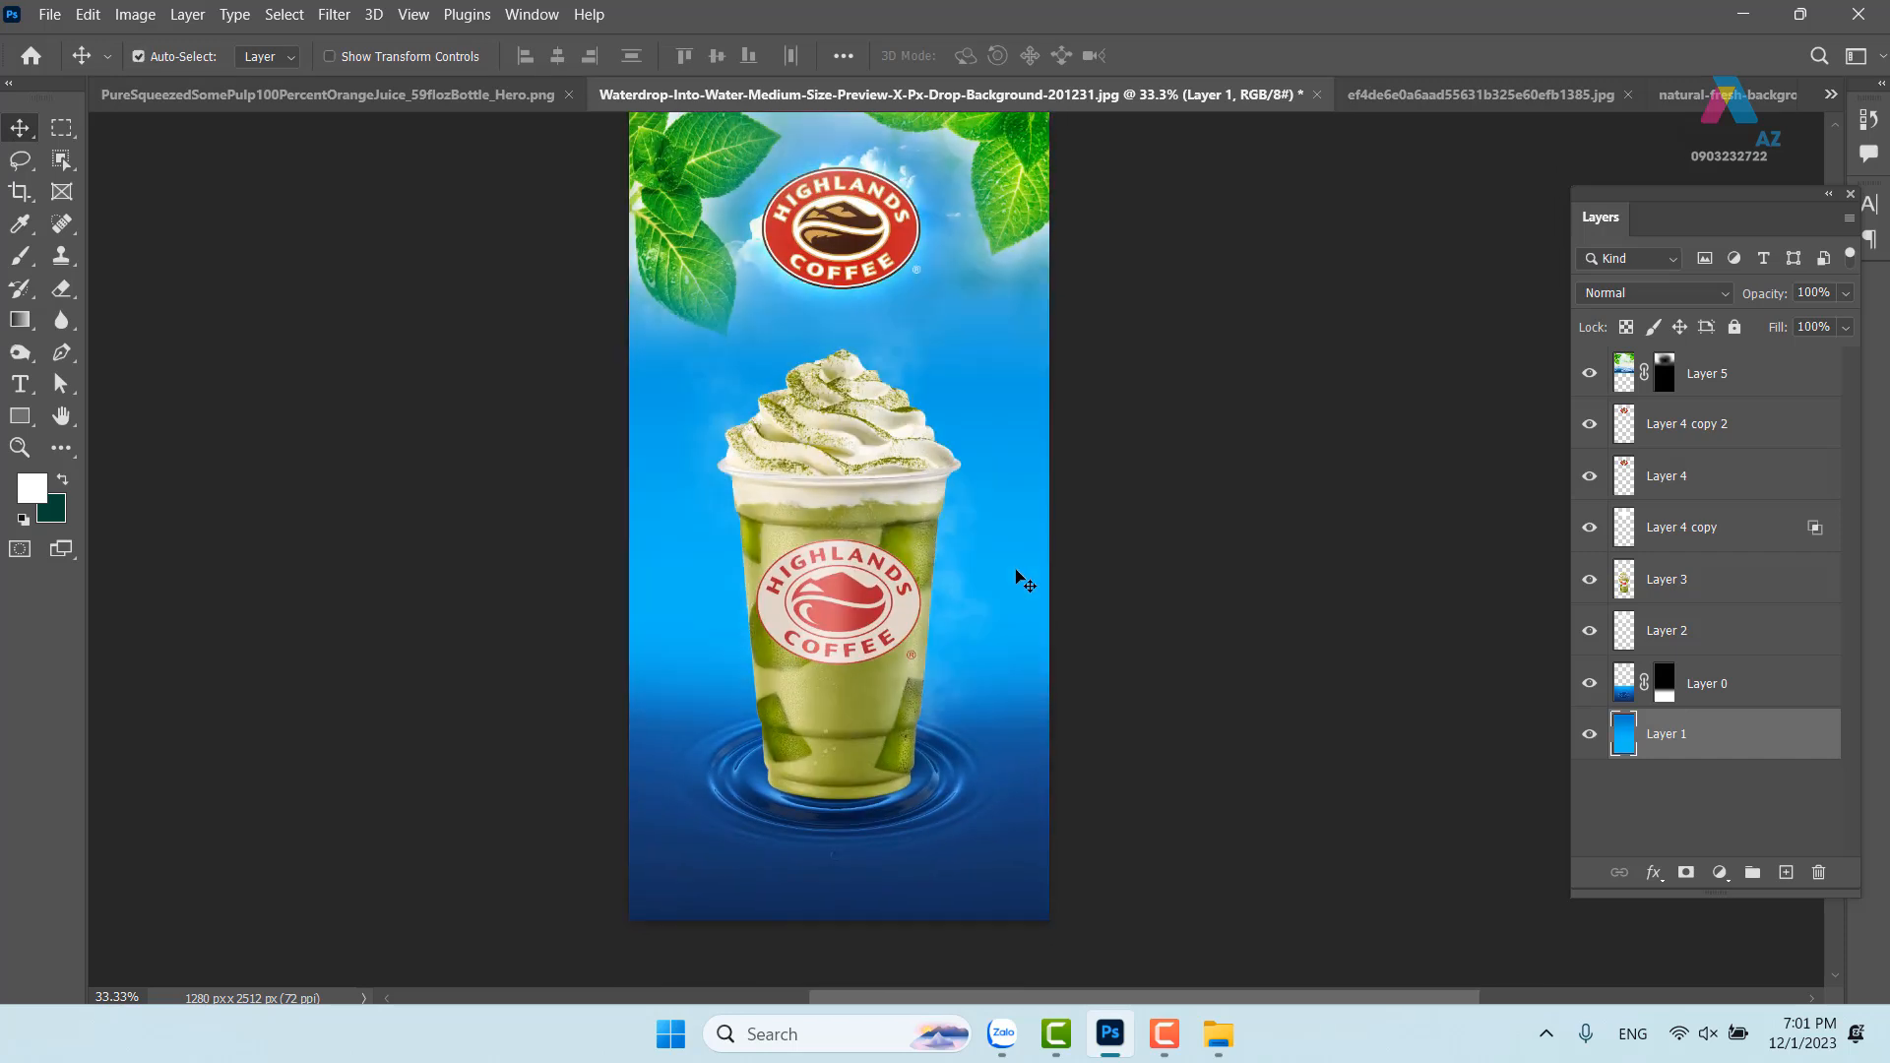
Try a shorter upward gradient across the top part of the background and undo it
drag(942, 483, 922, 564)
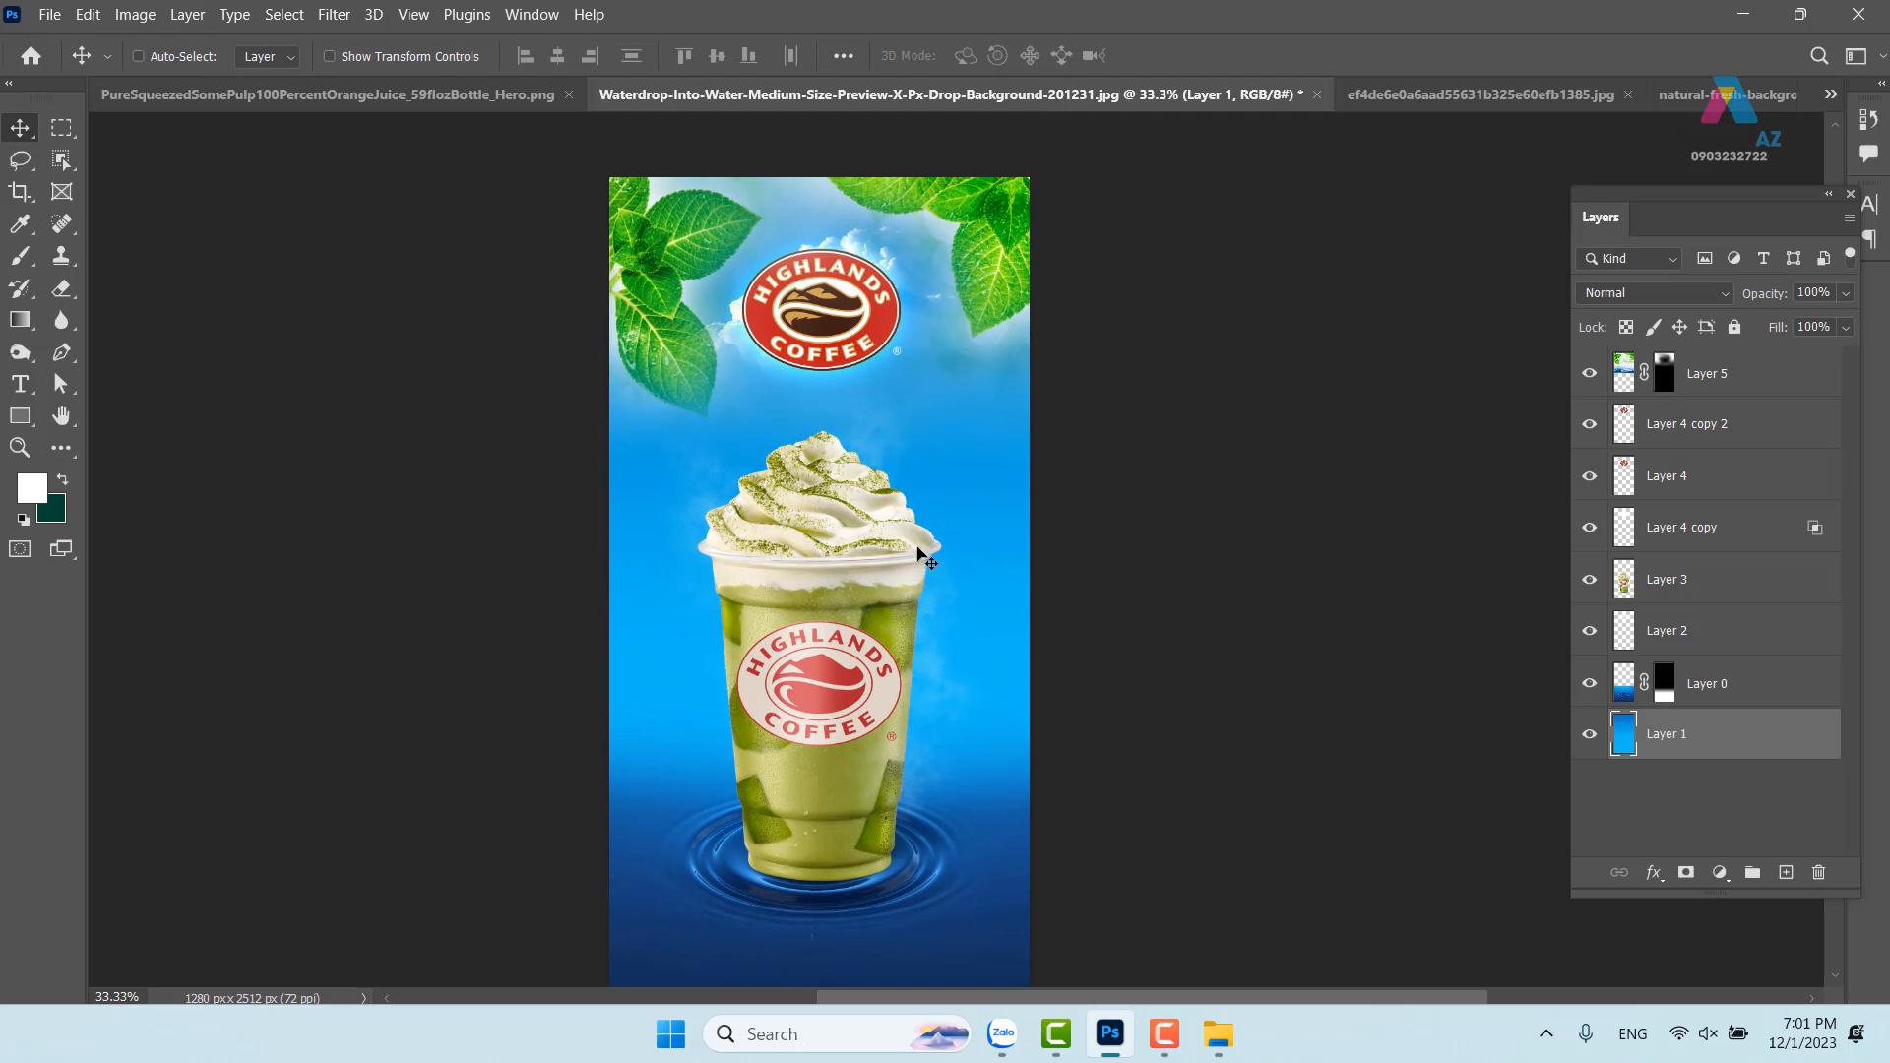
key(g)
drag(935, 381, 907, 169)
key(ctrl+z)
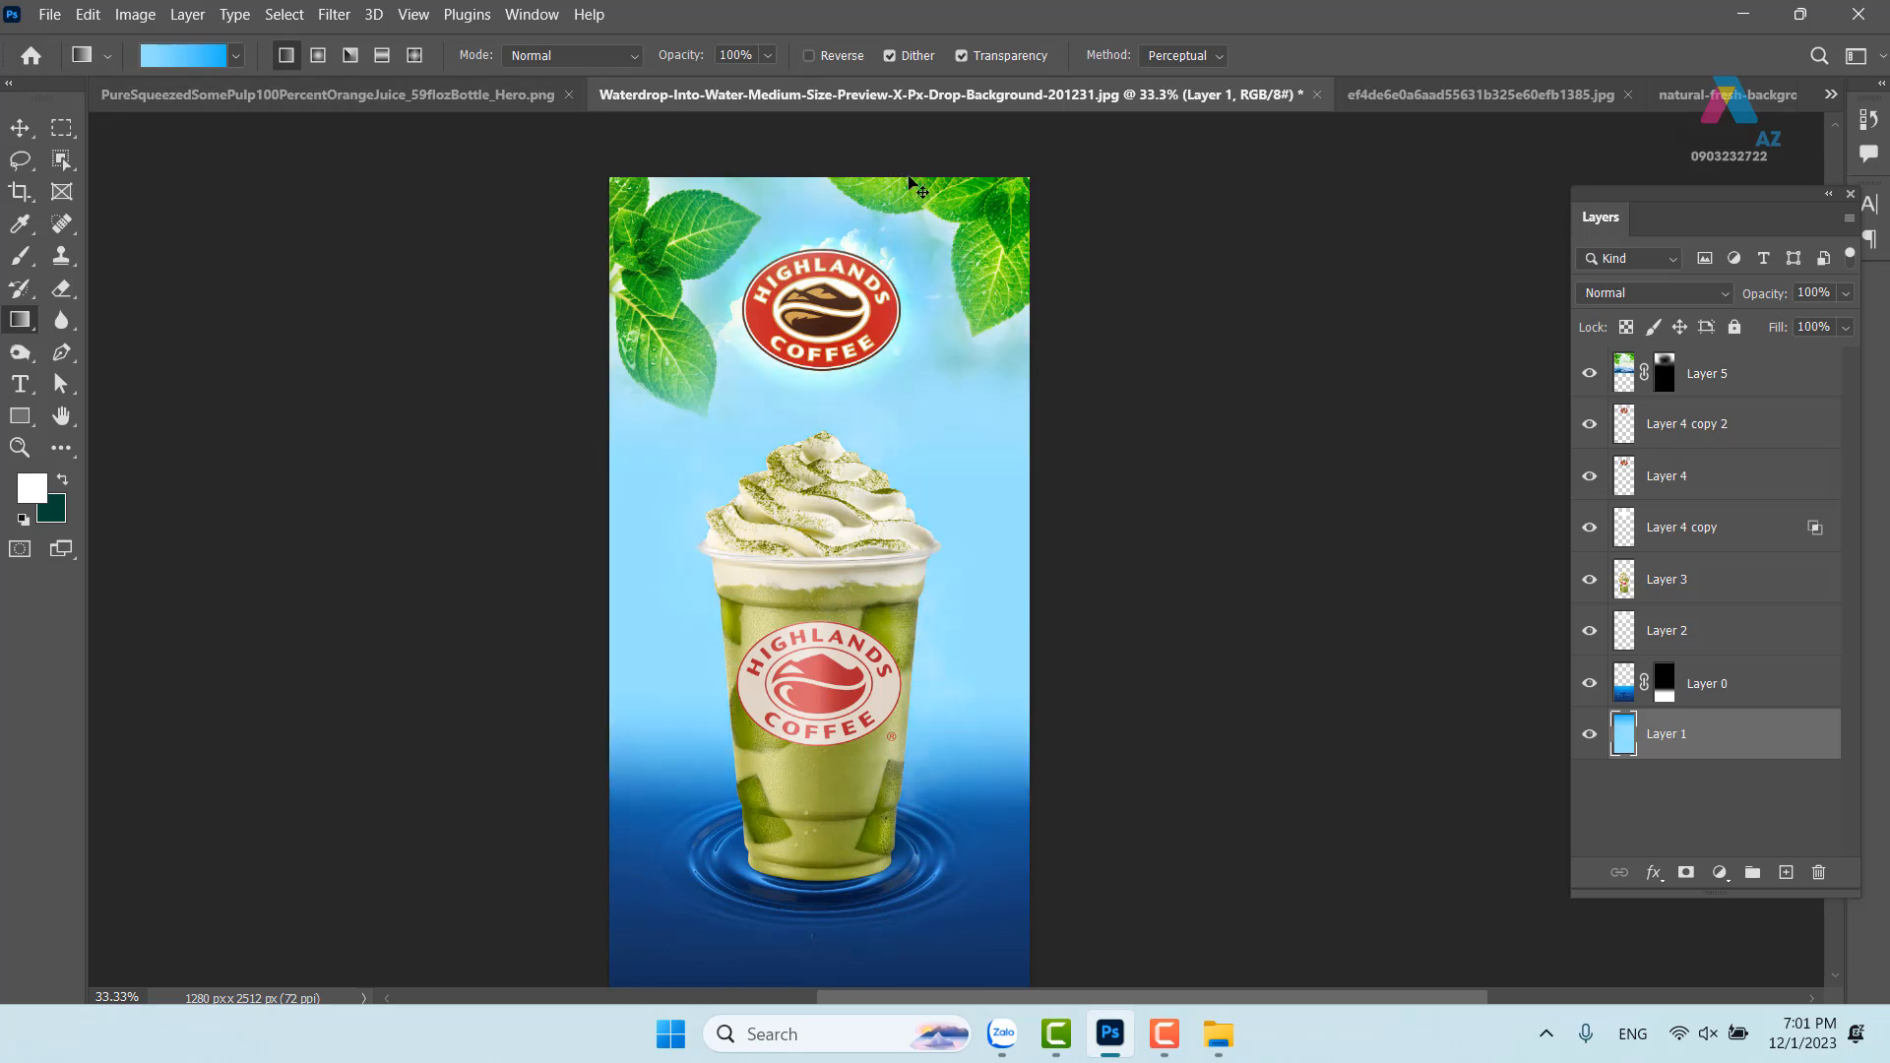
key(ctrl+z)
drag(928, 466, 916, 519)
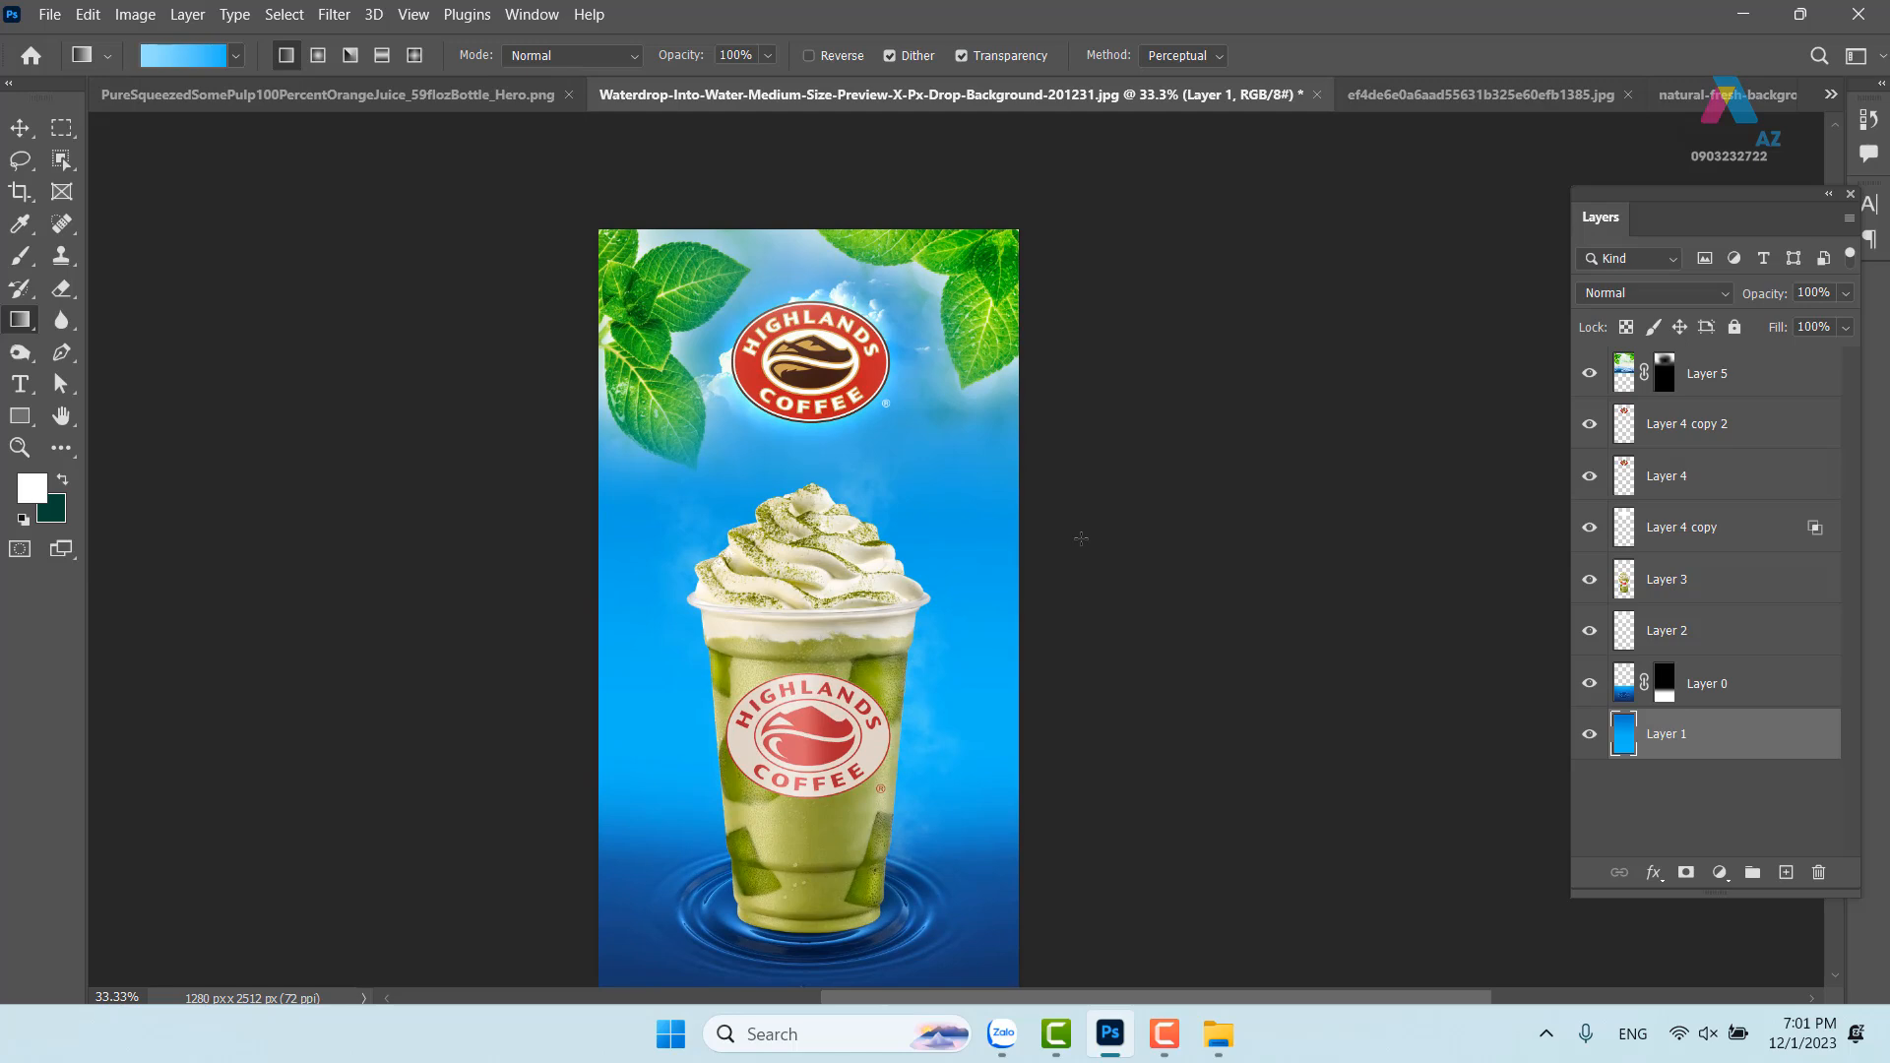
Try shifting the green leaves layer slightly downward and undo the move
key(ctrl+plus)
key(ctrl+plus)
drag(945, 313, 930, 466)
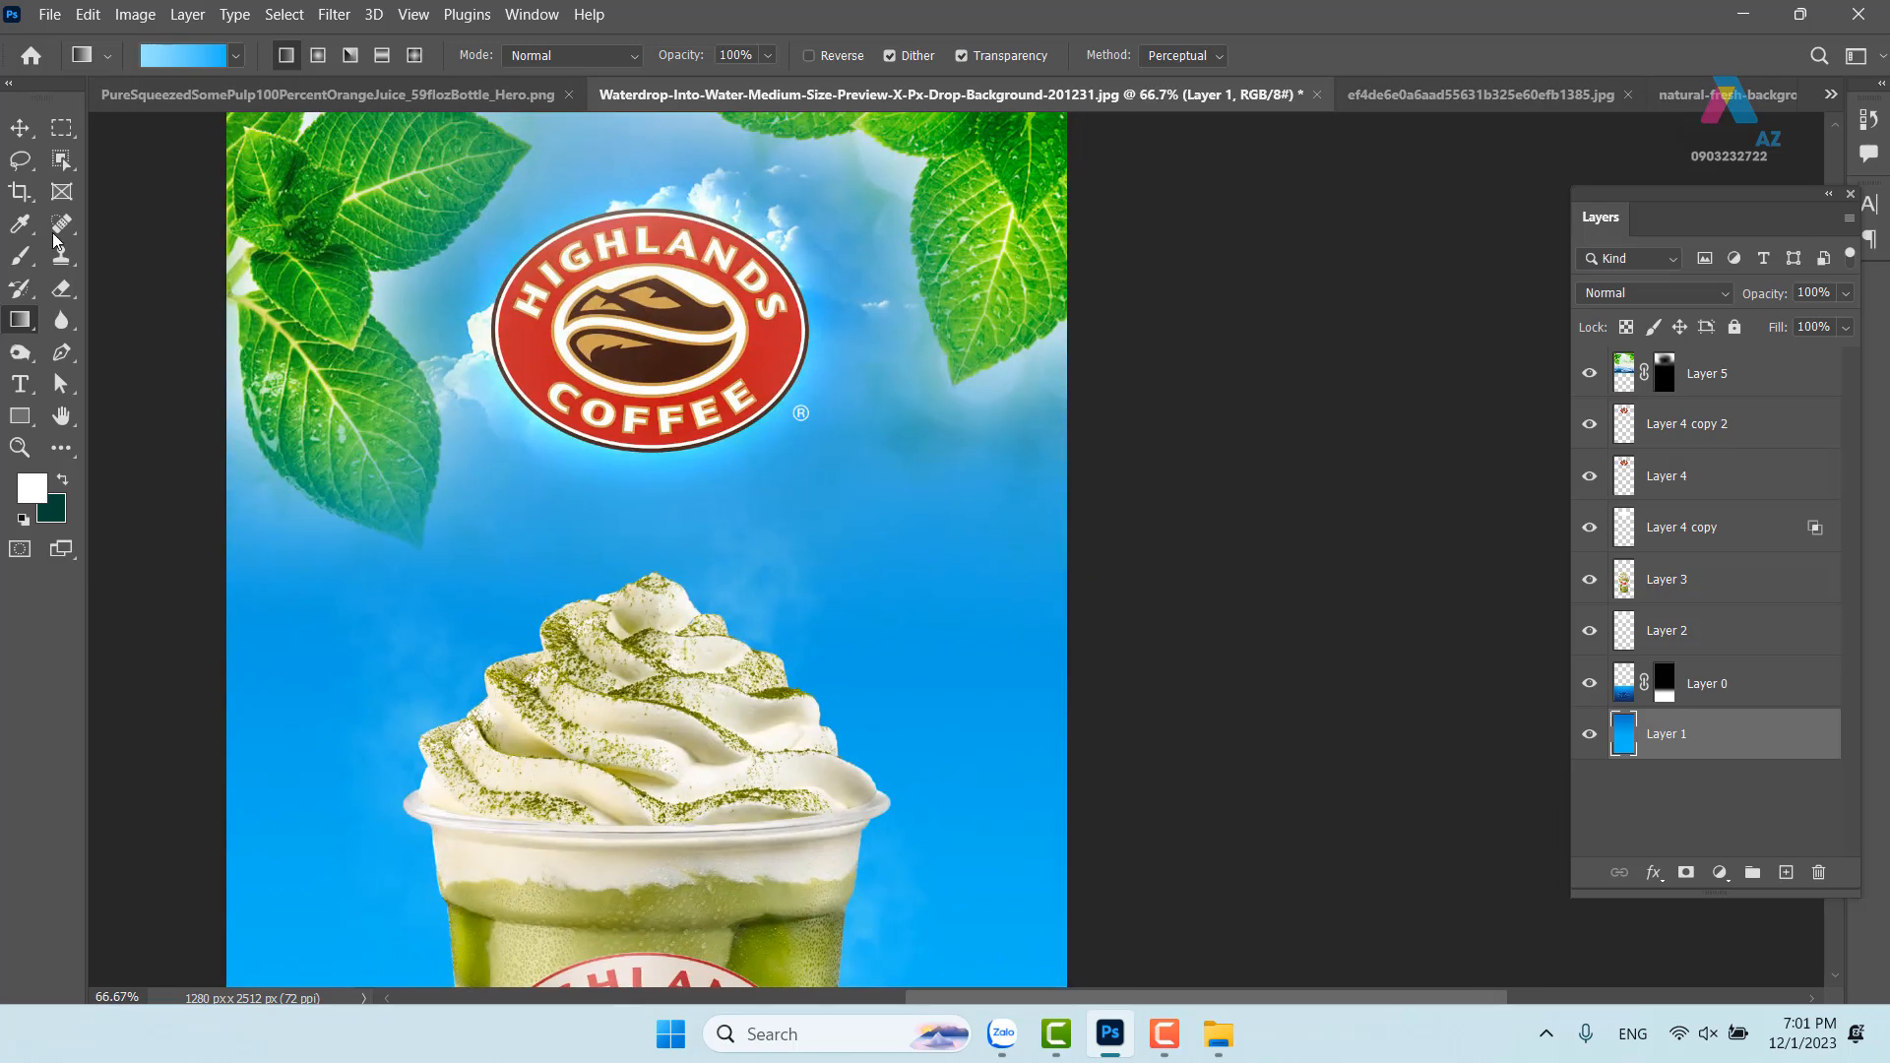
click(20, 129)
right_click(1020, 237)
click(1045, 250)
drag(1012, 286, 1045, 351)
key(ctrl+z)
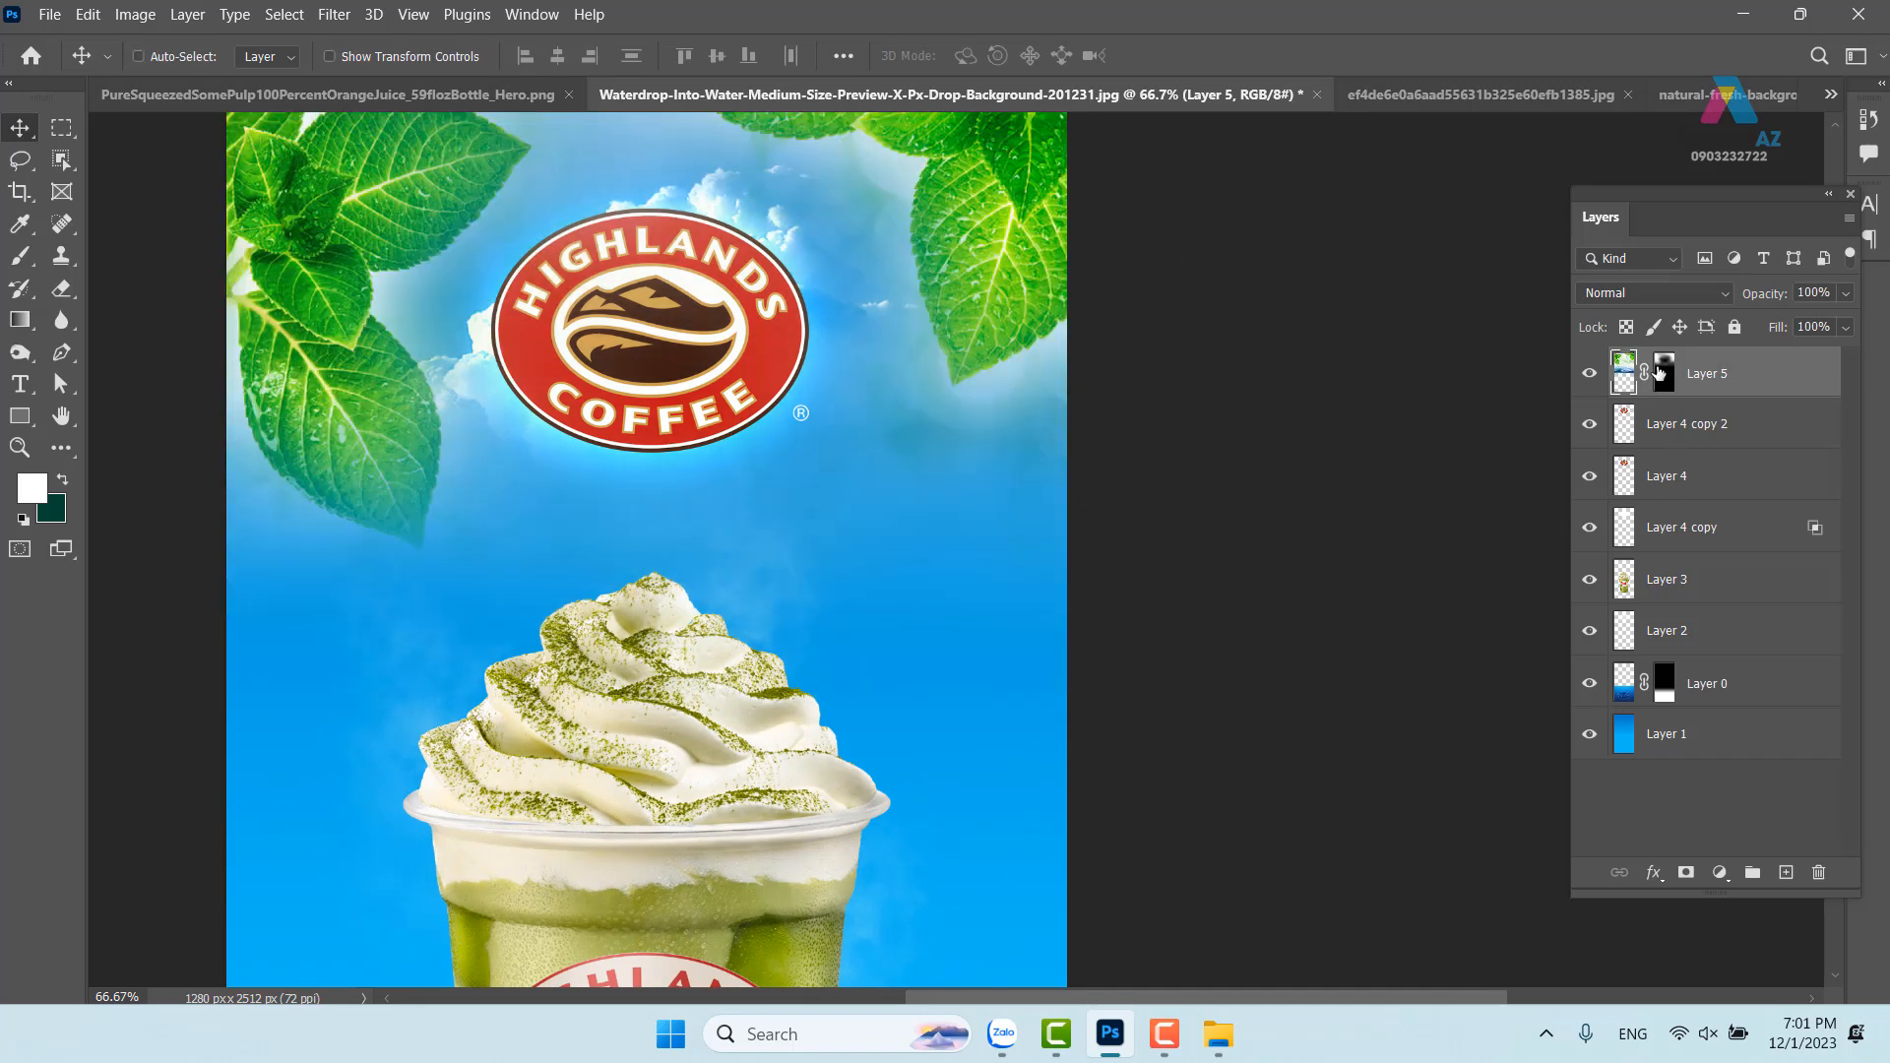
Paint black on the Layer 5 mask with a soft 29% opacity brush to clear haze below and beside the right-hand leaves
click(1663, 393)
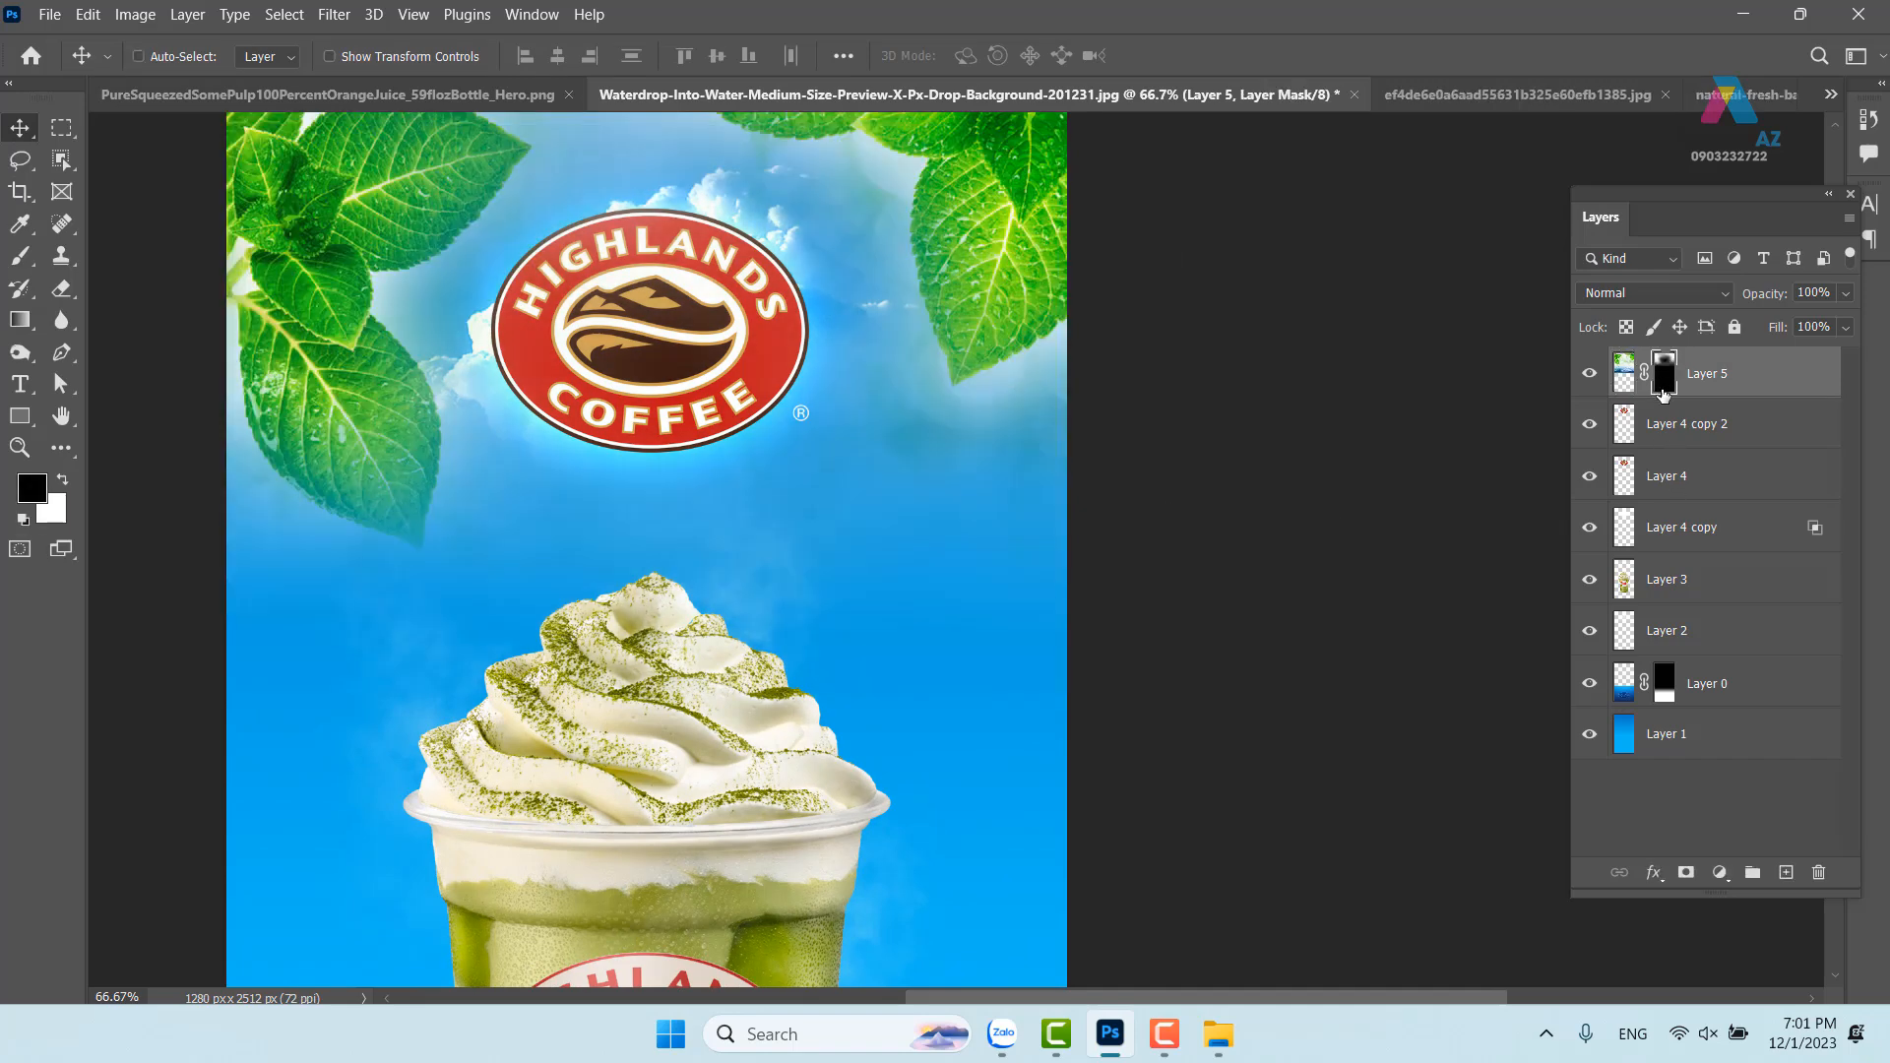
key(b)
alt+right_click(984, 524)
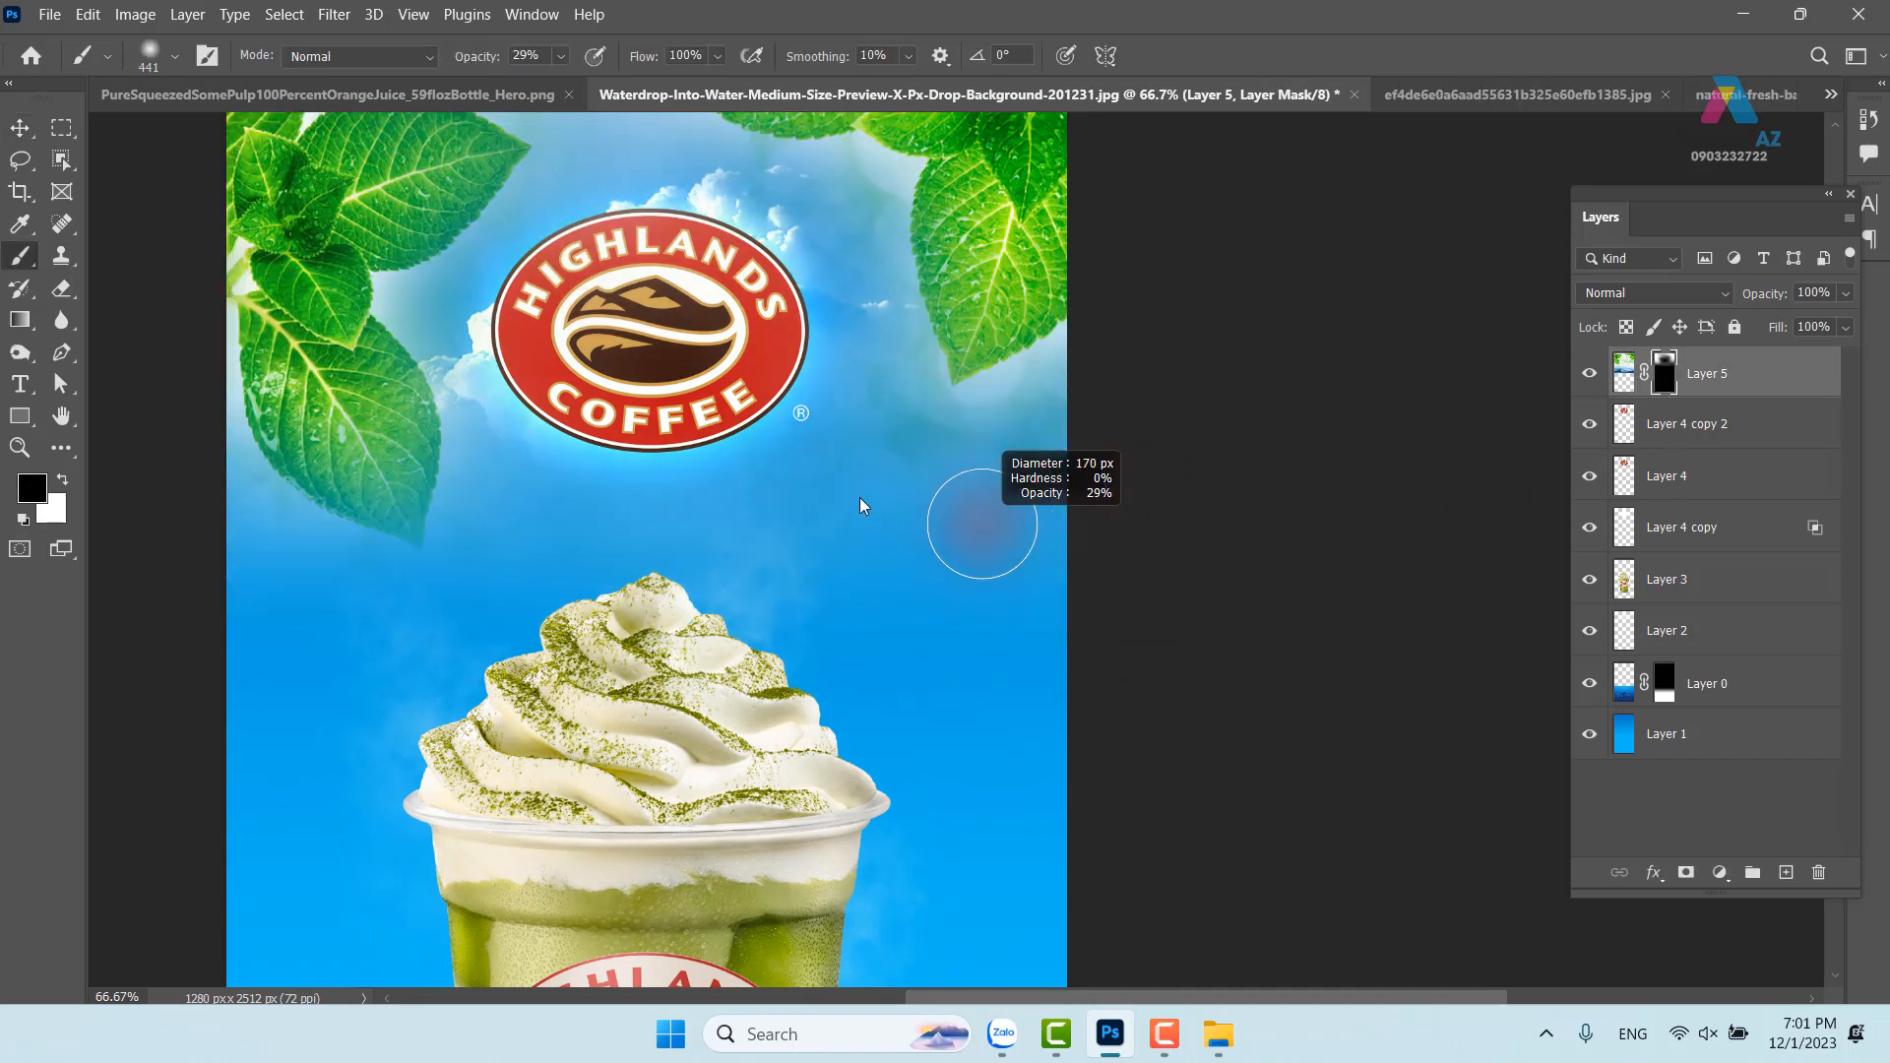
mouse_move(913, 420)
mouse_down()
mouse_move(998, 457)
mouse_move(1052, 412)
mouse_move(998, 418)
mouse_up()
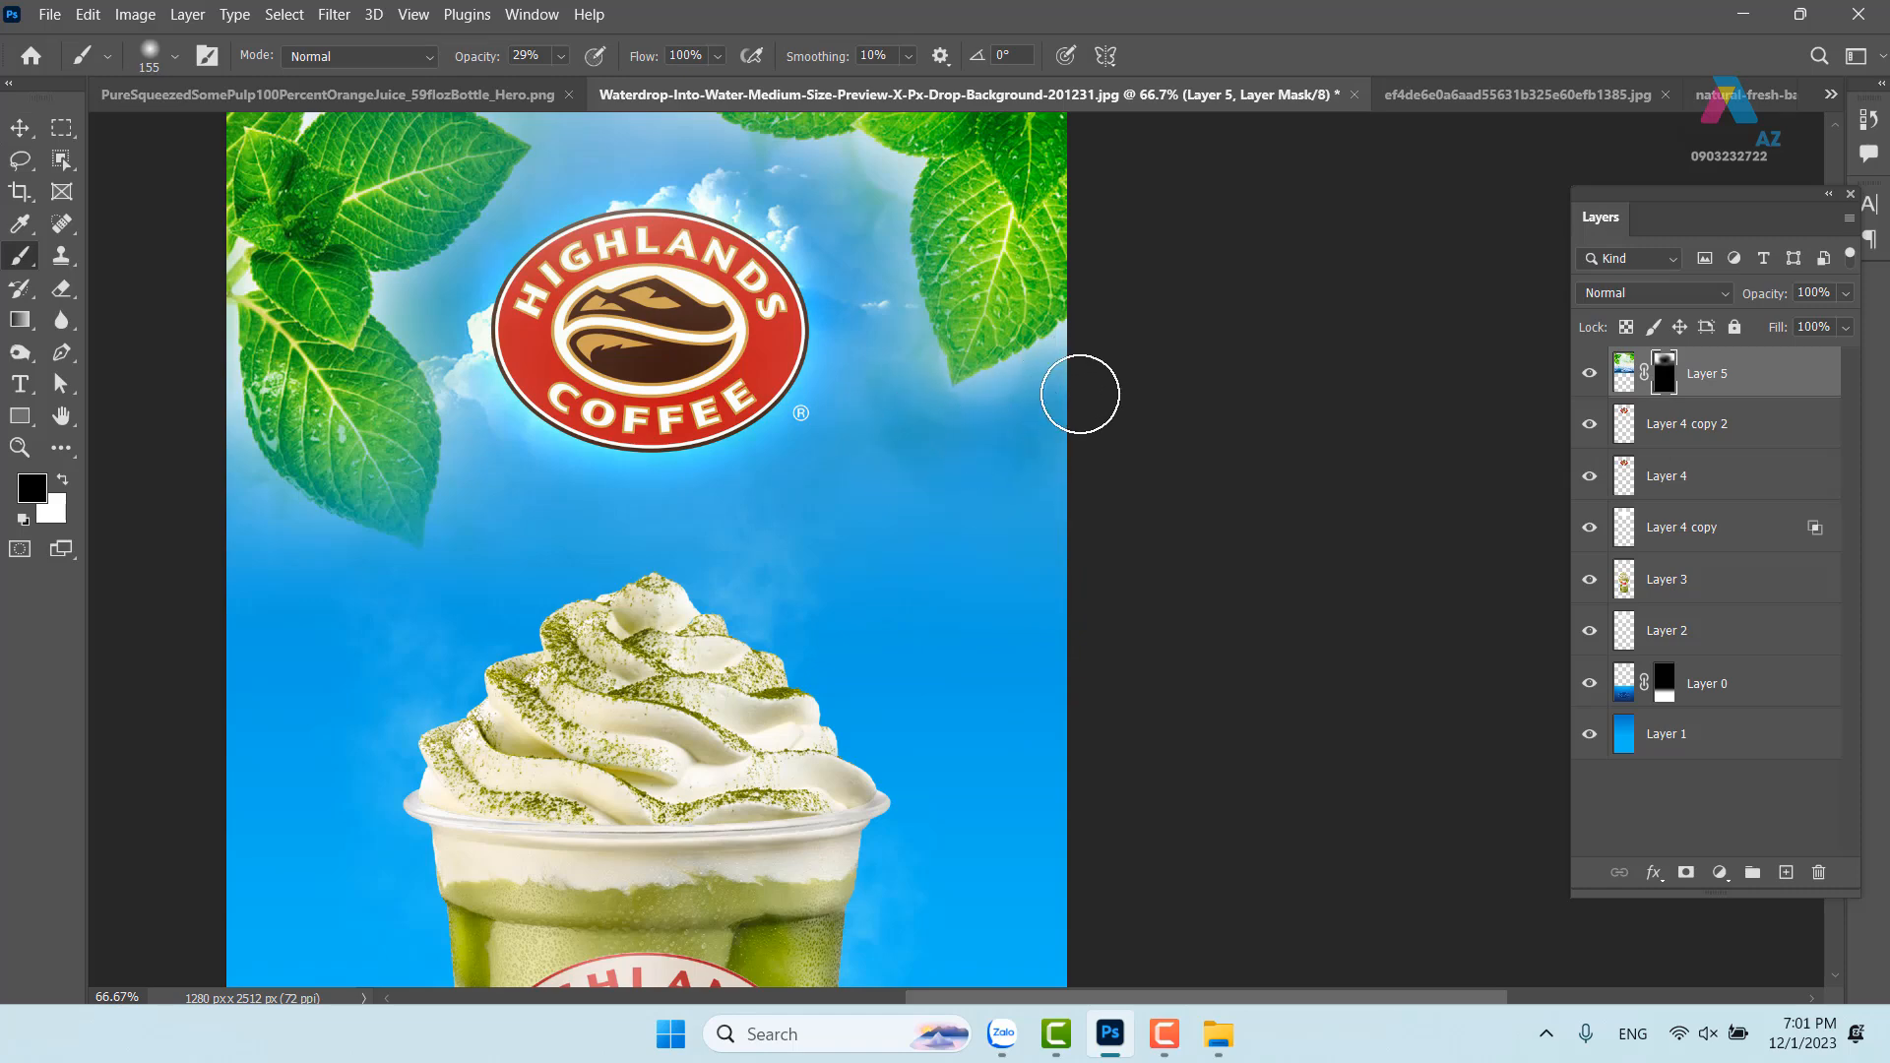
alt+right_click(1053, 522)
mouse_move(897, 458)
mouse_down()
mouse_move(831, 245)
mouse_move(844, 203)
mouse_move(866, 362)
mouse_up()
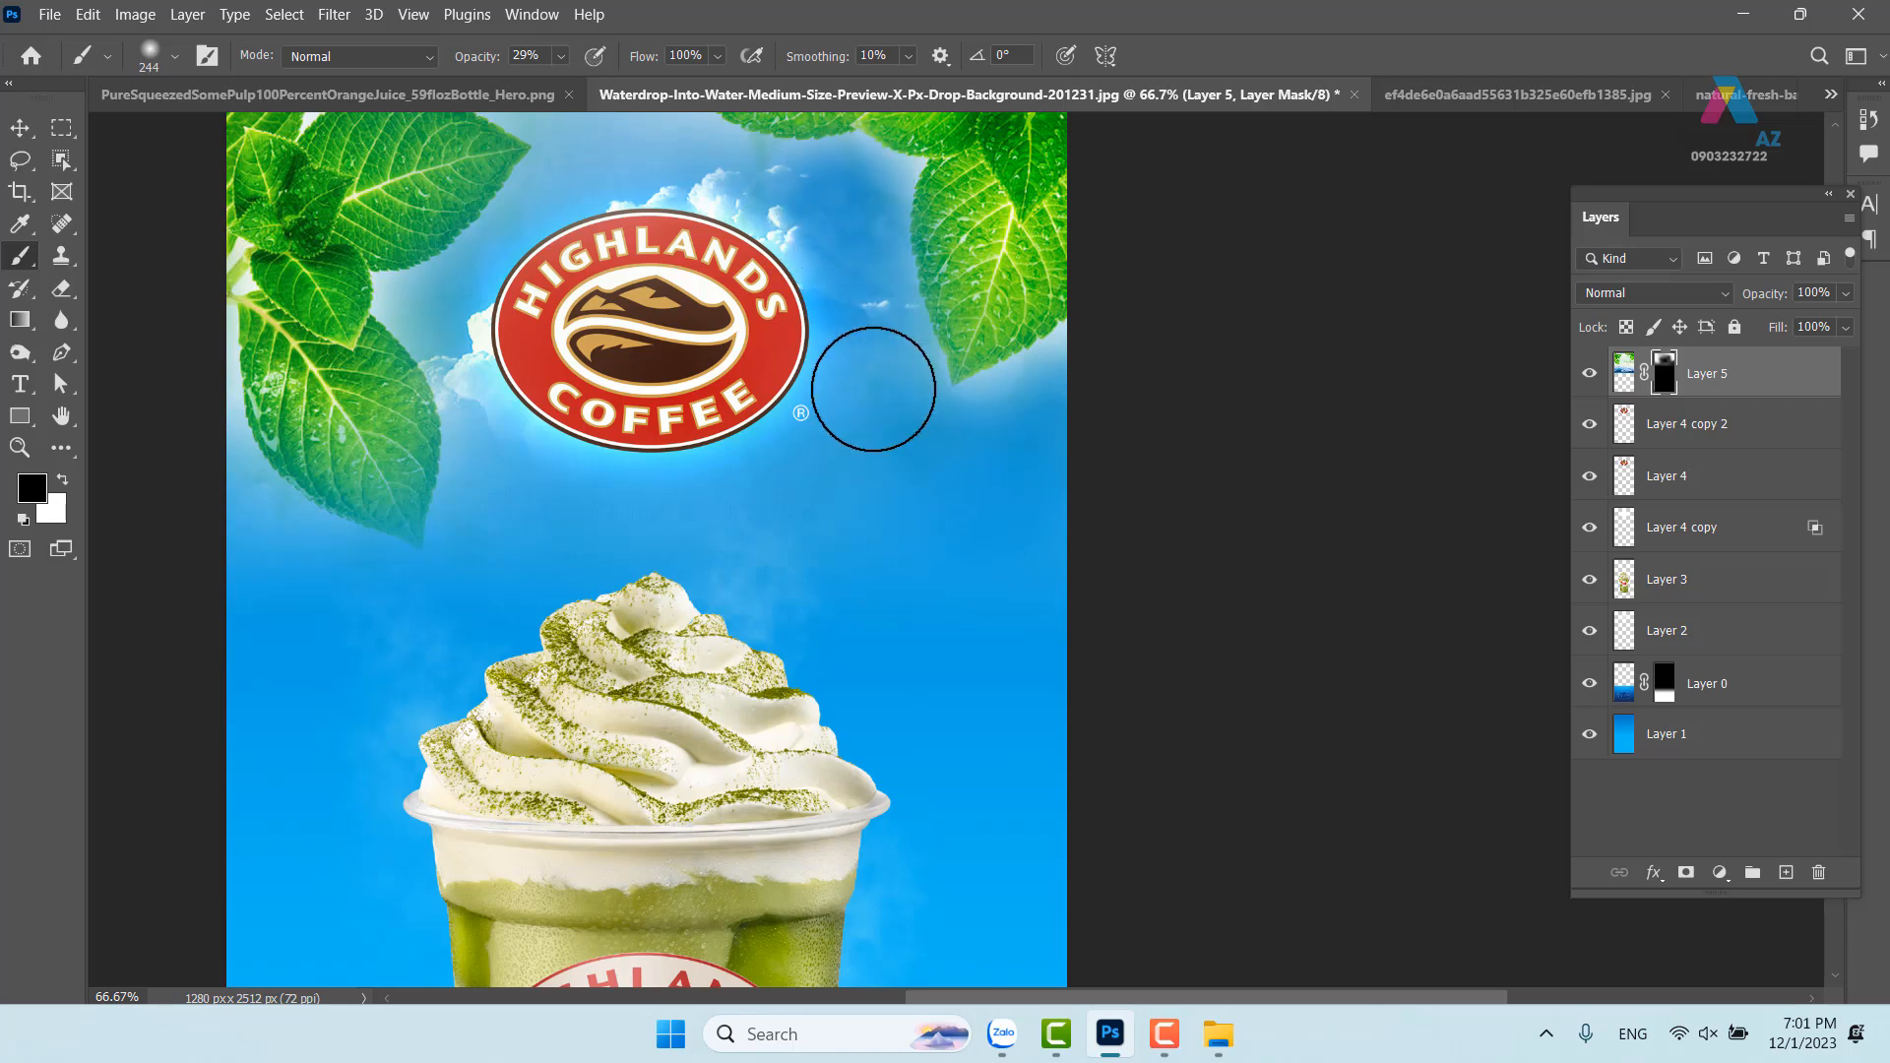
Continue masking Layer 5 with the 244-pixel soft brush, clearing haze around the logo and fading the lower leaf tips
mouse_move(801, 216)
mouse_down()
mouse_move(709, 177)
mouse_move(787, 284)
mouse_up()
drag(704, 228, 620, 170)
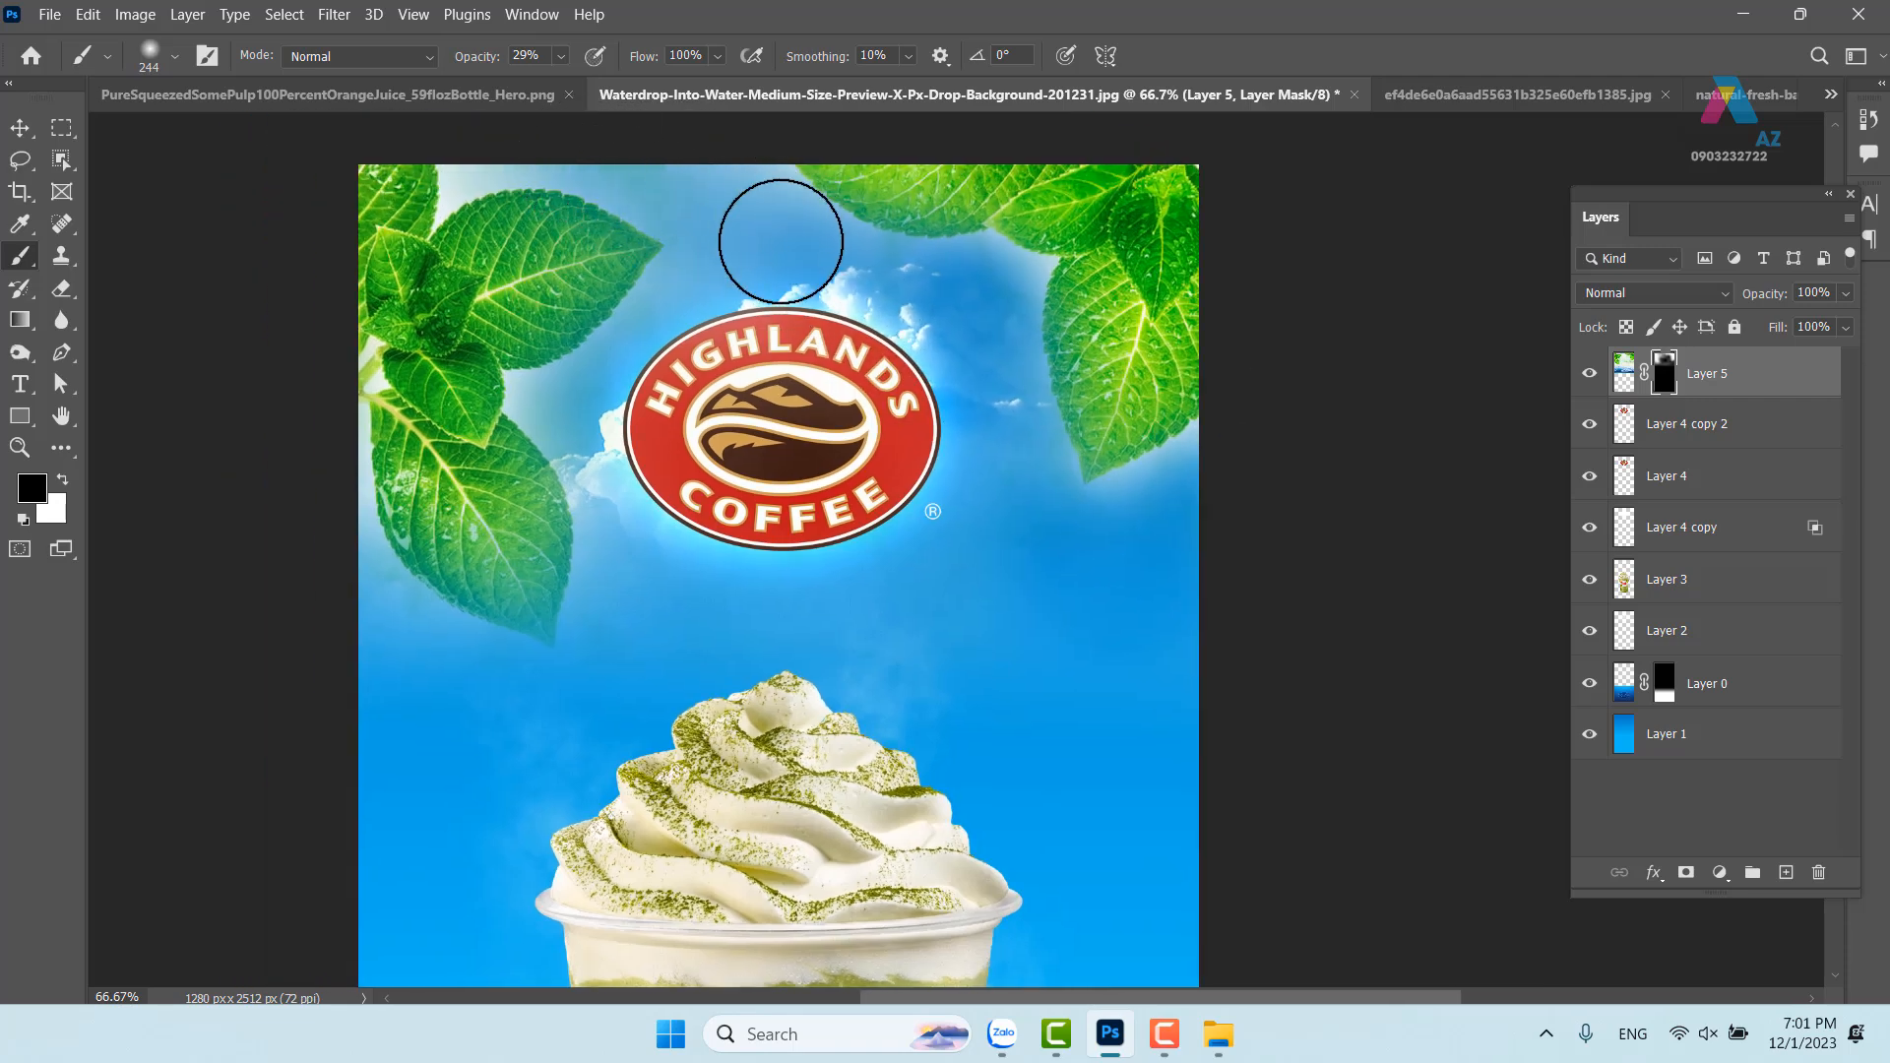
mouse_move(769, 286)
mouse_down()
mouse_move(635, 408)
mouse_move(566, 427)
mouse_up()
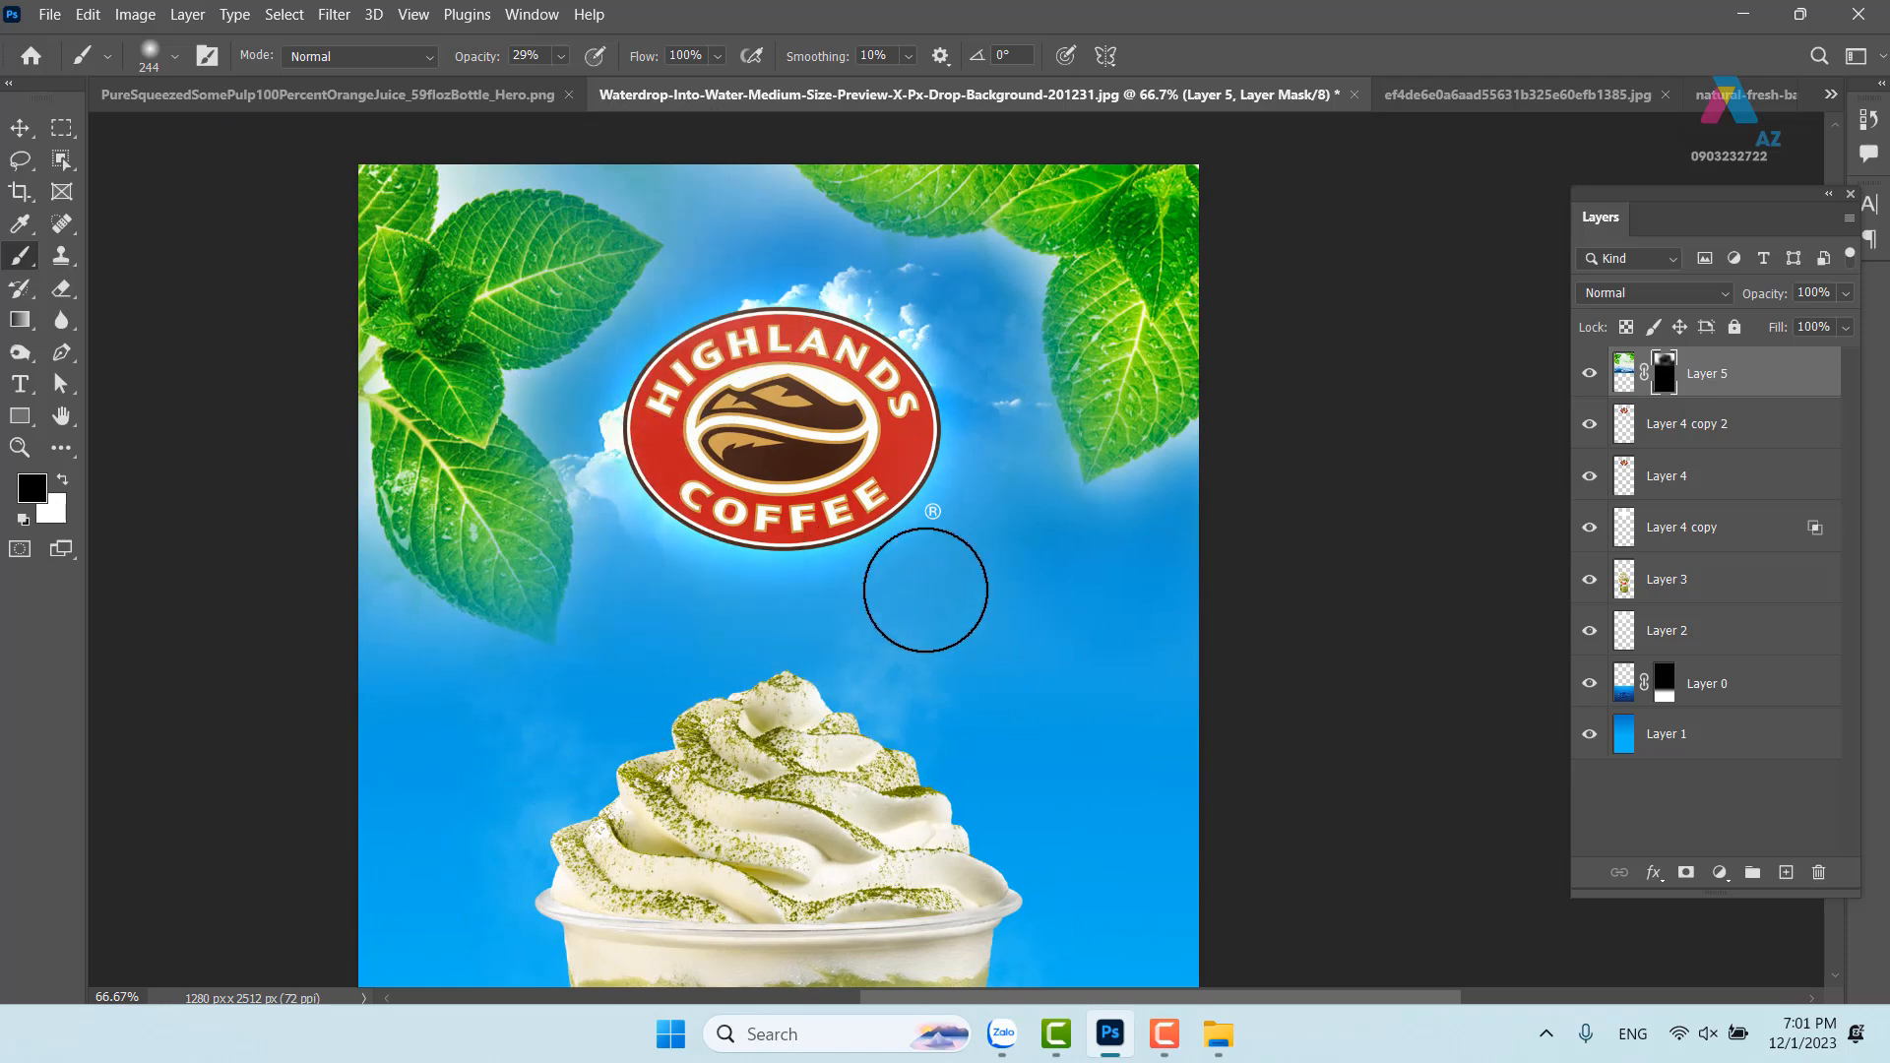
drag(831, 604, 922, 559)
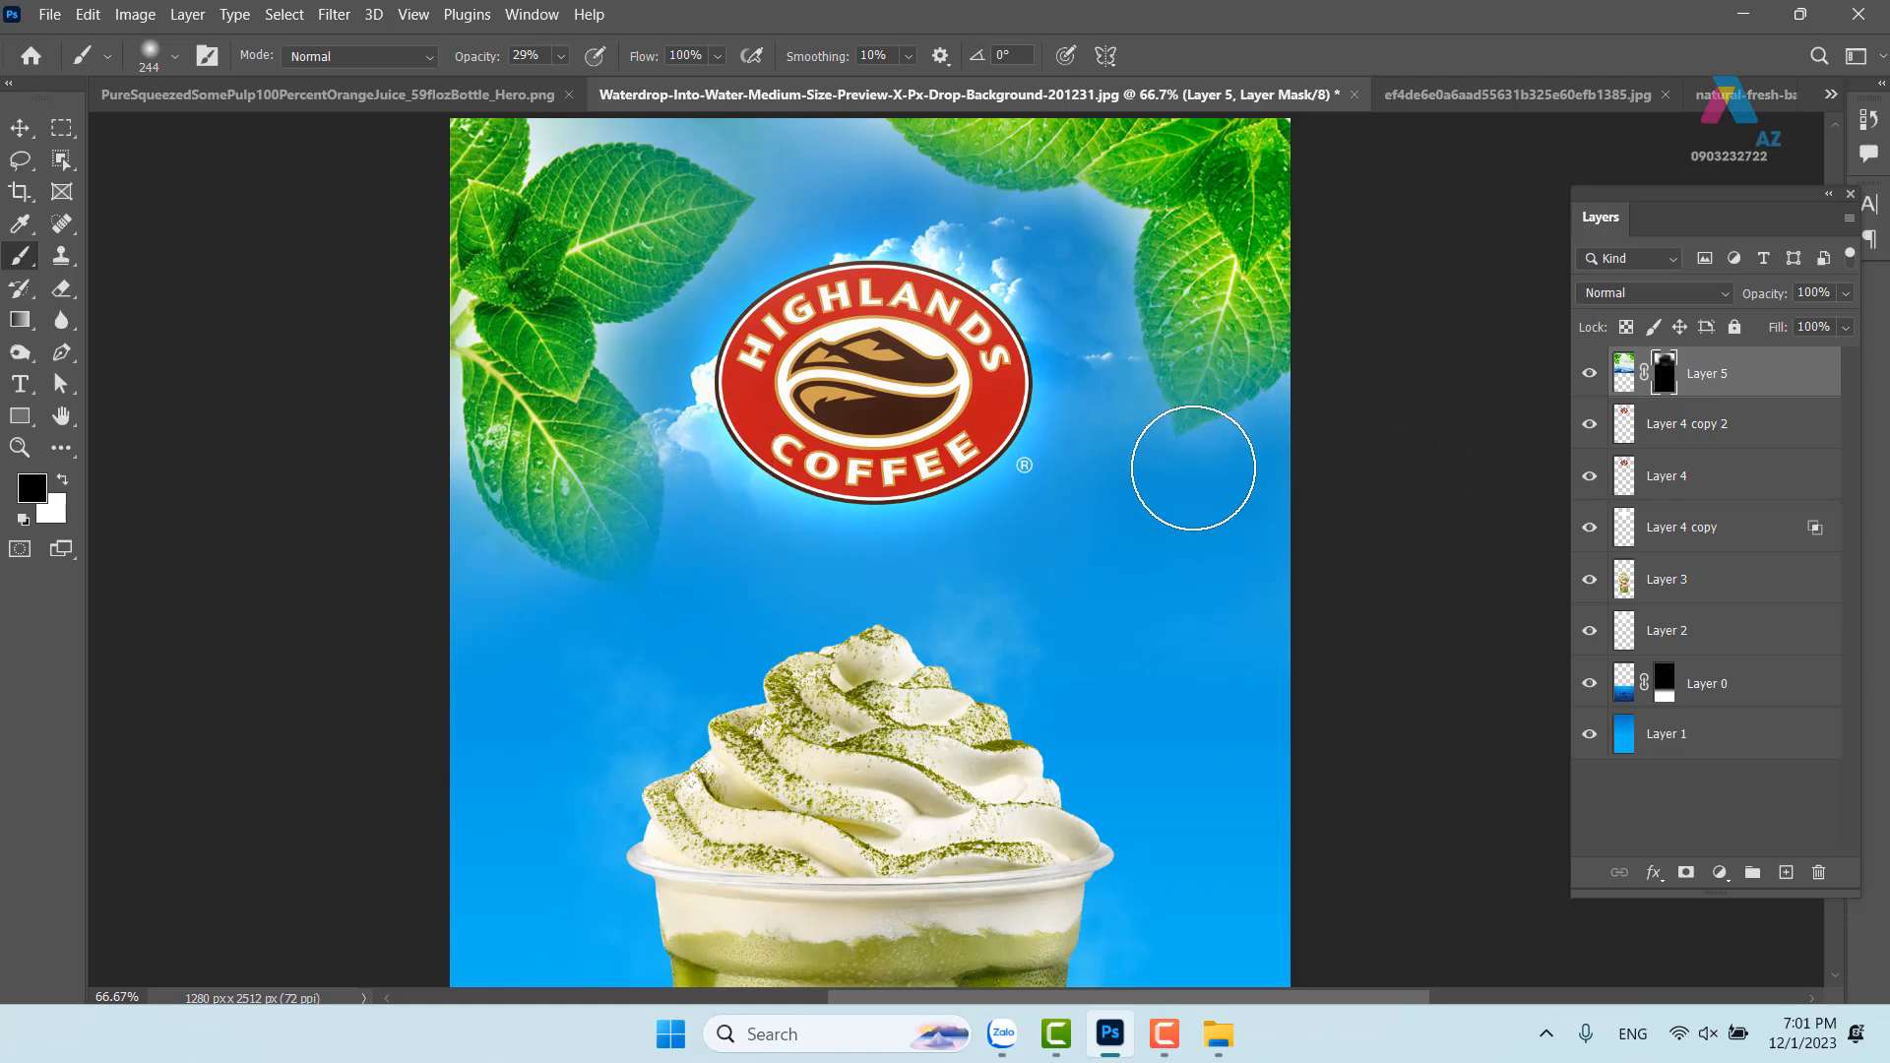
scroll(1102, 374, up, 3)
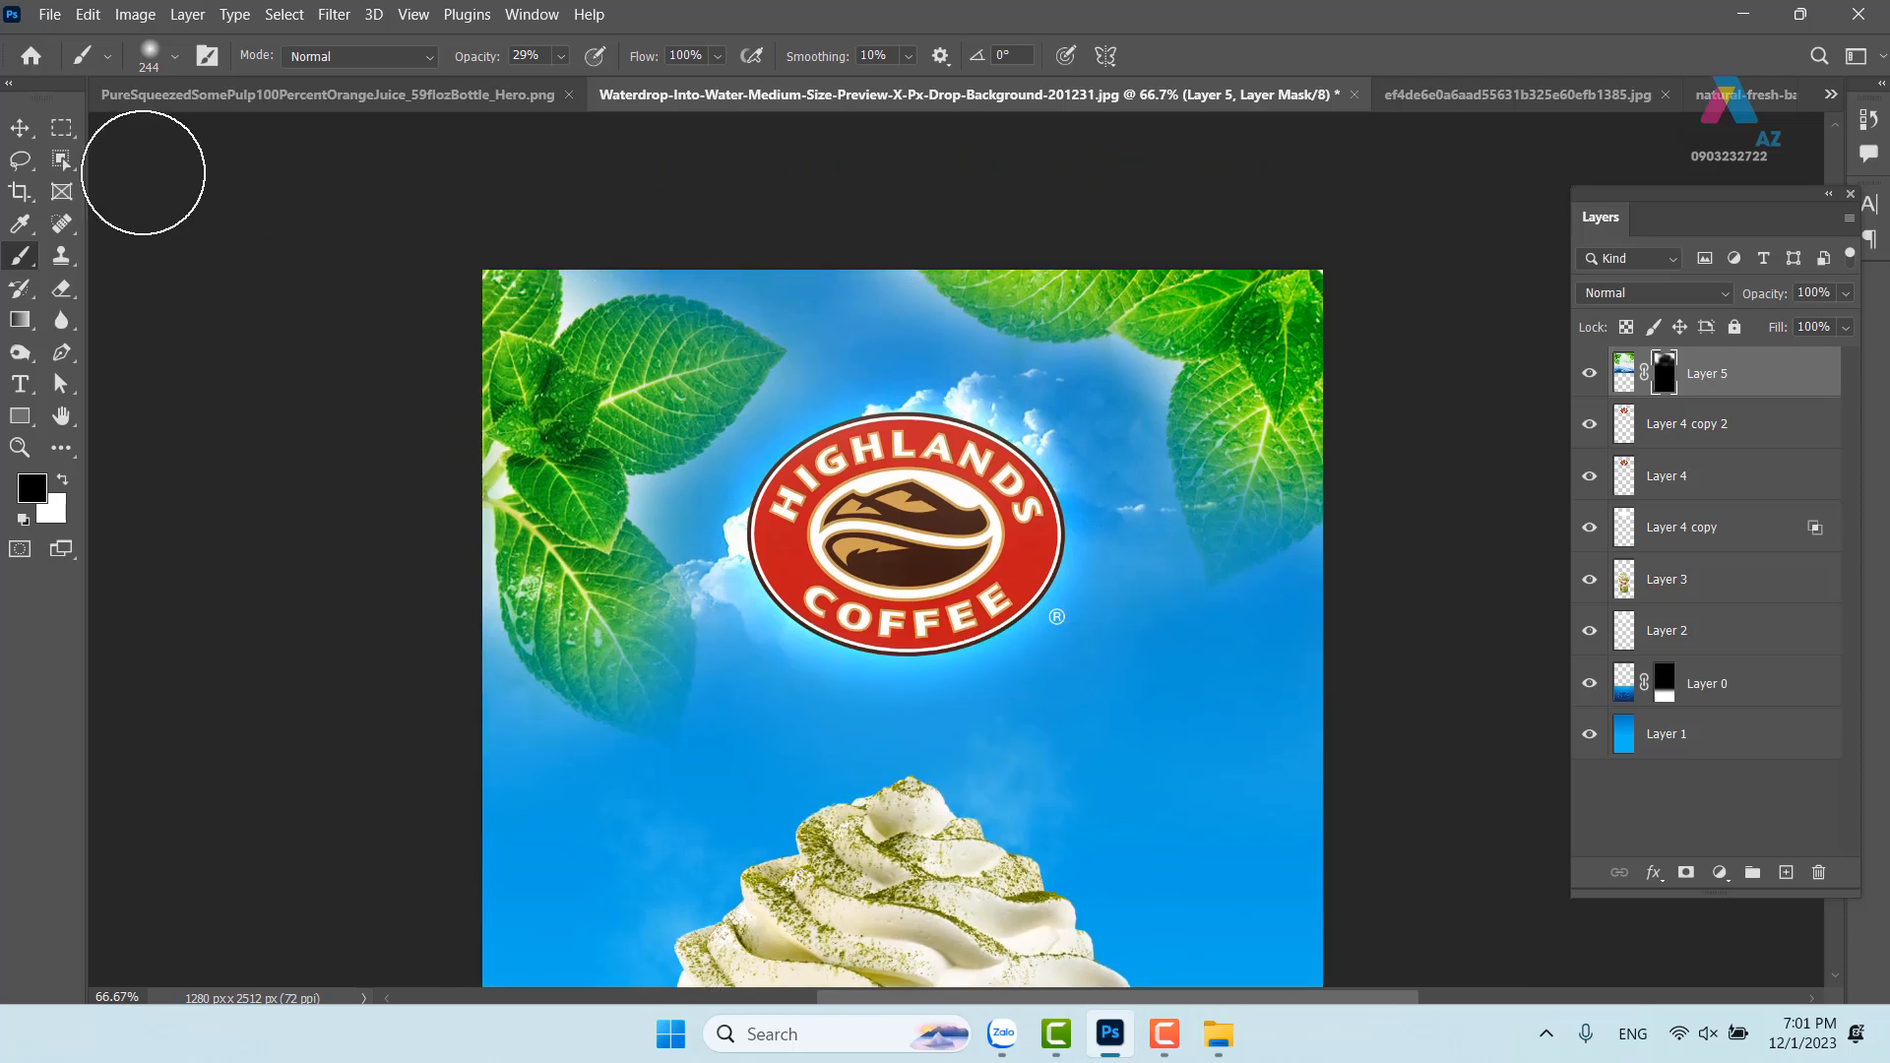
Duplicate the green tea freeze cup layer in place, directly above the original
click(20, 127)
mouse_move(1025, 597)
mouse_down()
mouse_move(969, 511)
mouse_move(981, 418)
mouse_up()
right_click(866, 394)
click(901, 415)
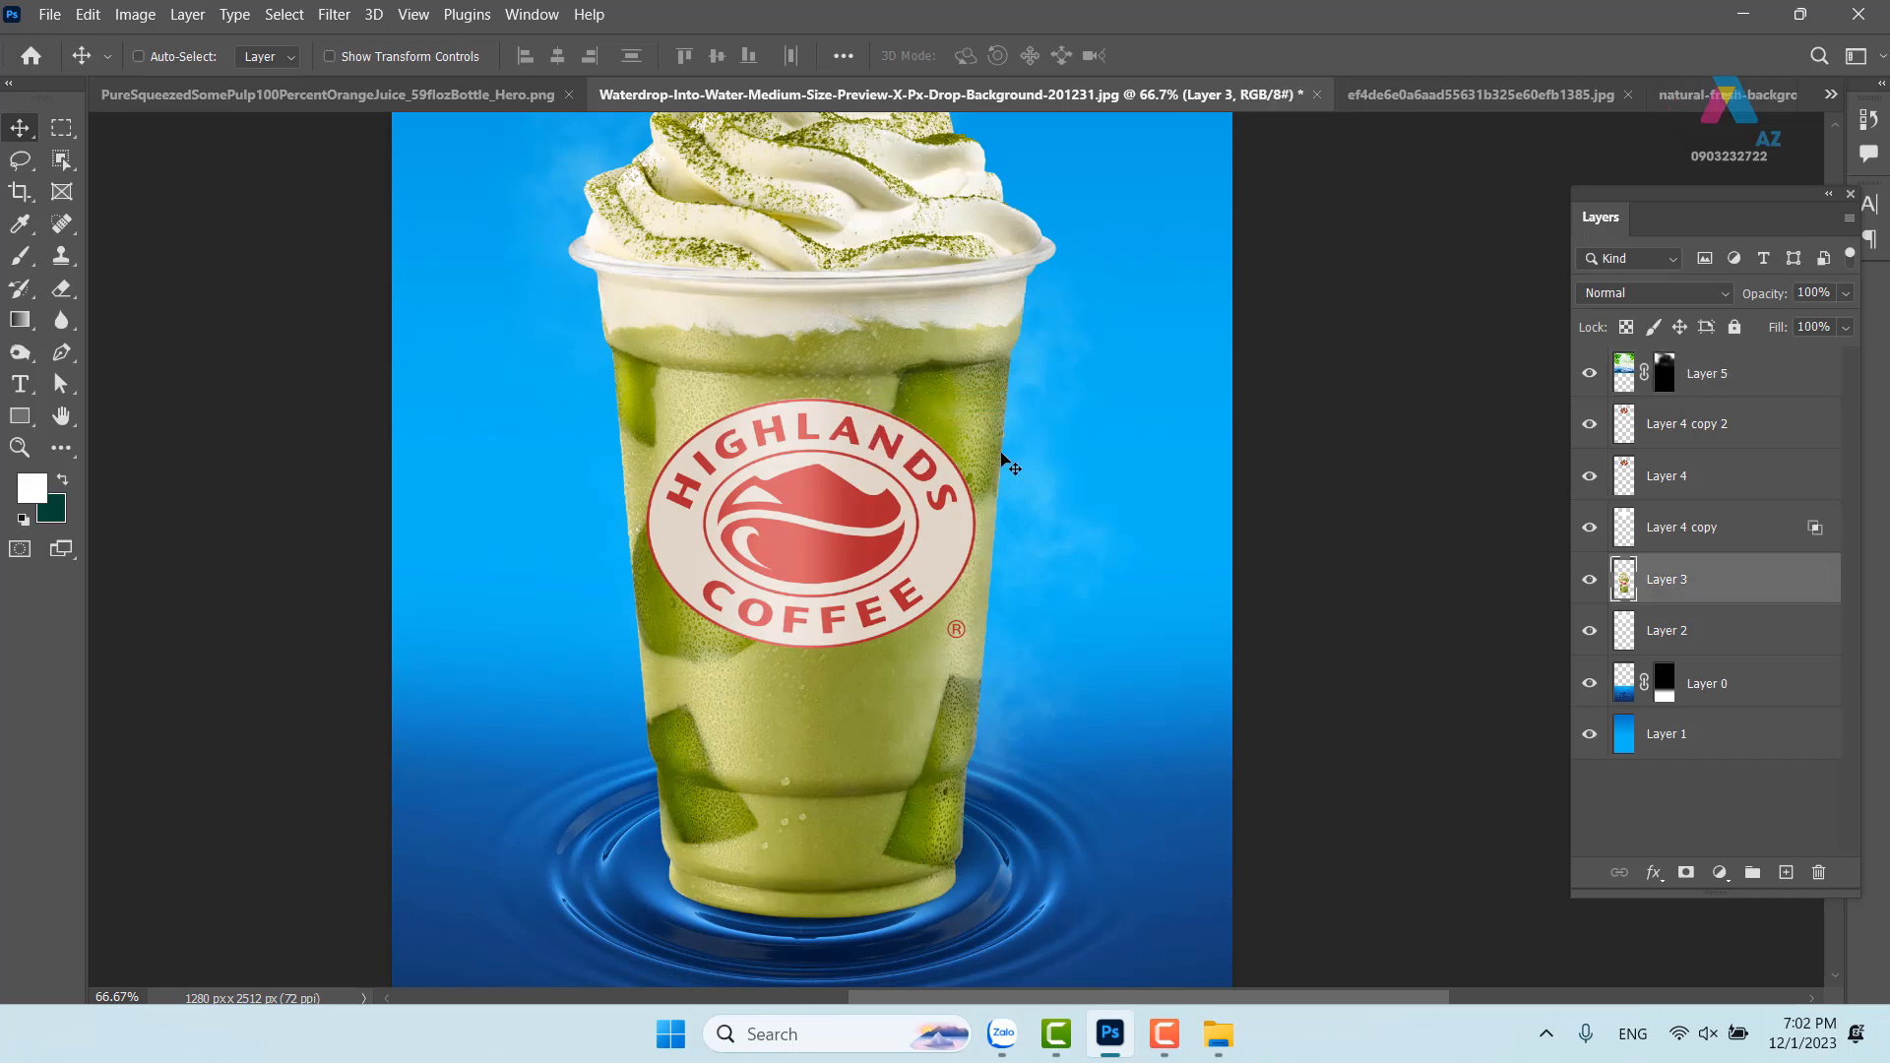
key(ctrl+minus)
drag(884, 382, 860, 572)
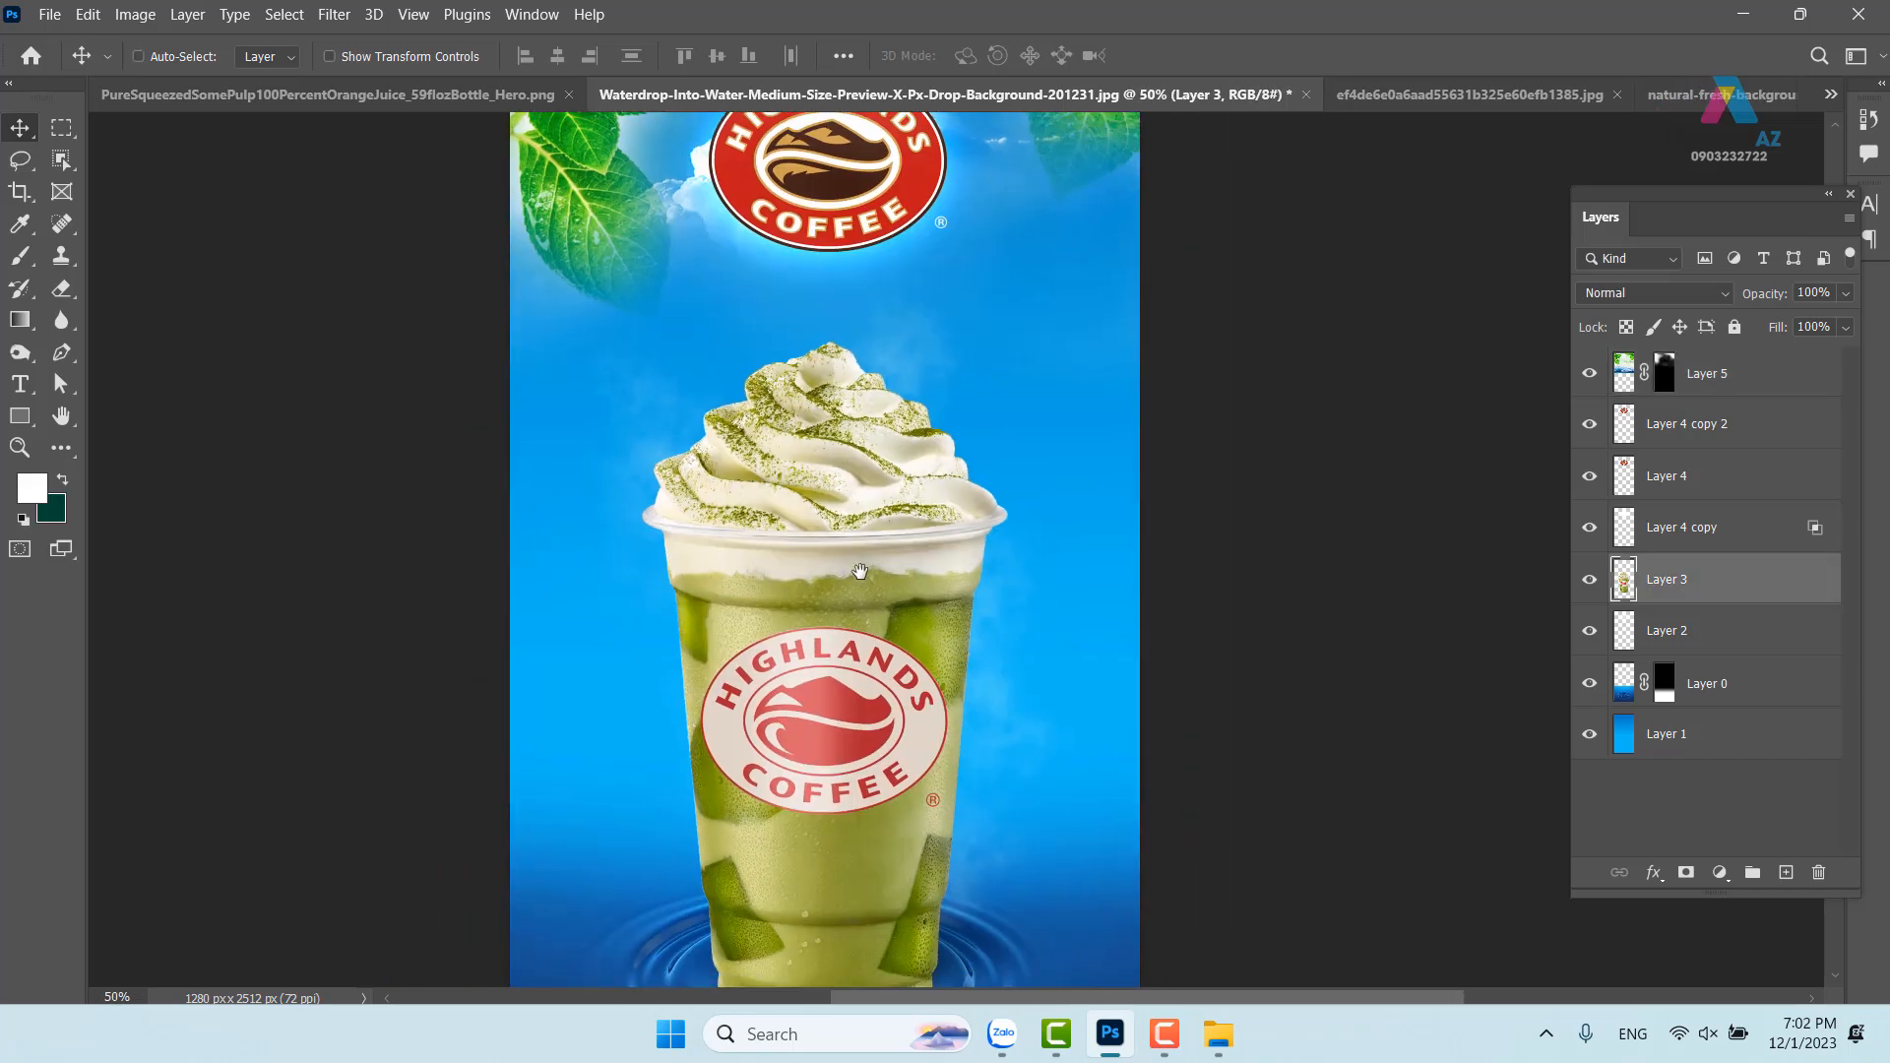
right_click(878, 528)
click(919, 539)
key(ctrl+j)
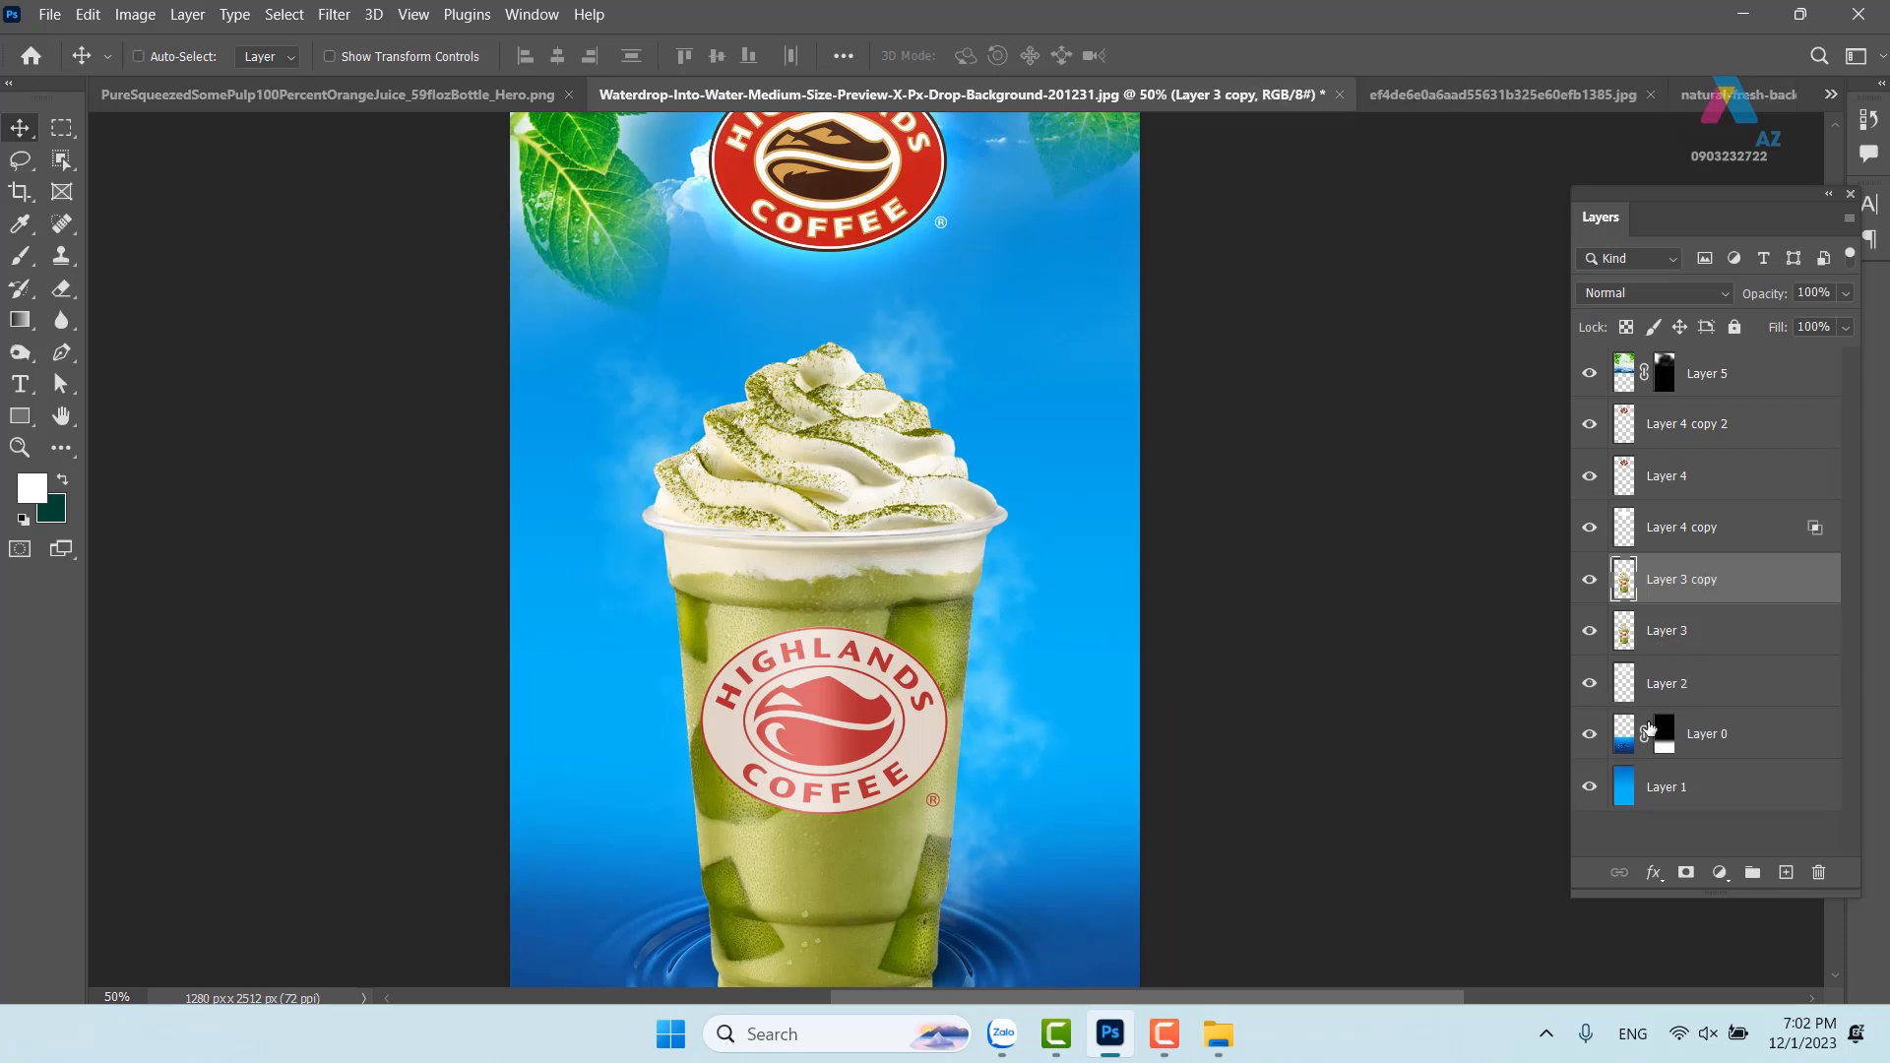
Set the cup copy's blend mode to Screen, and duplicate it above with the blend mode Multiply
click(1687, 295)
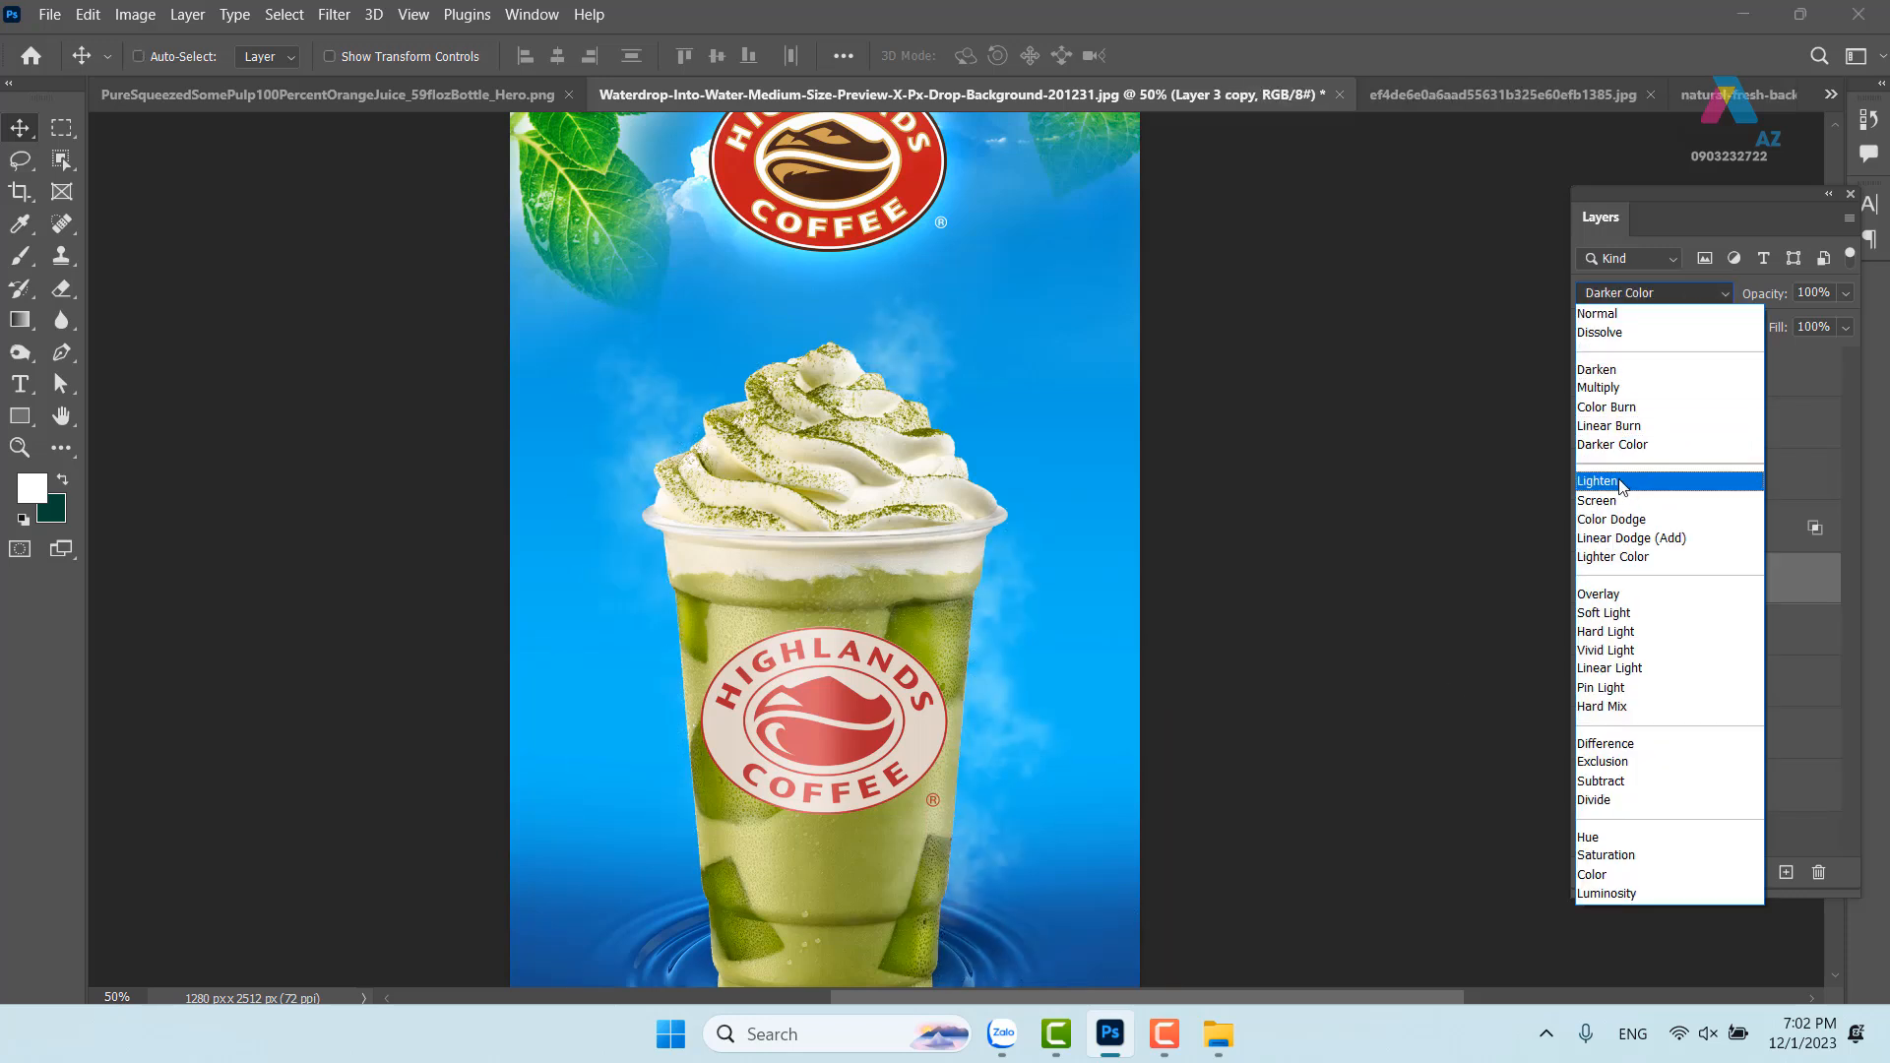
click(1614, 512)
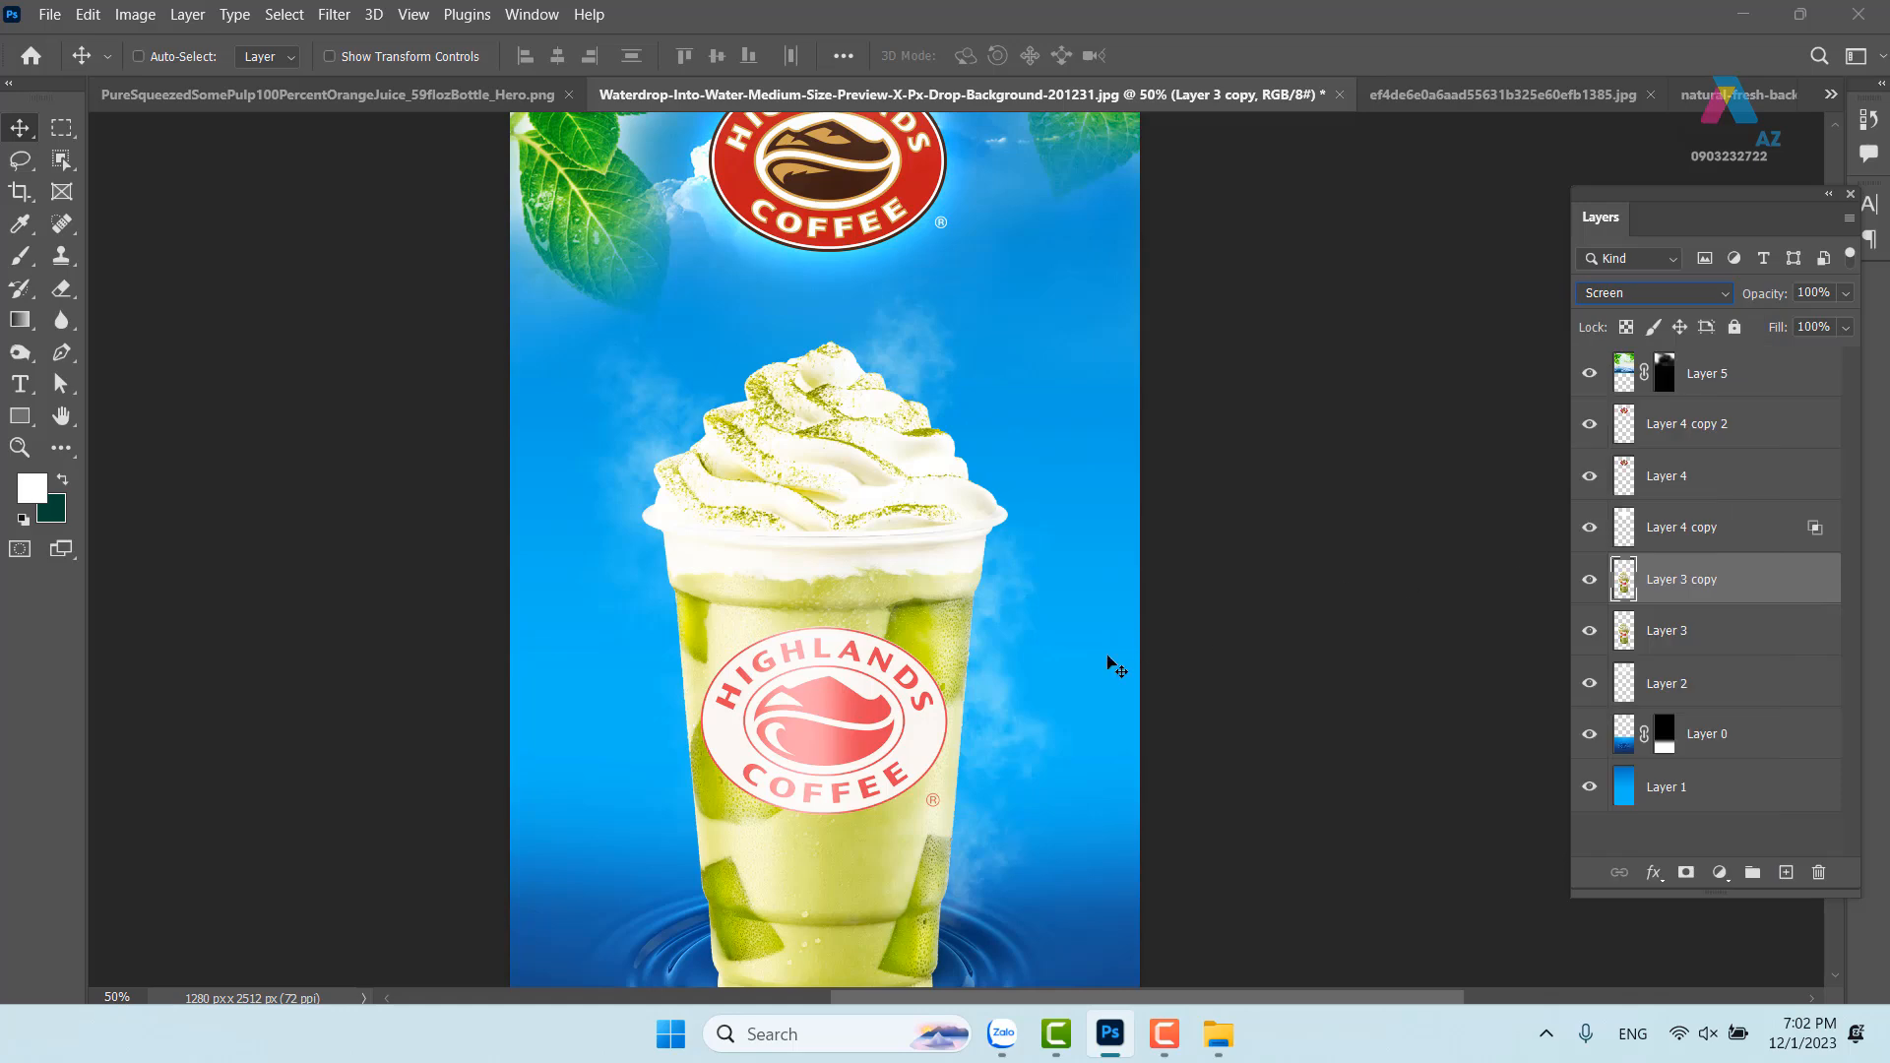
key(ctrl)
key(ctrl+j)
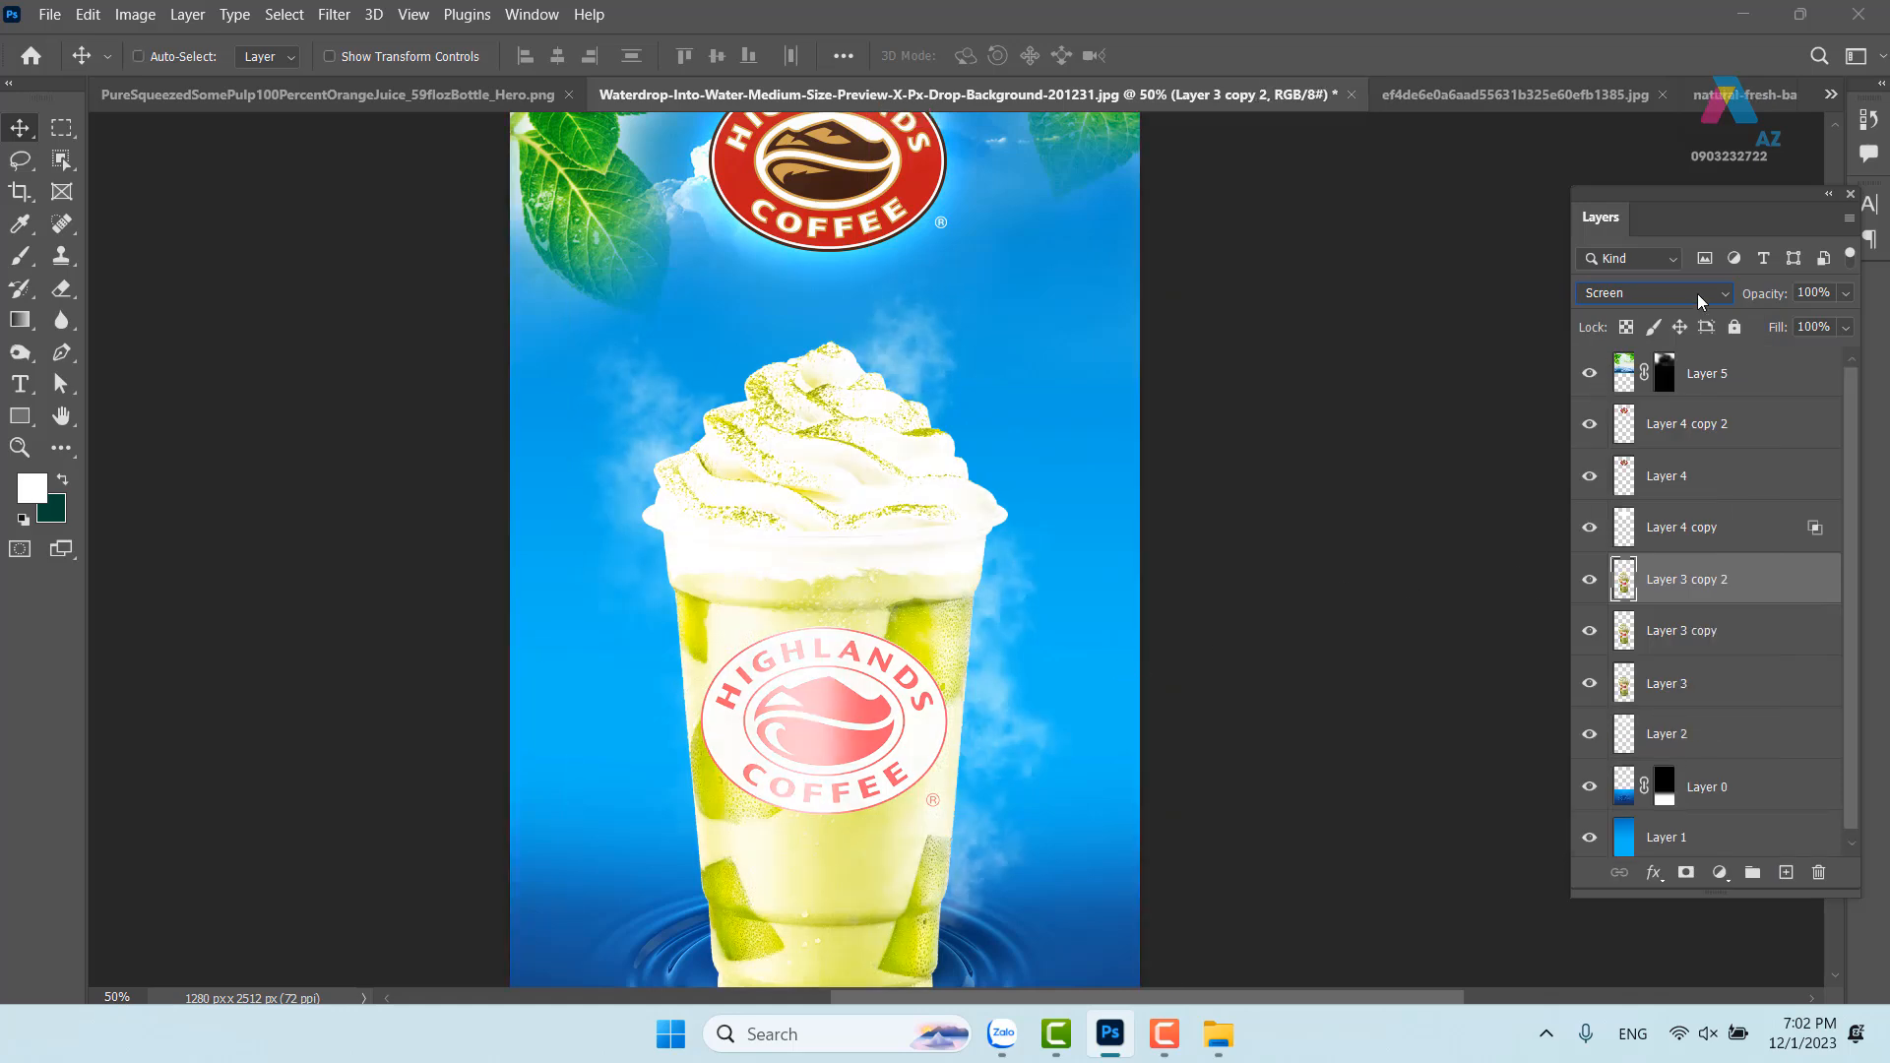
click(1664, 293)
click(1642, 389)
drag(862, 625, 827, 457)
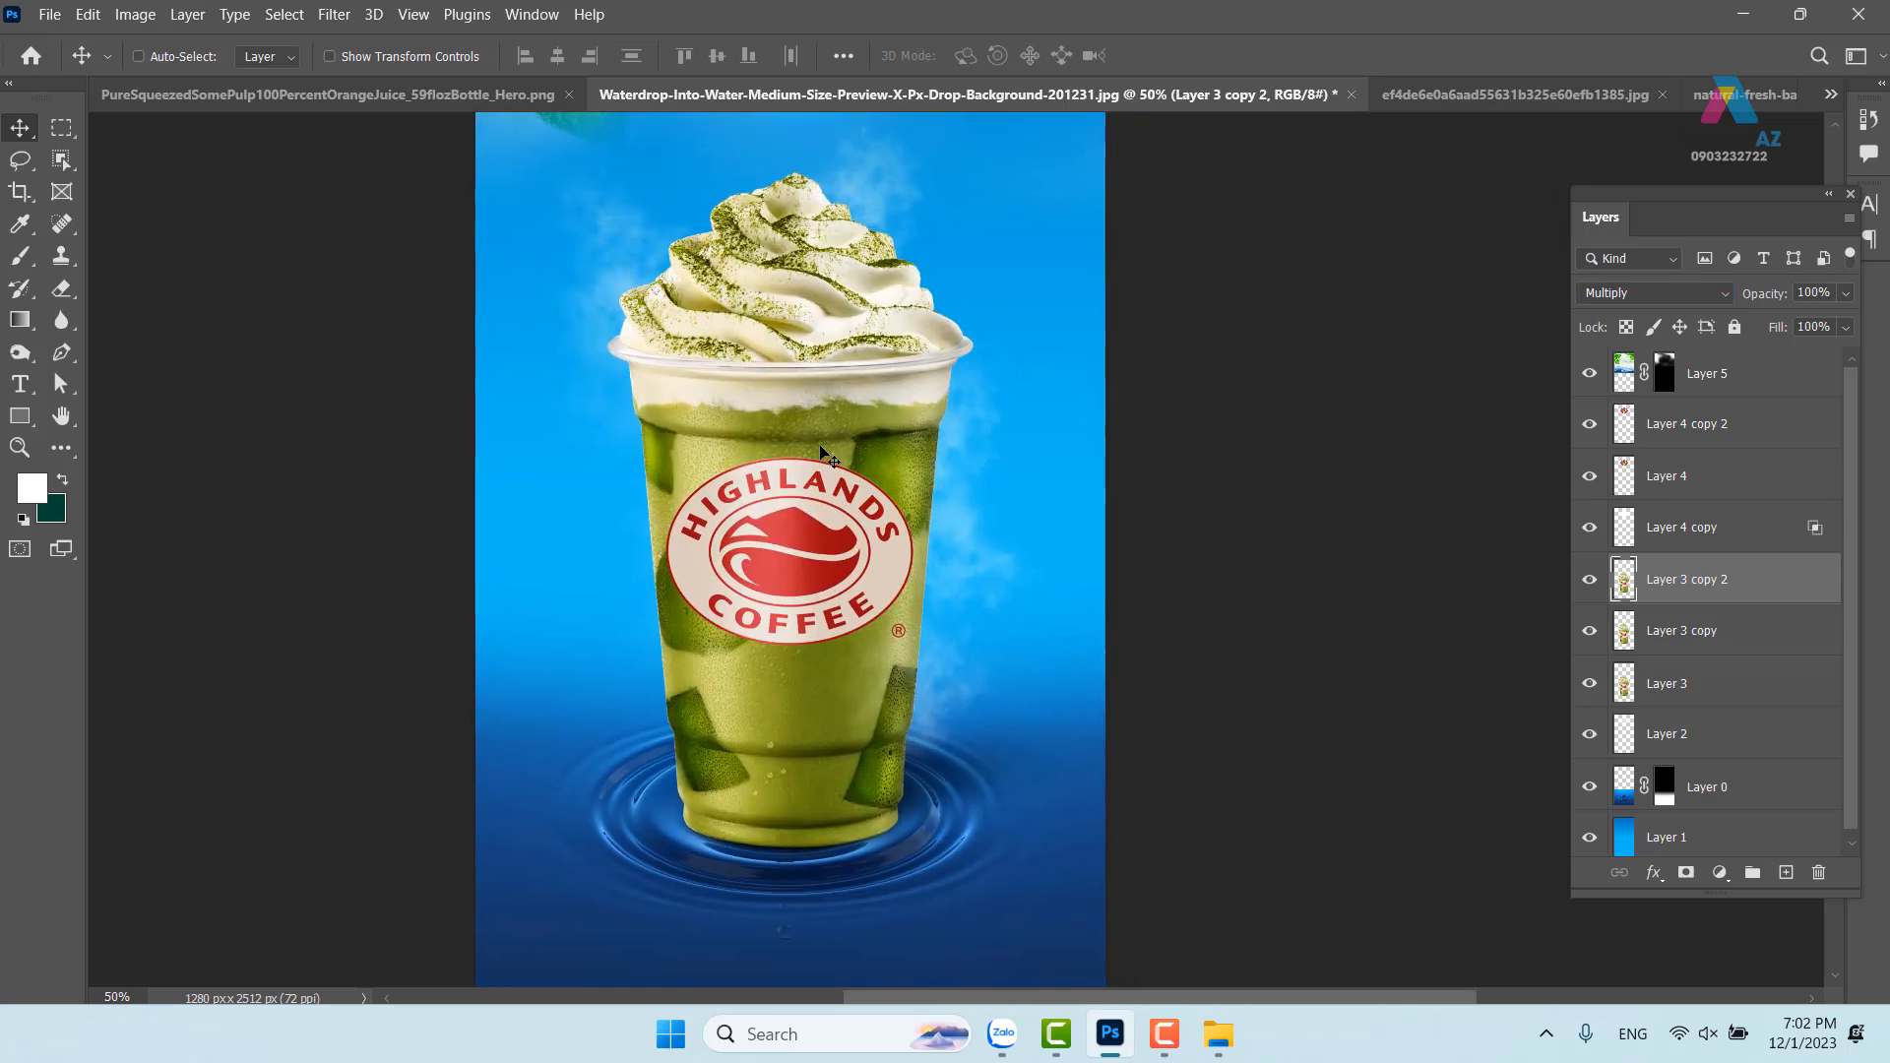
Set the Multiply cup copy's fill to 51% and reduce the Screen cup copy's fill to about half
click(1846, 328)
click(1788, 354)
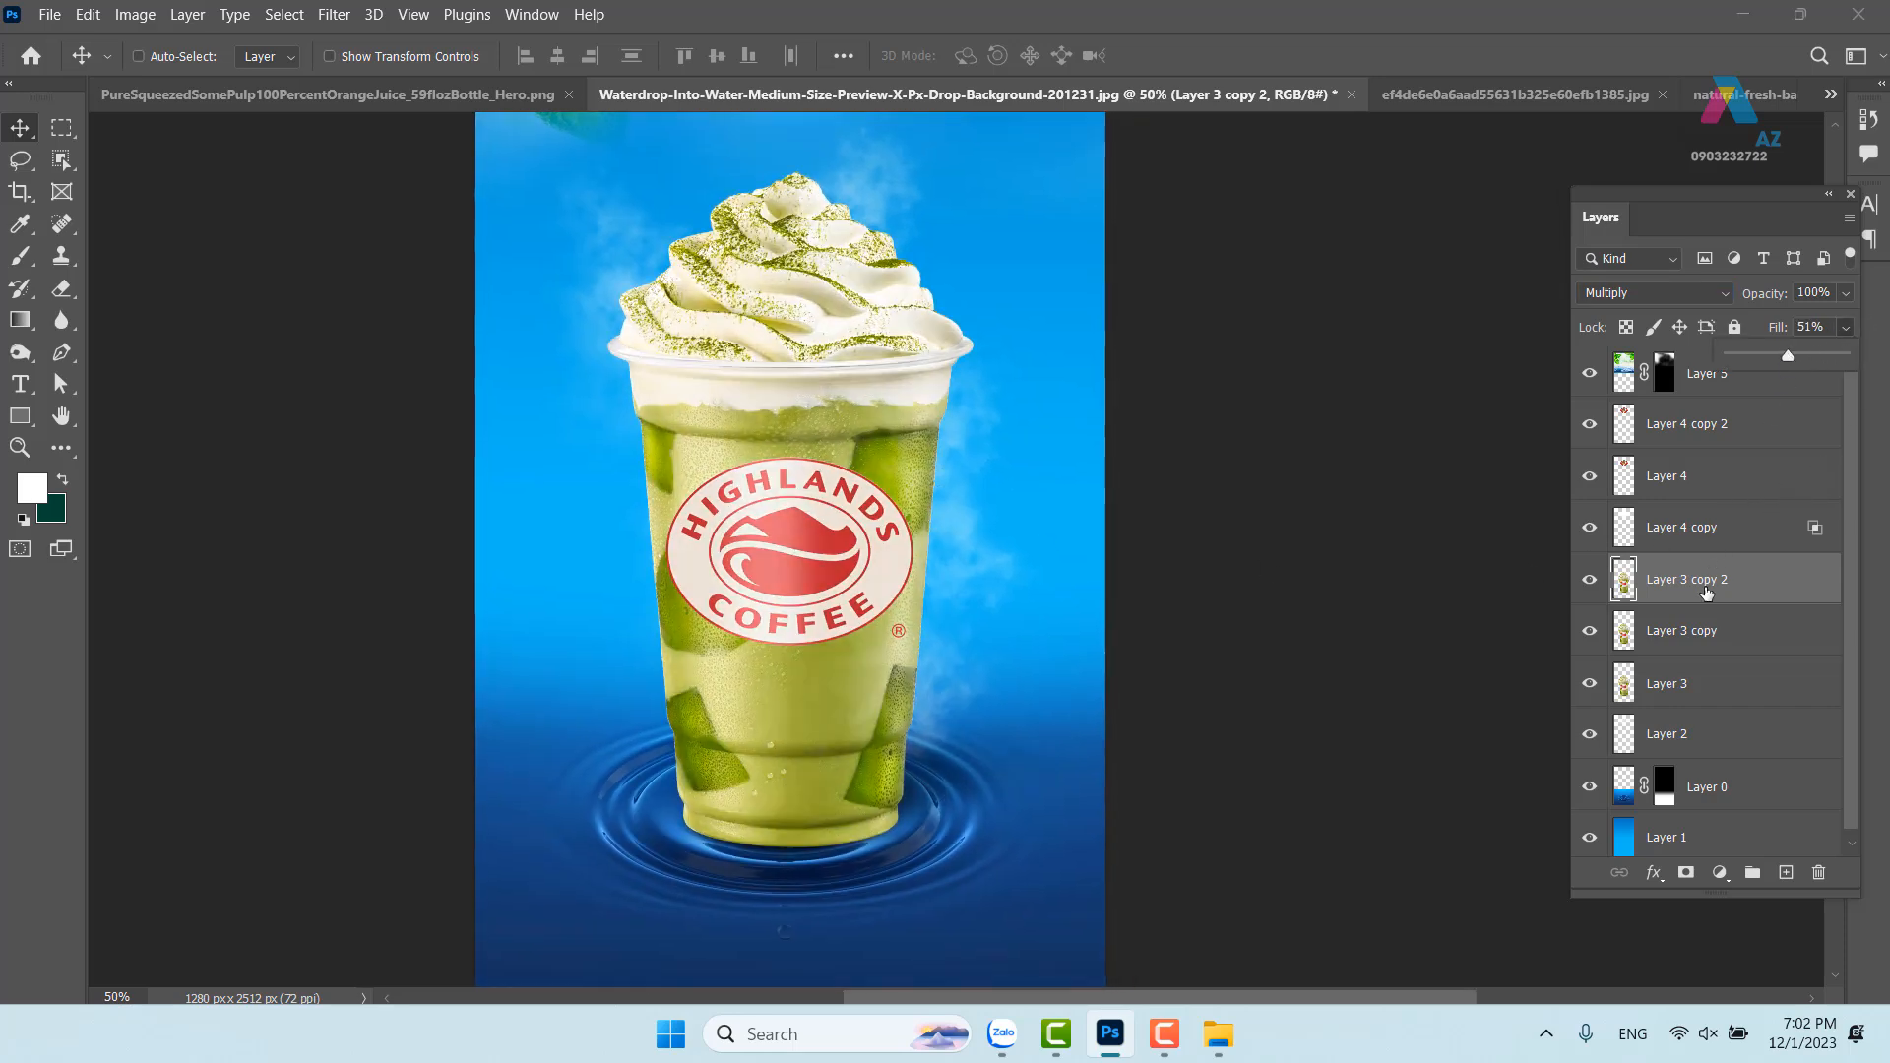
click(1700, 635)
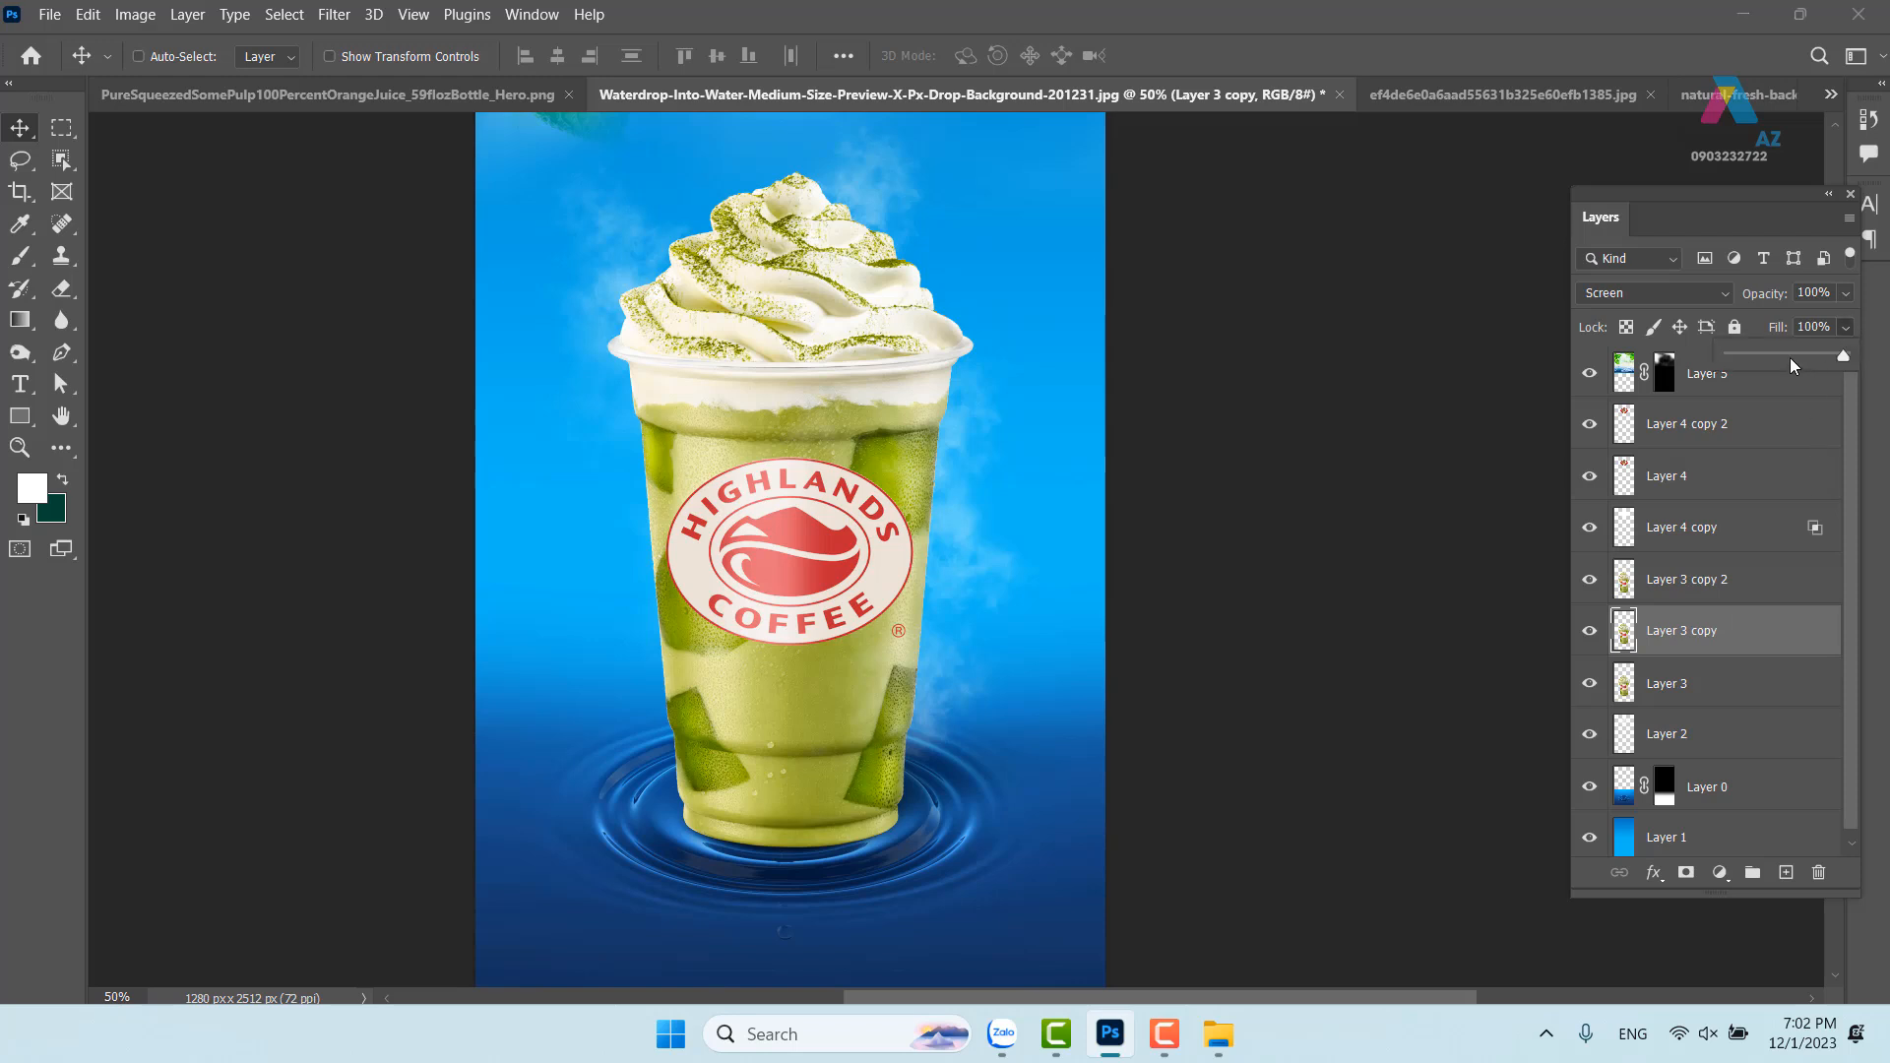
click(1790, 358)
click(1718, 591)
click(1718, 590)
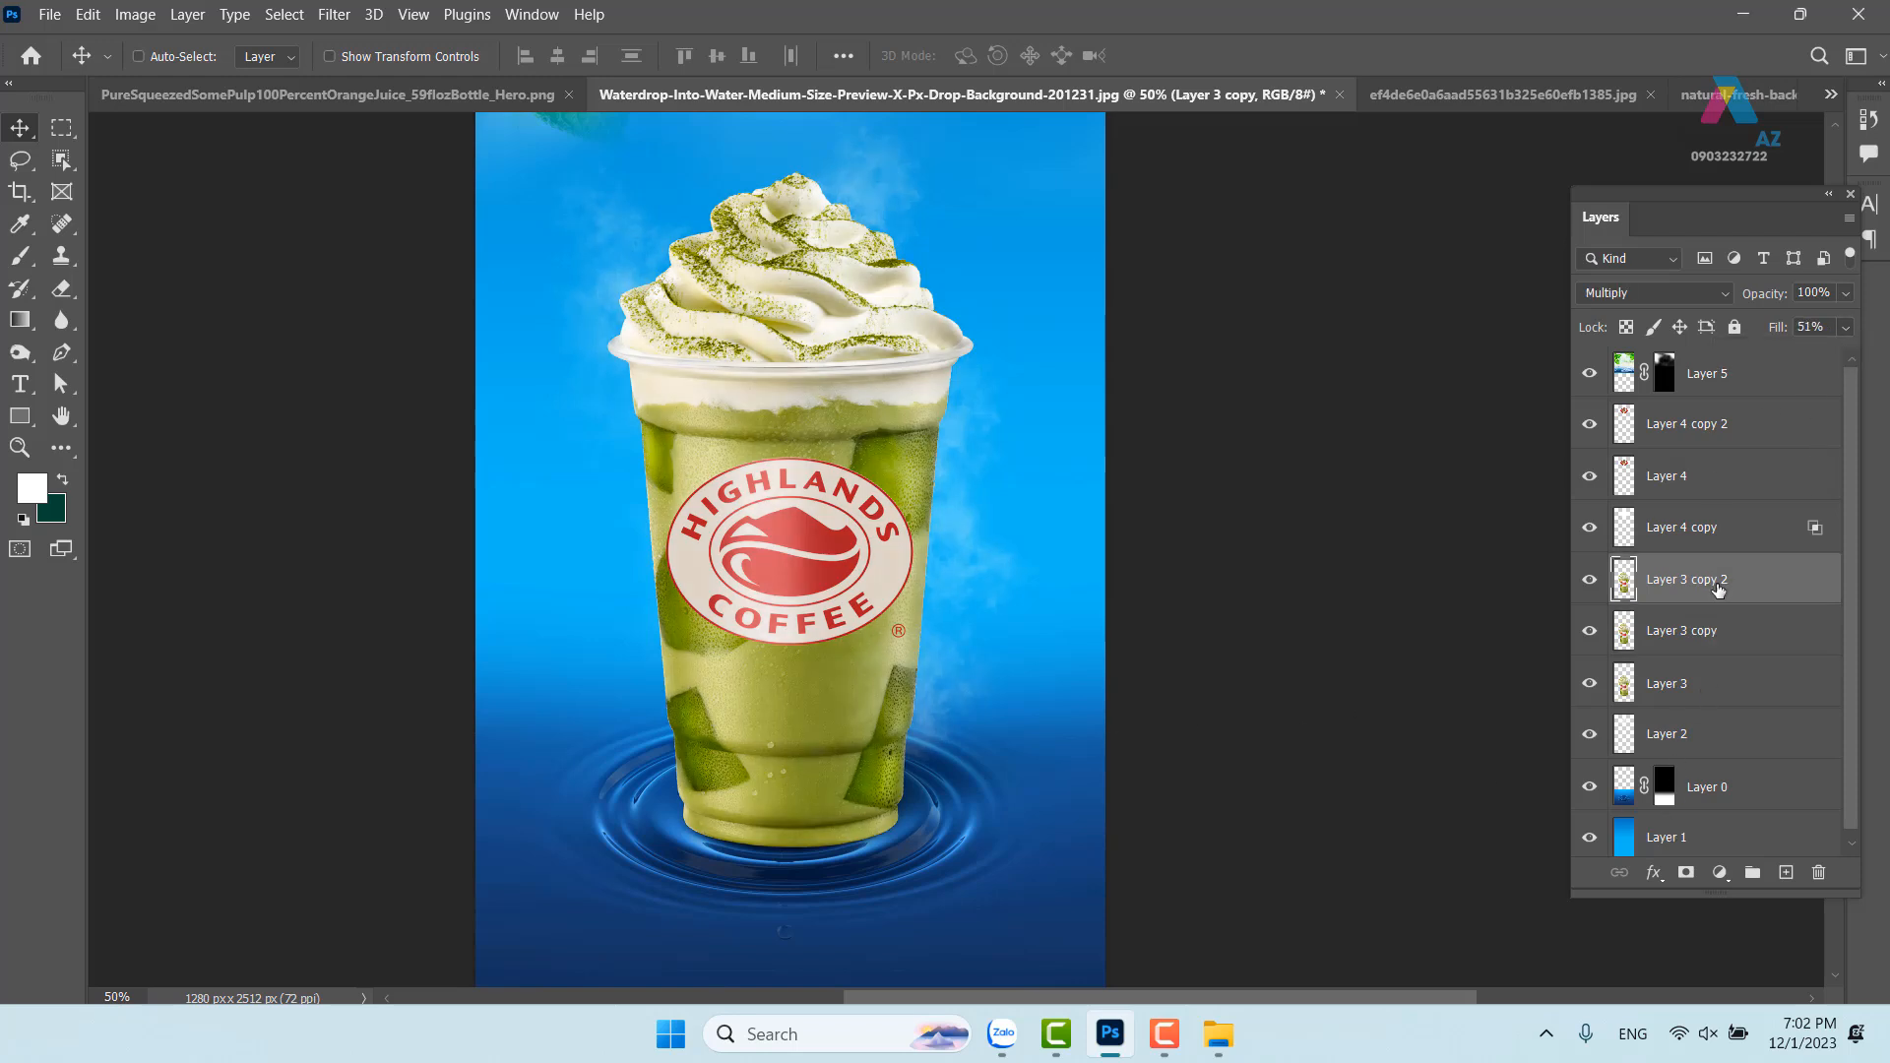
Merge the Multiply copy, the Screen copy and the original cup layer into one layer
shift+click(1695, 692)
key(ctrl+e)
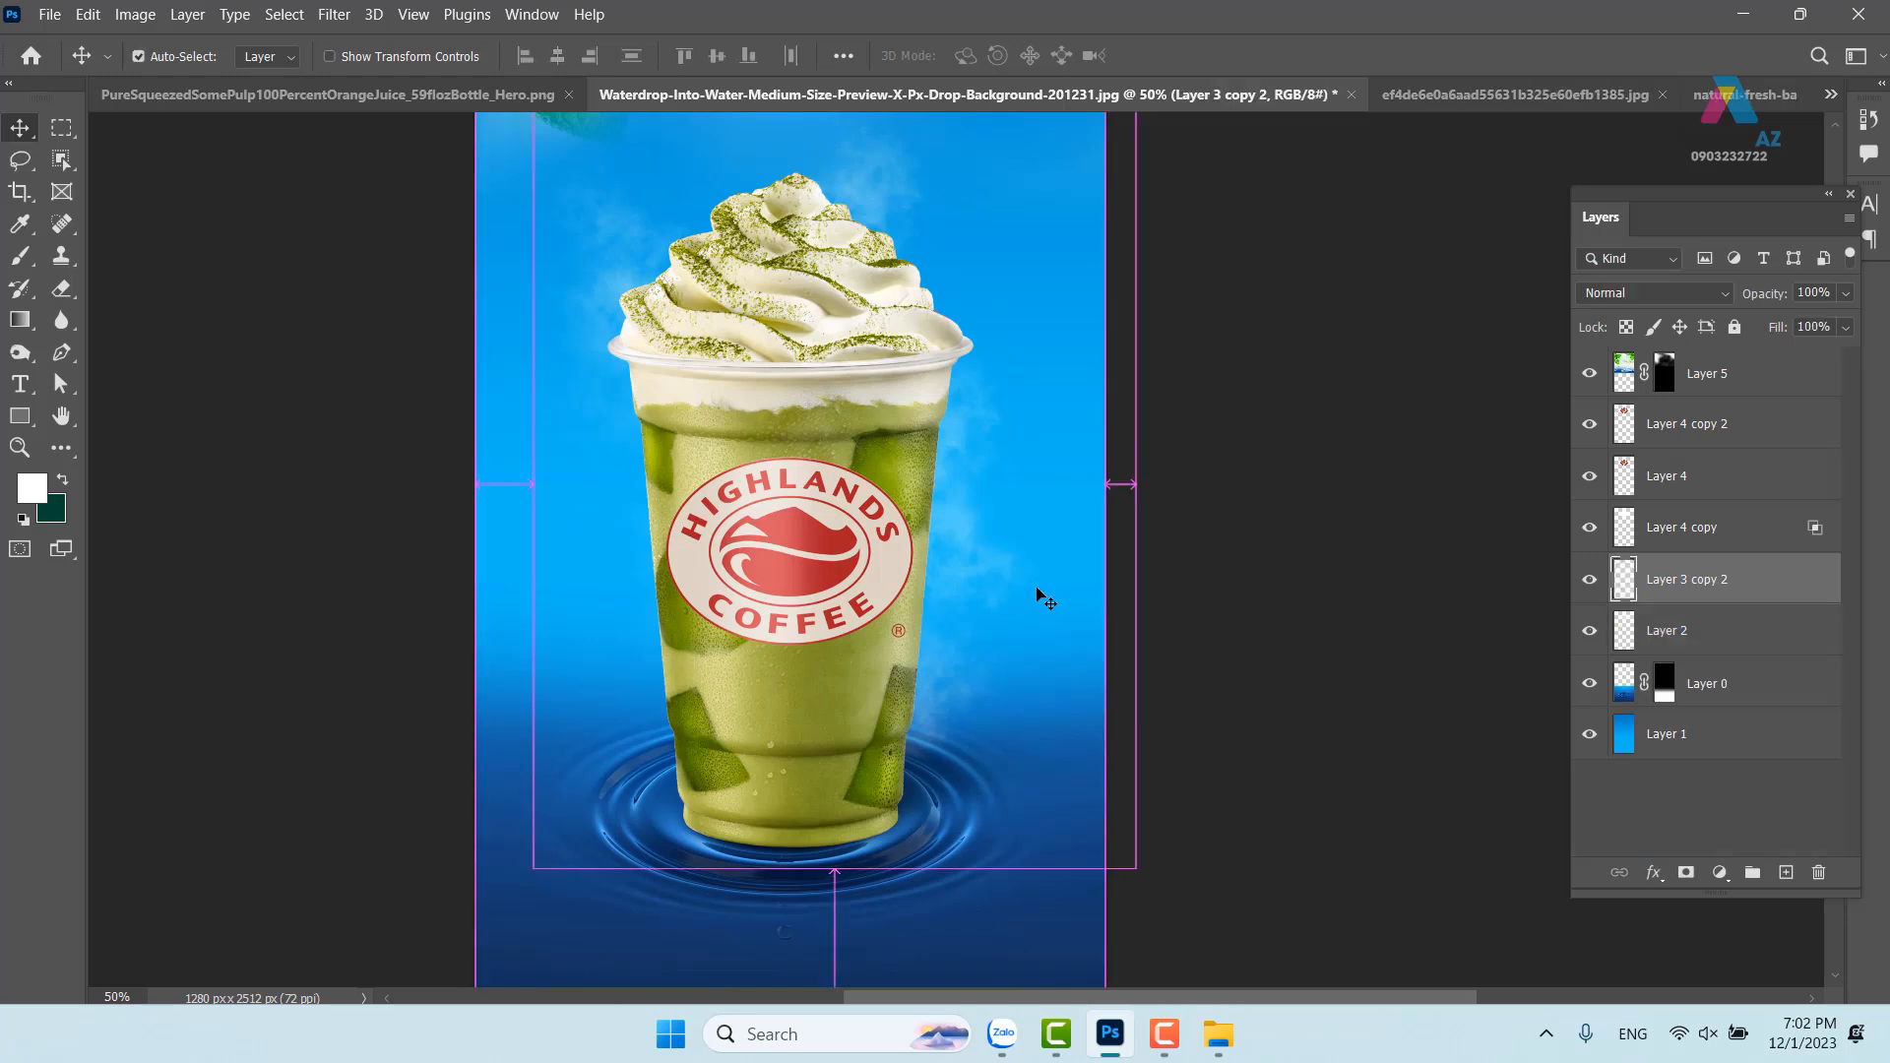
drag(695, 464, 703, 532)
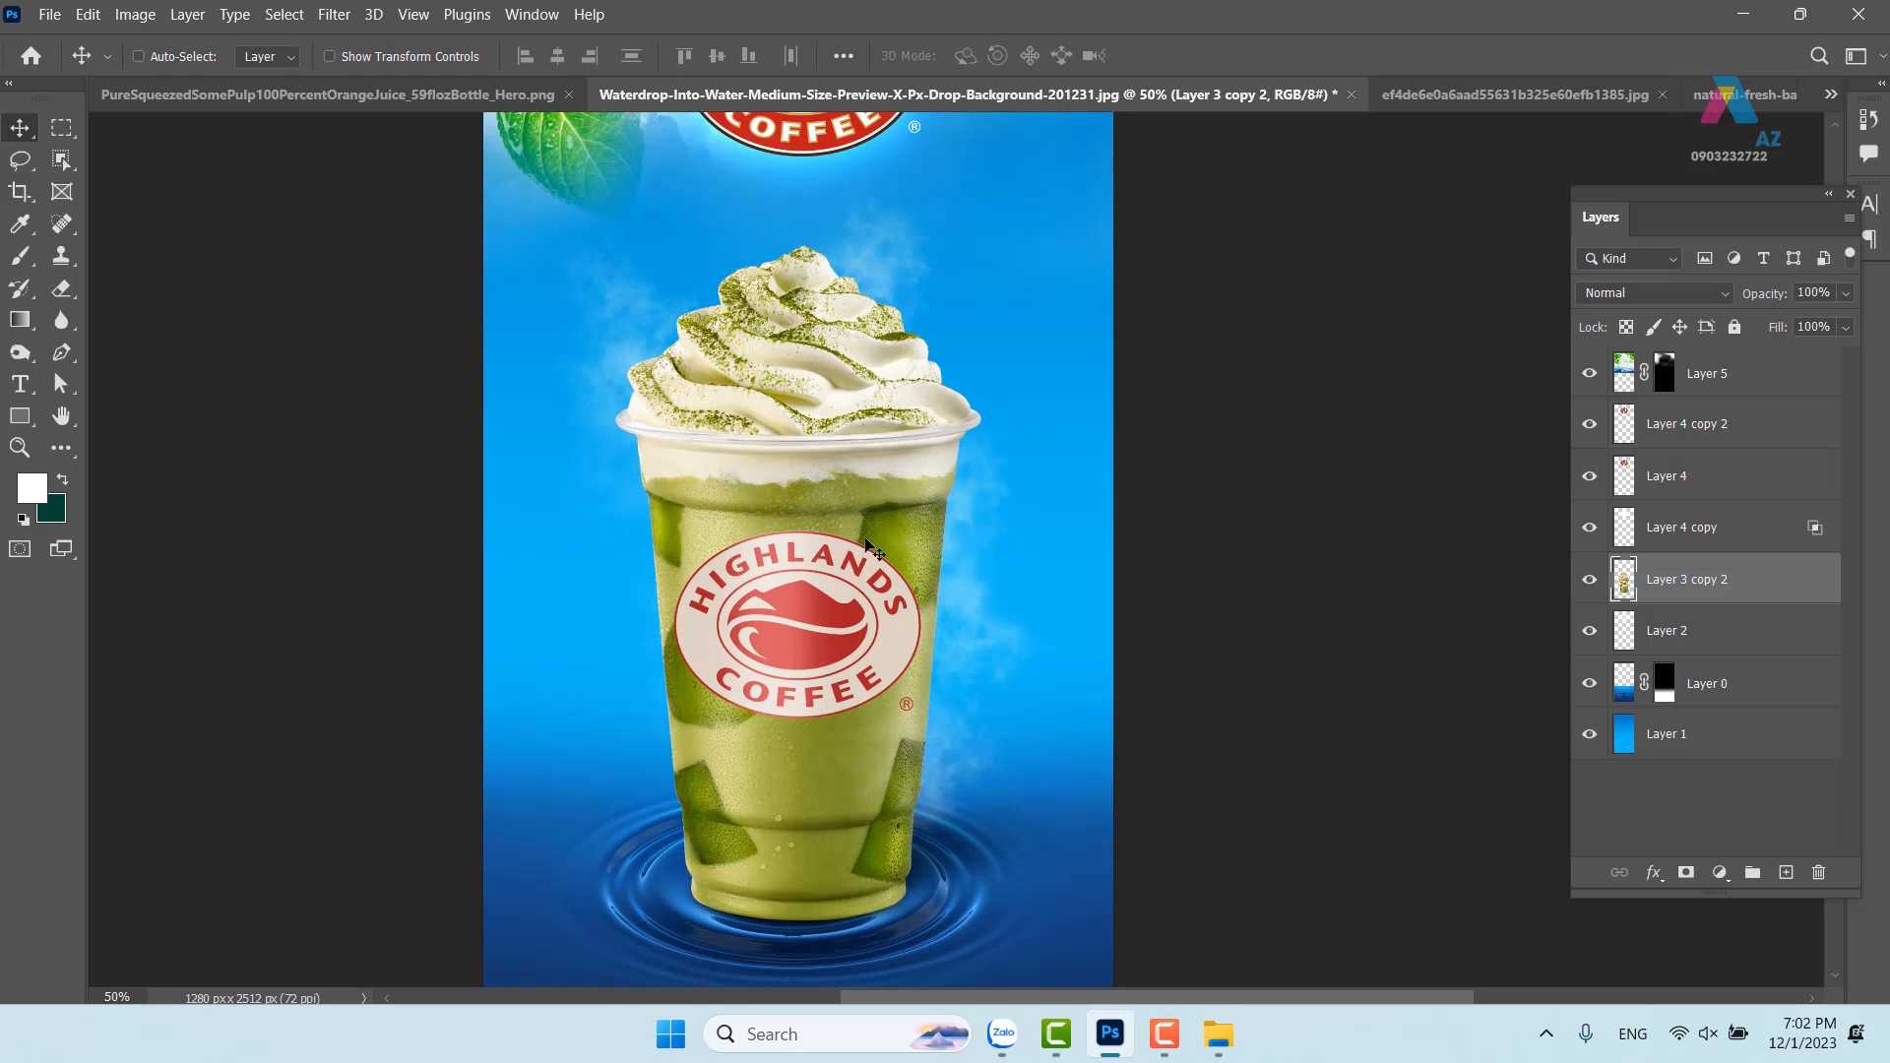
Duplicate the merged cup layer in place and set the duplicate's blend mode to Screen
key(ctrl+j)
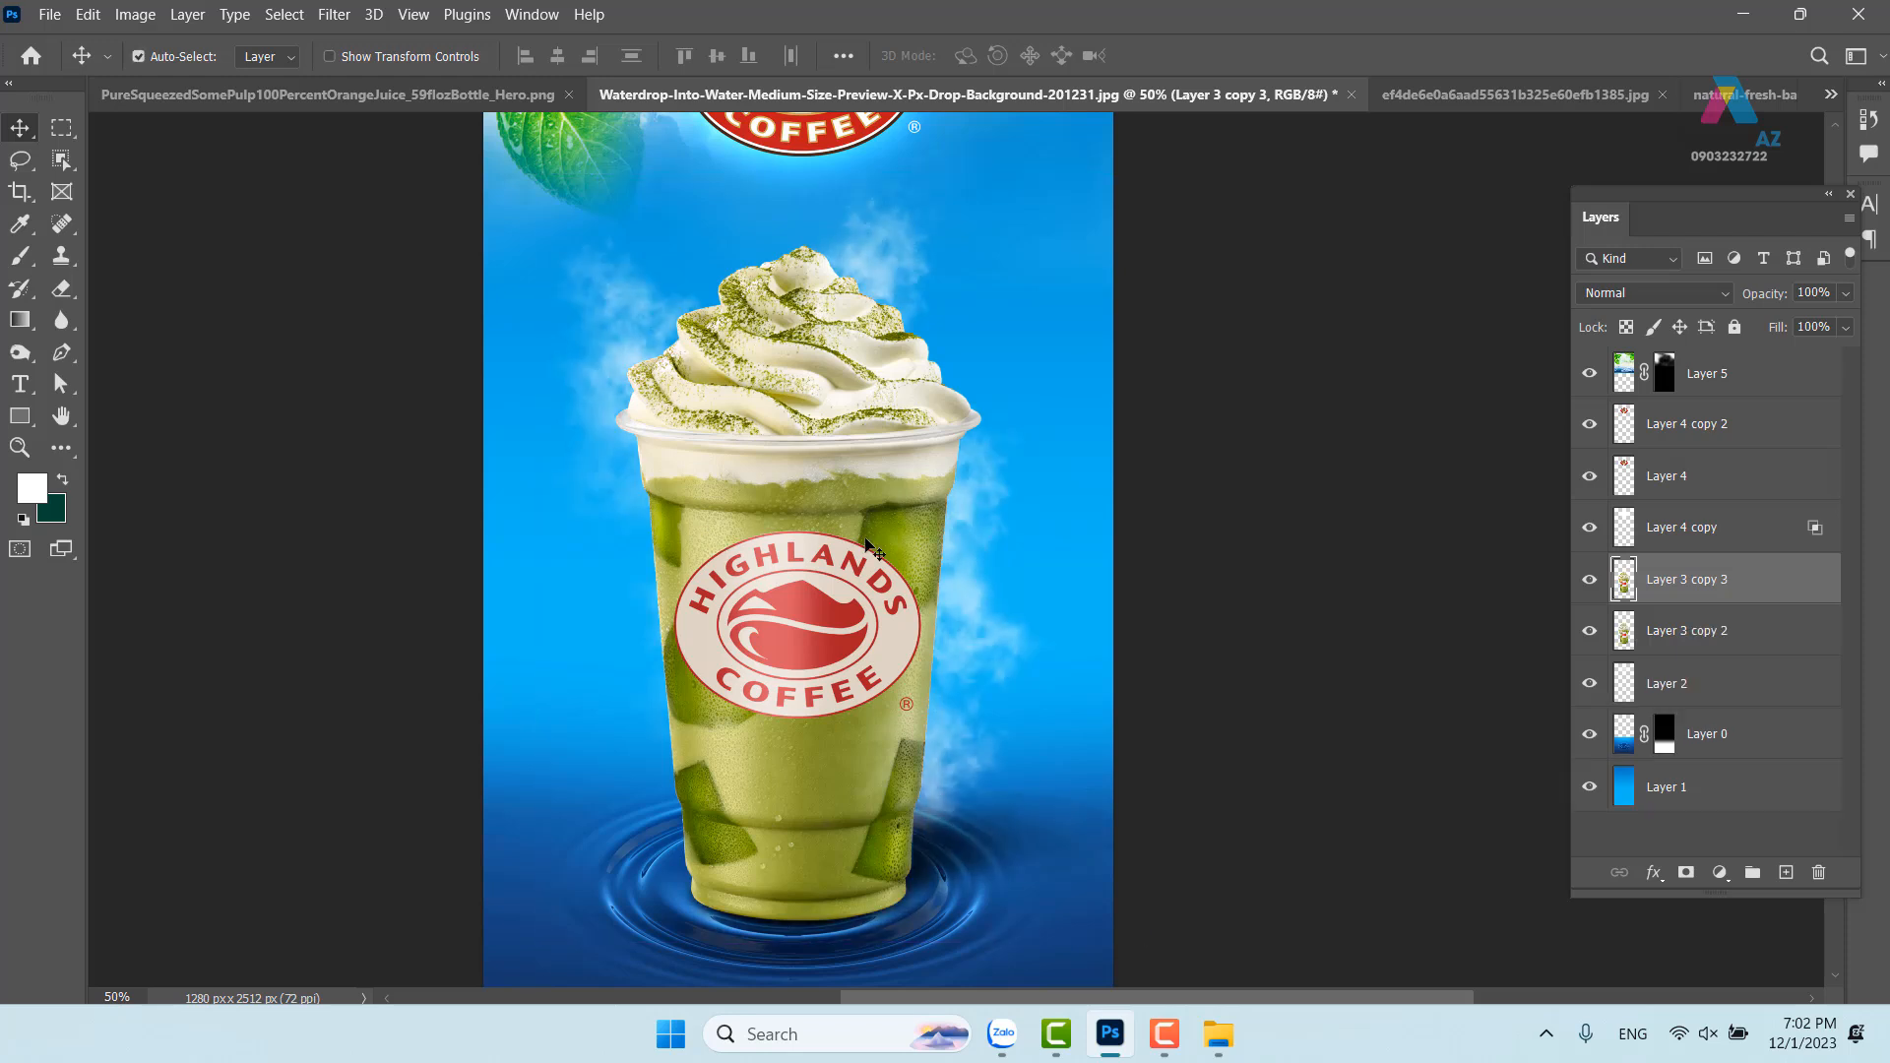
click(1663, 293)
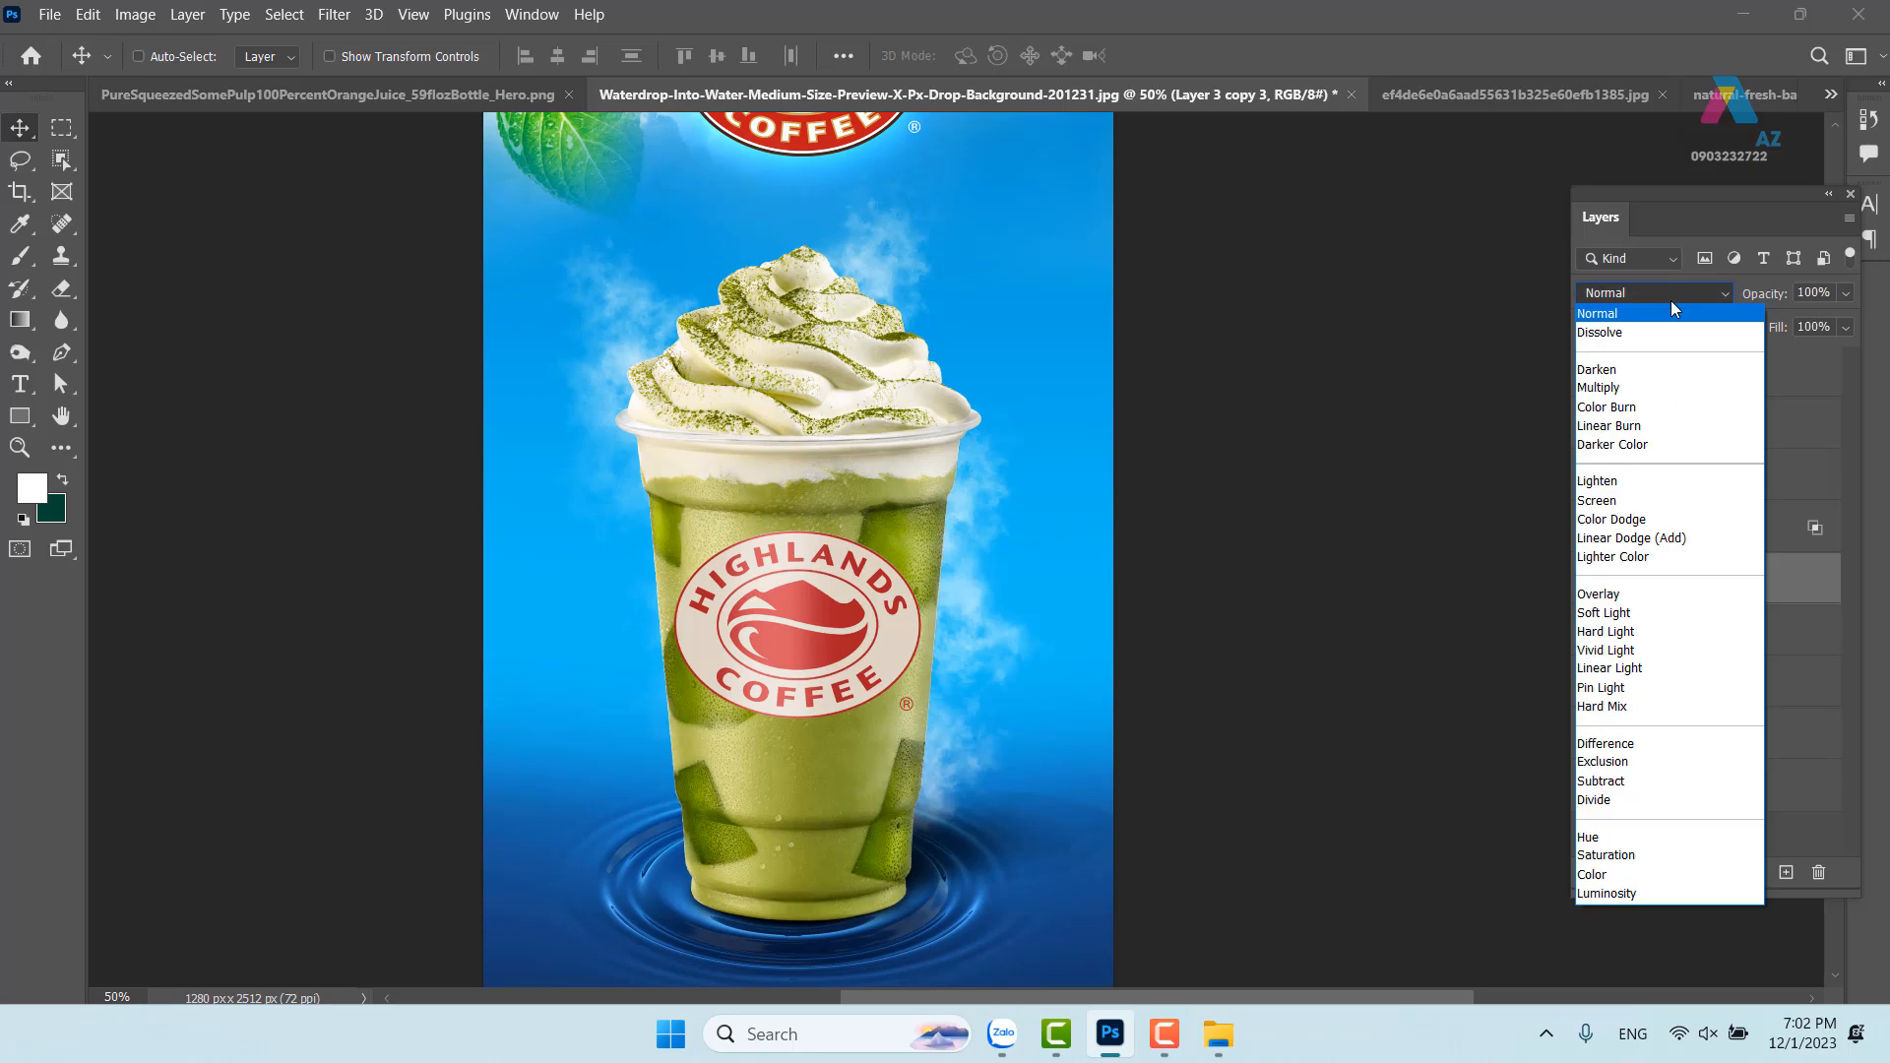
click(1673, 616)
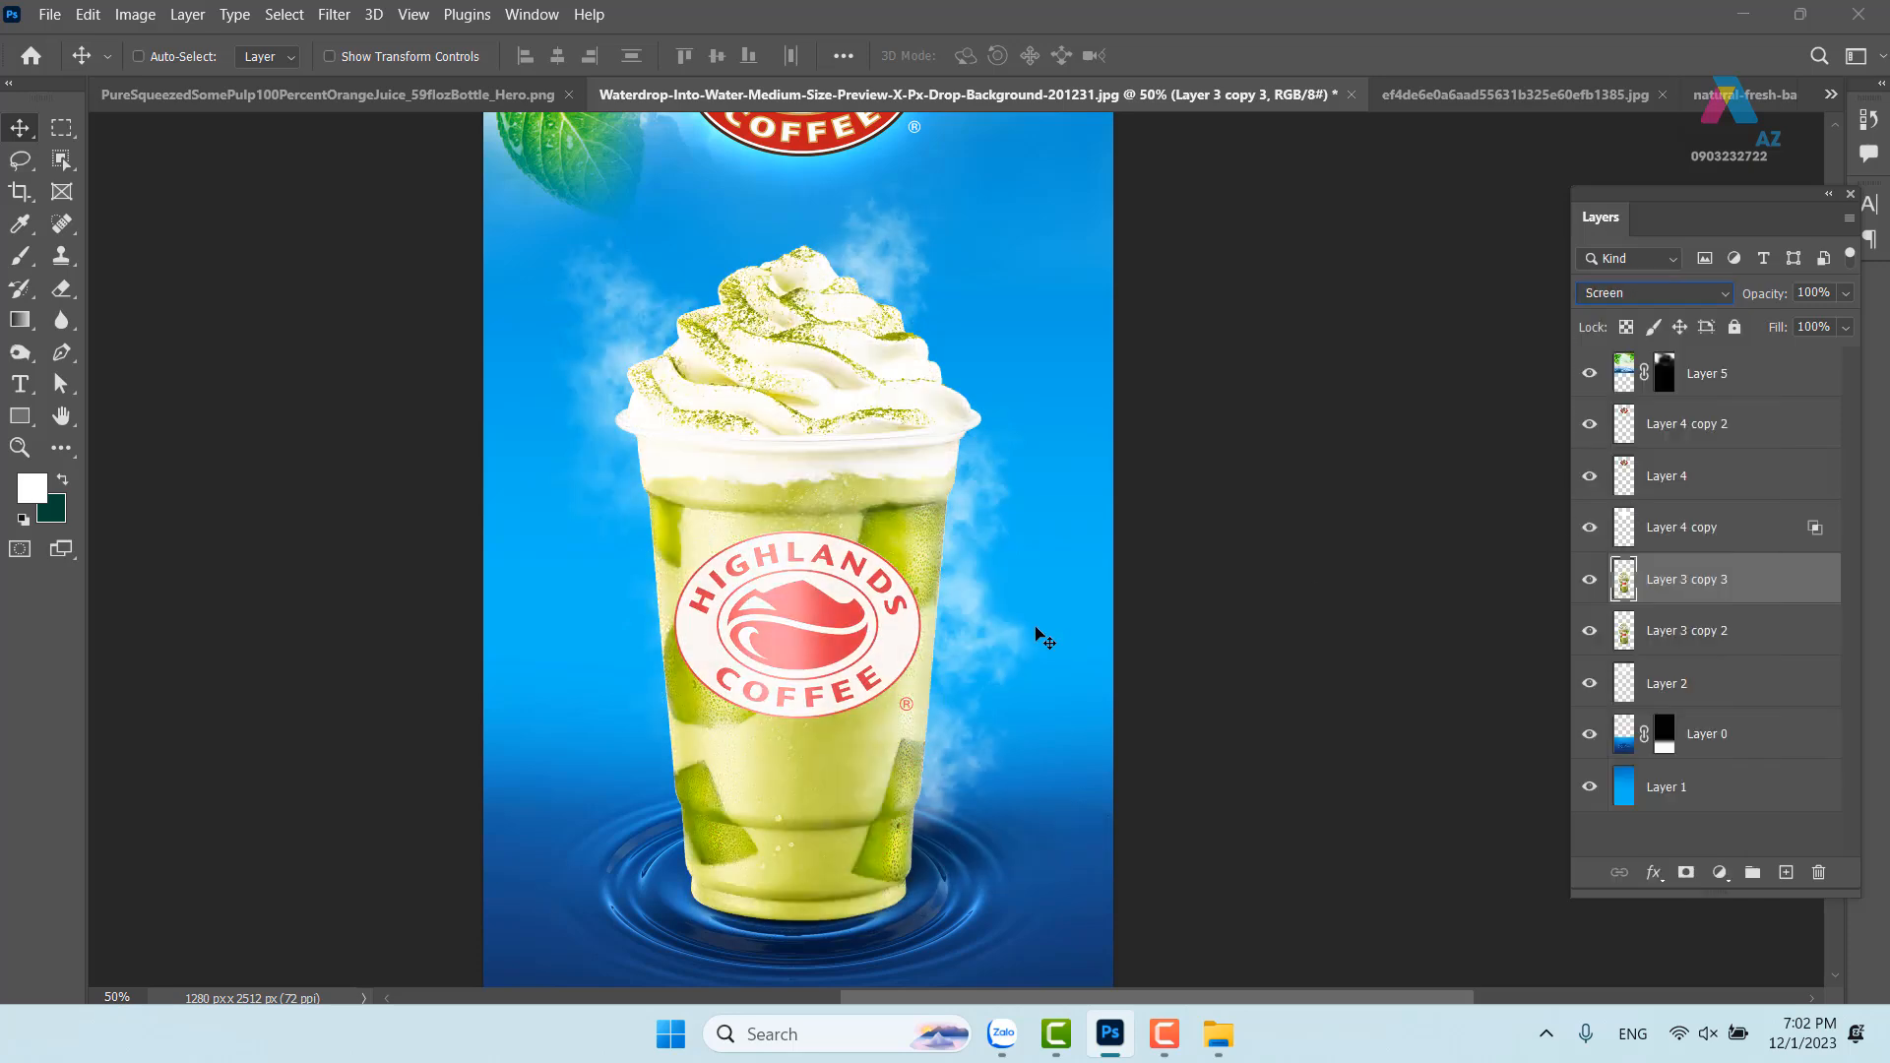
Split the Screen cup copy's Blend If dark limit for the current layer at 155 / 203, and compare the layer hidden and shown
right_click(1779, 579)
click(1551, 18)
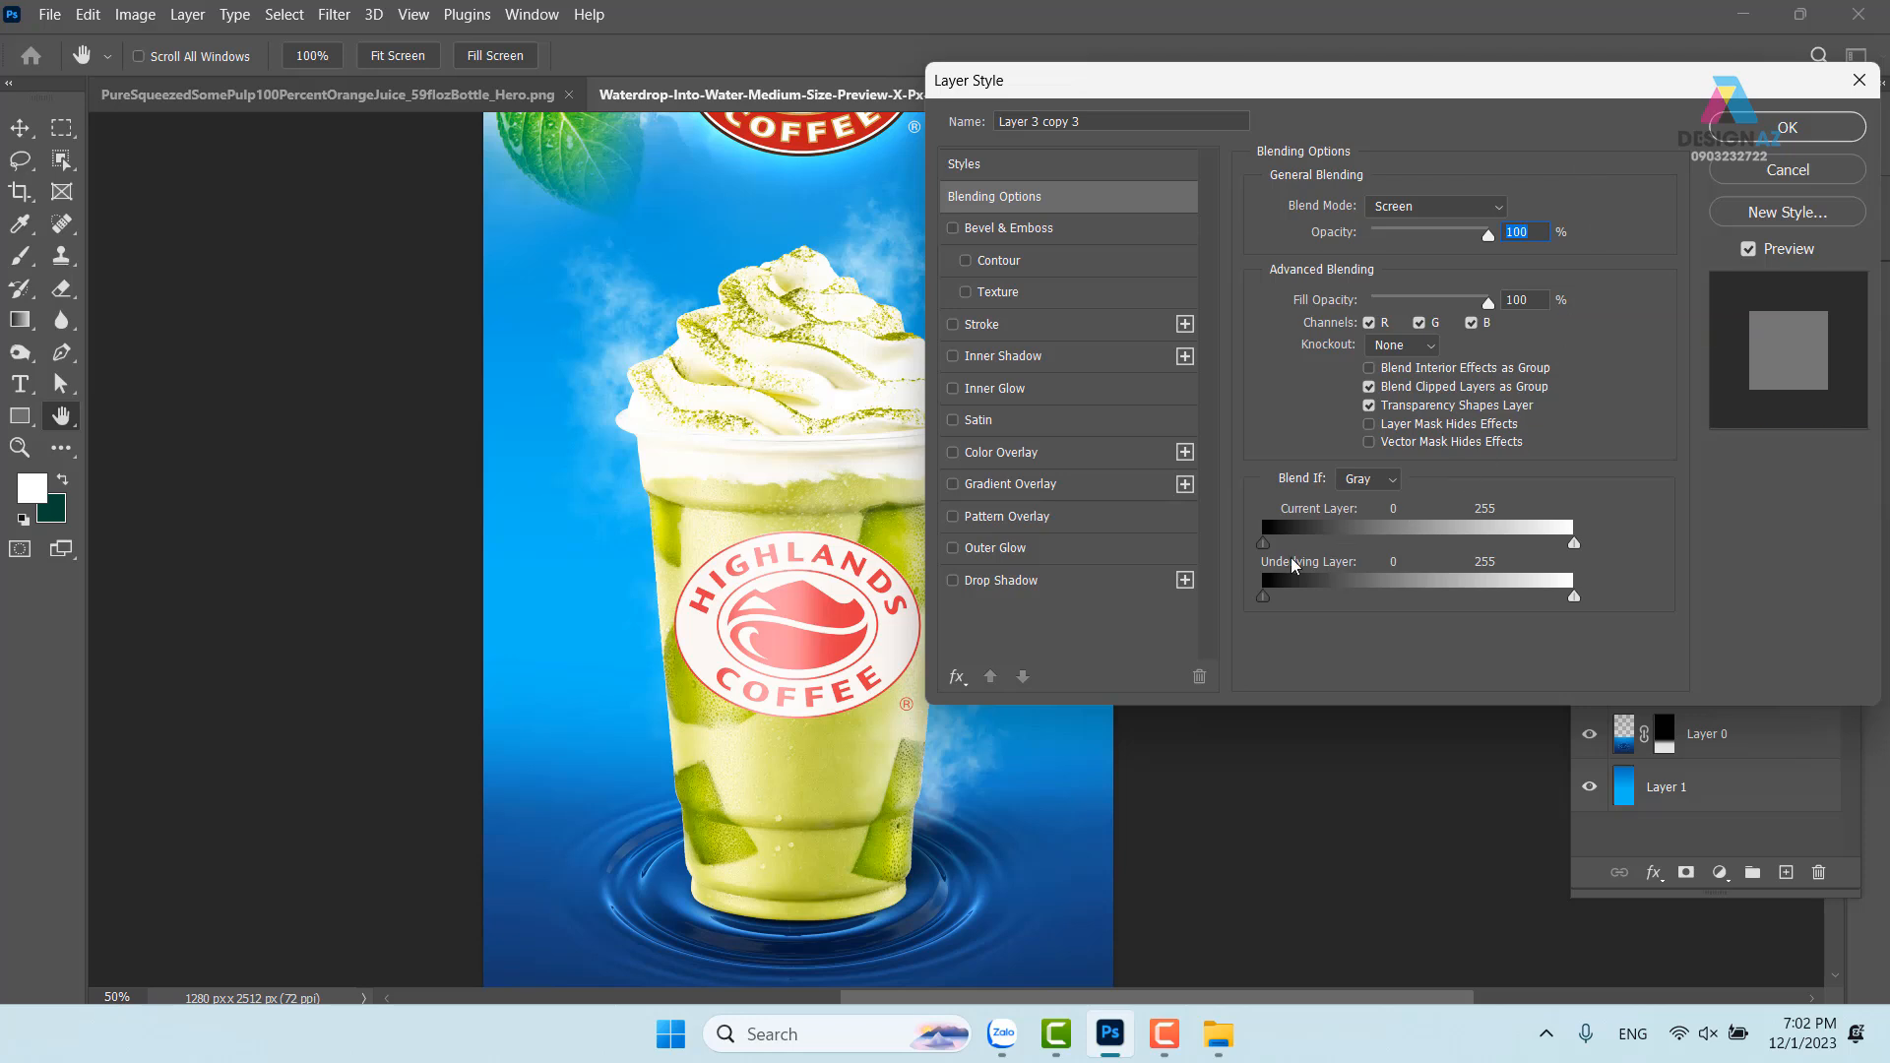
drag(1262, 543, 1453, 539)
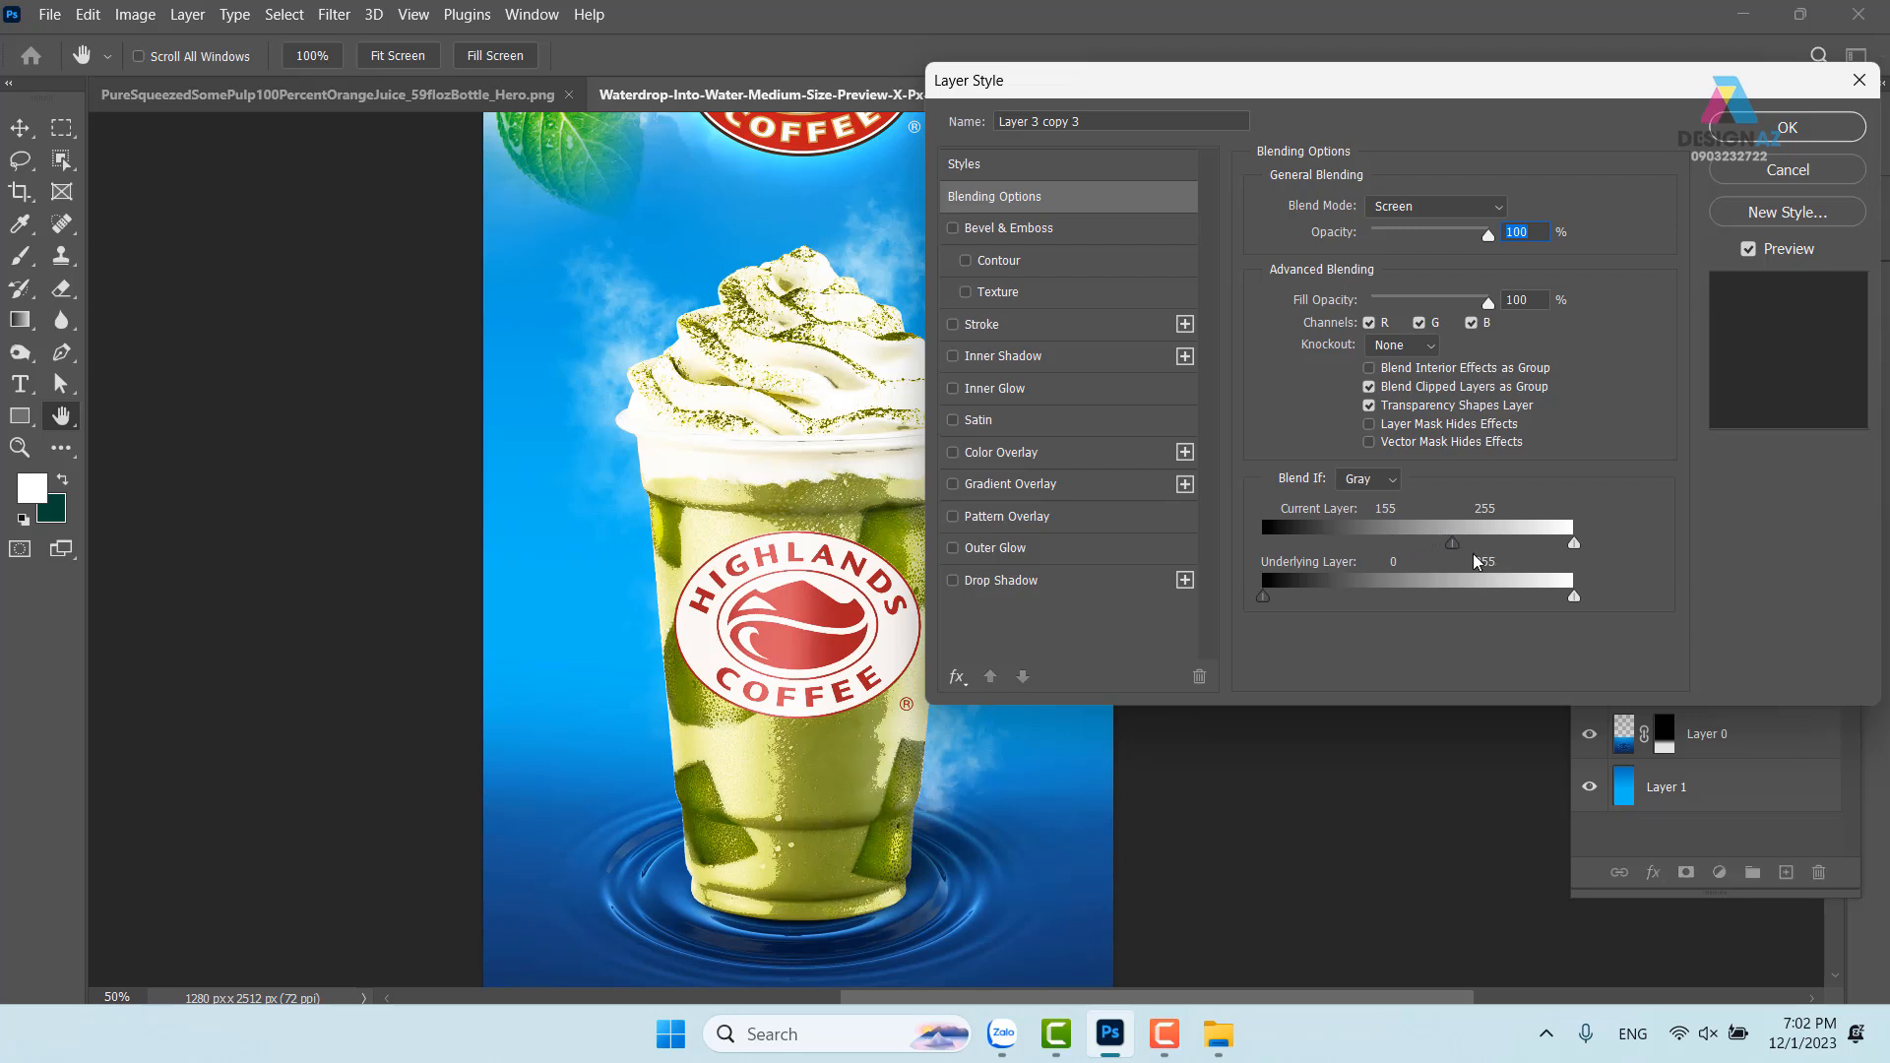
drag(1452, 543, 1507, 545)
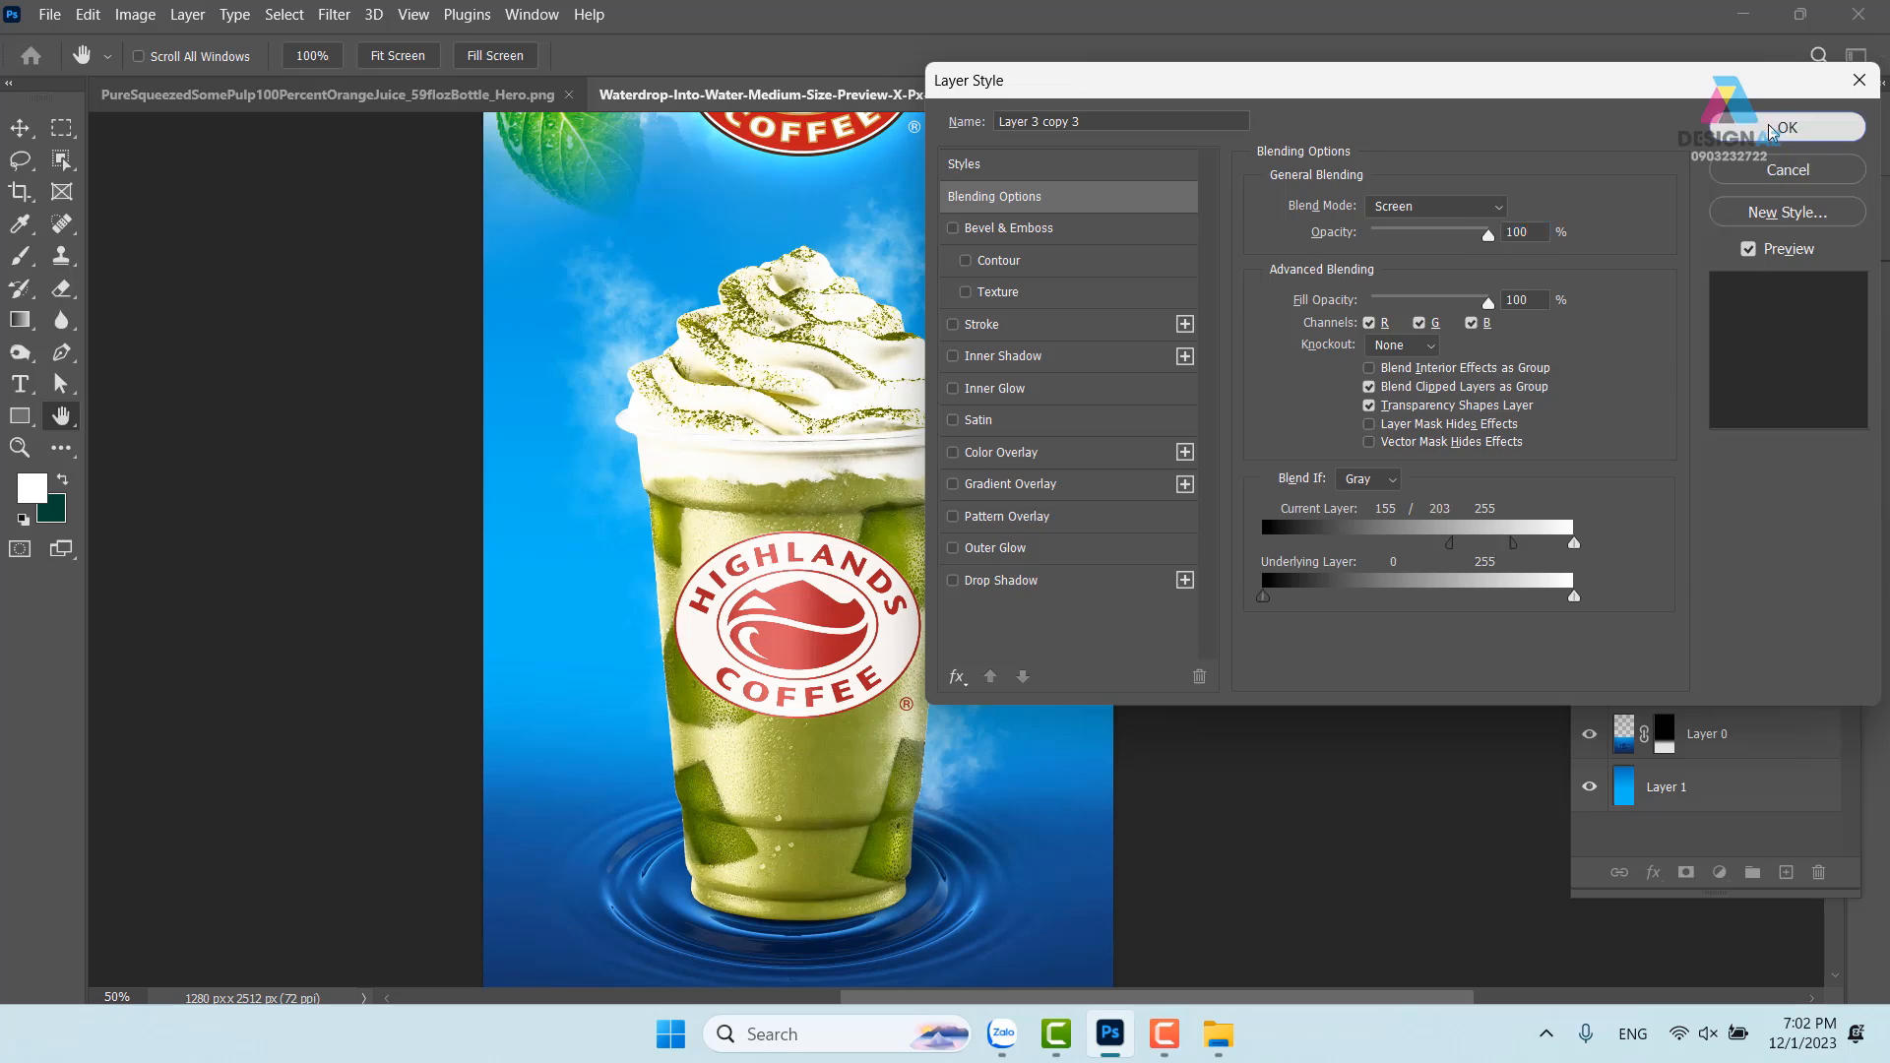
click(1741, 137)
click(1589, 580)
click(1589, 580)
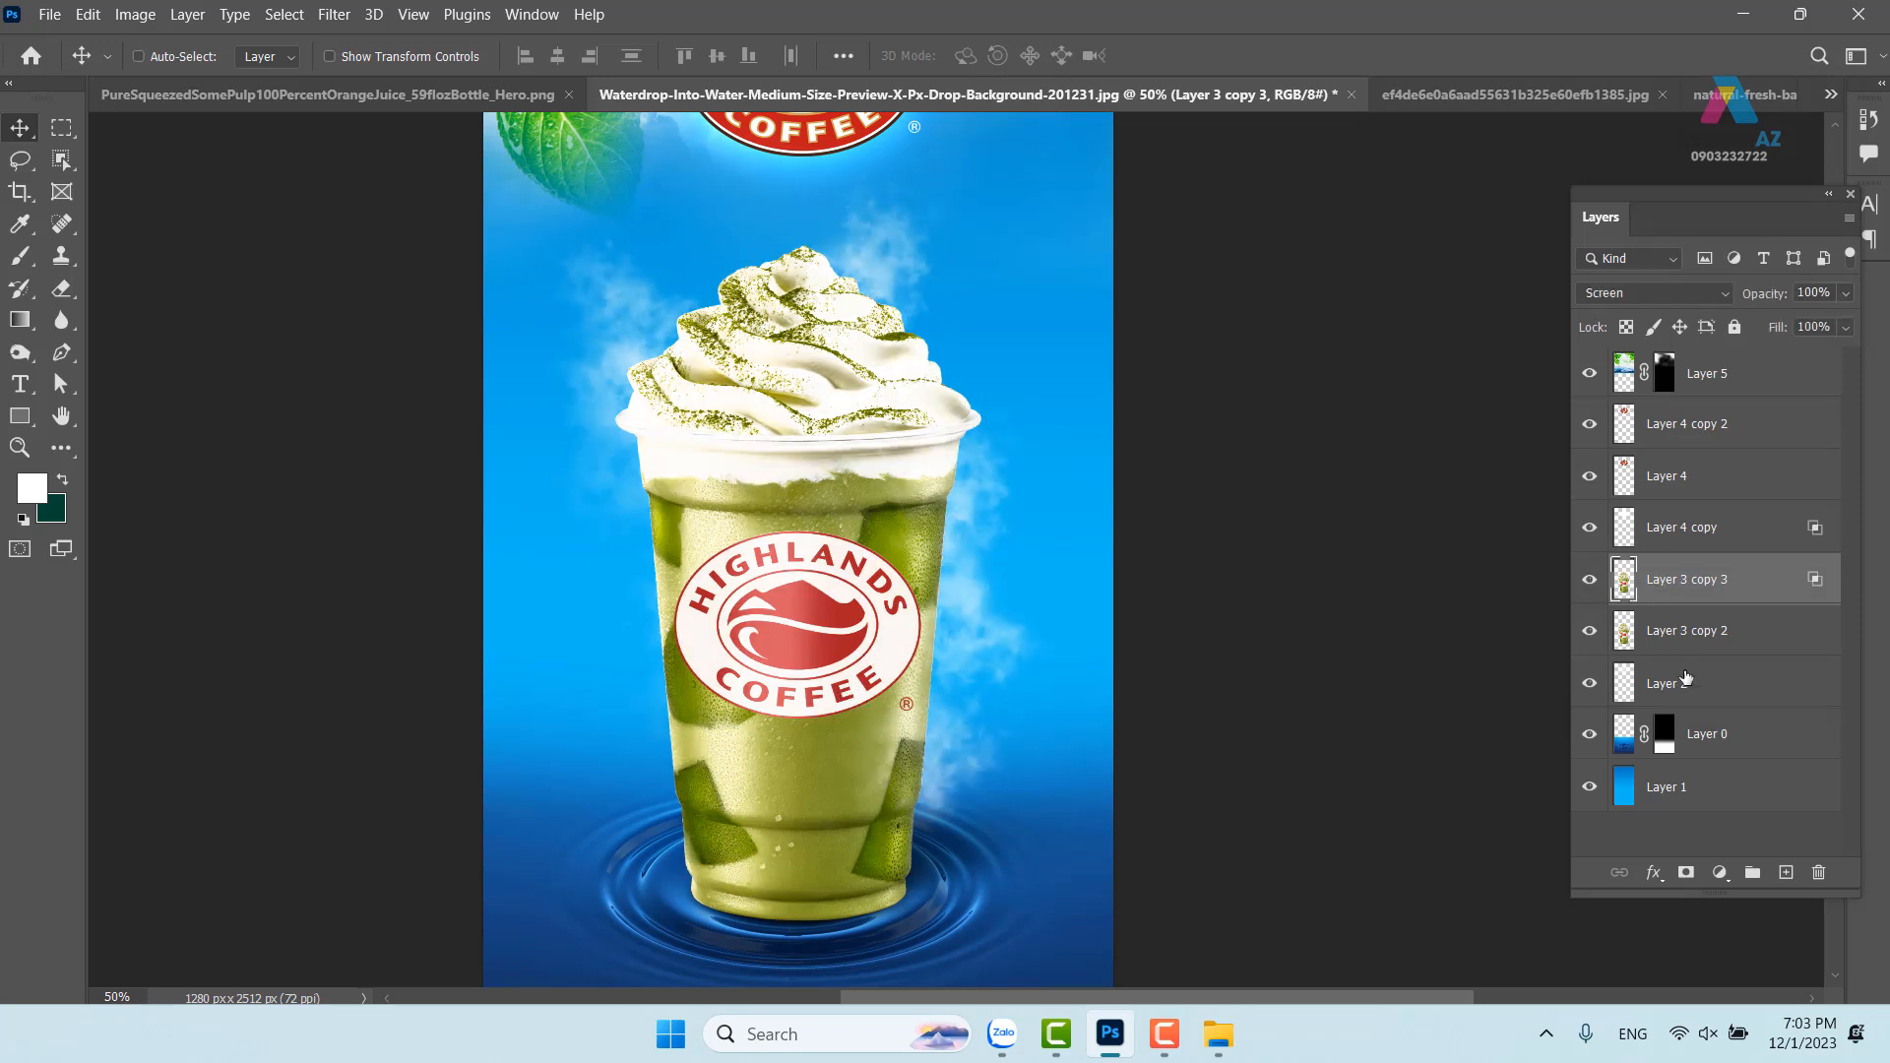
Add a layer mask to Layer 3 copy 3, invert it to black, and set the Brush foreground color to white (ffffff)
click(1685, 874)
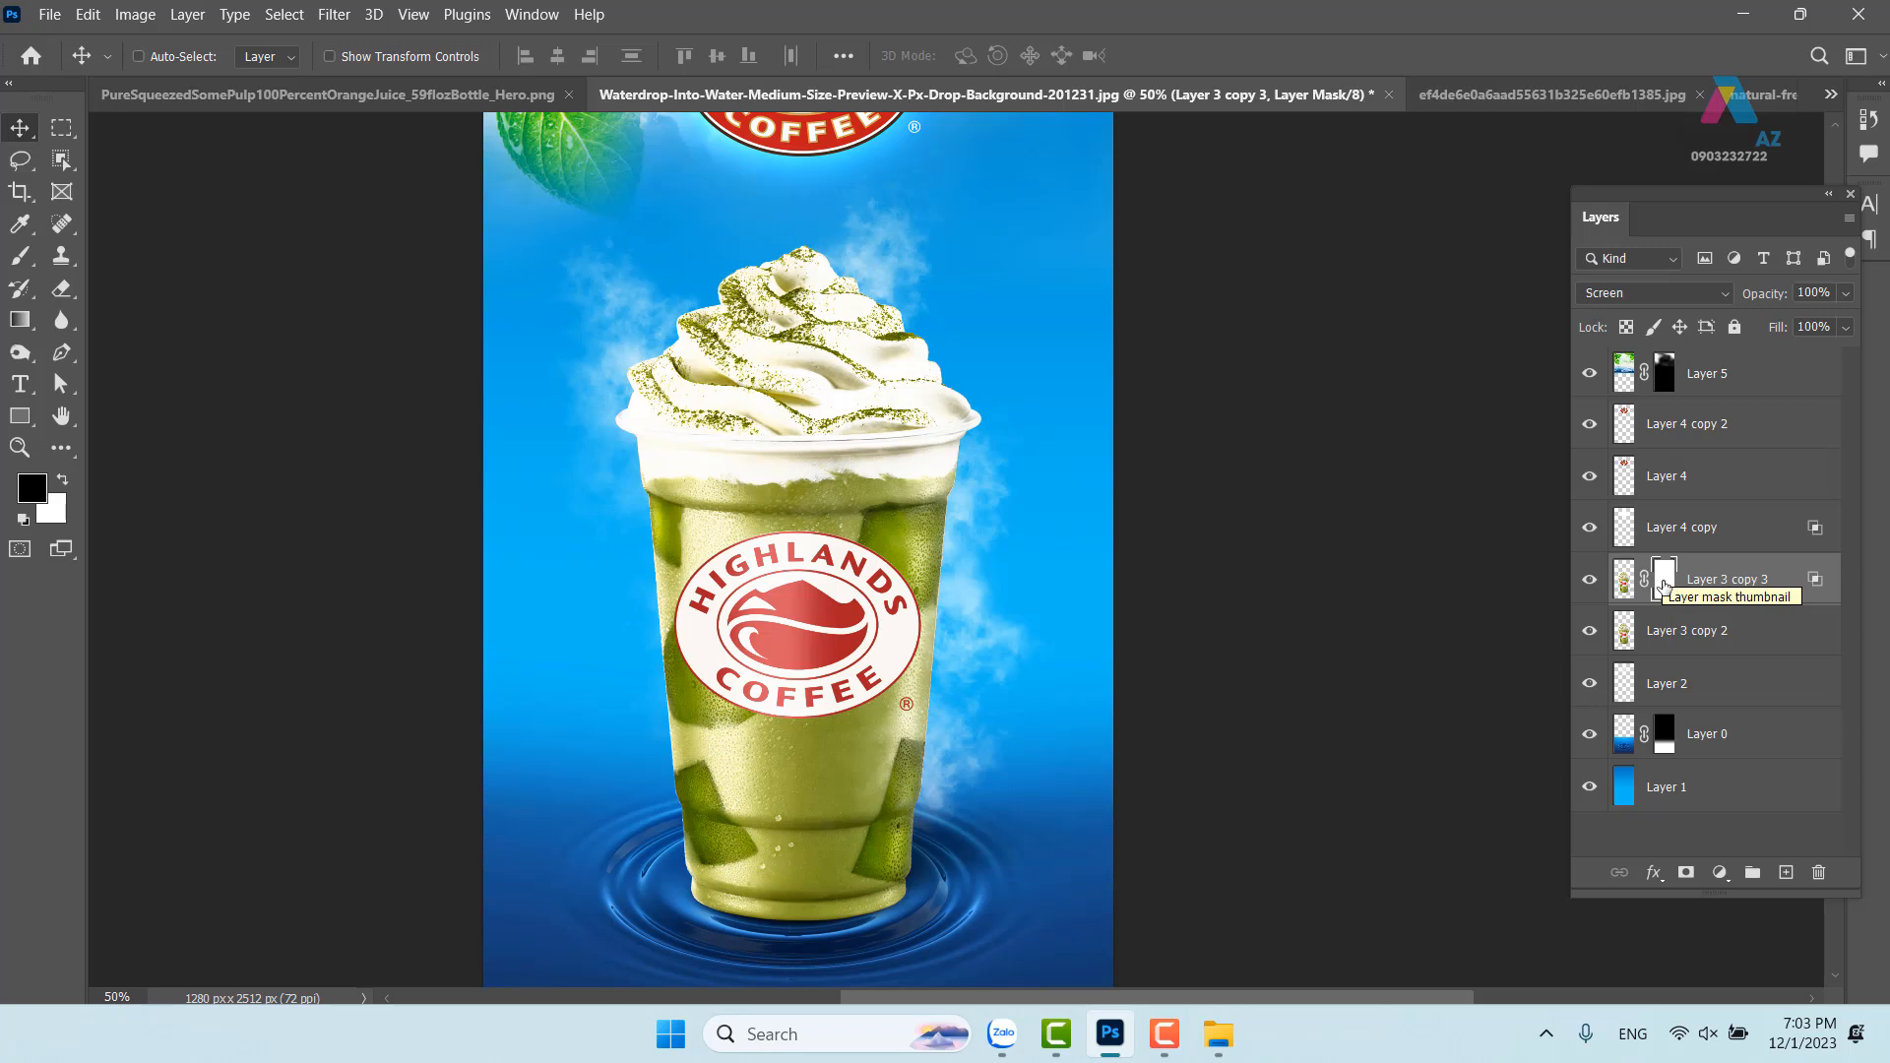
key(ctrl+i)
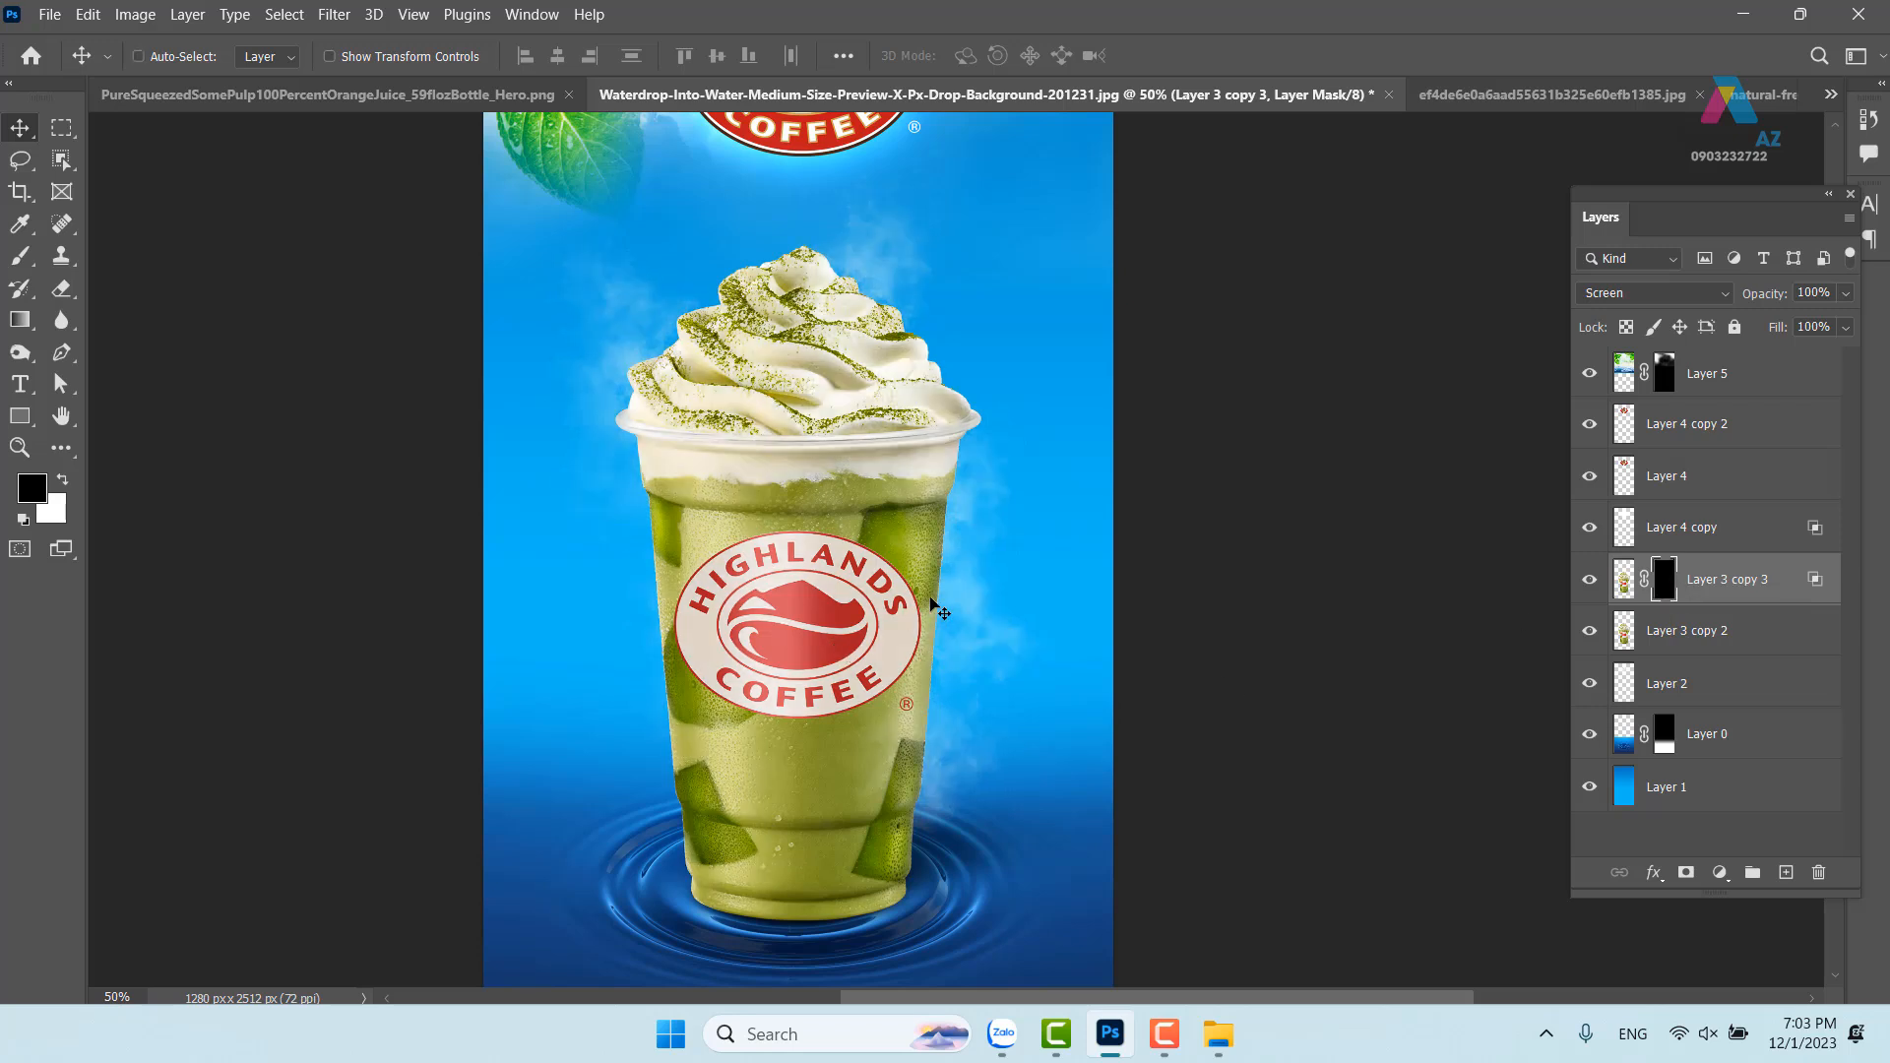
key(b)
click(33, 488)
text(ffffff)
click(1230, 175)
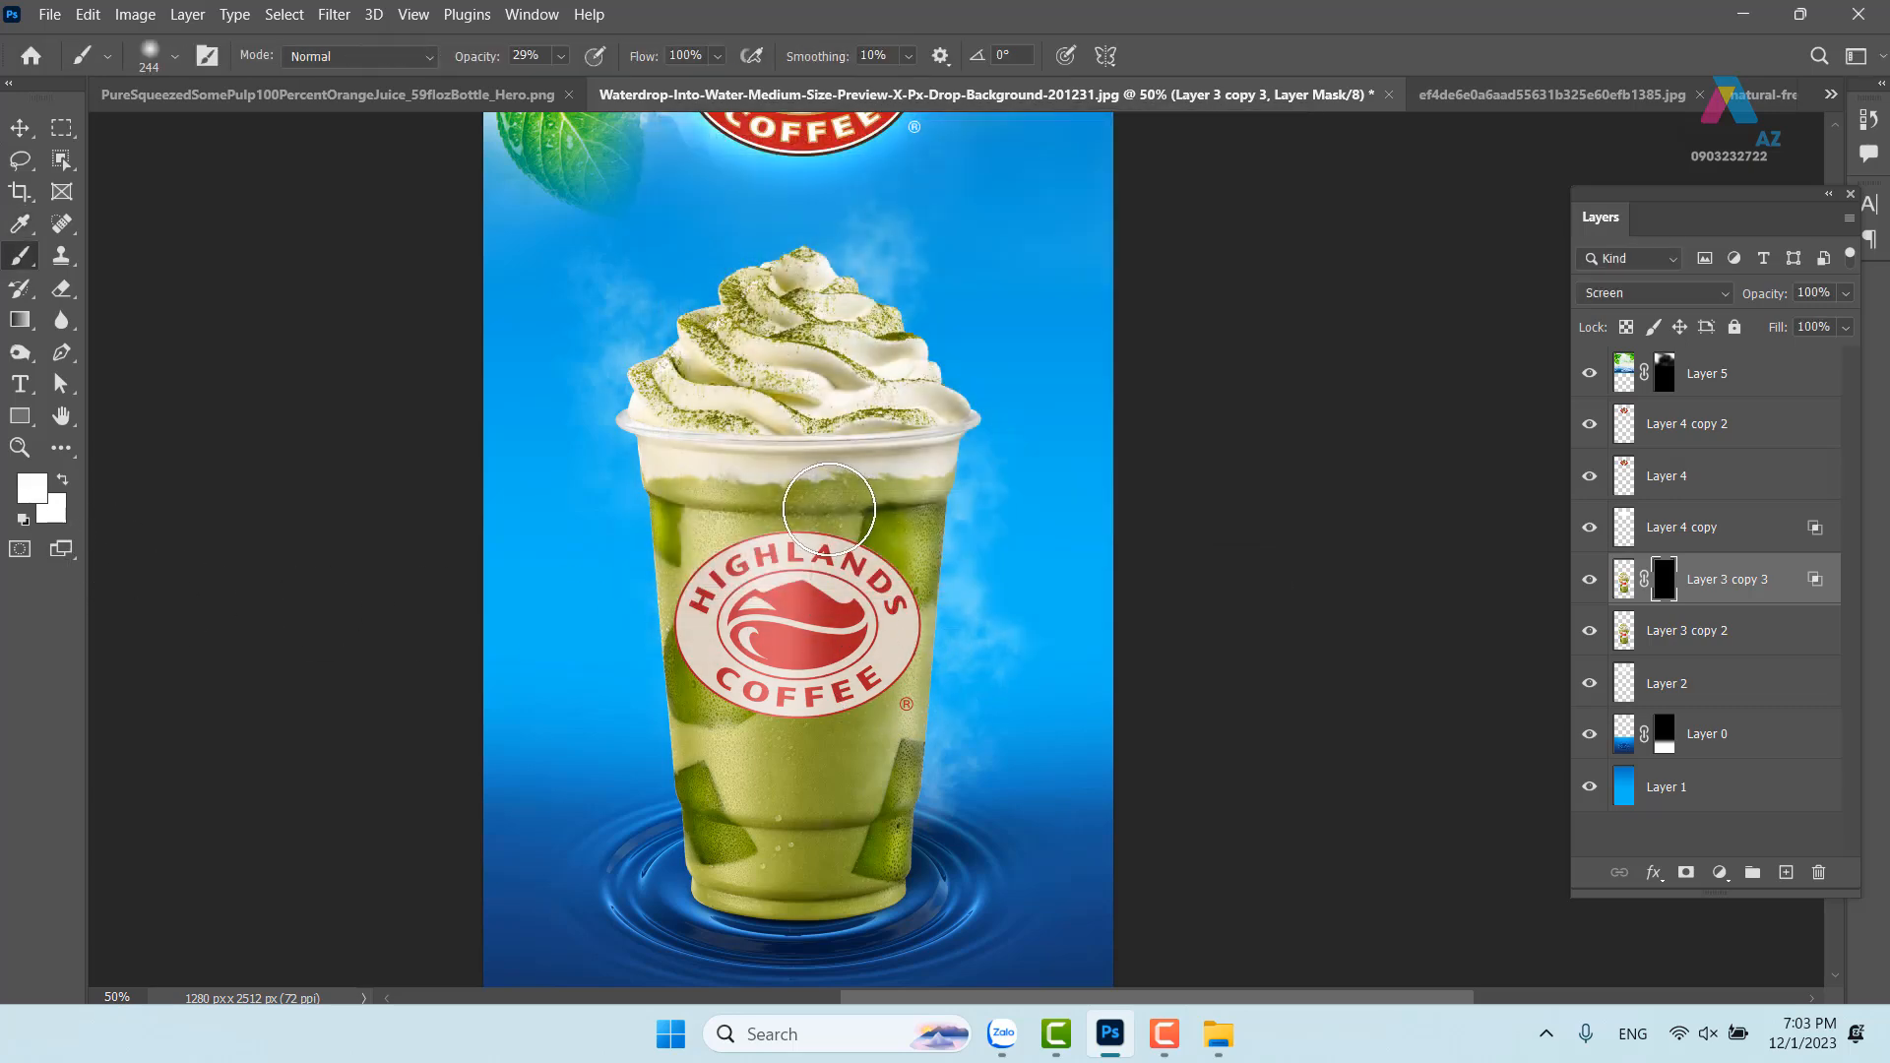
Paint the mask white with a 100% opacity brush along both sides, the upper edge and the base of the cup's drink area
click(561, 56)
drag(575, 80, 661, 85)
drag(731, 486, 732, 907)
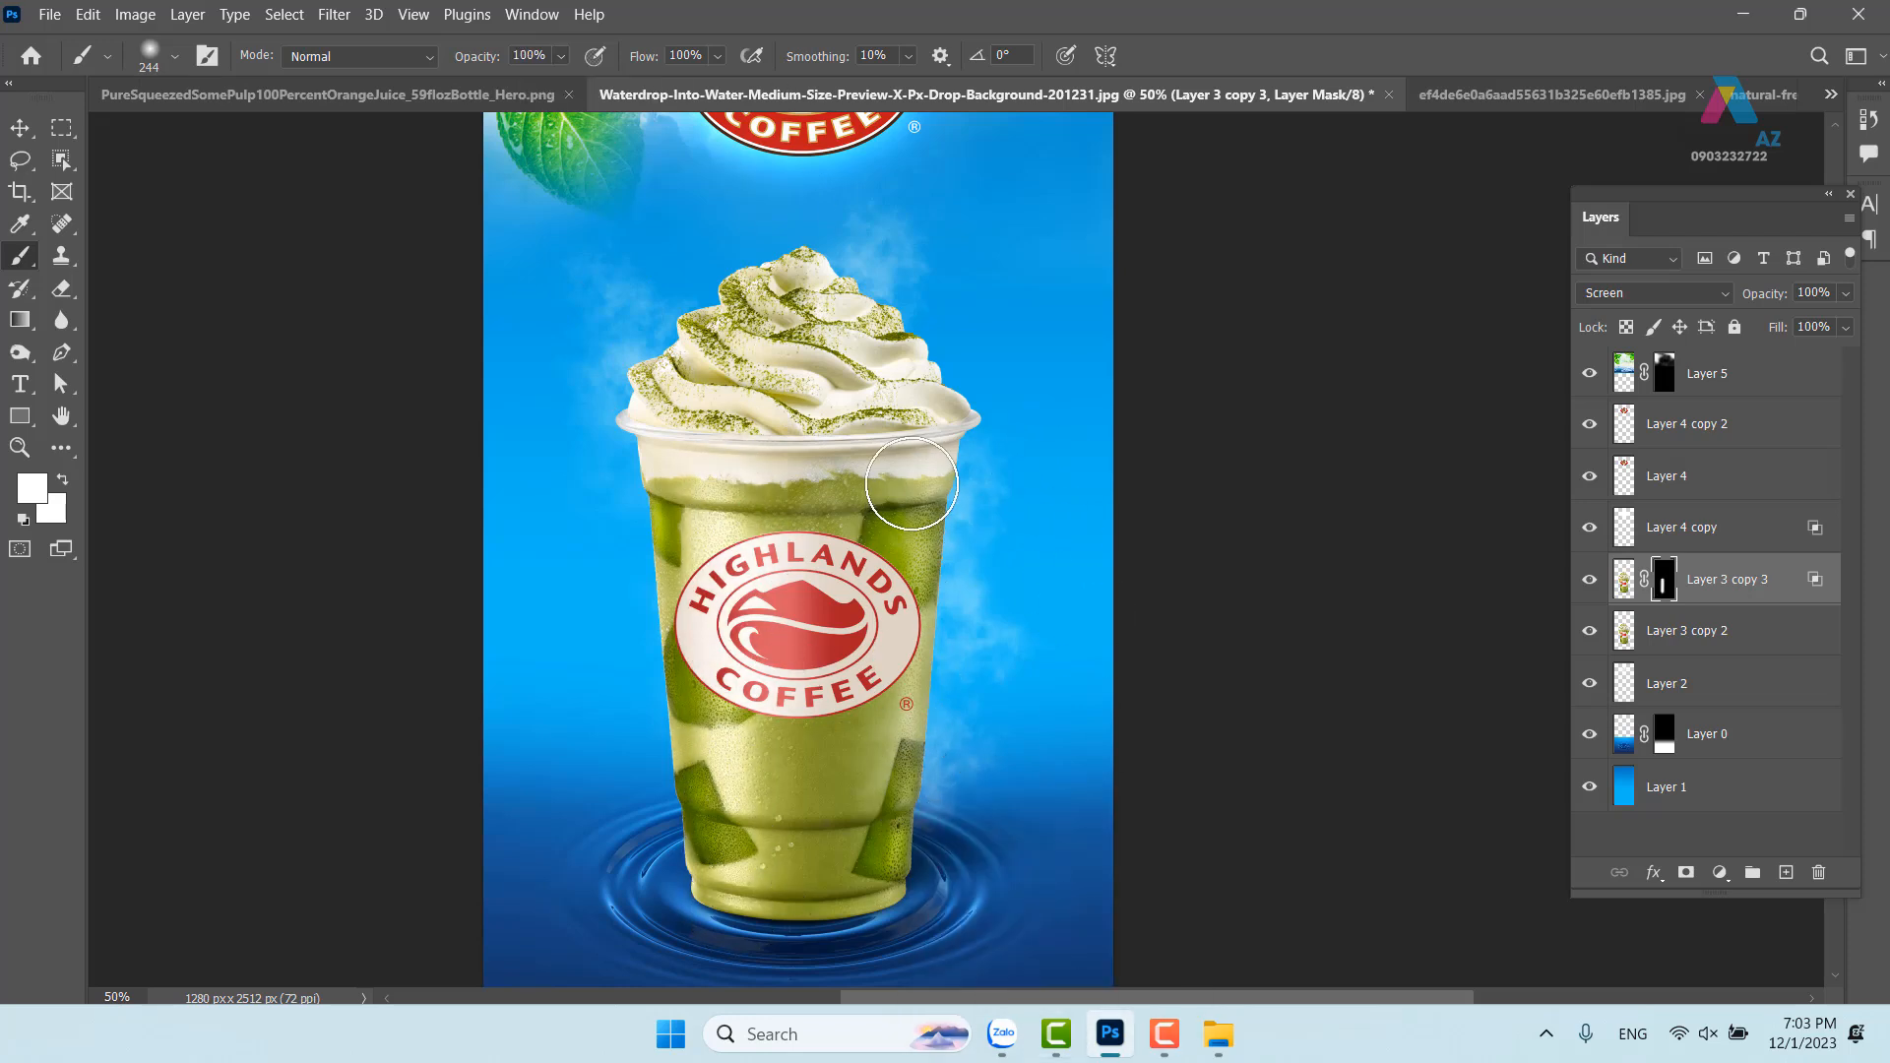
drag(913, 483, 842, 901)
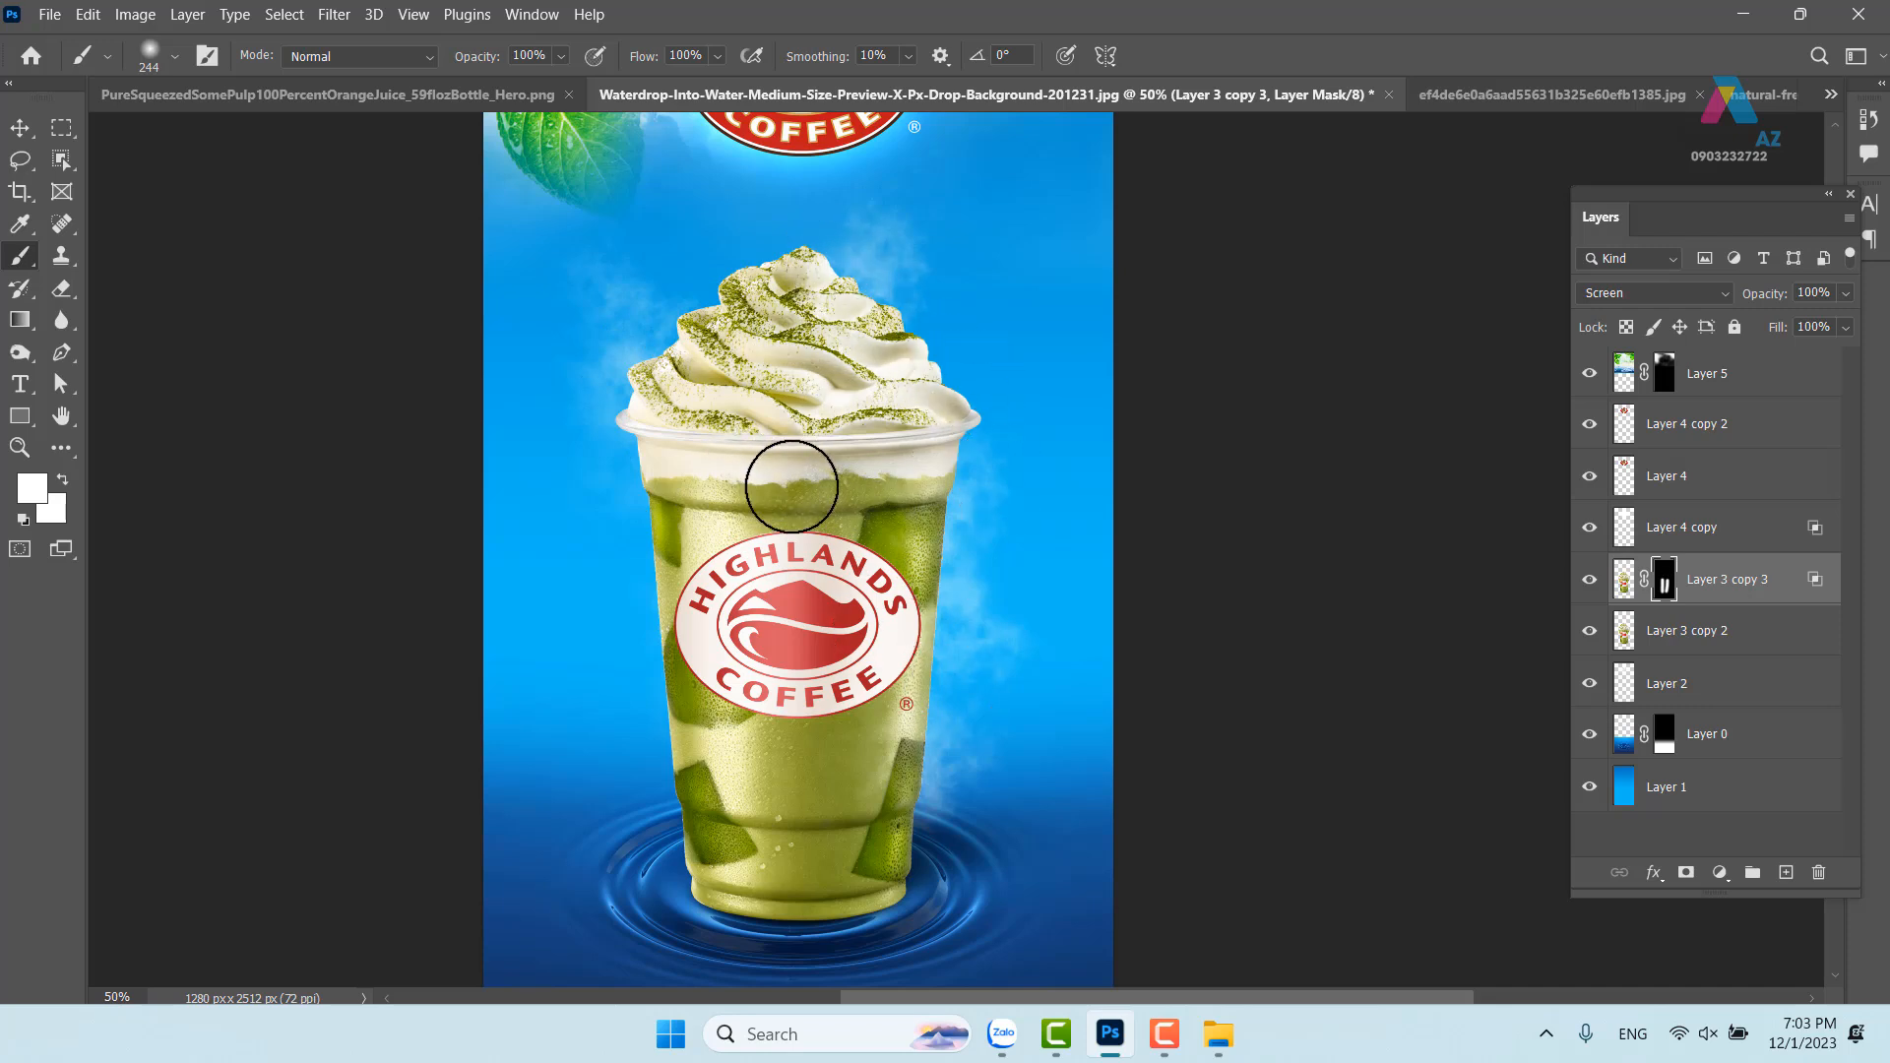
drag(773, 484, 895, 487)
drag(907, 840, 940, 751)
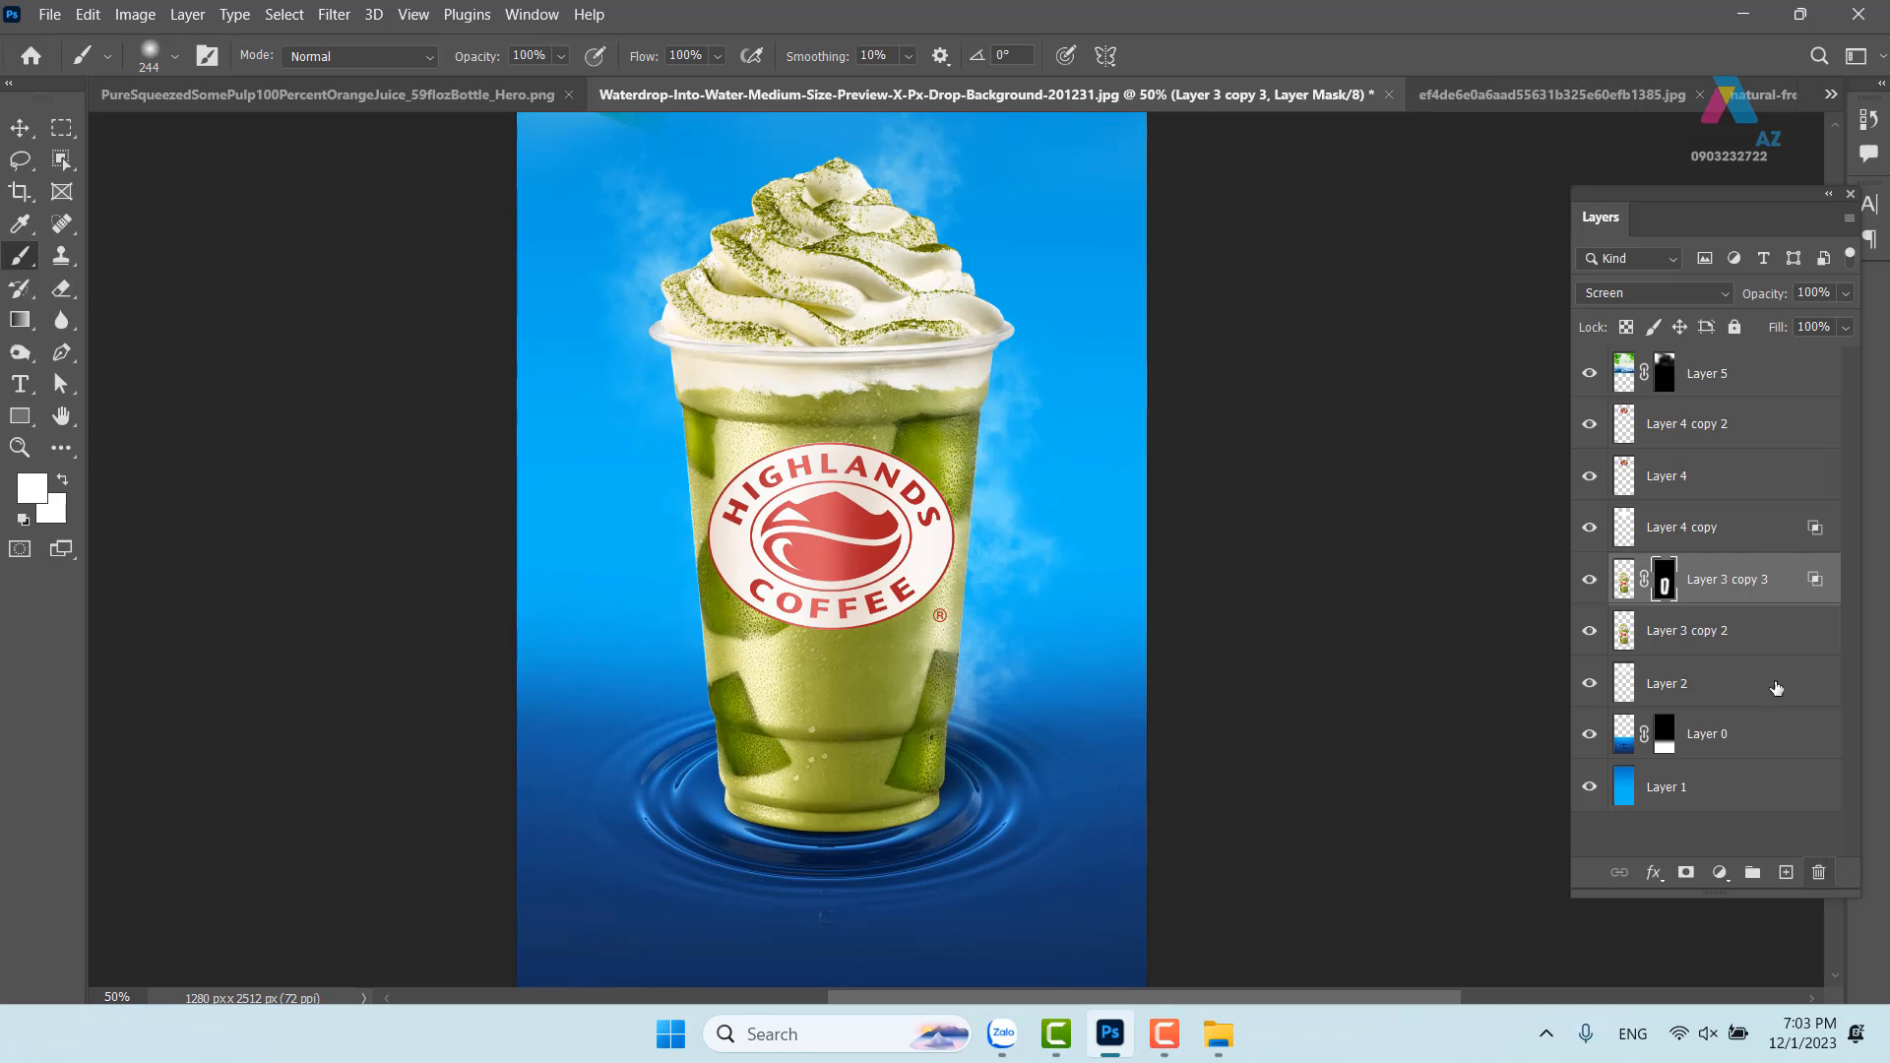
Merge the masked Screen copy with the cup layer beneath it, and undo a trial shift of the merged cup
shift+click(1752, 634)
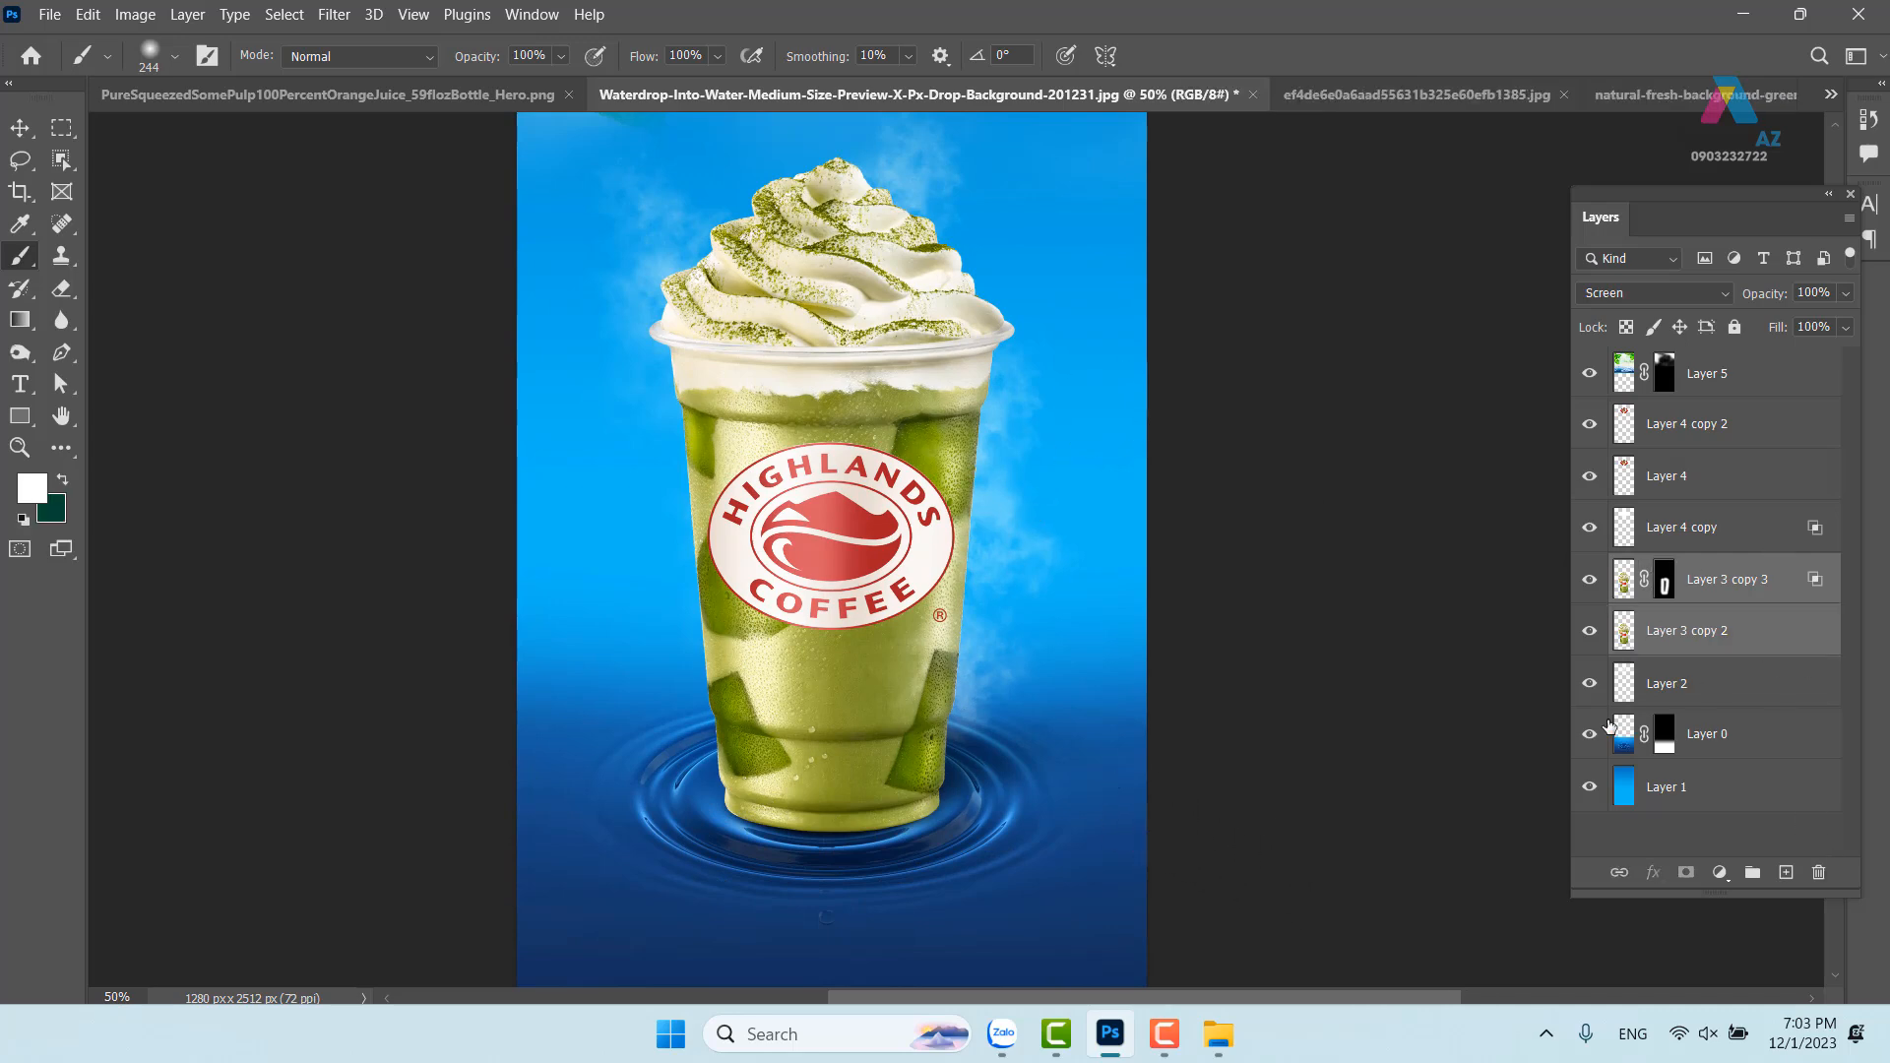
key(ctrl+e)
key(v)
drag(868, 616, 1004, 568)
key(ctrl+z)
key(ctrl+minus)
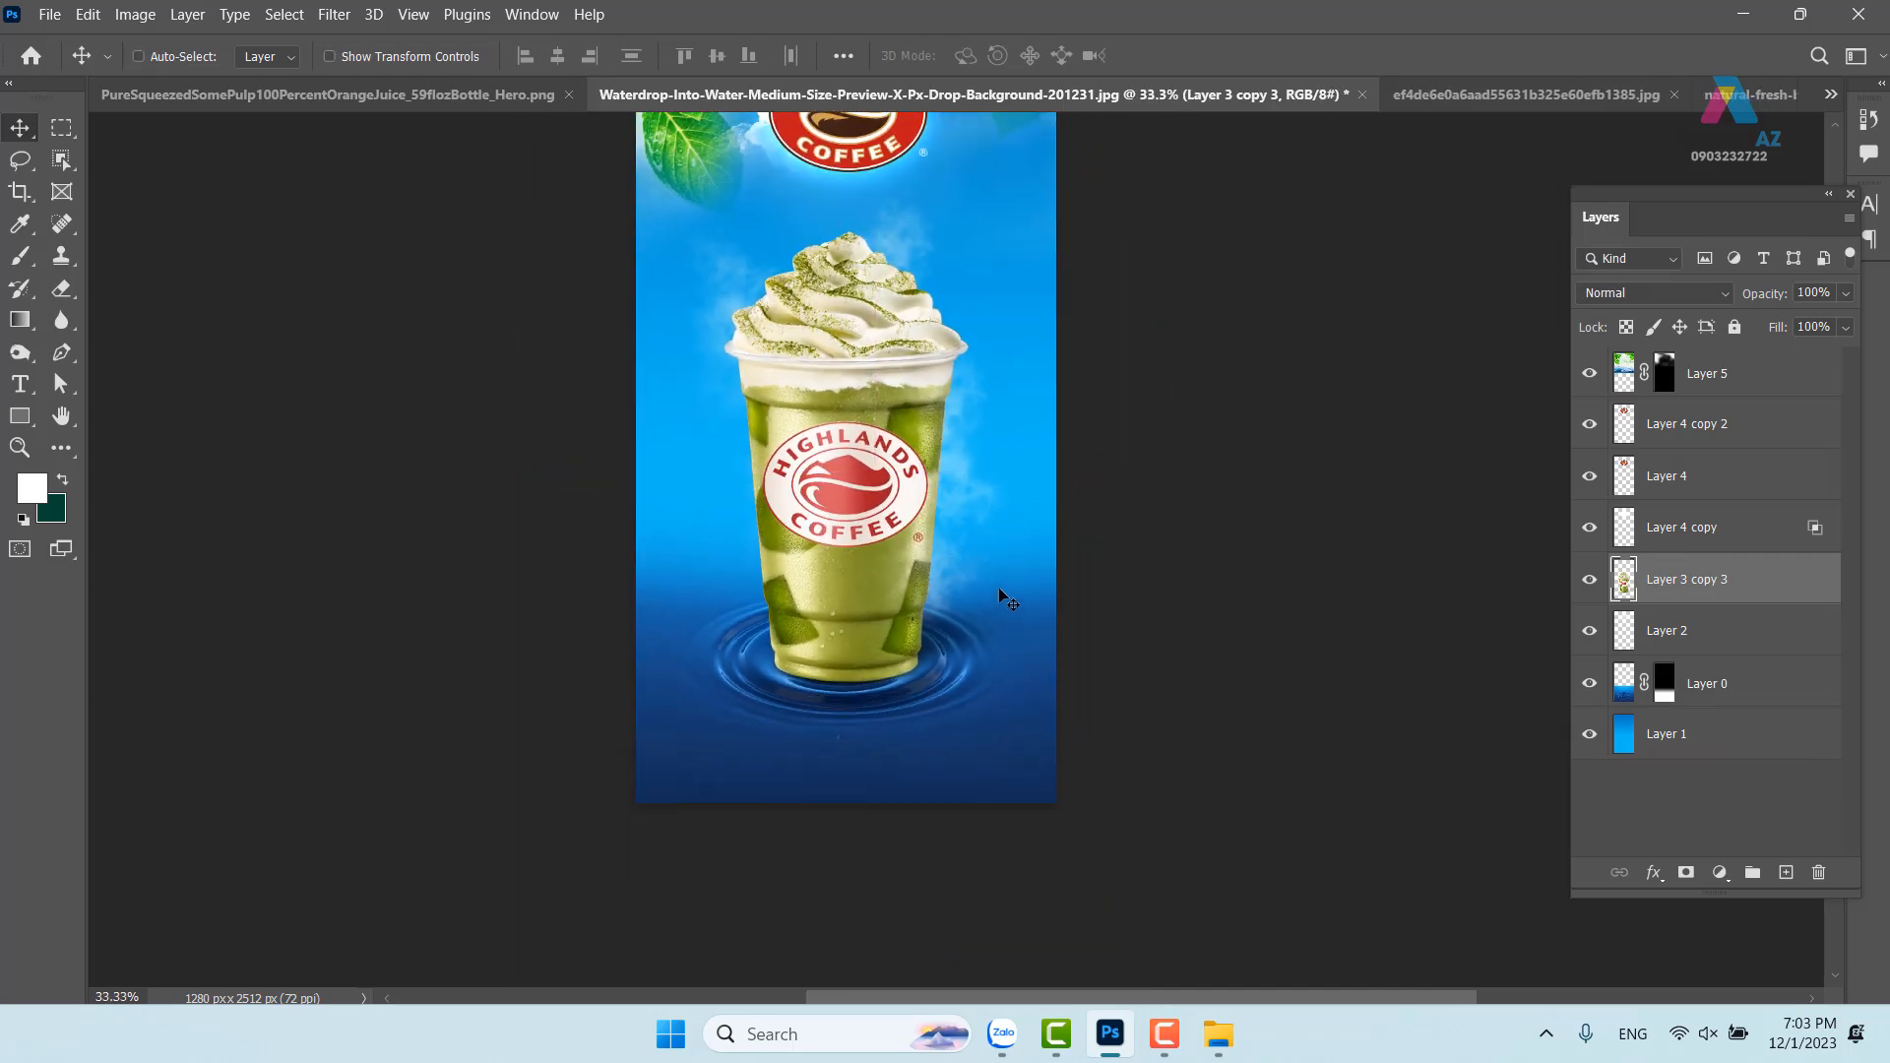
drag(915, 404, 896, 471)
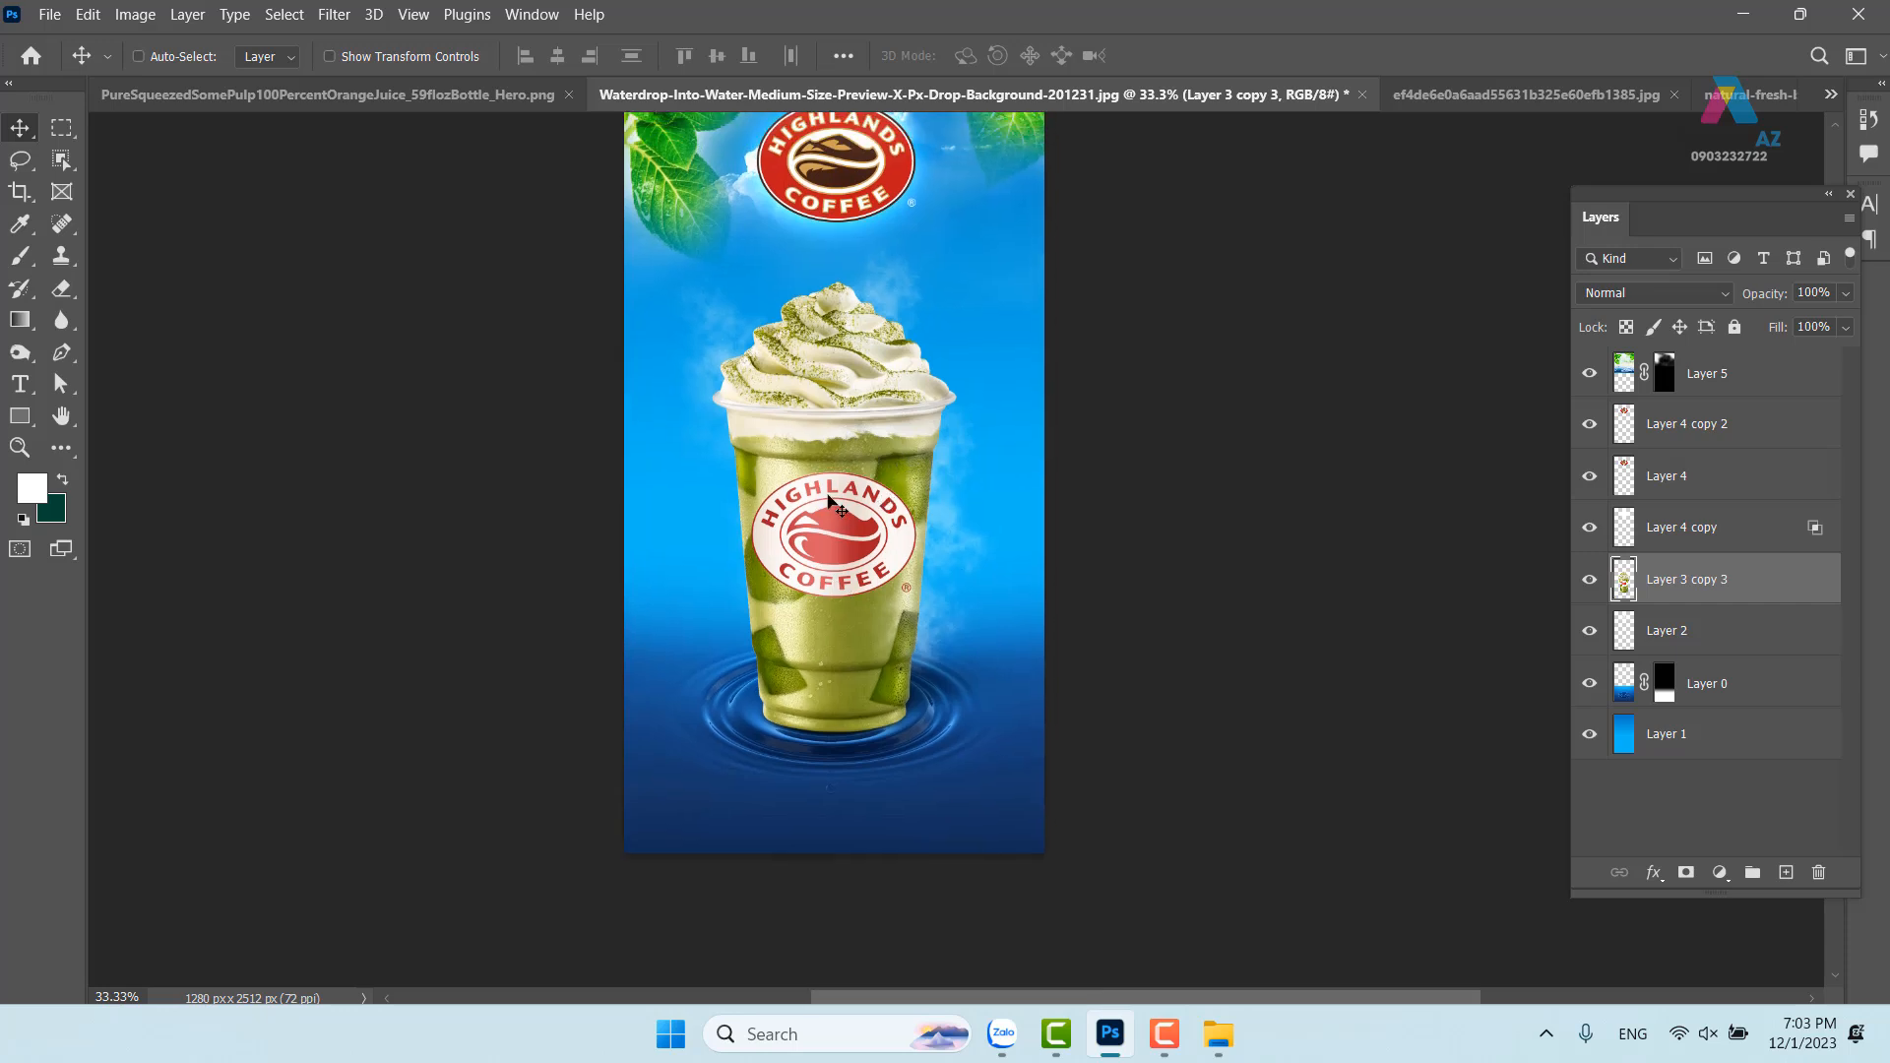
Duplicate the merged cup layer in place, undoing a trial sideways move of the copy
key(ctrl+t)
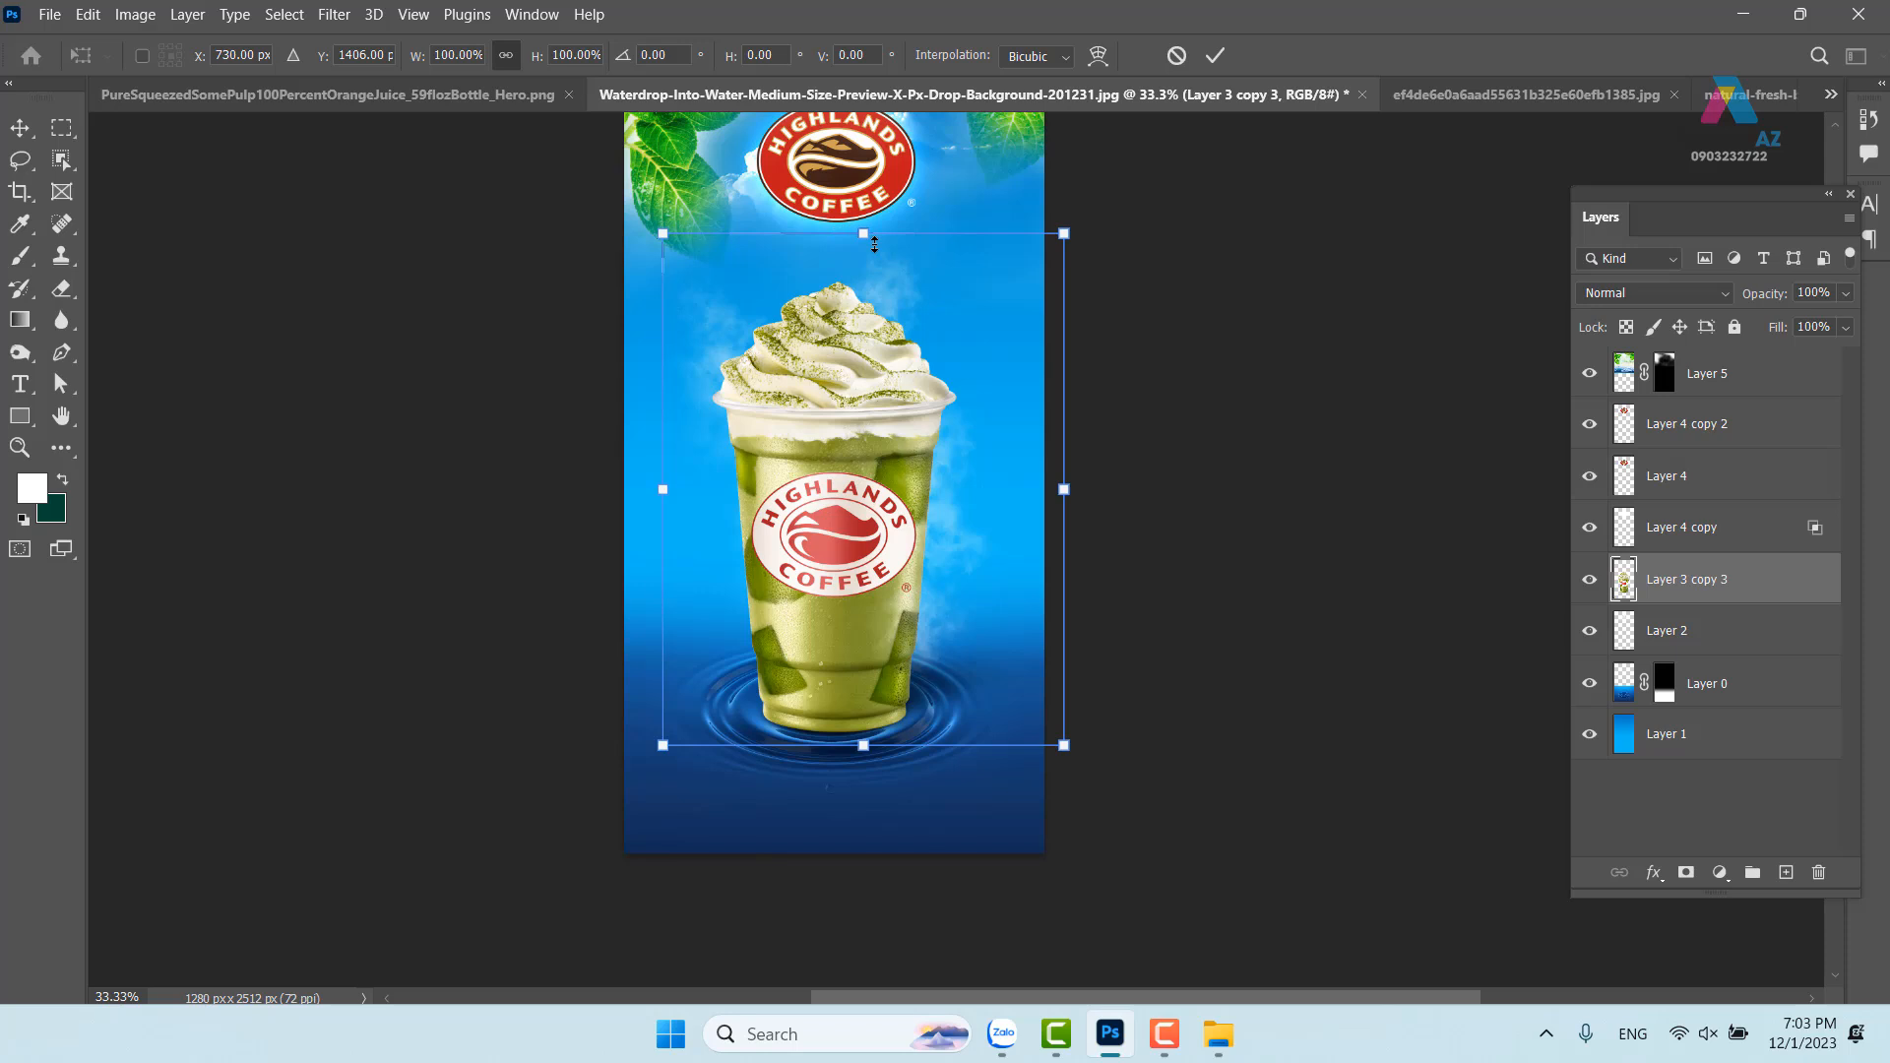
key(Return)
key(ctrl+j)
drag(883, 518, 758, 513)
key(ctrl+z)
key(ctrl)
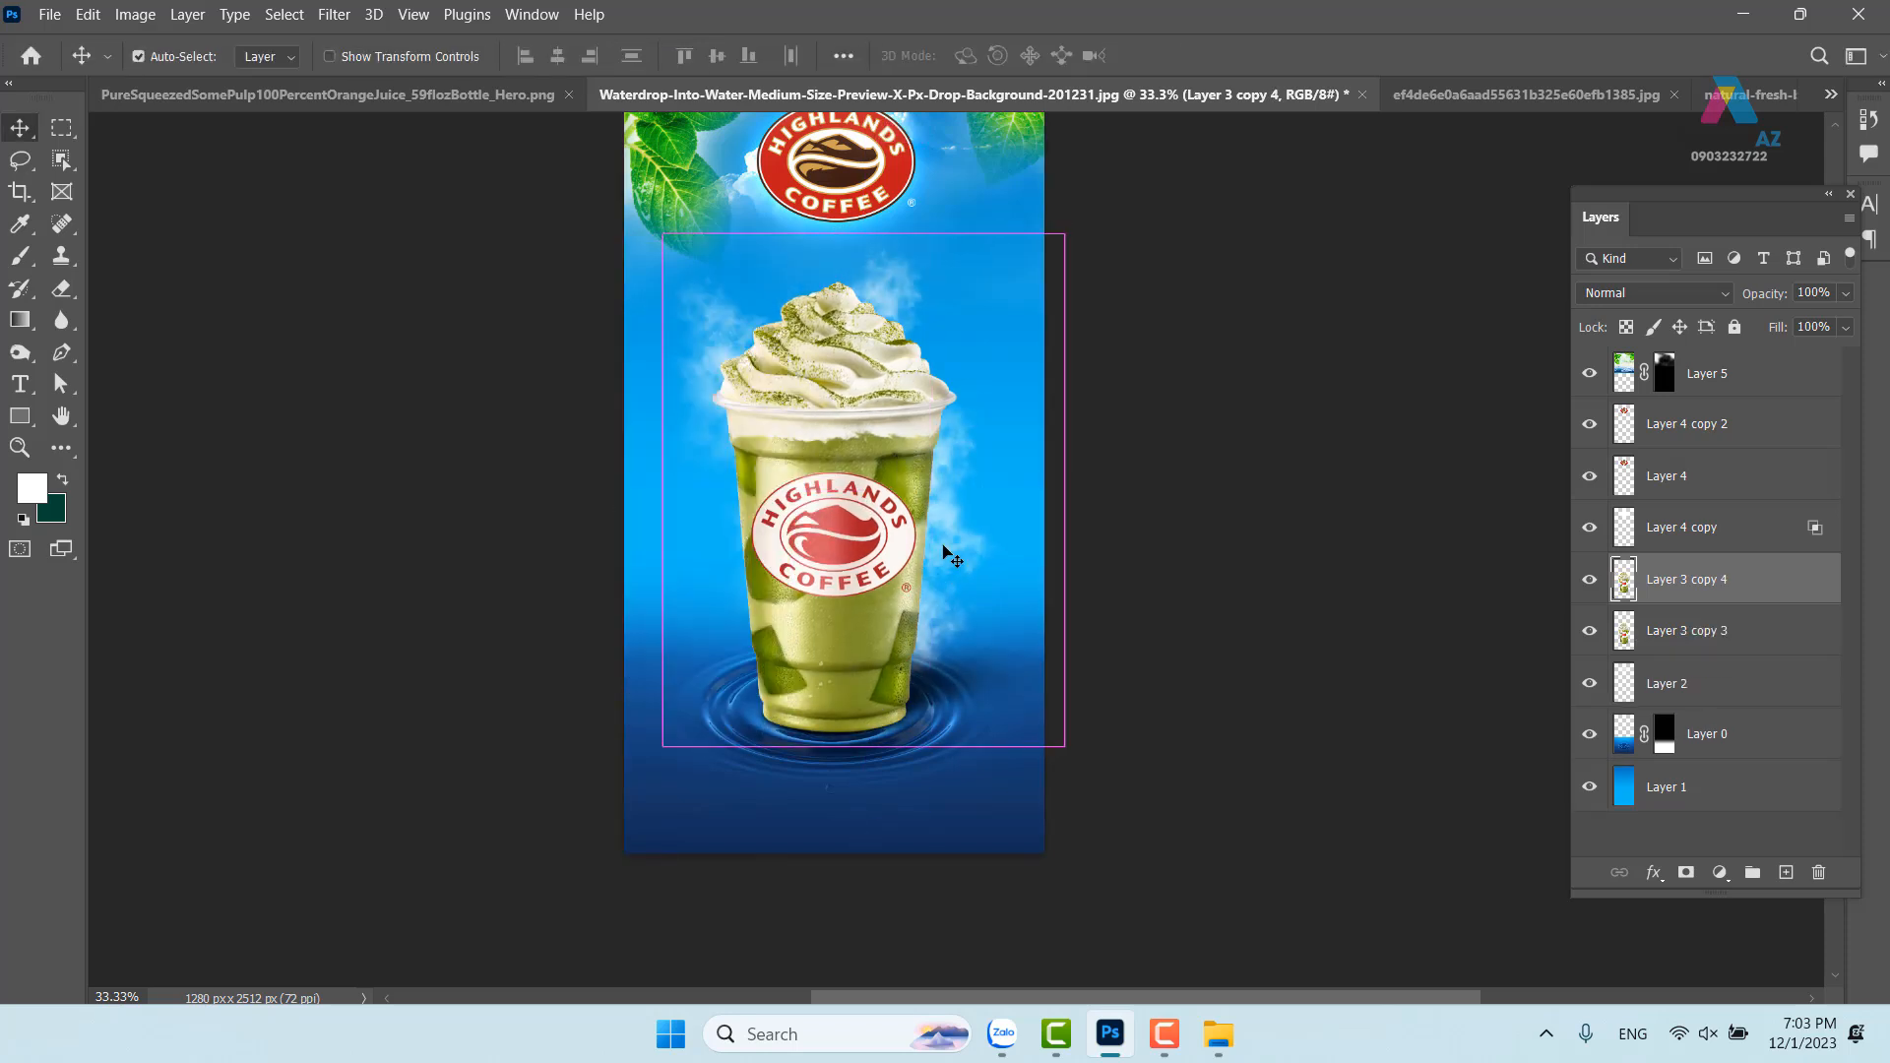
Flip the cup copy upside down with Free Transform and place it directly beneath the upright cup's base as a reflection
key(ctrl+t)
drag(865, 230, 779, 921)
key(space)
drag(806, 610, 819, 557)
key(Return)
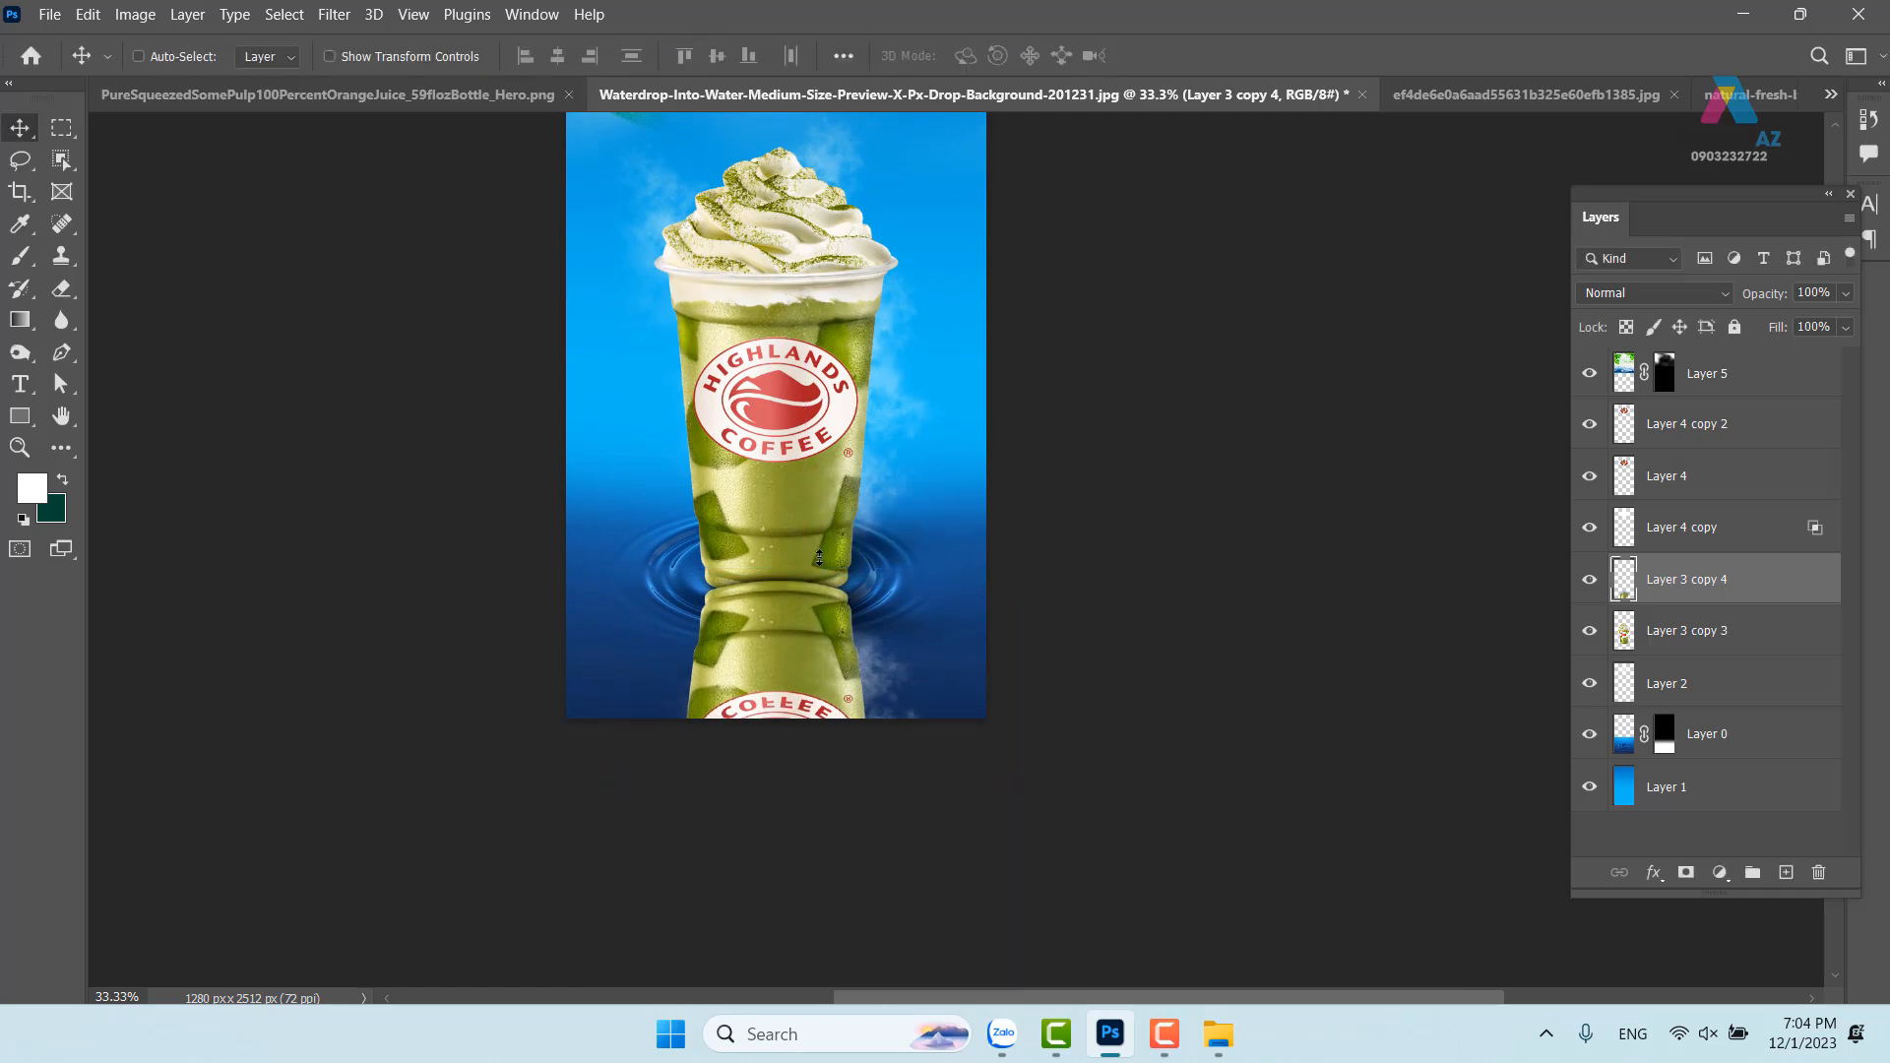
Send the flipped cup layer behind the upright cup layer in the layer order
key(ctrl+plus)
key(space)
drag(725, 648, 858, 623)
key(ctrl+bracketleft)
key(space)
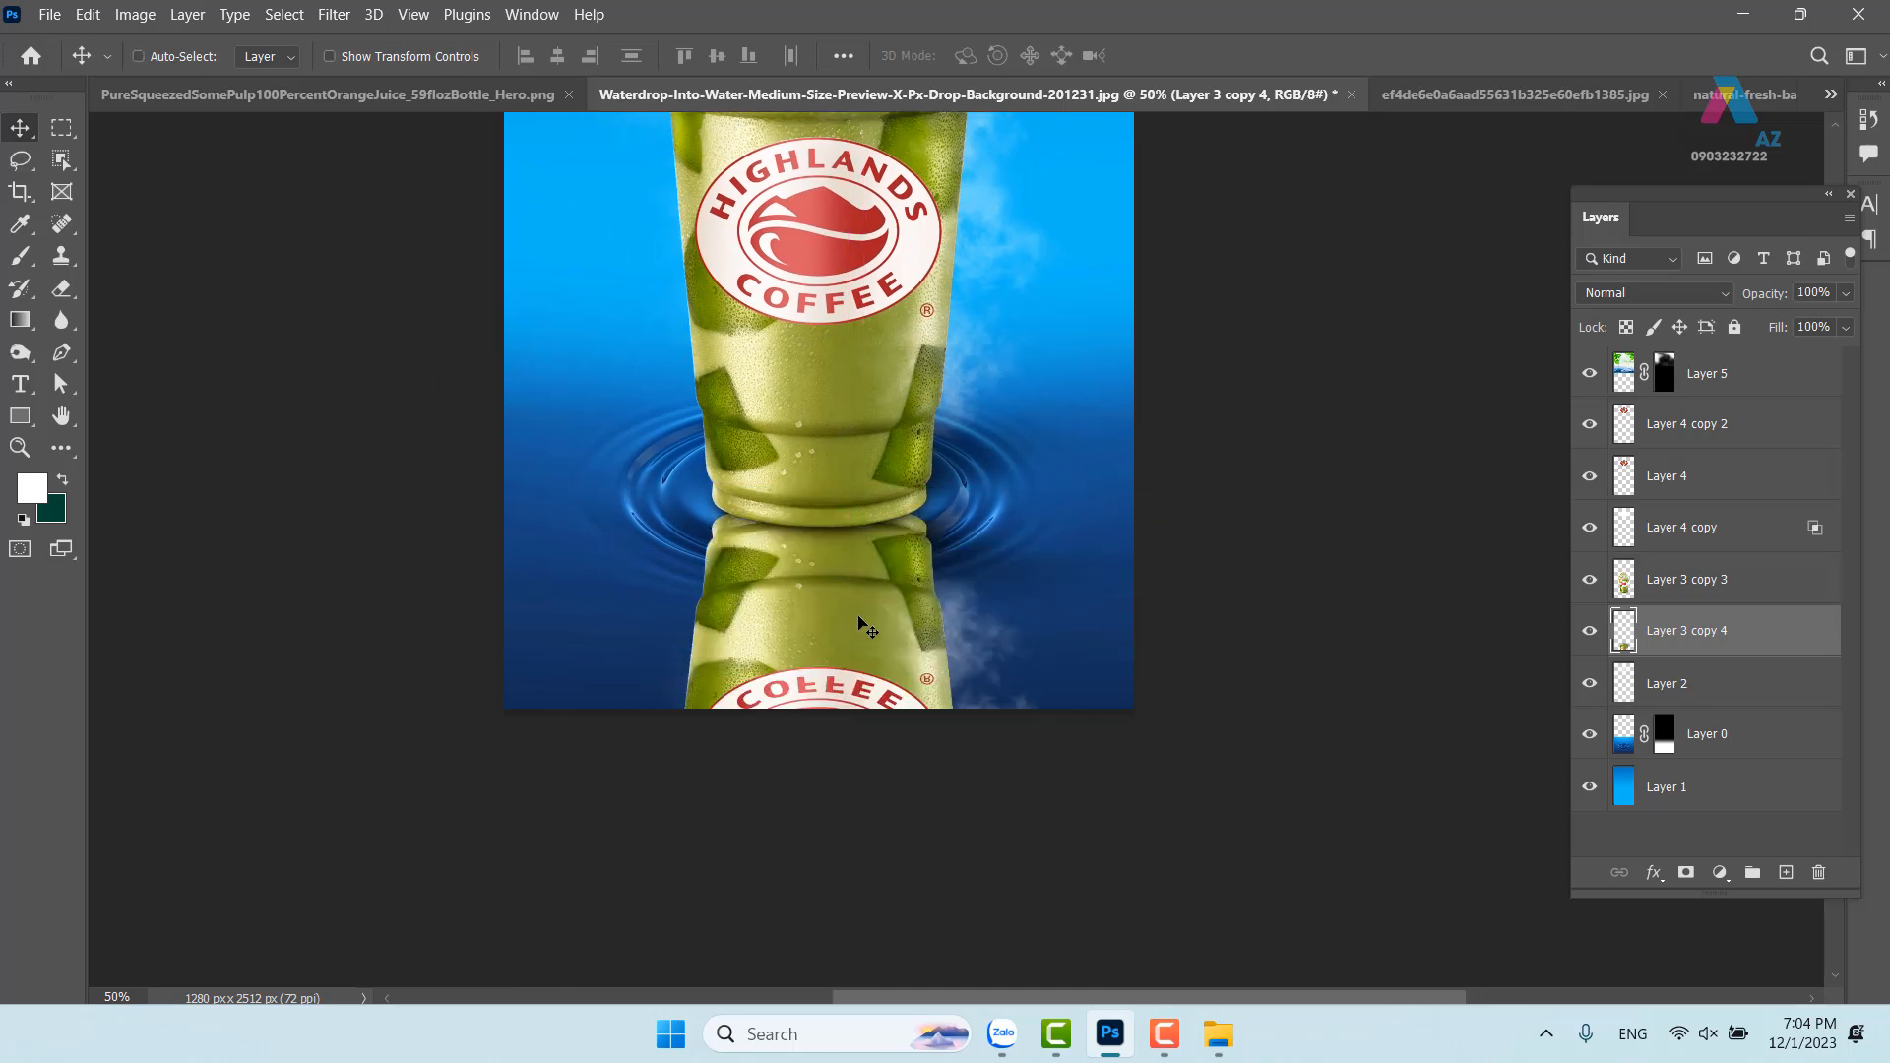
Warp the flipped cup with the Arch style at a bend of -23.1, and move it up against the upright cup's base
key(ctrl+t)
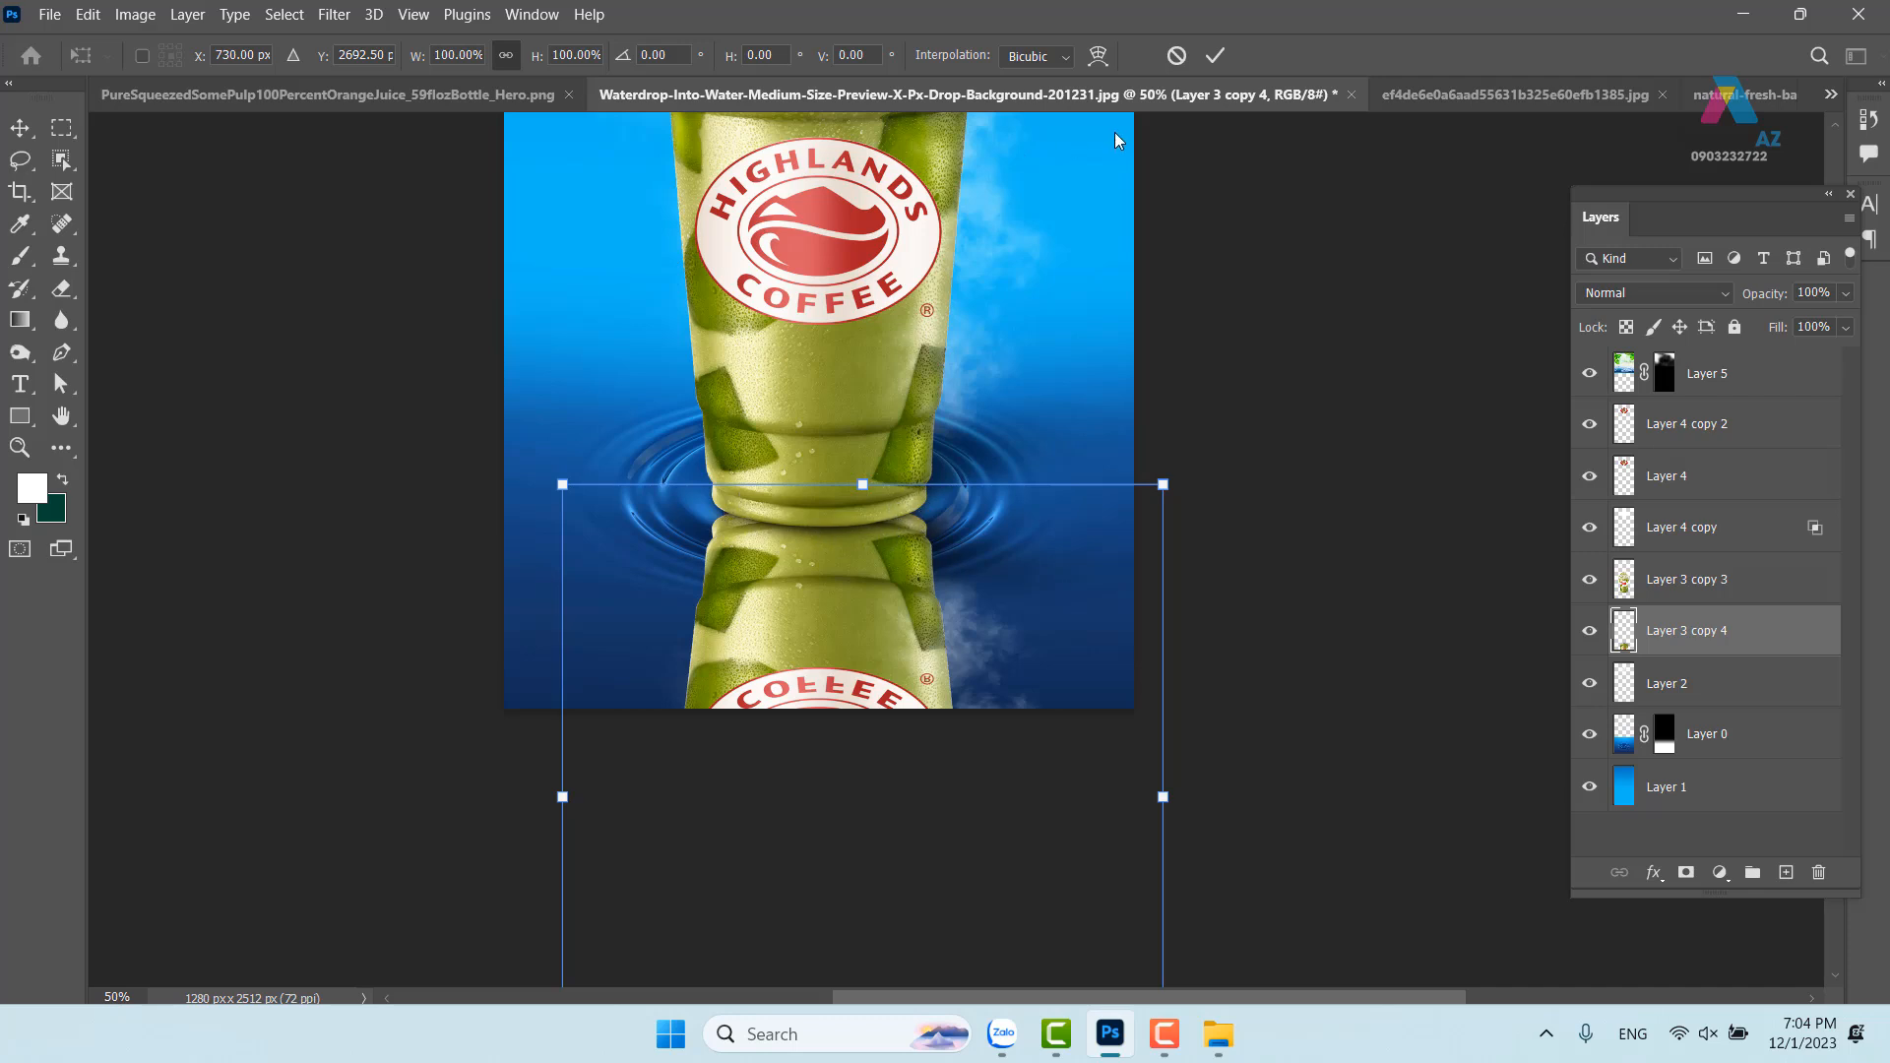
click(1097, 55)
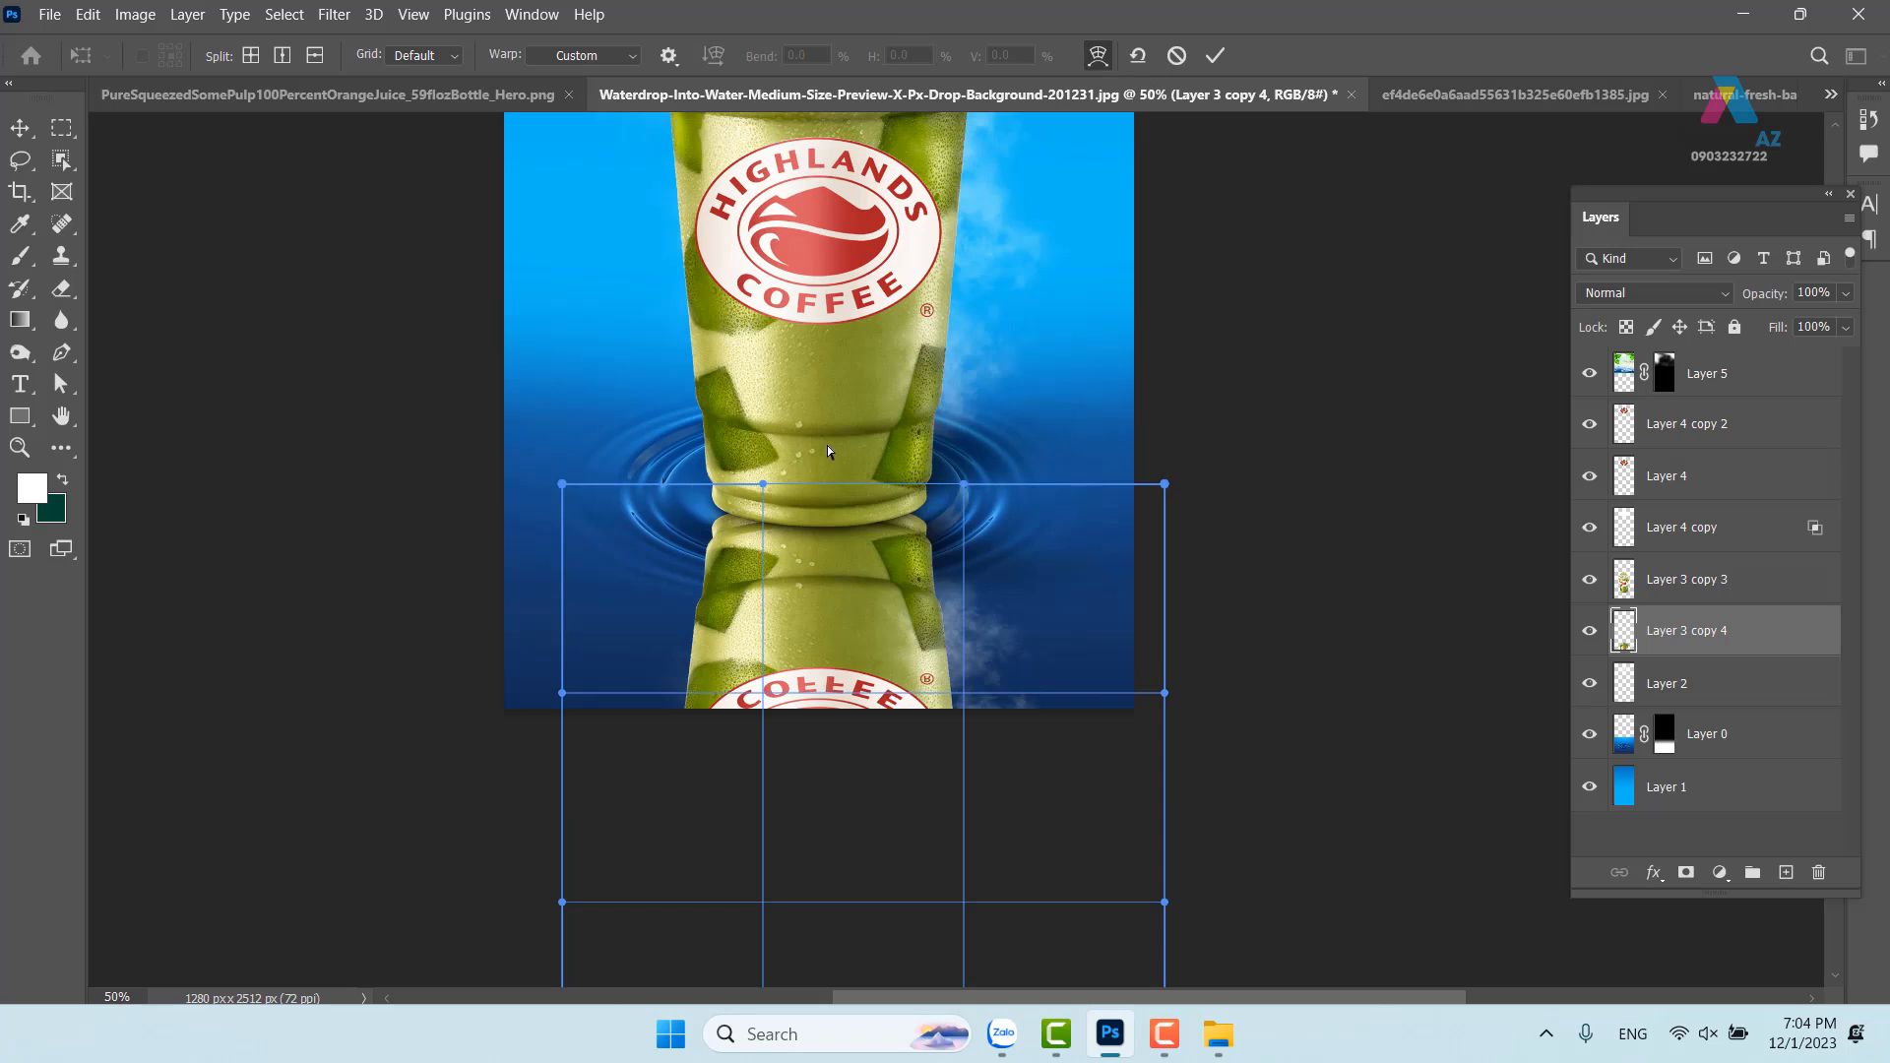
click(634, 57)
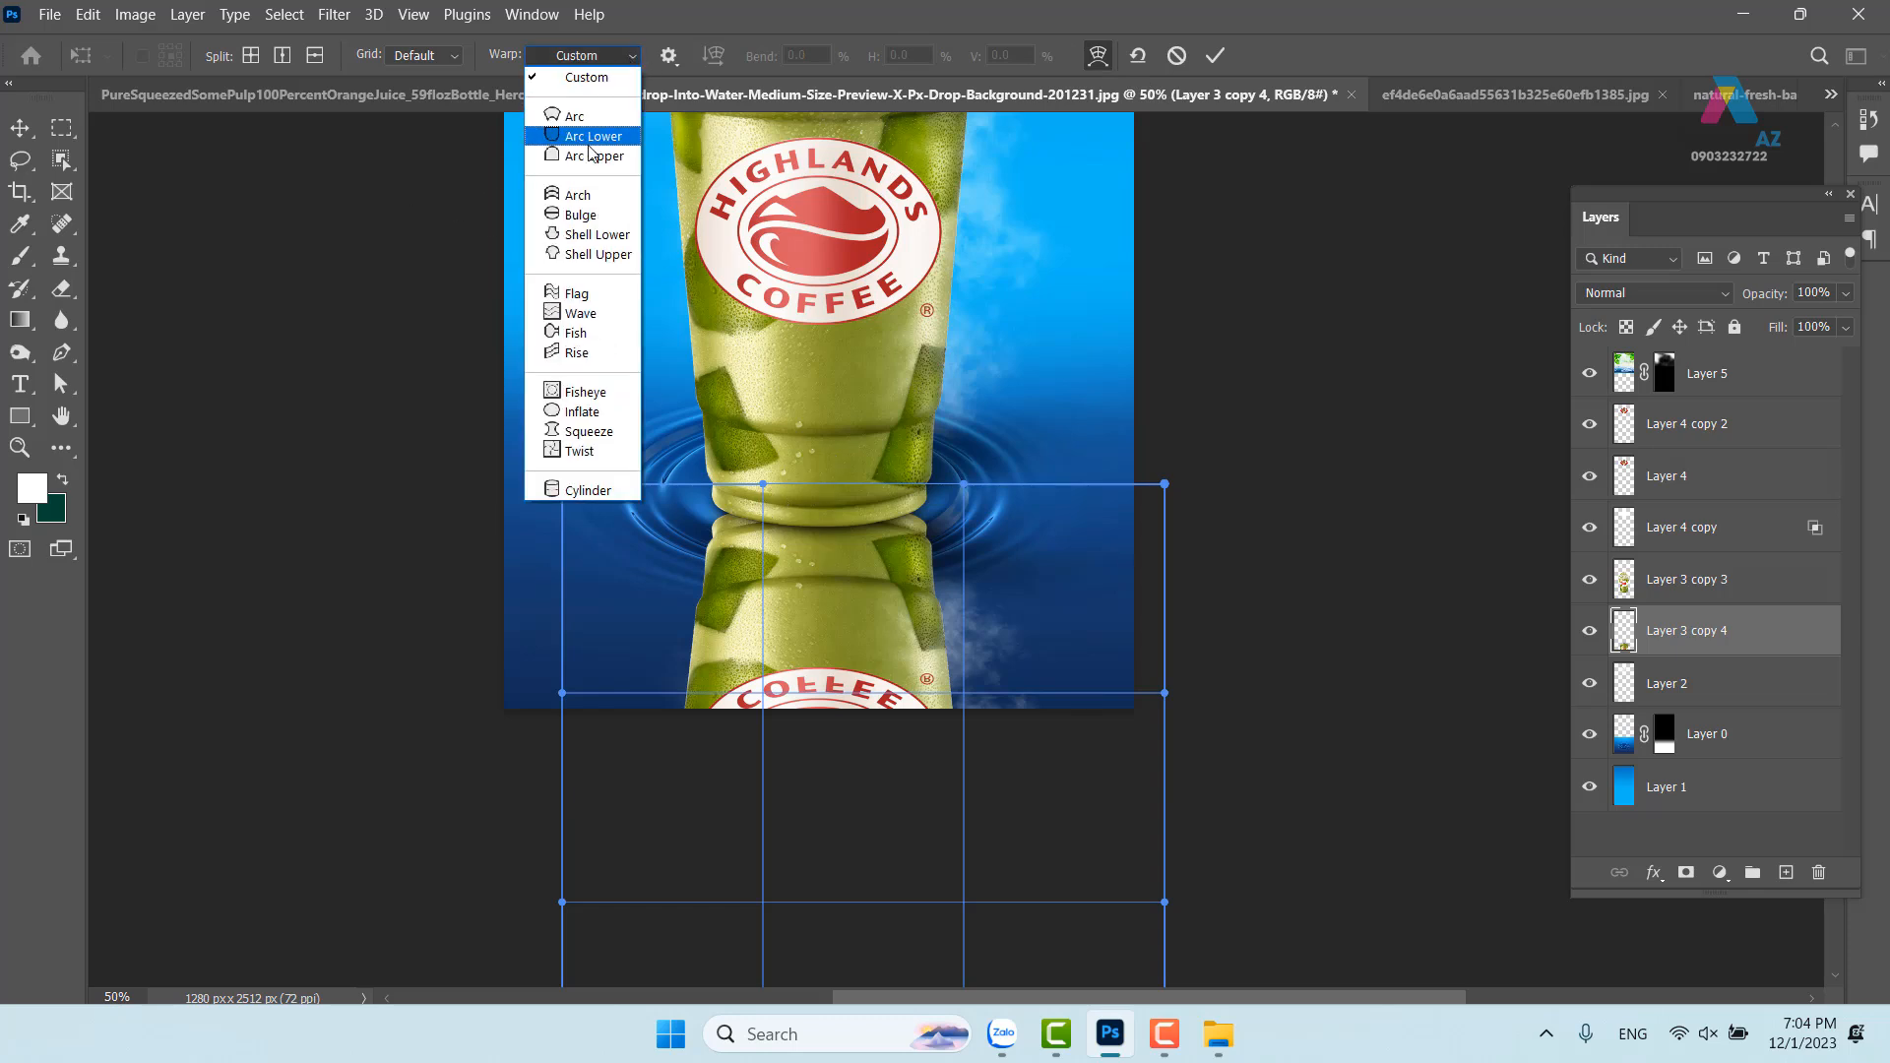
click(585, 195)
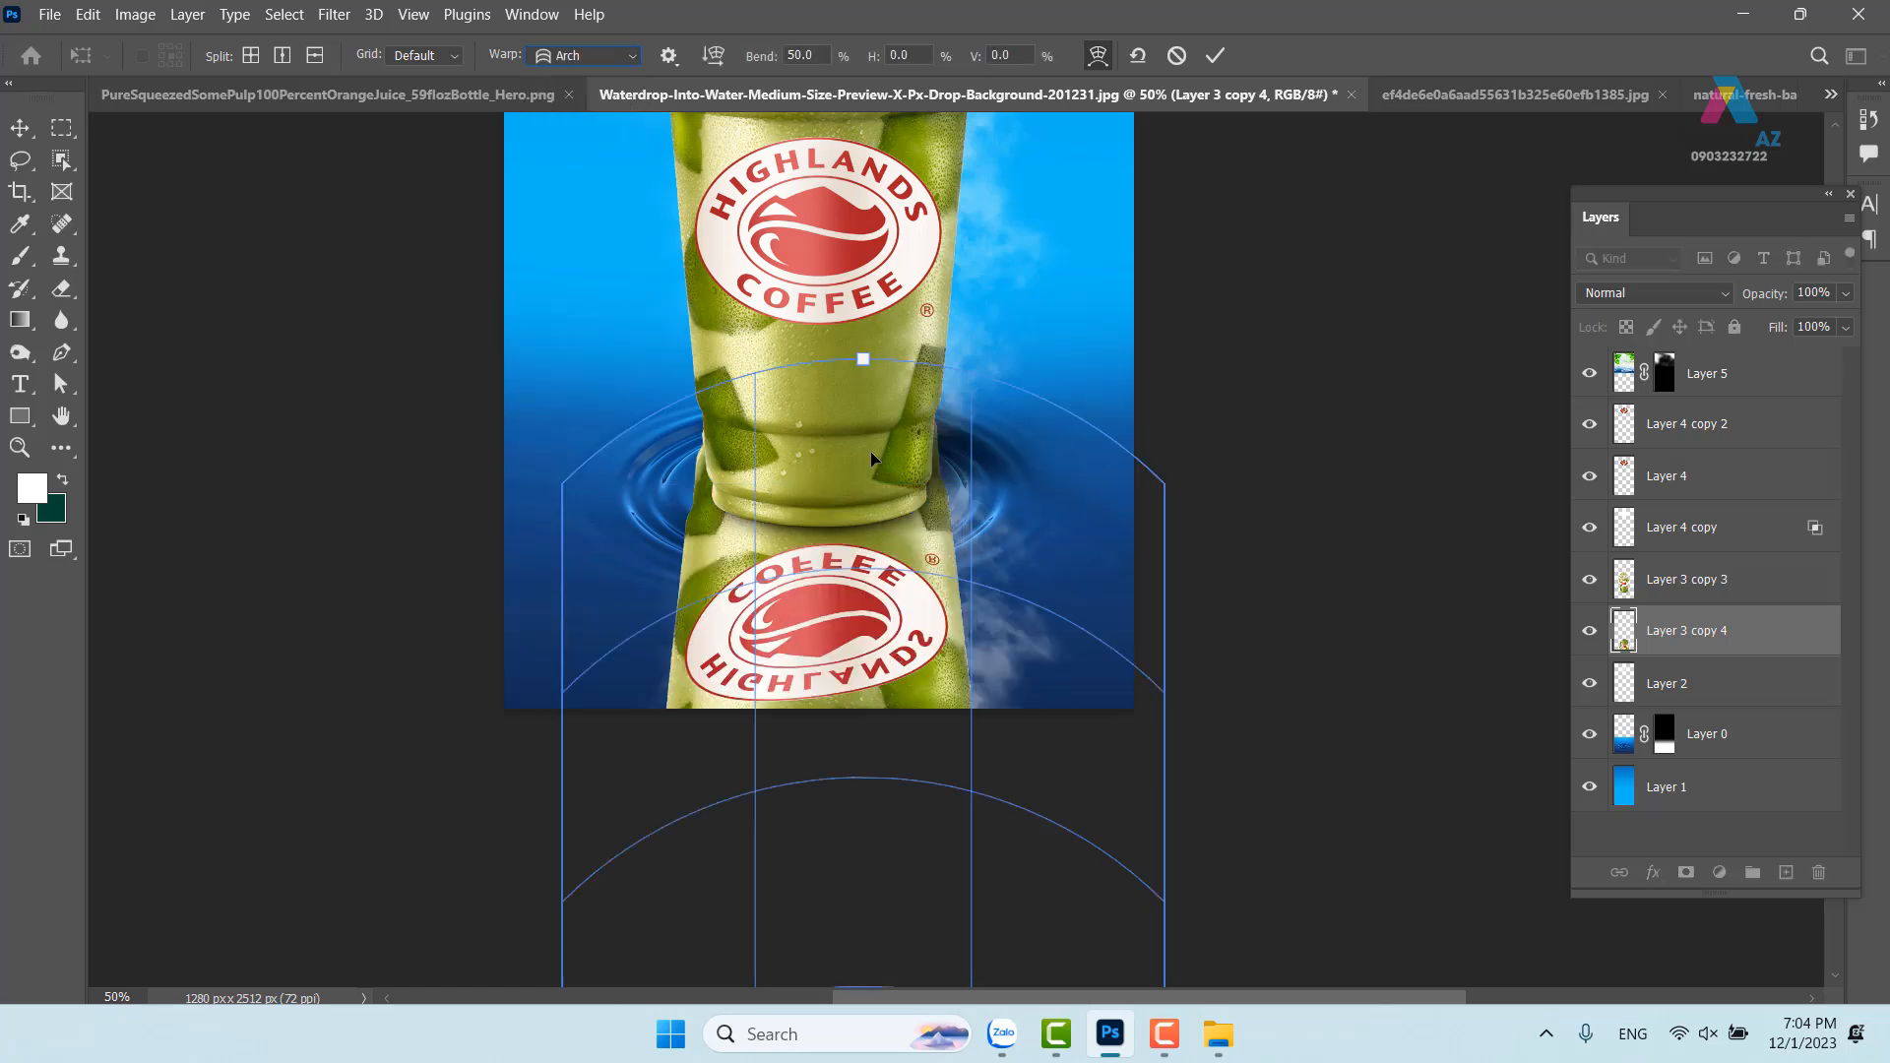
drag(862, 366, 855, 540)
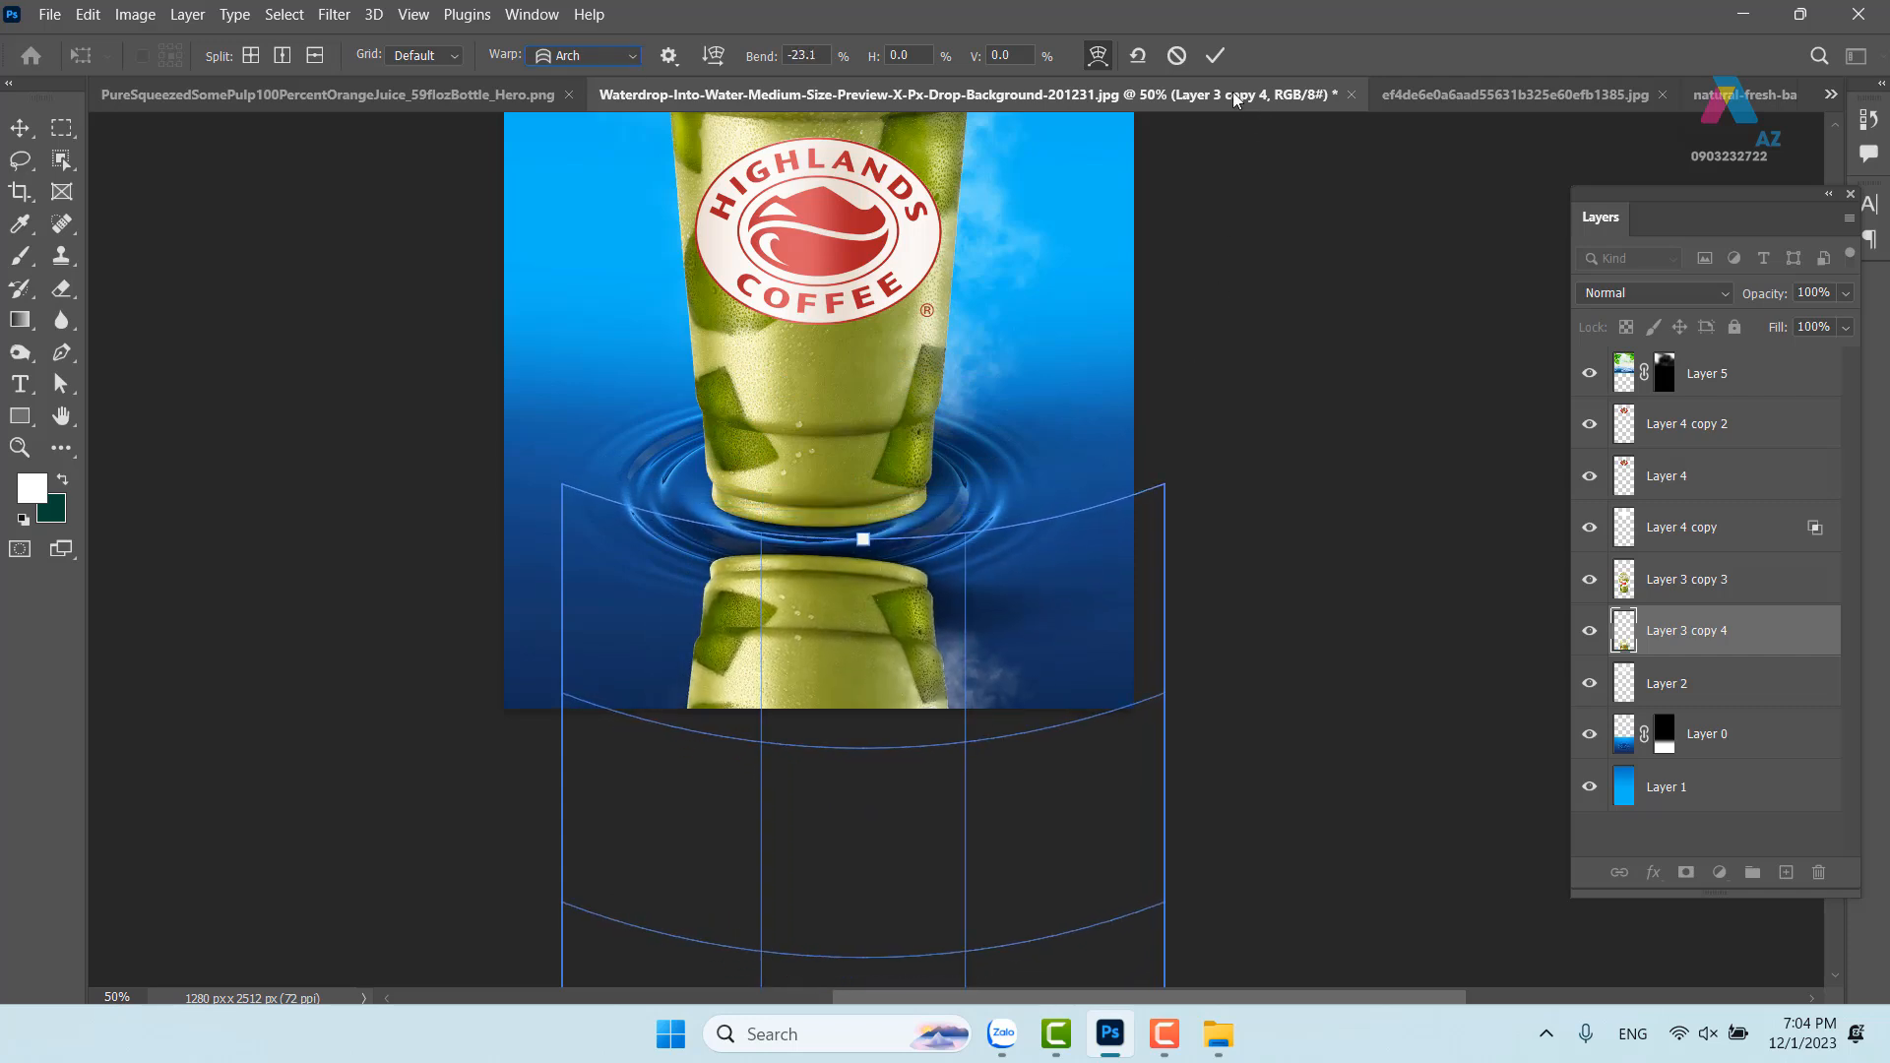
click(1215, 55)
drag(892, 628, 907, 571)
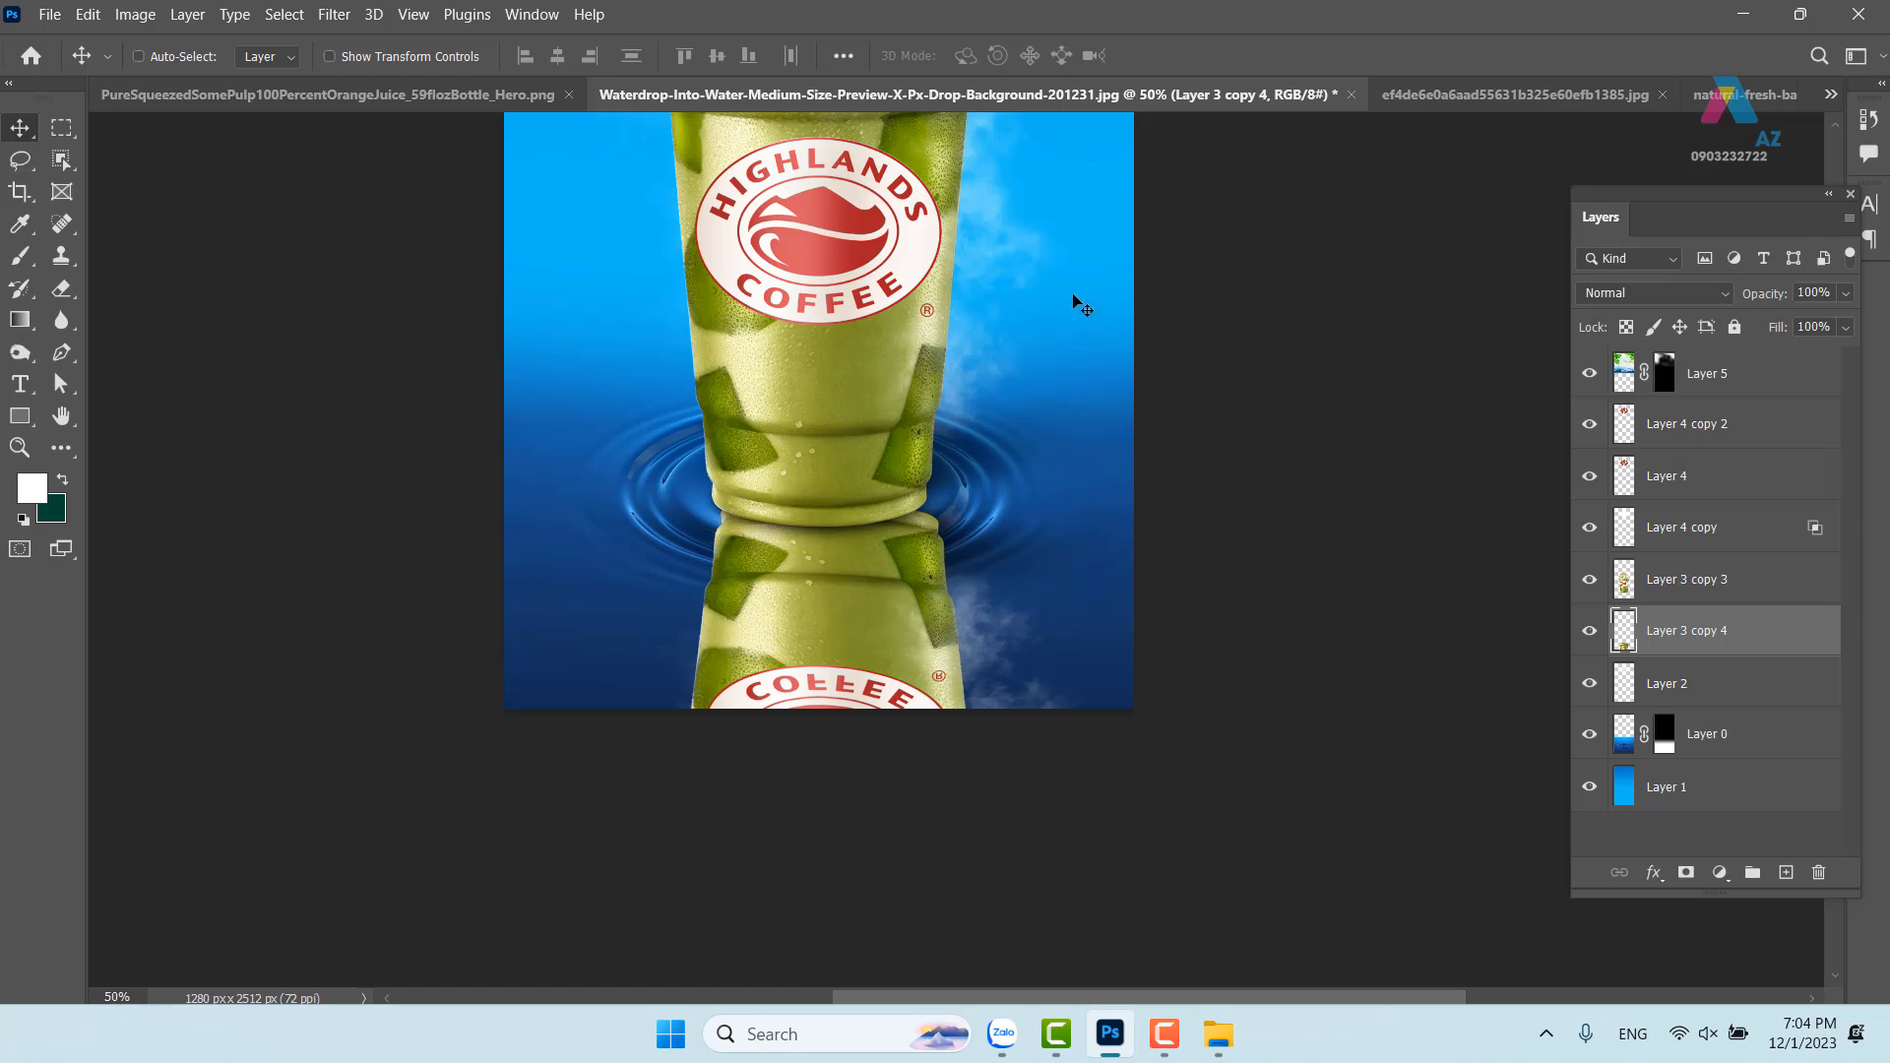
Hide the flipped cup layer and save the document to the Desktop as a Photoshop file named "mat nước mơi"
click(1587, 632)
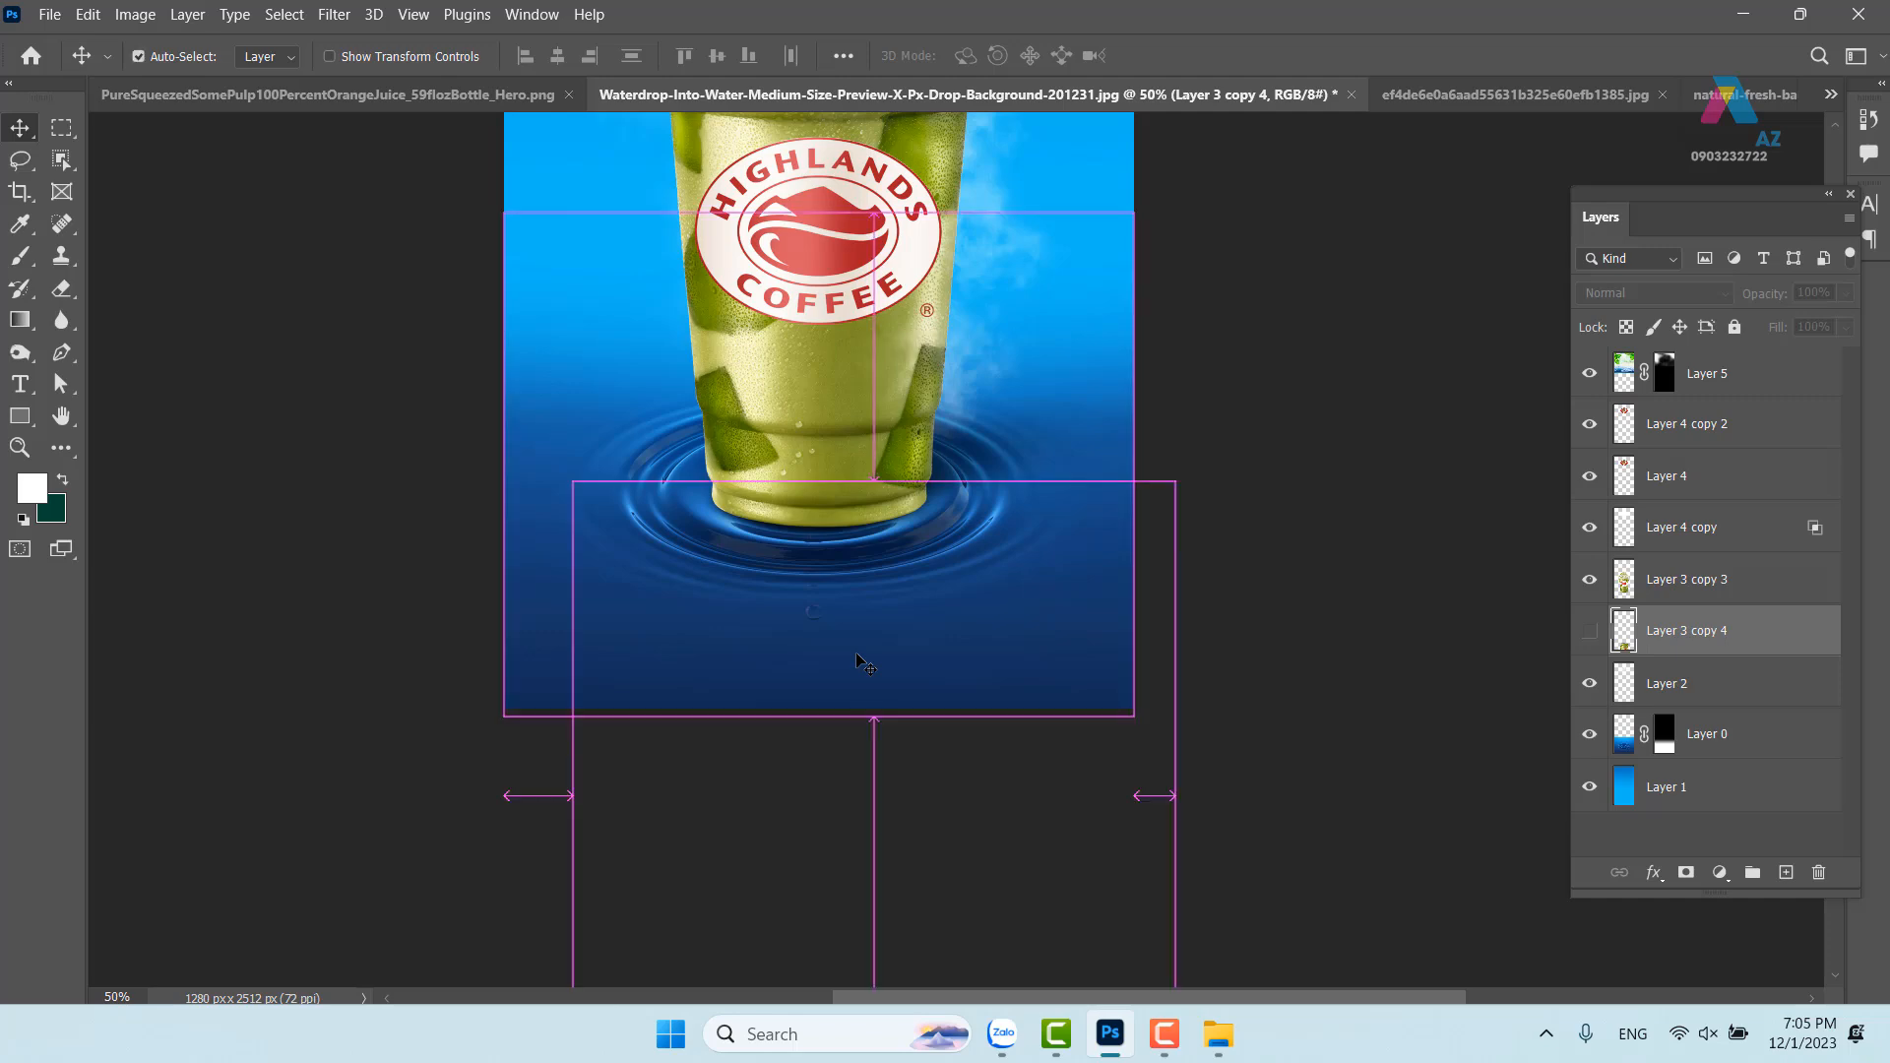
key(ctrl+shift+s)
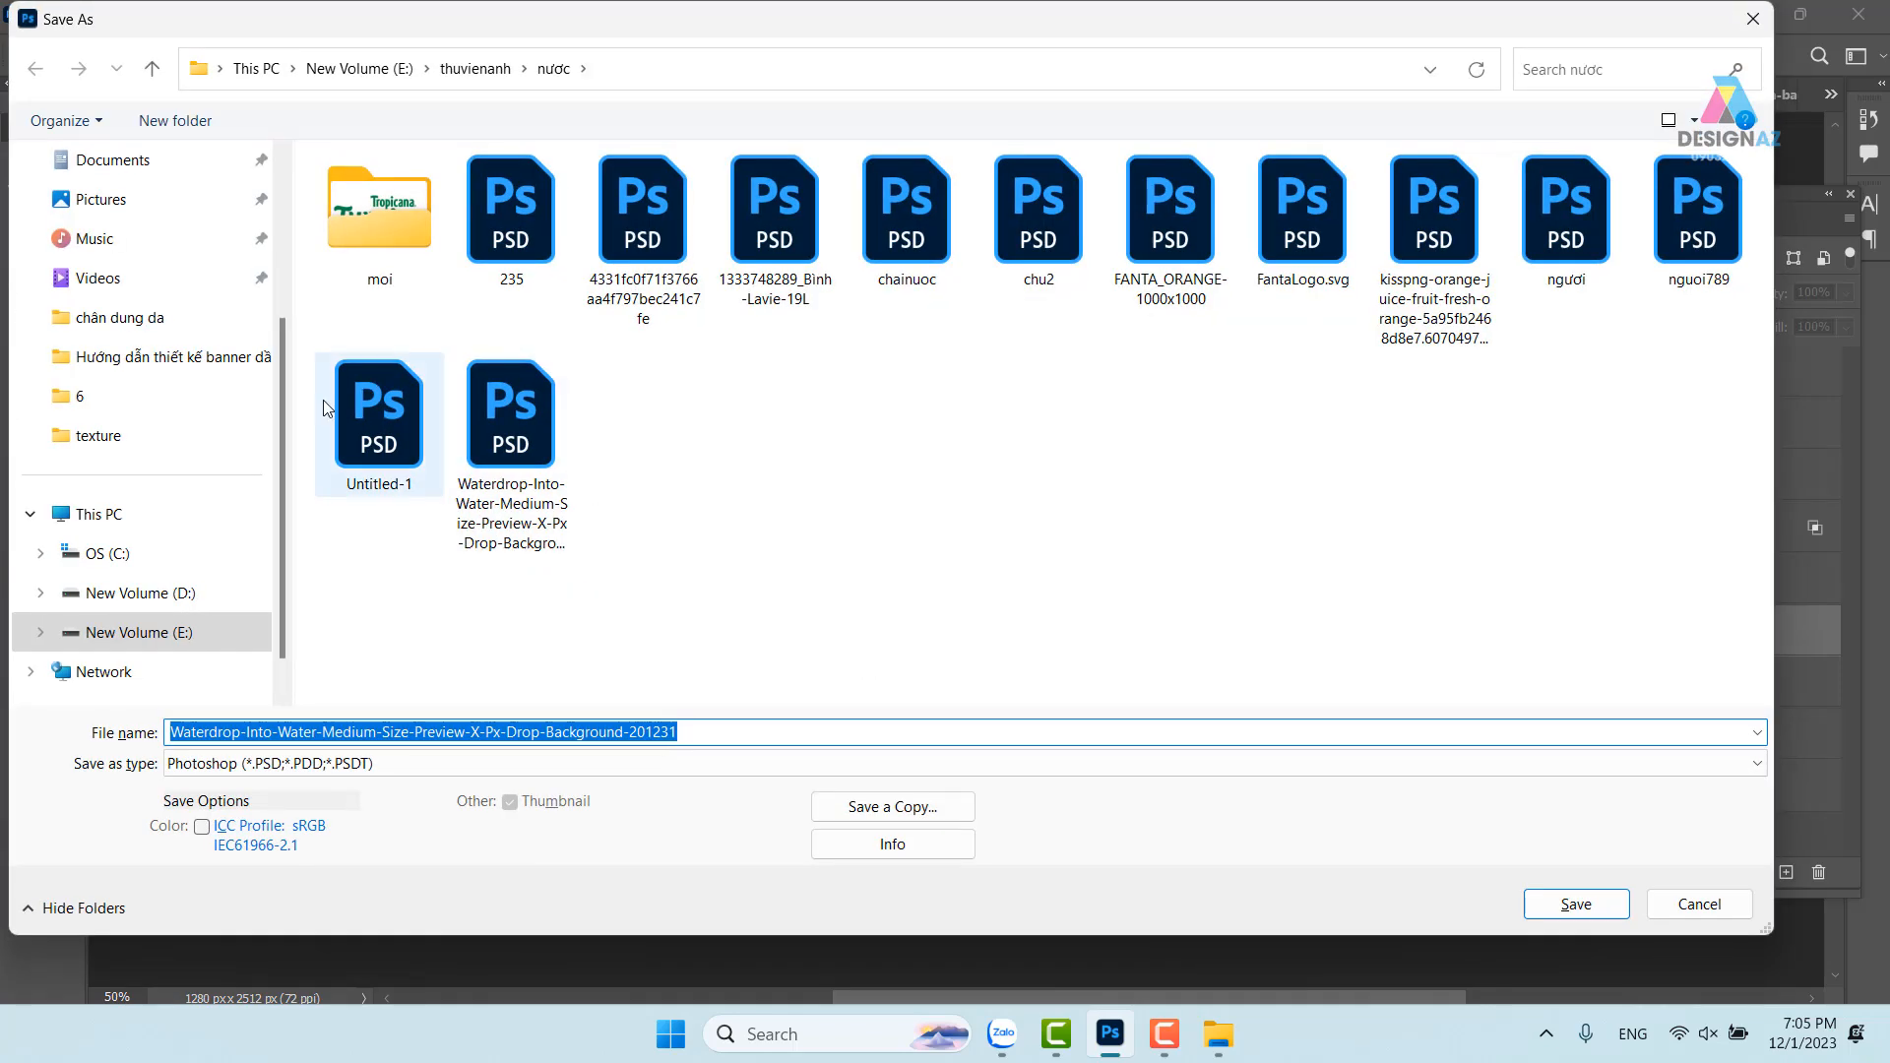
scroll(126, 263, up, 3)
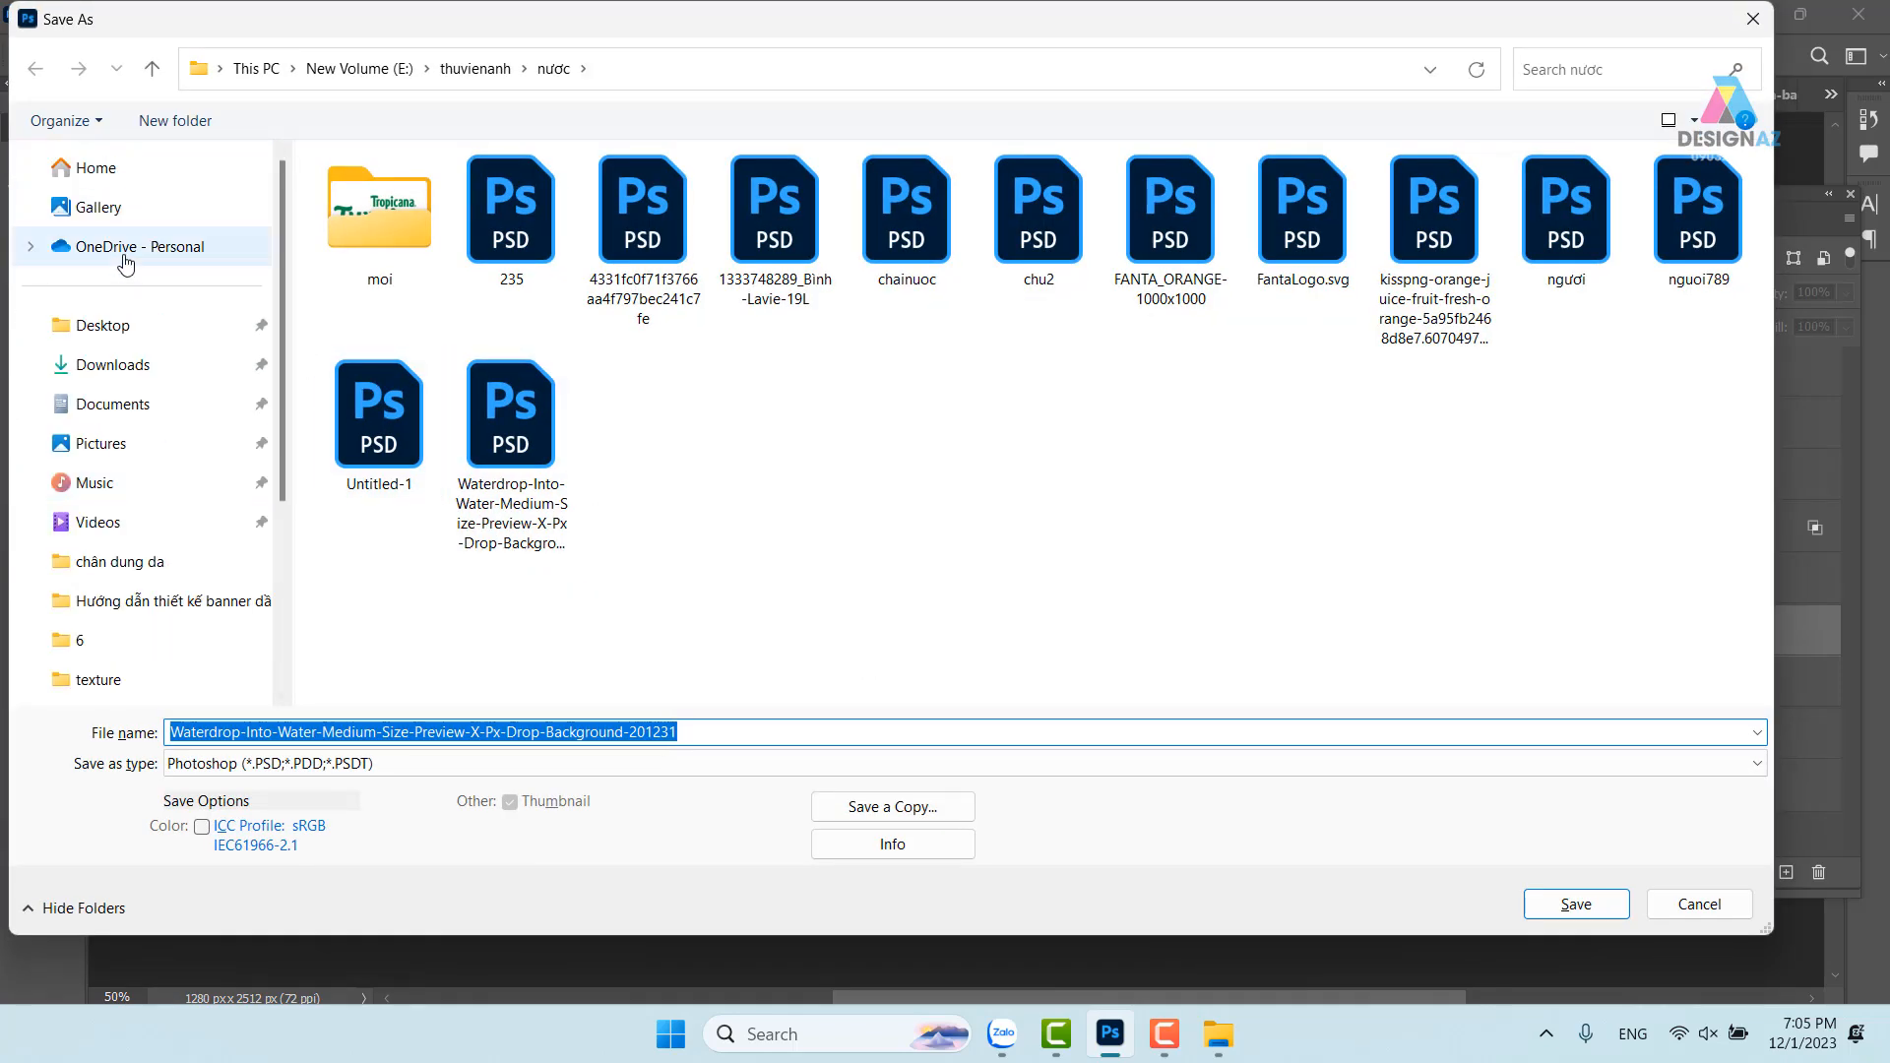
click(116, 325)
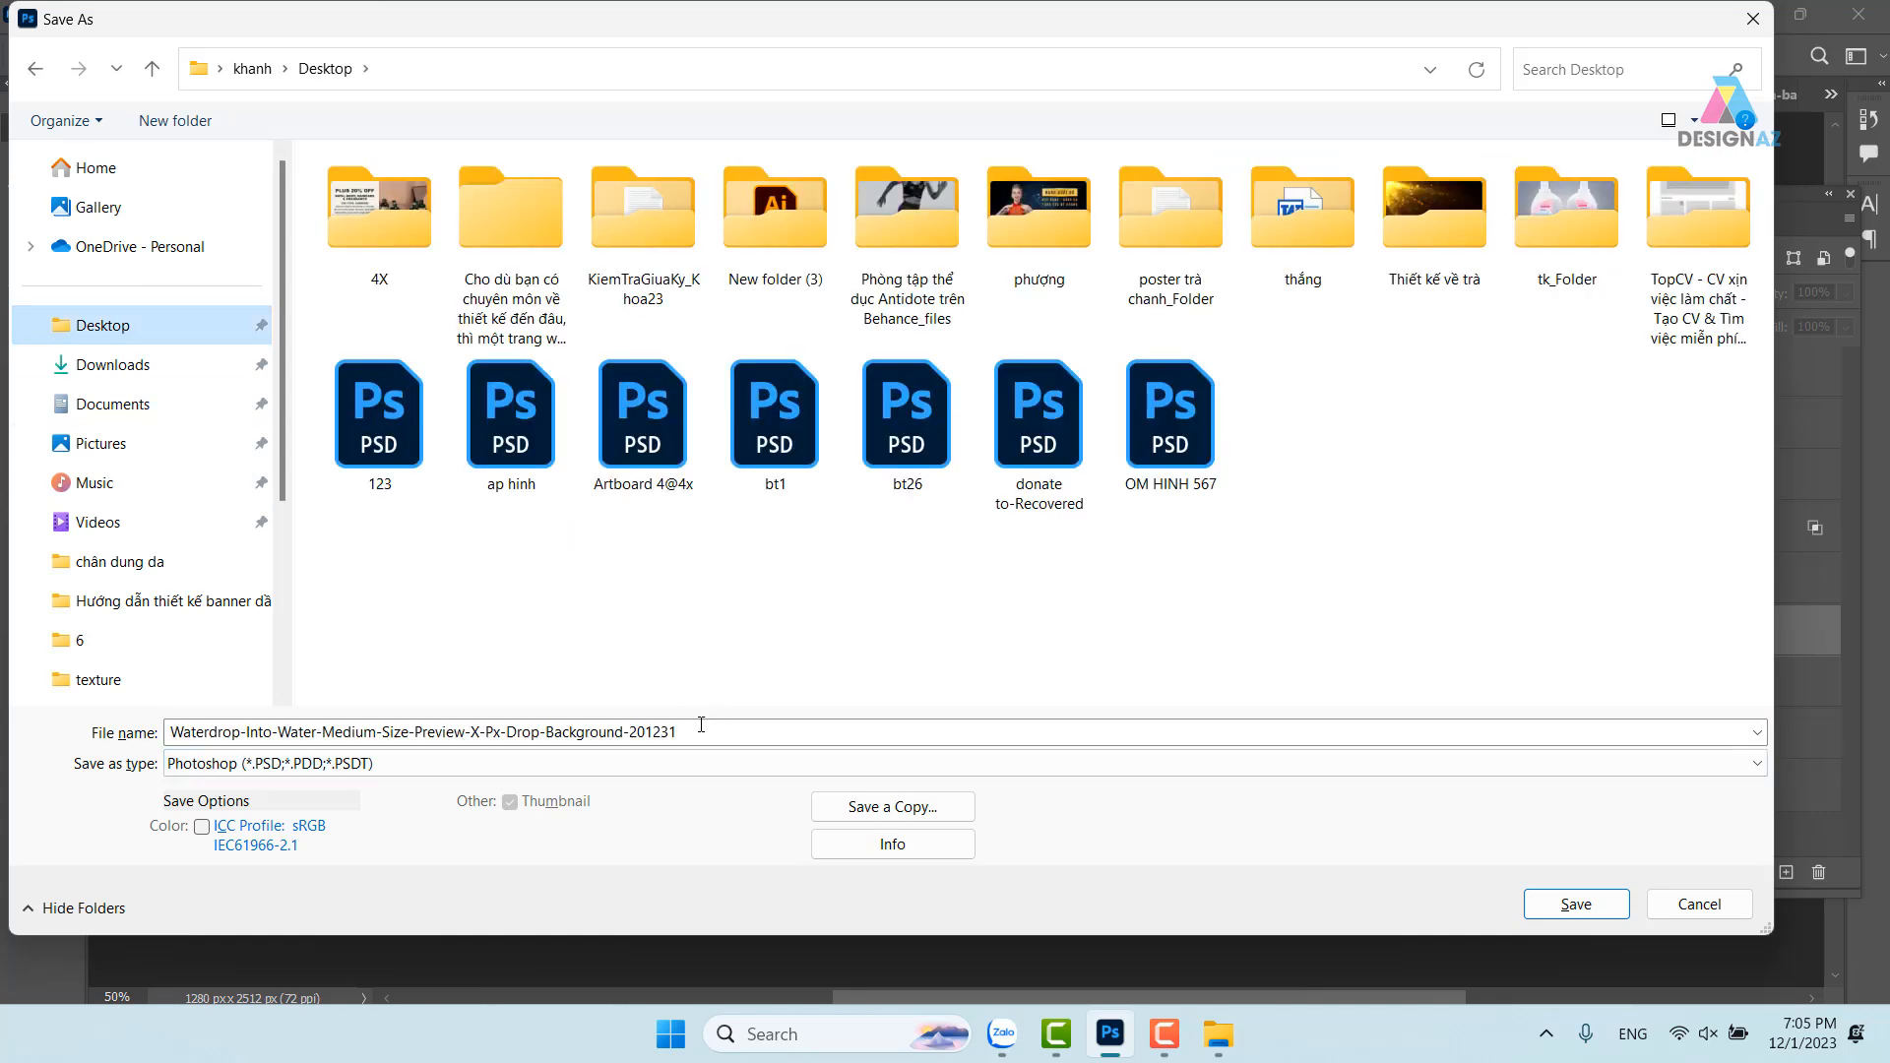
drag(702, 727, 9, 709)
key(BackSpace)
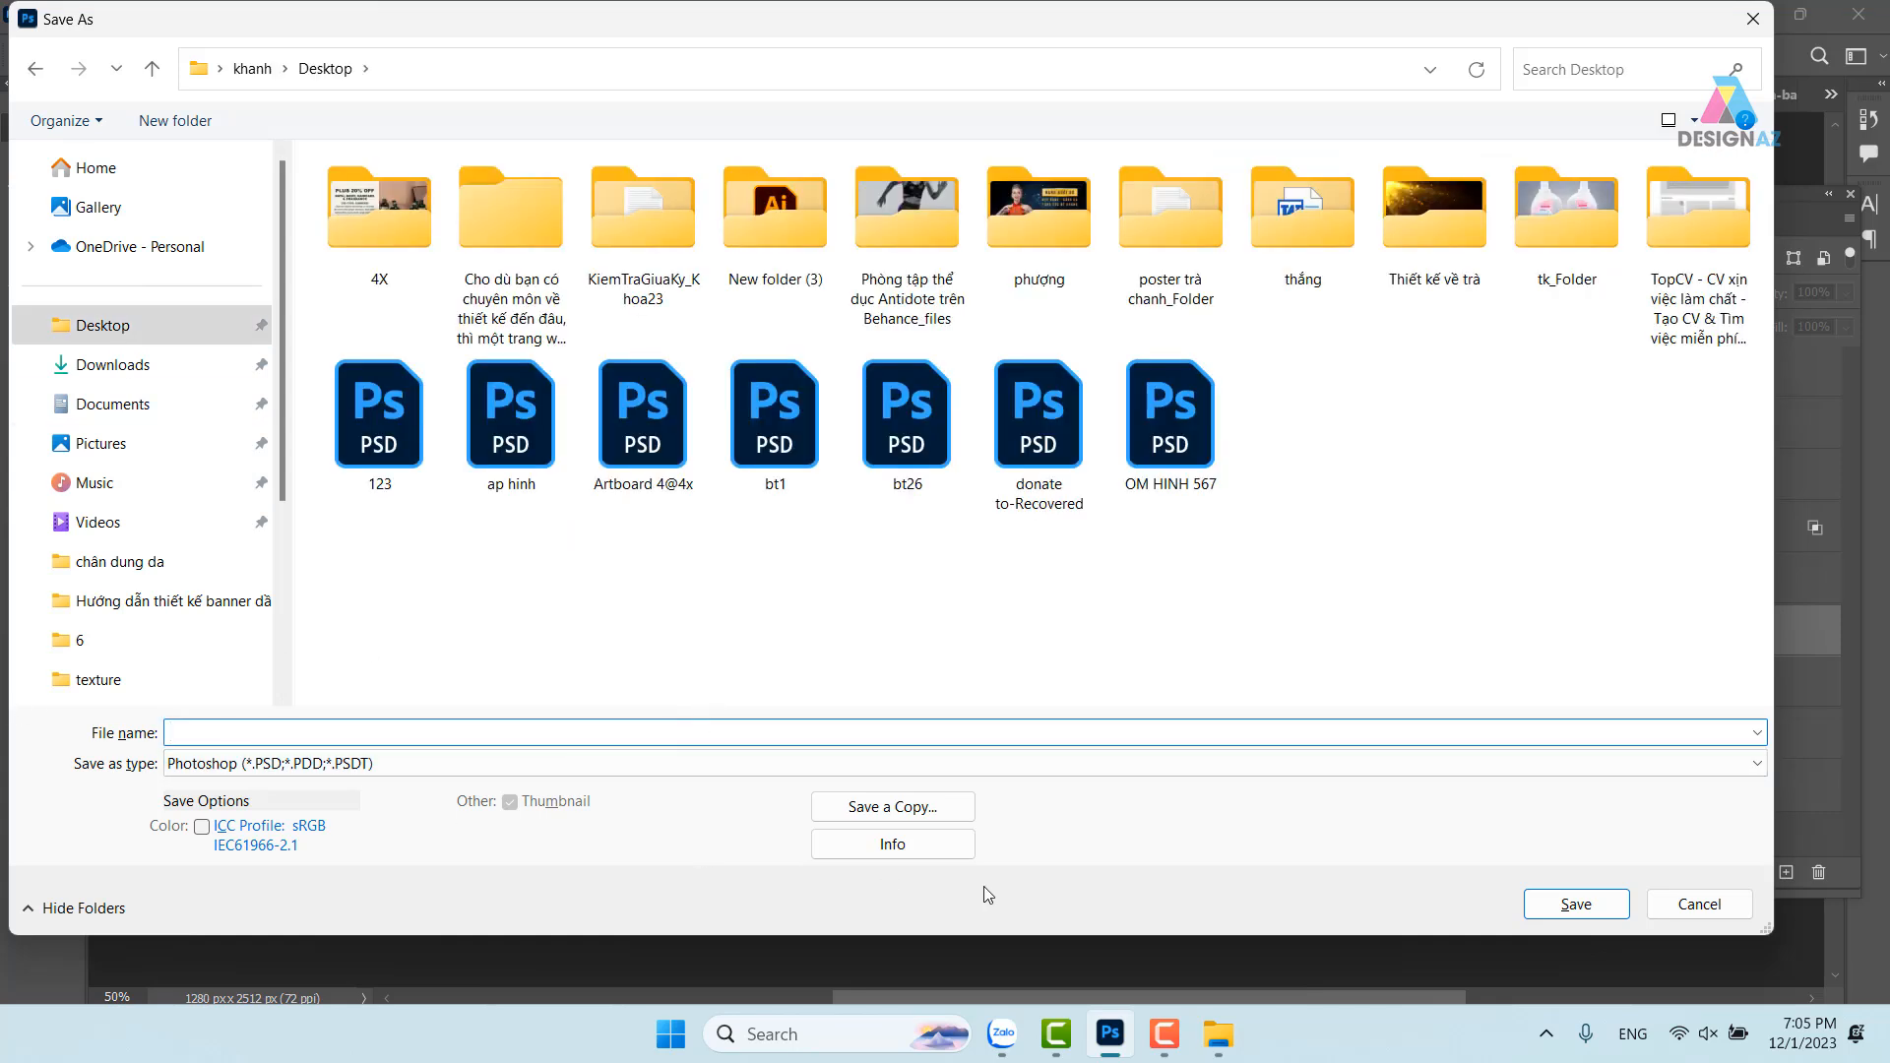
text(mat)
key(Return)
key(Return)
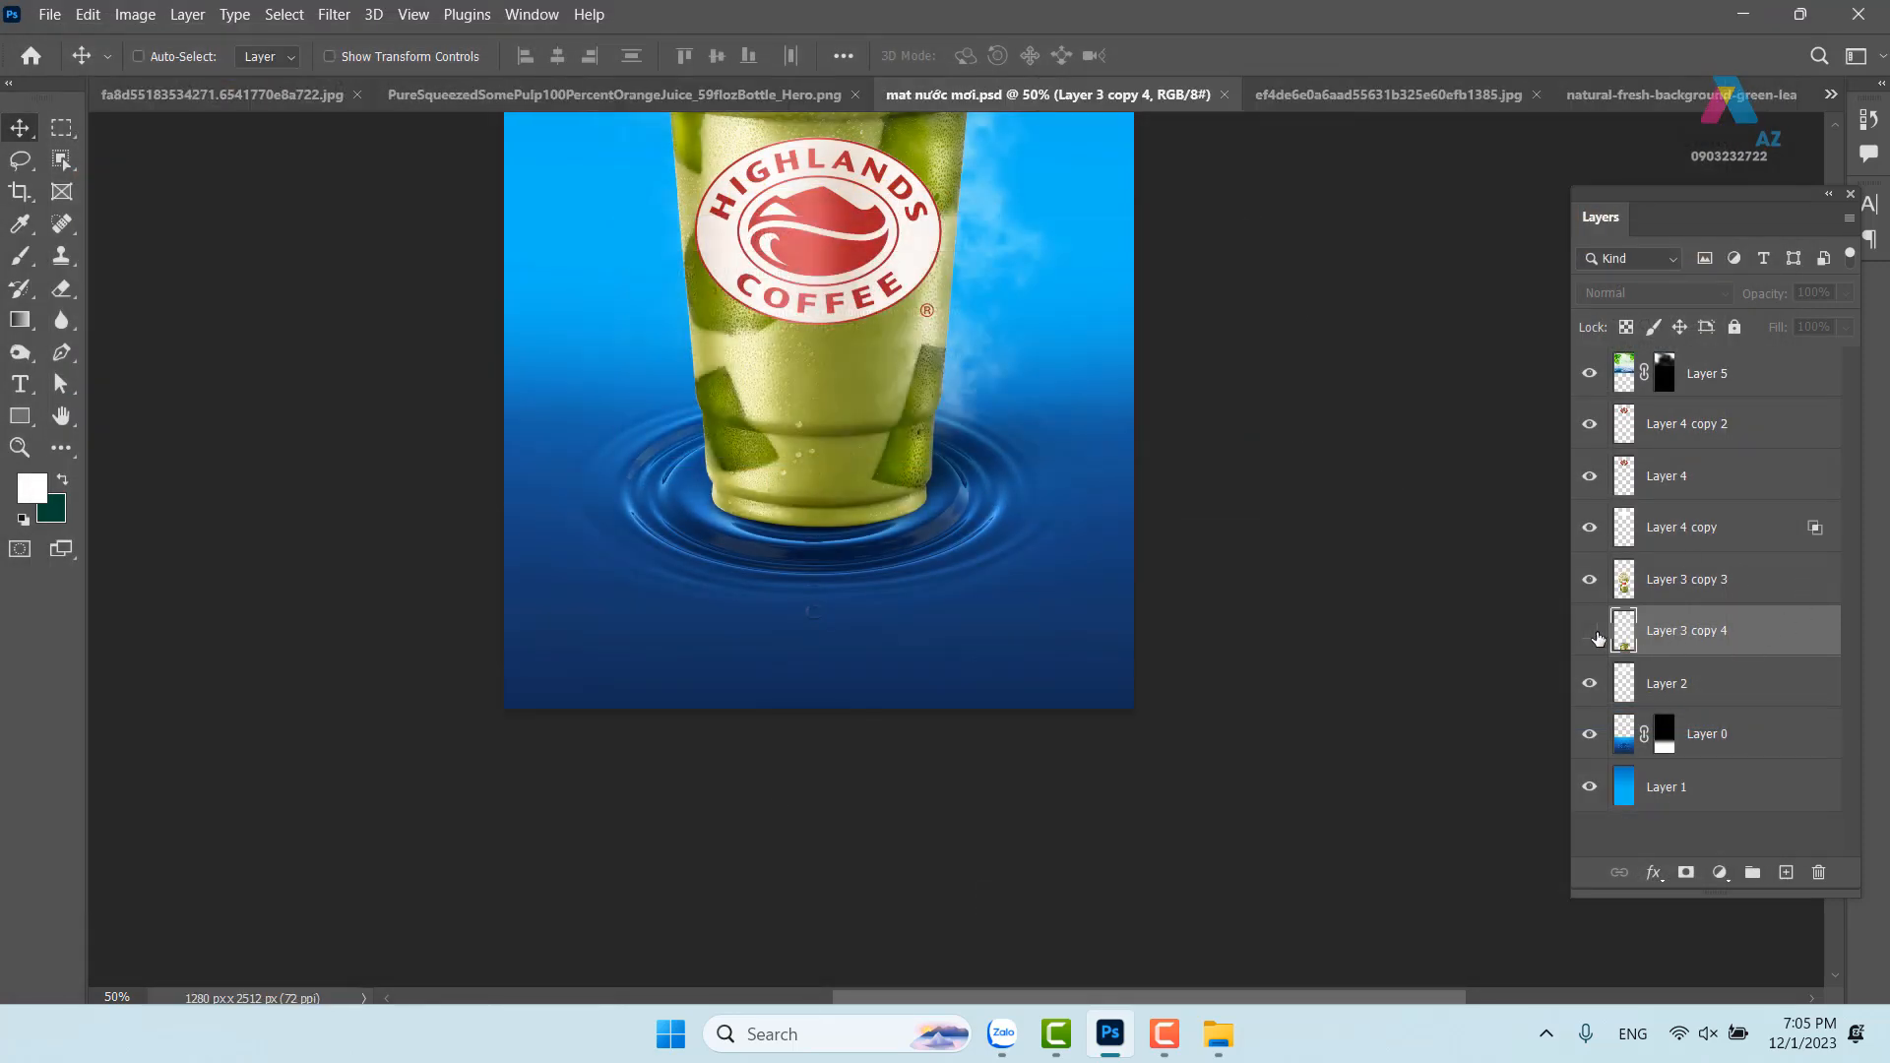
Show the flipped cup layer again and apply Displace with both scales at 10, using "mat nước mơi" as the stretched displacement map
click(1596, 633)
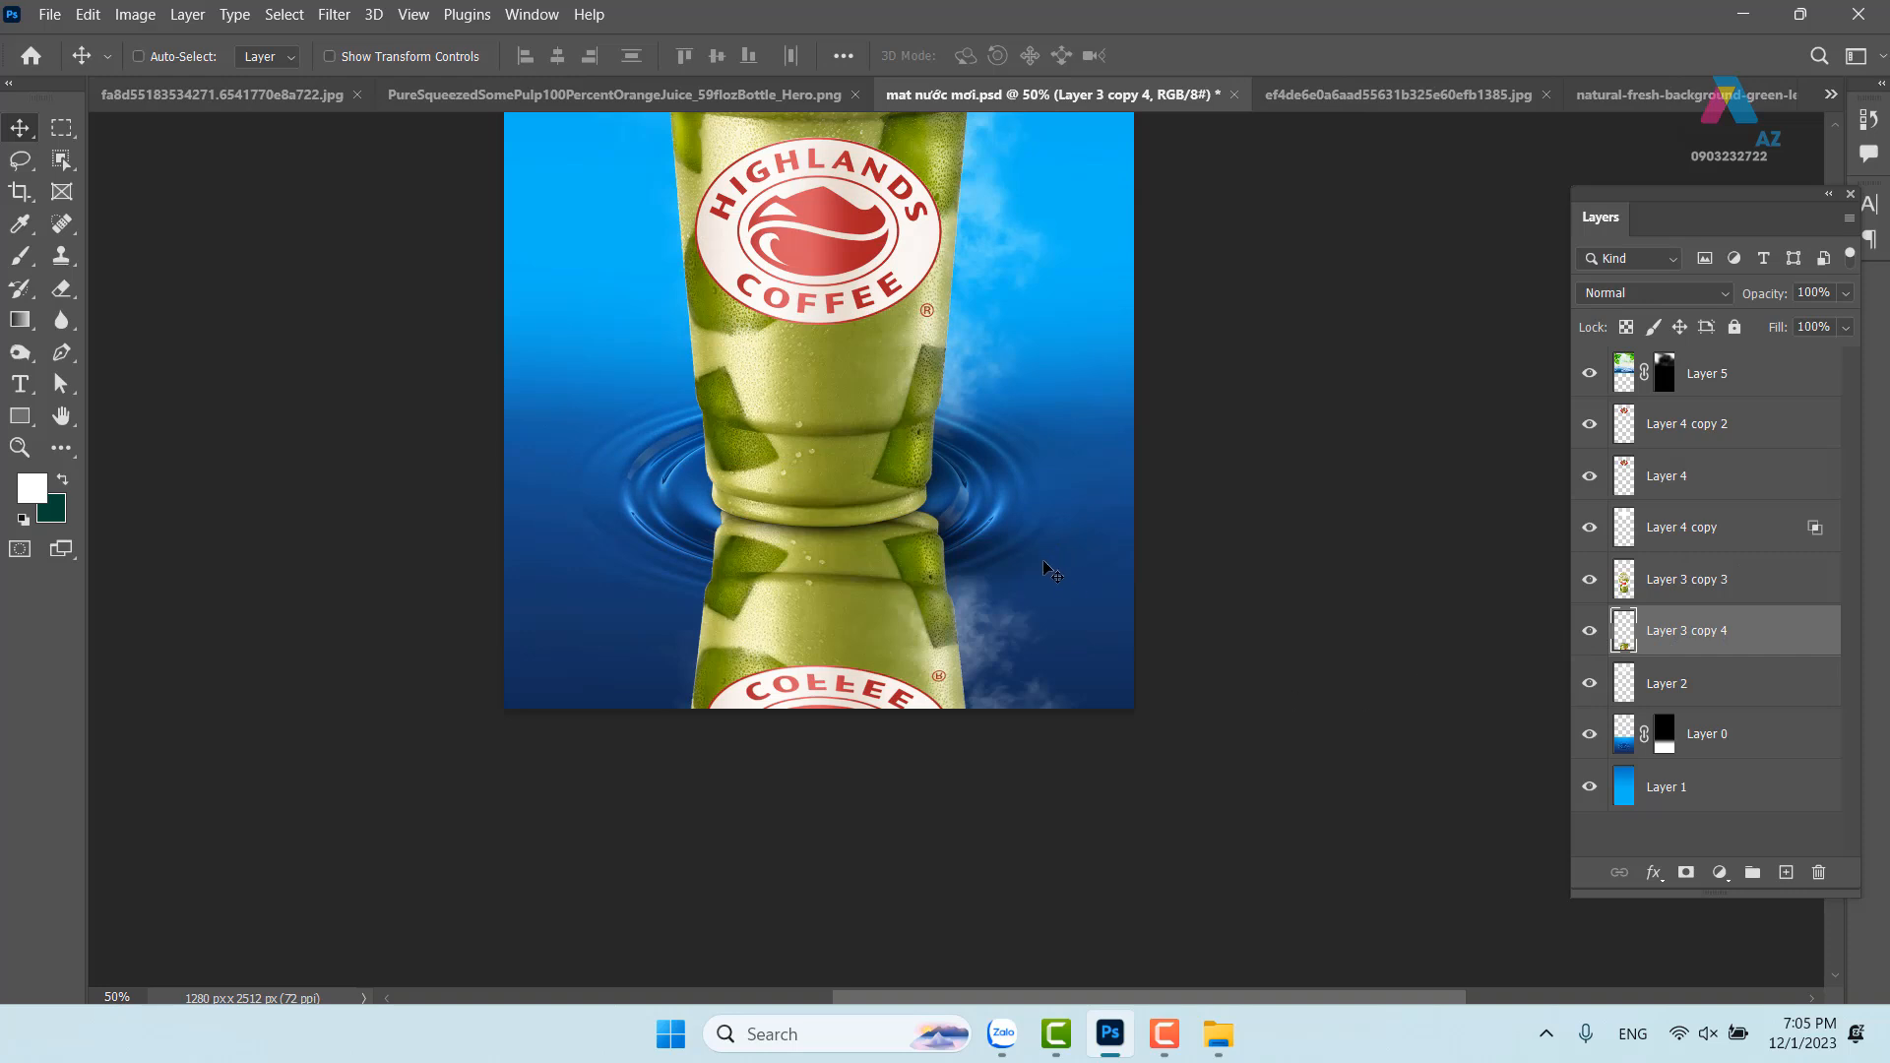
click(335, 16)
mouse_move(399, 358)
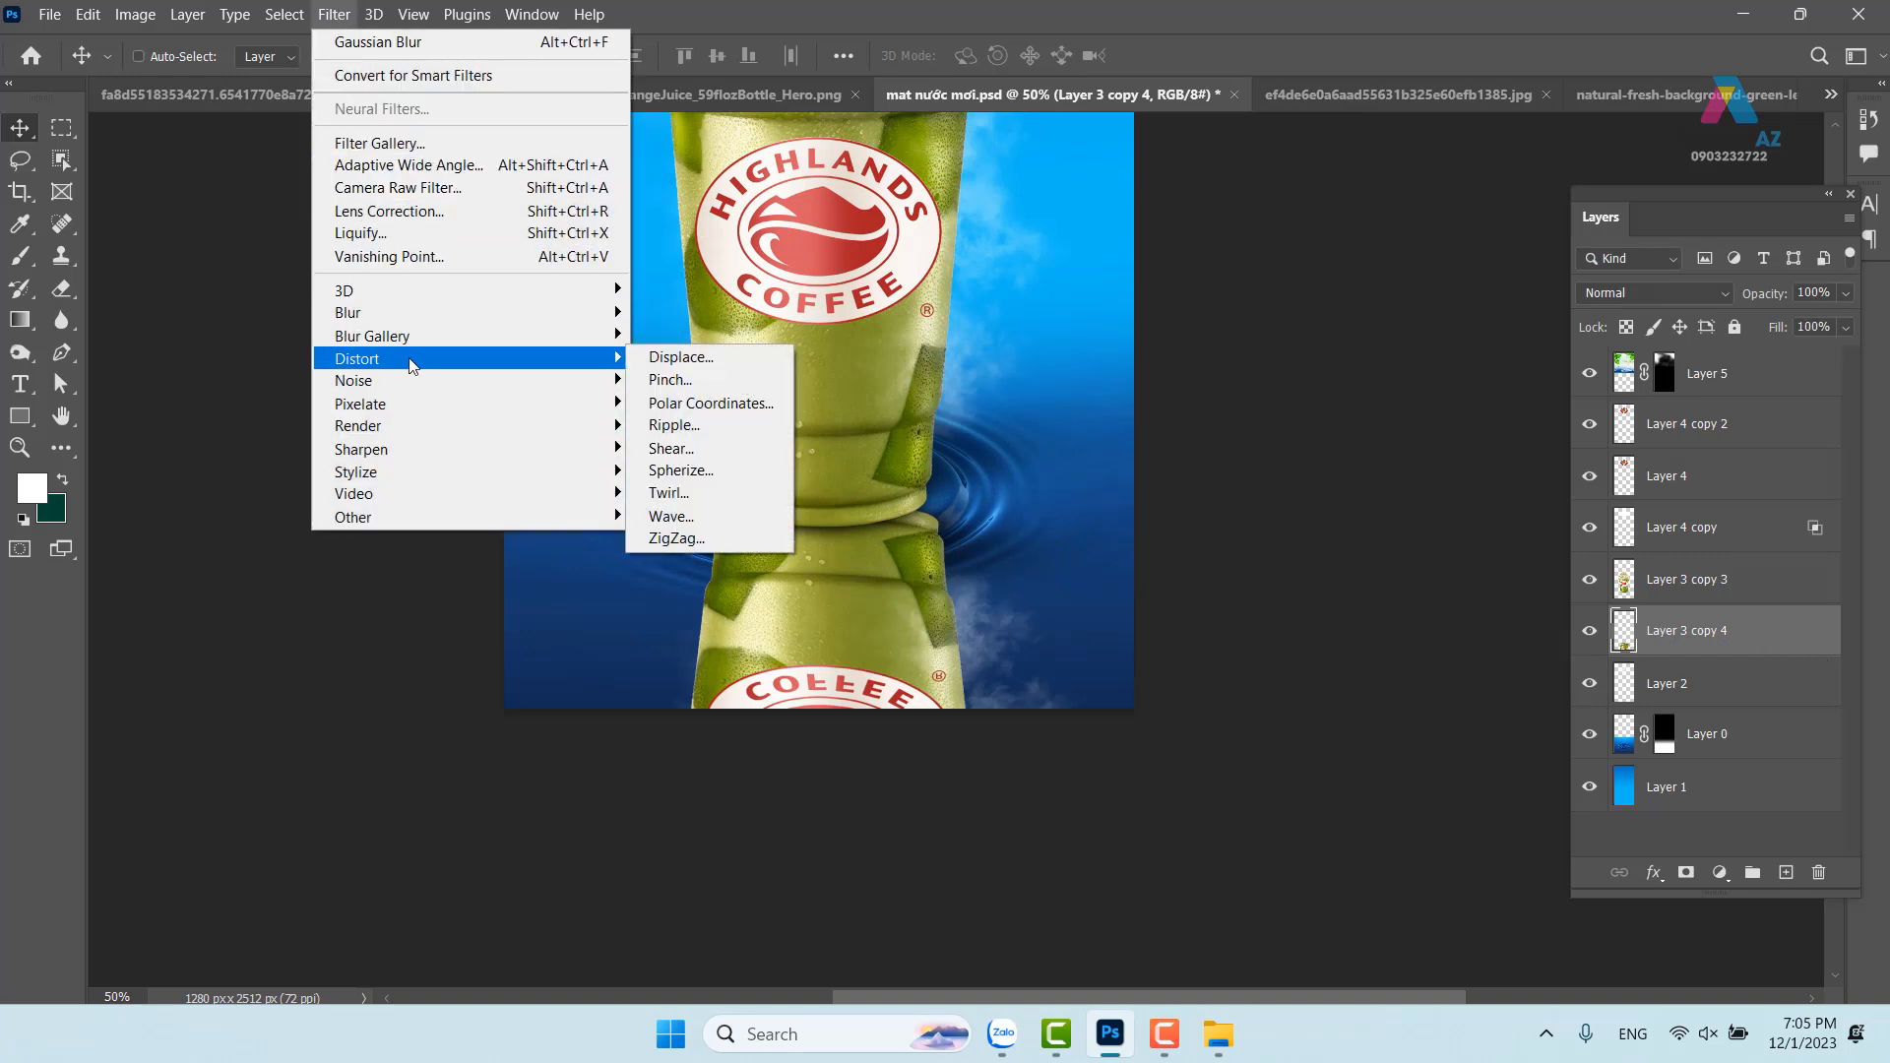
click(665, 359)
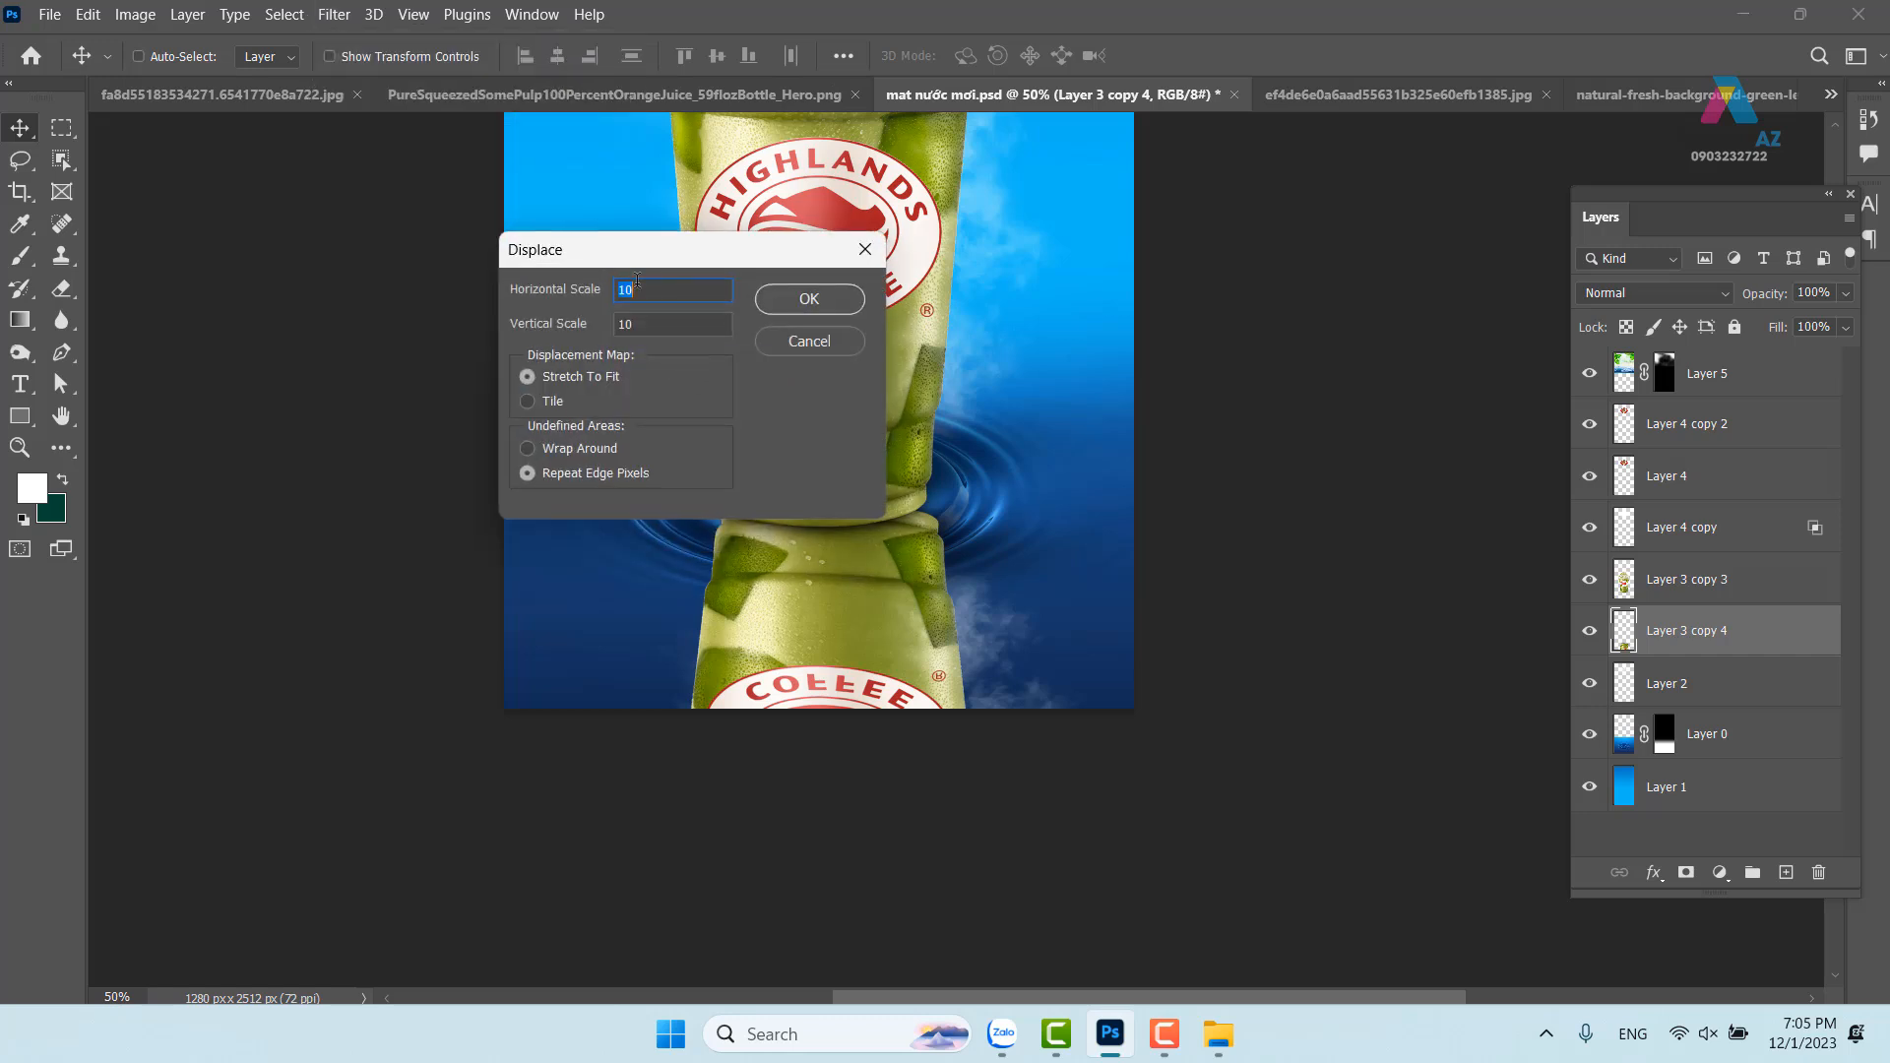
click(835, 299)
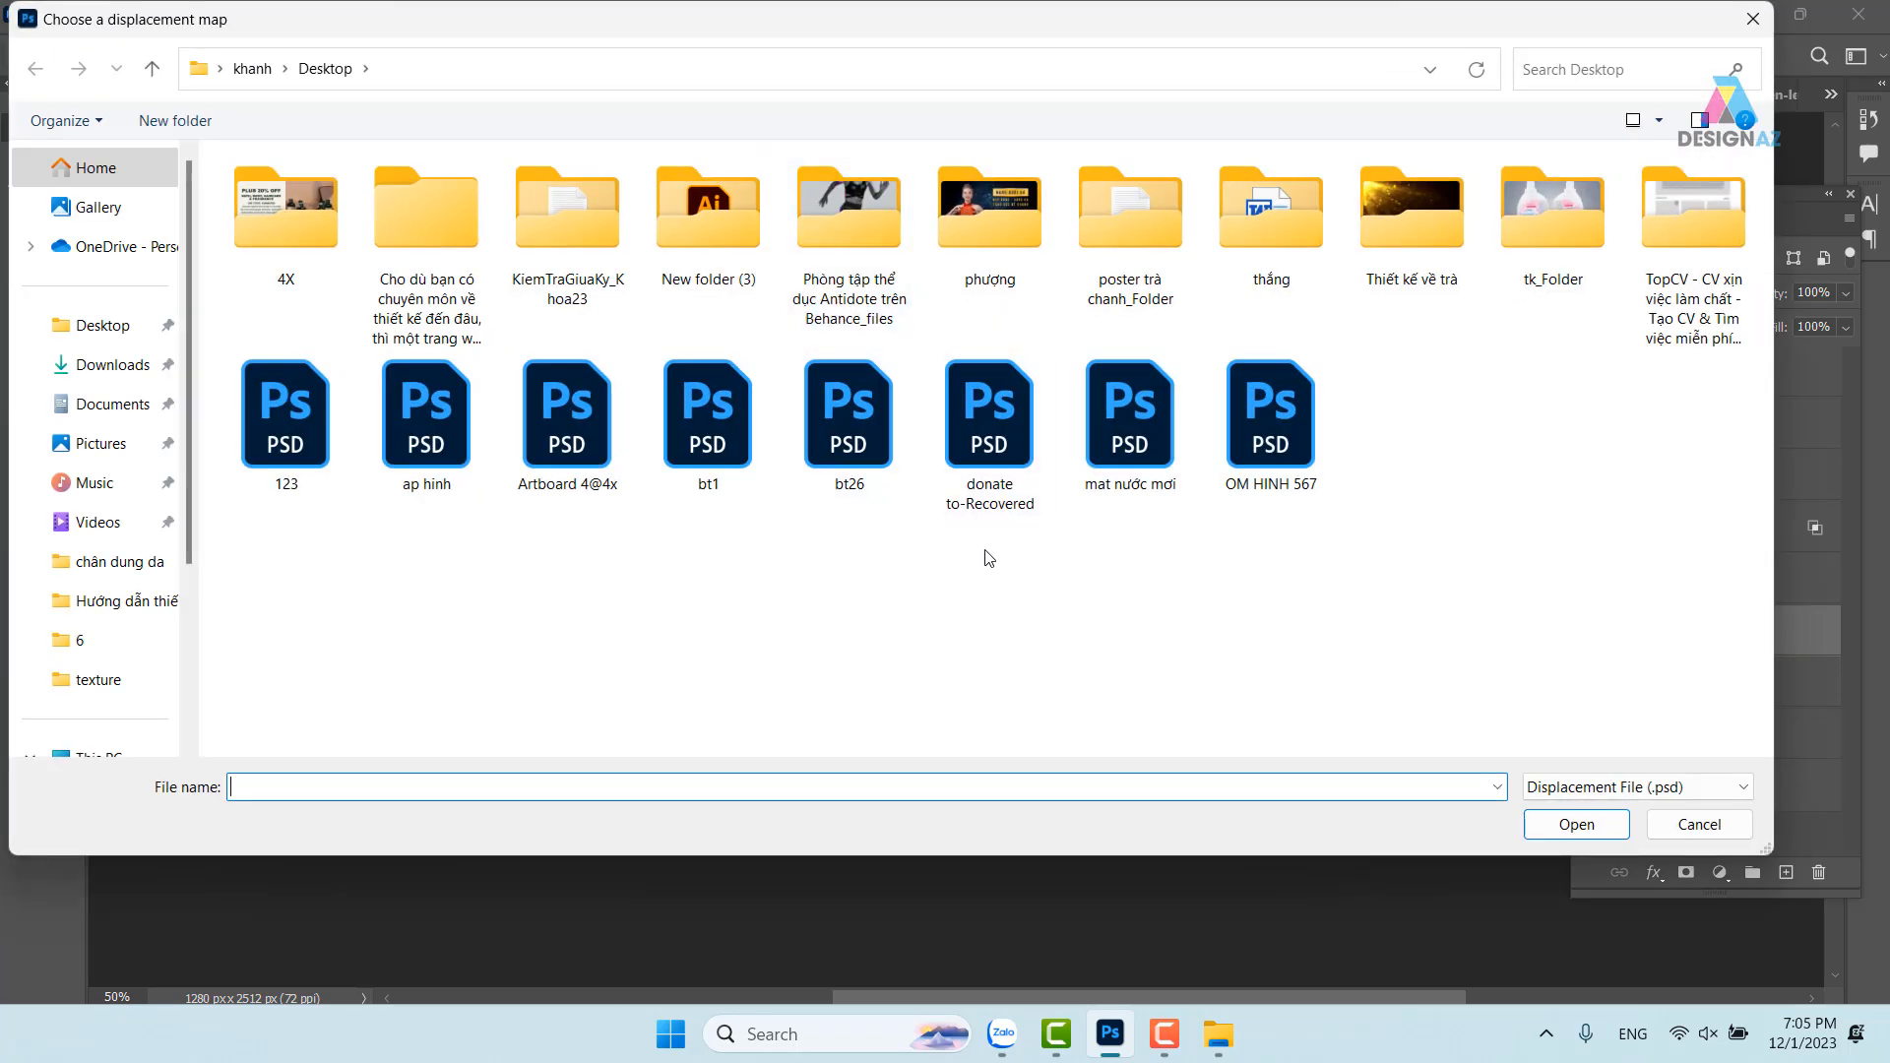
click(97, 337)
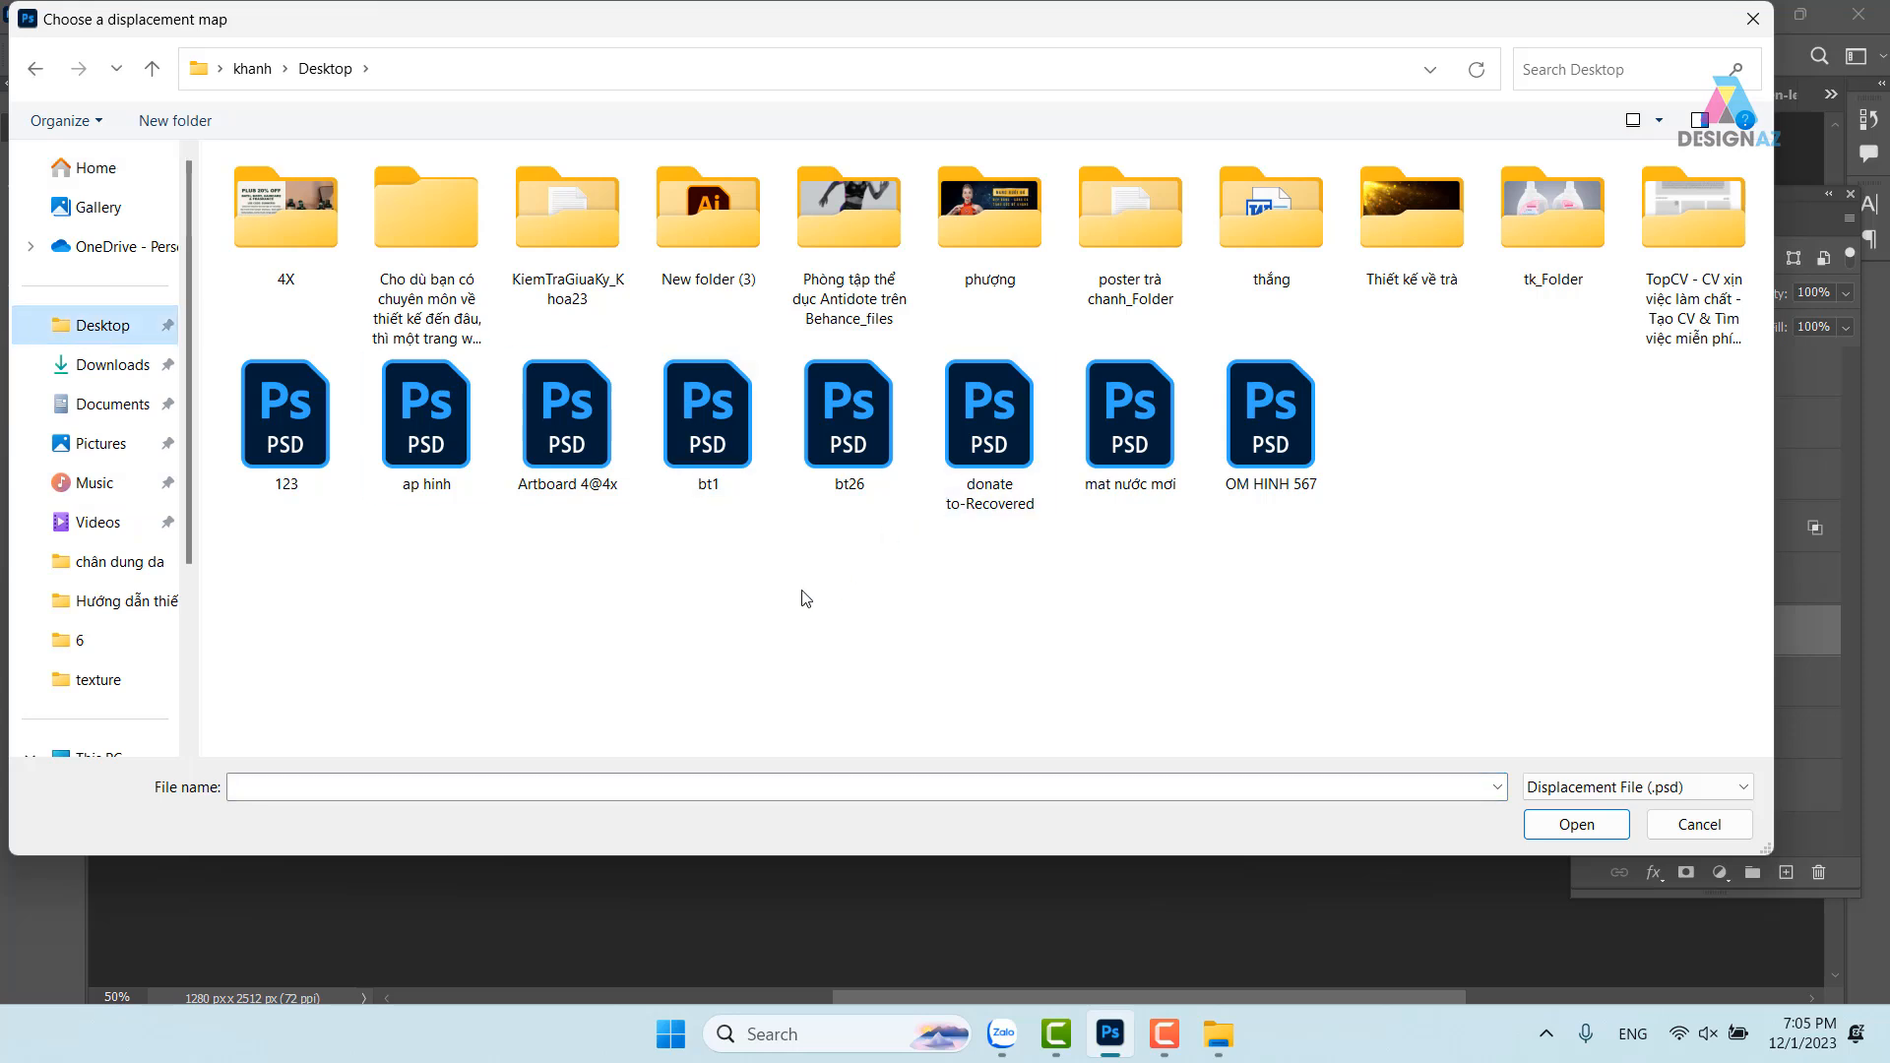
click(1130, 423)
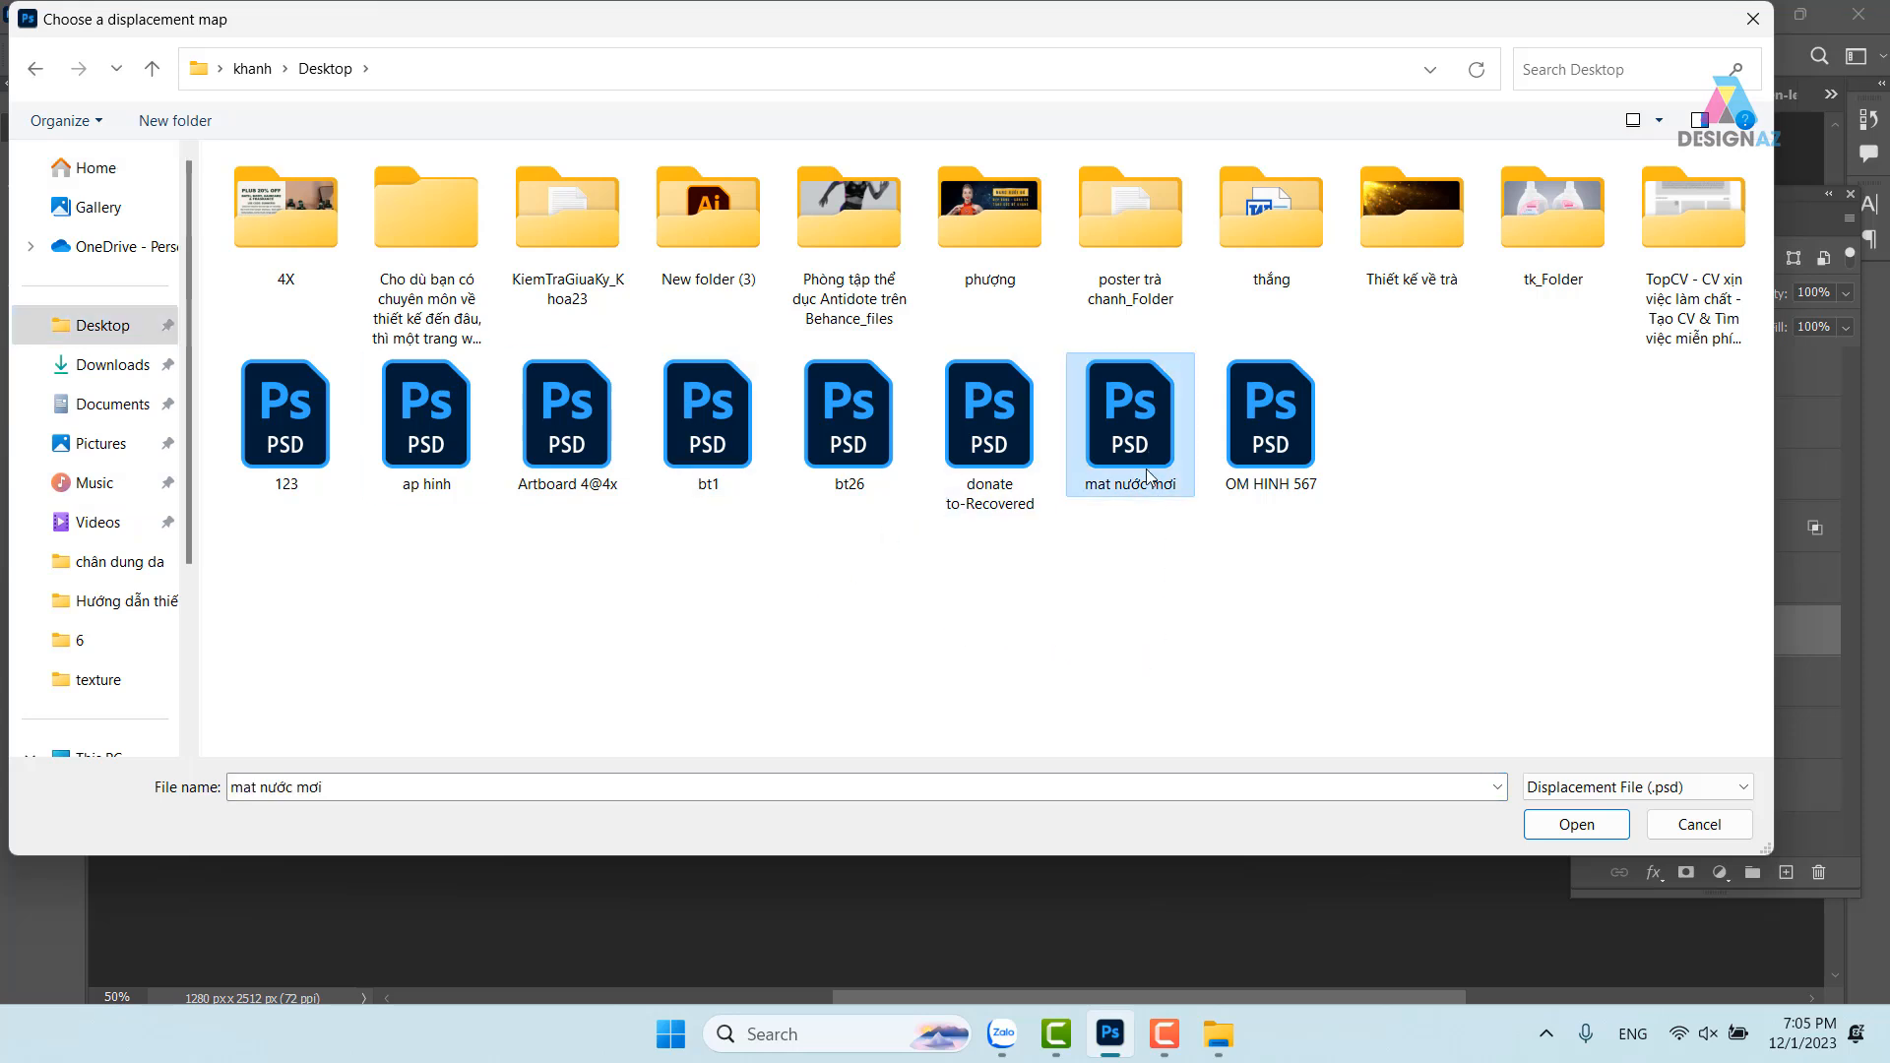
click(1576, 825)
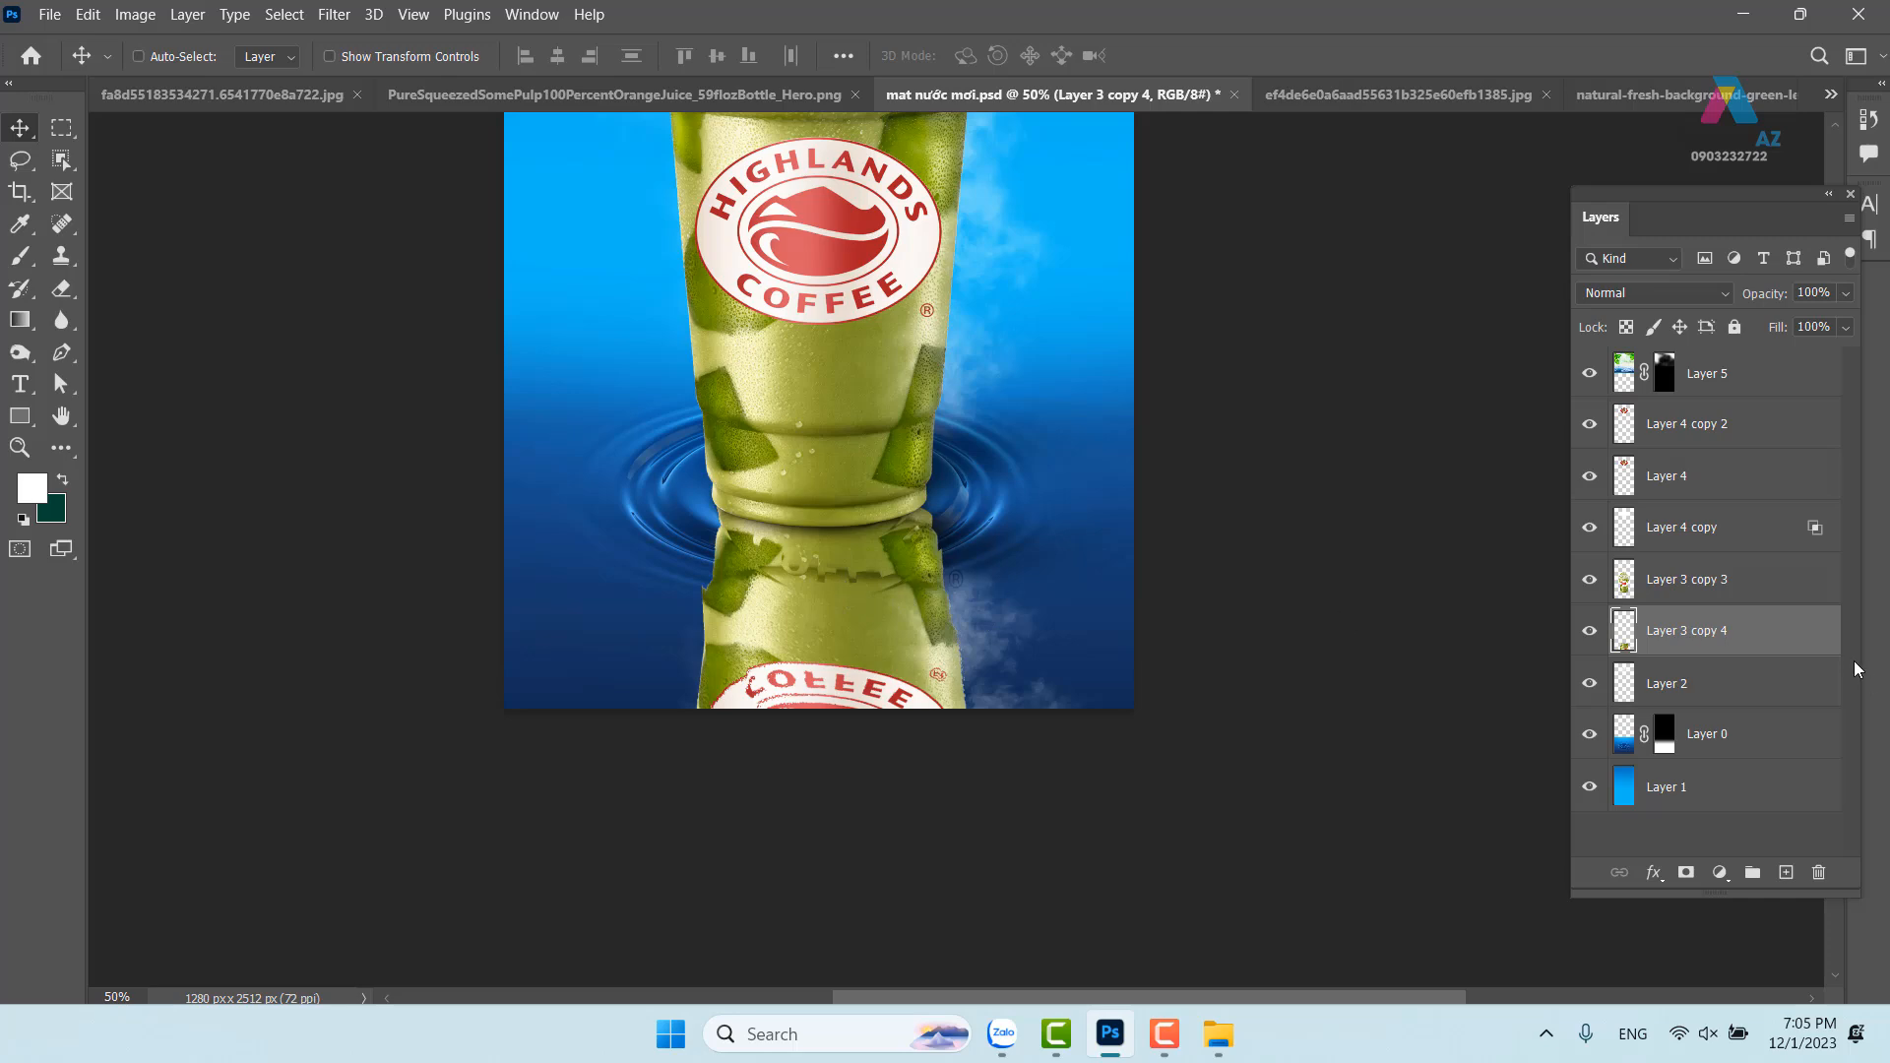
Blend the flipped cup into the water with Blend If, splitting the underlying layer's dark slider at 16 / 89
right_click(1784, 637)
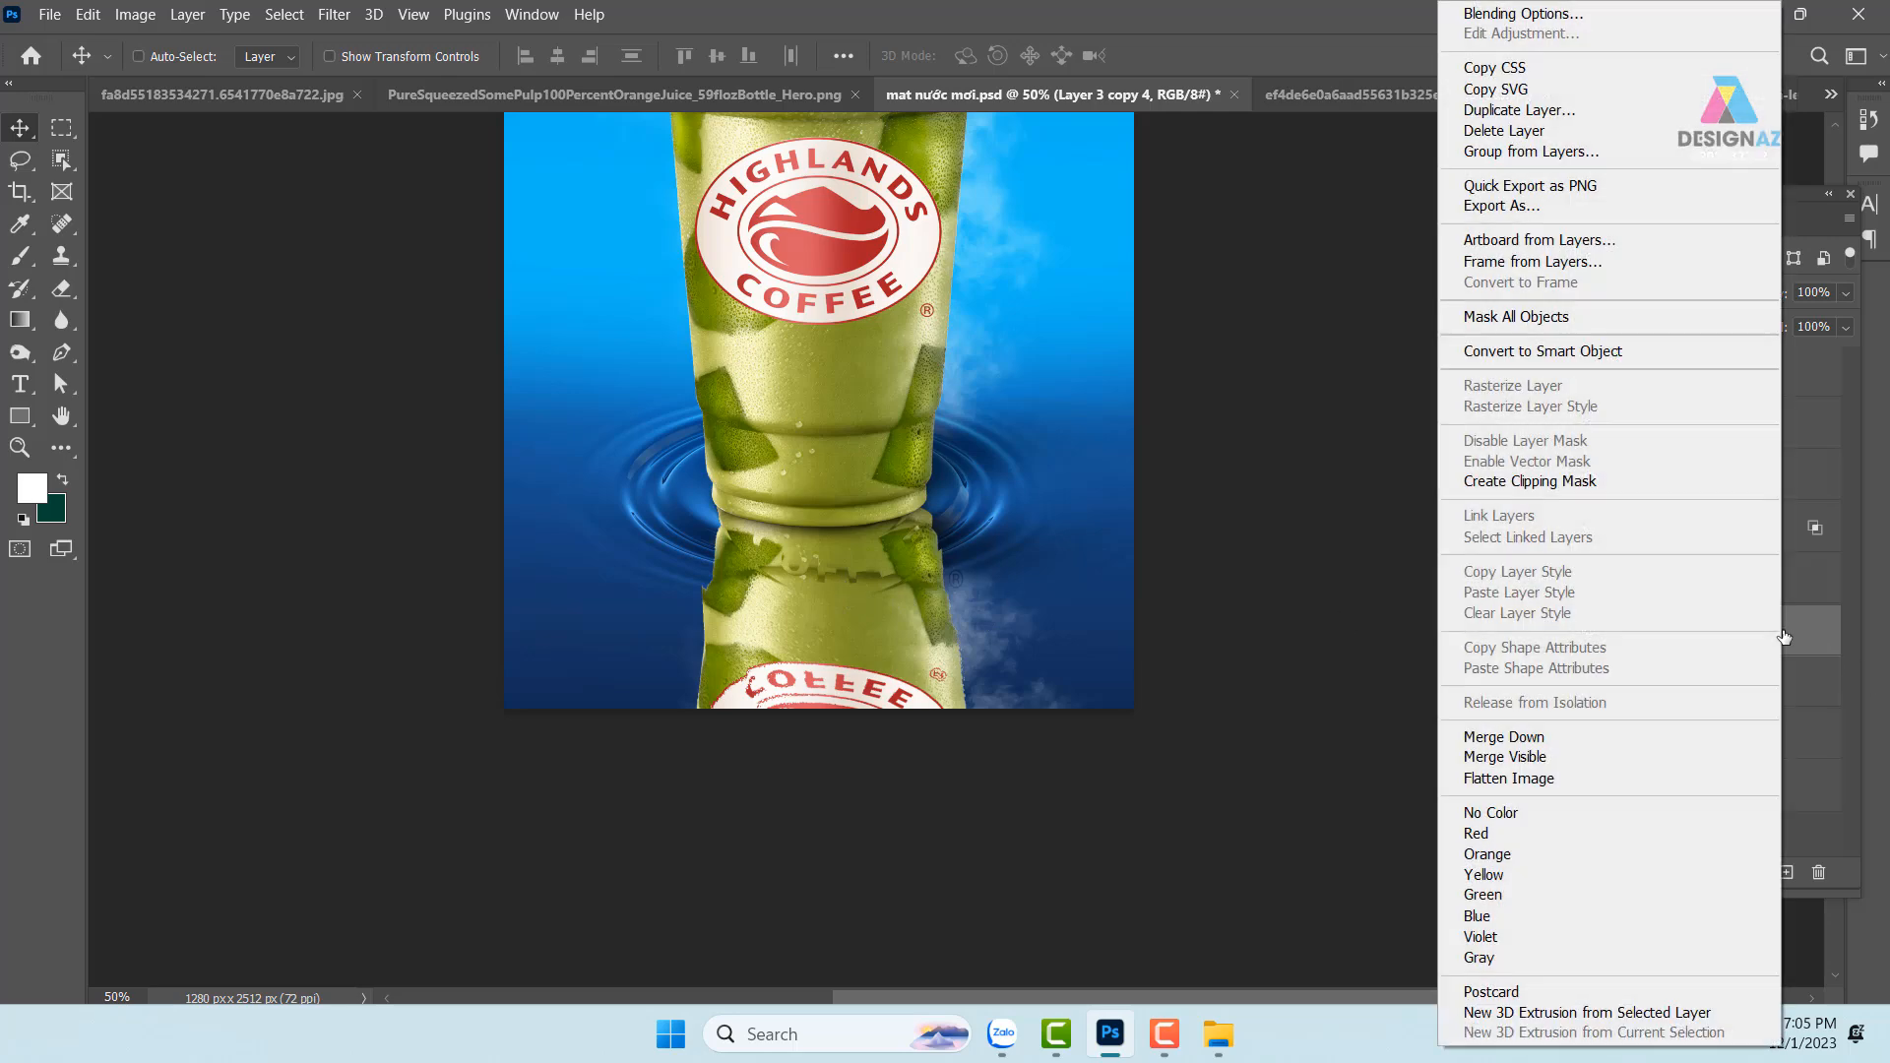
click(1559, 13)
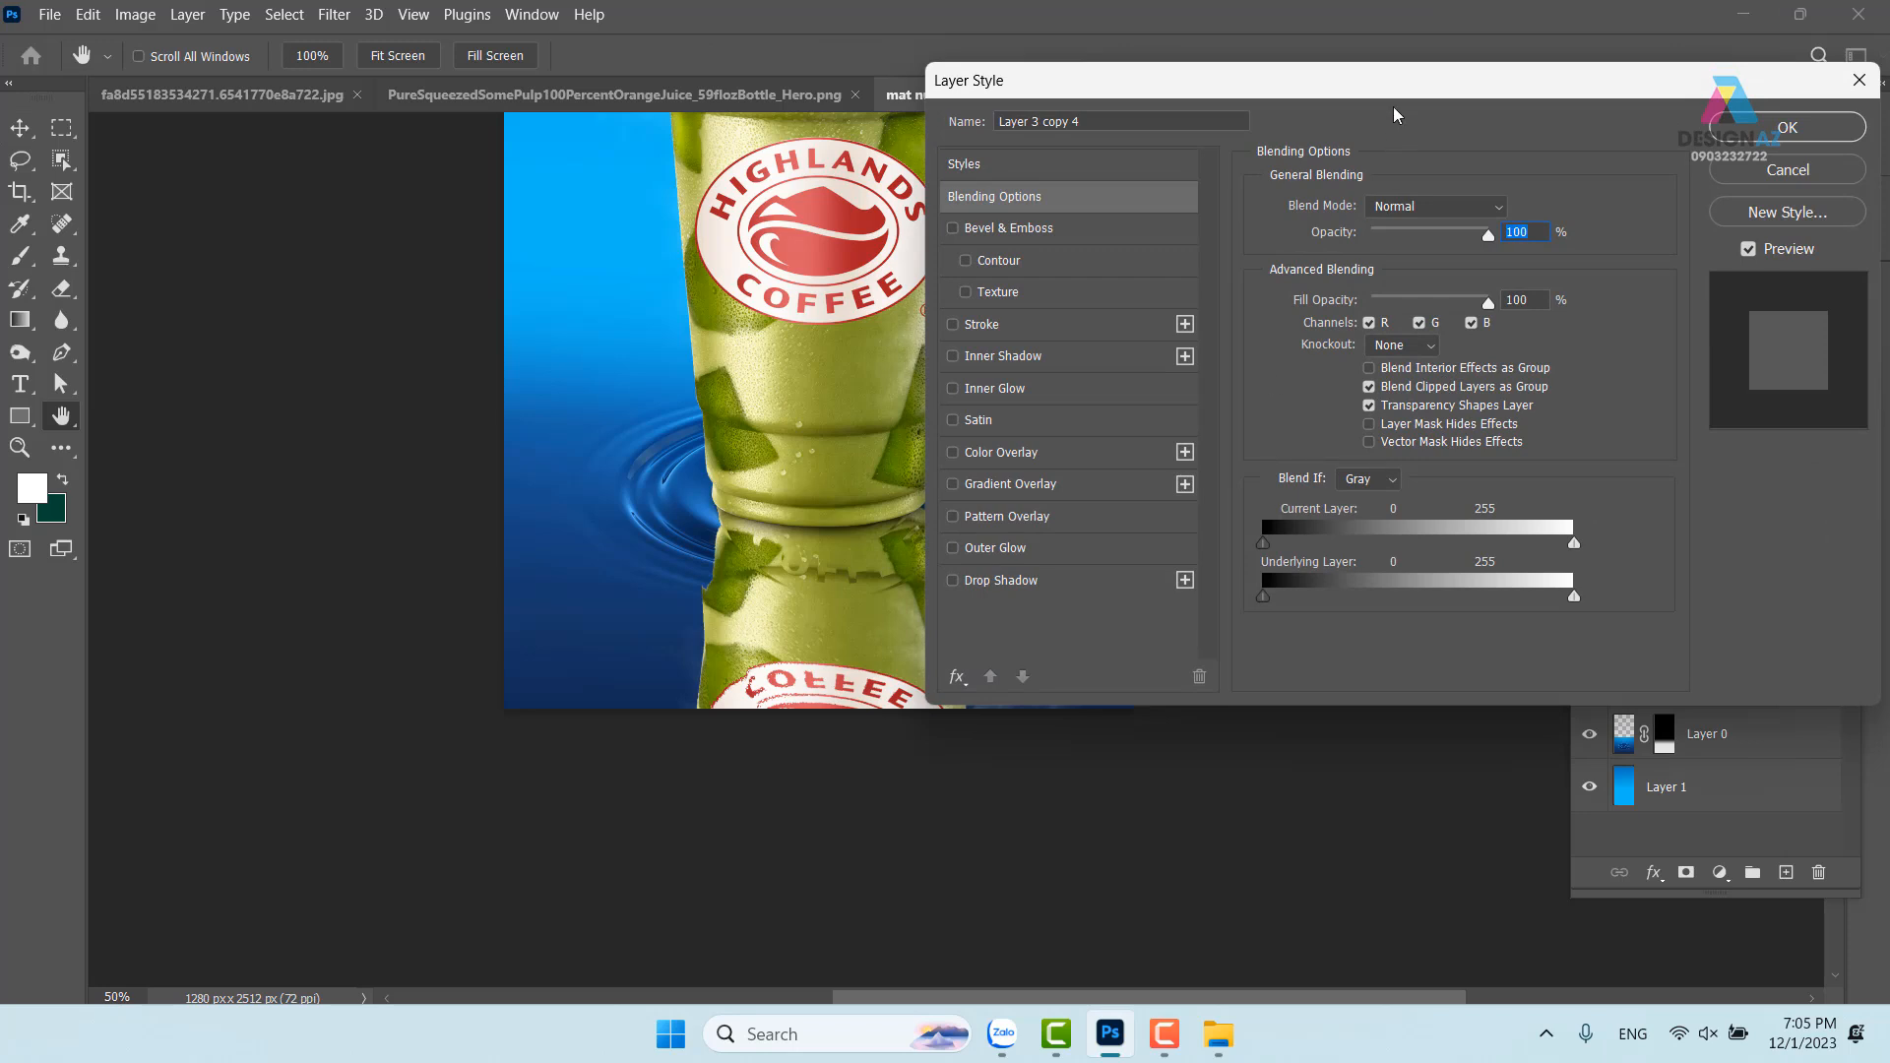
drag(1407, 95, 1556, 62)
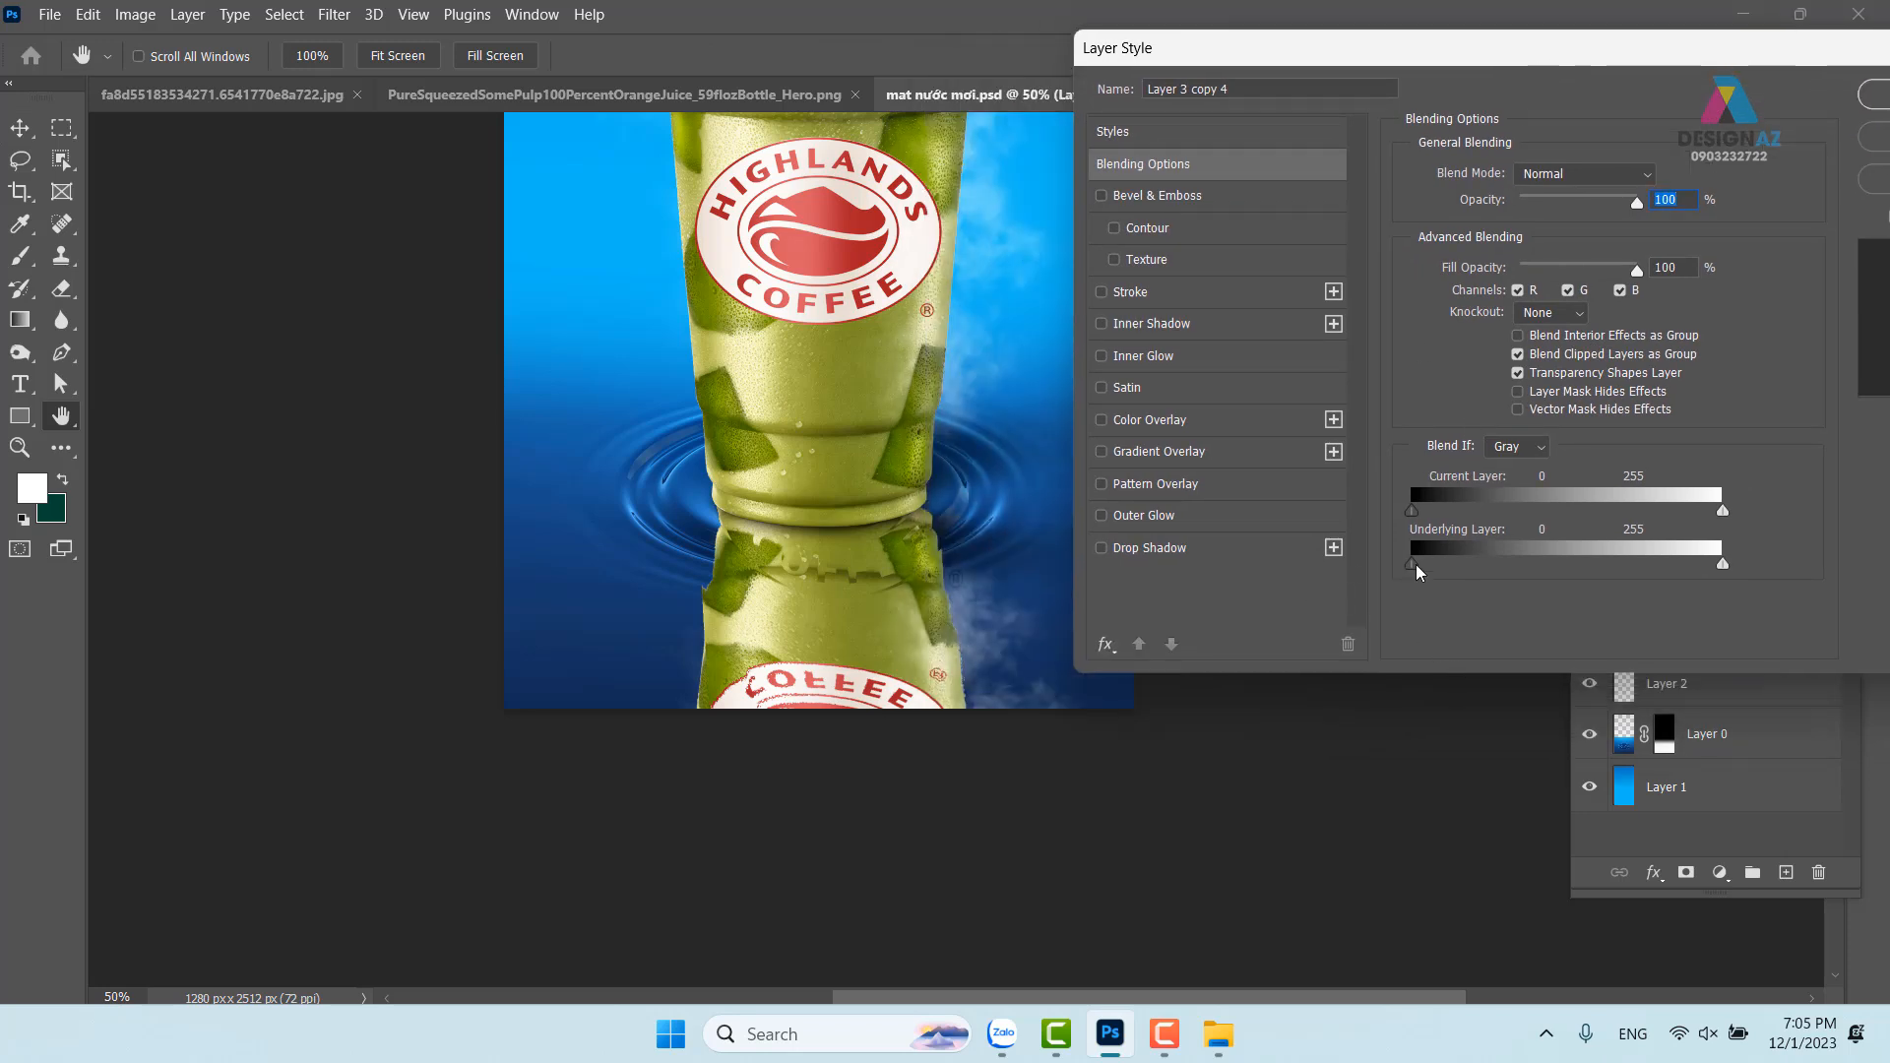
drag(1415, 567, 1524, 568)
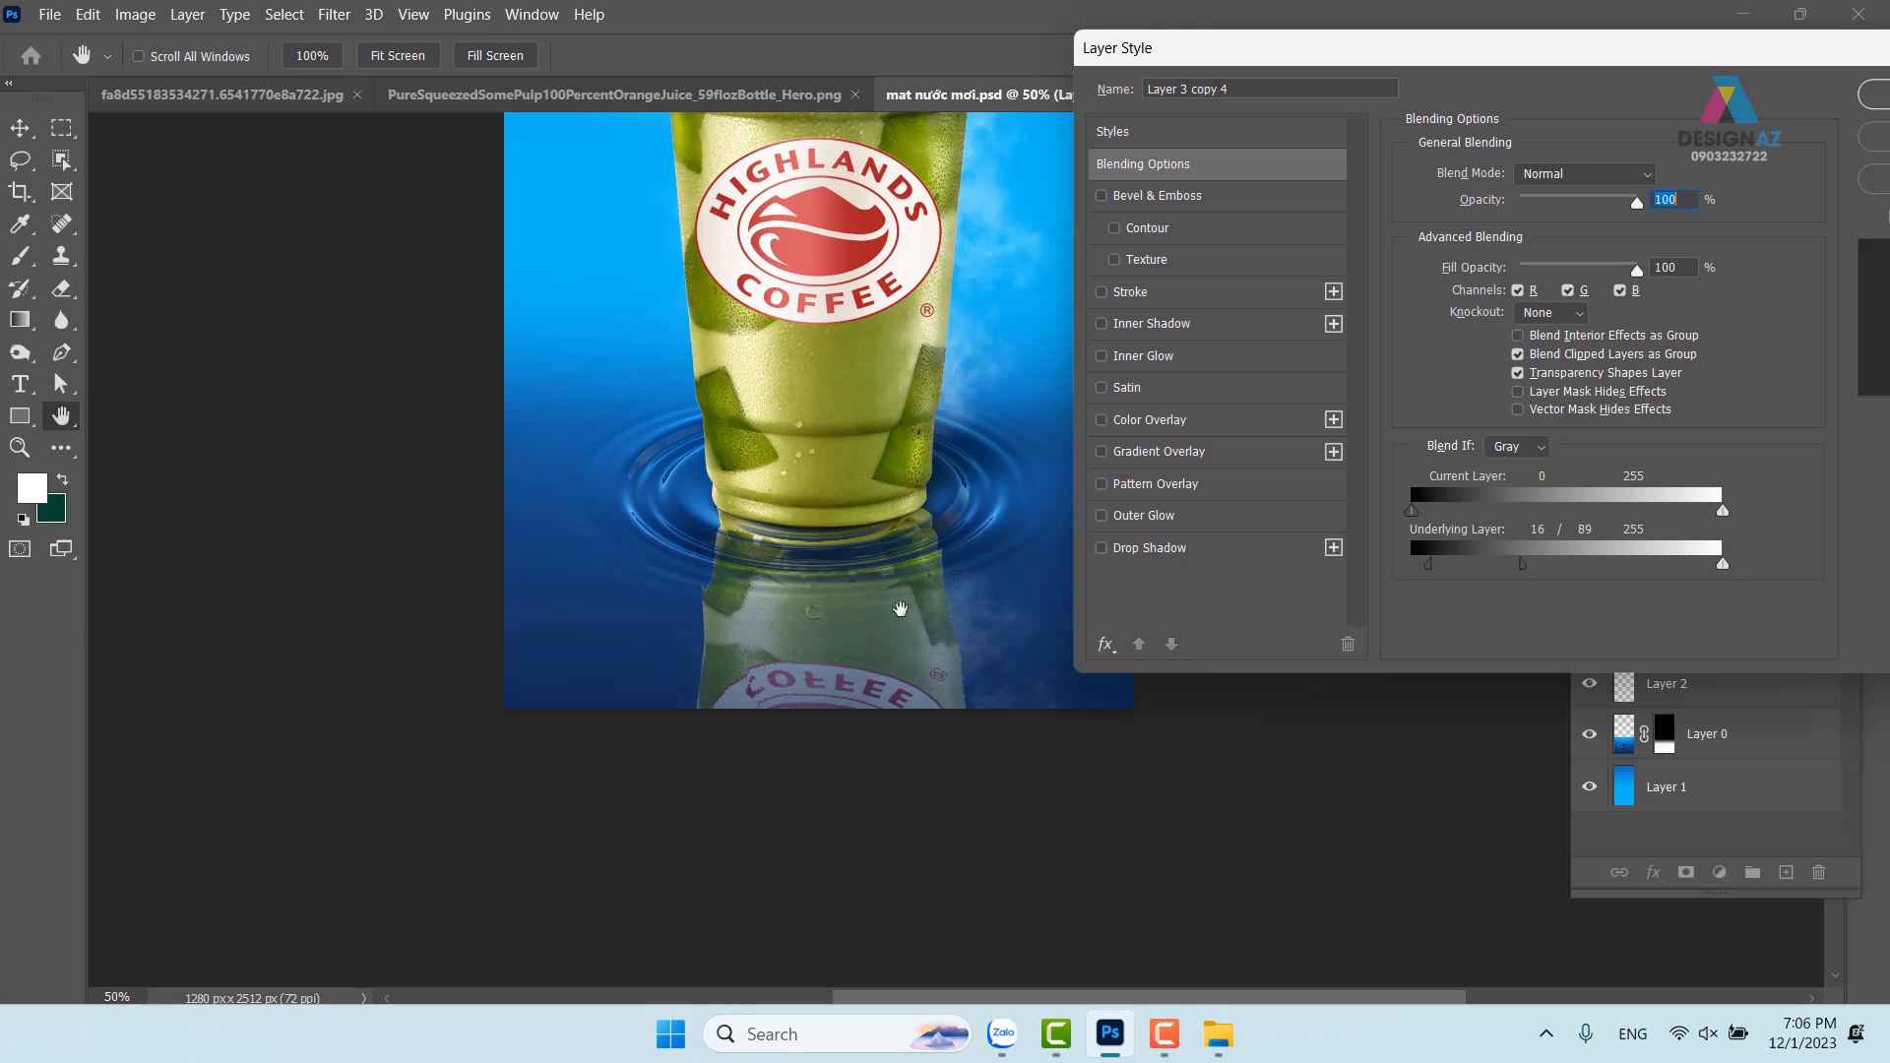
click(1877, 100)
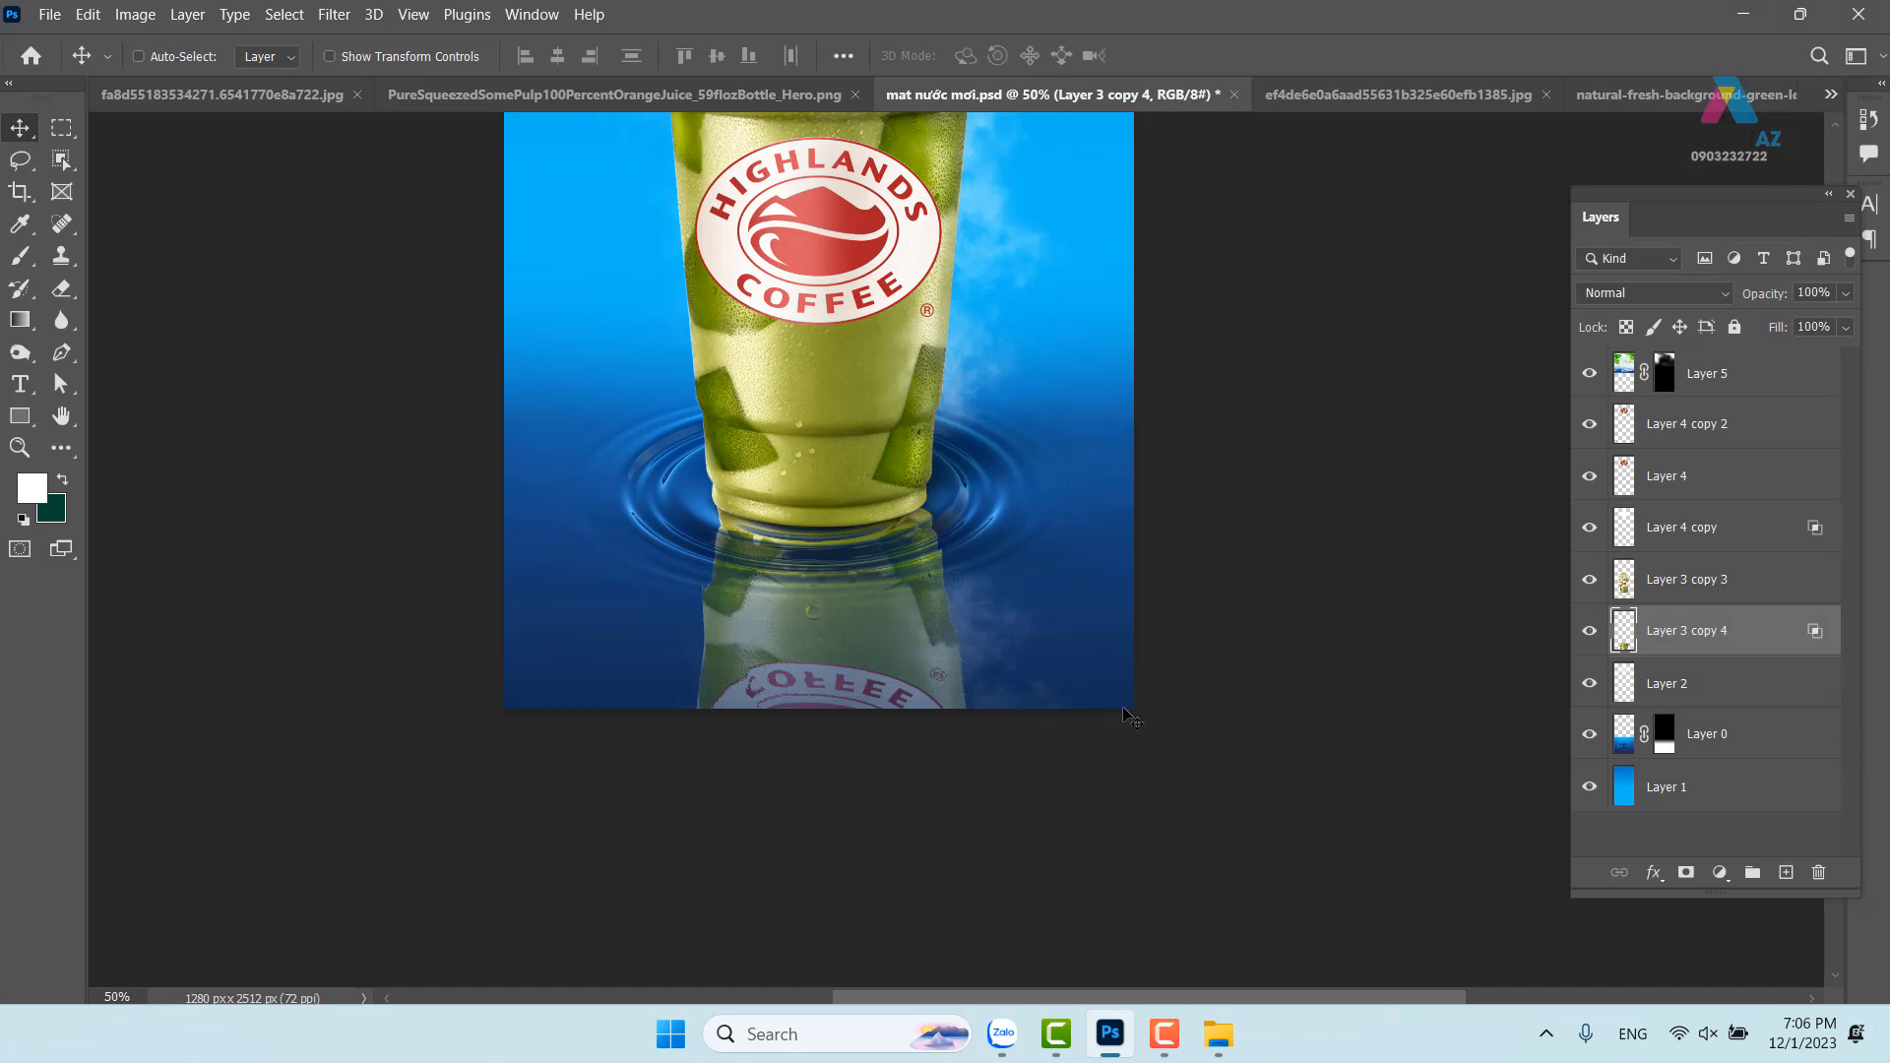
Add a layer mask to the flipped cup layer and choose the black-to-white preset from the Basics gradients
click(1687, 874)
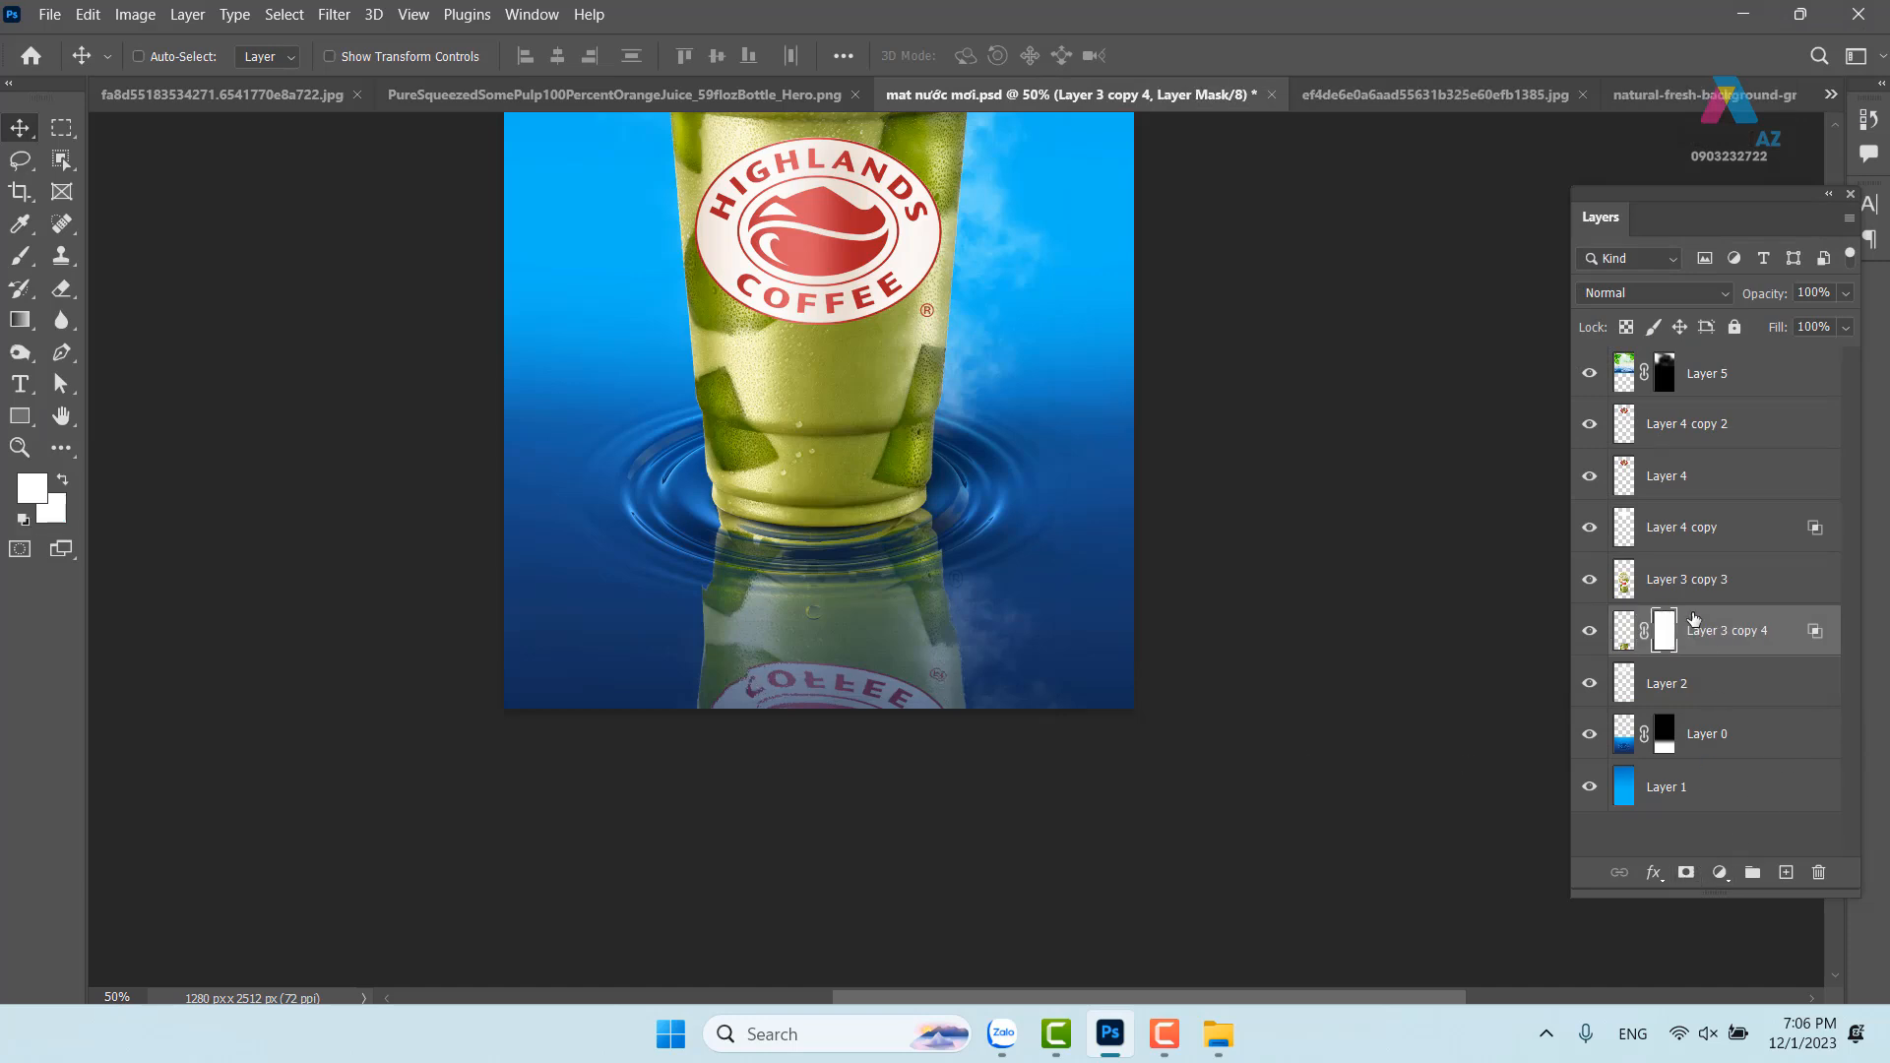
key(g)
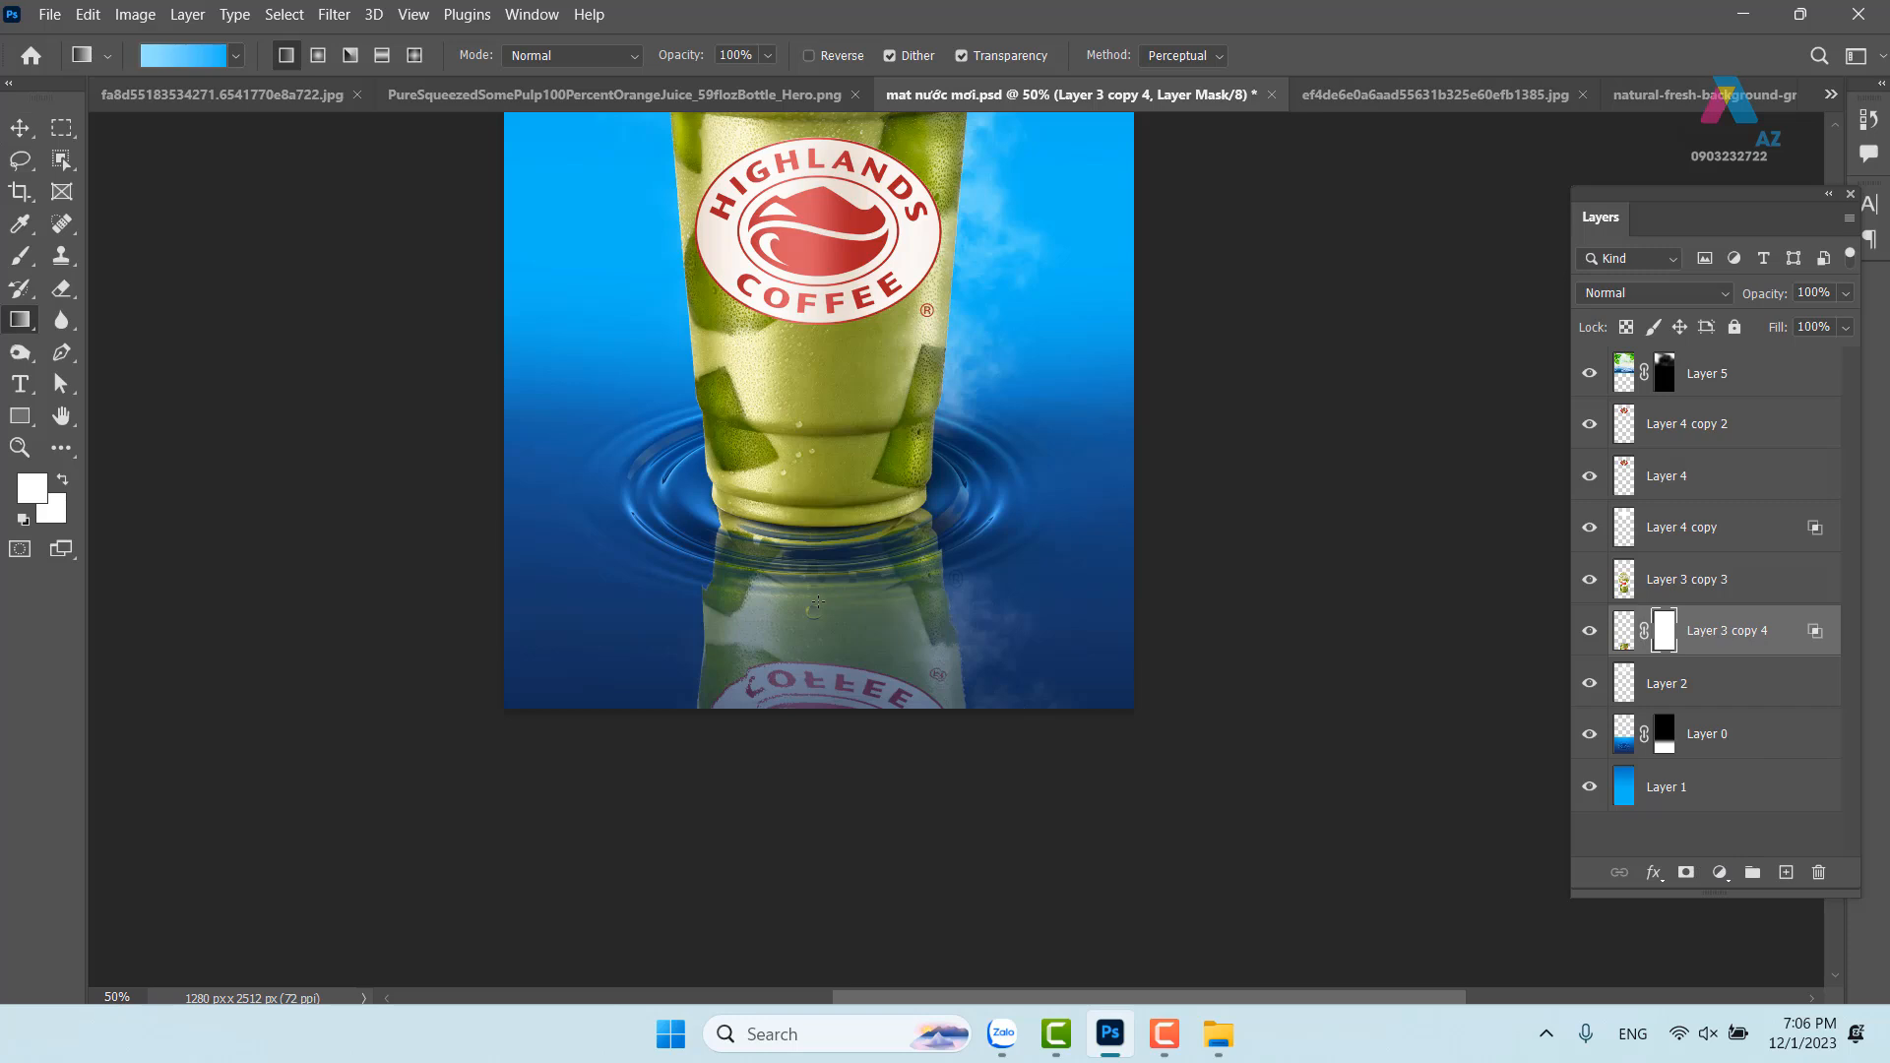
click(197, 56)
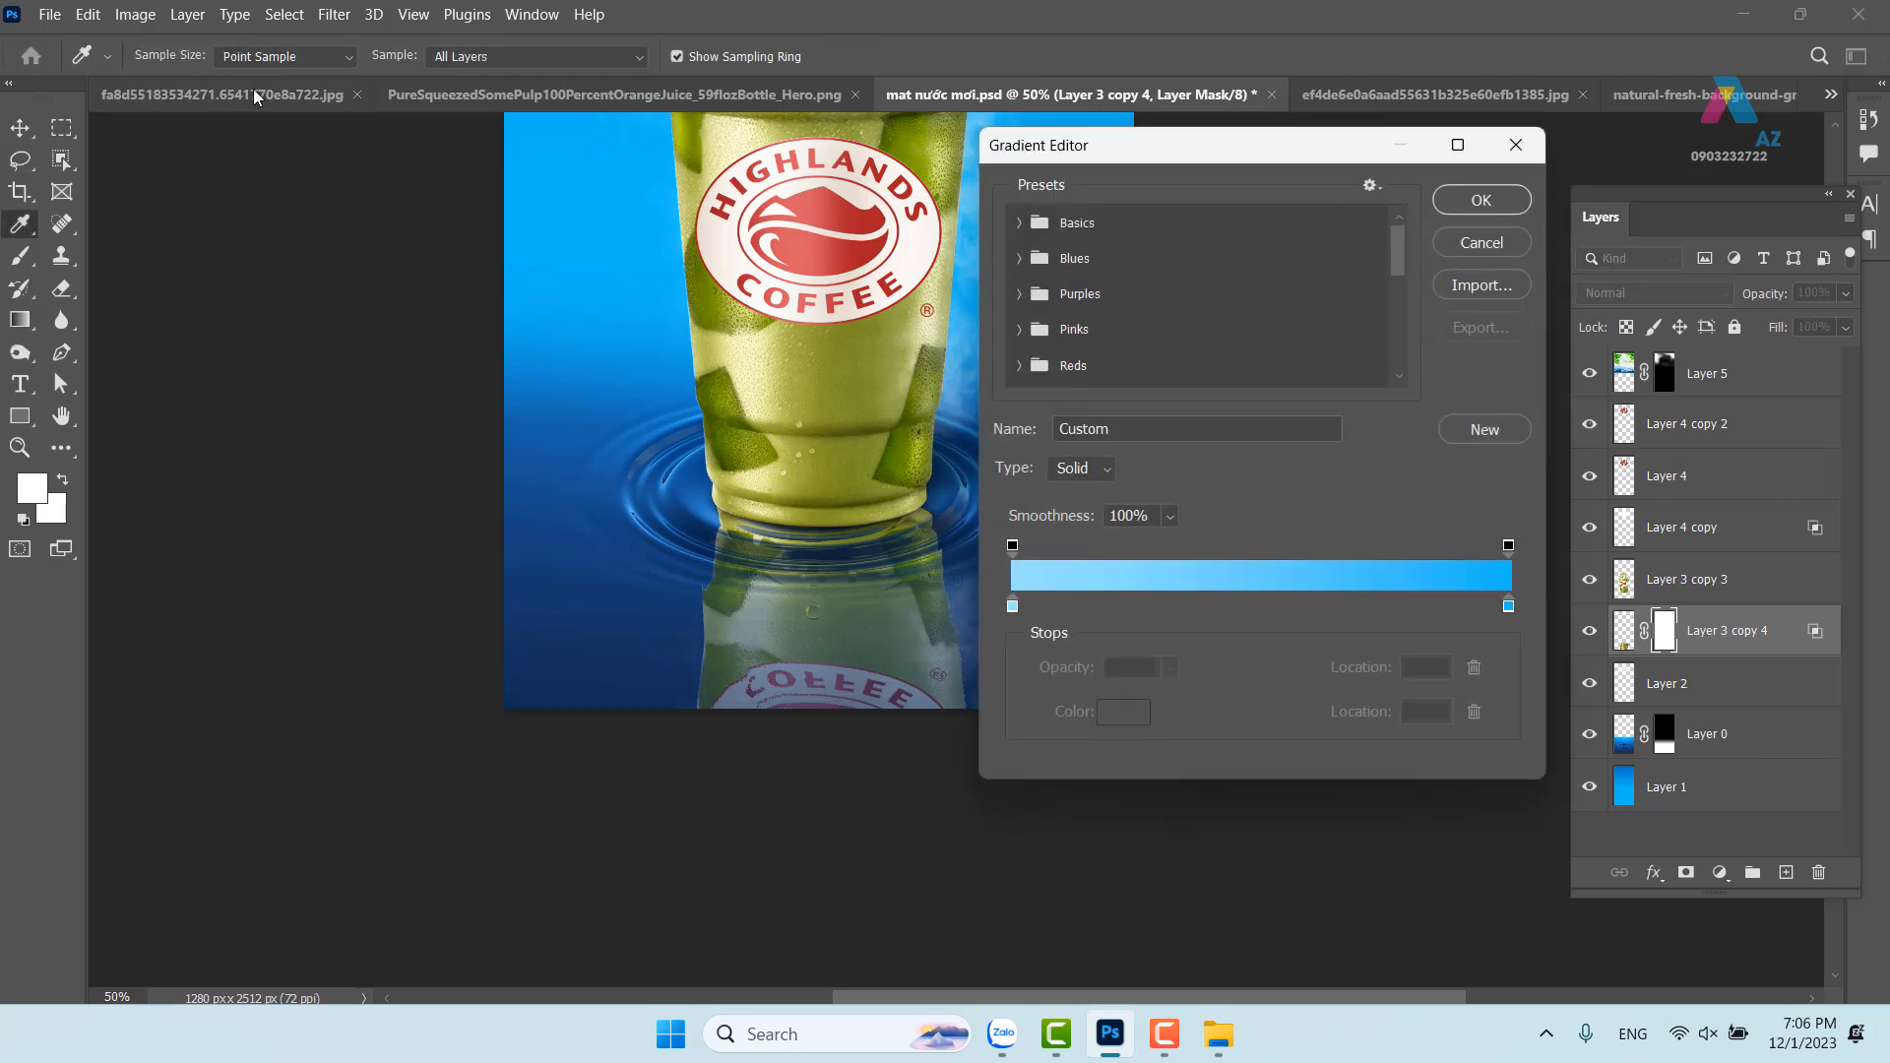
click(1019, 224)
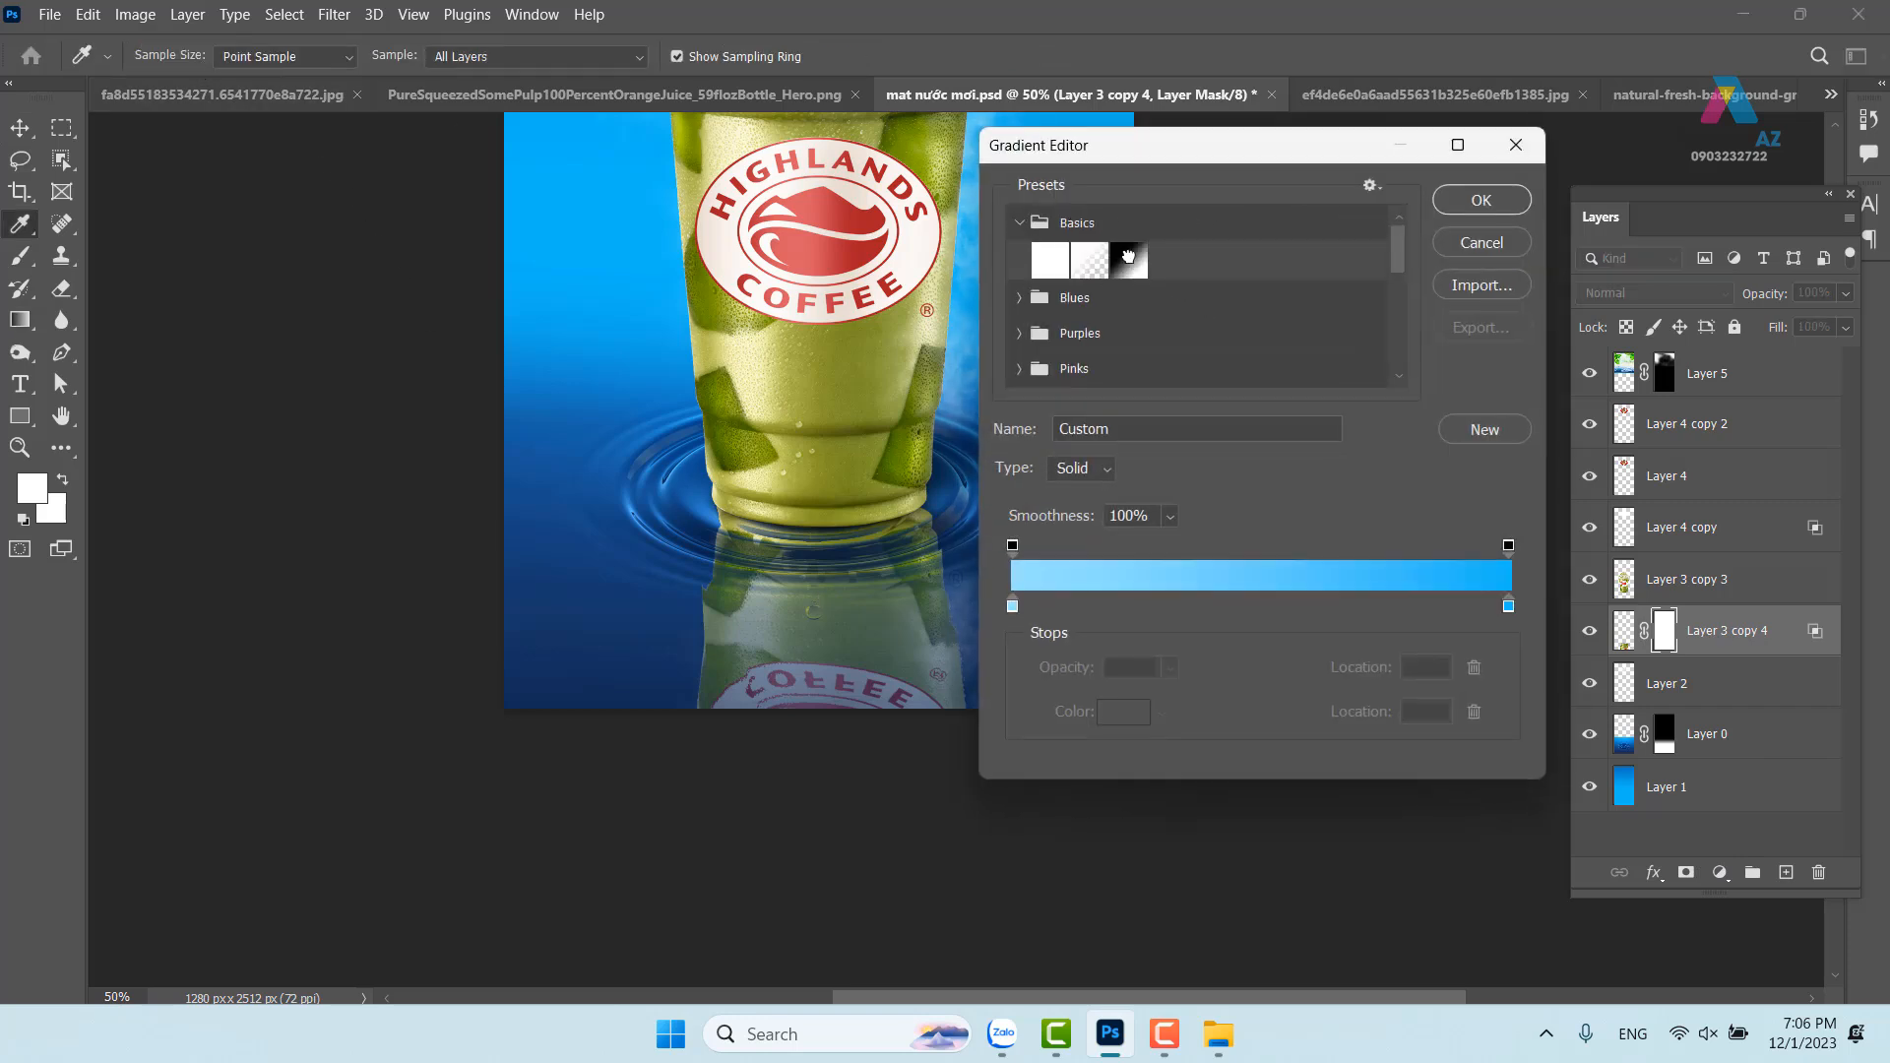
click(1130, 264)
key(Return)
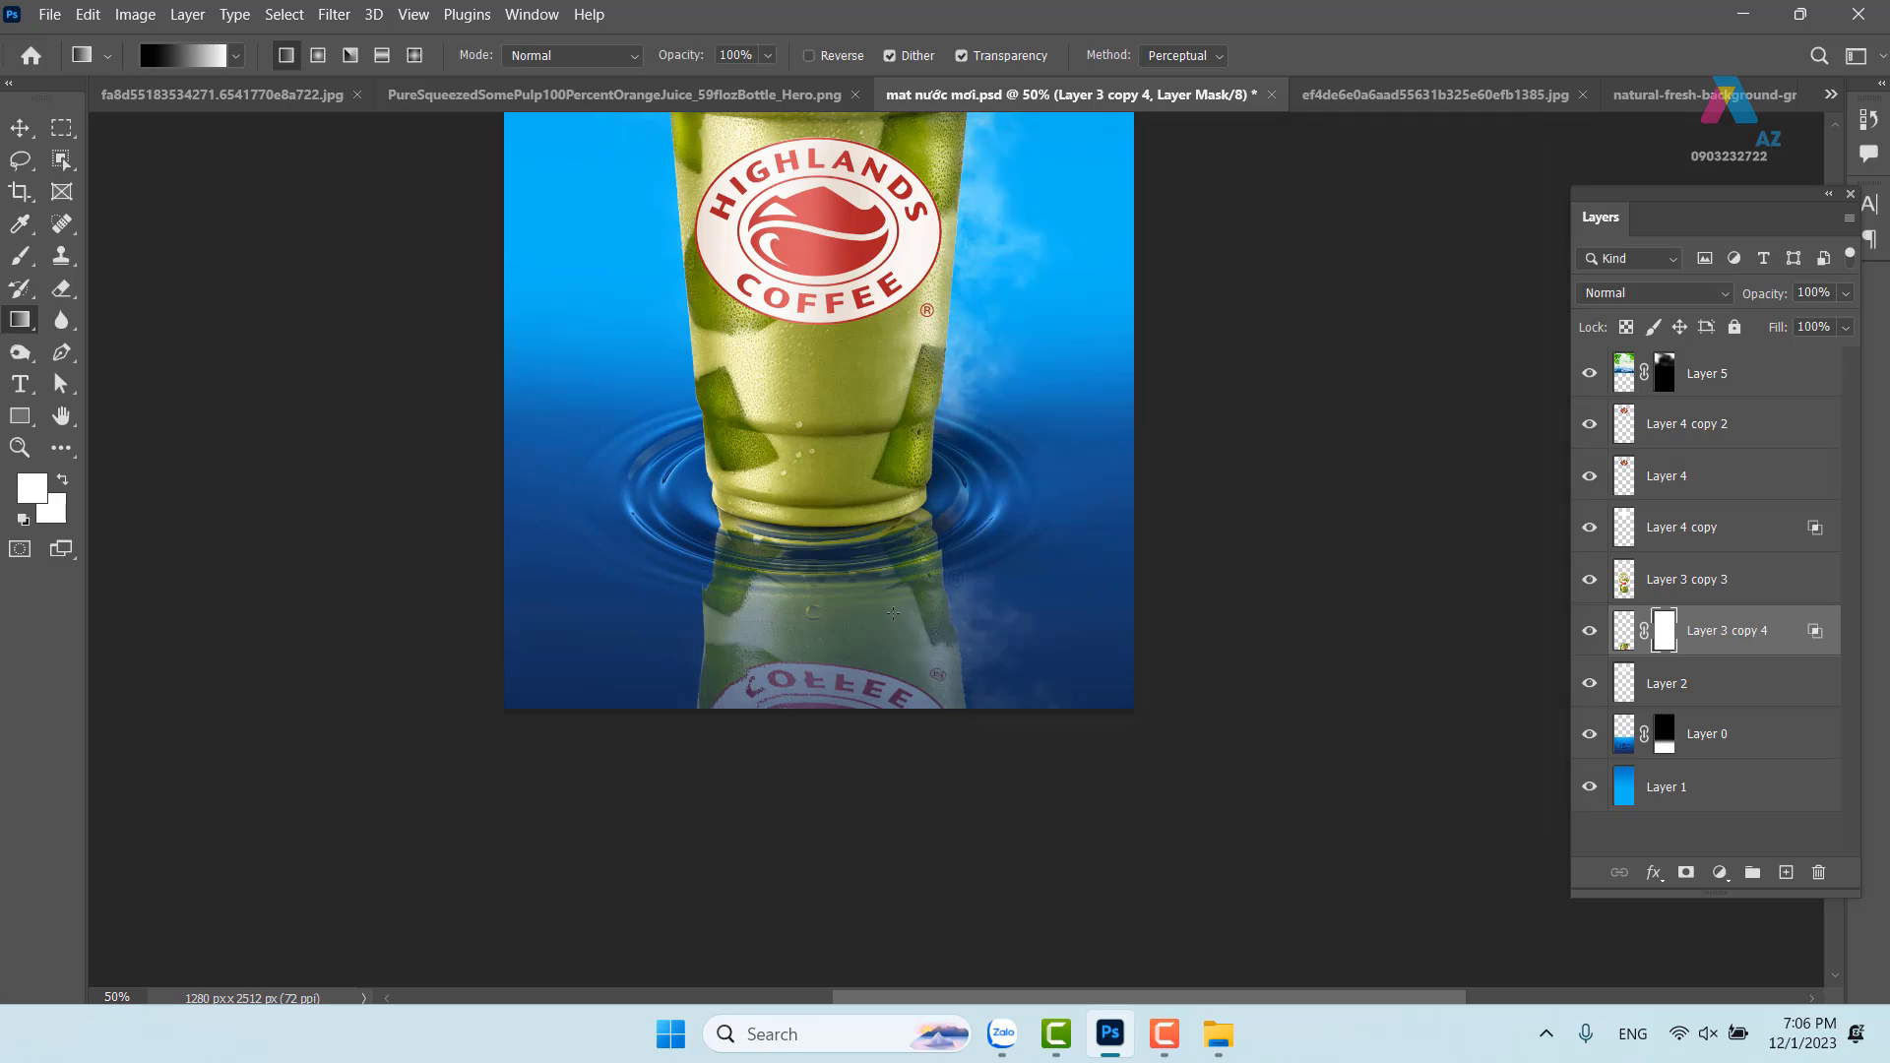
Draw upward linear gradients on the reflection's mask so the lower part of the flipped cup fades into the water
mouse_move(834, 514)
mouse_down()
mouse_move(857, 673)
mouse_move(836, 371)
mouse_up()
mouse_move(860, 685)
mouse_down()
mouse_move(854, 531)
mouse_move(842, 673)
mouse_move(843, 576)
mouse_up()
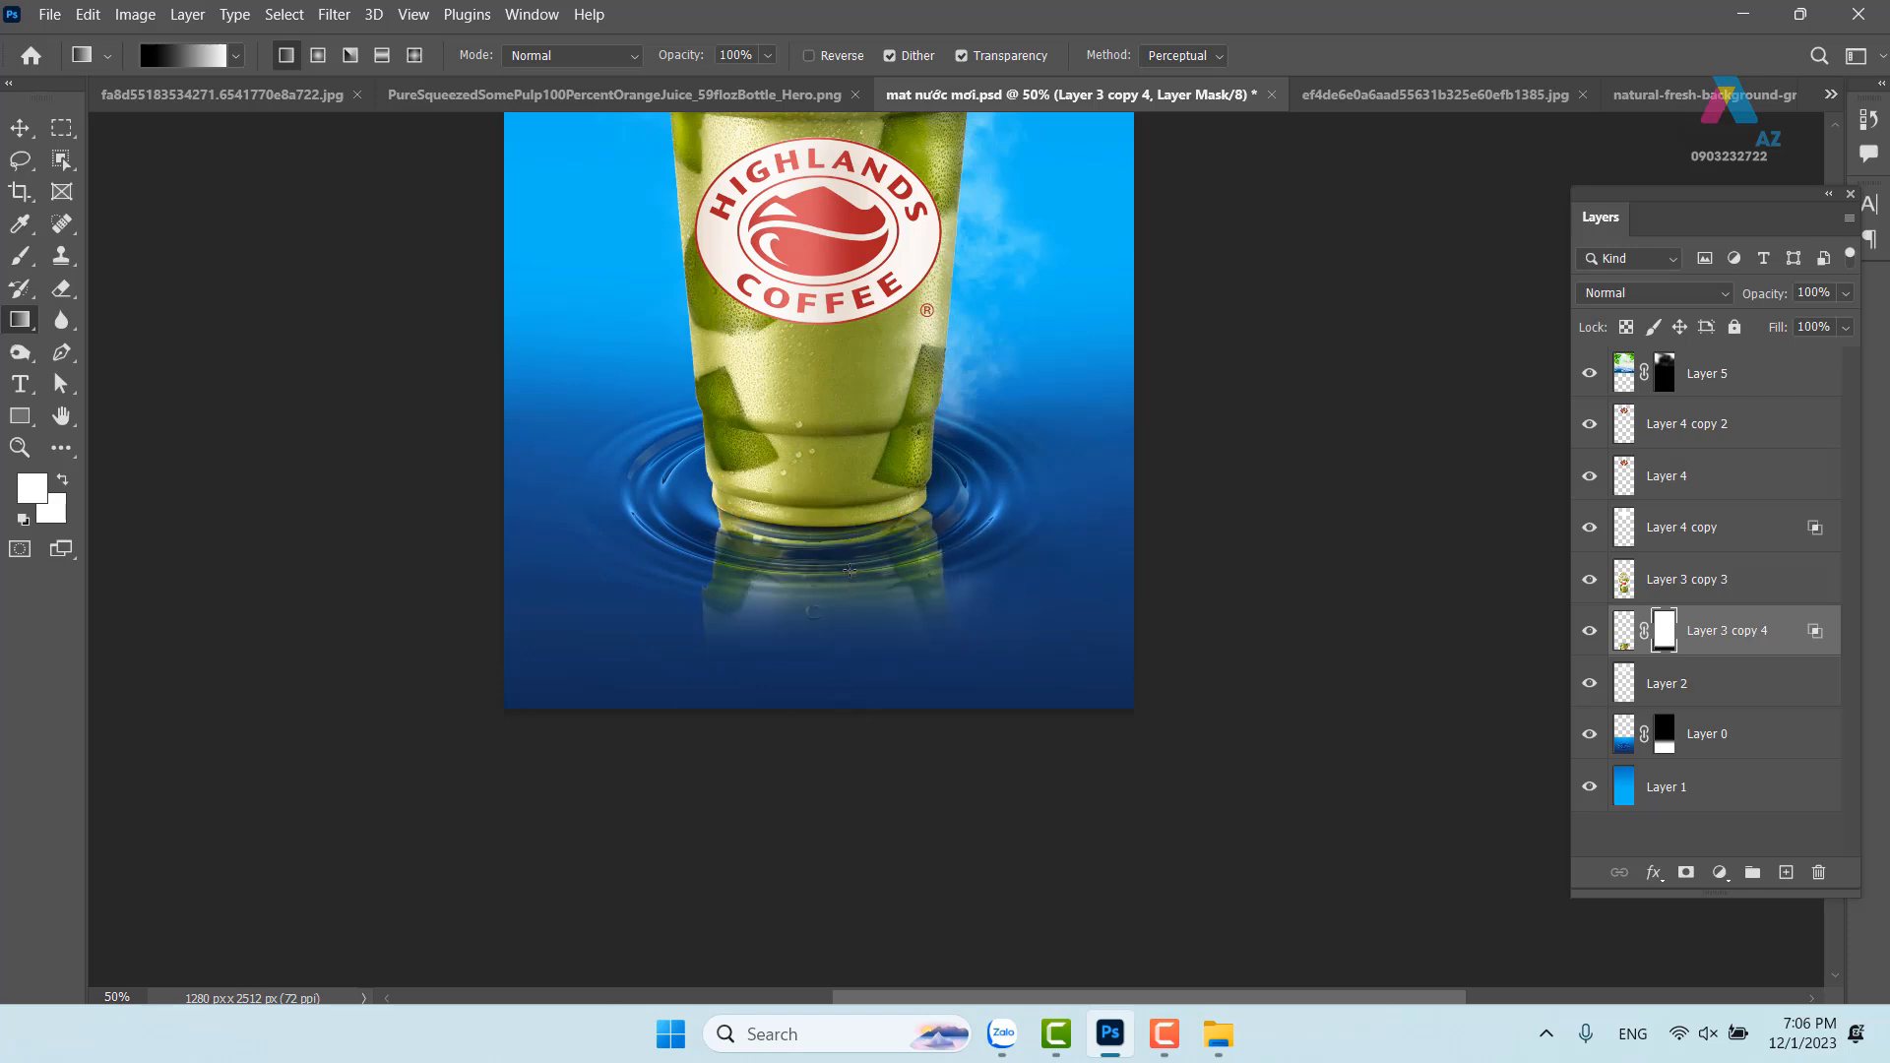
drag(852, 687, 841, 563)
key(ctrl+plus)
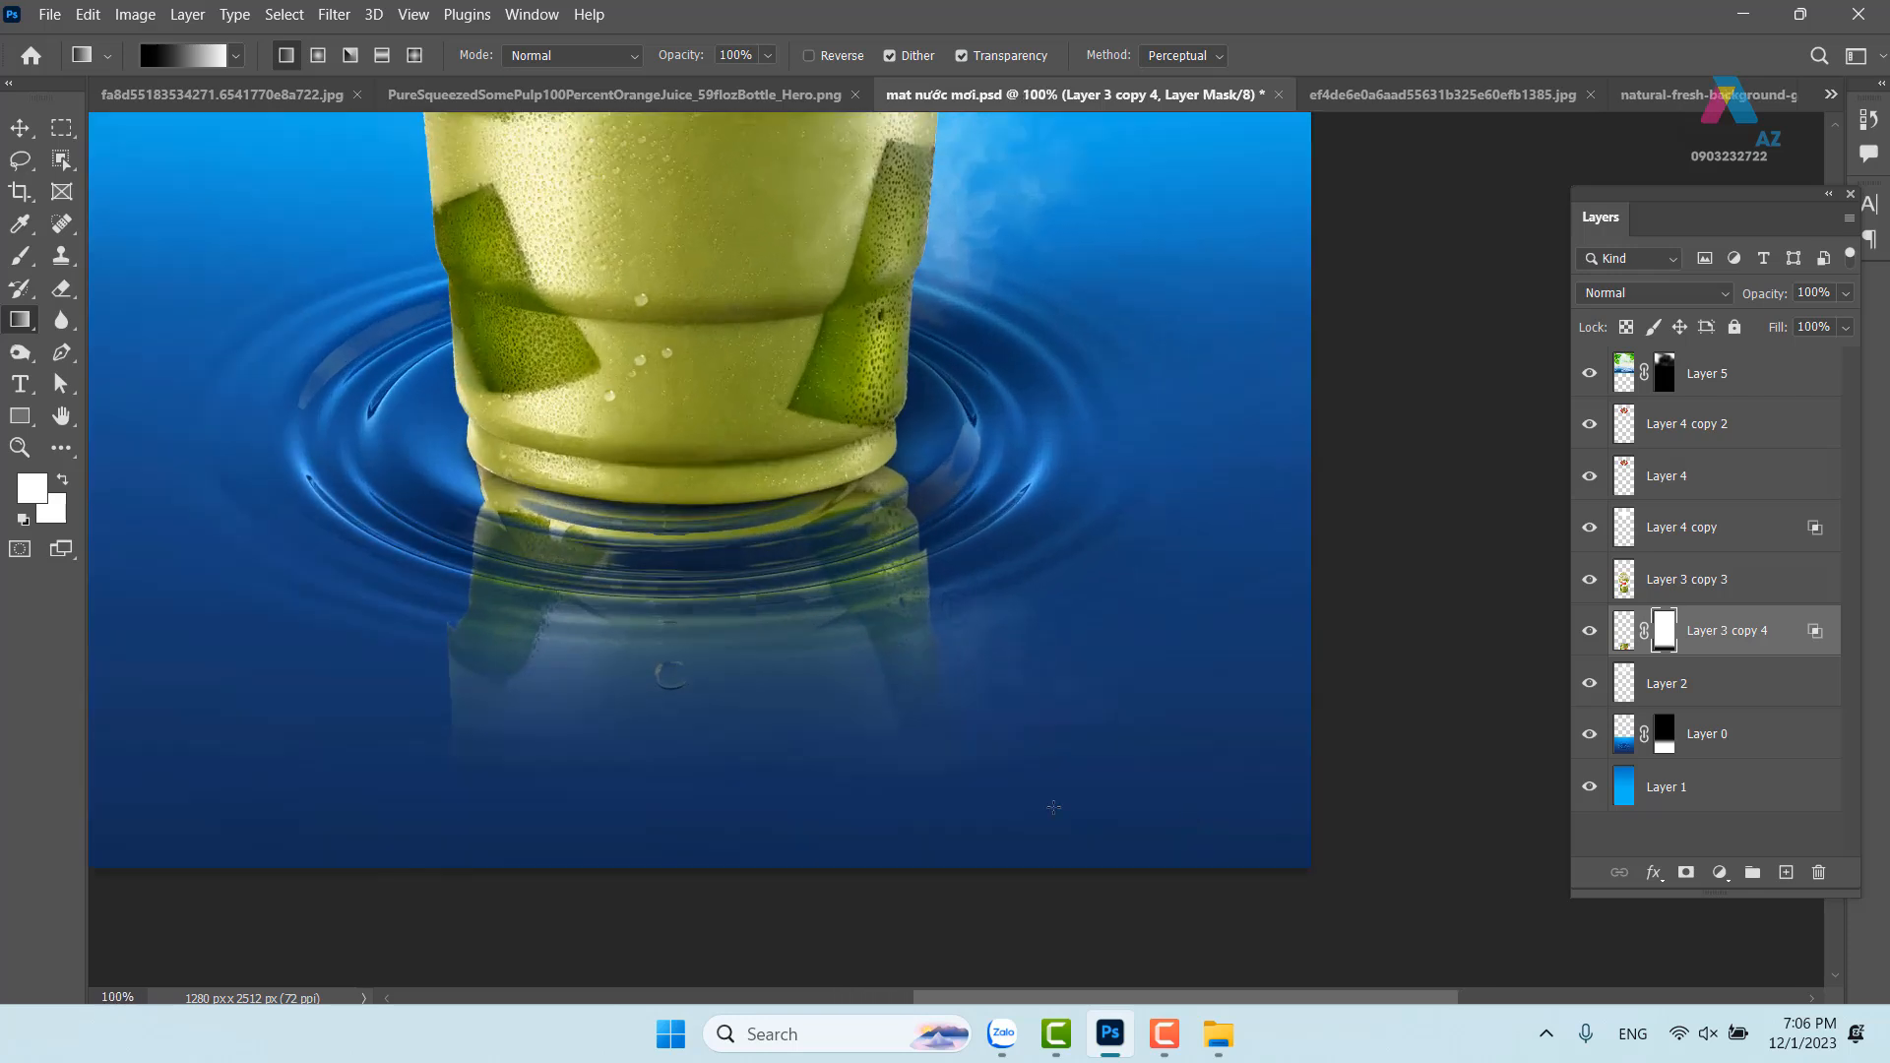
key(ctrl+minus)
key(ctrl+minus)
key(ctrl+minus)
drag(993, 574, 873, 746)
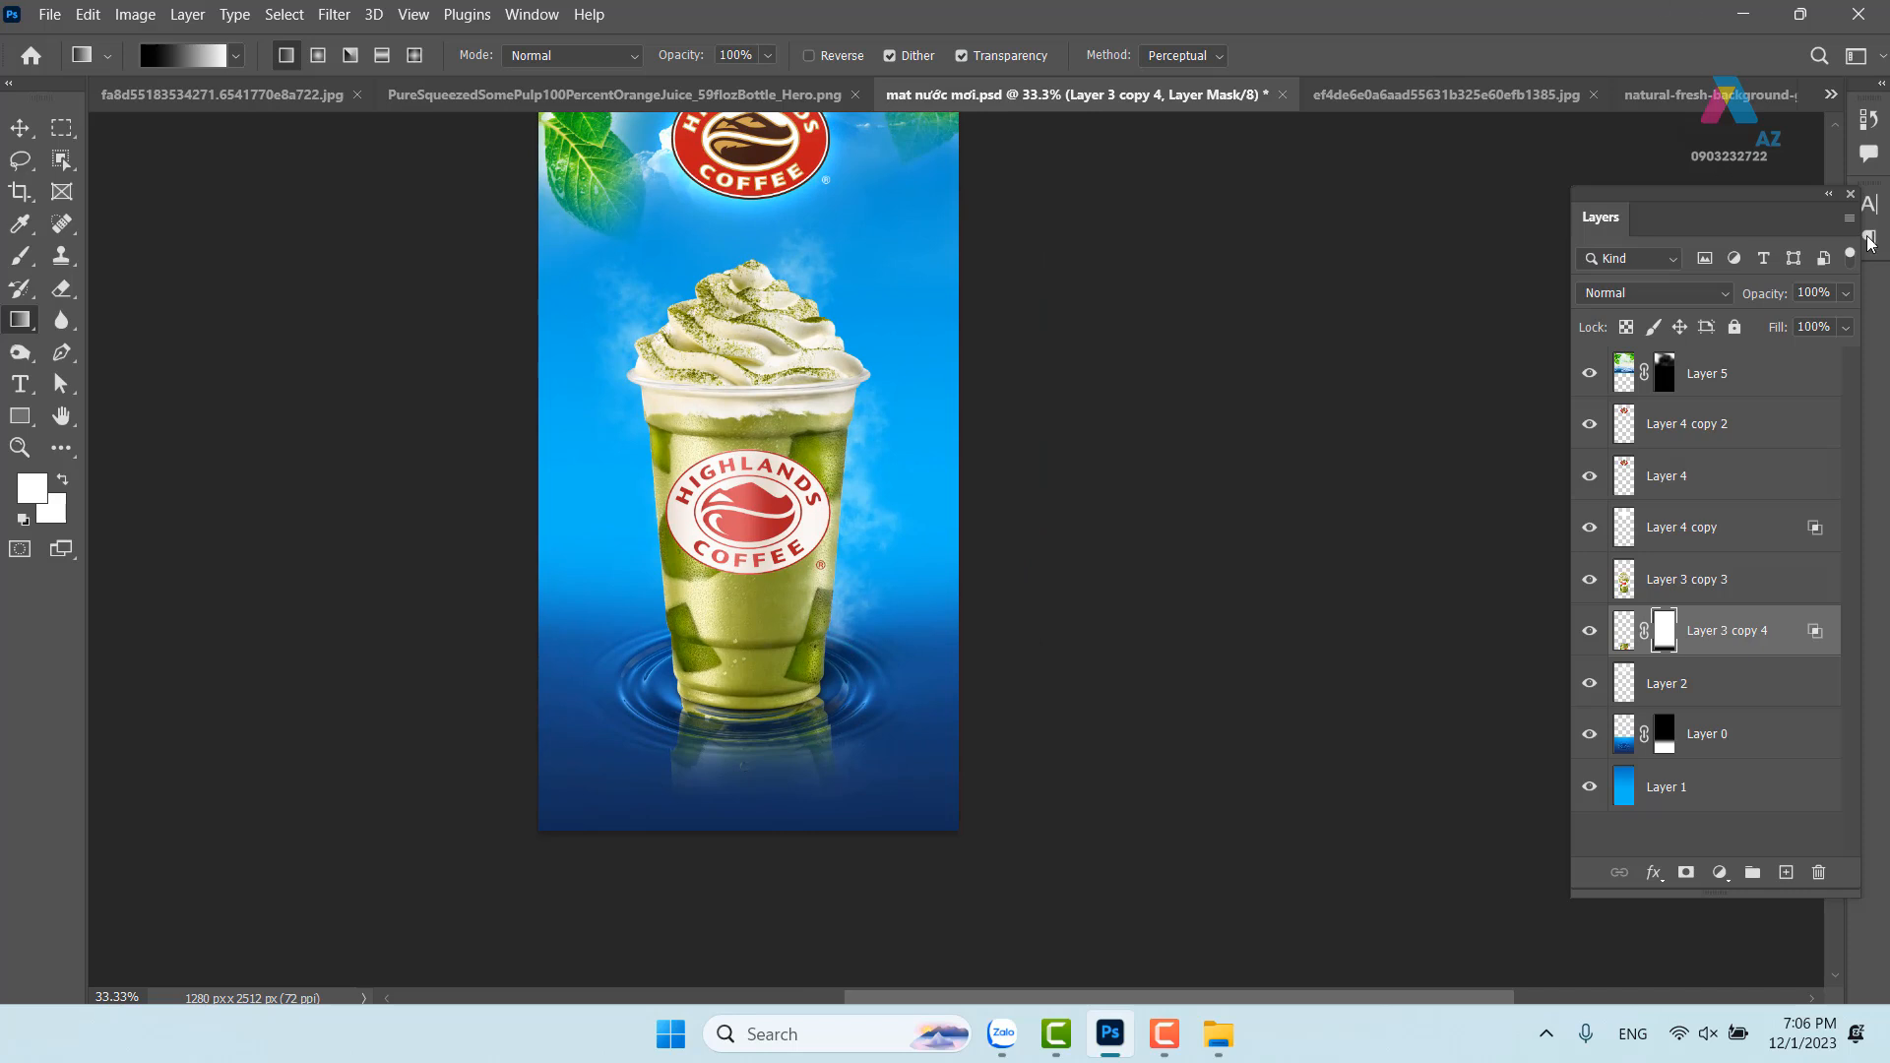
Choose the 2439 px swirling water-splash brush and add a new empty layer above the leaves layer
click(1720, 385)
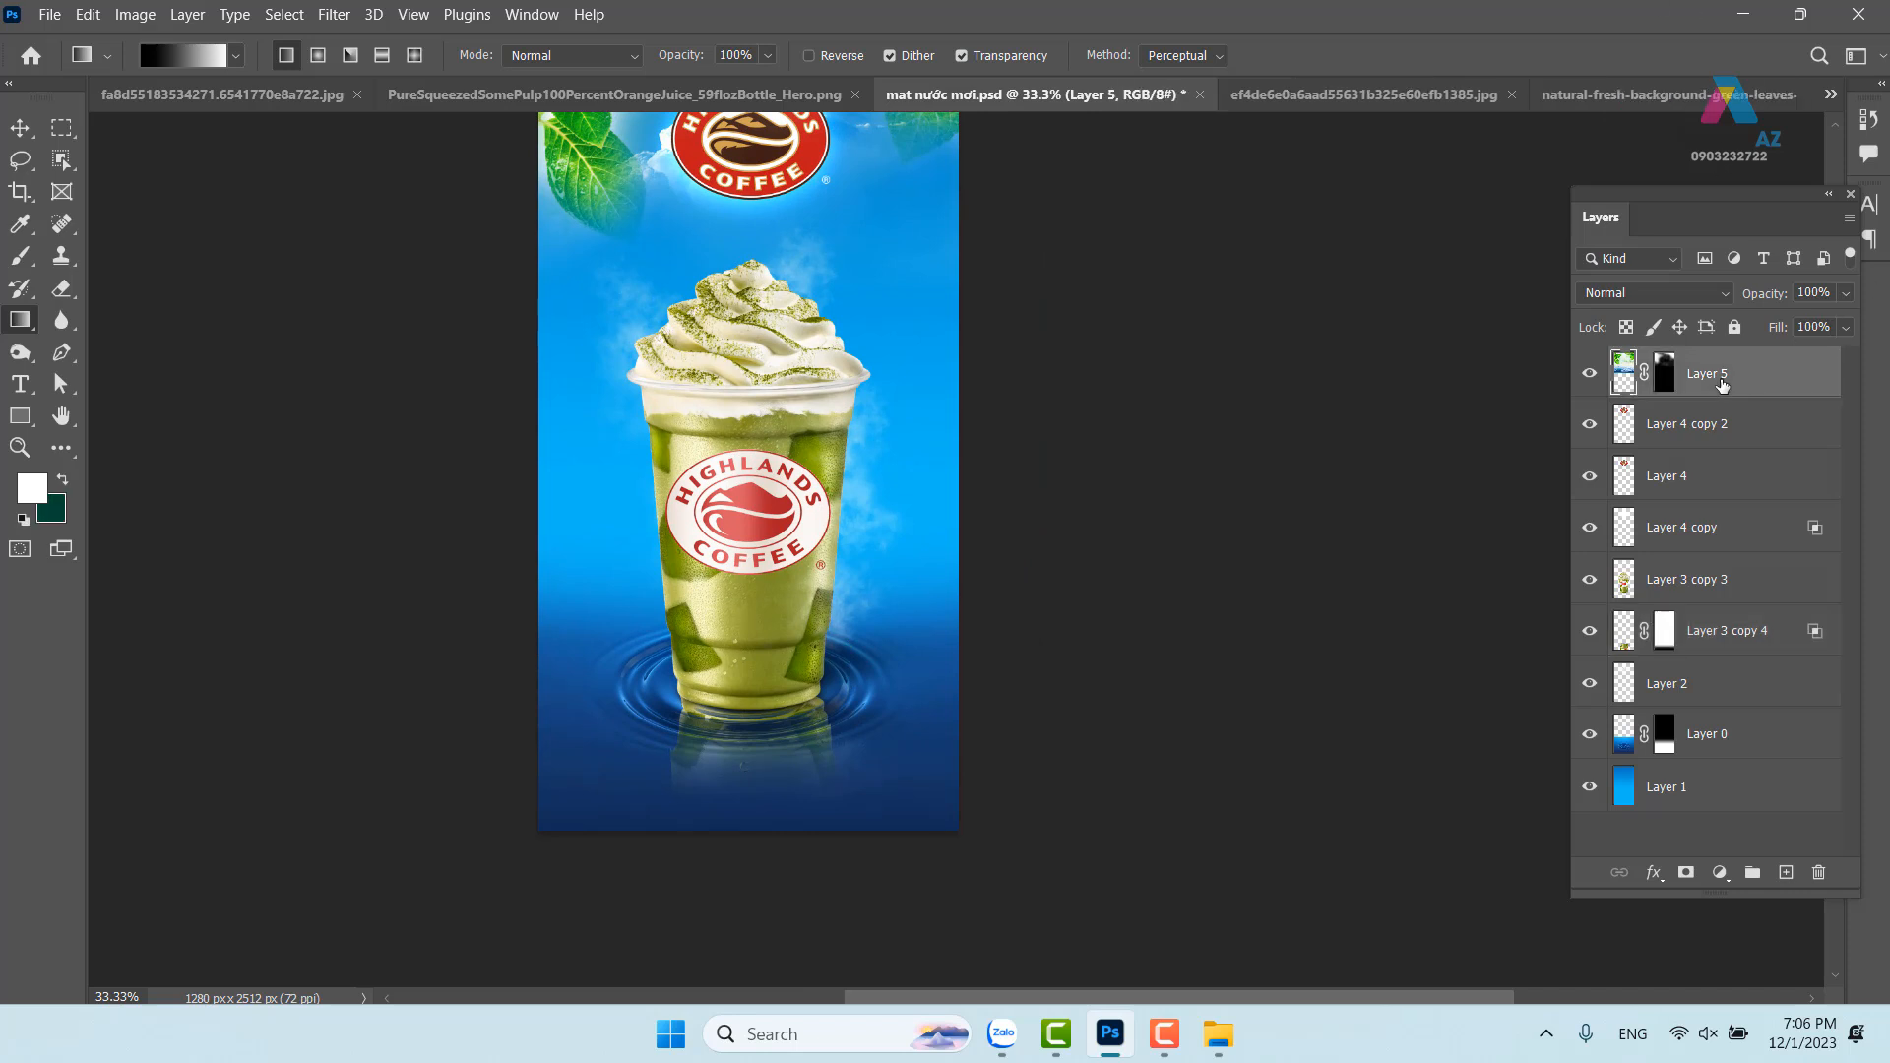
drag(886, 525, 917, 564)
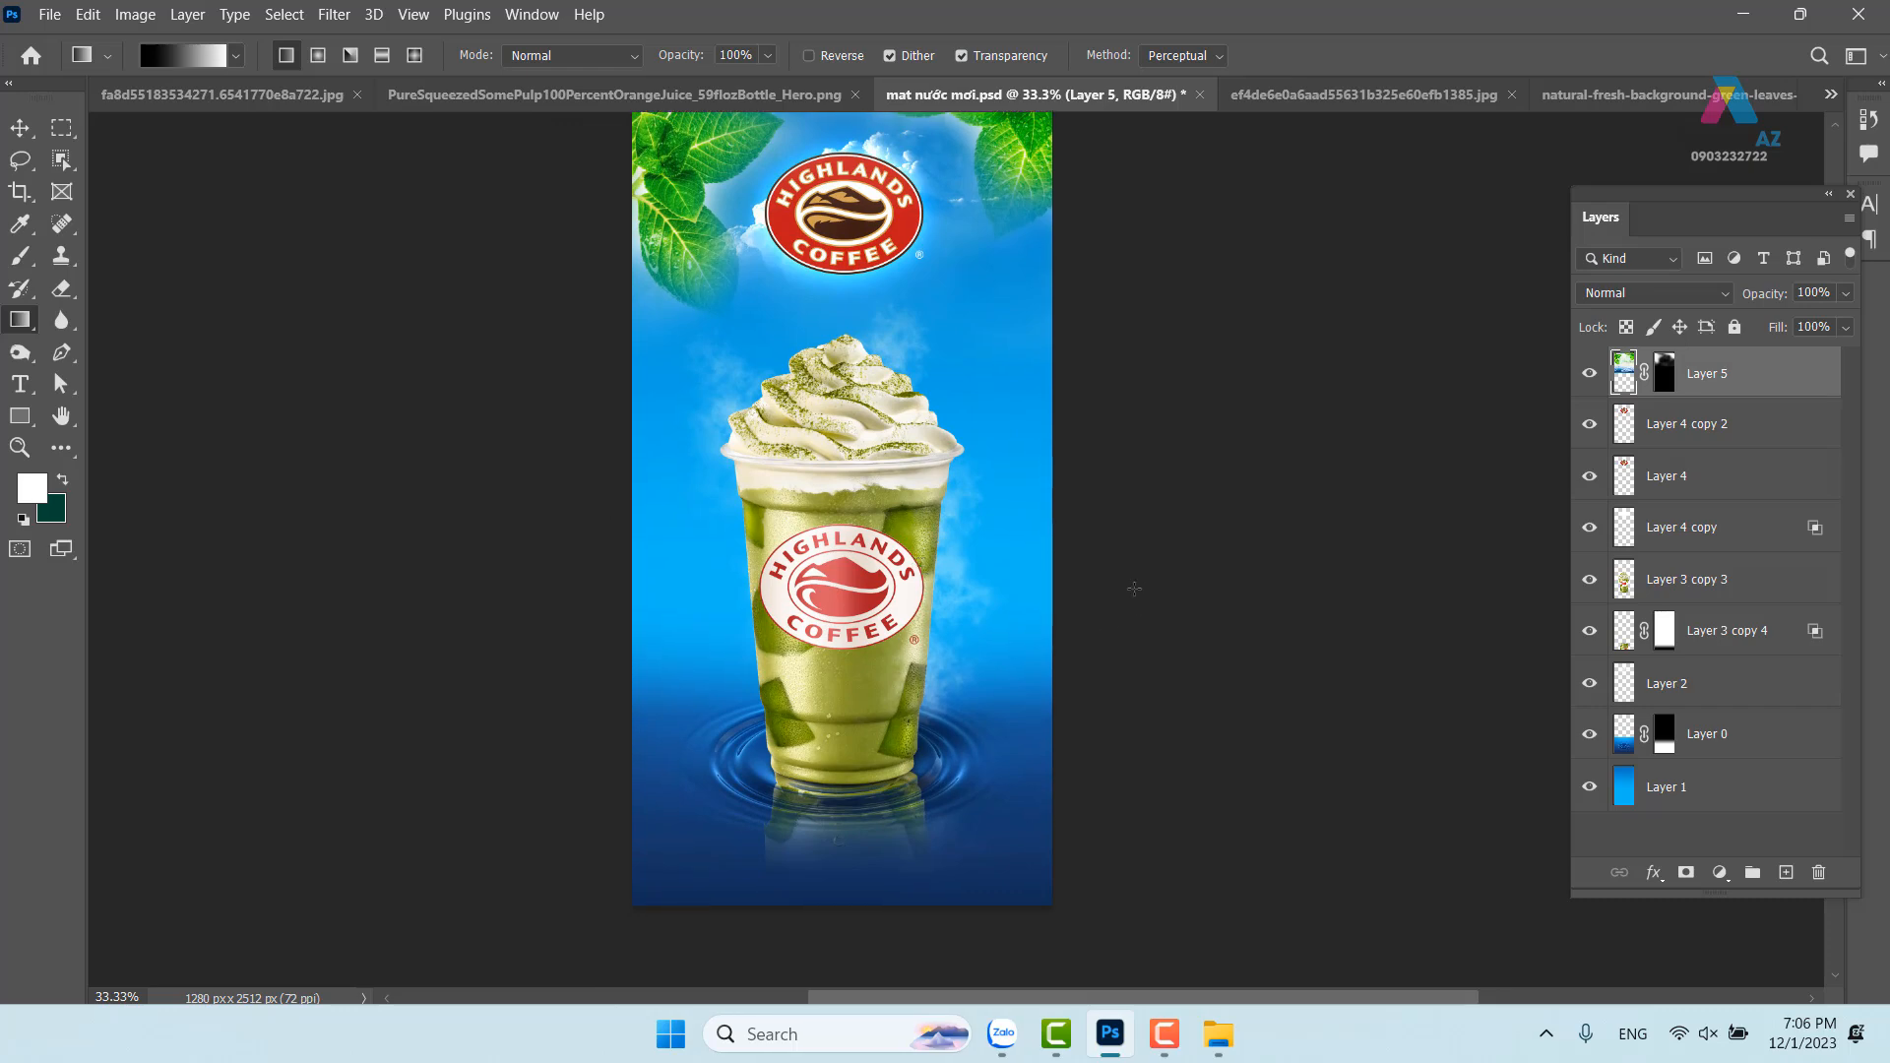
key(b)
click(175, 56)
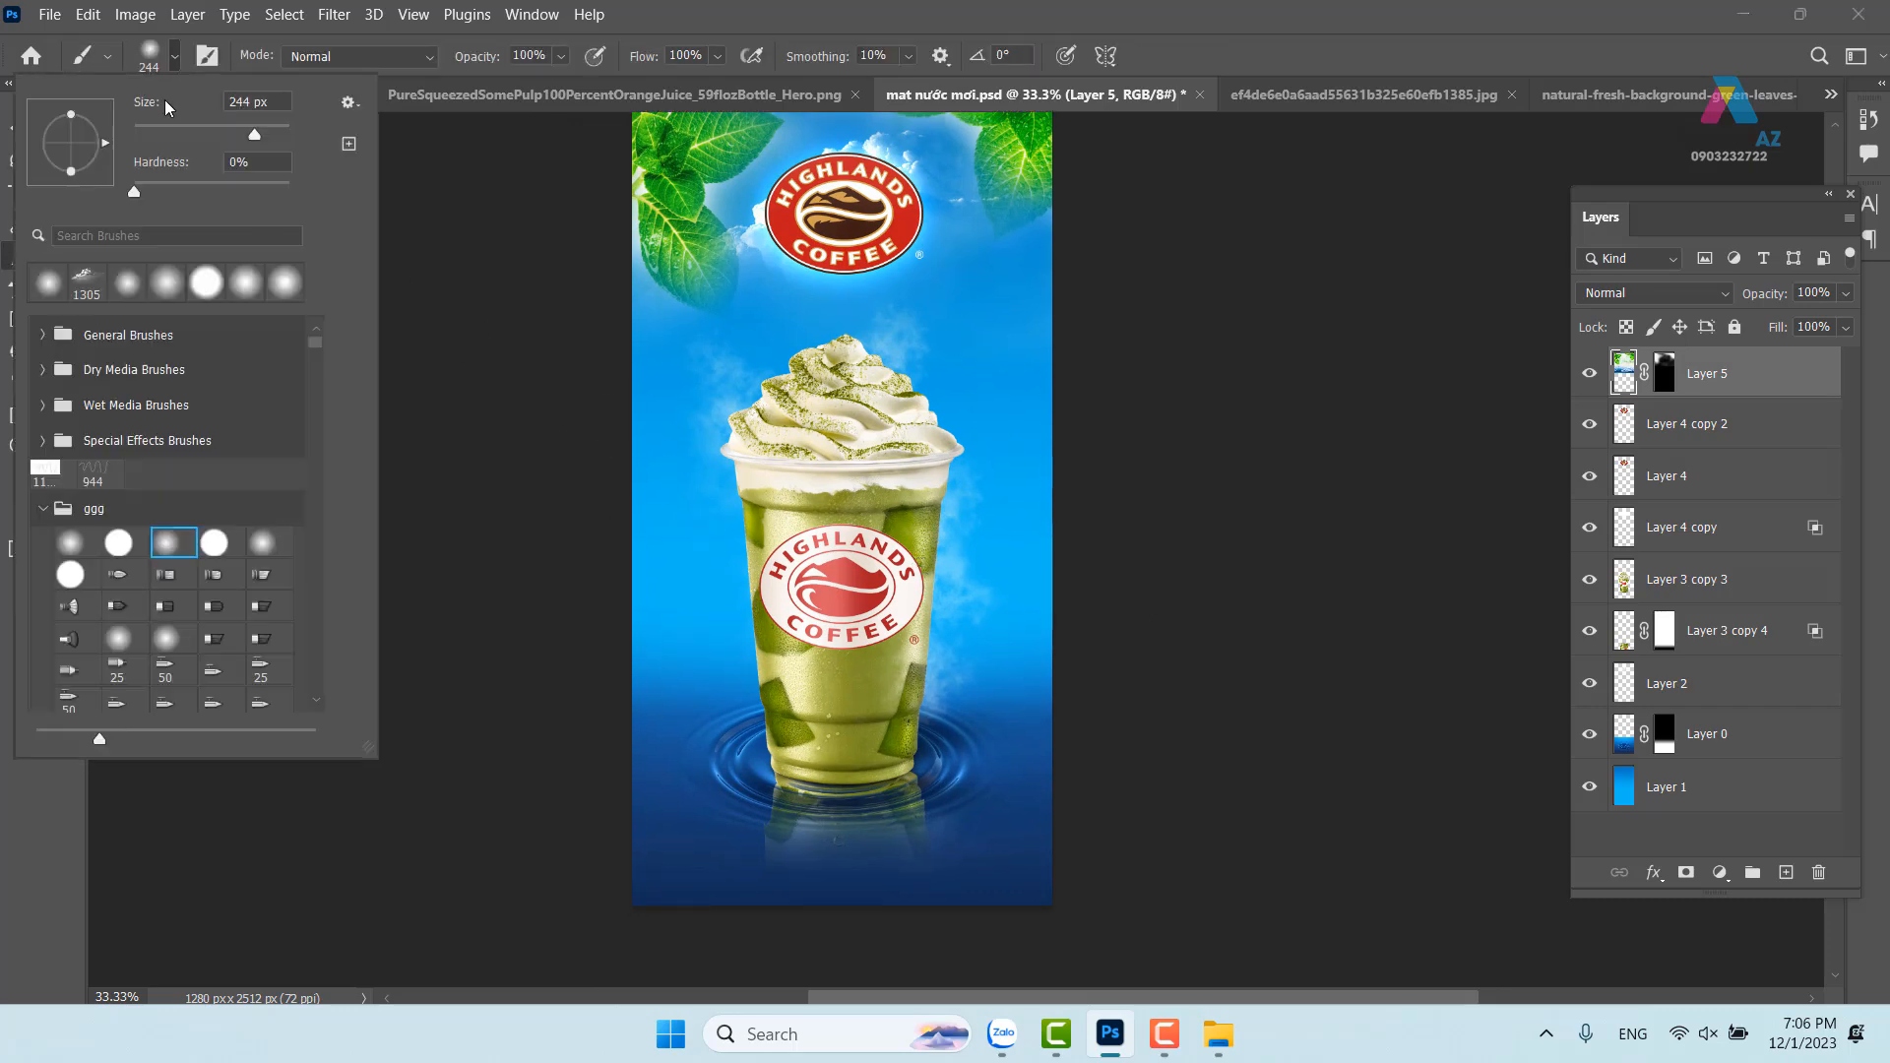
scroll(211, 639, down, 5)
scroll(211, 639, down, 10)
scroll(195, 646, down, 6)
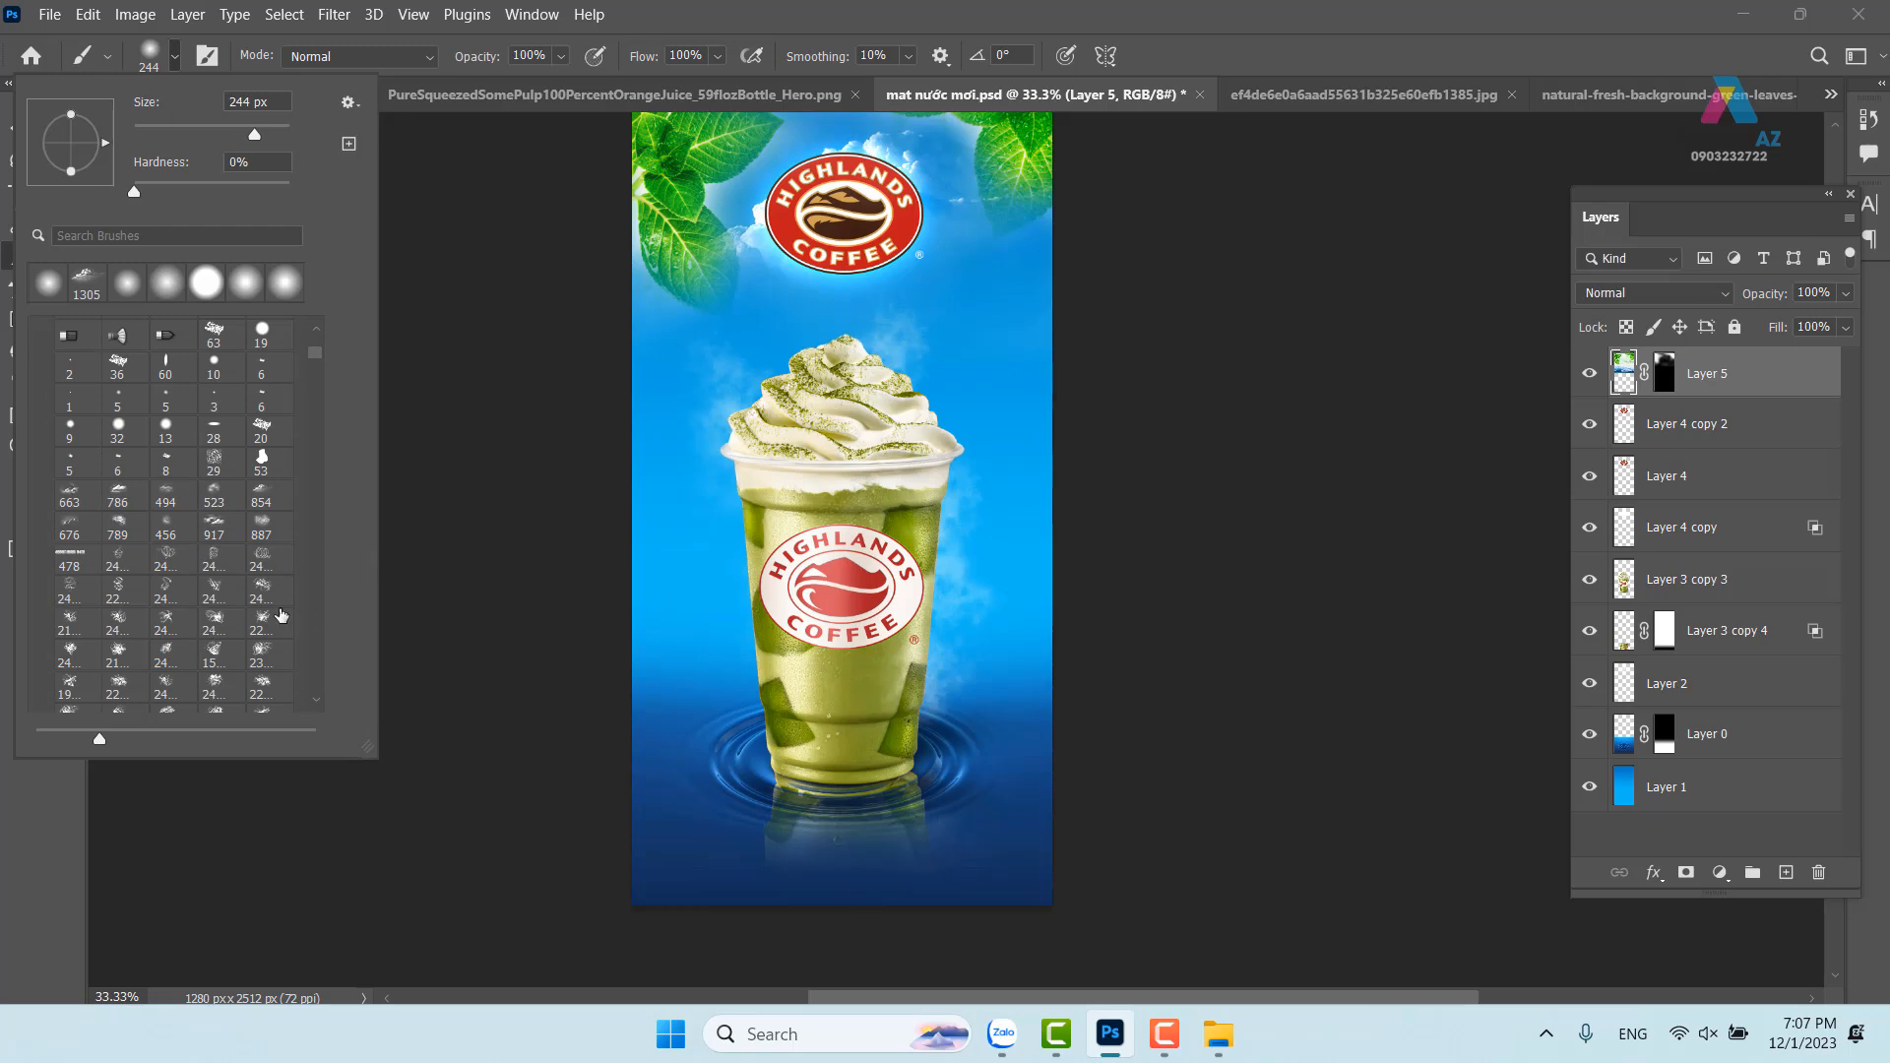
click(117, 559)
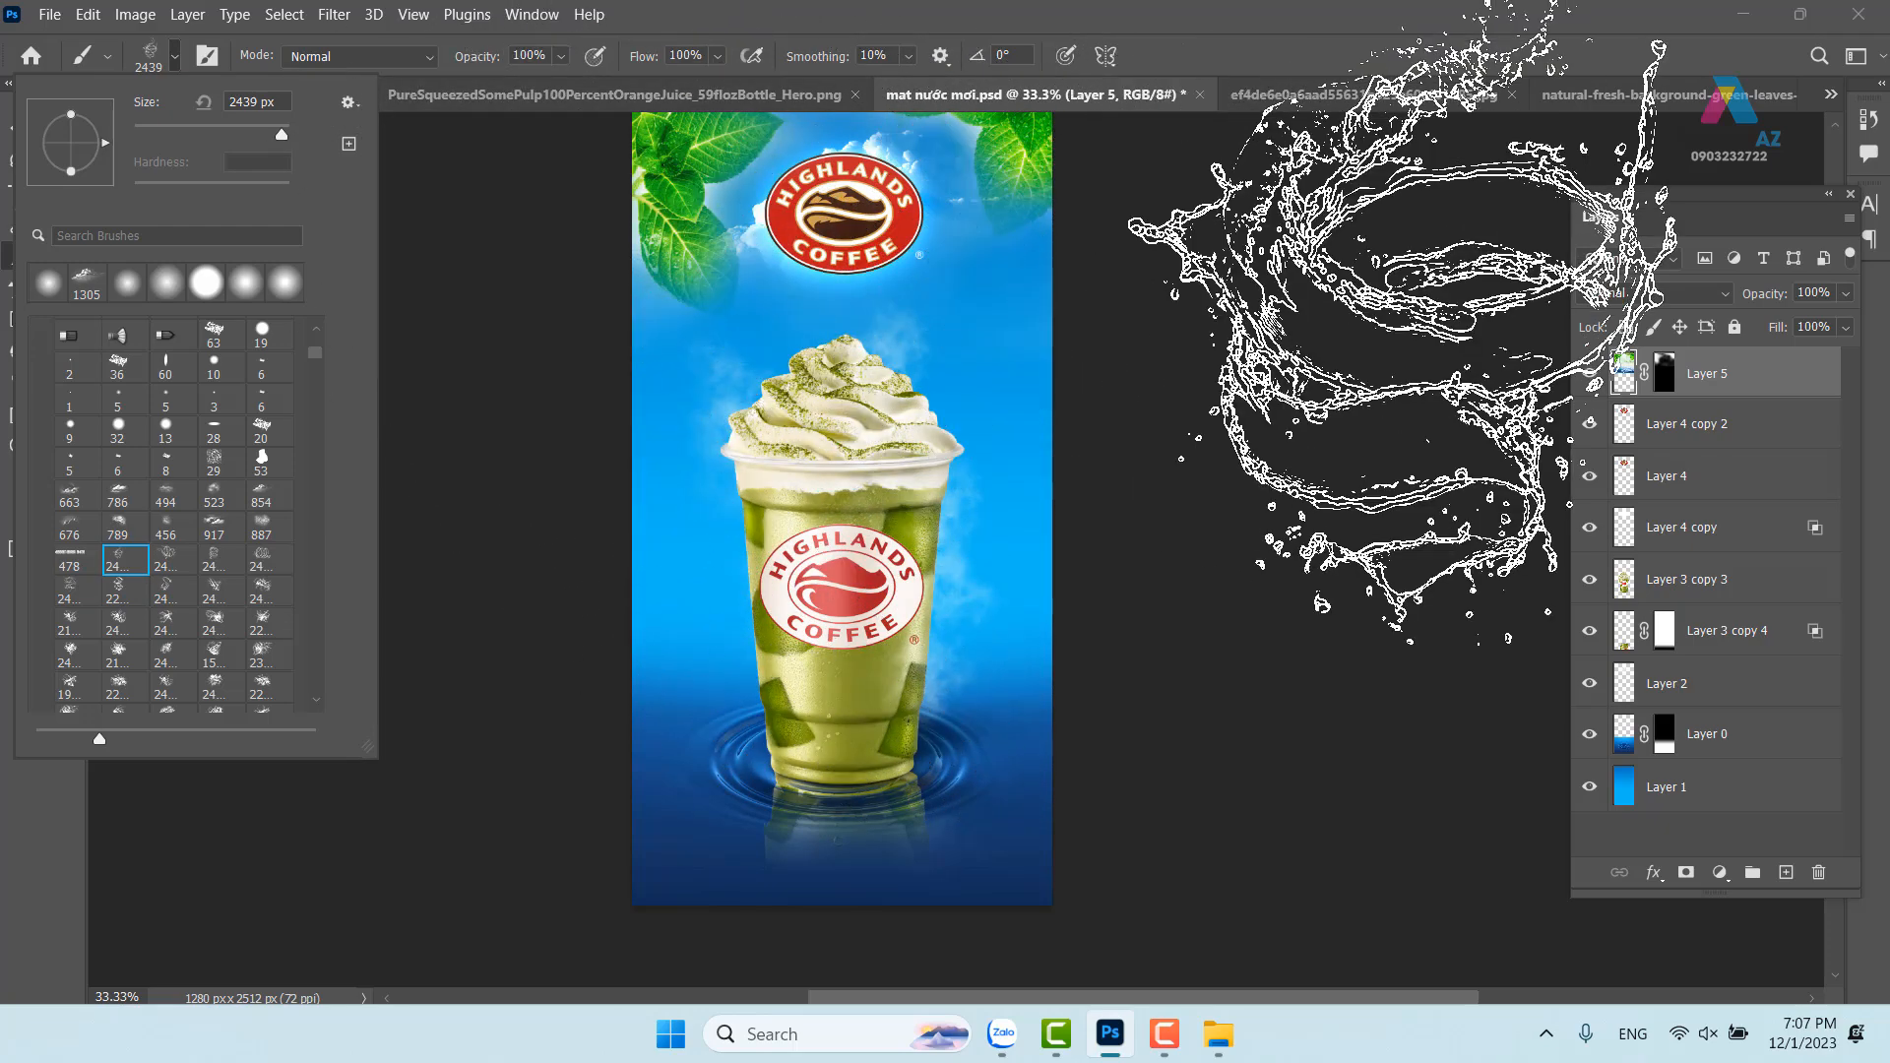
click(1793, 879)
click(1793, 879)
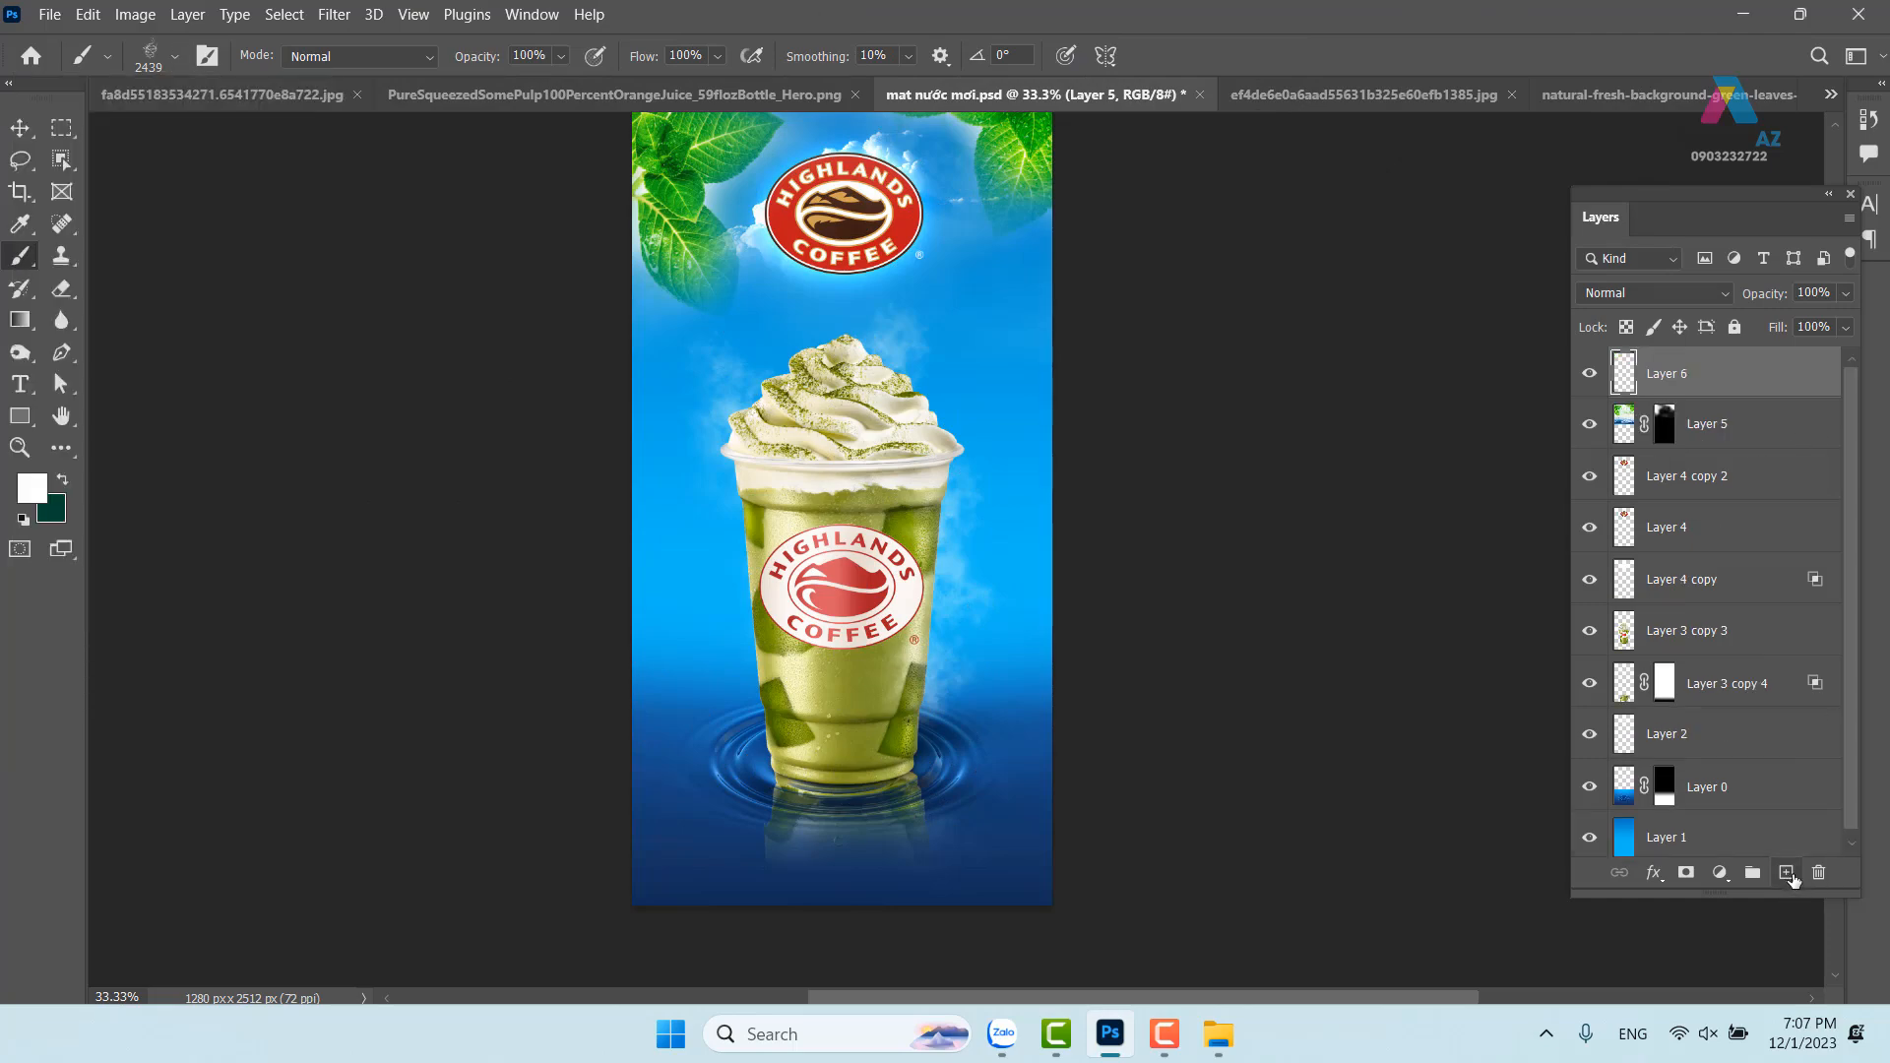
Stamp a white (ffffff) water splash around the cup on the new layer with the brush at 1959 px
click(30, 487)
text(ffffff)
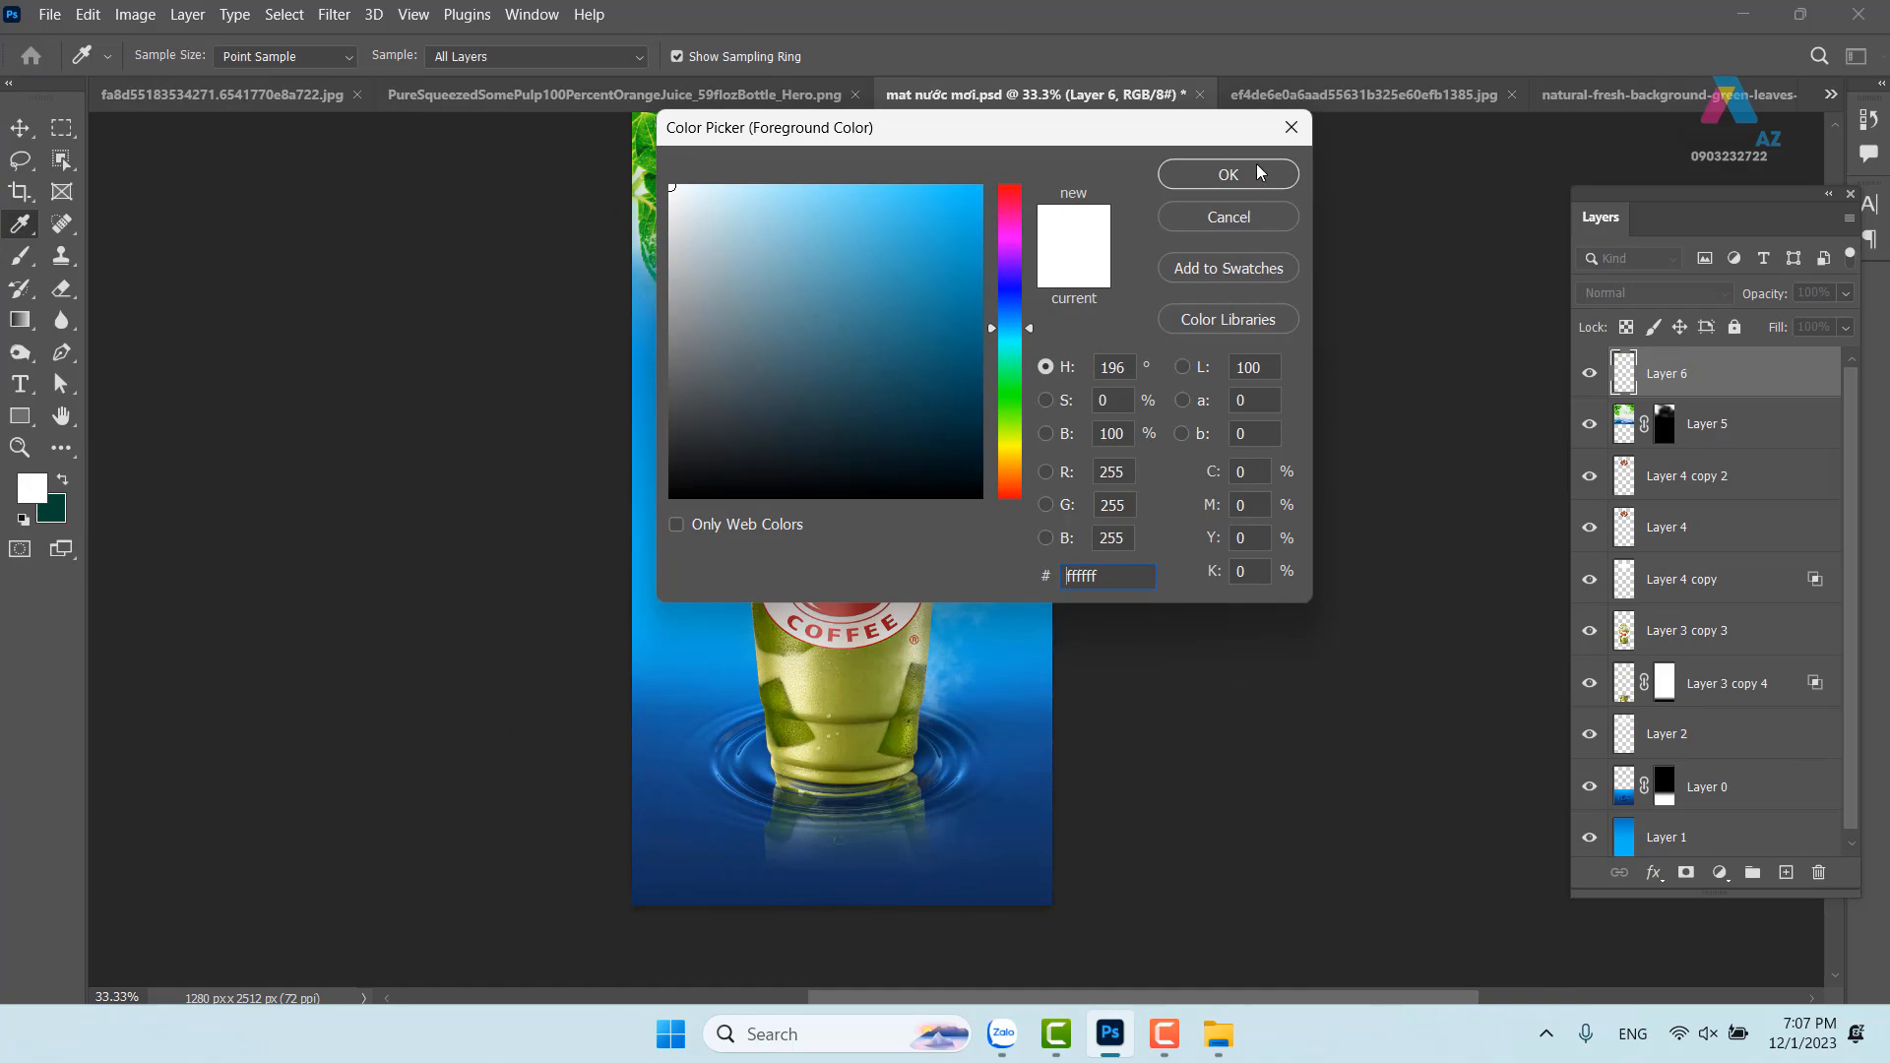
click(1227, 174)
key(b)
mouse_move(873, 459)
mouse_down()
mouse_move(775, 461)
mouse_move(815, 492)
mouse_up()
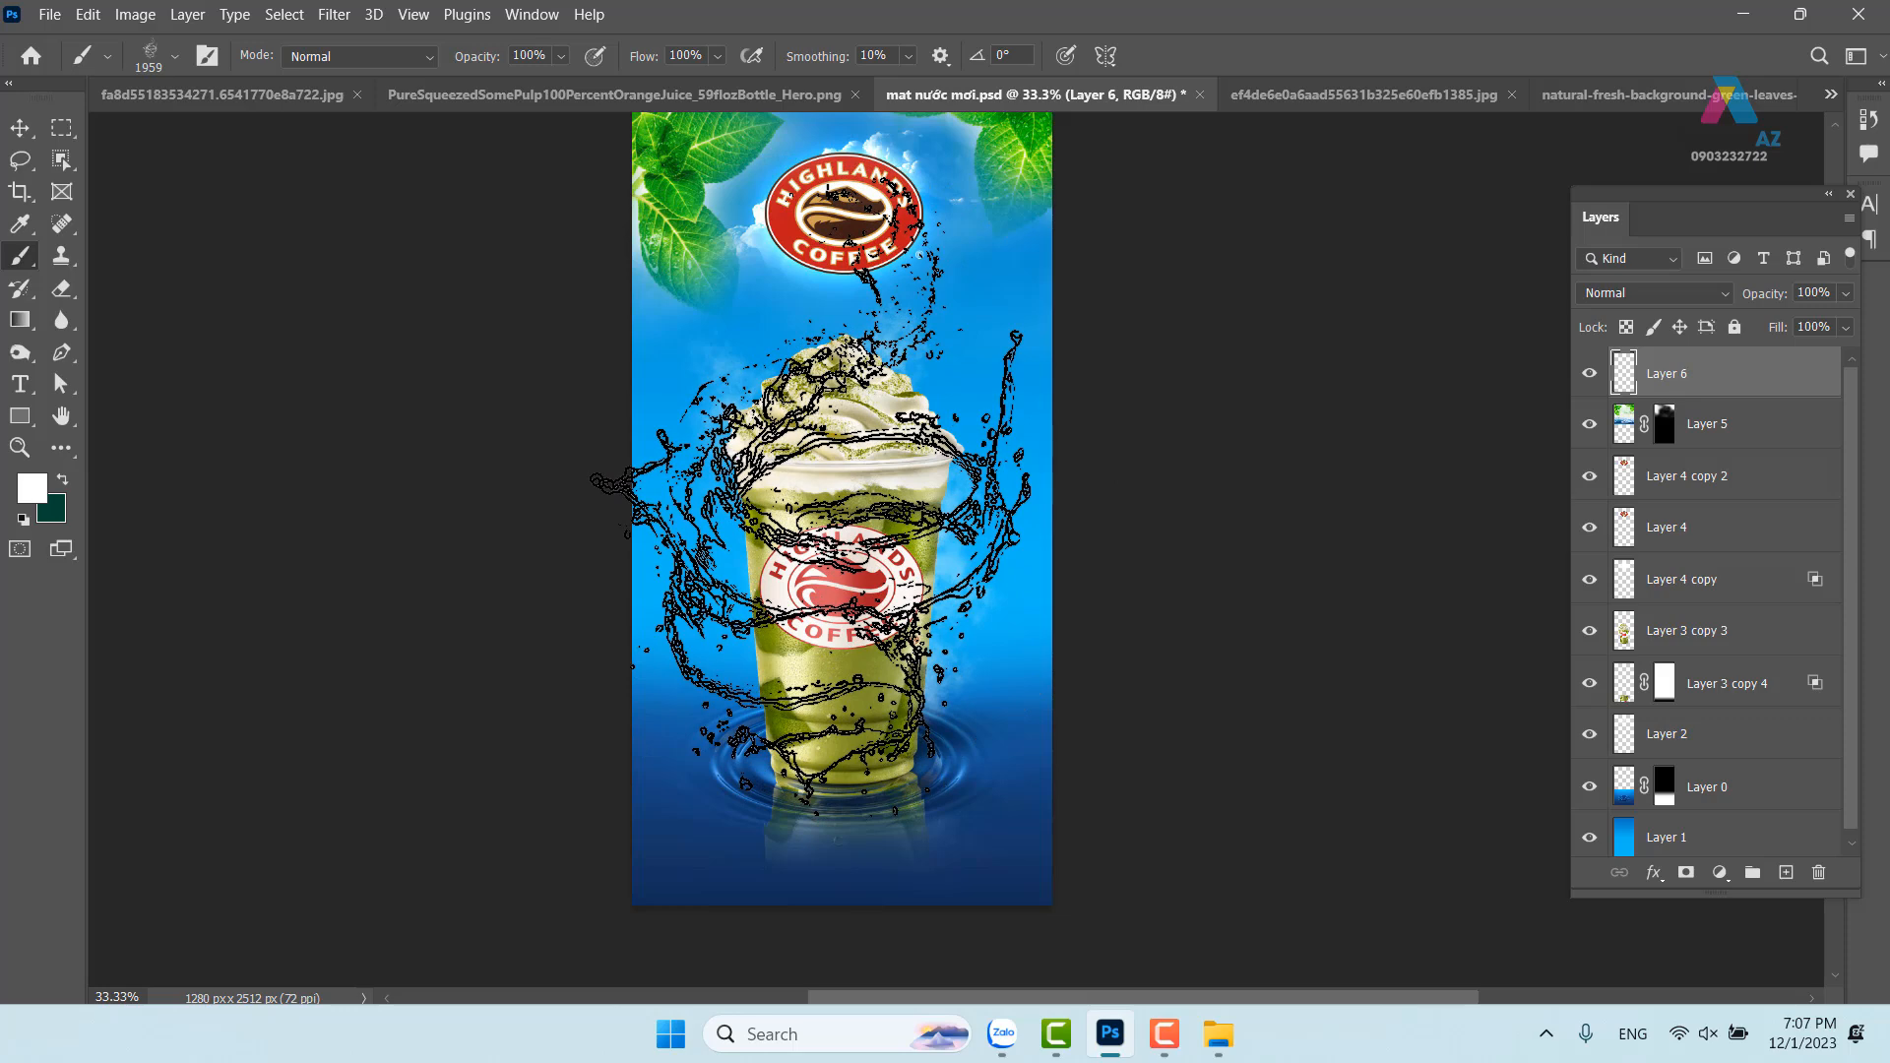
click(817, 489)
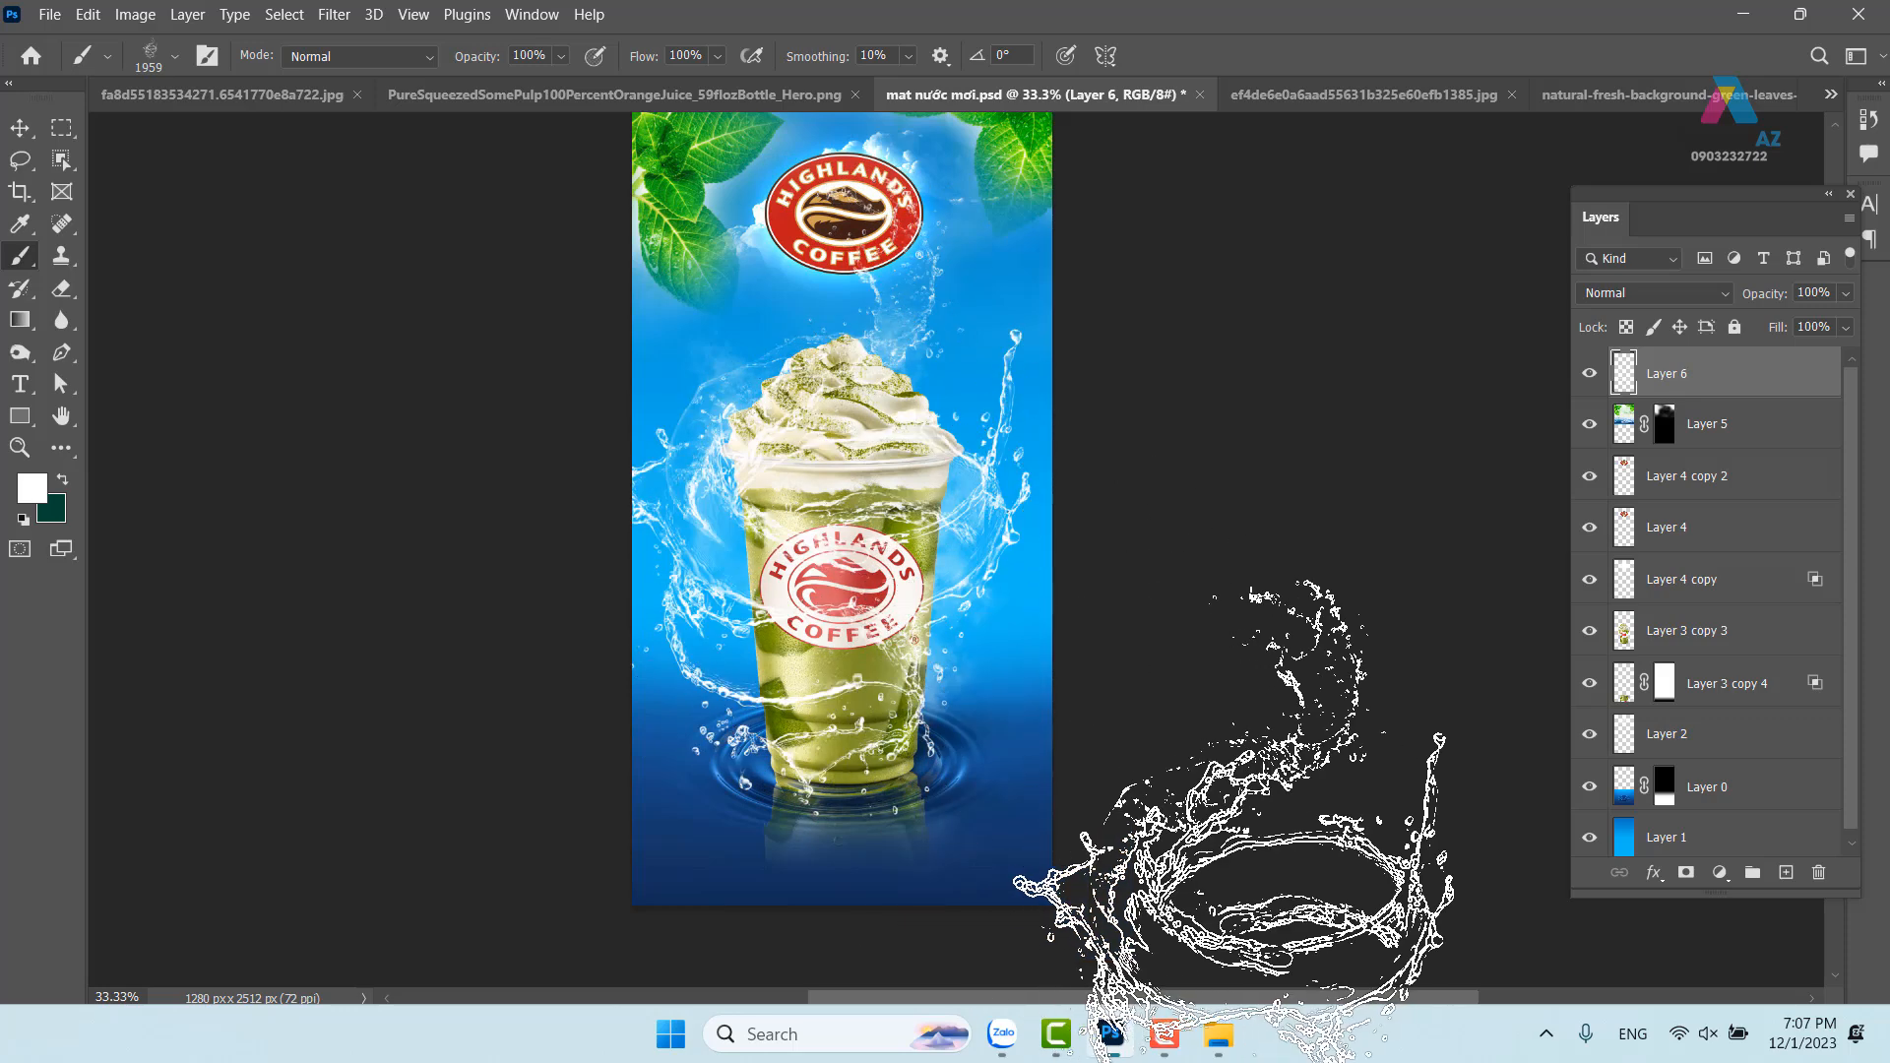
Add a layer mask to the water splash layer around the cup, Layer 6
key(ctrl+equal)
key(ctrl+equal)
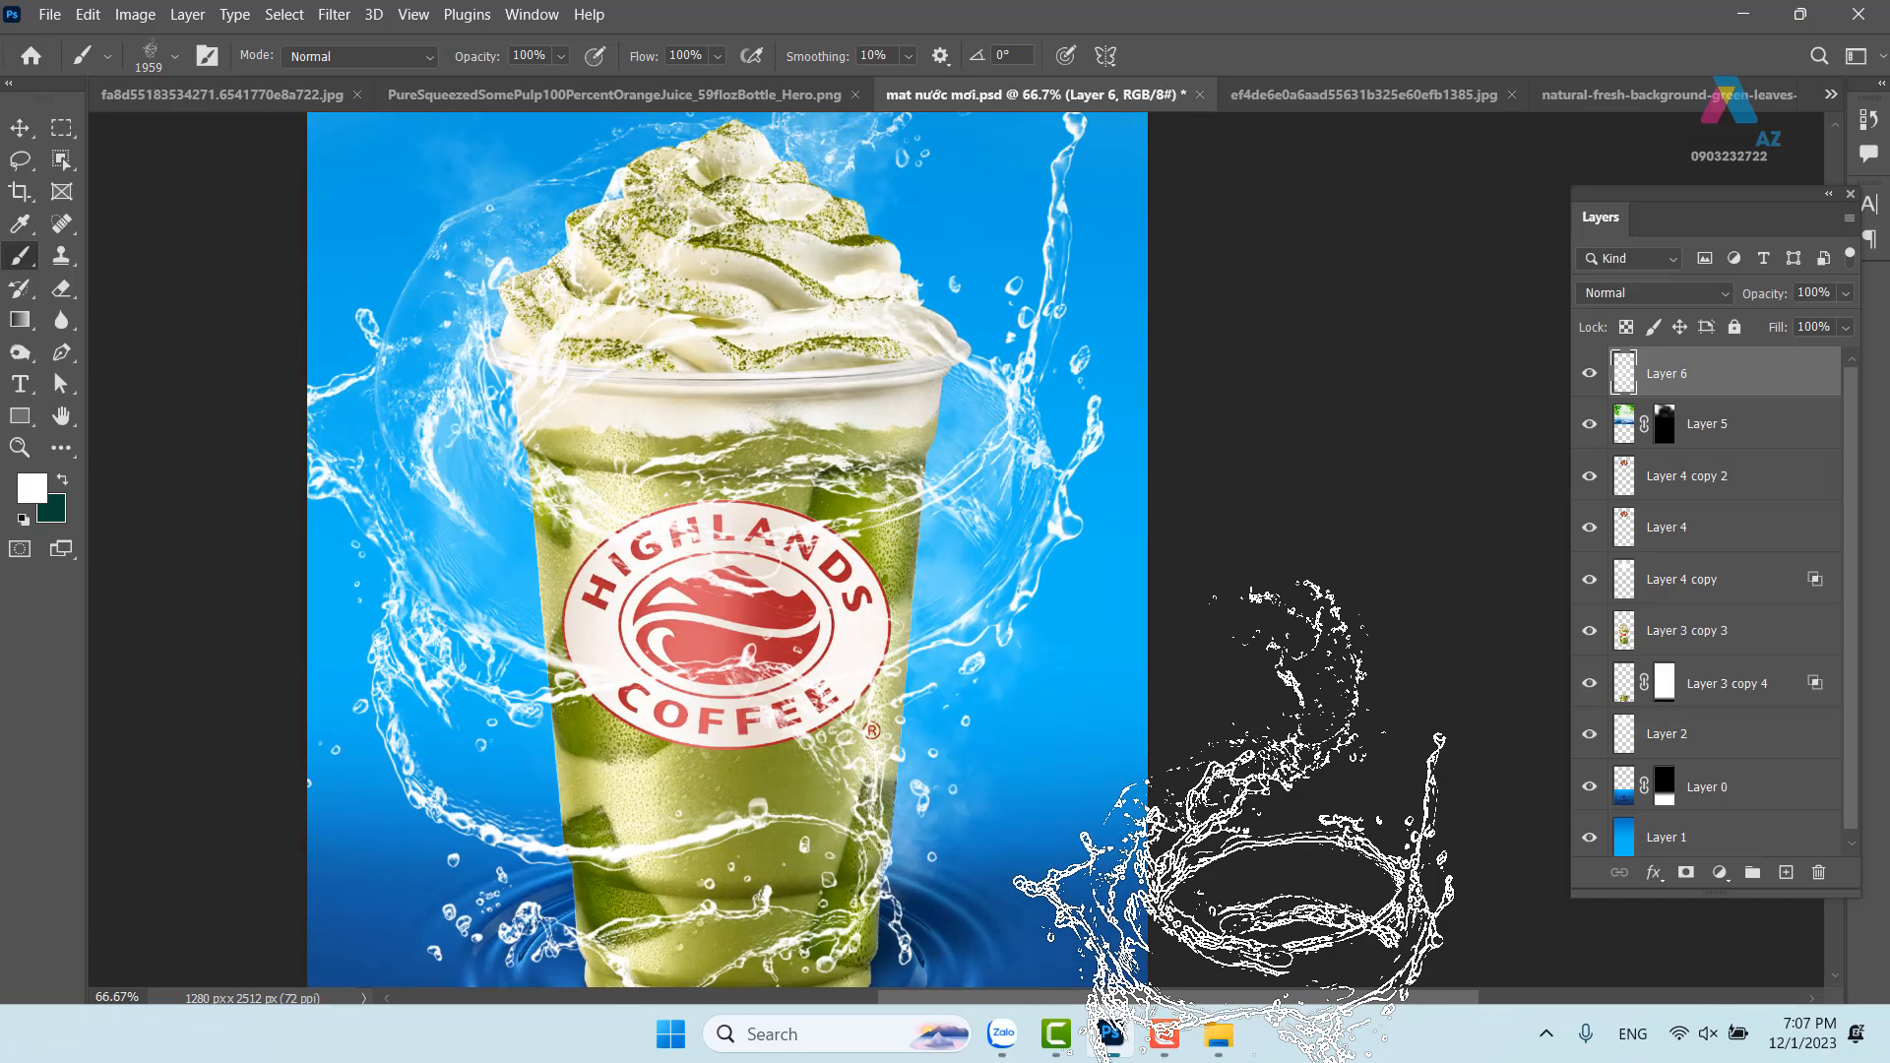
key(v)
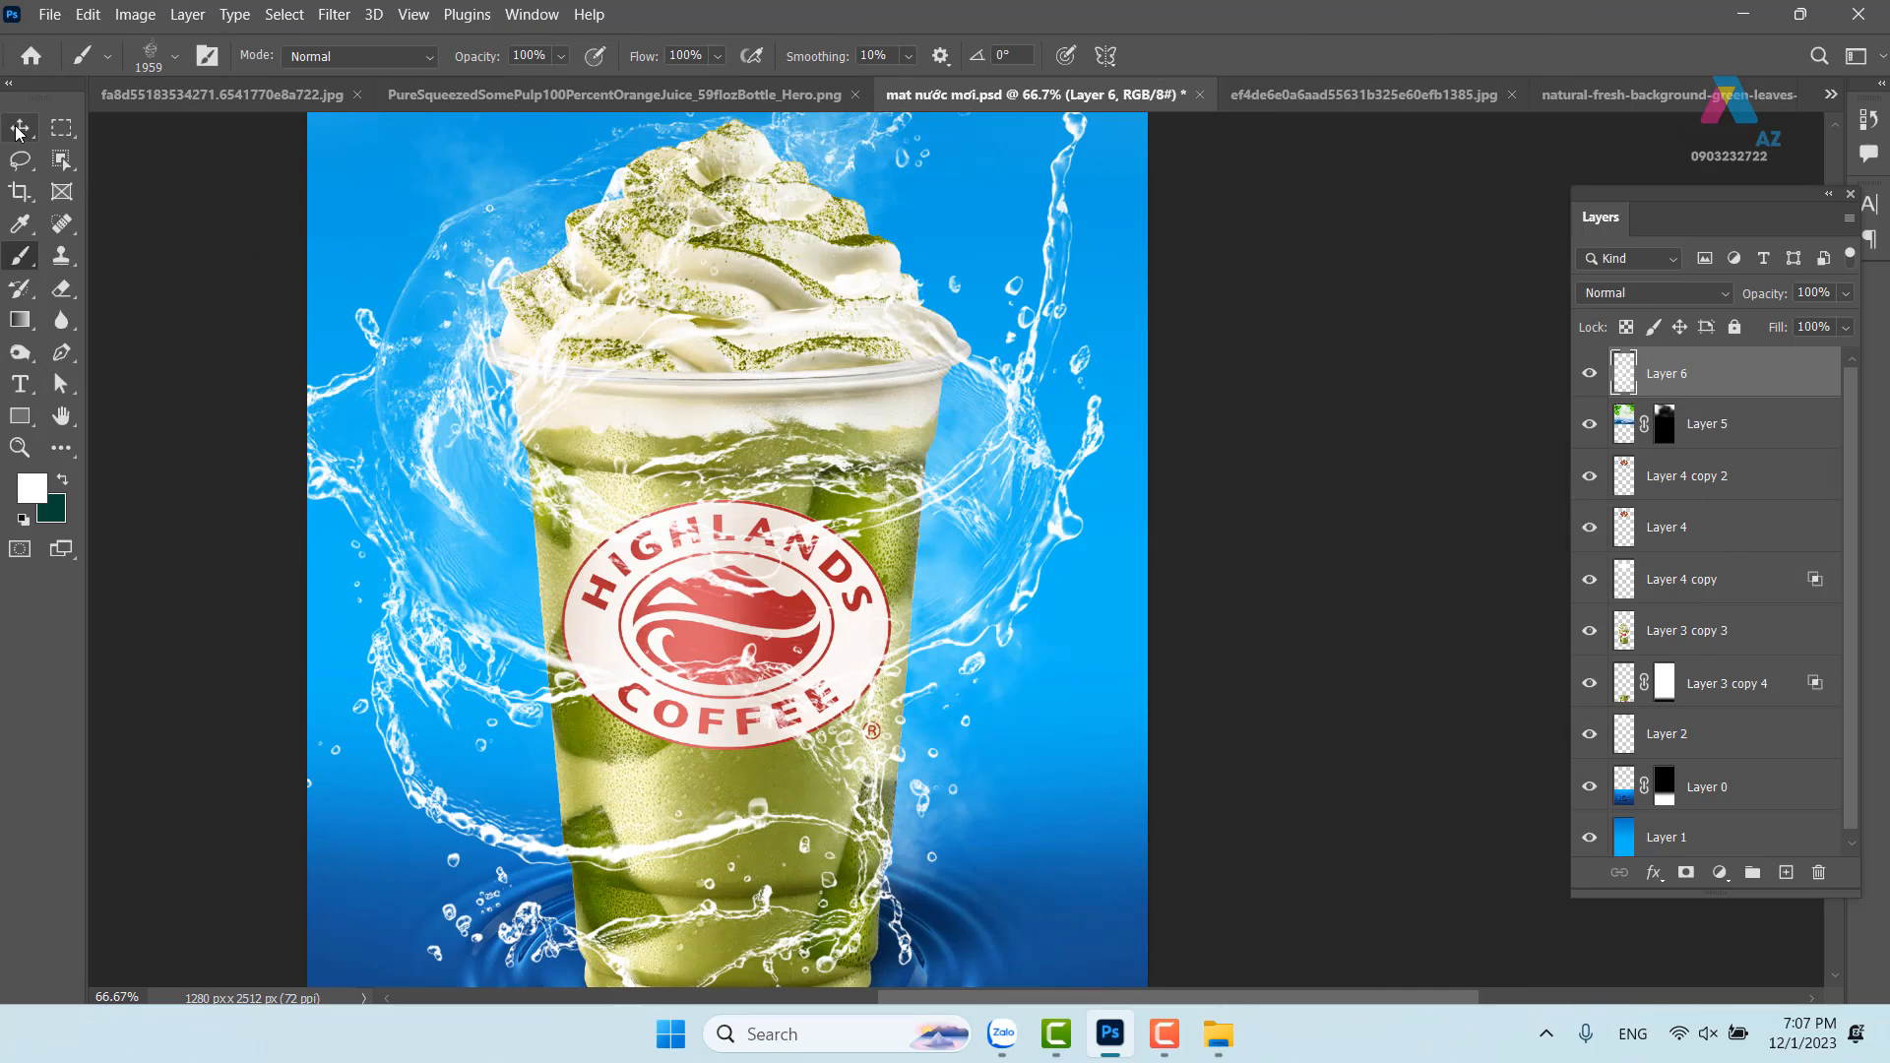
drag(873, 510, 989, 555)
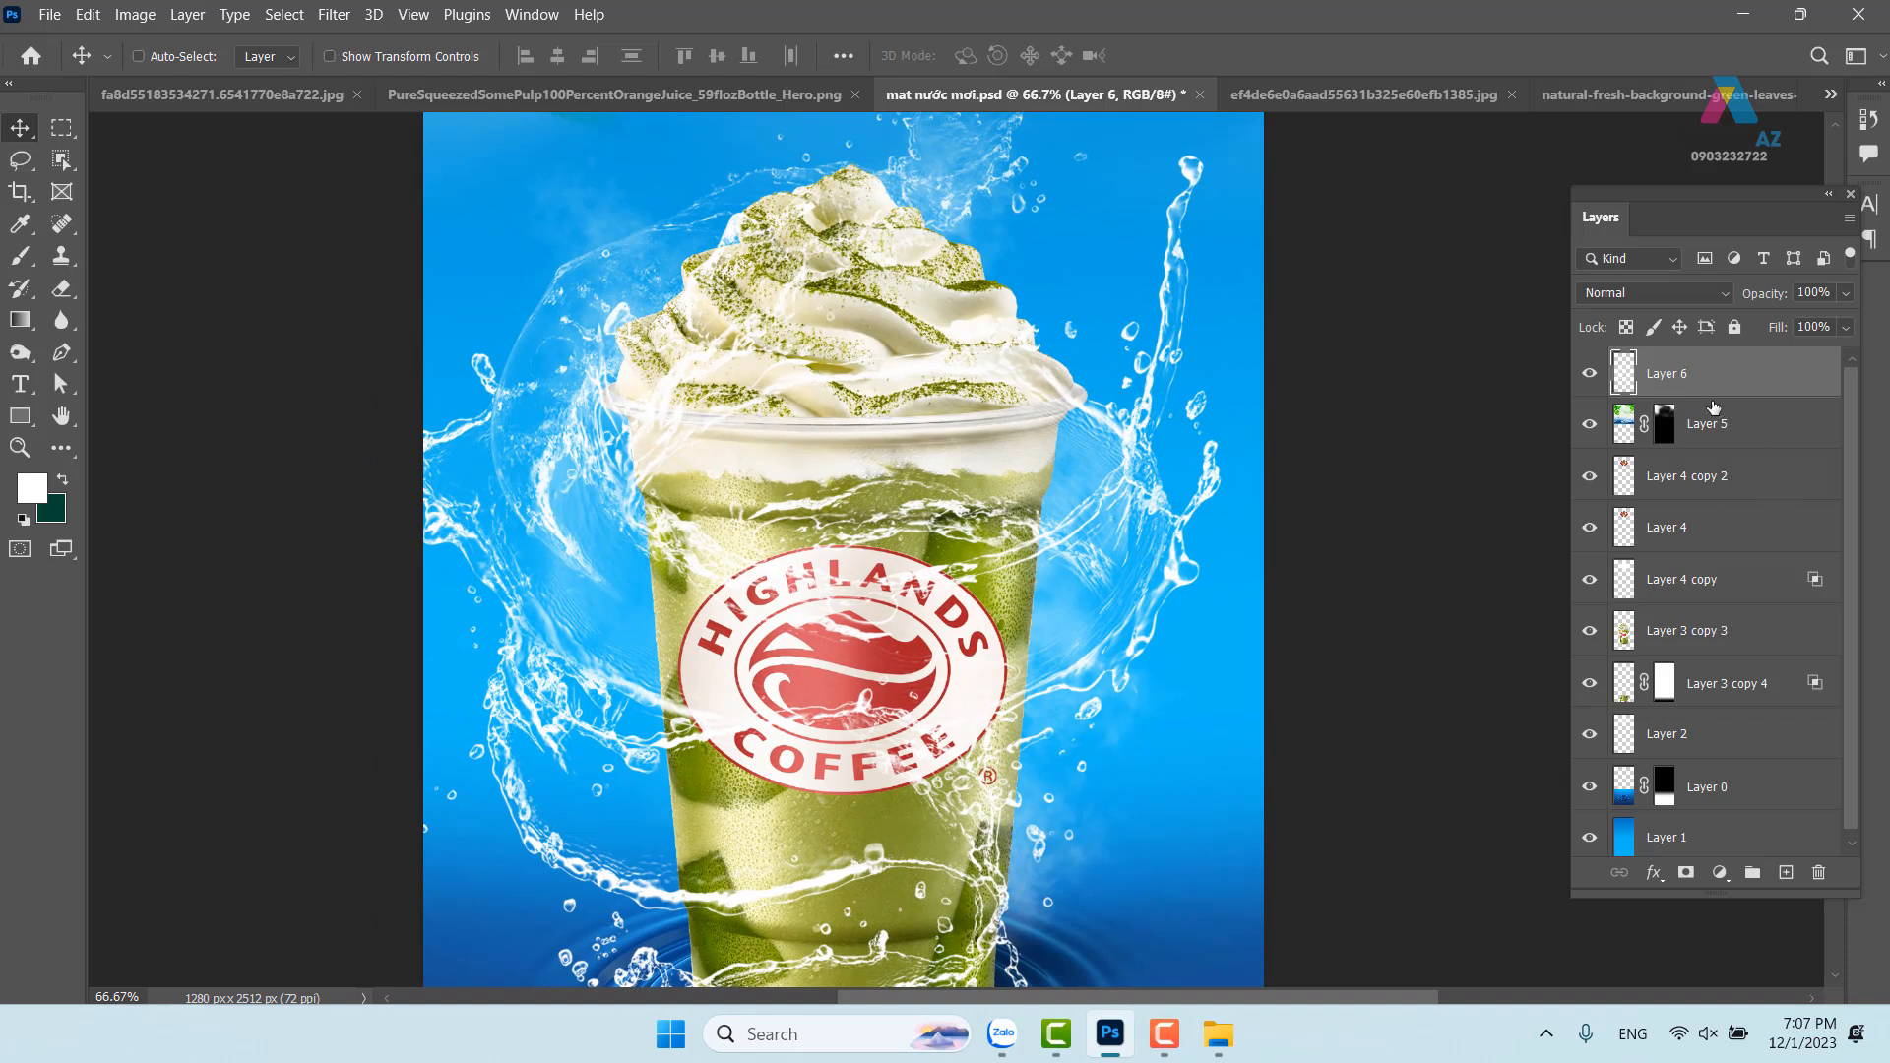
click(1687, 872)
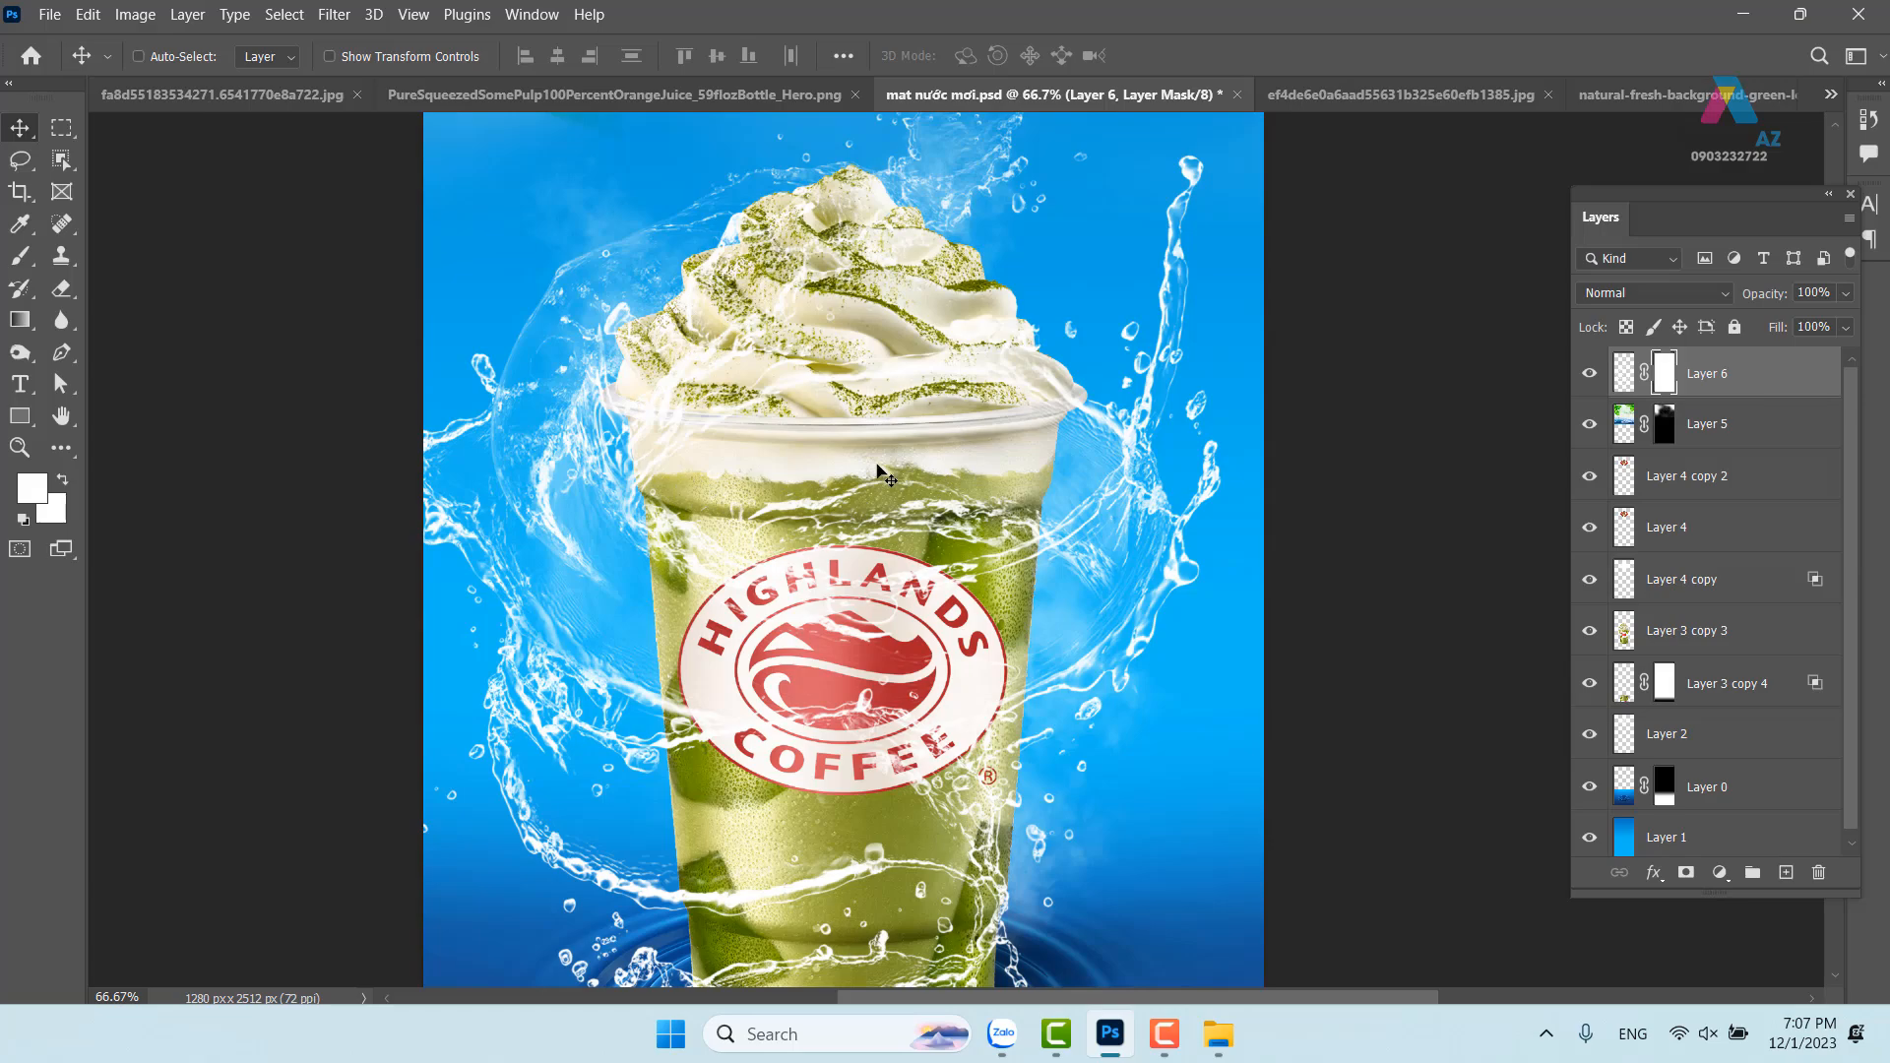
Choose a round brush from the ggg brush group with a size of 140 px and 0% hardness
key(b)
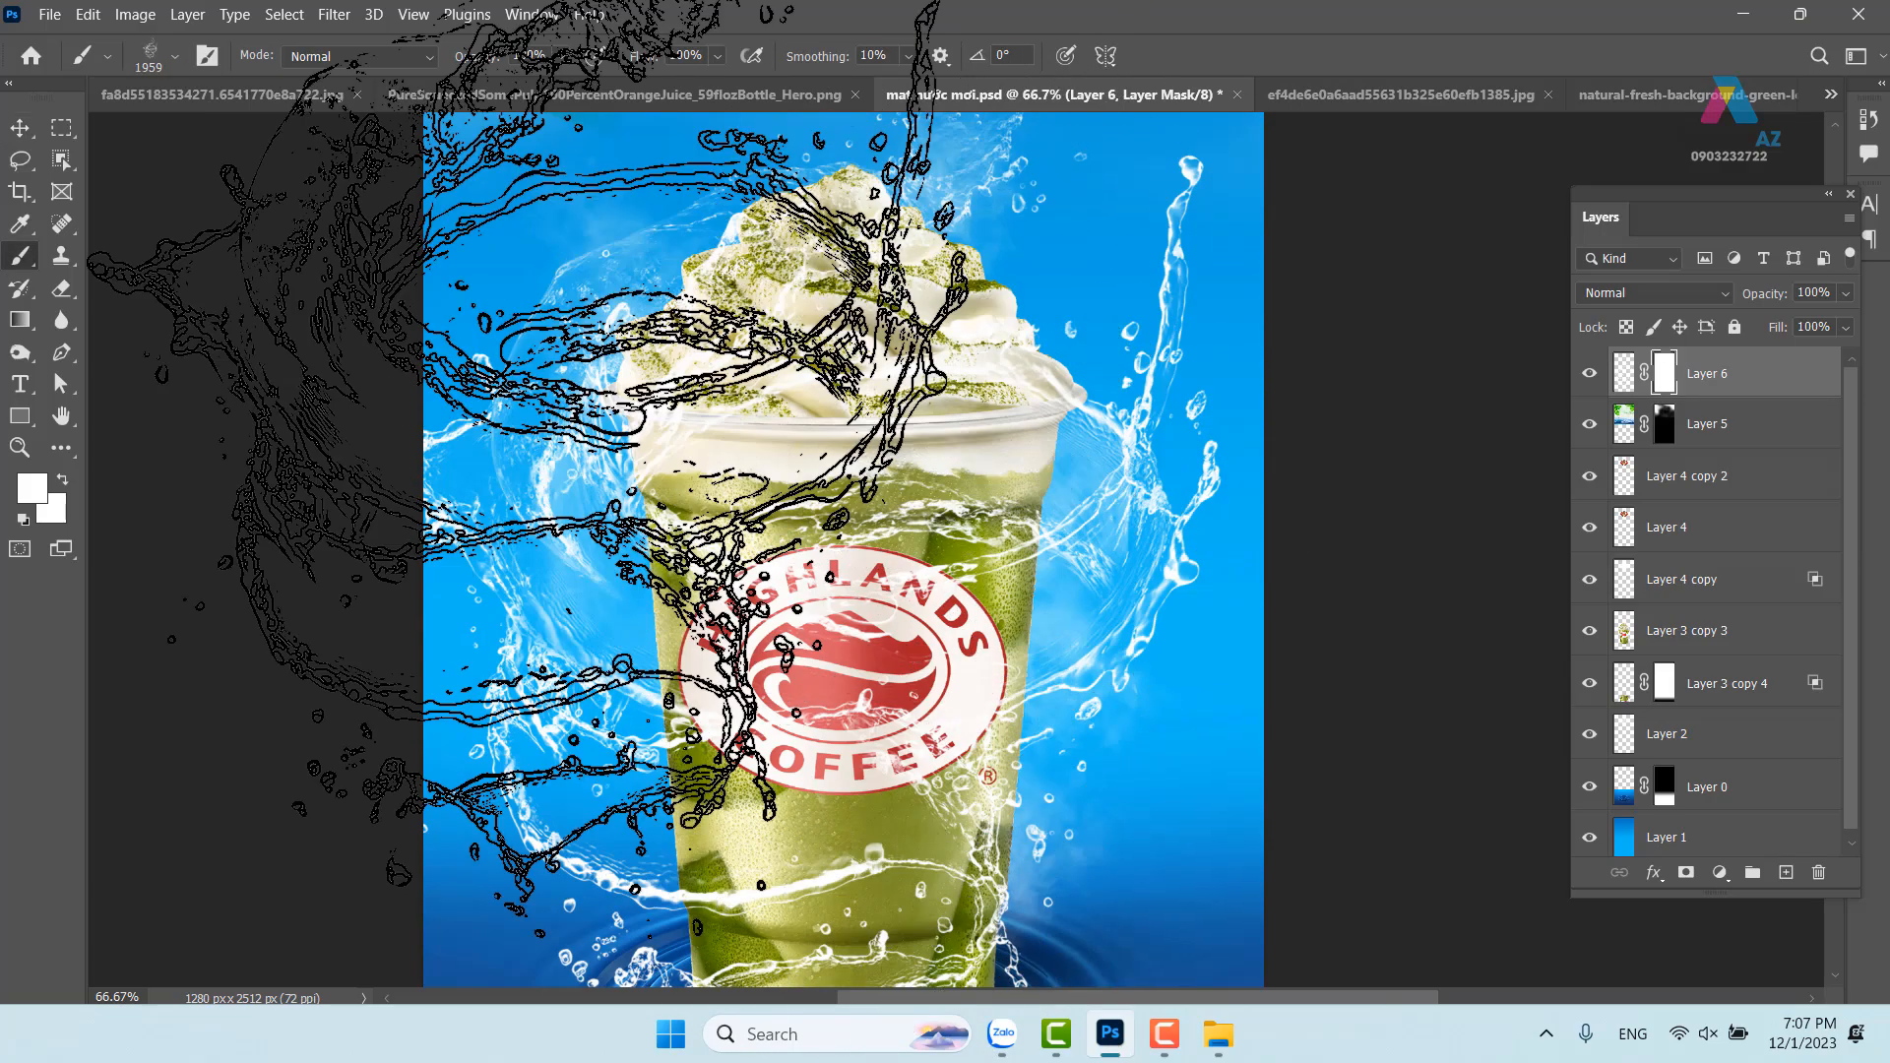
click(174, 56)
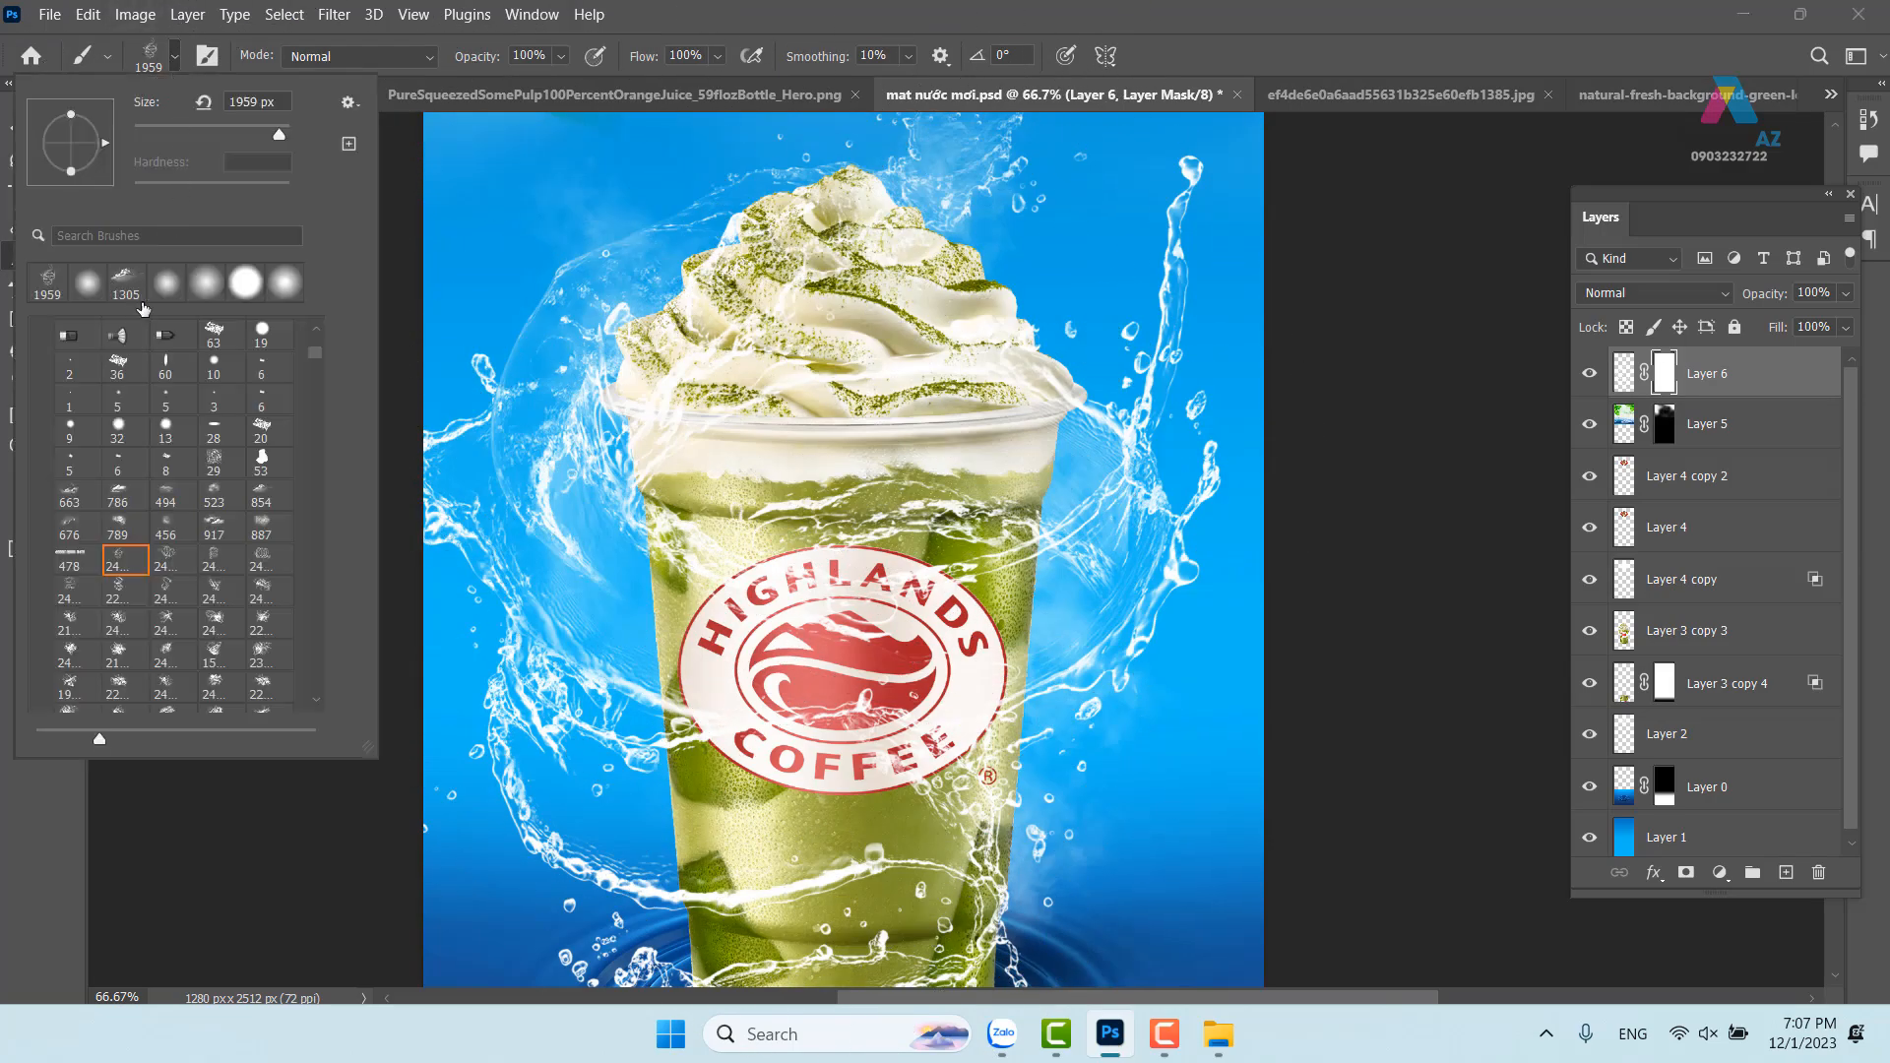
scroll(236, 329, up, 4)
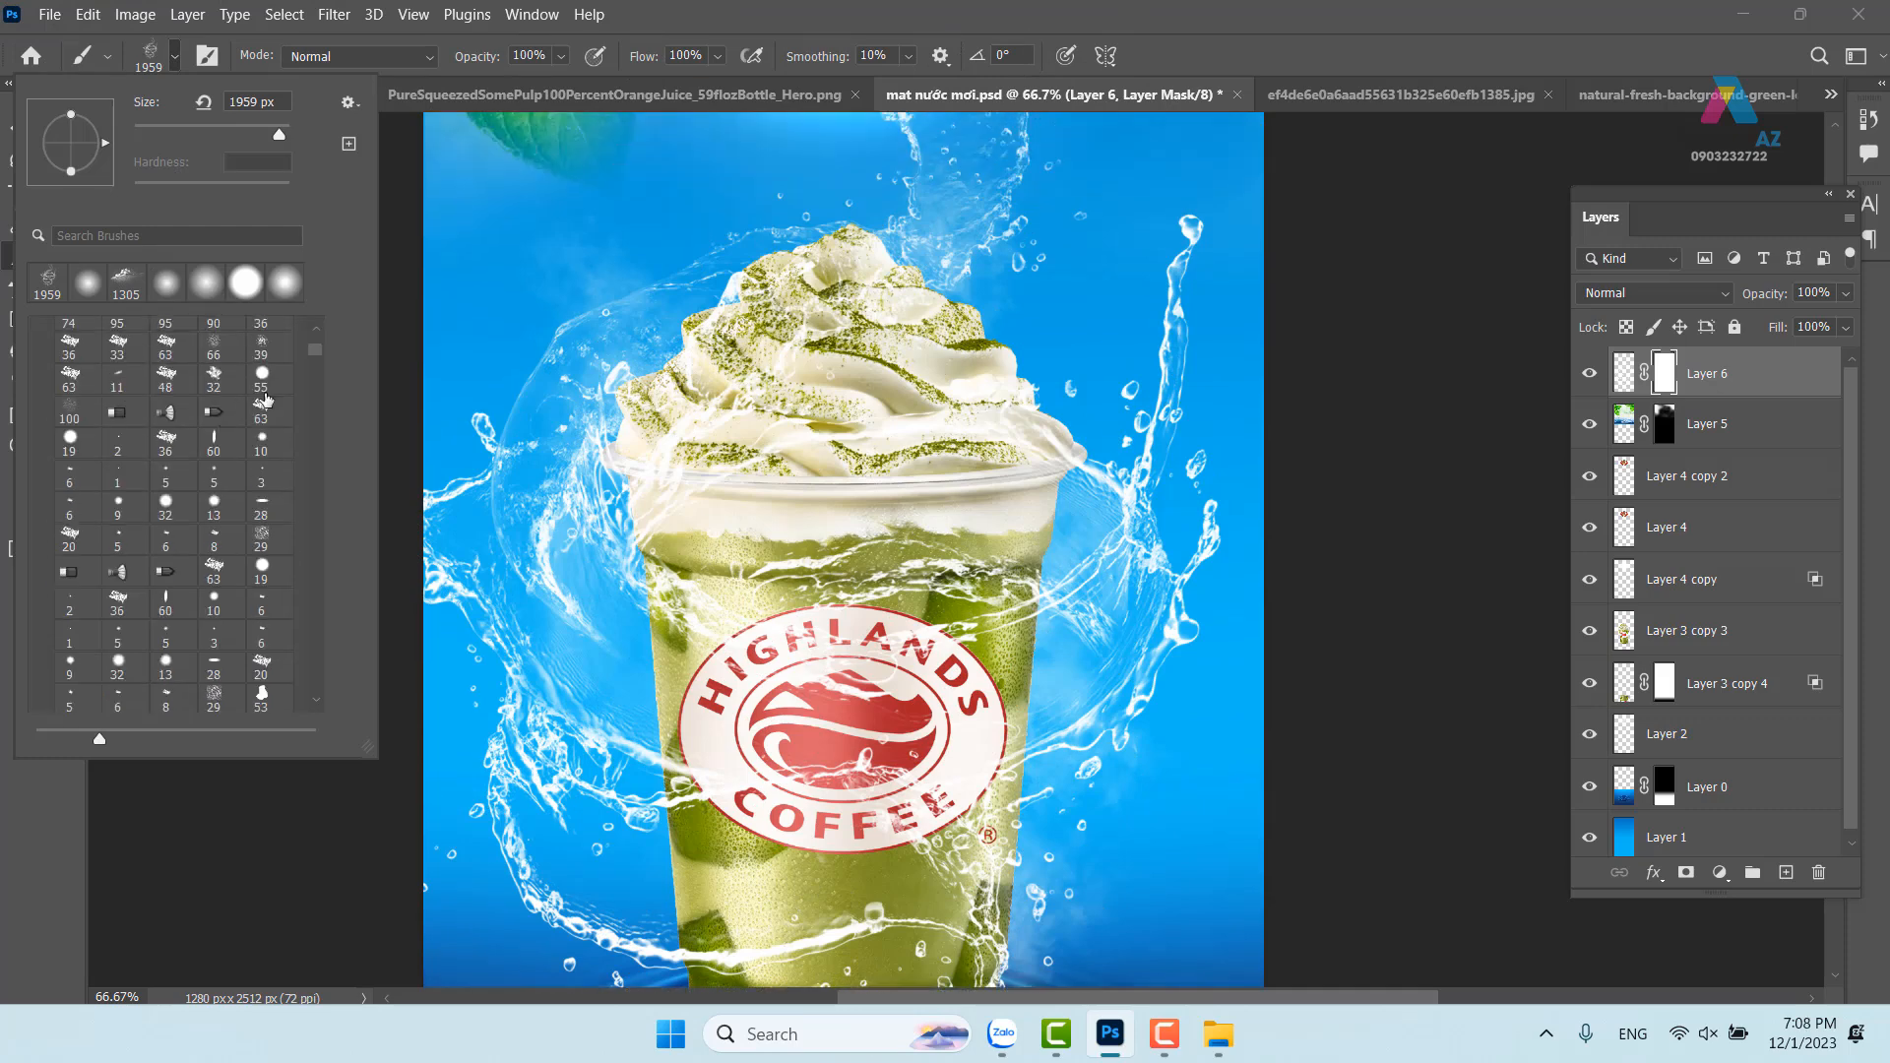
scroll(316, 344, up, 5)
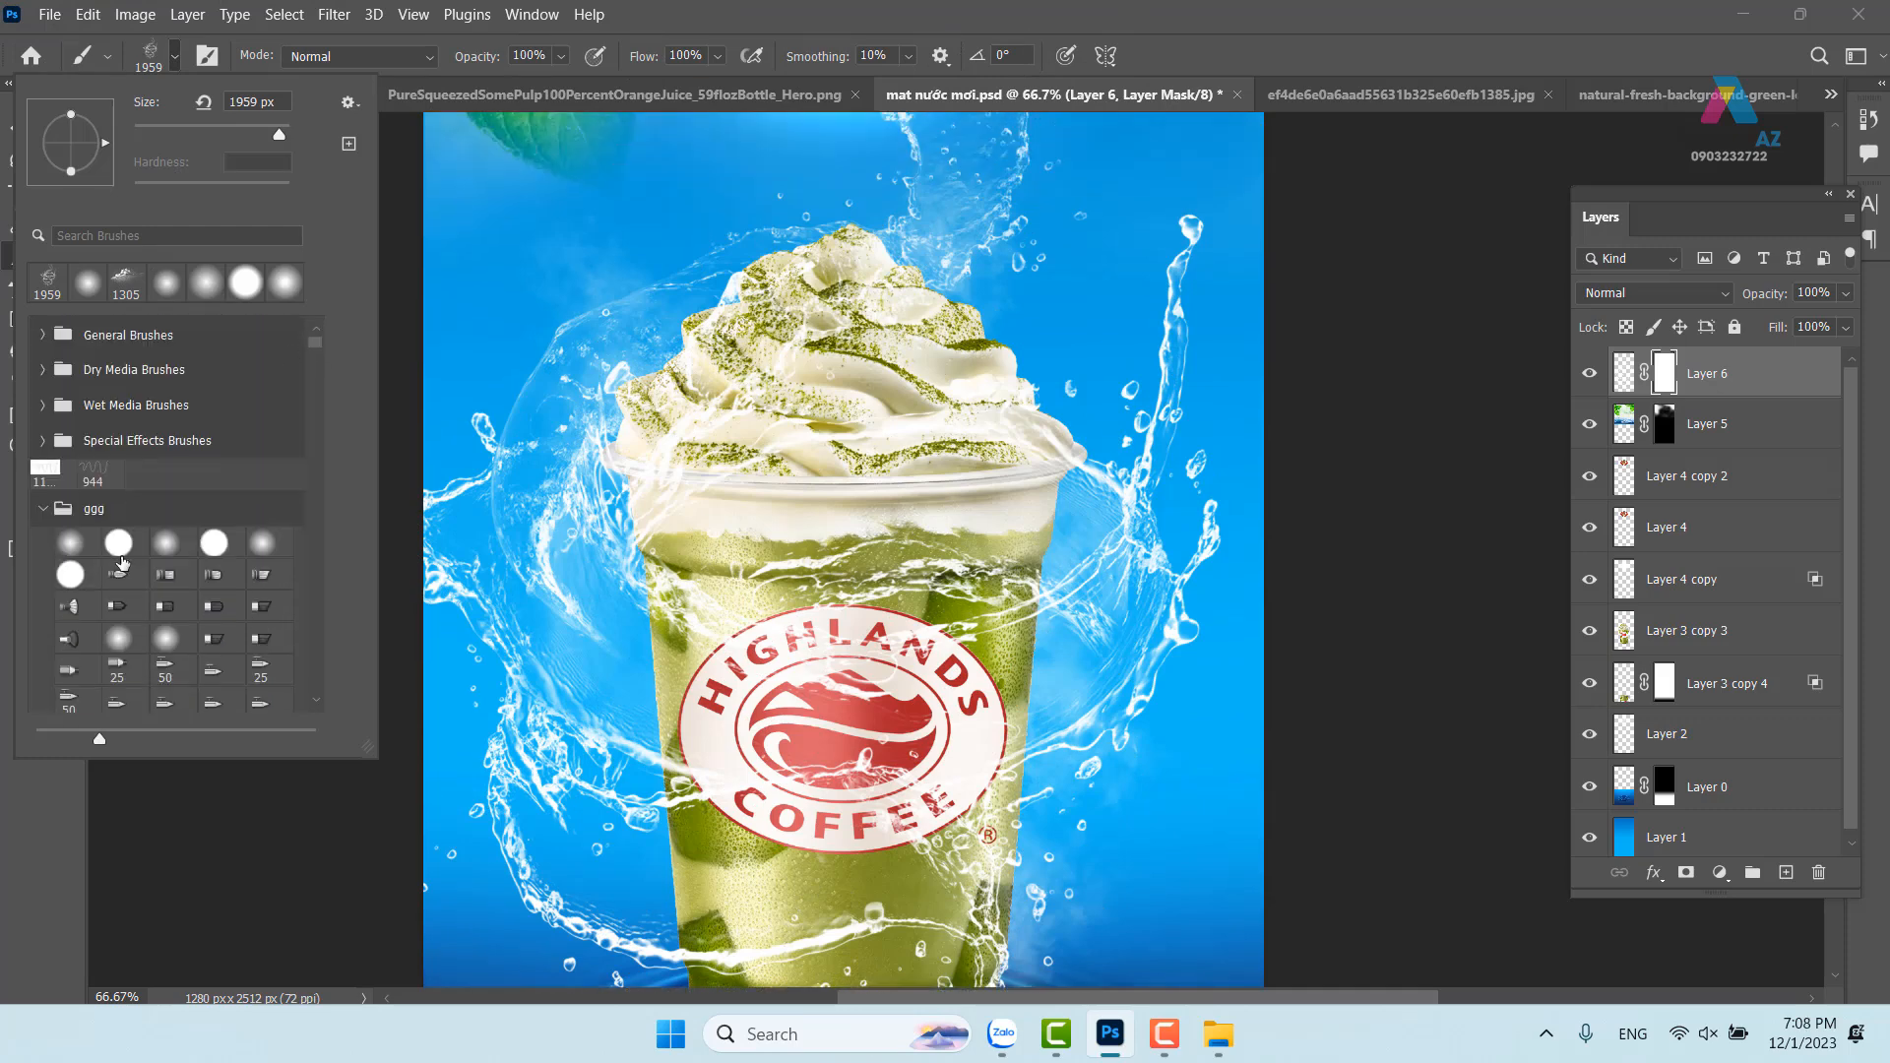
click(71, 575)
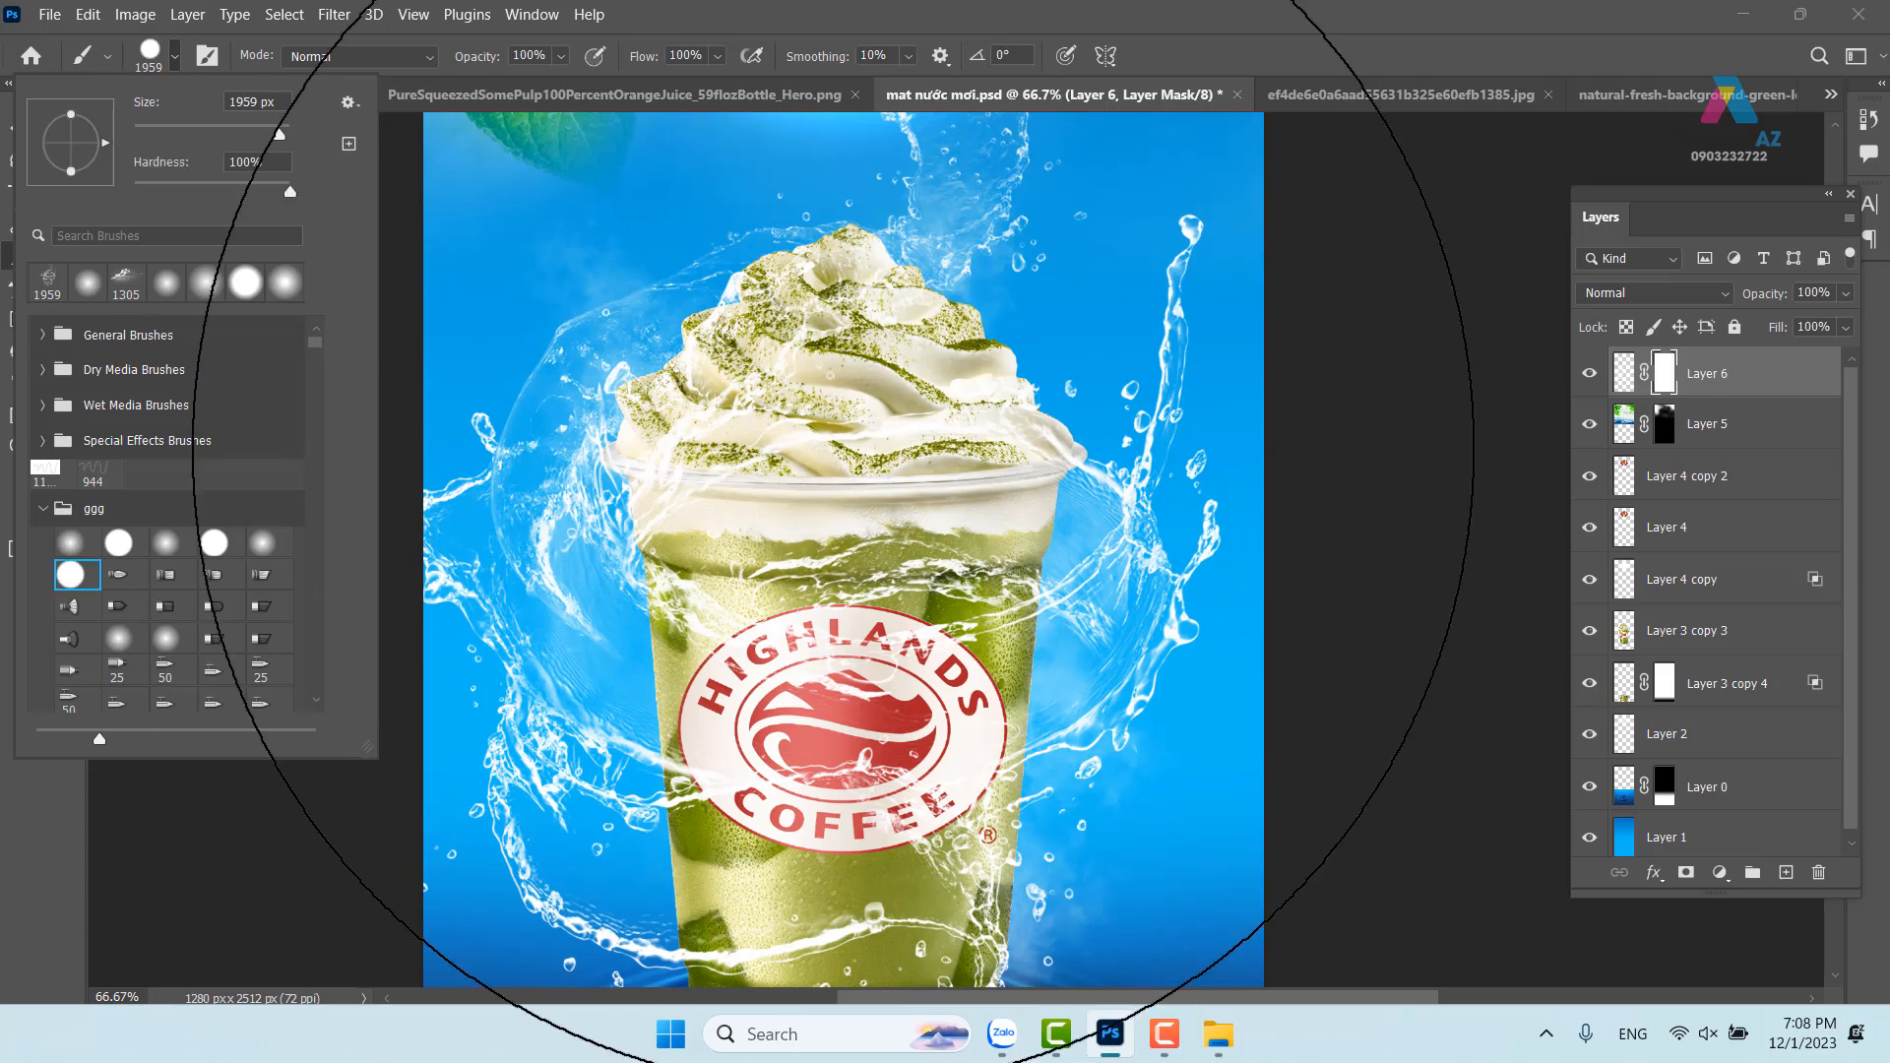
mouse_move(820, 465)
mouse_down()
mouse_move(138, 471)
mouse_move(839, 467)
mouse_move(750, 462)
mouse_up()
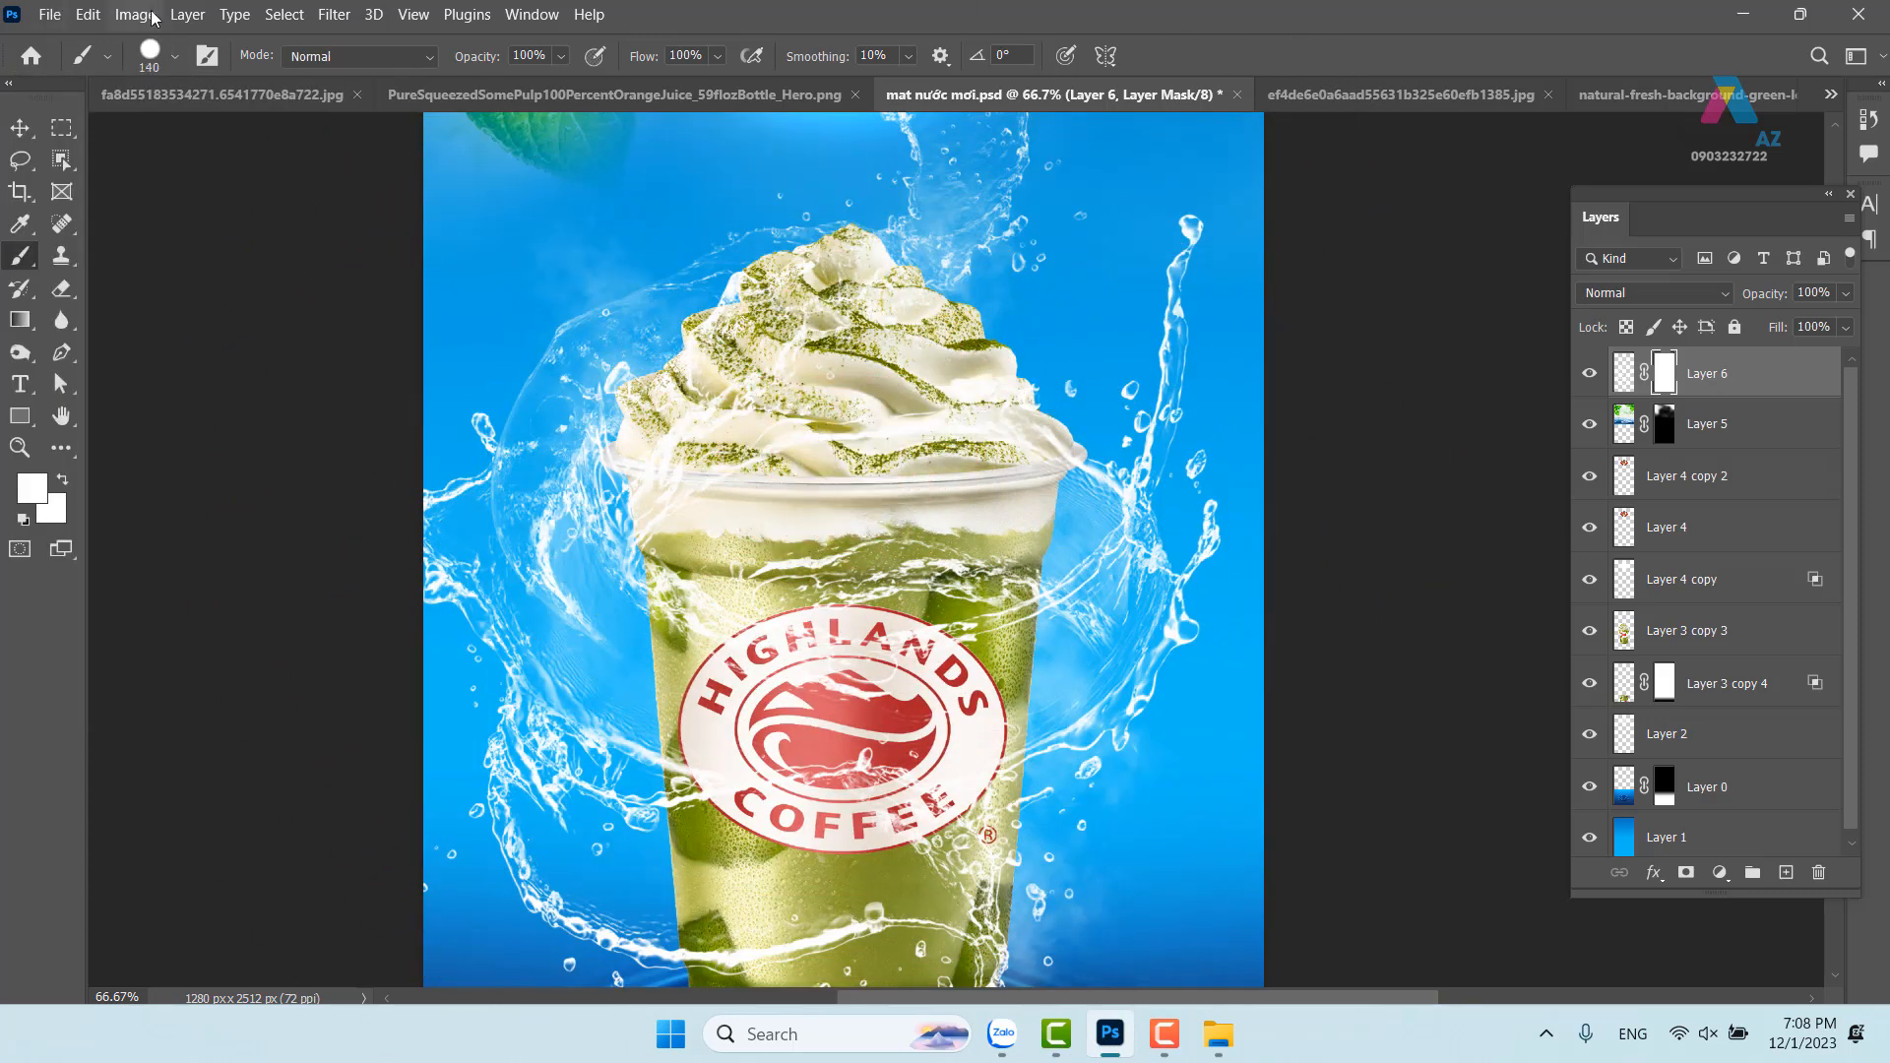
click(175, 56)
drag(290, 192, 134, 191)
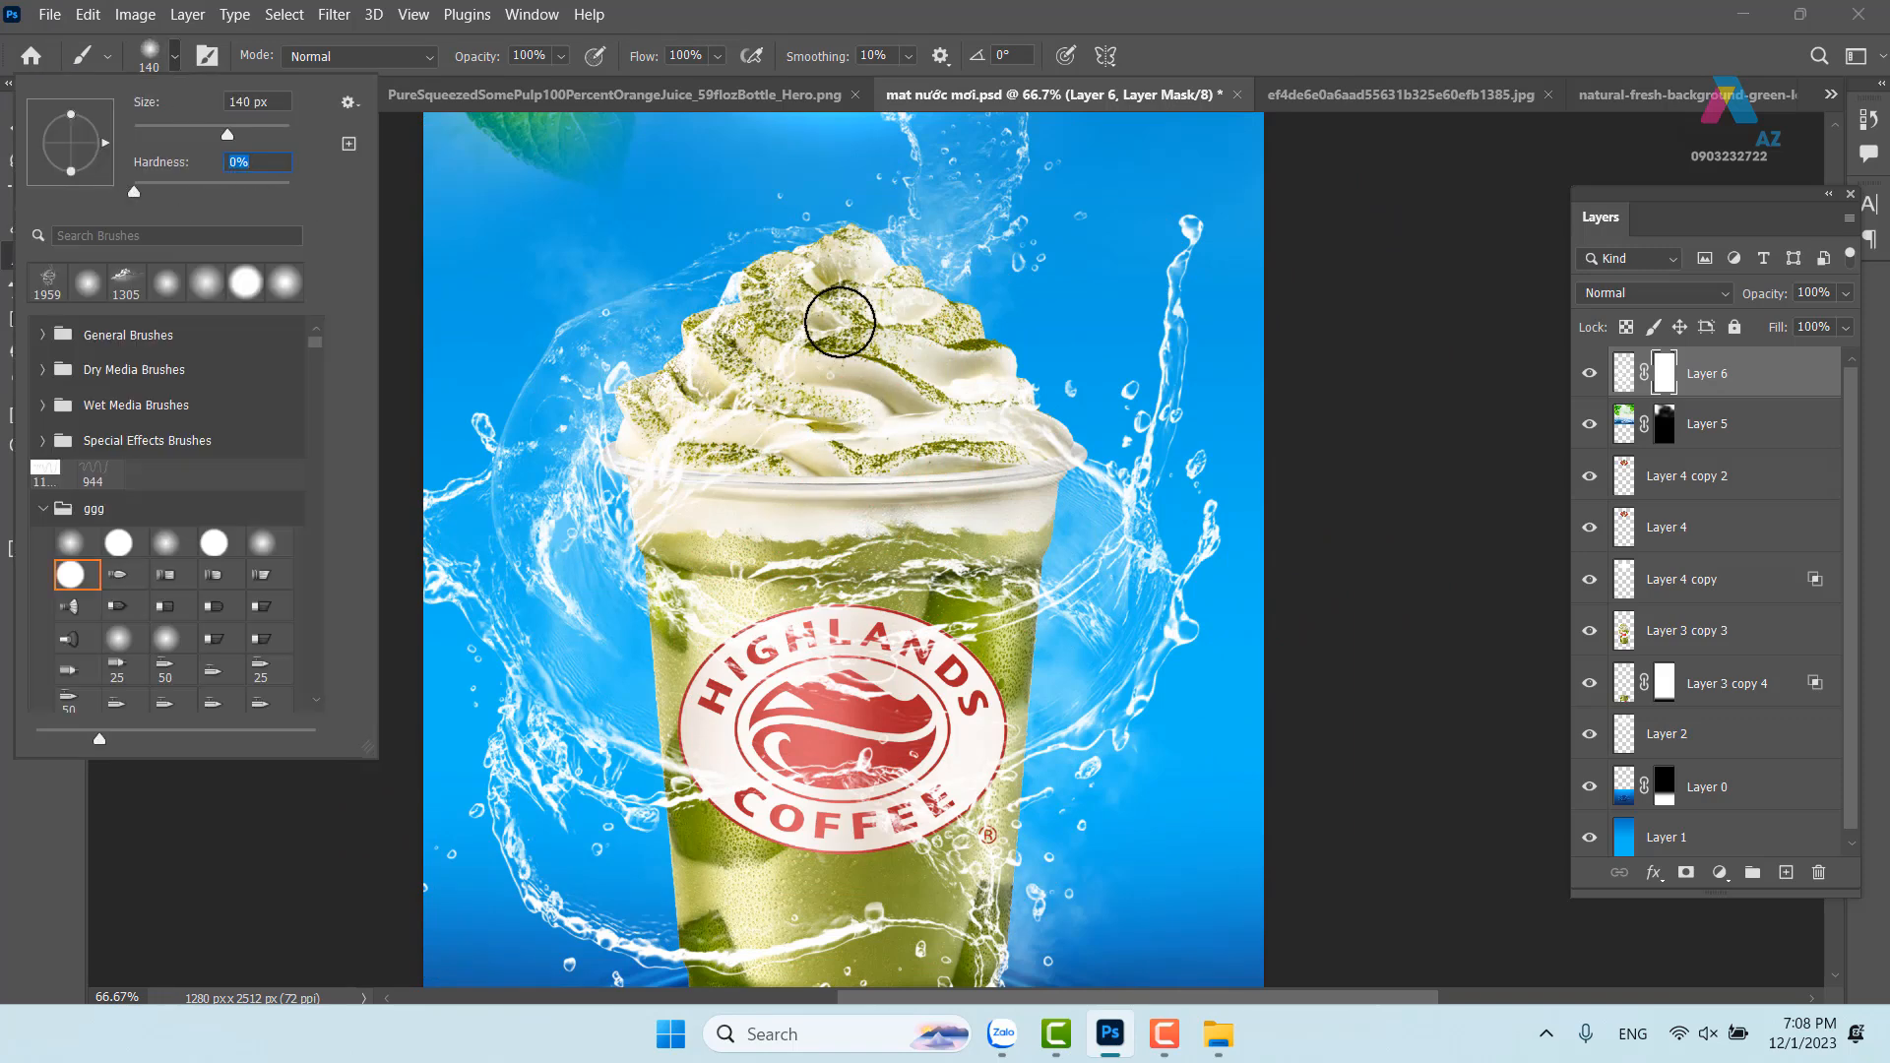
click(831, 368)
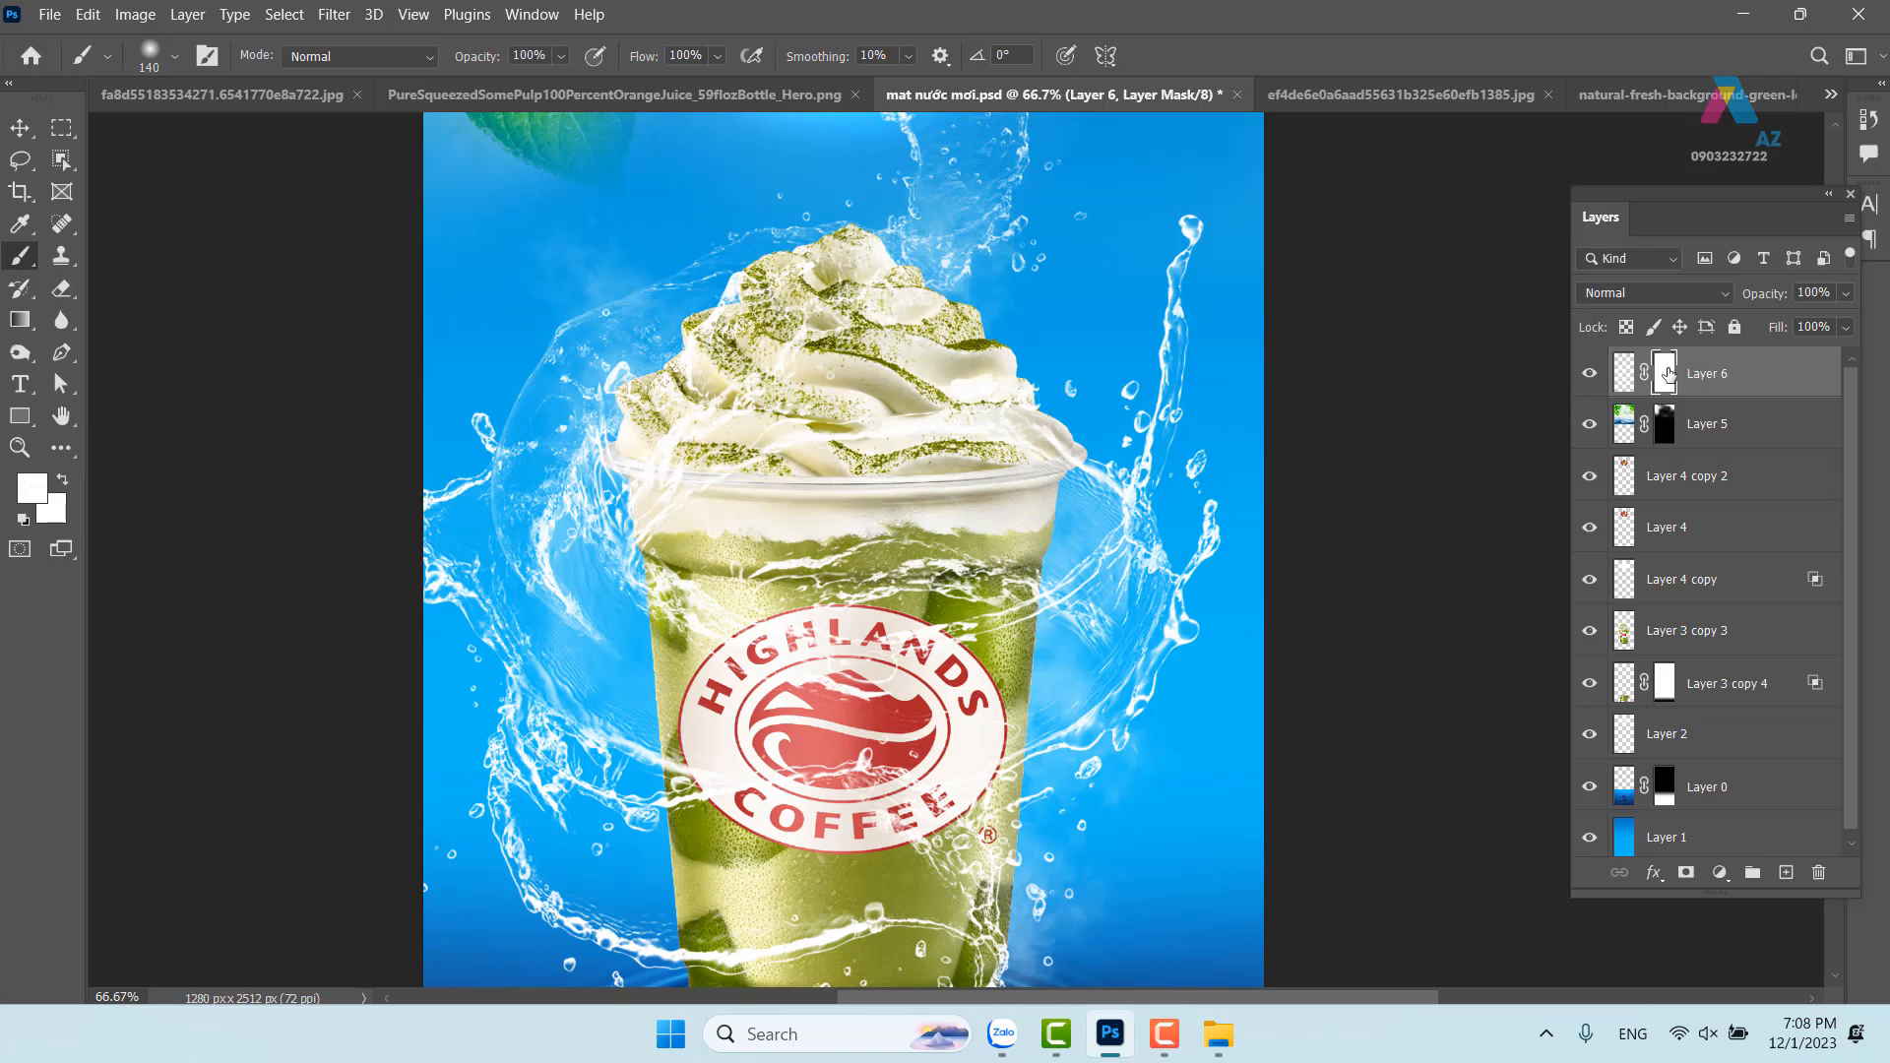
Paint black (000000) on the splash layer's mask to hide the water over the whipped cream and the cup's rim
click(32, 487)
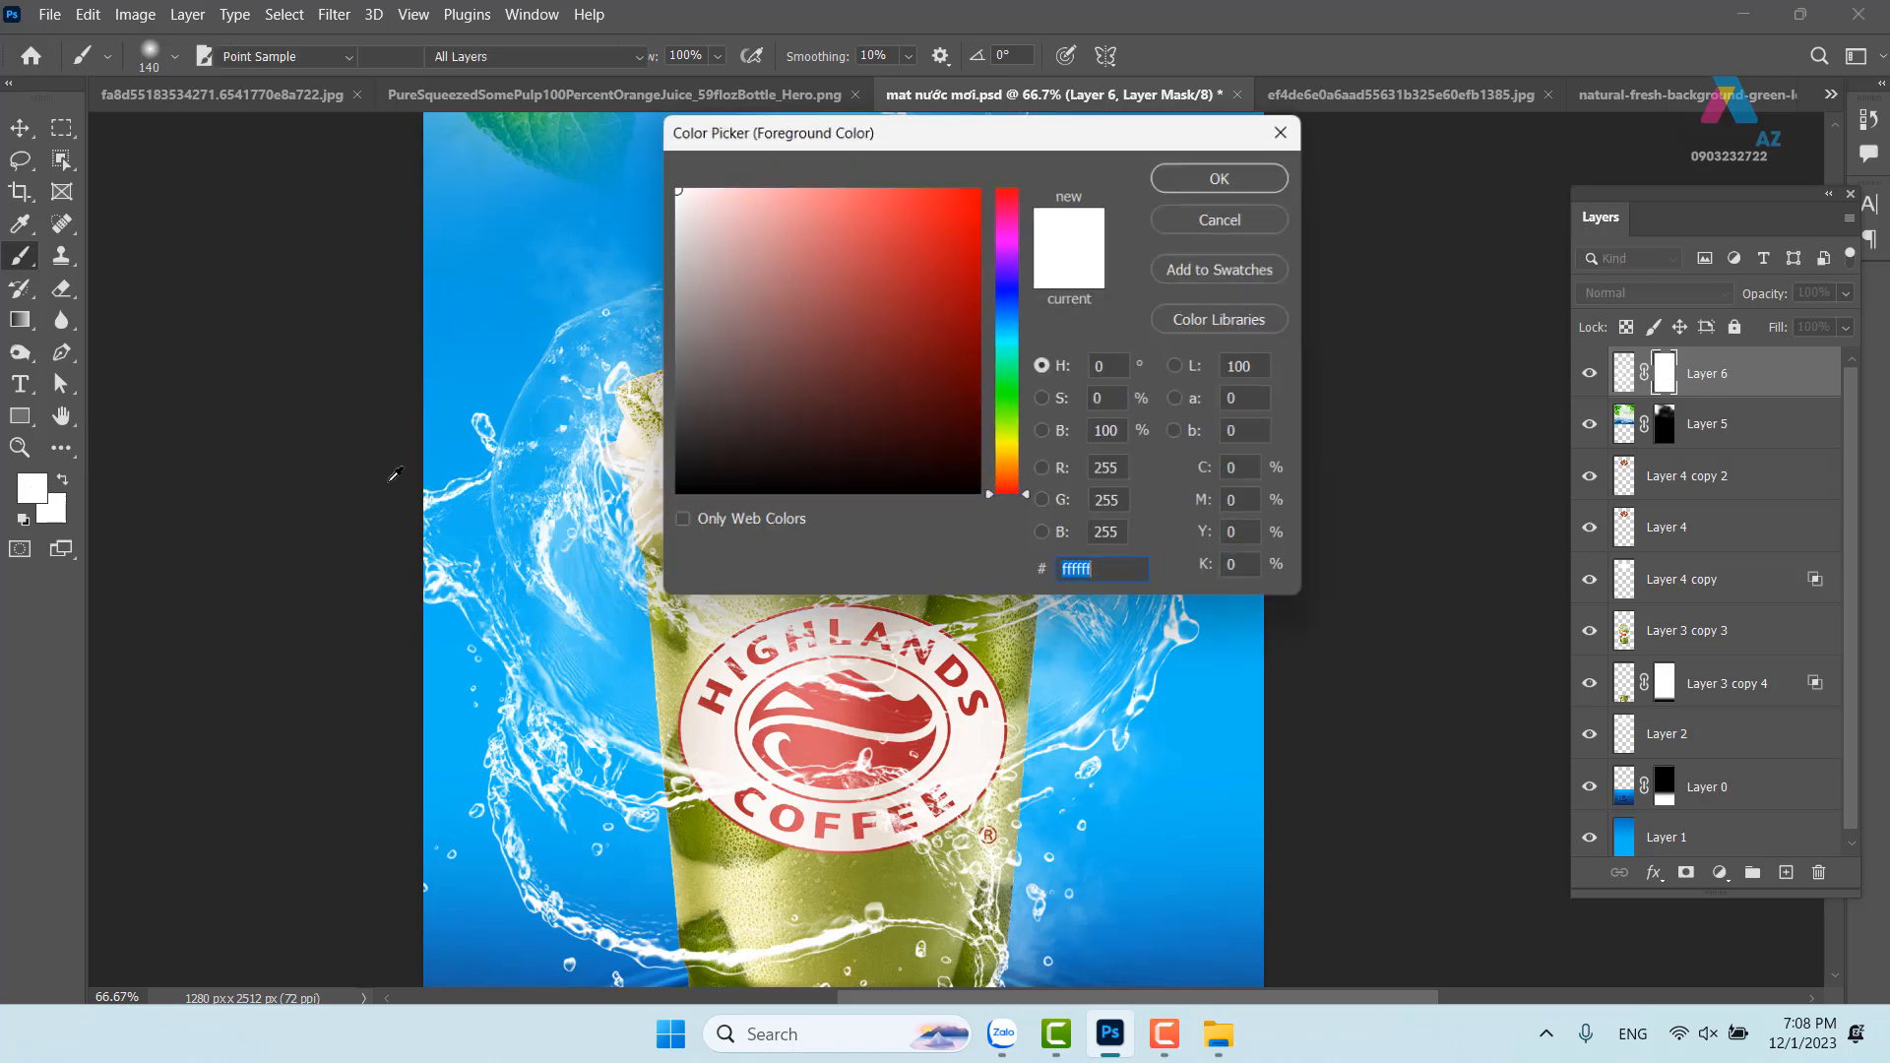
text(000000)
click(1228, 174)
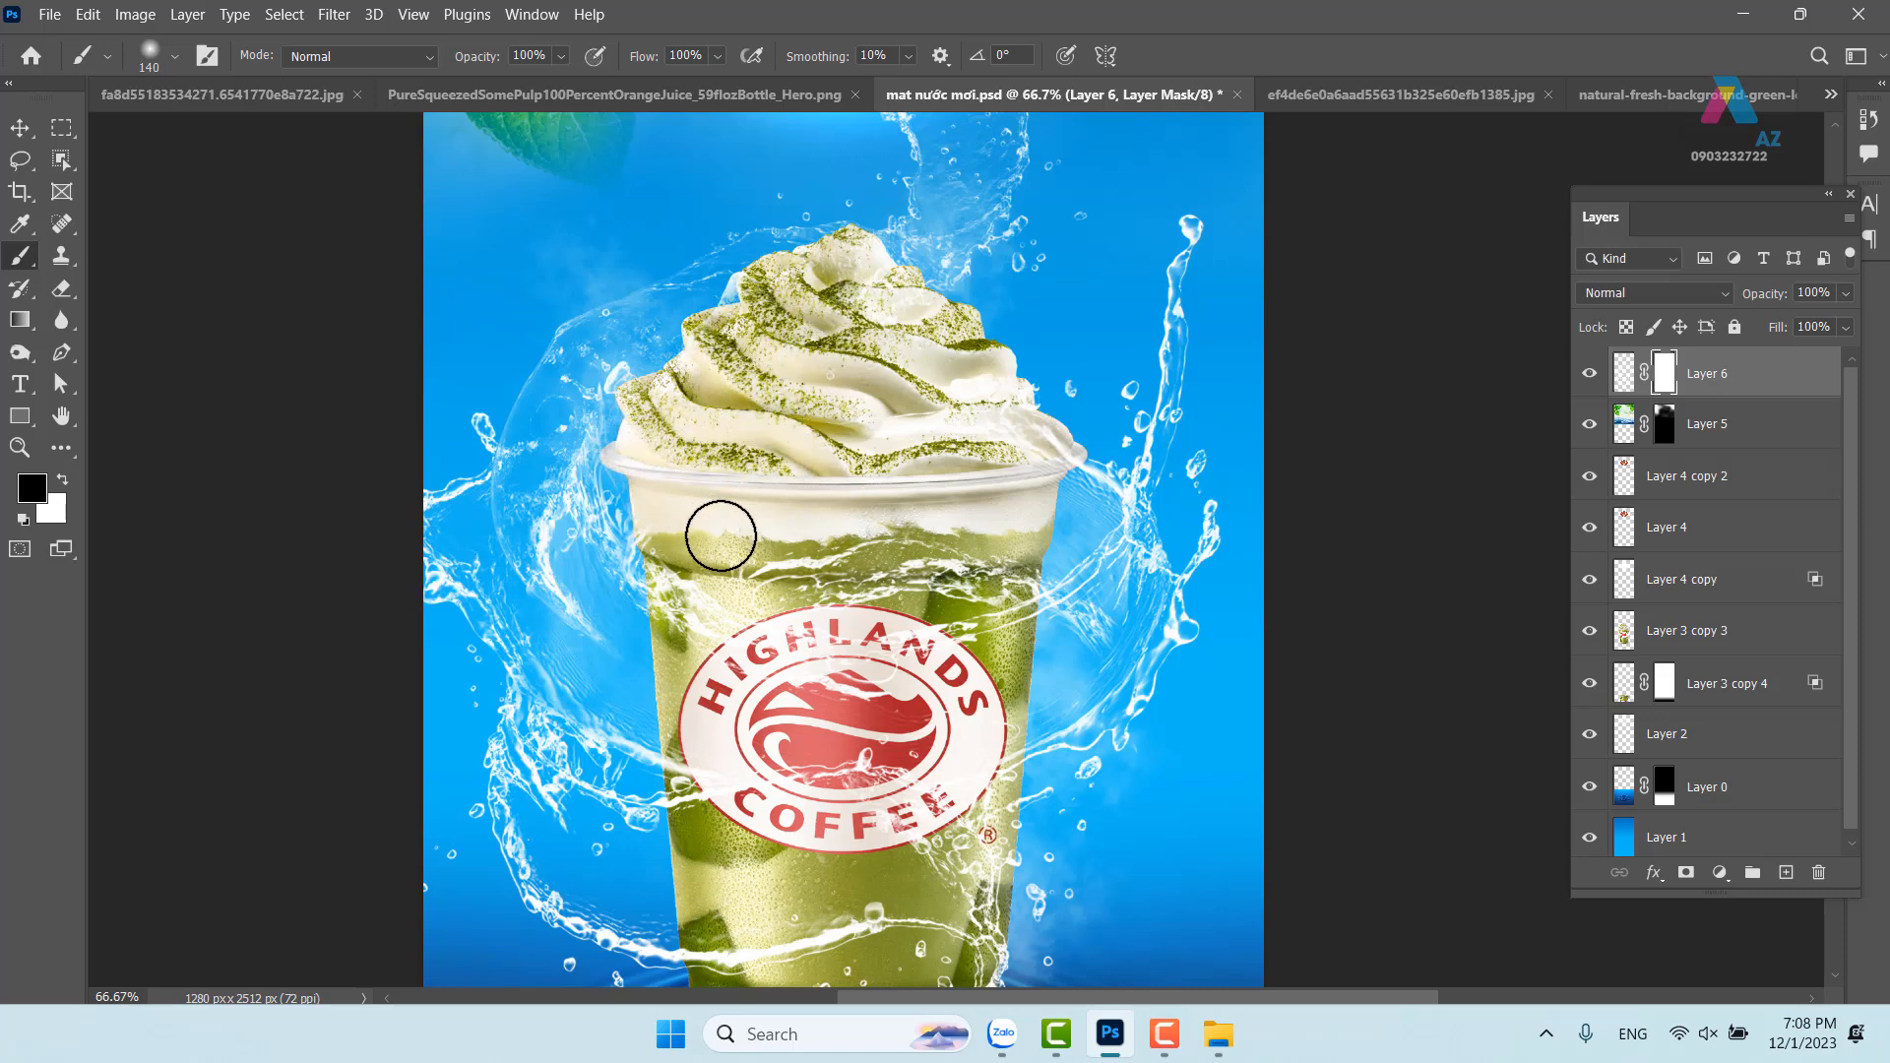
mouse_move(959, 564)
mouse_down()
mouse_move(1012, 566)
mouse_move(1028, 460)
mouse_move(1052, 446)
mouse_move(966, 400)
mouse_move(965, 425)
mouse_move(970, 367)
mouse_move(874, 324)
mouse_move(873, 281)
mouse_move(831, 275)
mouse_move(829, 320)
mouse_move(801, 287)
mouse_move(765, 330)
mouse_move(761, 300)
mouse_move(656, 406)
mouse_move(787, 439)
mouse_move(965, 431)
mouse_move(859, 325)
mouse_move(884, 301)
mouse_move(929, 358)
mouse_up()
key(ctrl+minus)
key(ctrl+minus)
key(ctrl+minus)
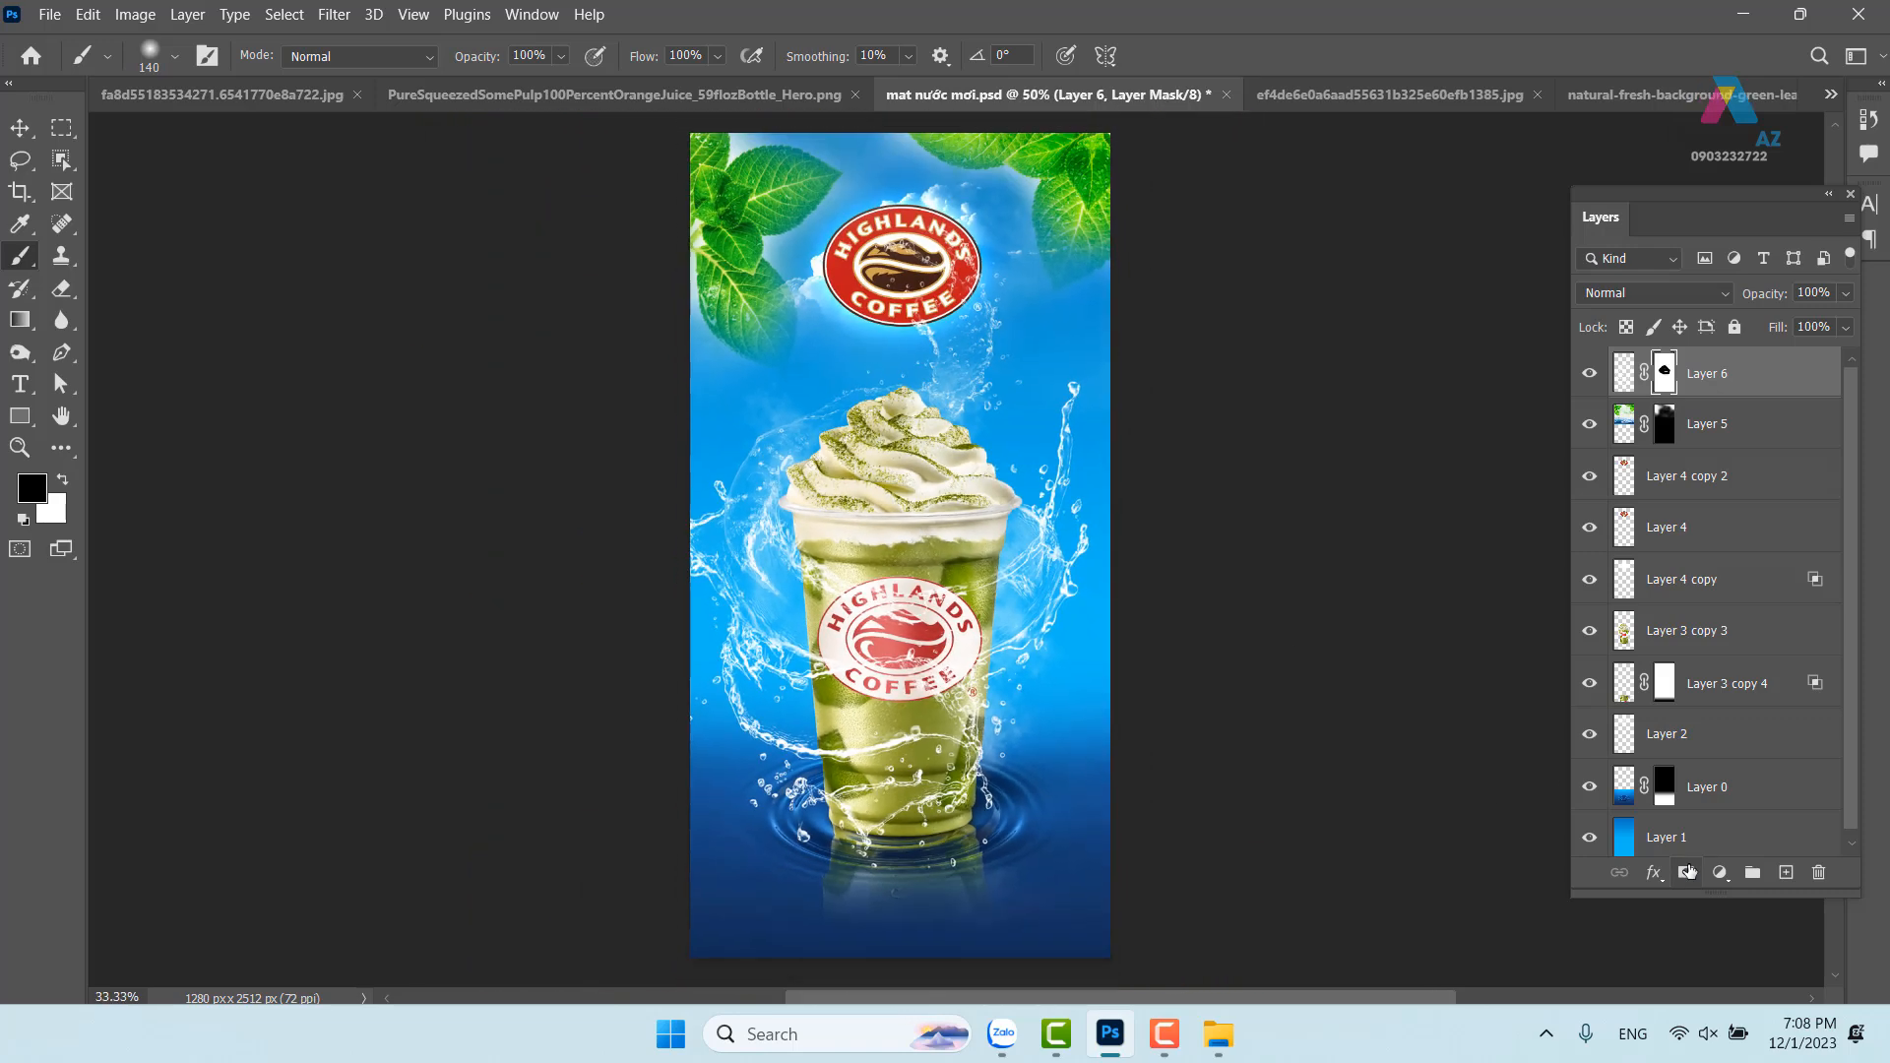
key(ctrl+plus)
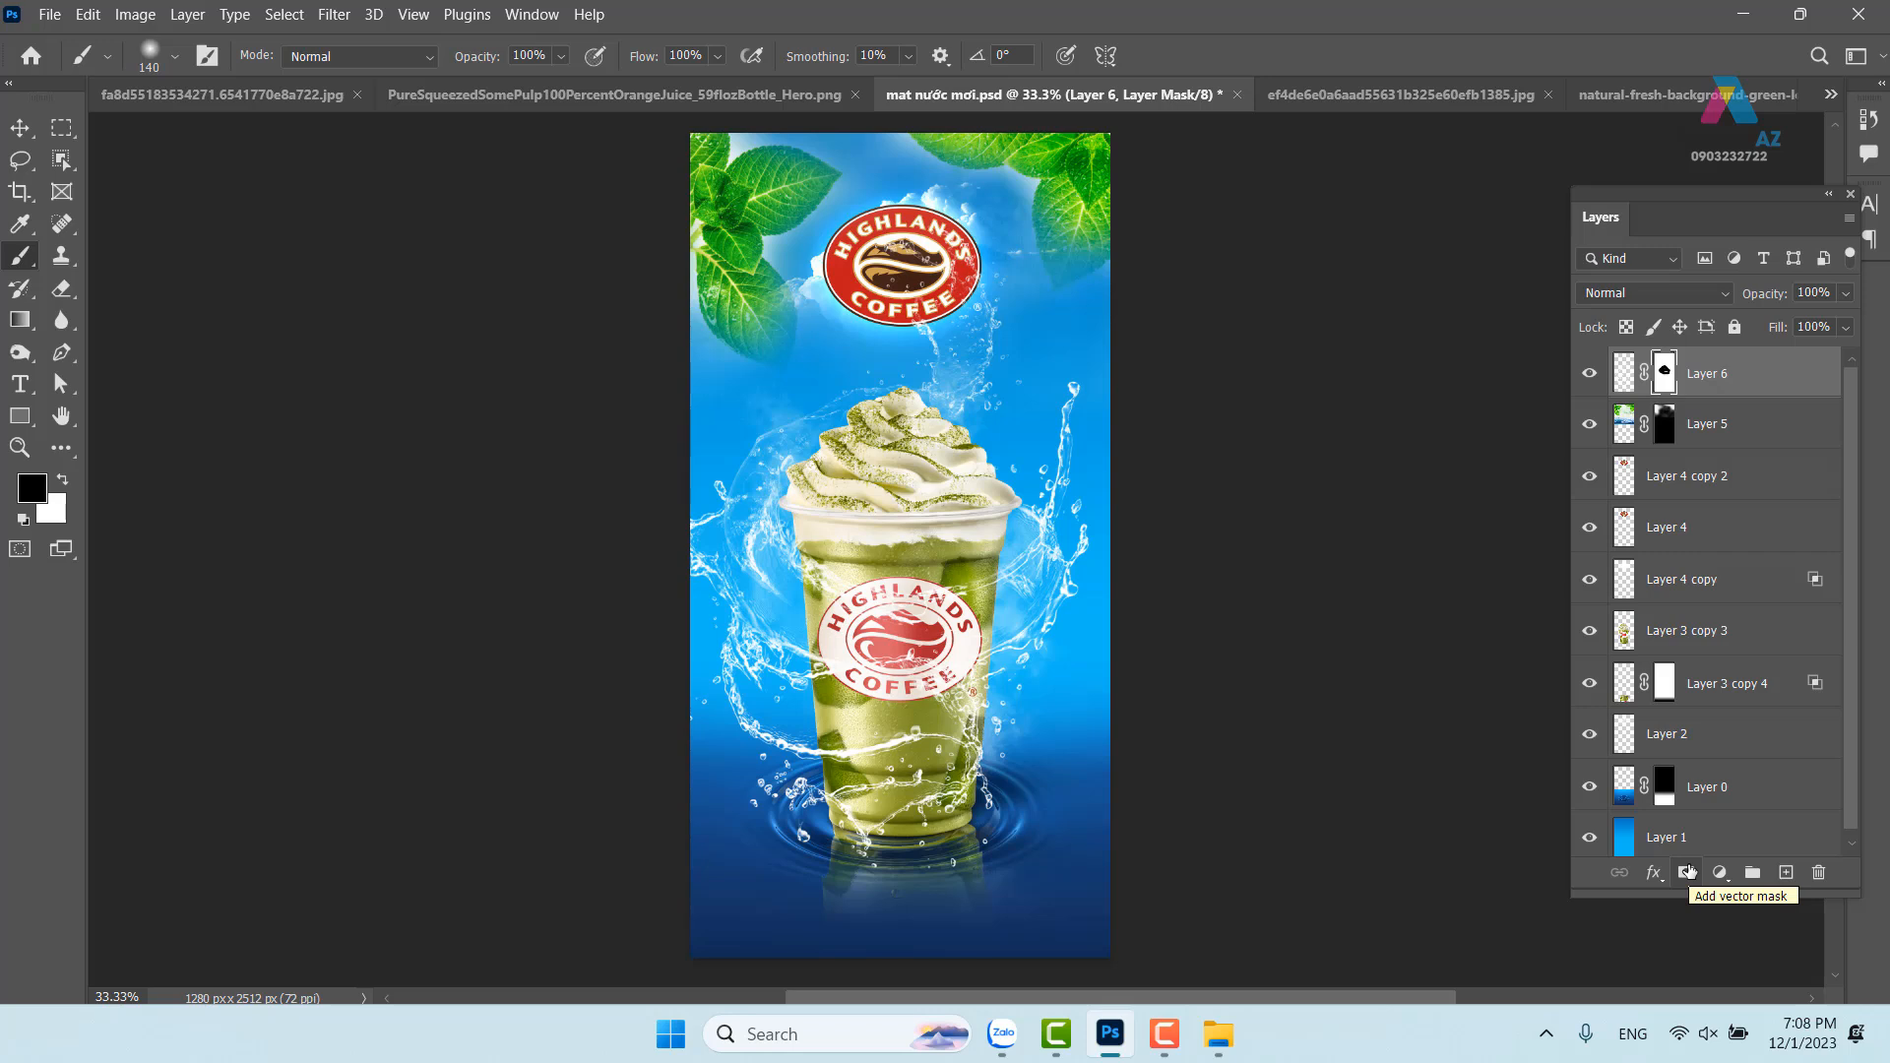
Select the three layers of the upper Highlands Coffee logo: Layer 4, Layer 4 copy and Layer 4 copy 2
click(20, 128)
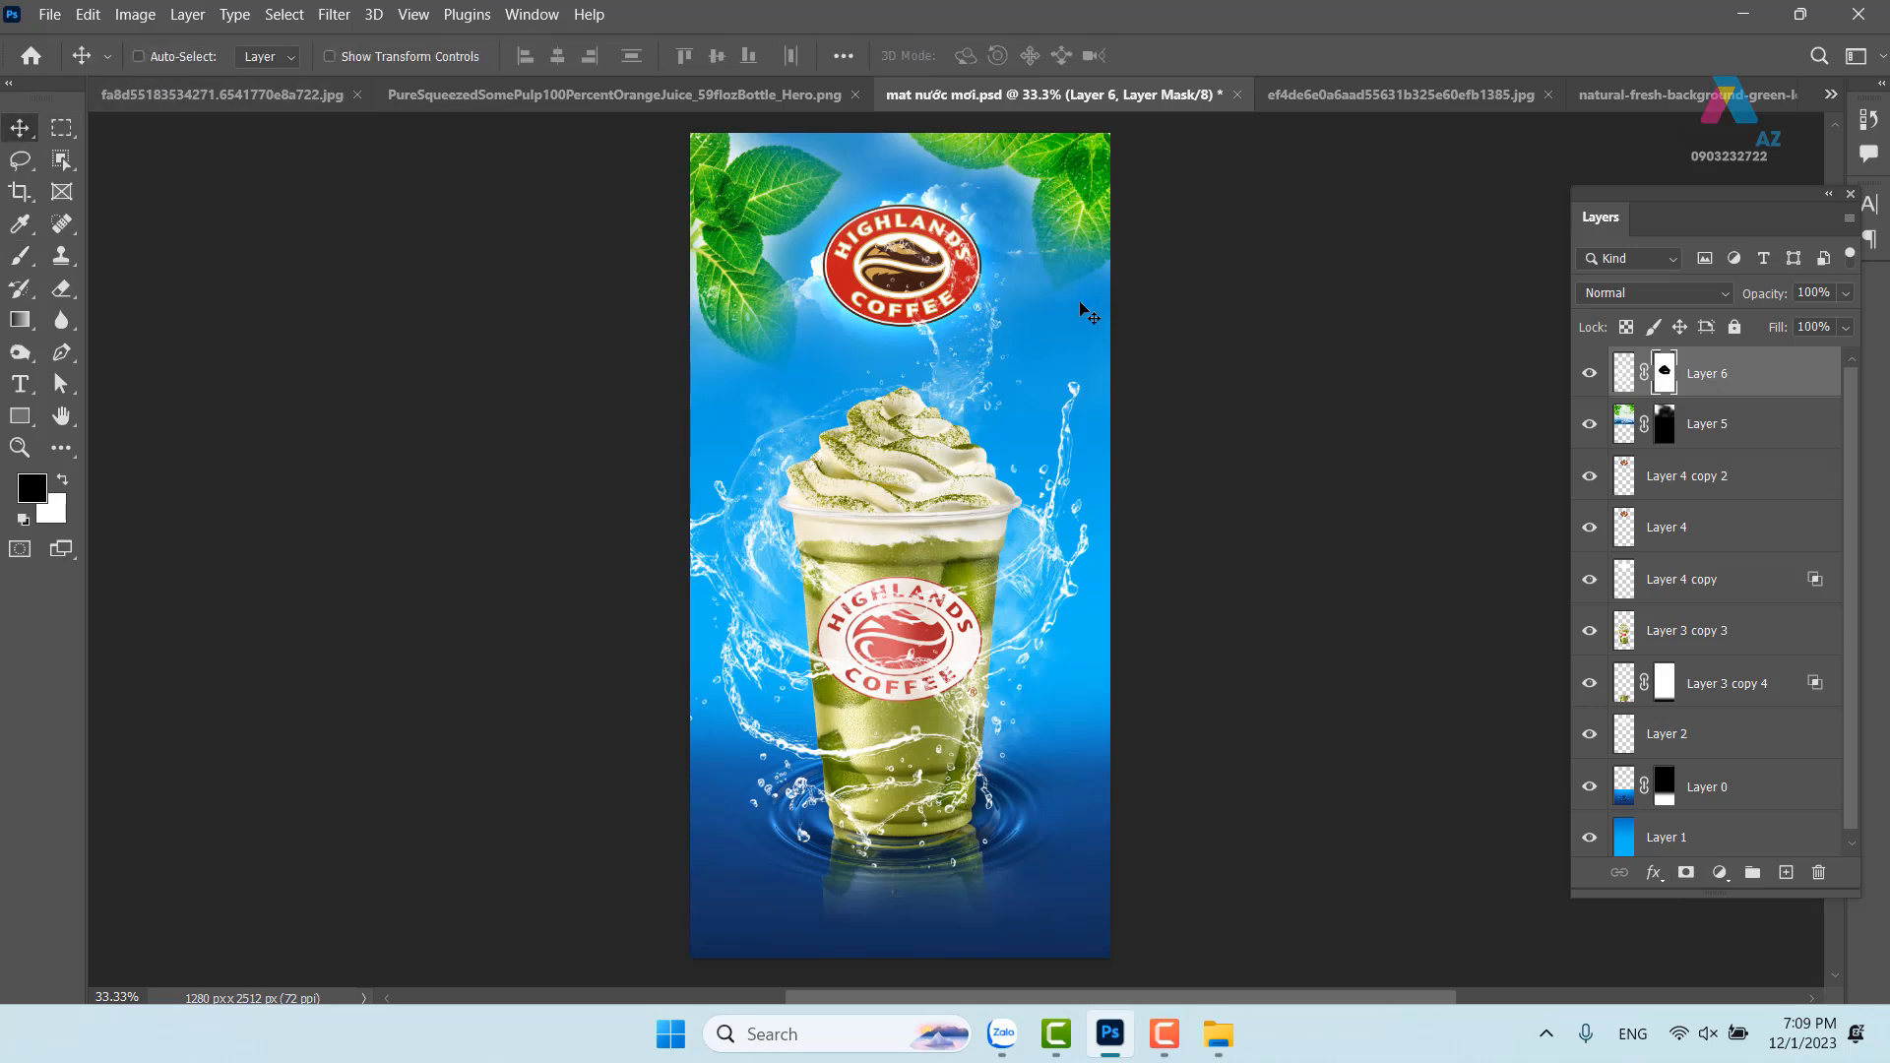
right_click(940, 242)
click(987, 270)
right_click(966, 216)
shift+click(987, 228)
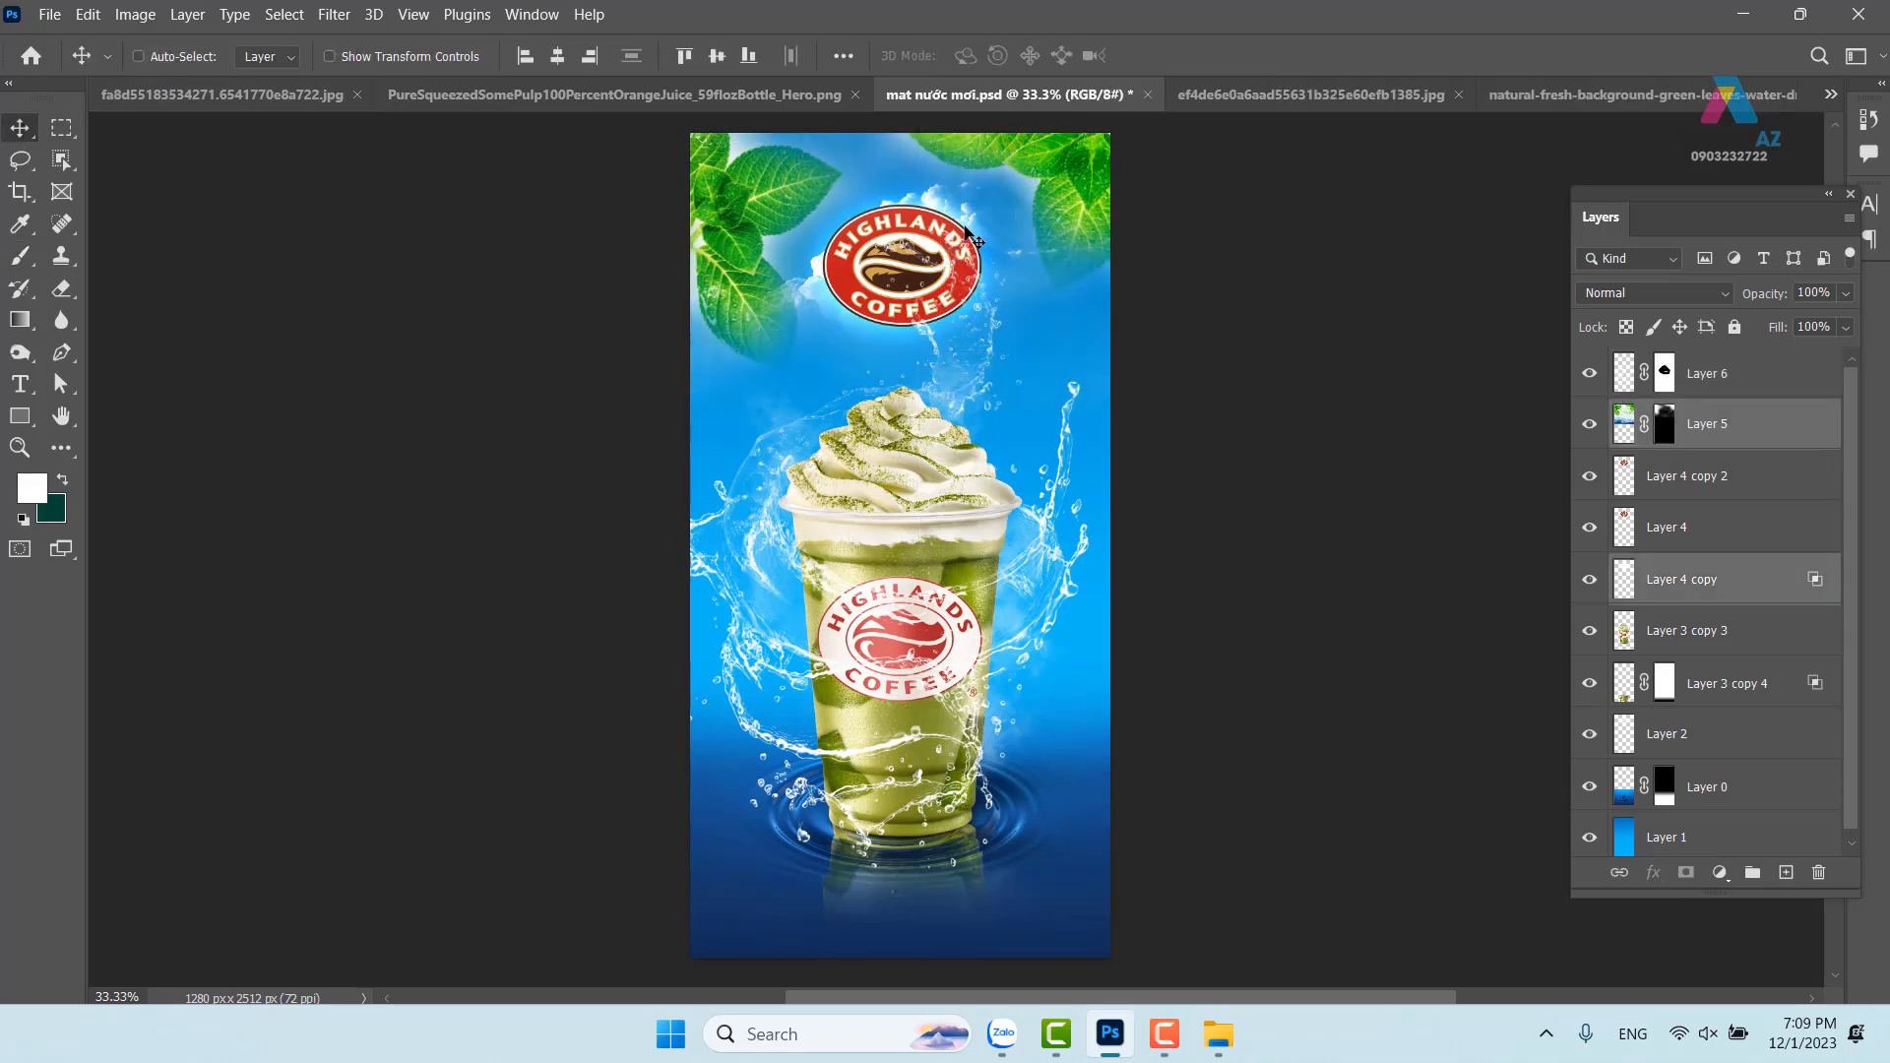
right_click(965, 226)
click(999, 241)
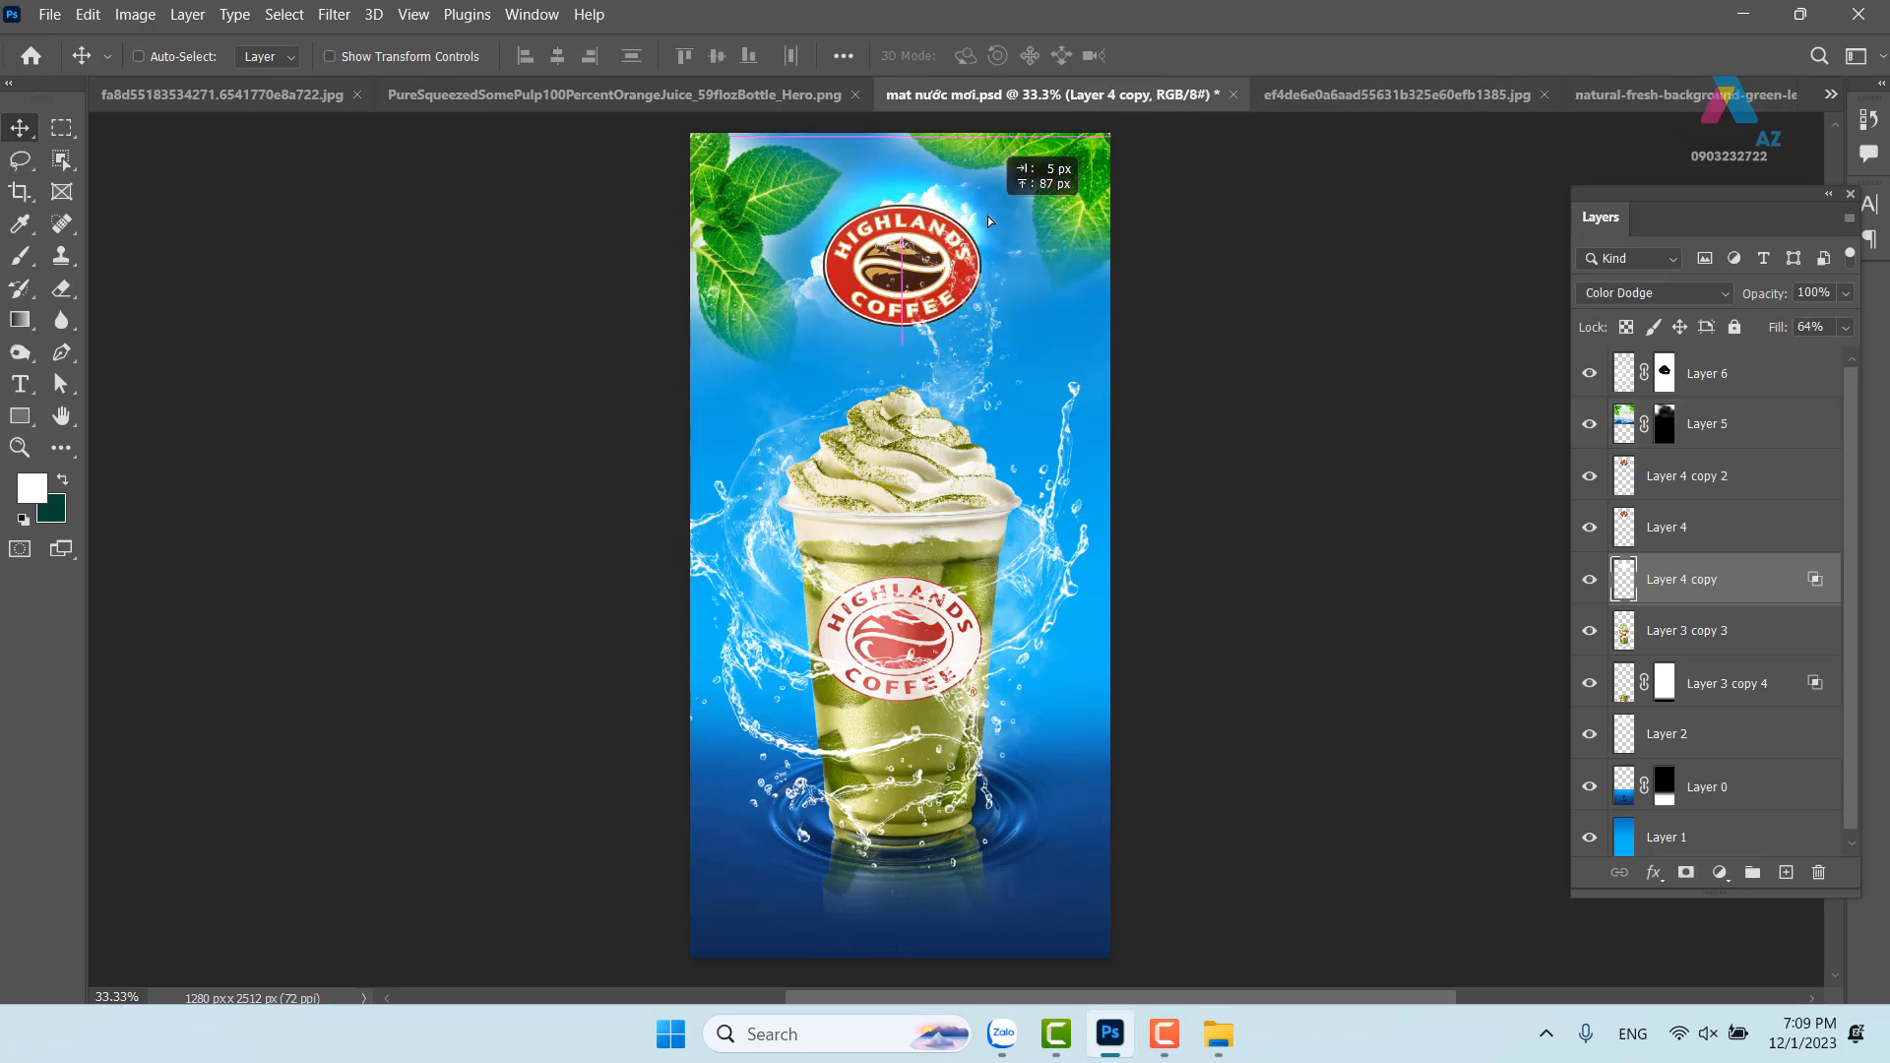
right_click(943, 253)
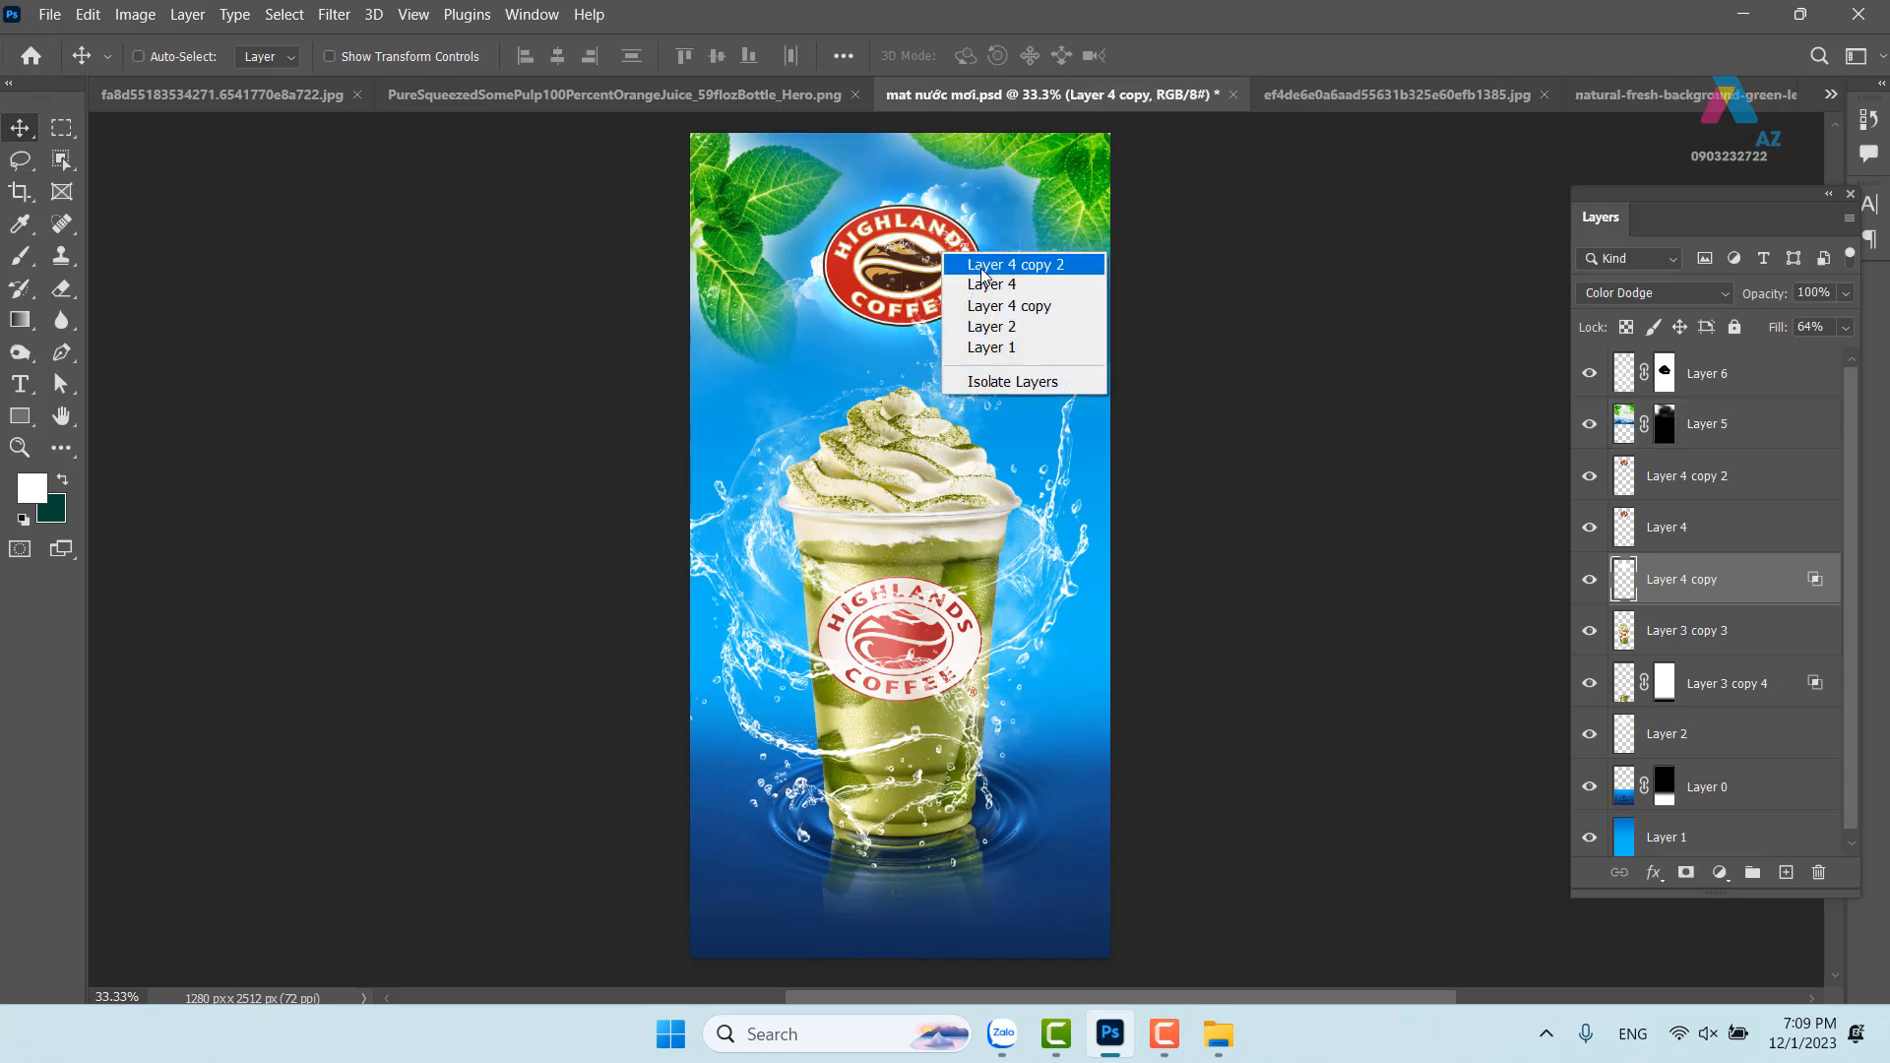
shift+click(975, 266)
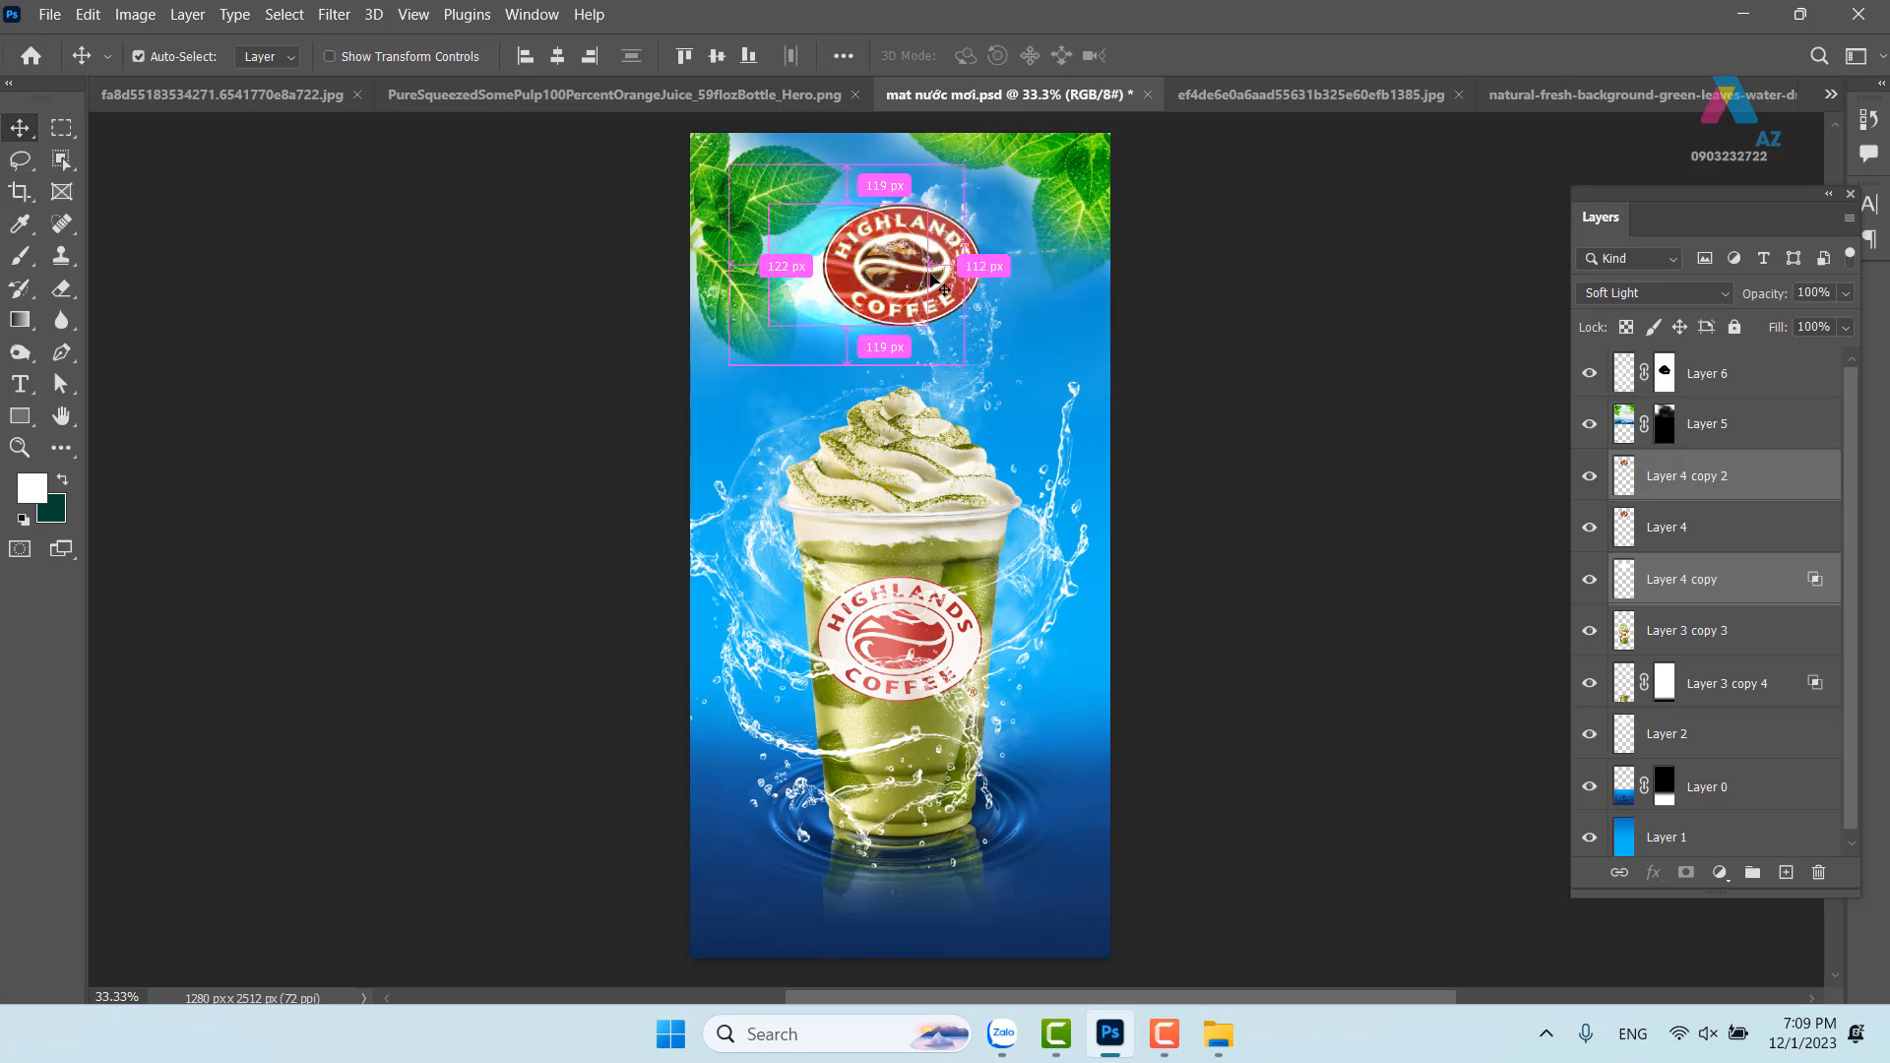
right_click(840, 265)
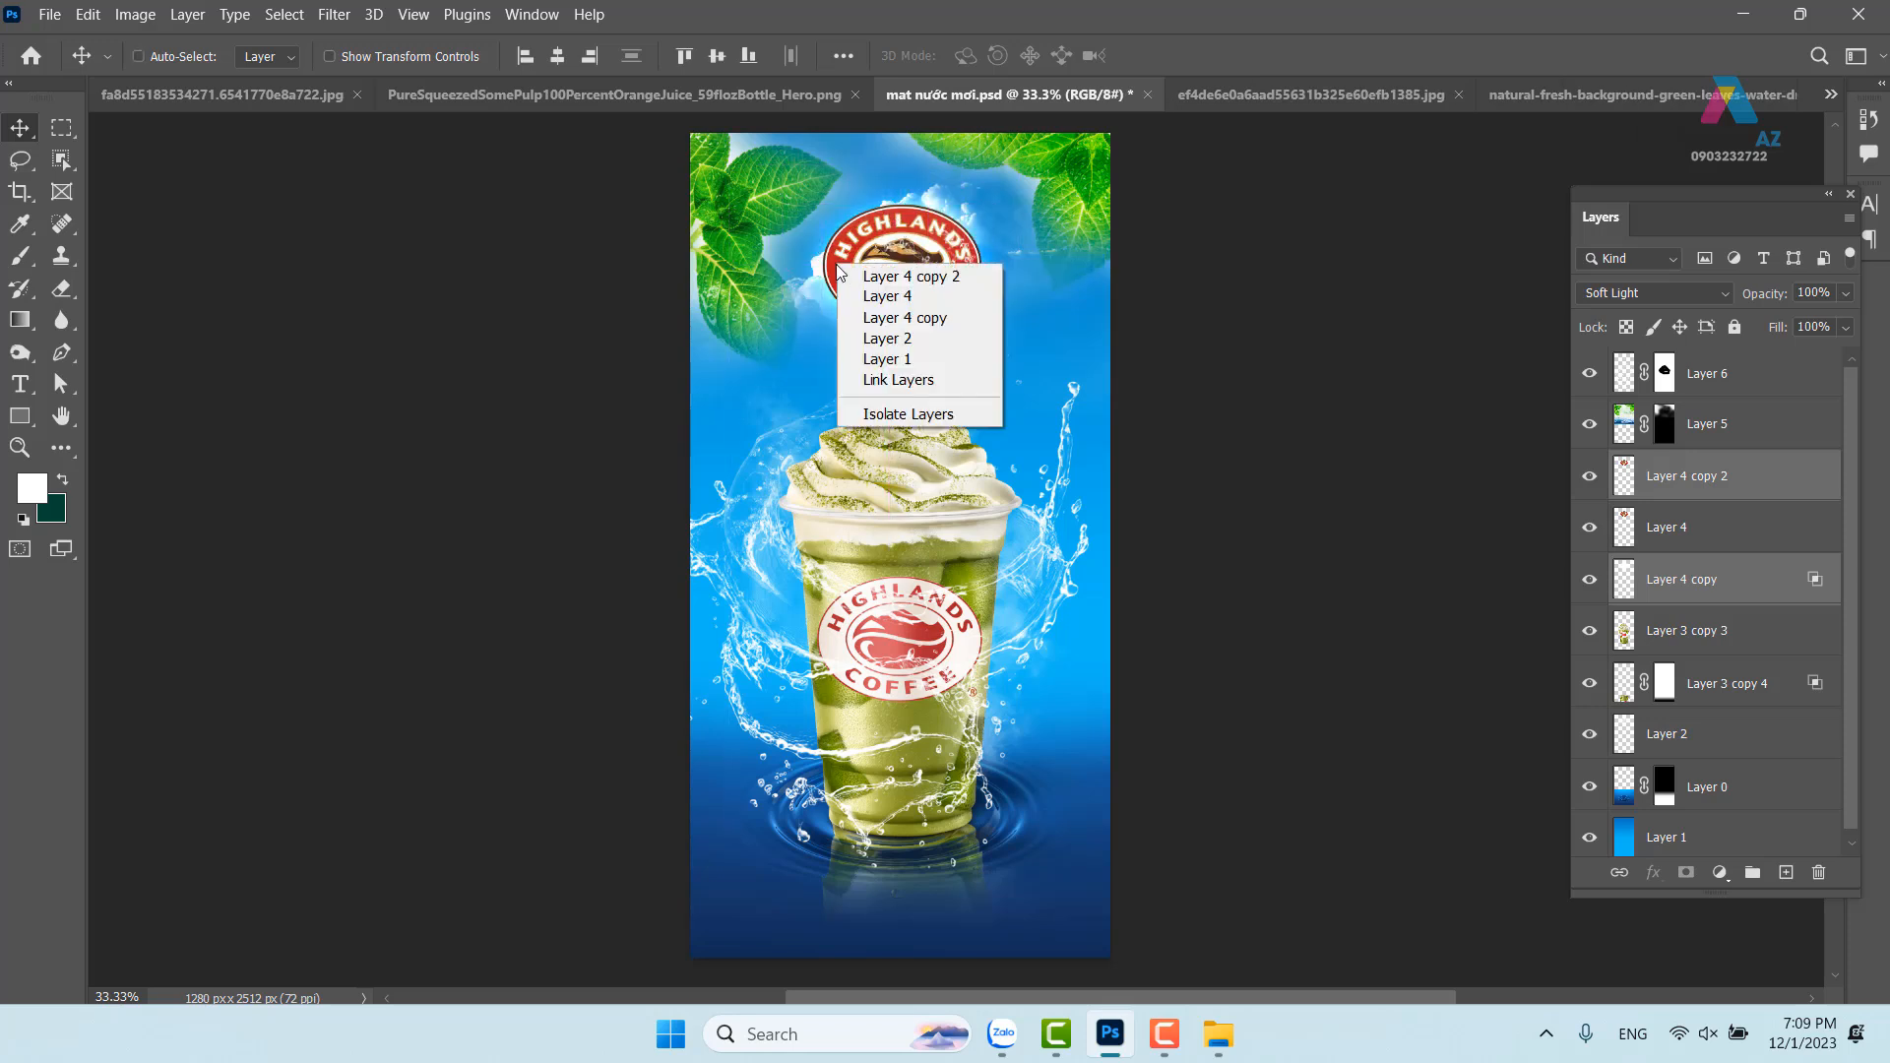
shift+click(874, 296)
Scale the upper logo with its glow to about 77% and move it straight up by 121 px
drag(874, 272, 866, 230)
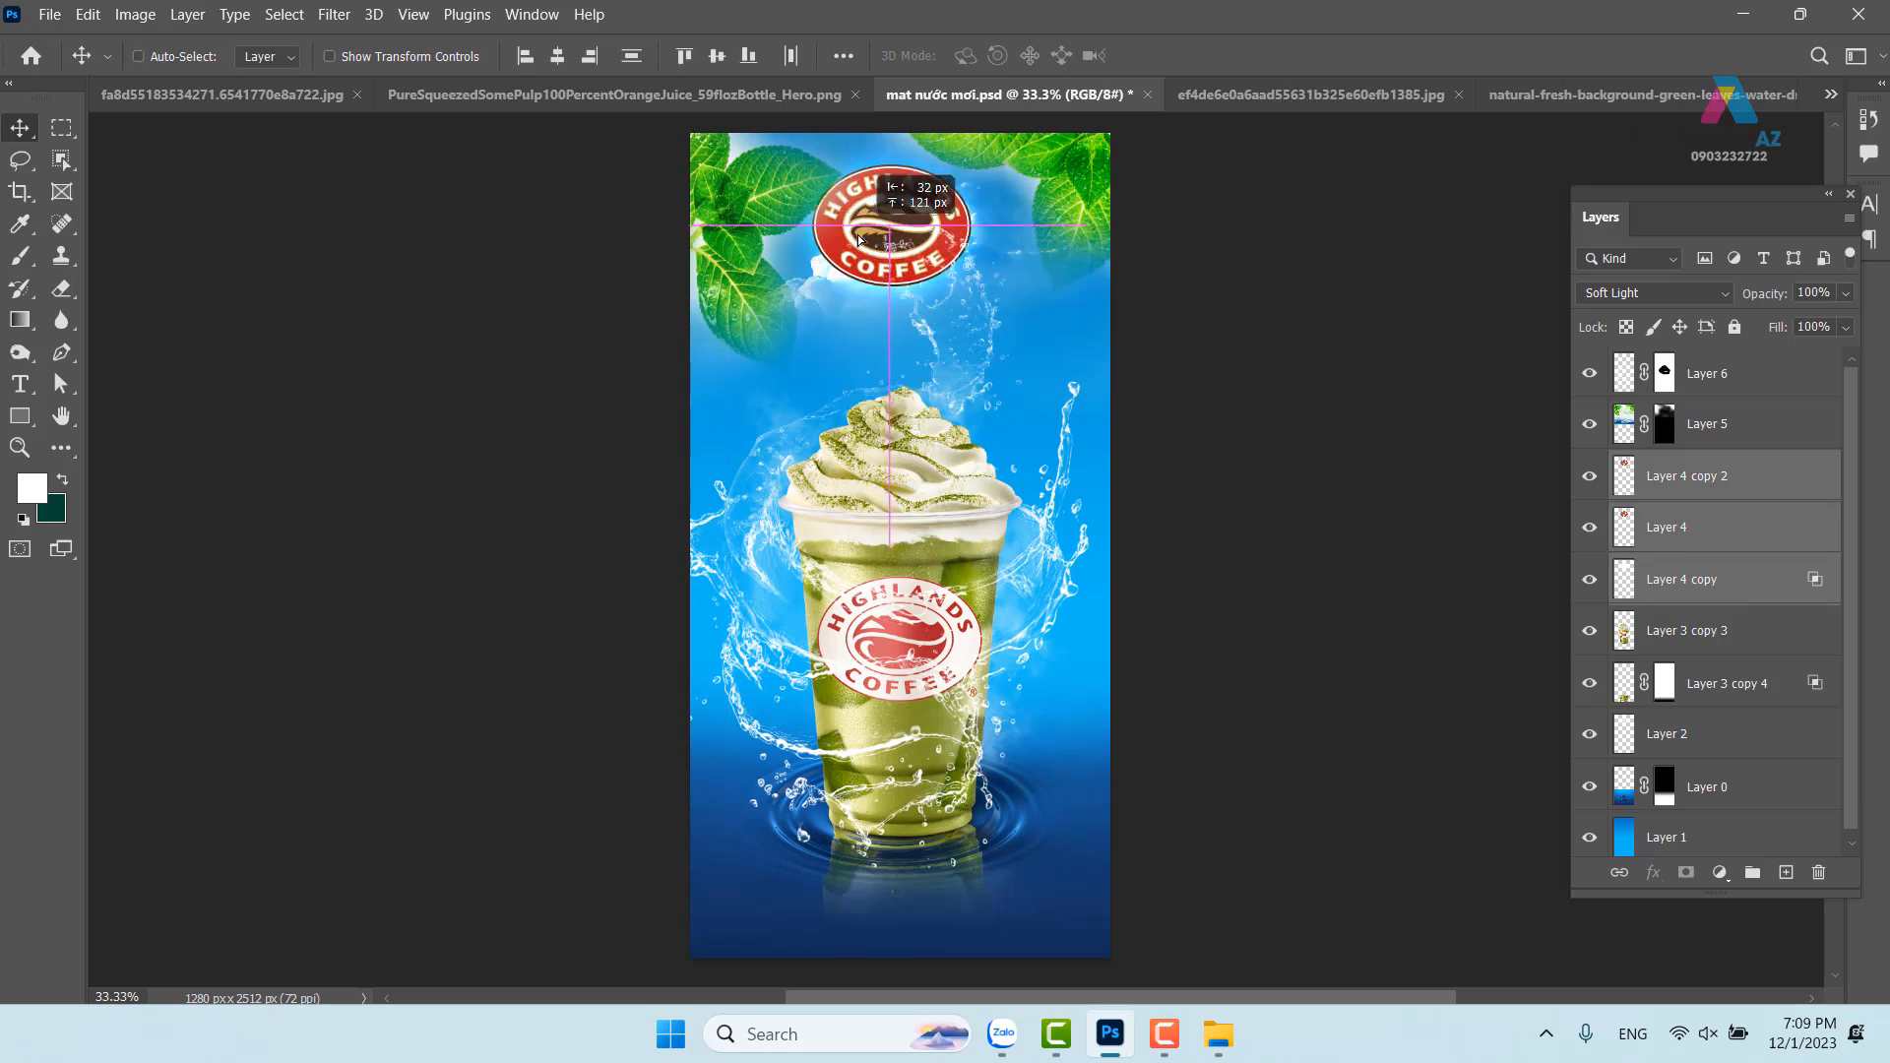
key(ctrl+z)
key(ctrl+t)
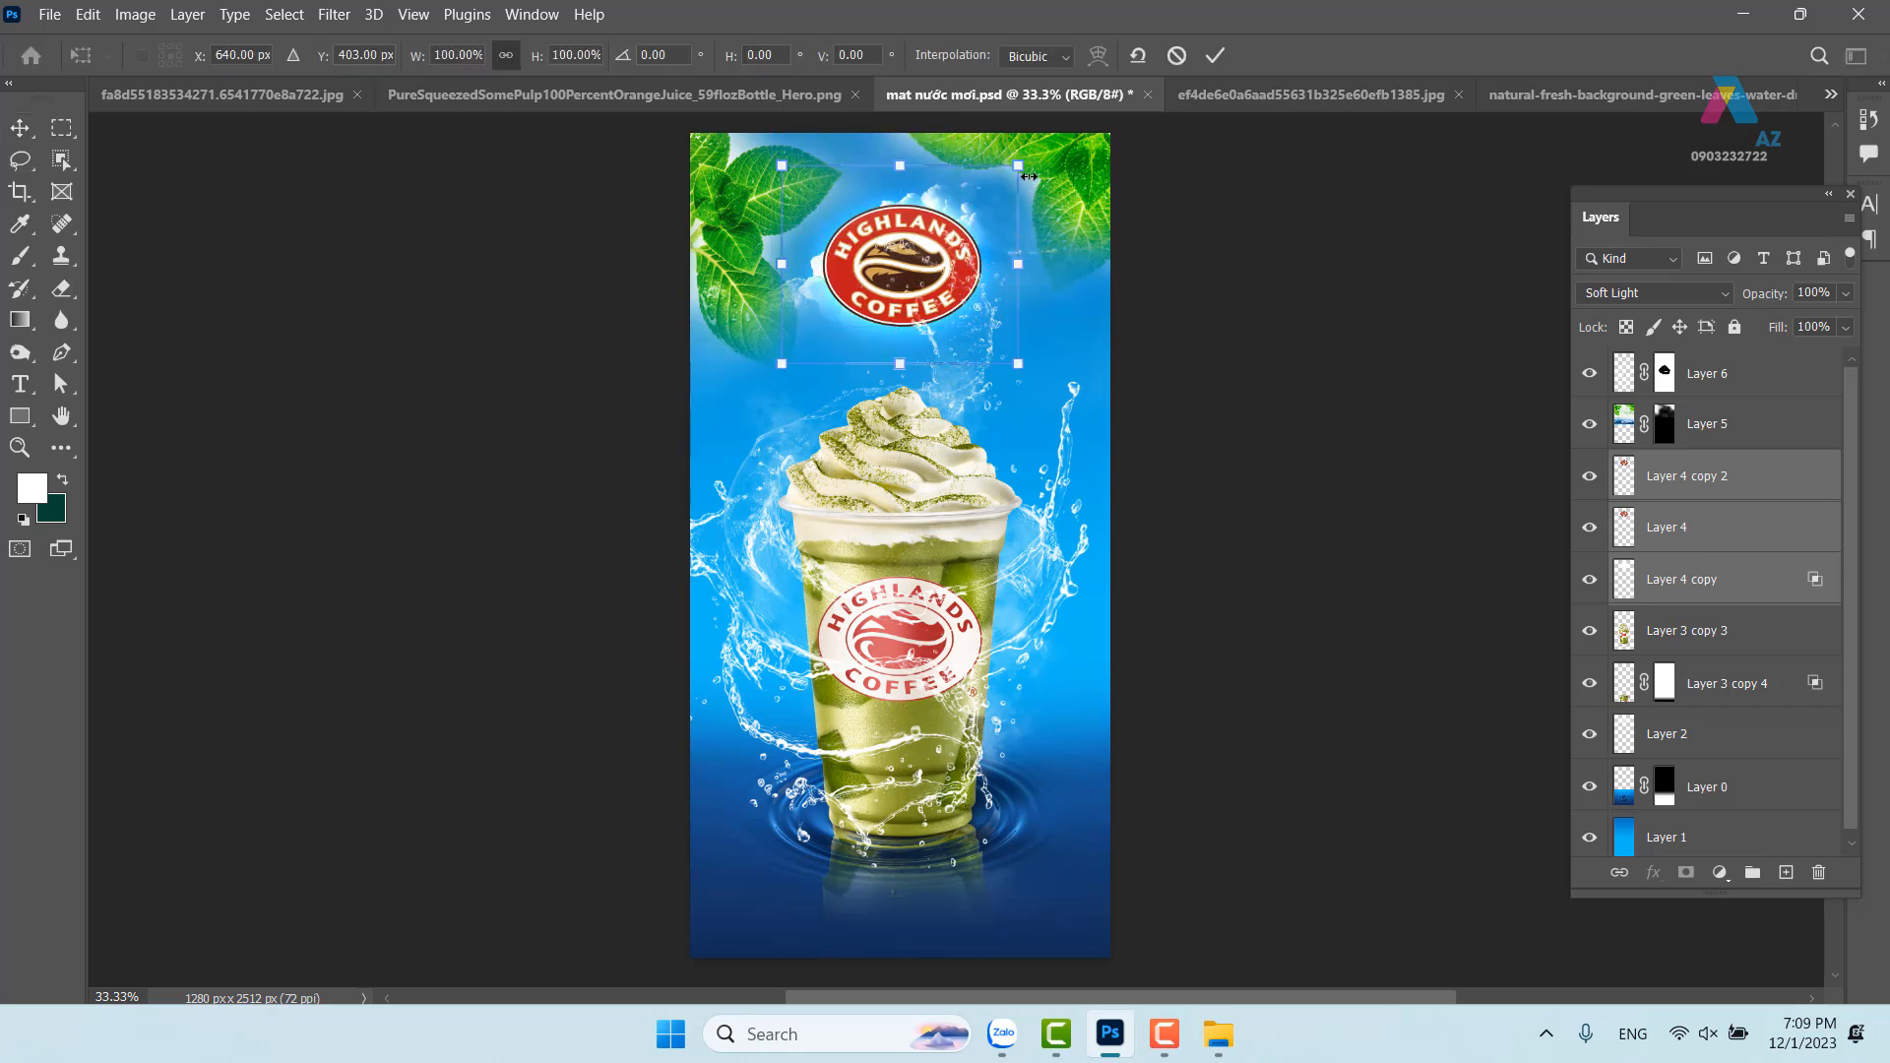
drag(1018, 168, 990, 188)
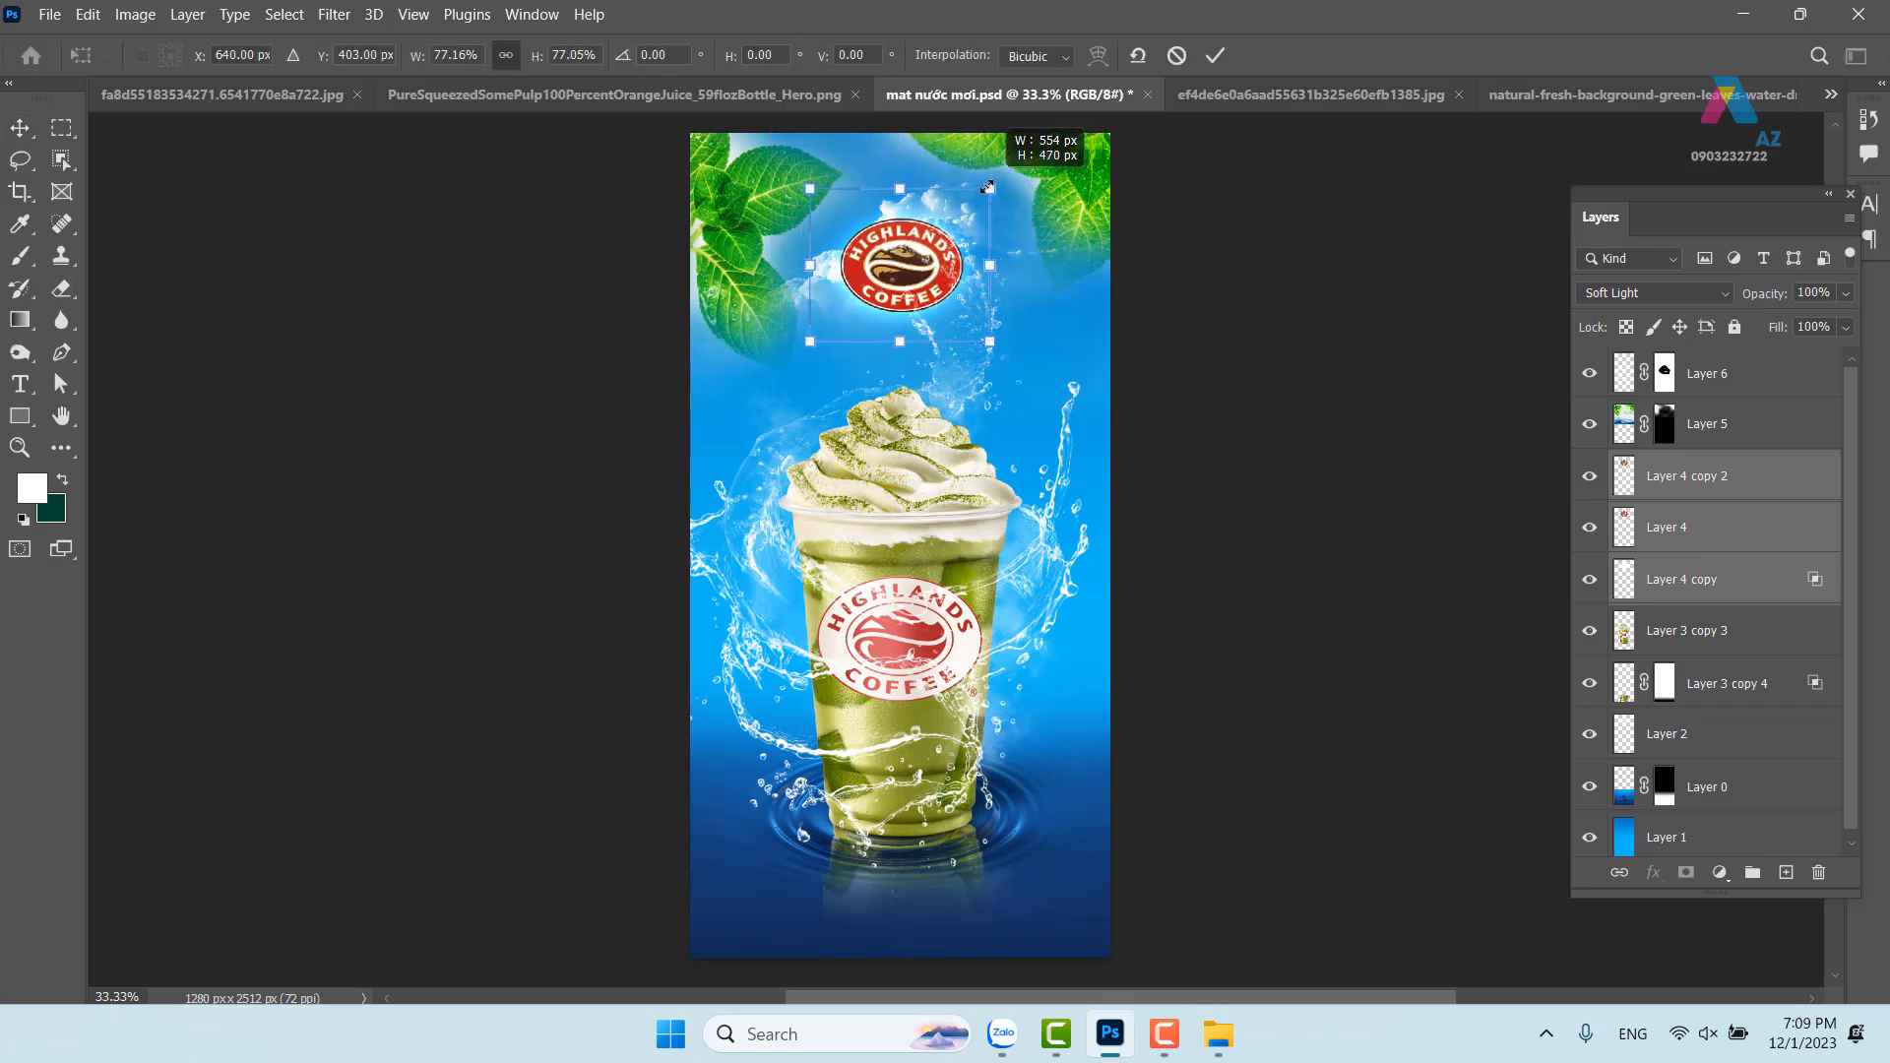
drag(923, 288, 918, 251)
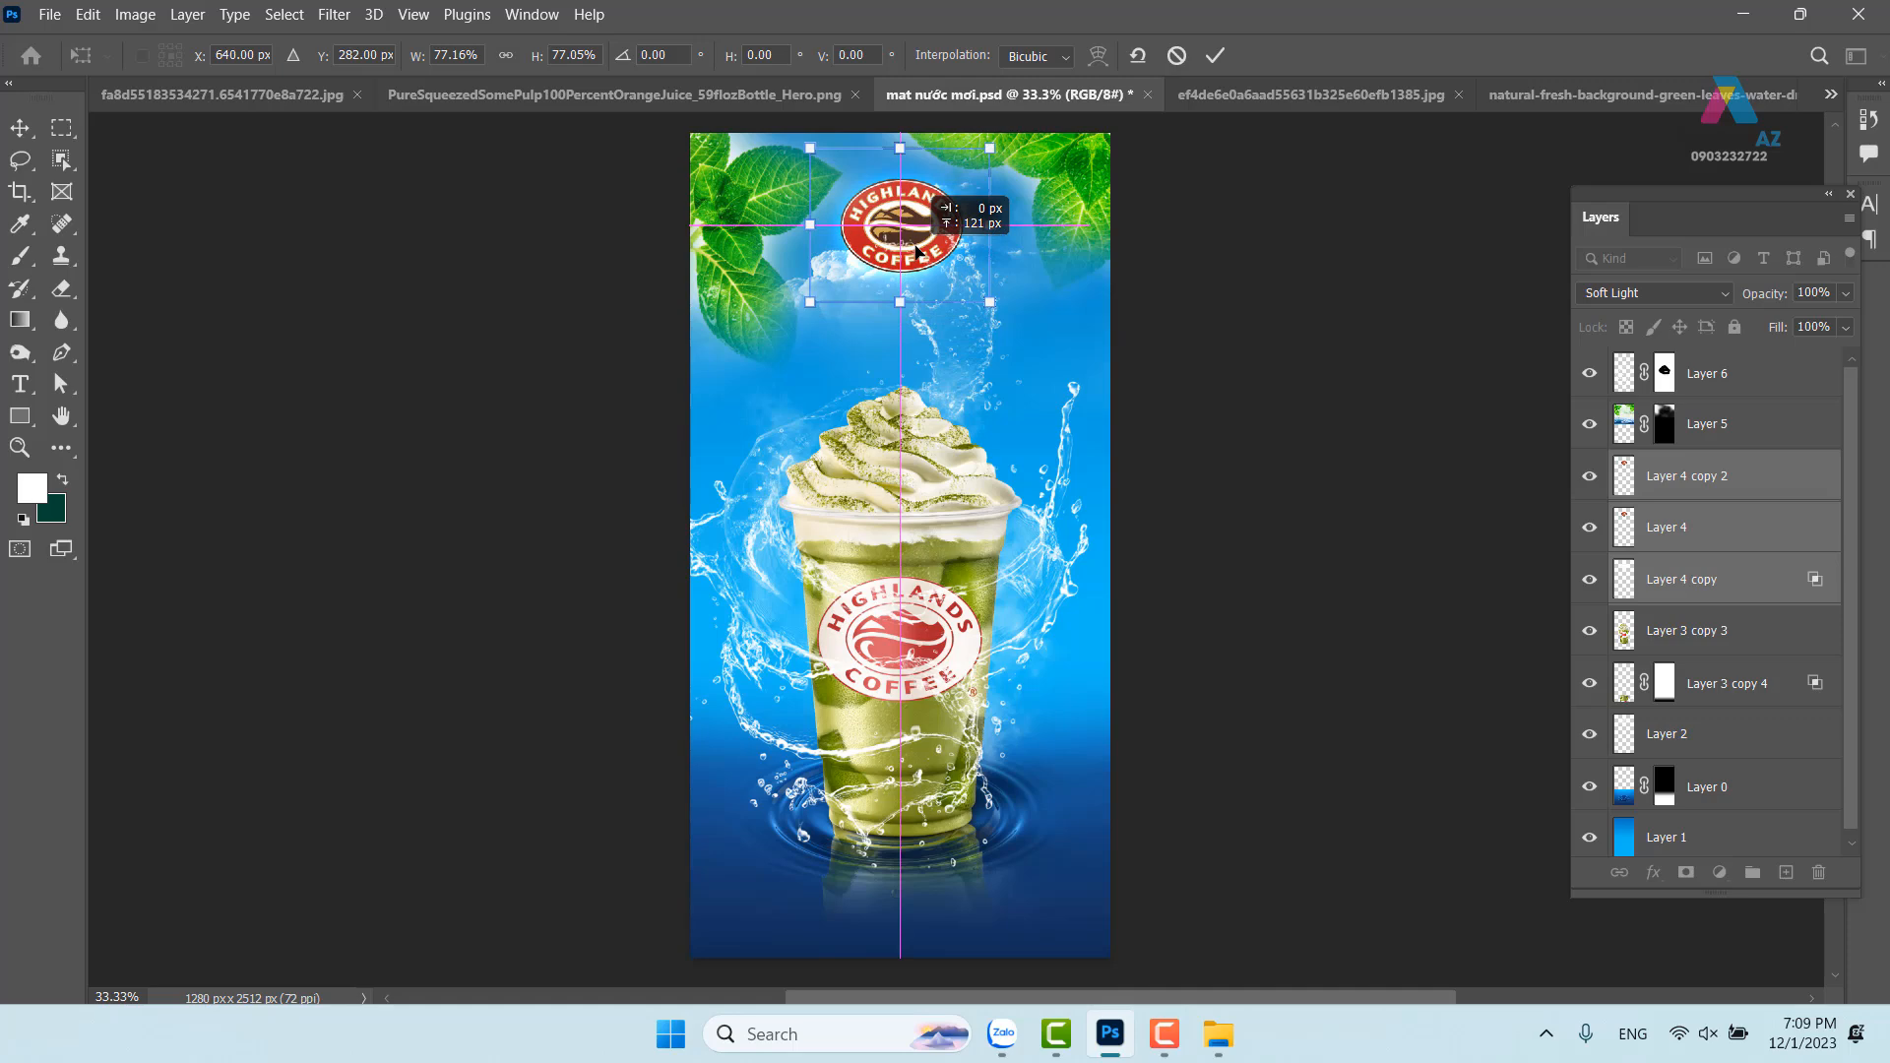
key(Return)
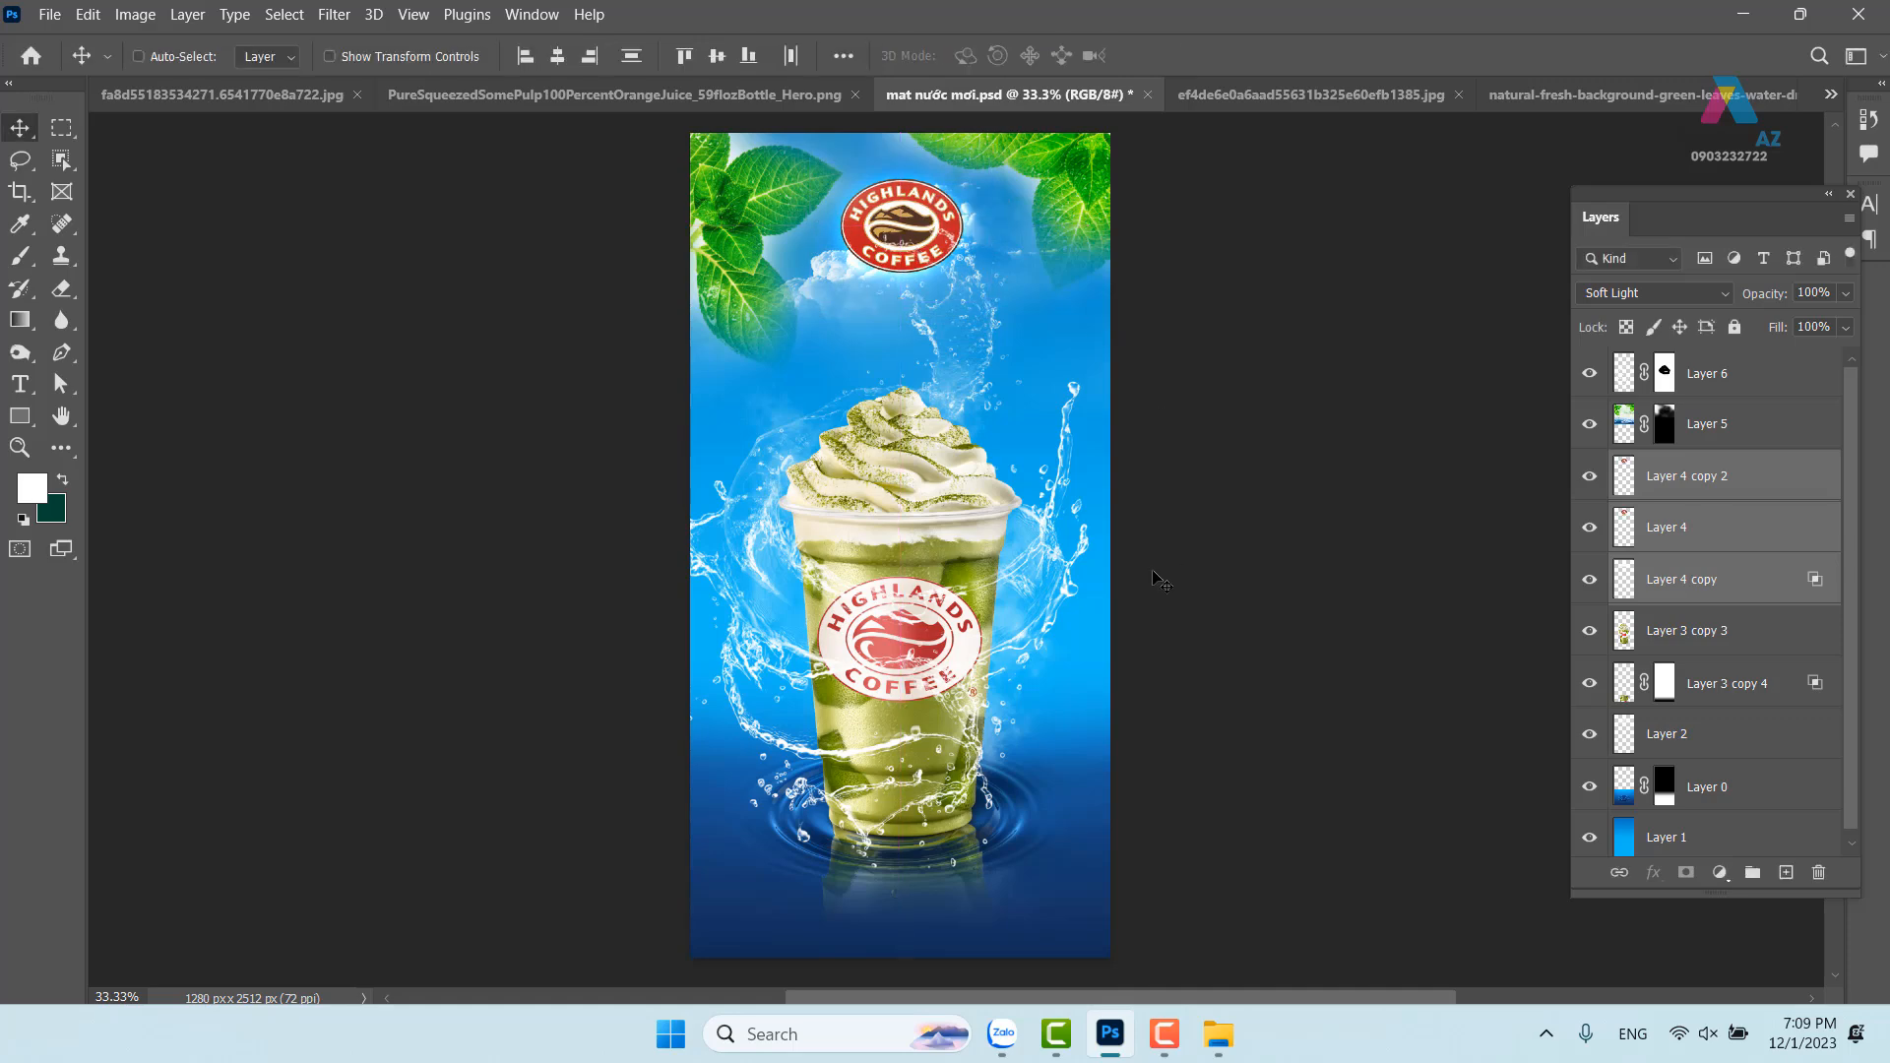
Add a Lorem Ipsum placeholder text between the upper logo and the cup, over the tip of the left leaves
key(ctrl+plus)
drag(666, 257, 730, 588)
key(t)
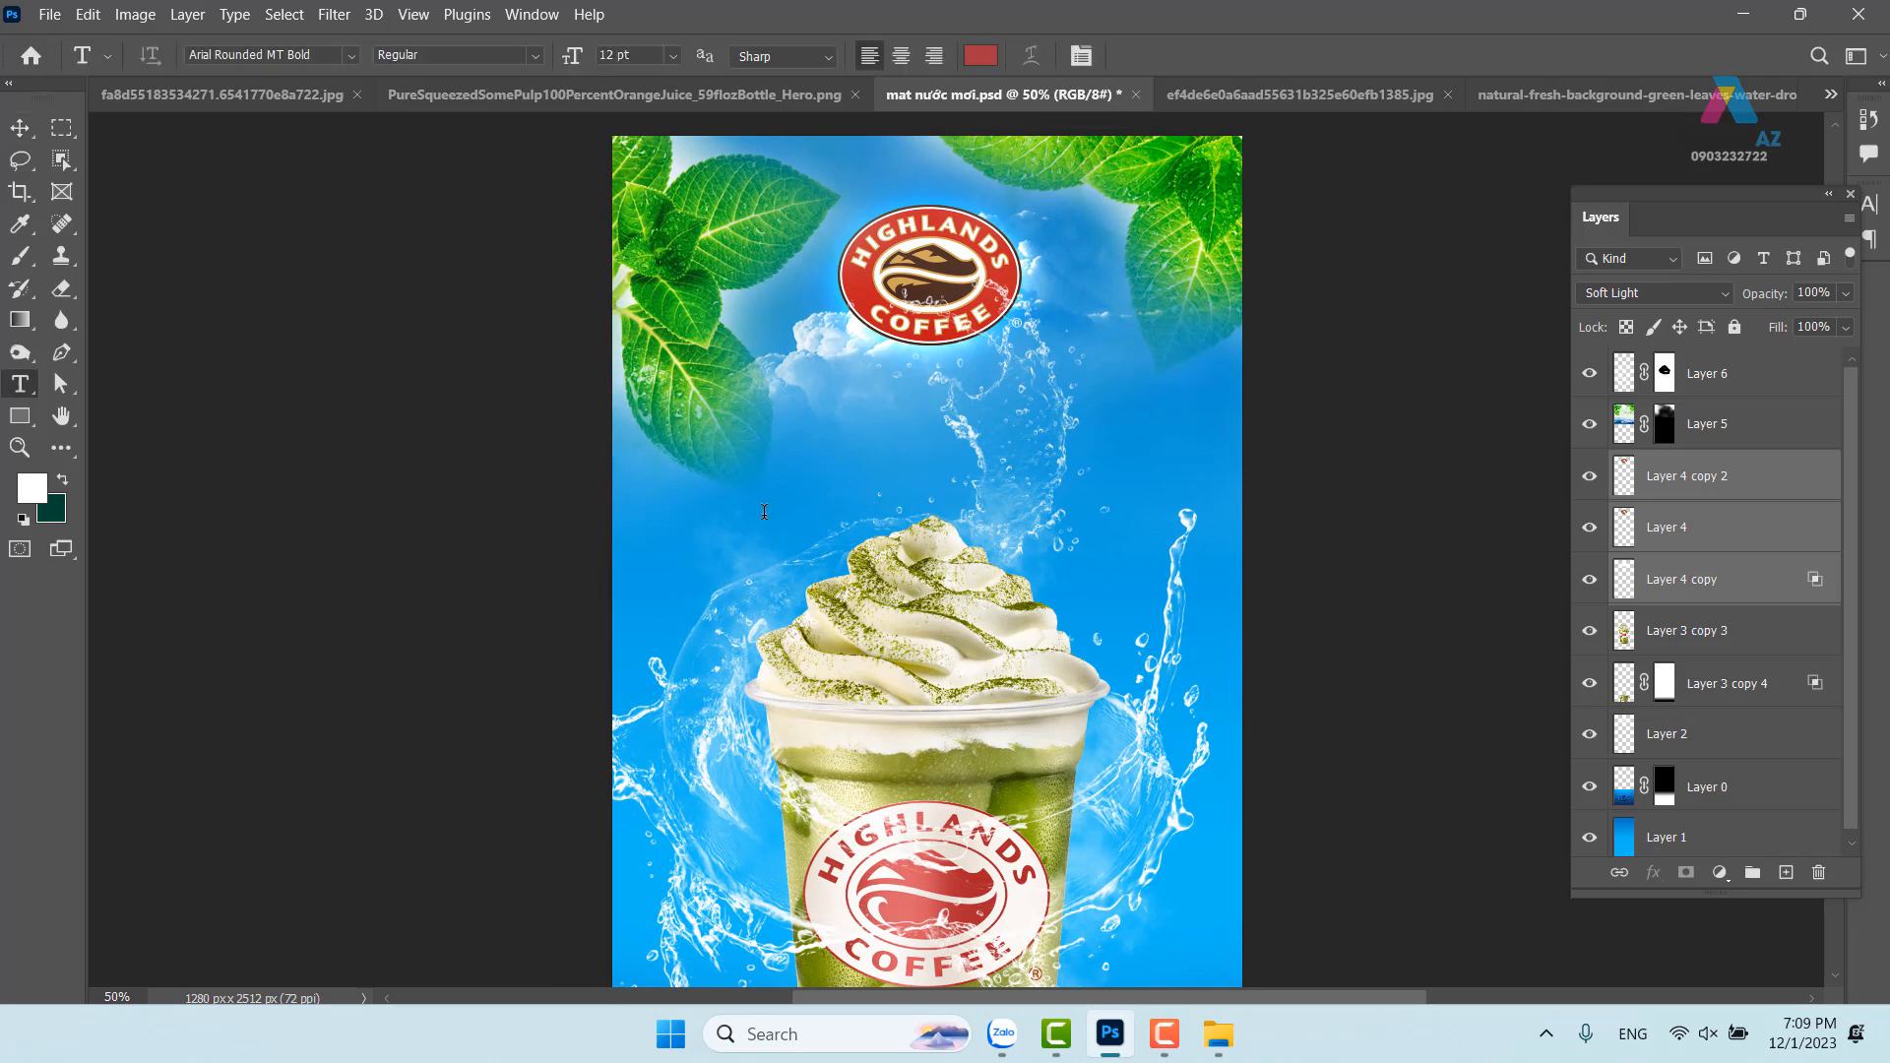
click(713, 416)
click(19, 128)
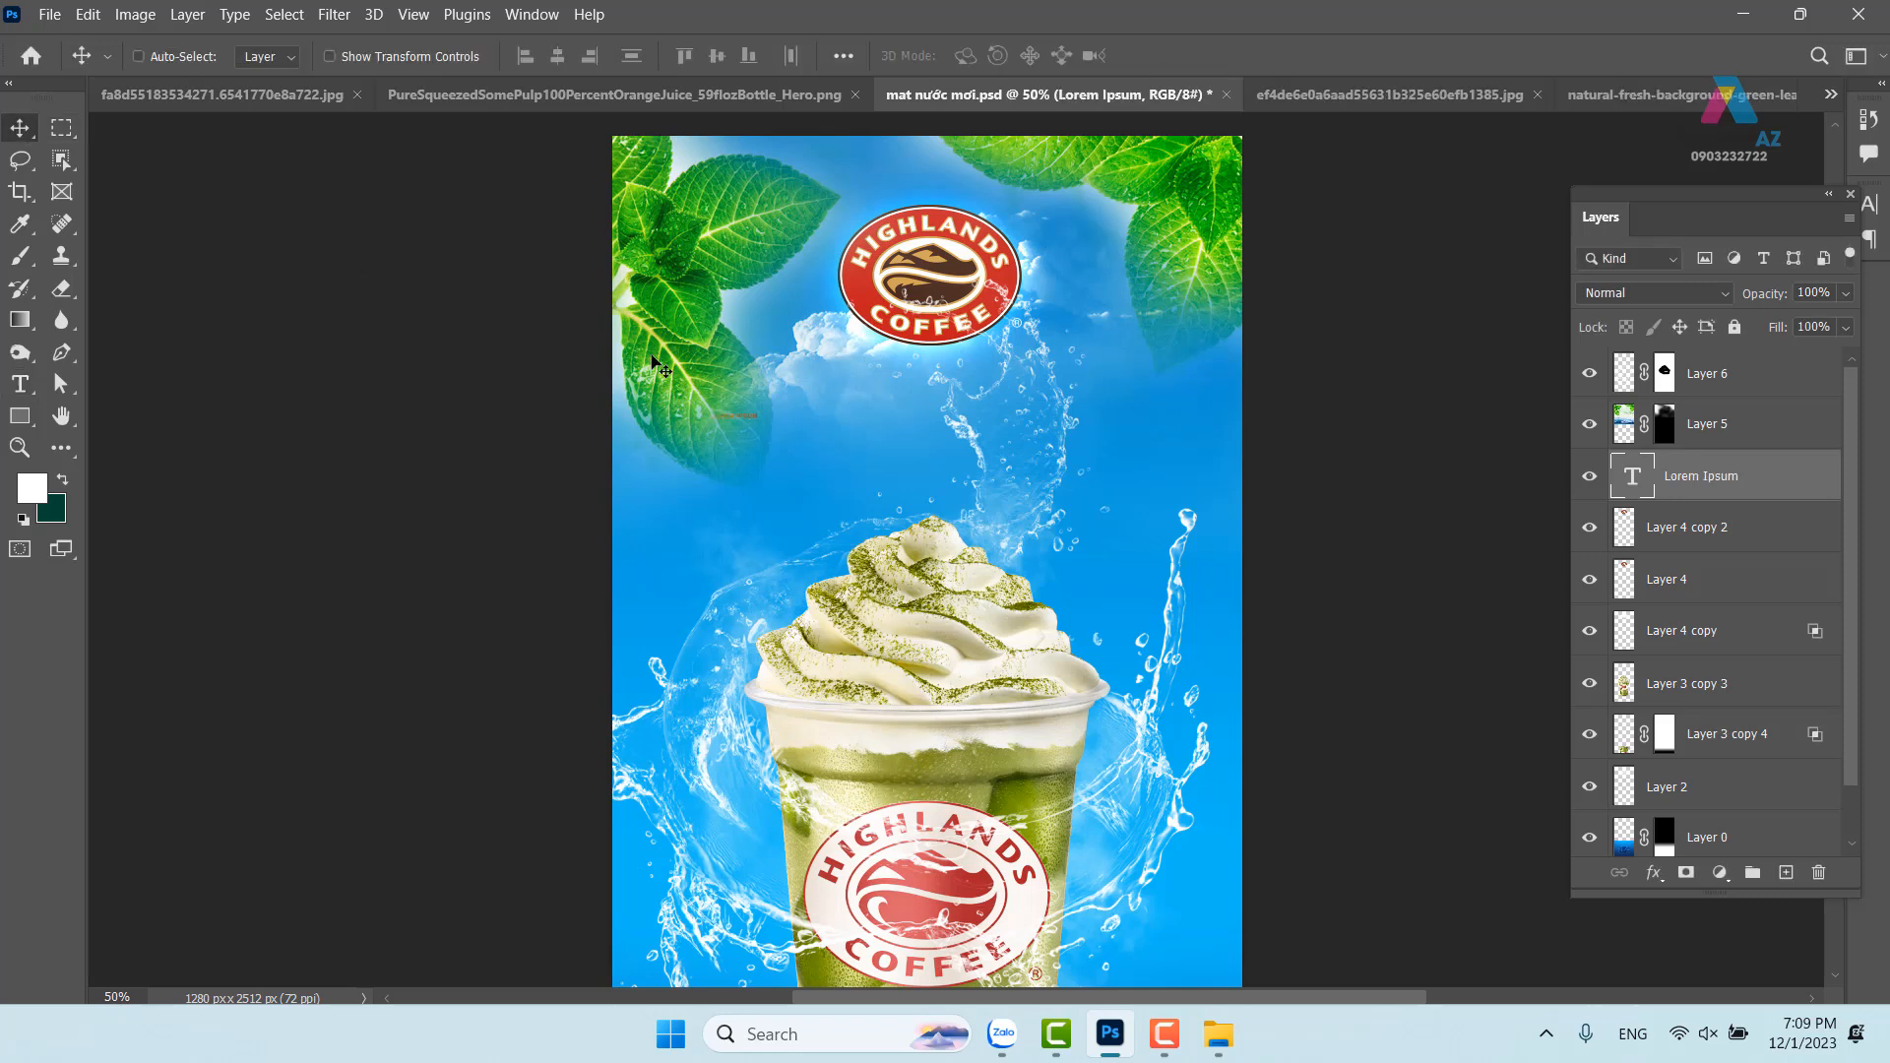
Enlarge the placeholder text to about 1008% and bring its layer to the front of the stack
key(ctrl+t)
drag(763, 423, 1186, 522)
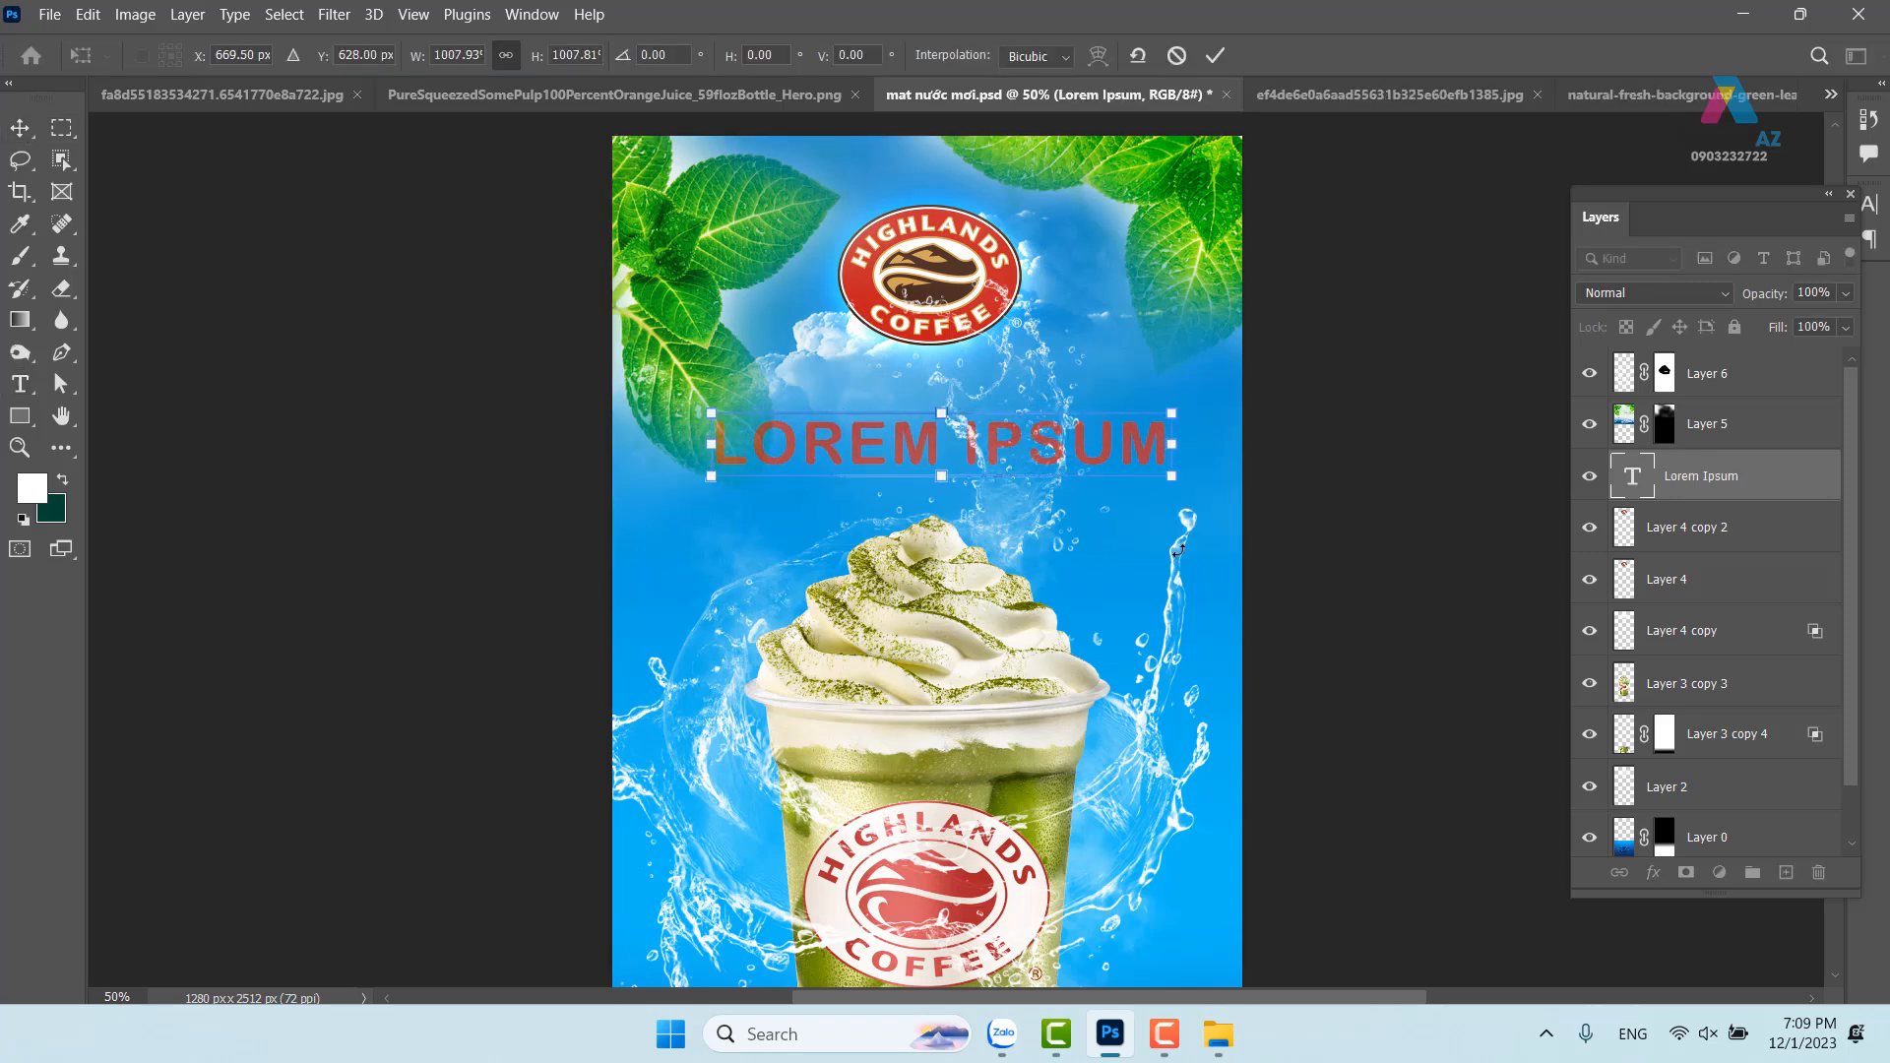
key(Return)
key(ctrl+shift+bracketright)
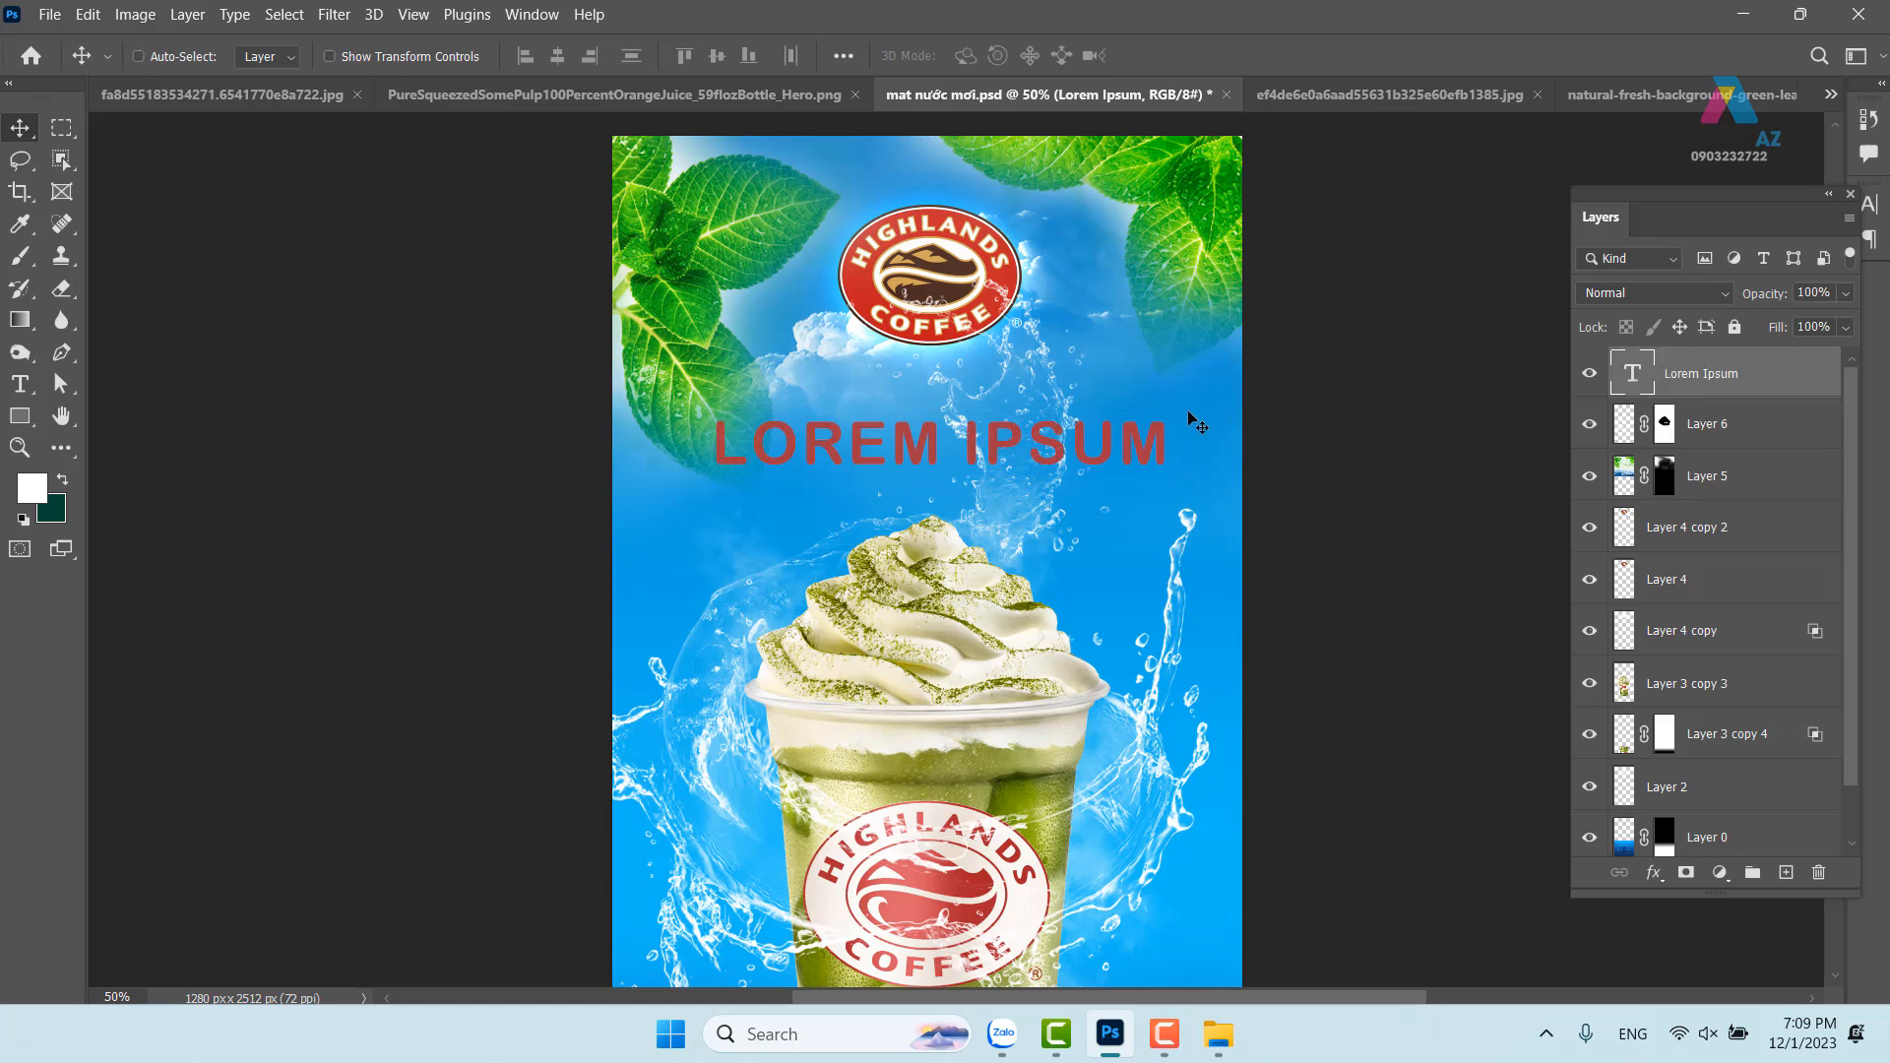
Set the placeholder headline's font to Berlin Sans FB Demi Bold after trying out other fonts
scroll(1083, 433, down, 2)
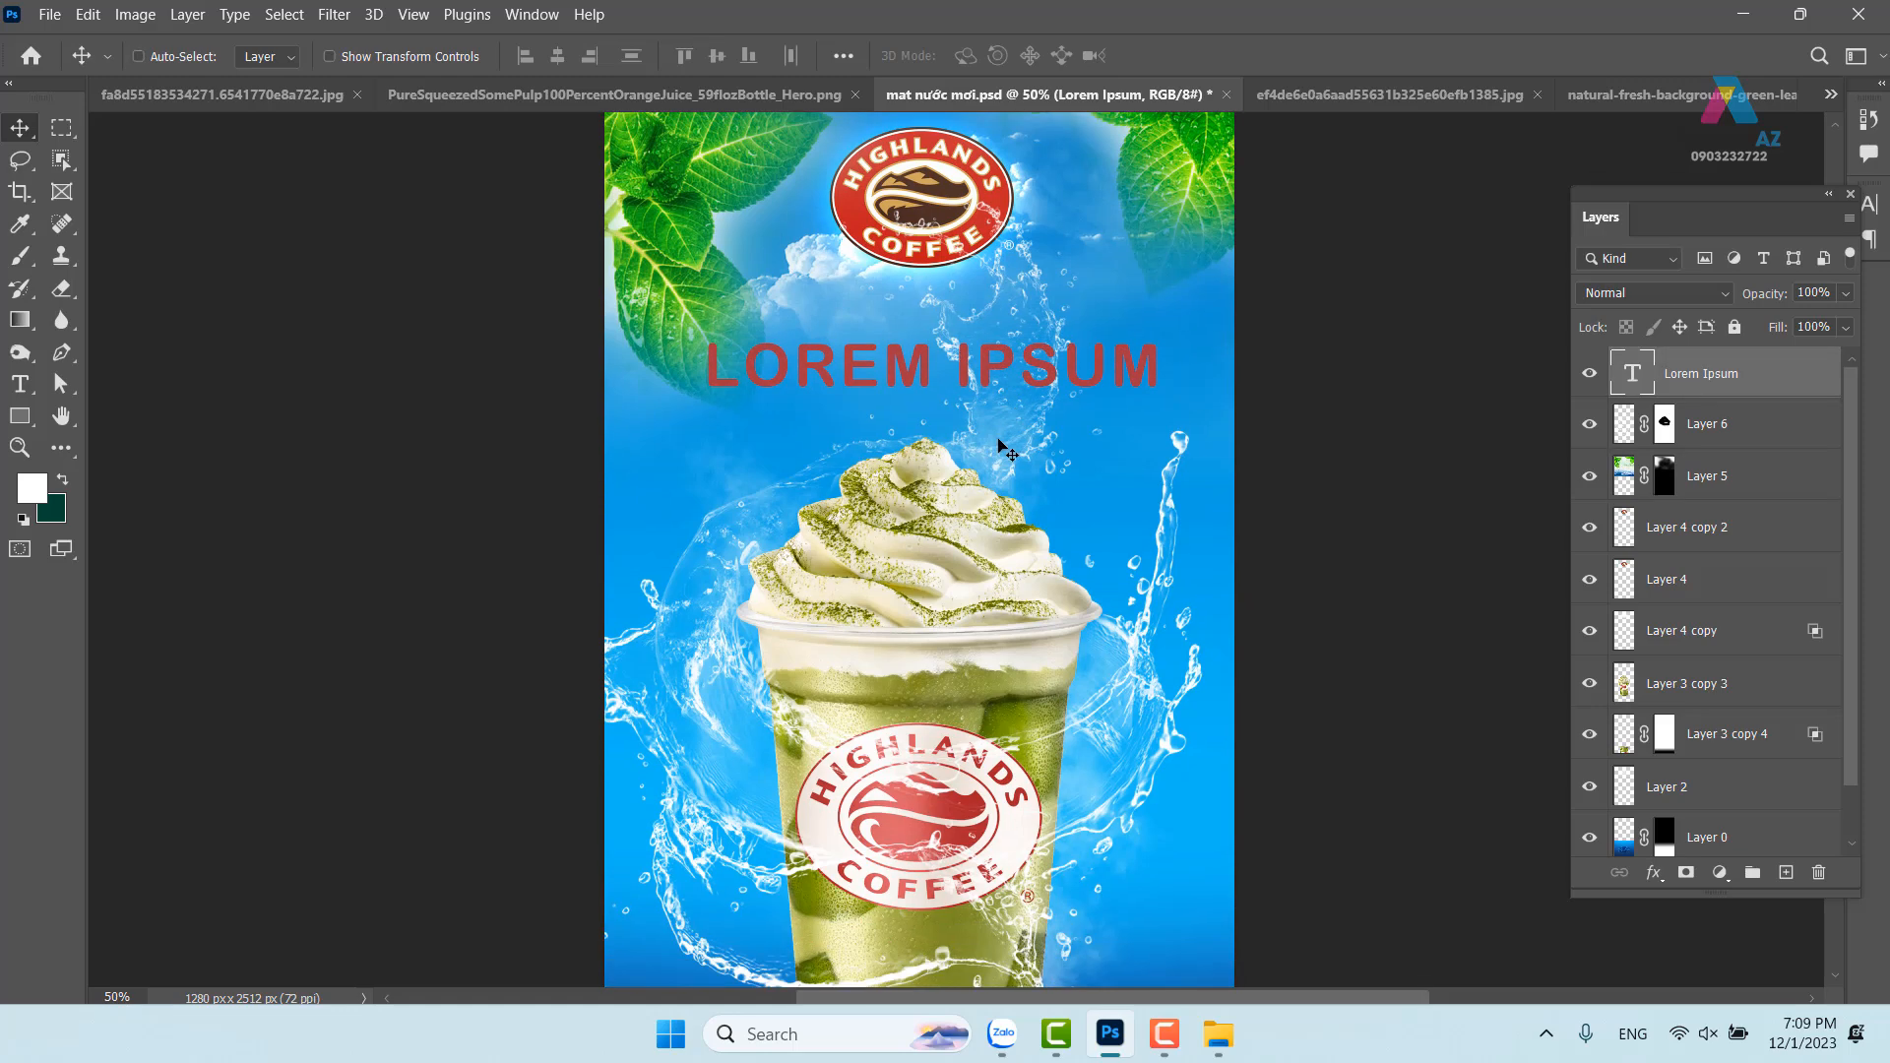
key(t)
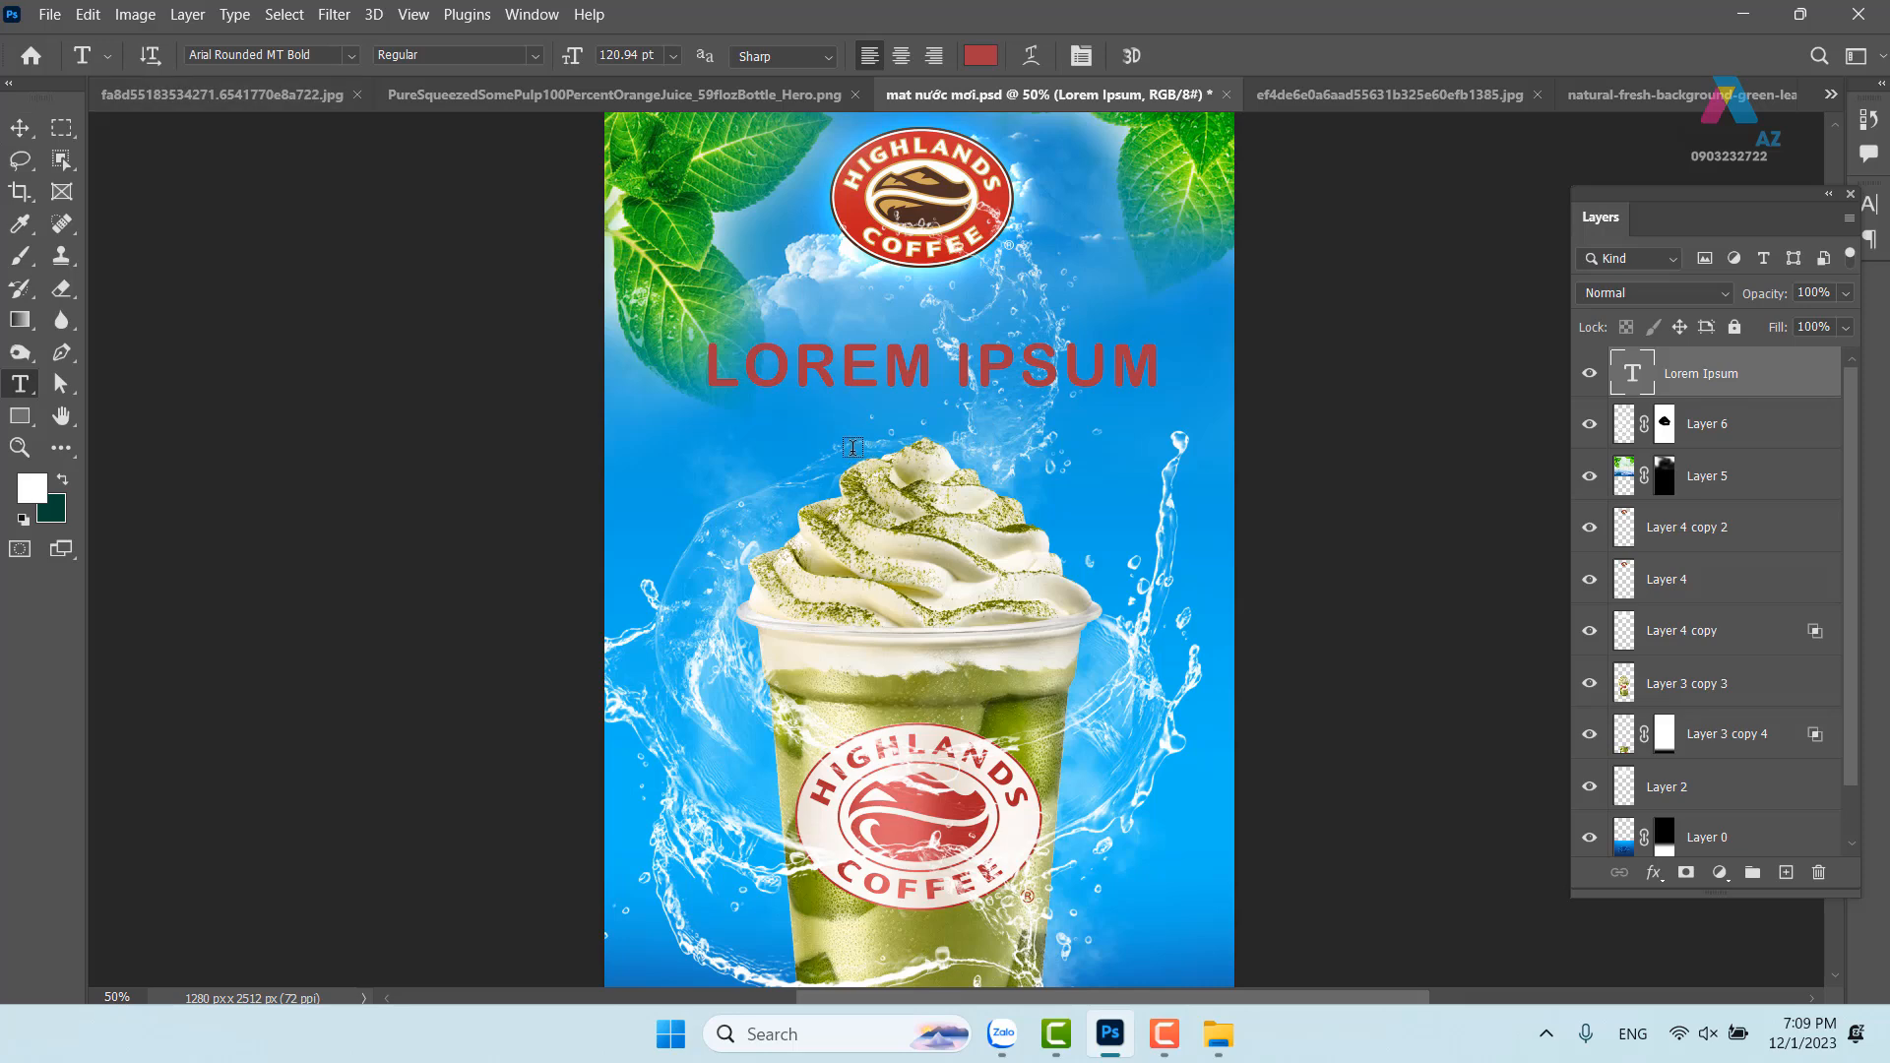
click(326, 54)
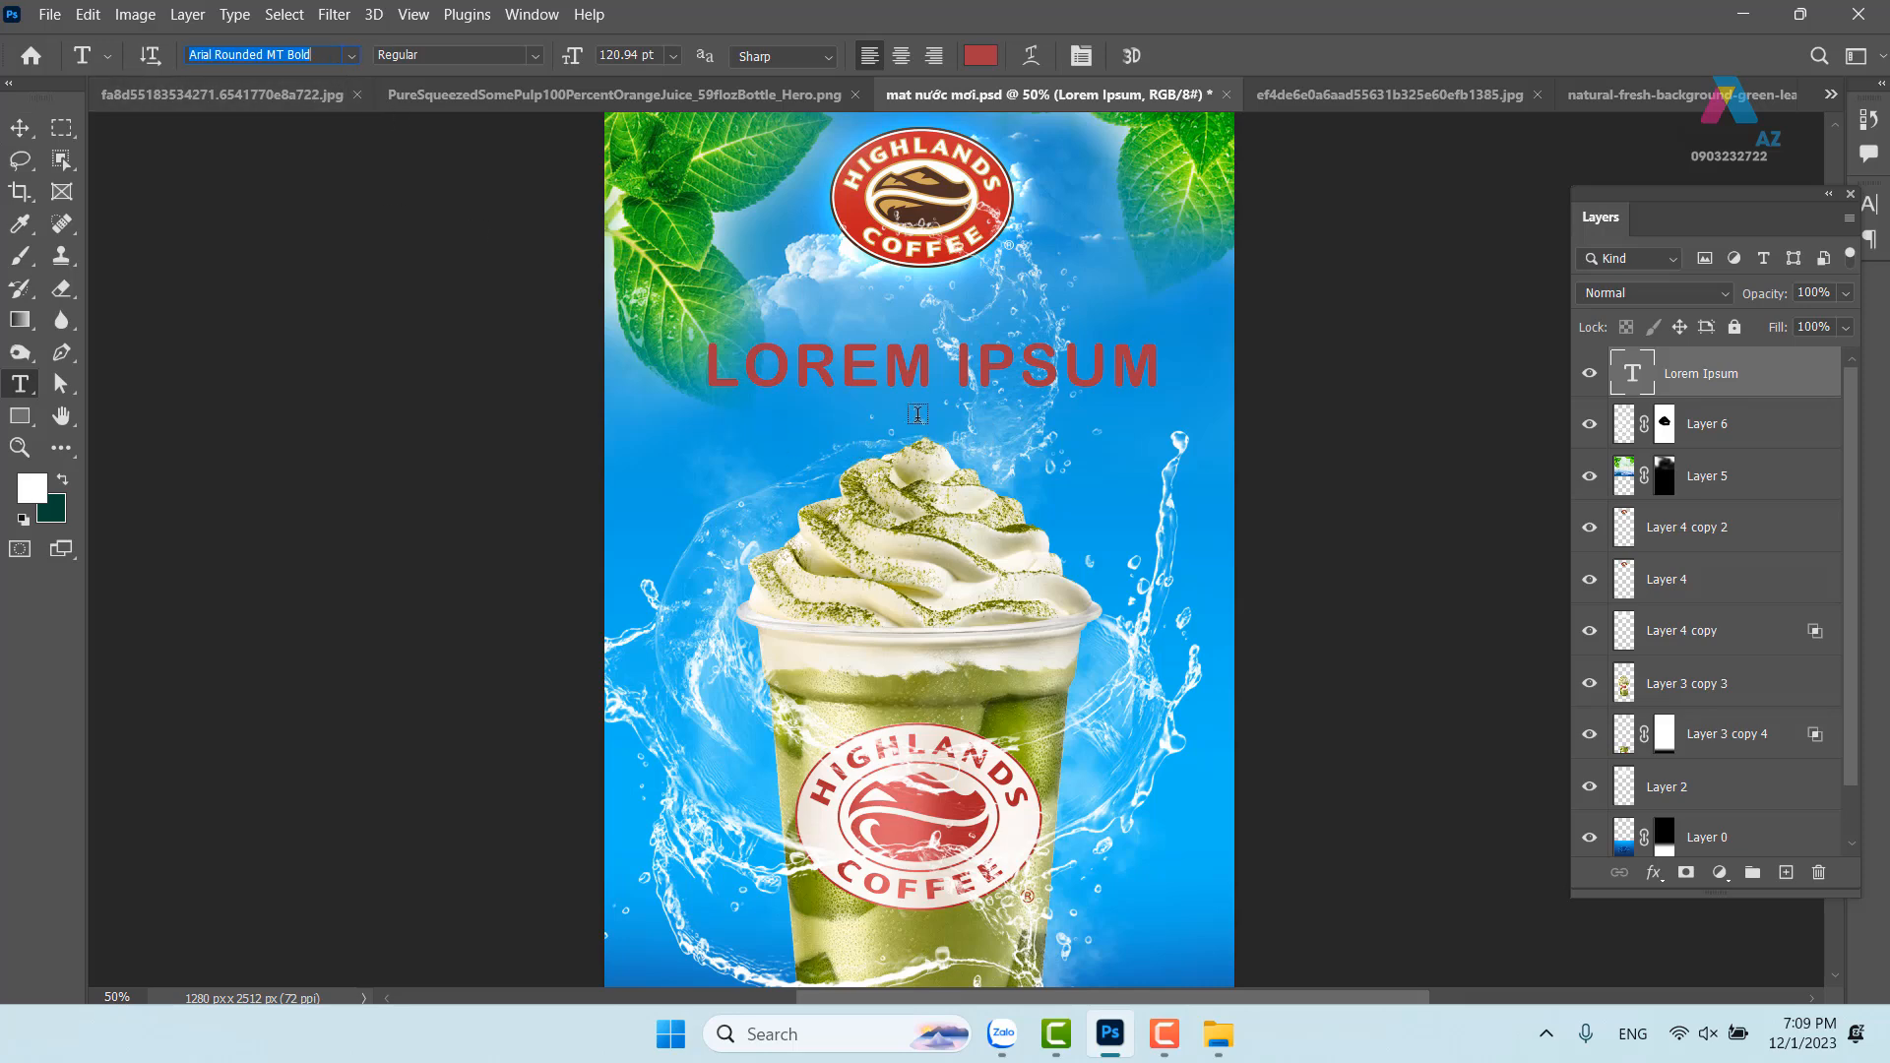
key(Down)
key(Down)
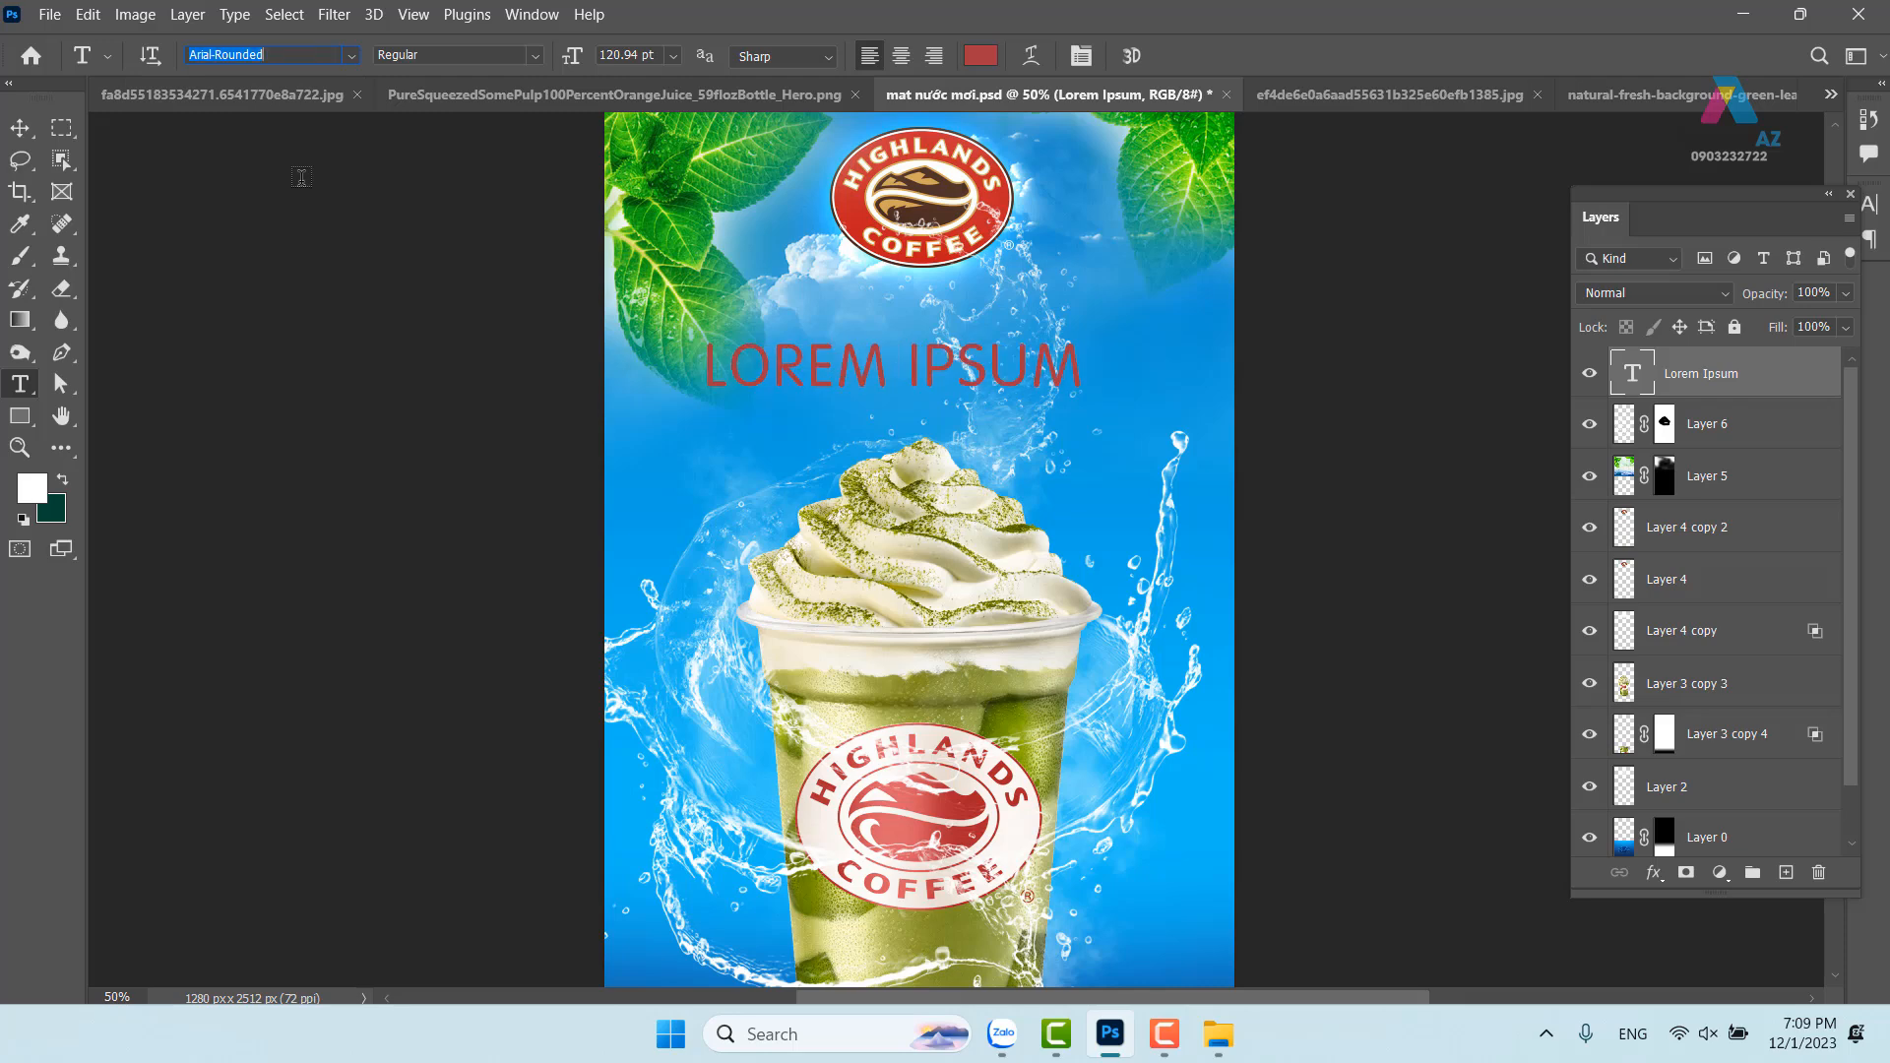
key(Down)
key(Down)
key(Down)
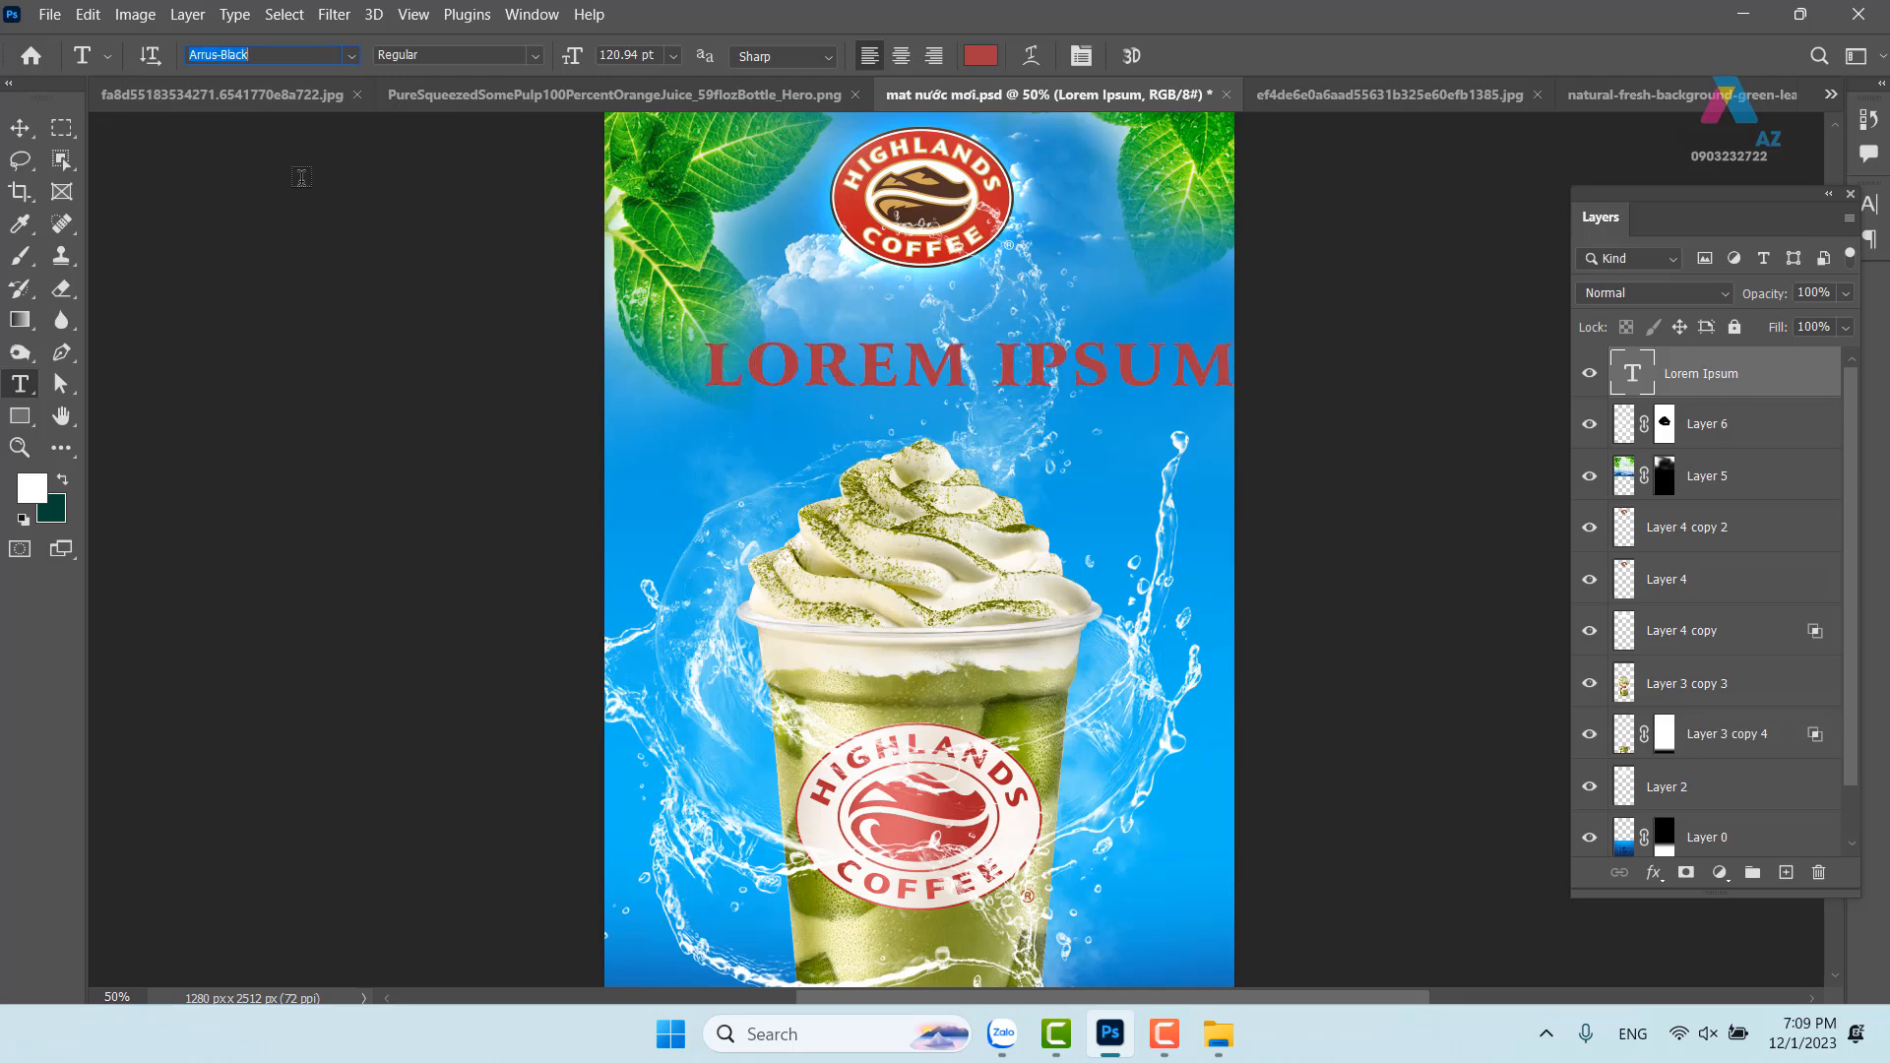
key(Down)
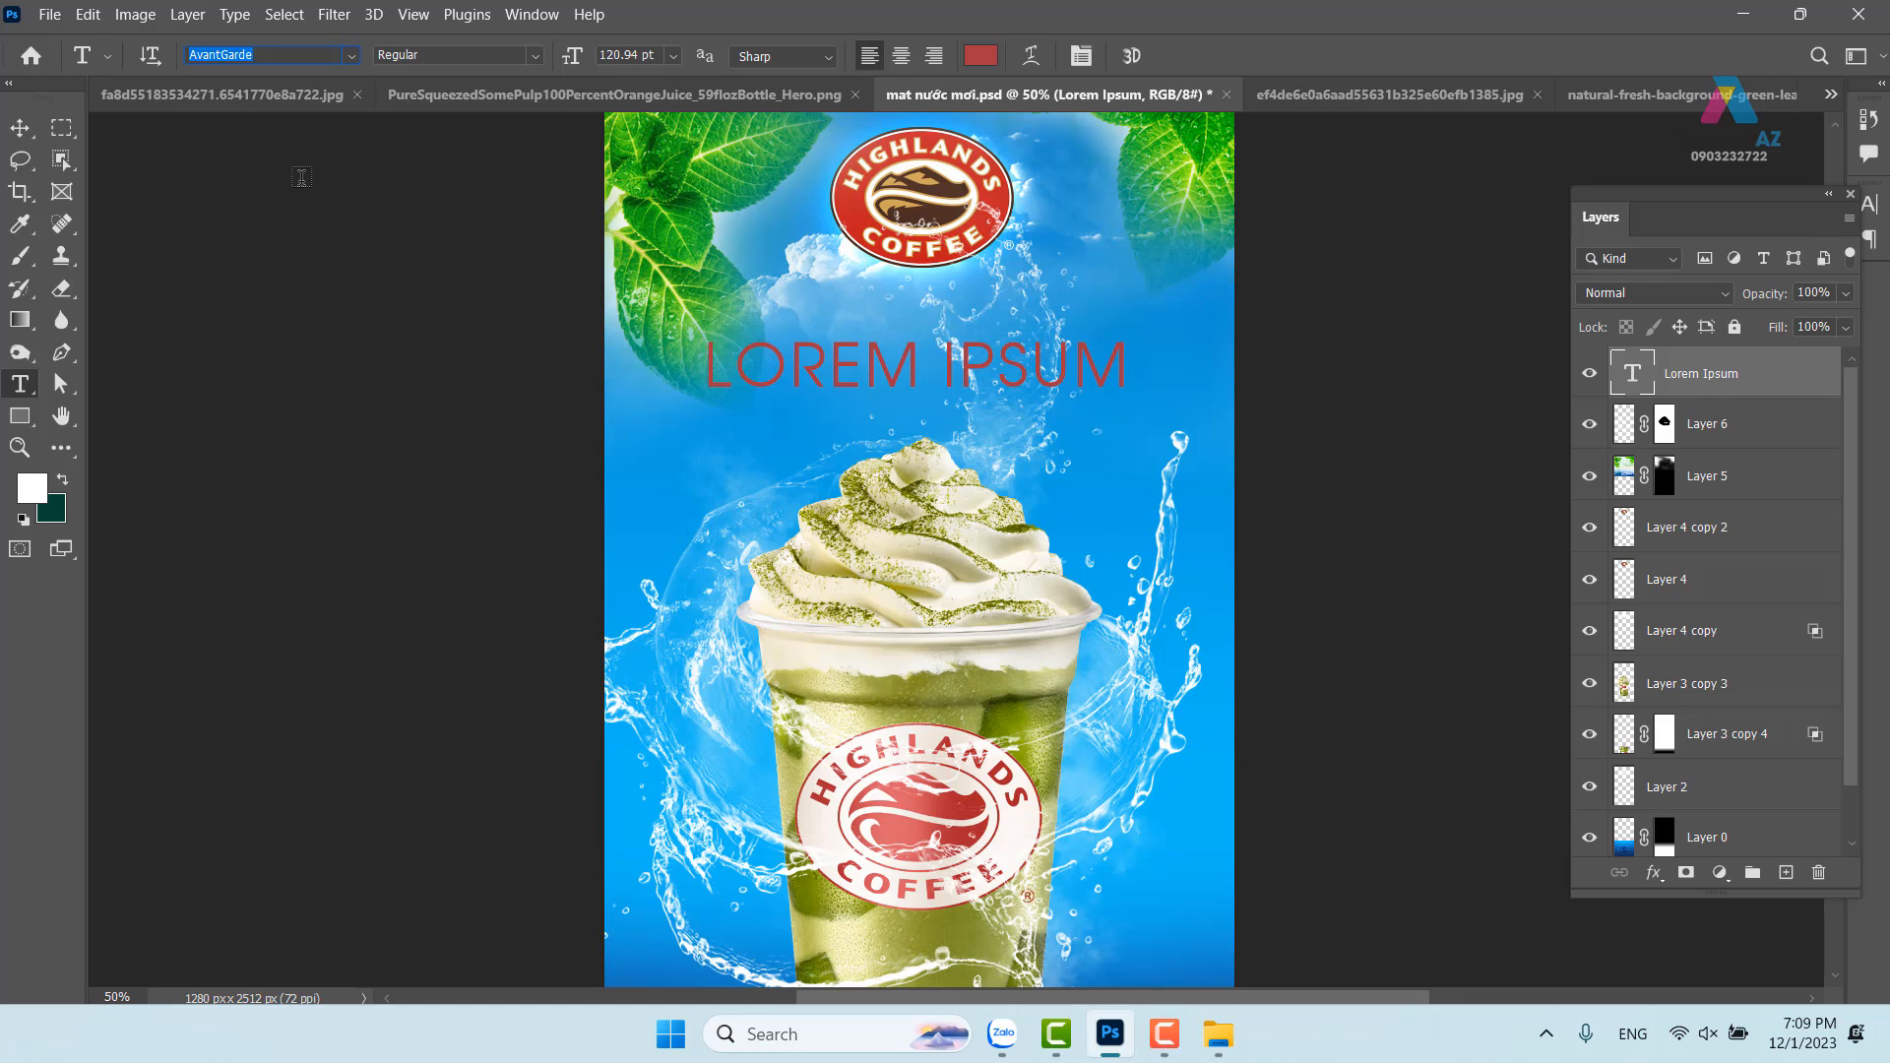
key(Down)
key(Down)
key(Down)
key(Down)
key(Down)
key(Down)
key(Down)
key(Down)
key(Down)
key(Down)
key(Down)
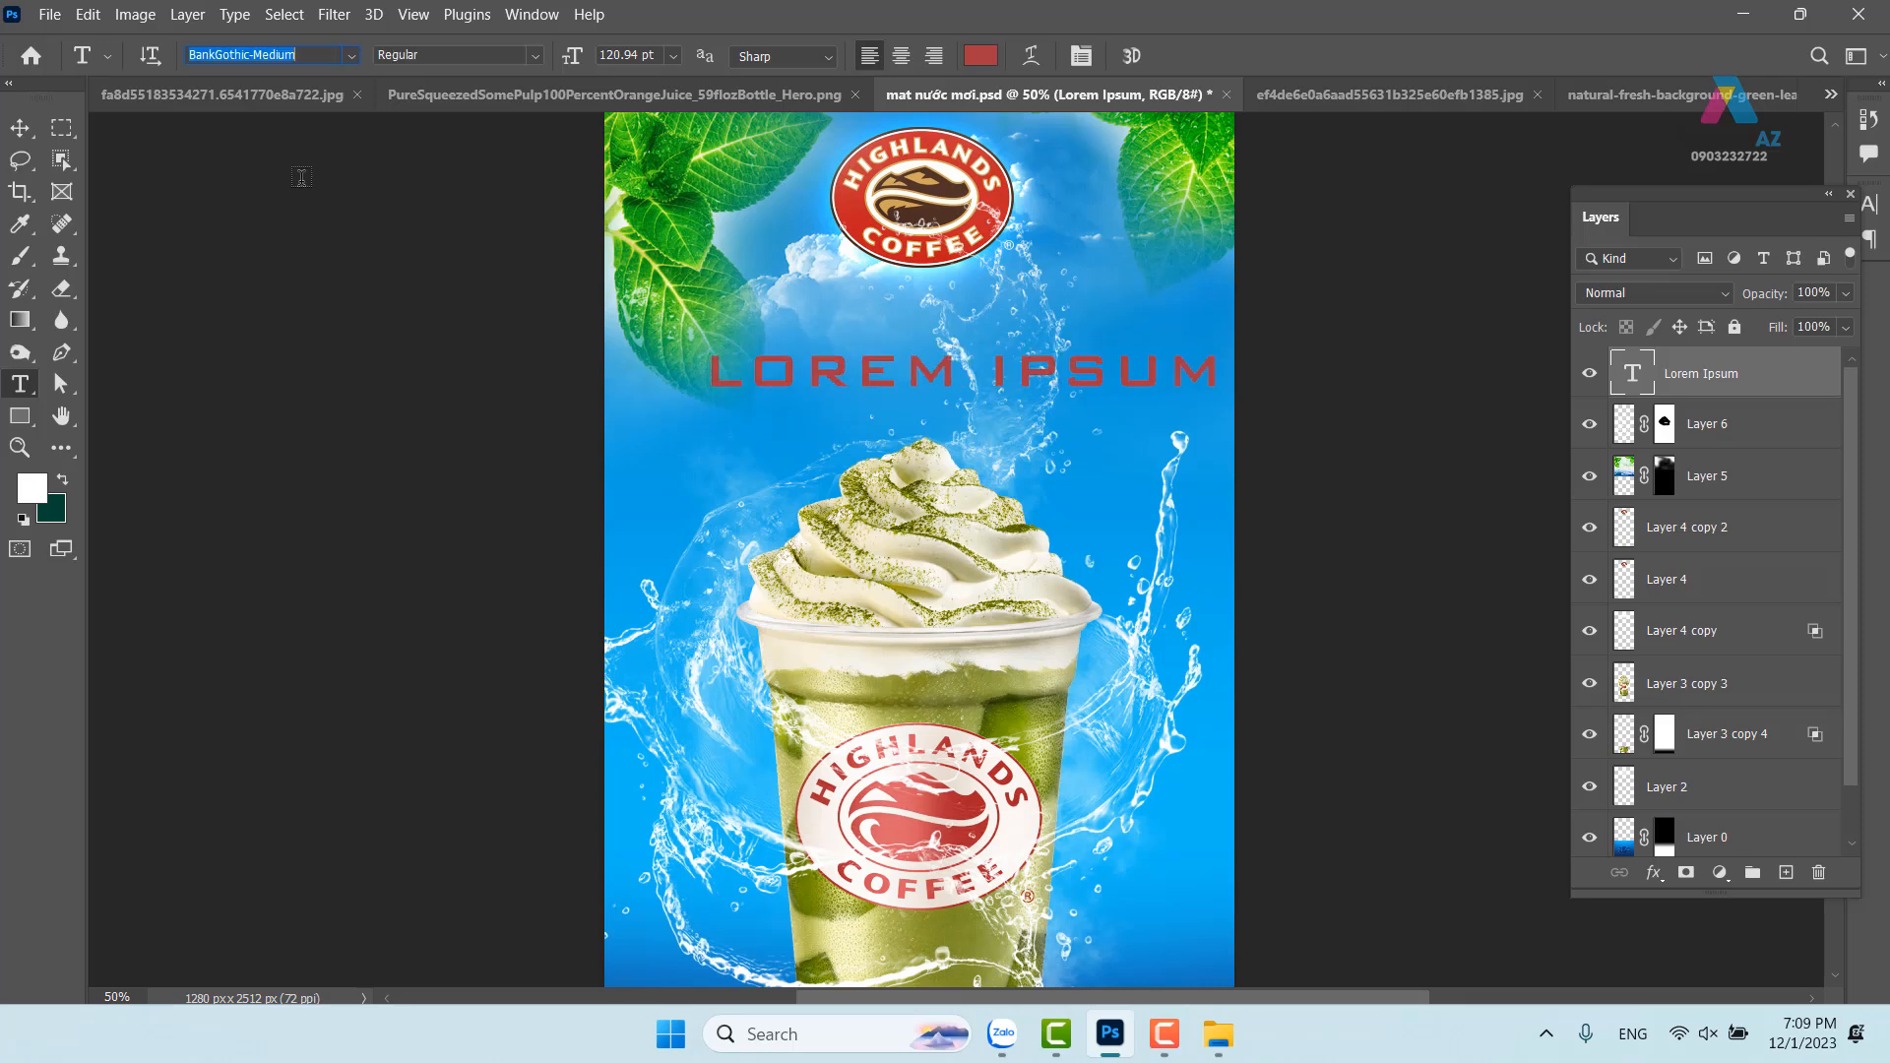
key(Down)
key(Down)
key(Down)
key(Down)
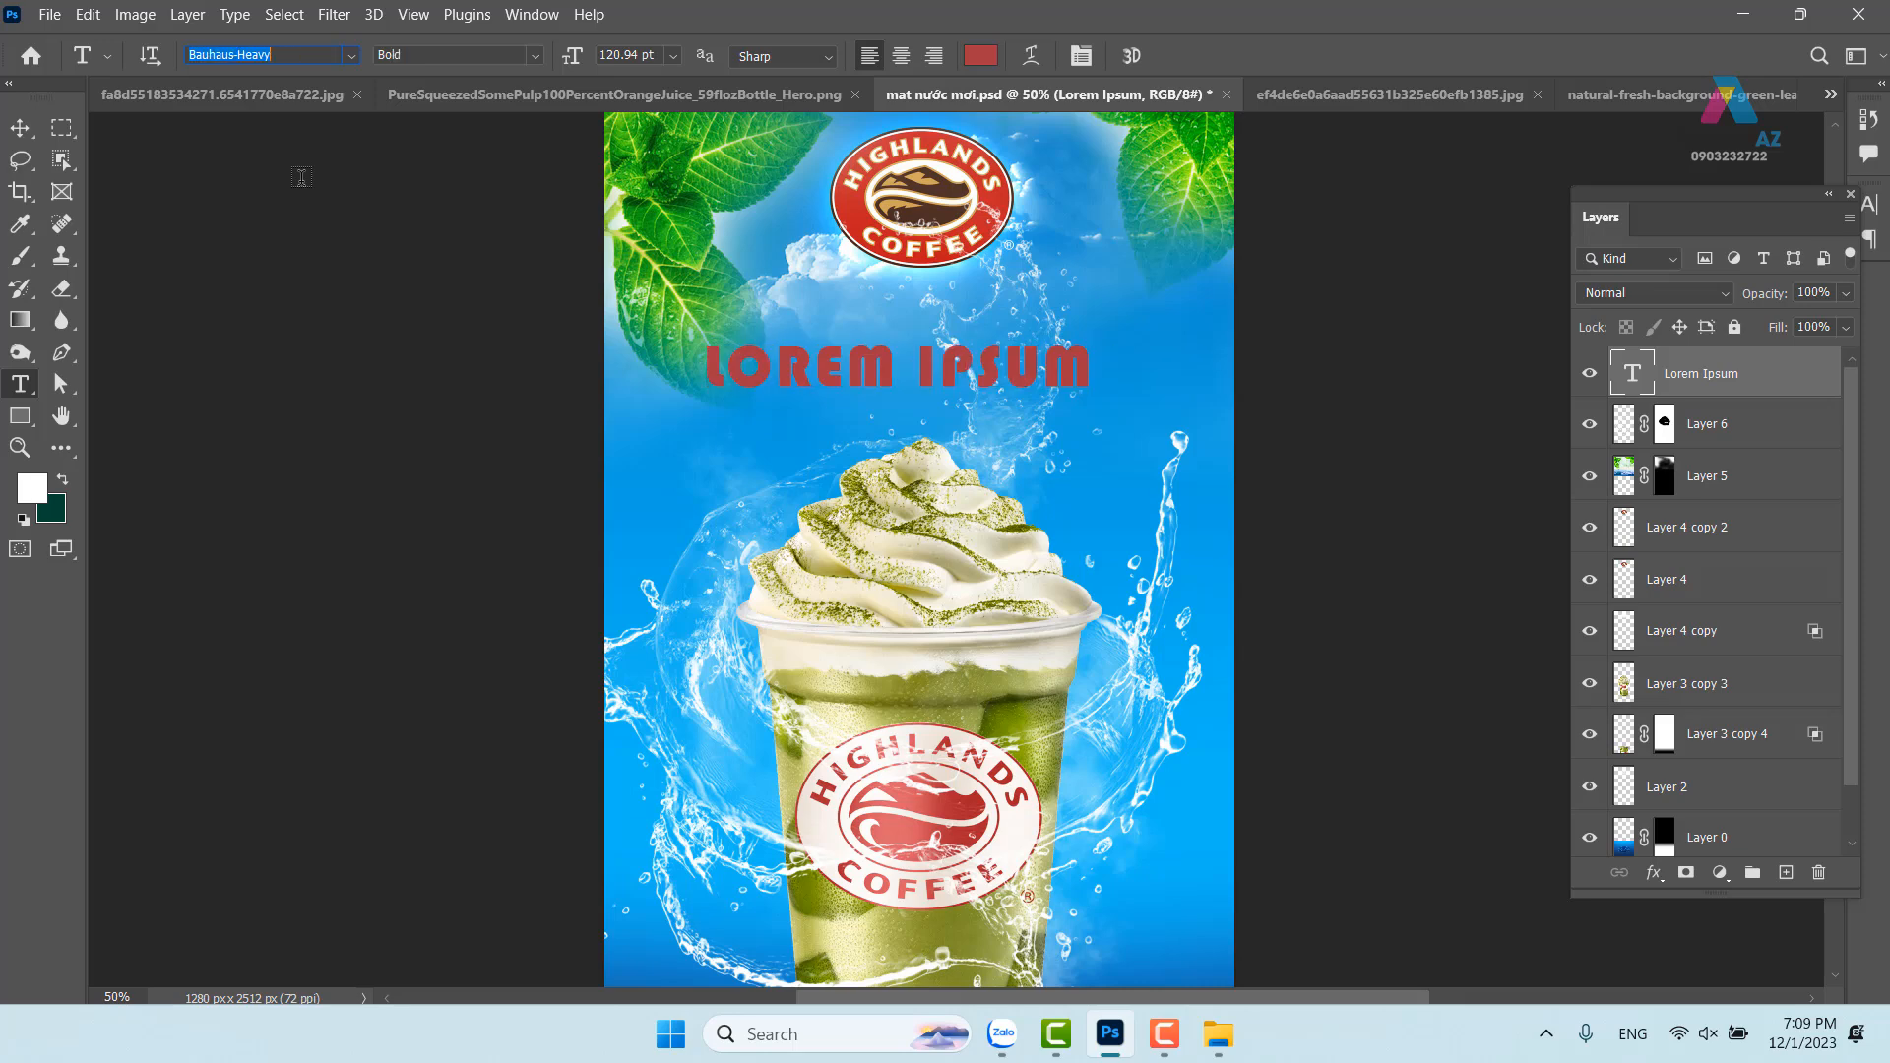
key(Down)
key(Down)
key(Down)
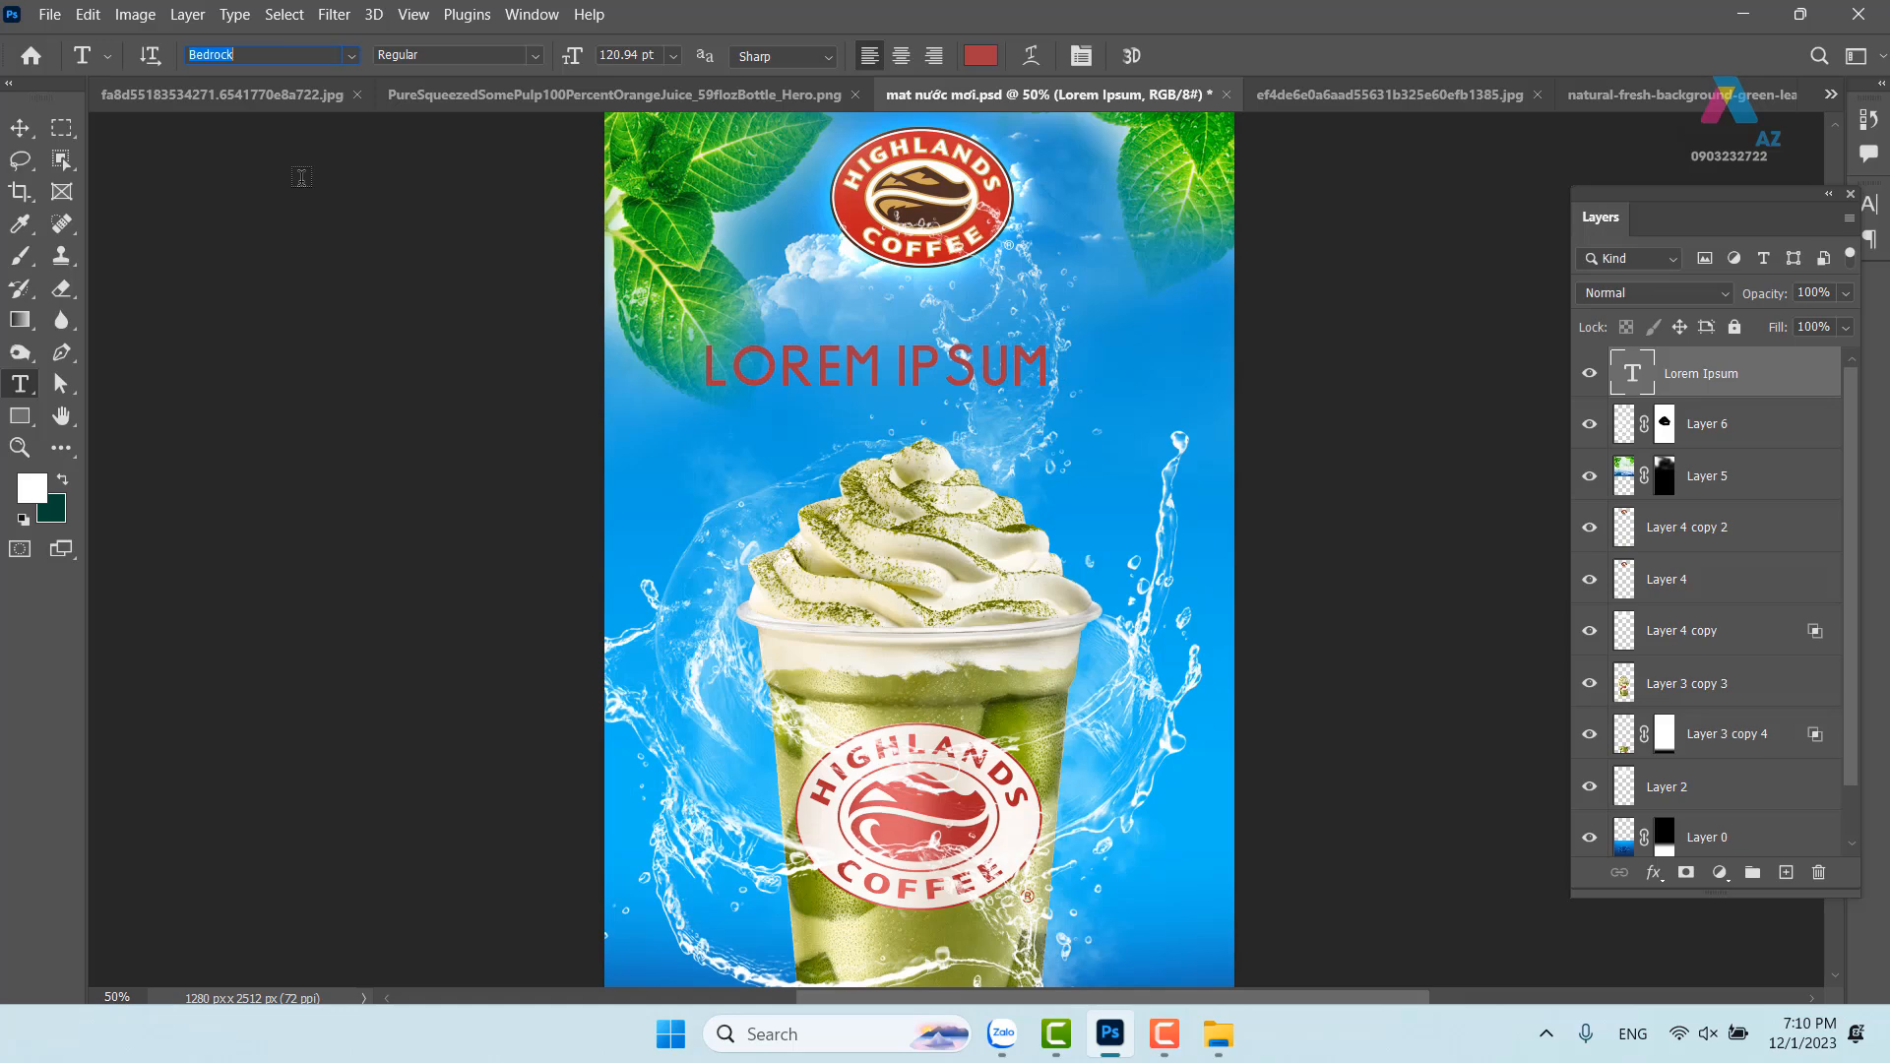
key(Down)
key(Down)
key(Down)
key(Down)
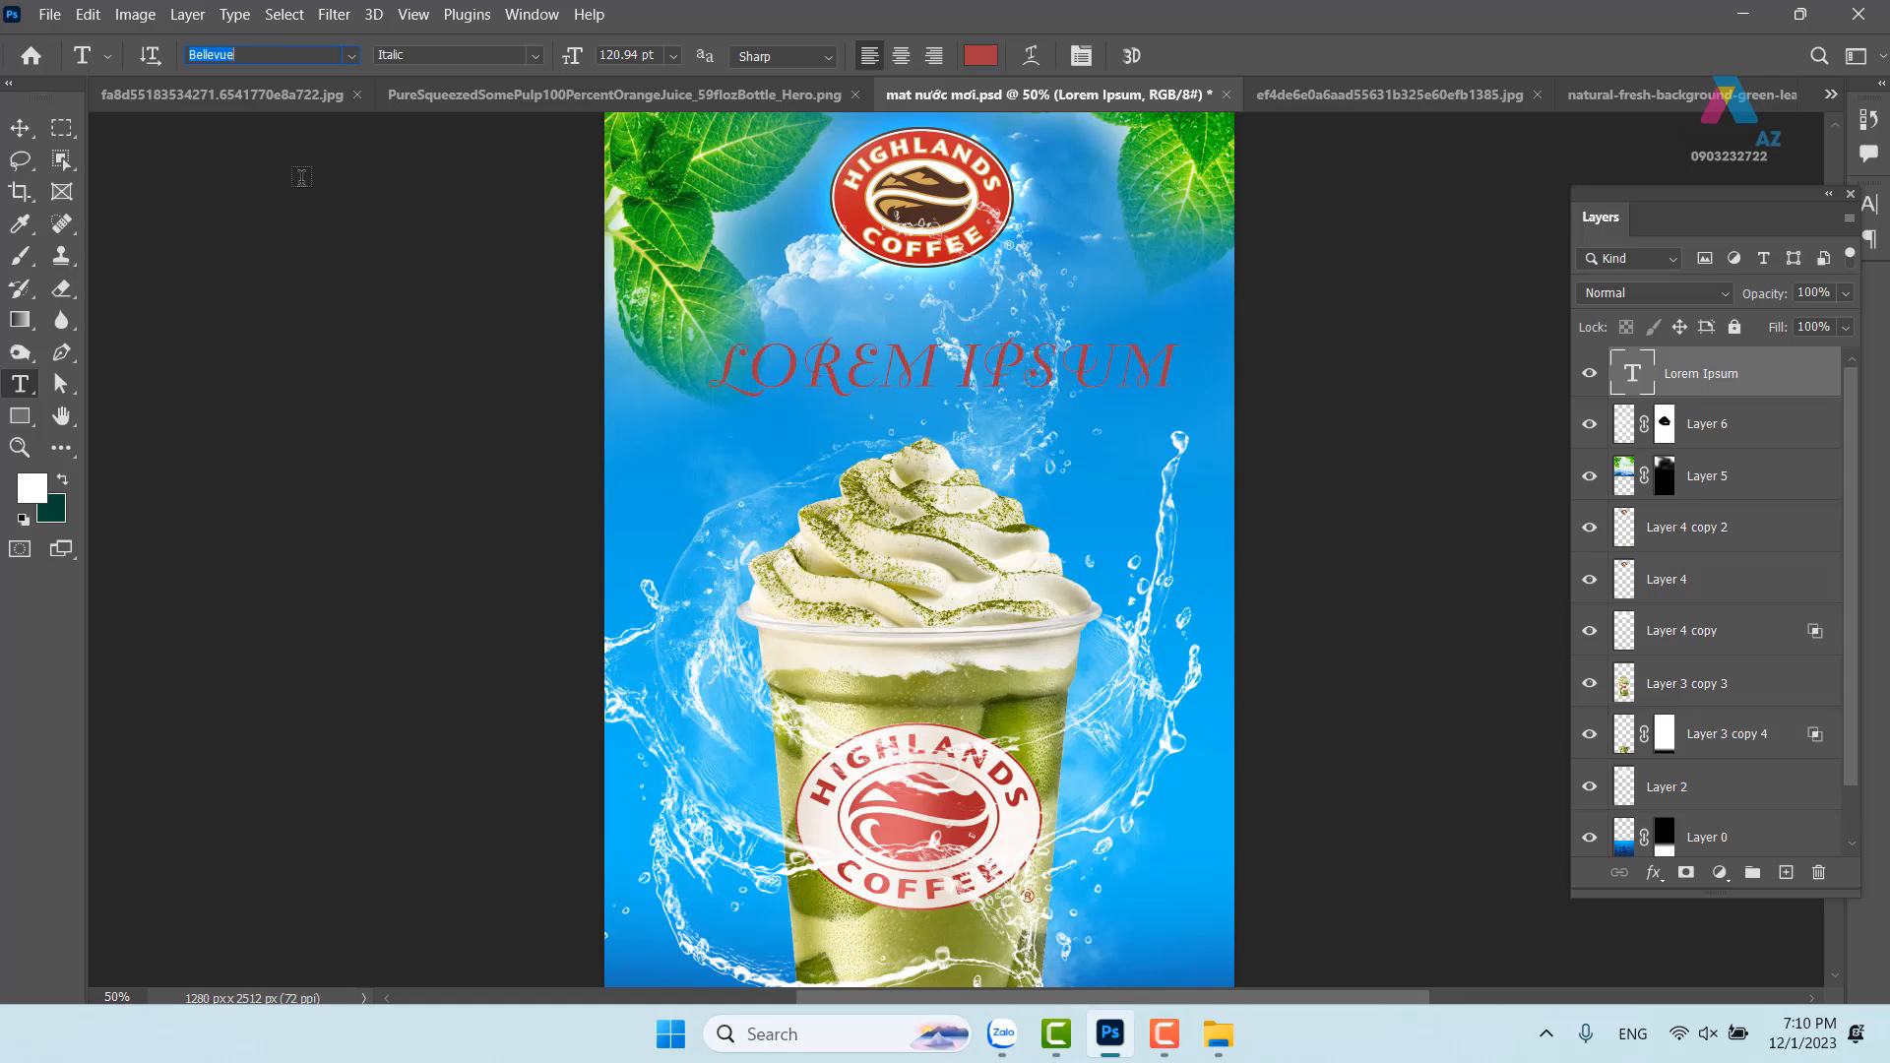
key(Down)
key(Down)
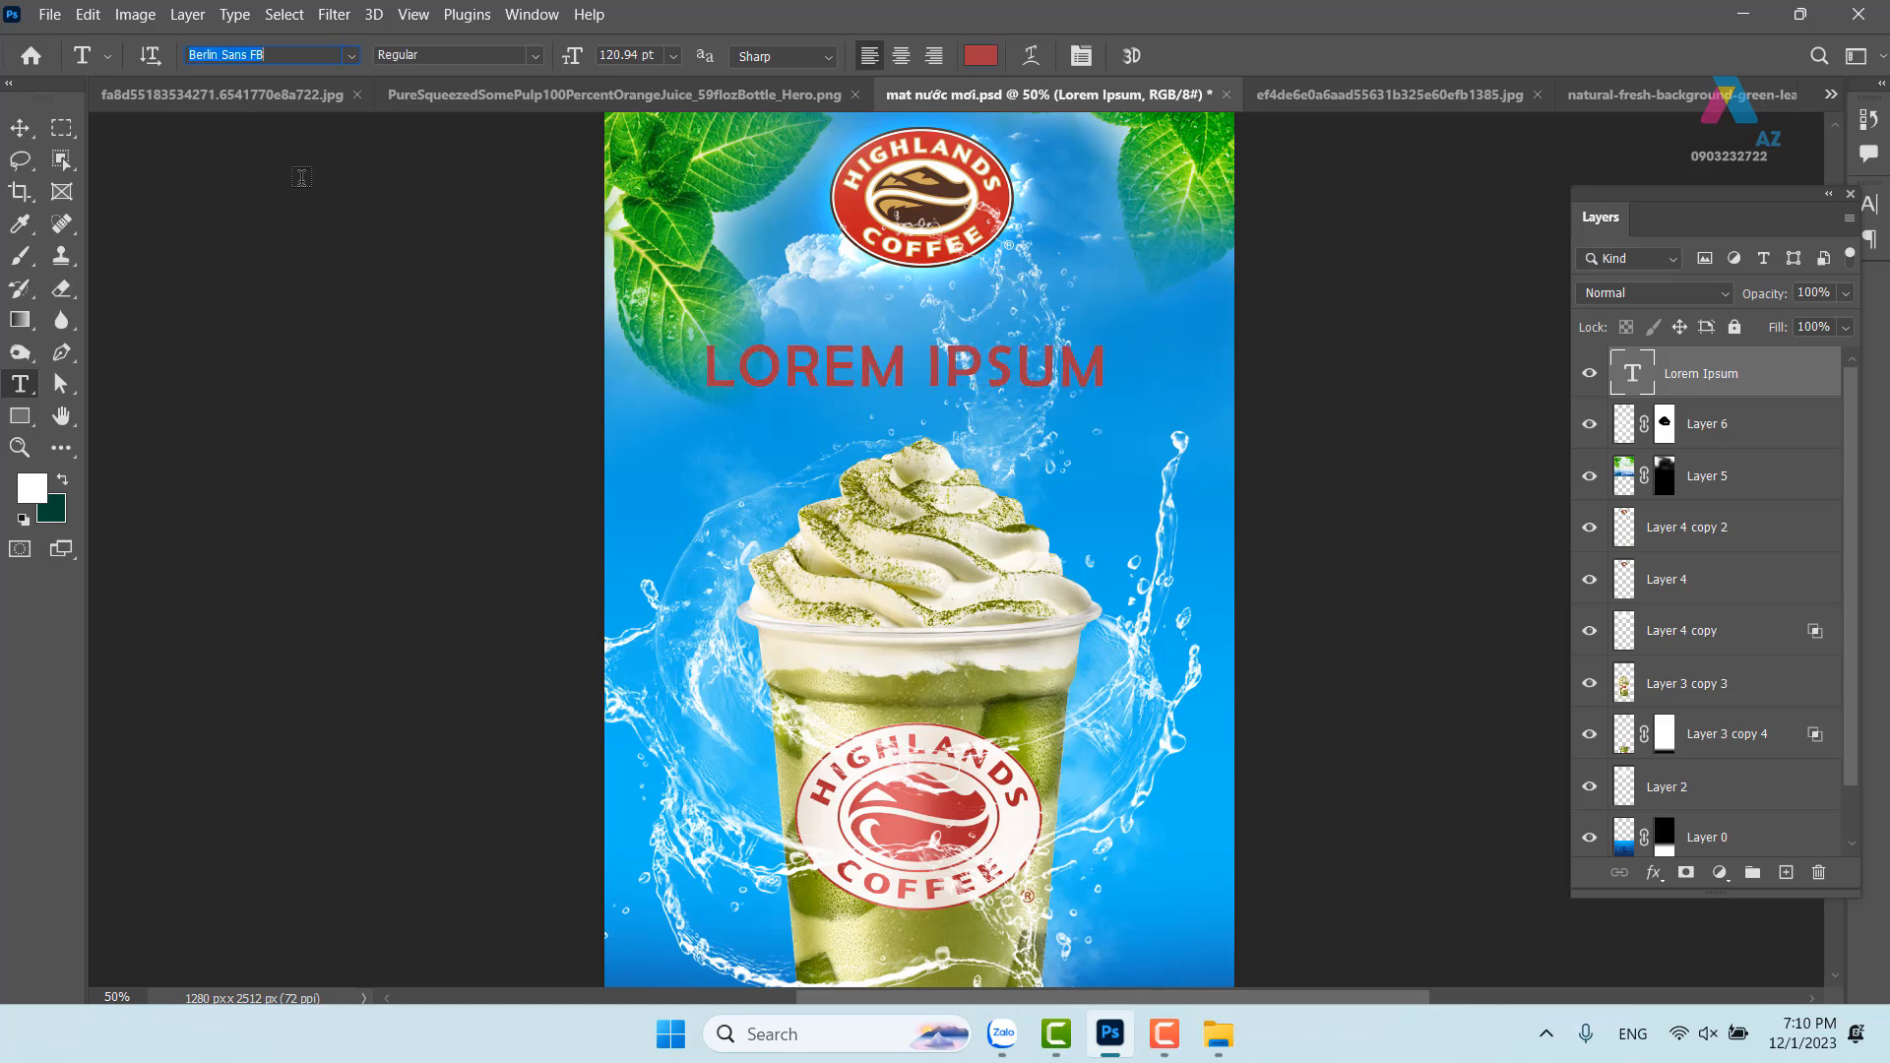
key(Down)
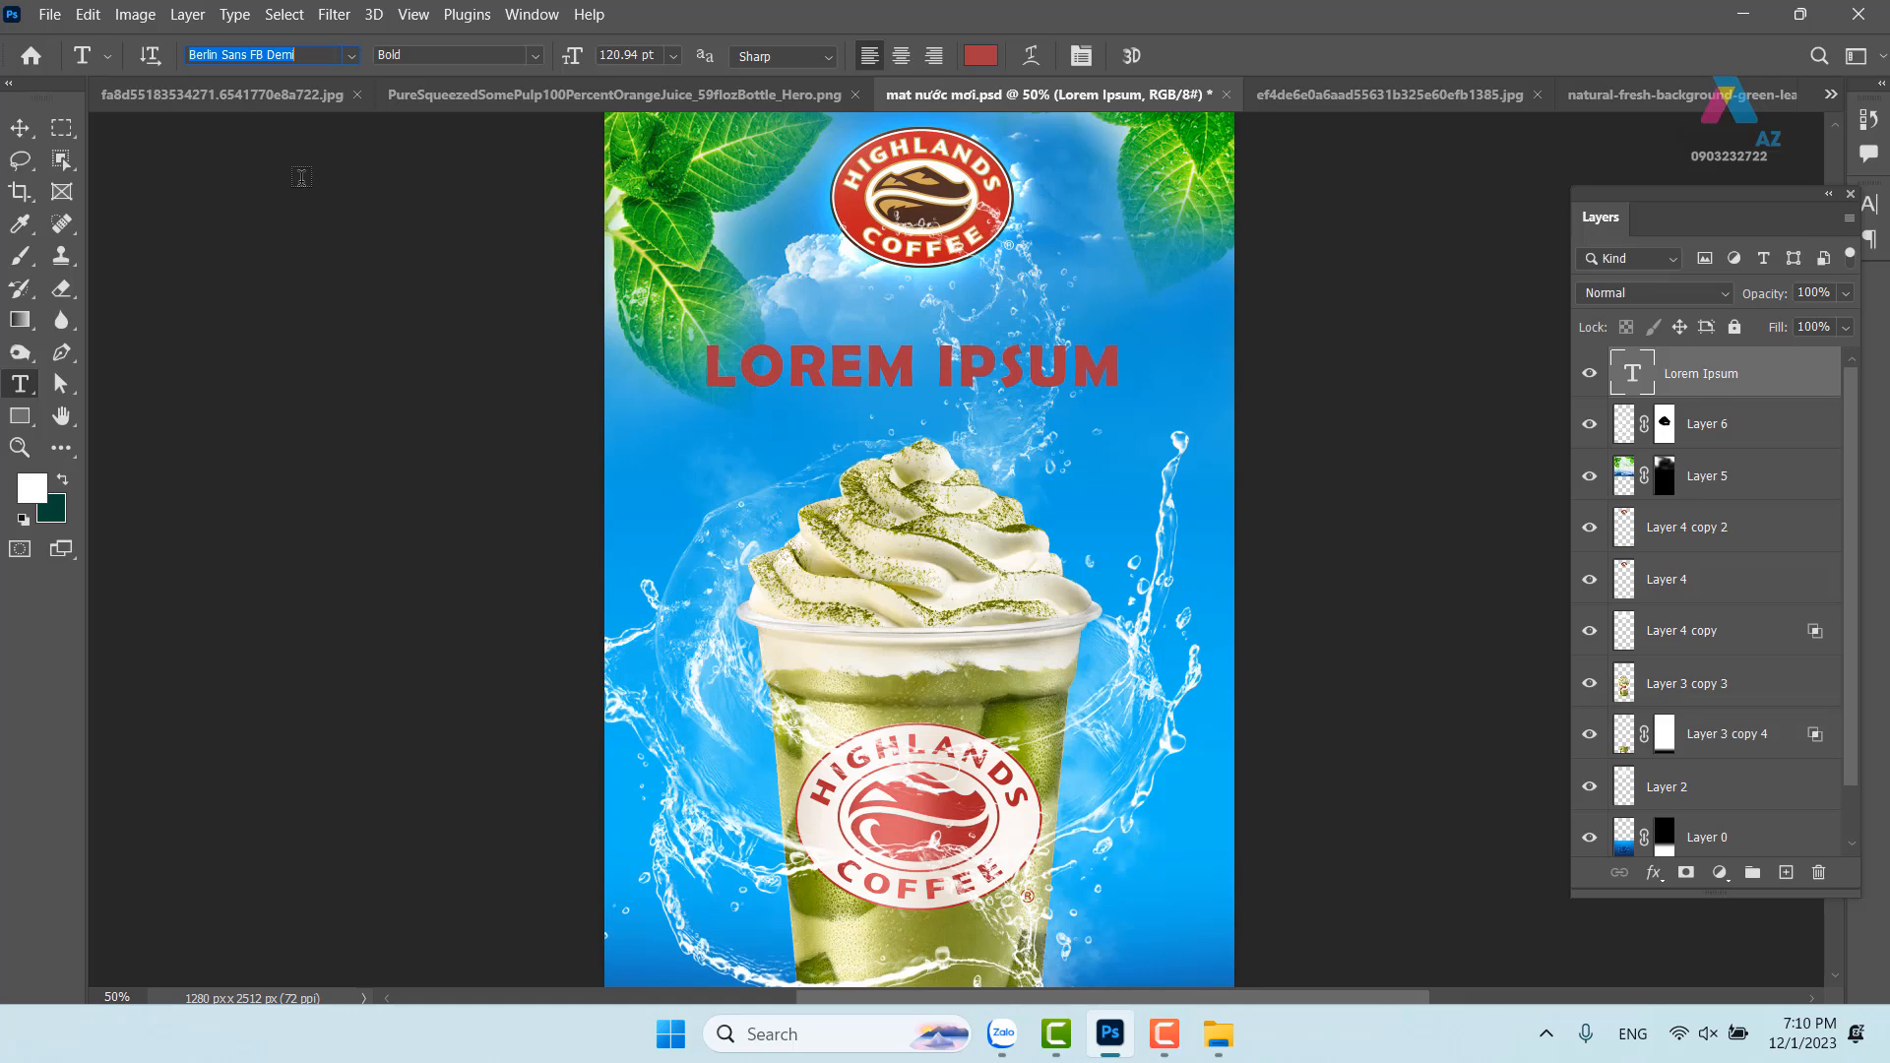
Enlarge the placeholder headline to about 146 pt so it spans most of the poster's width between the logo and the cup
click(19, 128)
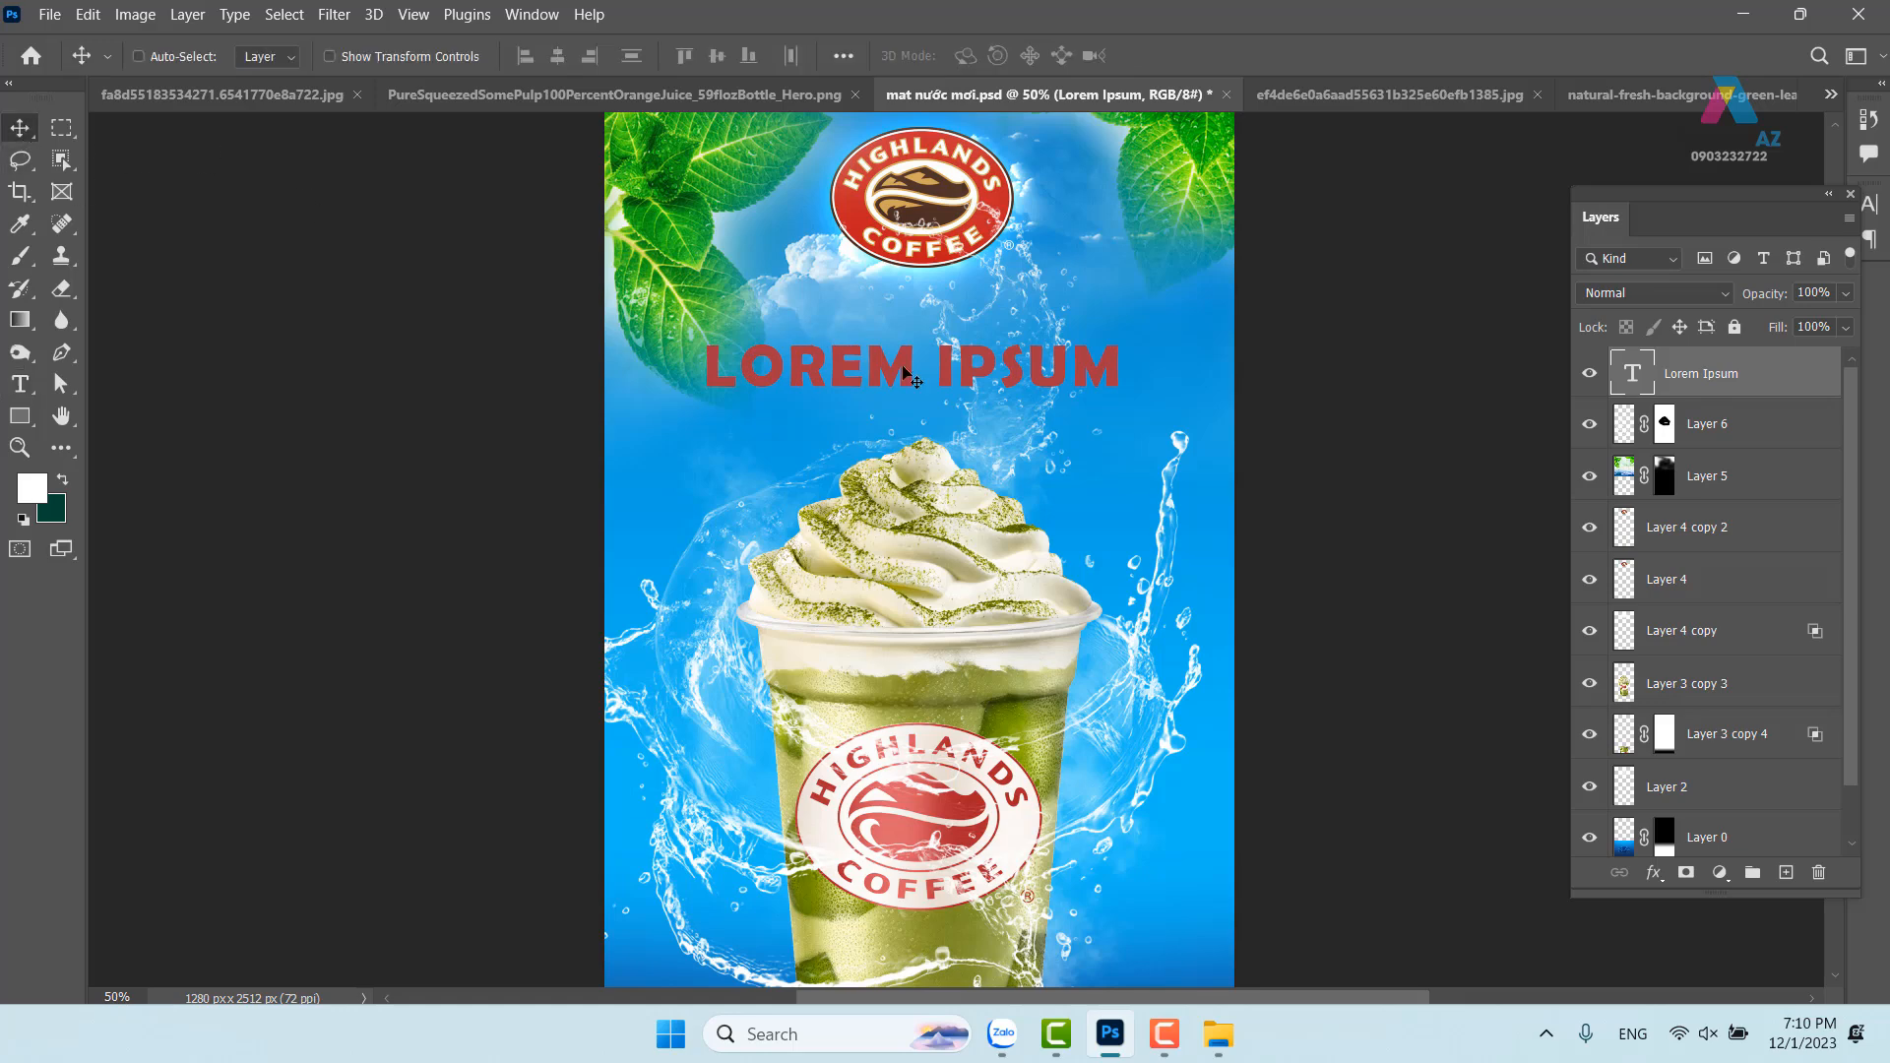
key(ctrl+t)
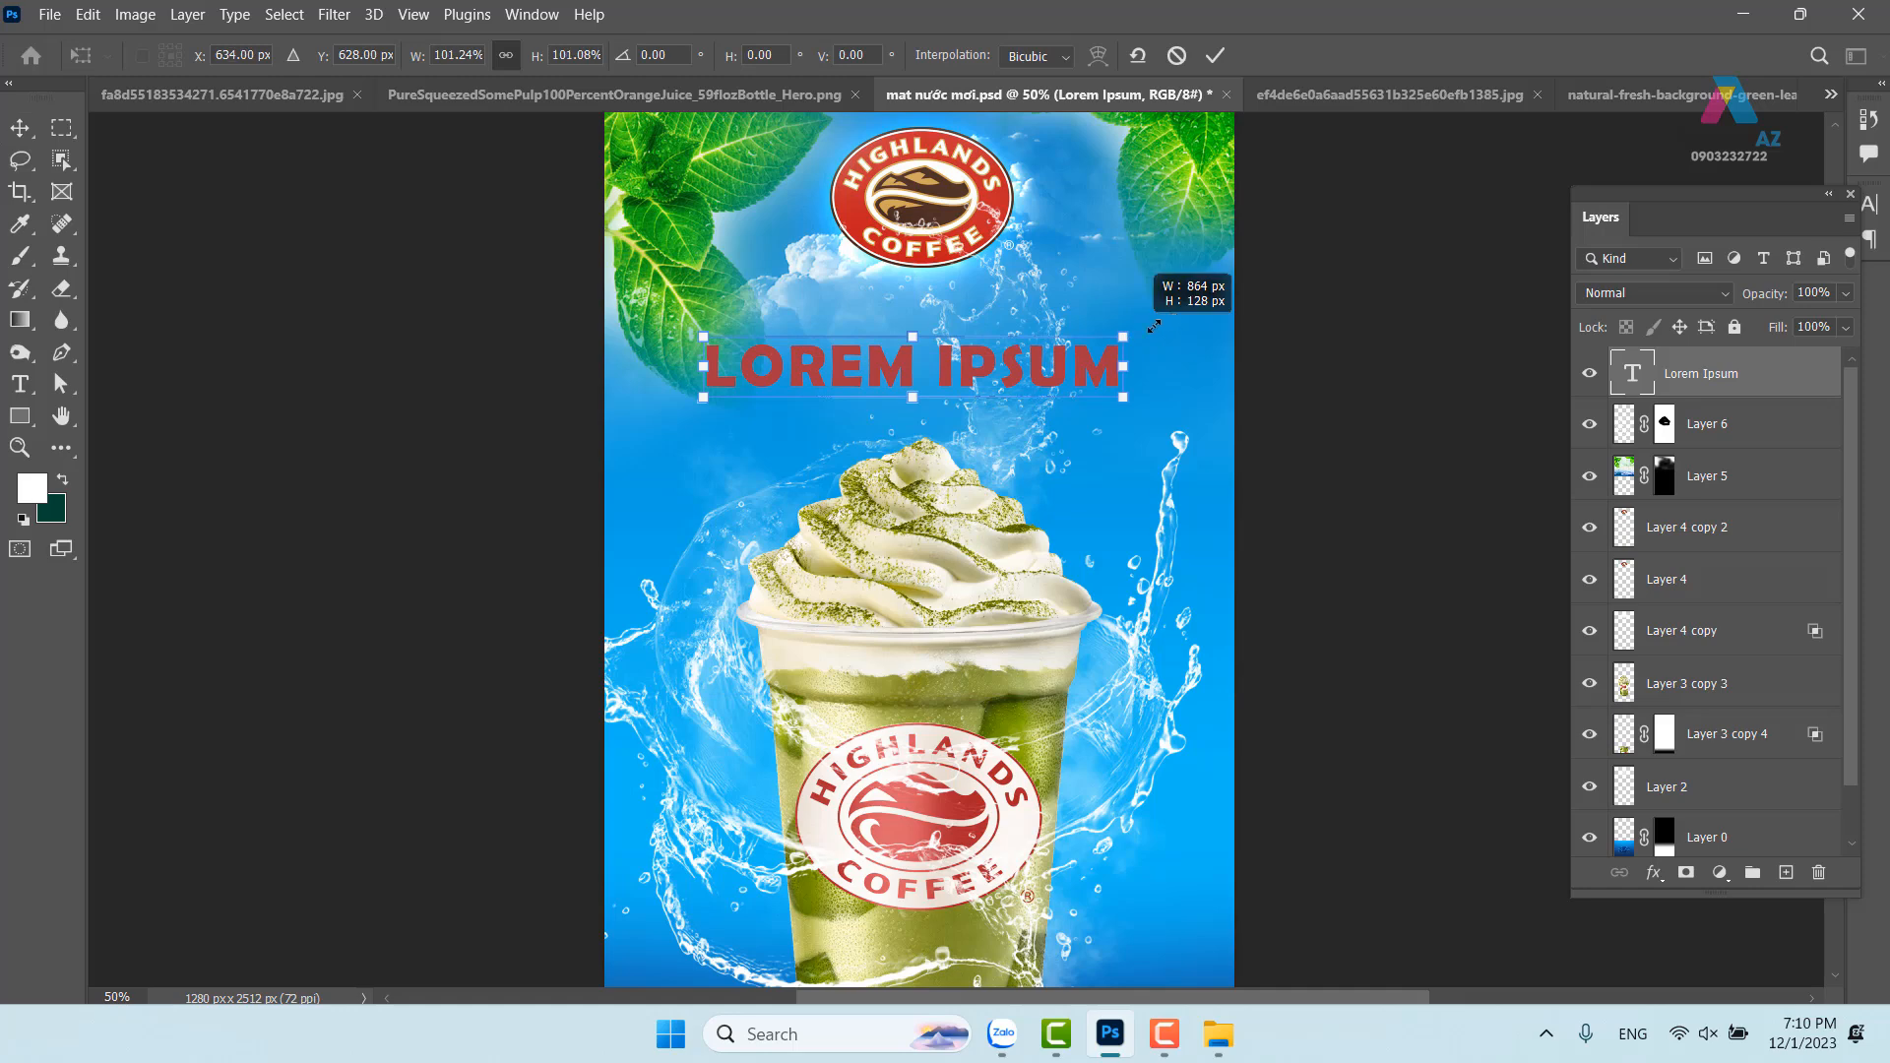
drag(1123, 337, 1188, 325)
drag(702, 398, 681, 400)
drag(963, 387, 956, 390)
key(Return)
Set the headline text color to orange ff9000
key(t)
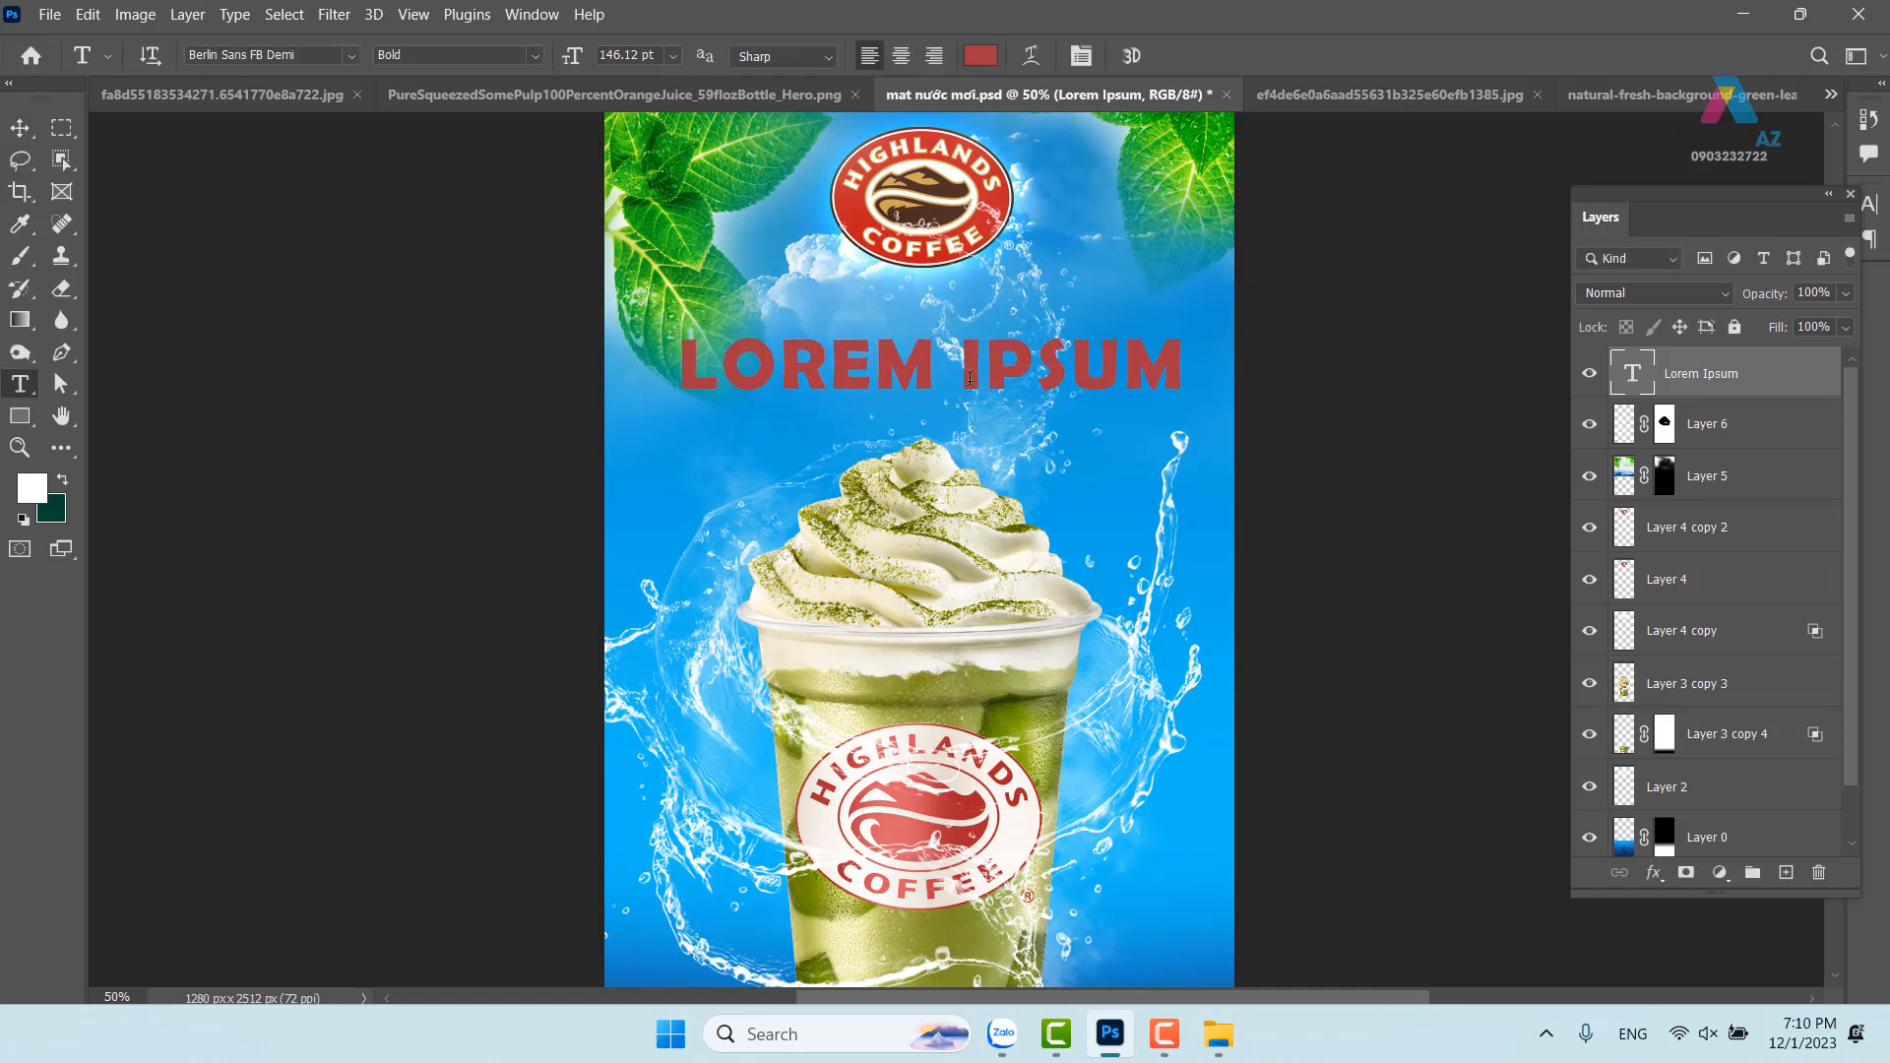
click(982, 57)
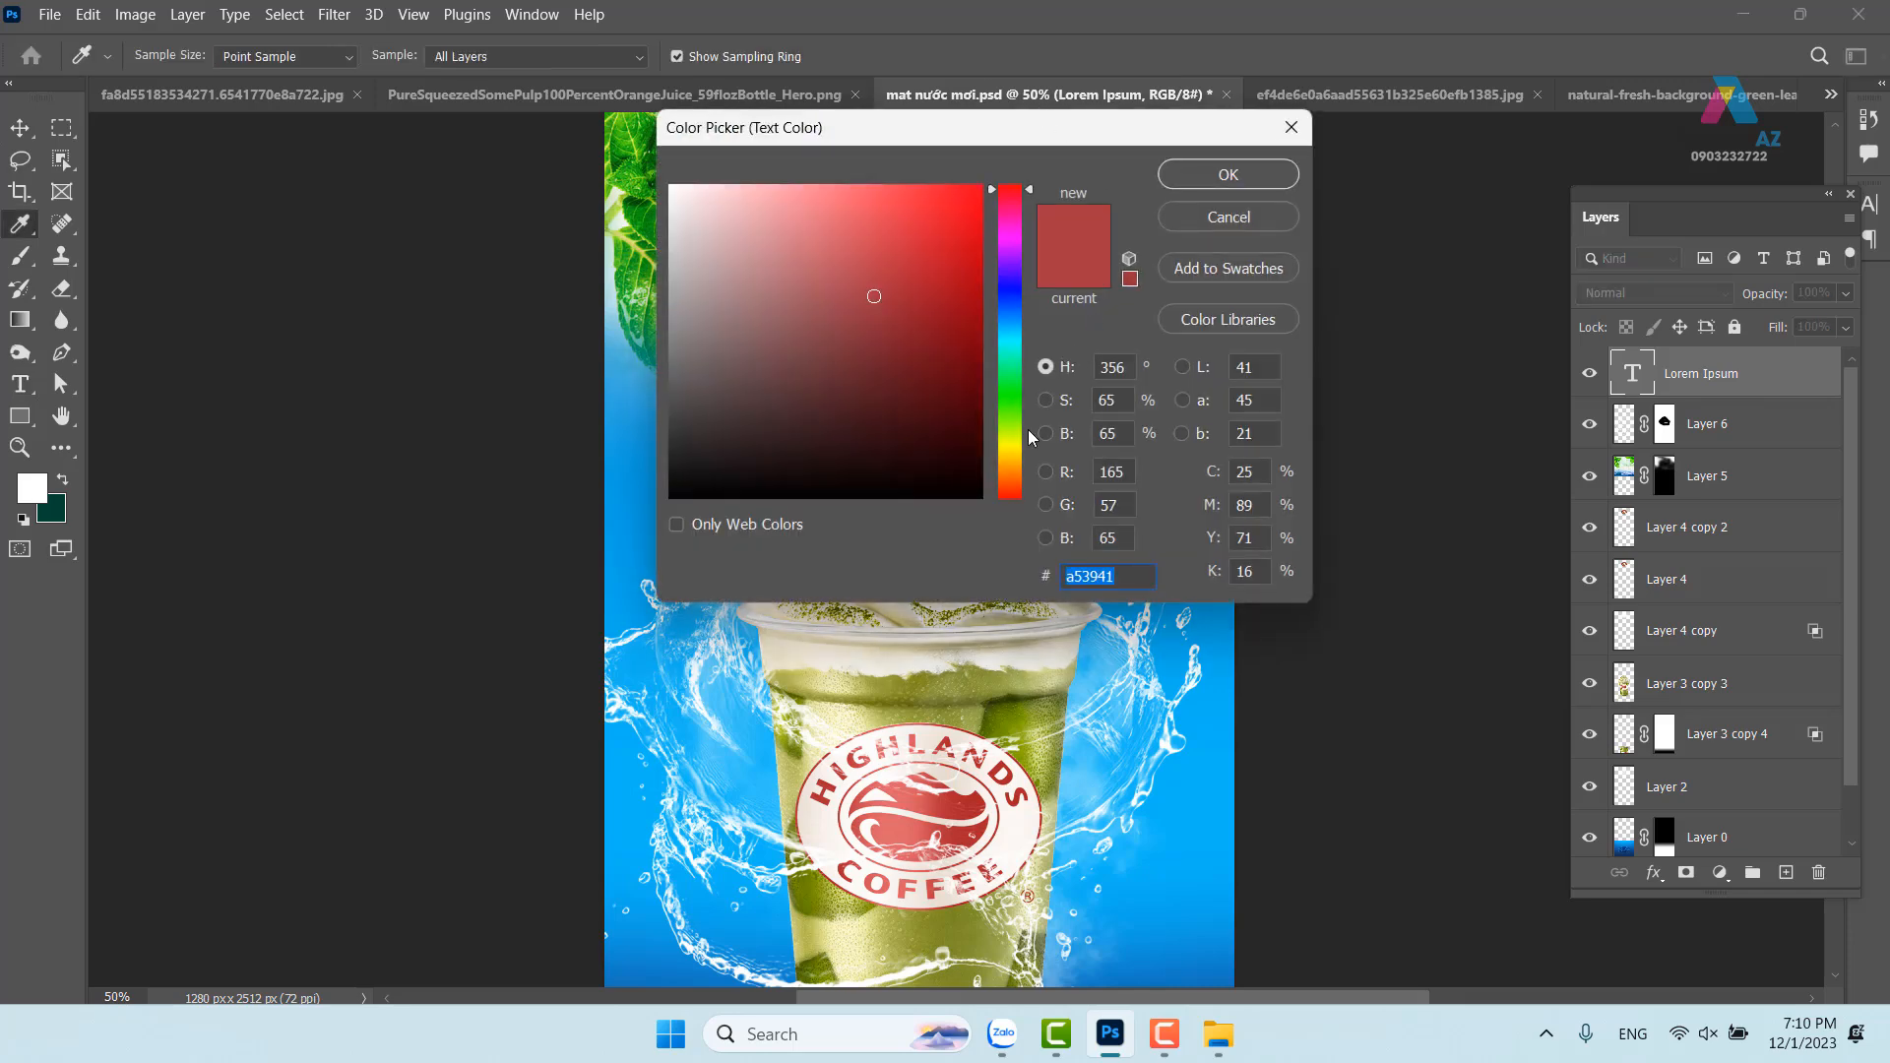
text(ff9000)
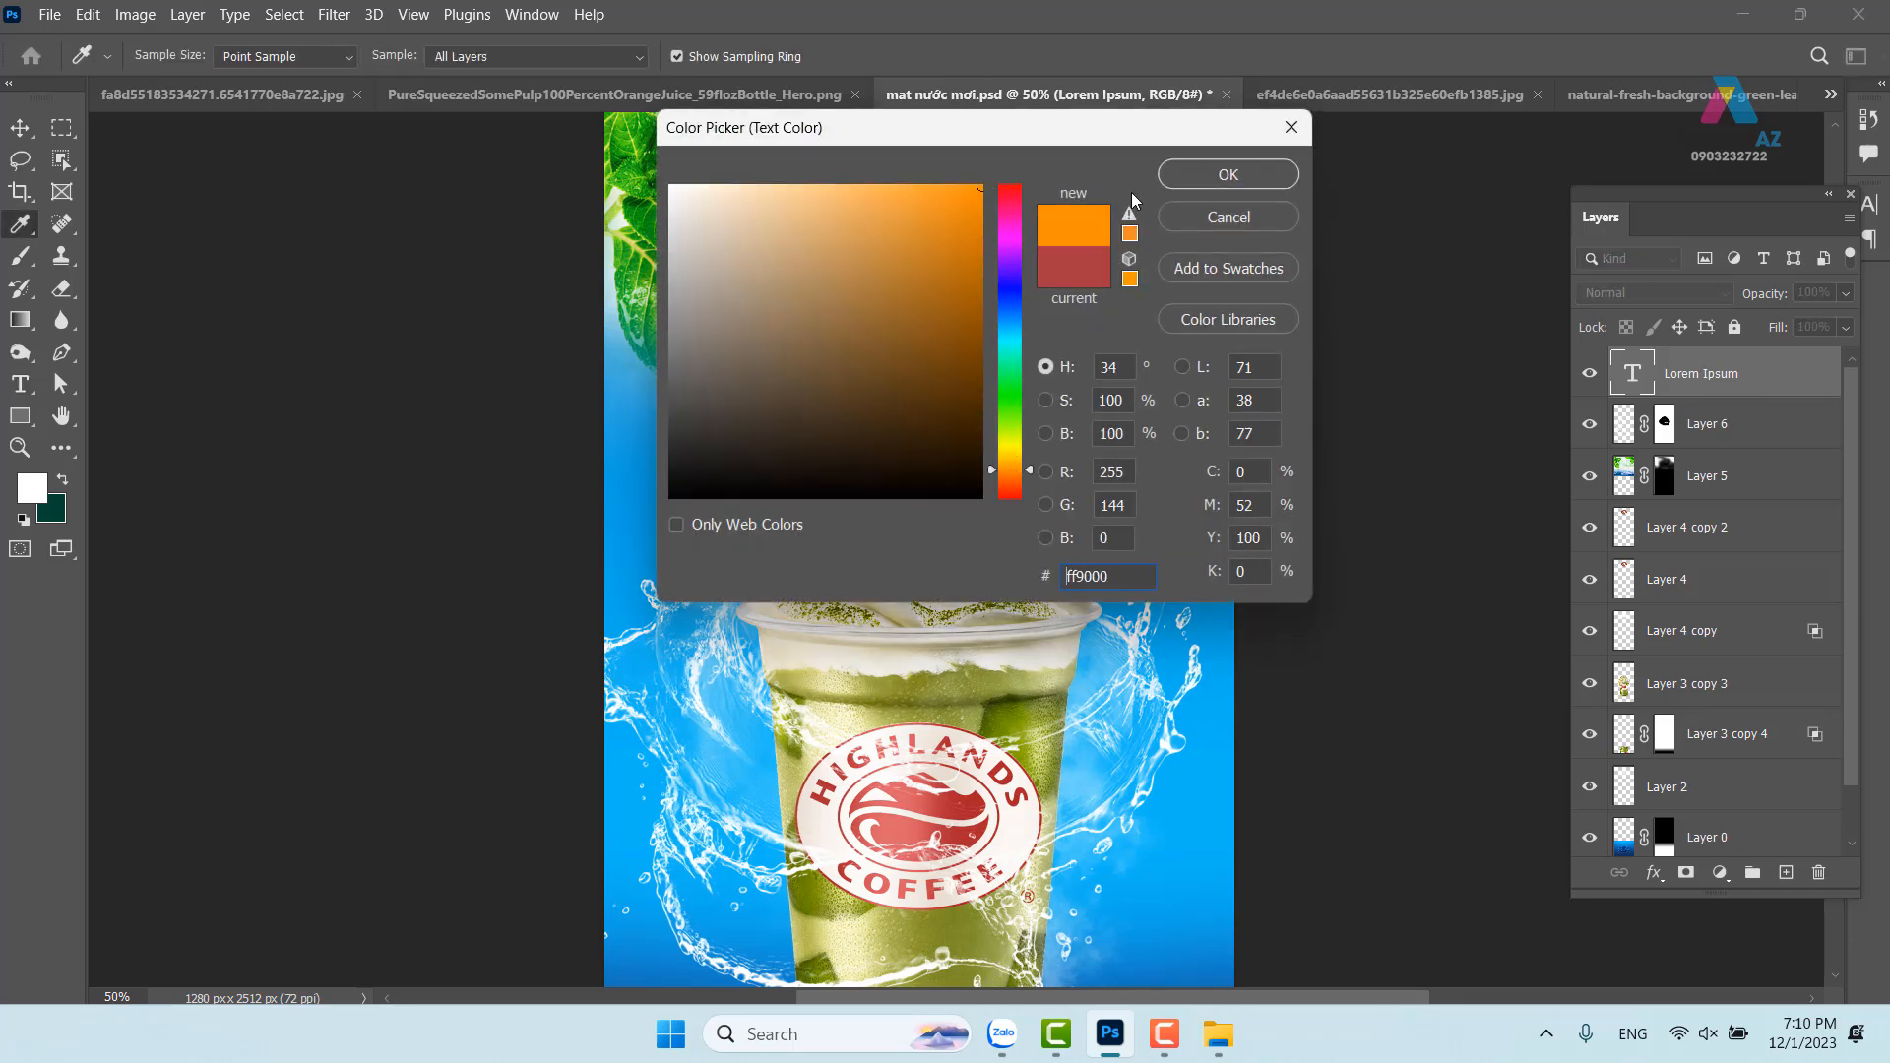
click(1227, 174)
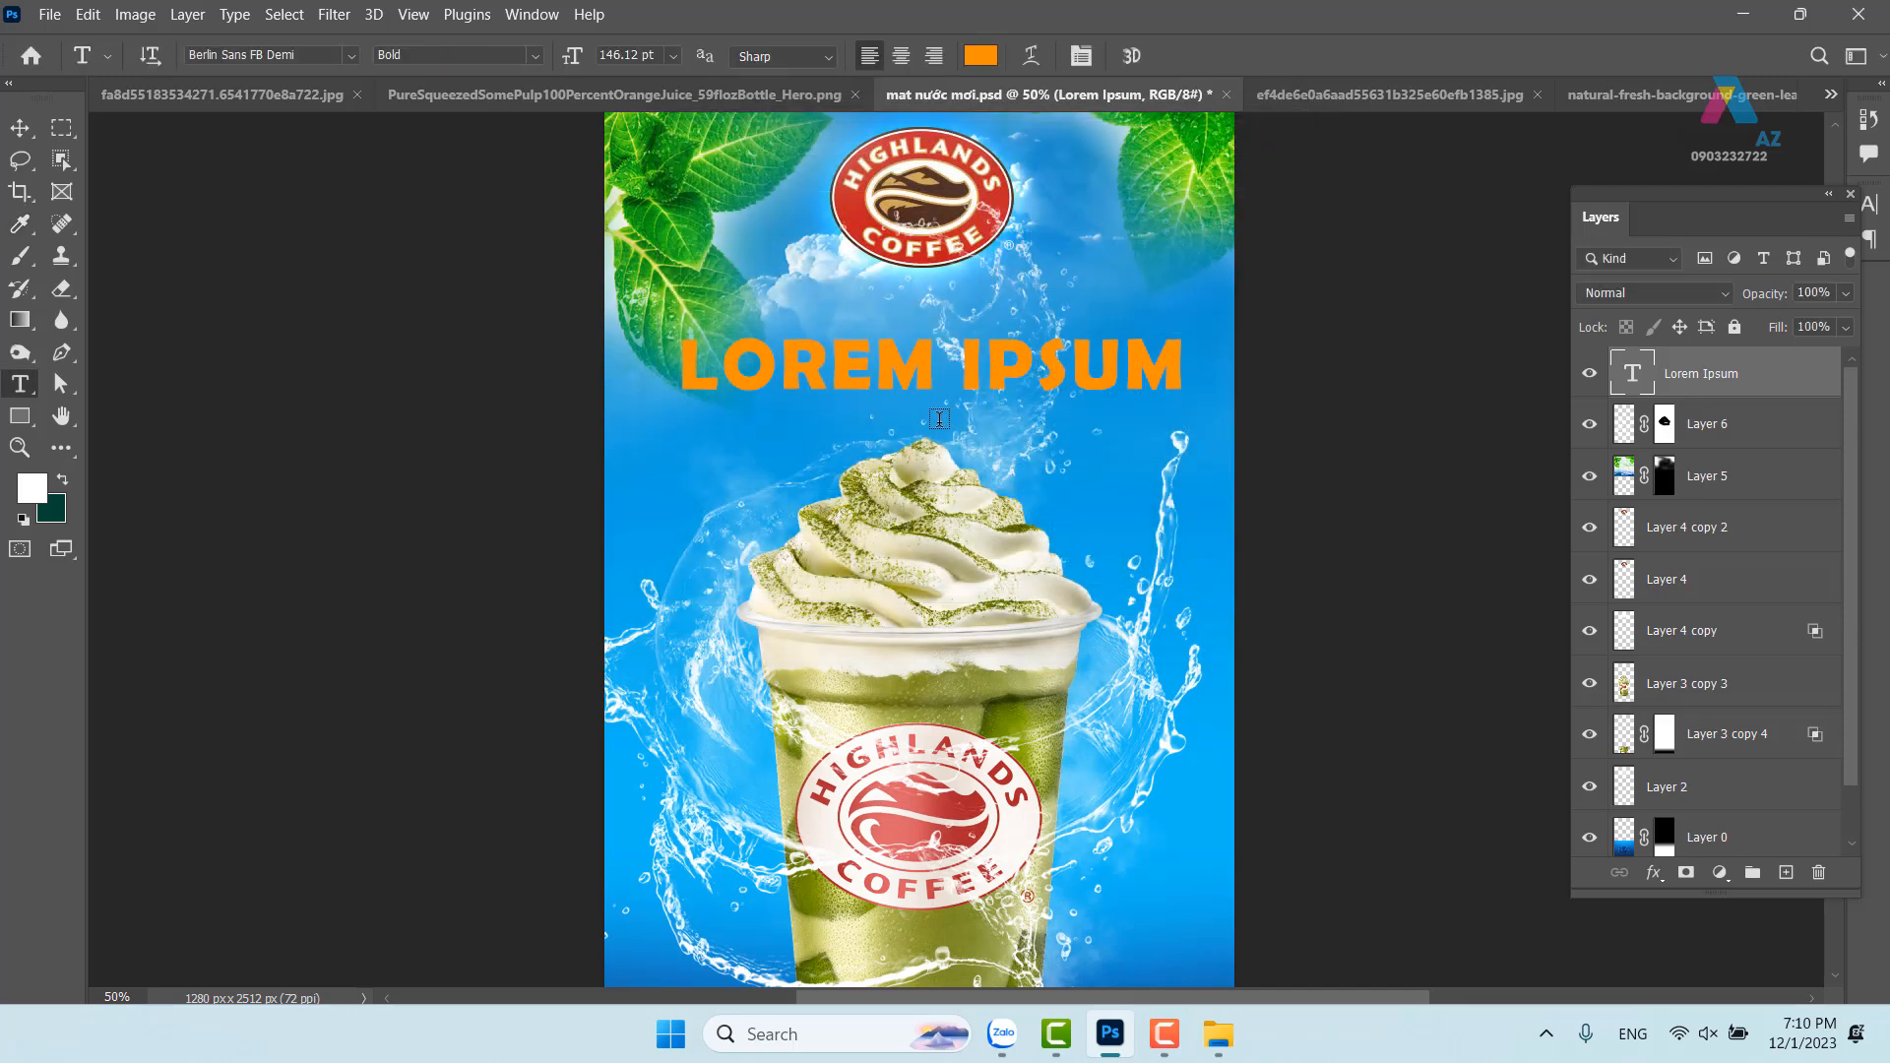
Move the orange headline slightly up and to the left so it is centred beneath the upper logo
click(19, 128)
drag(858, 349, 869, 350)
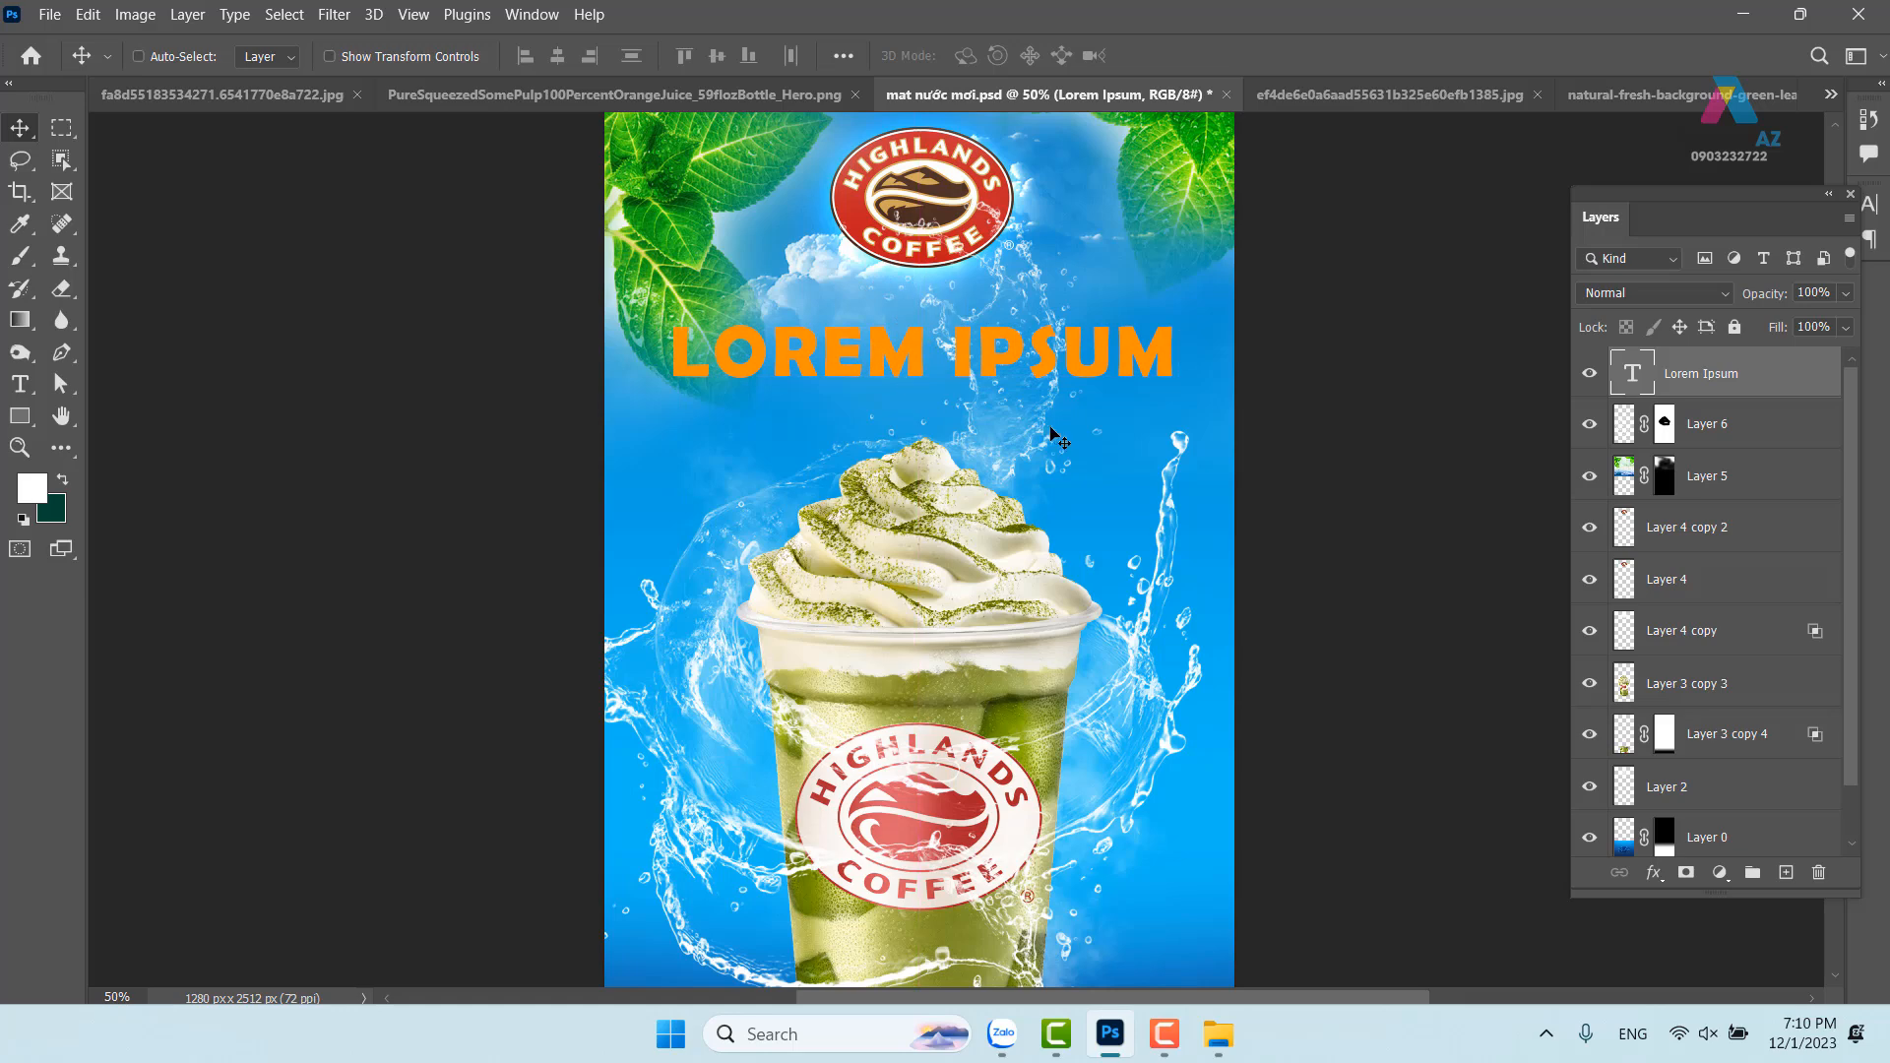
drag(1006, 365, 1007, 364)
Add a smooth Inner Bevel layer effect to the Lorem Ipsum text with 74% depth and 13 px size
right_click(1751, 380)
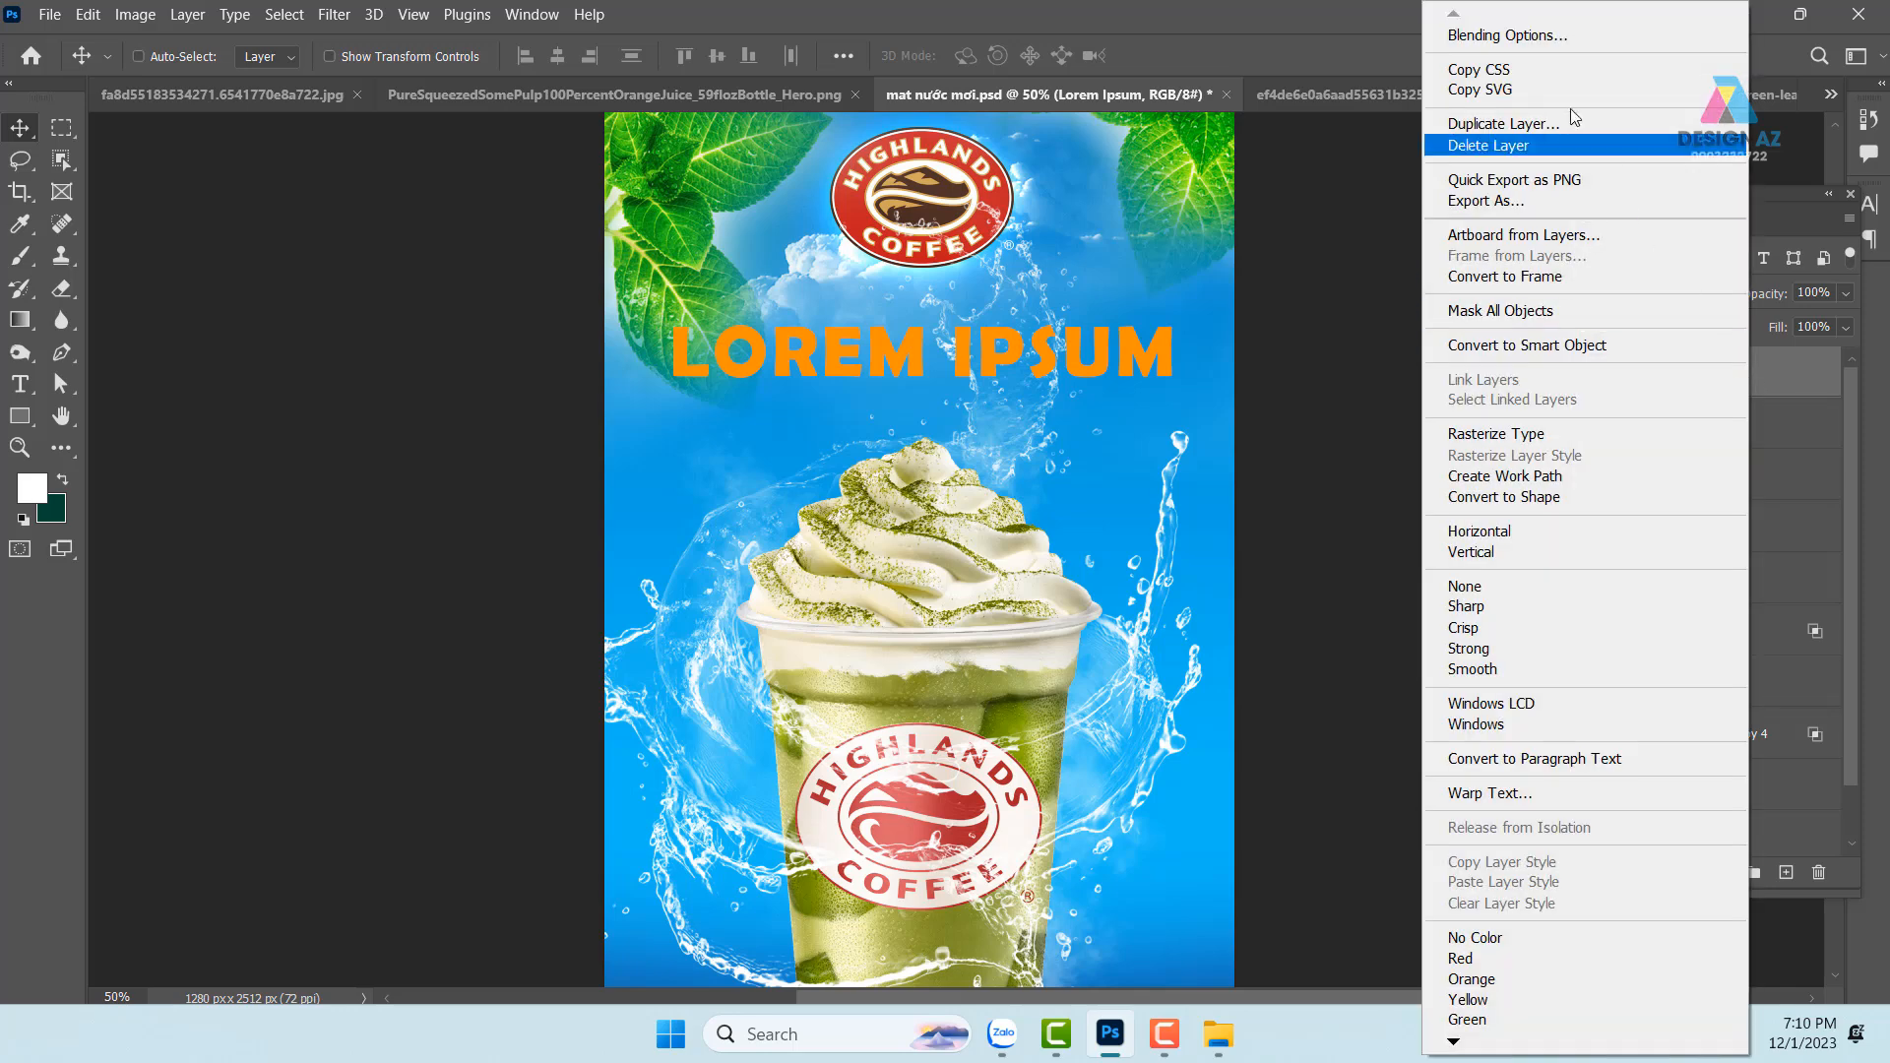
click(1550, 37)
drag(1255, 61, 1249, 131)
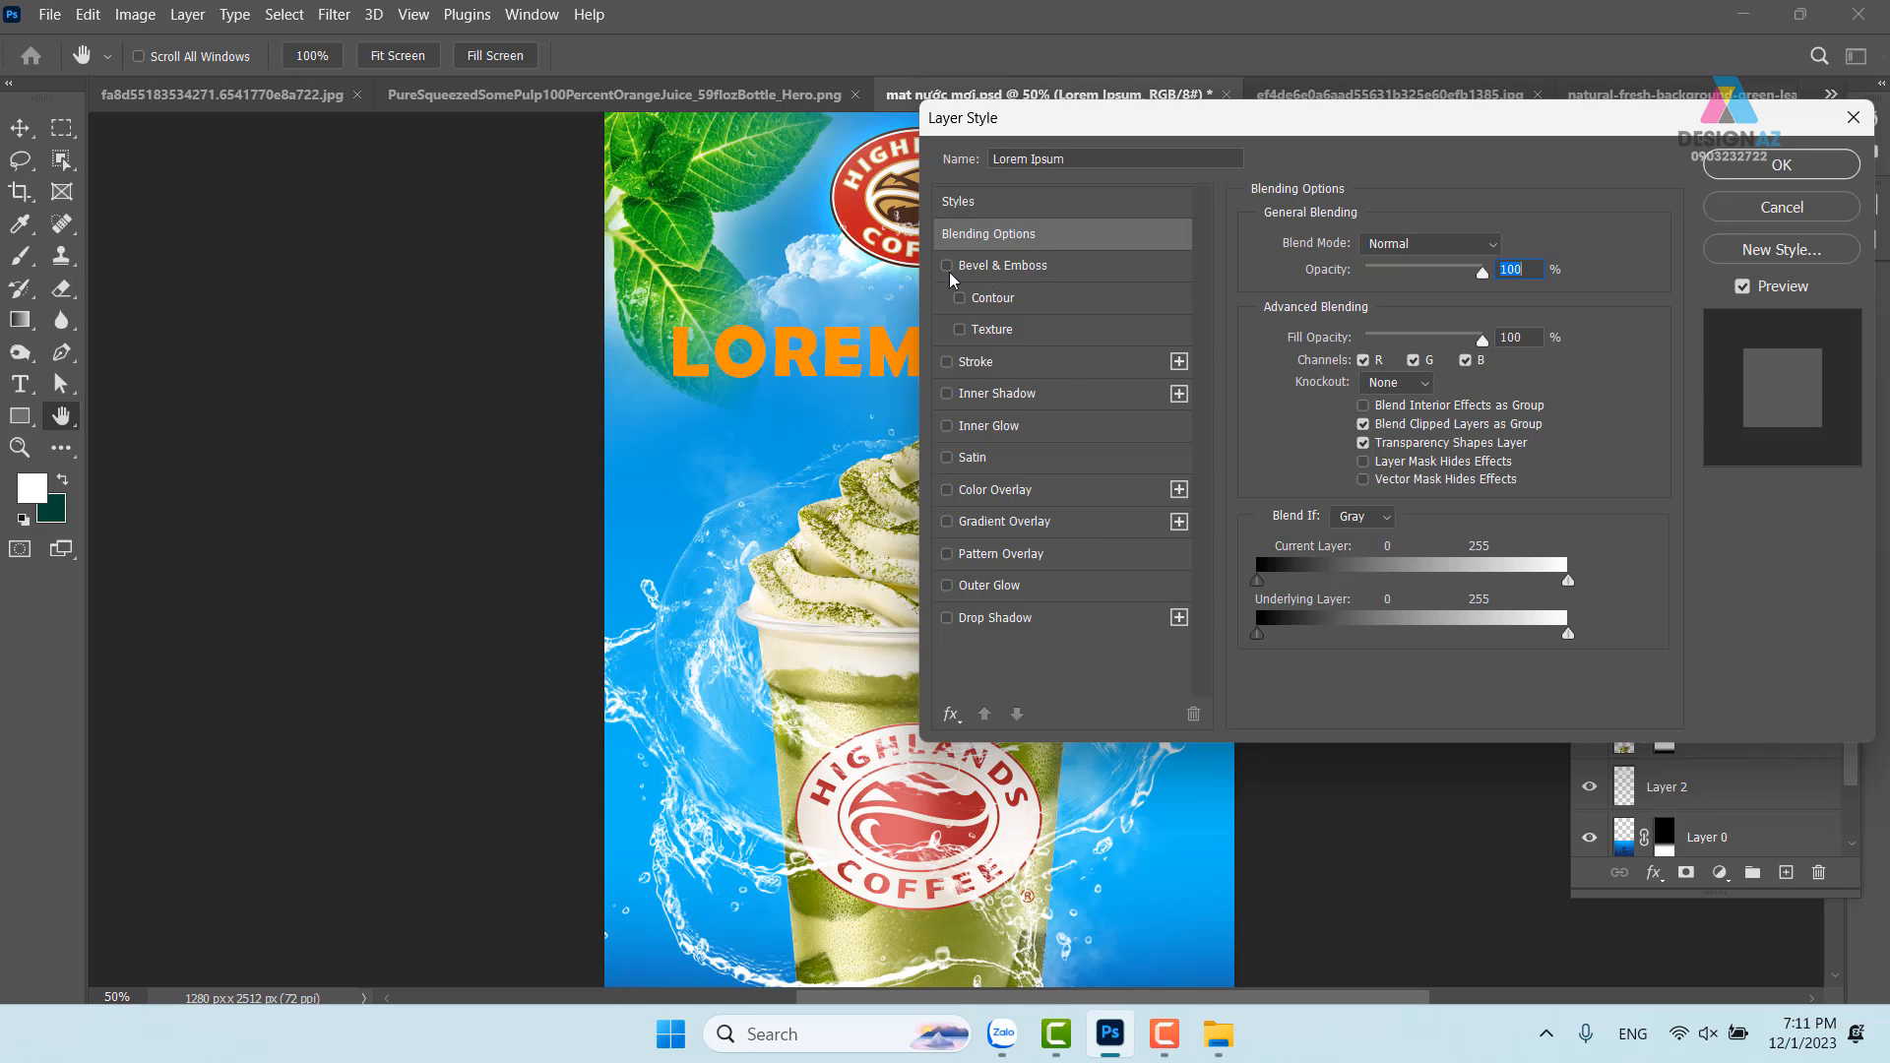
click(1080, 266)
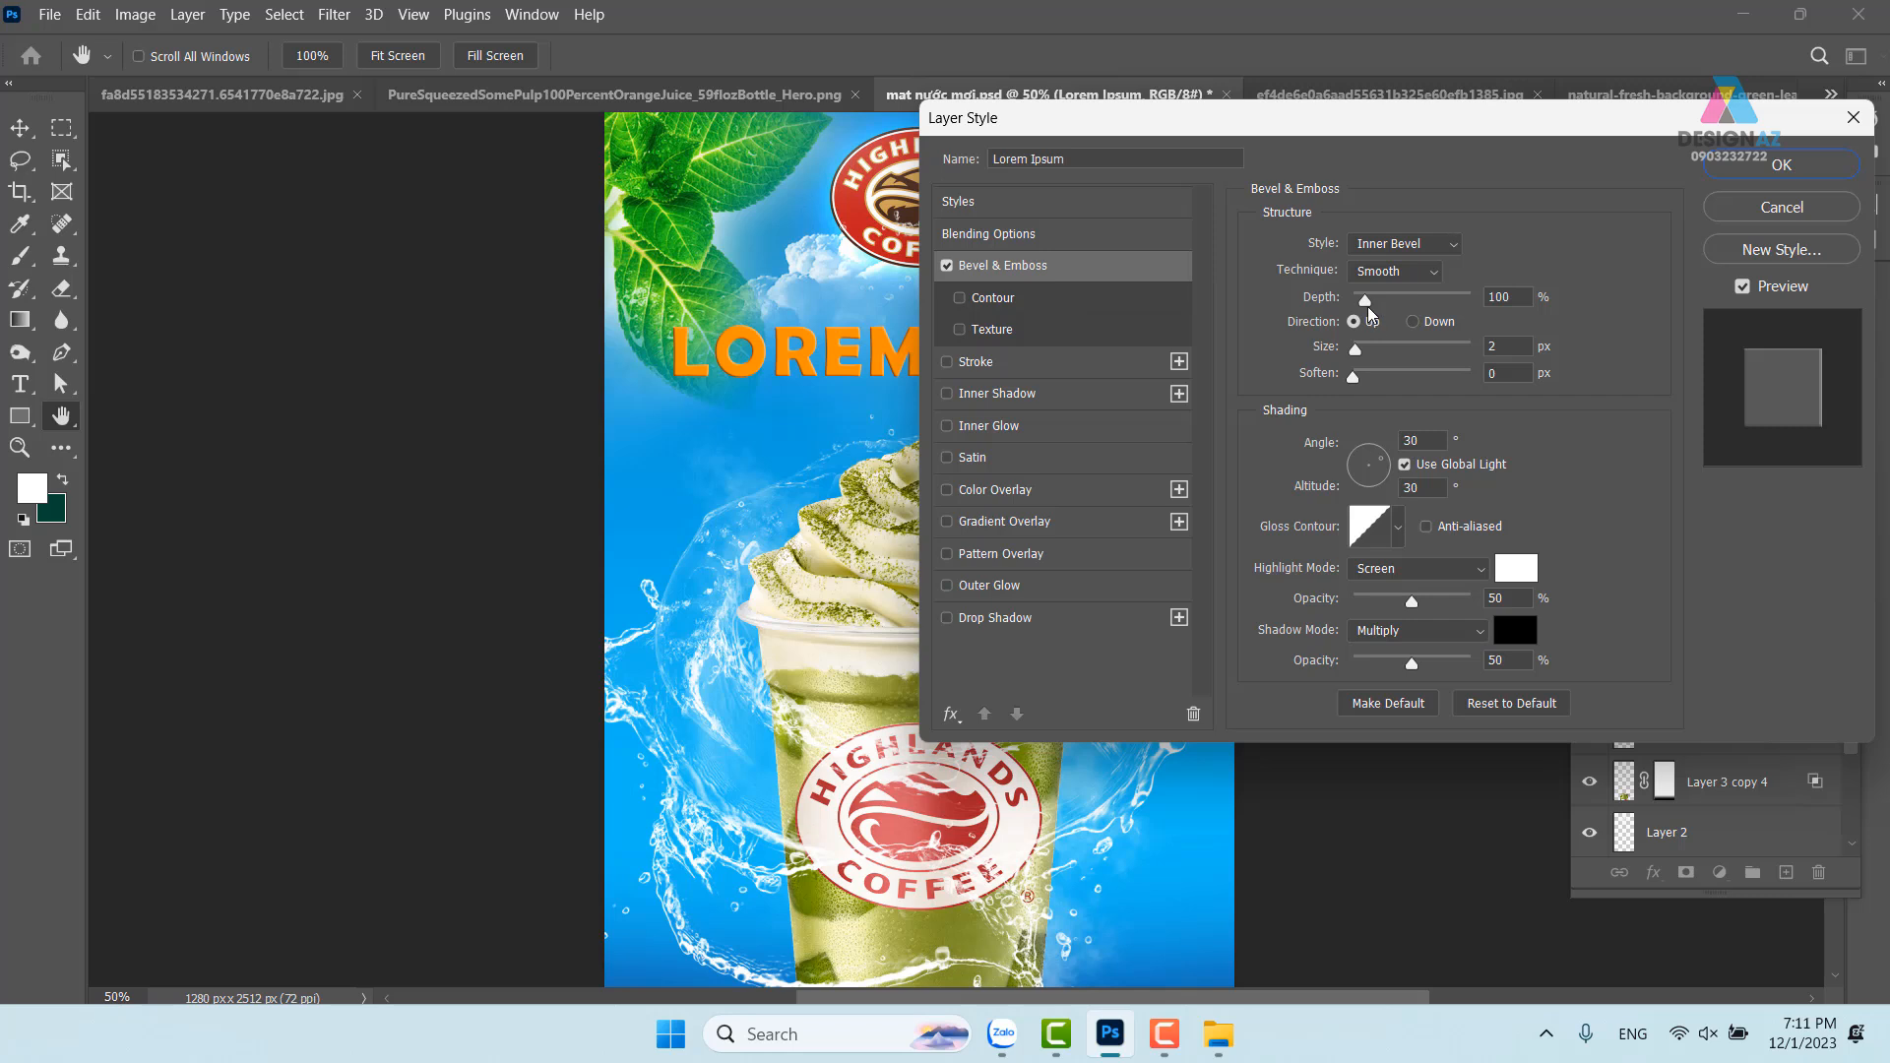
drag(1356, 350, 1368, 349)
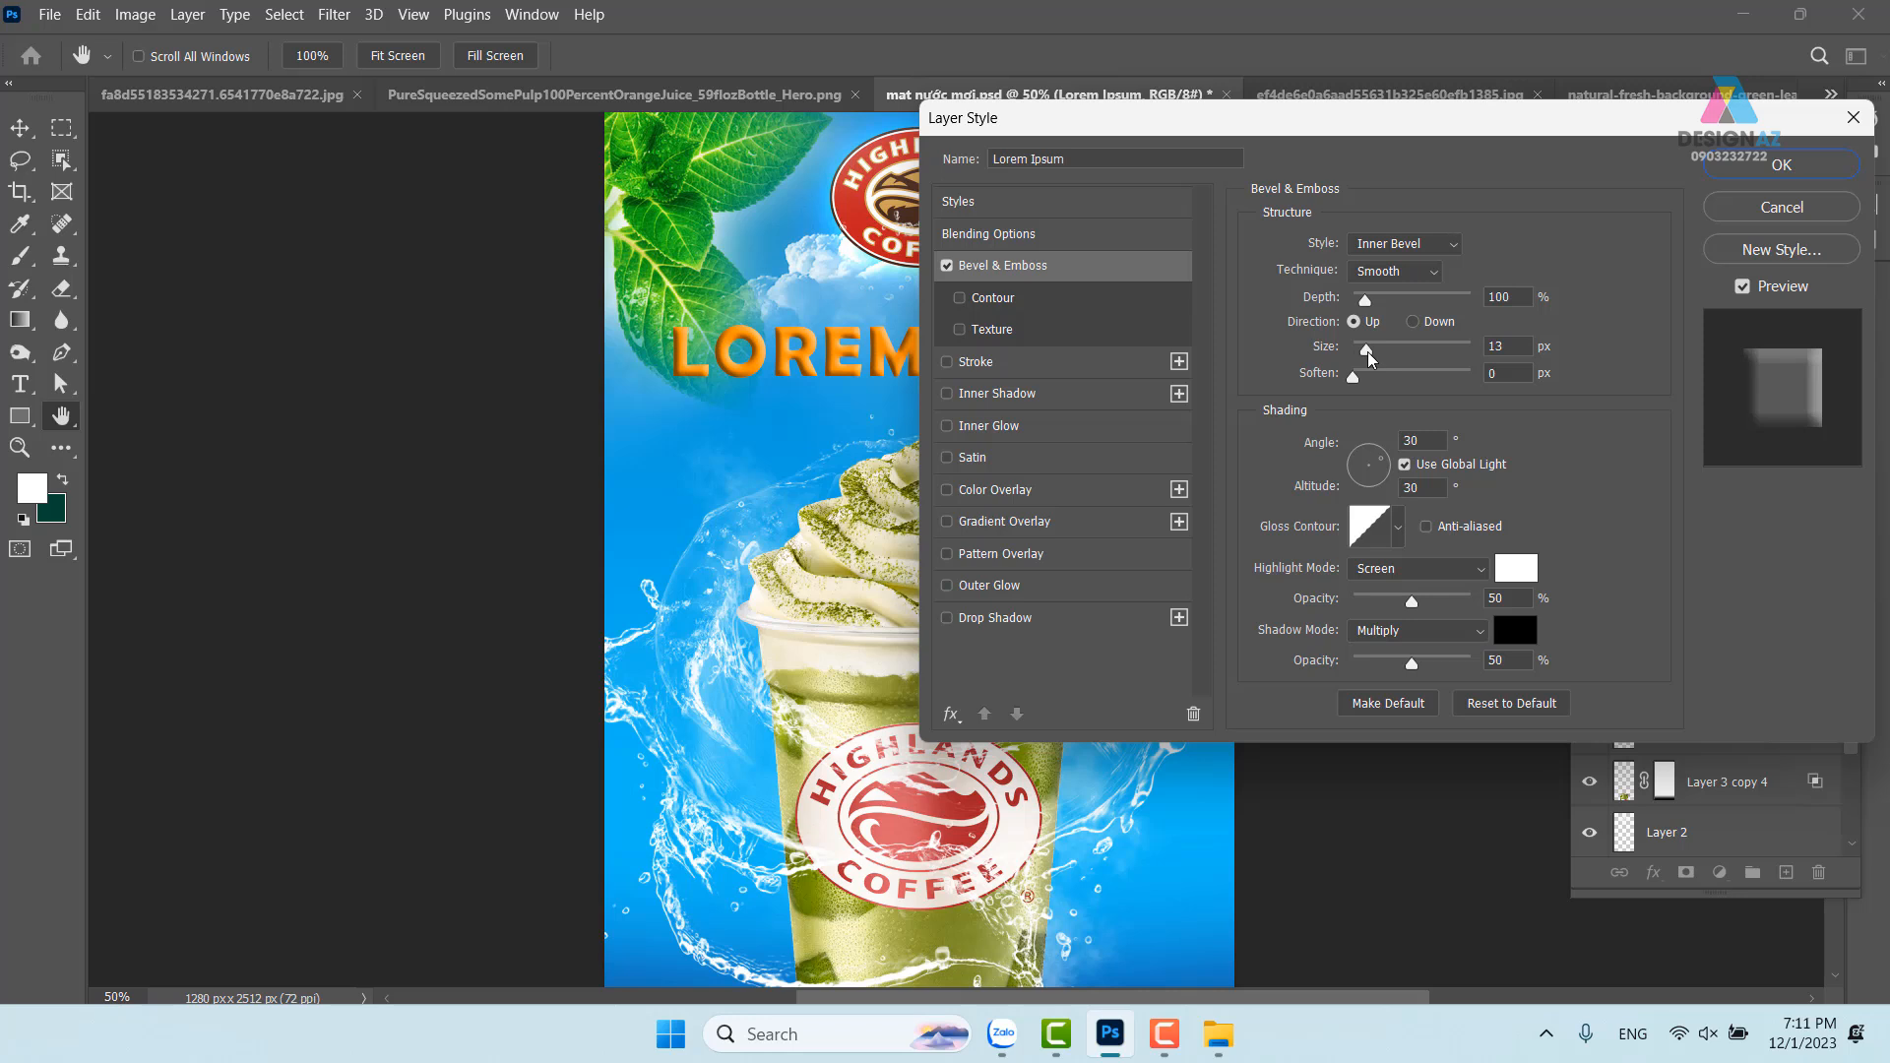
drag(1371, 356, 1371, 356)
drag(1368, 351, 1363, 308)
click(1366, 347)
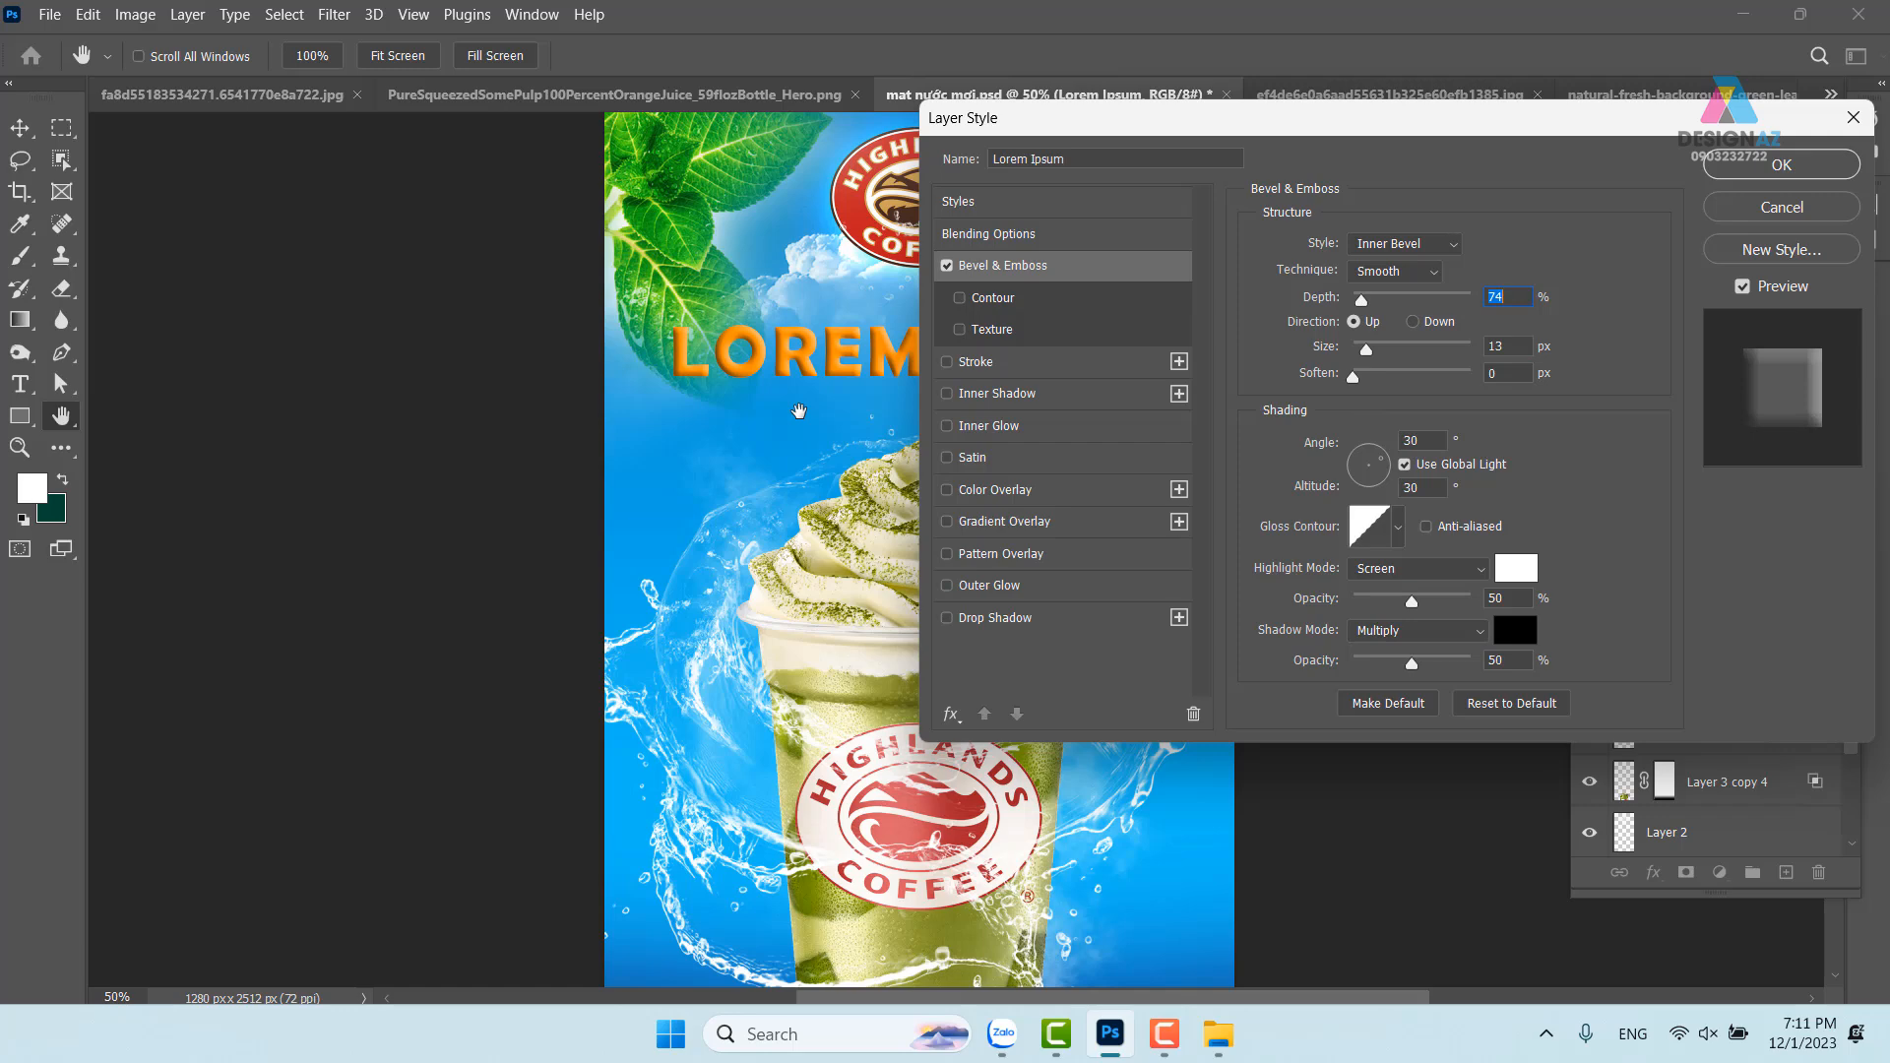
key(ctrl+plus)
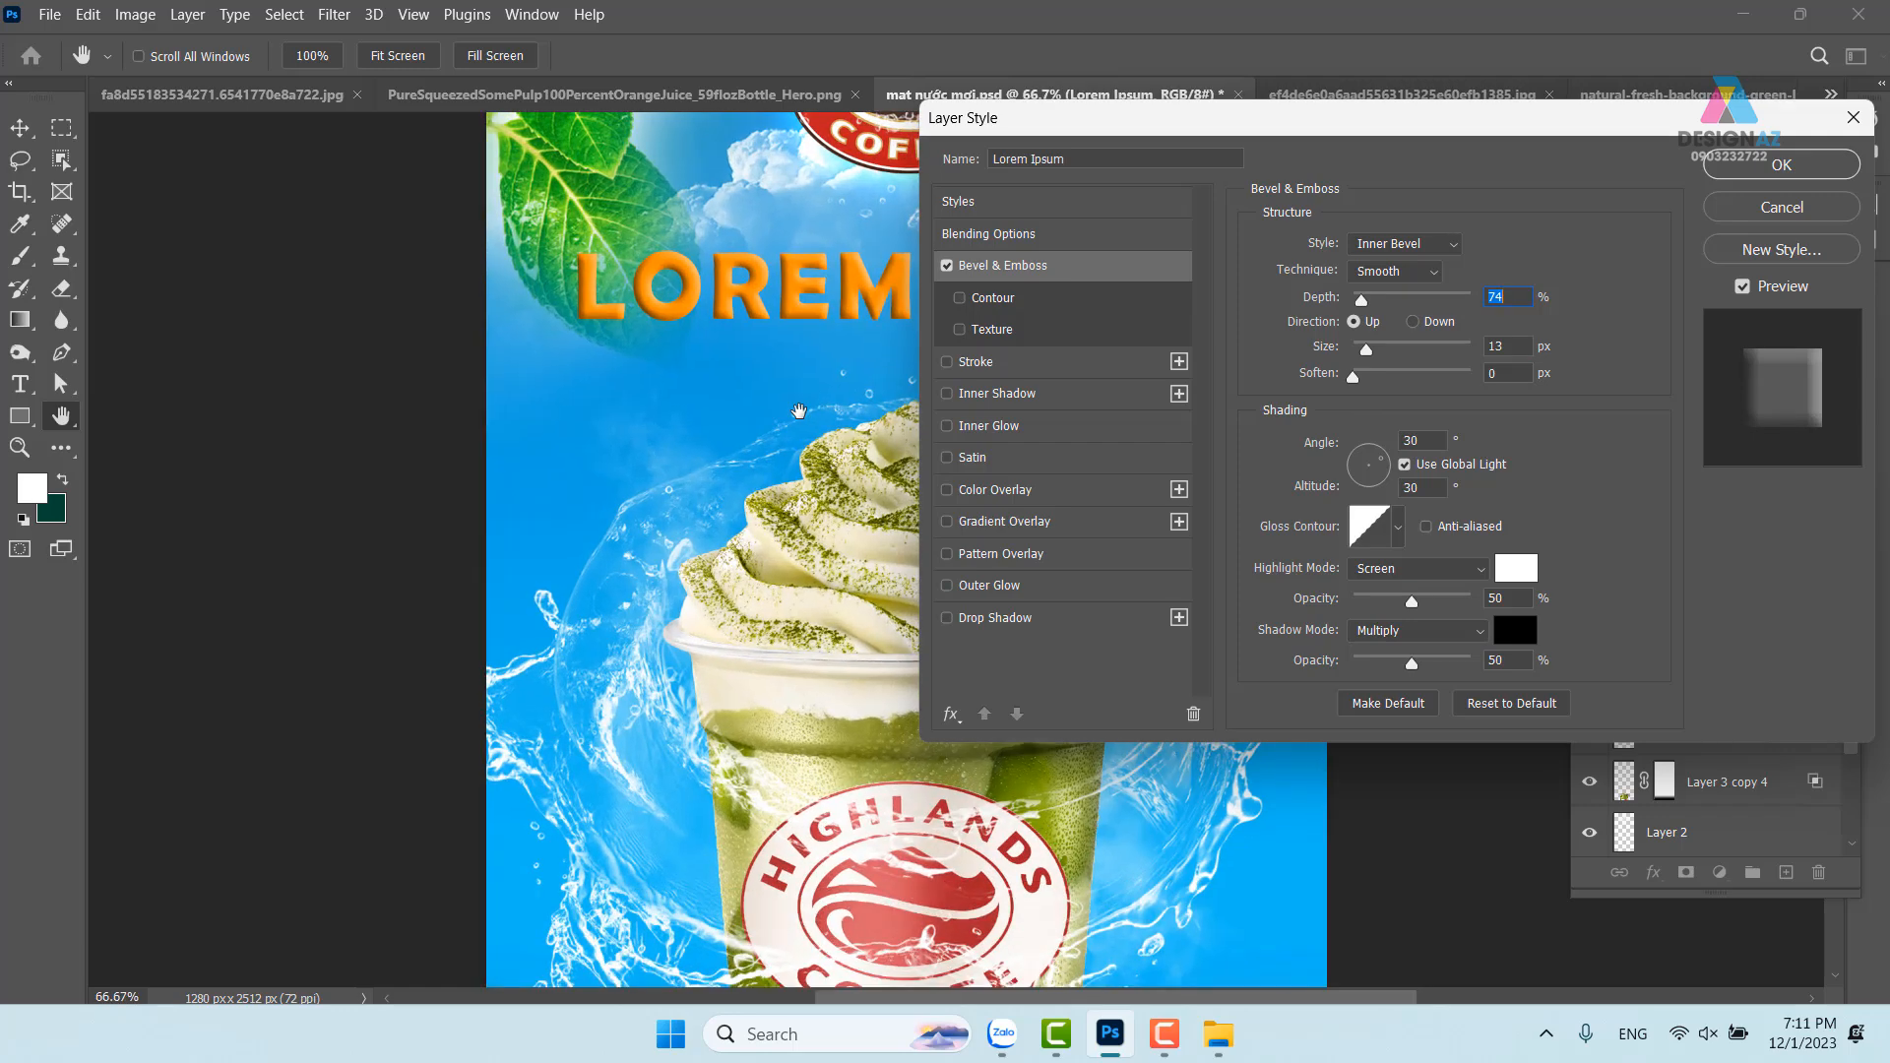
drag(800, 413, 451, 467)
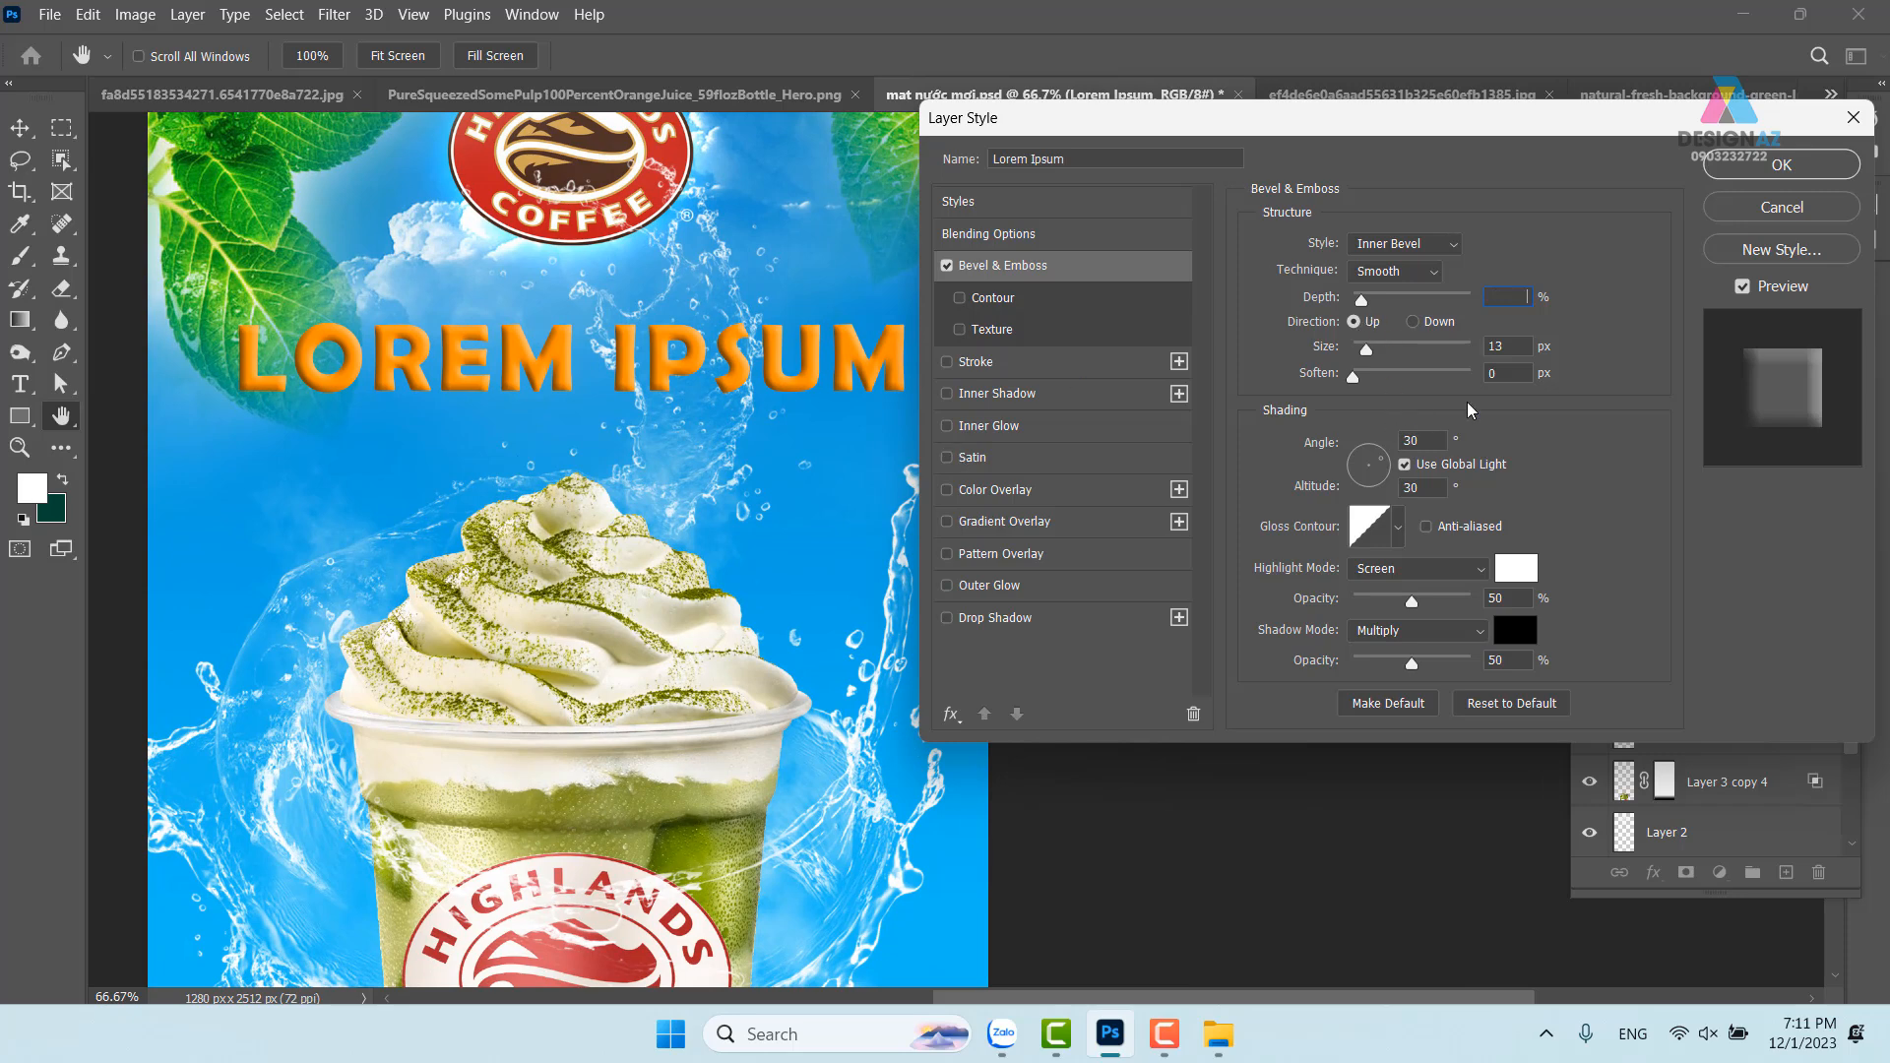
click(1748, 169)
click(994, 403)
Add a 9 px outside stroke in near-white at 100% opacity to the Lorem Ipsum text
click(1049, 361)
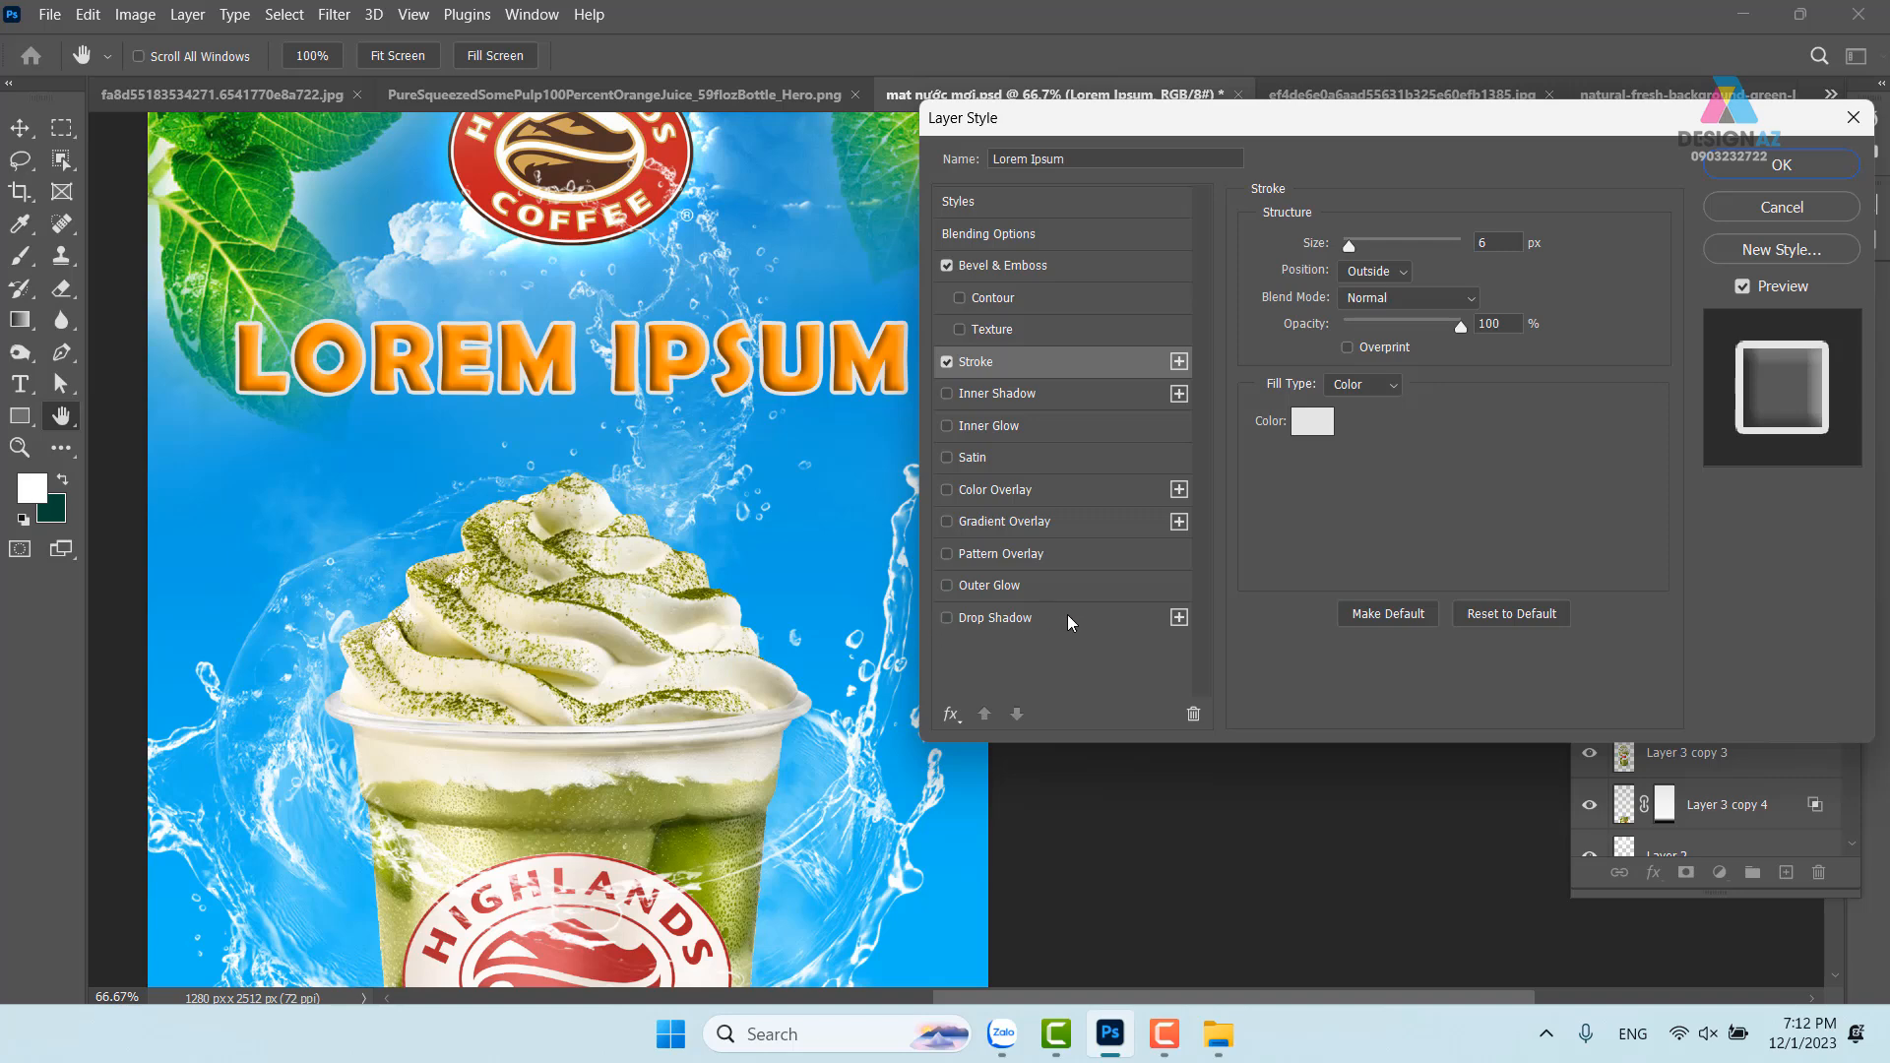
drag(1351, 245, 1357, 244)
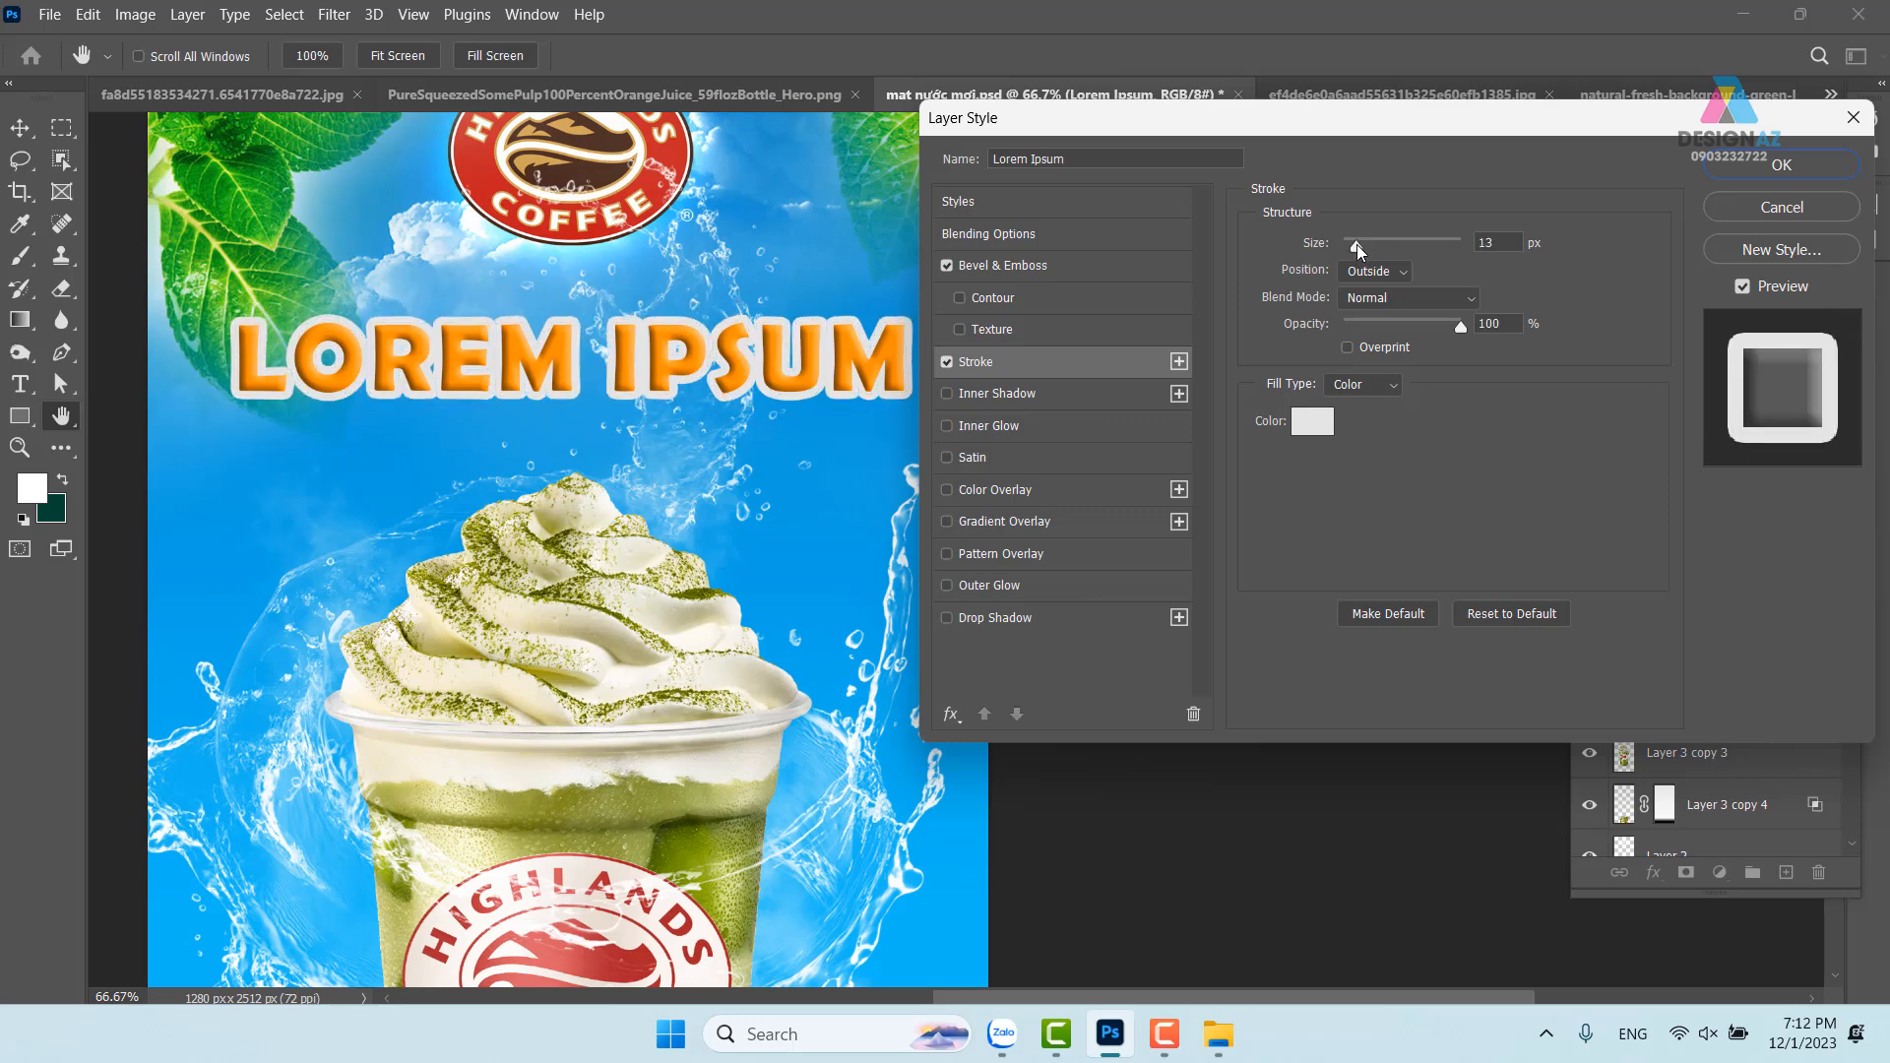
drag(1355, 242, 1354, 242)
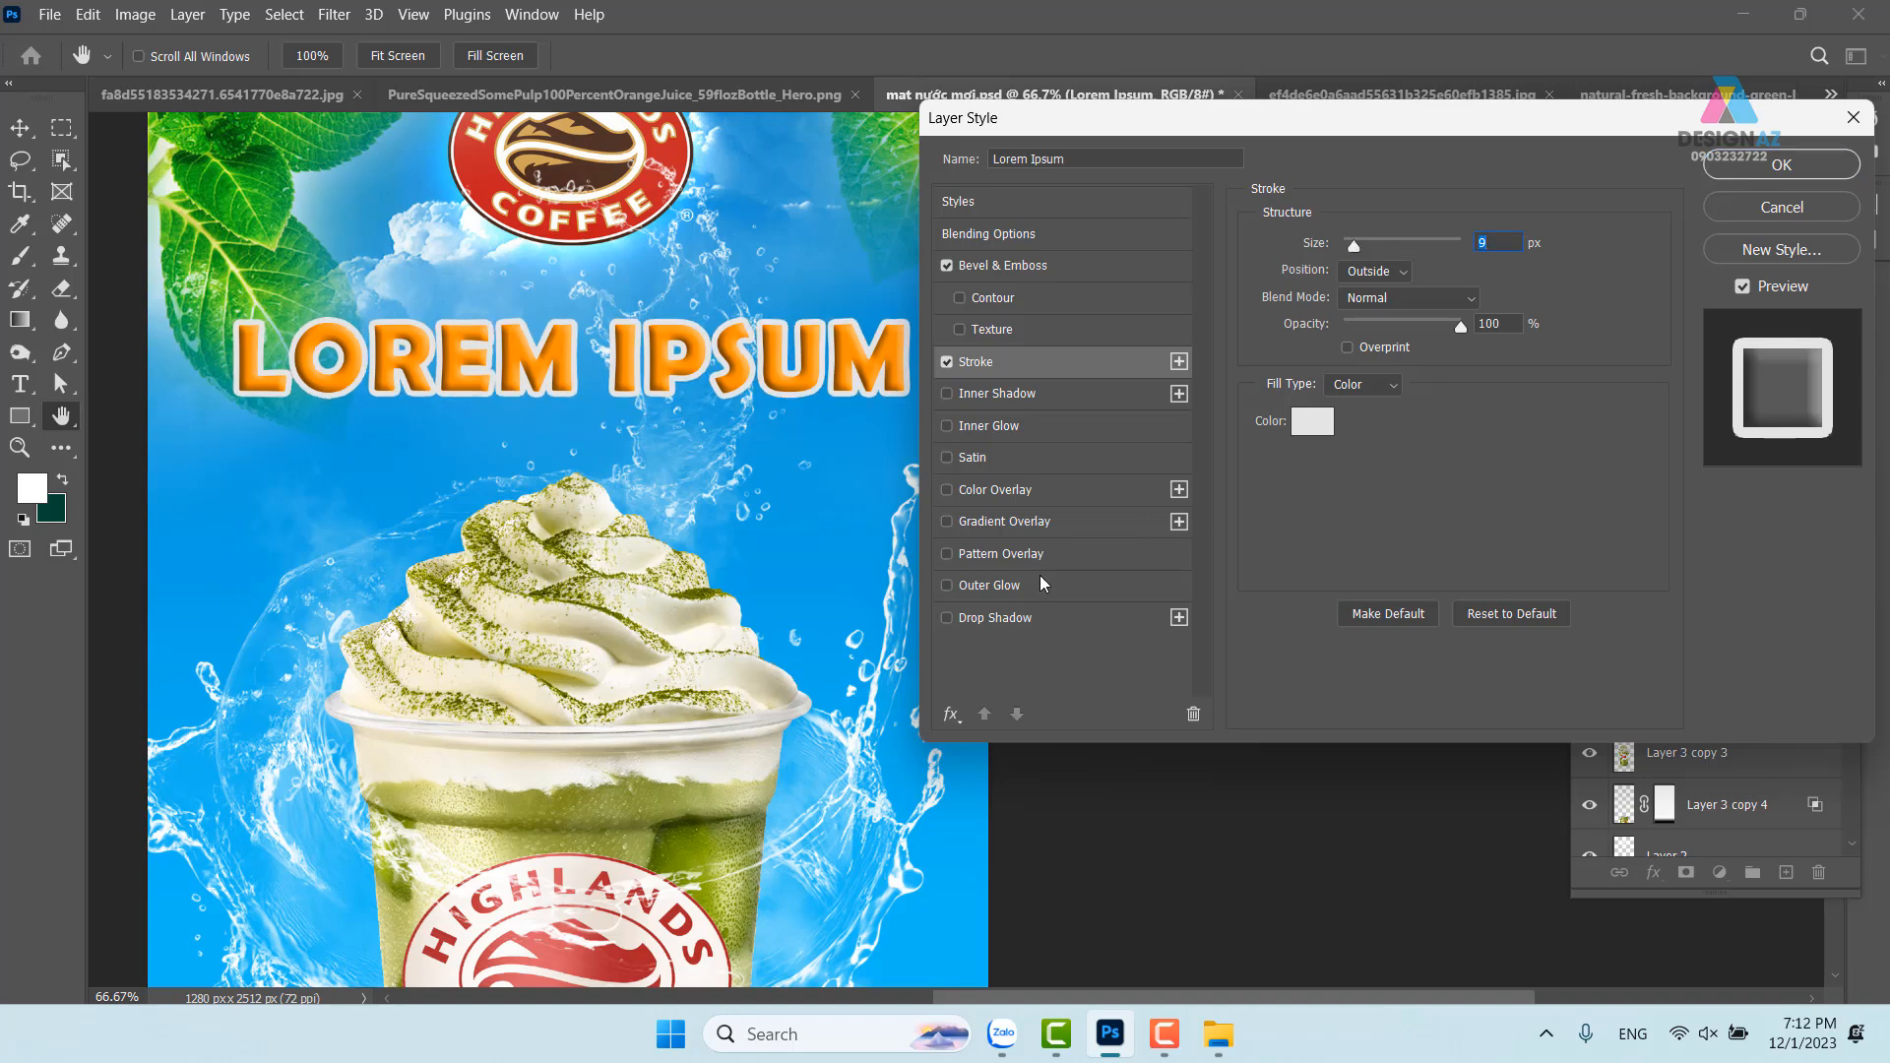
Add a Multiply drop shadow to the Lorem Ipsum headline with 53% opacity, 65° angle, 25 px distance, 5% spread and 24 px size
click(1062, 621)
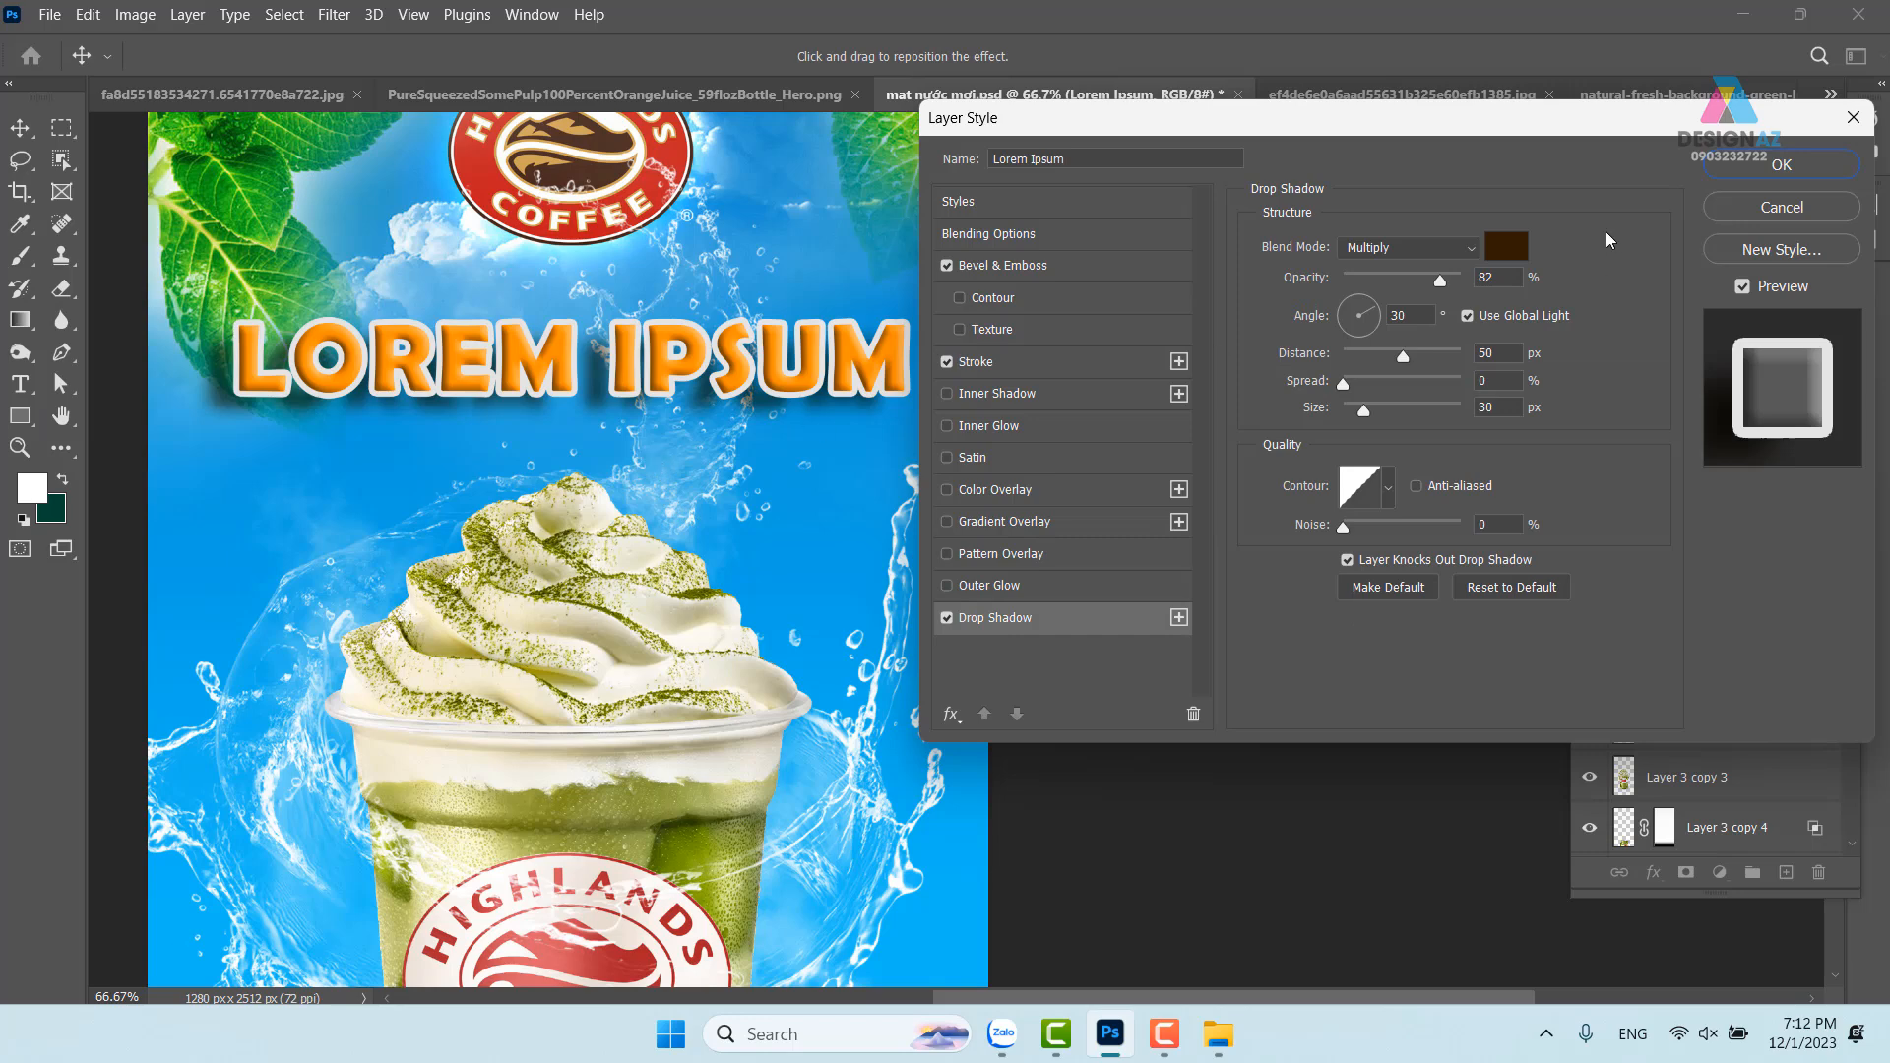
drag(1439, 278, 1395, 271)
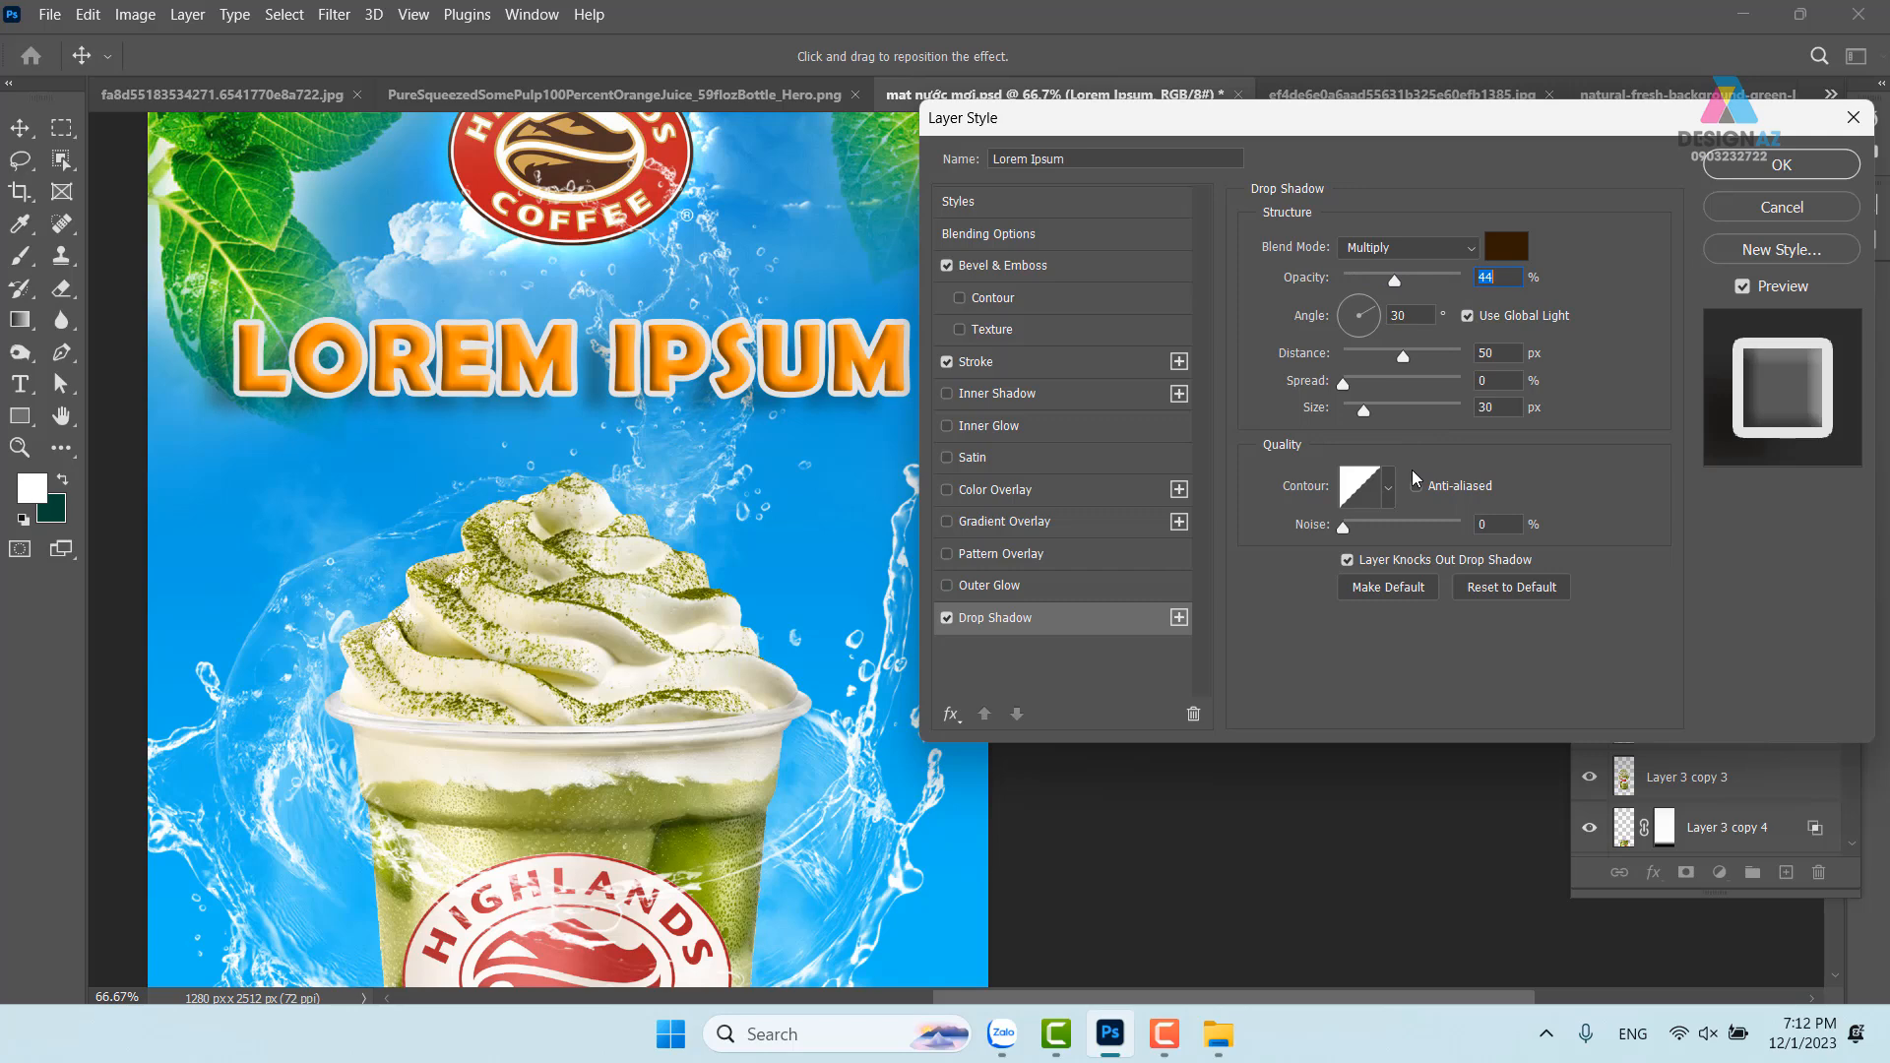
mouse_move(1405, 362)
mouse_down()
mouse_move(1370, 363)
mouse_move(1472, 372)
mouse_move(1377, 362)
mouse_up()
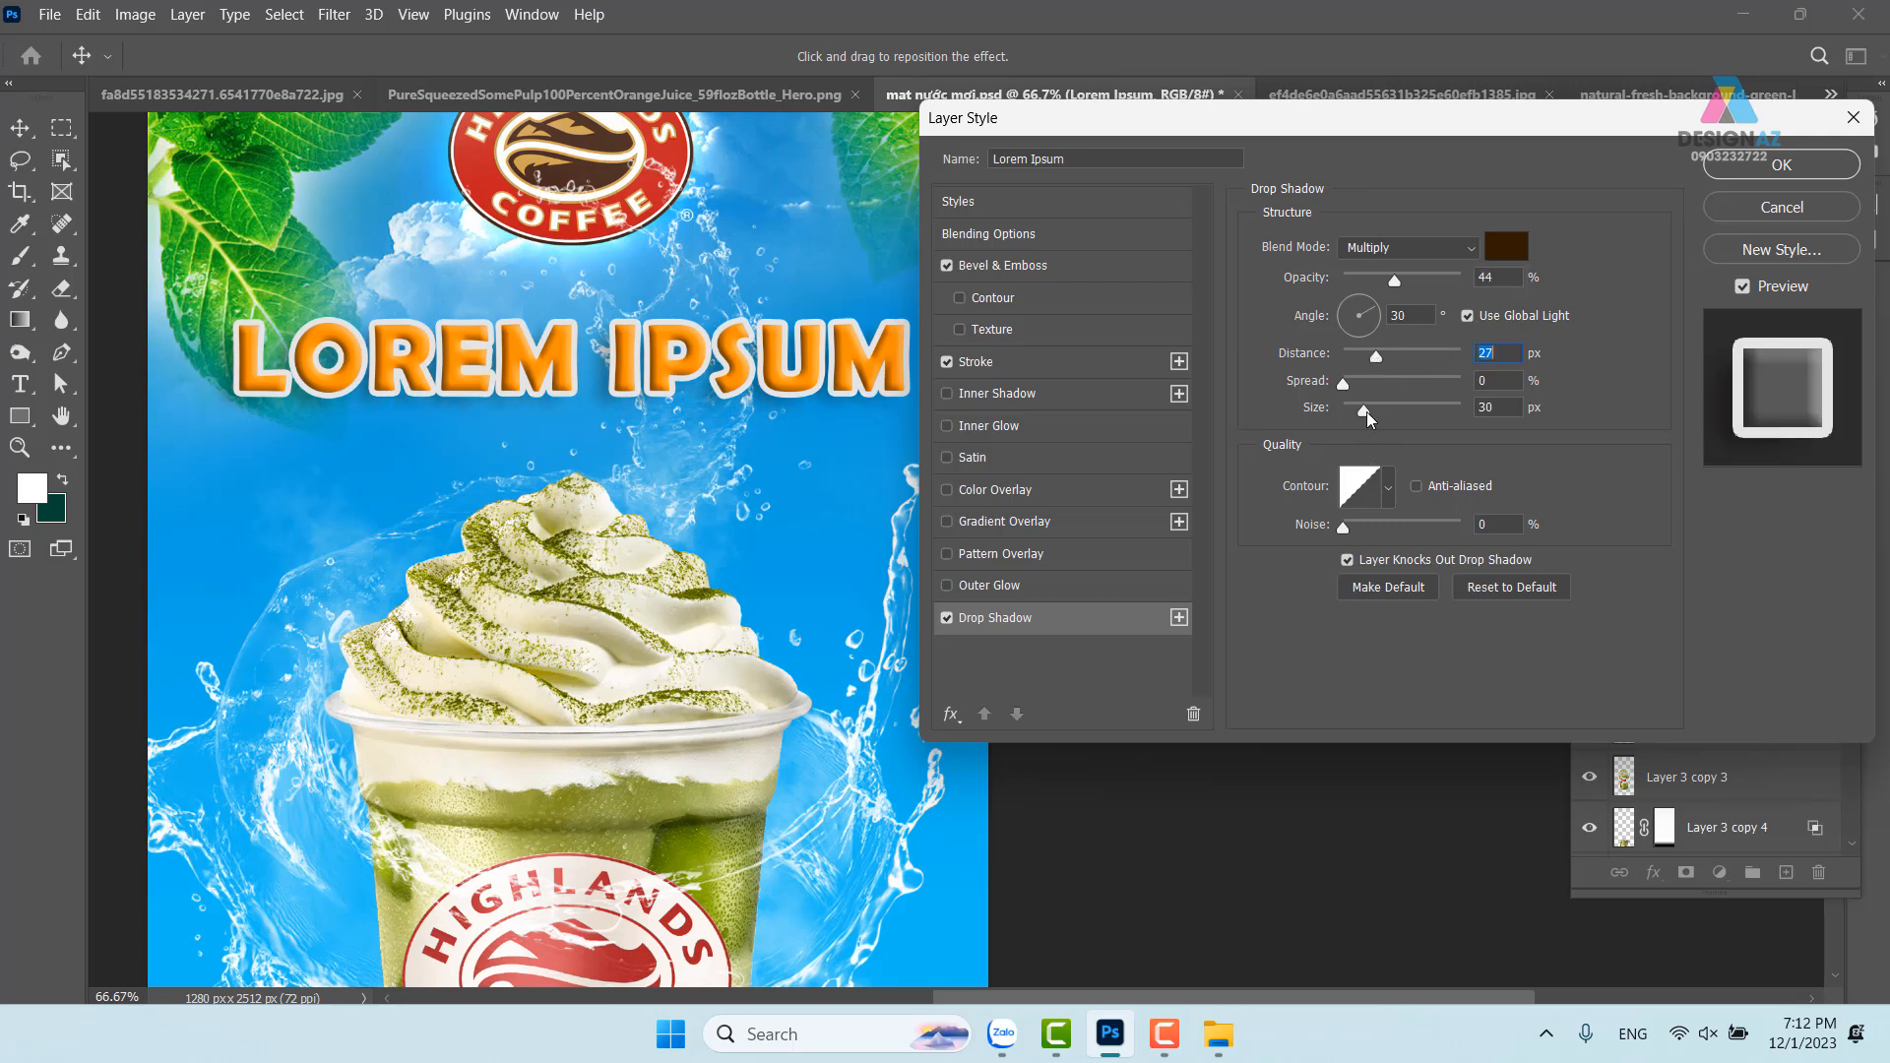
drag(1401, 285, 1439, 275)
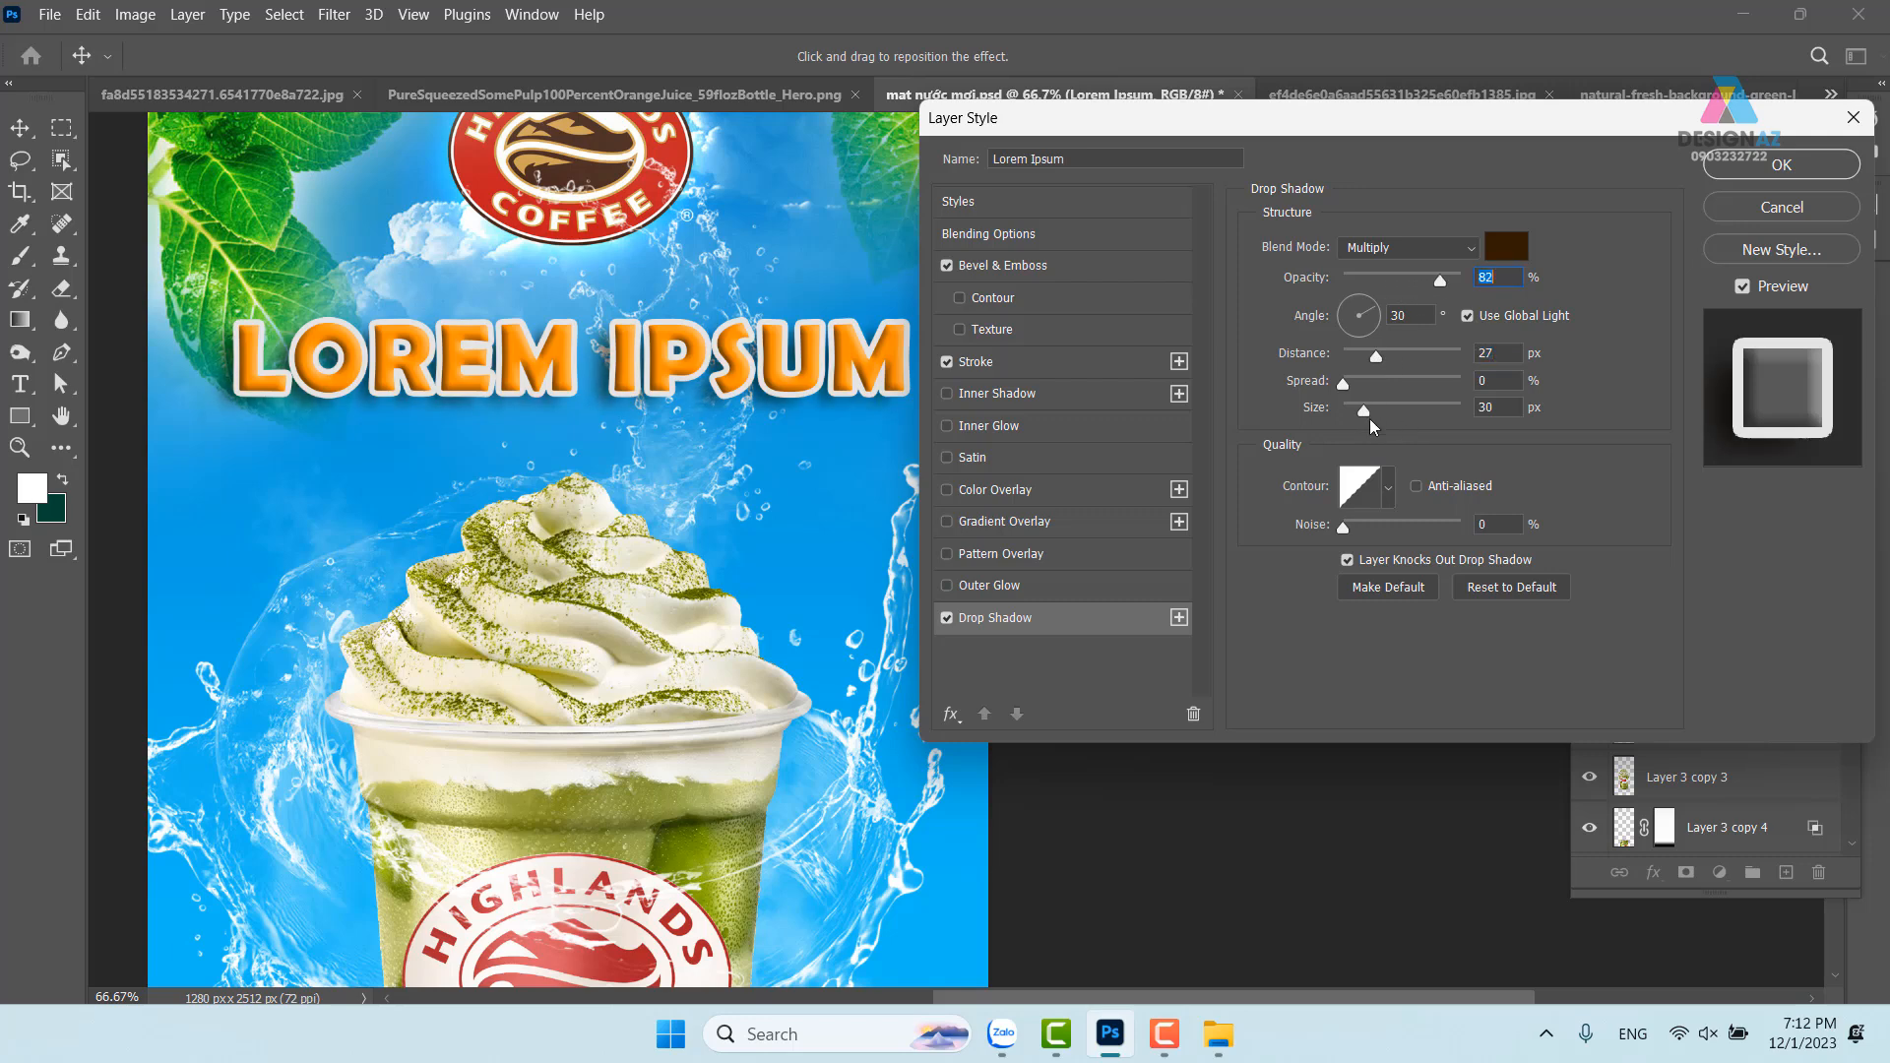
mouse_move(1367, 406)
mouse_down()
mouse_move(1415, 406)
mouse_move(1348, 412)
mouse_up()
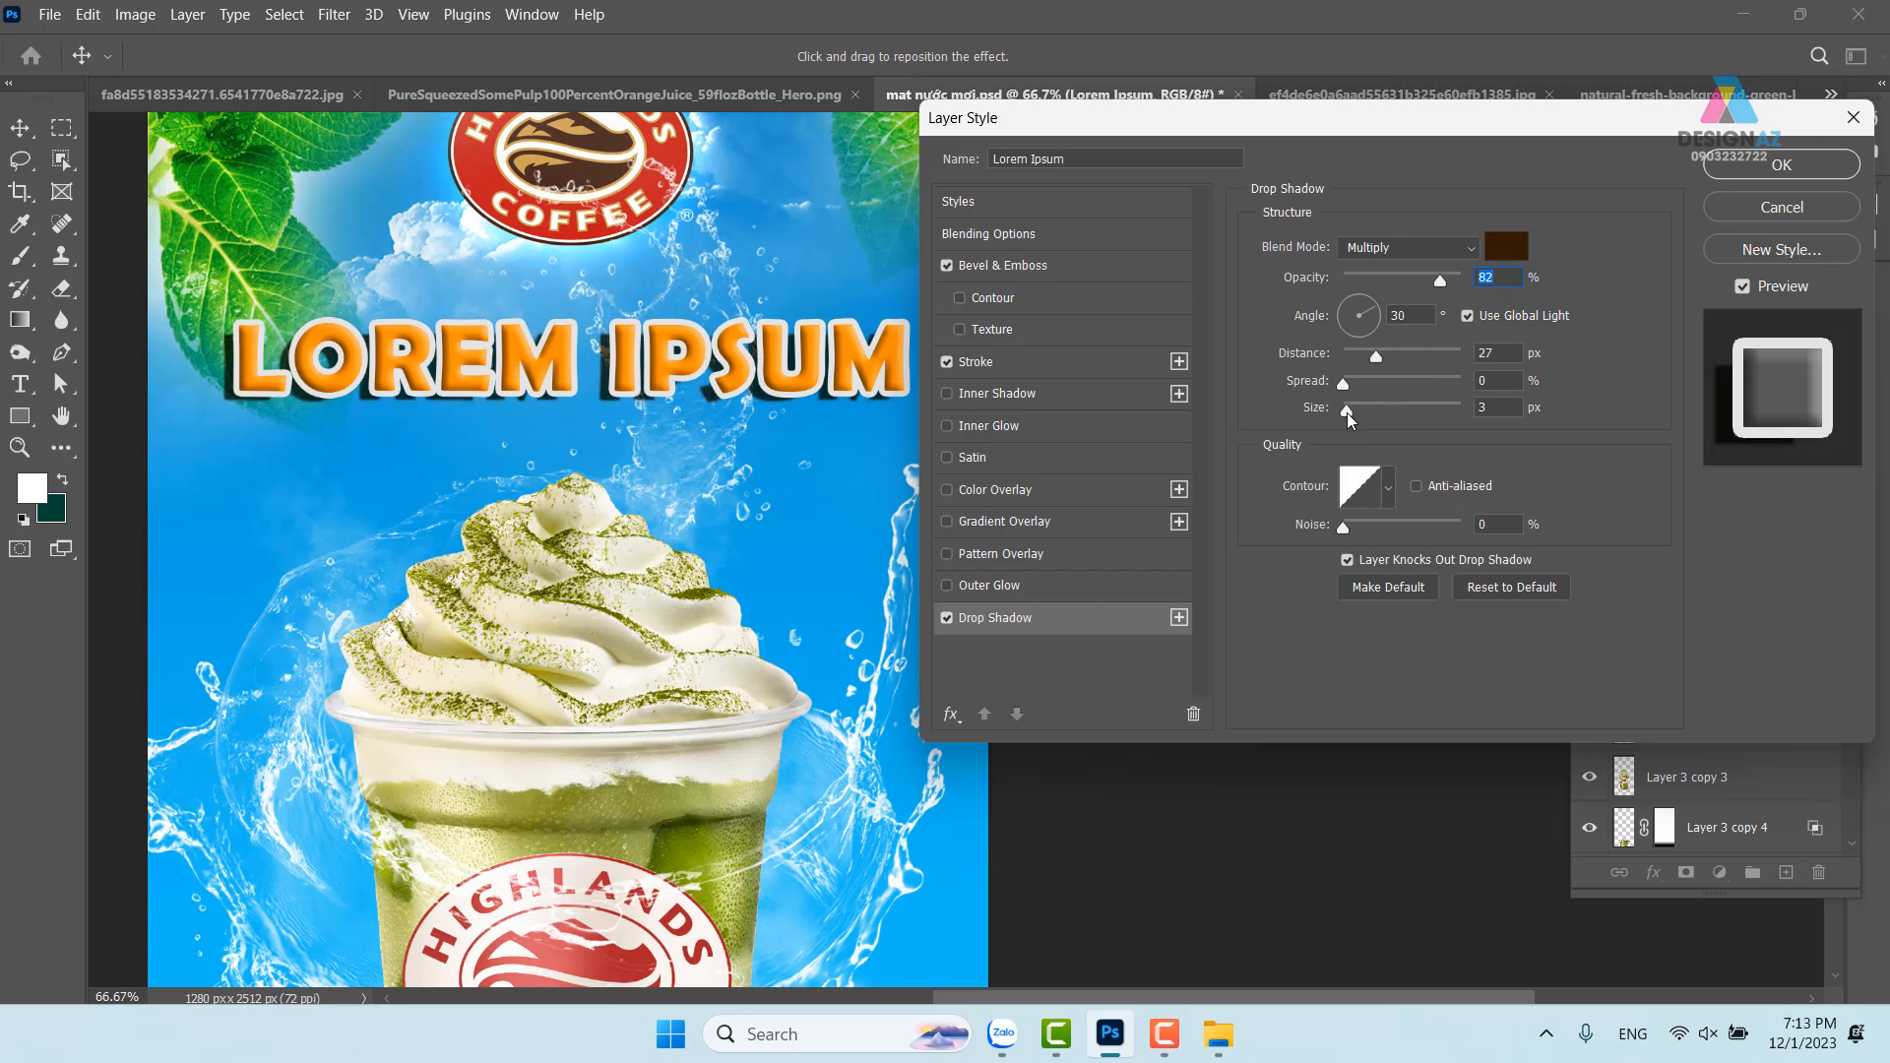
drag(1376, 356, 1362, 411)
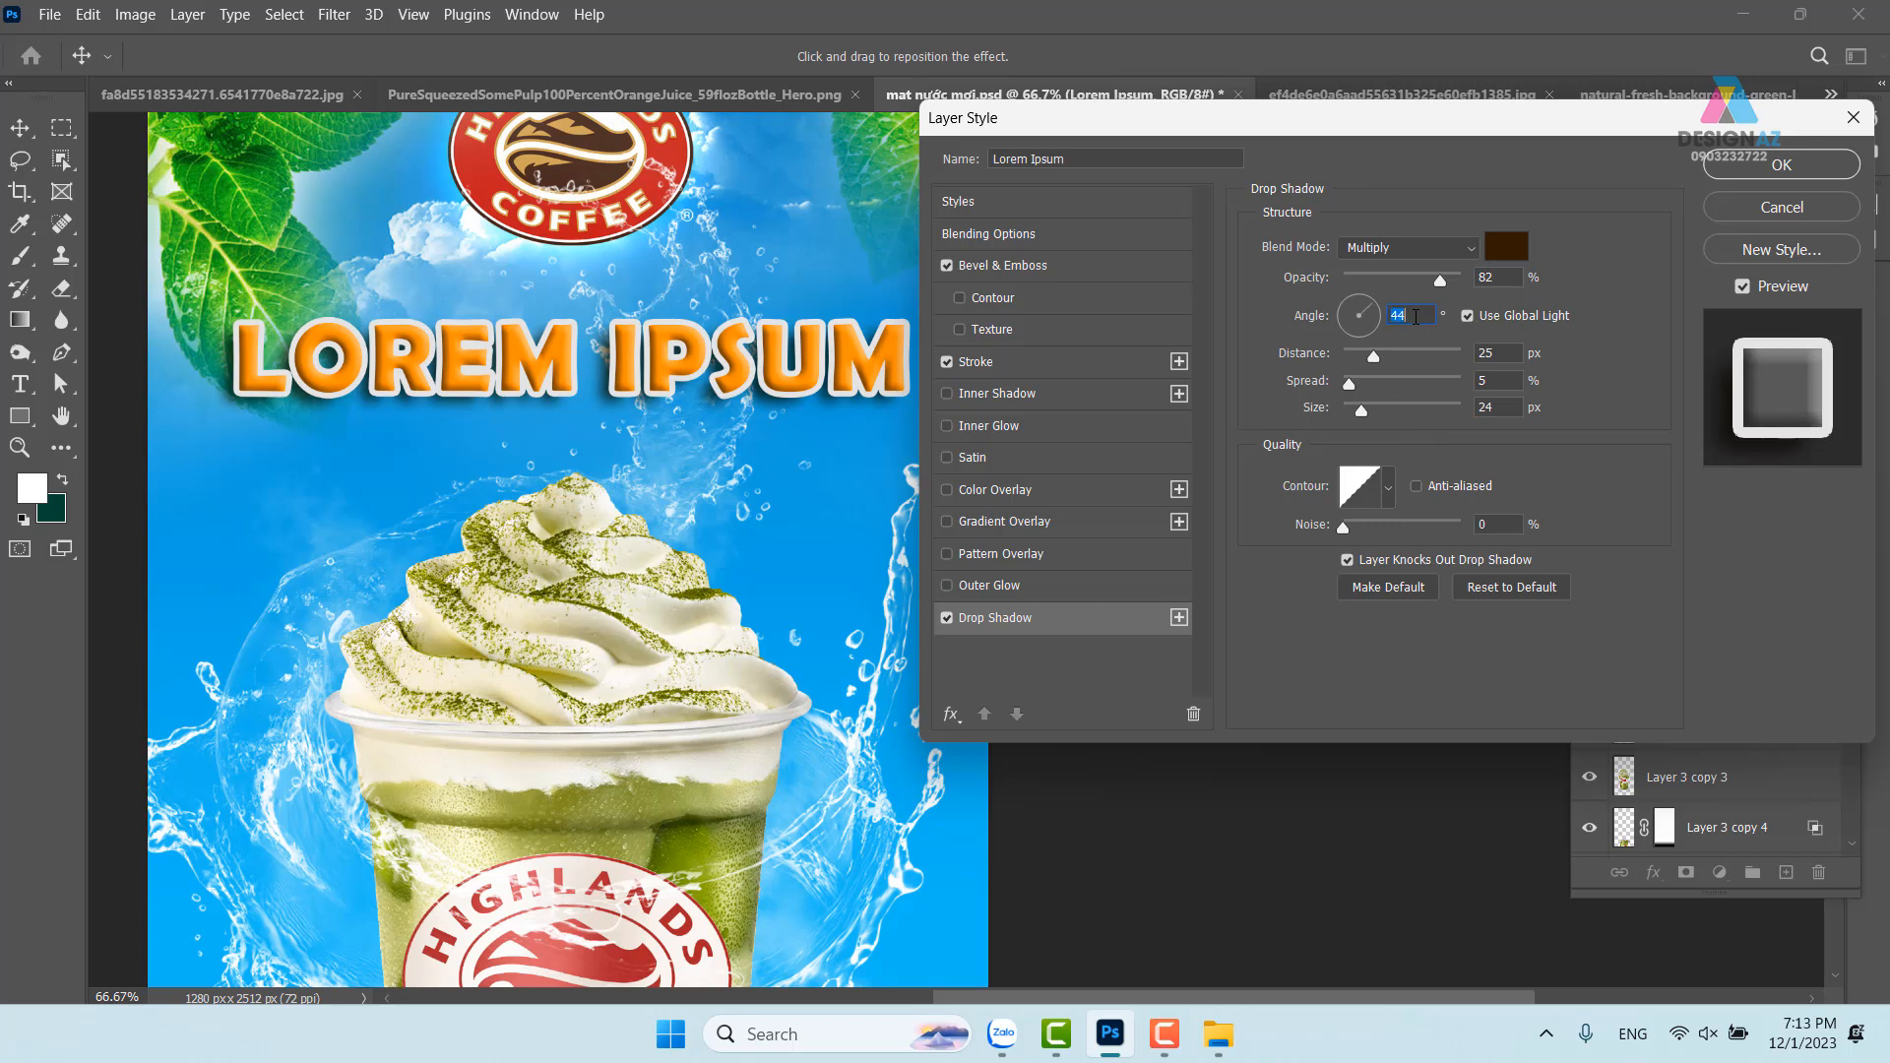
scroll(1415, 316, up, 20)
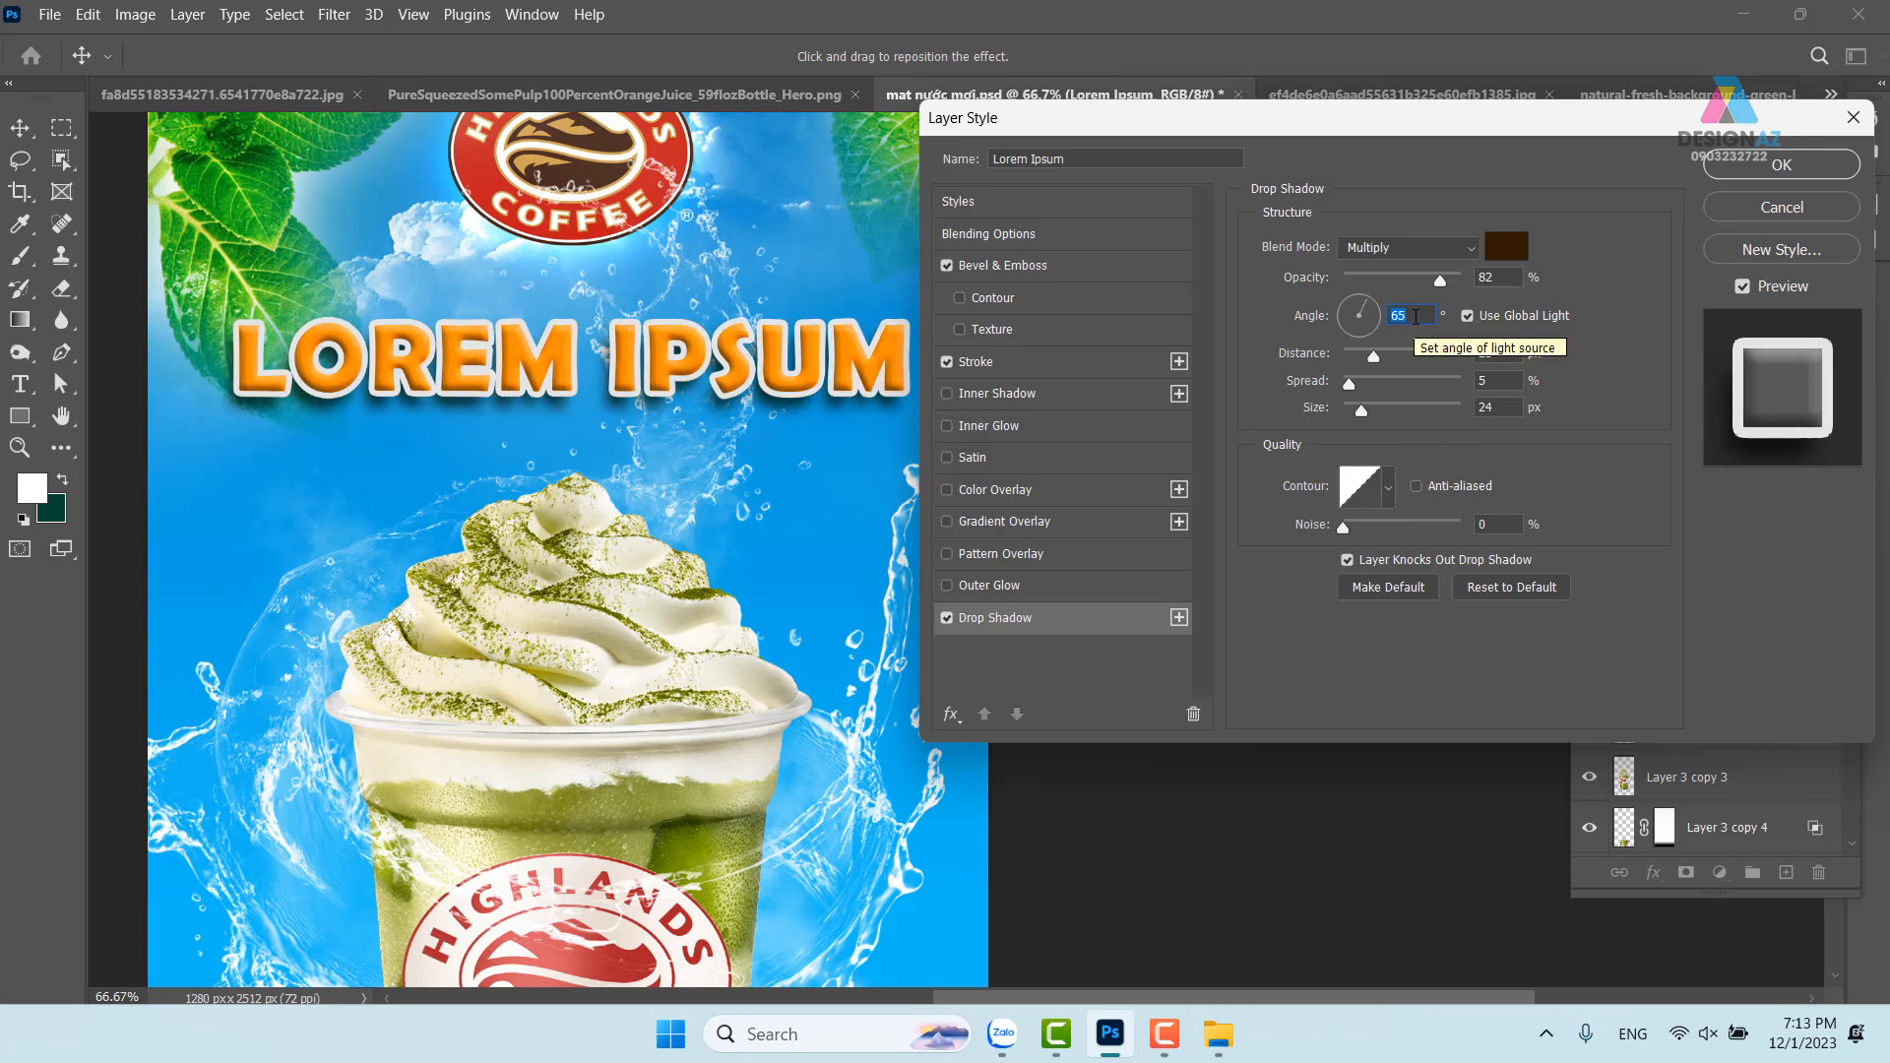
drag(1439, 281, 1406, 282)
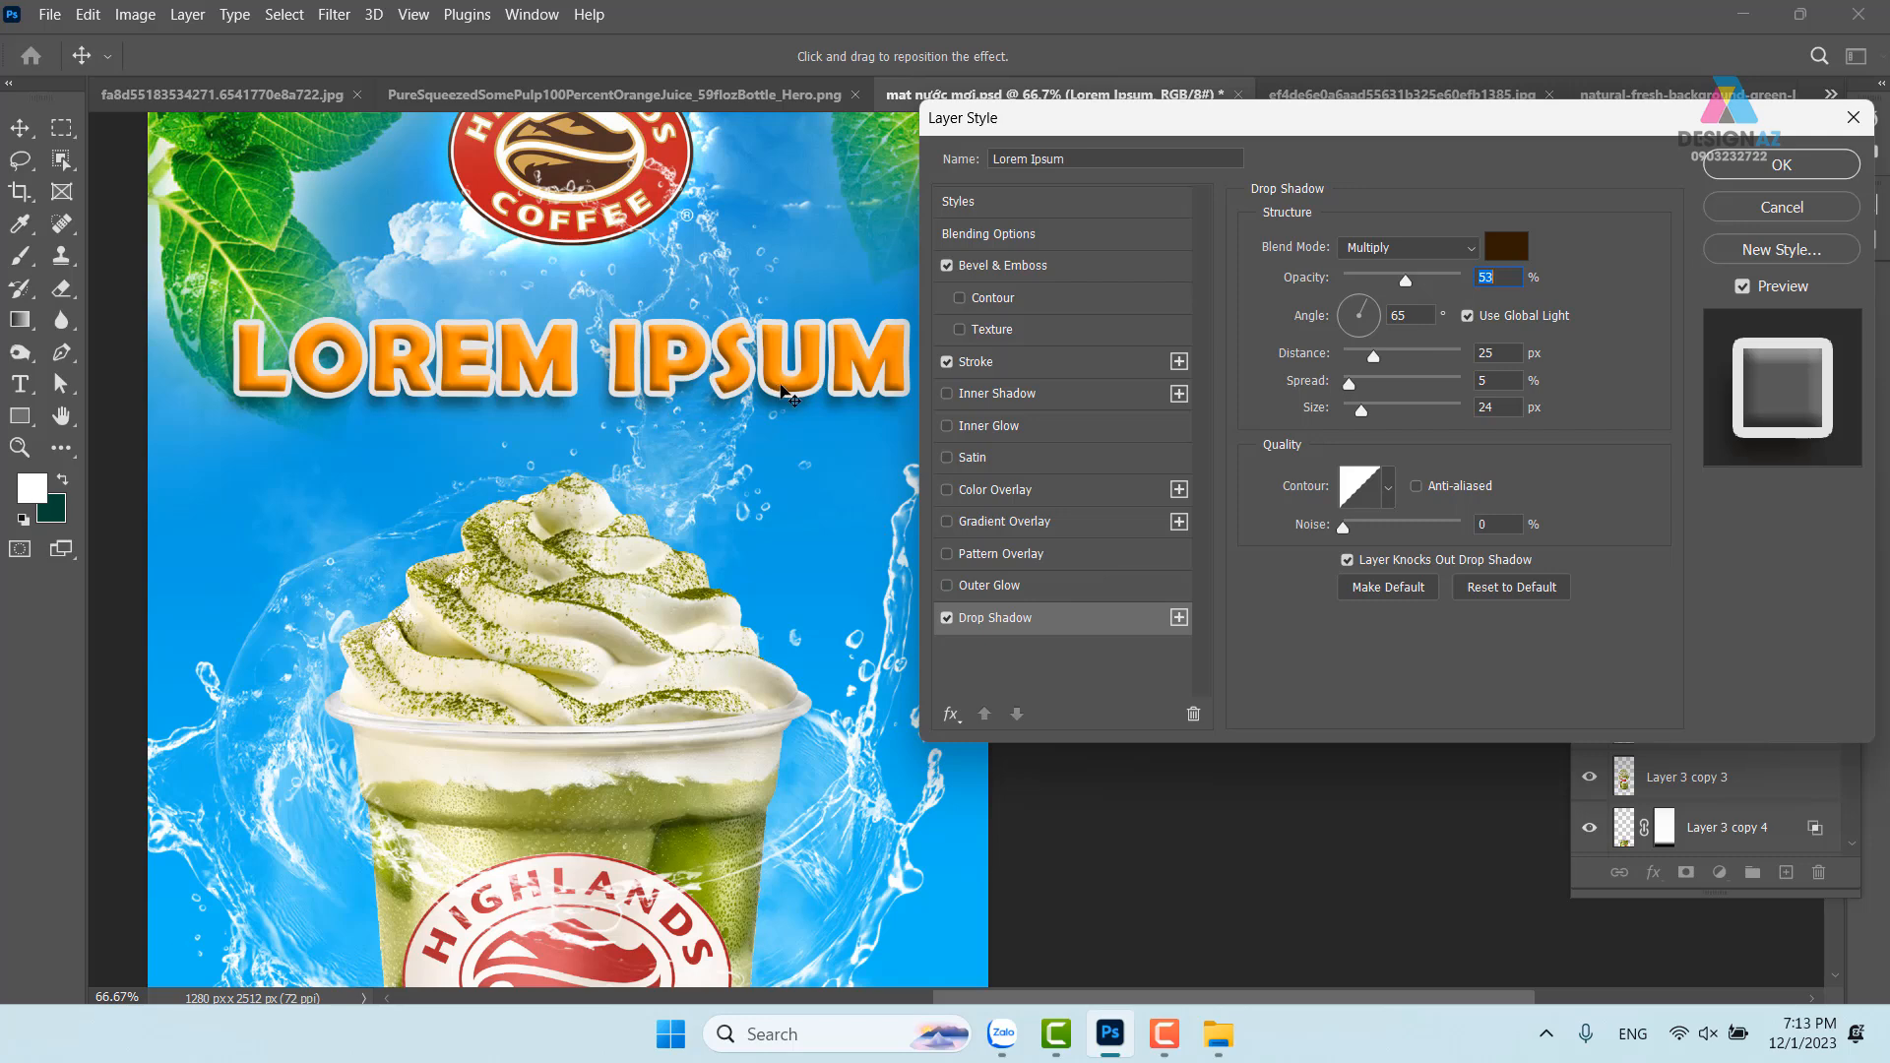
click(1802, 167)
Move the Lorem Ipsum headline slightly down, away from the upper logo
drag(702, 356, 707, 376)
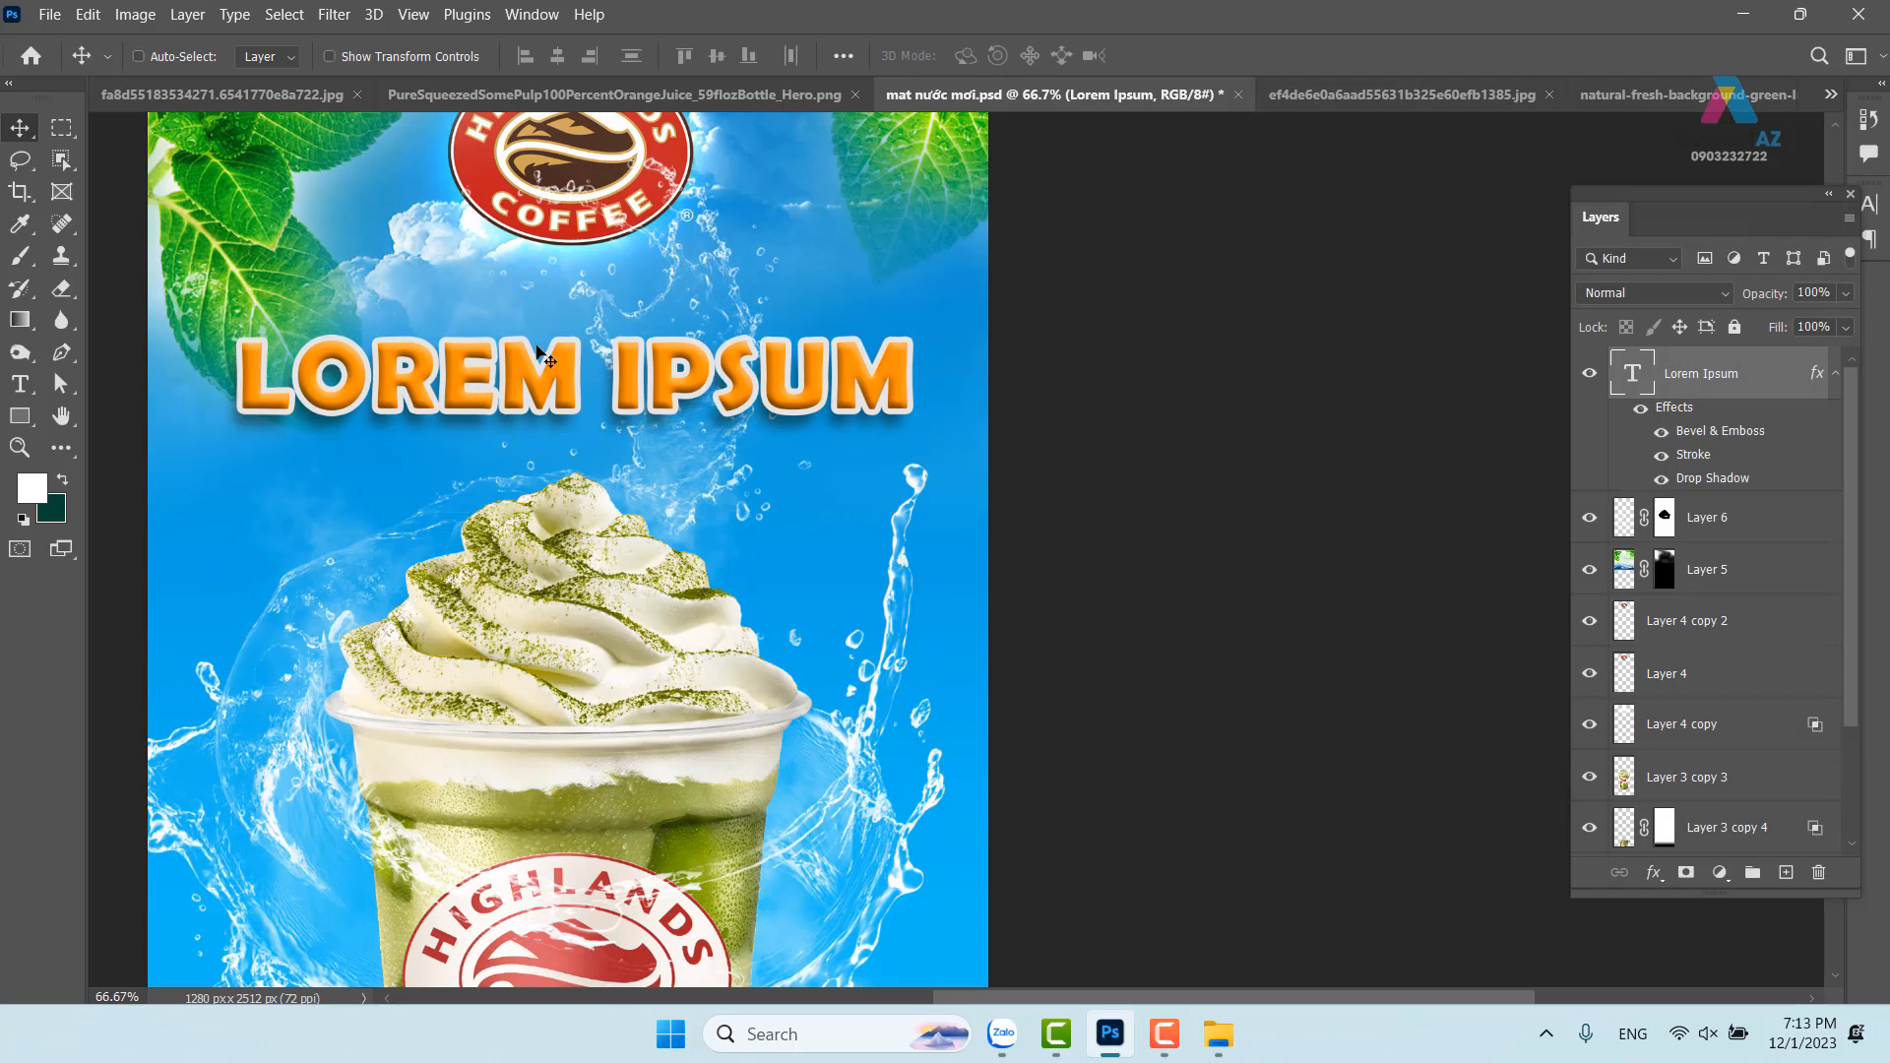
key(ctrl+t)
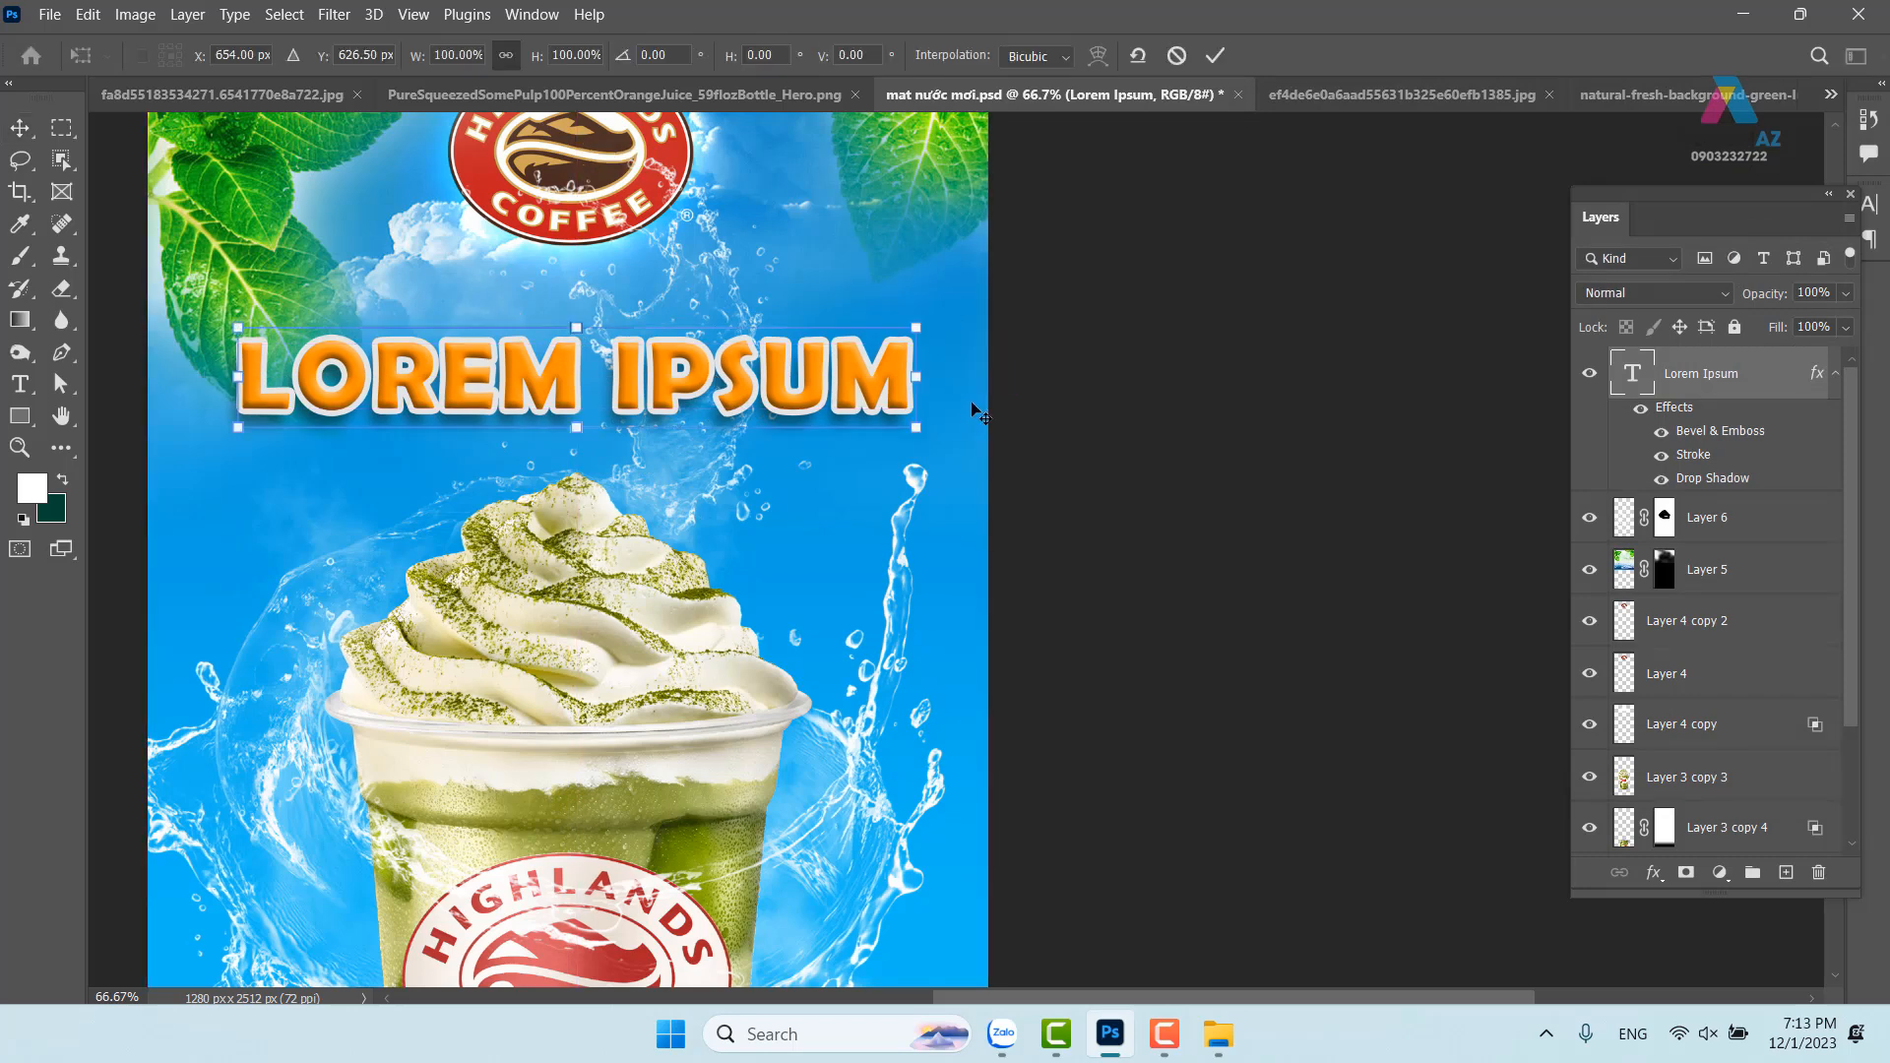
key(Return)
Warp the headline text into a horizontal Arc with a +33% bend, removing its faux bold style
key(t)
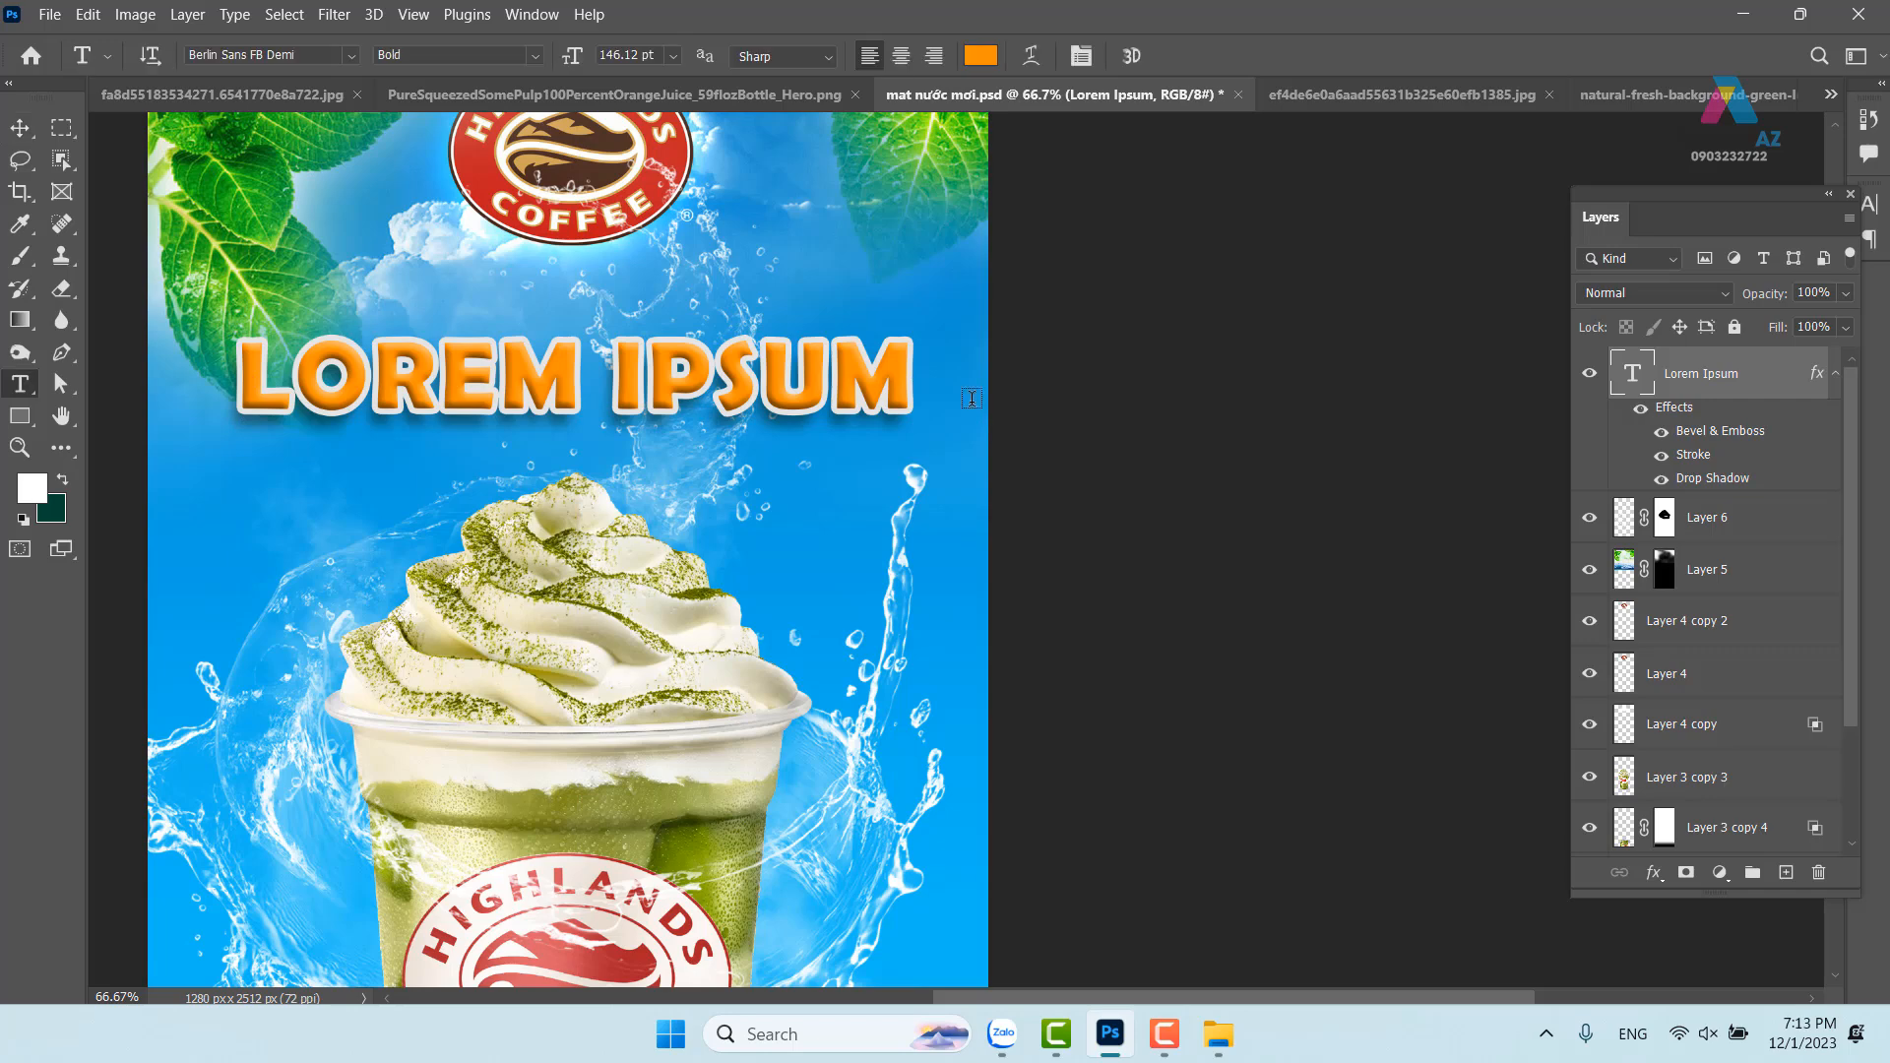
click(1024, 65)
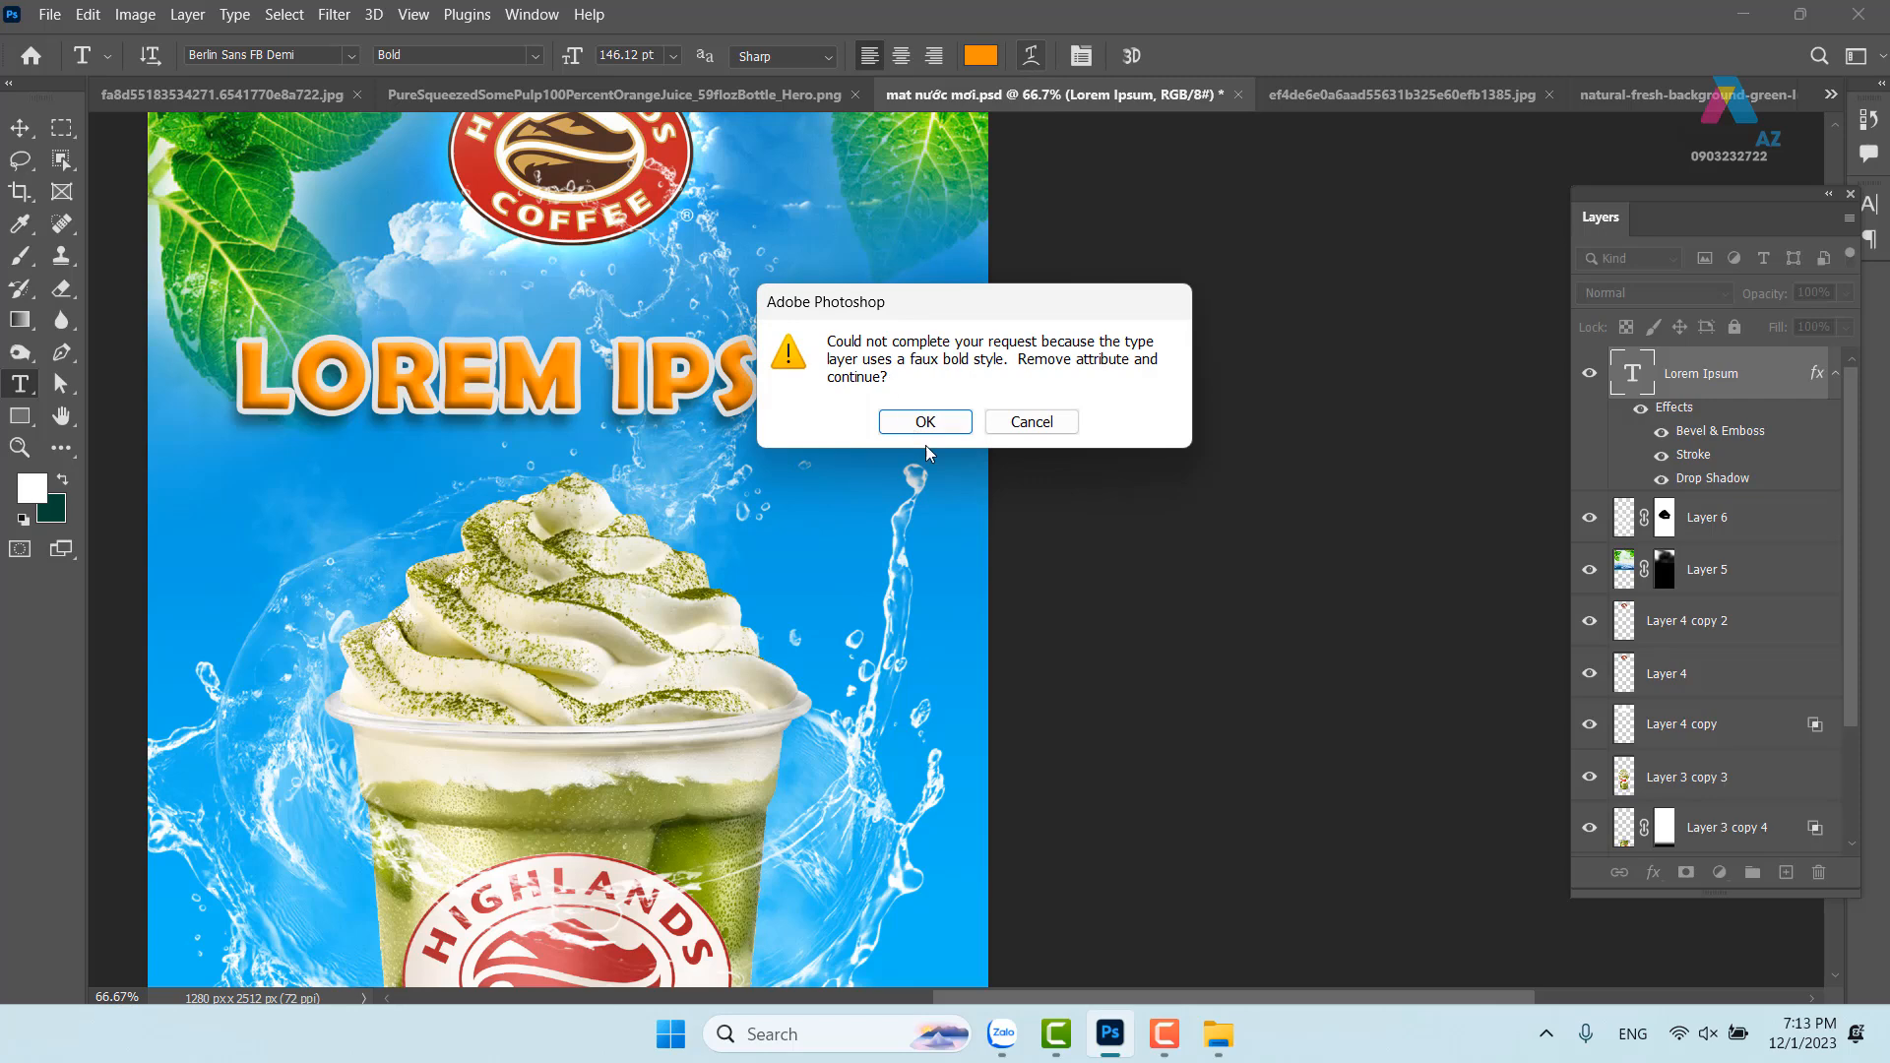
click(925, 421)
click(970, 248)
click(925, 312)
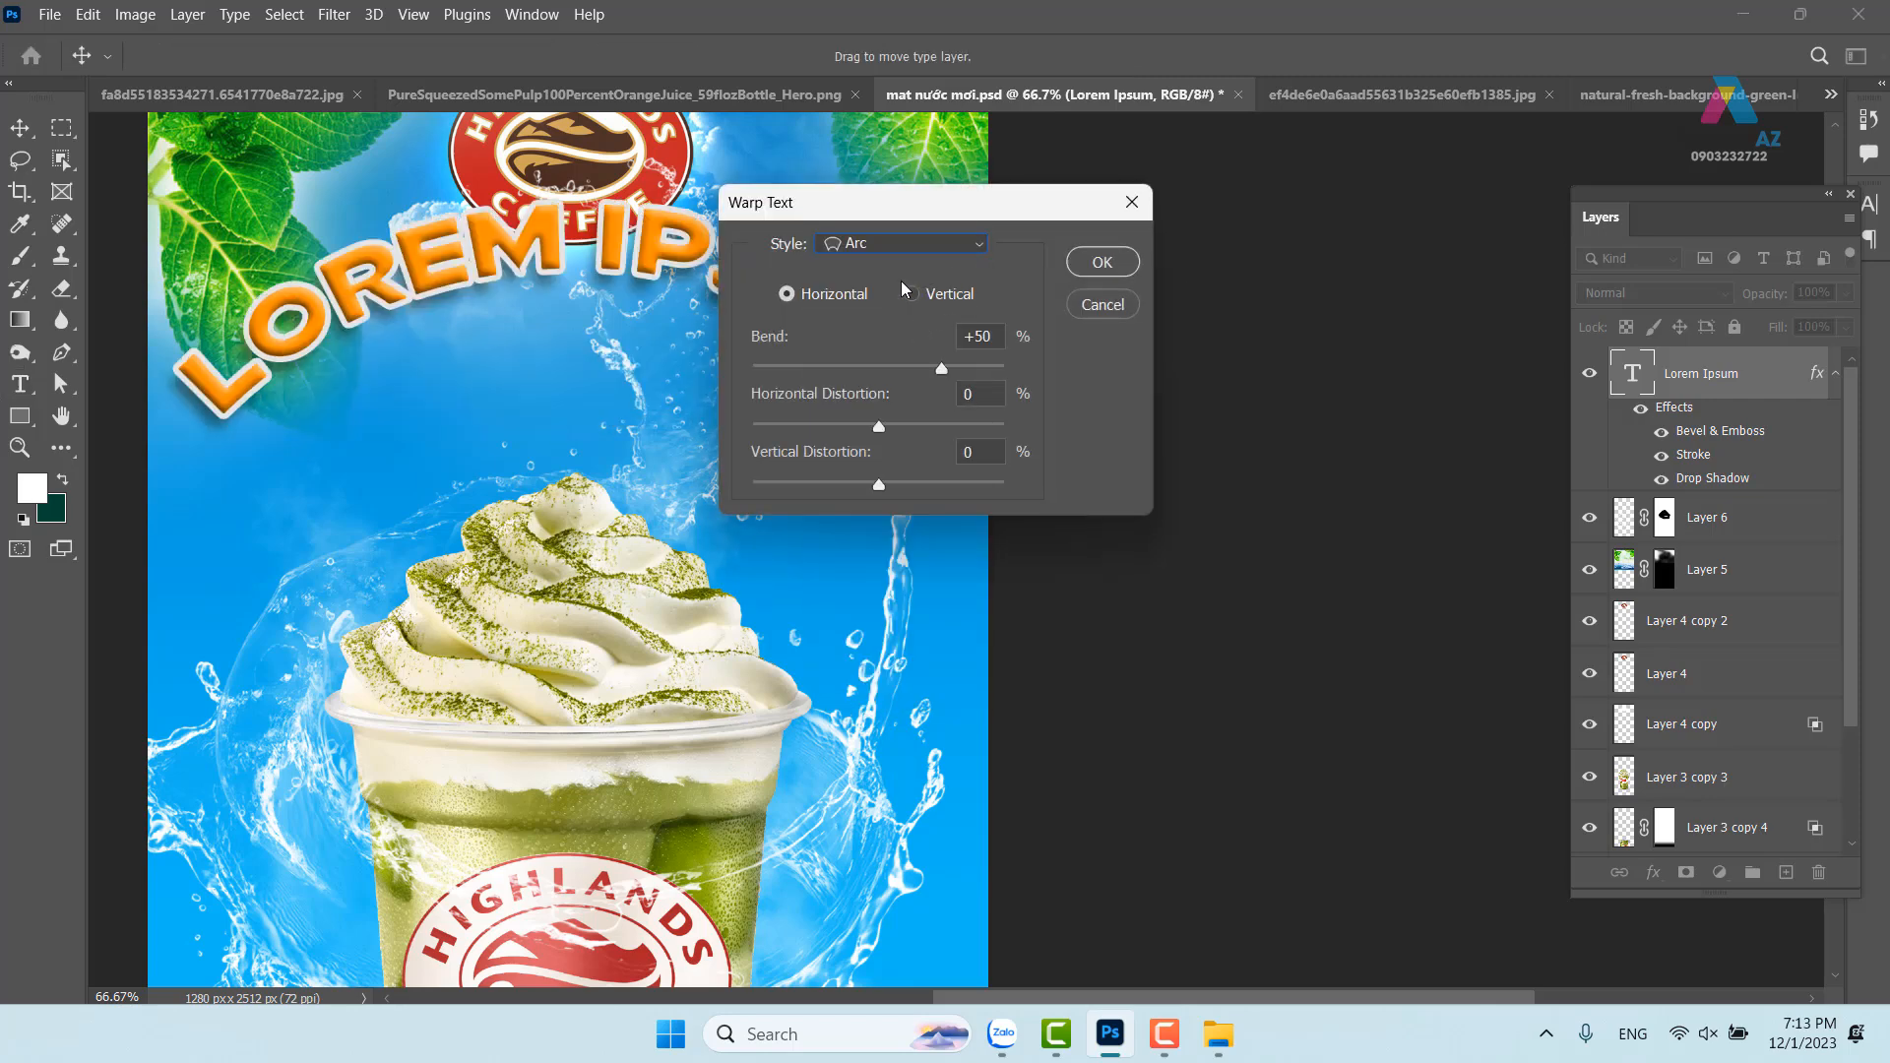
drag(940, 368, 901, 368)
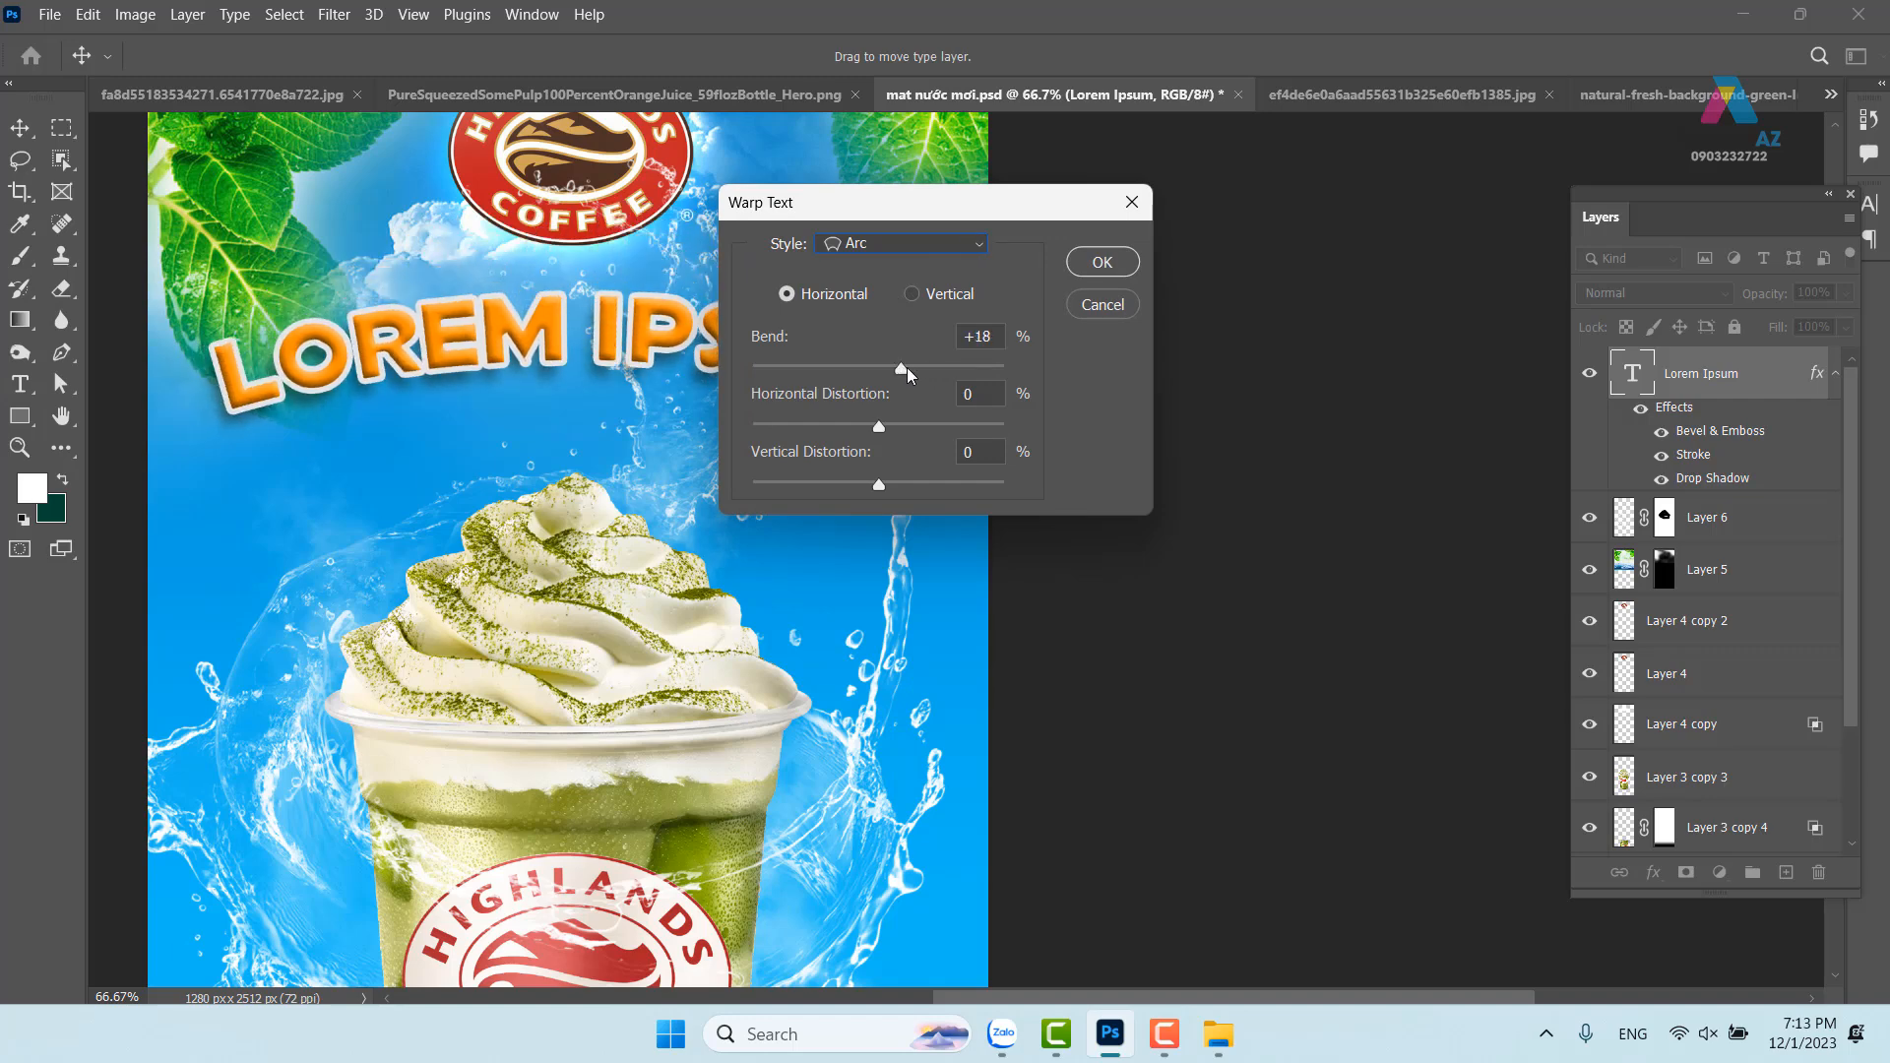
drag(1001, 212, 1284, 213)
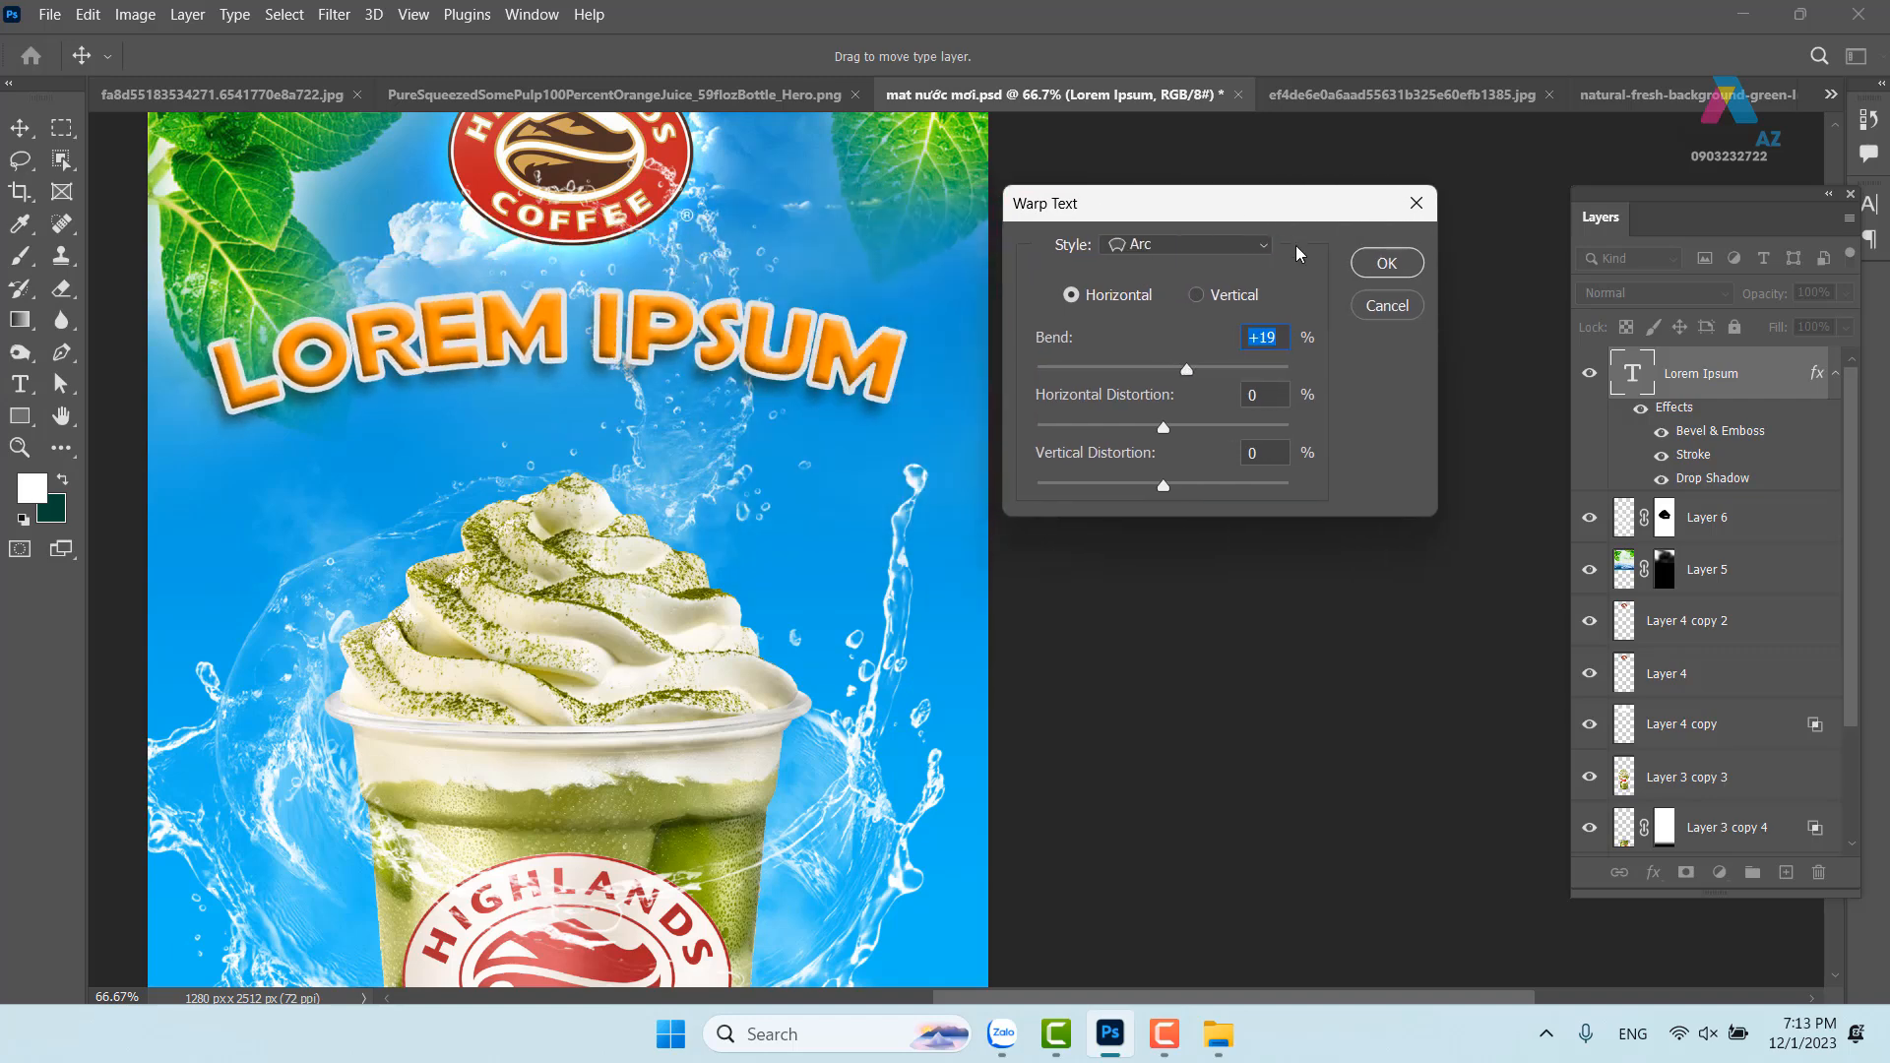
drag(1187, 371, 1205, 373)
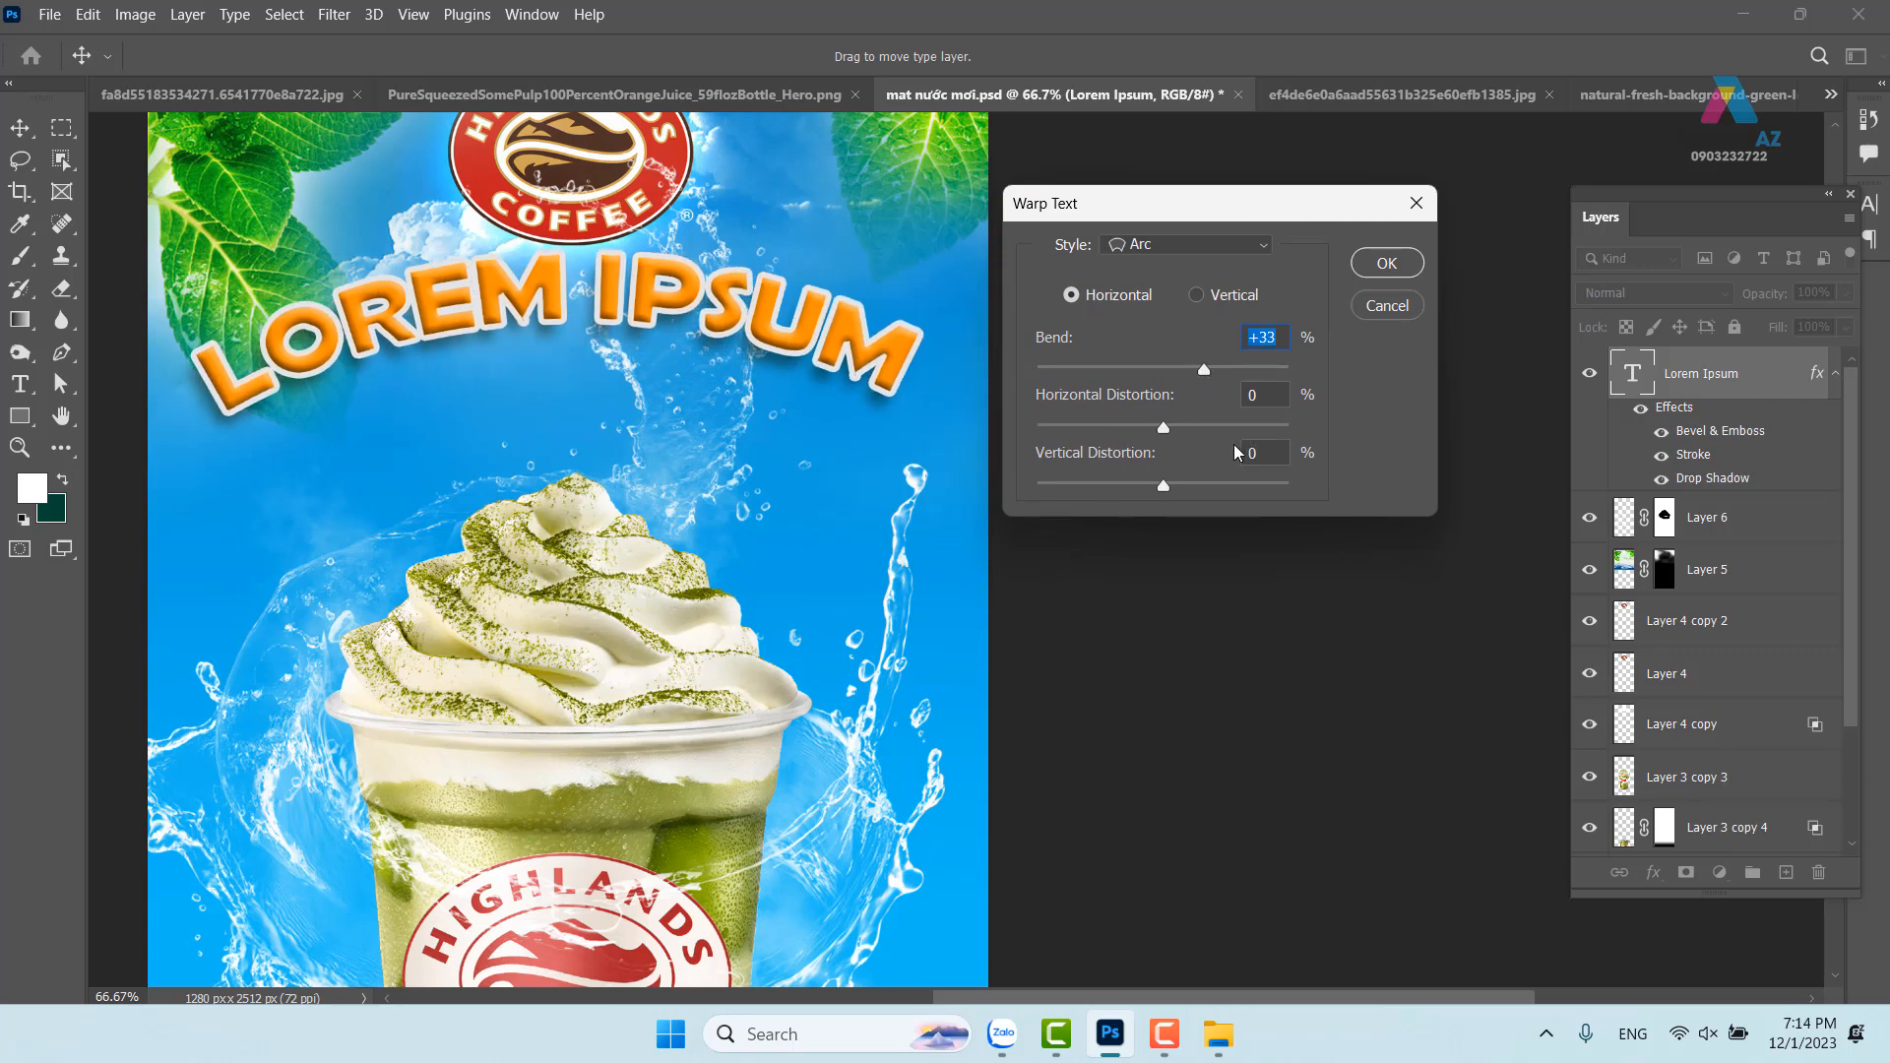
click(1387, 266)
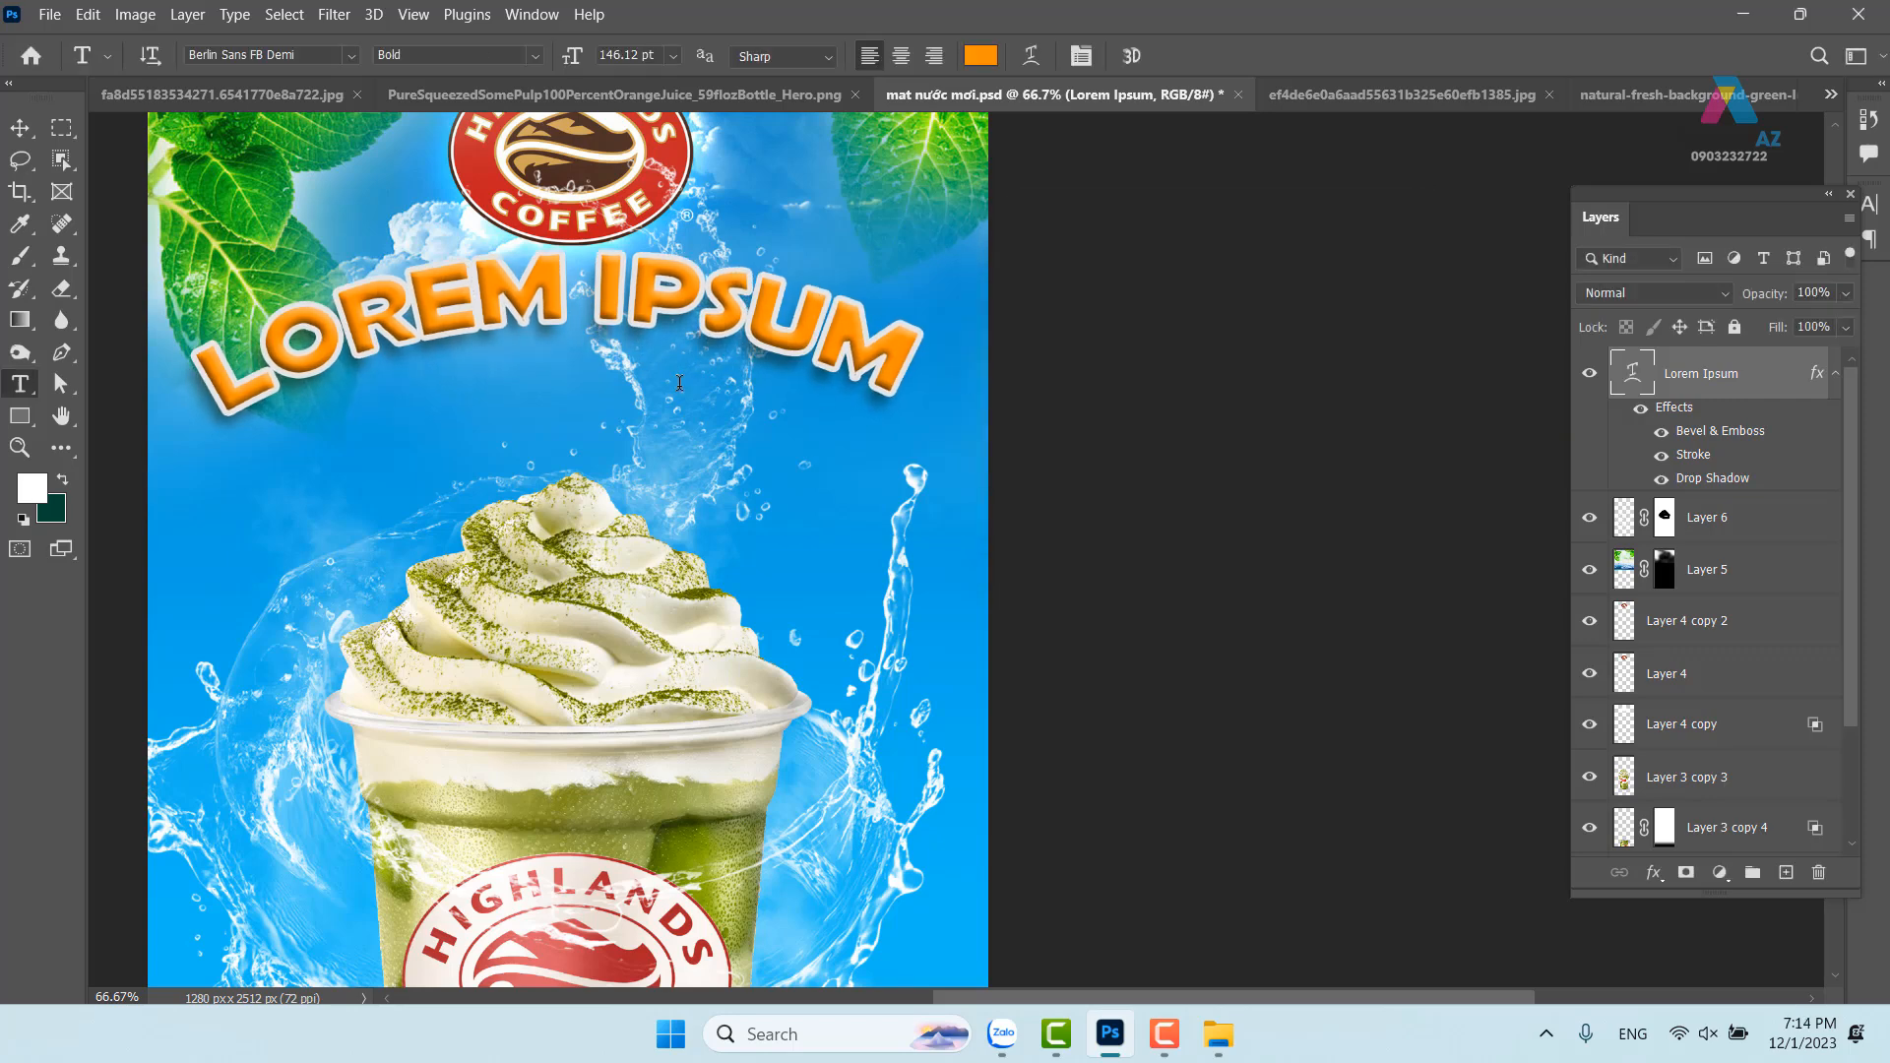
Move the arched headline down and slightly to the right, between the upper logo and the whipped cream
click(19, 128)
drag(581, 298, 591, 352)
key(ctrl+t)
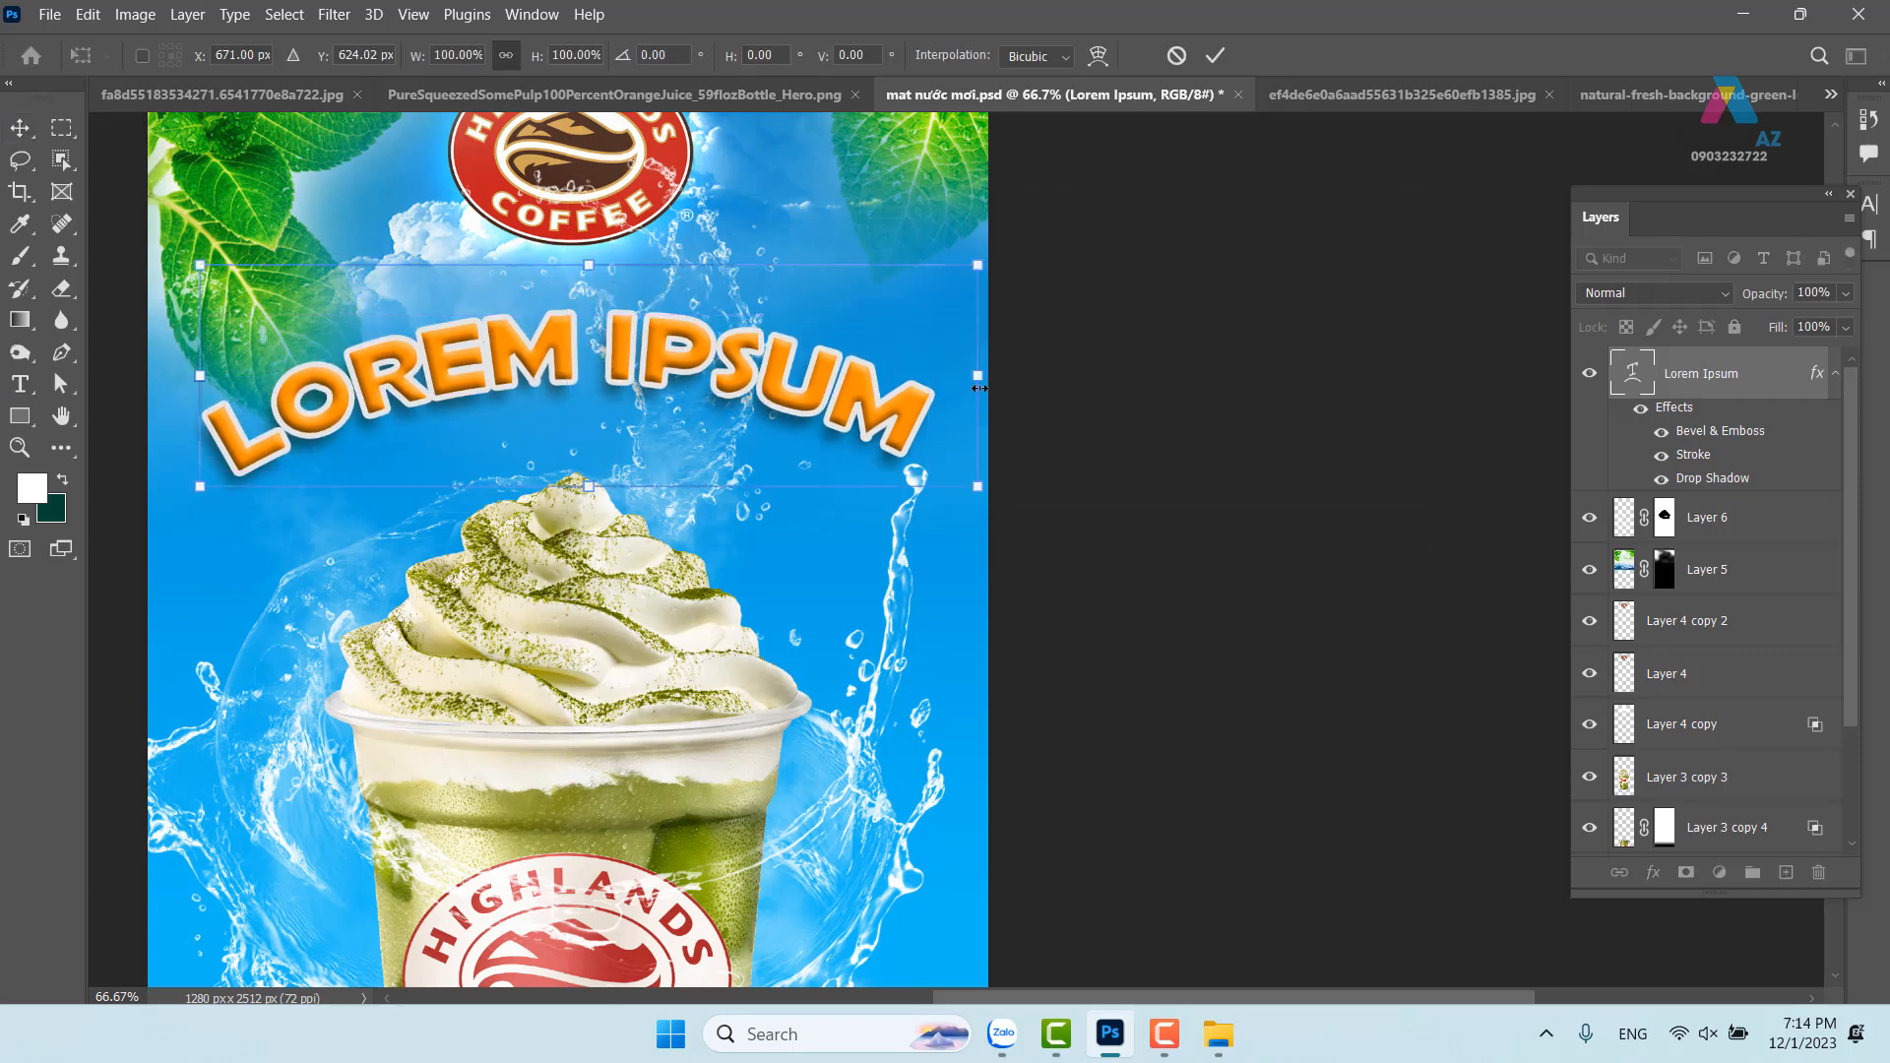
key(Return)
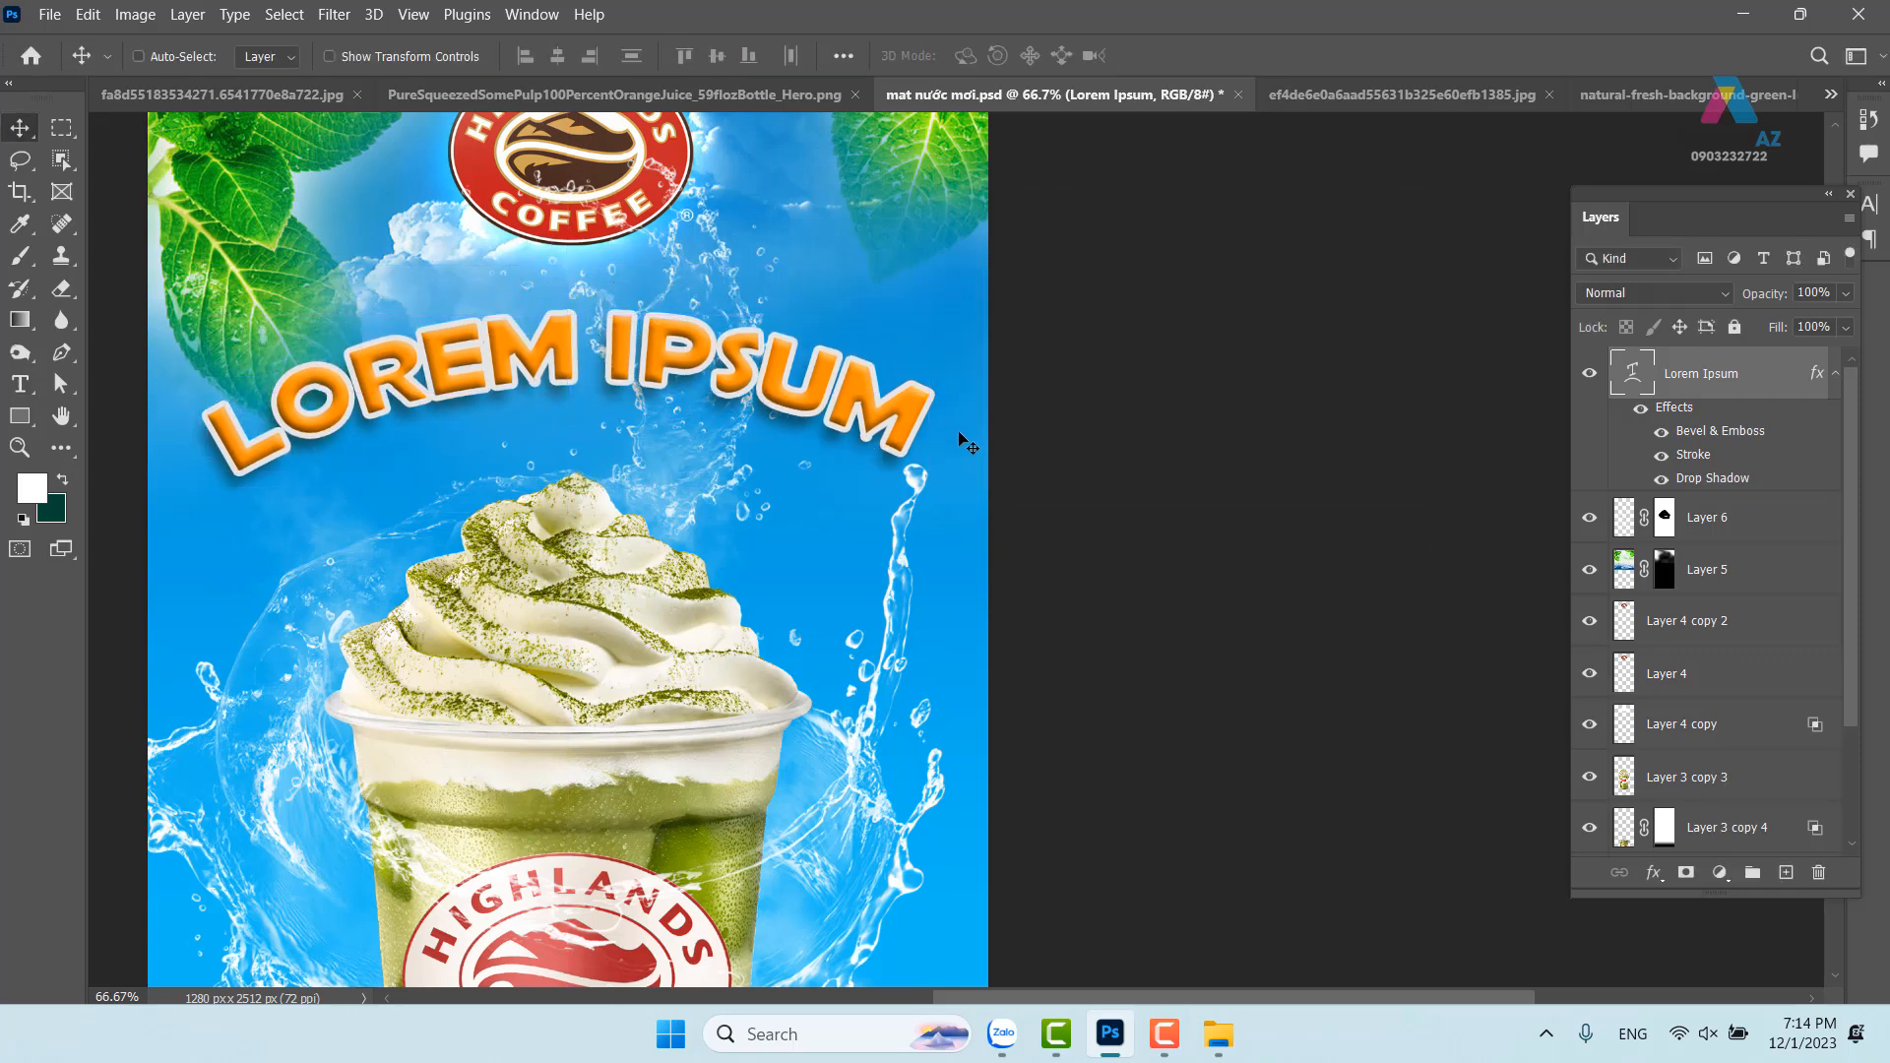
key(t)
click(918, 421)
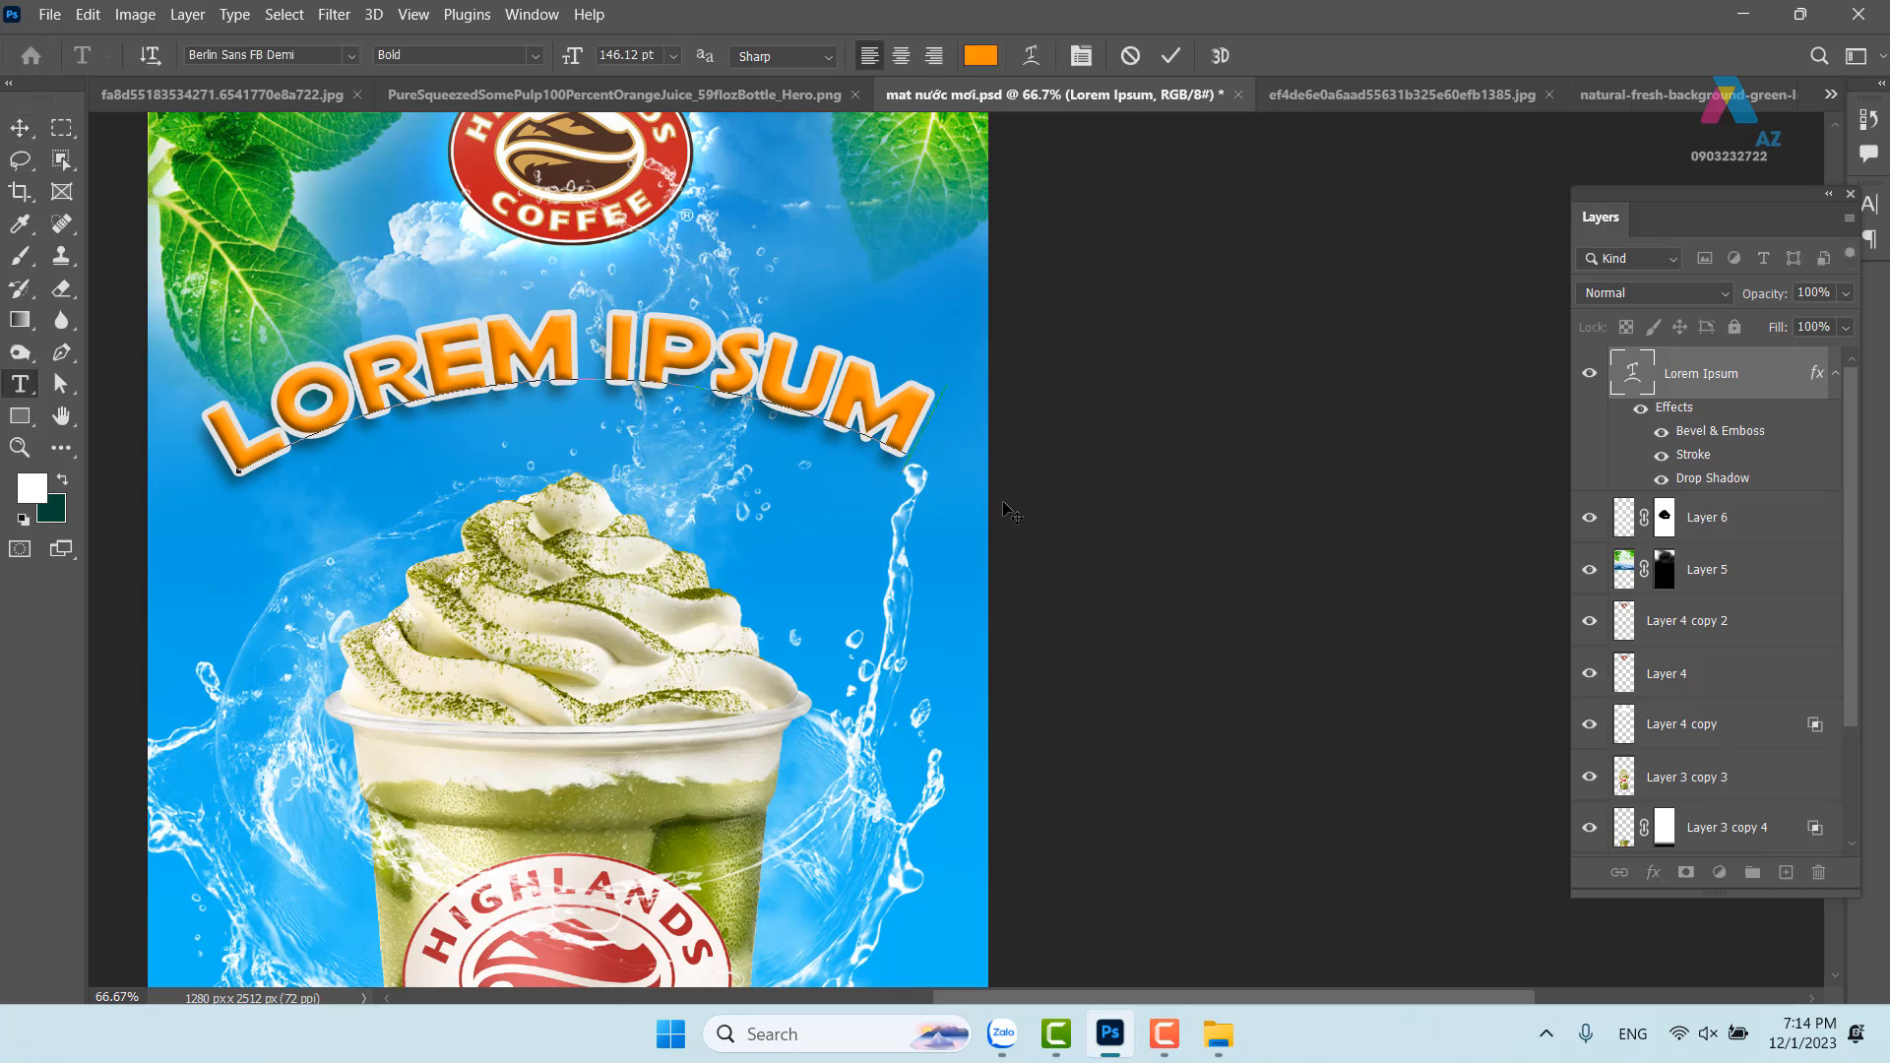
click(20, 128)
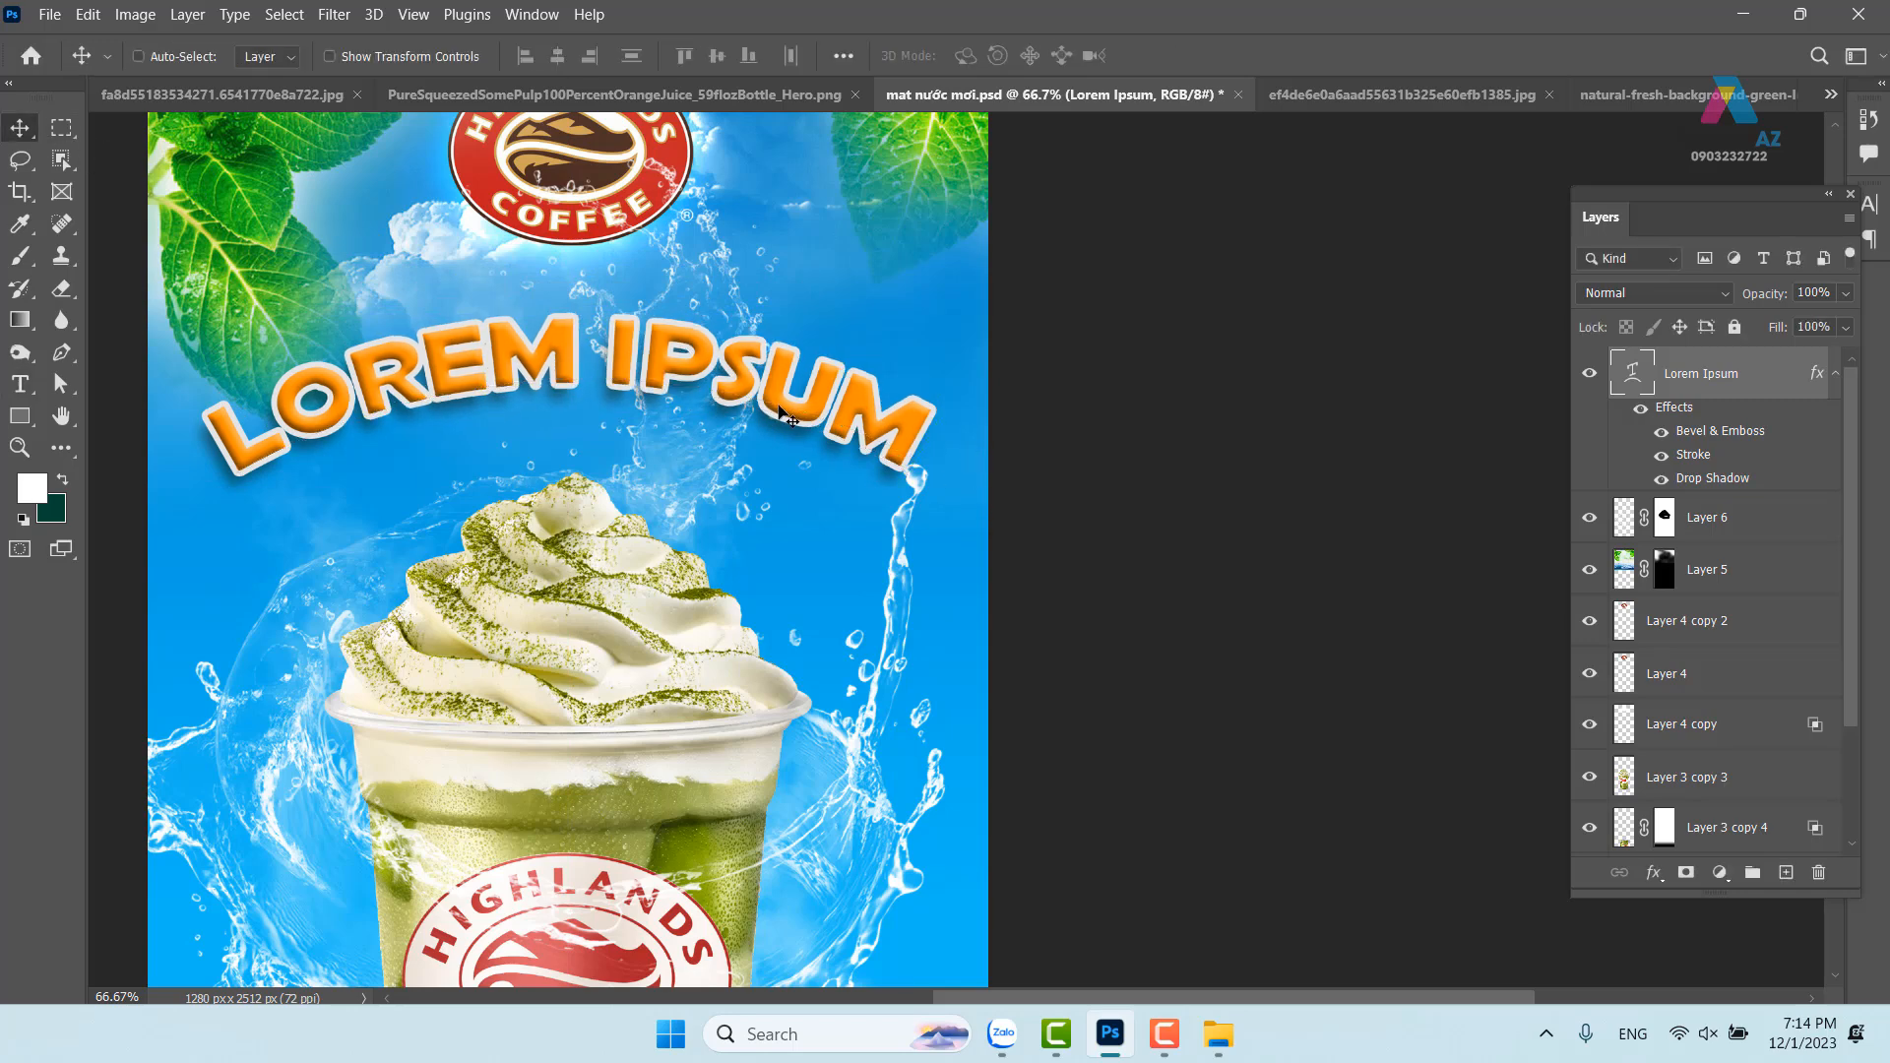
Scale the arched headline down proportionally and centre it beneath the upper logo
key(ctrl+t)
drag(952, 263, 858, 292)
drag(645, 399, 711, 380)
key(Return)
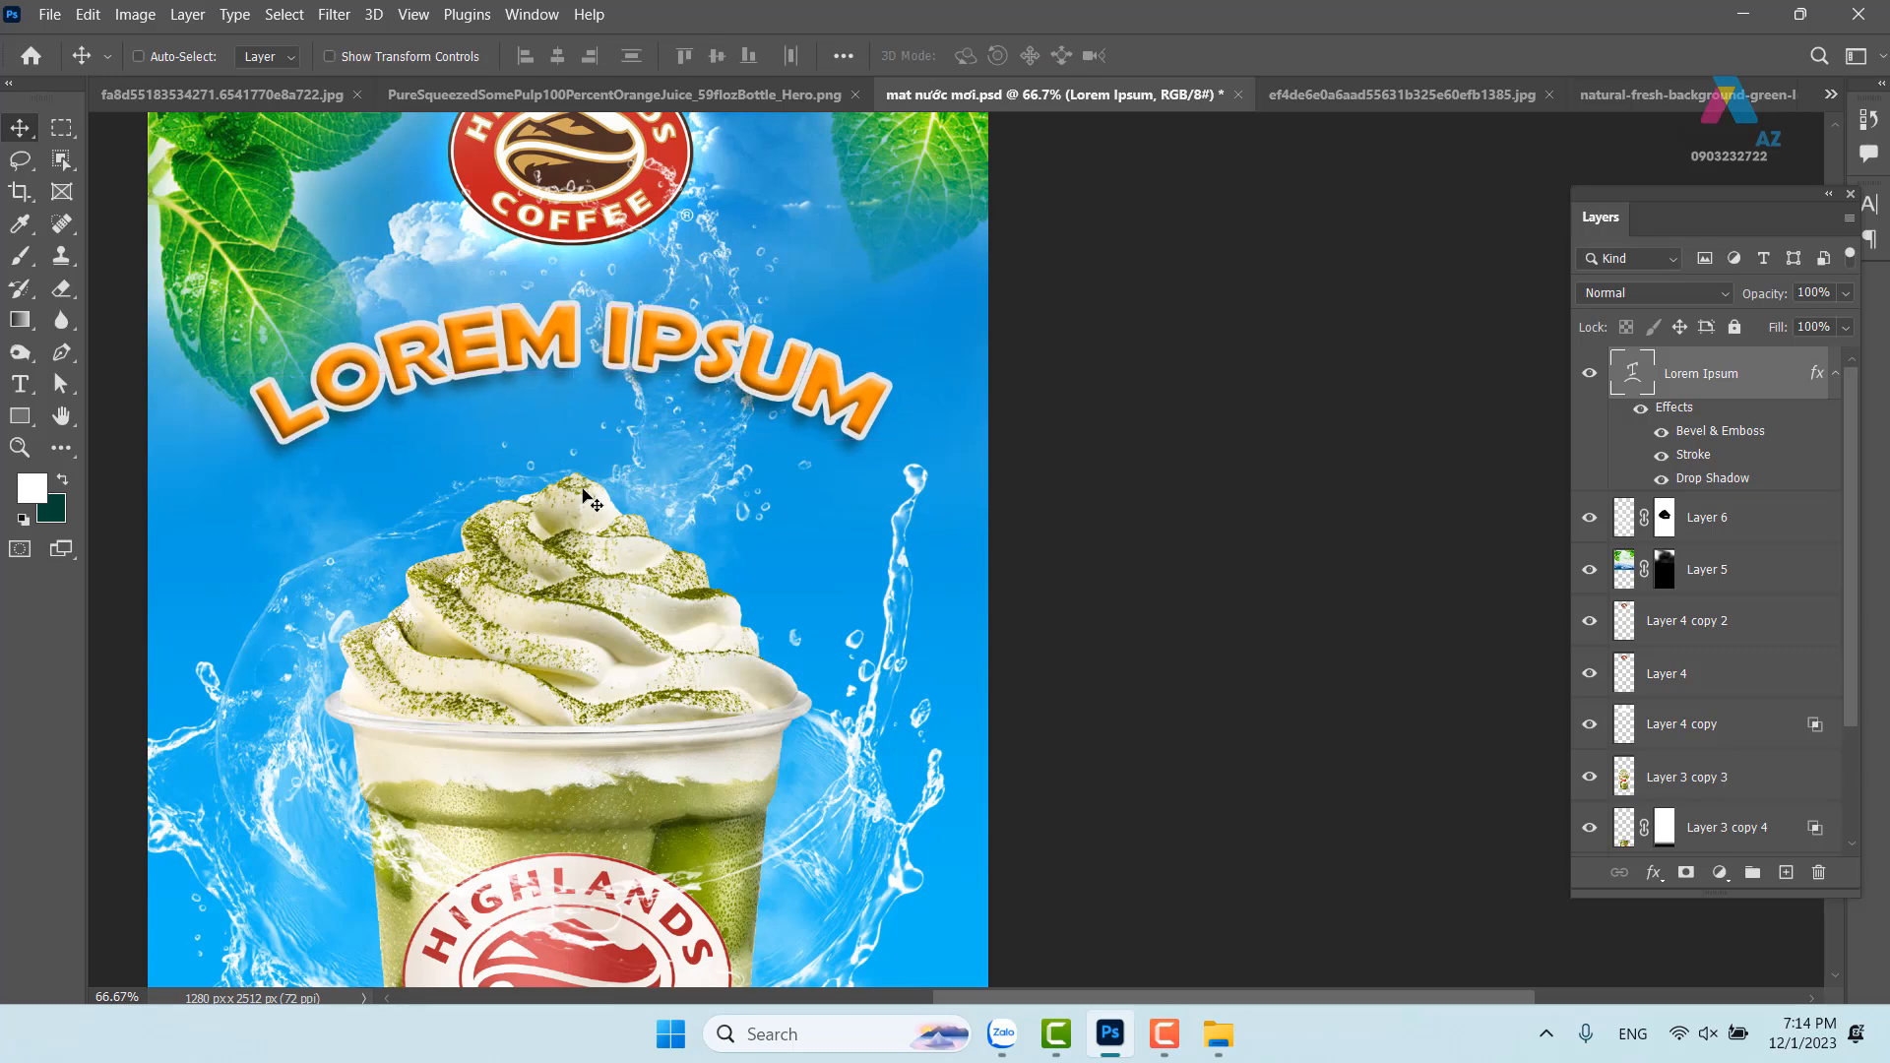
Add a second orange Lorem Ipsum text line beneath the arched headline and enlarge it to about 549%
key(t)
click(455, 456)
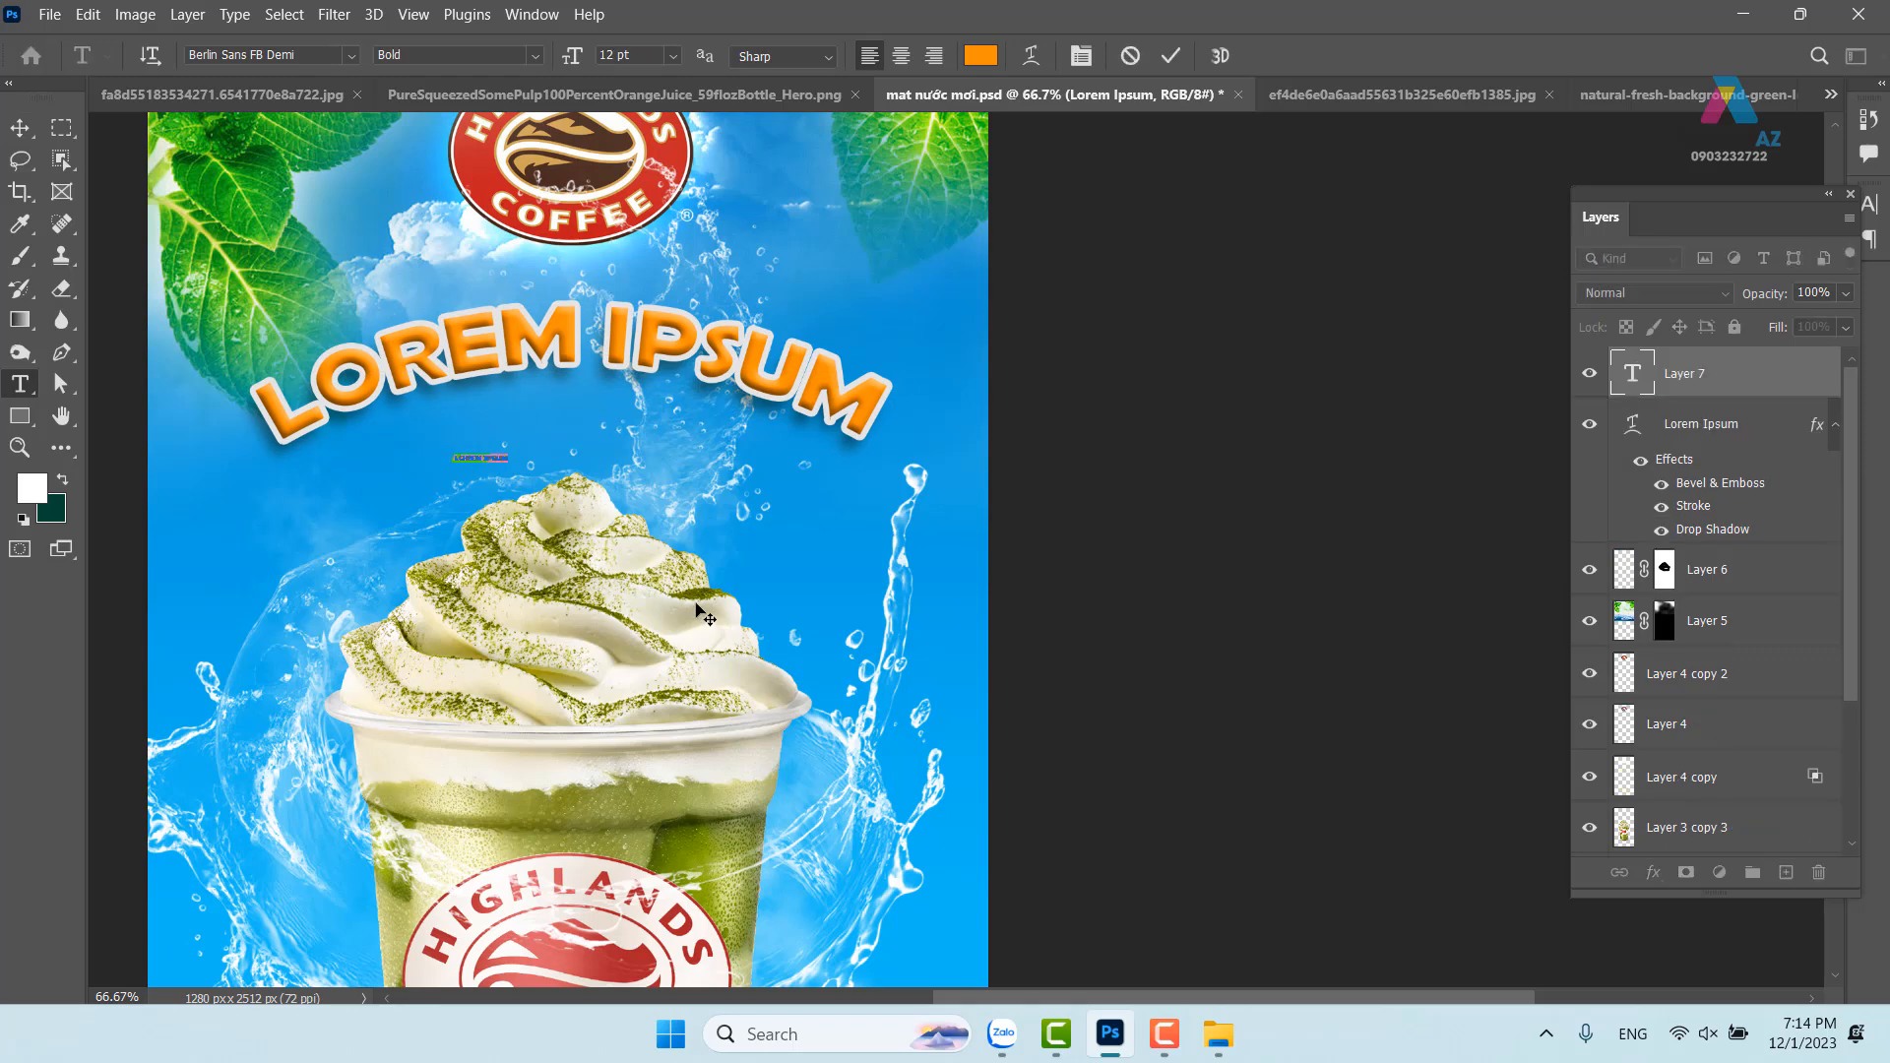
click(19, 128)
key(ctrl+t)
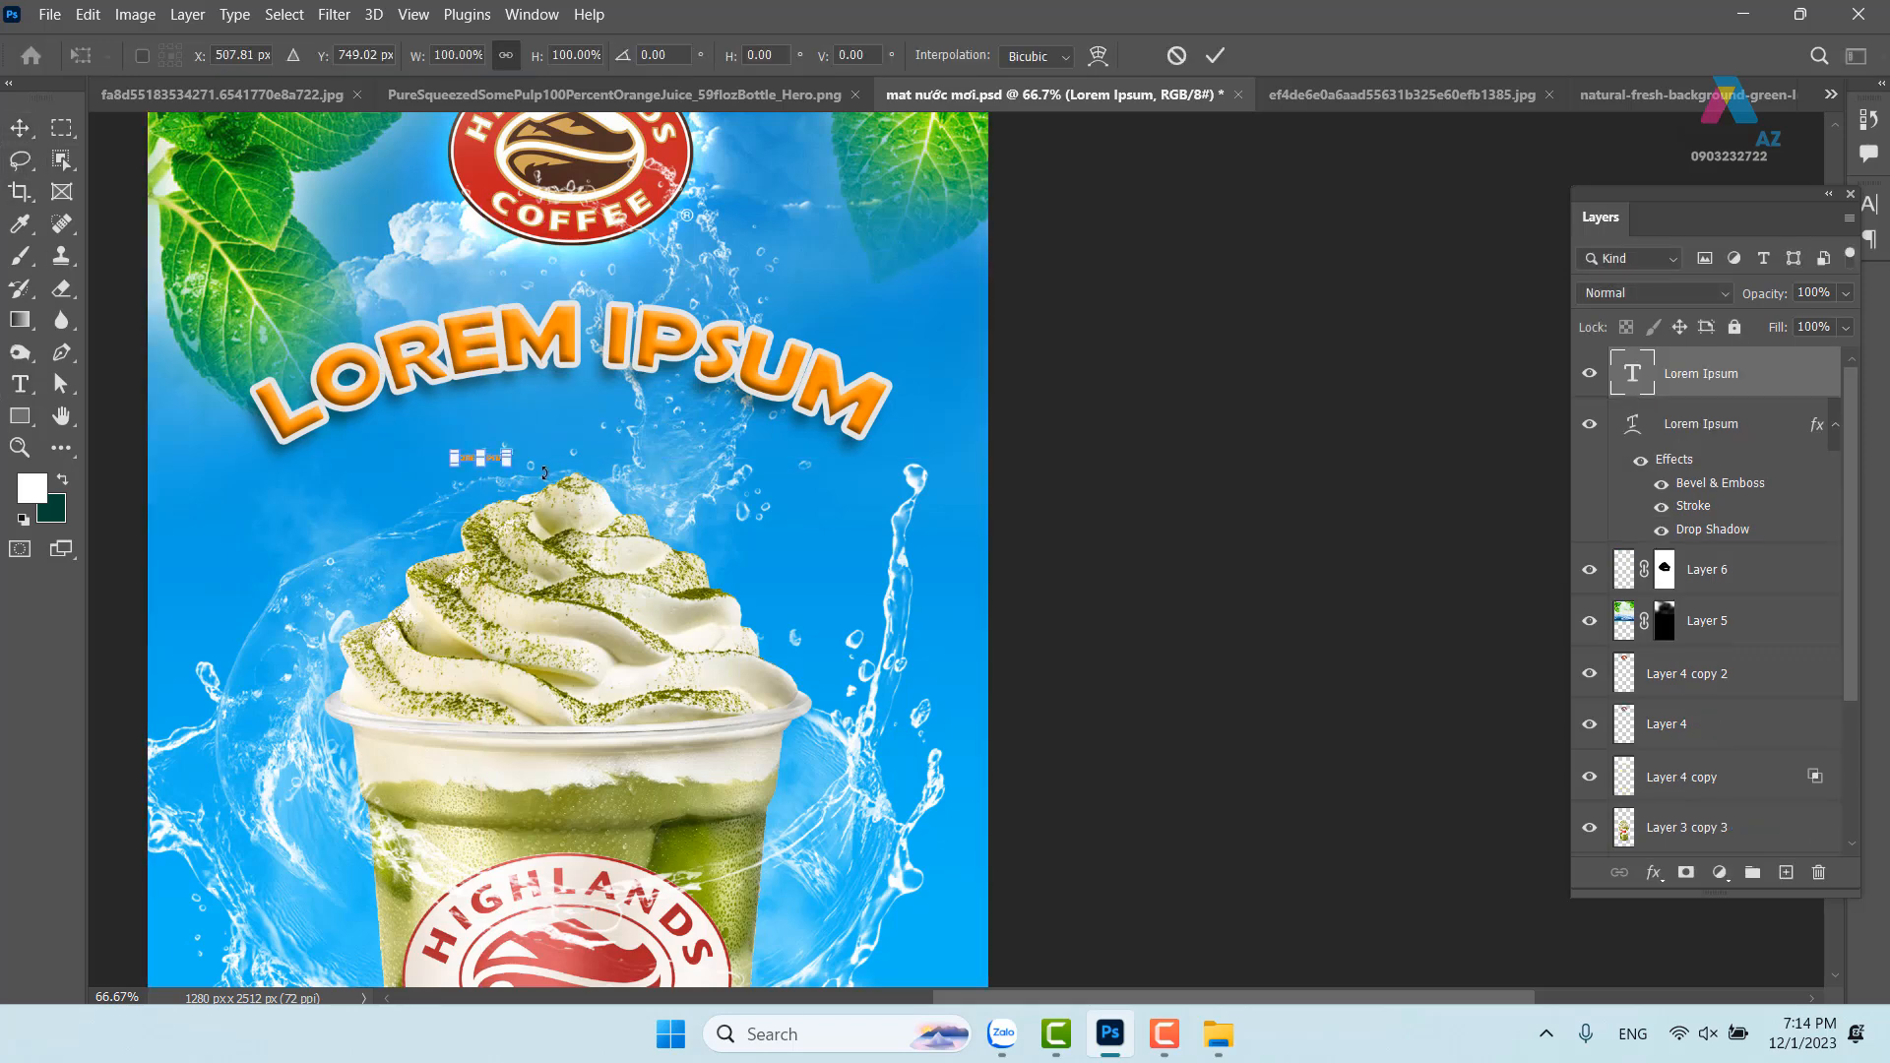
drag(520, 450, 746, 406)
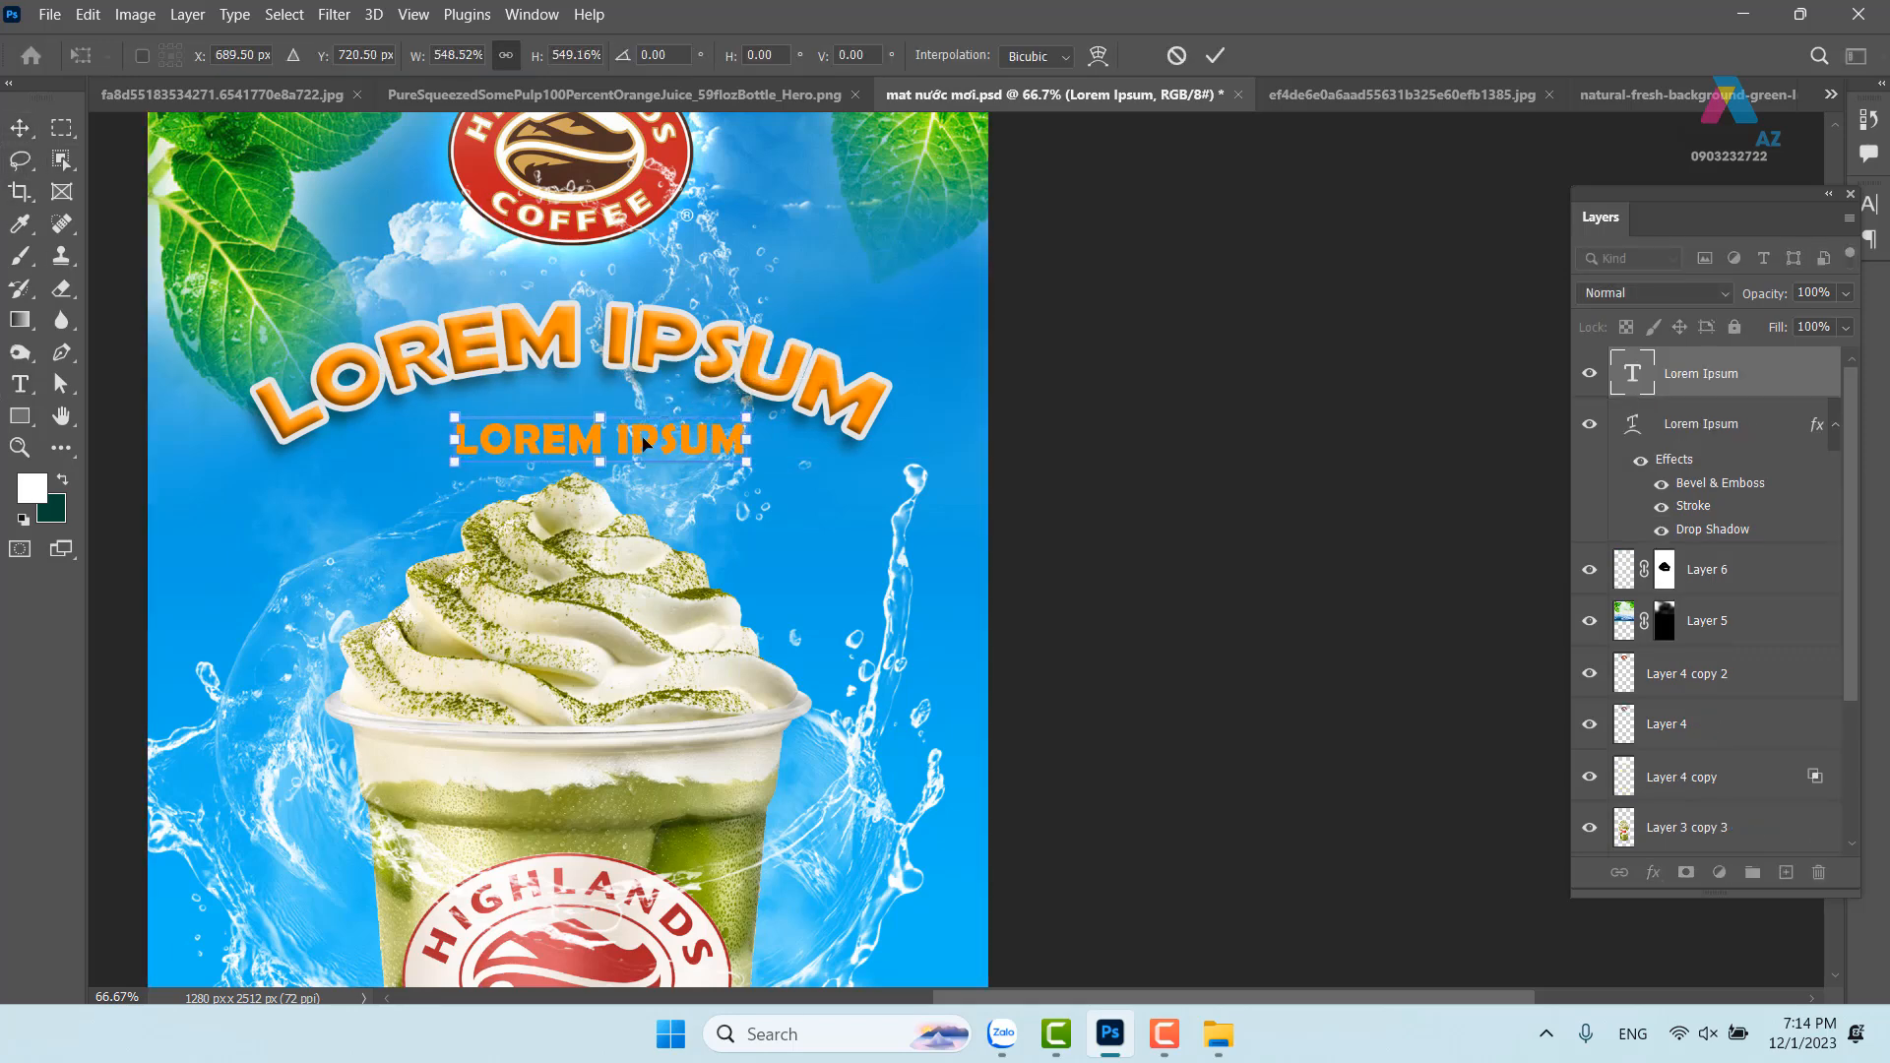
Replace the small Lorem Ipsum text beneath the arched headline with 69K
key(Return)
key(t)
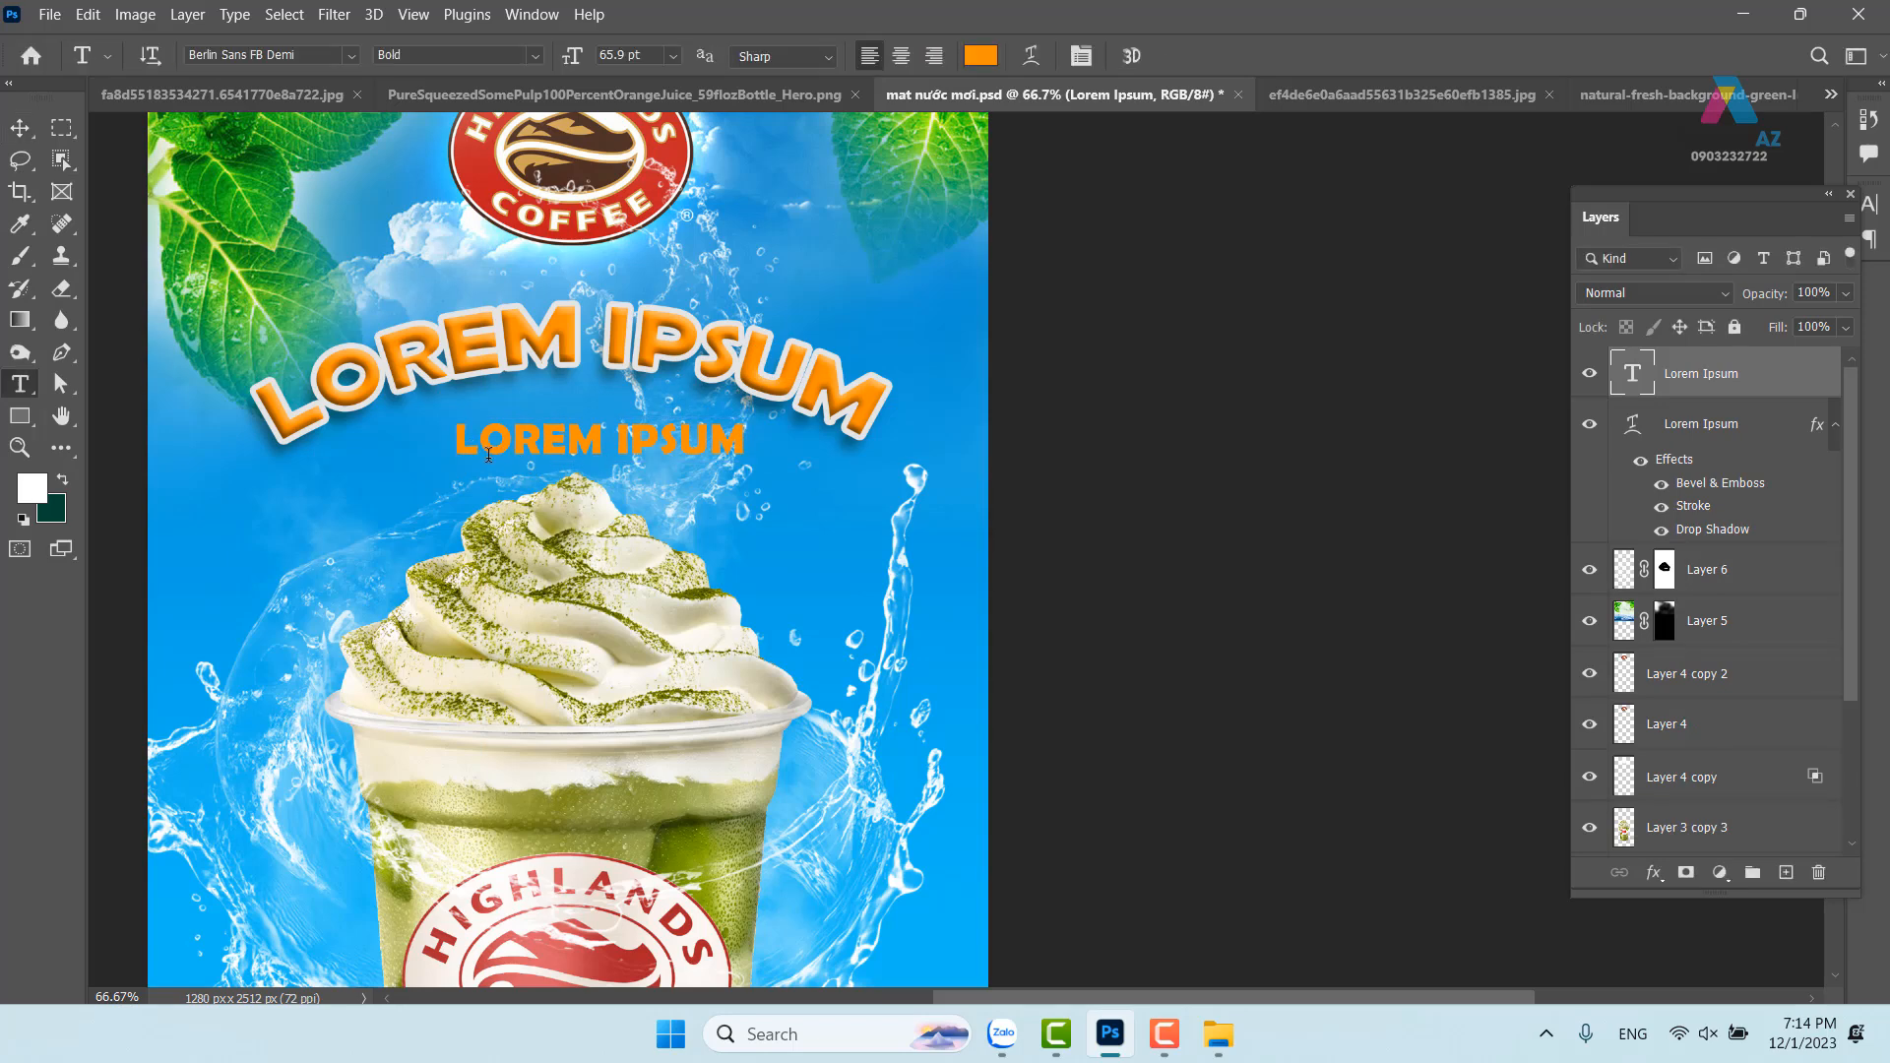
drag(459, 440, 925, 443)
key(BackSpace)
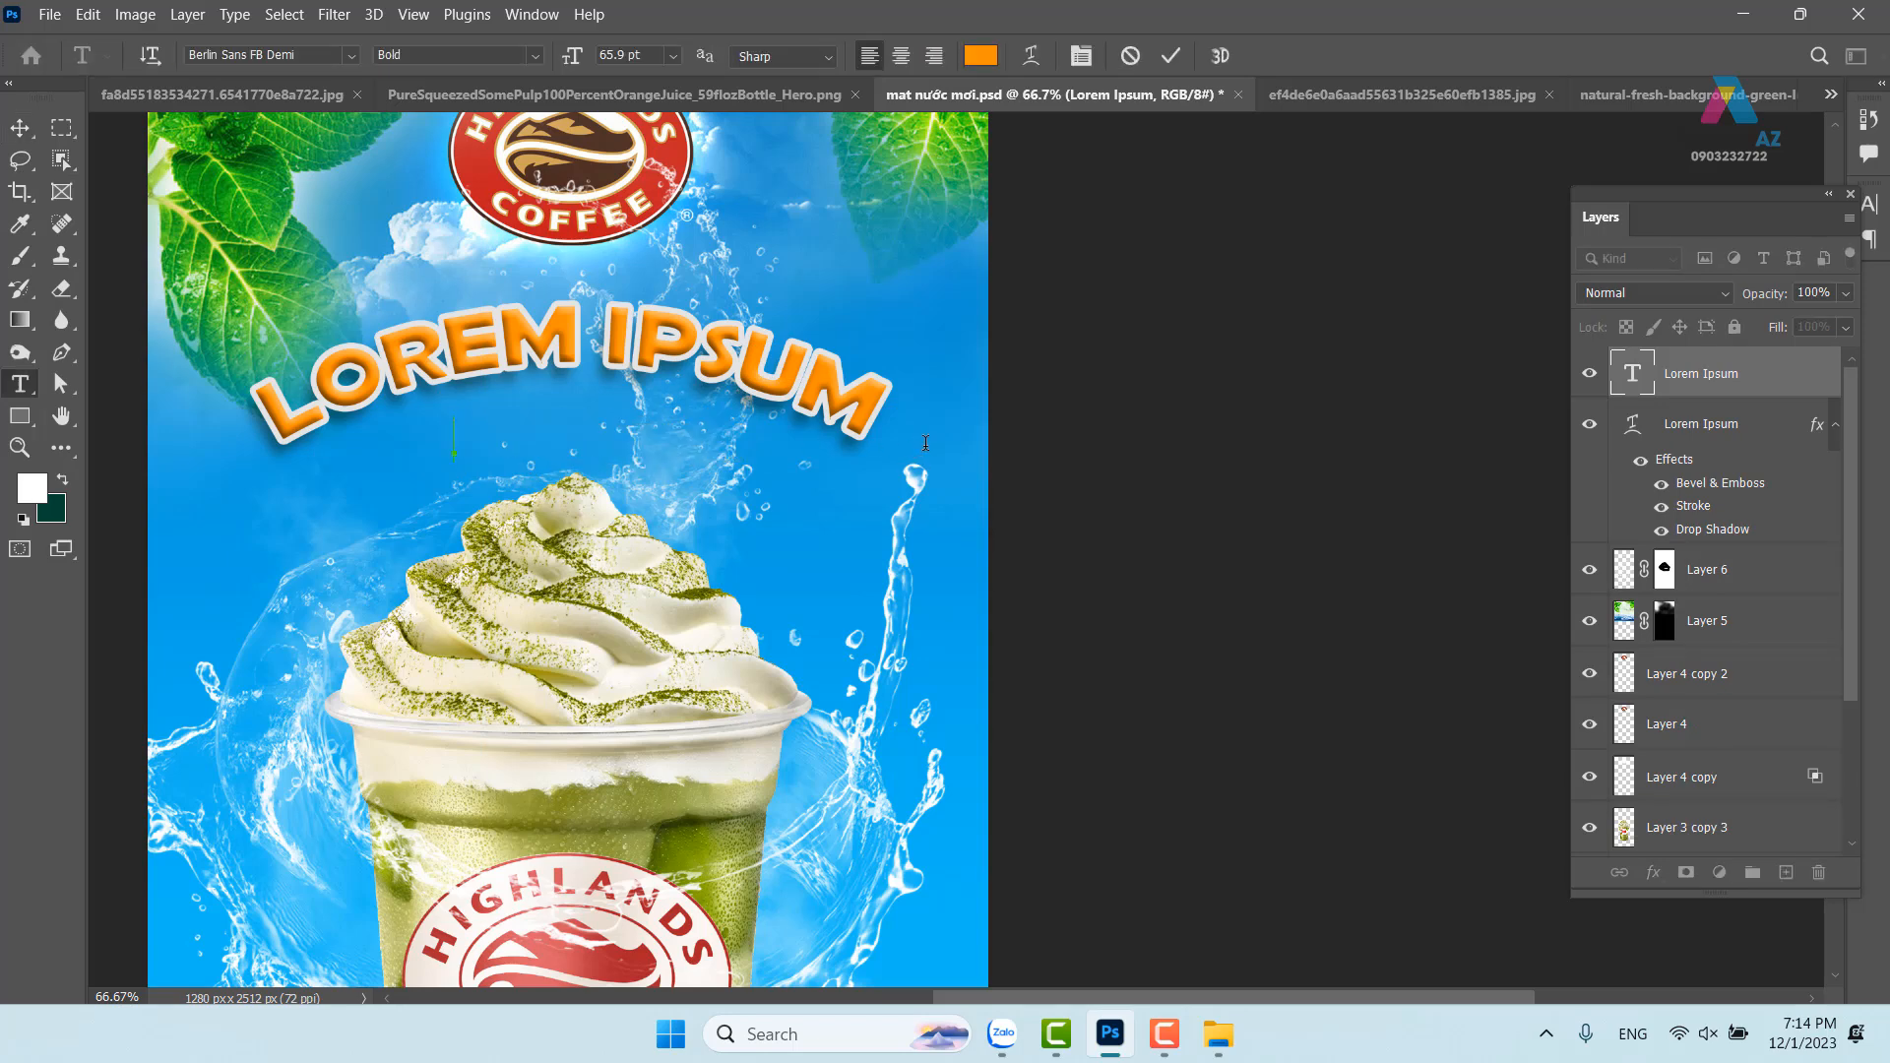
text(69K)
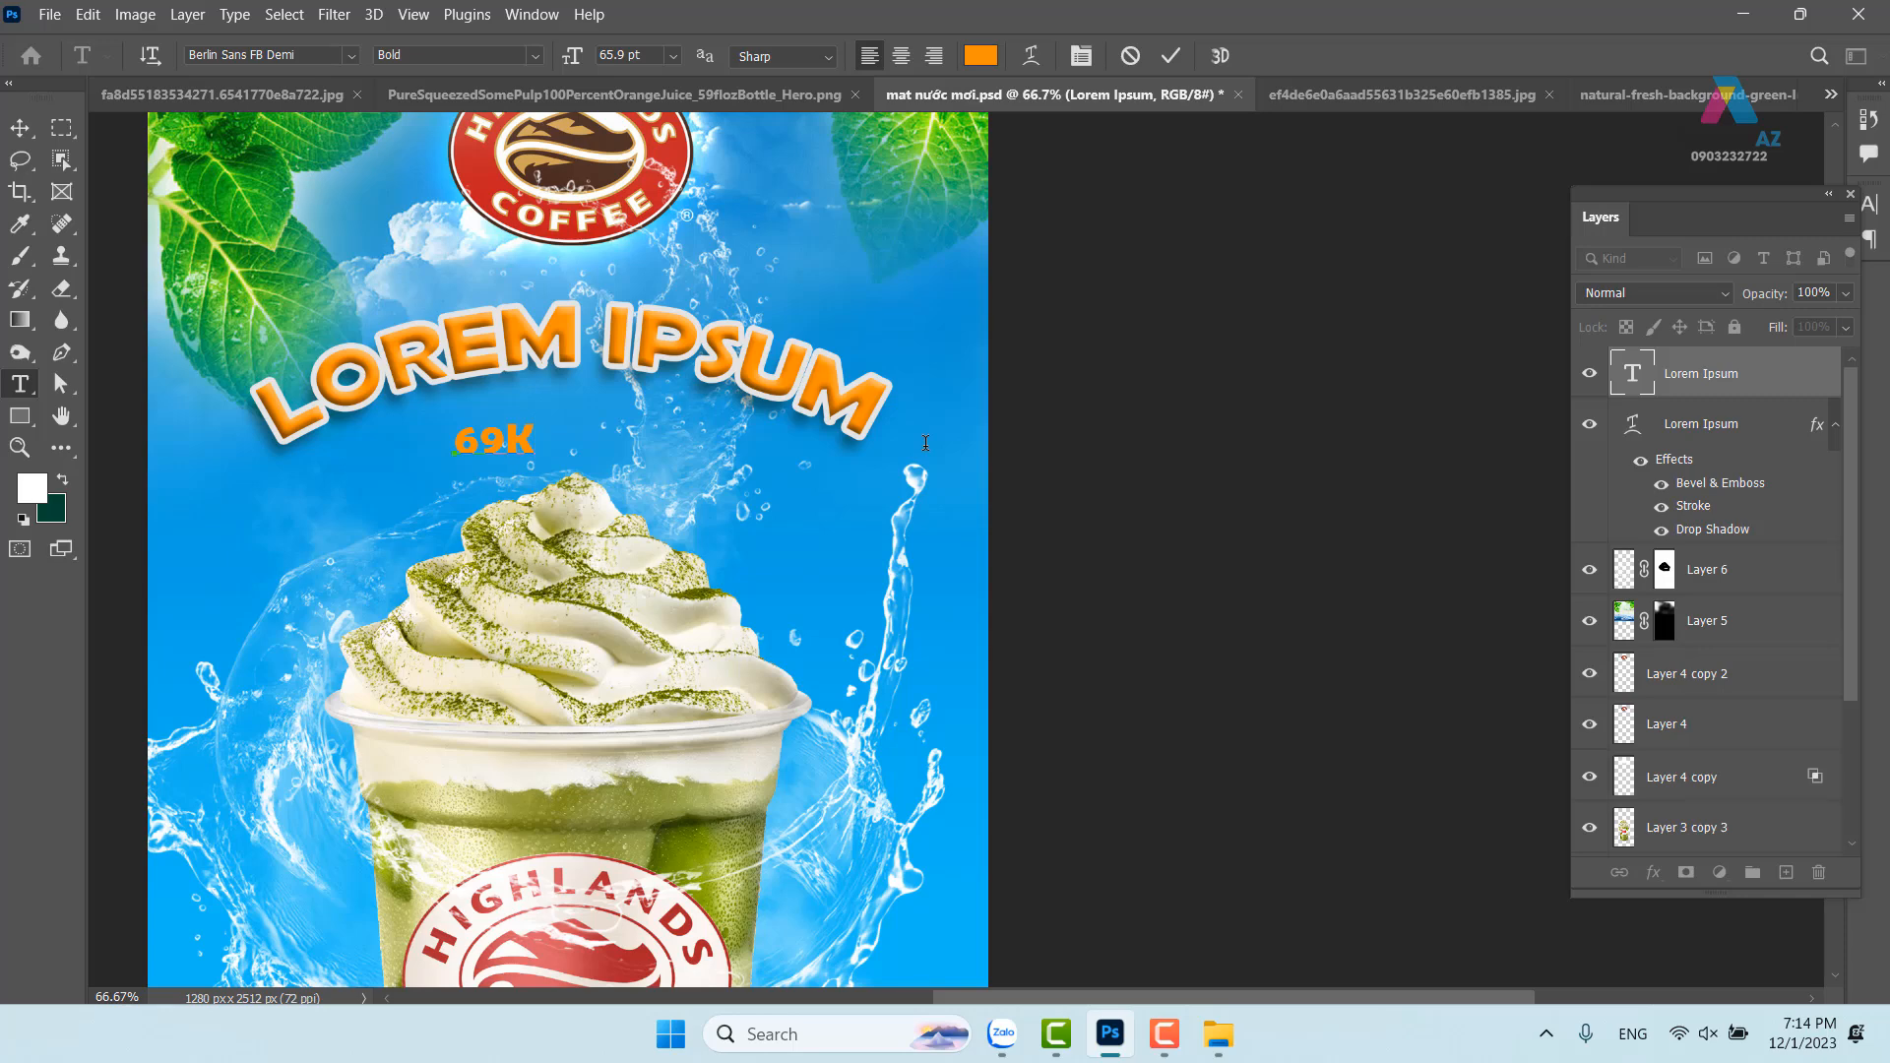
click(19, 127)
Scale the 69K text up to about 147 pt
key(ctrl+t)
mouse_move(537, 457)
mouse_down()
mouse_move(639, 523)
mouse_move(687, 487)
mouse_move(557, 455)
mouse_up()
key(Return)
Recolour the 69K text to white ffffff and centre it beneath the arched headline, just above the whipped cream
key(t)
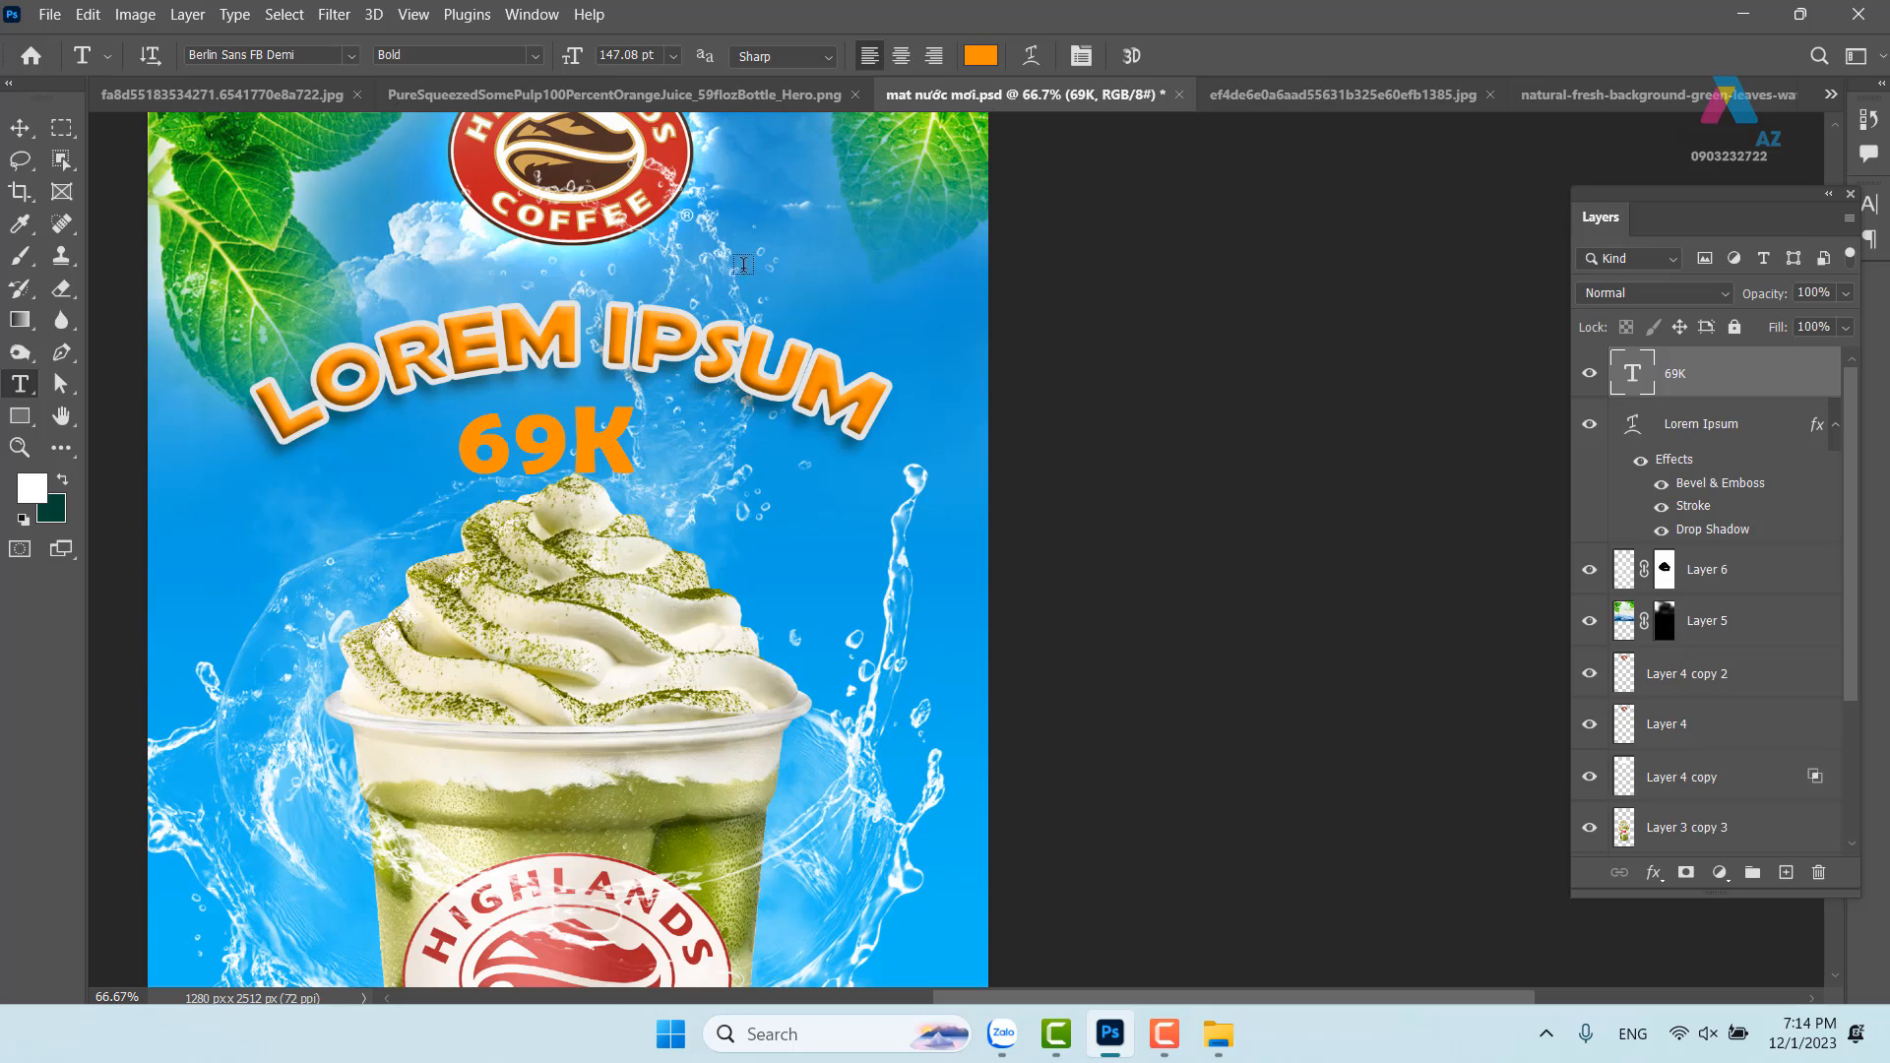
click(982, 57)
text(ffffff)
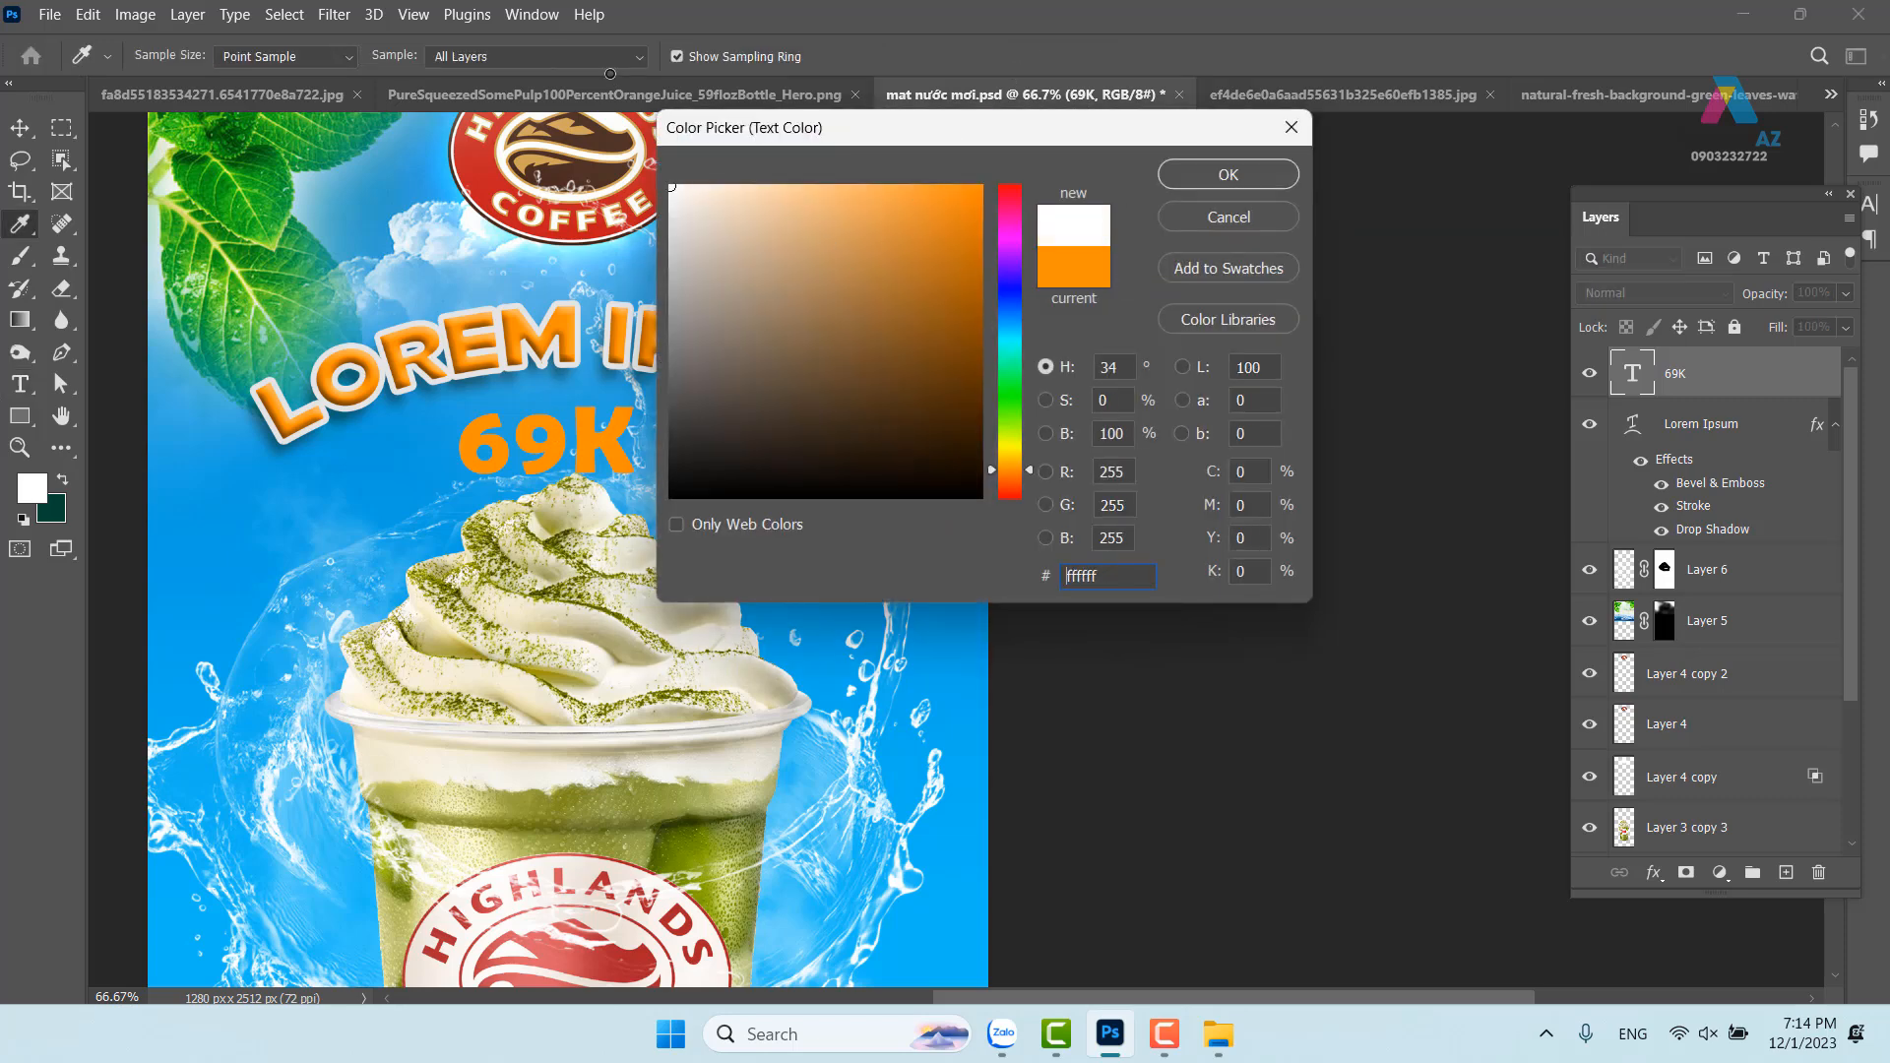
click(1225, 177)
key(v)
drag(594, 461, 621, 449)
Add a new empty layer above the 69K text layer for brush painting
key(space)
drag(708, 561, 766, 544)
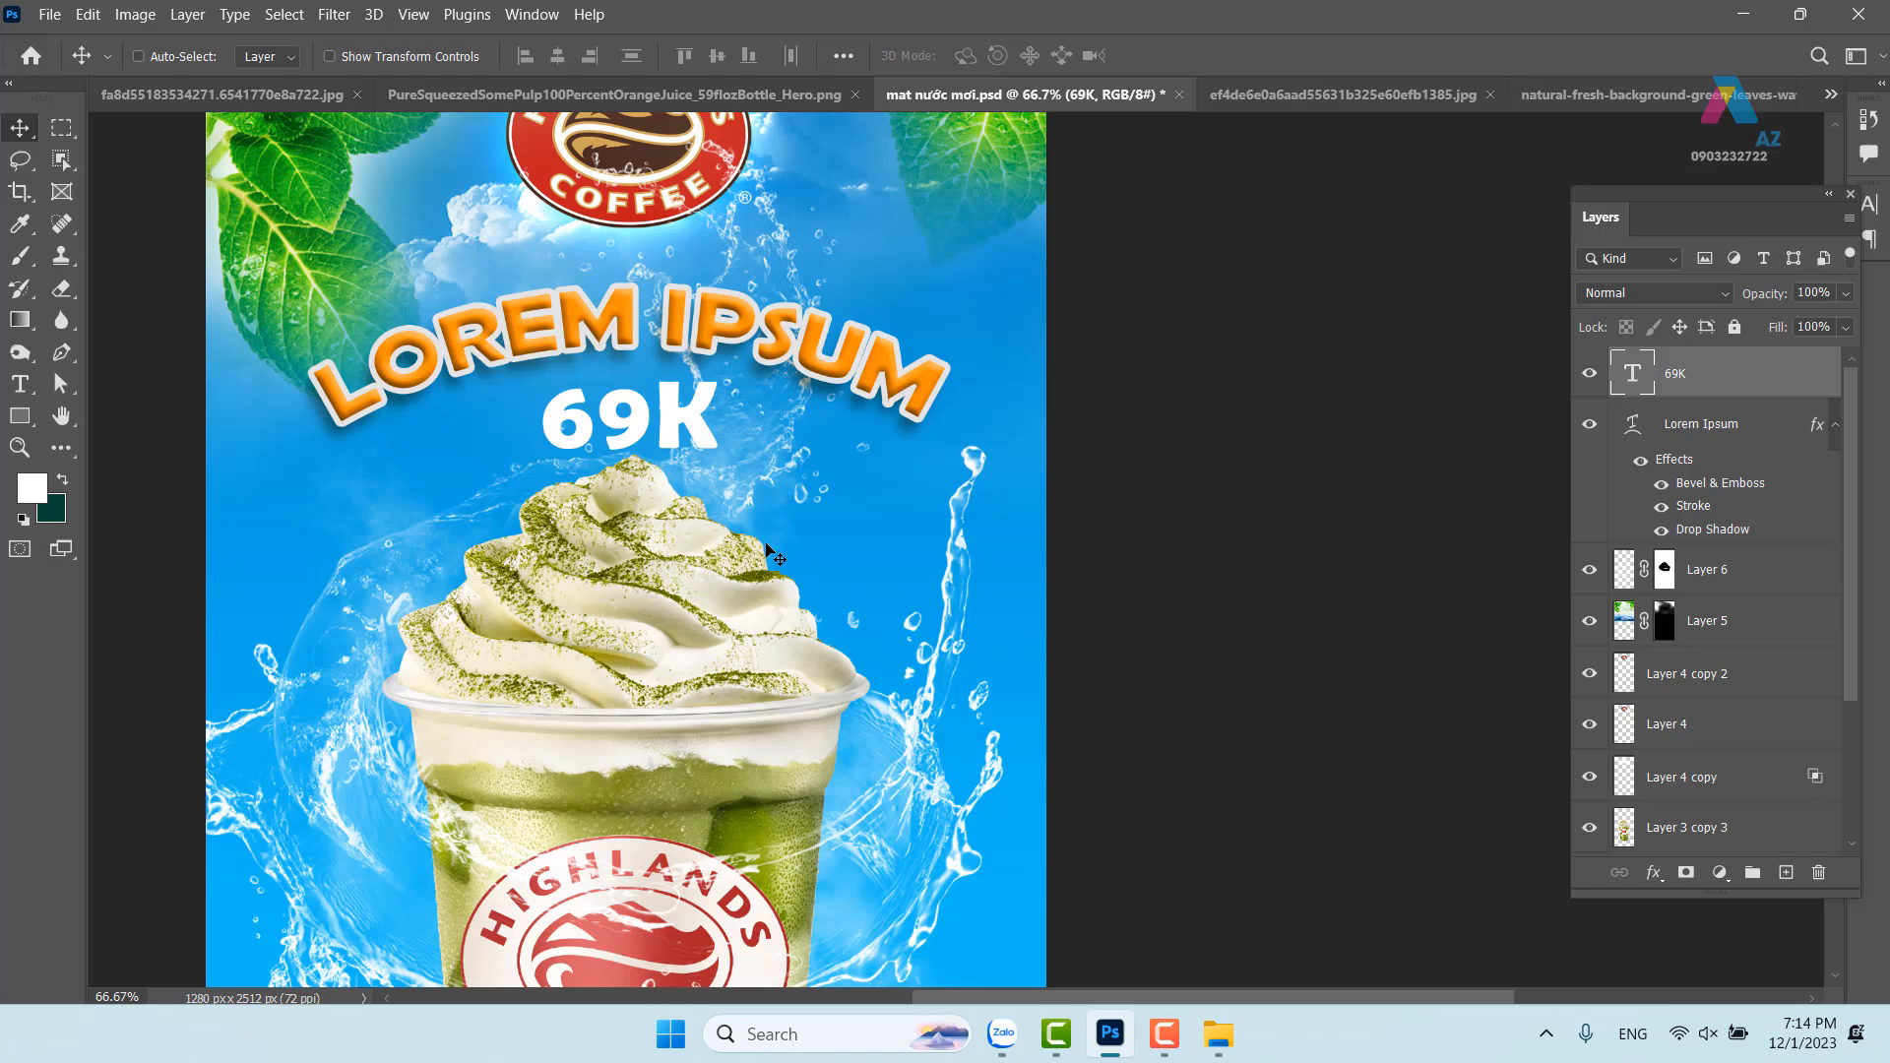
key(ctrl+plus)
key(space)
drag(519, 582, 773, 548)
key(b)
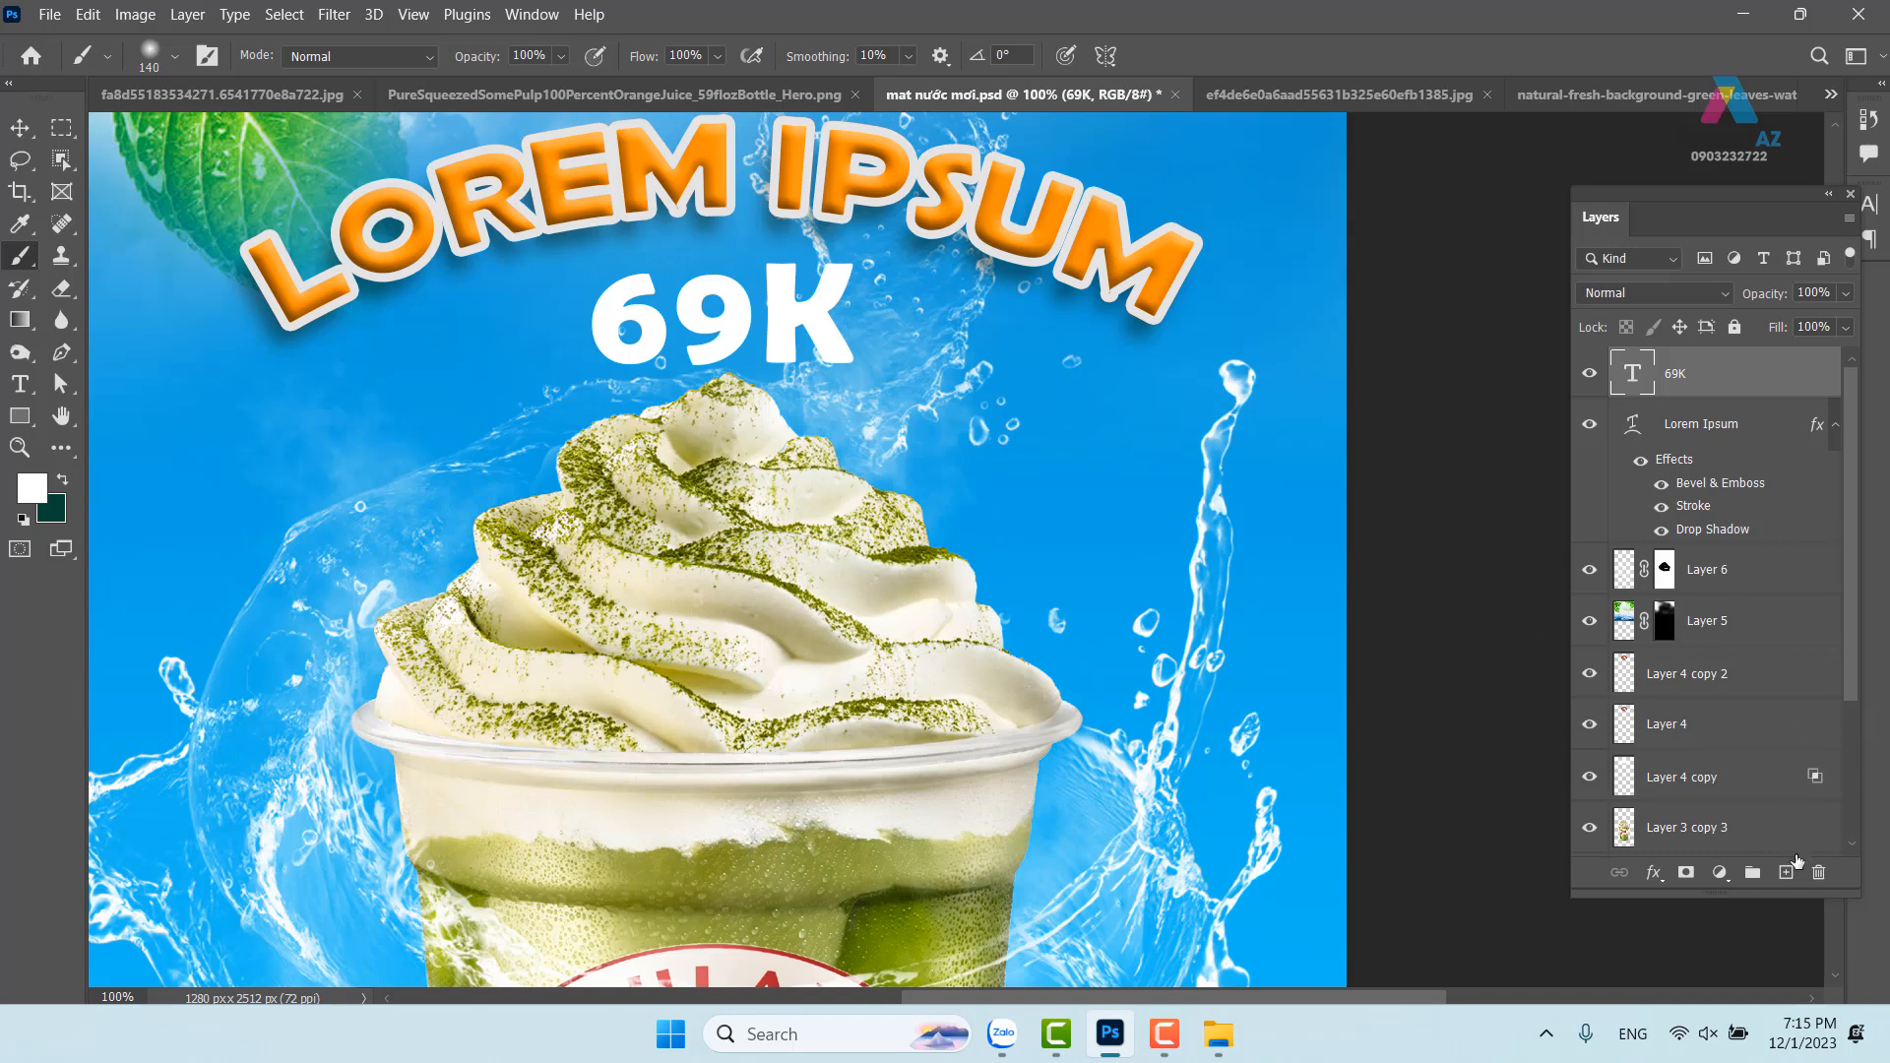
click(1786, 872)
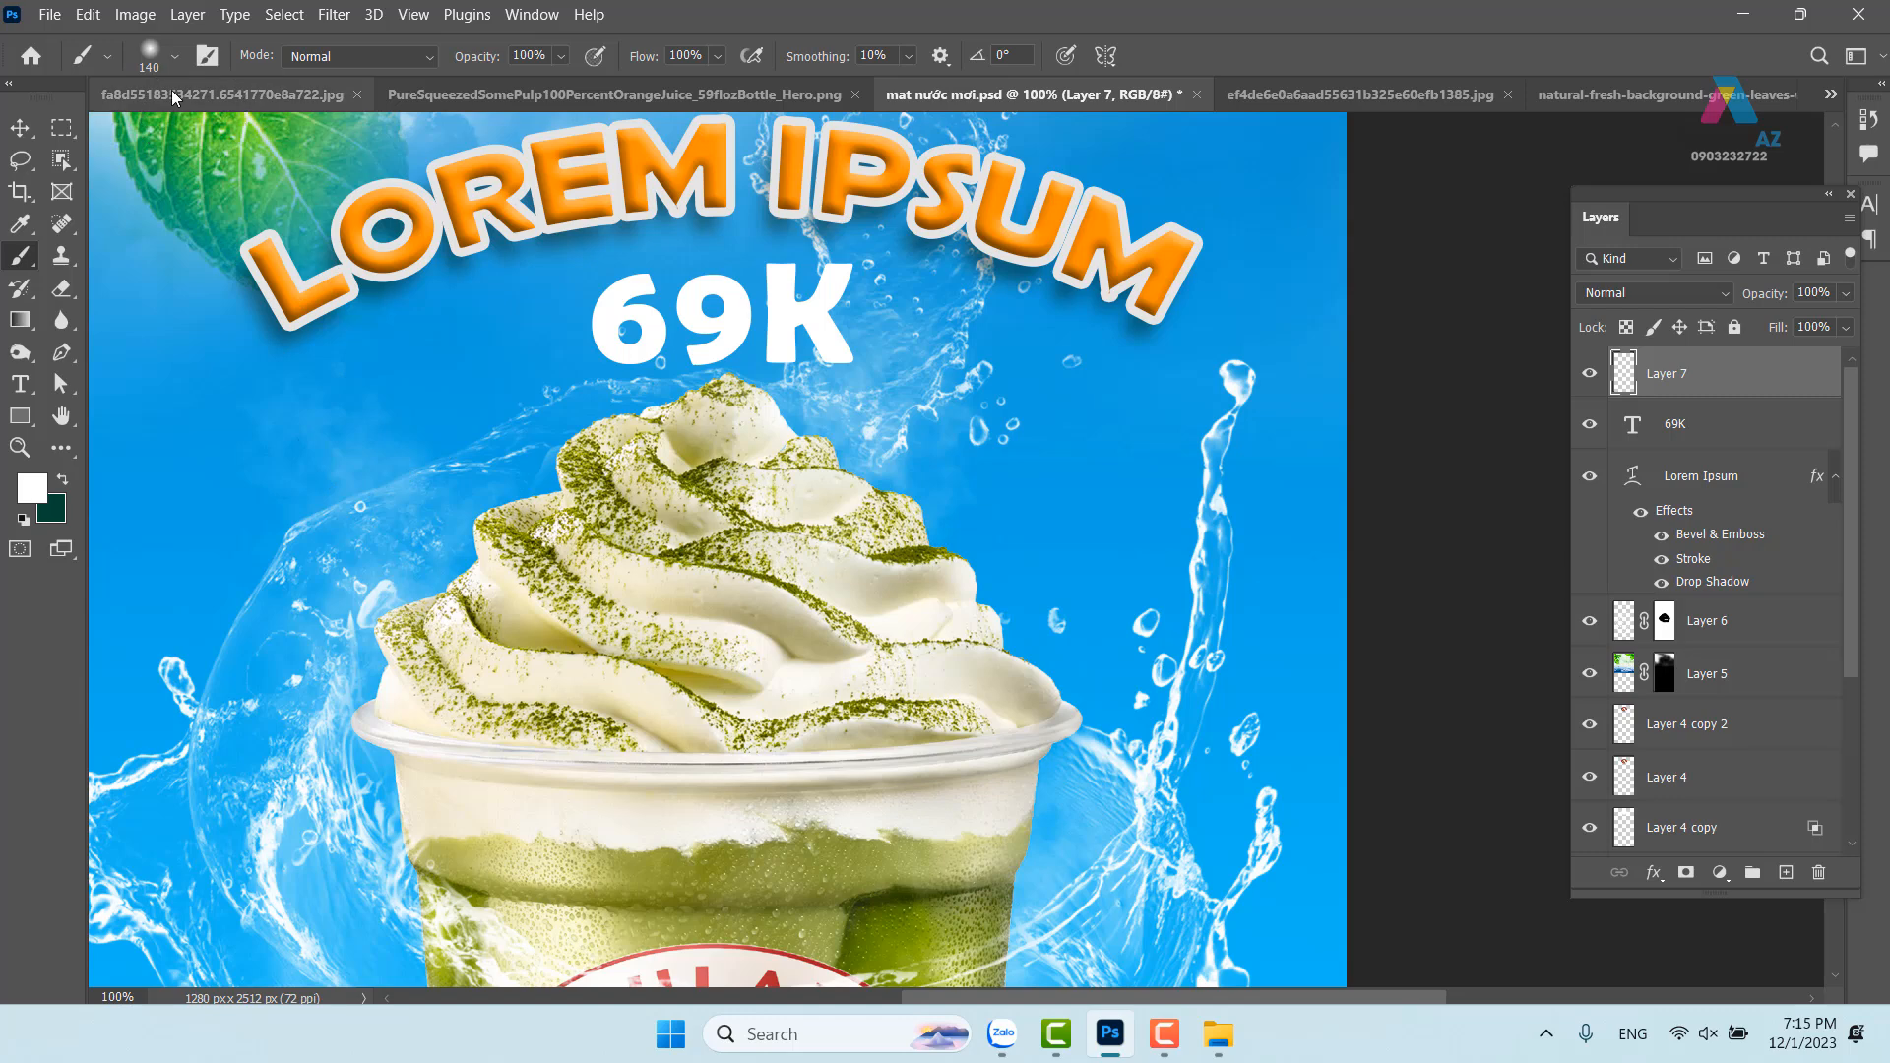
Choose the 14 px square brush preset and try a test stroke across the top of the whipped cream
click(175, 56)
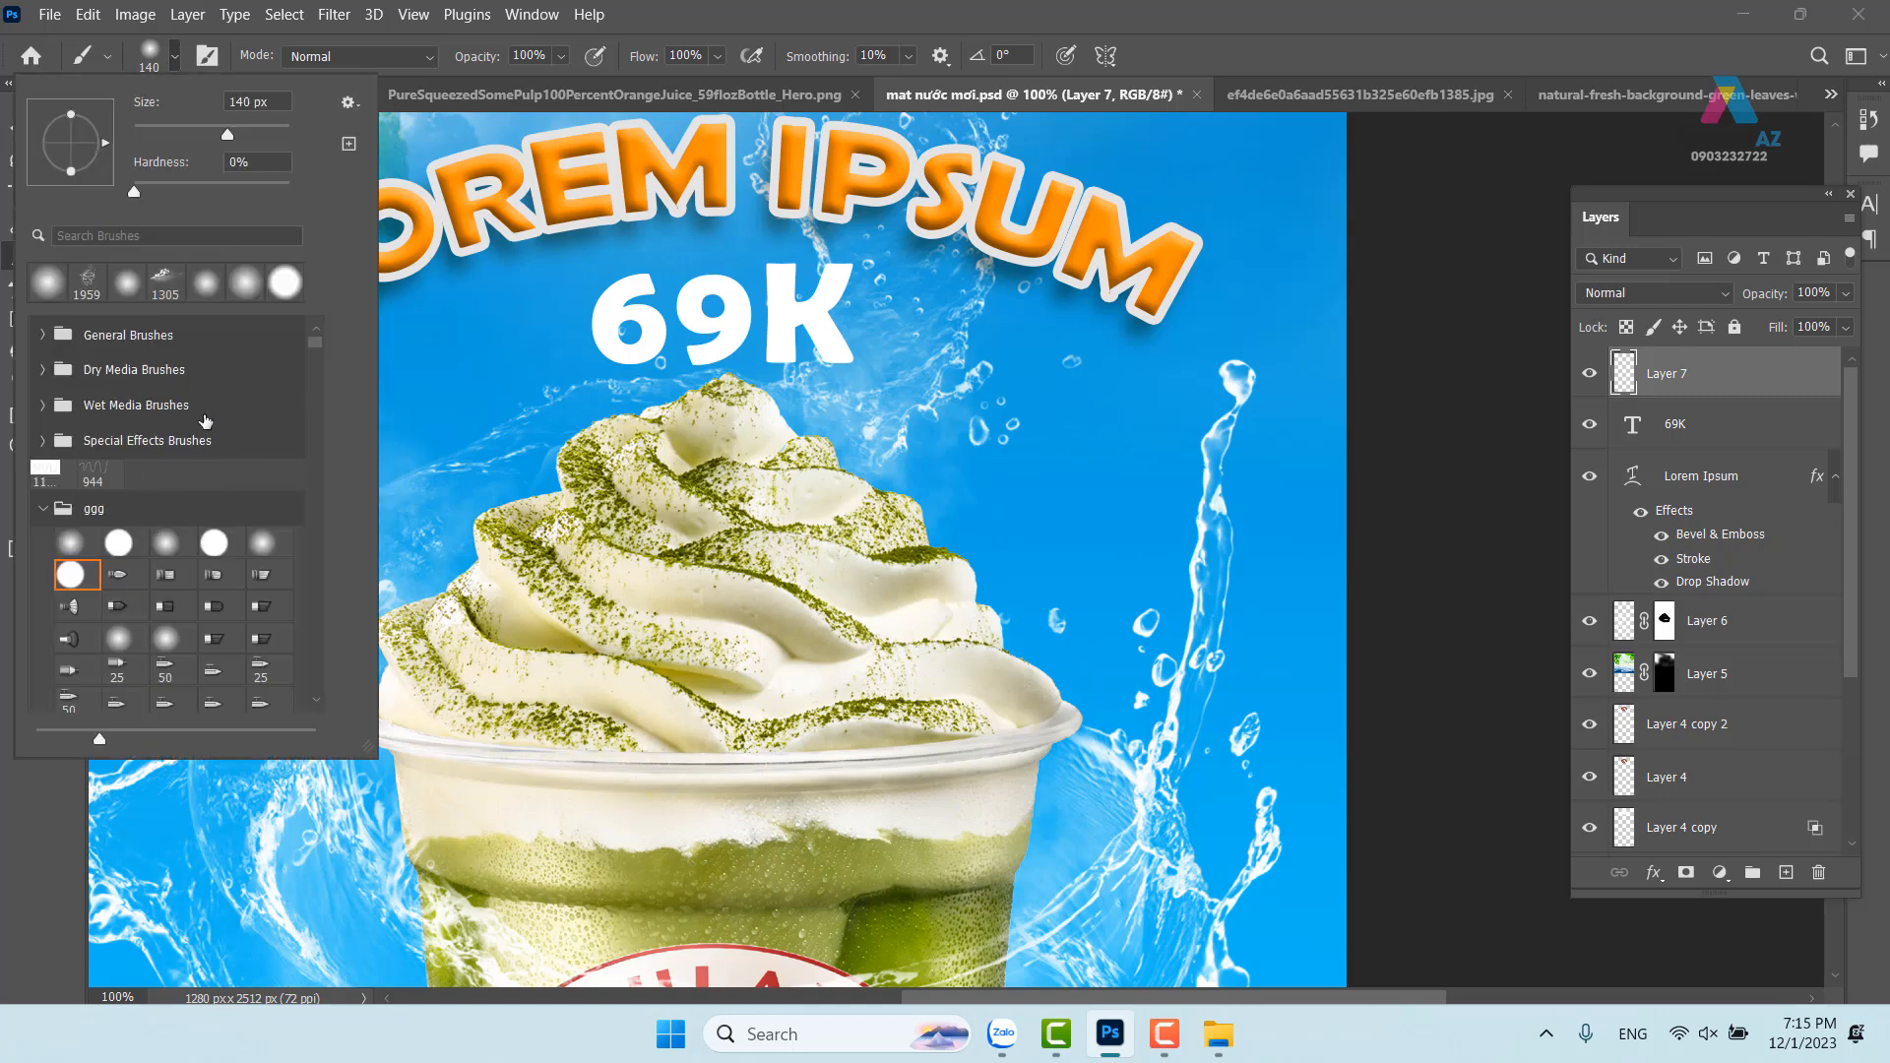
scroll(113, 448, down, 7)
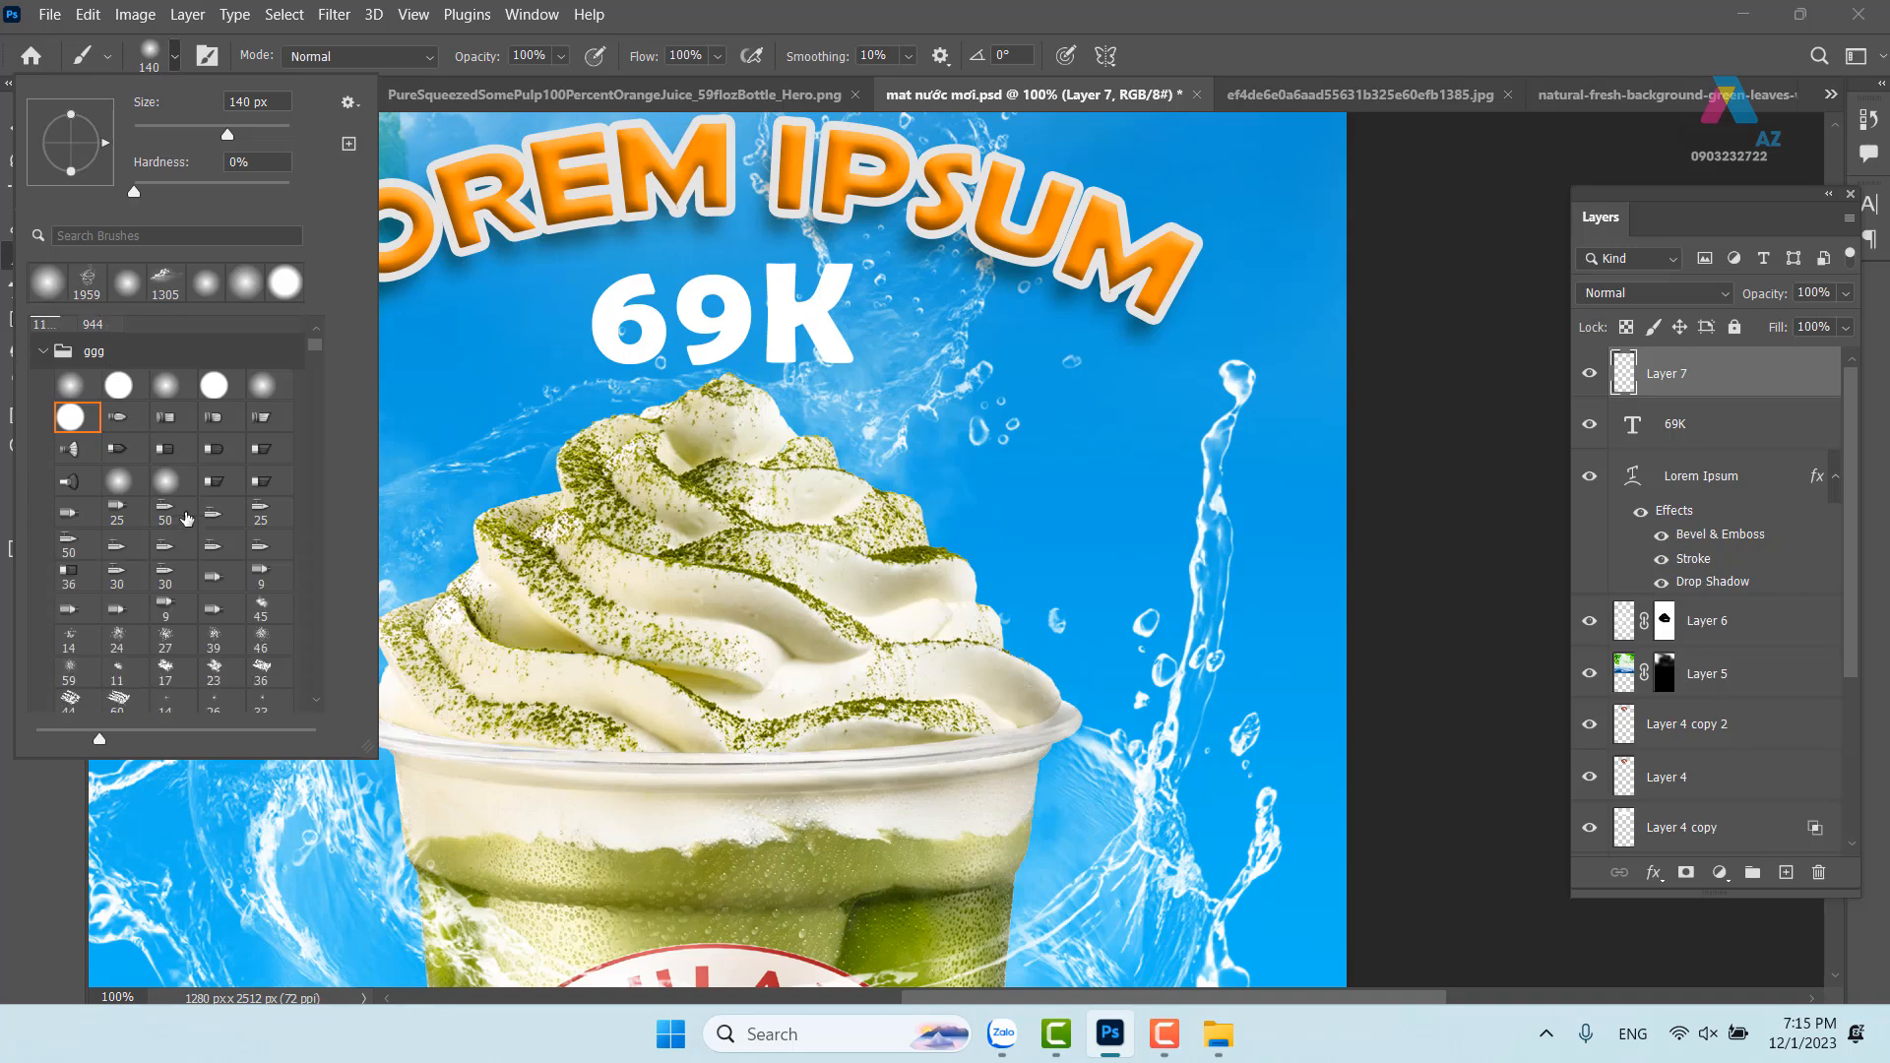
scroll(187, 517, down, 10)
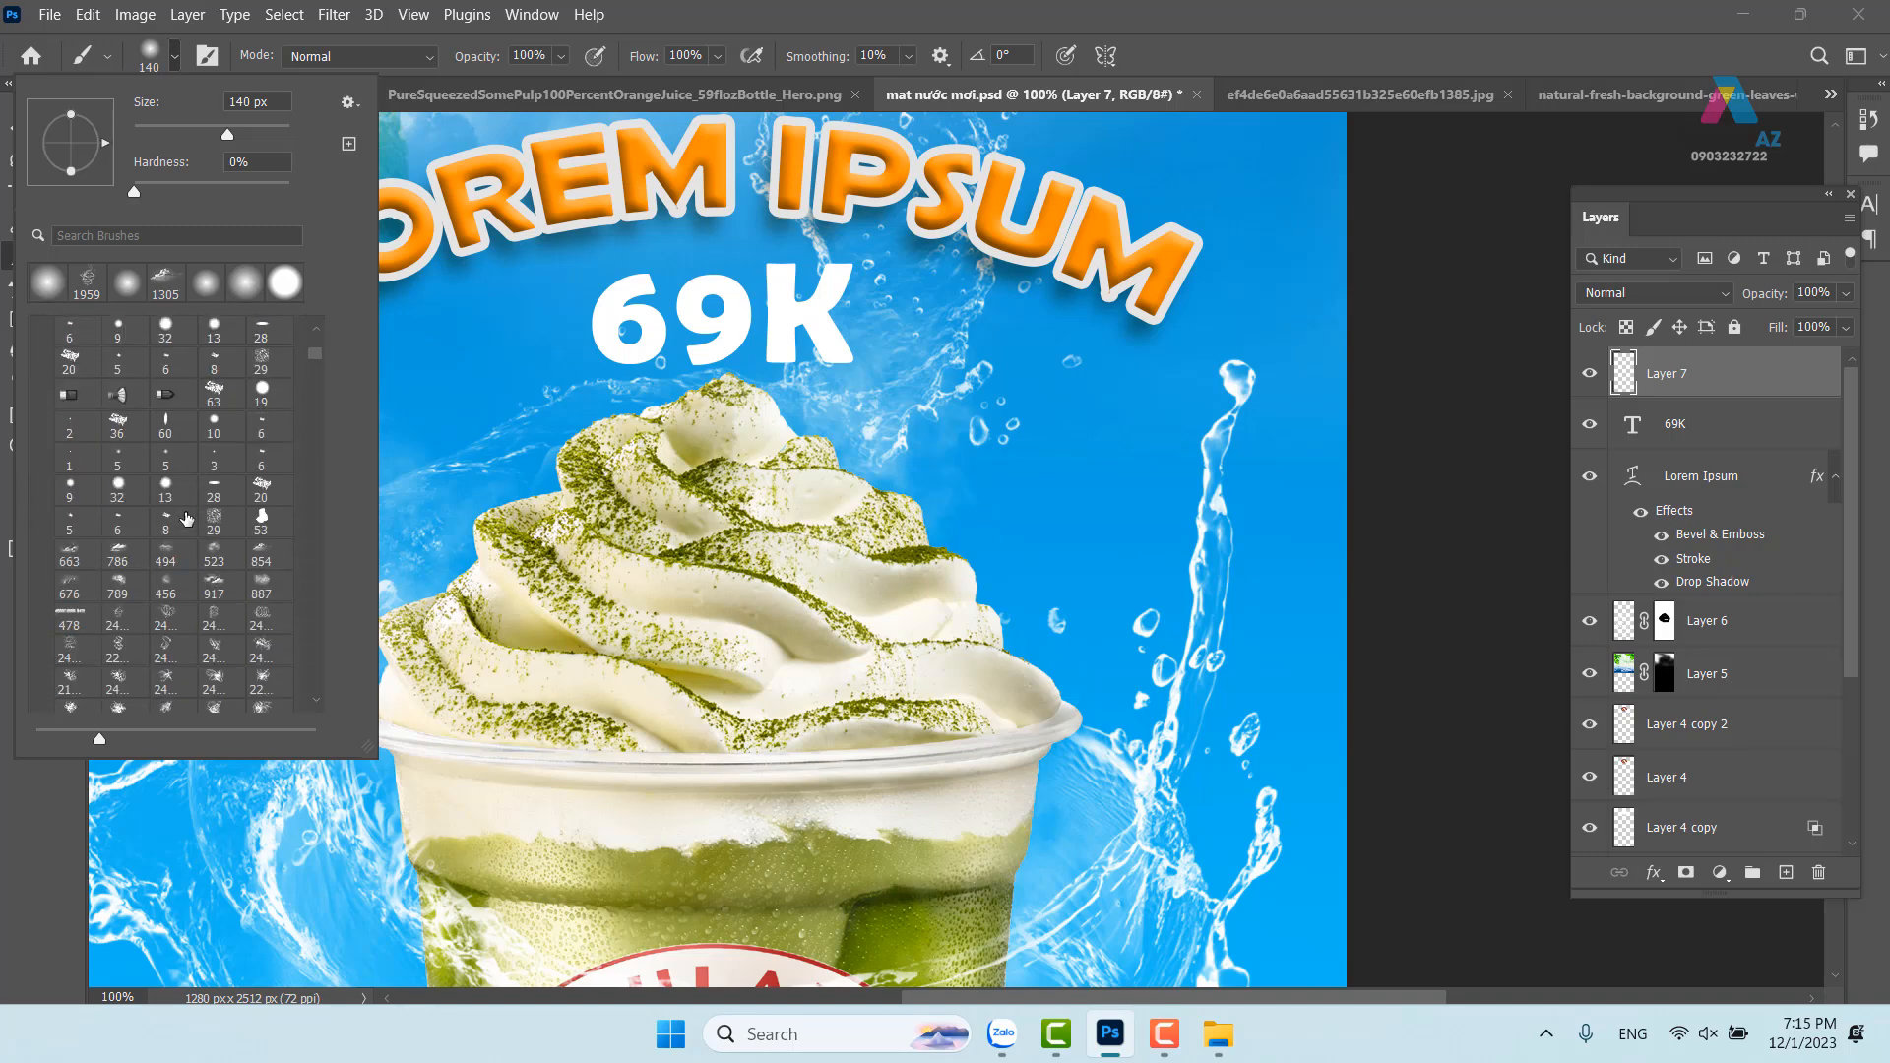
scroll(187, 516, down, 5)
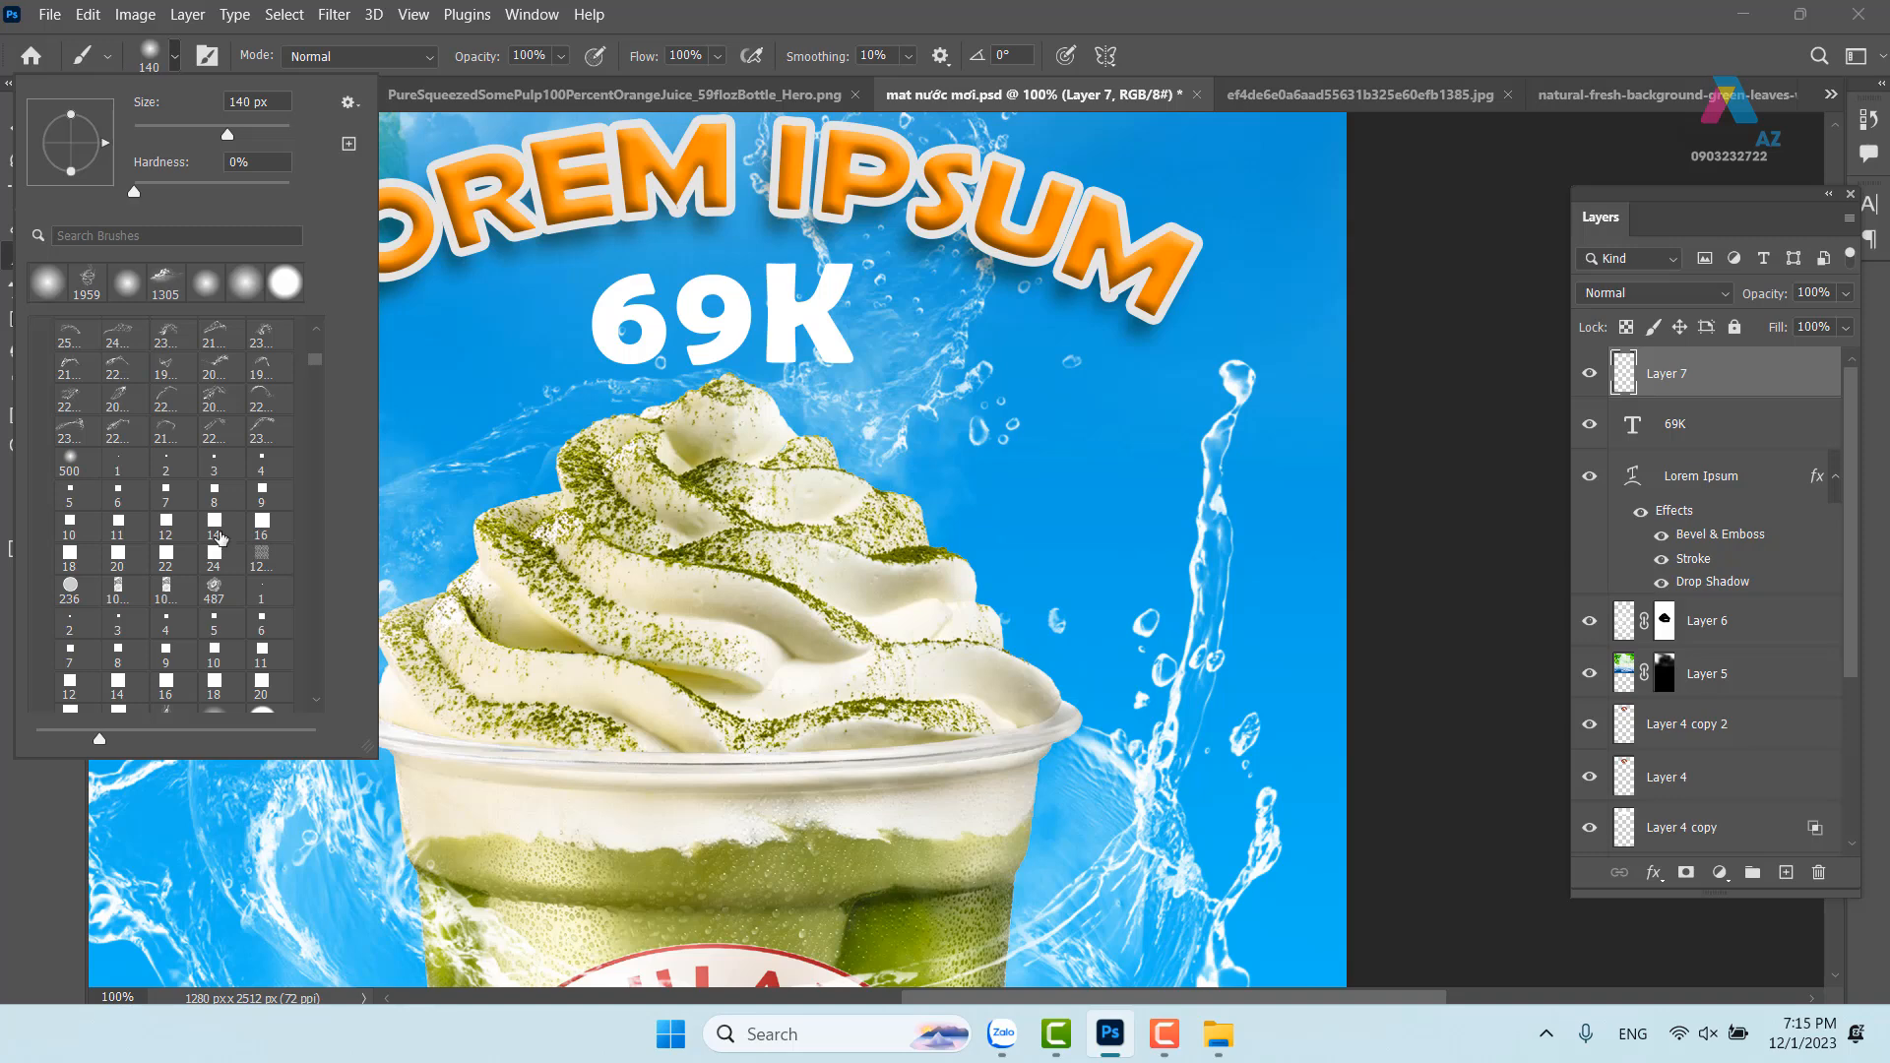
click(212, 524)
mouse_move(404, 443)
mouse_down()
mouse_move(501, 421)
mouse_move(1174, 408)
mouse_up()
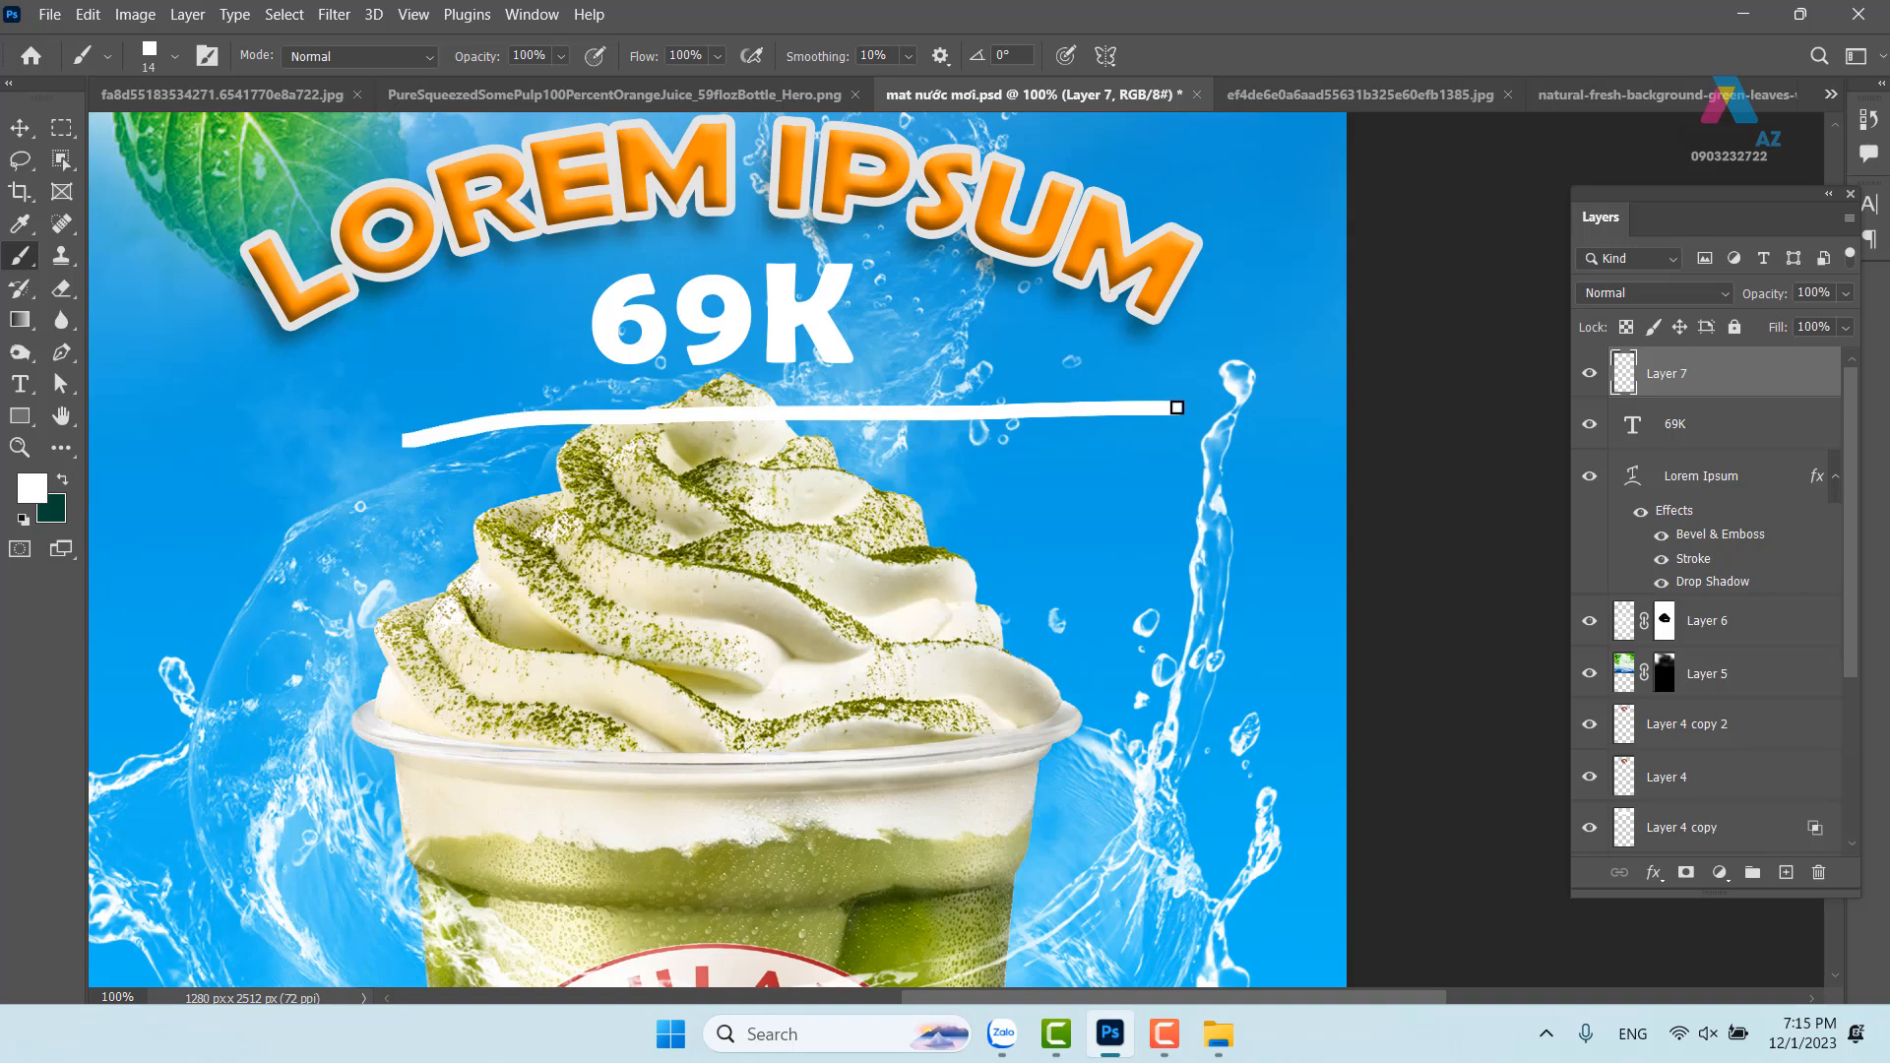
key(ctrl+z)
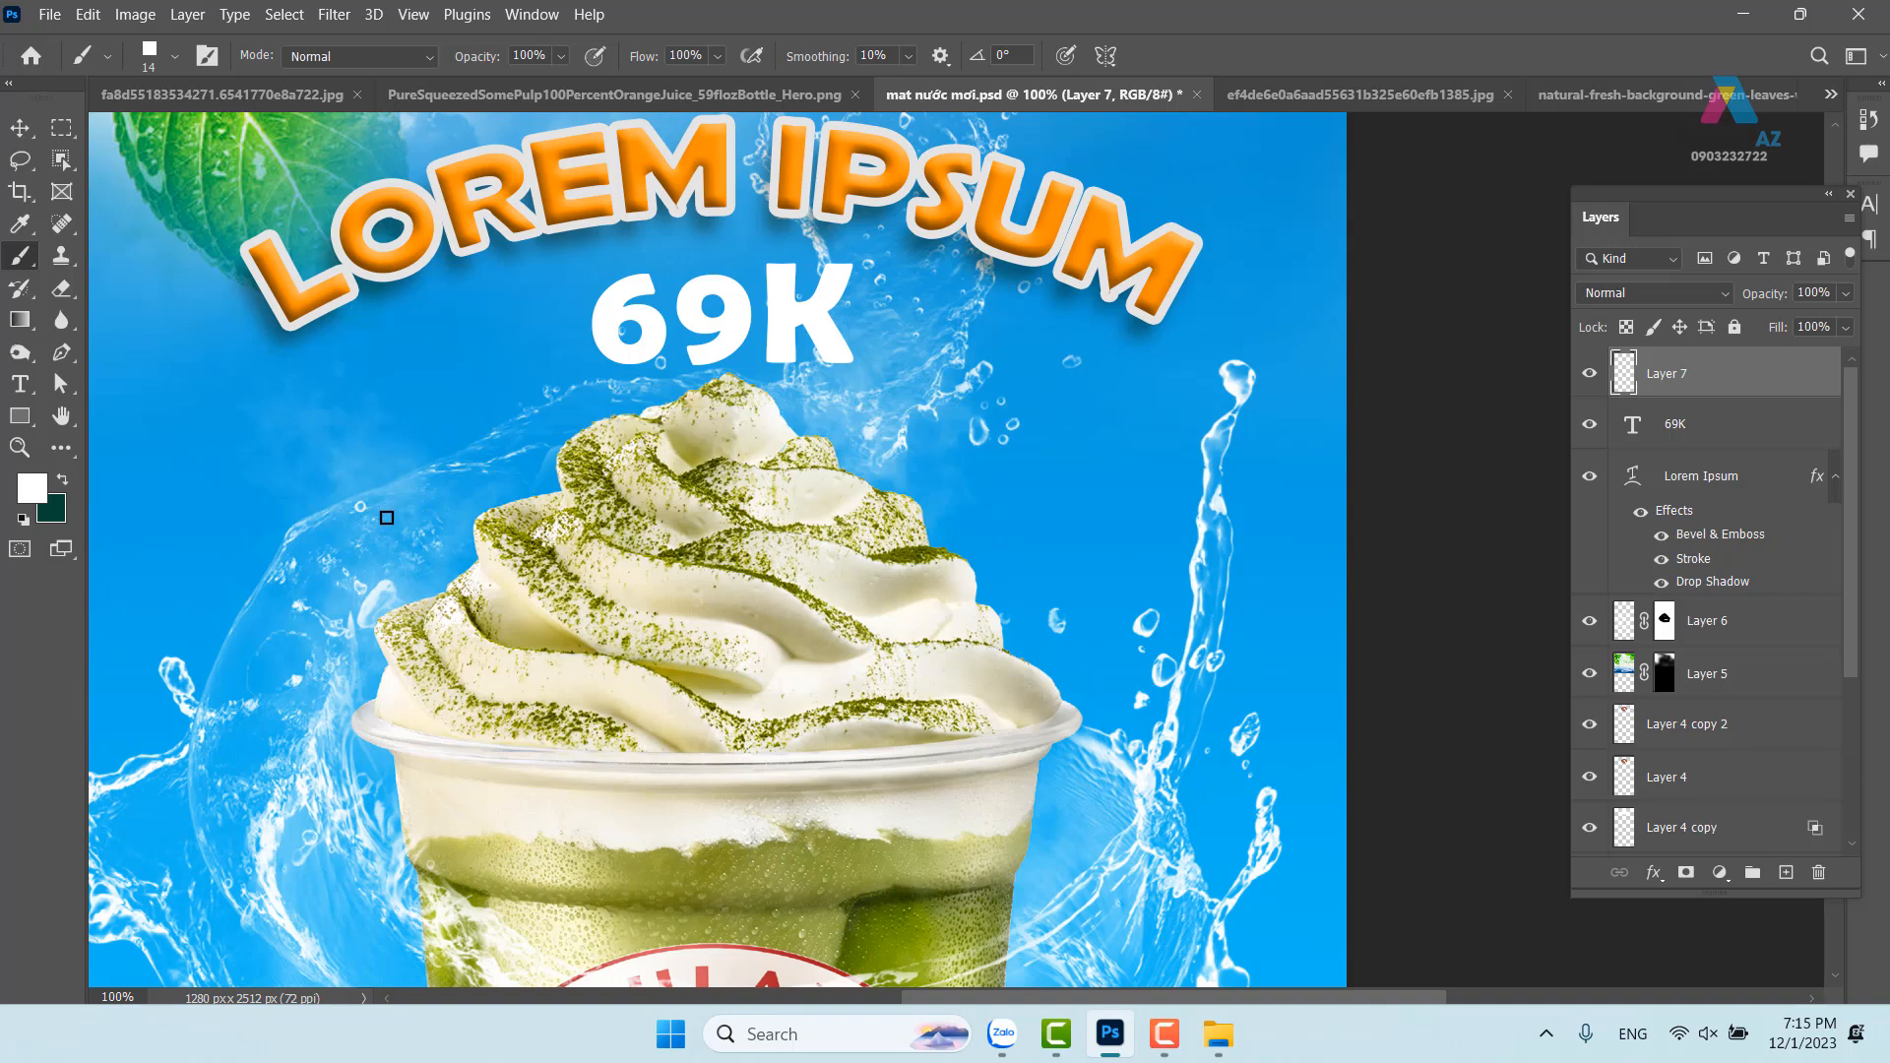
Set the square brush tip's spacing to 176% and try a curved test stroke beside the cream
key(F5)
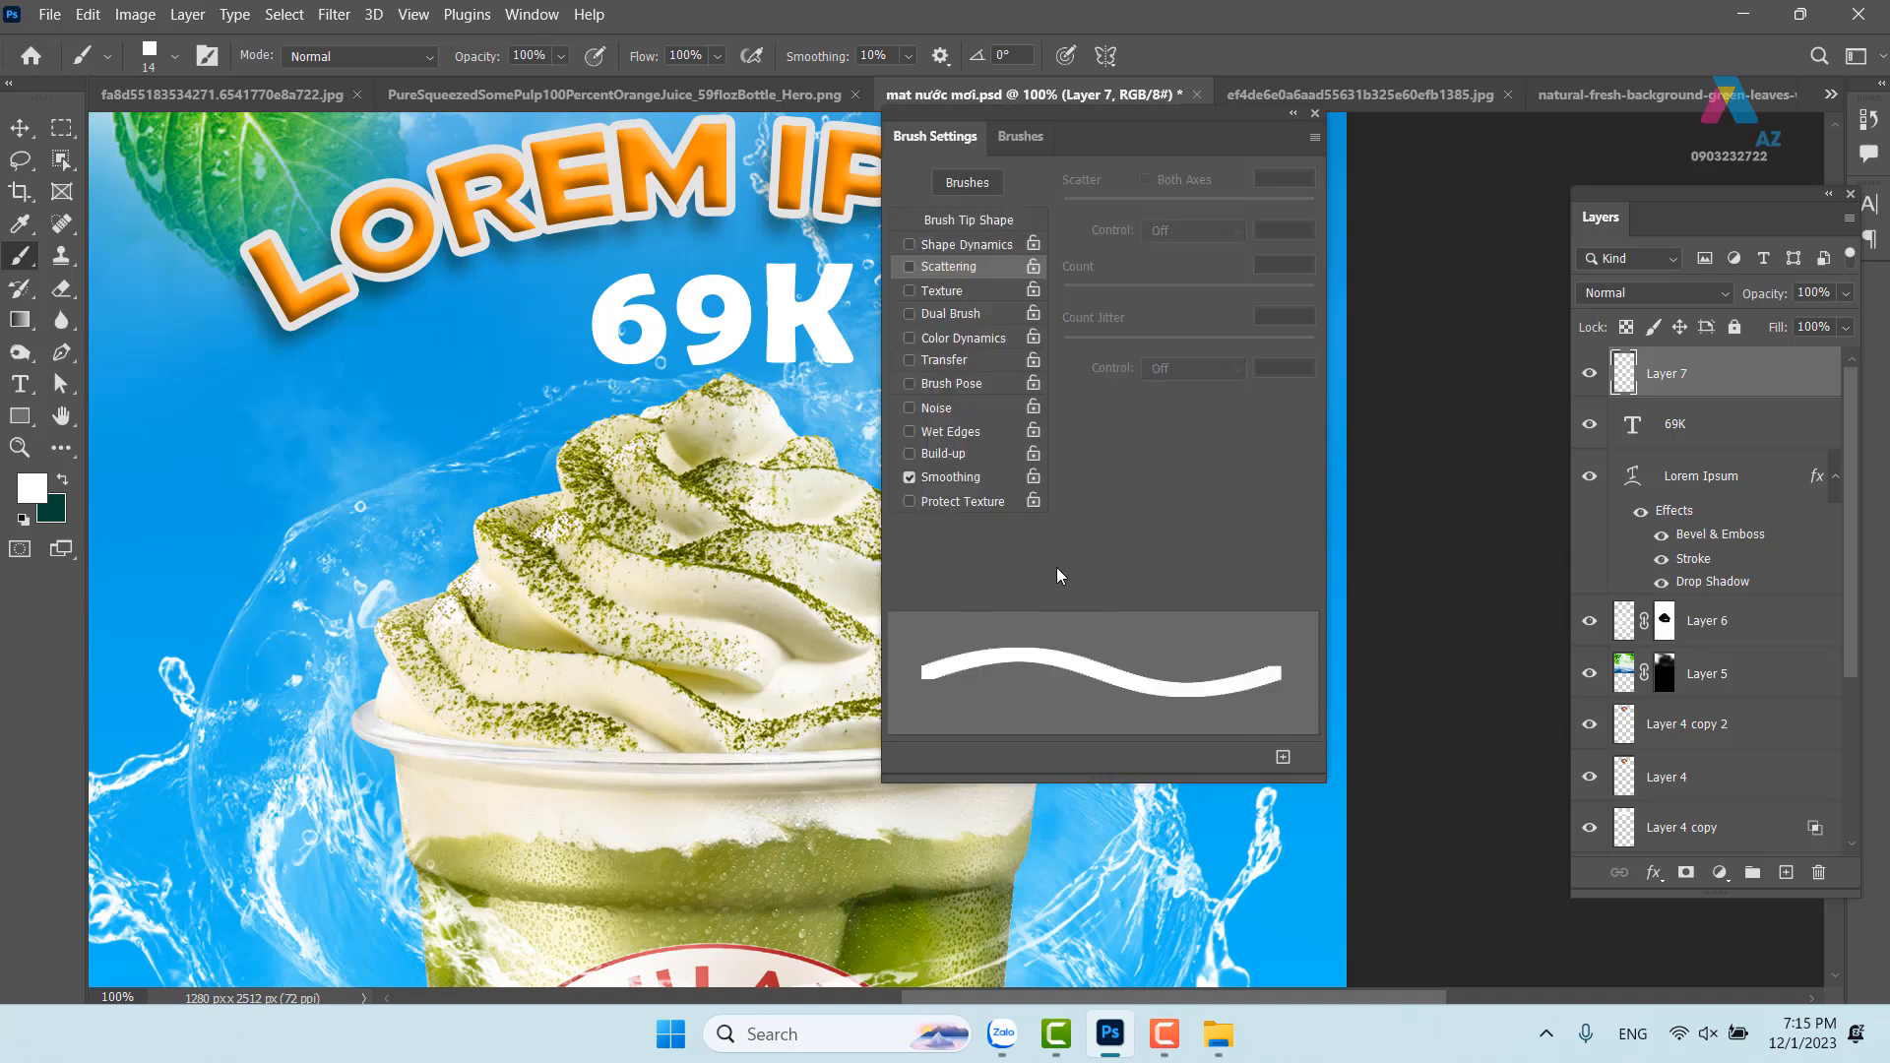
click(996, 221)
drag(1095, 554, 1236, 551)
mouse_move(419, 585)
mouse_down()
mouse_move(288, 528)
mouse_move(396, 363)
mouse_move(503, 346)
mouse_up()
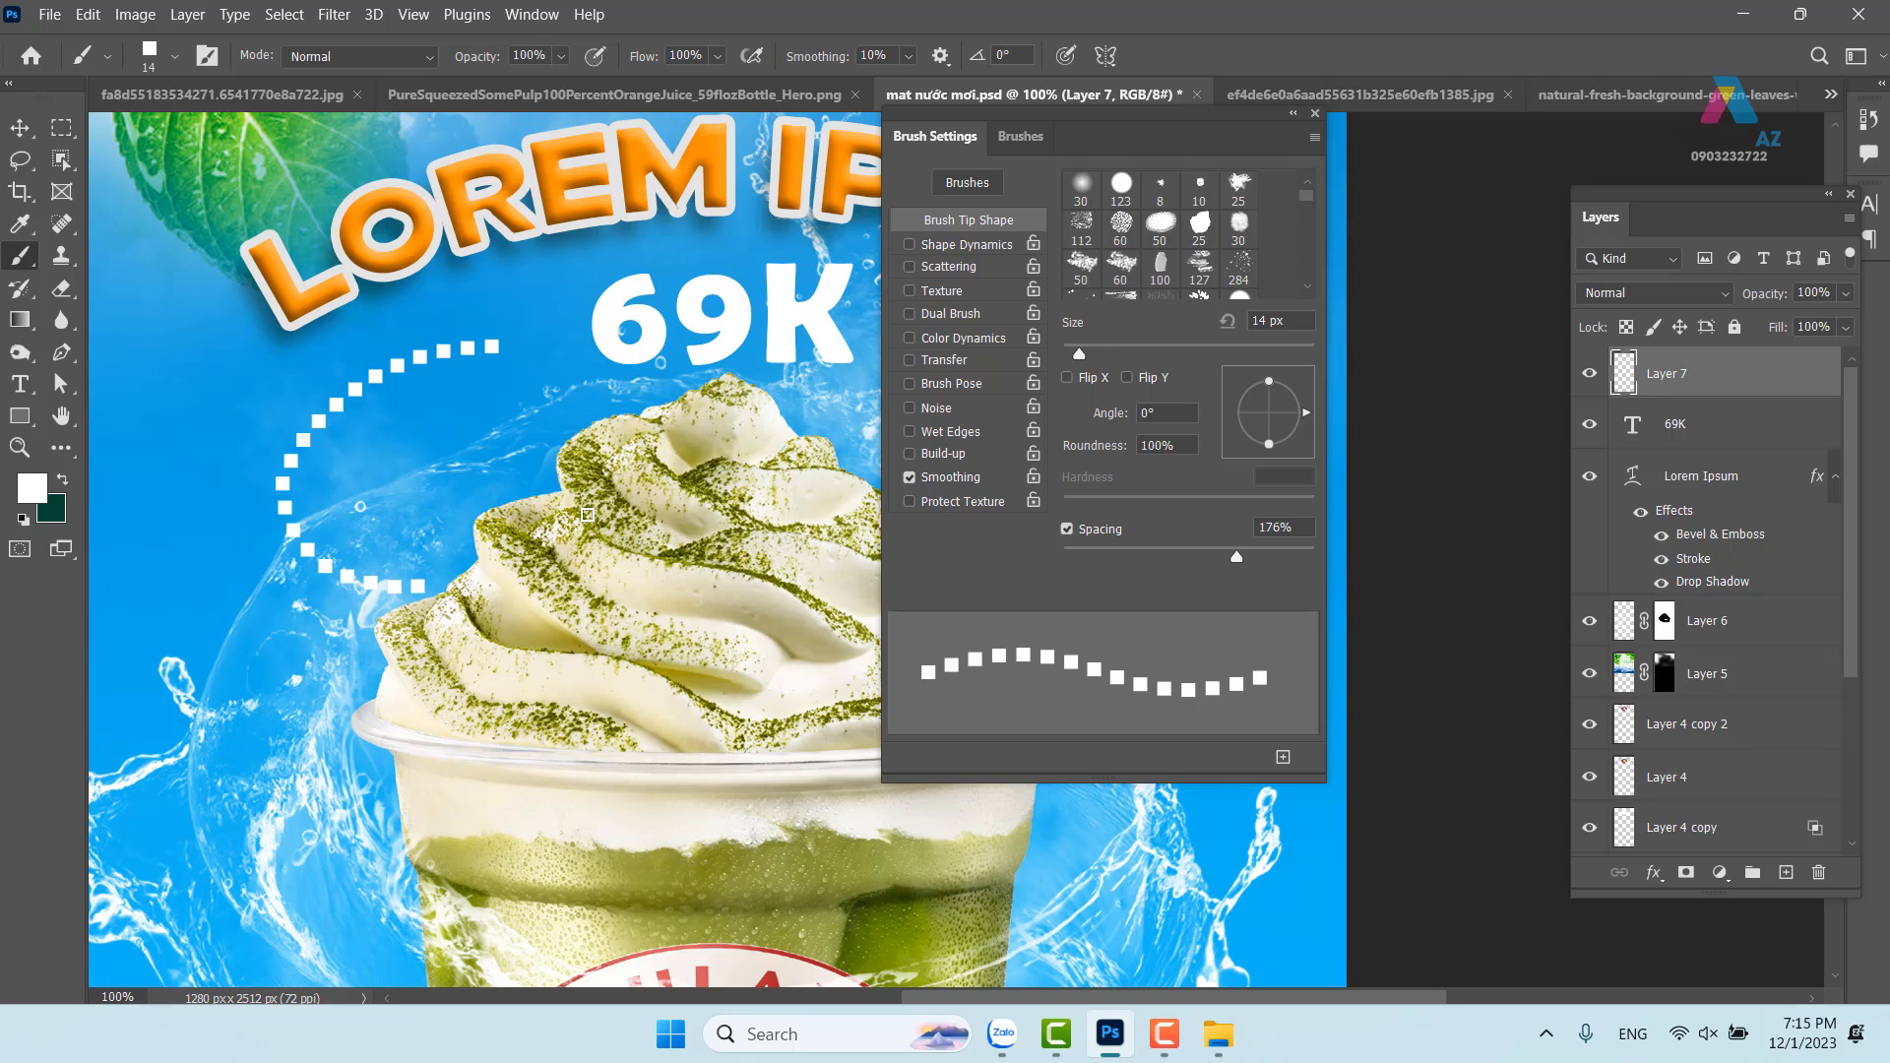
key(ctrl+z)
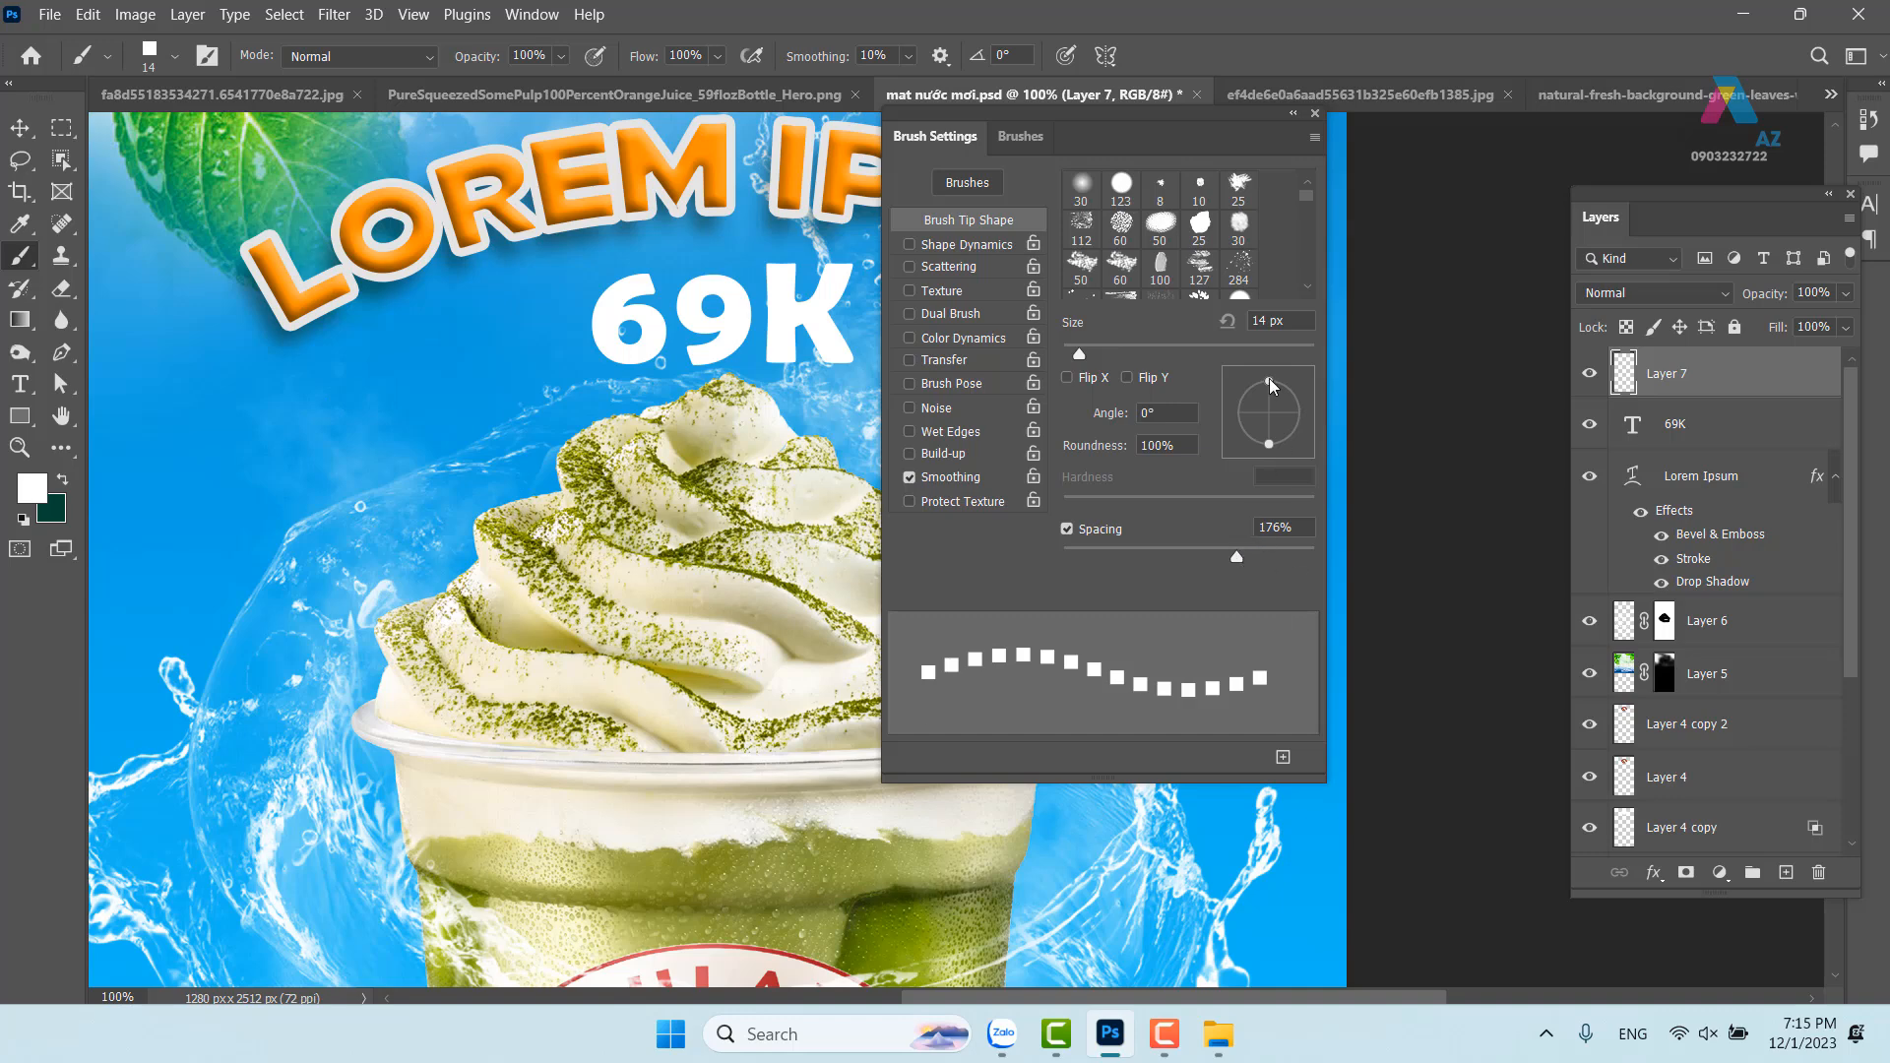
Flatten the brush tip to 33% roundness and try another curved test stroke beside the cream
drag(1269, 380, 1267, 404)
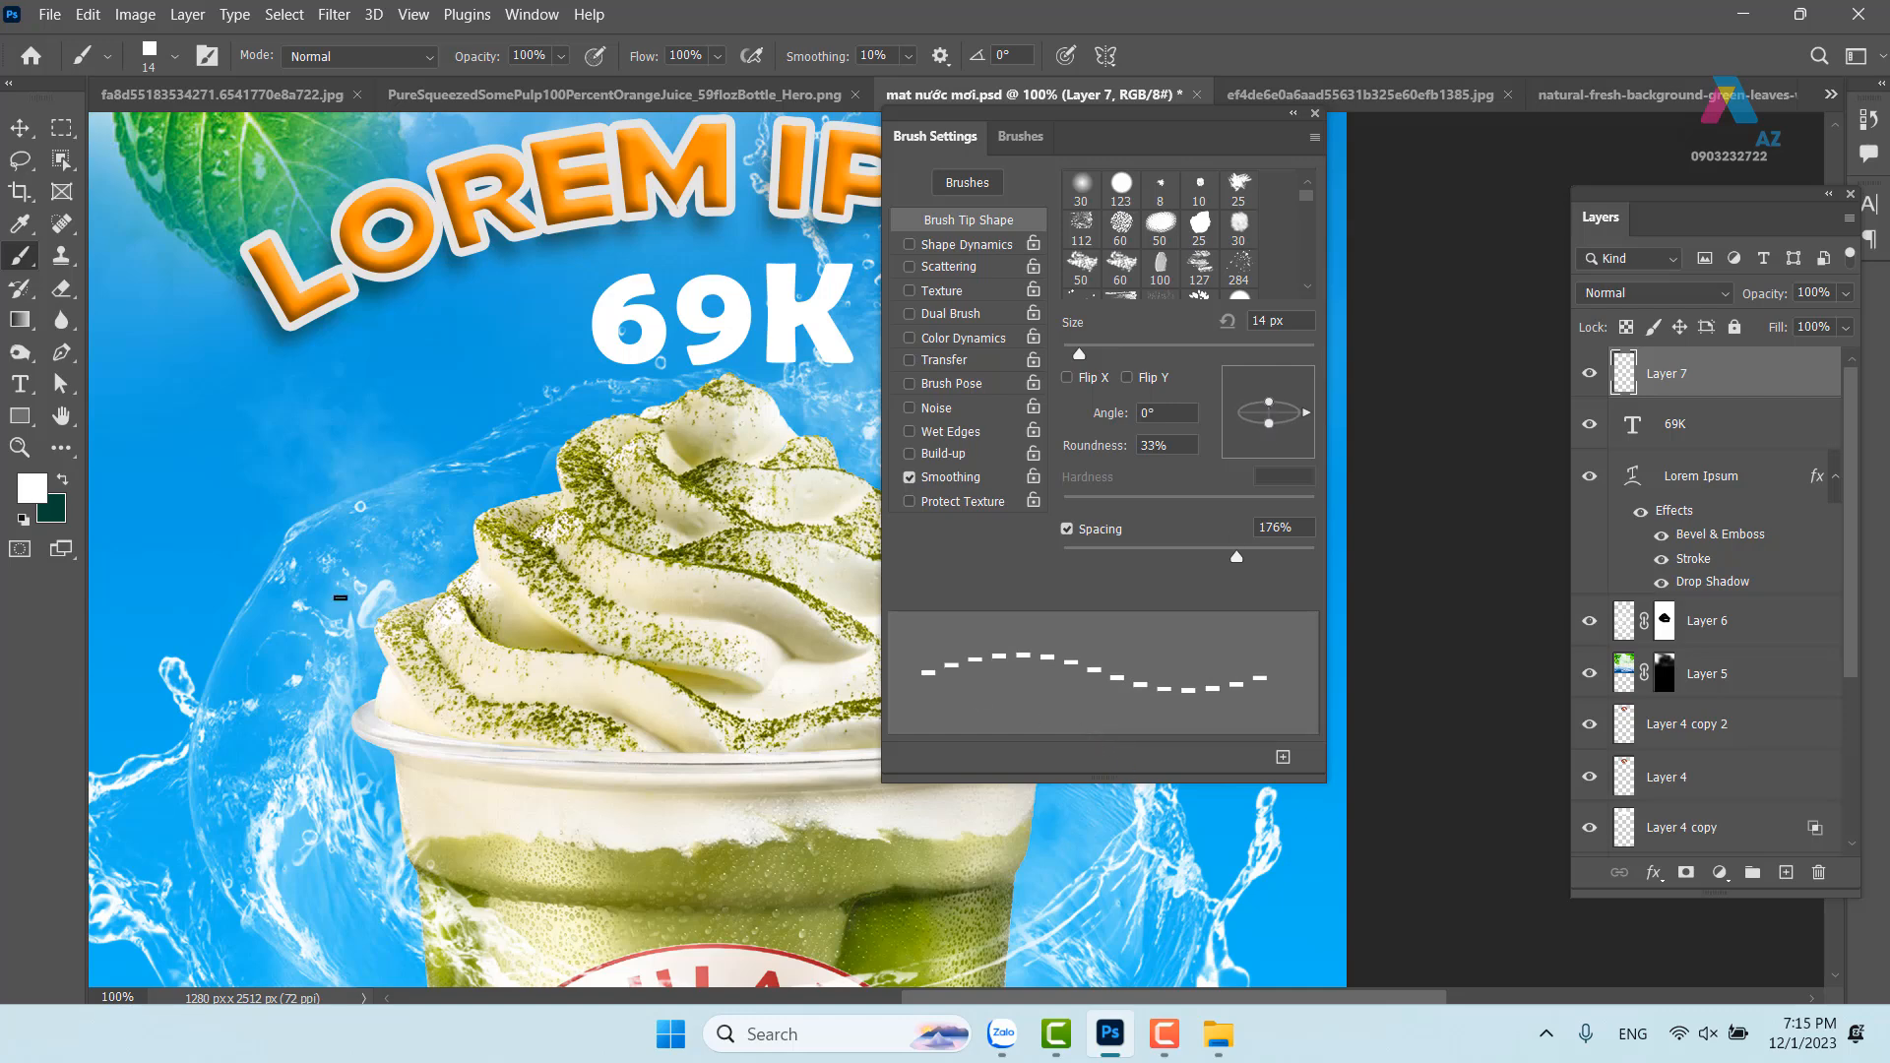
mouse_move(400, 600)
mouse_down()
mouse_move(275, 514)
mouse_move(302, 412)
mouse_move(488, 364)
mouse_up()
key(ctrl+z)
Enable Shape Dynamics for the brush and set the Angle Jitter control to Direction
click(998, 253)
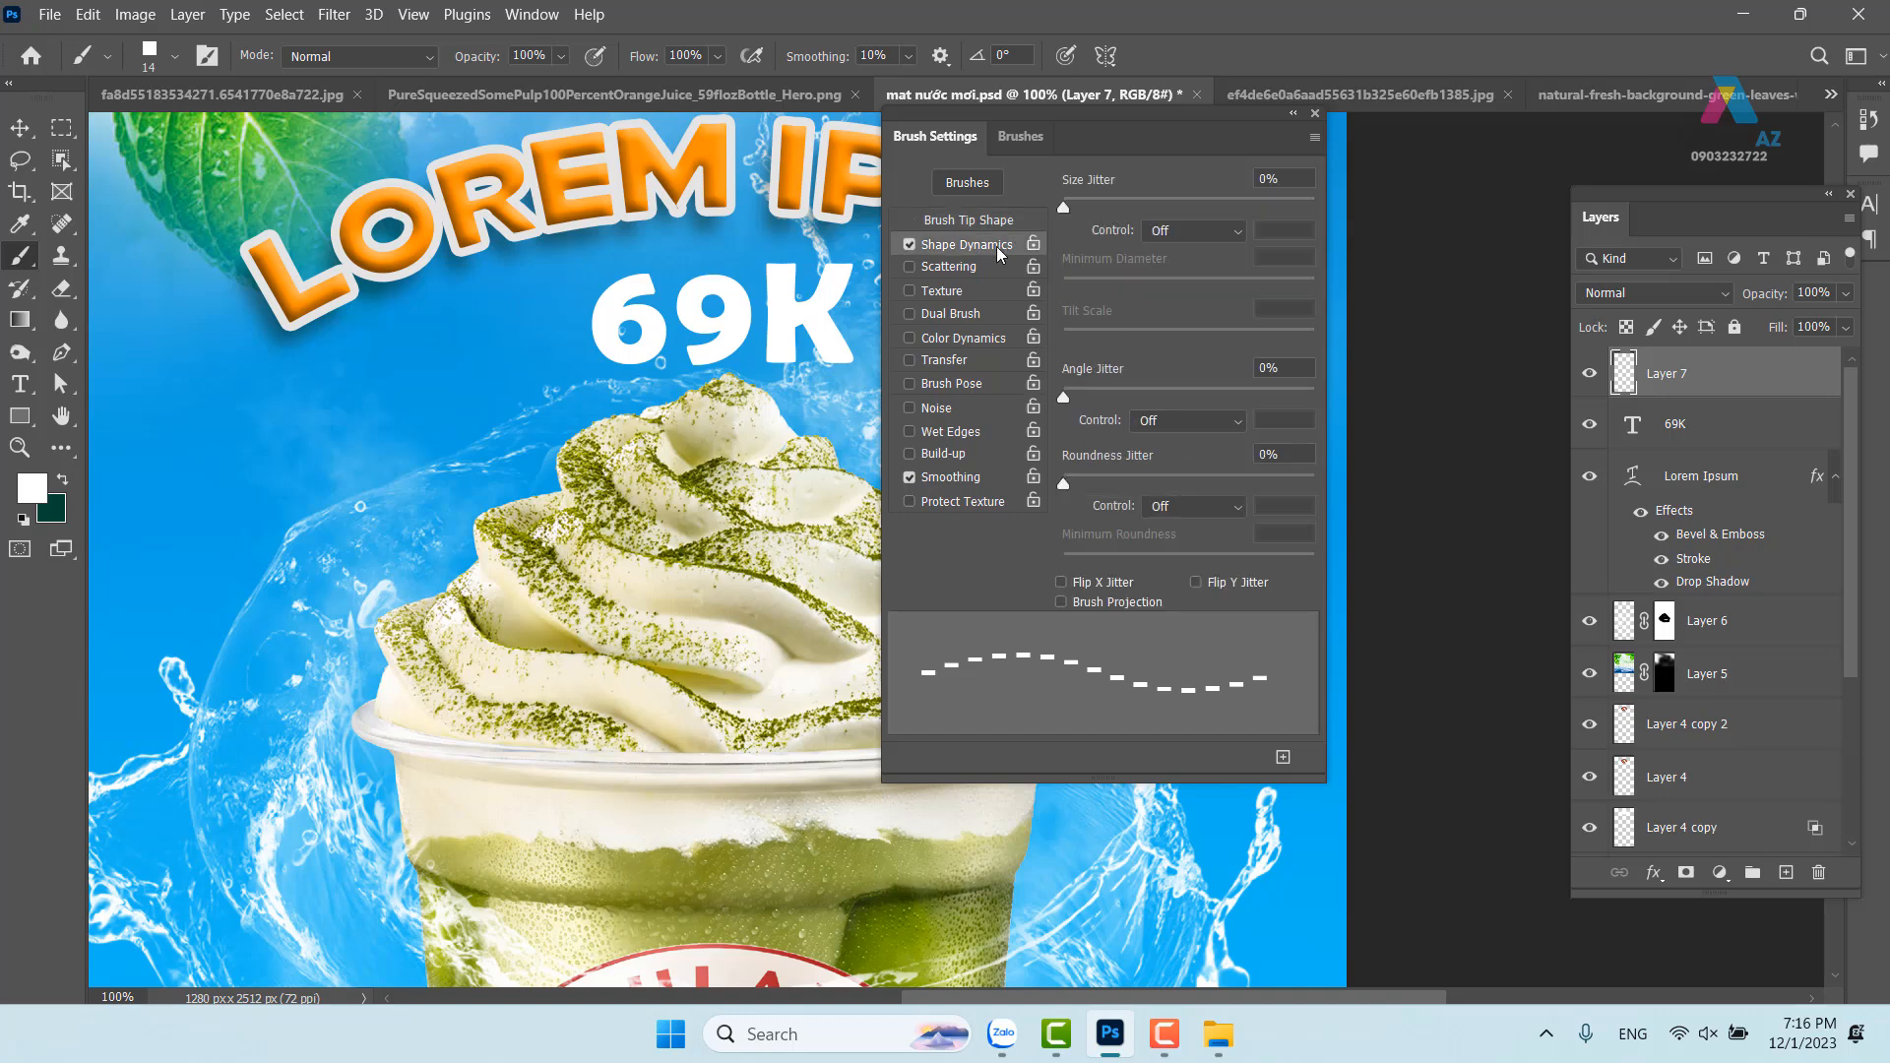
click(1239, 424)
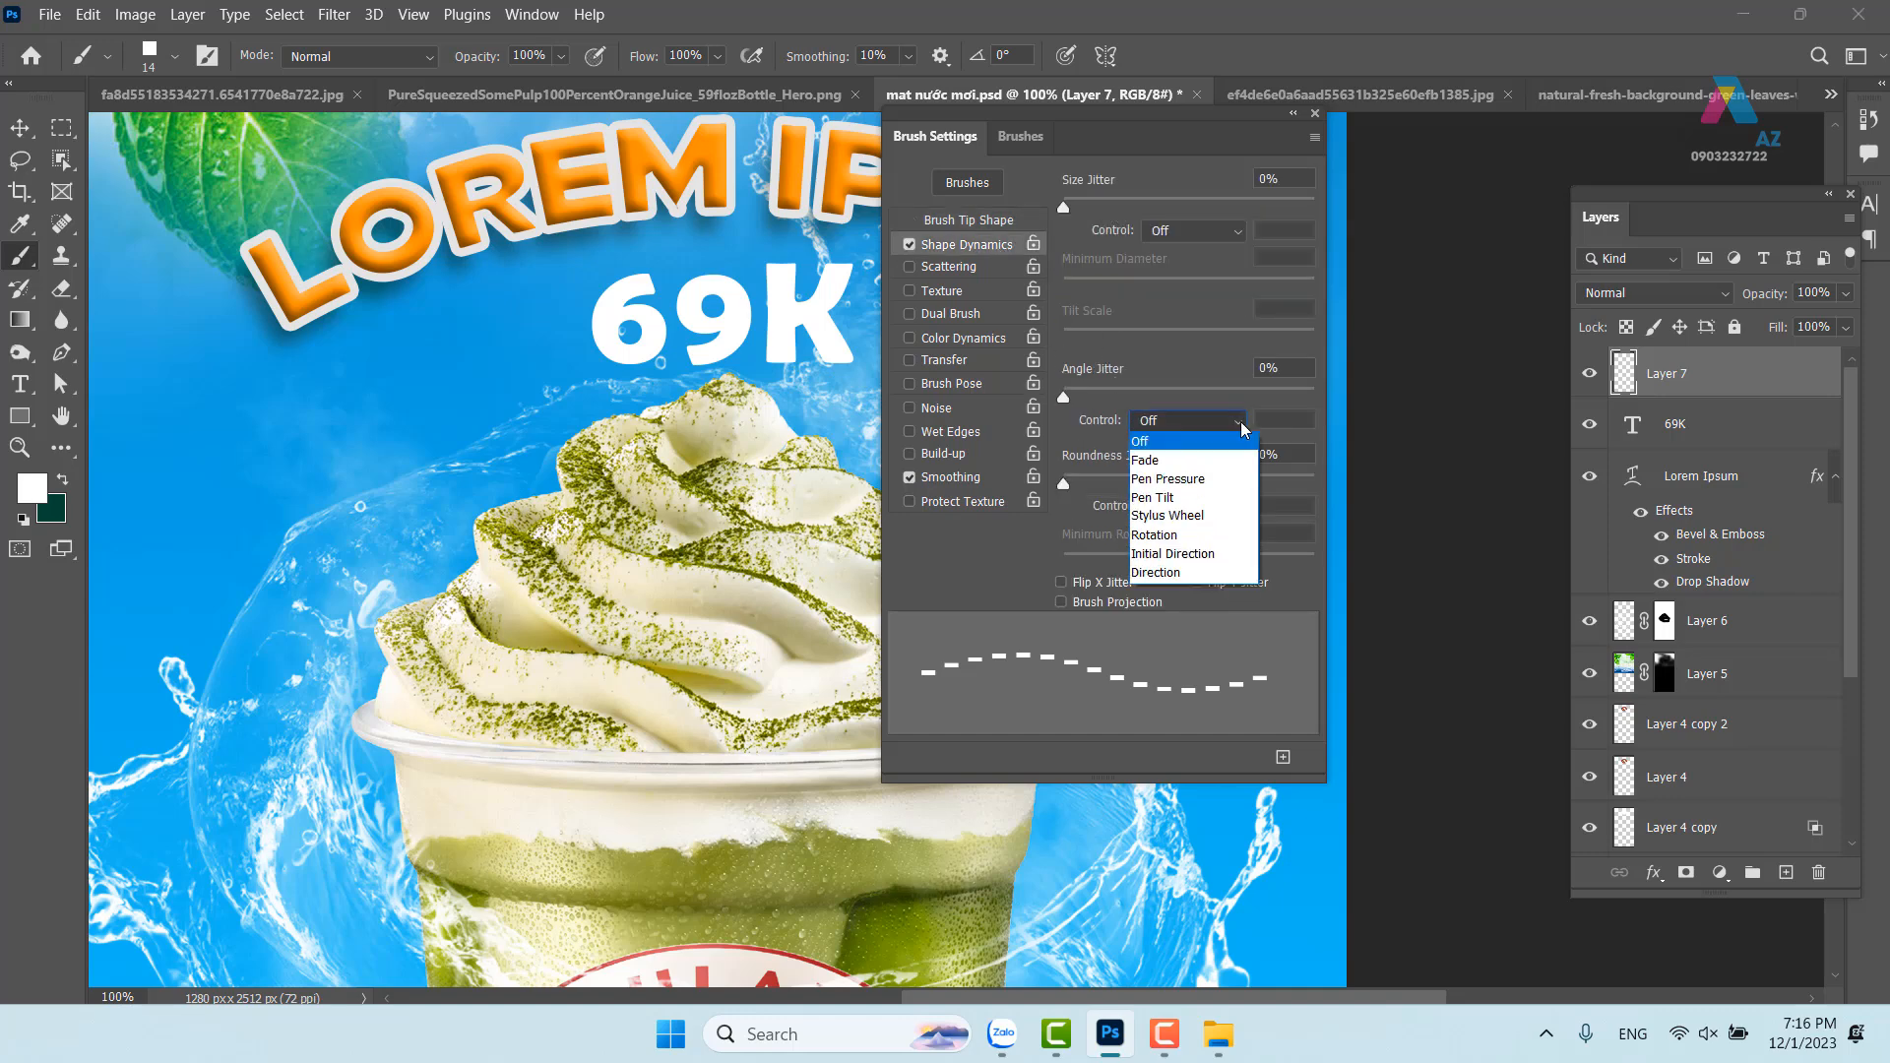
click(1193, 573)
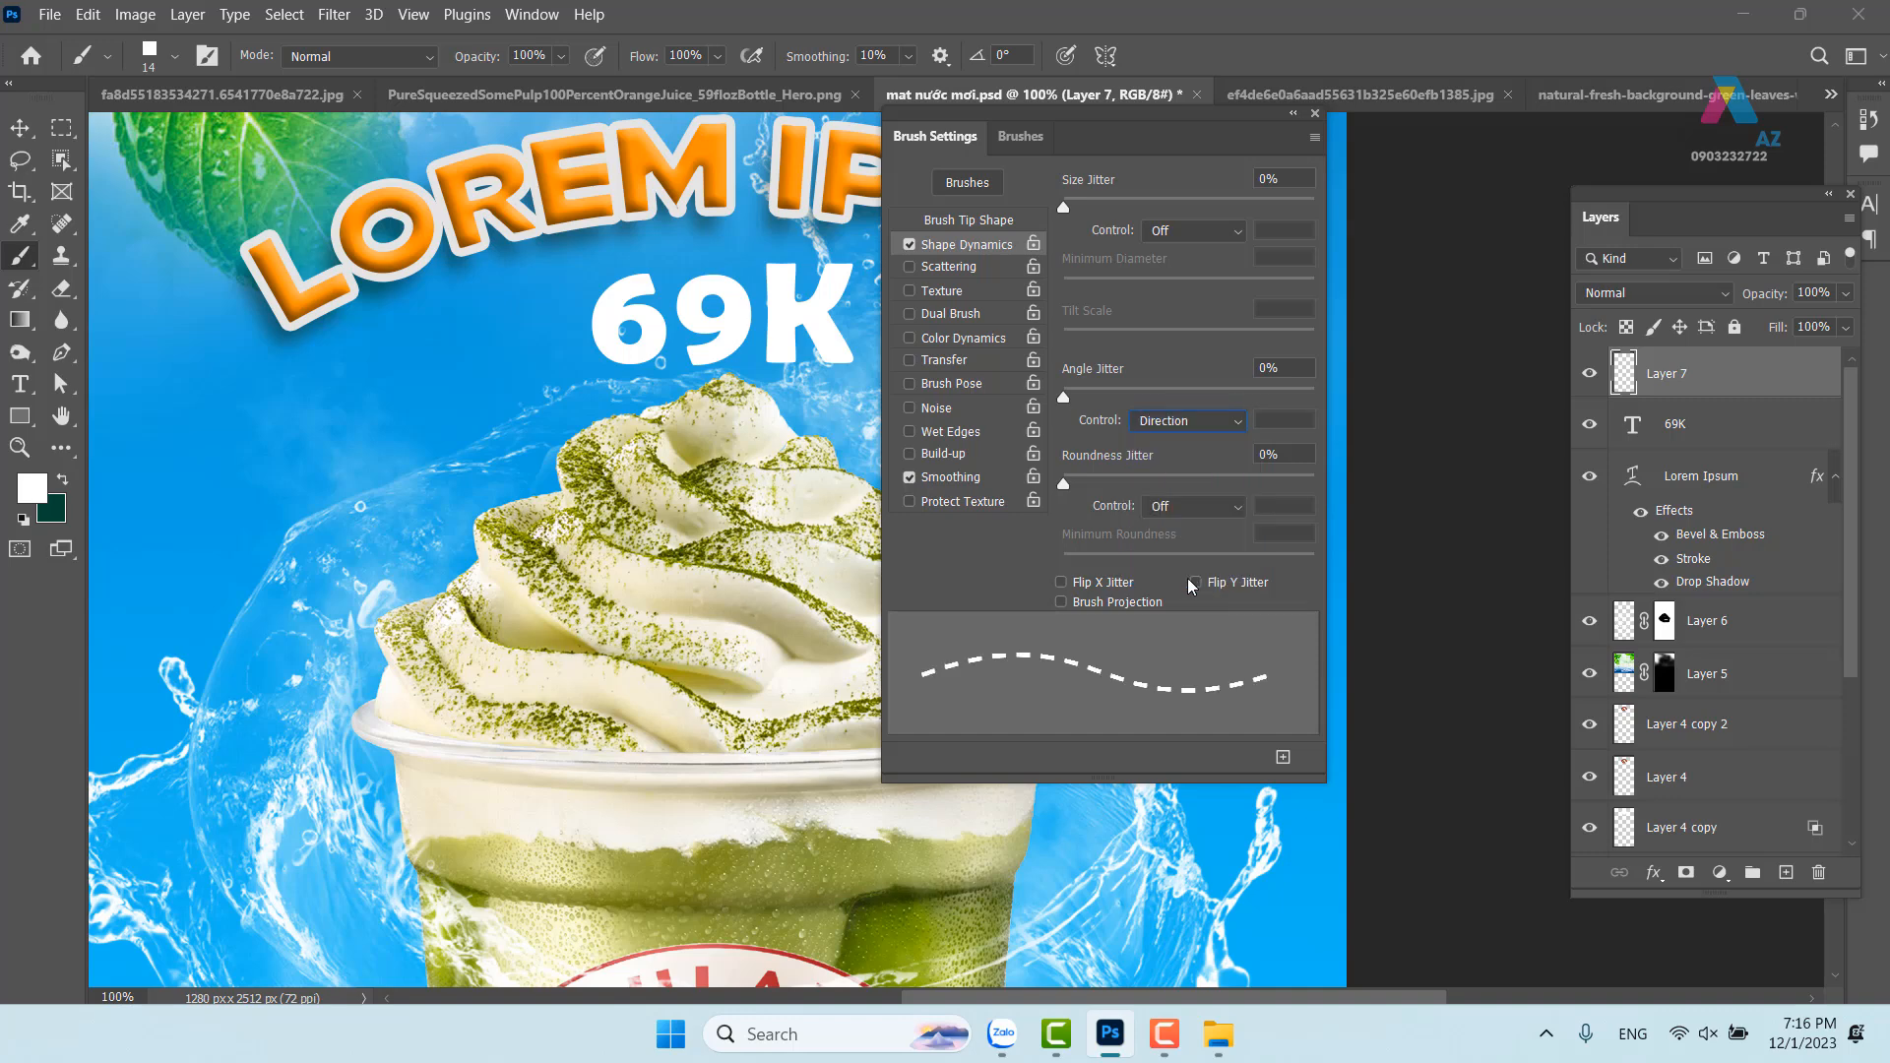
Paint white dashed curves from both sides of the whipped cream up toward the 69K text
mouse_move(403, 619)
mouse_down()
mouse_move(288, 540)
mouse_move(294, 450)
mouse_move(348, 383)
mouse_move(555, 356)
mouse_up()
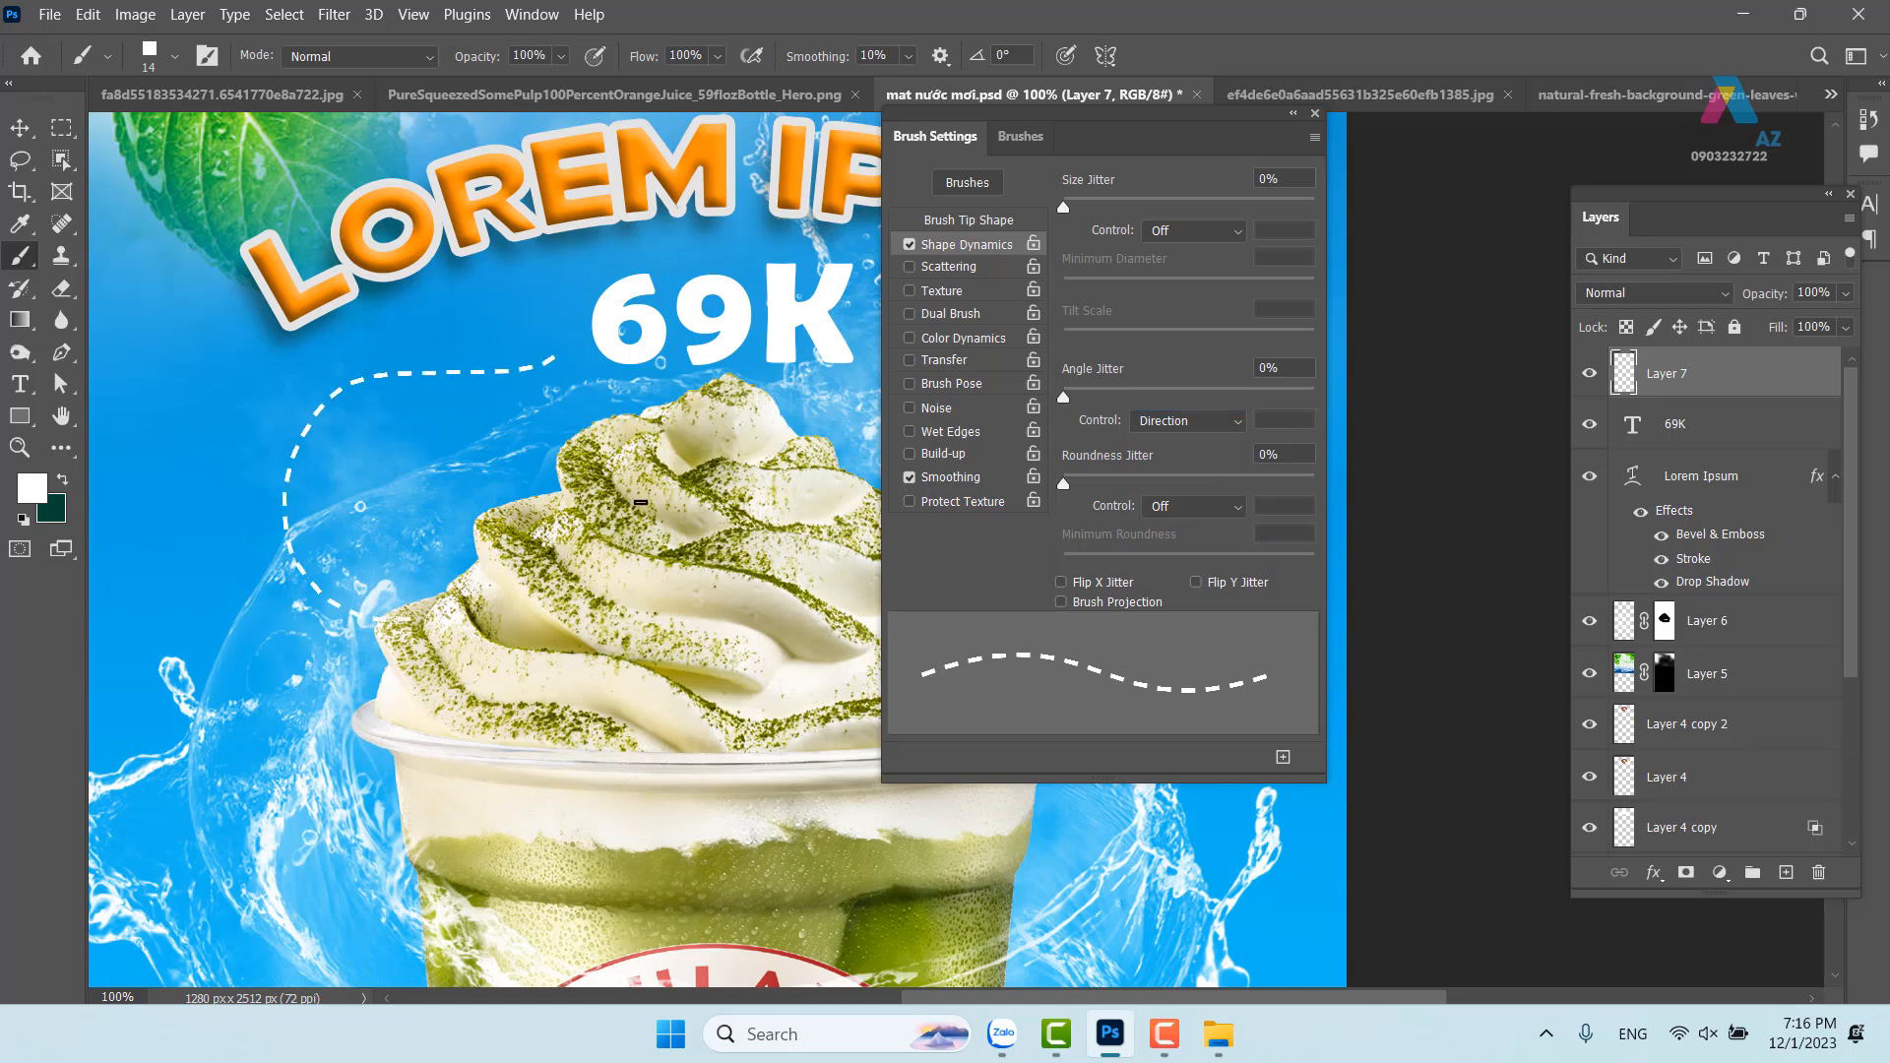
click(1314, 113)
mouse_move(992, 617)
mouse_down()
mouse_move(1183, 545)
mouse_move(1213, 451)
mouse_move(1142, 376)
mouse_move(872, 360)
mouse_up()
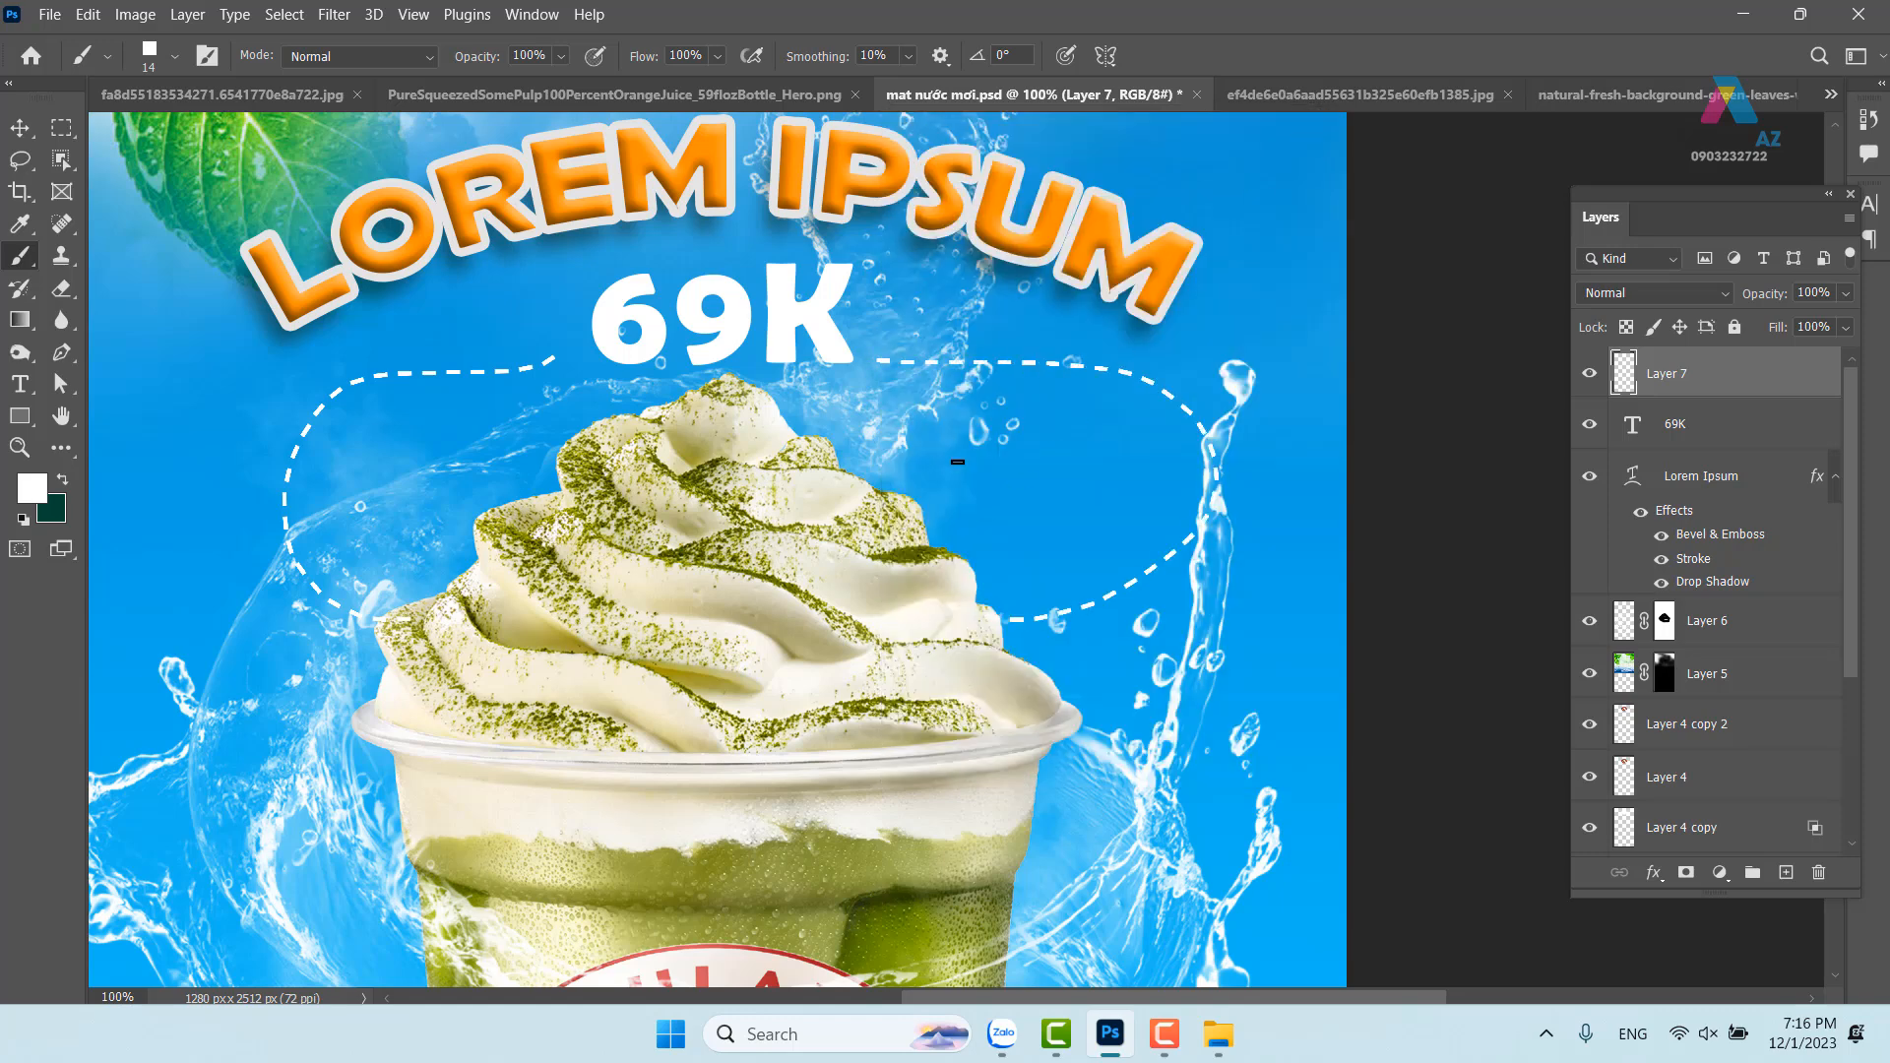
Draw a triangular Pen path at the right-hand dashed curve's end, fill it white as an arrowhead pointing at 69K, and deselect
key(ctrl+plus)
scroll(942, 296, up, 3)
key(p)
click(974, 336)
drag(941, 371, 975, 395)
click(974, 337)
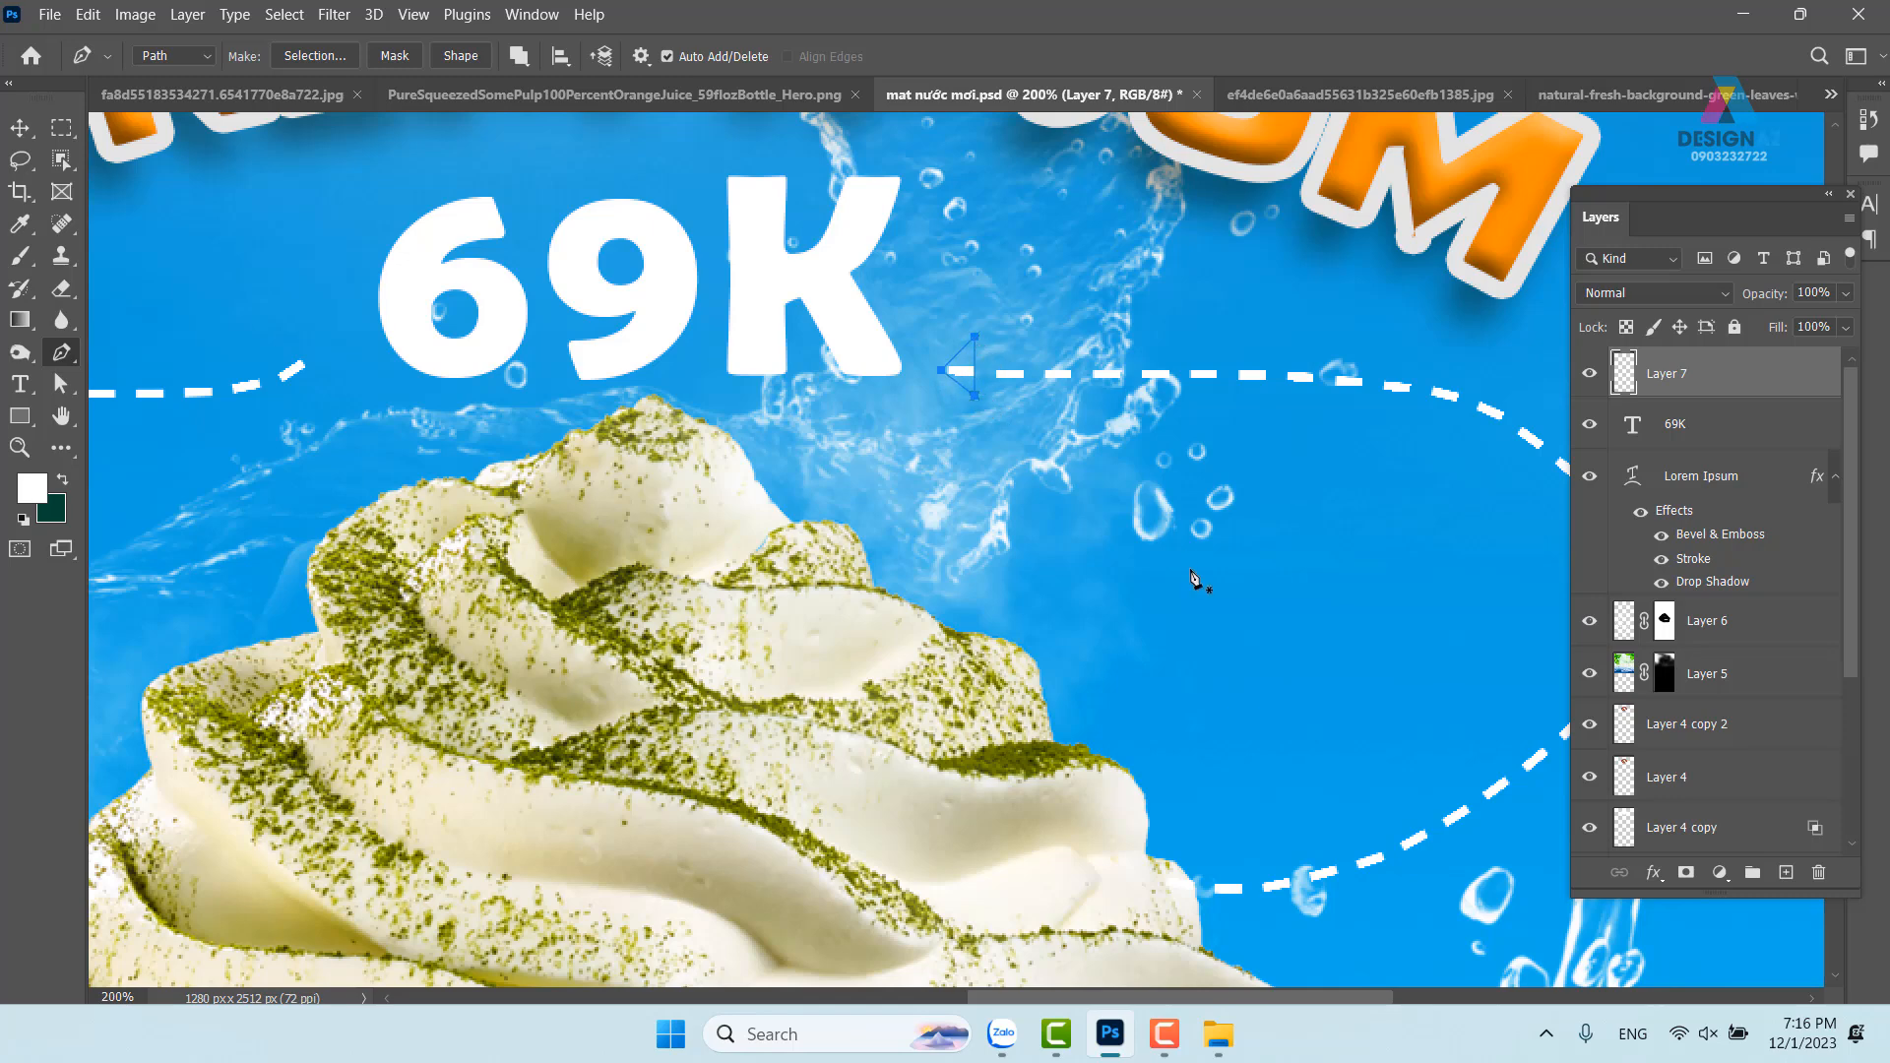
key(ctrl+Return)
key(alt+Delete)
key(ctrl+d)
Draw a triangular Pen path at the left-hand dashed curve's end and fill it white as an arrowhead pointing toward 69K
drag(505, 454, 552, 462)
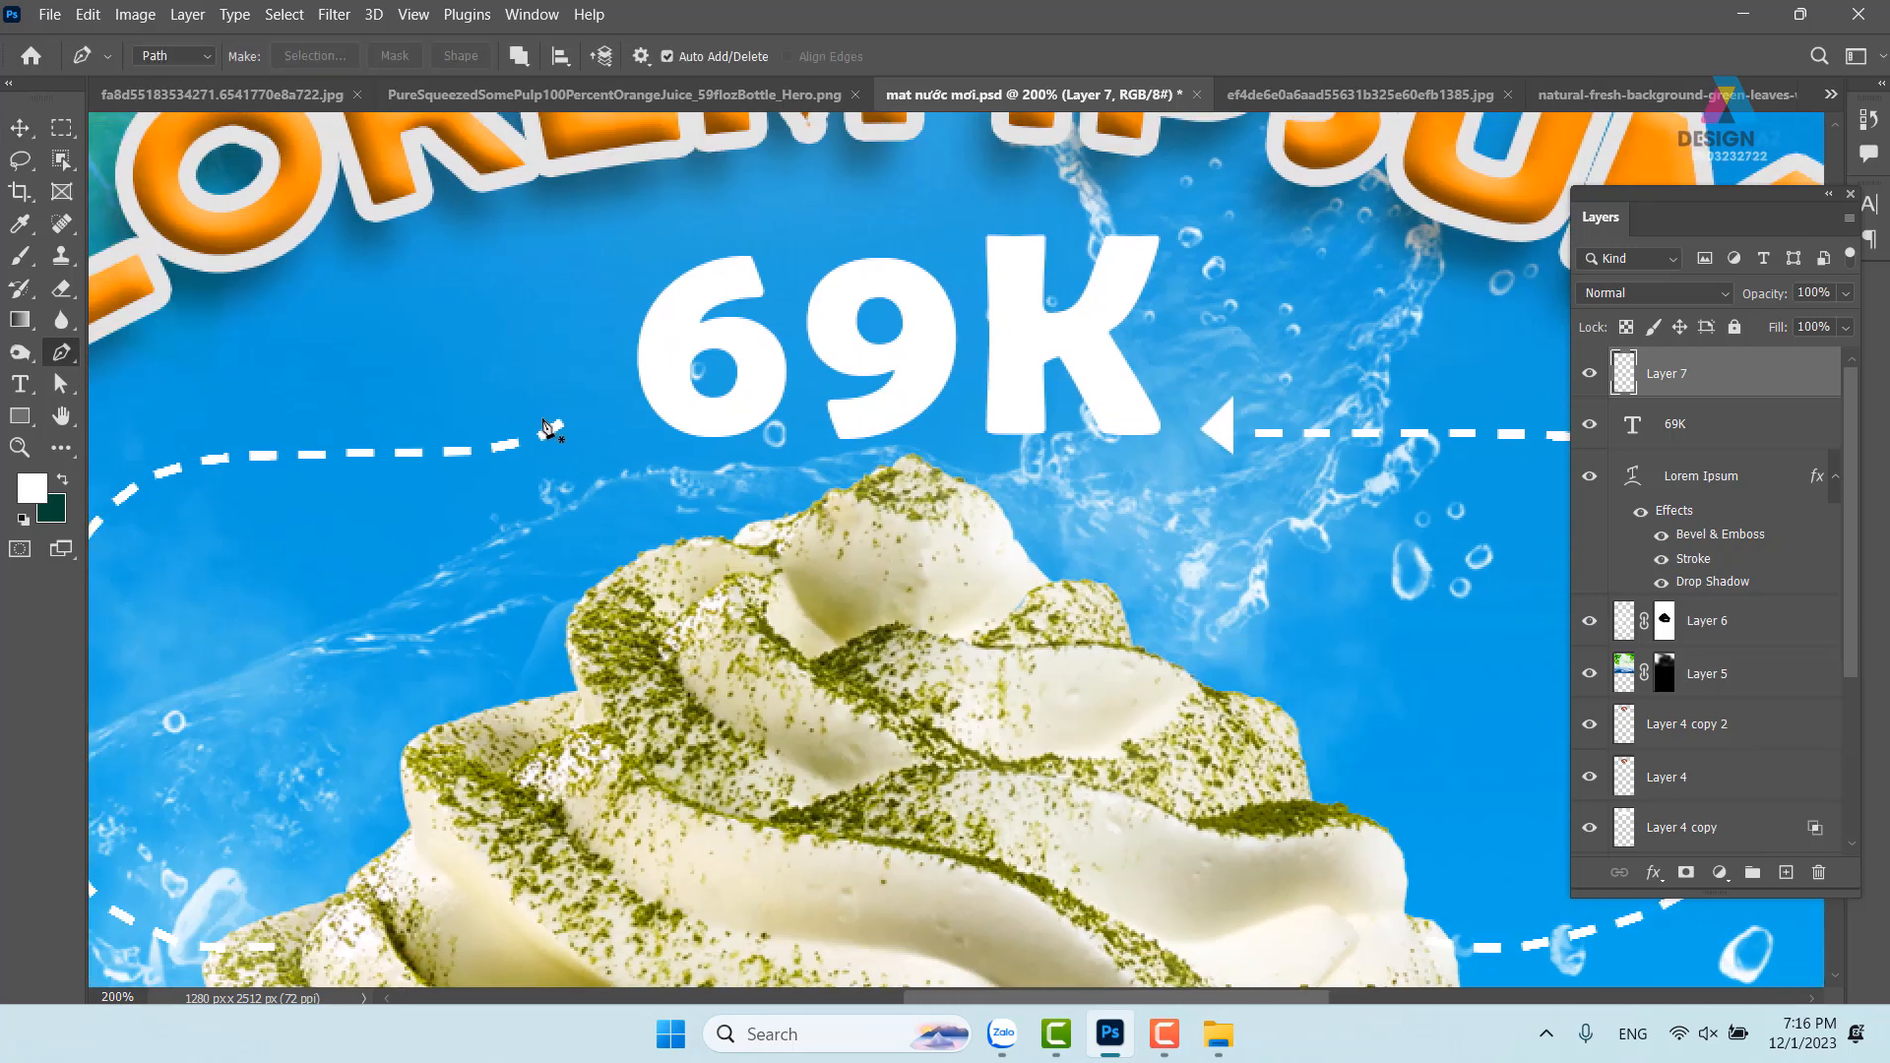
click(548, 401)
click(579, 451)
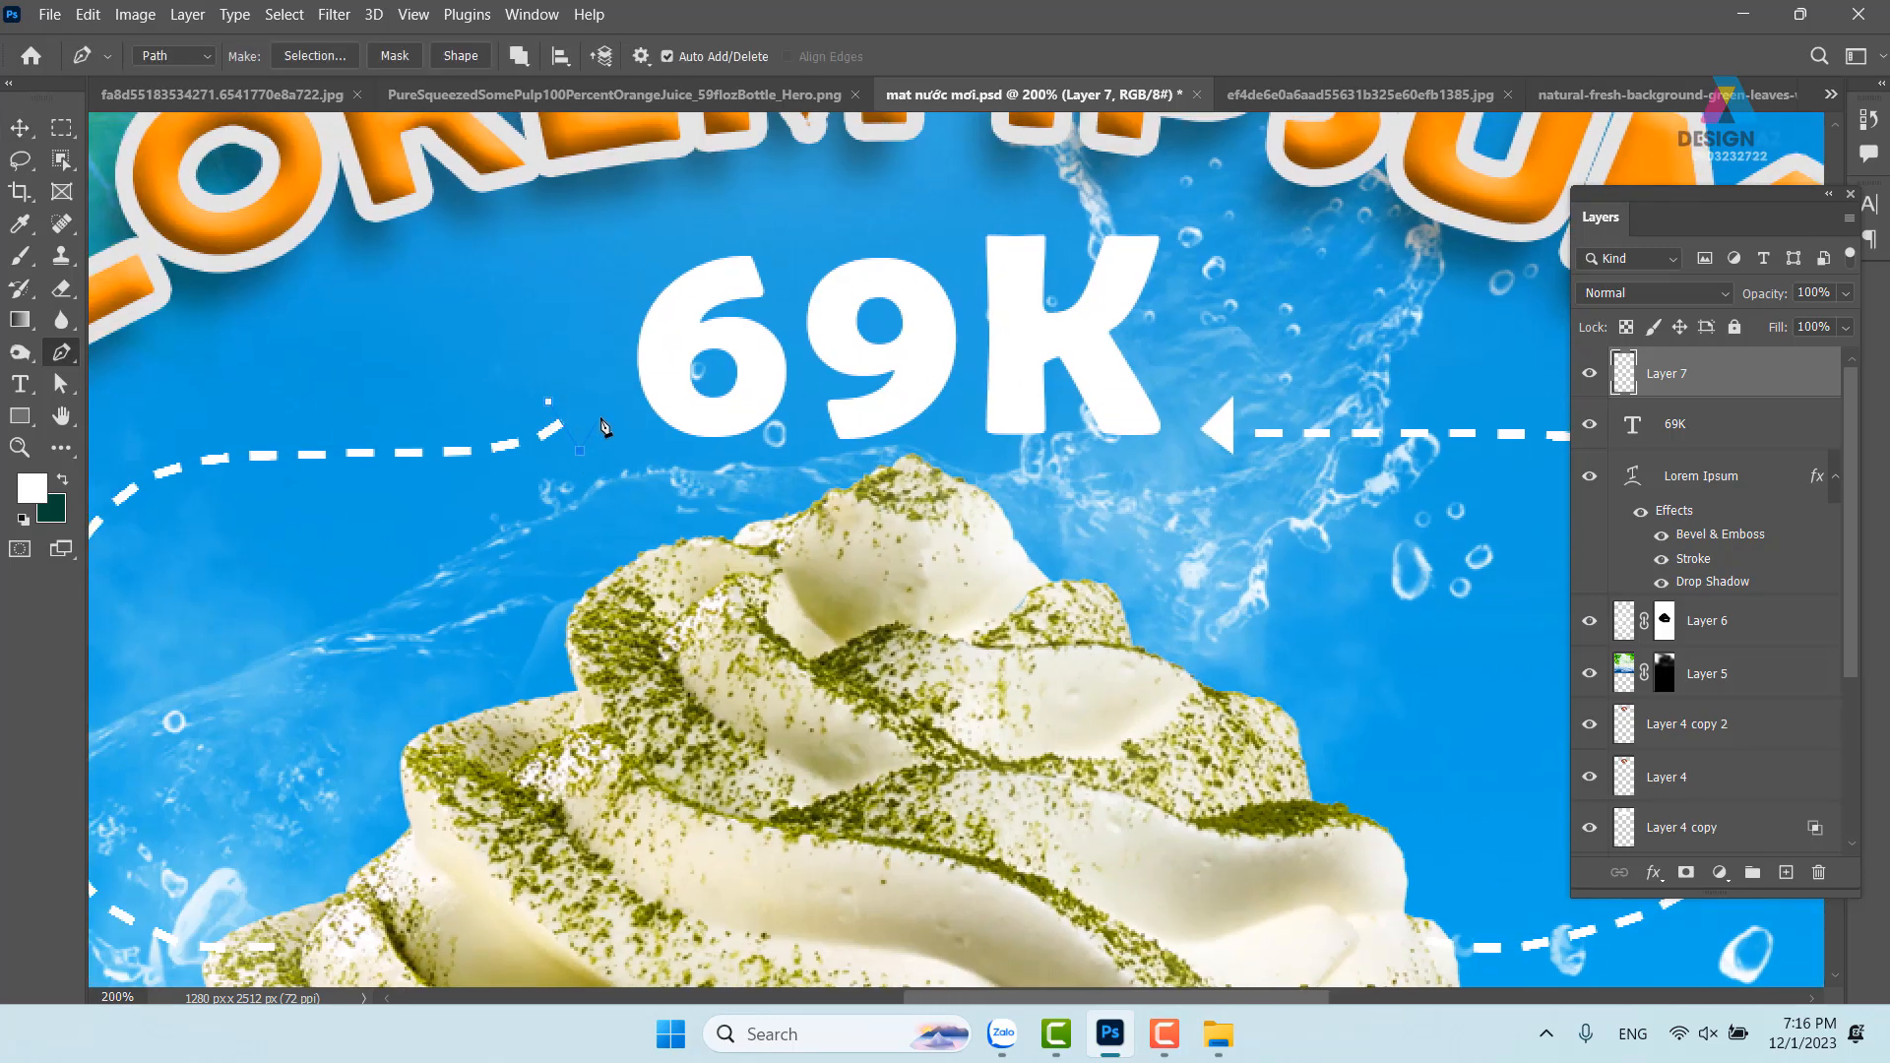
click(618, 400)
click(549, 403)
key(ctrl+Return)
key(alt+BackSpace)
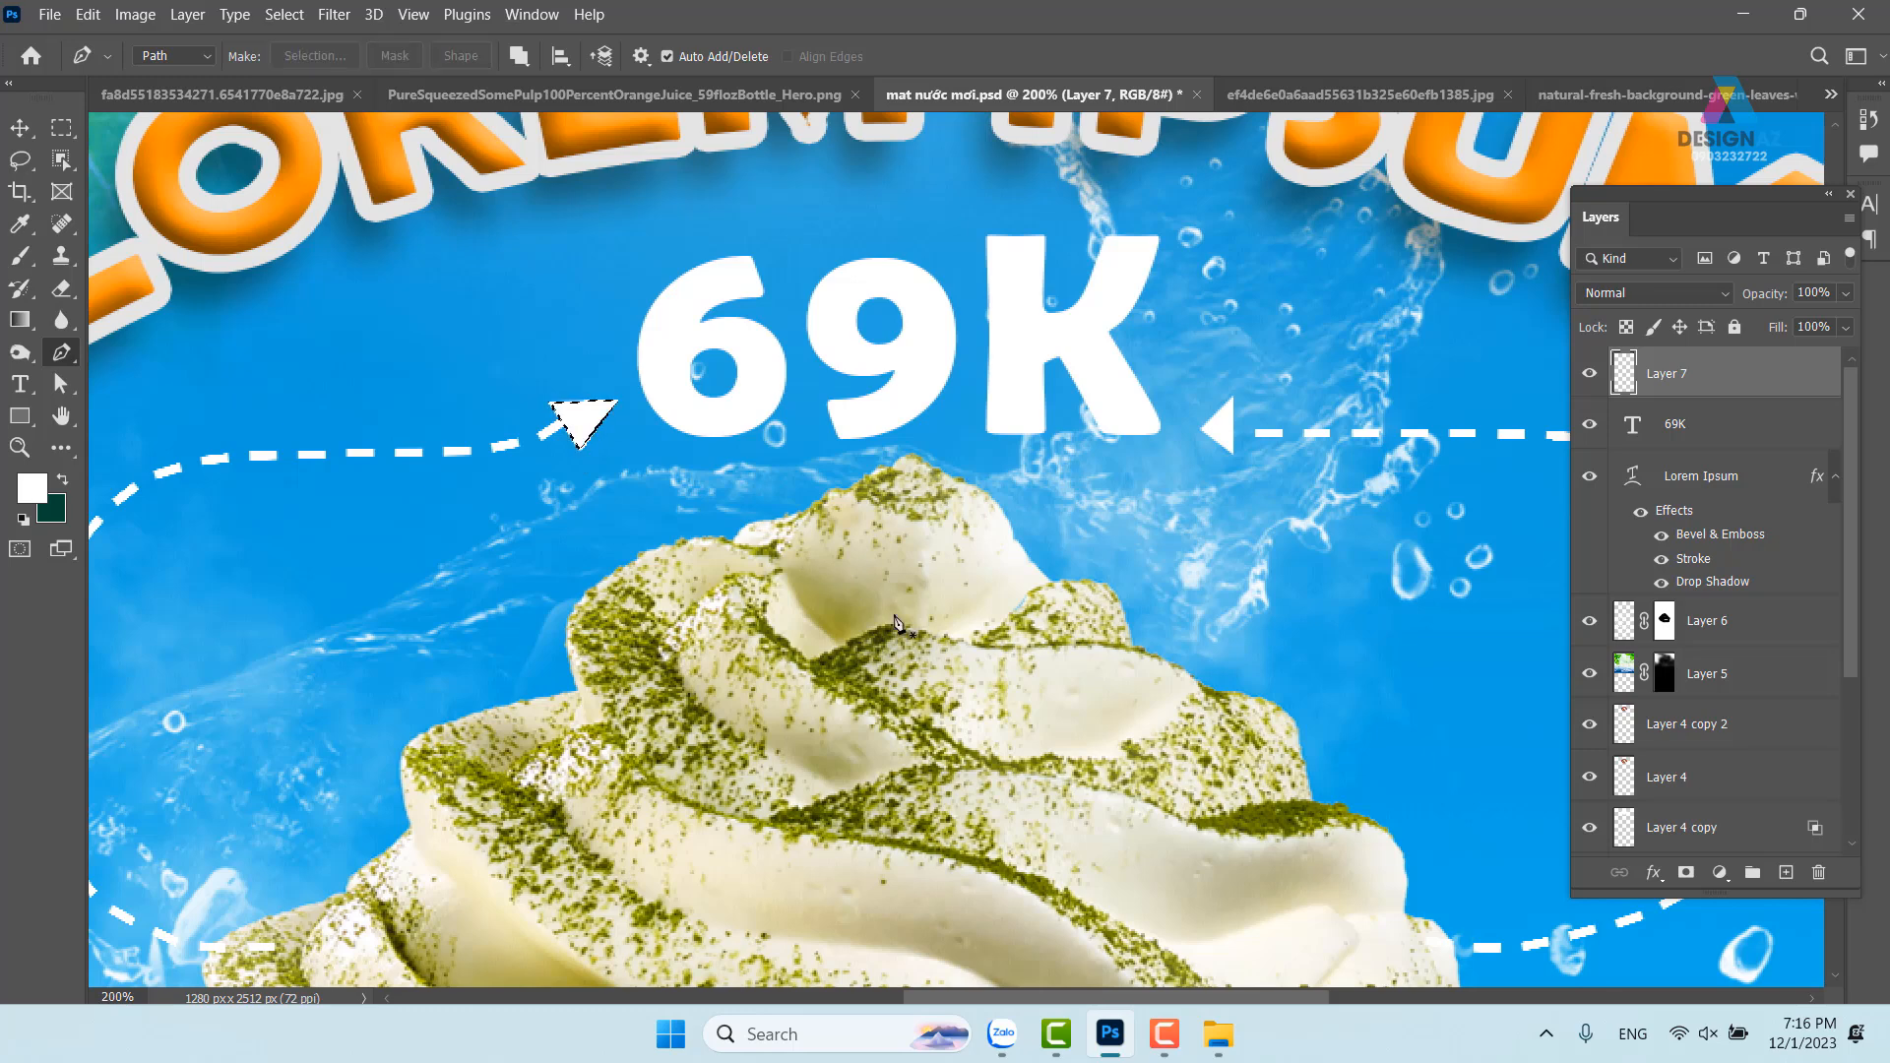
Examine the whole poster, from the logo and price arrows down to the cup's reflection
key(v)
key(ctrl+minus)
key(ctrl+minus)
key(ctrl+minus)
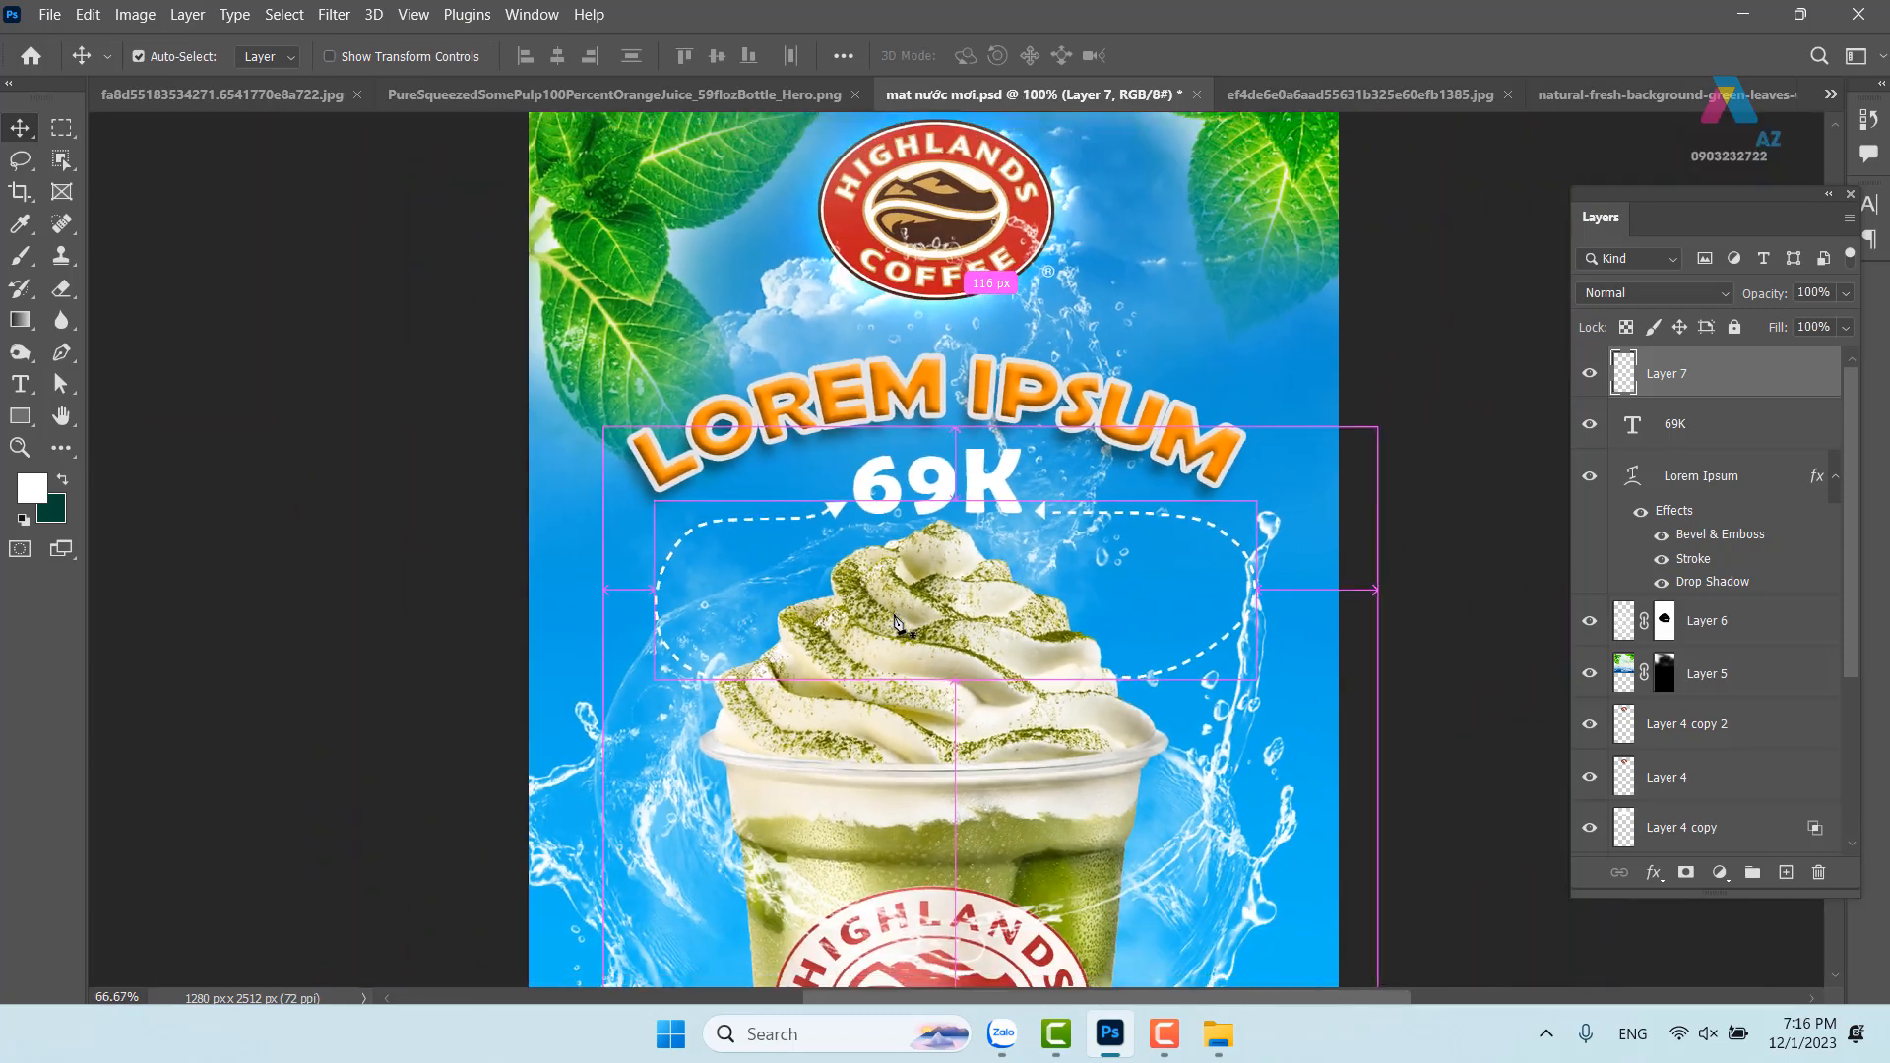
drag(896, 620, 809, 430)
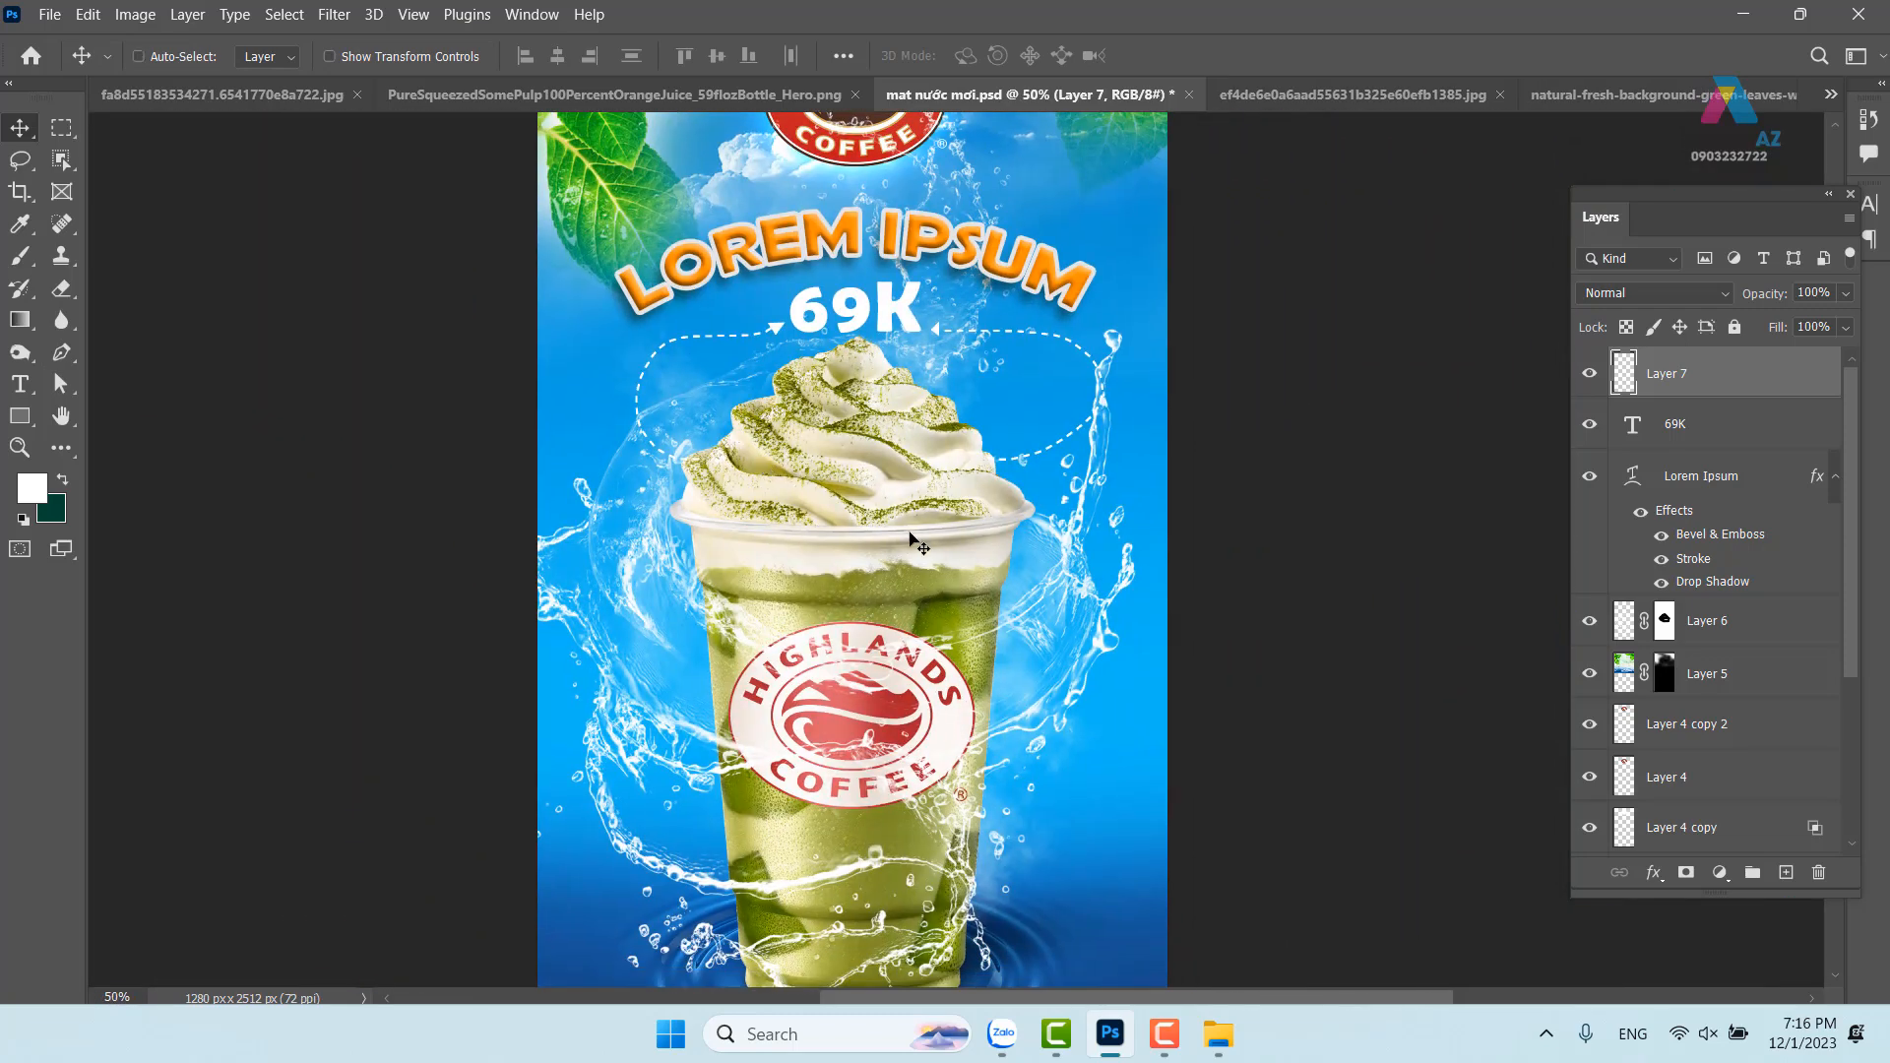
scroll(971, 466, up, 3)
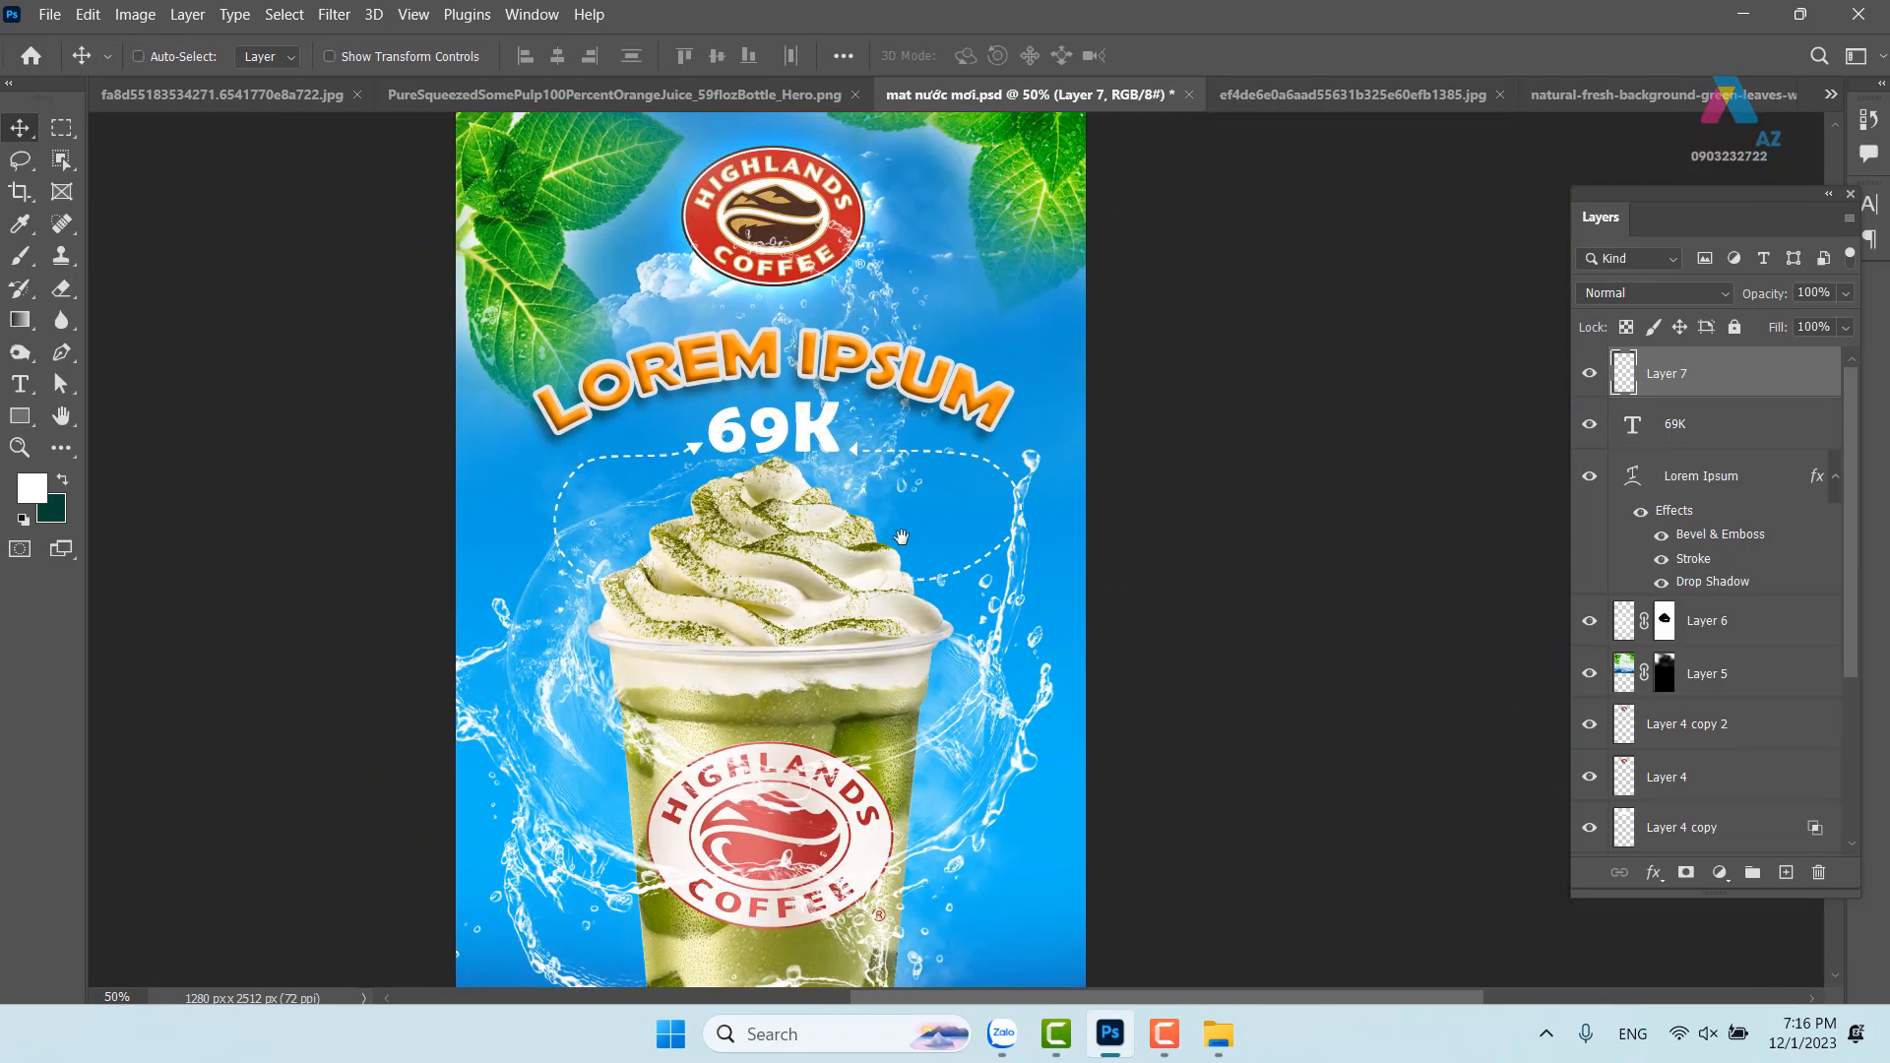
scroll(972, 440, down, 6)
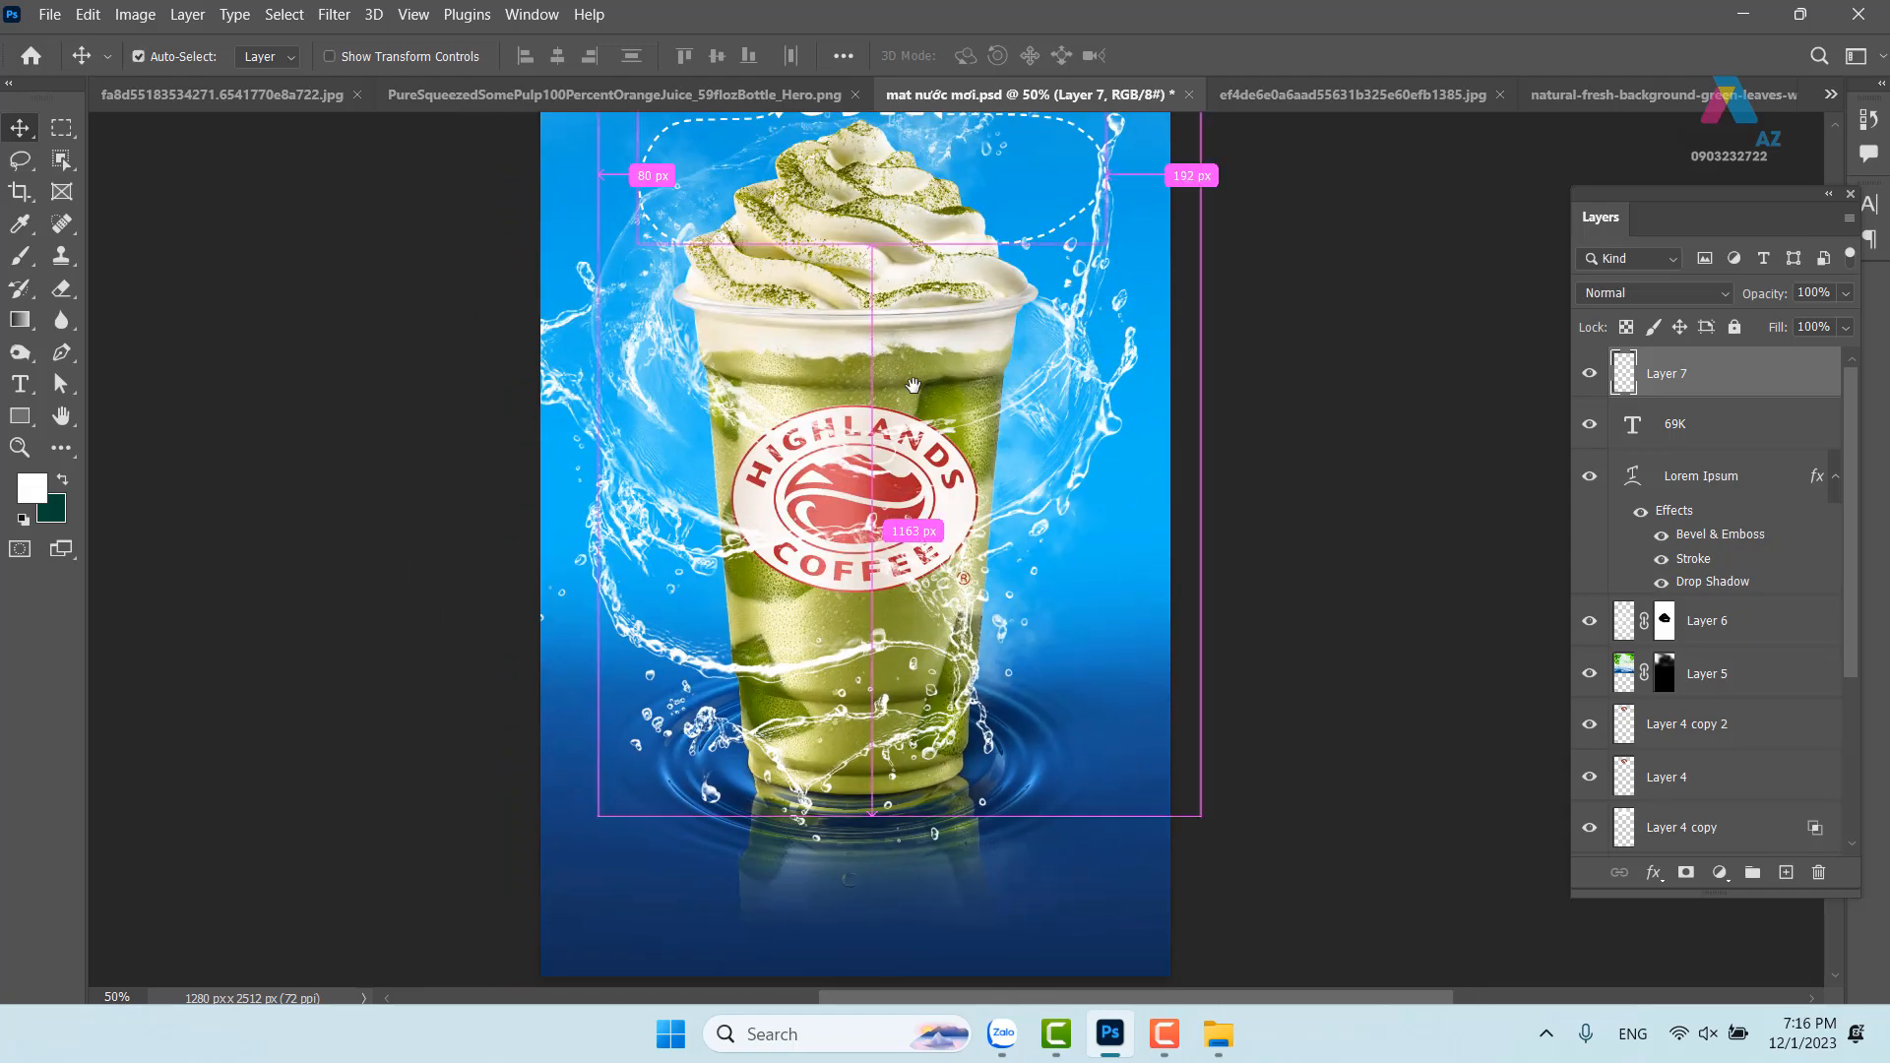
key(ctrl+minus)
drag(967, 475, 837, 619)
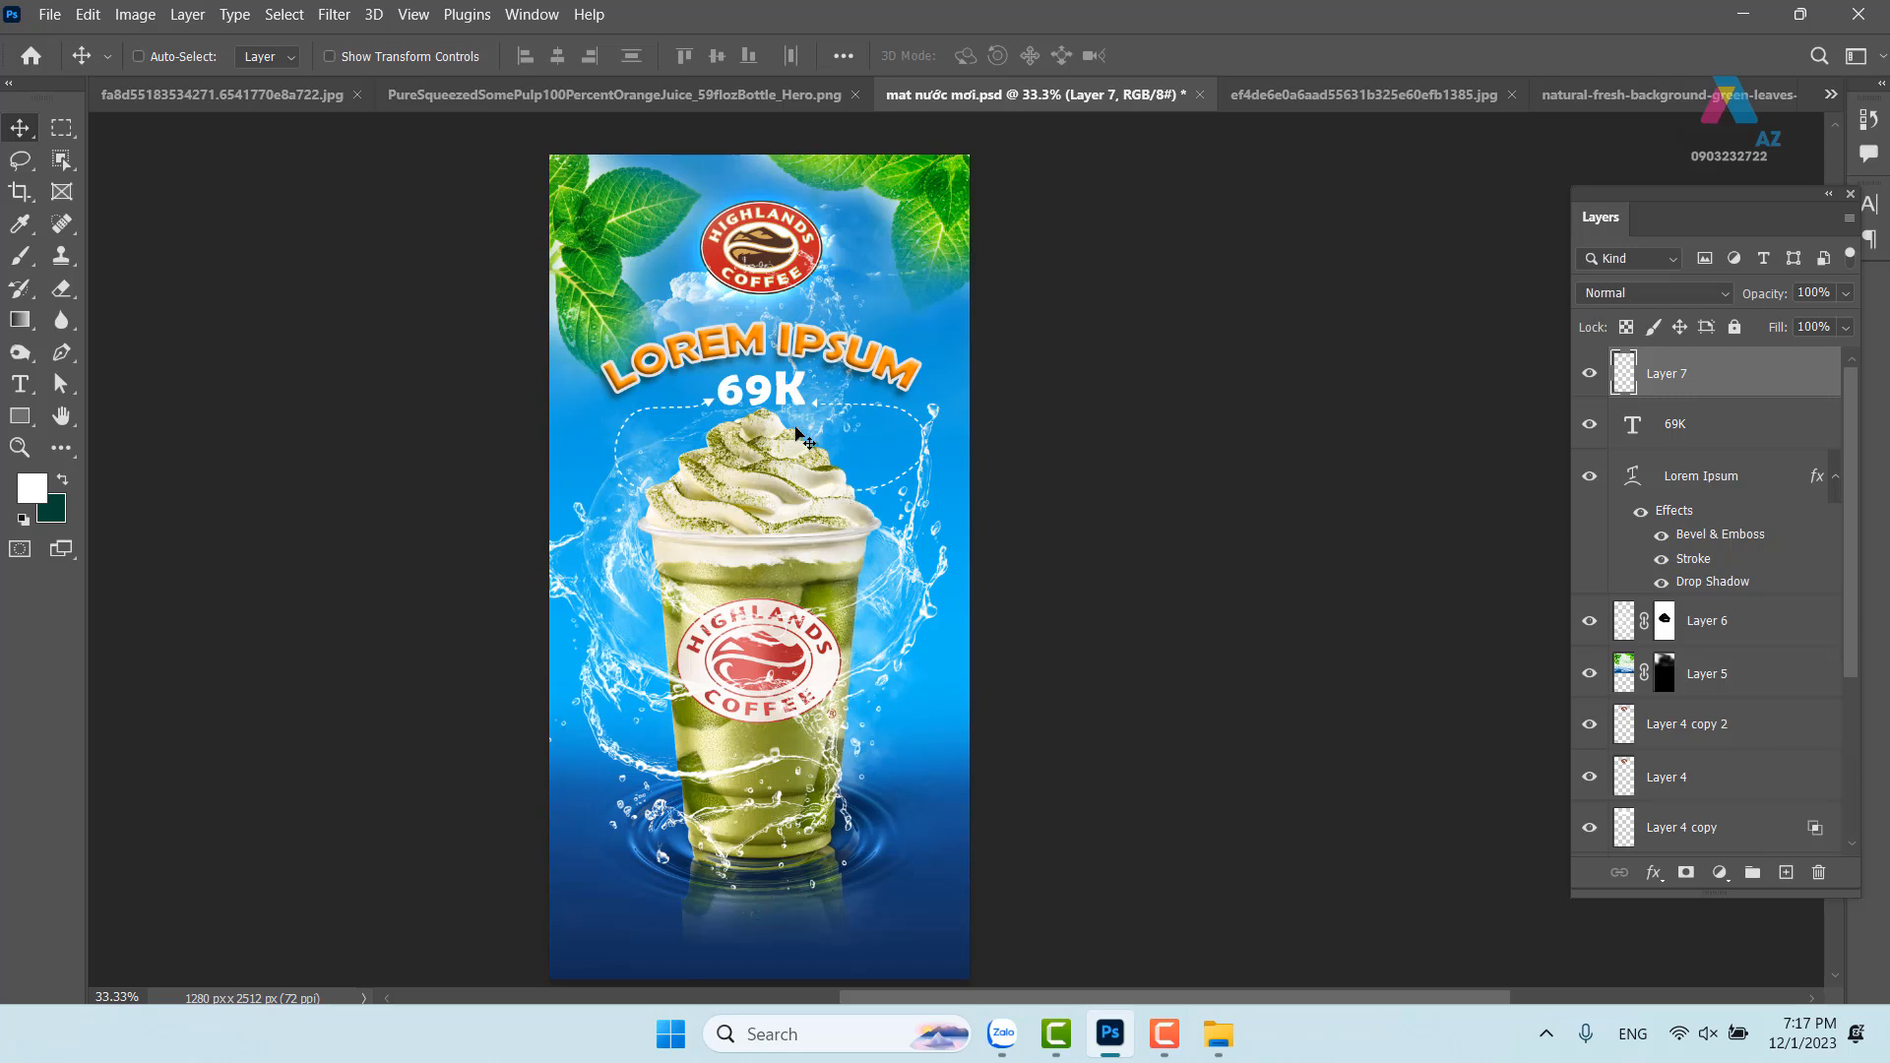
Examine the Brush tool's preset library and its options for importing brushes
key(b)
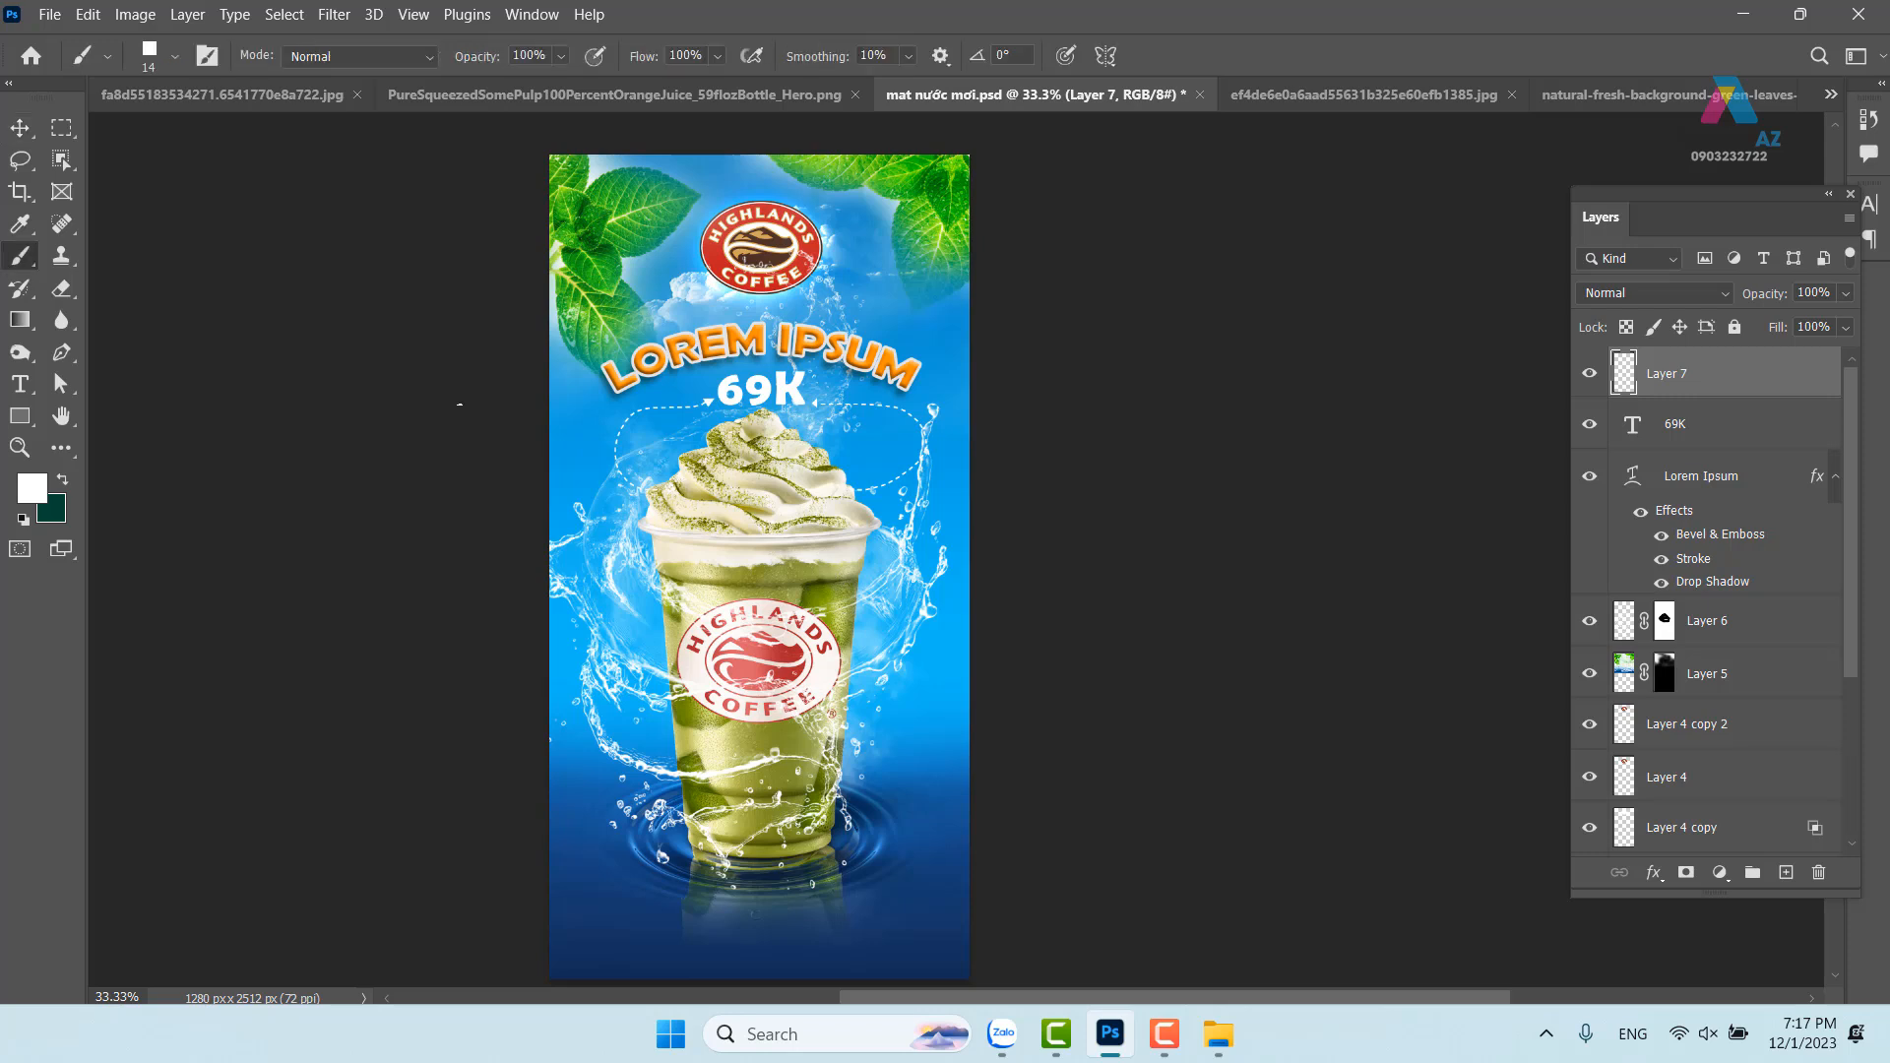
click(174, 56)
click(361, 105)
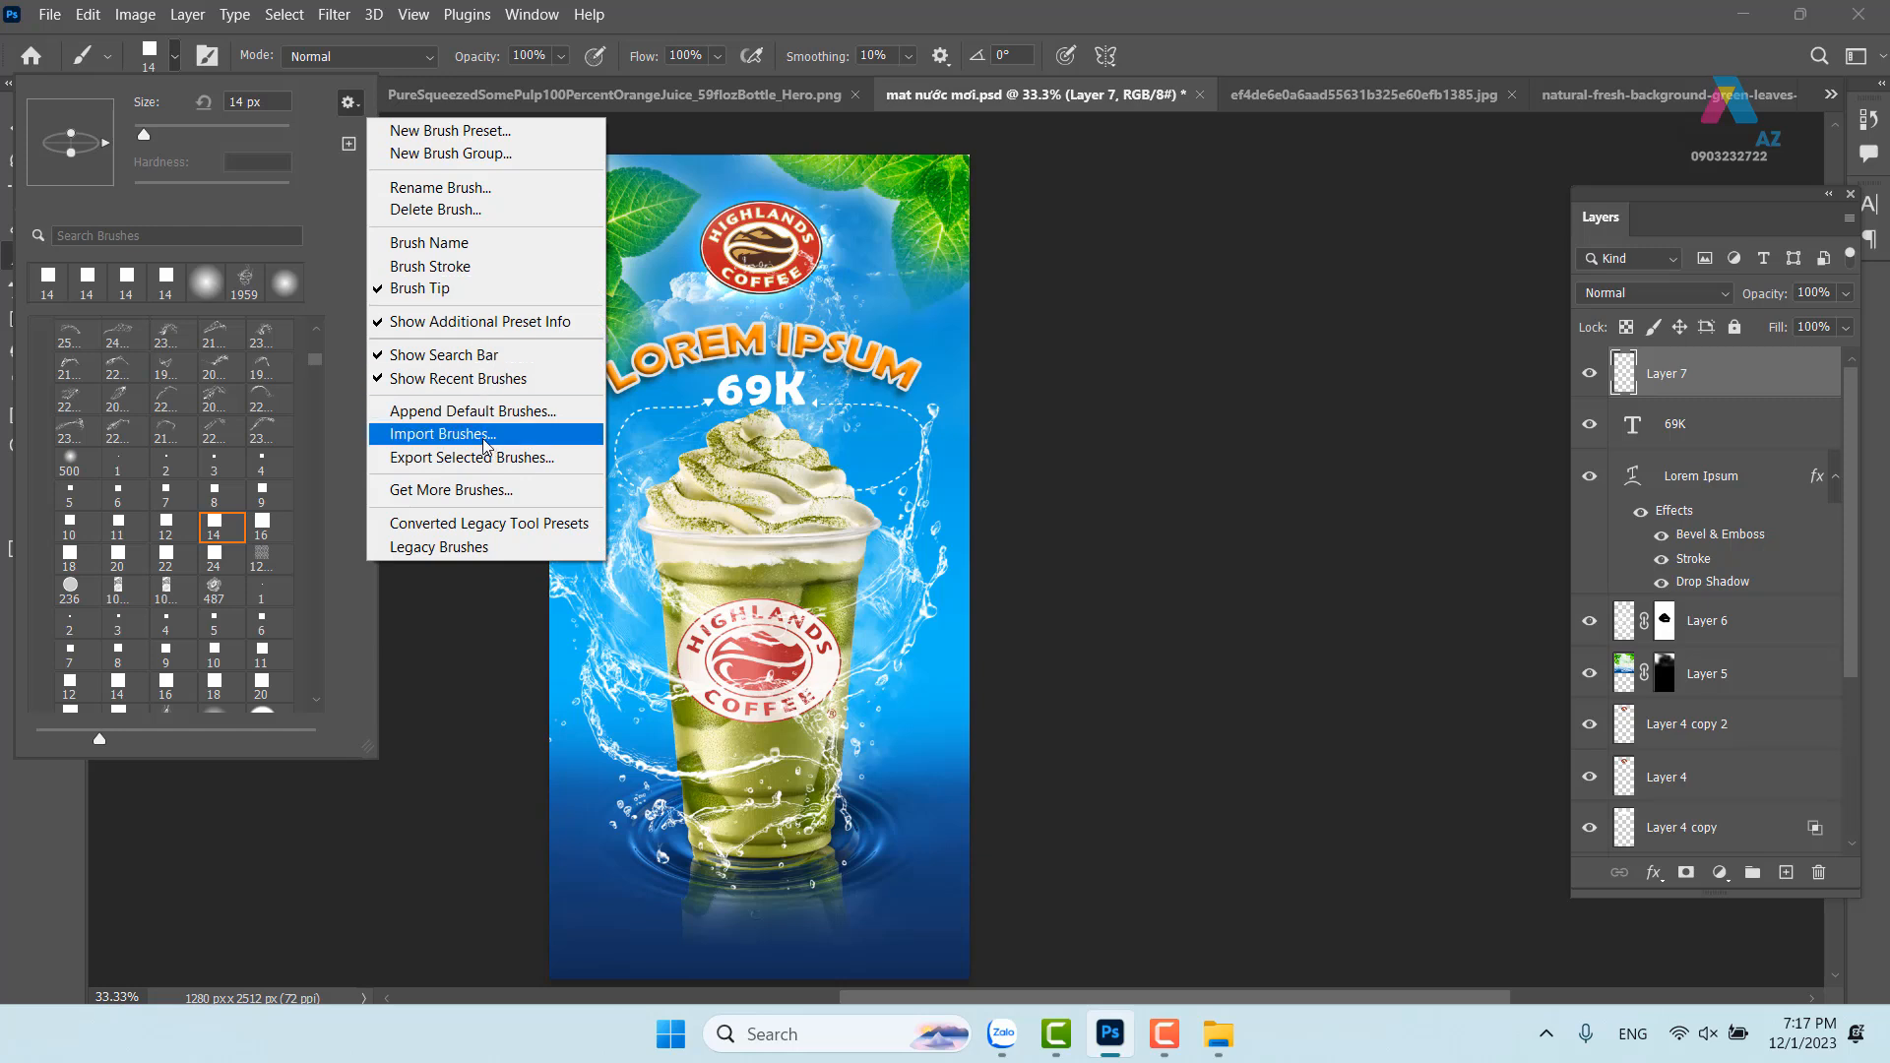
click(315, 356)
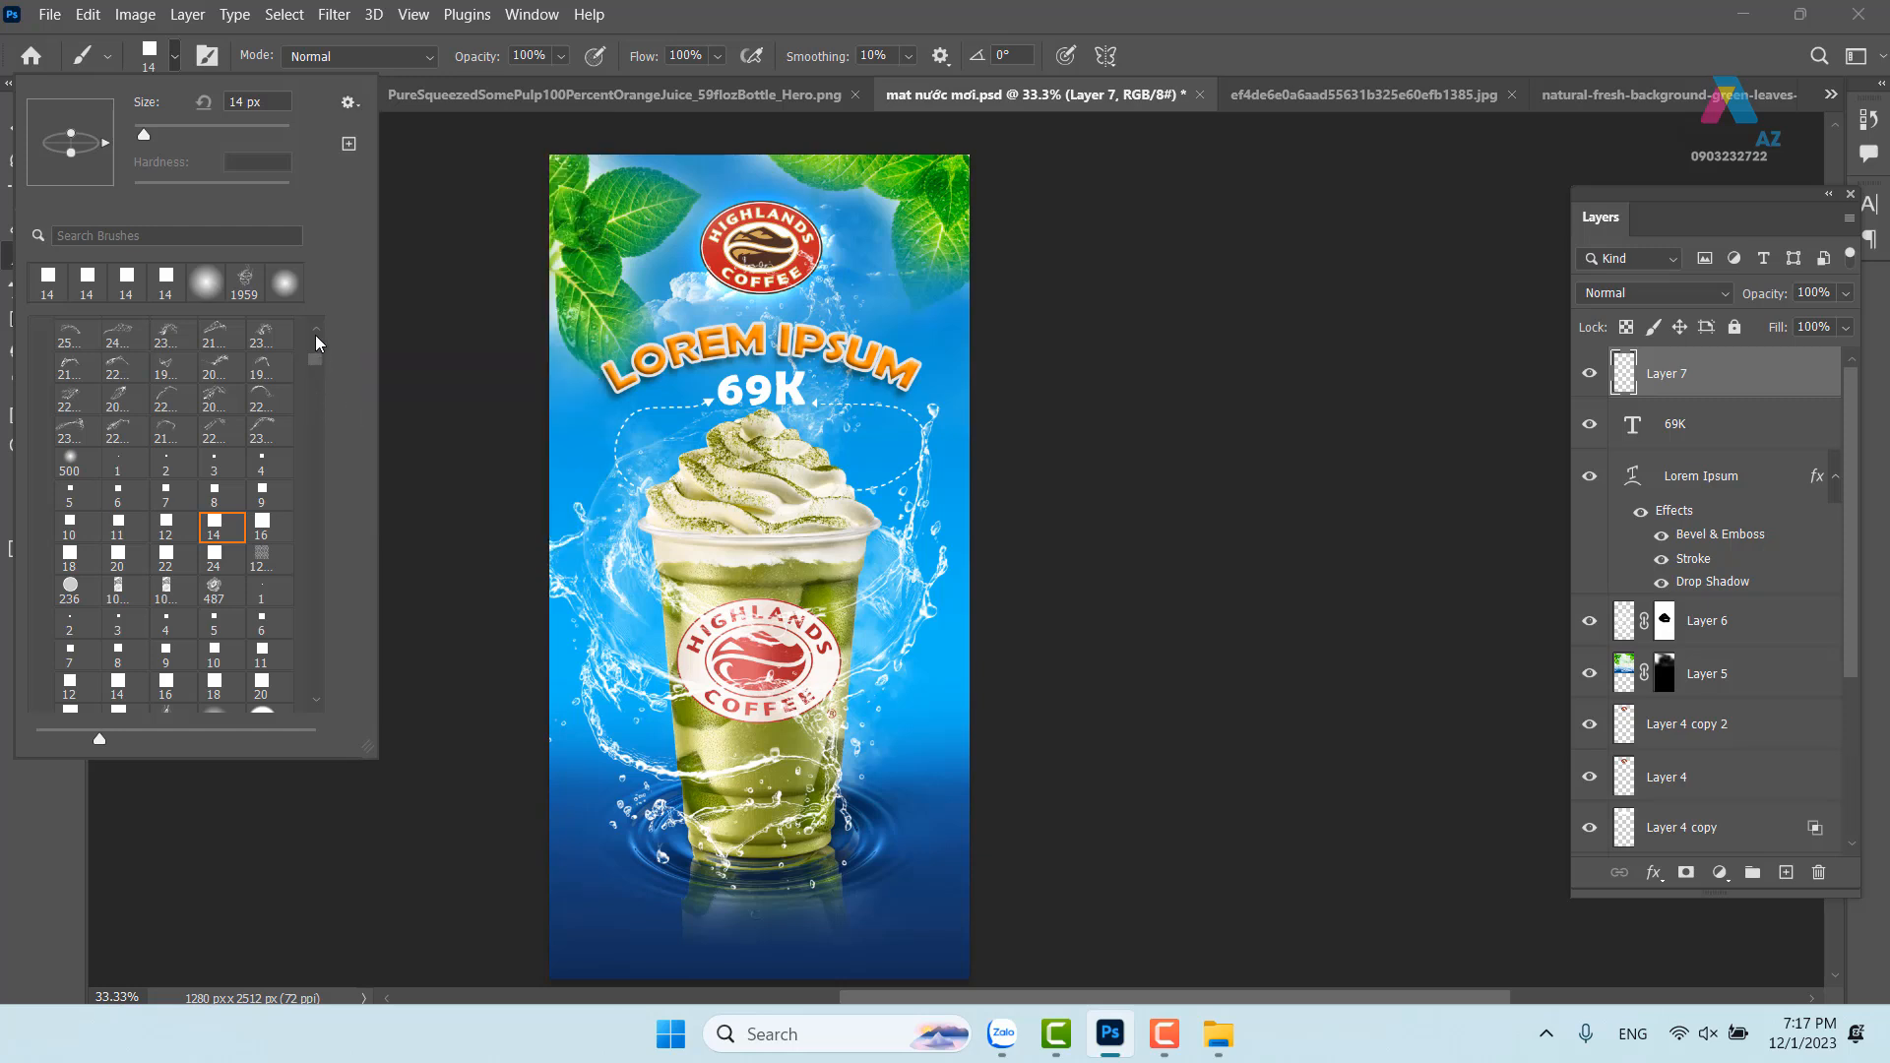
scroll(167, 413, up, 6)
scroll(167, 413, up, 8)
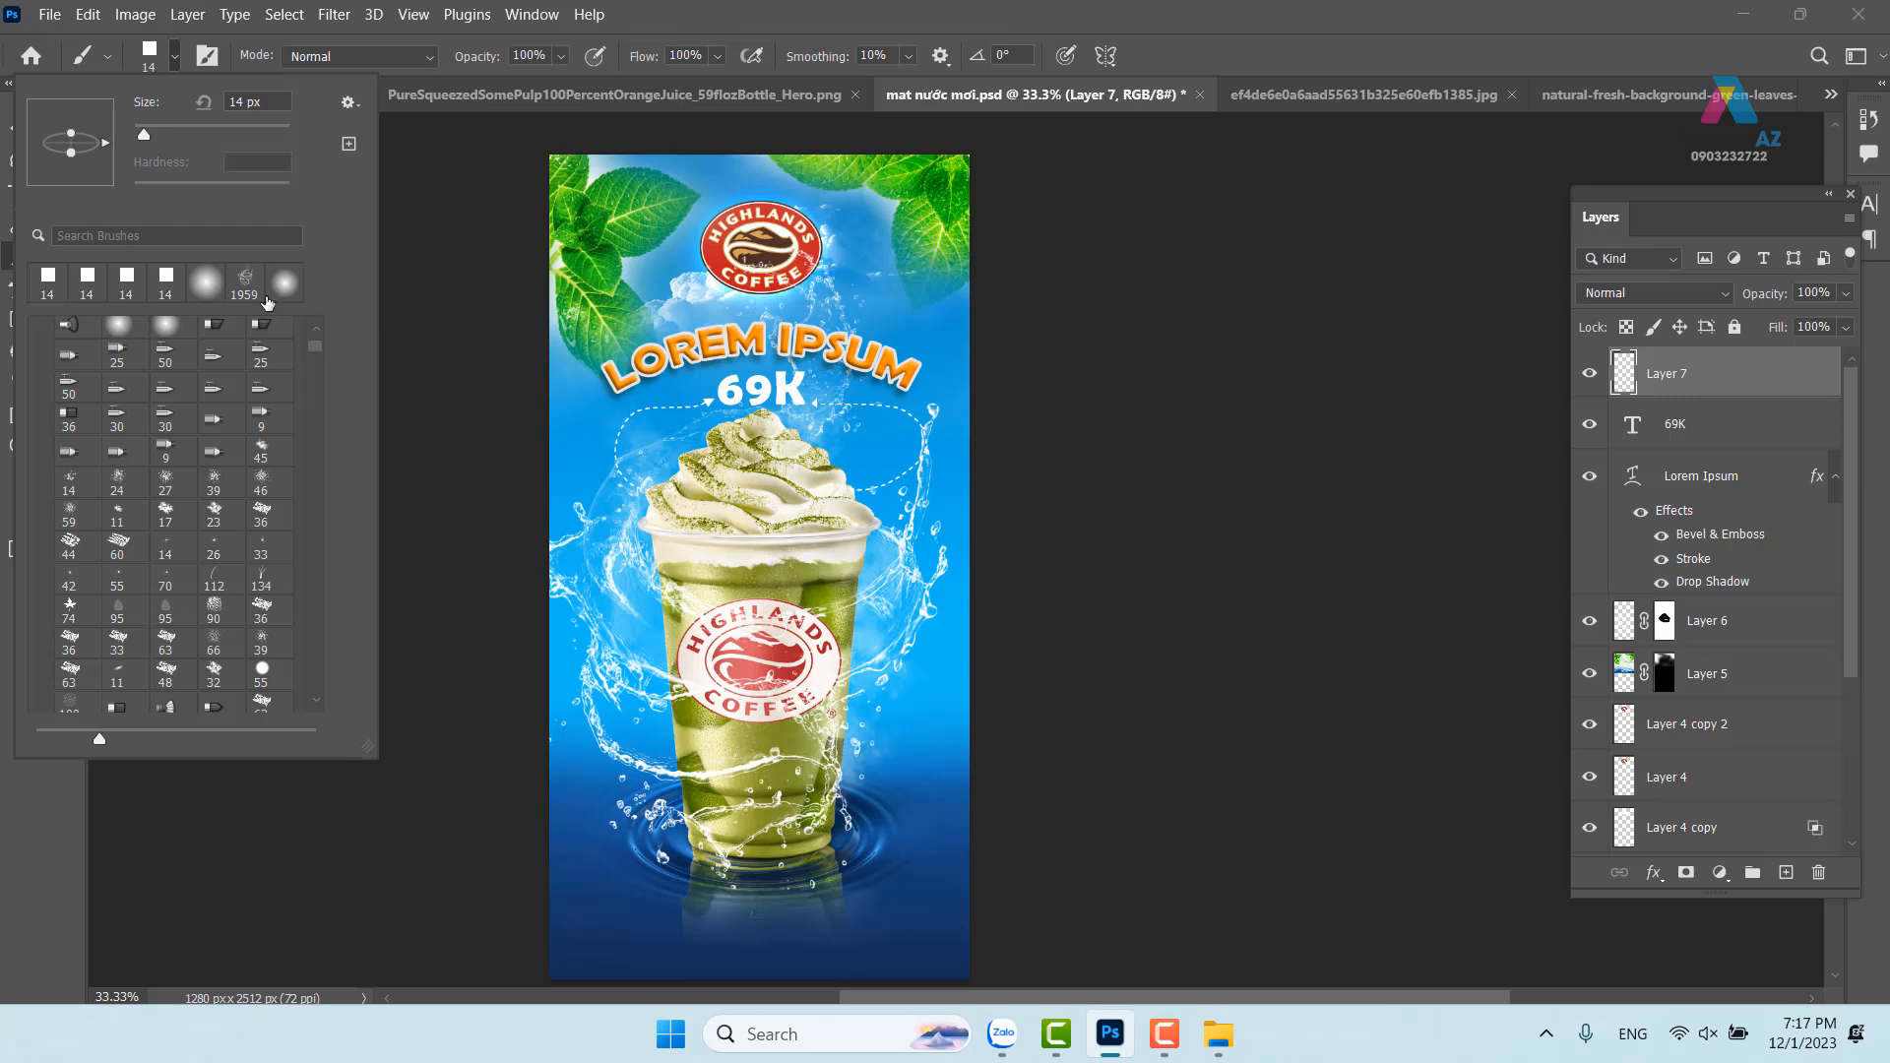
click(1327, 39)
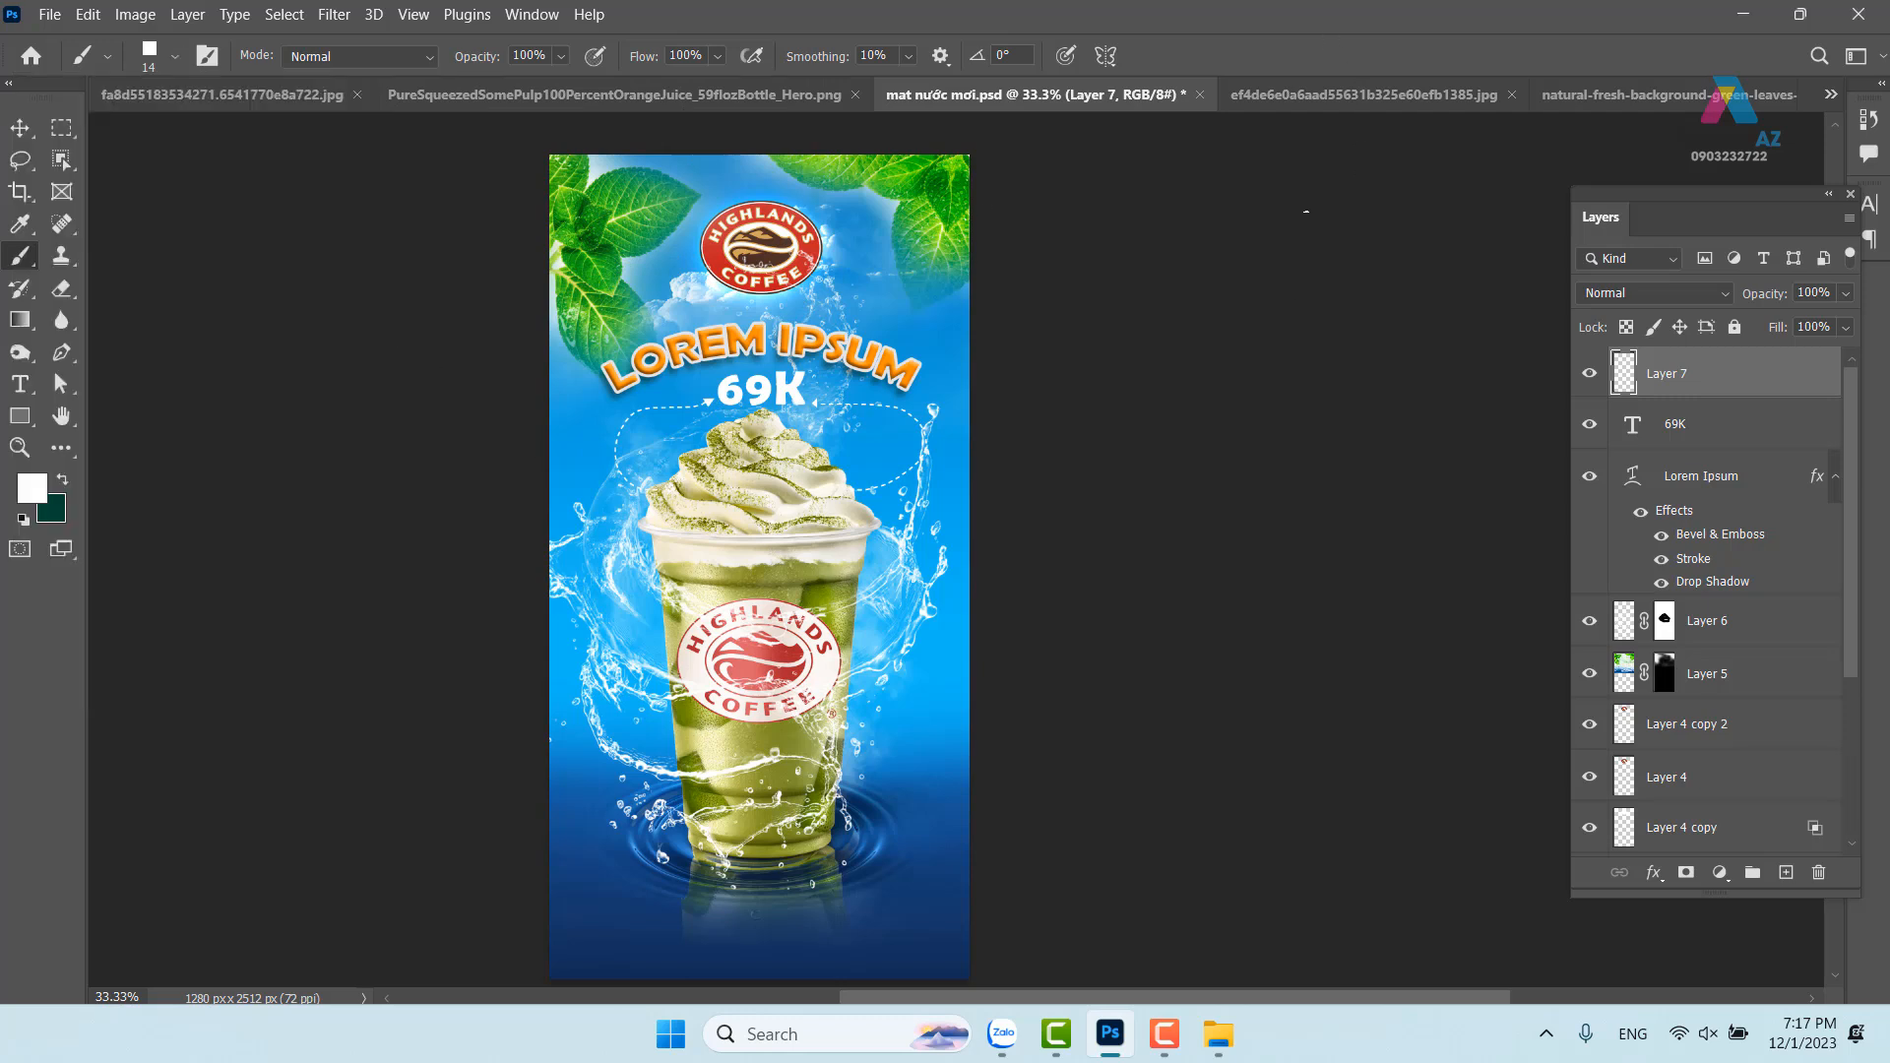
click(1164, 1044)
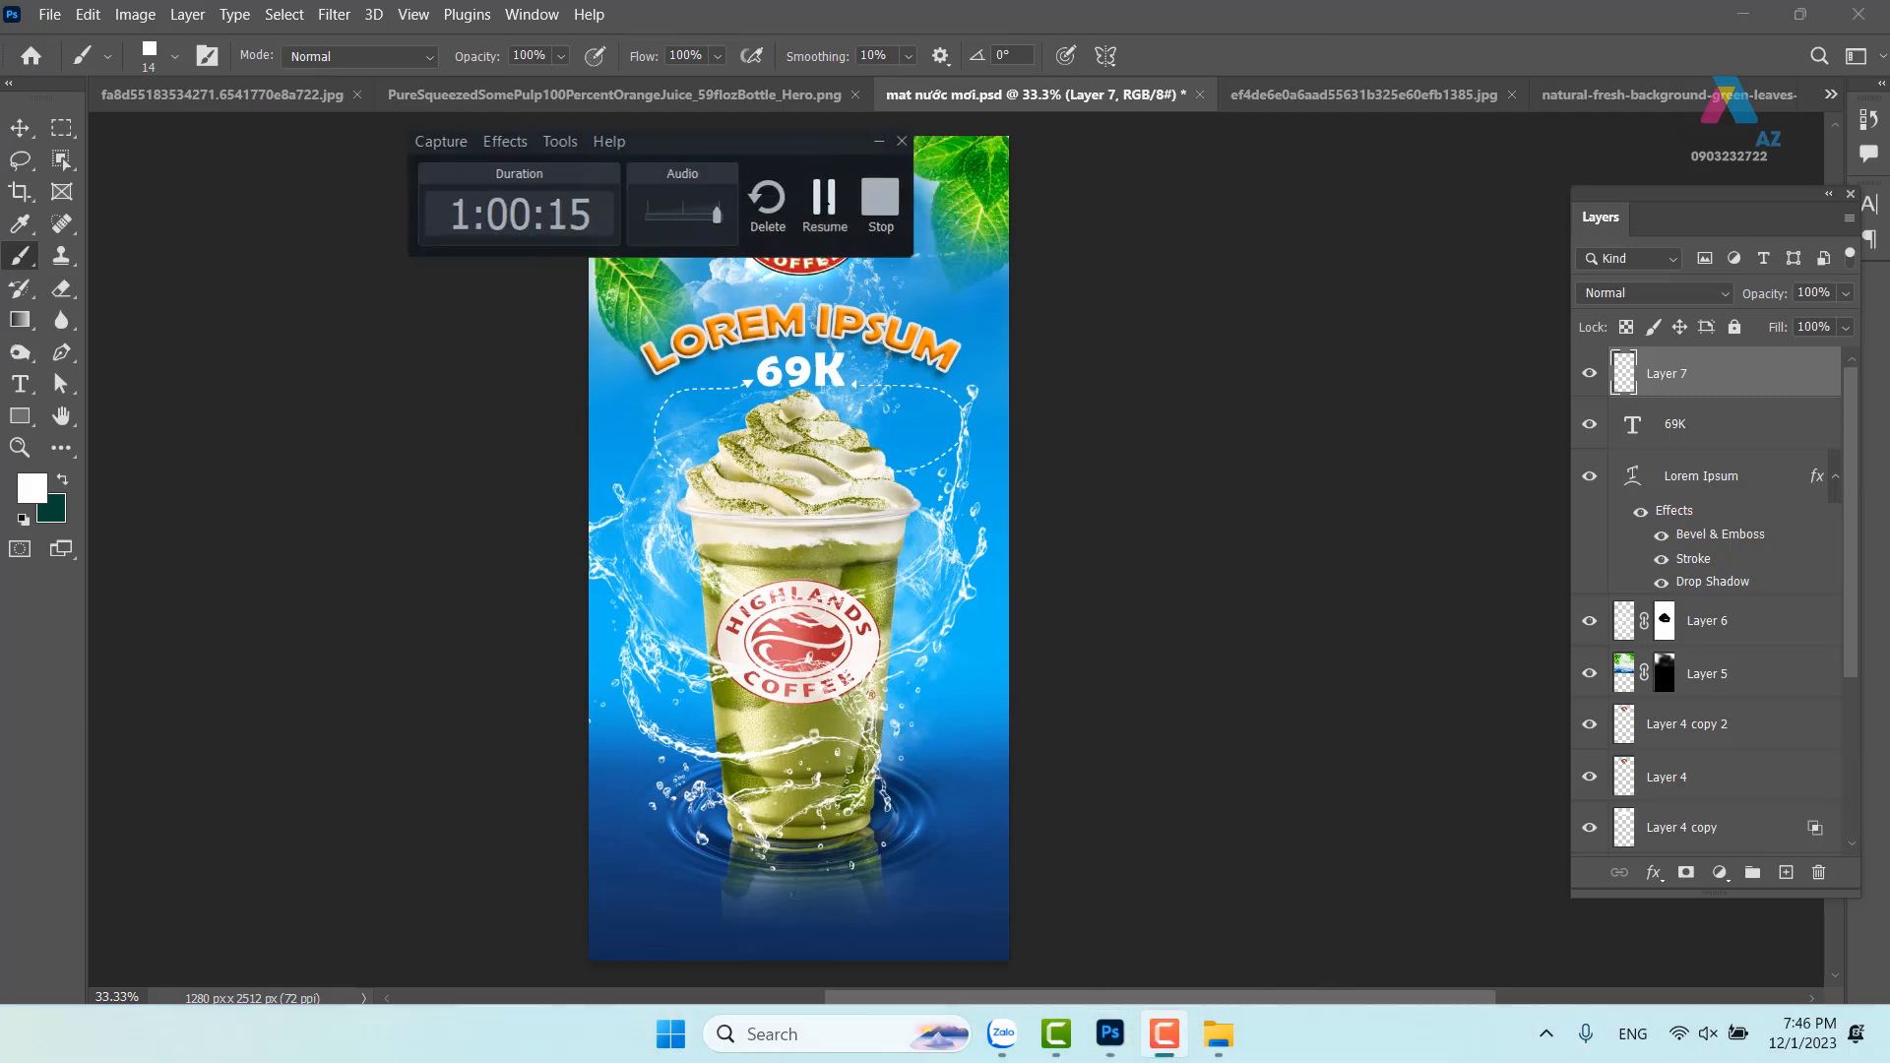
click(828, 202)
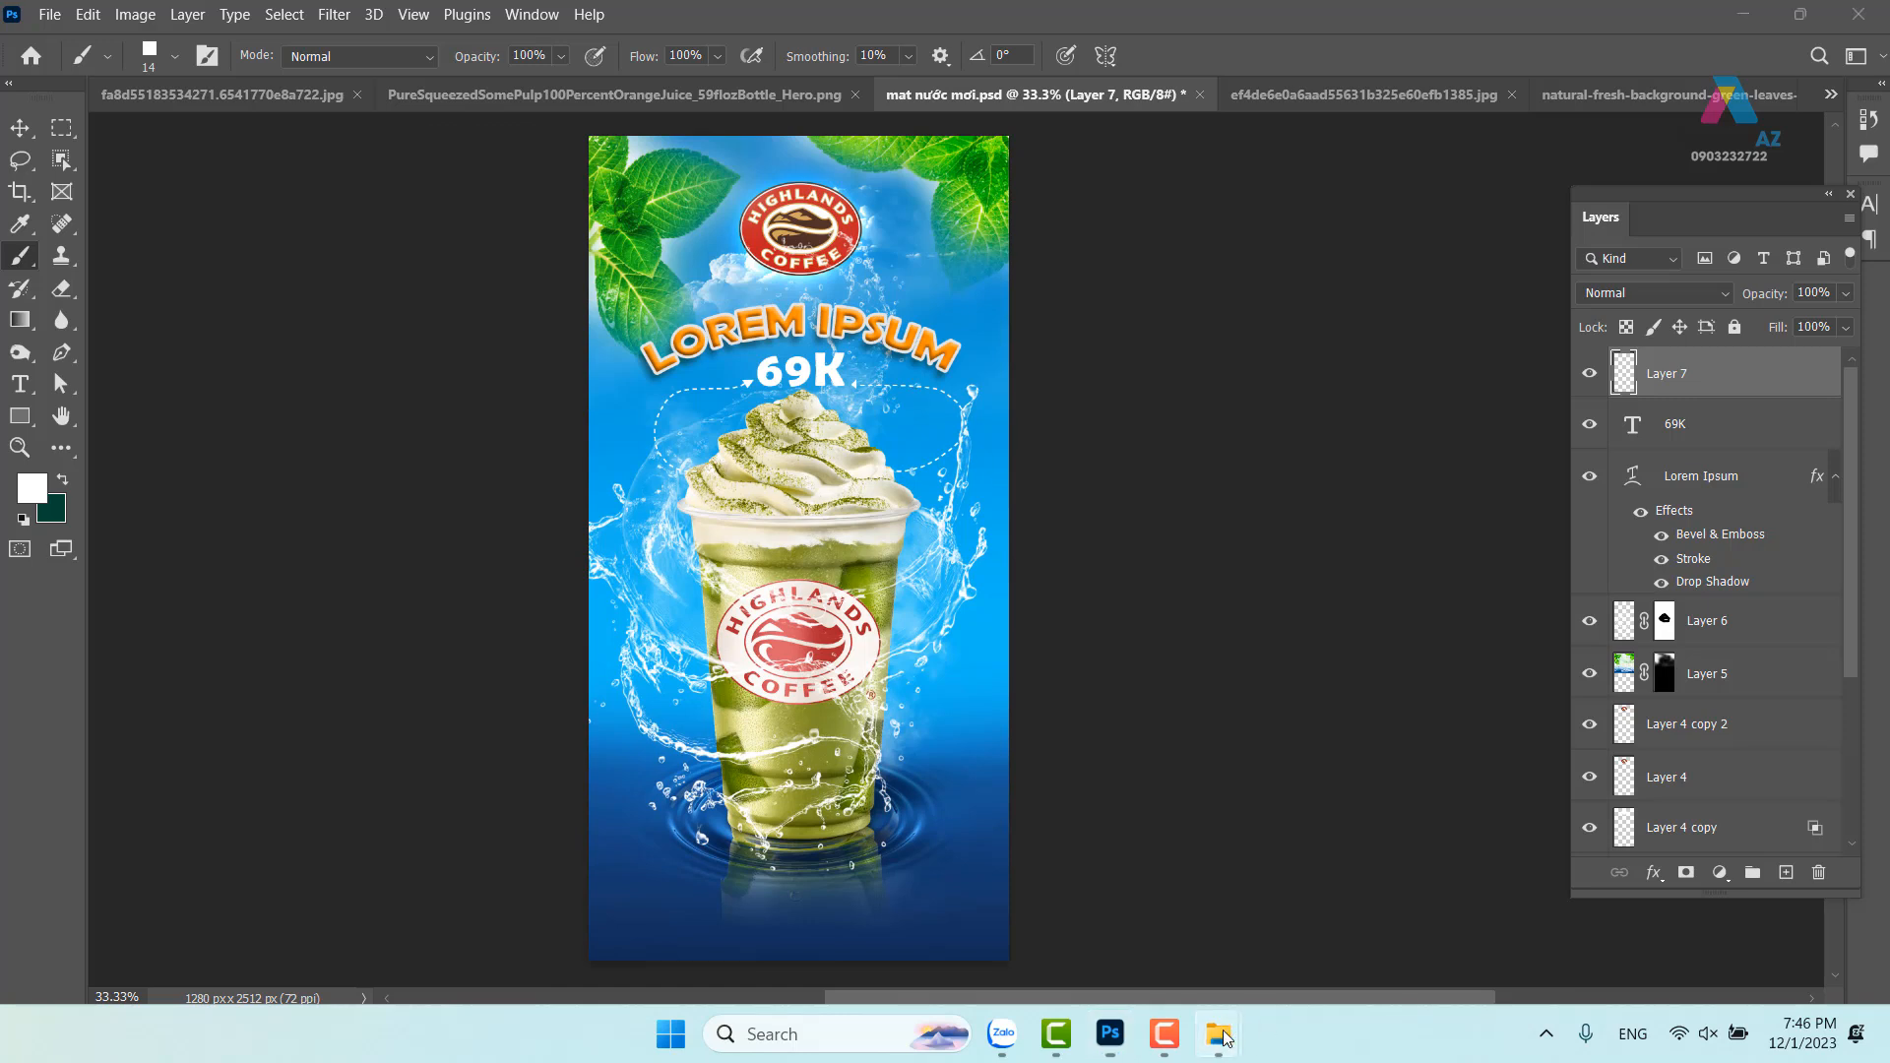
Preview the couple portrait 3e1adc74077991.5c269dbaa61fb.jpg from the nước hoa nam nữ folder, and open it in Photoshop as a new document
mouse_move(1220, 1034)
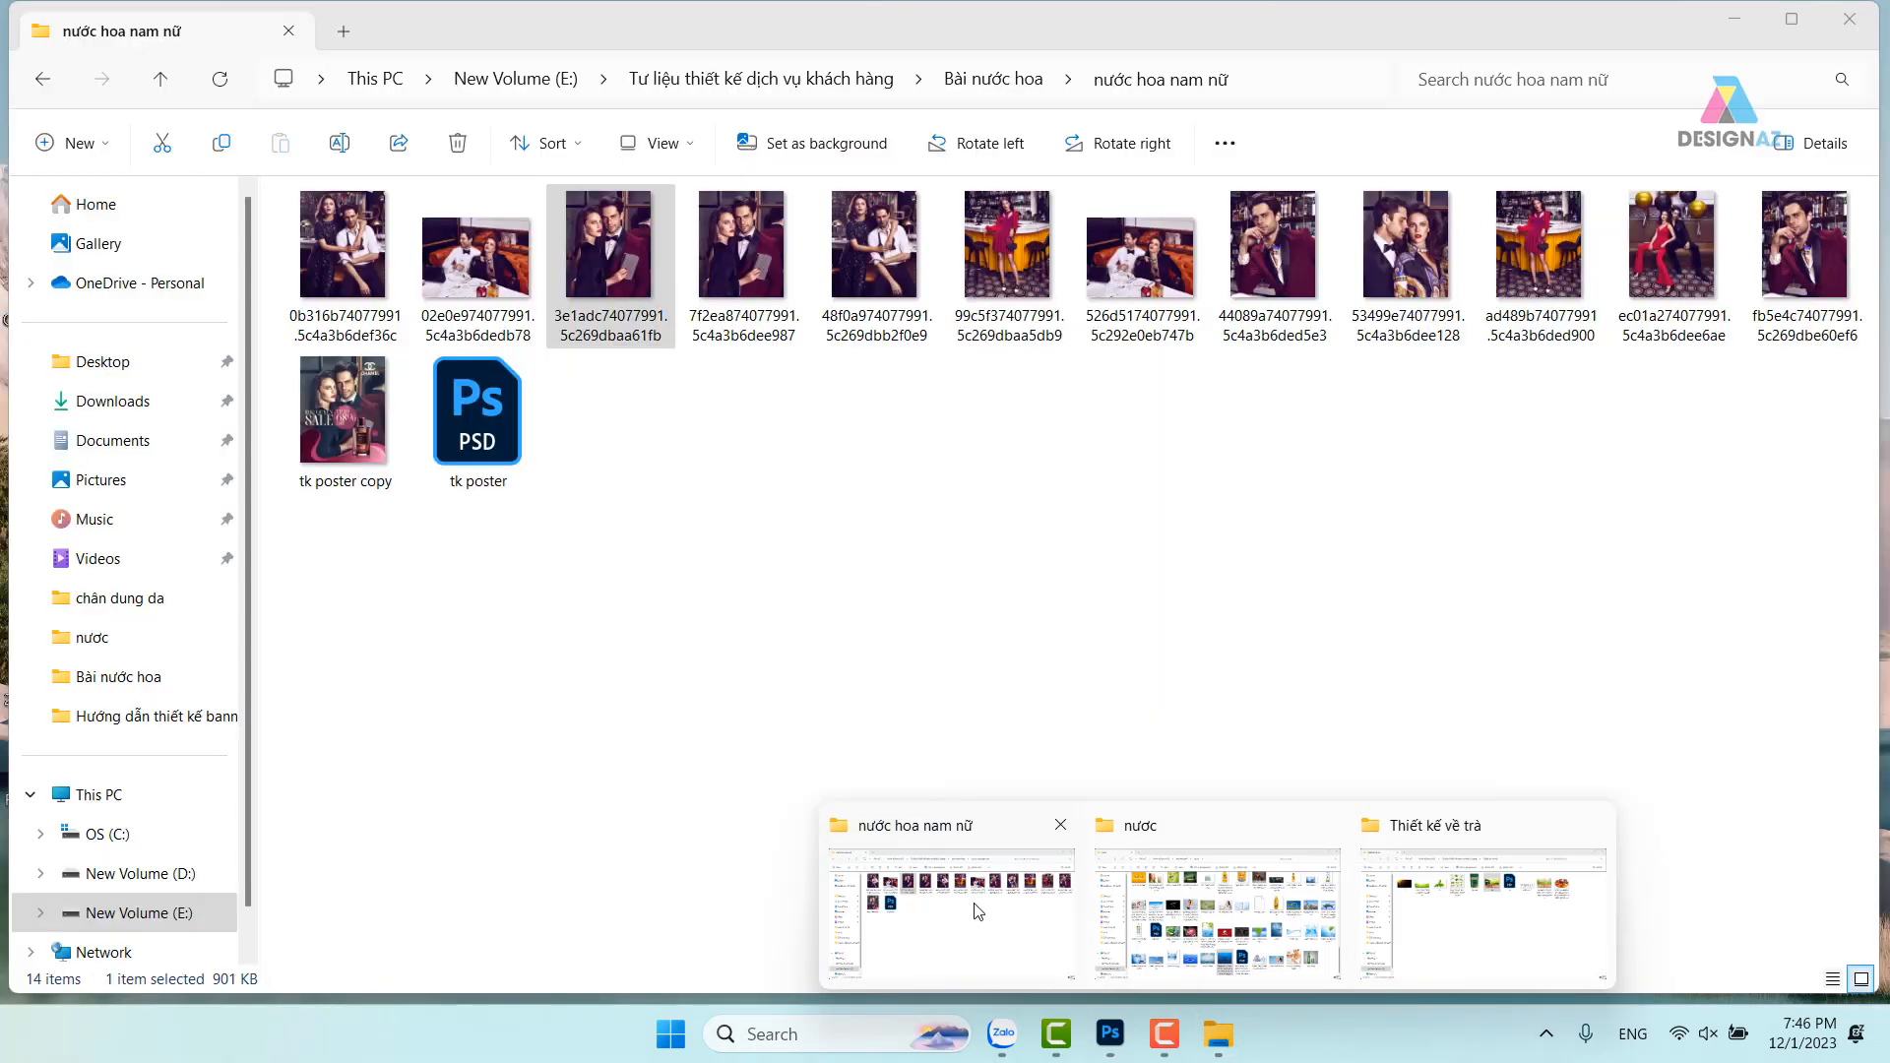
click(978, 910)
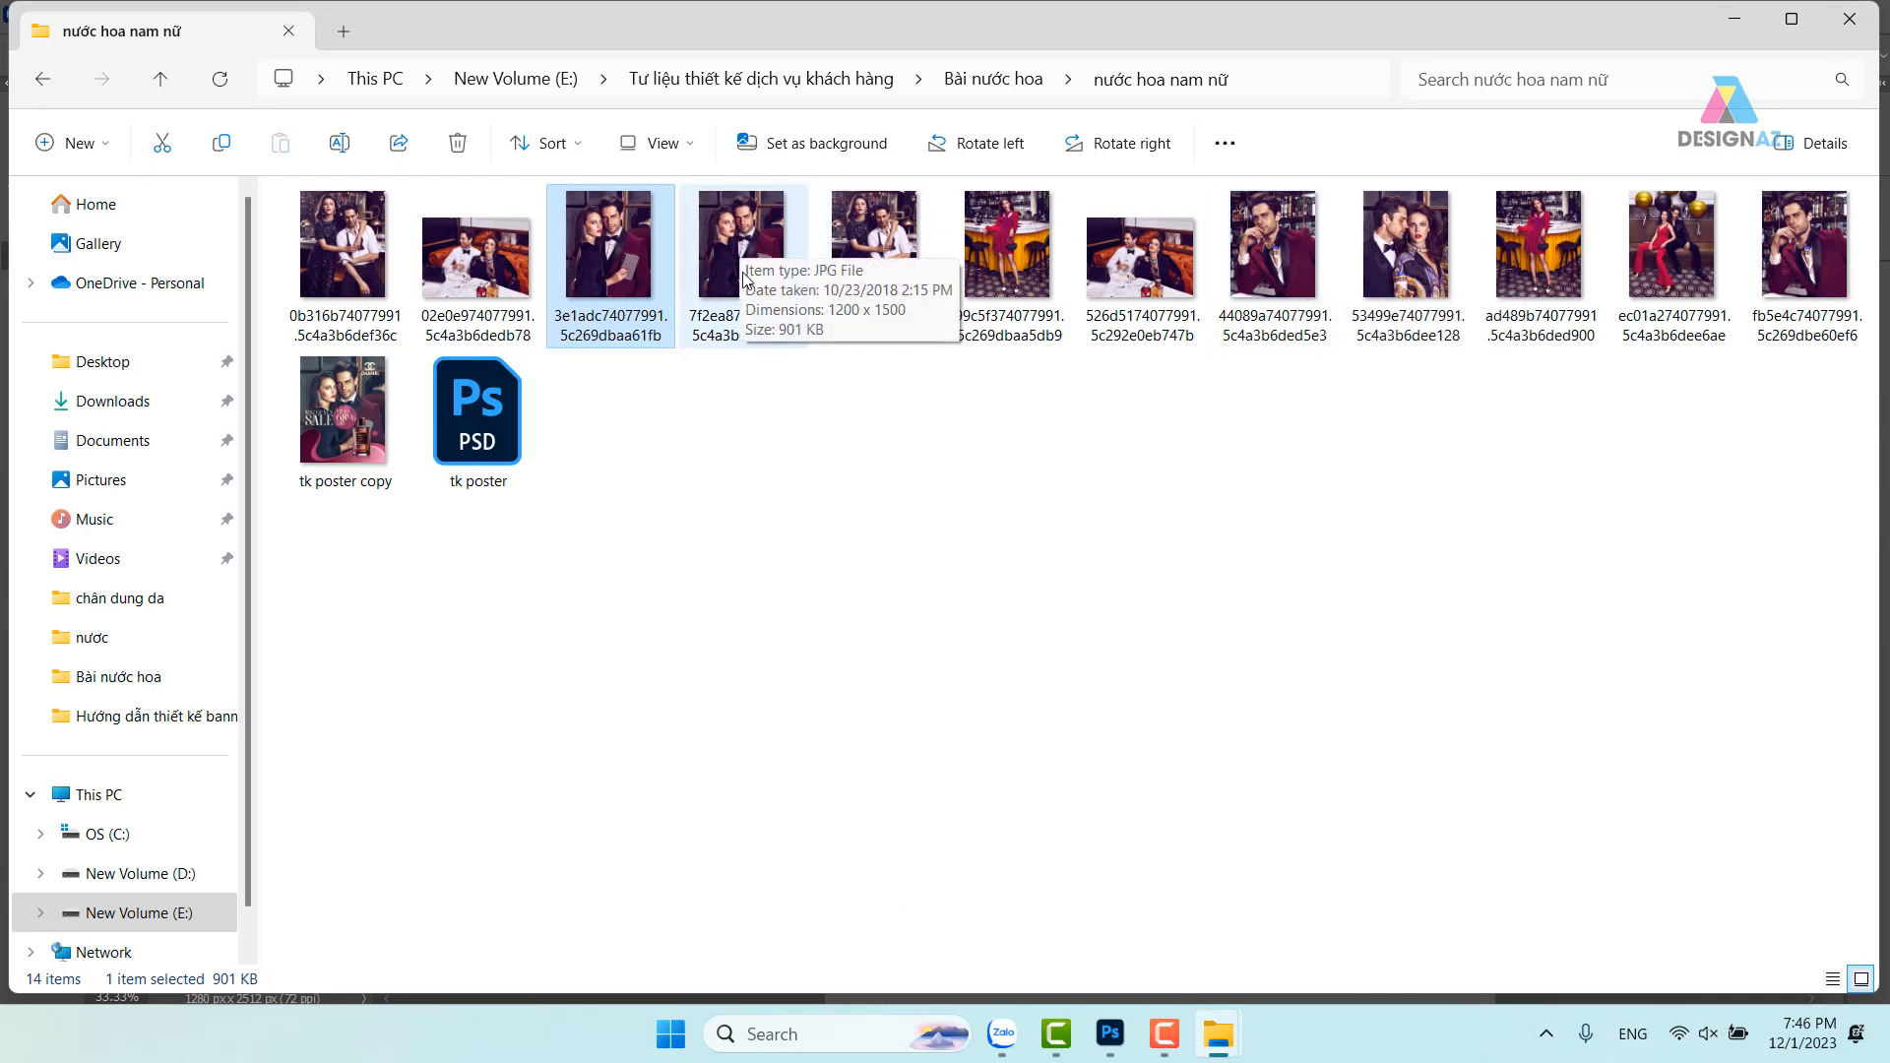
double_click(625, 261)
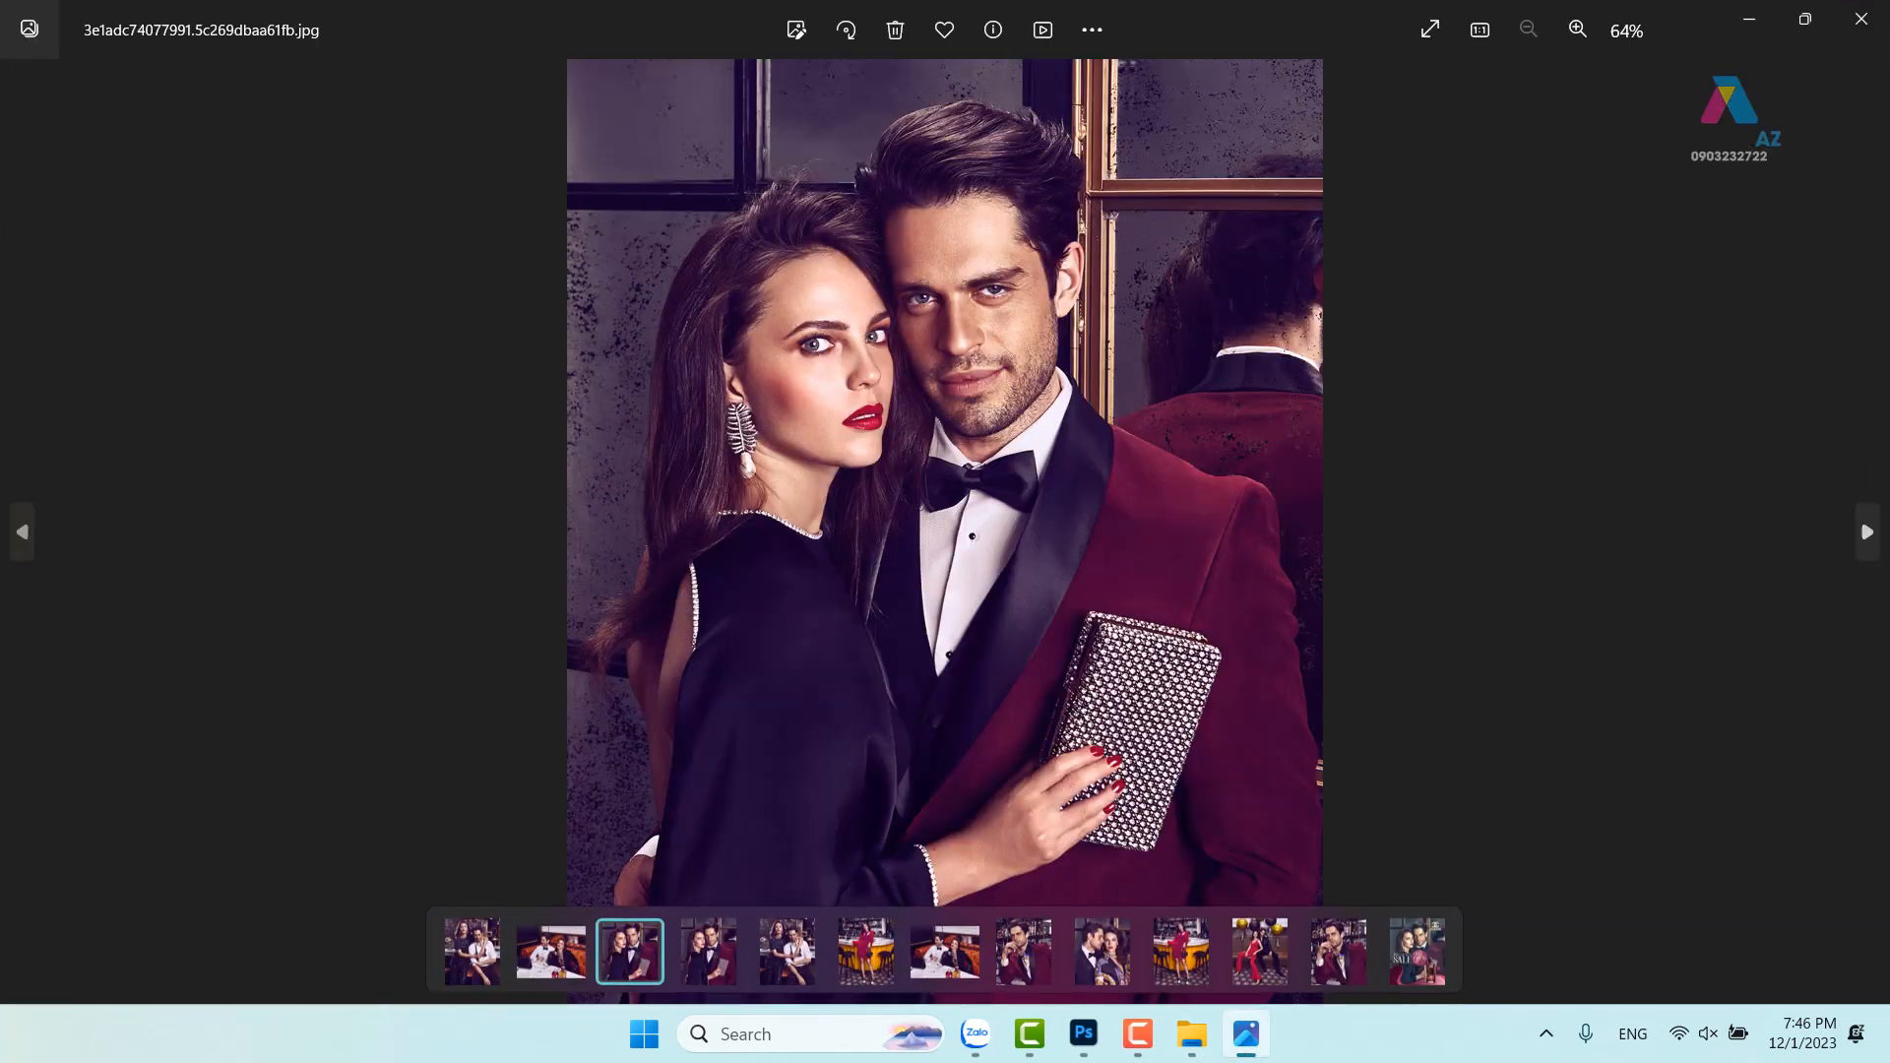
click(1860, 18)
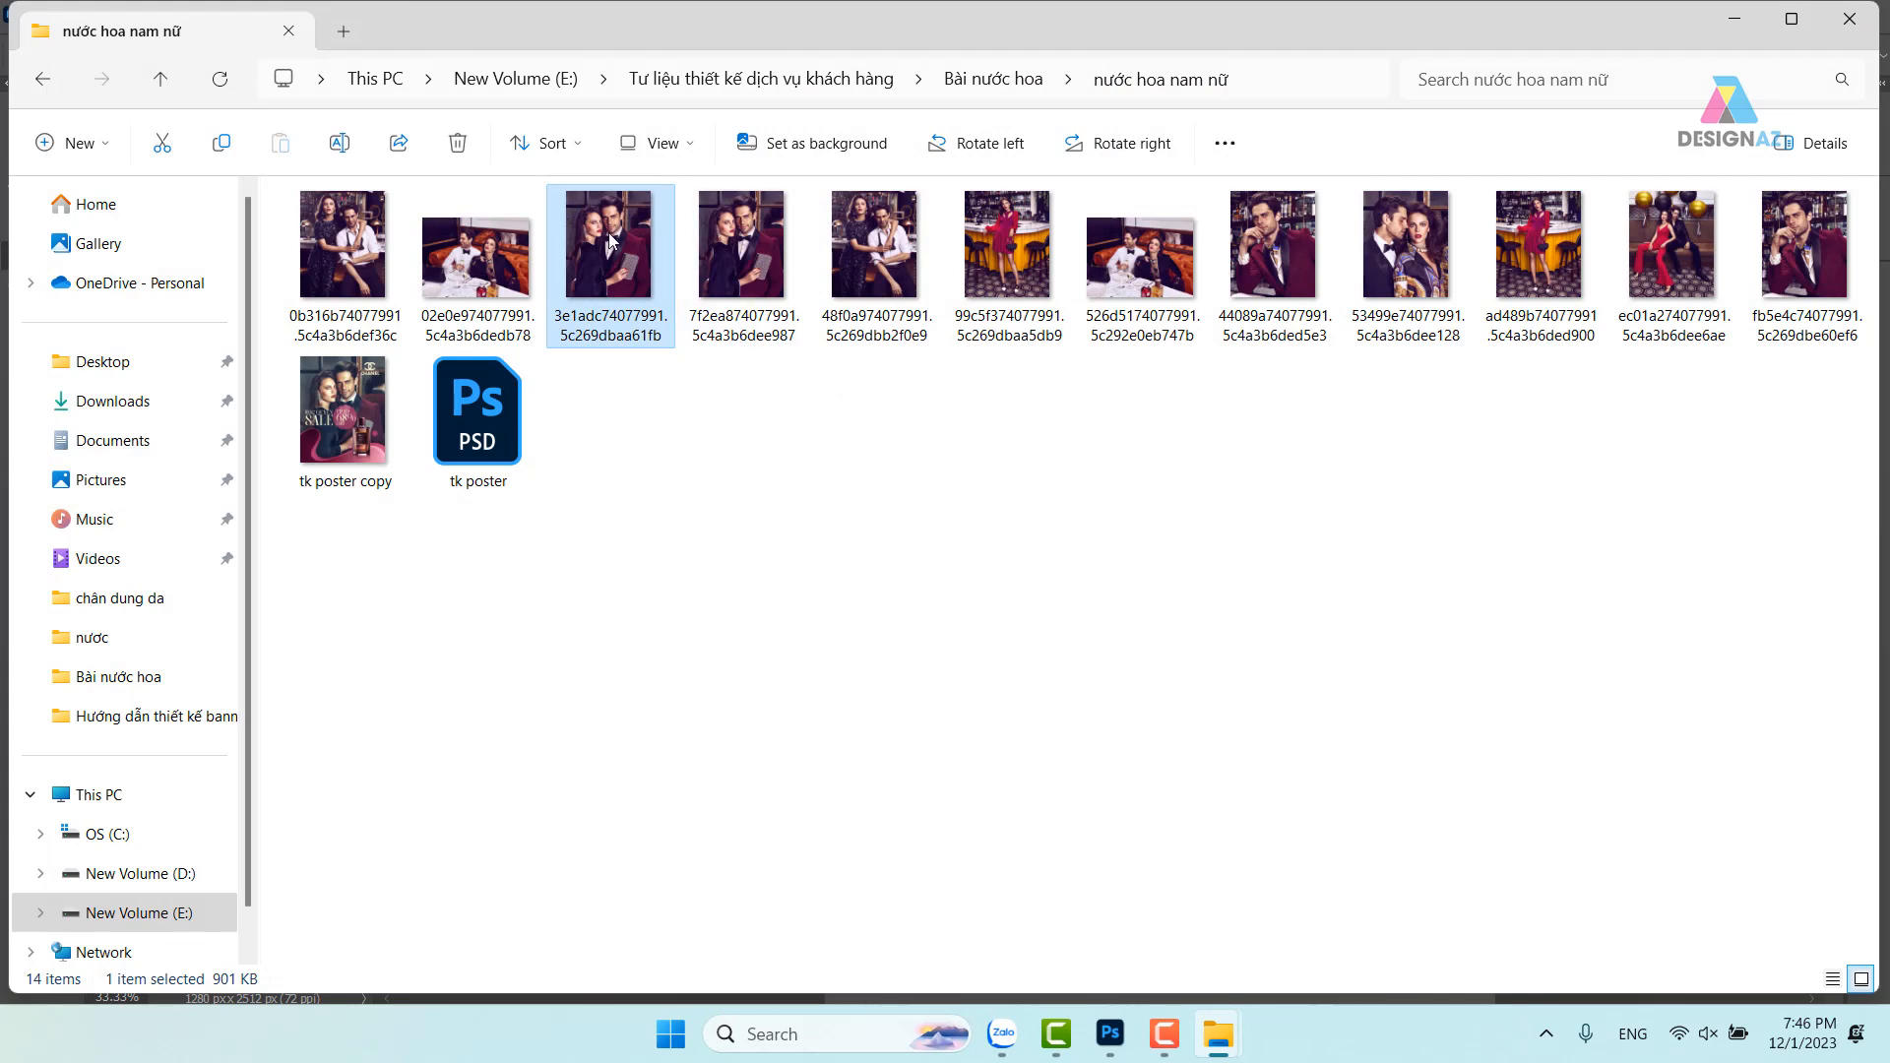
drag(616, 258, 1298, 44)
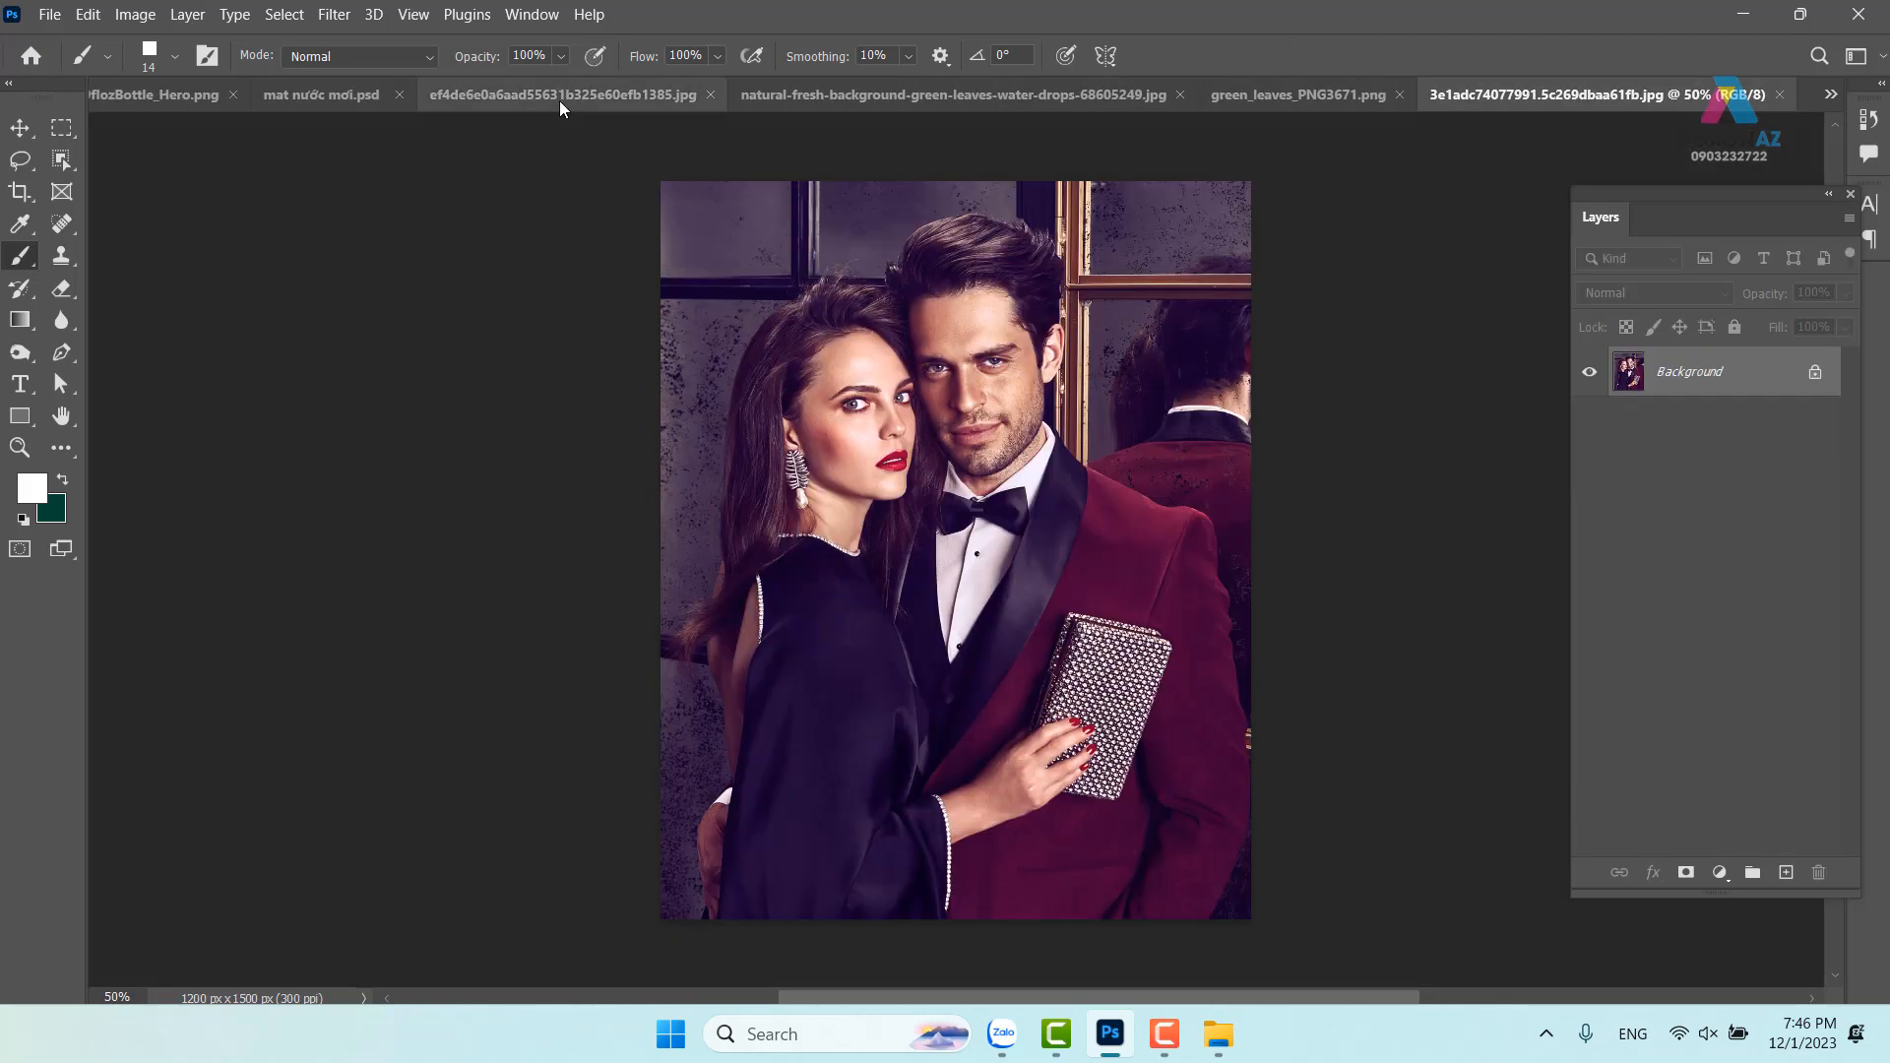
Close the red-topped Highlands drink, natural-fresh-background and green_leaves_PNG3671.png documents
click(669, 95)
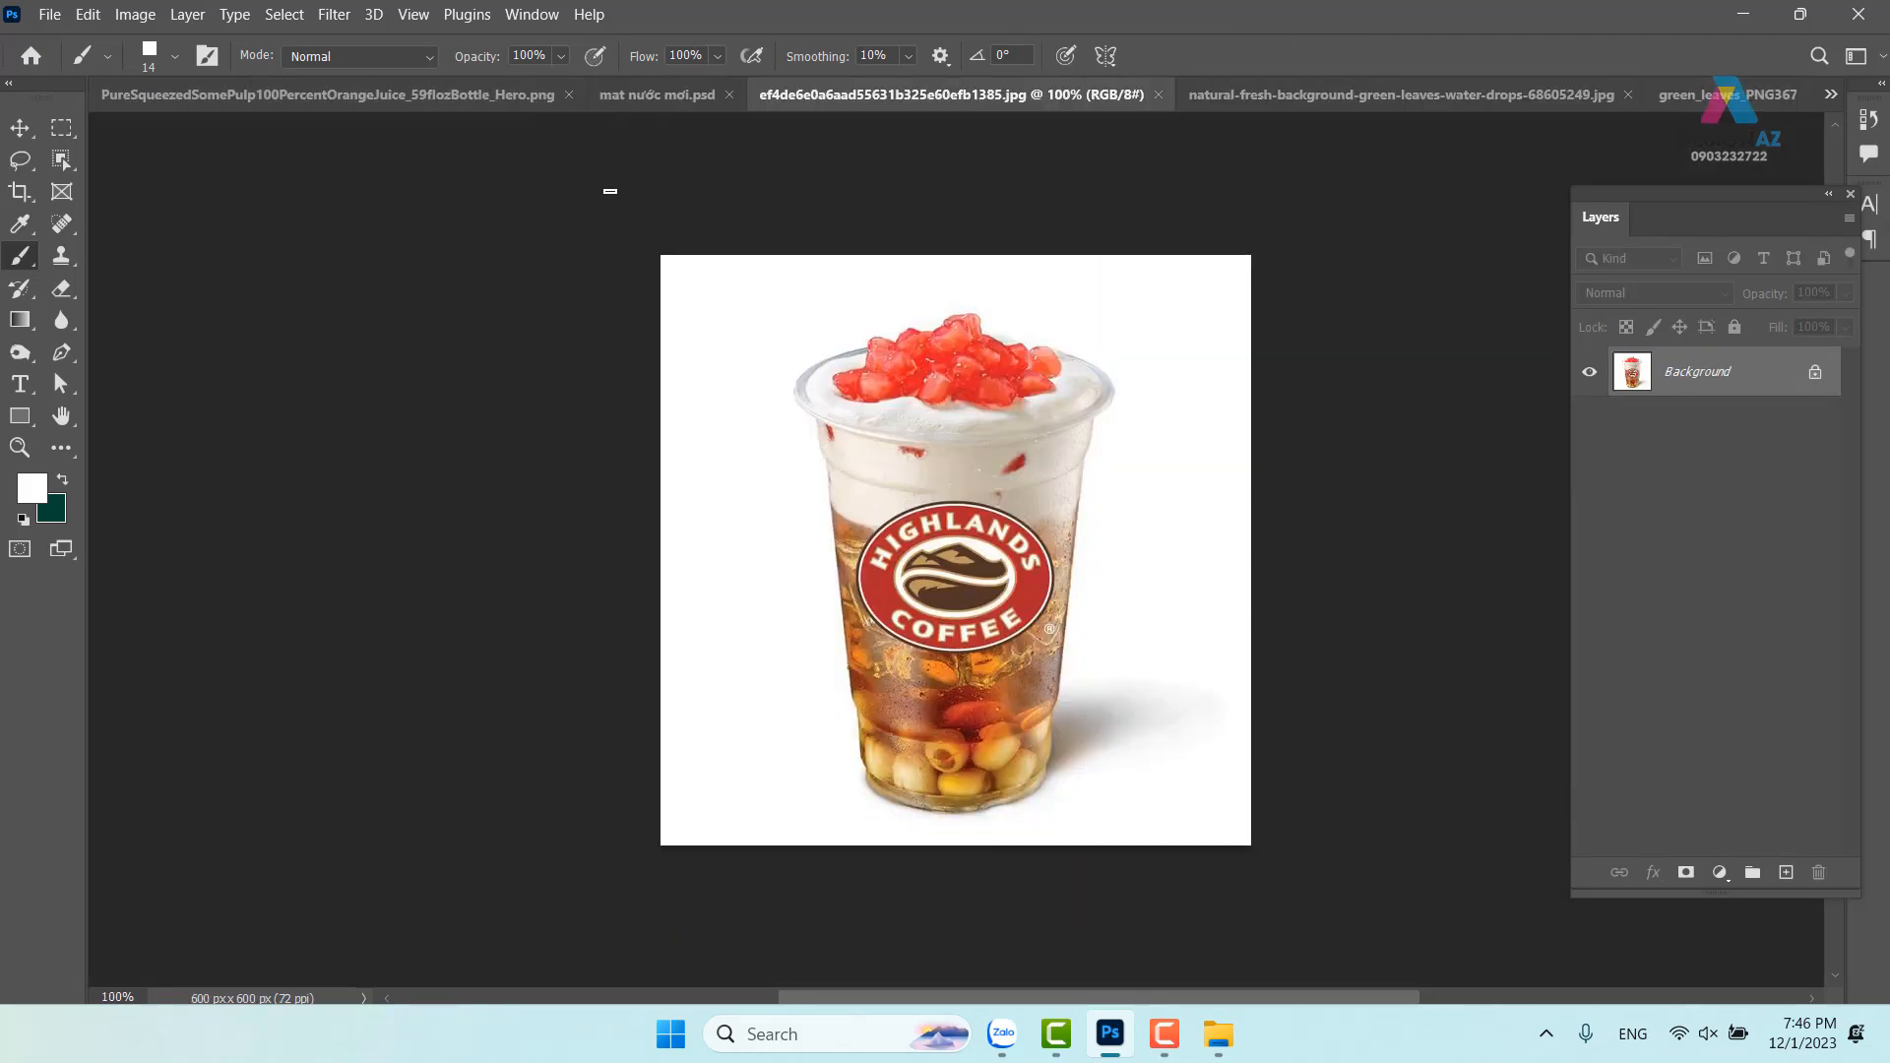
click(1158, 94)
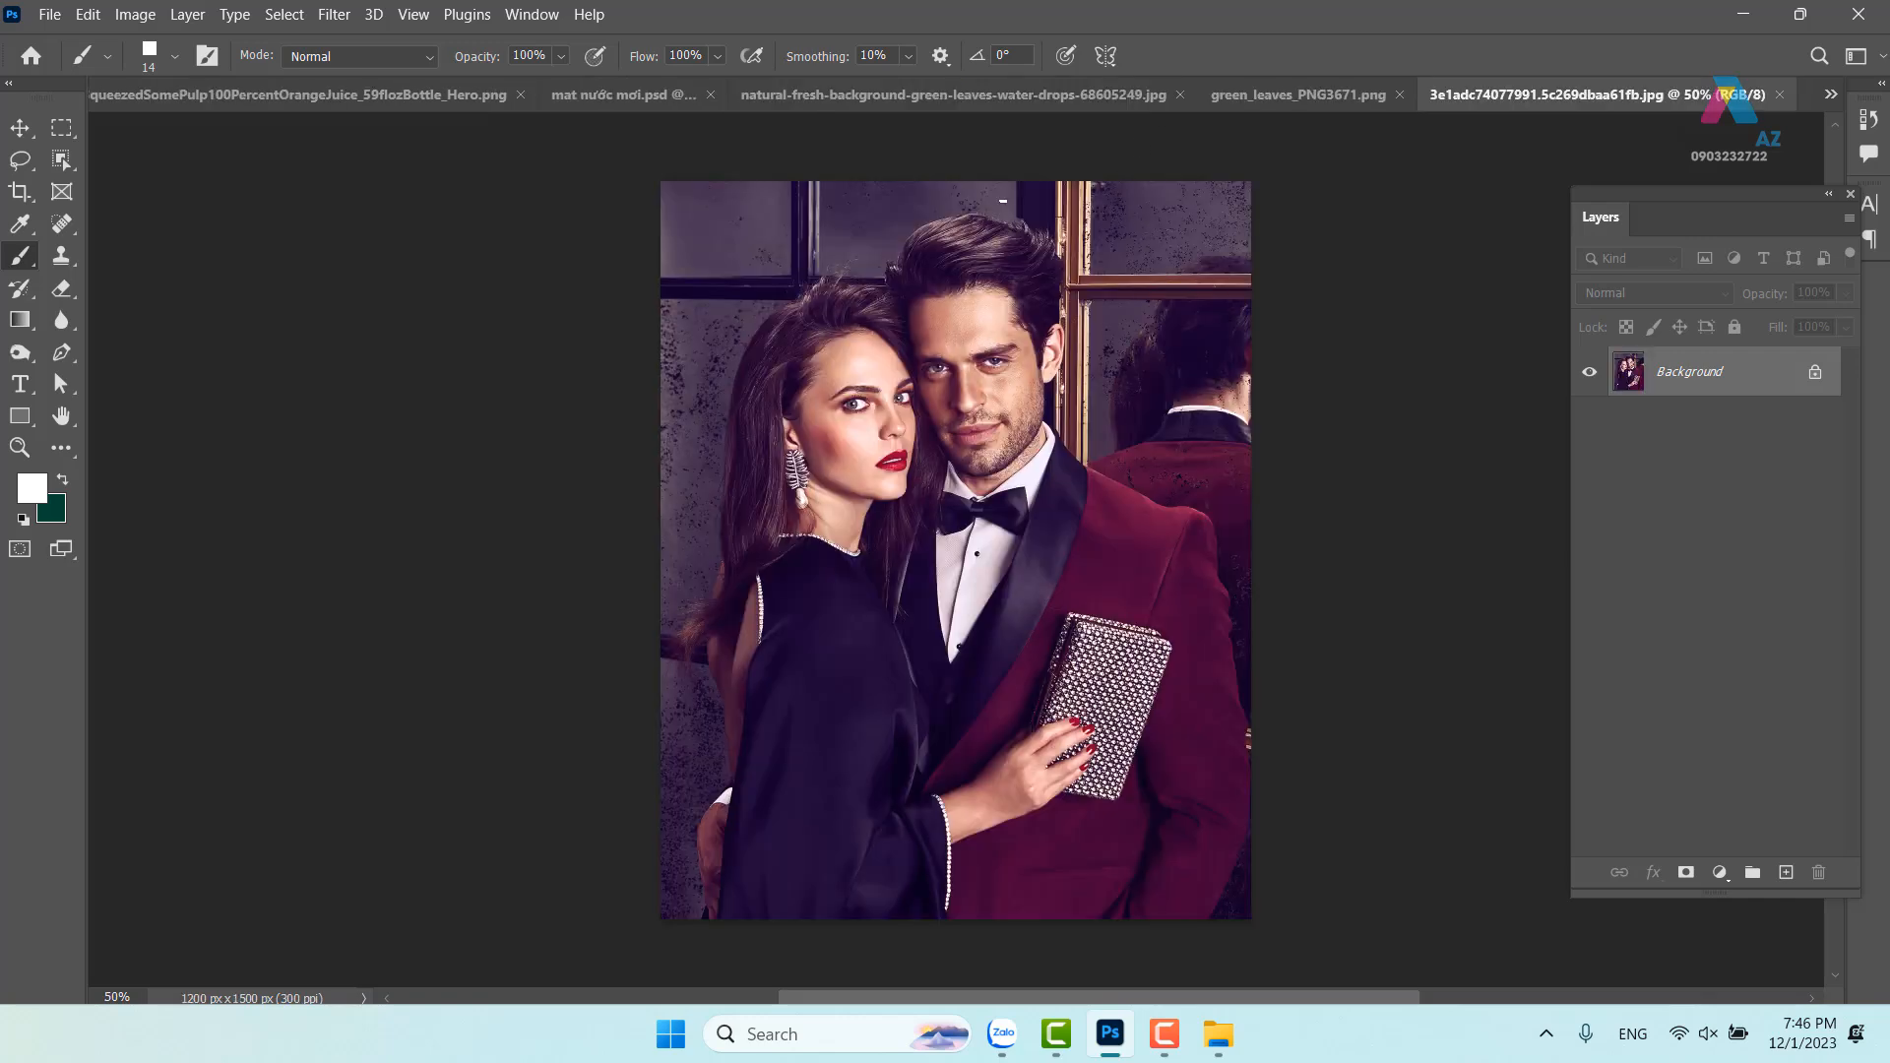
click(953, 91)
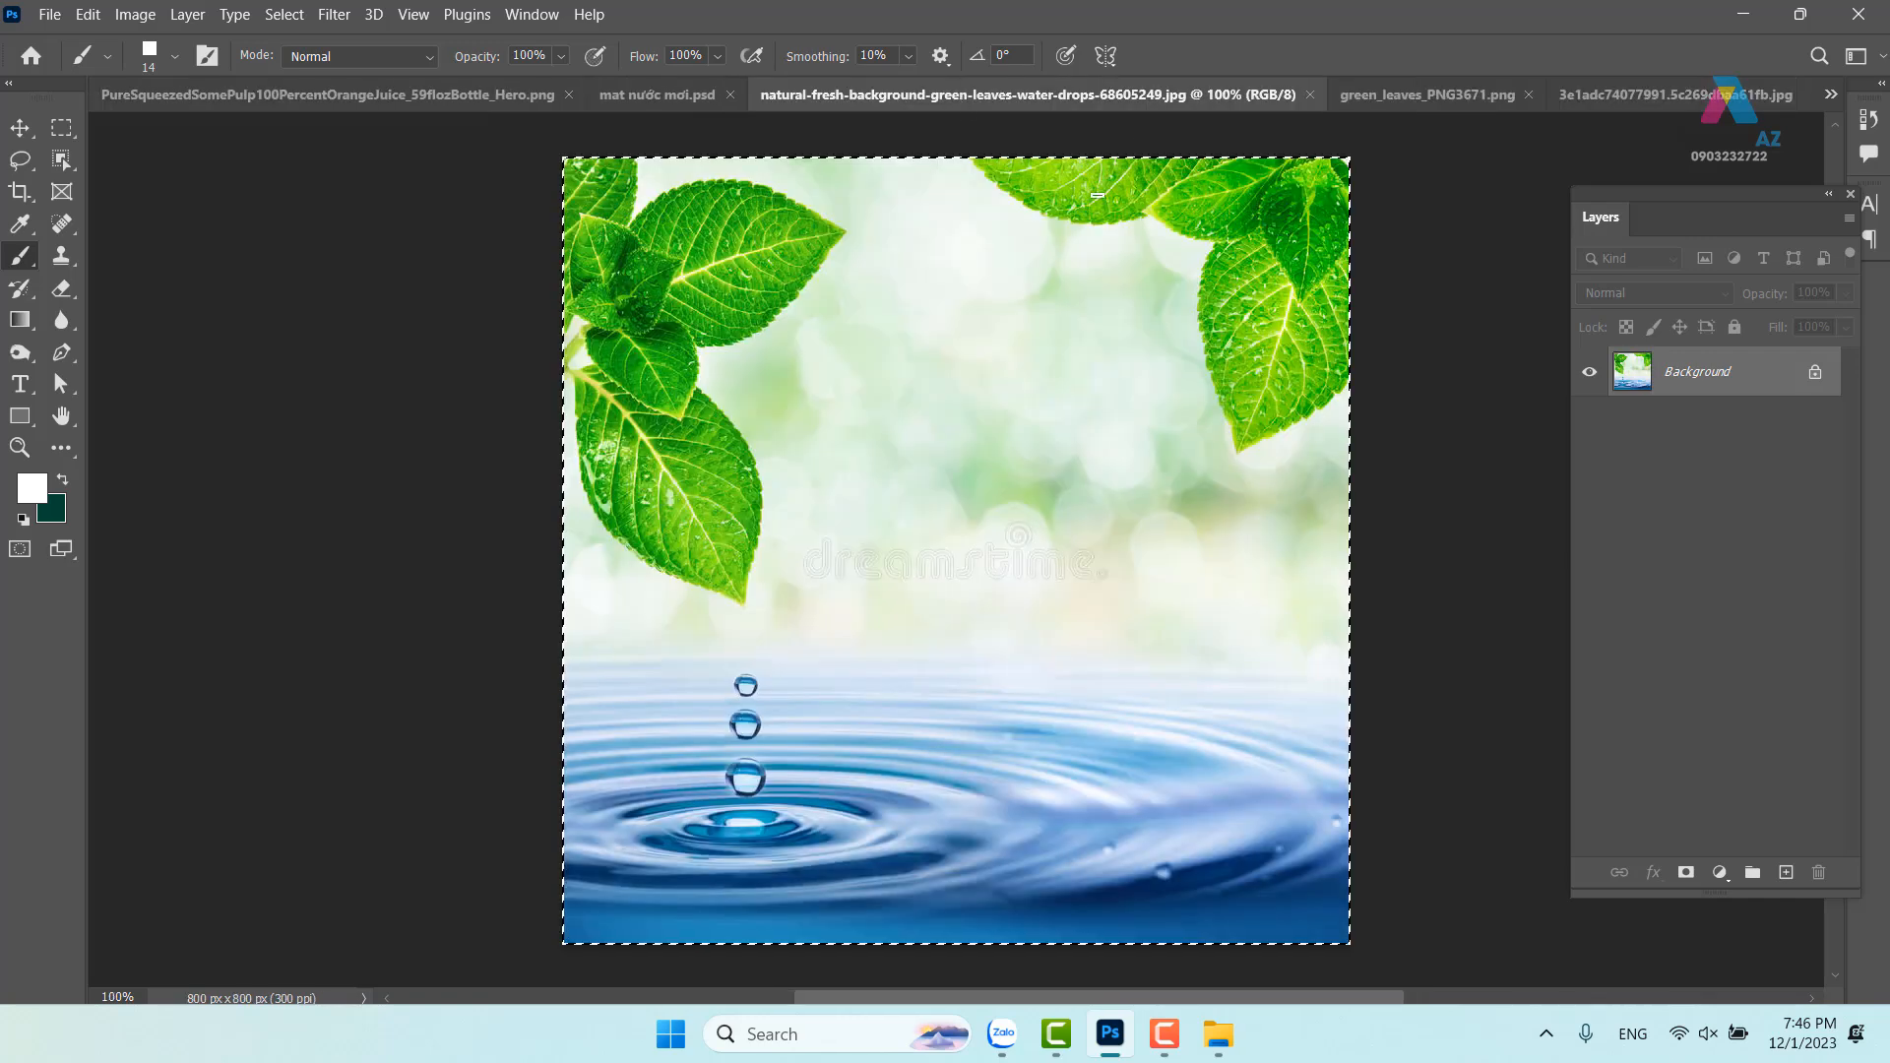
click(1309, 94)
click(1152, 95)
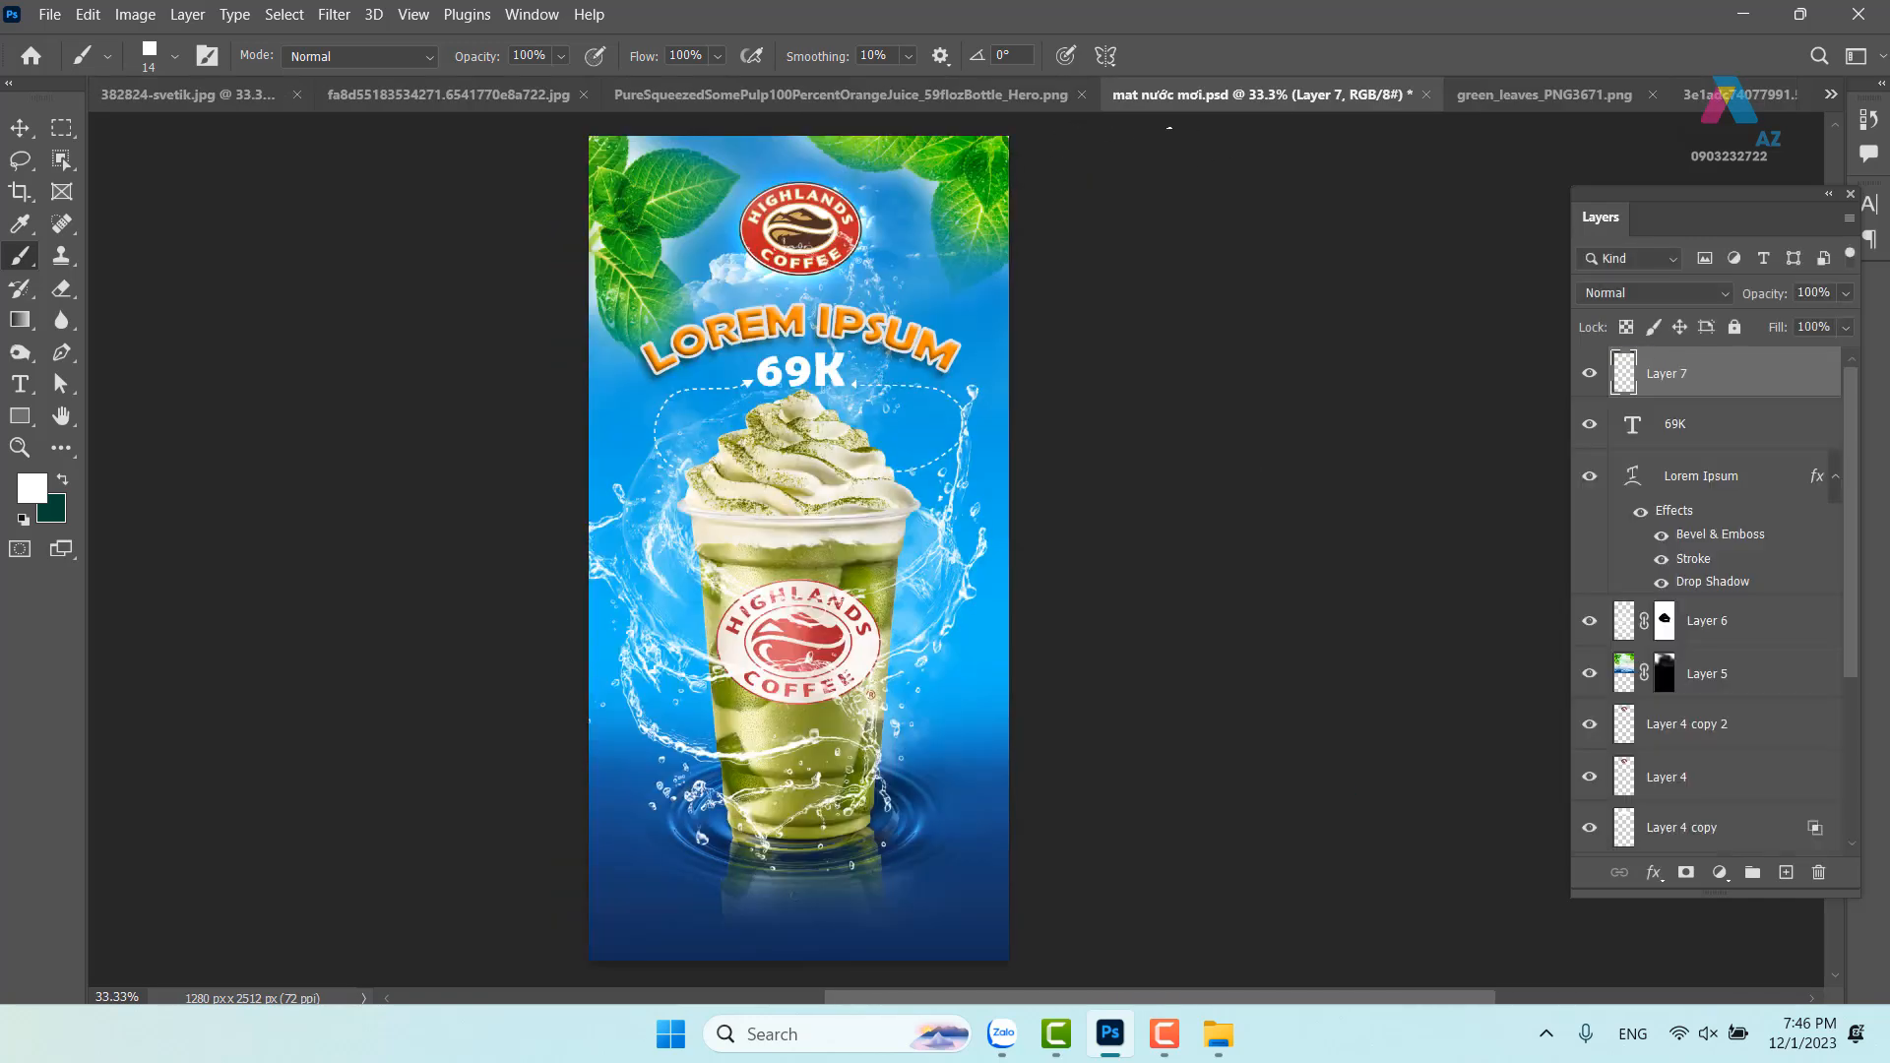
click(1522, 96)
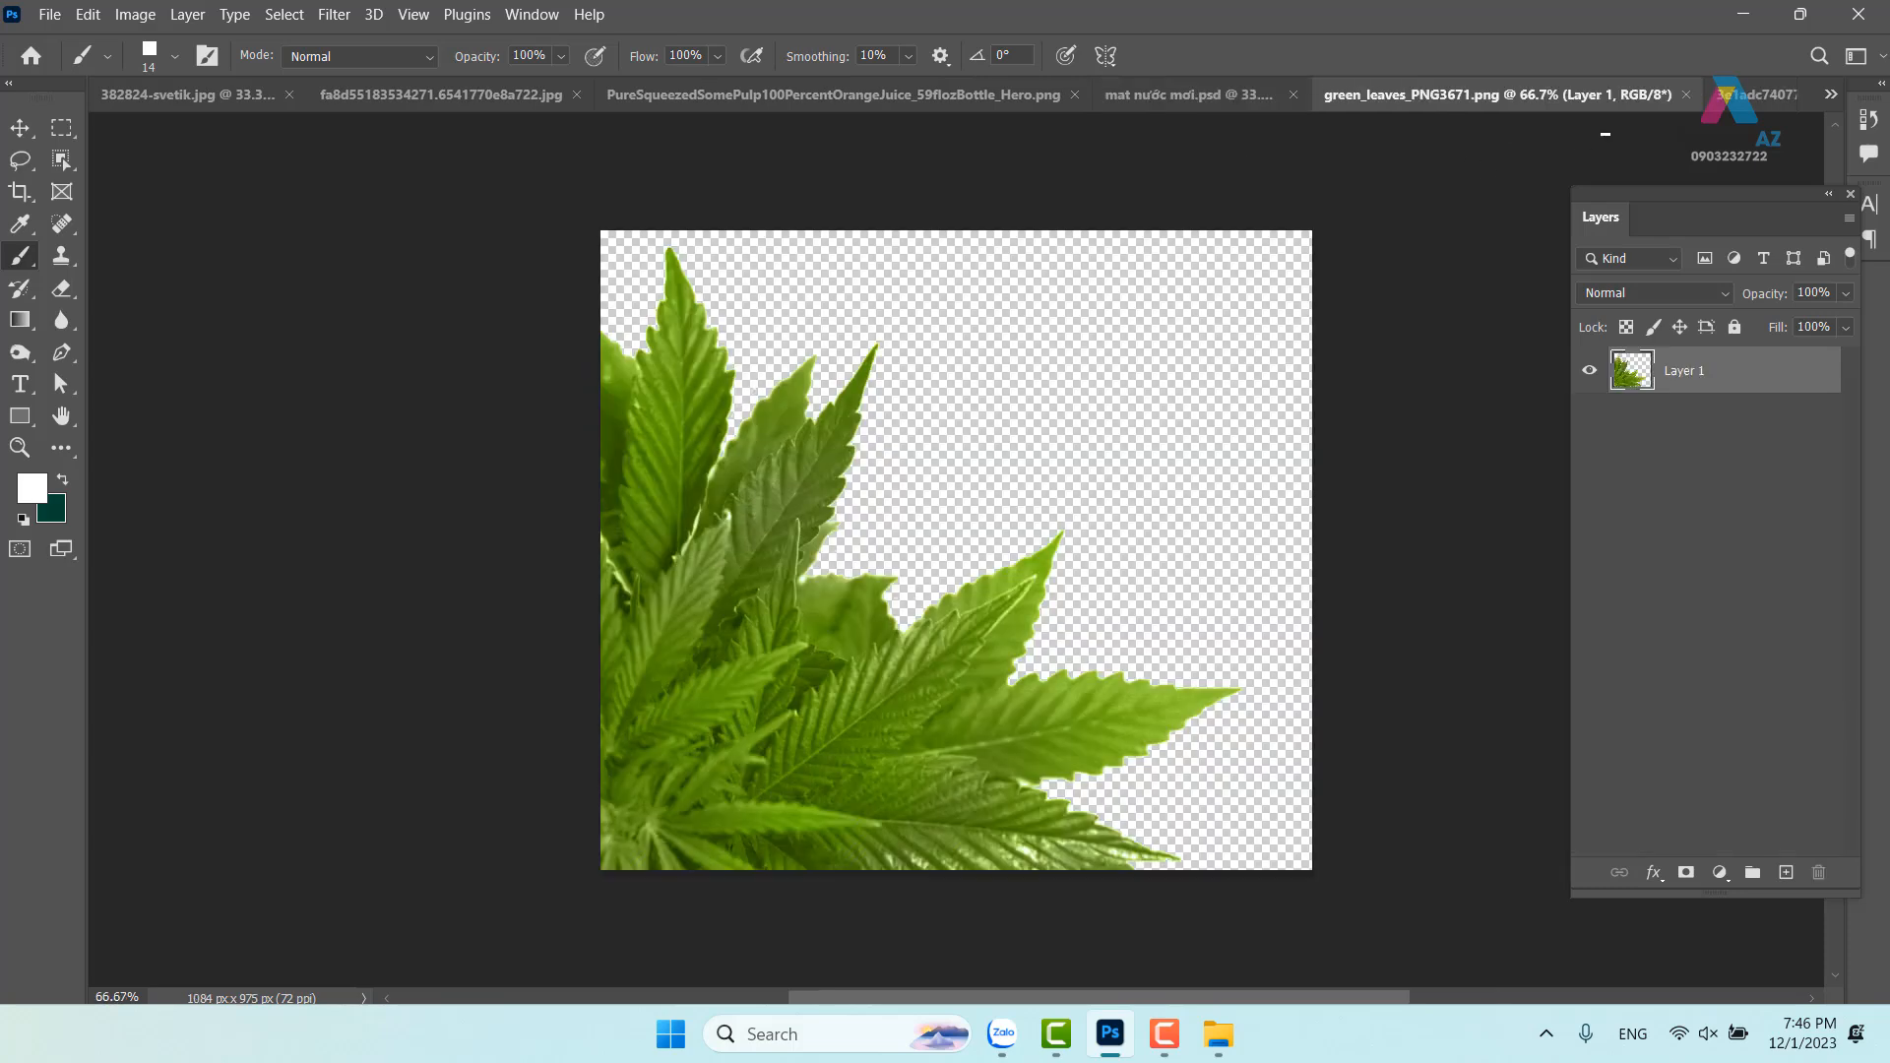
click(1685, 96)
Close the perfume bottle, 382824-svetik.jpg and Untitled-1 documents without saving, and return to the couple portrait
click(730, 93)
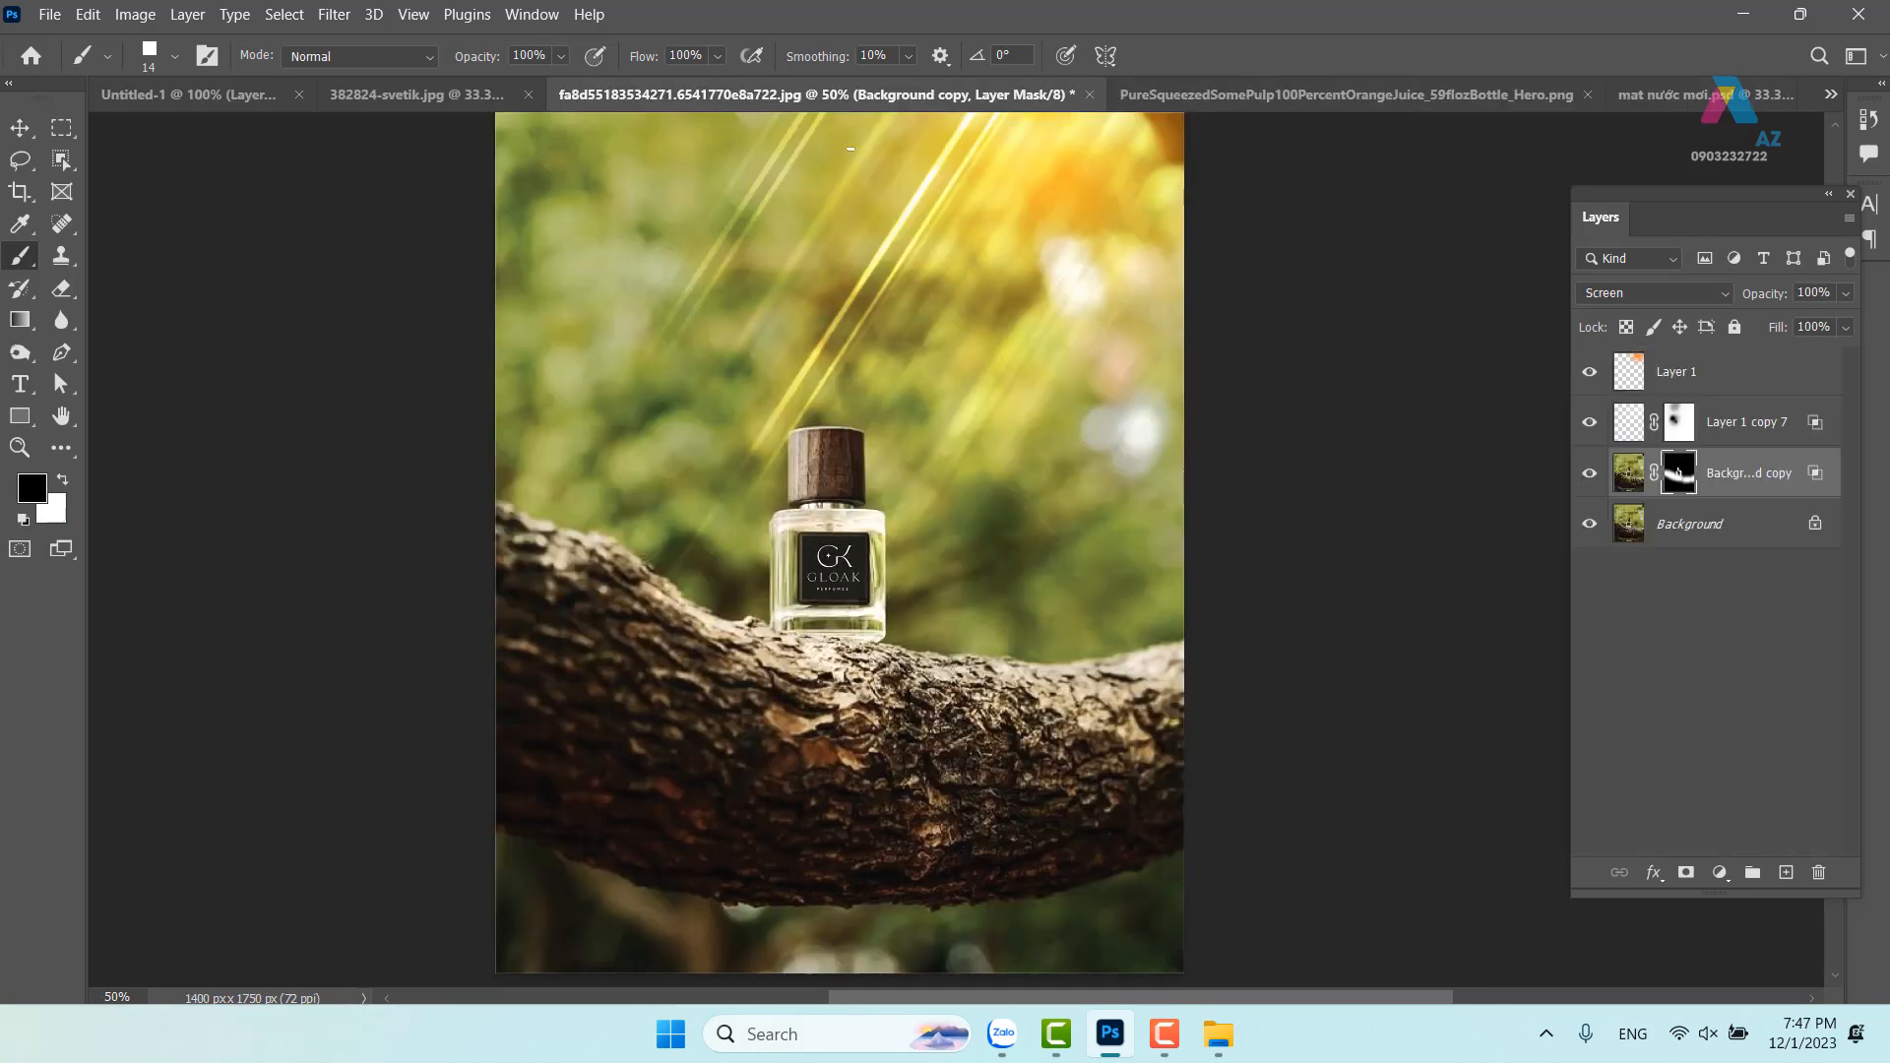
click(1090, 94)
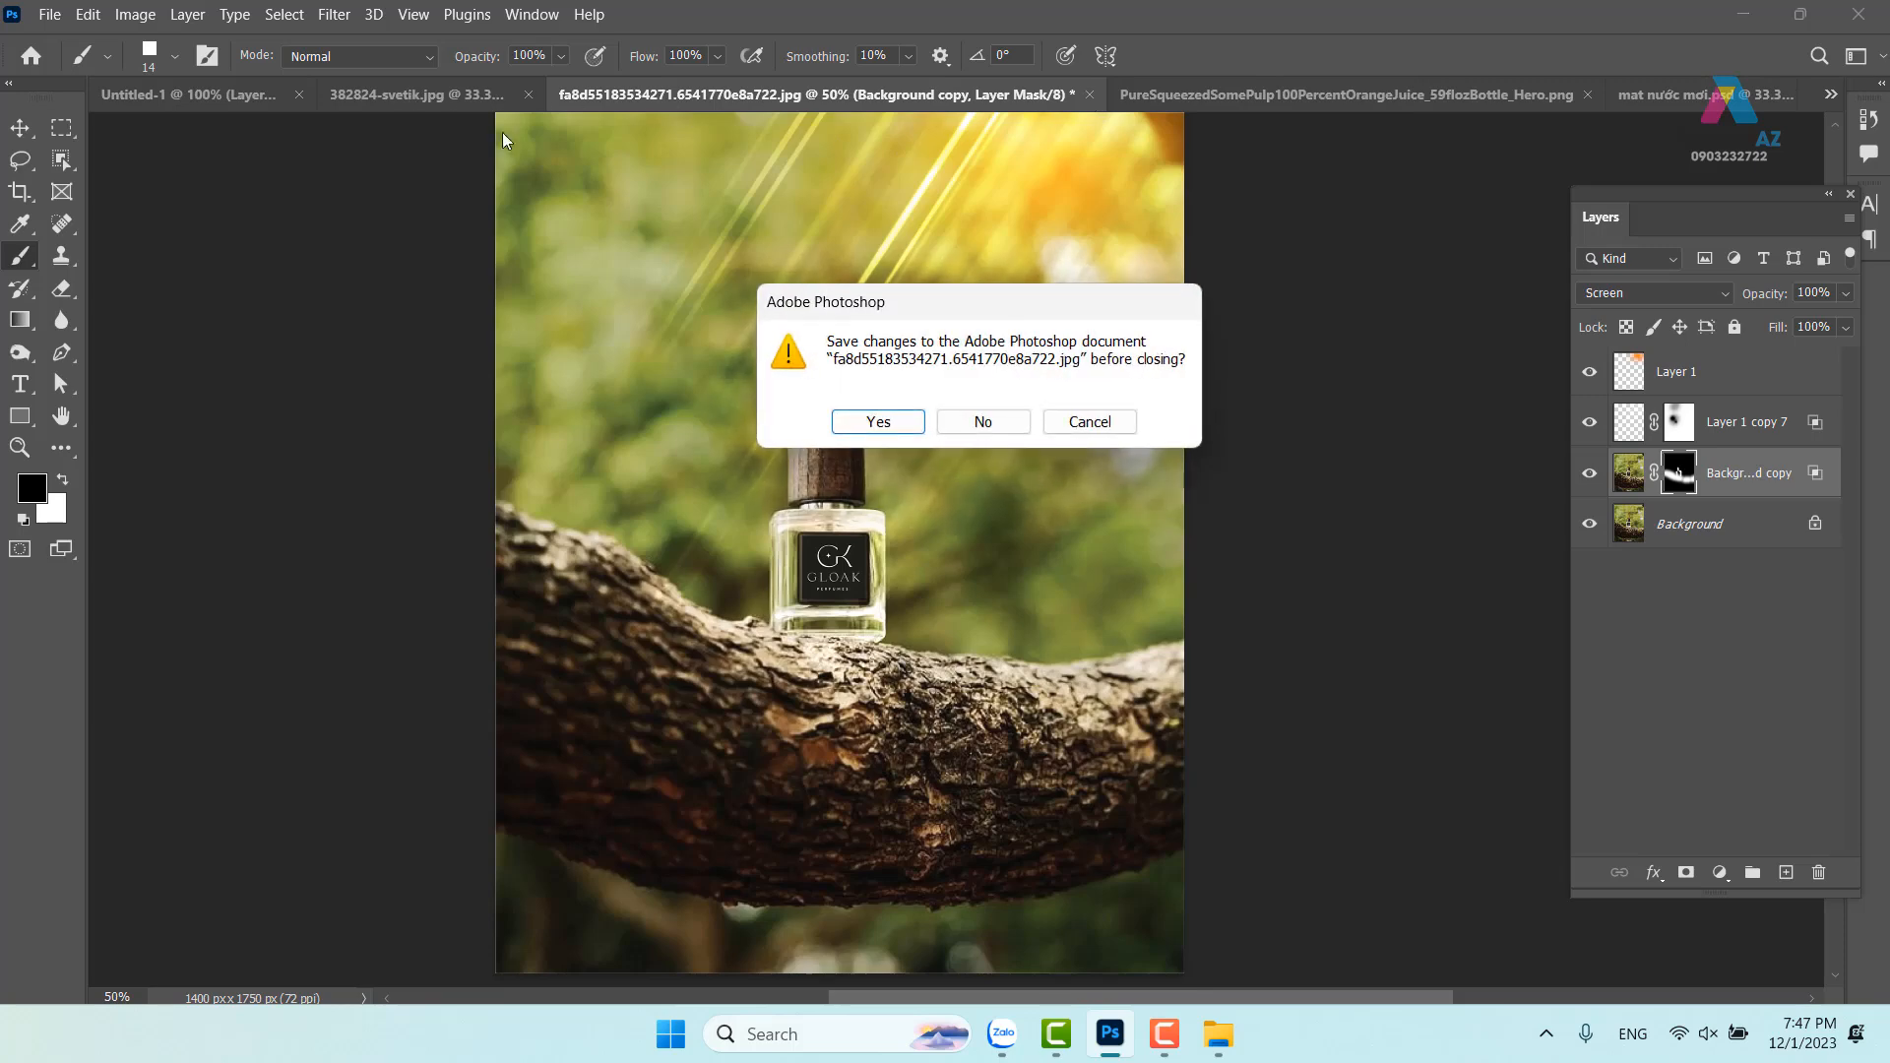
click(984, 423)
click(465, 97)
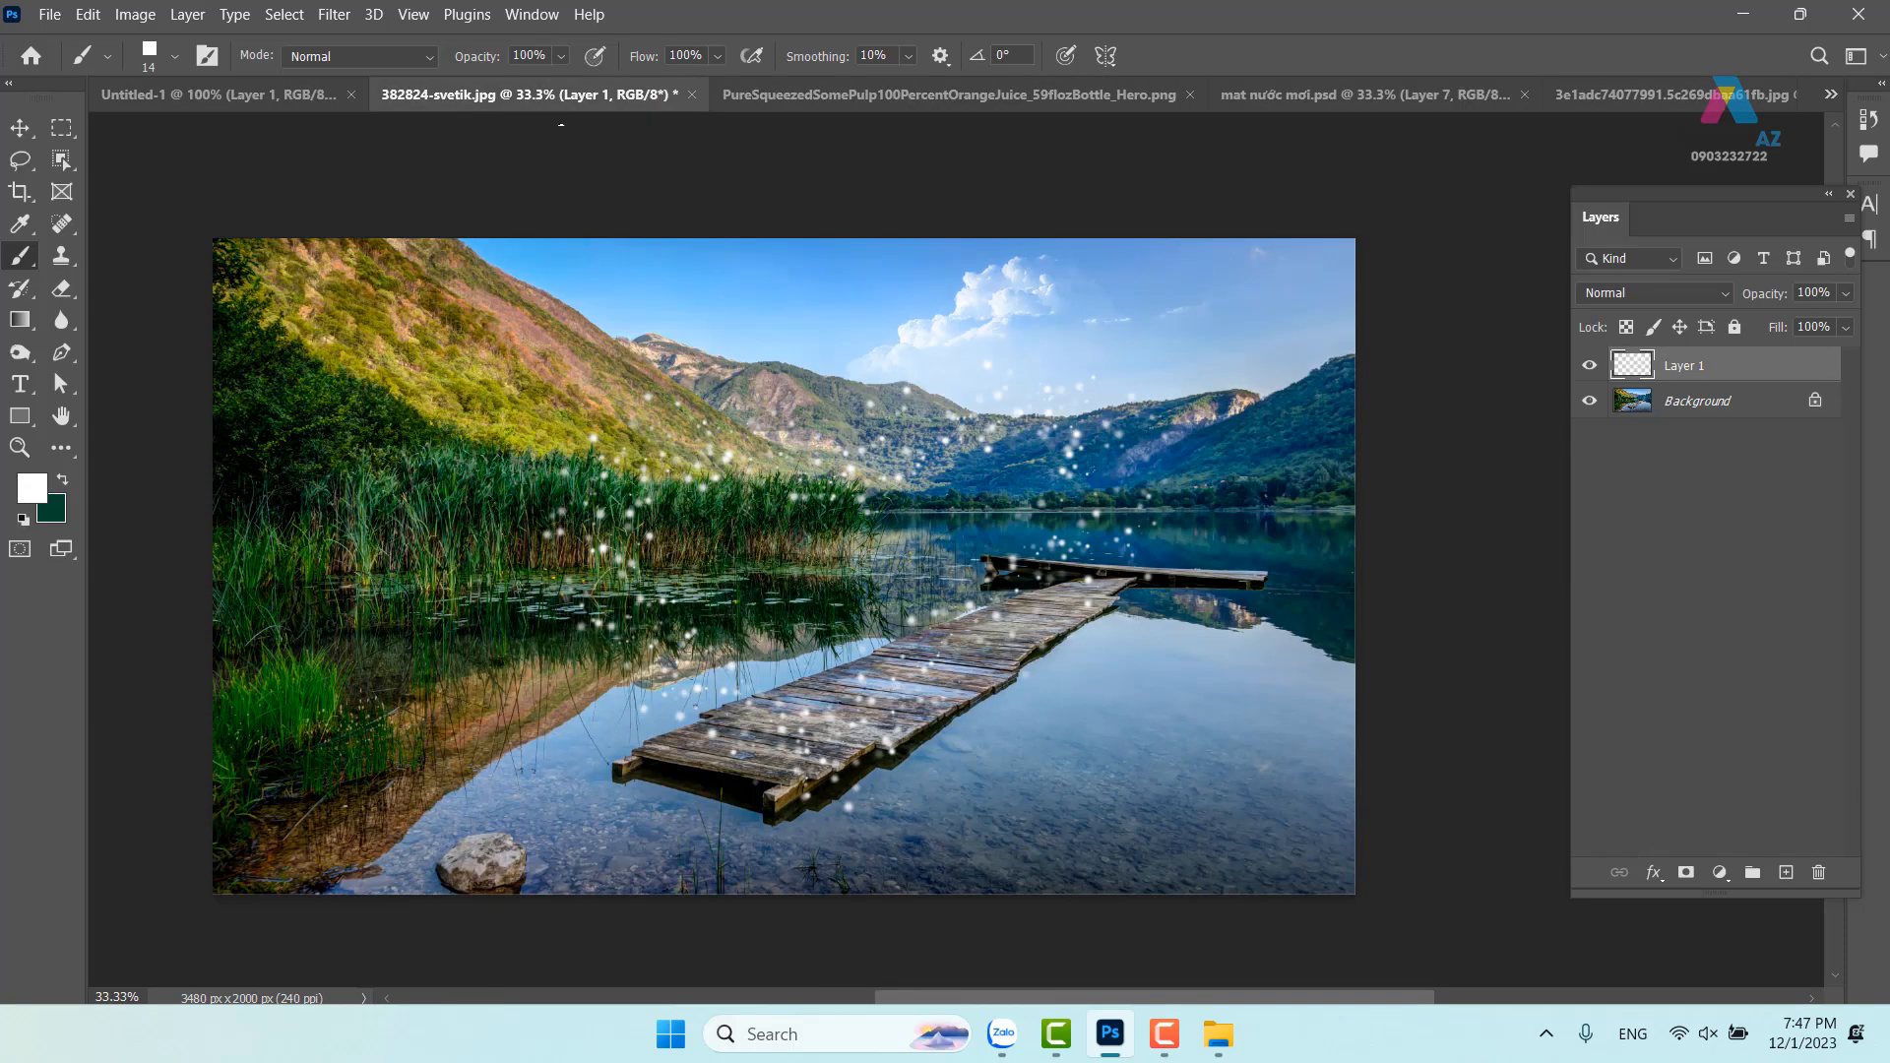
click(692, 94)
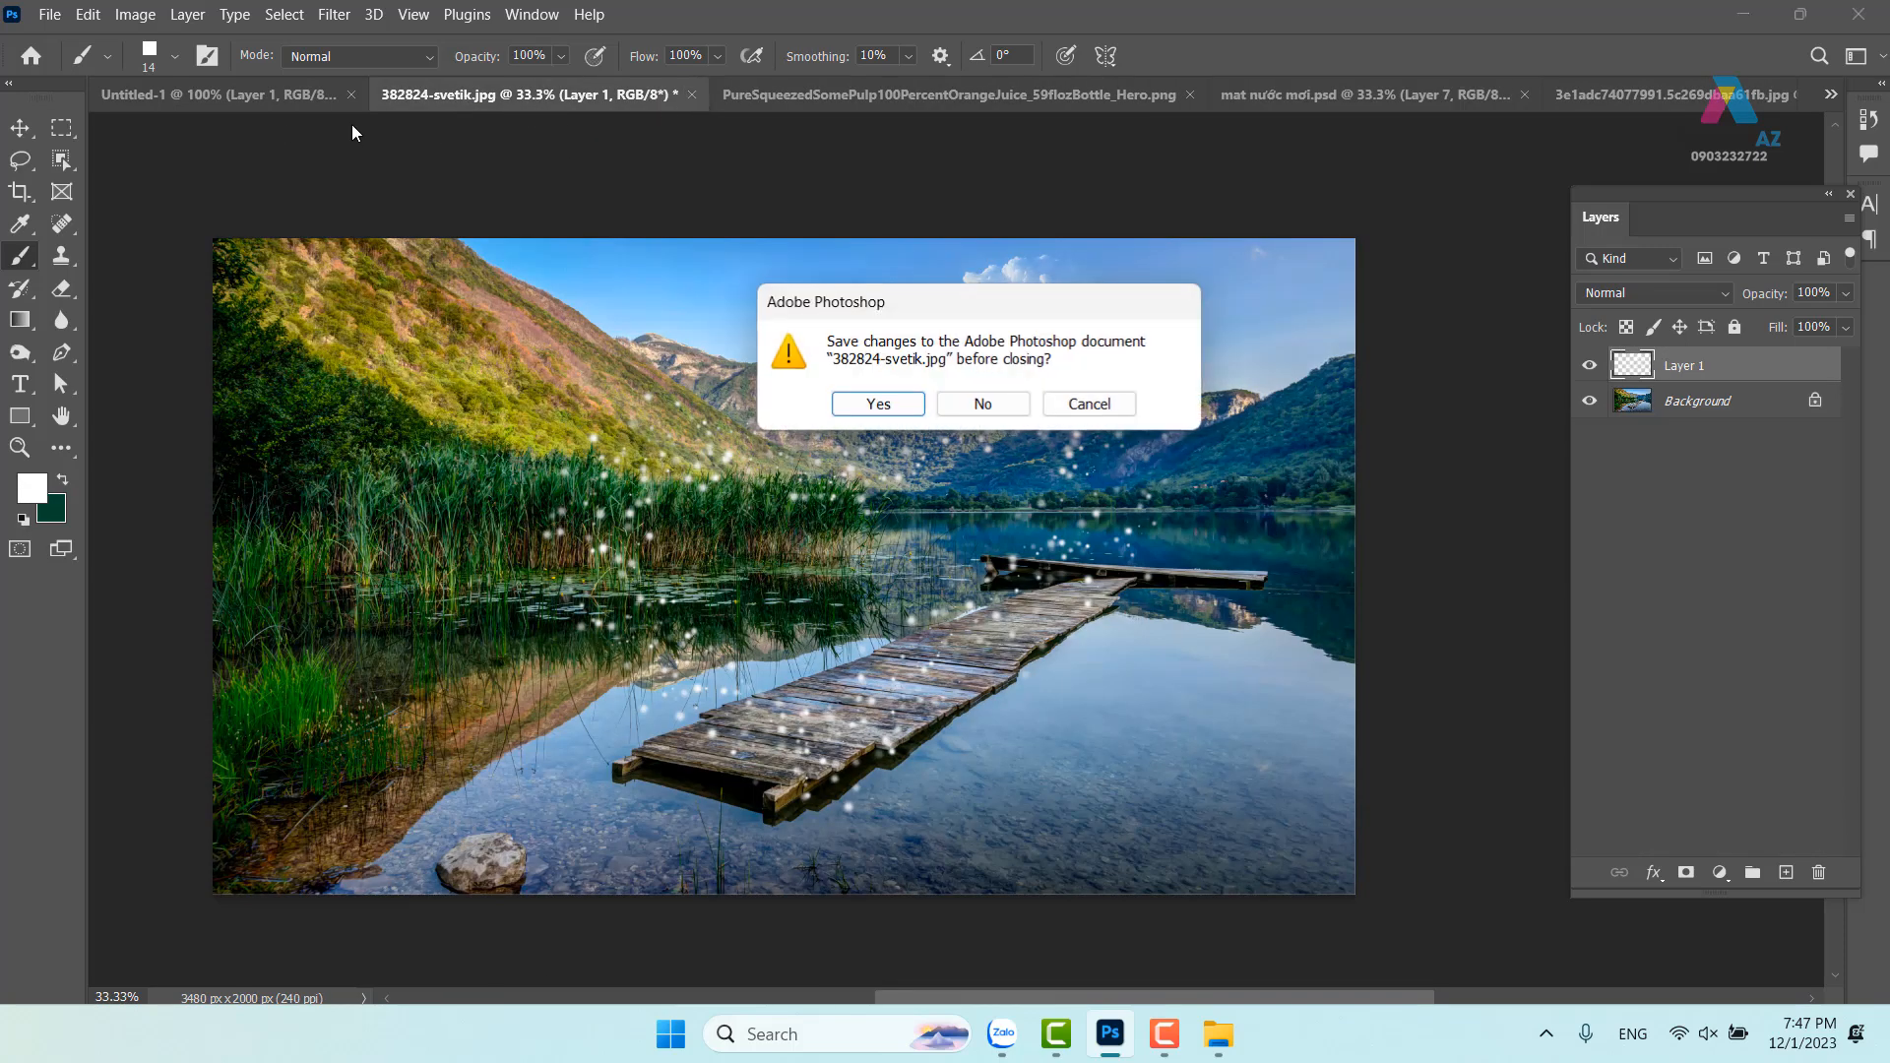
click(981, 400)
click(296, 98)
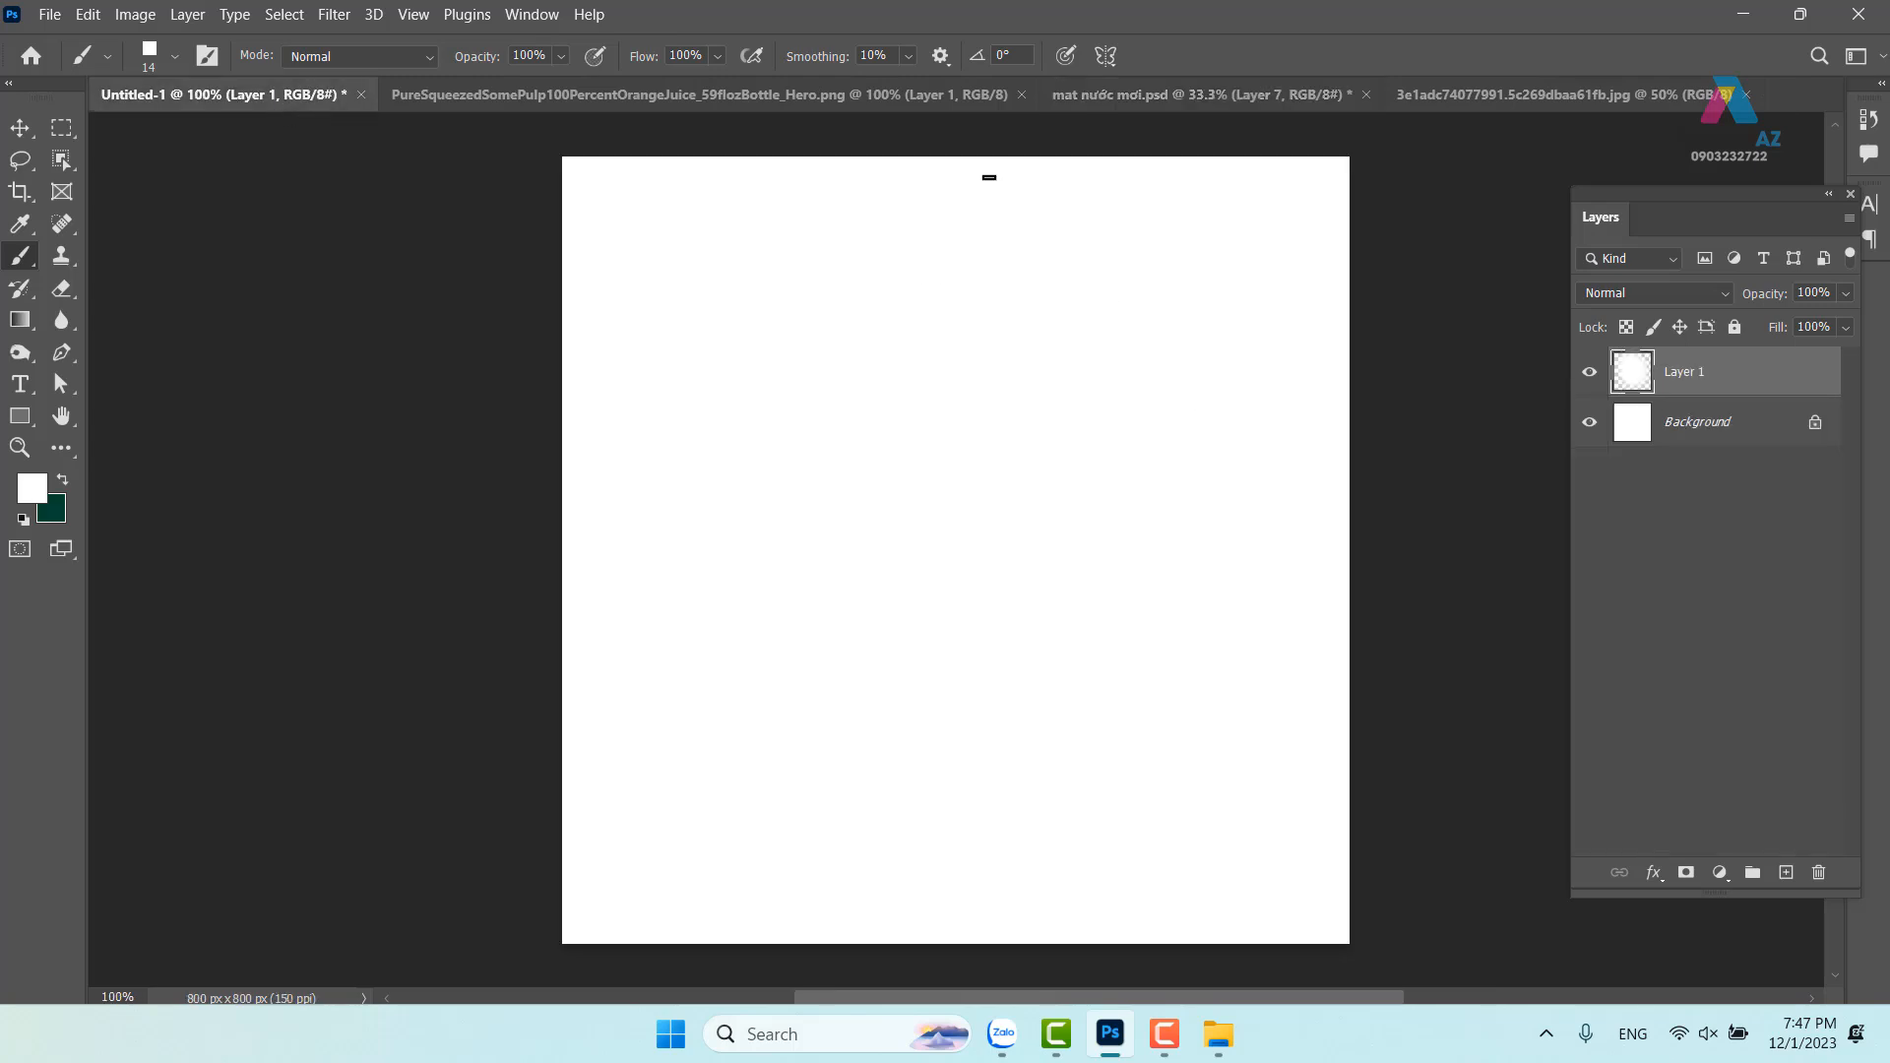
click(362, 95)
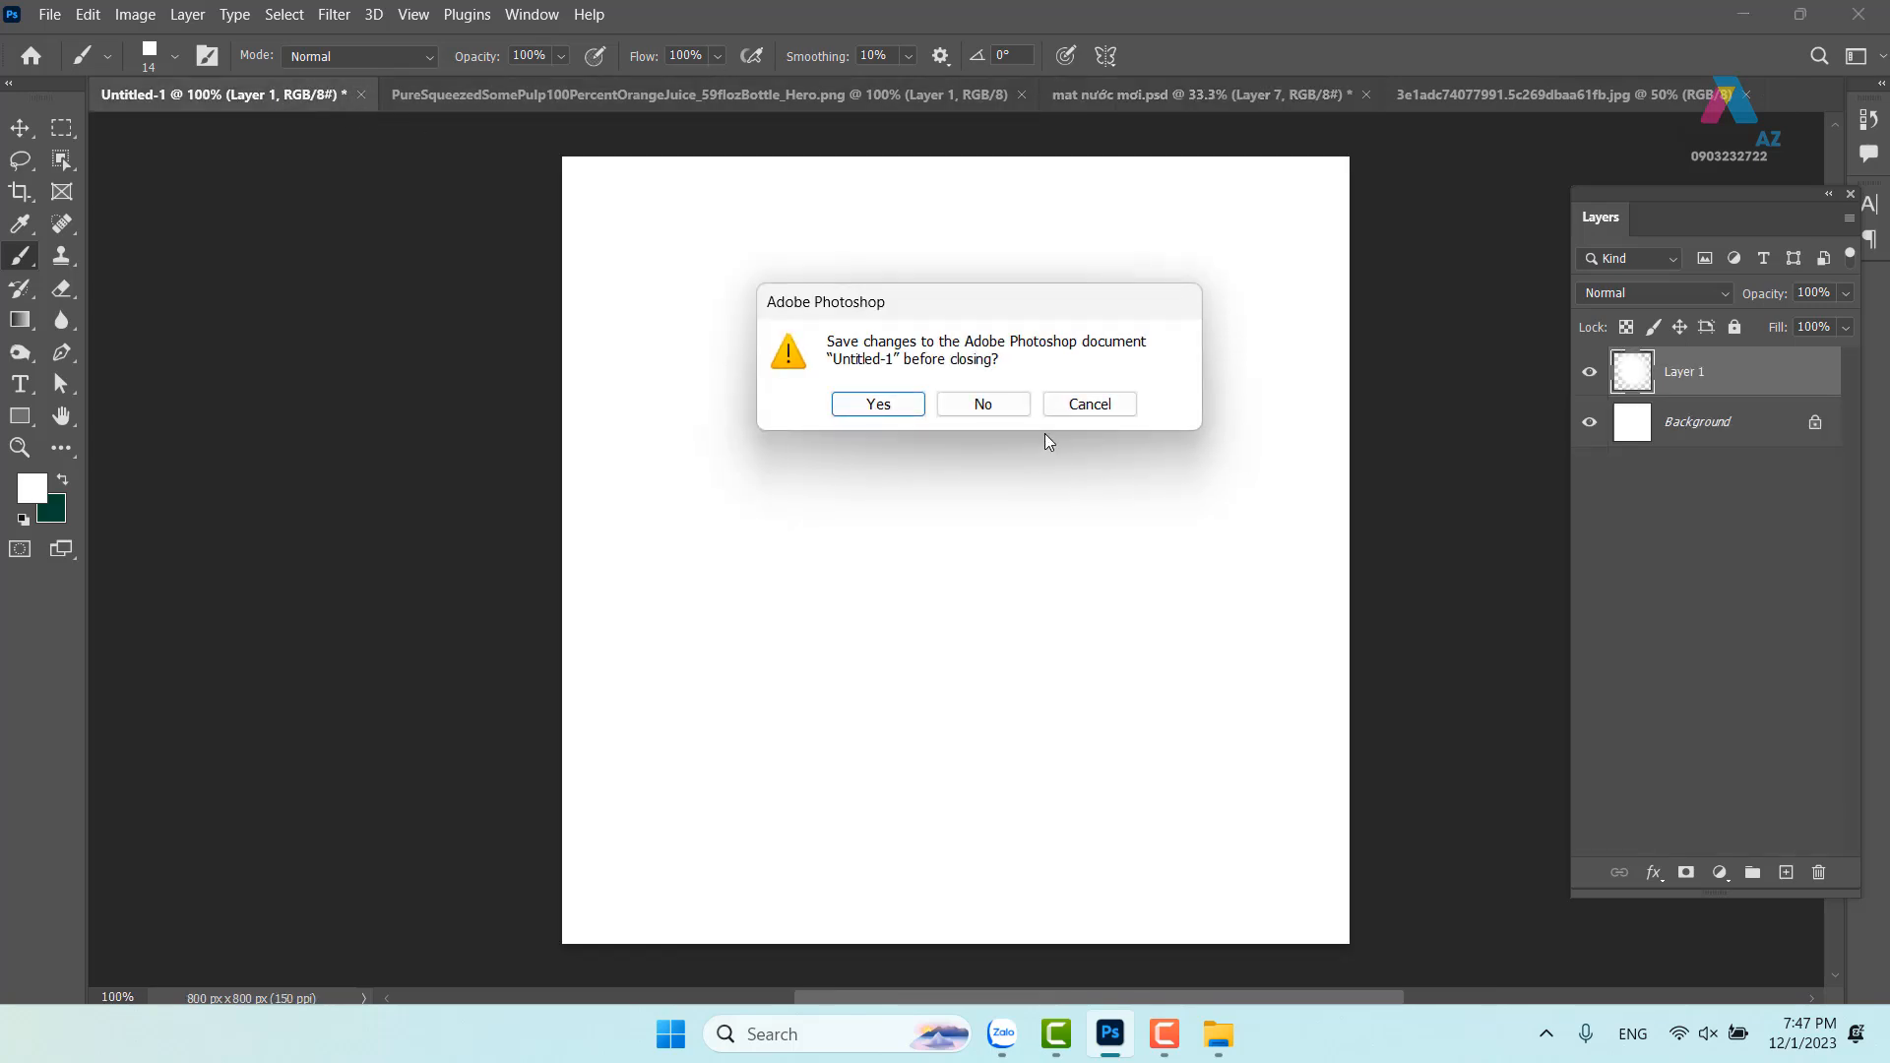
click(983, 403)
click(1270, 94)
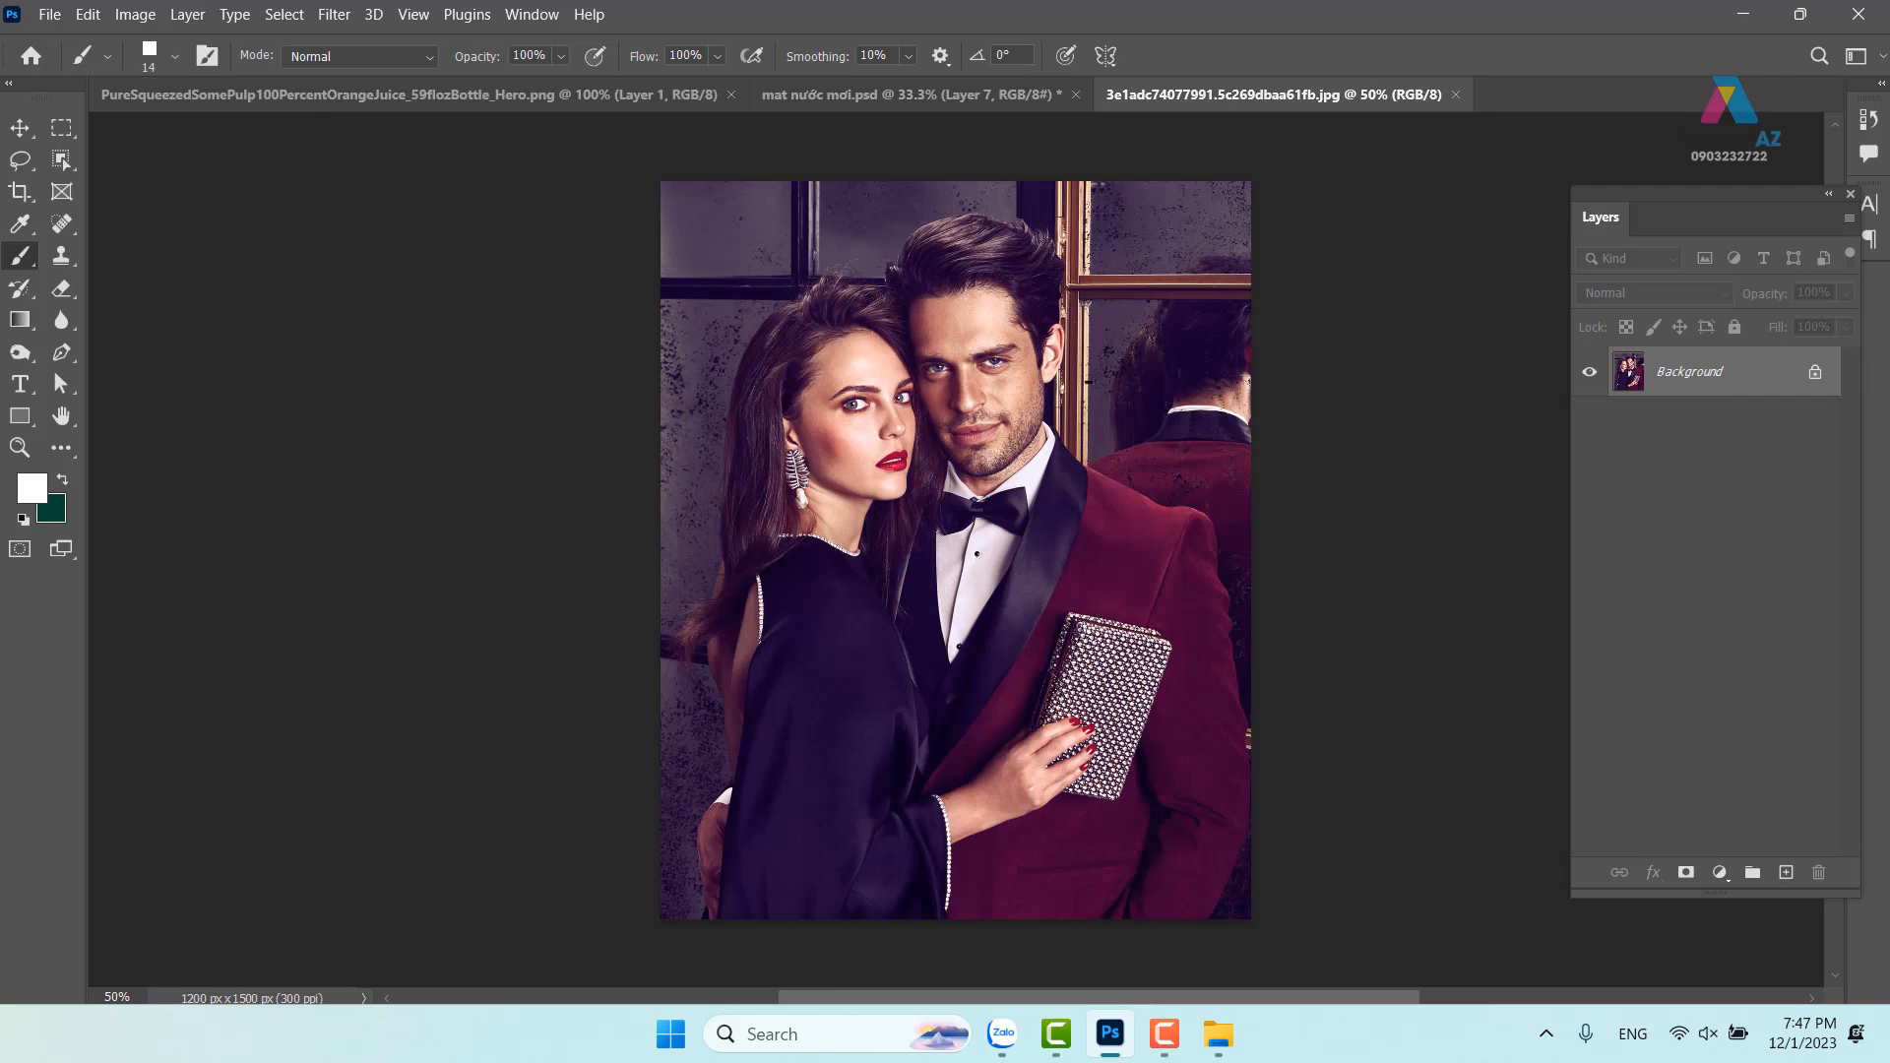
click(20, 128)
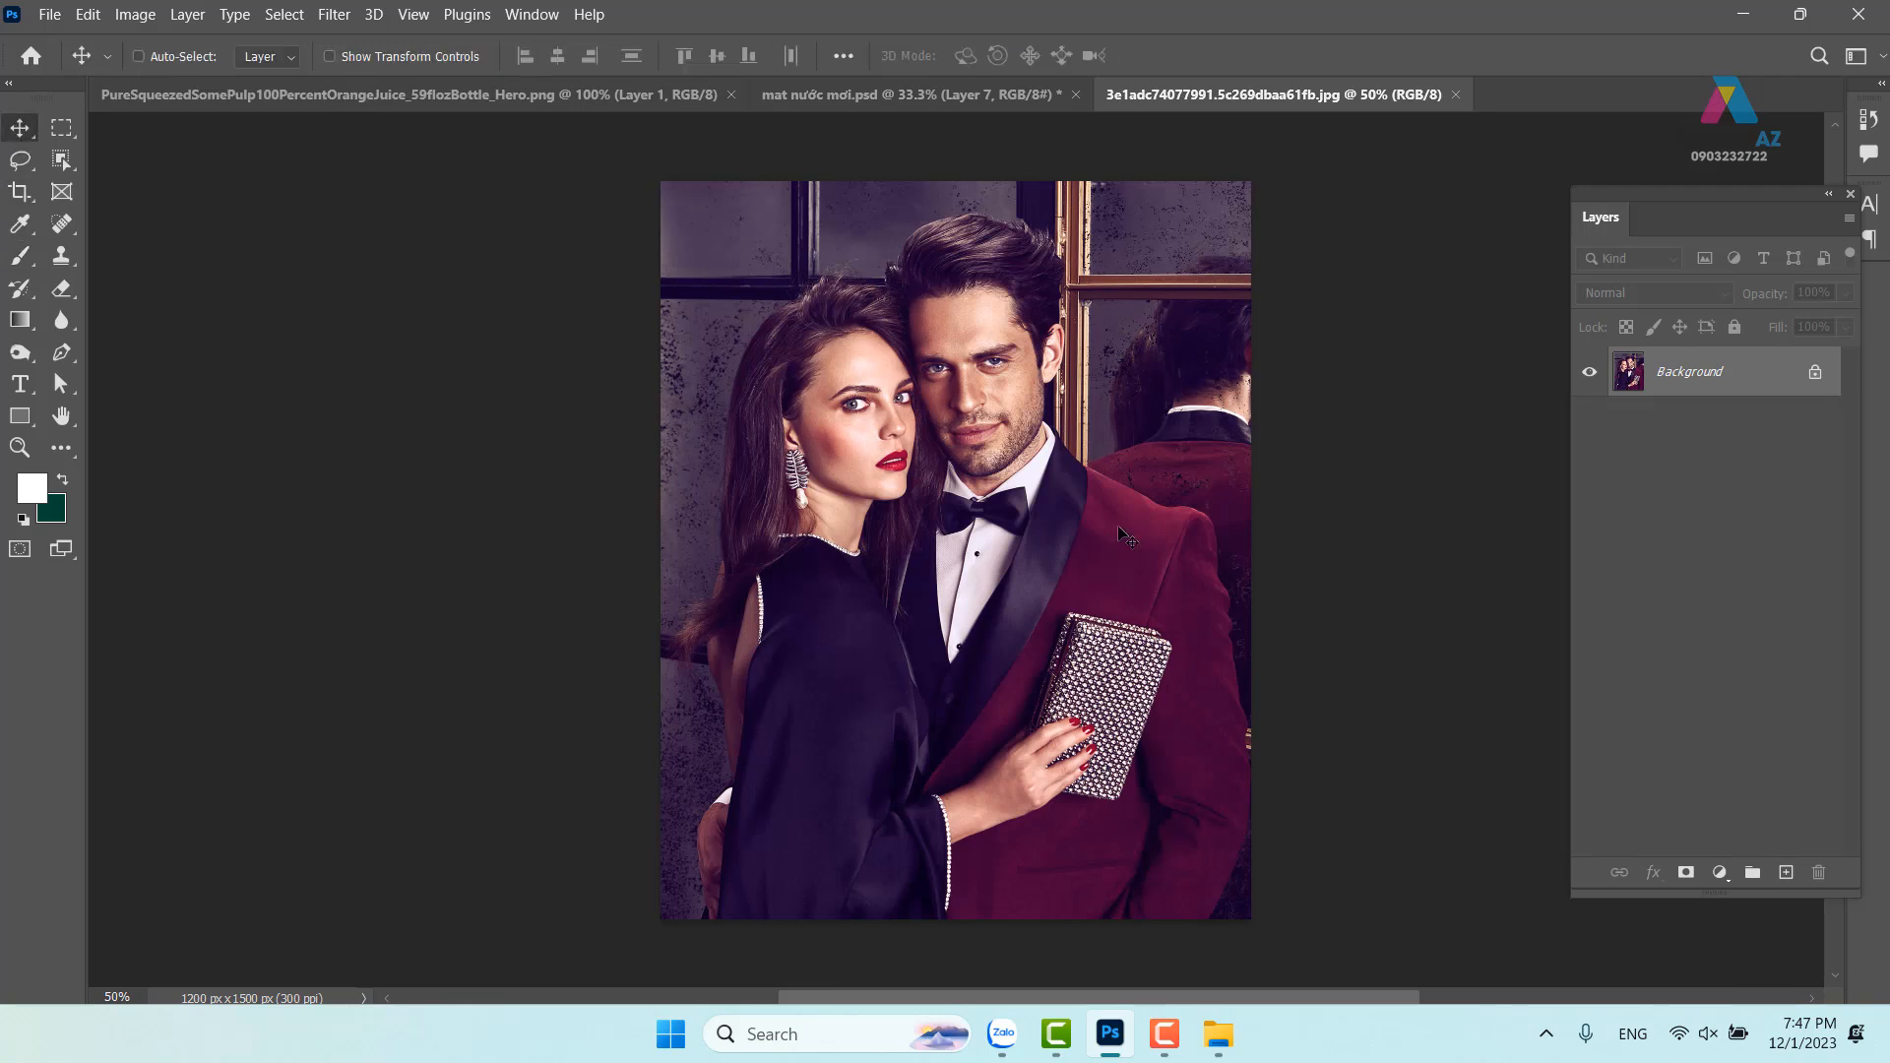
key(ctrl+minus)
key(ctrl+minus)
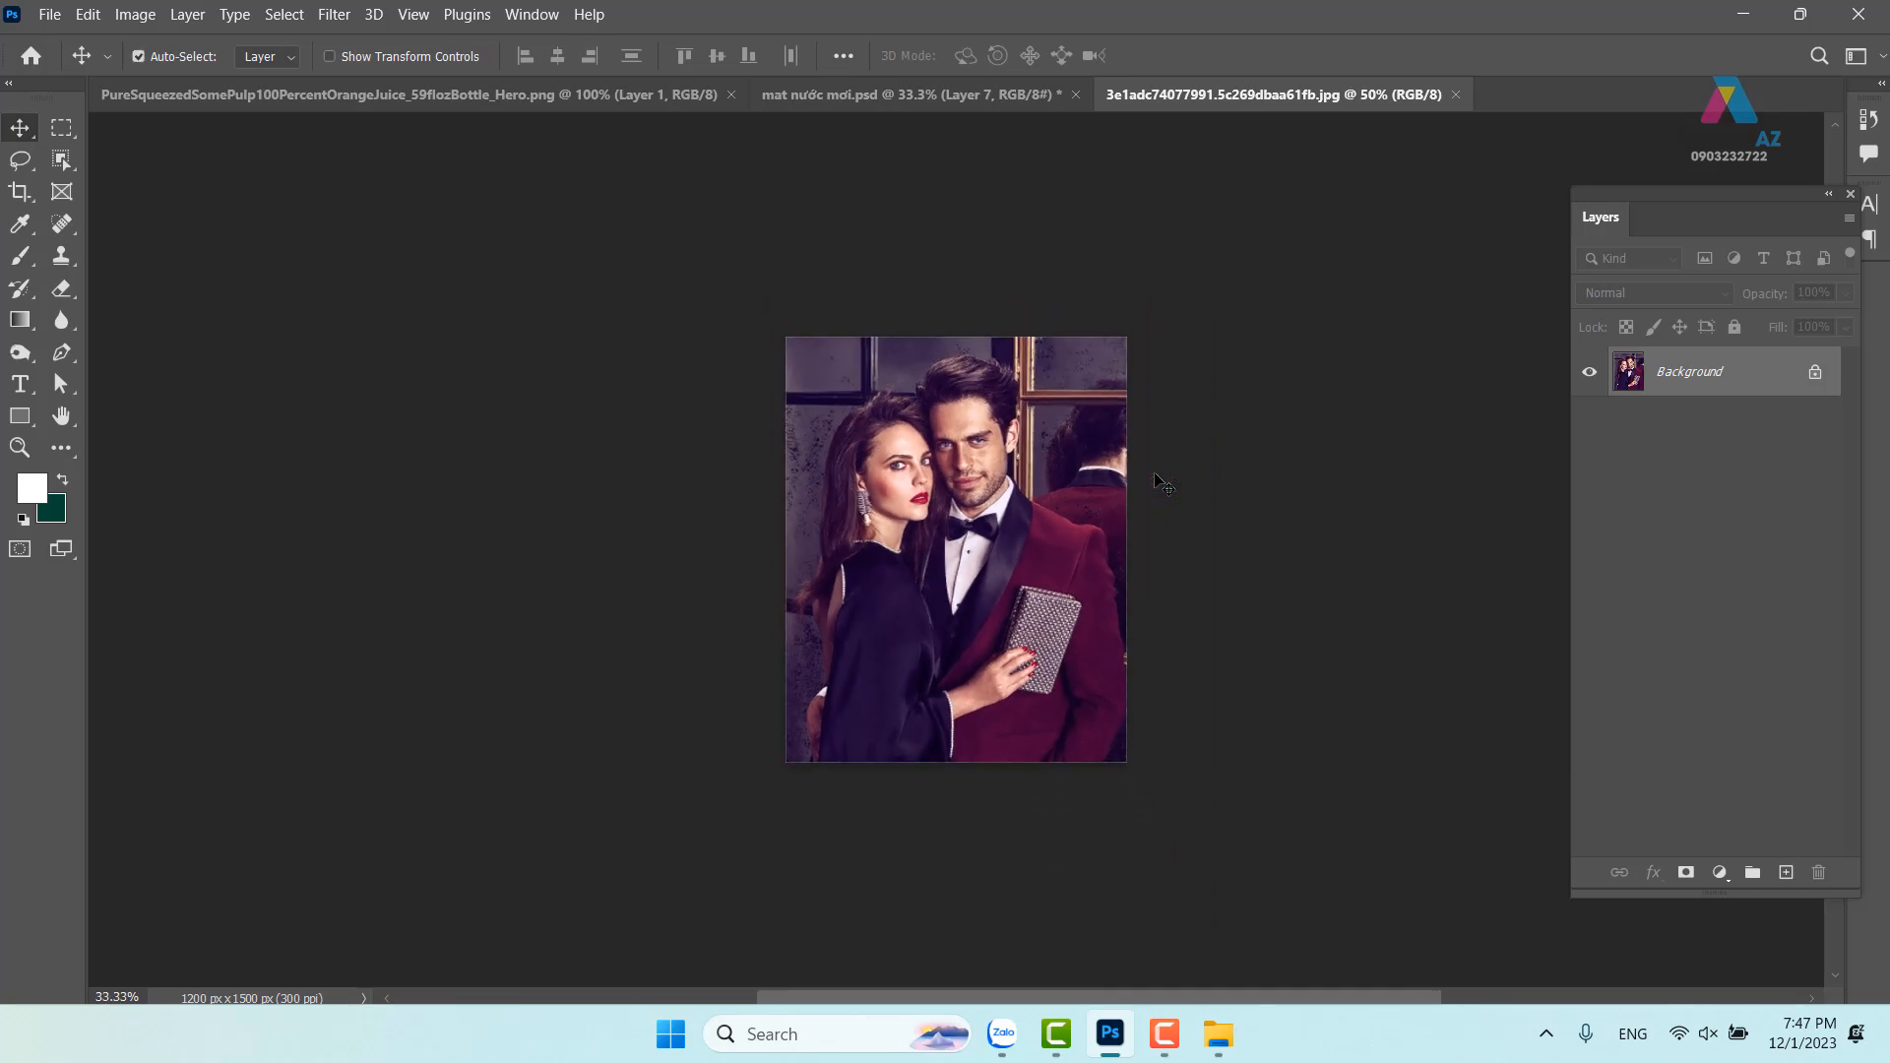
key(c)
drag(955, 735, 966, 810)
key(Escape)
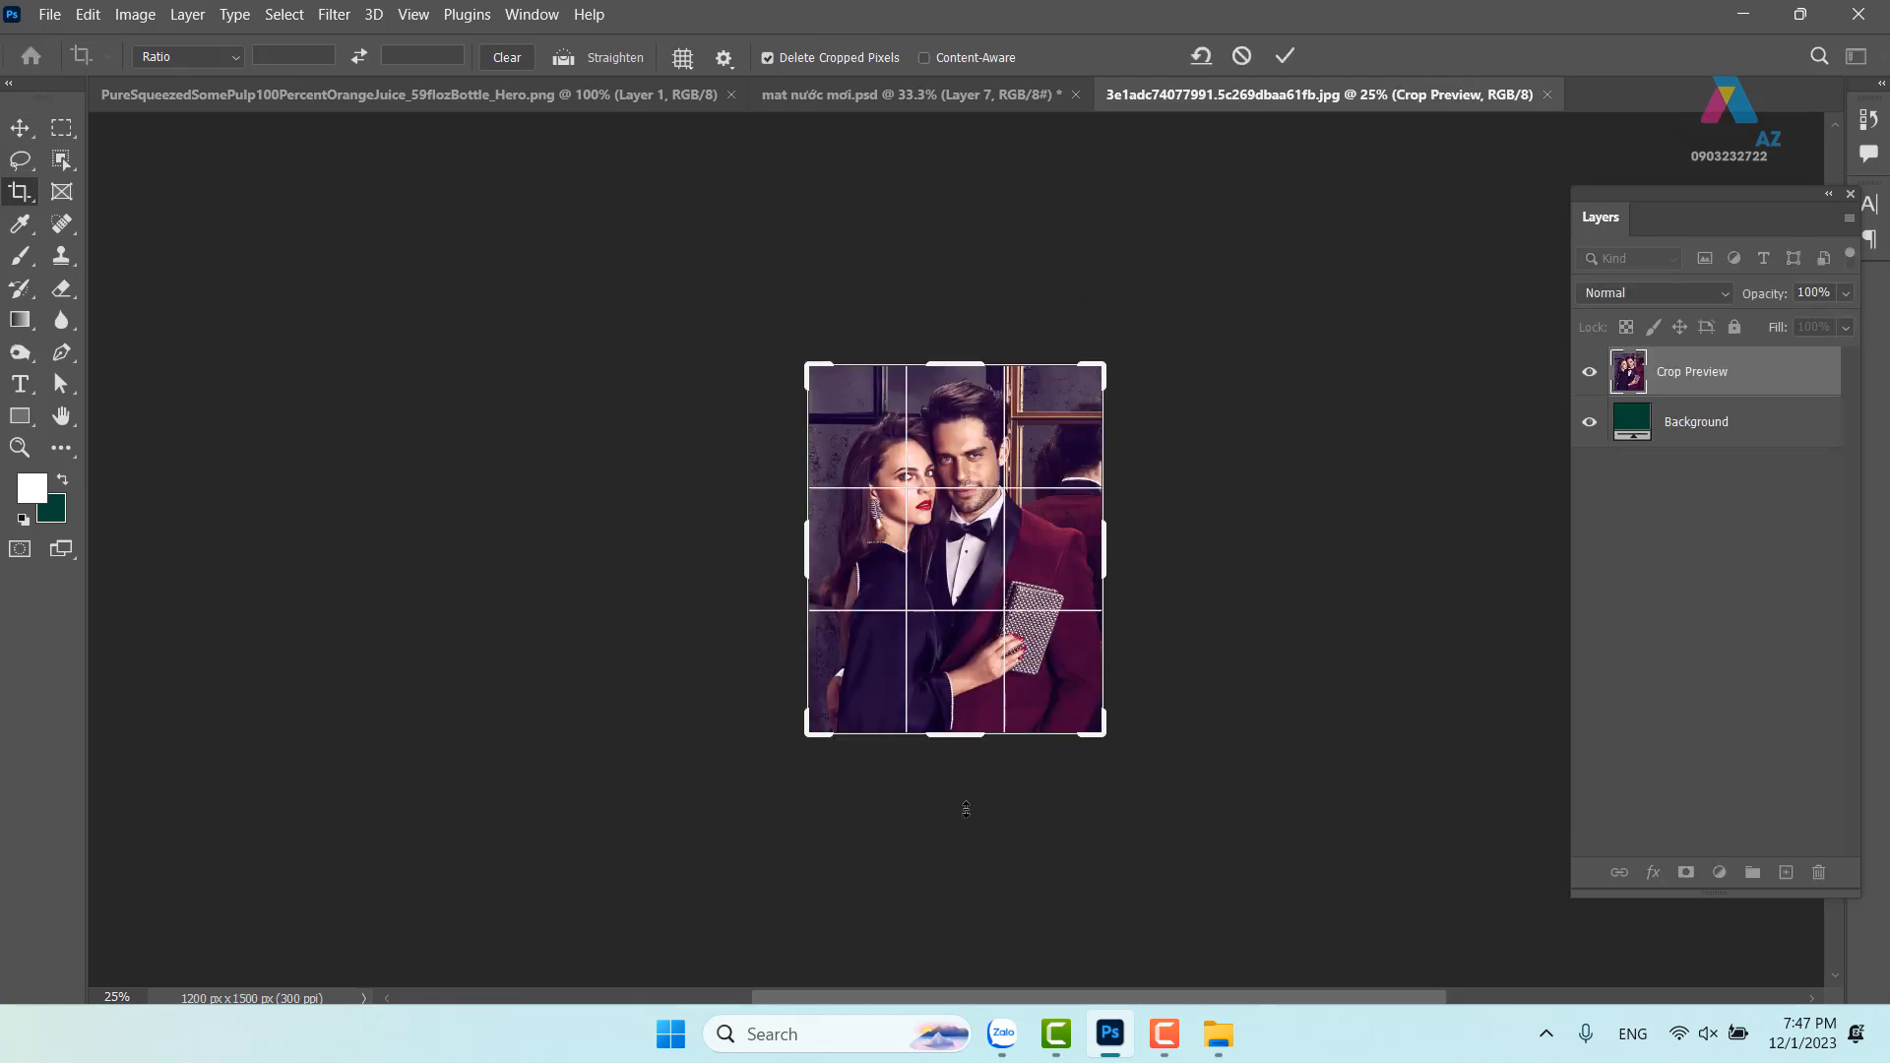
key(Return)
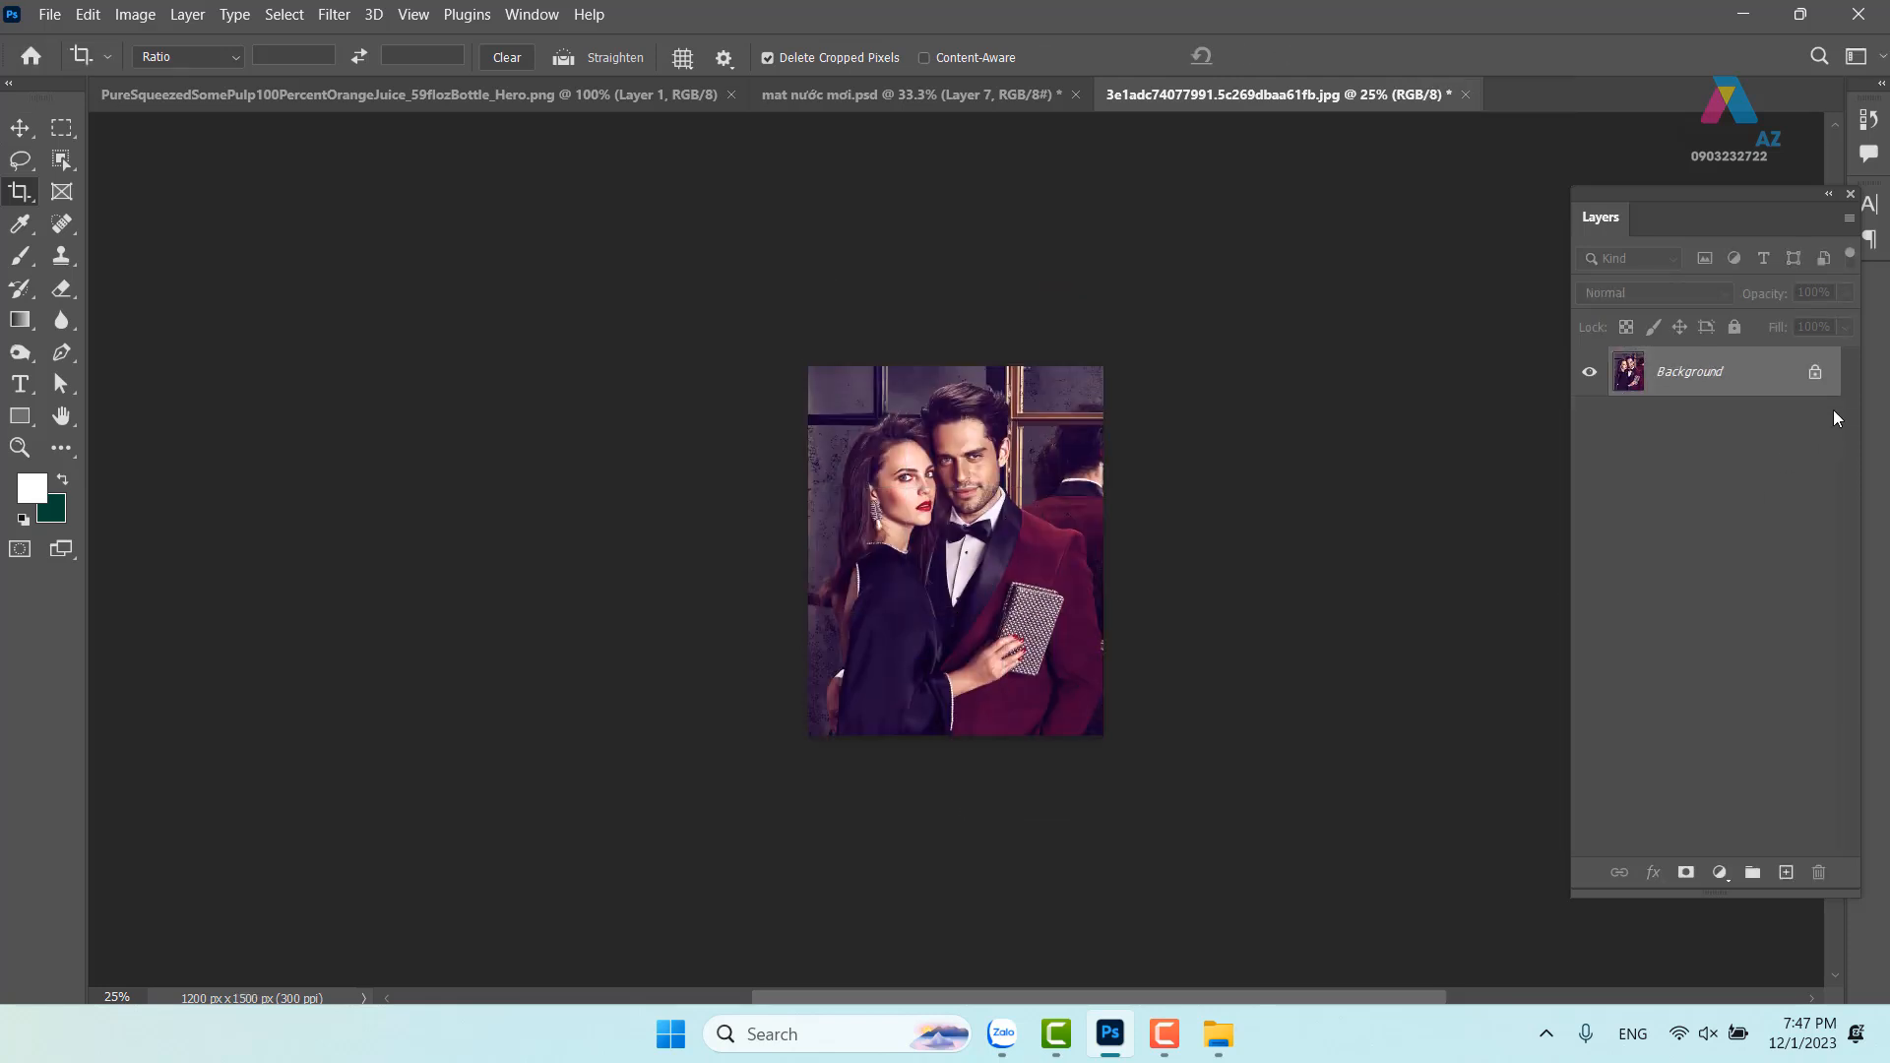
Convert the portrait's Background to a regular layer and crop outward below the photo to extend the canvas to 1200 x 2252 px
double_click(1801, 379)
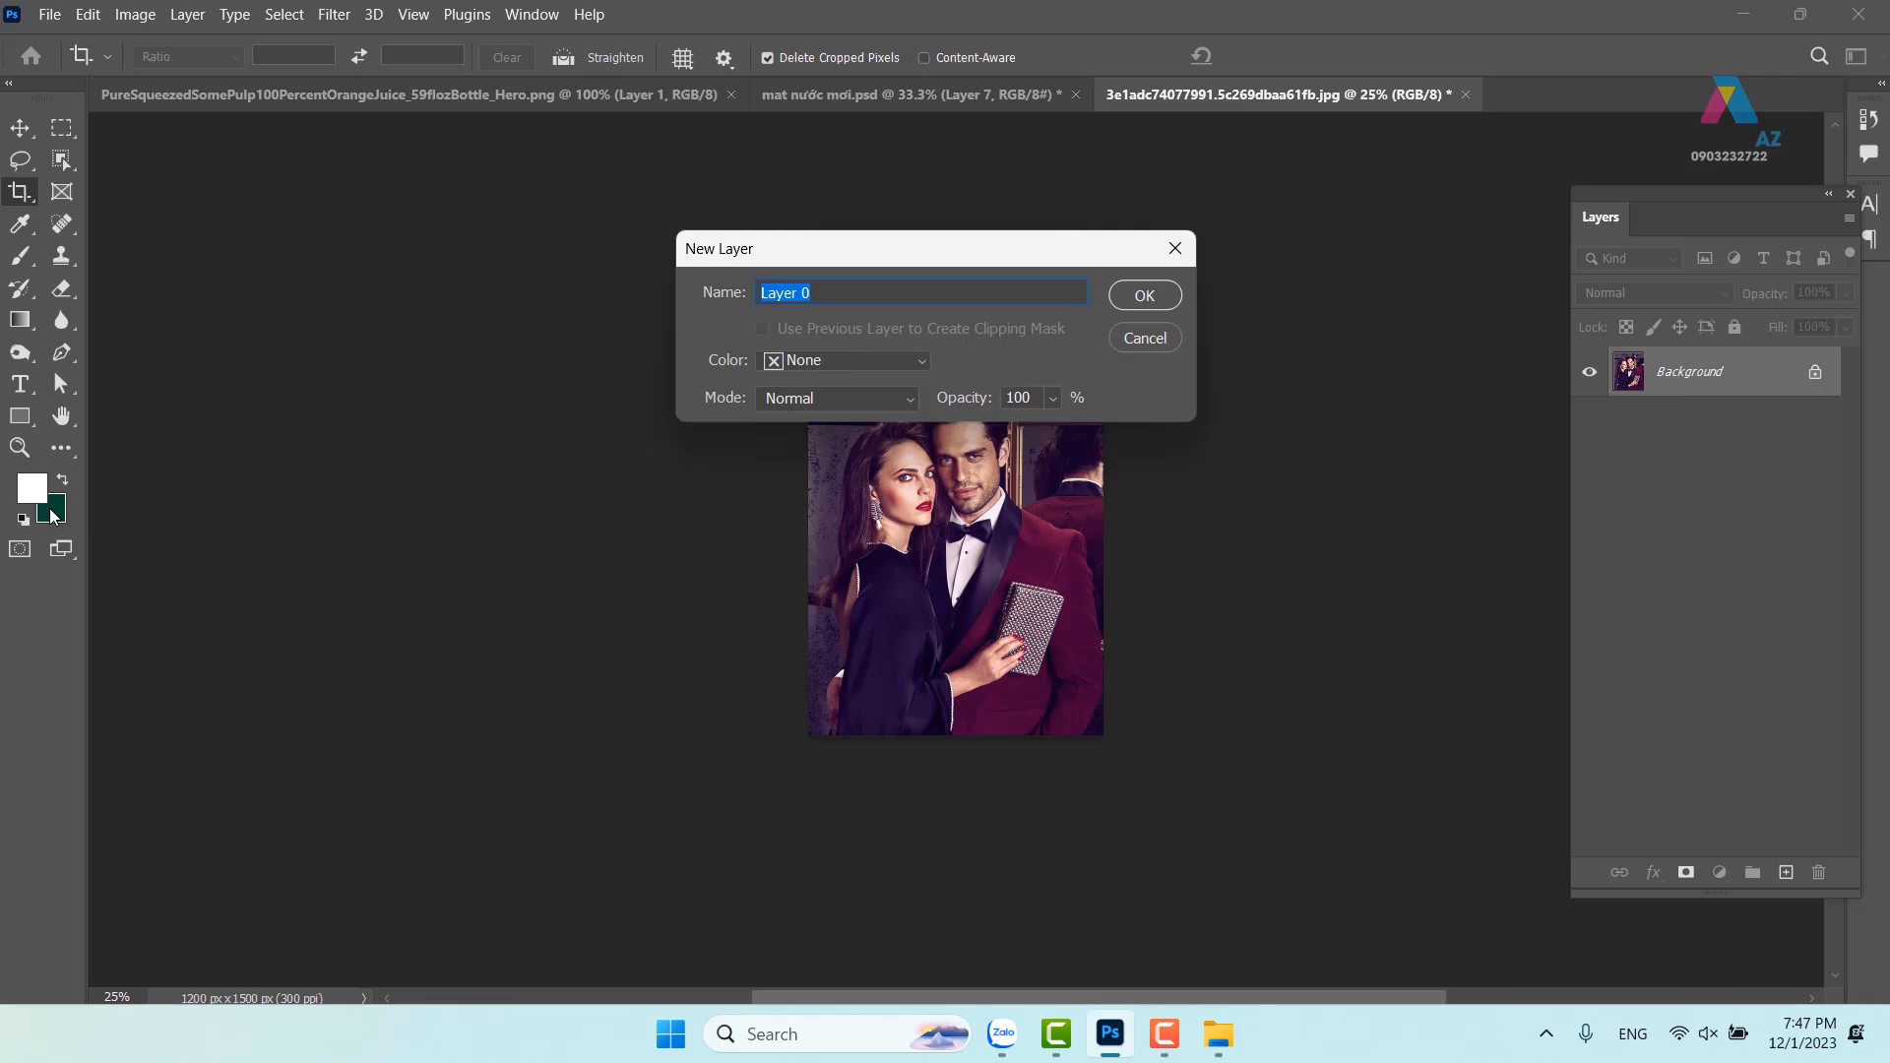
click(1159, 297)
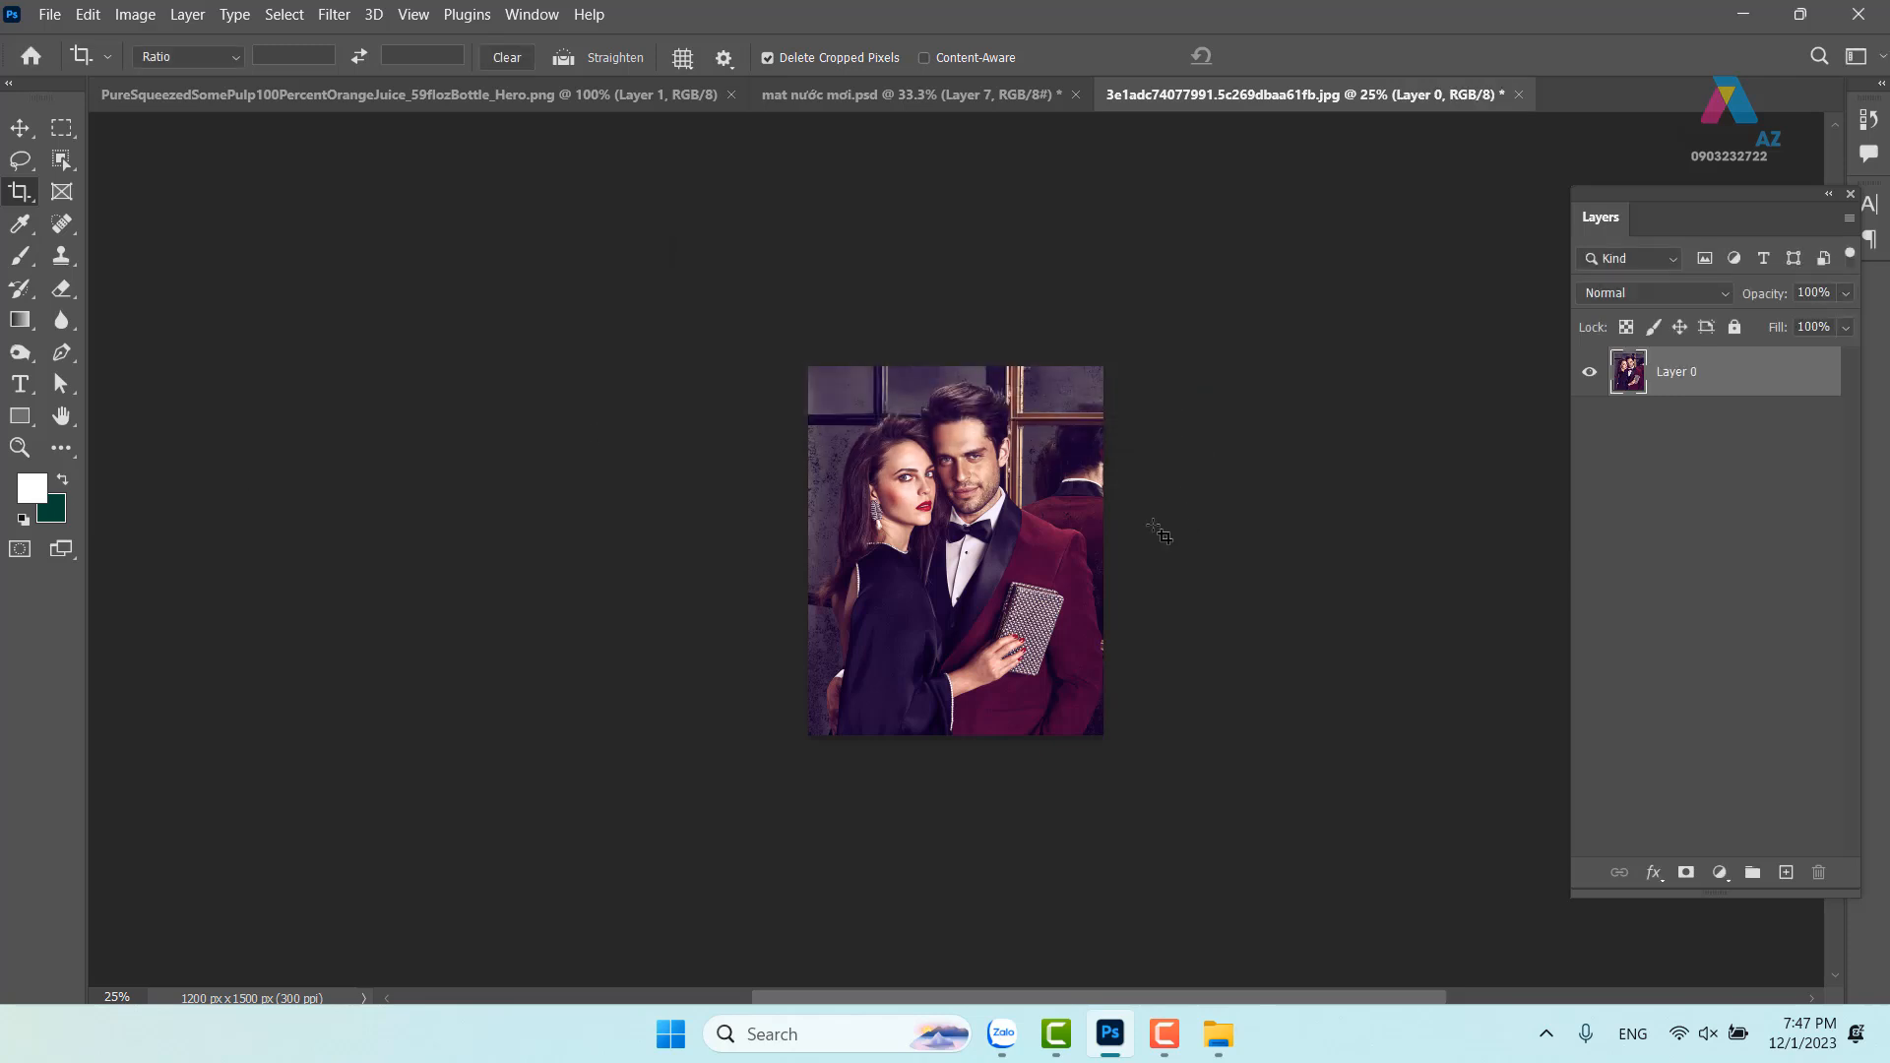
drag(805, 365, 1152, 767)
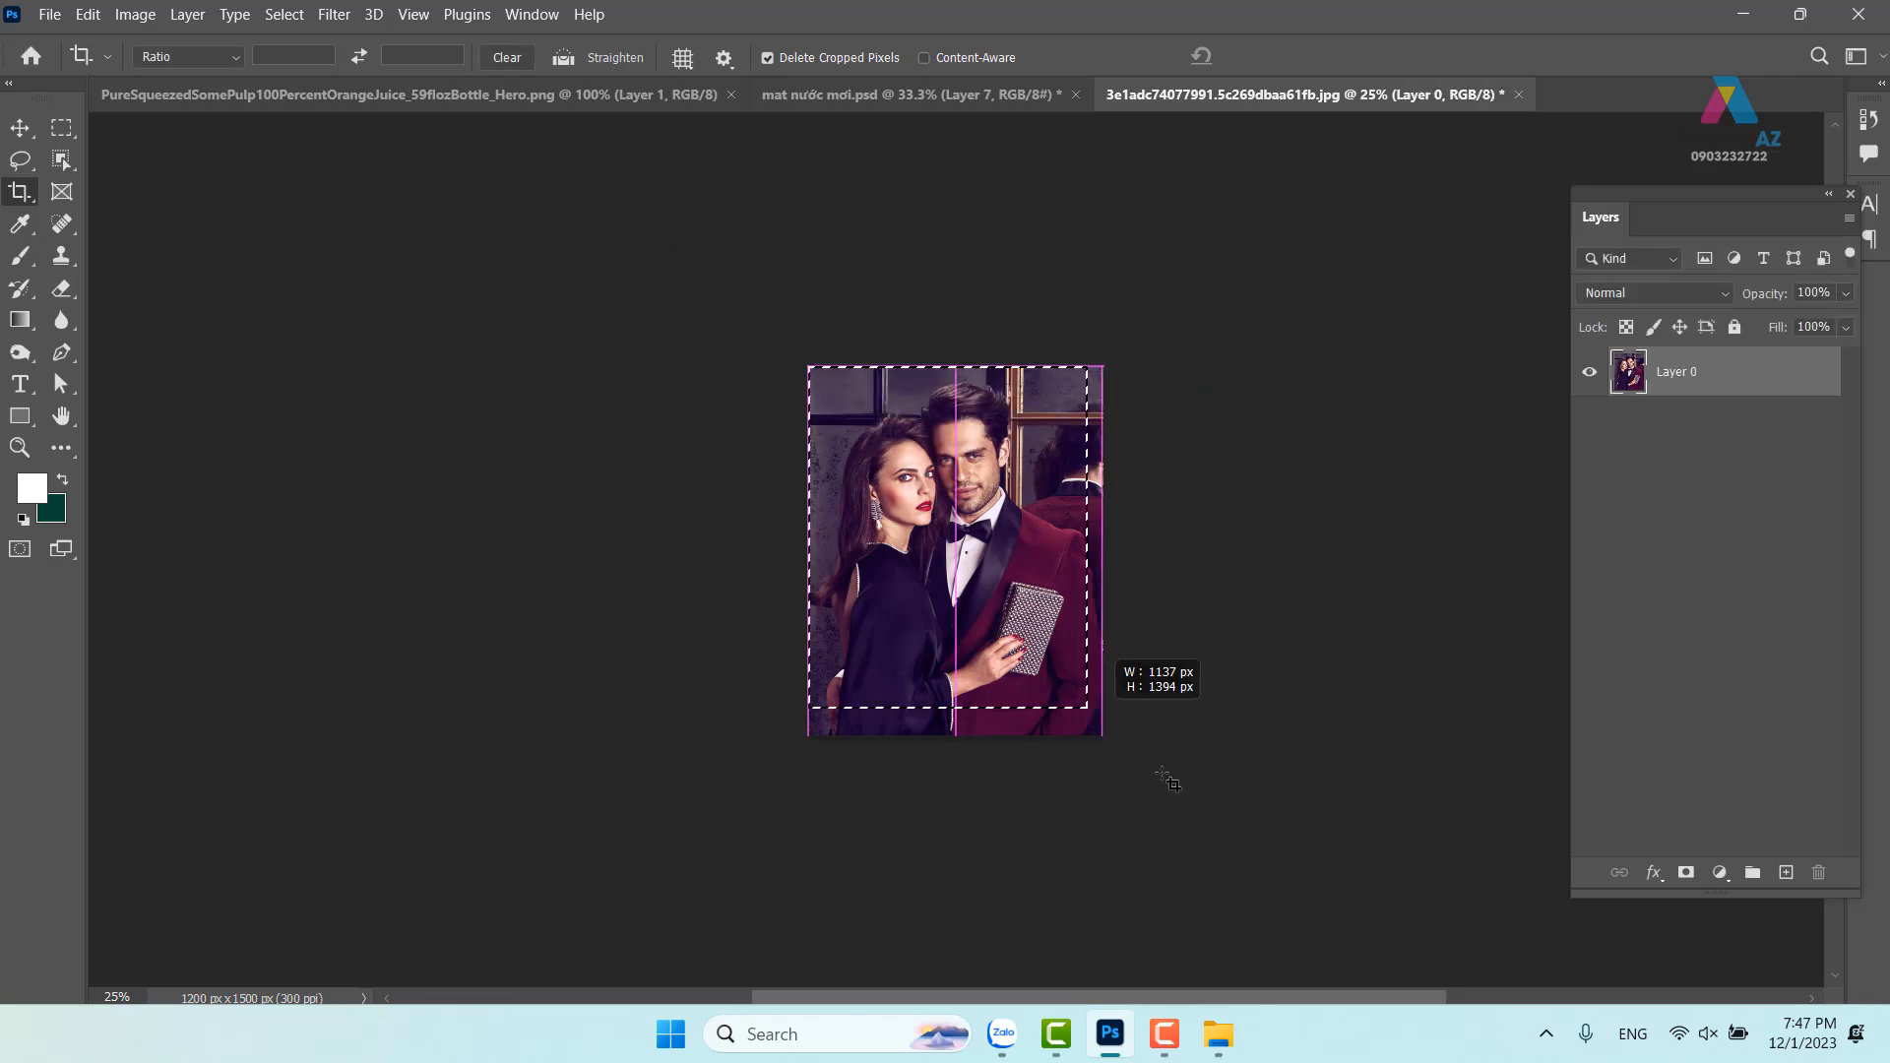
drag(959, 740, 962, 824)
key(Return)
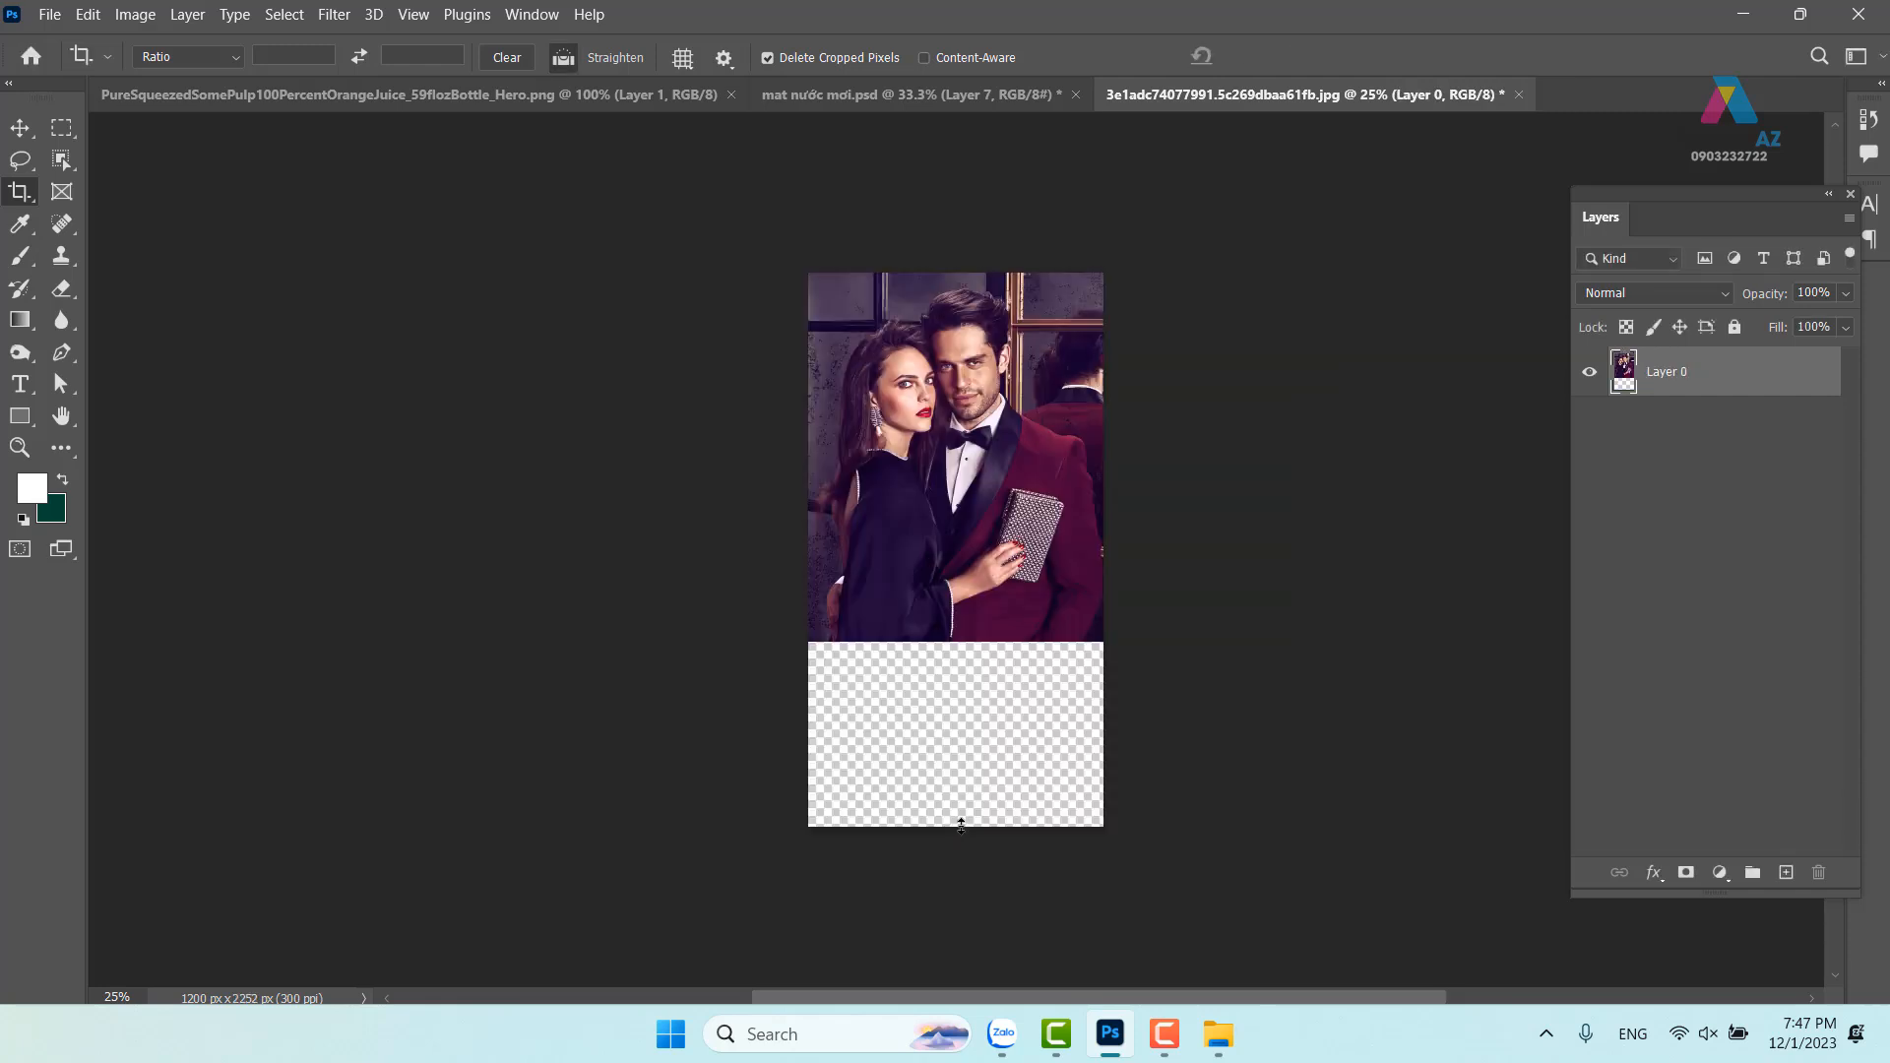
key(ctrl+plus)
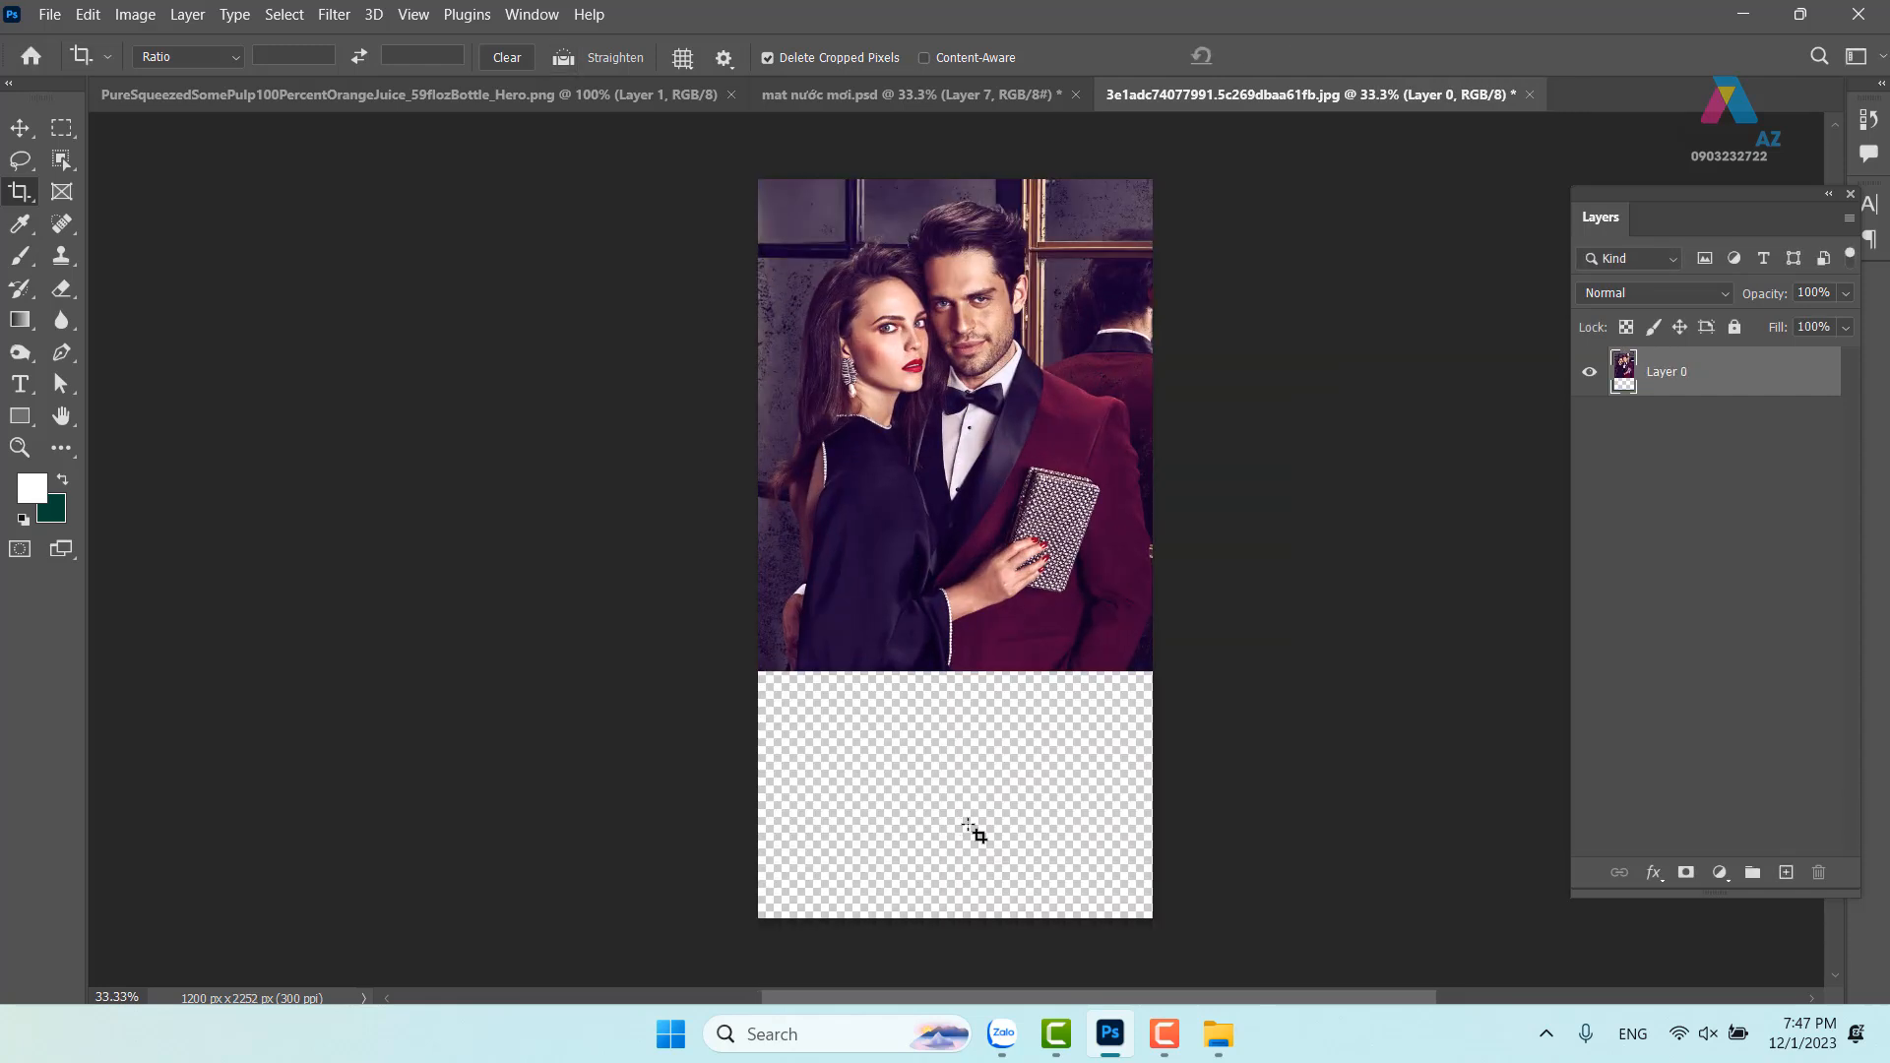
Open Waterdrop-Into-Water-Medium-Size-Preview-X-Px-Drop-Background-201231.jpg from the thuvienanh > nước folder on drive E
key(ctrl+o)
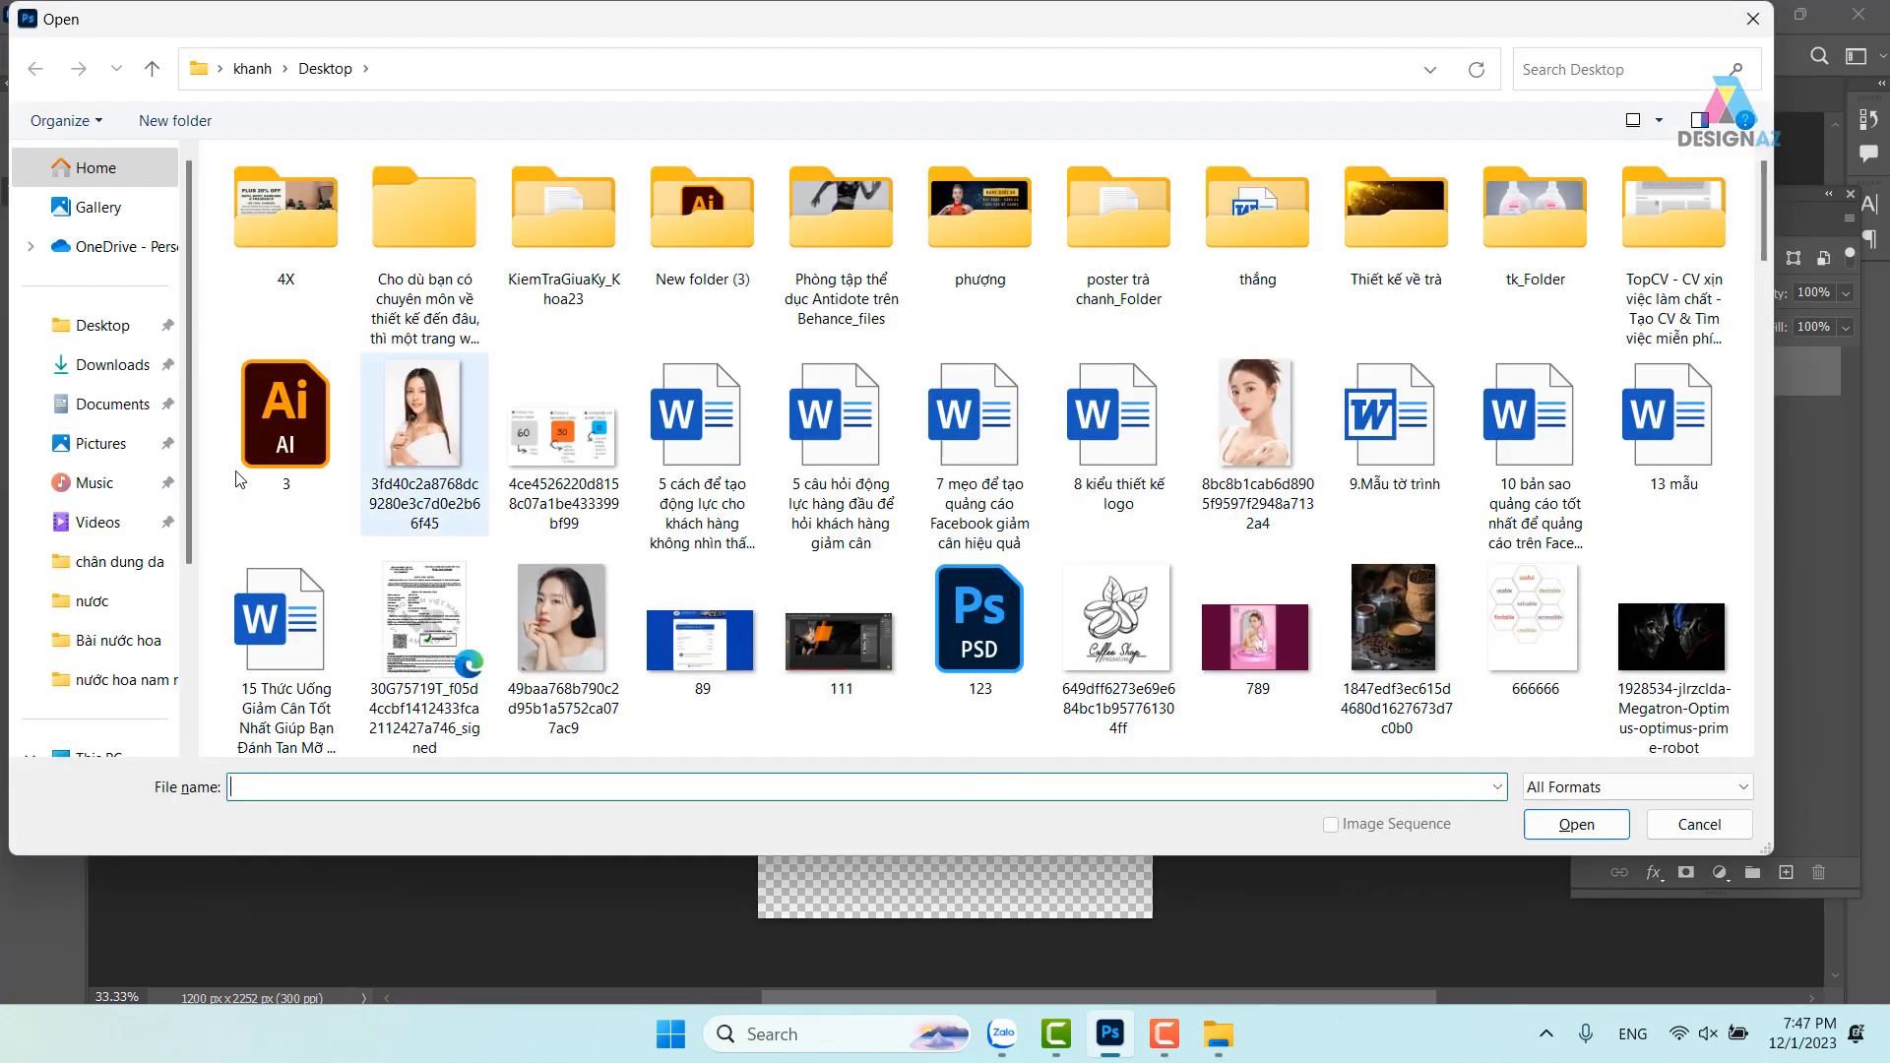
scroll(137, 615, down, 2)
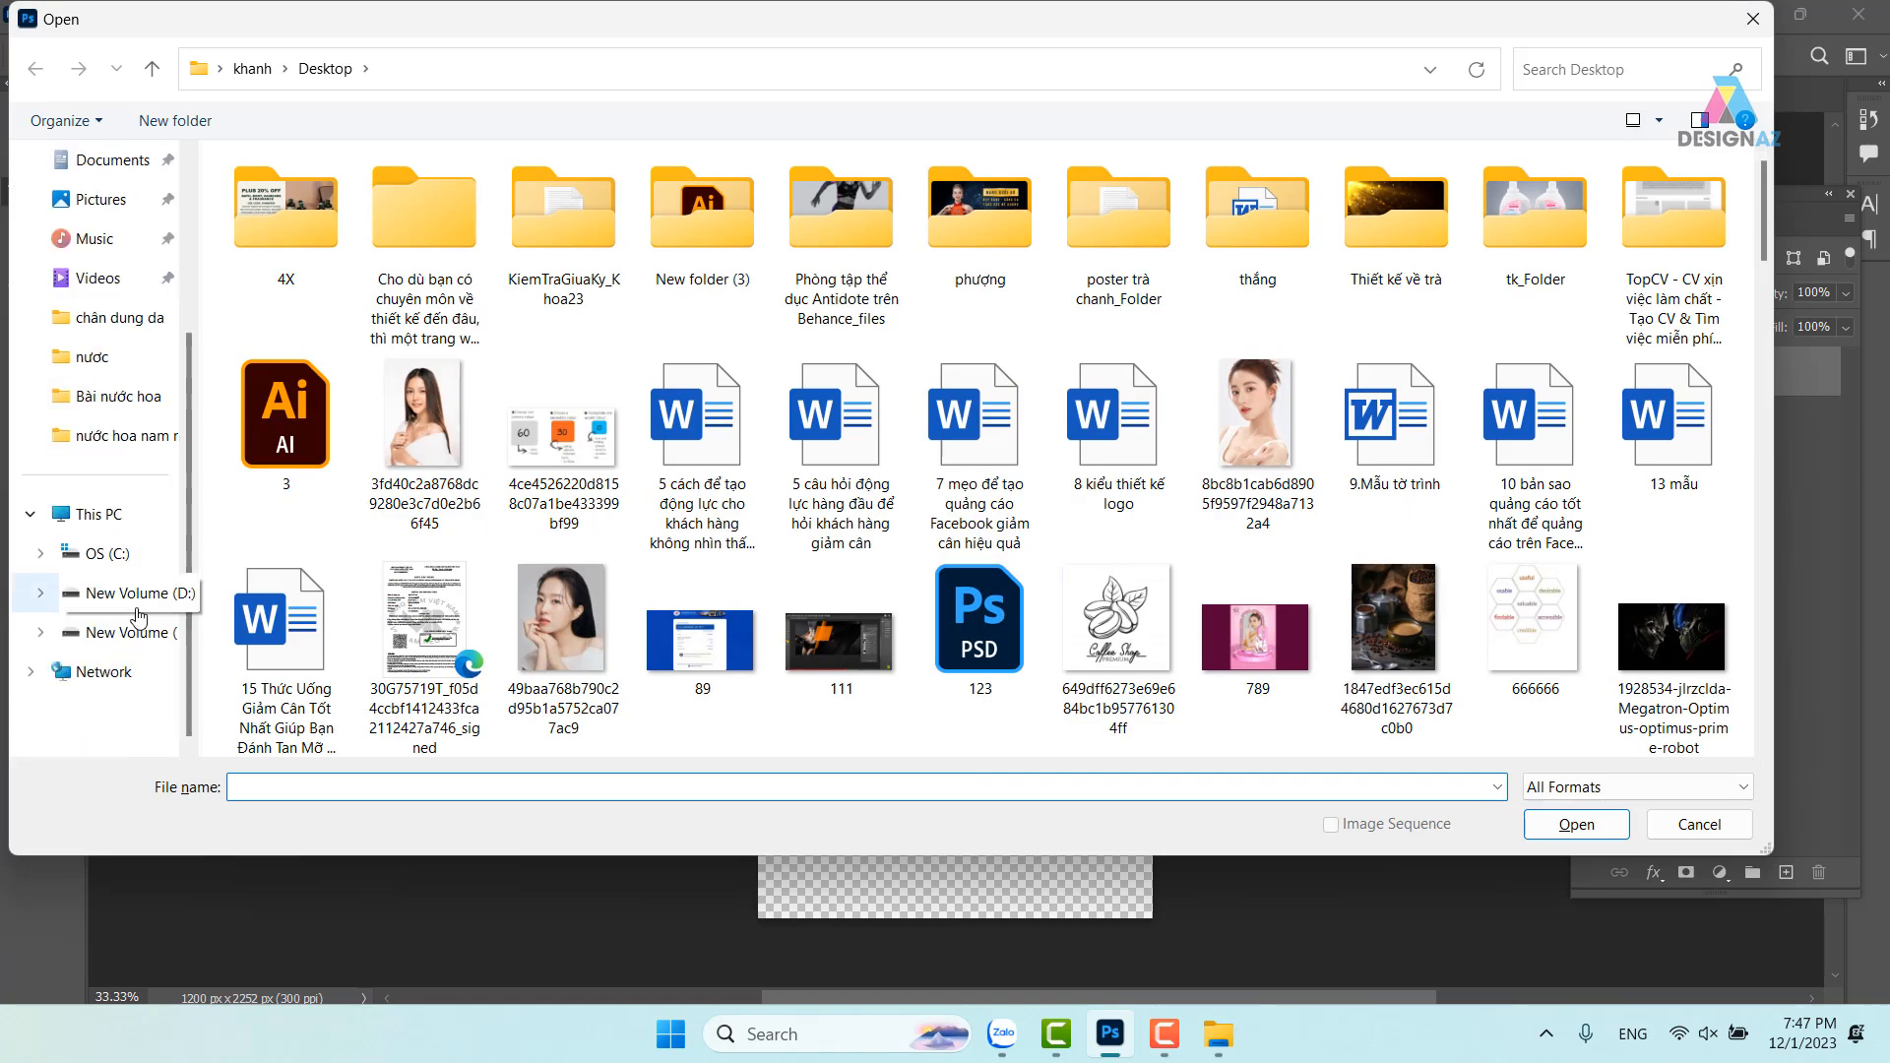
click(136, 633)
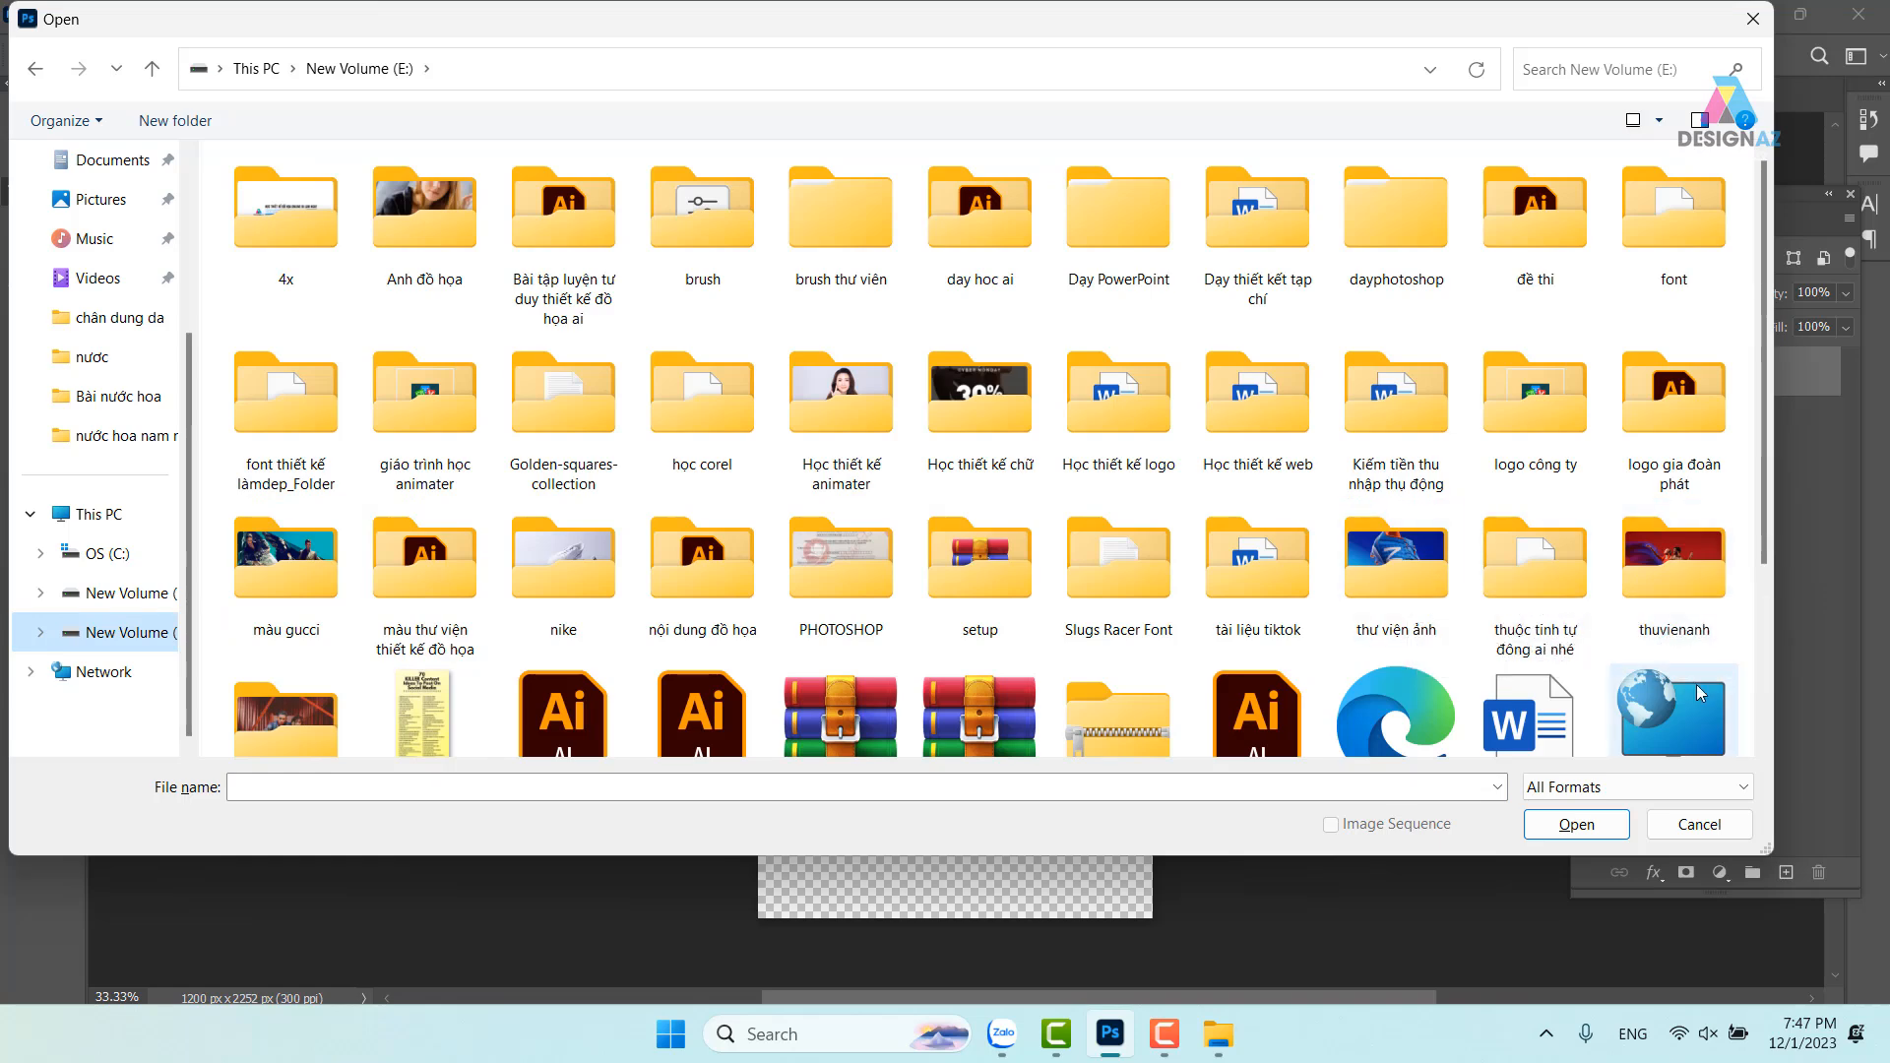
double_click(1685, 576)
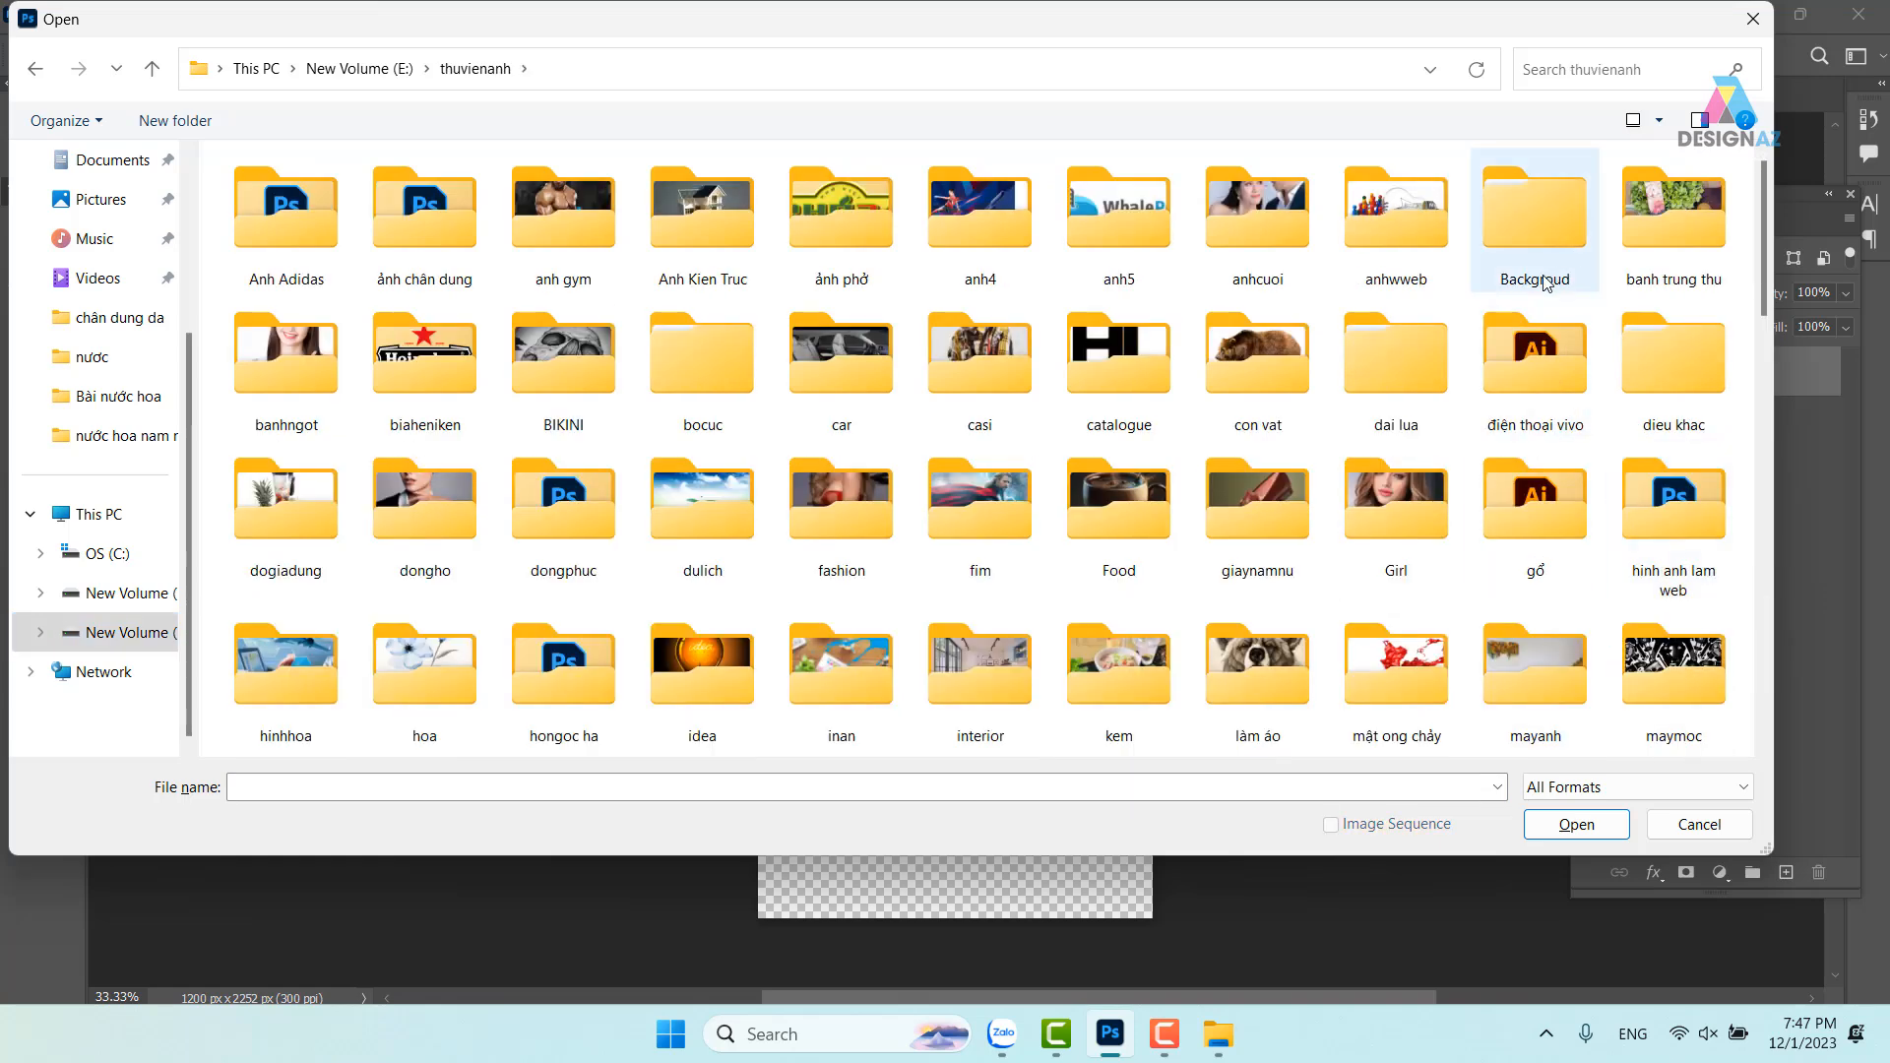
scroll(1211, 376, down, 5)
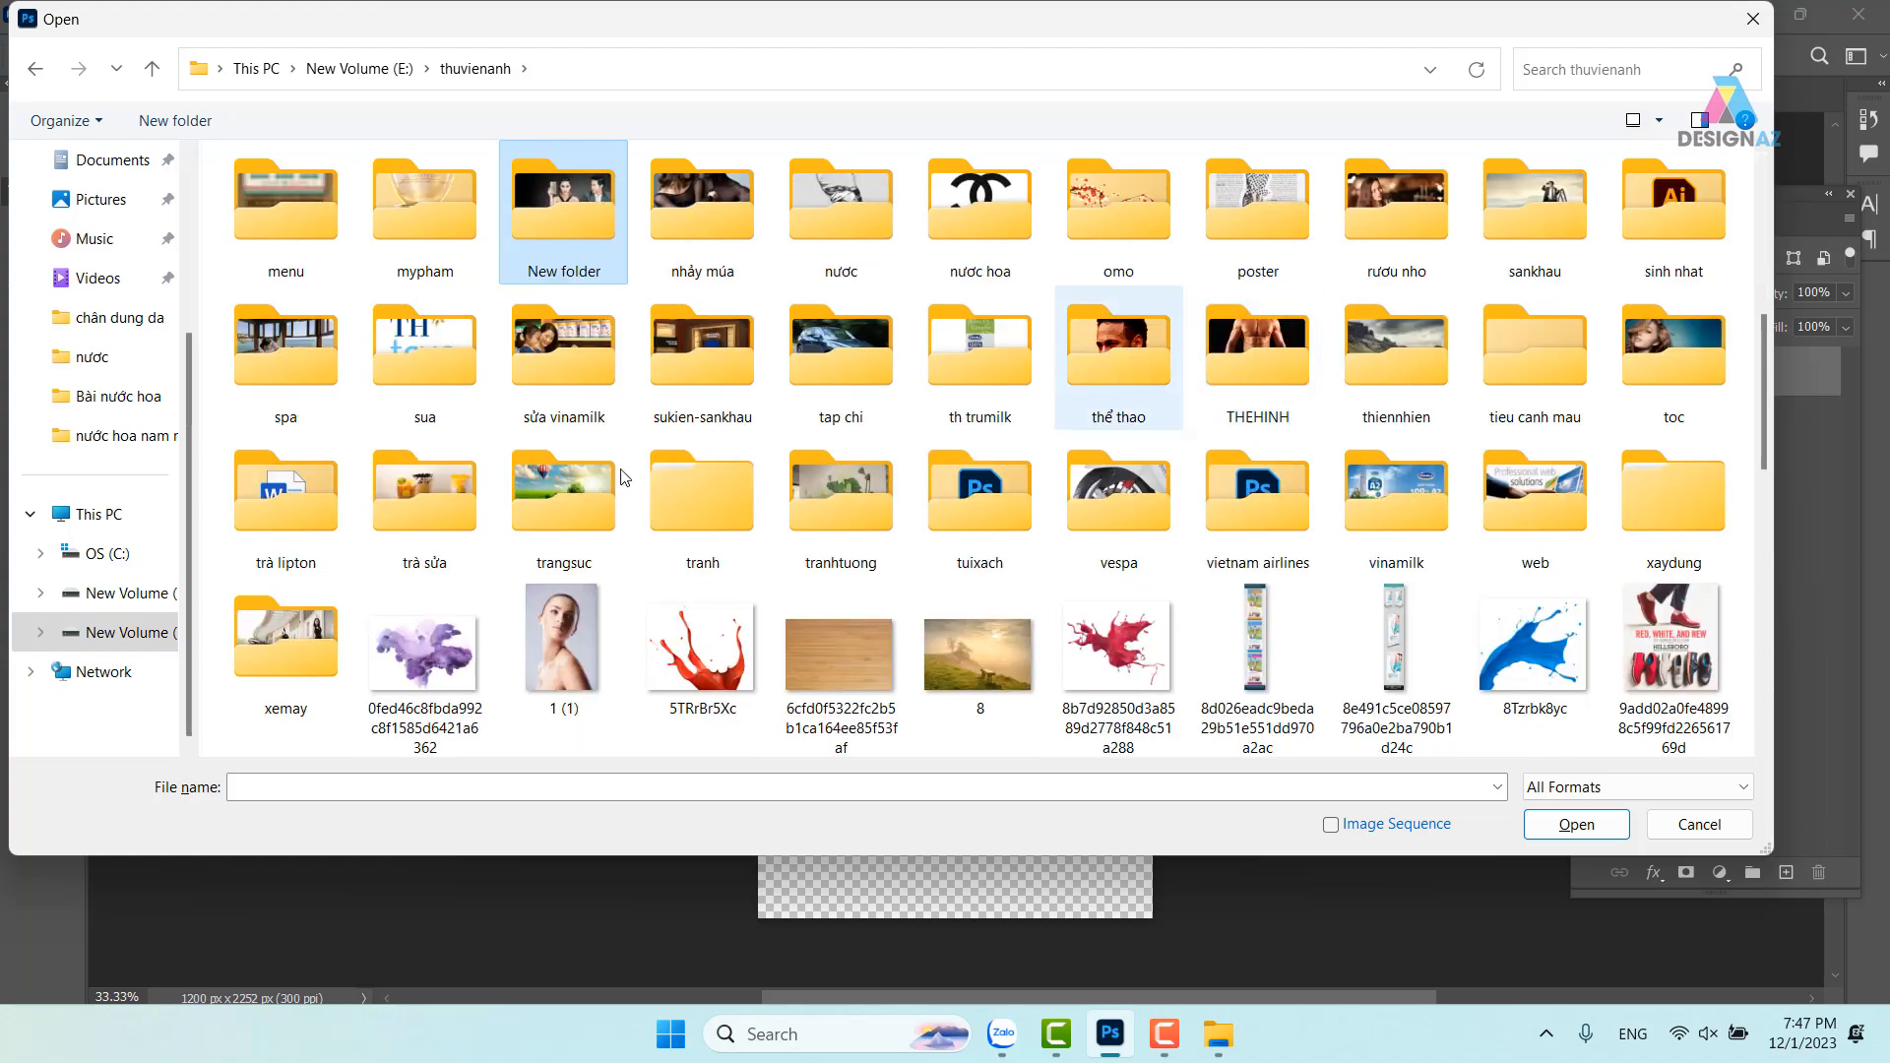
double_click(849, 202)
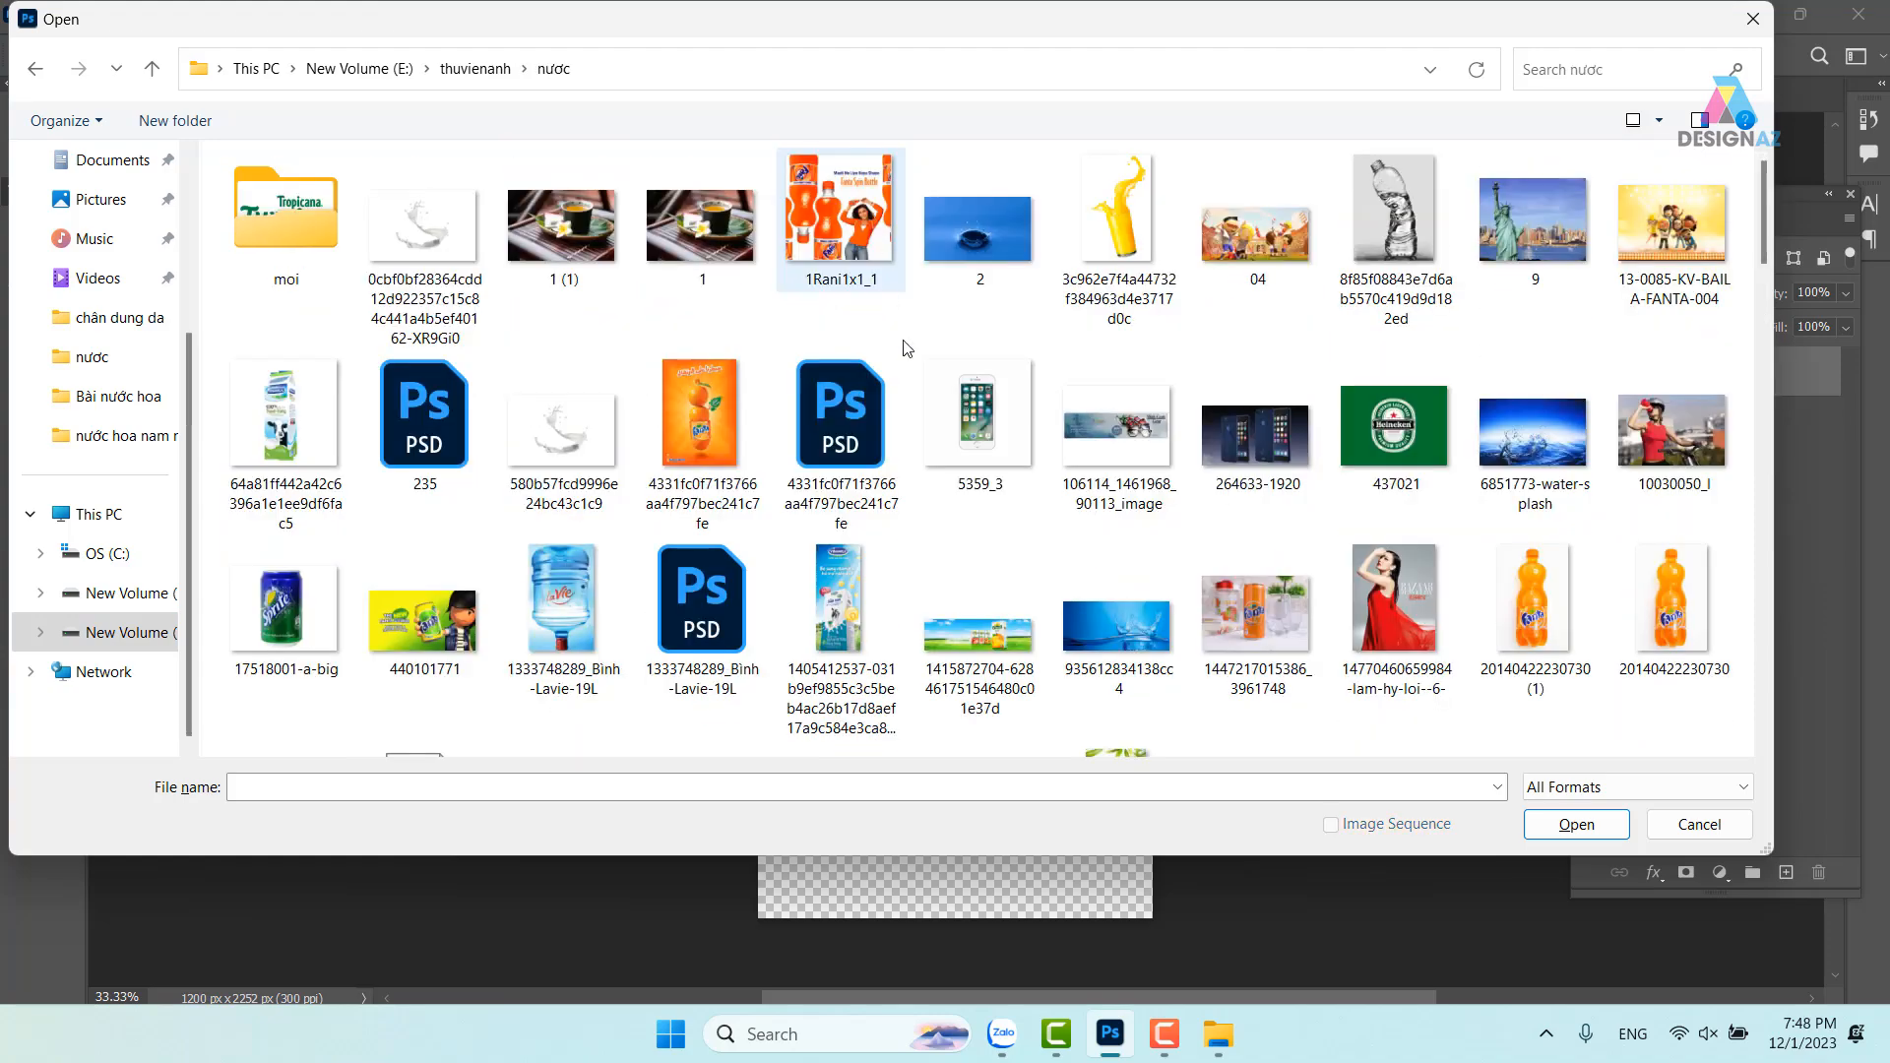
scroll(949, 421, down, 15)
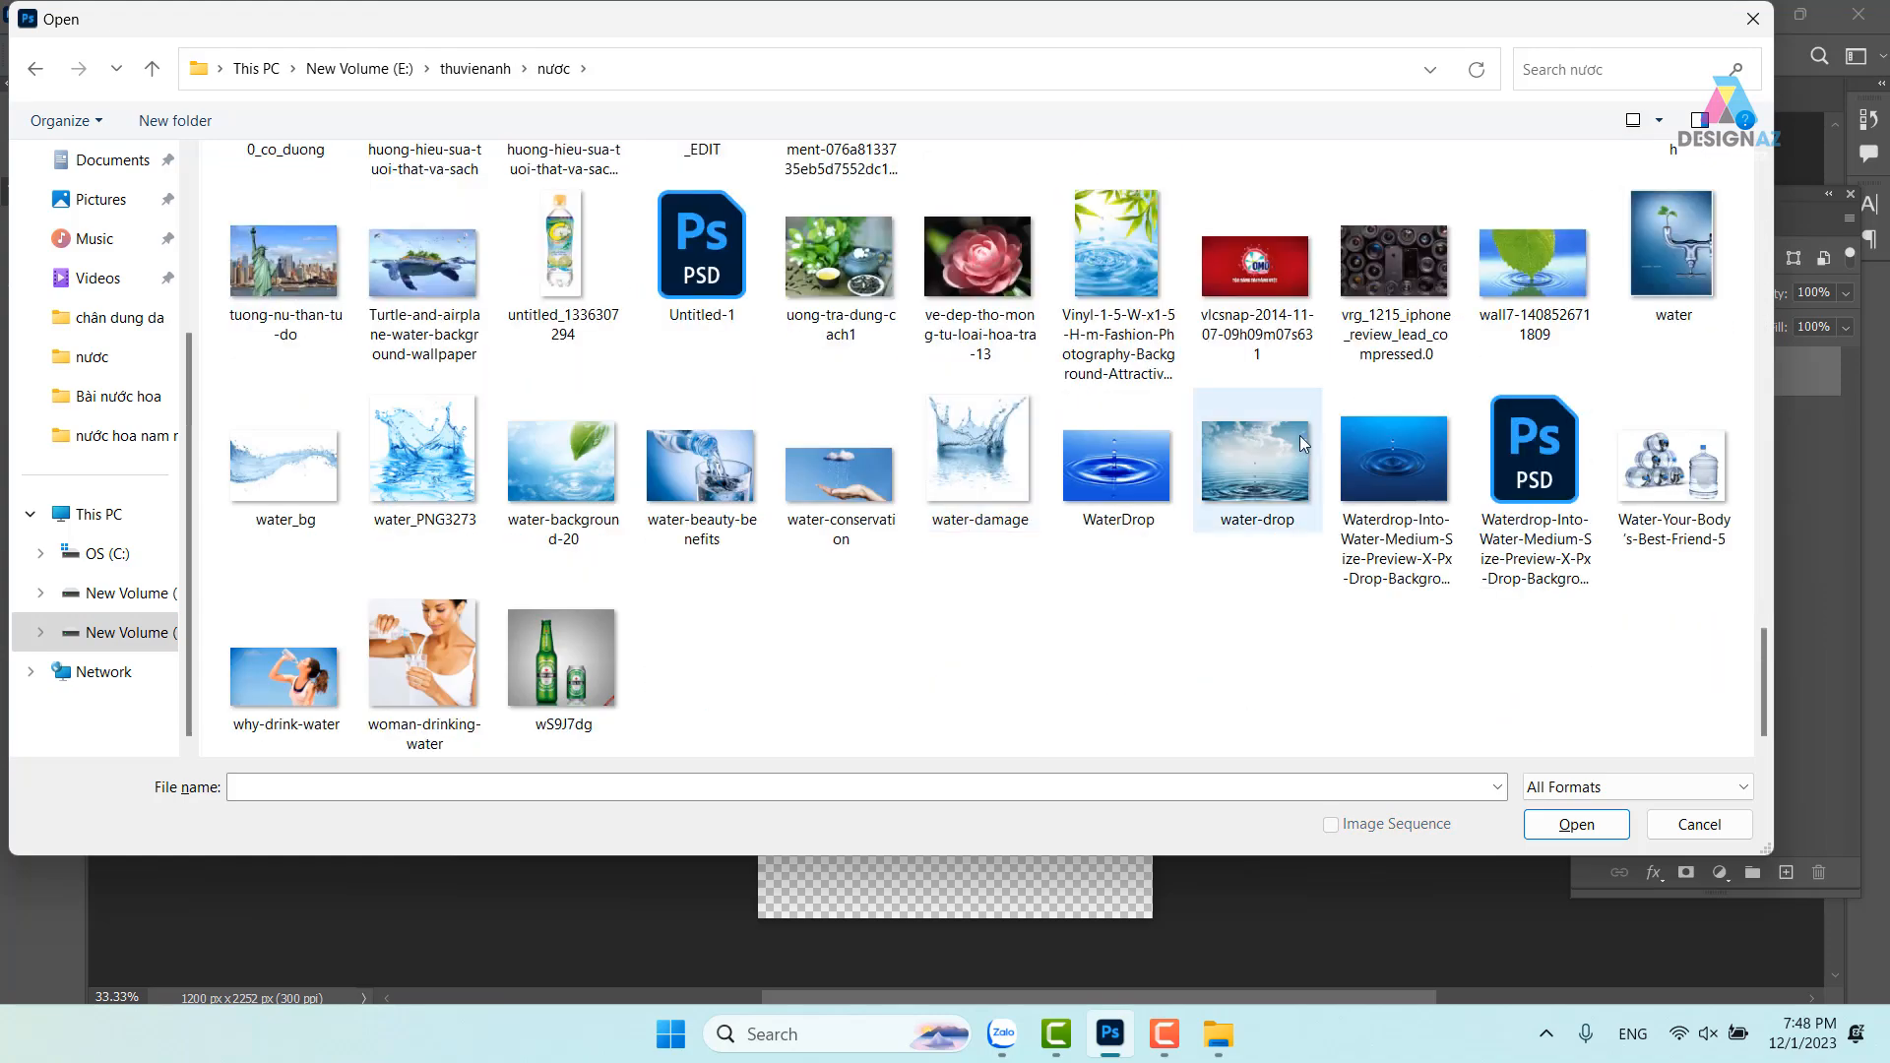
click(1394, 458)
click(1576, 824)
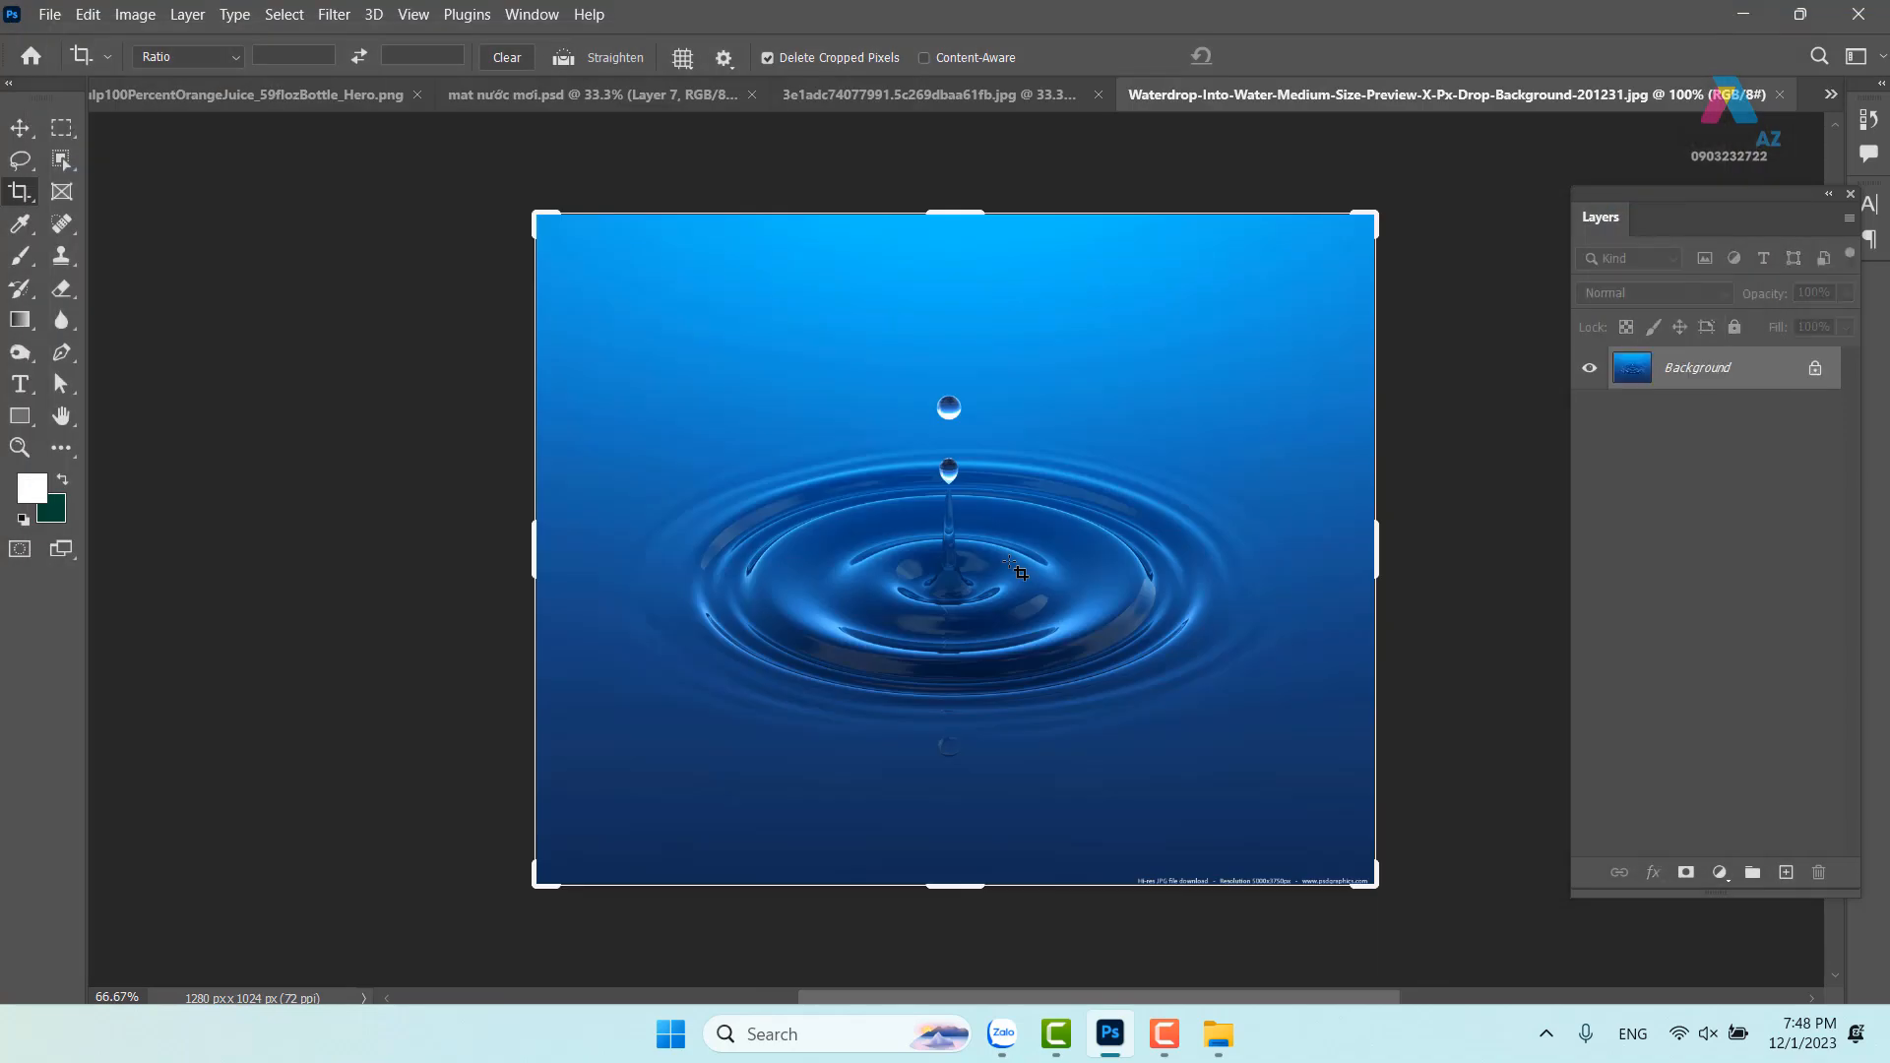
Copy the whole water-drop image into the couple portrait document, positioned over the empty lower canvas on a layer beneath the portrait
click(20, 128)
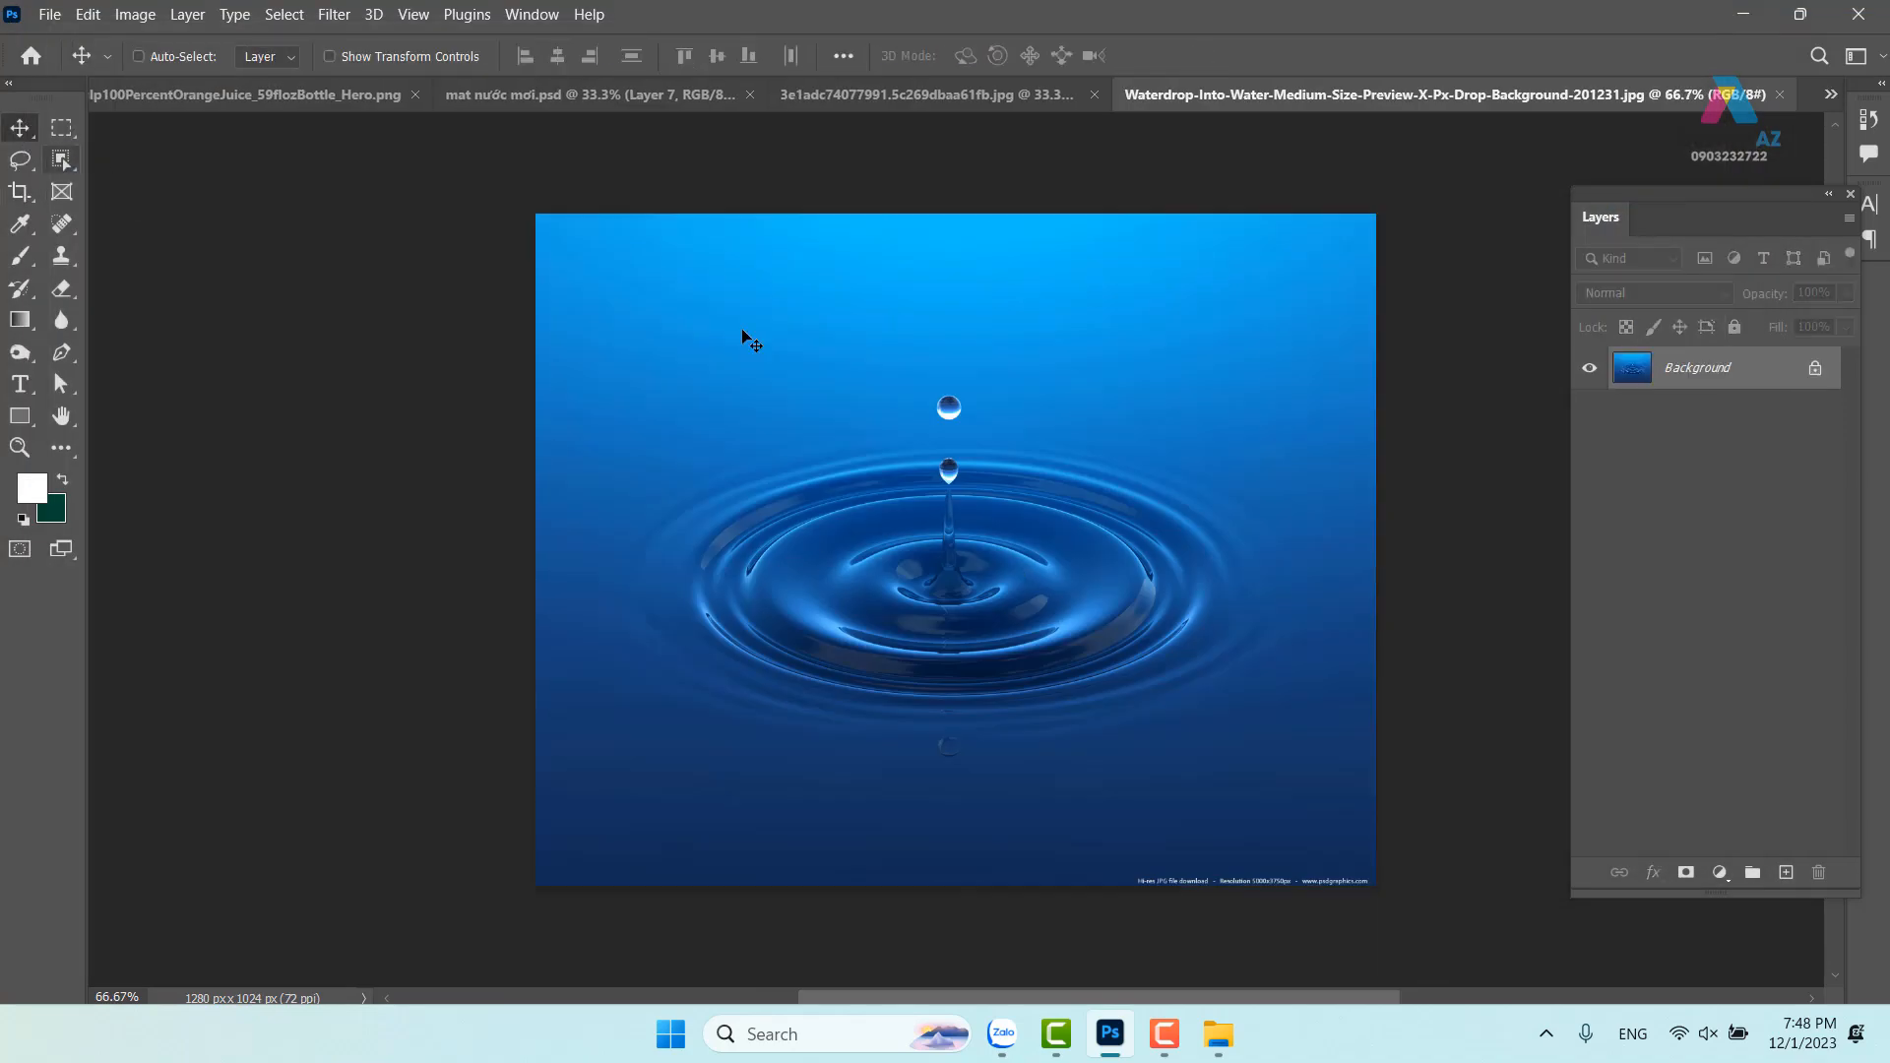
key(ctrl)
key(ctrl+a)
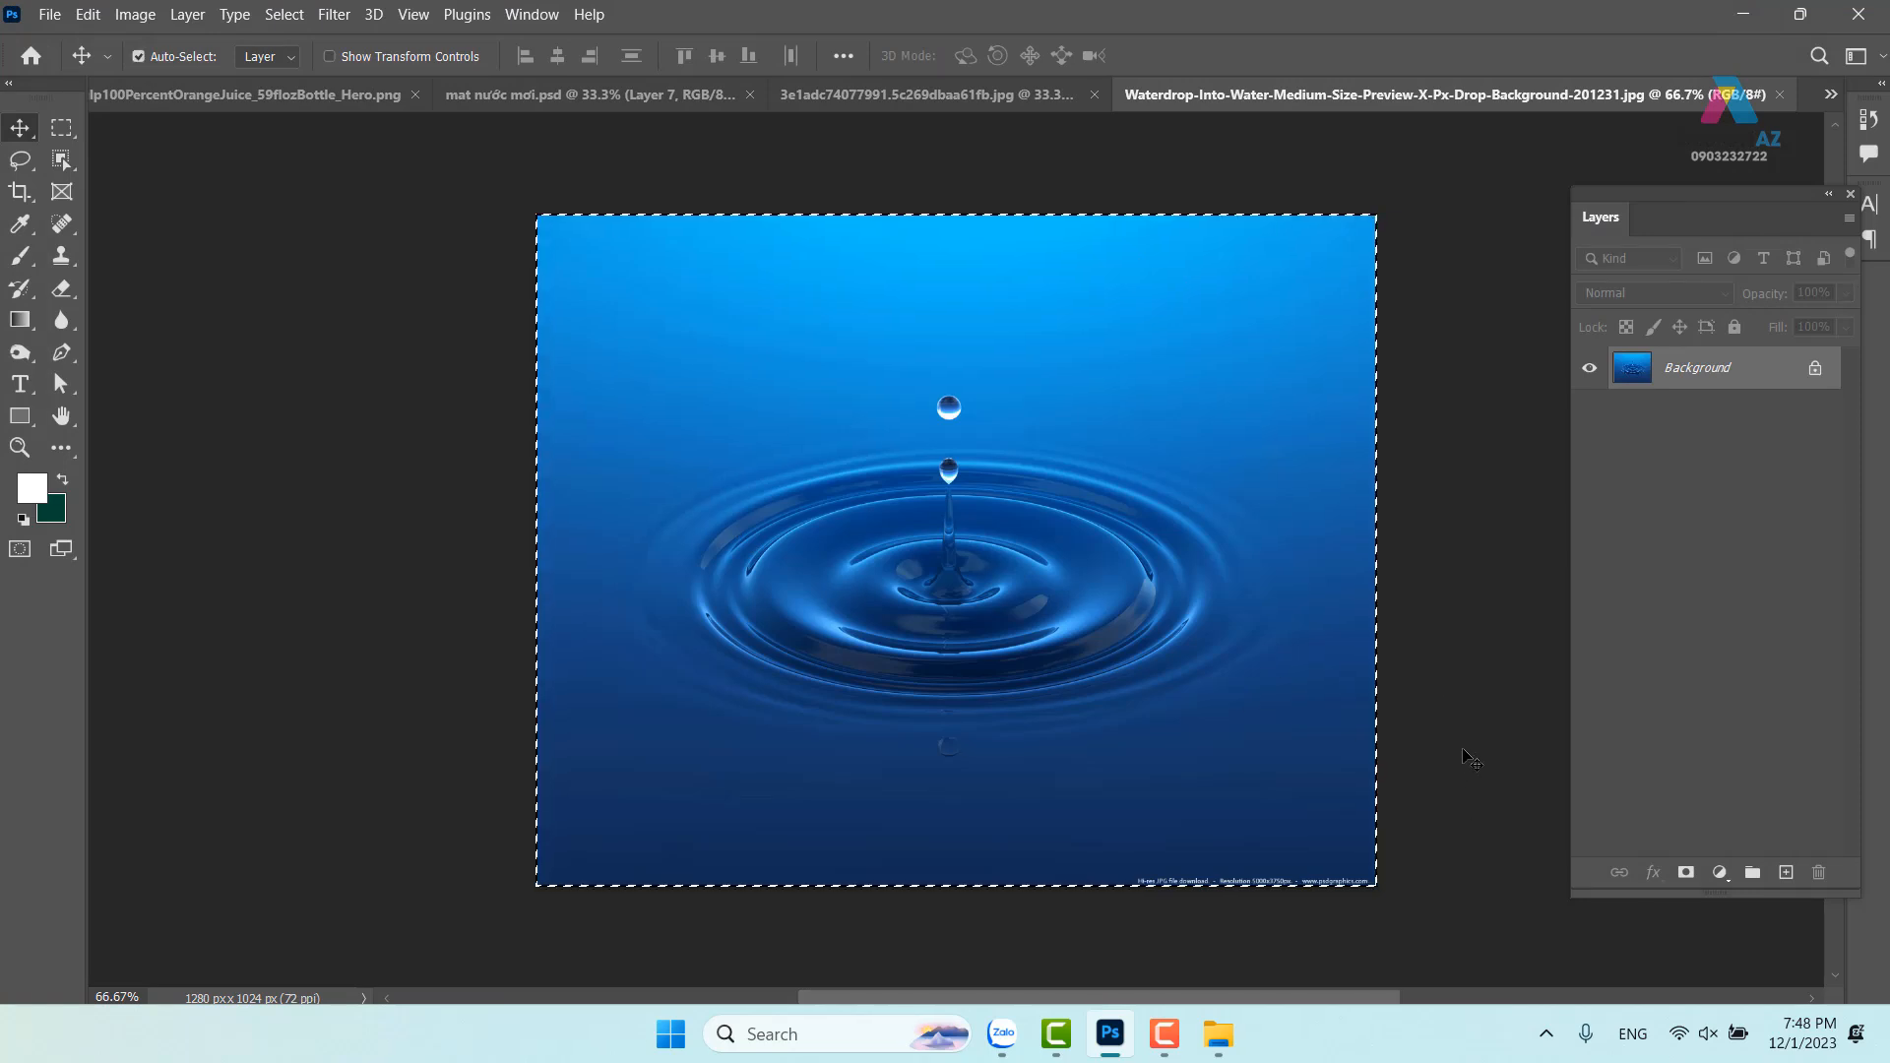
click(945, 102)
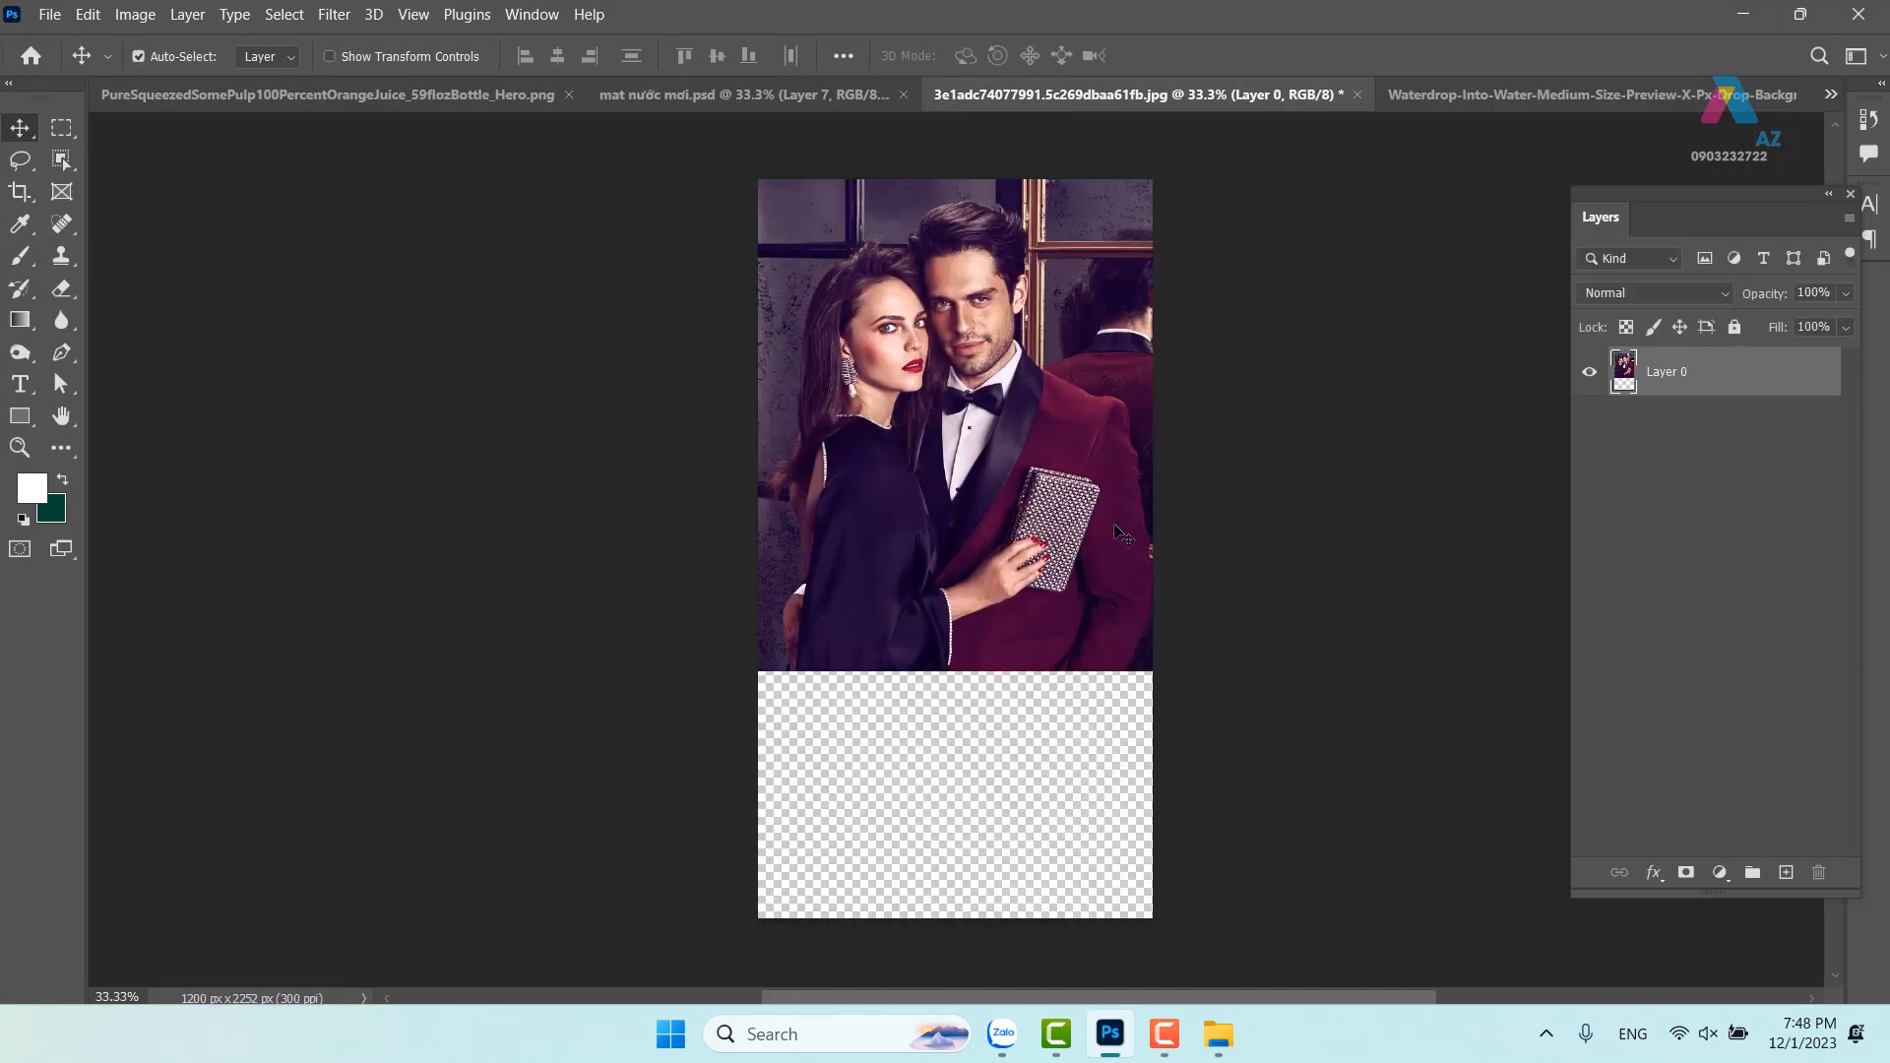
key(ctrl+v)
drag(1082, 614, 1060, 825)
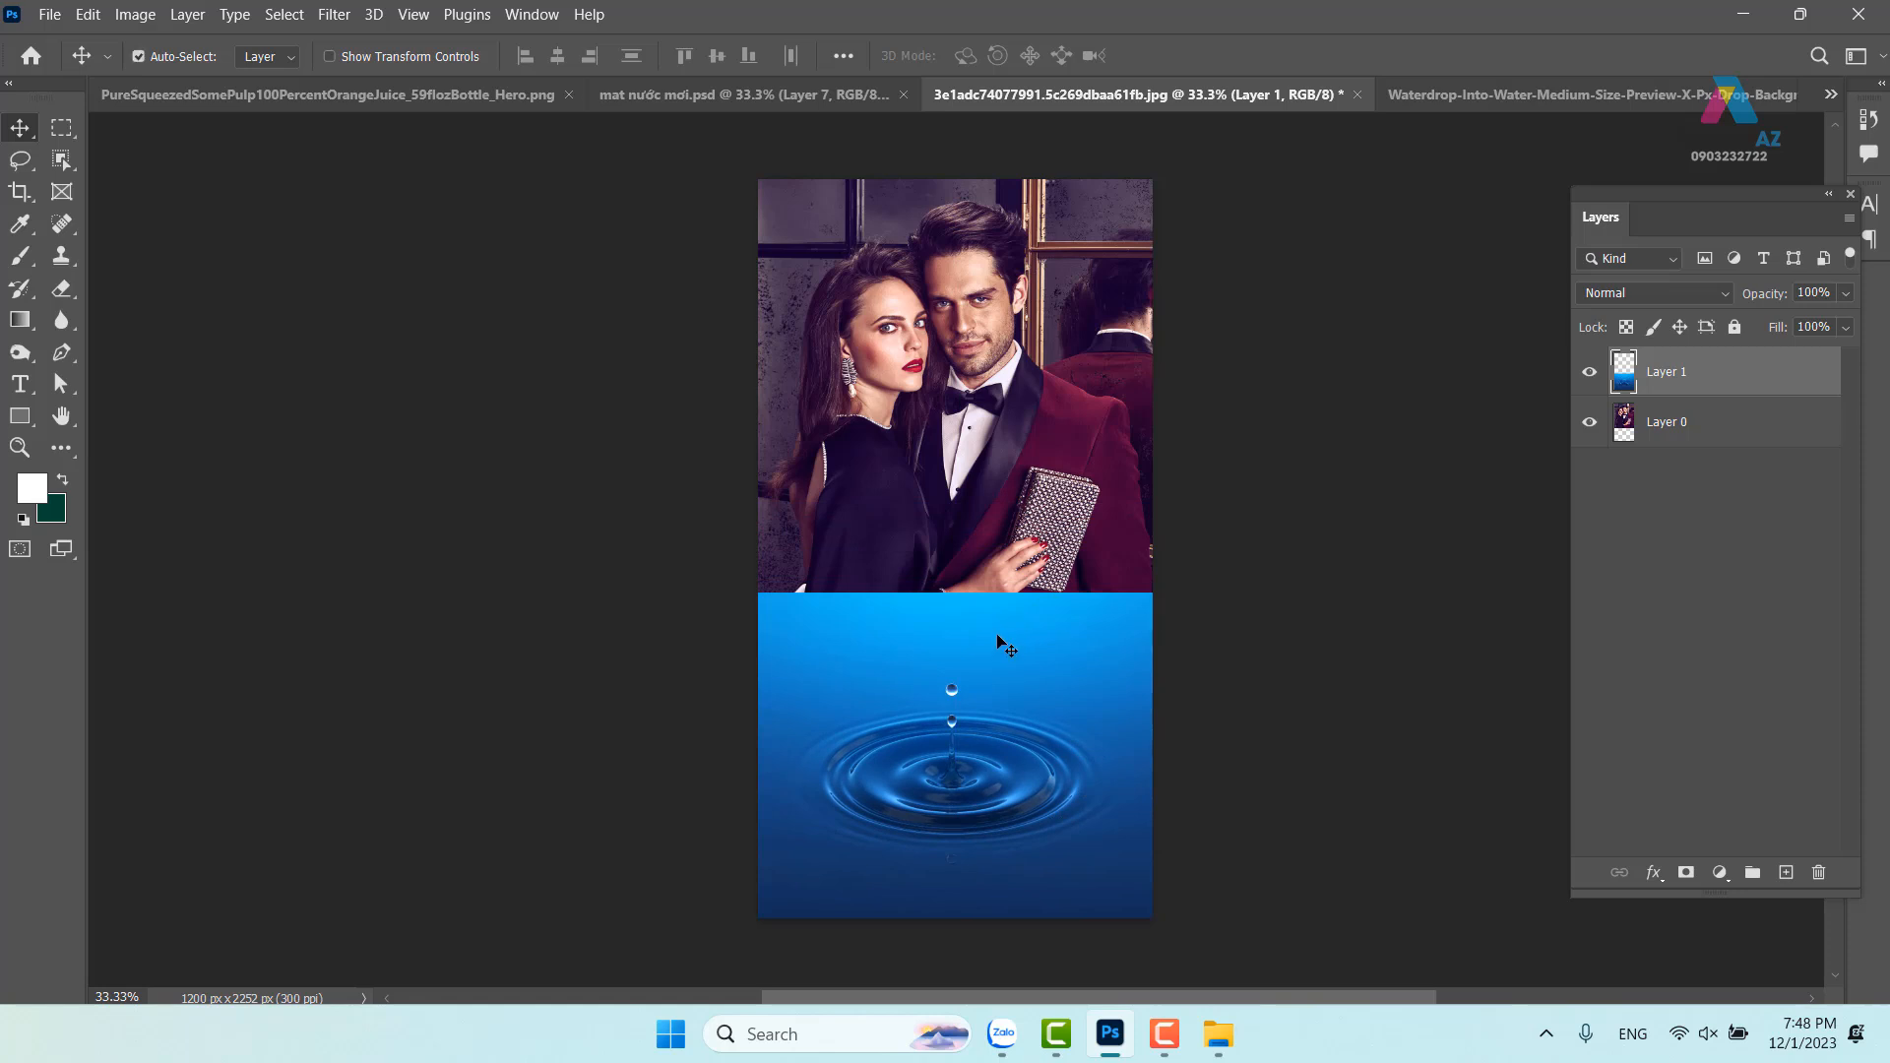
key(ctrl+bracketleft)
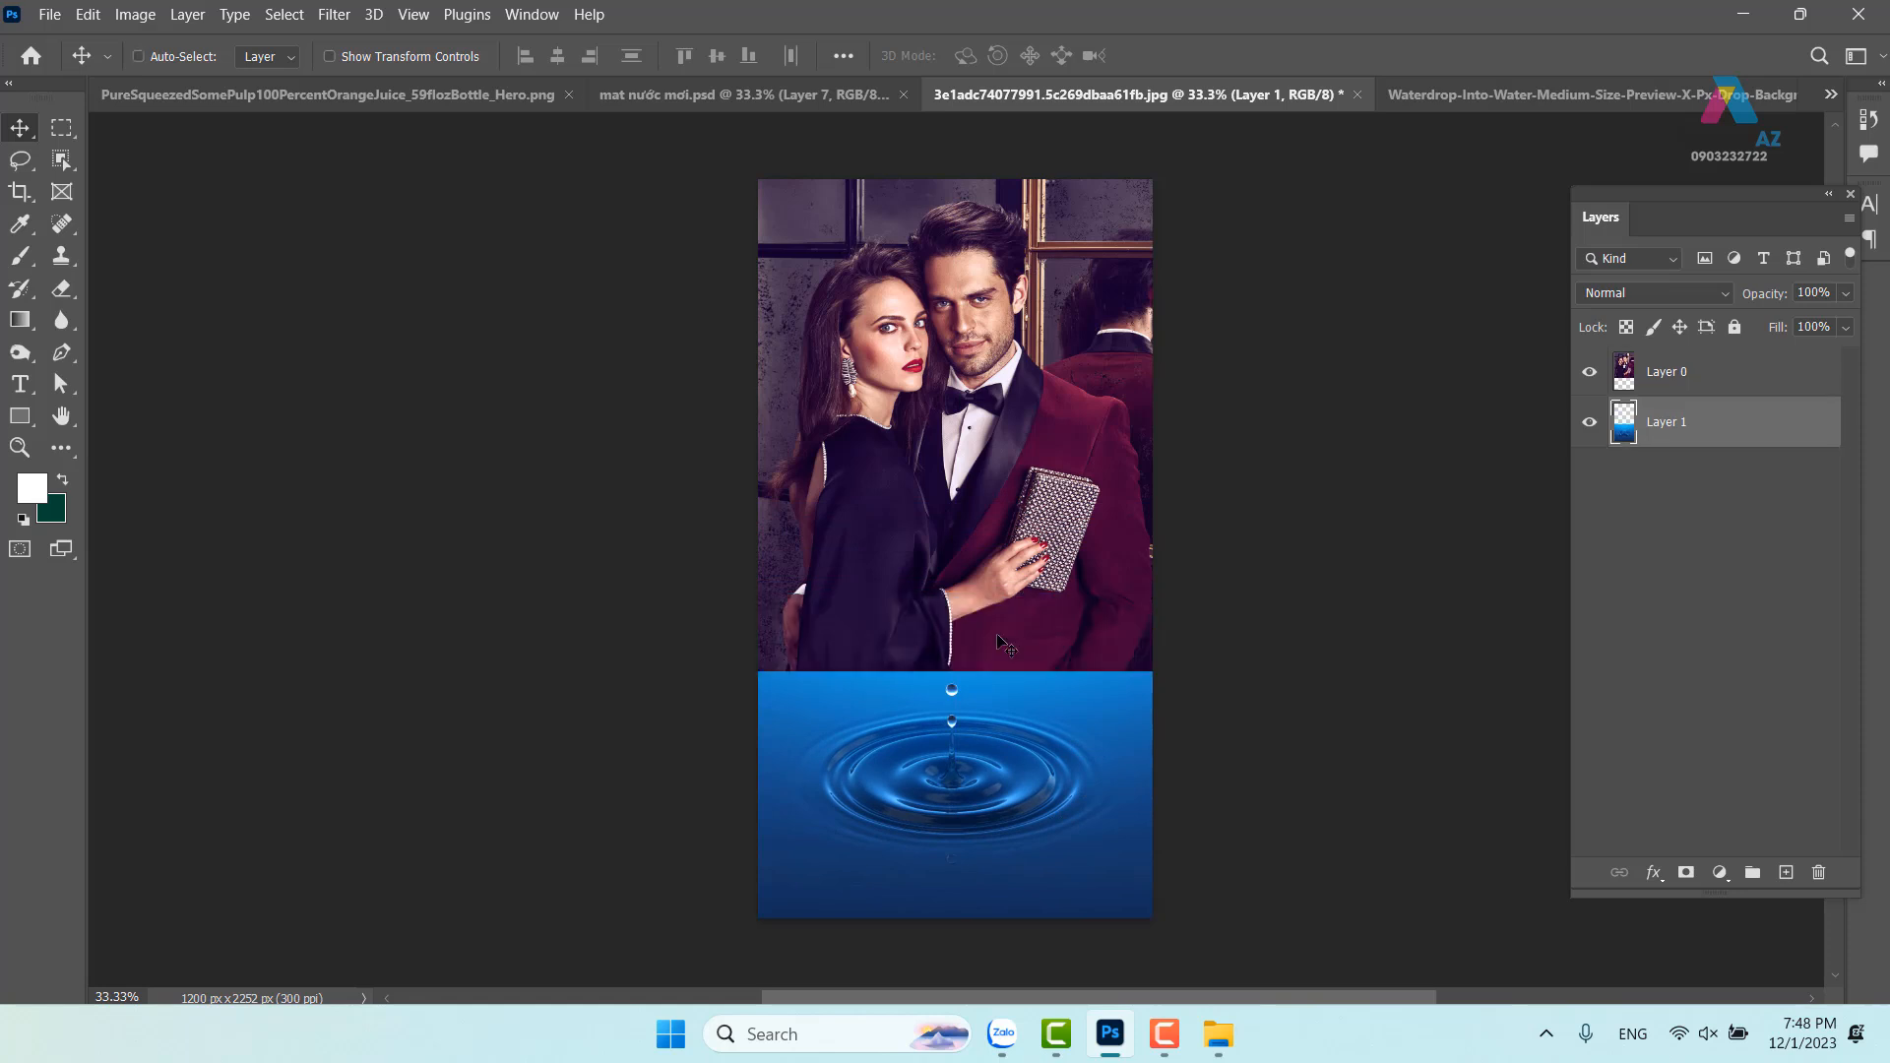
Add a new layer above the water image, filled with the burgundy sampled from the man's jacket and blended in Color mode
right_click(1024, 615)
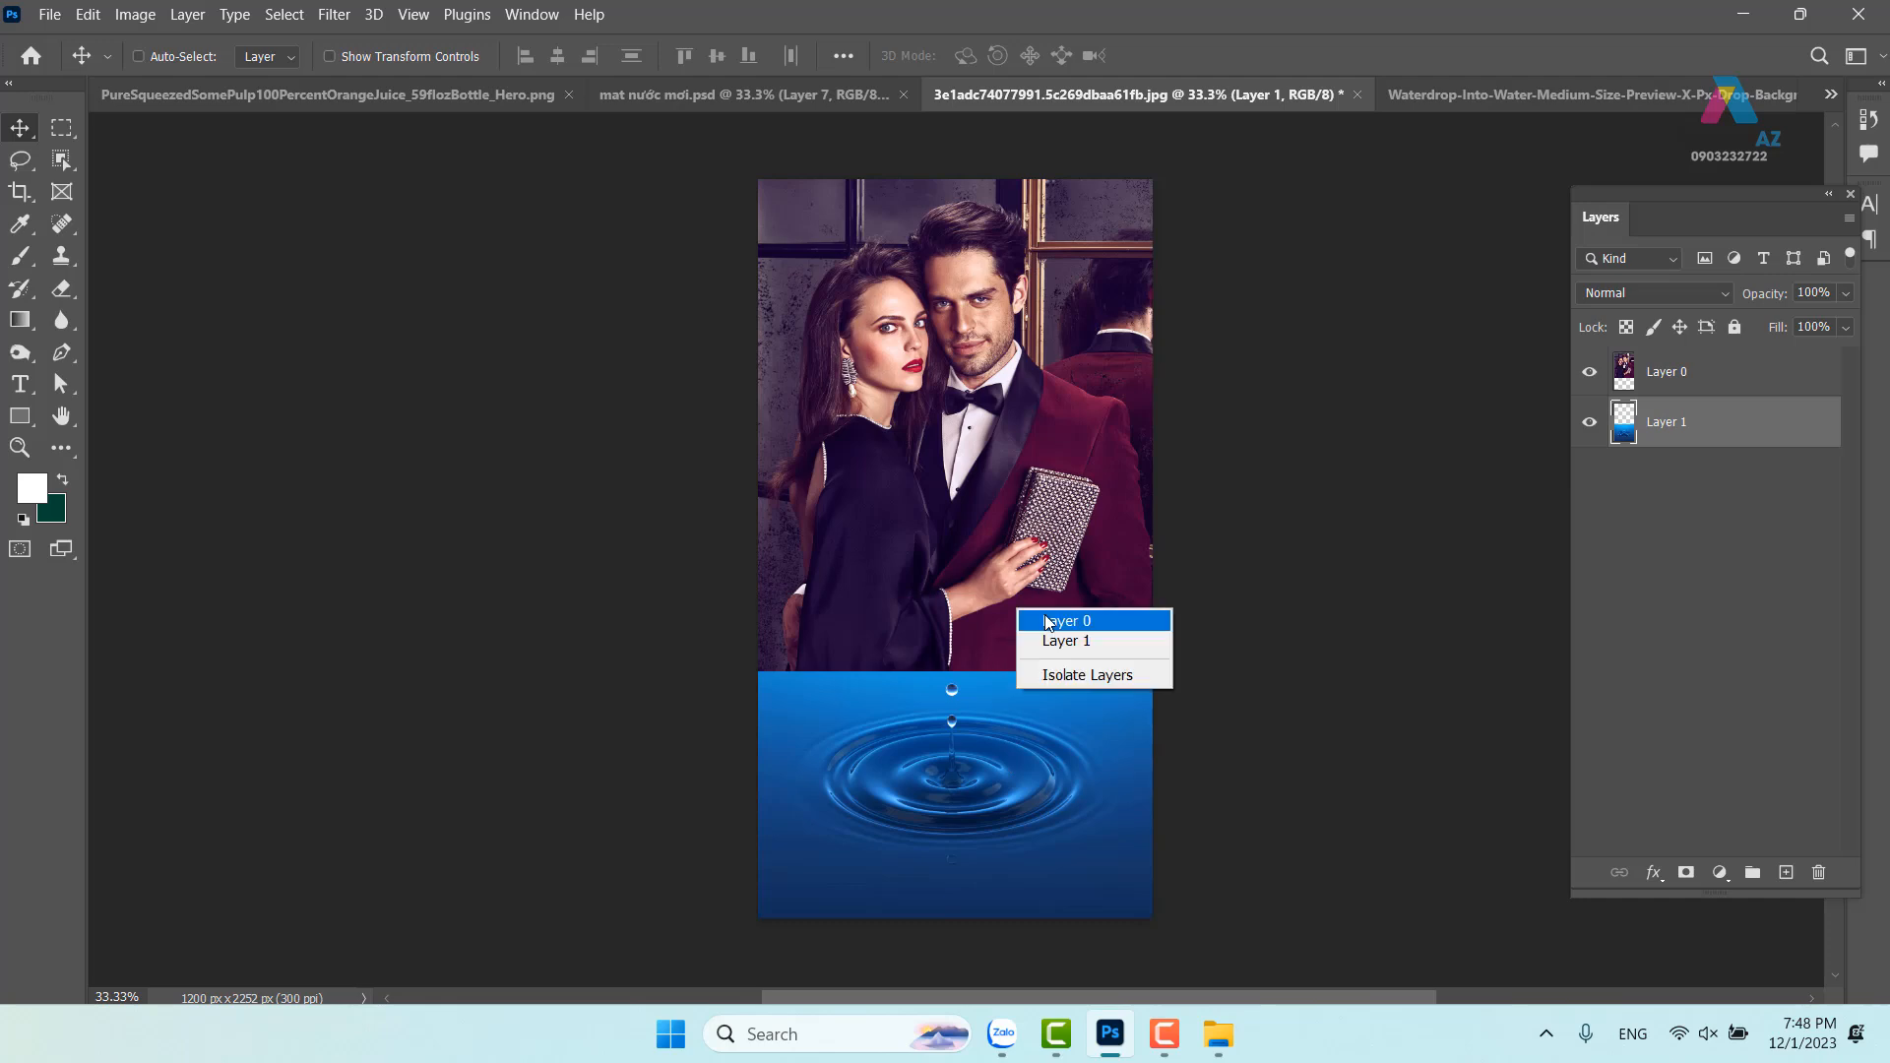
click(1043, 622)
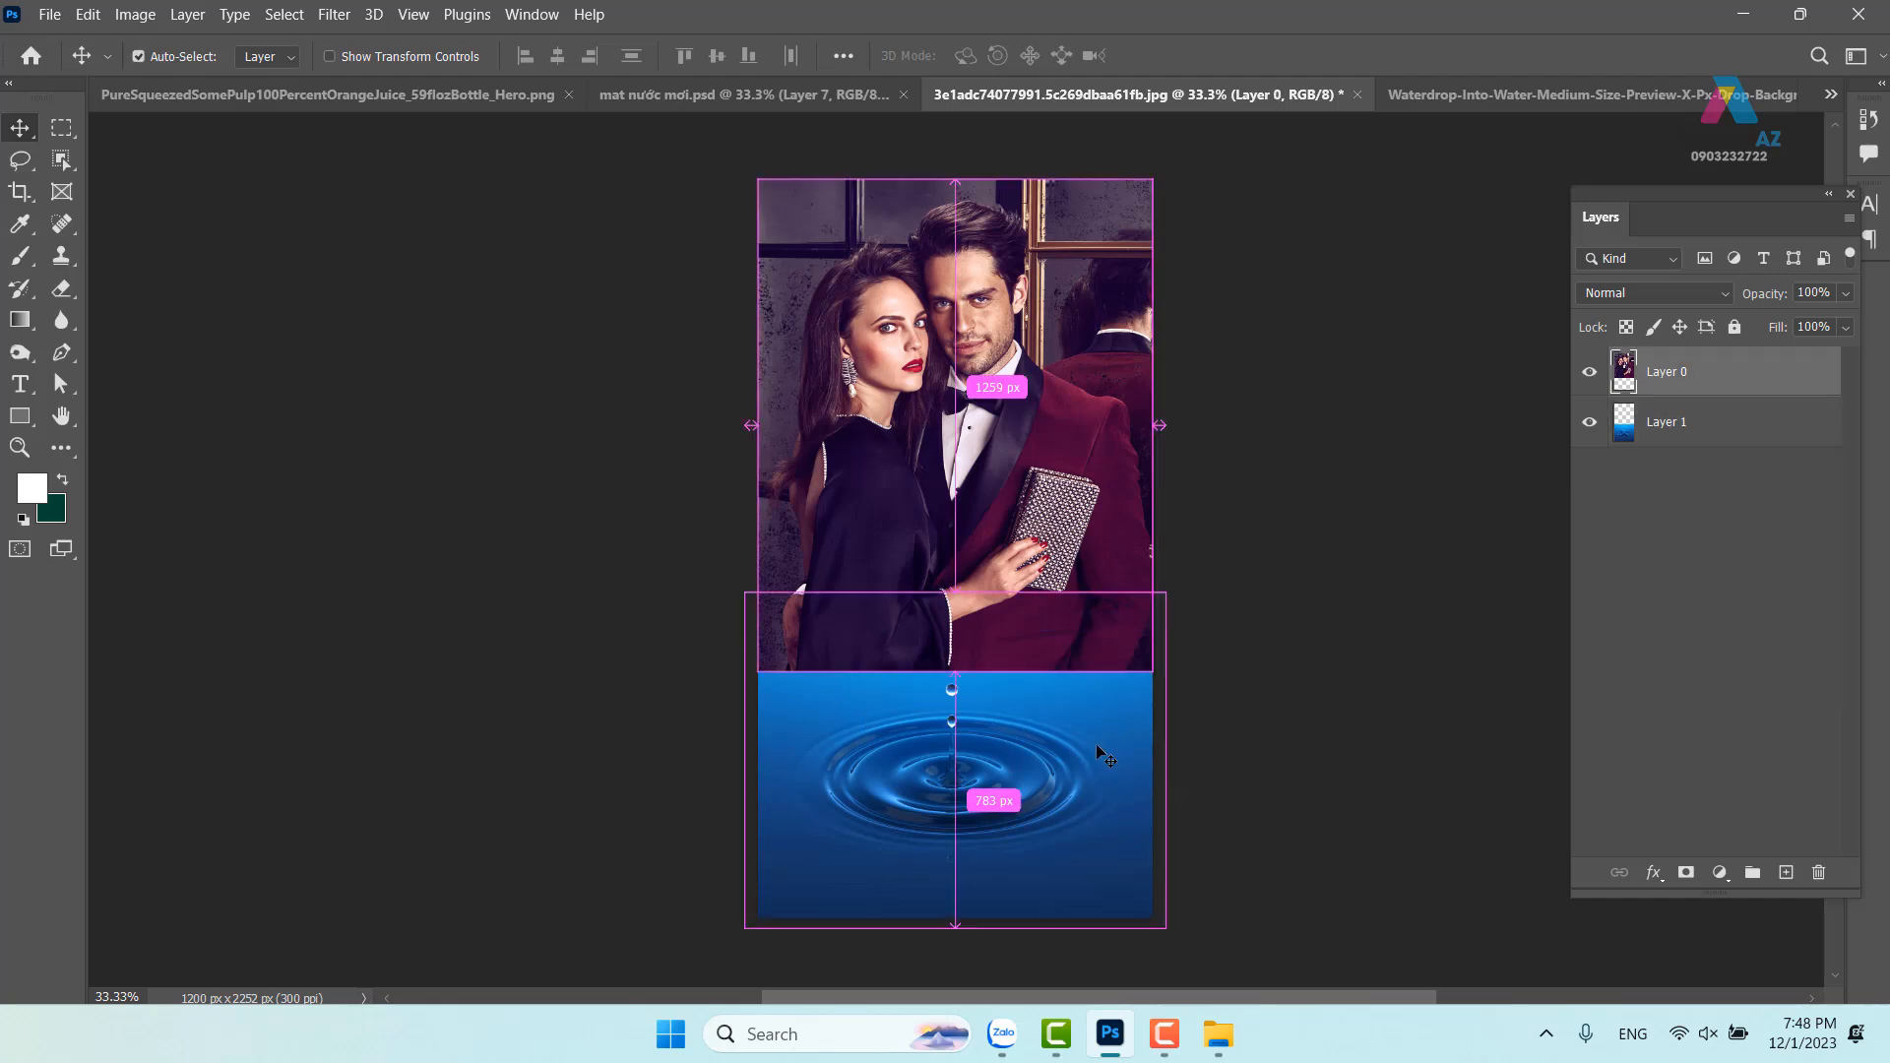
key(ctrl+equal)
scroll(1092, 689, down, 3)
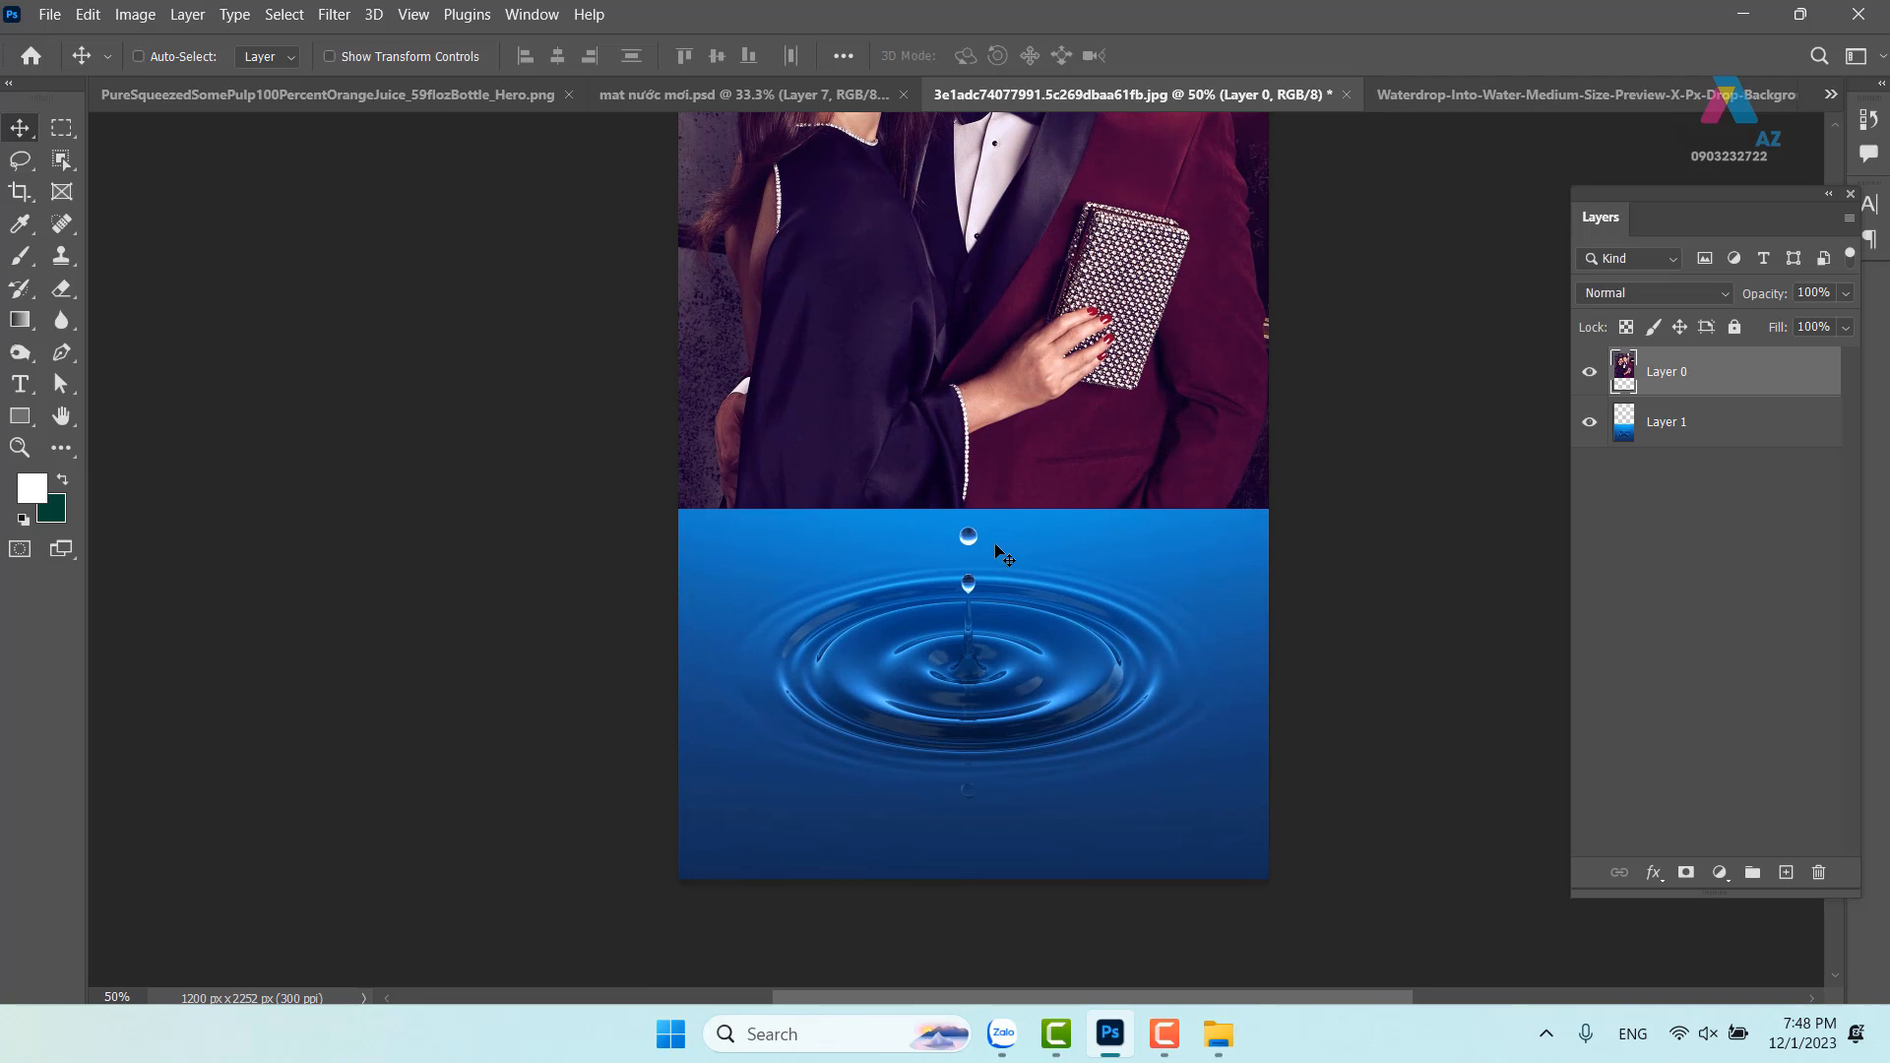
click(1715, 431)
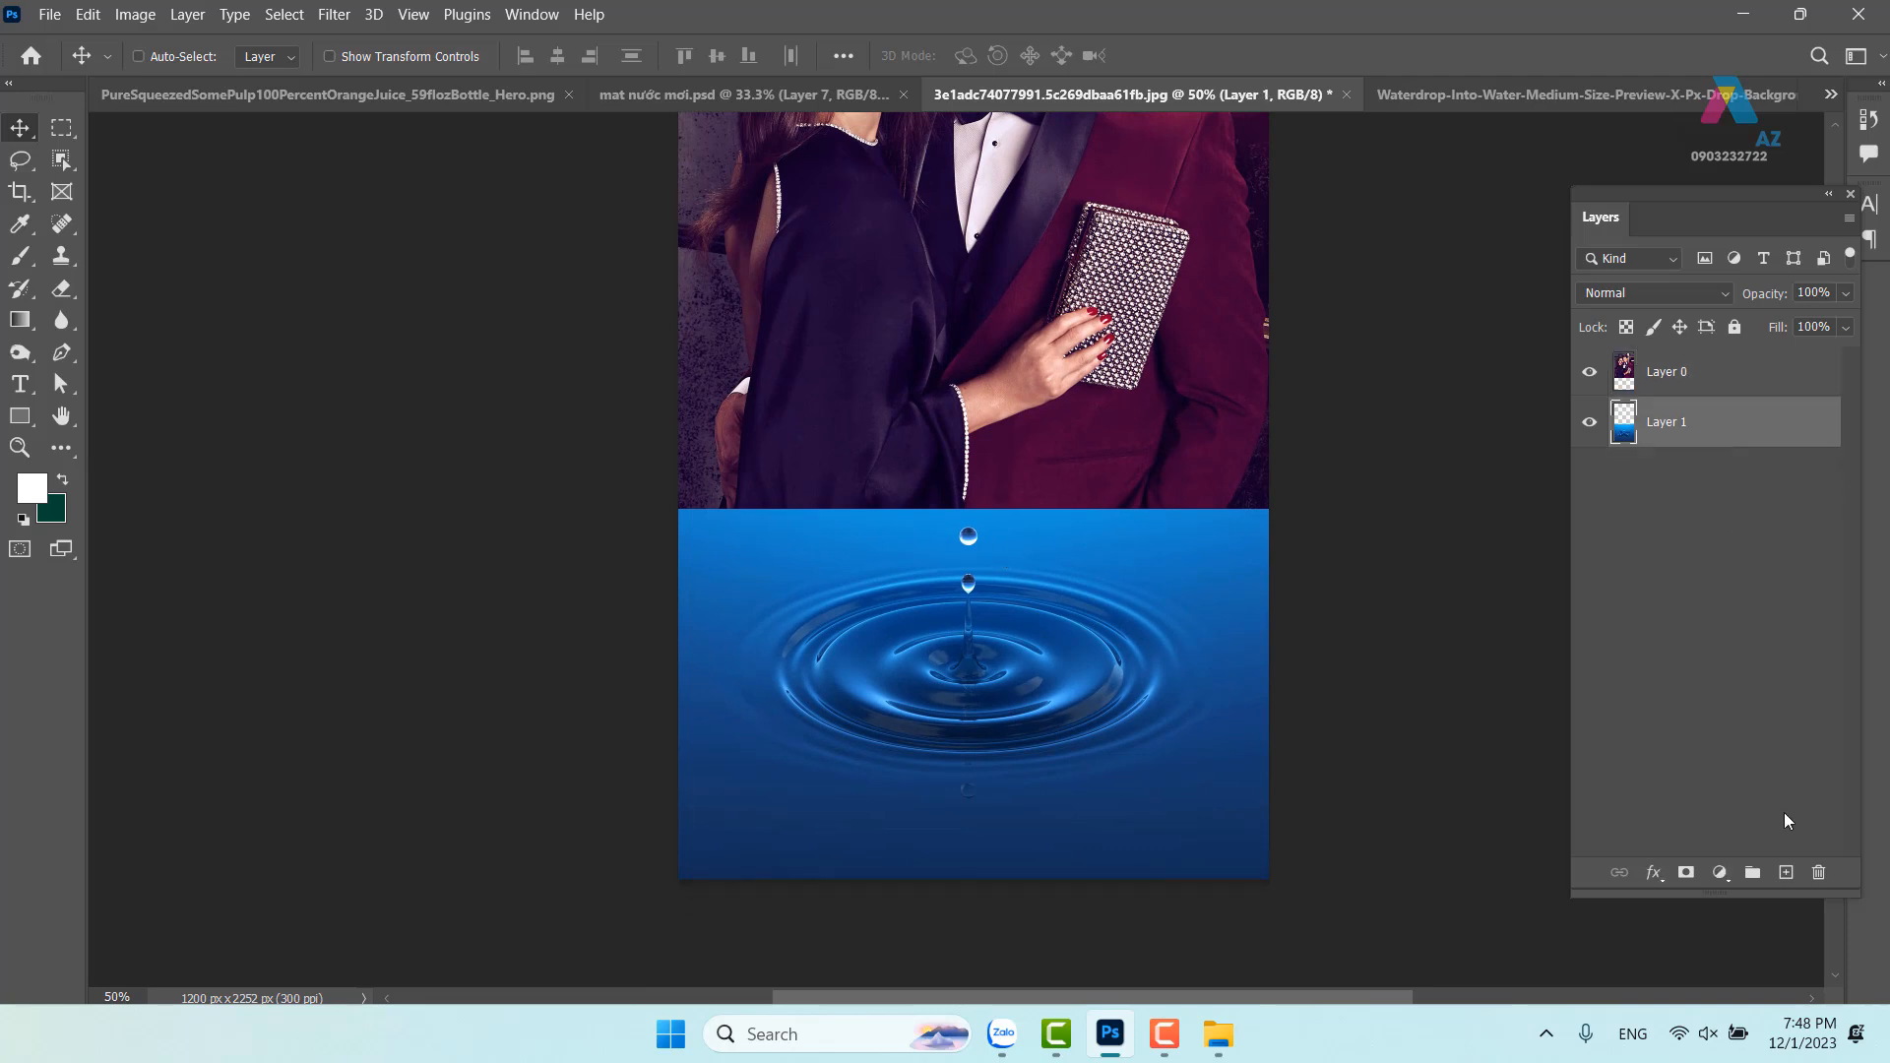
click(1787, 873)
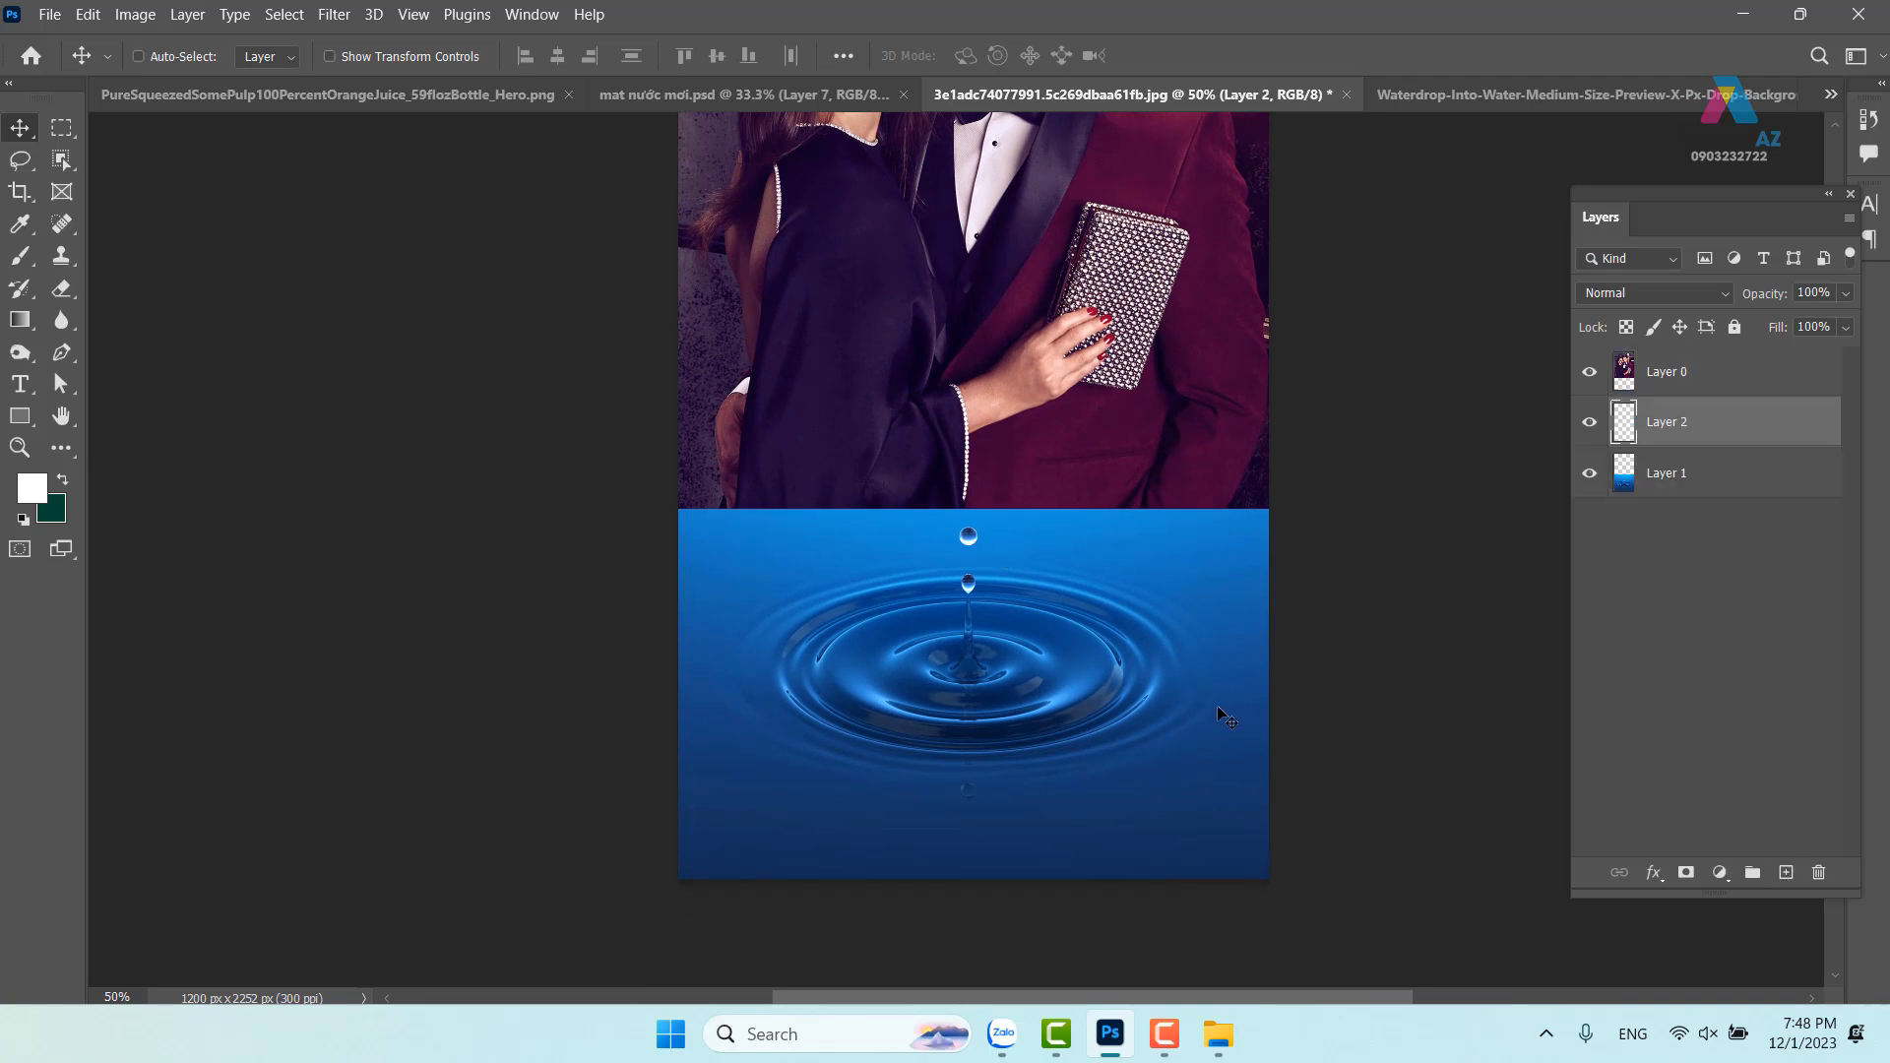
key(i)
click(1046, 436)
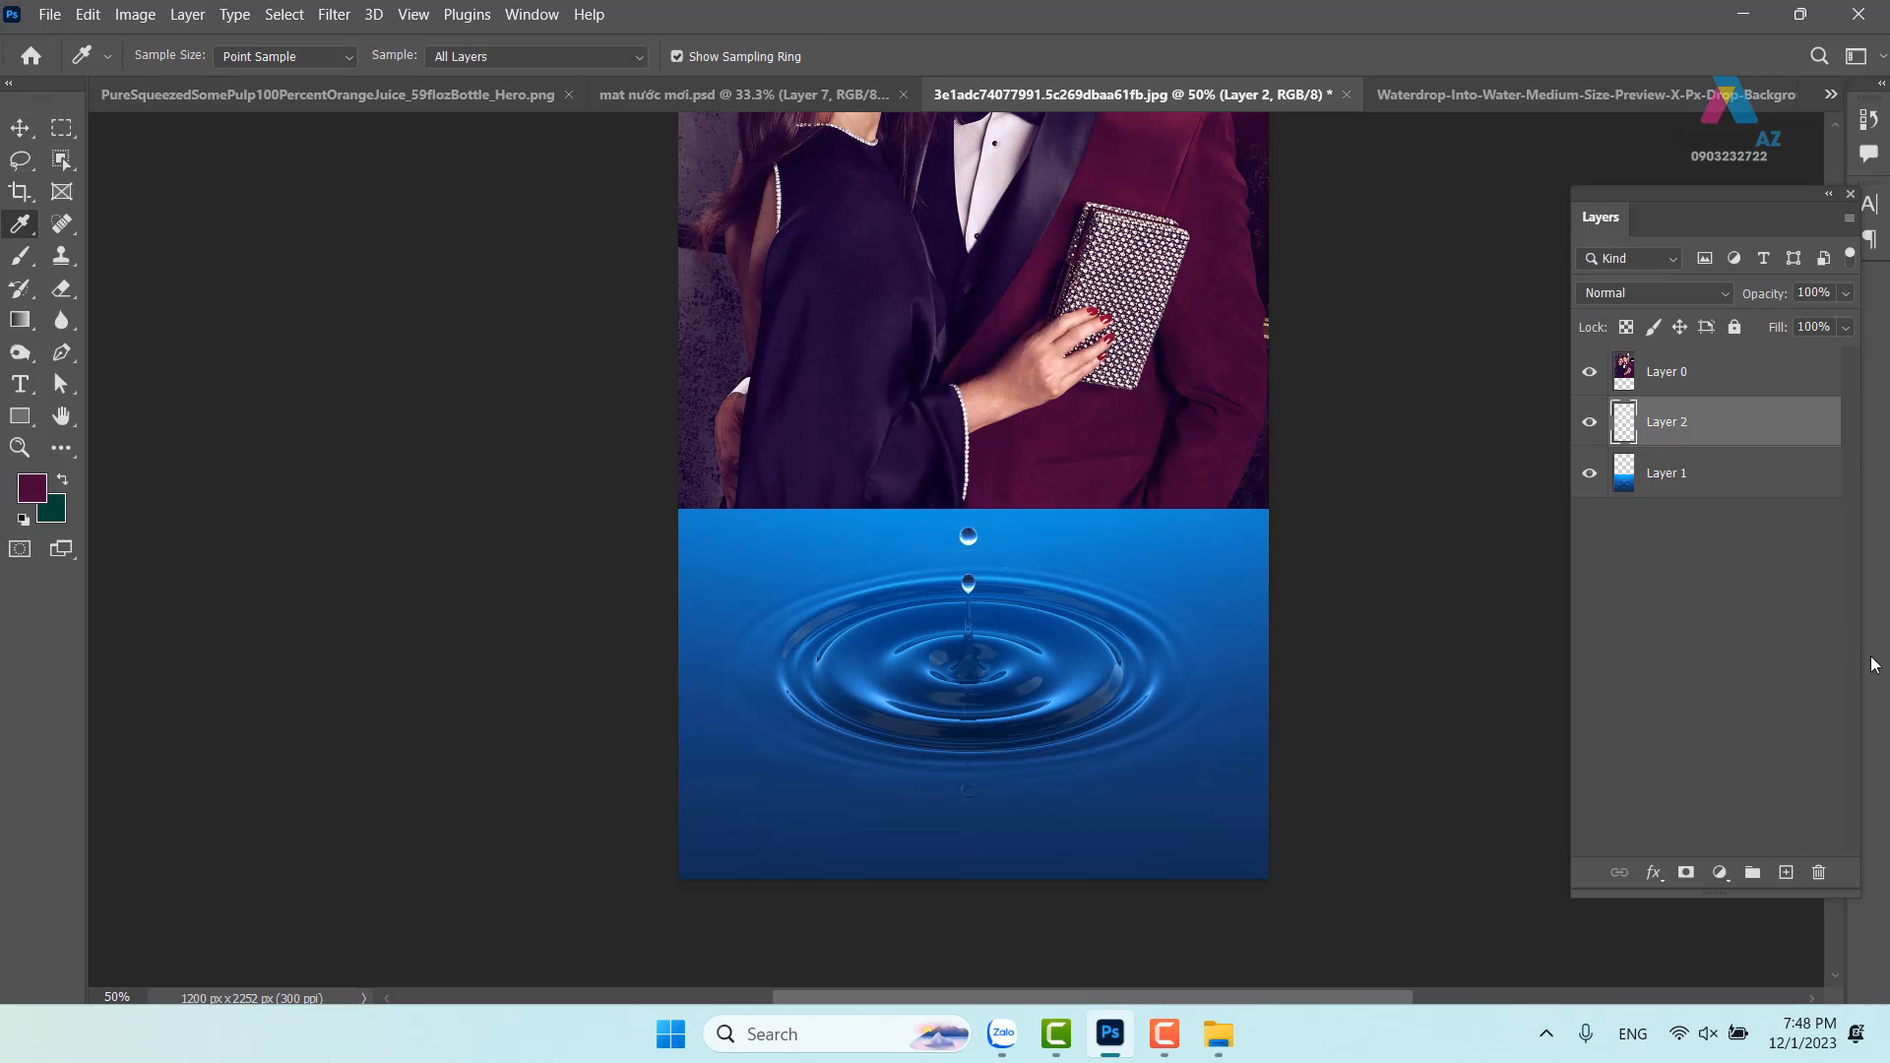
key(alt+BackSpace)
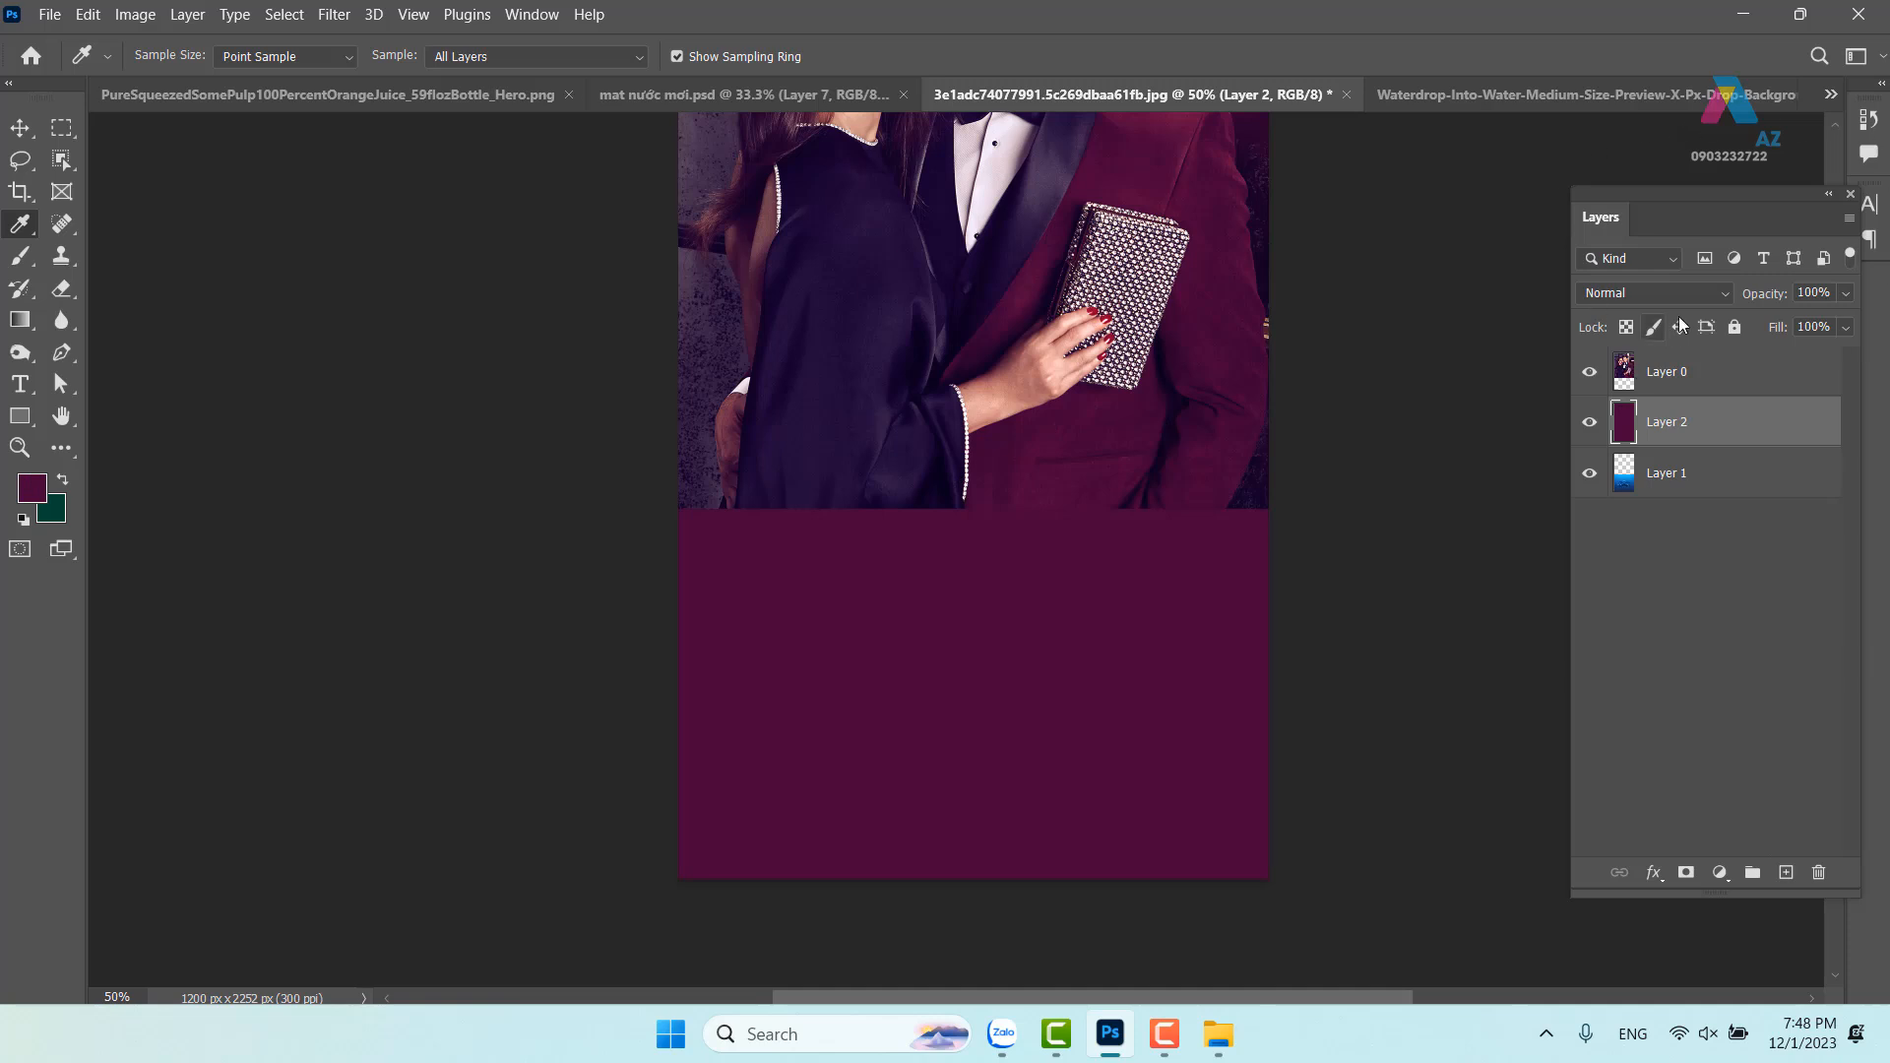
click(1653, 292)
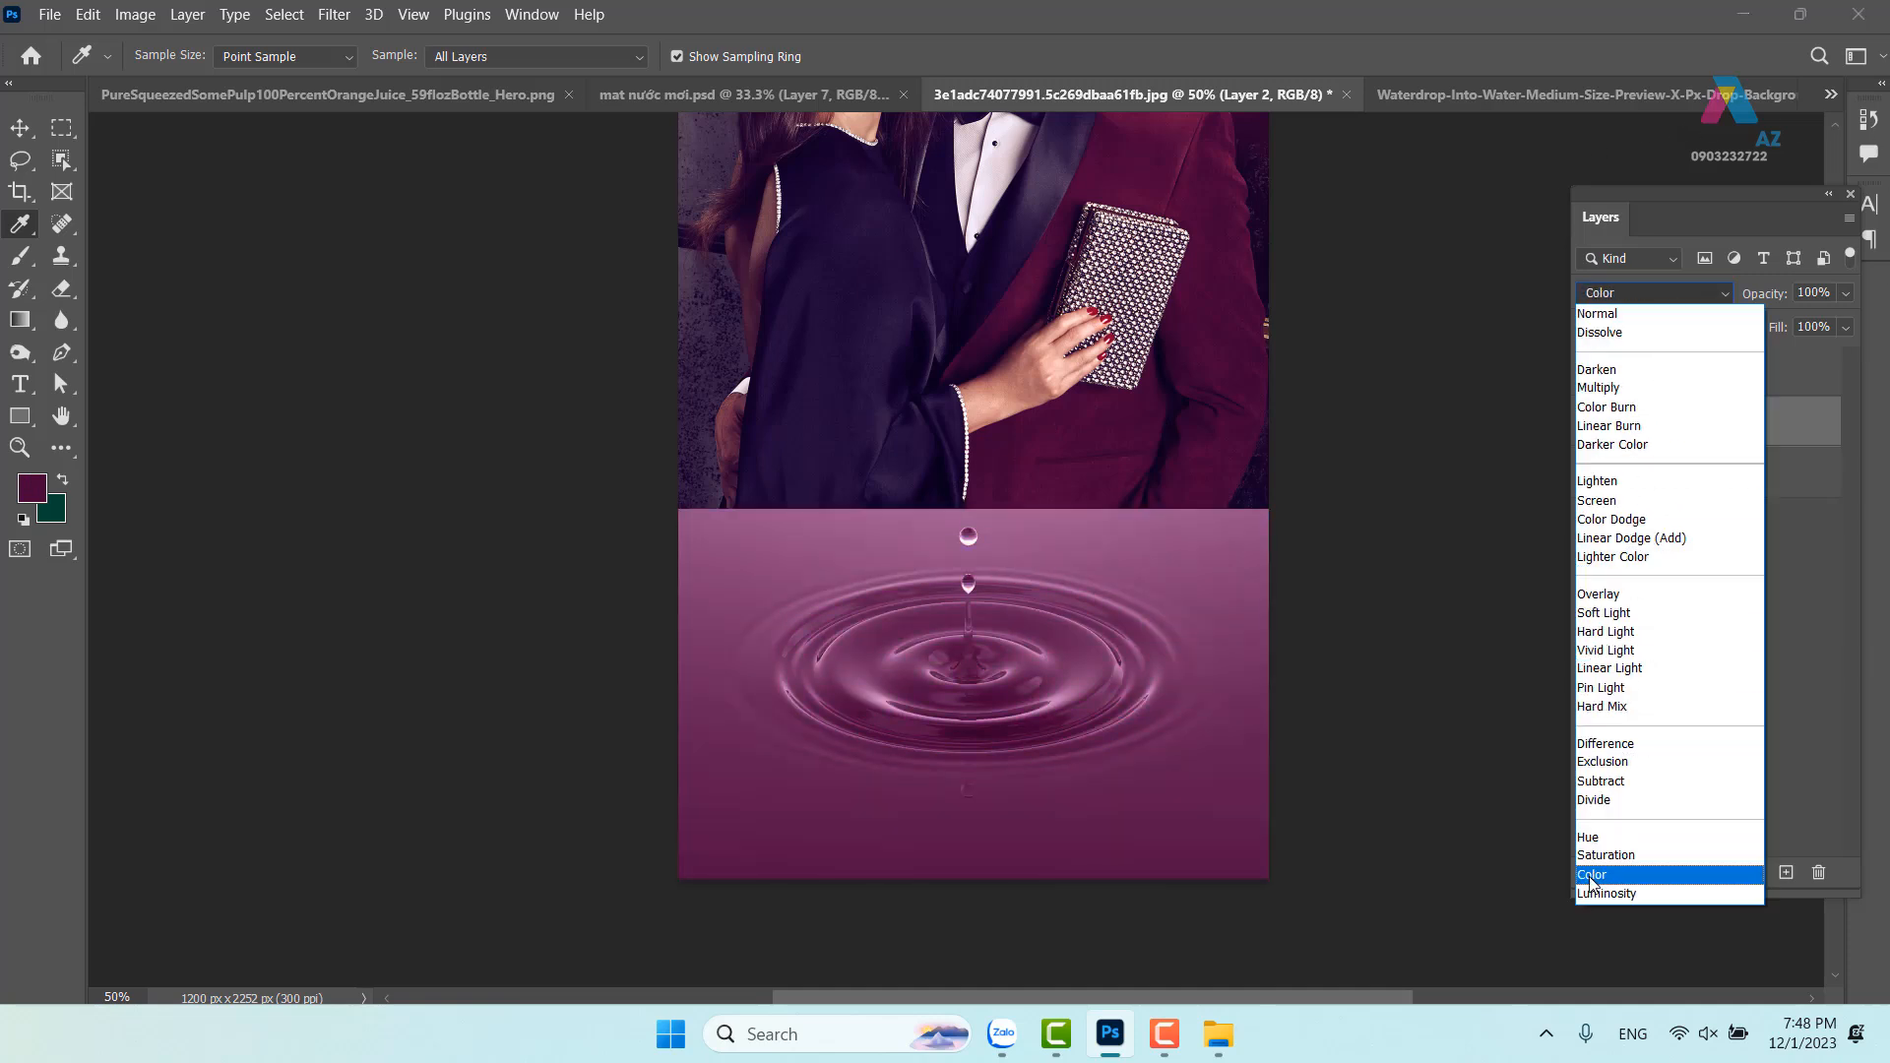
click(1592, 874)
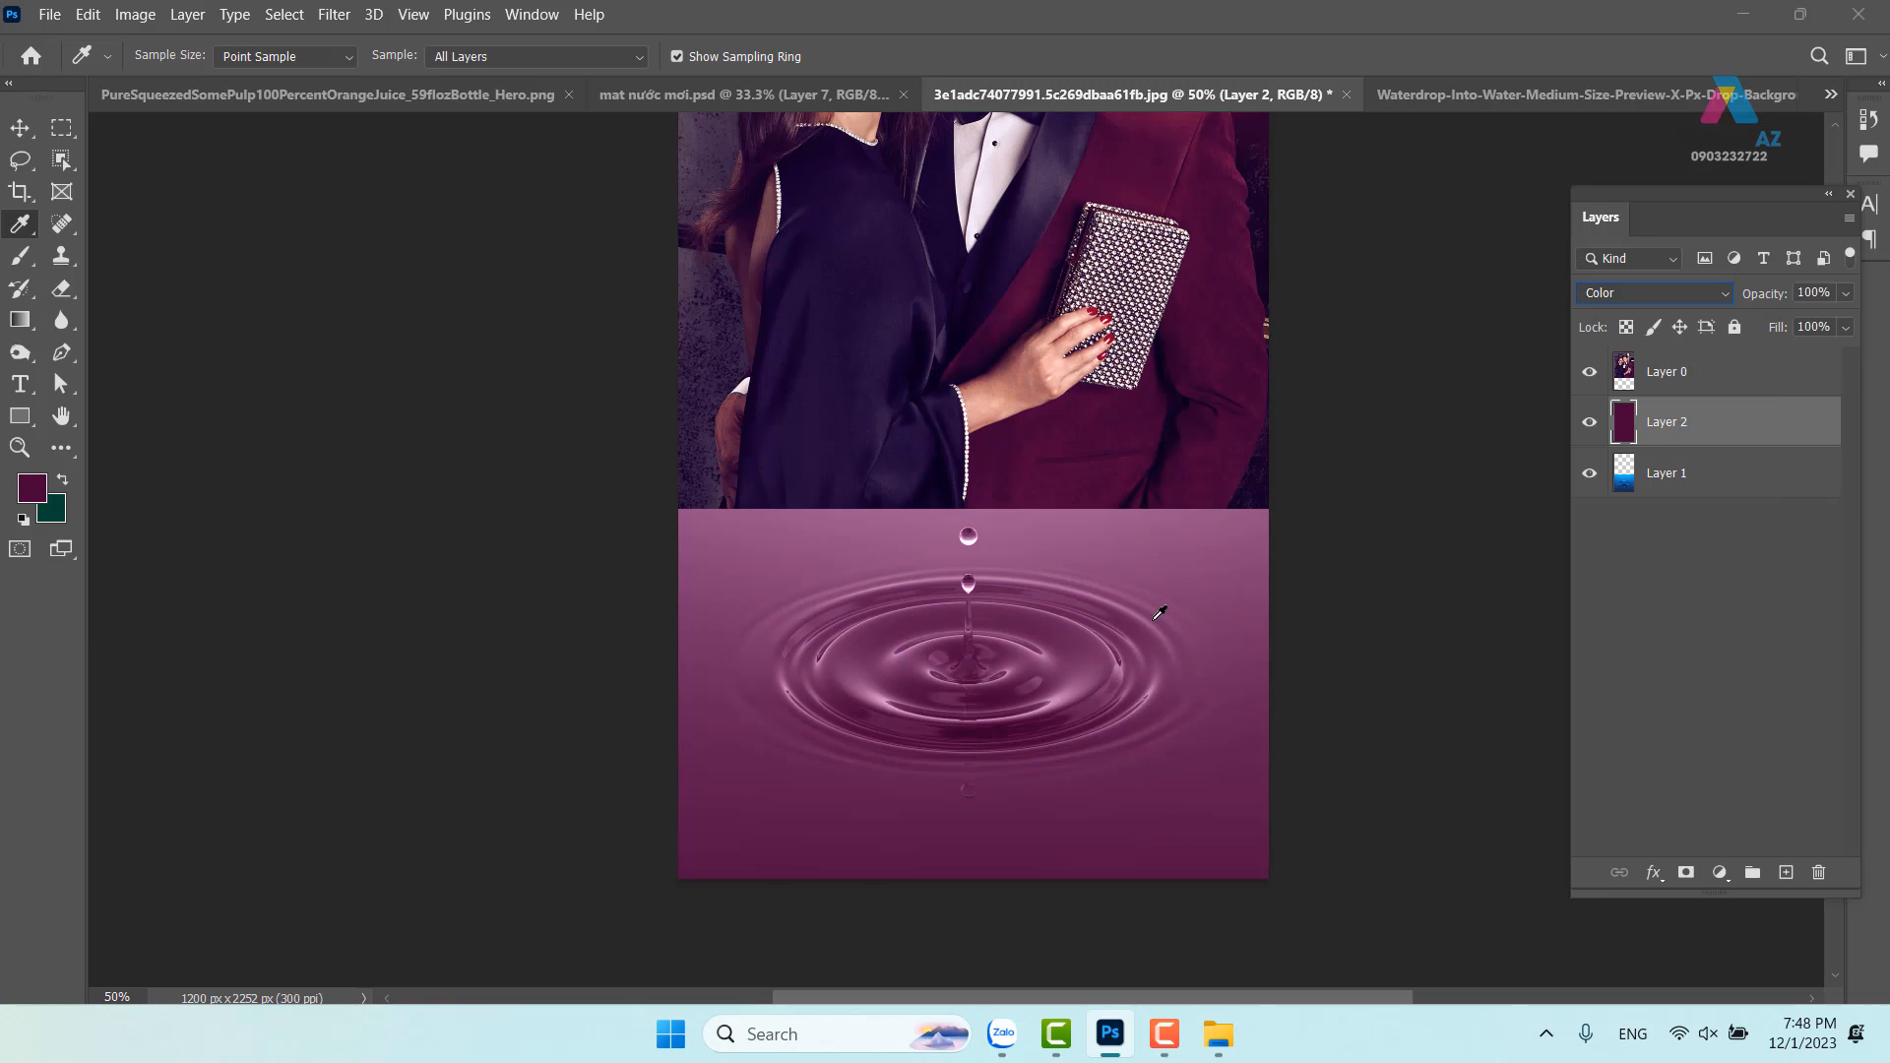
Duplicate the burgundy color layer, set the copy's blend mode to Multiply and reduce its fill to 38%
click(19, 128)
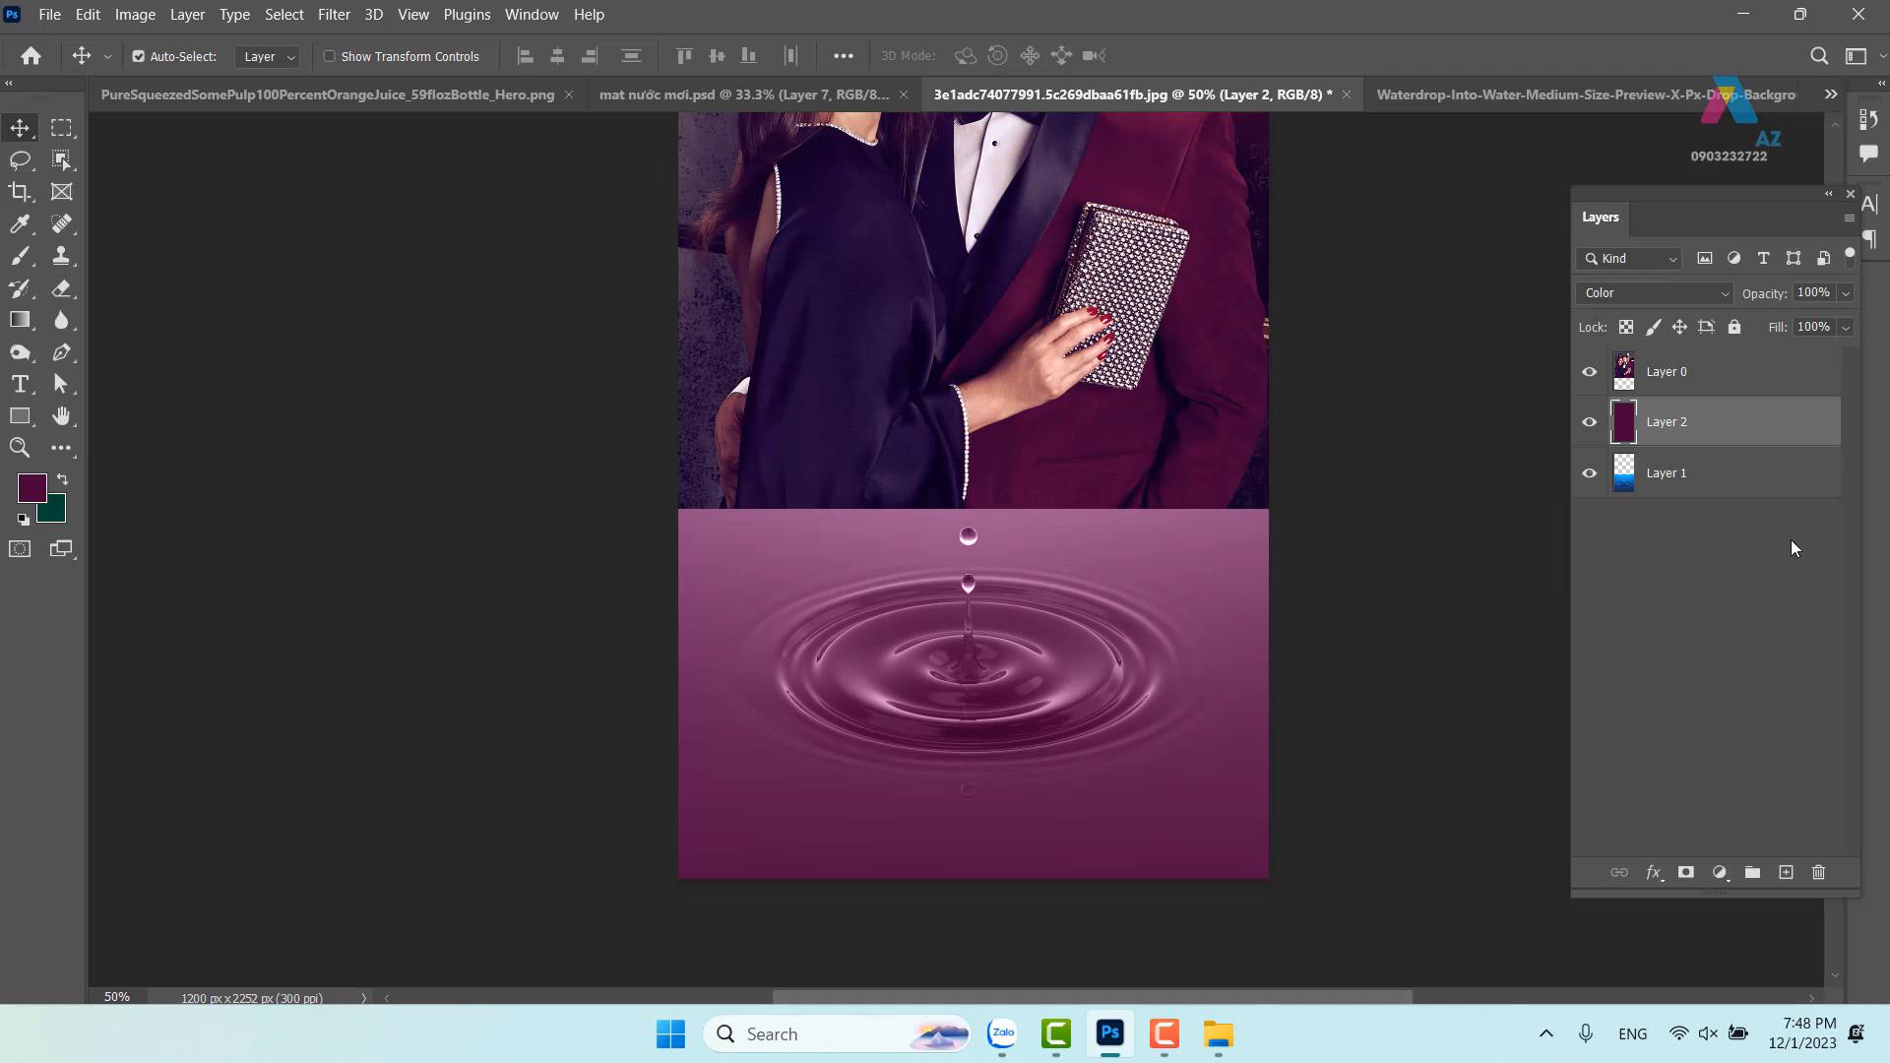
key(ctrl+j)
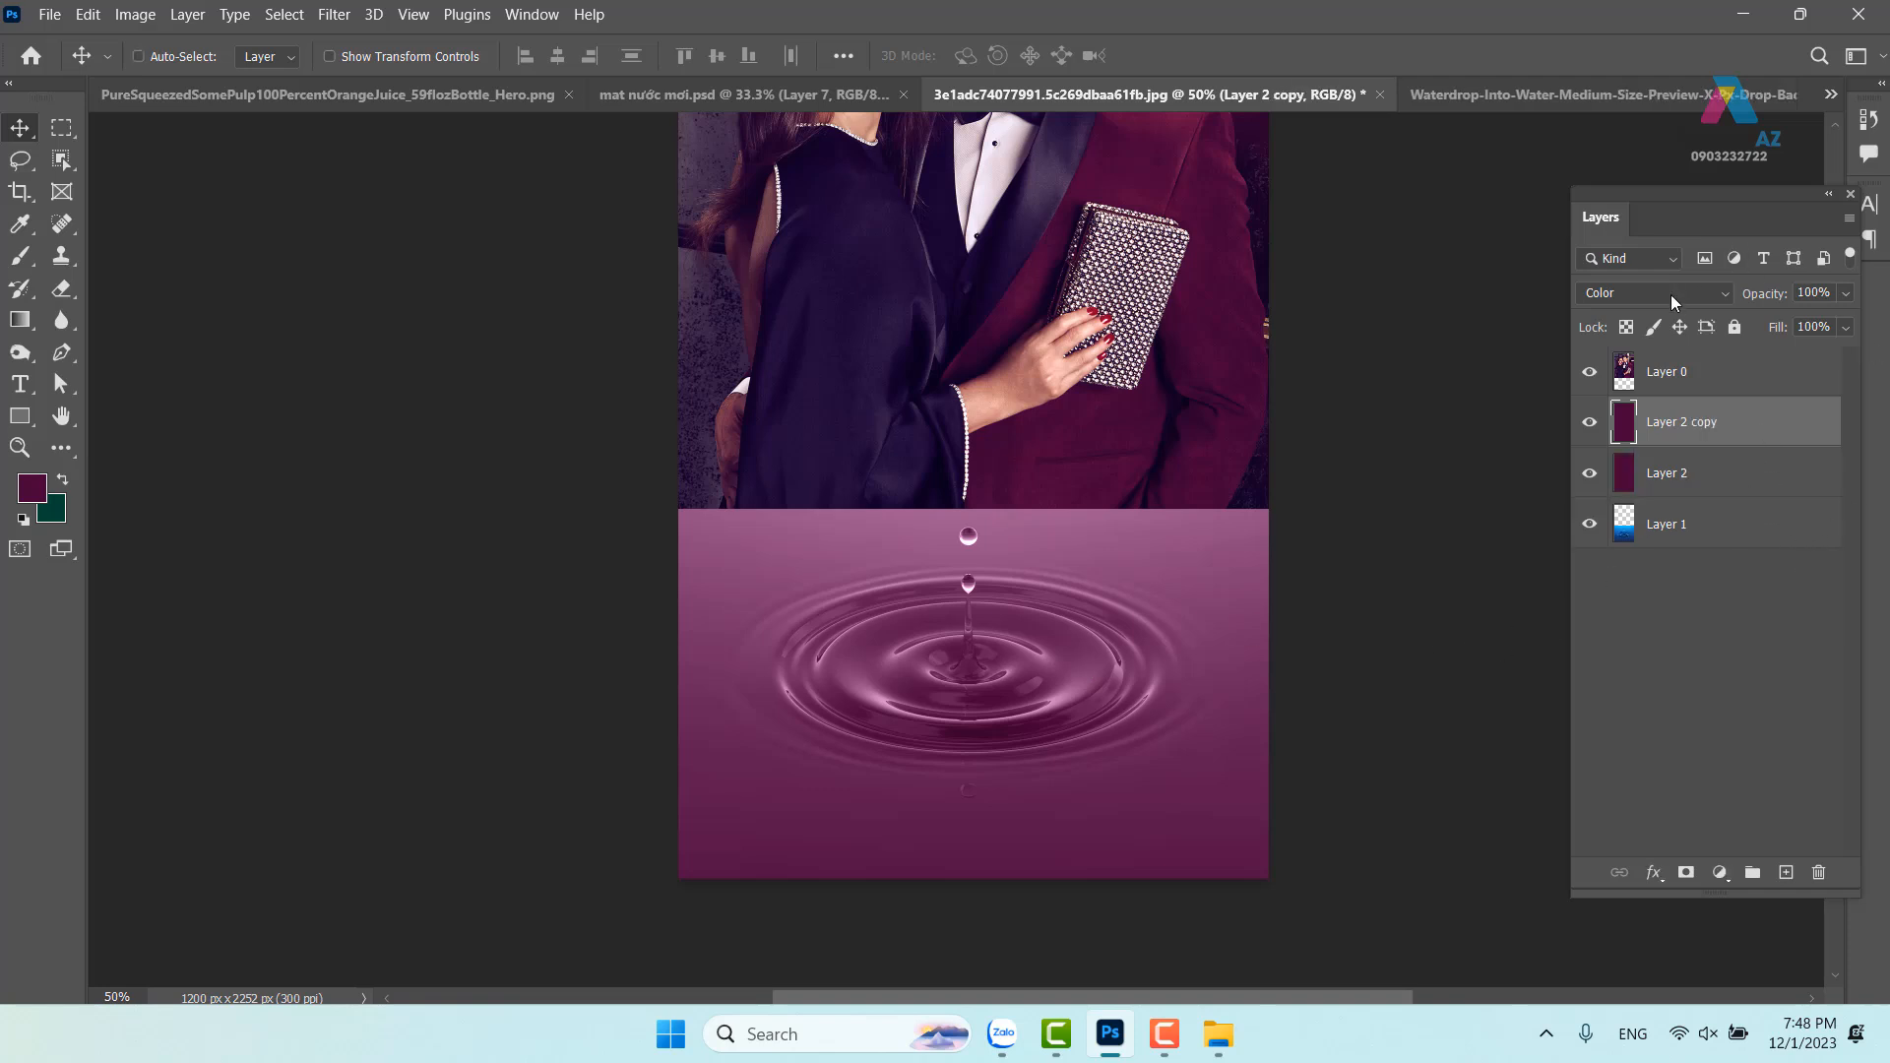
click(1670, 294)
click(1634, 385)
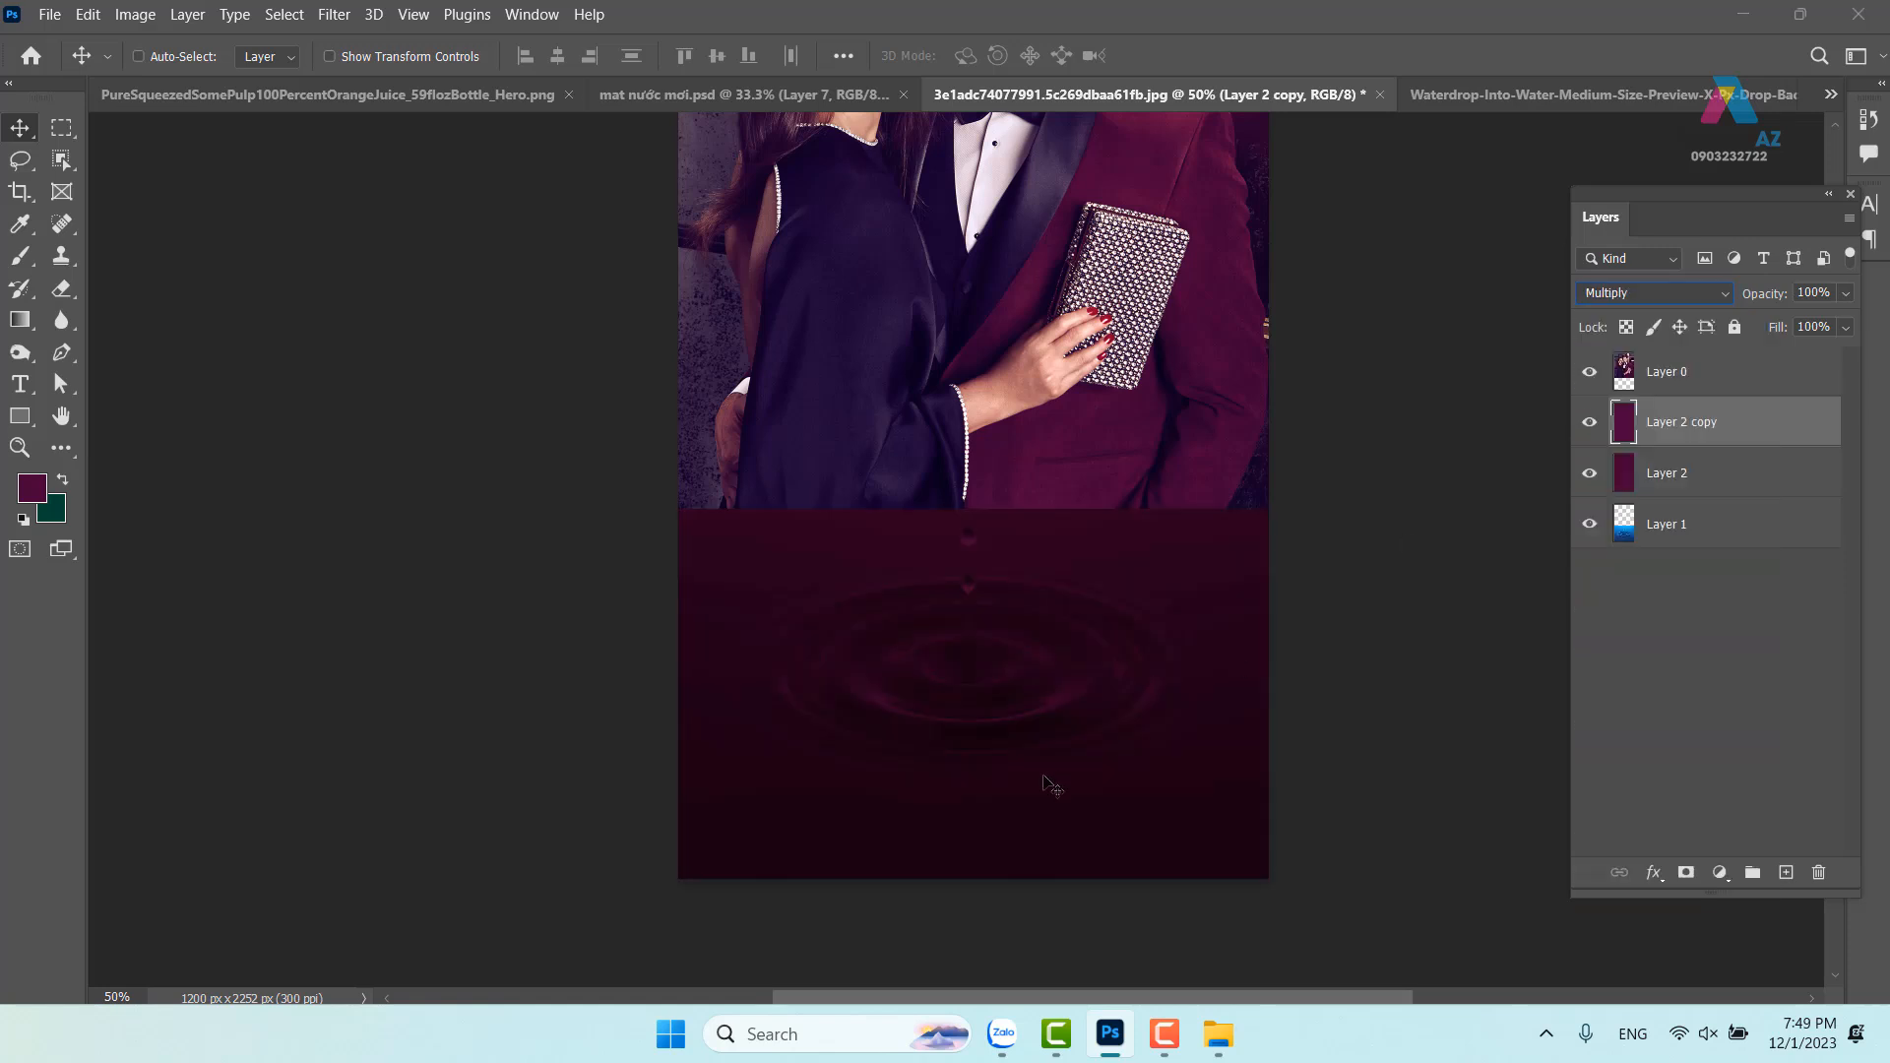
click(1846, 327)
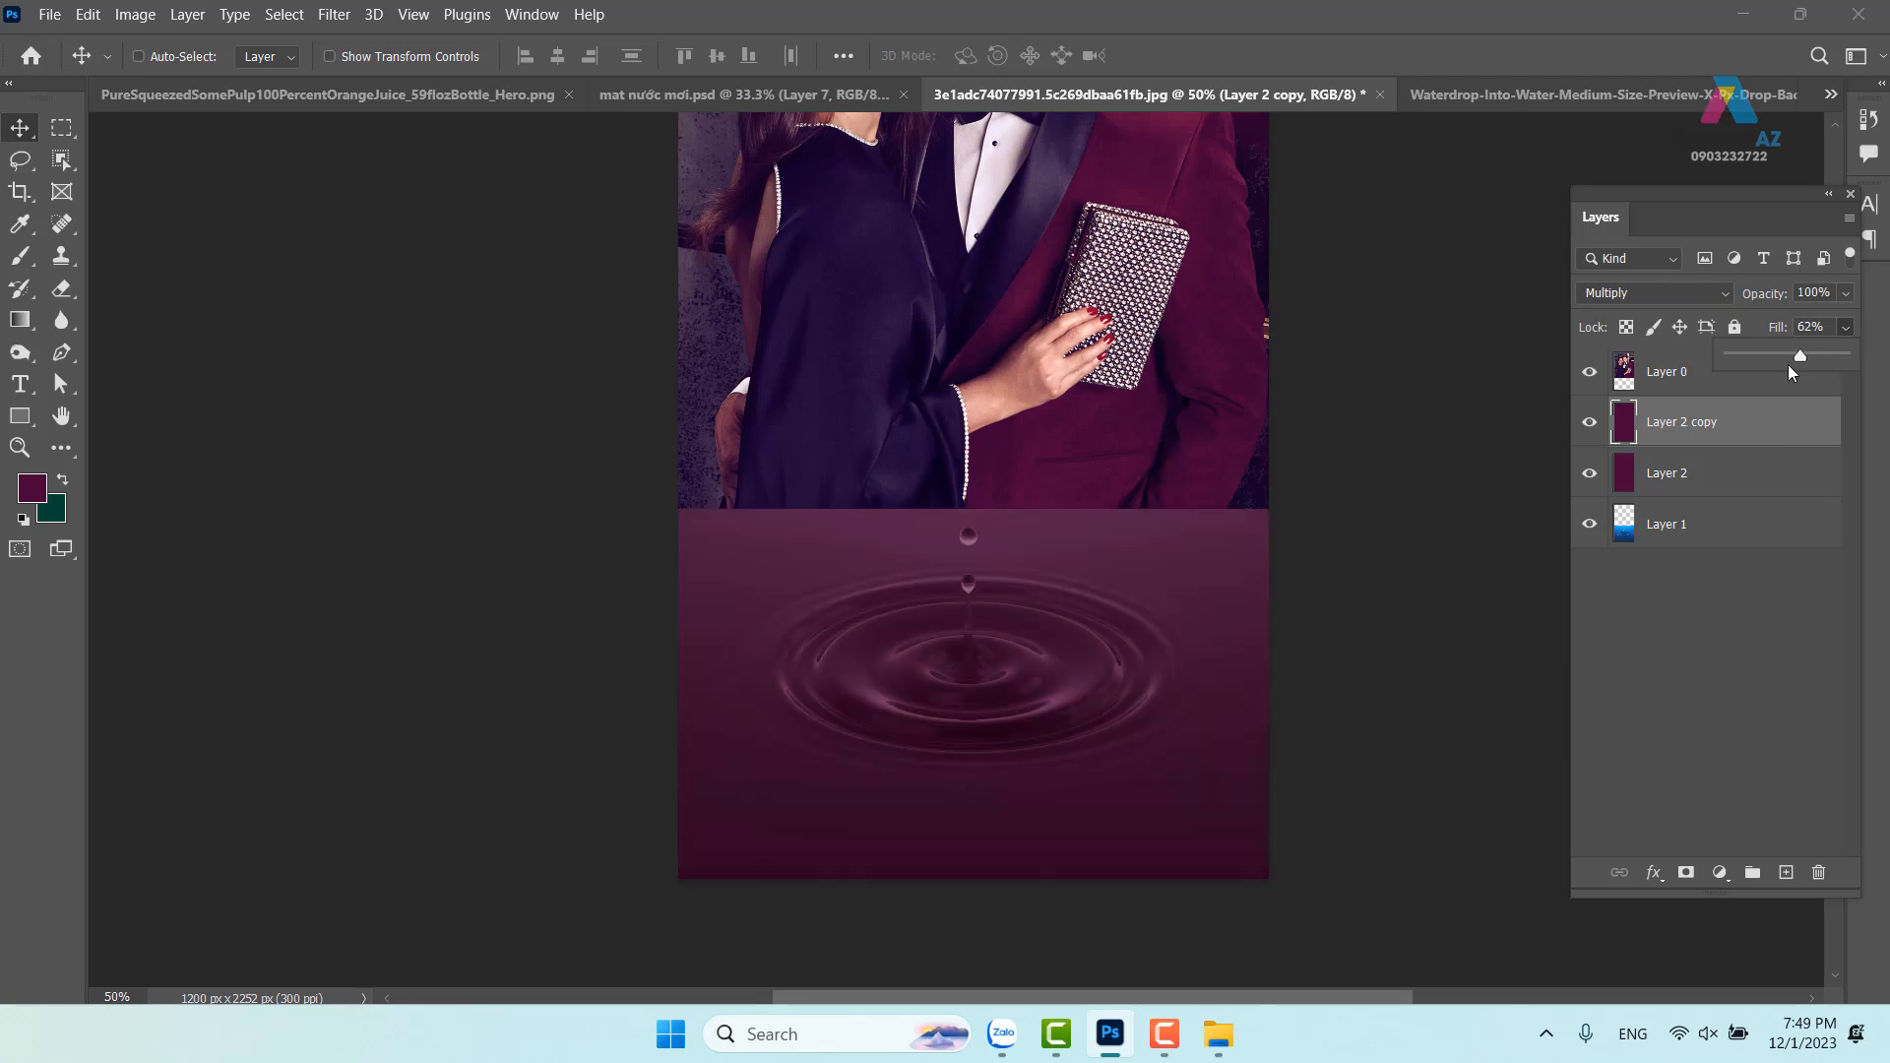
drag(1787, 357, 1774, 358)
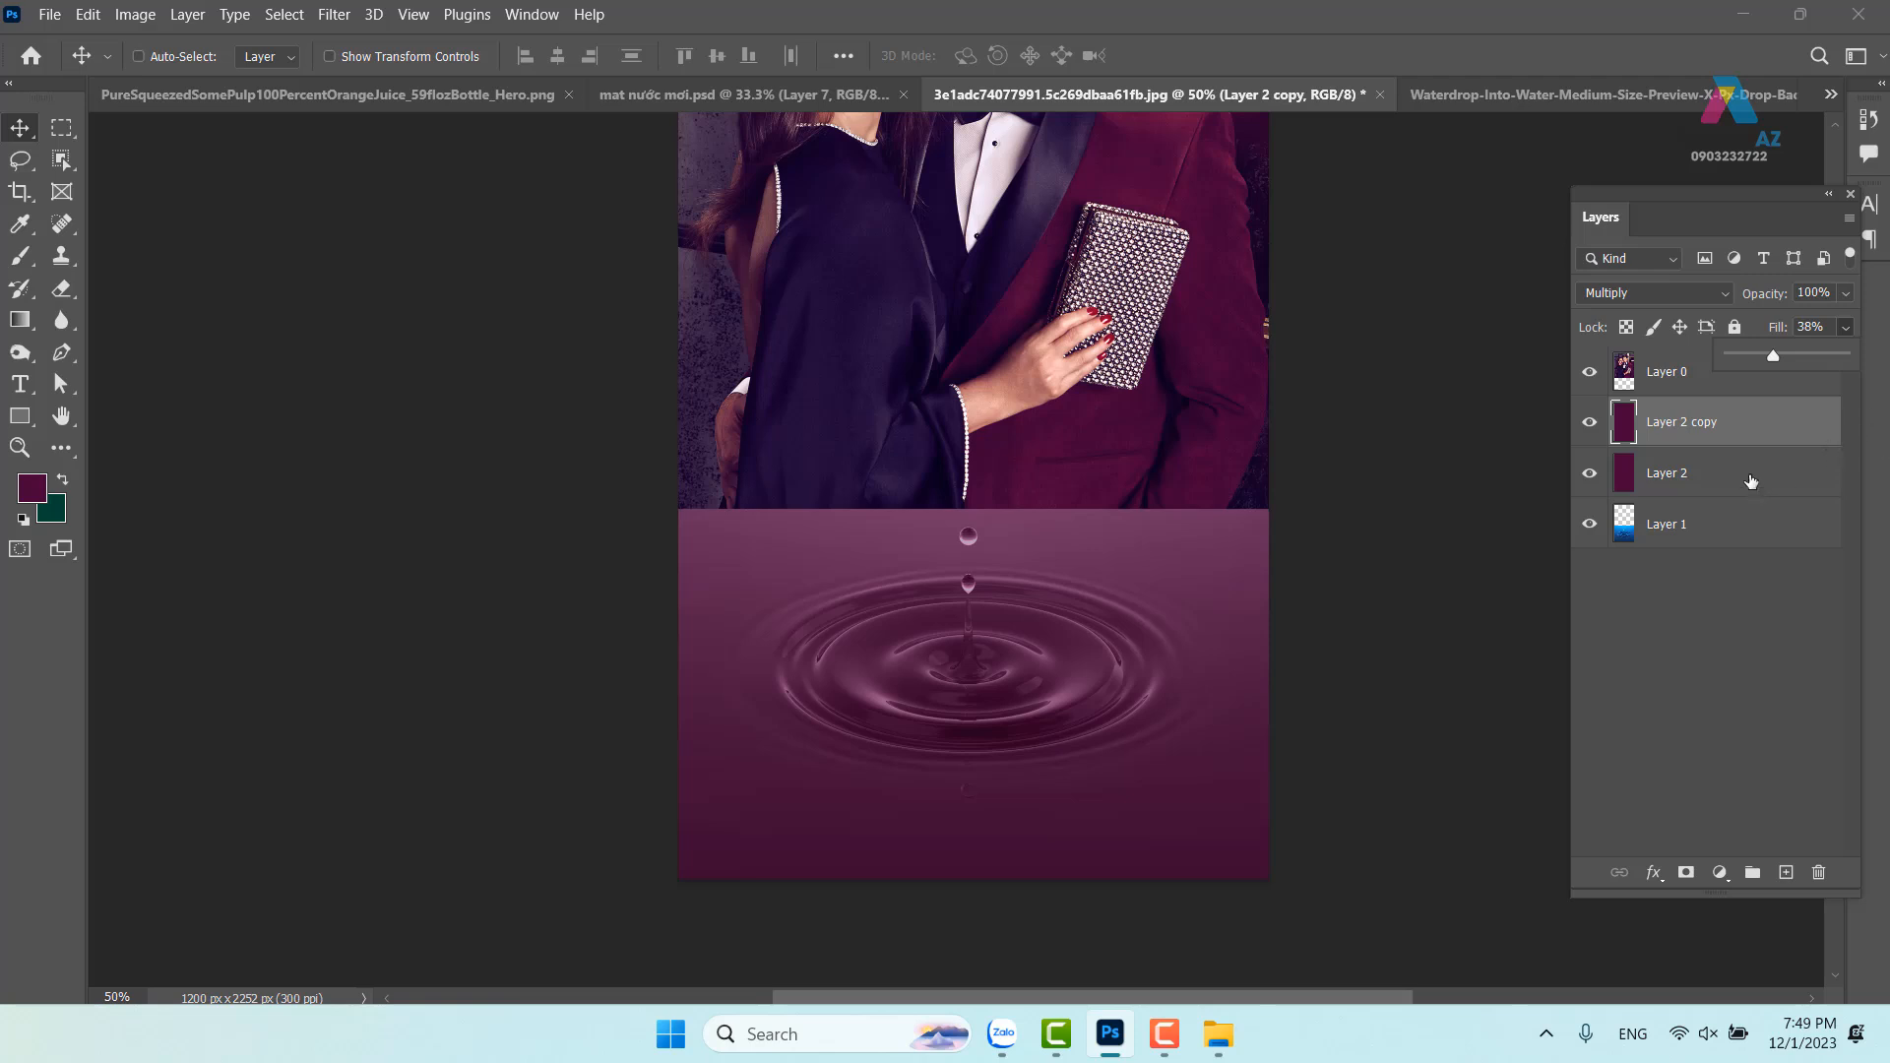
Merge the two burgundy layers with the water layer, and inspect the merged background by temporarily hiding the portrait layer
shift+click(1750, 541)
key(ctrl+e)
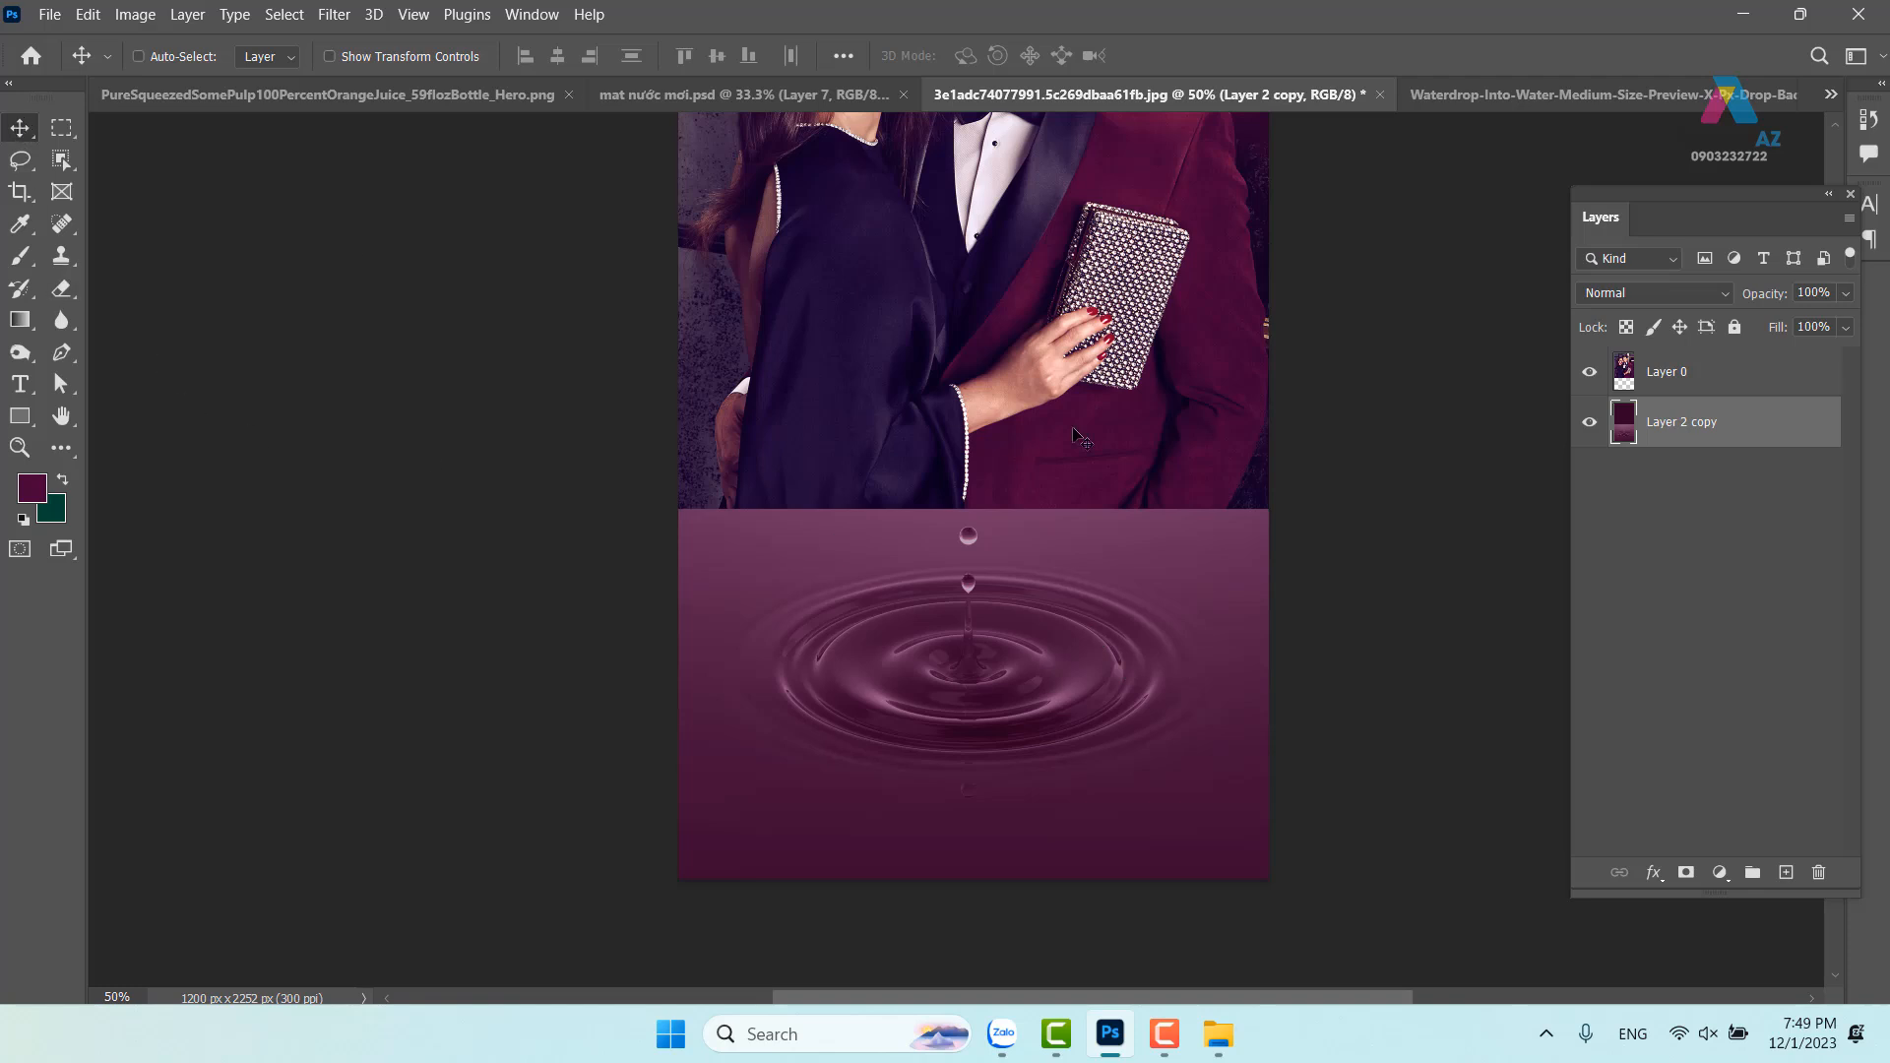
right_click(1075, 333)
click(1110, 343)
scroll(1230, 504, up, 2)
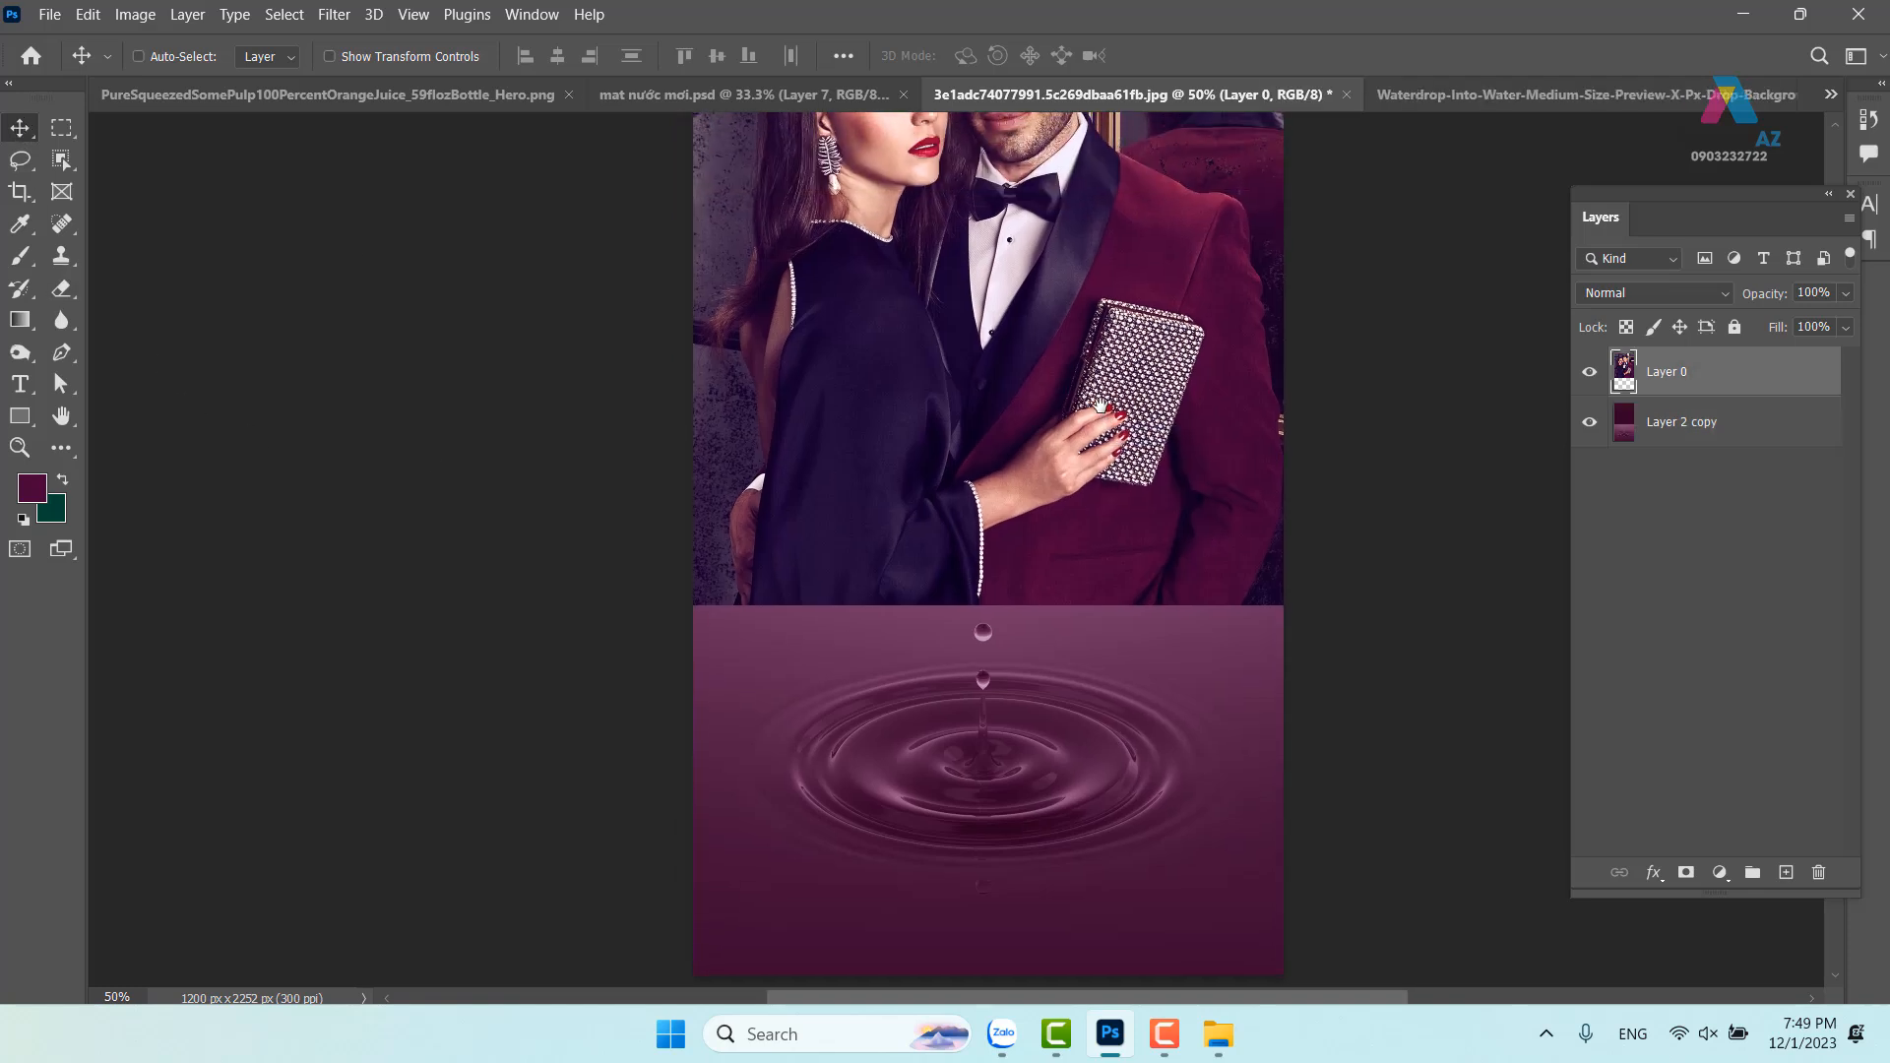
click(1590, 373)
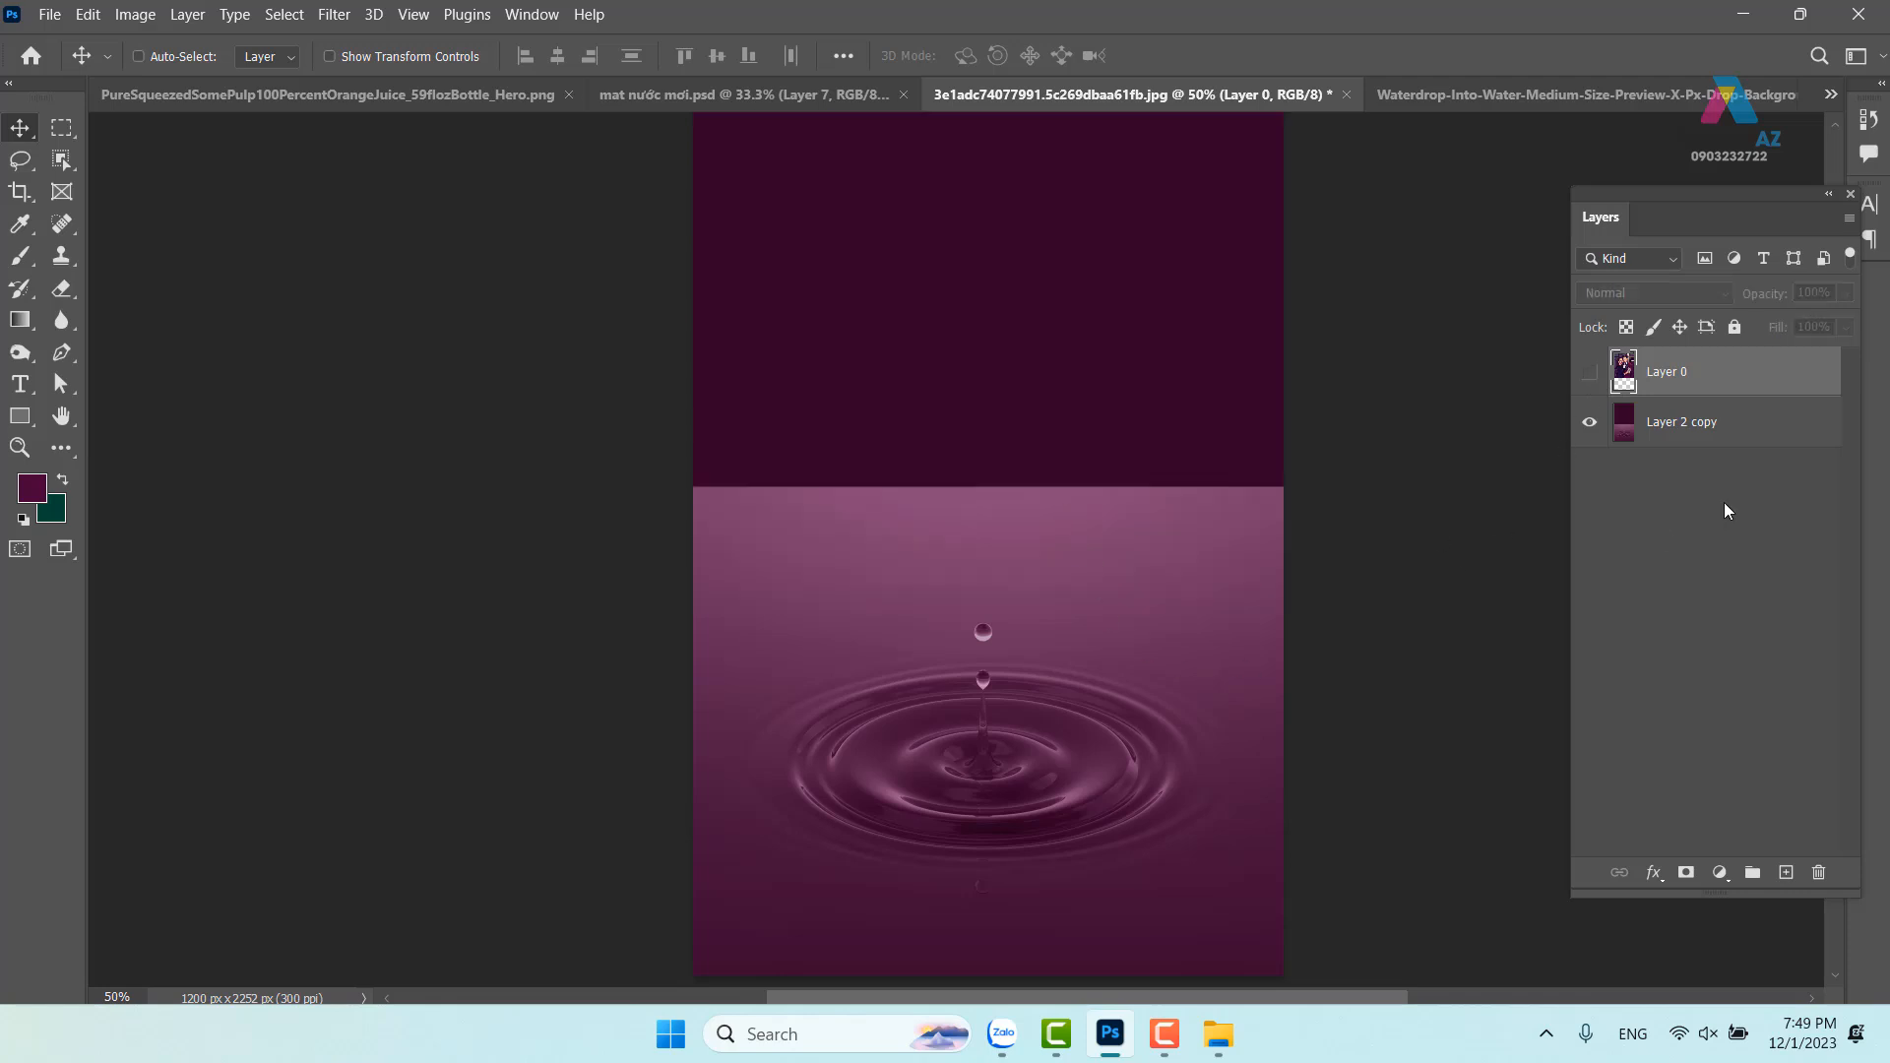
click(1589, 372)
Select a full-width rectangular area starting just above the portrait's lower edge and reaching down over the water ripples
drag(1155, 589, 1052, 488)
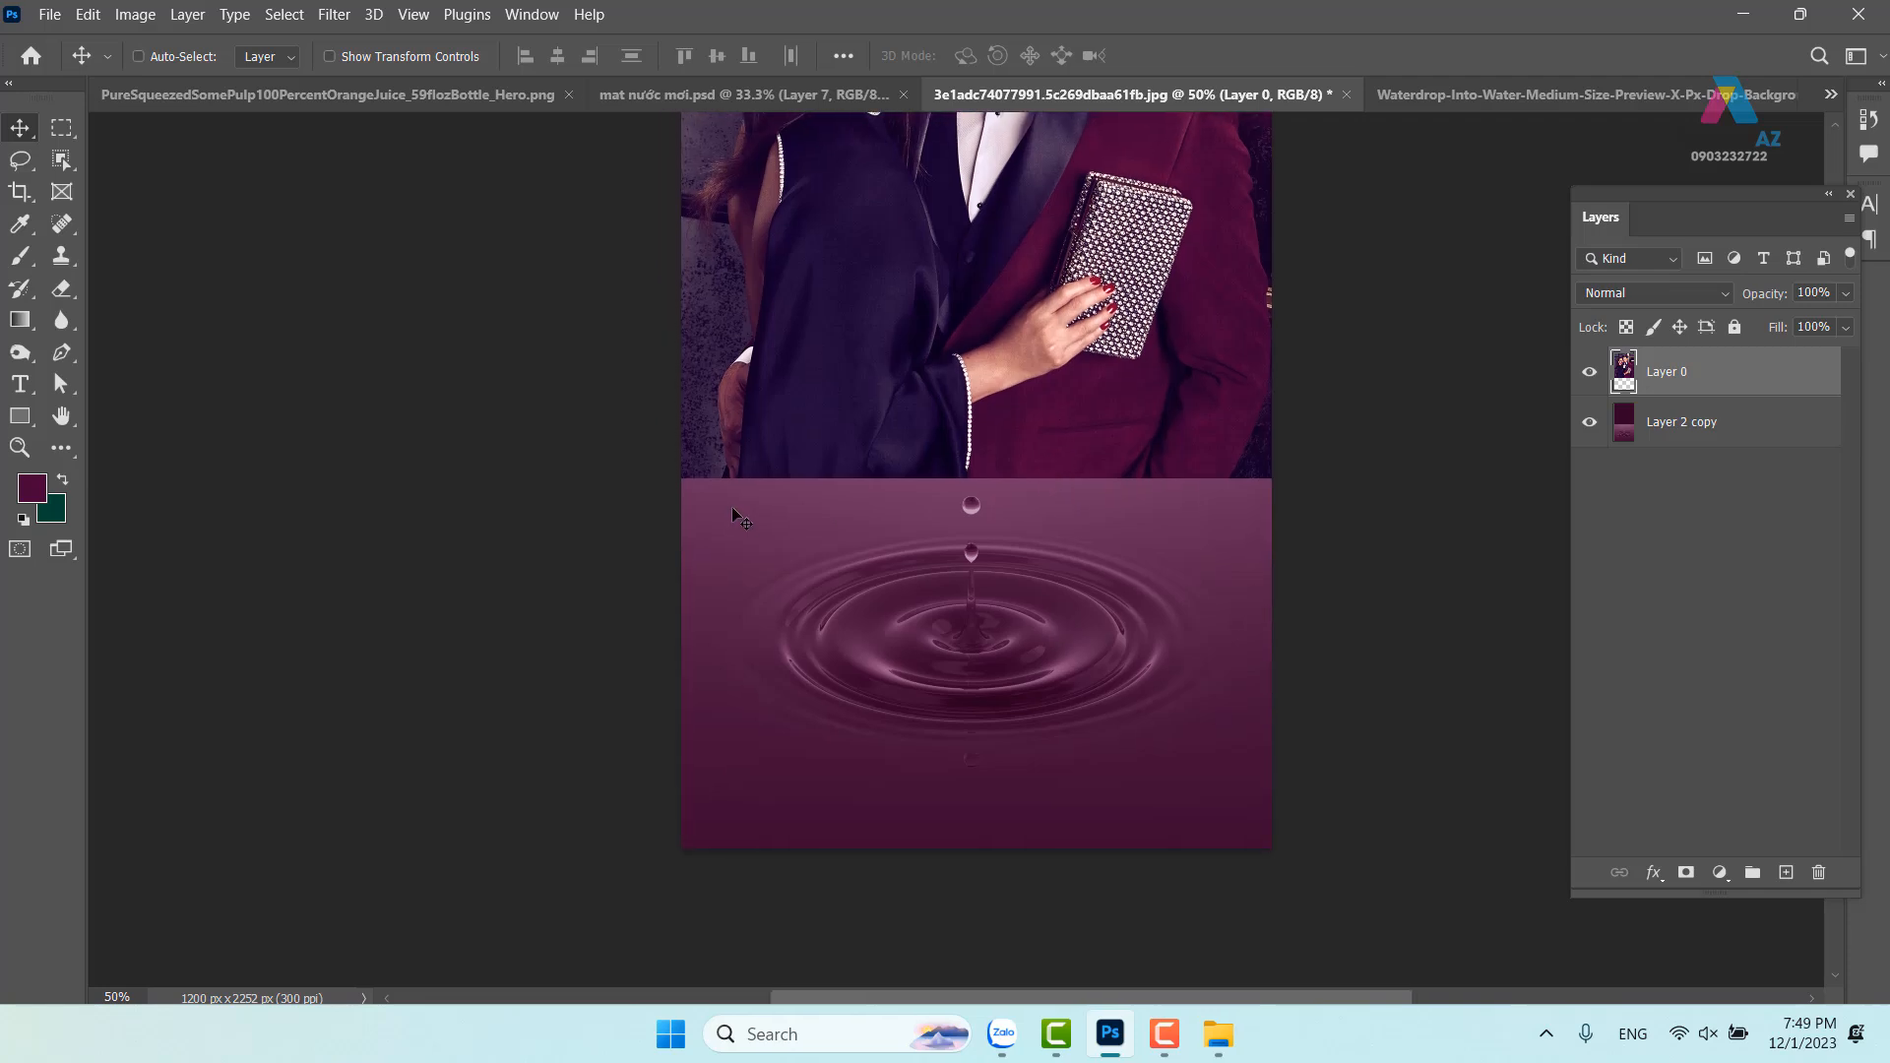
key(m)
drag(683, 456, 1358, 699)
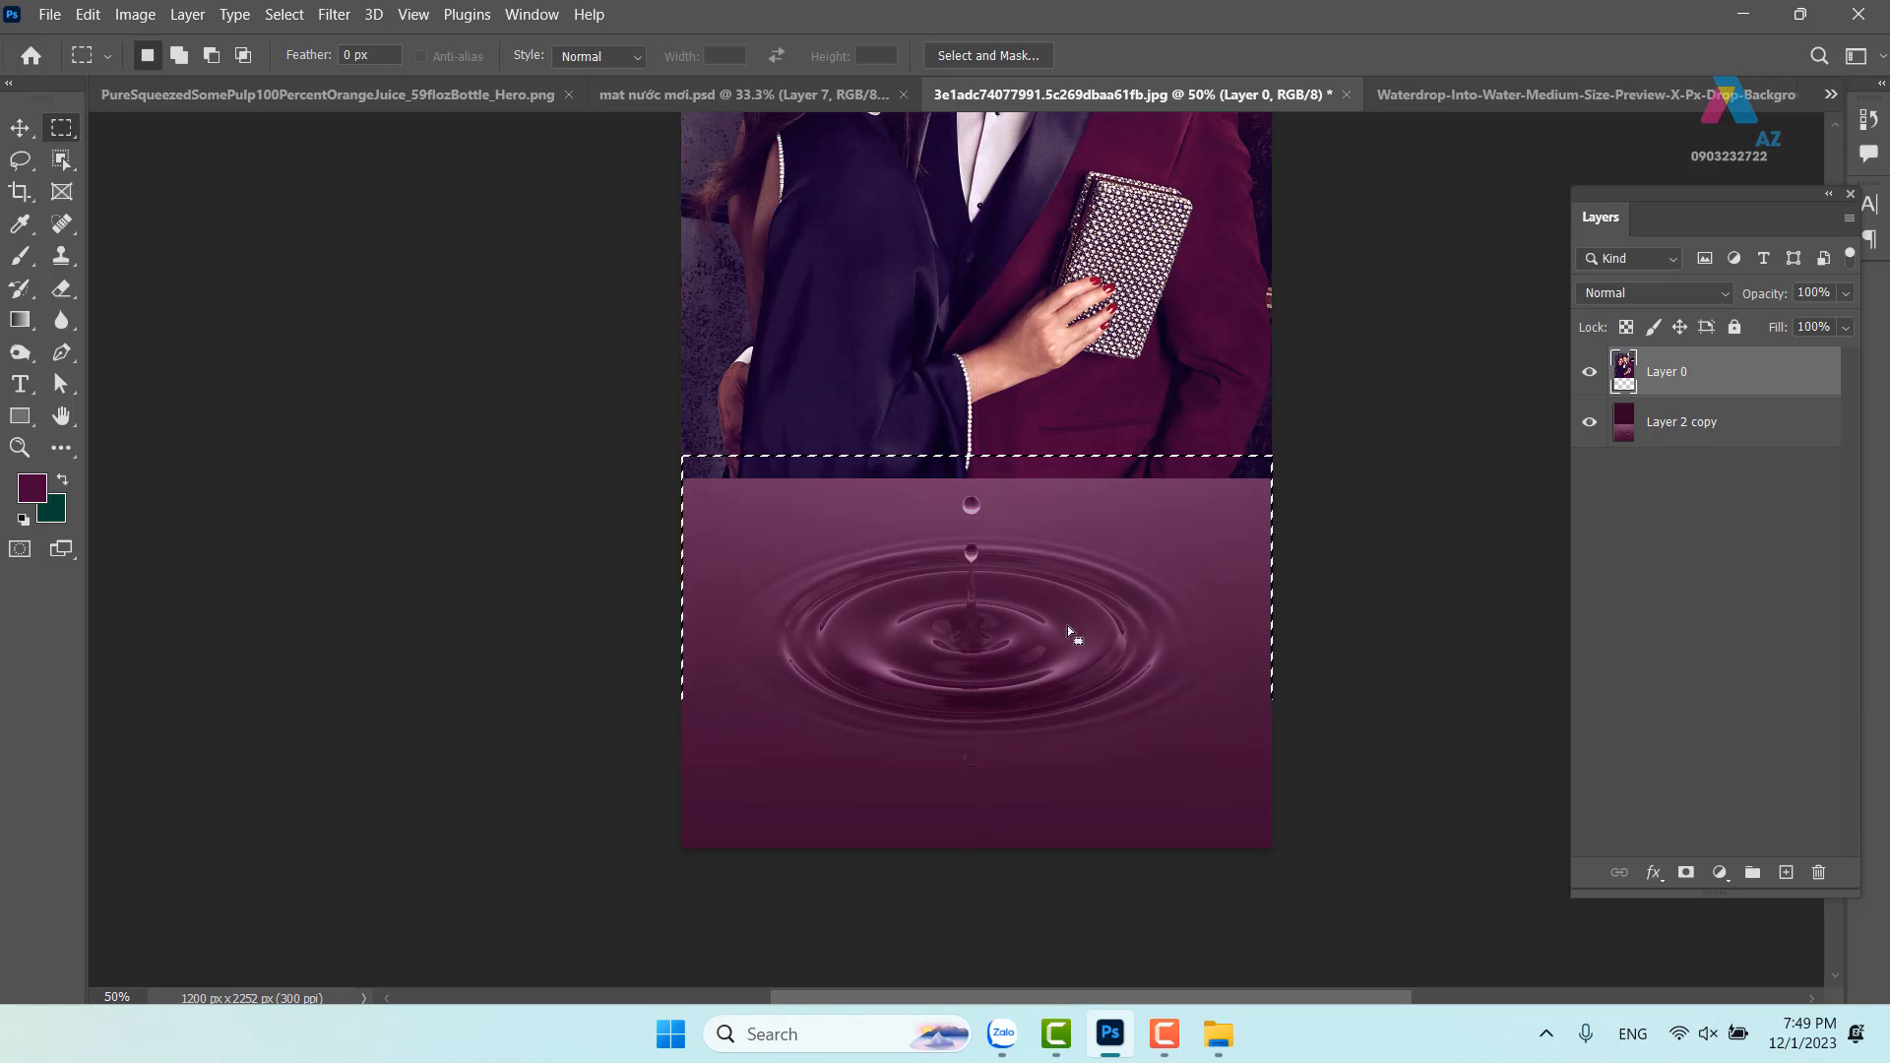
key(ctrl+d)
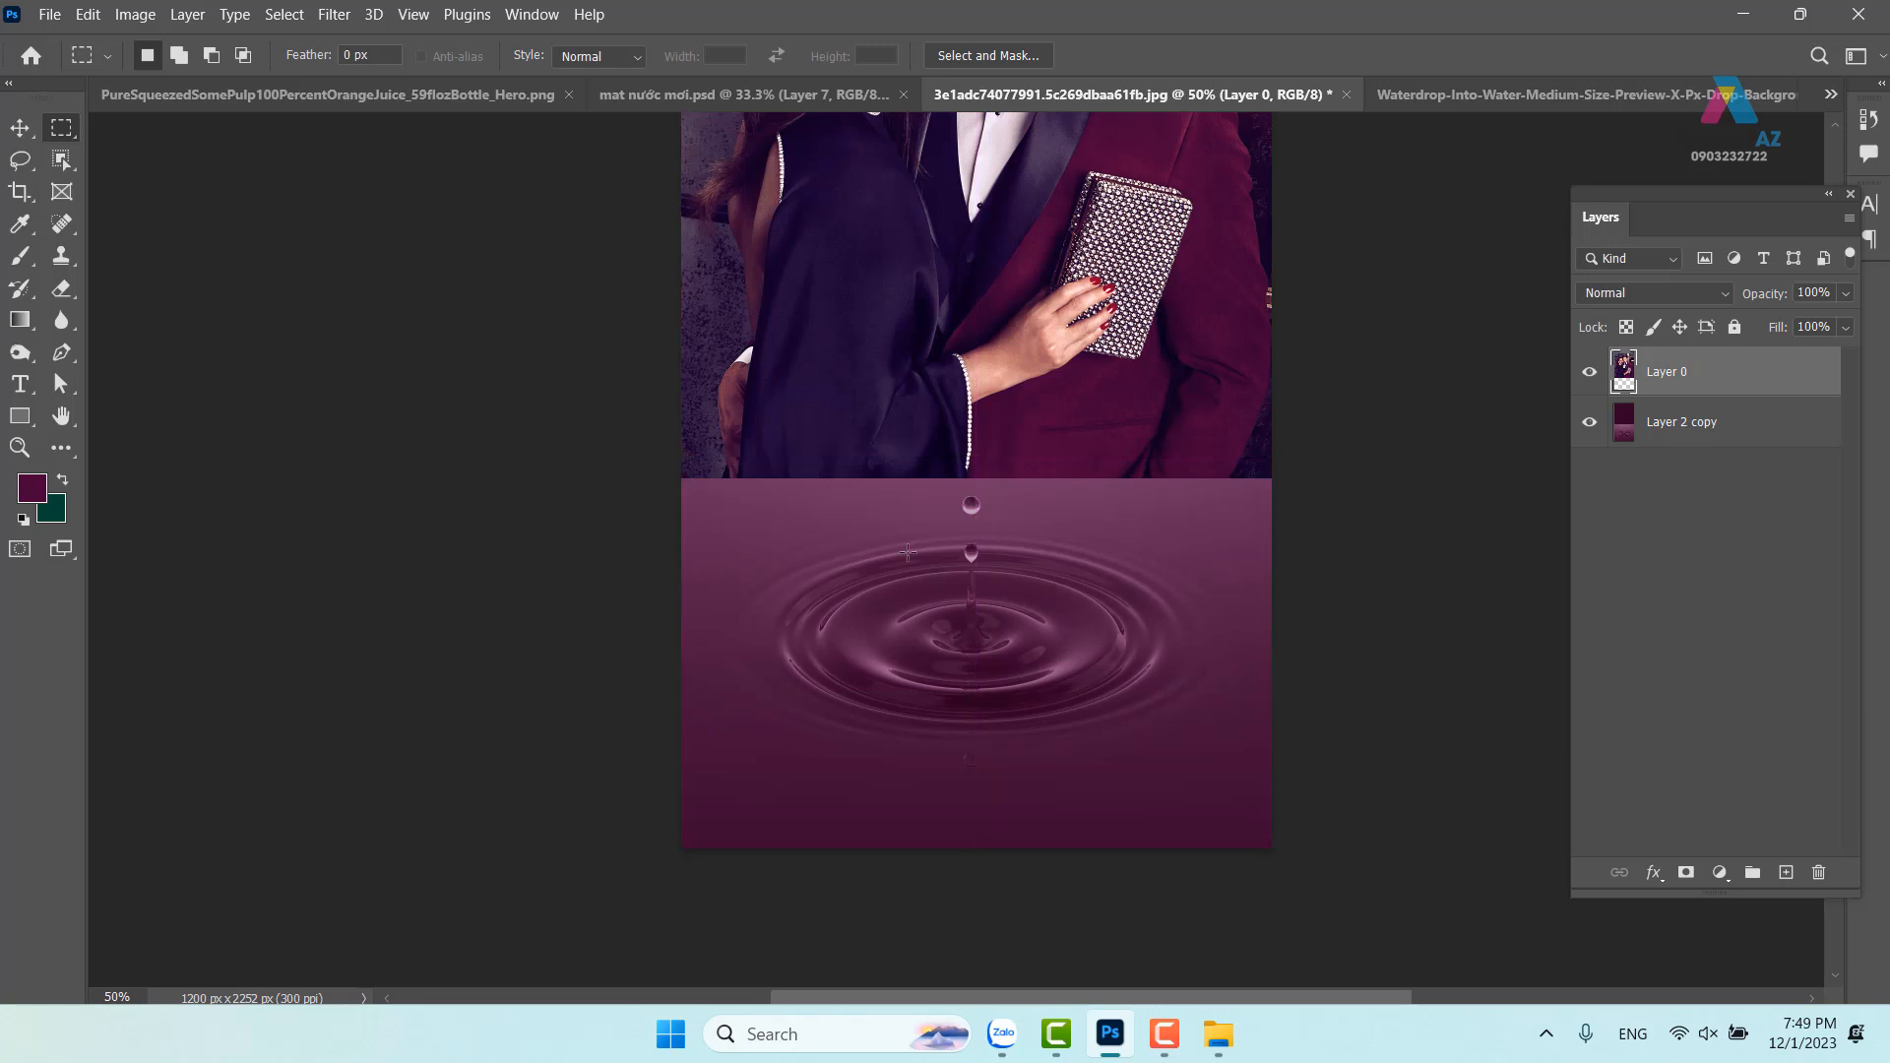
drag(673, 454, 1418, 703)
Stretch the selected portrait strip straight downward with Free Transform so the clothing extends over the water ripples, and remove the selection
key(ctrl+t)
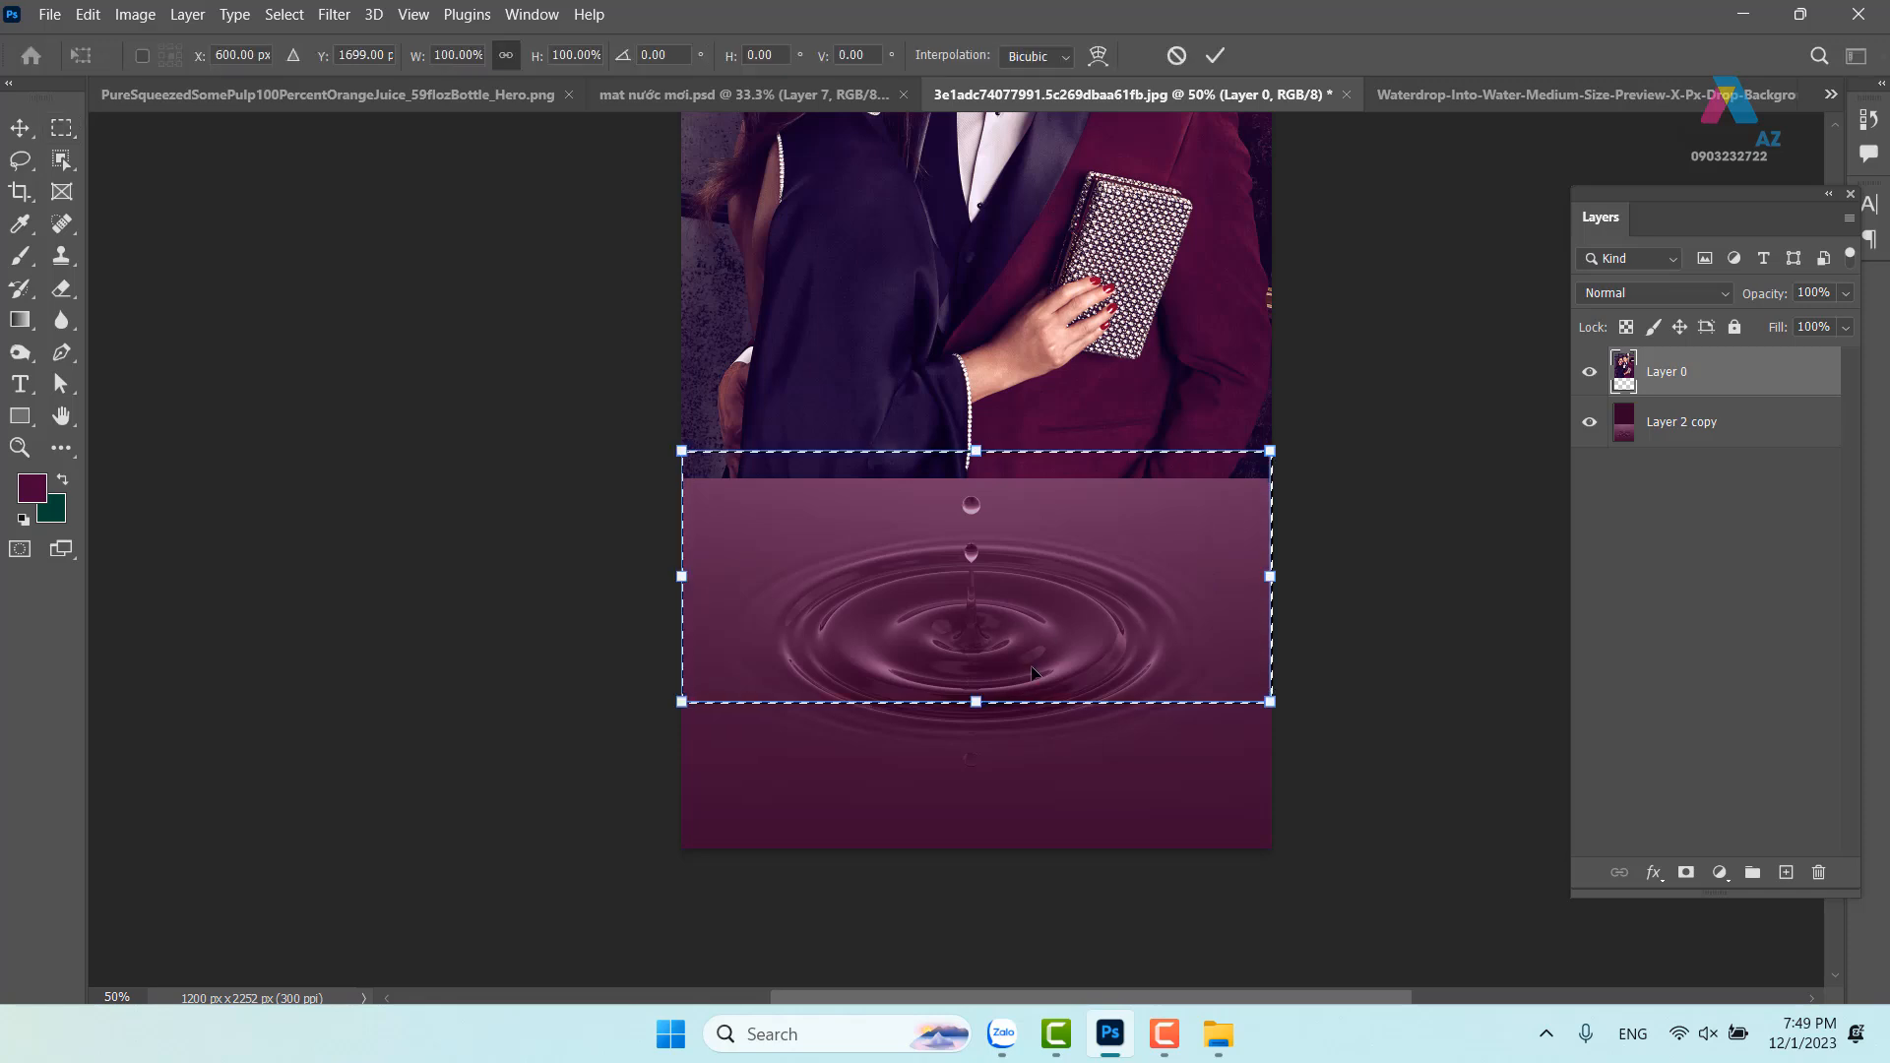
key(ctrl+minus)
key(ctrl+minus)
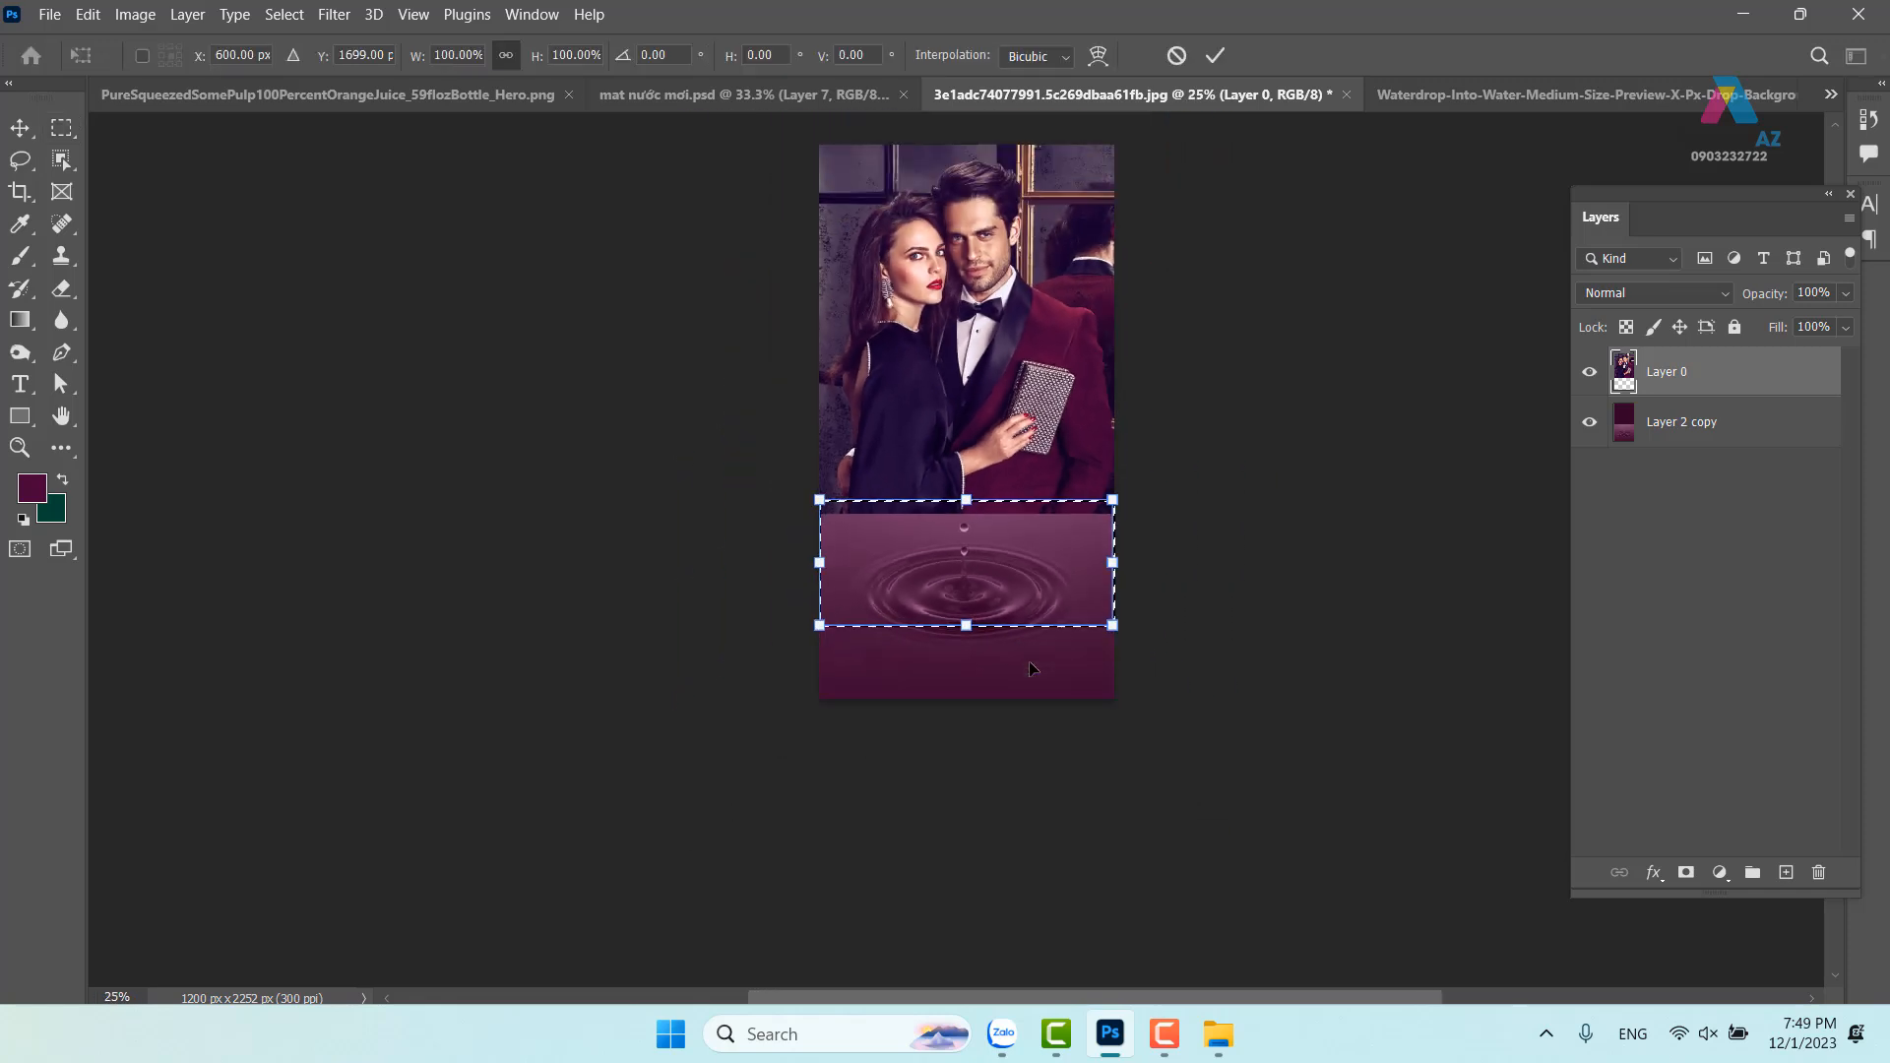
drag(965, 626, 978, 939)
drag(1029, 669, 1013, 290)
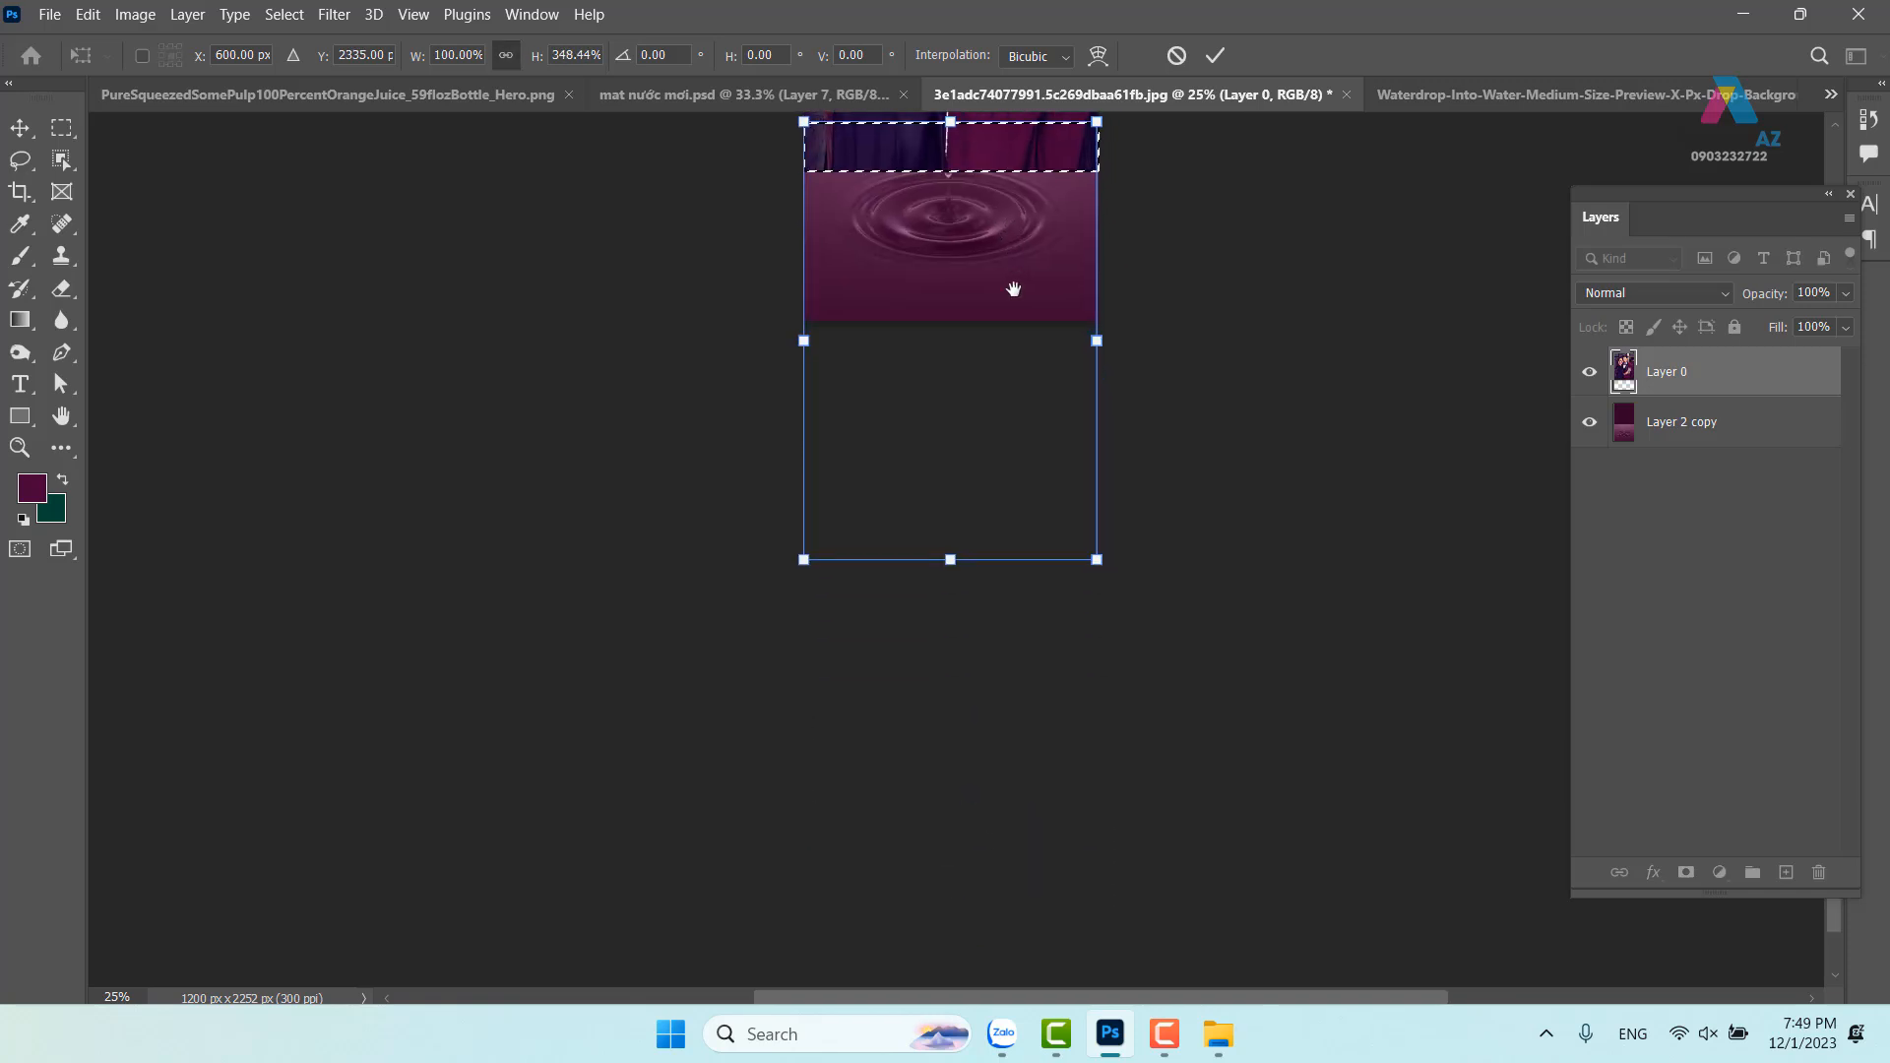
drag(952, 569, 957, 901)
key(Escape)
key(ctrl+d)
drag(1037, 350, 984, 591)
key(ctrl+plus)
key(ctrl+plus)
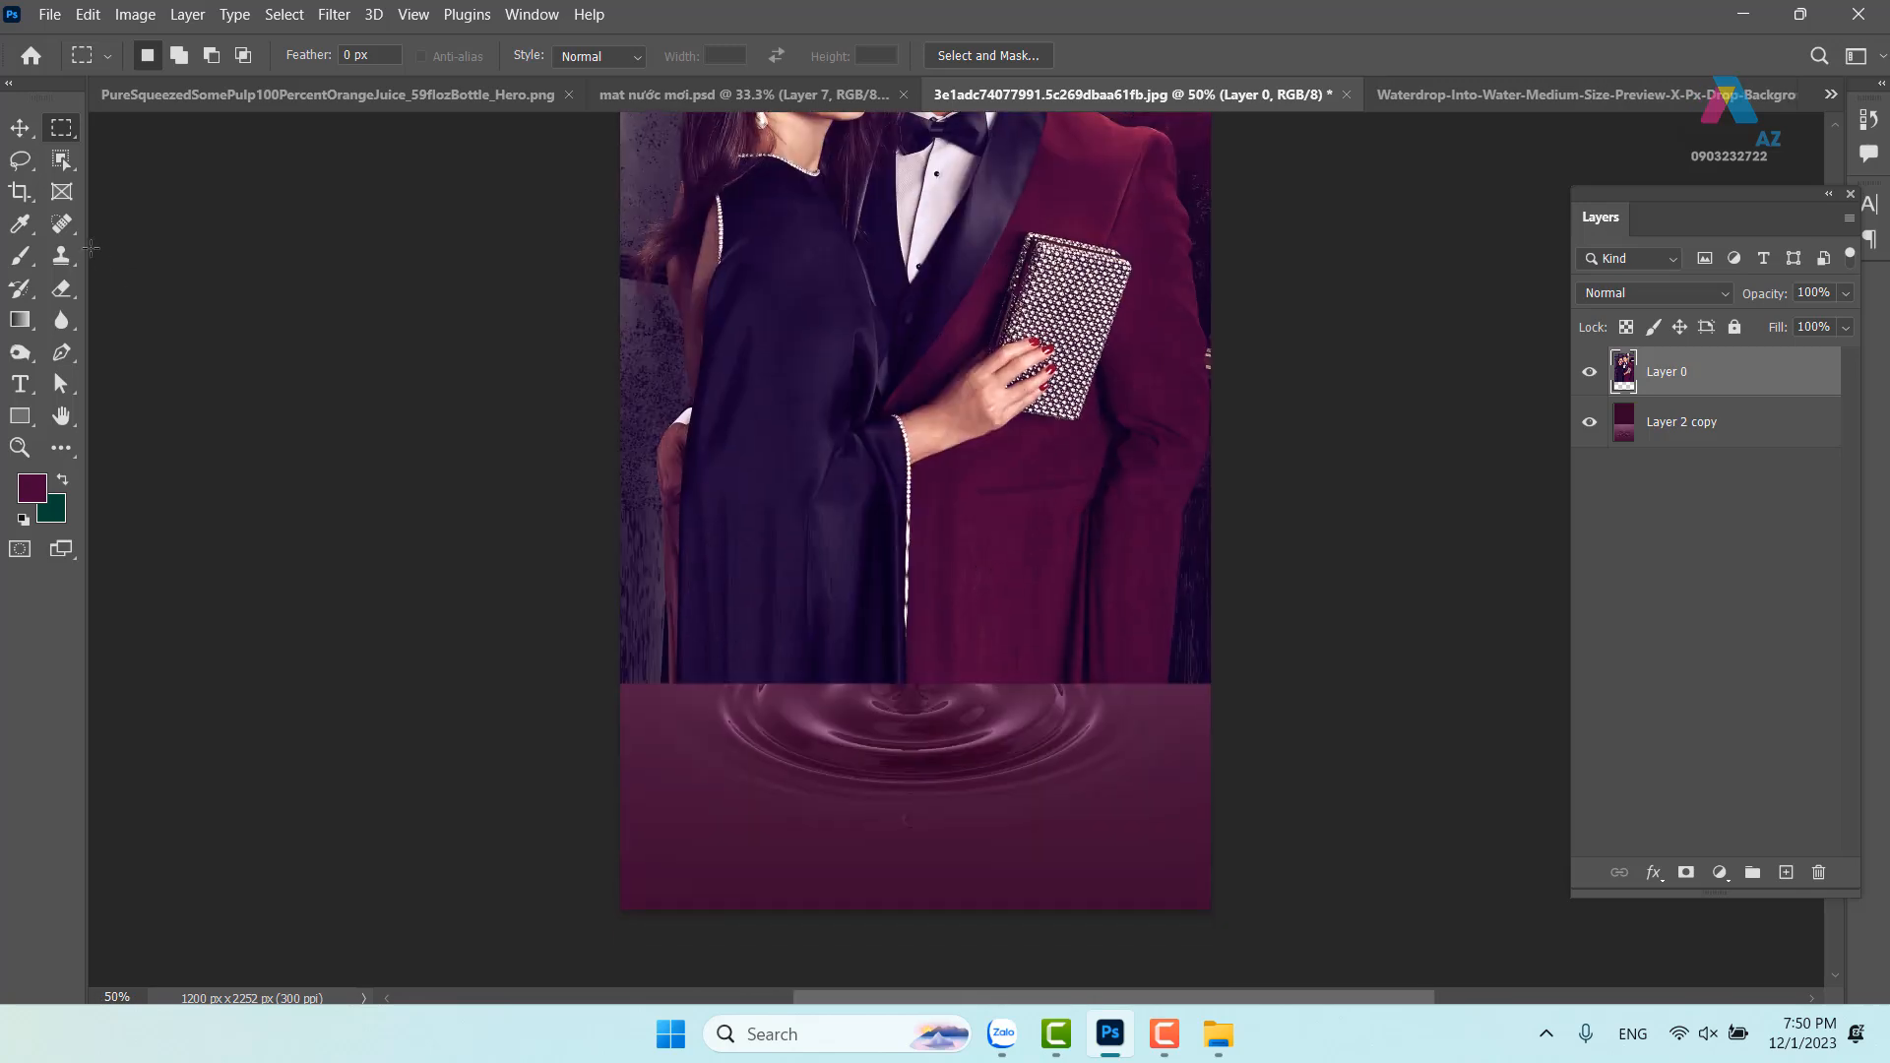
Select the couple portrait layer on the canvas and add a layer mask to it
click(20, 127)
right_click(980, 319)
click(999, 332)
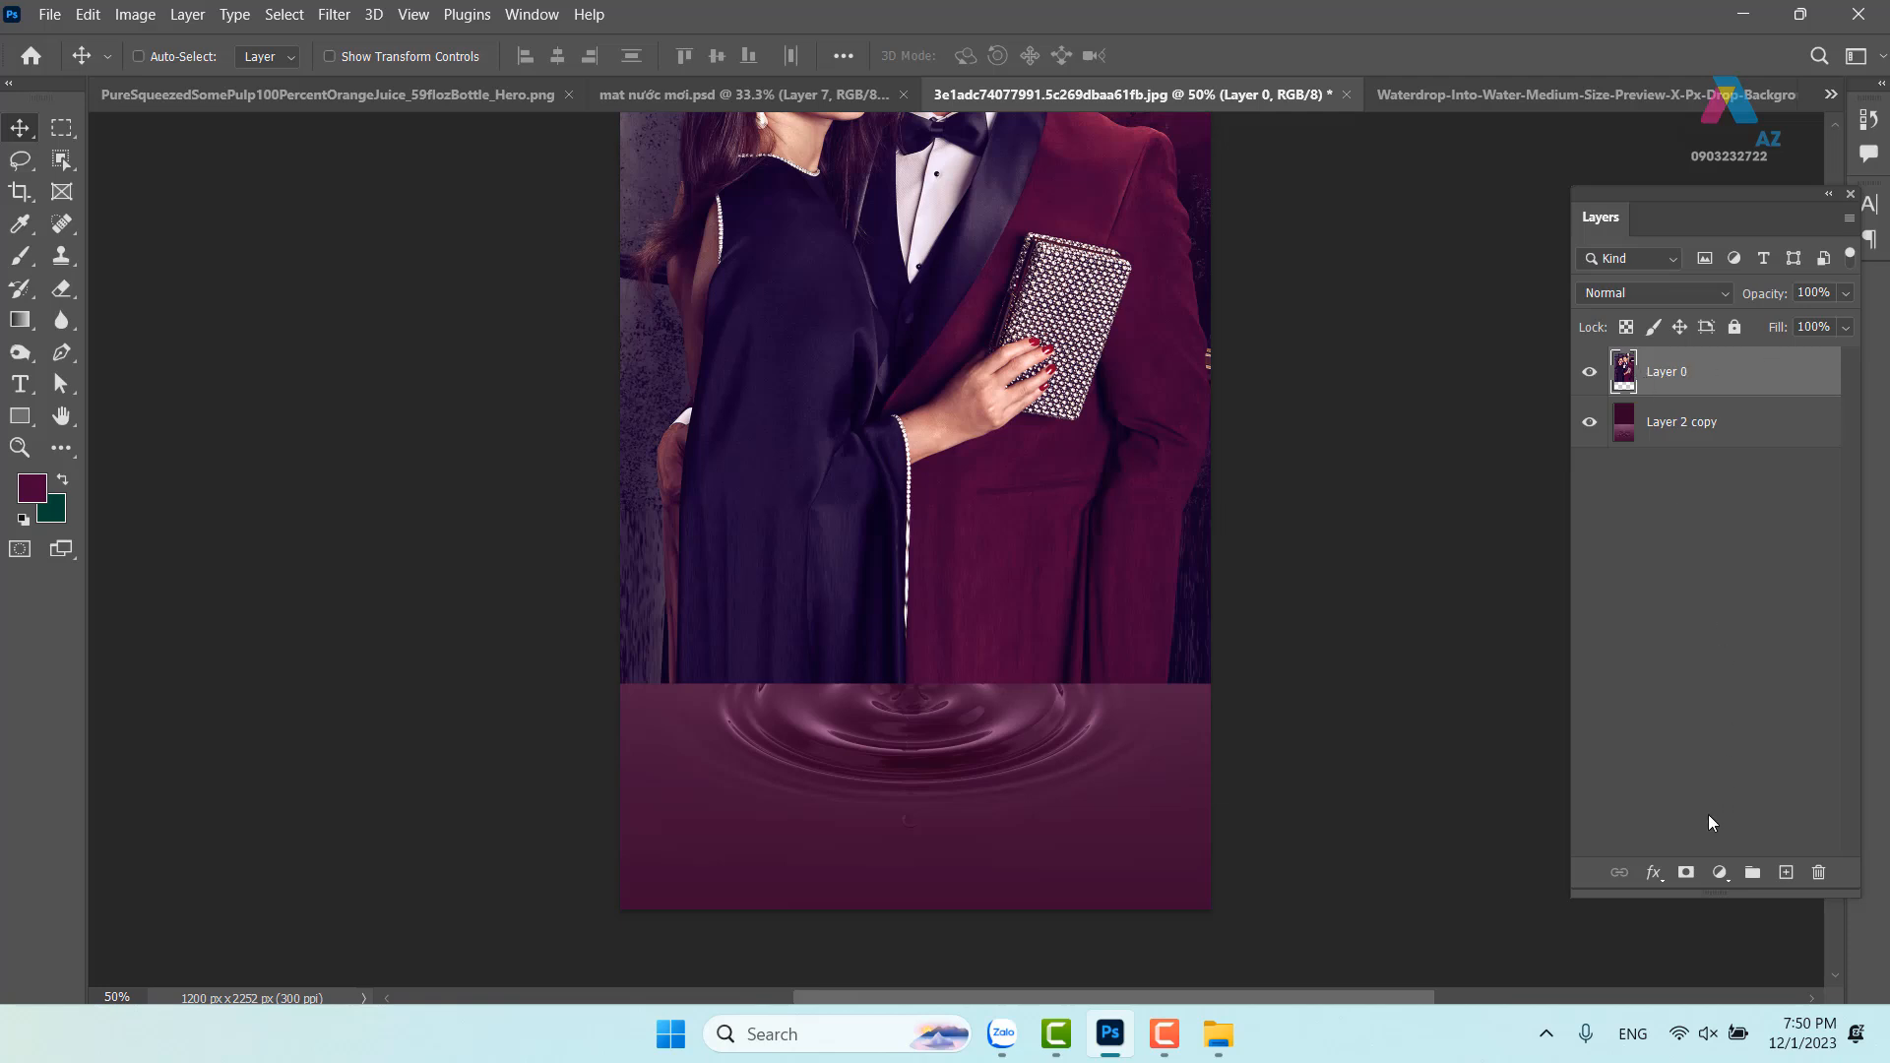
click(1685, 873)
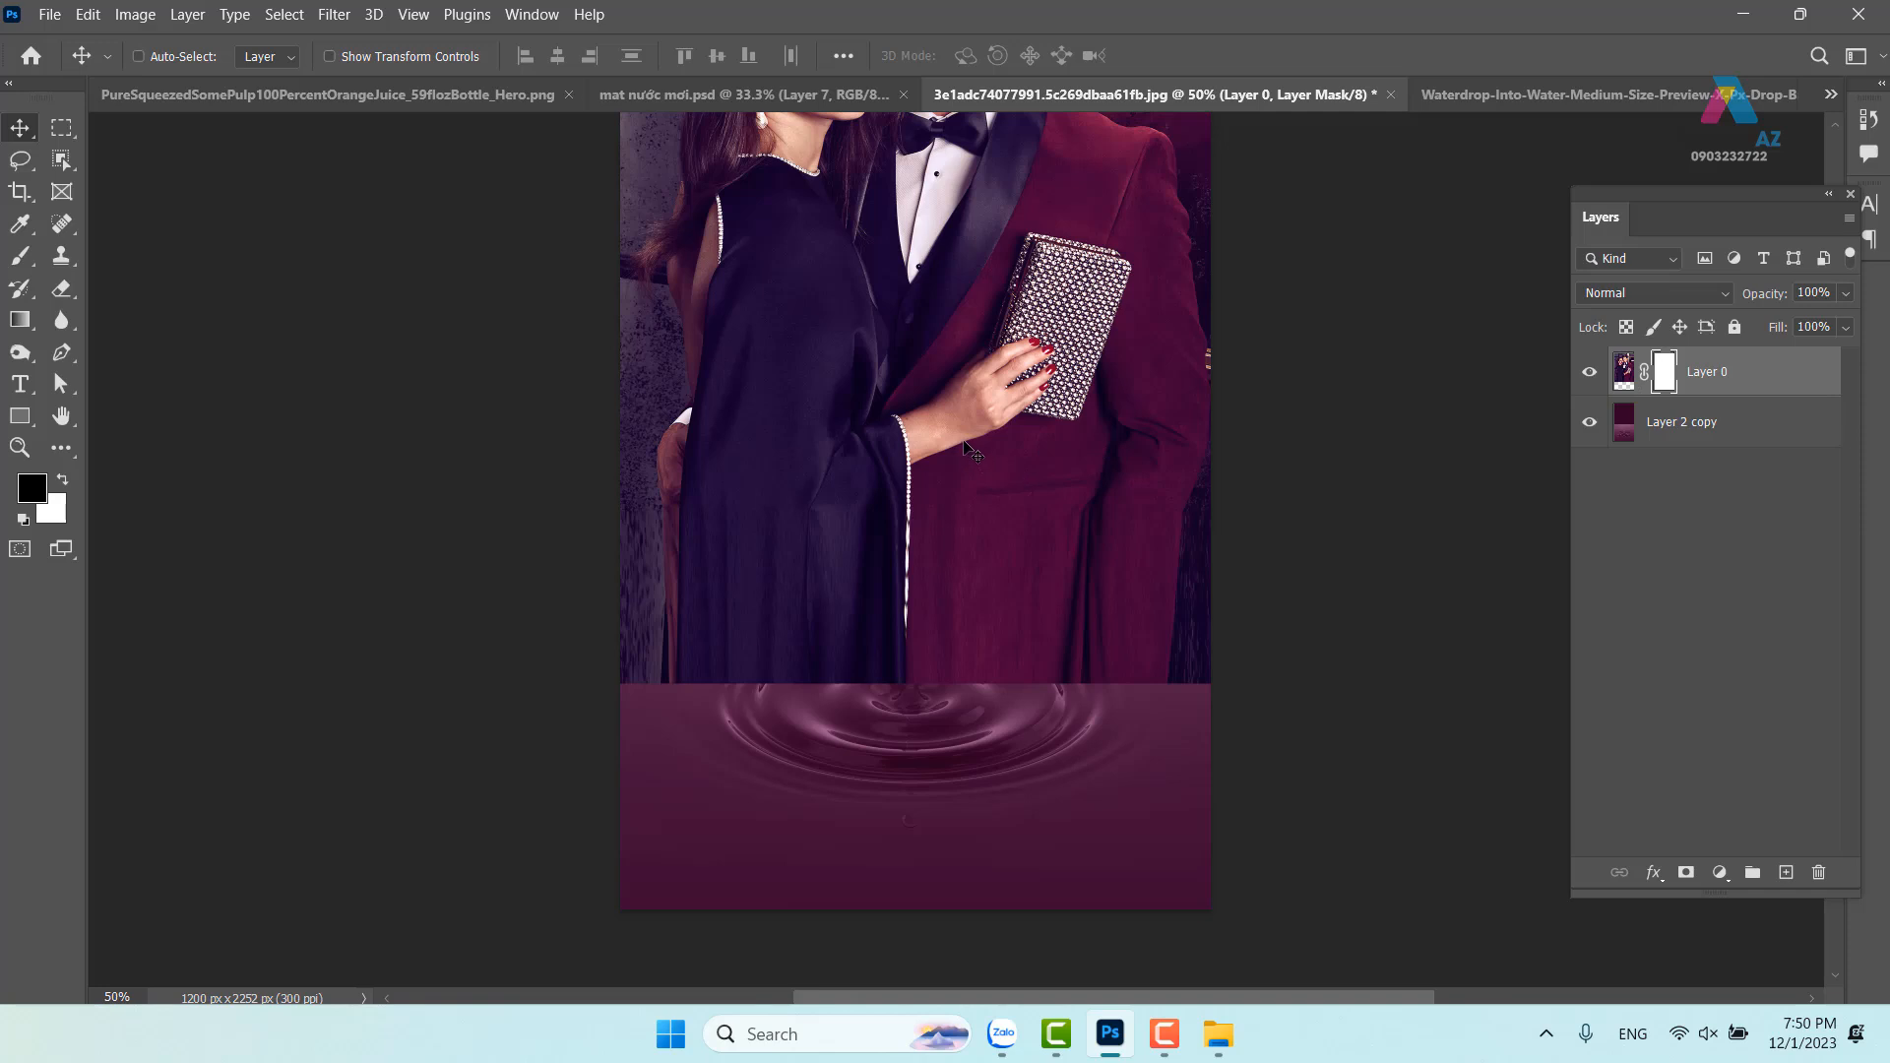
Fade the portrait's lower part into the water with a black-to-white linear gradient on its mask, running upward from the upper water drop to below the clutch
key(g)
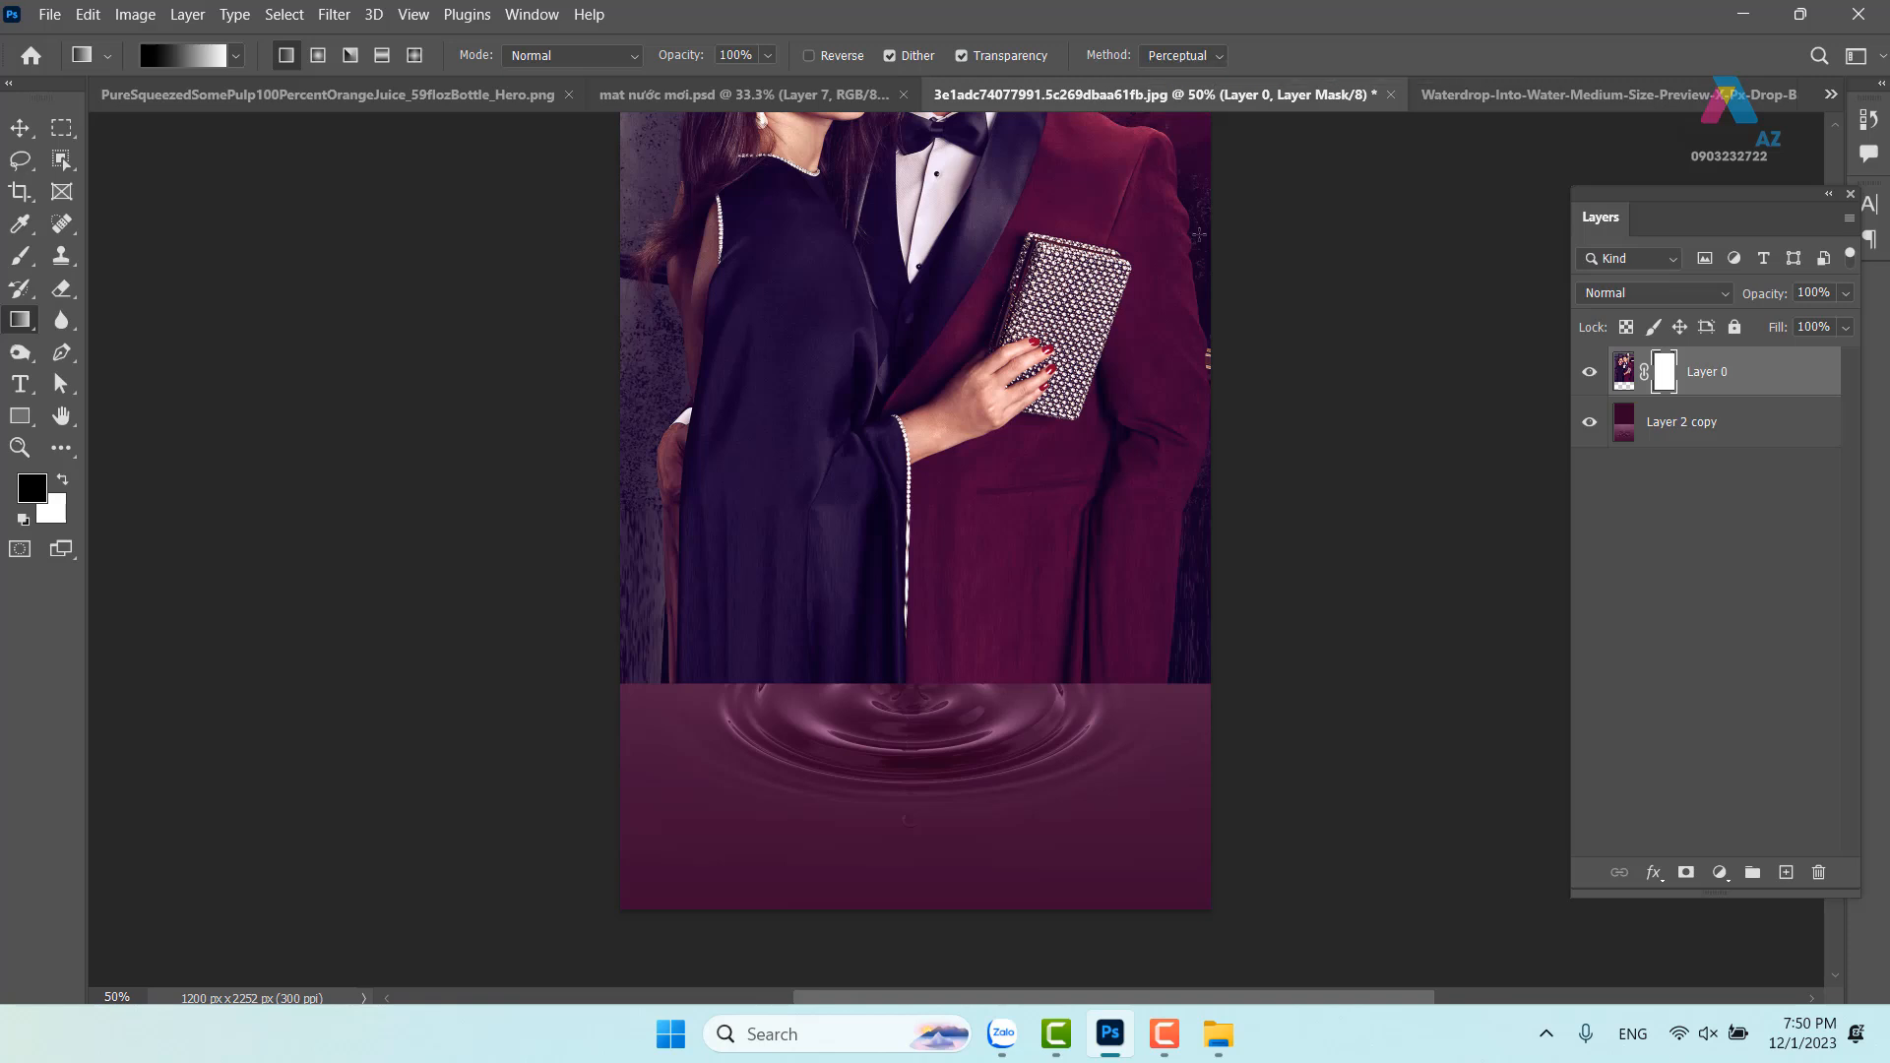
drag(953, 439, 925, 753)
key(ctrl+z)
drag(986, 637, 995, 485)
drag(1093, 448, 1101, 551)
drag(953, 677, 962, 528)
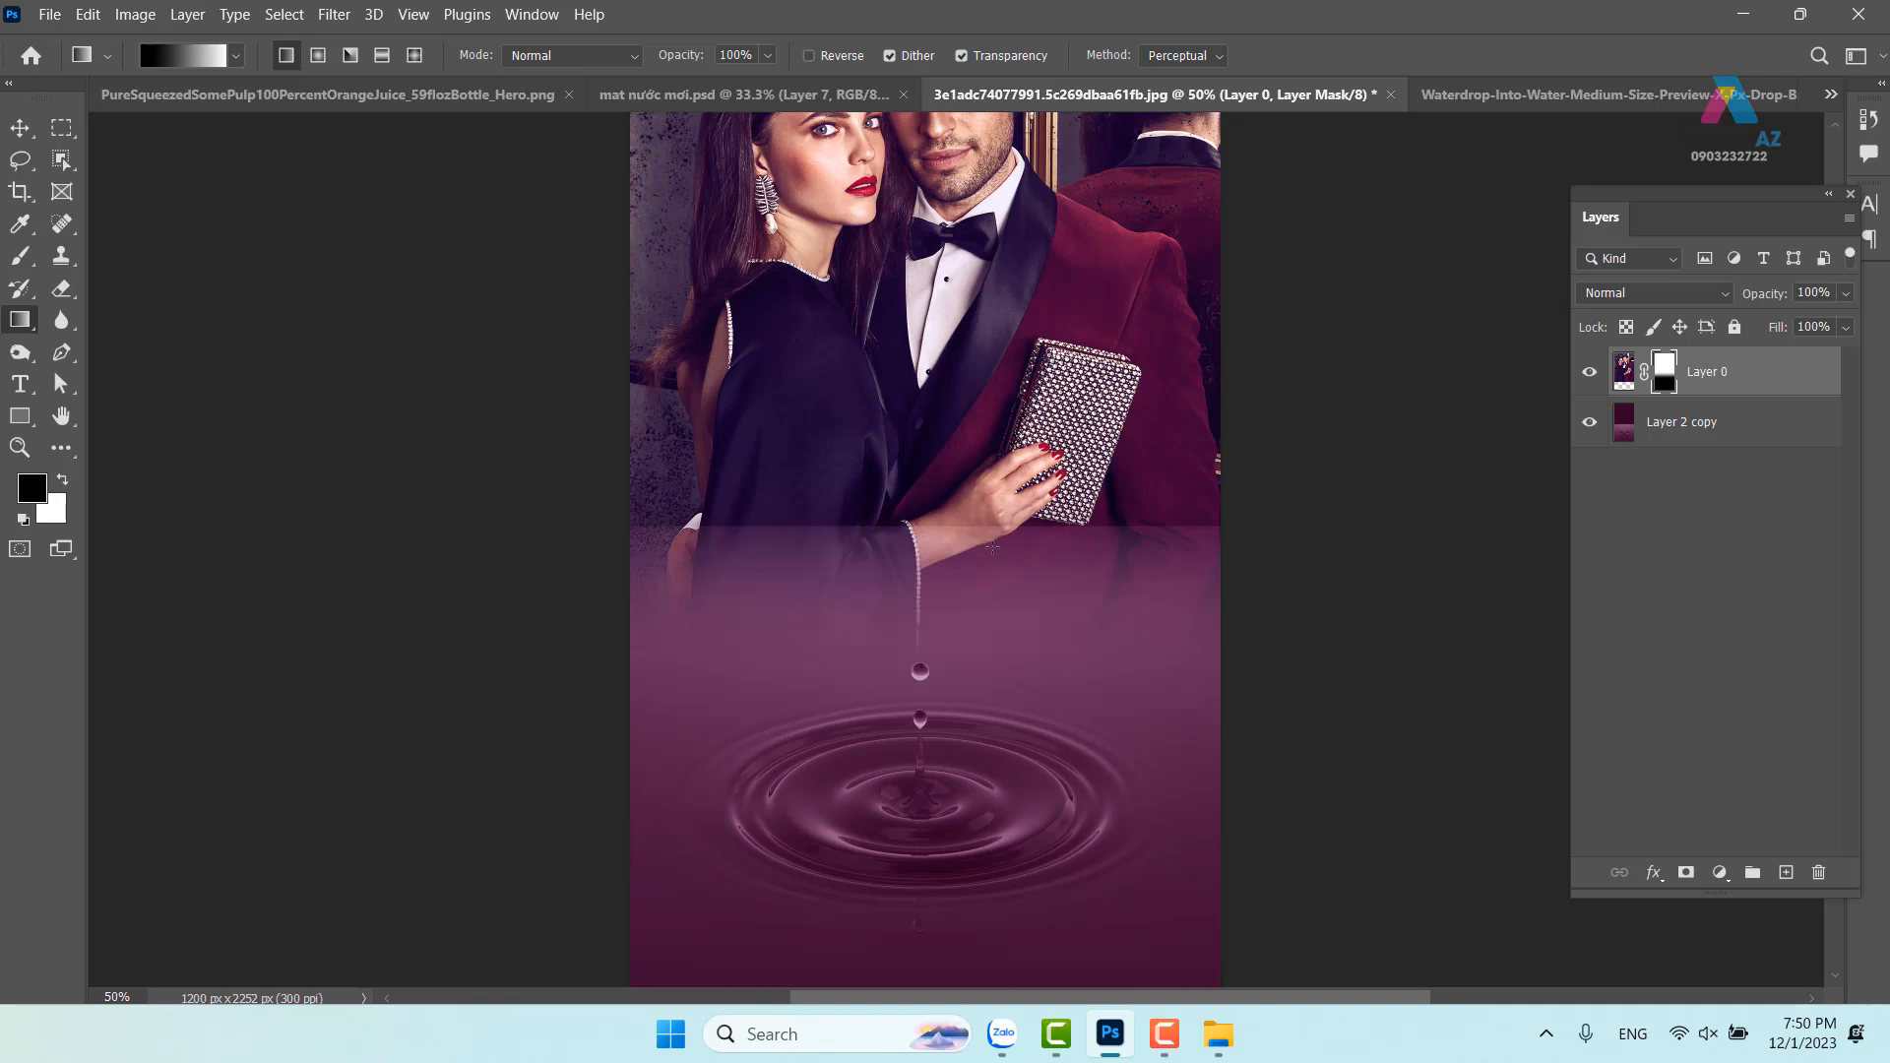
key(ctrl+z)
drag(974, 669, 992, 560)
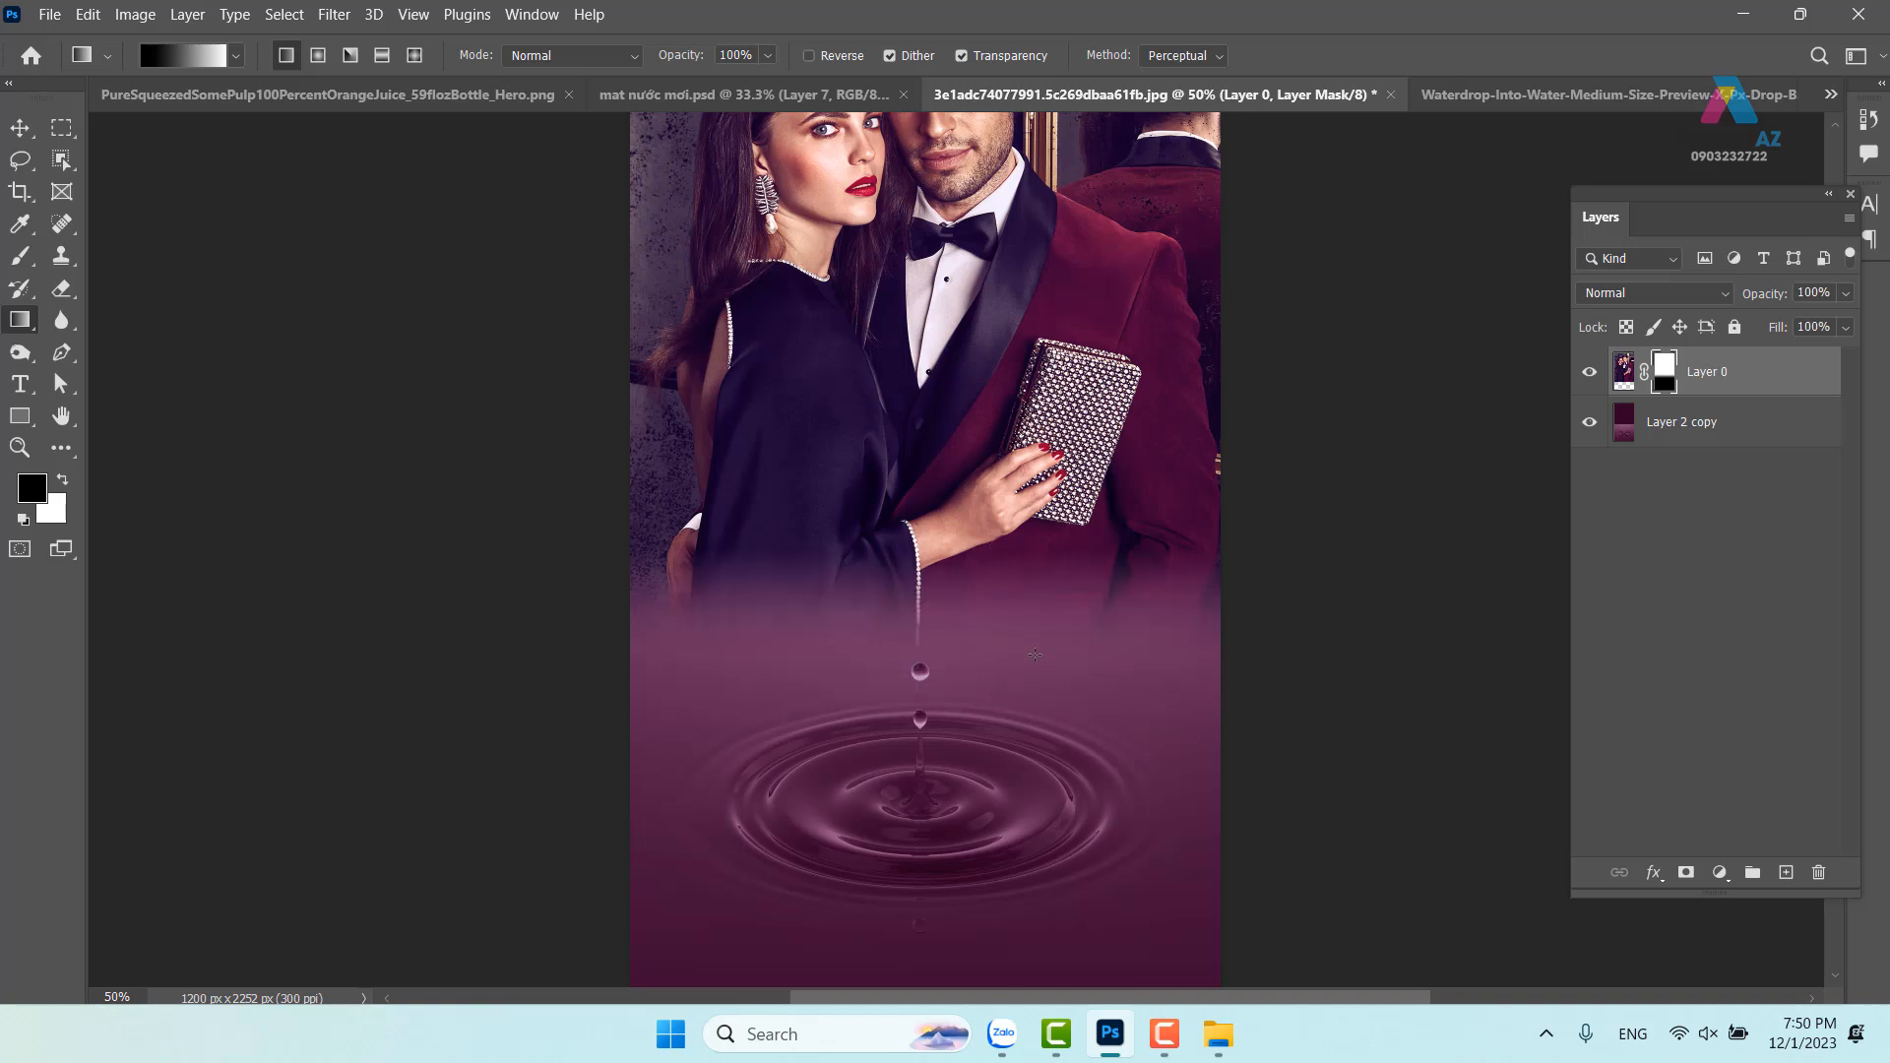
click(20, 127)
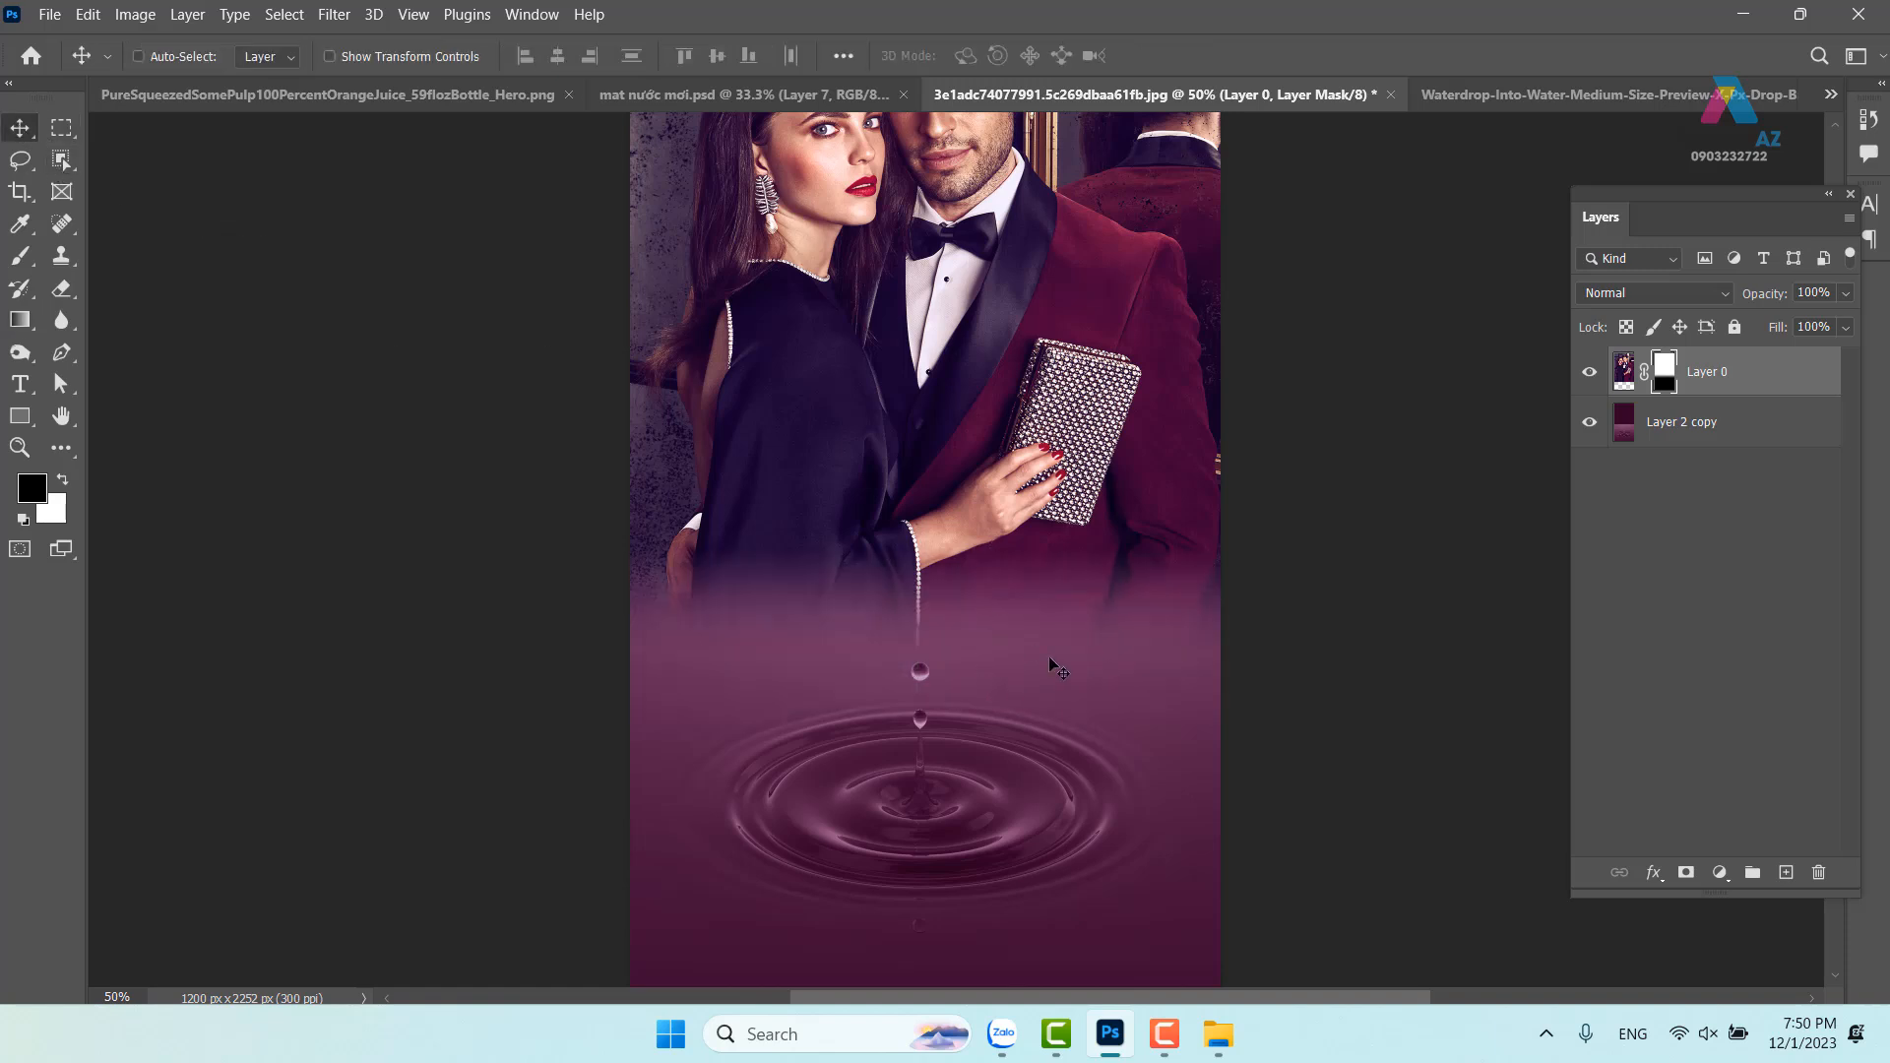
Add a new layer above the water background and, with the portrait hidden, fill it with the dark burgundy sampled from the upper background
drag(1086, 553, 1067, 465)
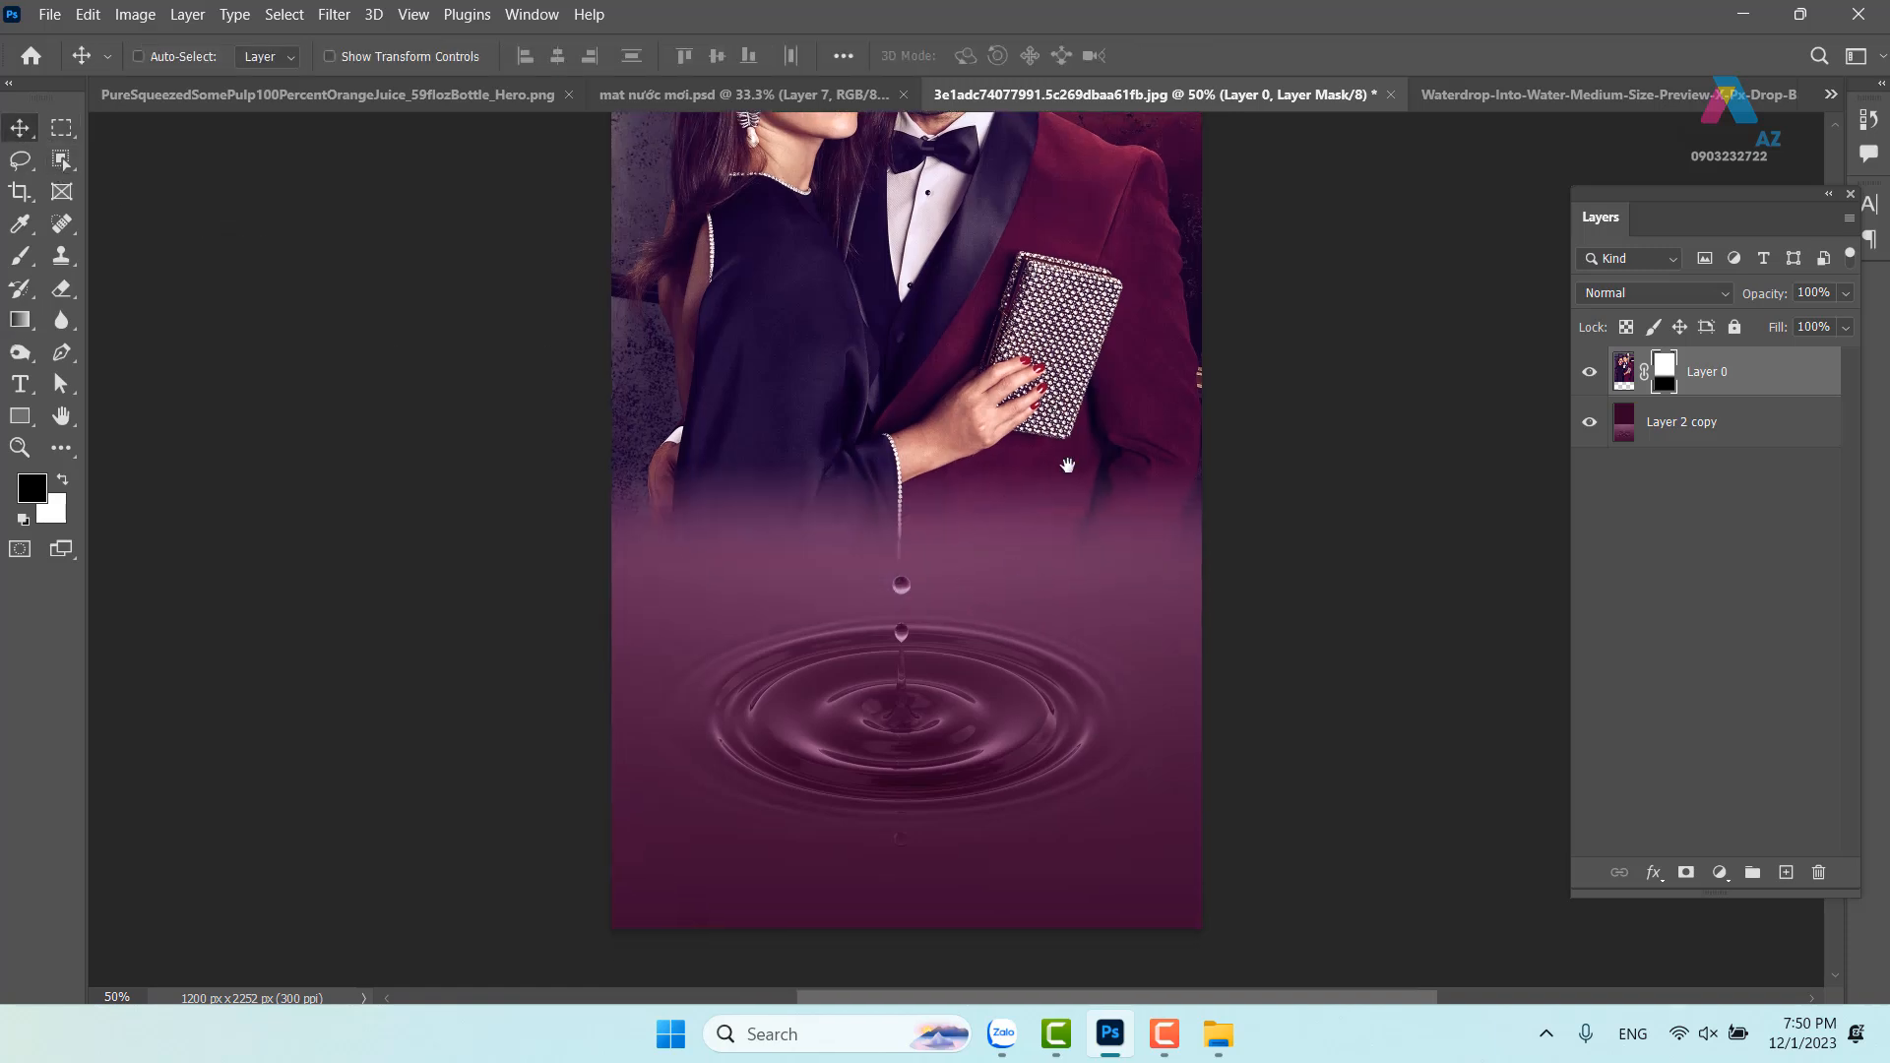
click(1760, 431)
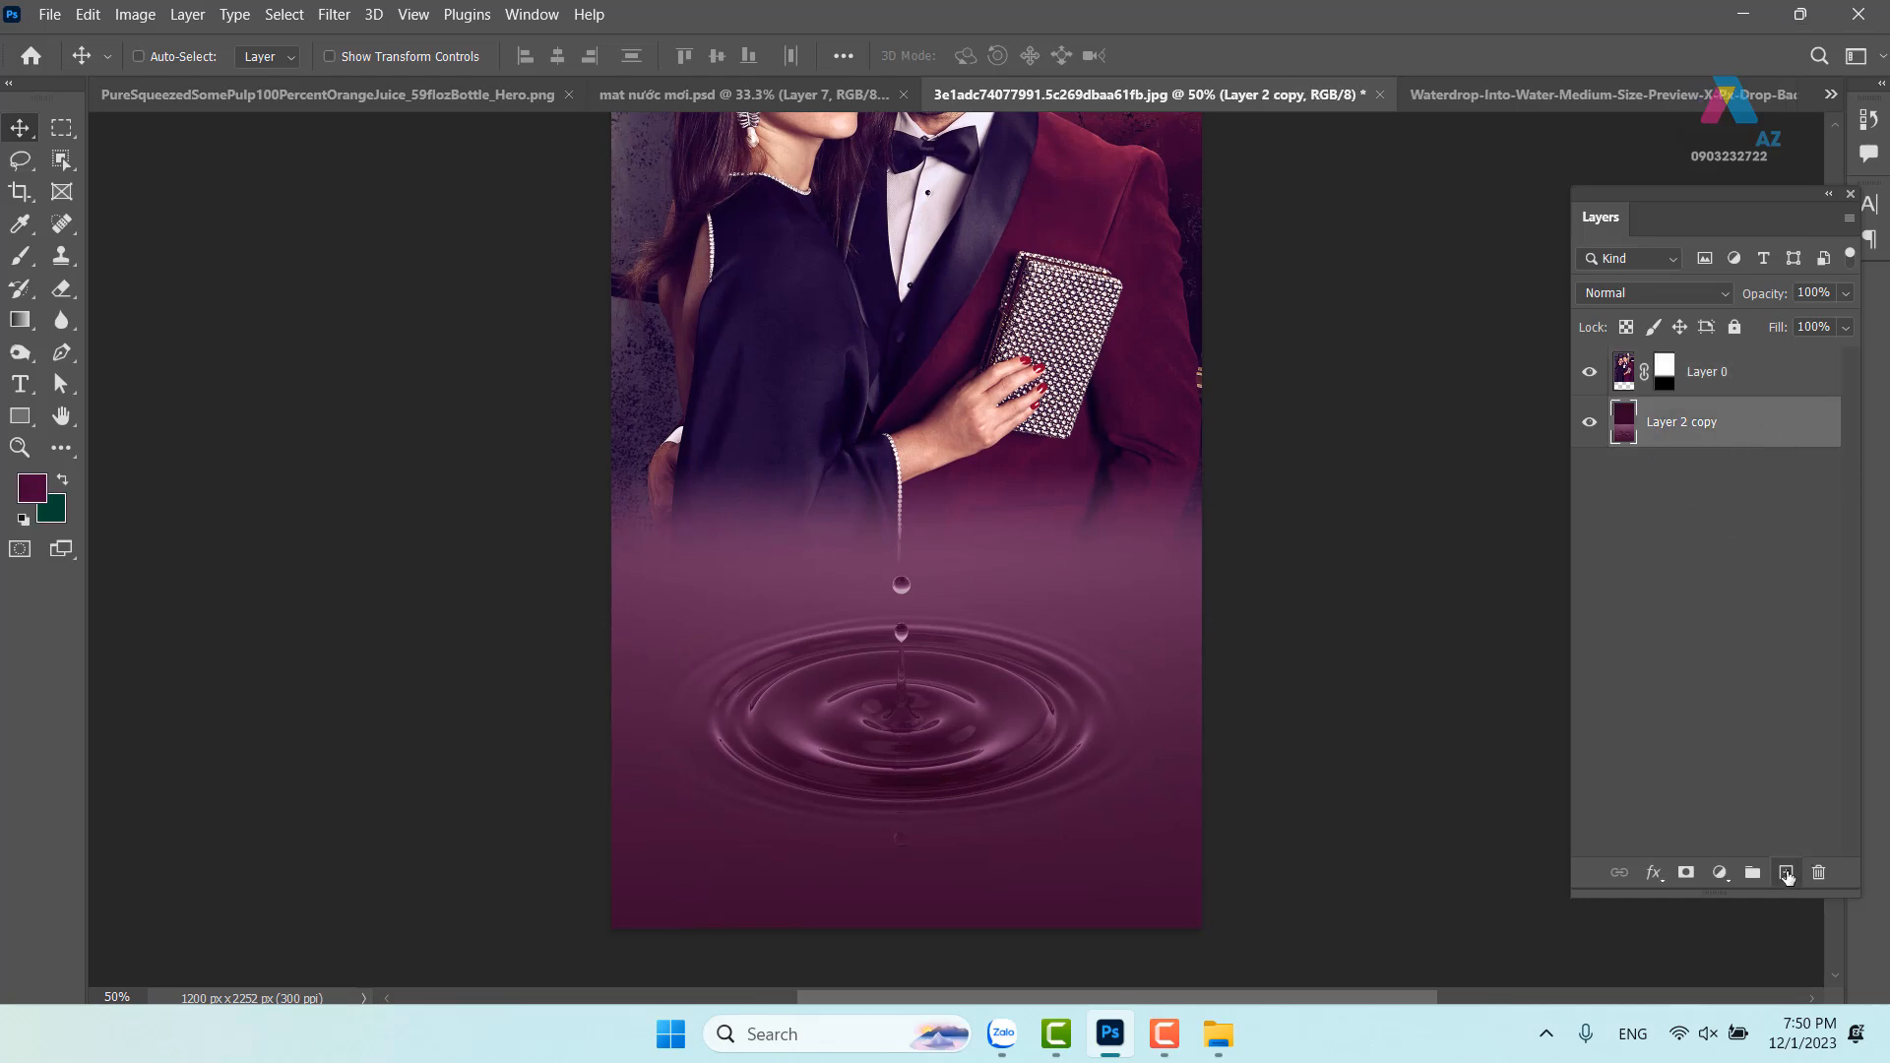
click(1785, 872)
click(1588, 374)
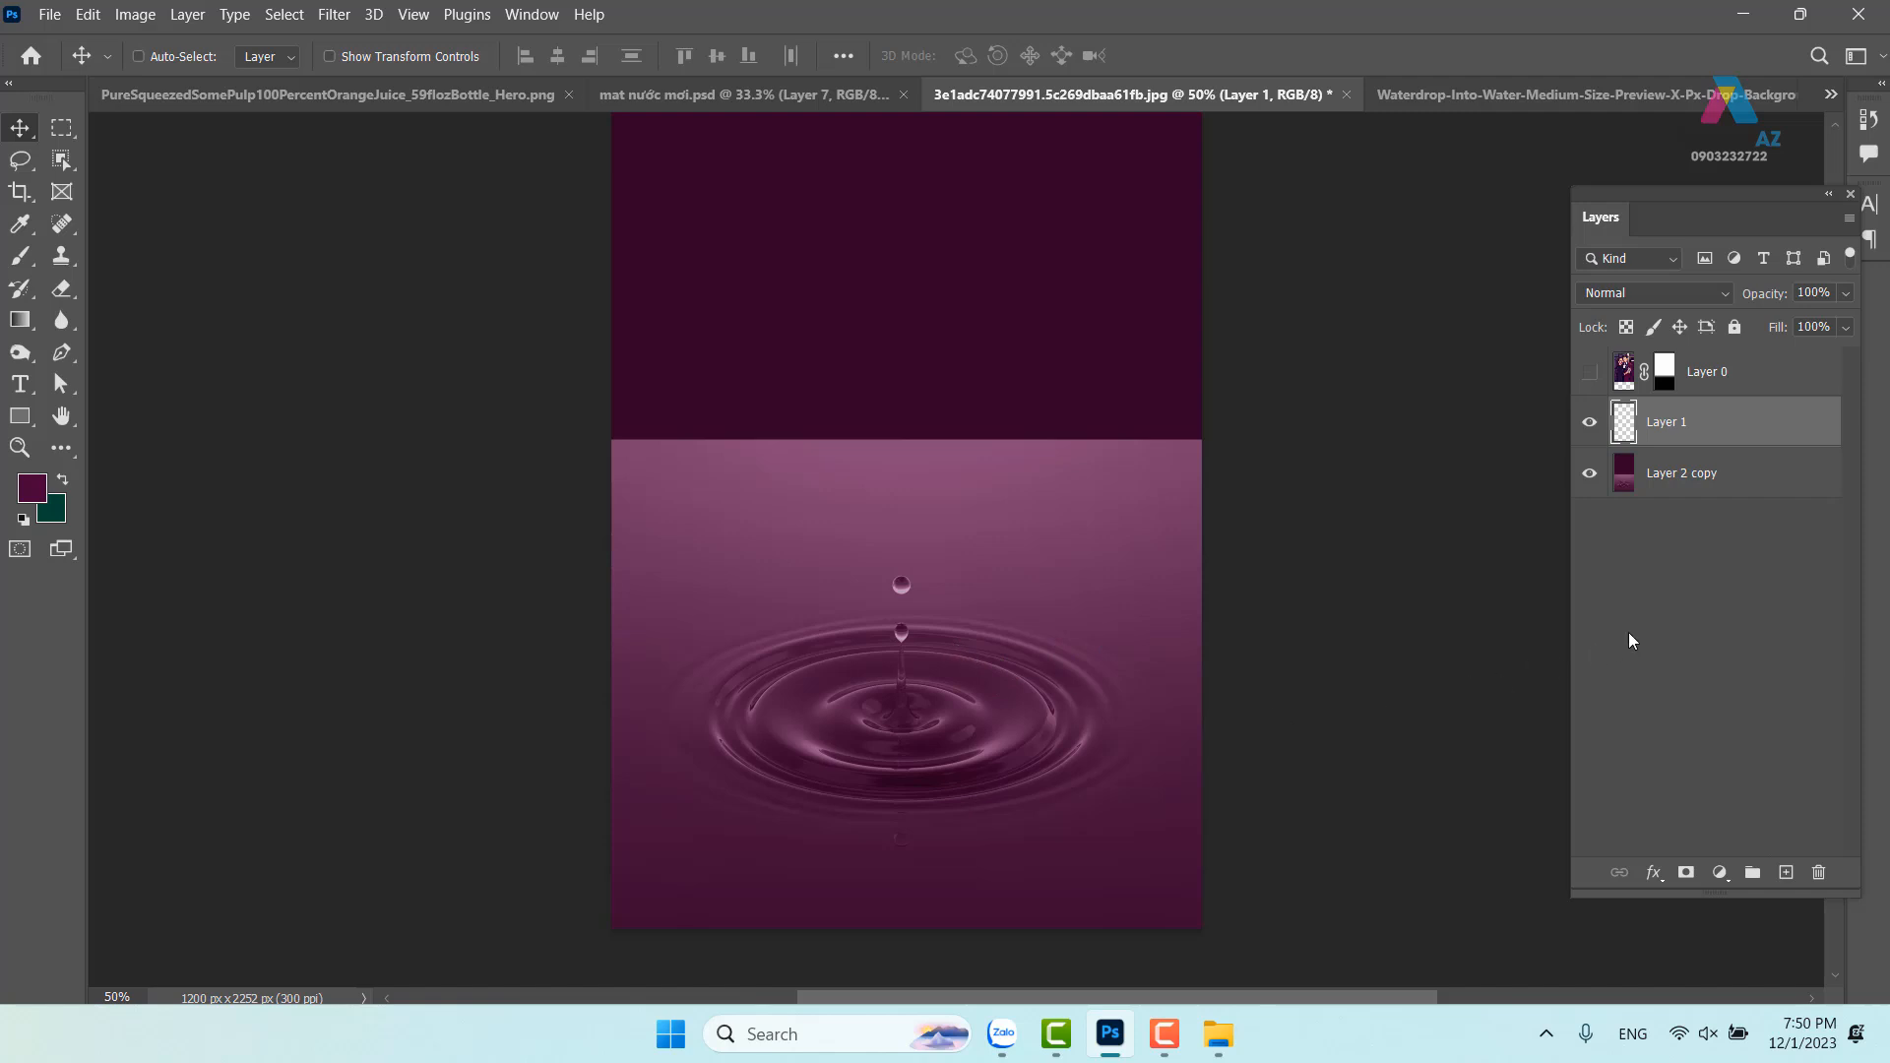
key(i)
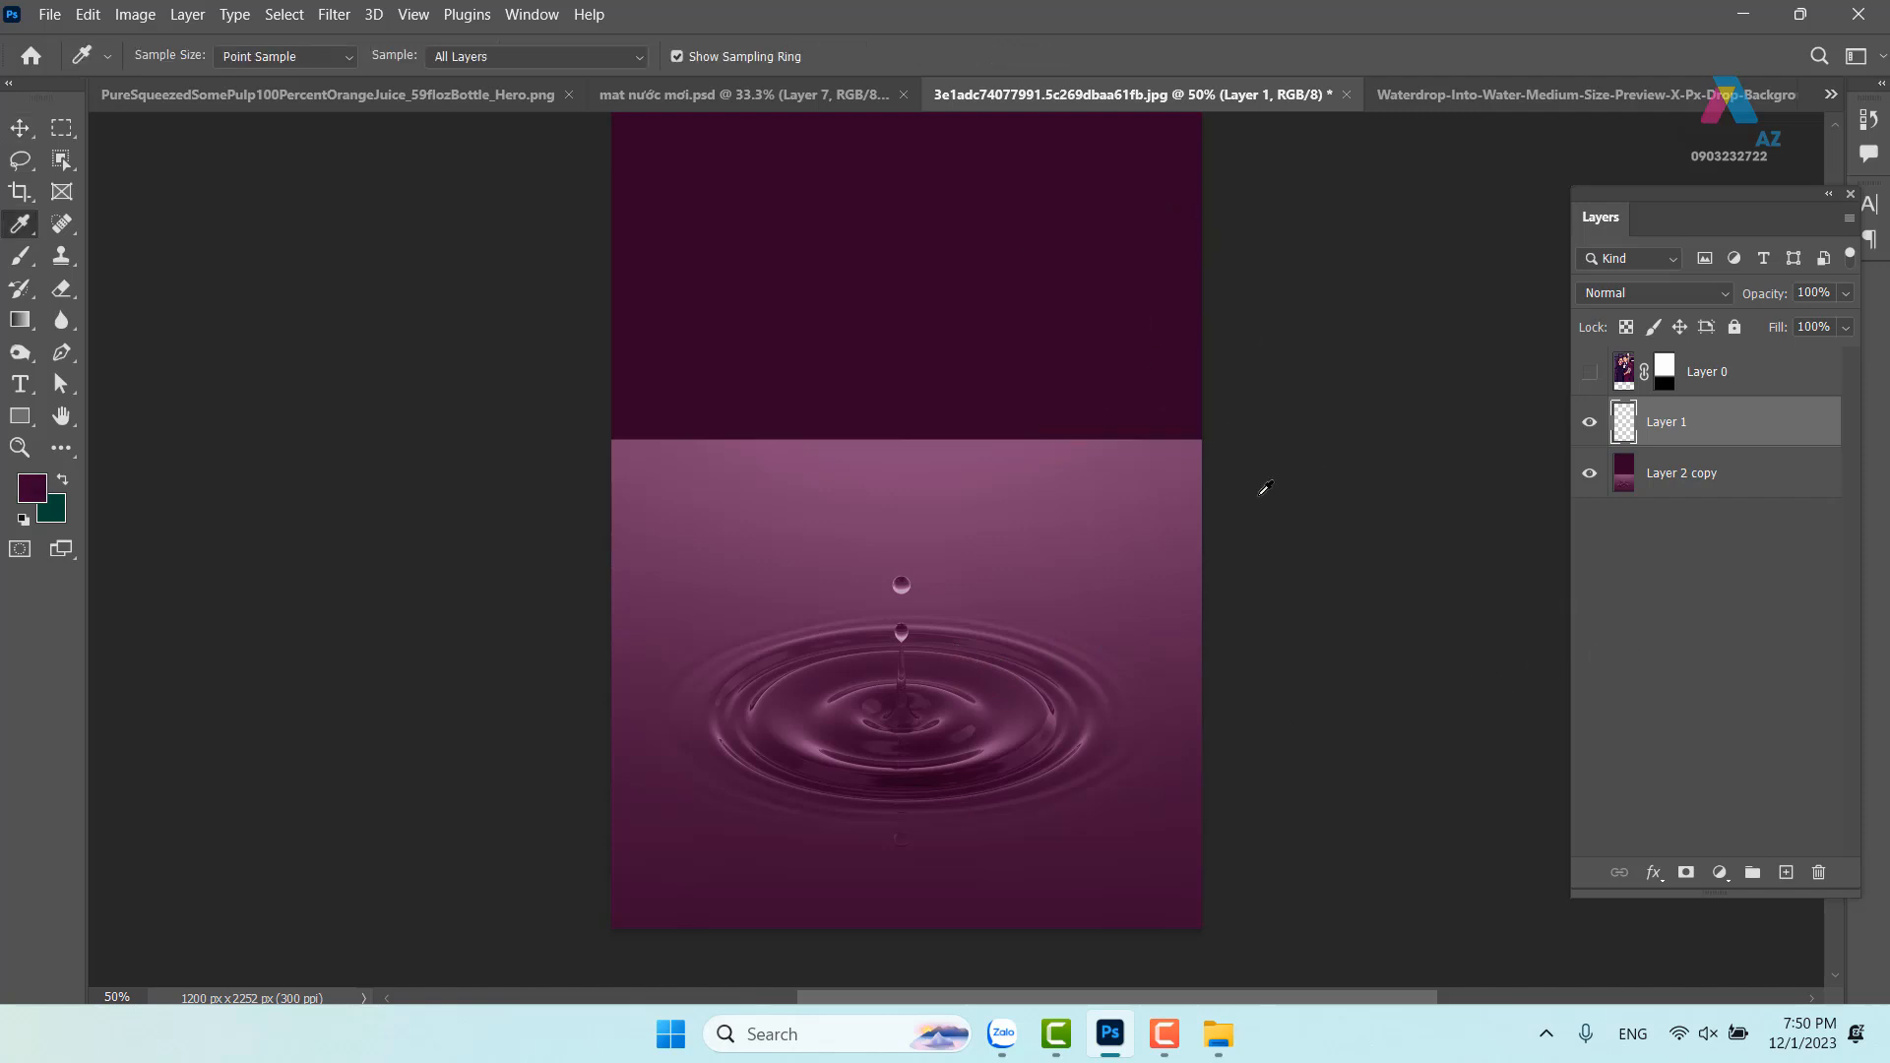
key(alt+BackSpace)
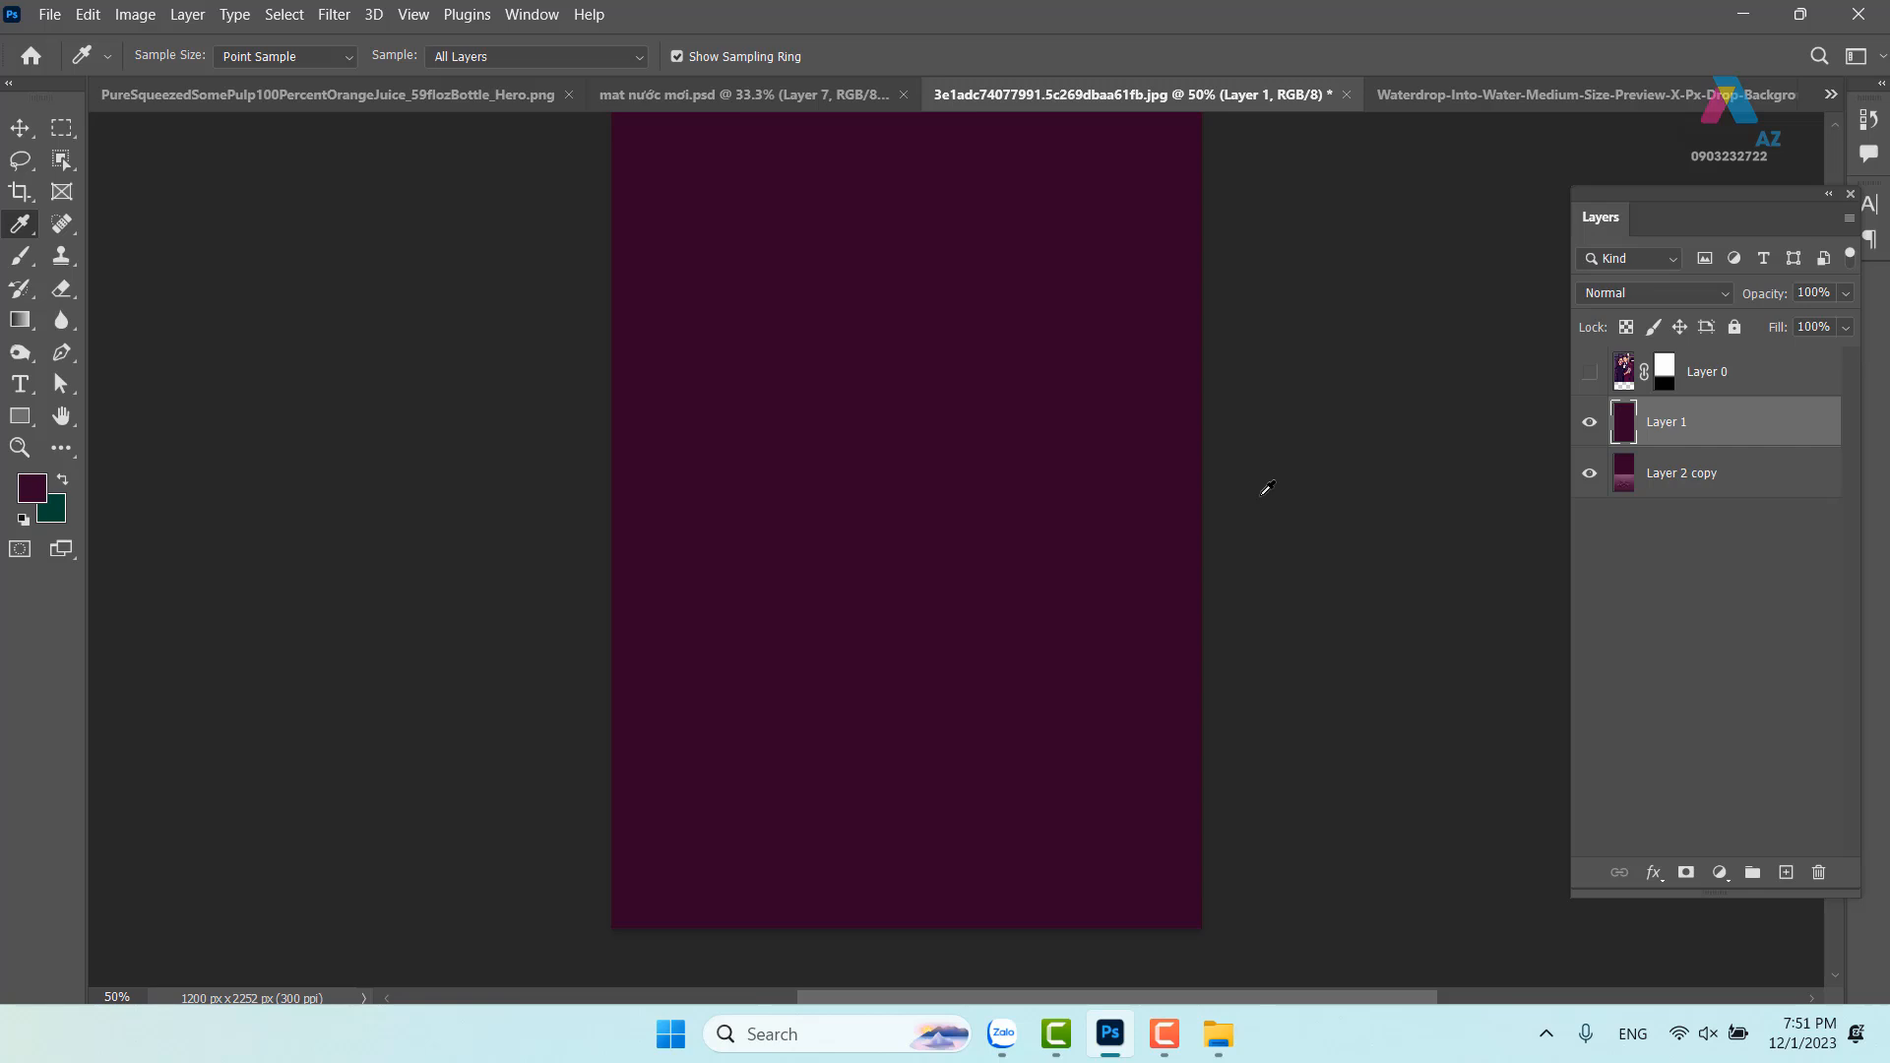
Blend the dark burgundy layer in Soft Light mode with its fill at 76%, and show the portrait again
click(1691, 285)
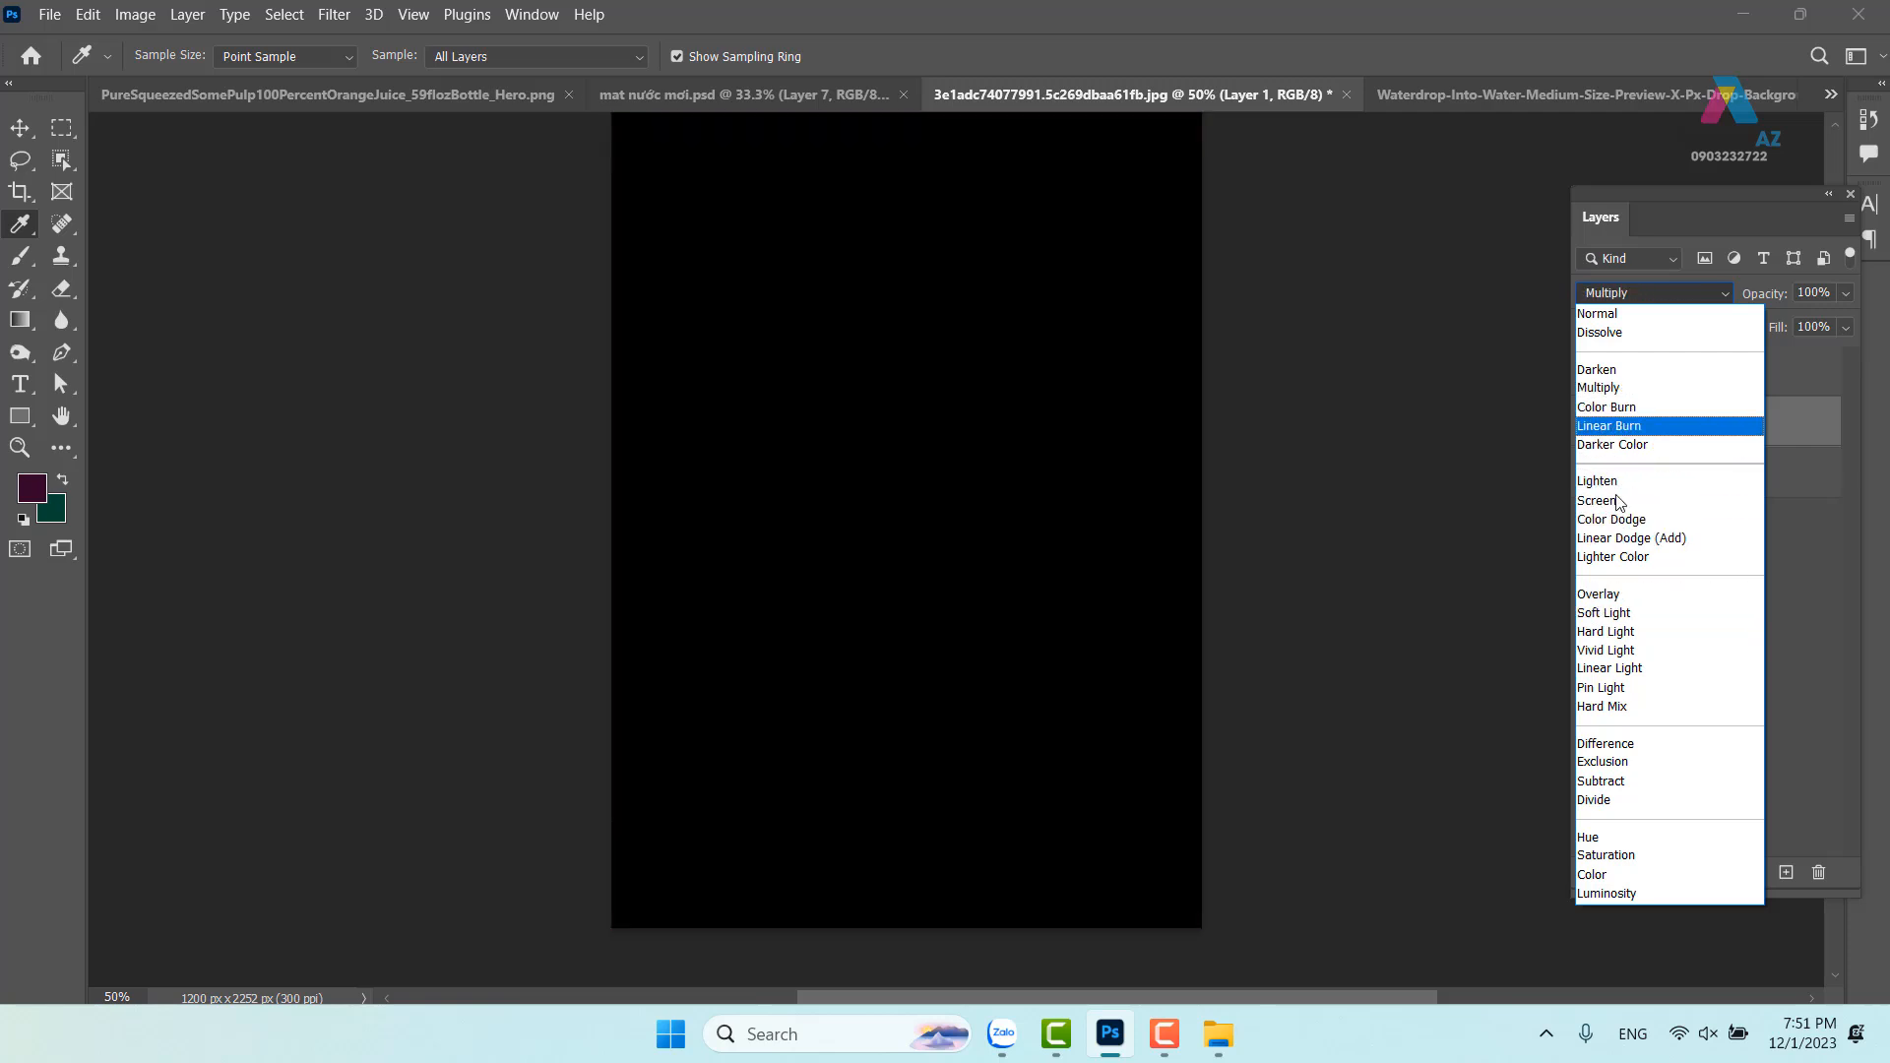
click(1626, 617)
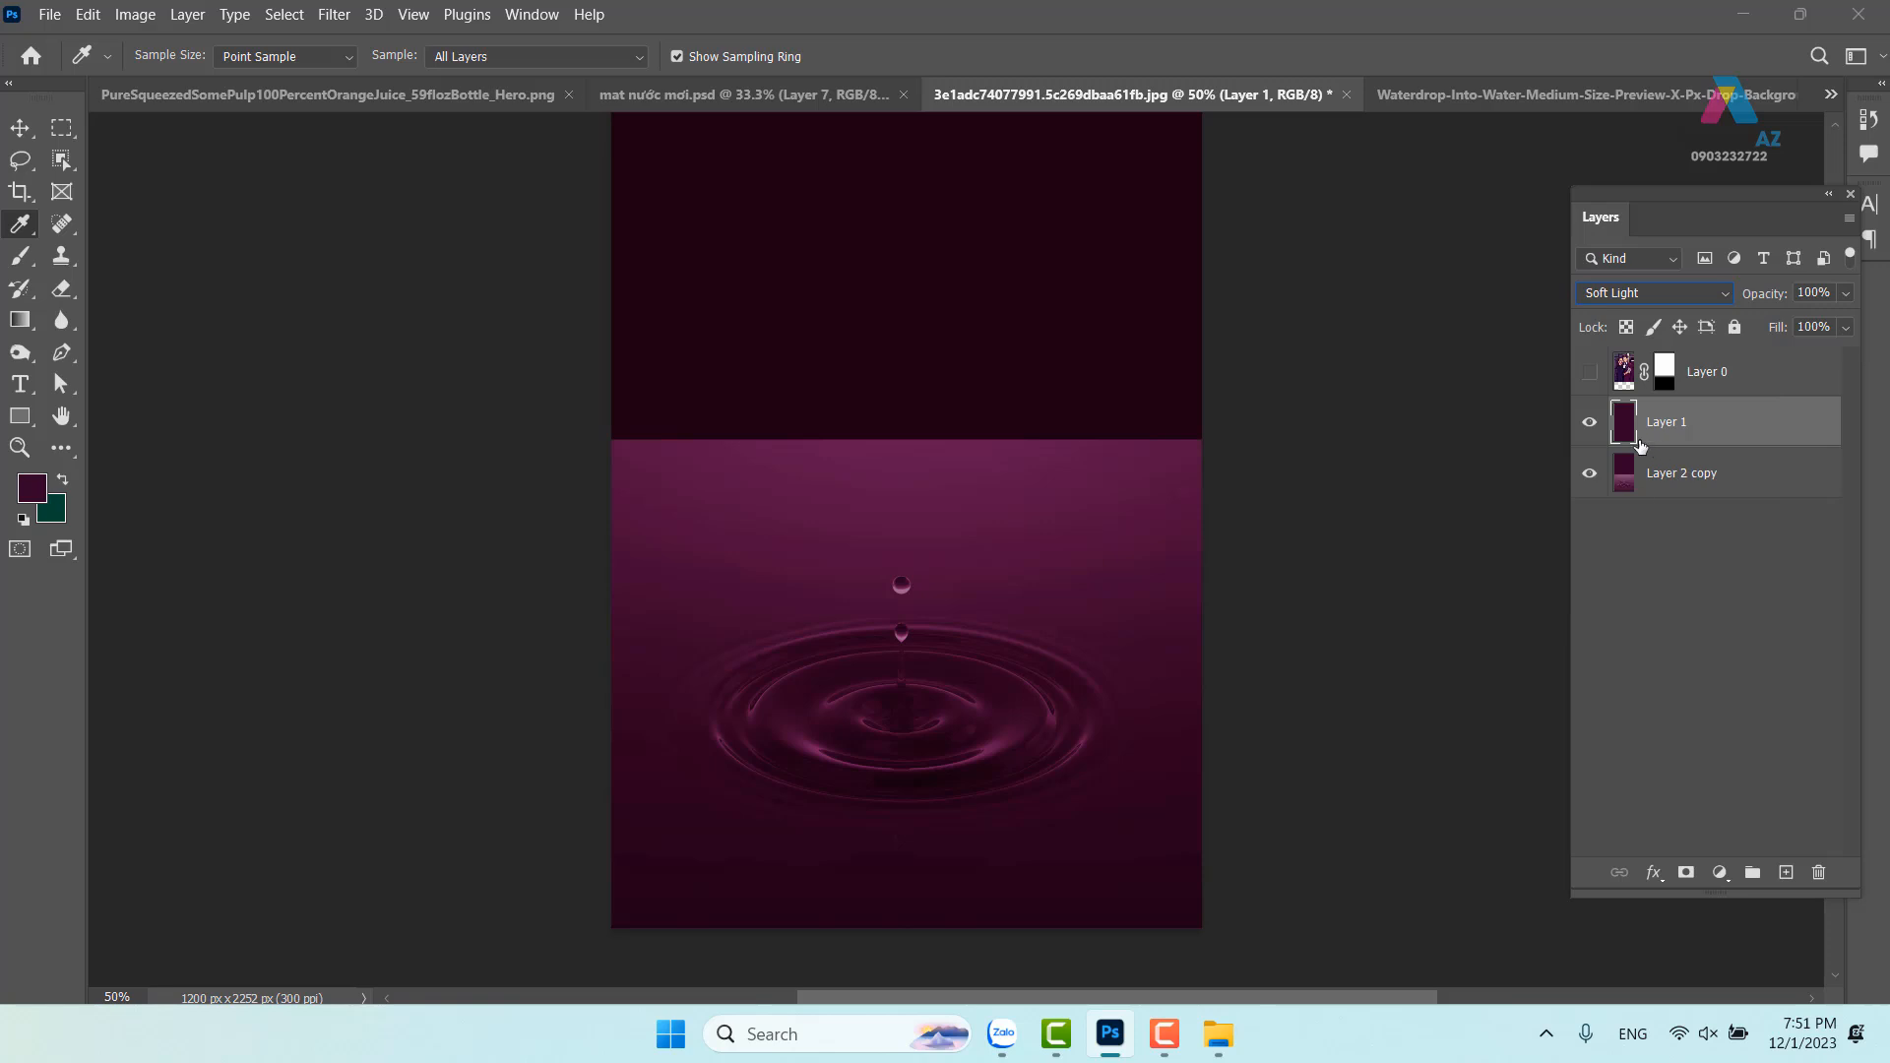
click(1589, 371)
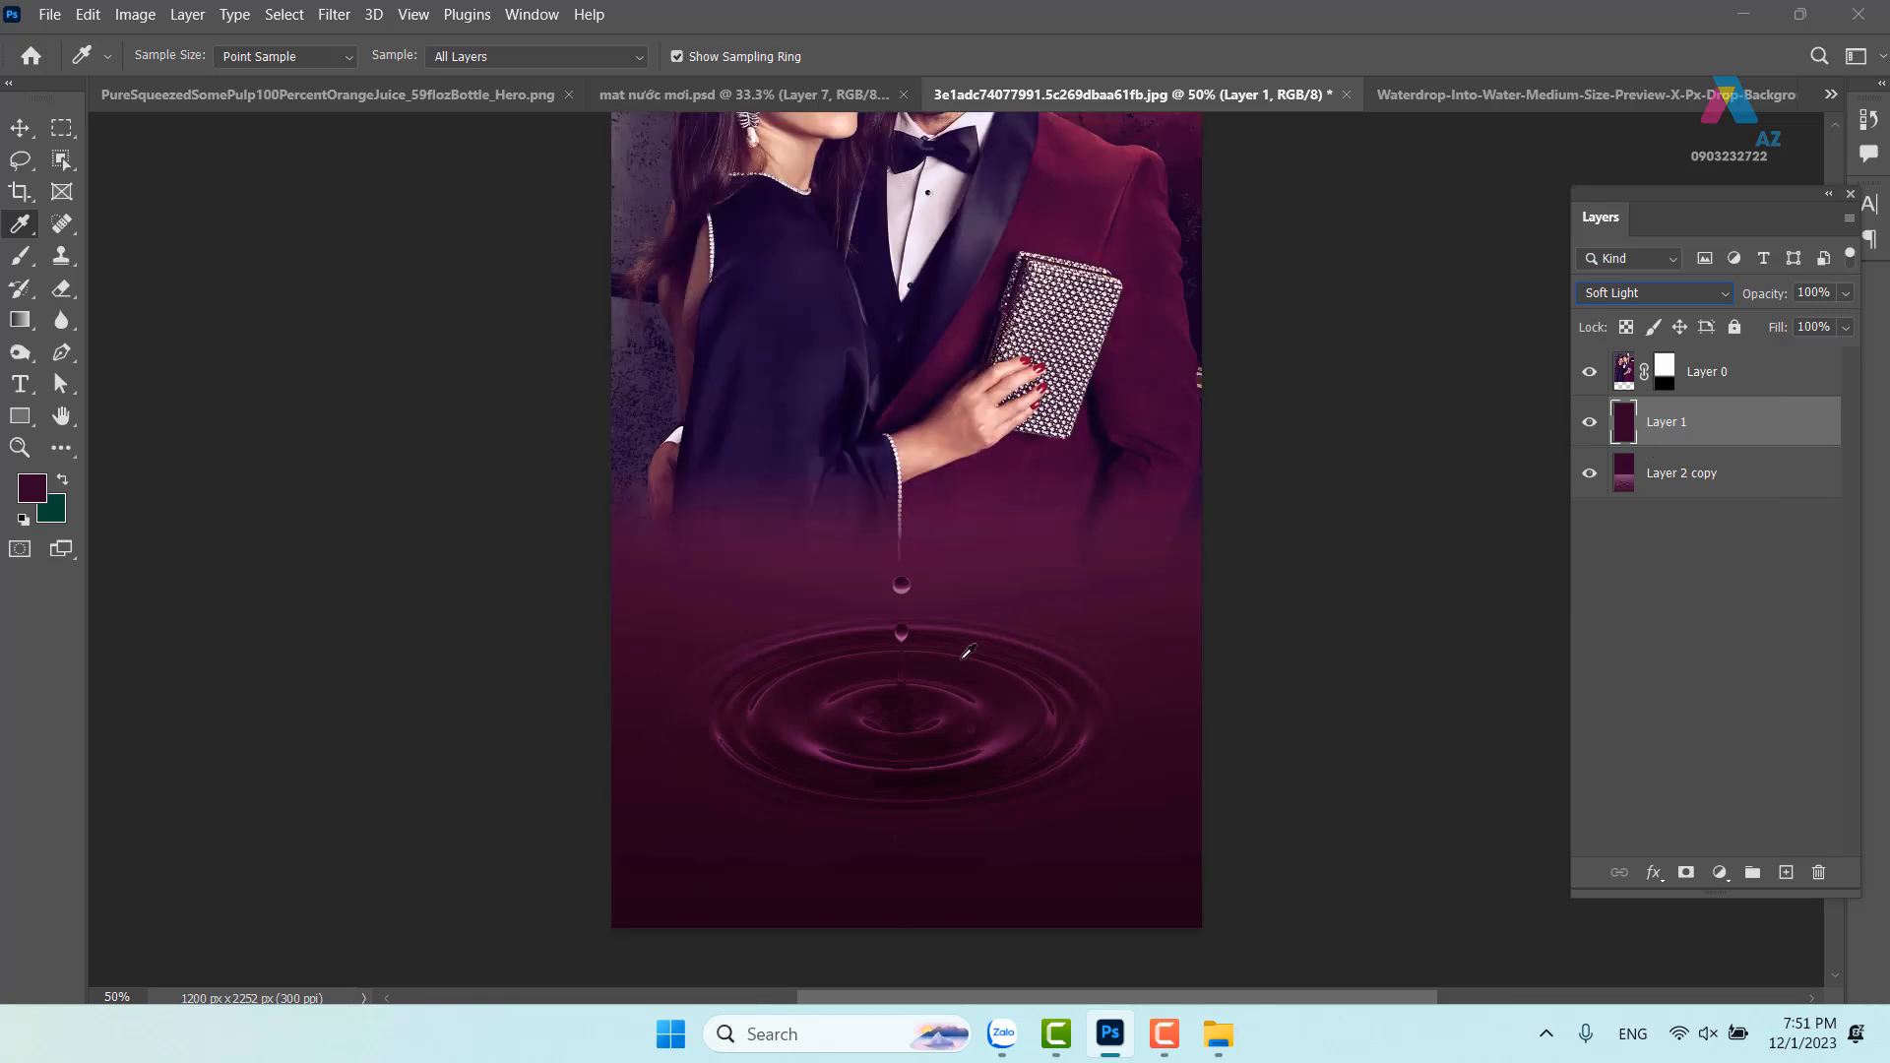
click(1845, 328)
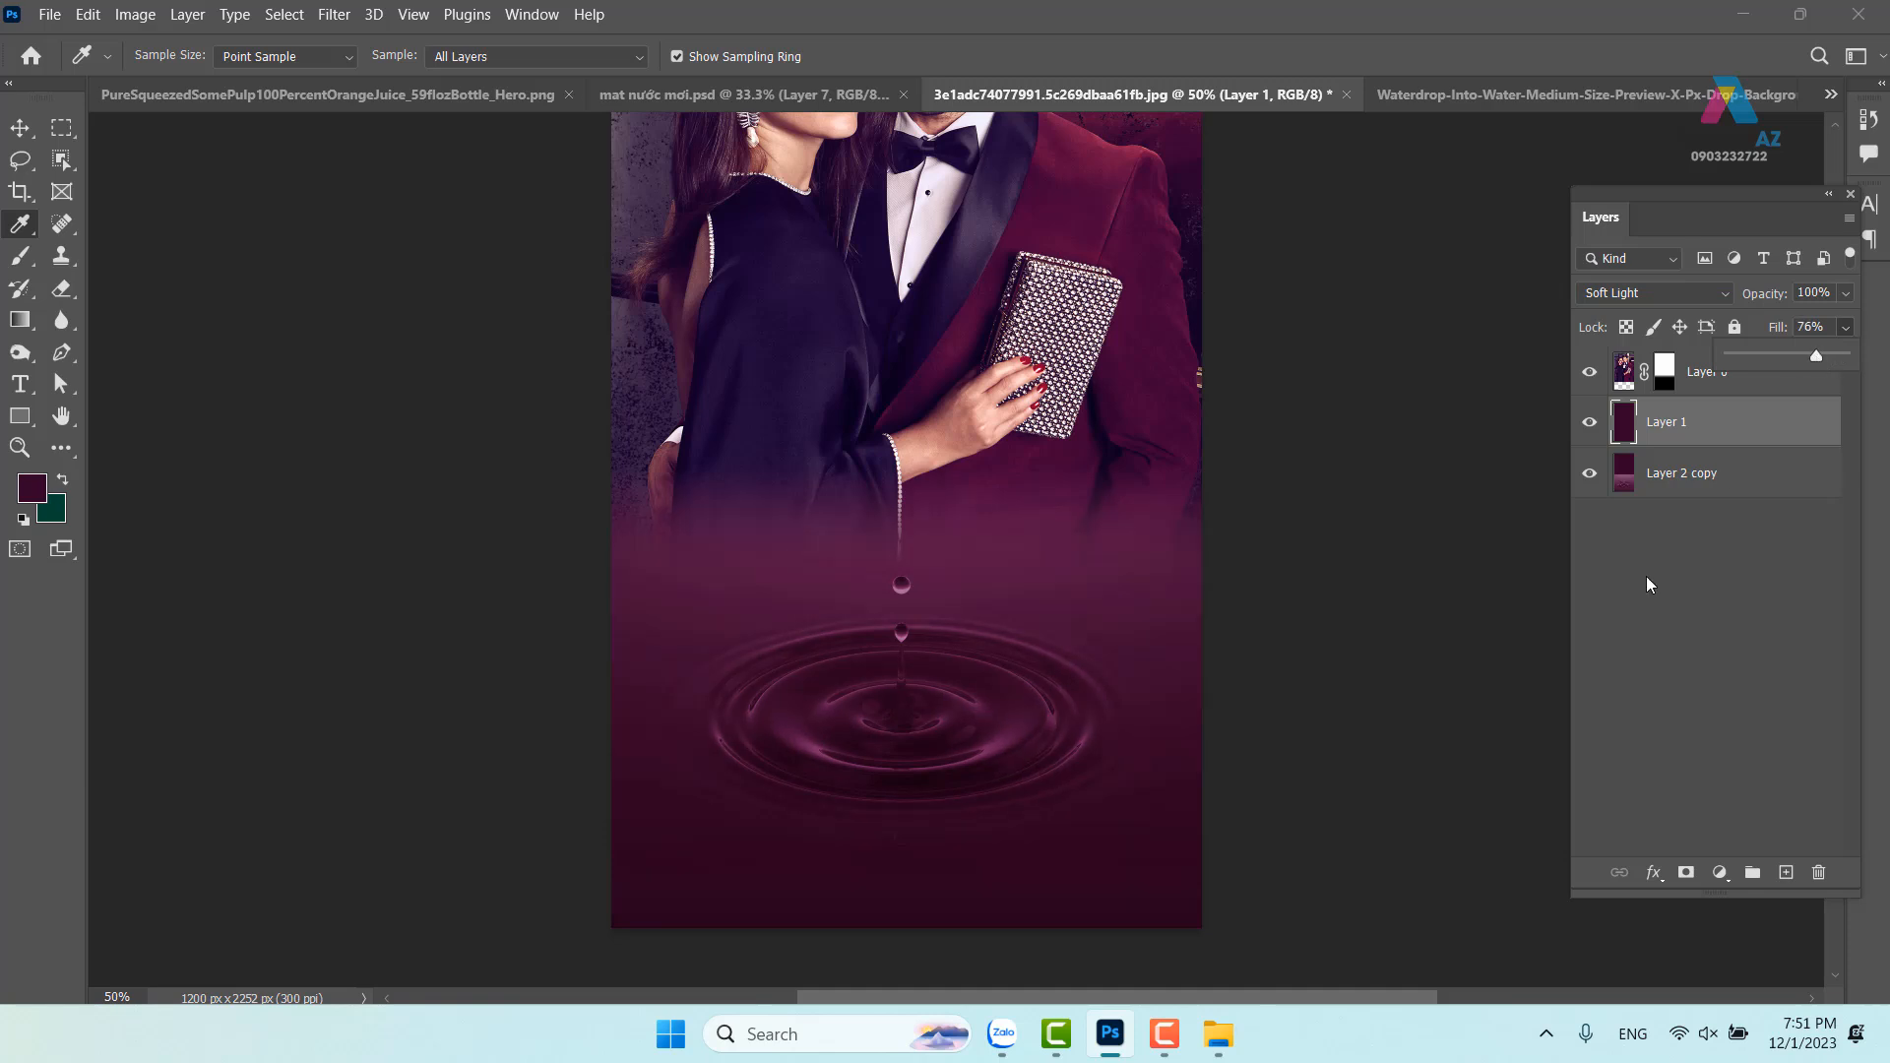
drag(1086, 532, 1094, 726)
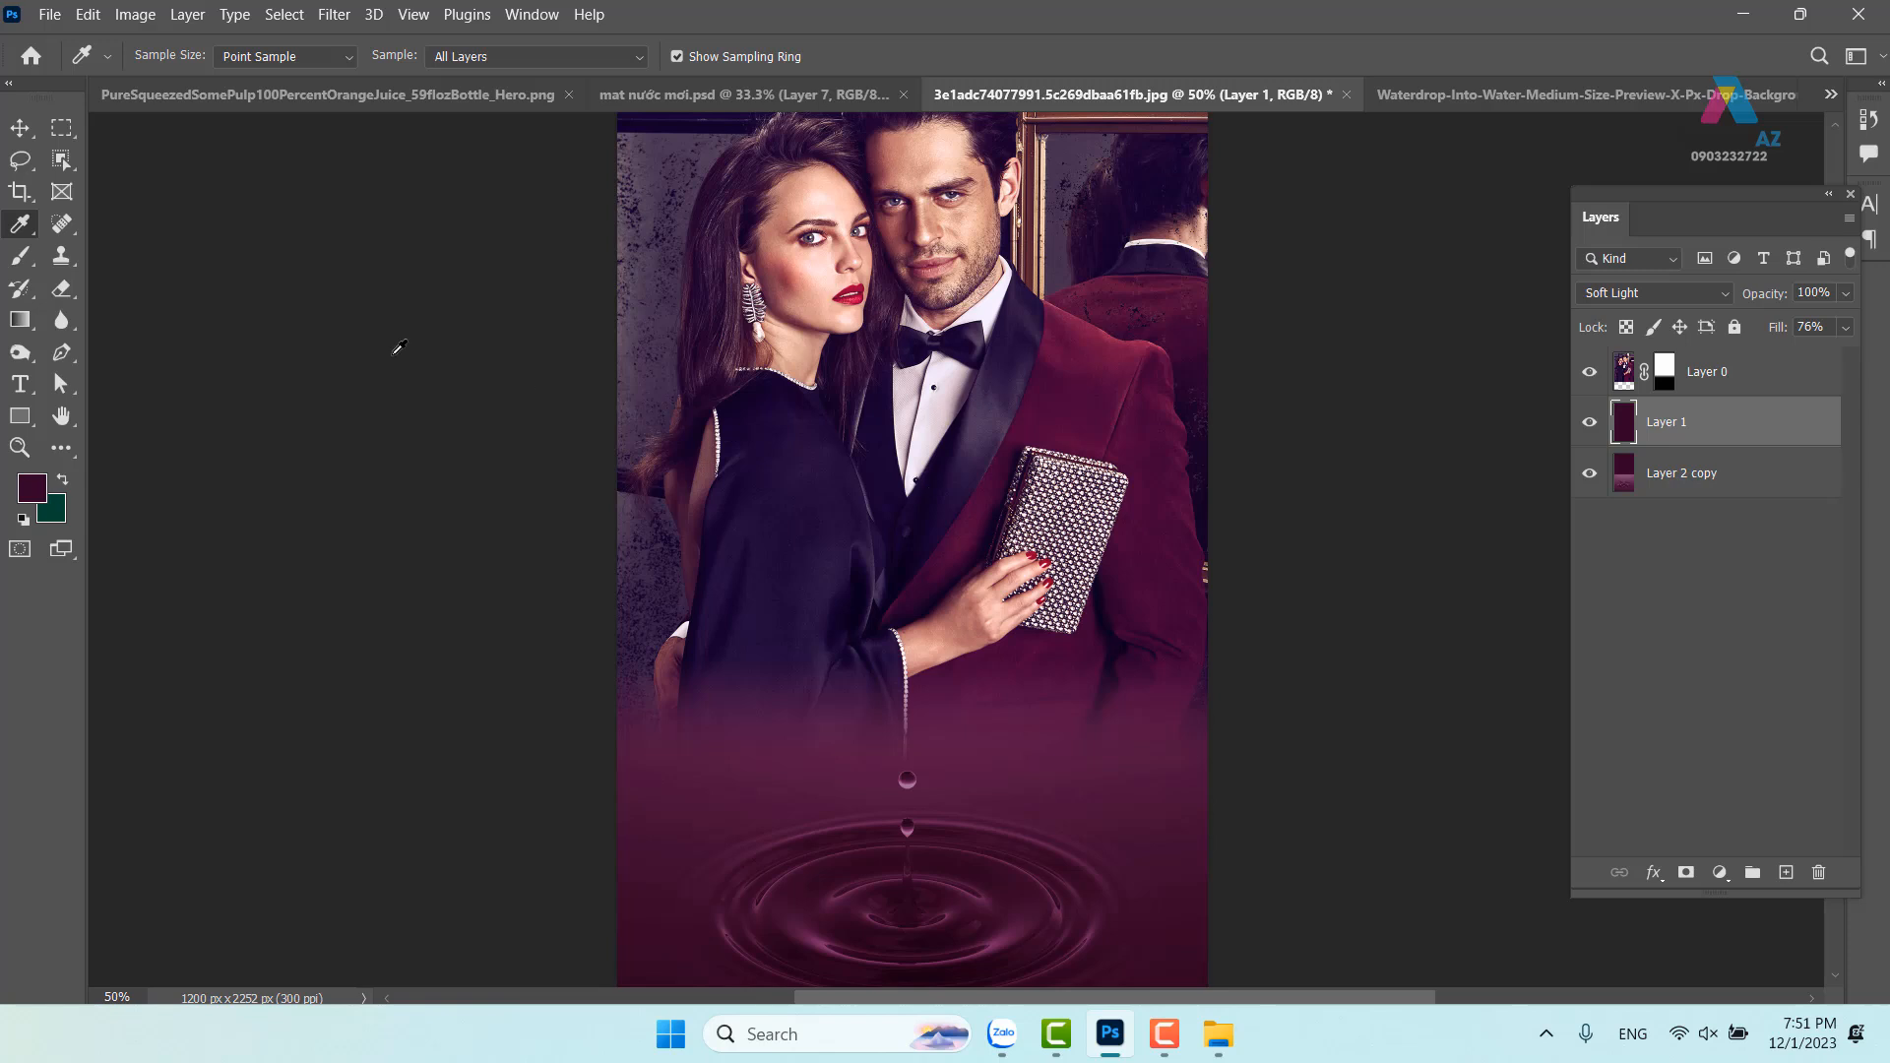
Select the masked couple portrait layer on the canvas and duplicate it together with its mask
click(20, 127)
drag(1188, 620, 1161, 535)
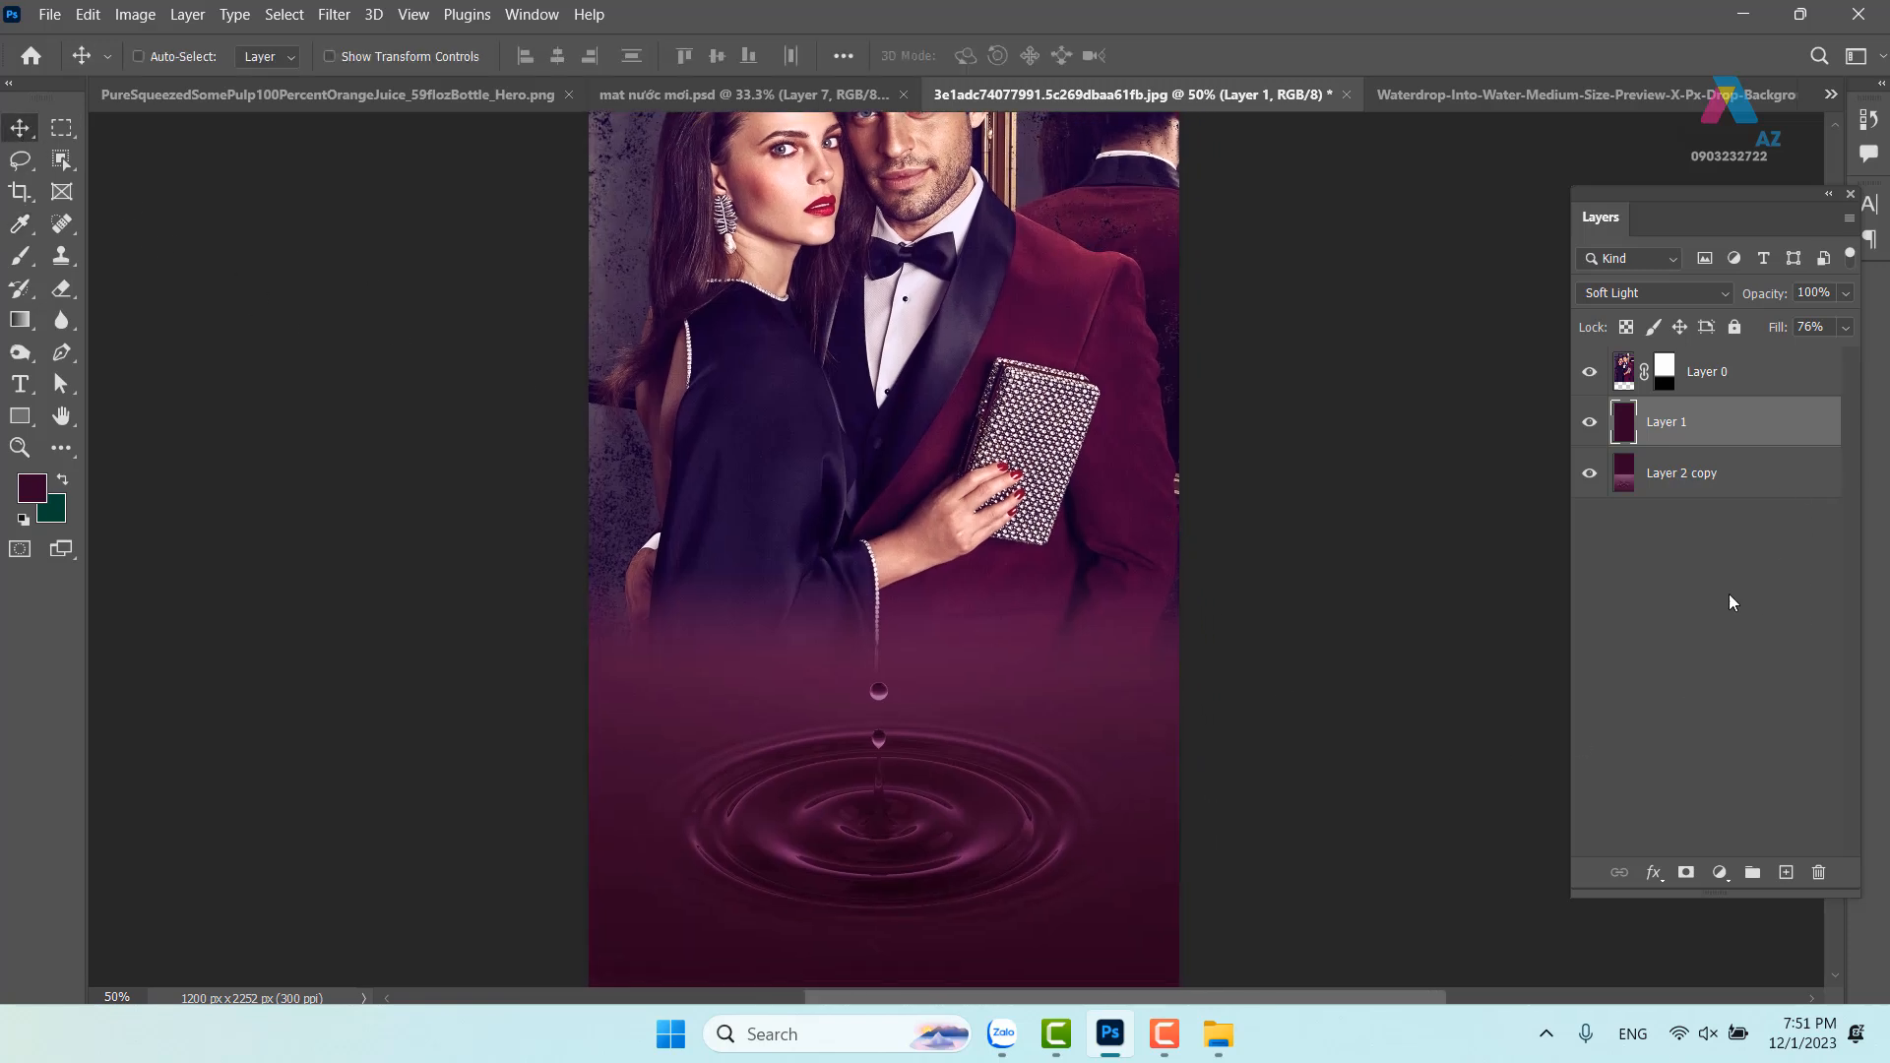
drag(1097, 684, 1152, 718)
drag(815, 694, 817, 641)
drag(777, 522, 792, 633)
drag(893, 582, 822, 684)
right_click(953, 319)
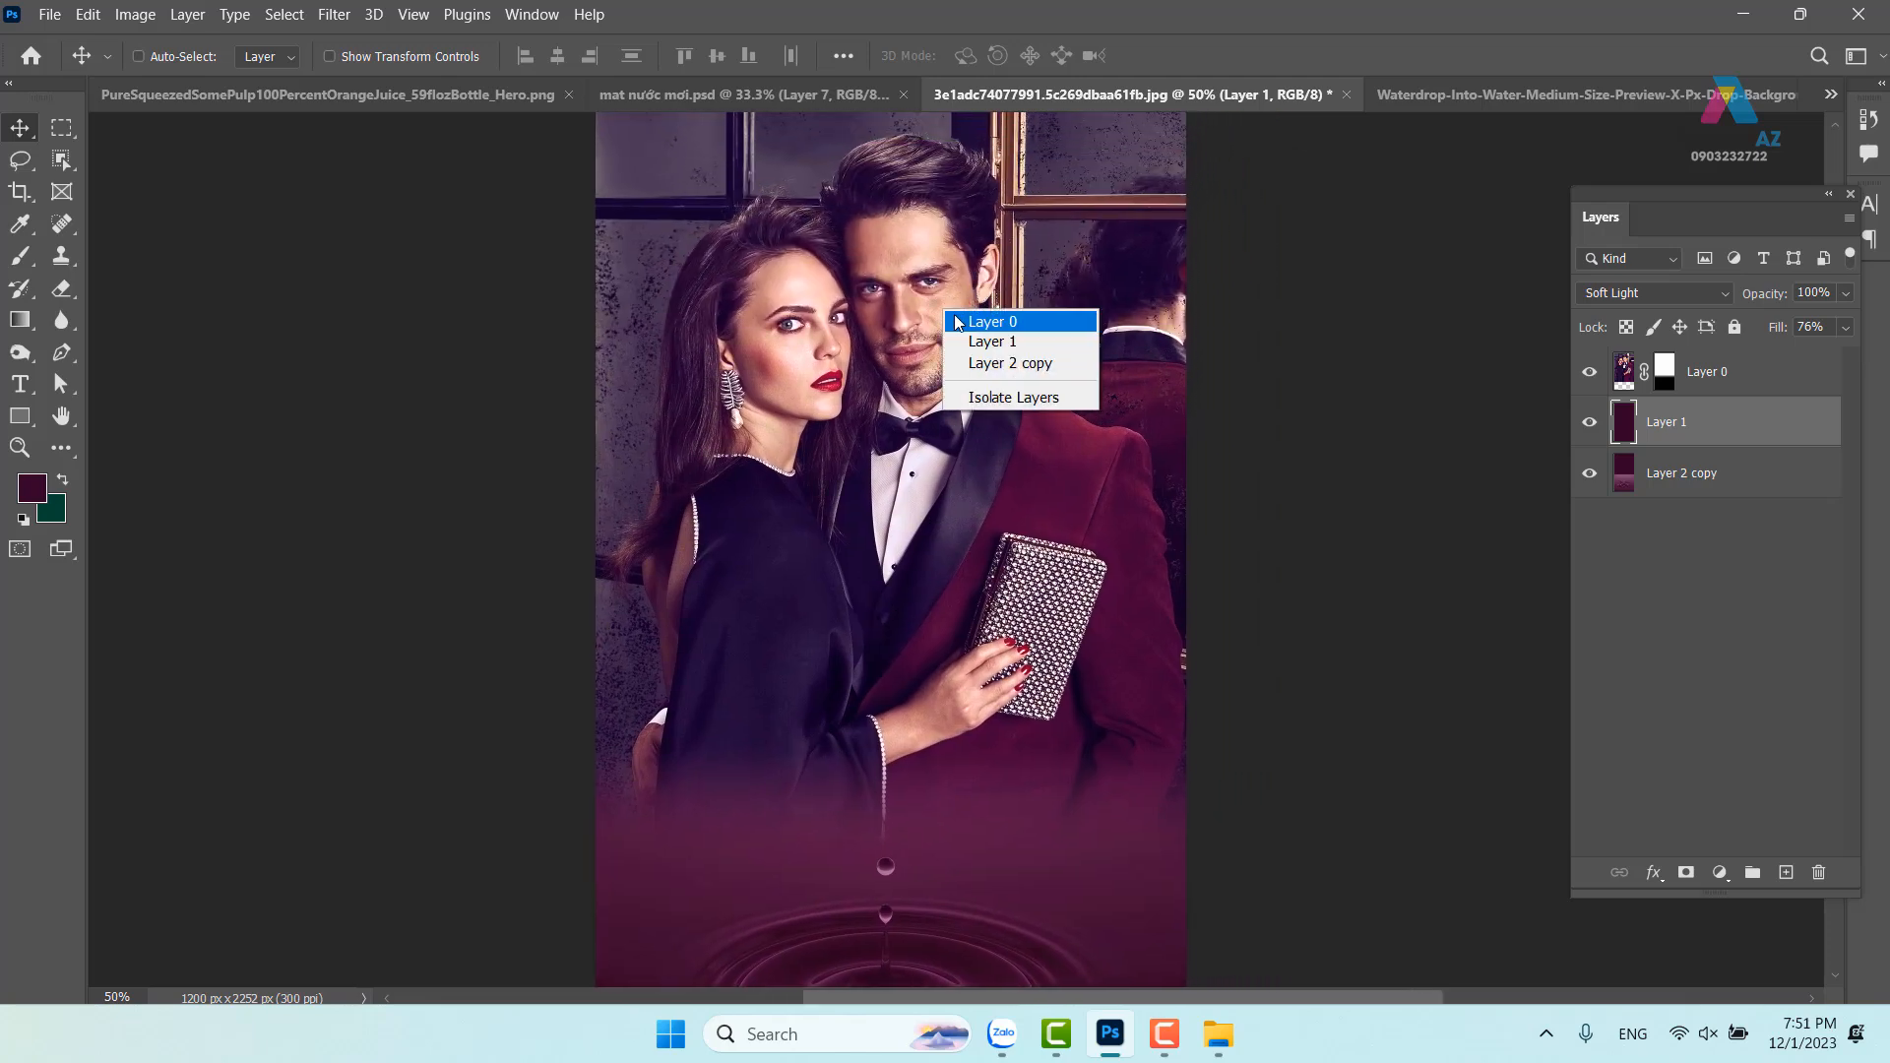
click(975, 322)
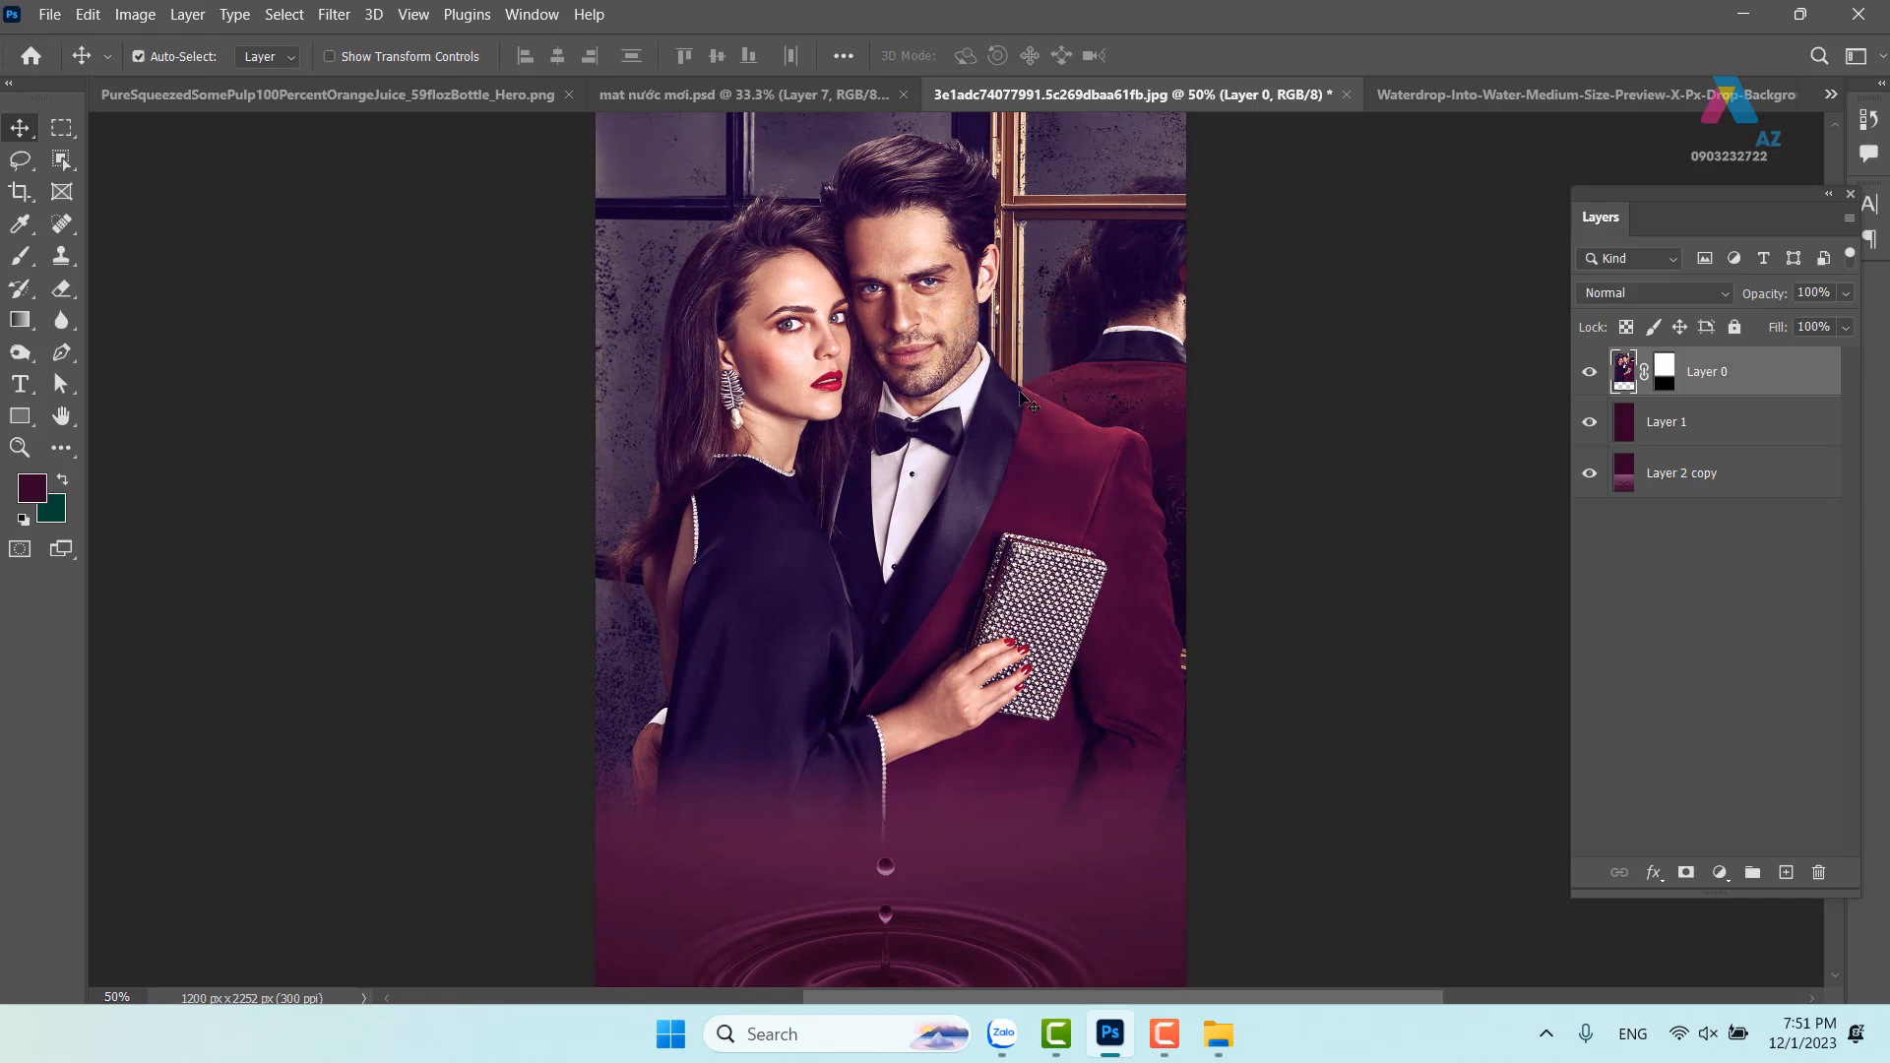
key(ctrl+j)
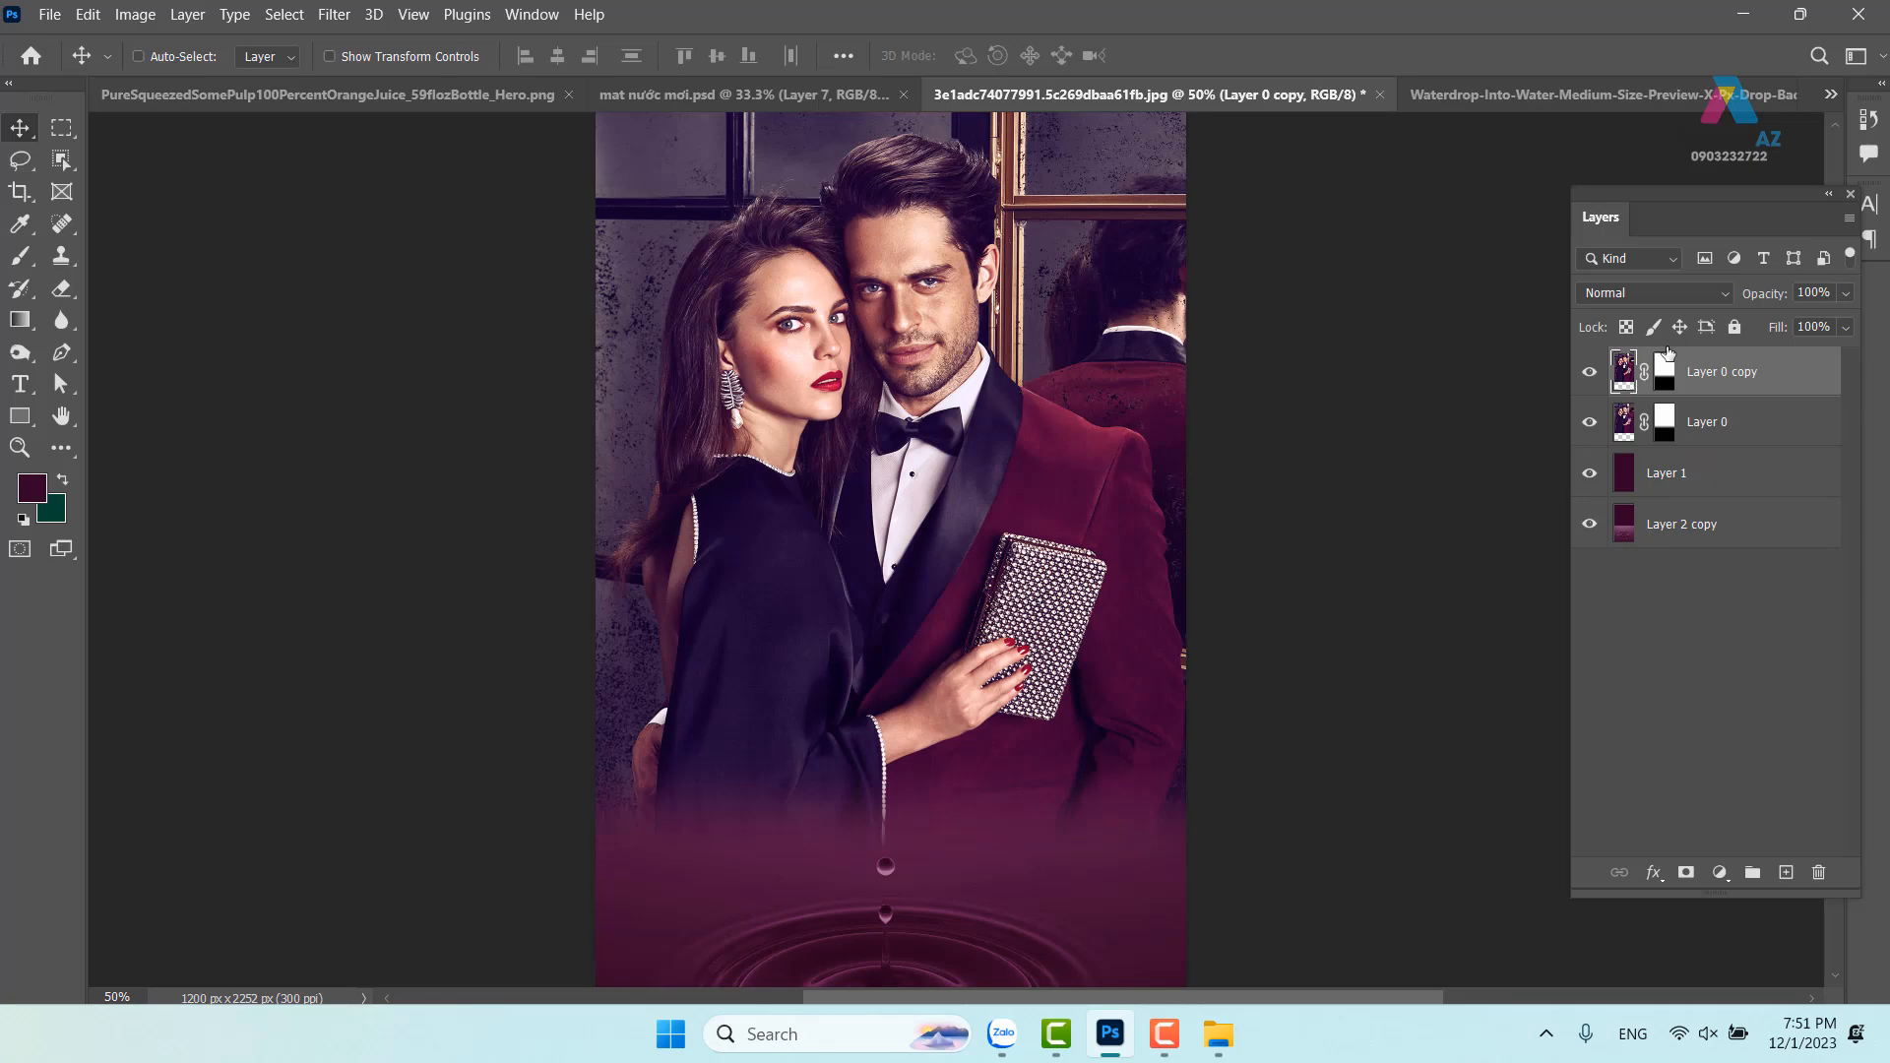
Try Multiply blending on the duplicated portrait layer, and set its blend mode to Screen
click(1688, 294)
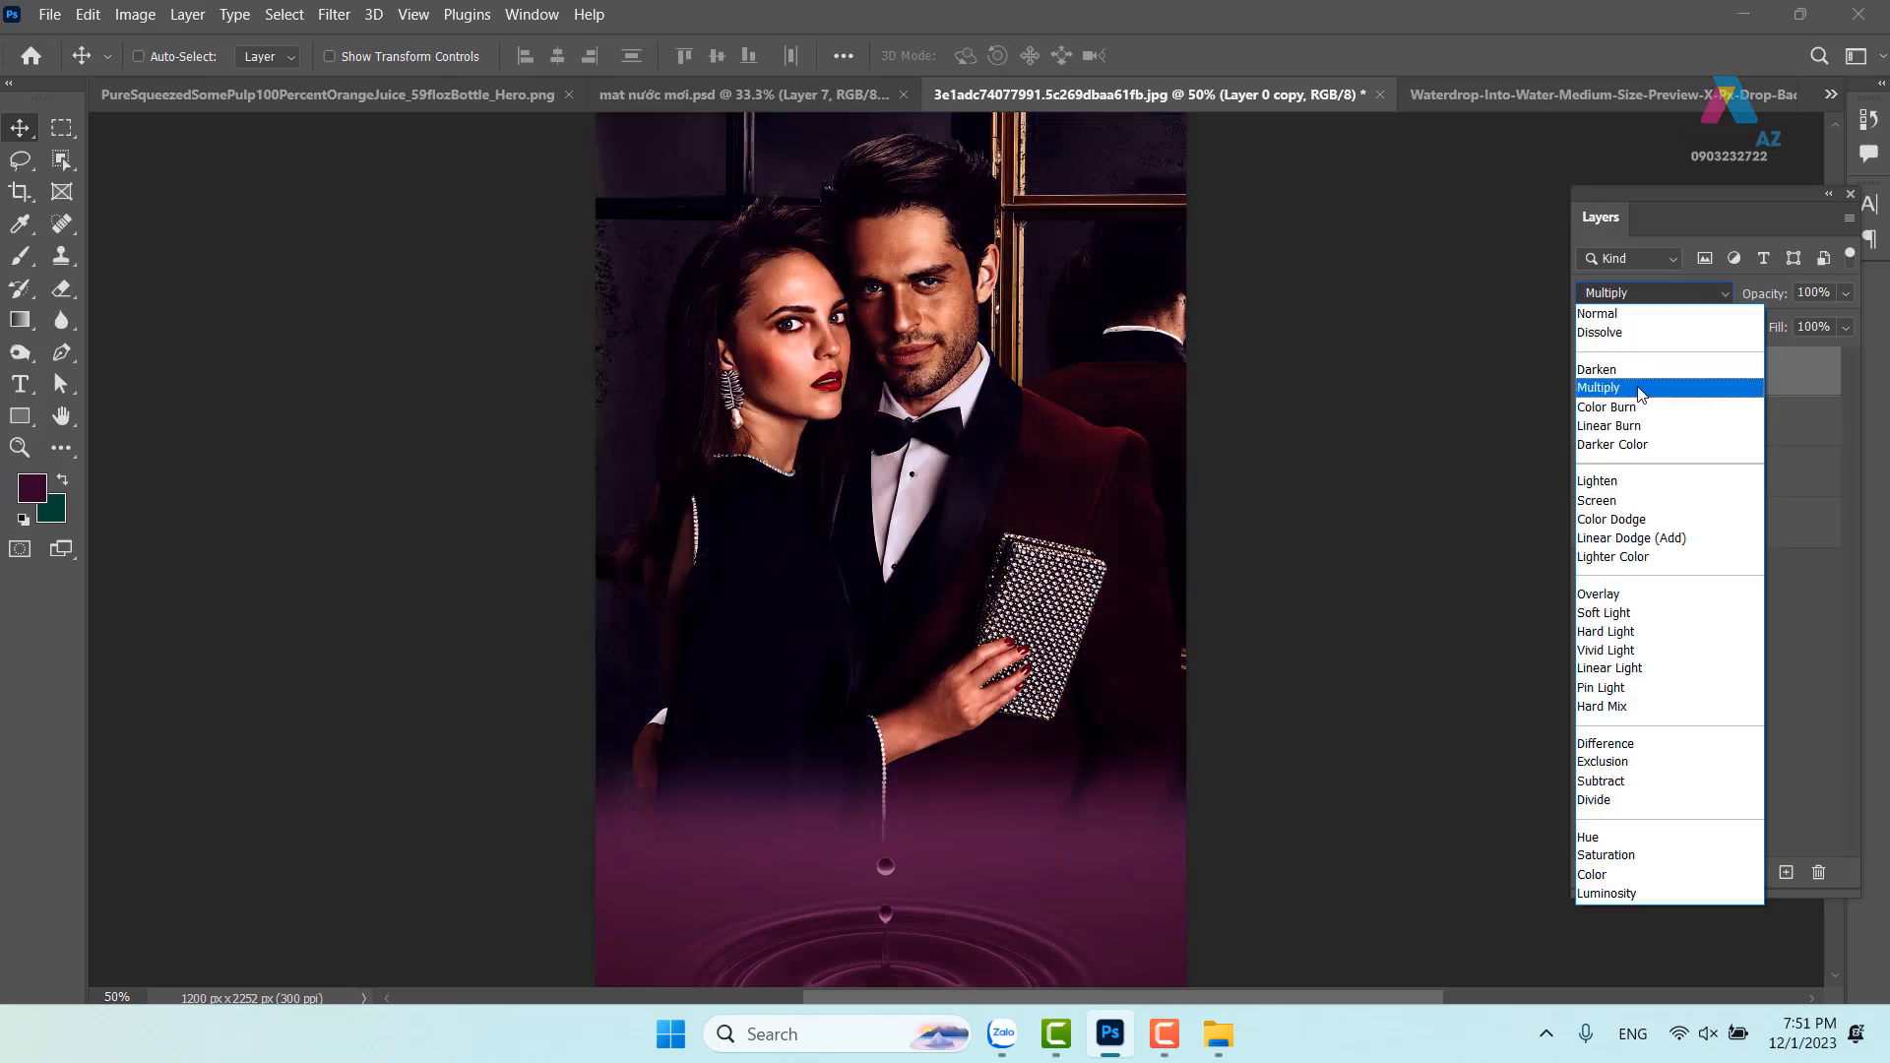
click(1632, 388)
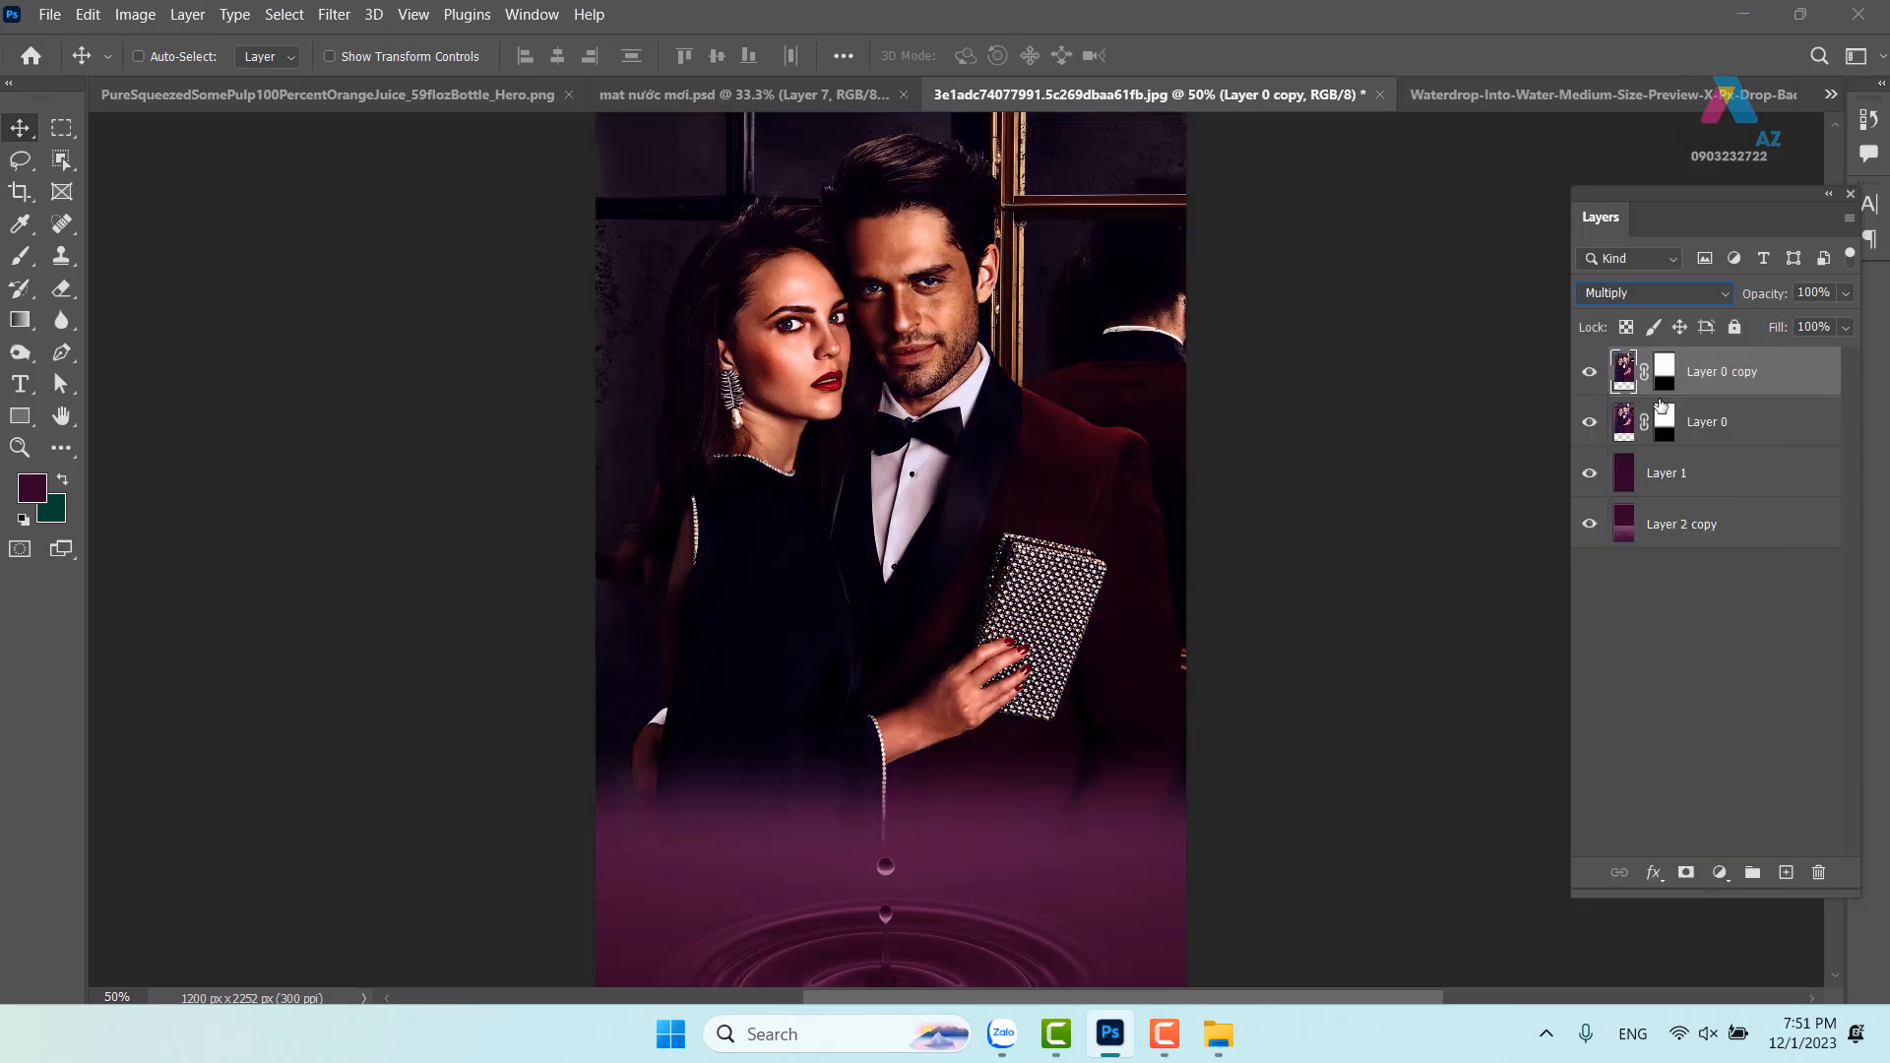
click(1708, 300)
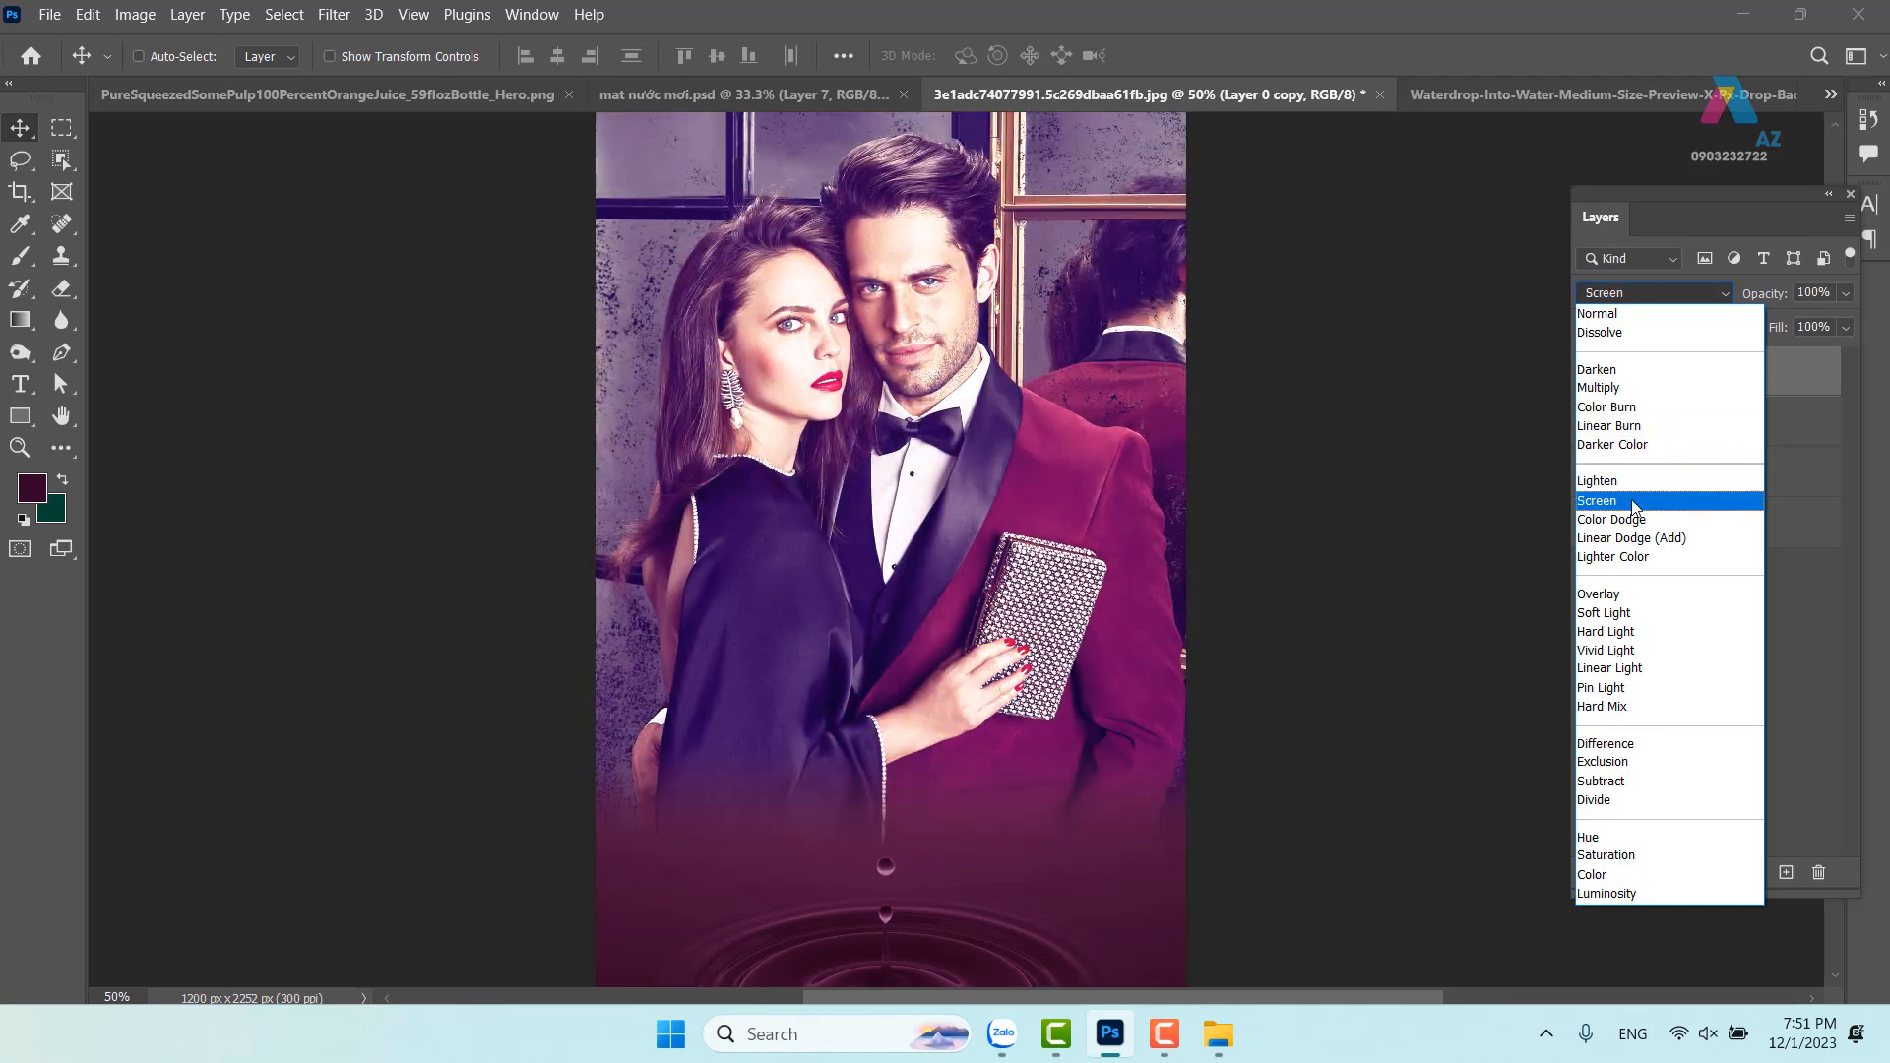
click(1639, 489)
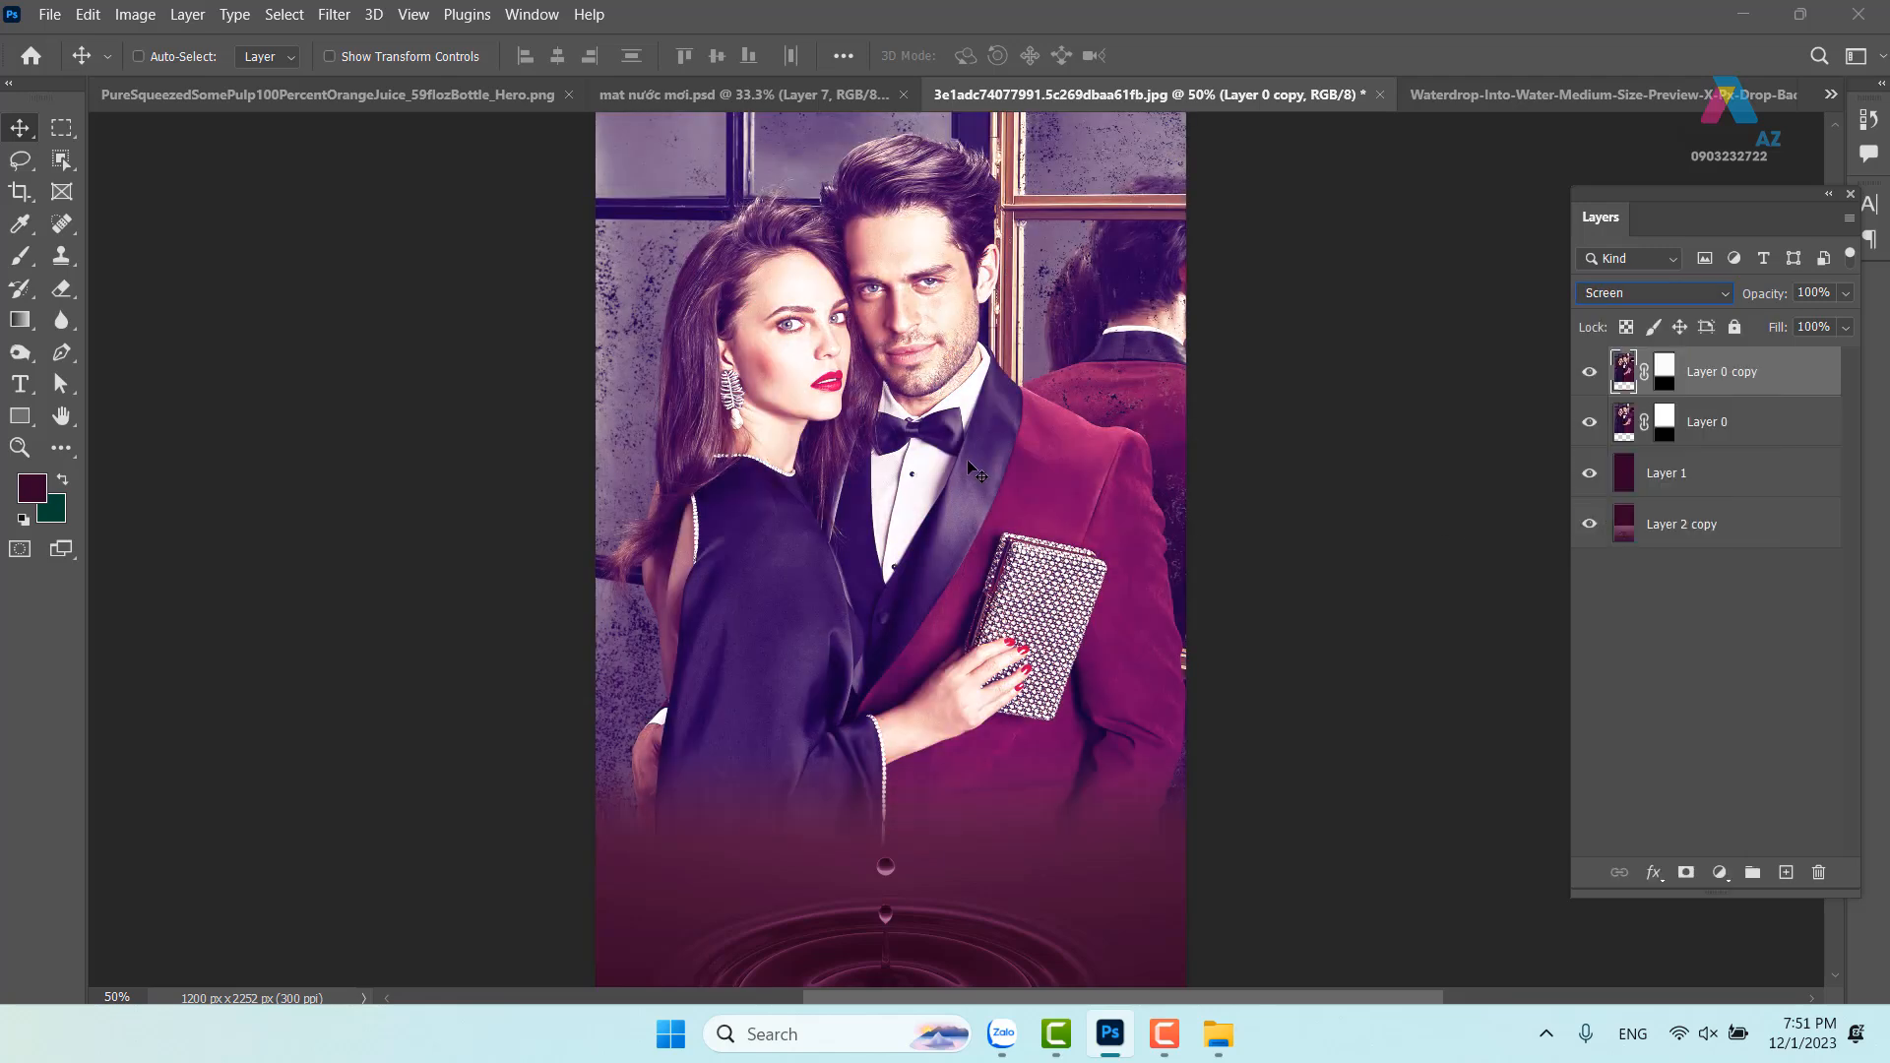
Restrict the Screen portrait copy to its highlights with Blend If, splitting the Current Layer black slider at 211 / 246, and compare its effect
right_click(1786, 391)
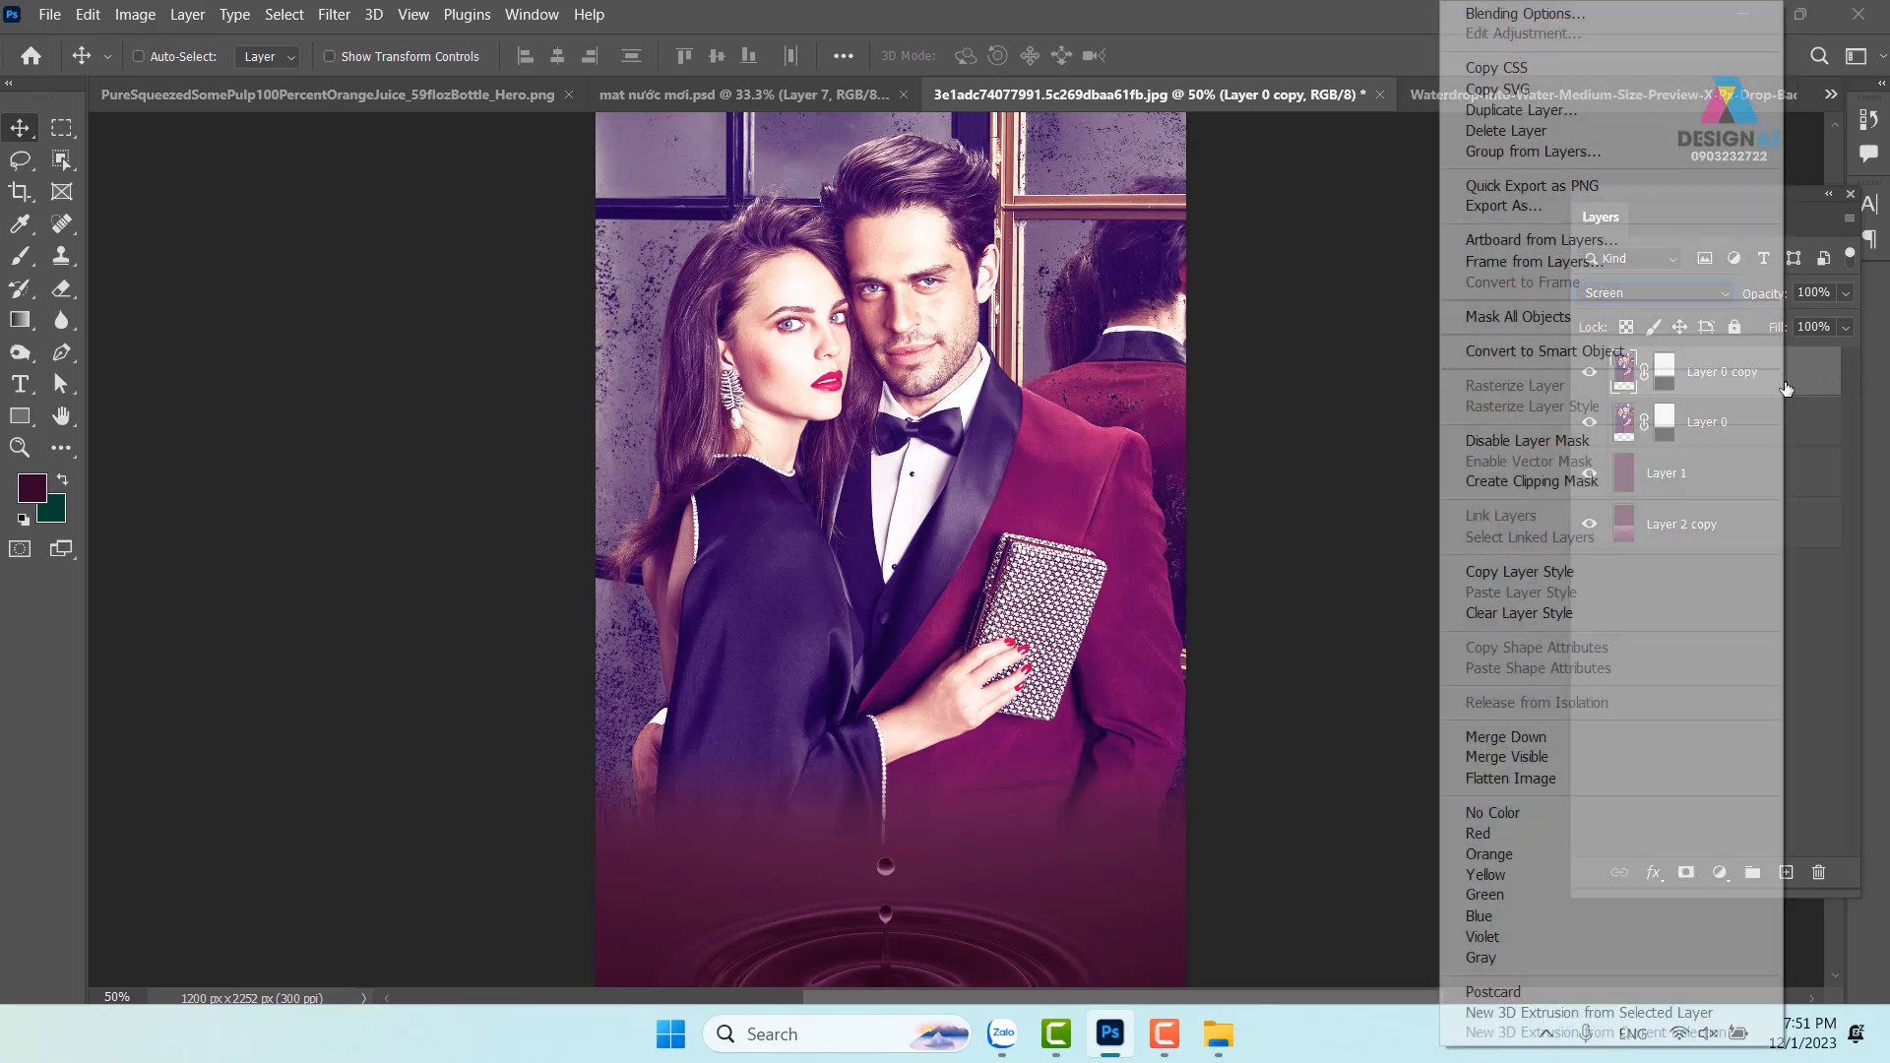
click(1577, 16)
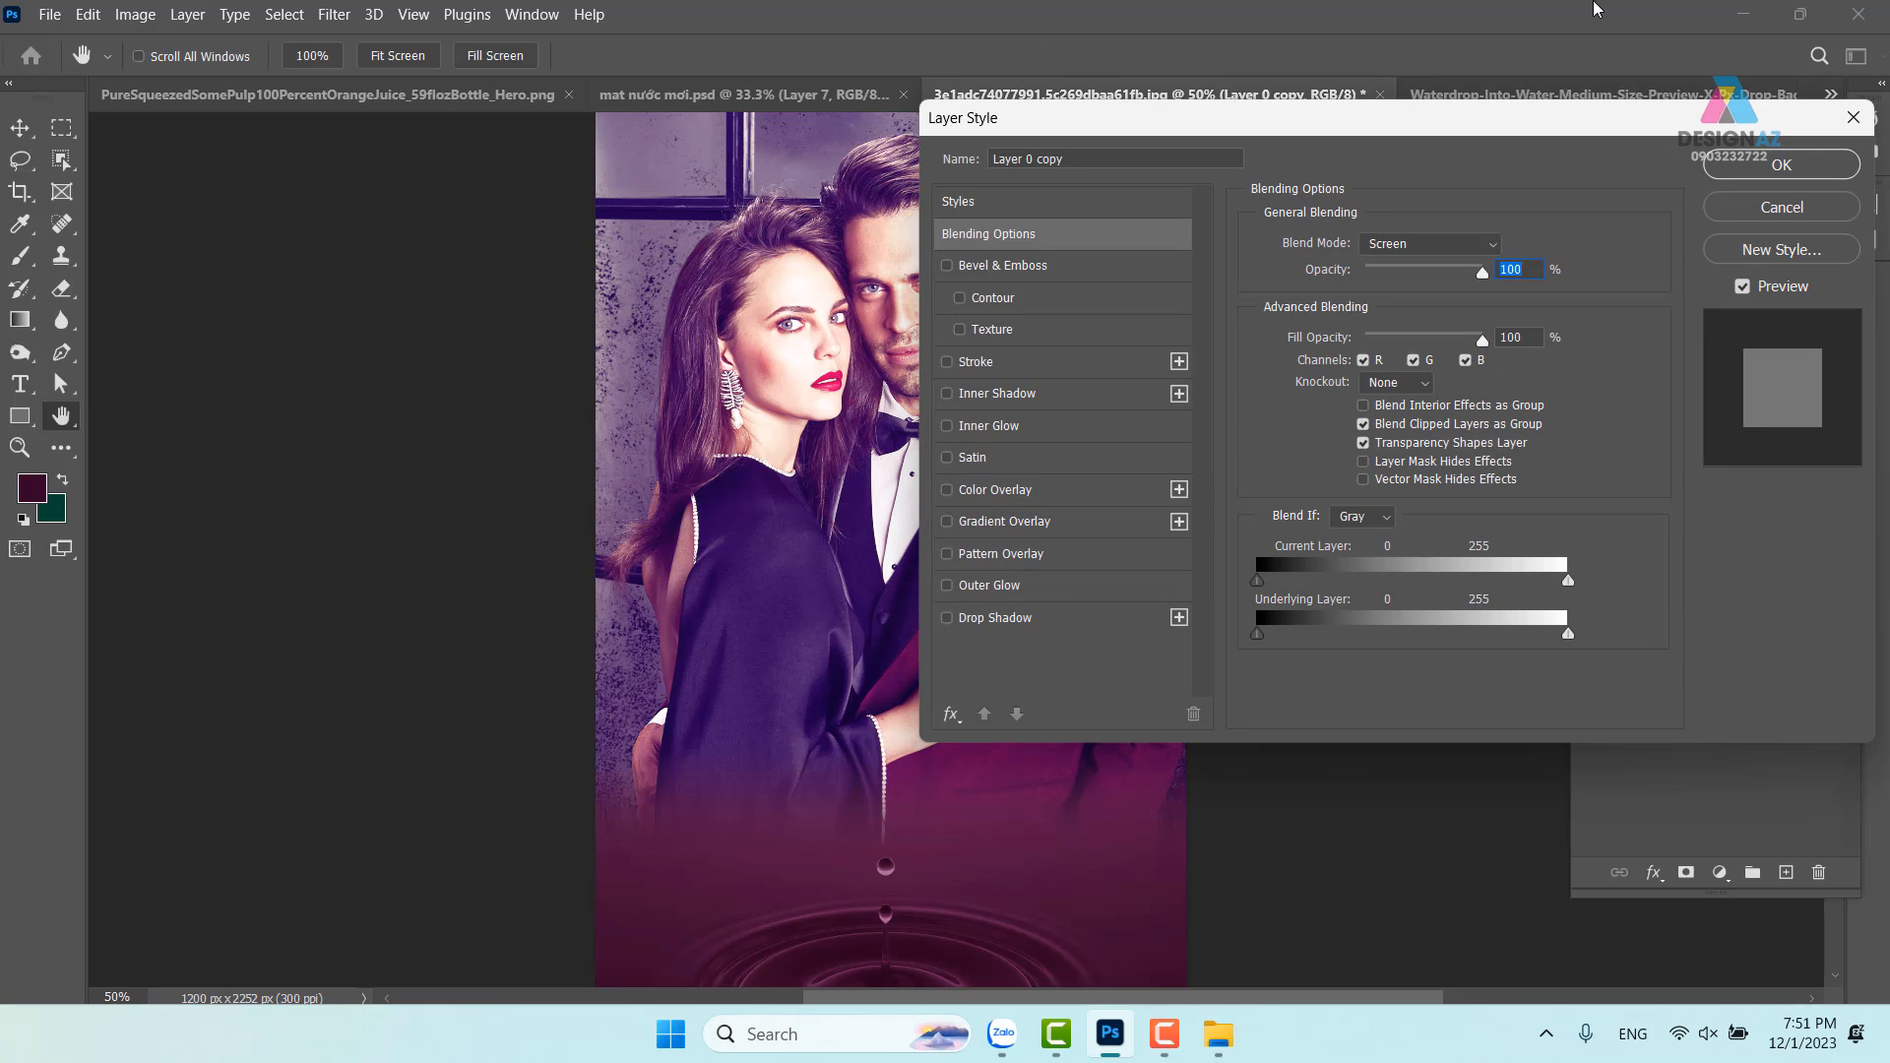
drag(1489, 134, 1668, 168)
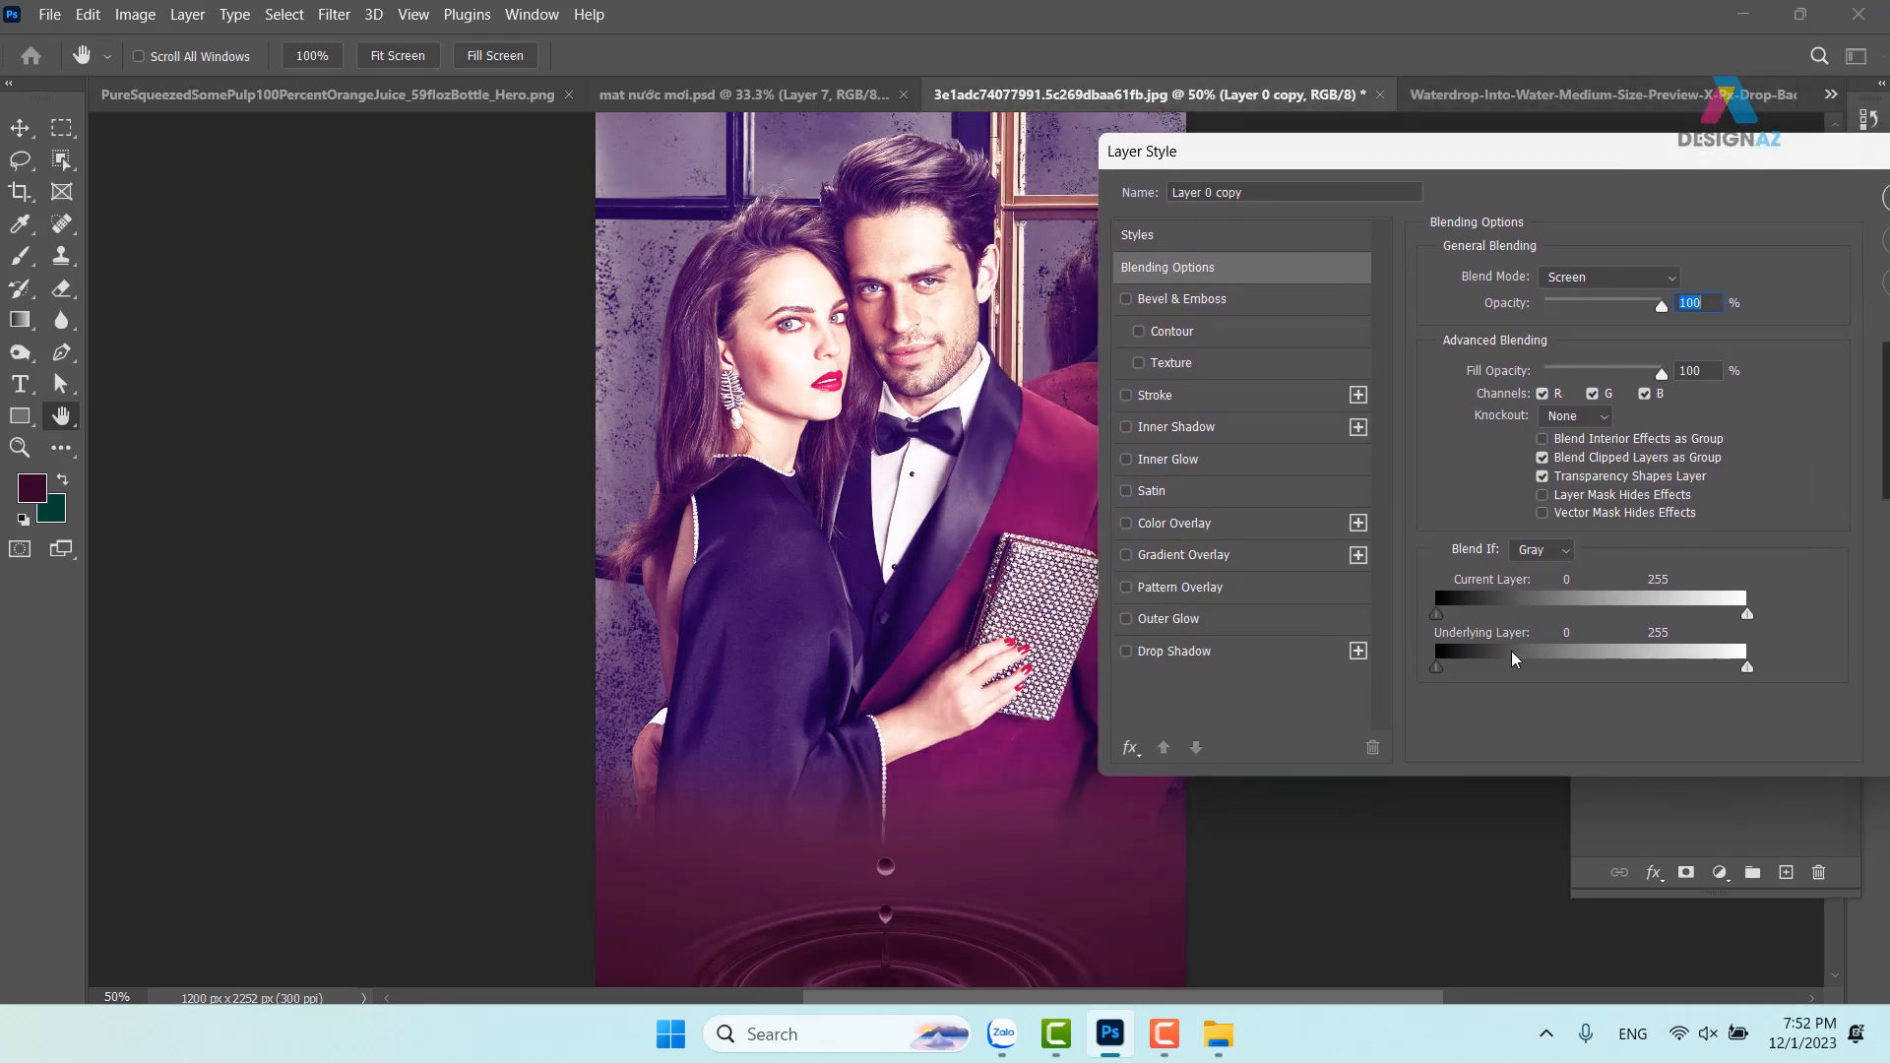
drag(1437, 614, 1733, 616)
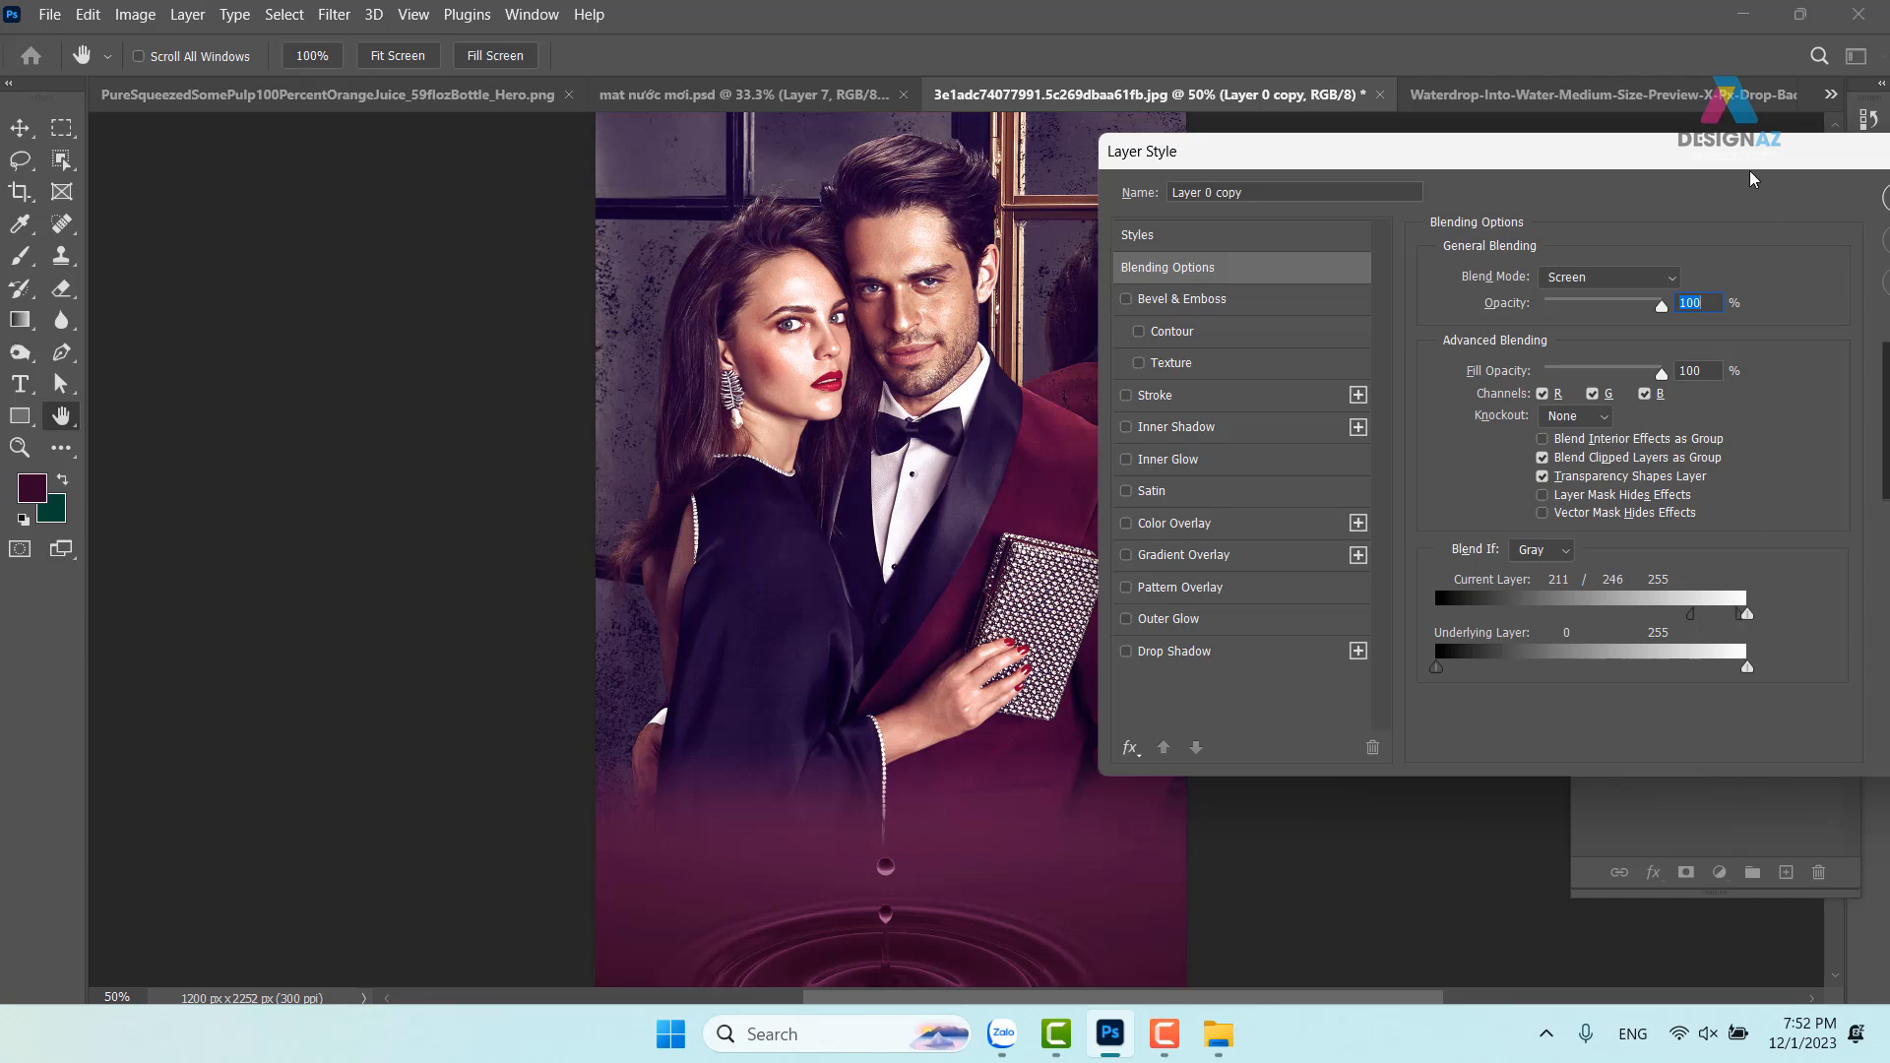
drag(1754, 159, 1500, 160)
click(1714, 195)
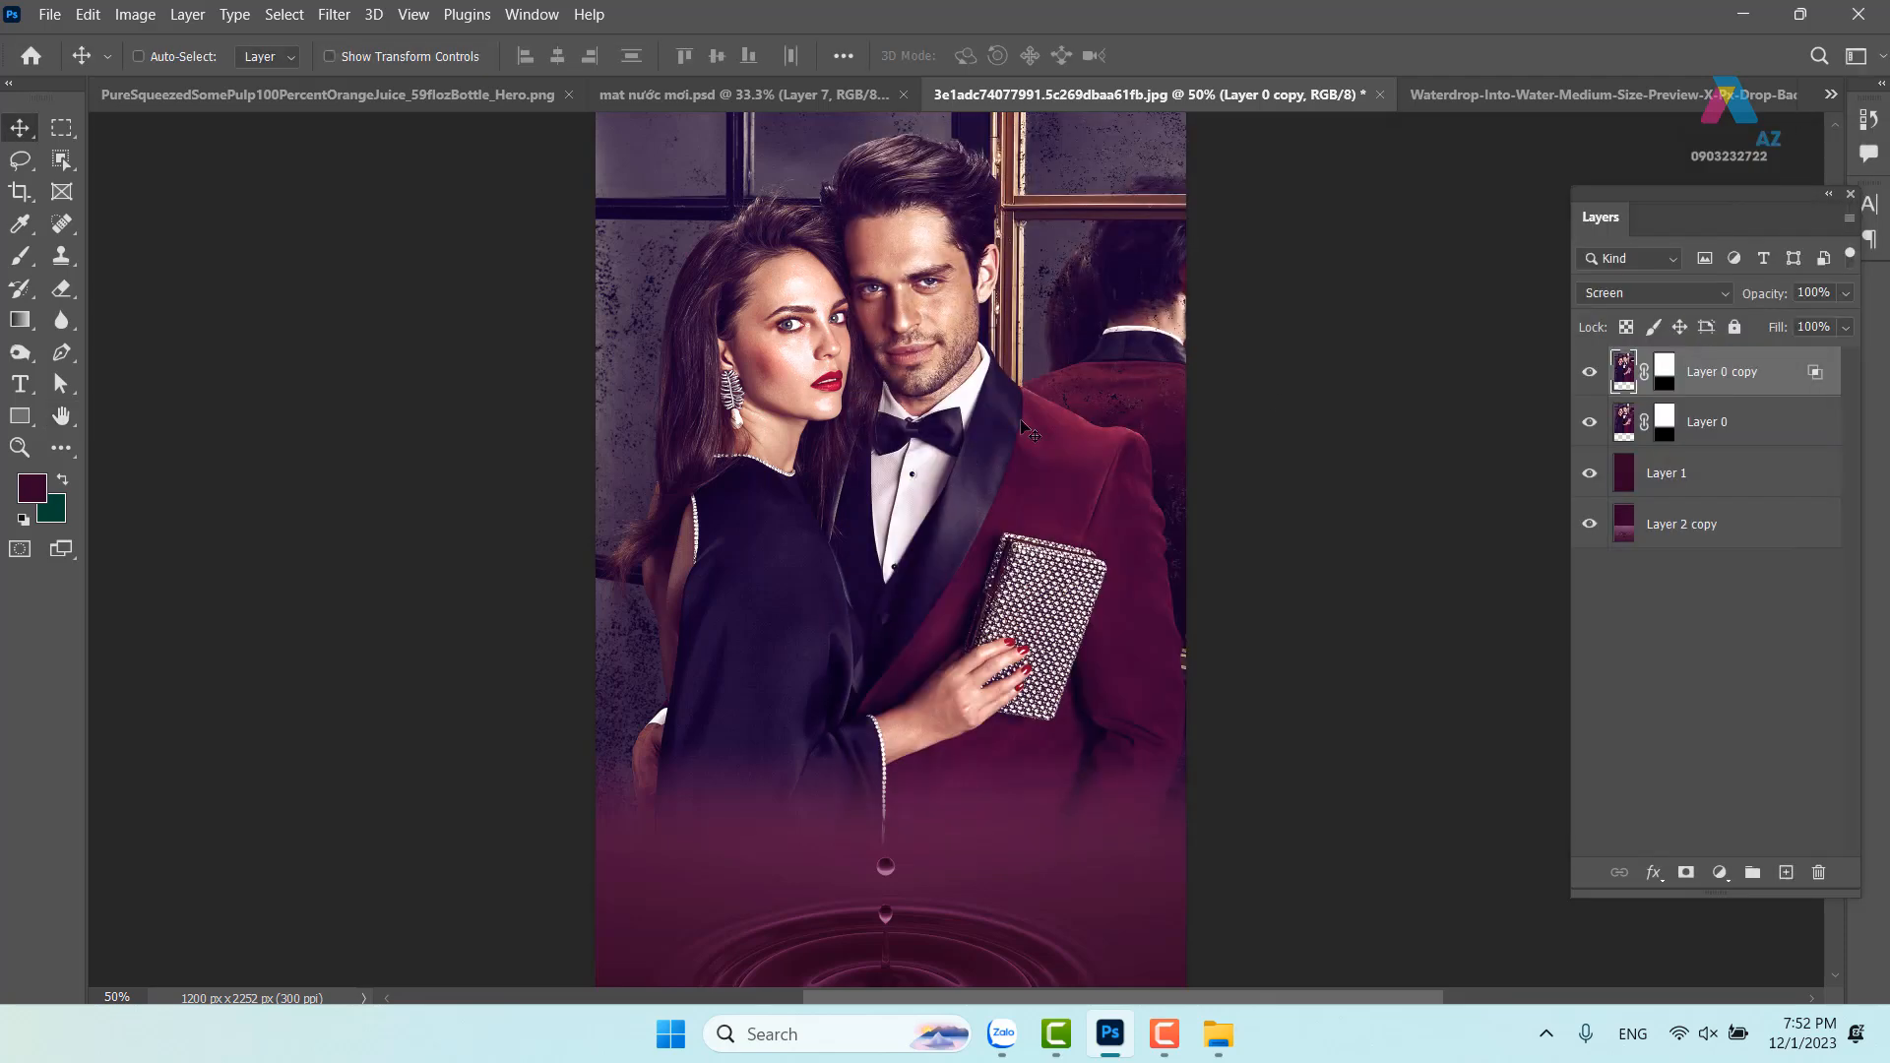
click(1591, 380)
click(1591, 380)
drag(886, 531, 893, 312)
drag(1034, 539, 1038, 615)
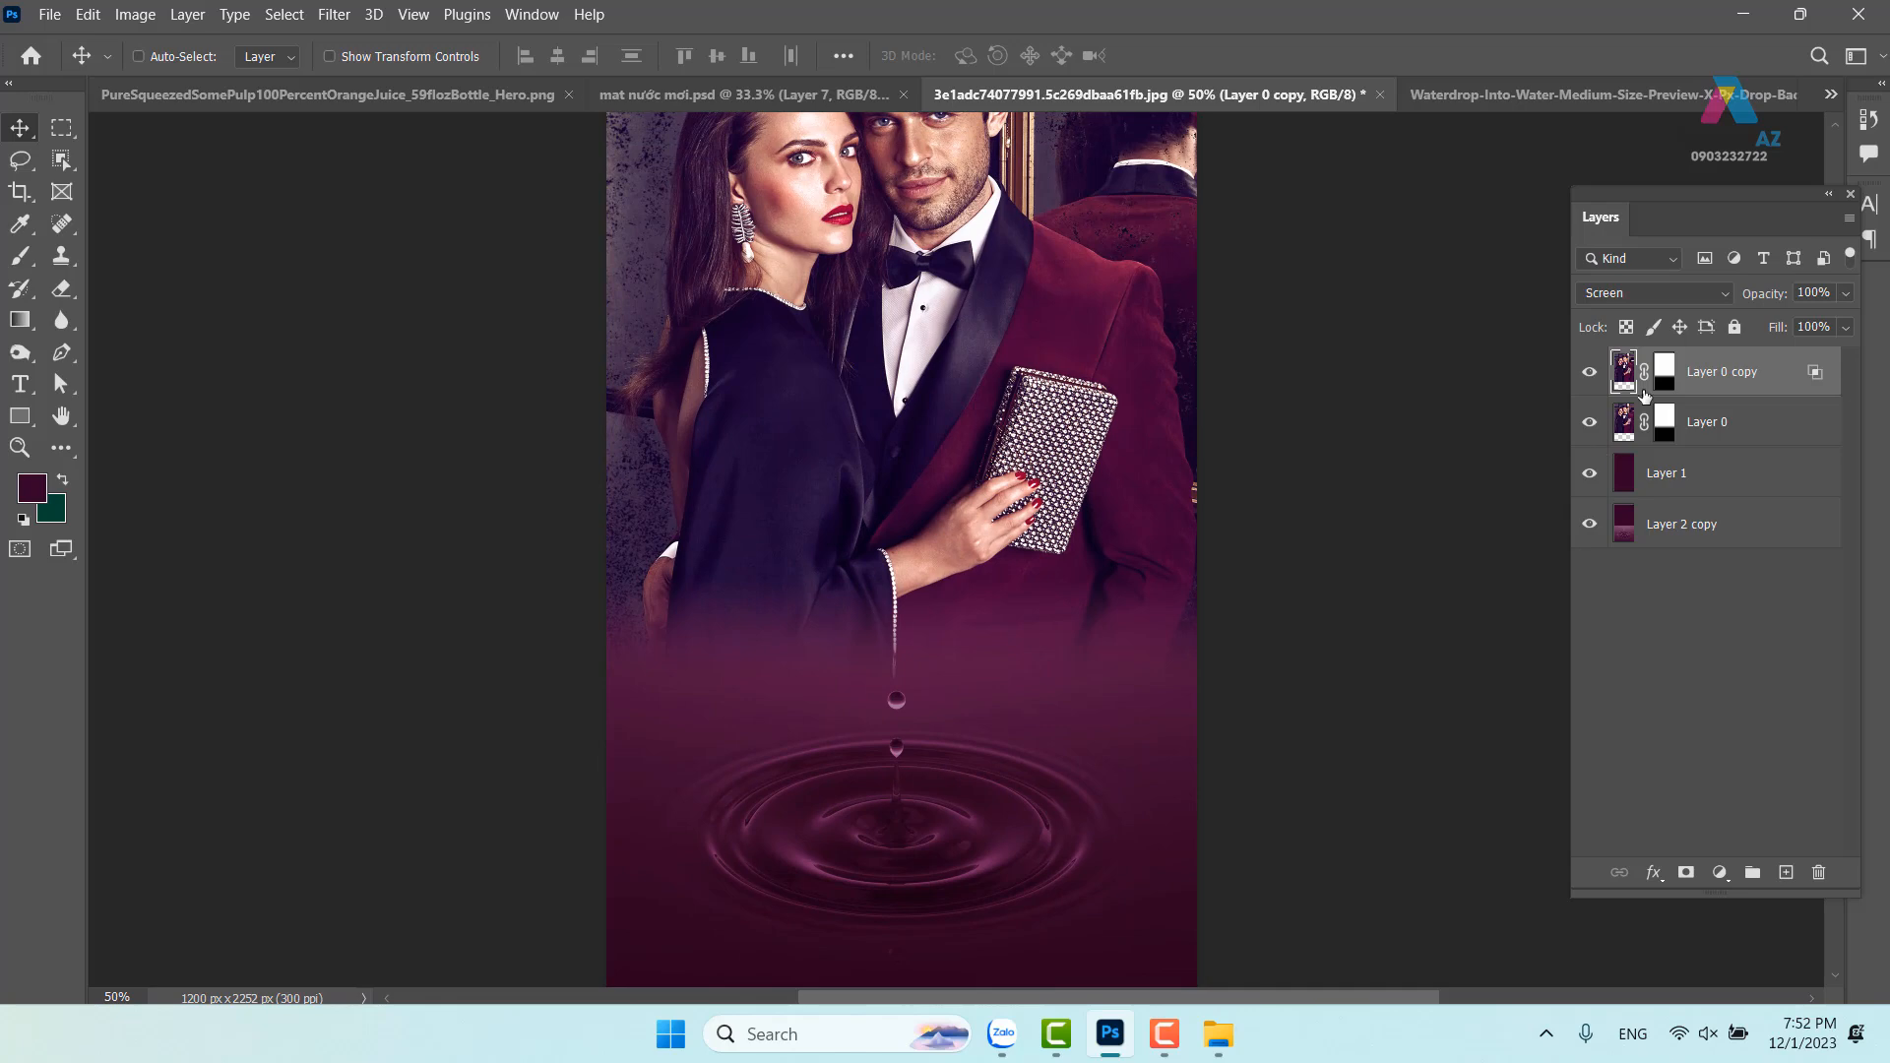
Merge the duplicated portrait layer with the original portrait layer beneath it, keeping the merged portrait in its place
shift+click(1709, 429)
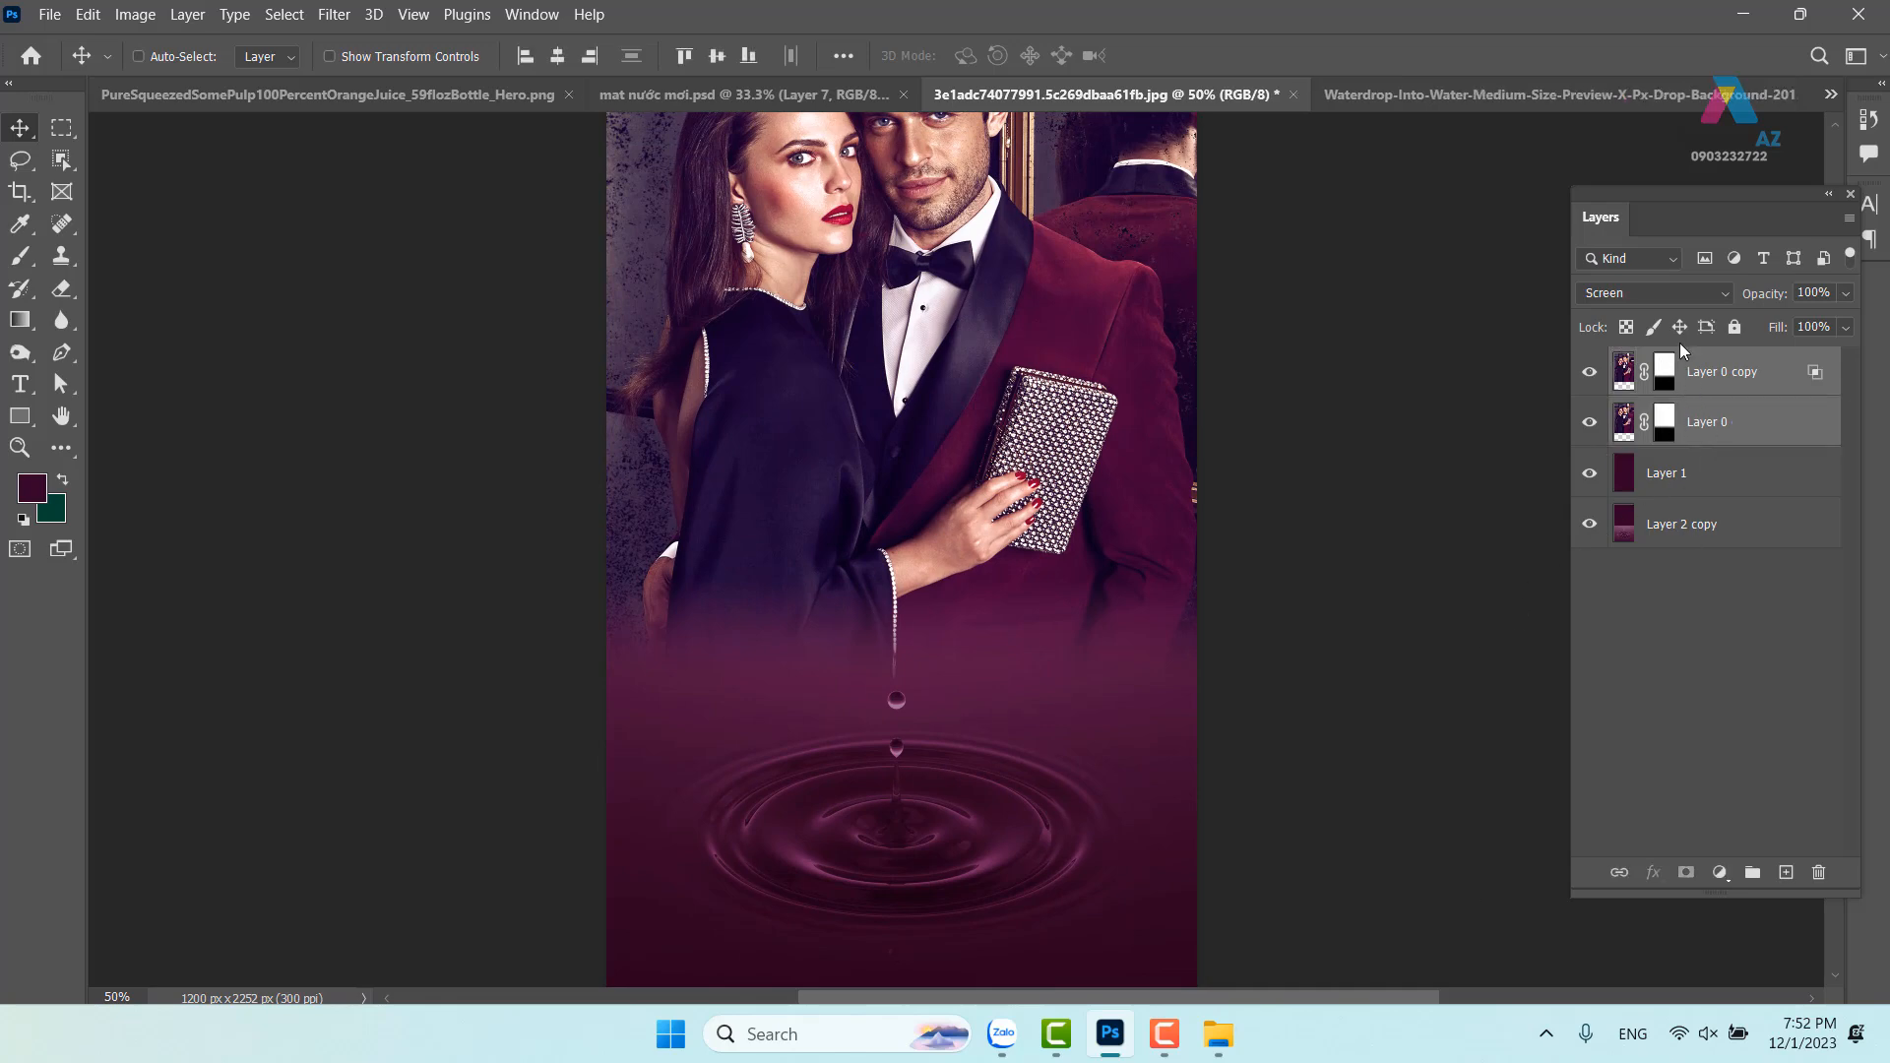
key(ctrl+e)
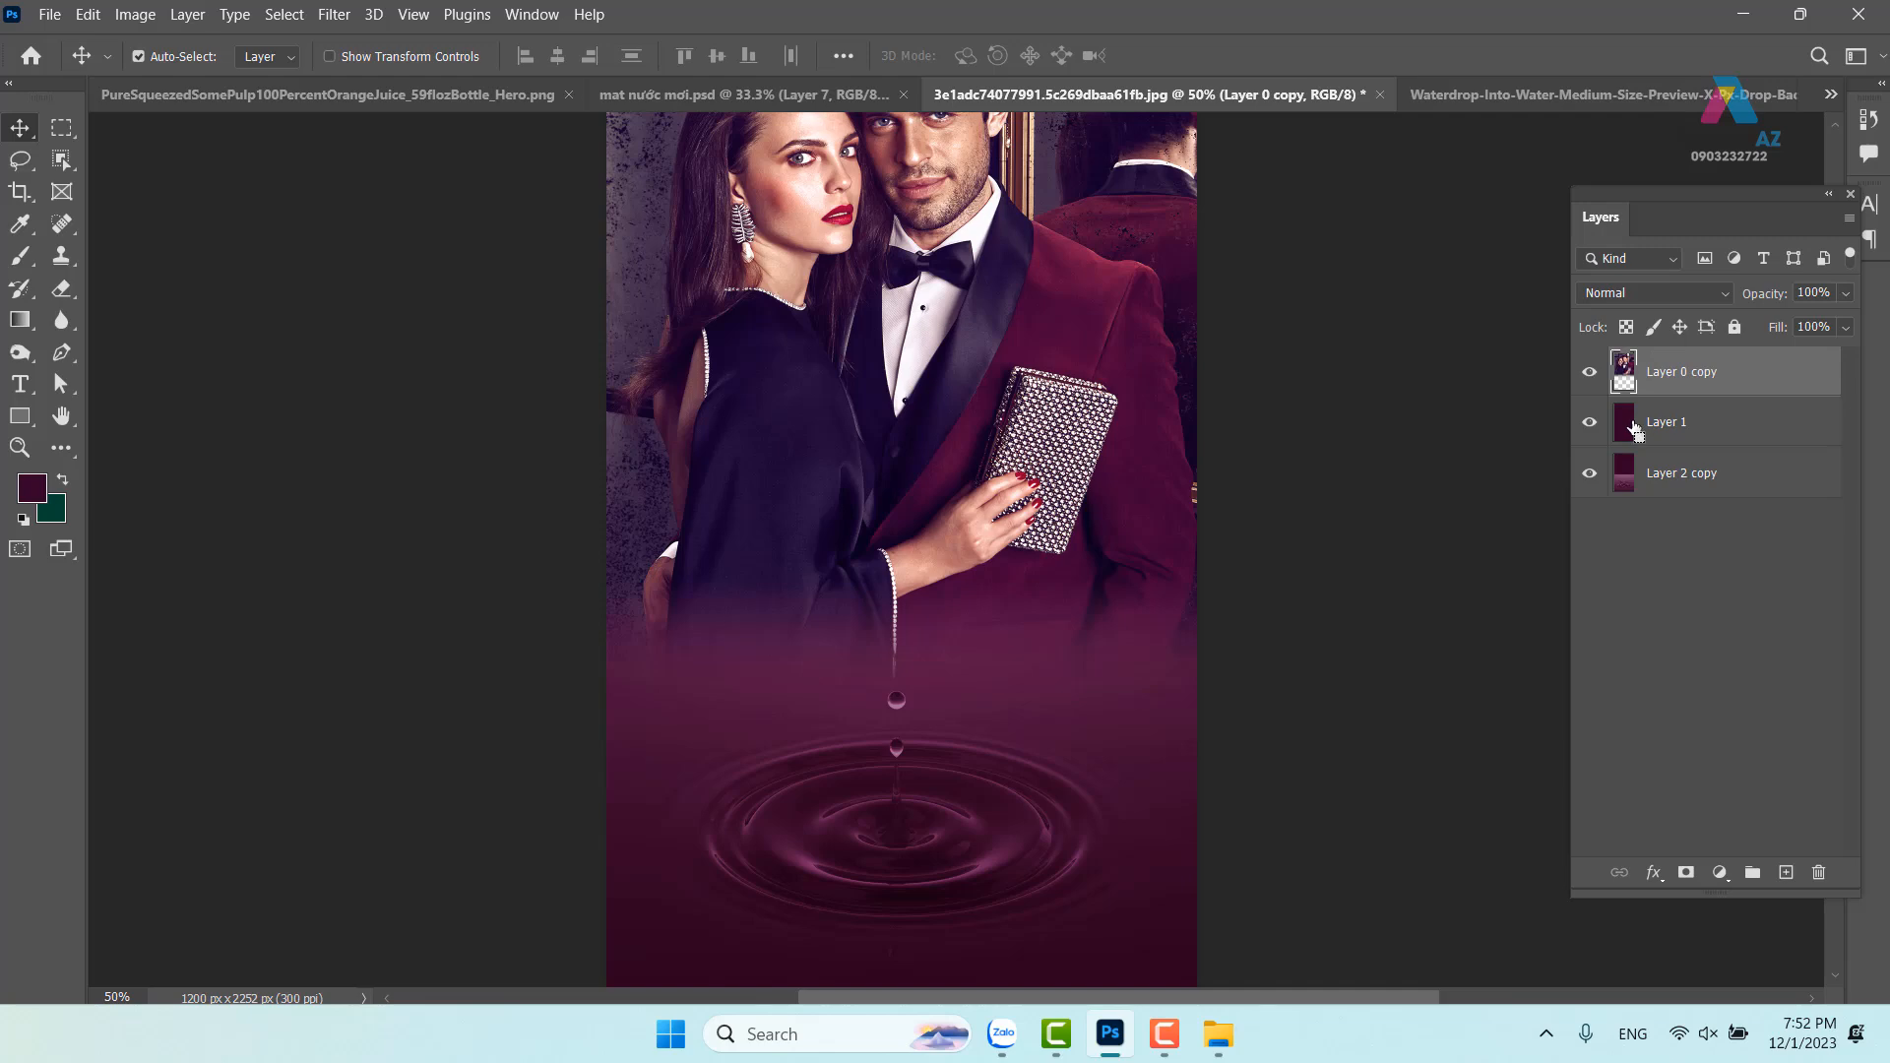
drag(963, 500, 873, 401)
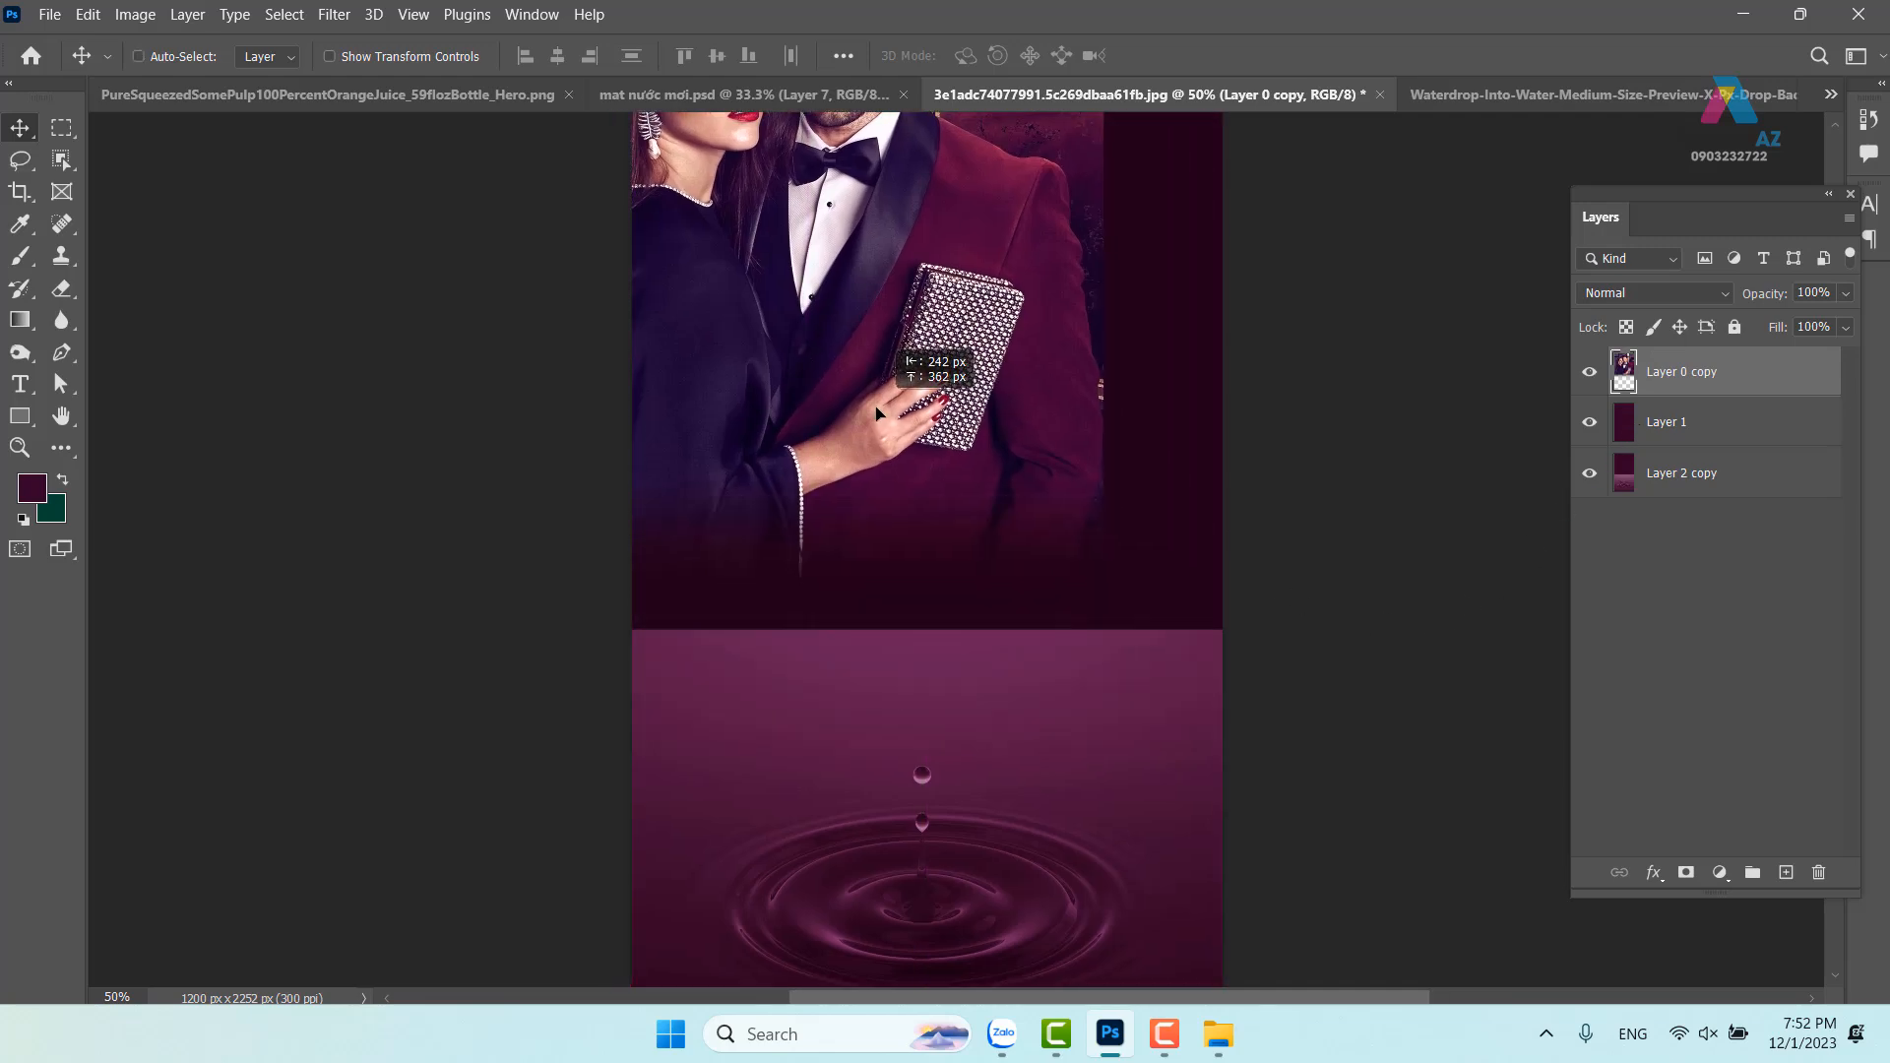
key(ctrl+z)
drag(1212, 859, 1178, 758)
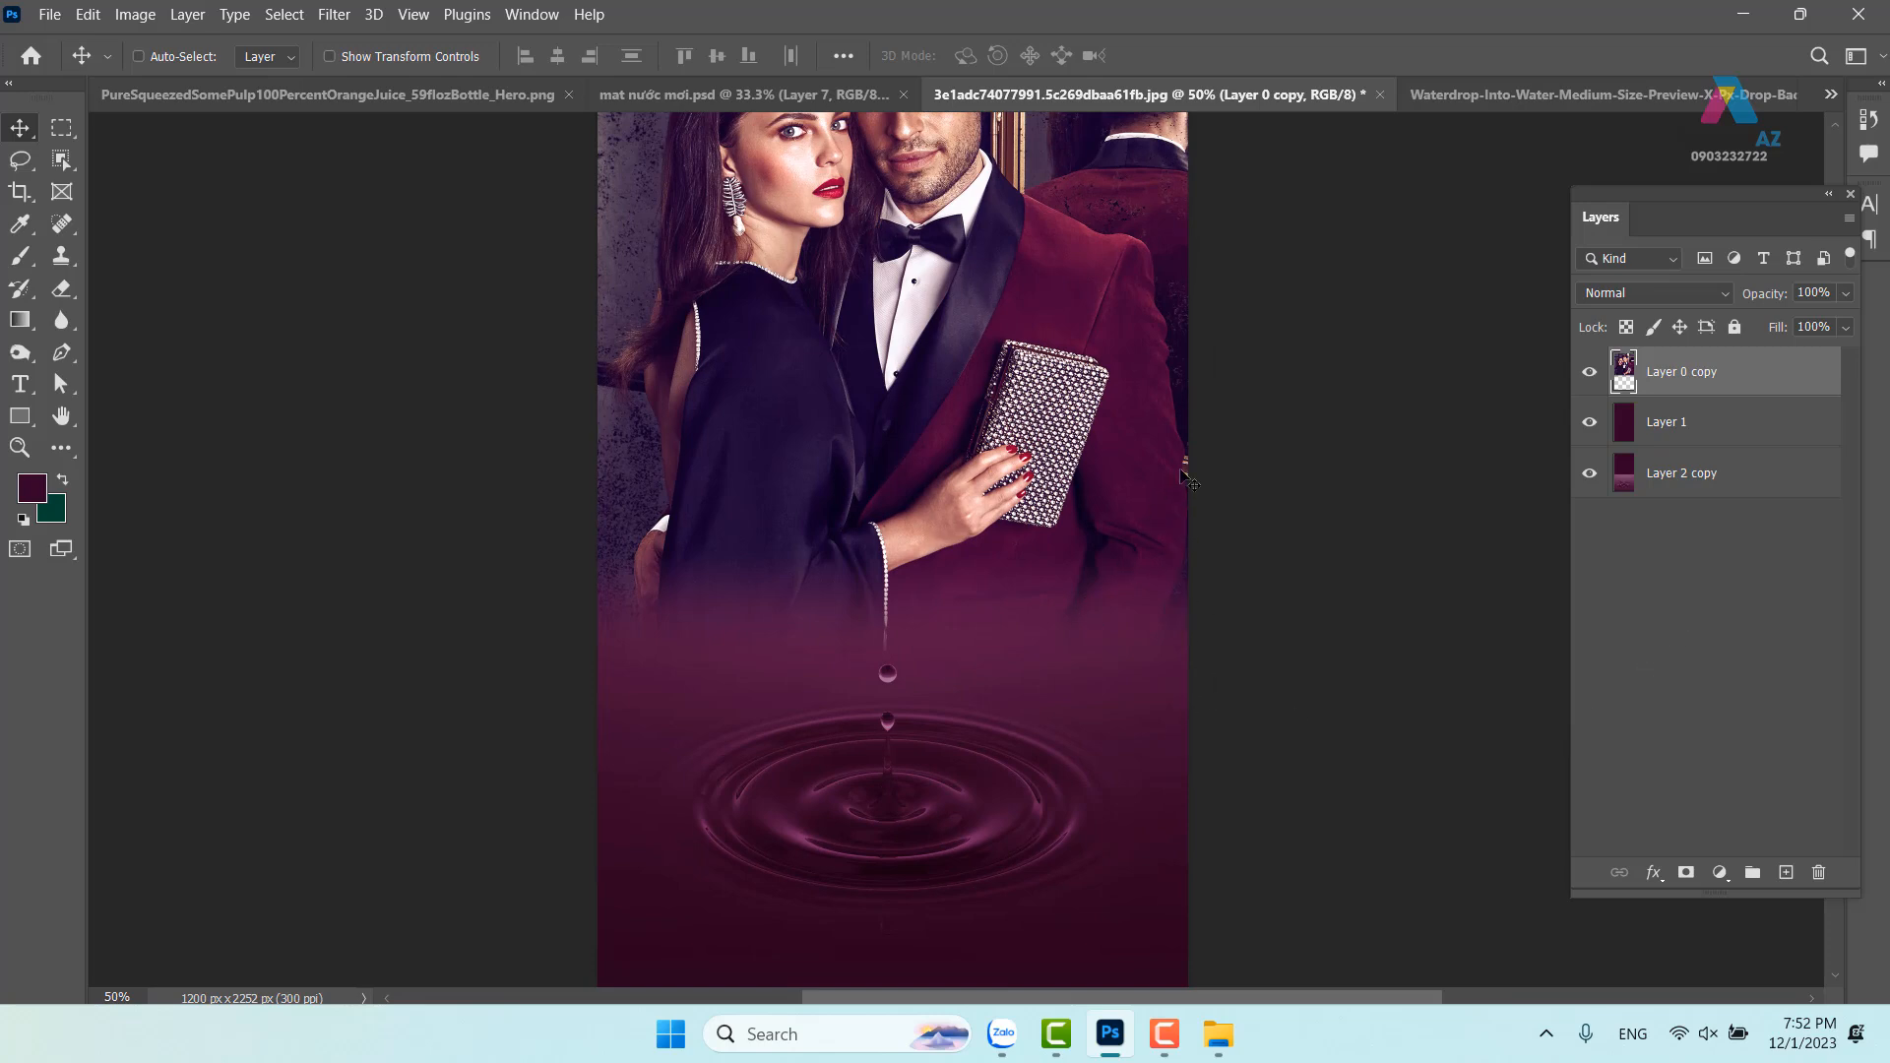
Add a layer mask to the merged portrait and choose a soft round brush from the General Brushes set
click(1686, 872)
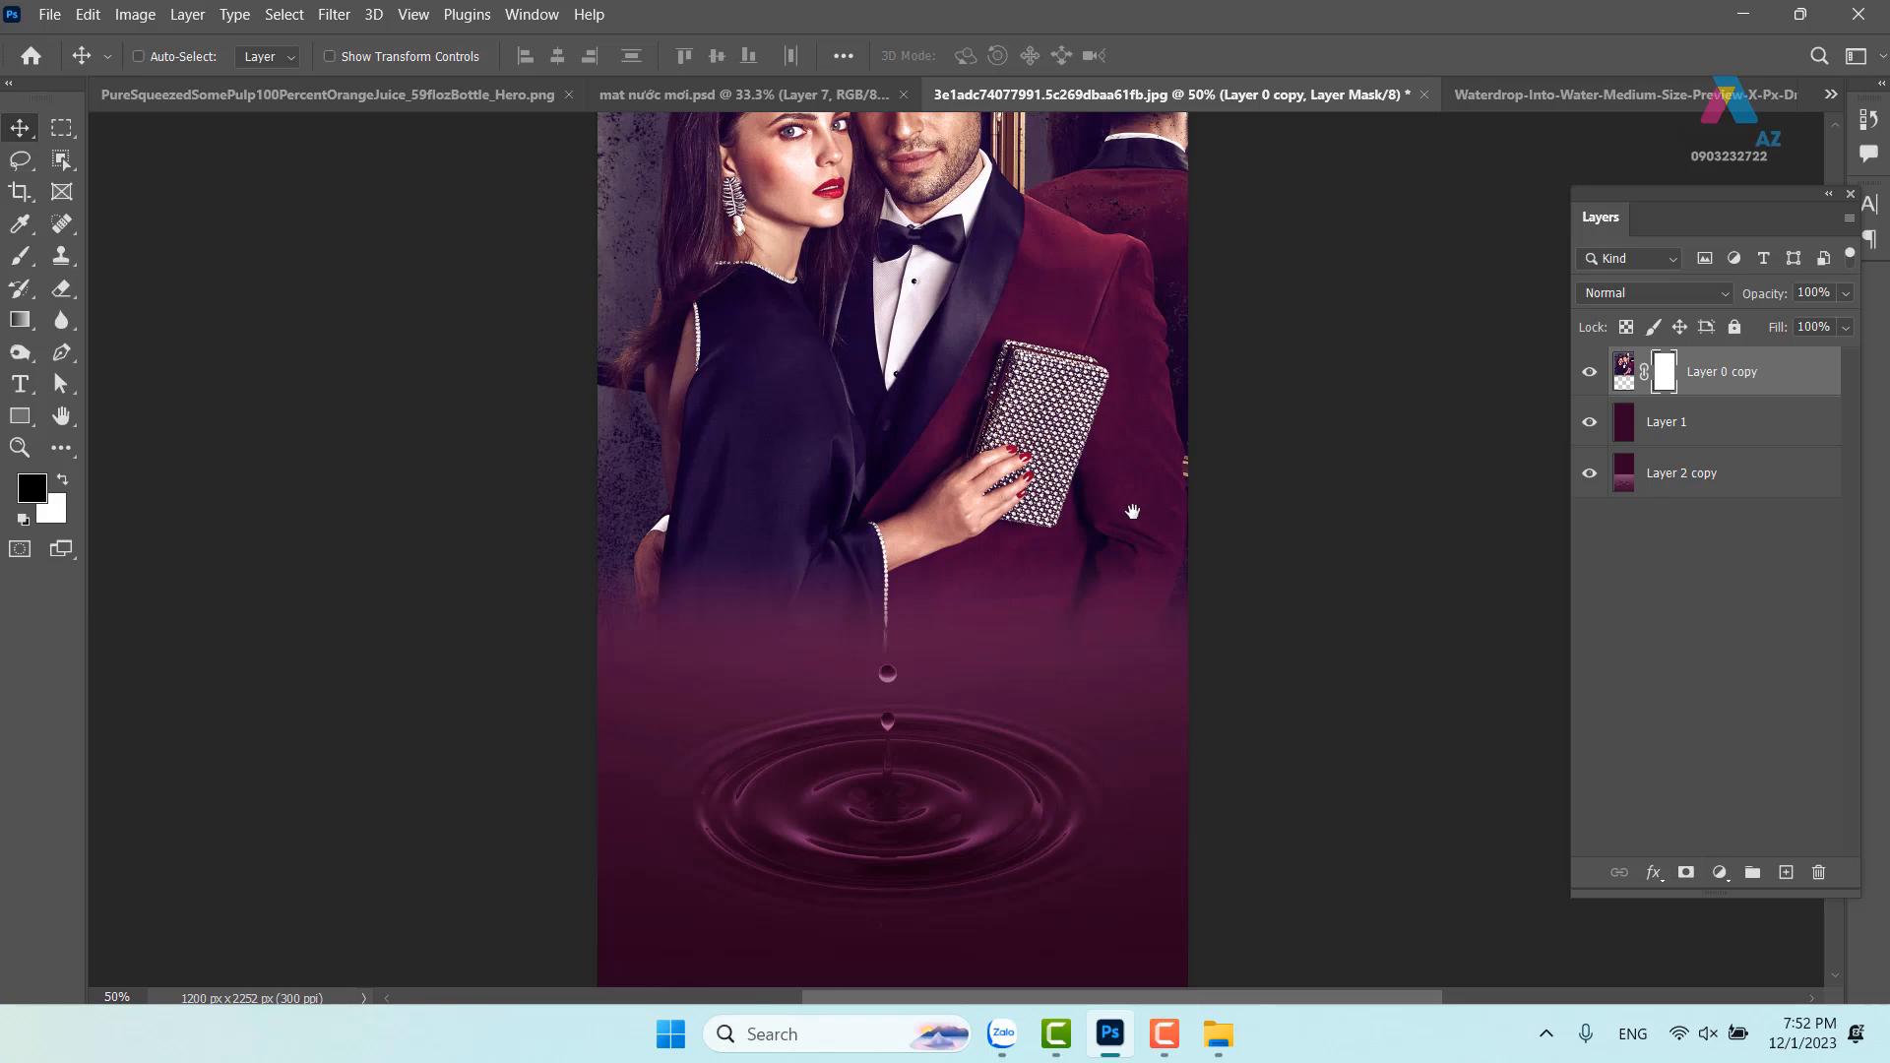
drag(1145, 526, 1102, 602)
key(b)
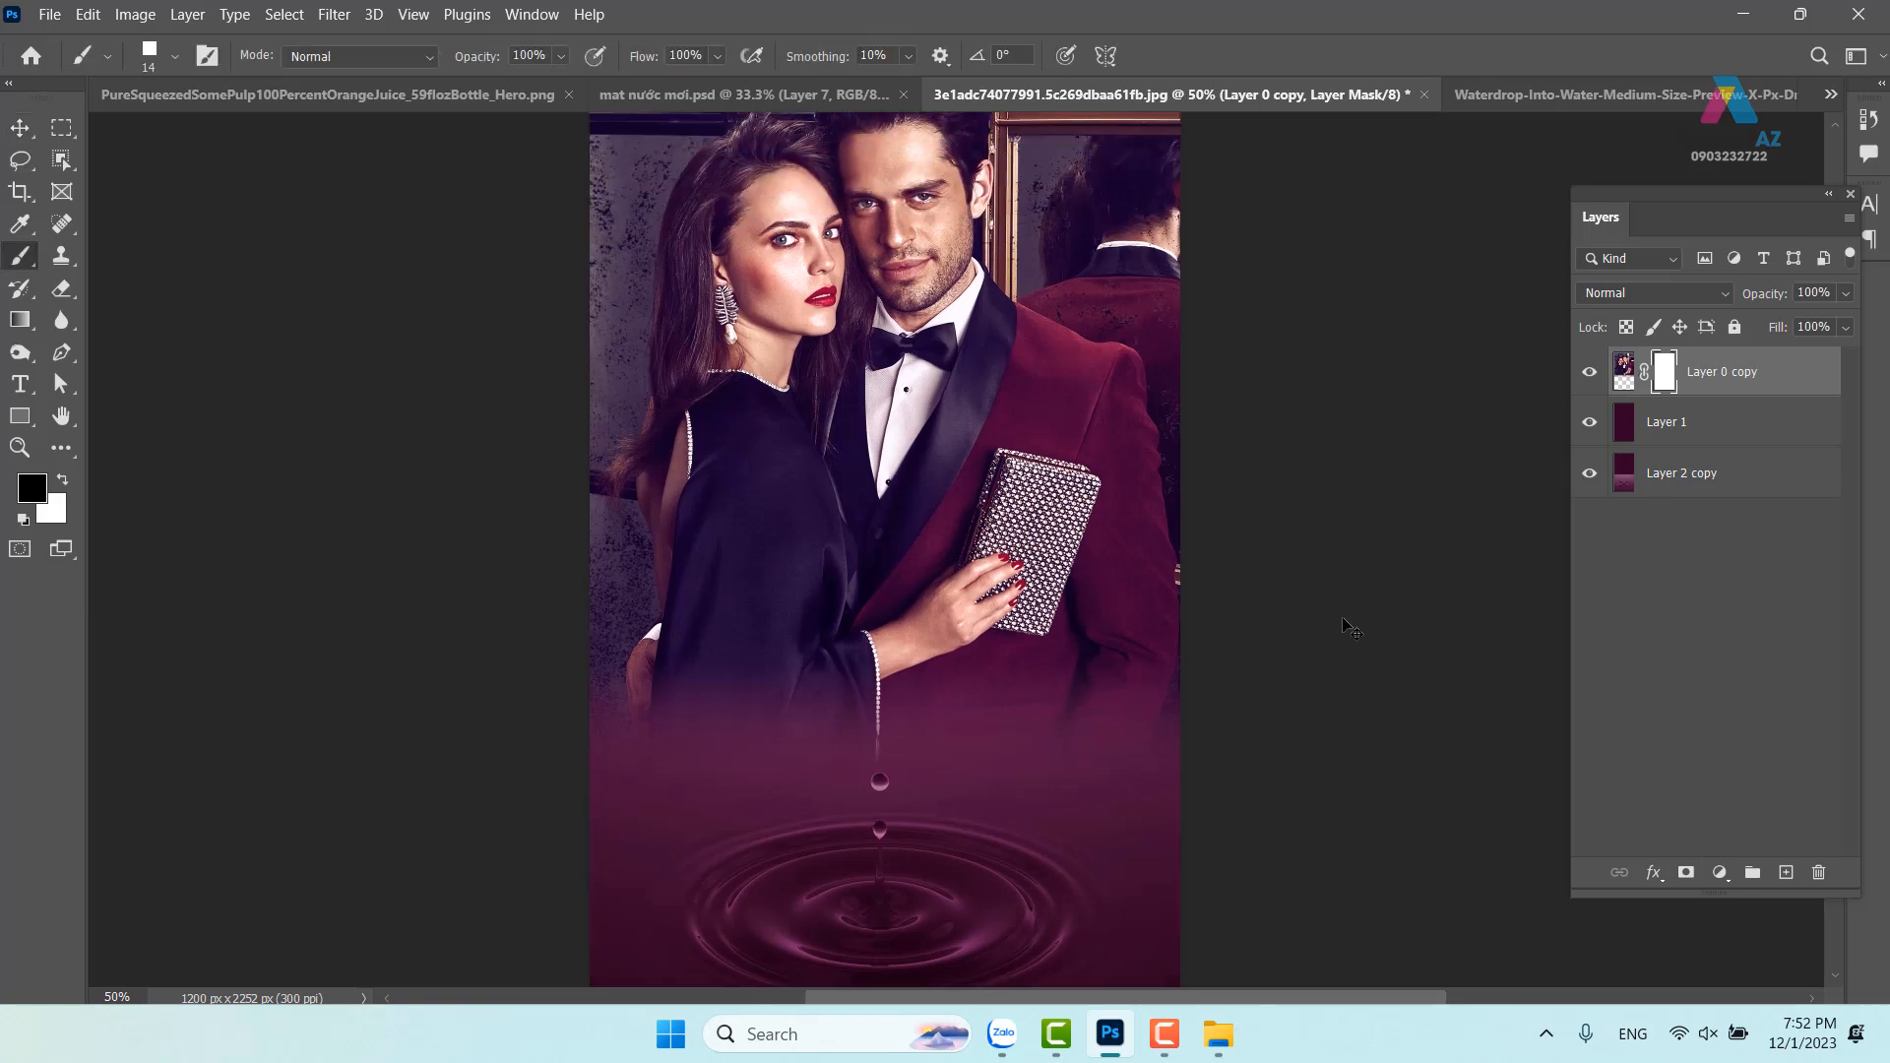
click(174, 56)
click(205, 283)
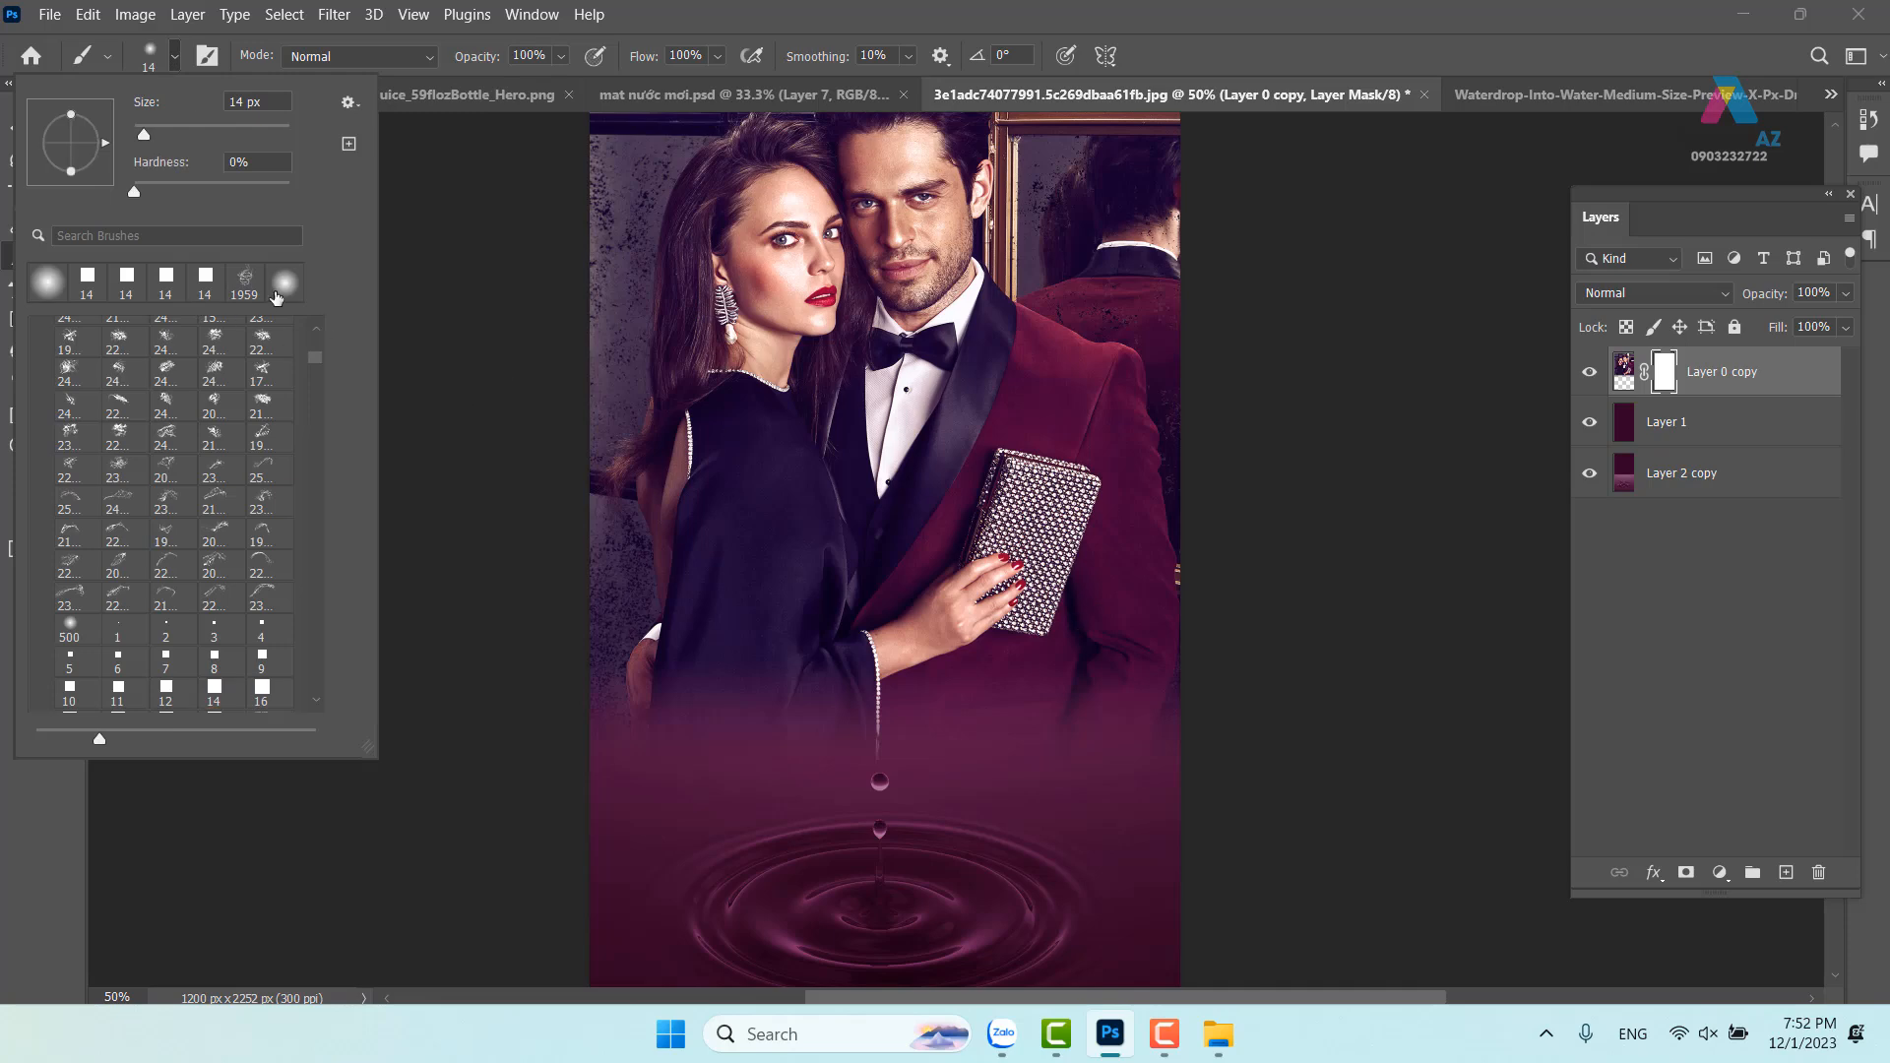
drag(317, 356, 317, 313)
scroll(264, 398, up, 2)
scroll(267, 412, up, 8)
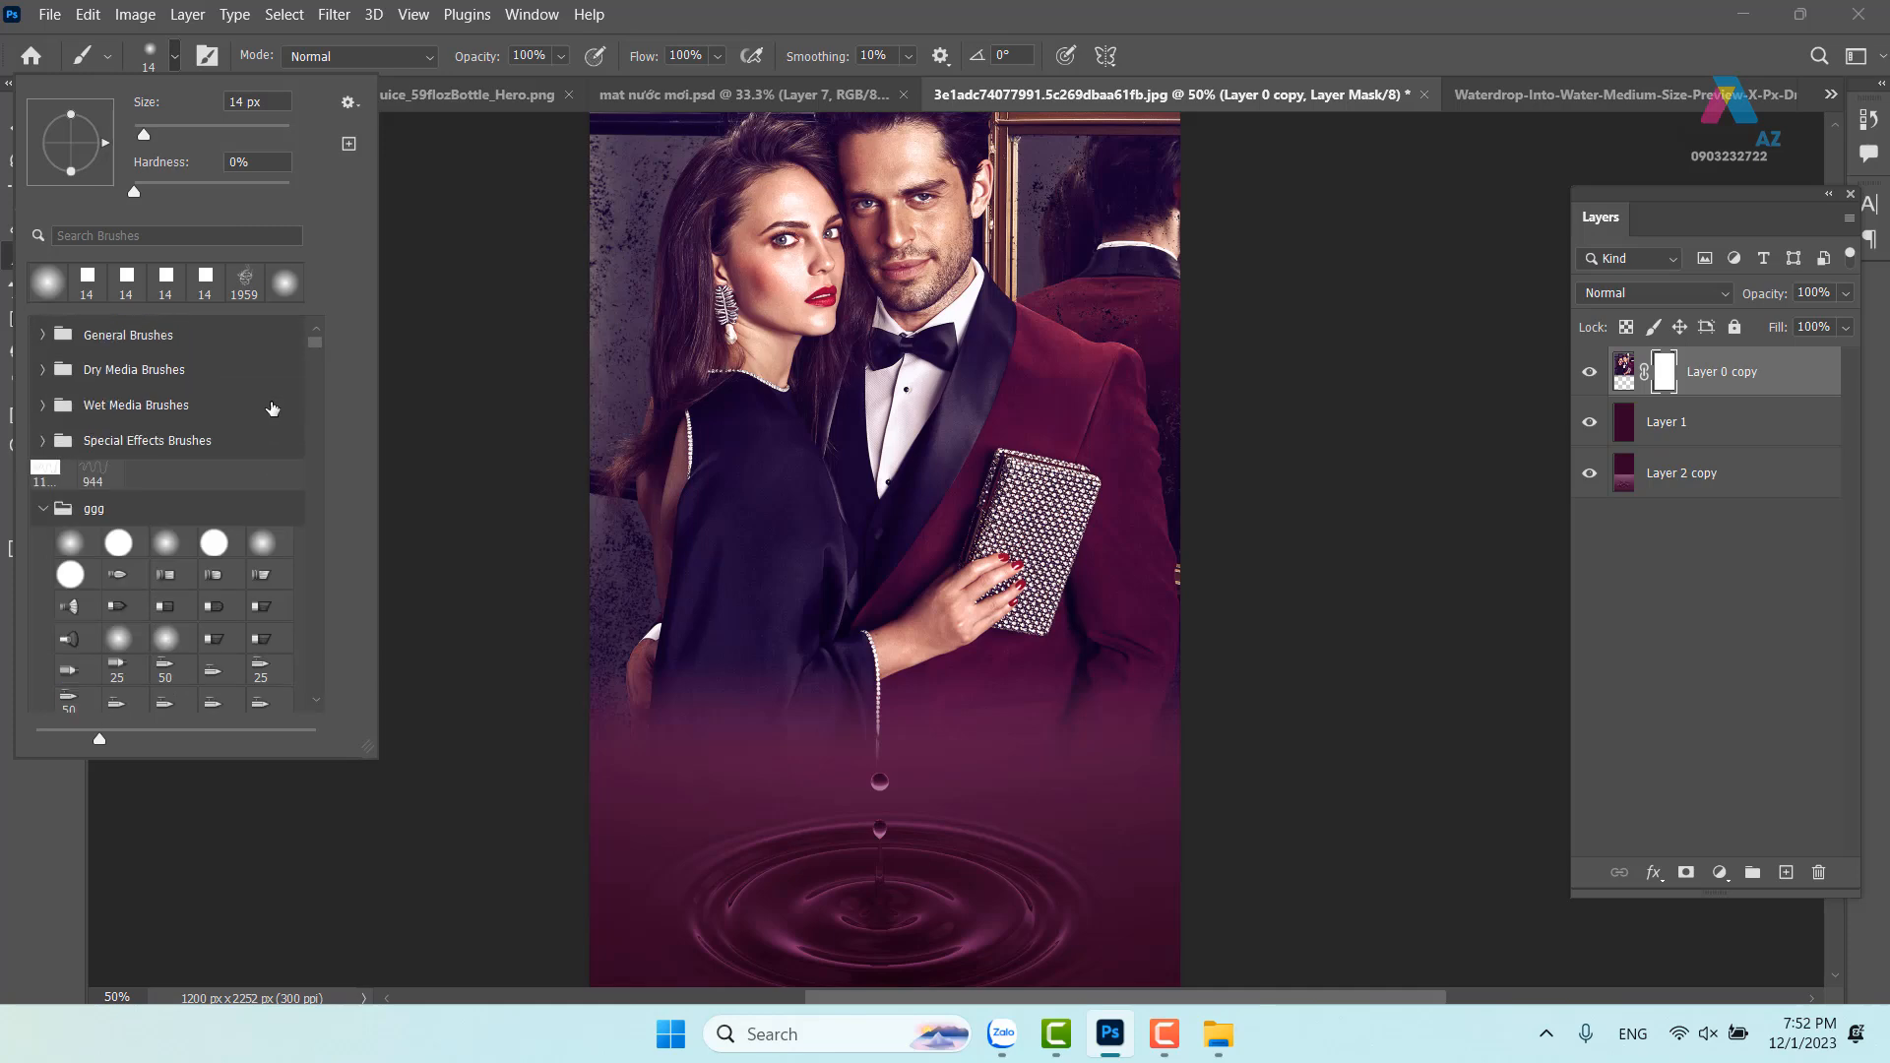
click(57, 335)
click(166, 368)
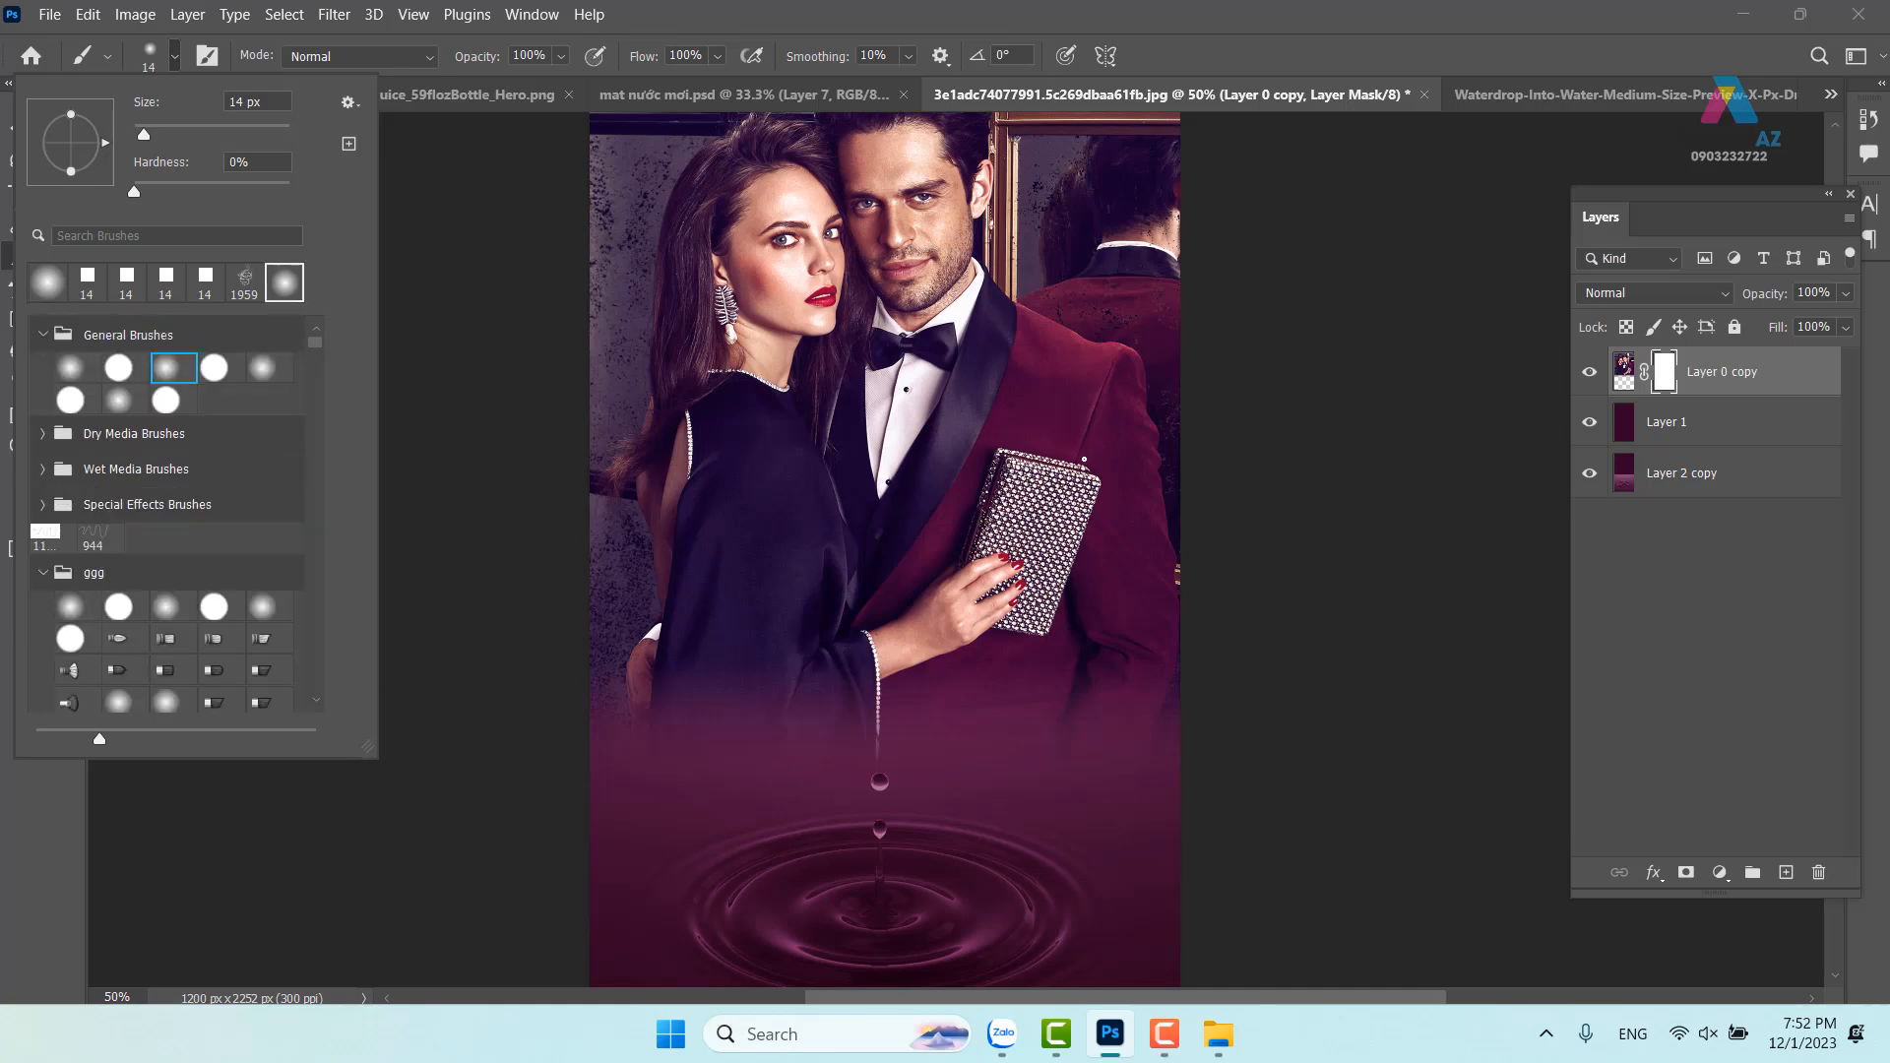
Resize the soft brush to 257 px and paint black on the mask to fade the portrait's lower edge into the water background
drag(1103, 445, 1218, 440)
mouse_move(1293, 439)
mouse_down()
mouse_move(1132, 448)
mouse_move(1201, 448)
mouse_up()
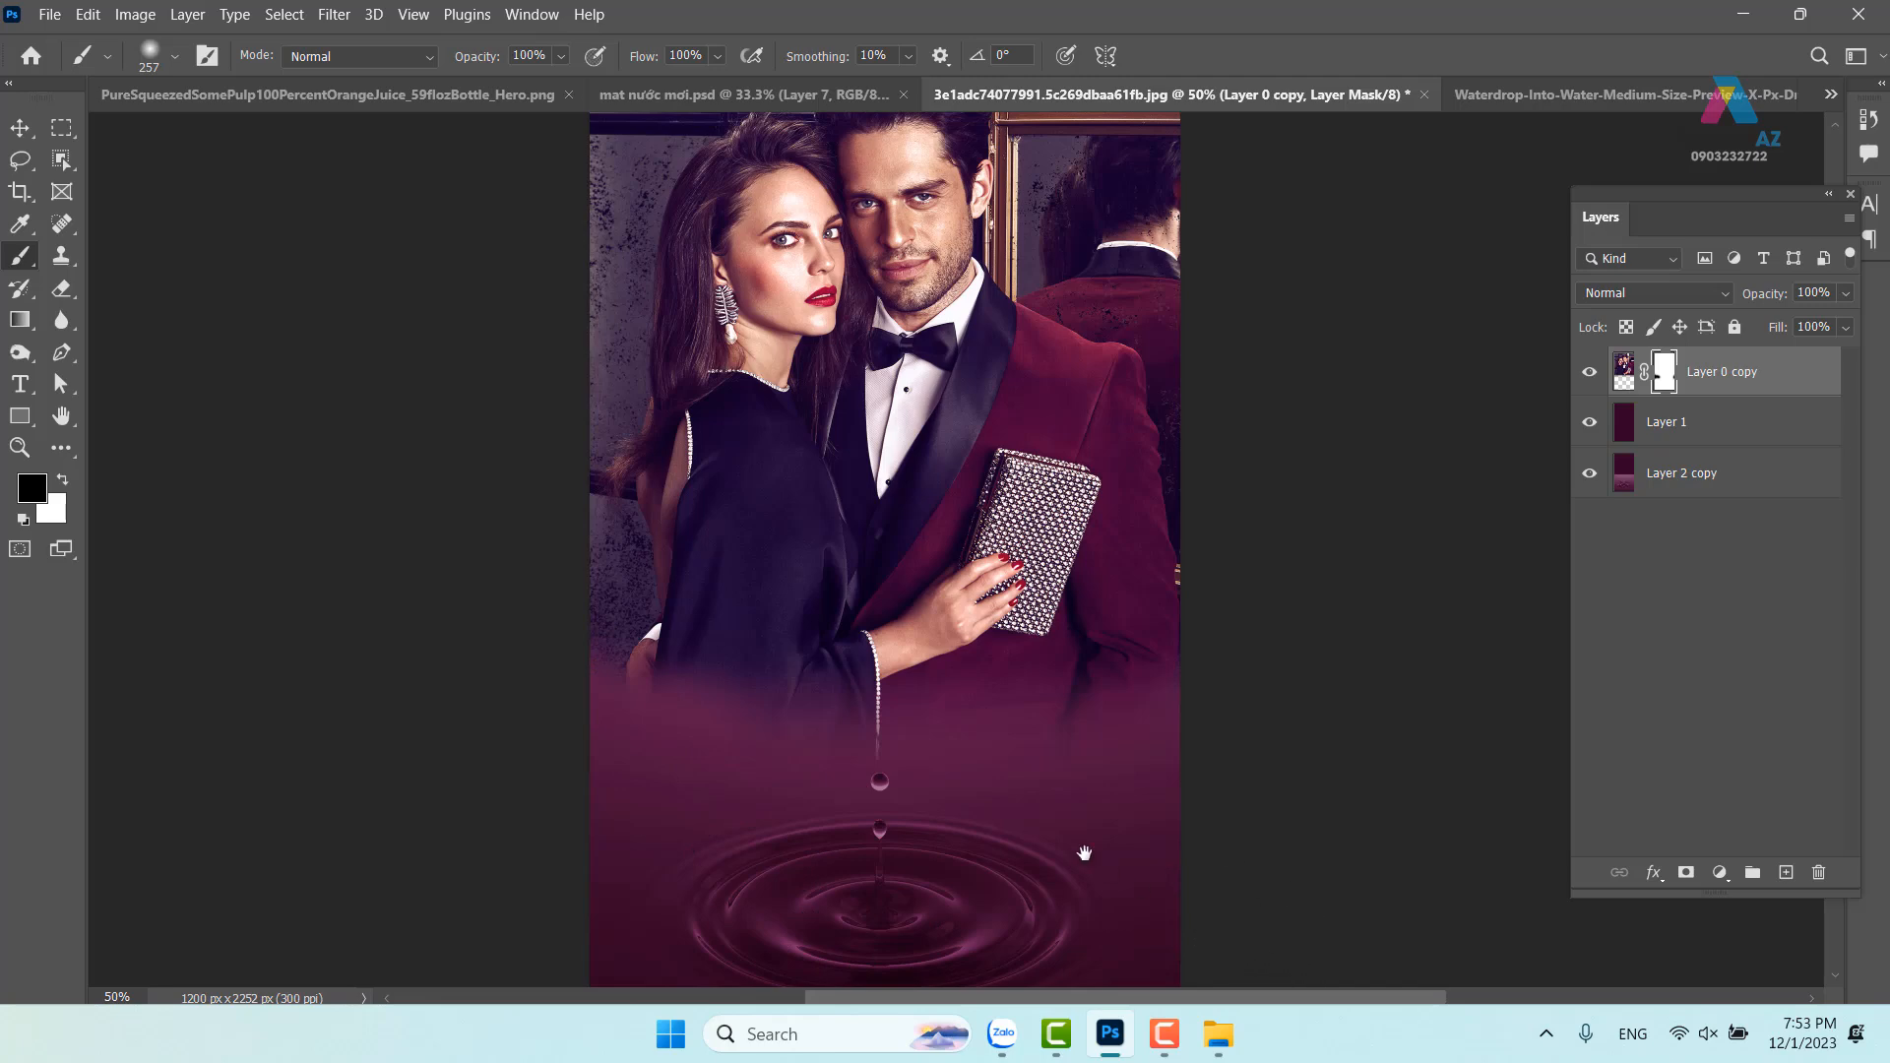
scroll(1031, 758, down, 2)
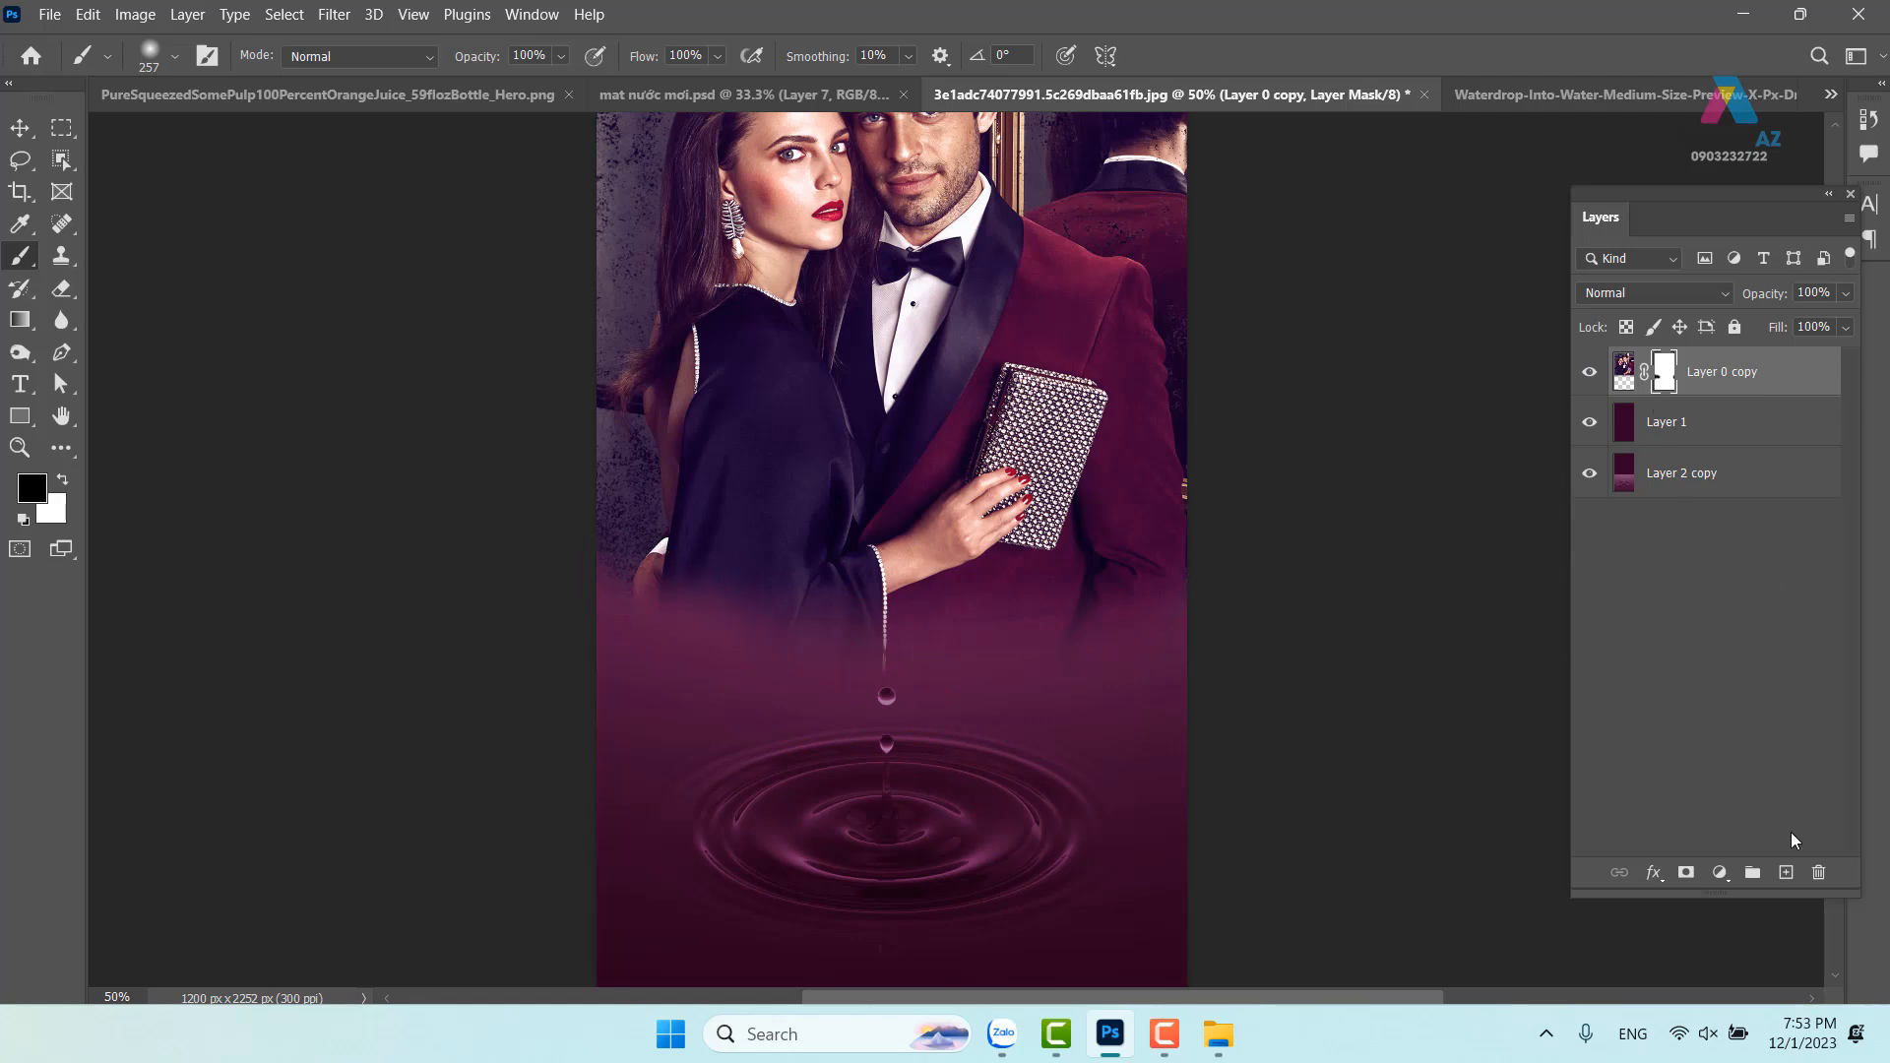
Add a new layer above the masked portrait and sample a dark burgundy from the man's jacket for painting
click(1786, 874)
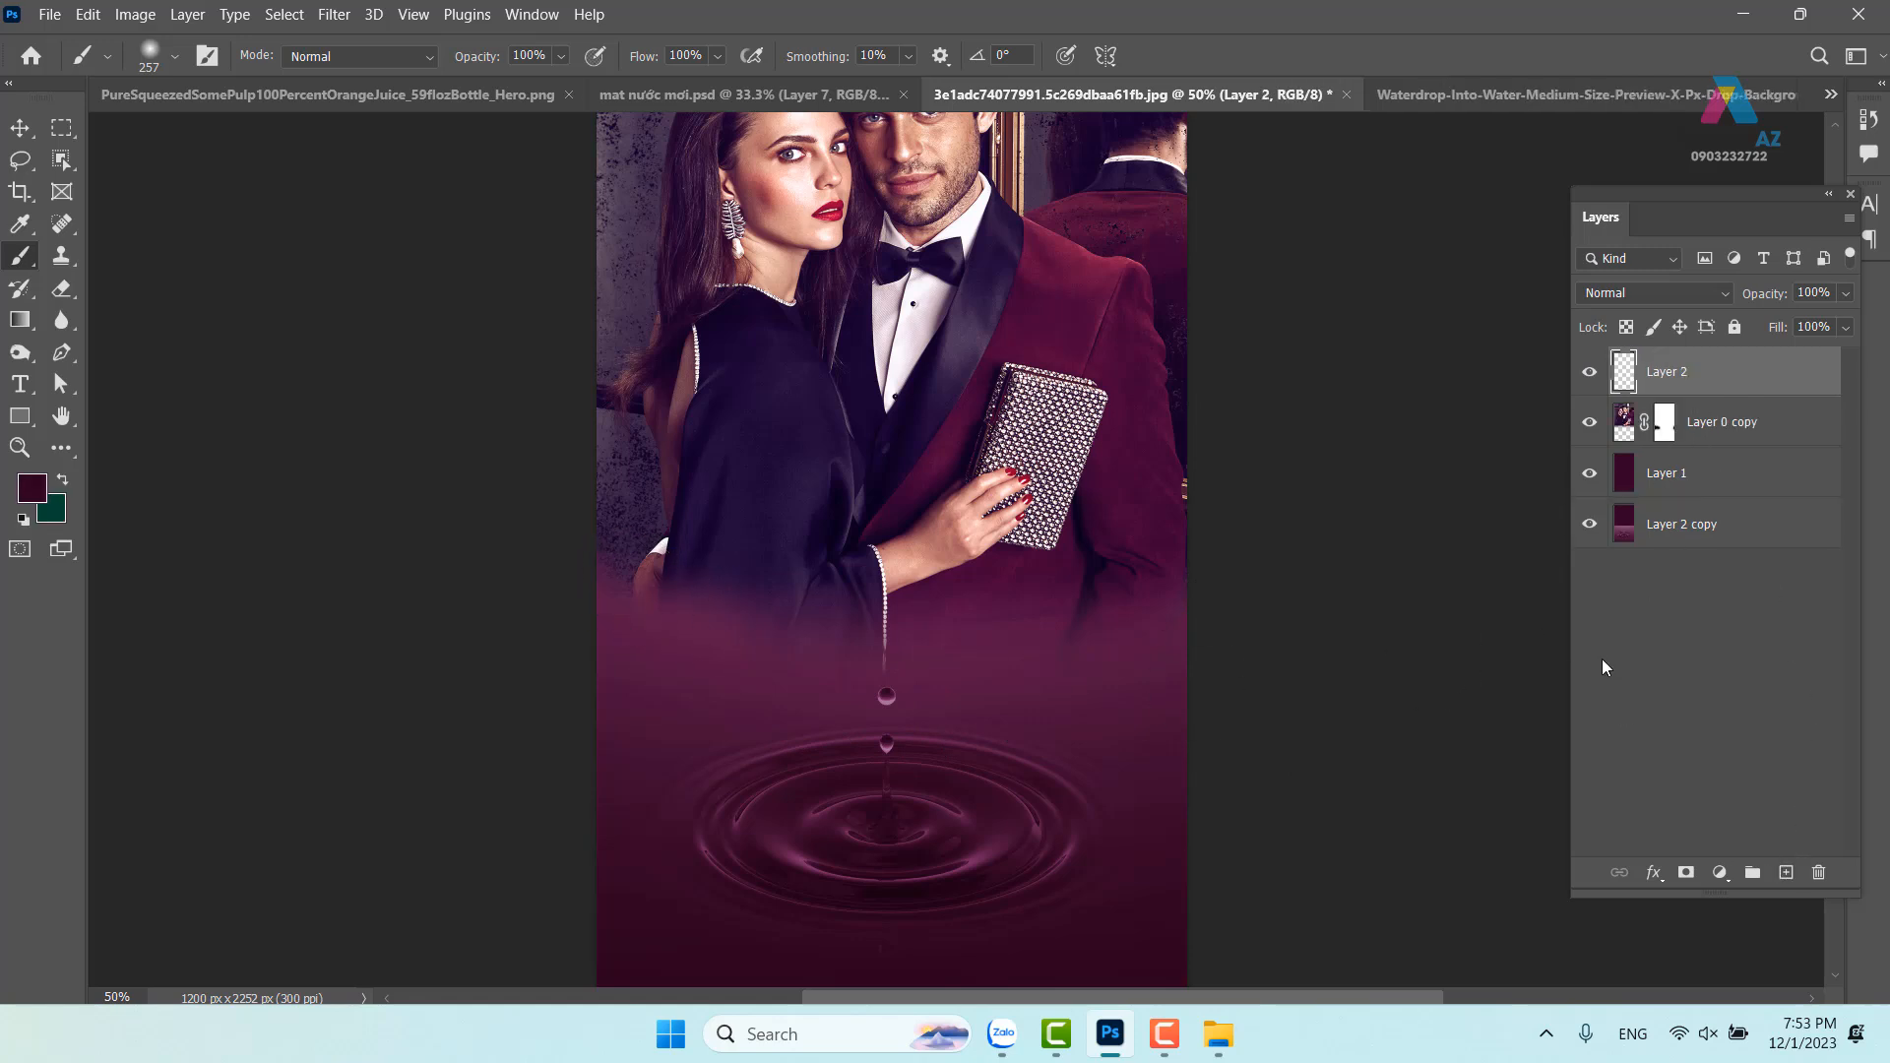
key(i)
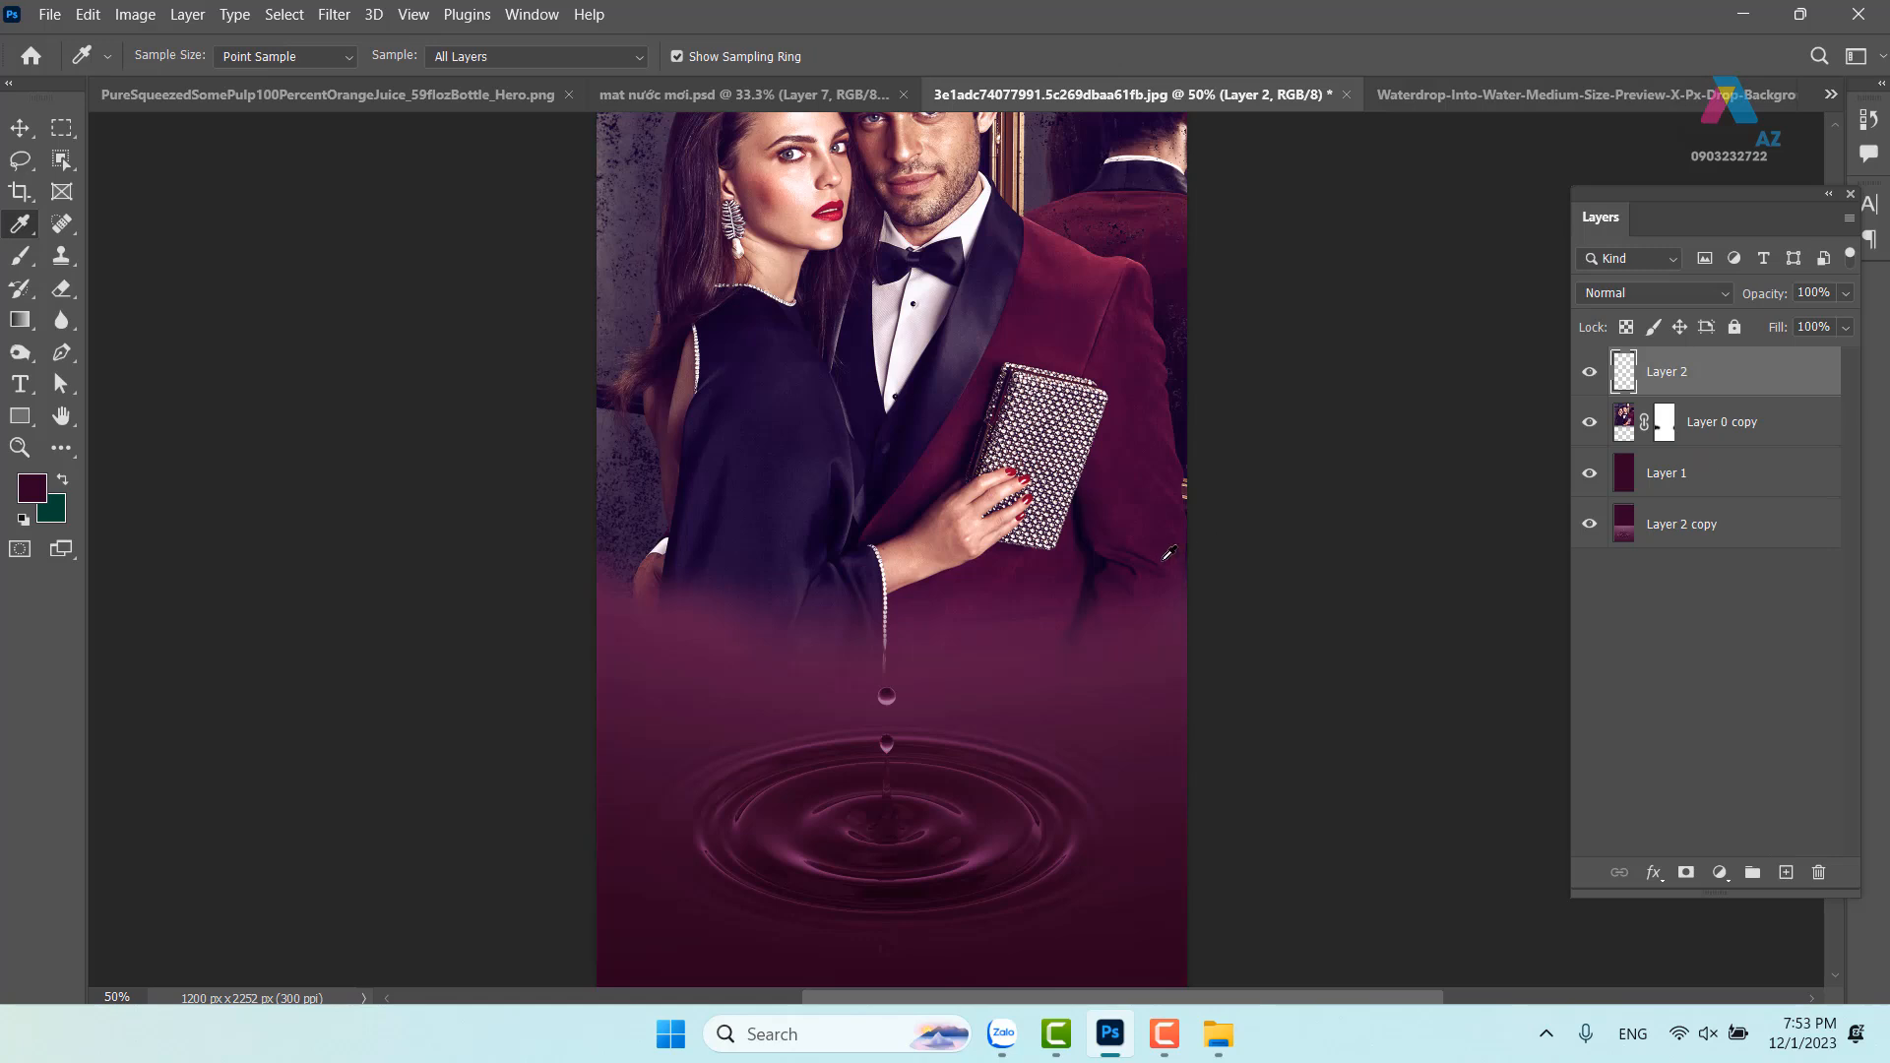
click(1151, 545)
key(b)
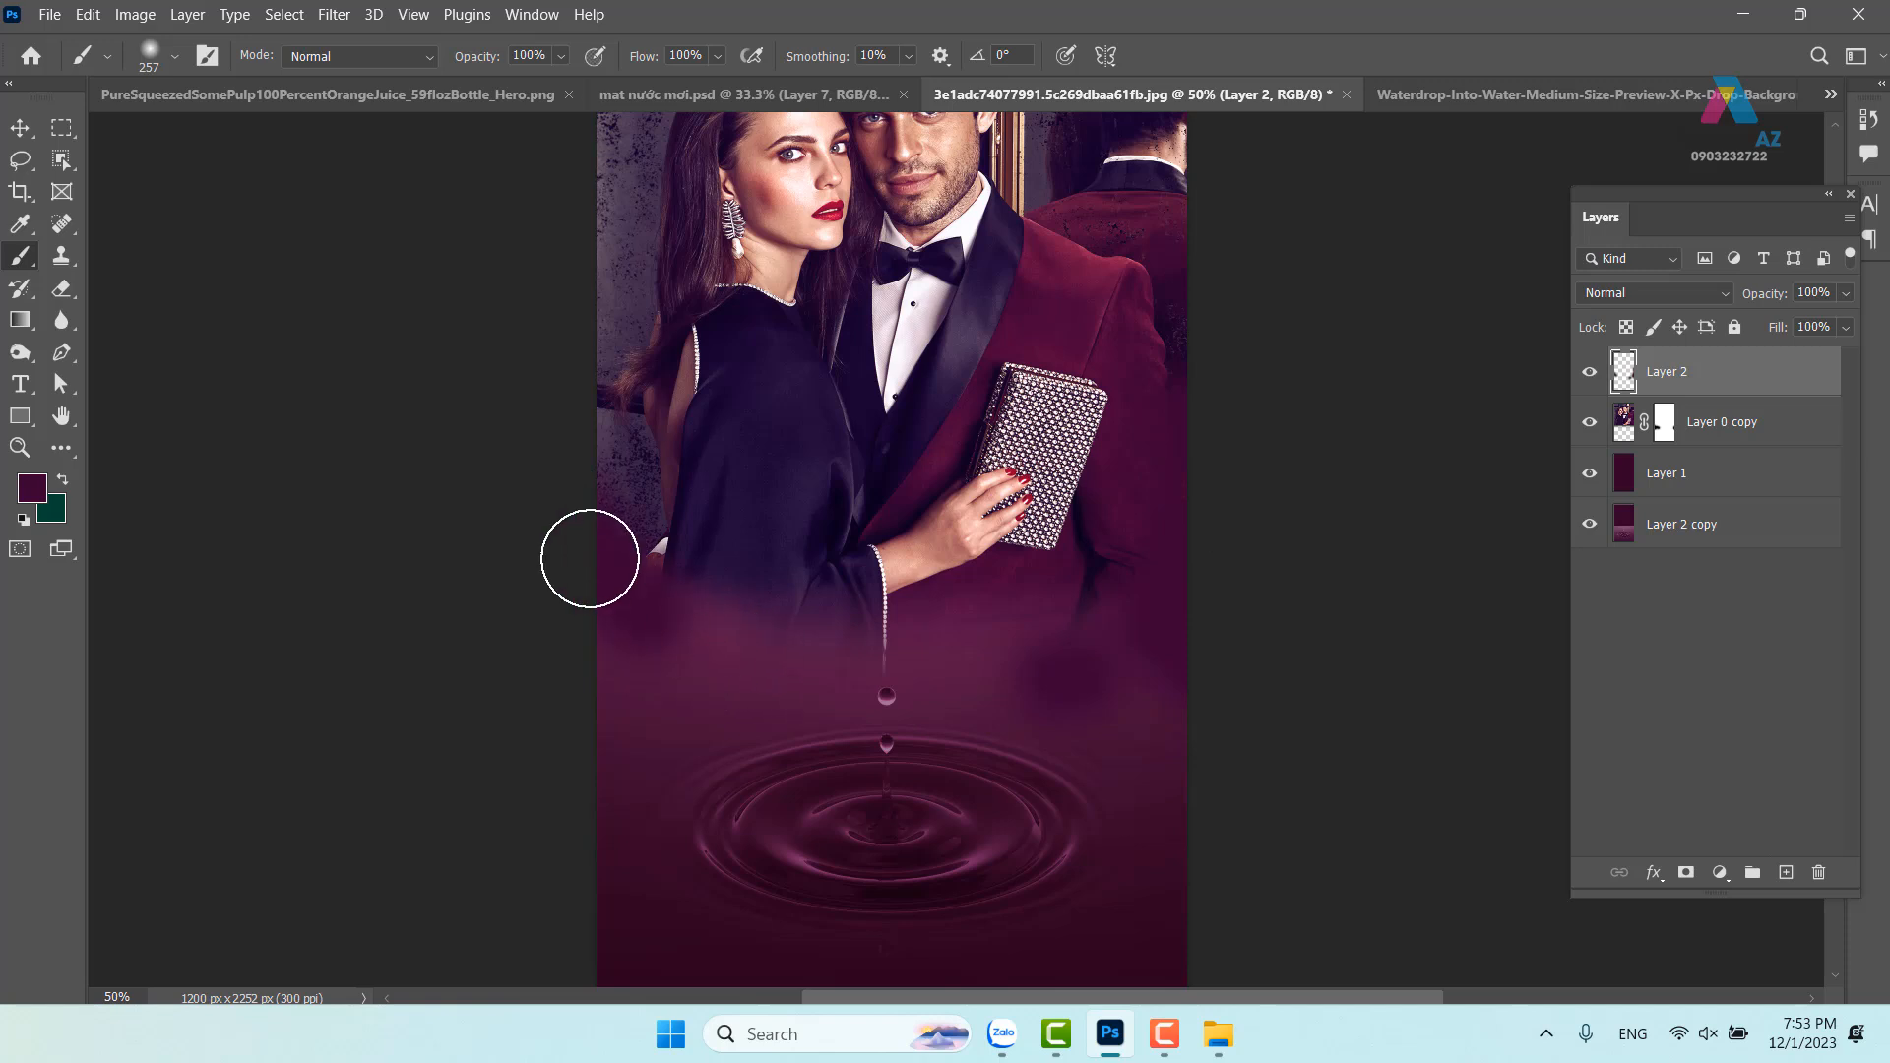
mouse_move(616, 577)
mouse_down()
mouse_move(887, 725)
mouse_move(1273, 704)
mouse_up()
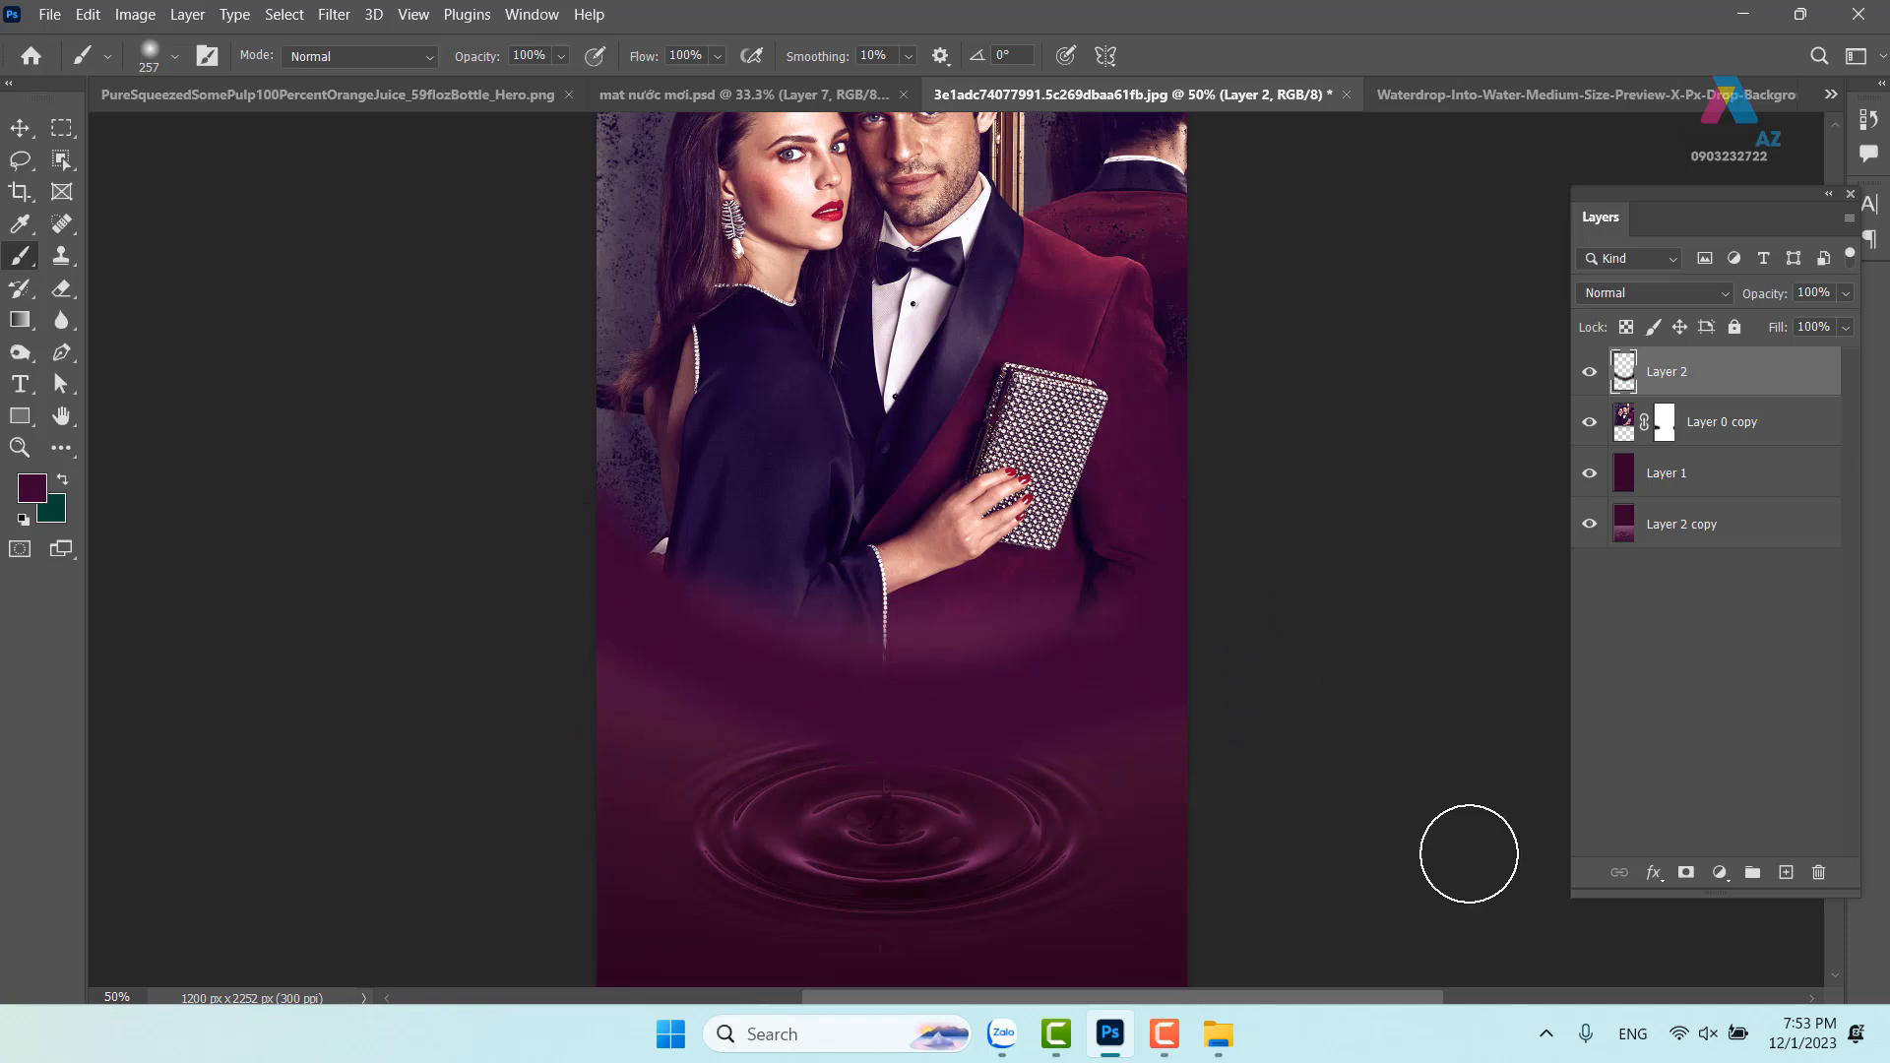
key(ctrl+z)
key(ctrl+z)
key(ctrl+z)
key(ctrl+z)
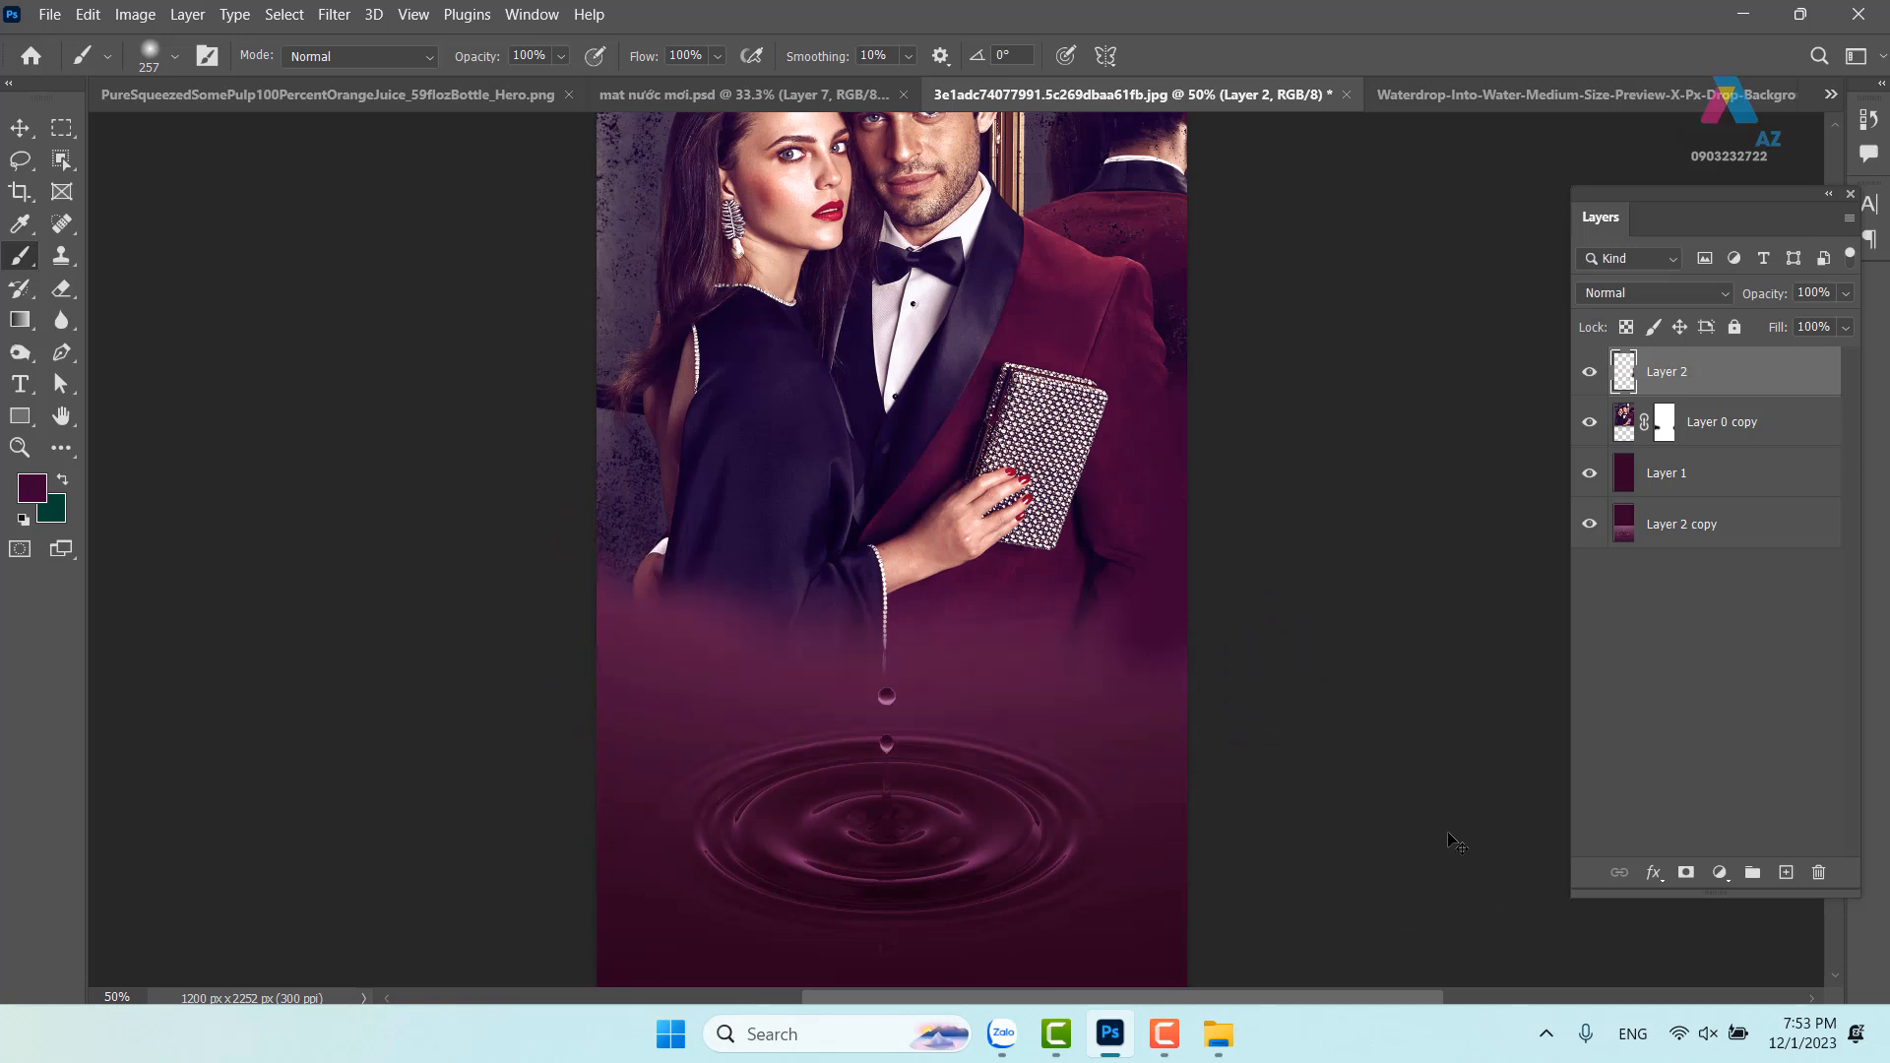
Enlarge the soft brush to 715 px and set the empty top layer's blend mode to Multiply
drag(1000, 623, 1175, 631)
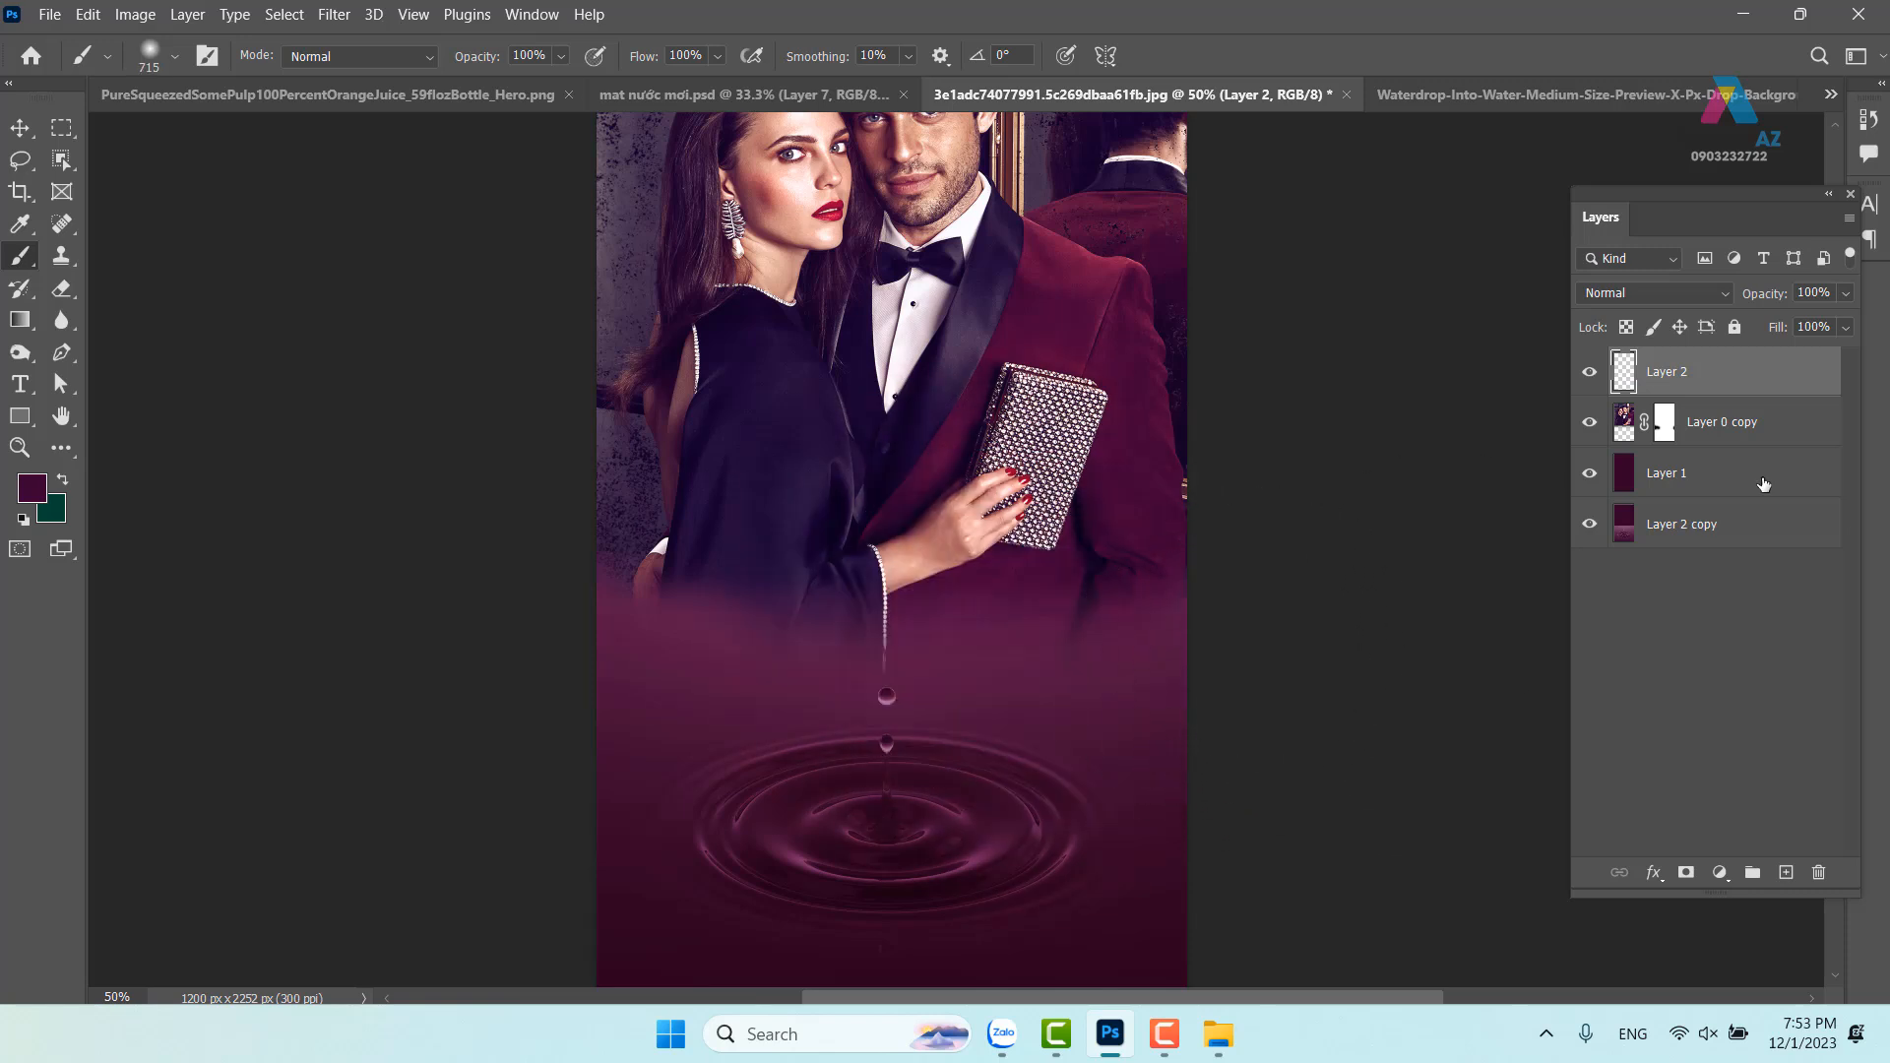
click(1712, 293)
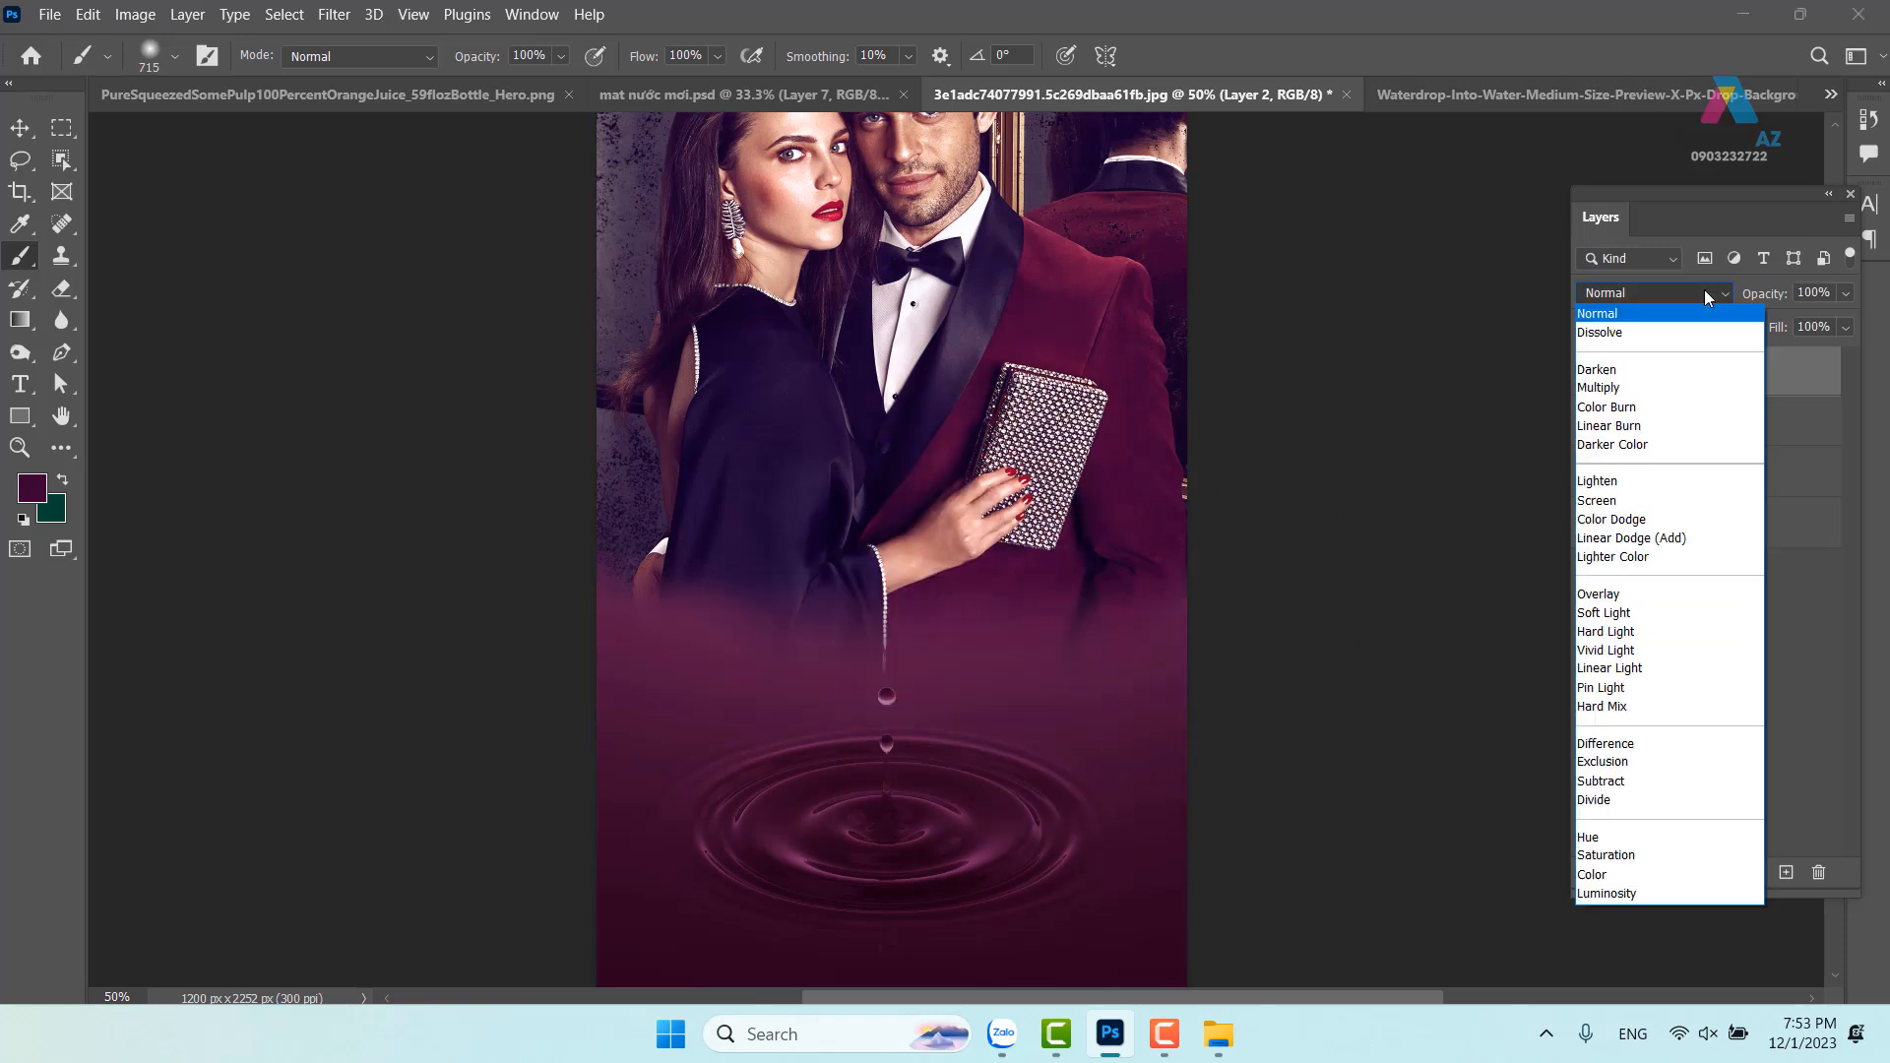
click(1634, 391)
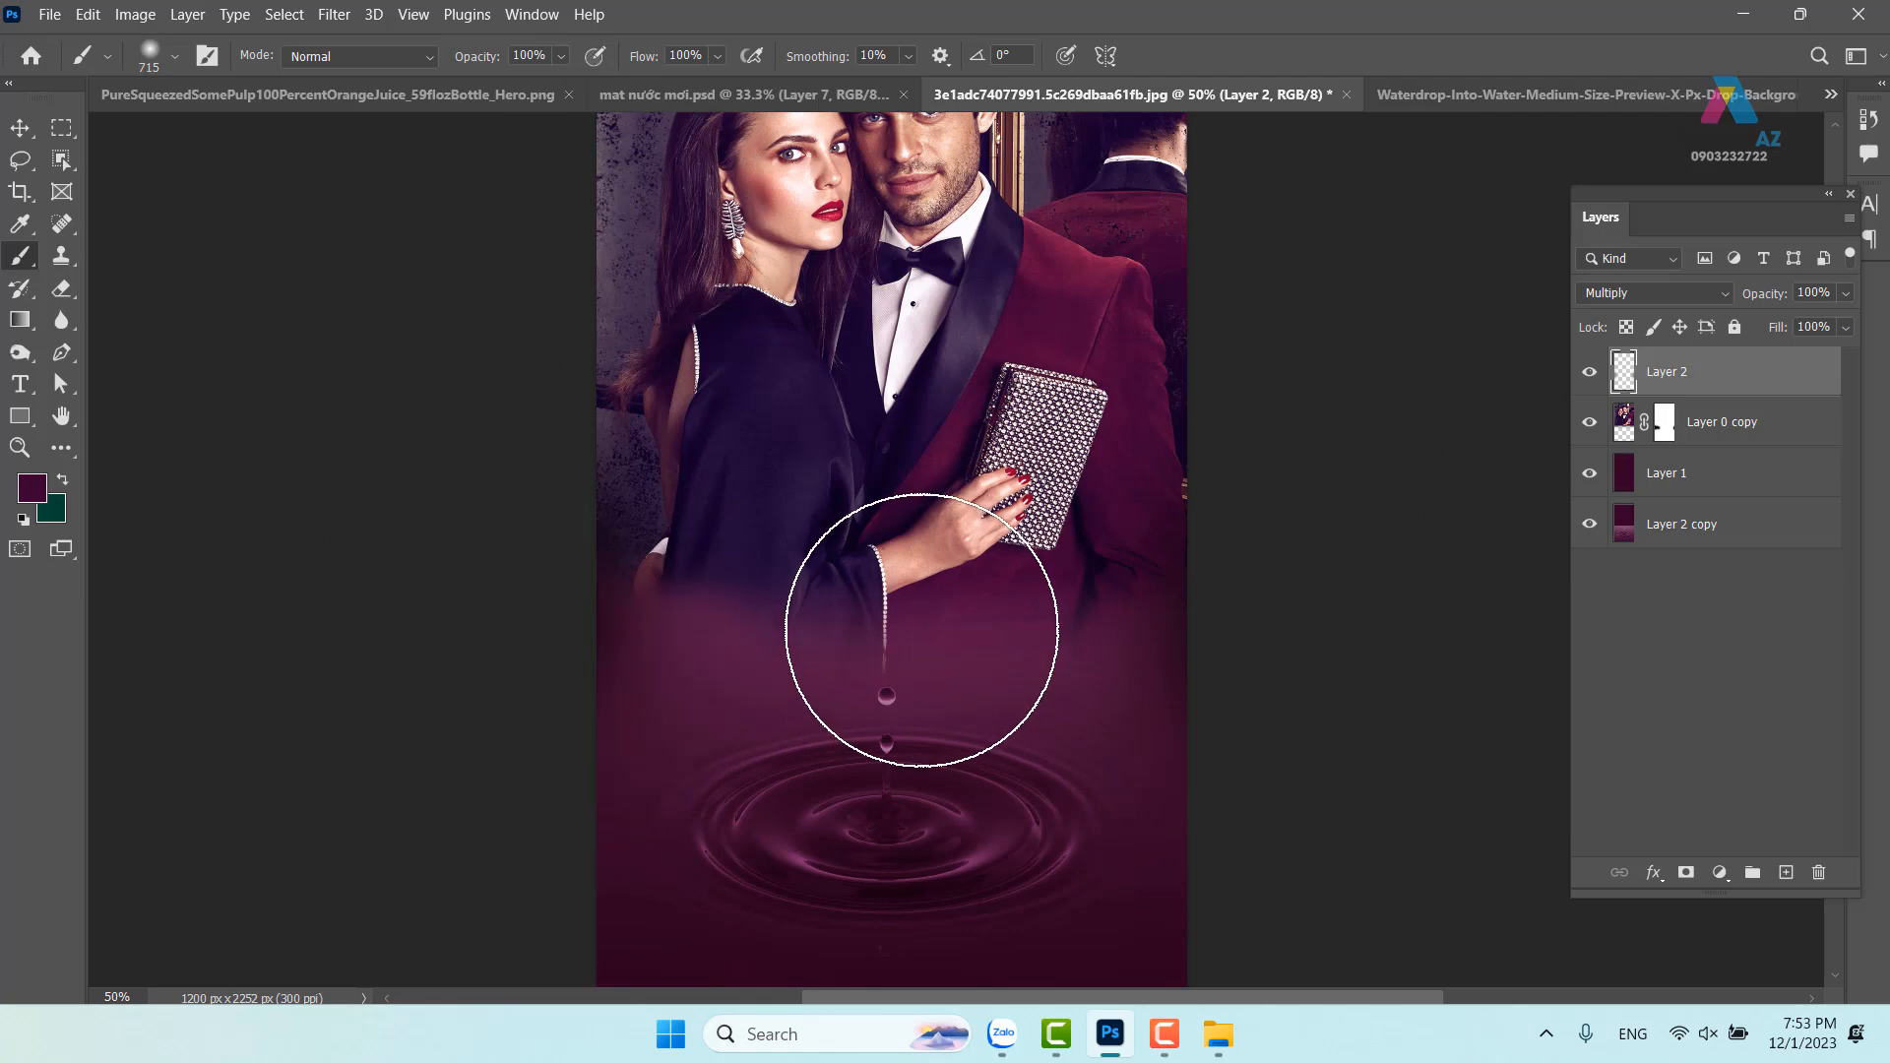
Lower the brush opacity to 42% and paint burgundy shading over the portrait's lower fade, the poster's sides and the water area
click(560, 55)
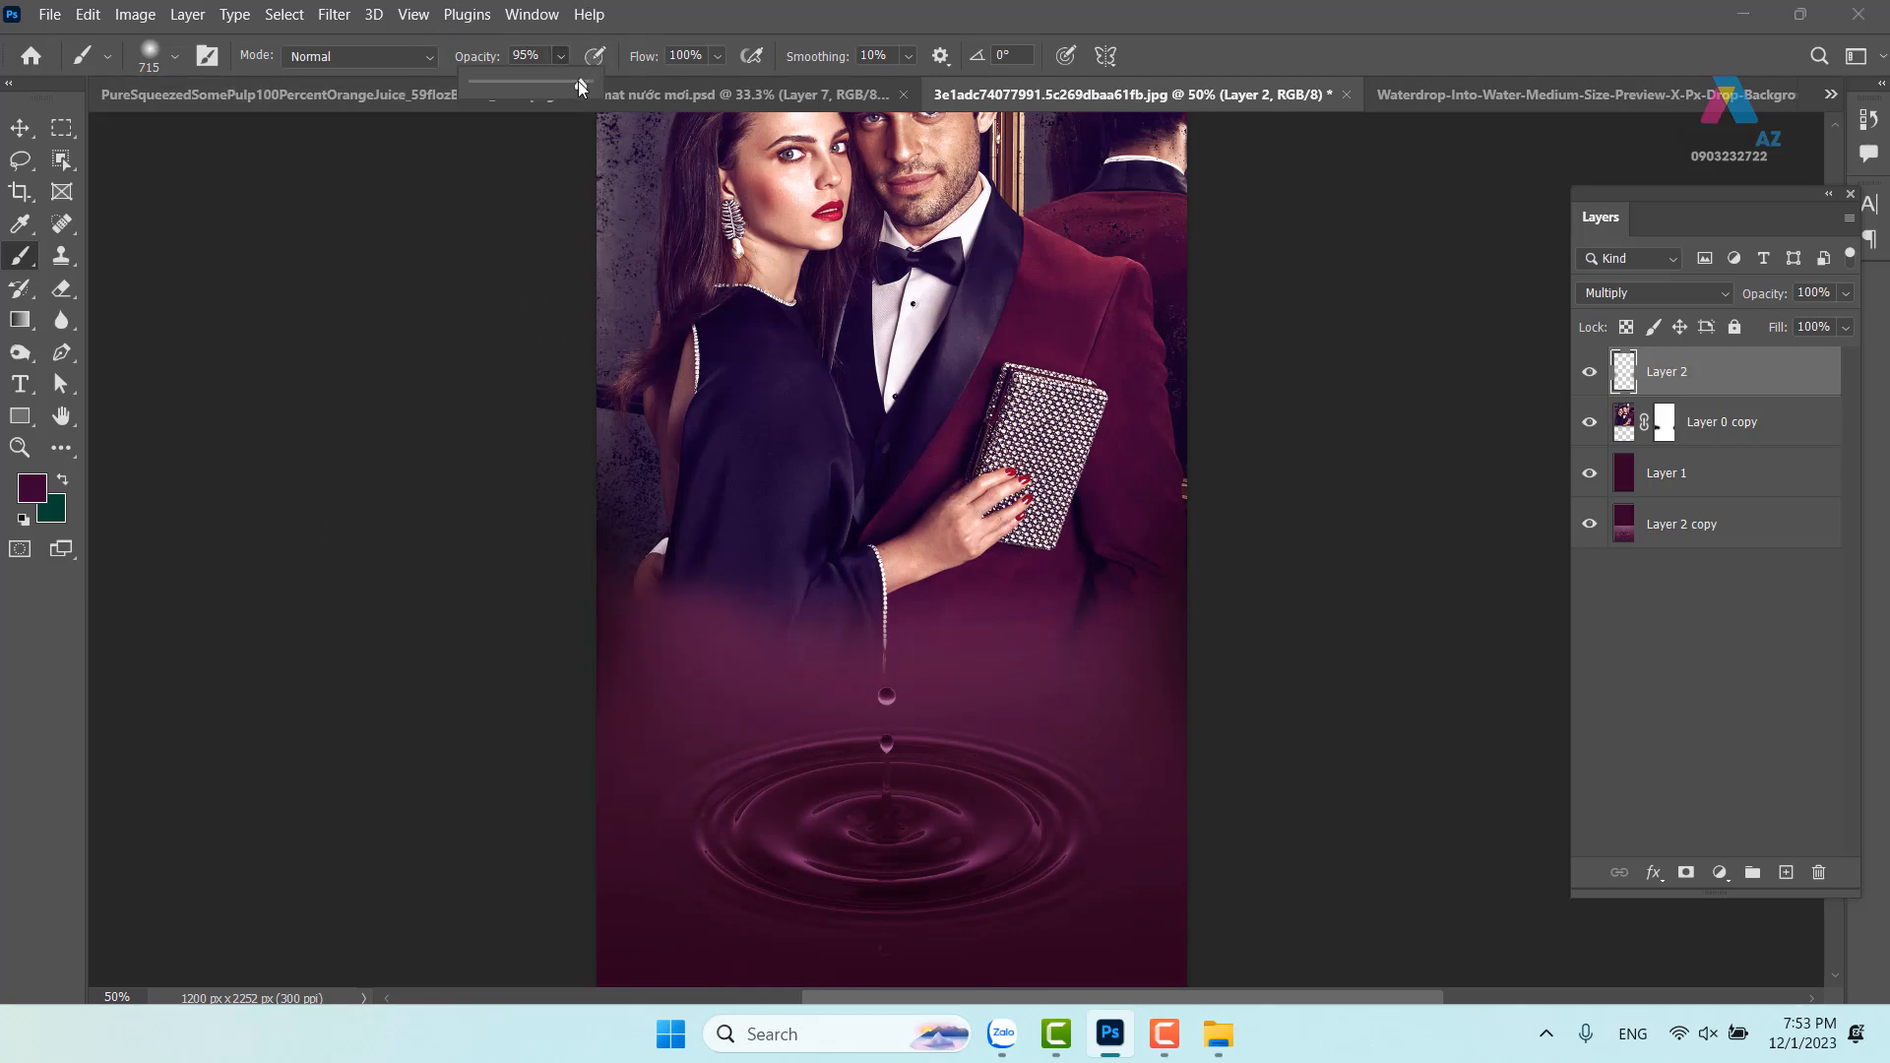
mouse_move(633, 608)
mouse_down()
mouse_move(1261, 708)
mouse_move(1257, 623)
mouse_move(410, 493)
mouse_up()
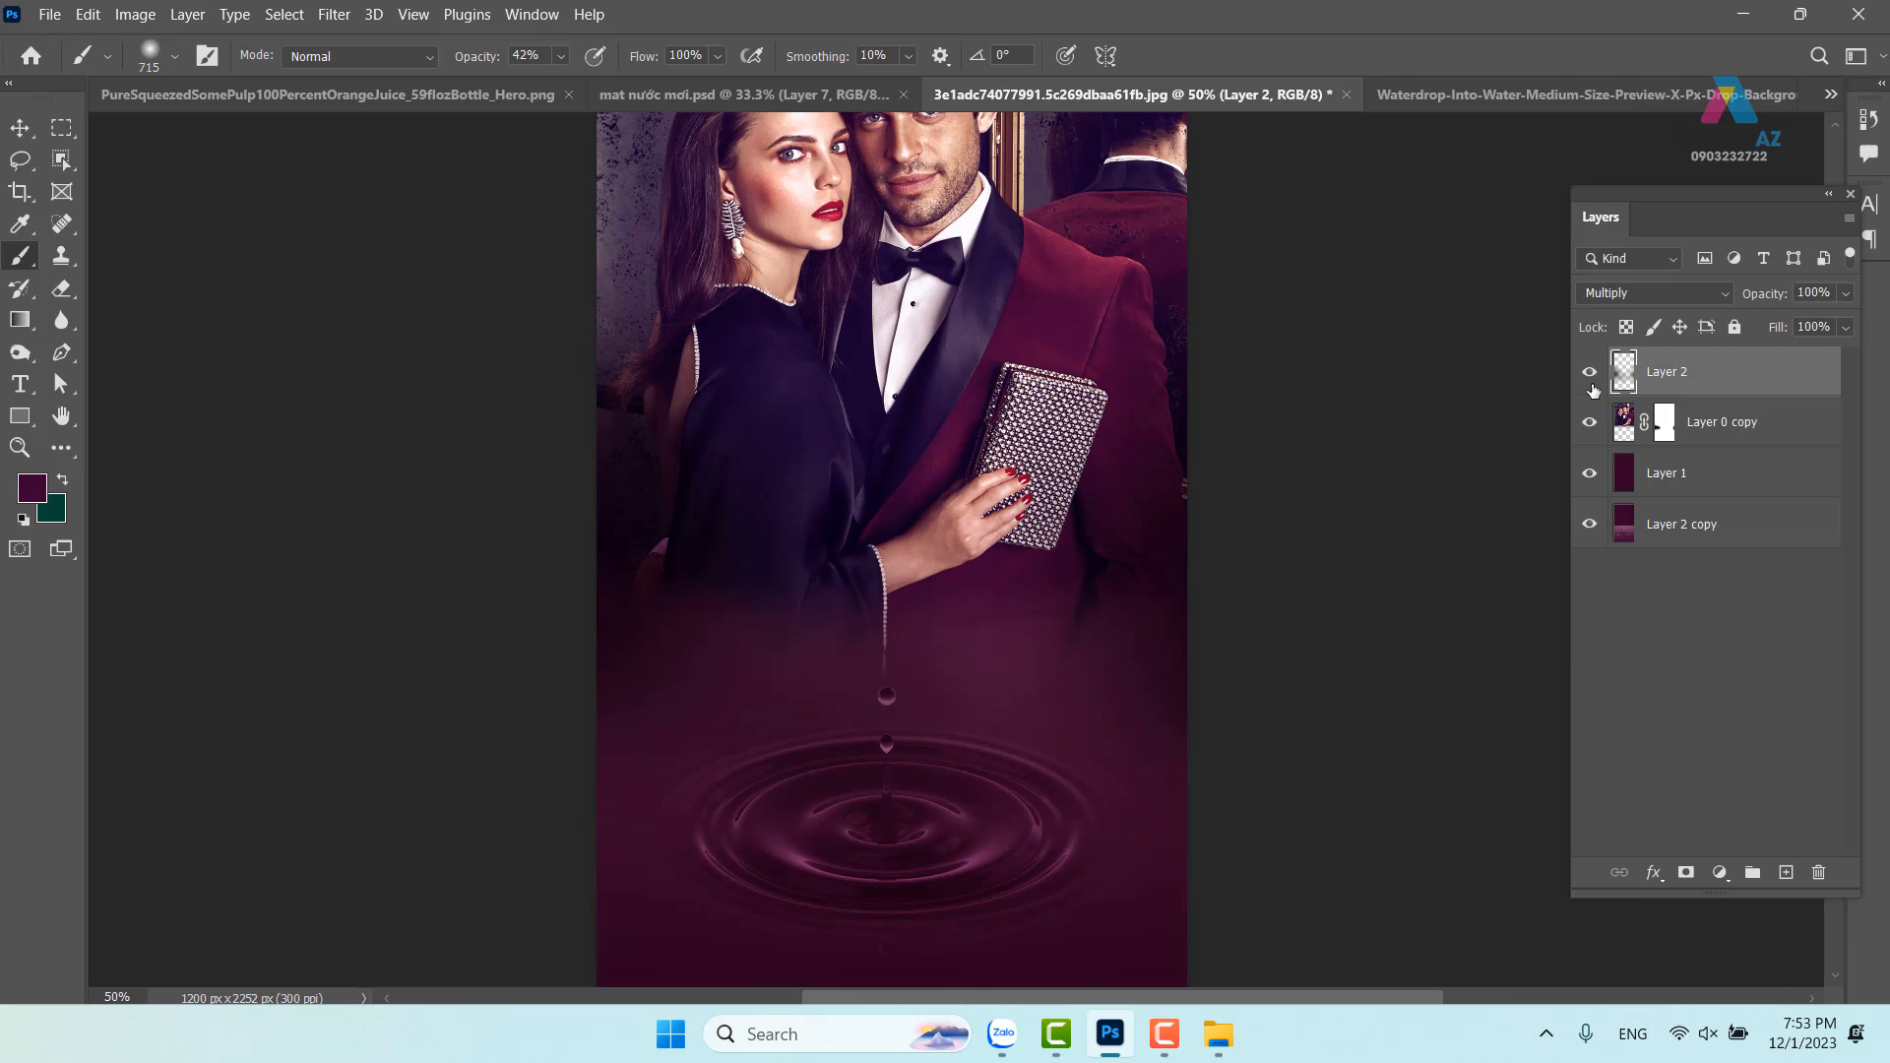
click(1590, 381)
click(1590, 381)
drag(940, 527, 991, 653)
drag(967, 527, 993, 125)
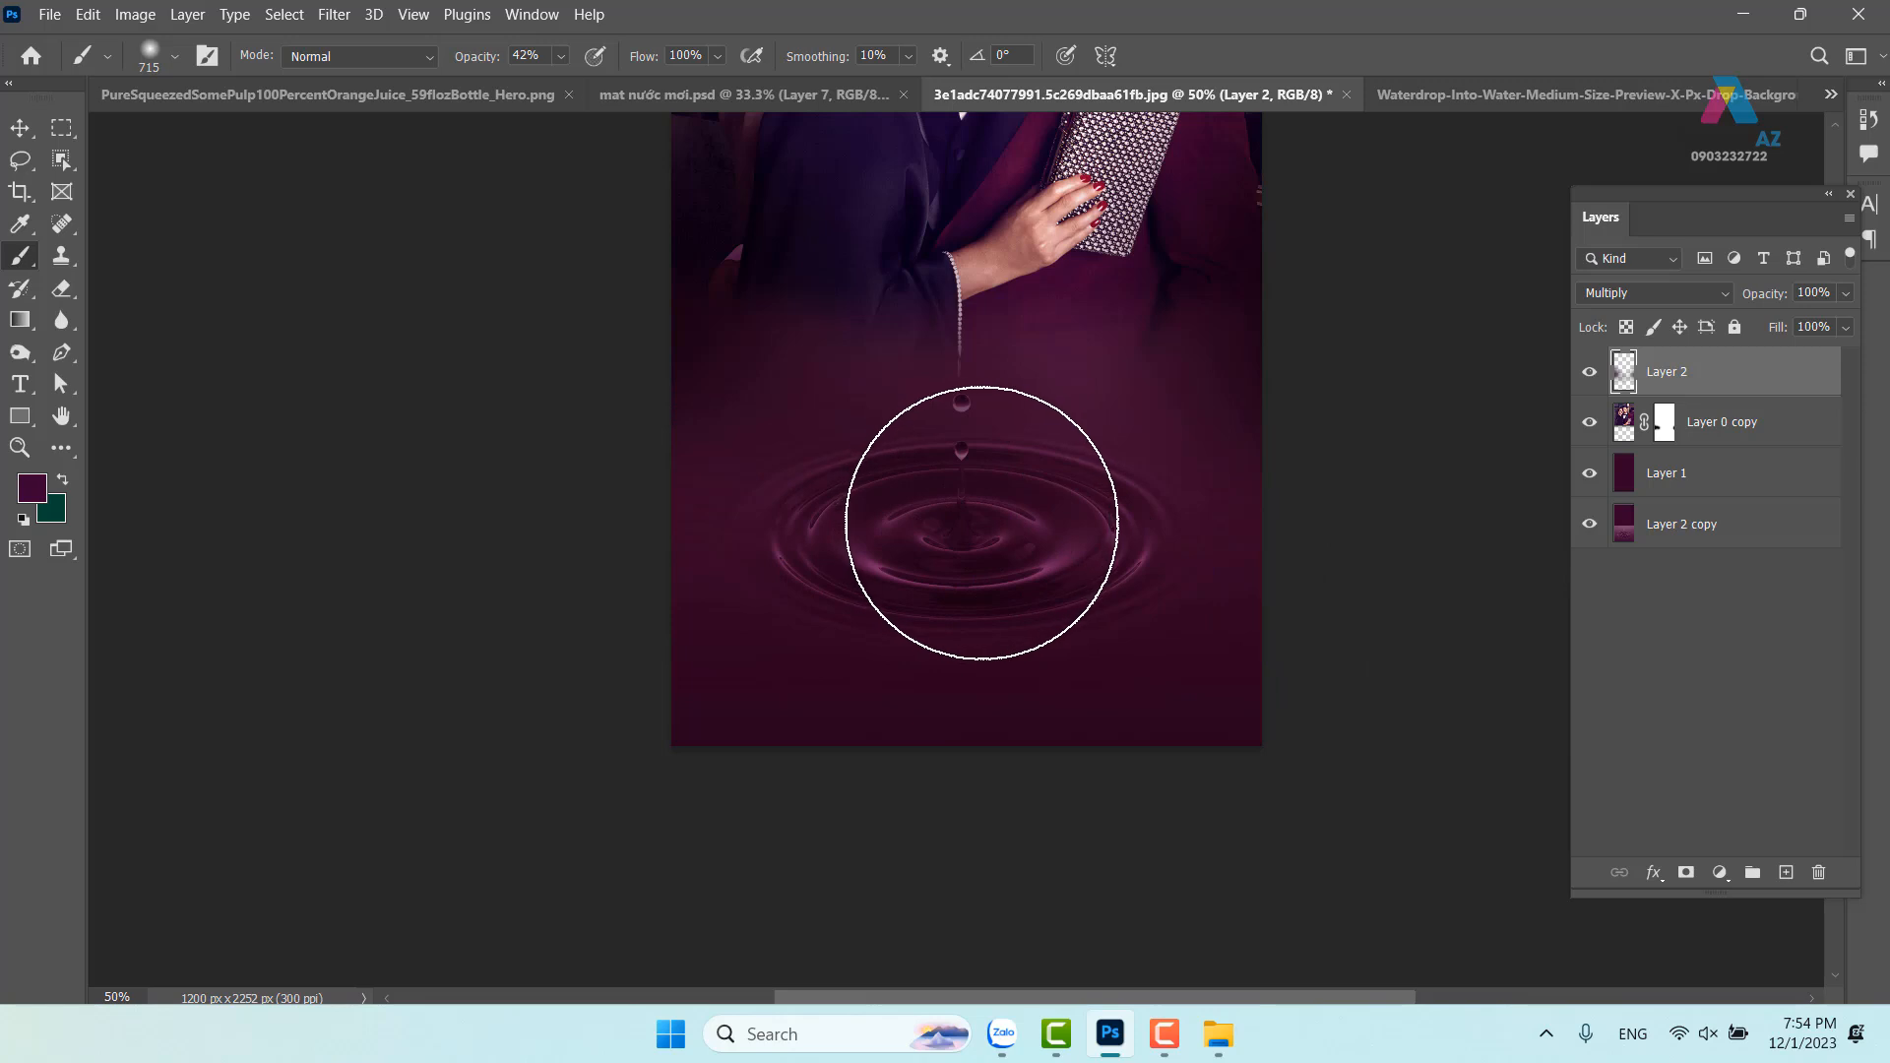
mouse_move(1013, 582)
mouse_down()
mouse_move(985, 895)
mouse_move(970, 564)
mouse_up()
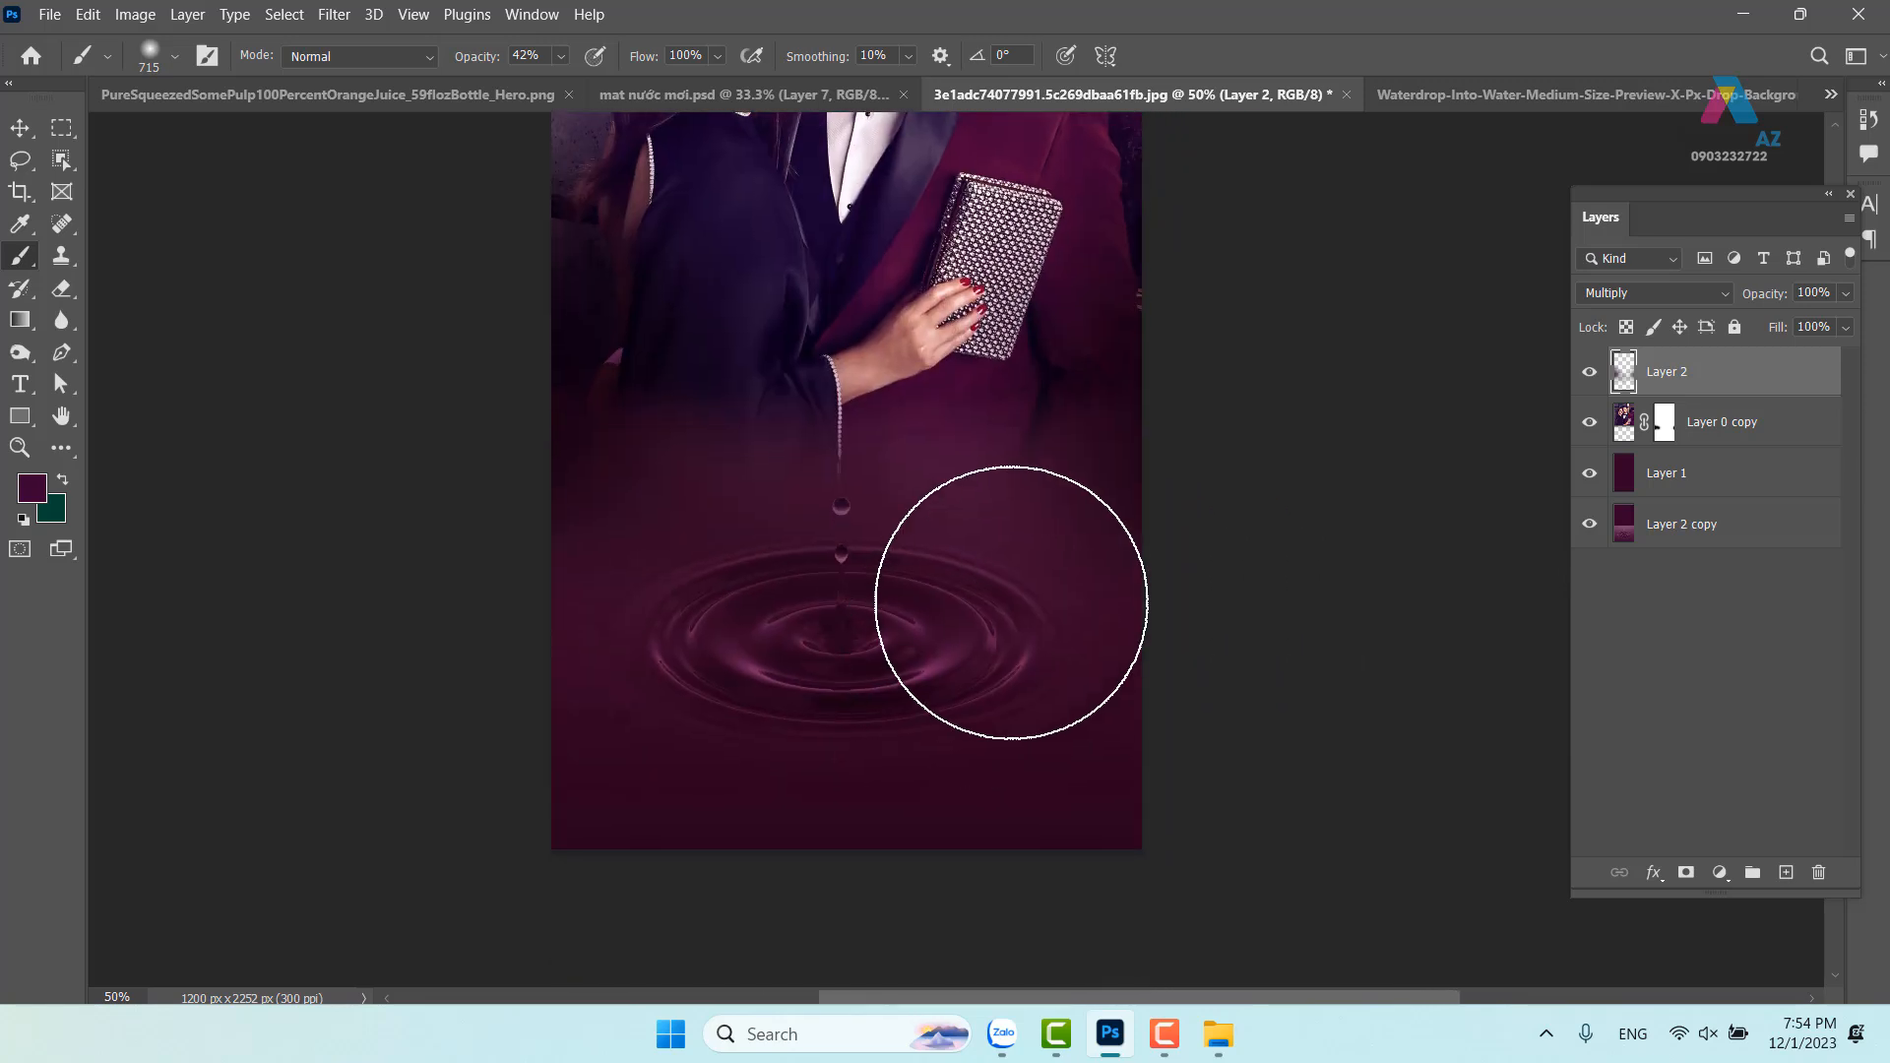
mouse_move(992, 402)
mouse_down()
mouse_move(985, 663)
mouse_move(1002, 664)
mouse_up()
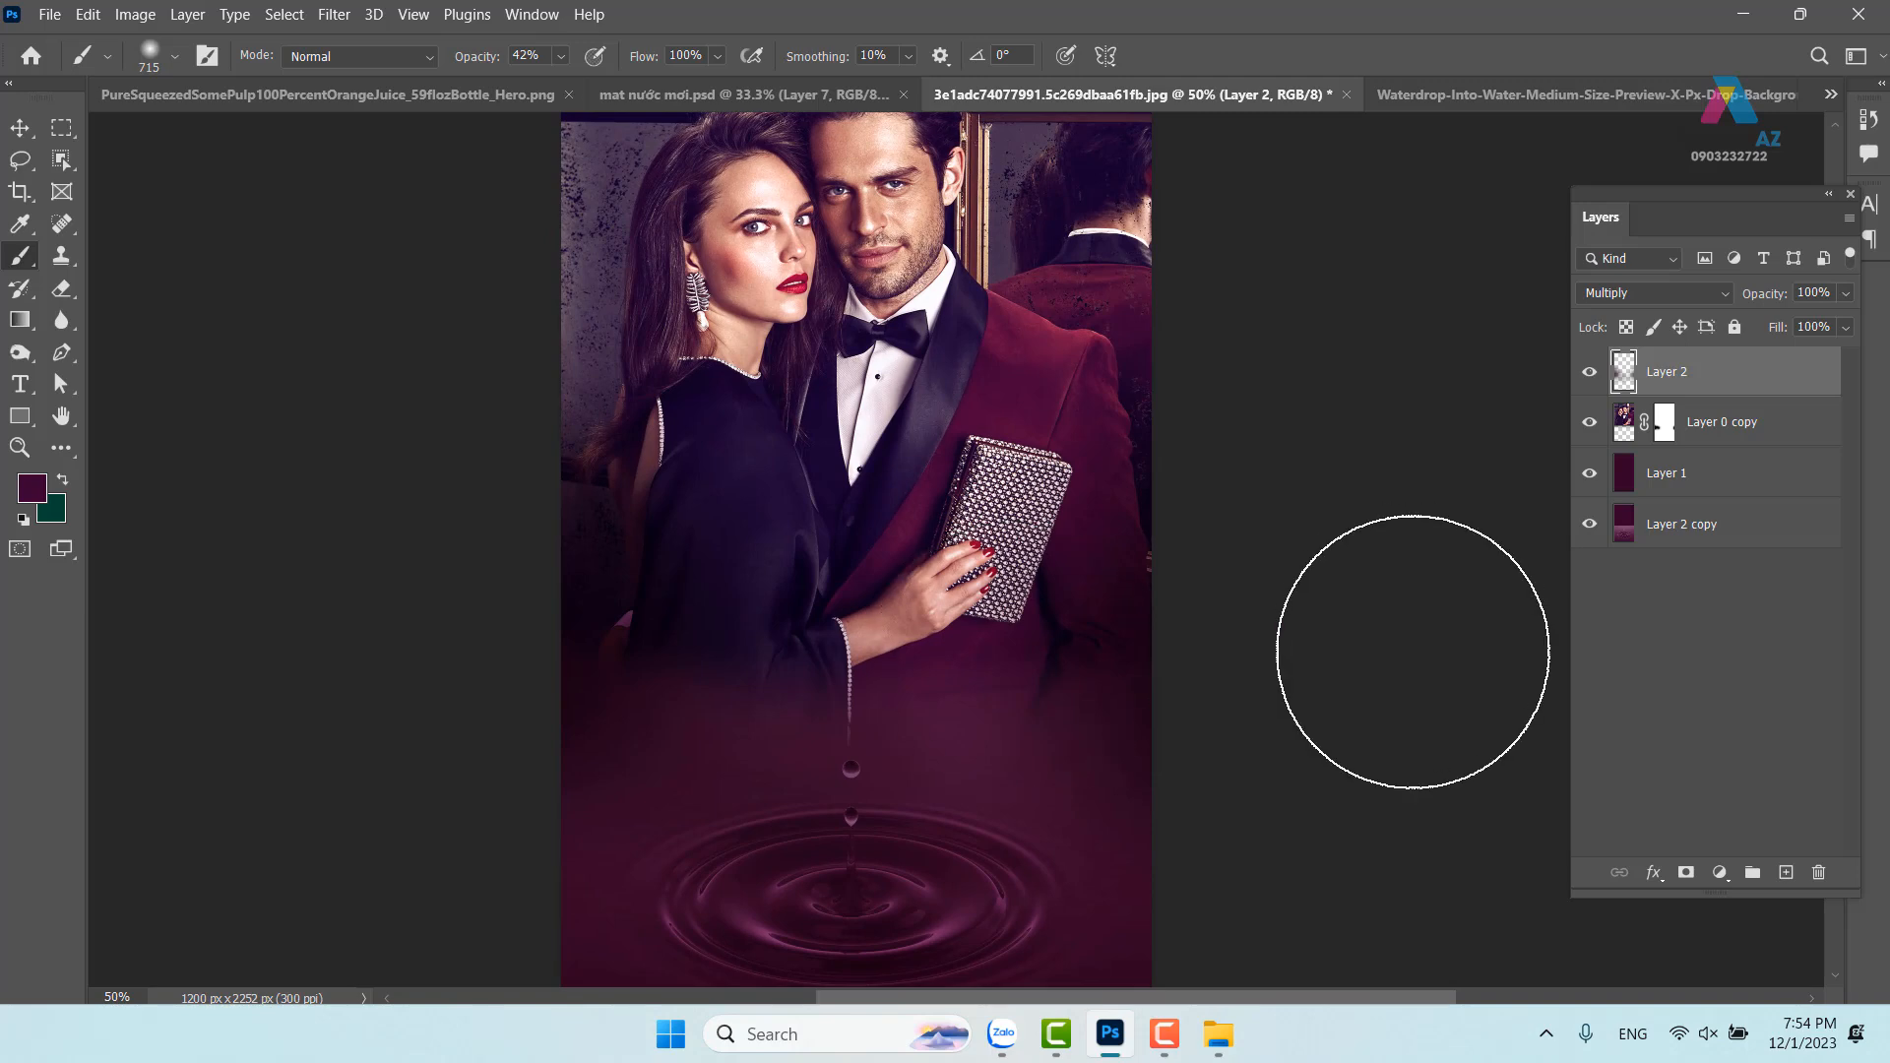
Compare the poster with the shading layer and the portrait layer hidden and shown, and examine the transition into the water
click(1588, 375)
click(1588, 375)
click(1588, 375)
click(1587, 375)
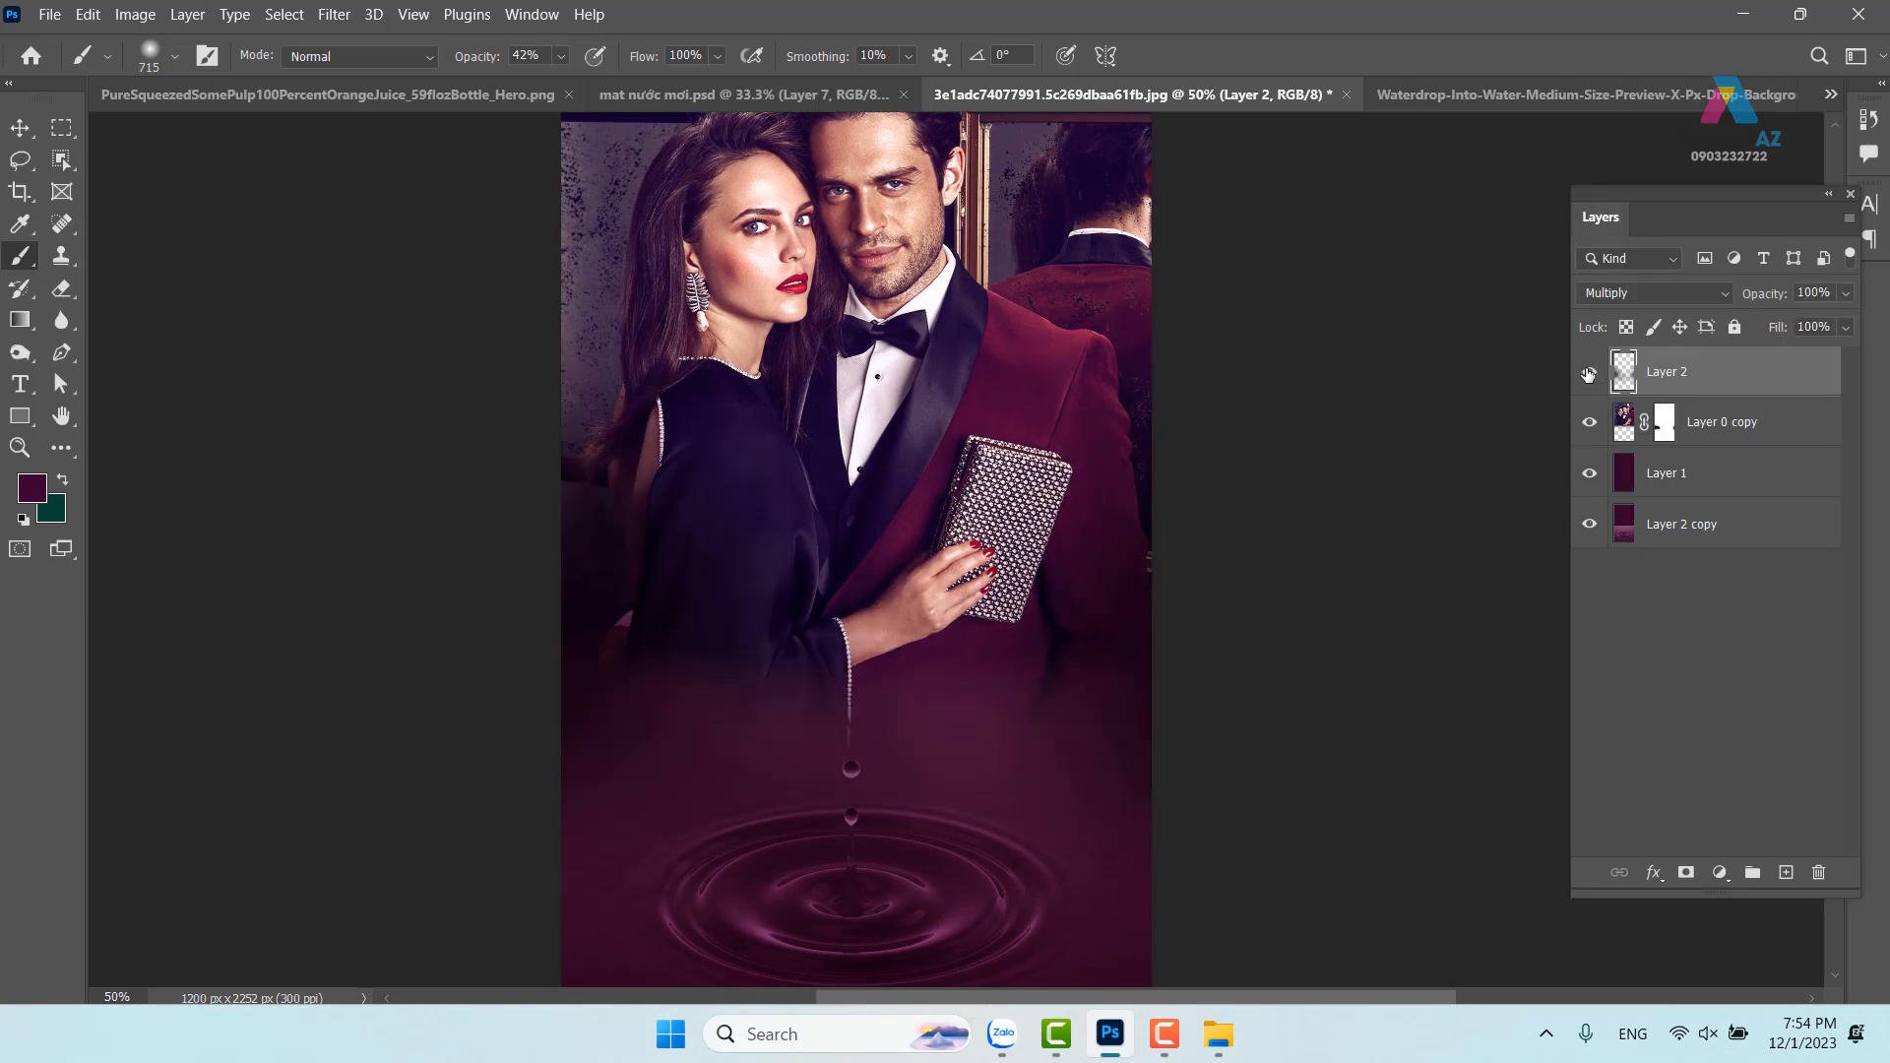
click(1588, 375)
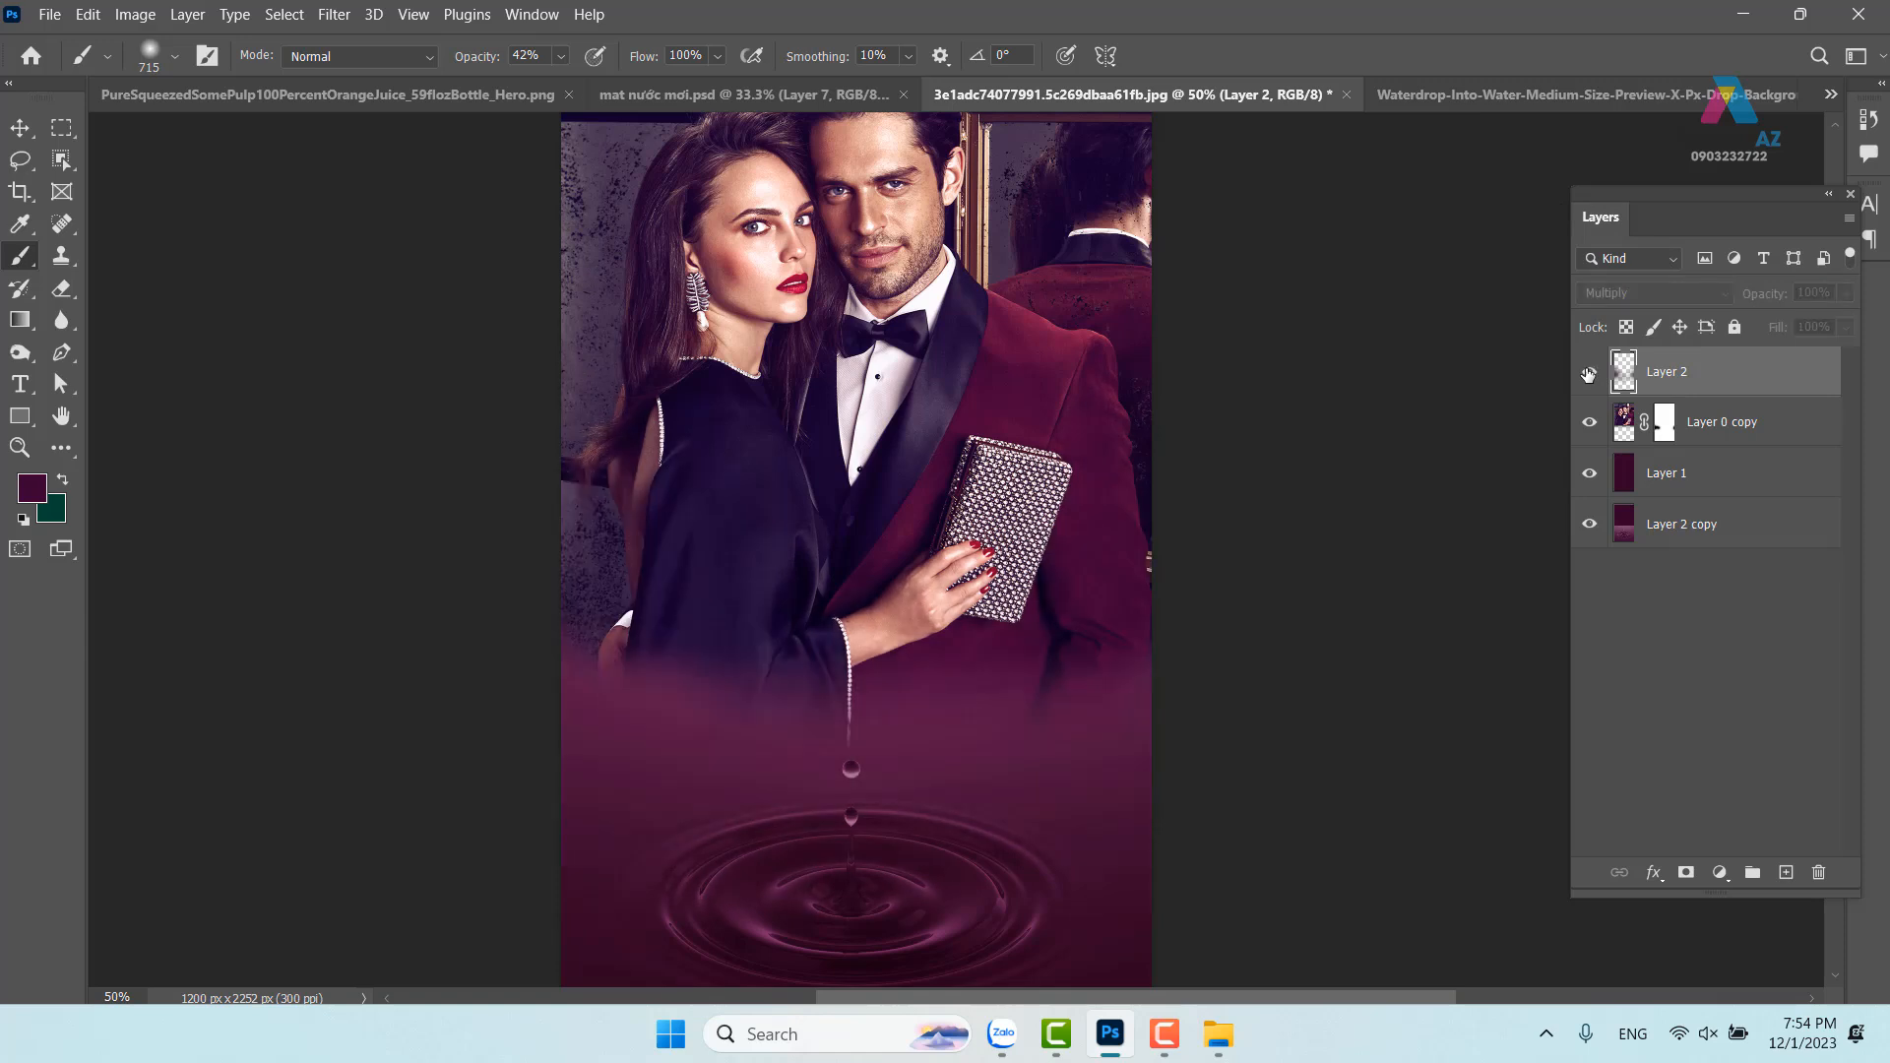
click(1587, 375)
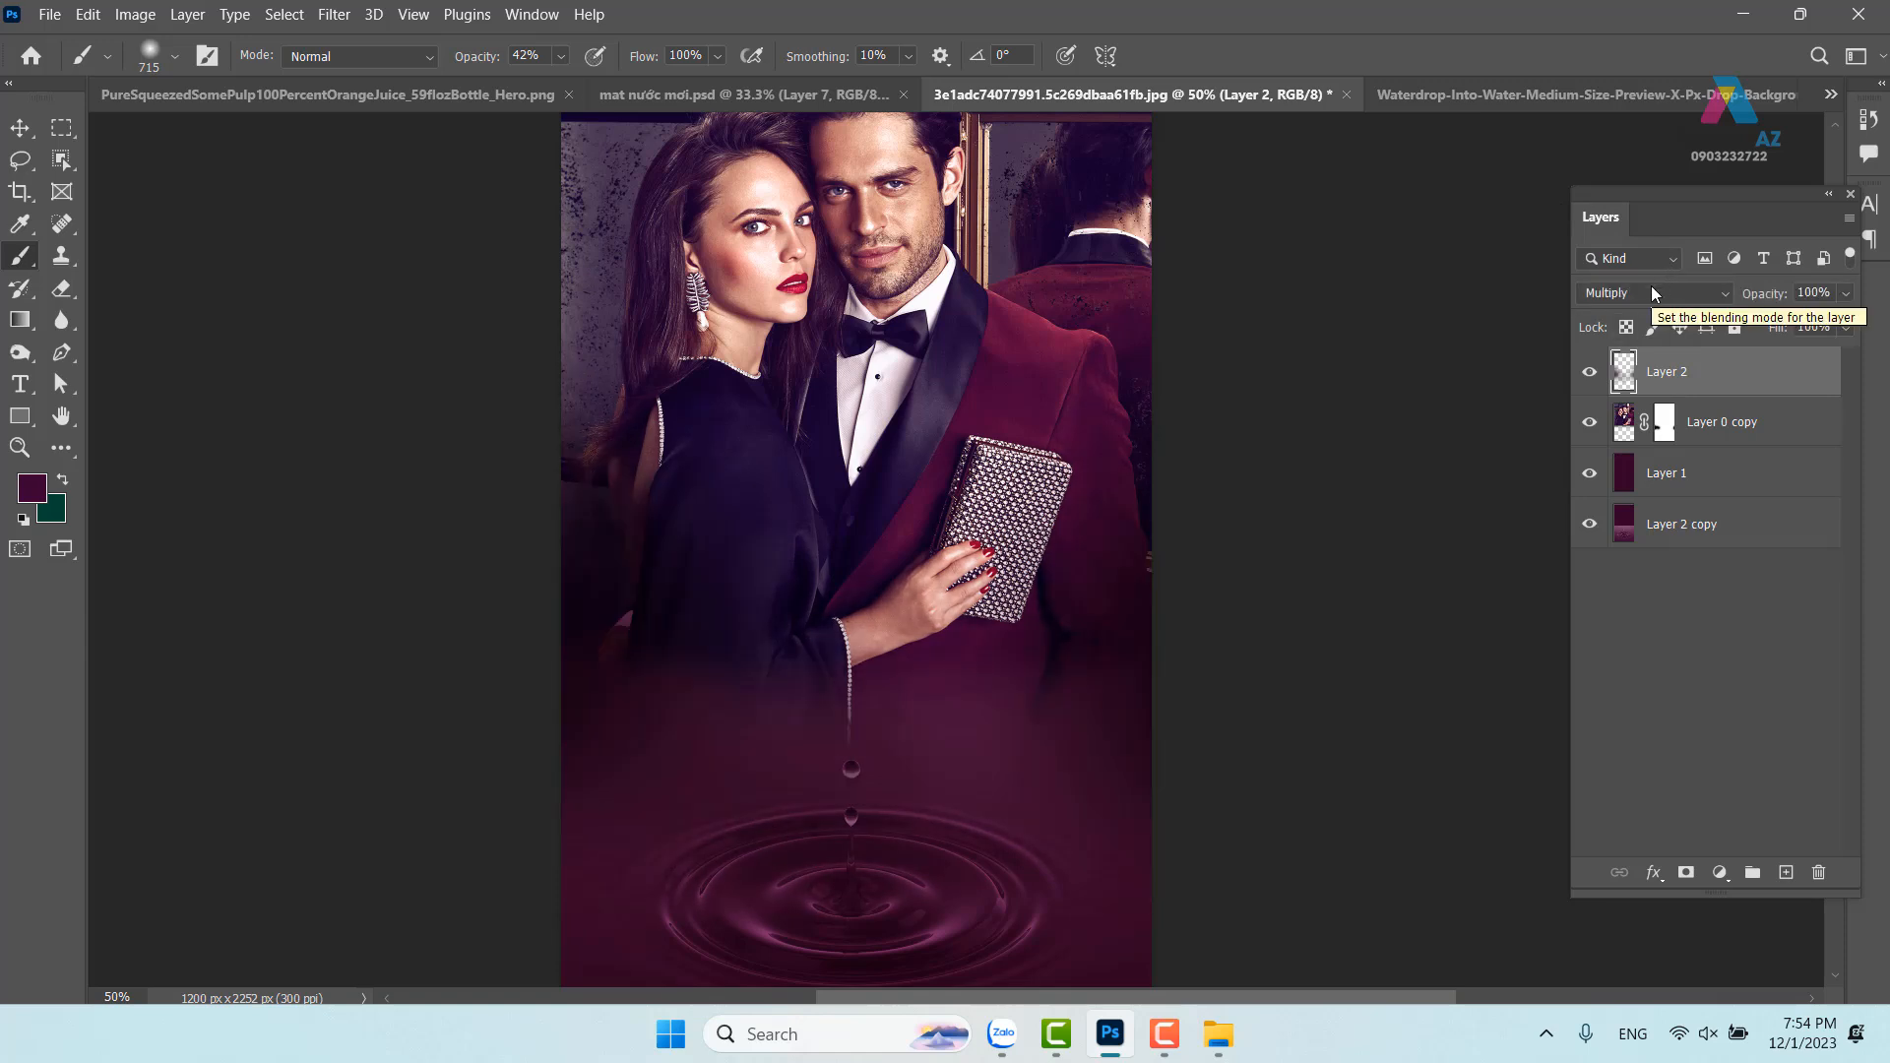
click(1588, 424)
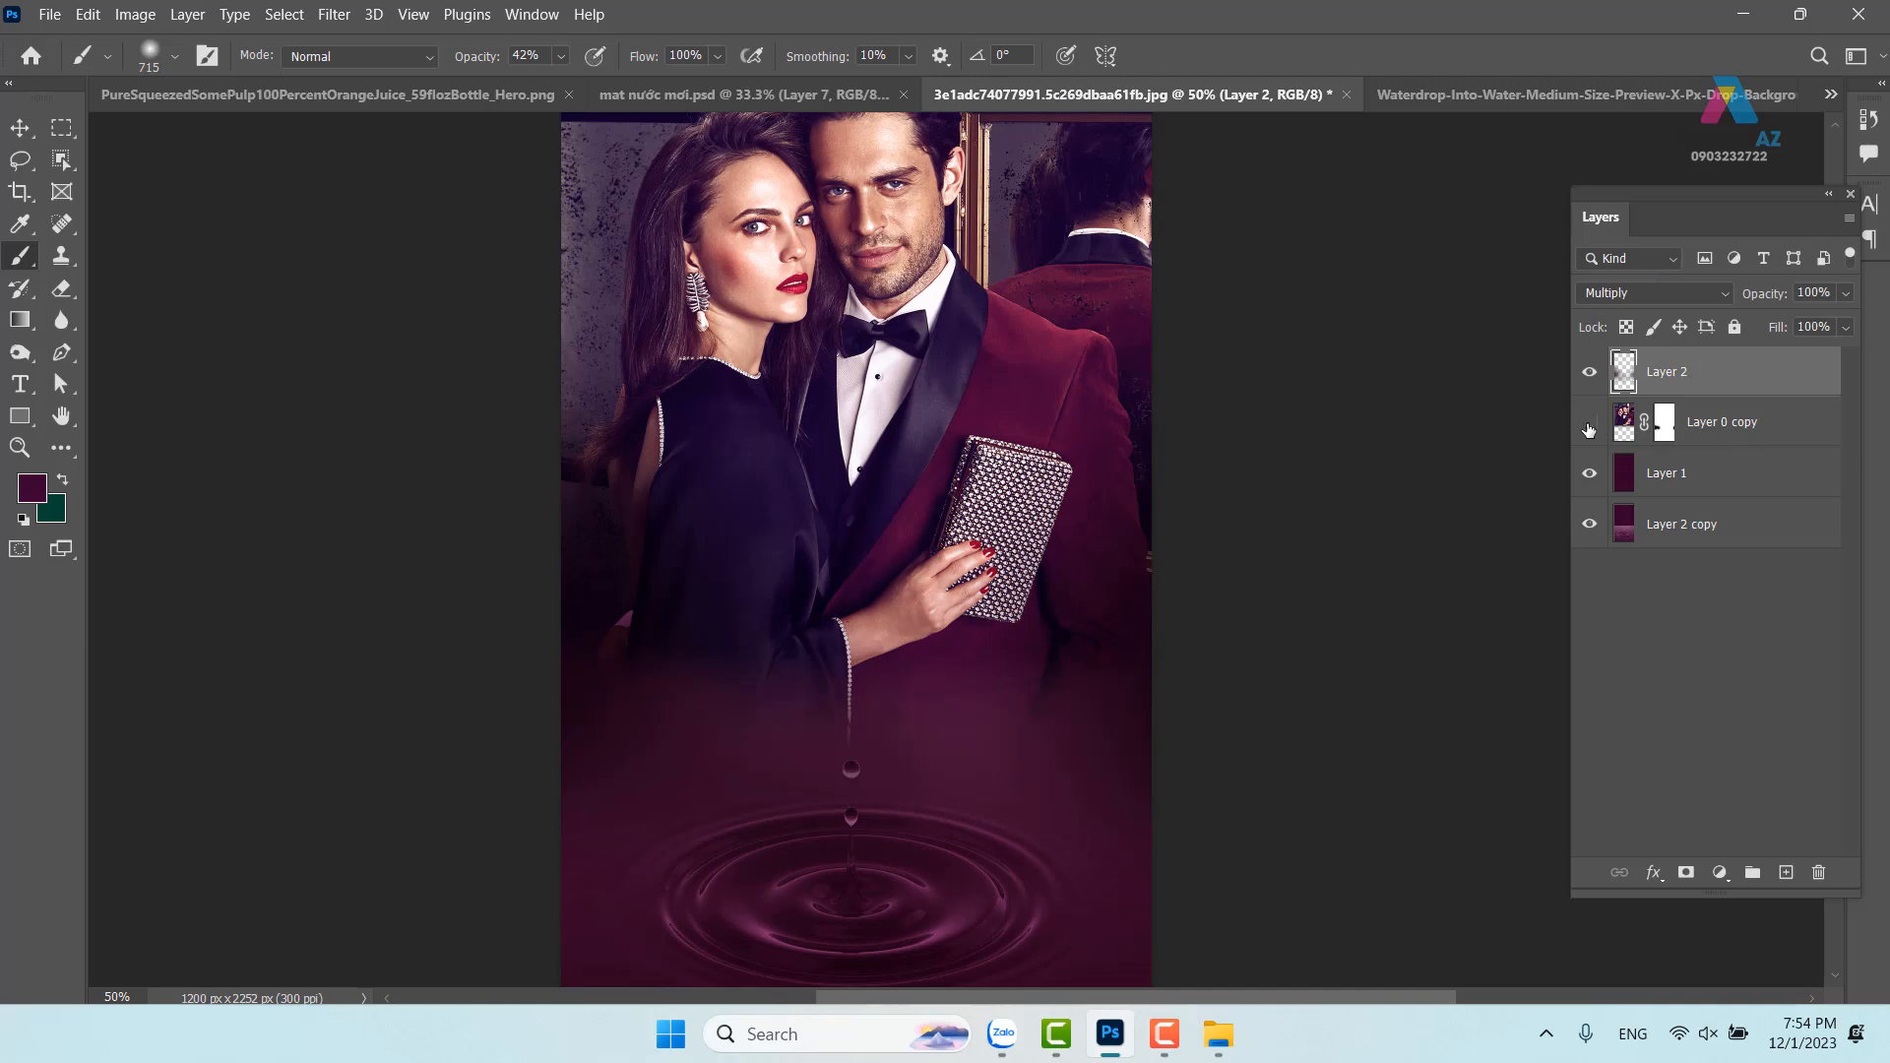
click(1587, 424)
drag(952, 628, 990, 499)
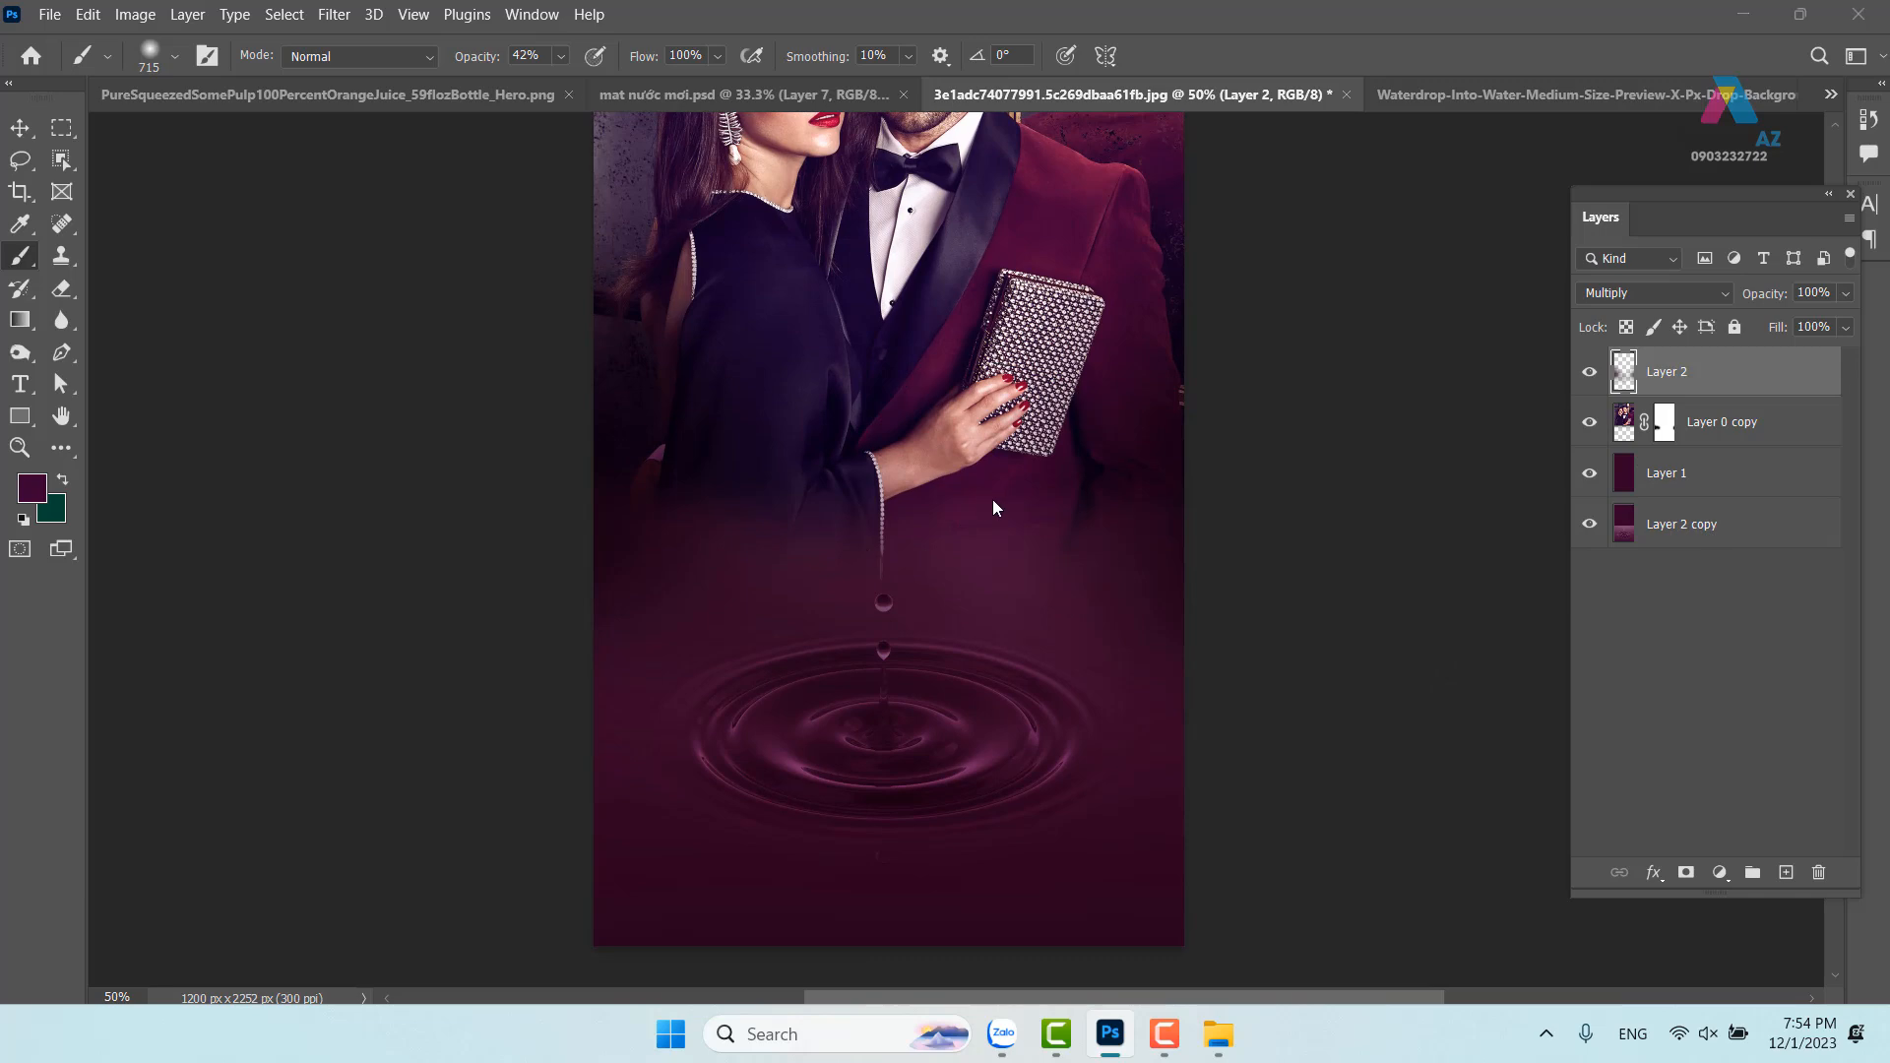
key(ctrl+o)
click(126, 671)
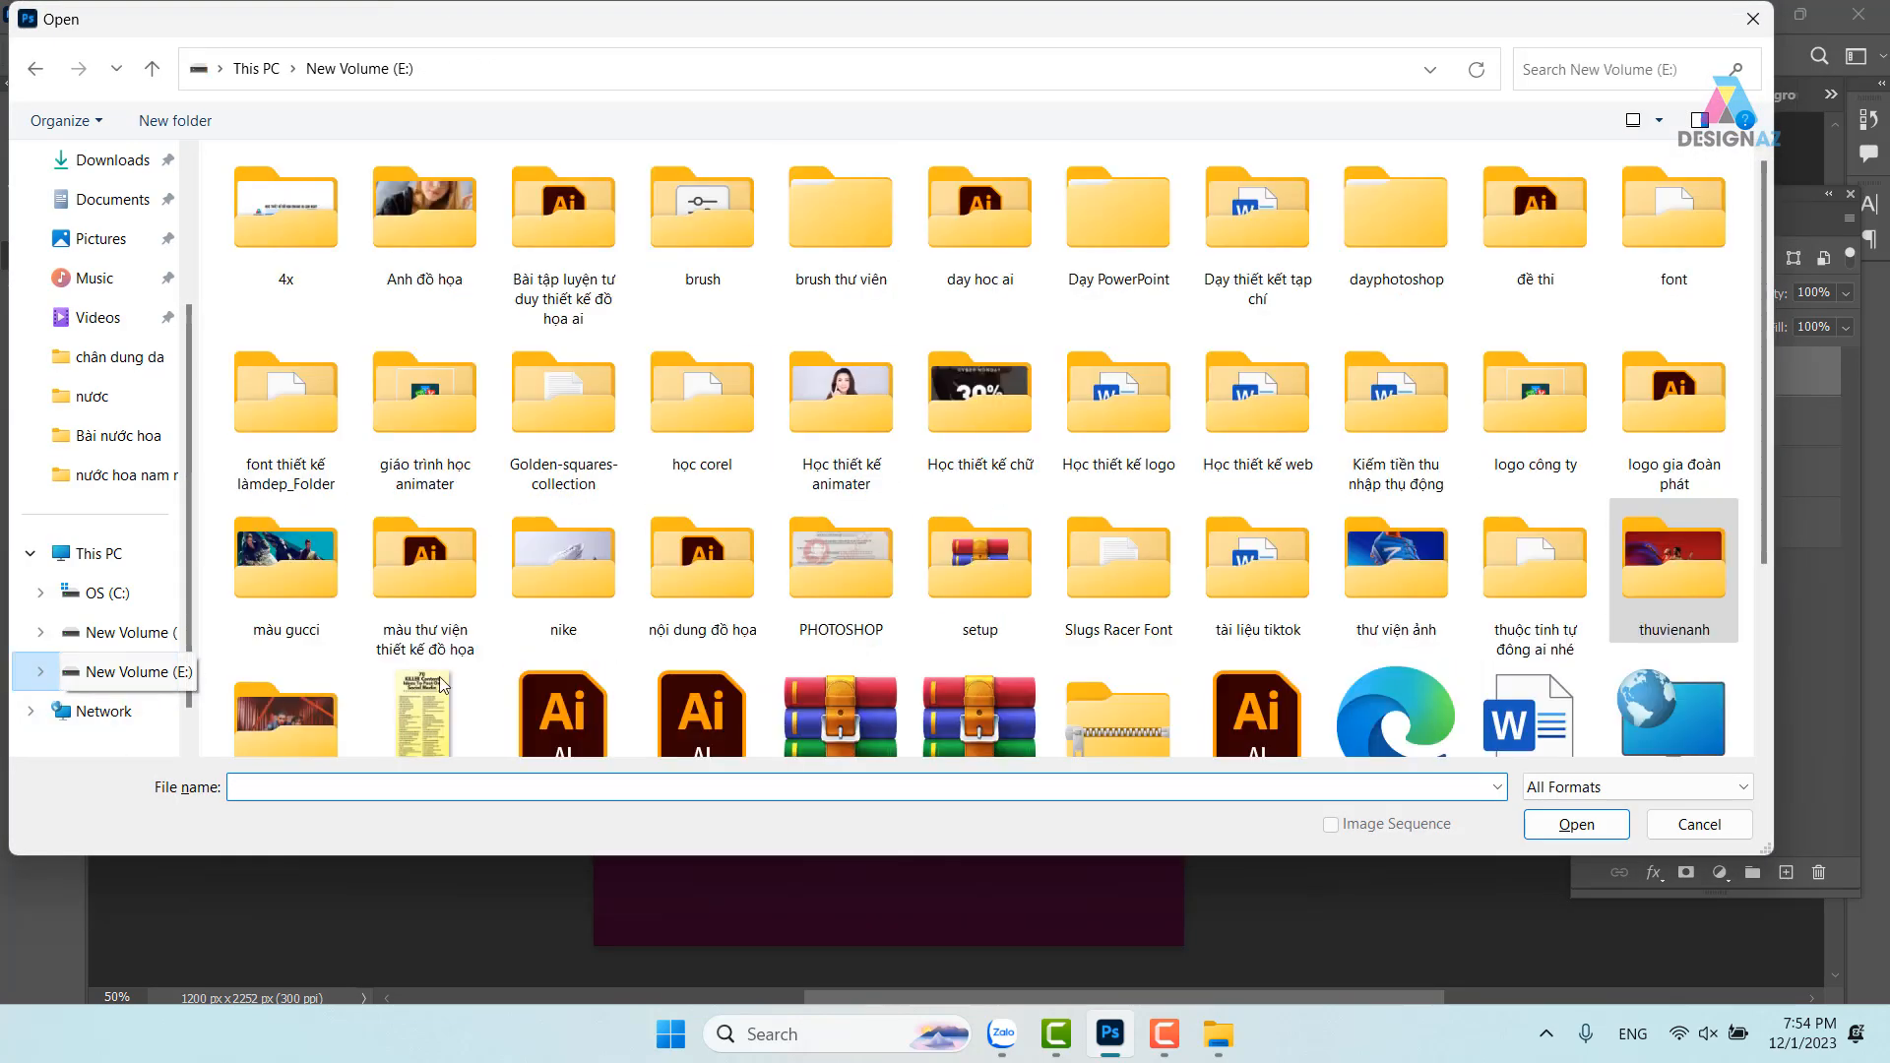
scroll(1143, 505, down, 5)
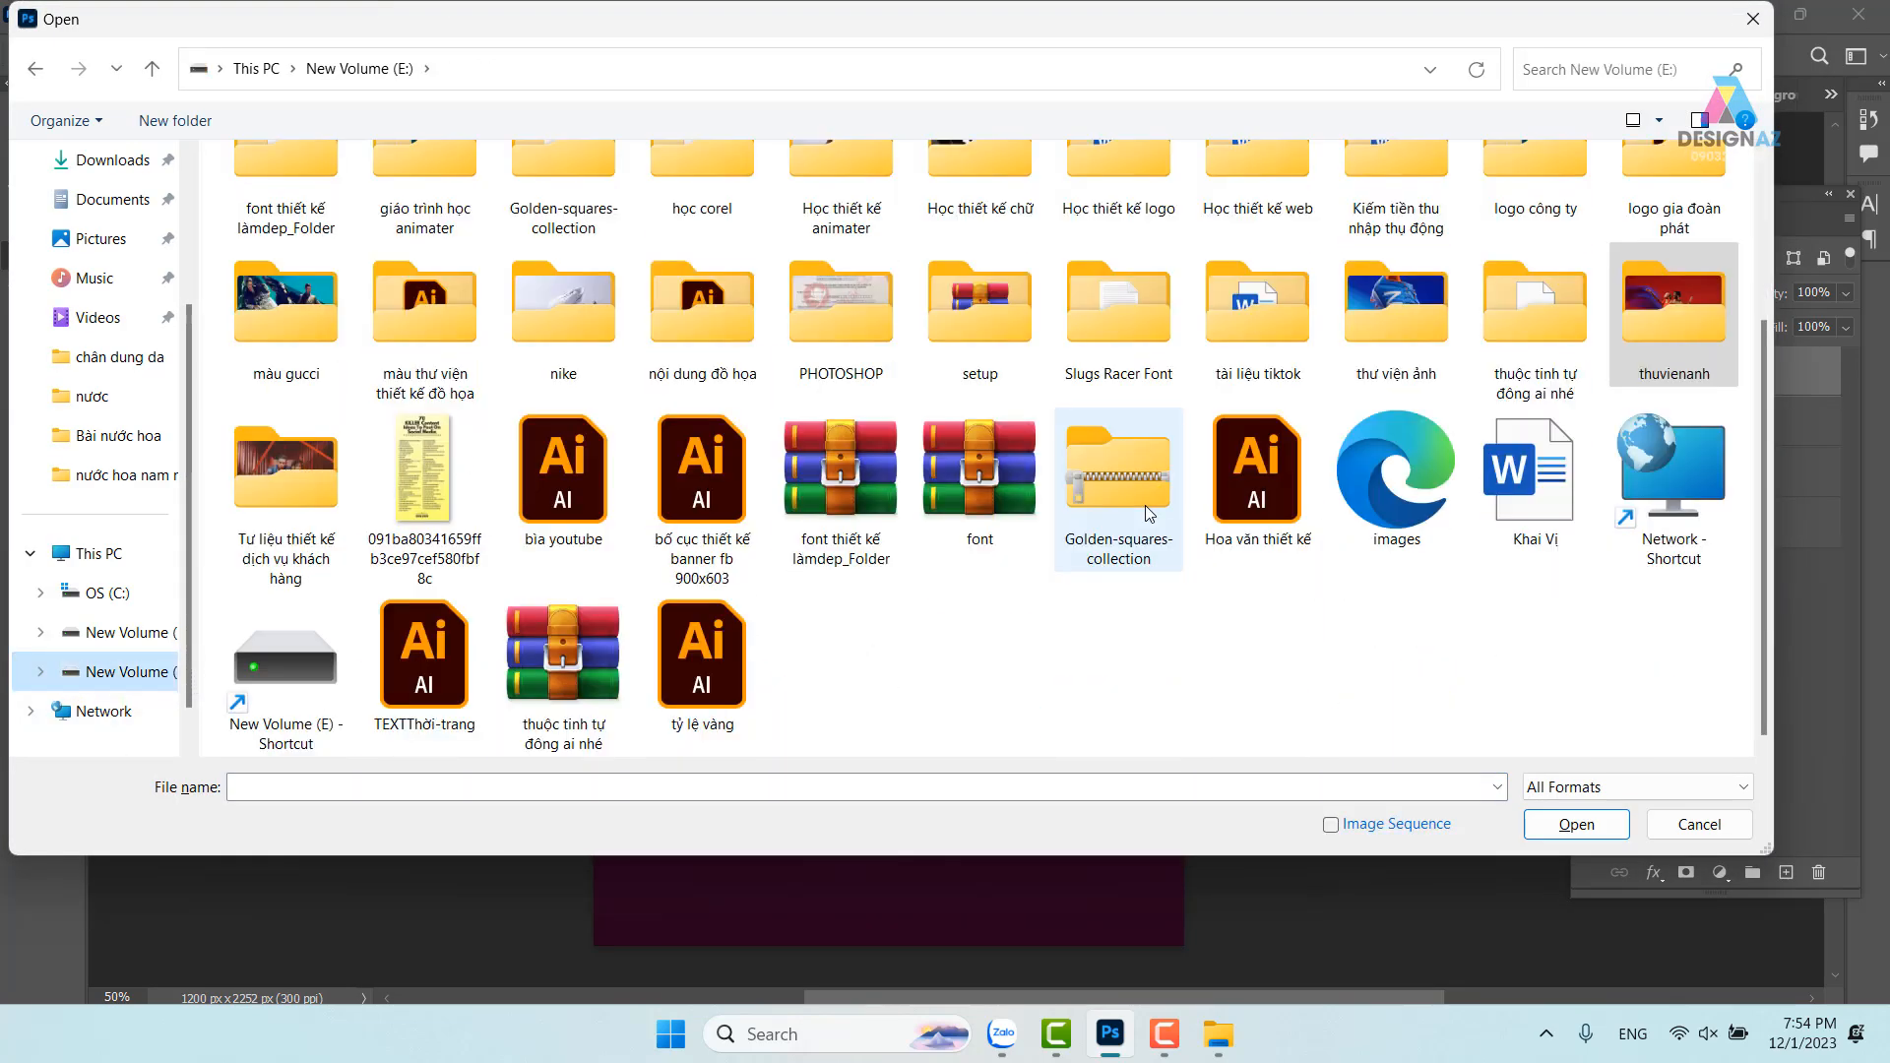
scroll(1144, 504, up, 5)
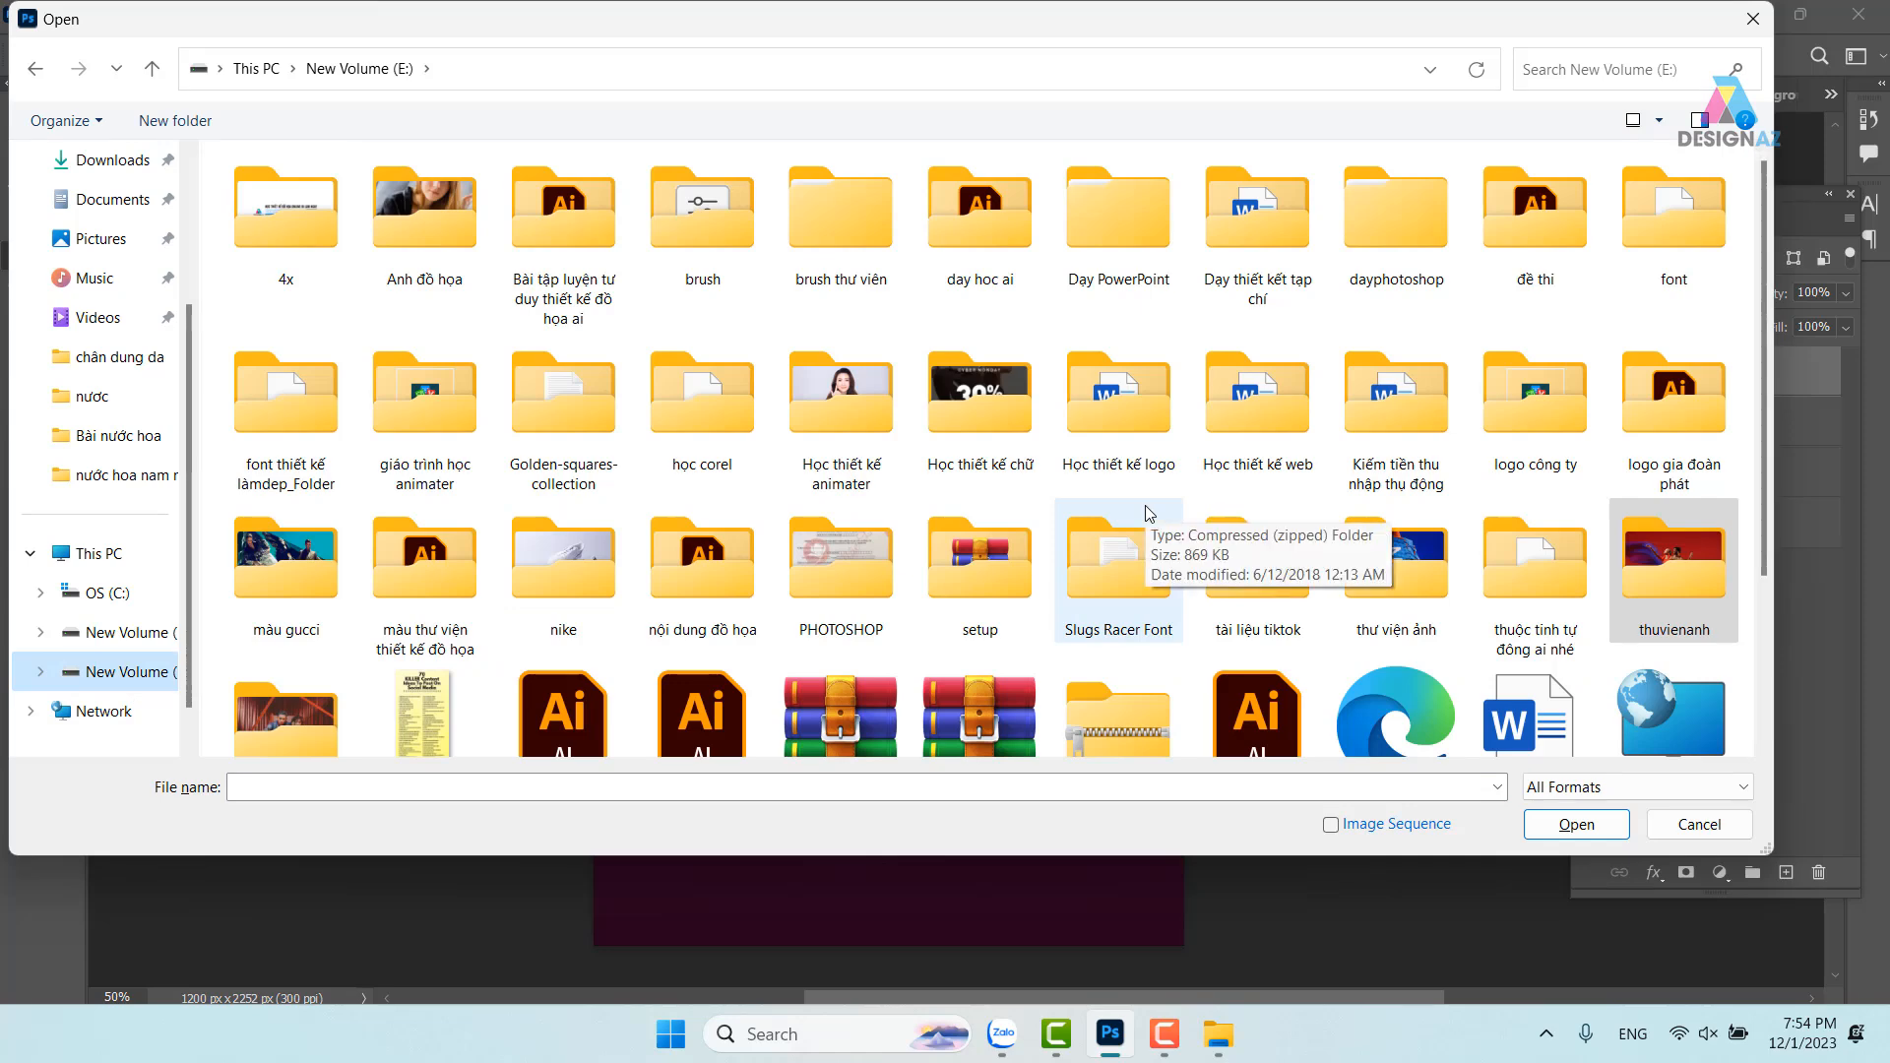
double_click(1544, 228)
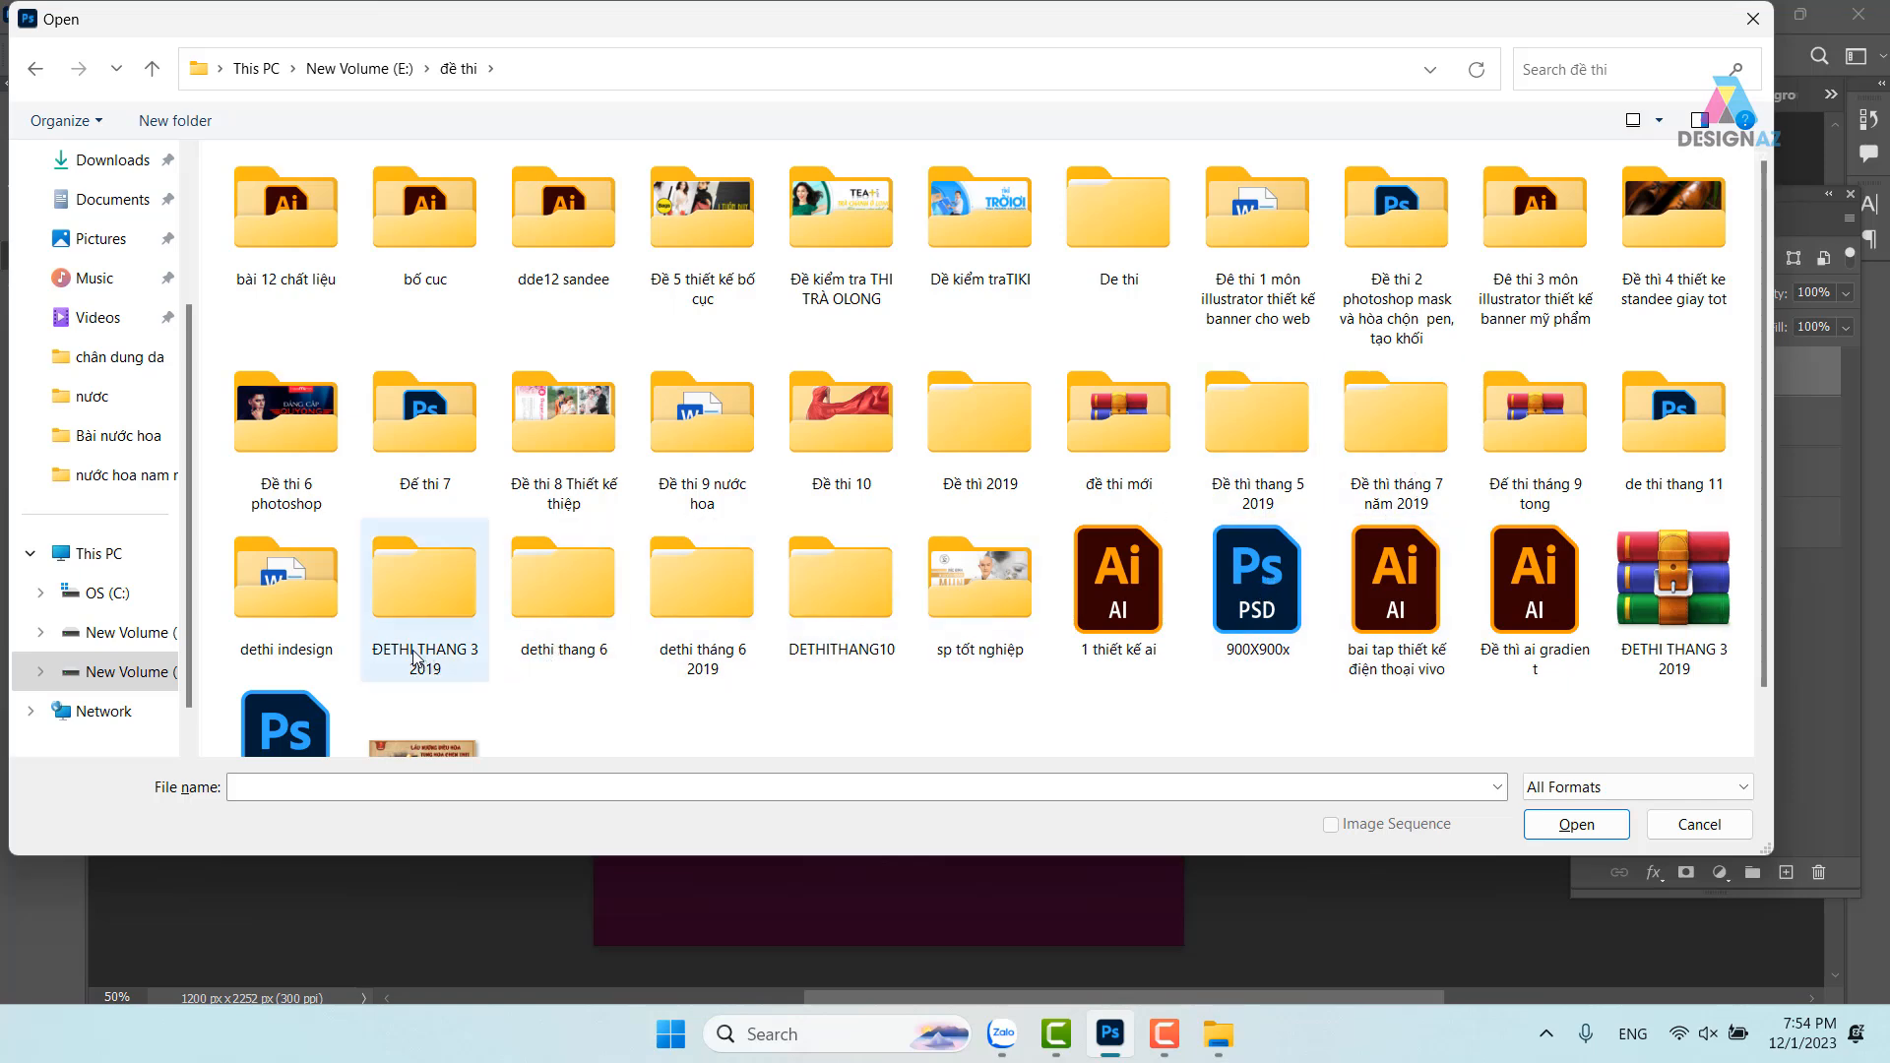
double_click(721, 415)
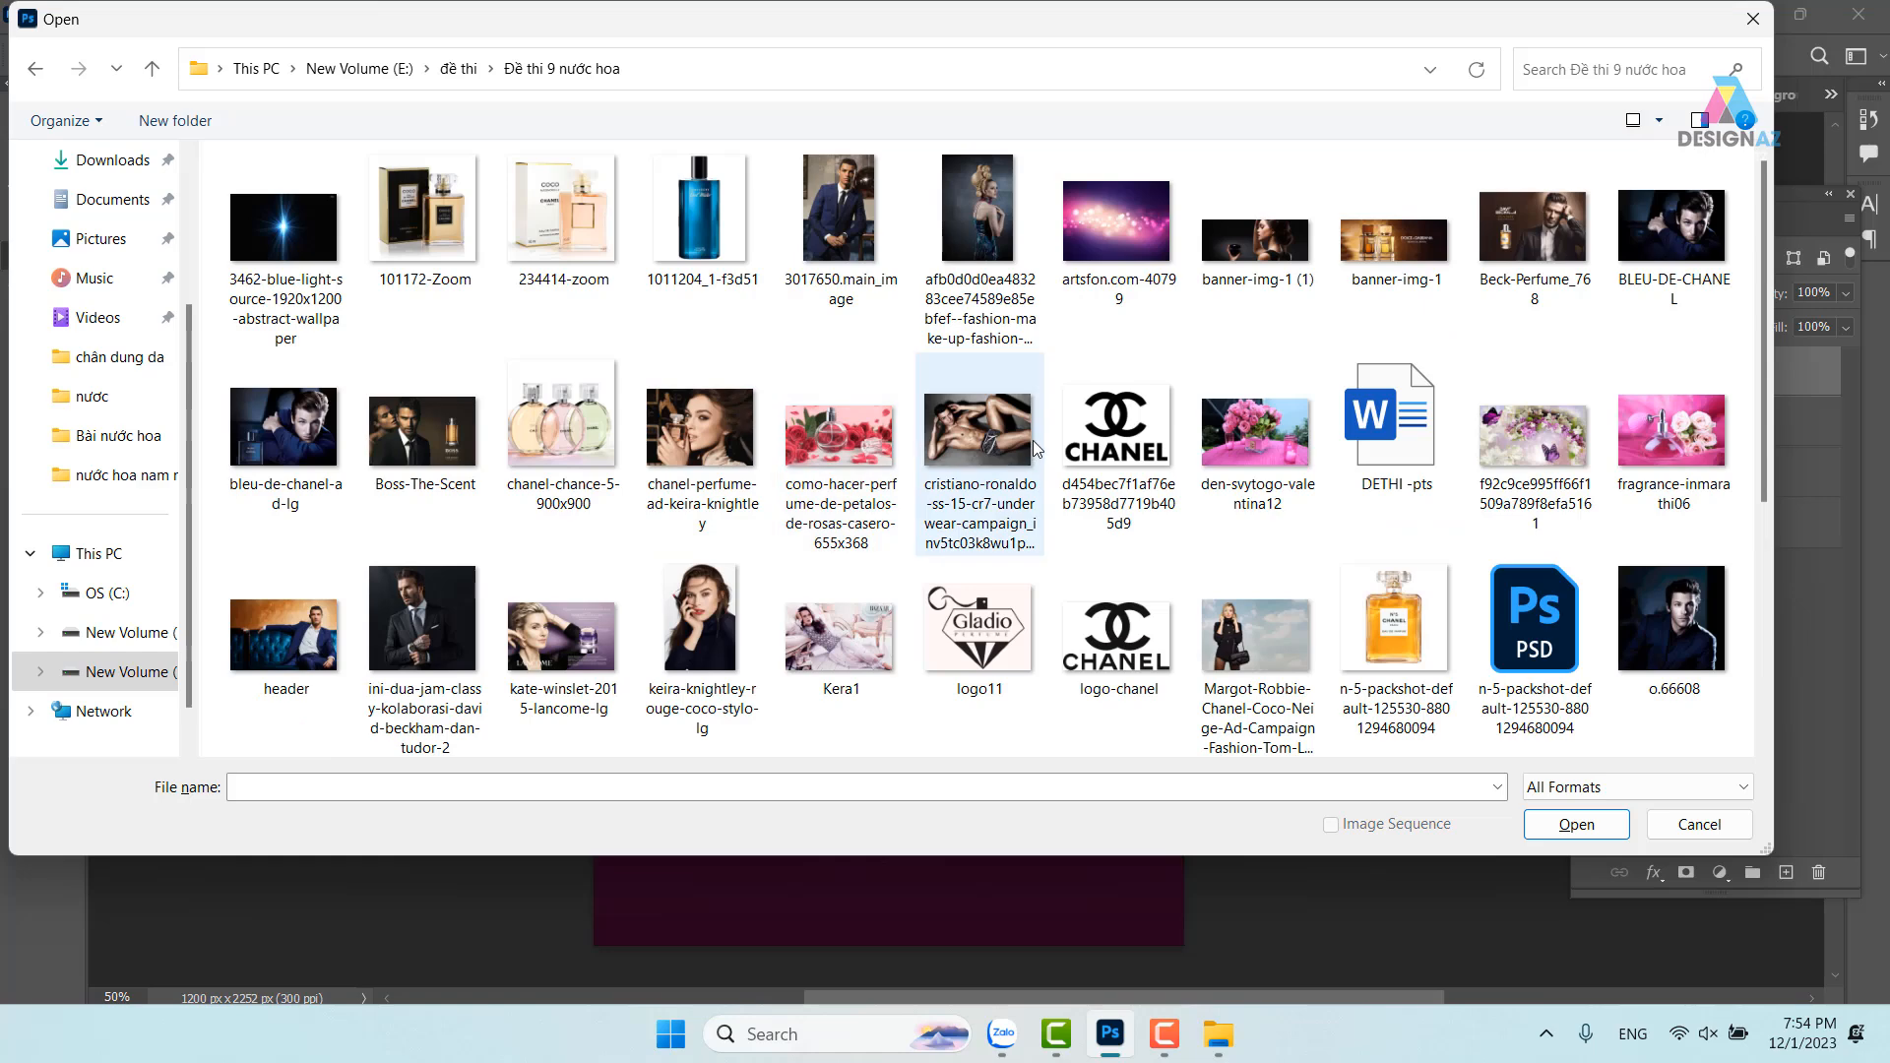
click(1396, 626)
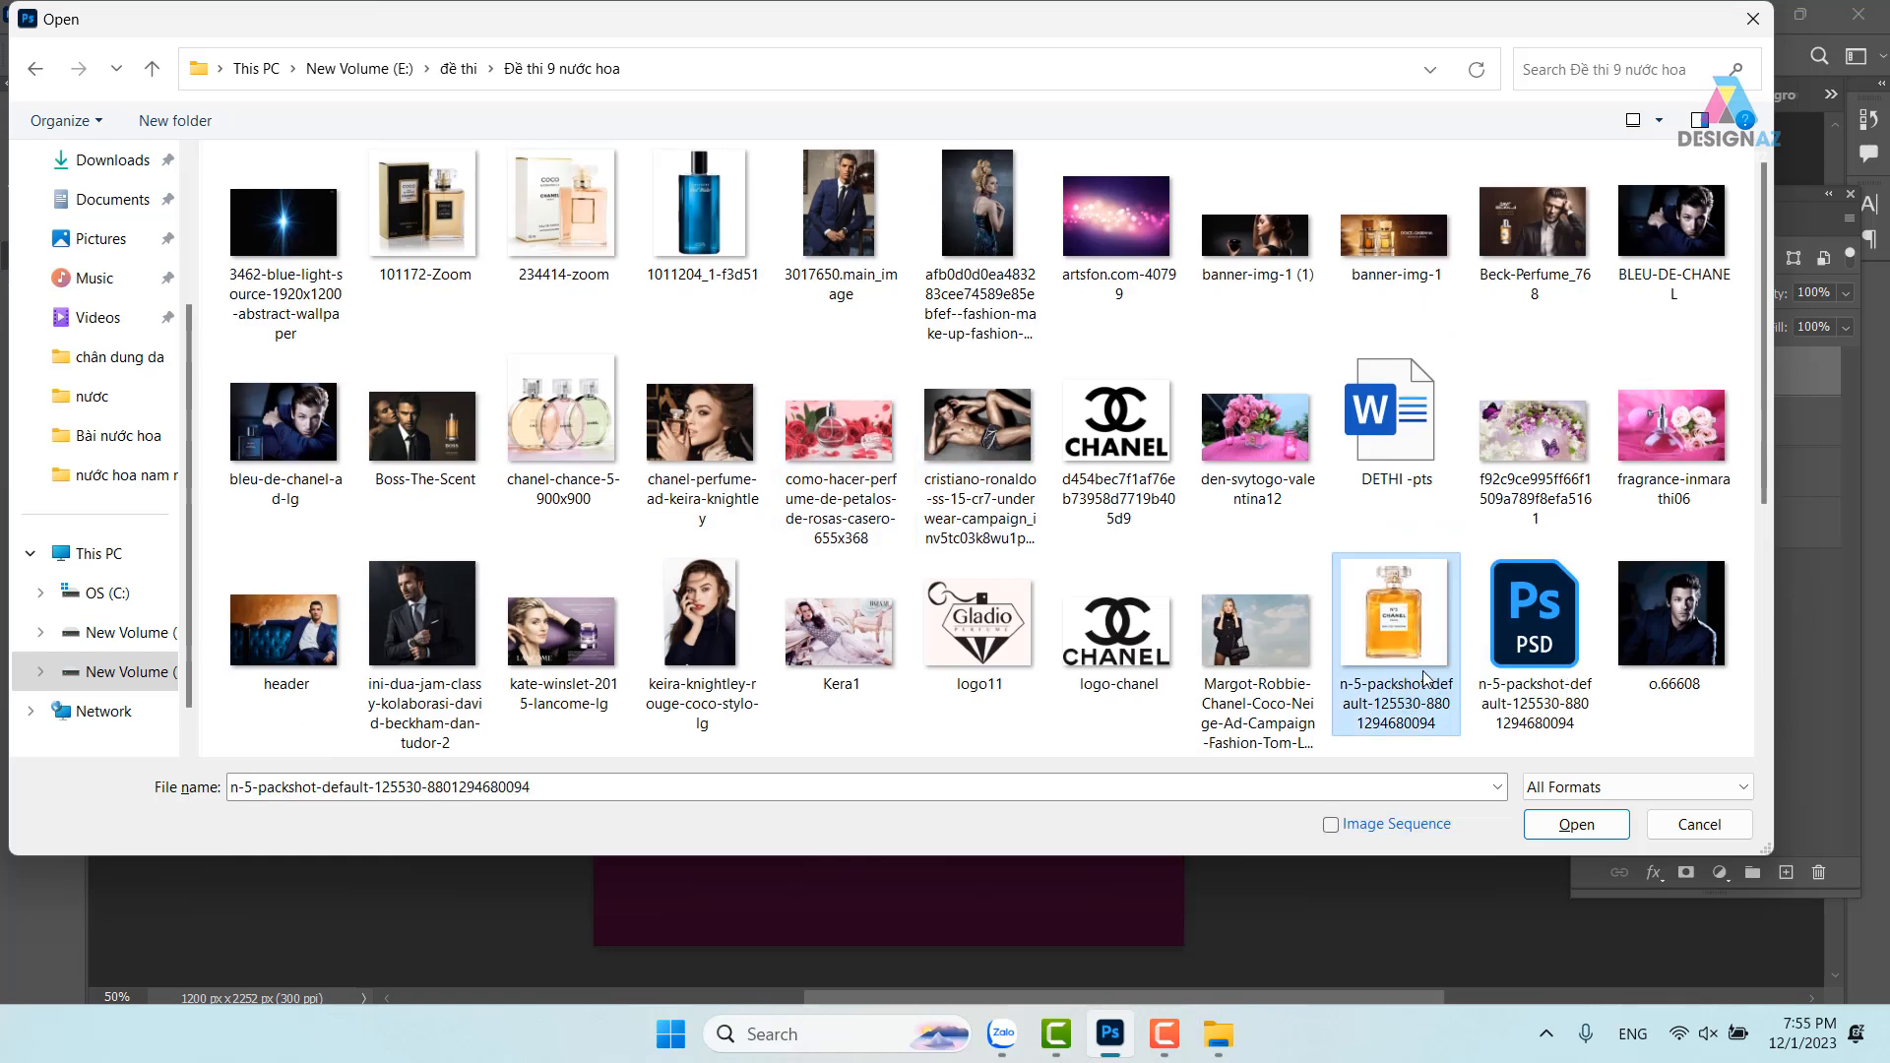
click(1577, 823)
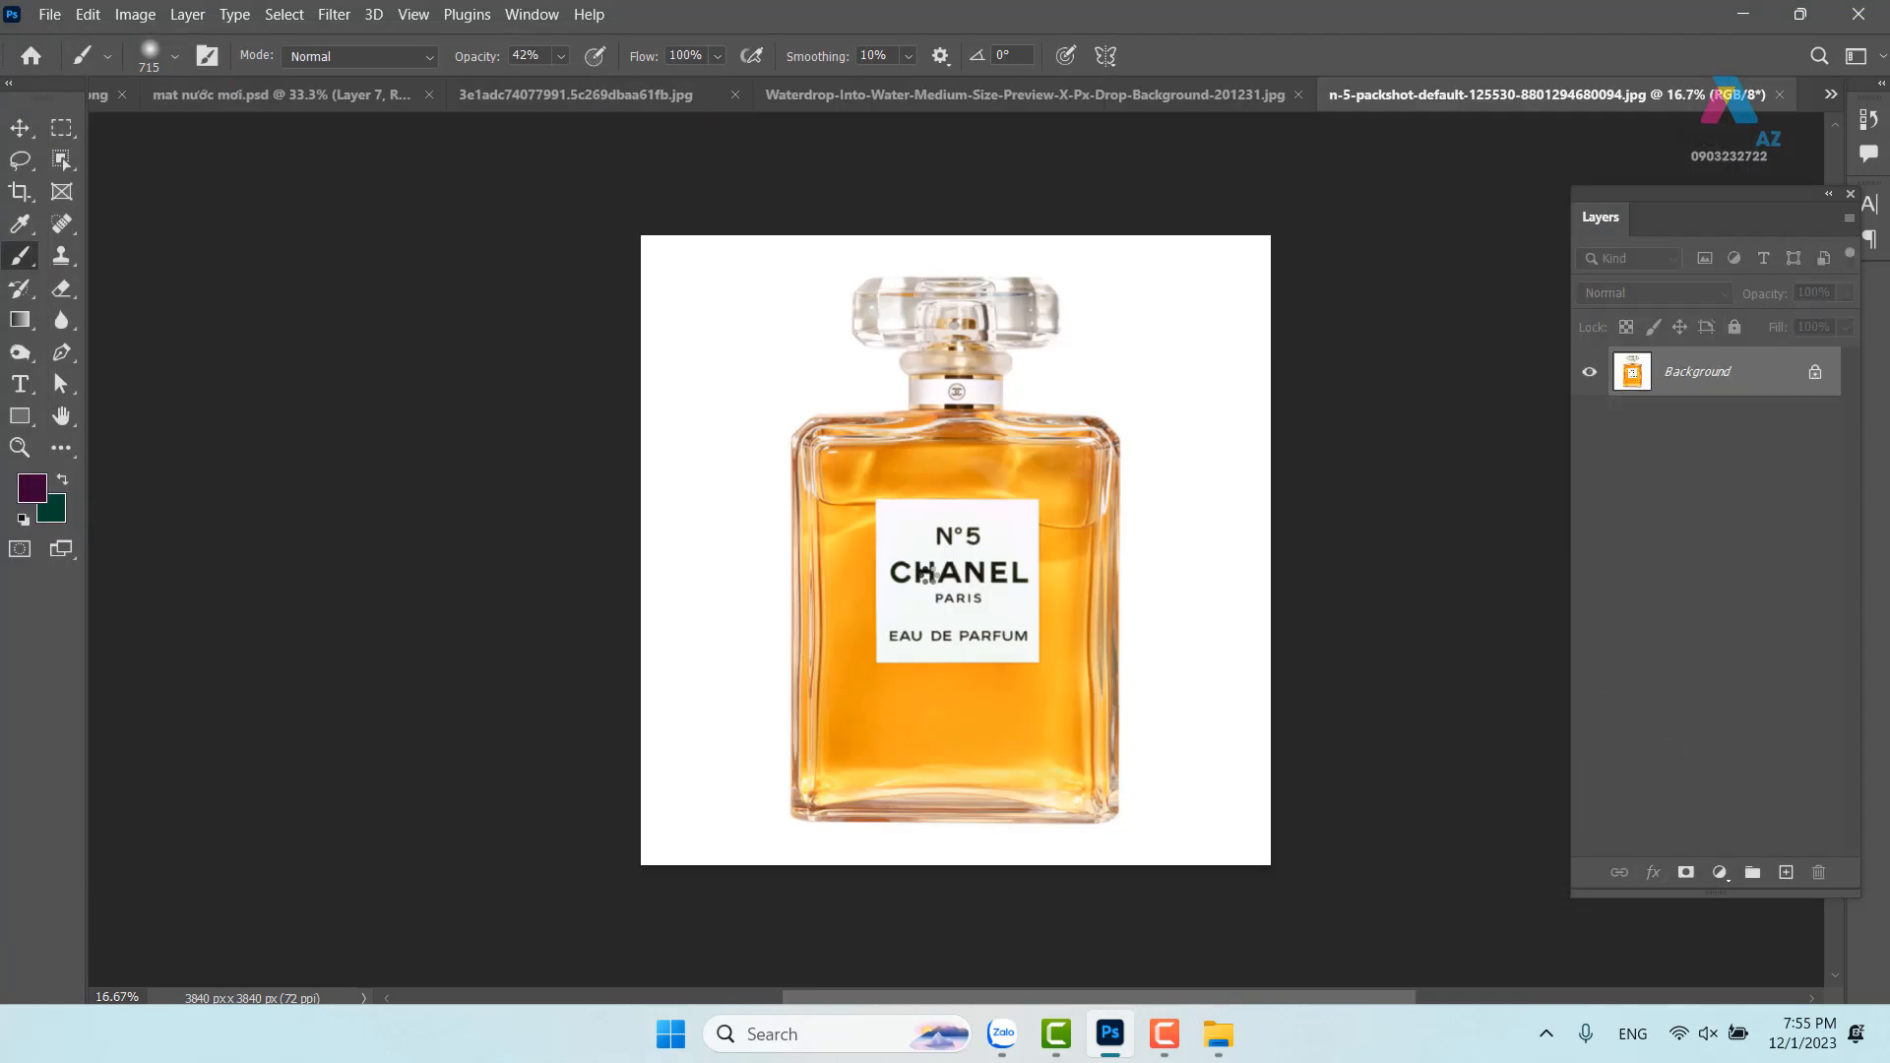
Start a Pen path along the bottle's base and curve it around the lower-left corner of the glass
key(ctrl+plus)
key(ctrl+plus)
key(ctrl+plus)
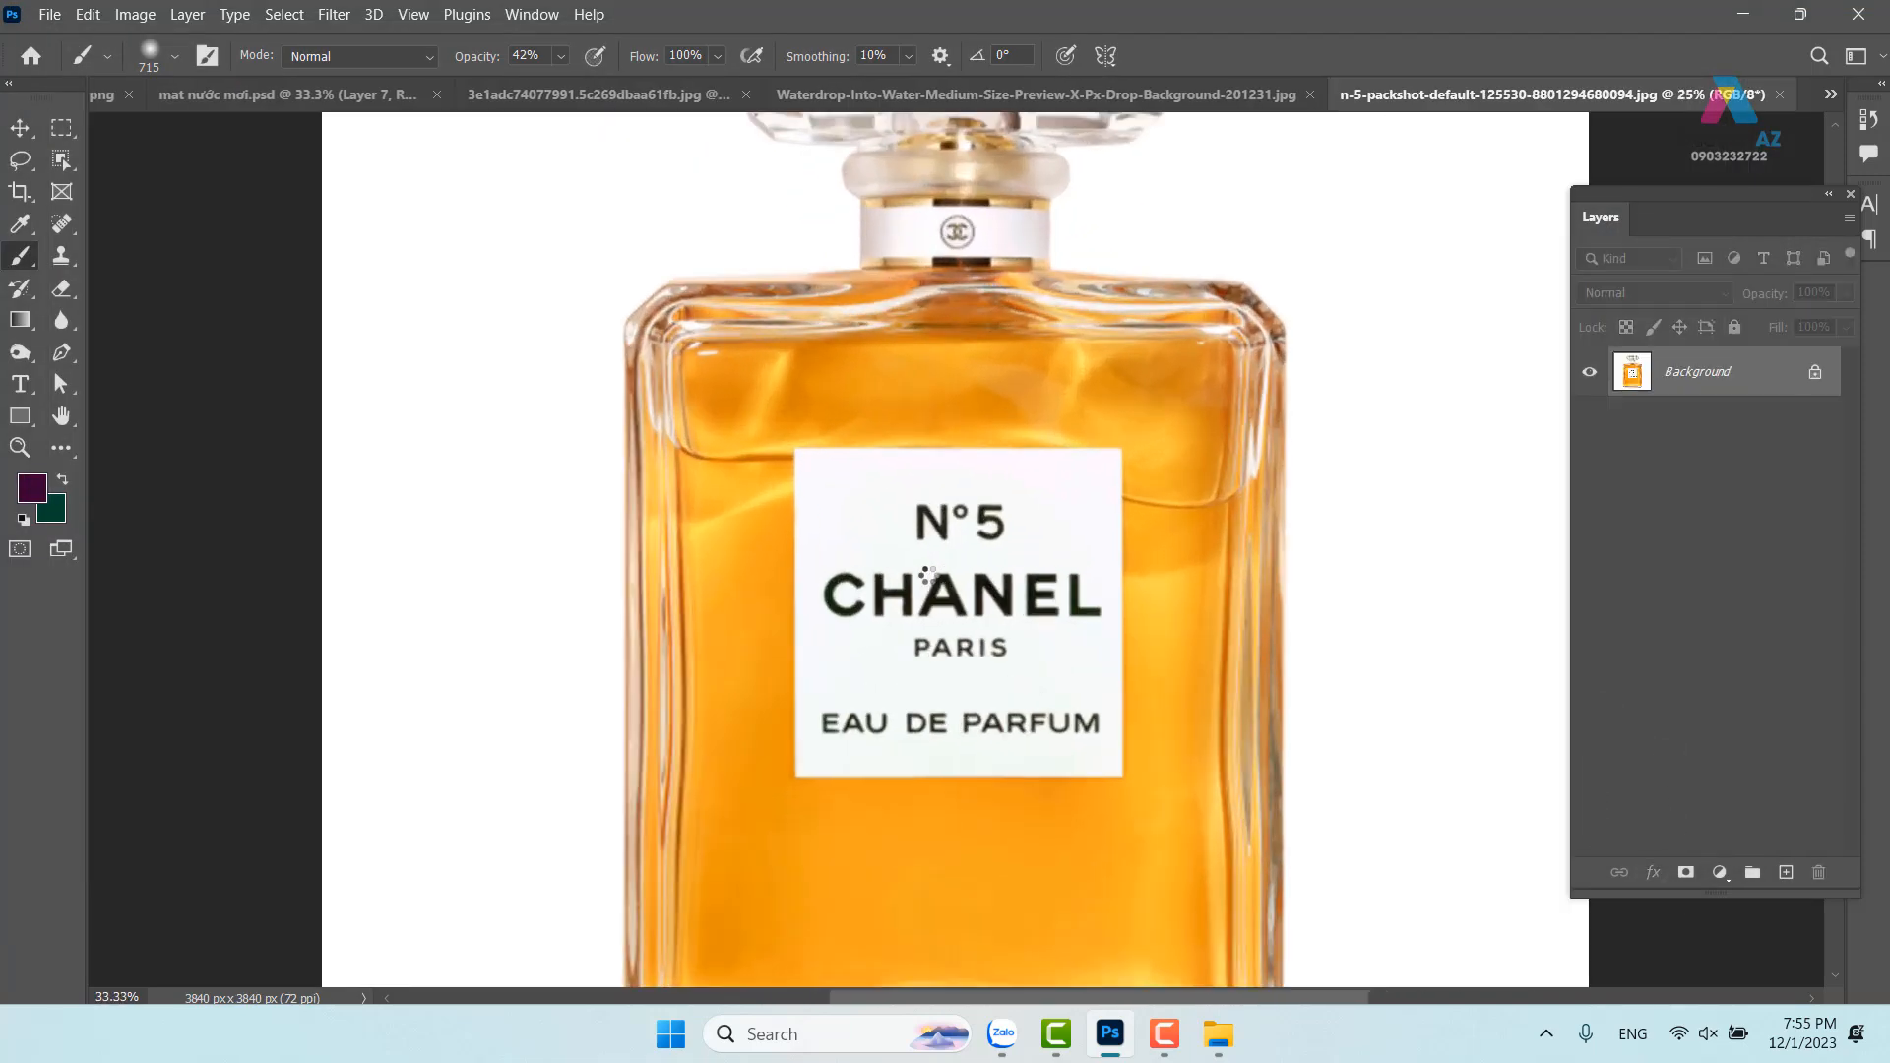
drag(970, 768, 1014, 334)
drag(1029, 594, 1045, 431)
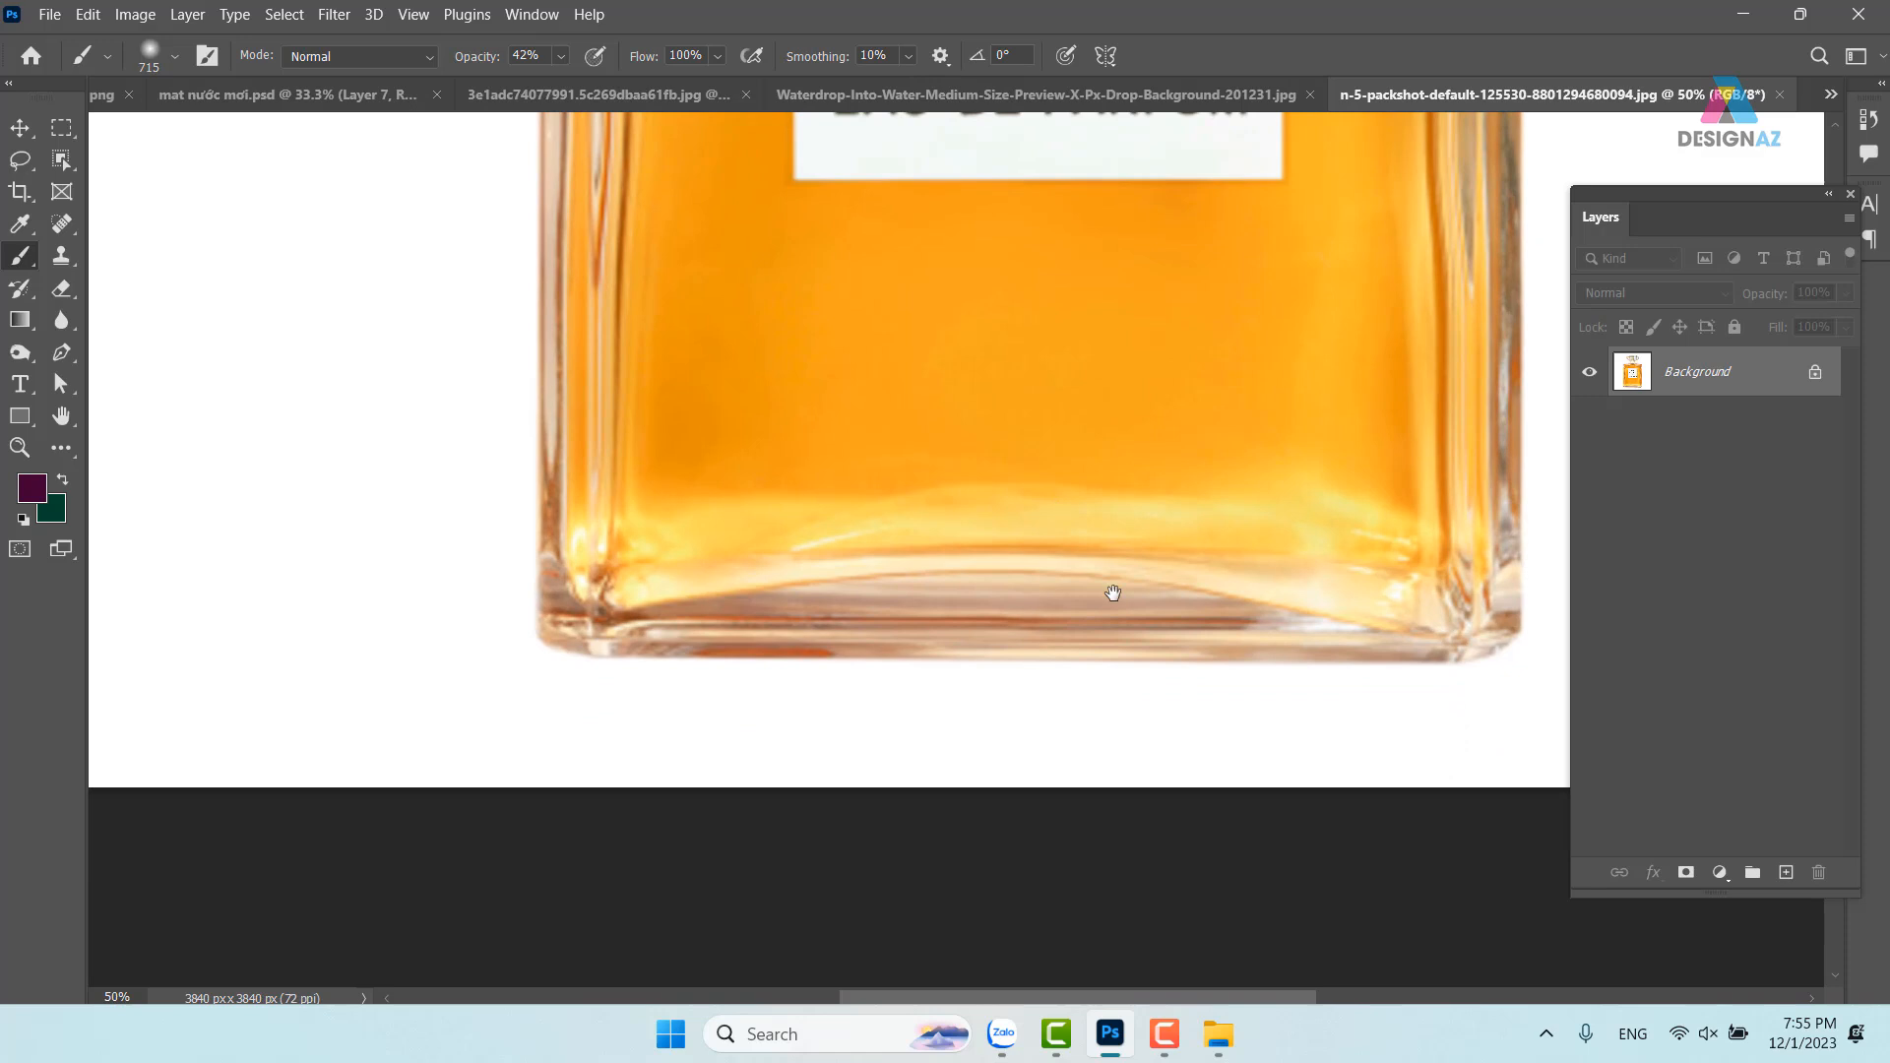
key(p)
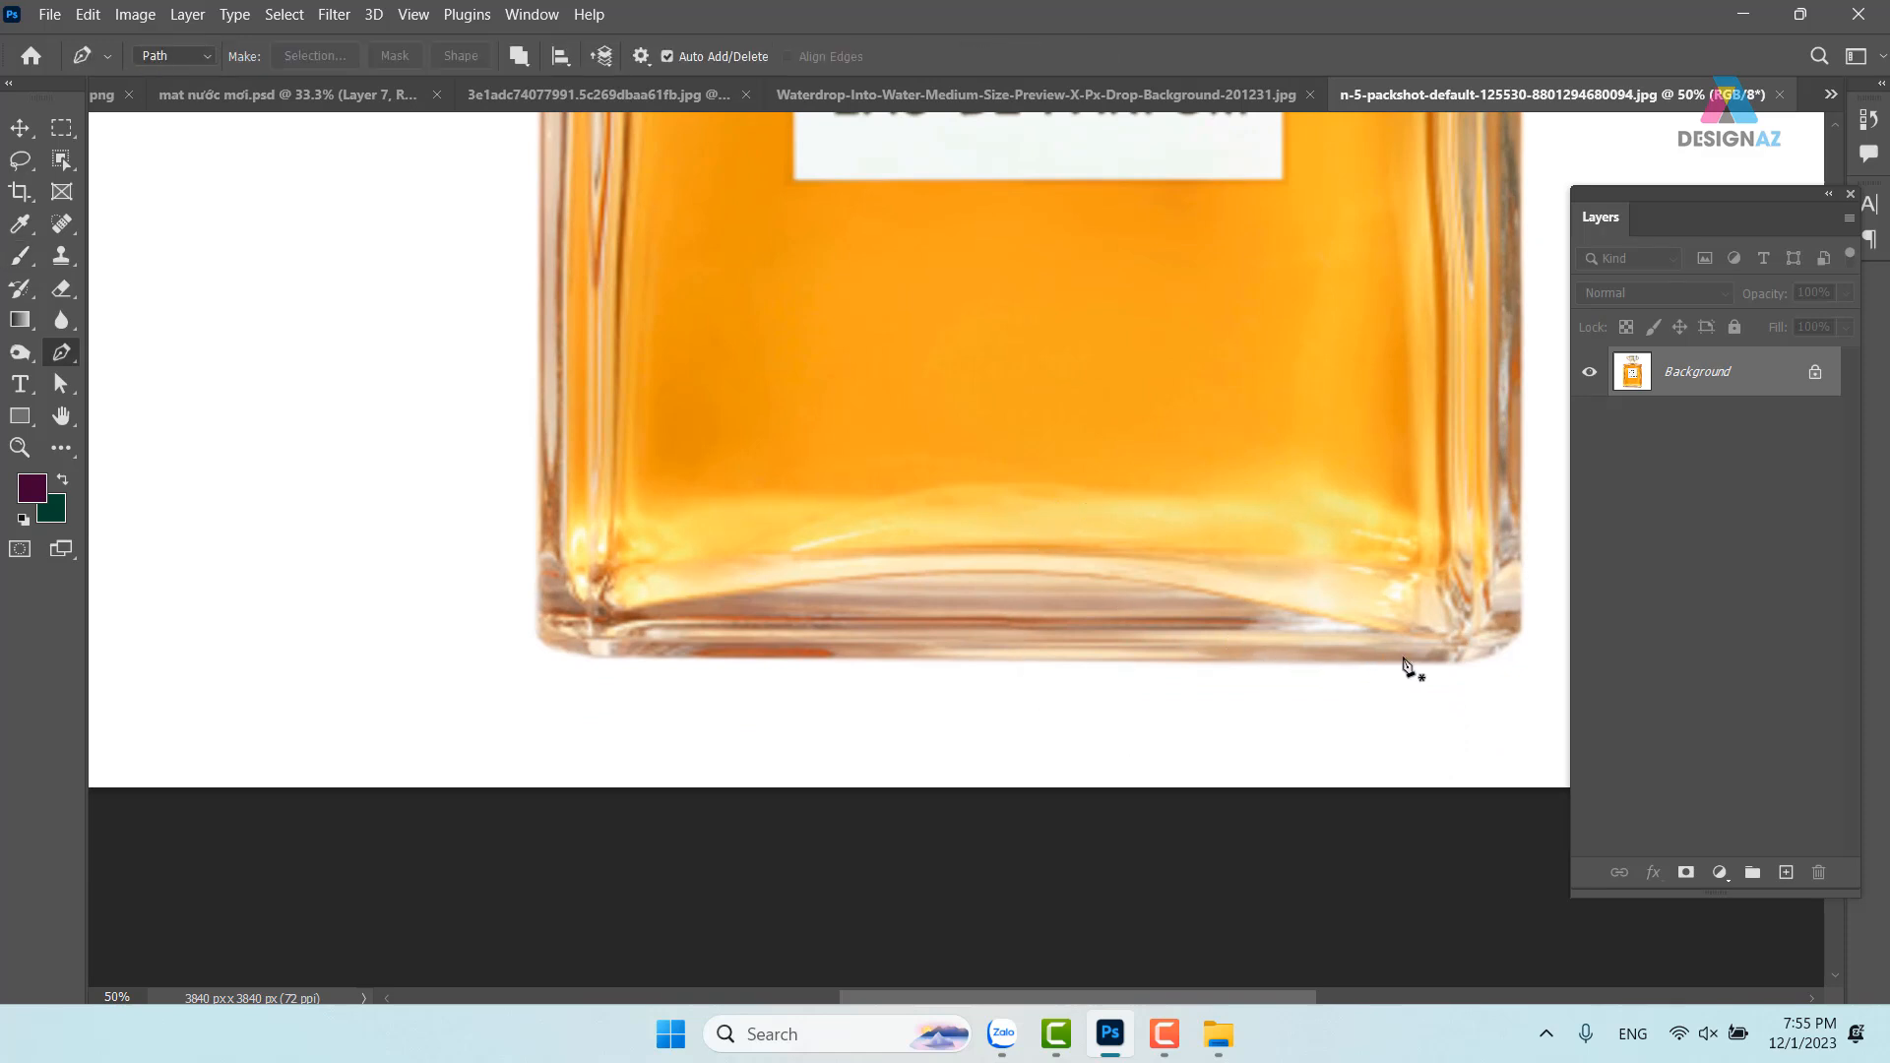
click(1457, 661)
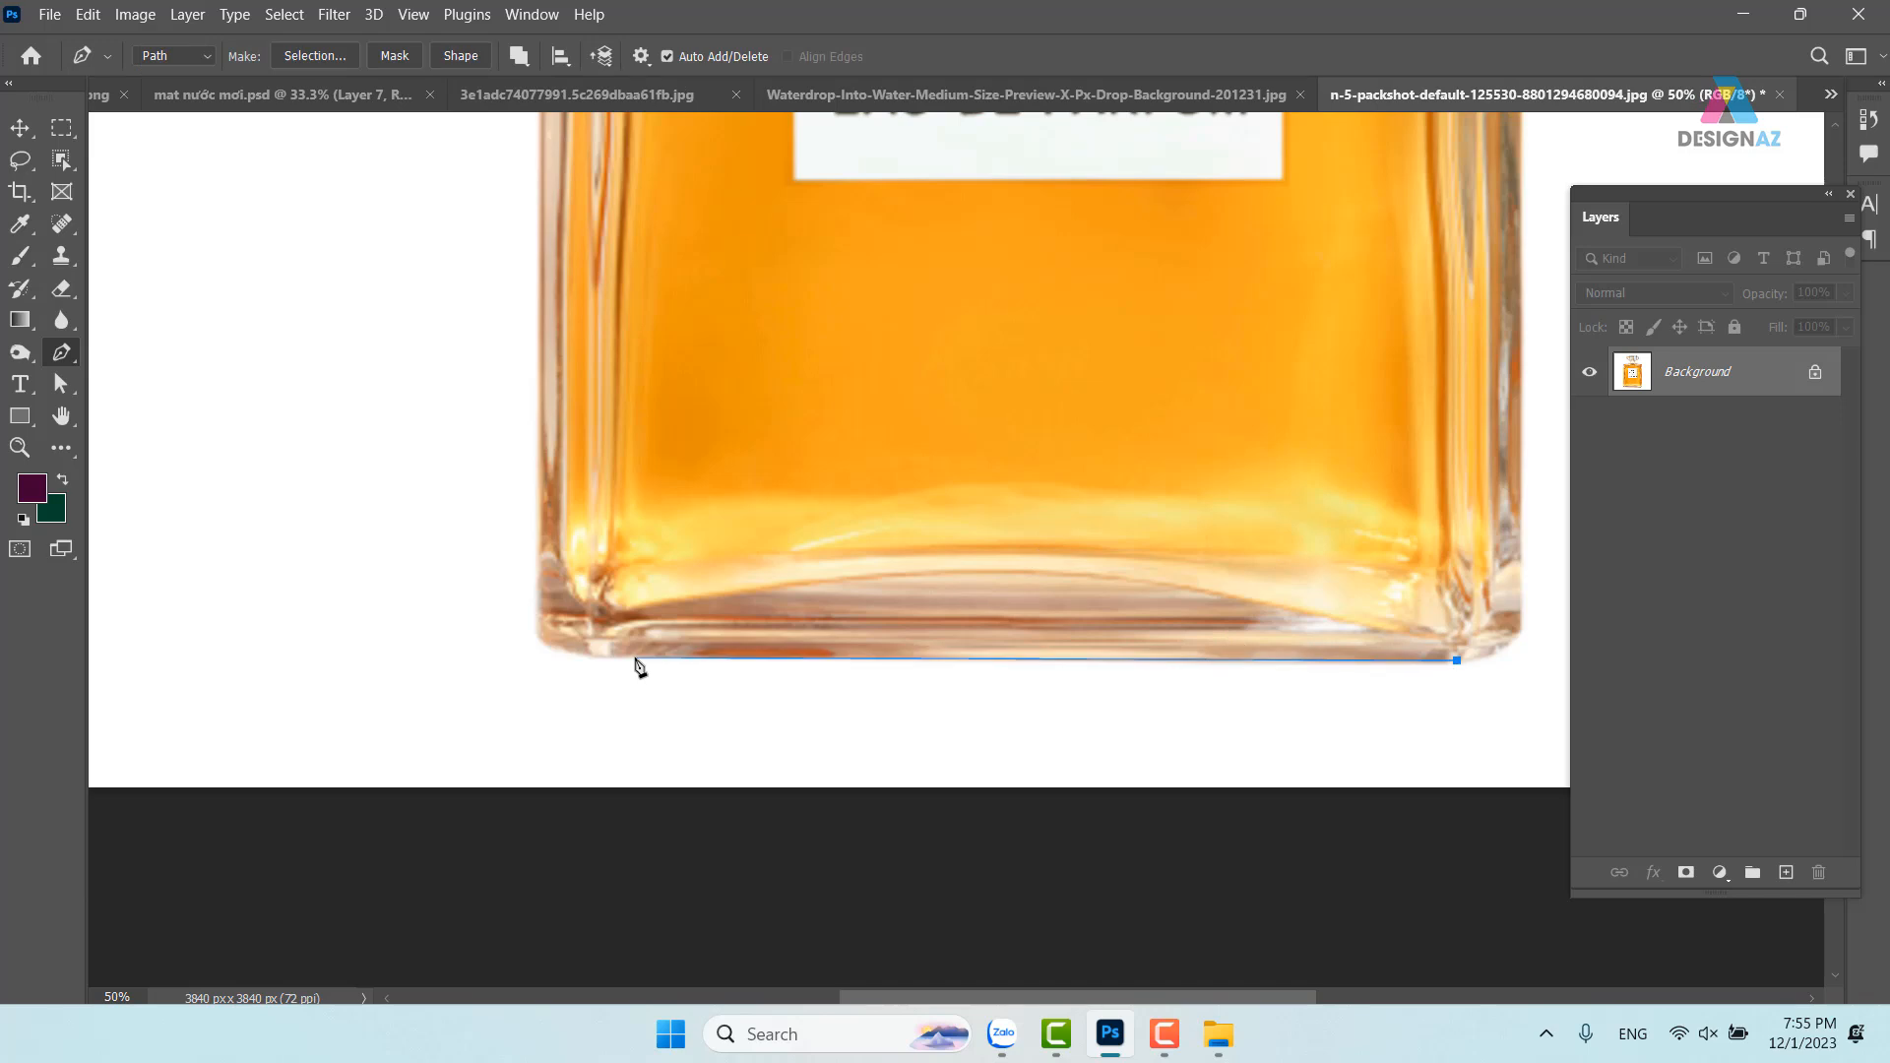
key(ctrl+plus)
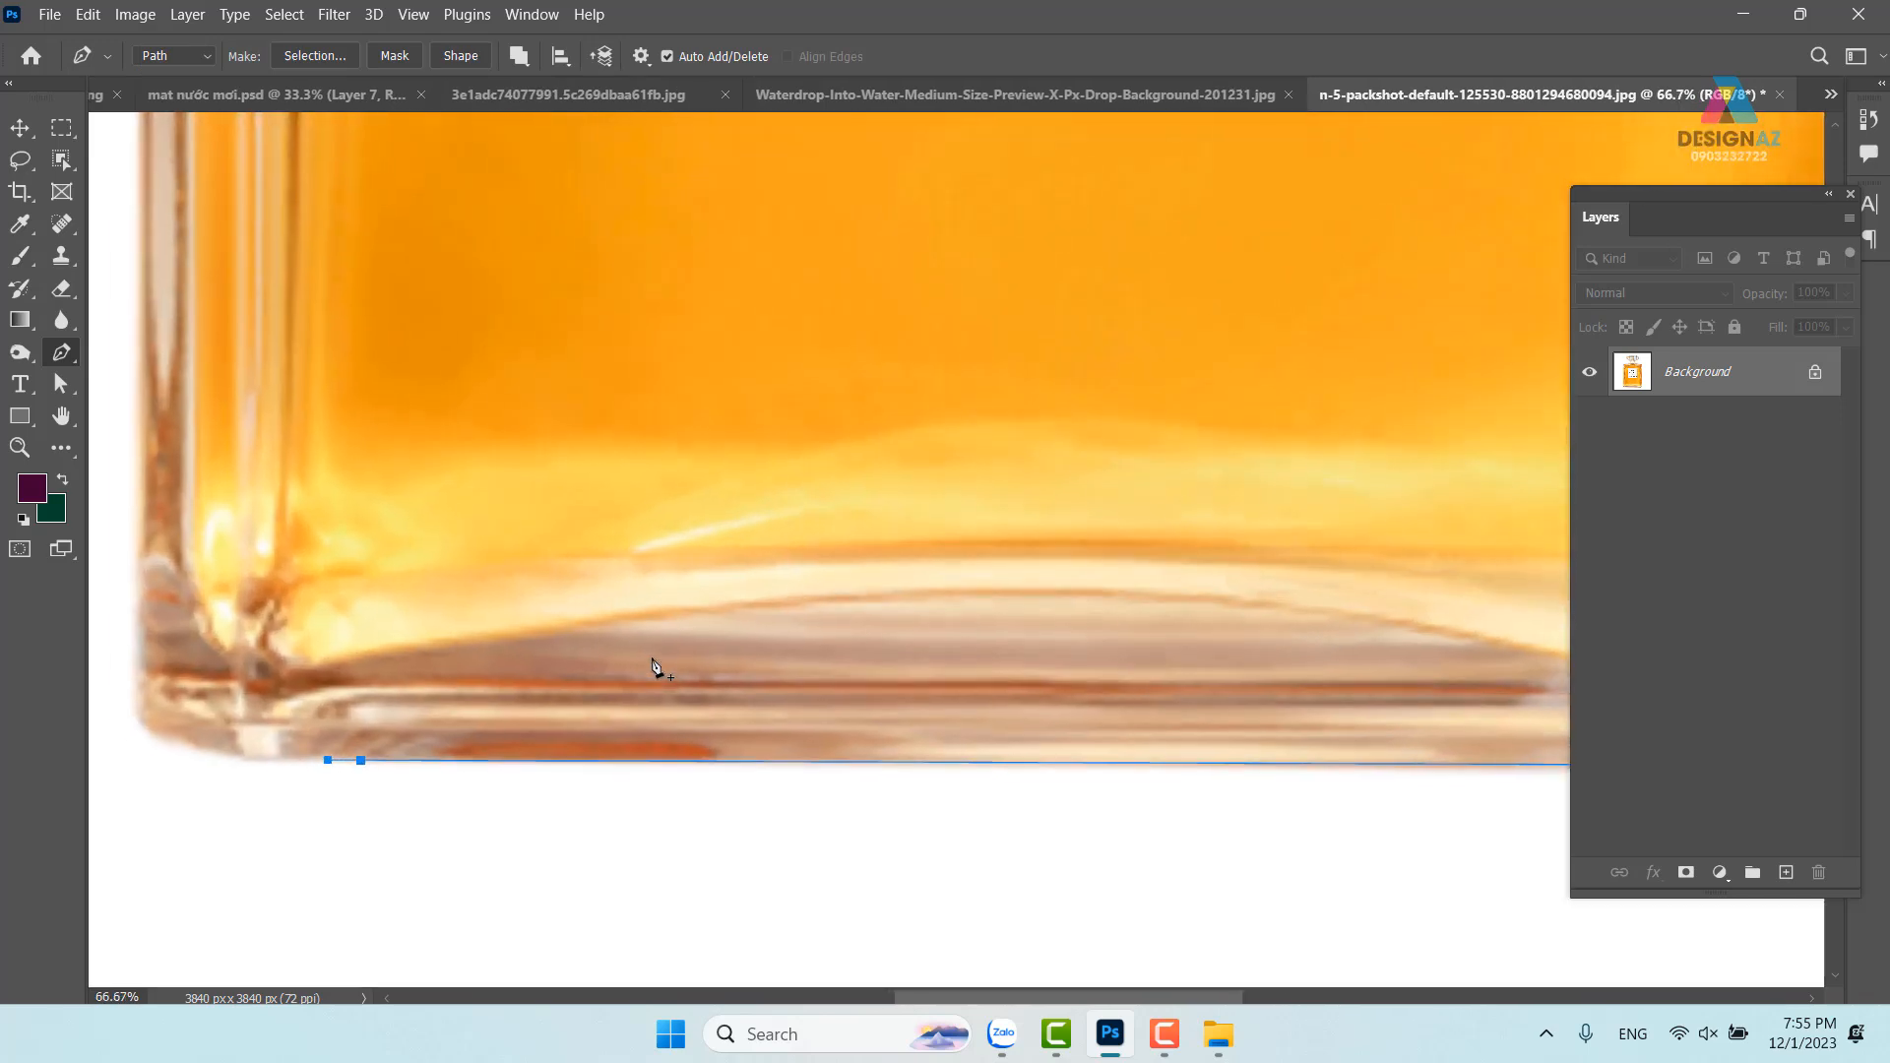
drag(493, 624, 836, 611)
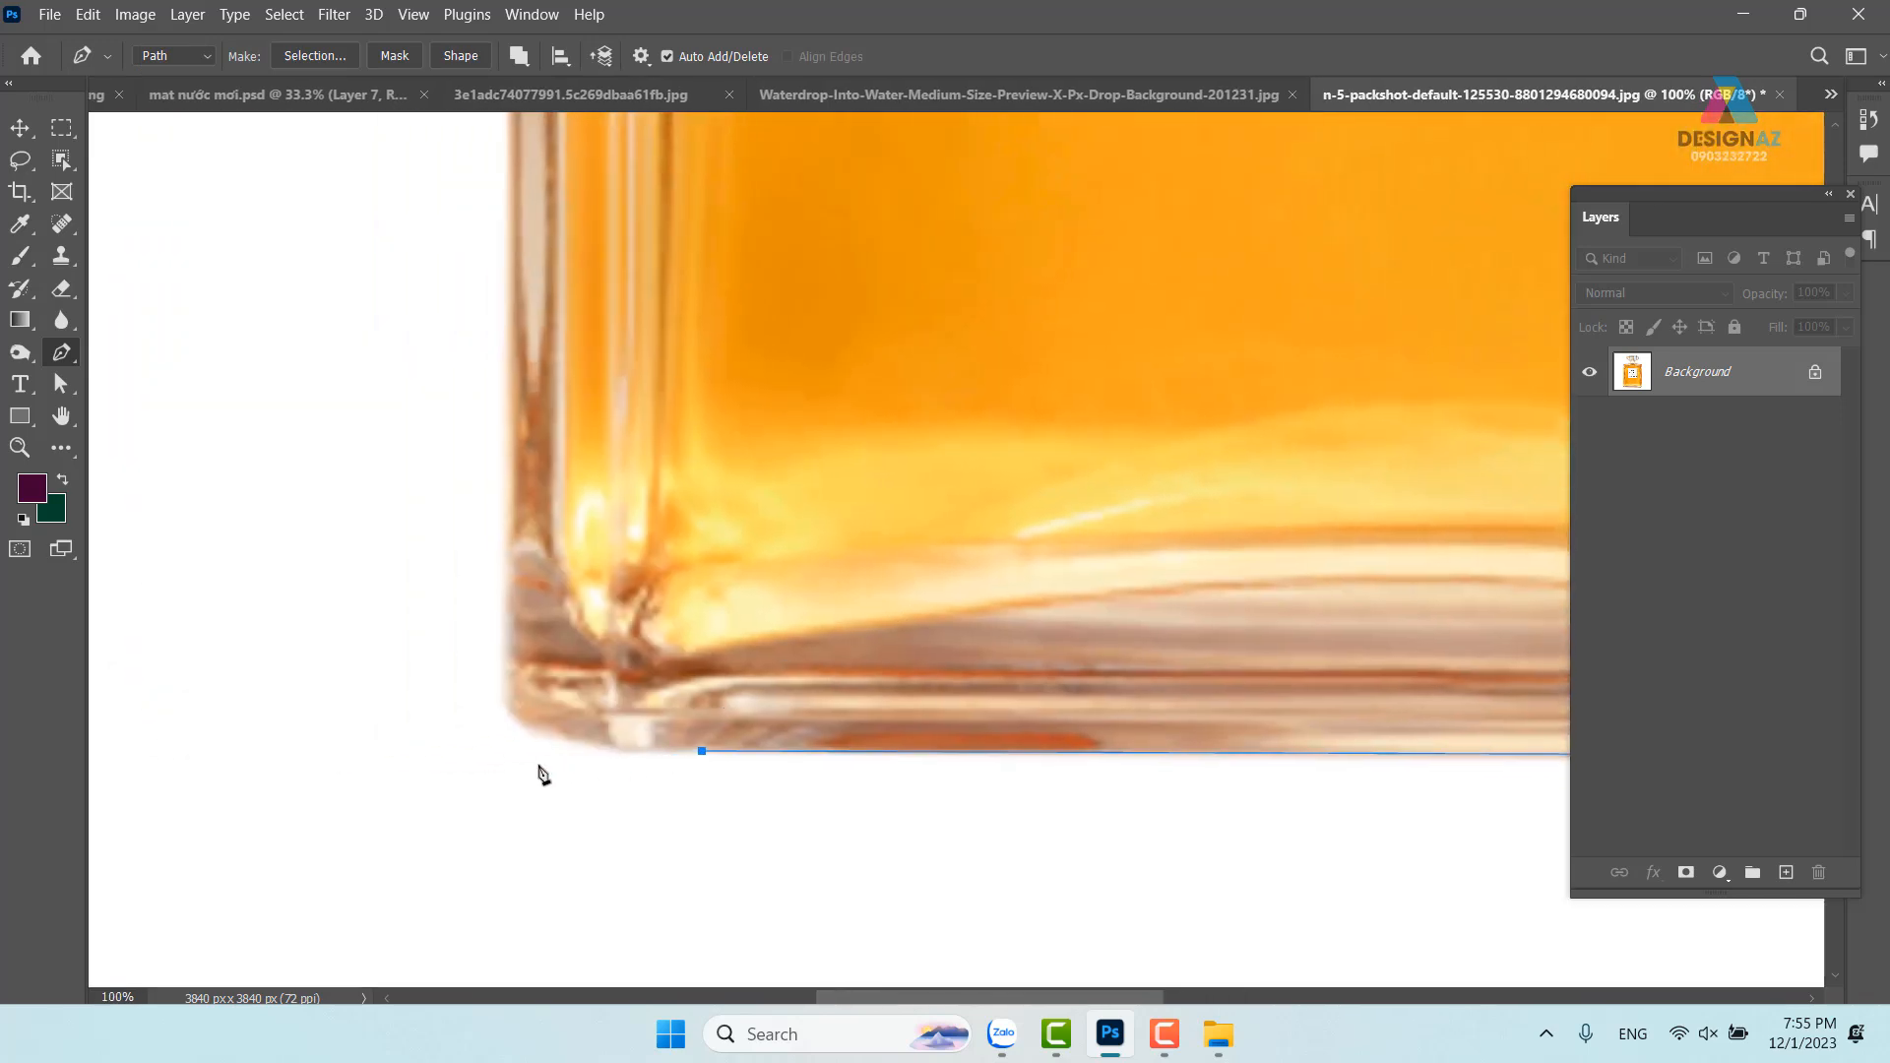
drag(596, 748, 501, 635)
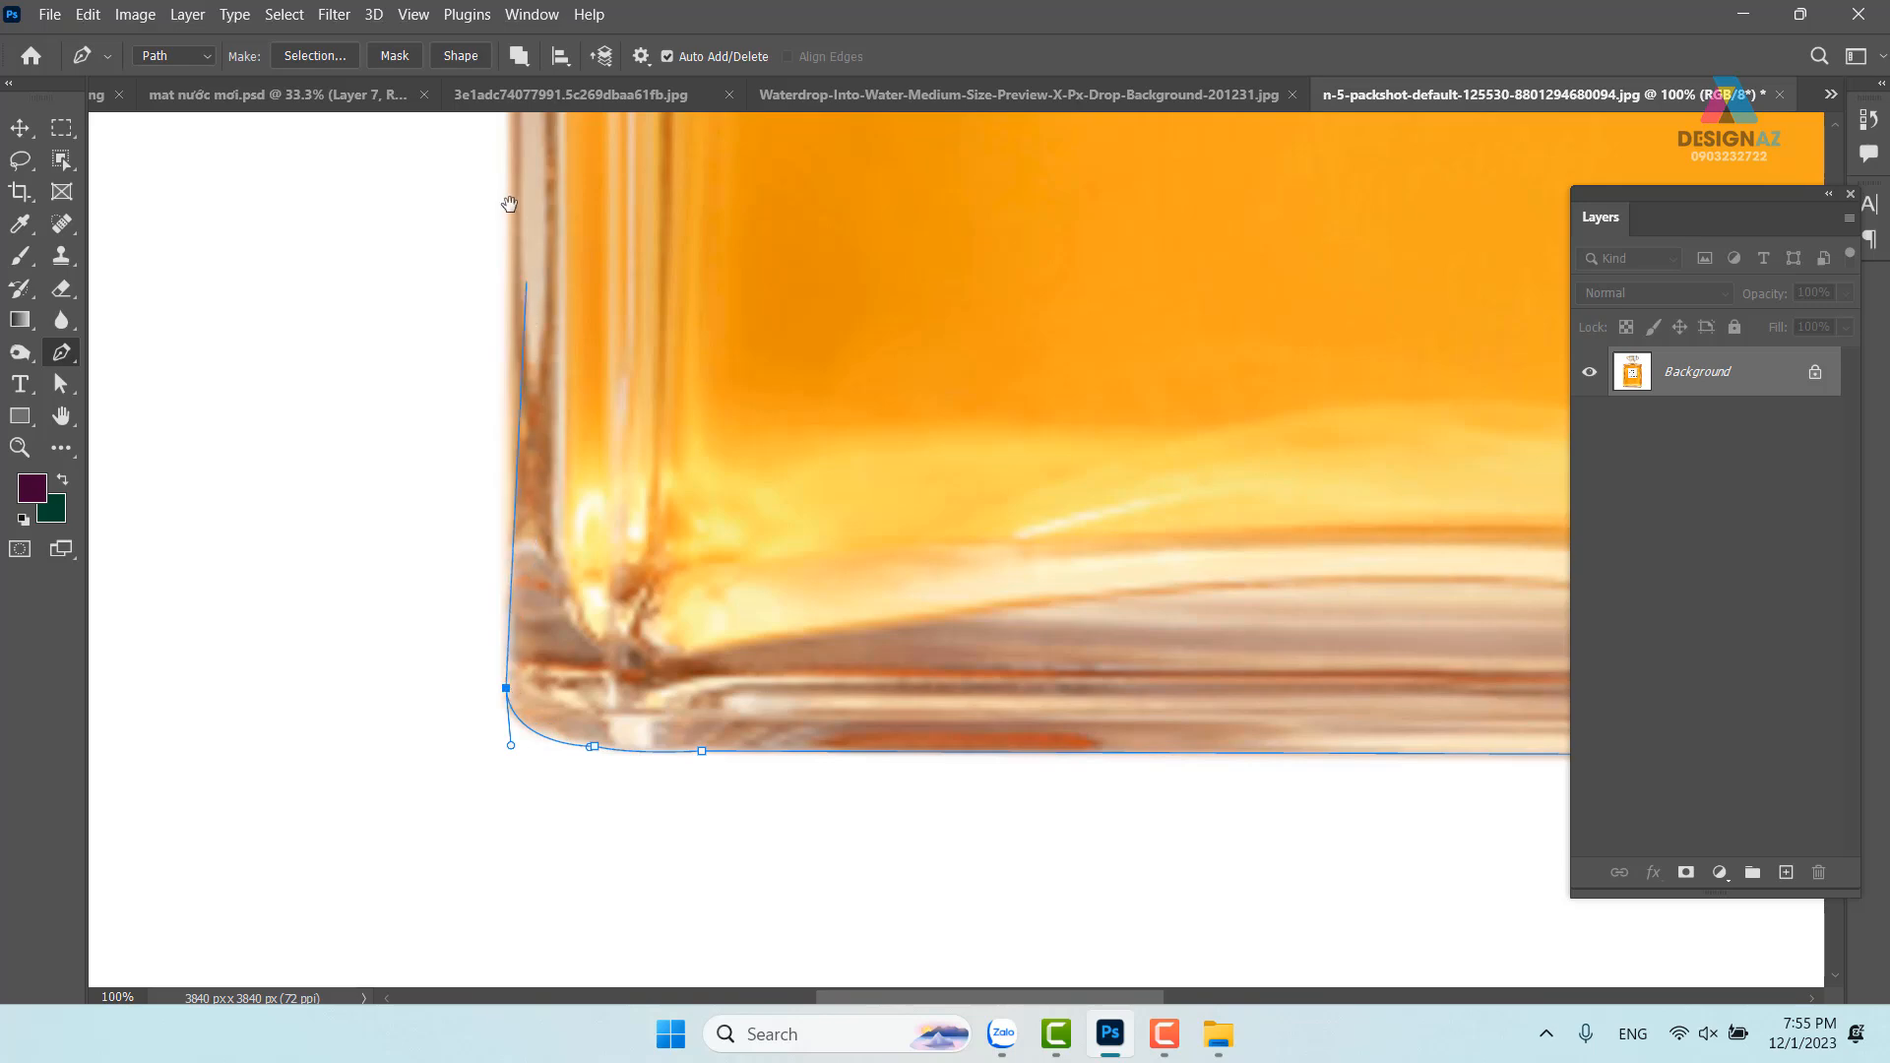
Continue the path up the bottle's left side and over the bevelled left shoulder to the base of the neck
drag(511, 197, 541, 793)
drag(580, 282, 628, 864)
click(574, 574)
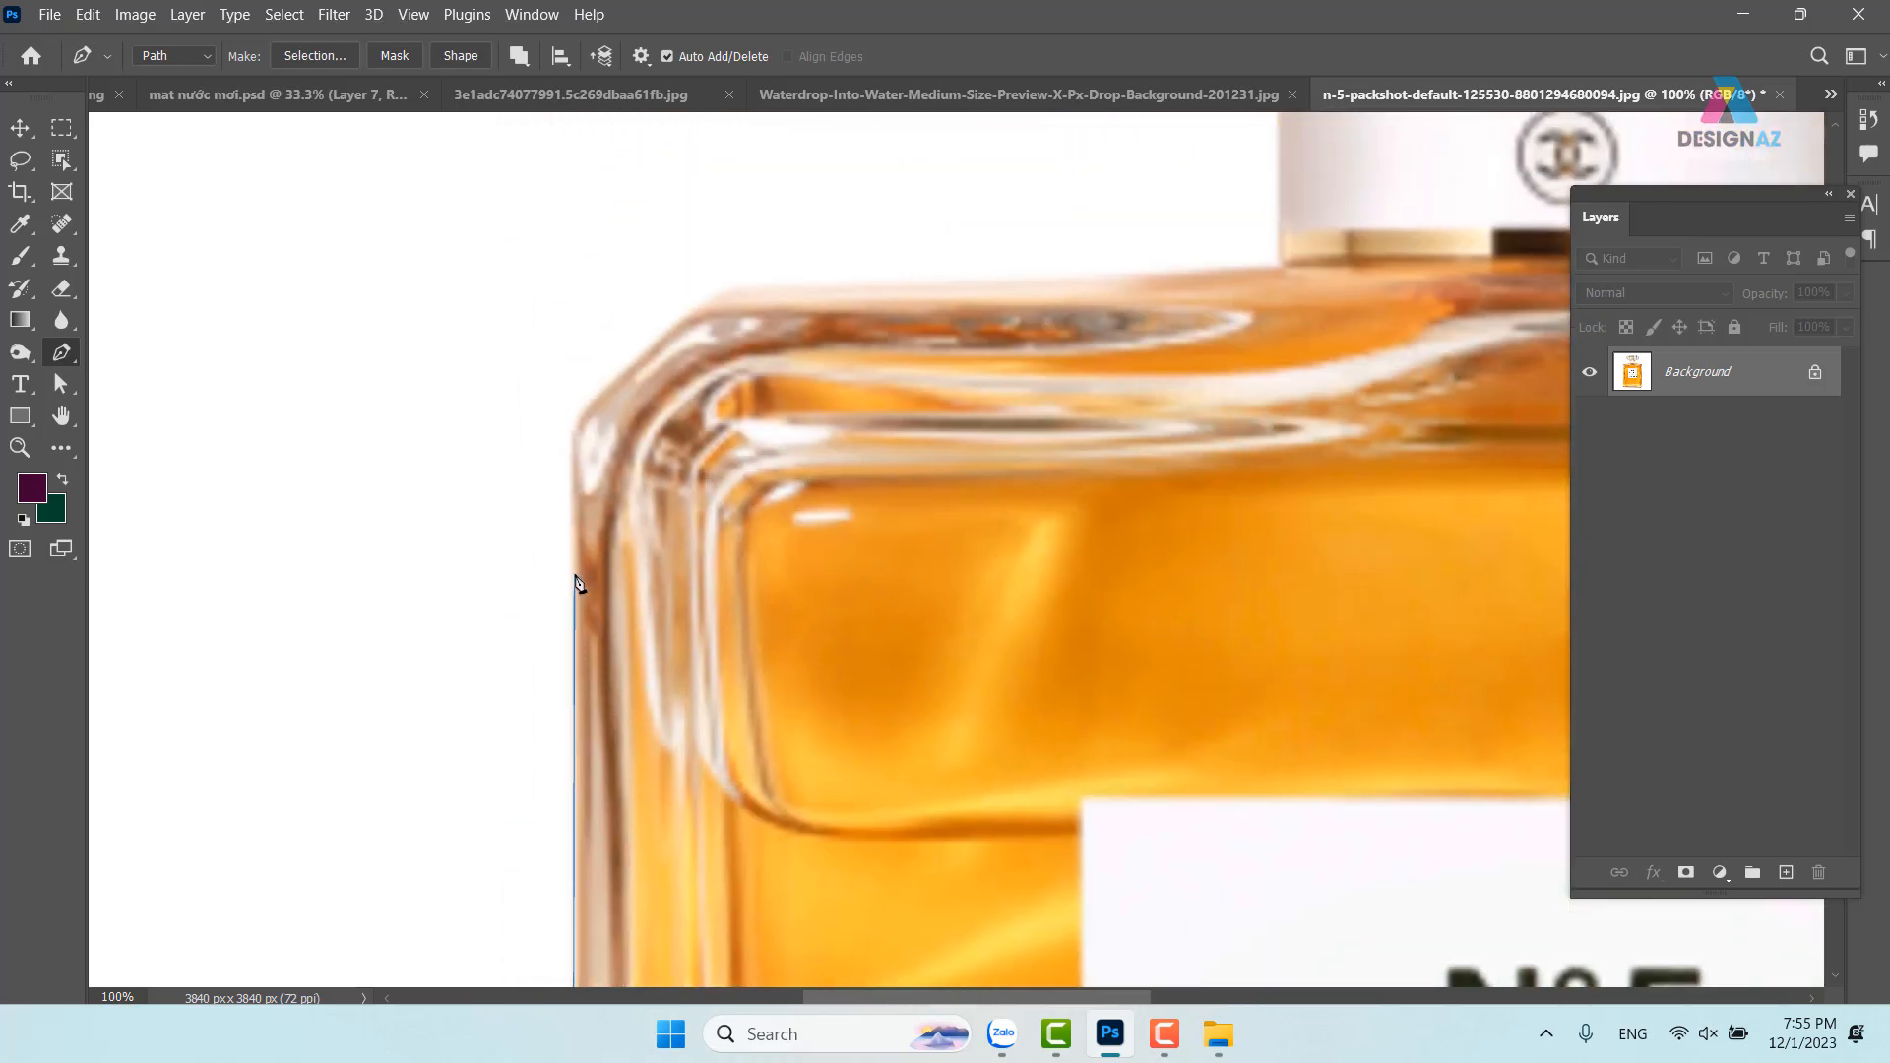
drag(594, 402, 604, 394)
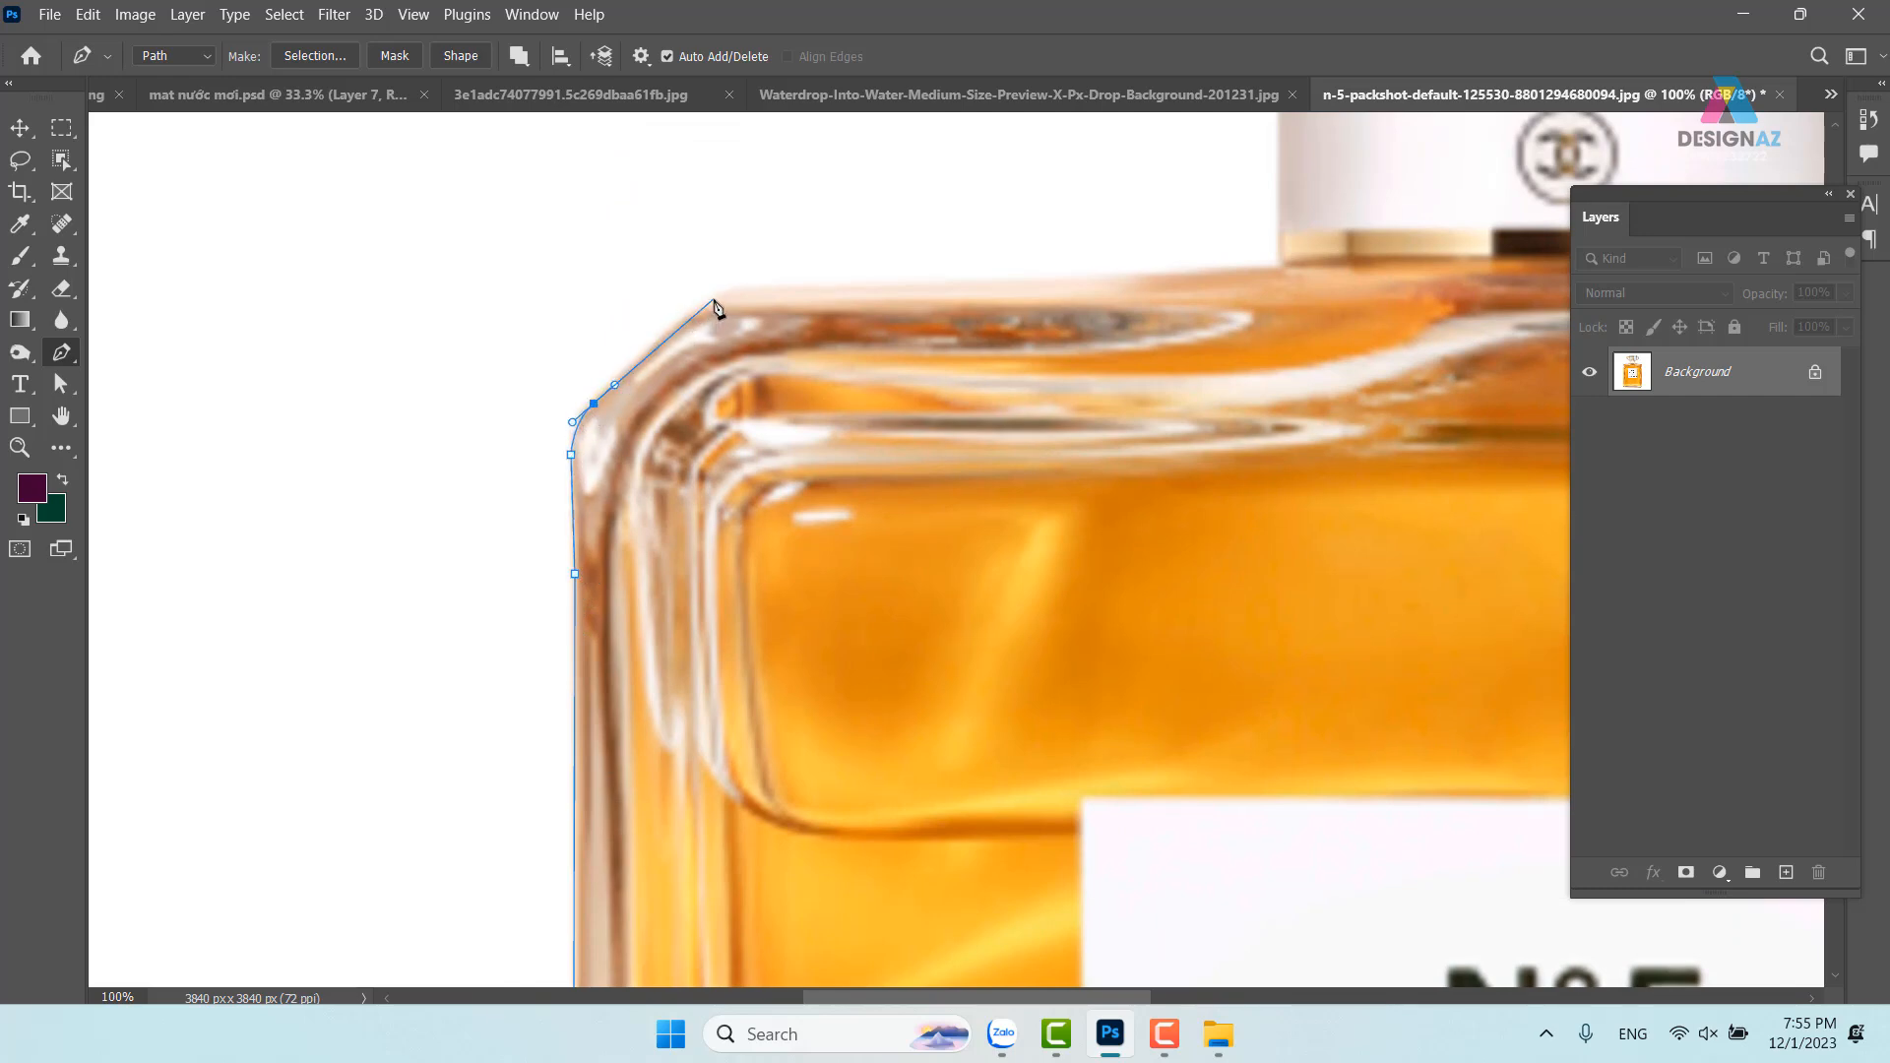
click(1279, 269)
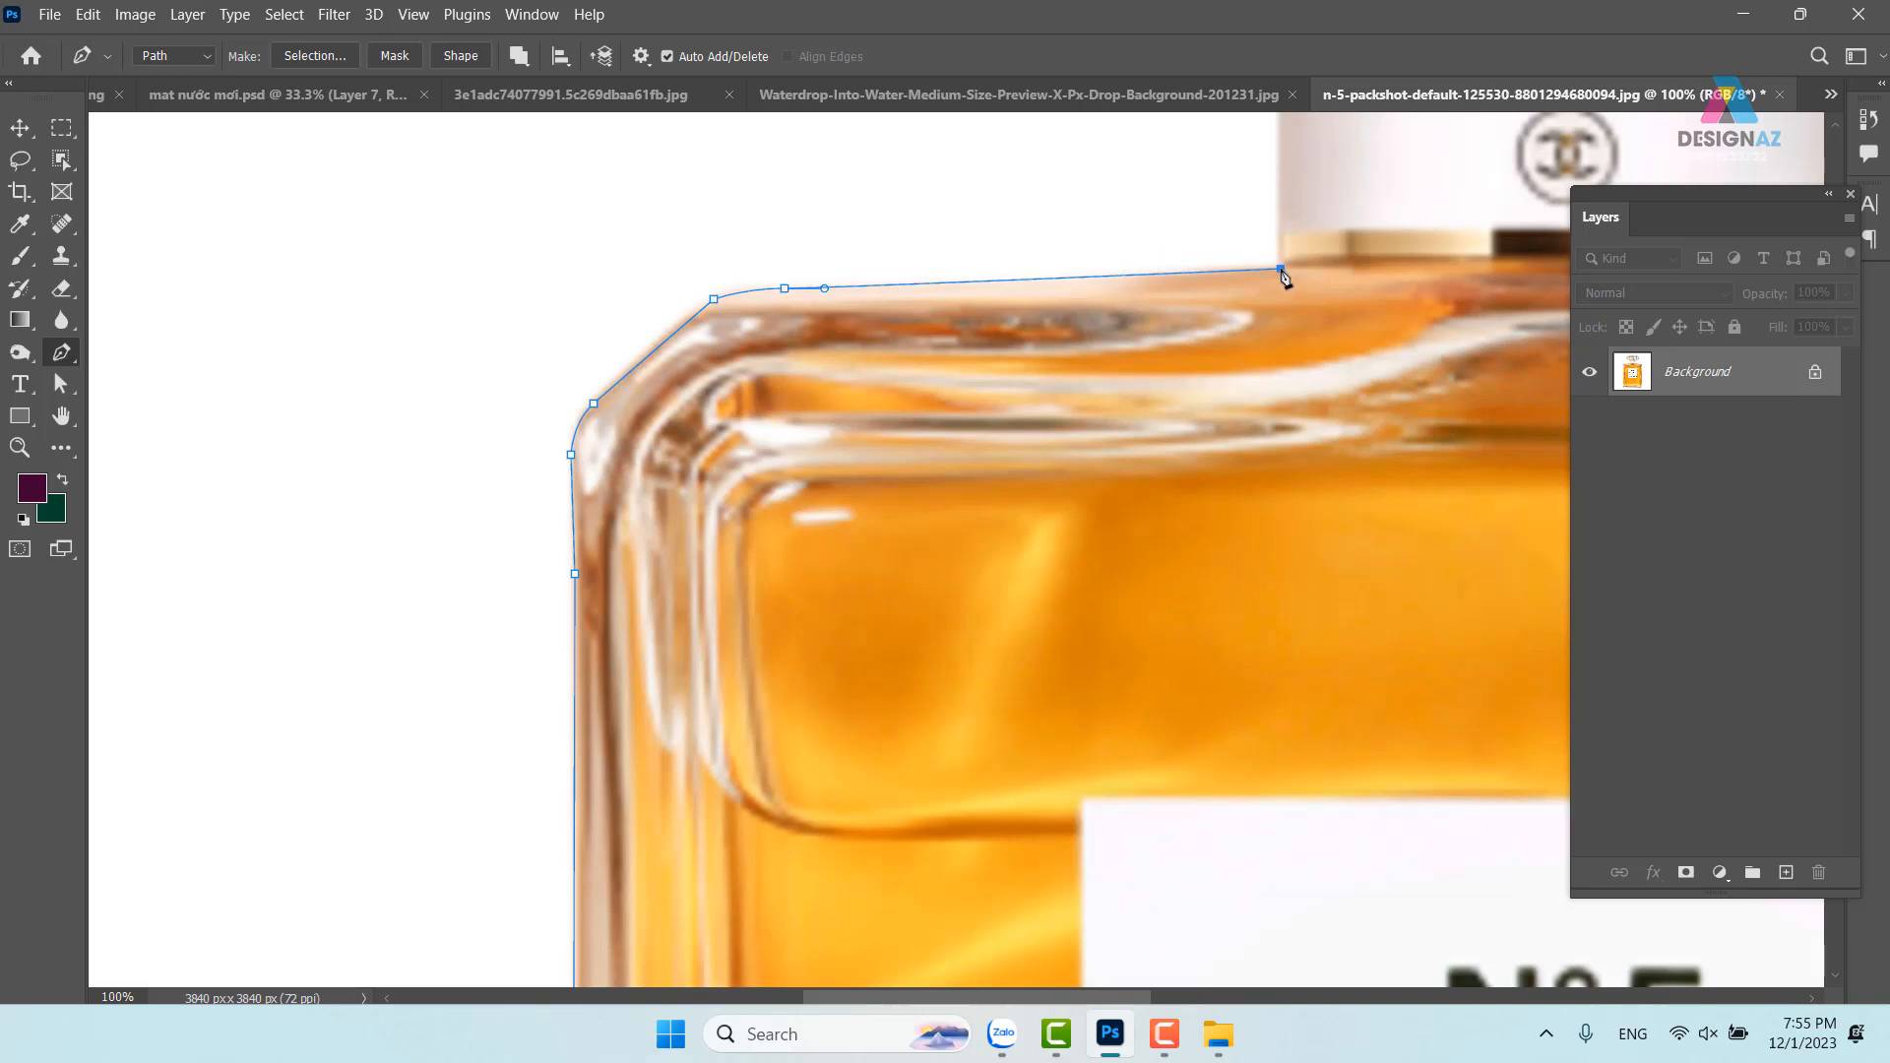
Trace the left side of the neck, the rounded collar and the faceted stopper up to its top edge
drag(1222, 316, 1008, 852)
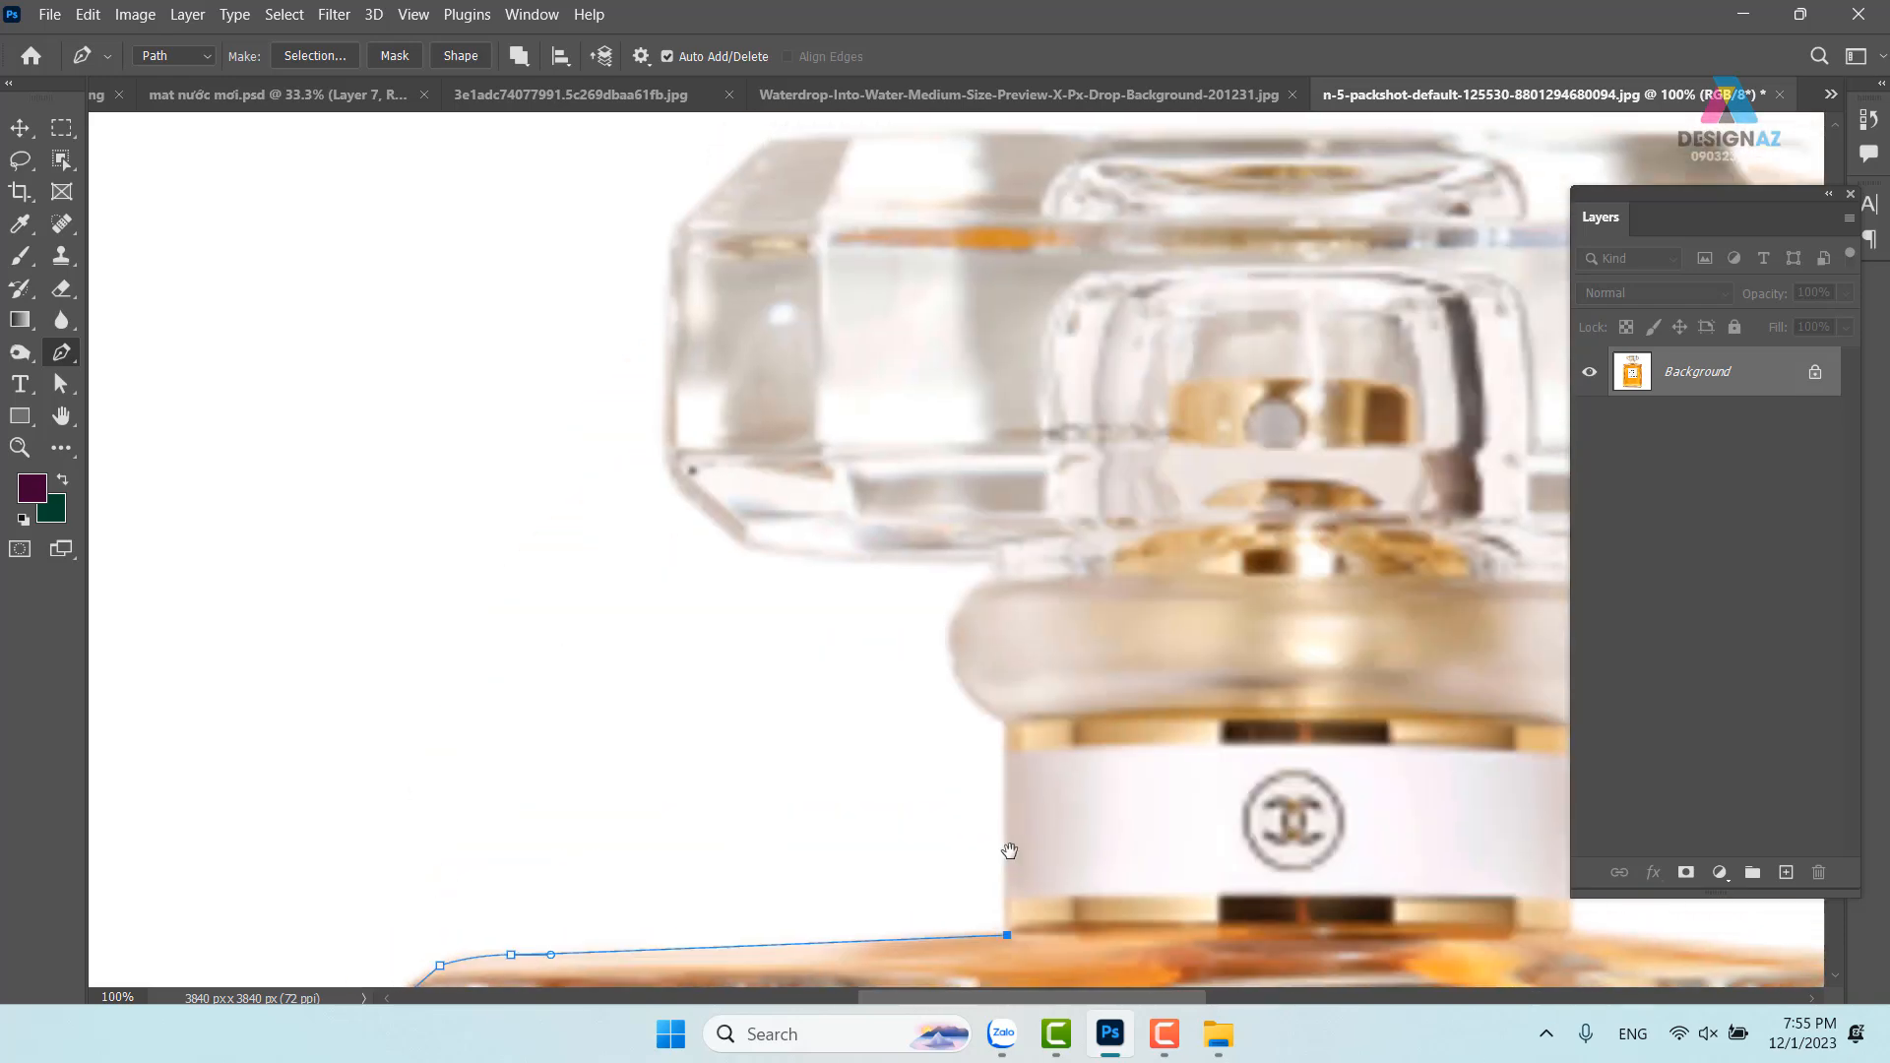
click(1007, 723)
drag(948, 648, 947, 593)
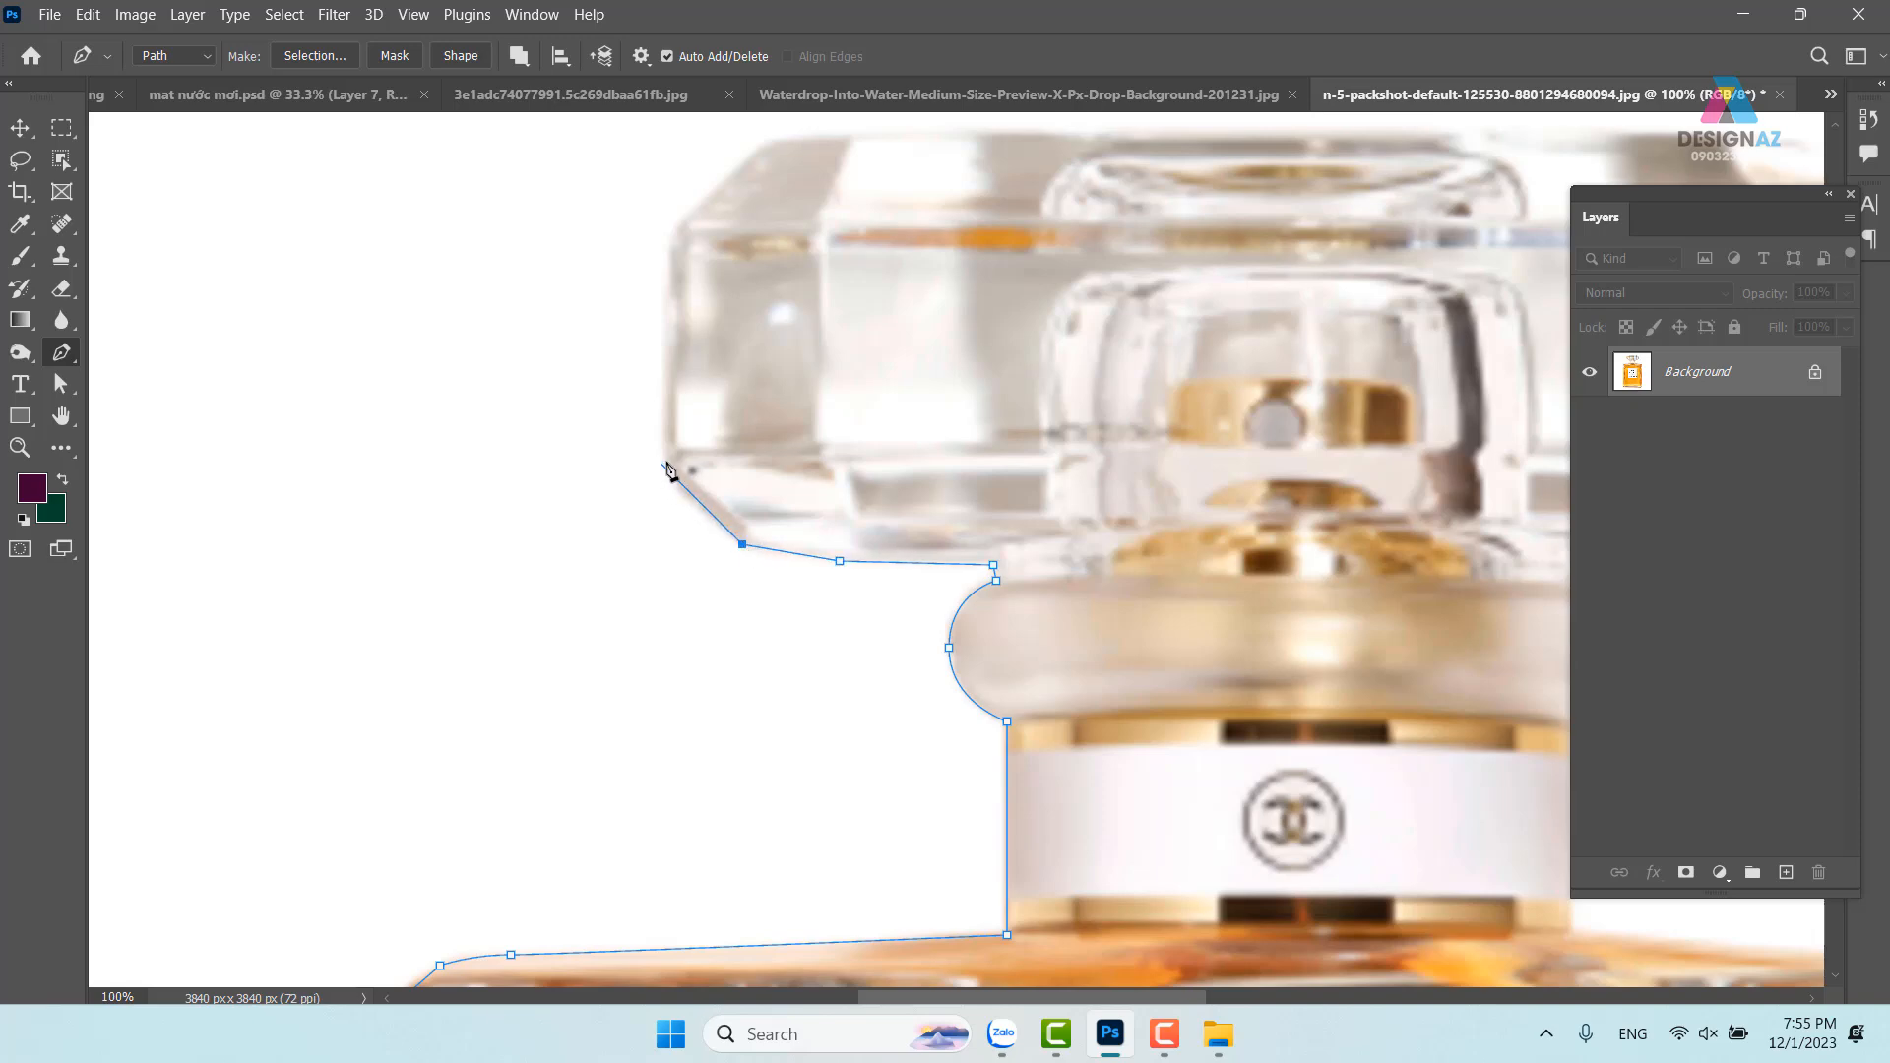
drag(678, 366, 651, 583)
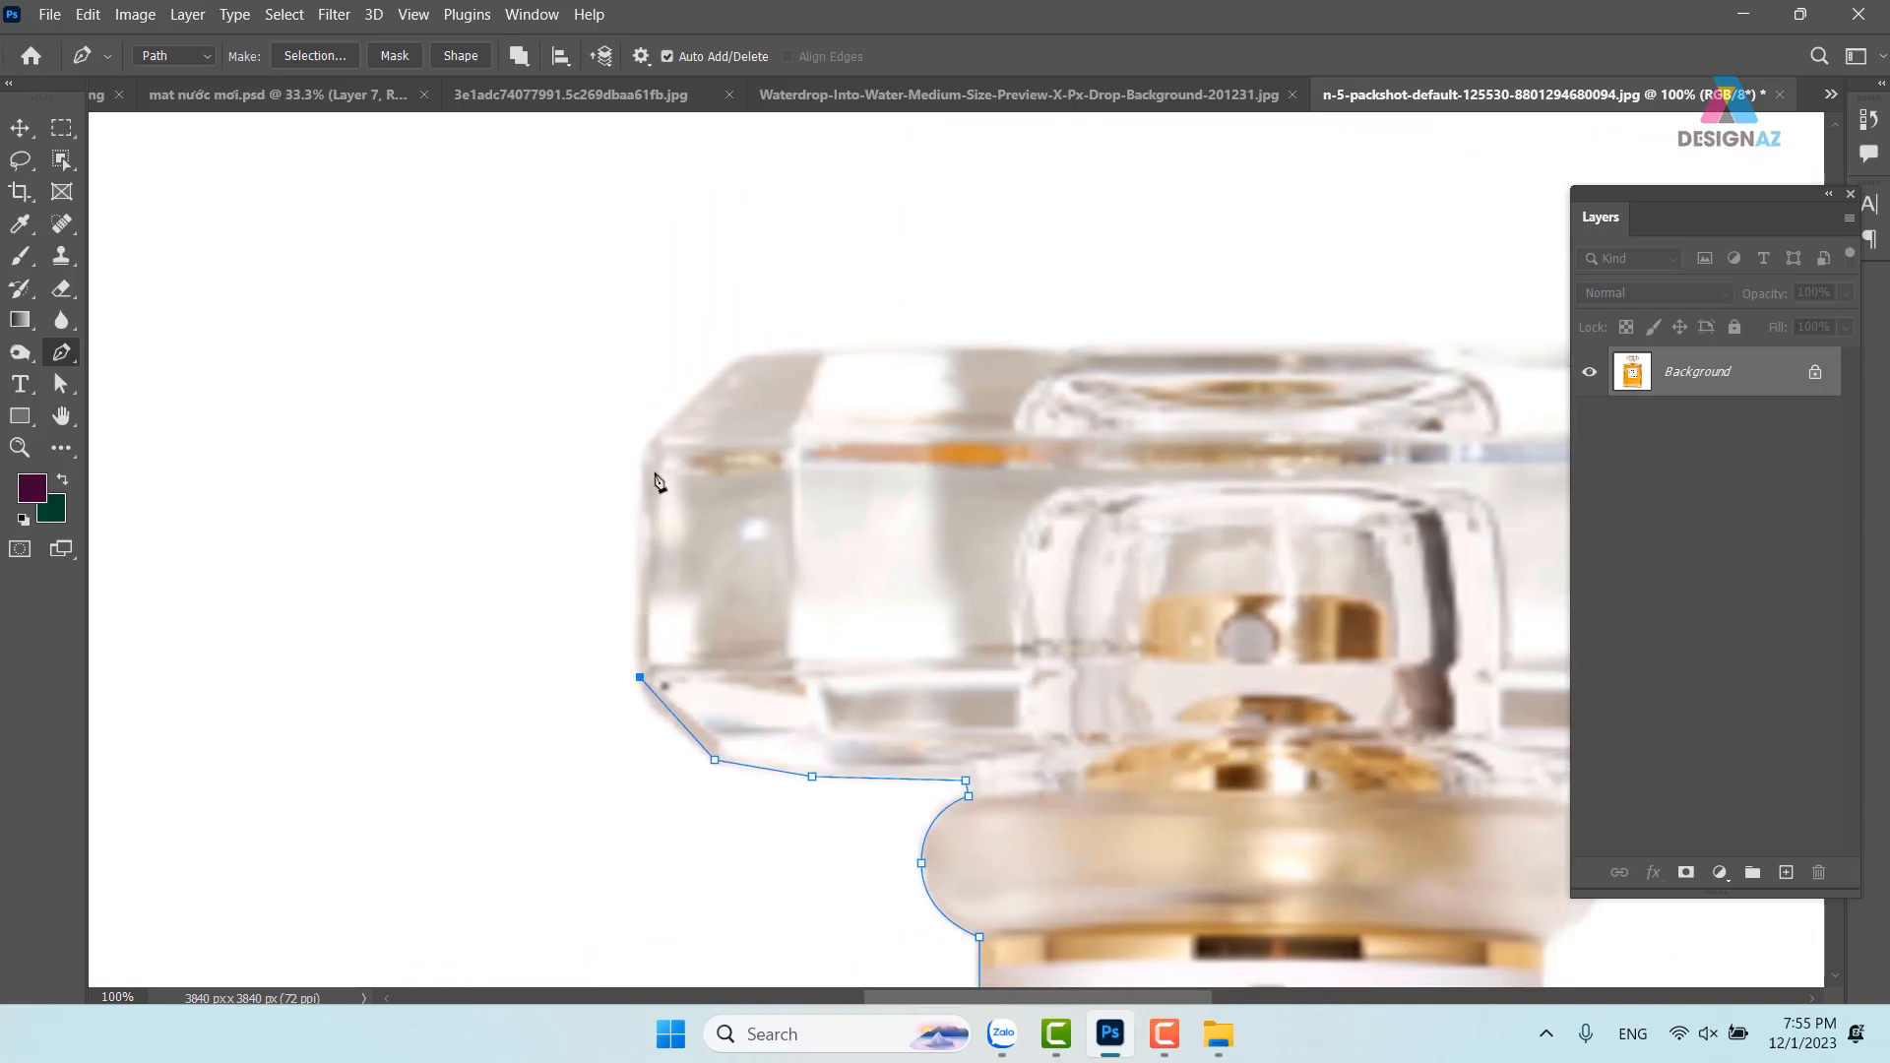
click(746, 363)
Trace across the stopper's top and down its right side, around the collar and down the neck's right edge
drag(1224, 371, 372, 362)
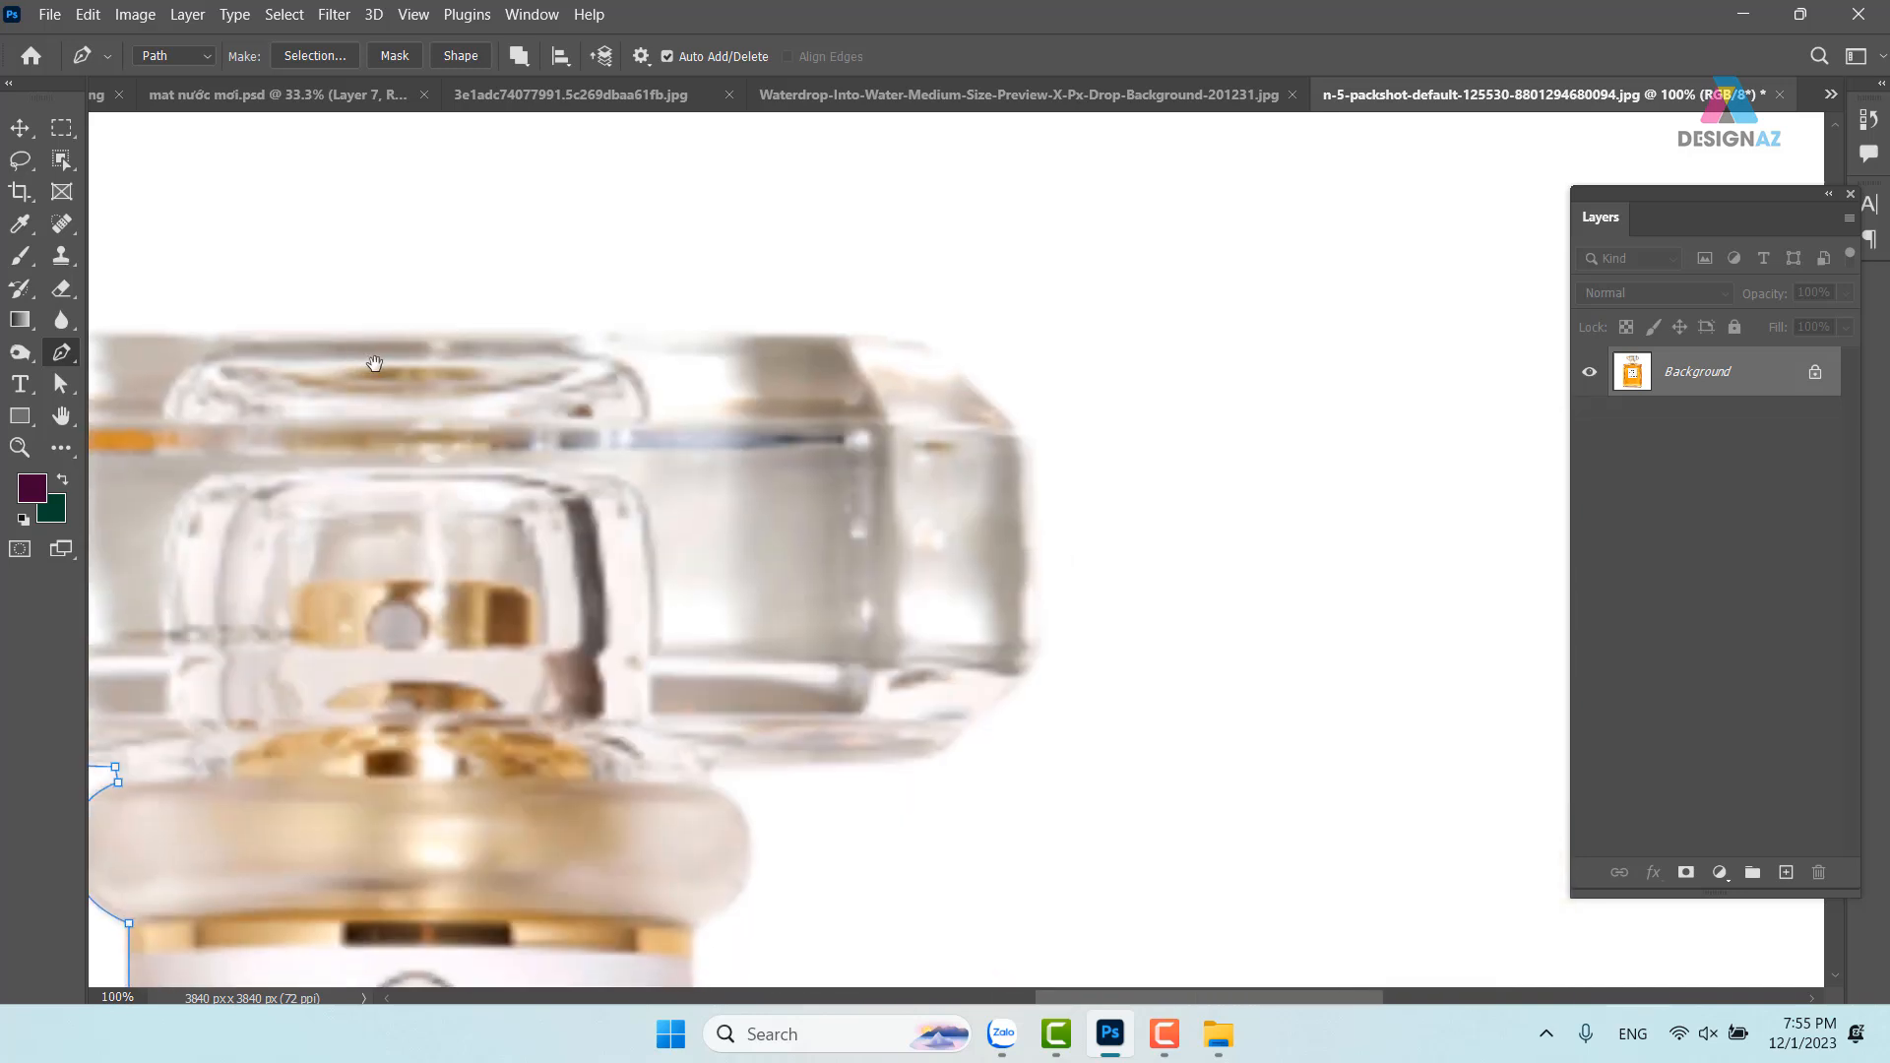
key(ctrl+z)
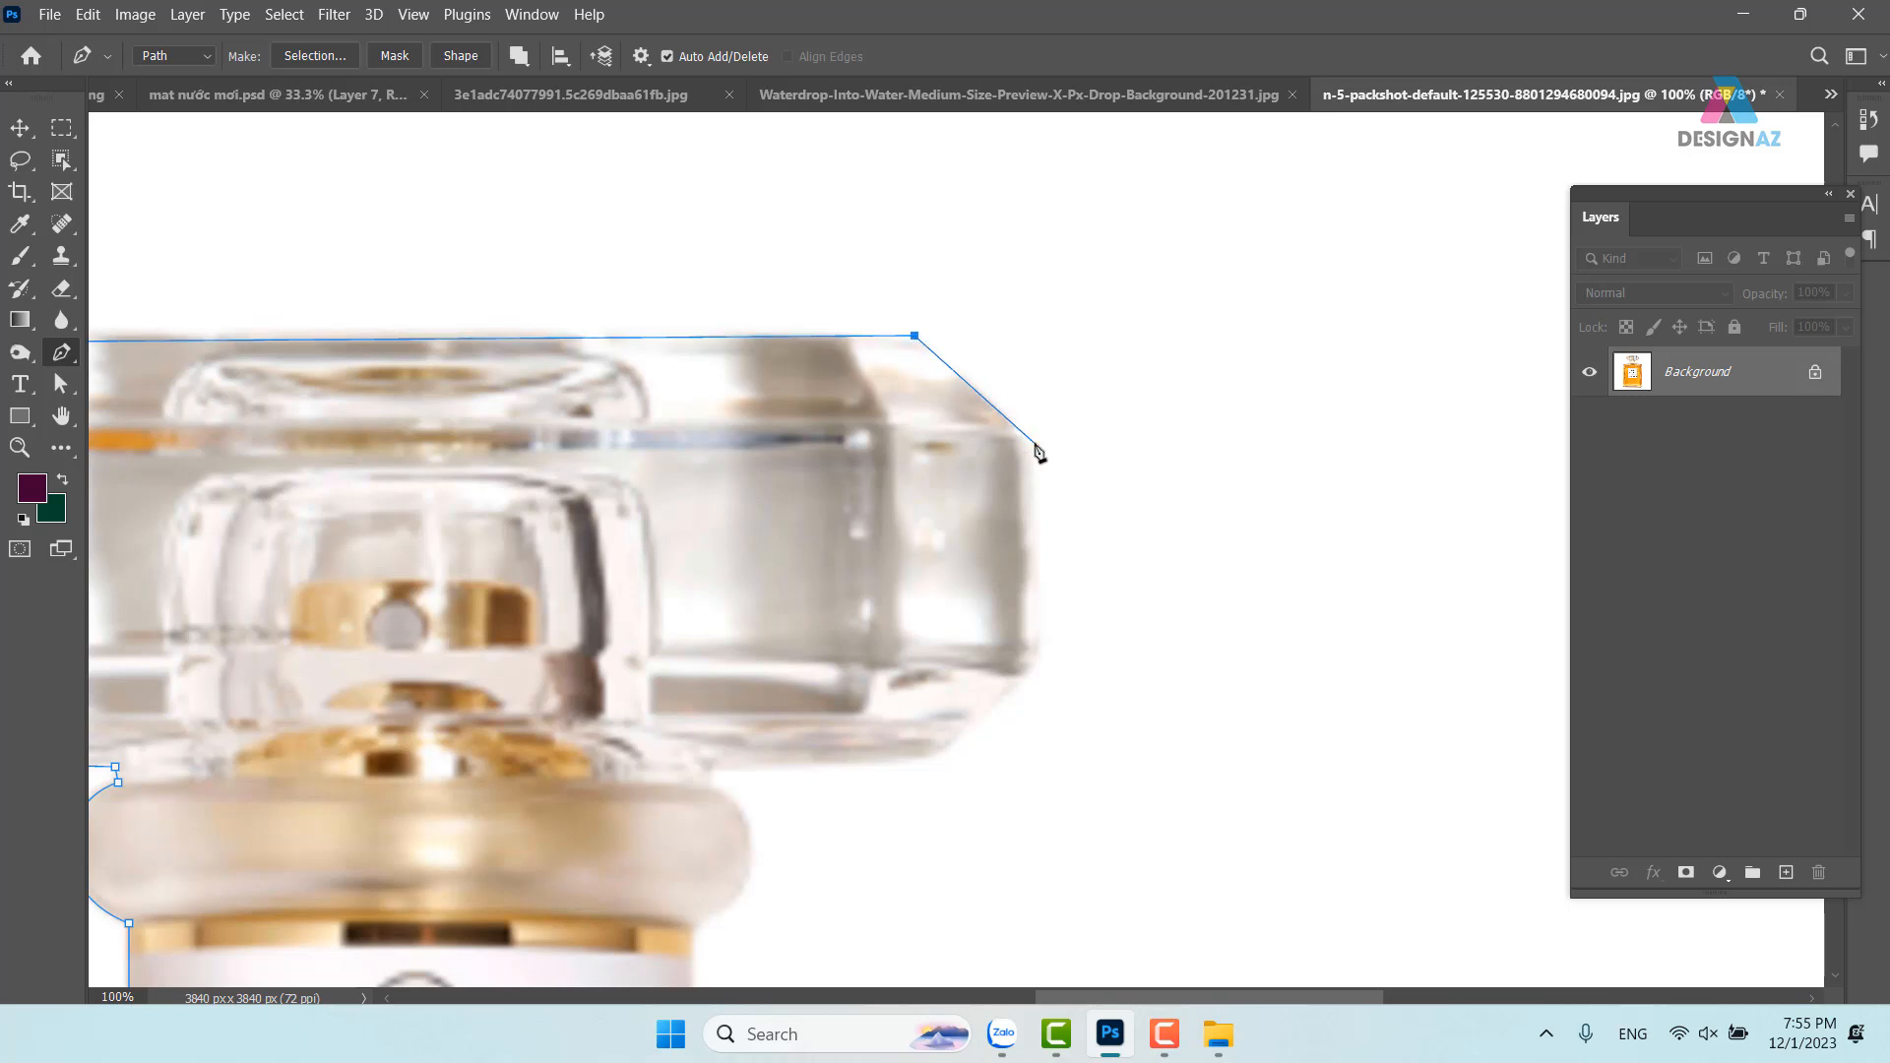
click(1034, 658)
click(706, 766)
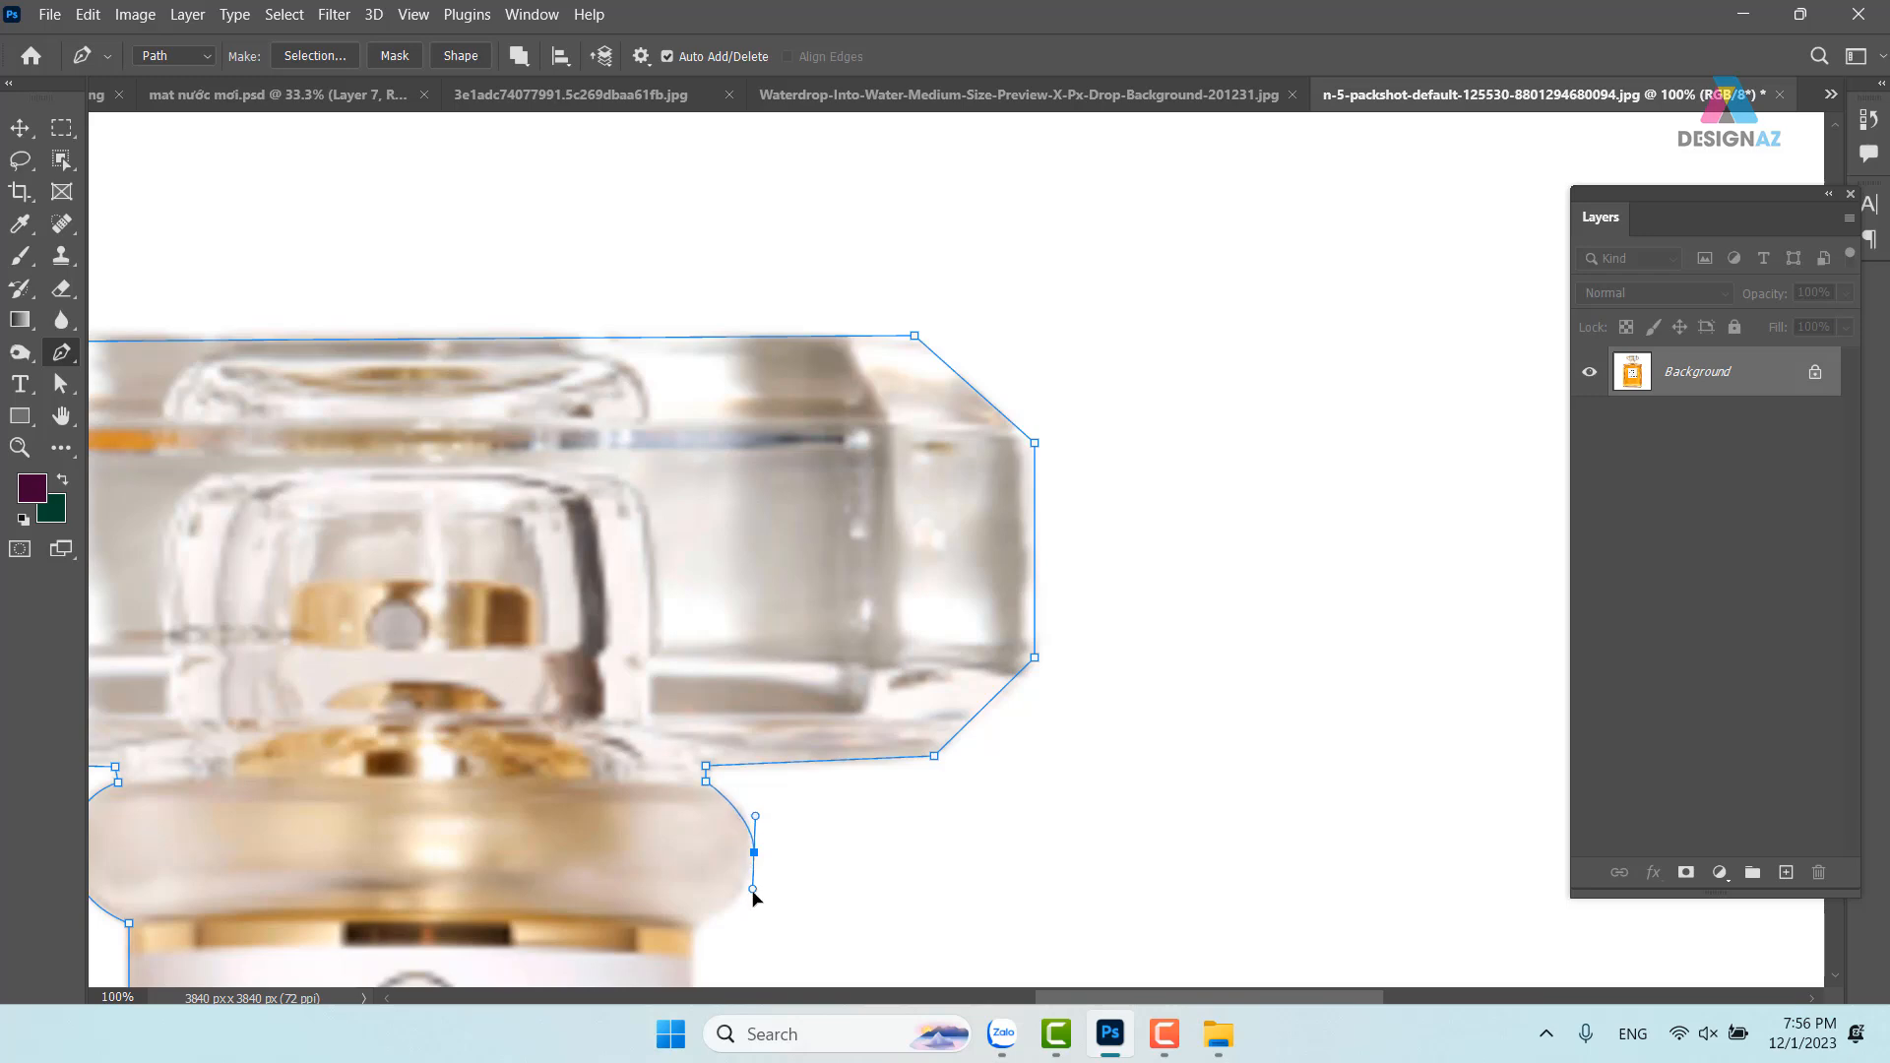
drag(754, 852, 947, 490)
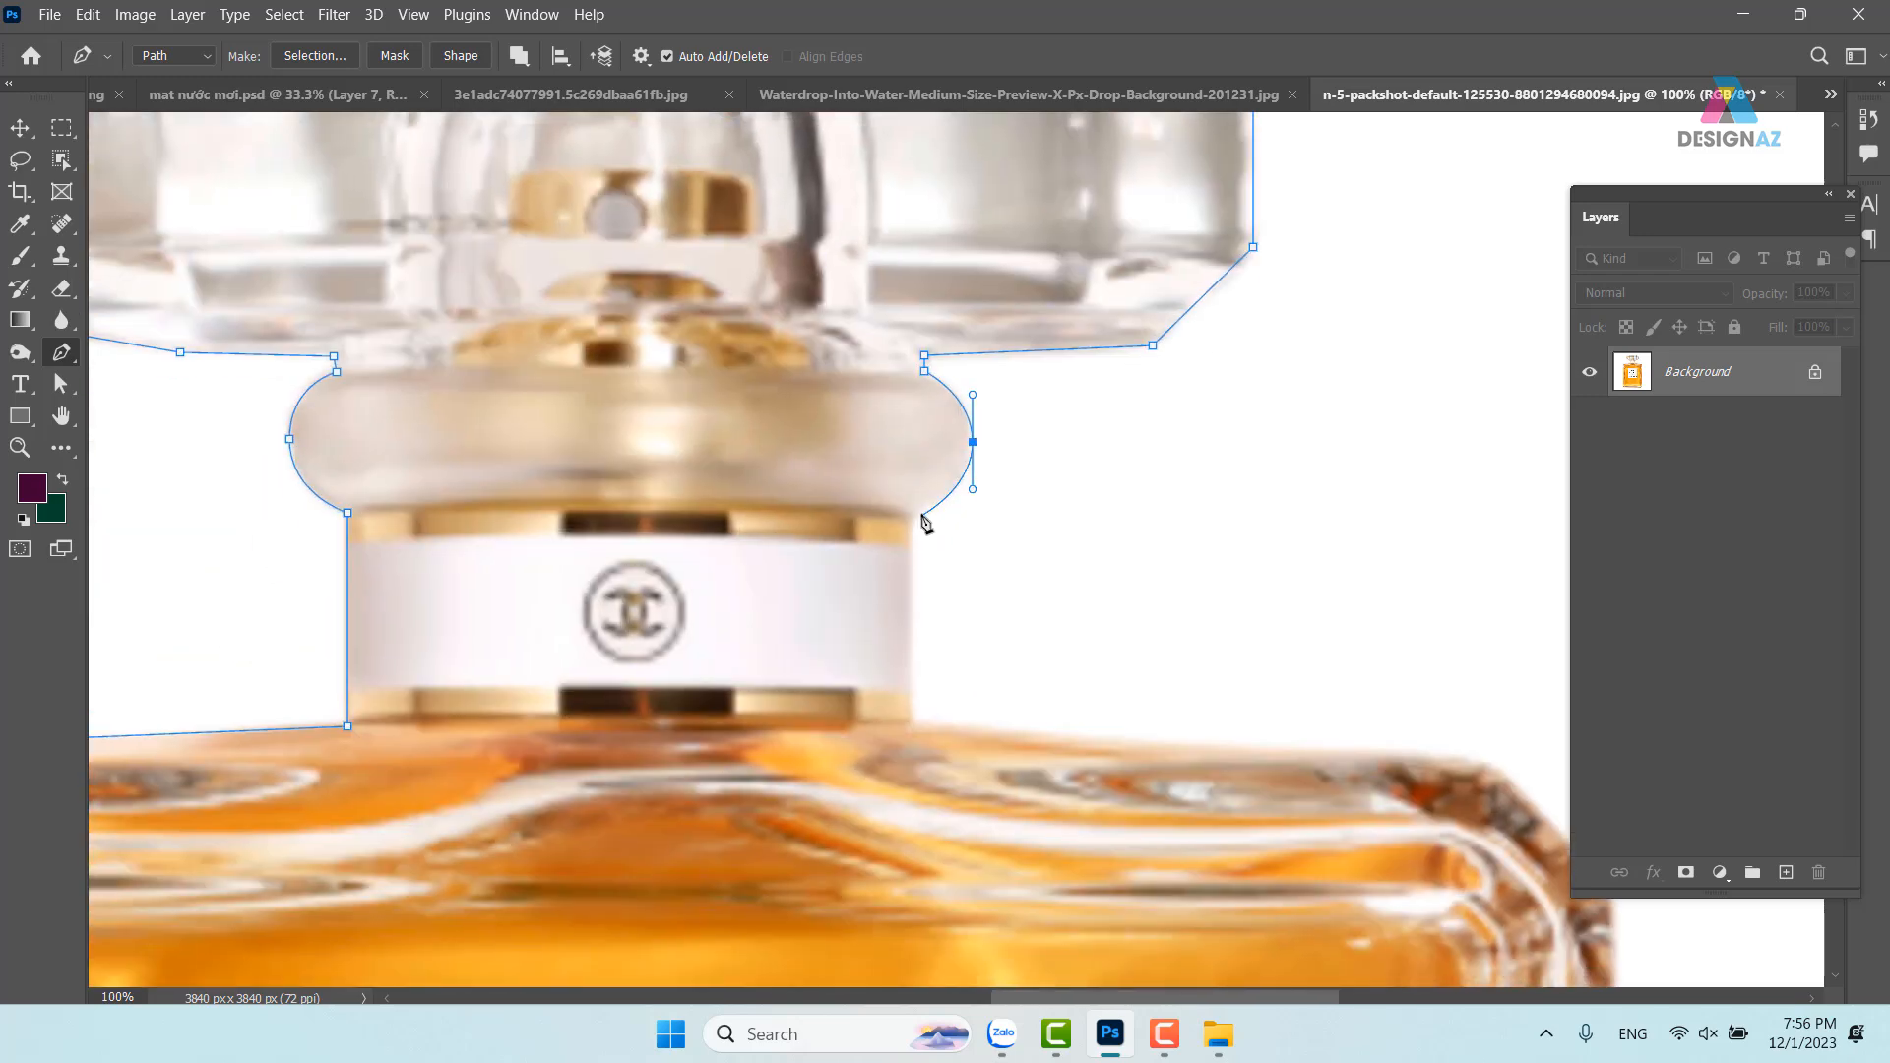
click(909, 726)
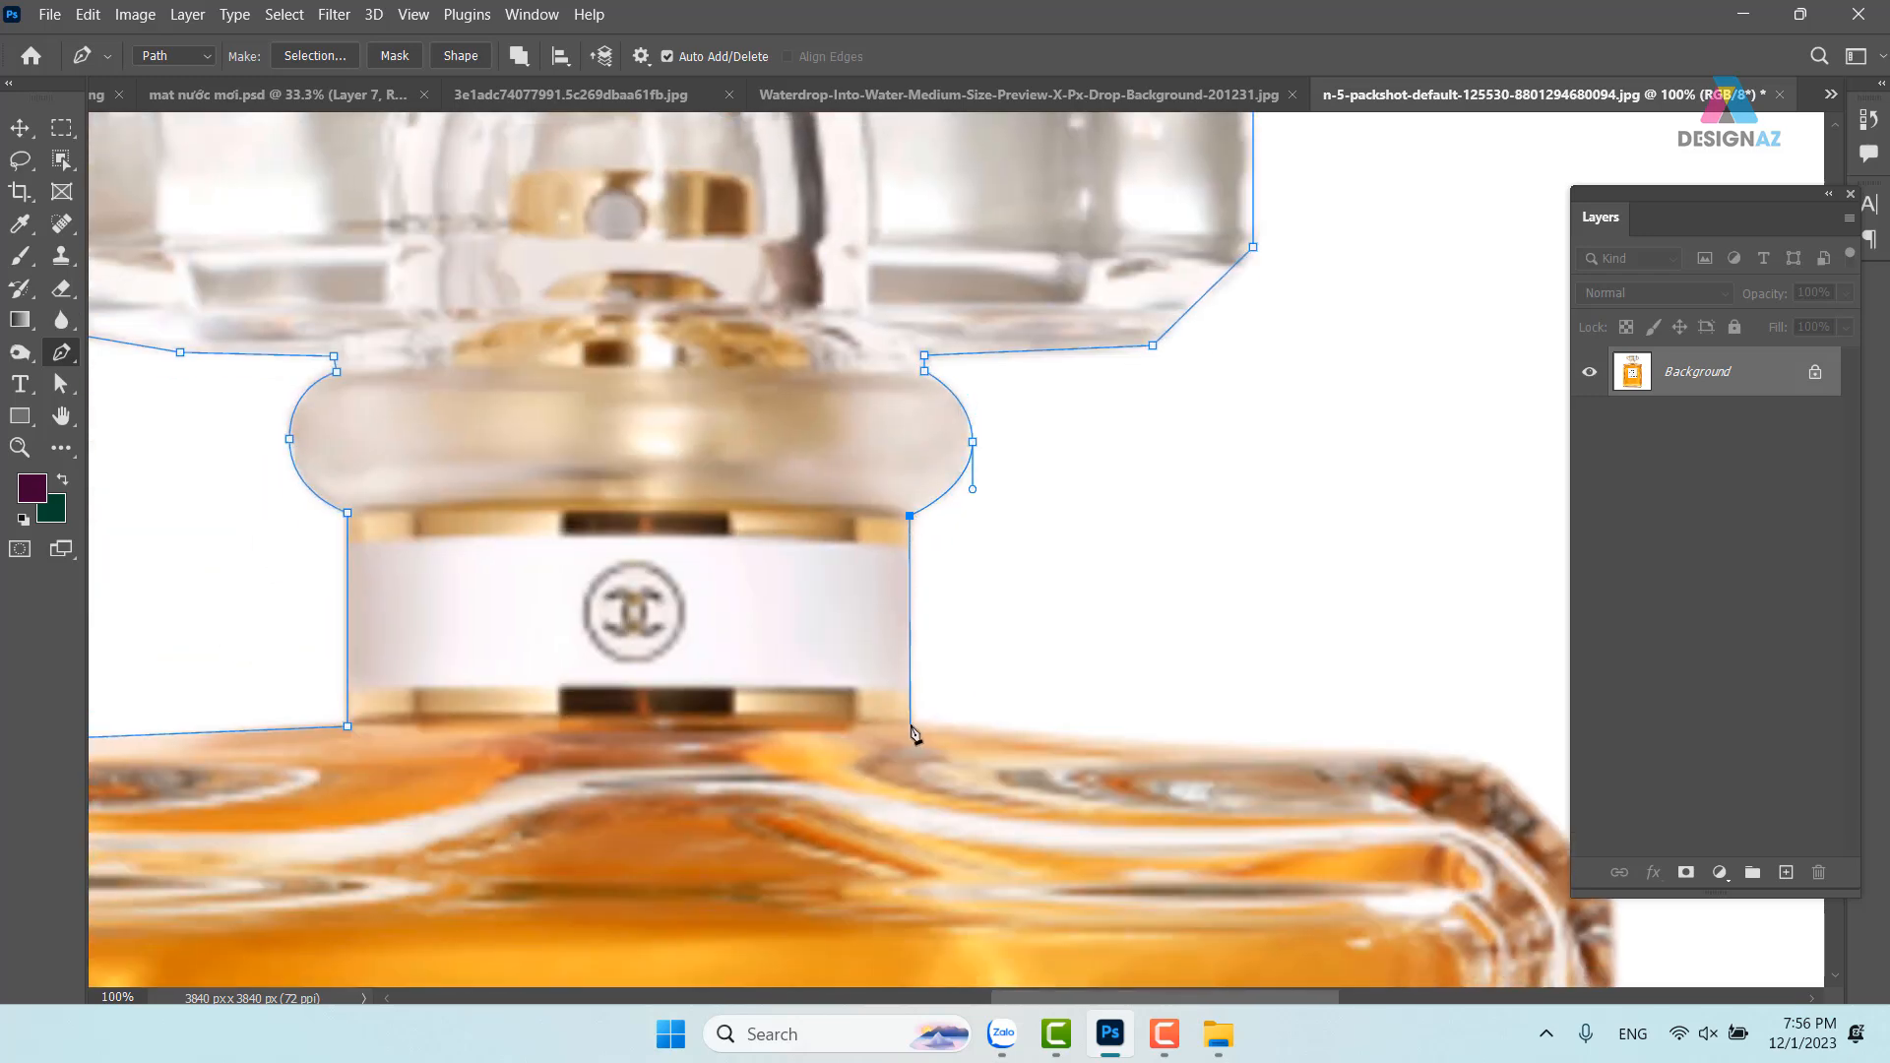
Outline the right shoulder, right side and lower-right corner of the bottle, and close the path at its starting point
drag(1078, 729, 497, 540)
drag(902, 572, 938, 573)
alt+click(903, 572)
click(1024, 689)
drag(1023, 691, 946, 536)
drag(942, 761, 1012, 135)
drag(945, 867, 1014, 137)
drag(1033, 738, 977, 367)
click(1018, 566)
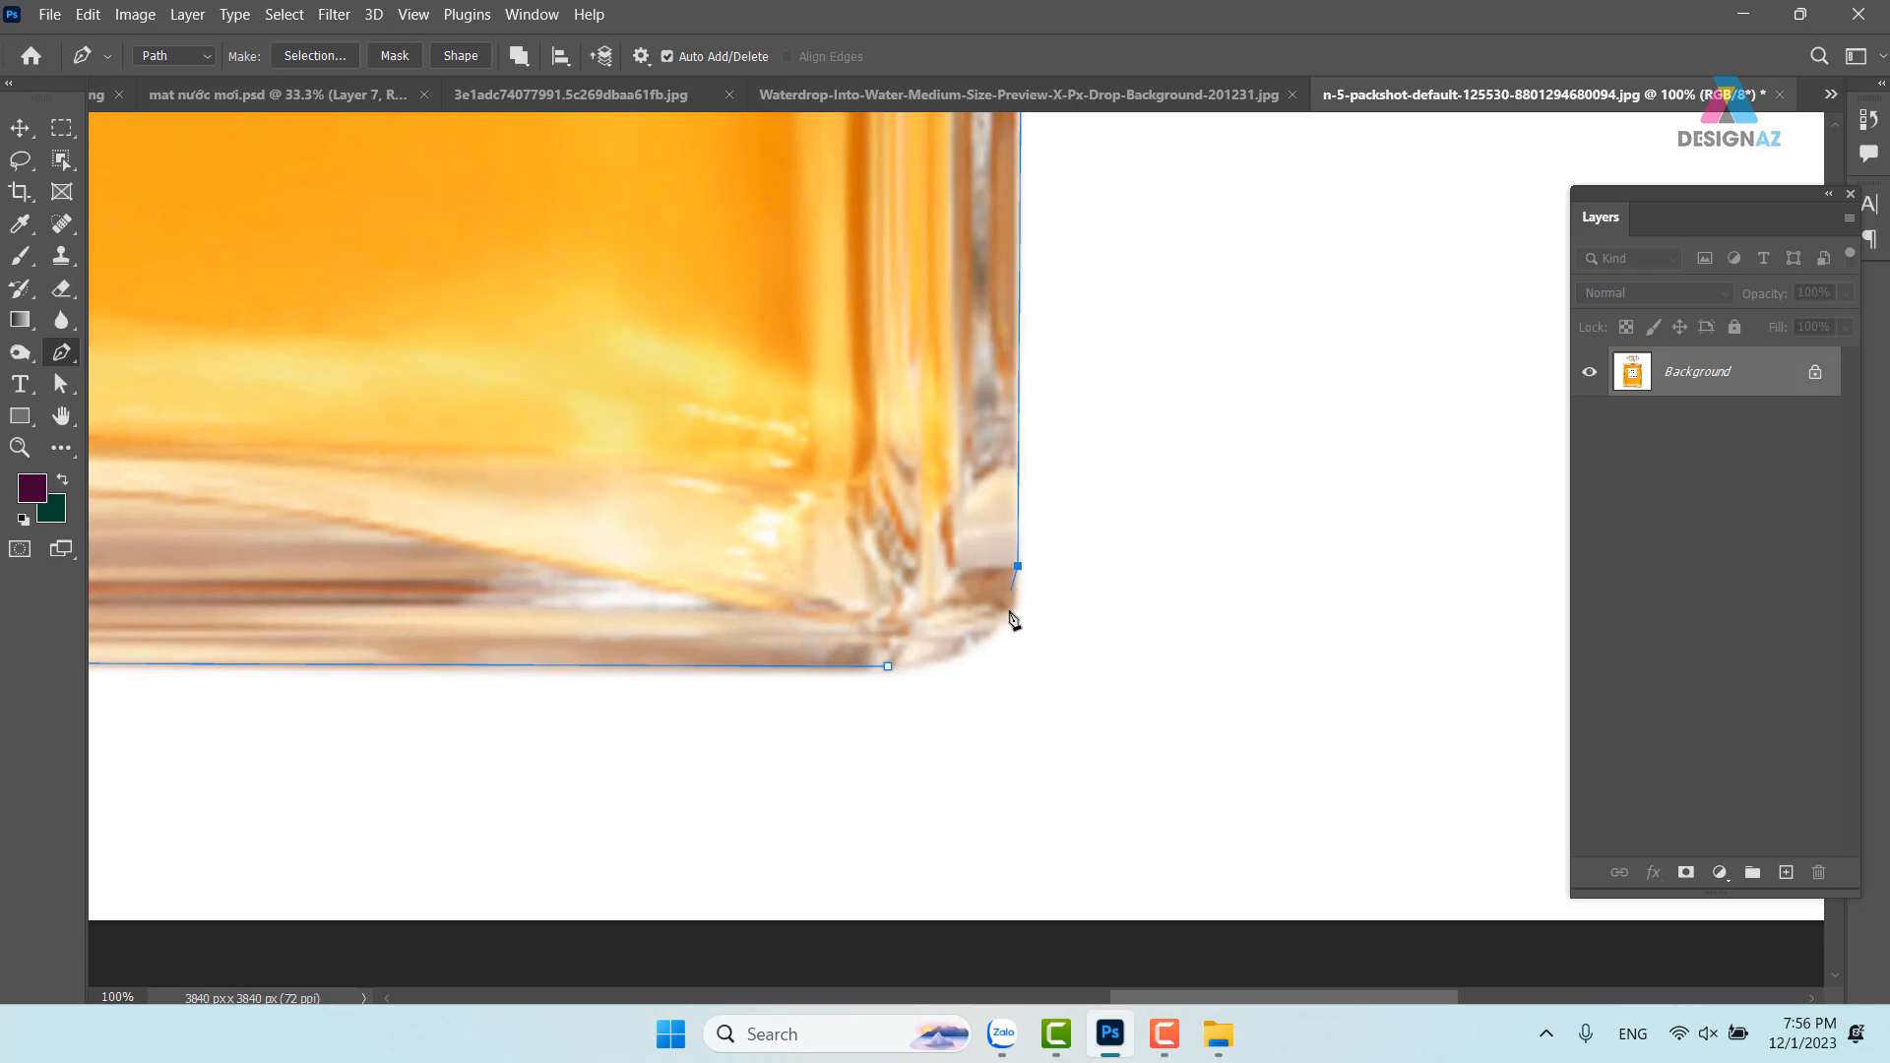
drag(888, 666, 758, 677)
Convert the closed bottle path to a selection and copy the selected bottle to a new layer
scroll(1188, 805, down, 5)
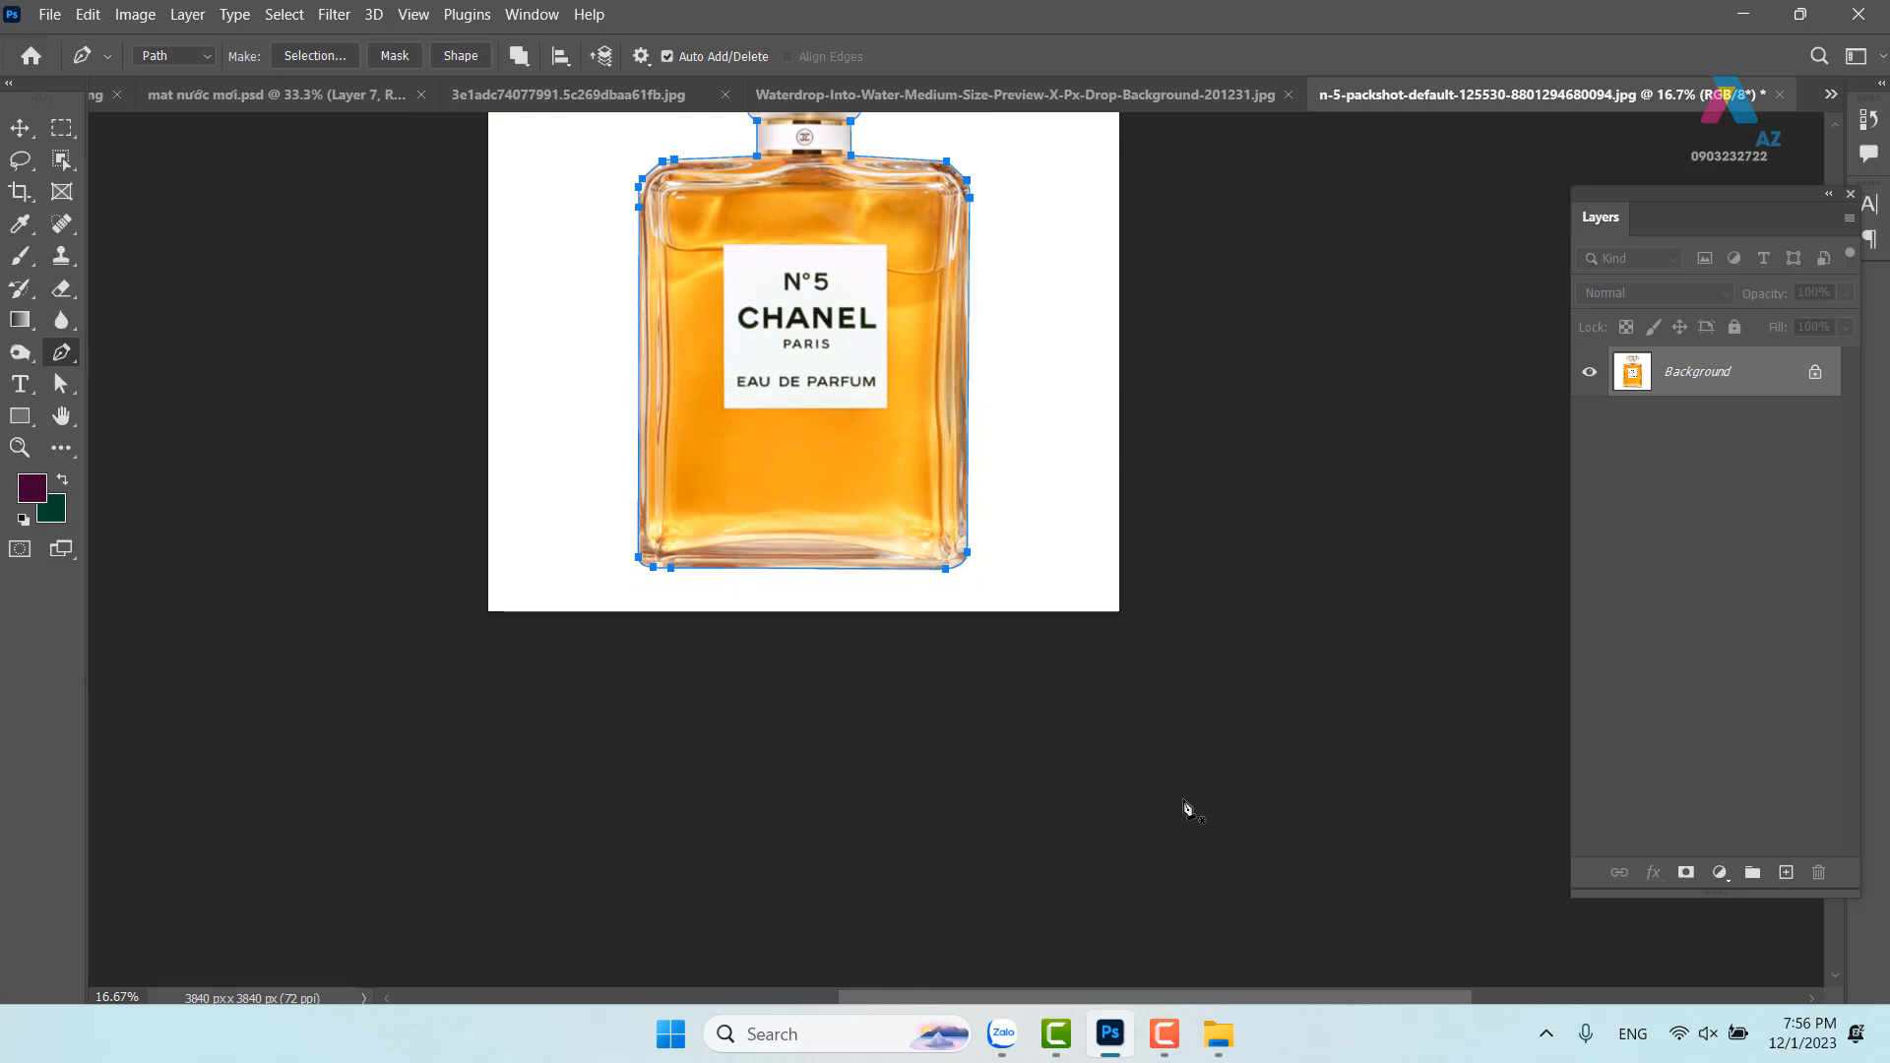
key(ctrl+Return)
drag(1005, 450, 1015, 652)
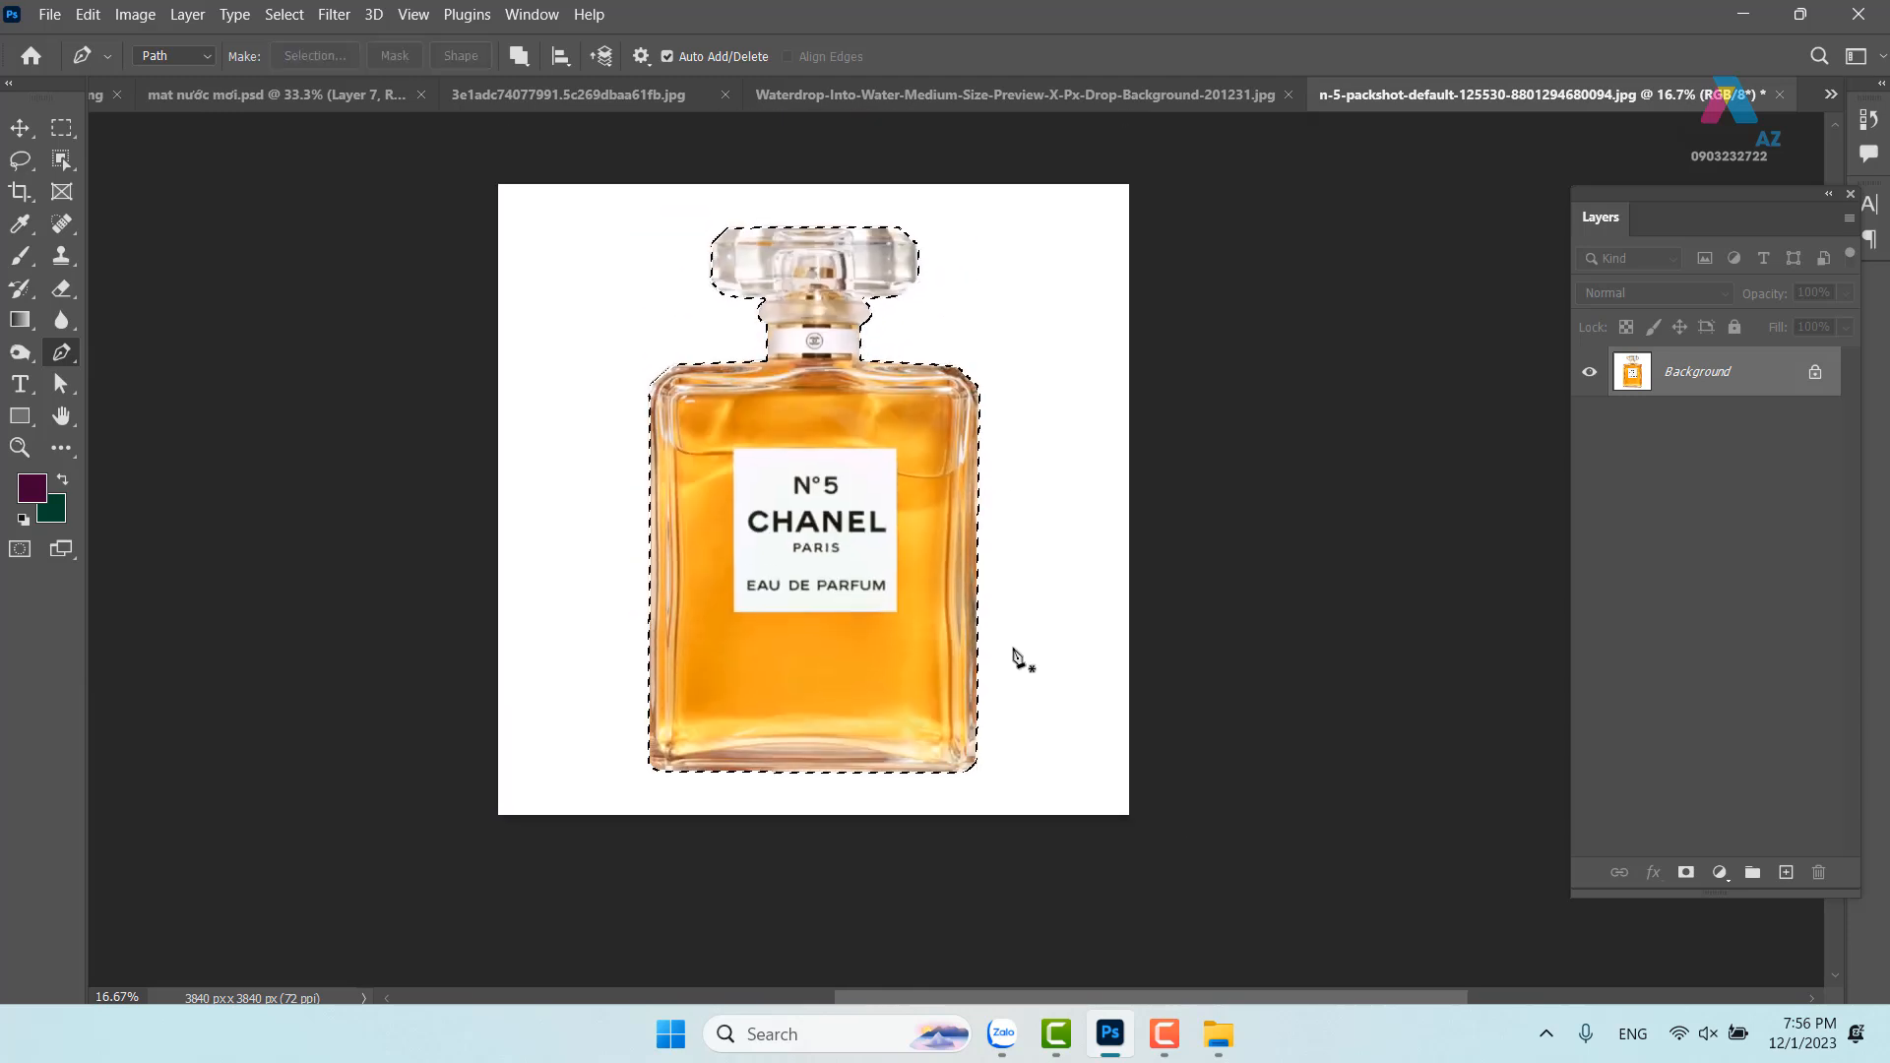
key(ctrl+j)
Move the cut-out bottle layer into the couple poster document, 3e1adc74077991.5c269dbaa61fb.jpg
key(v)
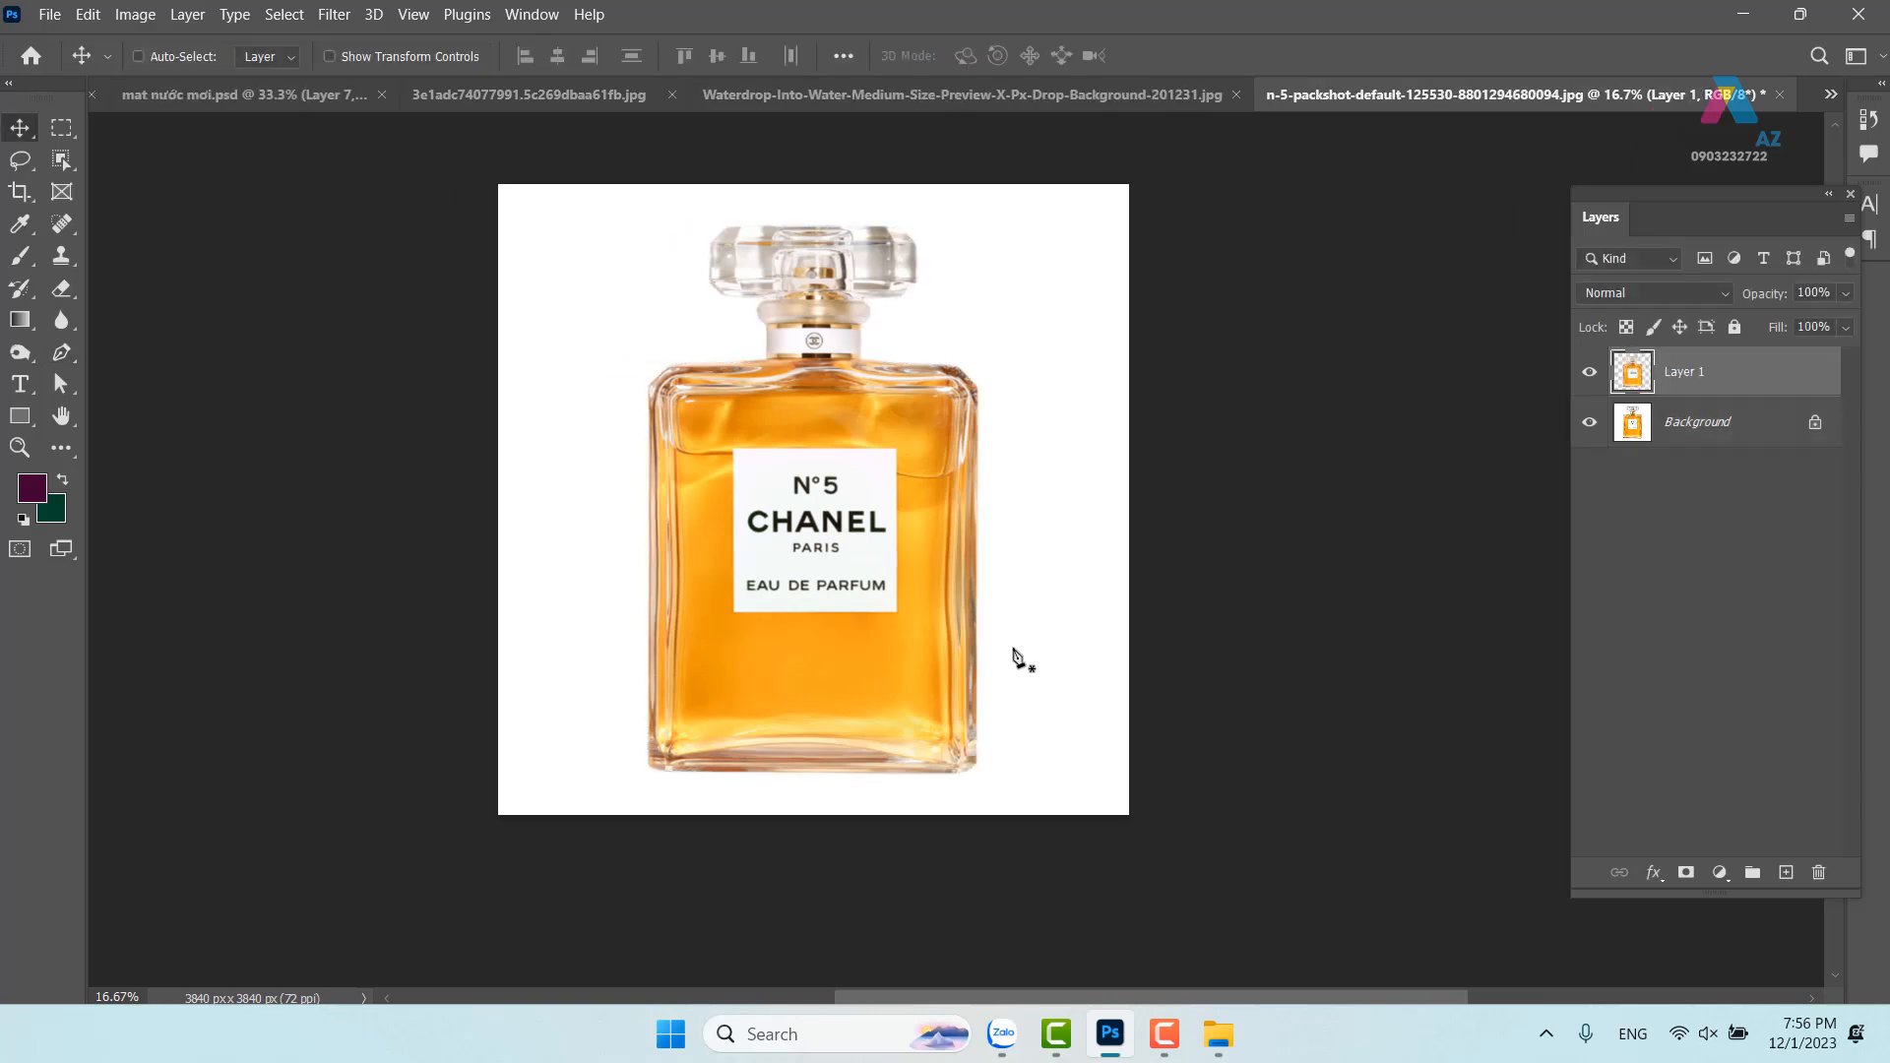
drag(784, 491, 994, 91)
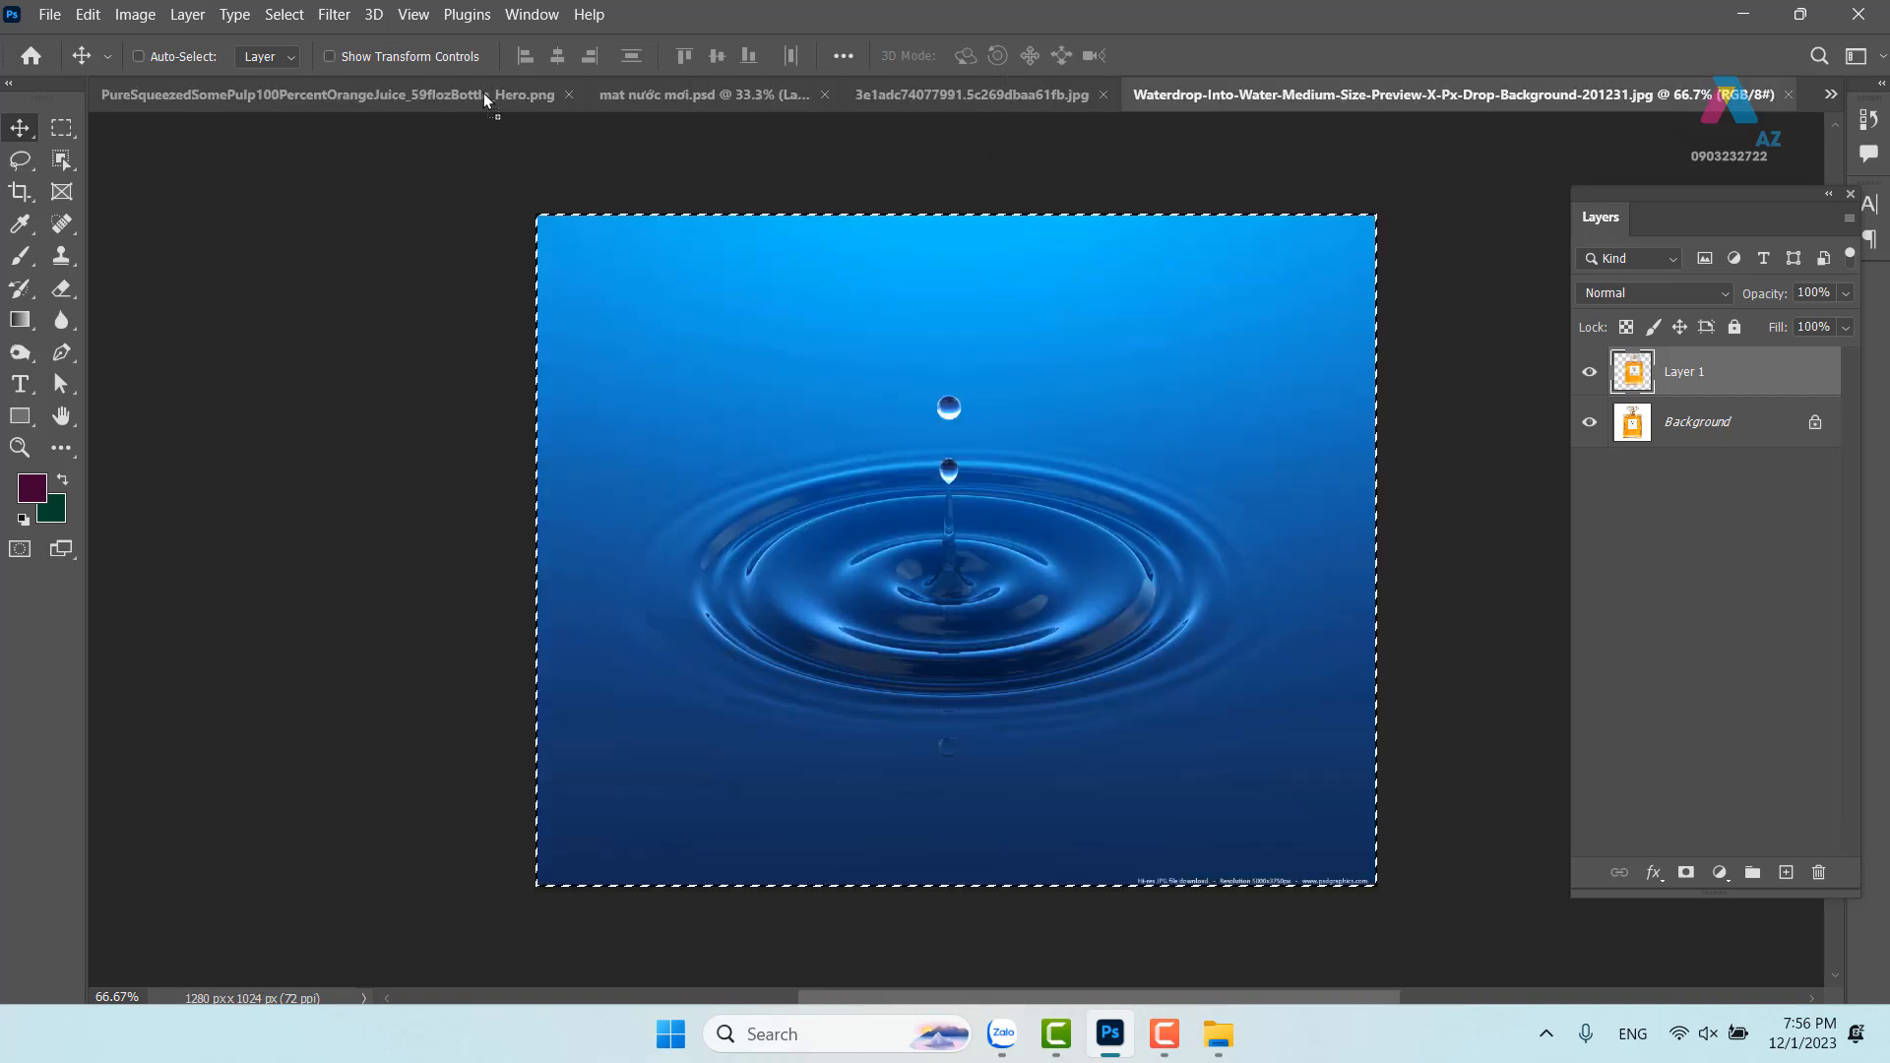
drag(482, 92, 481, 92)
drag(855, 90, 978, 665)
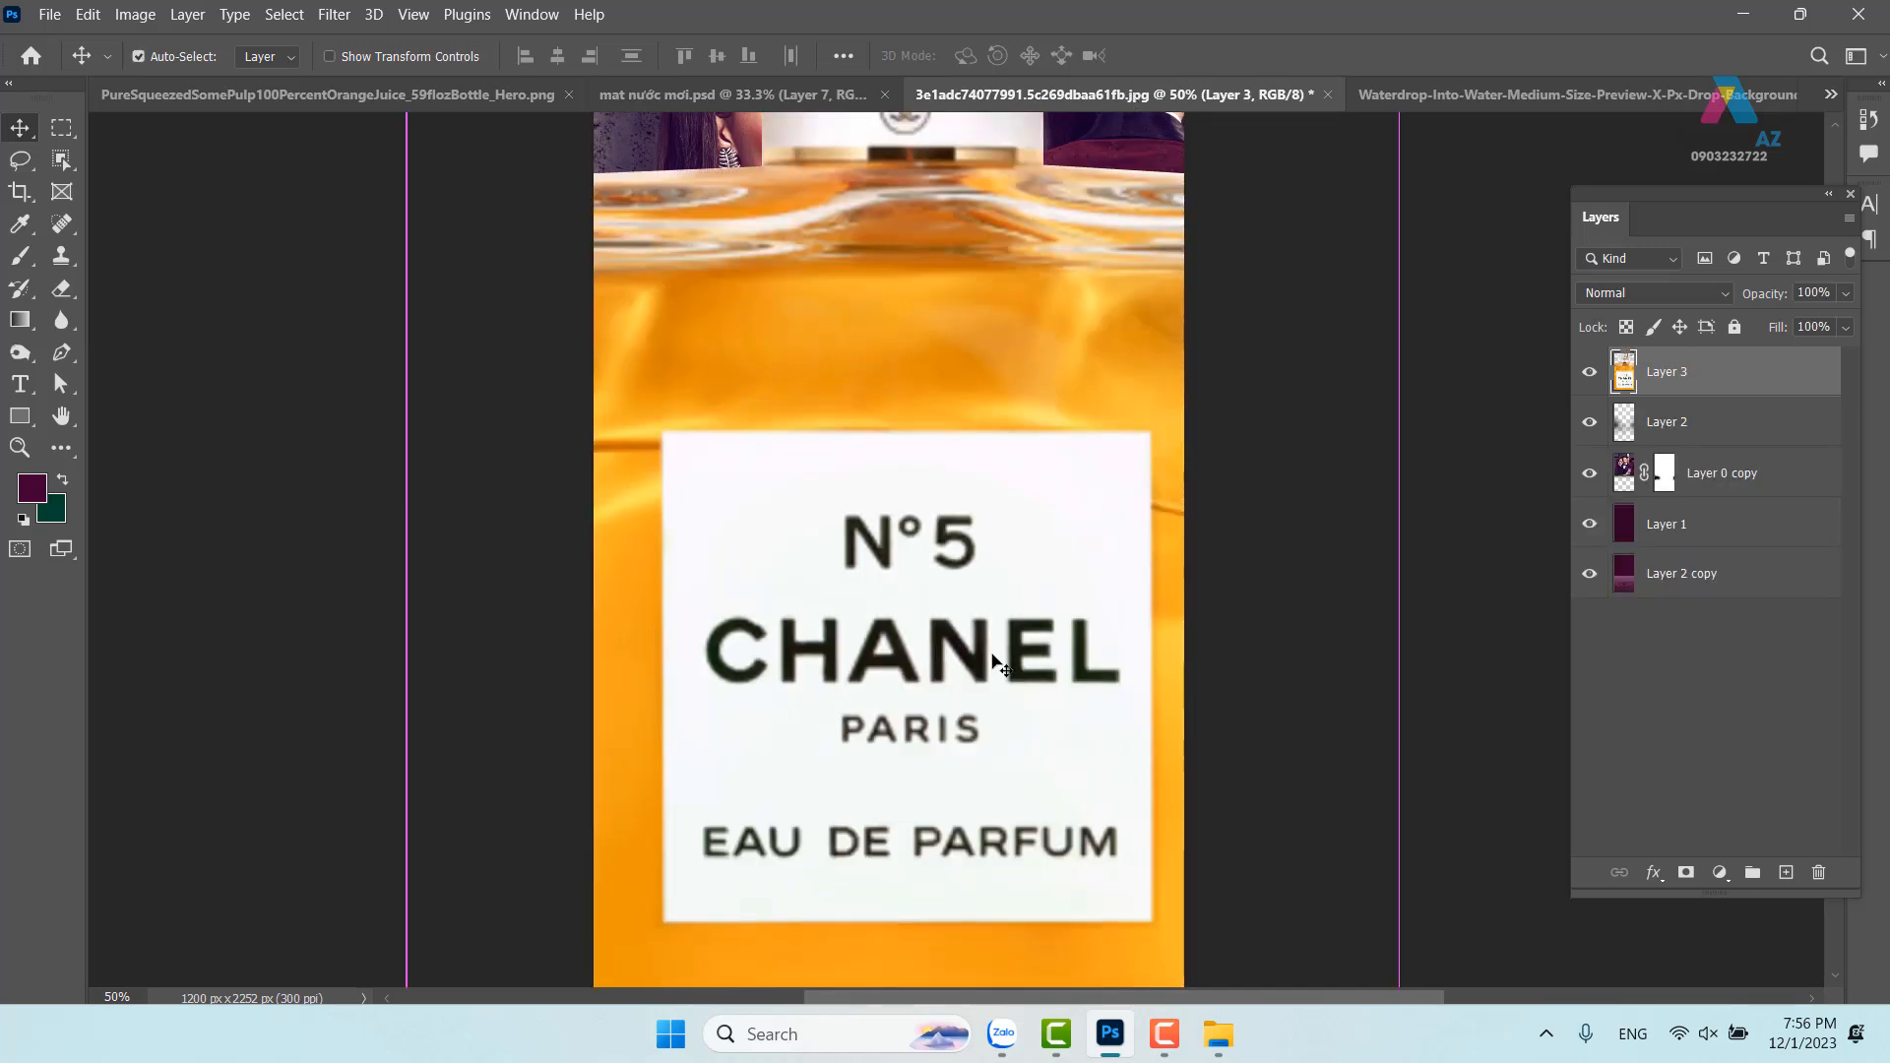
Scale the bottle layer down to about 21.57% and place it over the water ripples below the couple
key(ctrl+minus)
key(ctrl+minus)
key(ctrl+minus)
key(ctrl+t)
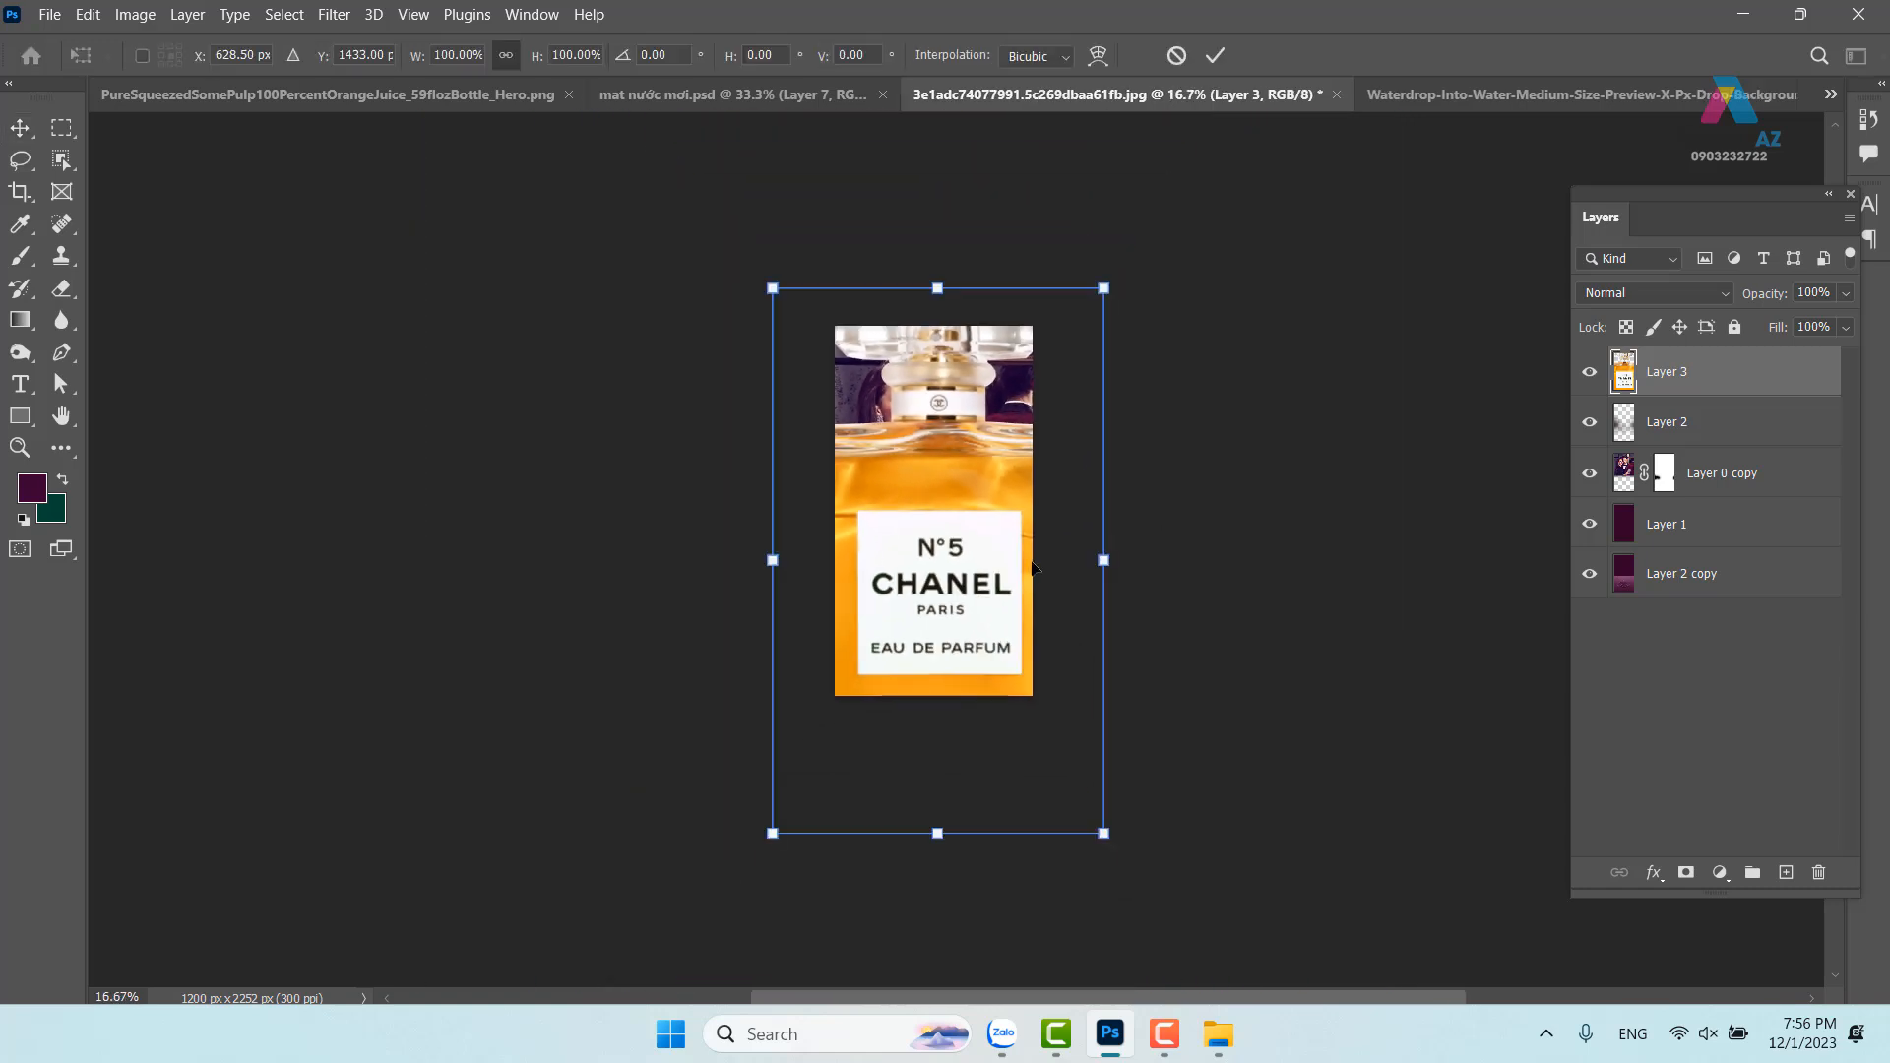
drag(1105, 288, 920, 590)
drag(889, 663, 946, 571)
scroll(946, 571, up, 5)
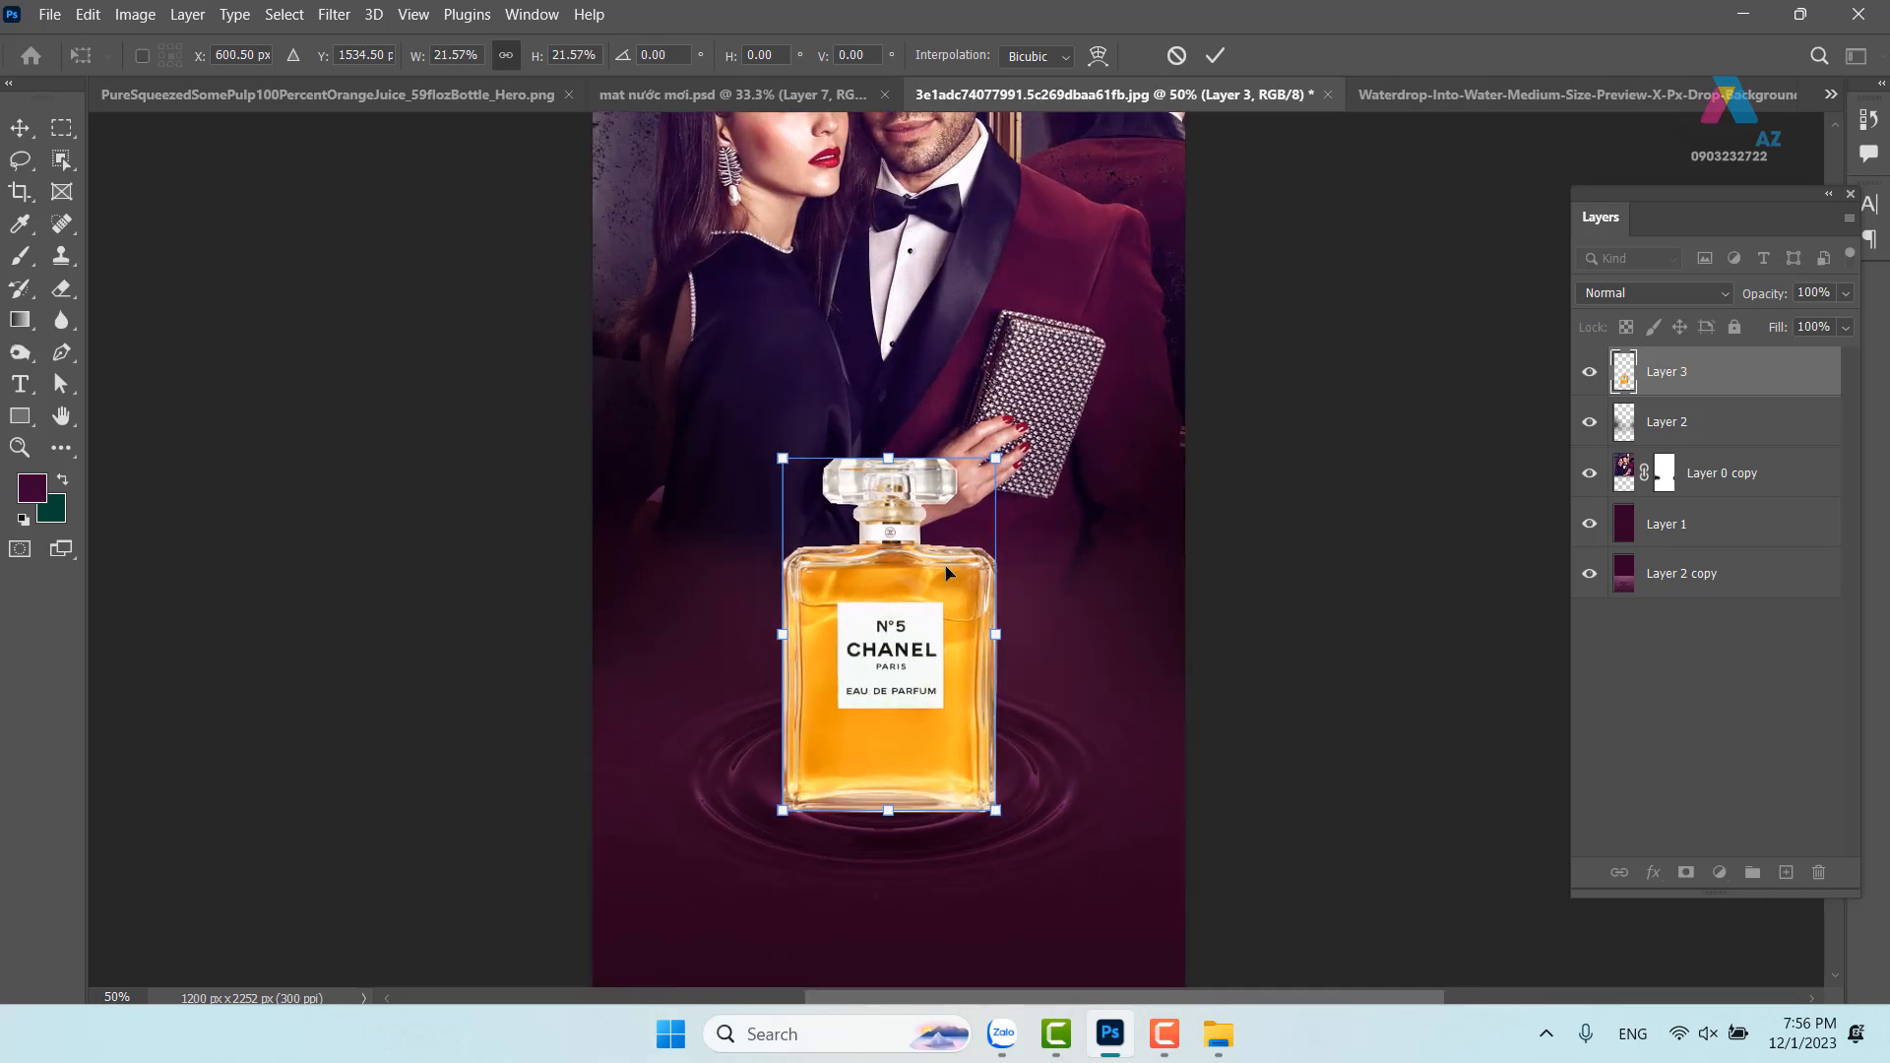
Make the bottle slightly smaller, set its base in the centre of the ripples, and apply the transform
drag(955, 644, 935, 602)
drag(980, 304, 929, 358)
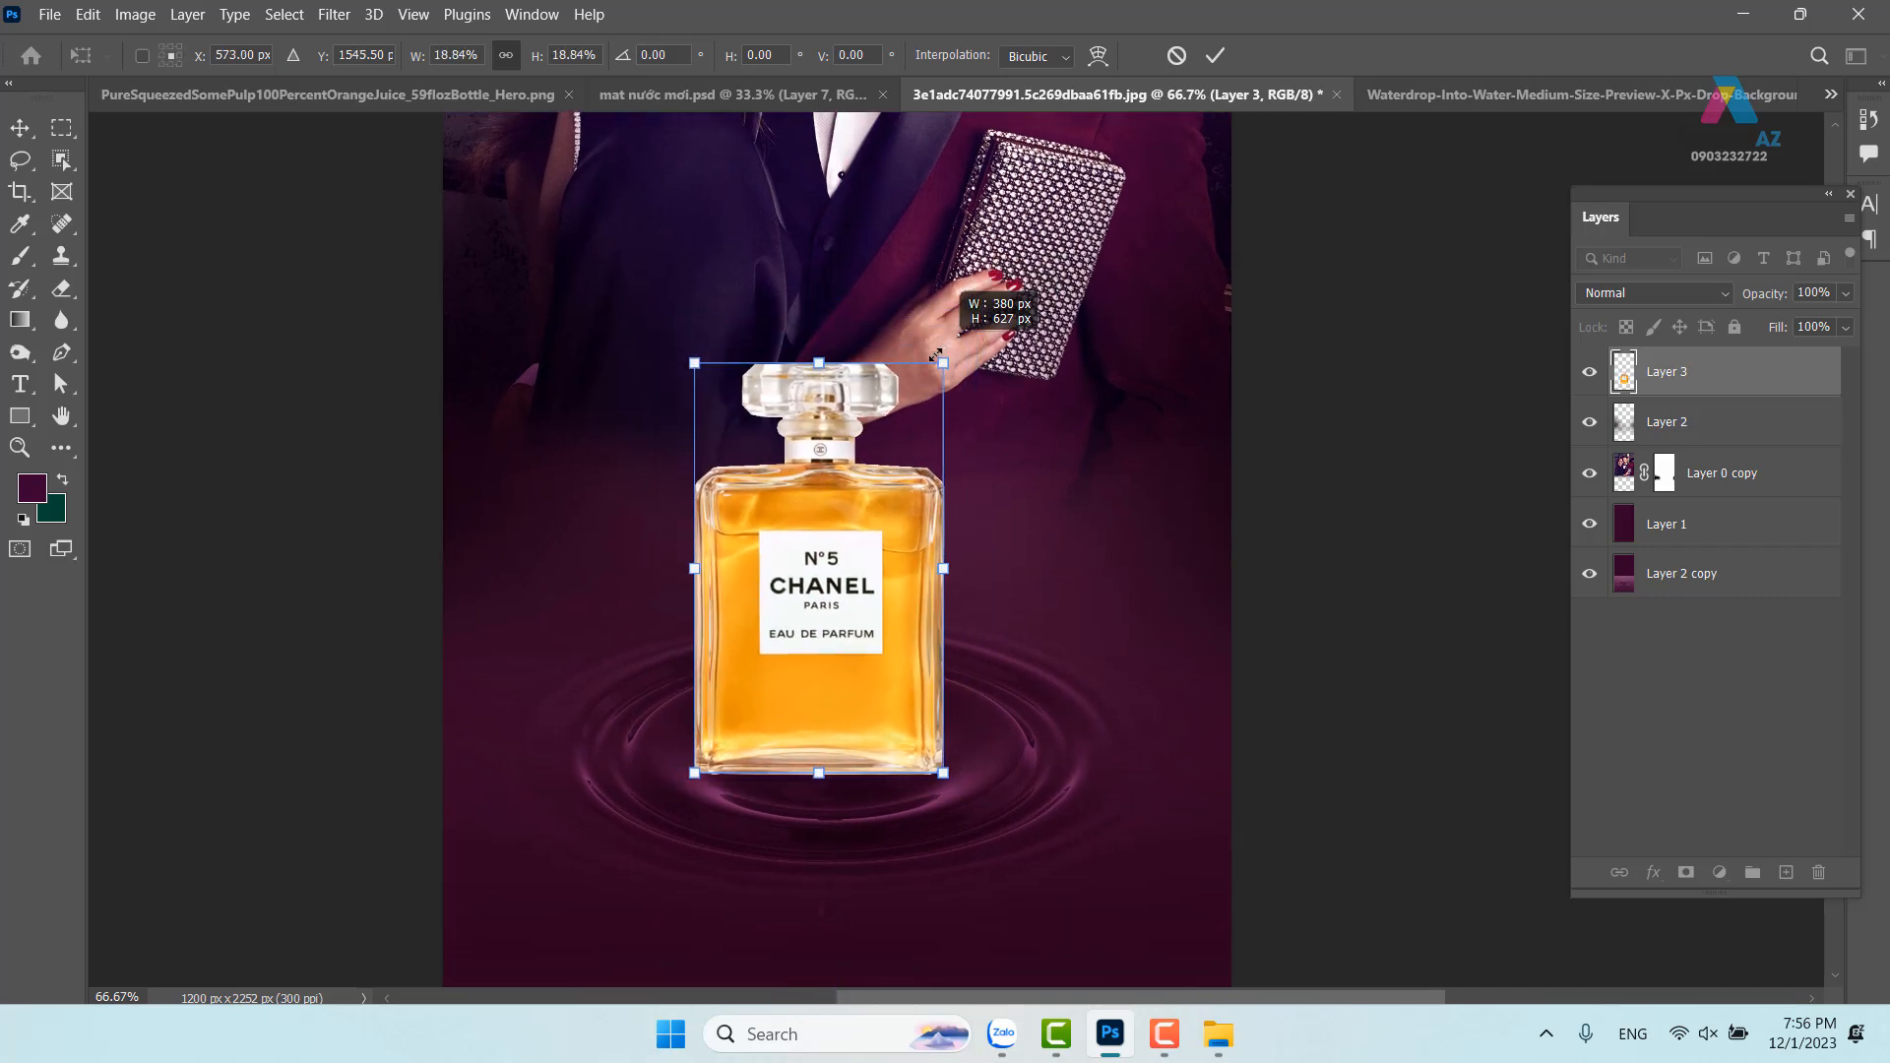
drag(834, 580, 837, 618)
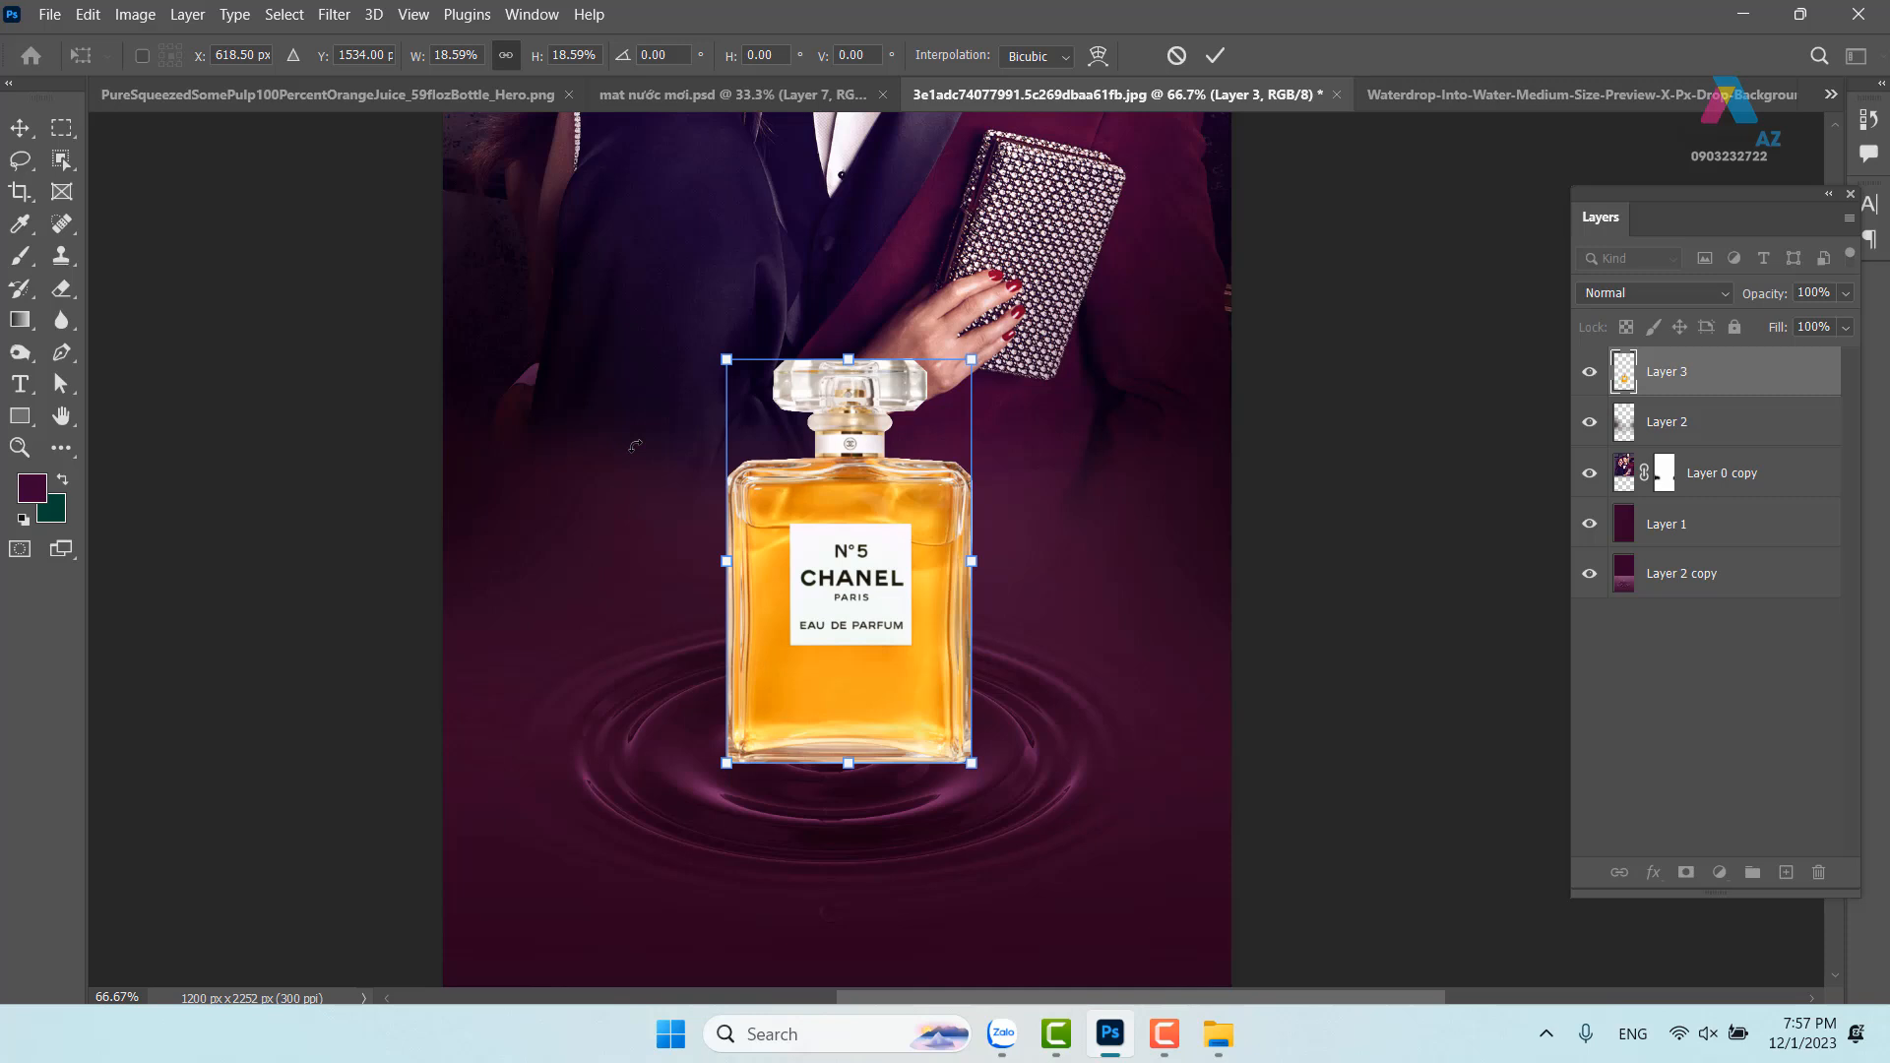
drag(894, 606, 885, 659)
drag(959, 382, 981, 346)
drag(879, 549, 885, 553)
key(Return)
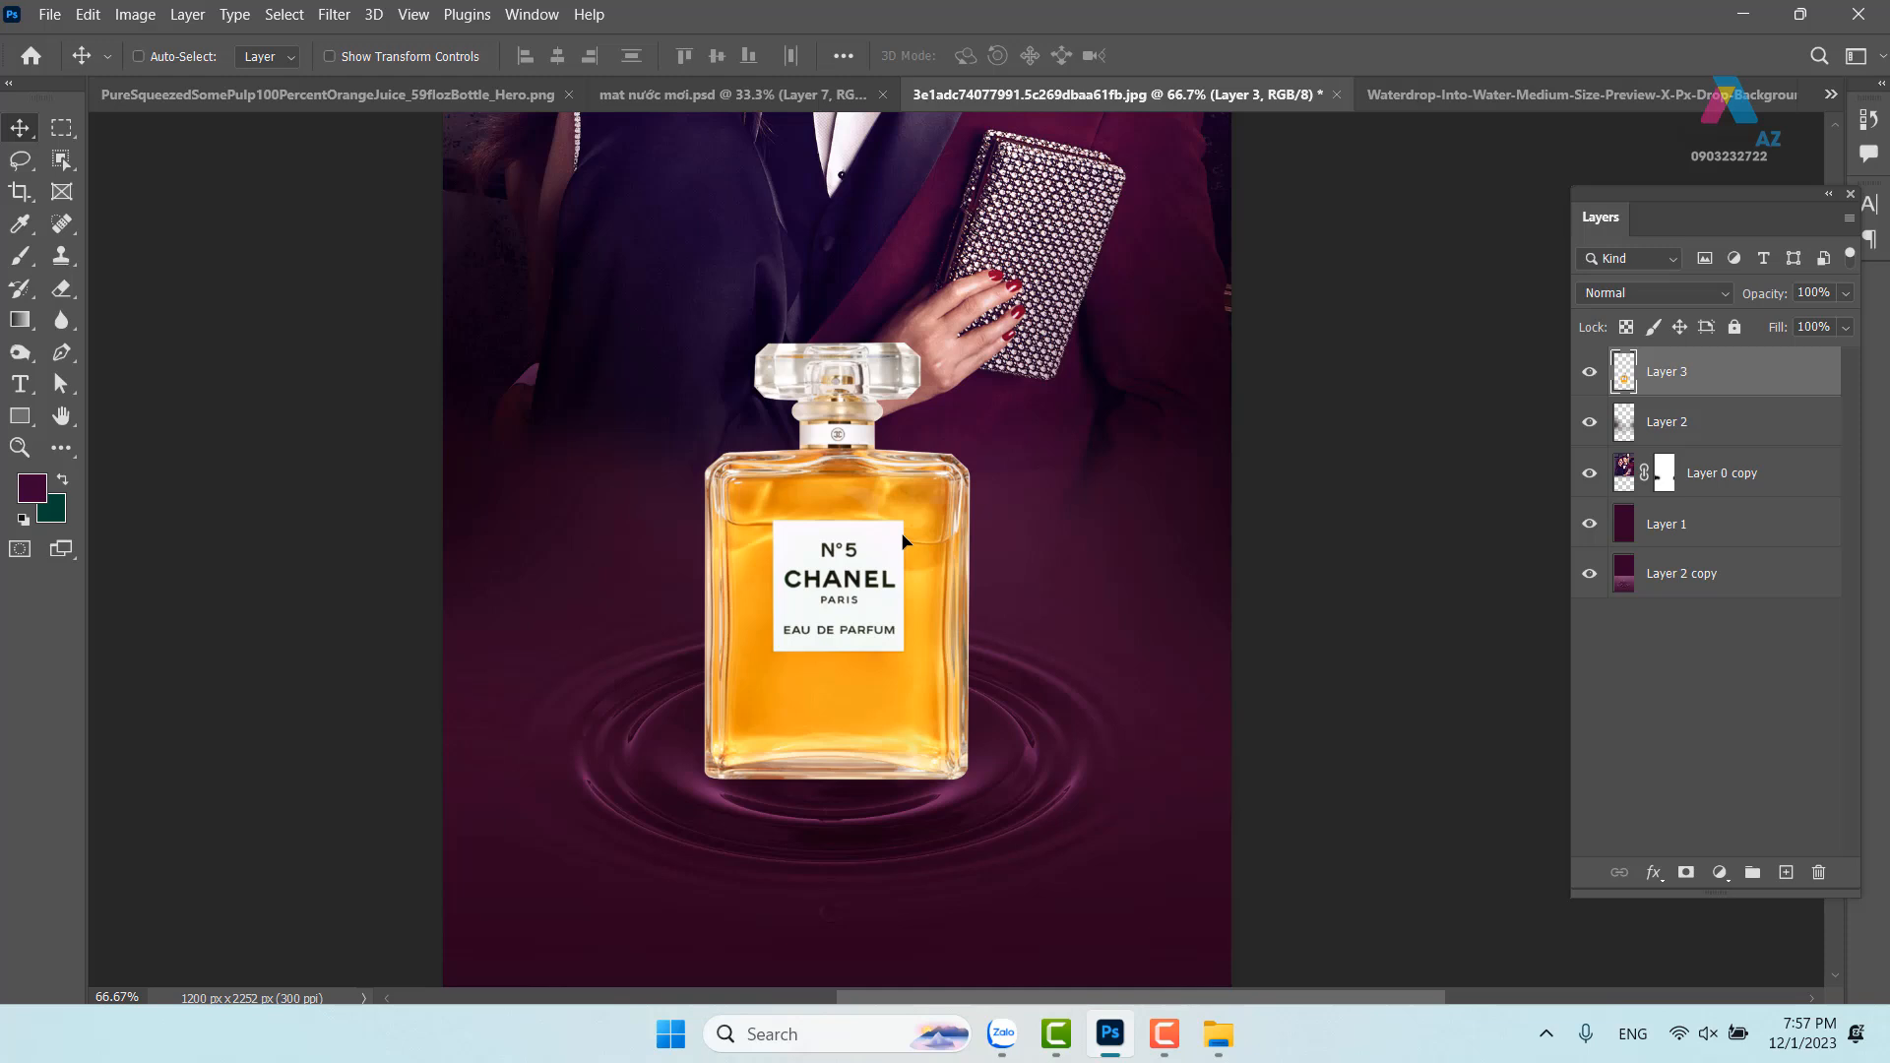
Duplicate the bottle layer in place, set the copy's blend mode to Overlay, and compare the bottle with and without it
key(ctrl+j)
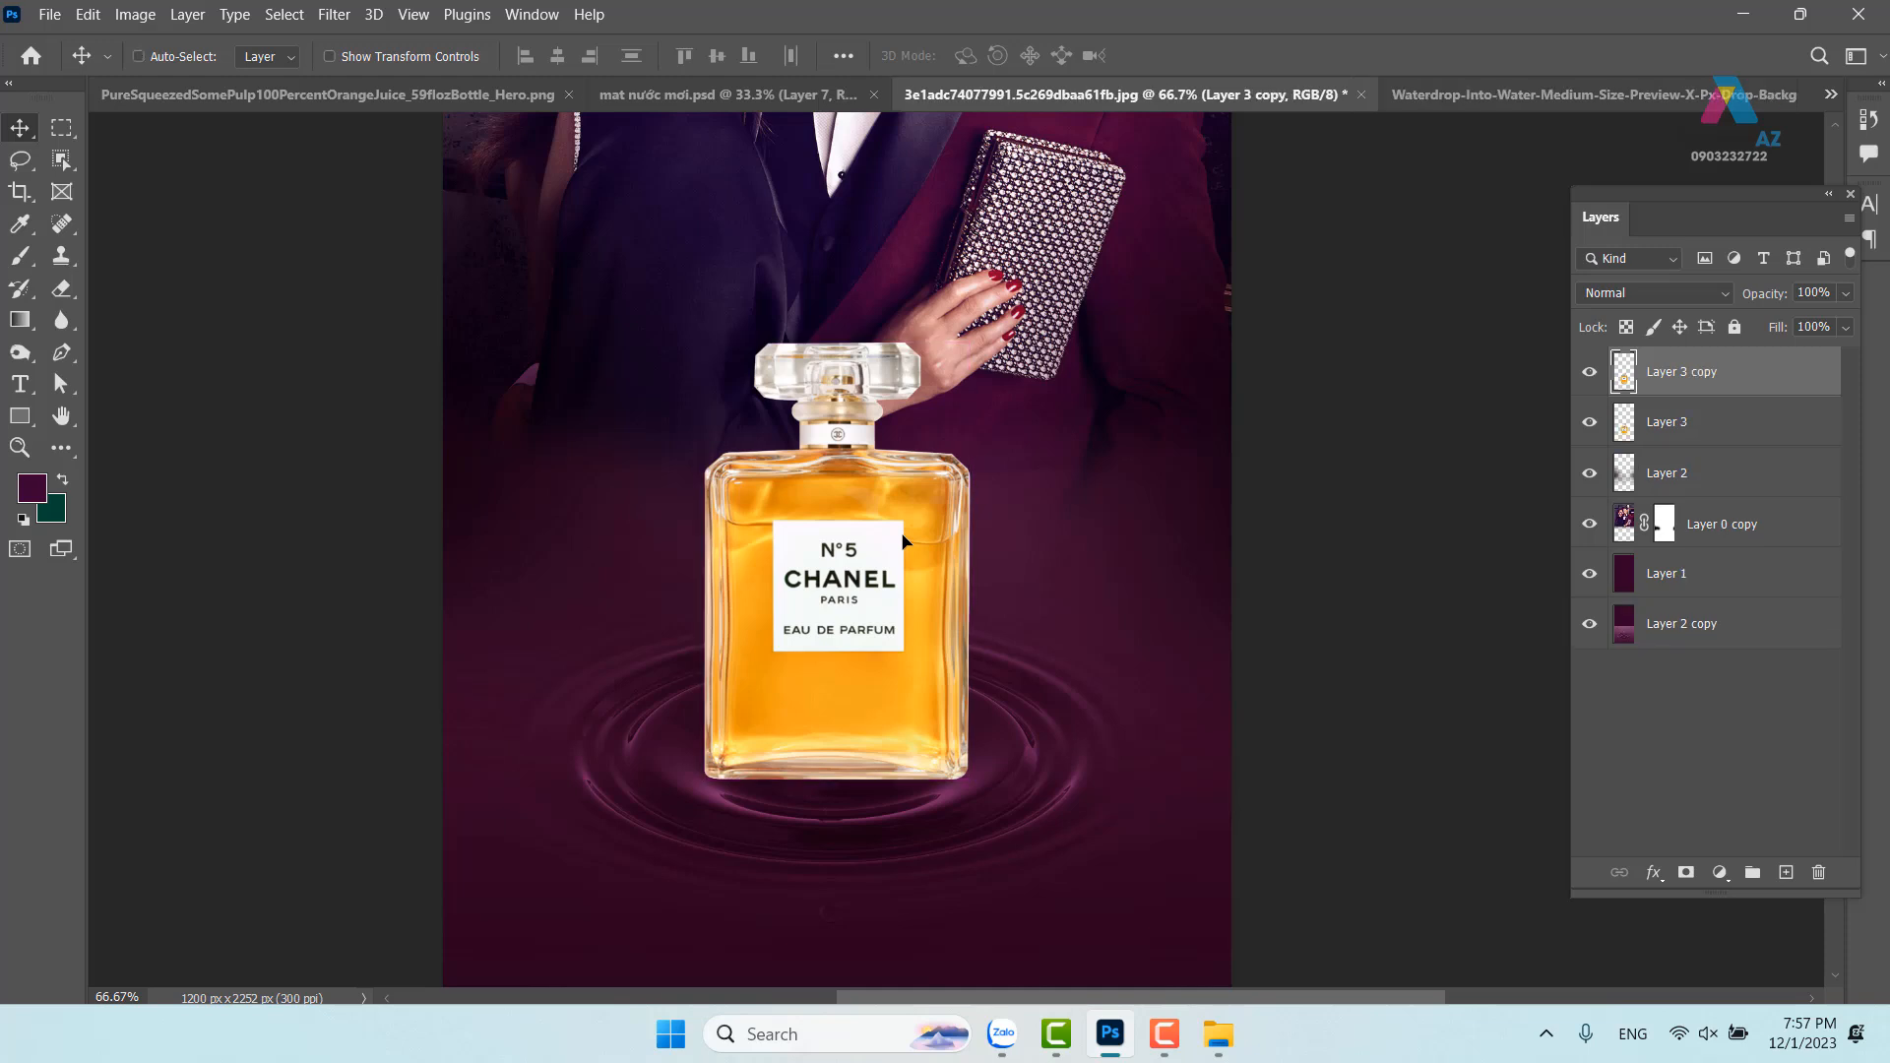
drag(803, 529, 1050, 539)
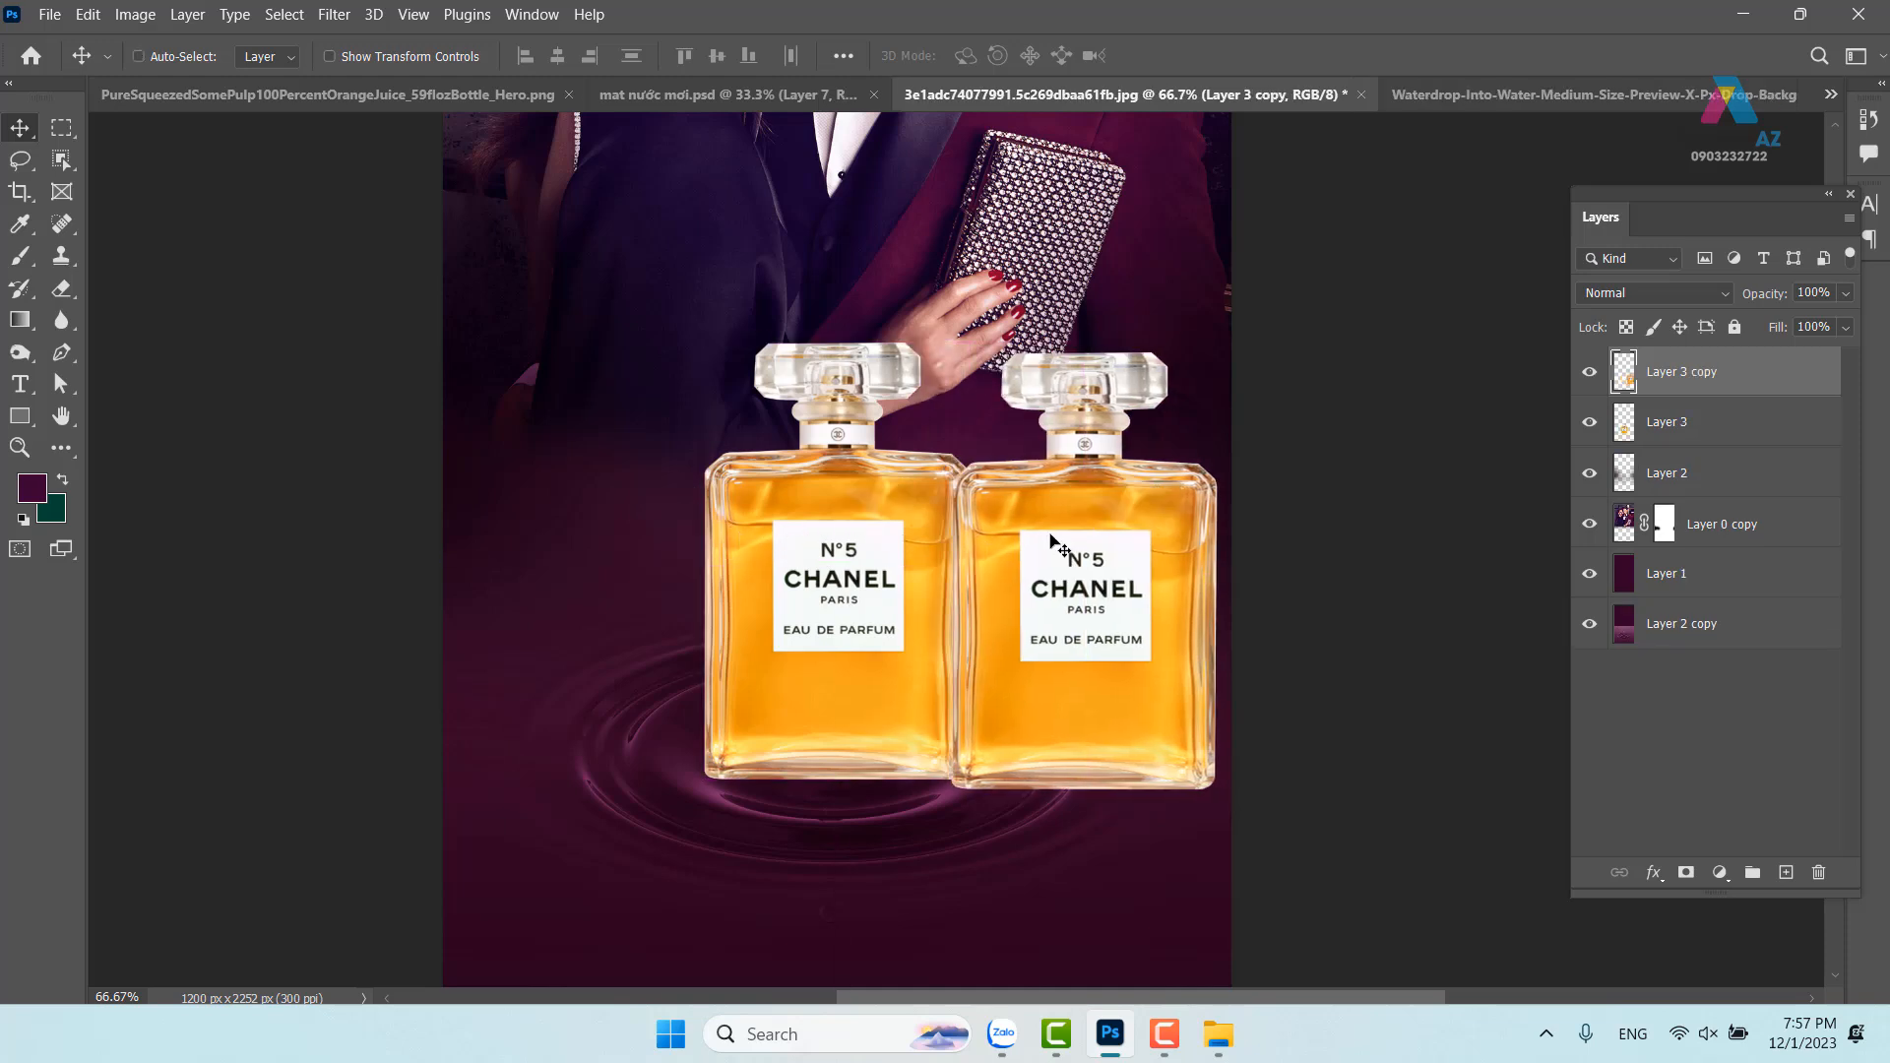
key(ctrl+z)
click(1654, 293)
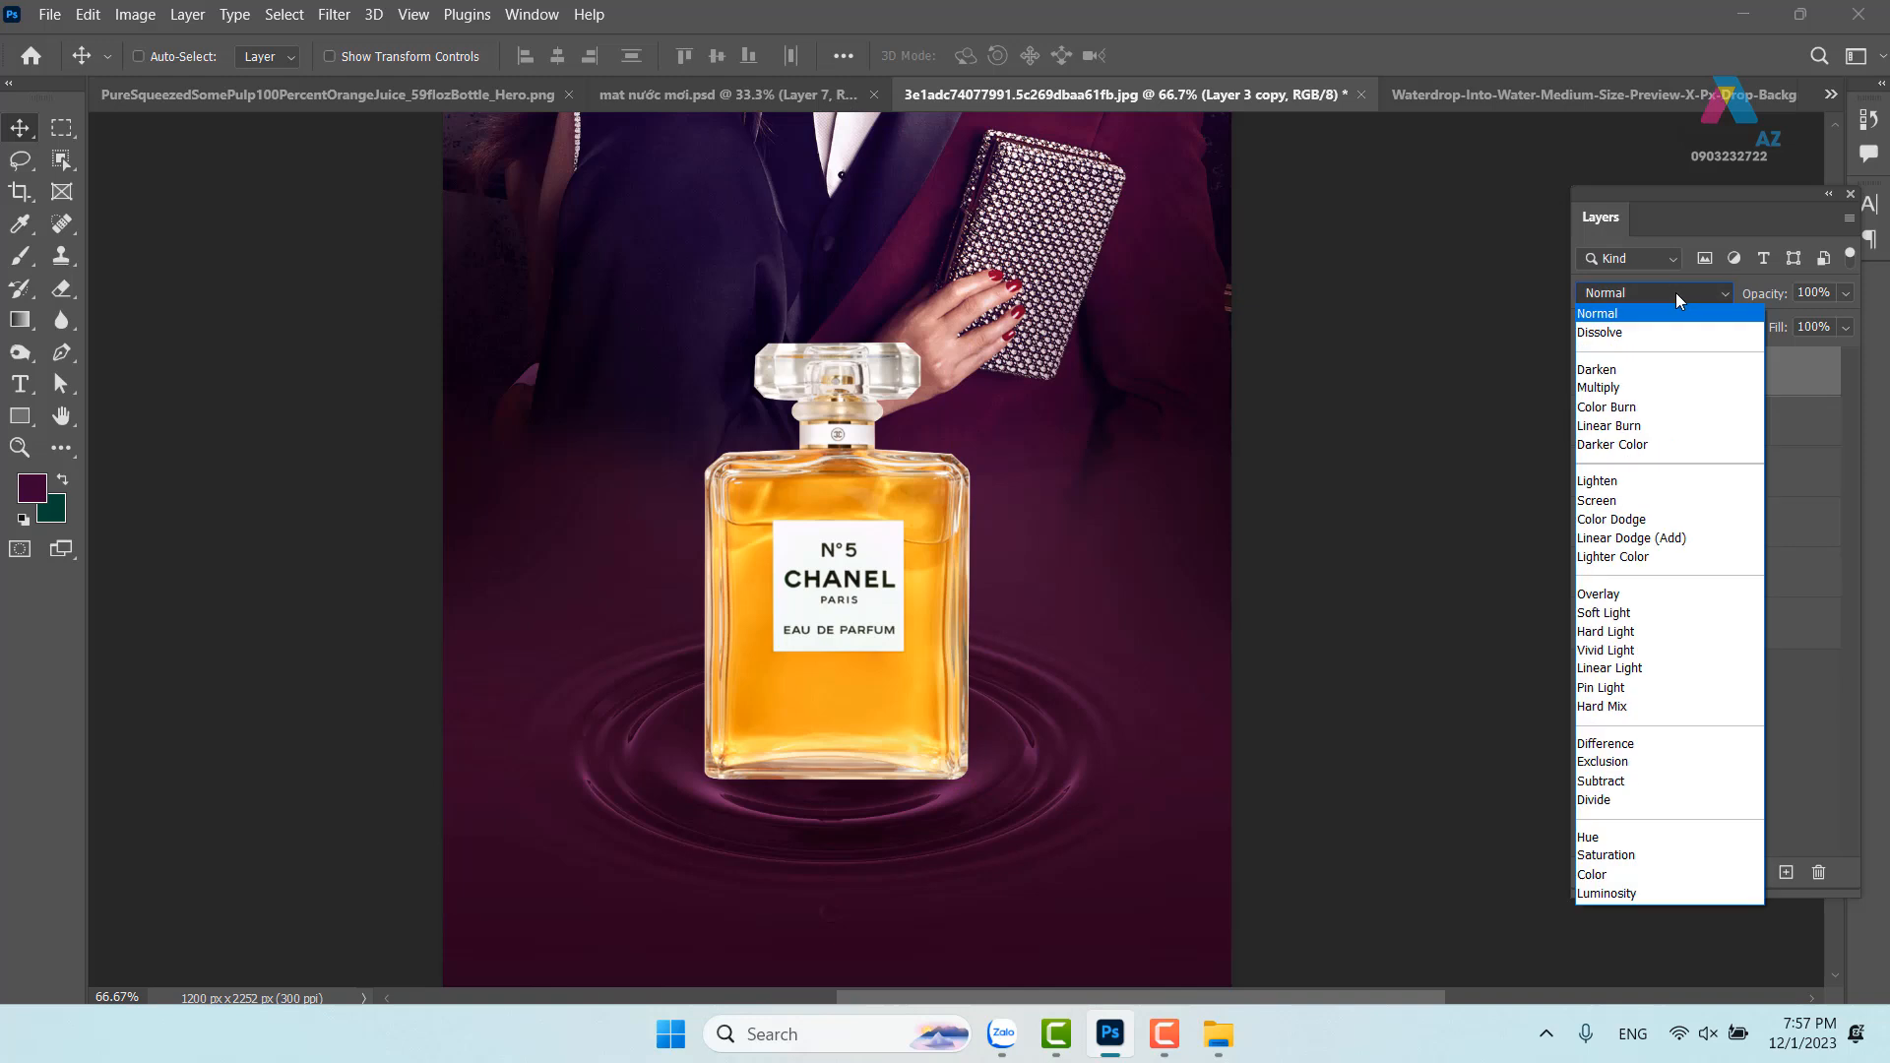
click(1614, 594)
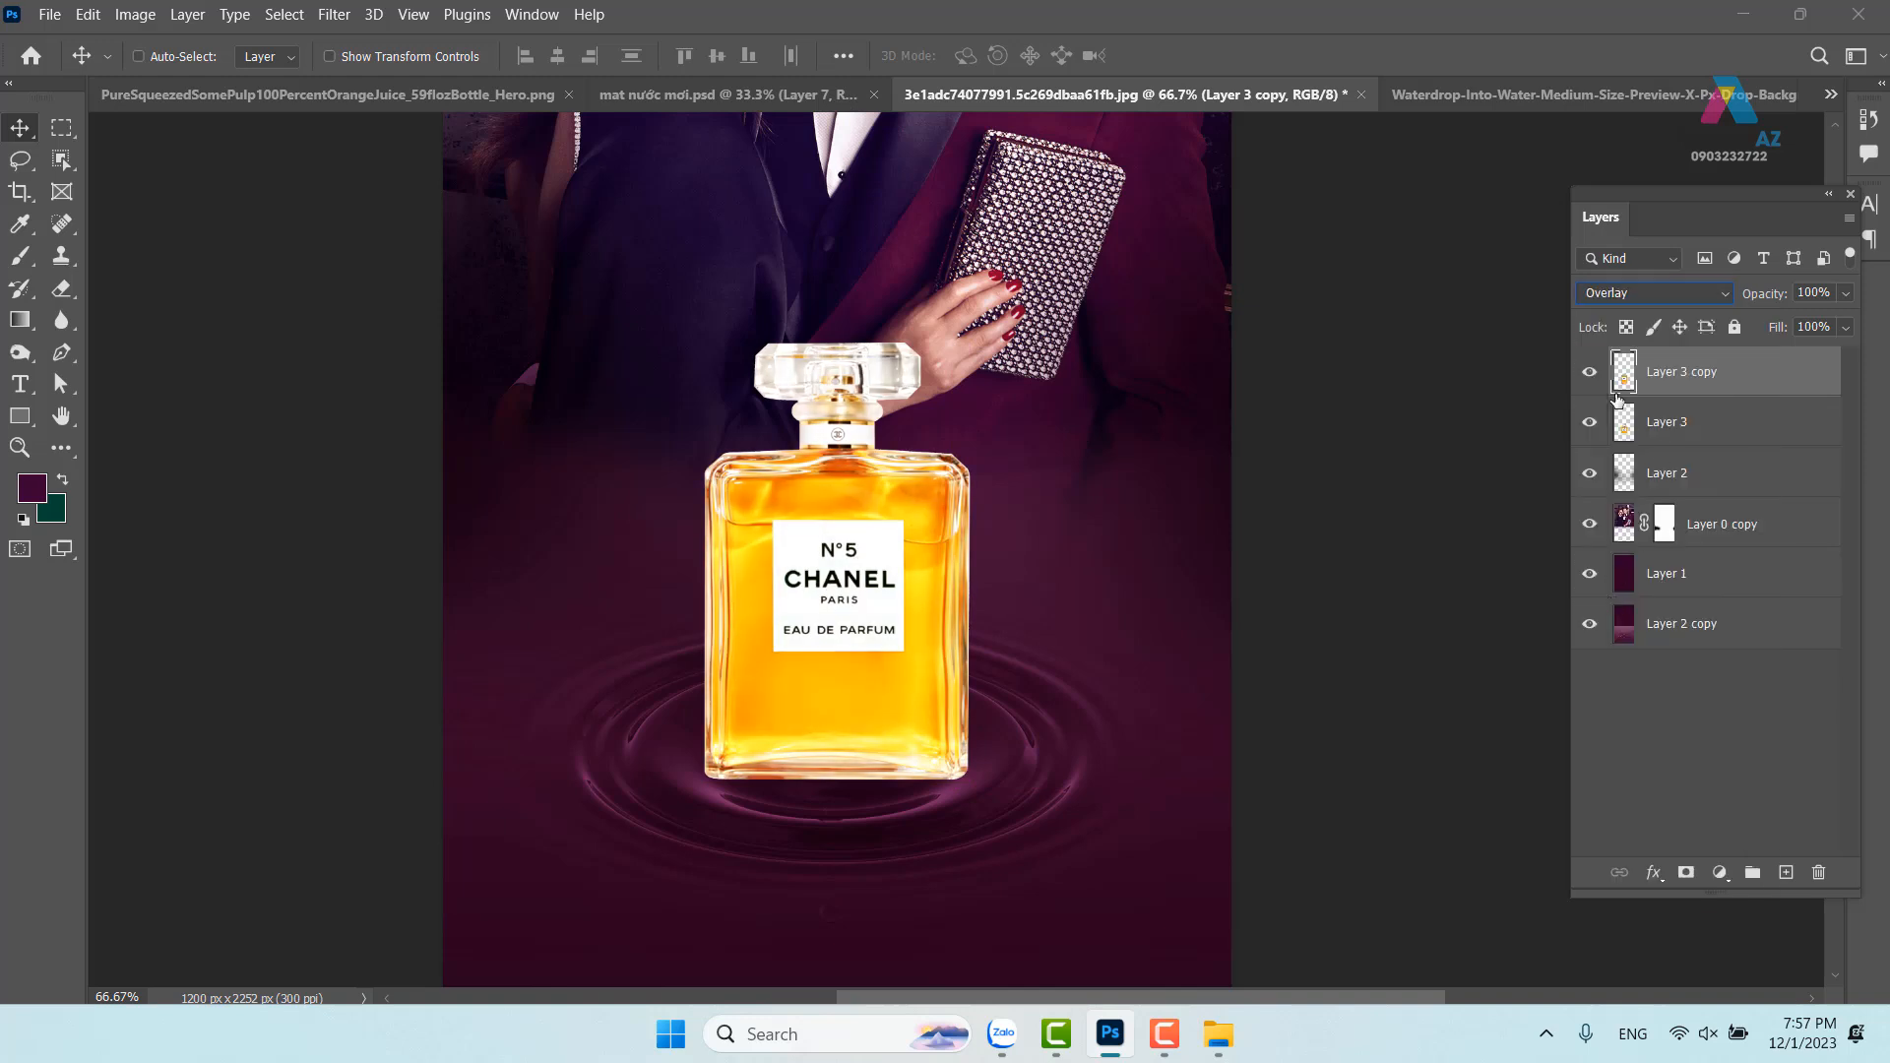
click(1591, 375)
click(1592, 374)
click(1592, 374)
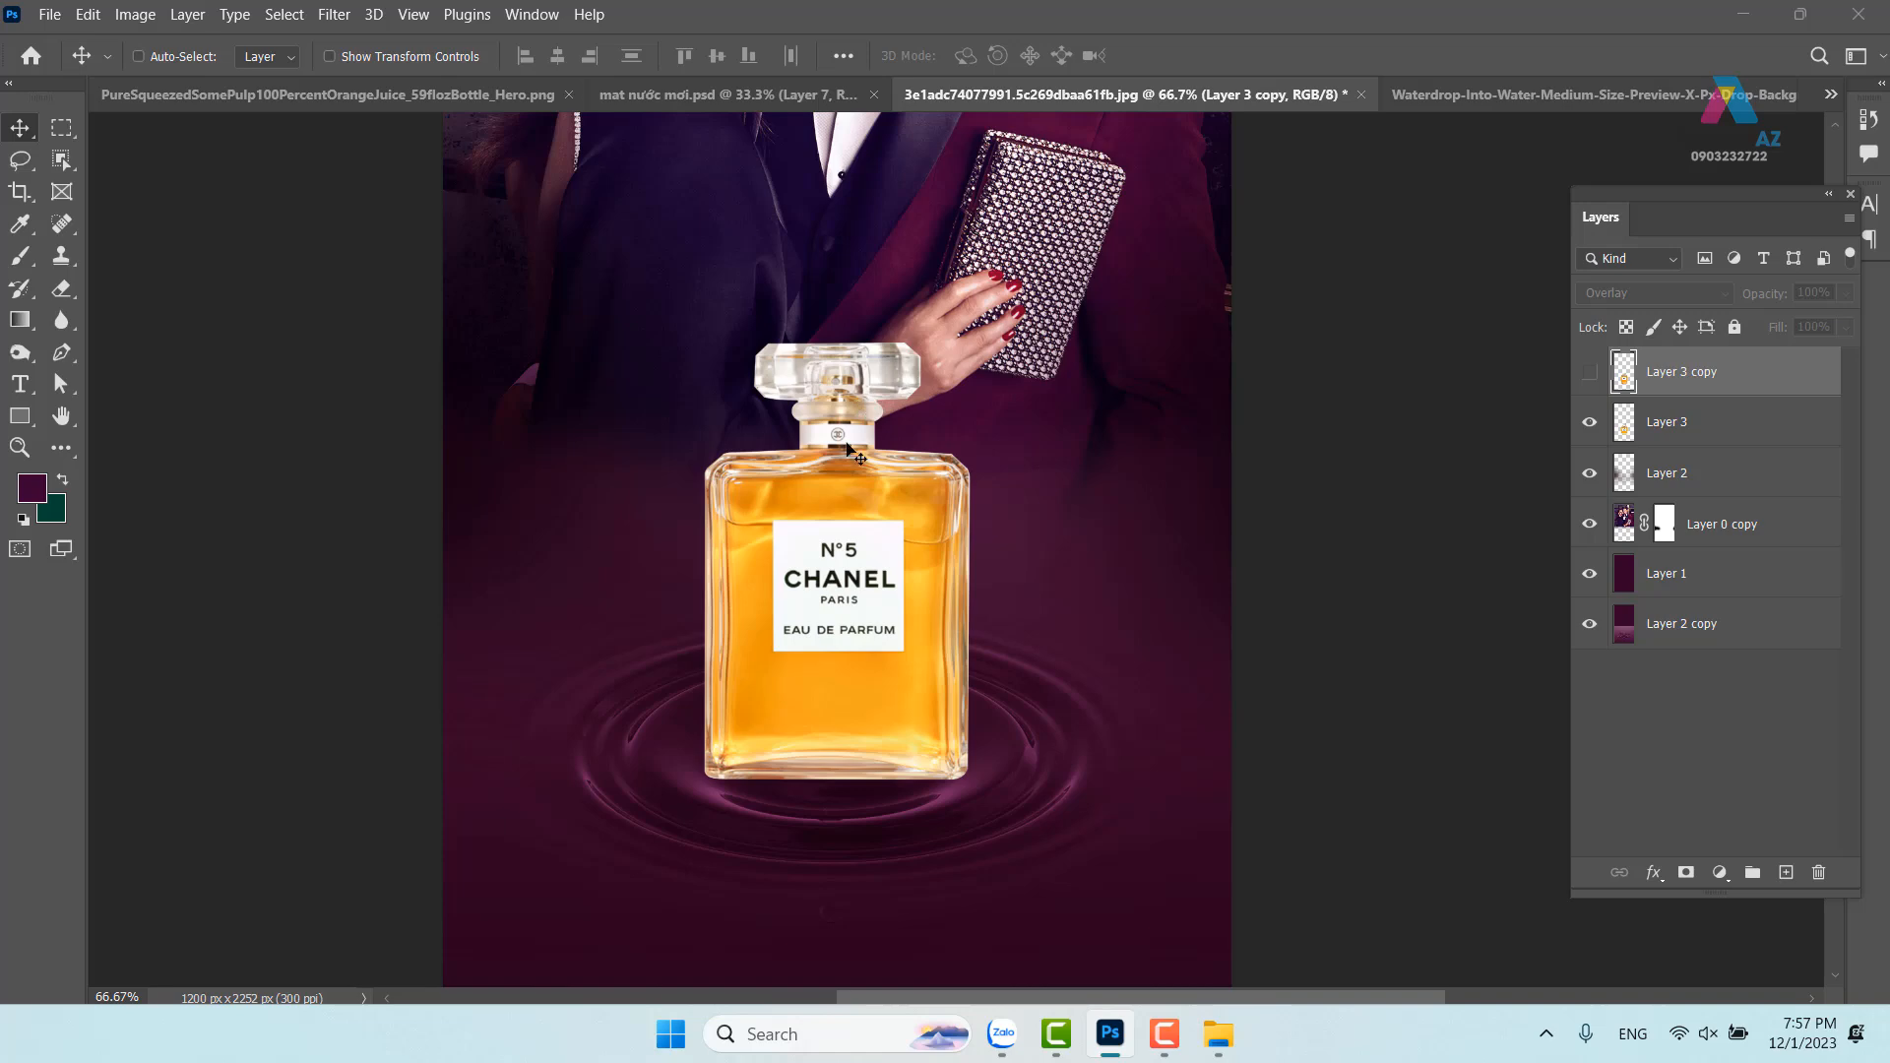
click(1590, 372)
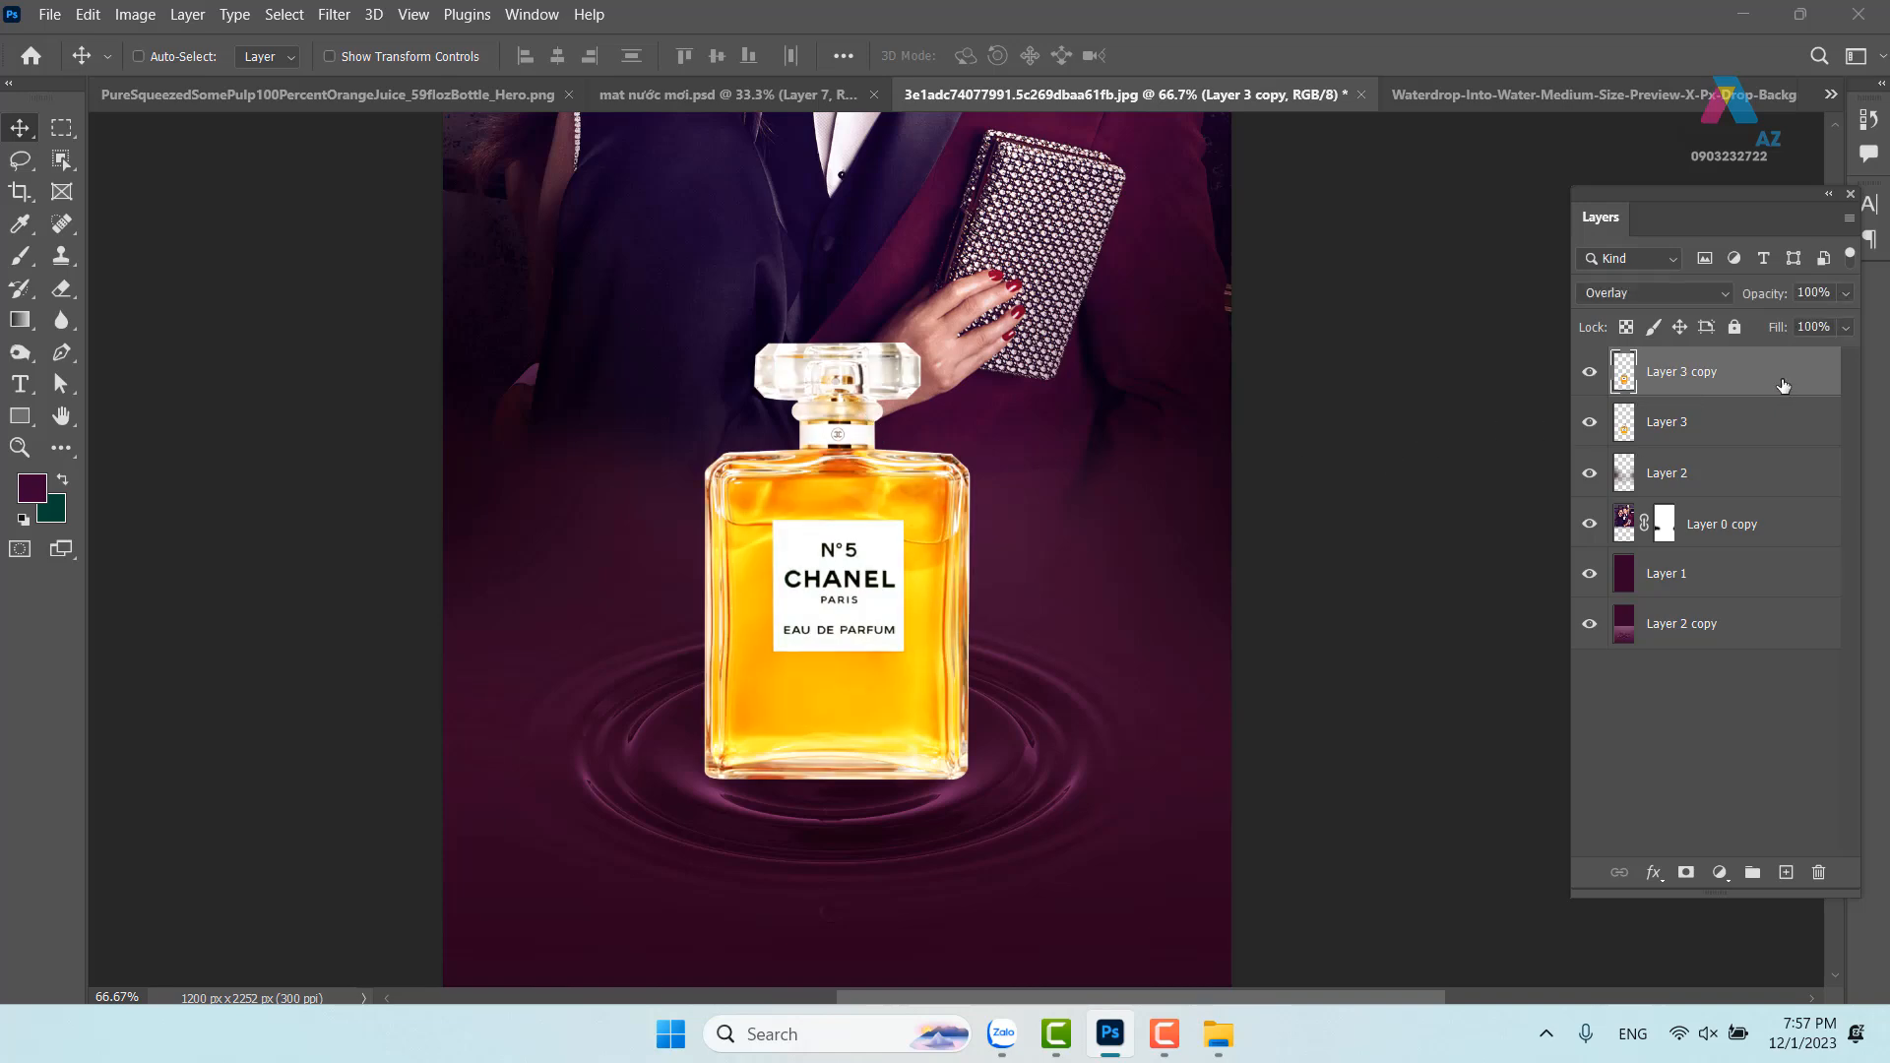
Split the Overlay copy's Blend If highlight range for the current layer to 99/255, and merge the copy with Layer 3
right_click(1786, 383)
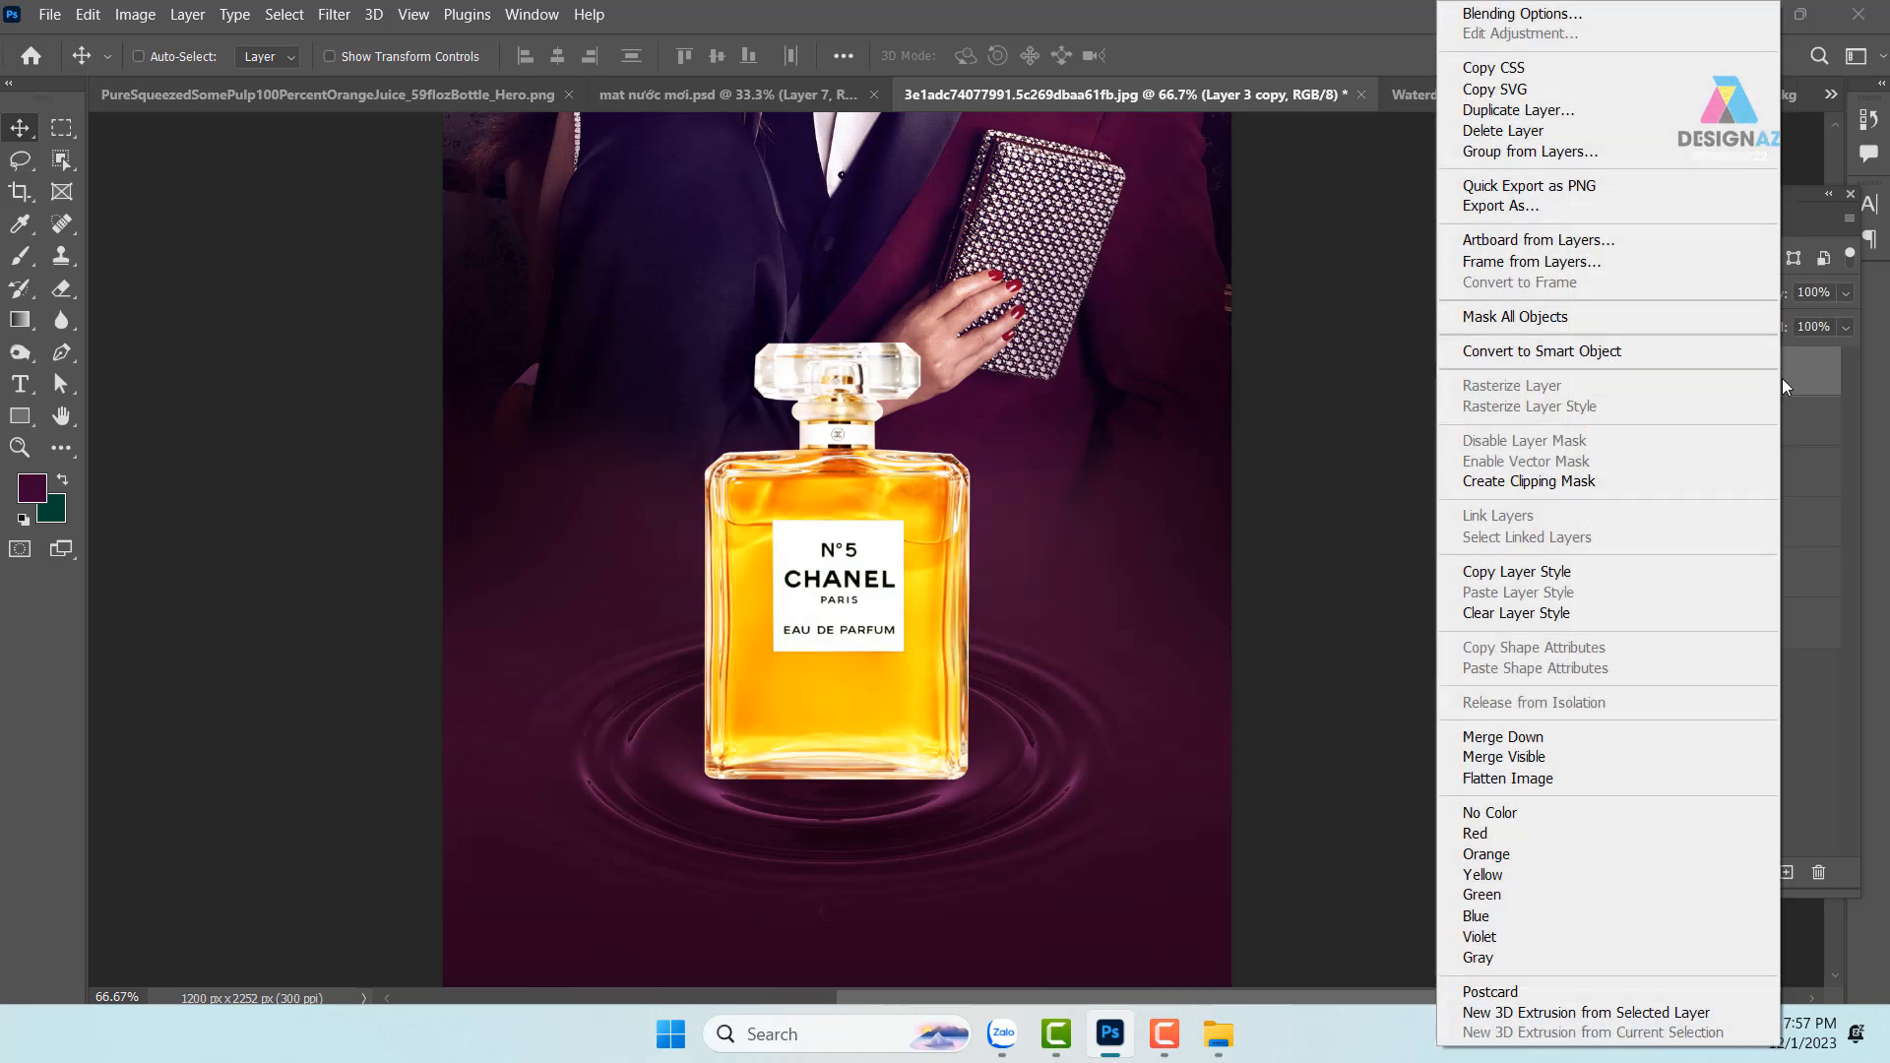
click(1563, 15)
drag(1339, 148, 1656, 104)
drag(1814, 563, 1626, 573)
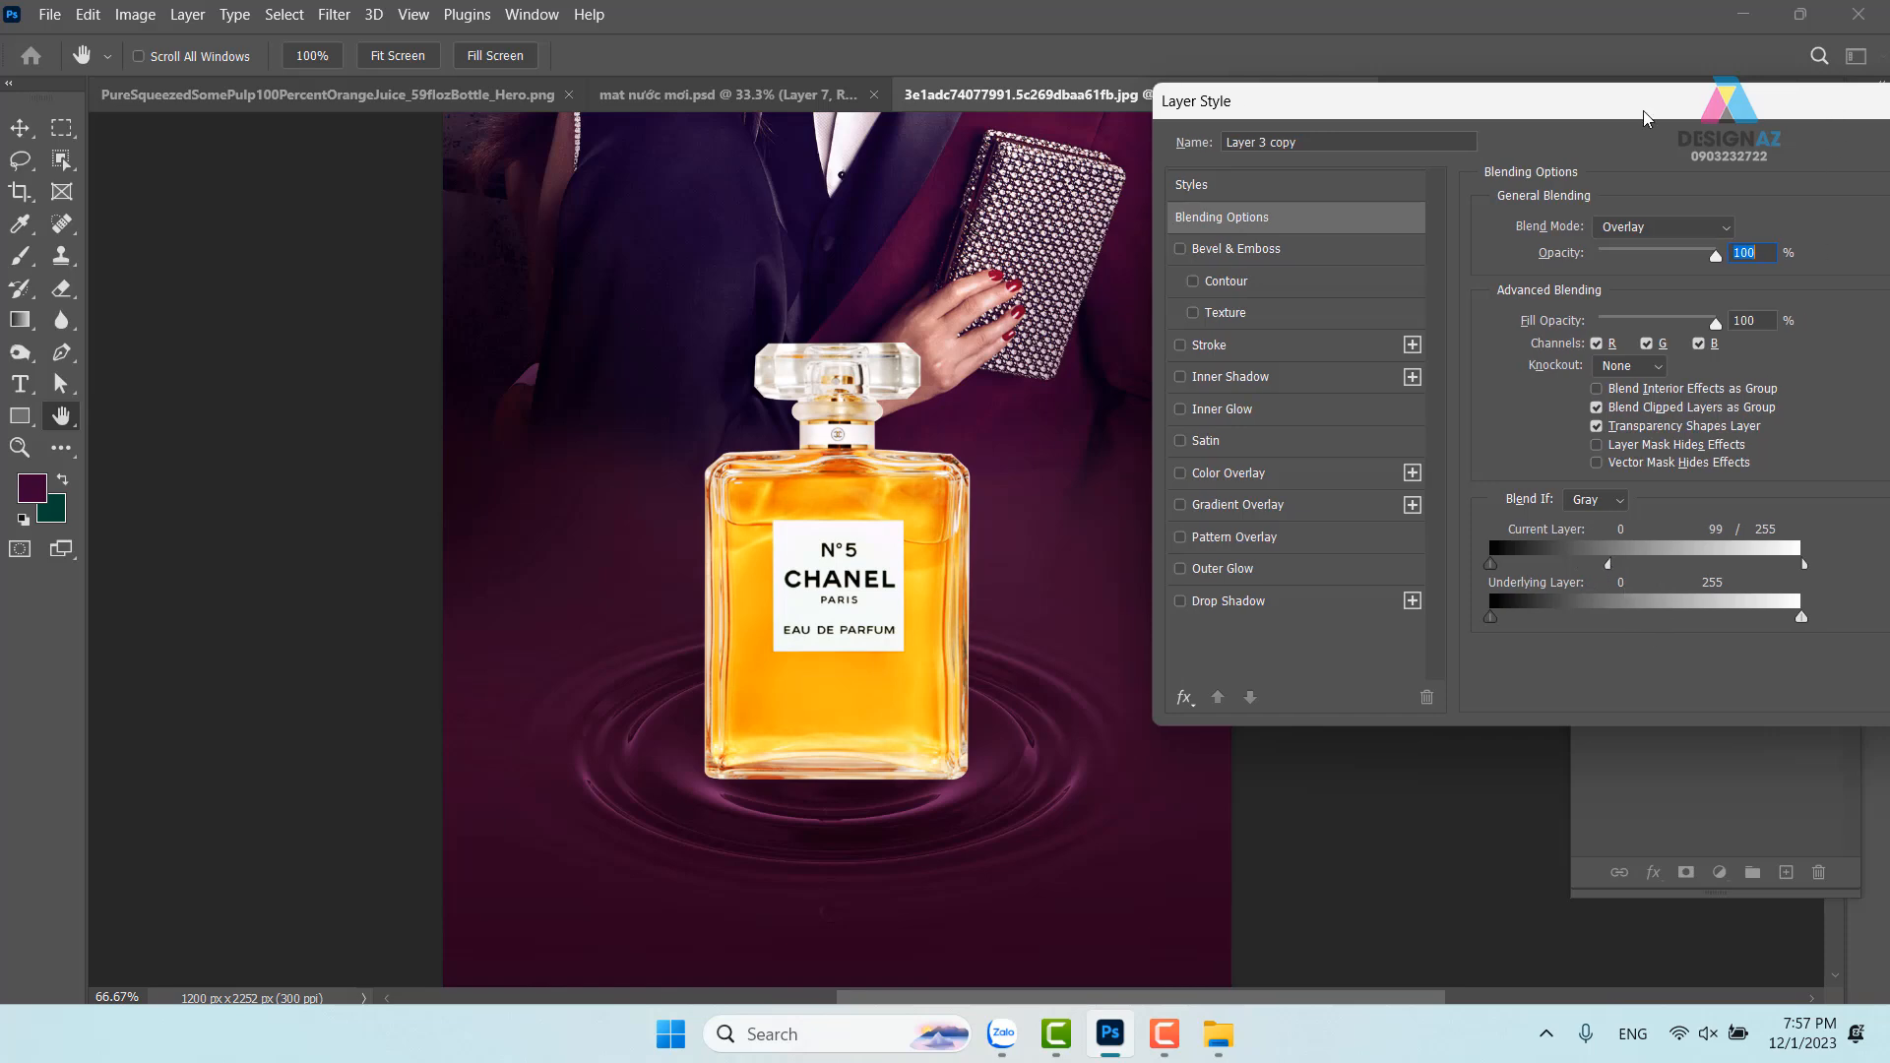
drag(1768, 110, 1560, 113)
click(1749, 162)
click(1592, 374)
click(1591, 374)
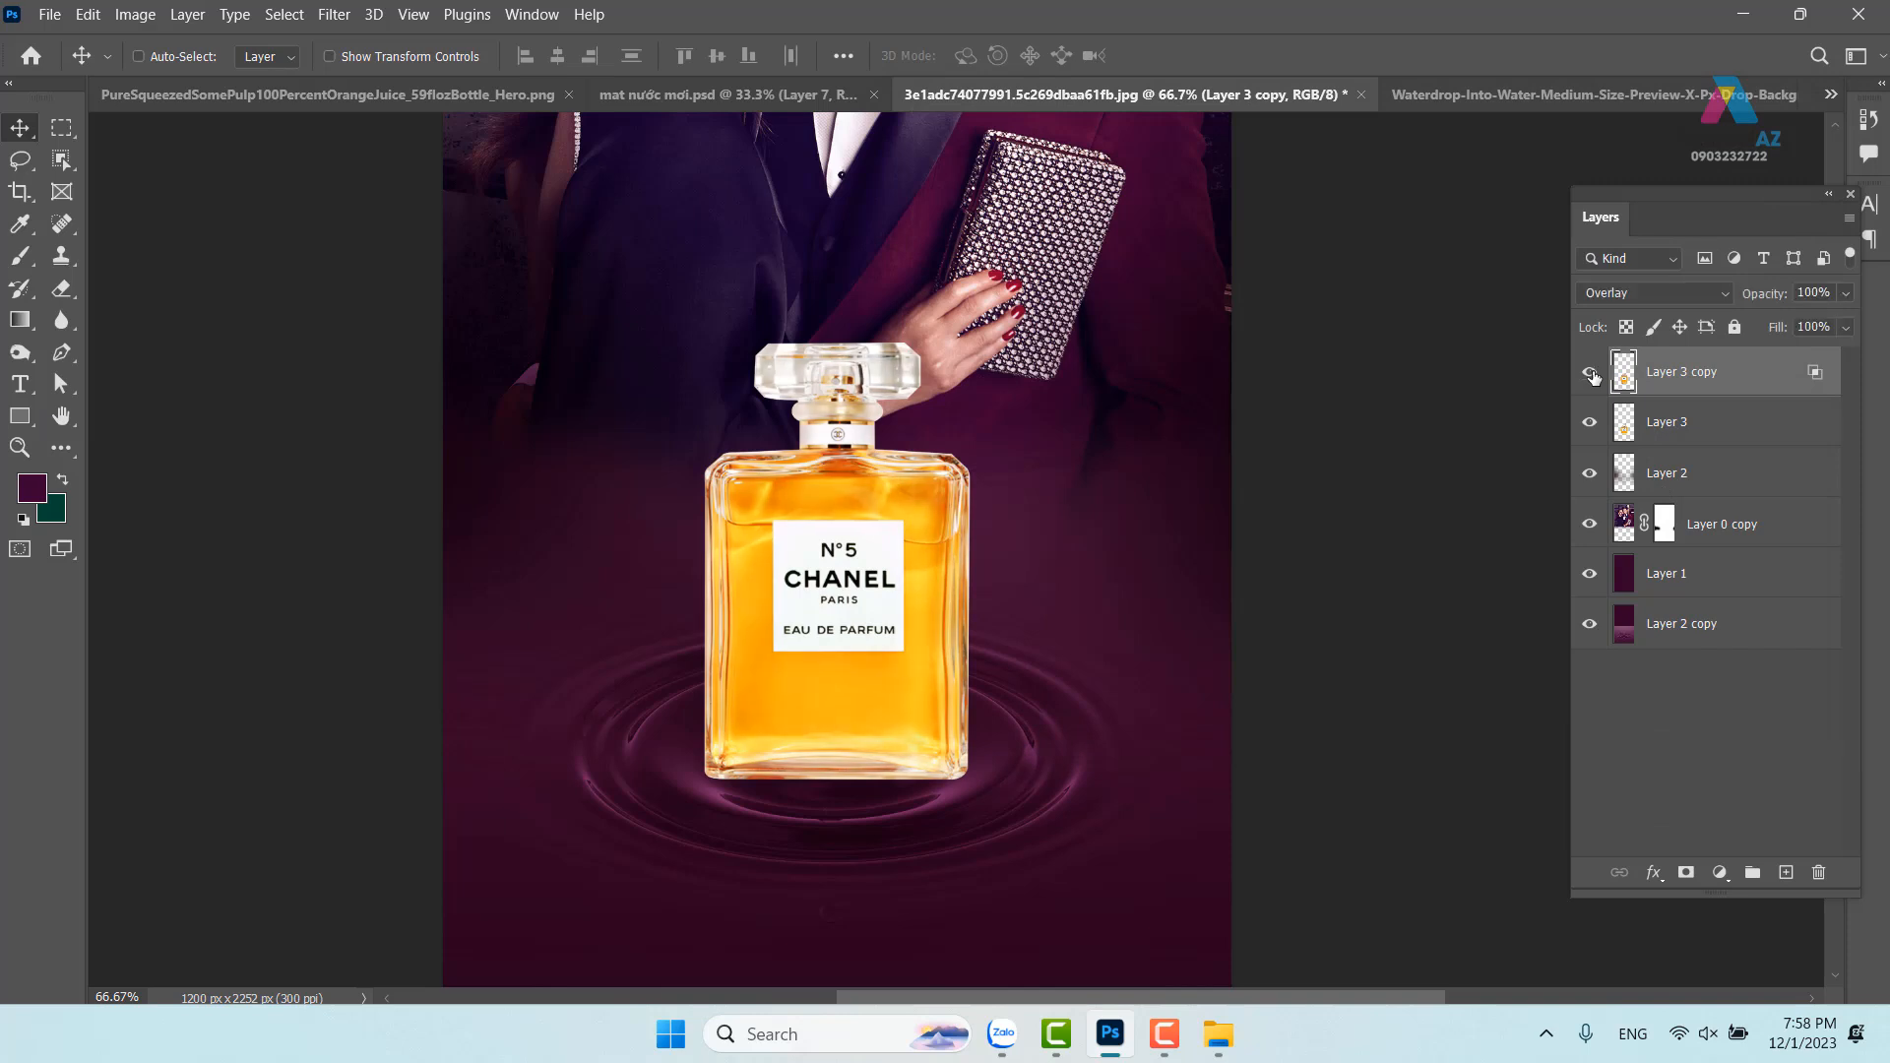
shift+click(1688, 428)
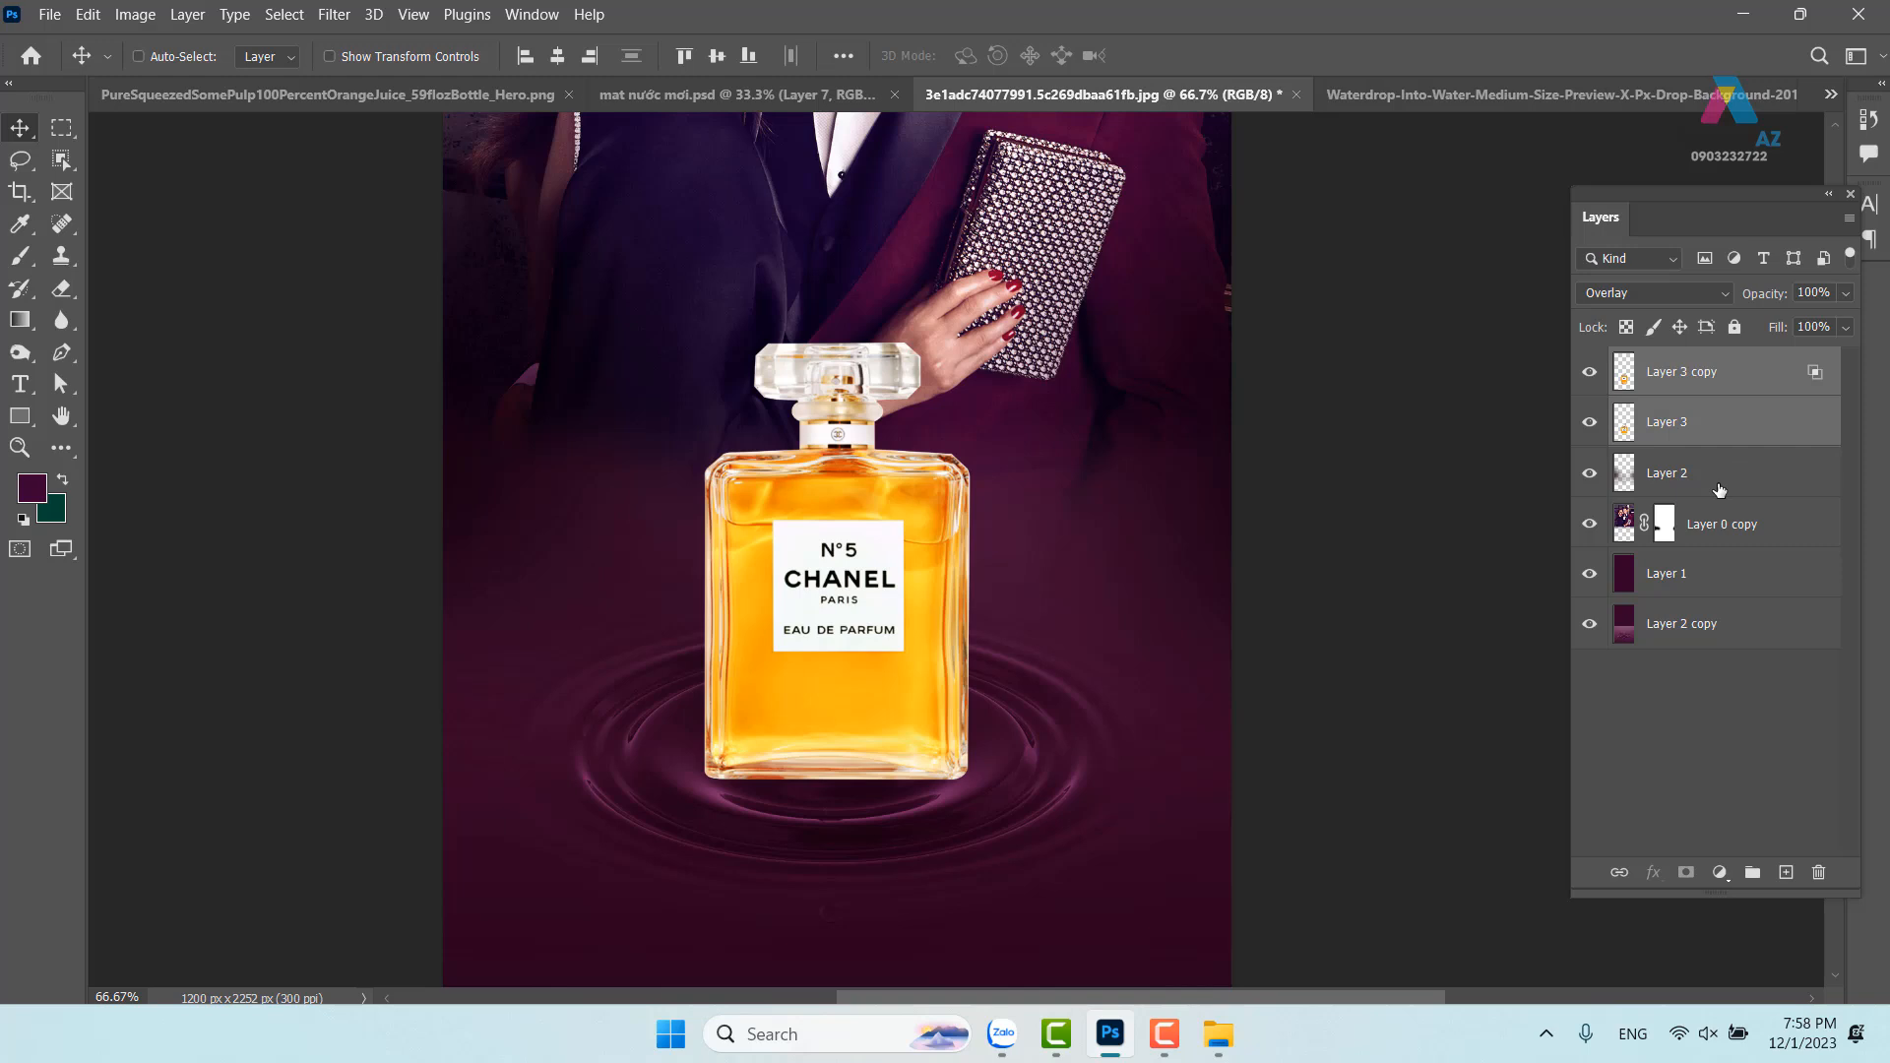
key(ctrl+e)
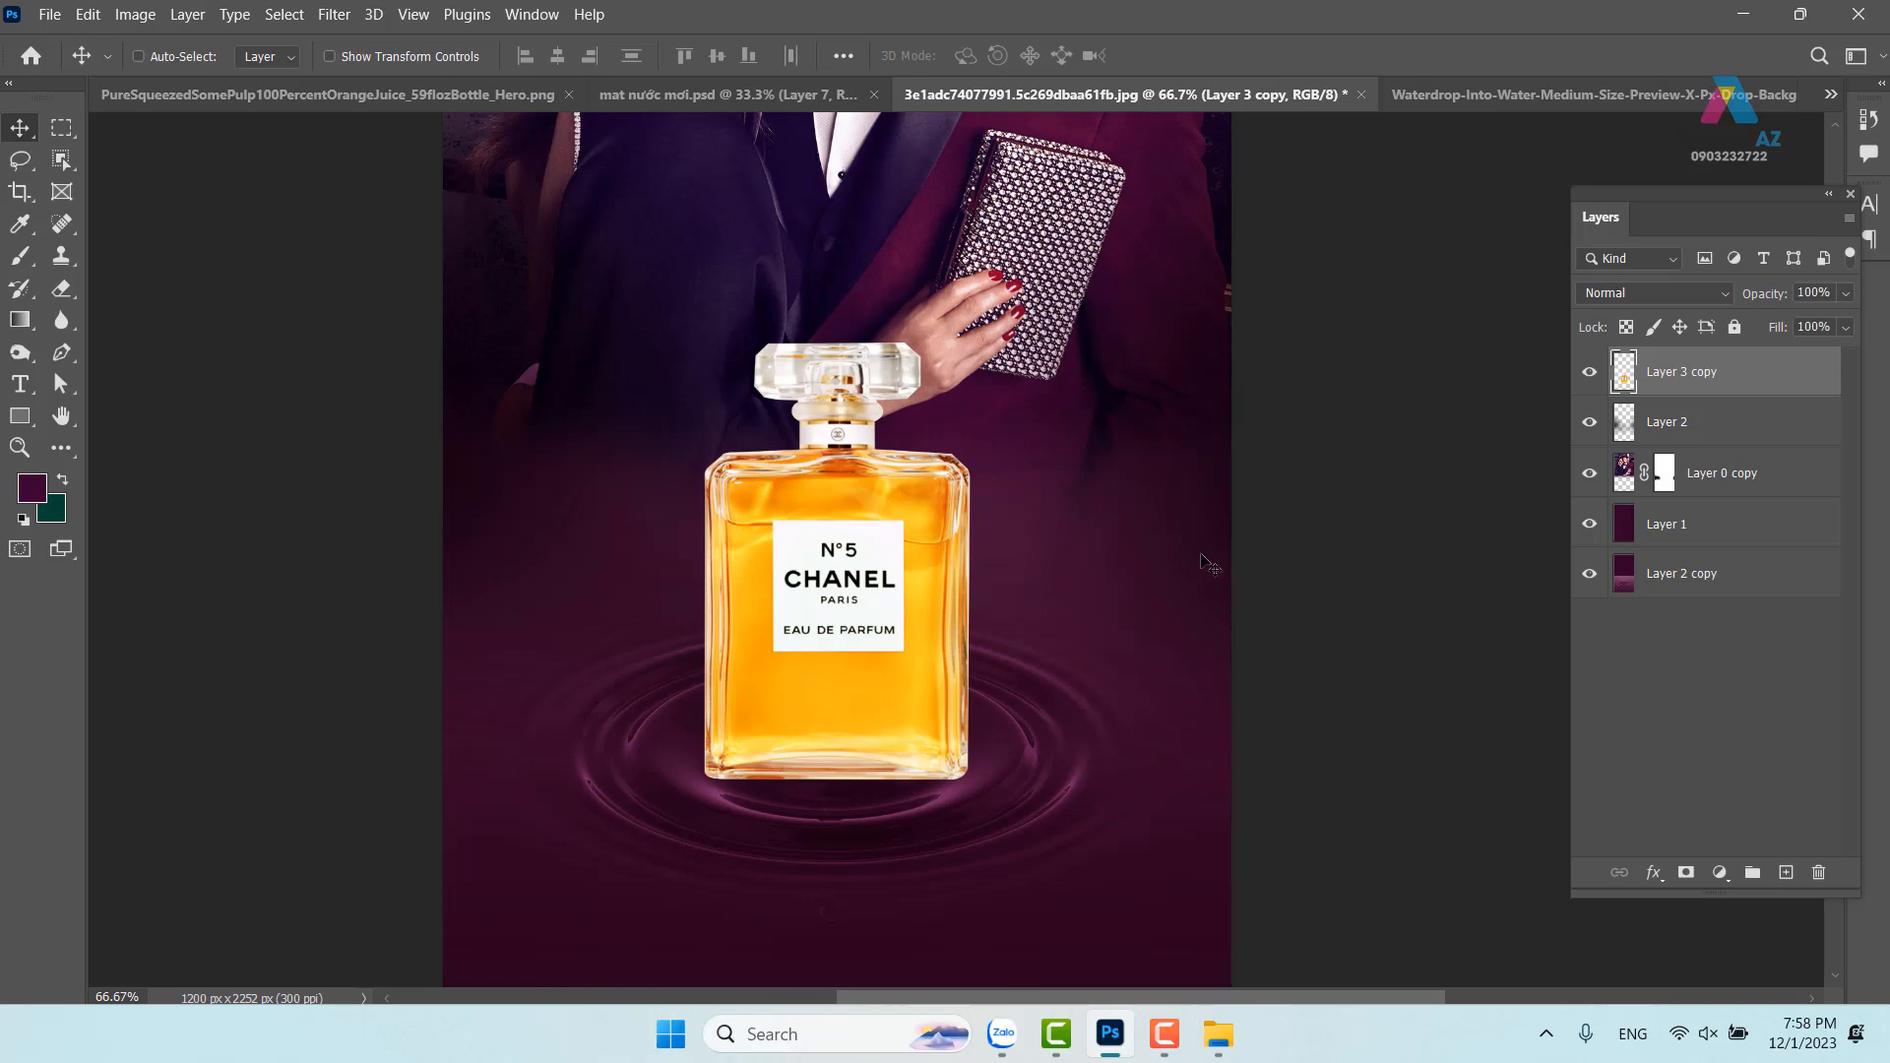
Show the image channels and turn off Show Channels in Color in the interface preferences
click(542, 18)
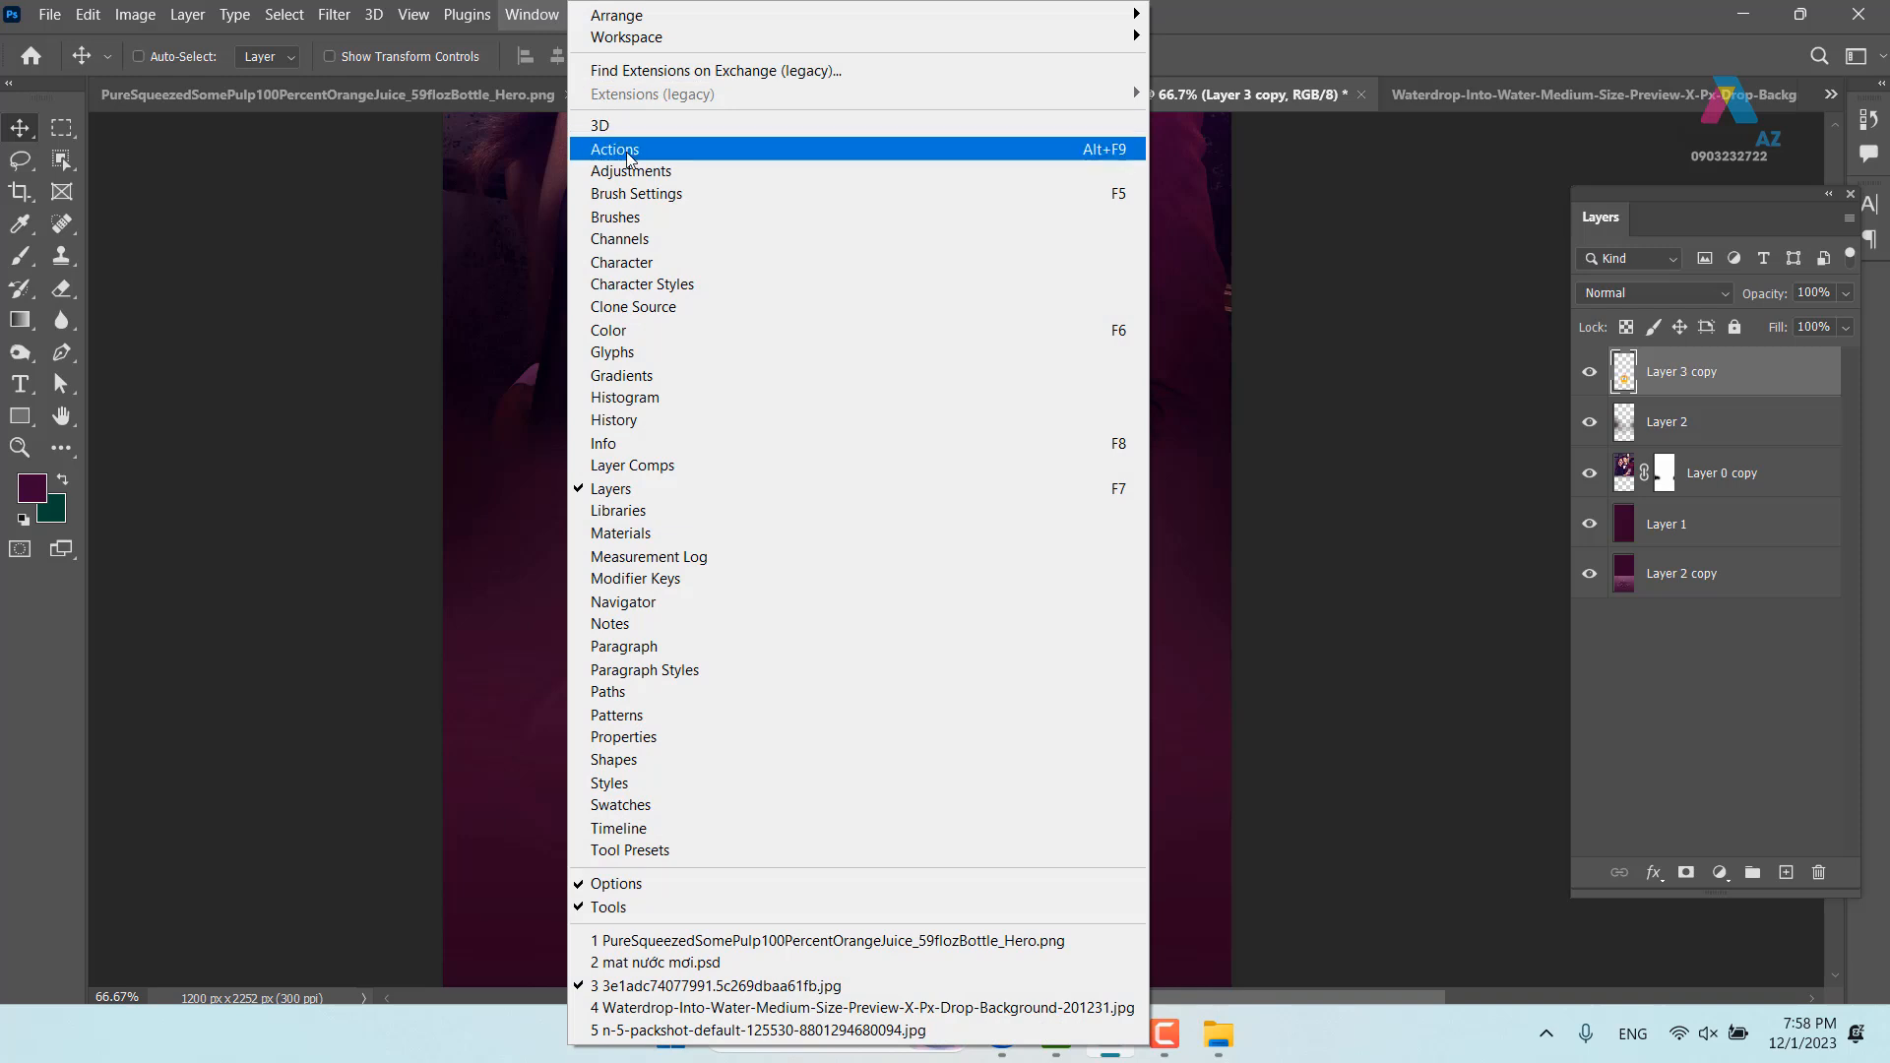
click(647, 241)
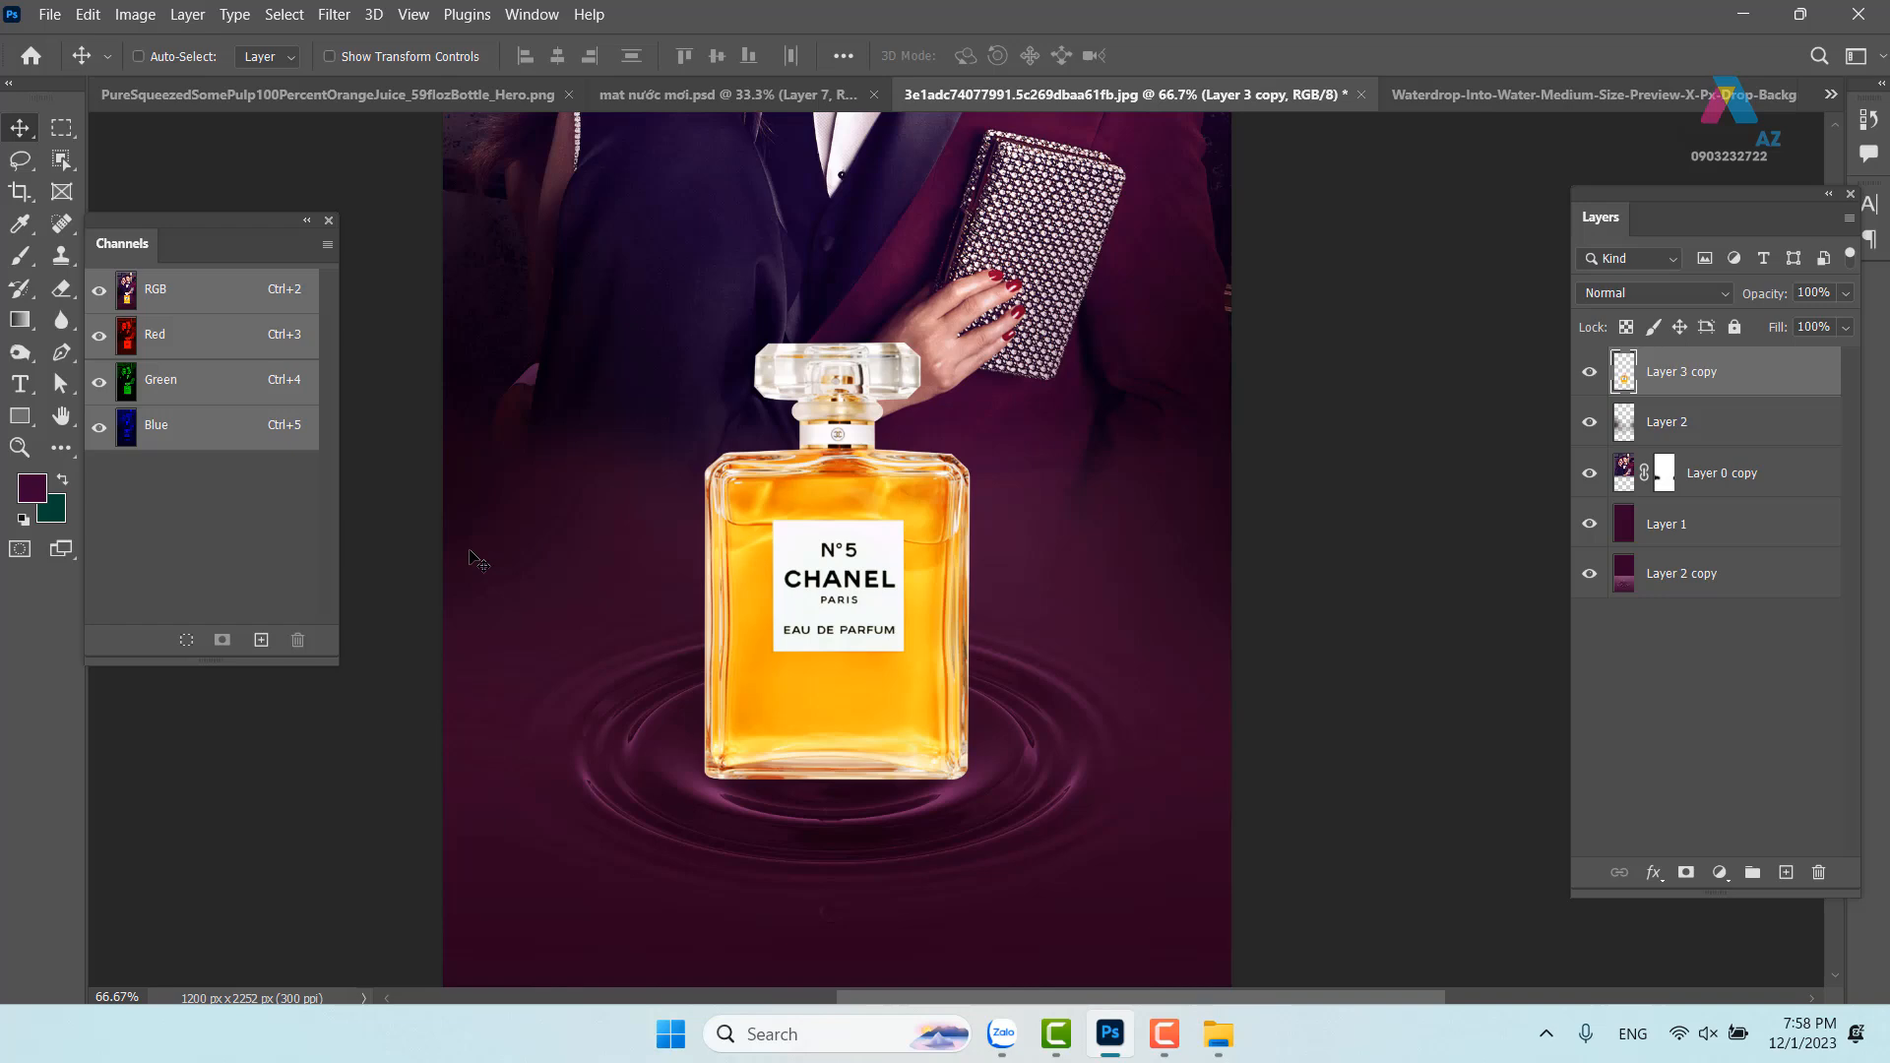
click(87, 15)
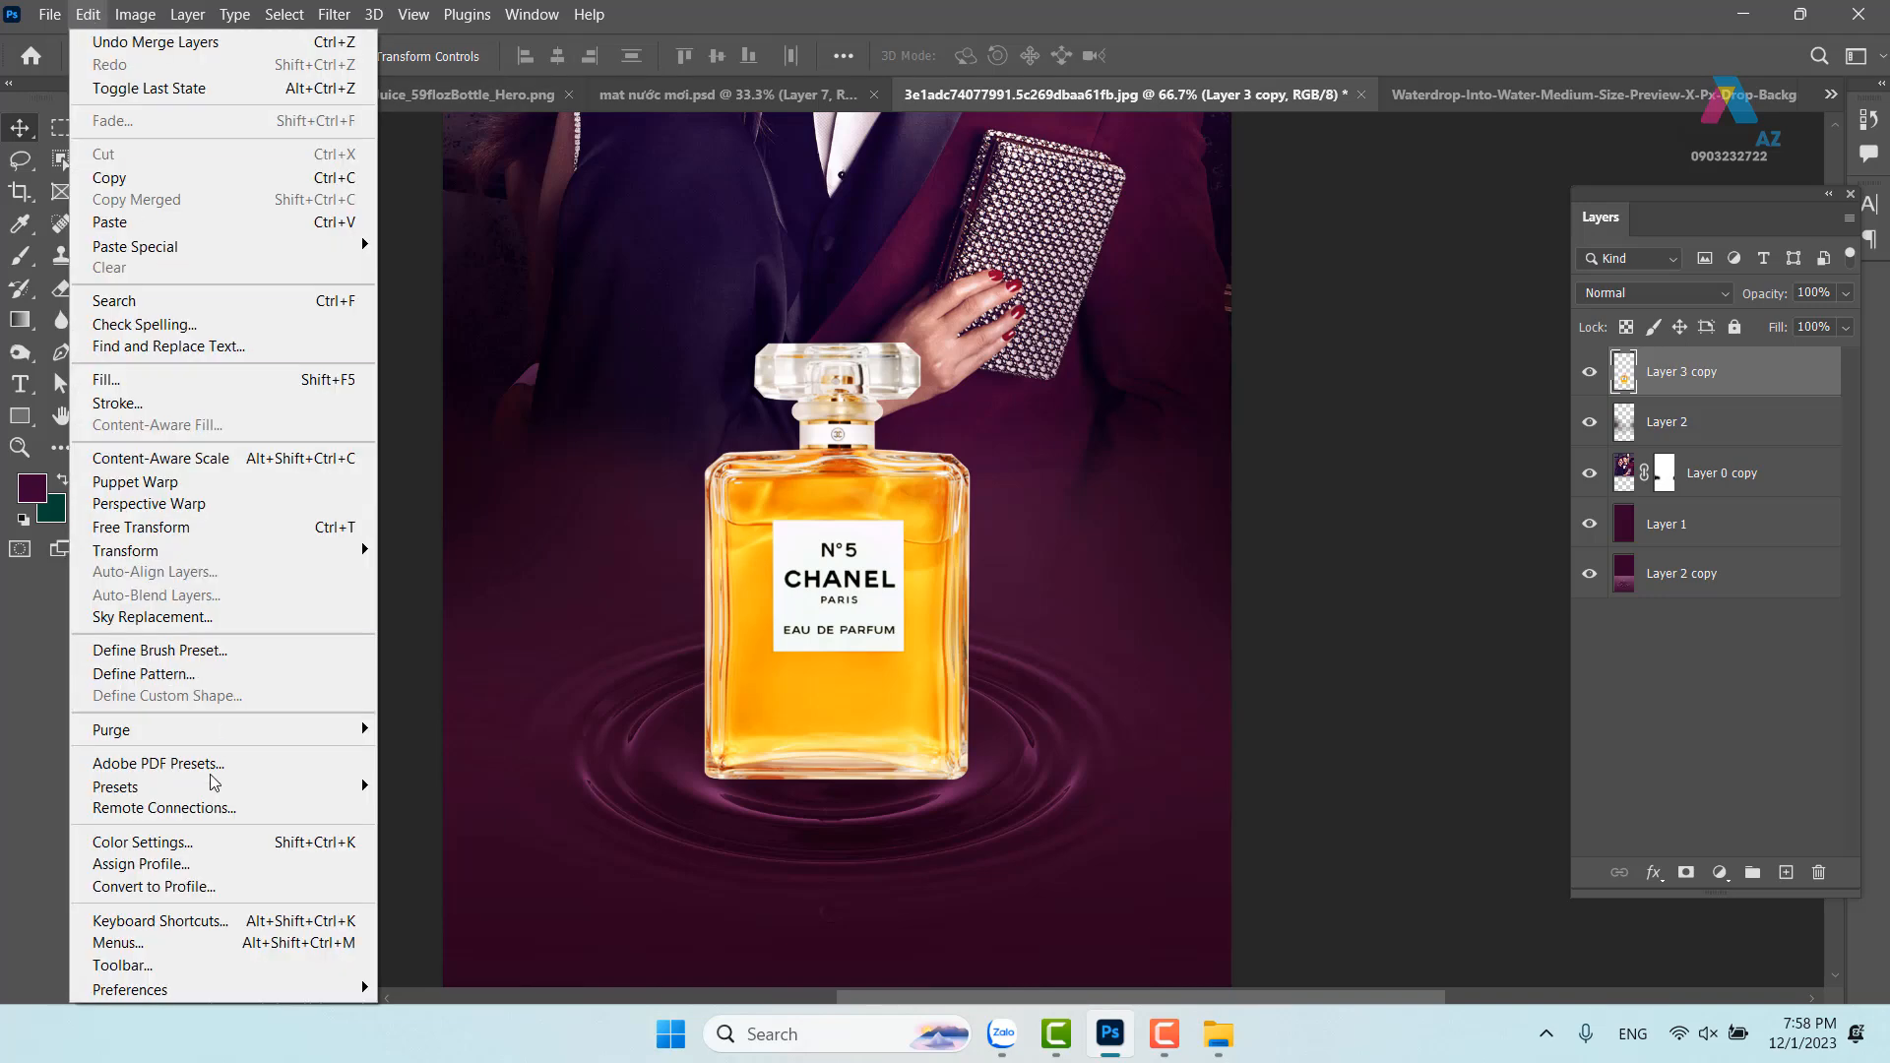
mouse_move(264, 990)
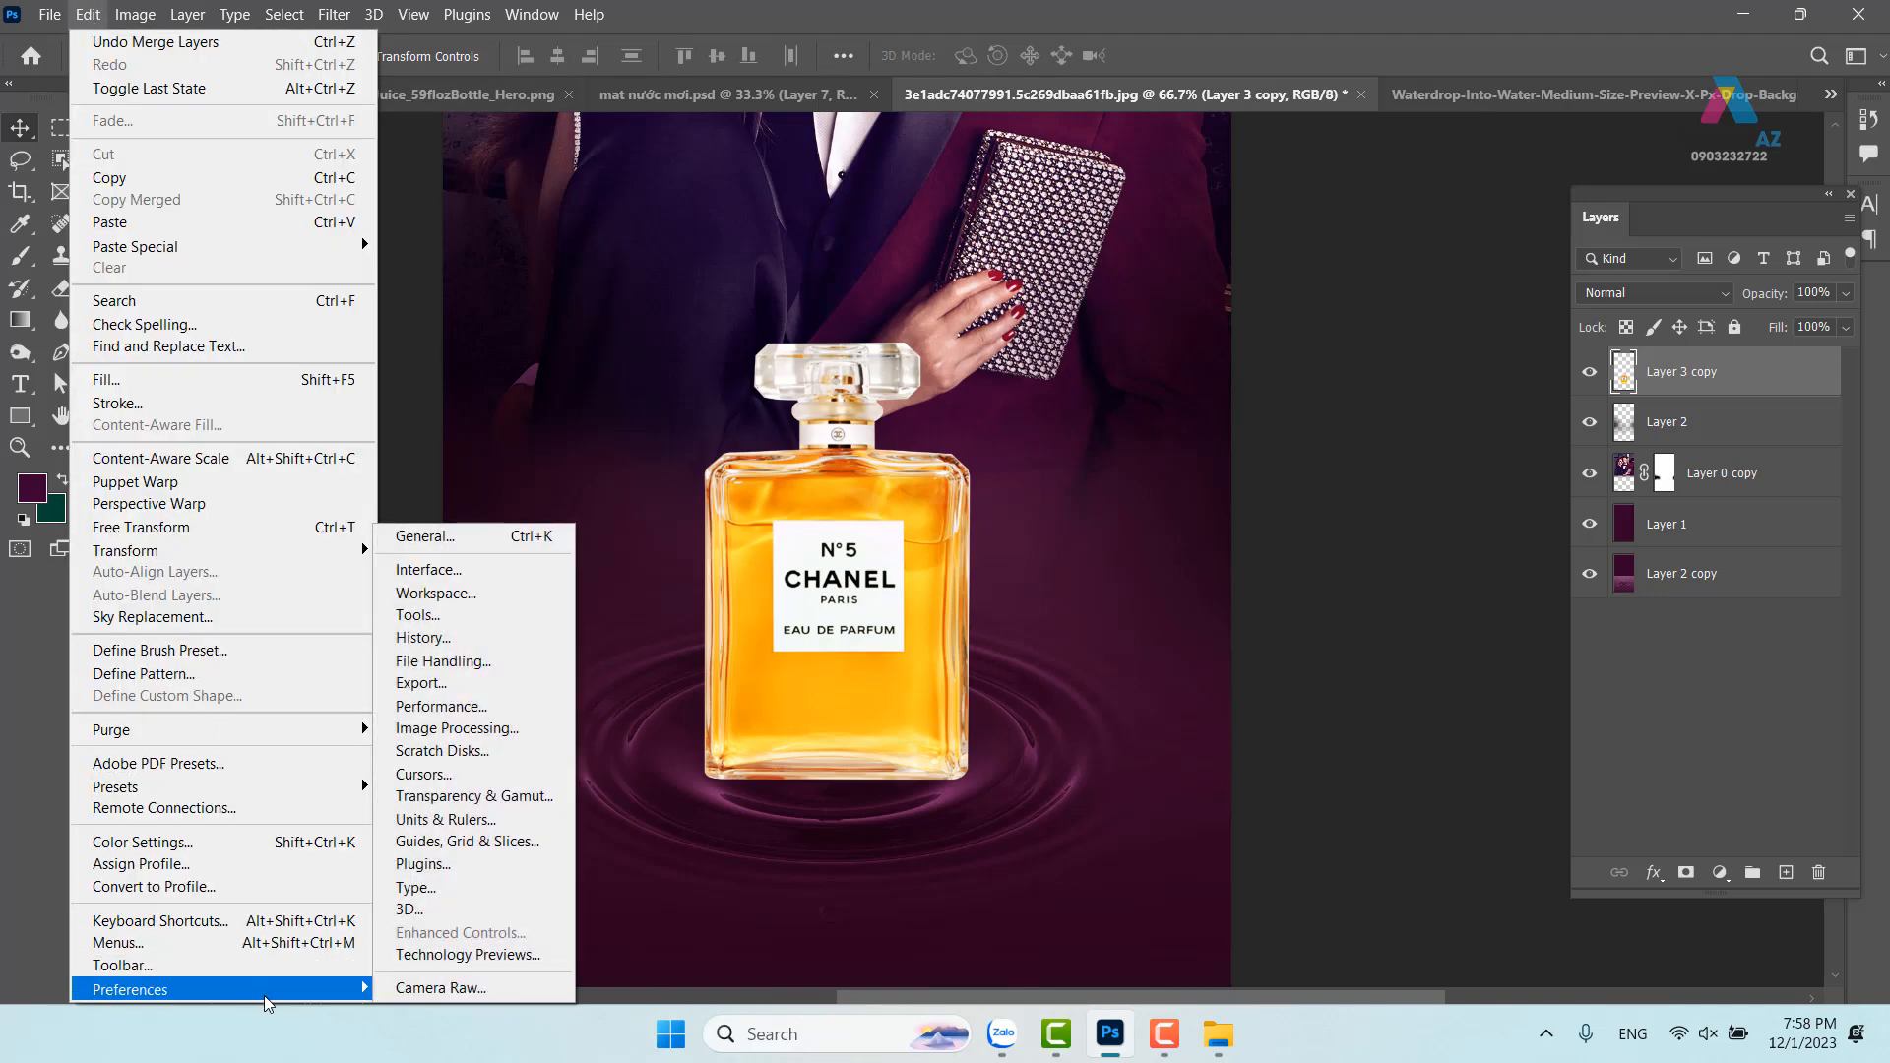
click(541, 565)
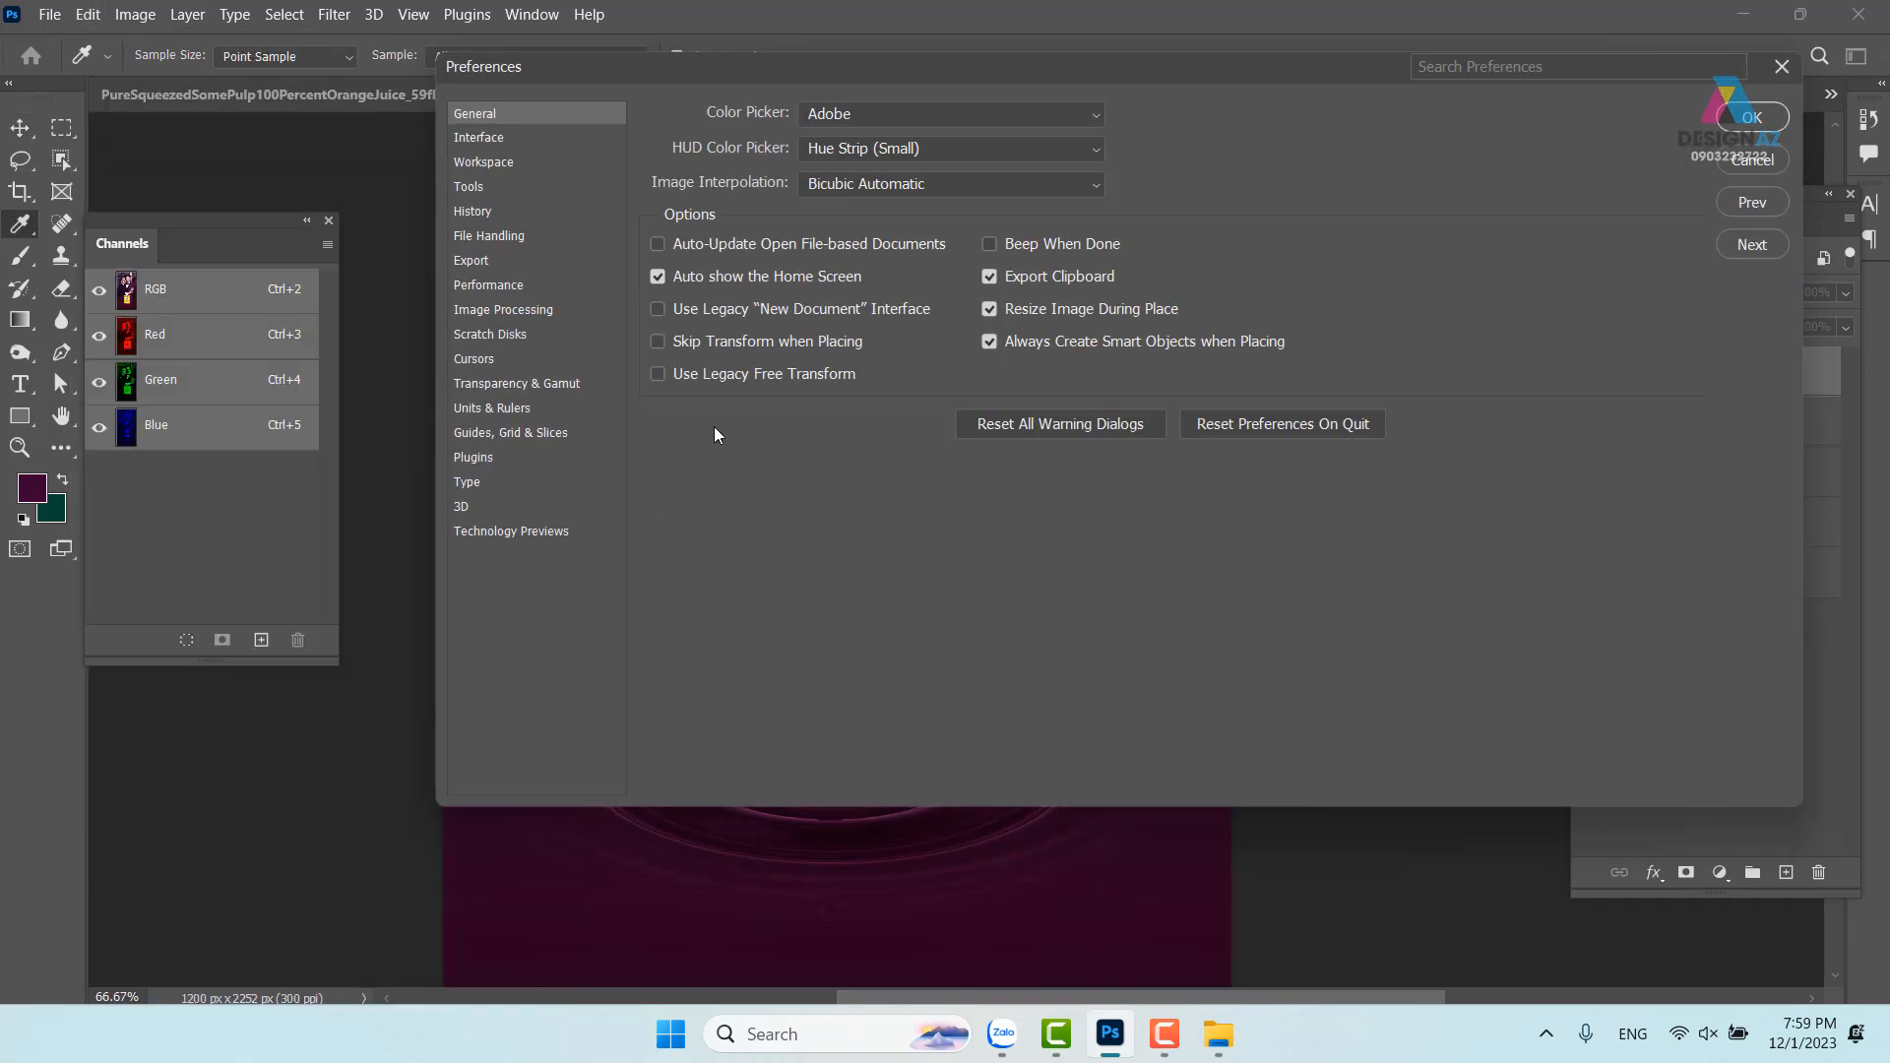
click(515, 139)
click(657, 690)
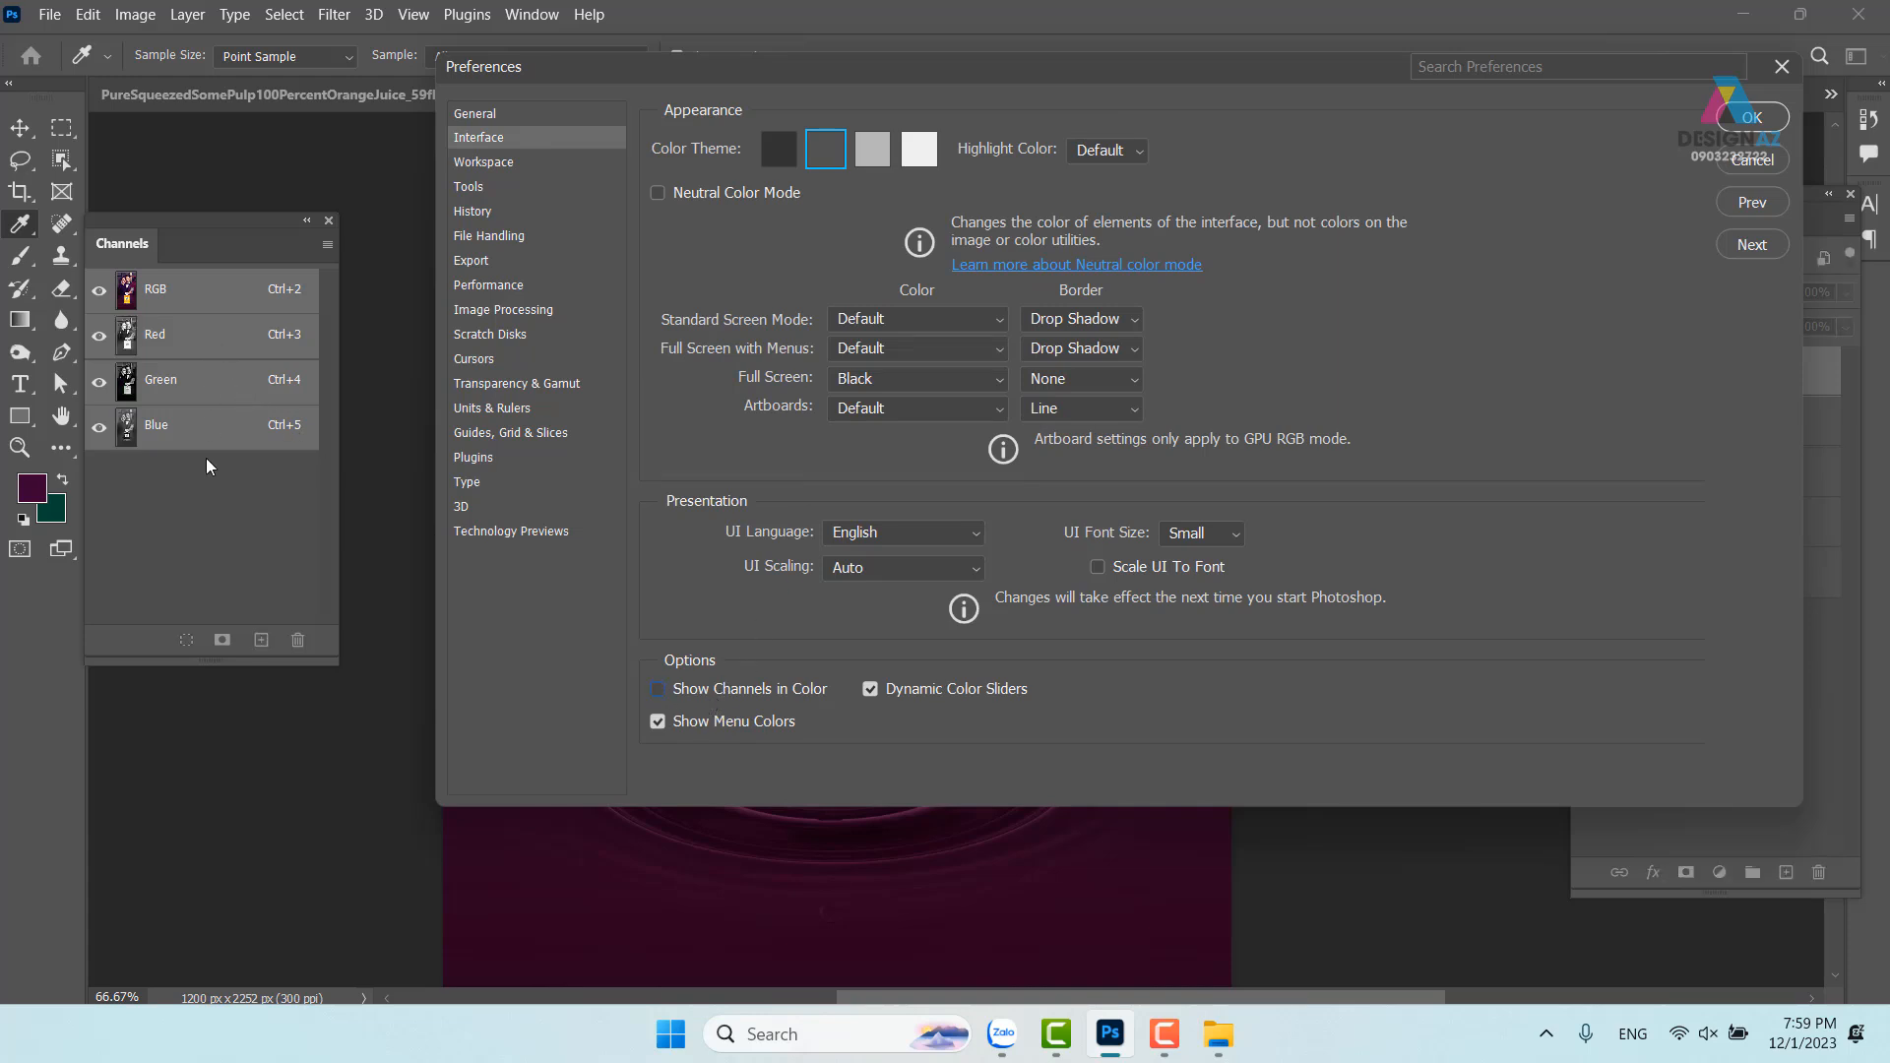
click(1752, 118)
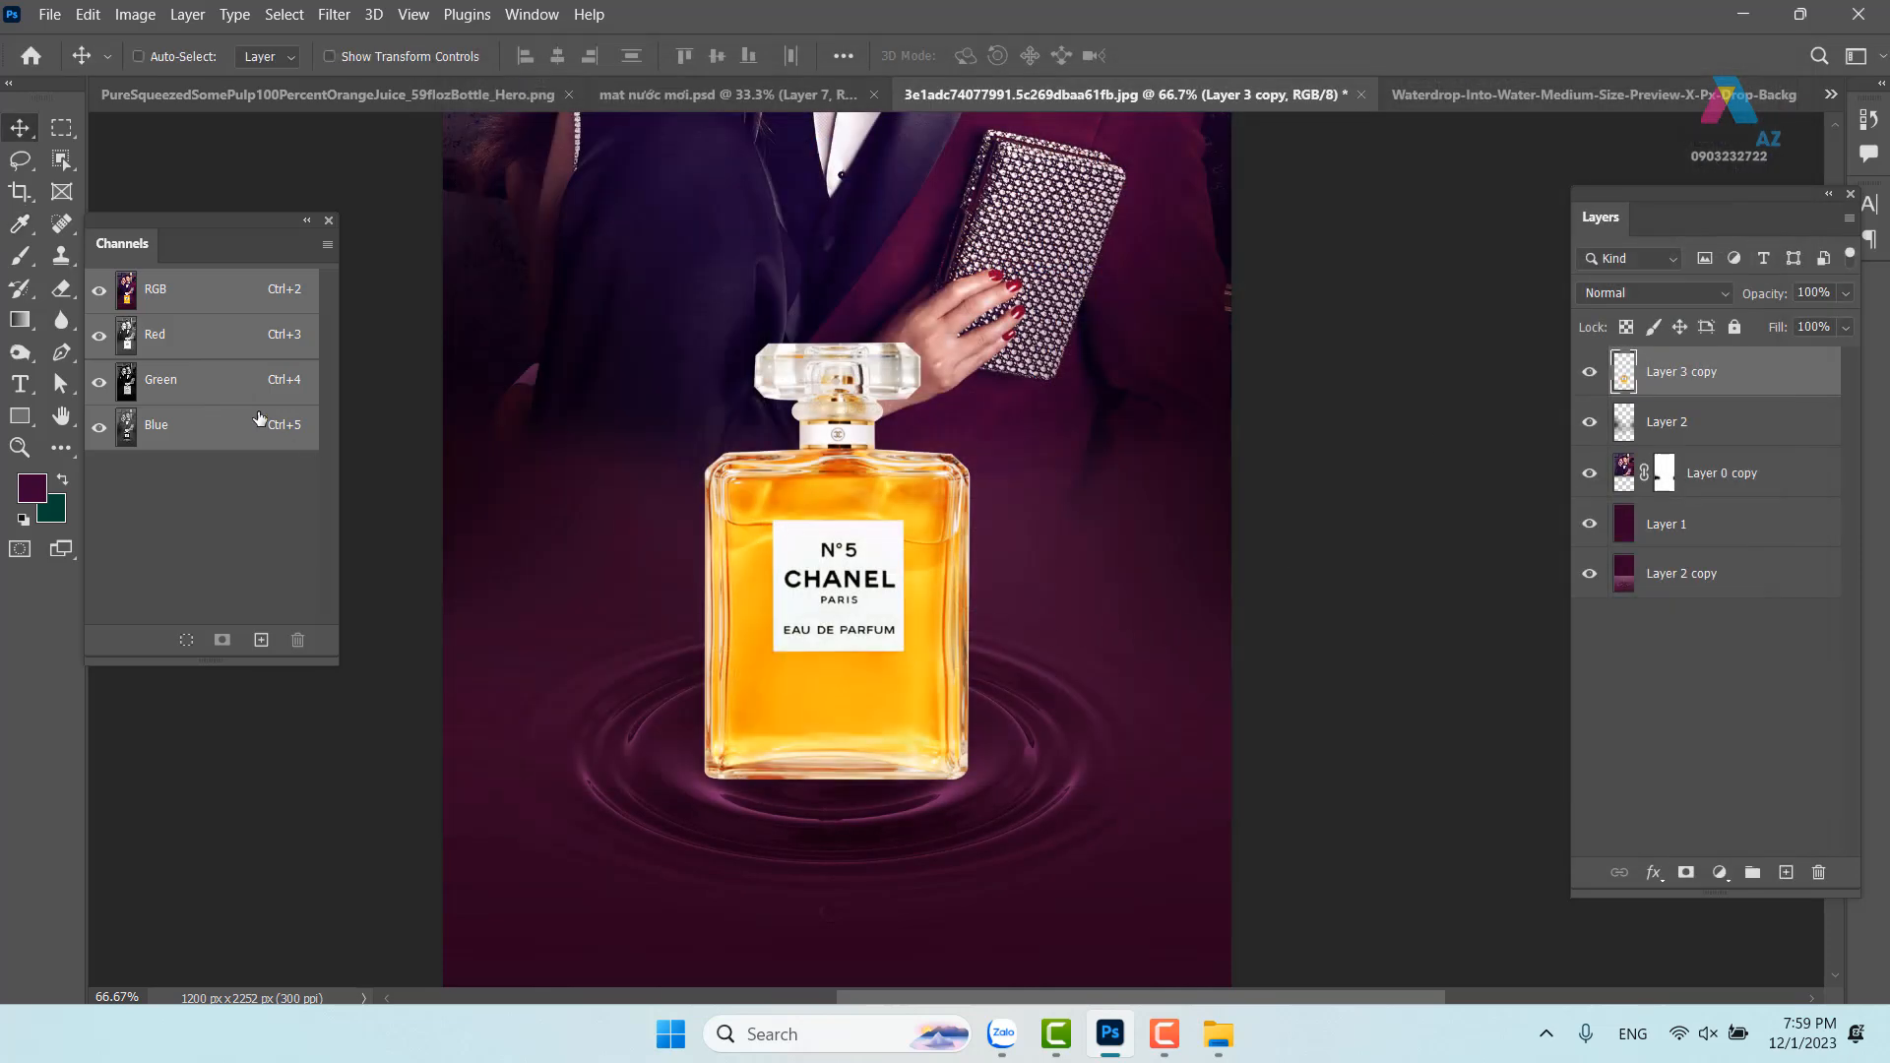
Compare the Red, Green and Blue channels, and add a layer mask to the bottle from the Blue channel's selection
click(192, 349)
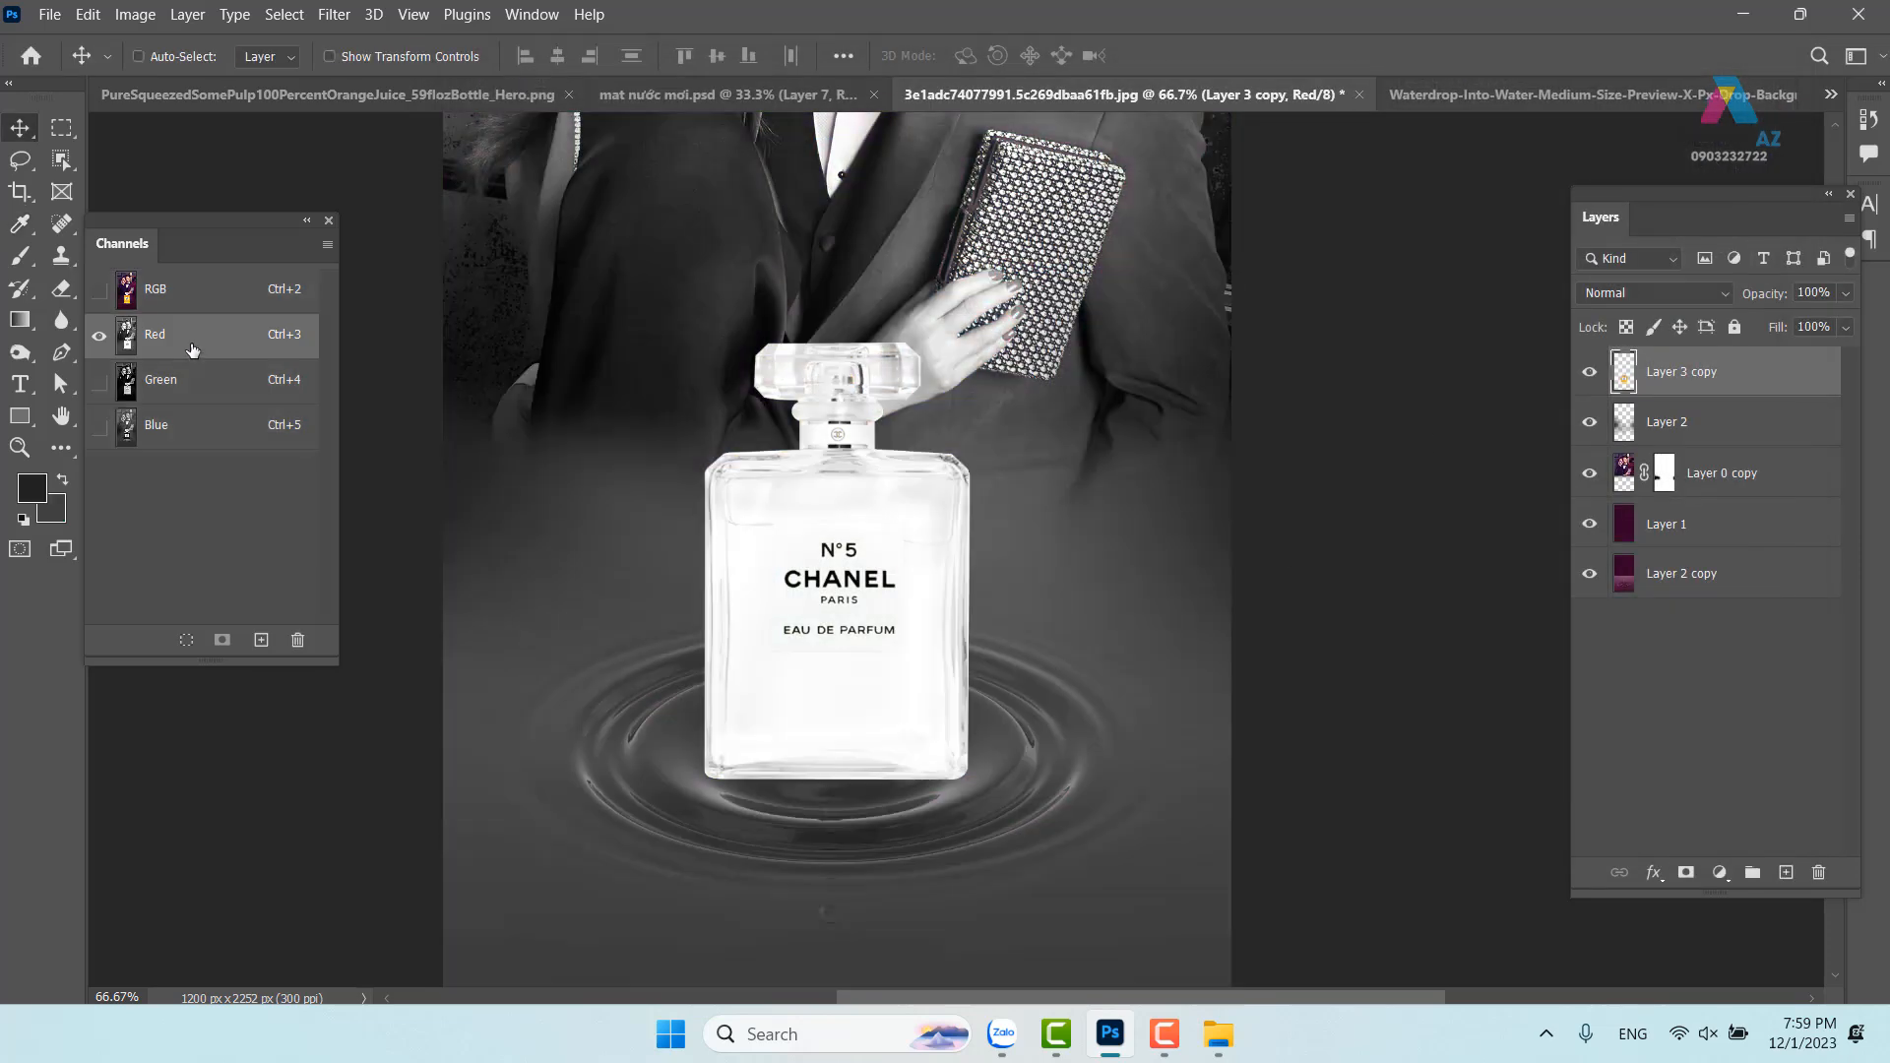
click(197, 392)
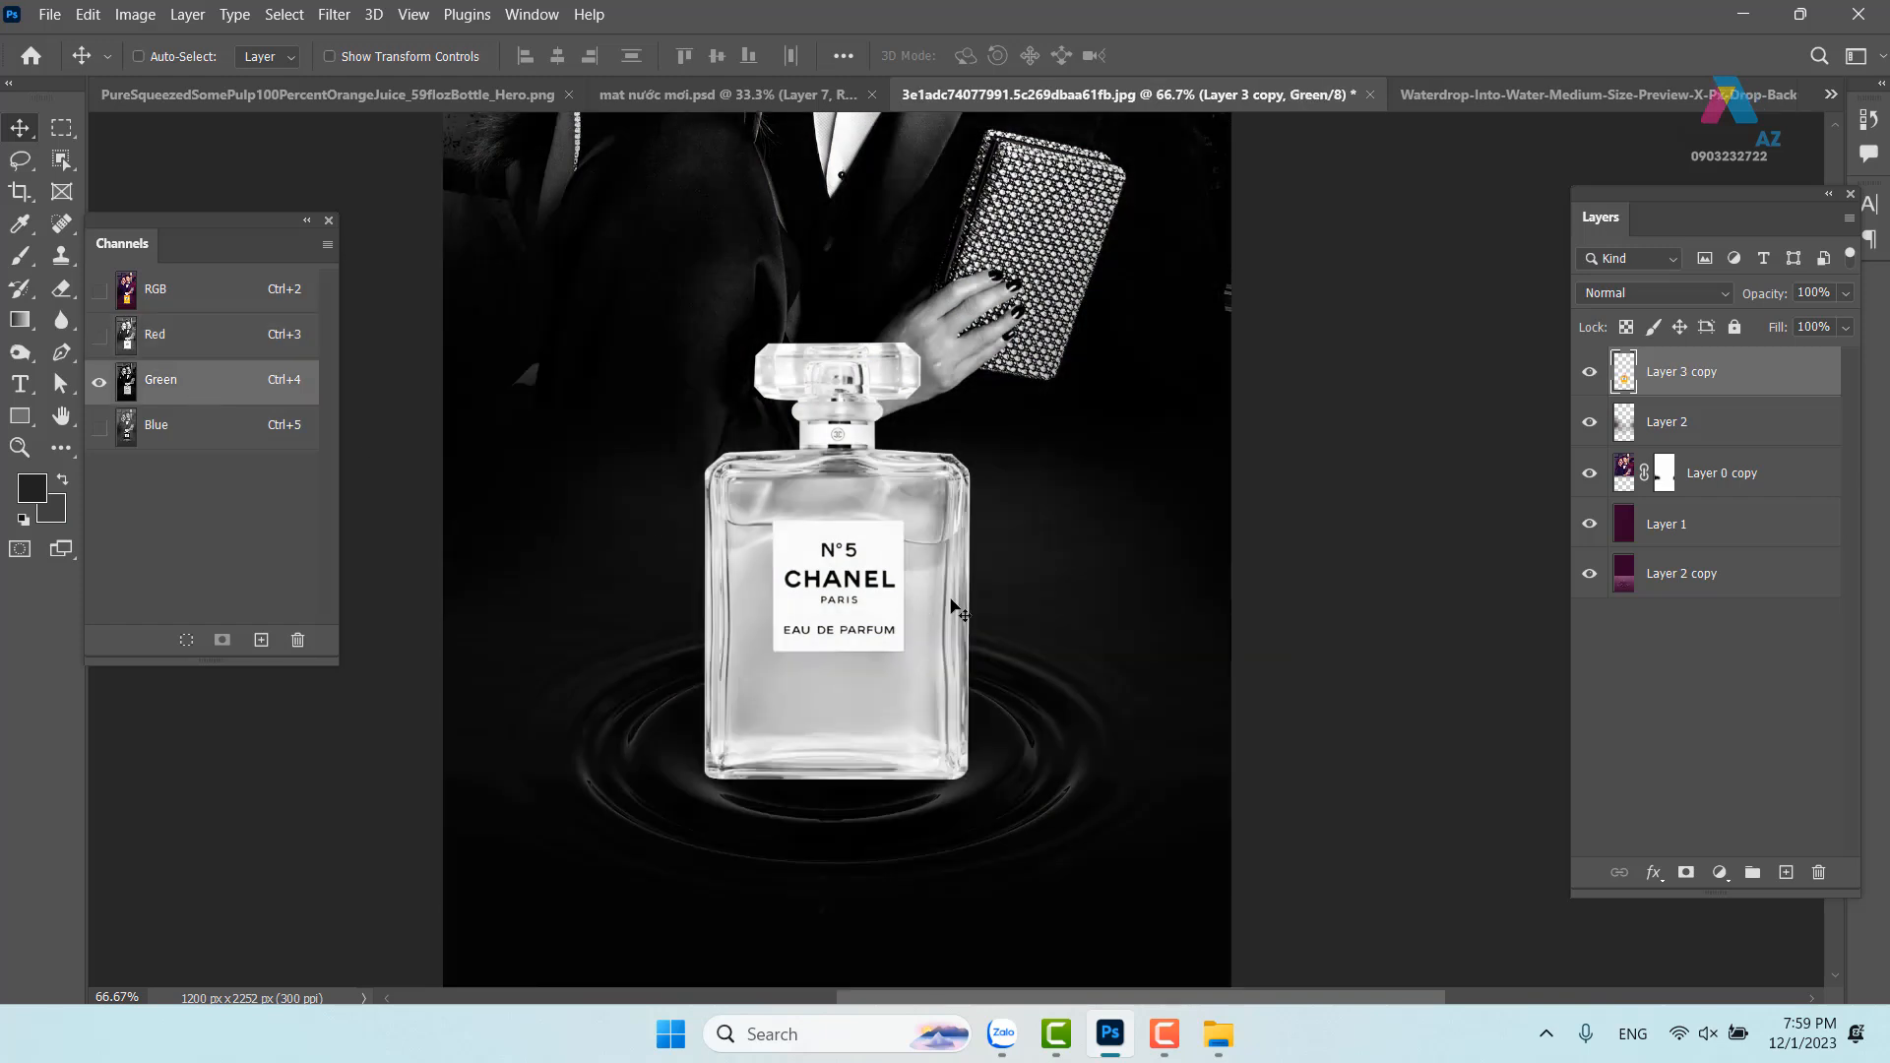
click(197, 427)
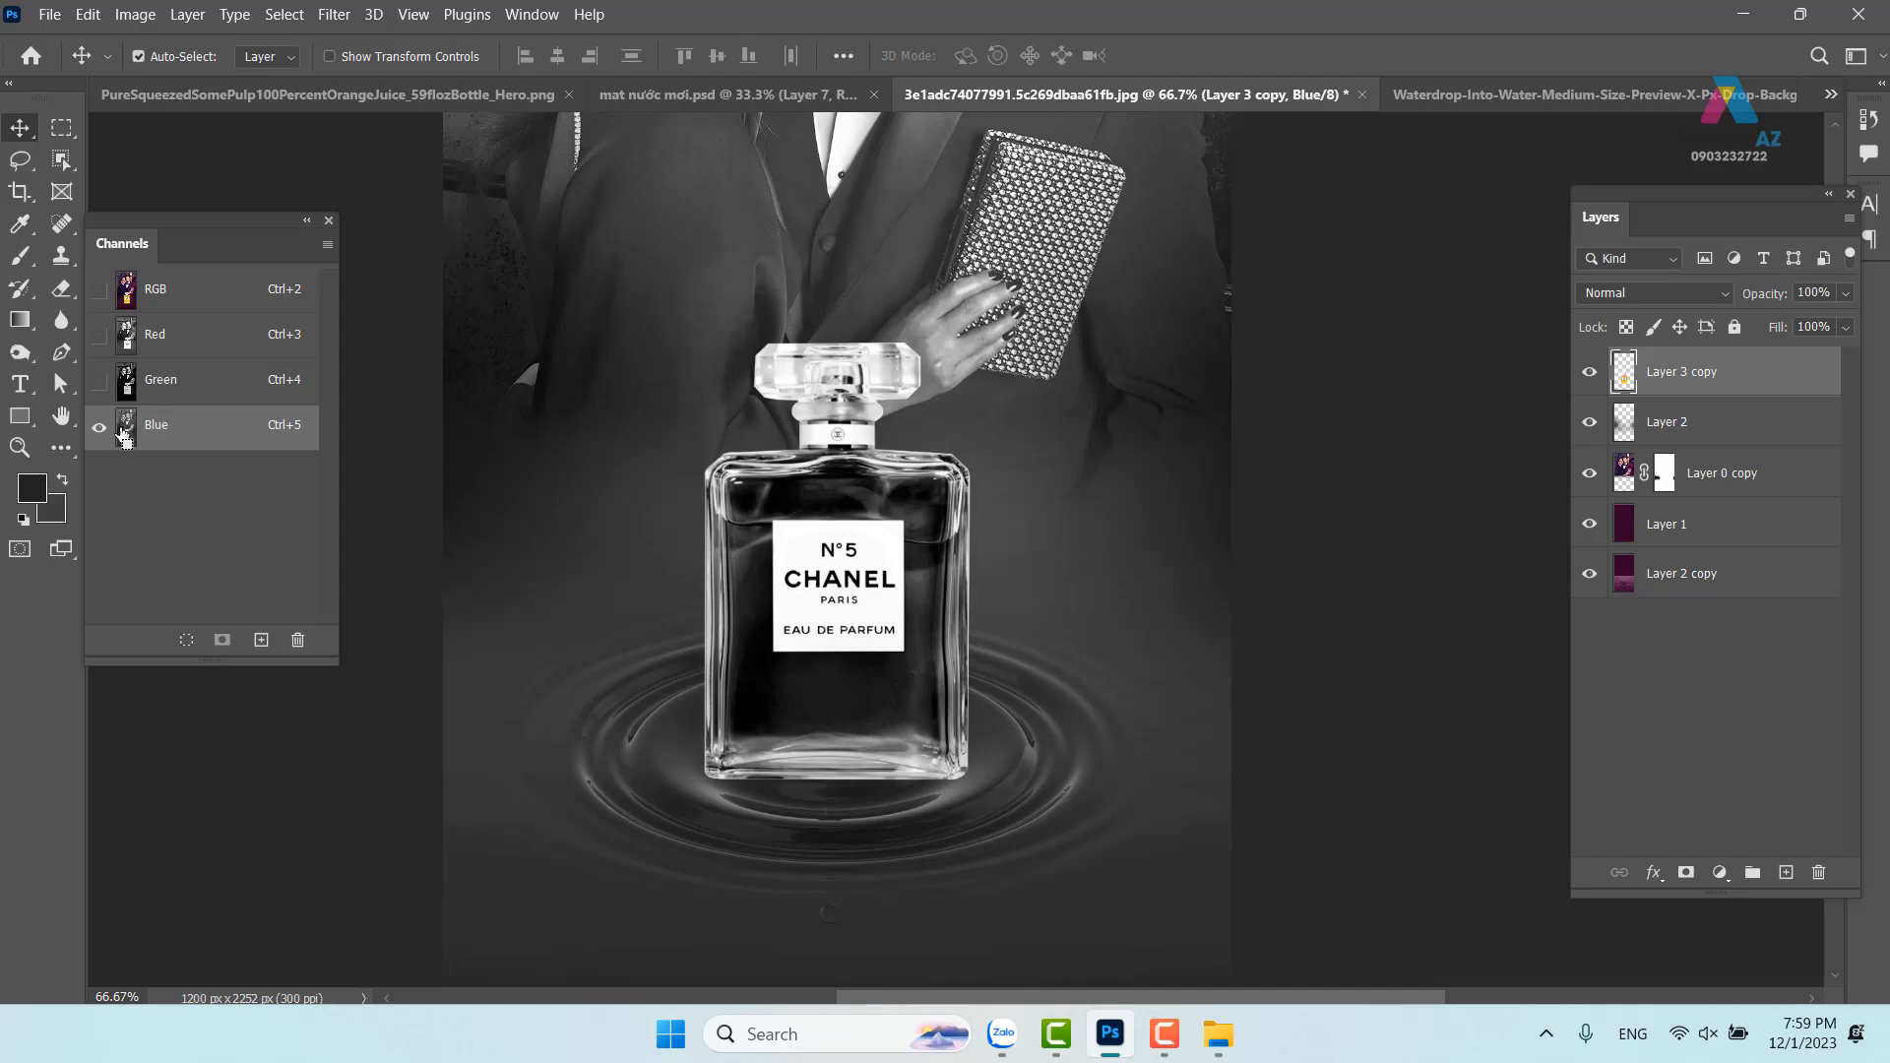
ctrl+click(129, 433)
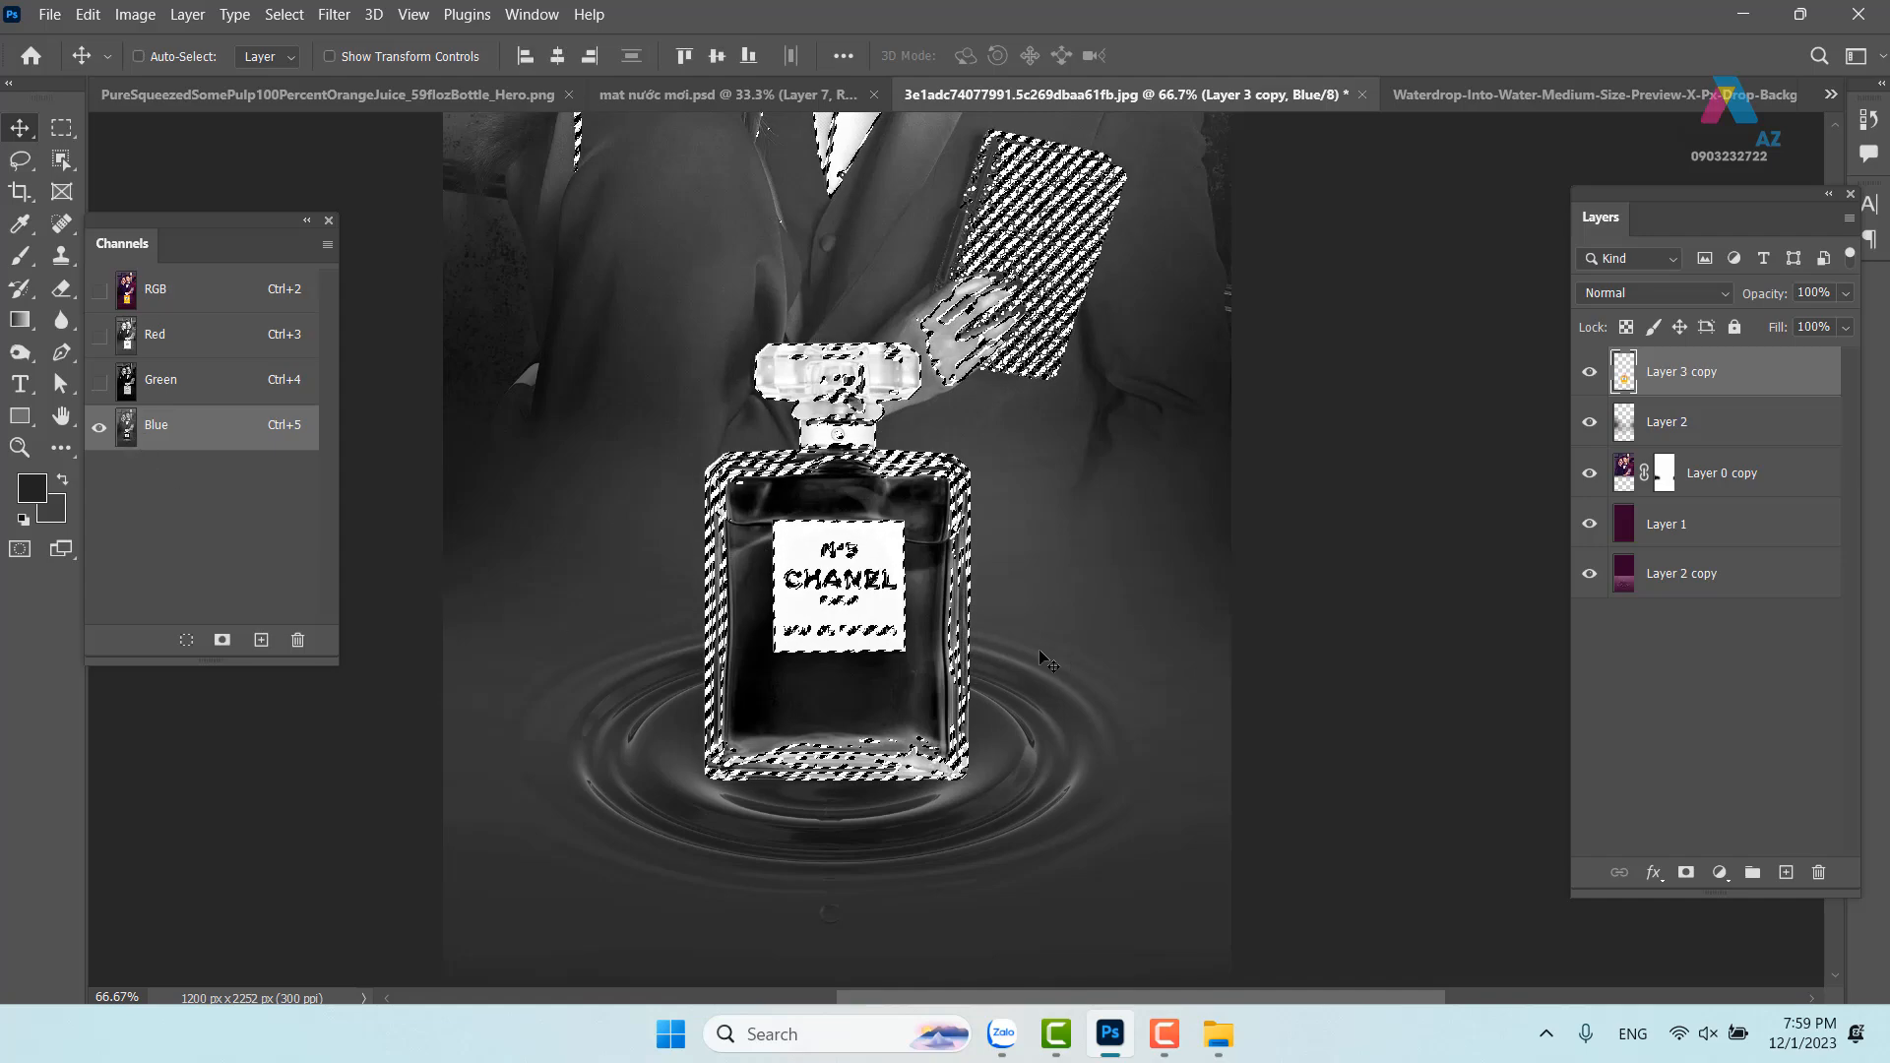
click(193, 297)
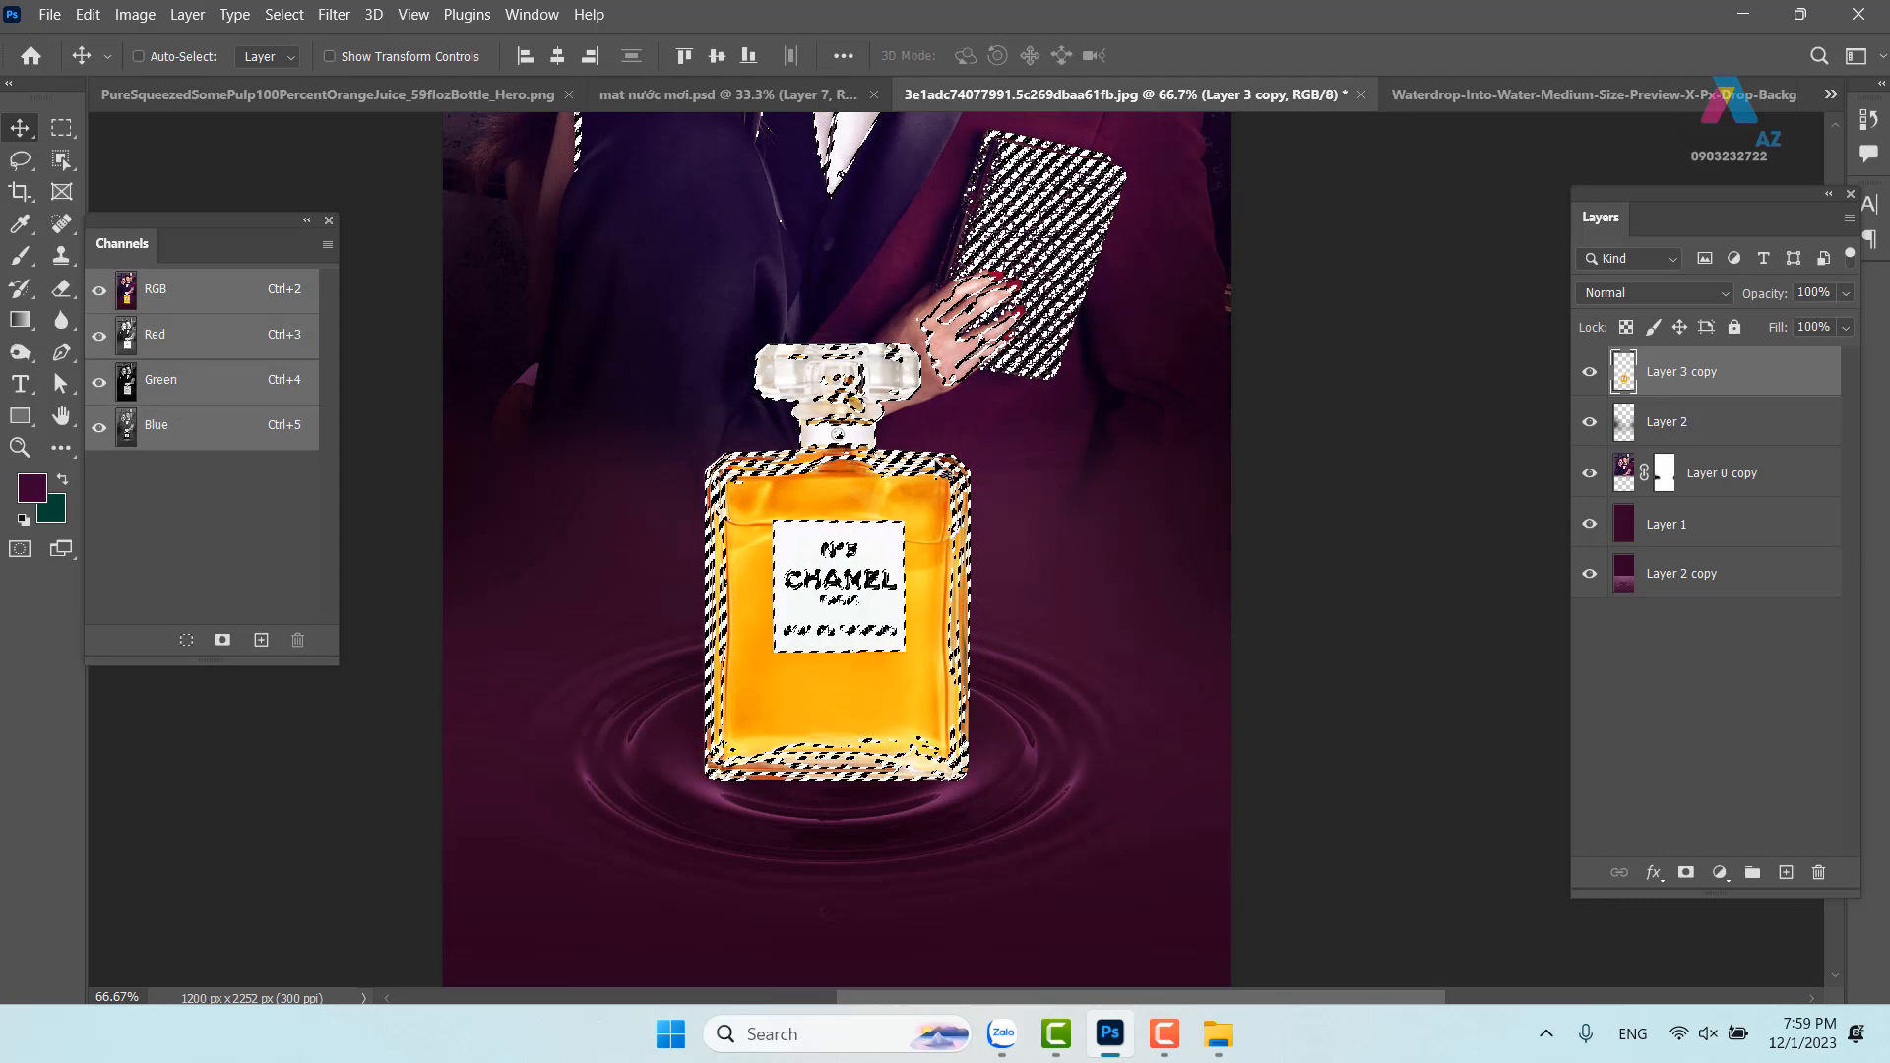
click(1687, 872)
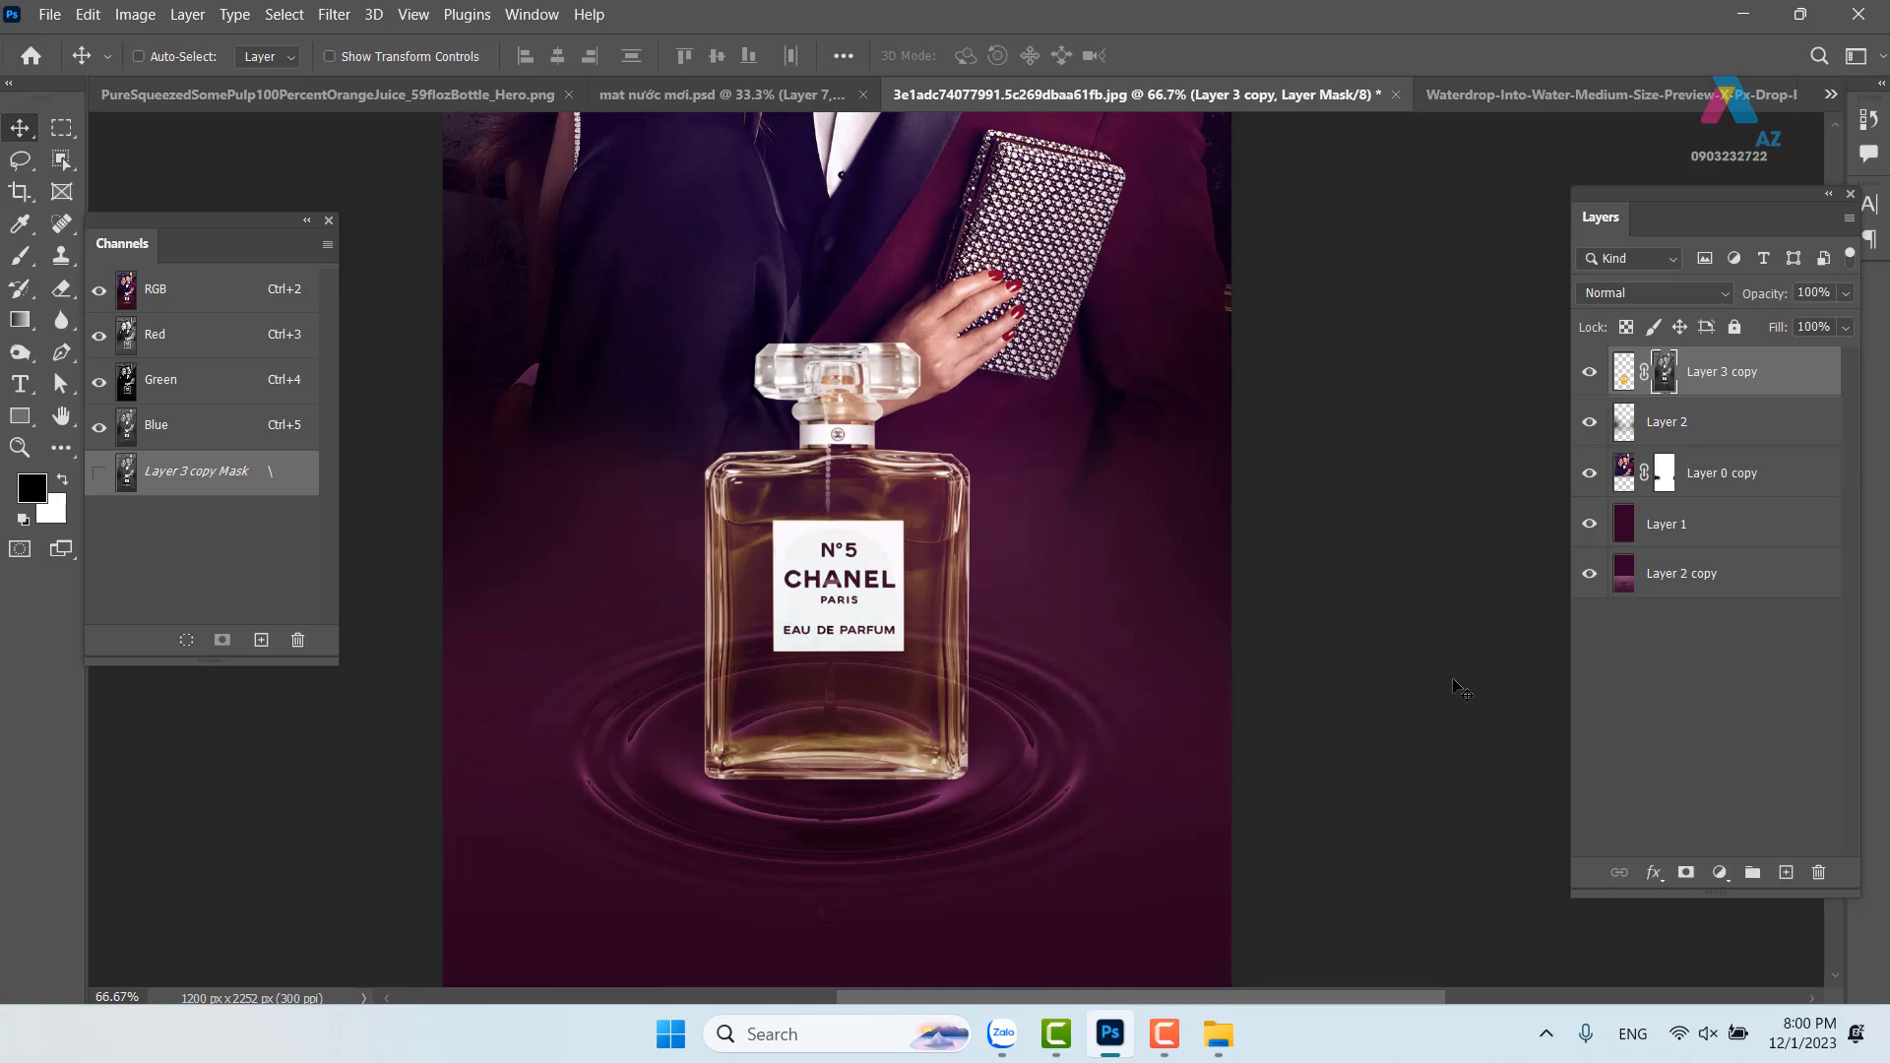
Paint white on the bottle's layer mask at 42% brush opacity to bring back the amber liquid along its base
key(b)
mouse_move(1212, 614)
mouse_down()
mouse_move(1058, 623)
mouse_move(1019, 660)
mouse_up()
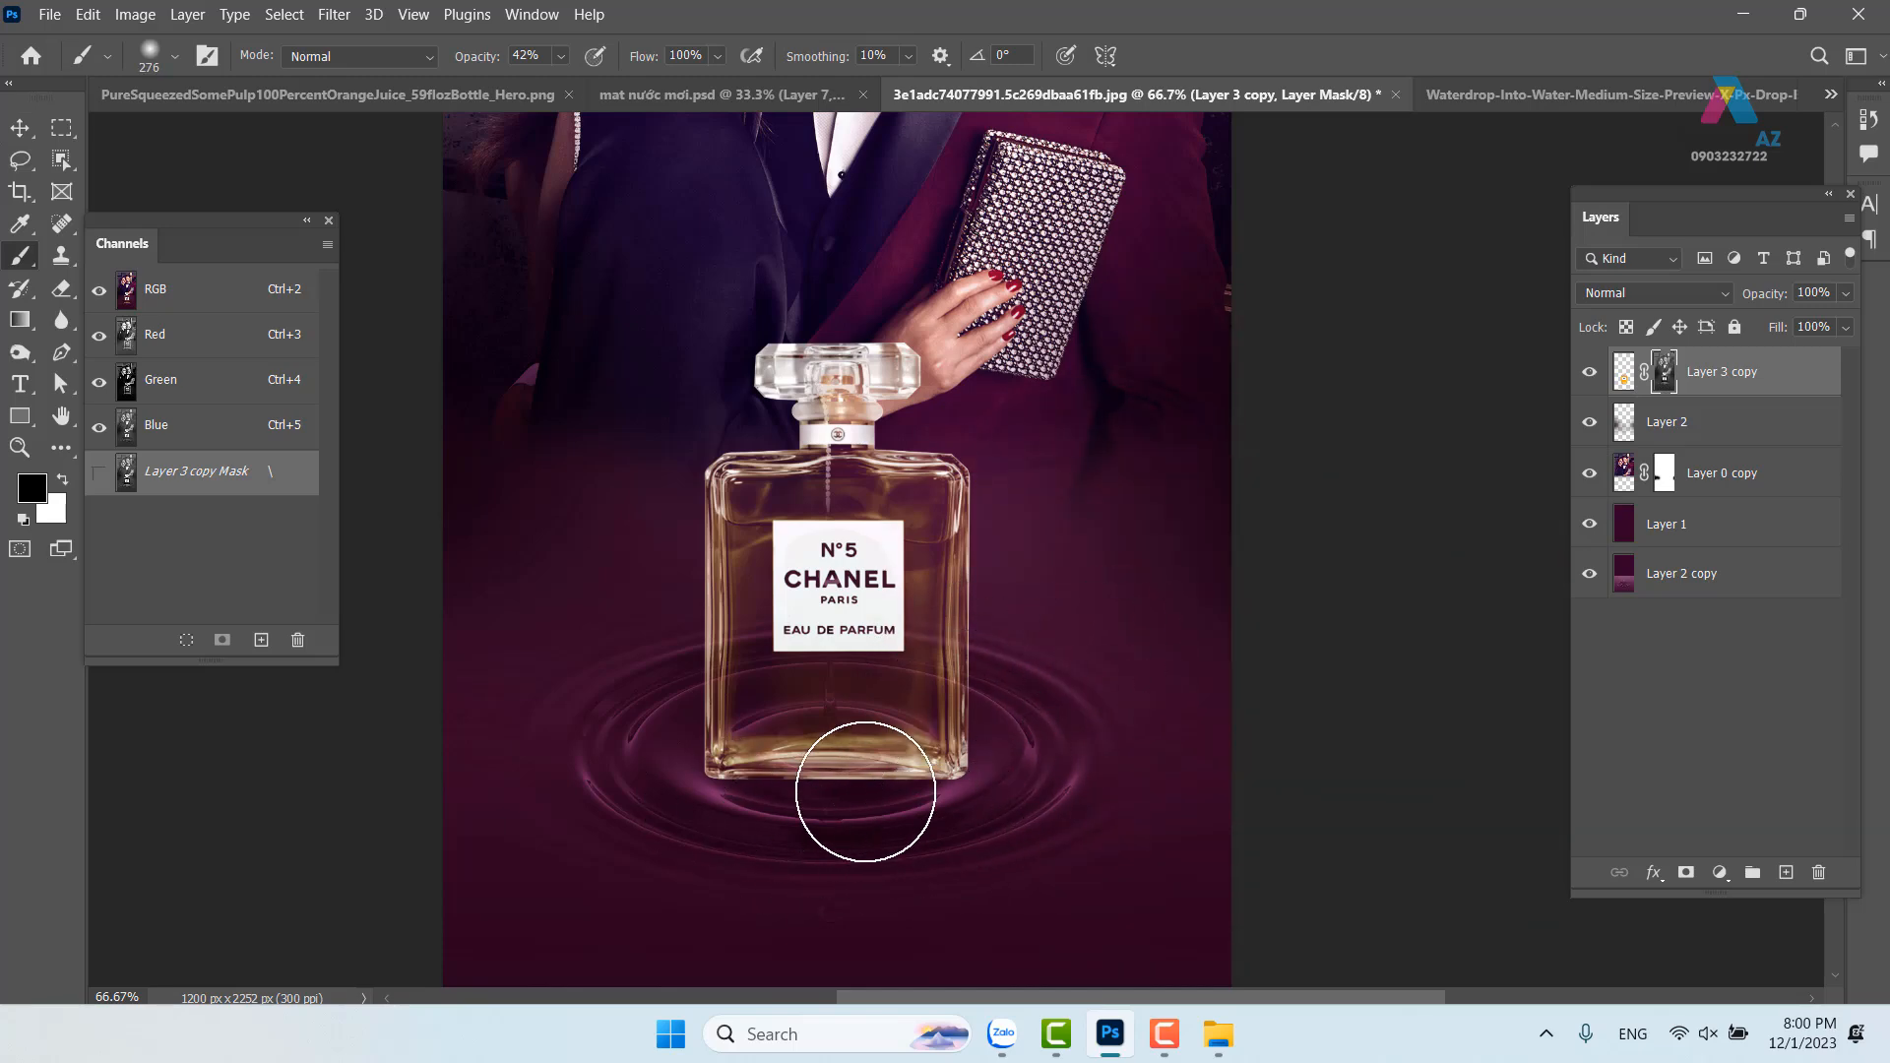
click(43, 487)
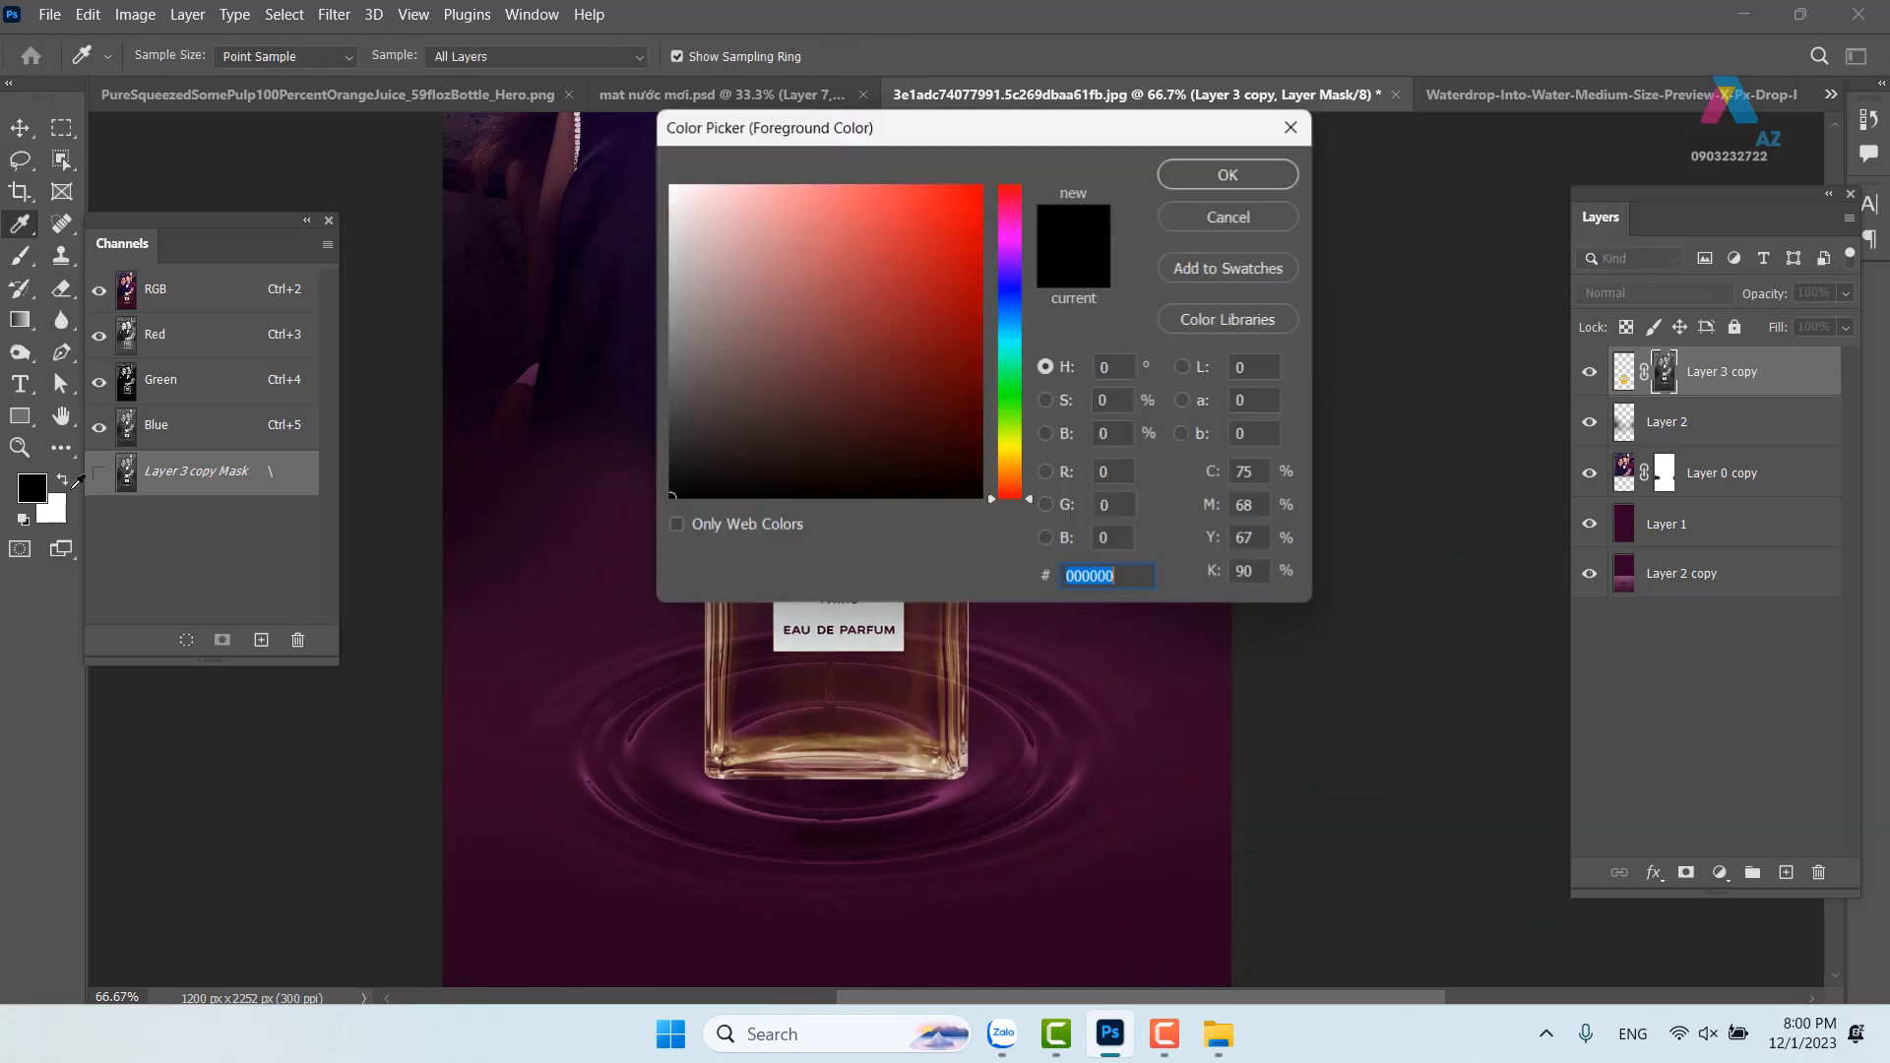
drag(764, 272, 608, 153)
click(1230, 178)
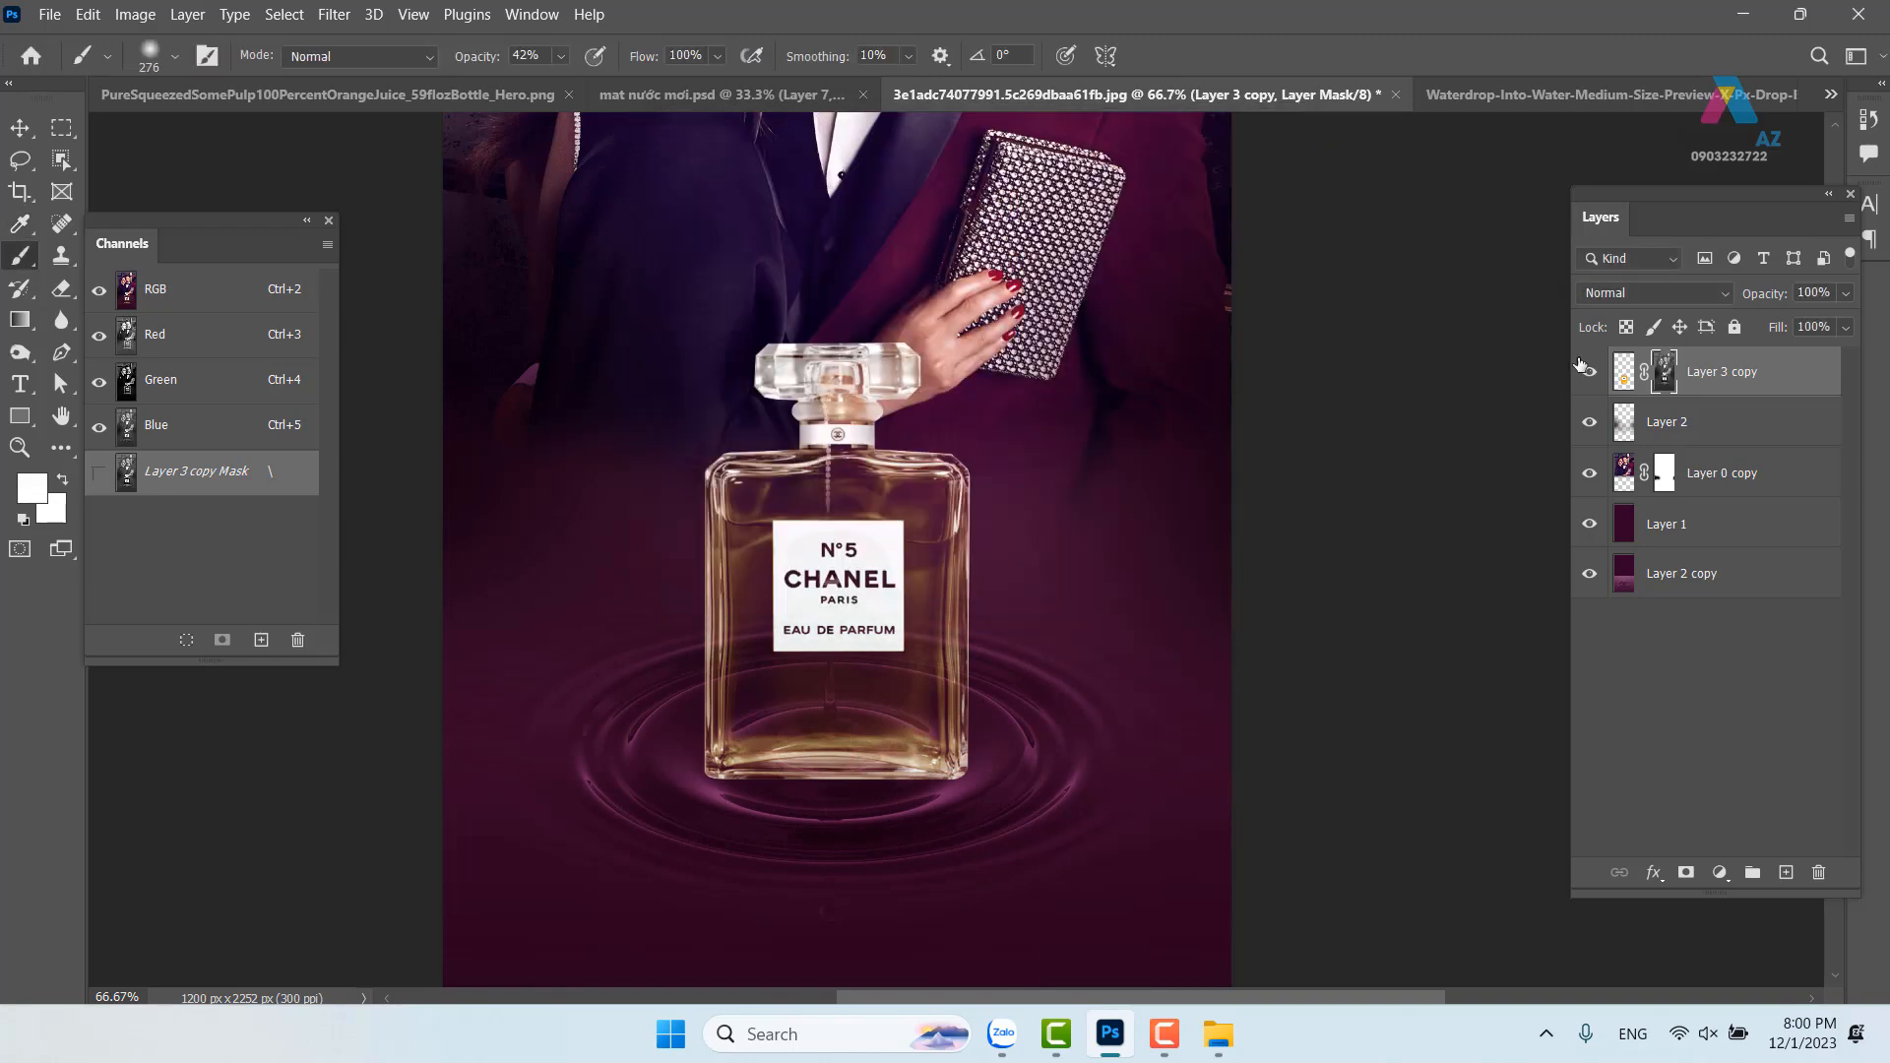
drag(993, 787, 630, 805)
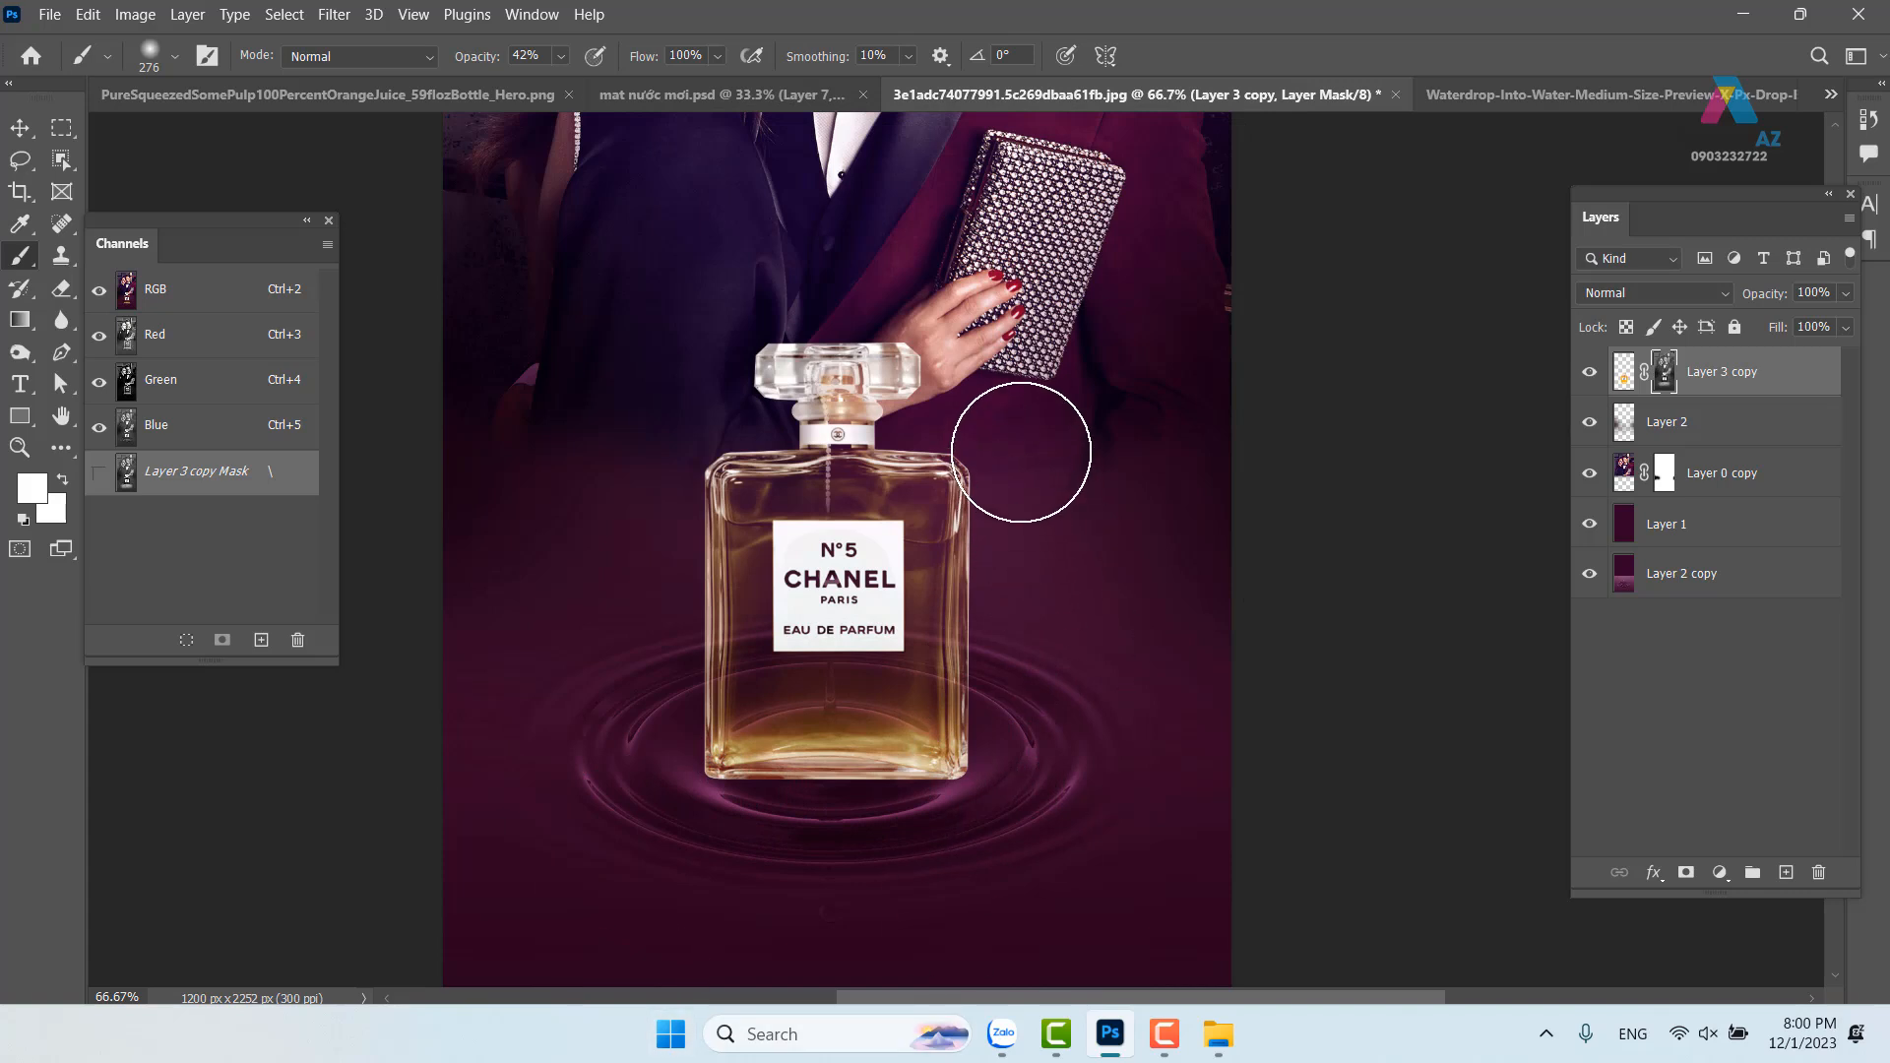
Paint white on the bottle's layer mask at 100% brush opacity to restore the cap, the label and the bottle's edges
click(561, 56)
key(0)
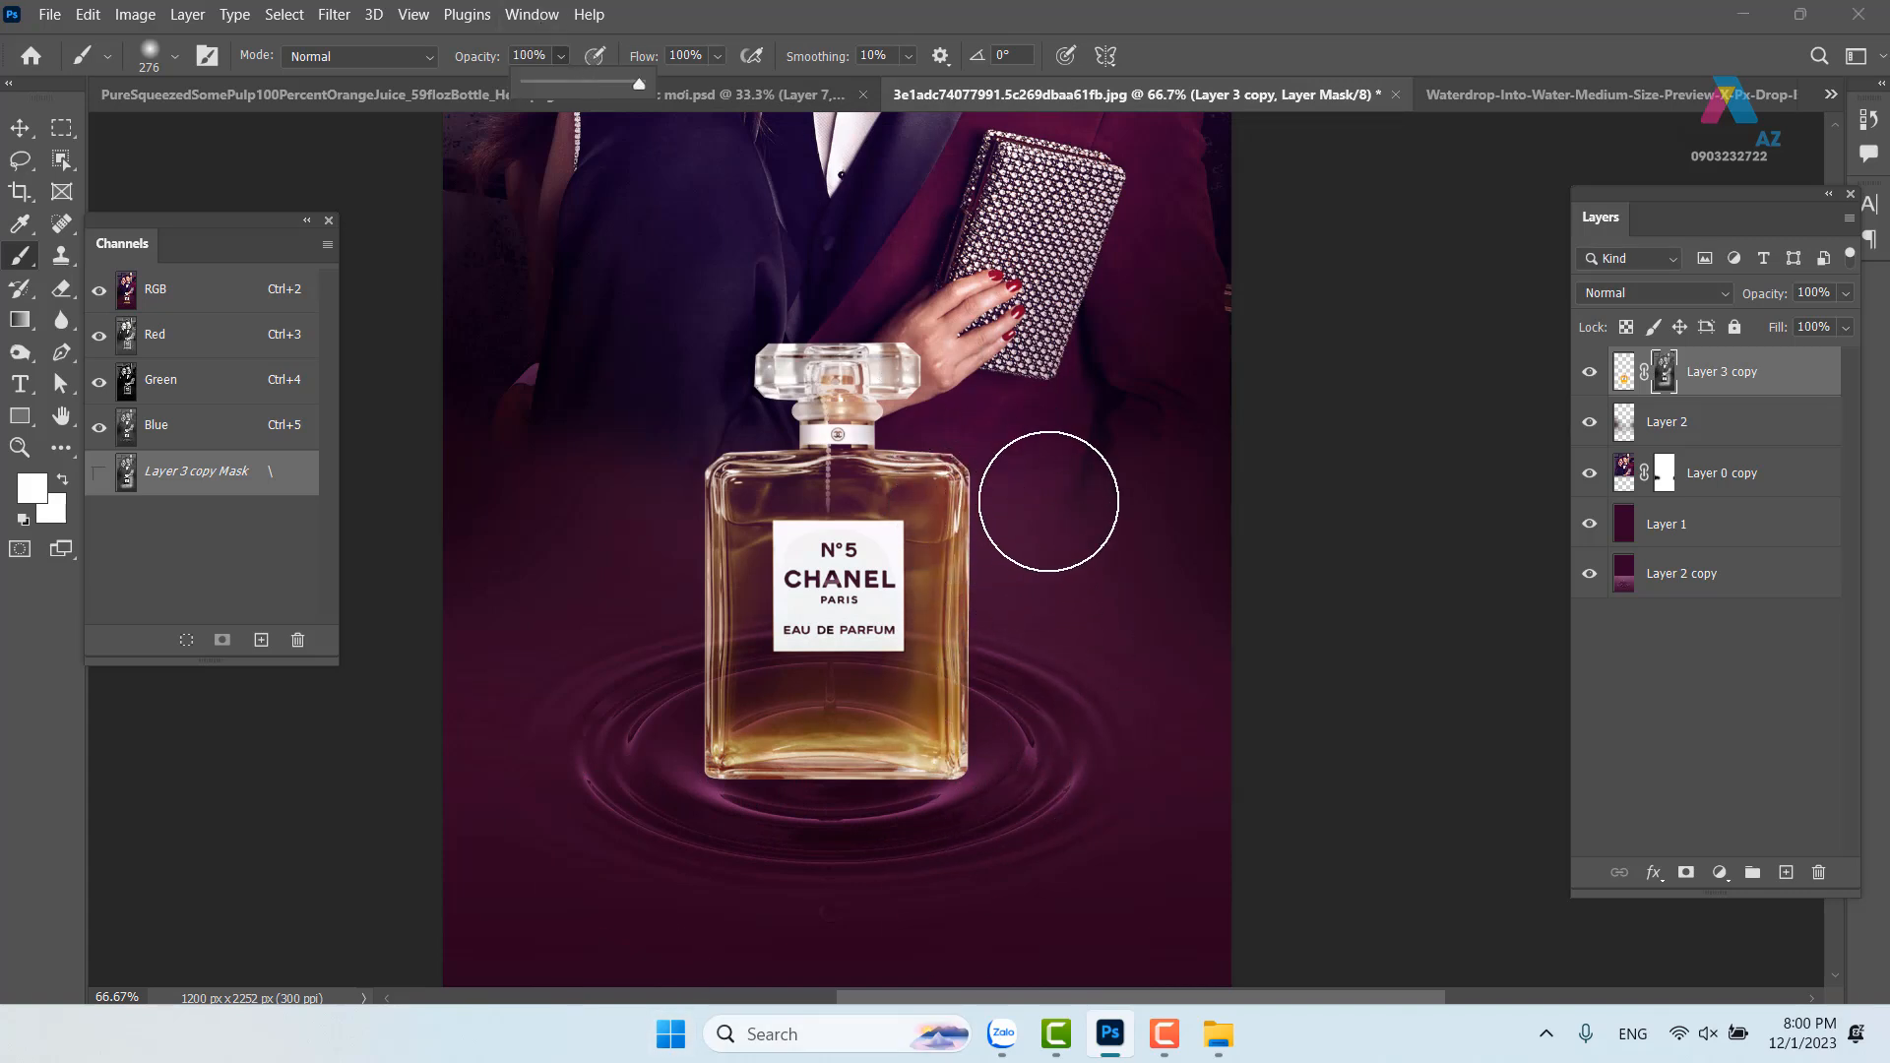
right_click(1040, 502)
drag(1030, 501, 1001, 495)
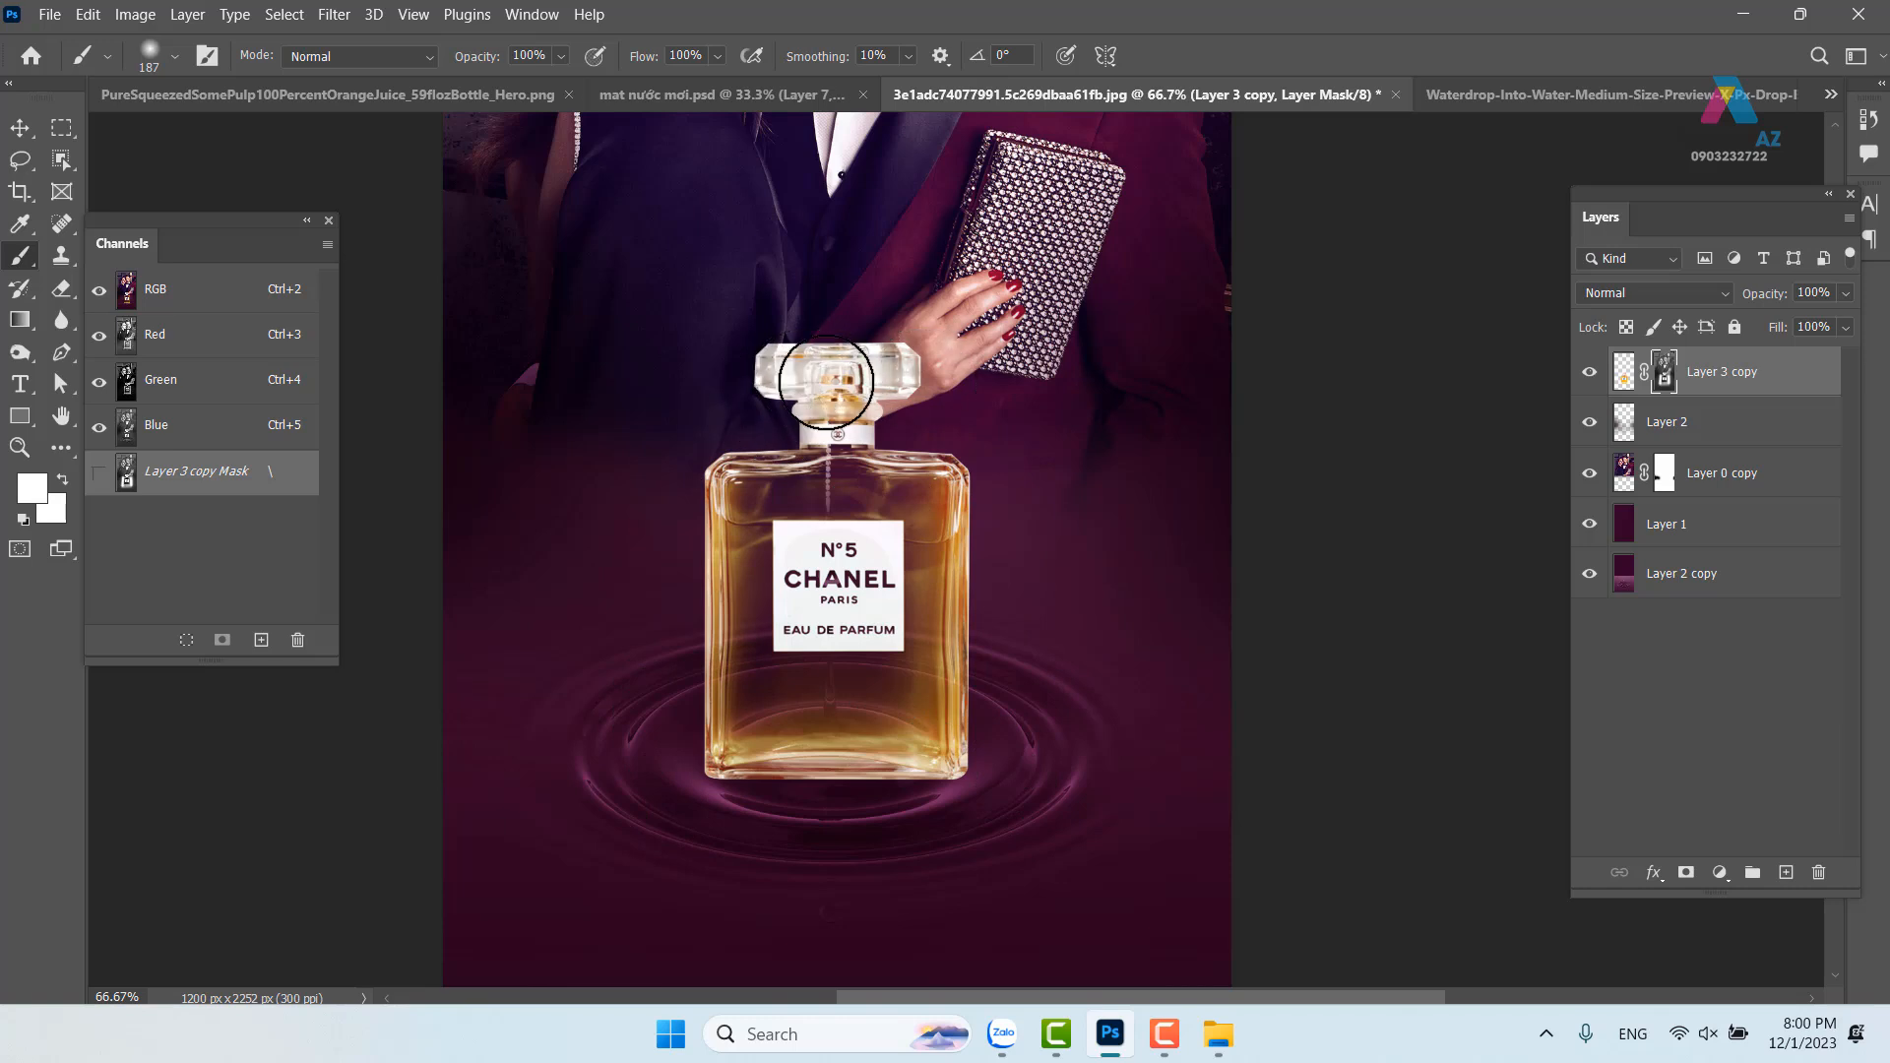
drag(975, 583, 820, 563)
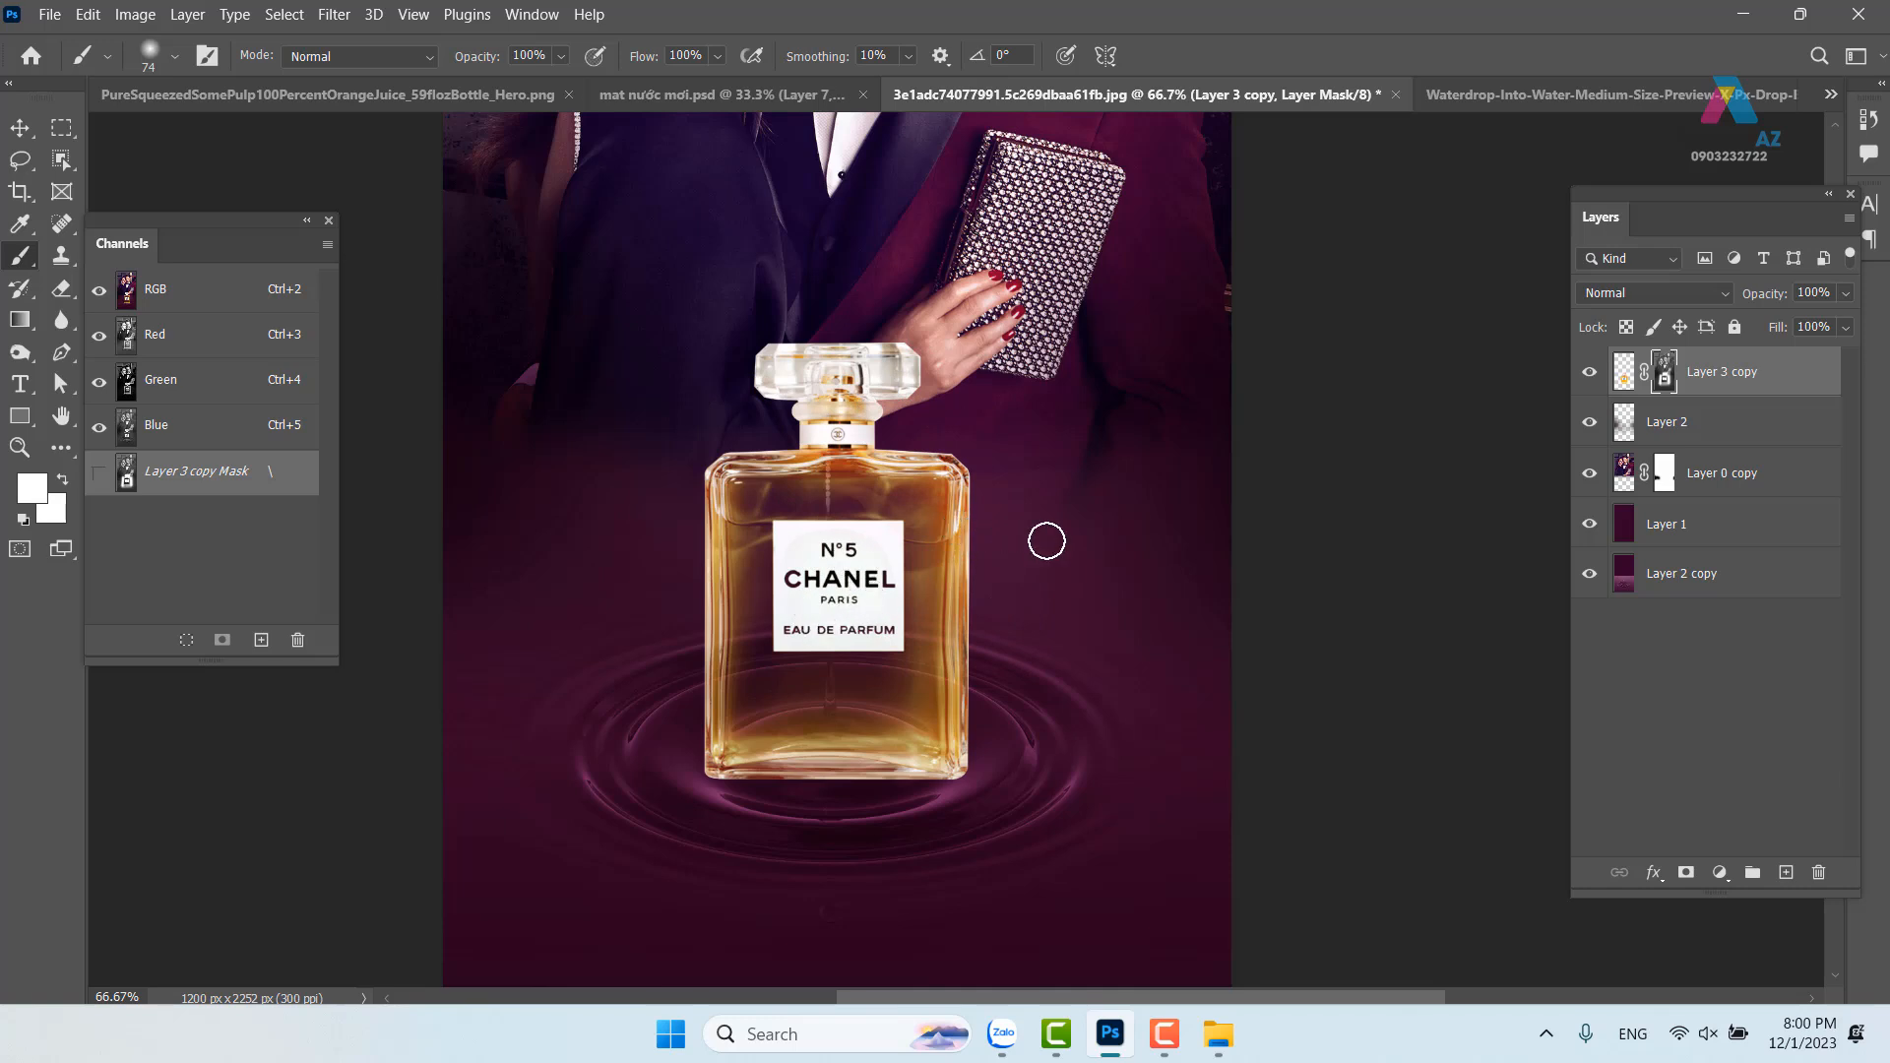
drag(1054, 607, 1132, 612)
Set the brush opacity to 48%, paint over the liquid area of the bottle's mask, and undo the excess strokes
click(561, 56)
drag(533, 89, 525, 88)
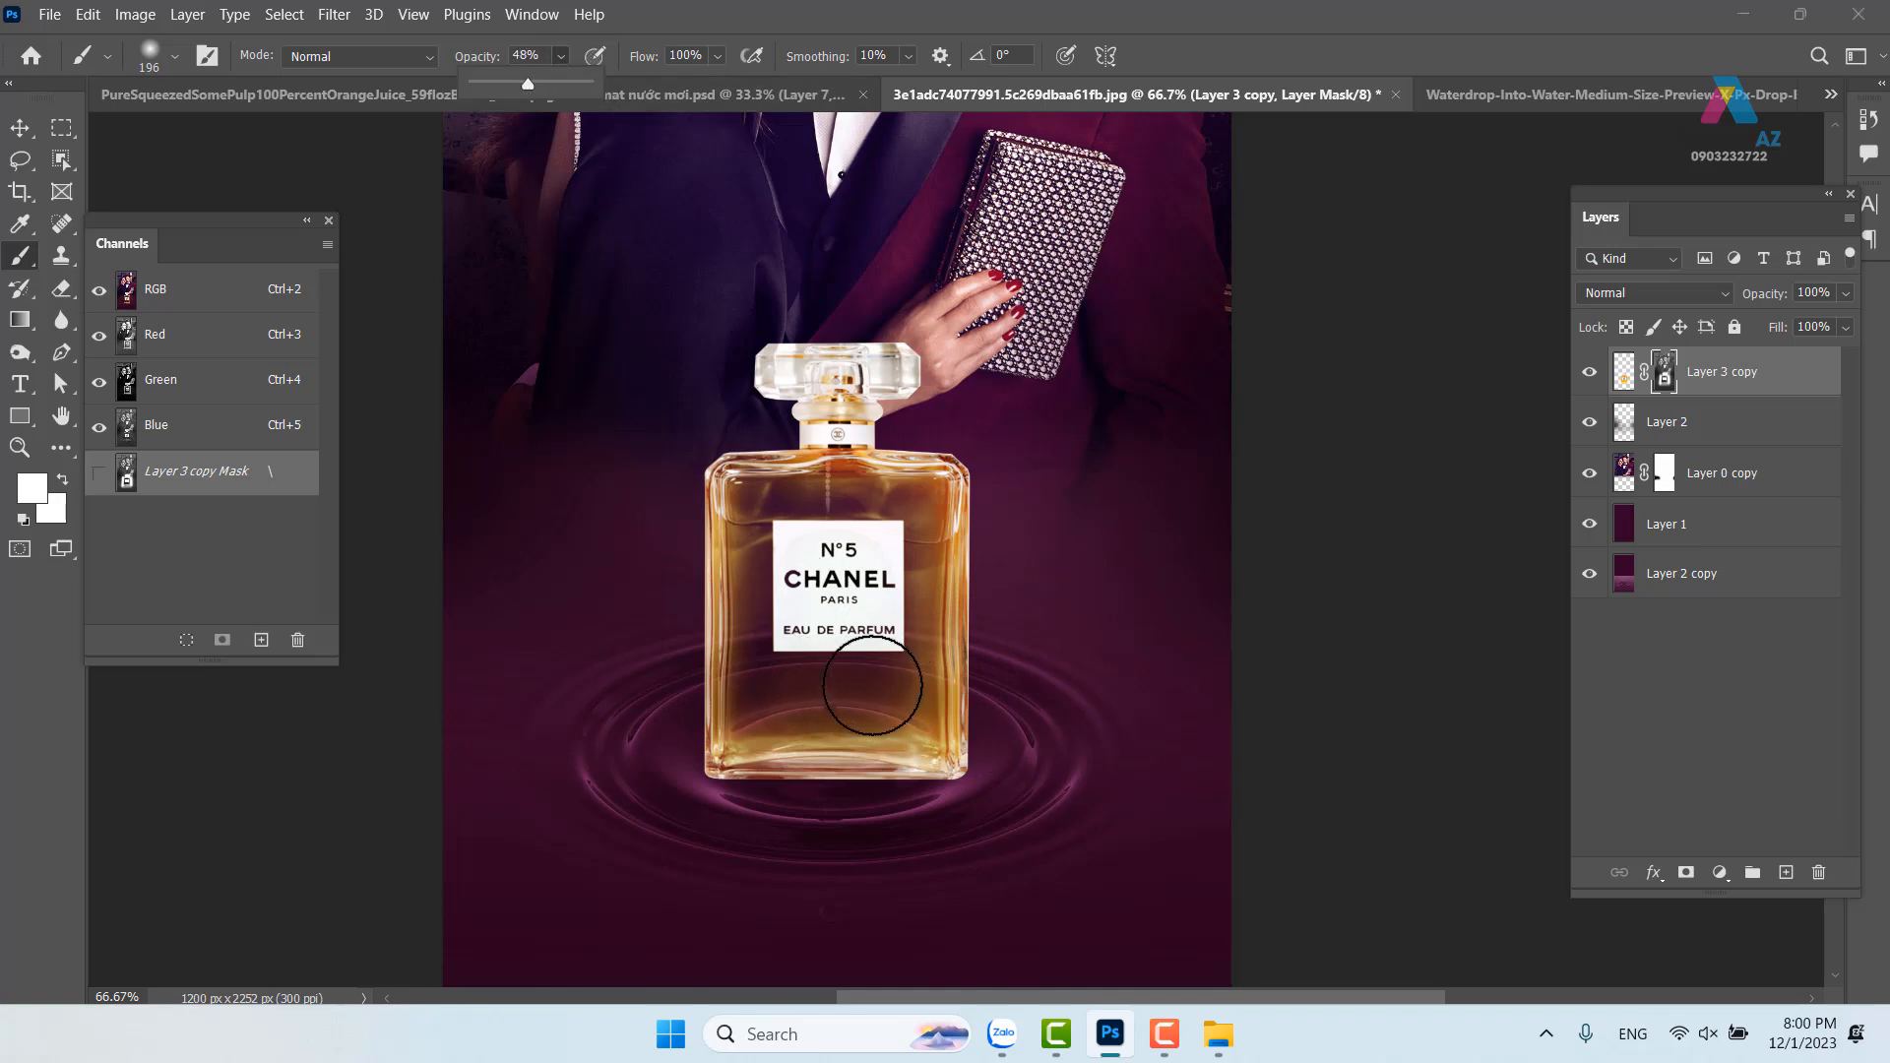
key(ctrl+z)
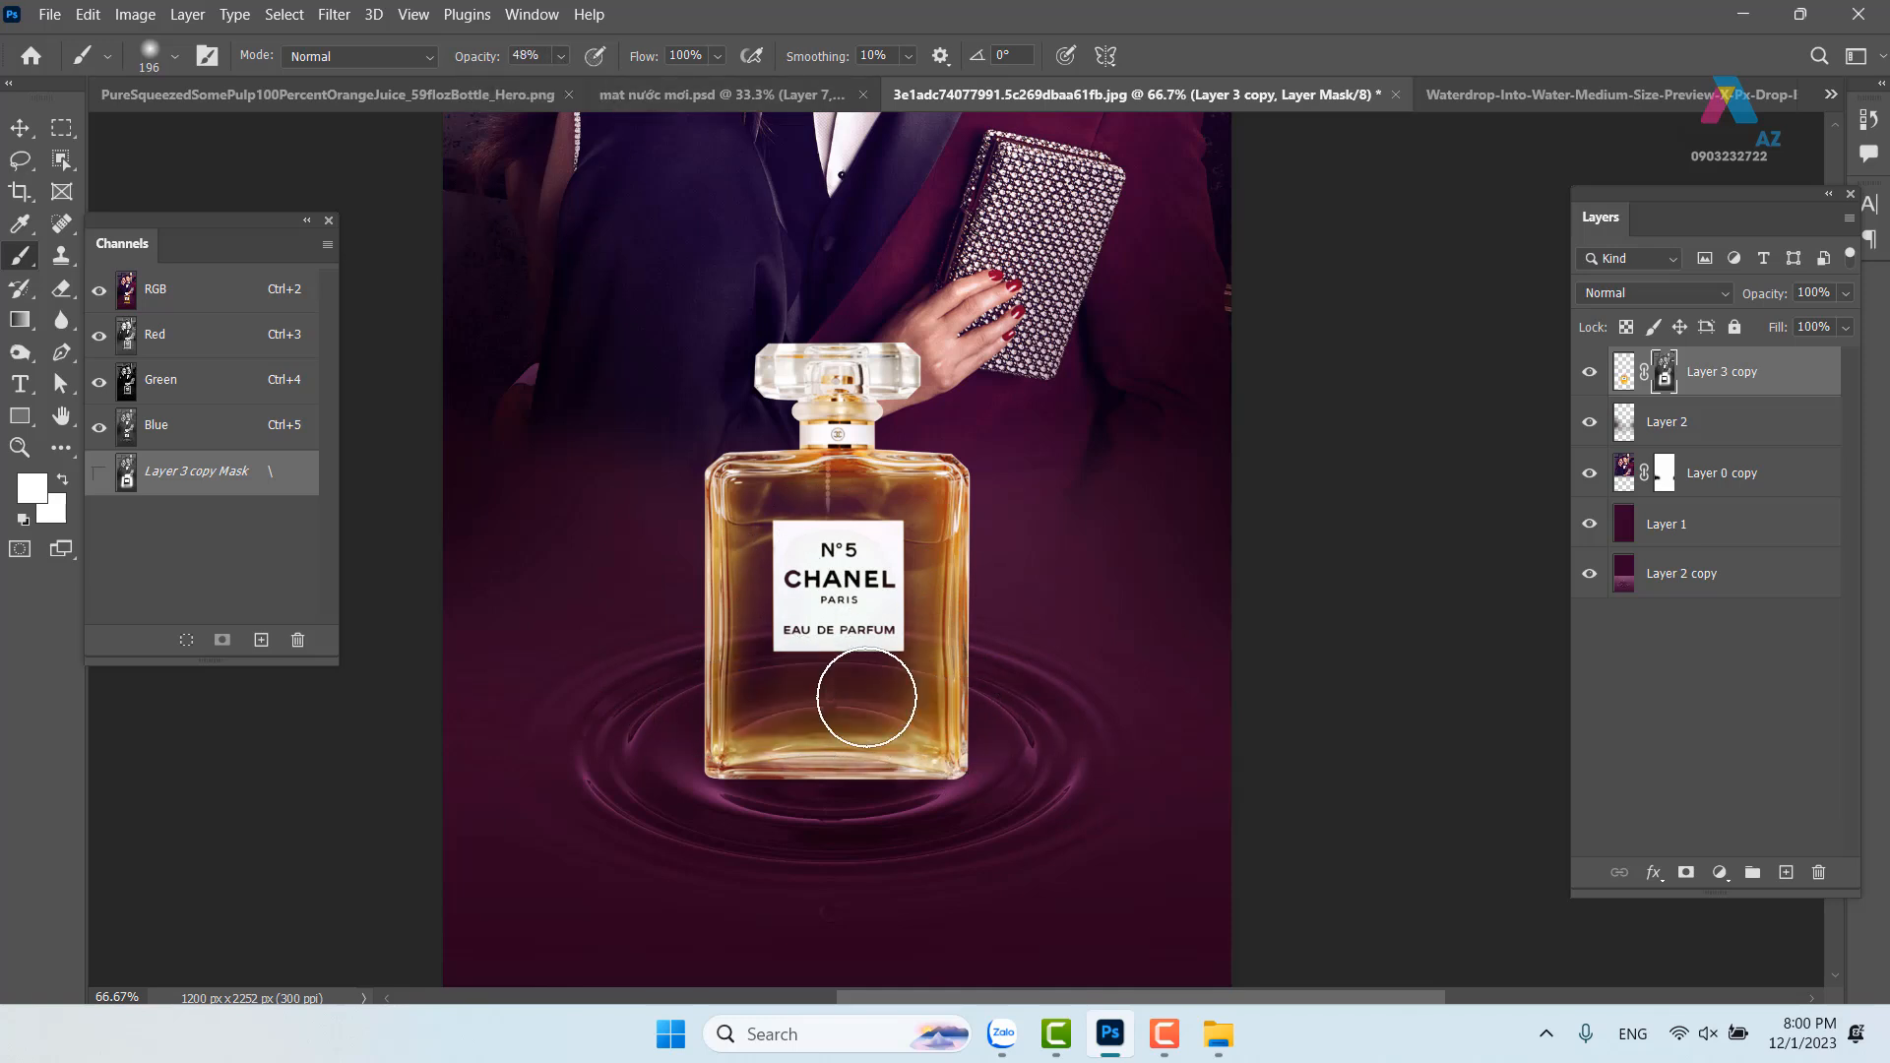
mouse_move(915, 665)
mouse_down()
mouse_move(759, 663)
mouse_move(933, 664)
mouse_move(666, 620)
mouse_up()
drag(975, 698, 681, 731)
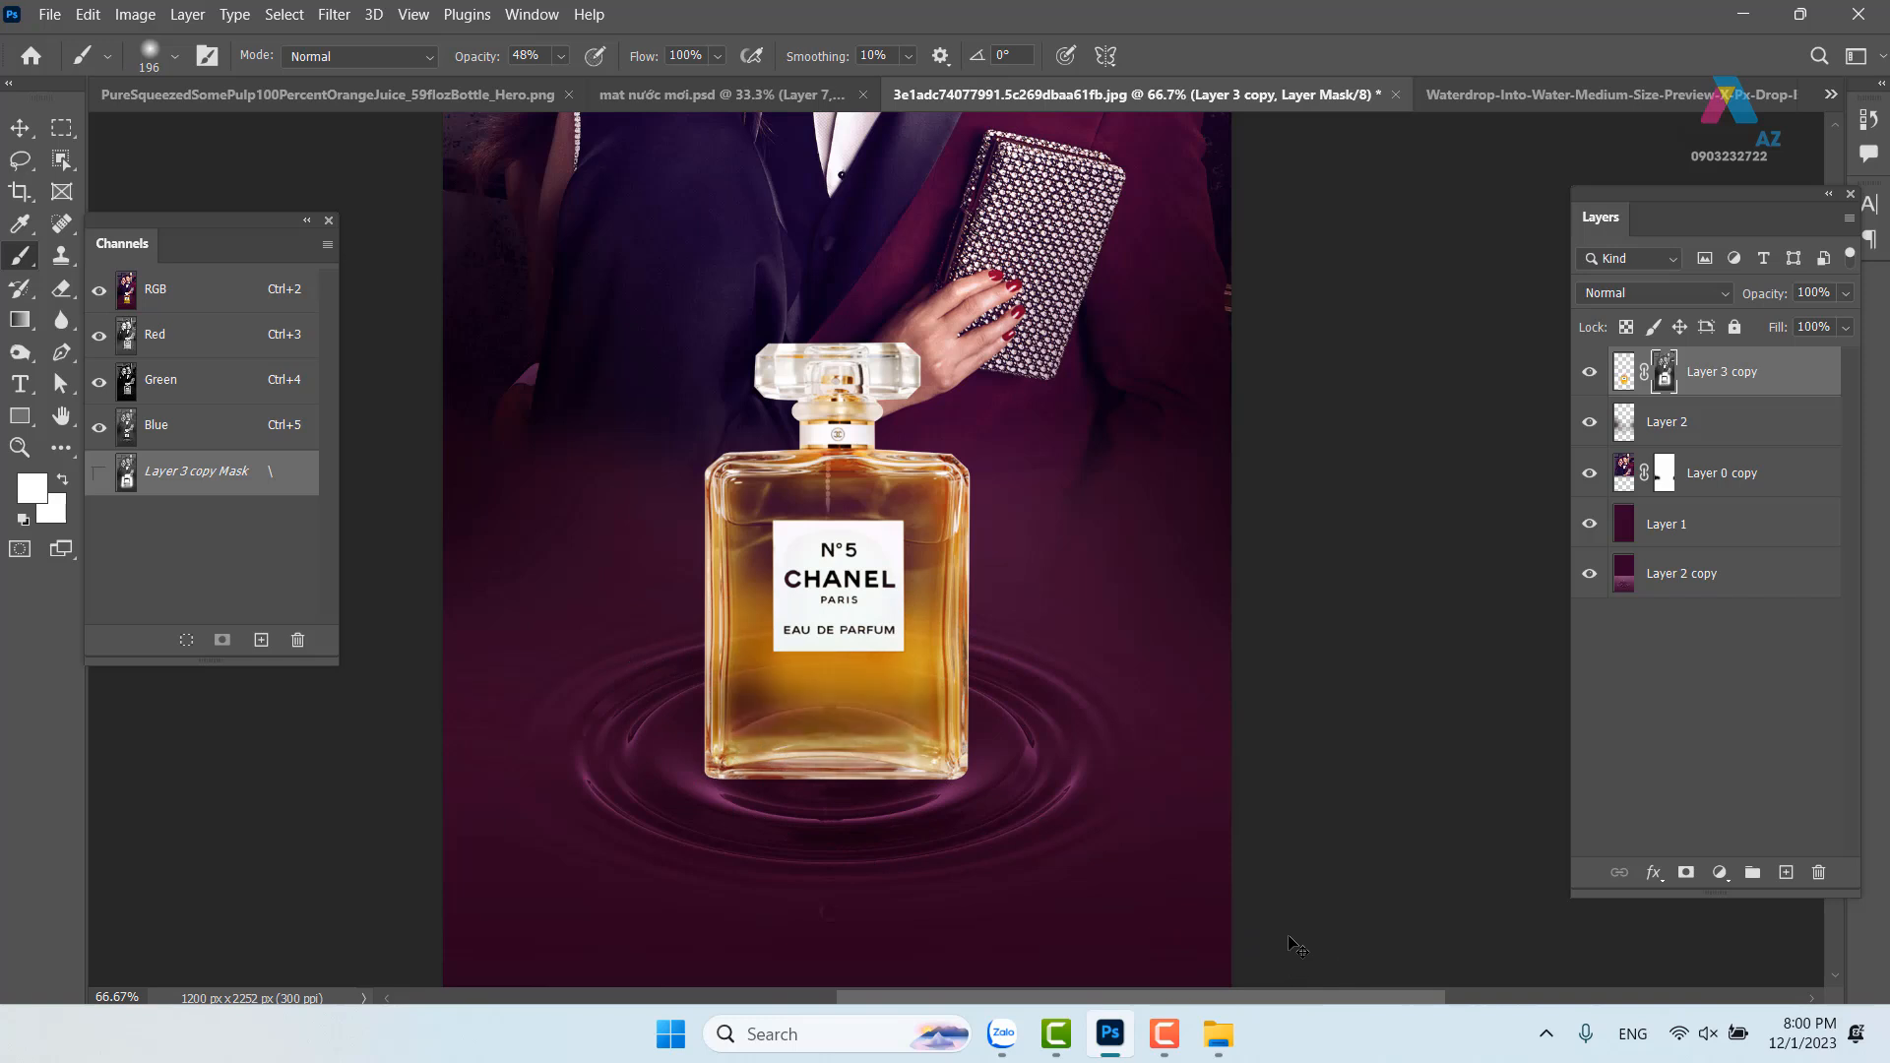
key(ctrl+z)
key(ctrl+z)
key(ctrl+z)
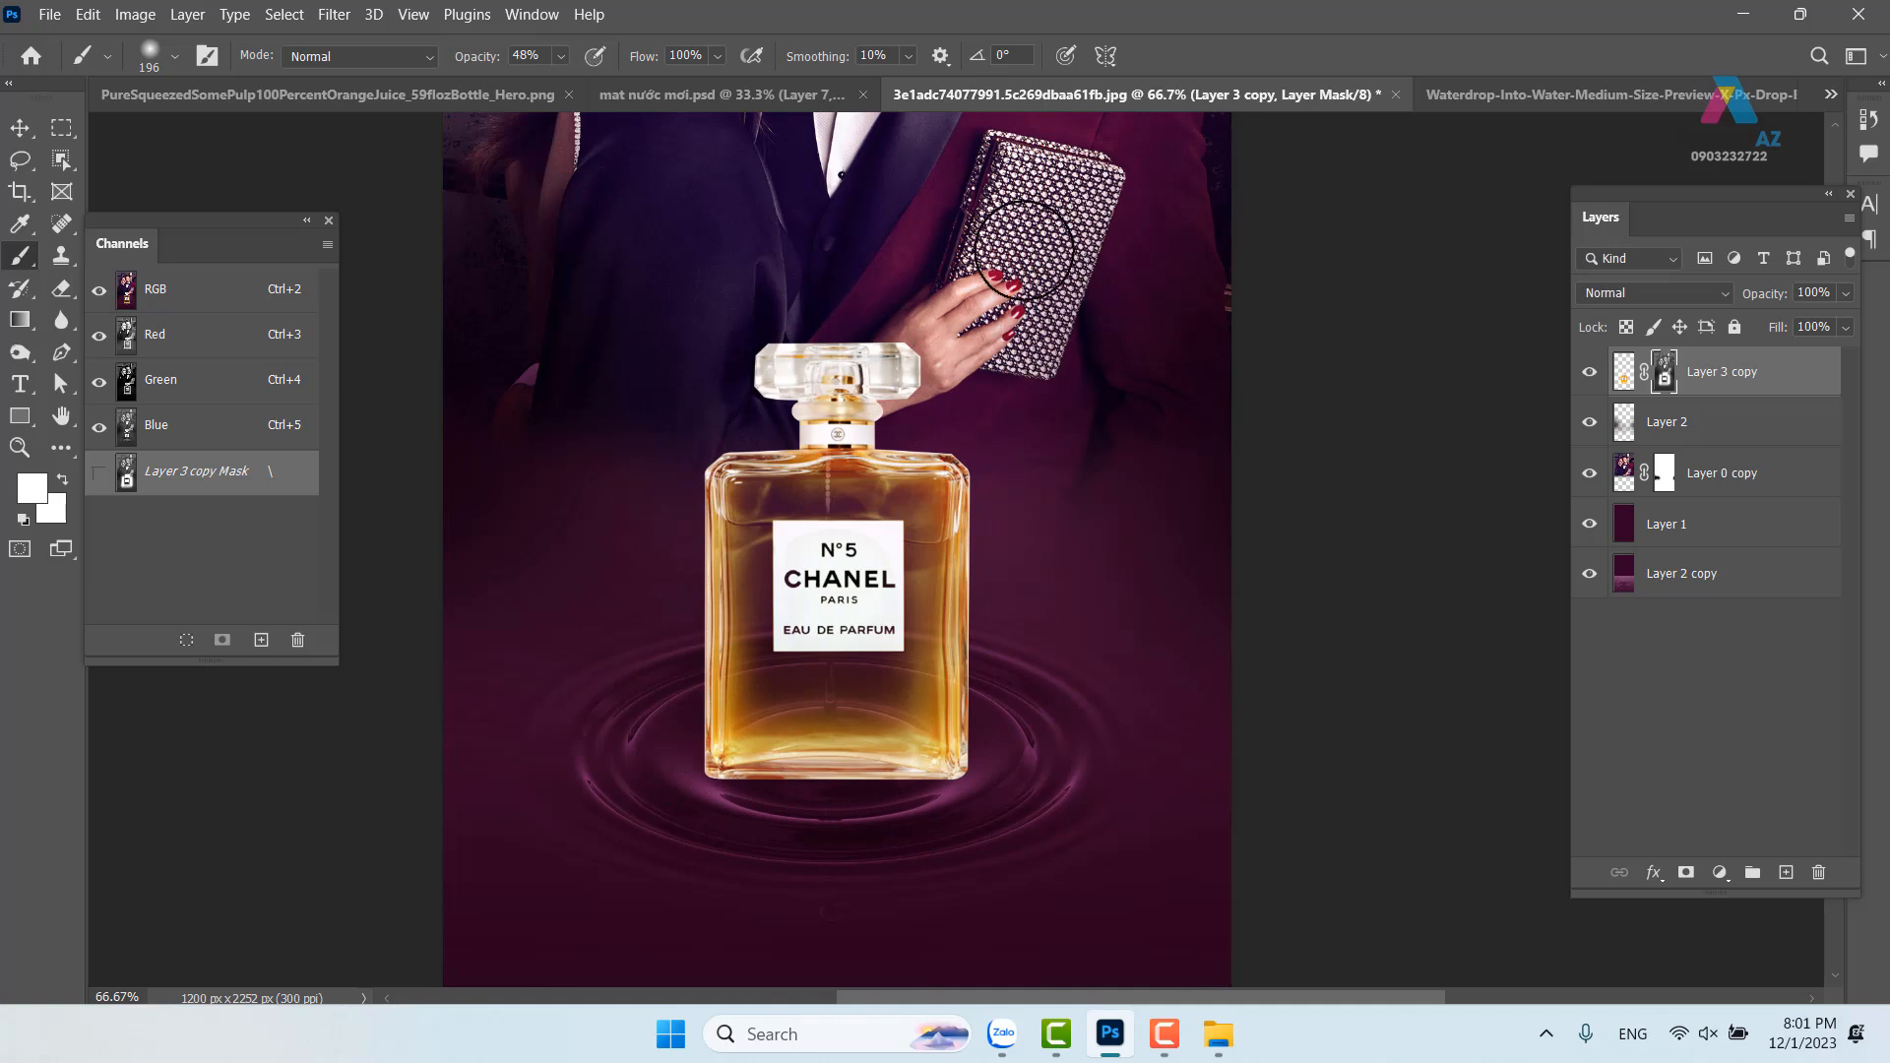
Duplicate the masked bottle layer and flip the copy vertically to make a reflection
click(20, 128)
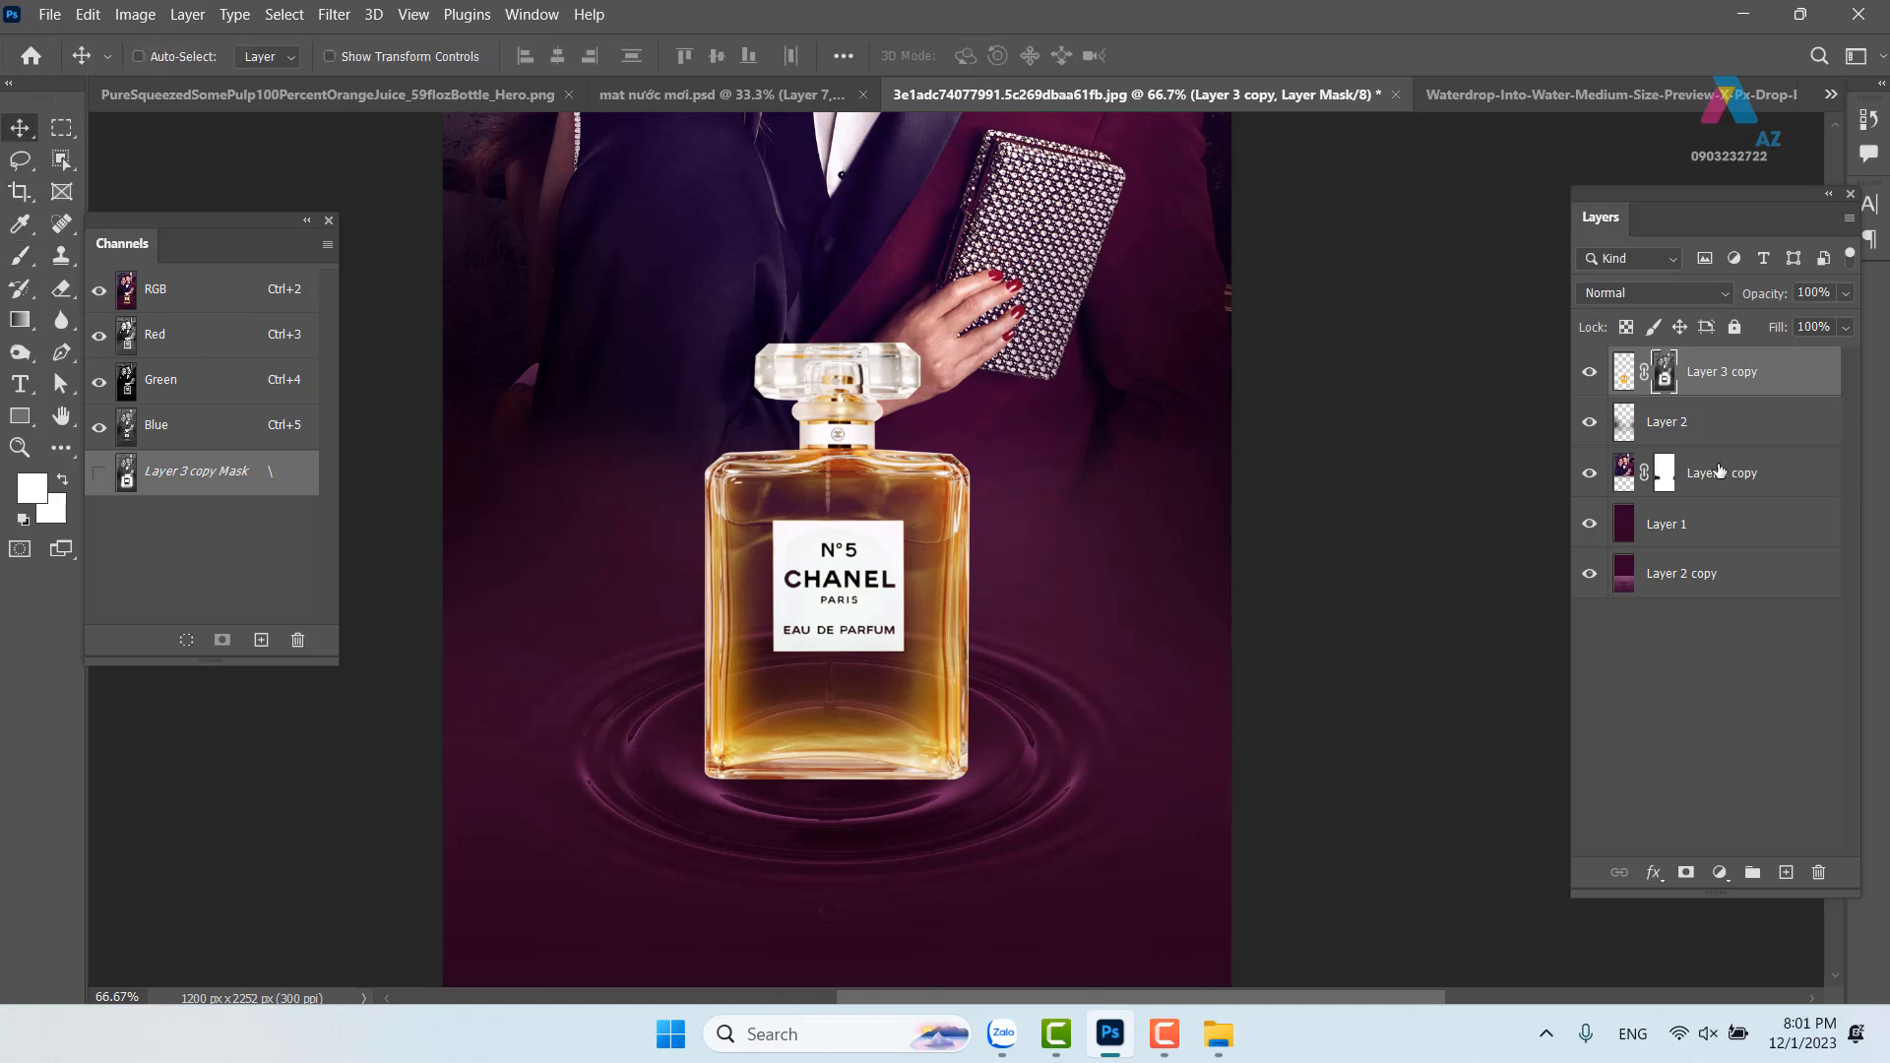
click(1624, 374)
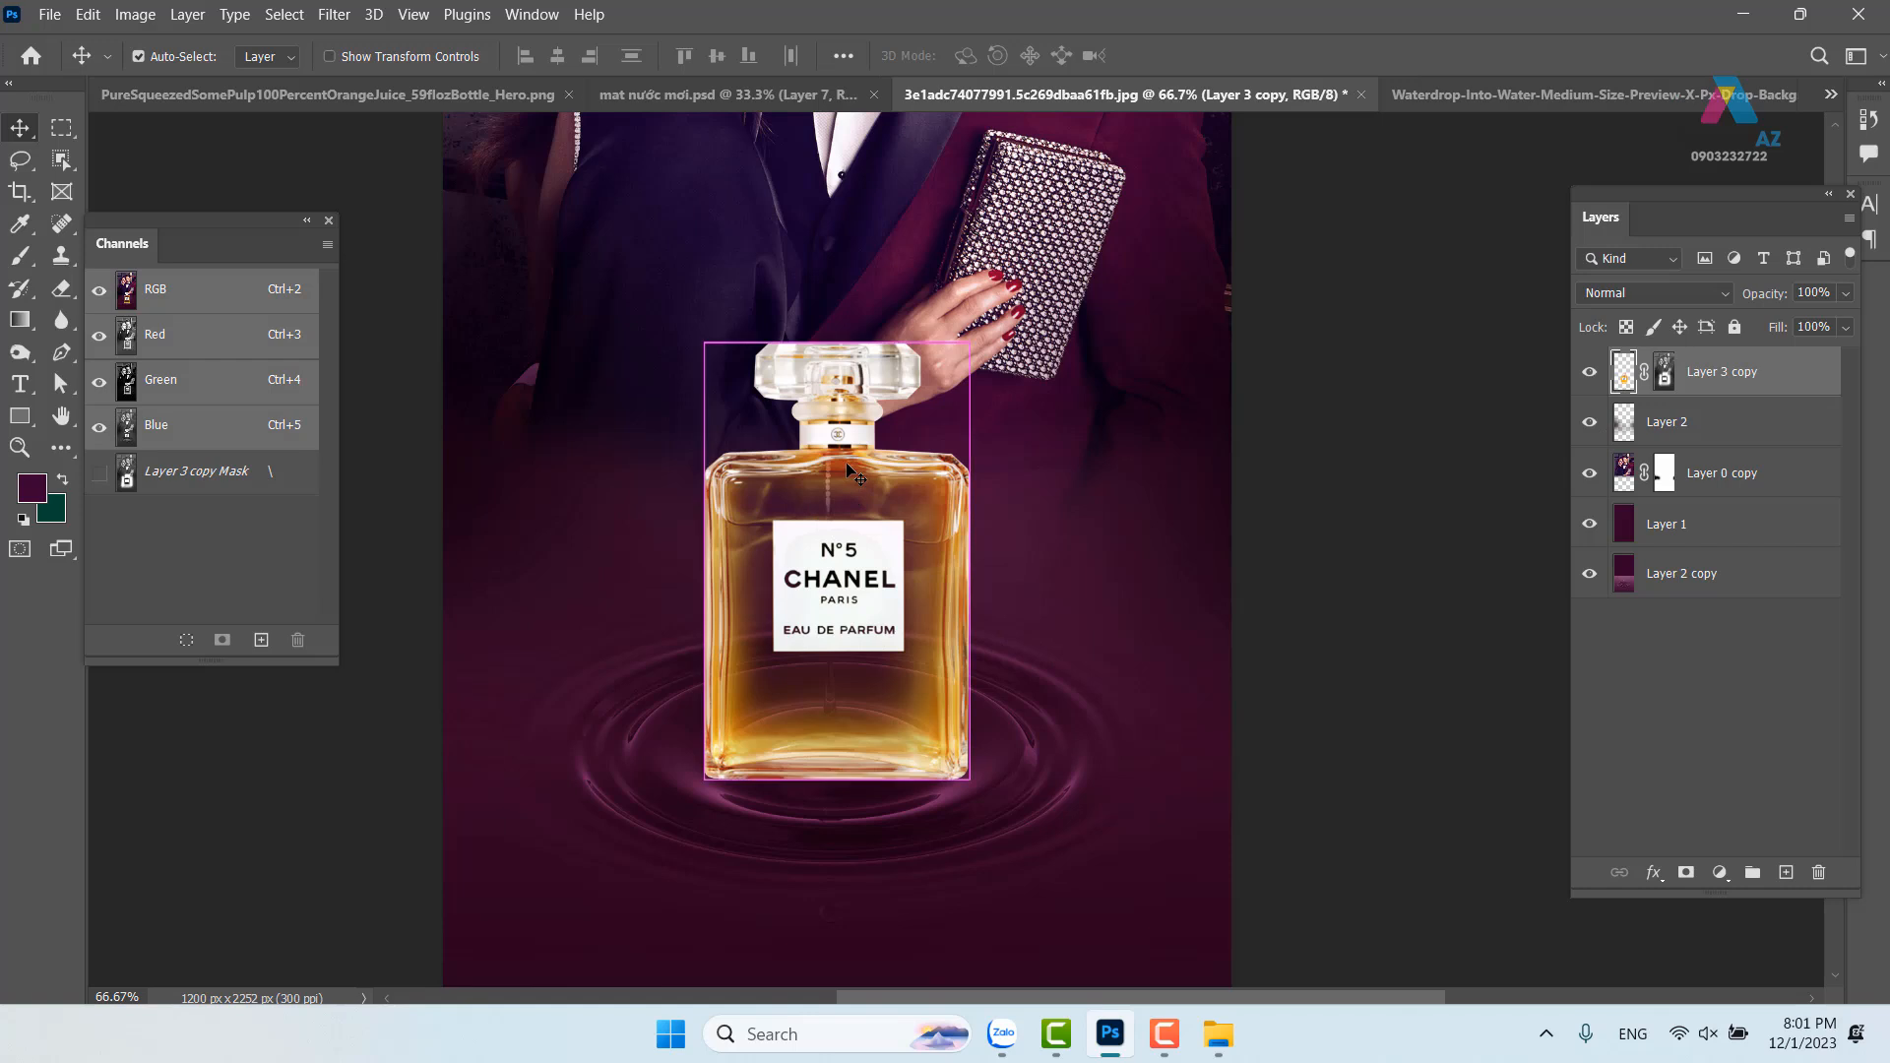
key(ctrl+j)
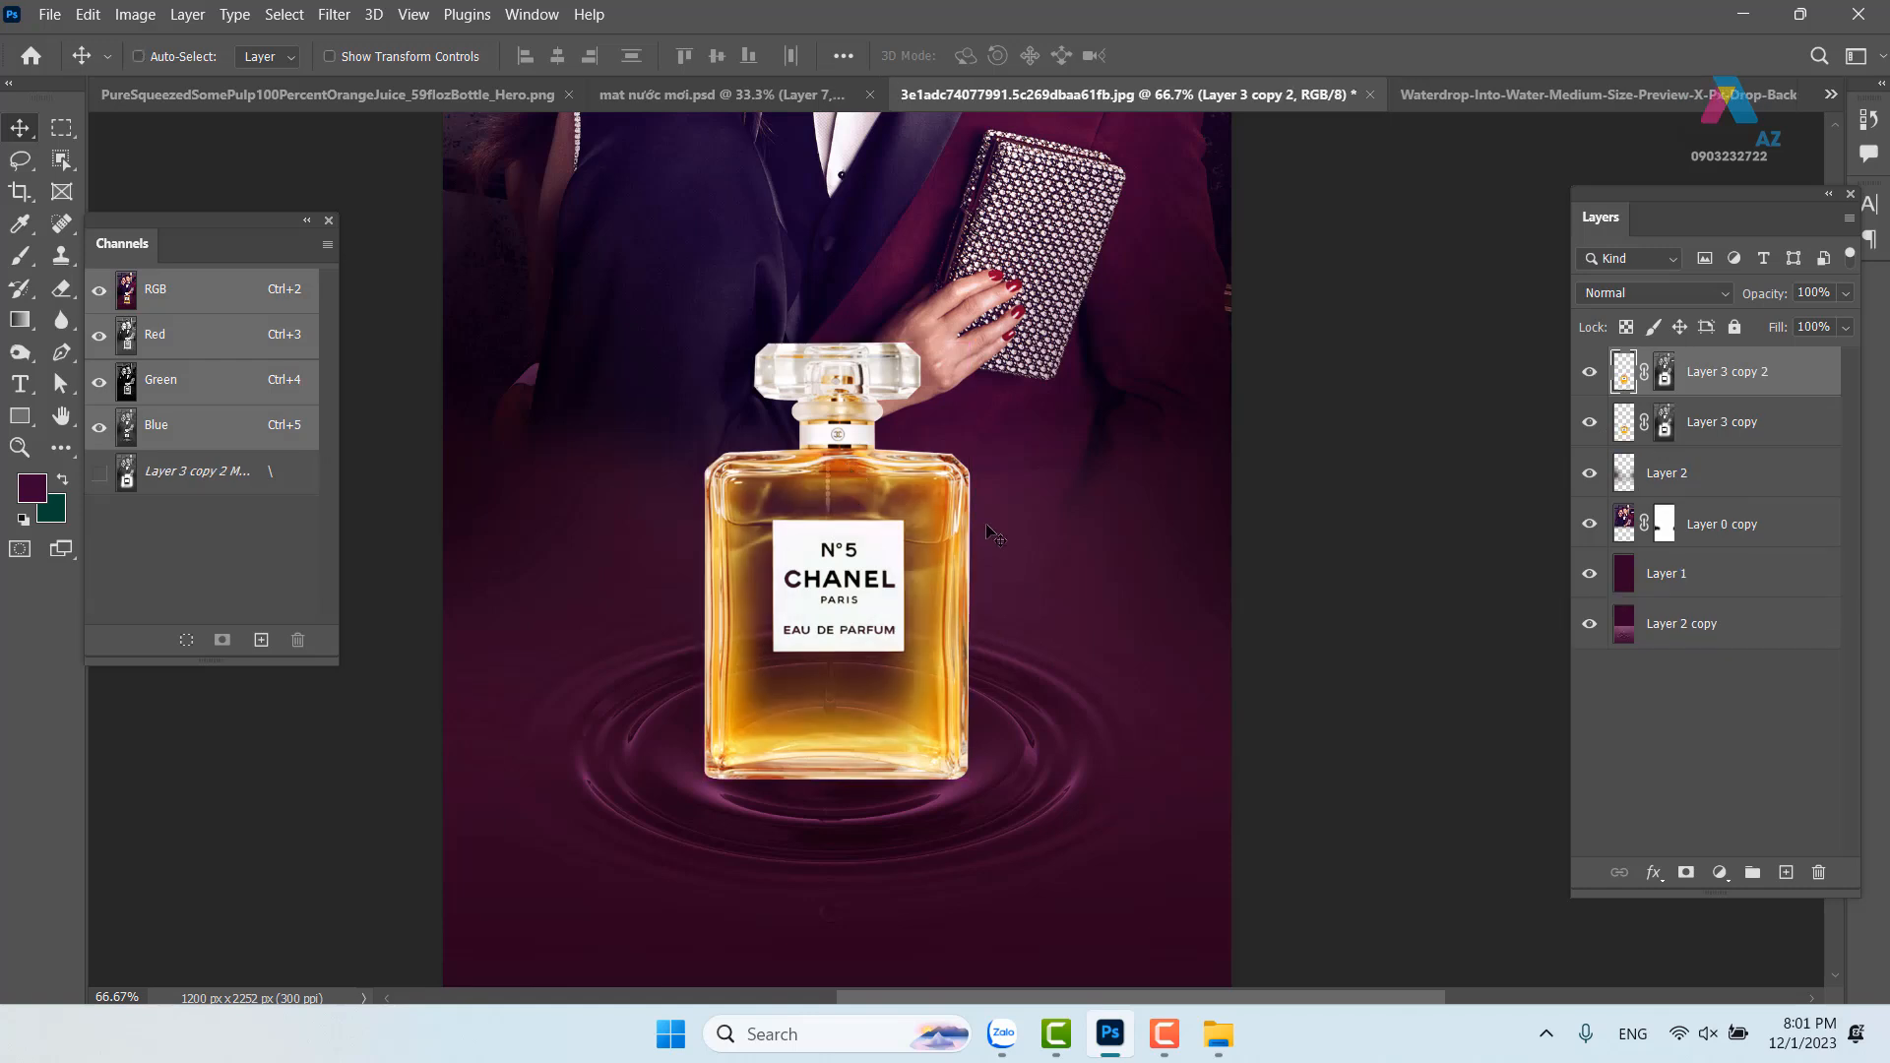
key(ctrl+t)
drag(840, 330, 837, 937)
drag(853, 651, 901, 268)
drag(887, 557, 890, 759)
key(Return)
Align the flipped bottle directly beneath the original so their bases meet
drag(950, 475, 961, 682)
key(Down)
key(Down)
key(Down)
key(Down)
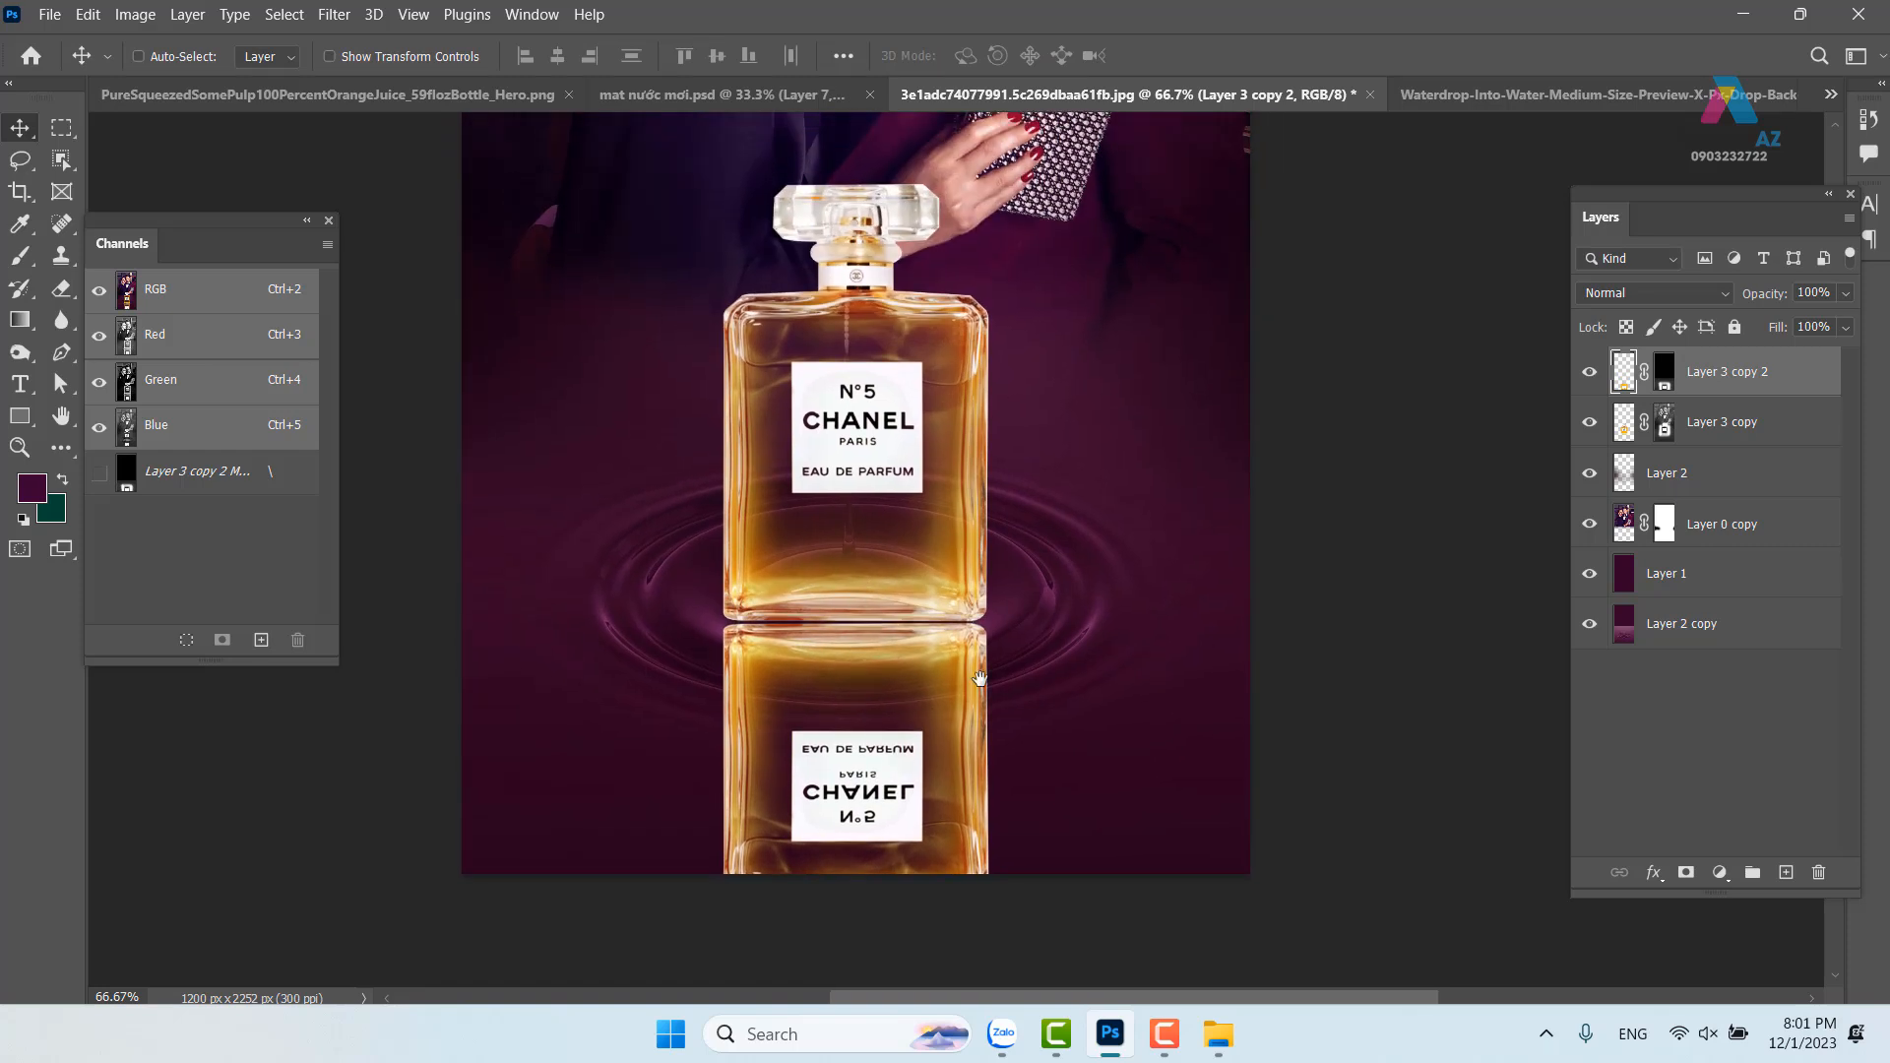
drag(1046, 467, 1034, 595)
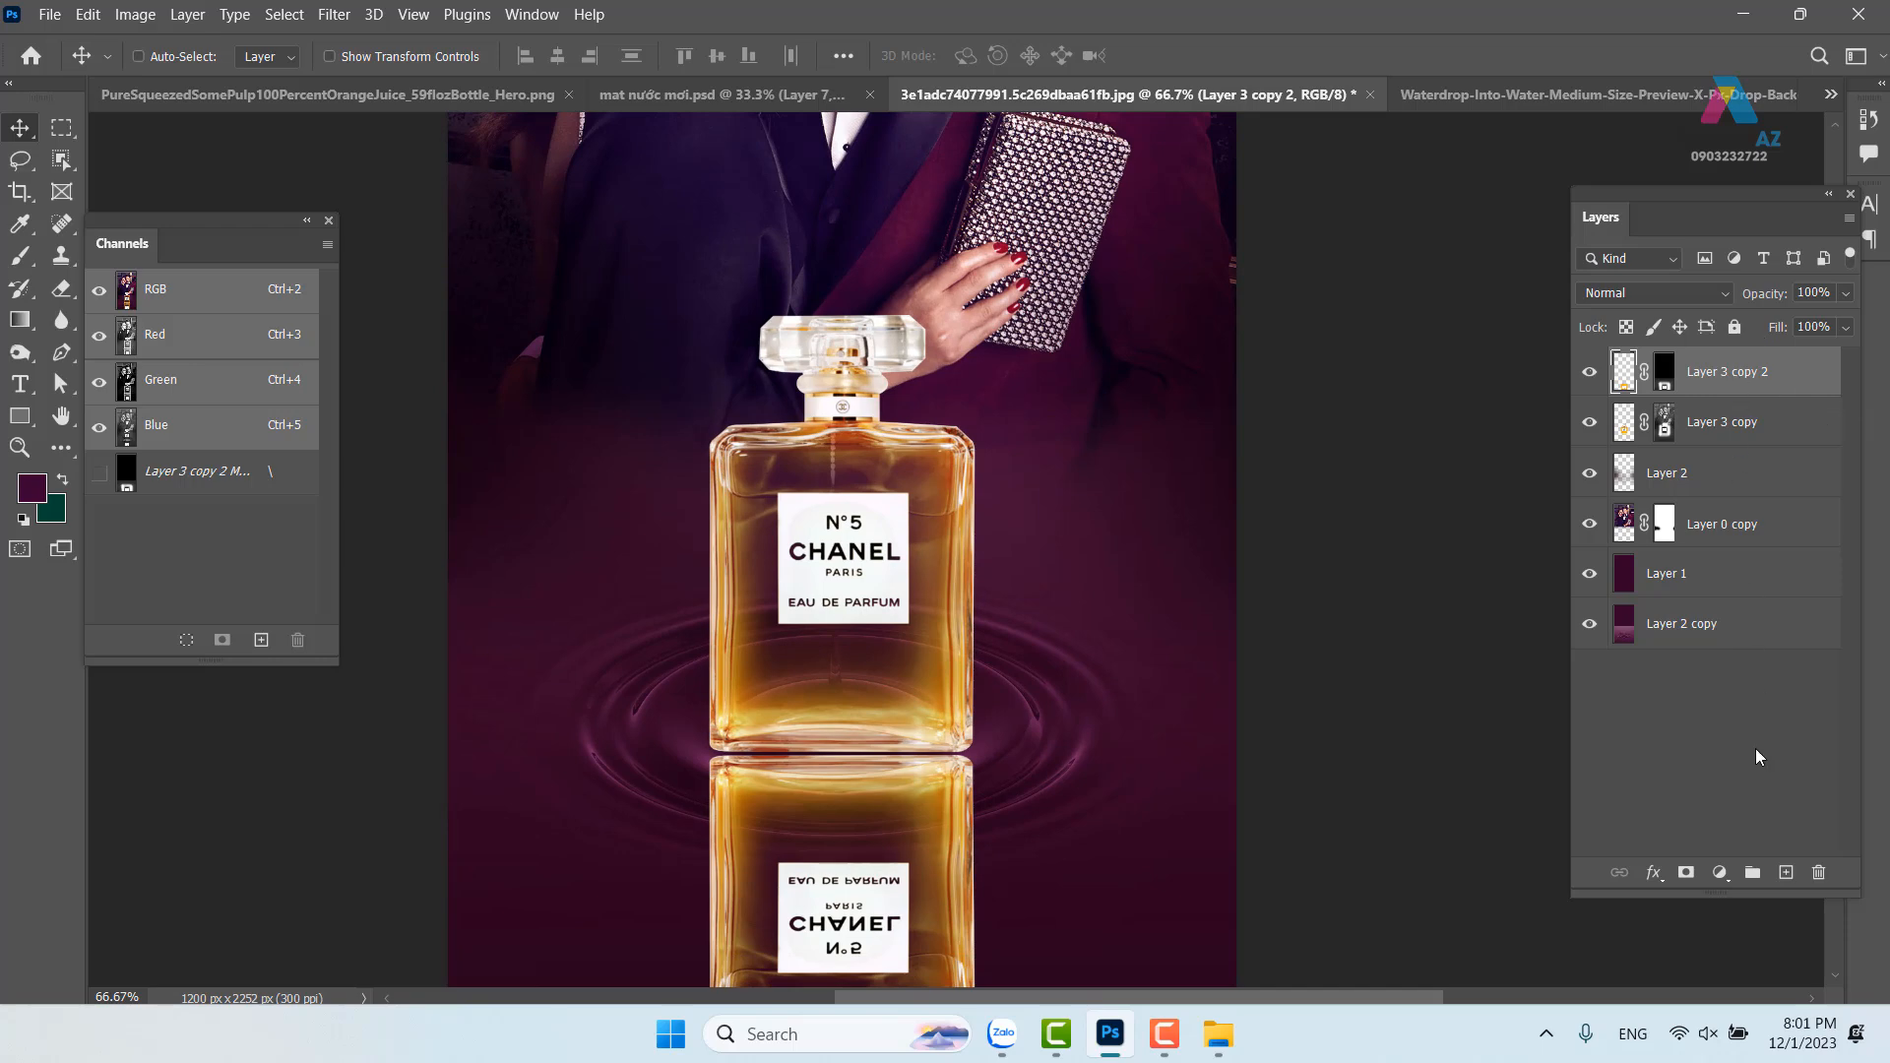
Add an empty layer and merge it with the flipped bottle so the reflection's mask is applied
click(1786, 874)
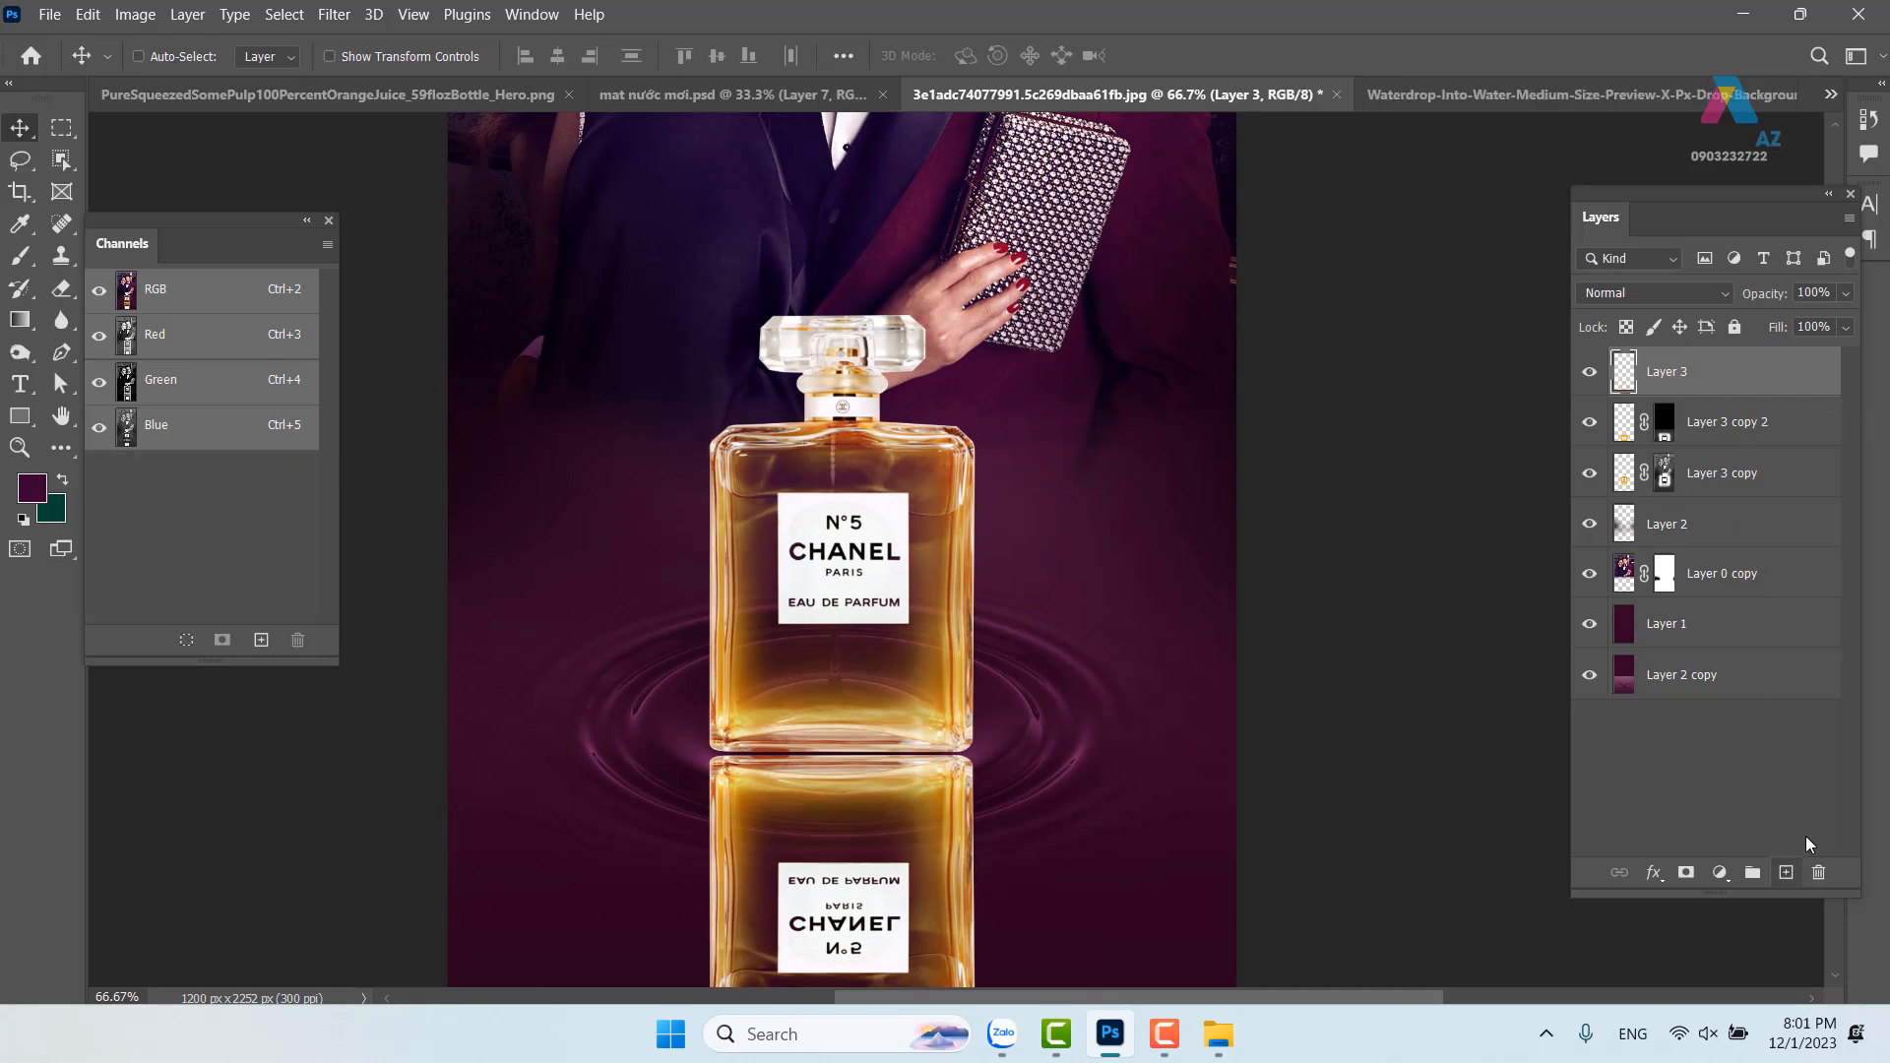
ctrl+click(1762, 425)
drag(879, 864, 1034, 879)
key(ctrl+z)
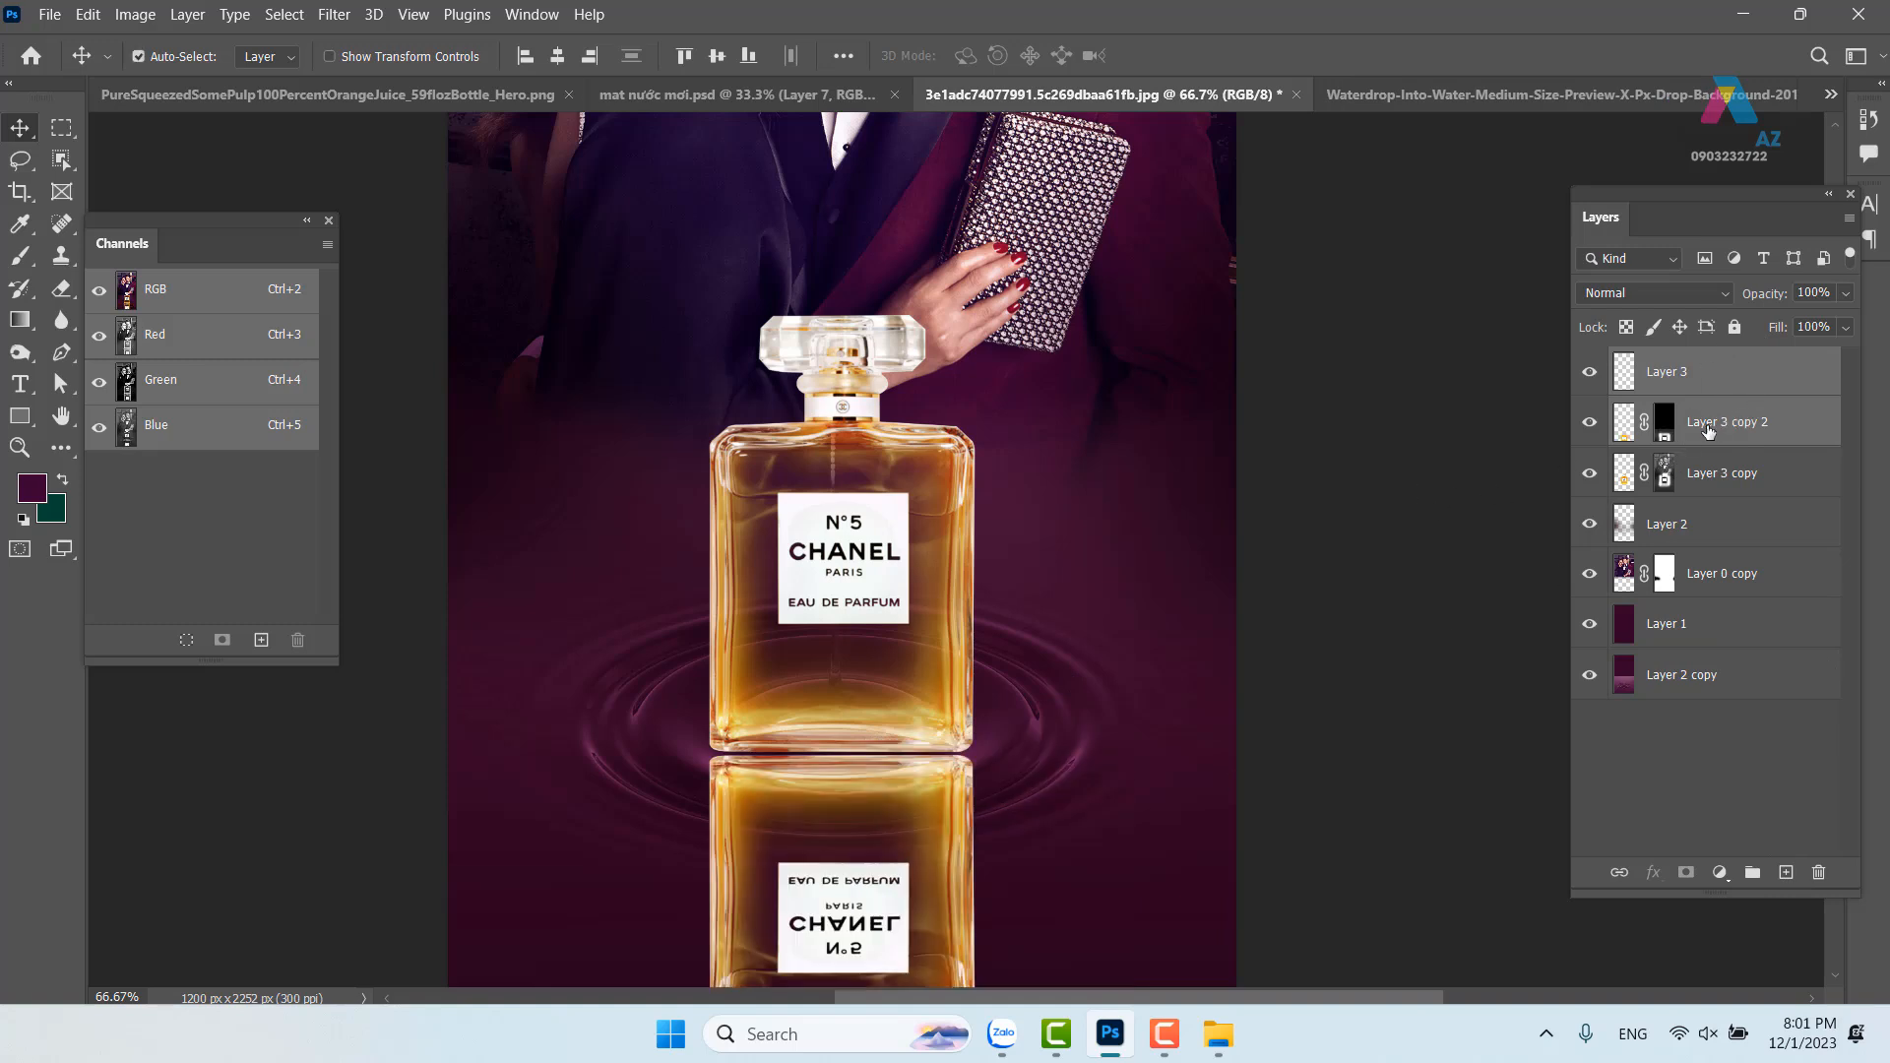
key(ctrl+e)
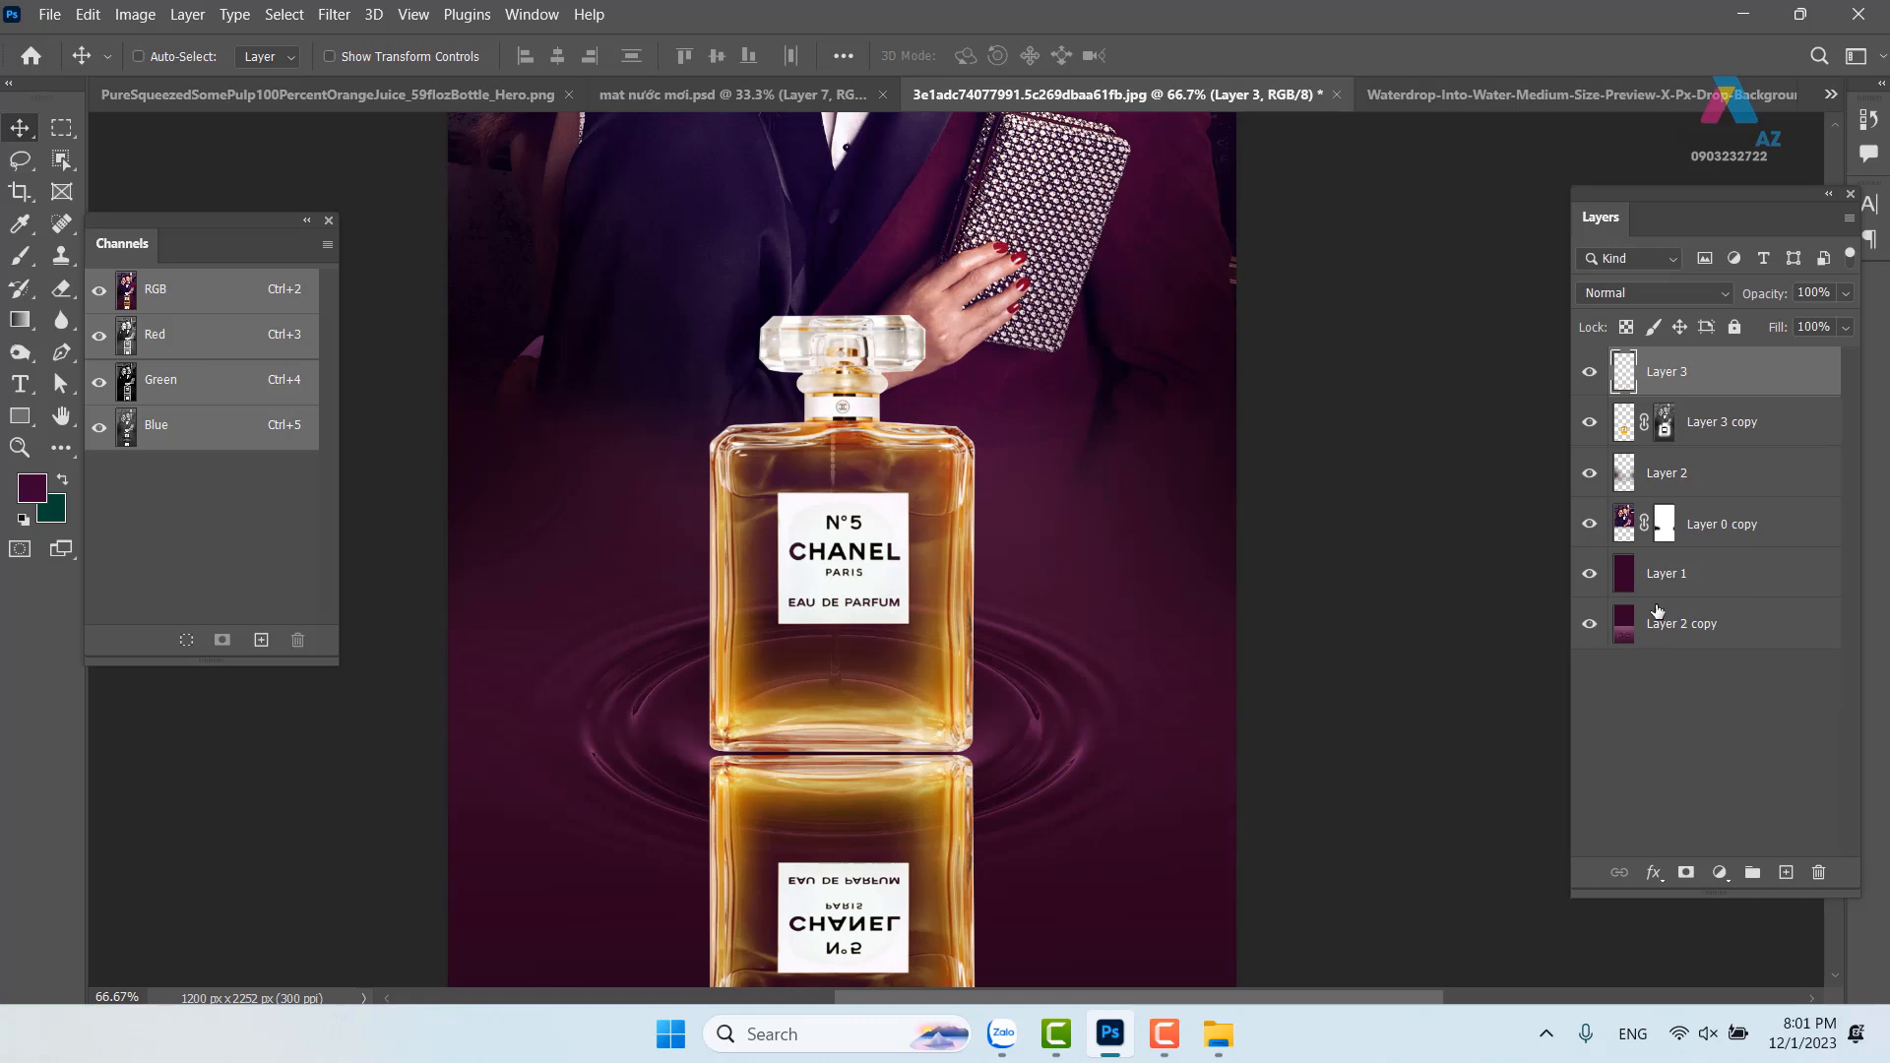
Add a layer mask to the reflection and fade its lower part out with a black-to-white linear gradient
drag(1067, 662, 1106, 506)
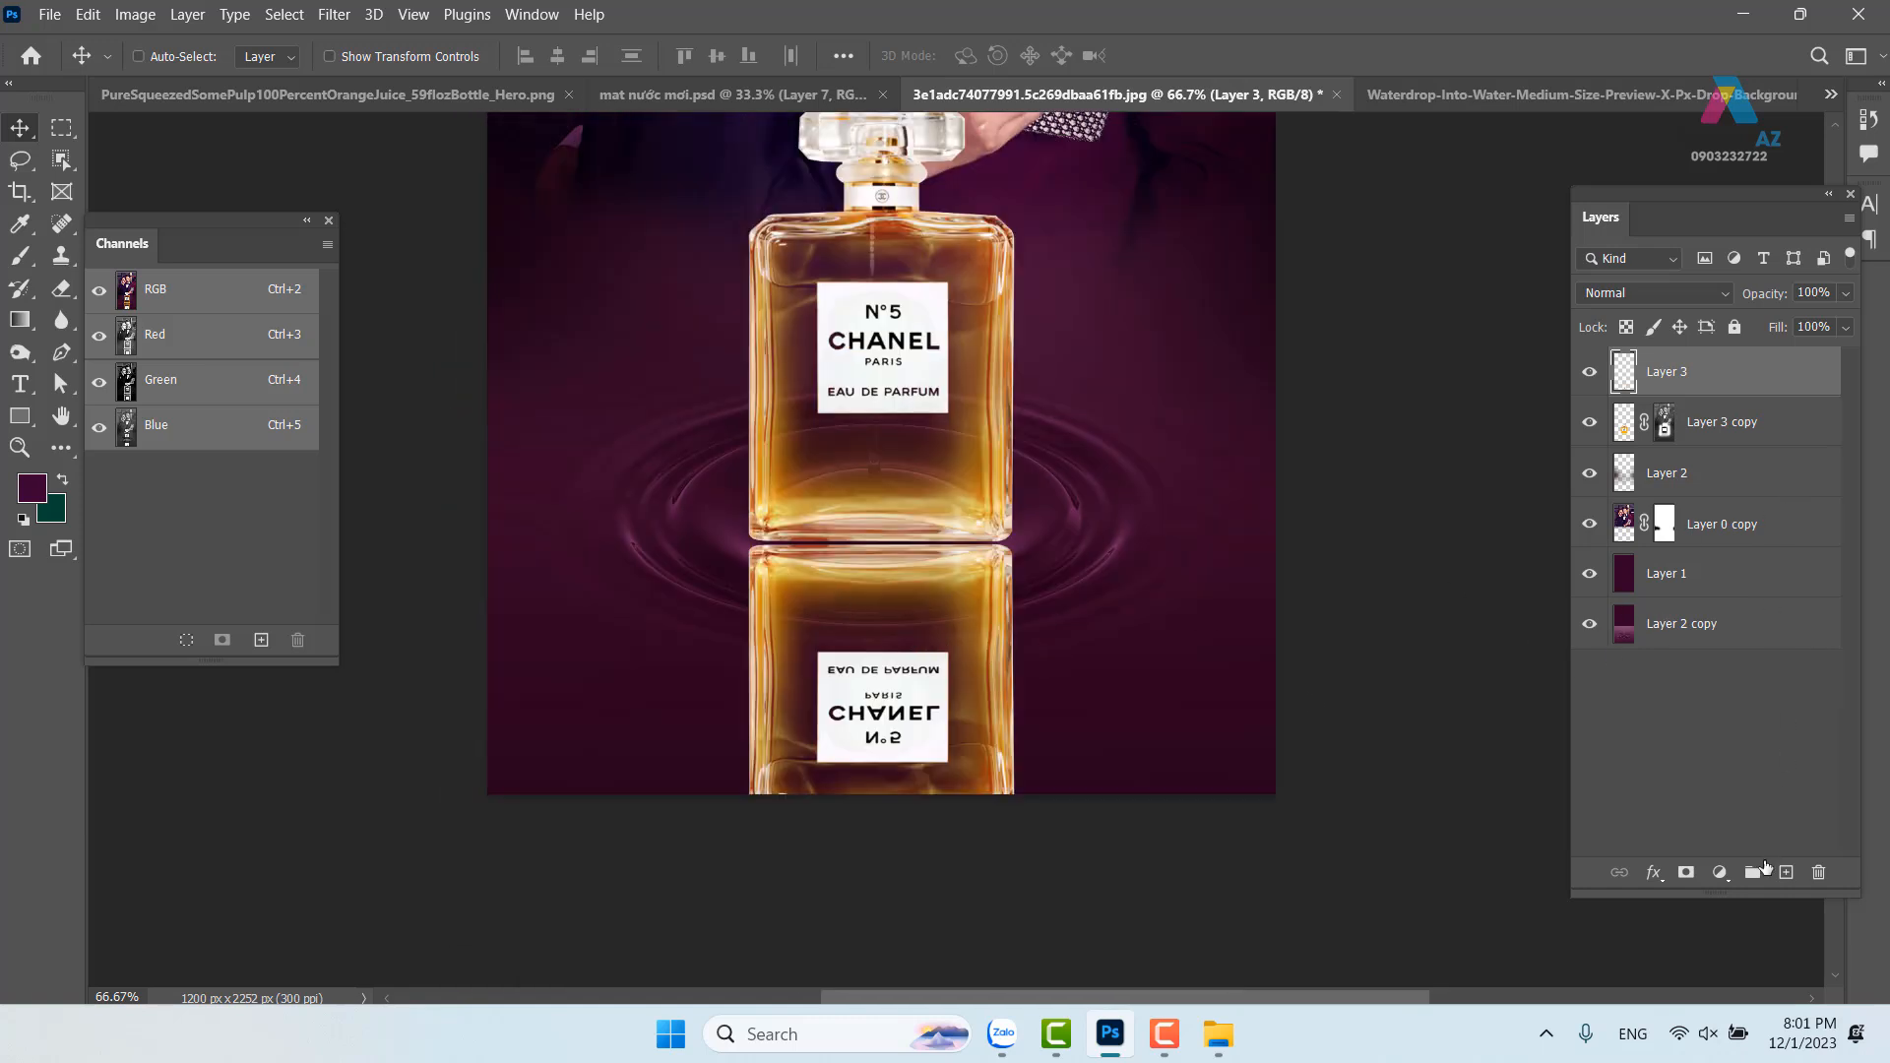
click(1685, 872)
key(g)
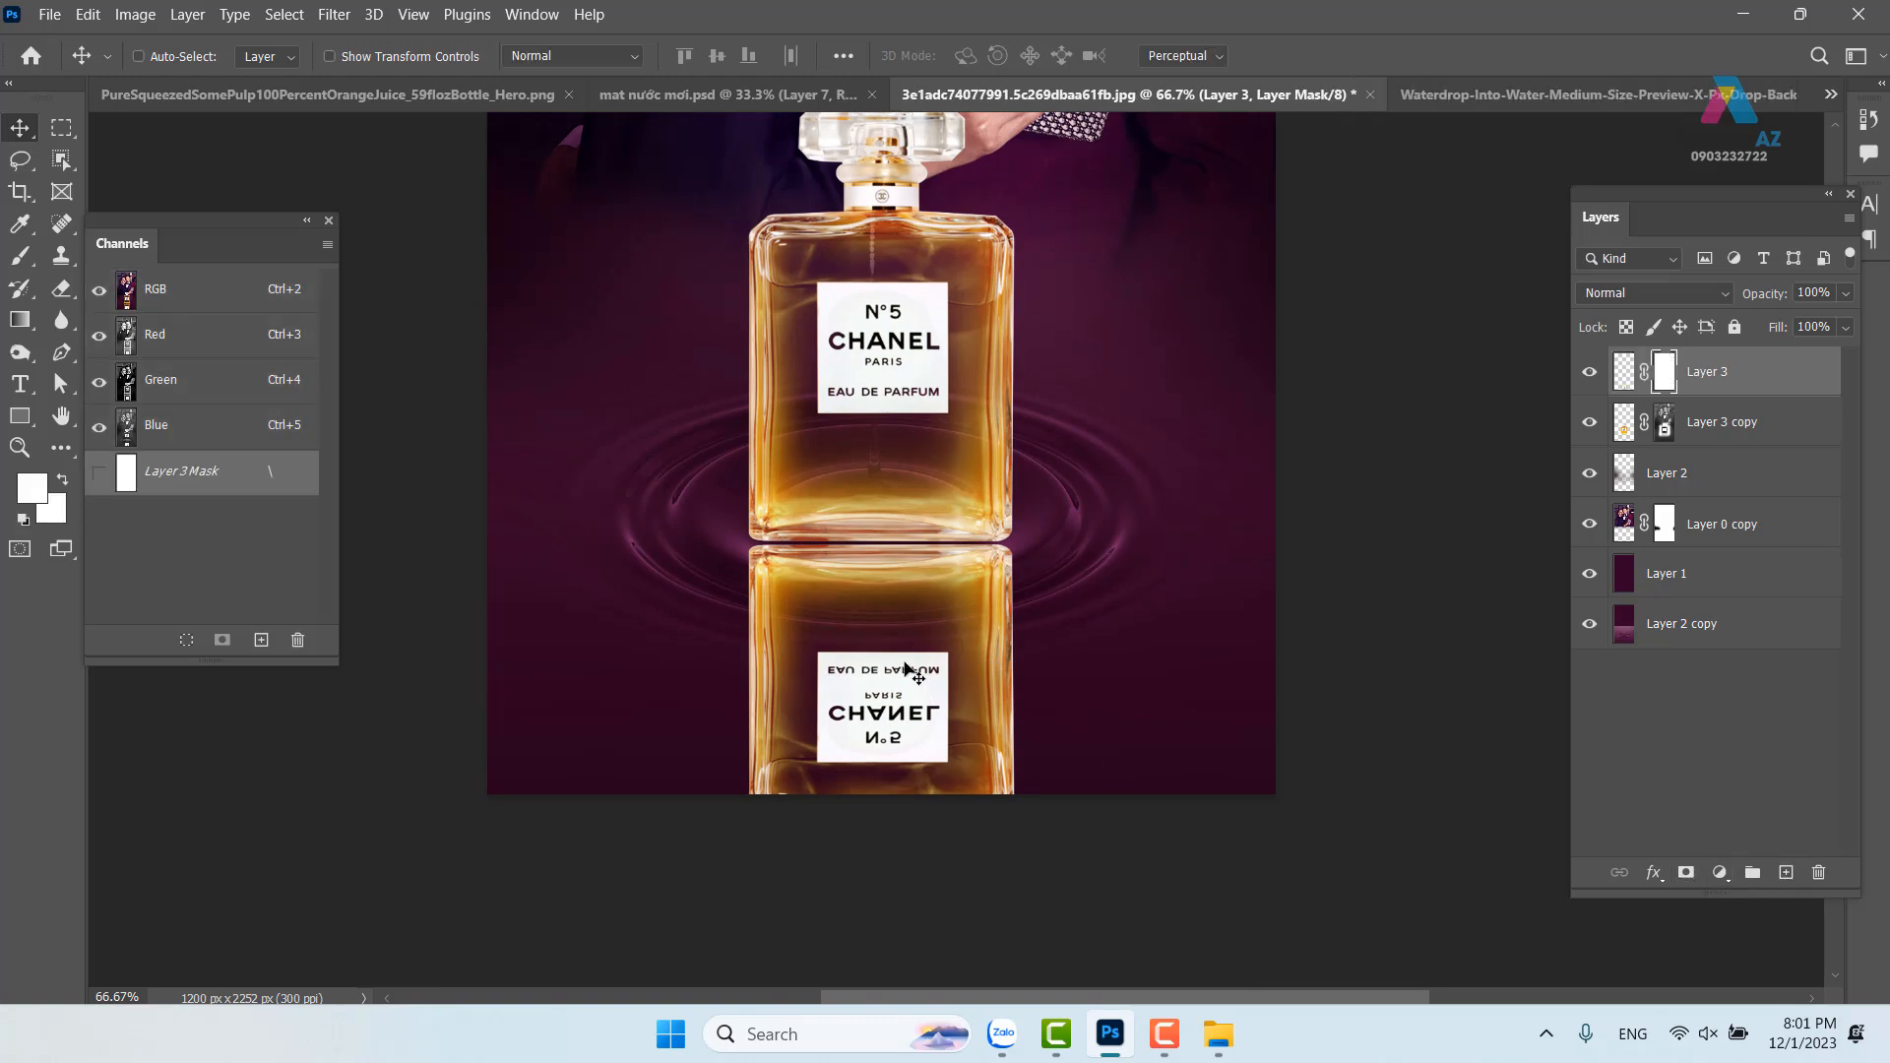
drag(862, 516, 874, 638)
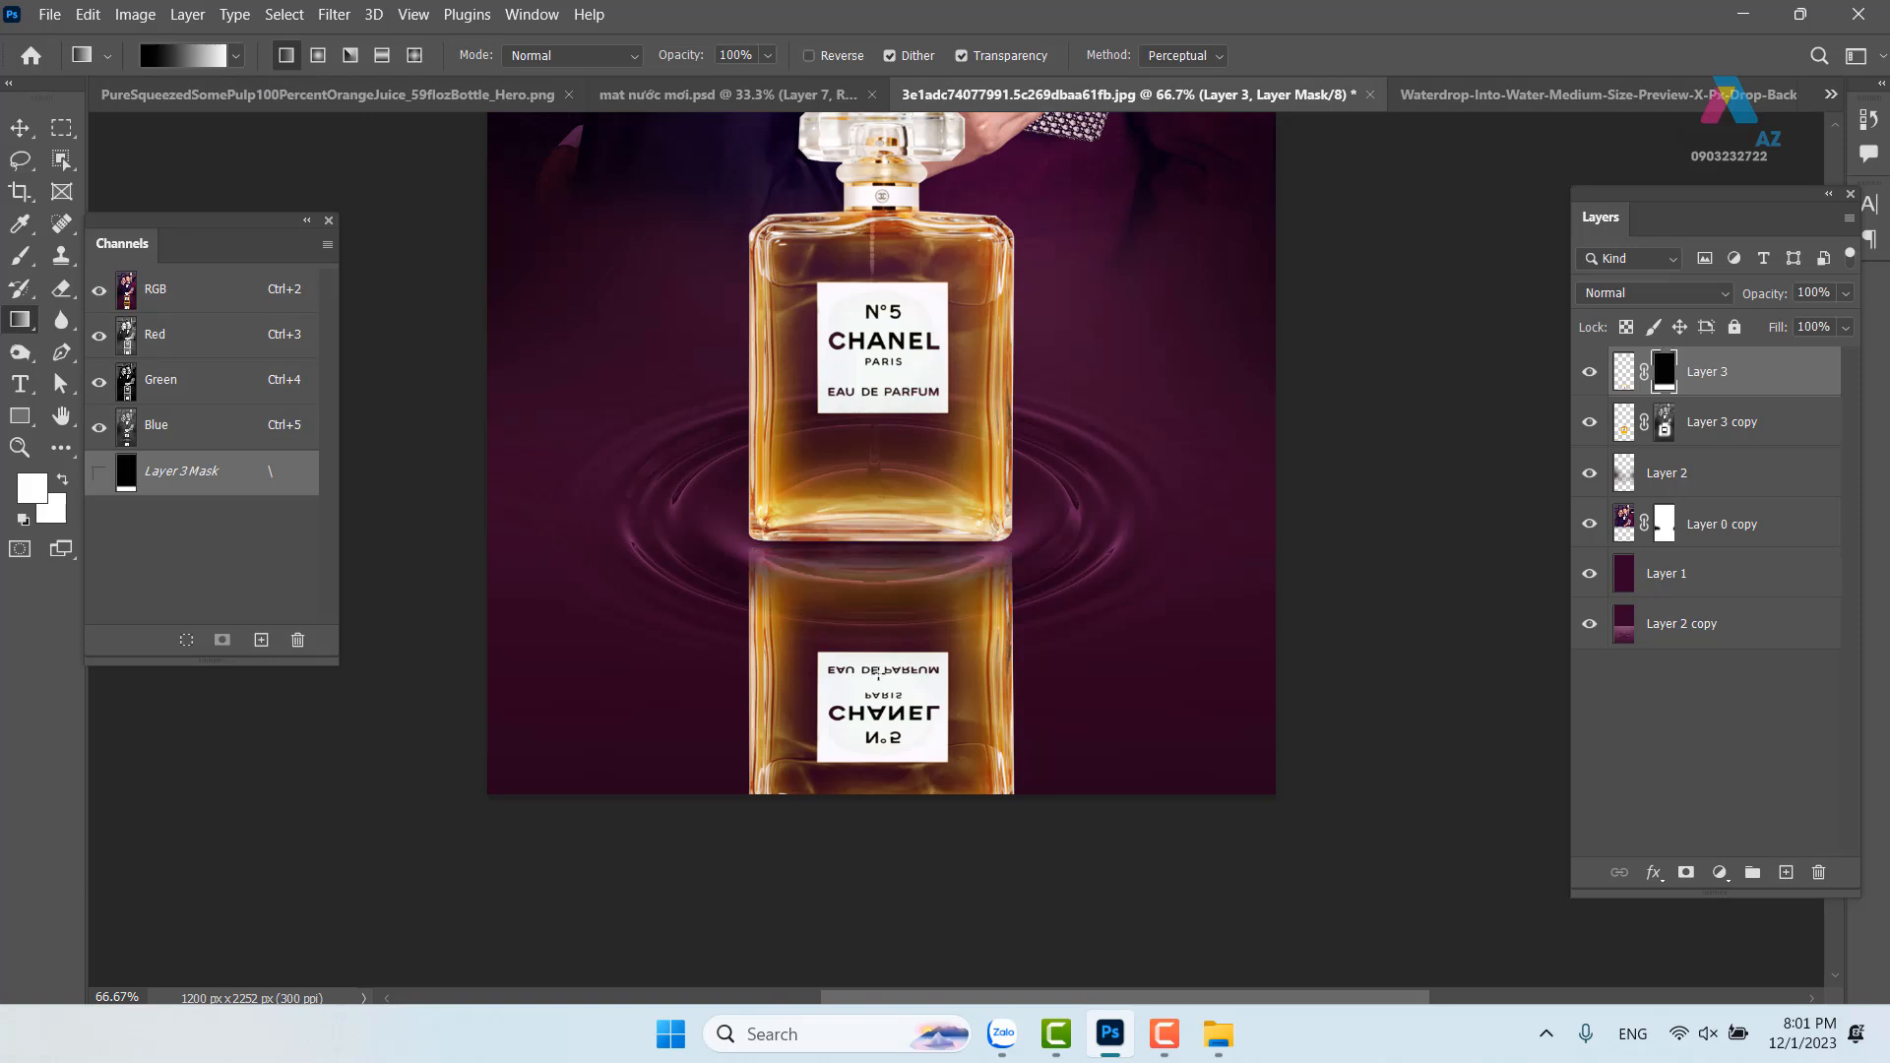
key(ctrl+z)
drag(911, 702, 918, 549)
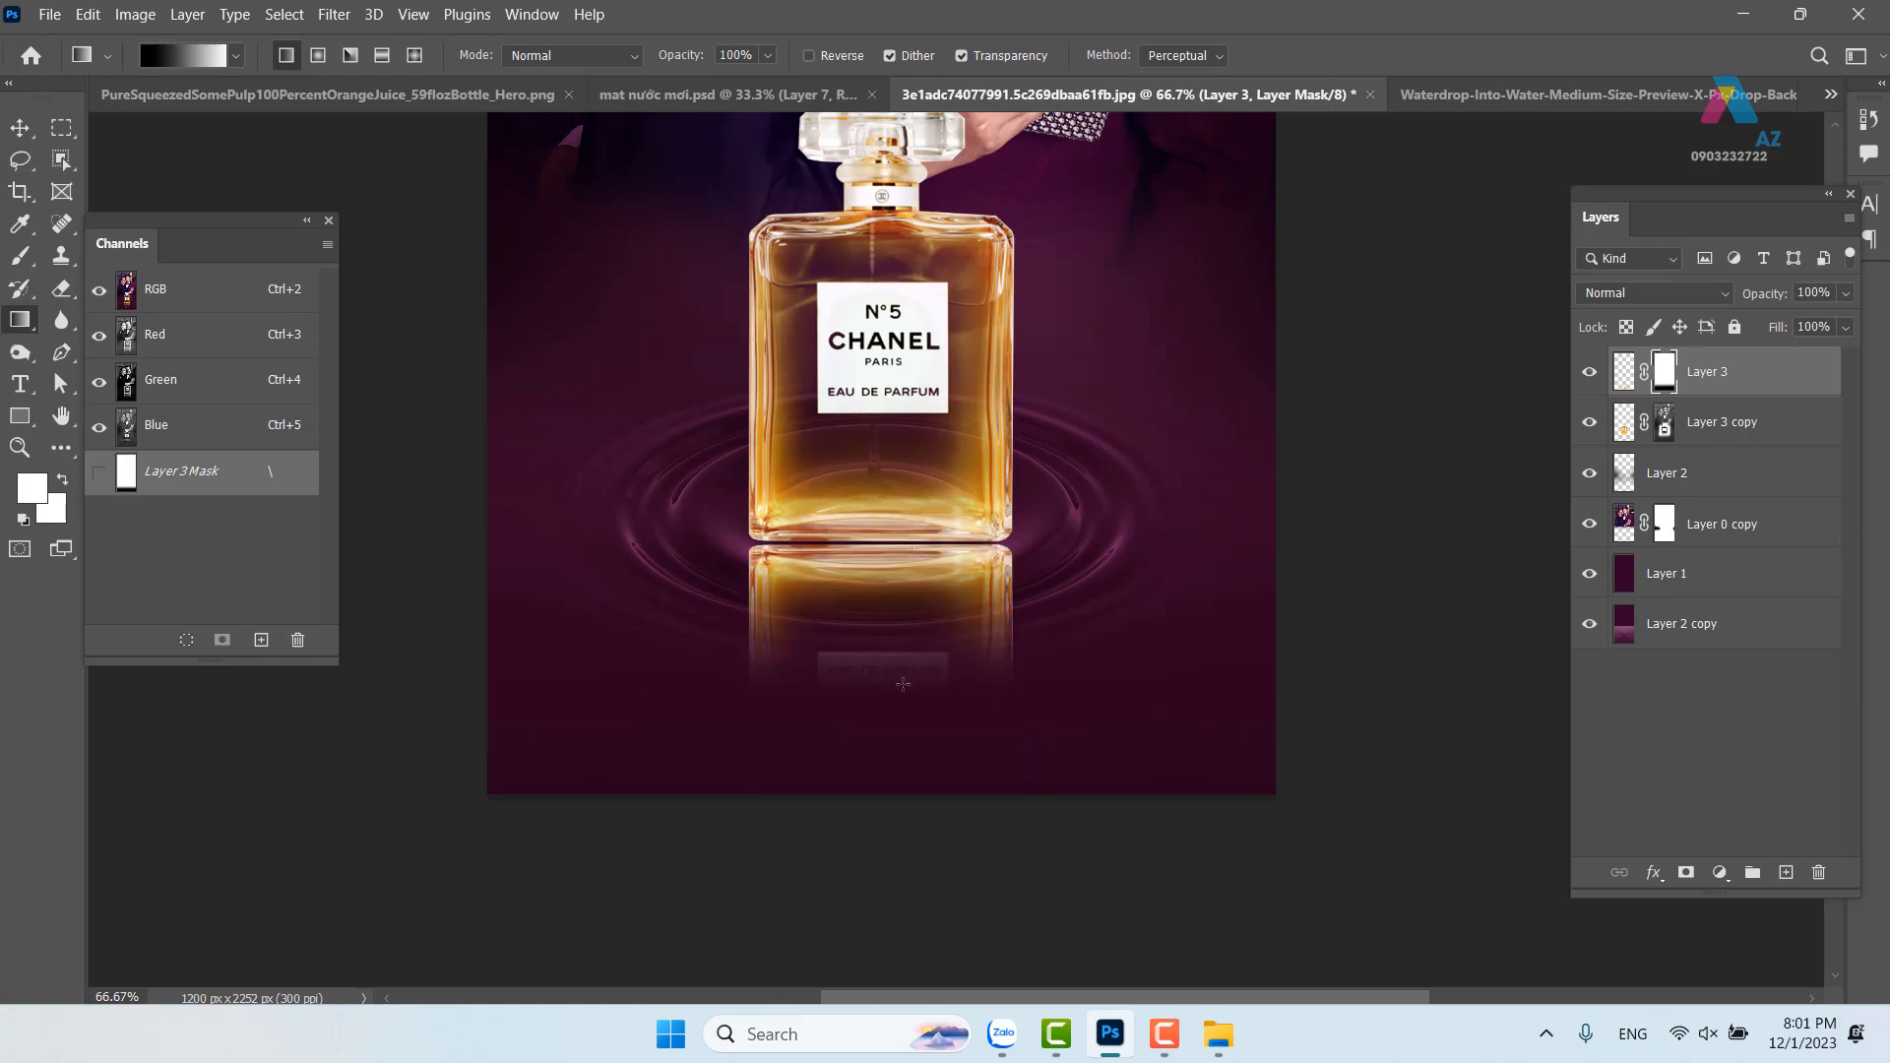
drag(903, 684, 913, 476)
drag(936, 591, 910, 707)
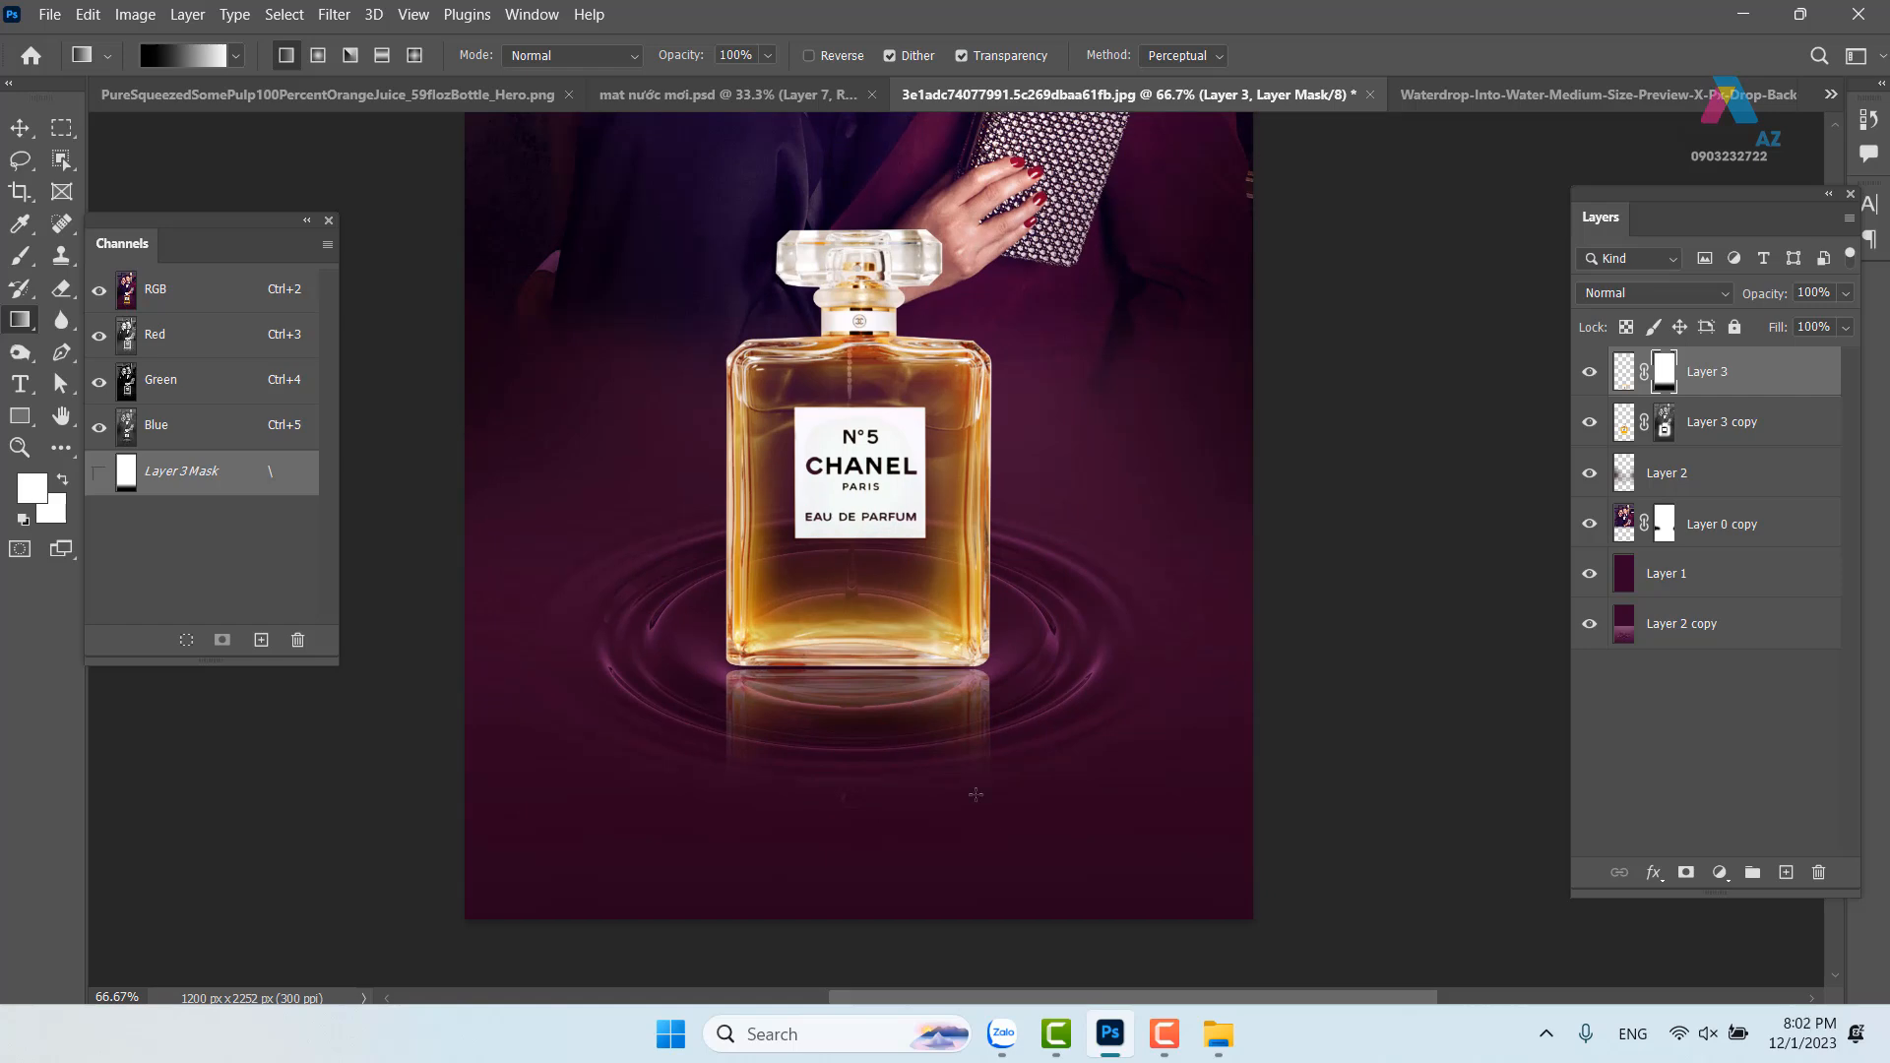
Hide the channel list and check the bottle with its reflection in the poster
drag(867, 388, 774, 595)
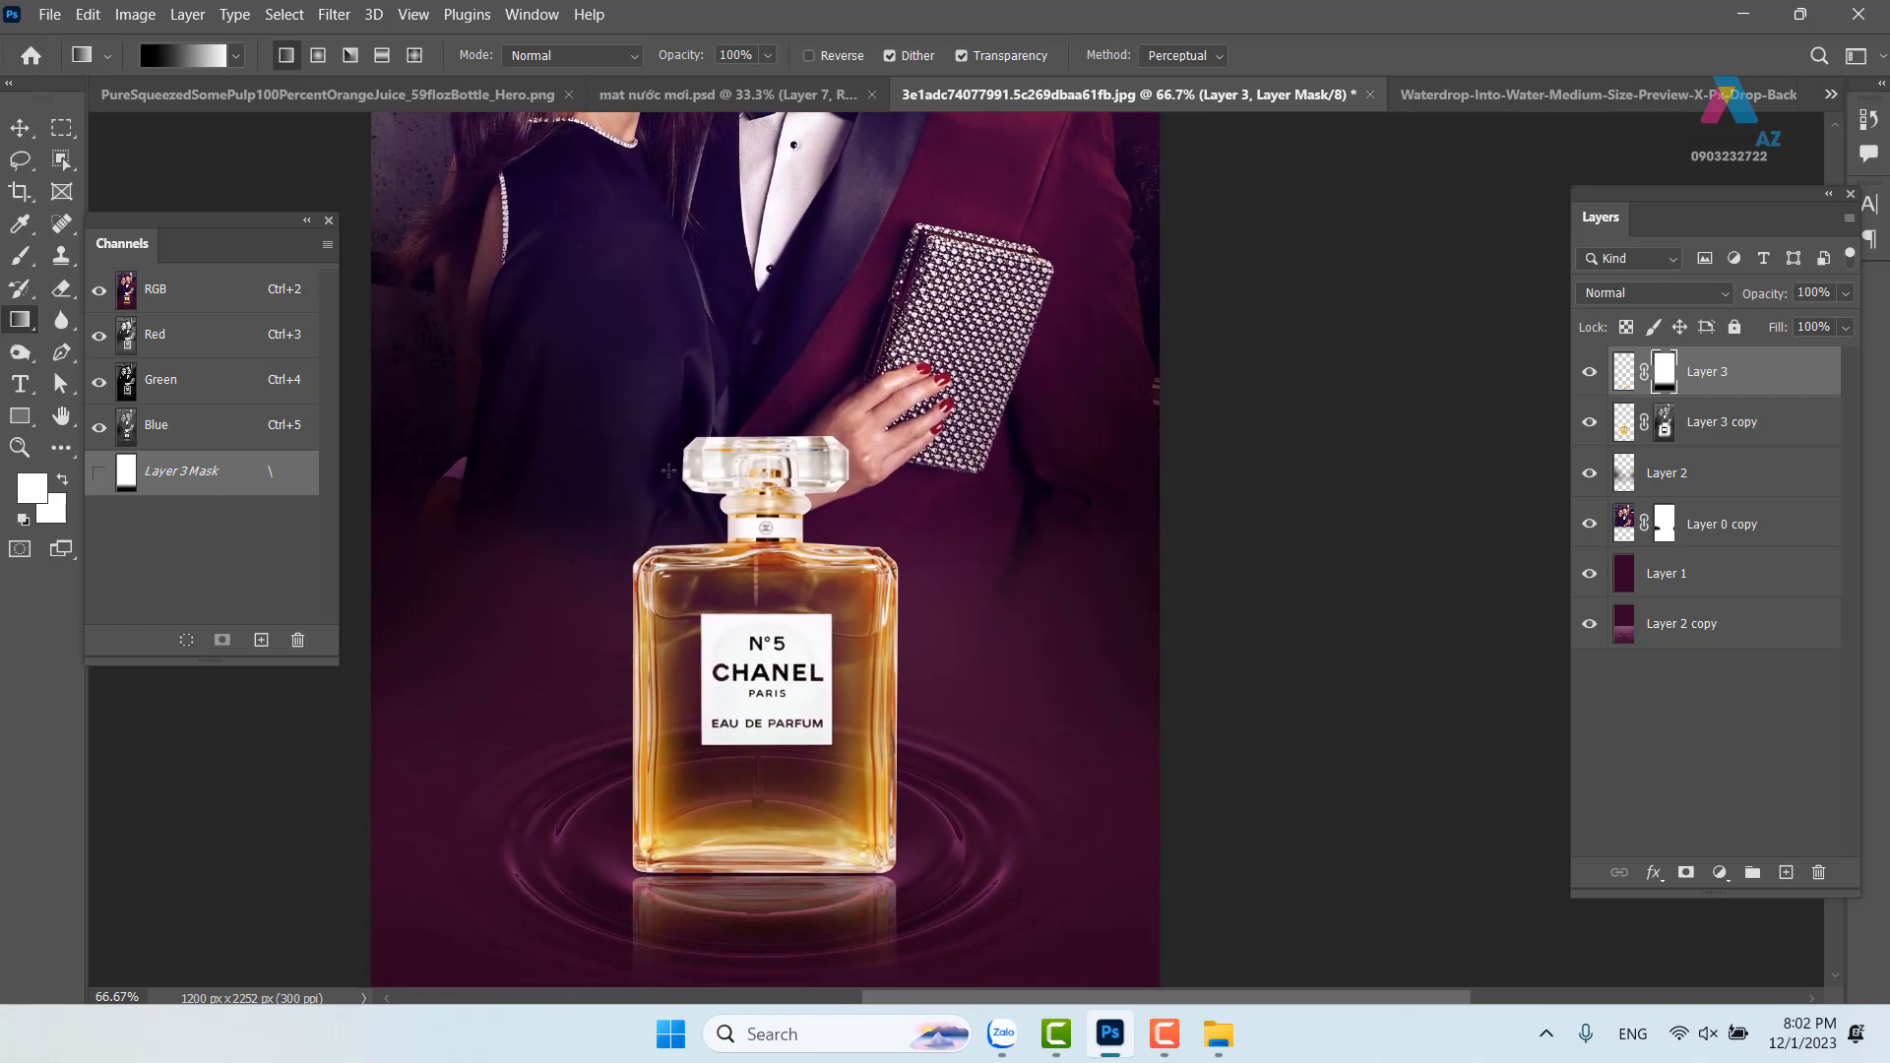
click(329, 222)
drag(885, 711, 1050, 600)
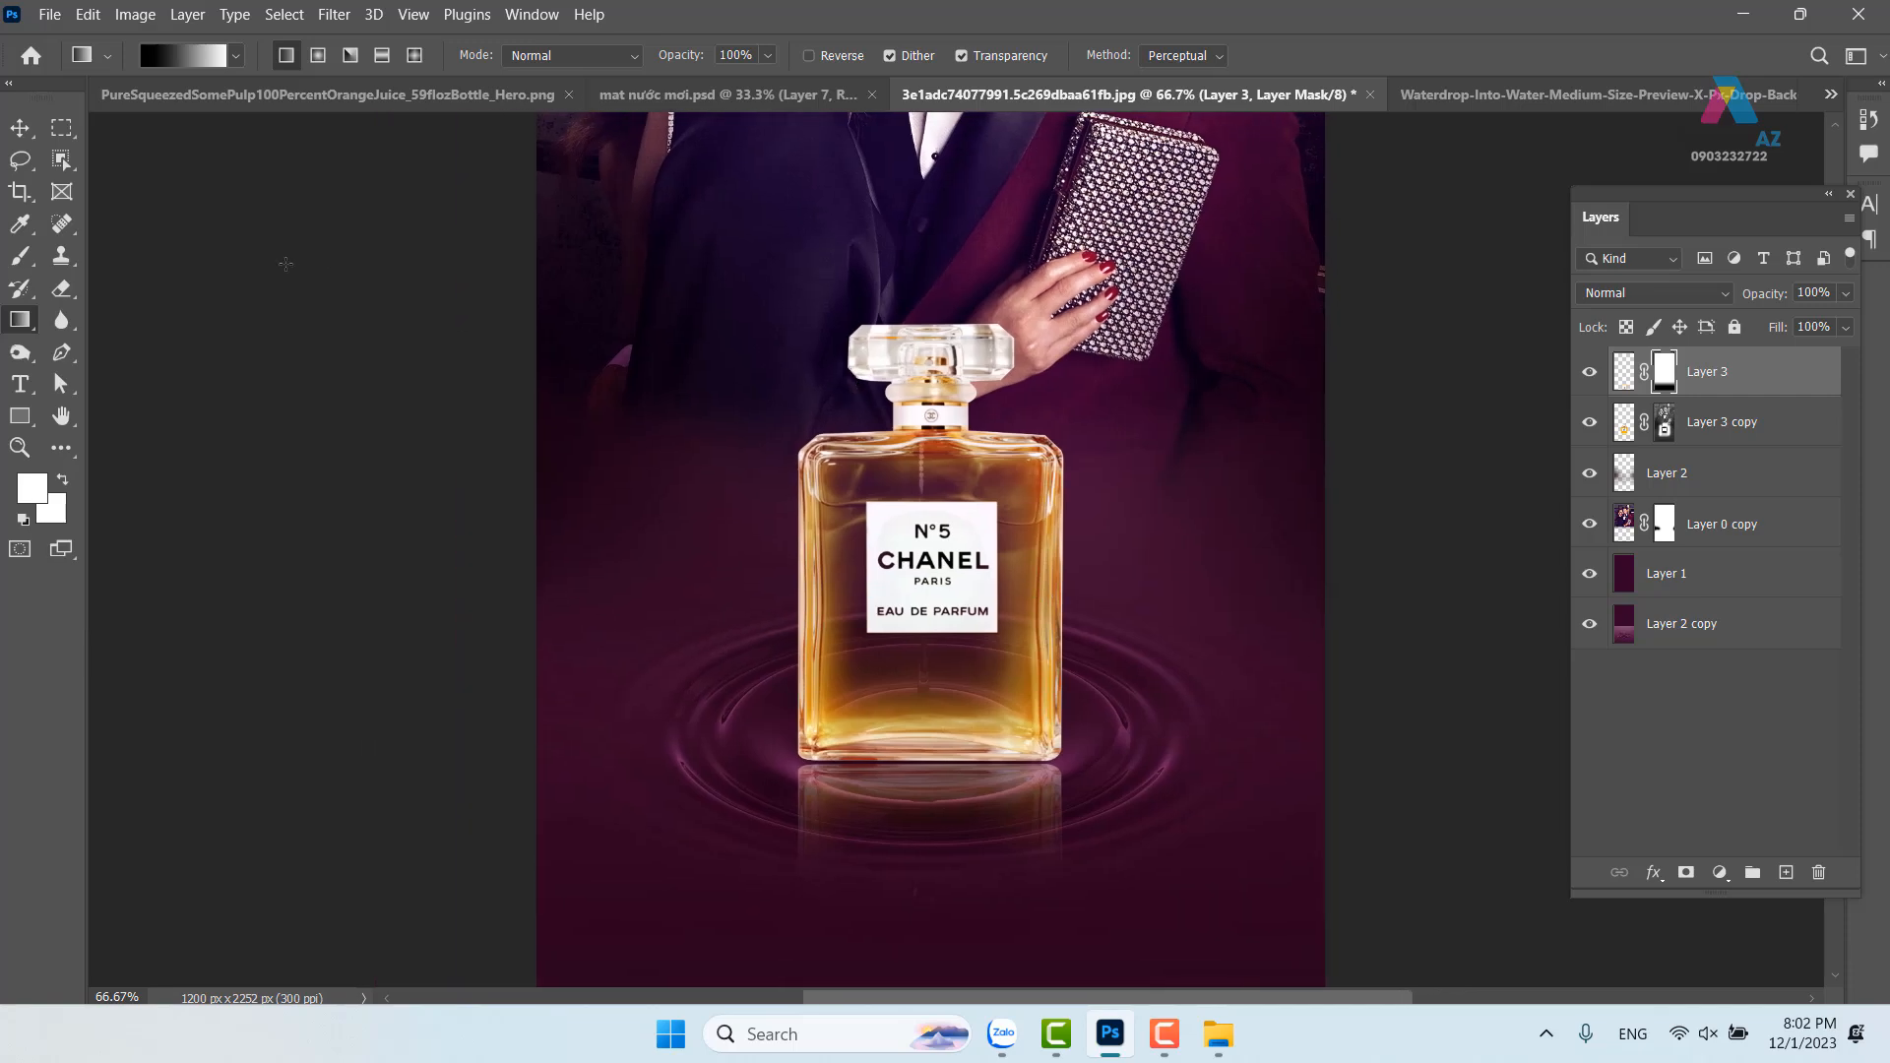
drag(947, 360, 869, 500)
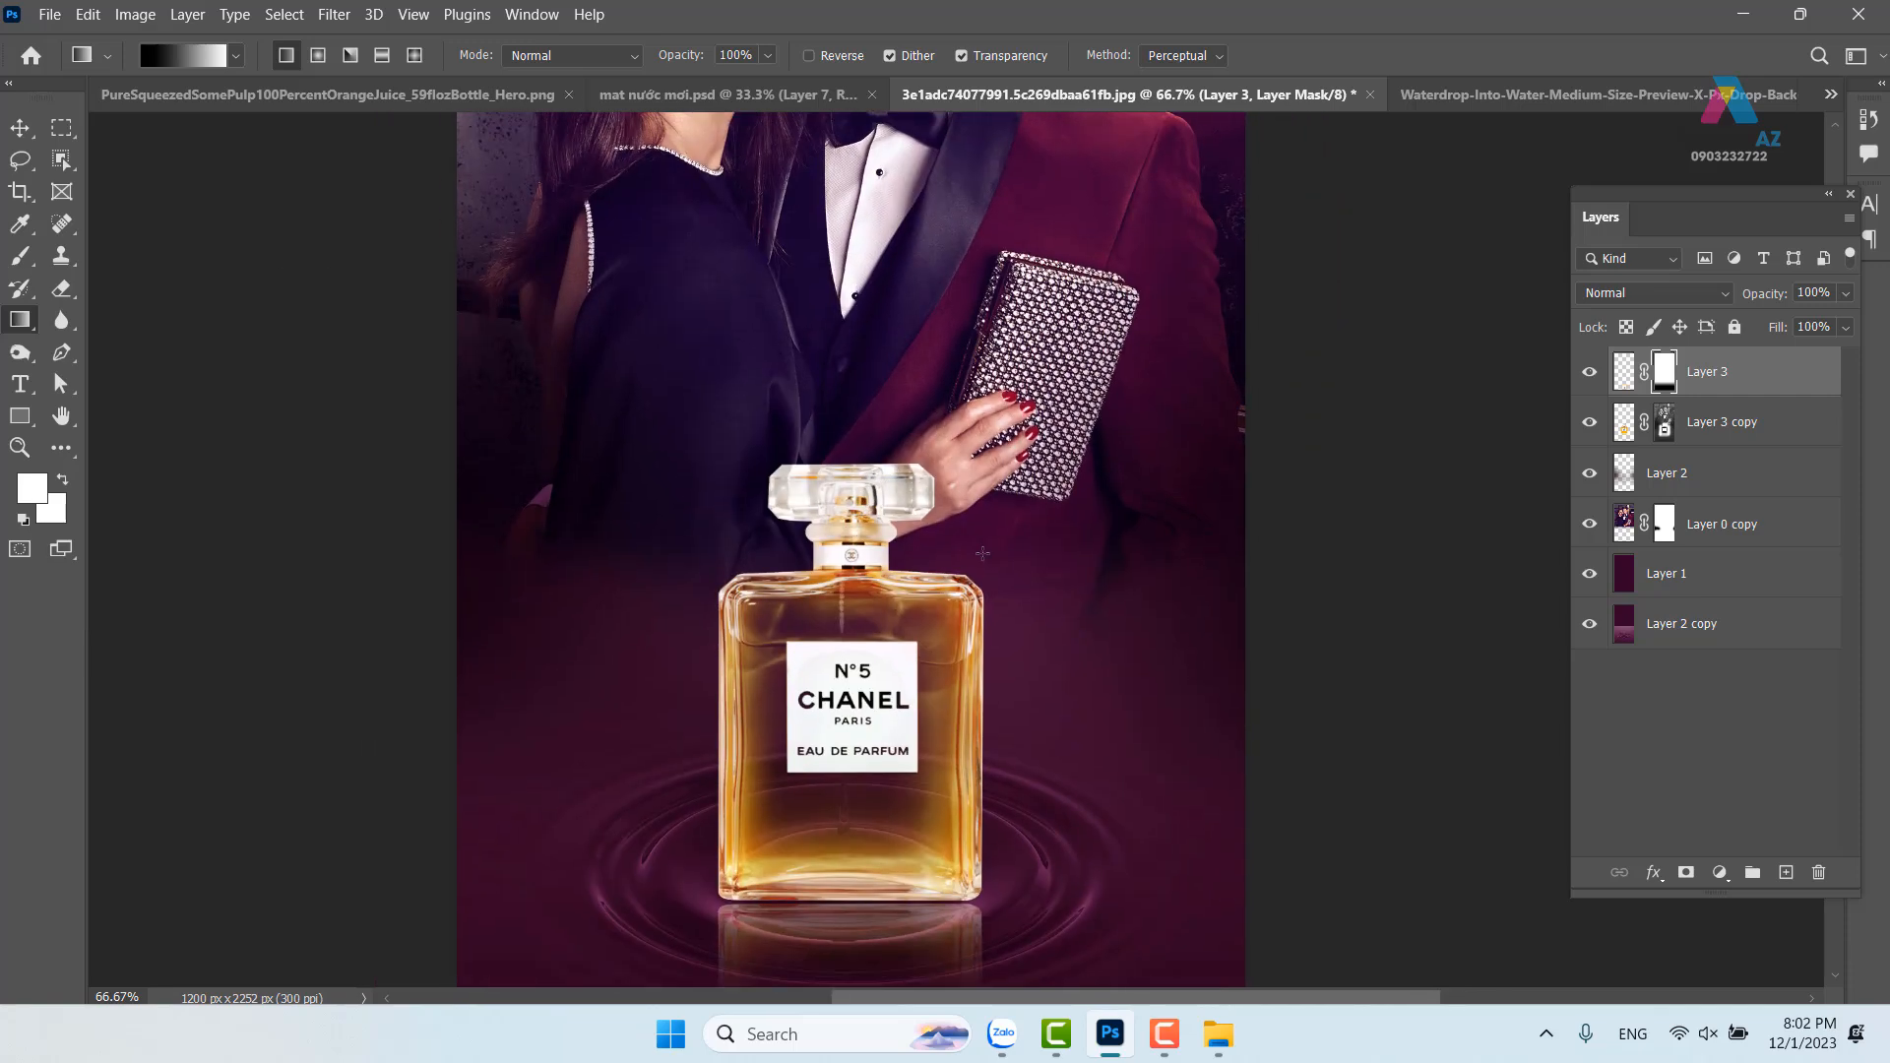
Open transformerslensflare31.png and copy the whole lens flare image
key(ctrl+o)
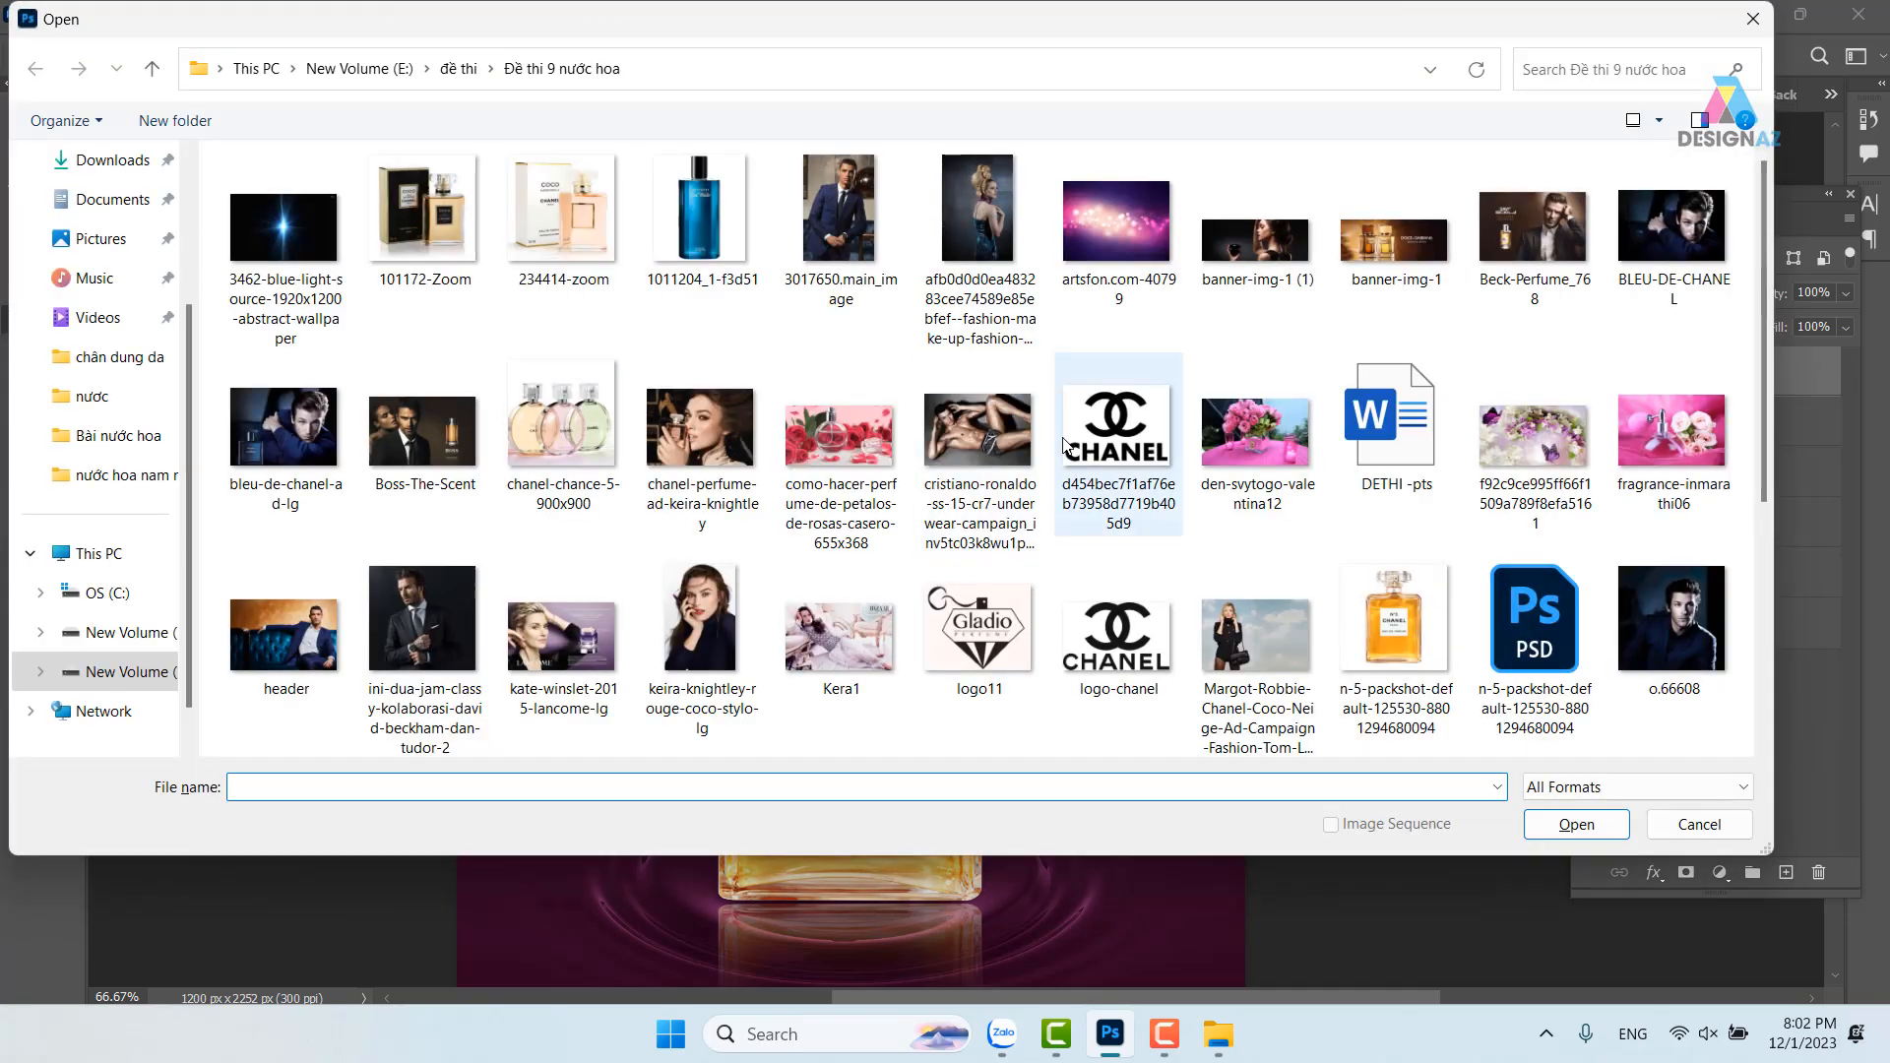
scroll(1092, 463, down, 4)
click(284, 639)
click(1545, 825)
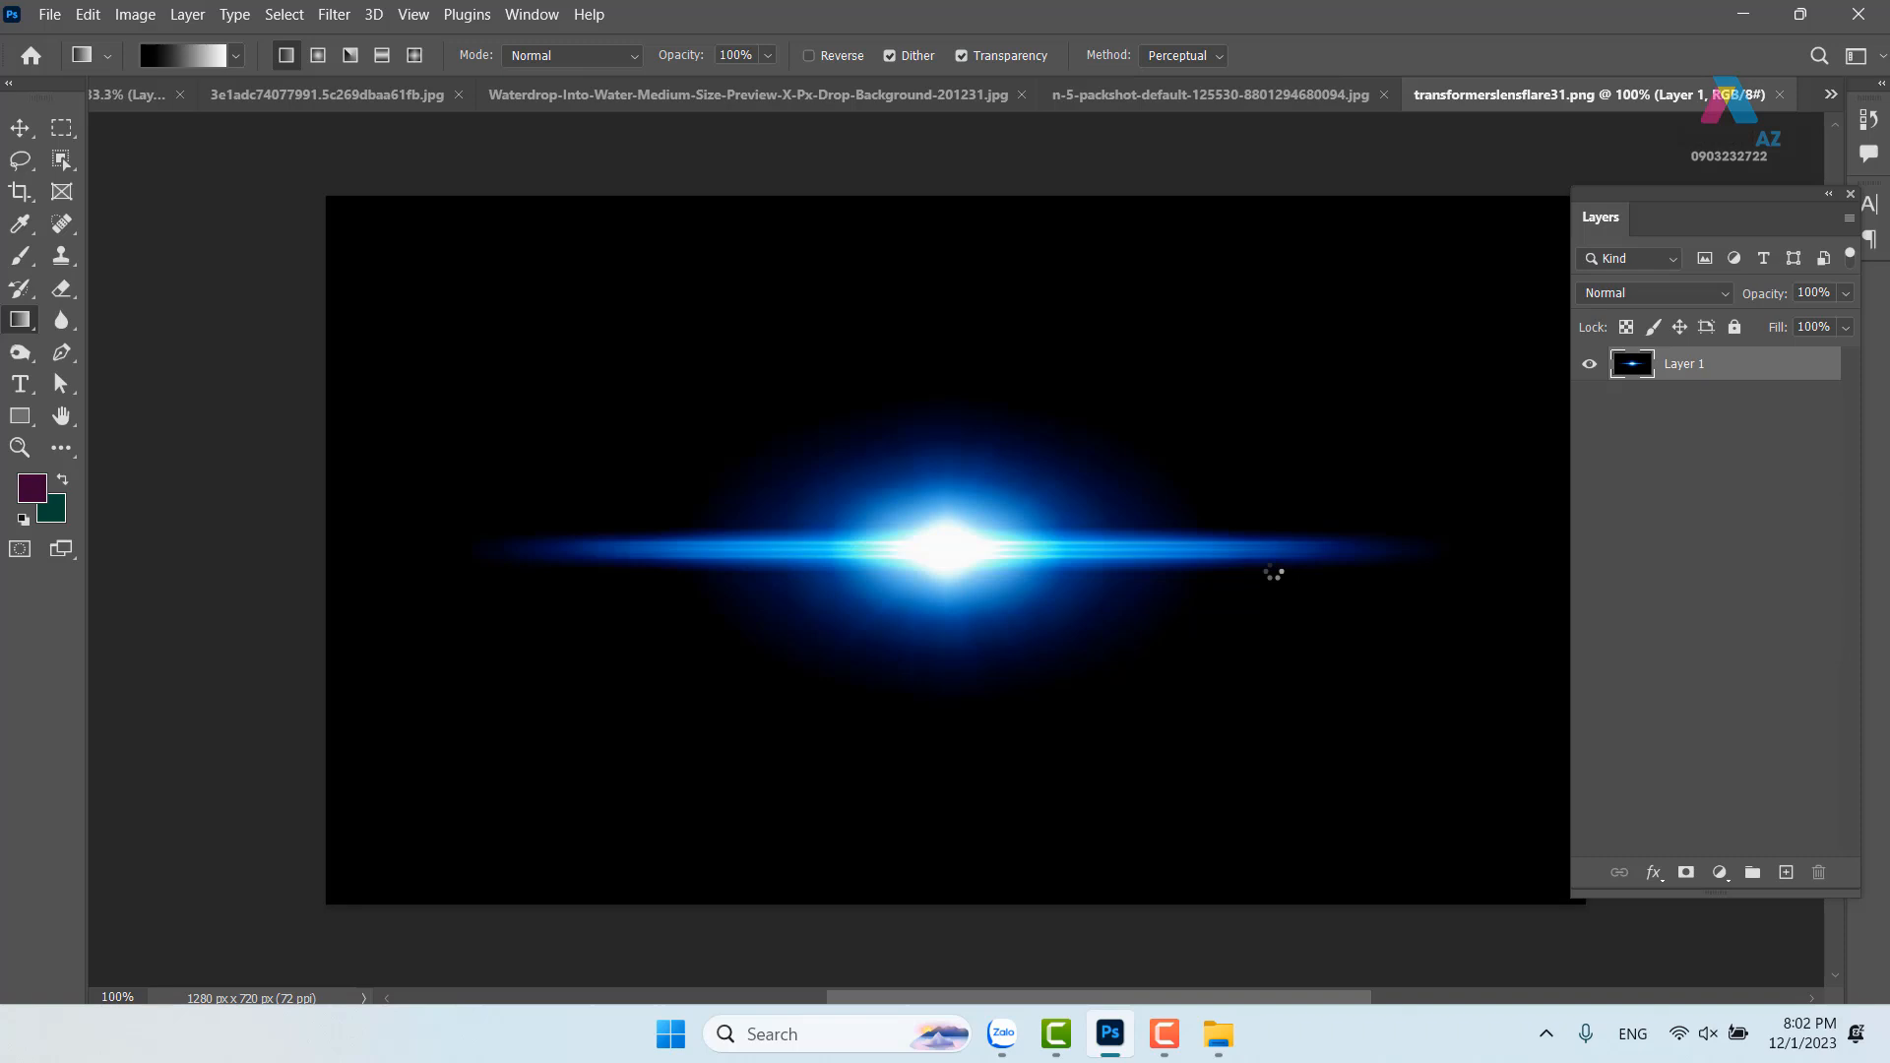
key(ctrl+a)
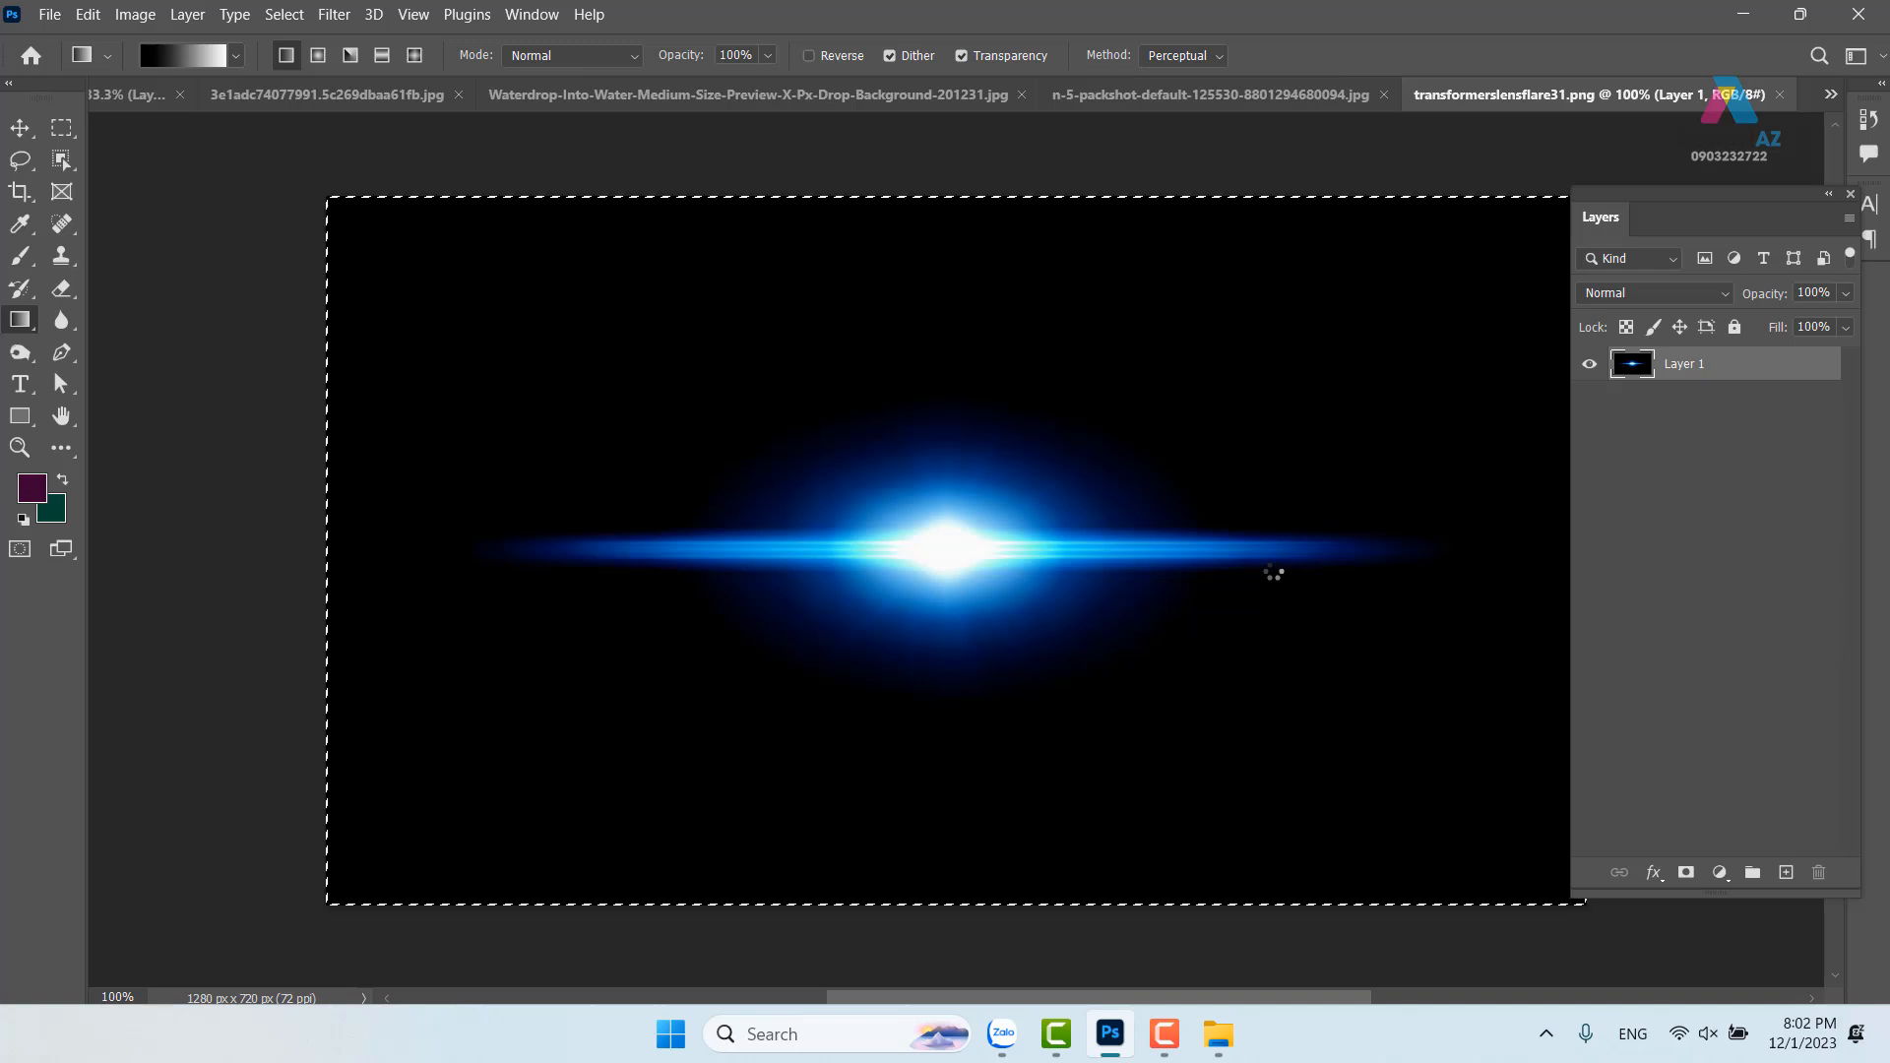
Close the n-5-packshot bottle image without saving and the Waterdrop background image, and return to the poster
click(1280, 104)
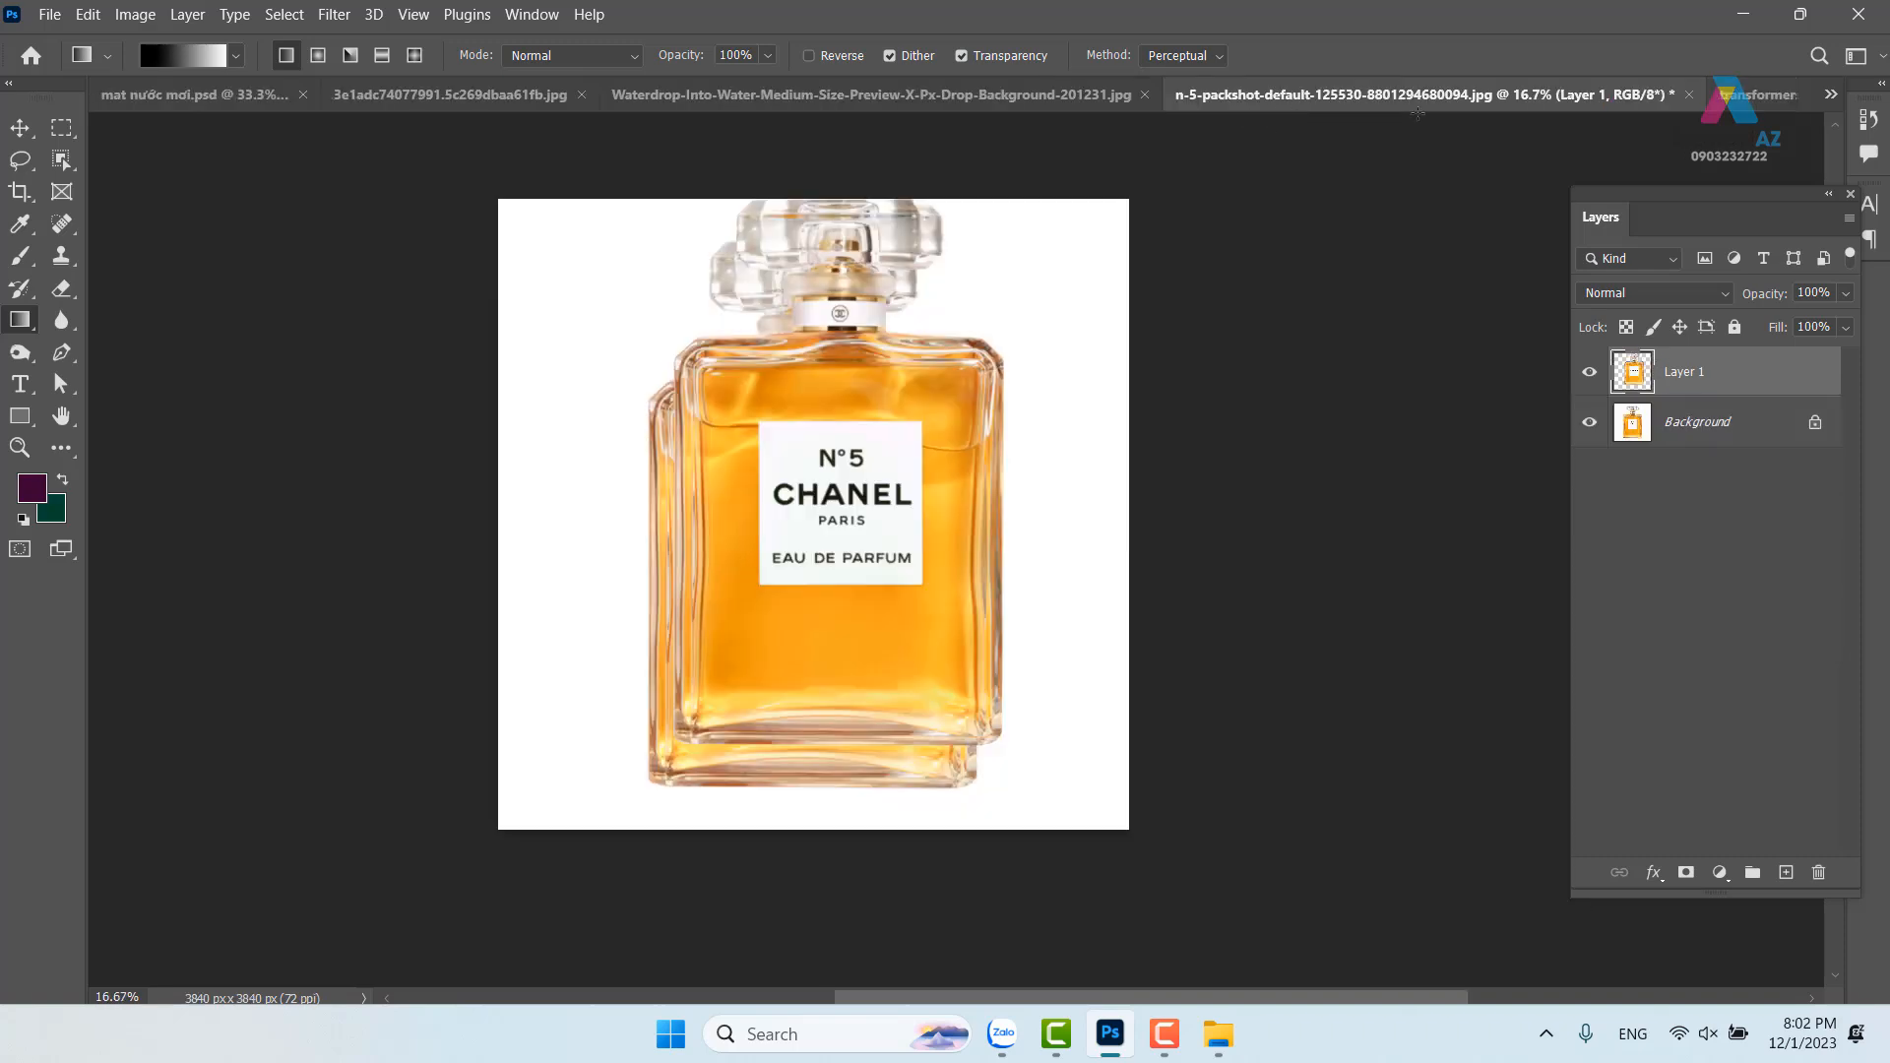
click(1688, 94)
click(984, 404)
click(1255, 102)
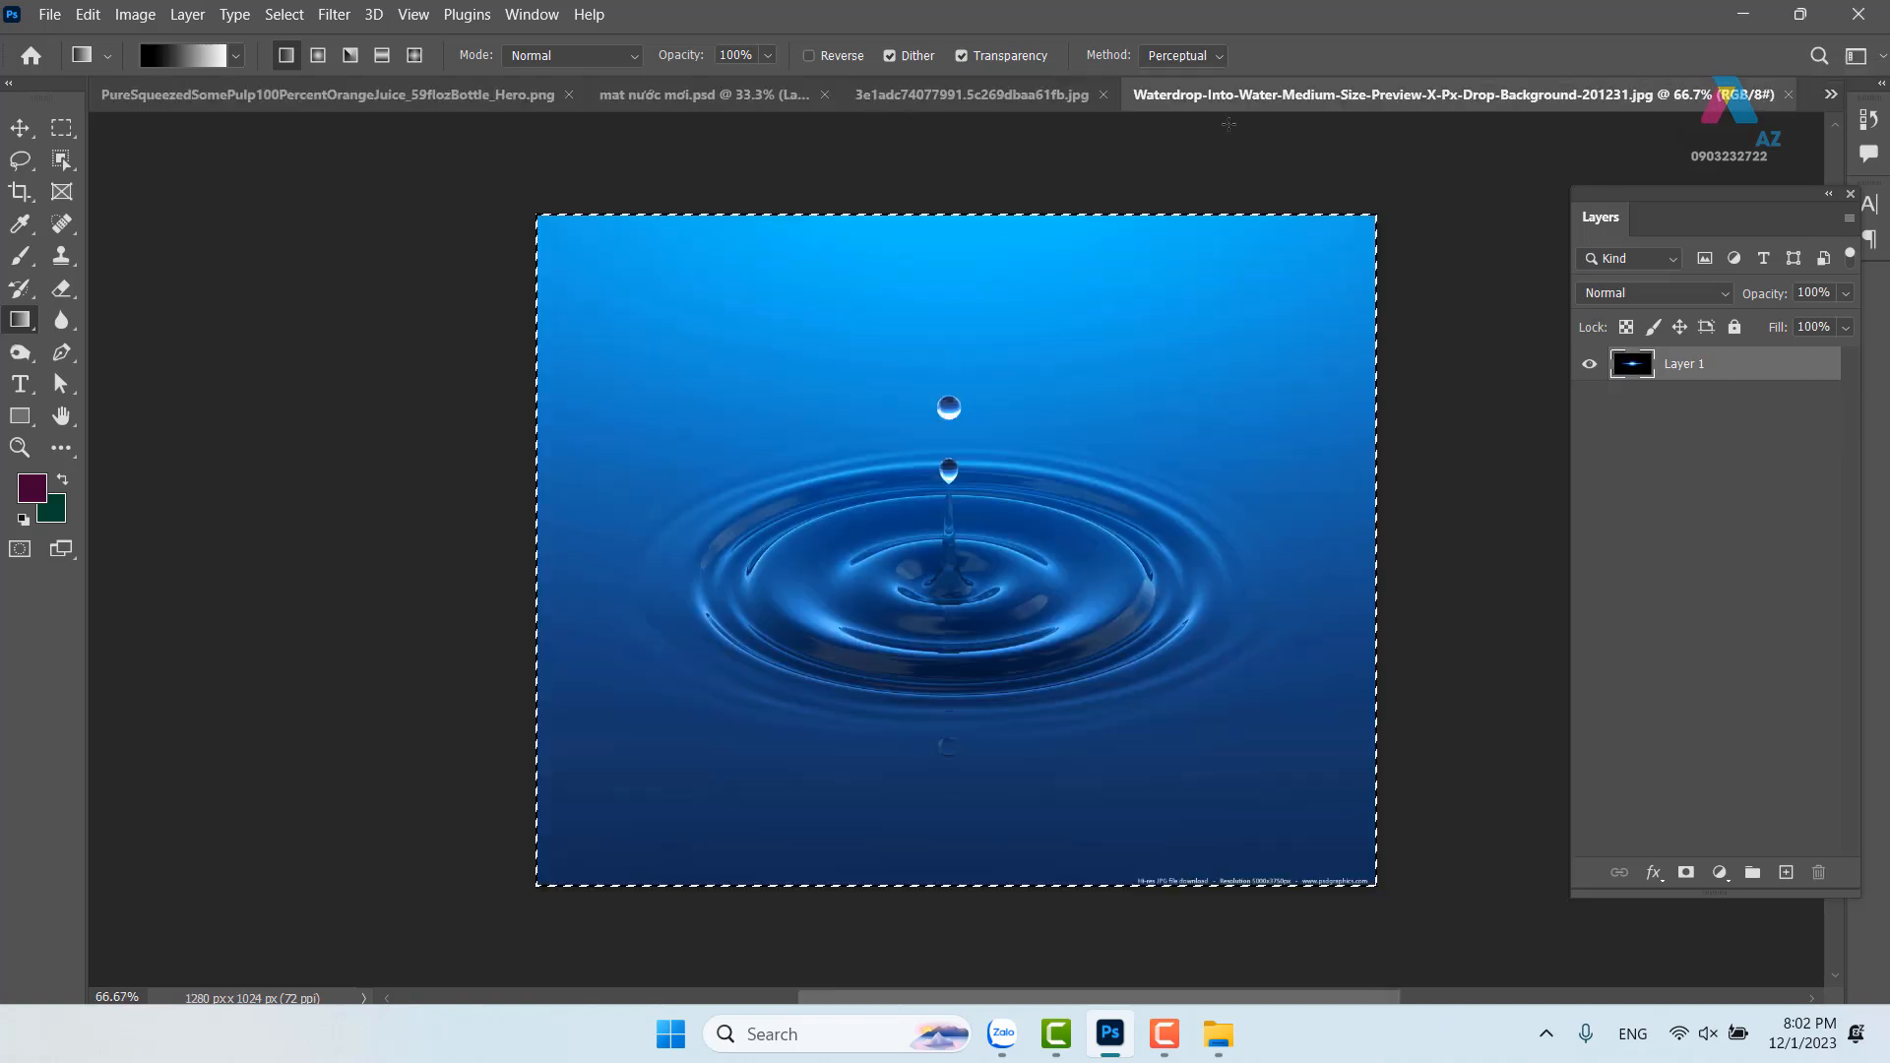
click(1787, 95)
click(1077, 92)
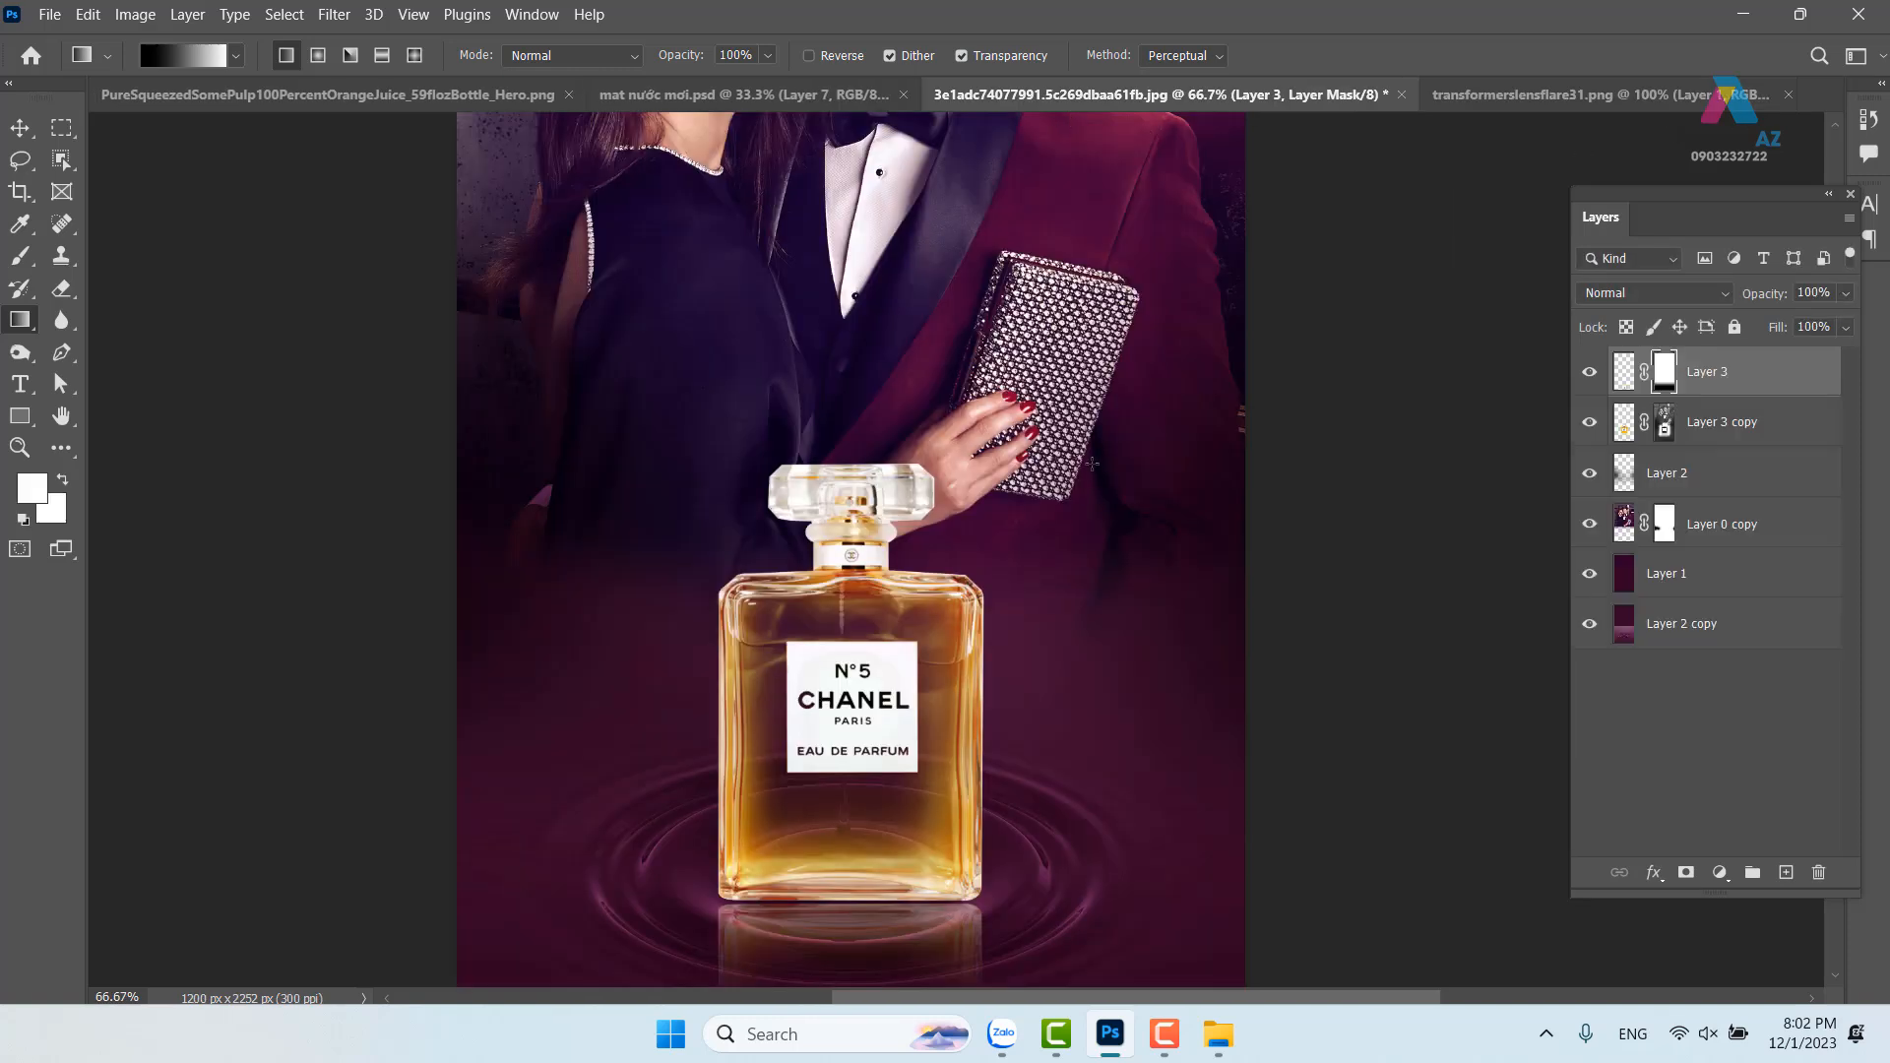
Paste the lens flare into the poster as a new layer and set its blend mode to Screen
key(ctrl+v)
drag(942, 411, 883, 443)
key(ctrl+z)
key(v)
click(1709, 293)
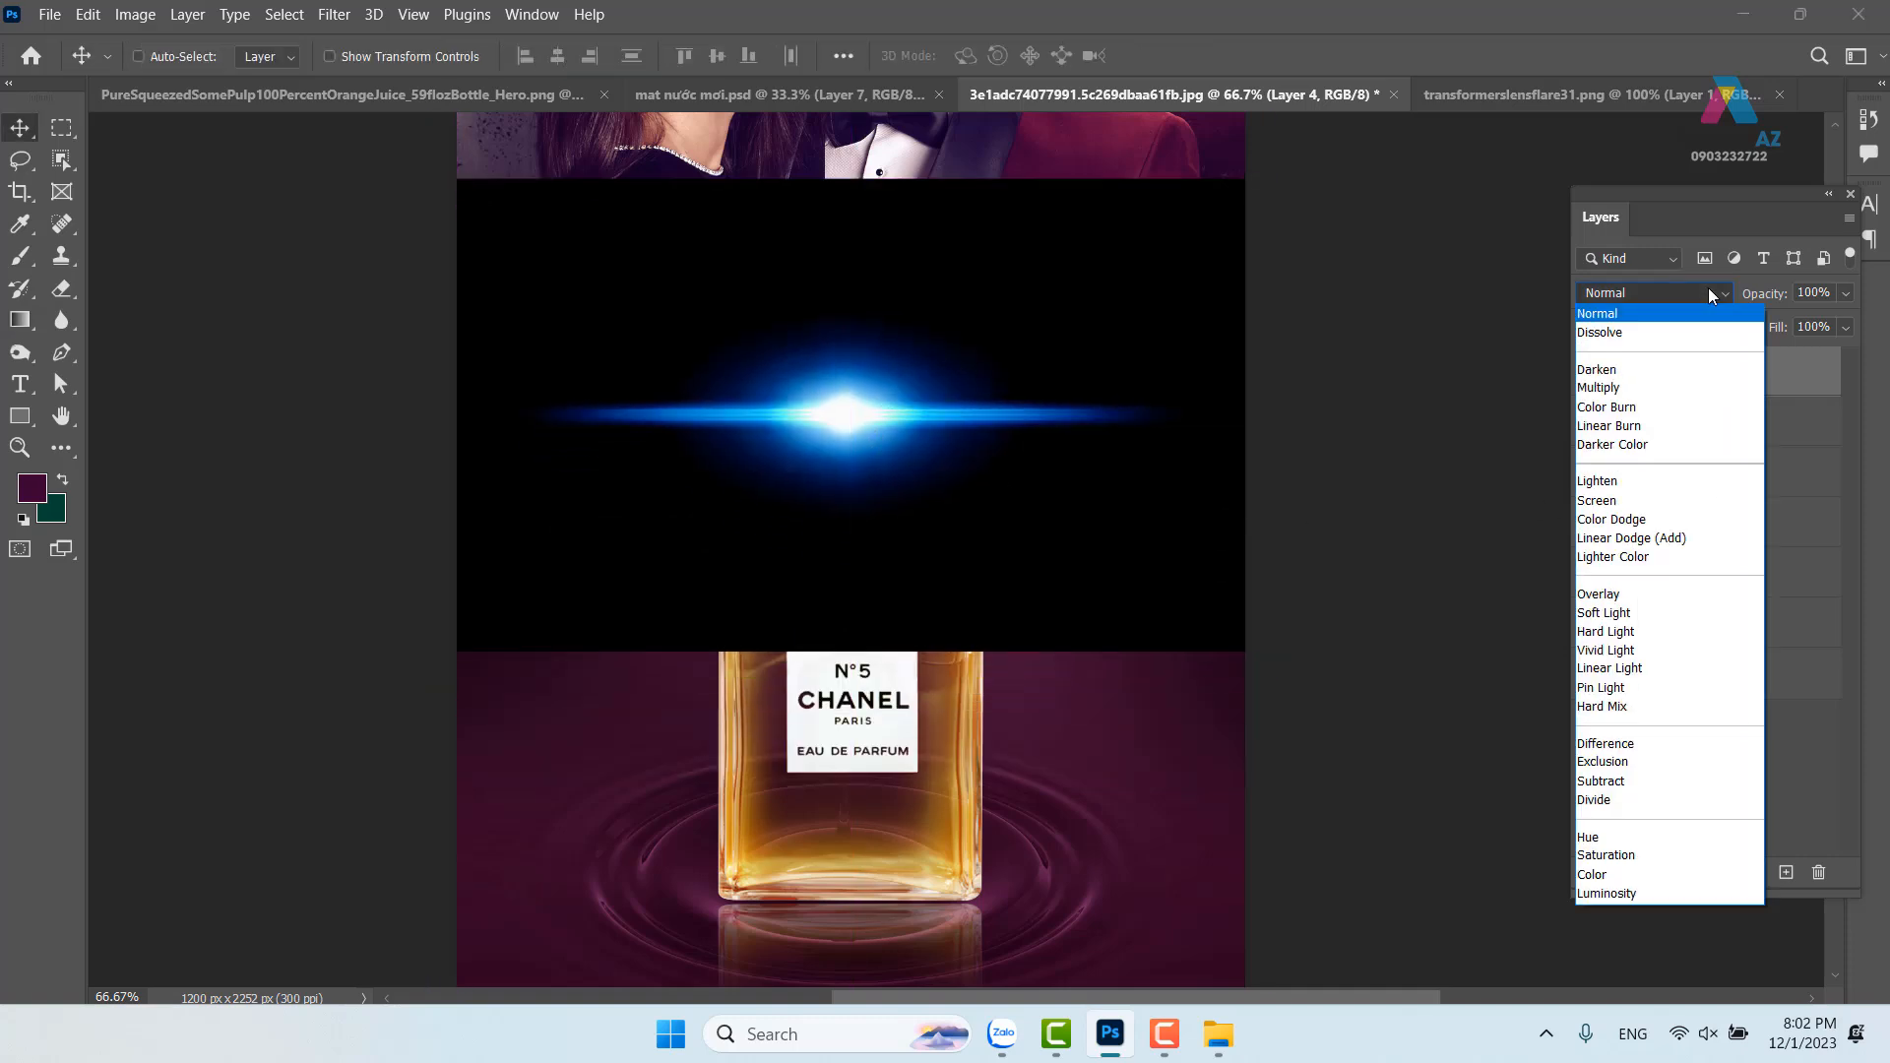
click(1642, 502)
Scale the lens flare to 41.88% width and 34.03% height, centred on the top edge of the bottle's cap
drag(888, 443, 891, 476)
key(ctrl+t)
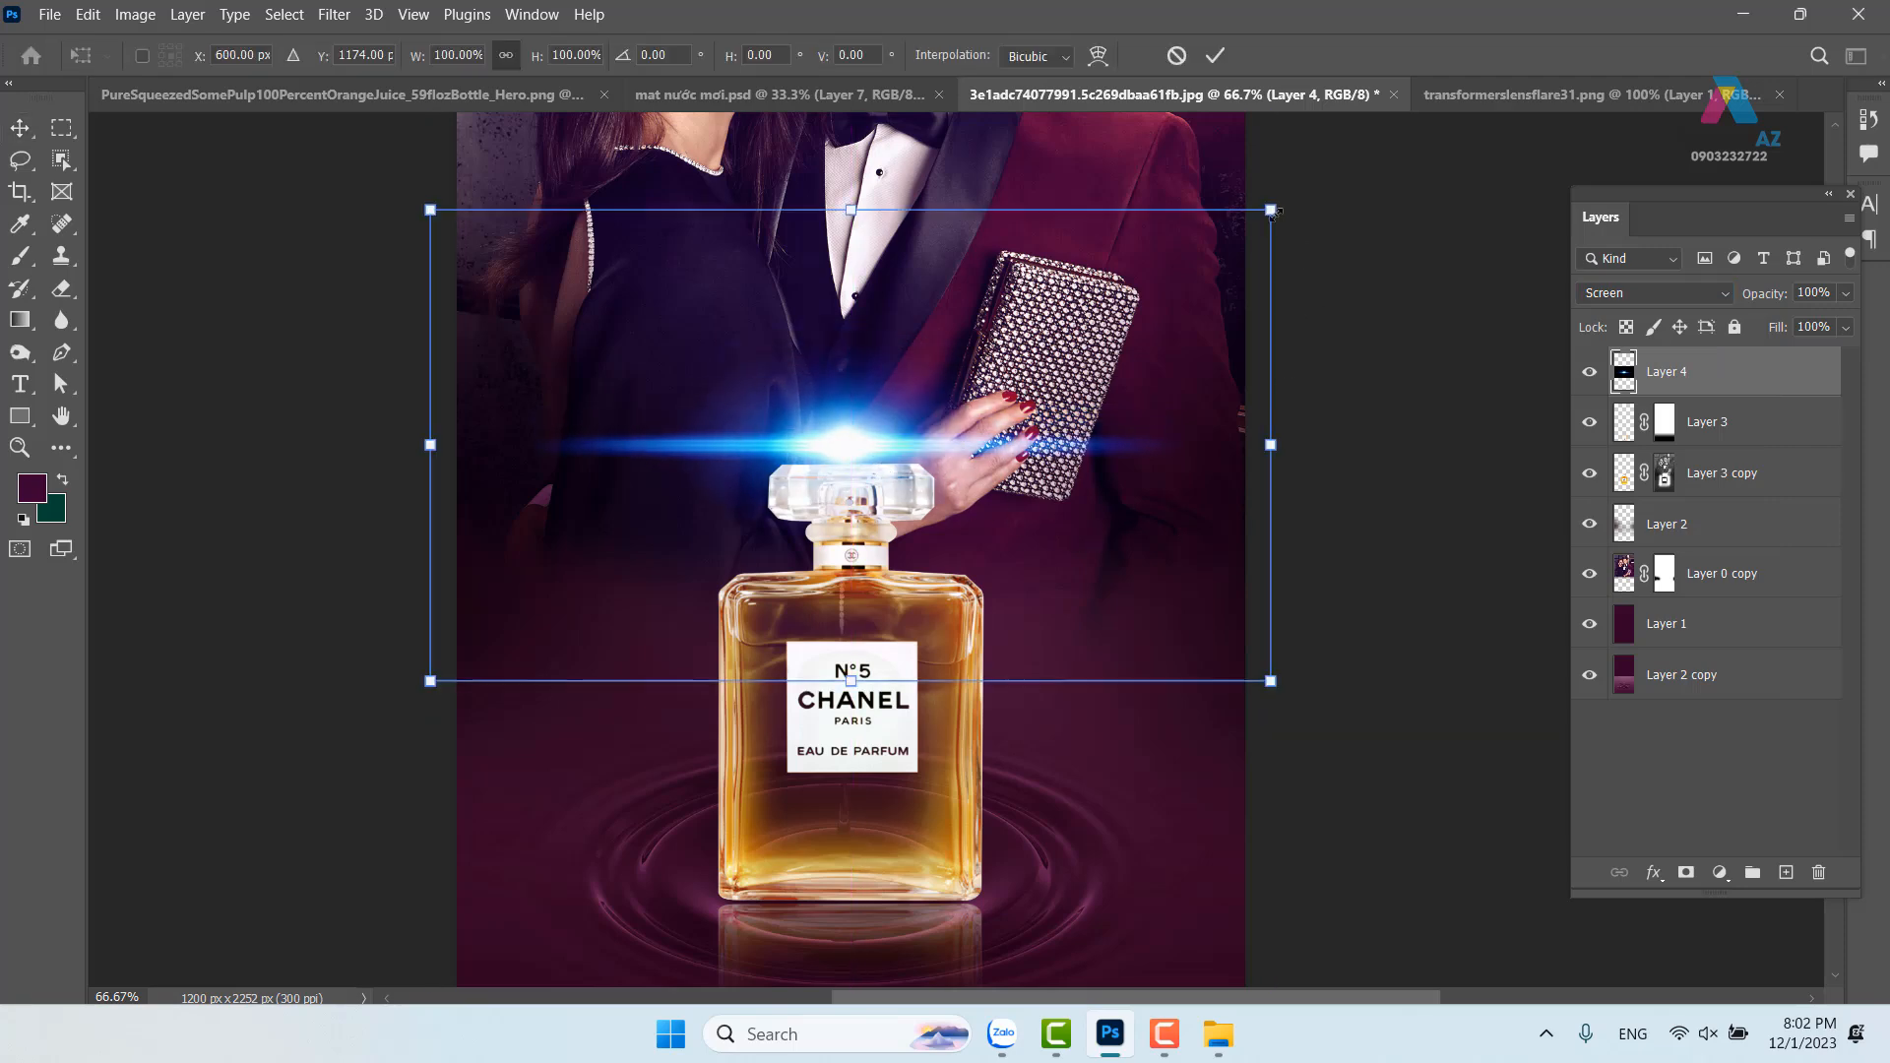
drag(1270, 210, 1026, 348)
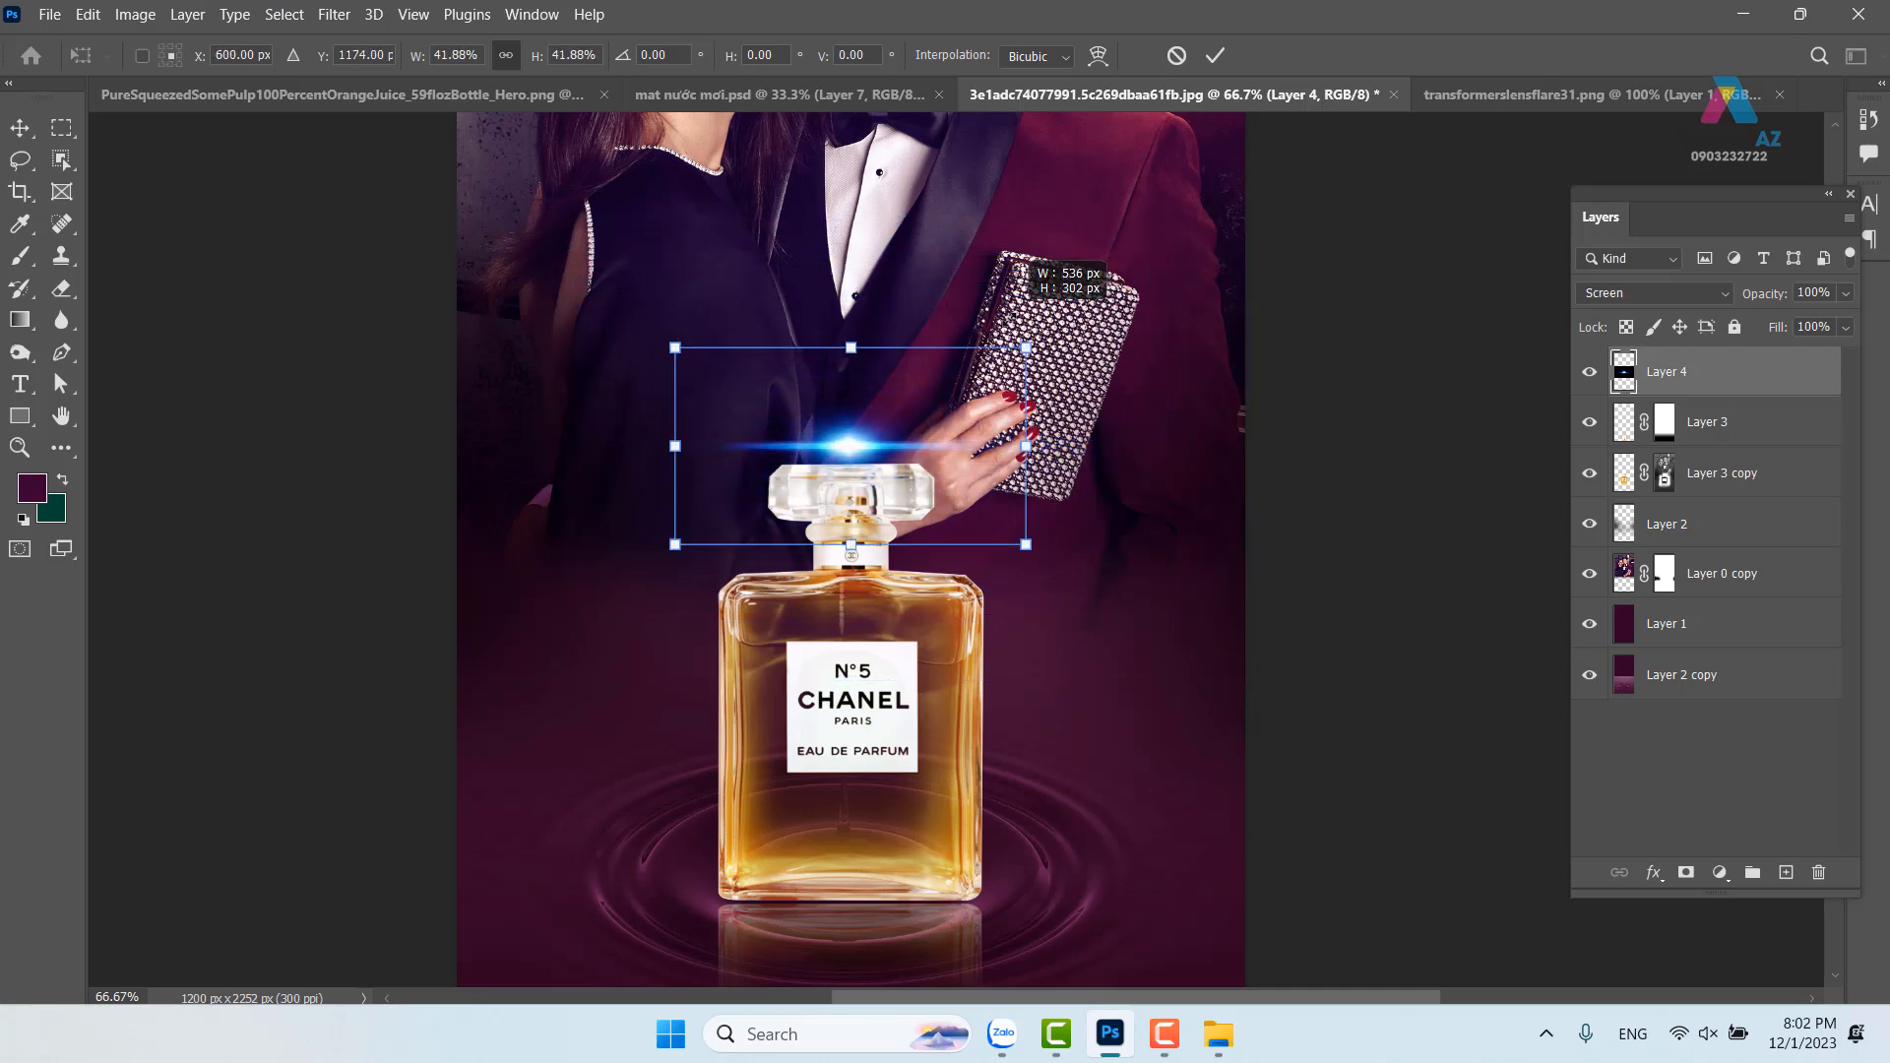
drag(852, 345, 851, 384)
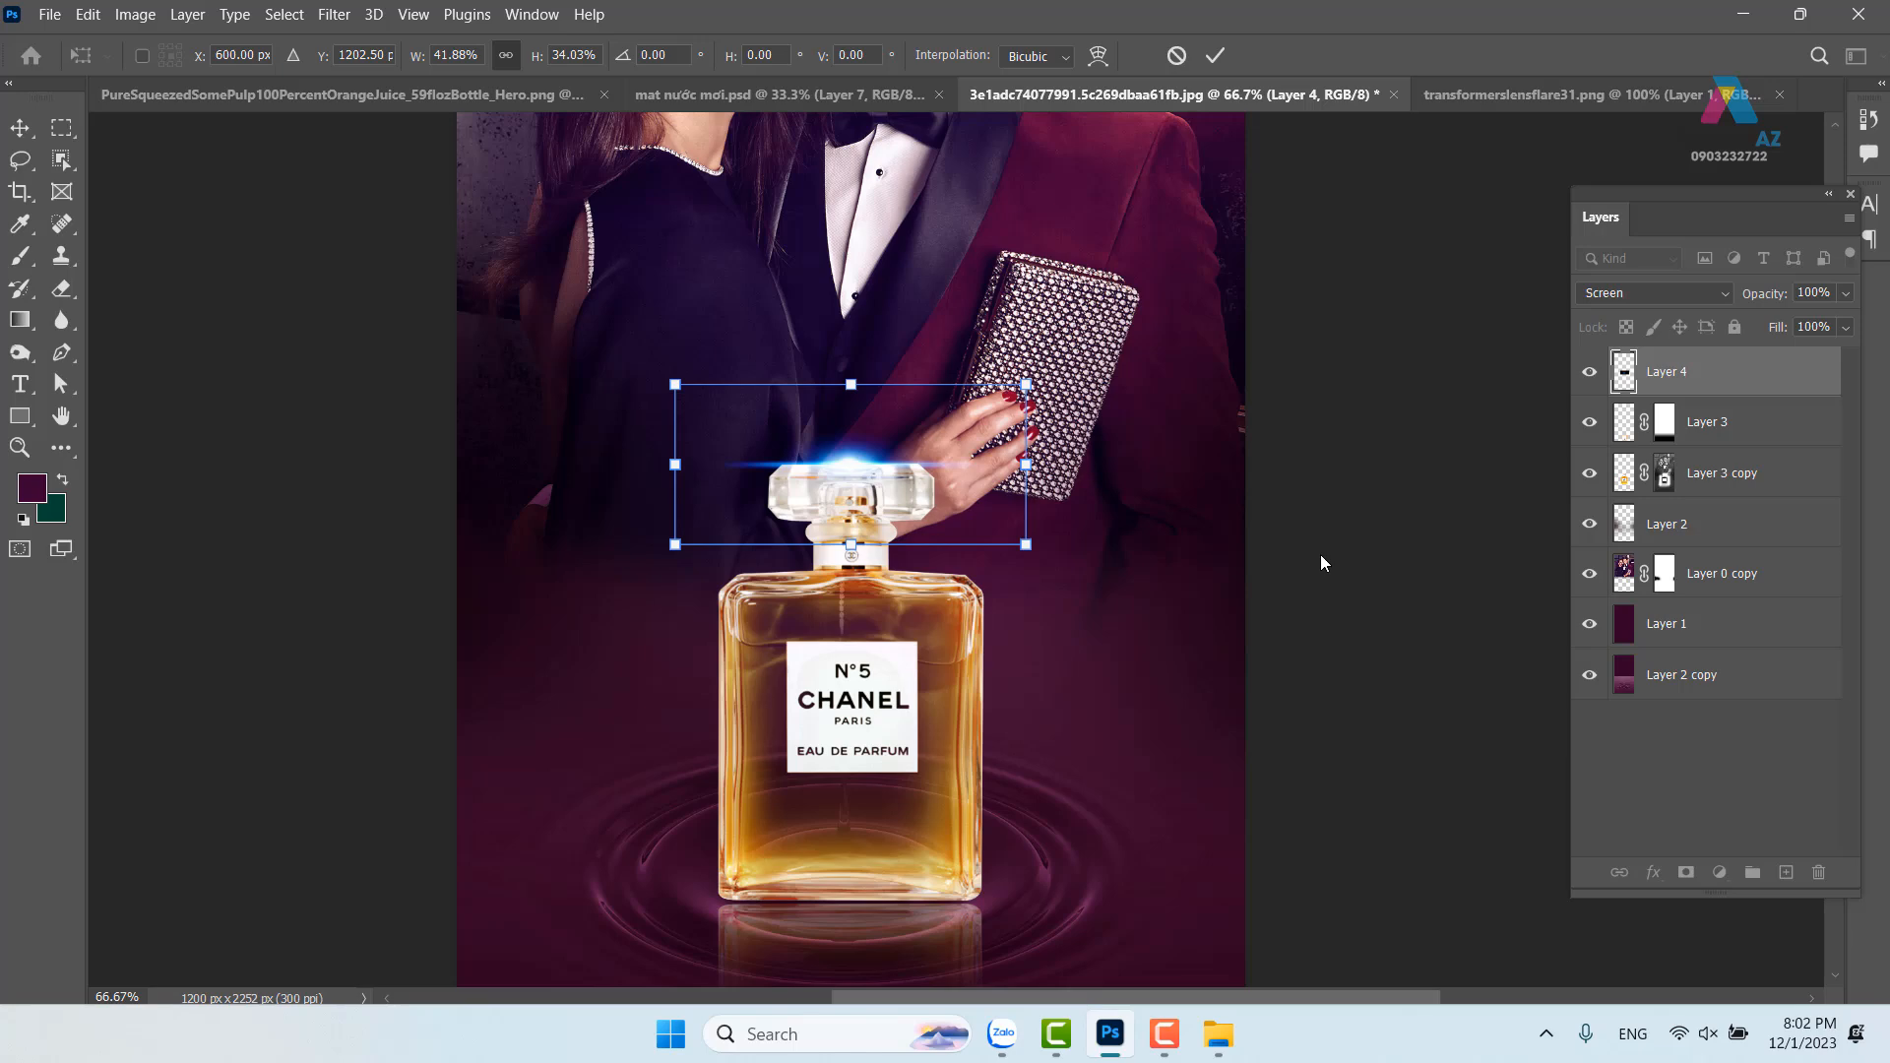
key(Return)
Choose a hard round brush, reduce its size to 6 px and set its opacity to 100%
drag(954, 512, 987, 309)
drag(870, 439, 860, 643)
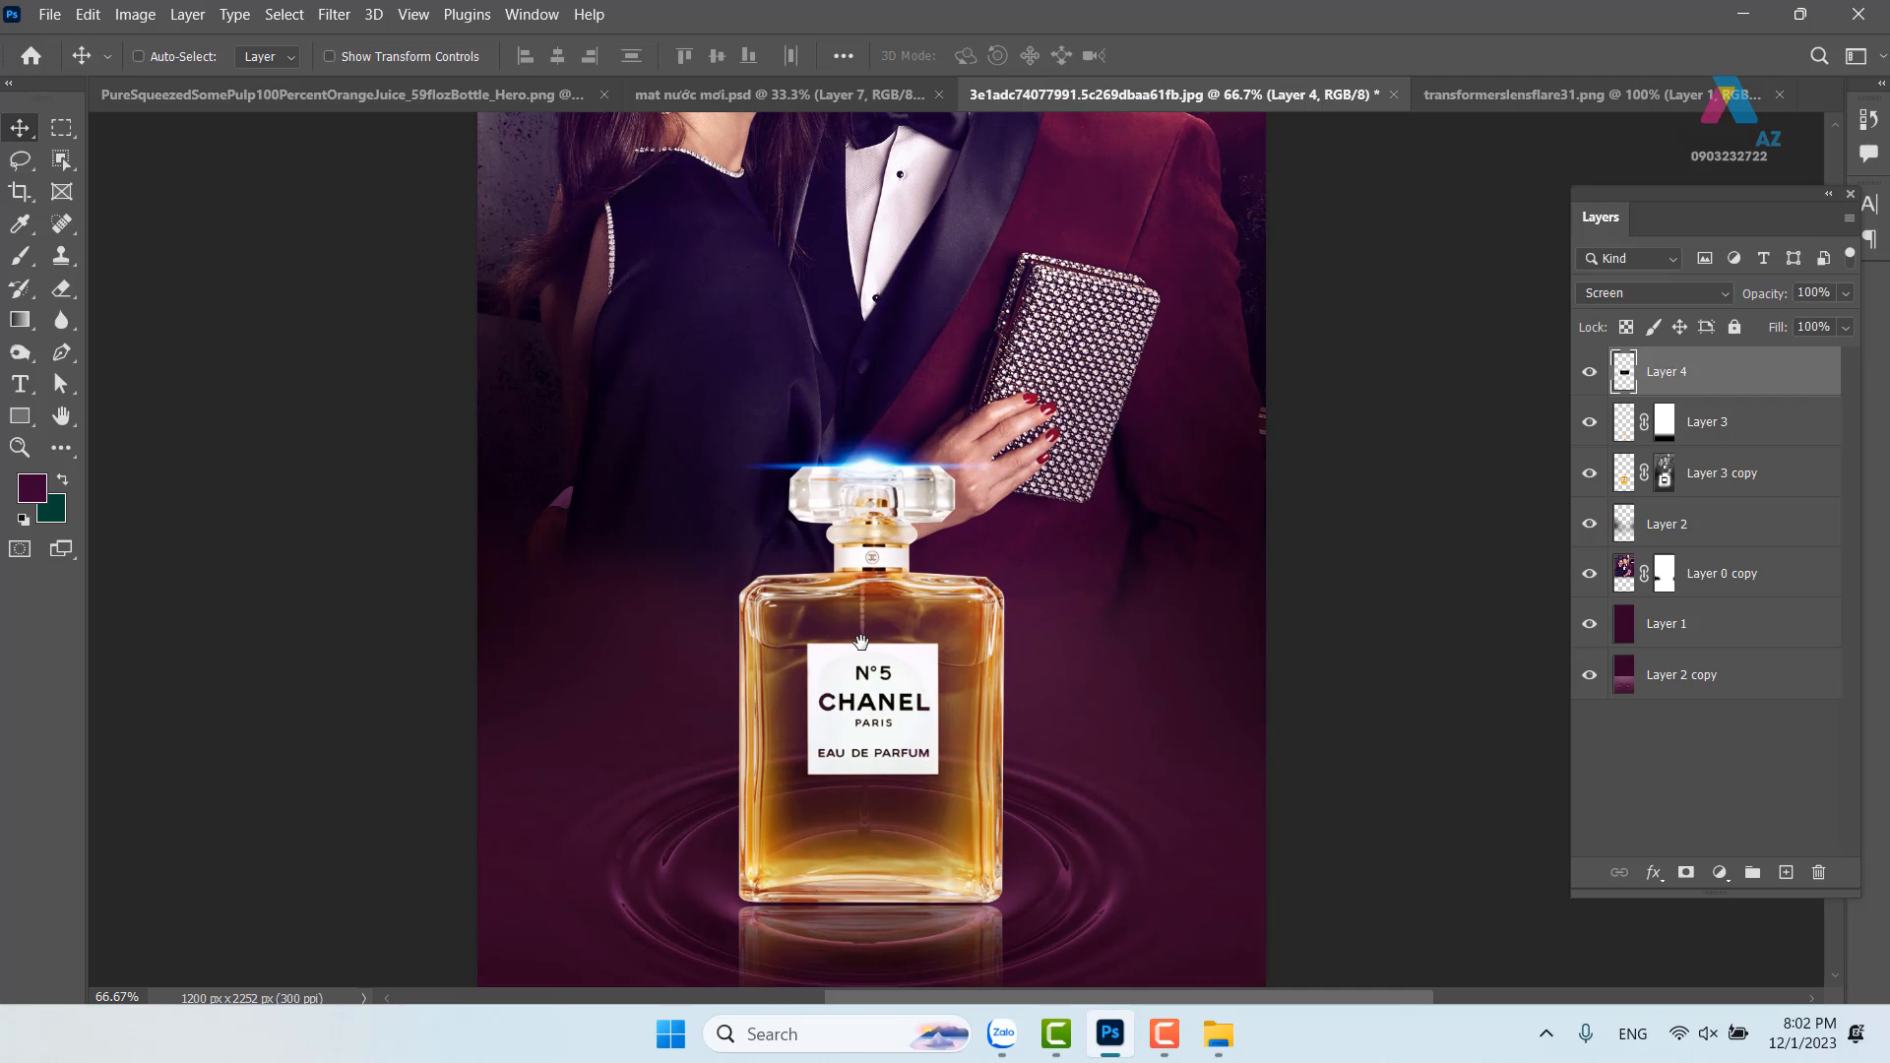
key(b)
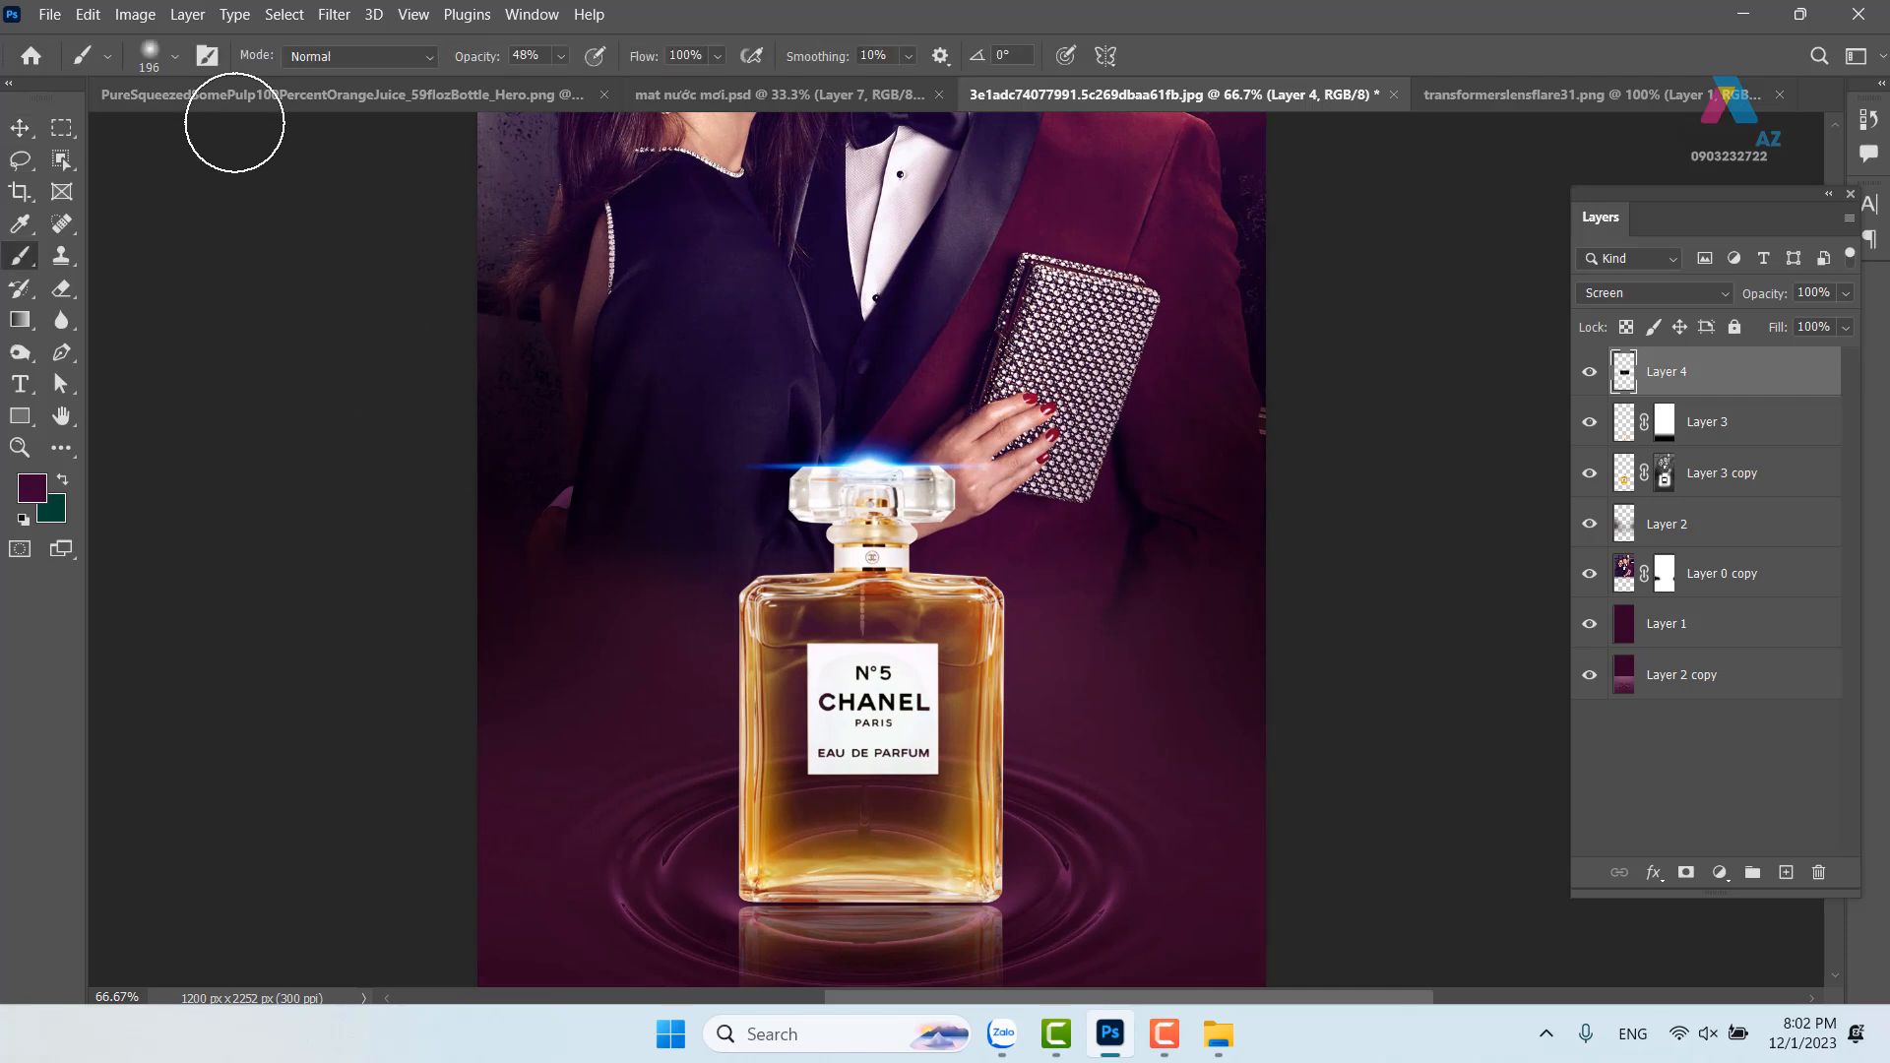
click(178, 61)
click(214, 367)
drag(717, 363, 640, 364)
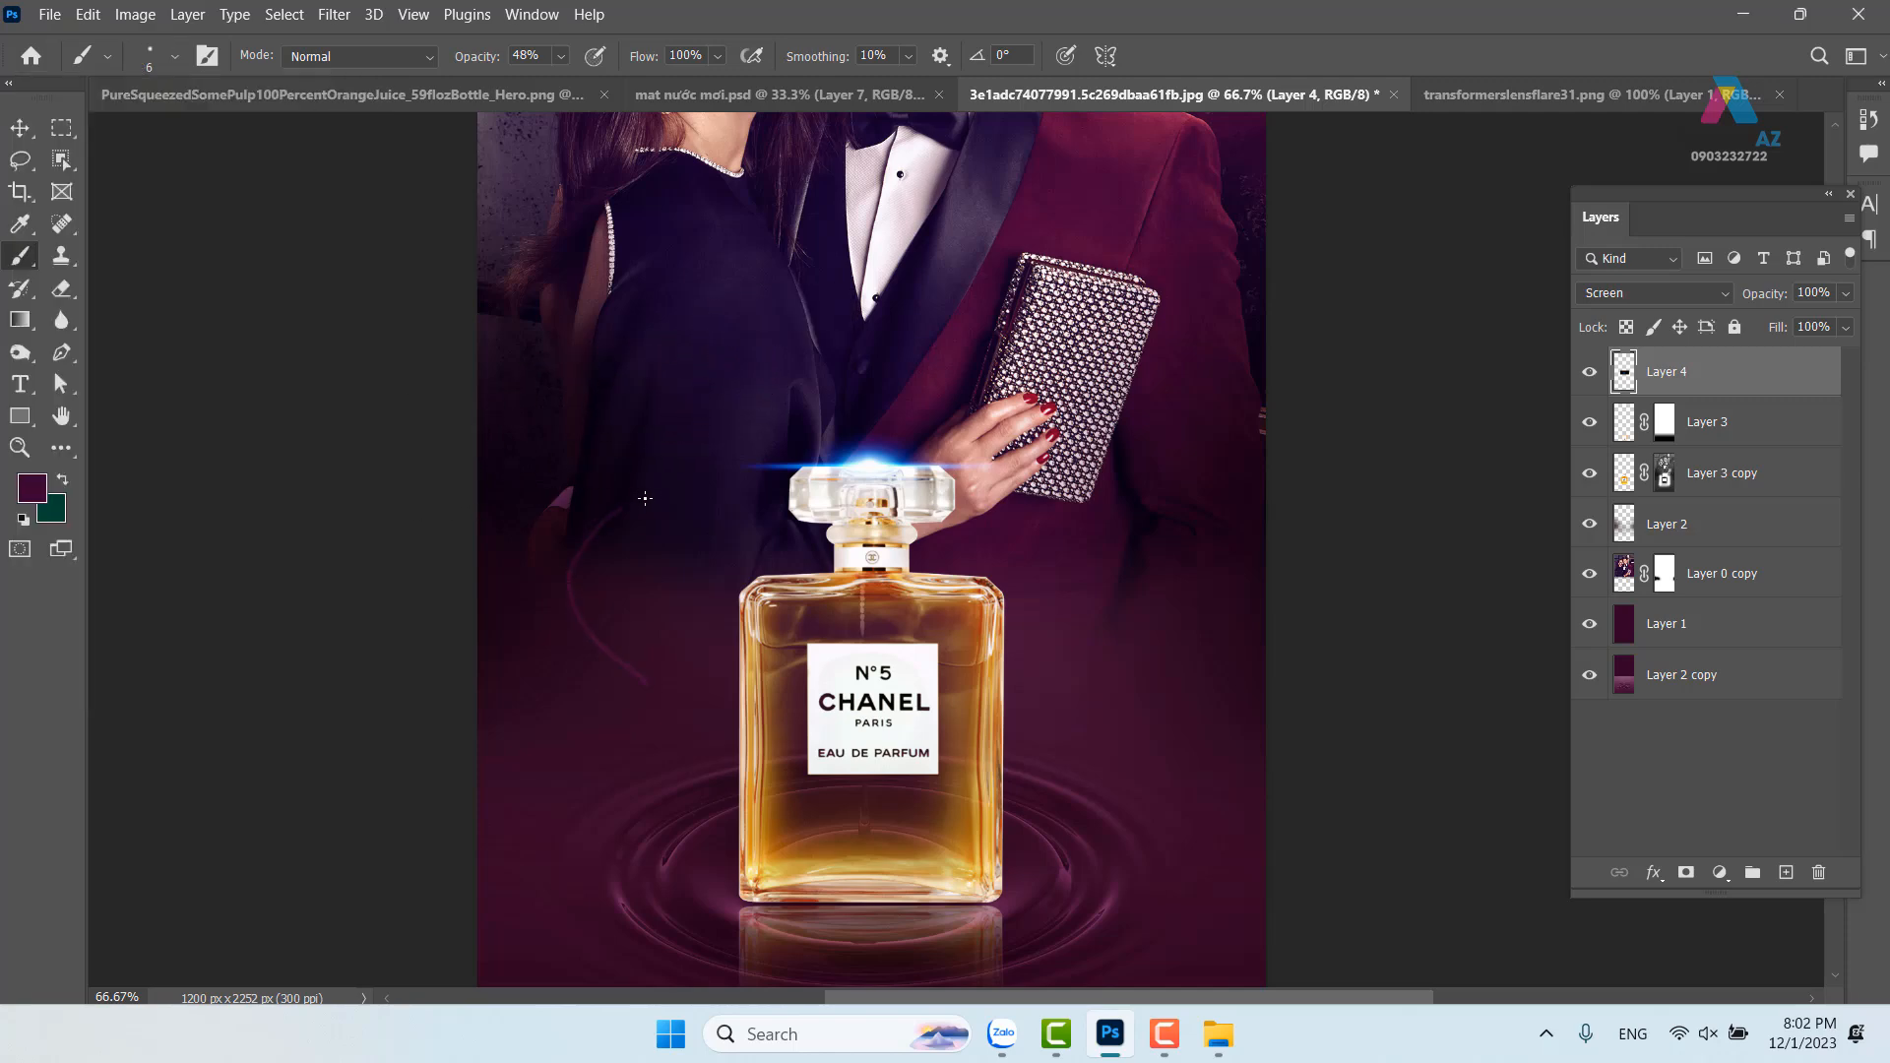
click(560, 55)
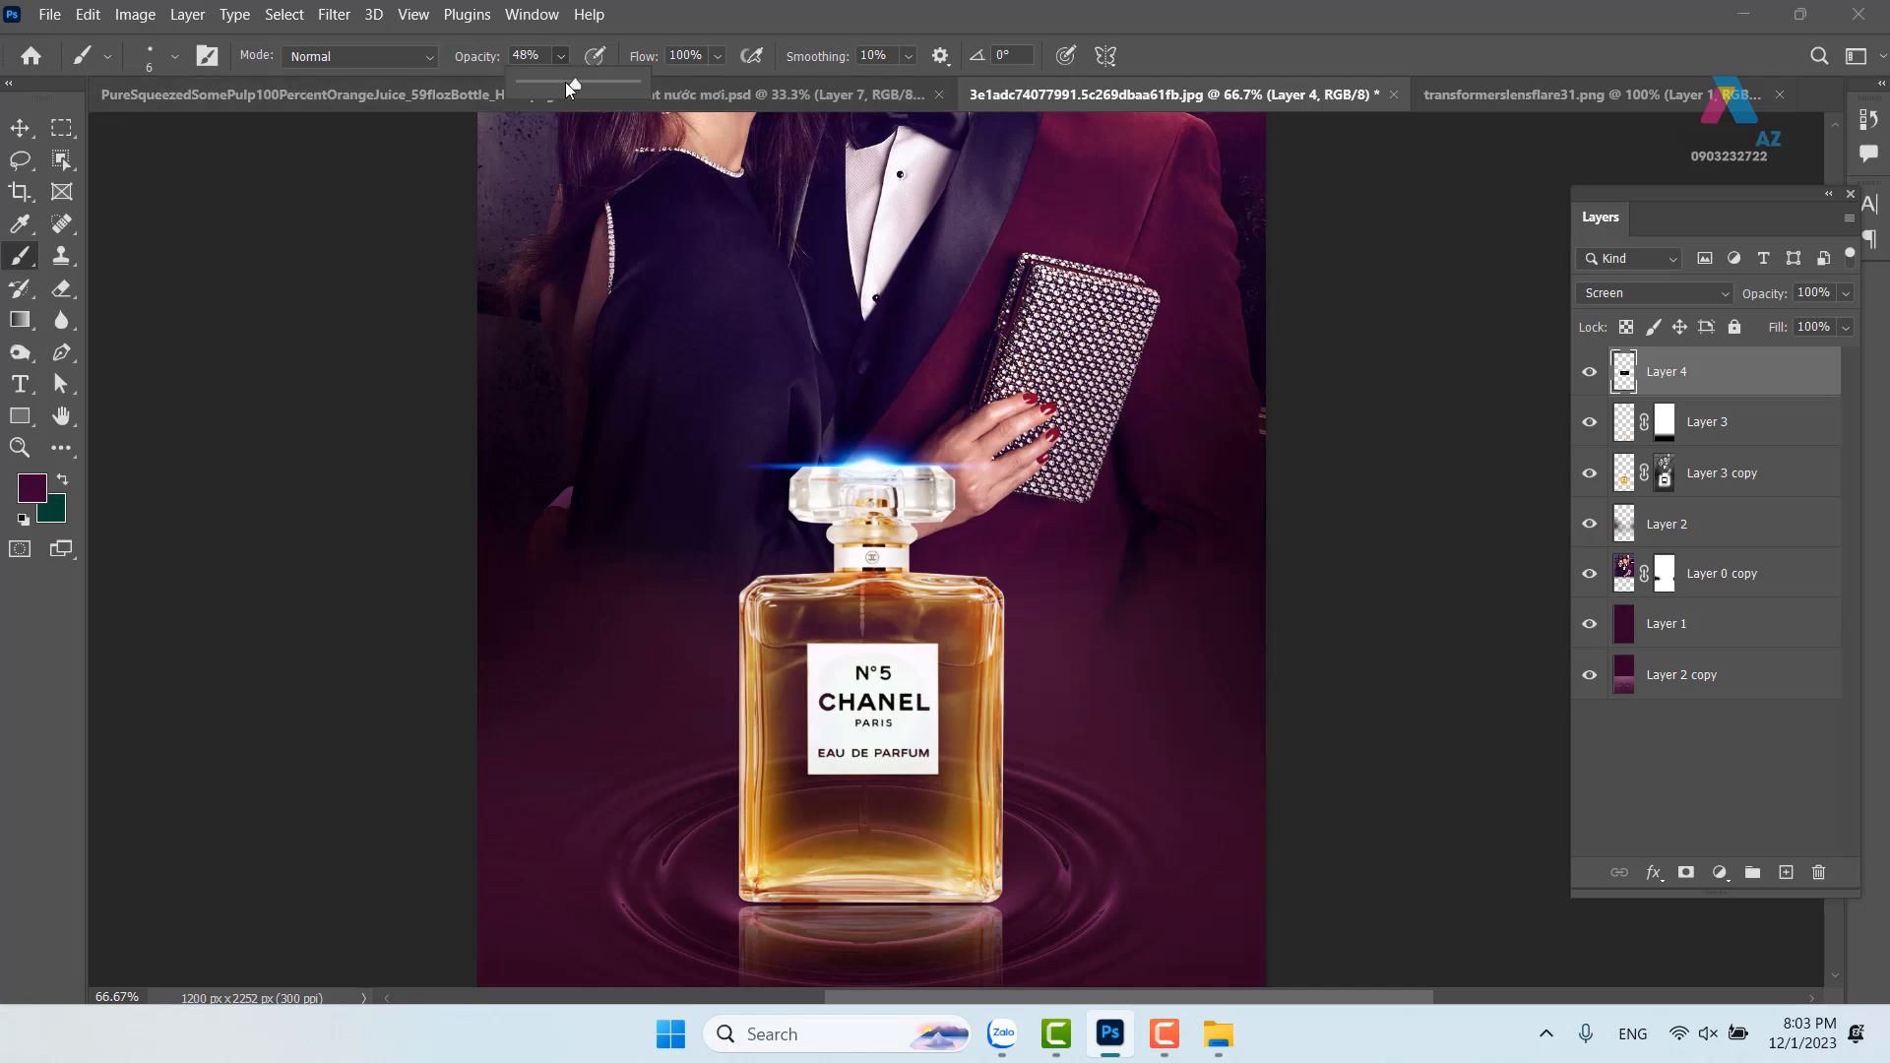
drag(618, 86, 638, 85)
Set the foreground colour to white (ffffff), then try a brush stroke across the poster and undo it
click(36, 492)
click(620, 150)
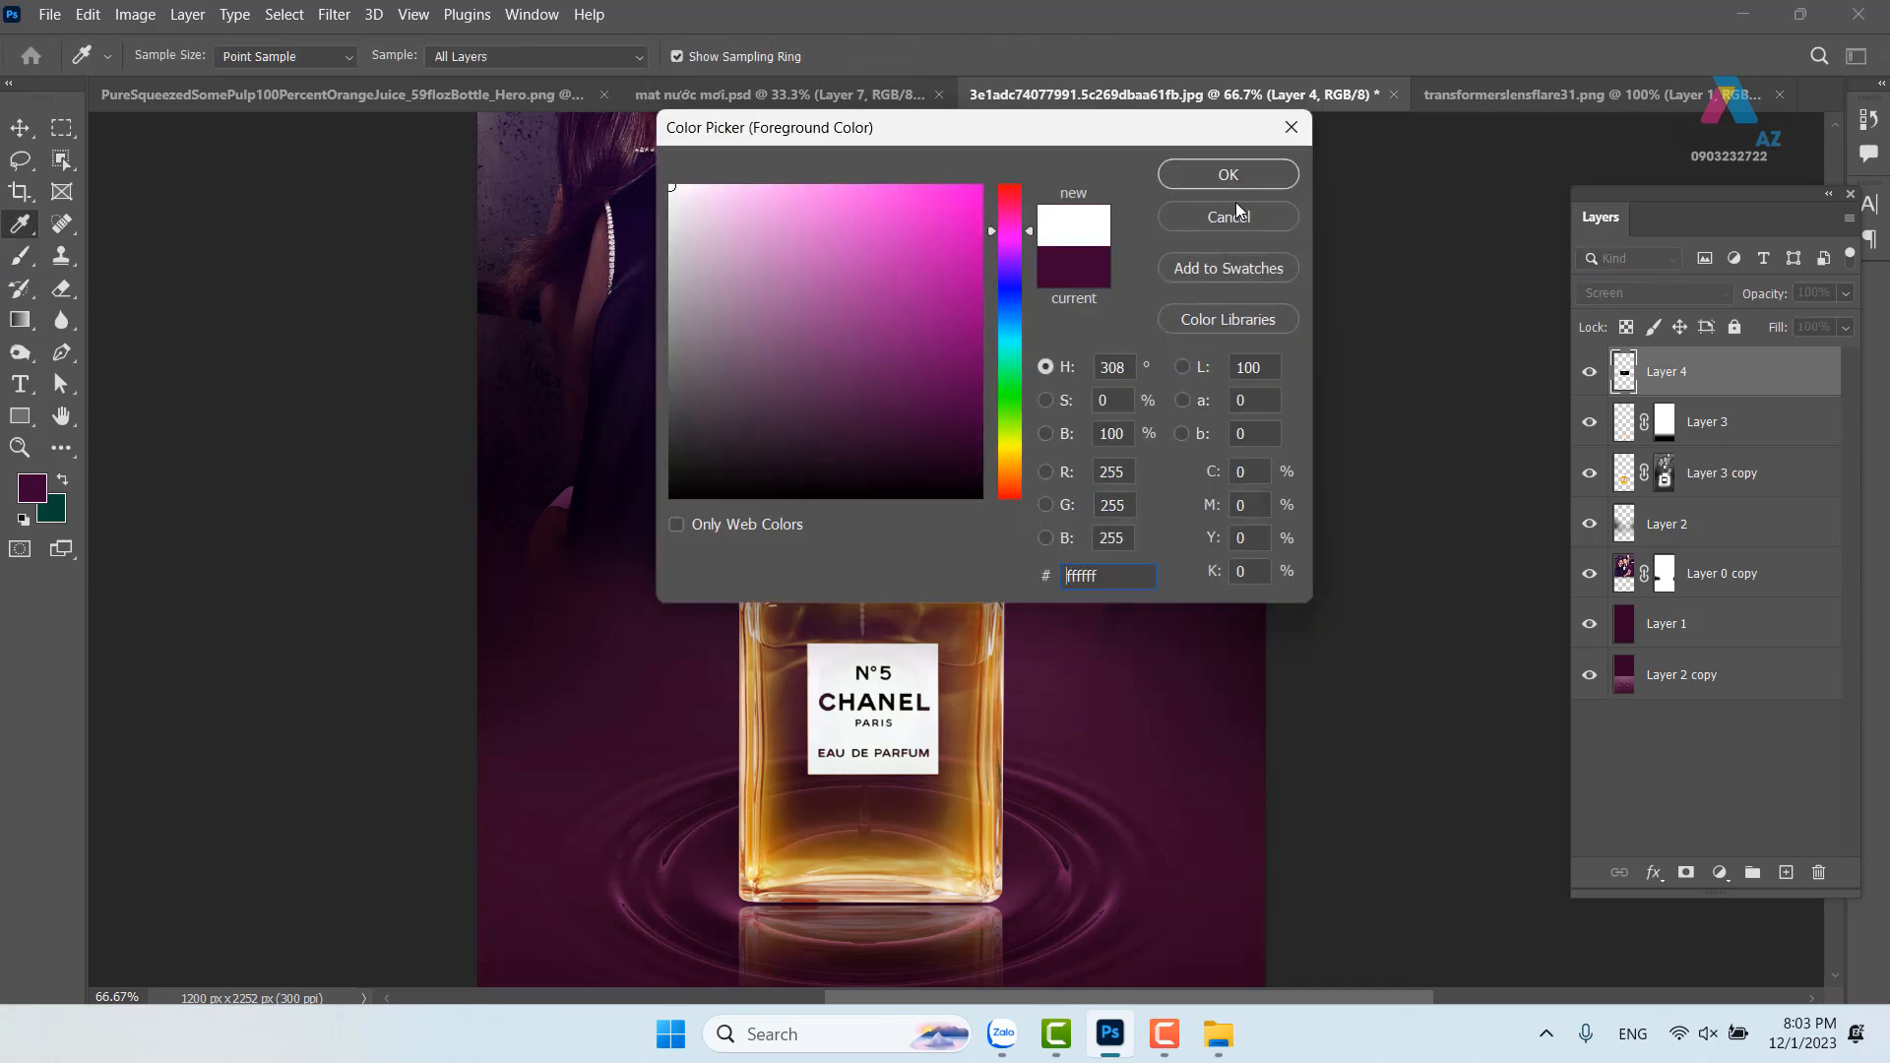
click(1229, 174)
key(b)
mouse_move(653, 724)
mouse_down()
mouse_move(563, 610)
mouse_move(809, 376)
mouse_move(1228, 268)
mouse_move(1019, 146)
mouse_up()
key(ctrl+z)
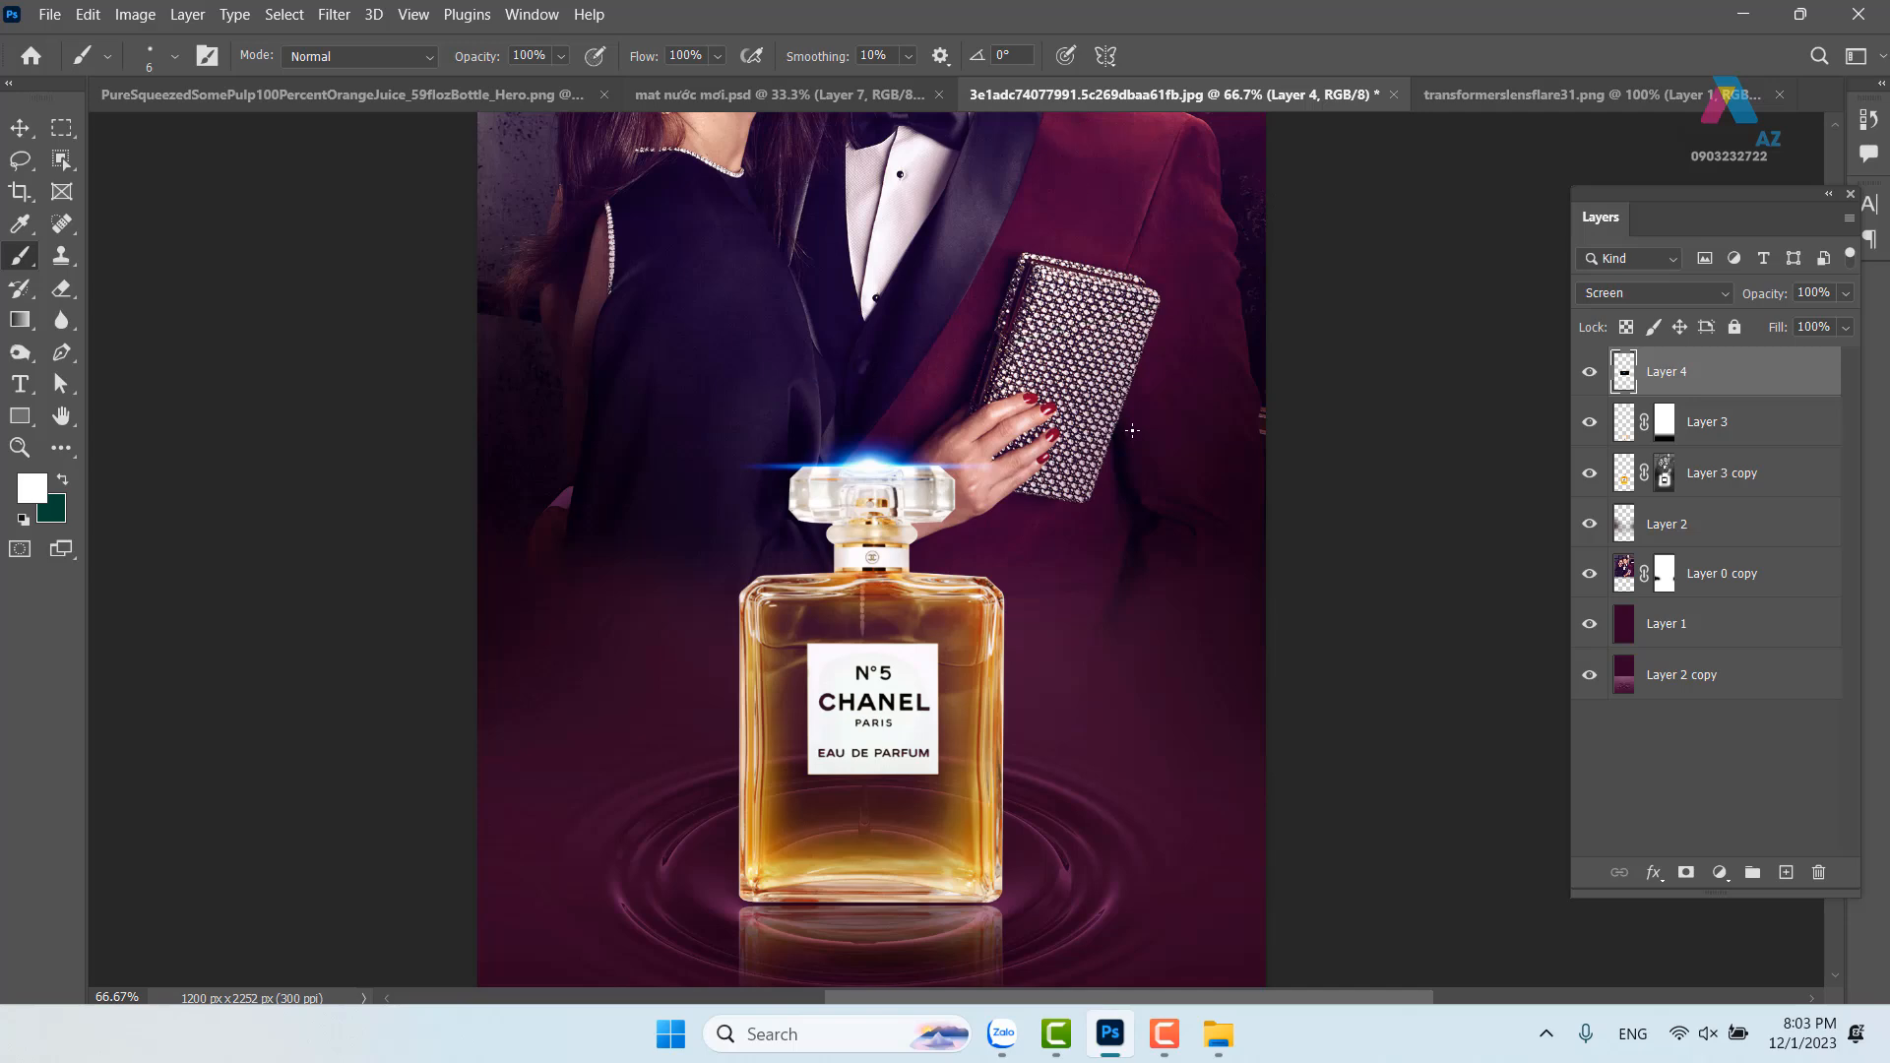
Set the round brush to 9 px with 186% spacing and 100% size jitter
scroll(710, 603, down, 3)
drag(667, 545, 687, 581)
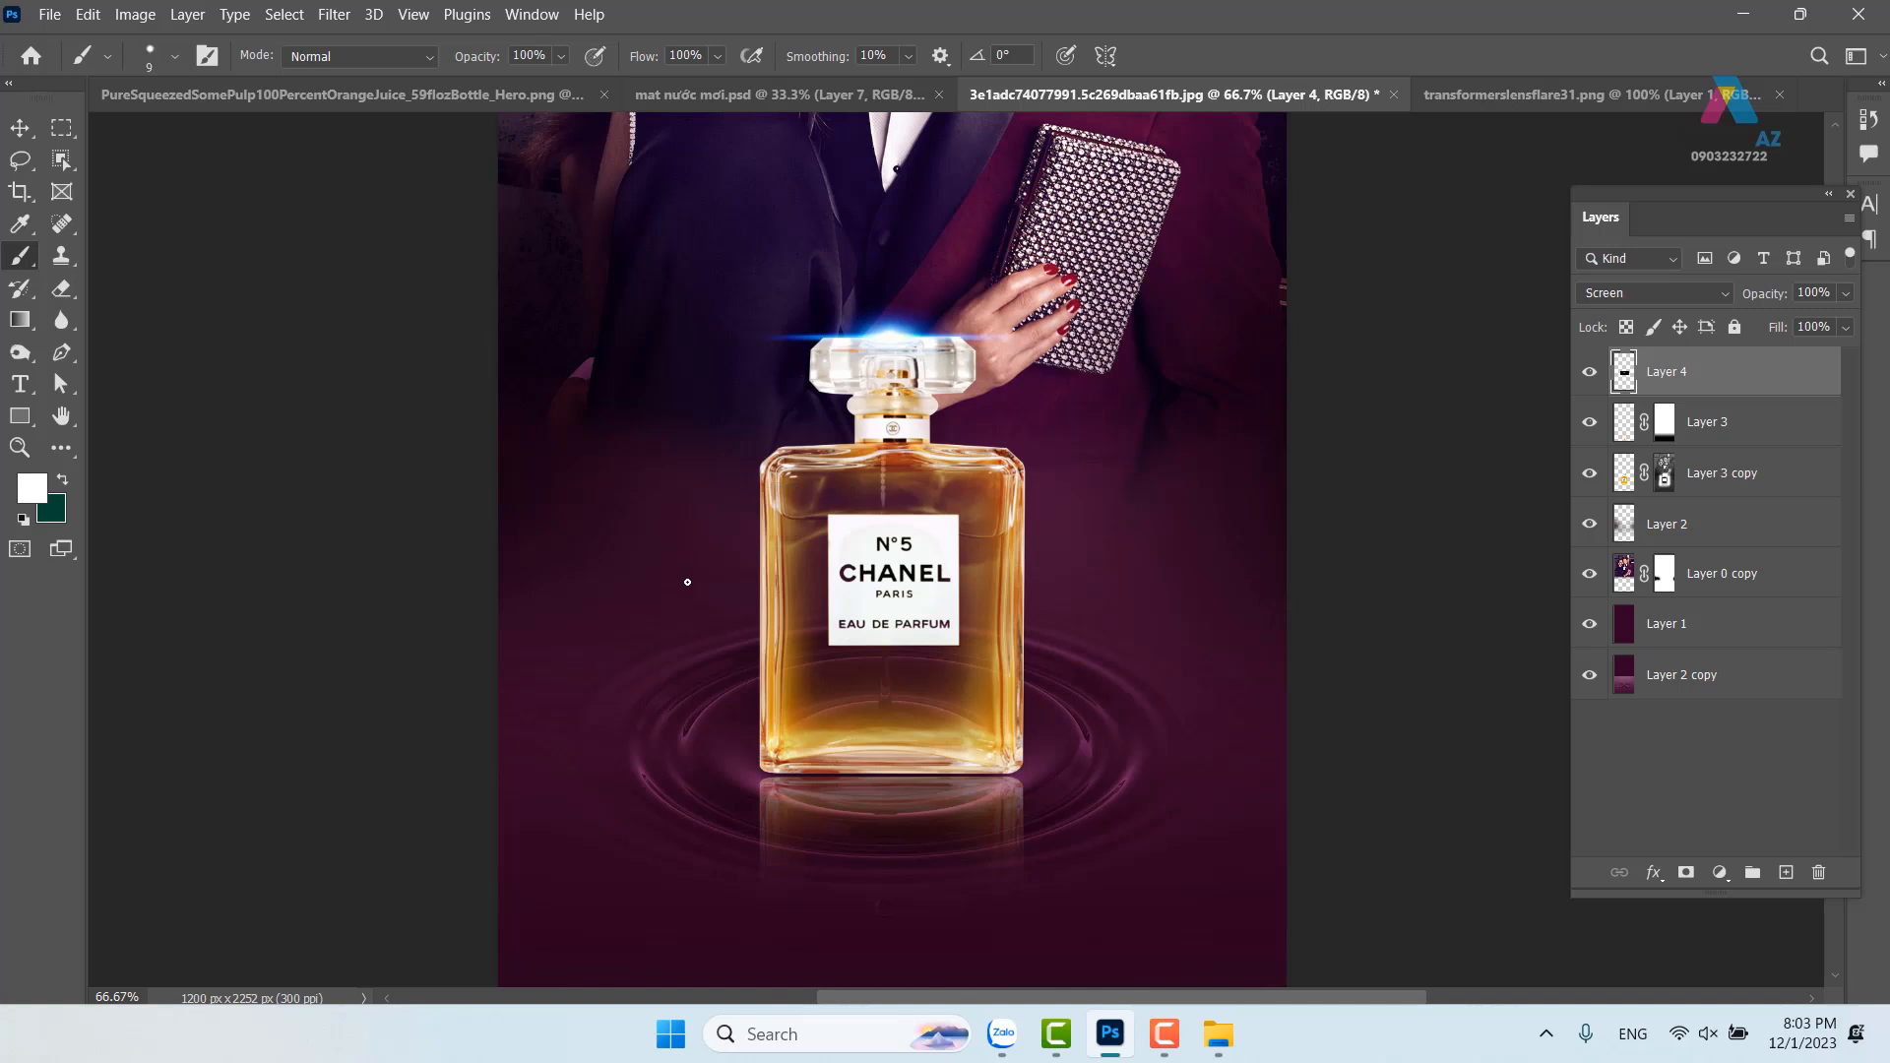
key(F5)
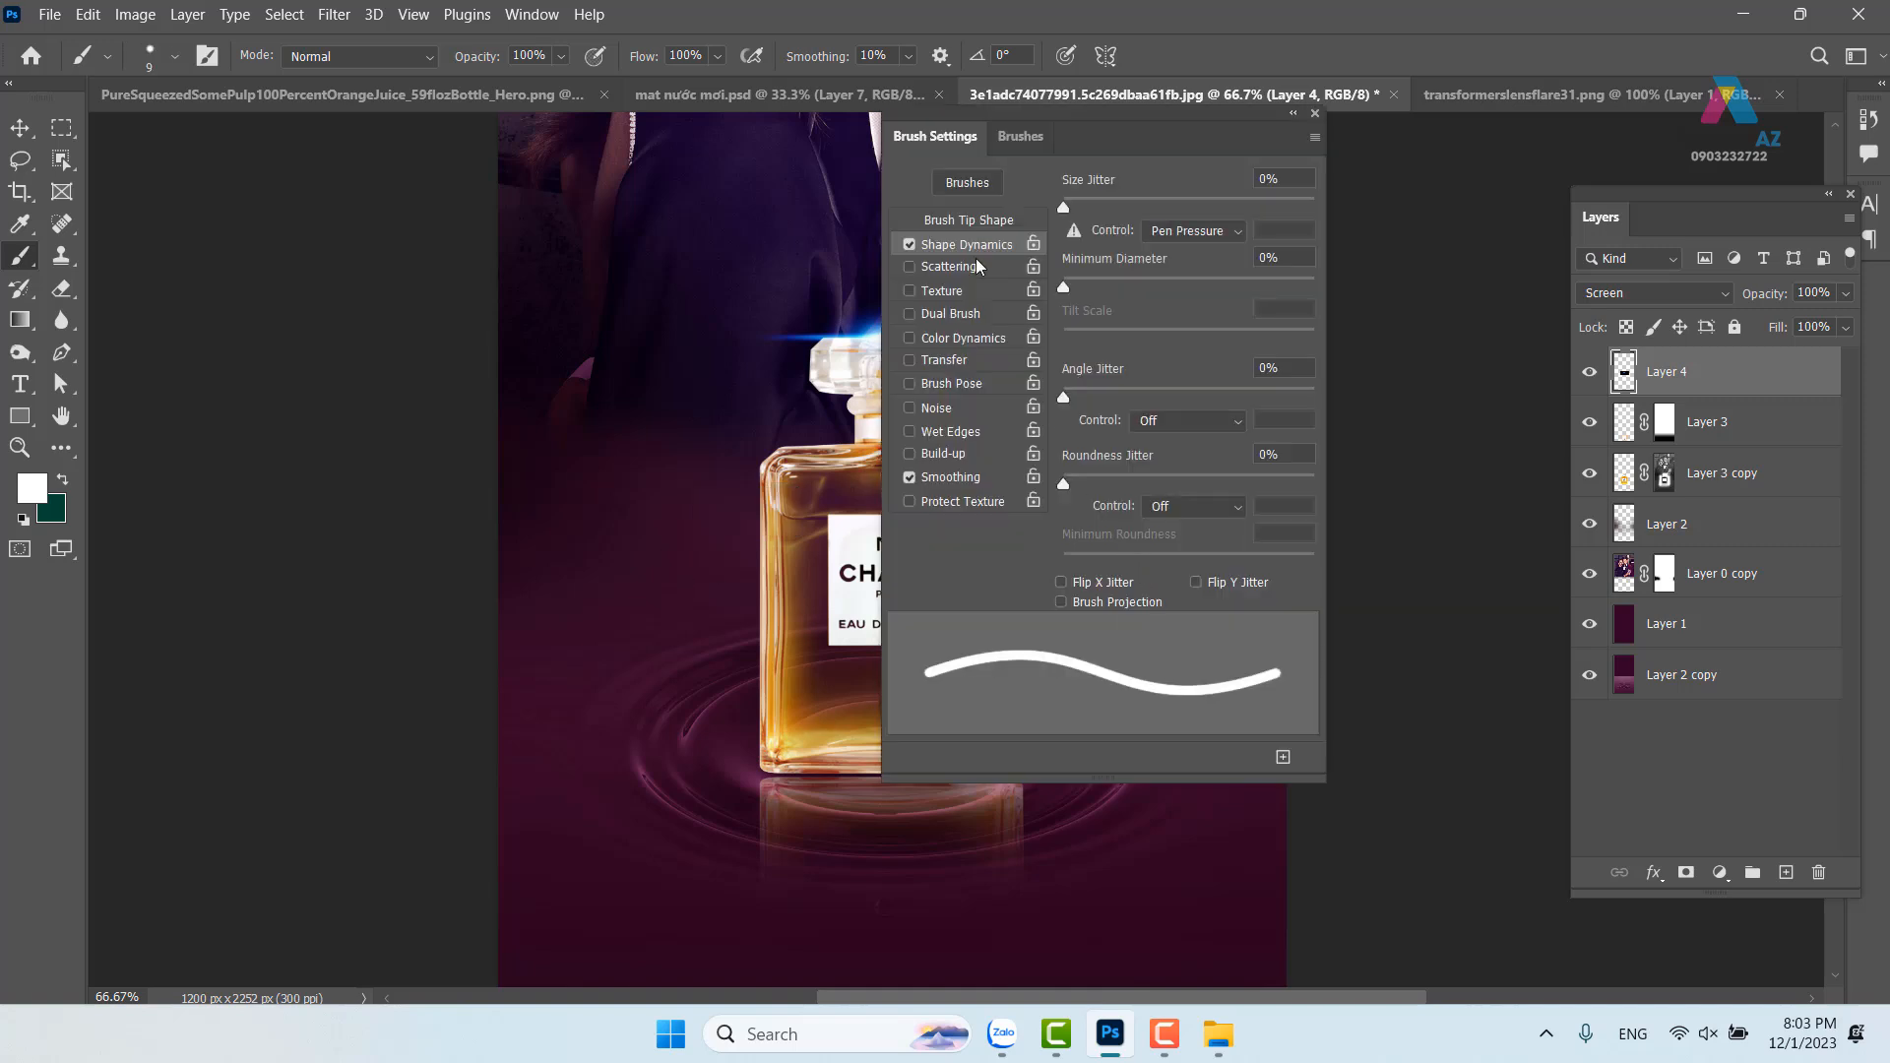
click(992, 222)
drag(1077, 557, 1243, 540)
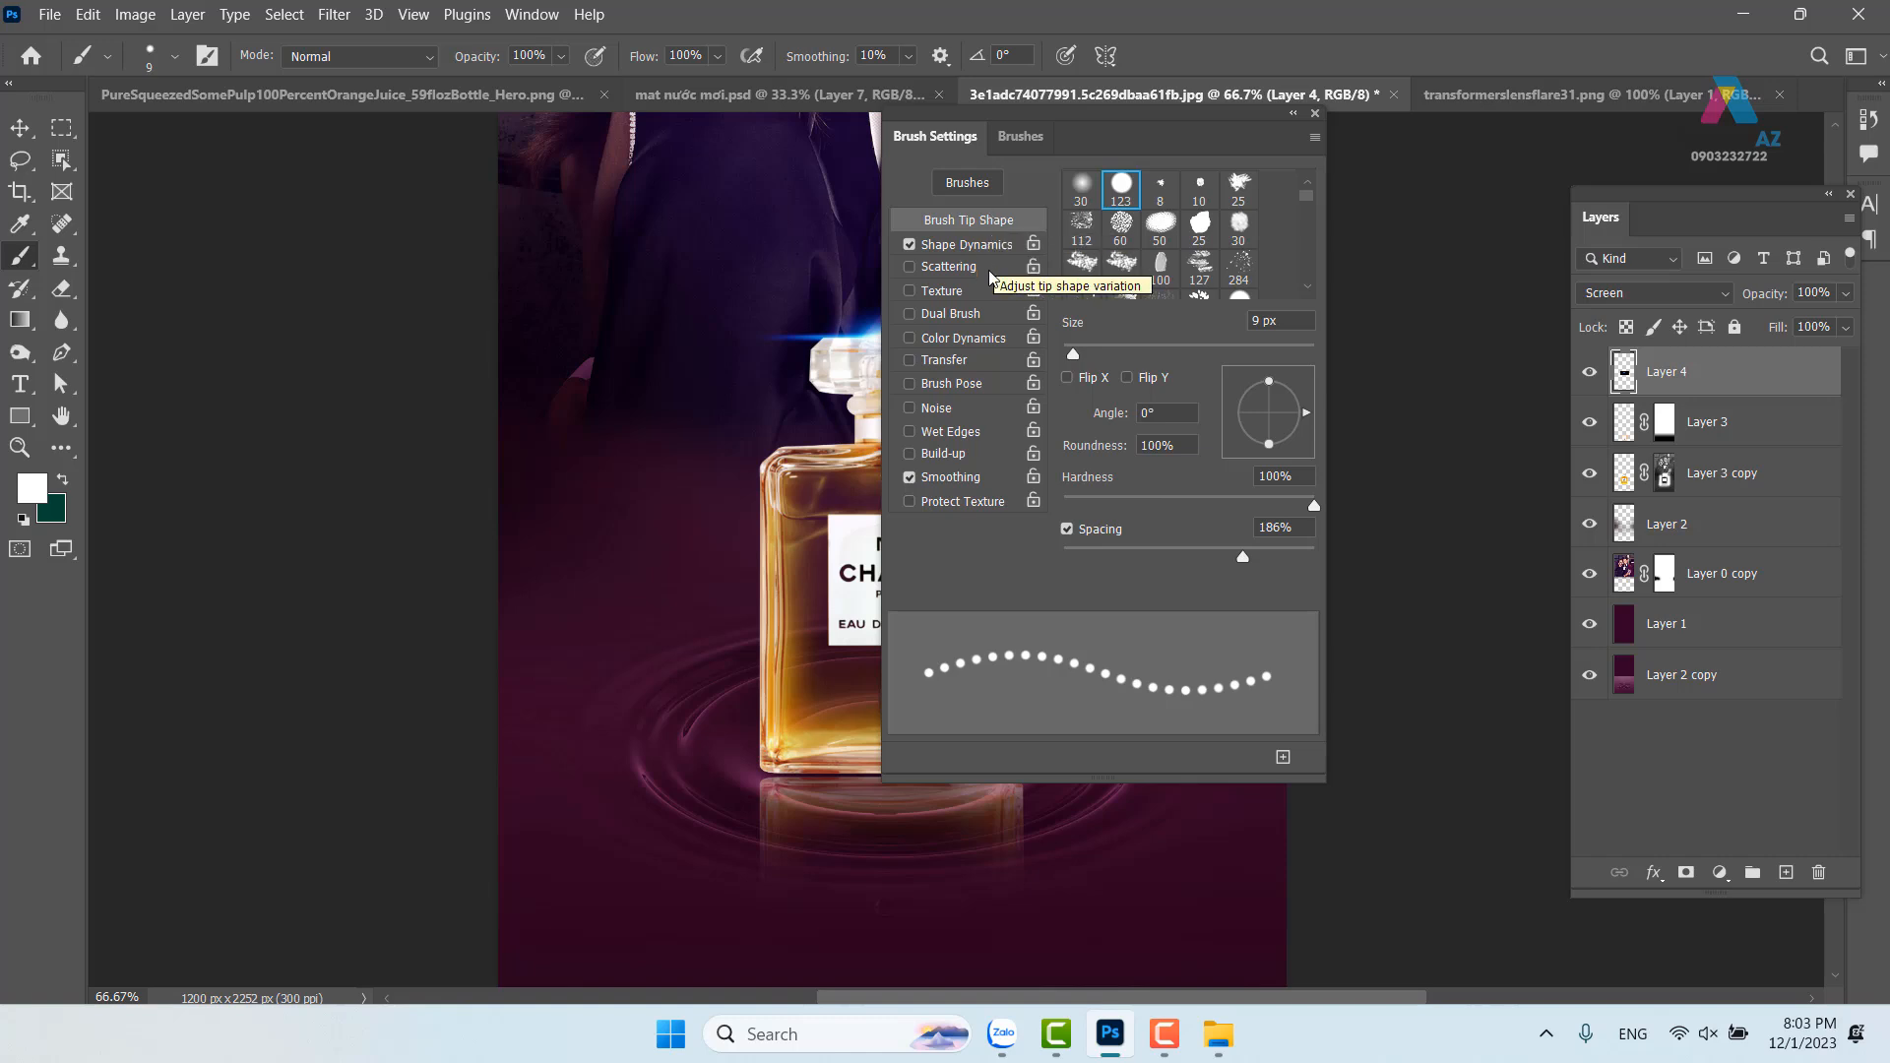
click(969, 245)
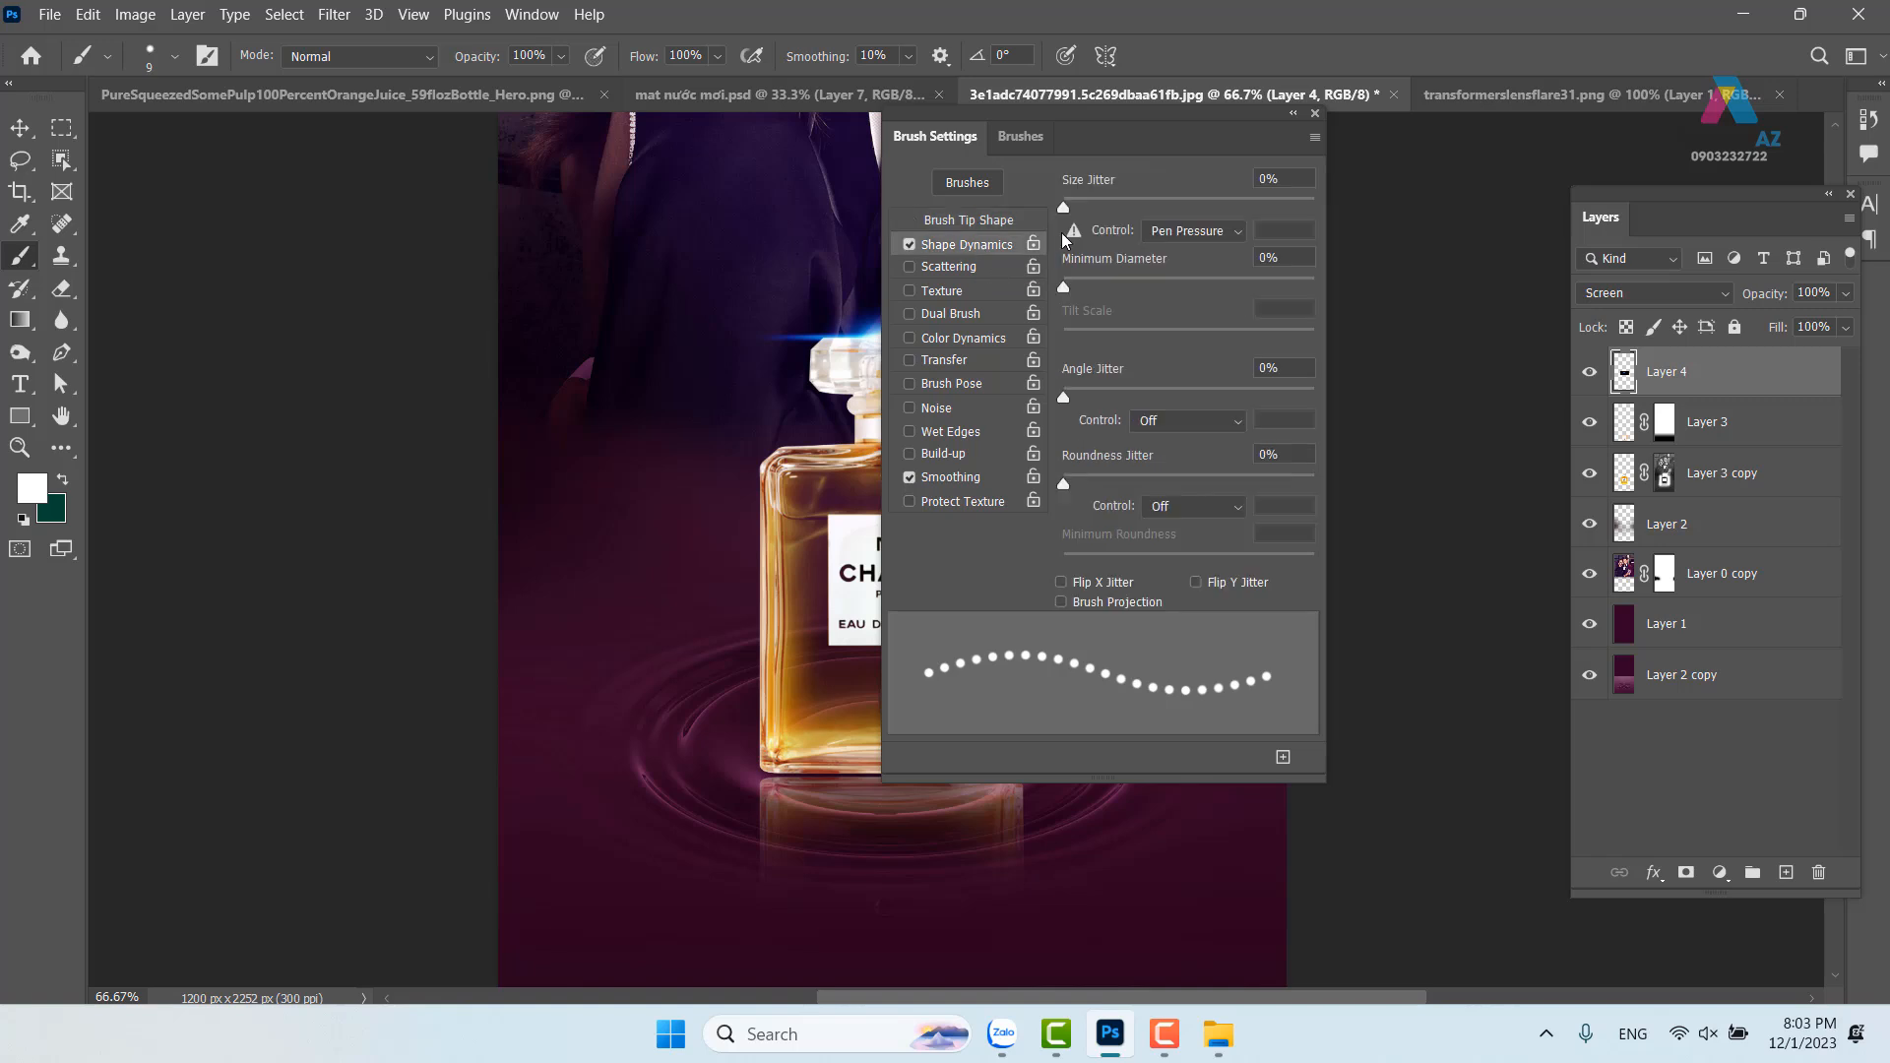
drag(1065, 210, 1432, 197)
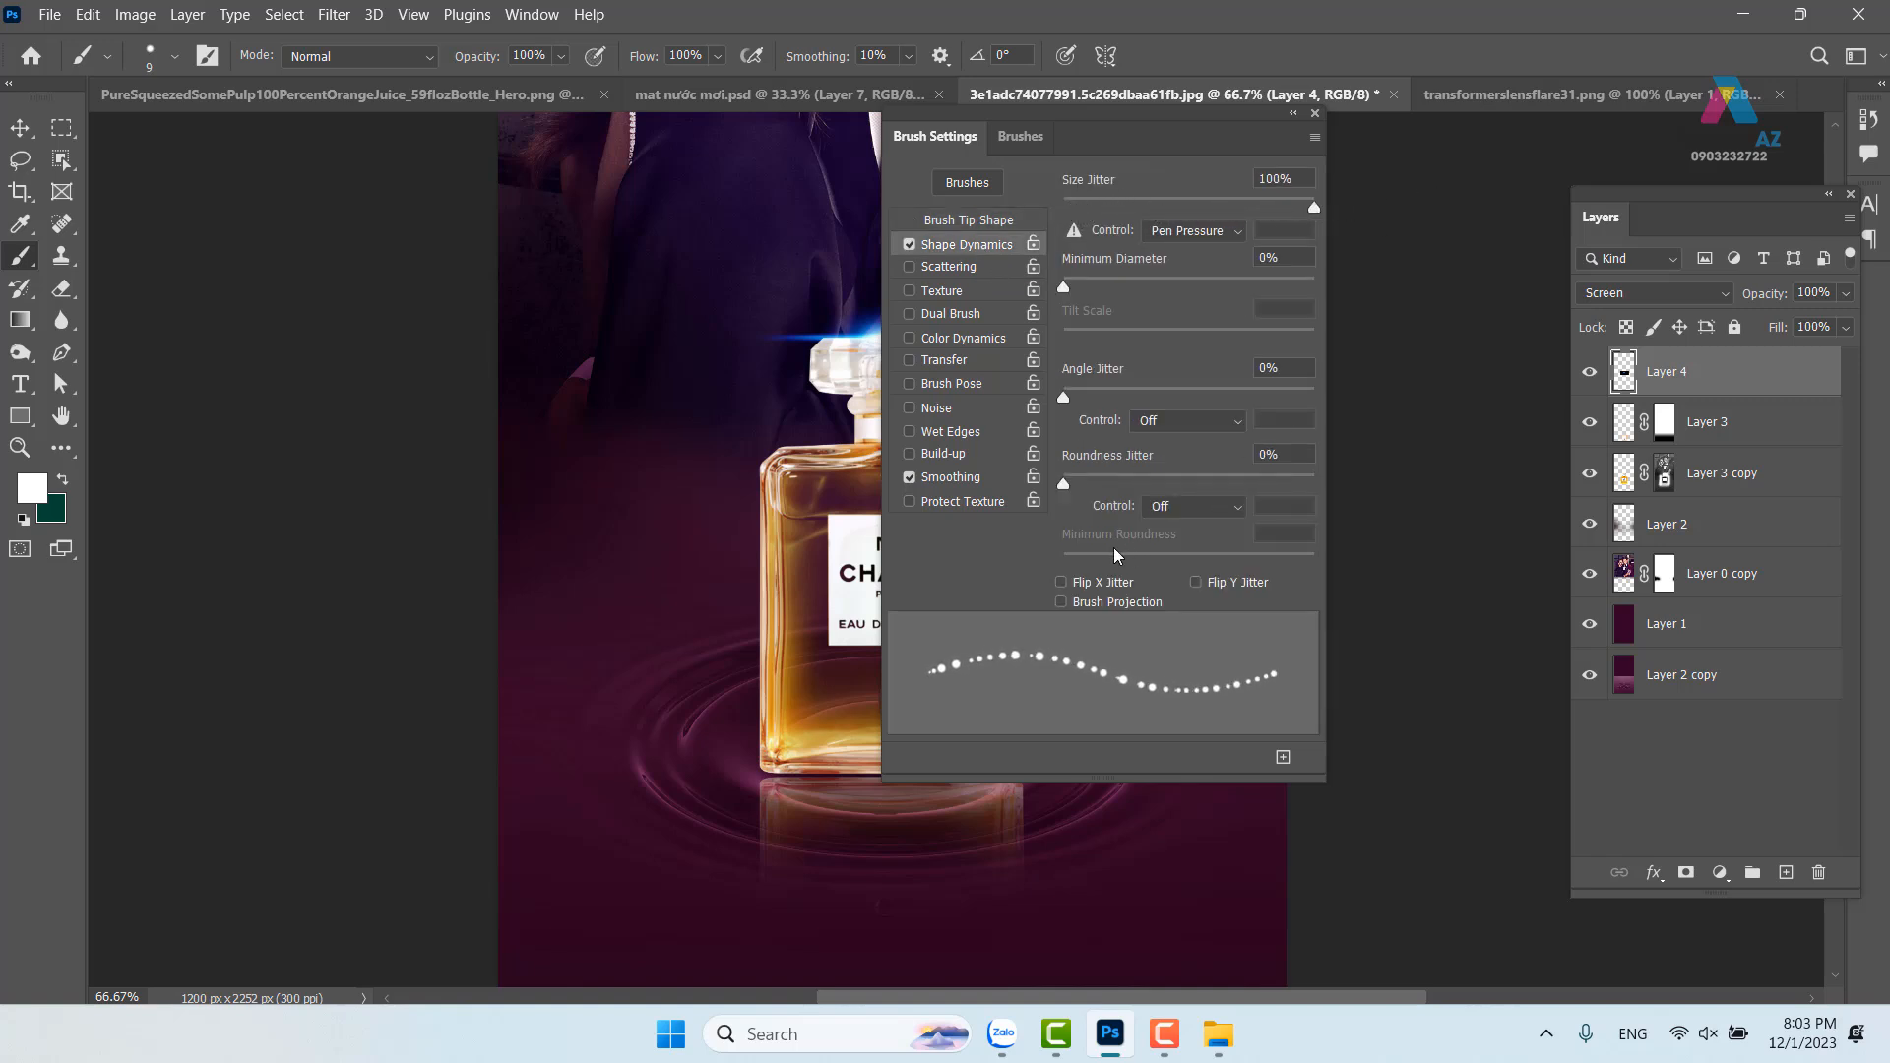
Add 828% scatter and the maximum opacity jitter to the brush
click(987, 272)
mouse_move(1063, 206)
mouse_down()
mouse_move(1294, 202)
mouse_move(1271, 204)
mouse_up()
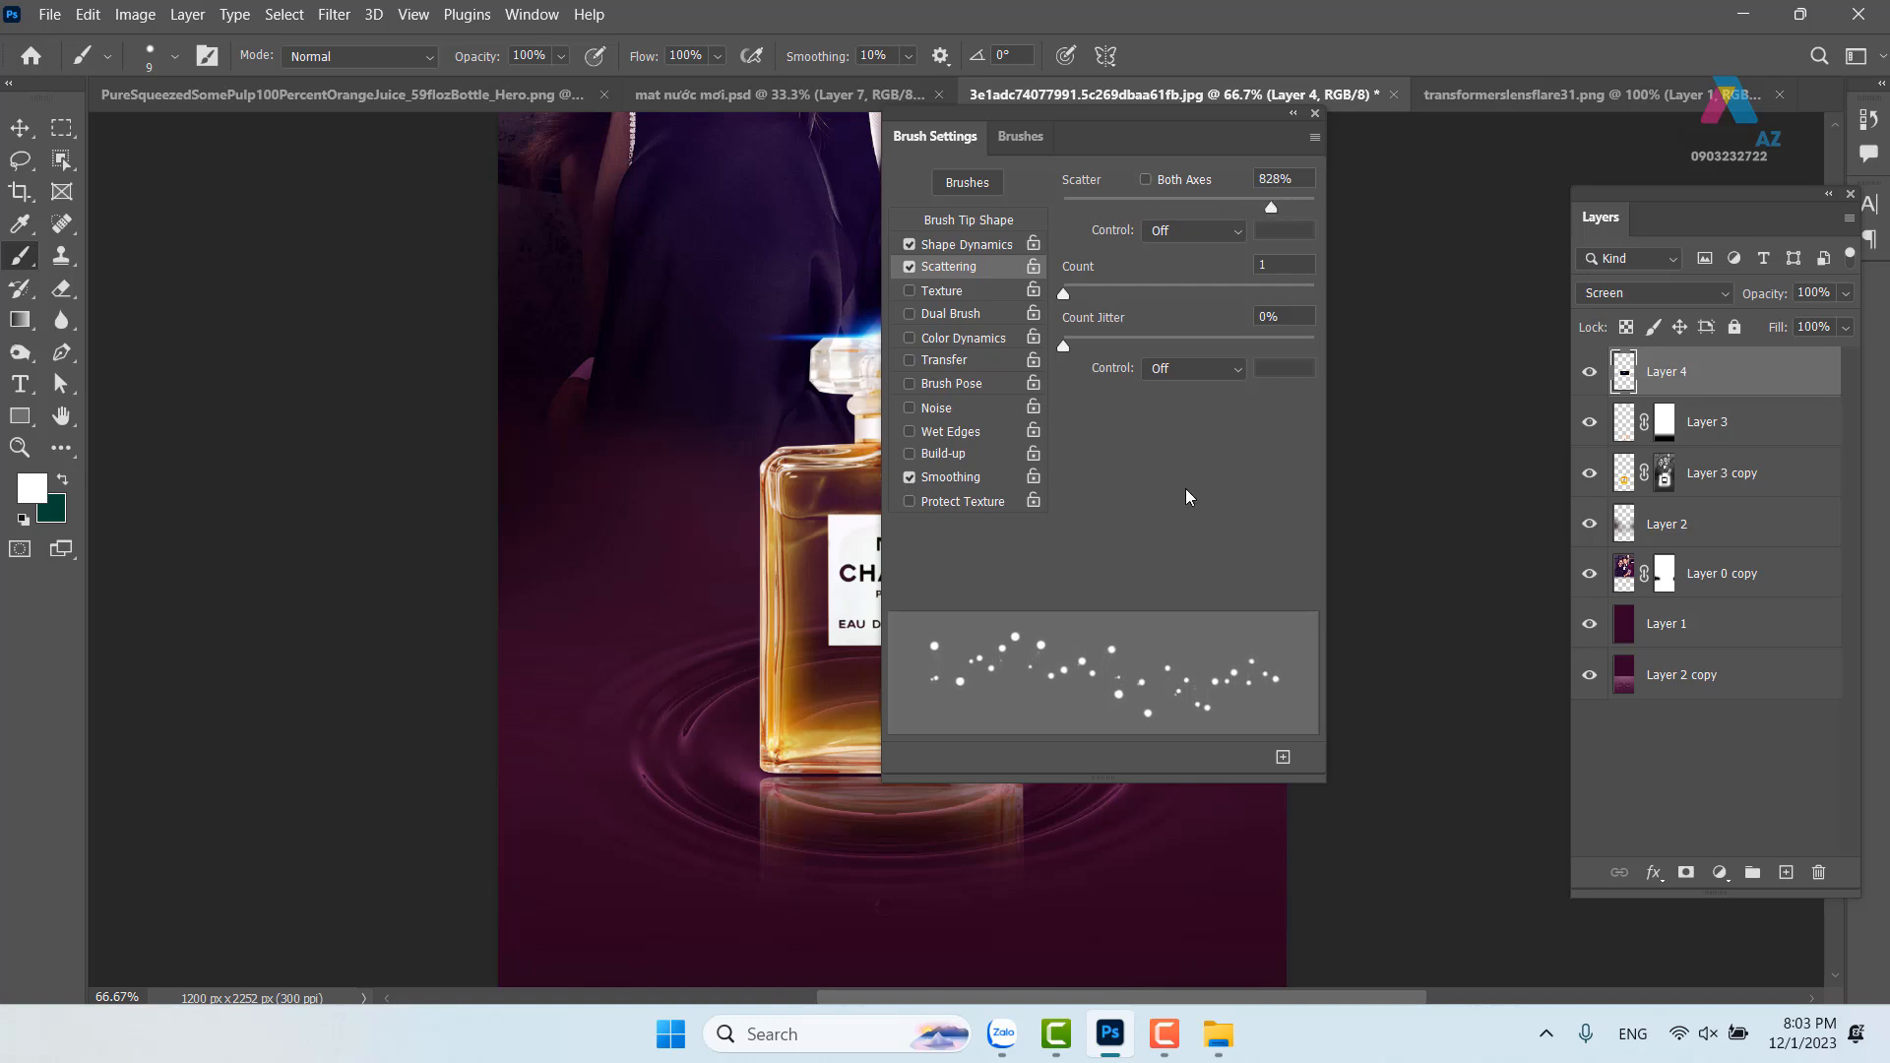
click(974, 360)
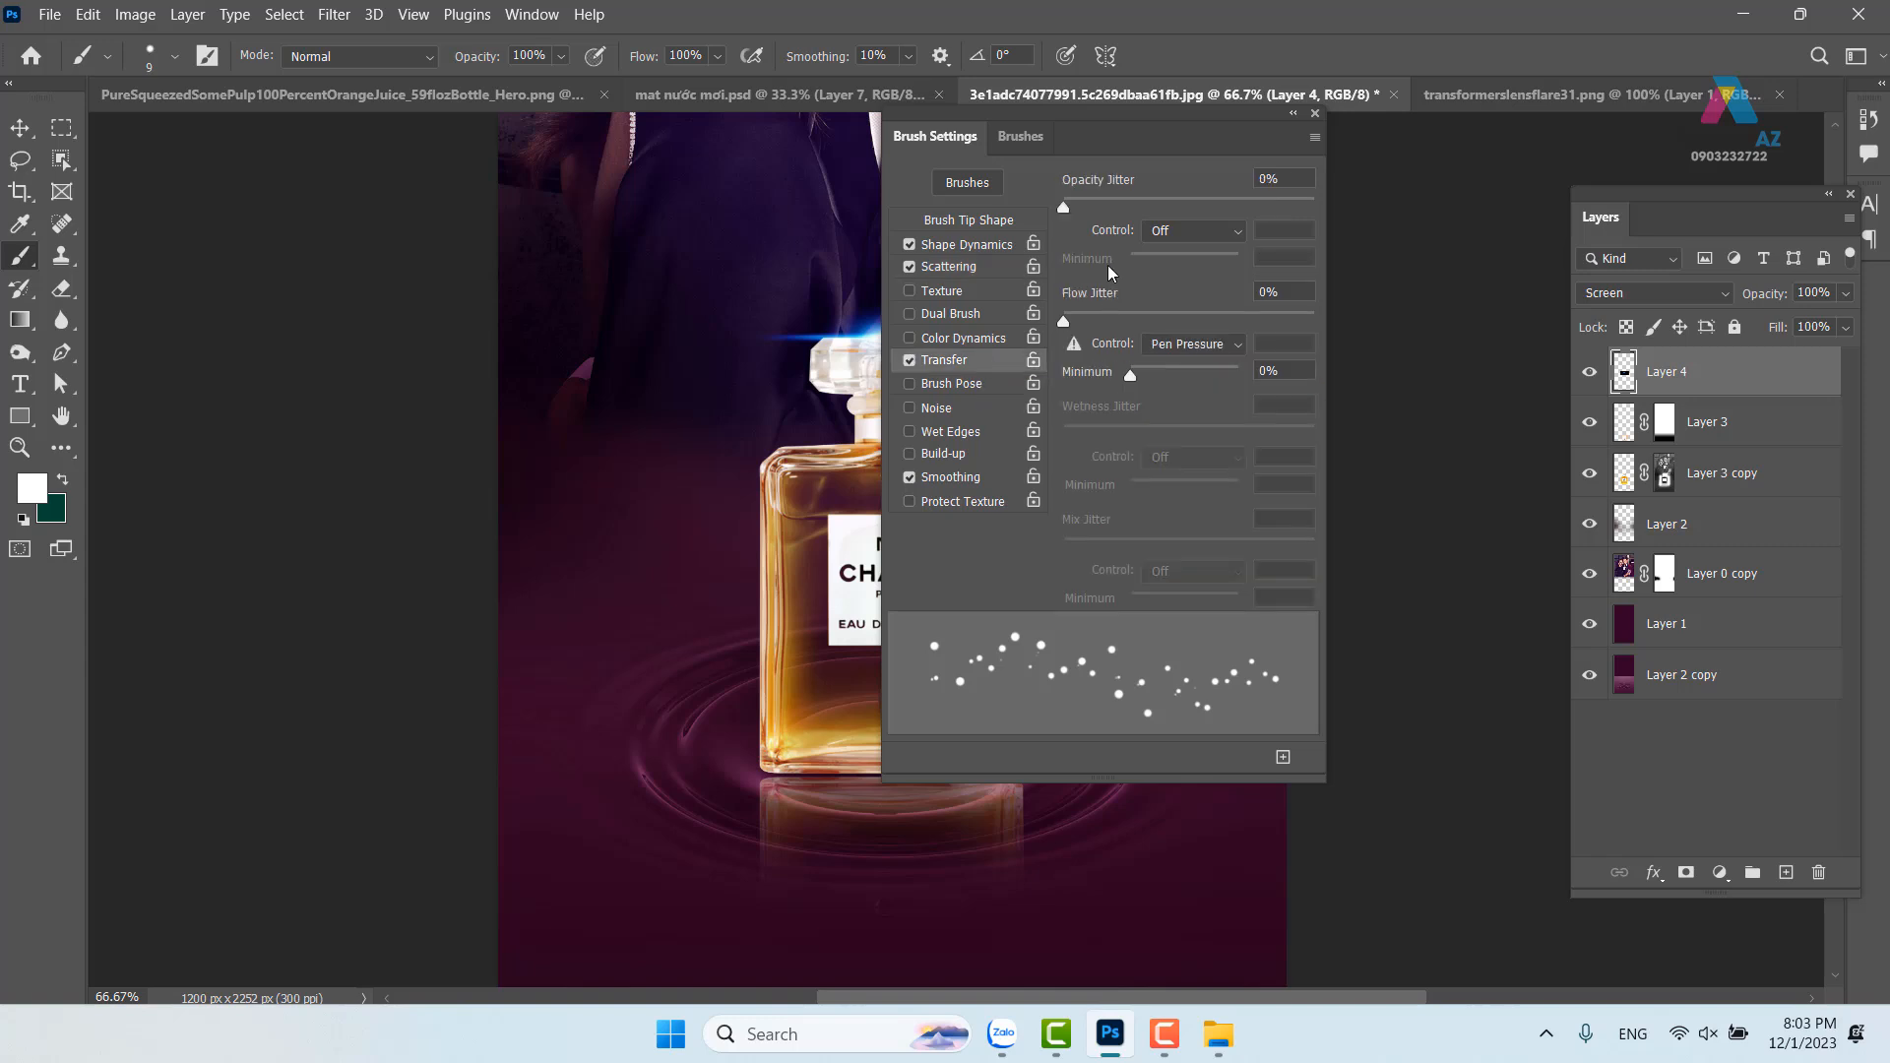
drag(1073, 213, 1315, 210)
click(1314, 114)
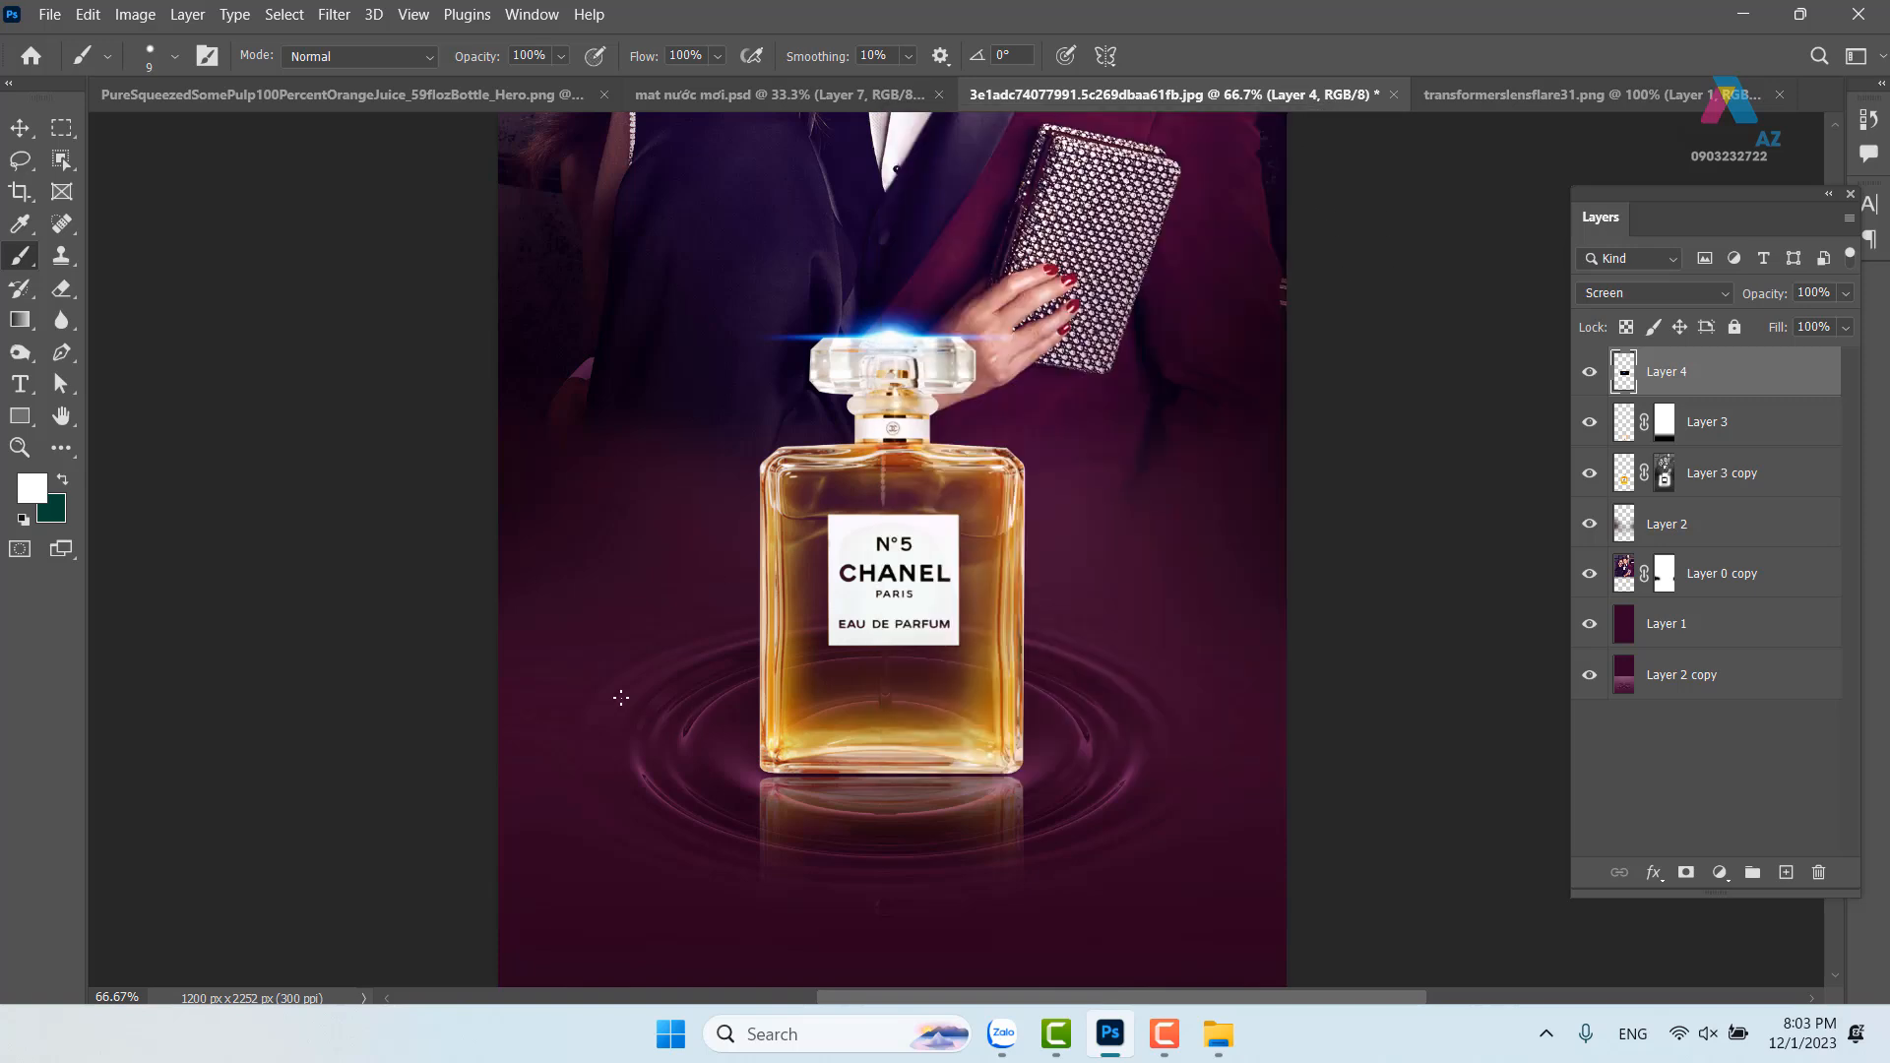
Enlarge the scatter brush to 59 px and test dotted strokes across the bottle and couple, undoing each one
drag(1230, 273, 1191, 221)
drag(716, 248, 715, 246)
key(ctrl+z)
mouse_move(700, 525)
mouse_down()
mouse_move(703, 486)
mouse_move(965, 436)
mouse_move(1111, 374)
mouse_move(1163, 275)
mouse_move(1362, 226)
mouse_move(1455, 274)
mouse_up()
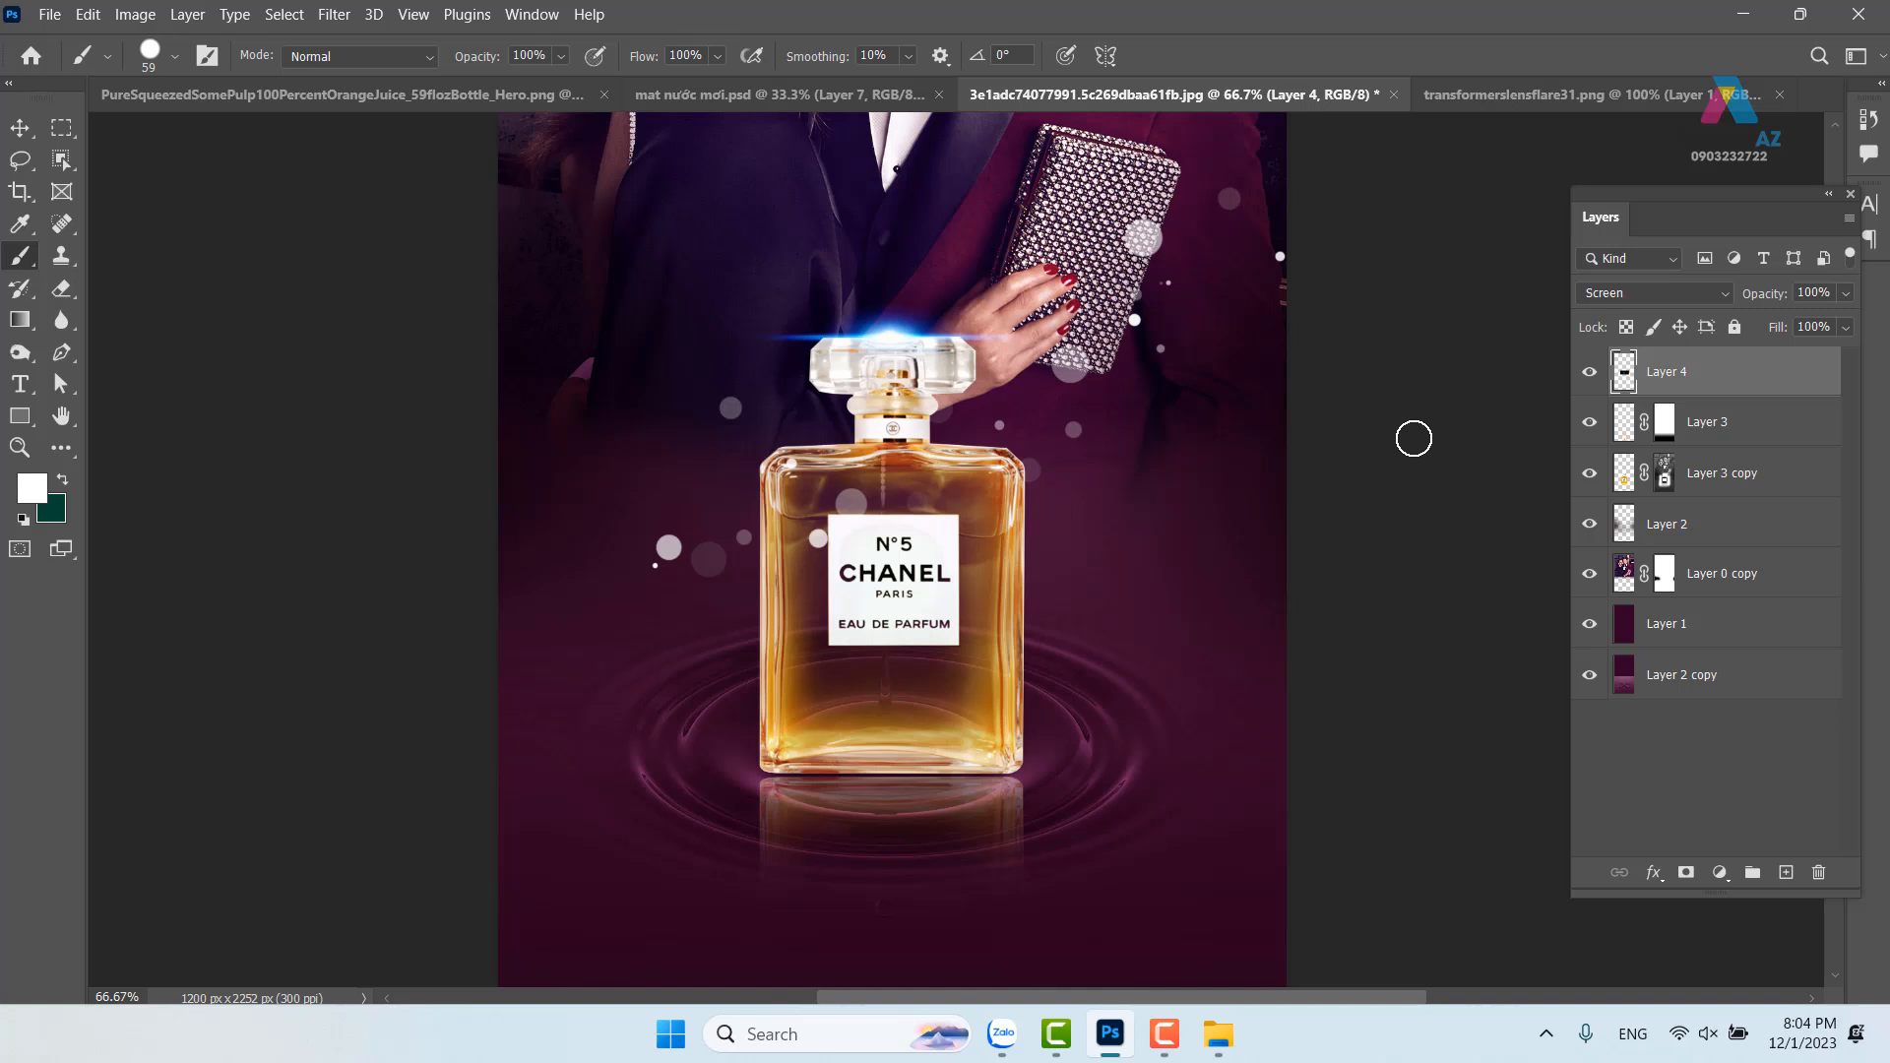
key(ctrl+z)
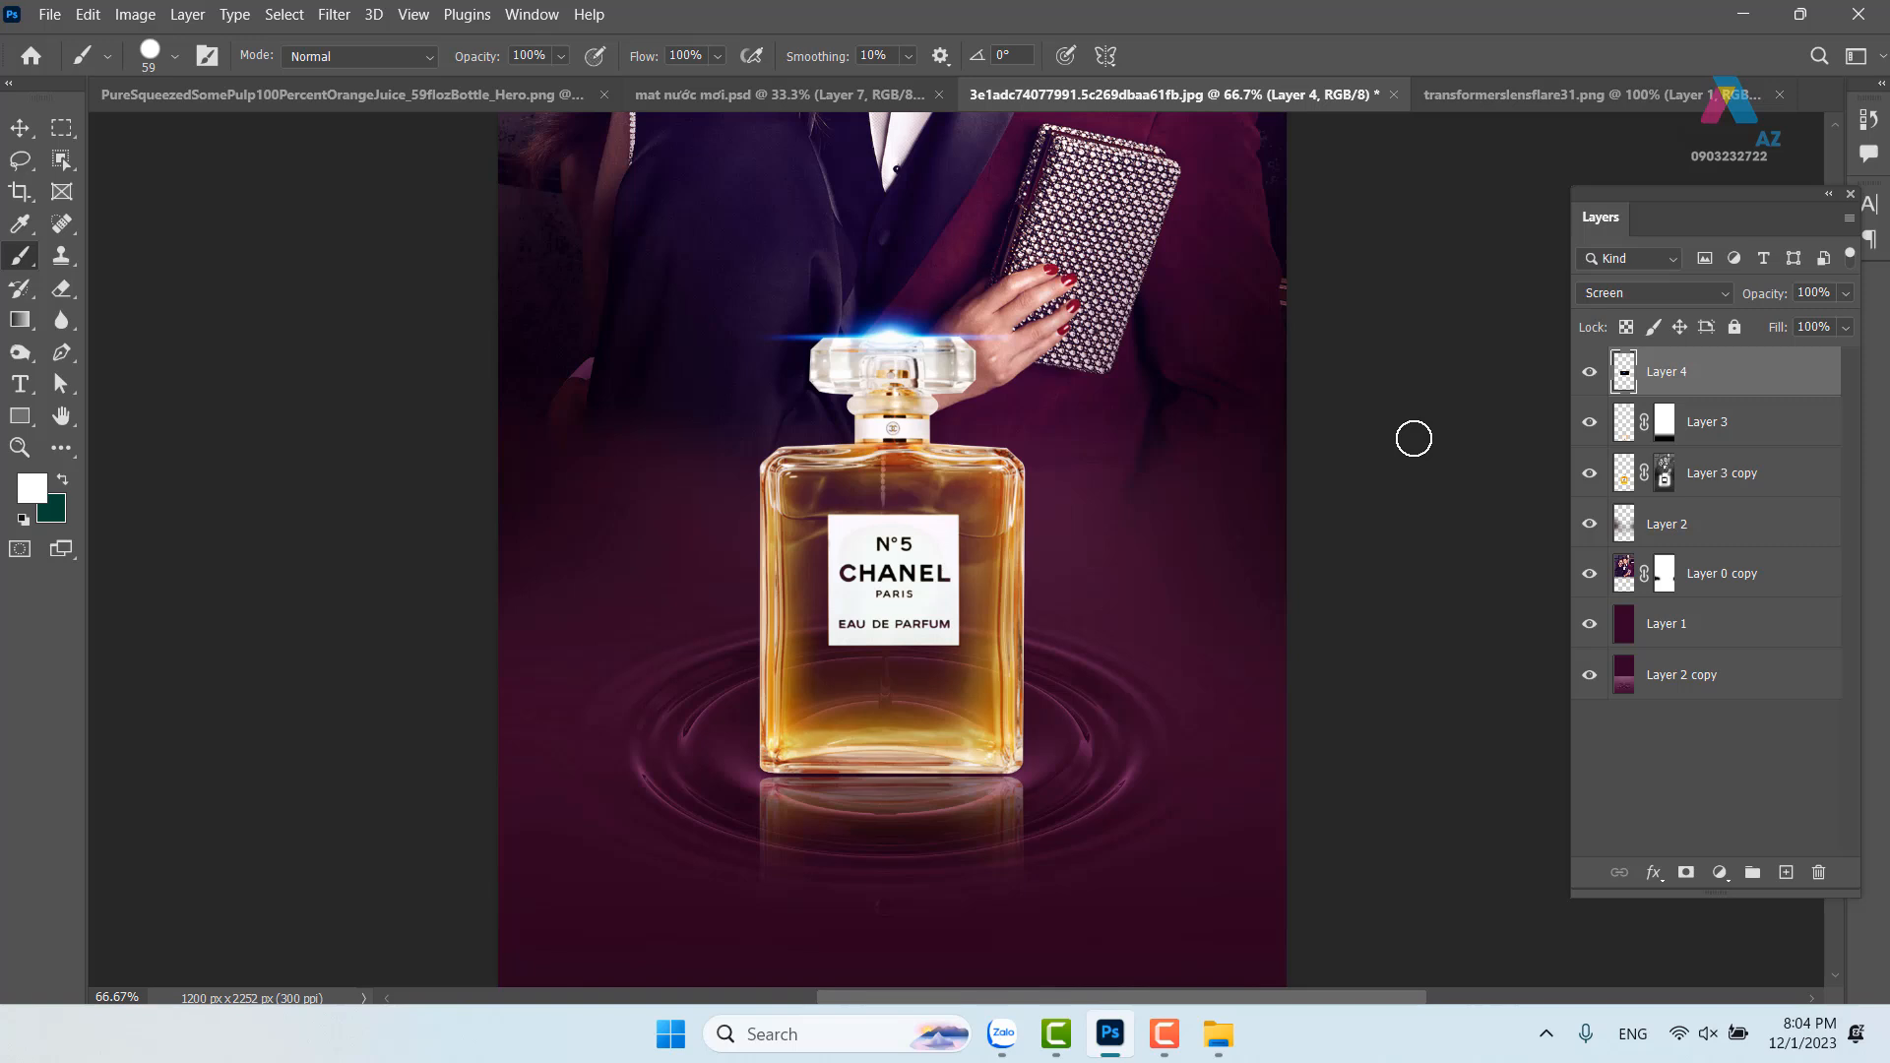
mouse_move(942, 461)
mouse_down()
mouse_move(908, 548)
mouse_move(935, 428)
mouse_up()
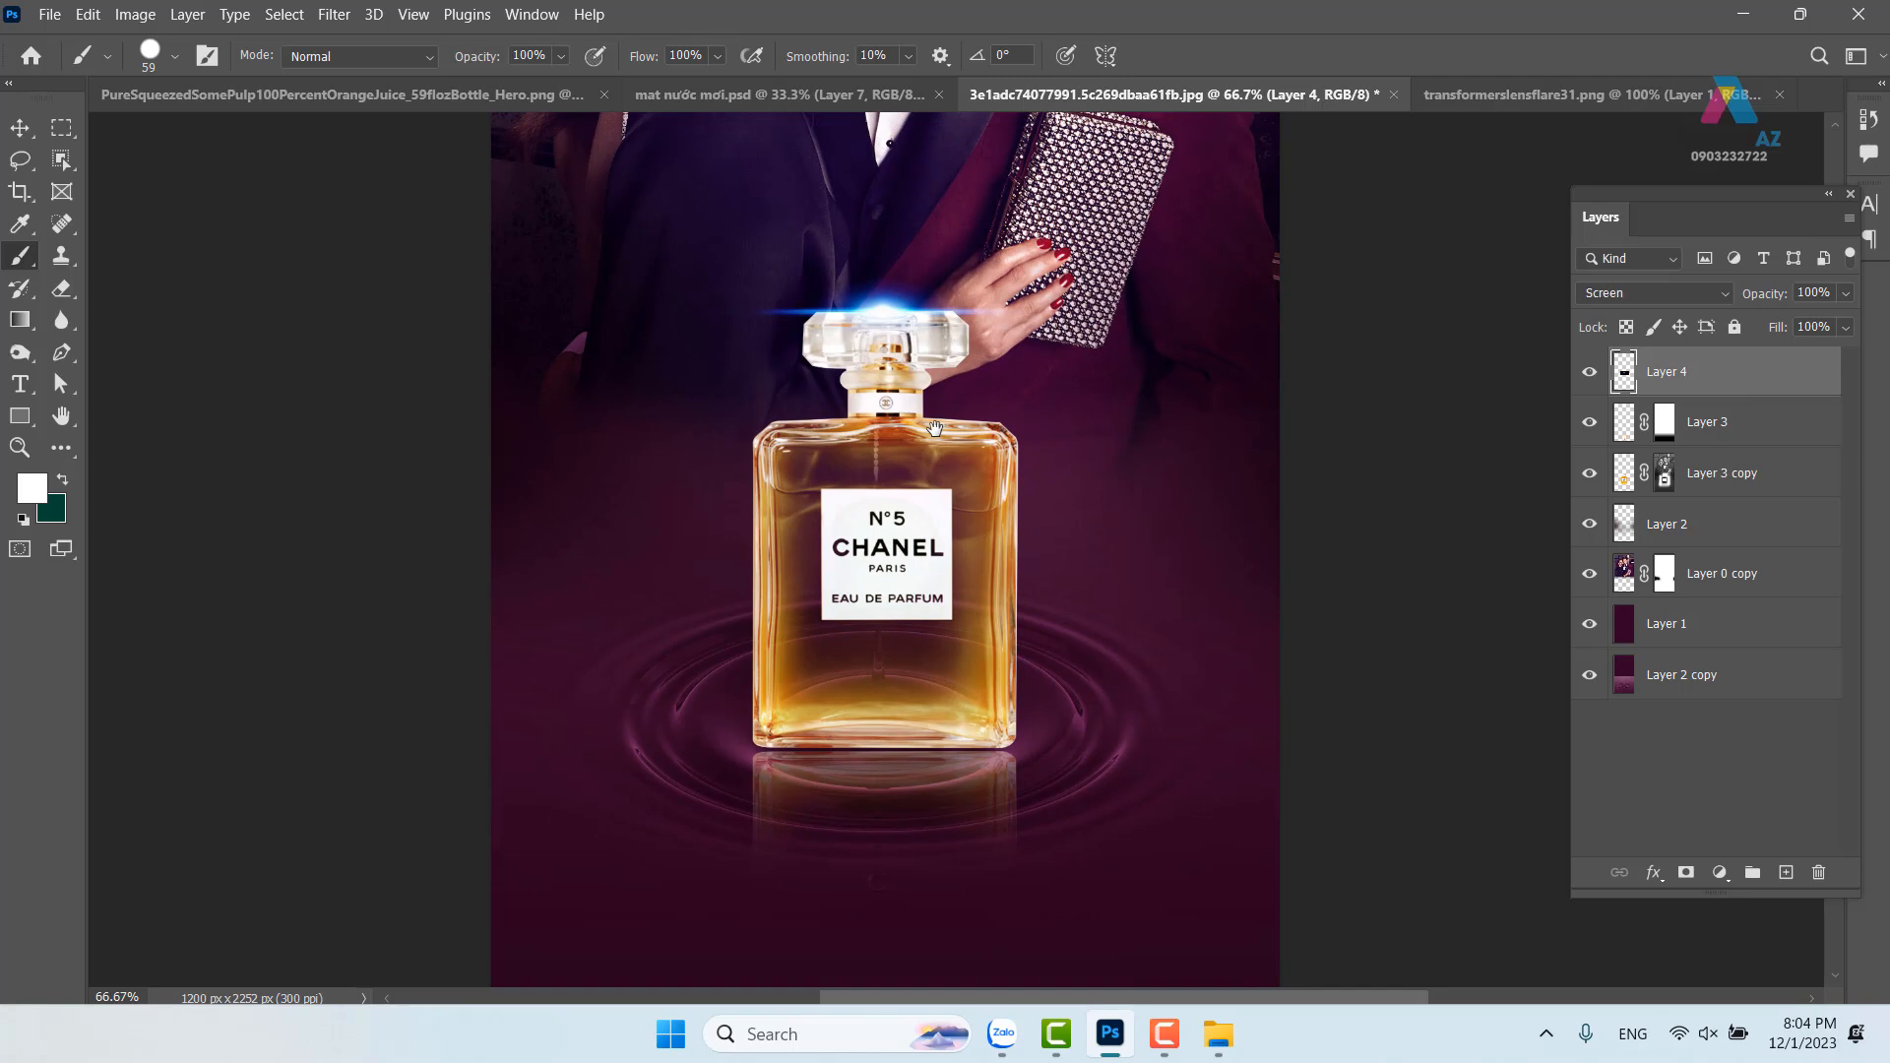
mouse_move(574, 633)
mouse_down()
mouse_move(791, 412)
mouse_move(1045, 307)
mouse_move(1221, 178)
mouse_up()
key(ctrl+z)
Draw a curved Pen path from the bottle's base, around its left side and across the neck, to the right of the clutch bag
key(p)
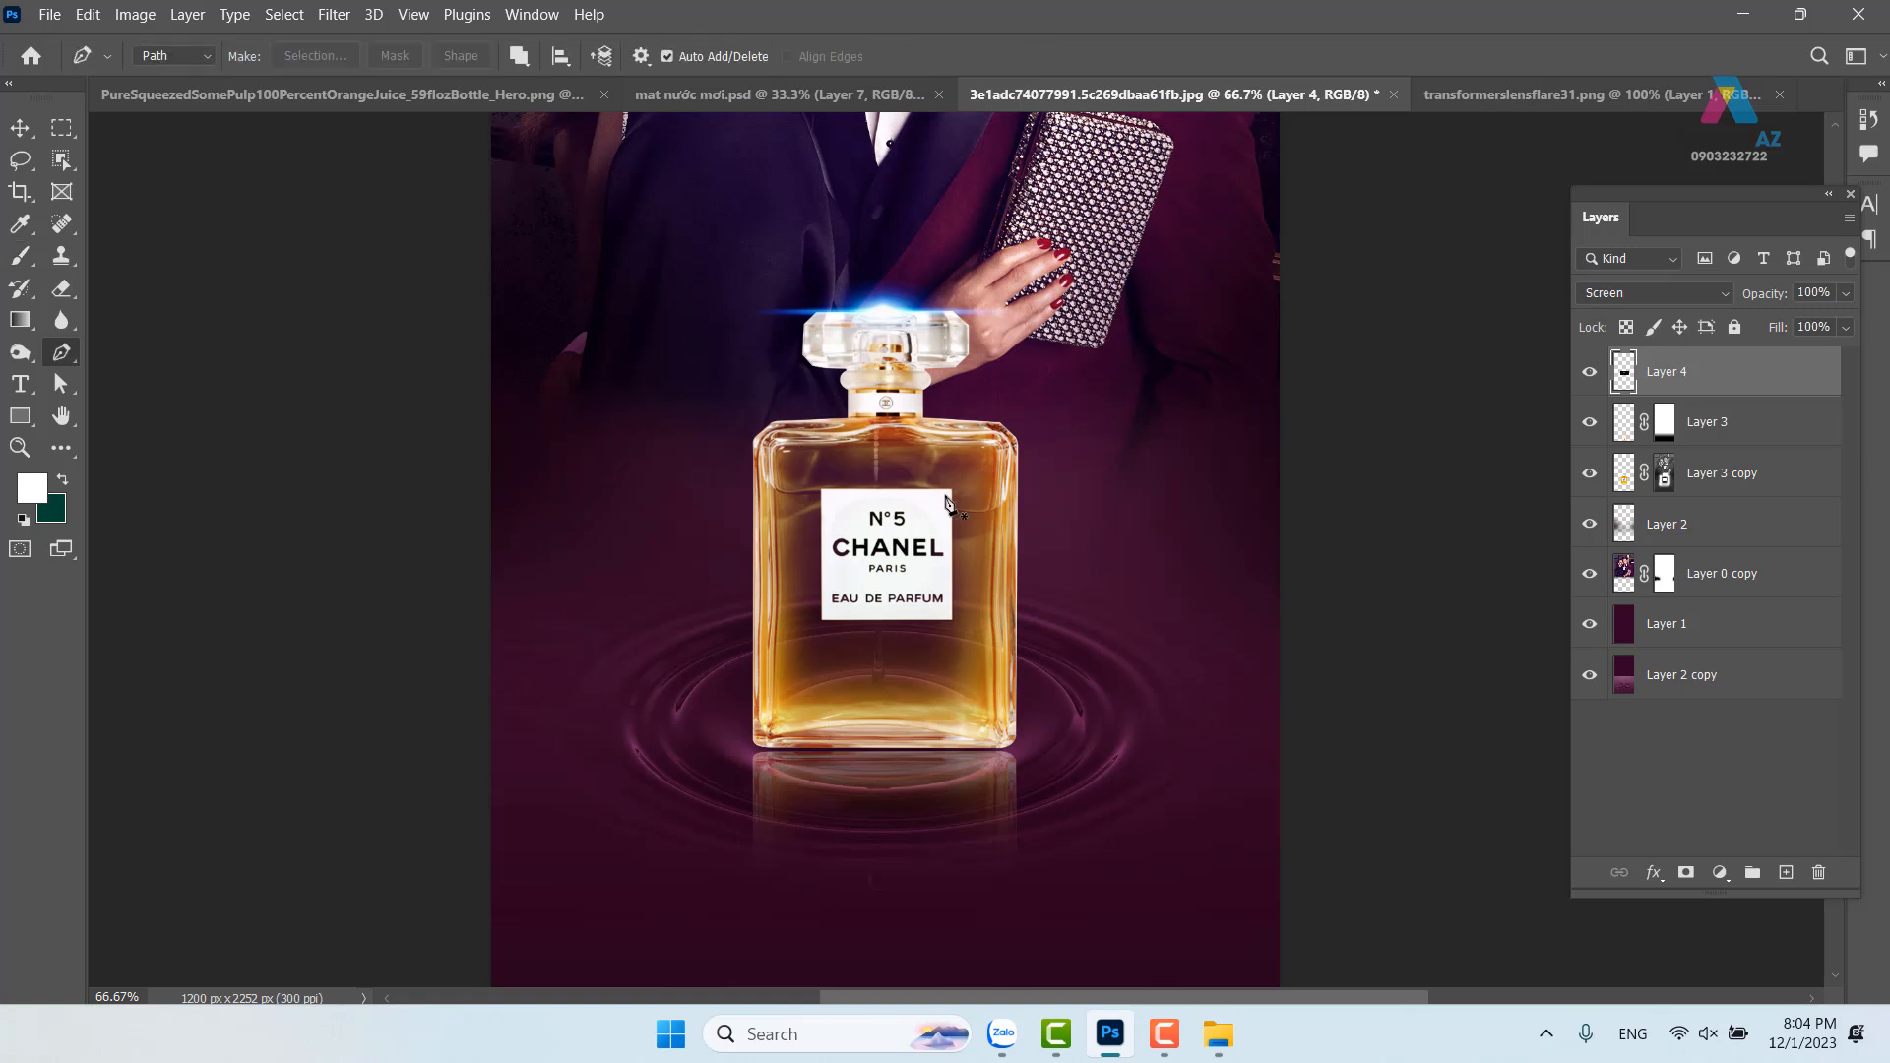
click(796, 739)
drag(563, 641, 585, 528)
drag(925, 417, 1041, 400)
drag(1185, 322, 1331, 522)
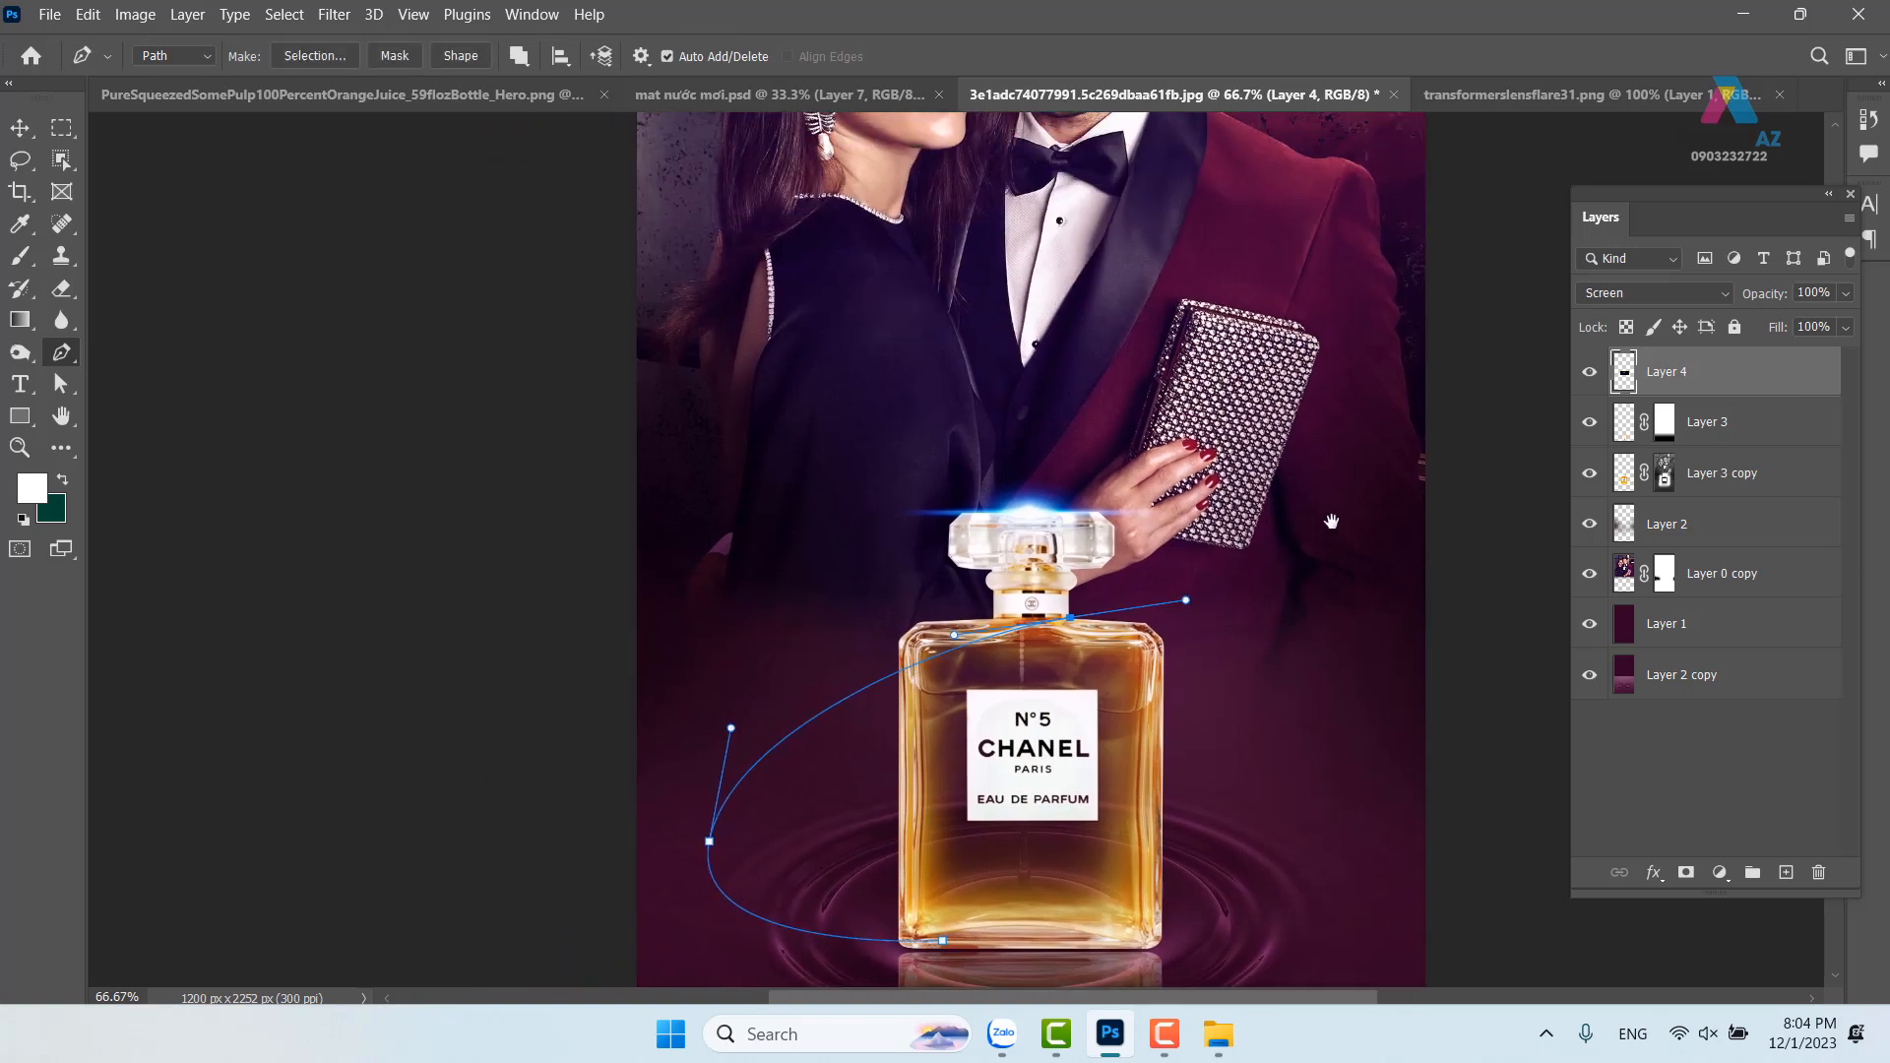
drag(1382, 410, 1356, 296)
Extend the path across the couple to the woman's dress and curve it up to her hair, leaving it open
drag(926, 275, 792, 354)
drag(673, 335, 495, 265)
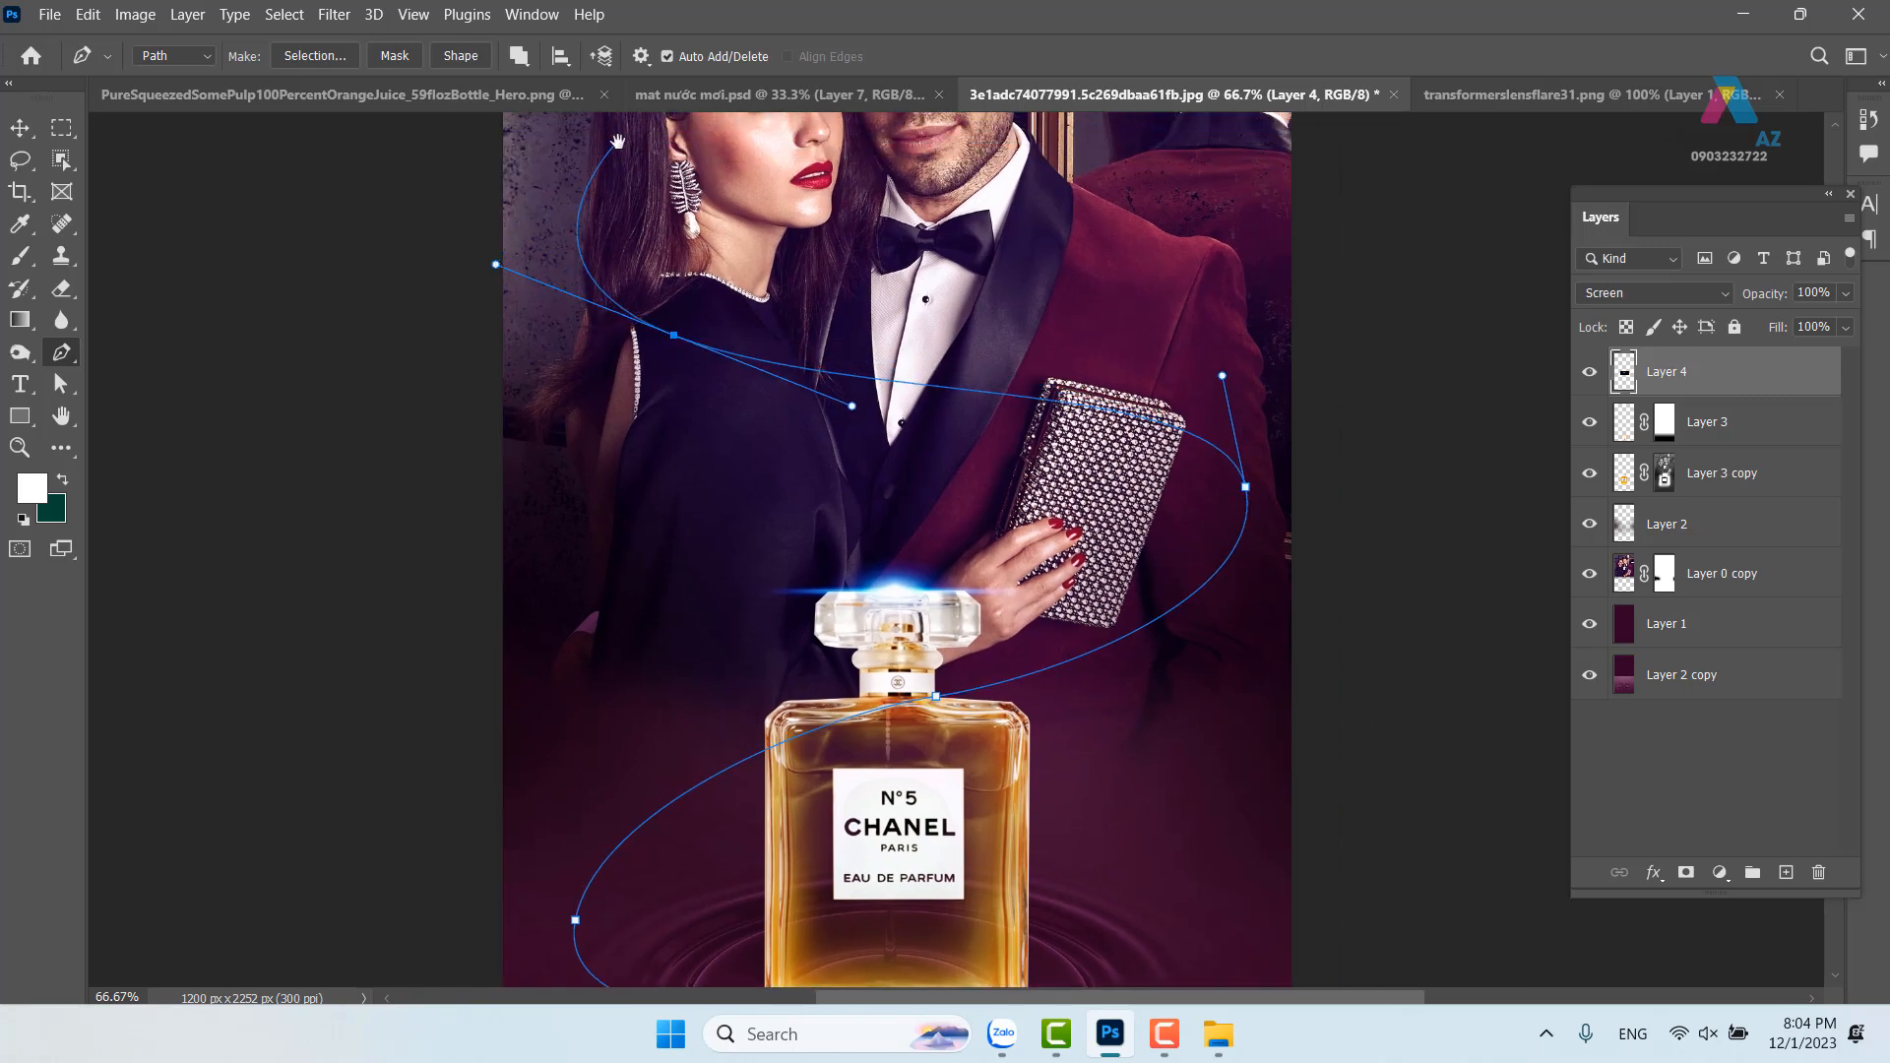
drag(618, 141, 624, 372)
click(661, 342)
drag(1233, 678, 1208, 480)
drag(1250, 635, 1322, 417)
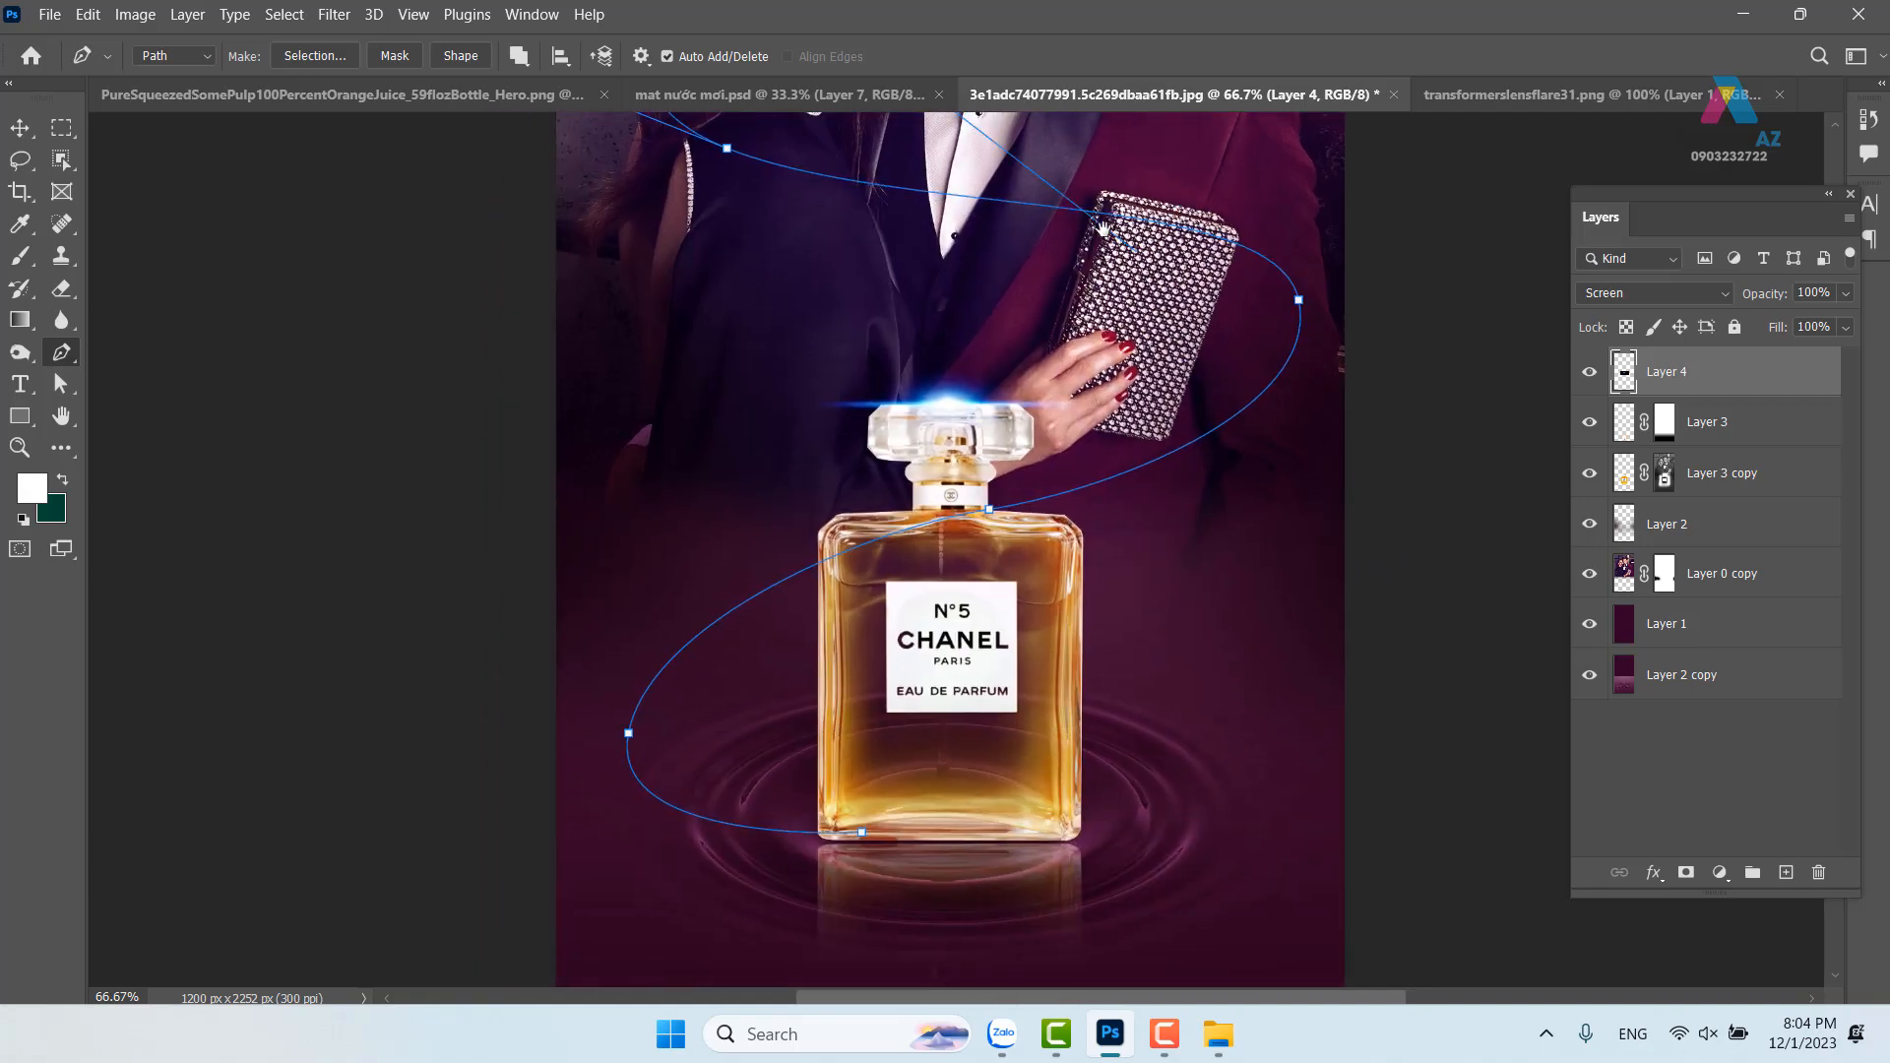
drag(1100, 221, 881, 1016)
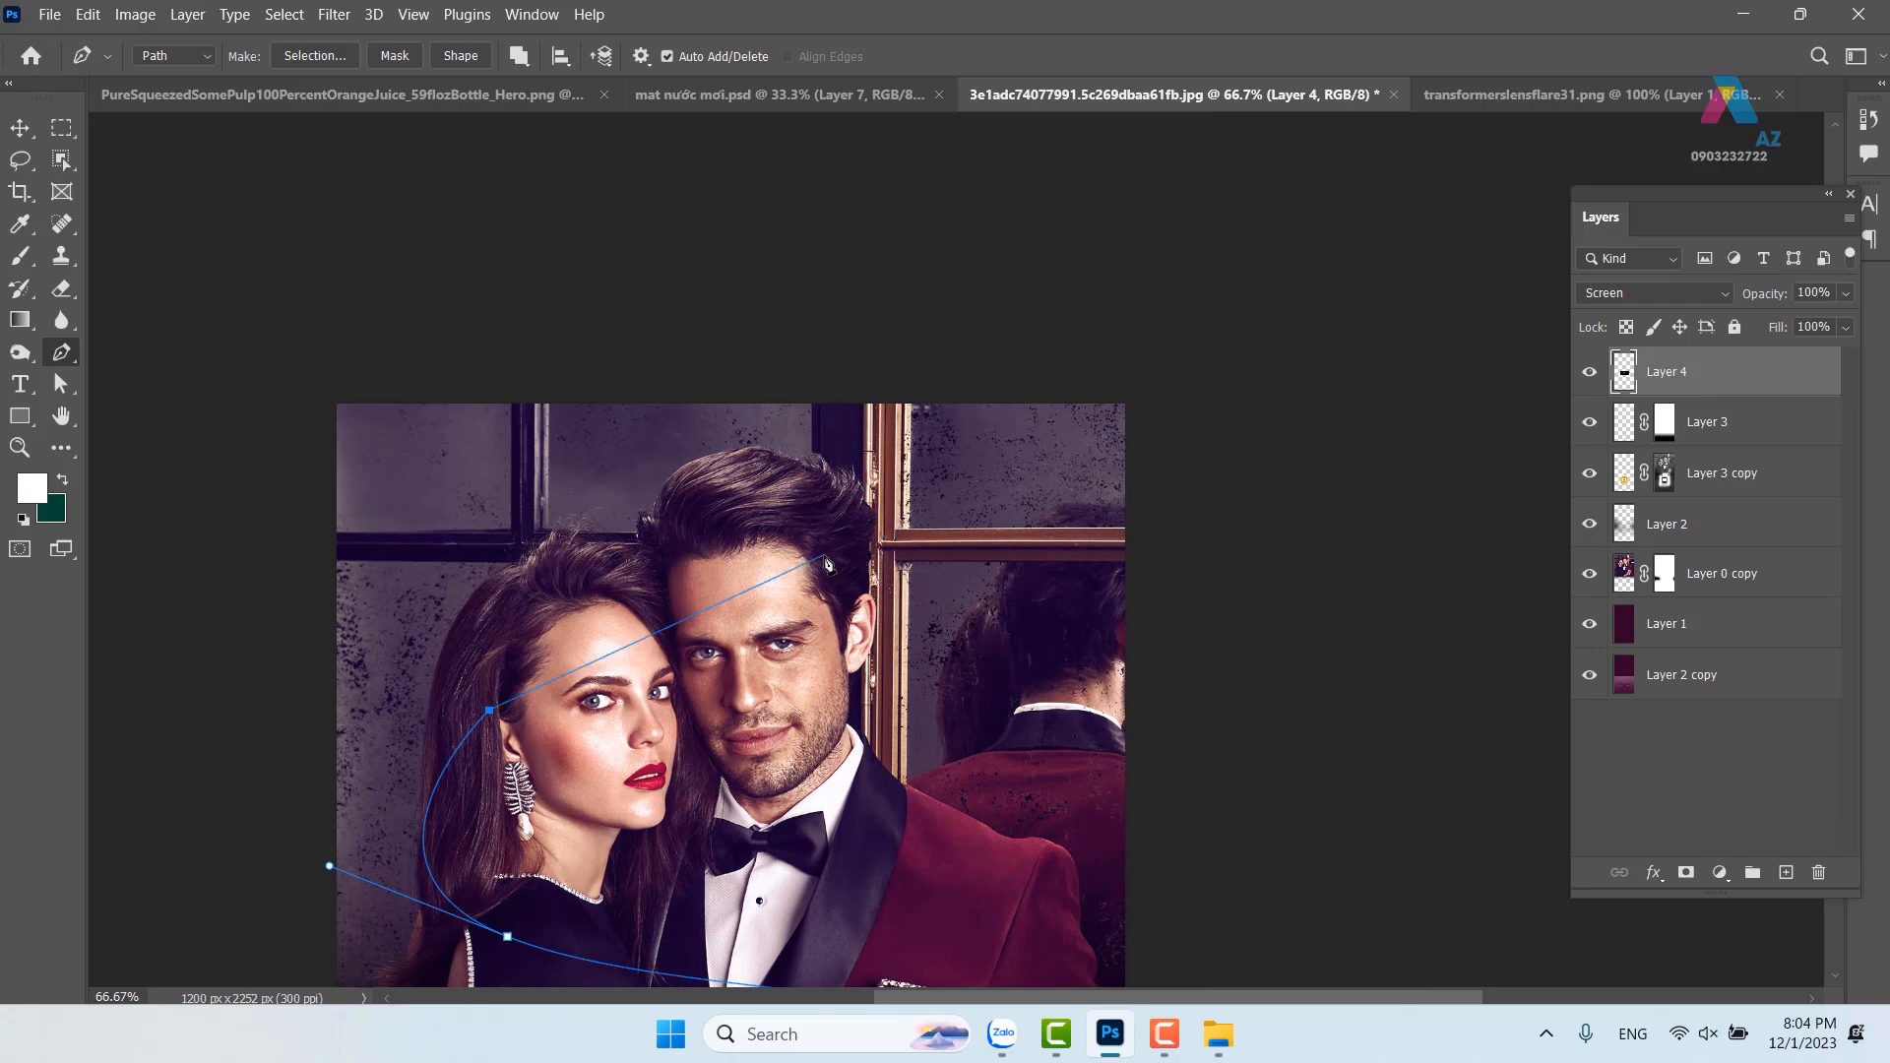
click(20, 127)
drag(940, 717, 962, 196)
drag(1032, 582, 1100, 405)
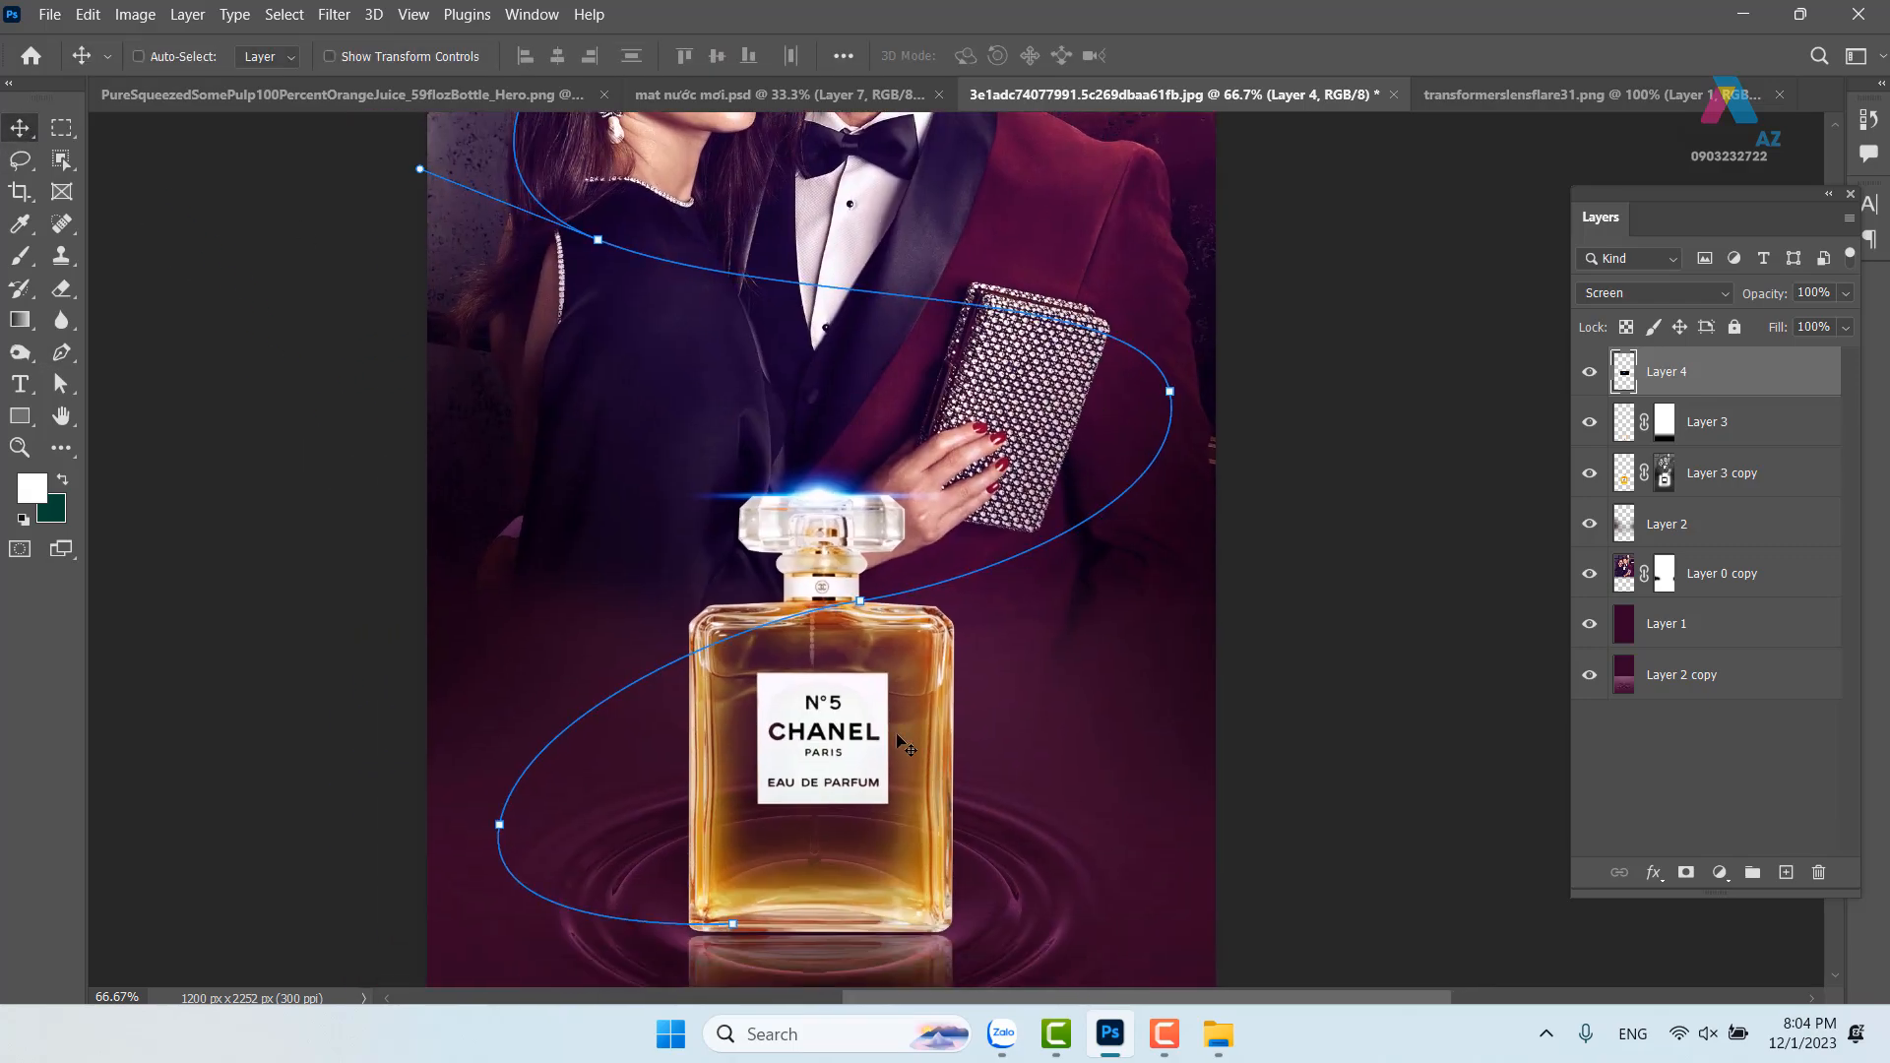
Reshape the path's bend left of the bottle into a fuller, rounder curve
ctrl+click(500, 826)
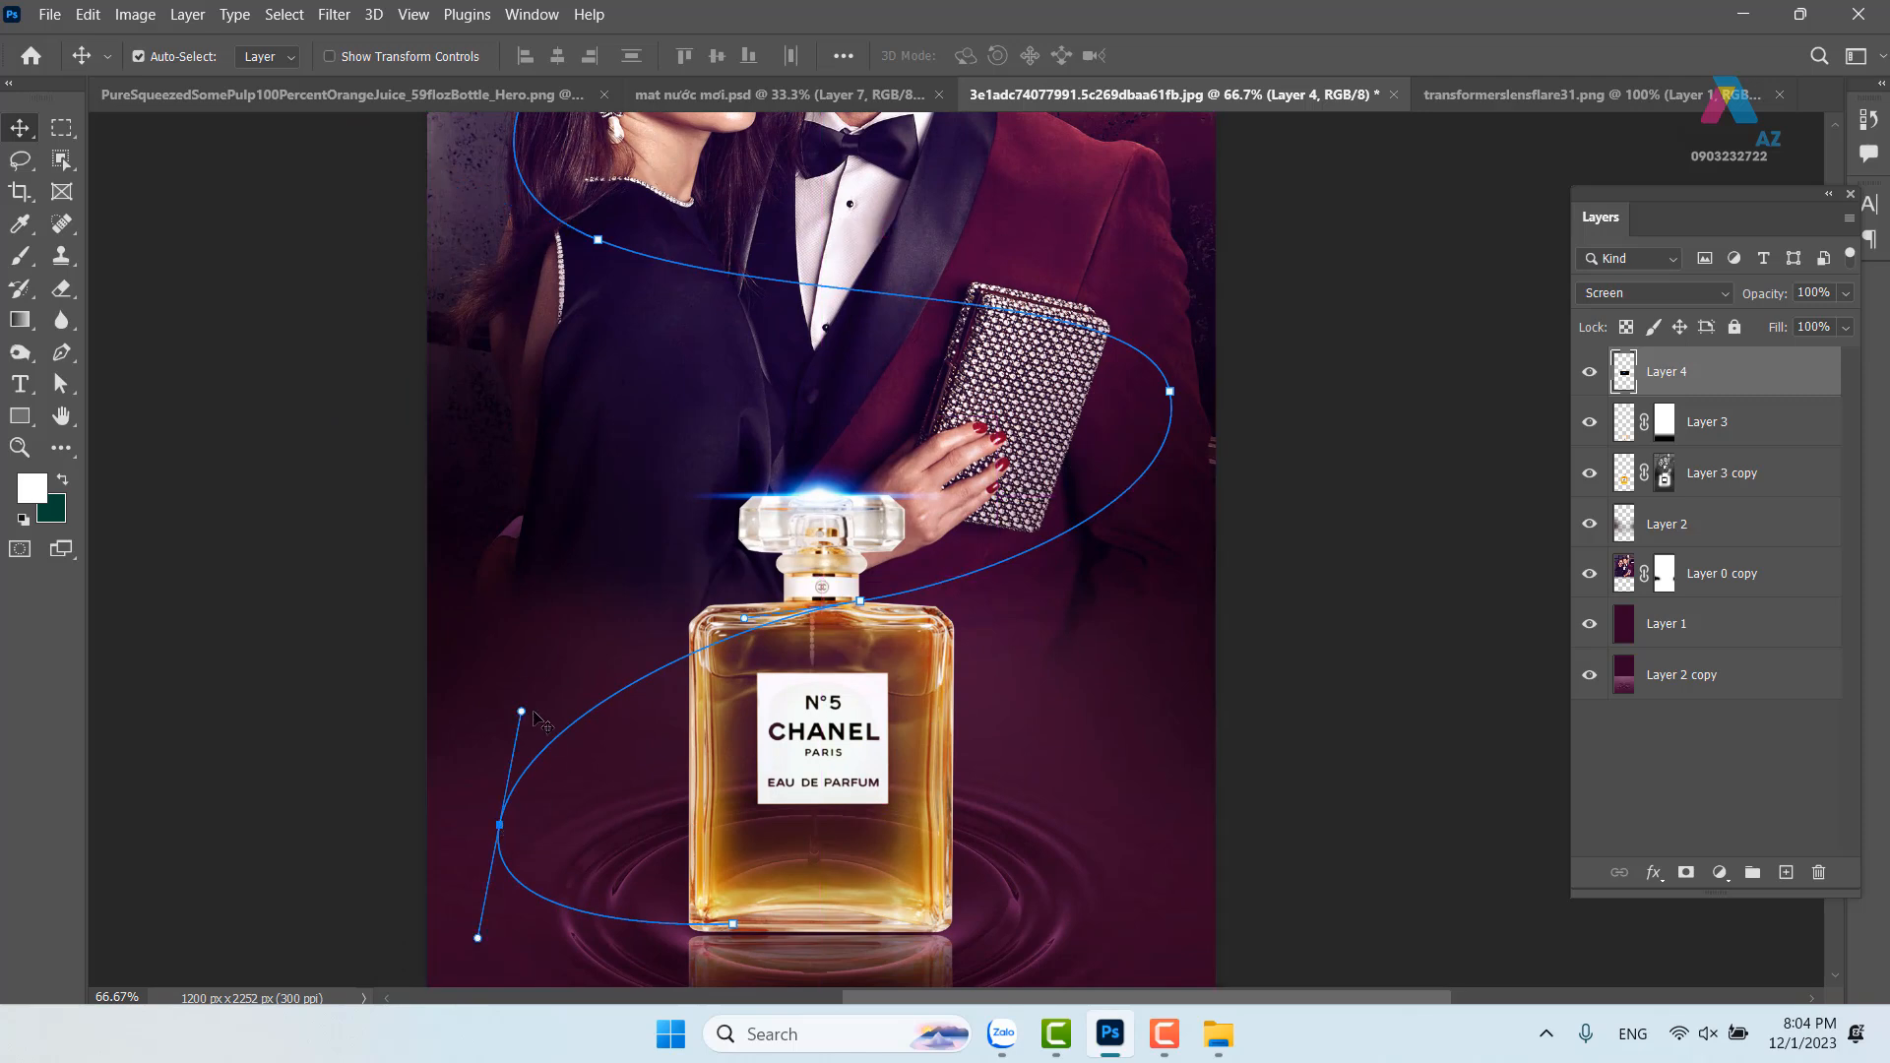
drag(521, 712, 496, 628)
mouse_move(728, 815)
mouse_down()
mouse_move(705, 658)
mouse_move(761, 807)
mouse_up()
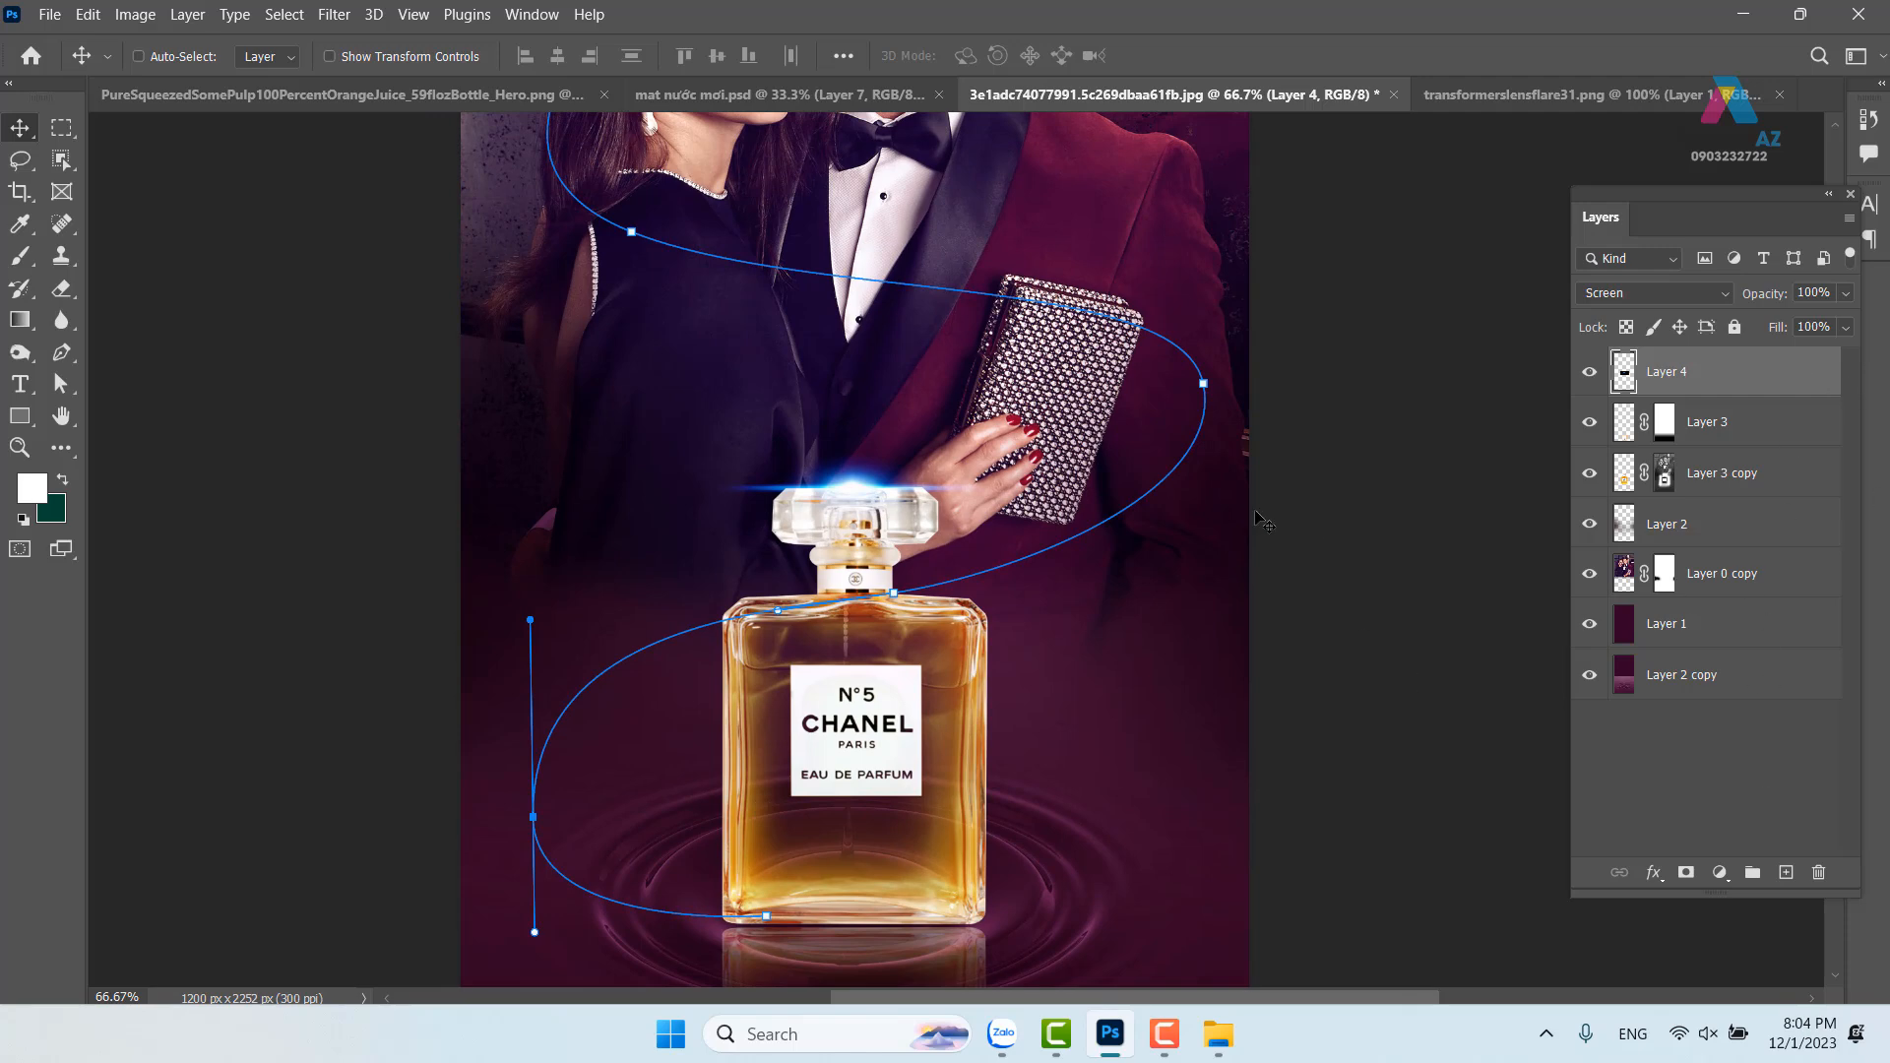
Add a new layer above the lens flare and stroke the path once with the 59 px white scatter brush
click(1785, 872)
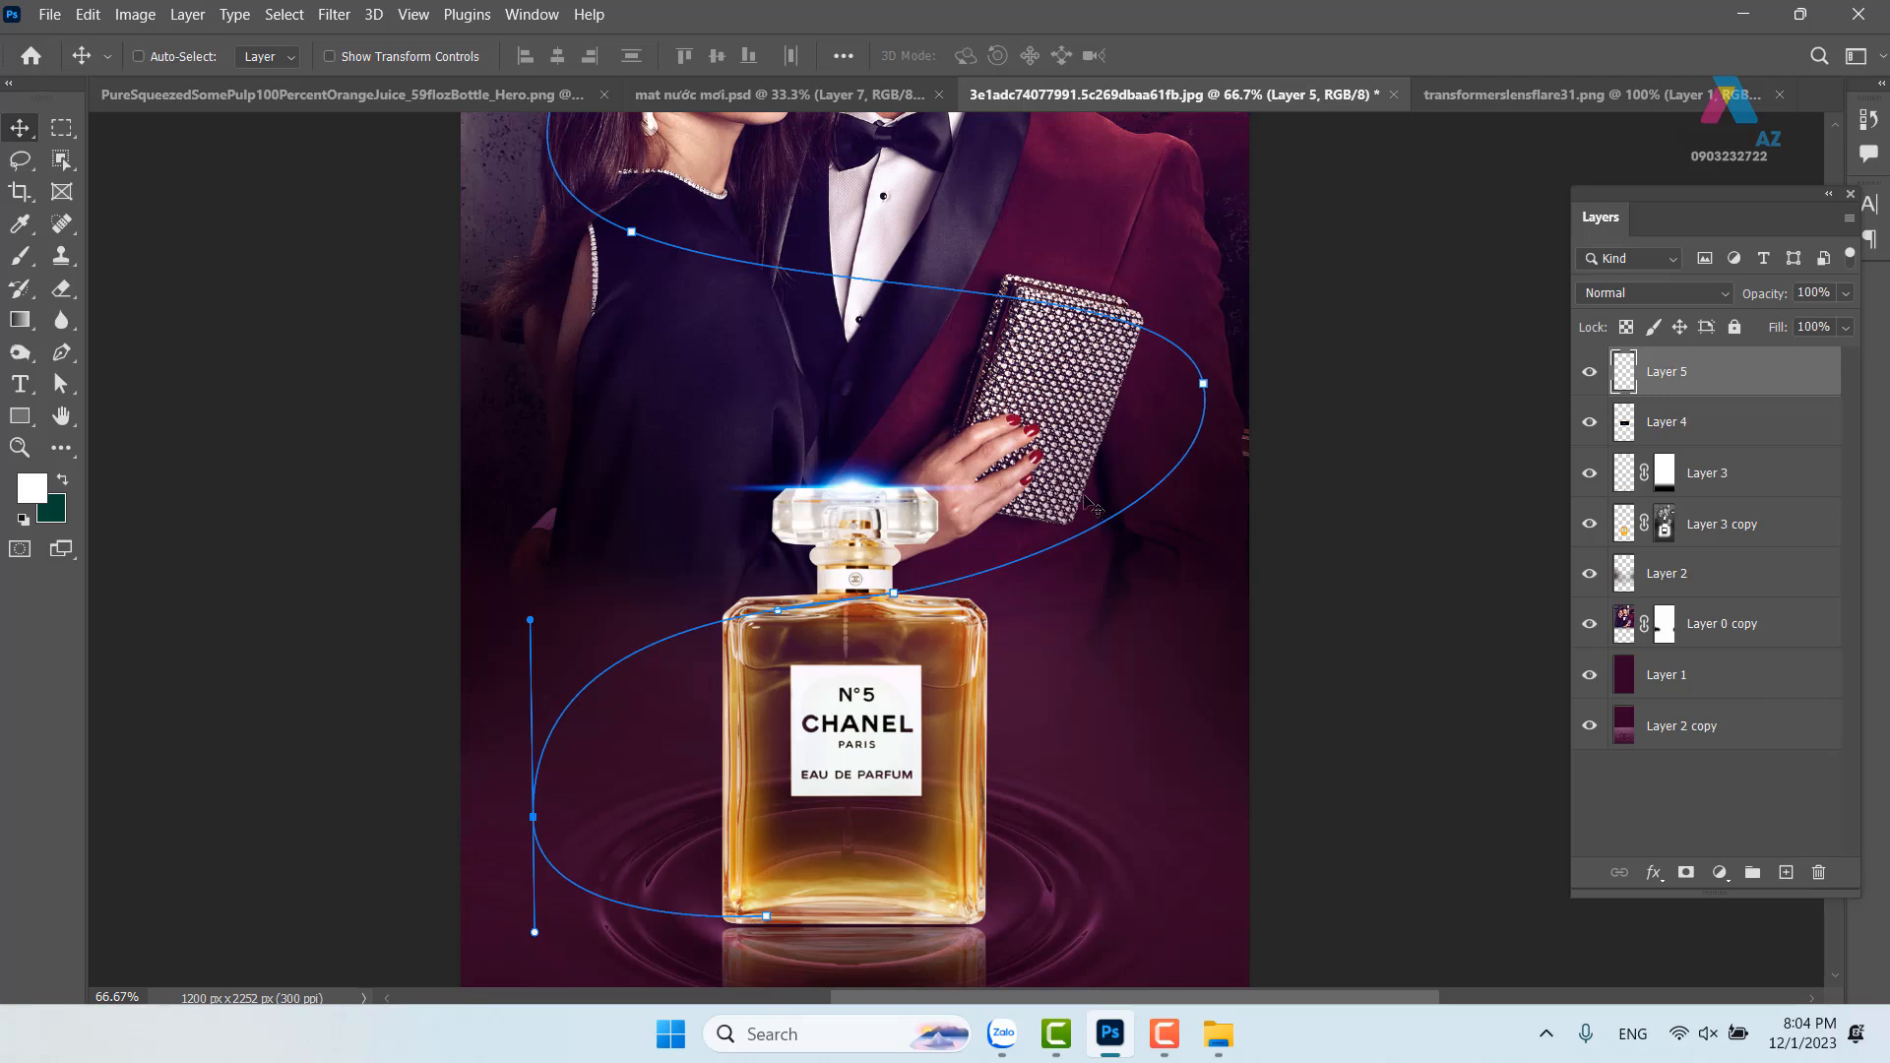
key(b)
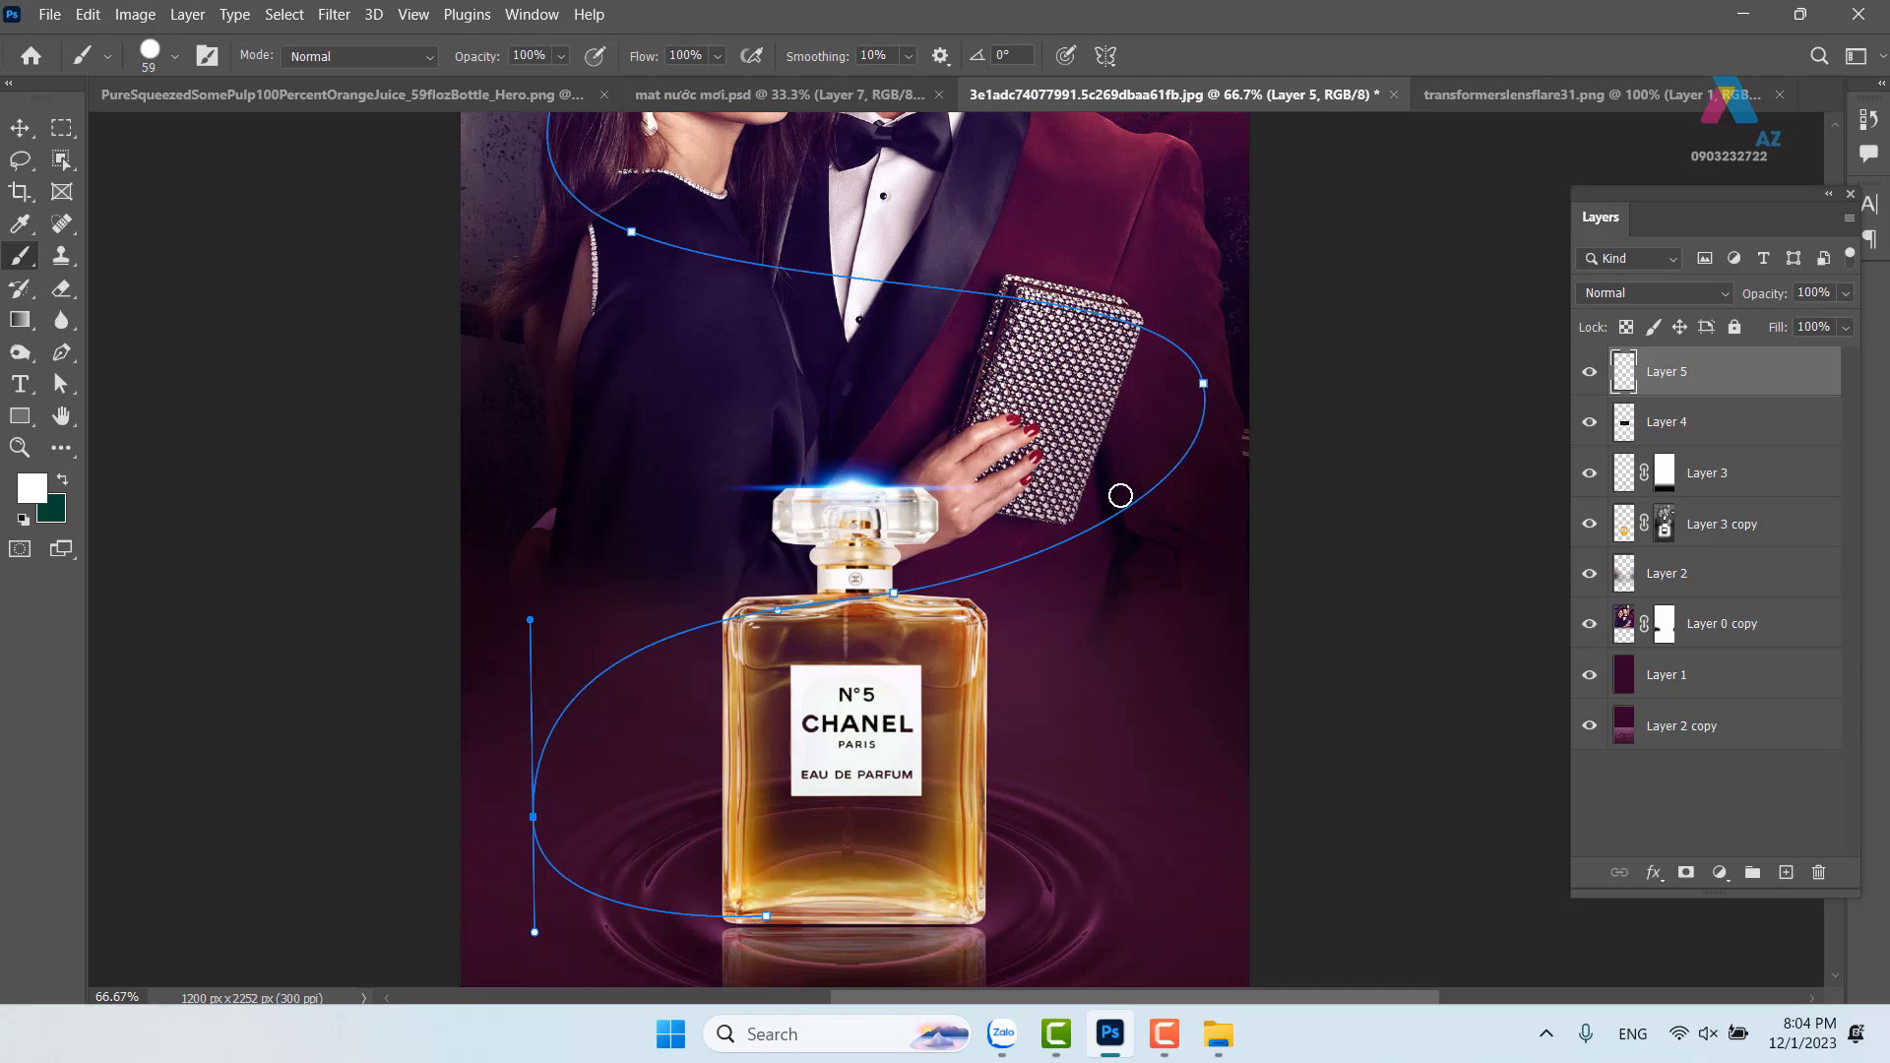
key(Return)
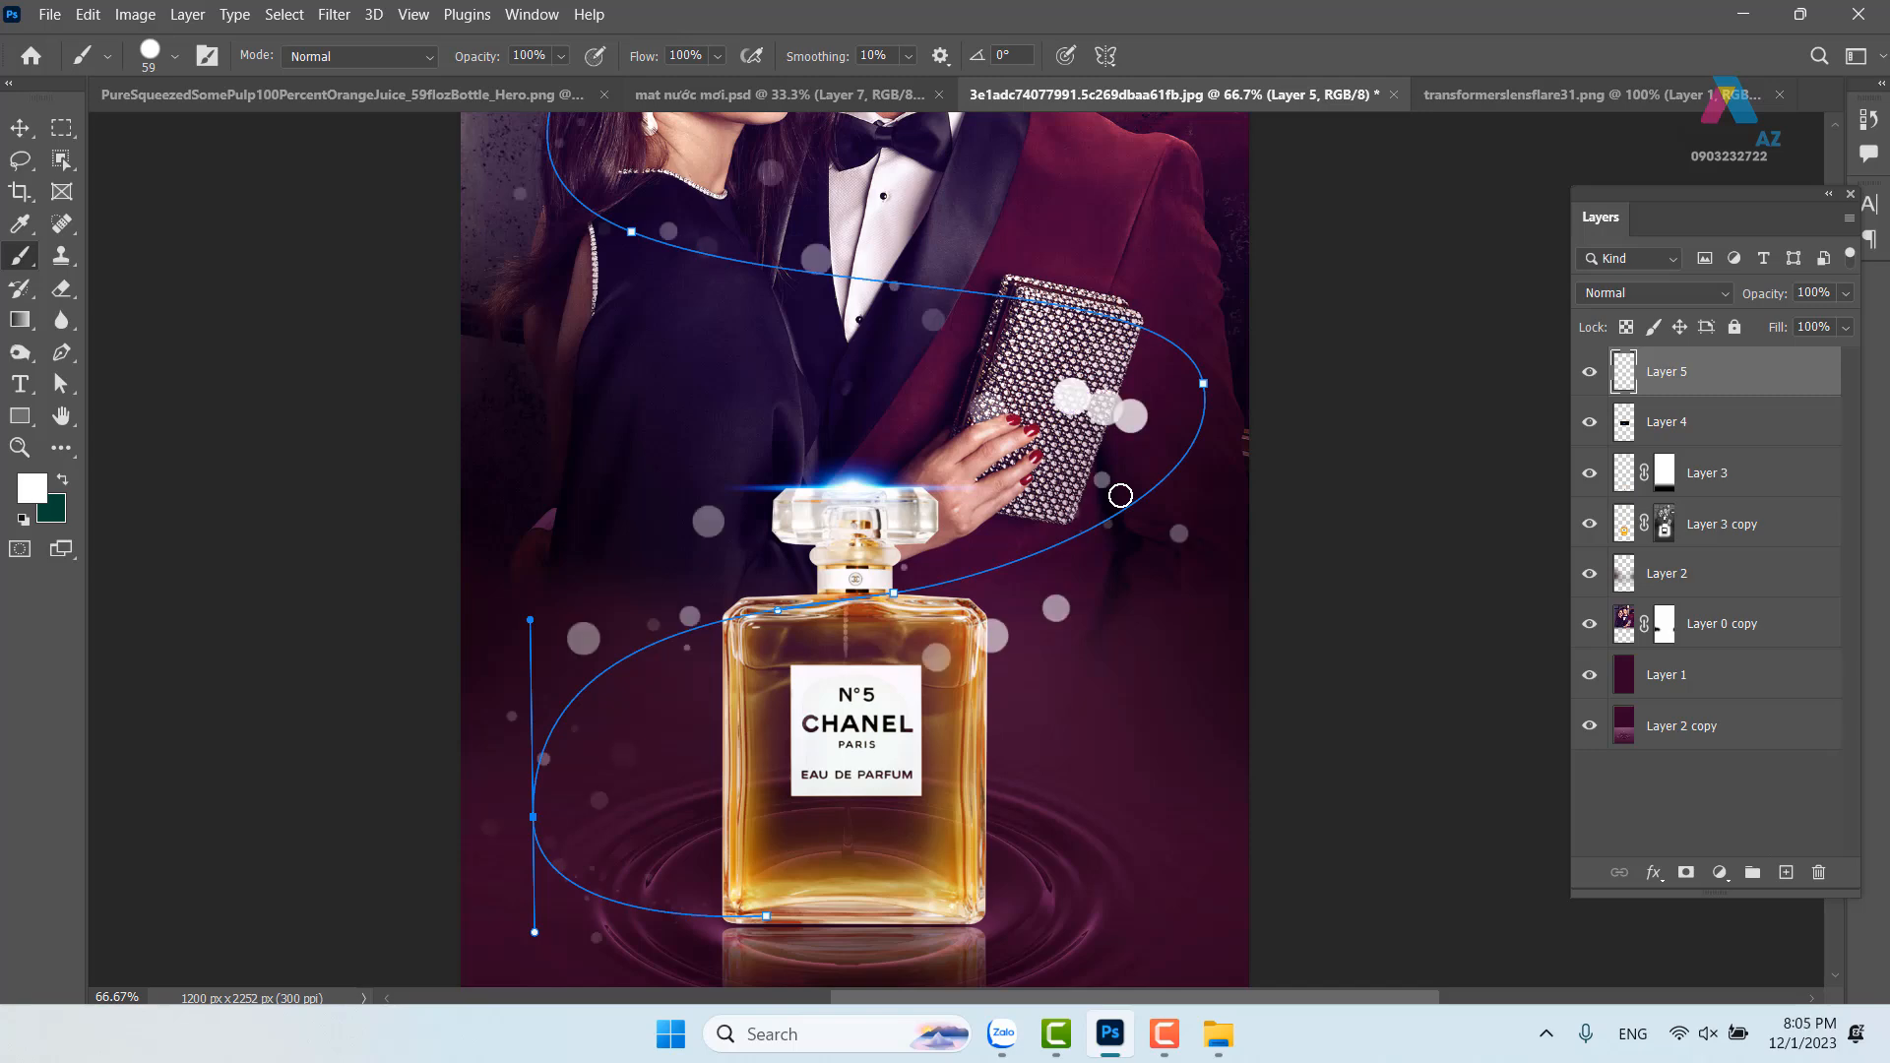
key(Return)
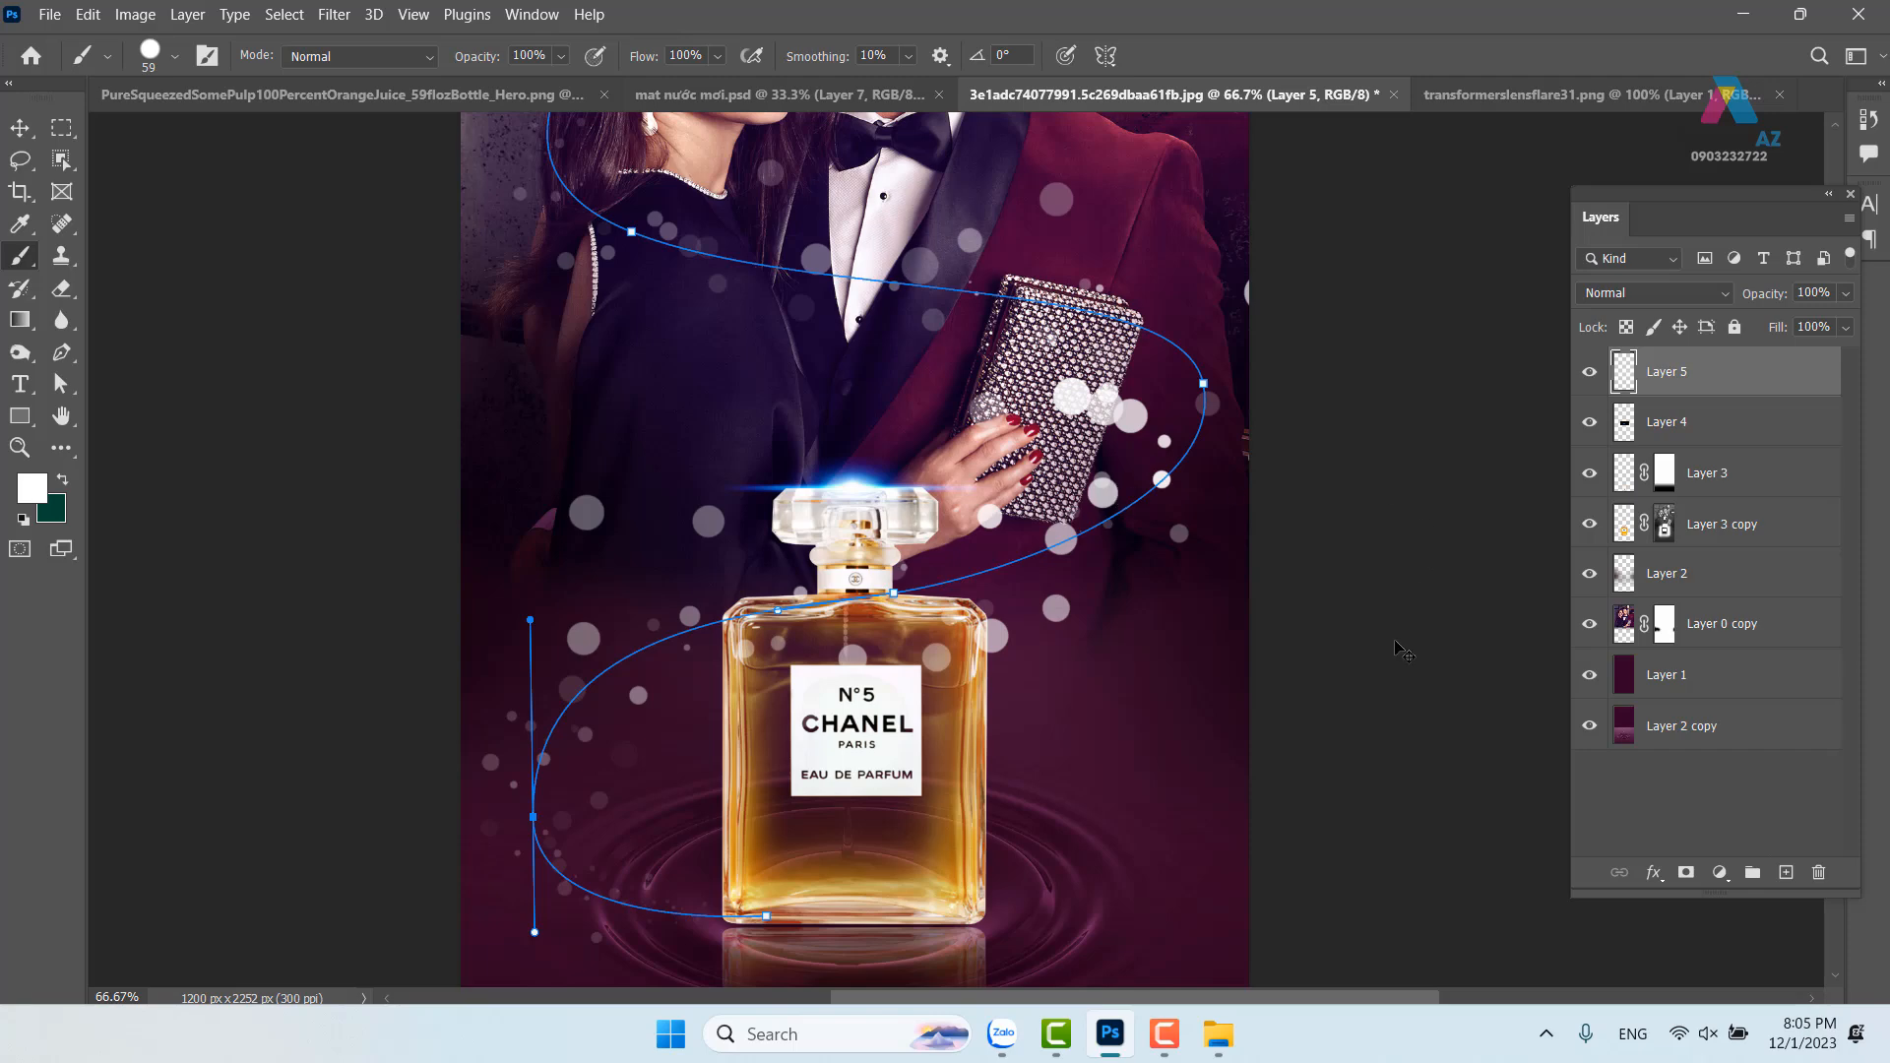
key(ctrl+z)
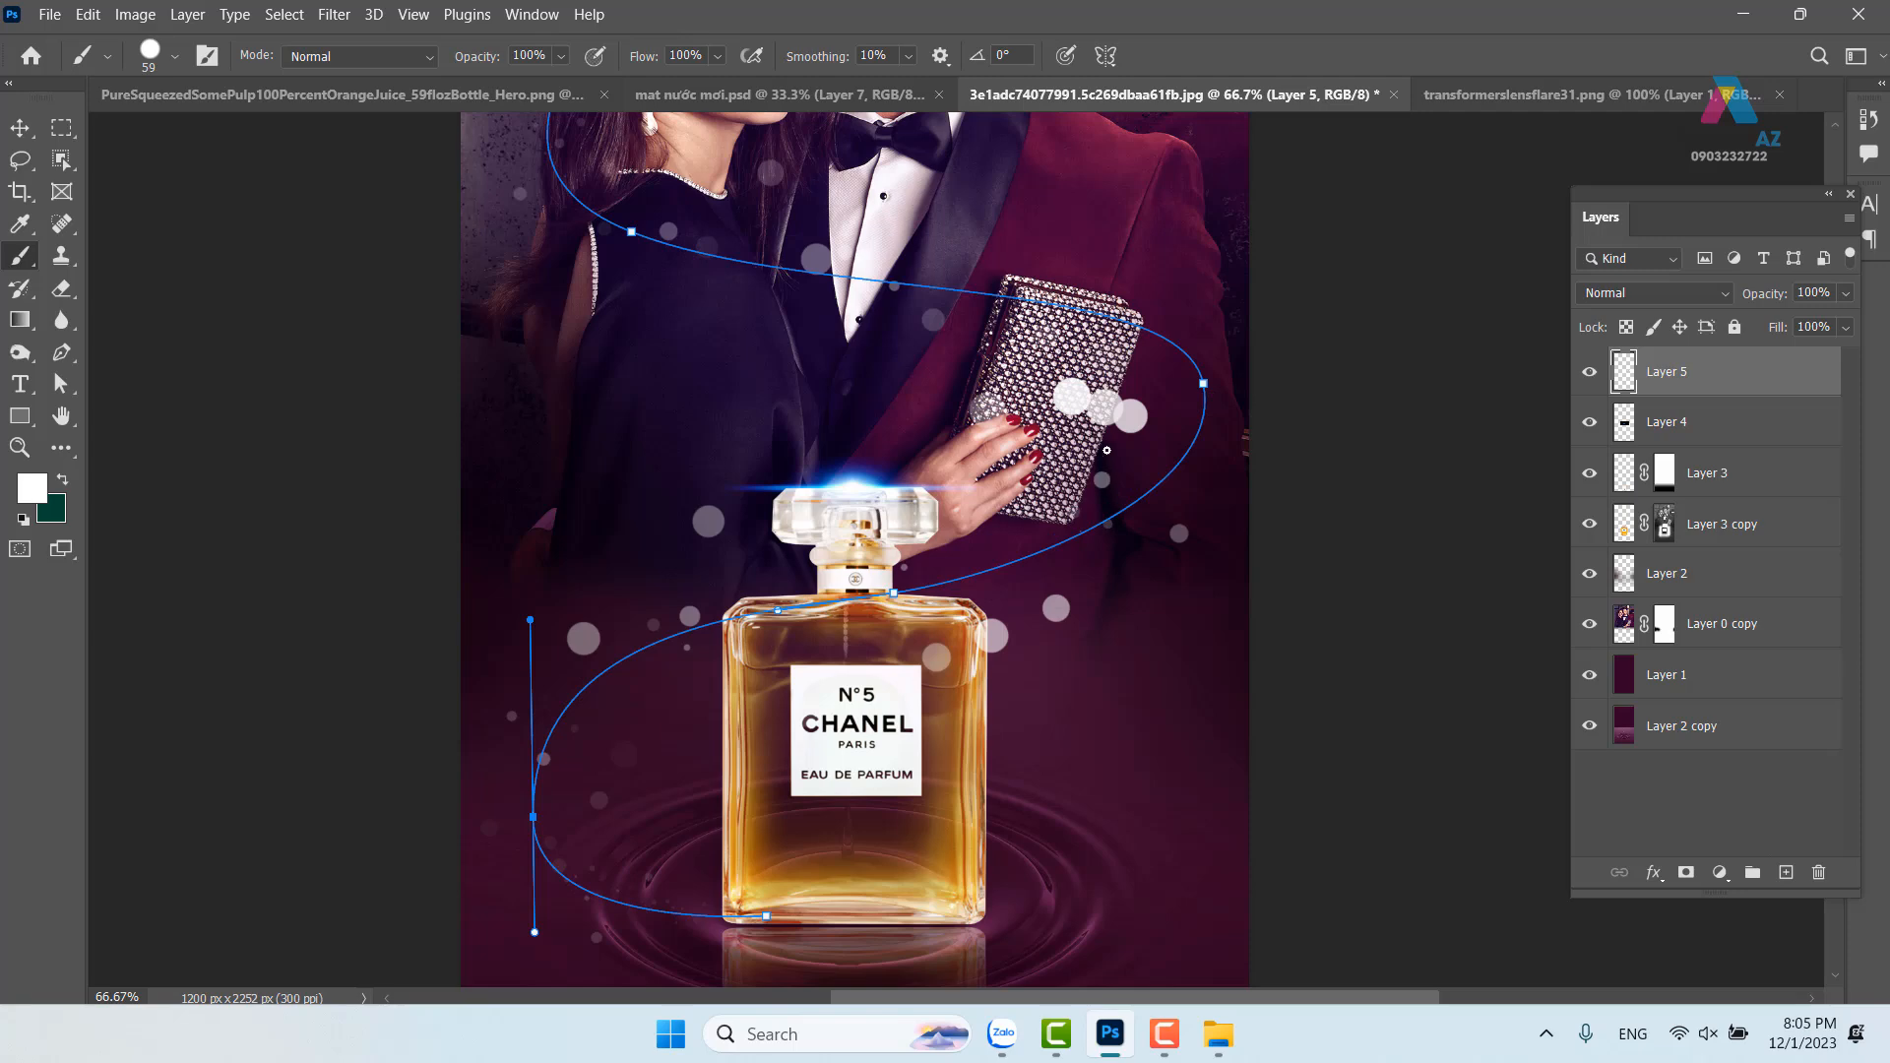
Reduce the brush to 14 px, stroke the path repeatedly with small white dots, and clear the path and selection
drag(1104, 436, 1097, 445)
key(Return)
key(Return)
key(Return)
key(Return)
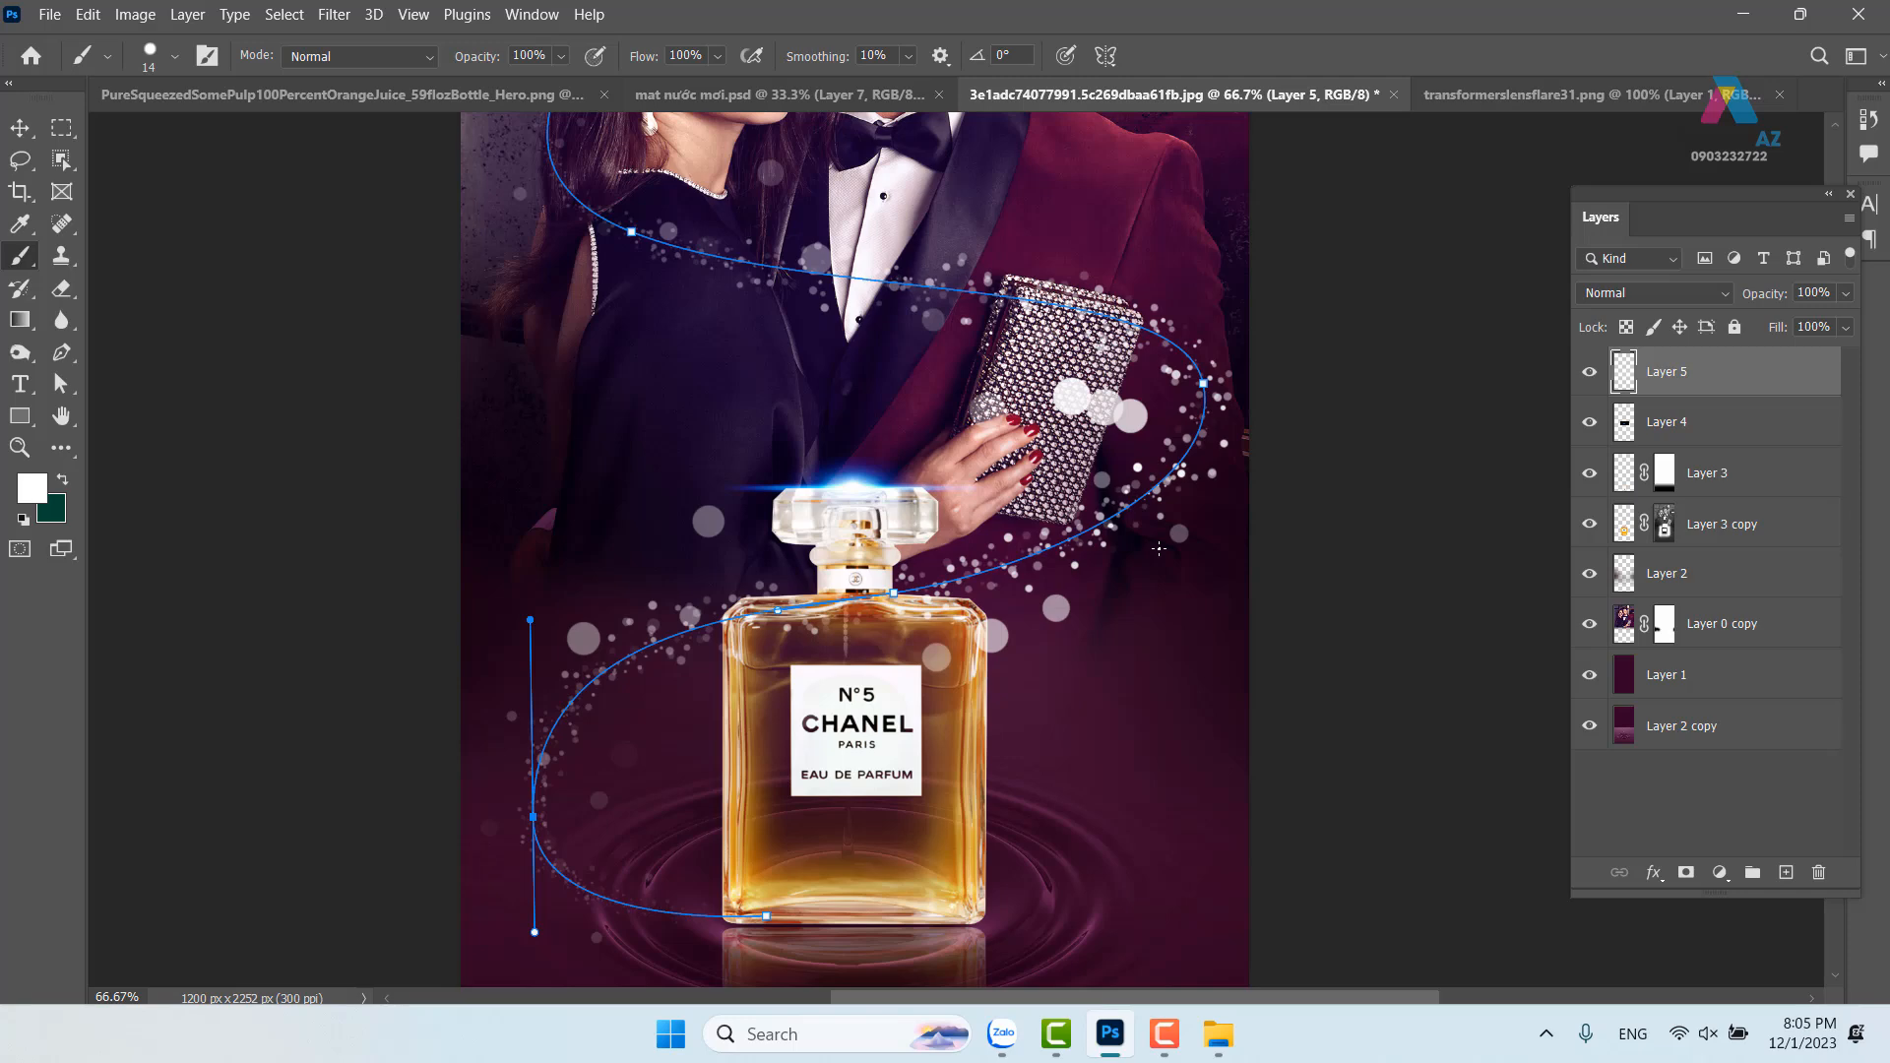
key(ctrl+Return)
key(ctrl+d)
Set the white dot layer's blending to Color Dodge with Transparency Shapes Layer turned off
drag(1138, 485, 1319, 653)
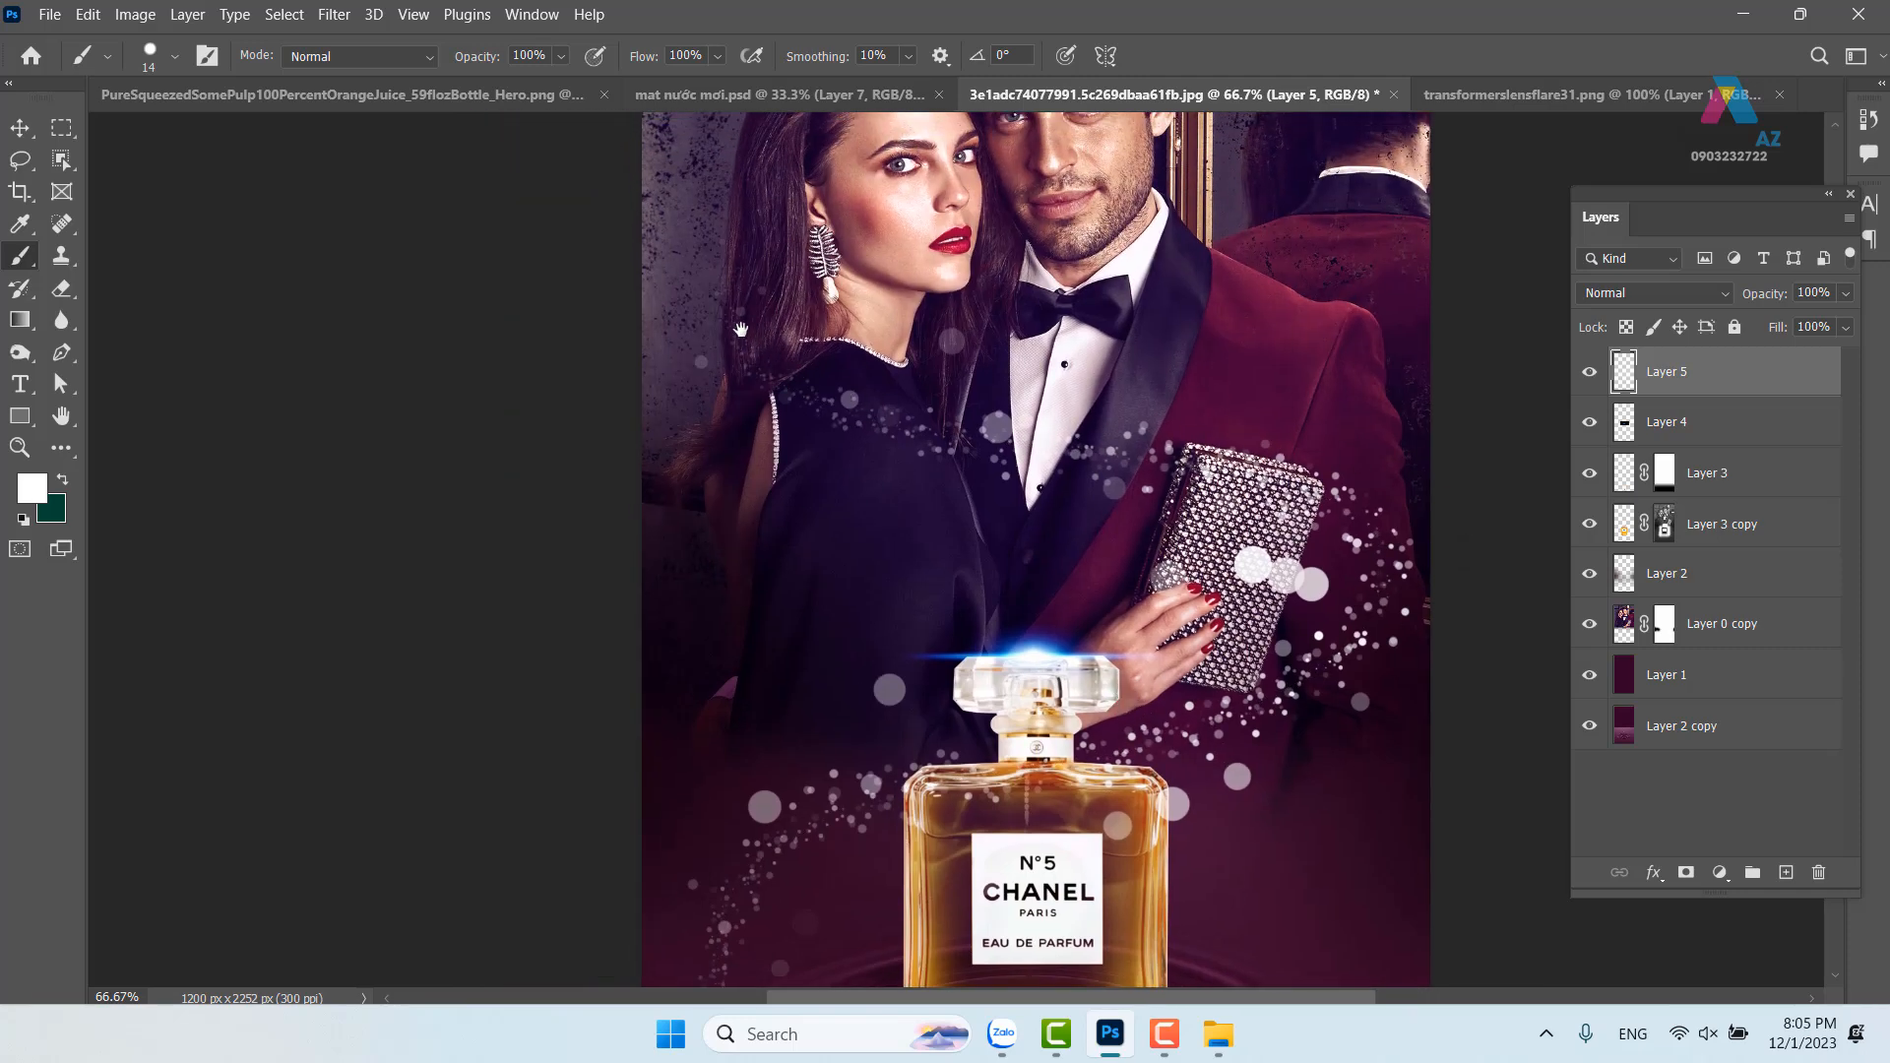
drag(1362, 611, 1155, 509)
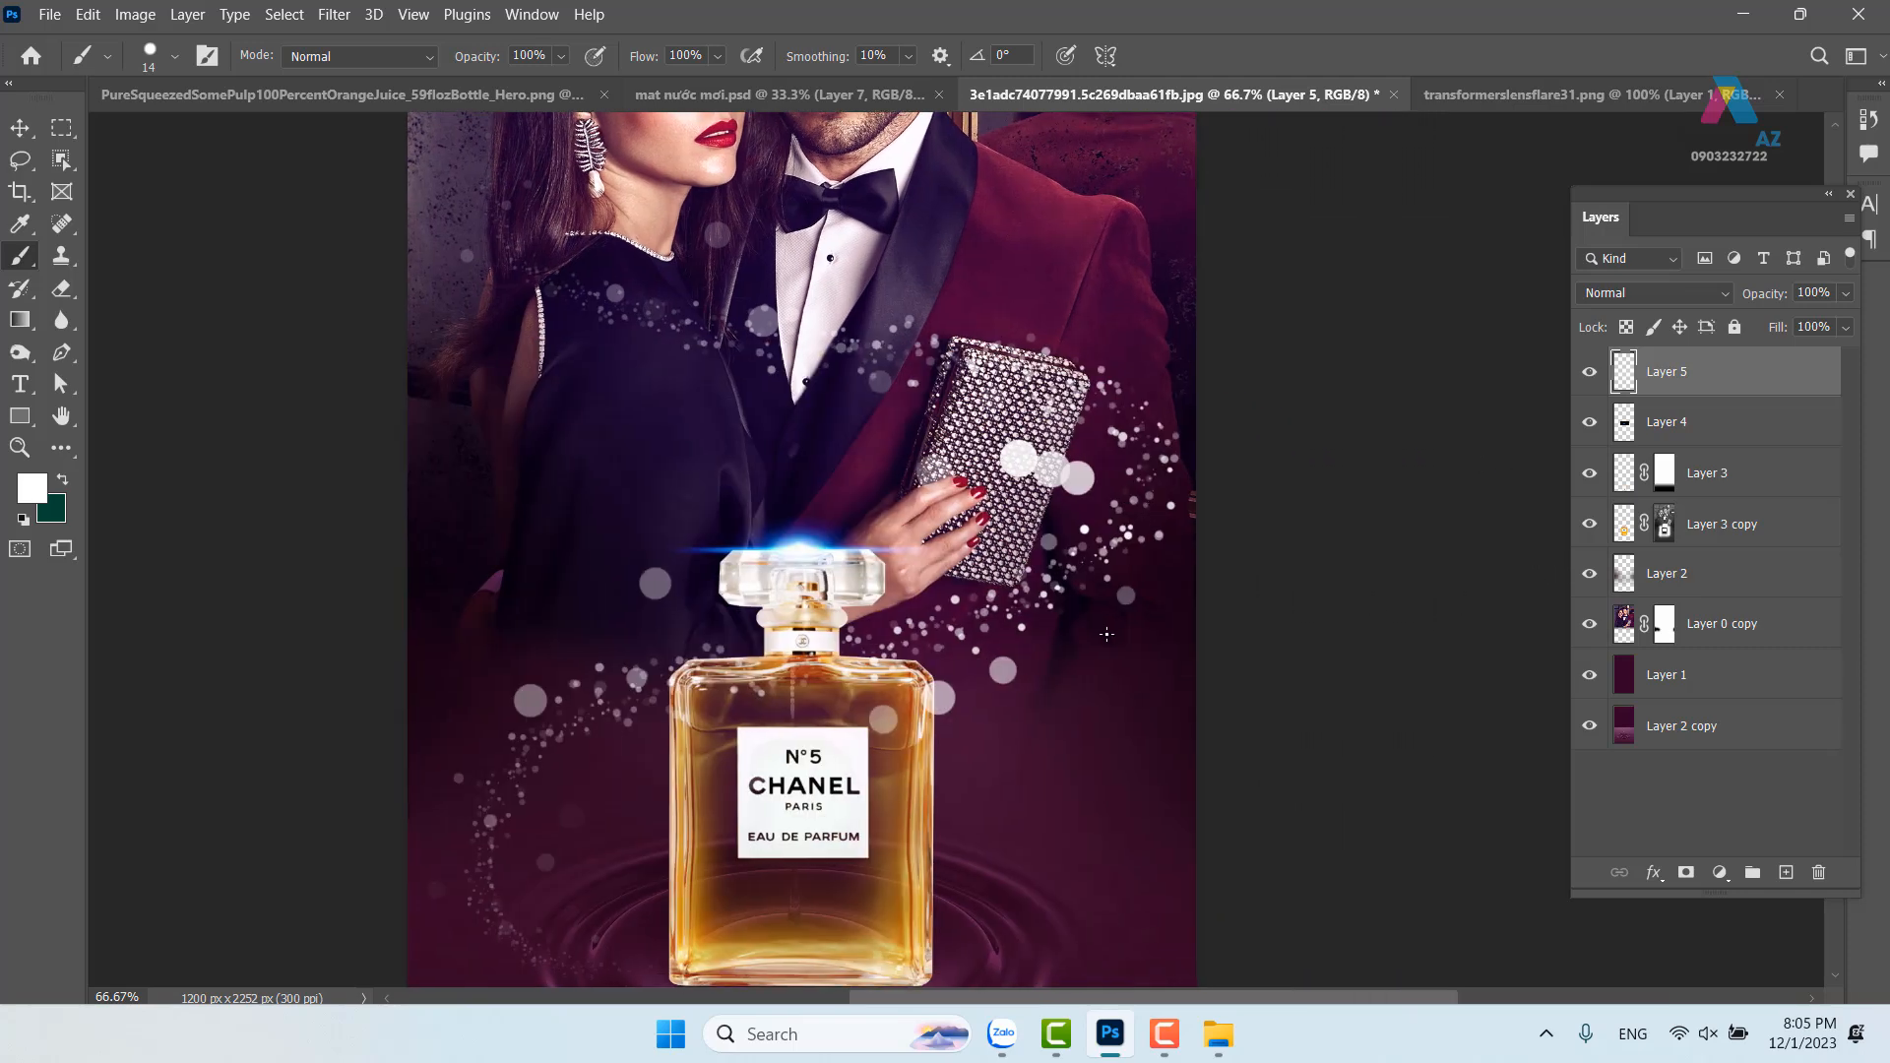
drag(1034, 691, 1016, 639)
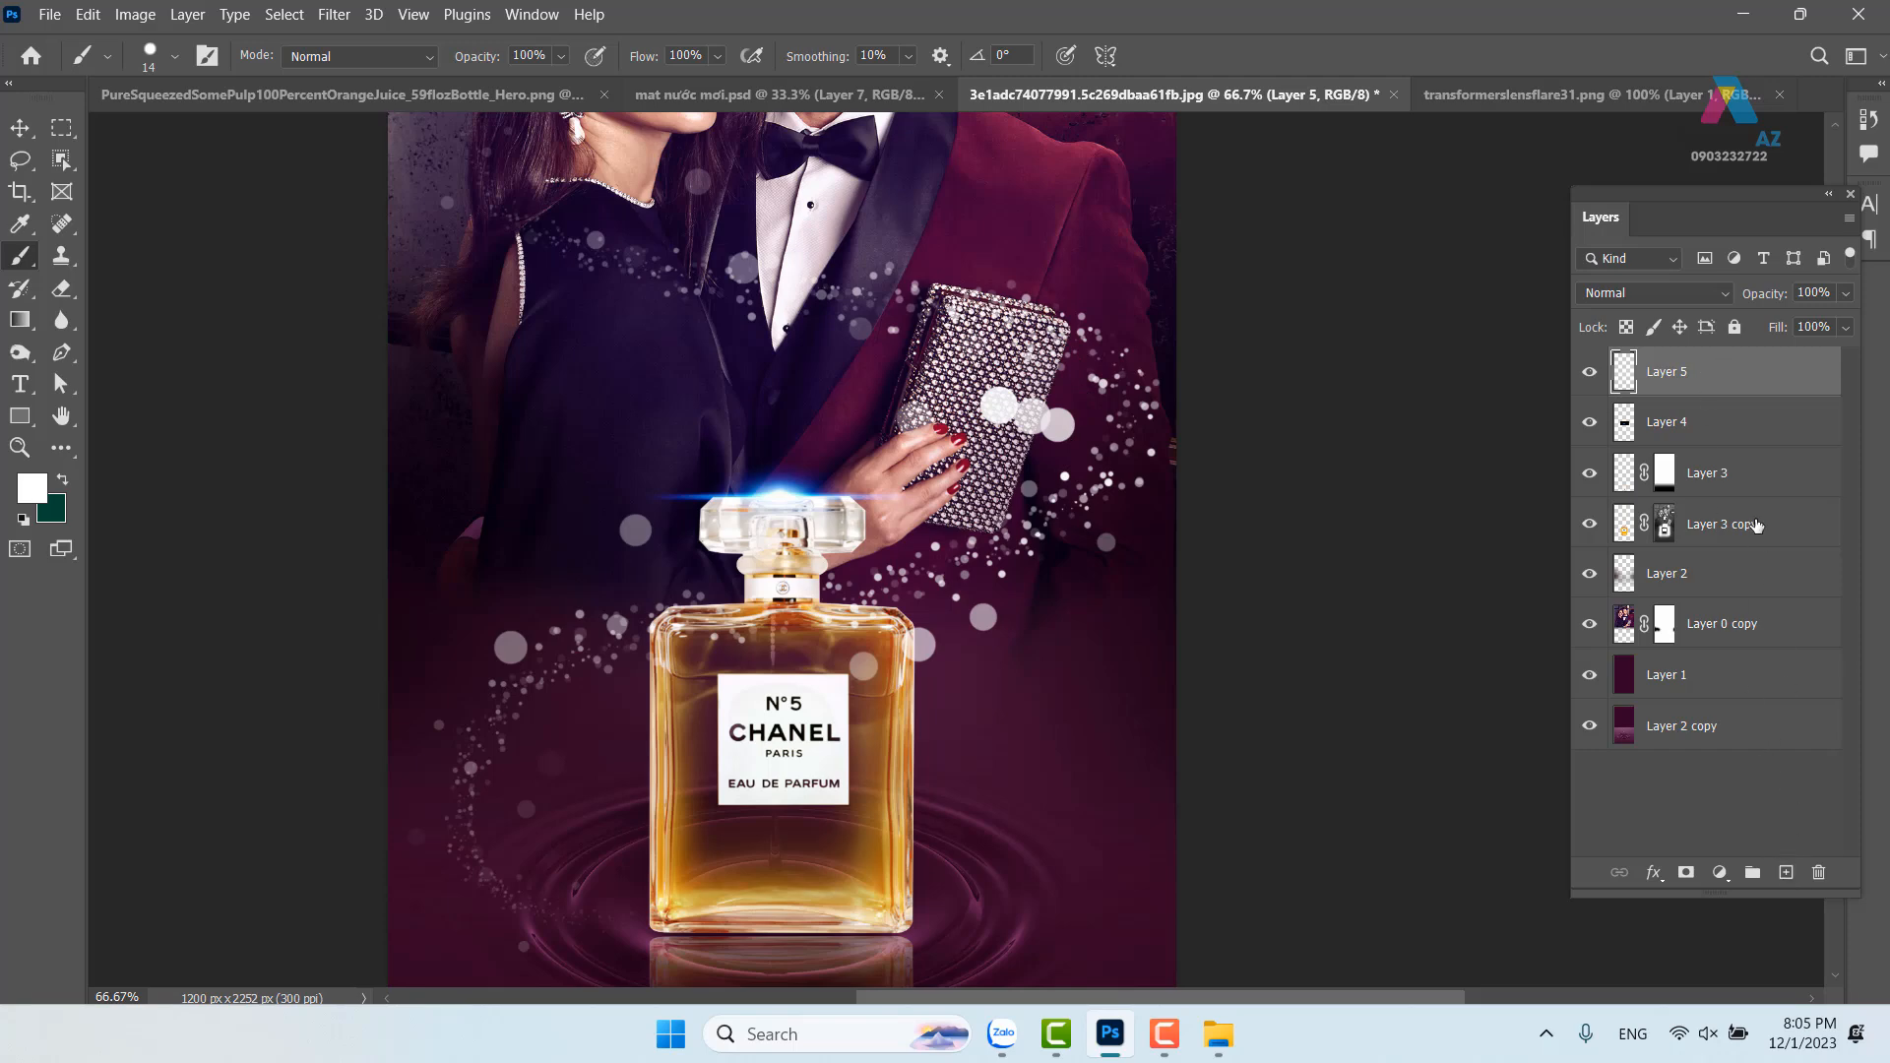
right_click(1740, 372)
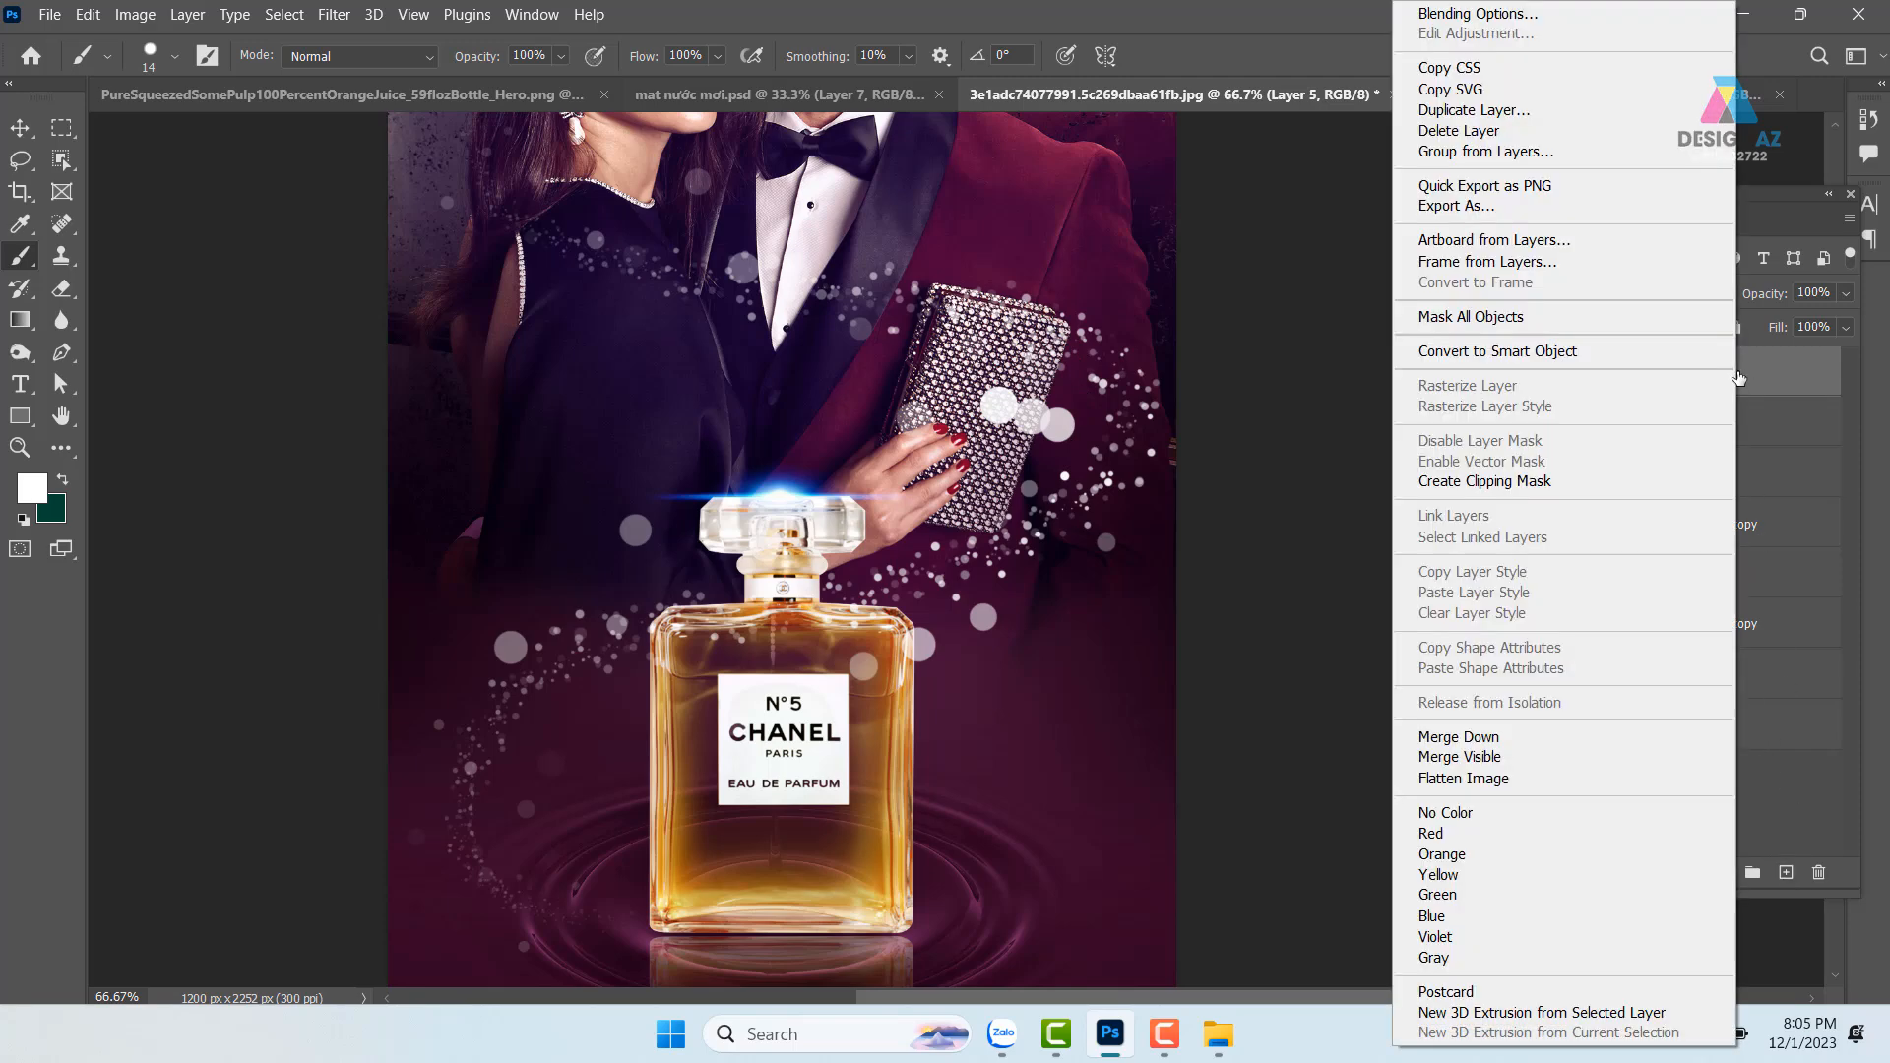
click(1493, 14)
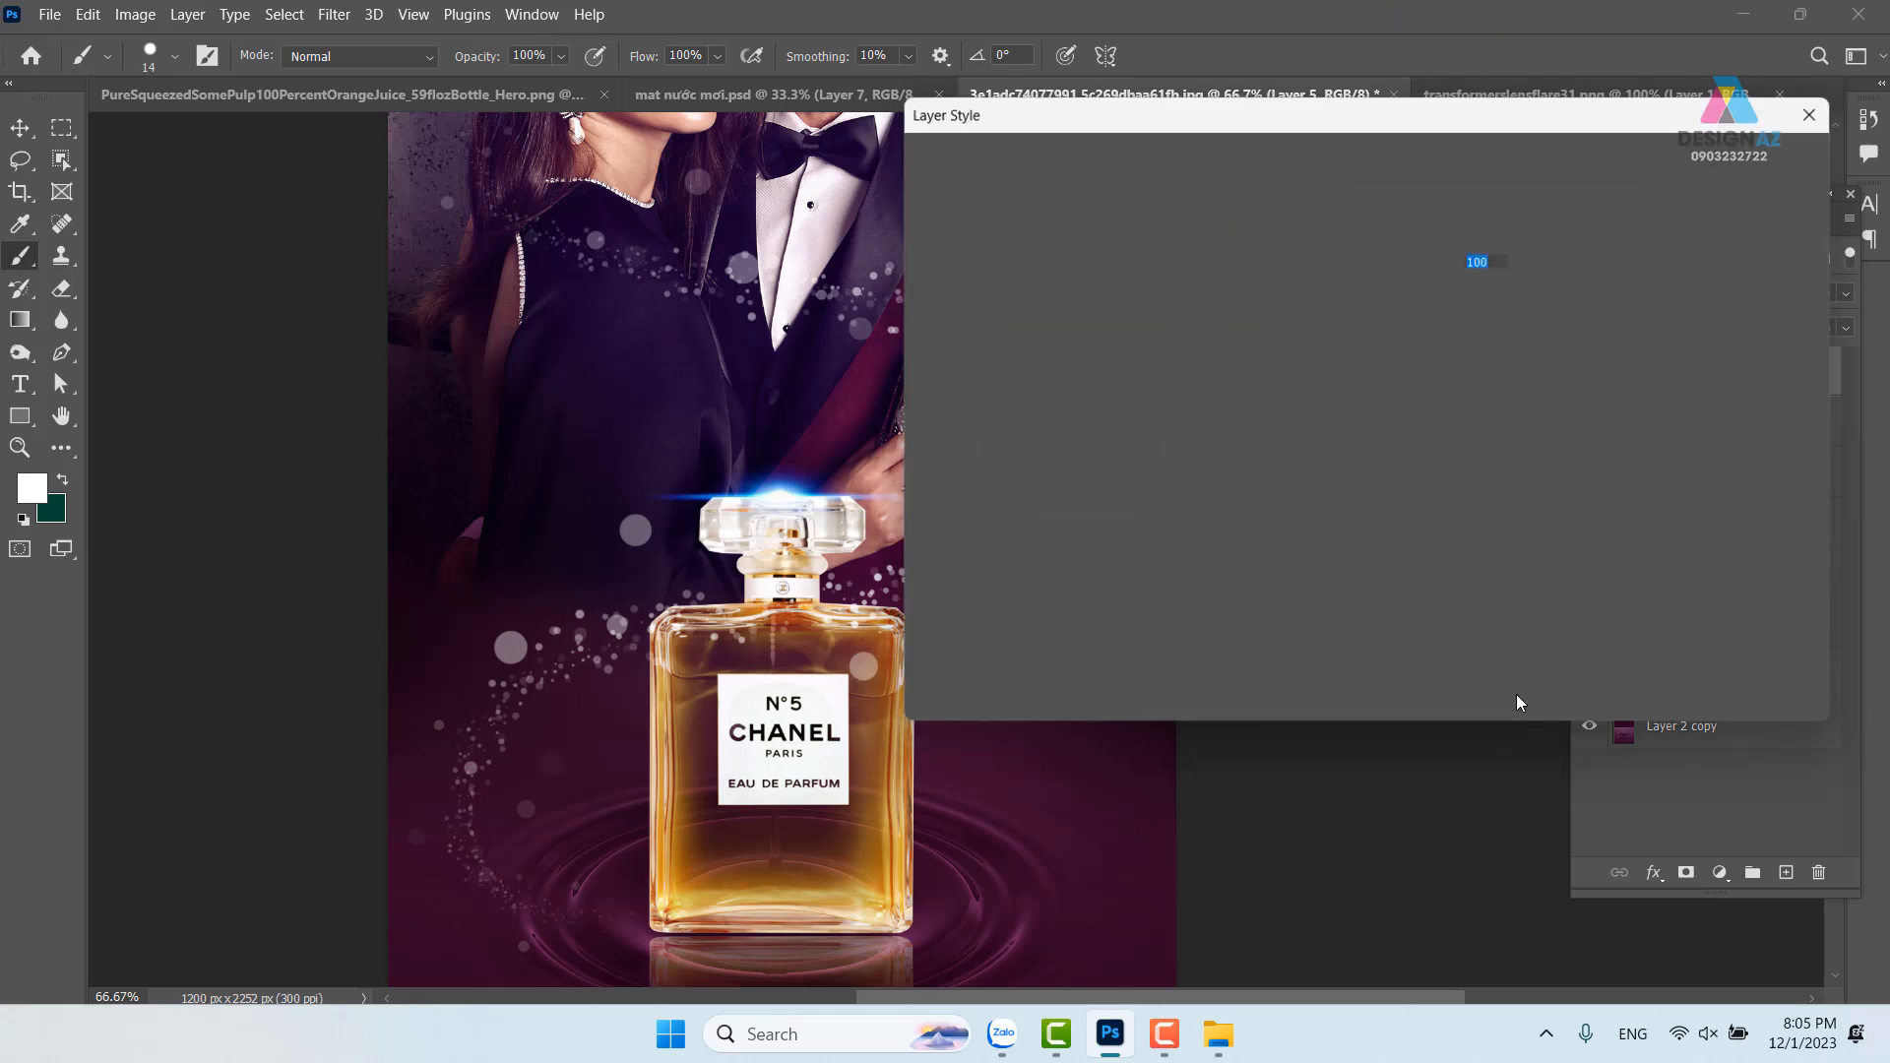
click(1336, 433)
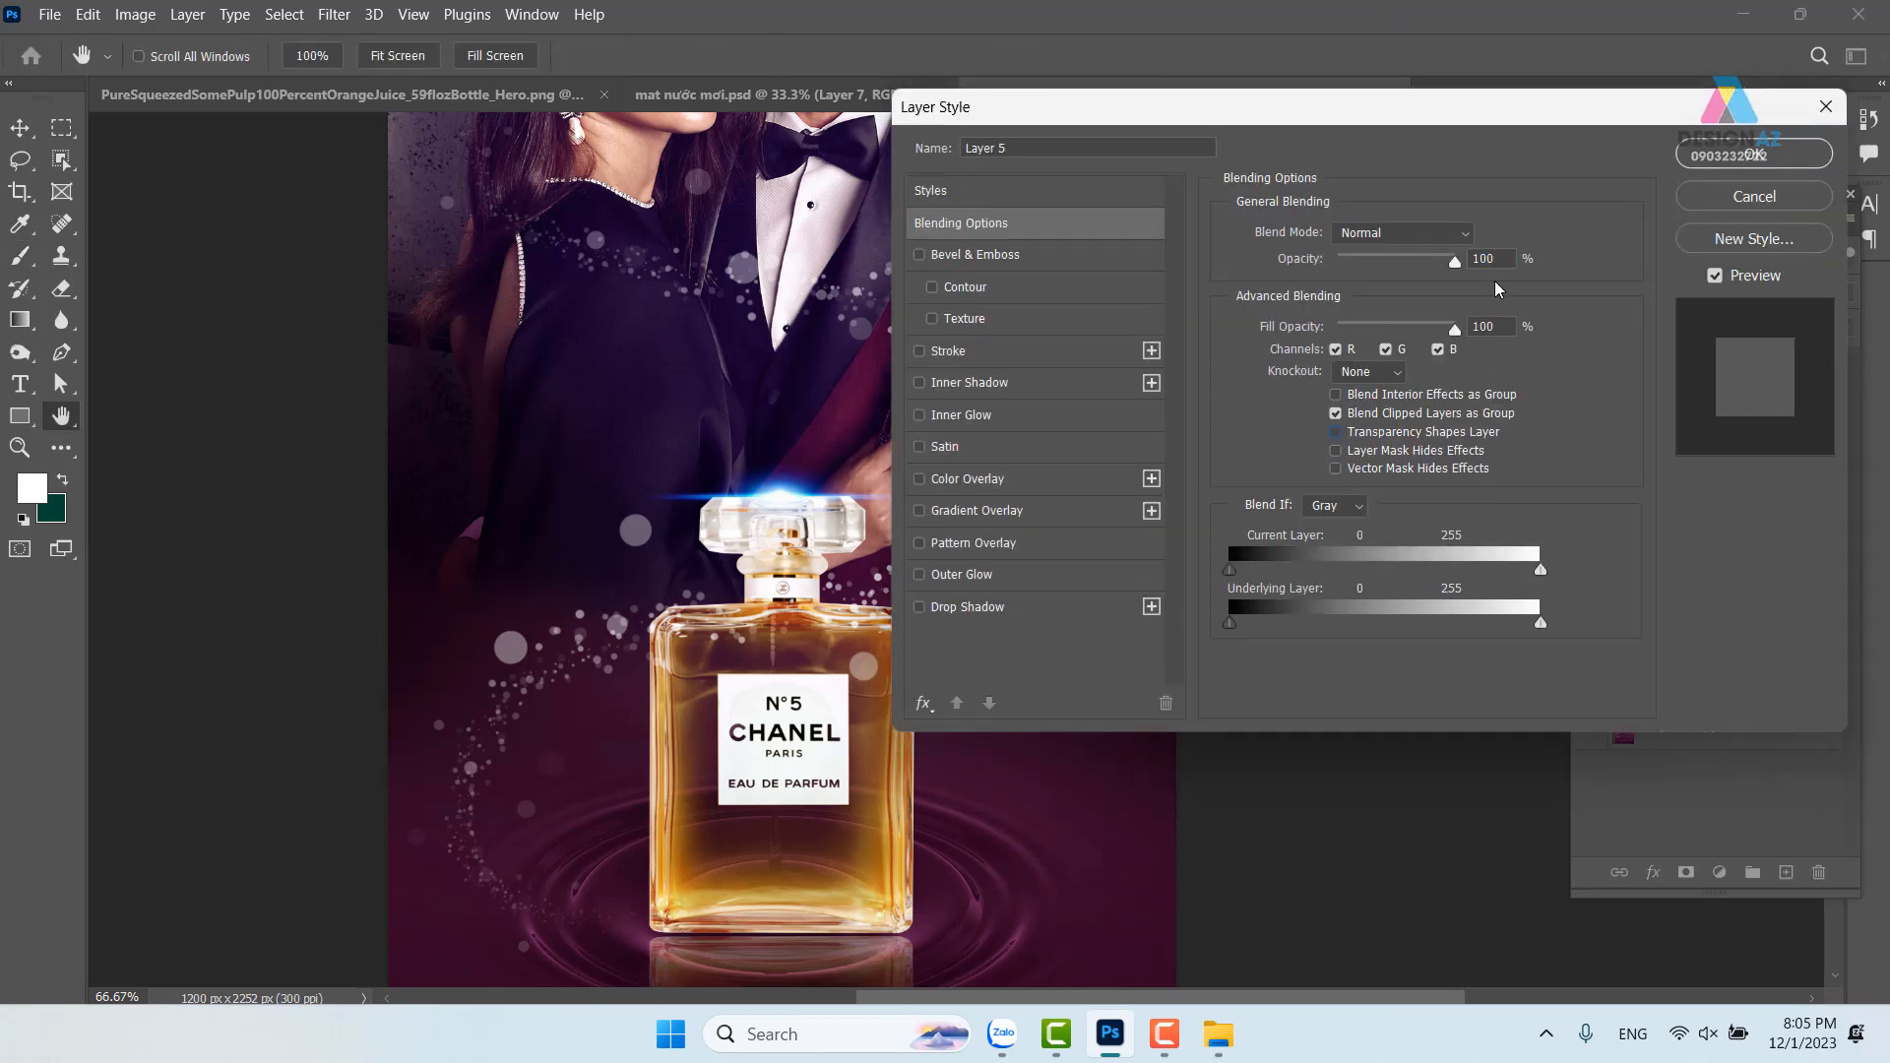
click(1455, 234)
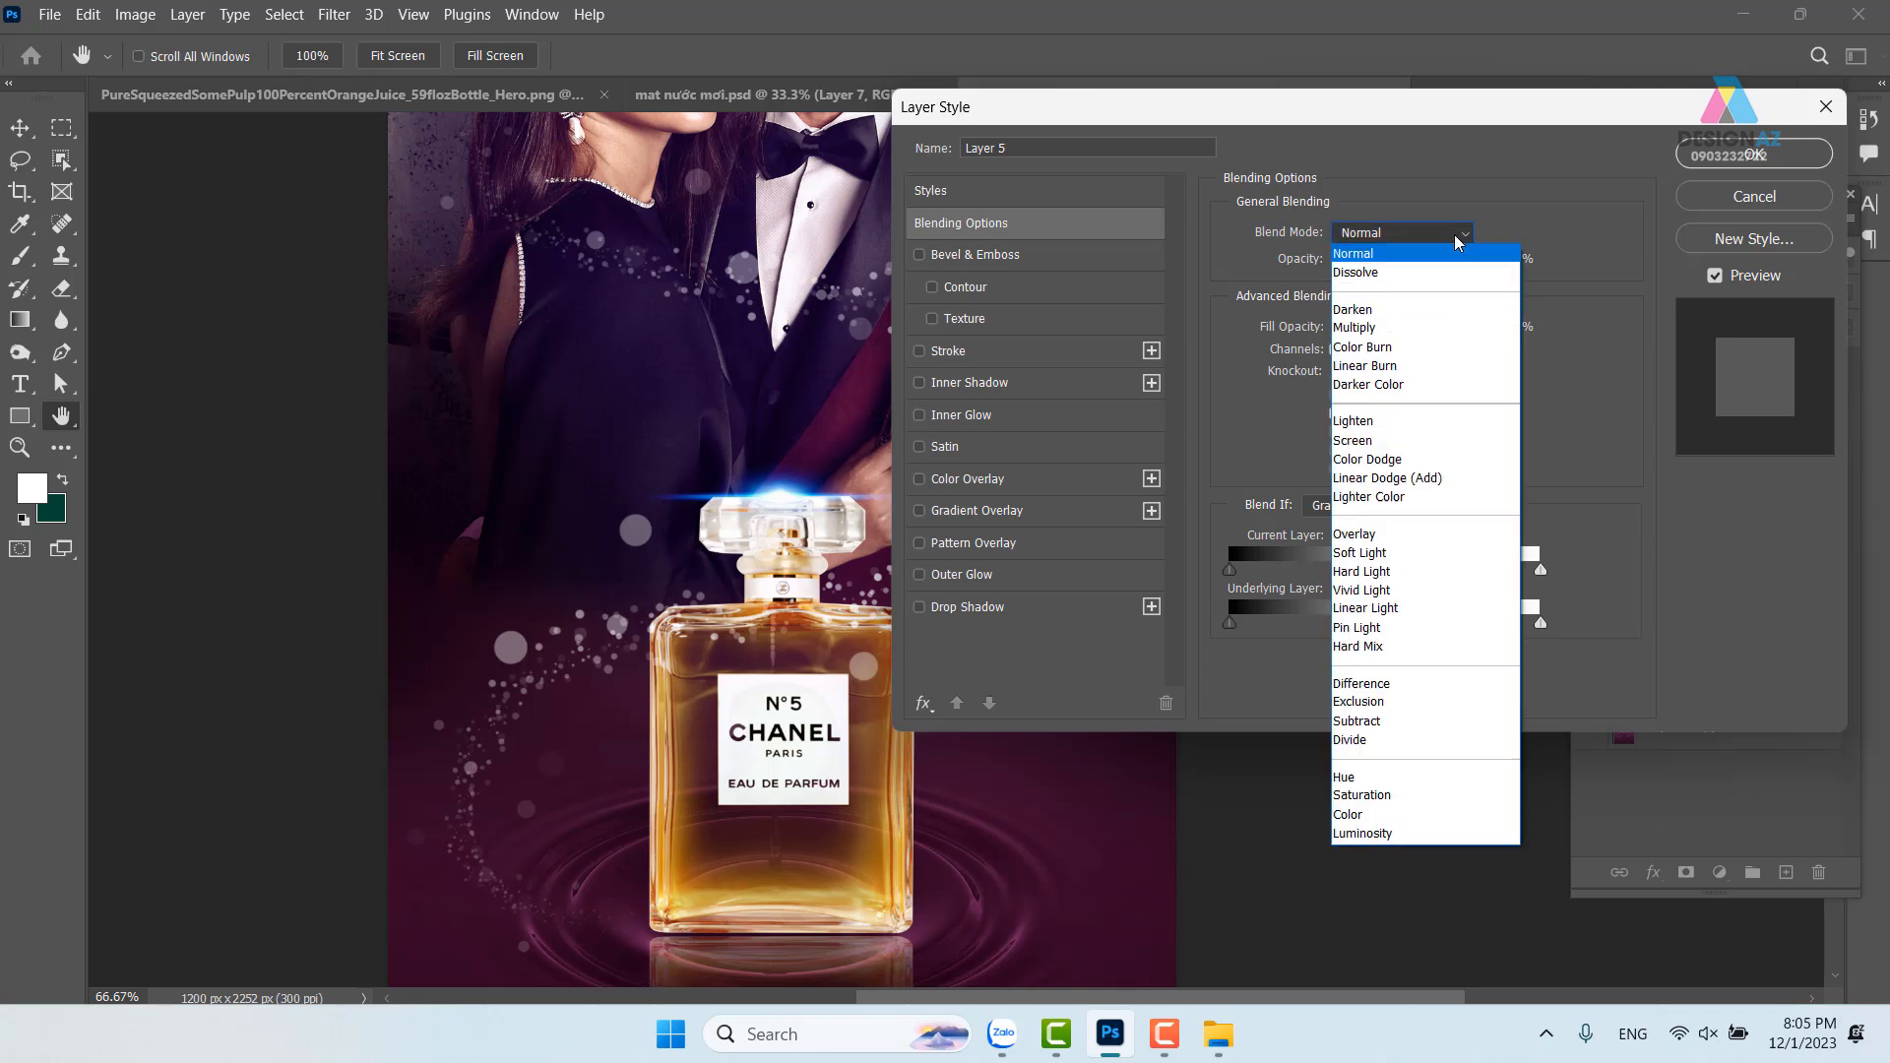
click(1393, 460)
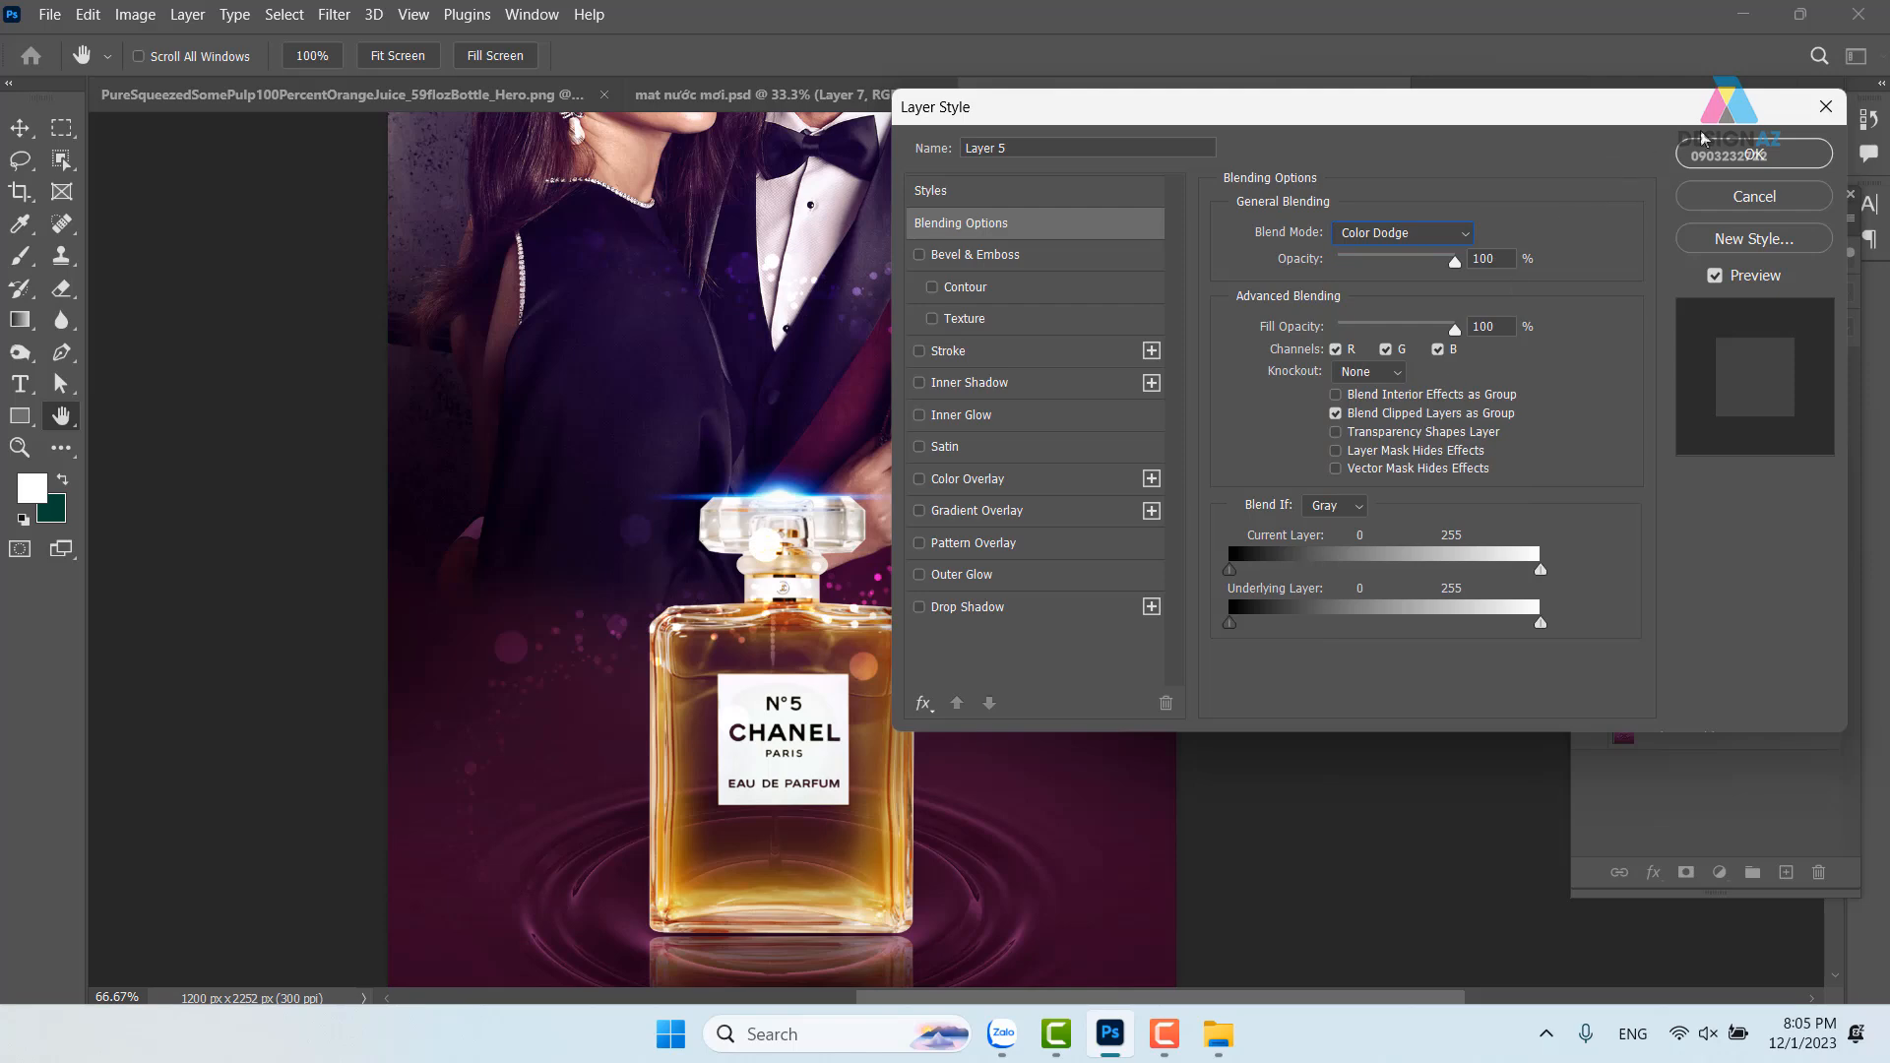
click(1721, 154)
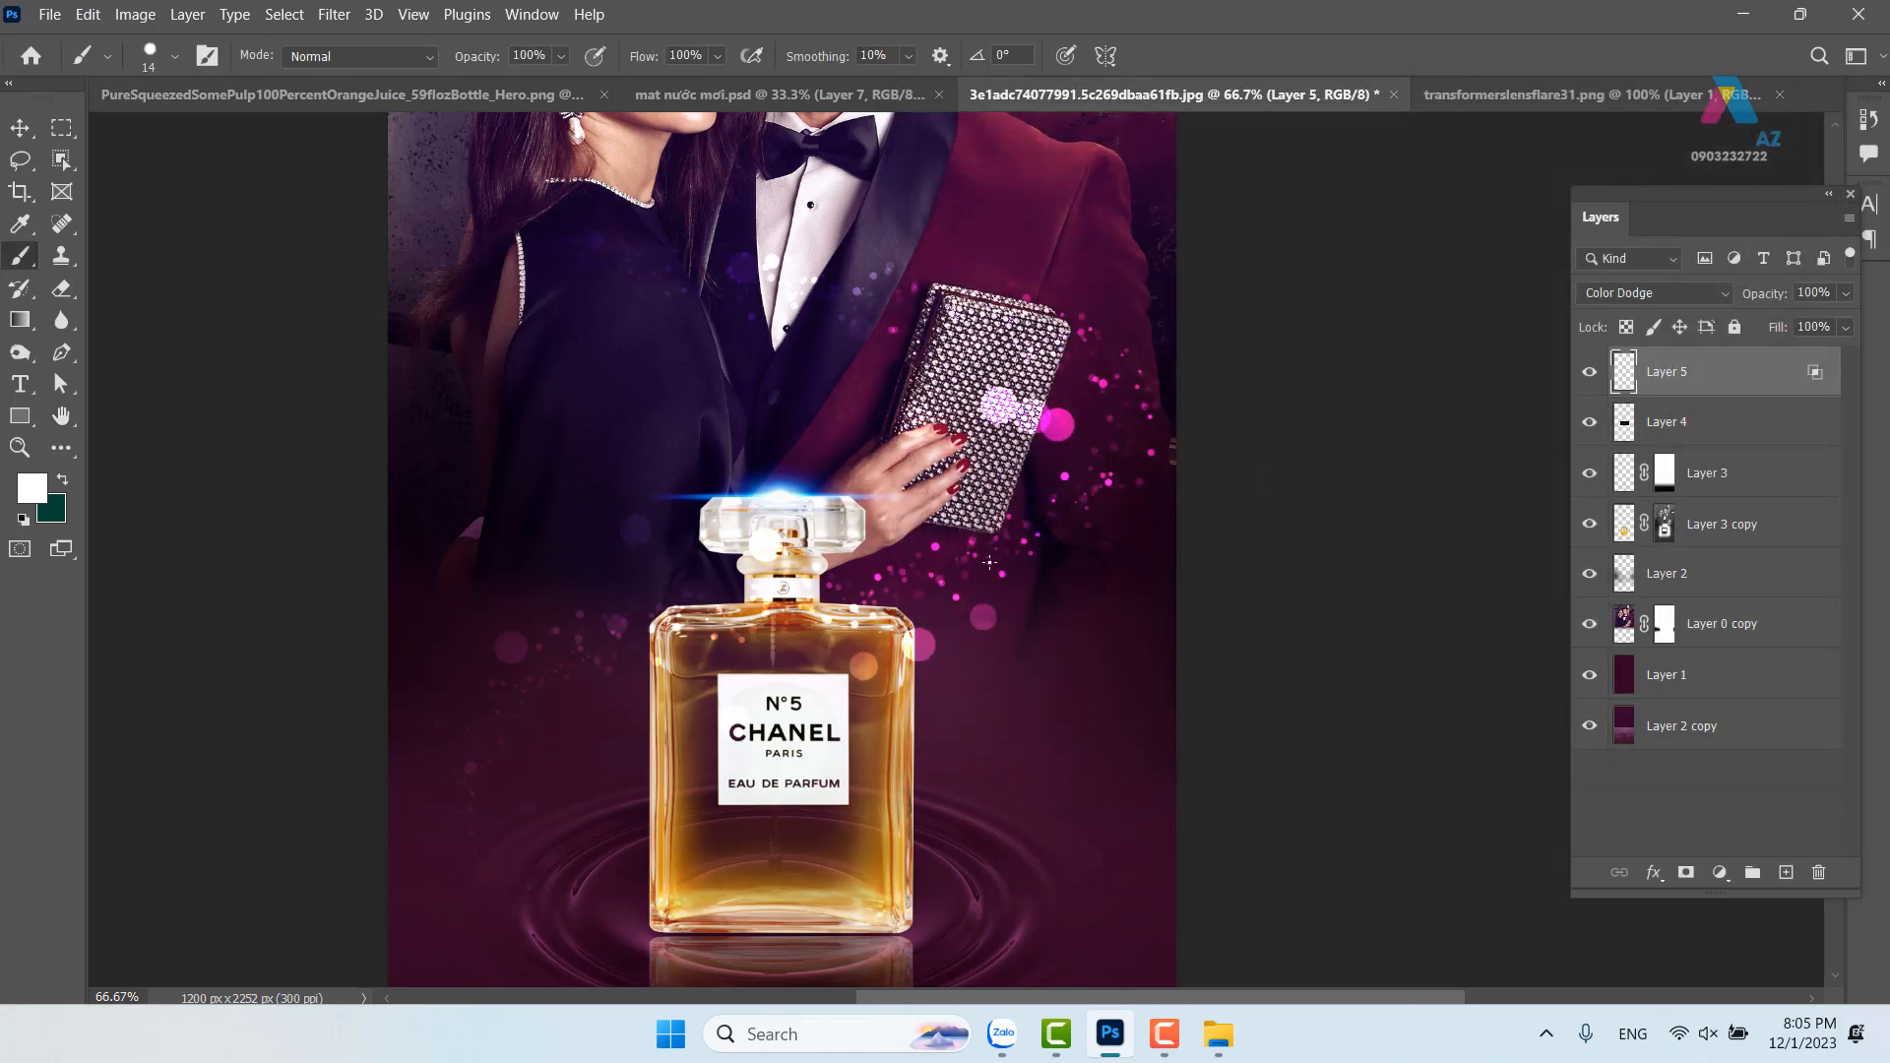
Add a new layer above the dot layer and set the foreground colour to bright yellow
click(1786, 872)
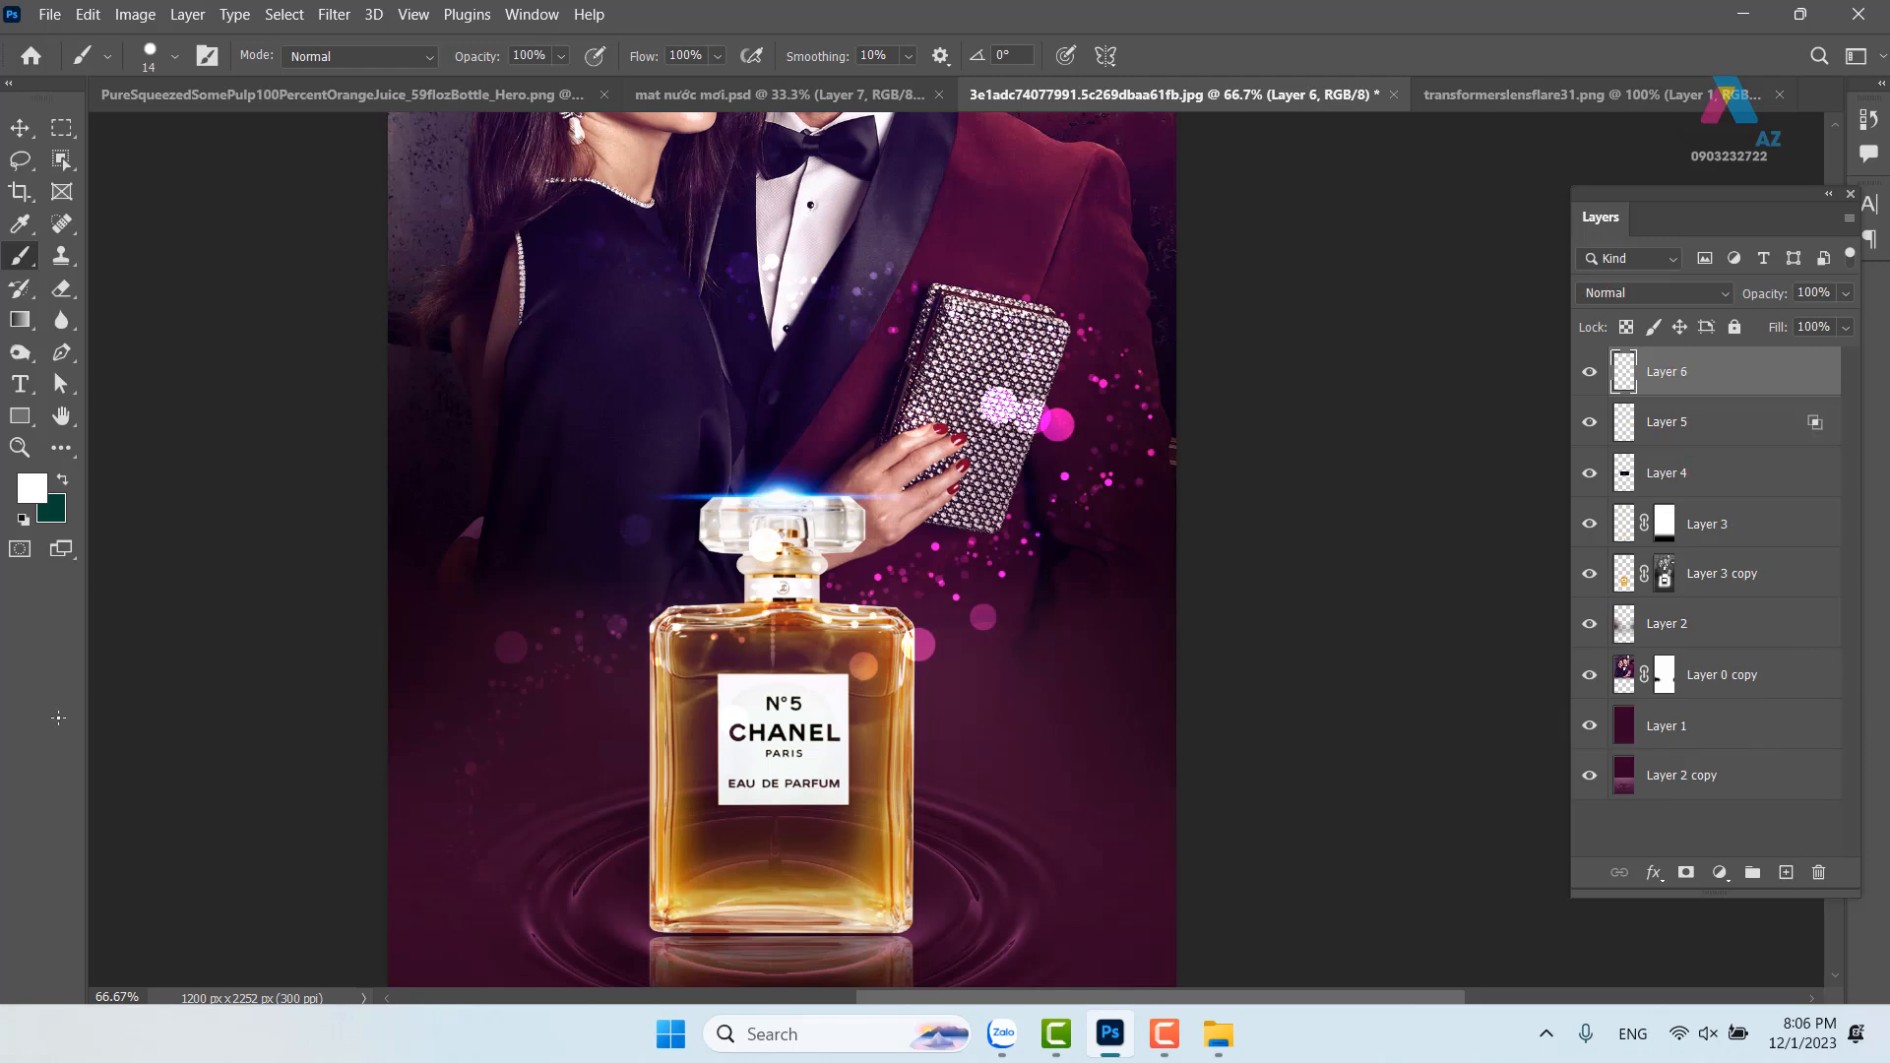
click(31, 489)
click(1011, 454)
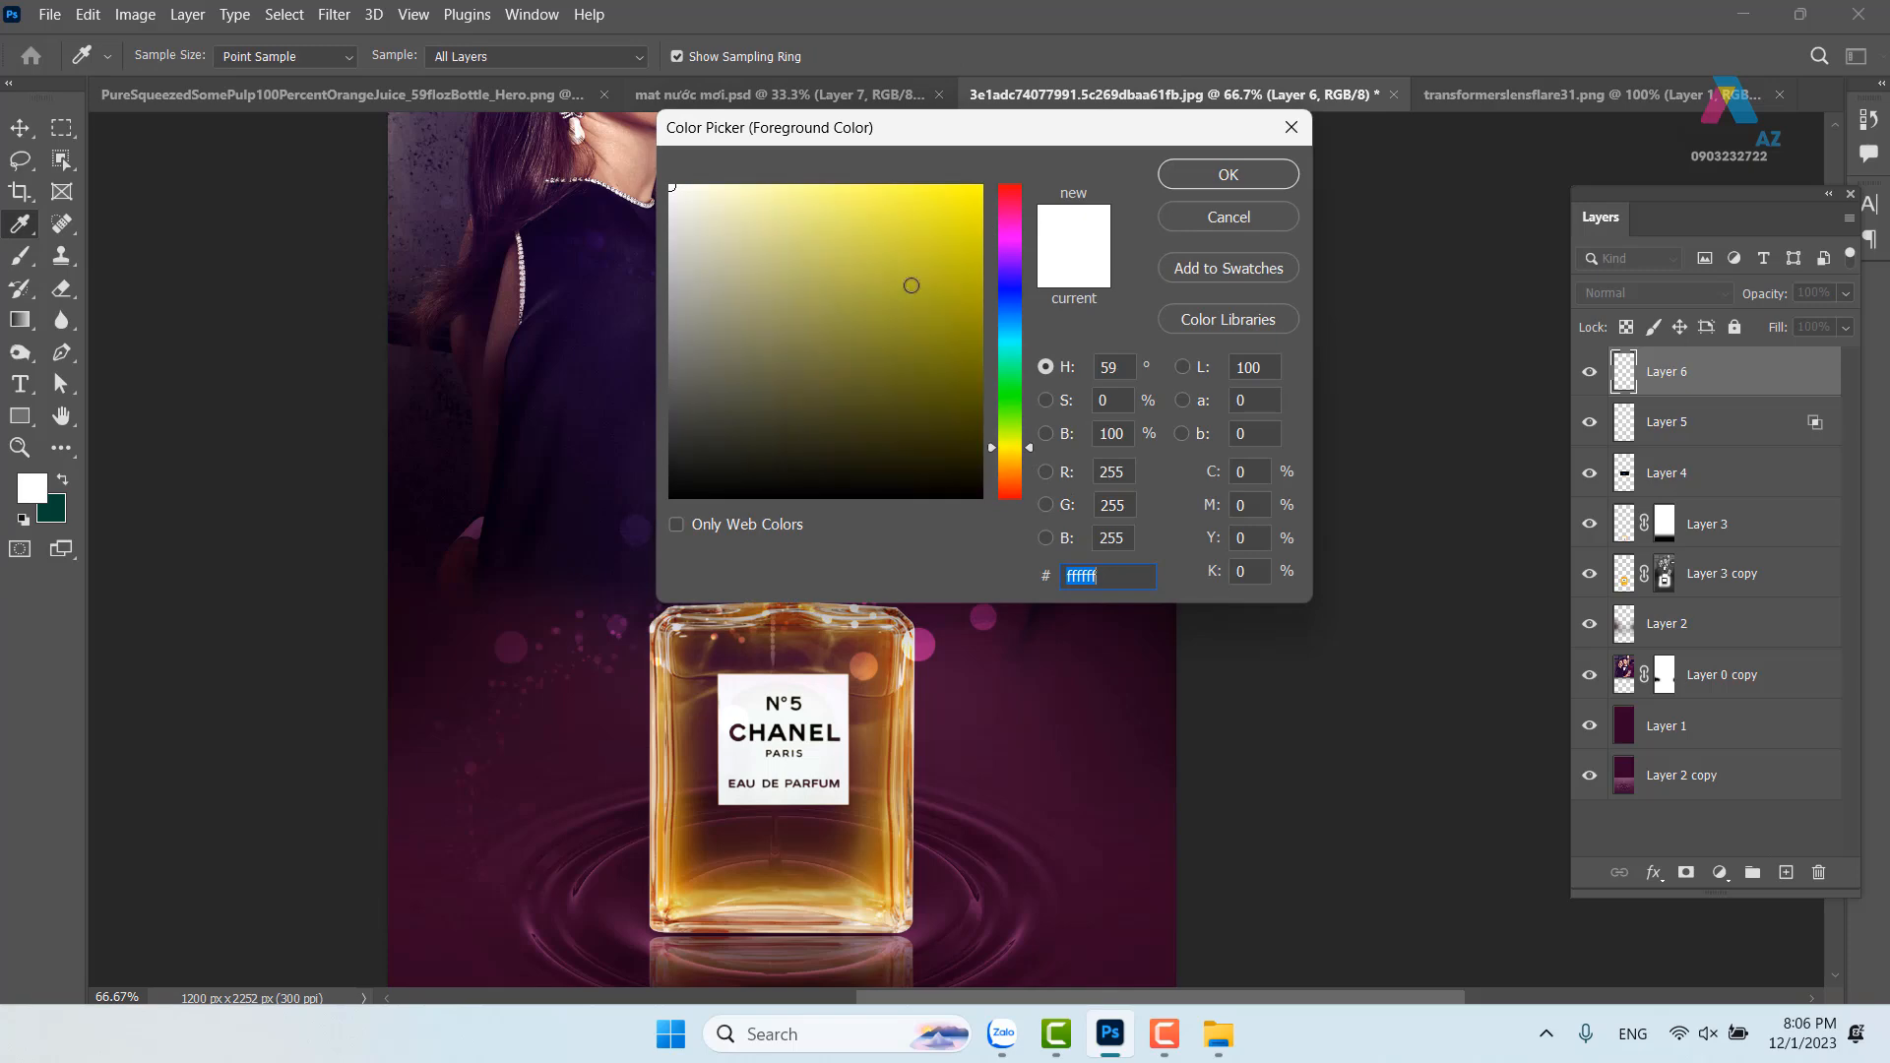
click(974, 190)
click(1228, 174)
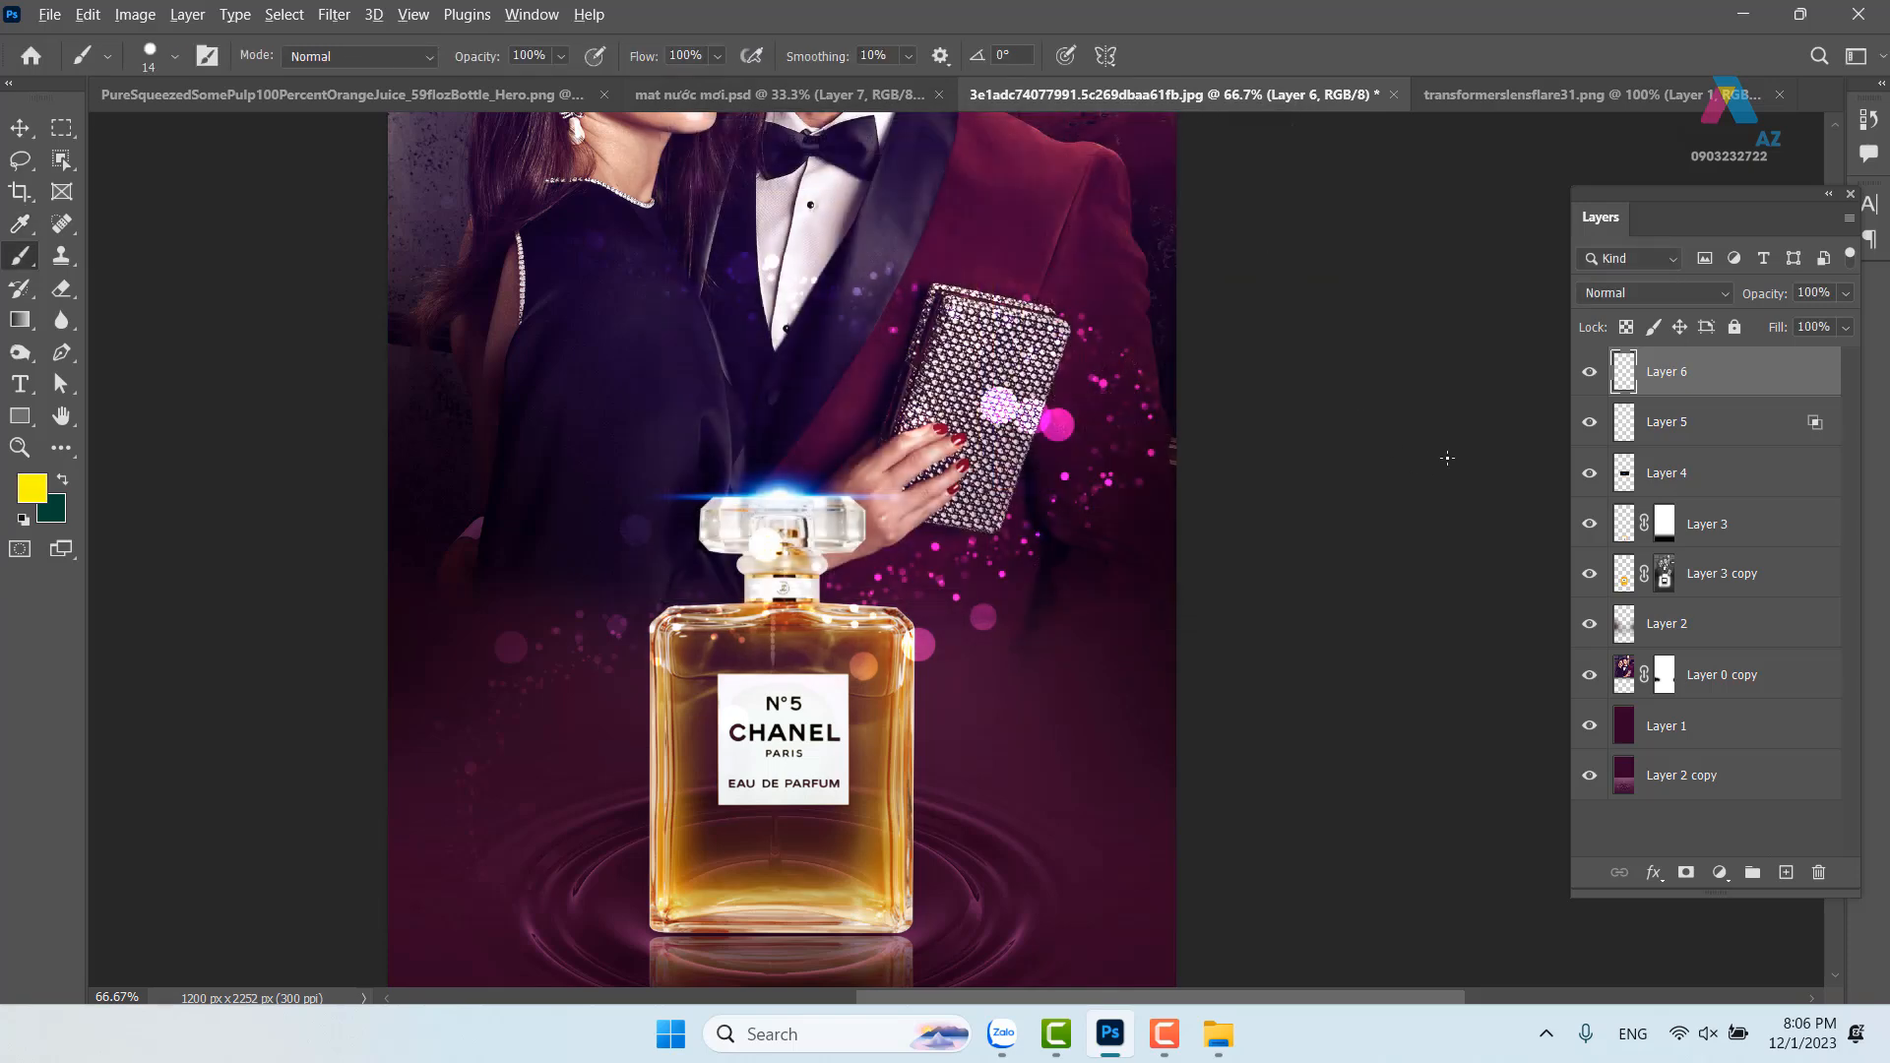
key(alt+BackSpace)
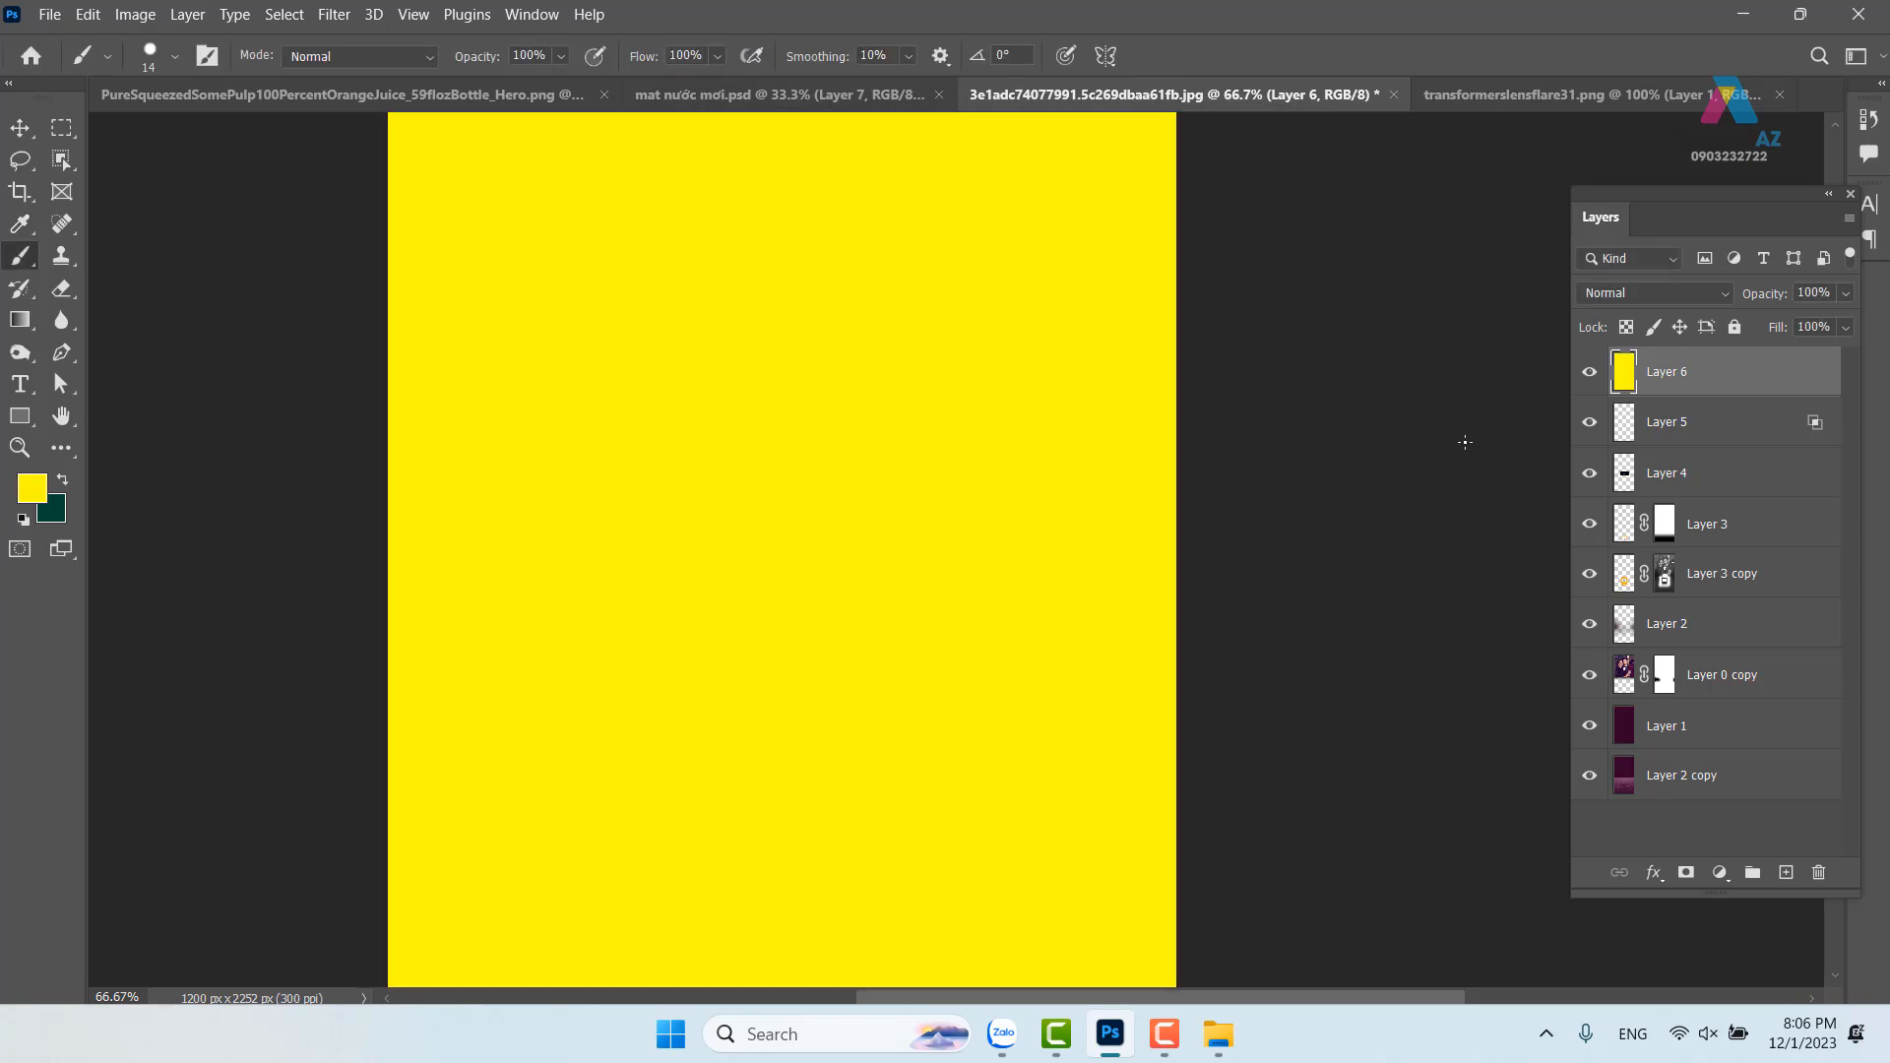
key(ctrl+alt+g)
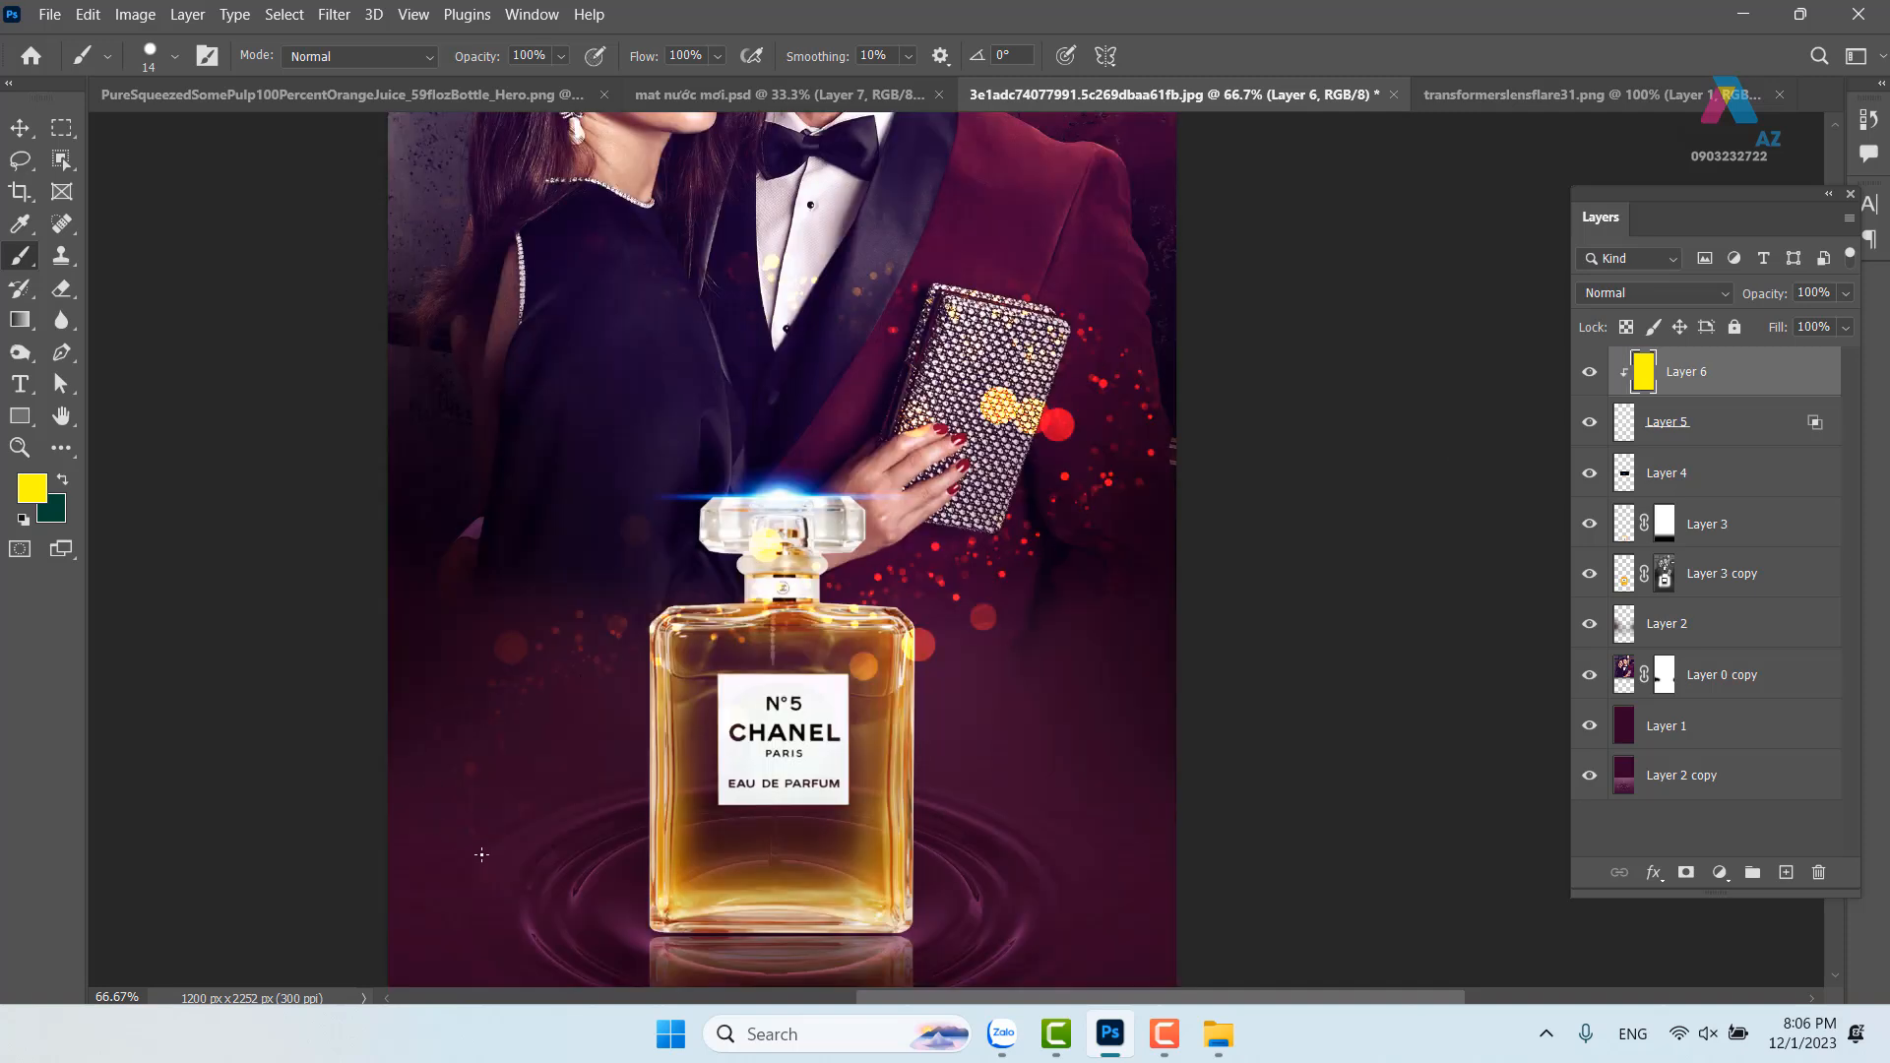
click(1715, 433)
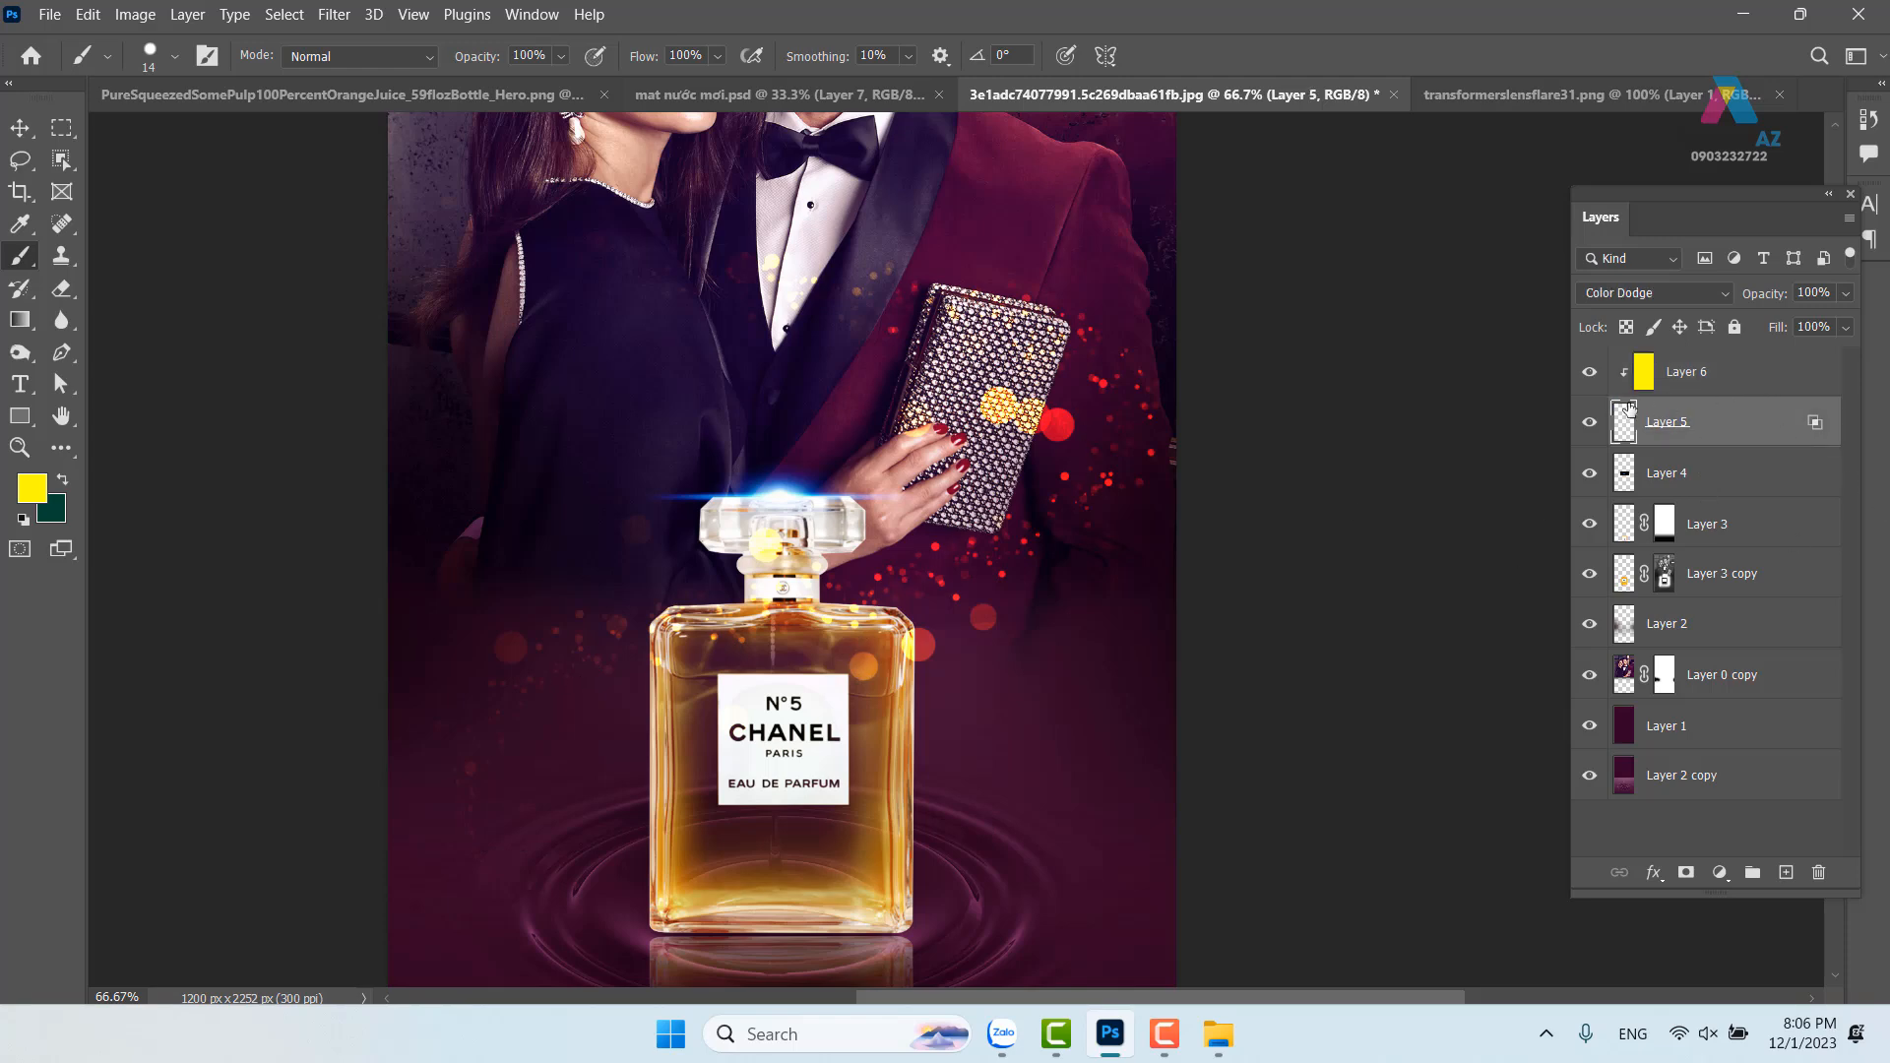
click(1702, 388)
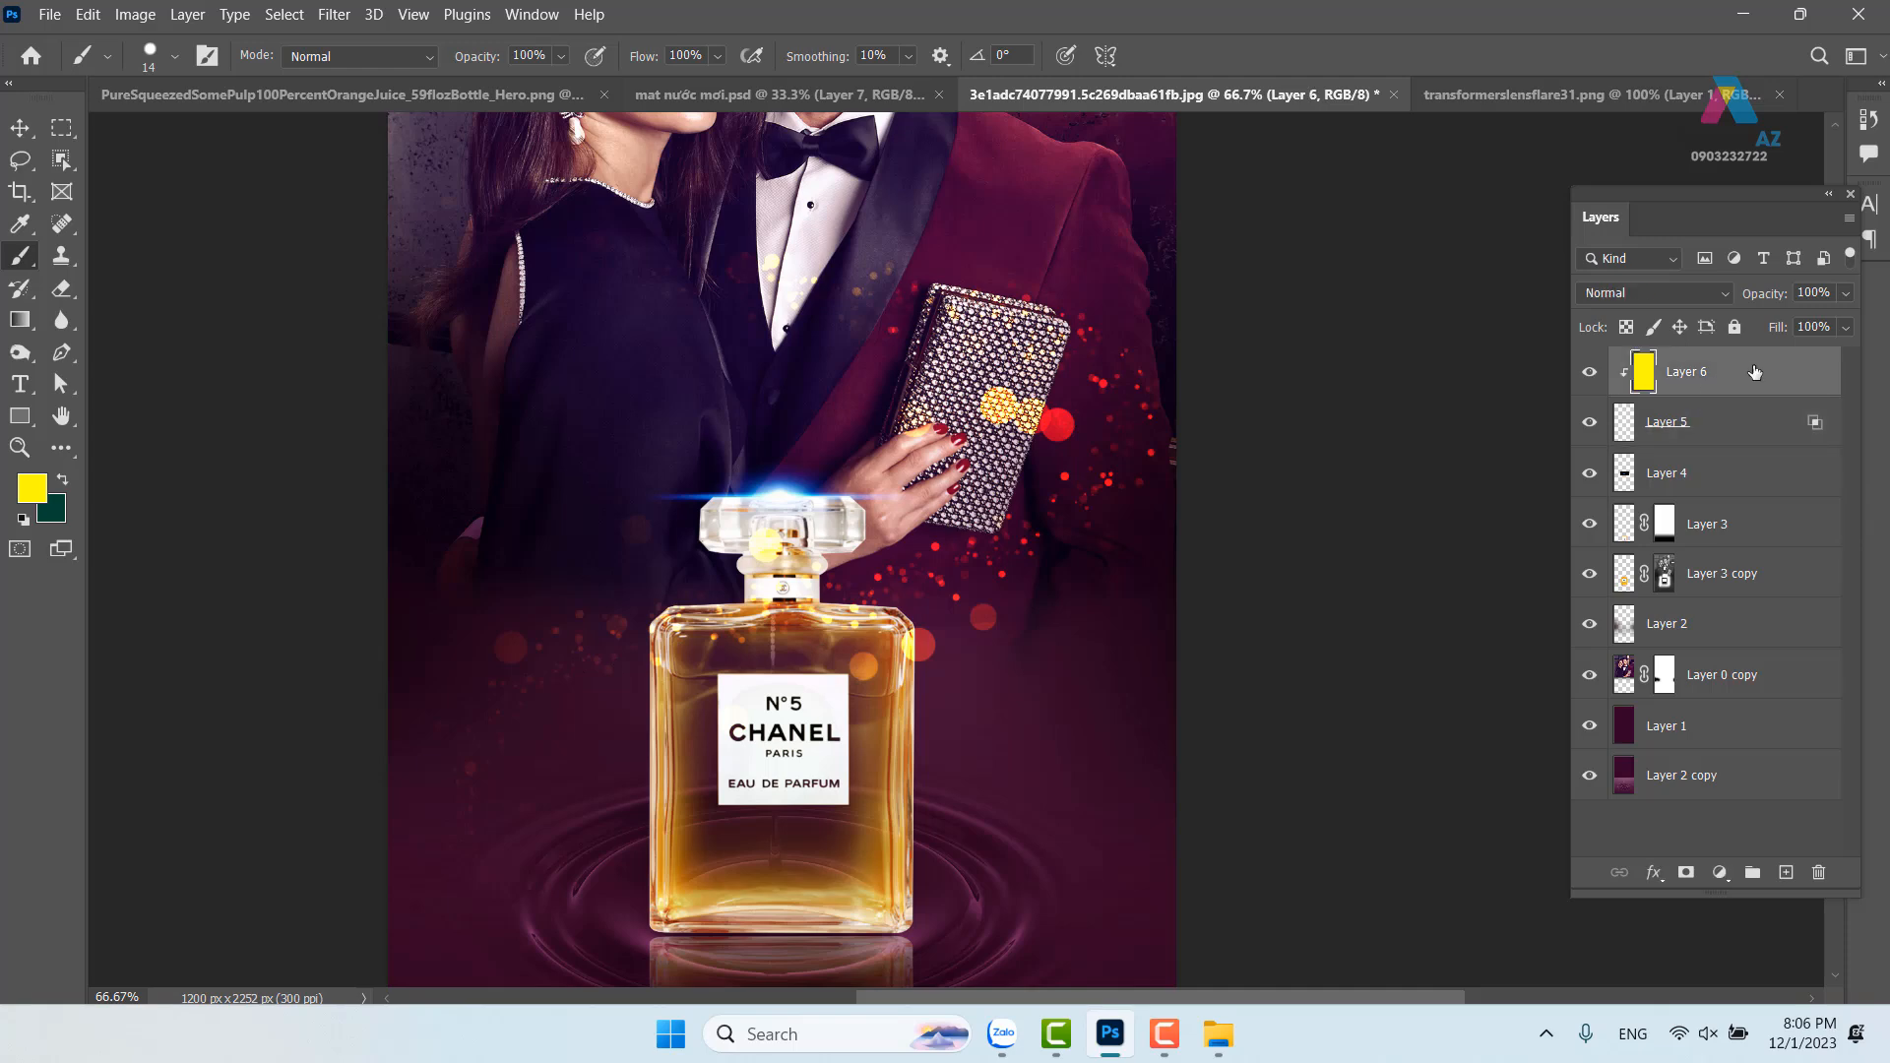
key(Delete)
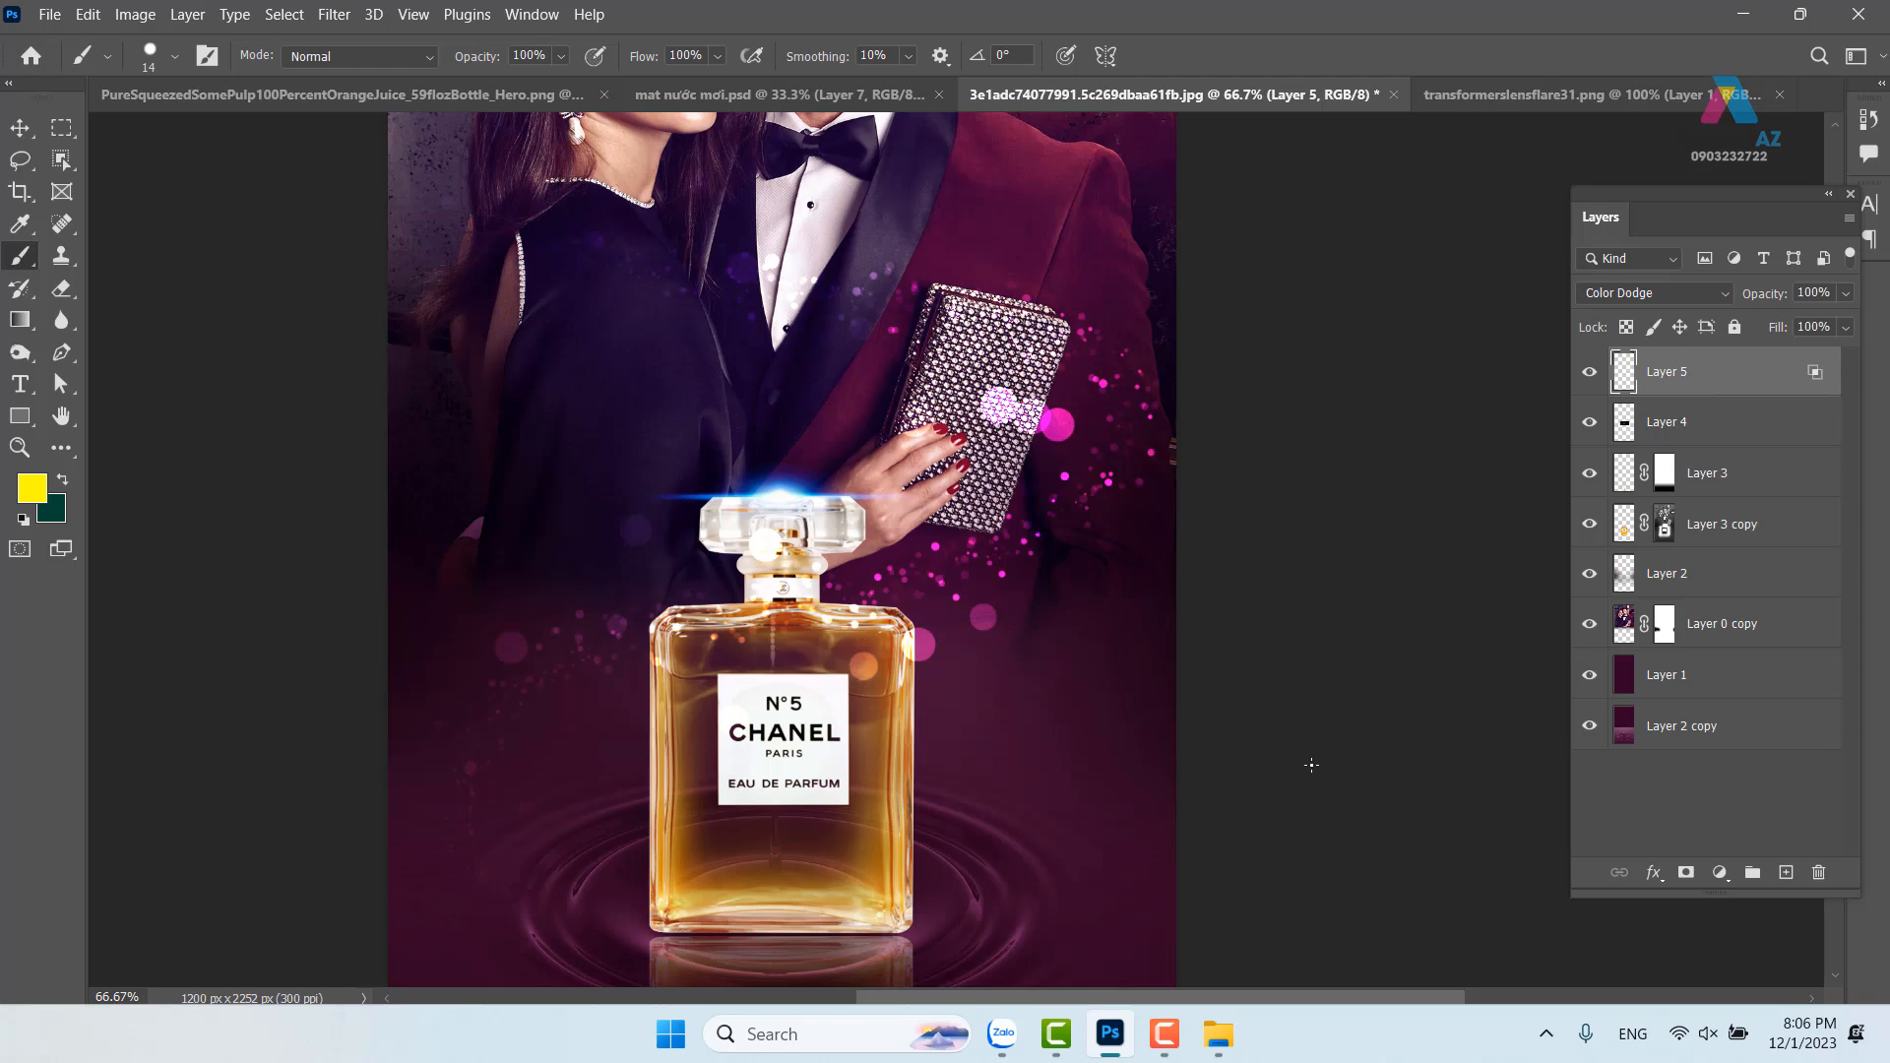
Duplicate the Color Dodge dot layer twice and merge all three dot layers into one
key(ctrl+j)
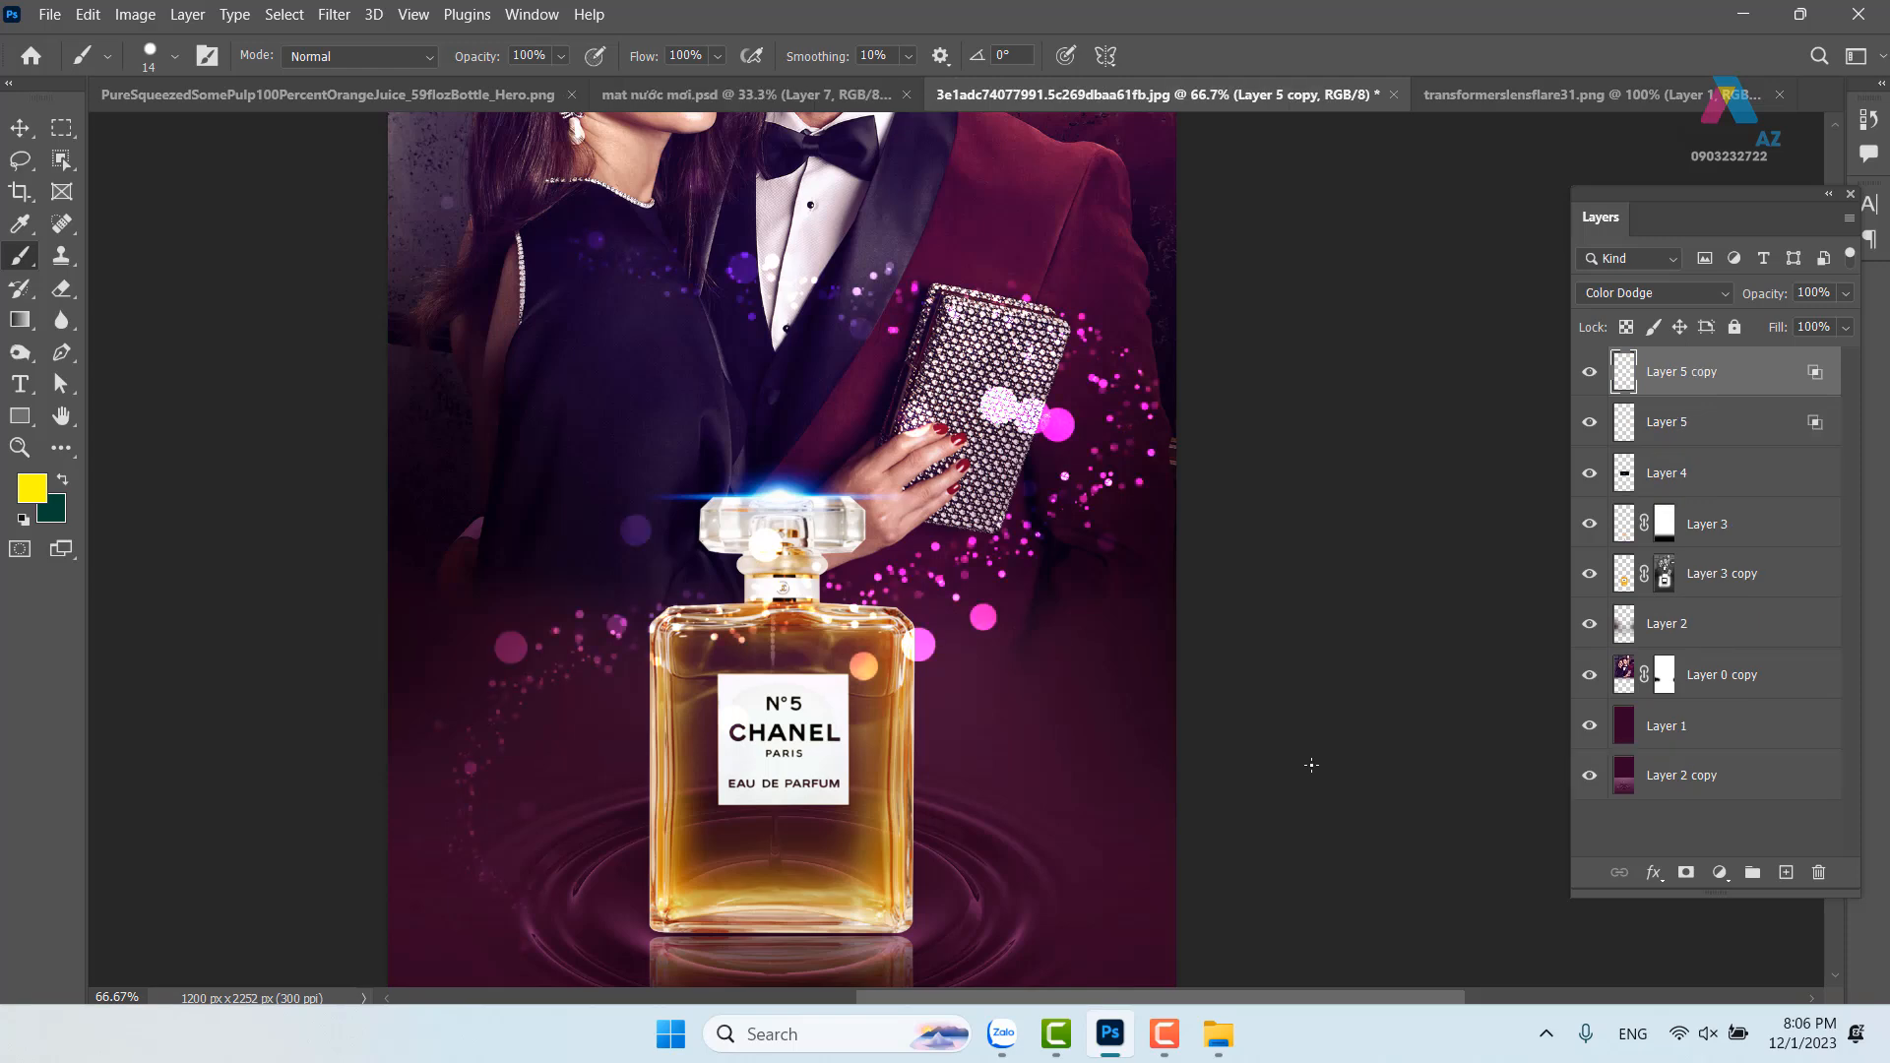
key(ctrl+j)
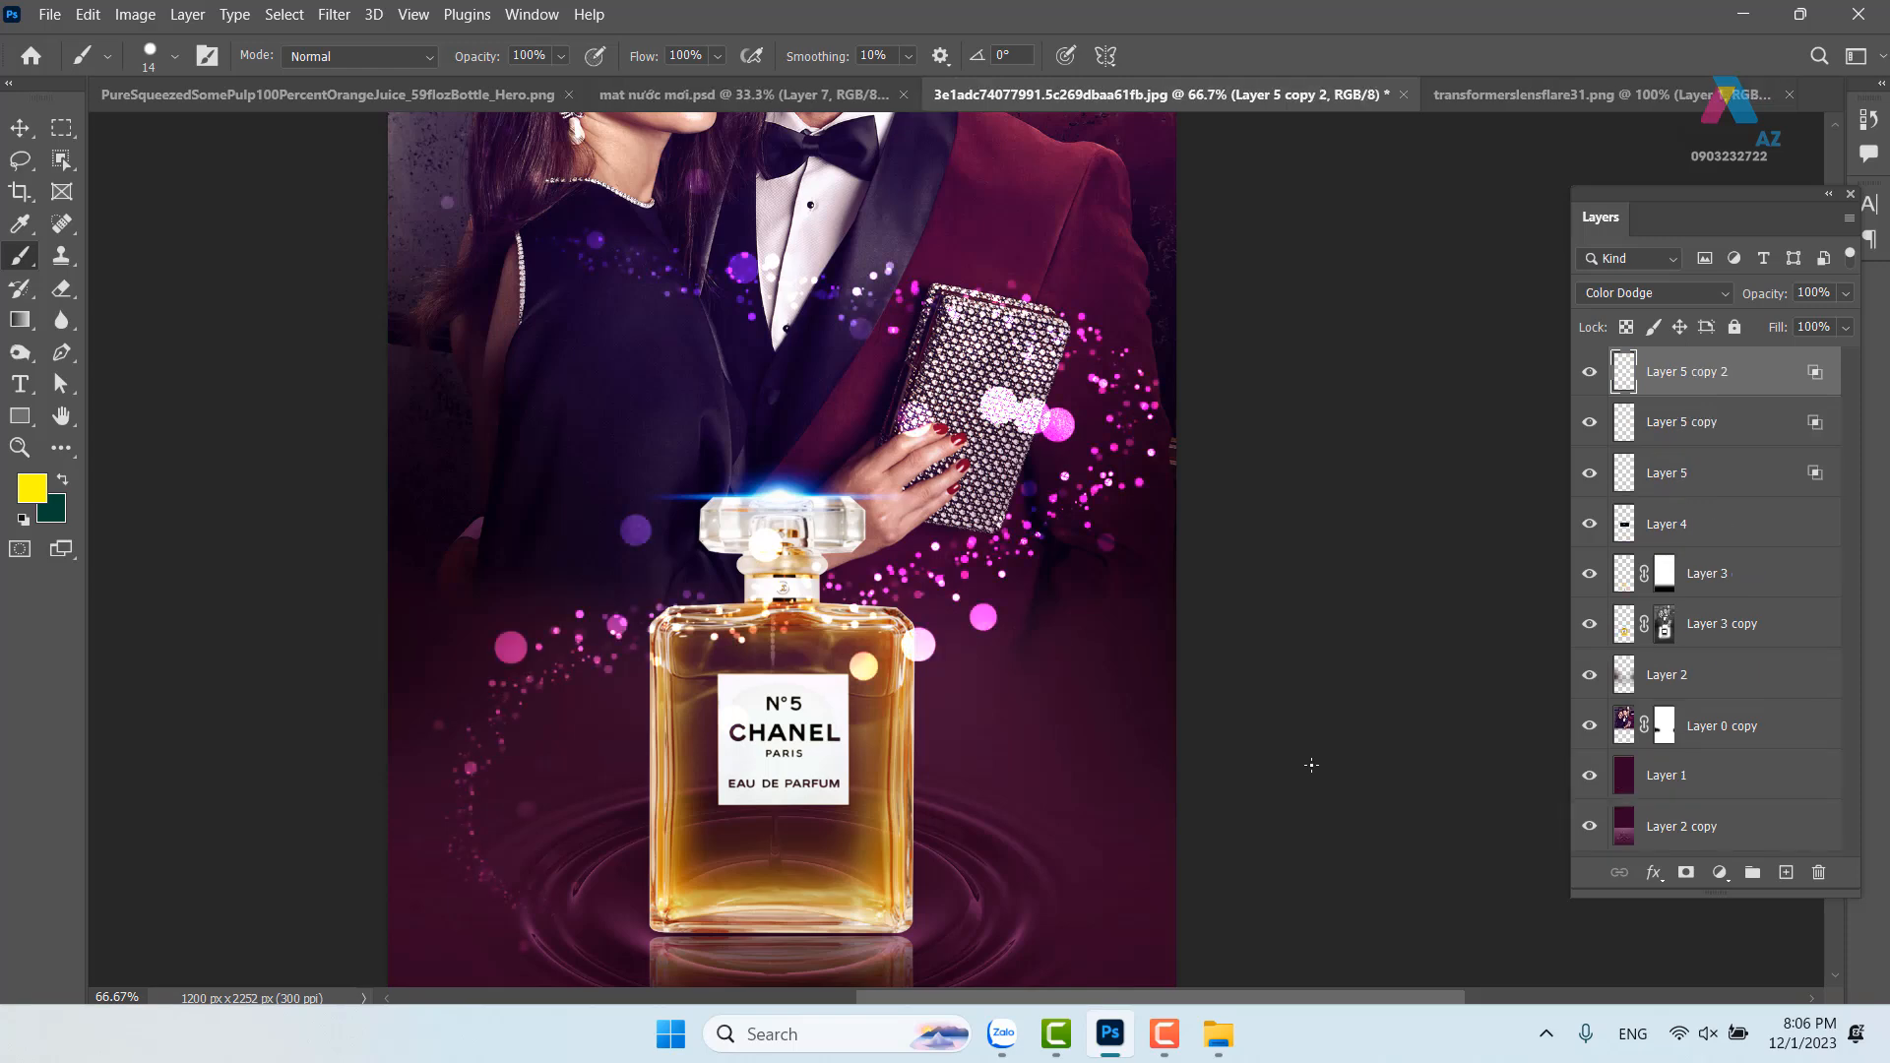
drag(1069, 458, 1088, 564)
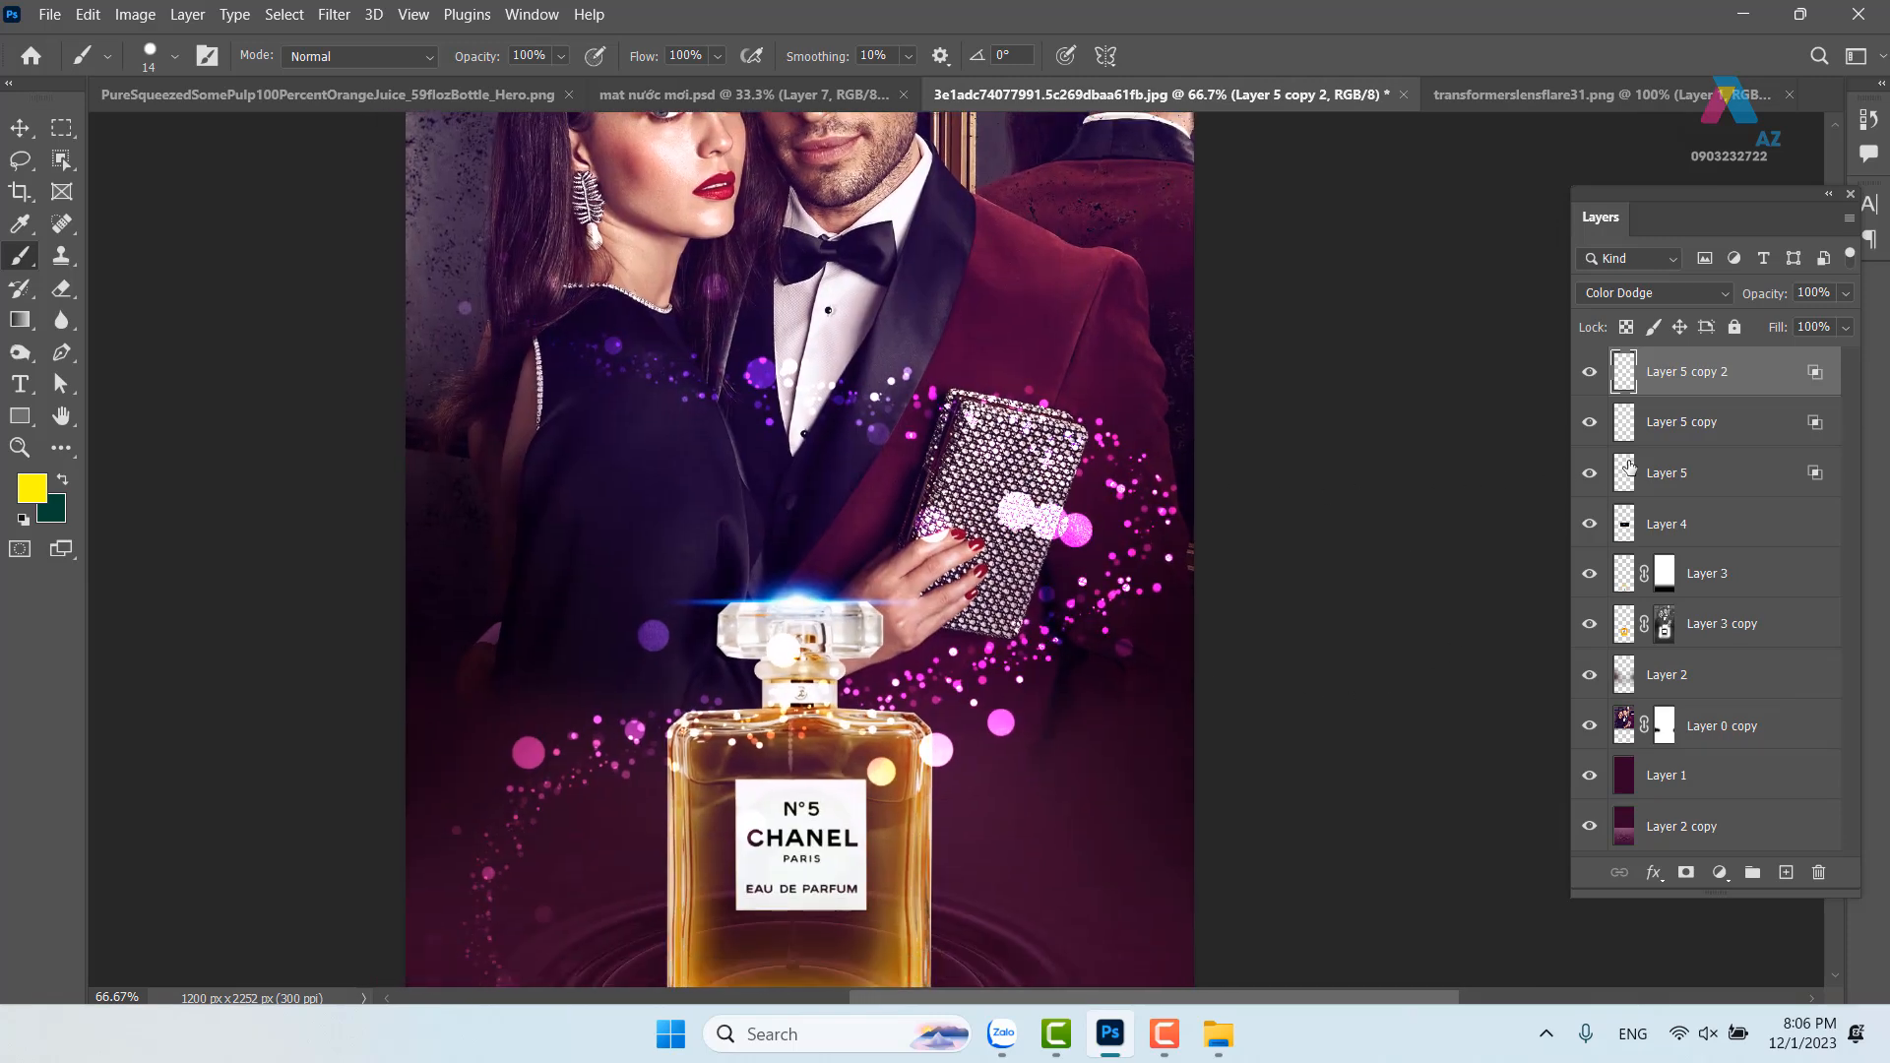
shift+click(1734, 477)
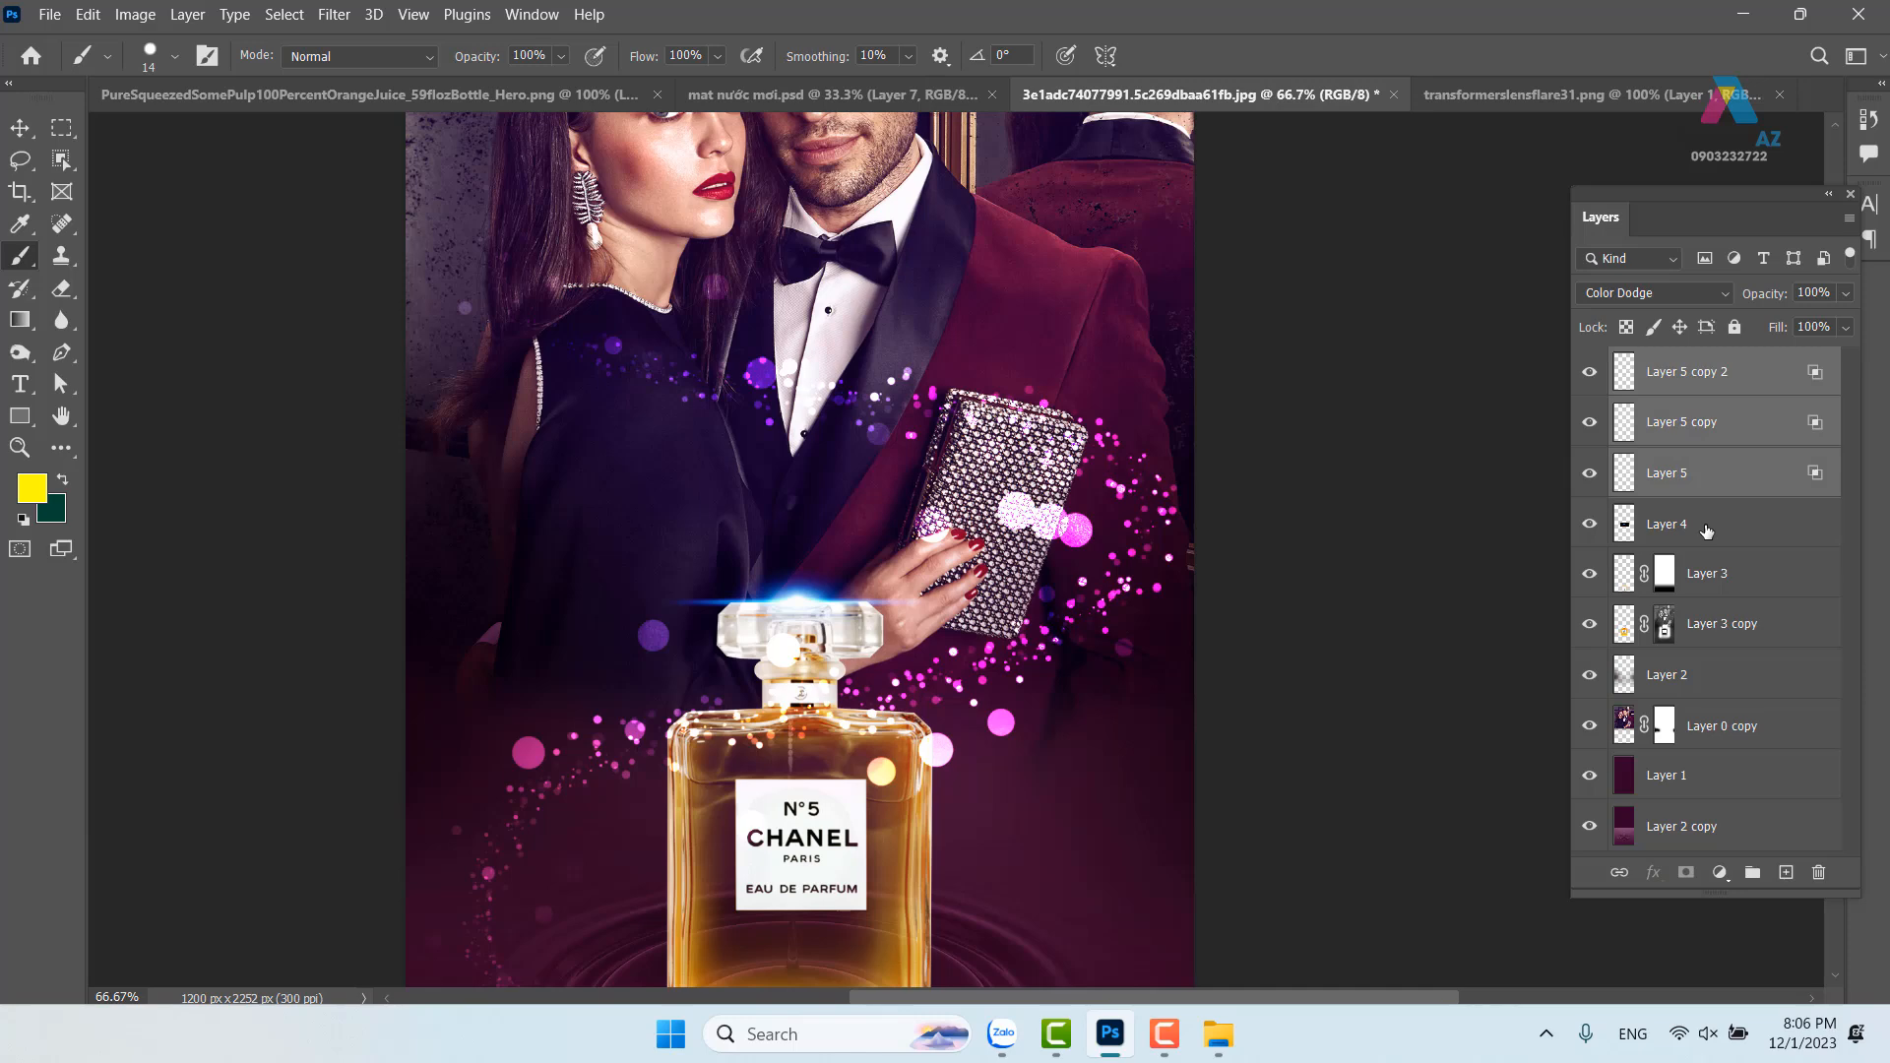
key(ctrl+e)
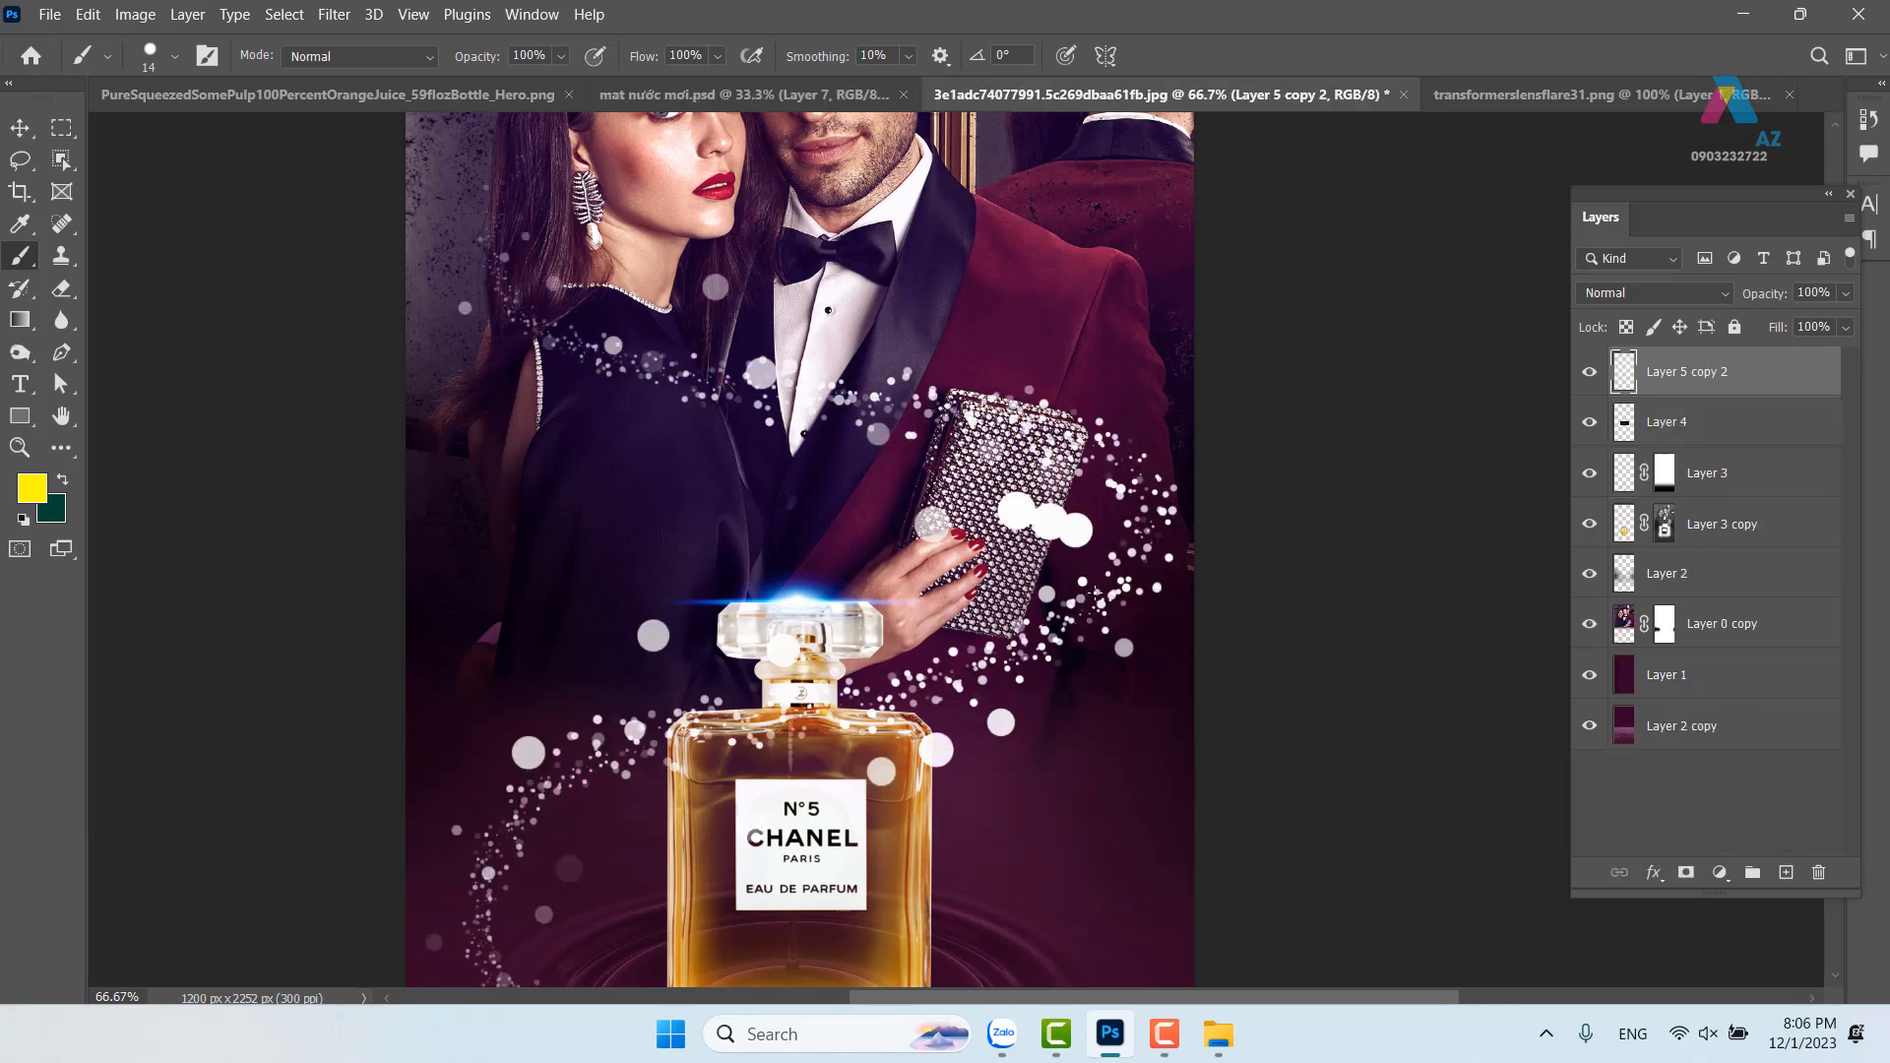
Set the merged dot layer to Color Dodge blending with Transparency Shapes Layer turned off
right_click(1757, 379)
key(Escape)
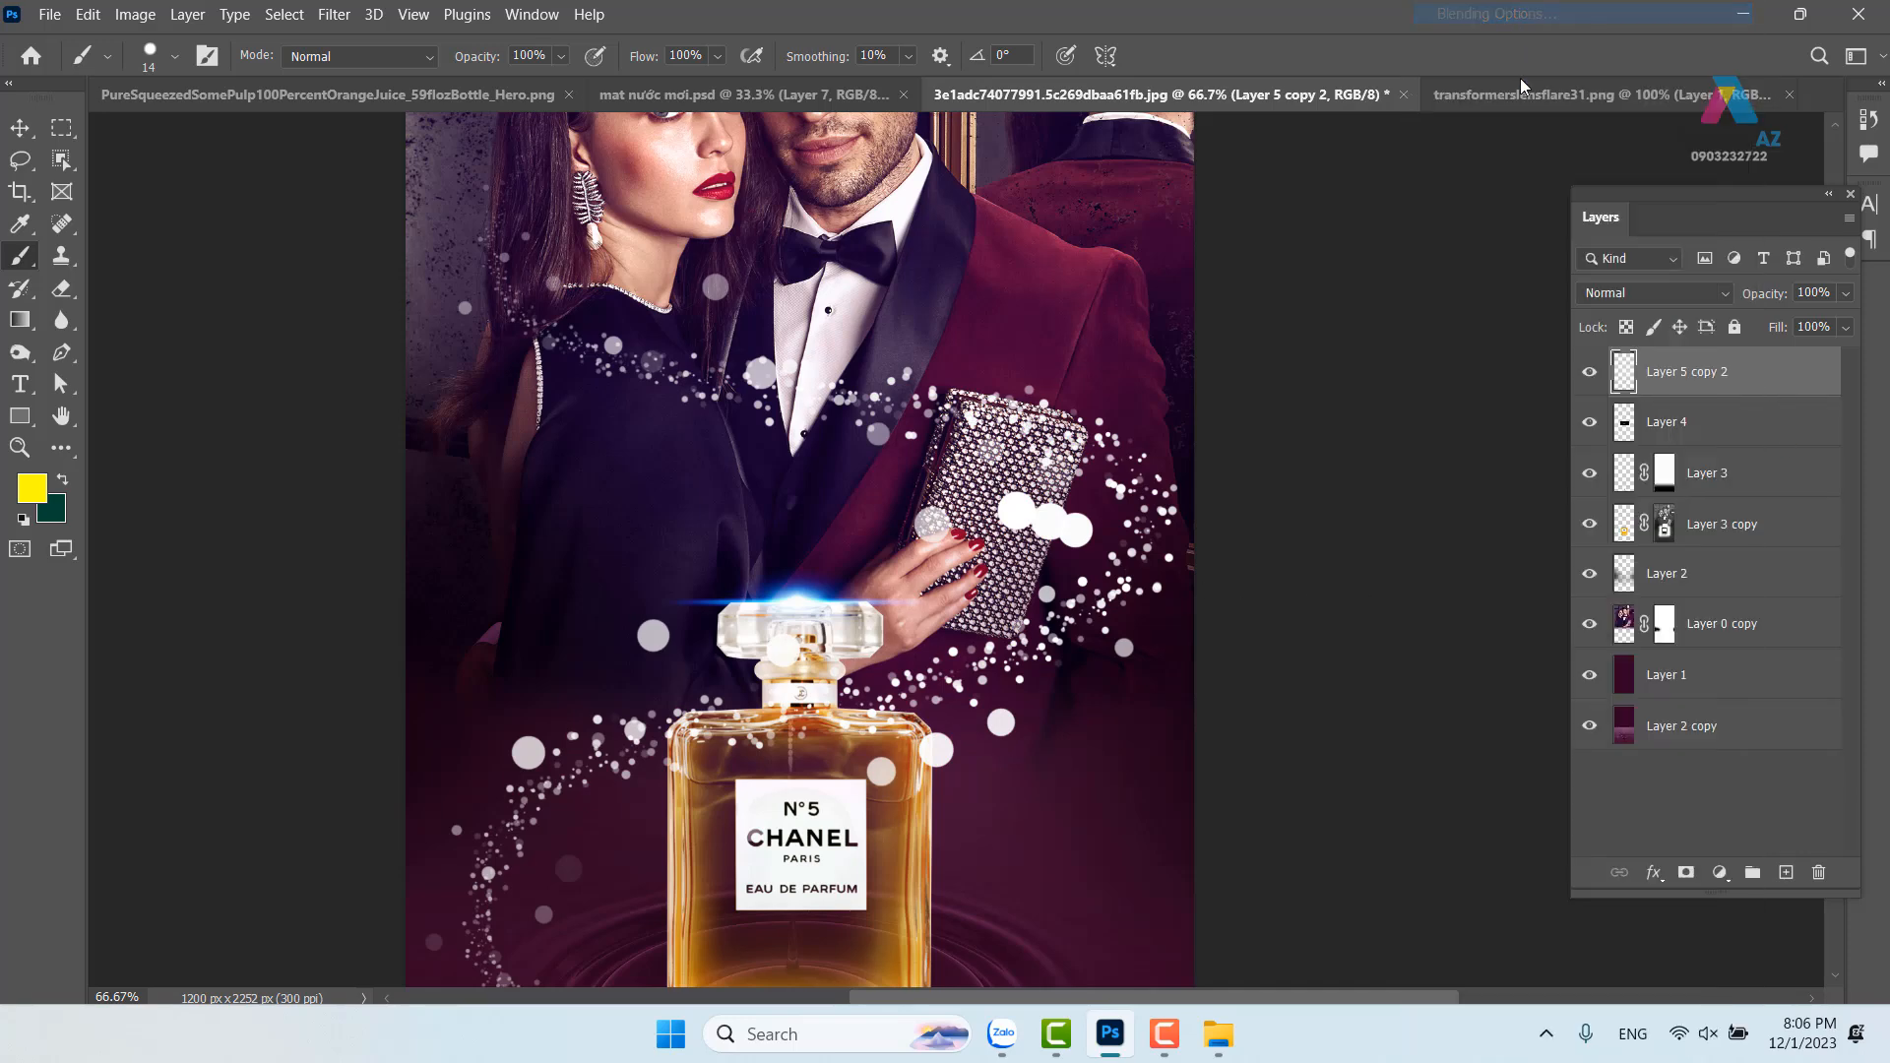
click(1374, 433)
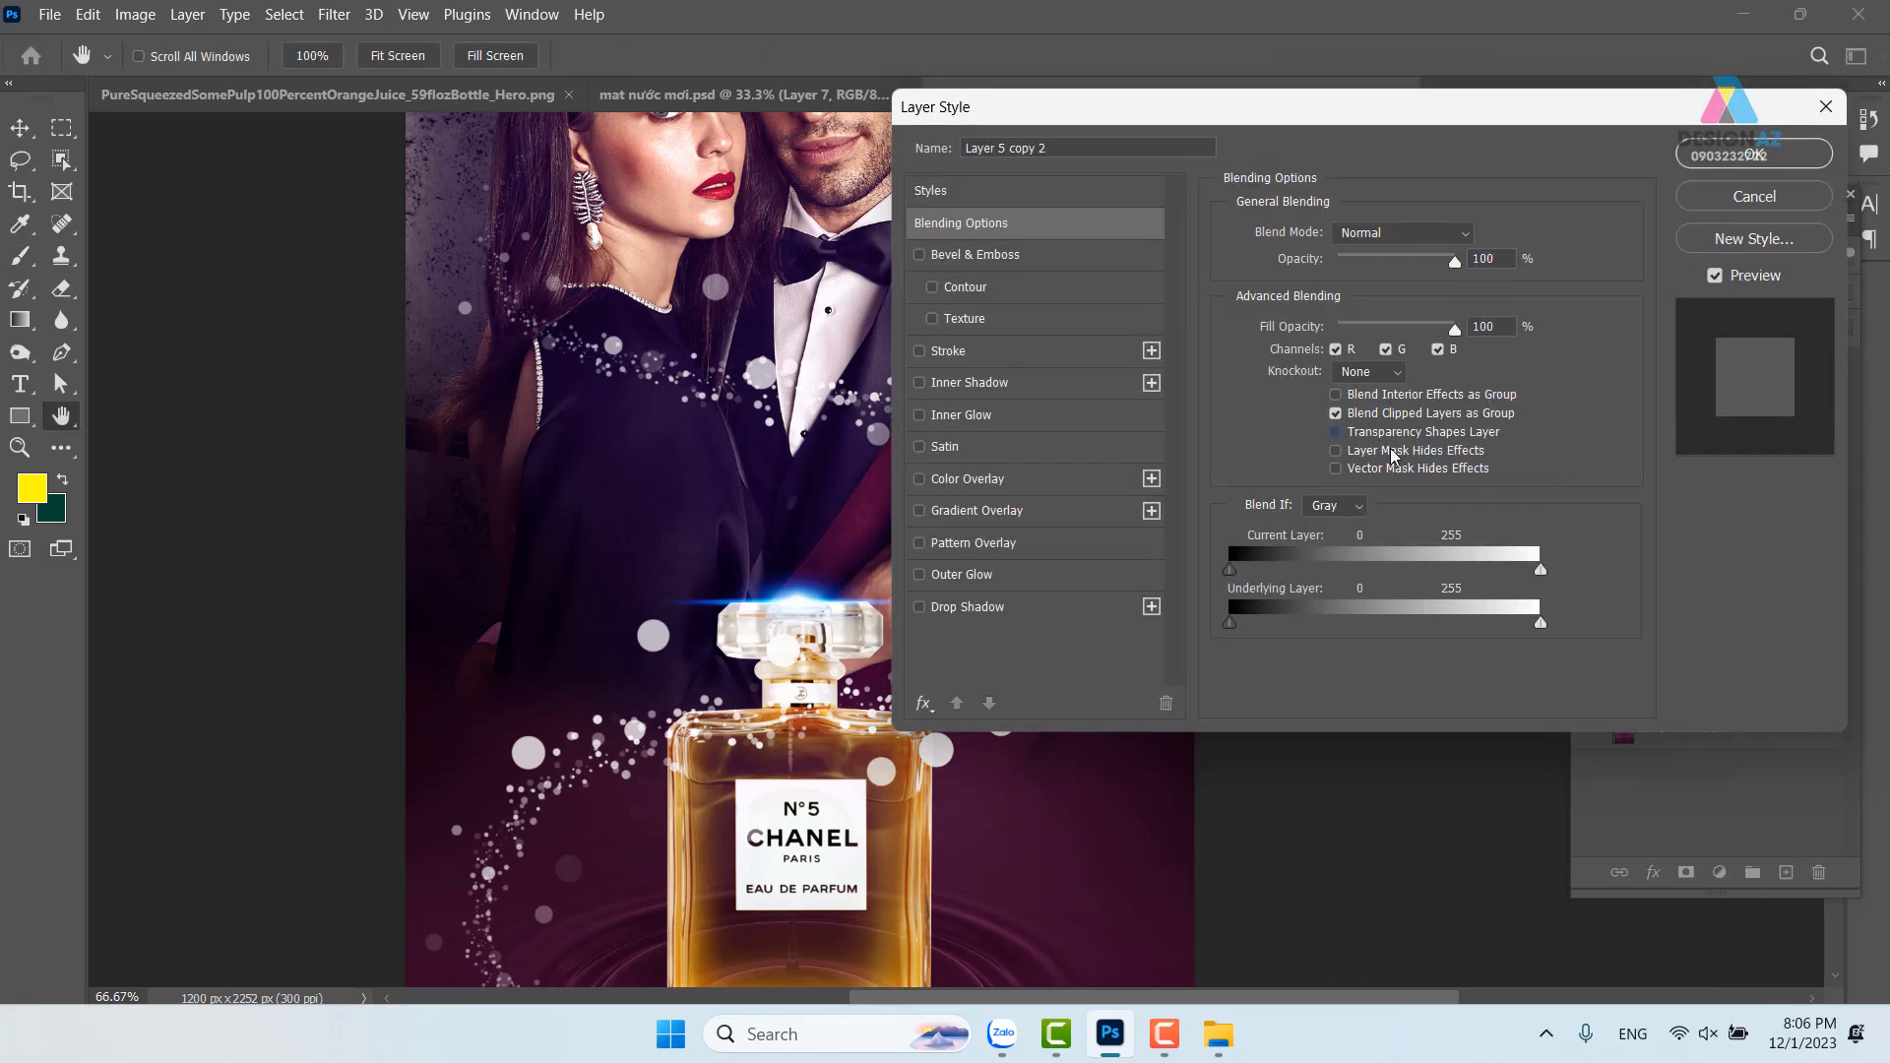
click(1434, 241)
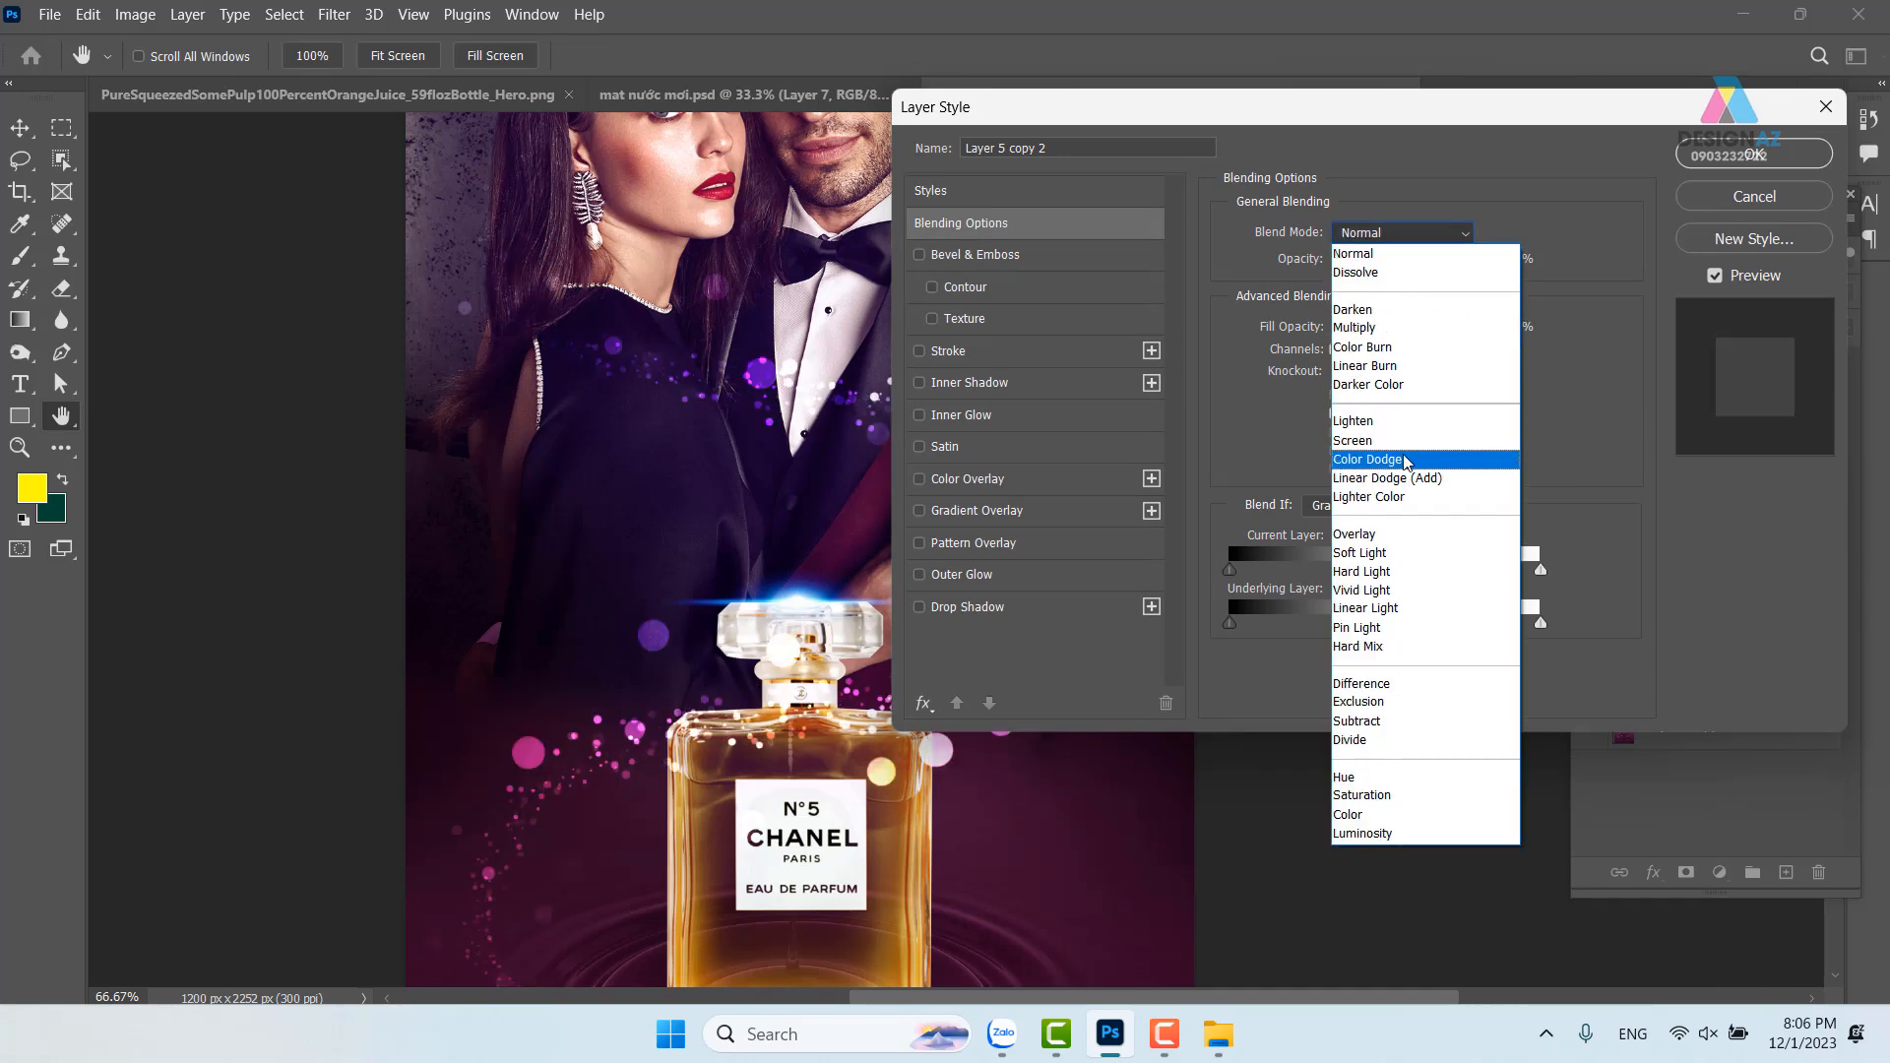
click(1406, 461)
click(1714, 157)
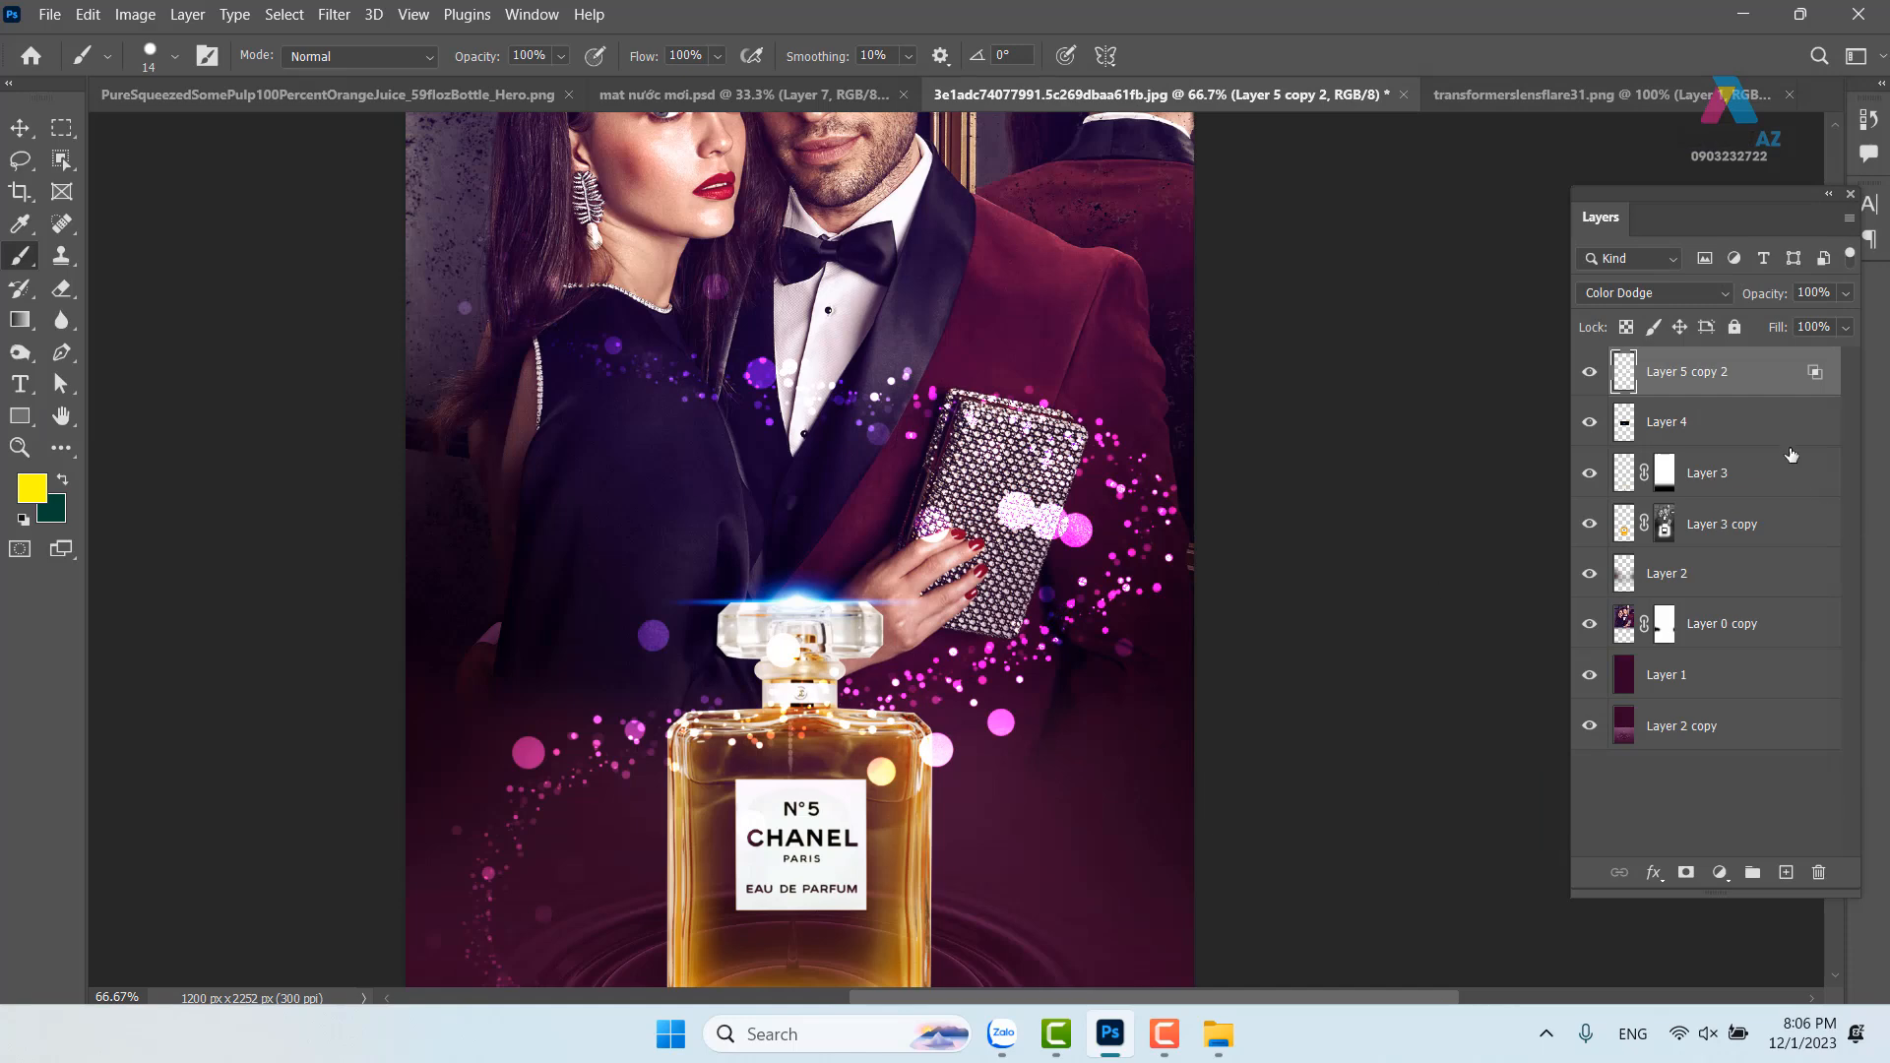
Add a new layer filled with the yellow foreground colour and clip it to the merged dot layer
click(1787, 873)
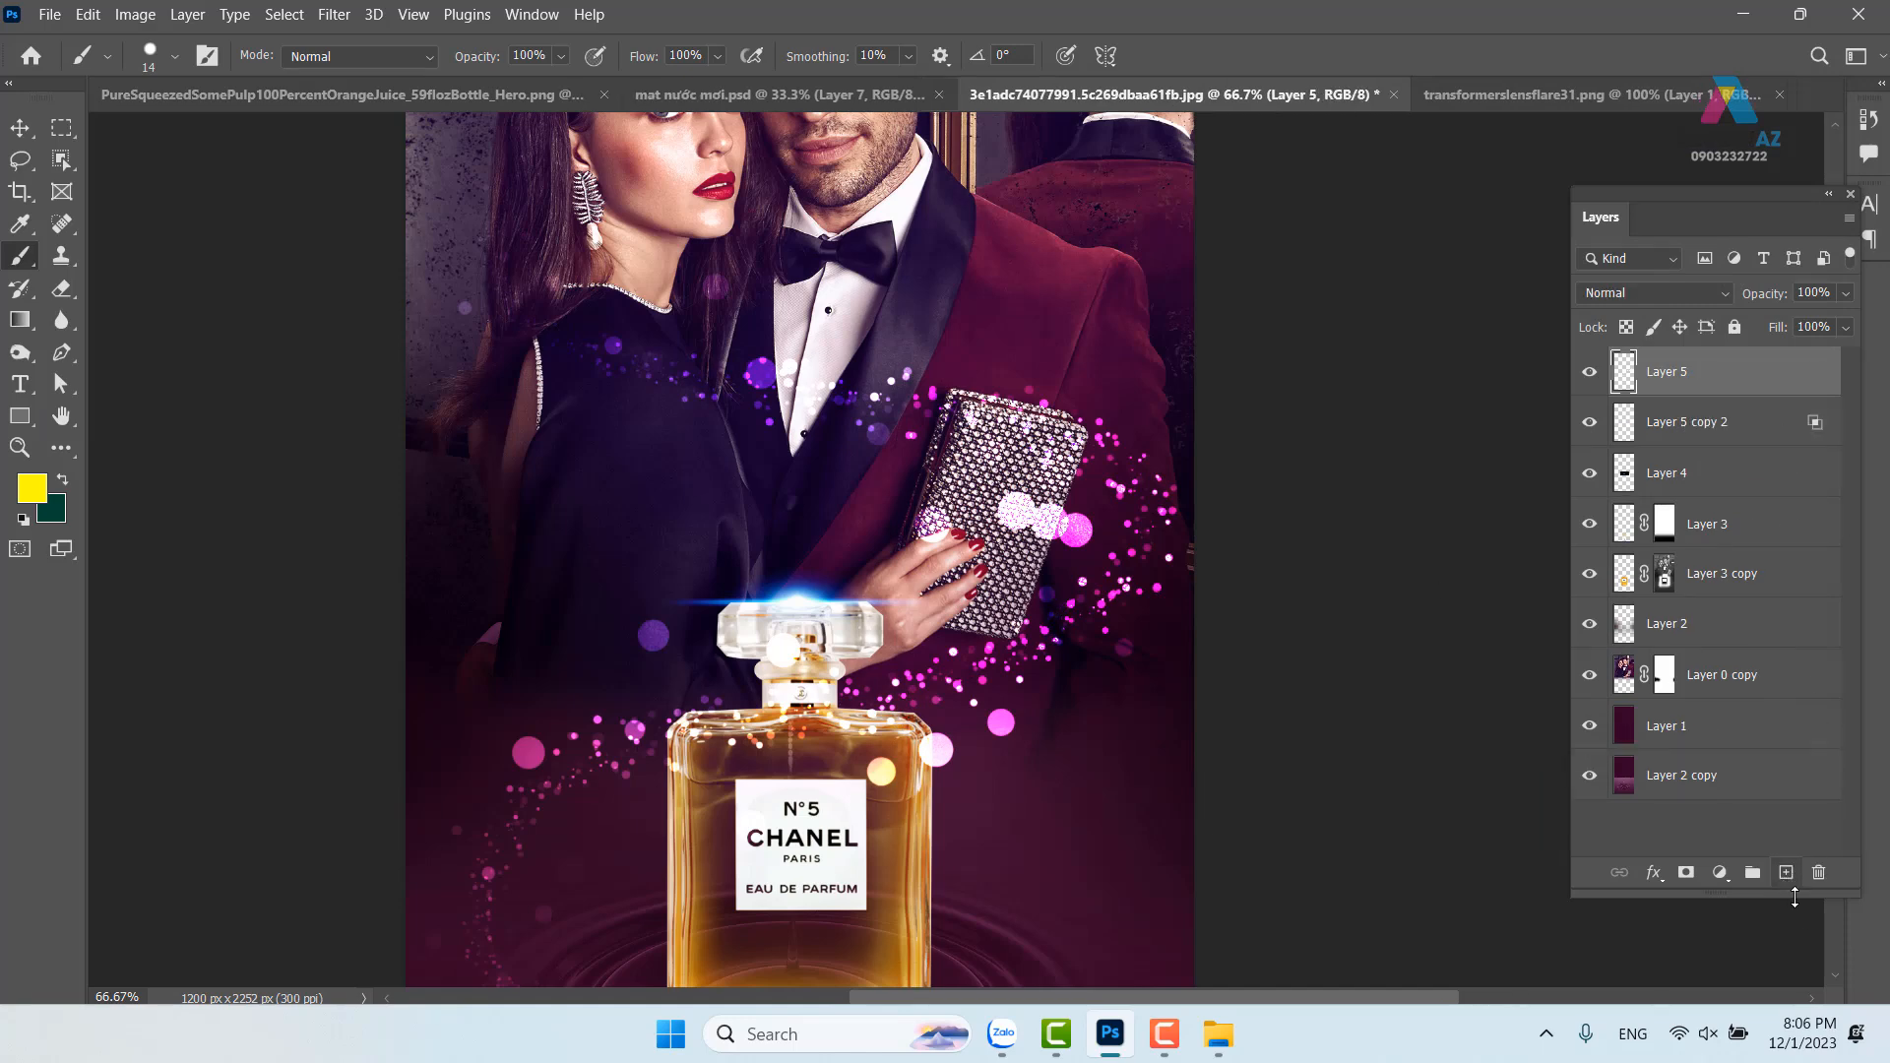
key(alt+Delete)
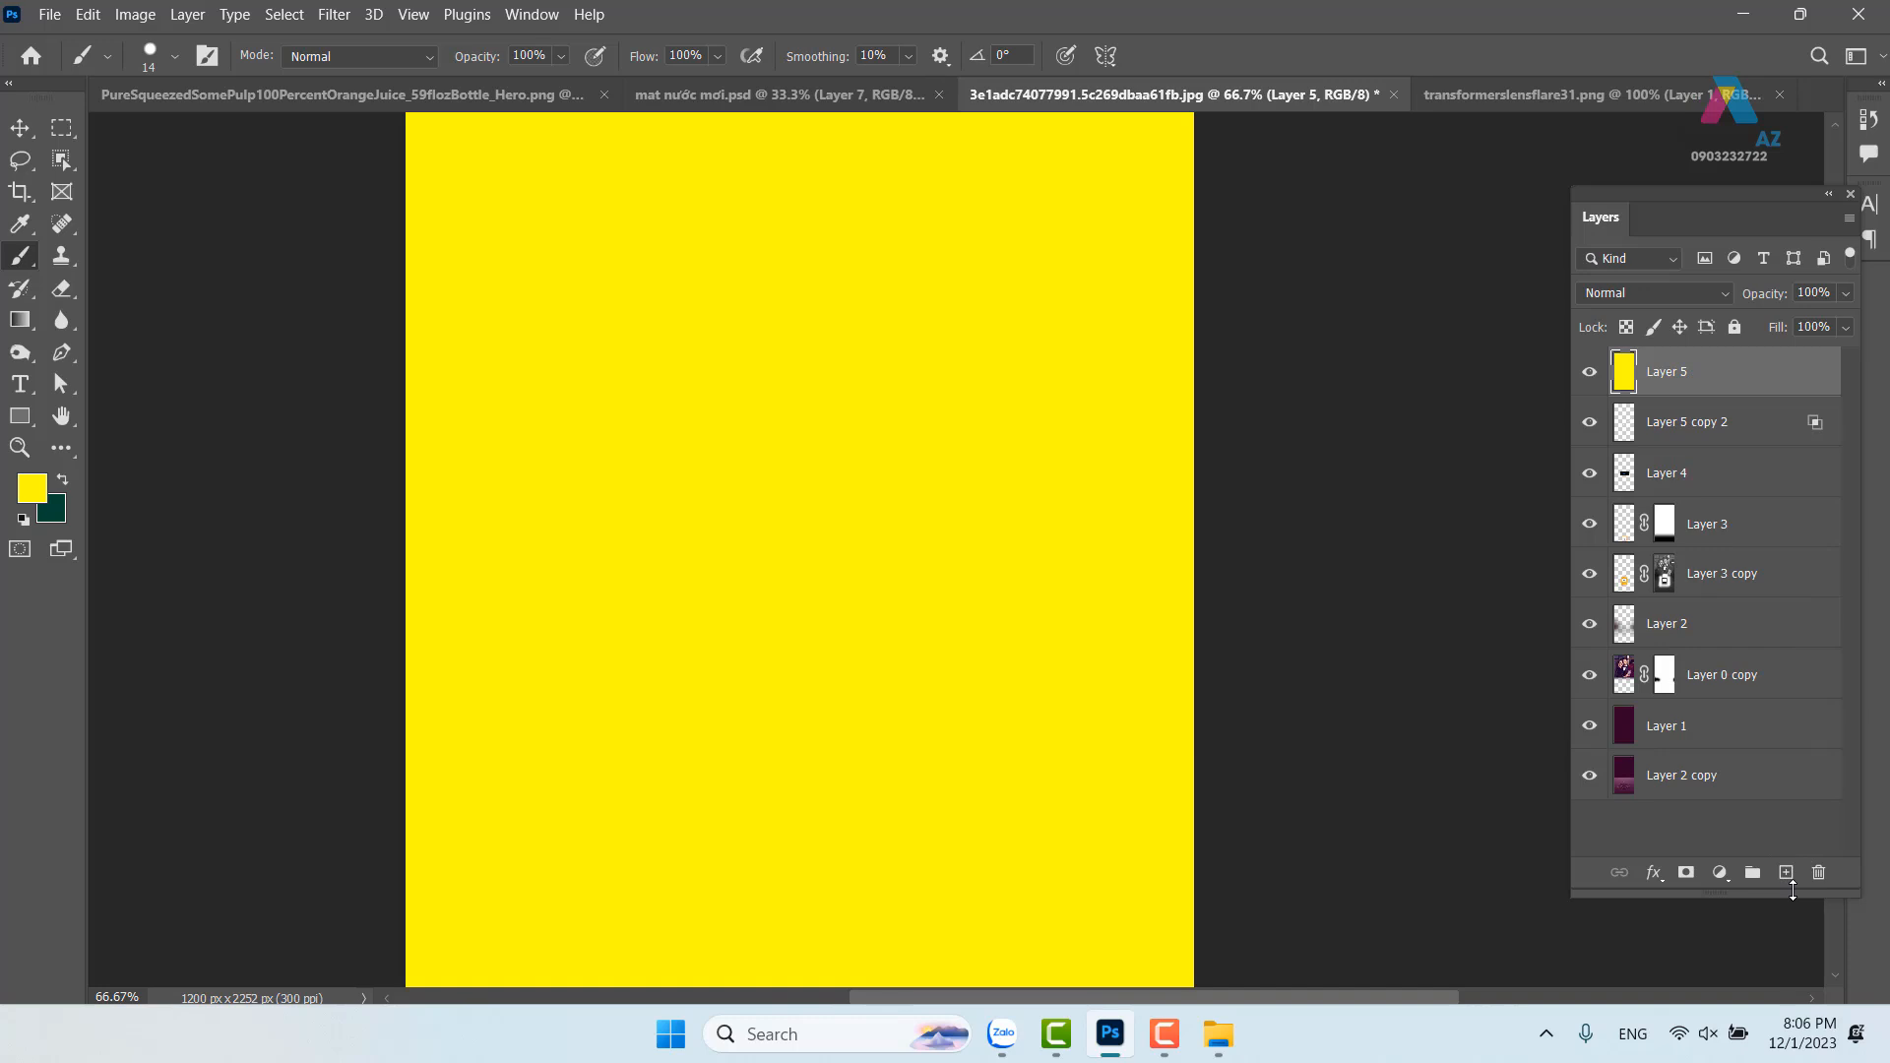
key(ctrl+alt+g)
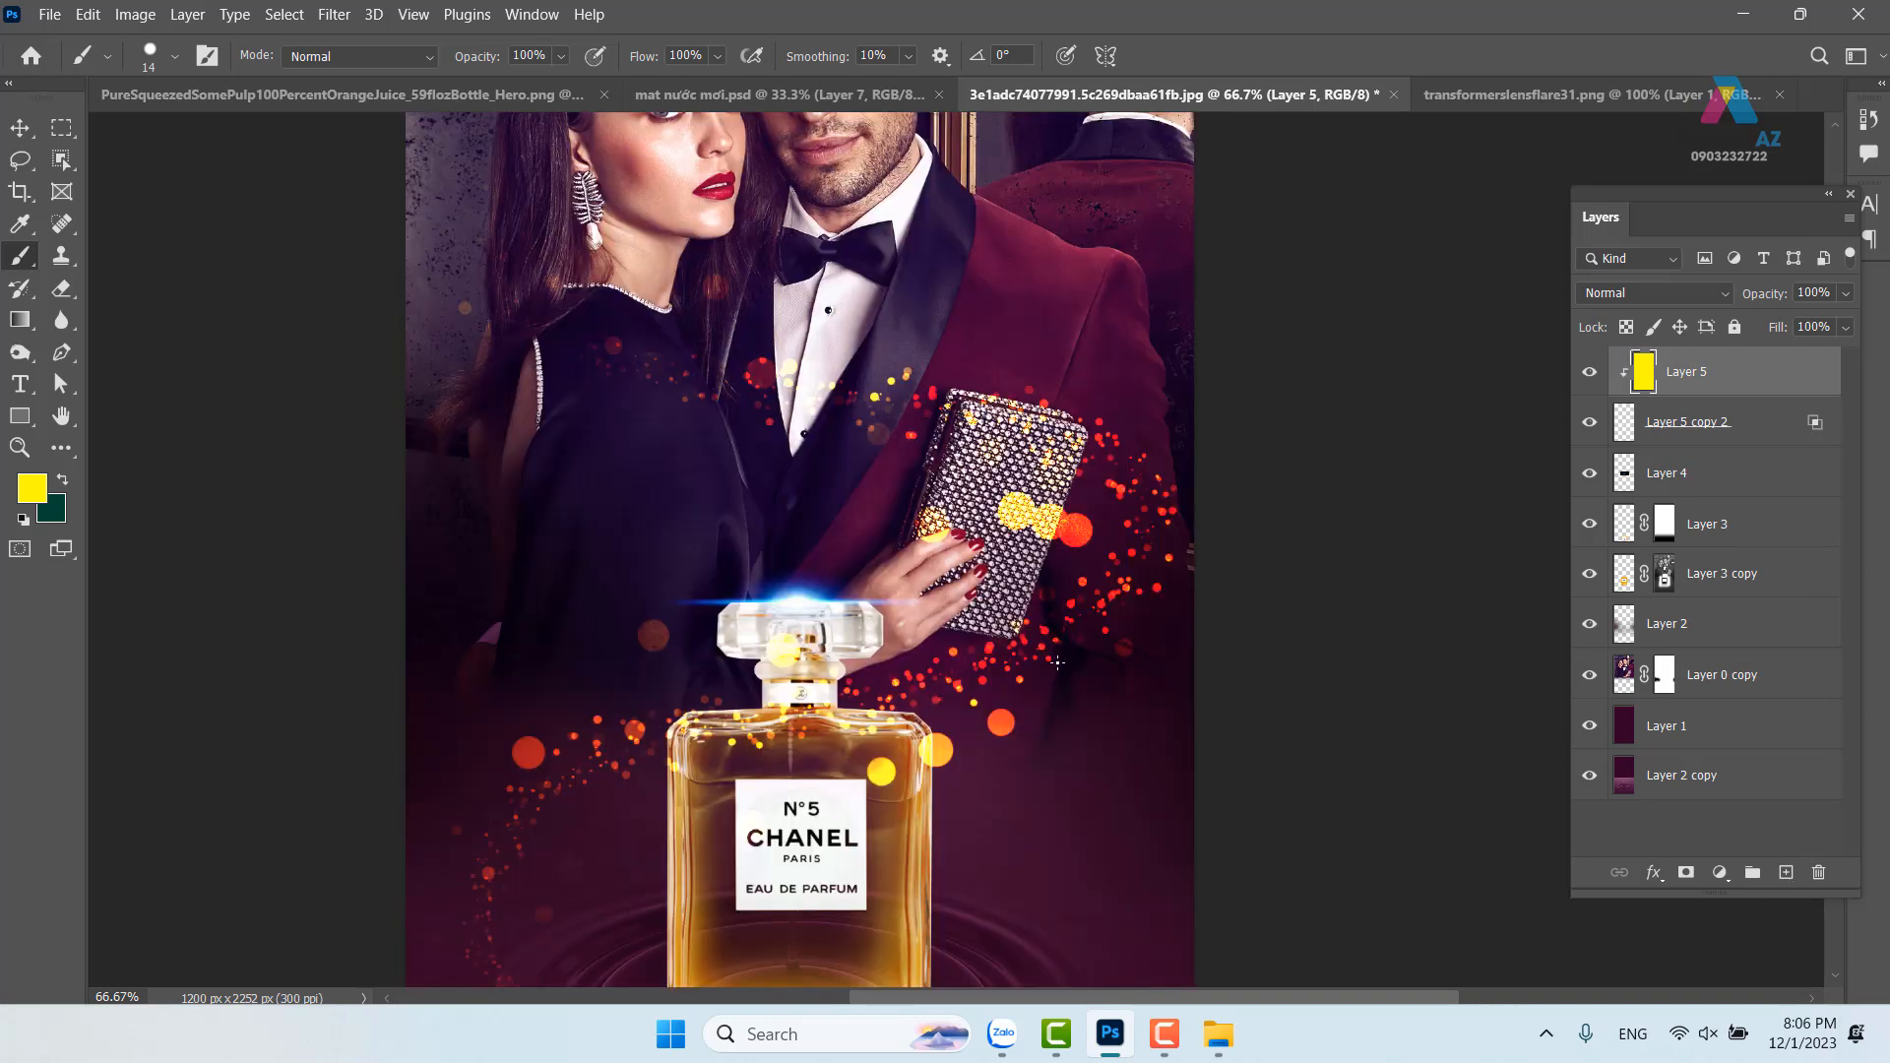
Reduce the merged dot layer's fill to 70%
key(v)
drag(1028, 669, 1033, 444)
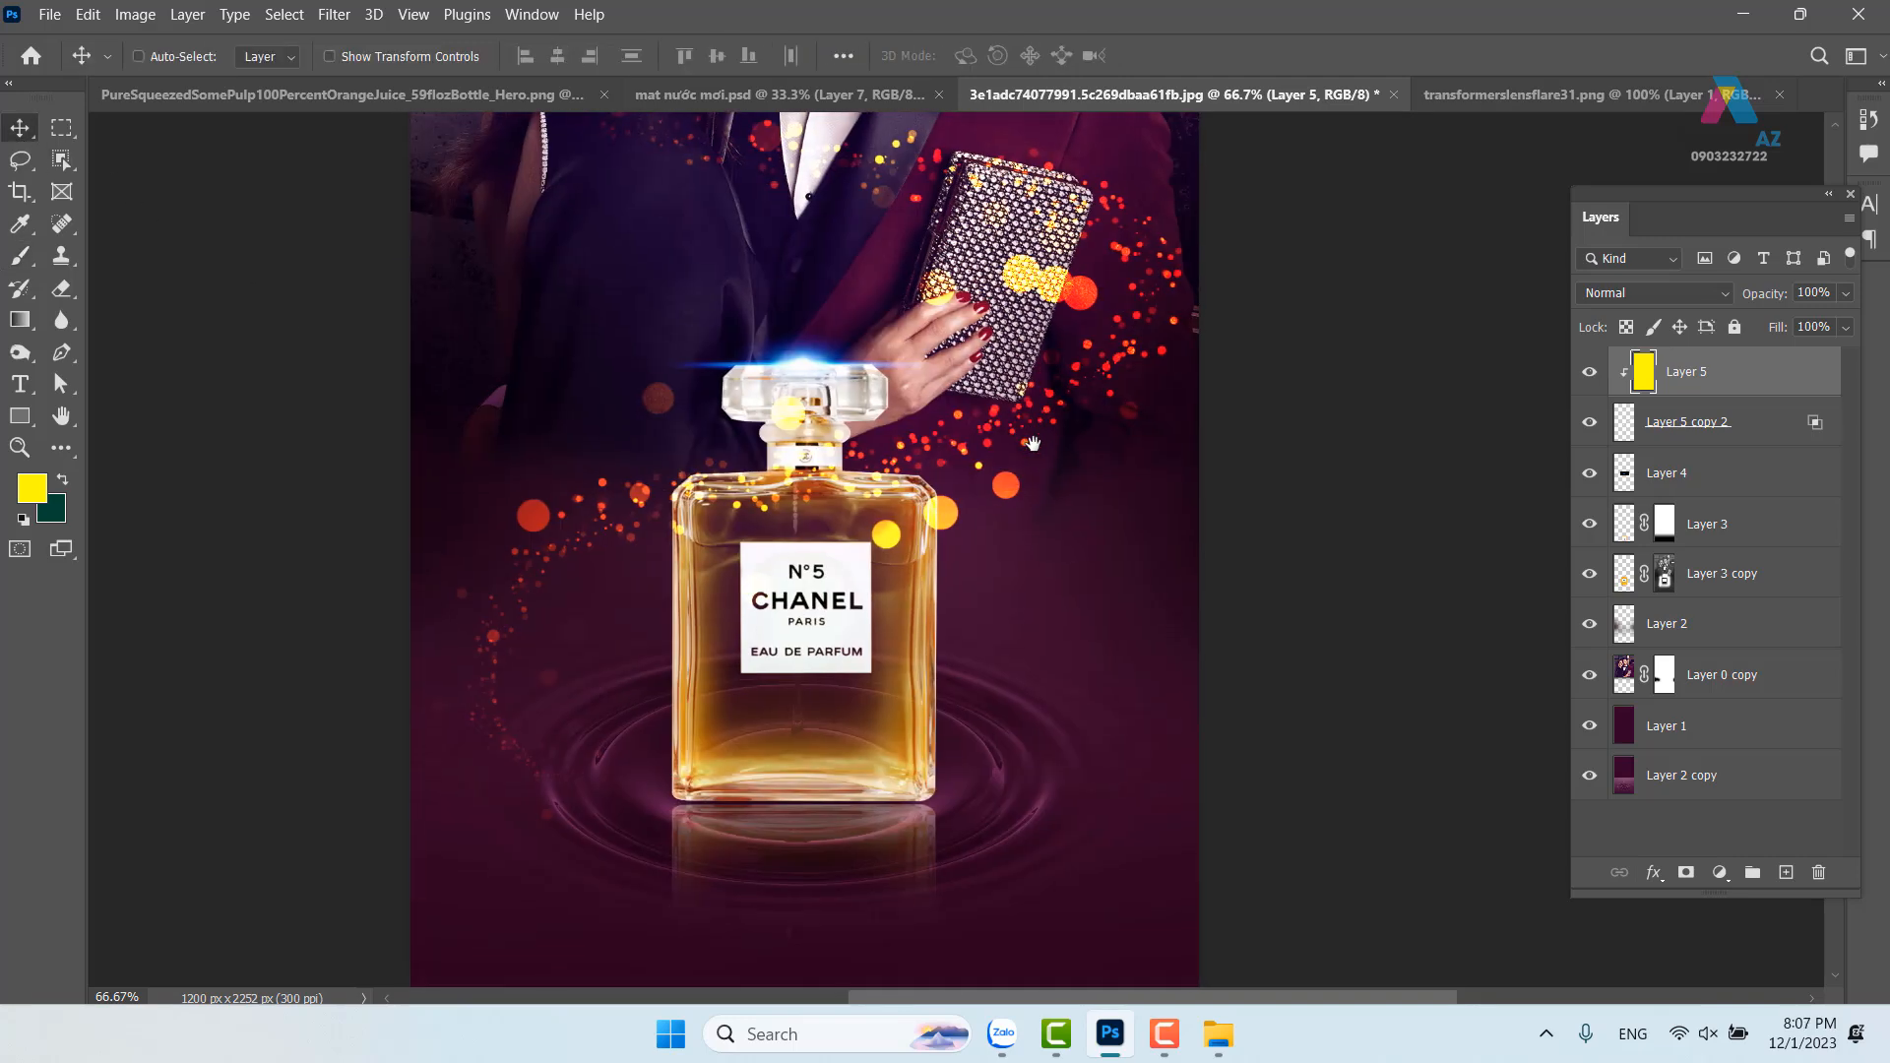
drag(703, 583, 673, 719)
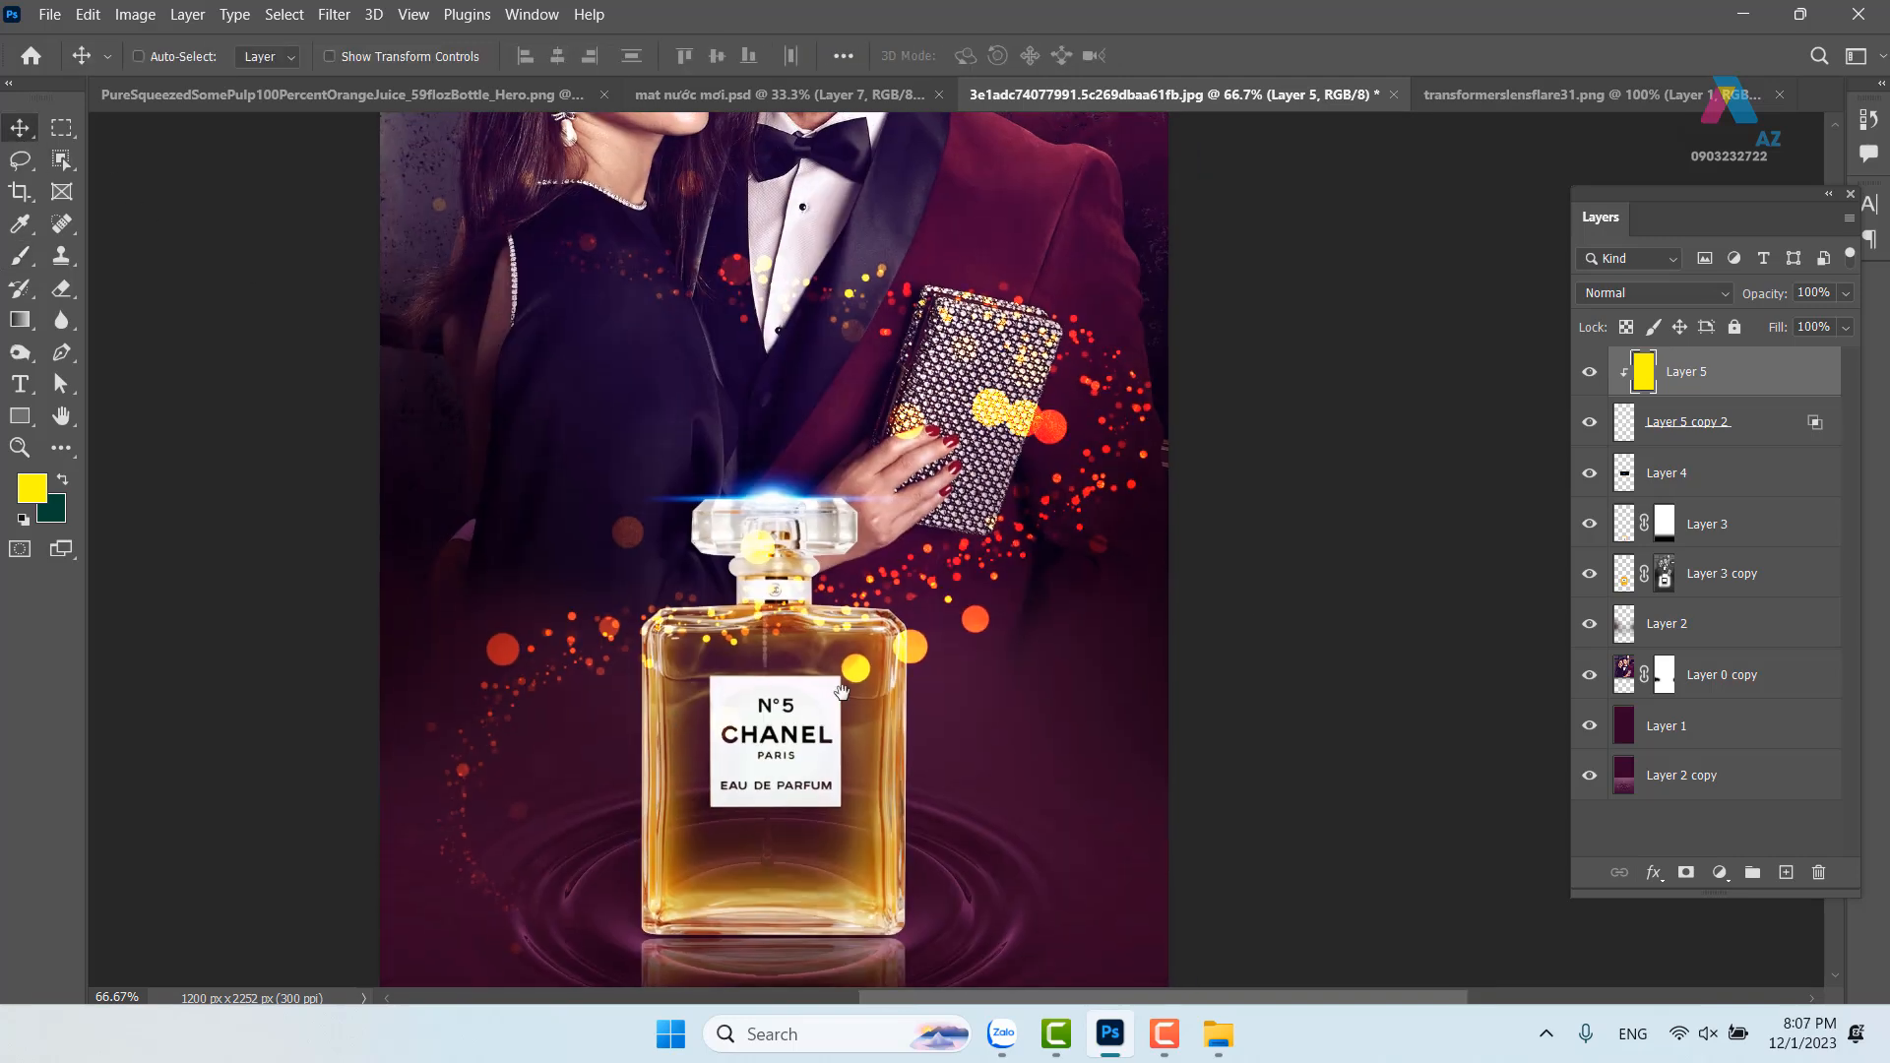
click(1776, 437)
click(1846, 328)
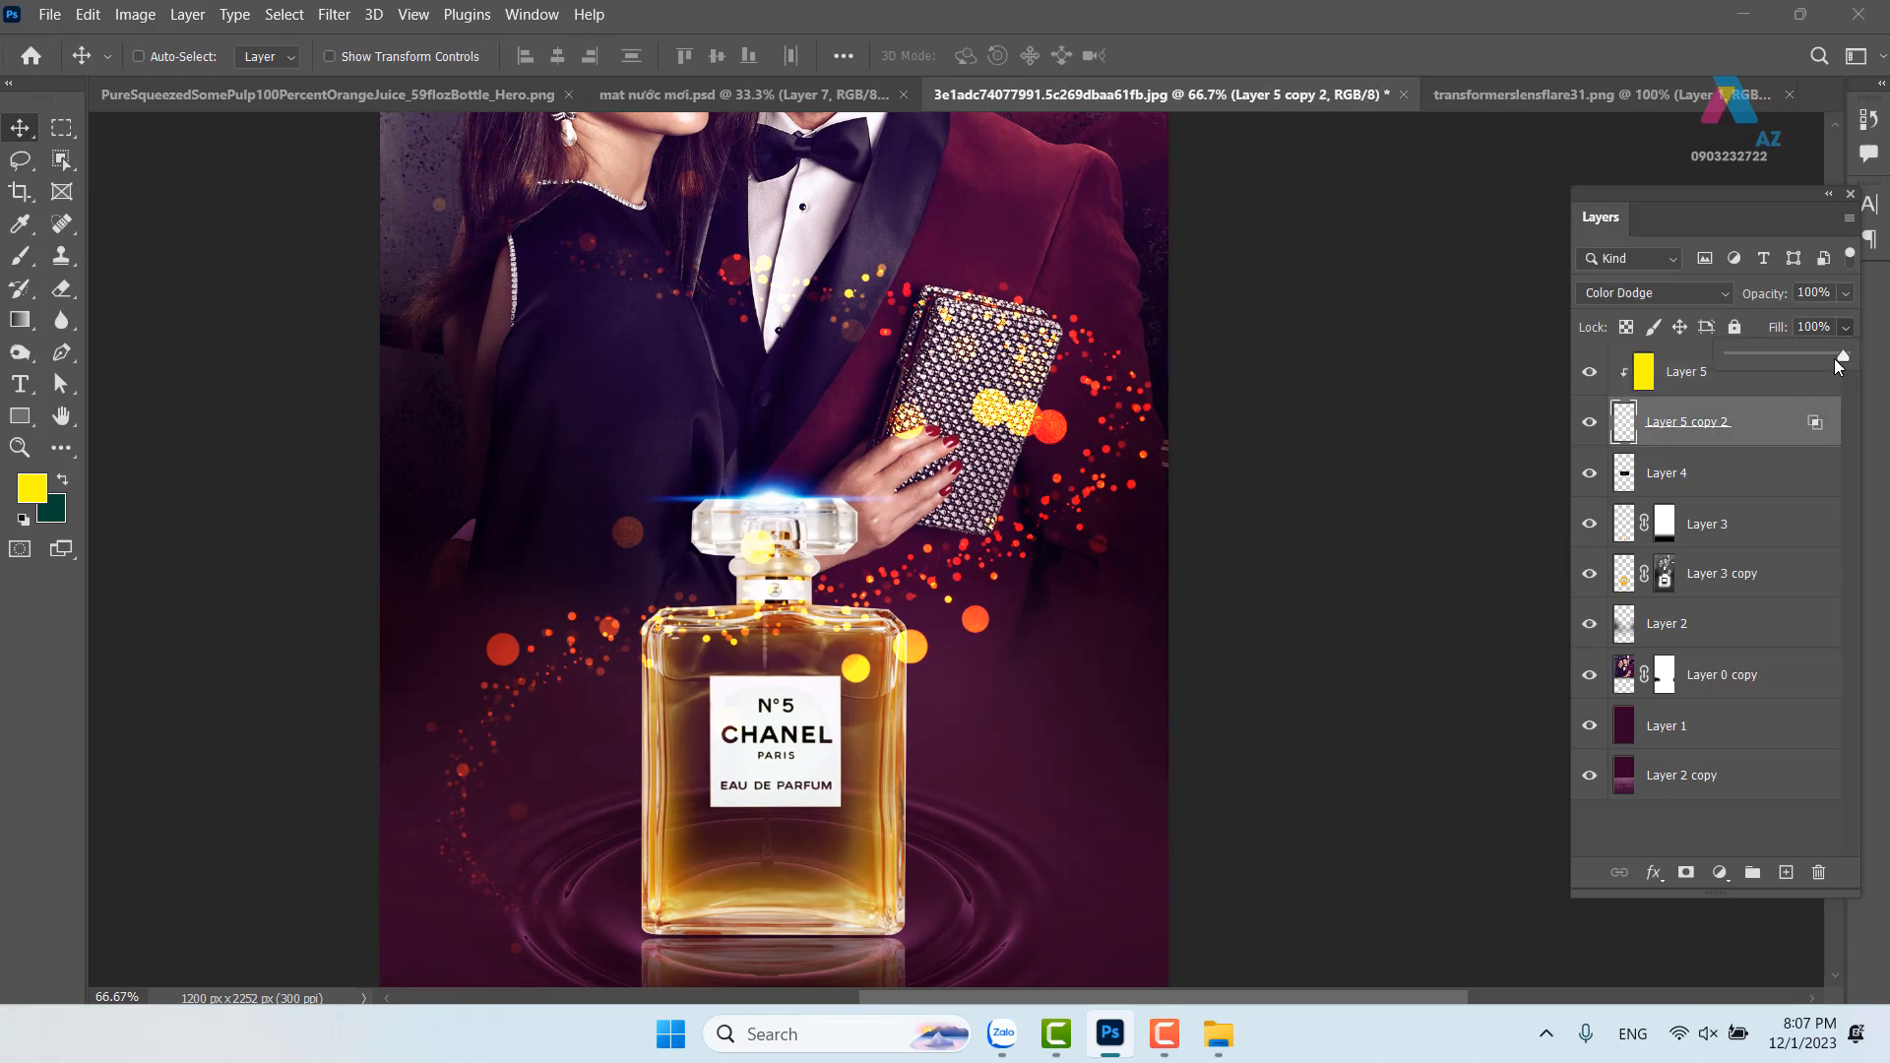
drag(1816, 356, 1810, 356)
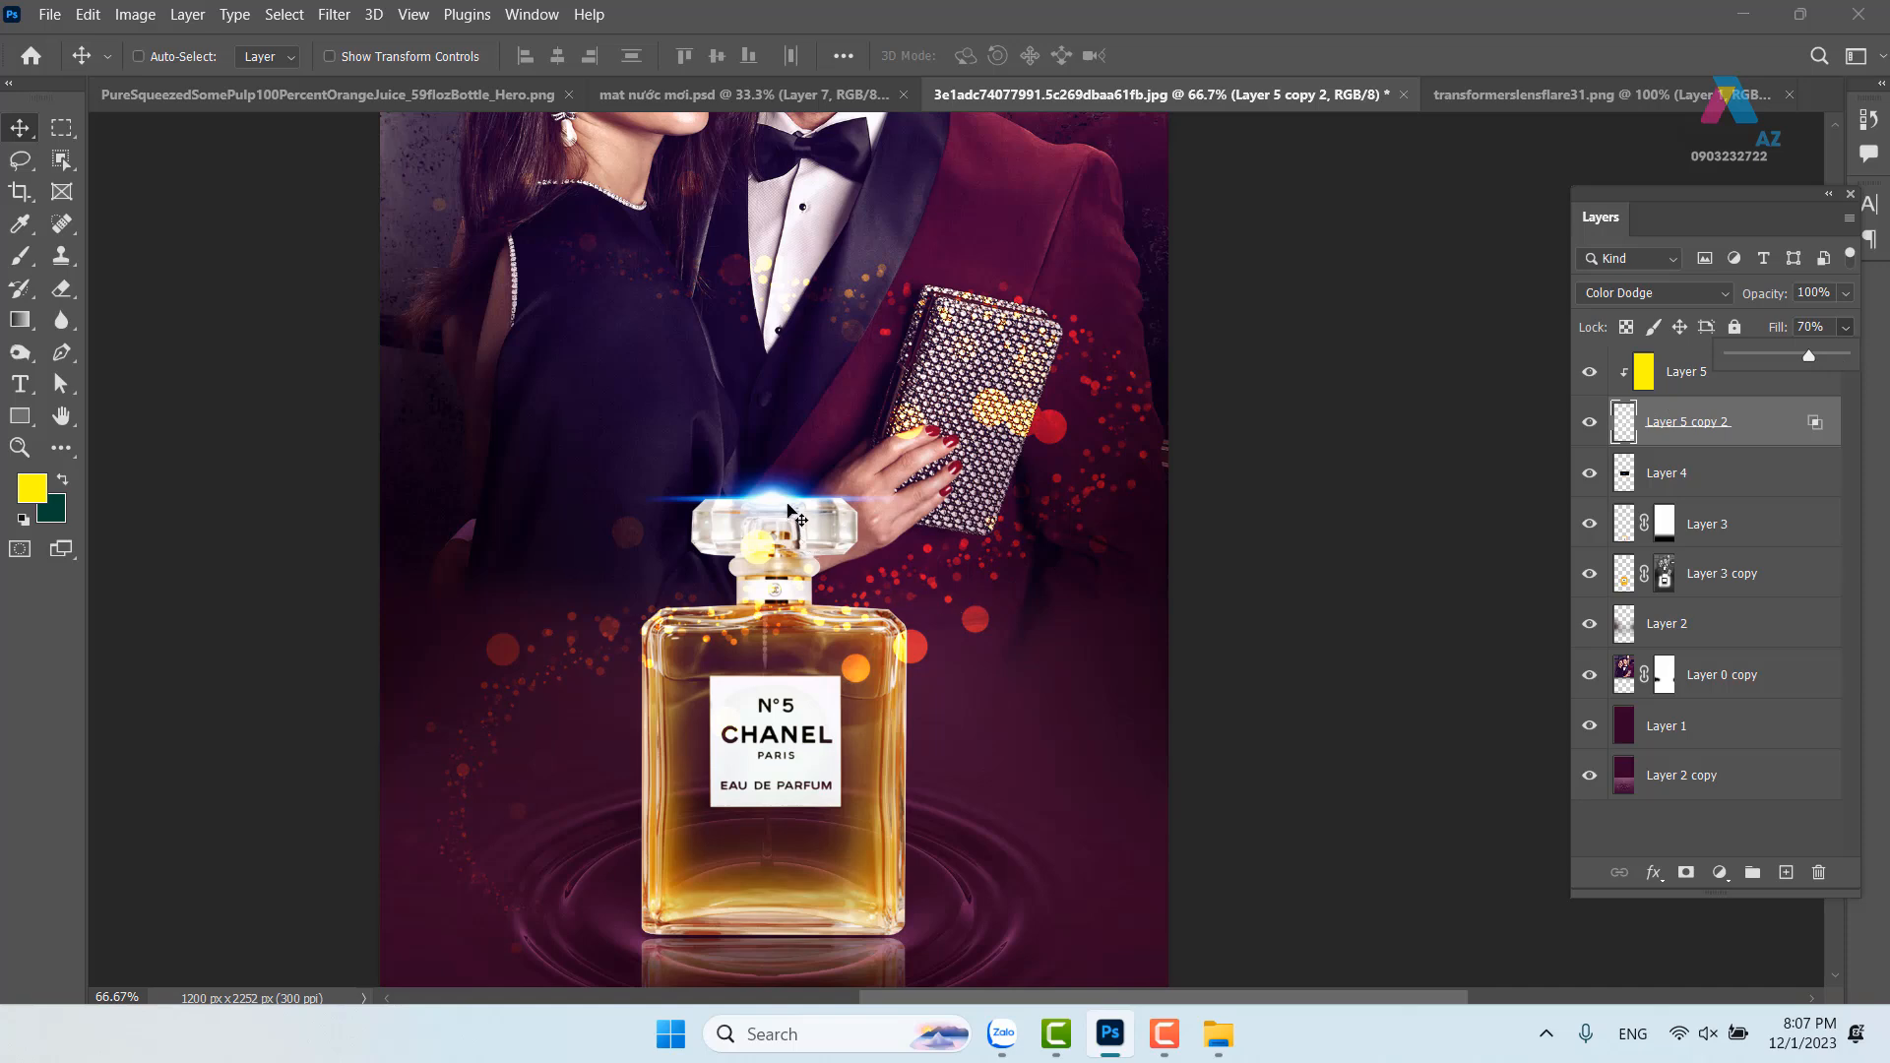
Select the lens flare layer and move the flare down to the base of the bottle's neck
right_click(775, 497)
click(803, 503)
drag(788, 491, 780, 619)
drag(864, 727, 892, 904)
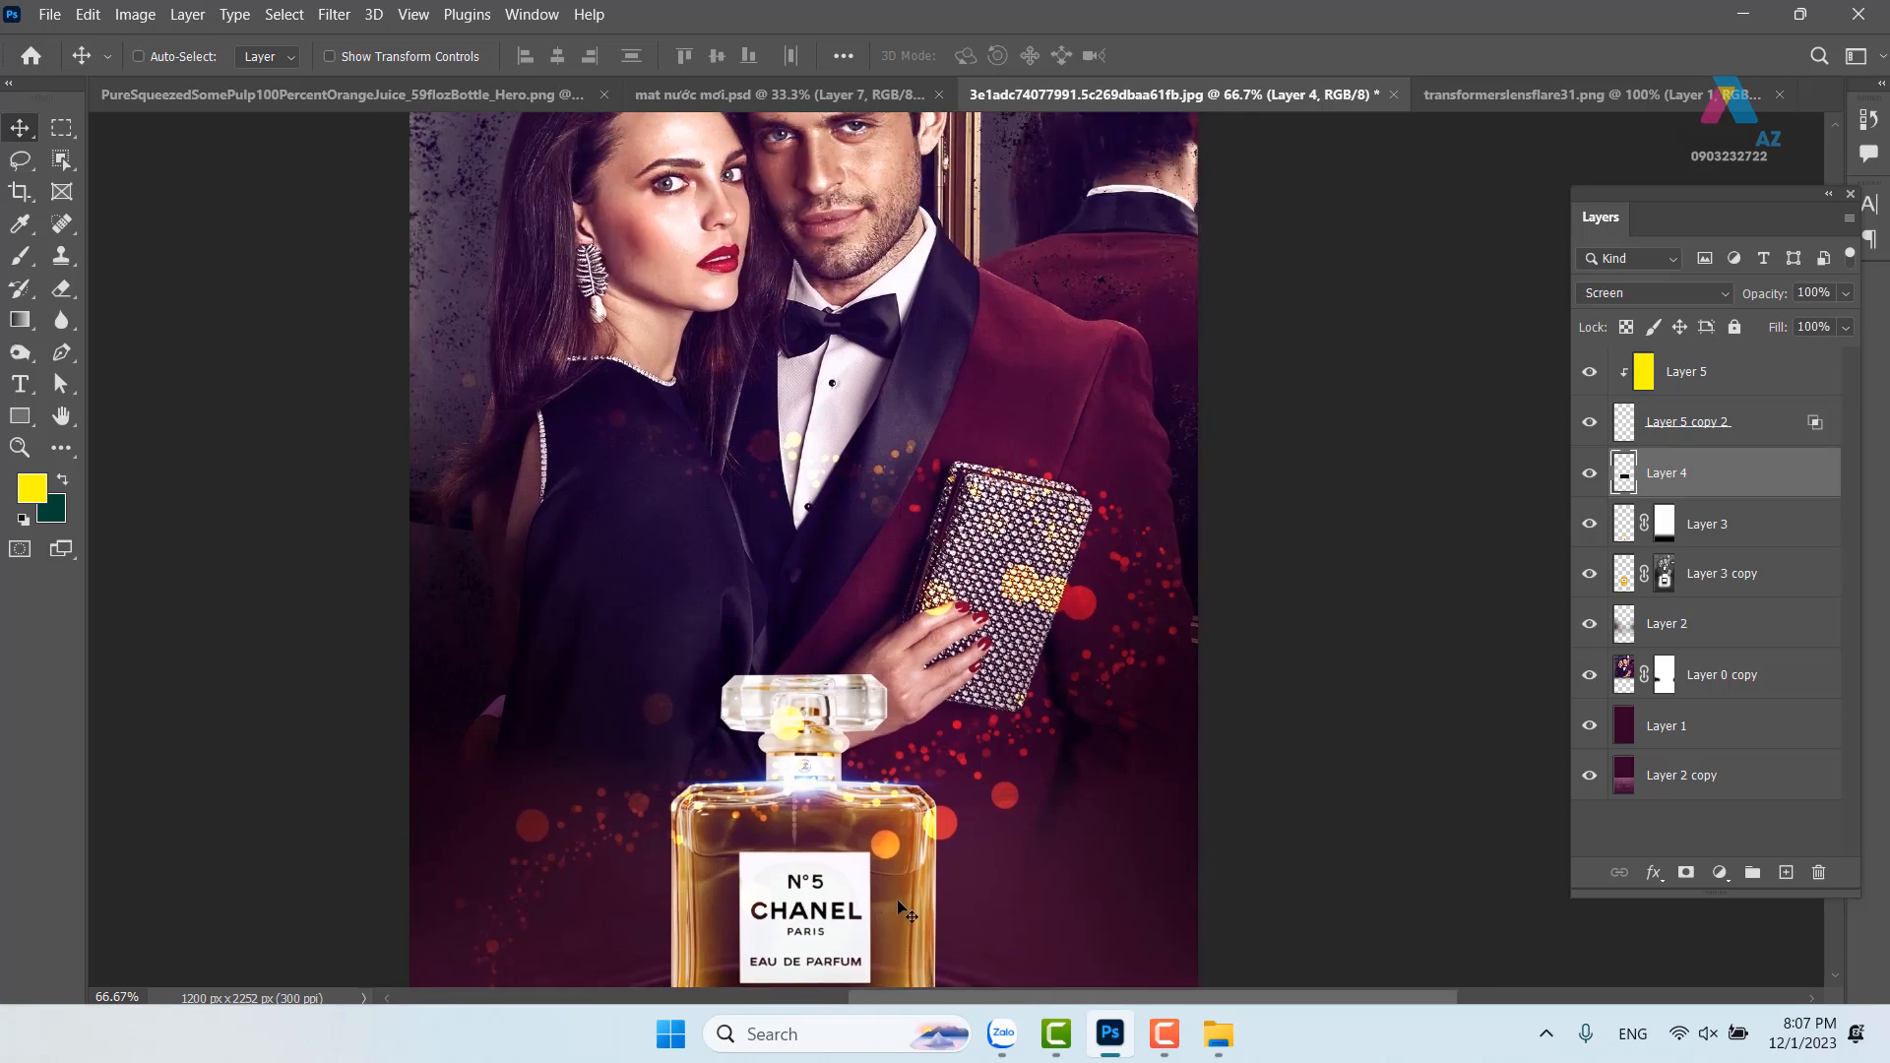
key(ctrl+minus)
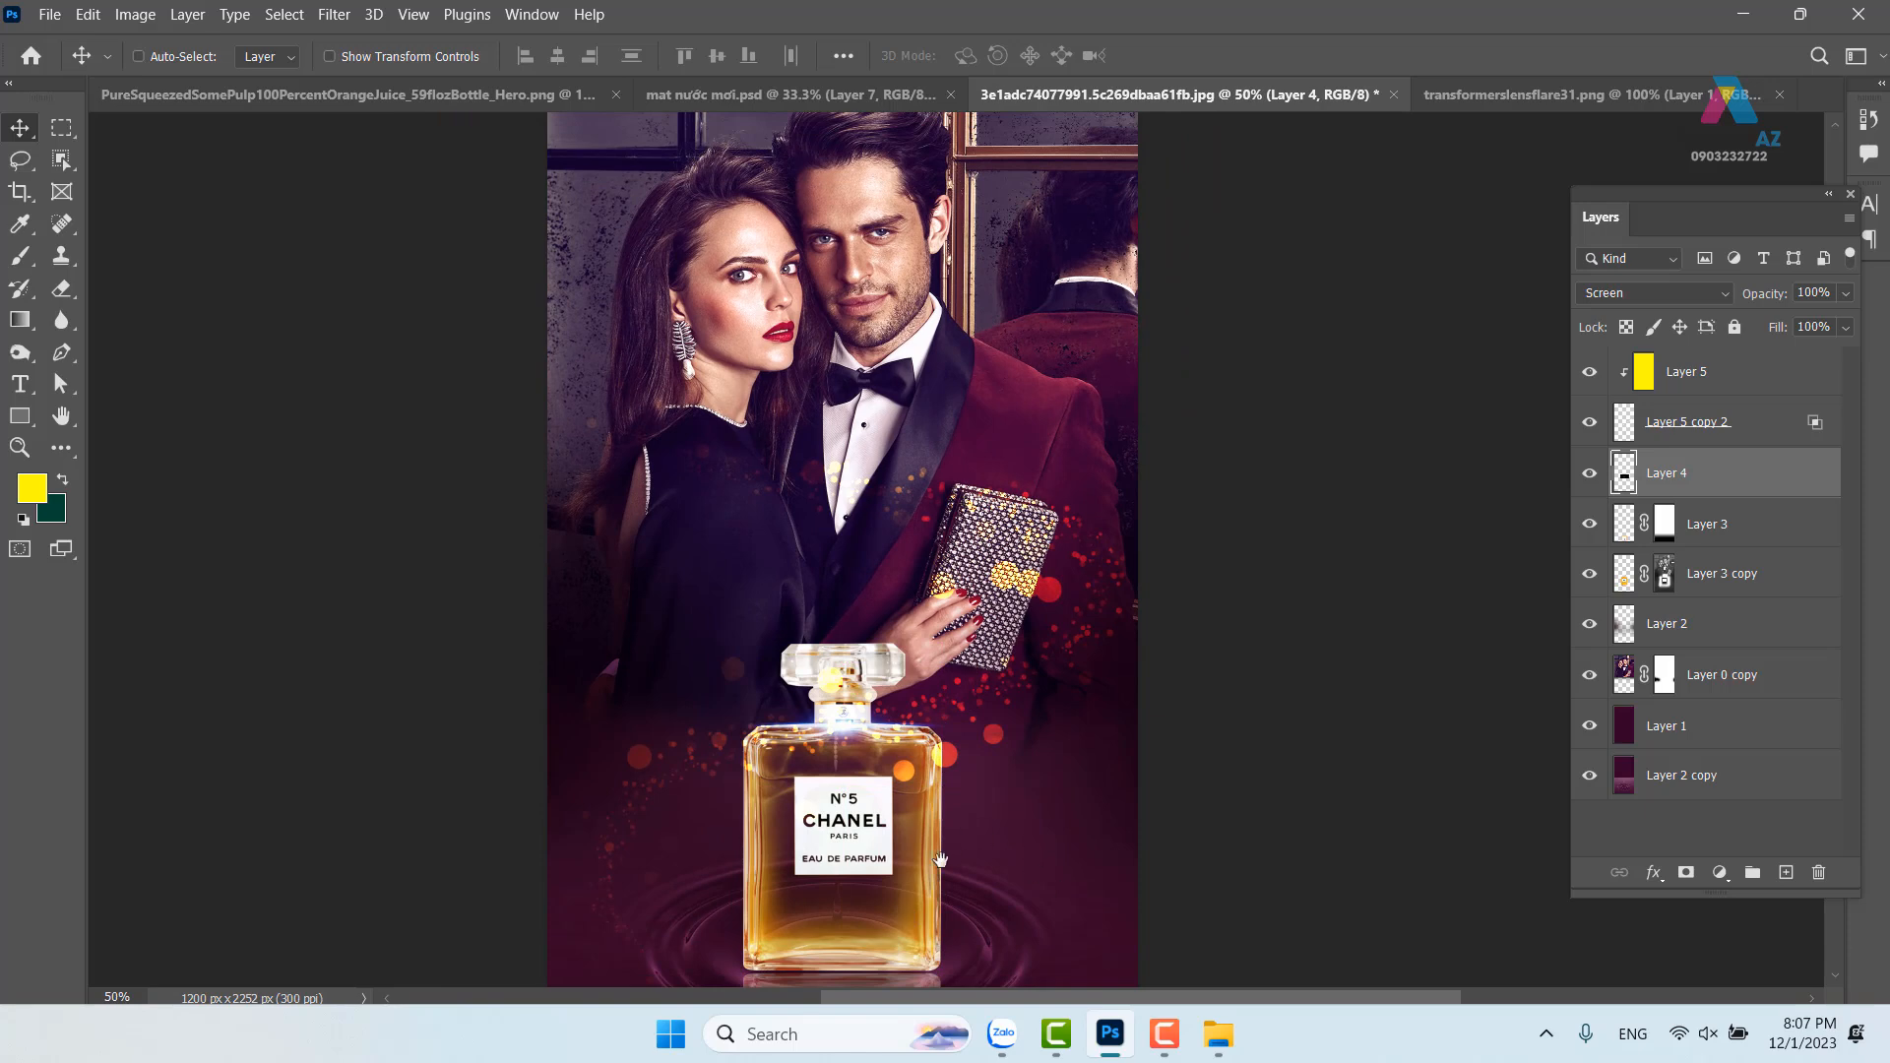
drag(920, 806, 884, 579)
drag(879, 498, 889, 632)
drag(864, 510, 854, 589)
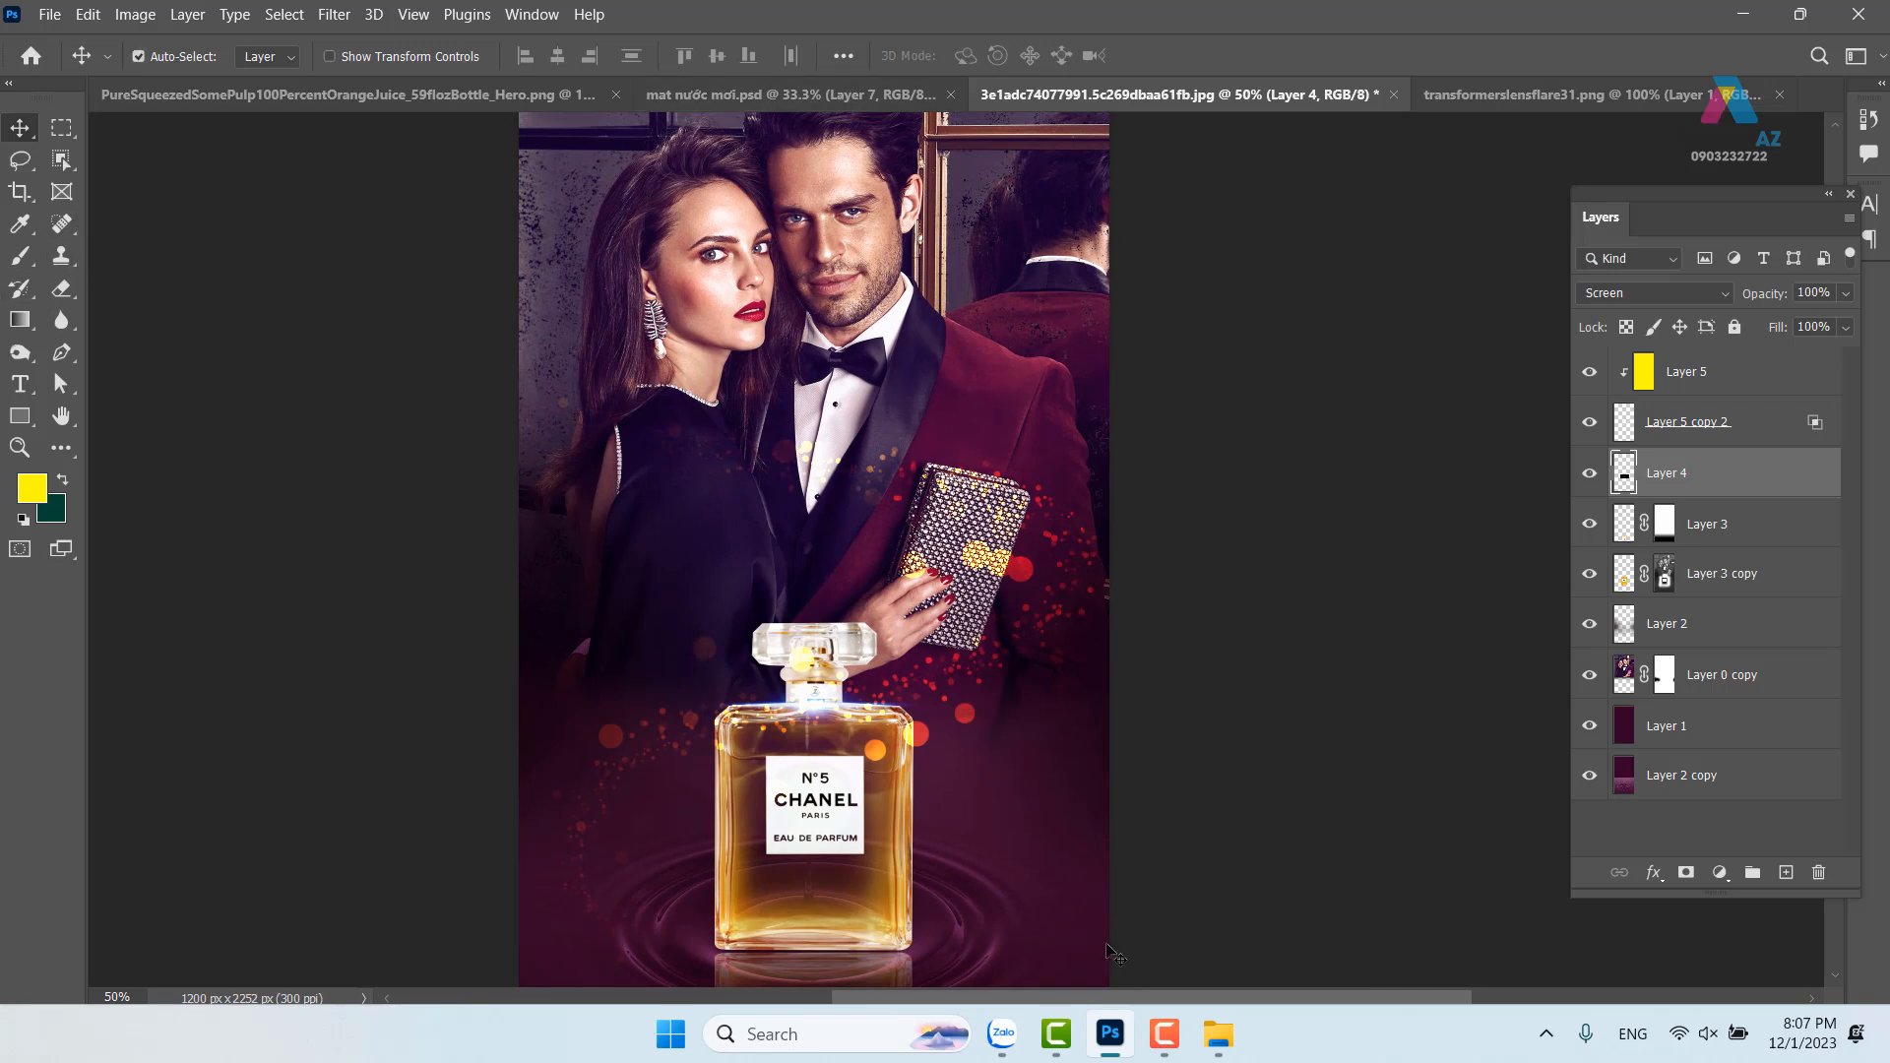
Open tk poster.psd from the "nước hoa nam nữ" folder and dismiss the file-opening dialog
key(ctrl+o)
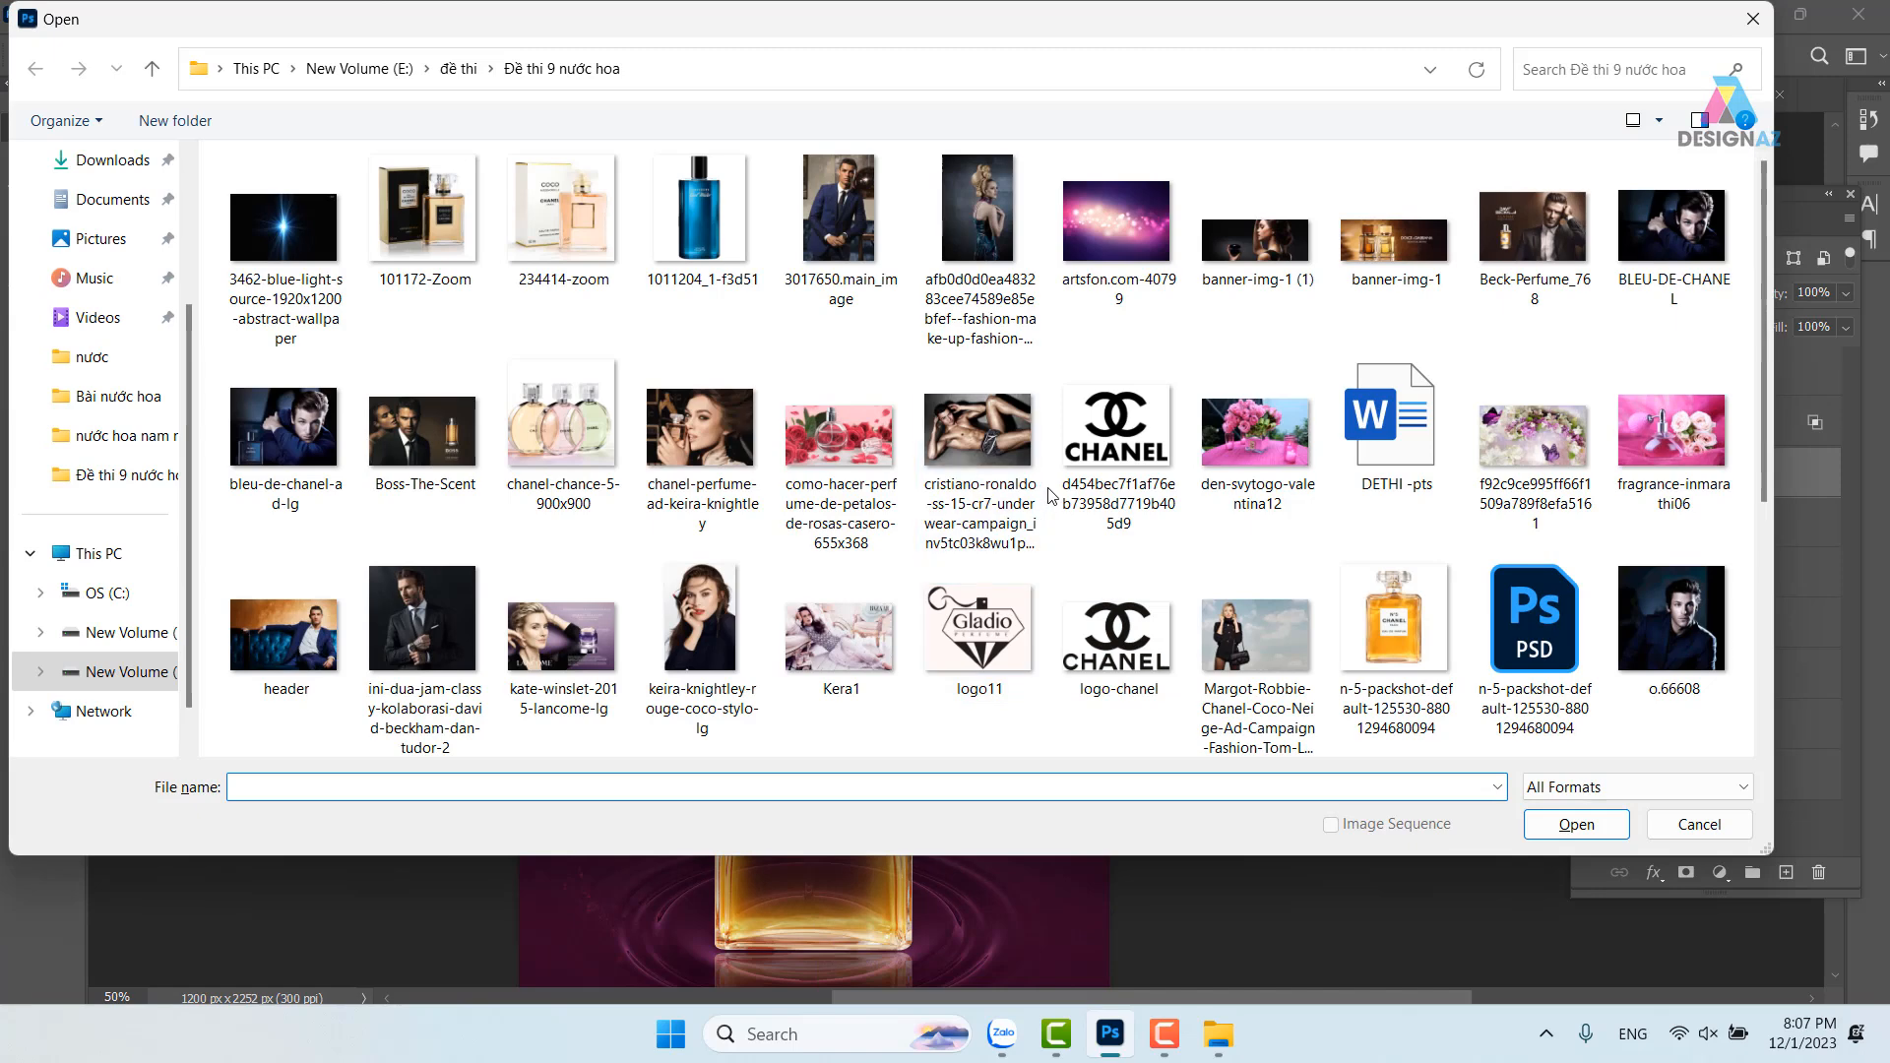
click(1218, 1033)
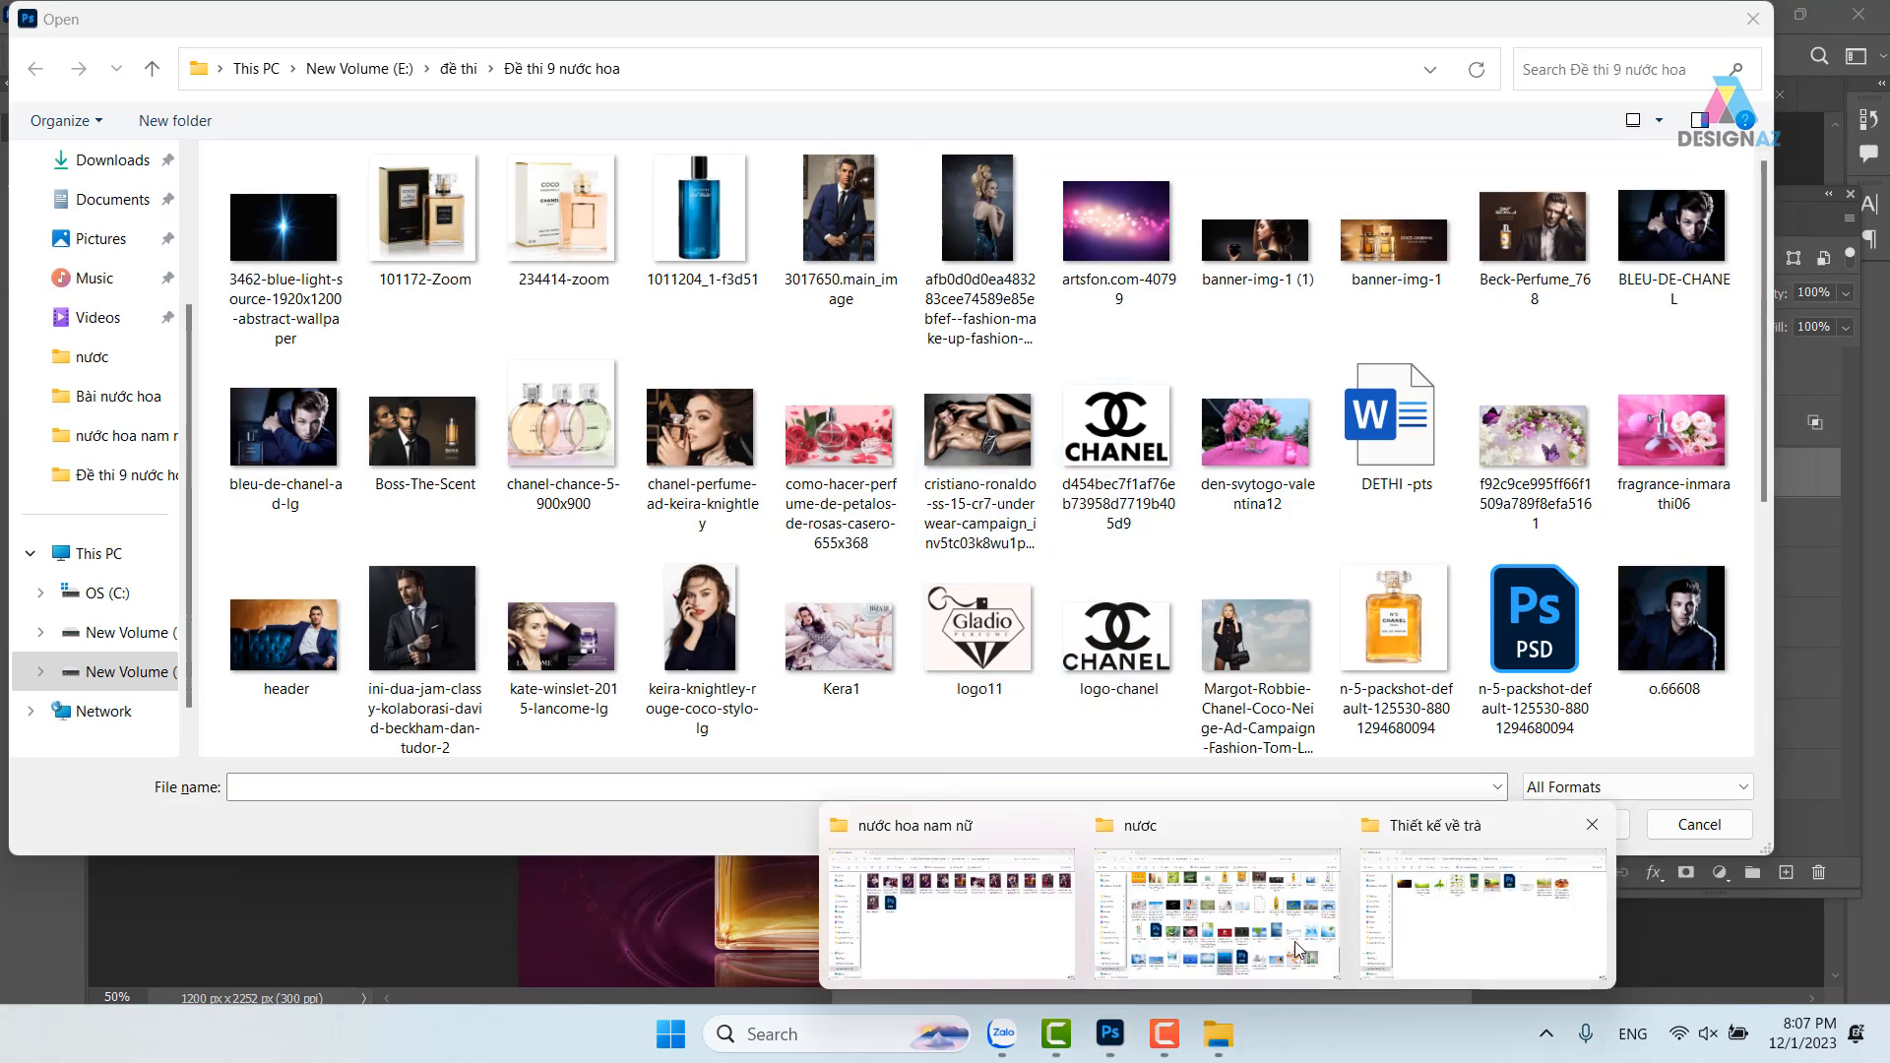
click(991, 940)
click(480, 445)
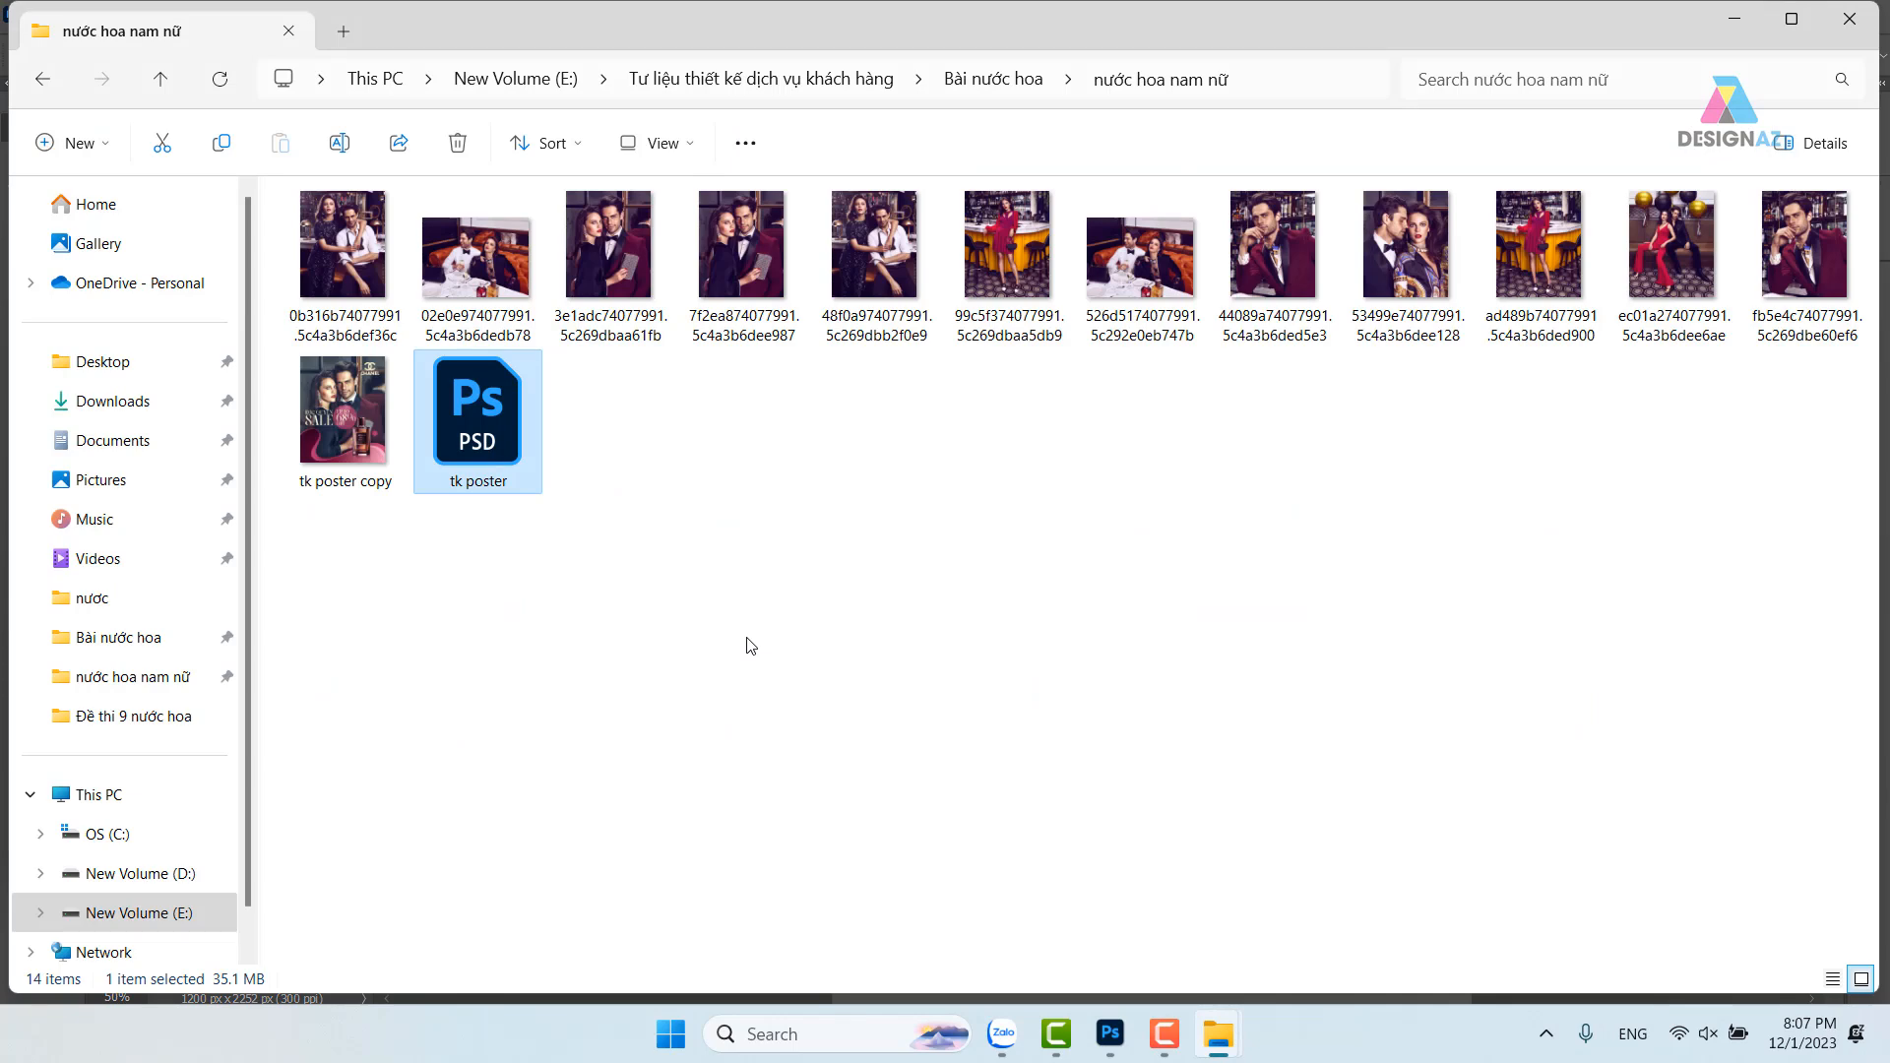
key(alt+Tab)
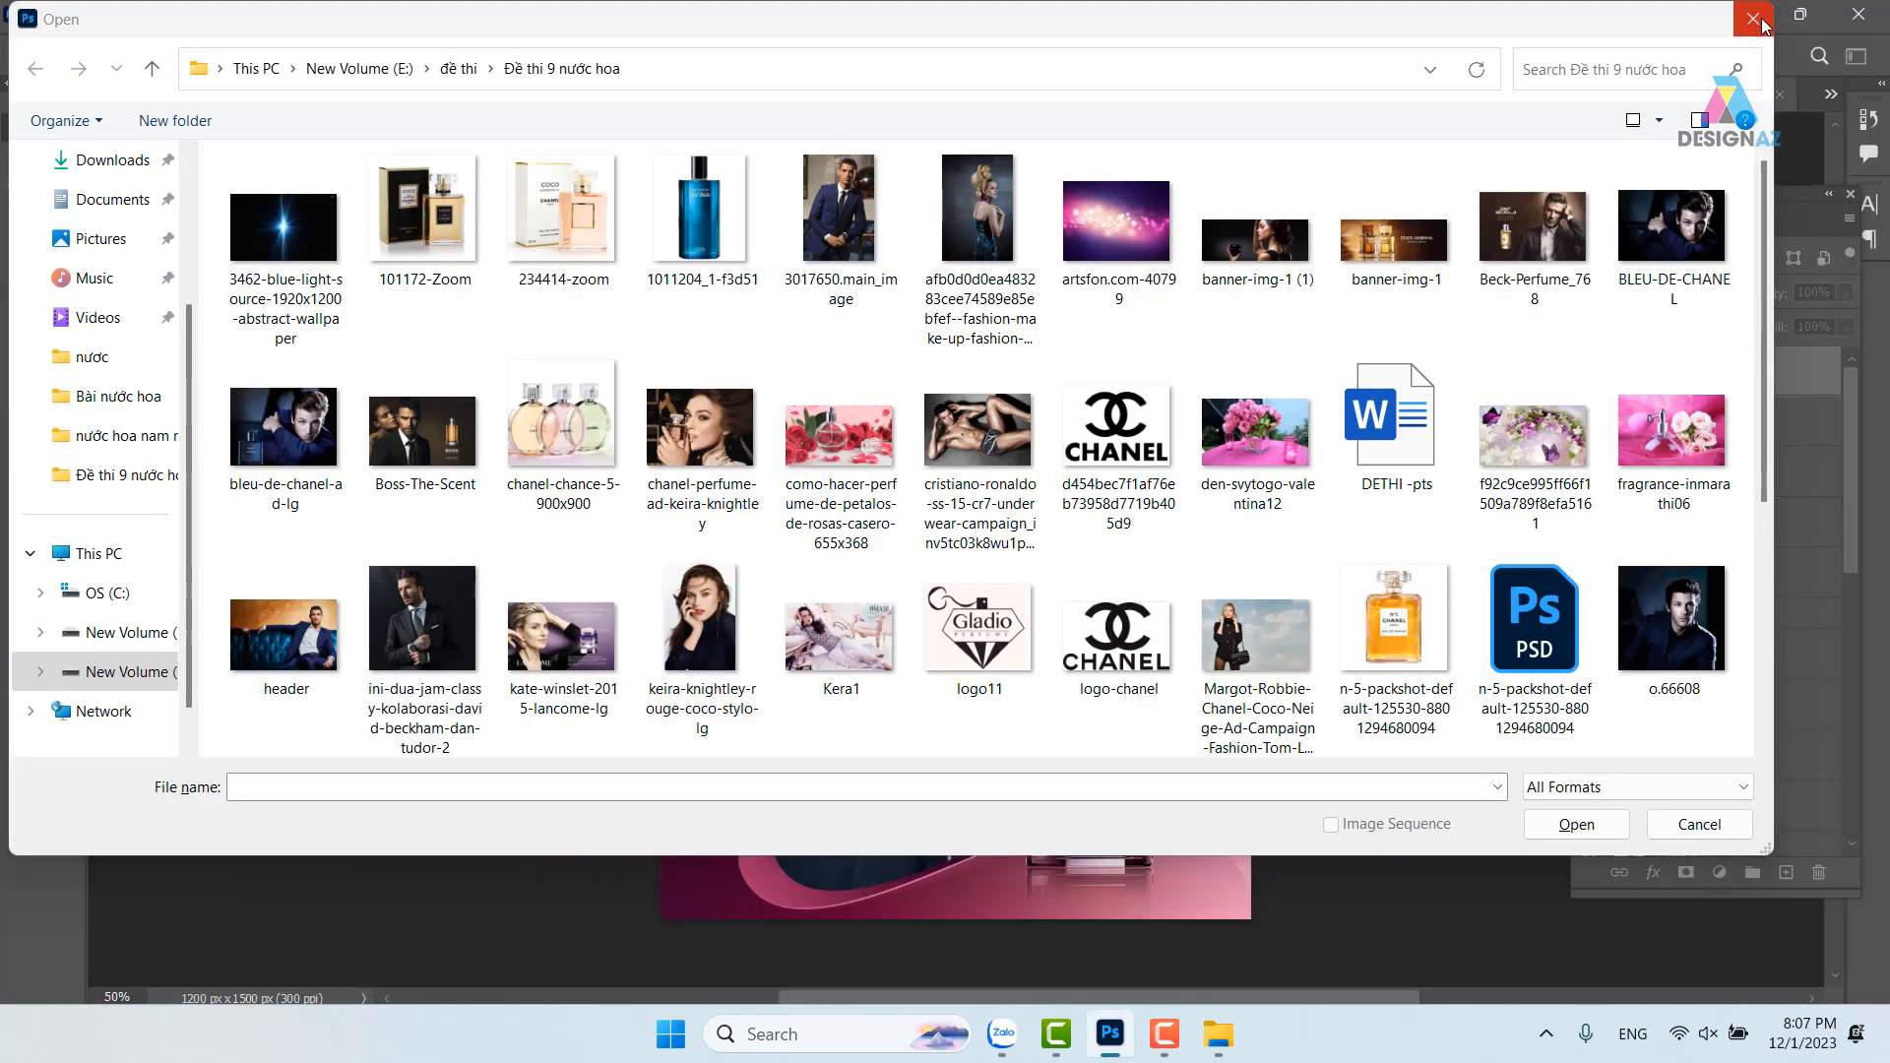
click(1753, 19)
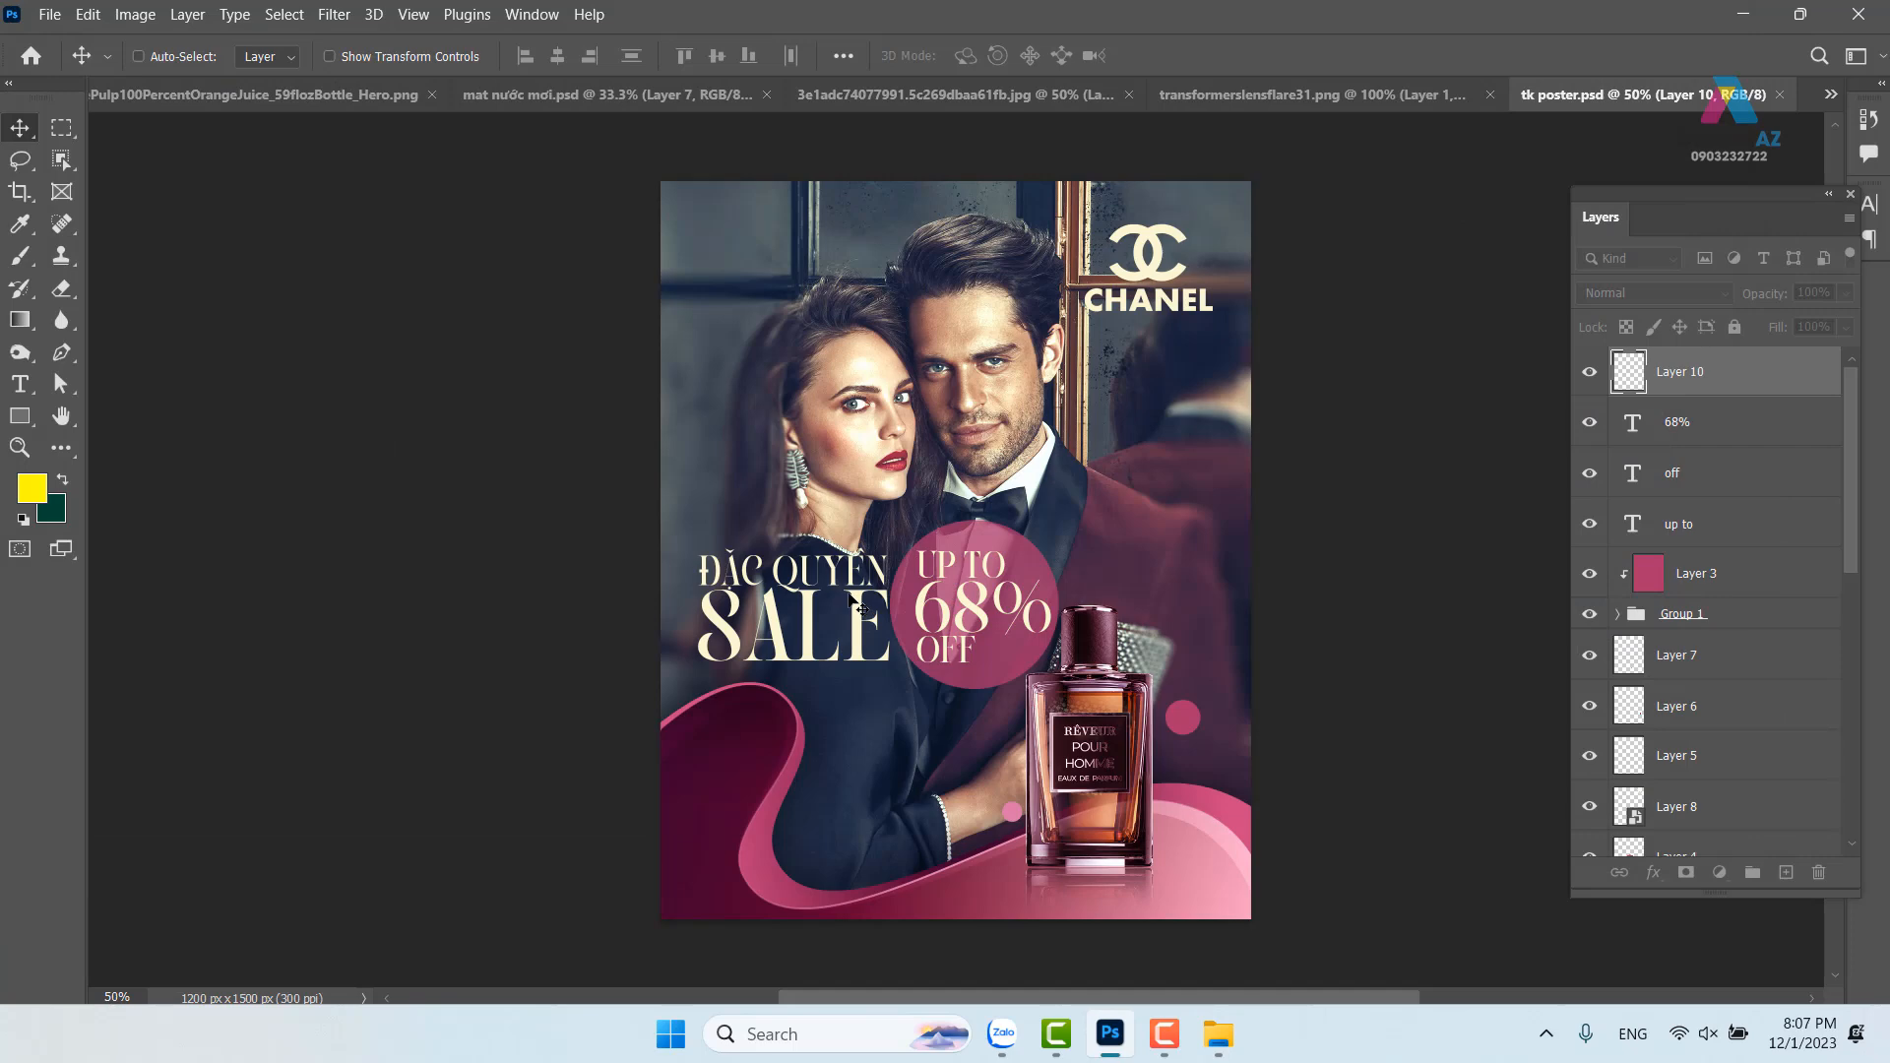
right_click(836, 566)
click(863, 581)
drag(846, 585, 844, 559)
key(ctrl+z)
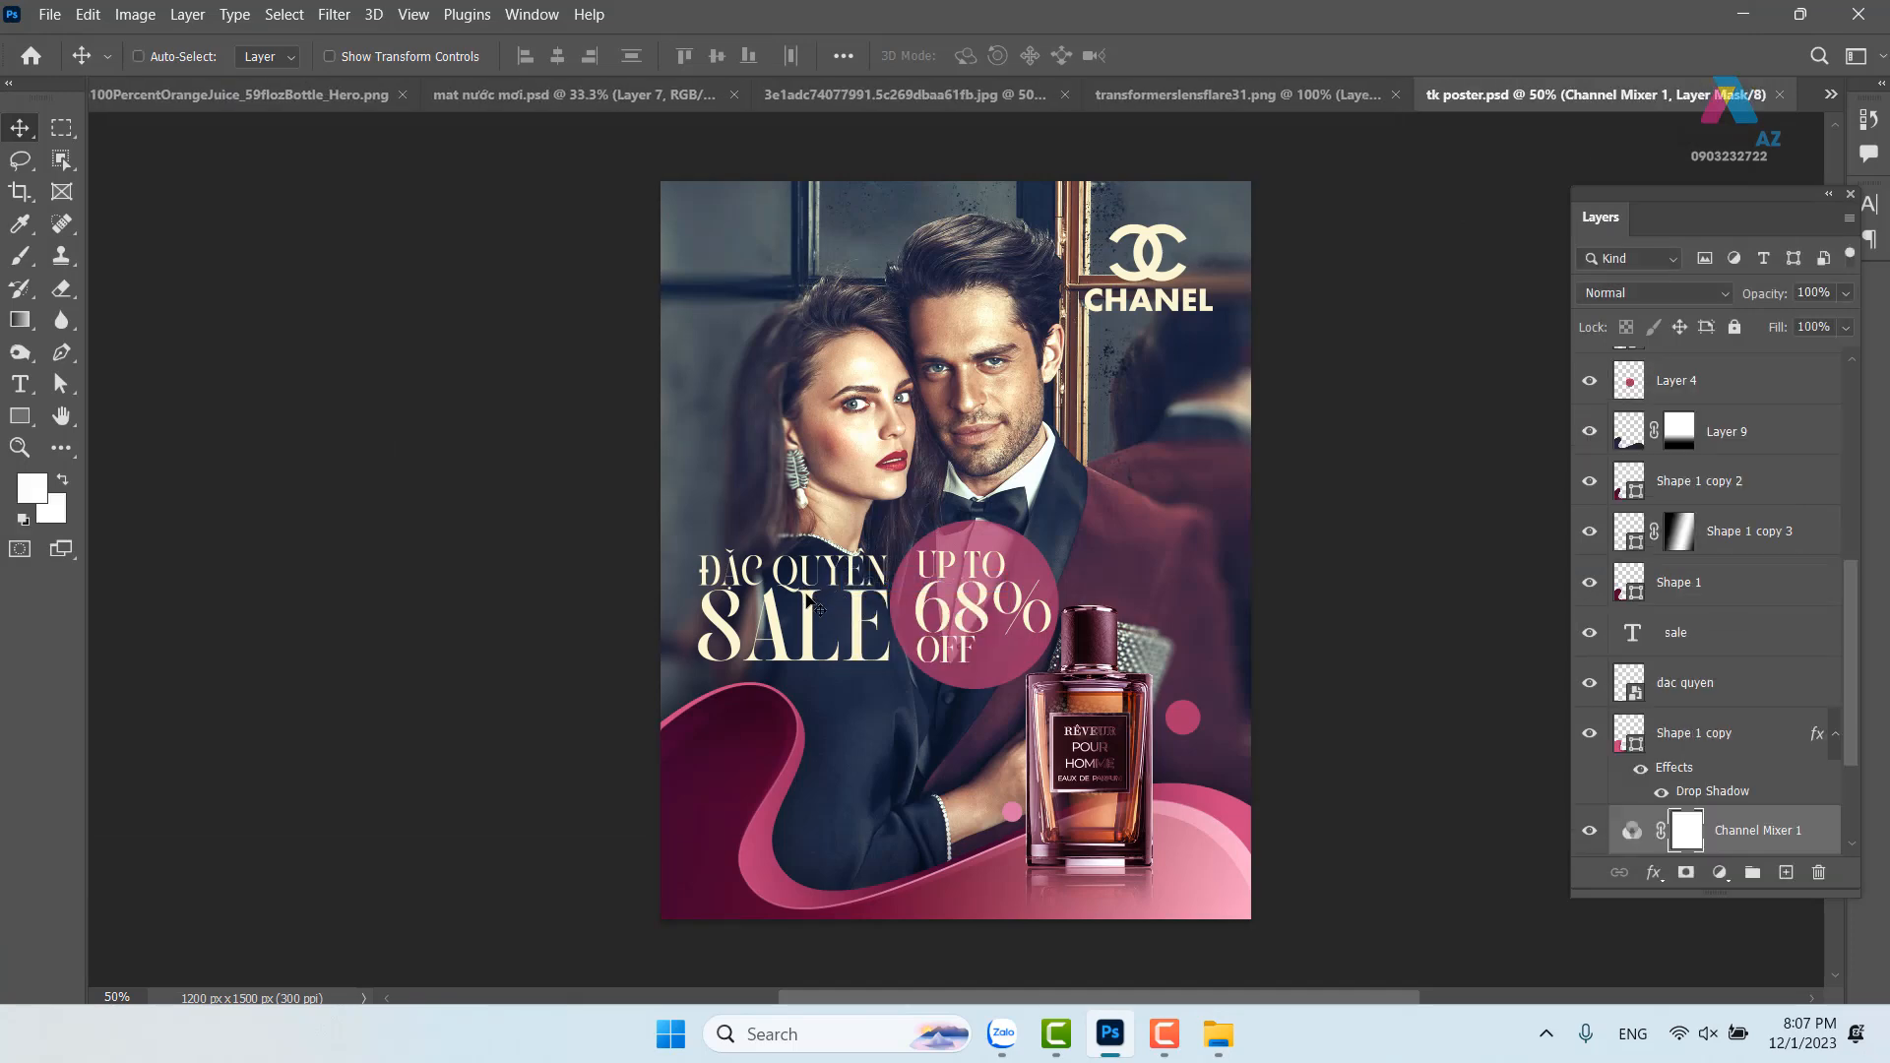
right_click(793, 581)
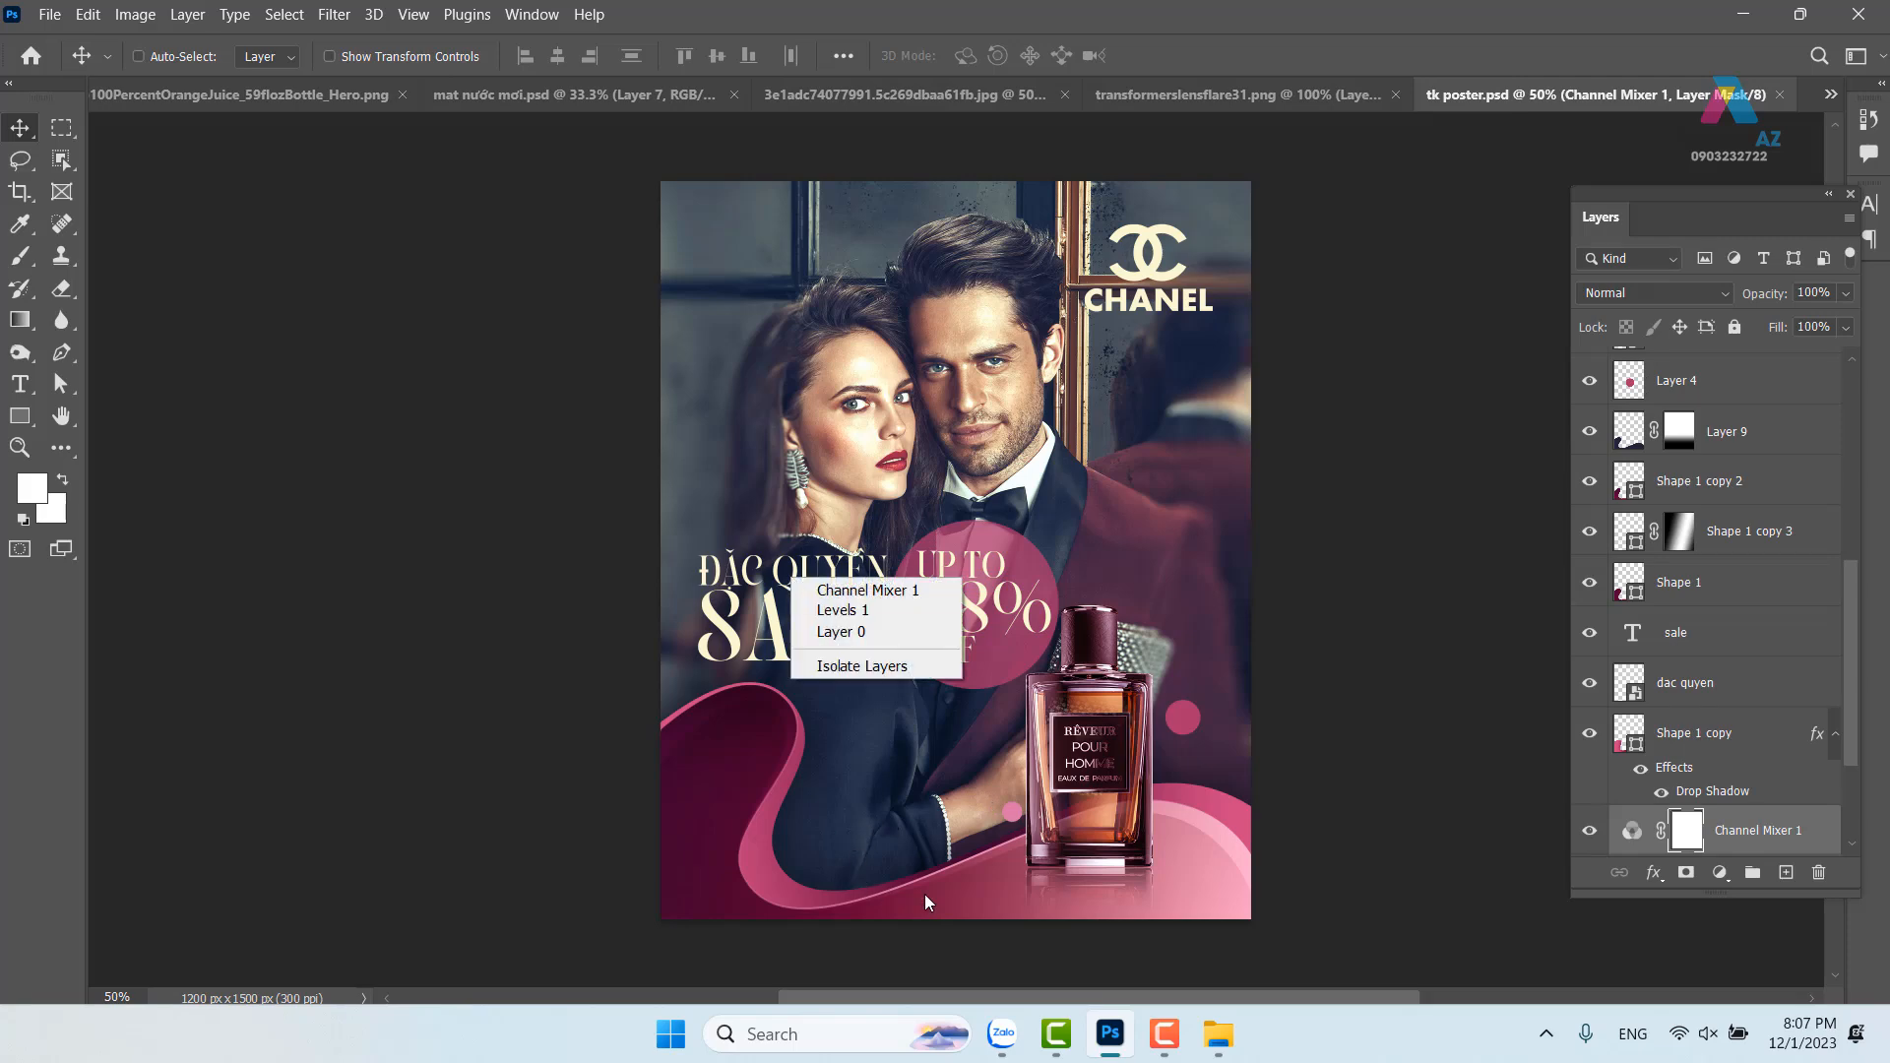
click(776, 622)
right_click(777, 629)
click(817, 653)
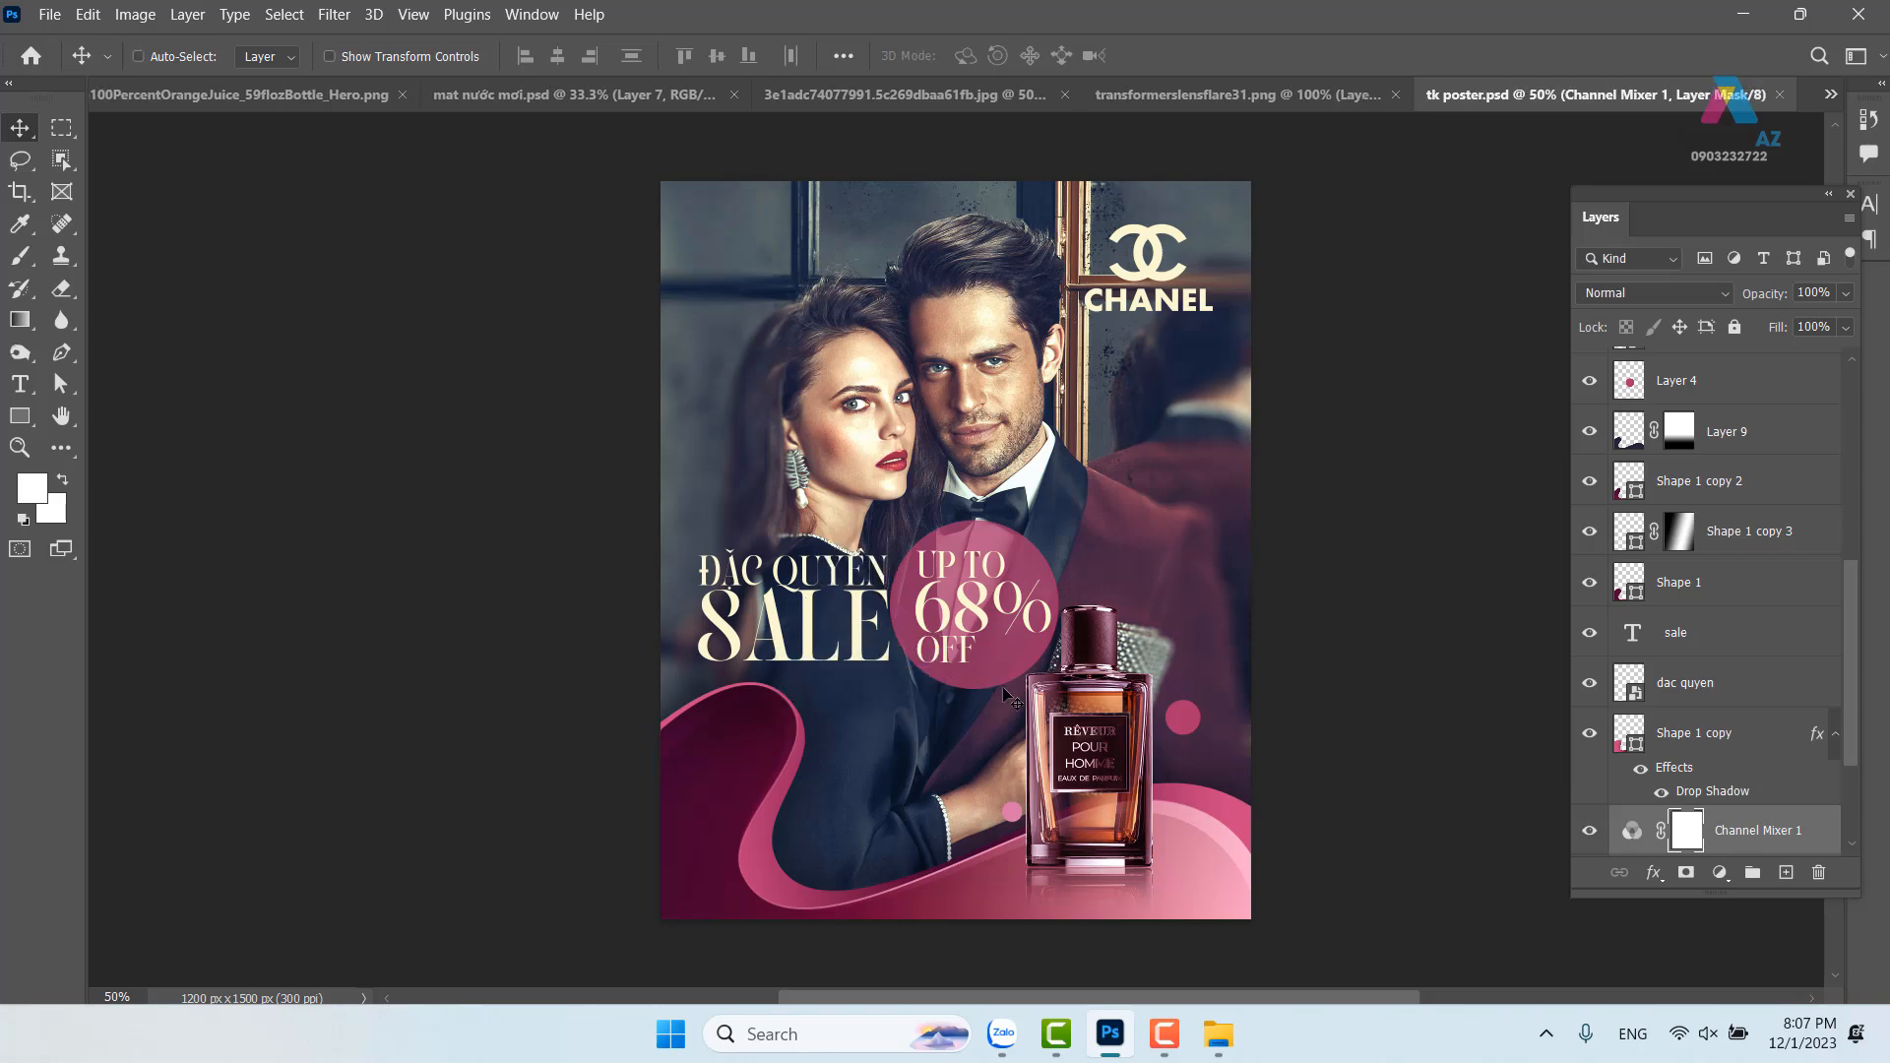
Select the "dac quyen" and "sale" title layers together, keeping them in their original place
key(ctrl+plus)
key(ctrl+plus)
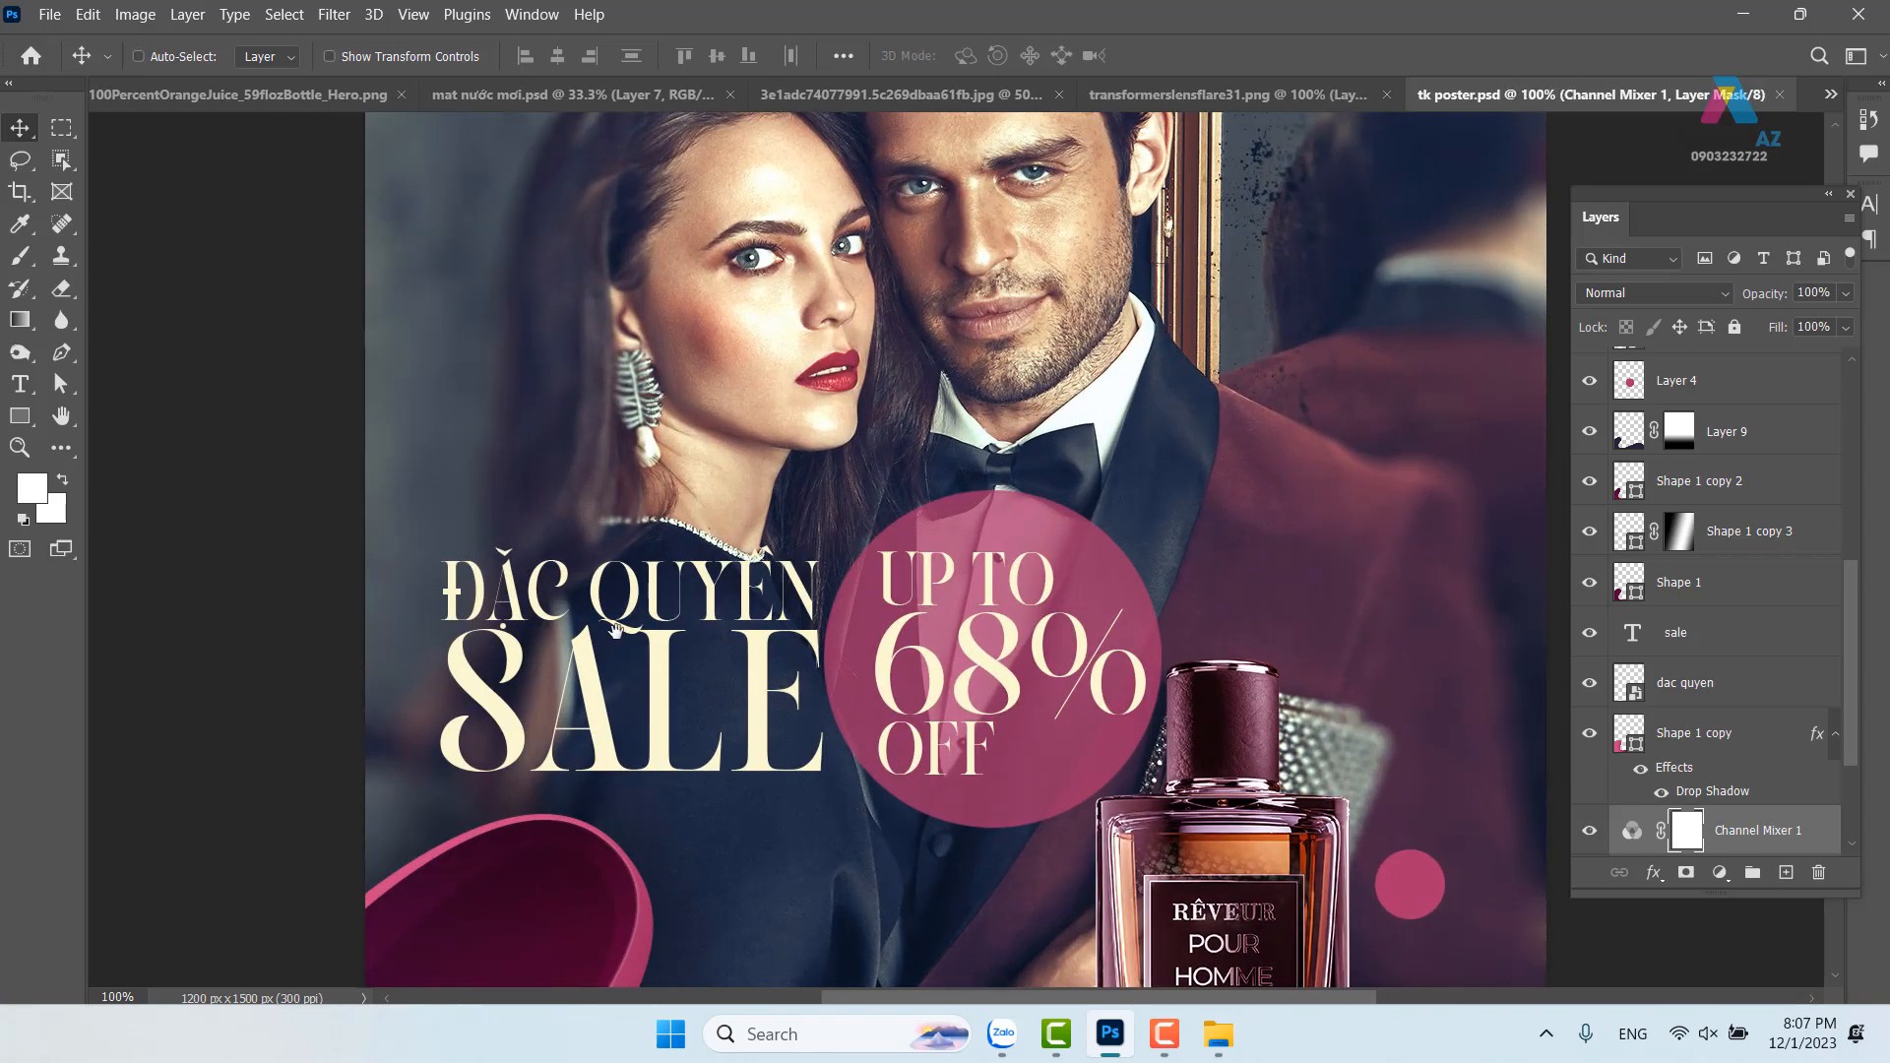
drag(600, 604, 738, 495)
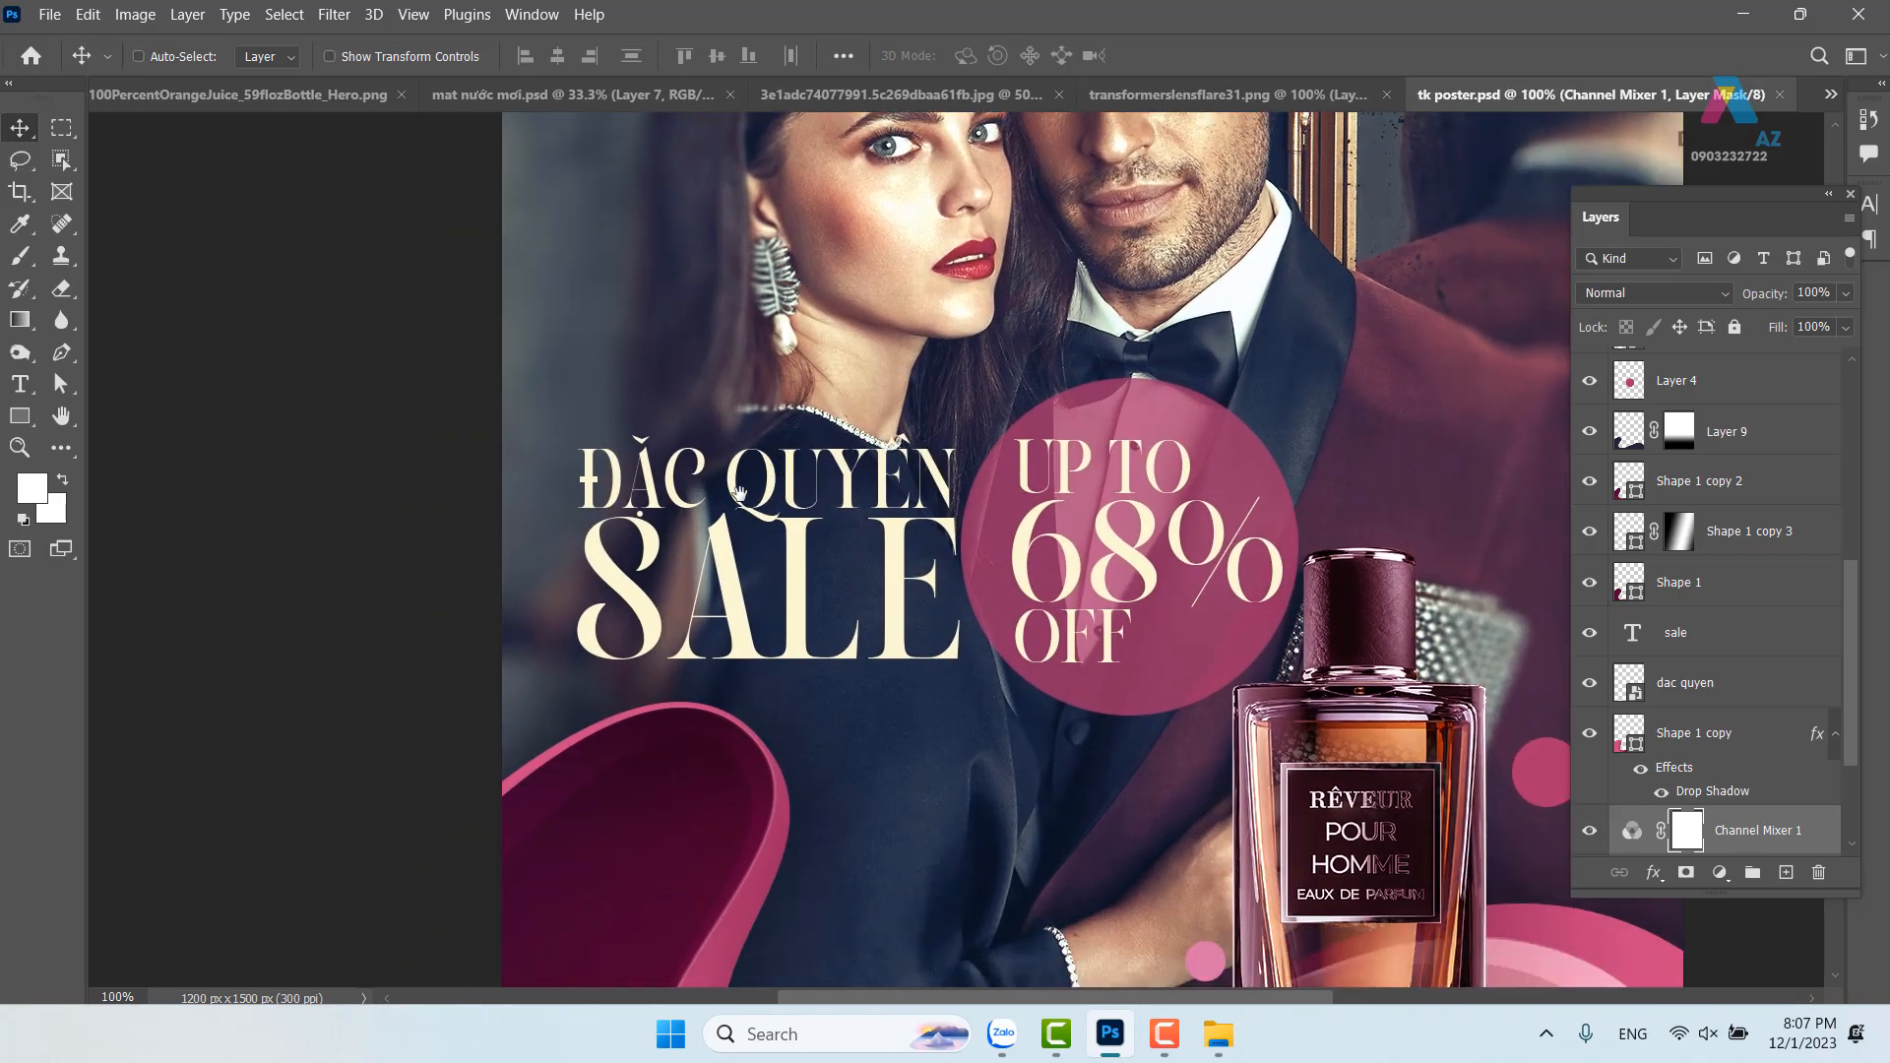
right_click(850, 485)
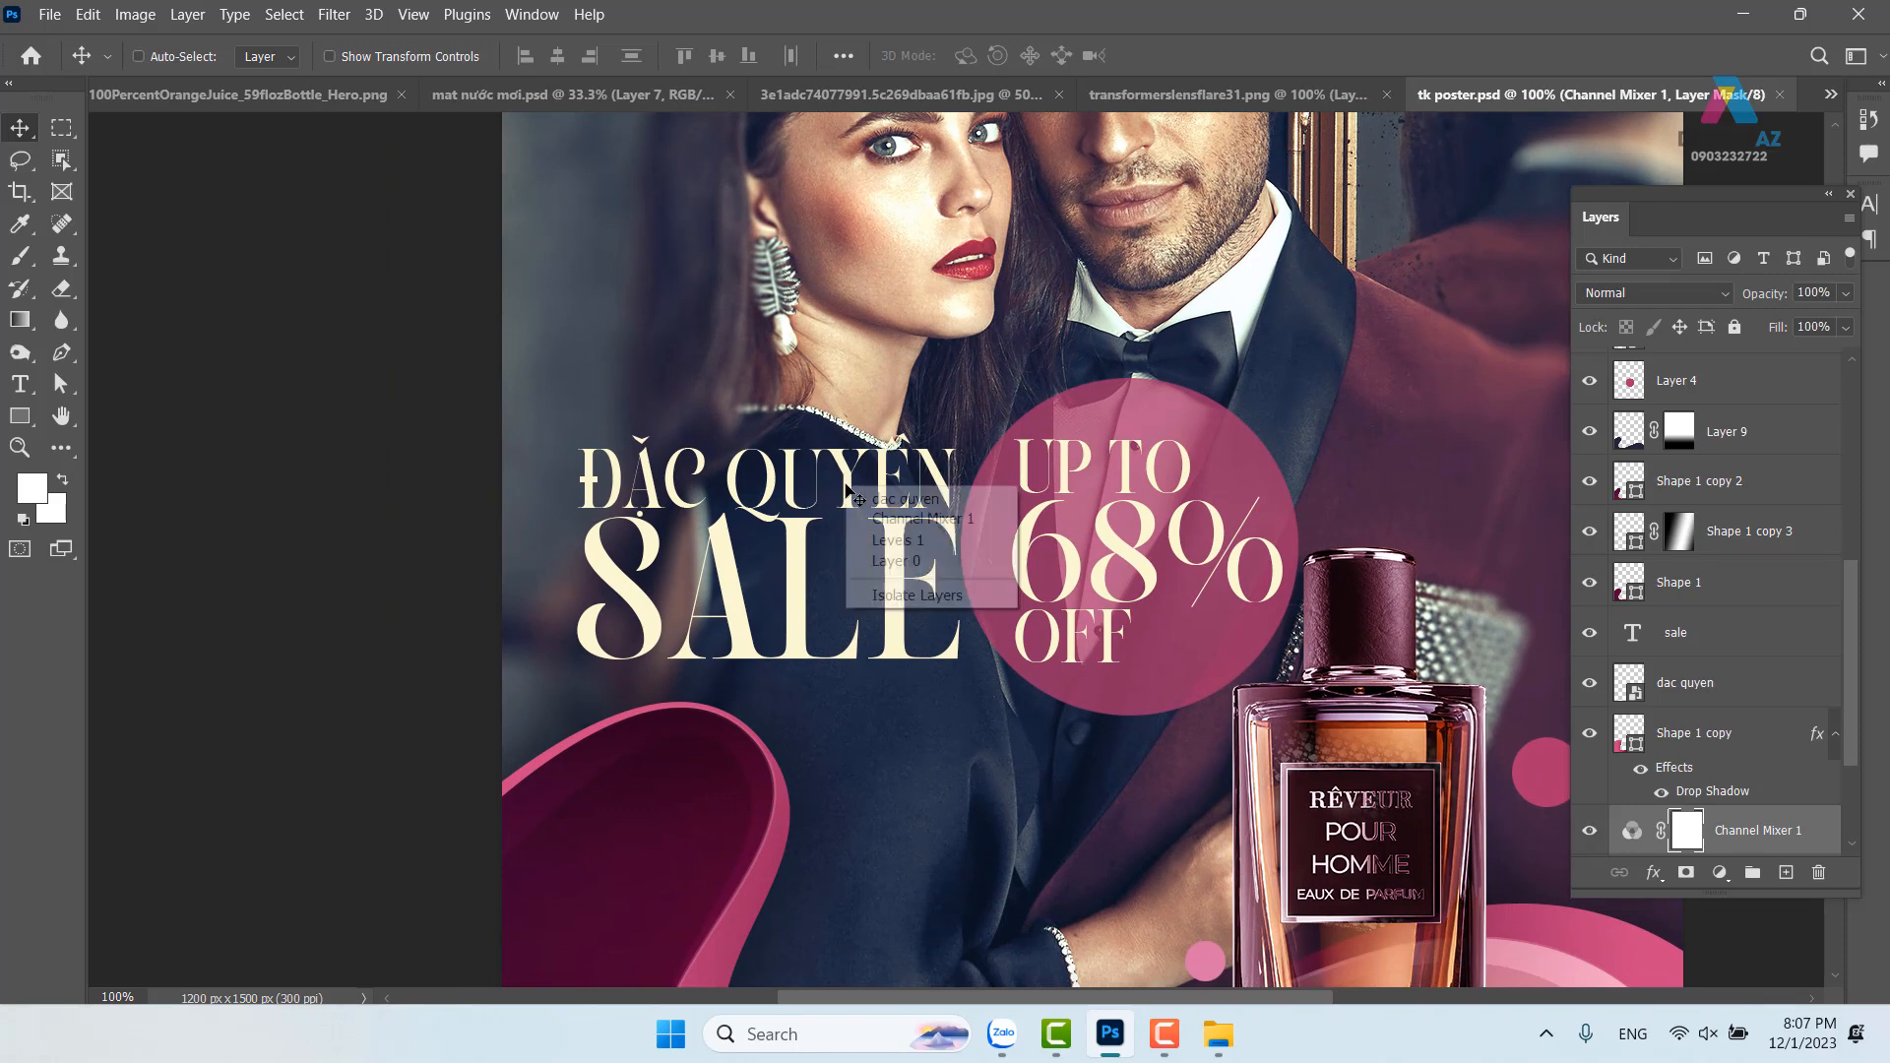
click(898, 499)
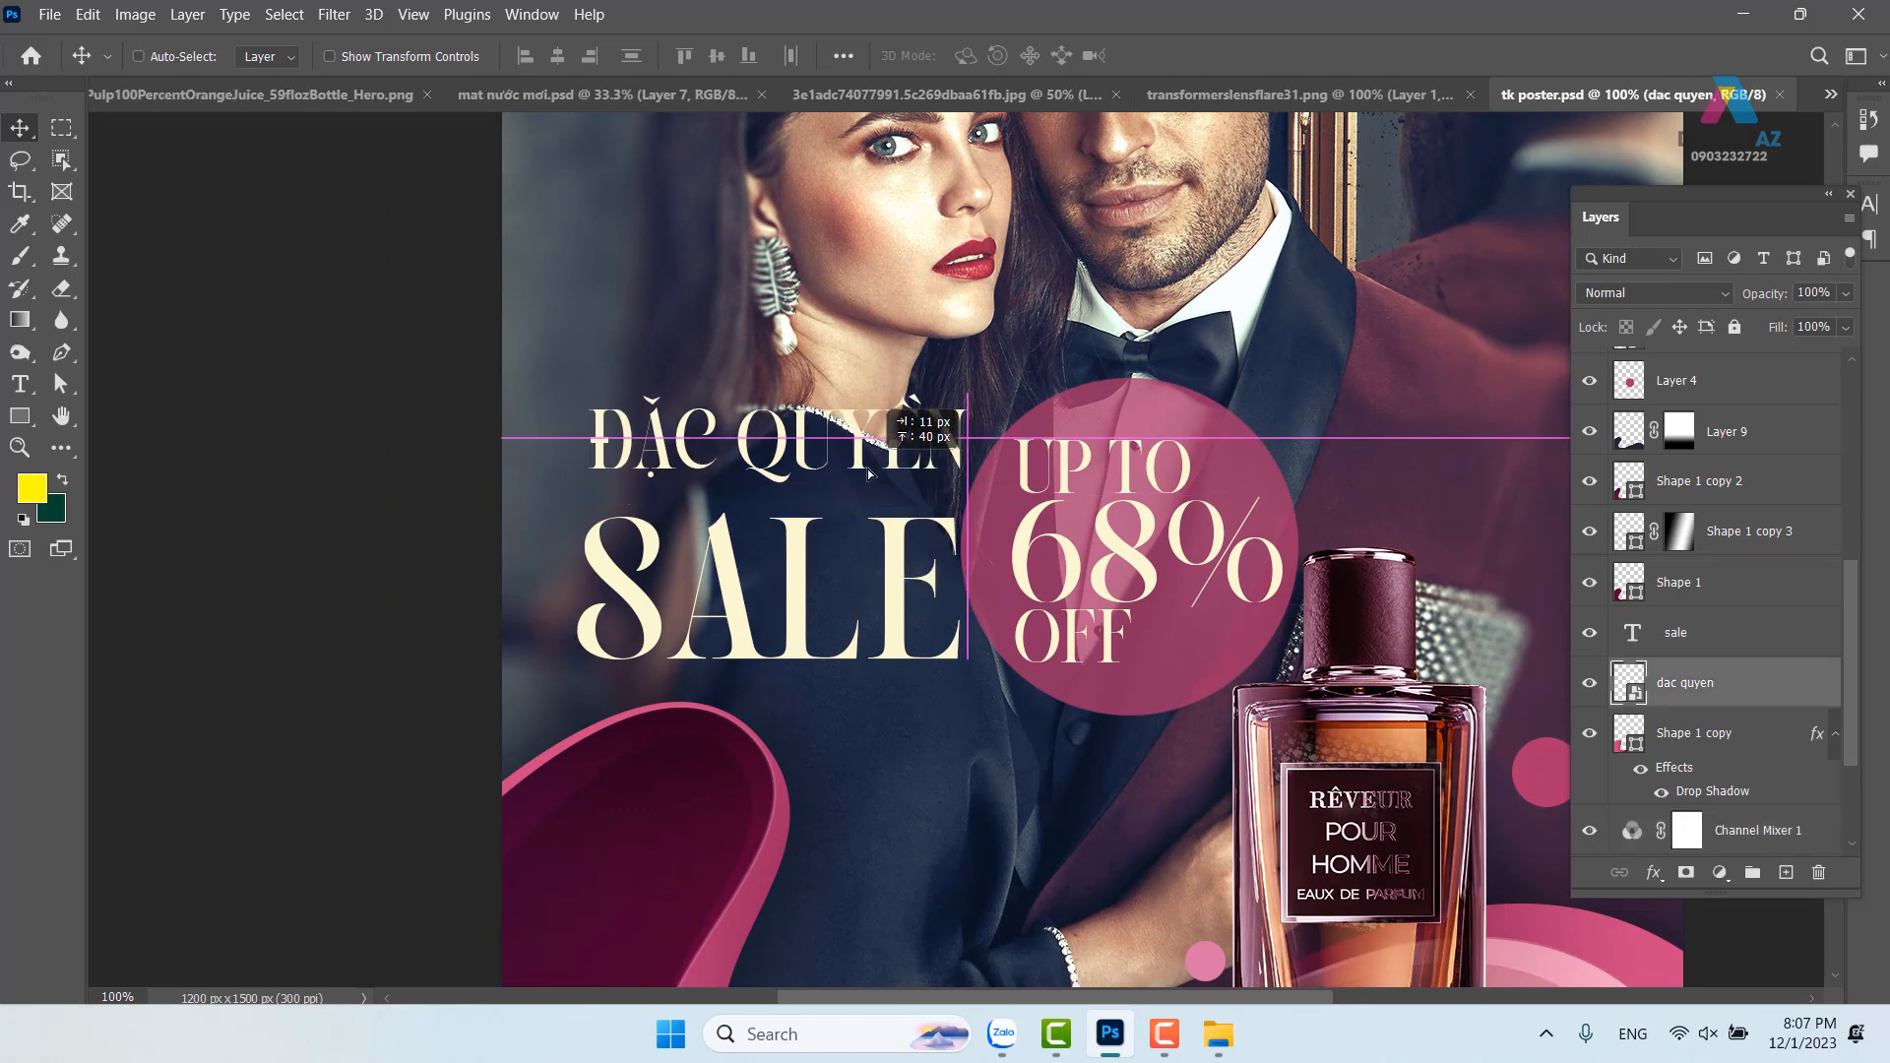
right_click(799, 595)
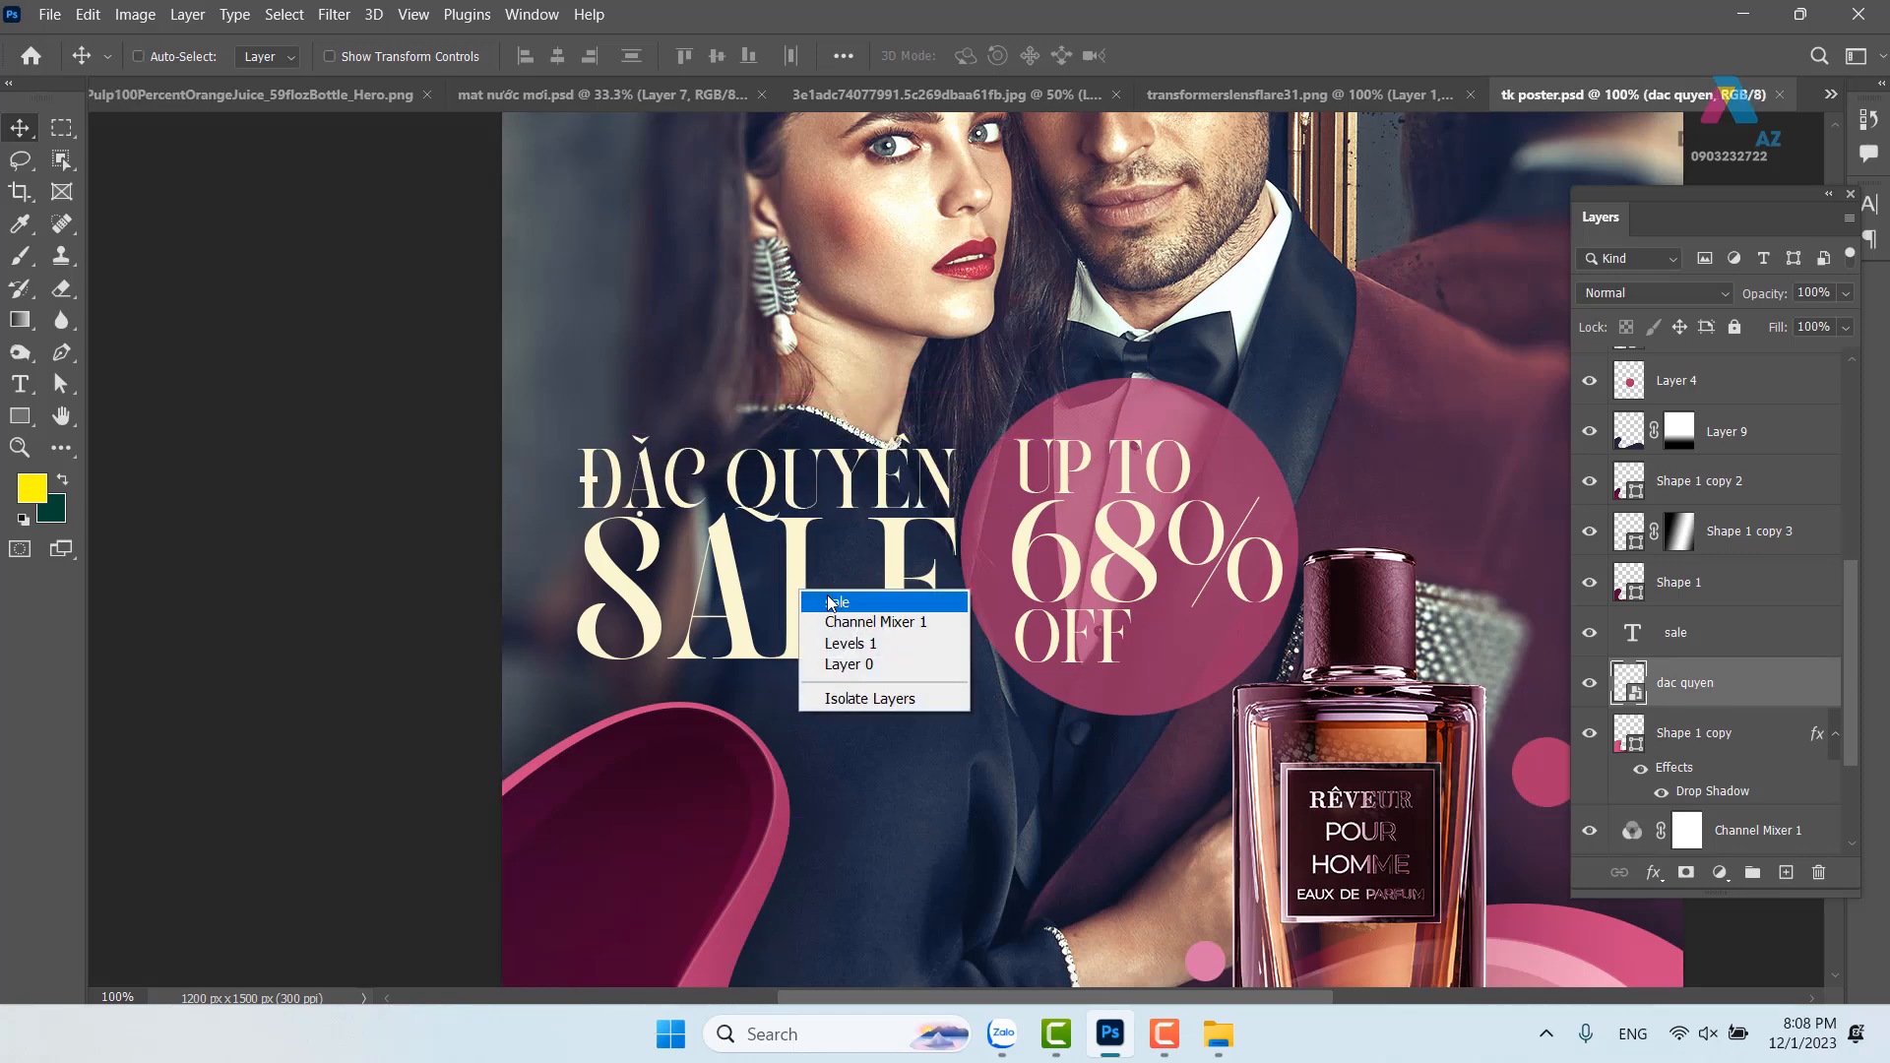
shift+click(831, 603)
drag(808, 614, 809, 561)
key(ctrl+z)
Add the "up to", "68%" and "off" text layers and the pink circle layer to the selection, and group them all
right_click(1066, 470)
click(1092, 481)
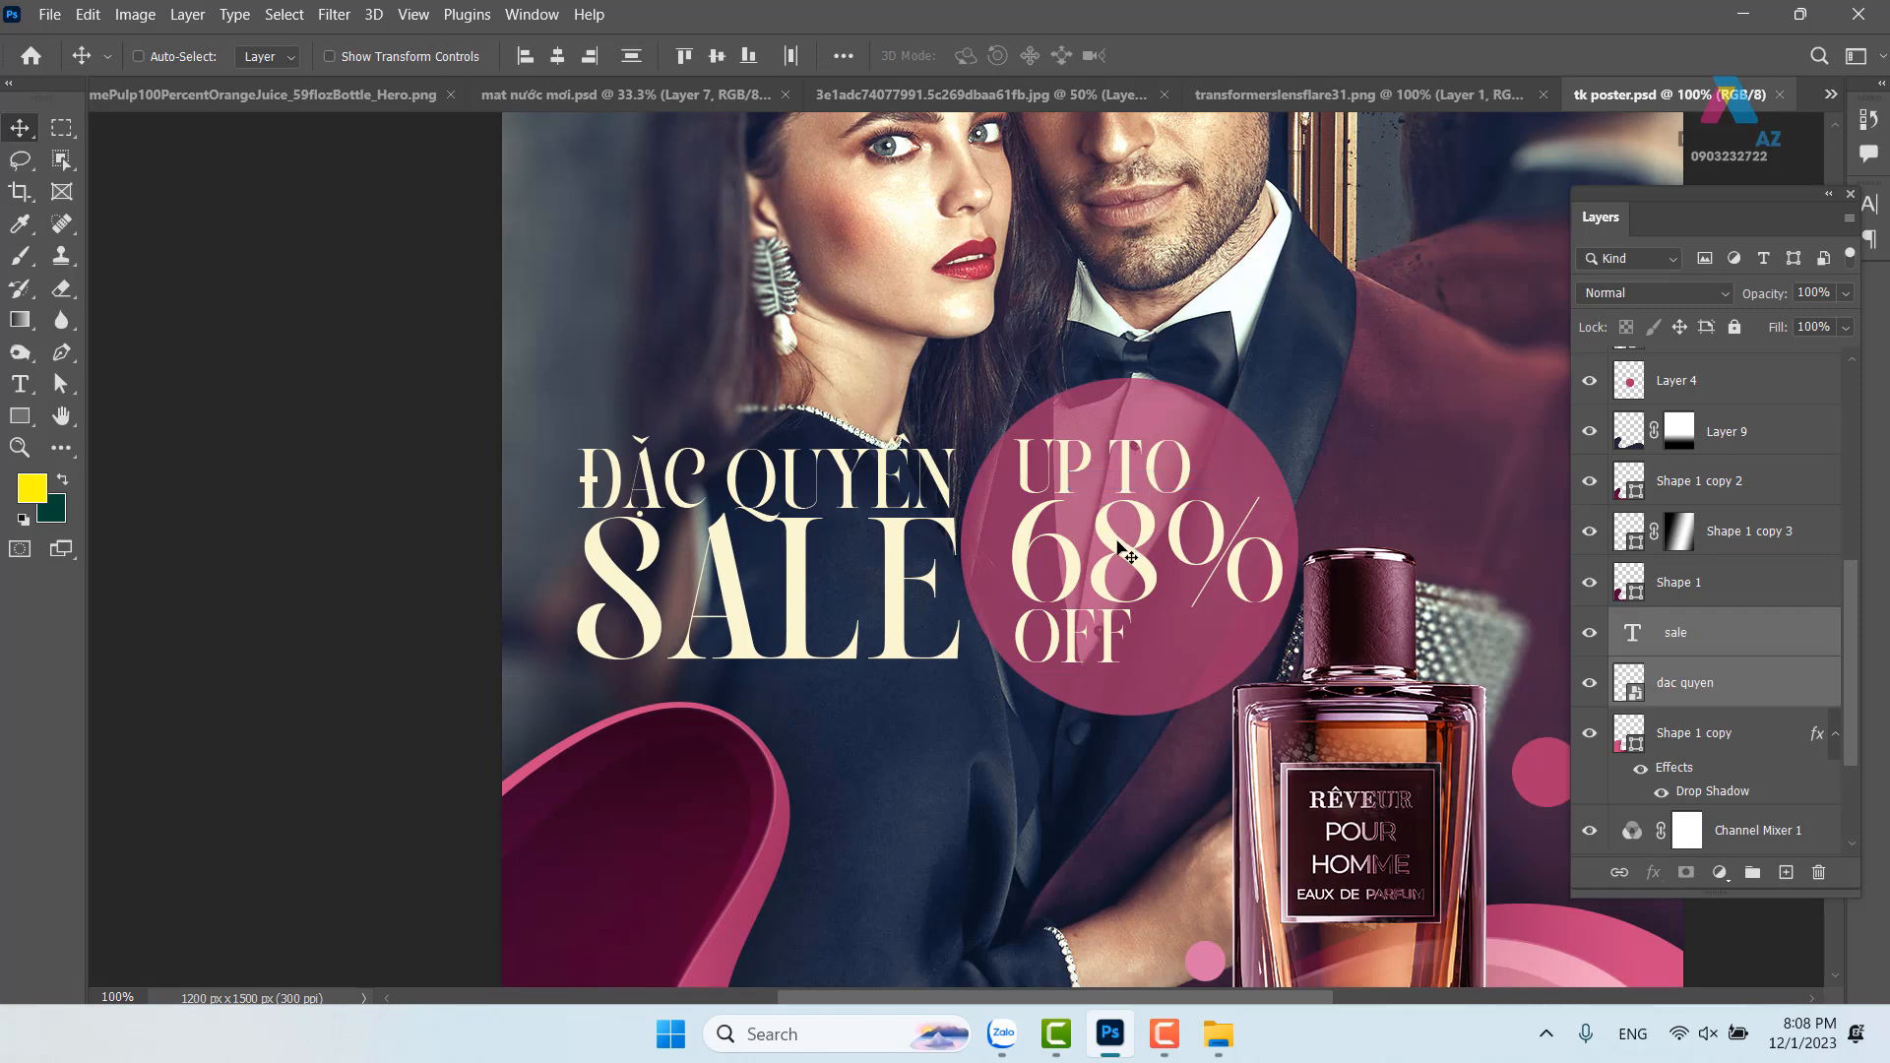
right_click(1119, 548)
click(1175, 559)
right_click(1111, 644)
click(1132, 645)
drag(1122, 639, 1160, 559)
key(ctrl+z)
right_click(1190, 413)
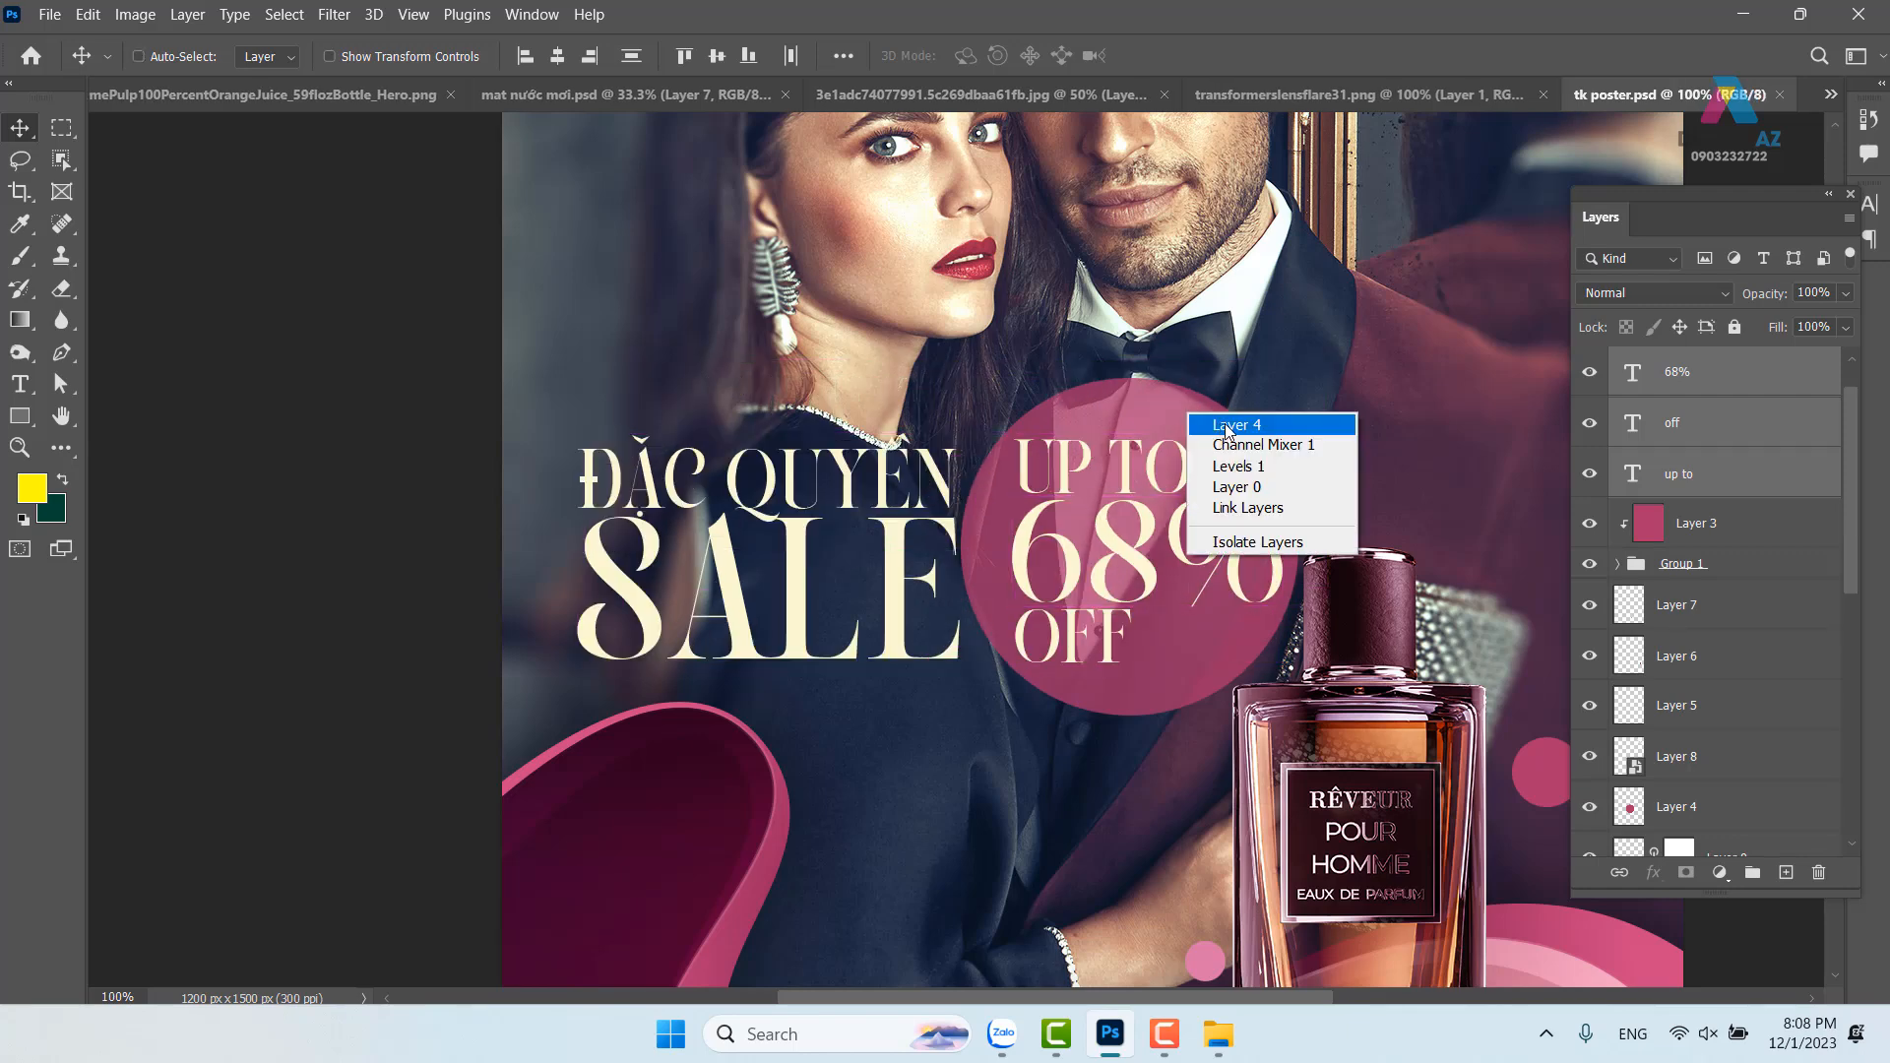
click(1224, 423)
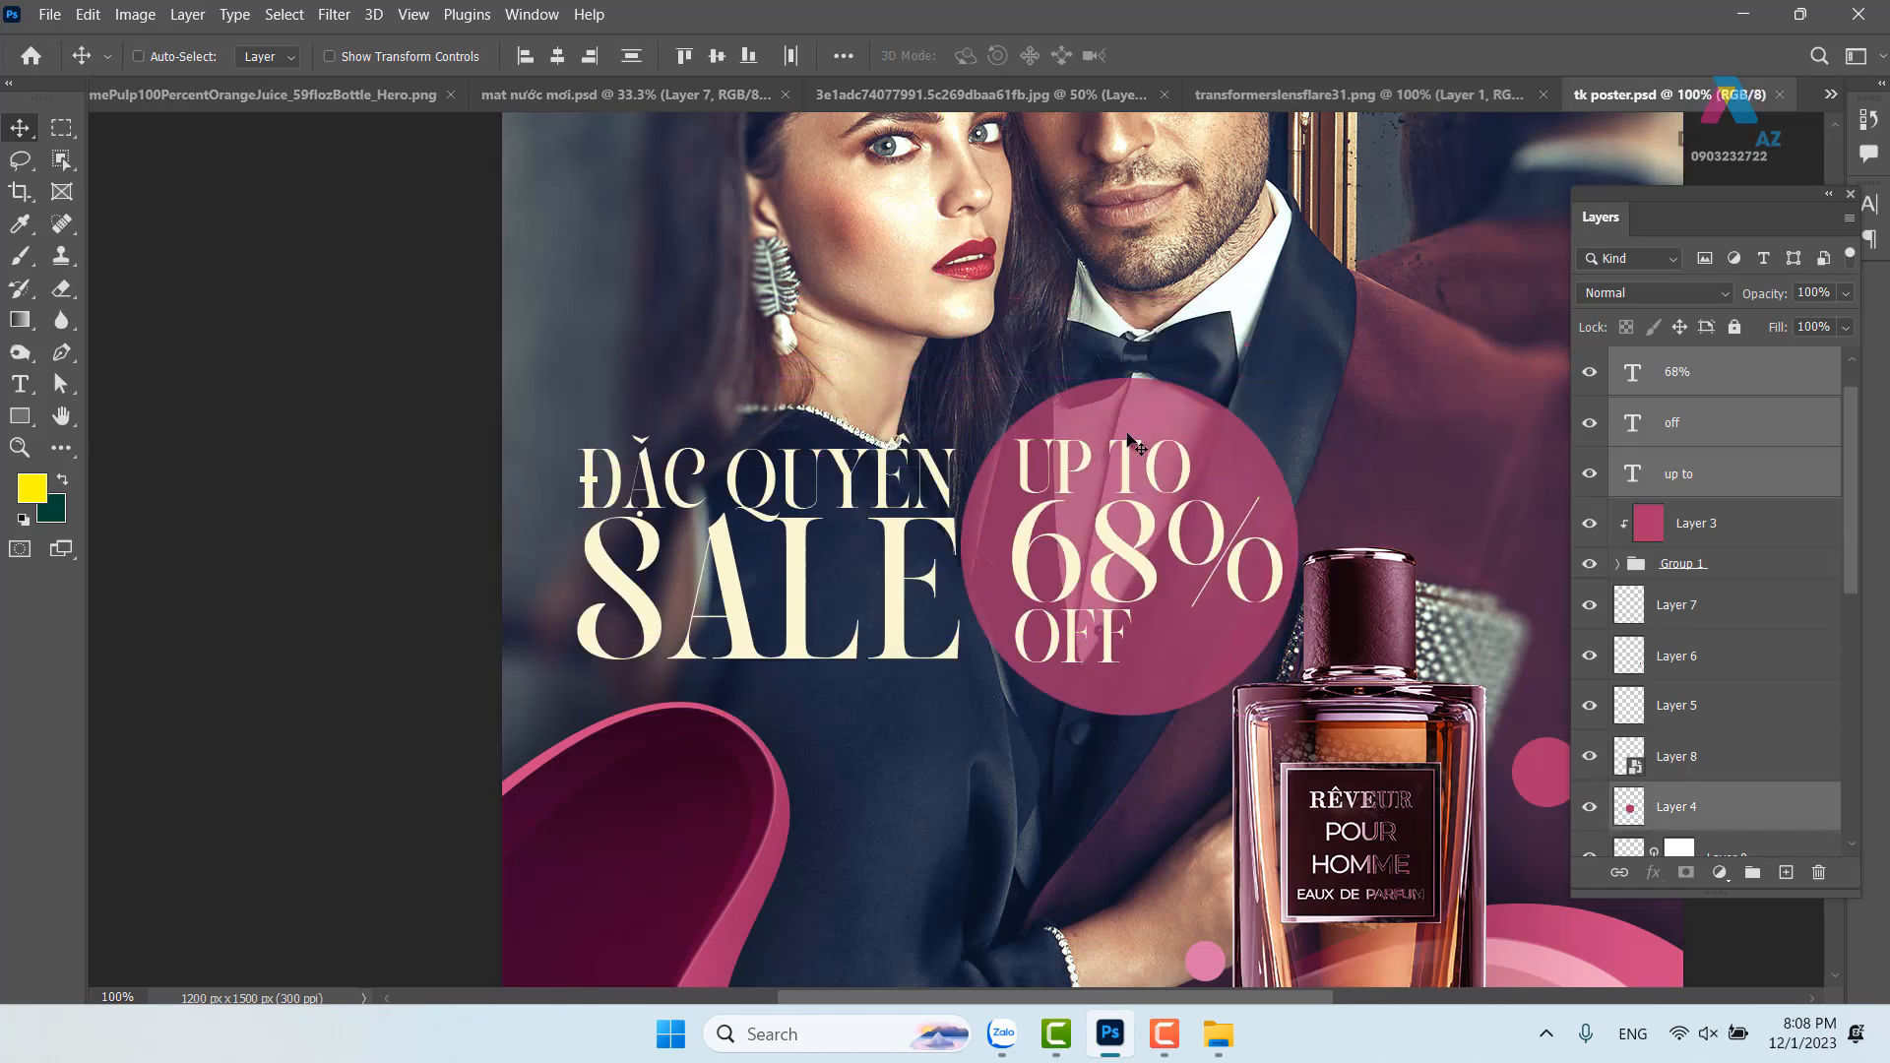
key(ctrl+g)
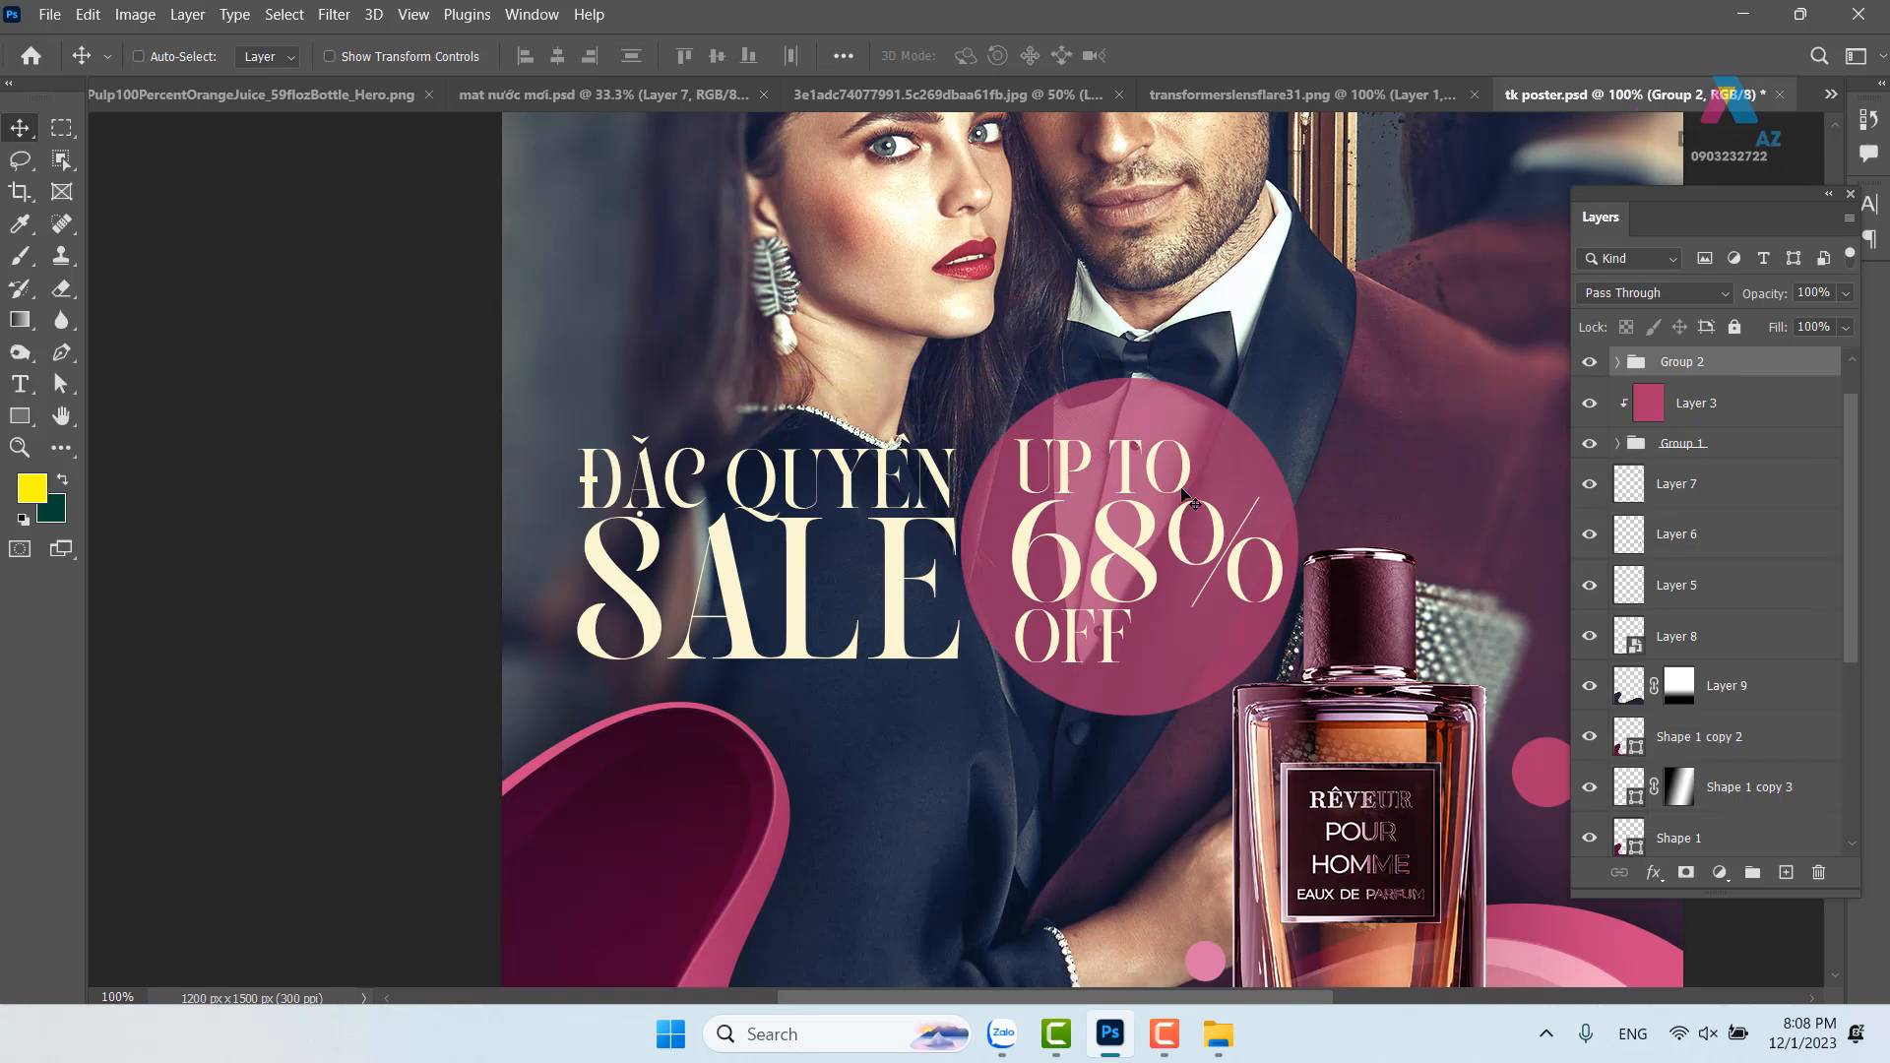
Copy the grouped sale text and pink circle into the couple poster document, over the couple above the Chanel bottle
drag(1185, 470, 834, 537)
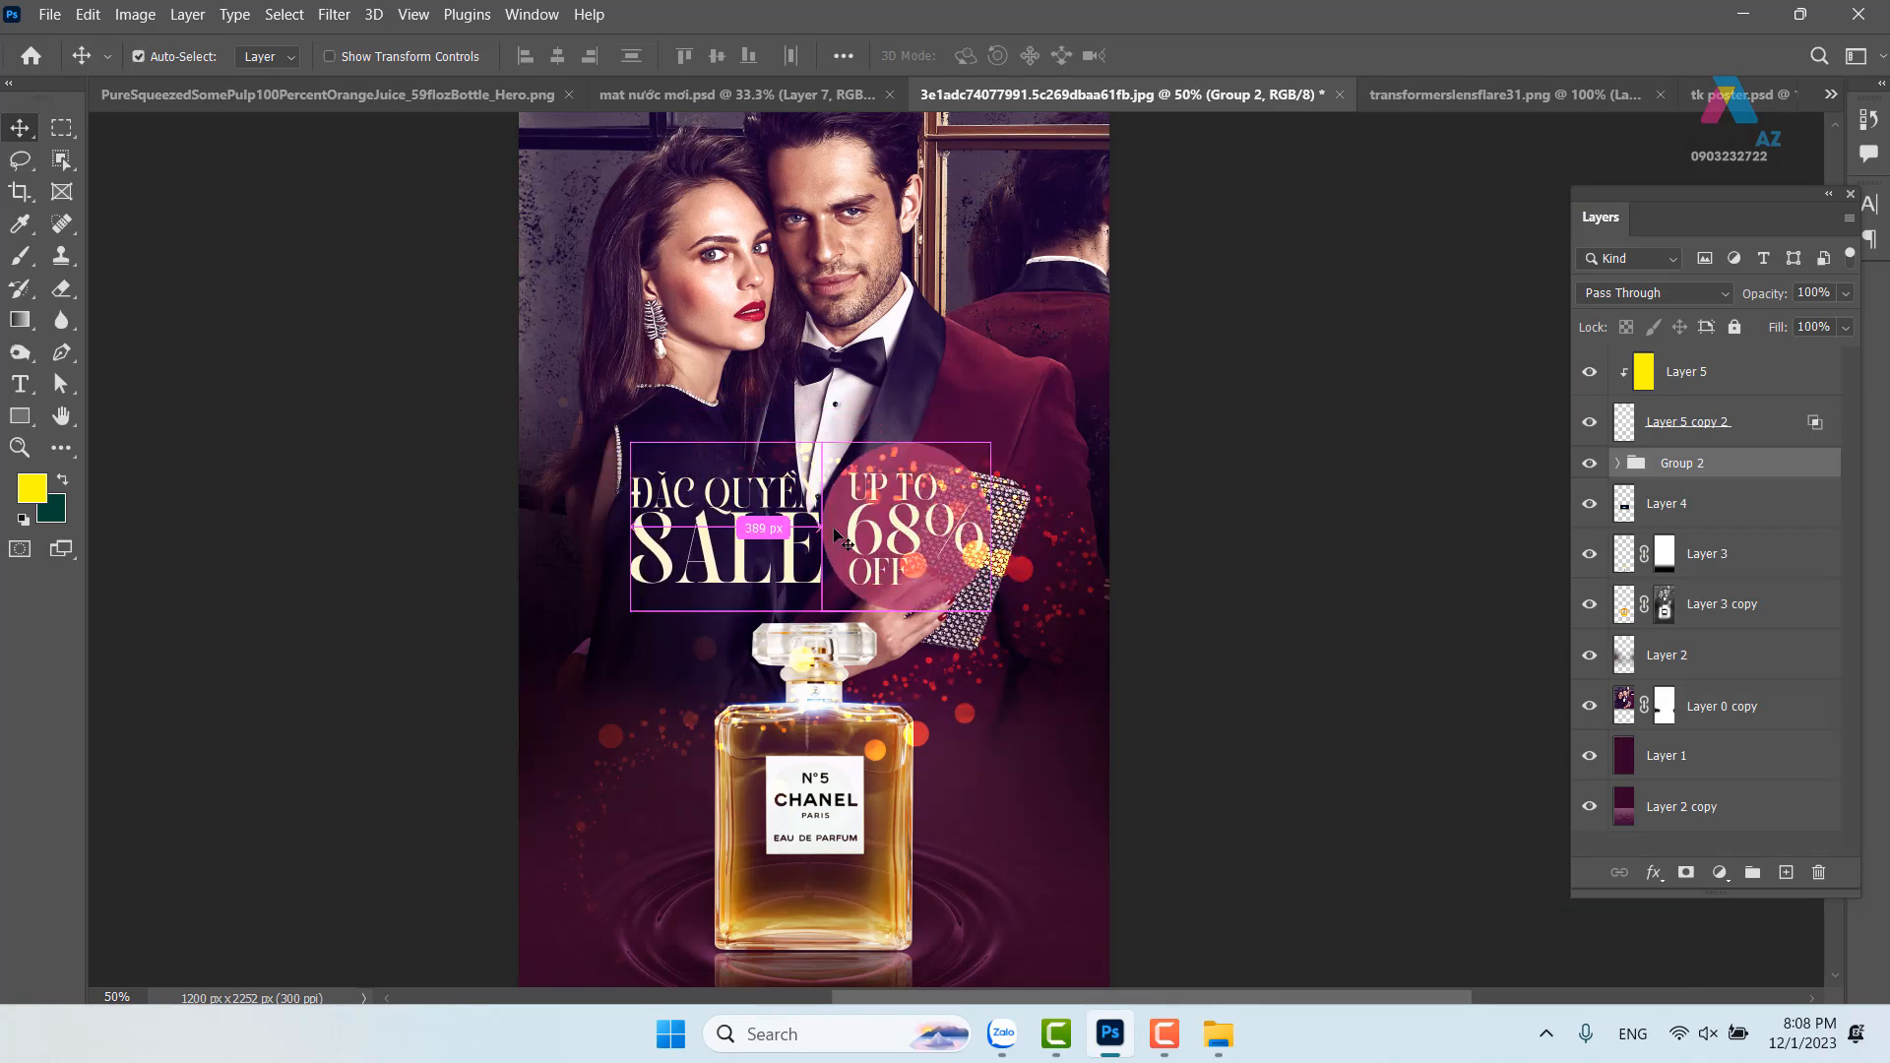
drag(903, 597, 903, 358)
drag(912, 185, 942, 293)
Enlarge the sale text group proportionally and place it across the couple just above the bottle's stopper
key(ctrl+t)
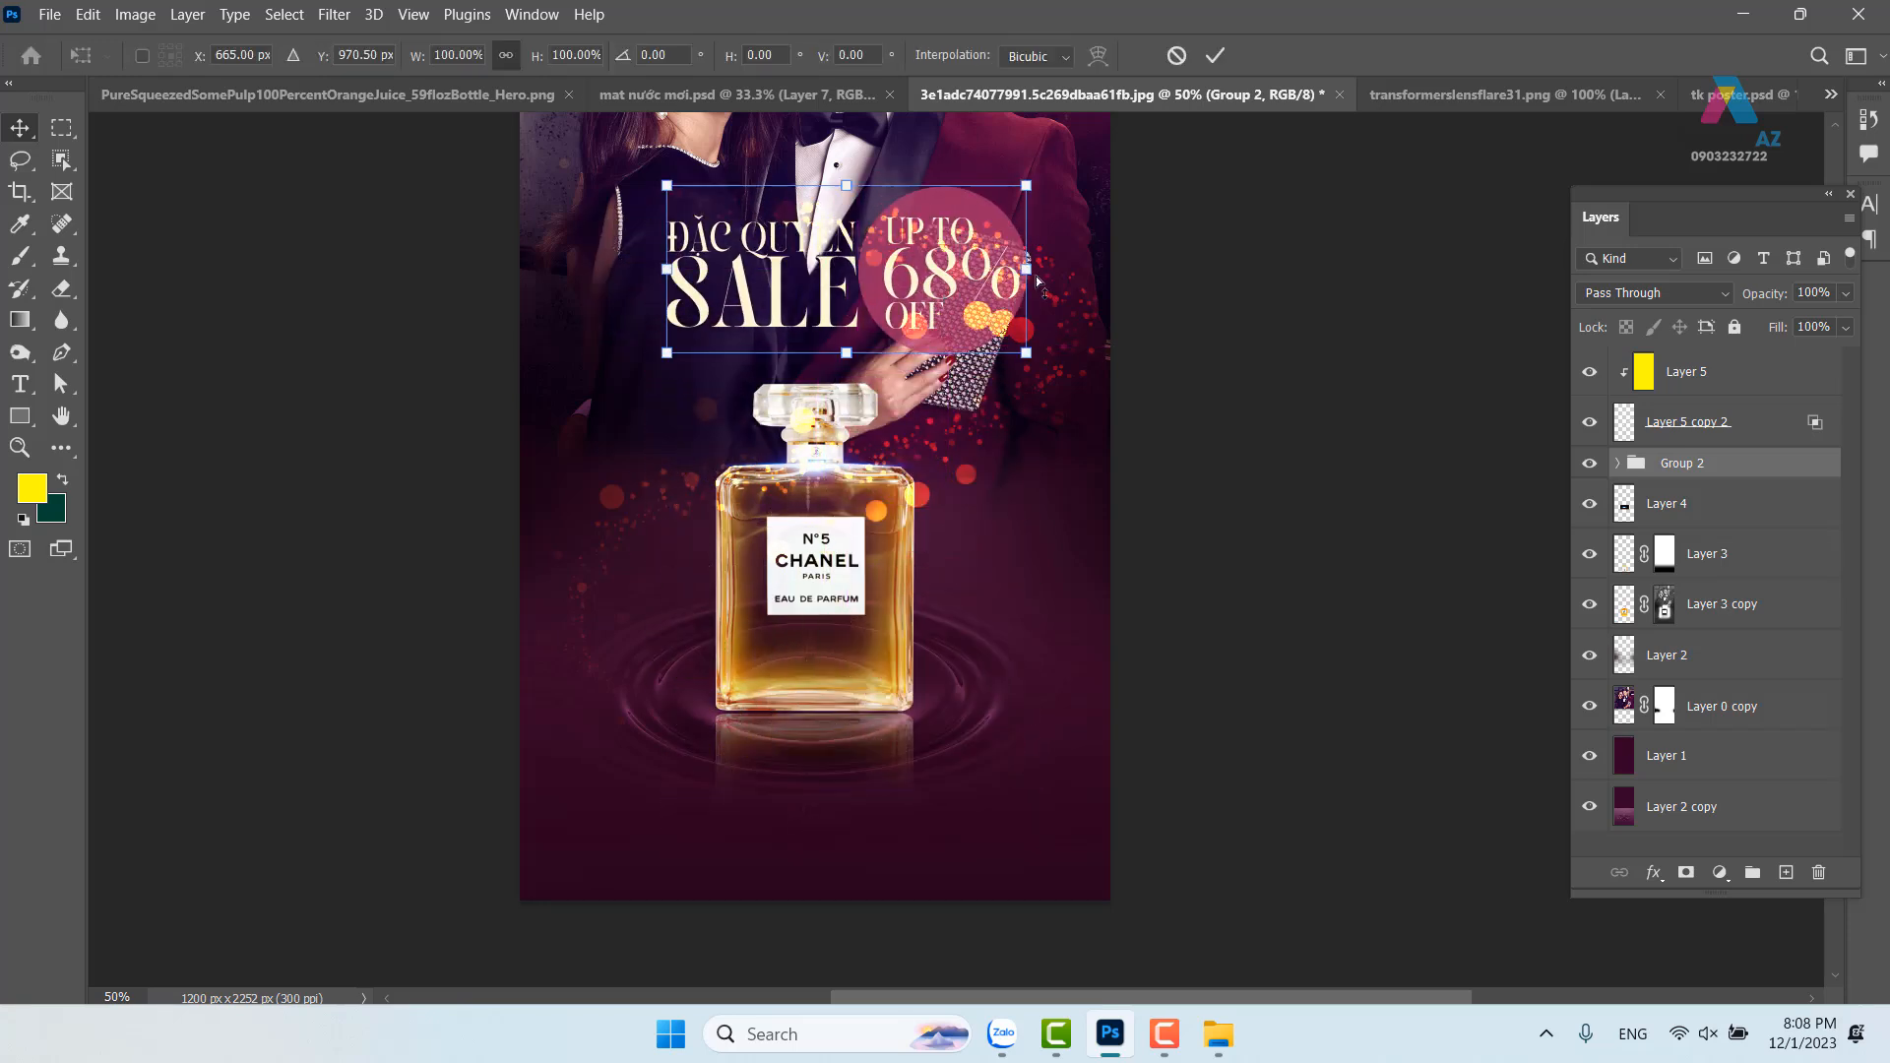
drag(1027, 183, 1073, 147)
drag(1005, 258, 959, 390)
key(Return)
drag(960, 390, 809, 544)
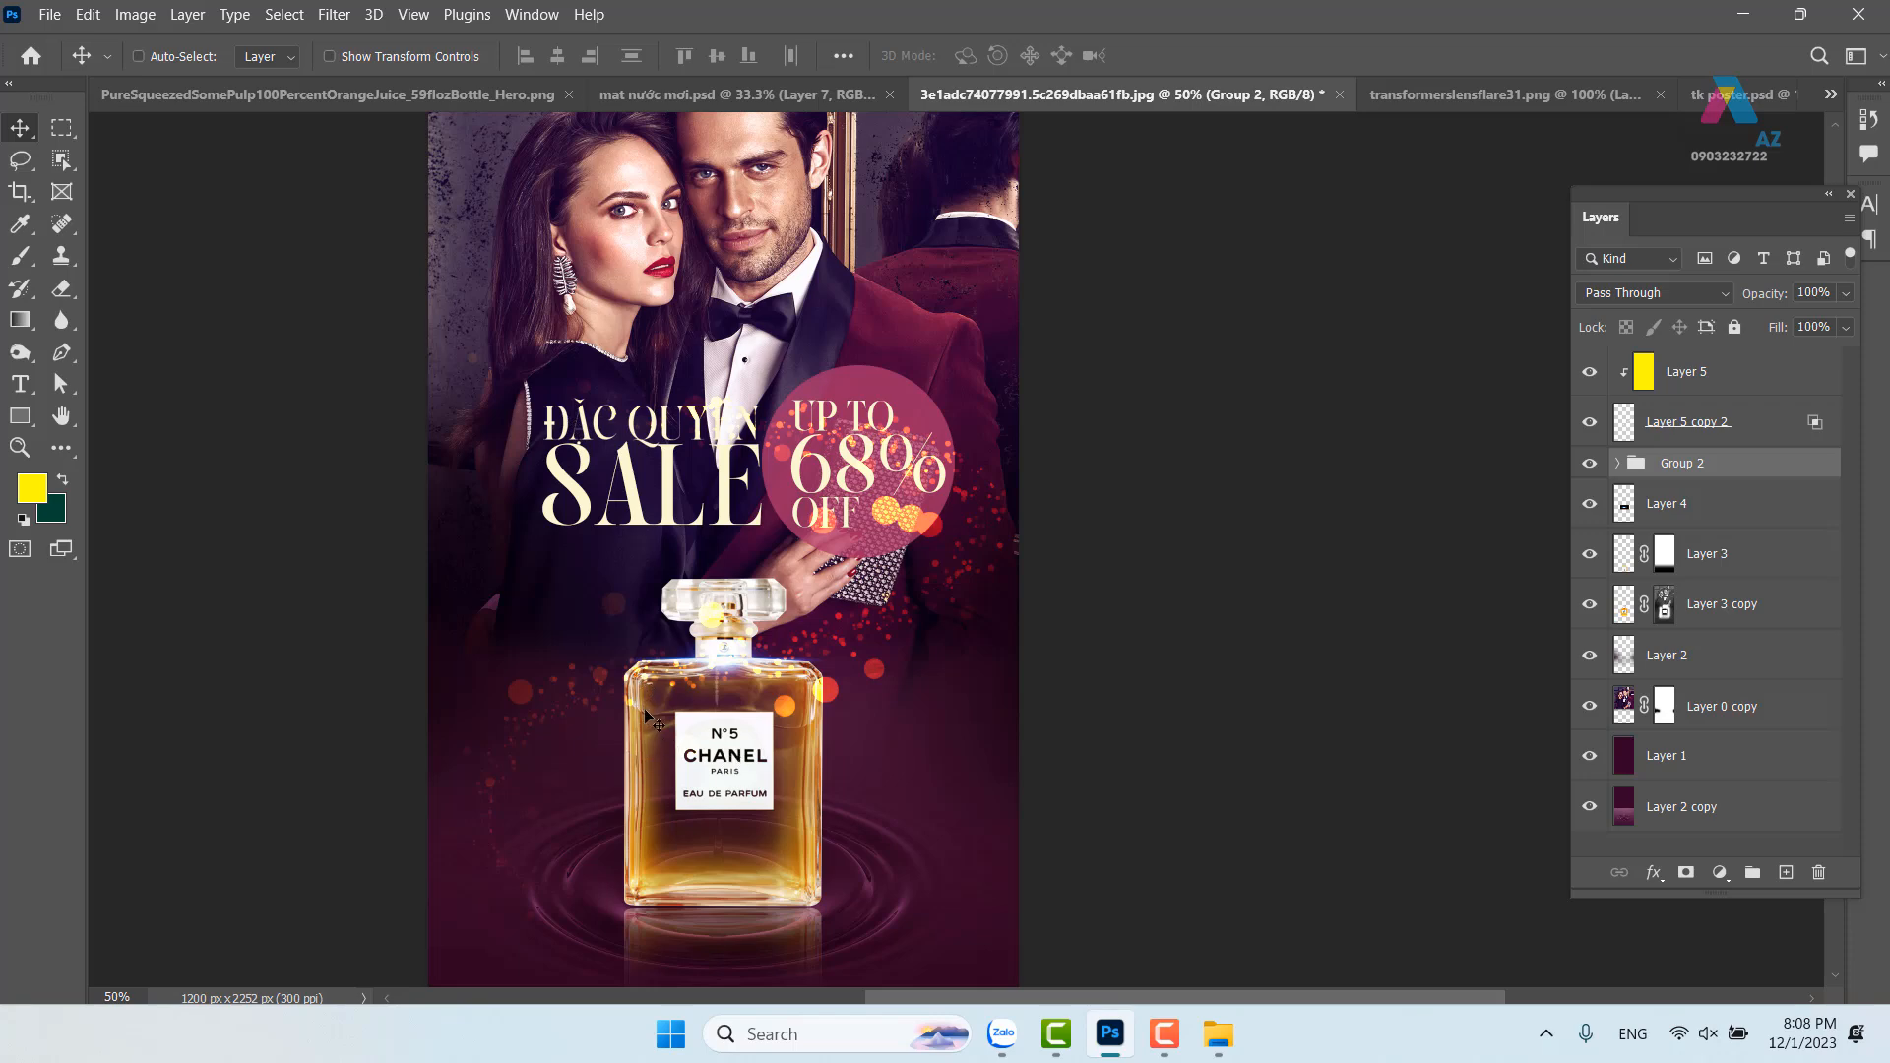
Try shifting the perfume bottle layer aside in tk poster.psd to expose the hand and clutch behind it
click(1528, 93)
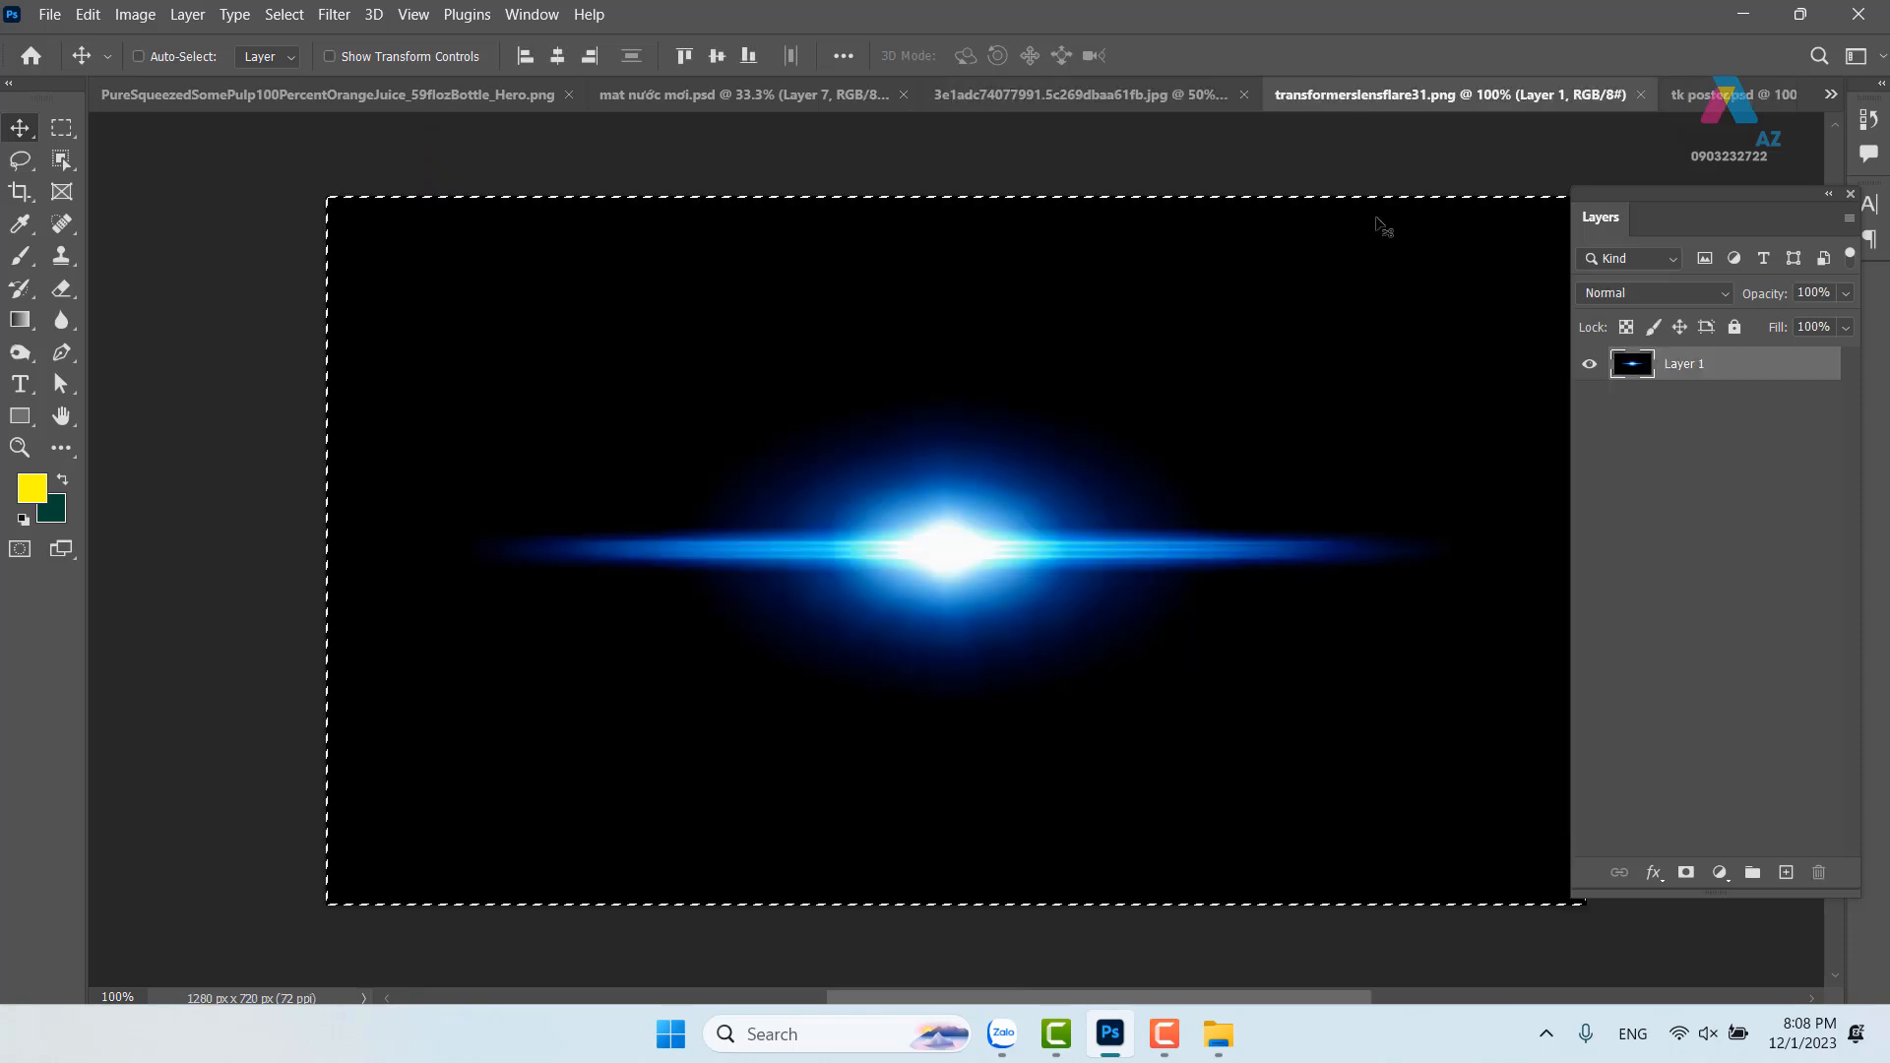
click(1699, 93)
drag(1278, 721, 1116, 335)
right_click(1251, 382)
click(1289, 399)
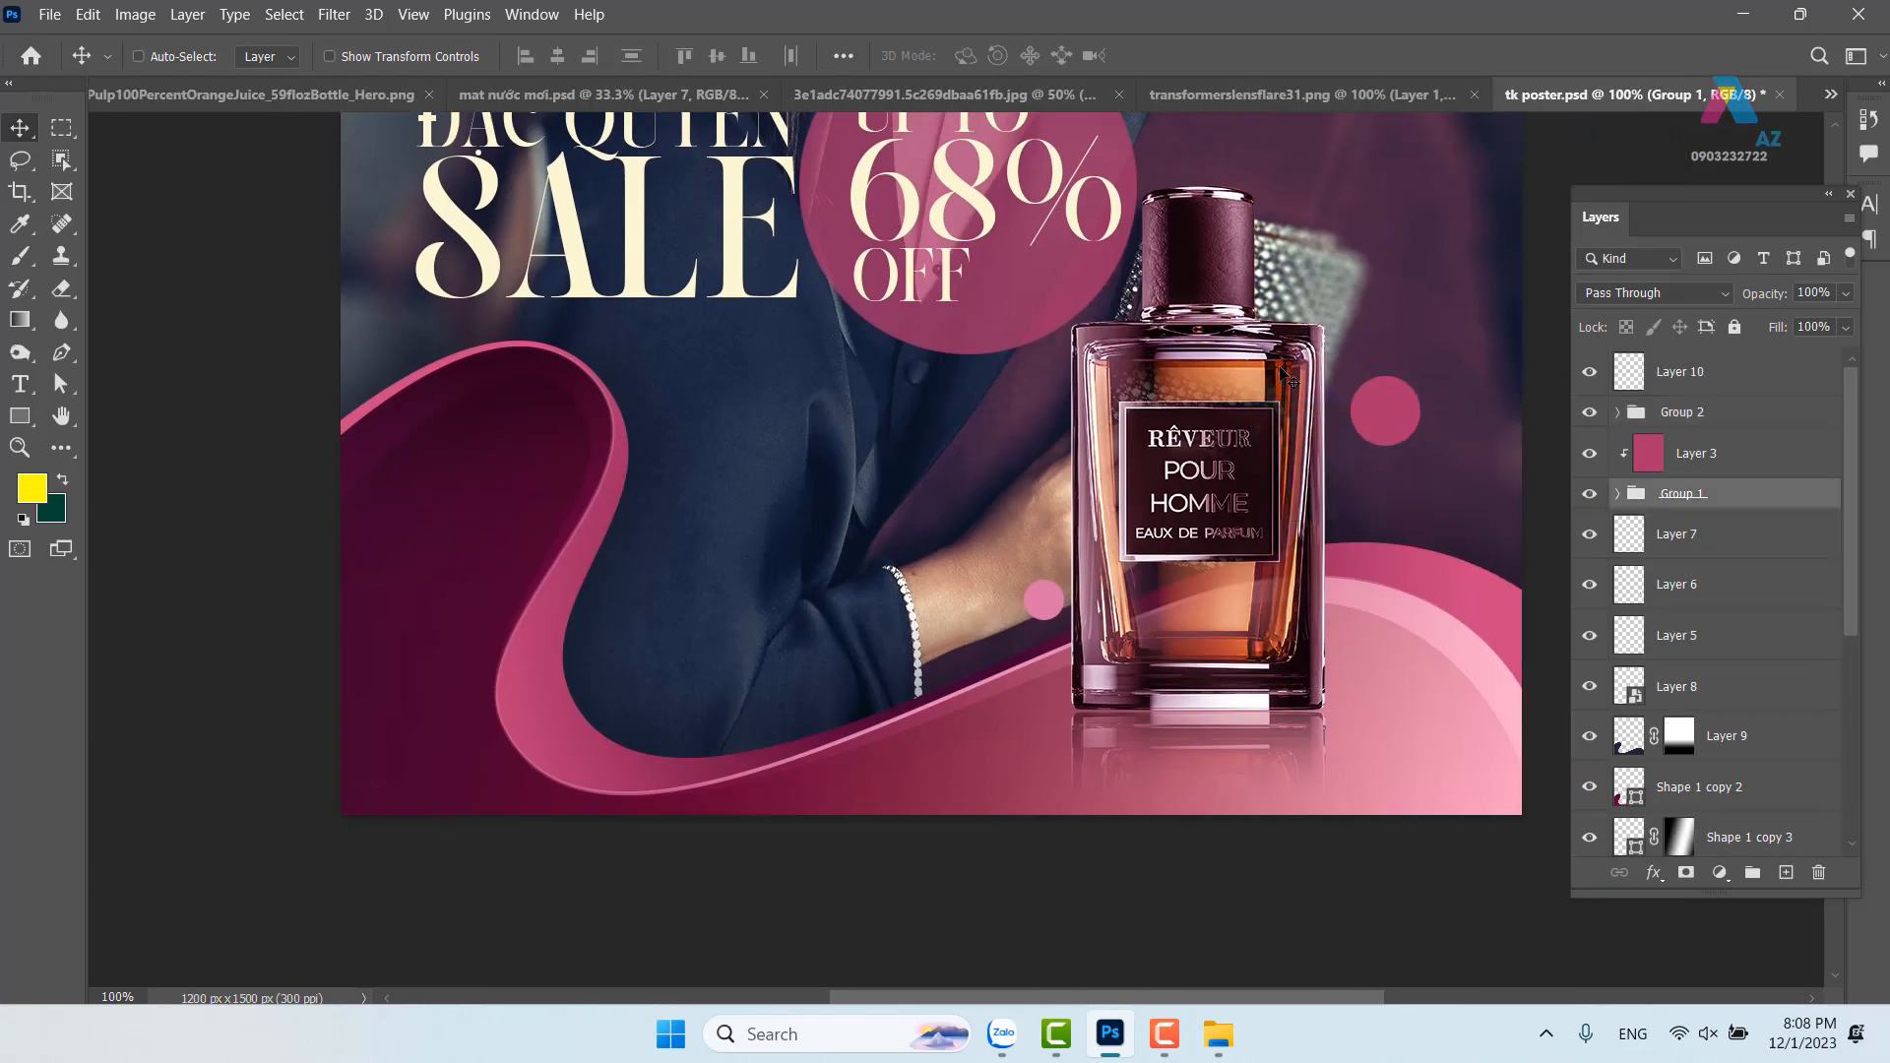
right_click(1297, 372)
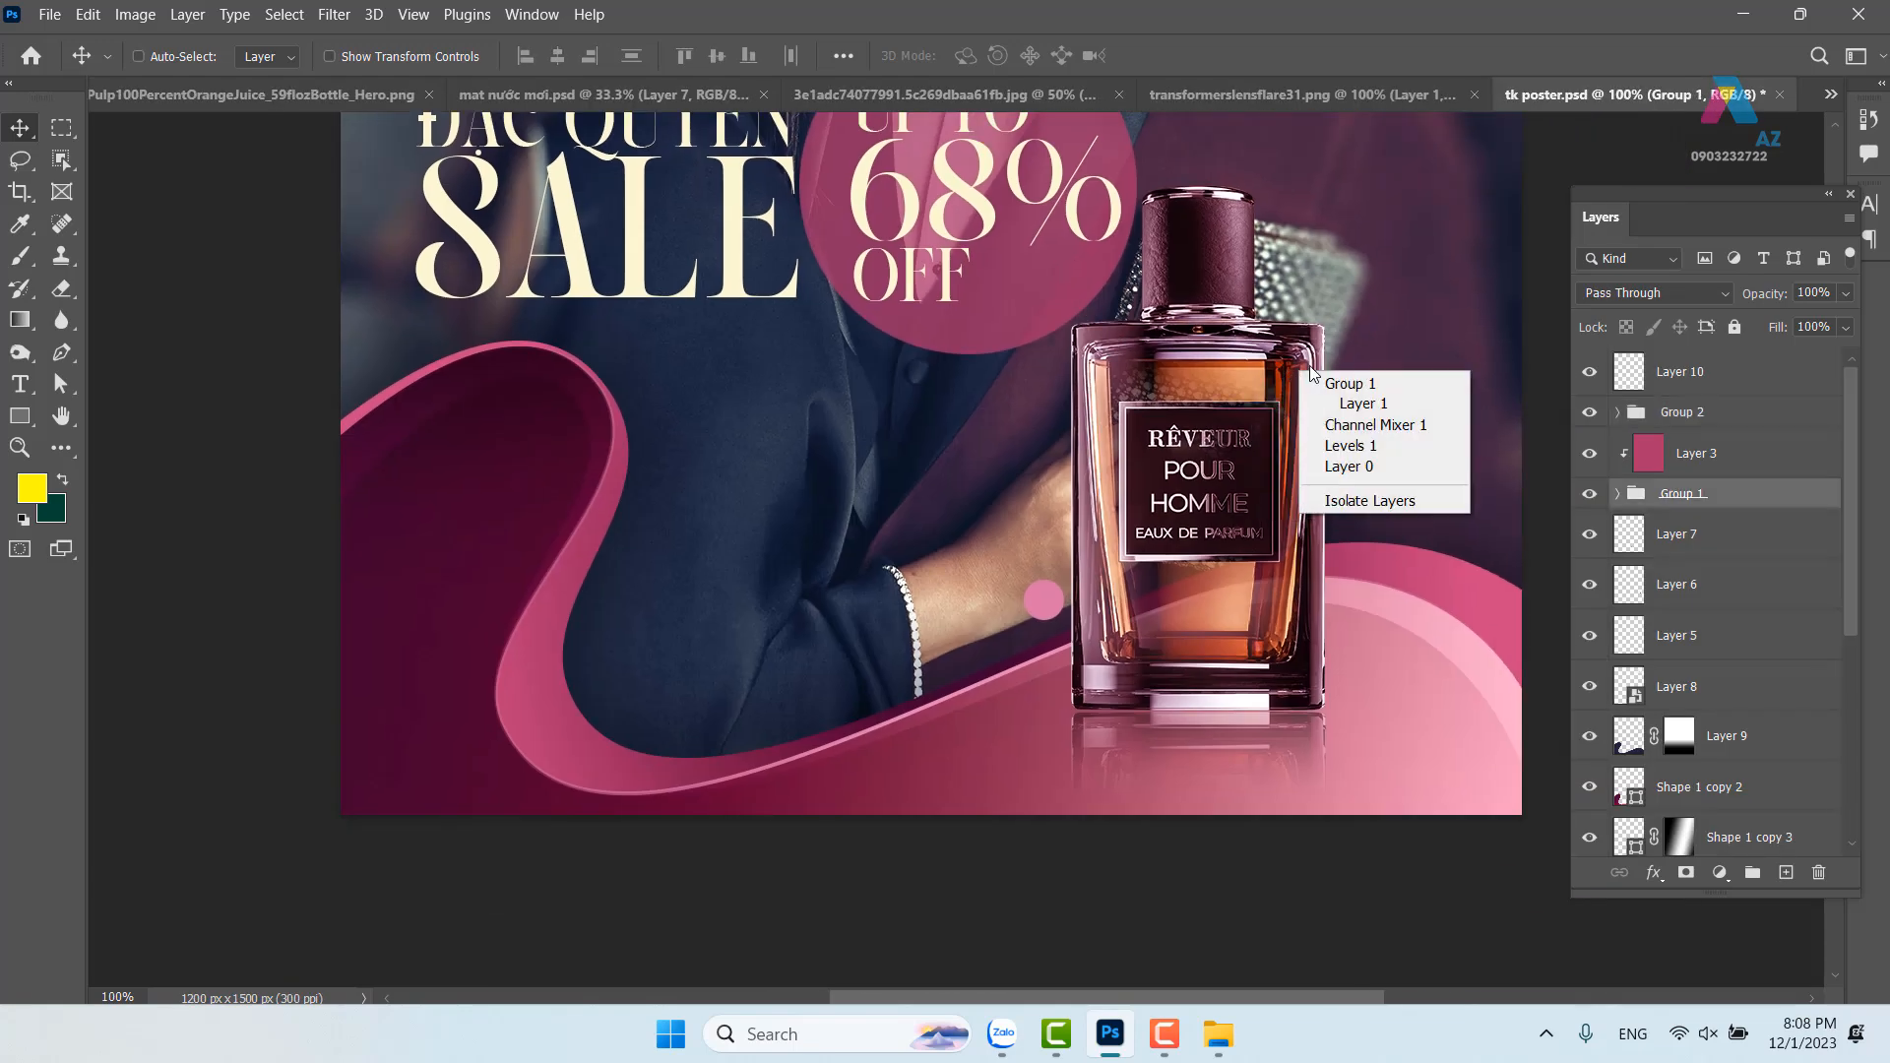
click(1359, 404)
drag(1294, 421, 876, 450)
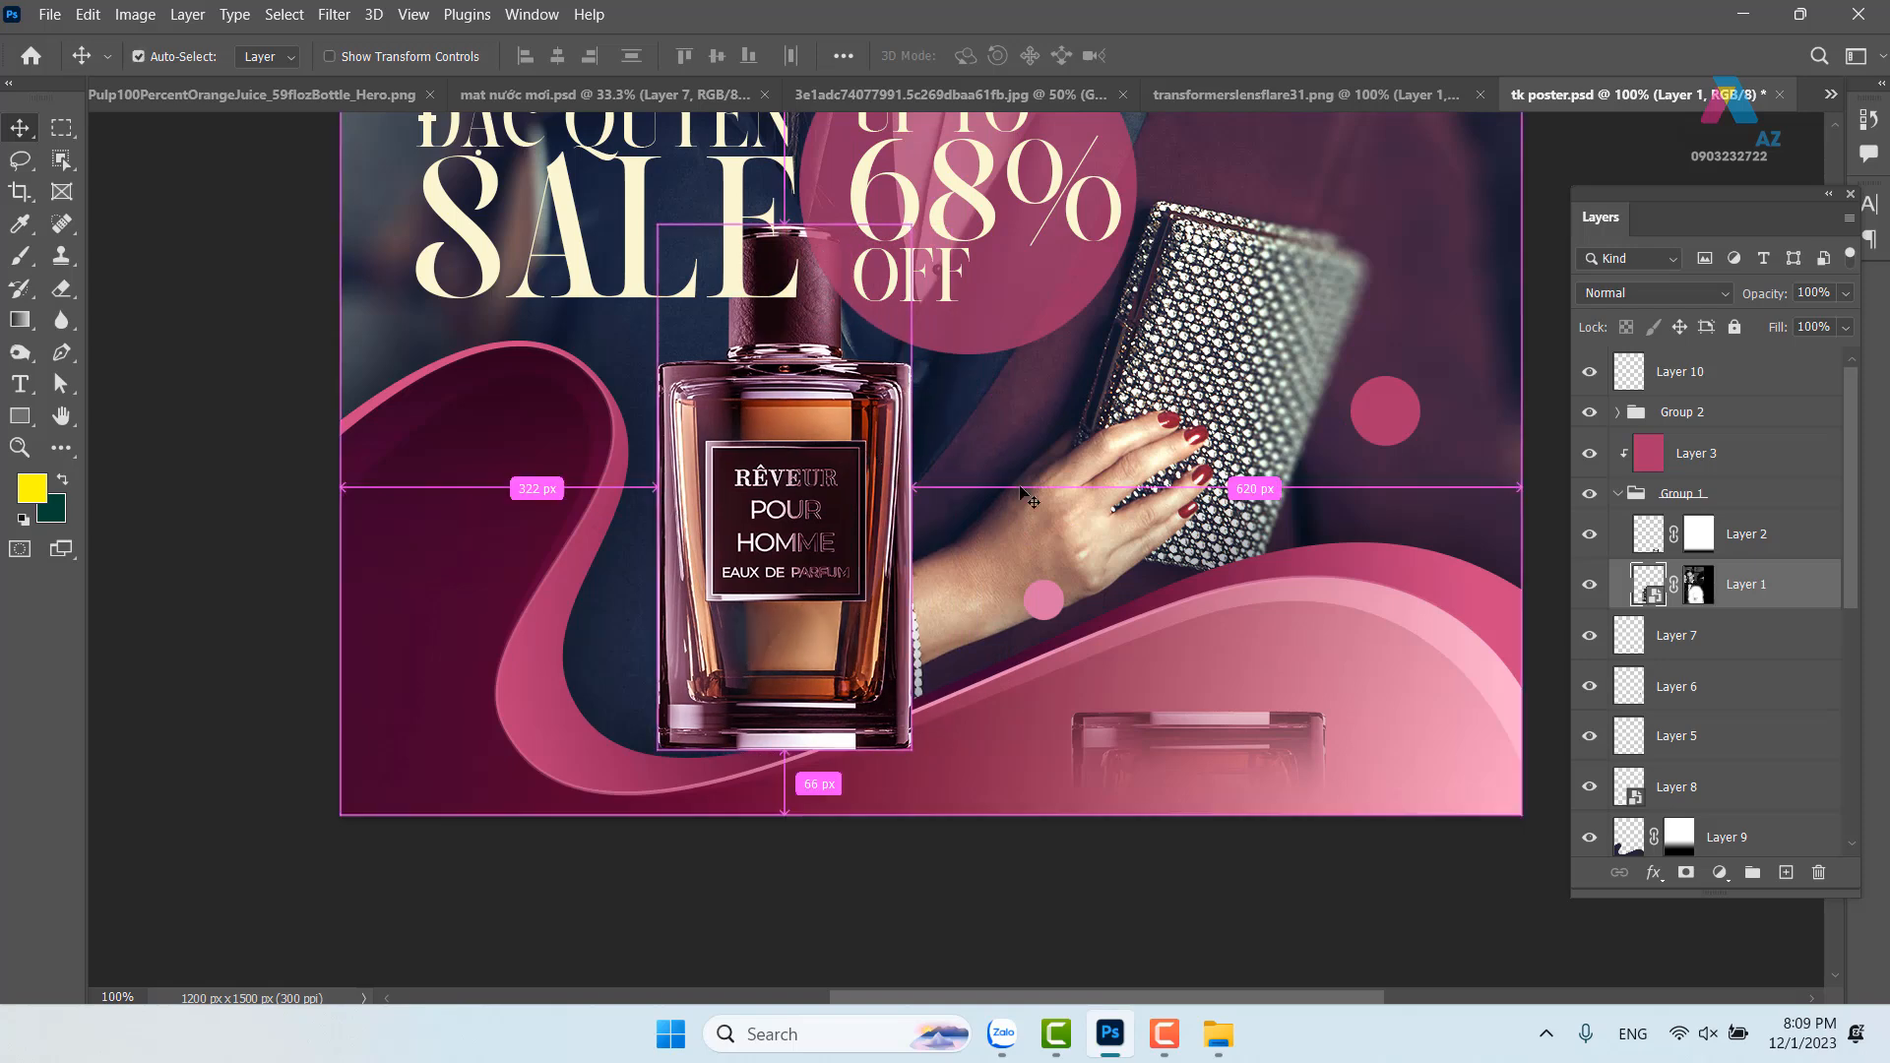
key(ctrl+z)
Look over the tk poster.psd layout, and return to the couple poster document to review its whole composition
drag(1245, 480, 1115, 693)
drag(1127, 246, 1065, 435)
drag(1081, 570, 1057, 688)
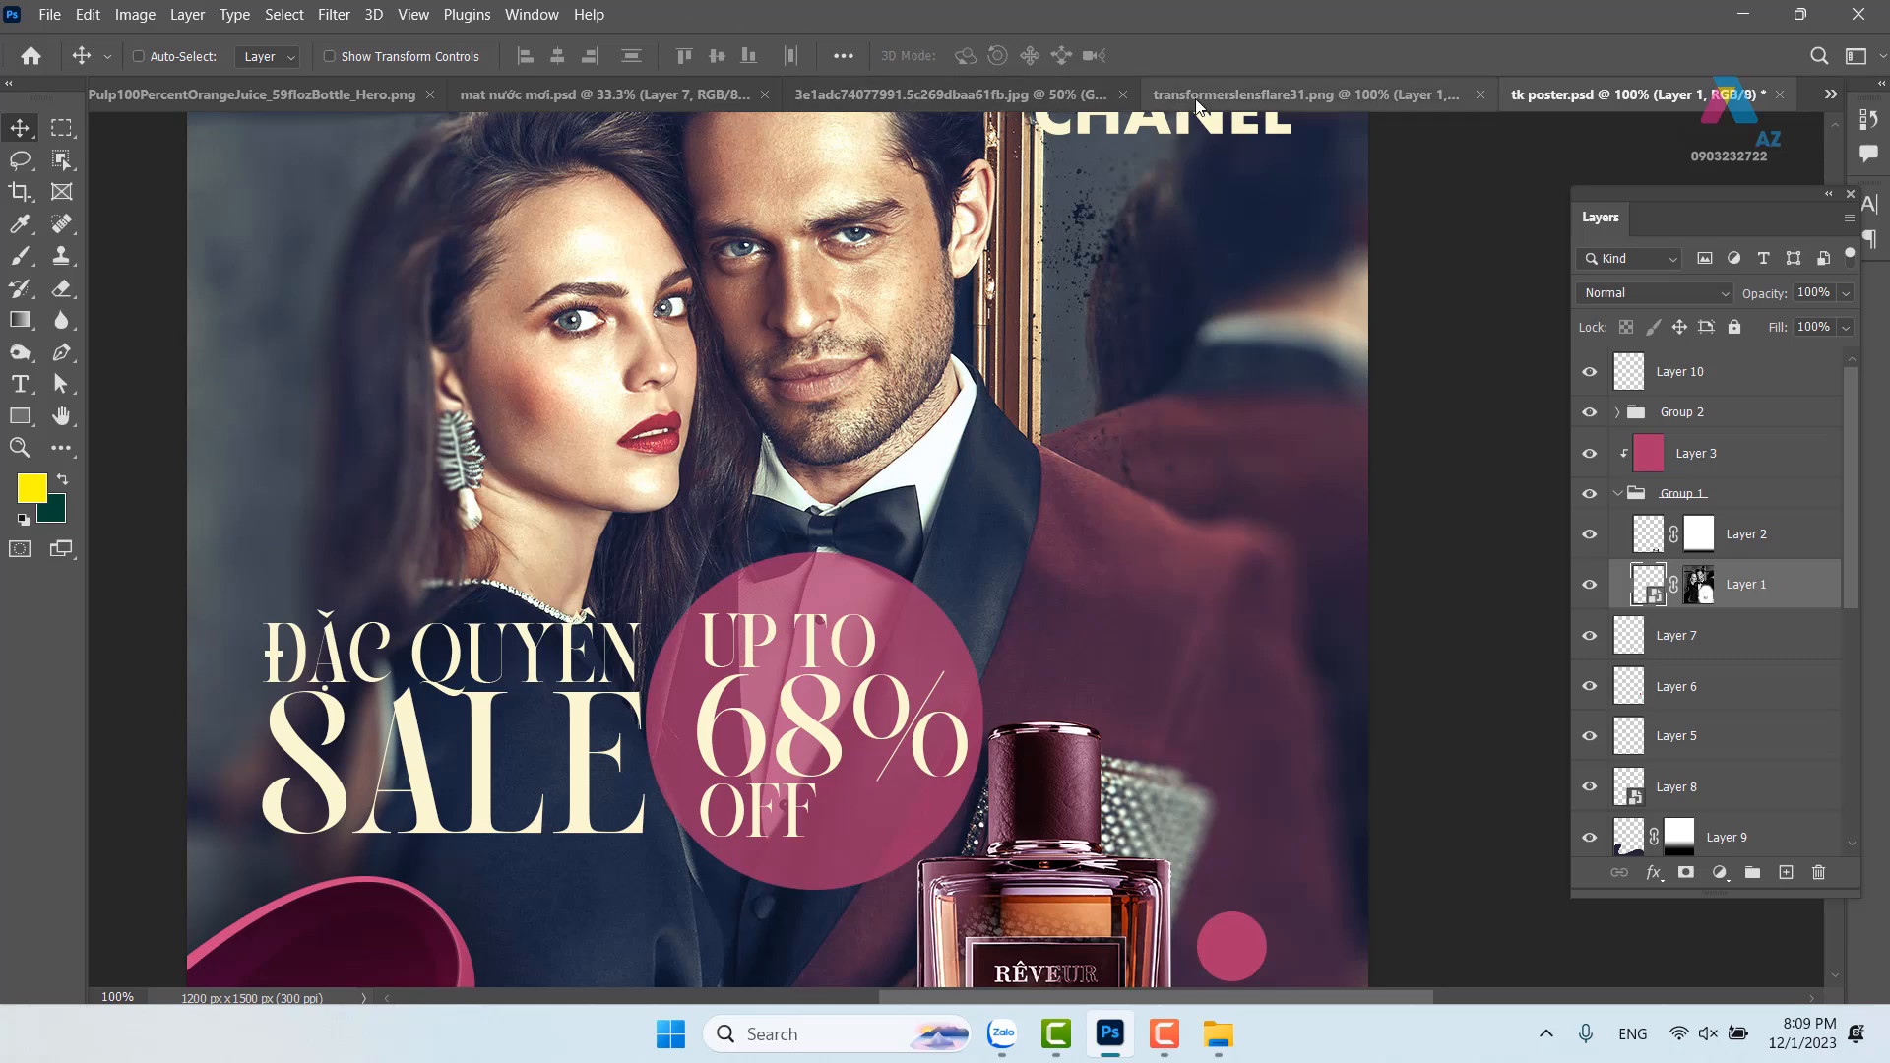
click(1250, 98)
click(1049, 92)
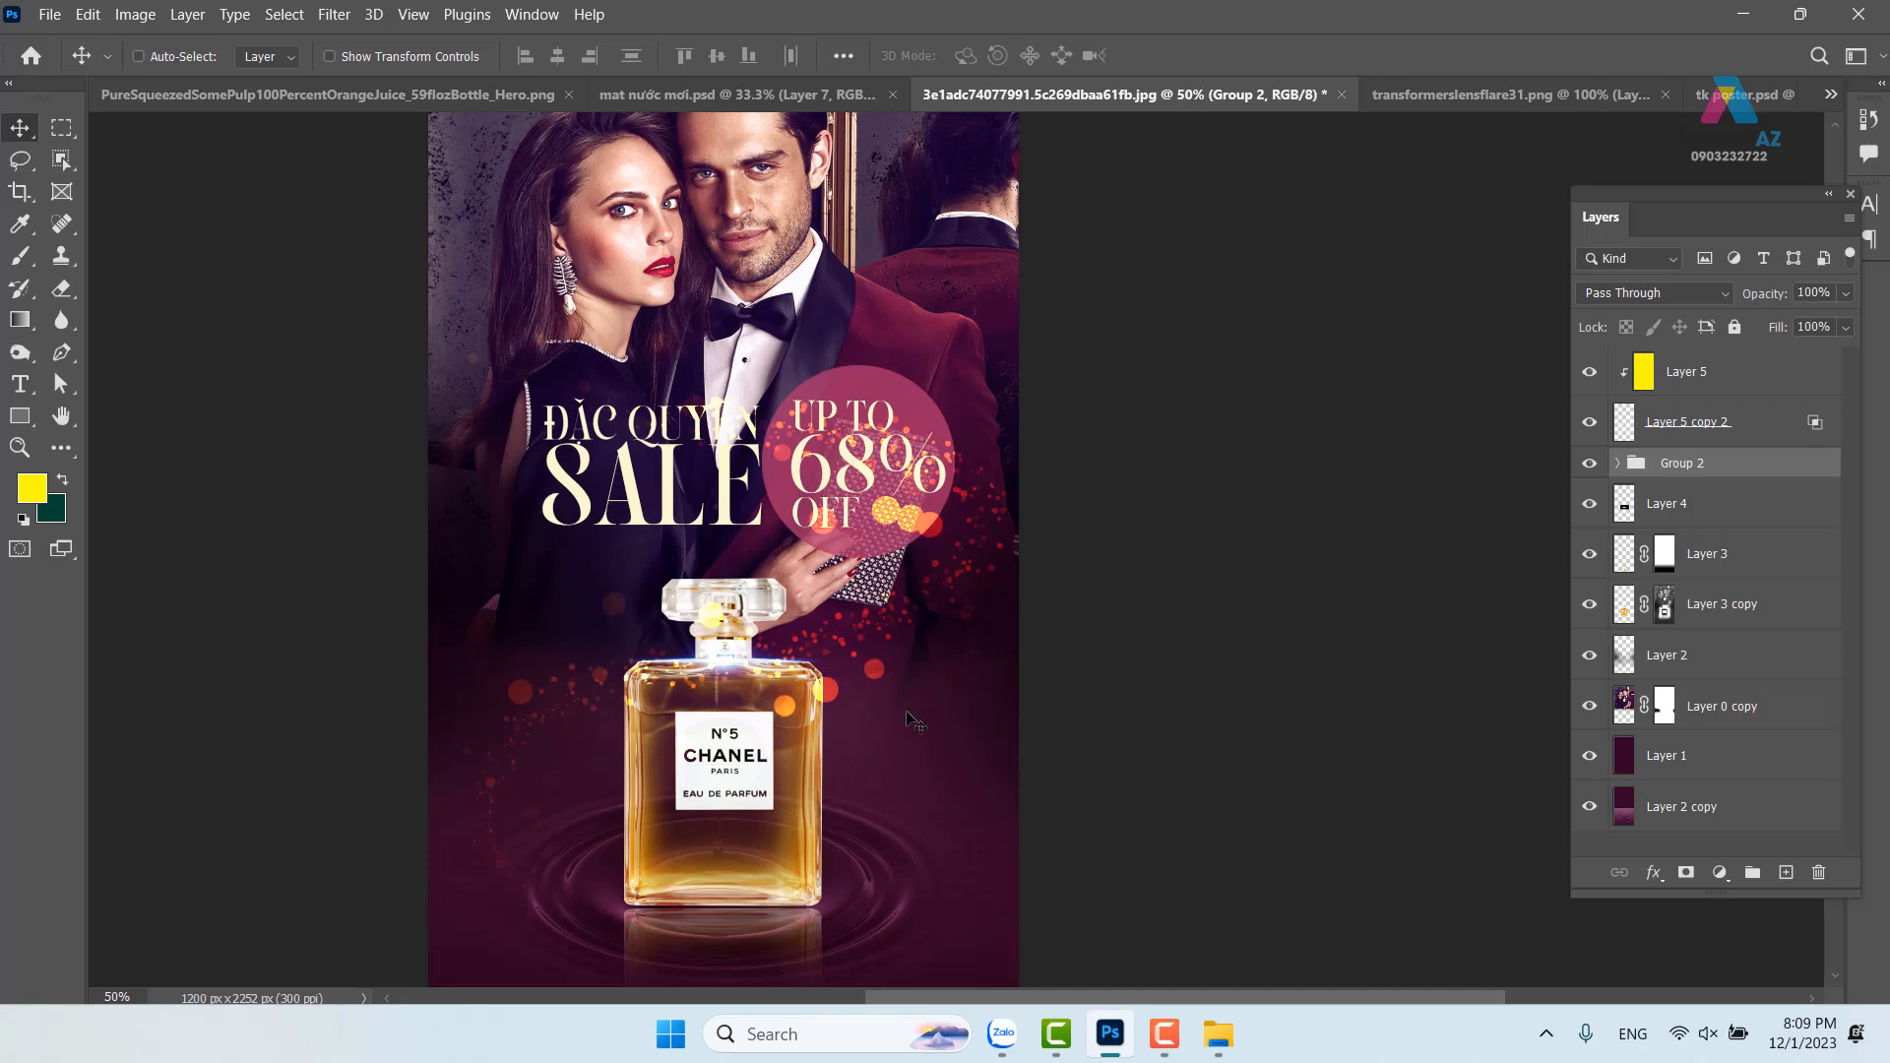
mouse_move(850, 630)
mouse_down()
mouse_move(871, 630)
mouse_move(853, 650)
mouse_up()
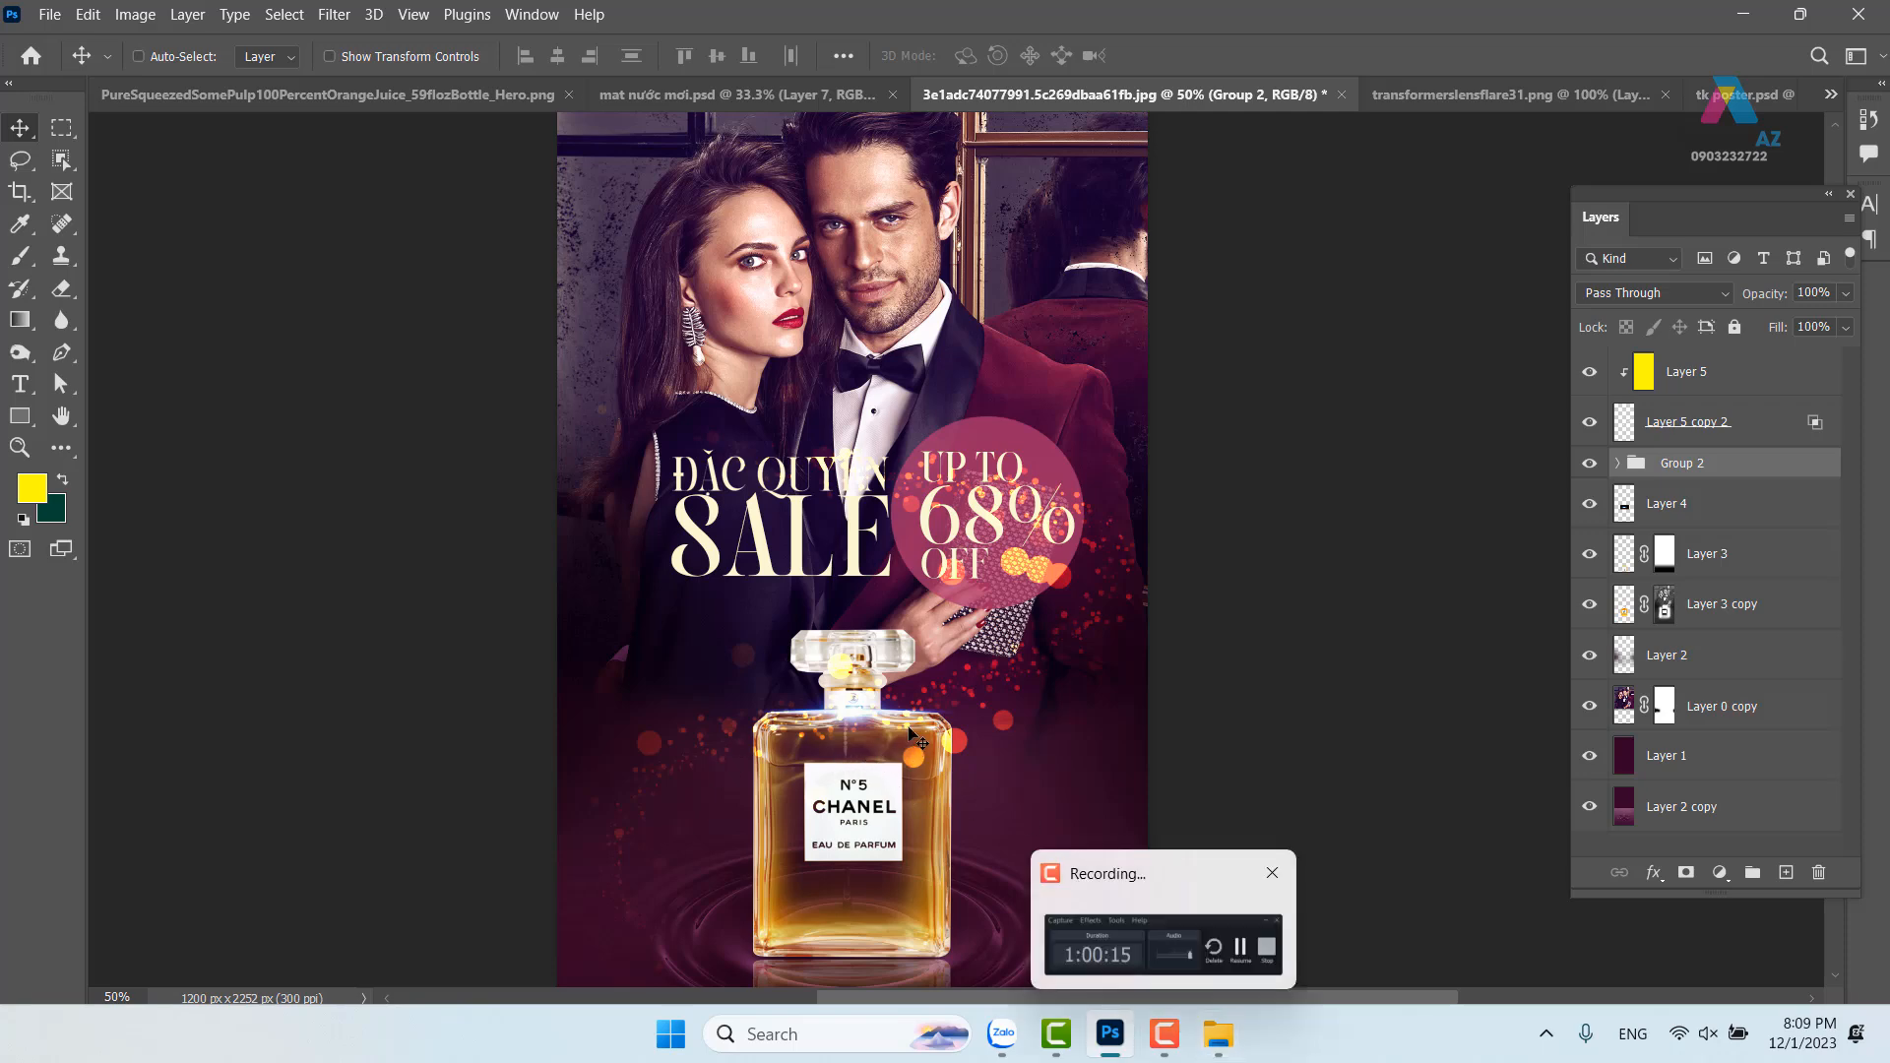
scroll(886, 689, down, 3)
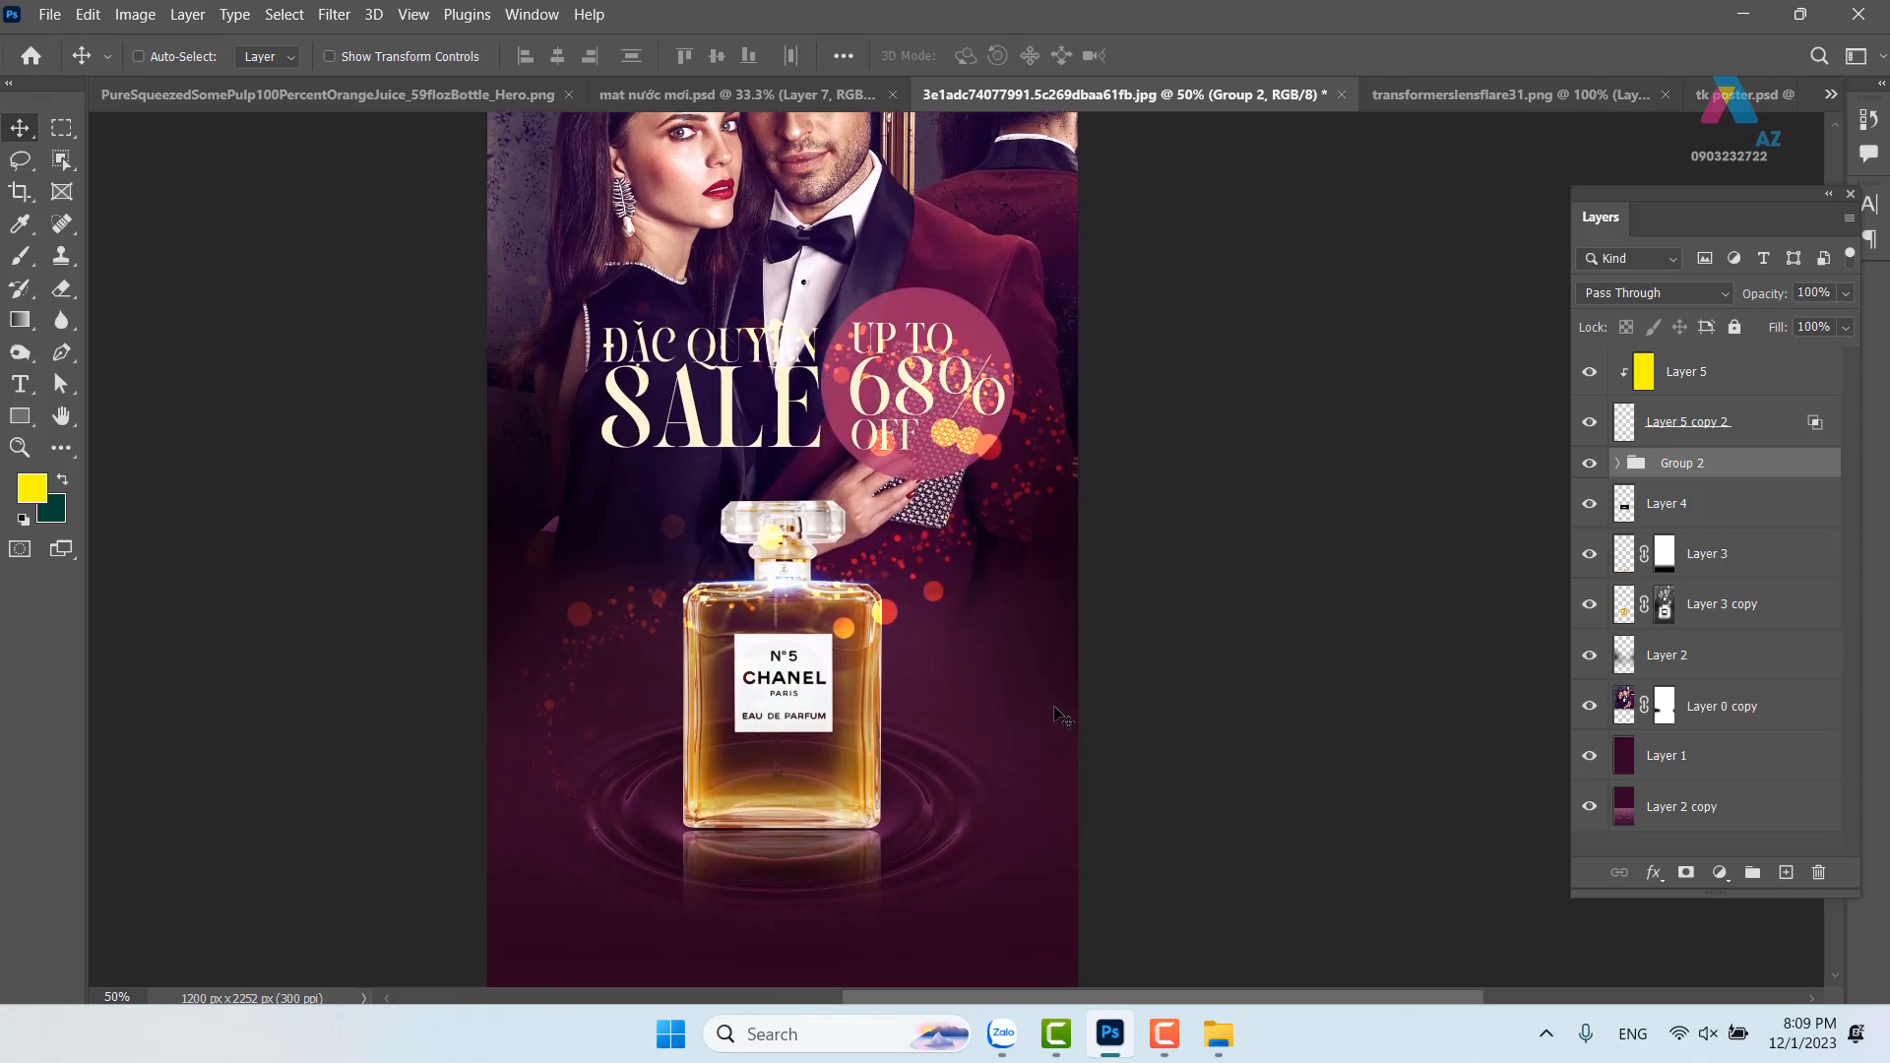
key(ctrl+minus)
drag(1019, 624, 1017, 691)
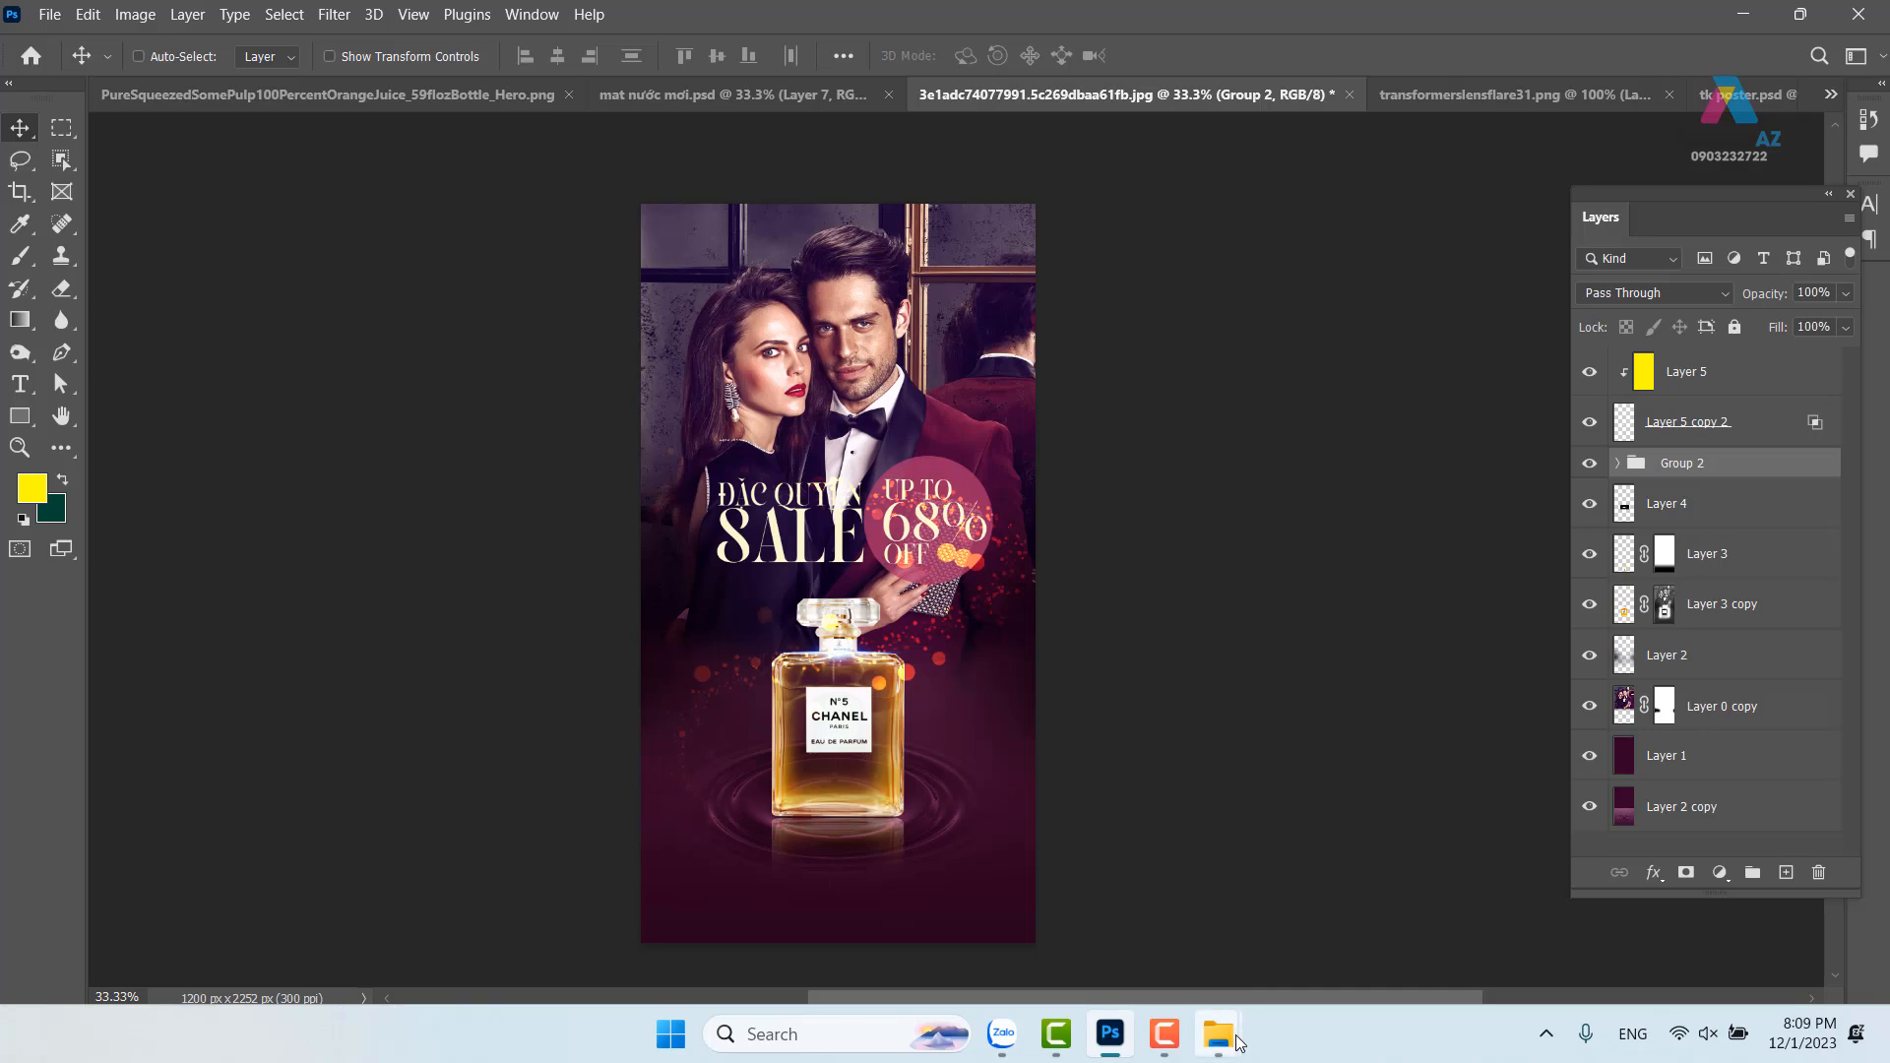
mouse_move(1218, 1033)
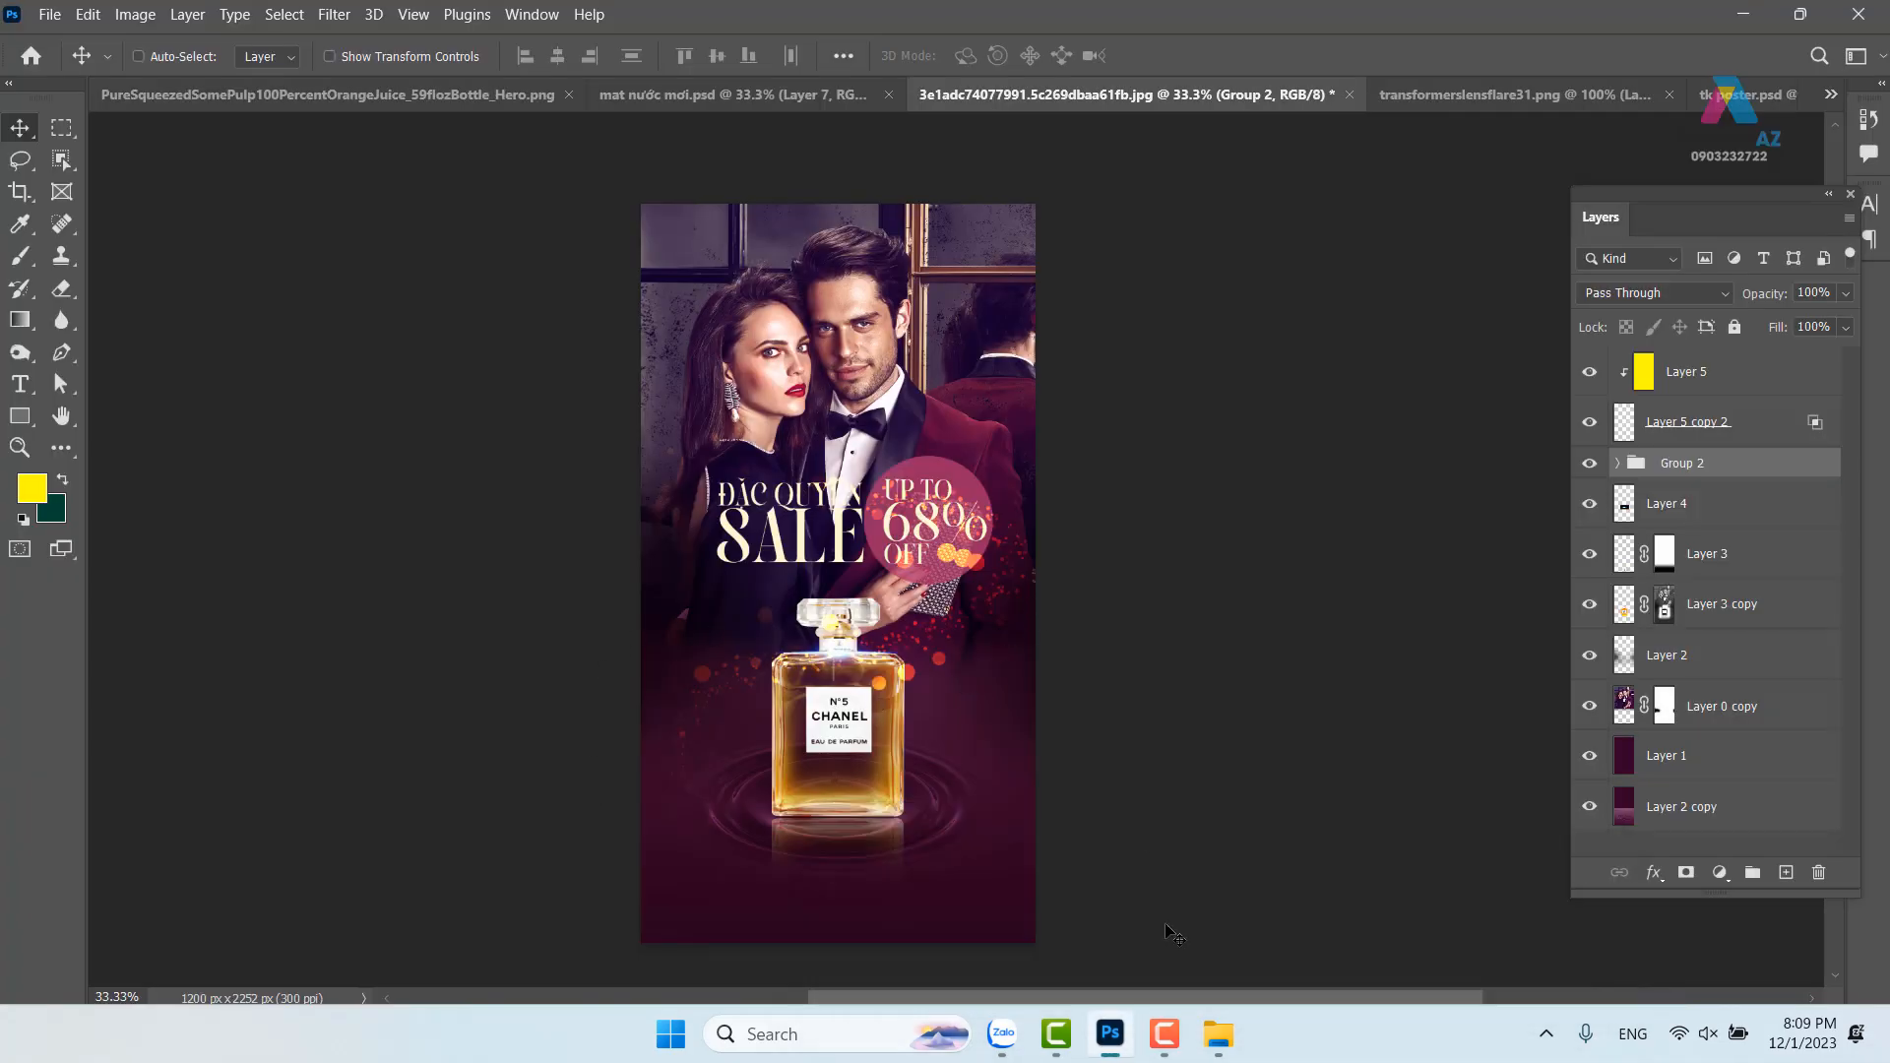
click(1171, 1031)
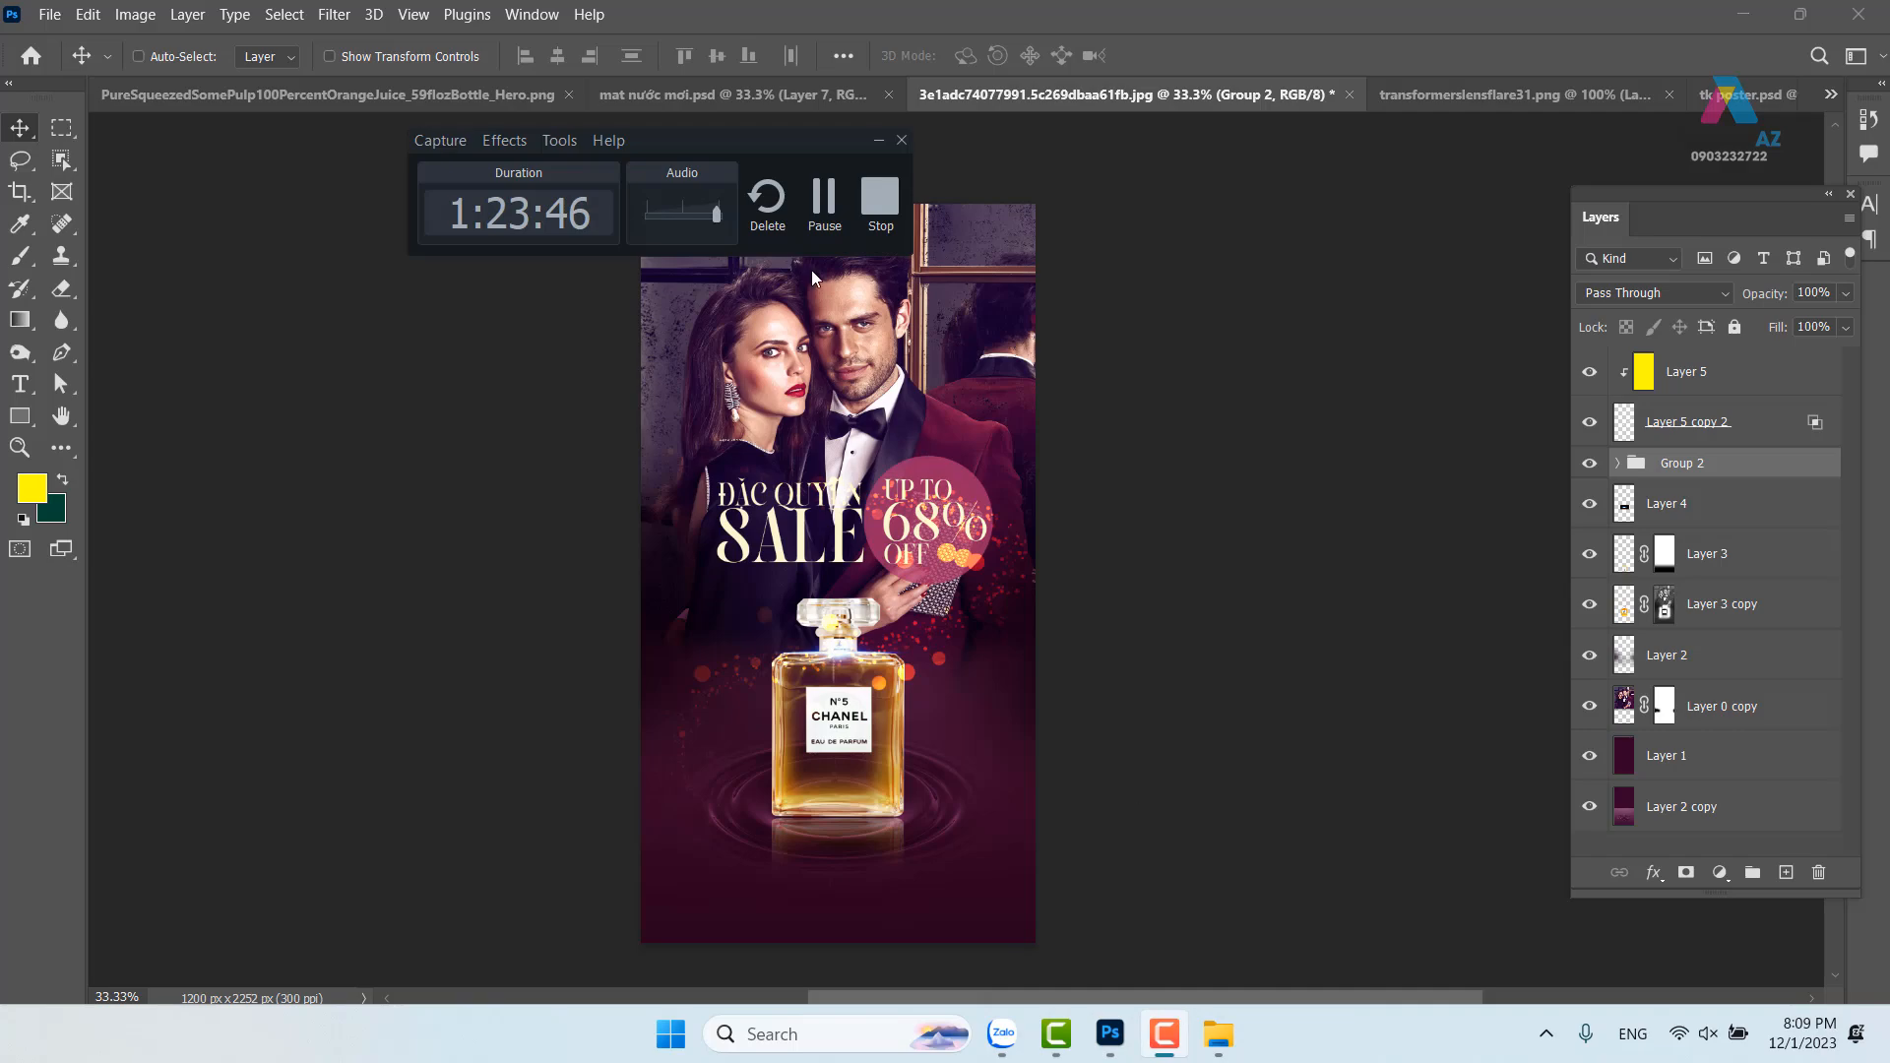